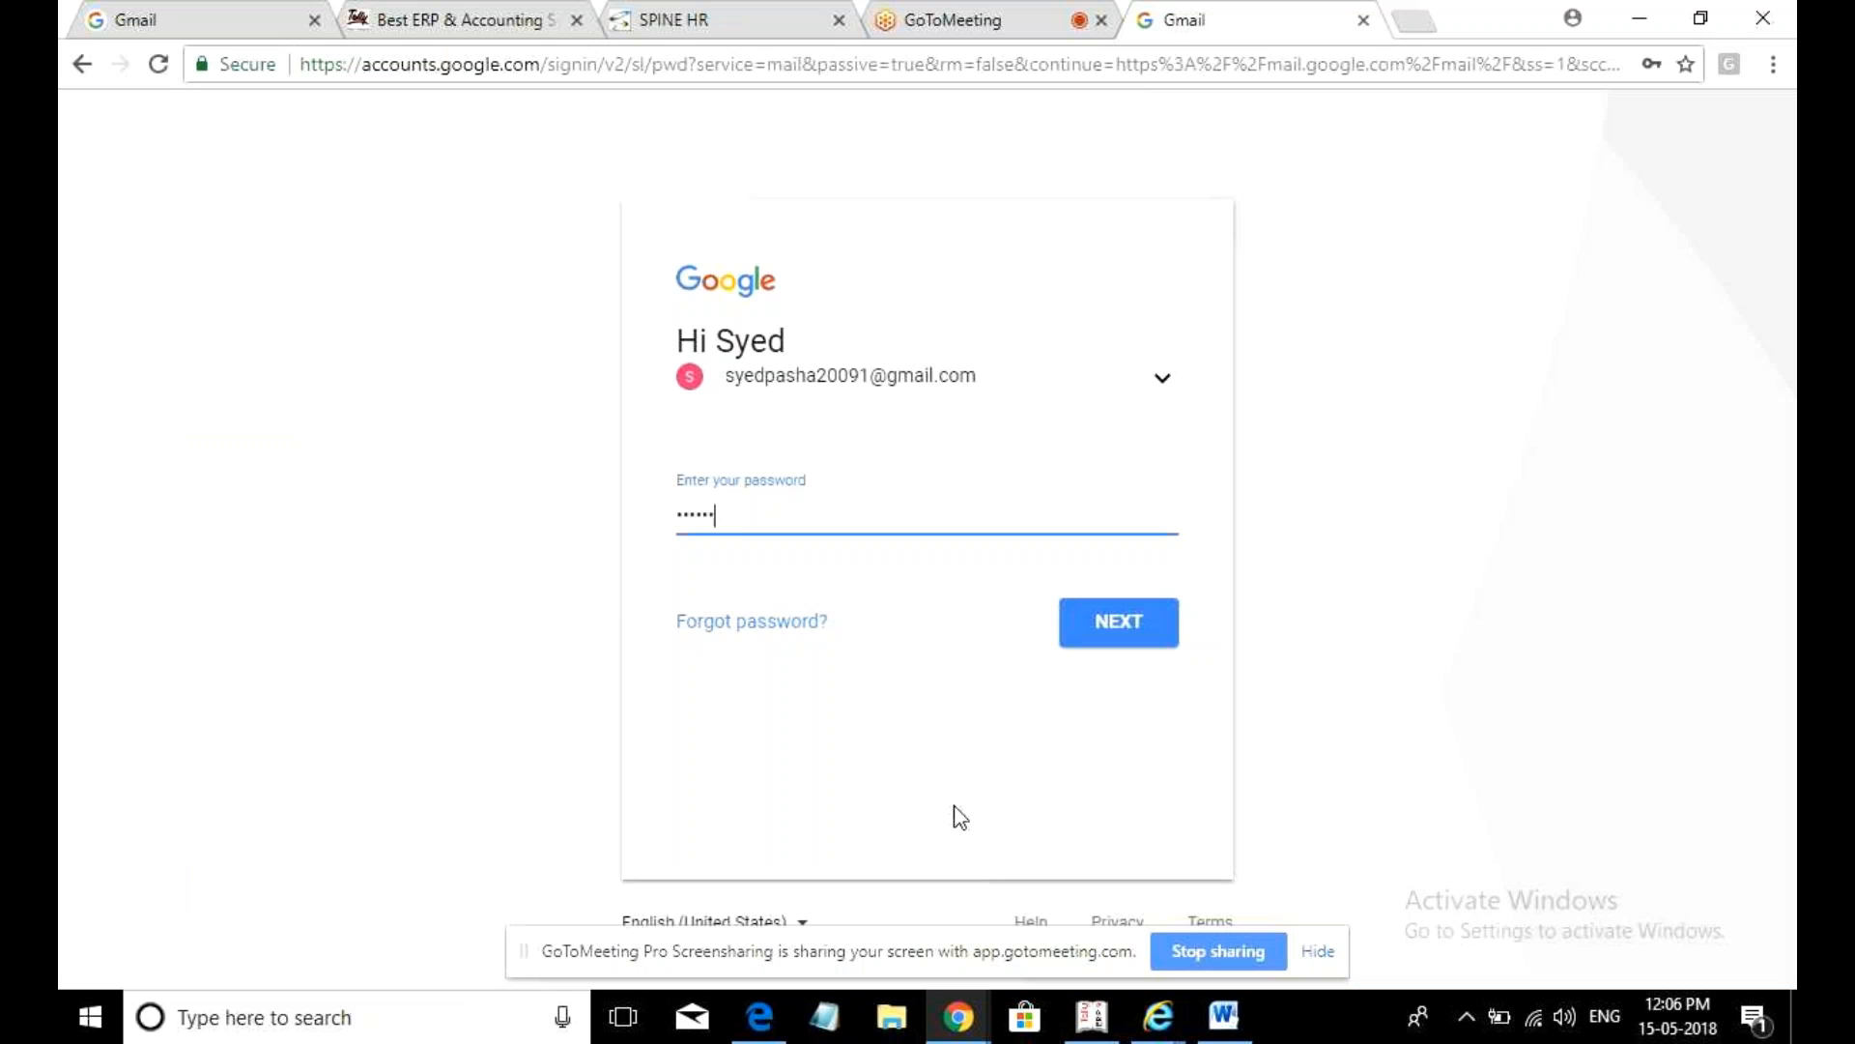
- Enter the account password to finish signing in and load the Gmail inbox
type("••••")
key("Return")
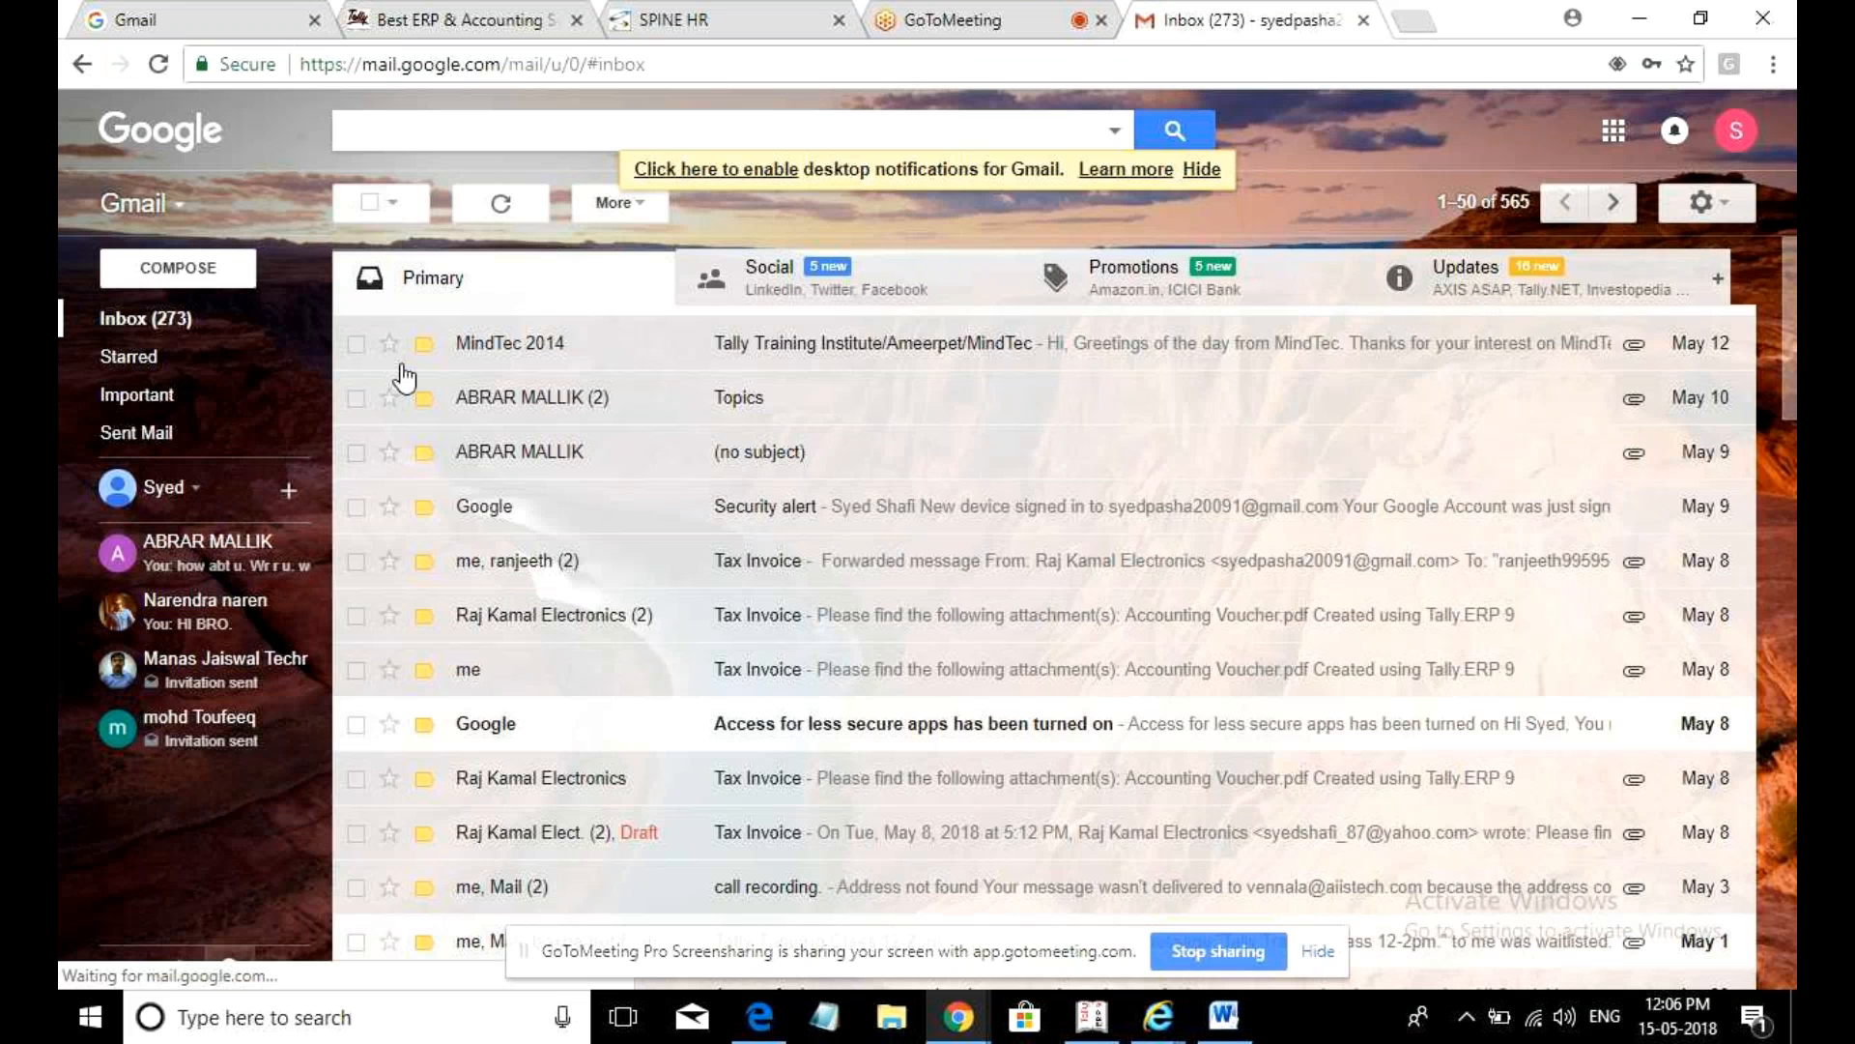
mouse_move(200, 364)
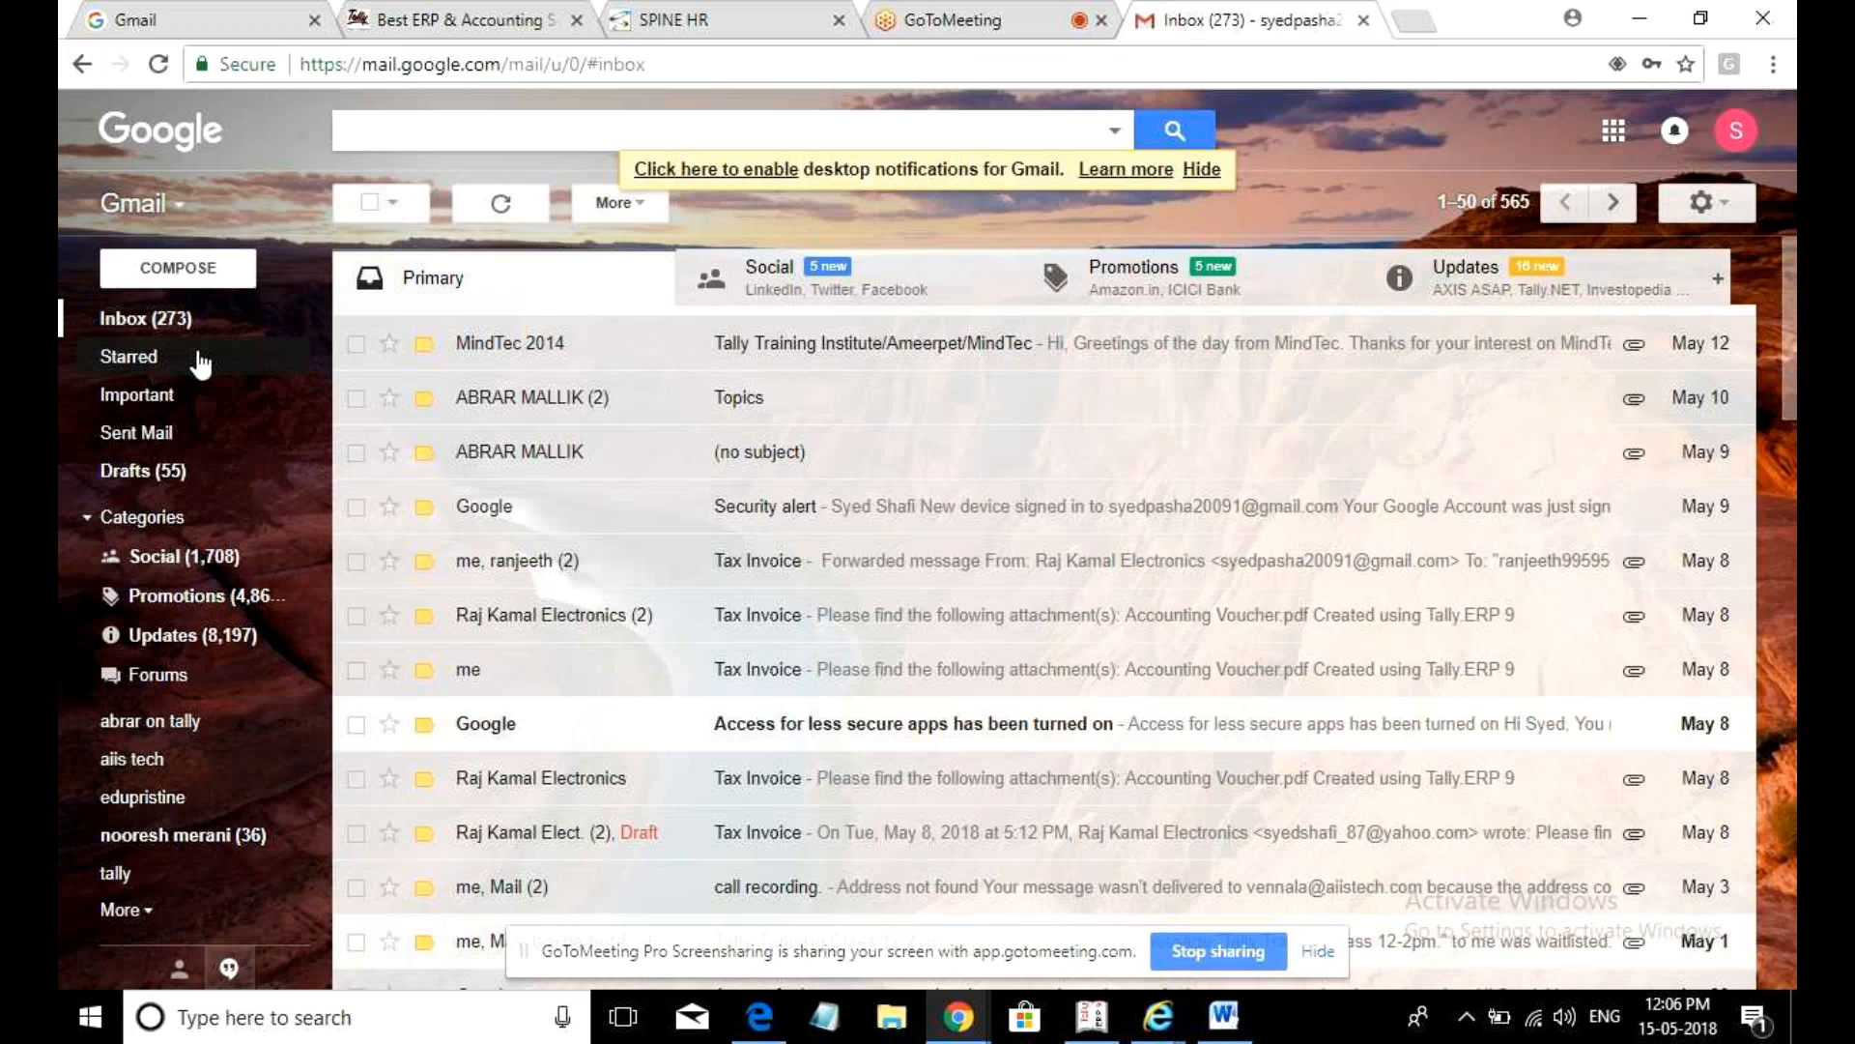
- Download the schedule spreadsheet from the sent Tally Training Class 12-2Pm. email and open it in Excel
left_click(162, 440)
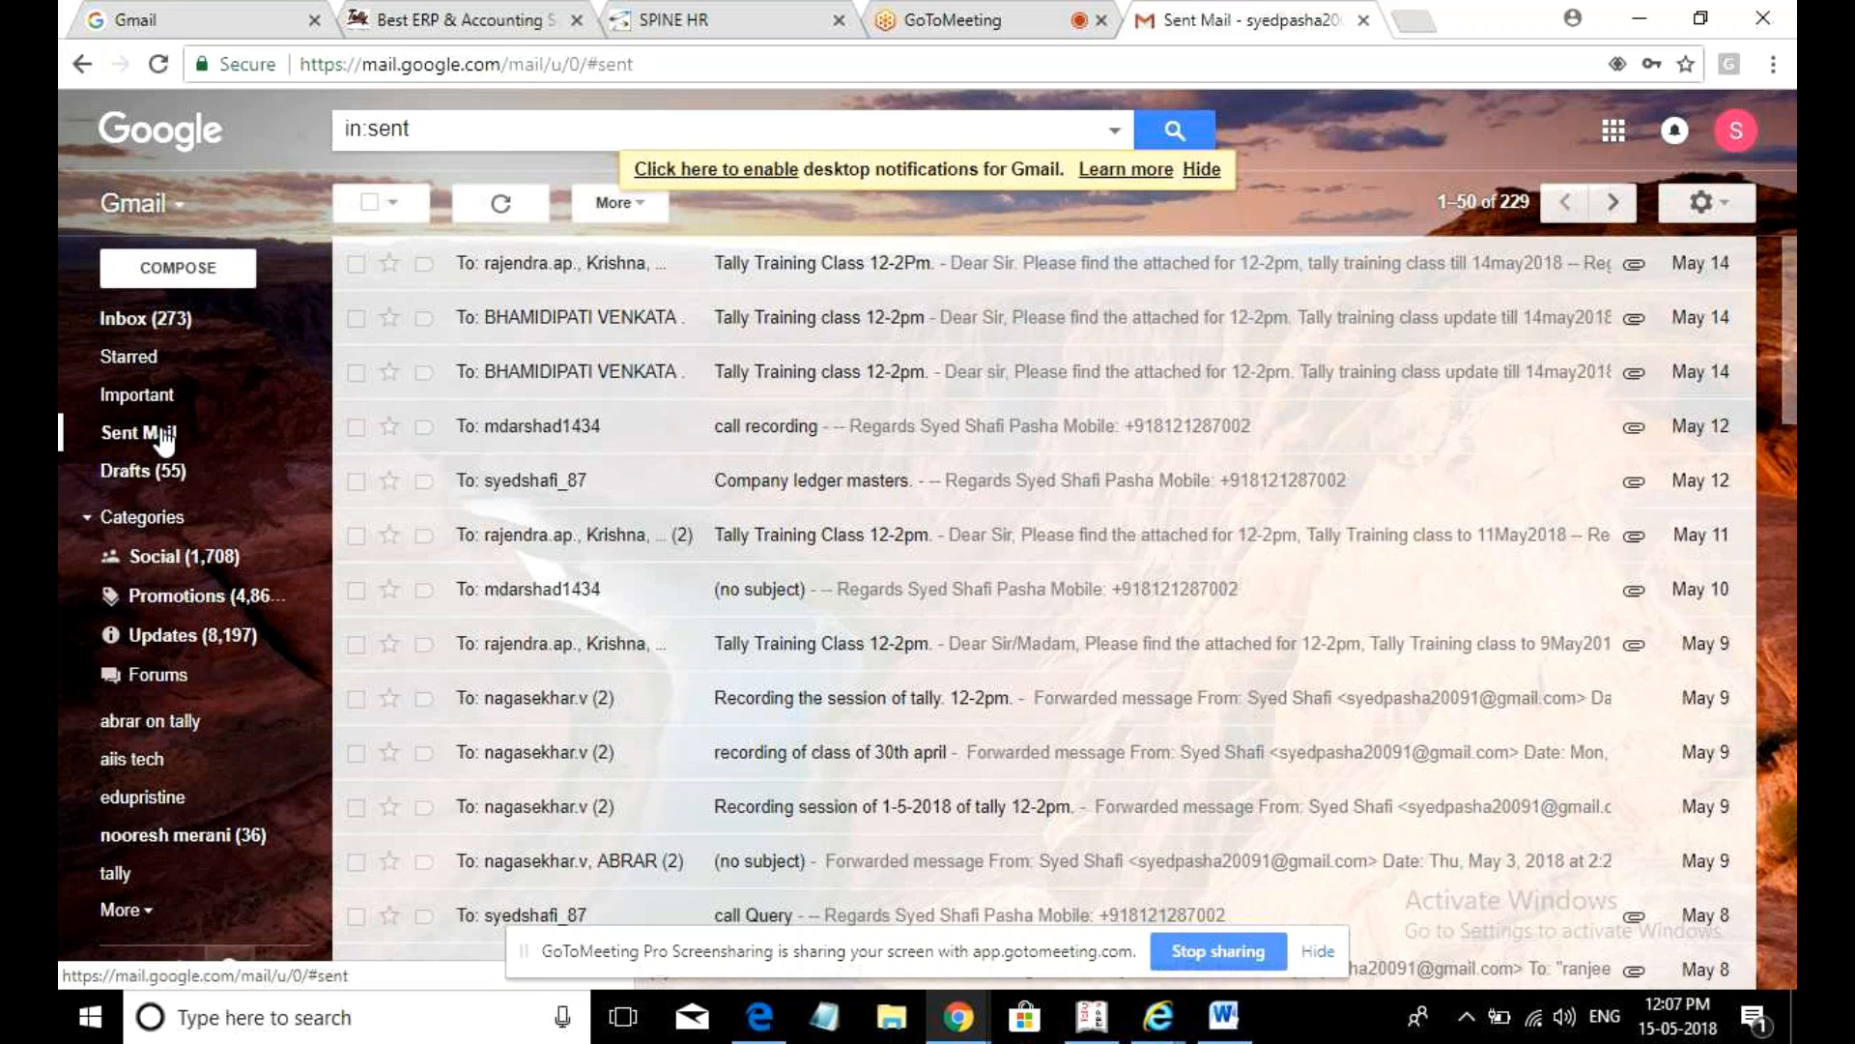
left_click(845, 279)
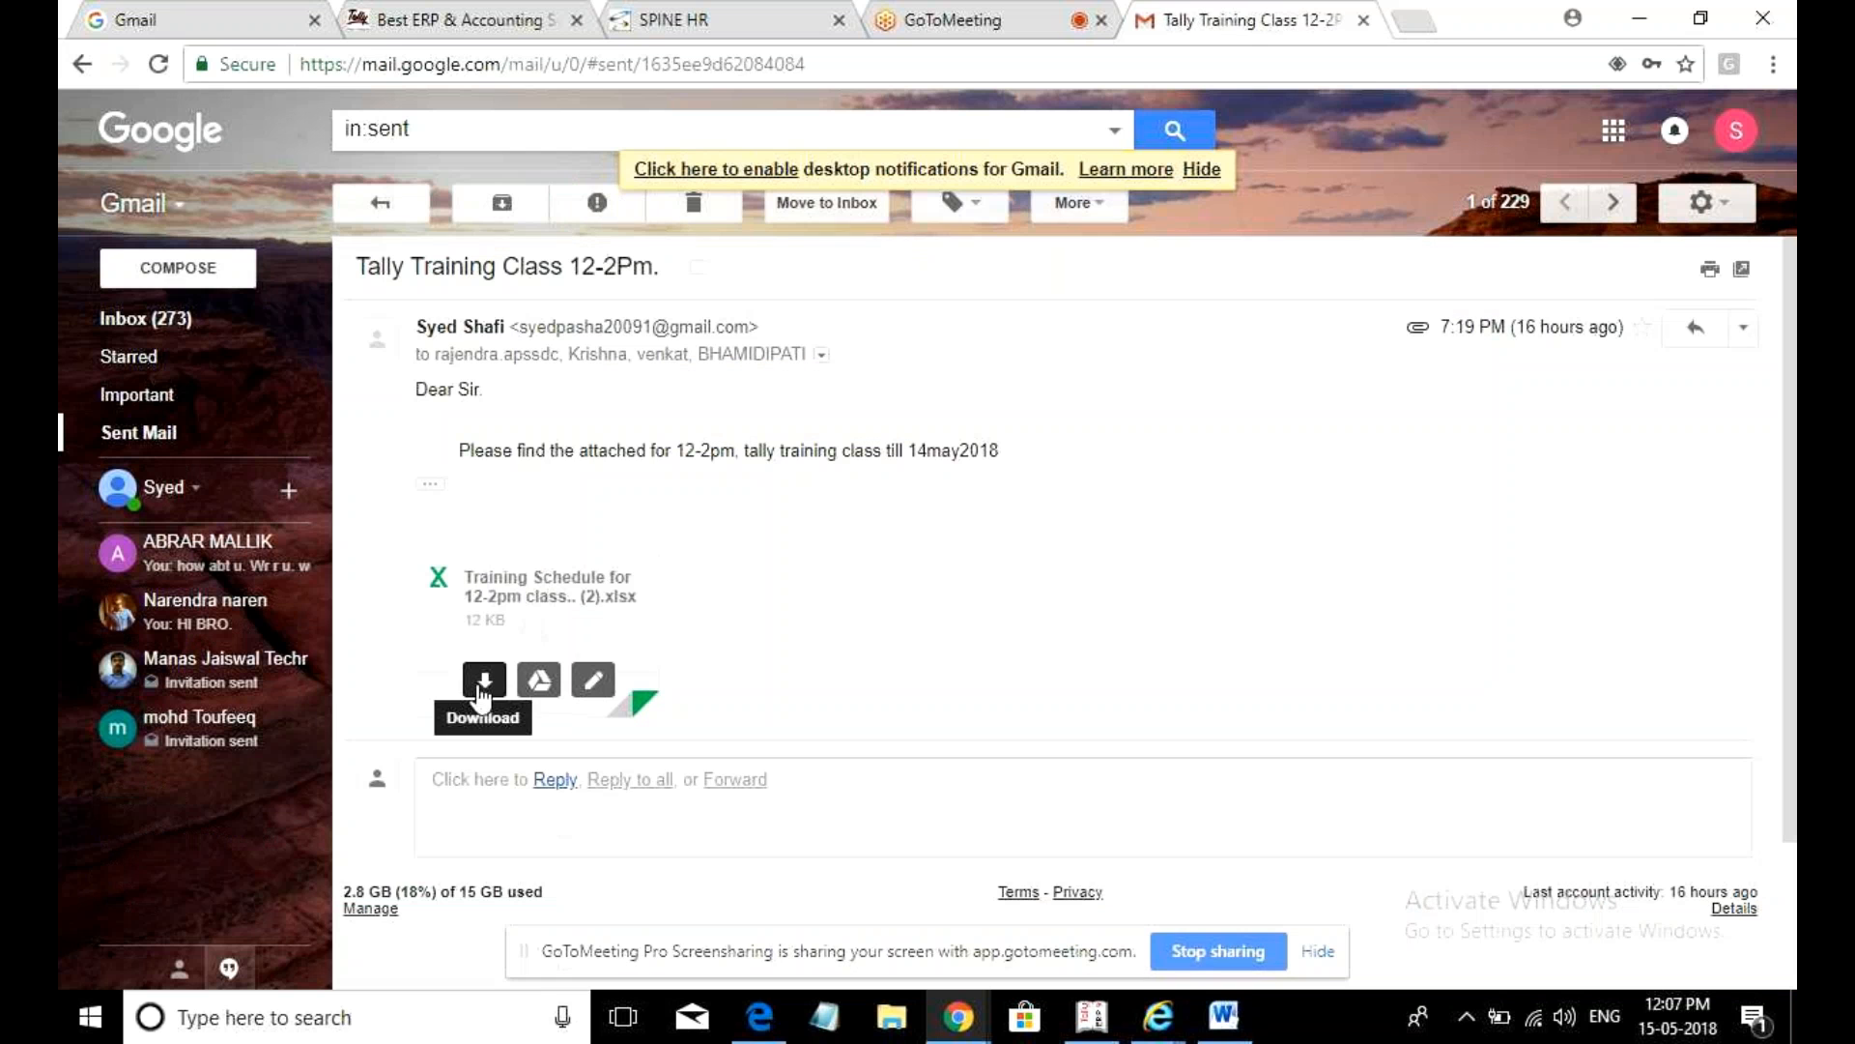
left_click(480, 696)
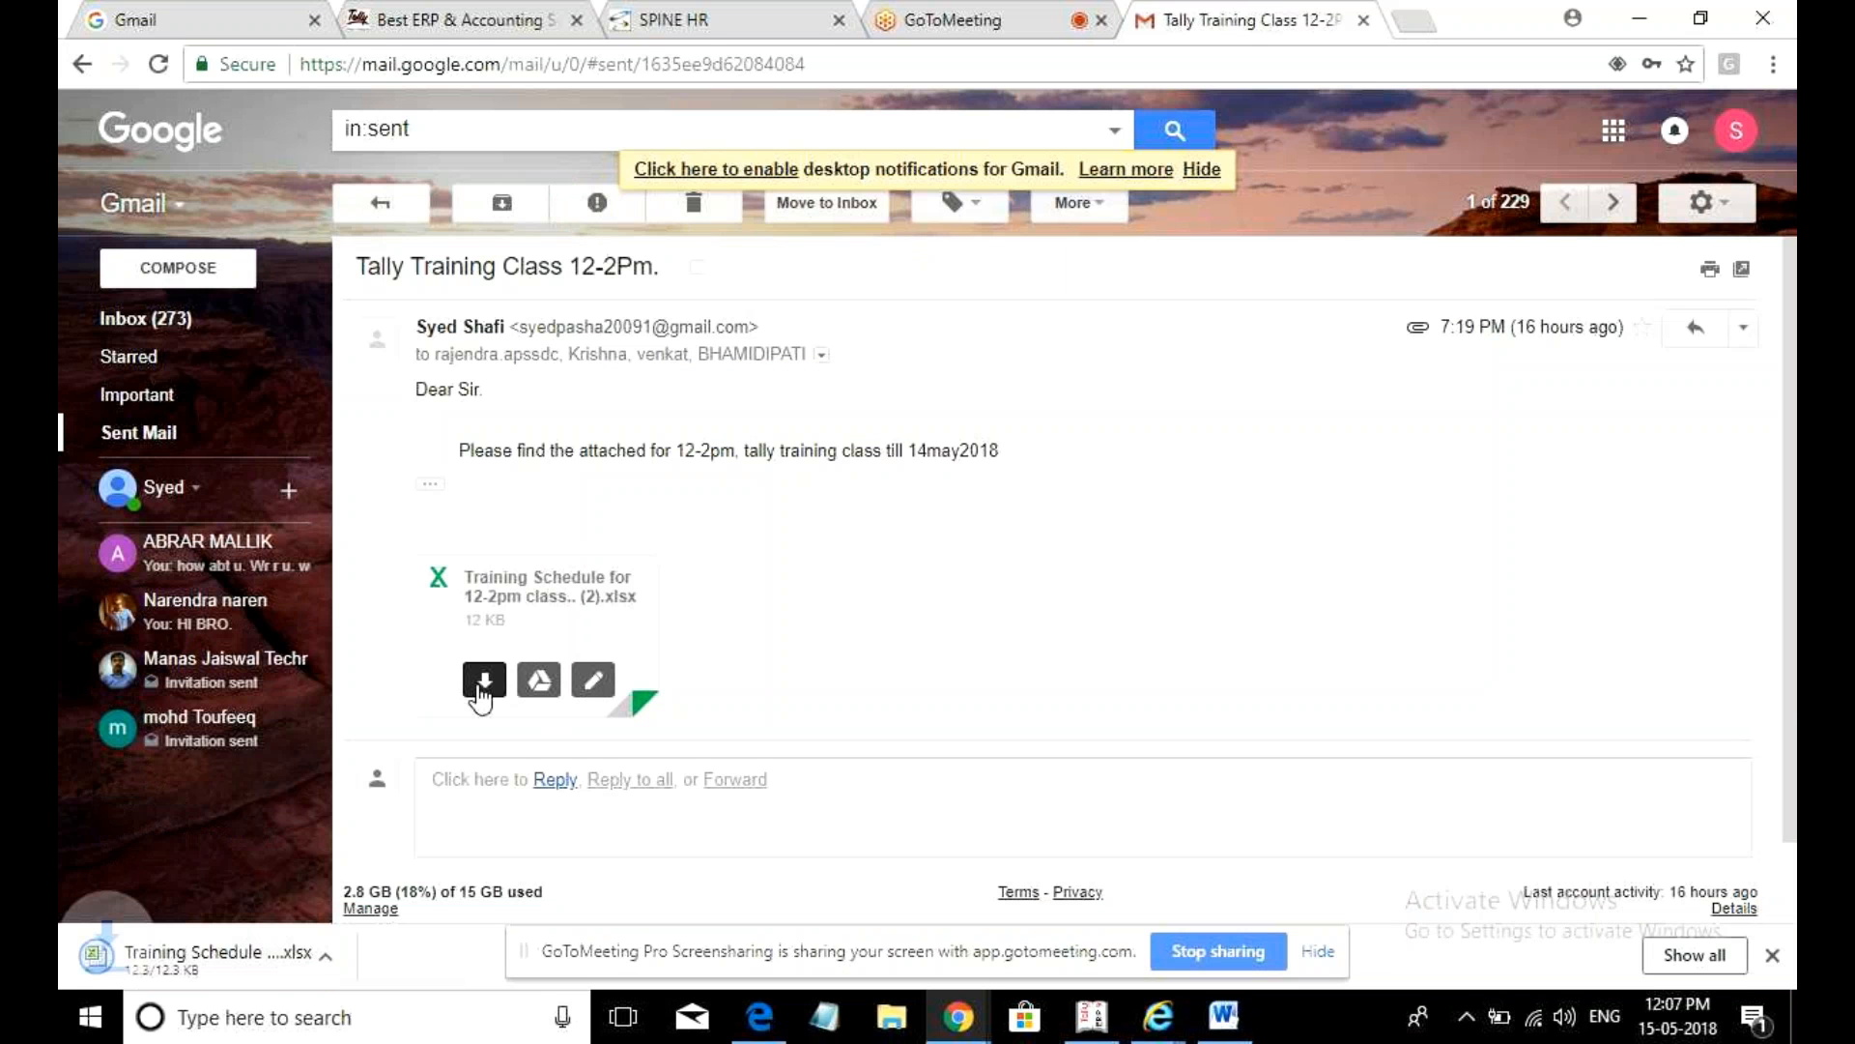
left_click(483, 682)
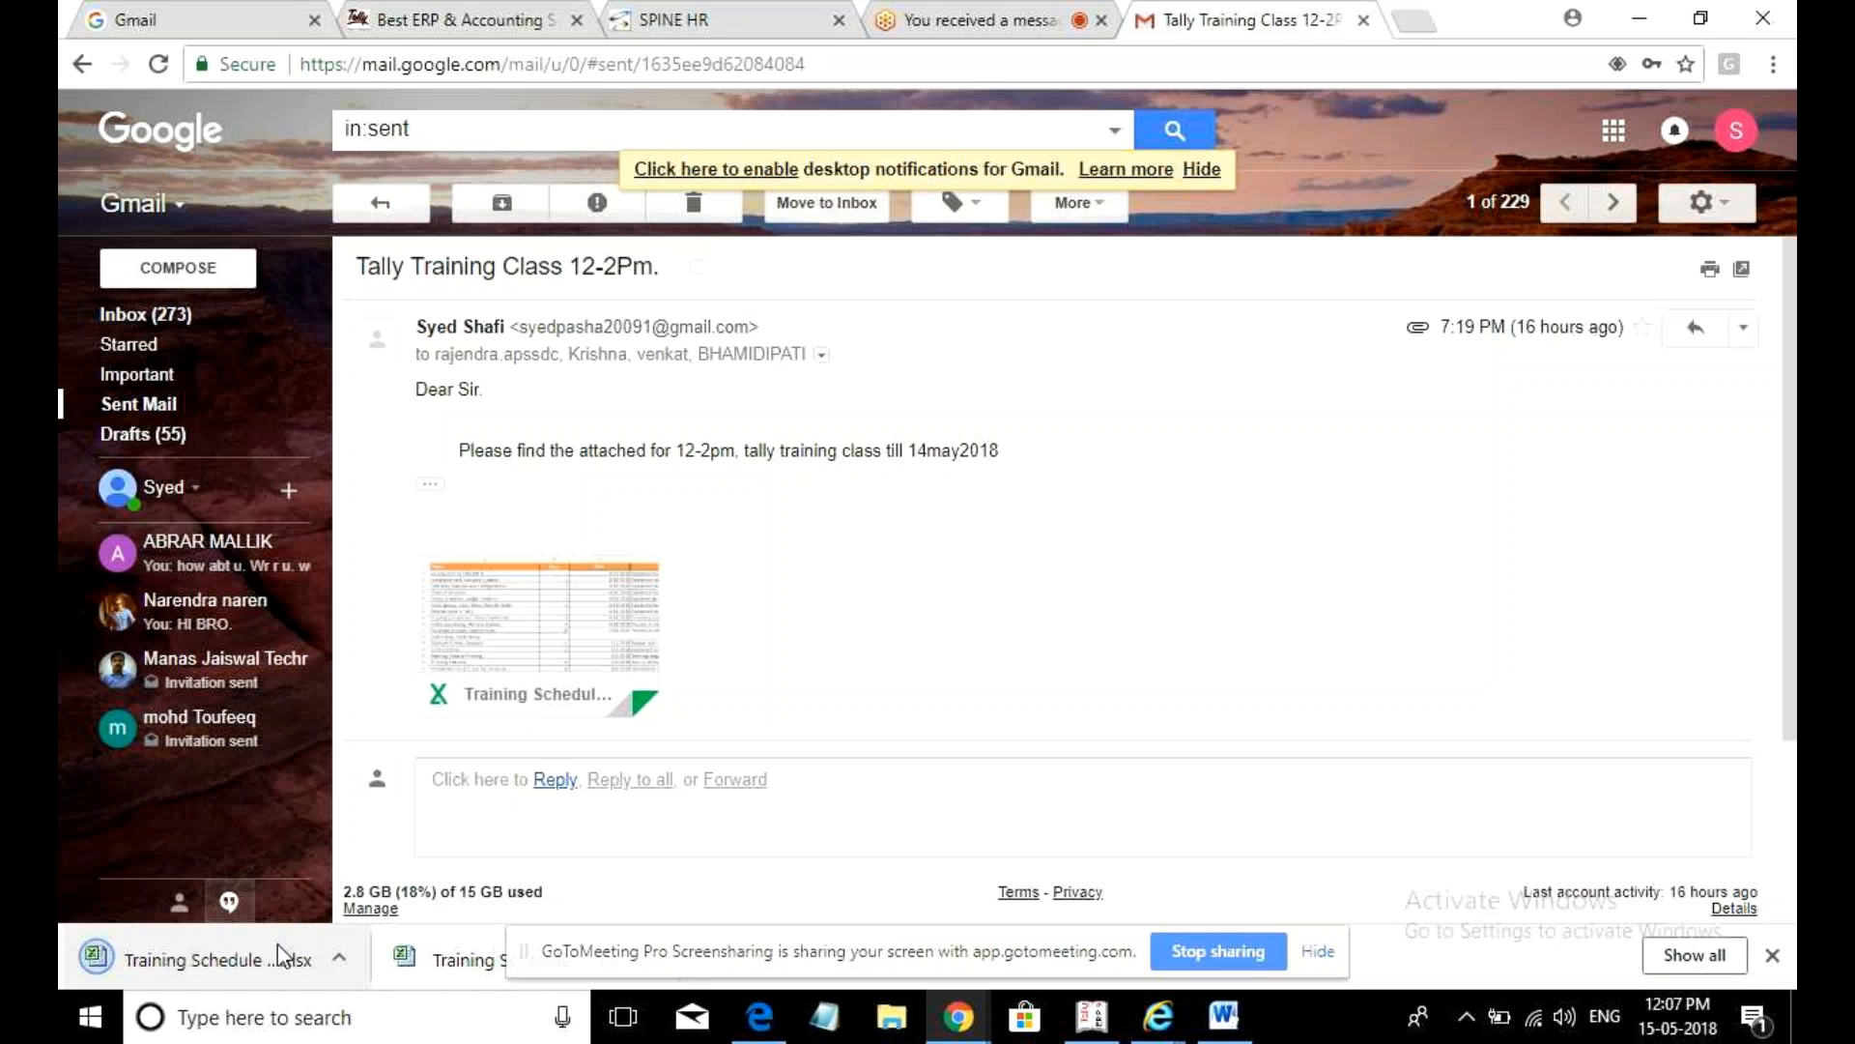
left_click(276, 944)
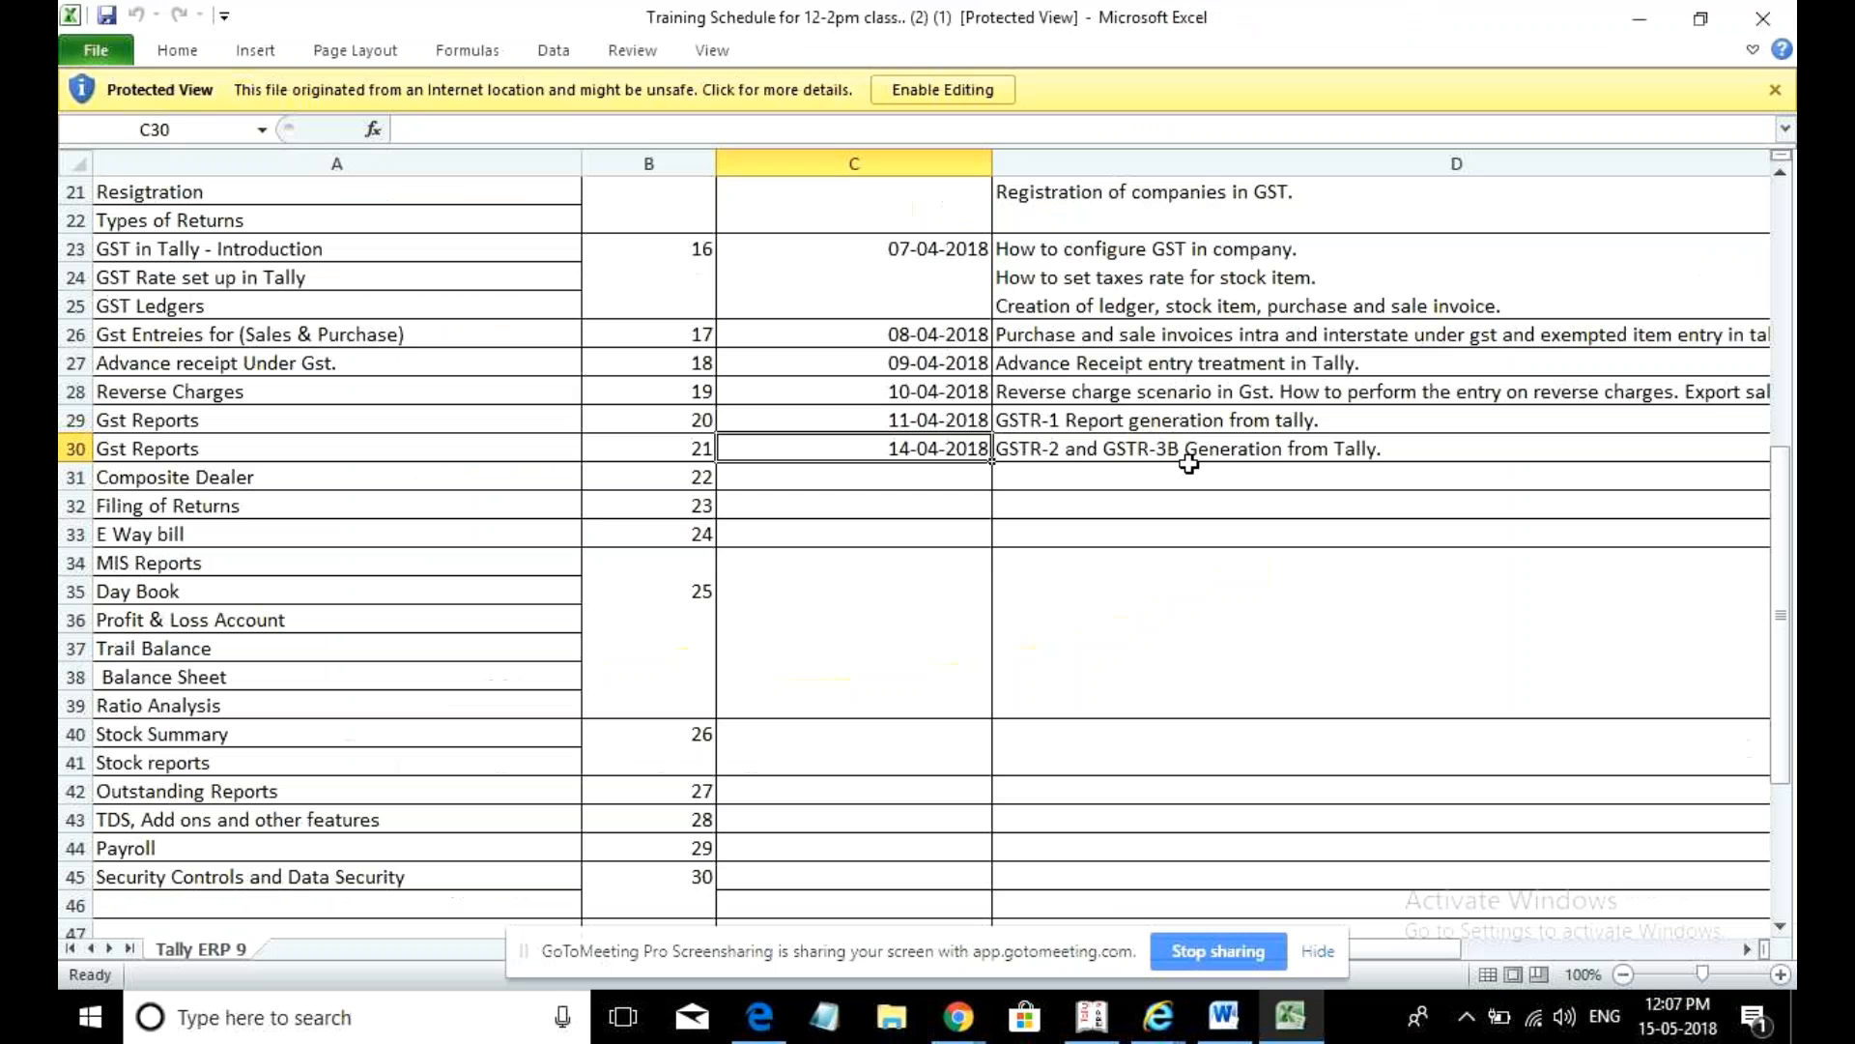
left_click_drag(1195, 475, 850, 533)
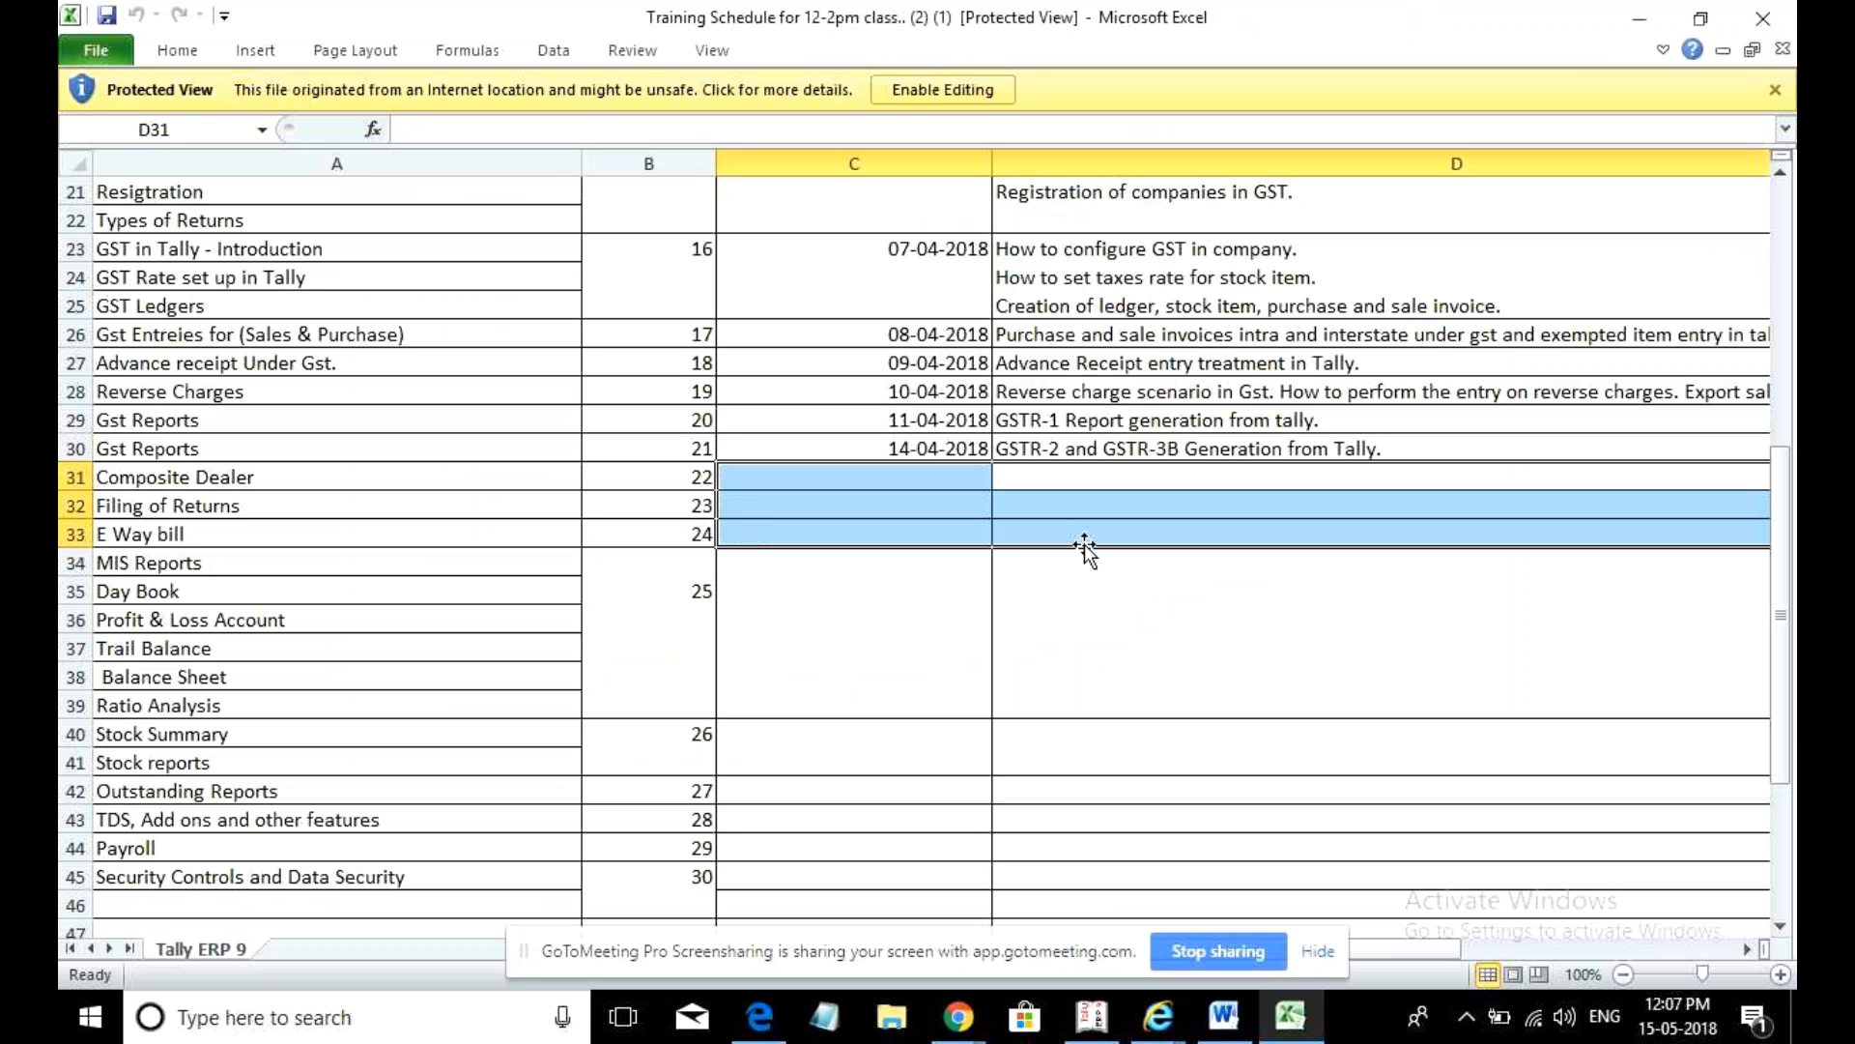
- Check the session dates in C26 and C30, then enable editing of the workbook
left_click(1232, 513)
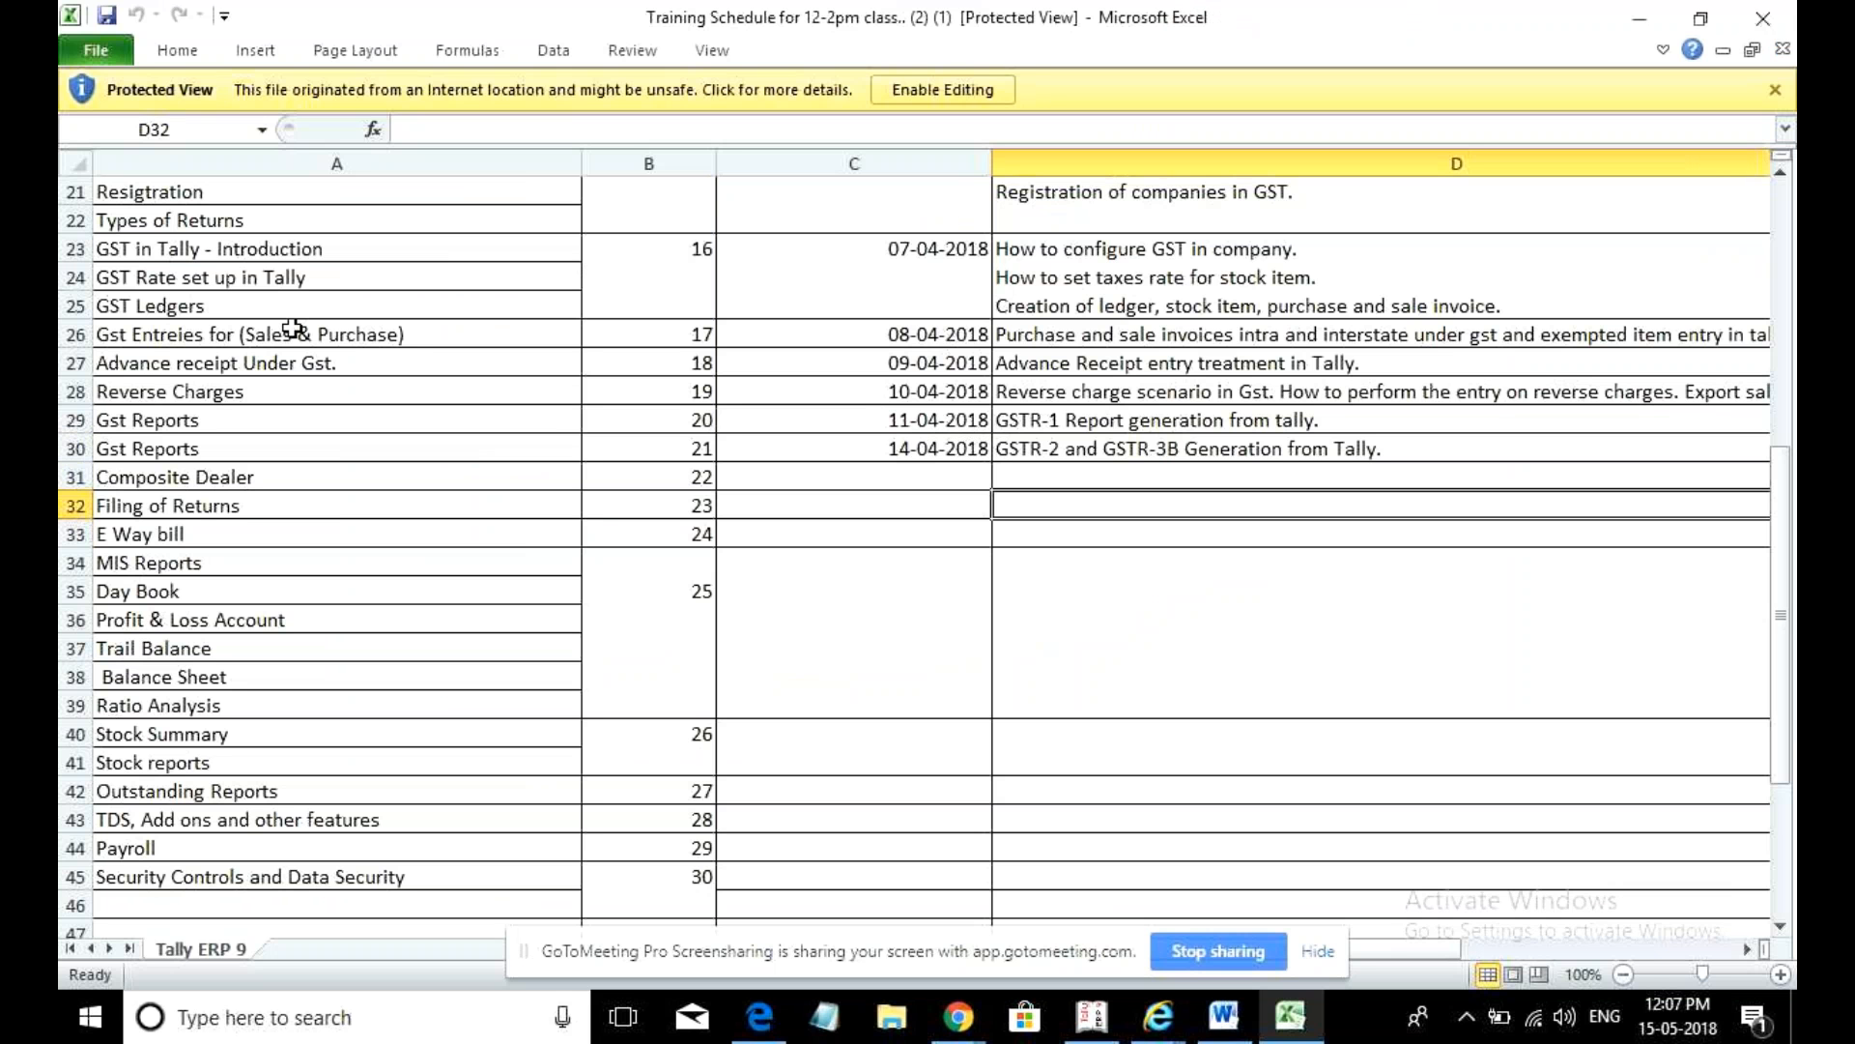
left_click(954, 330)
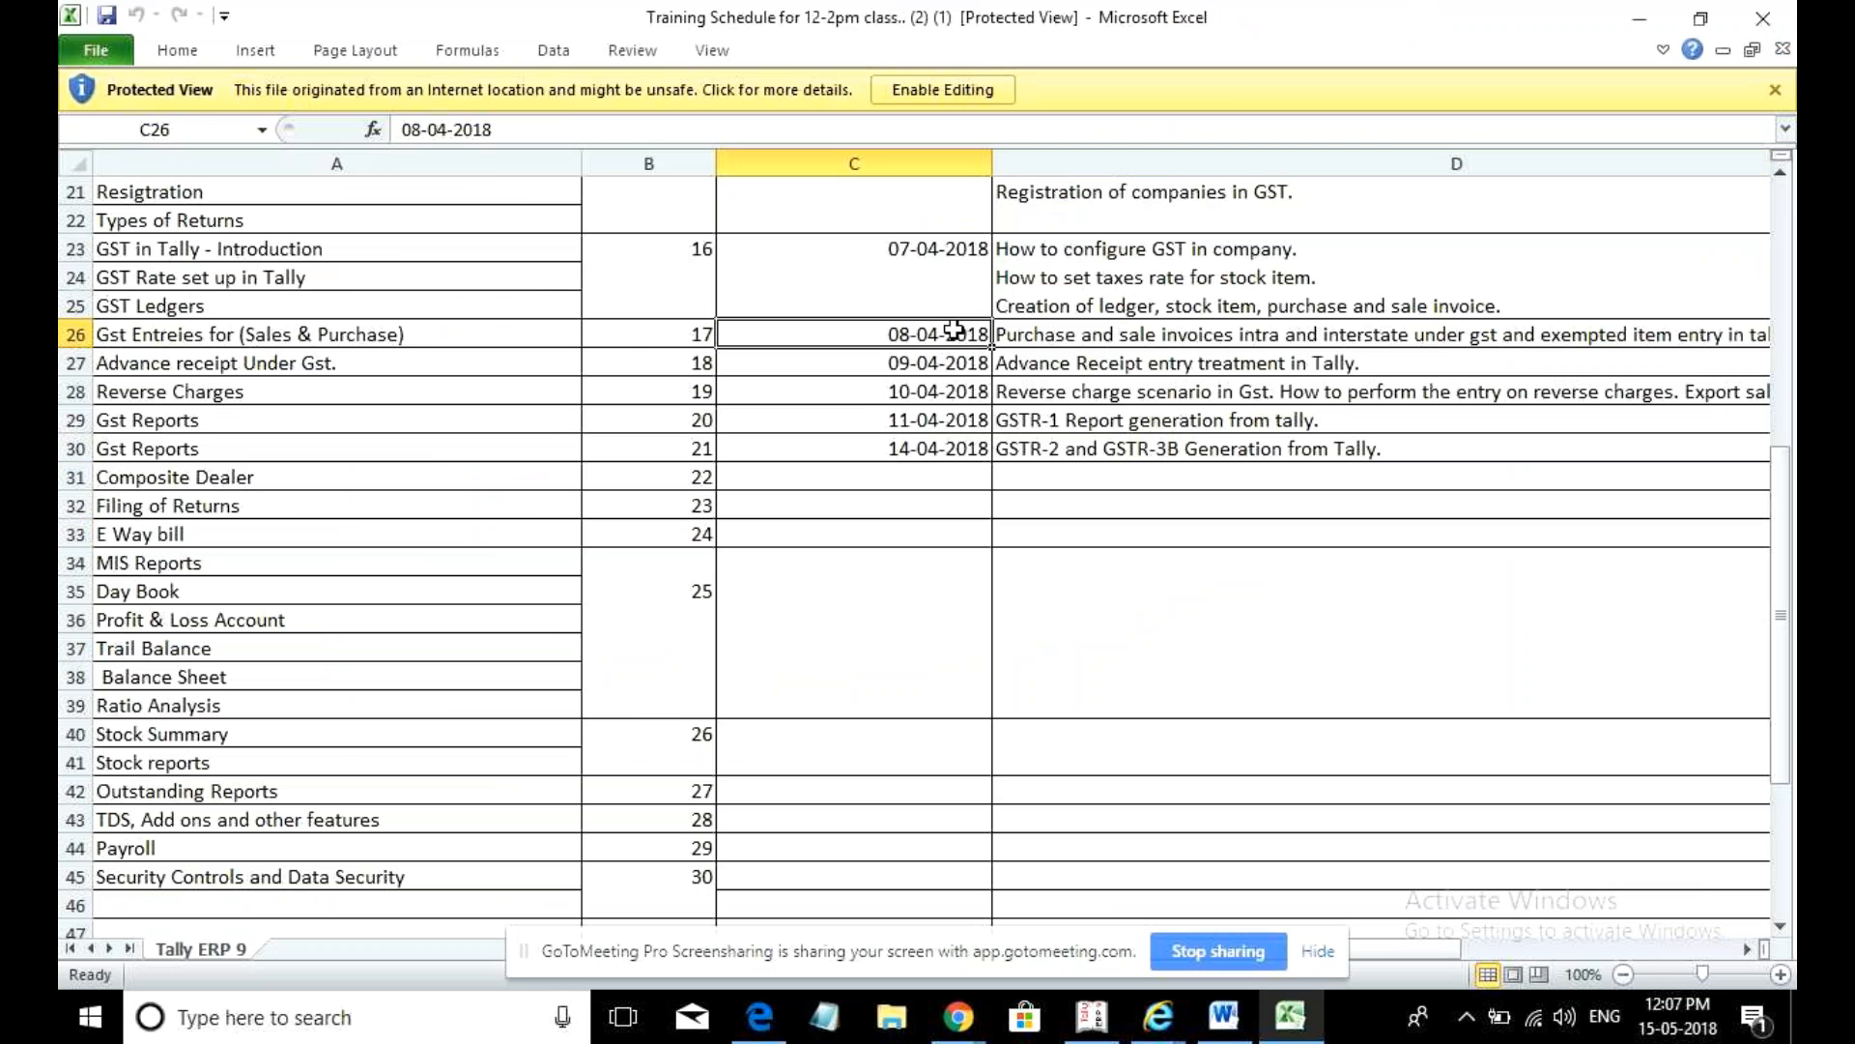
left_click(986, 448)
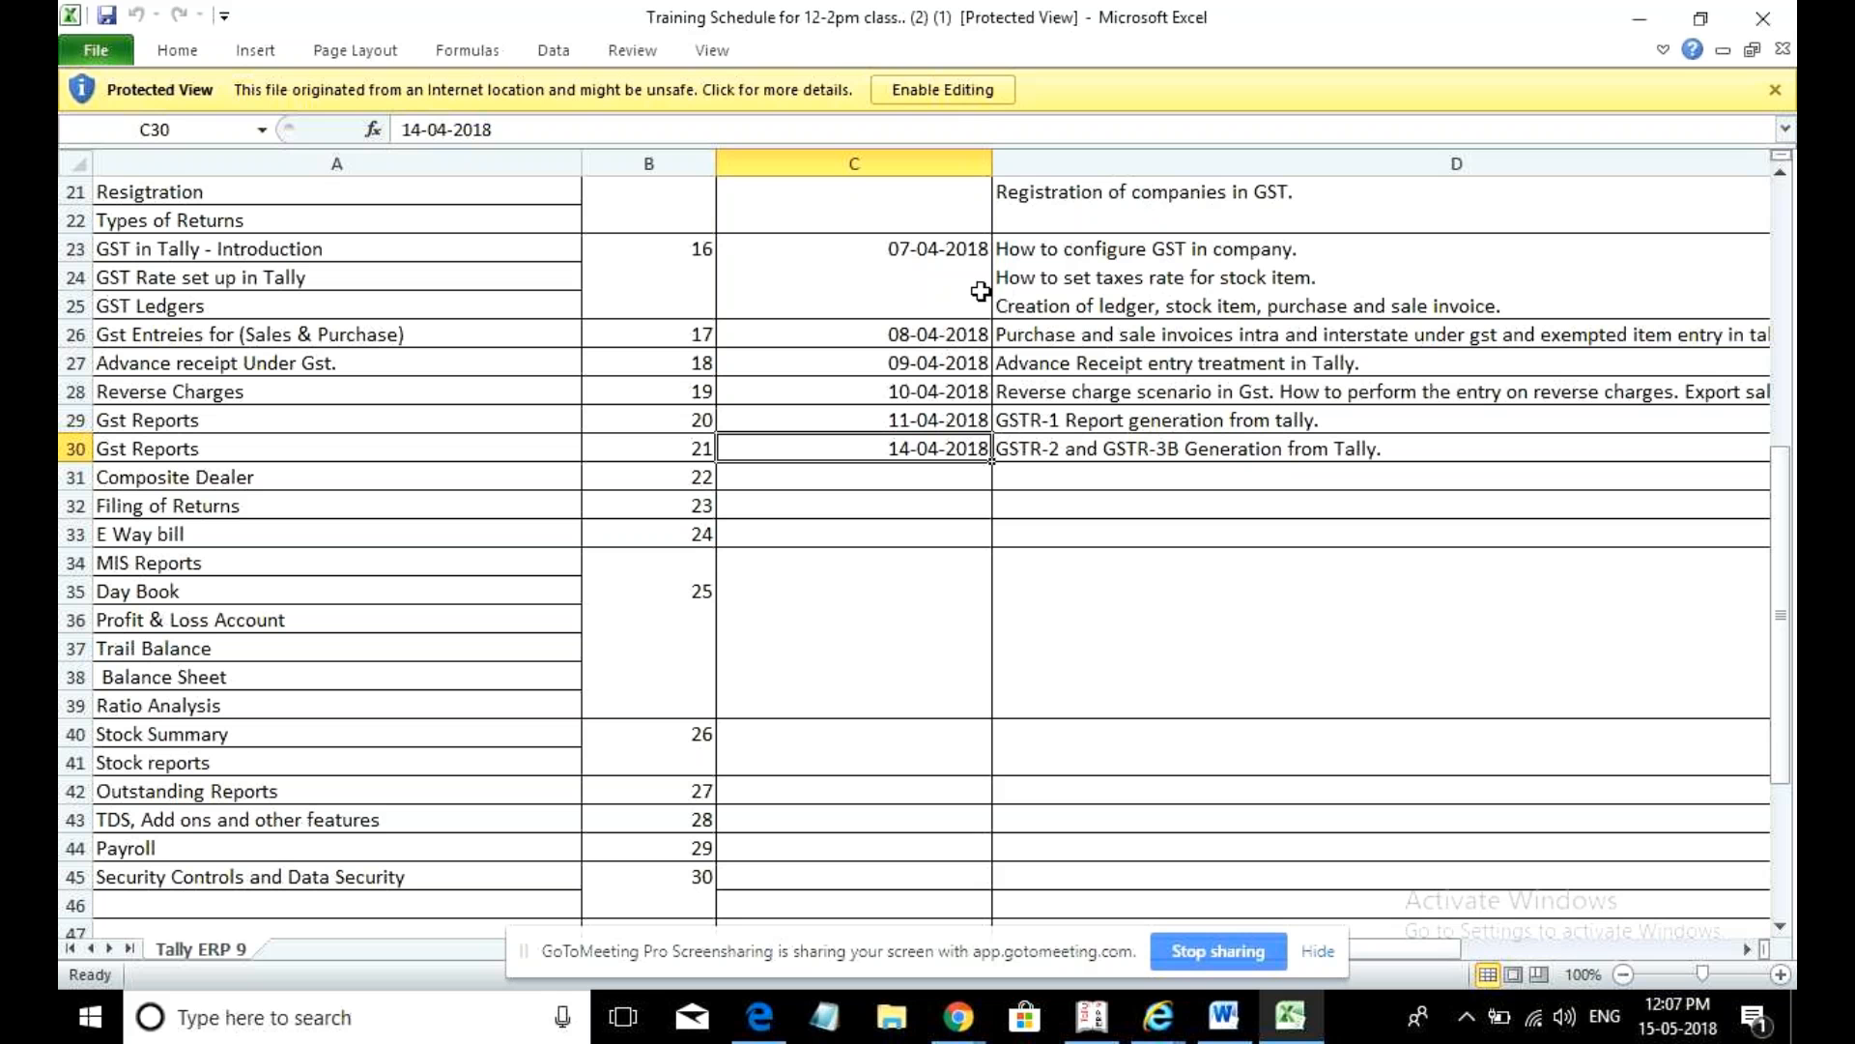
left_click(984, 109)
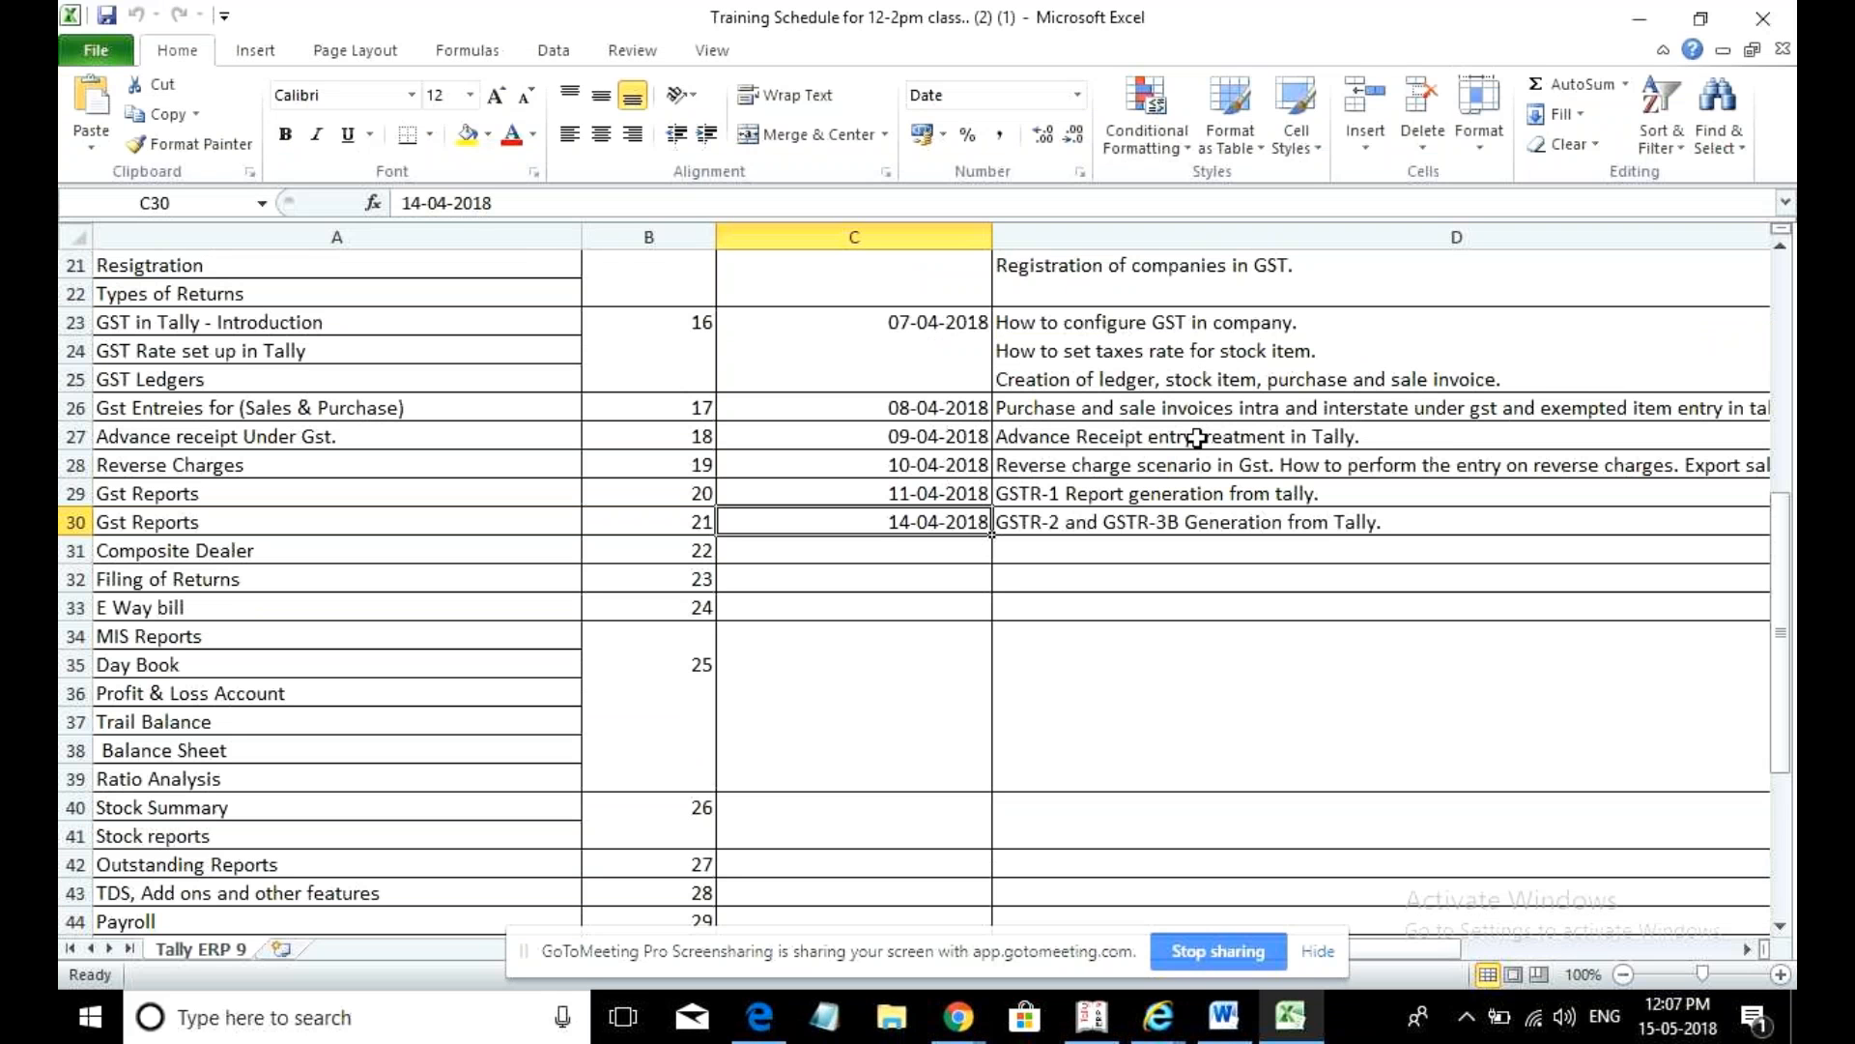
- Review the Advance Receipt, Reverse charge and GSTR-1 topics in D27–D29, then minimise Excel
left_click(1124, 430)
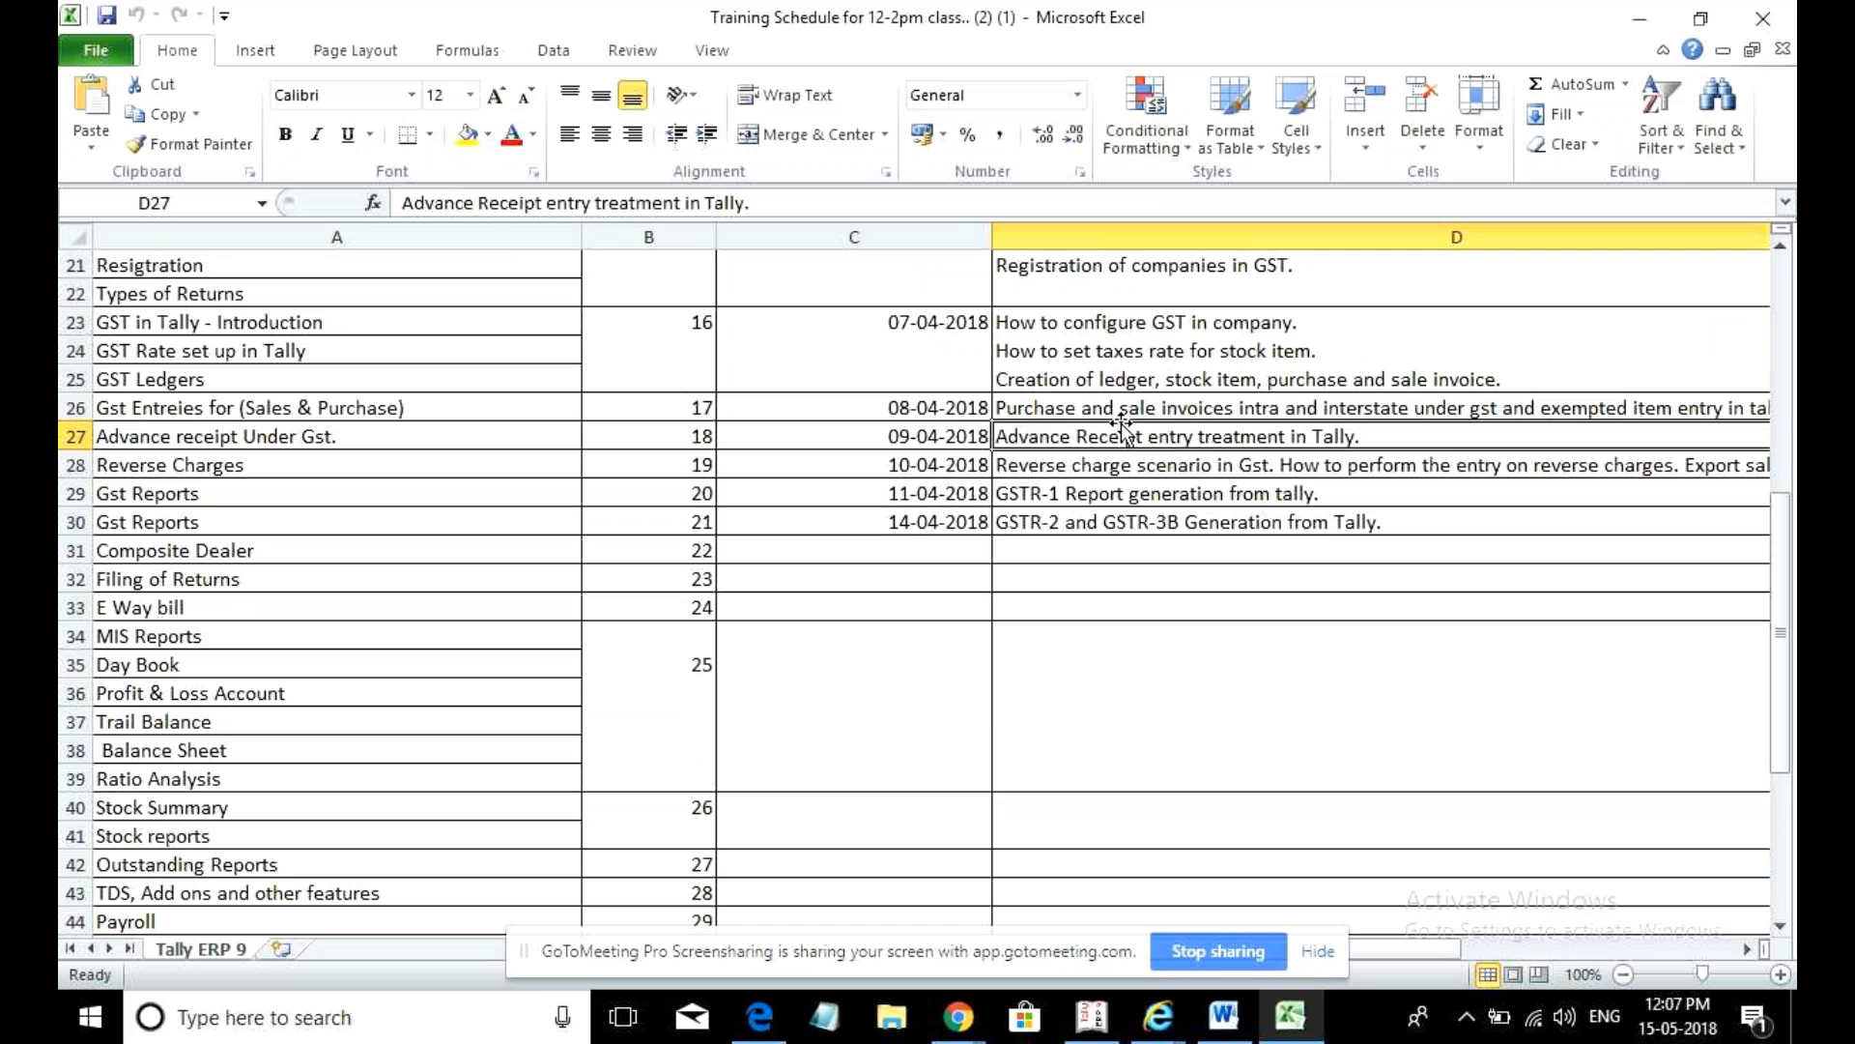
left_click(1119, 465)
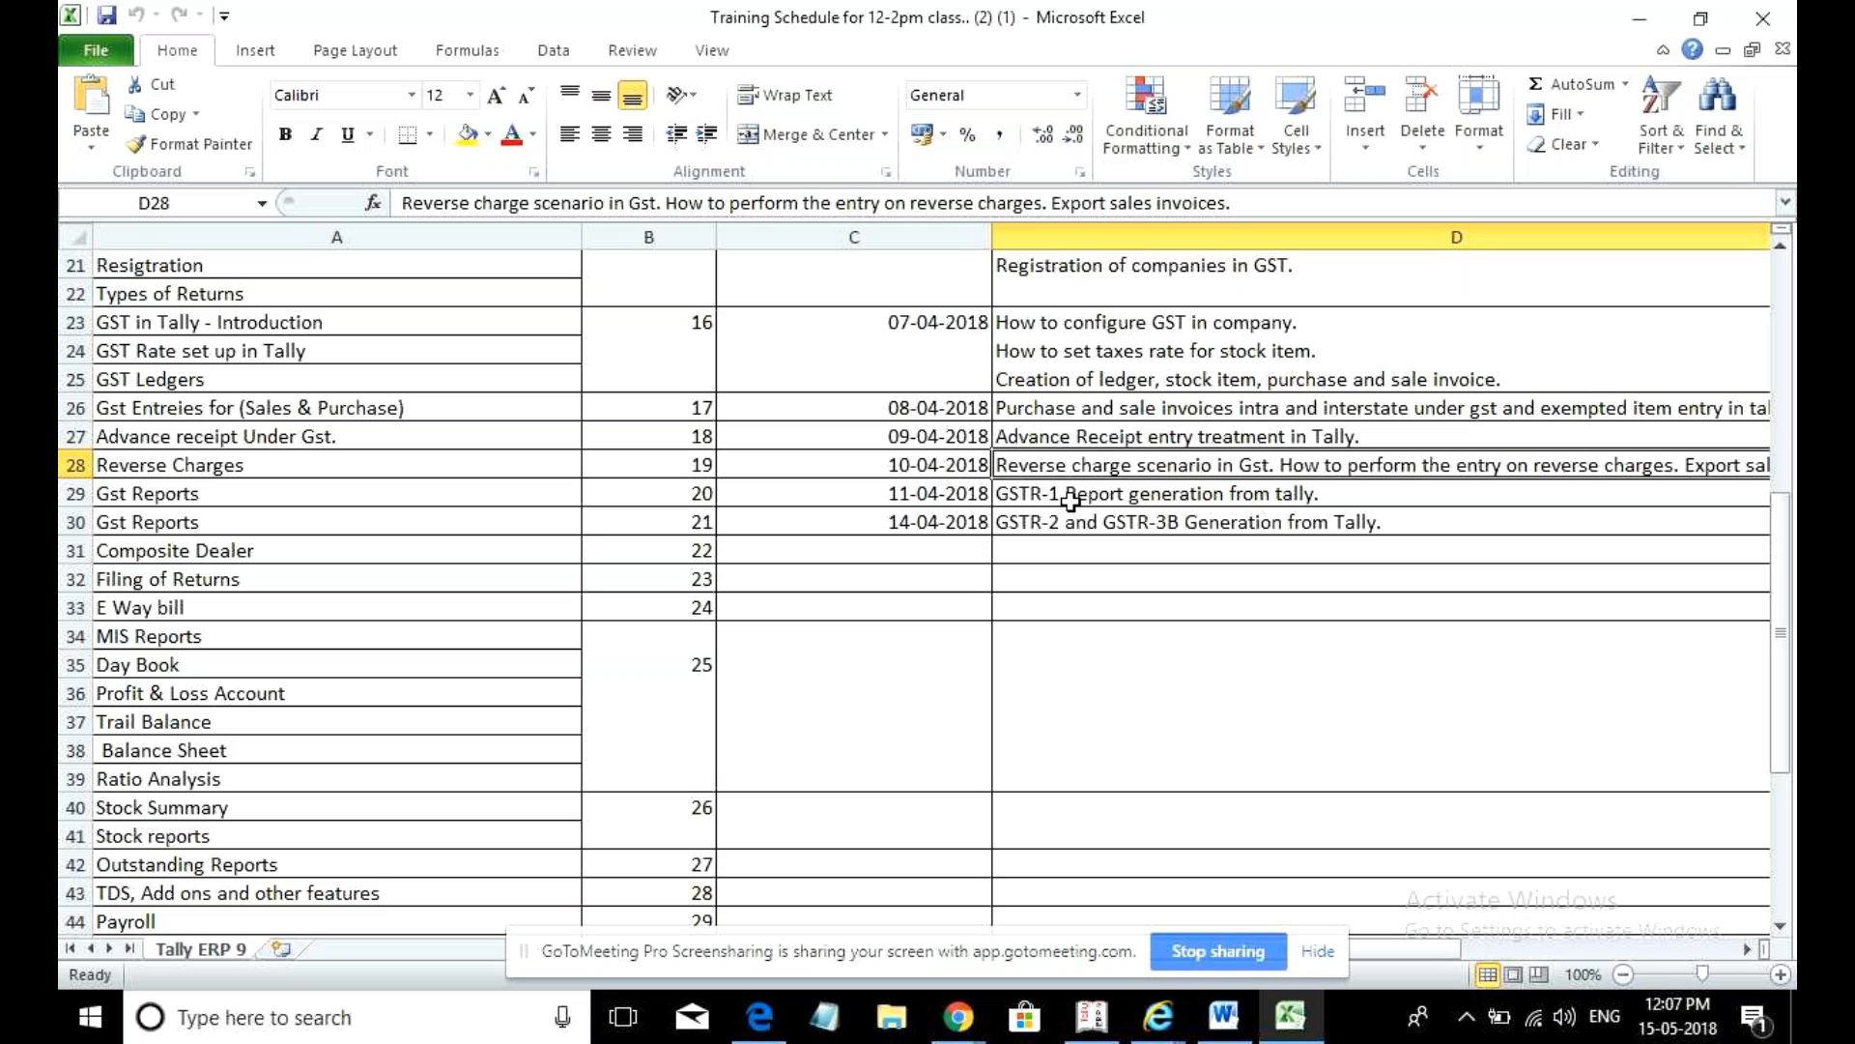
left_click(1071, 502)
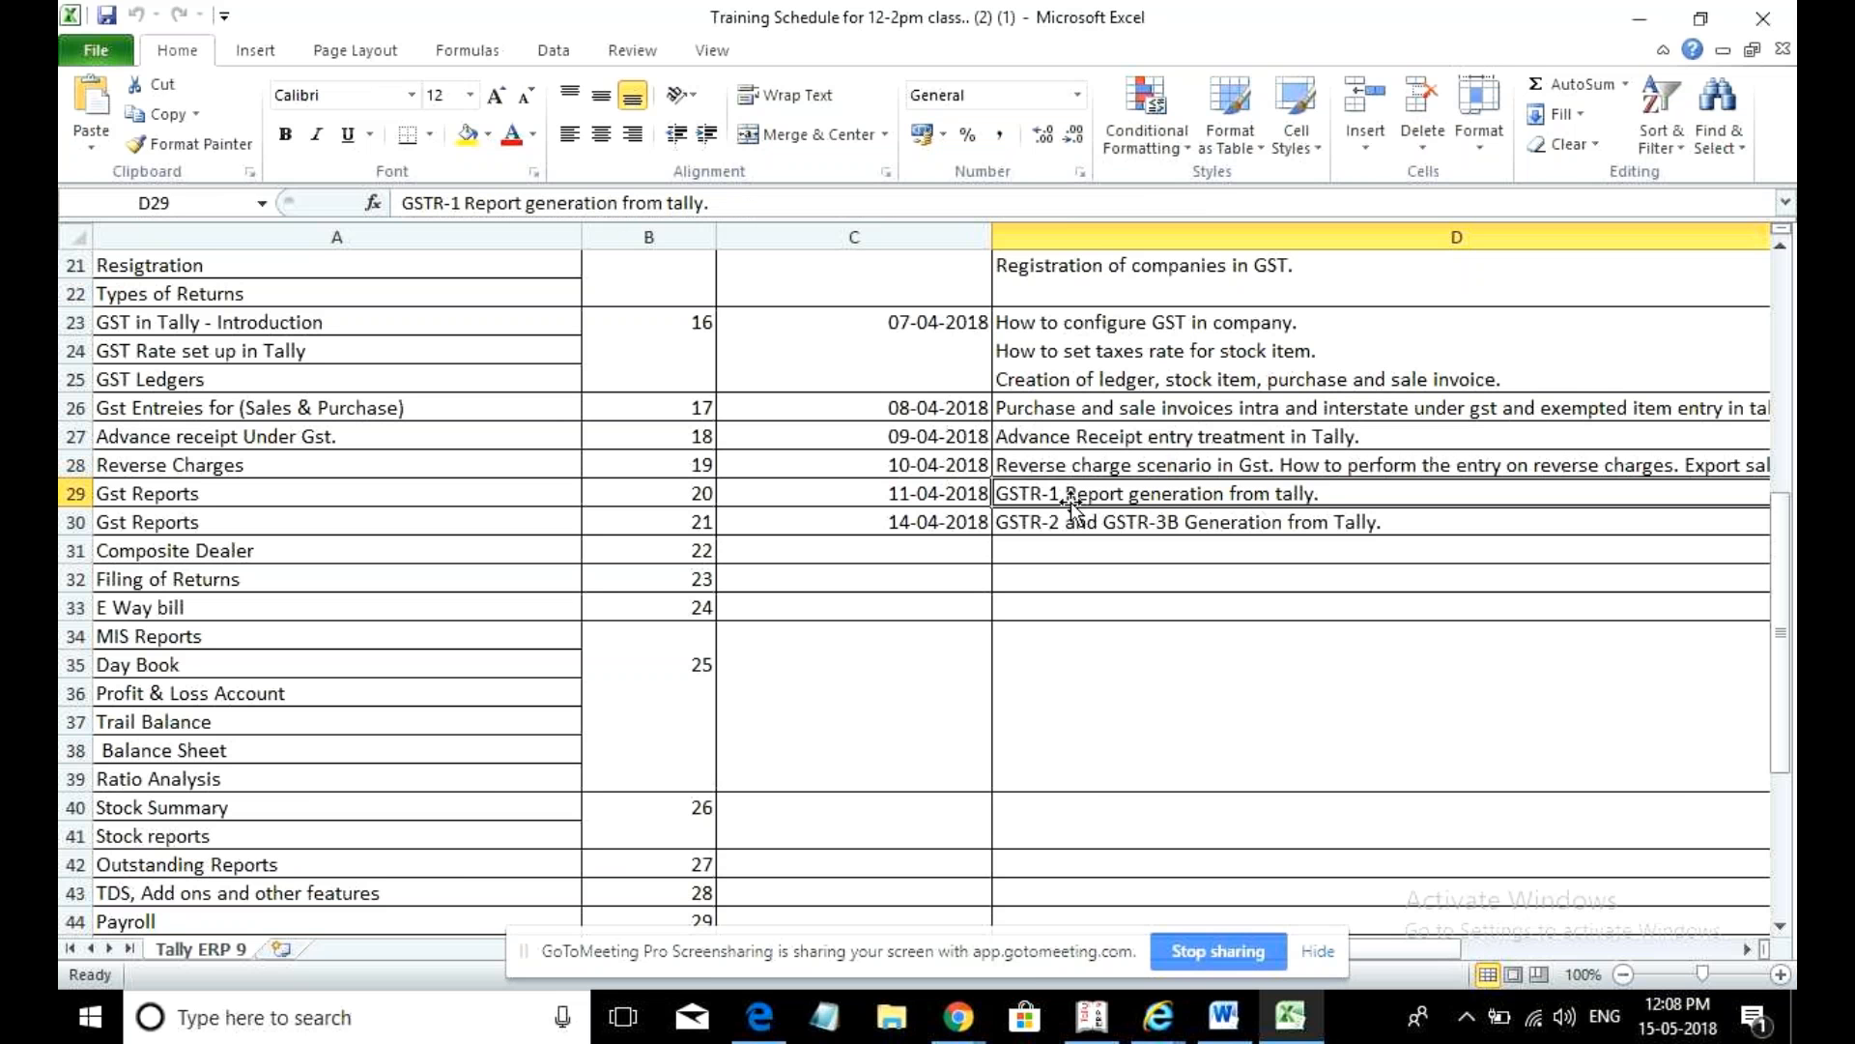
left_click(1640, 23)
- Return to the GoToMeeting page, mute and unmute system audio, and open the meeting chat
left_click(982, 21)
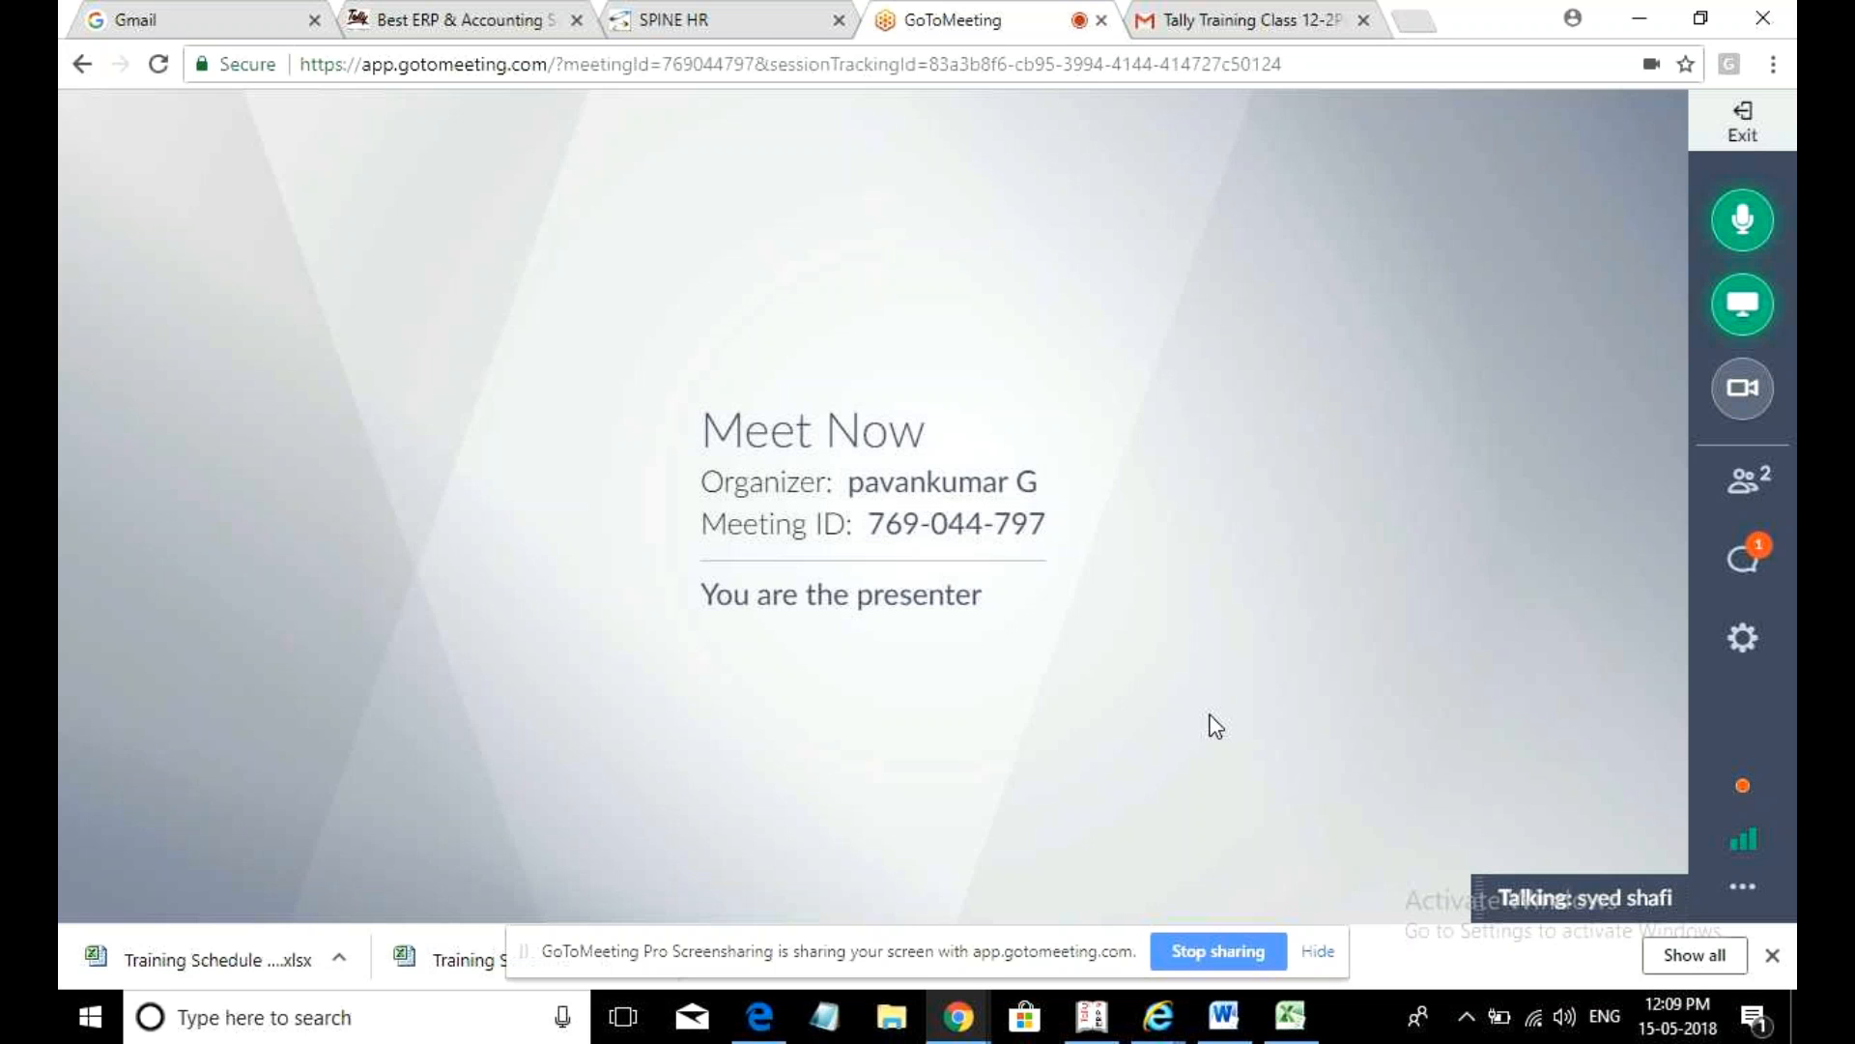
left_click(1564, 1013)
left_click(1355, 952)
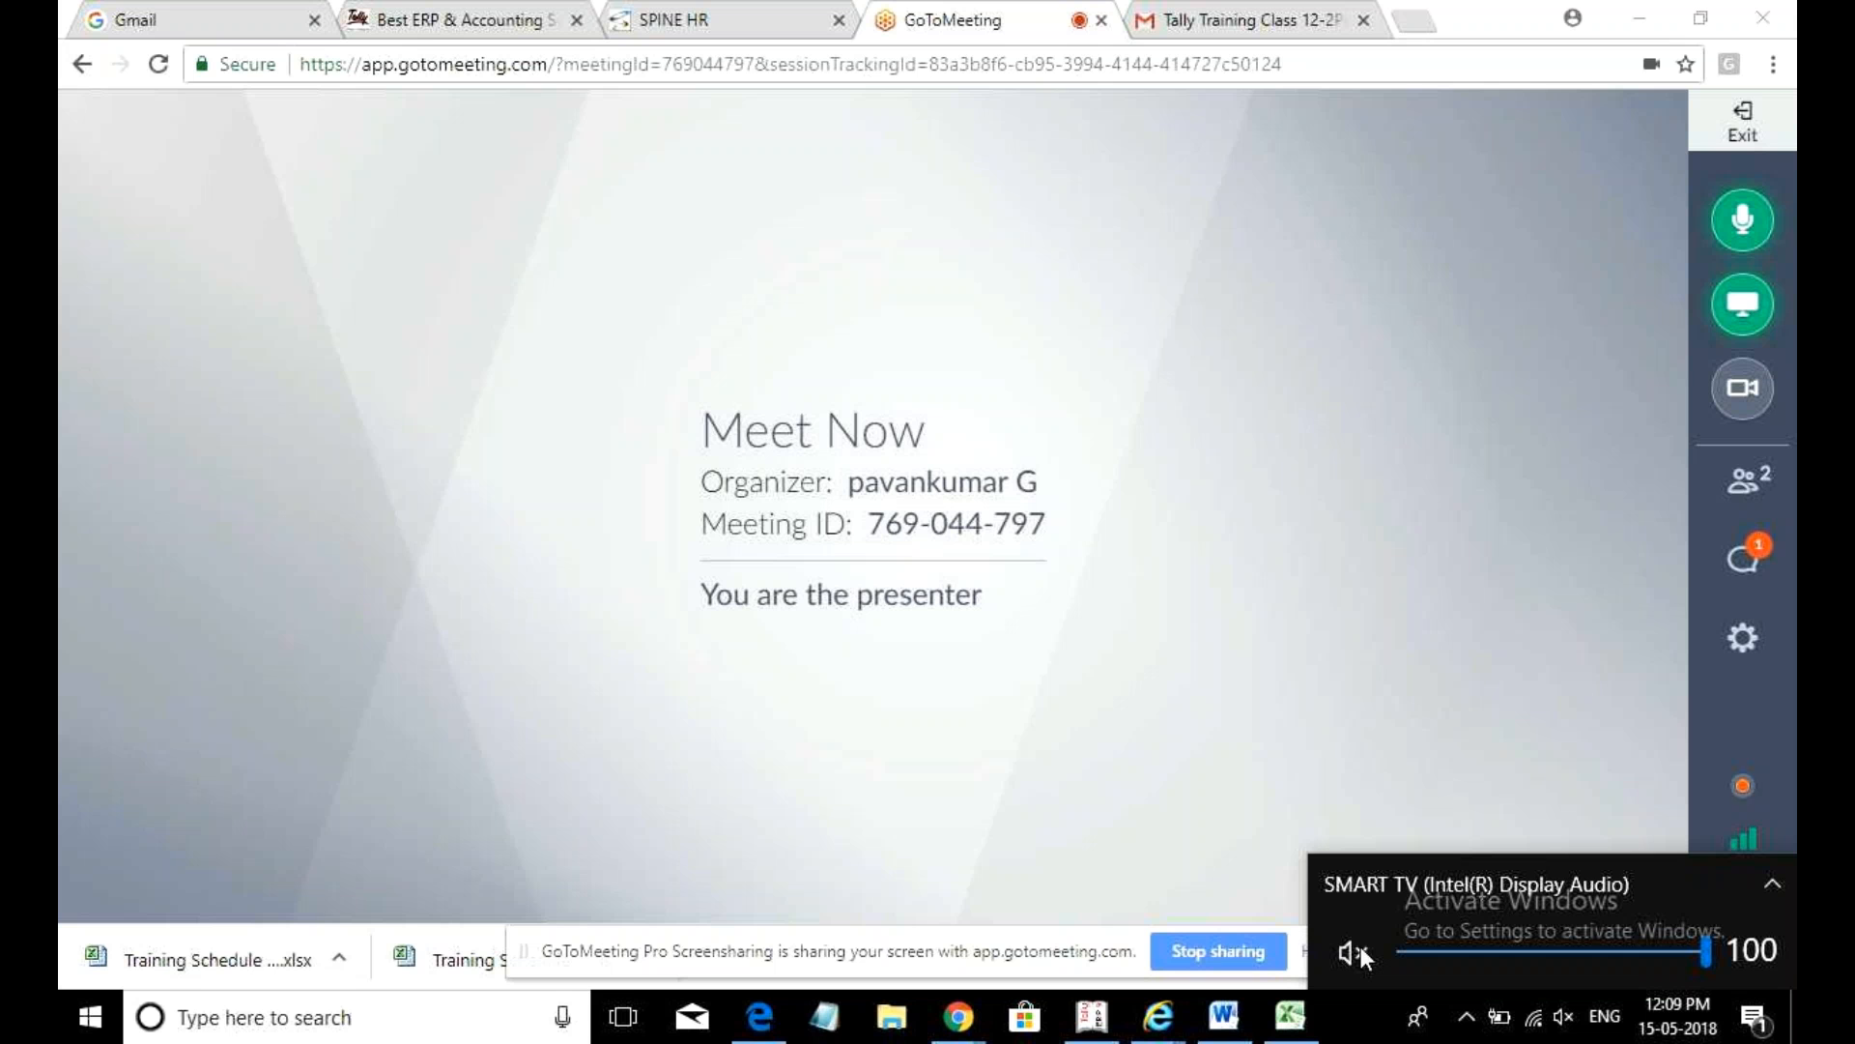
left_click(1364, 953)
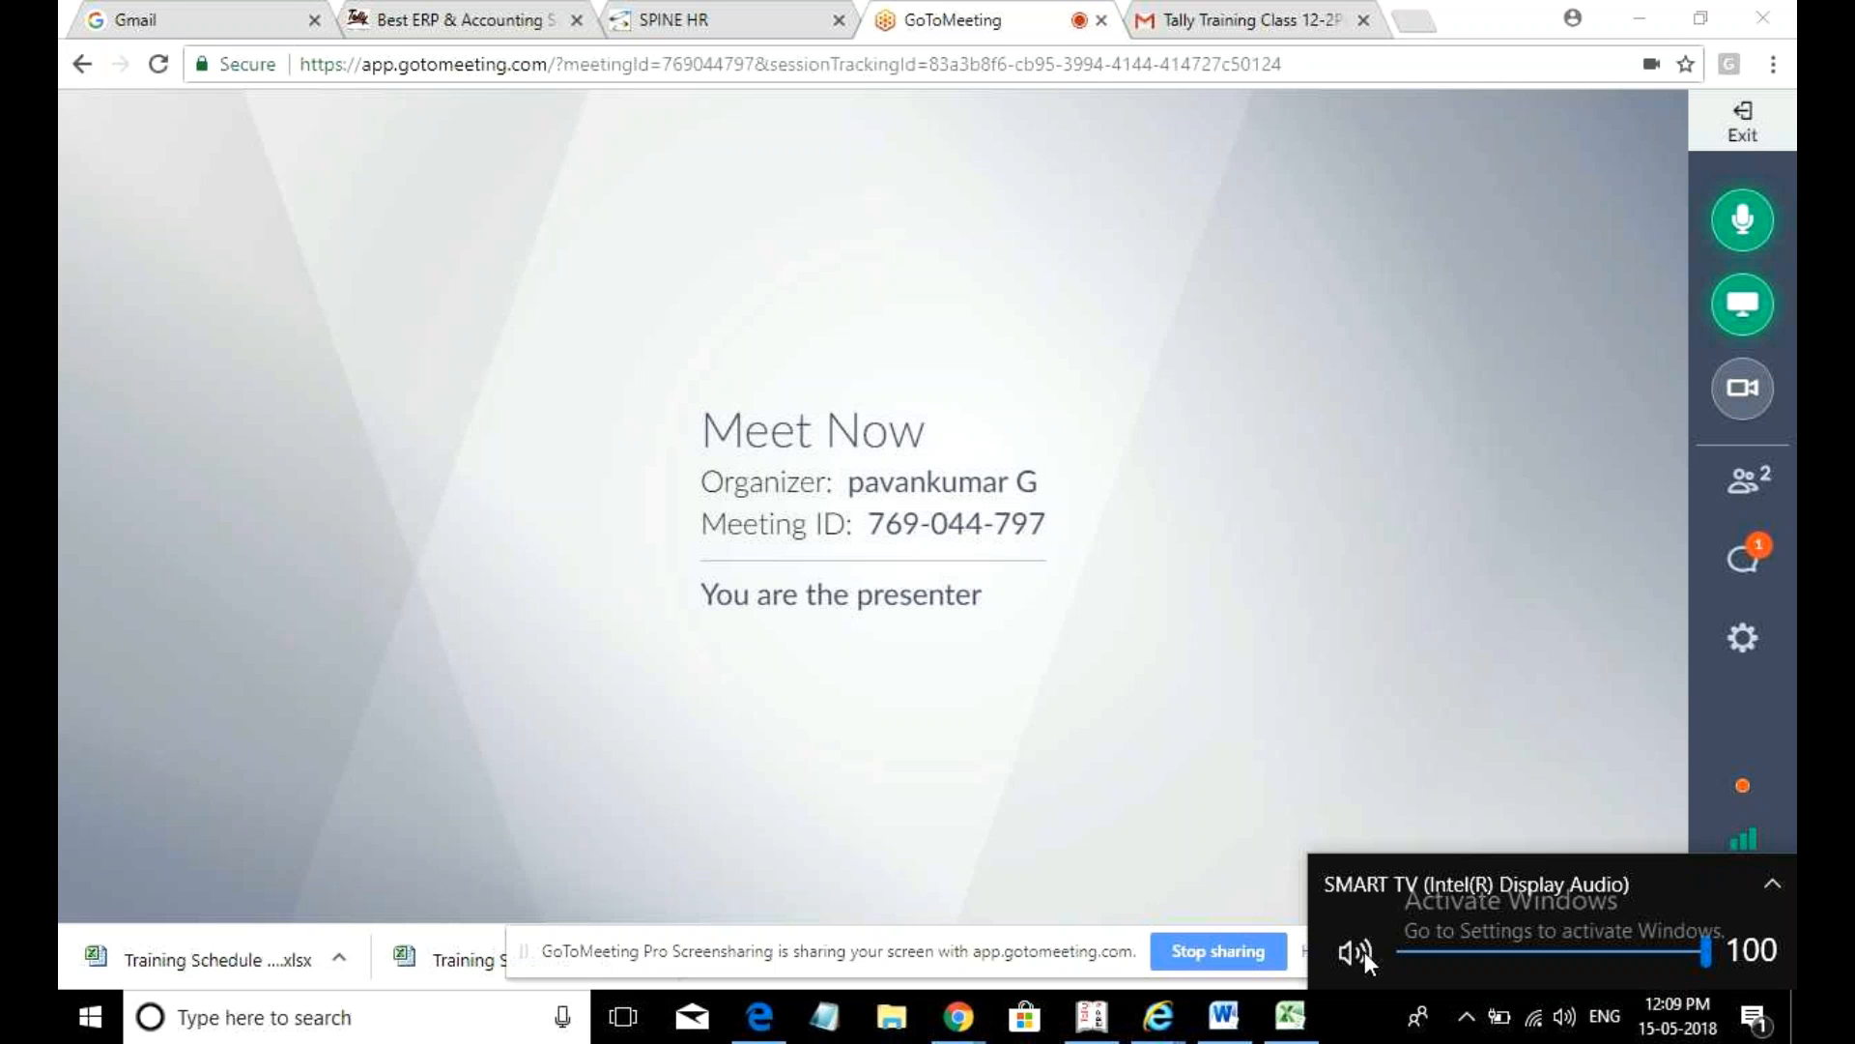
left_click(1254, 849)
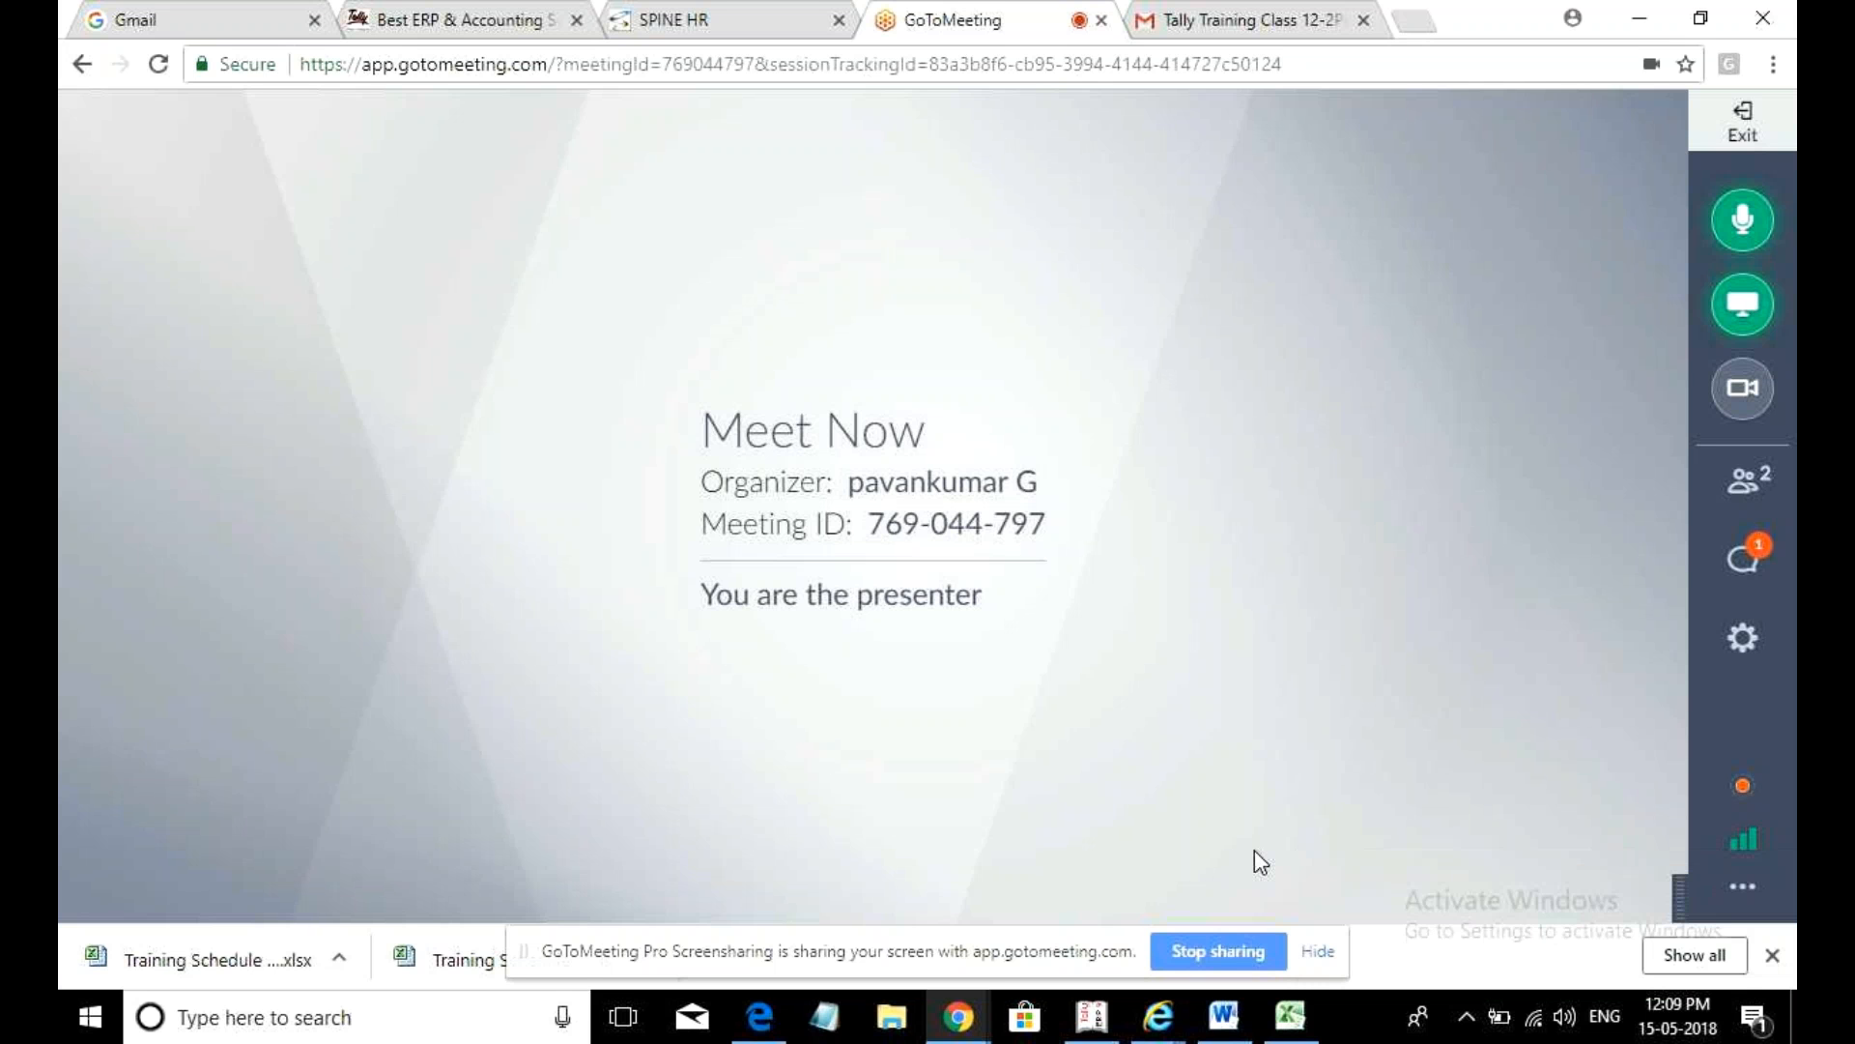
left_click(1751, 560)
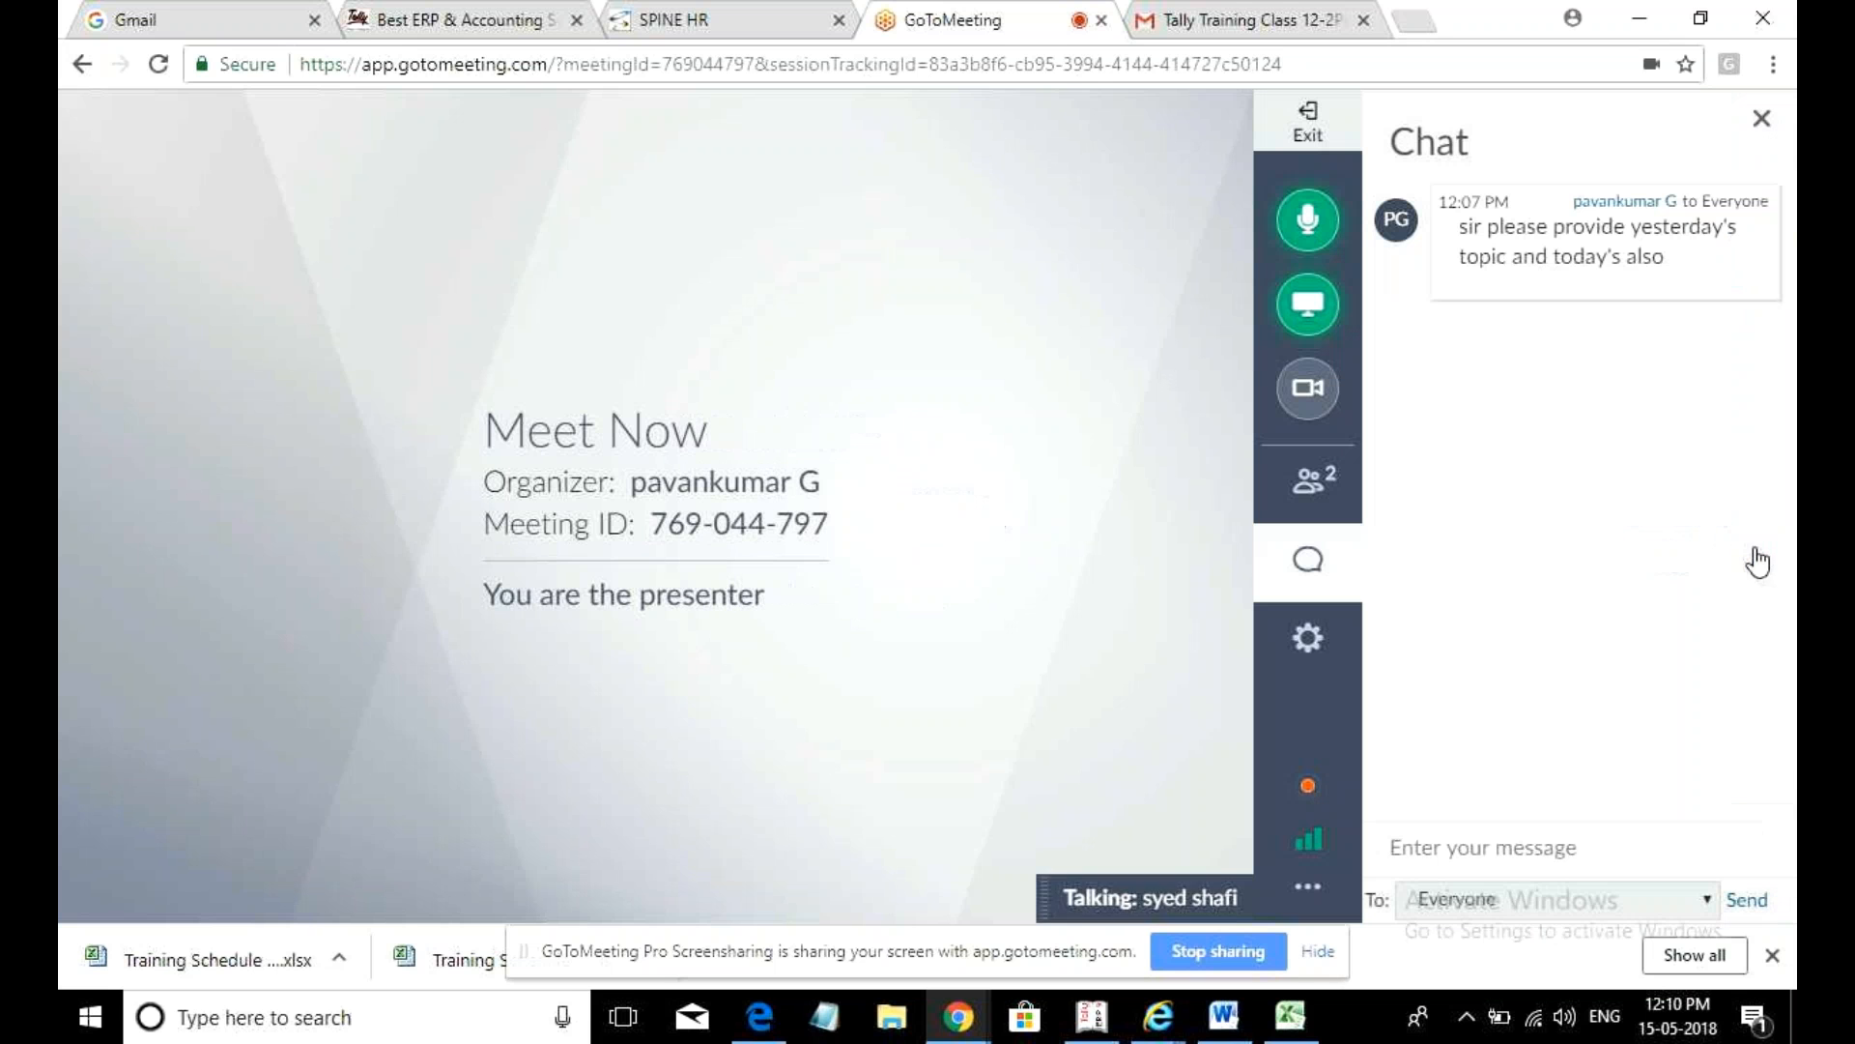
- Send everyone the chat reply 'k i will on end of the session.'
left_click(1484, 850)
type("k i wi")
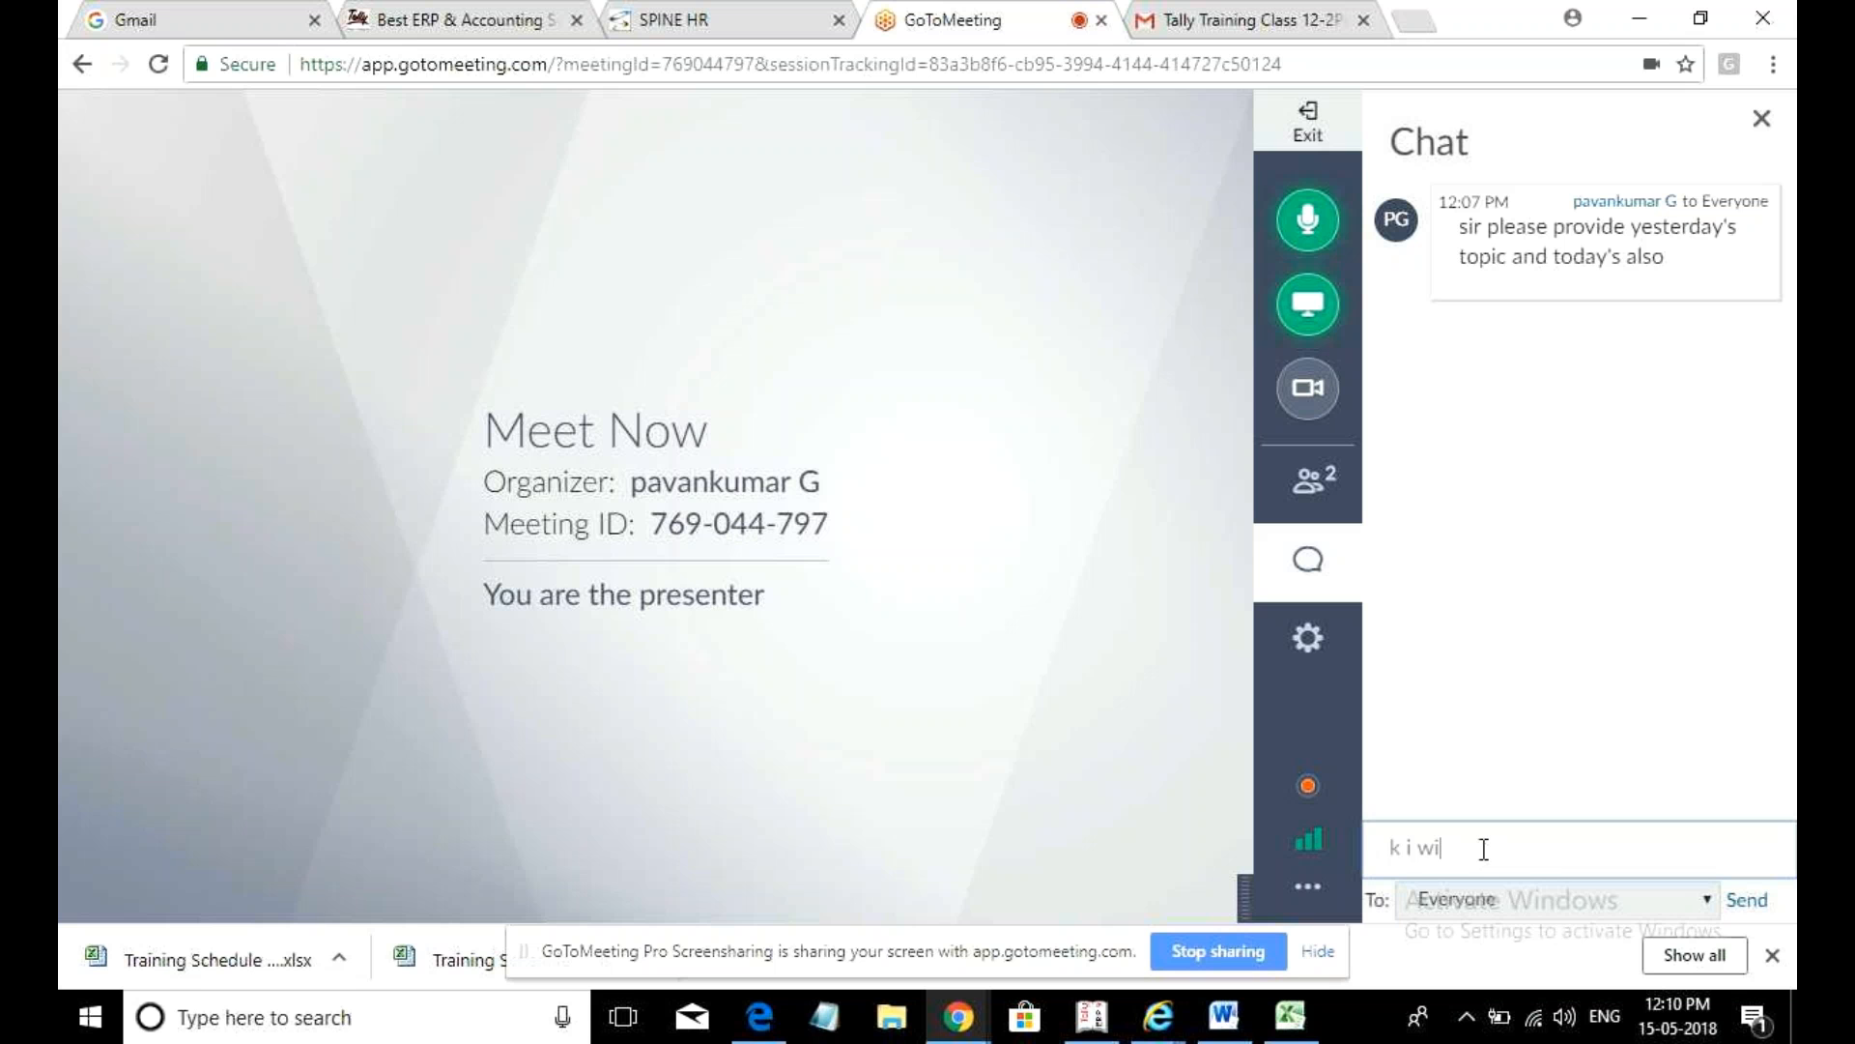
type("ll onlend of ses")
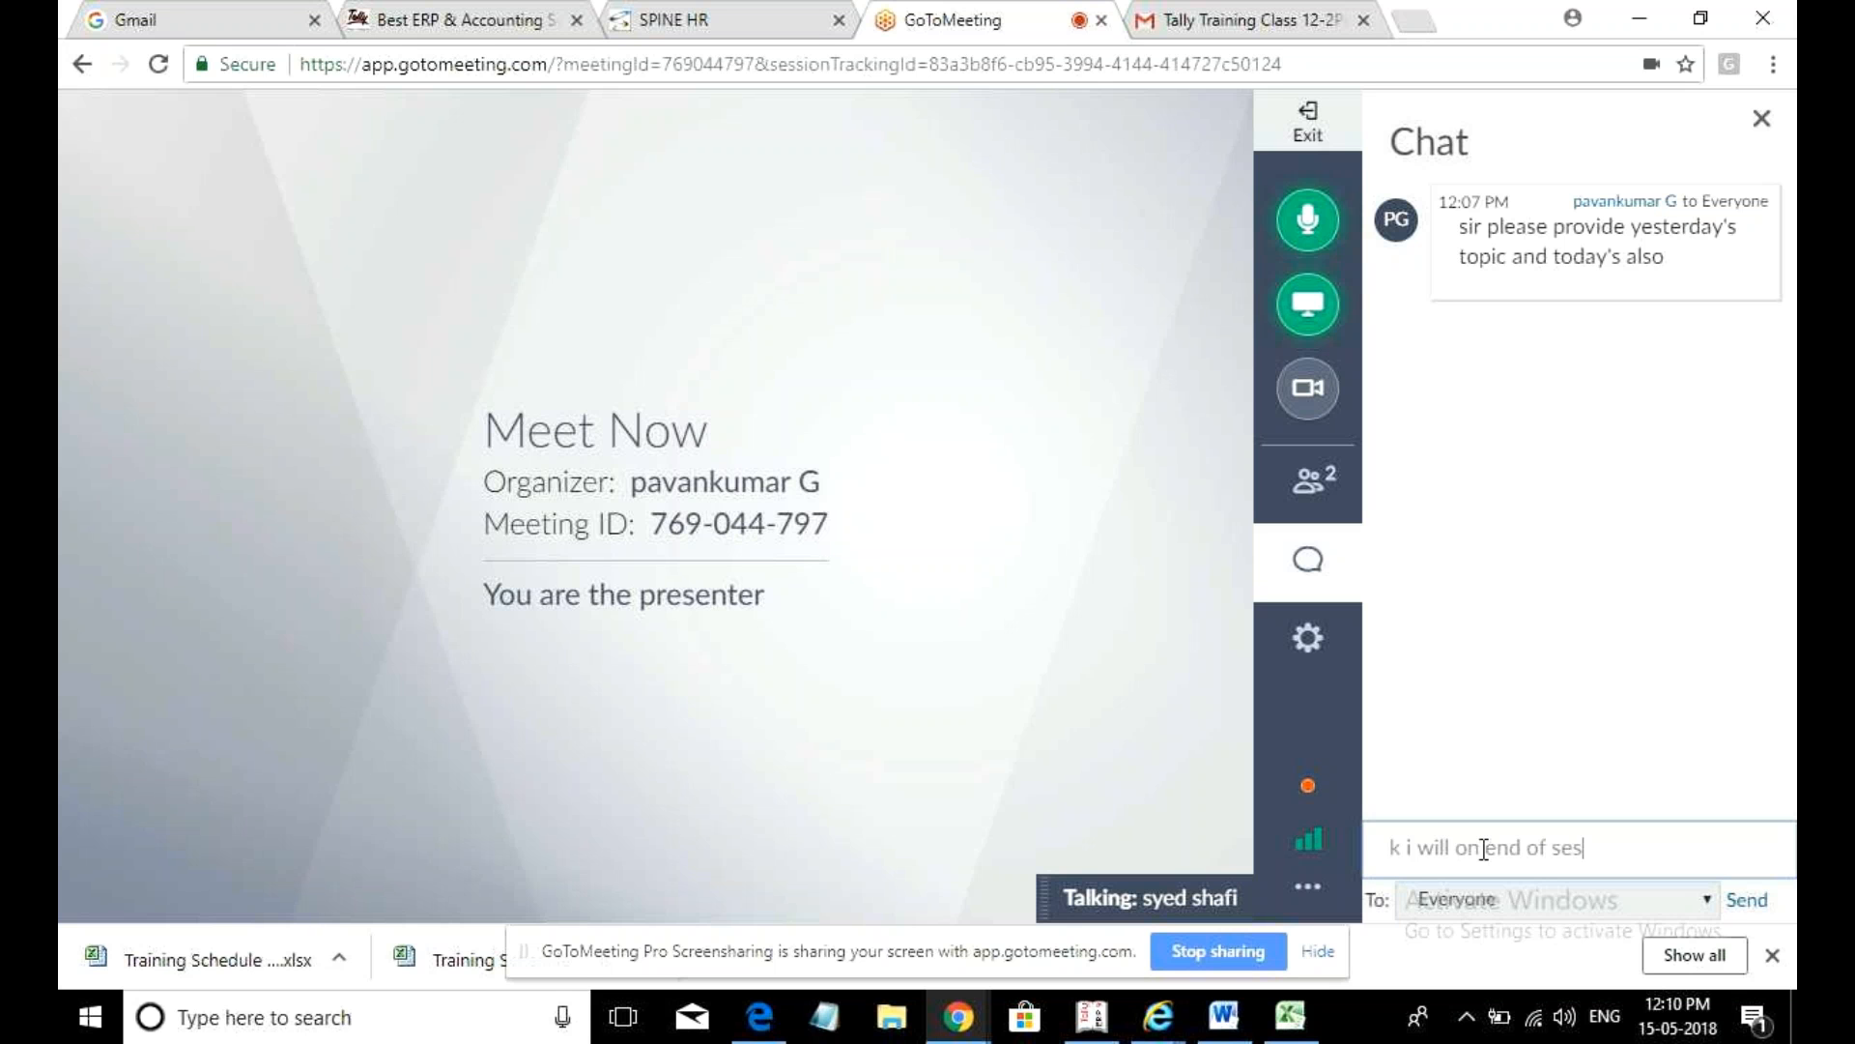
type("sion.")
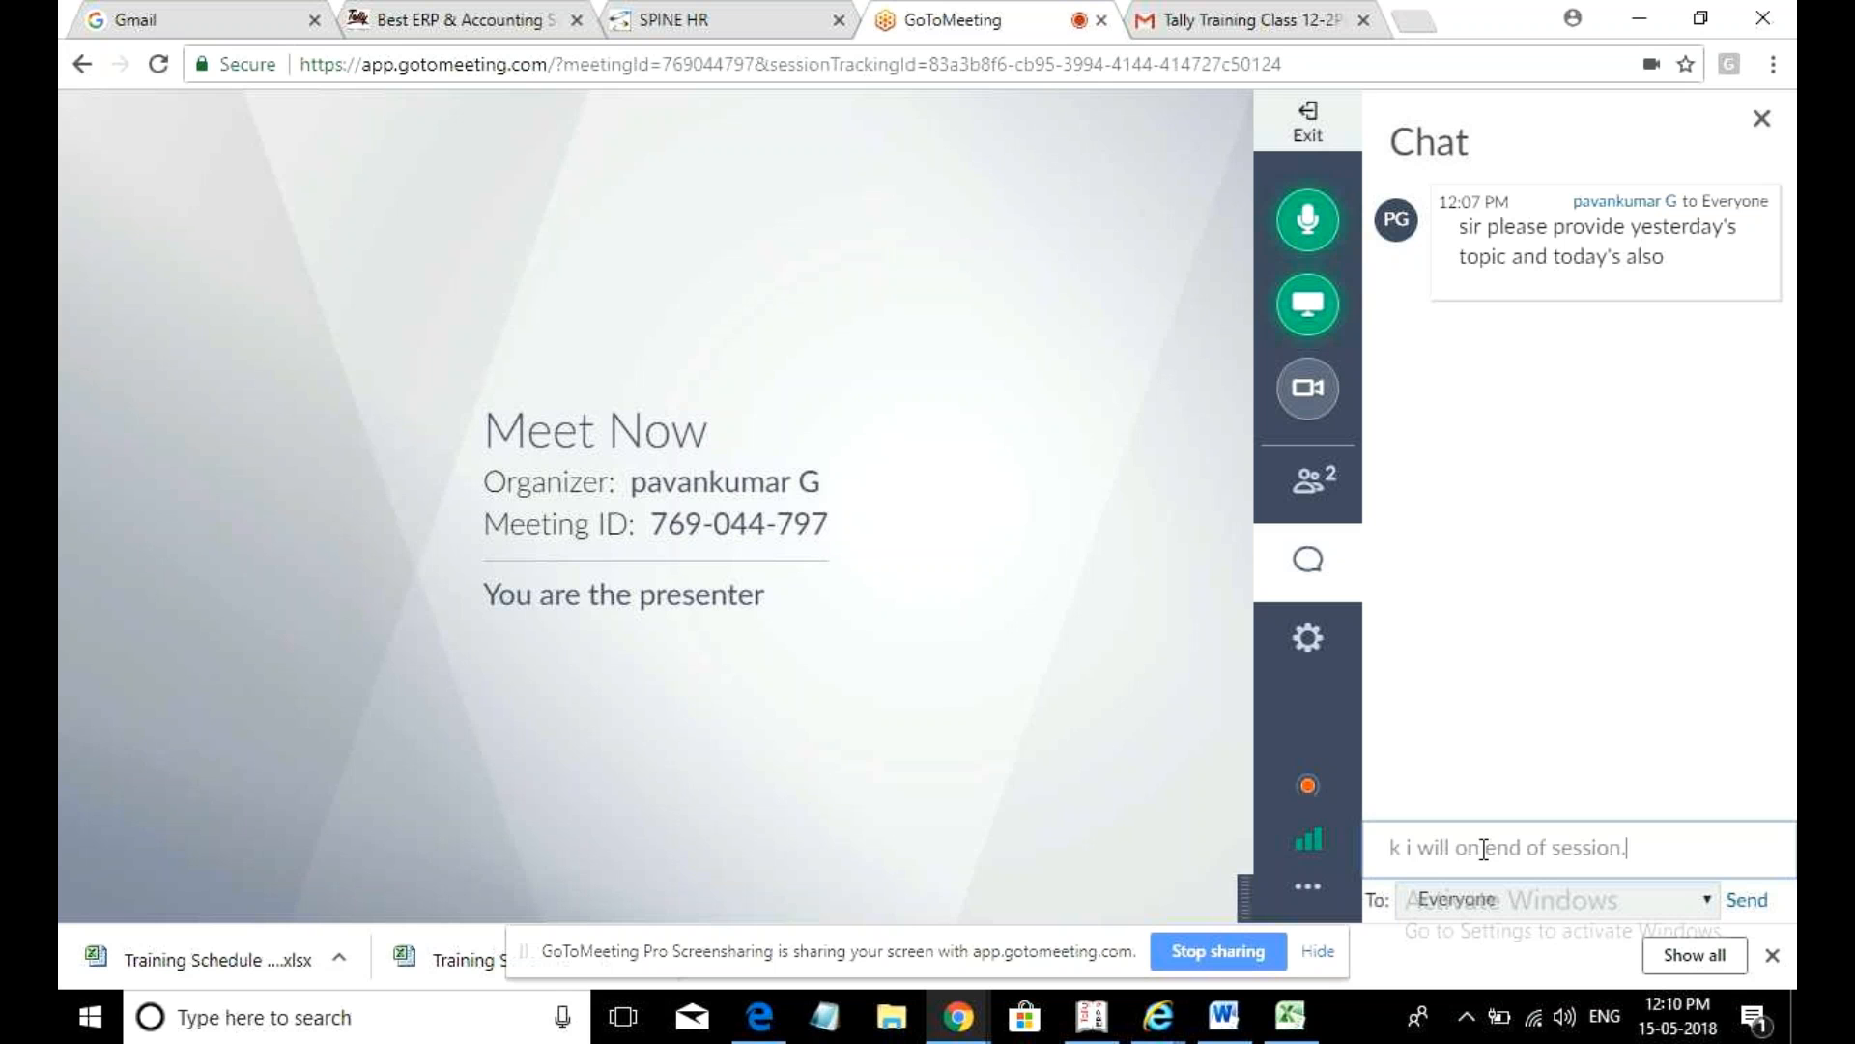
type("the")
key("Return")
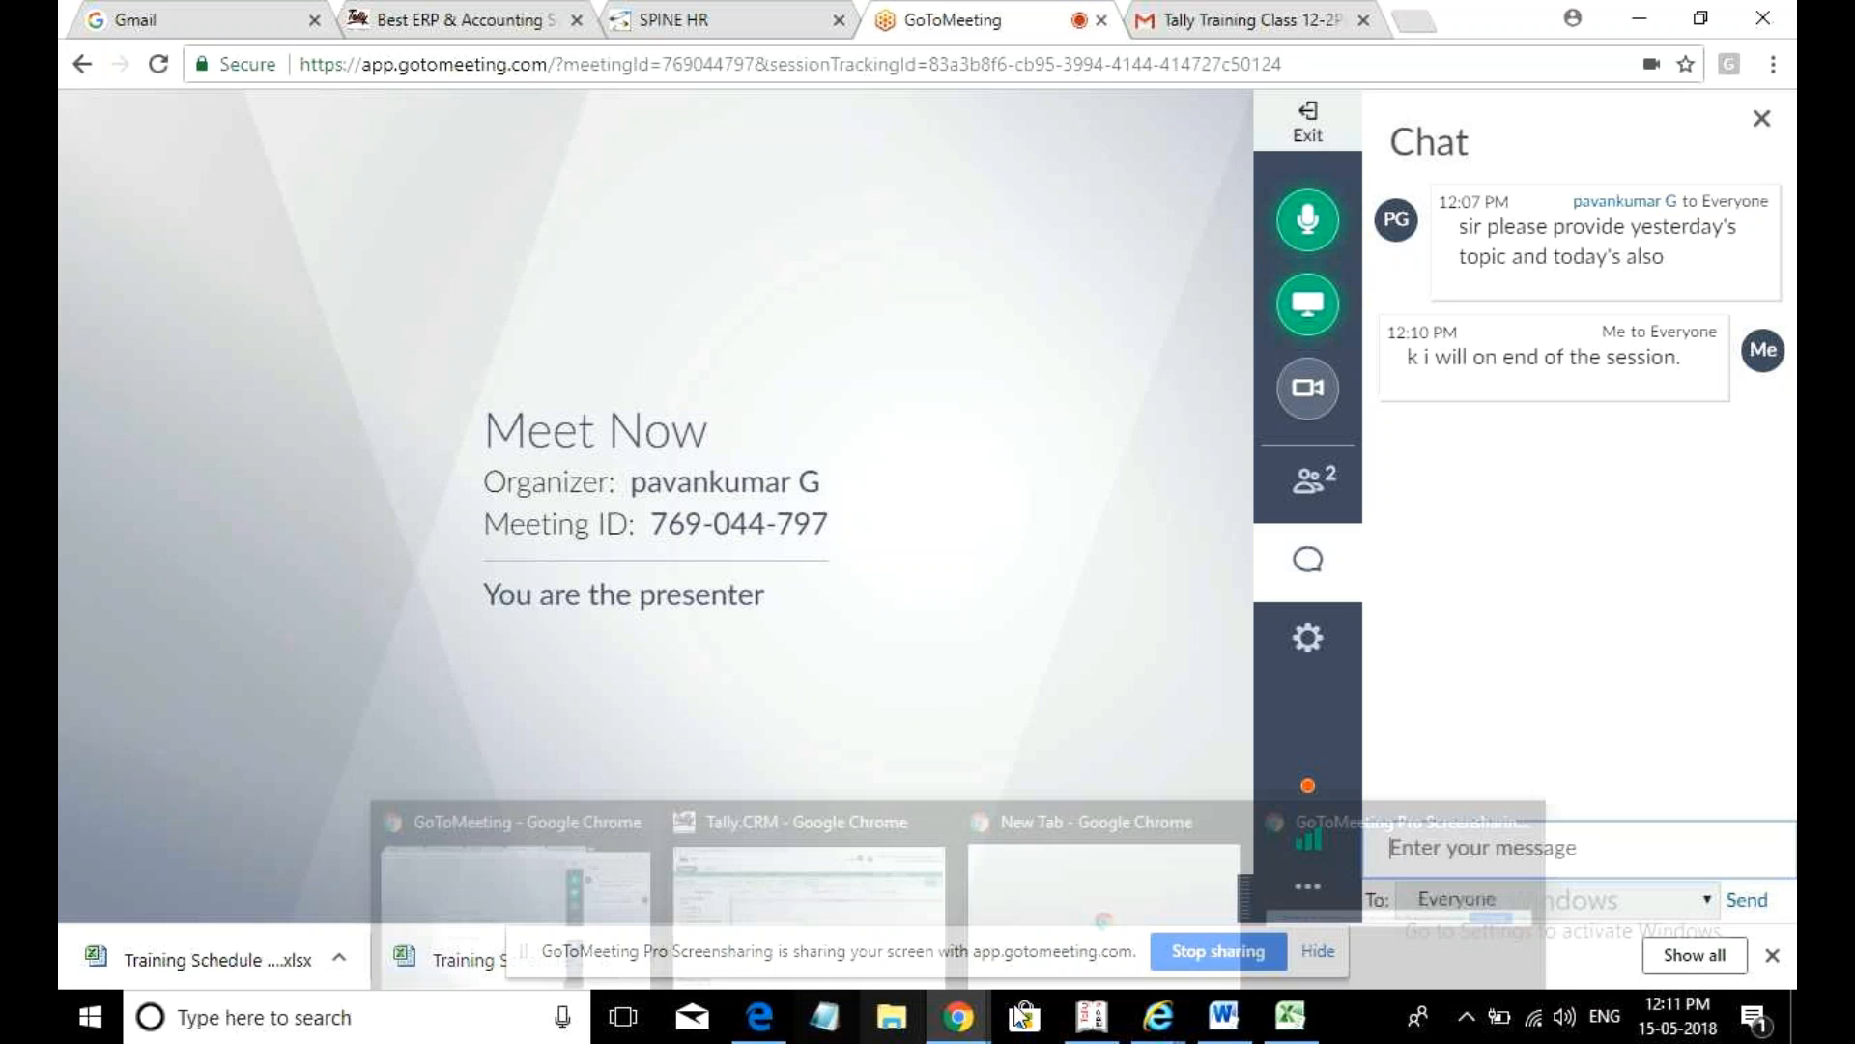
mouse_move(1223, 1016)
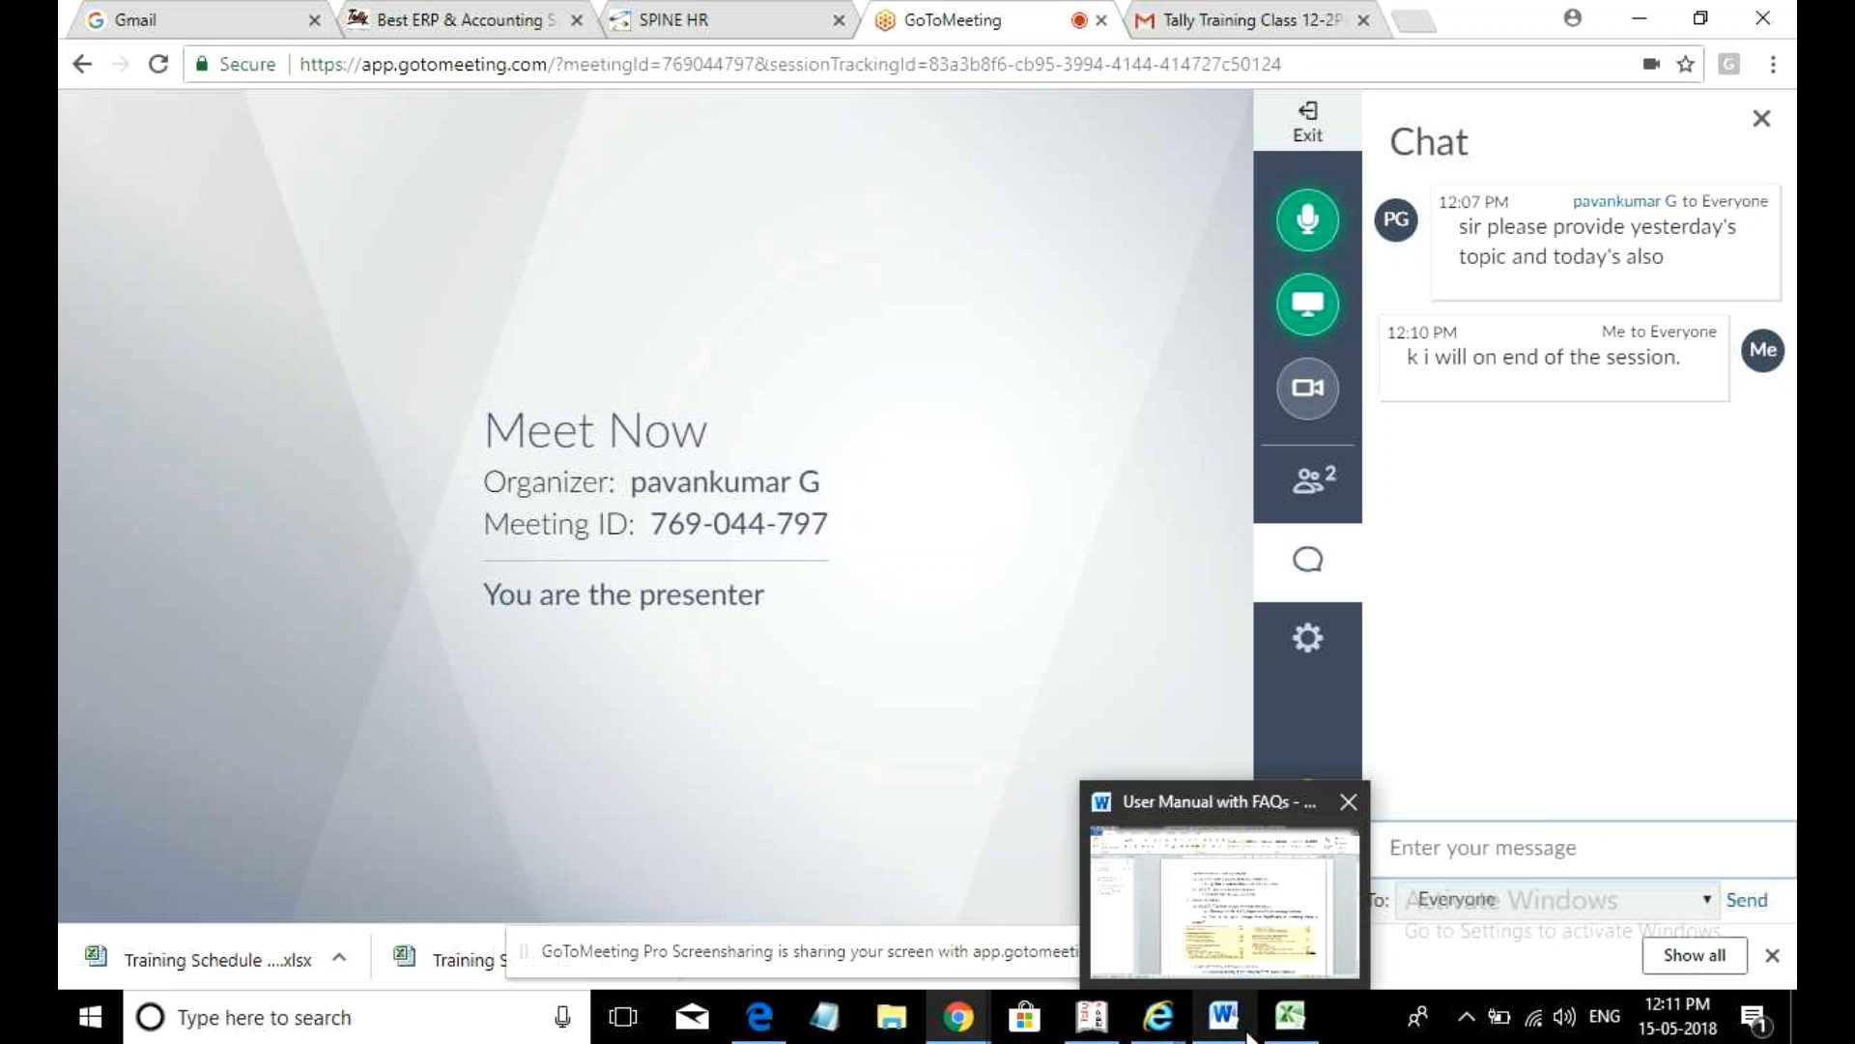
mouse_move(942, 1012)
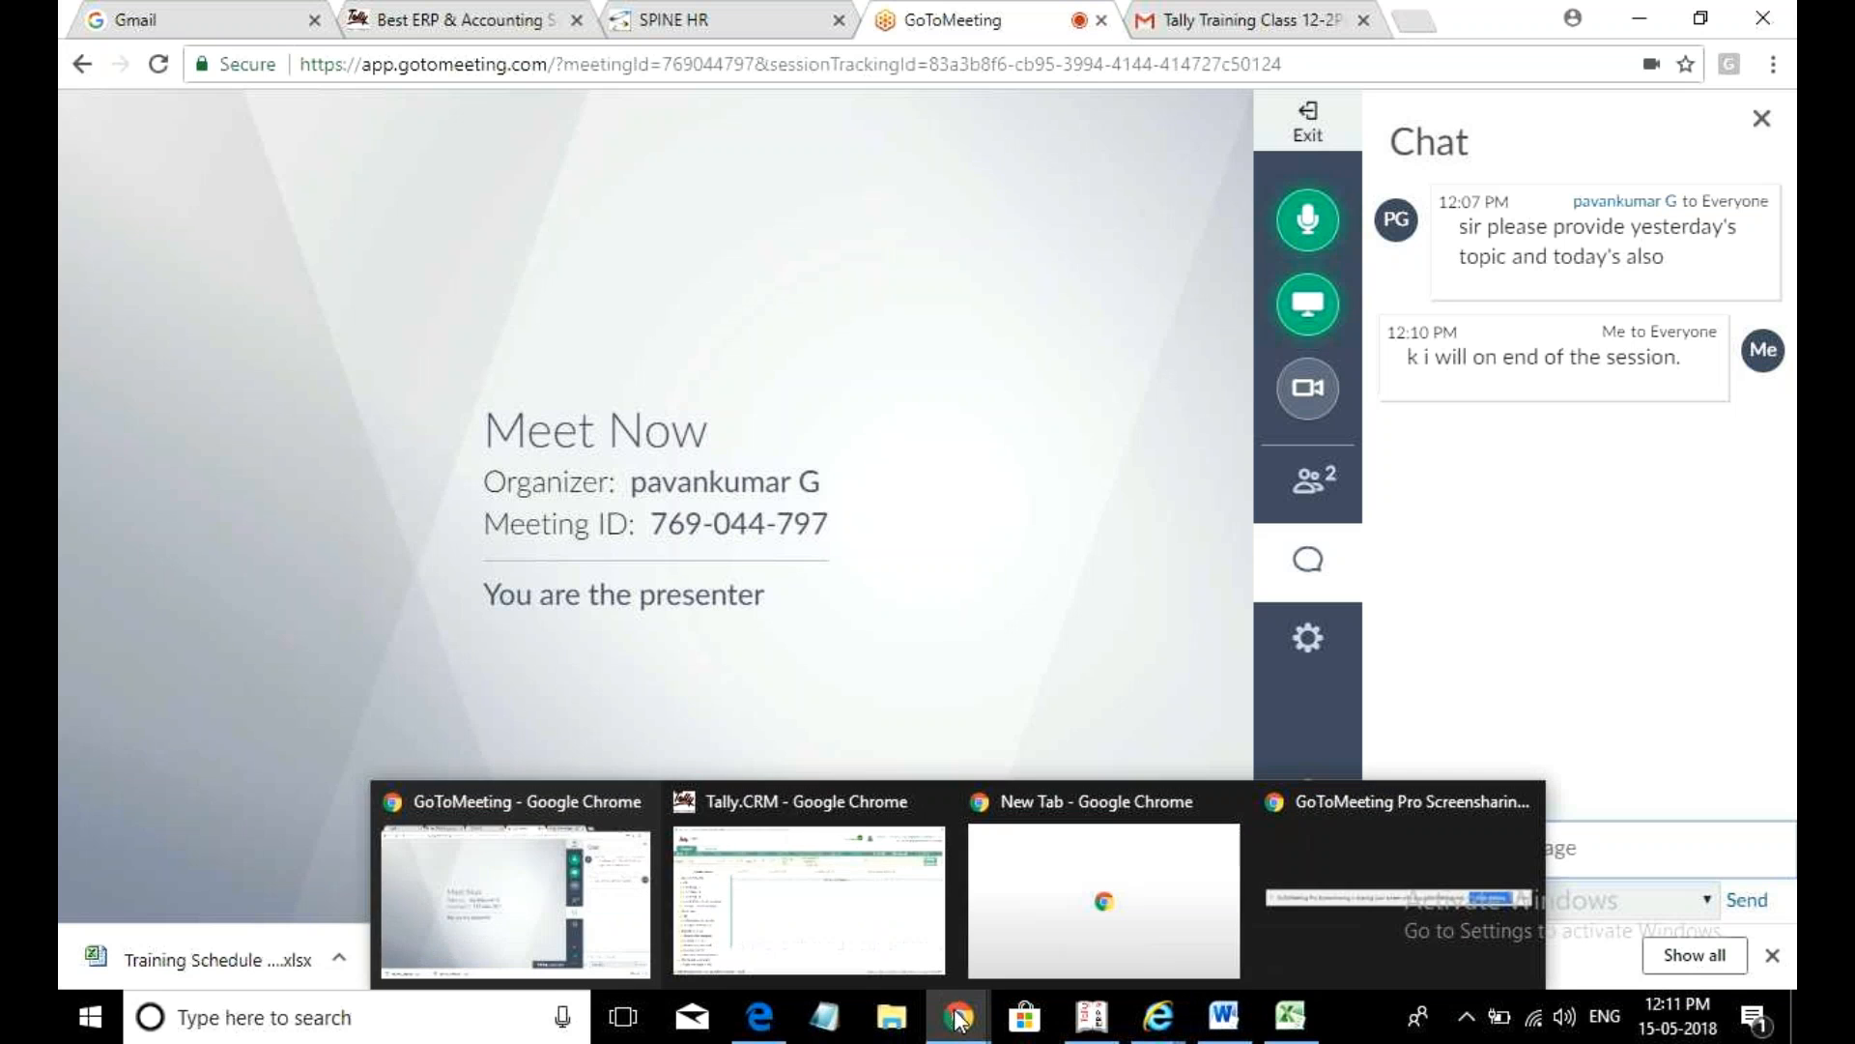
left_click(512, 928)
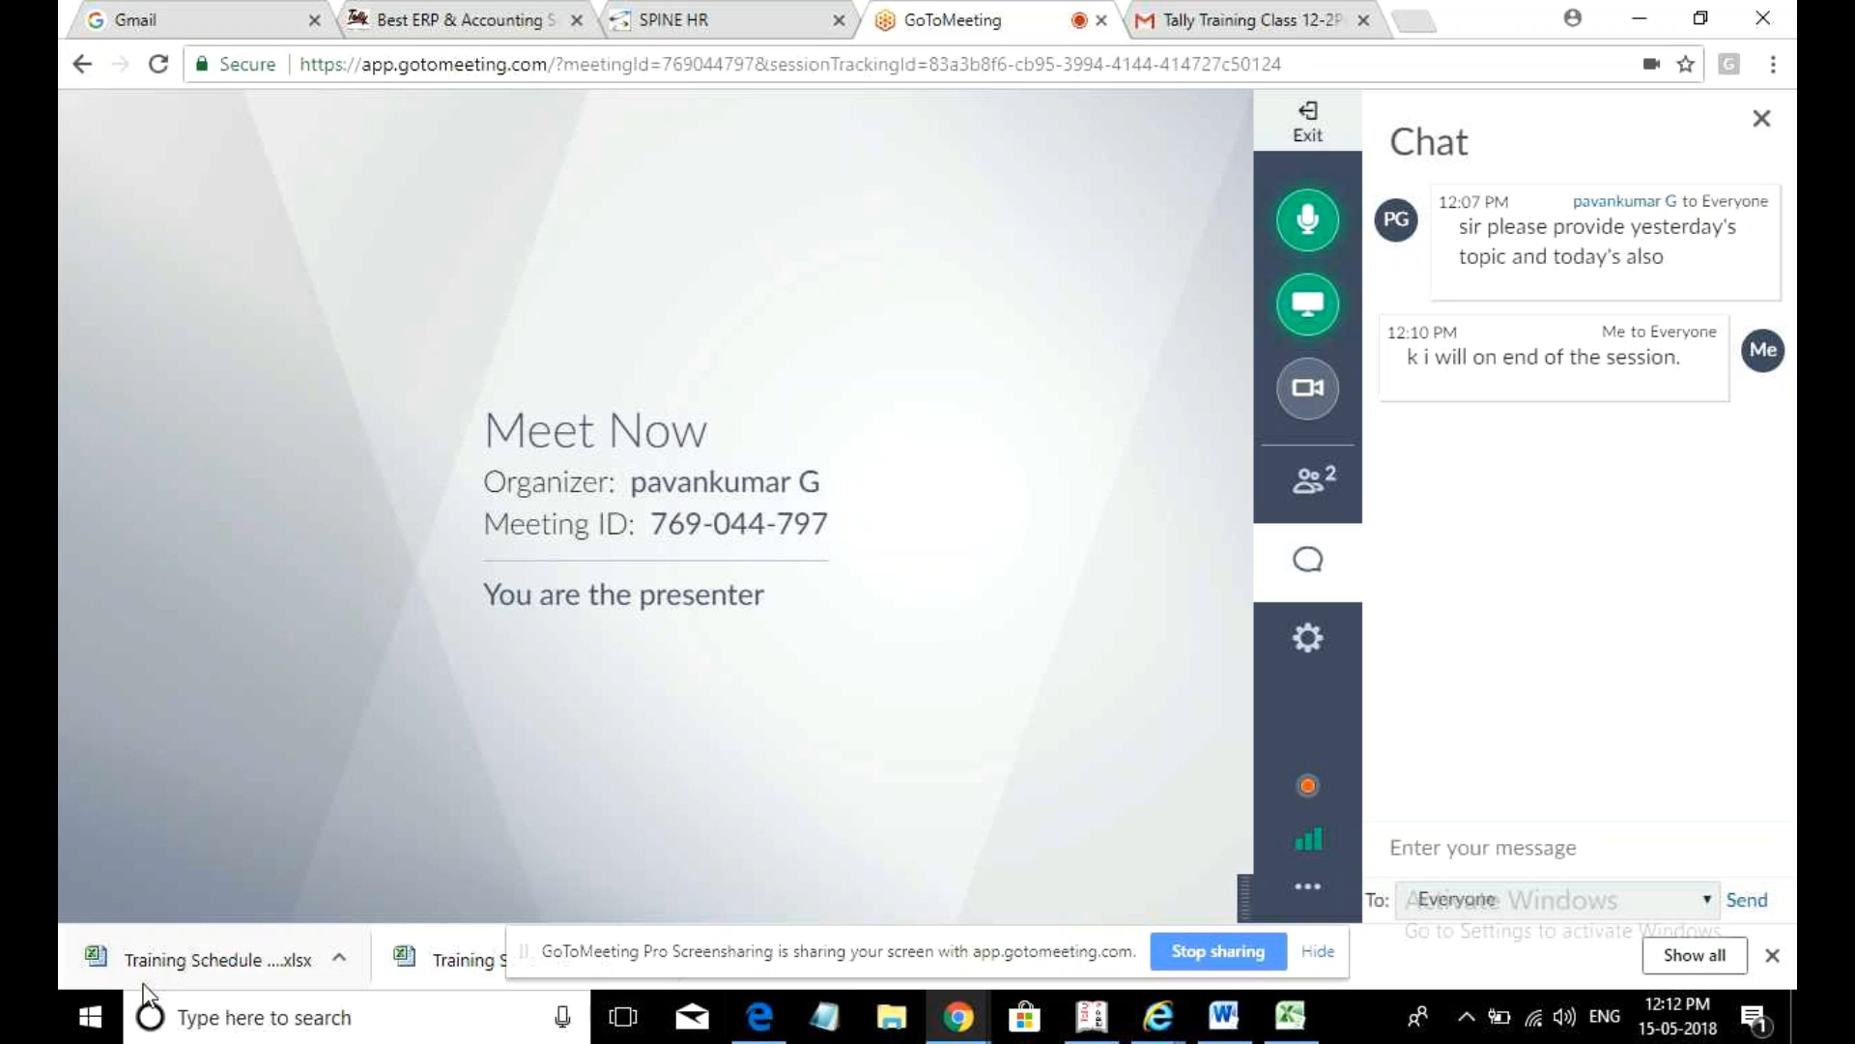
- Launch Windows Calculator by searching for 'cal'
left_click(352, 1036)
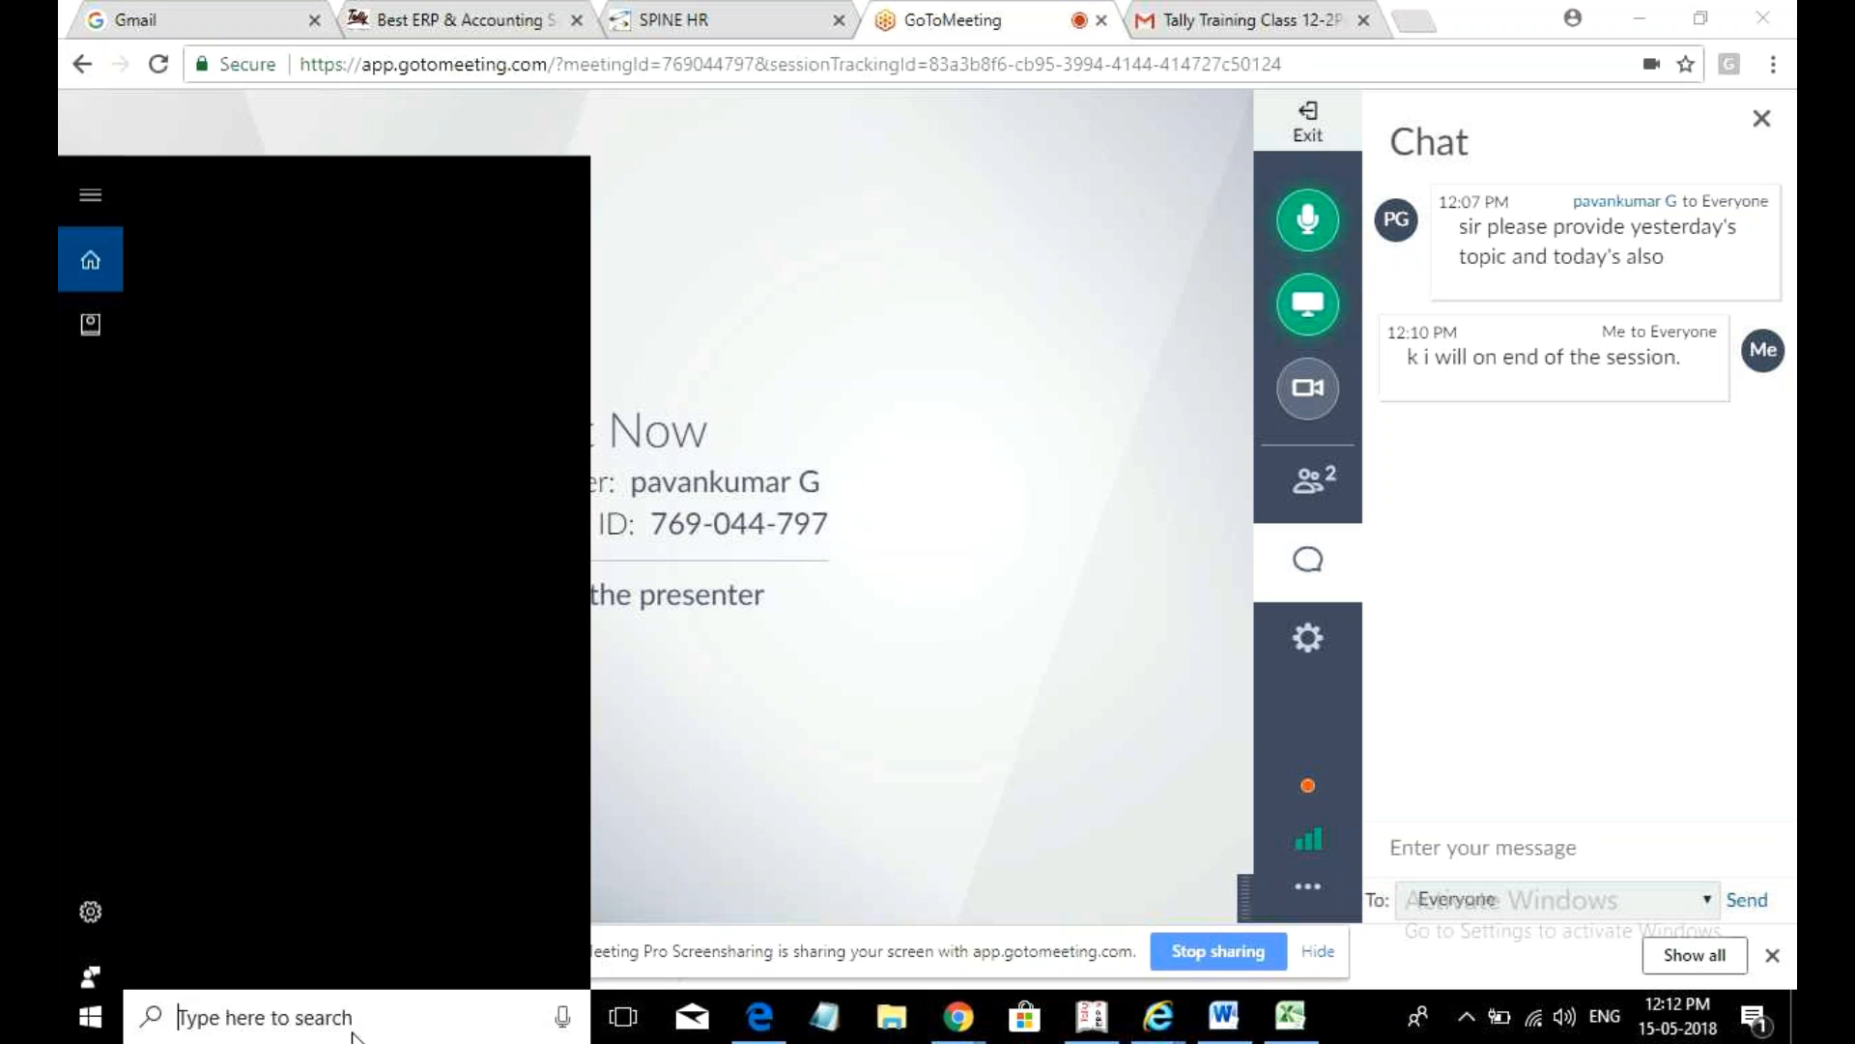
type("cal")
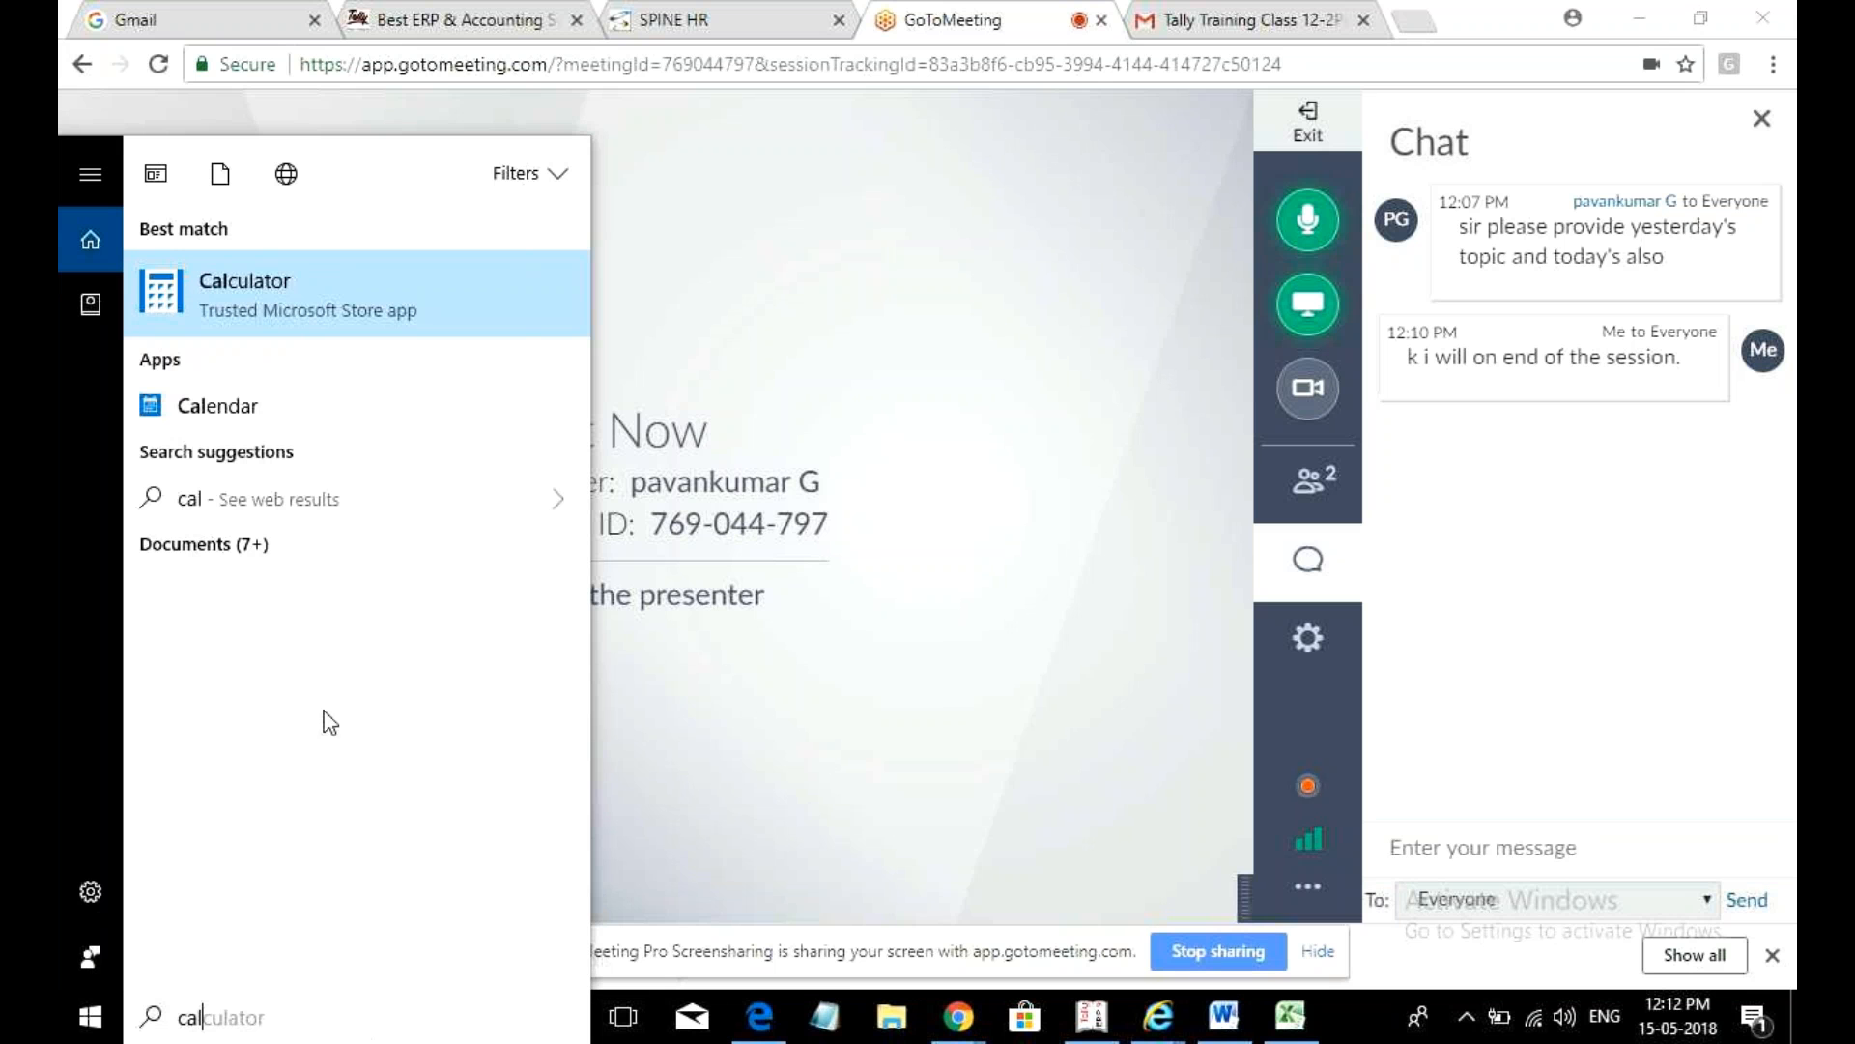
left_click(556, 308)
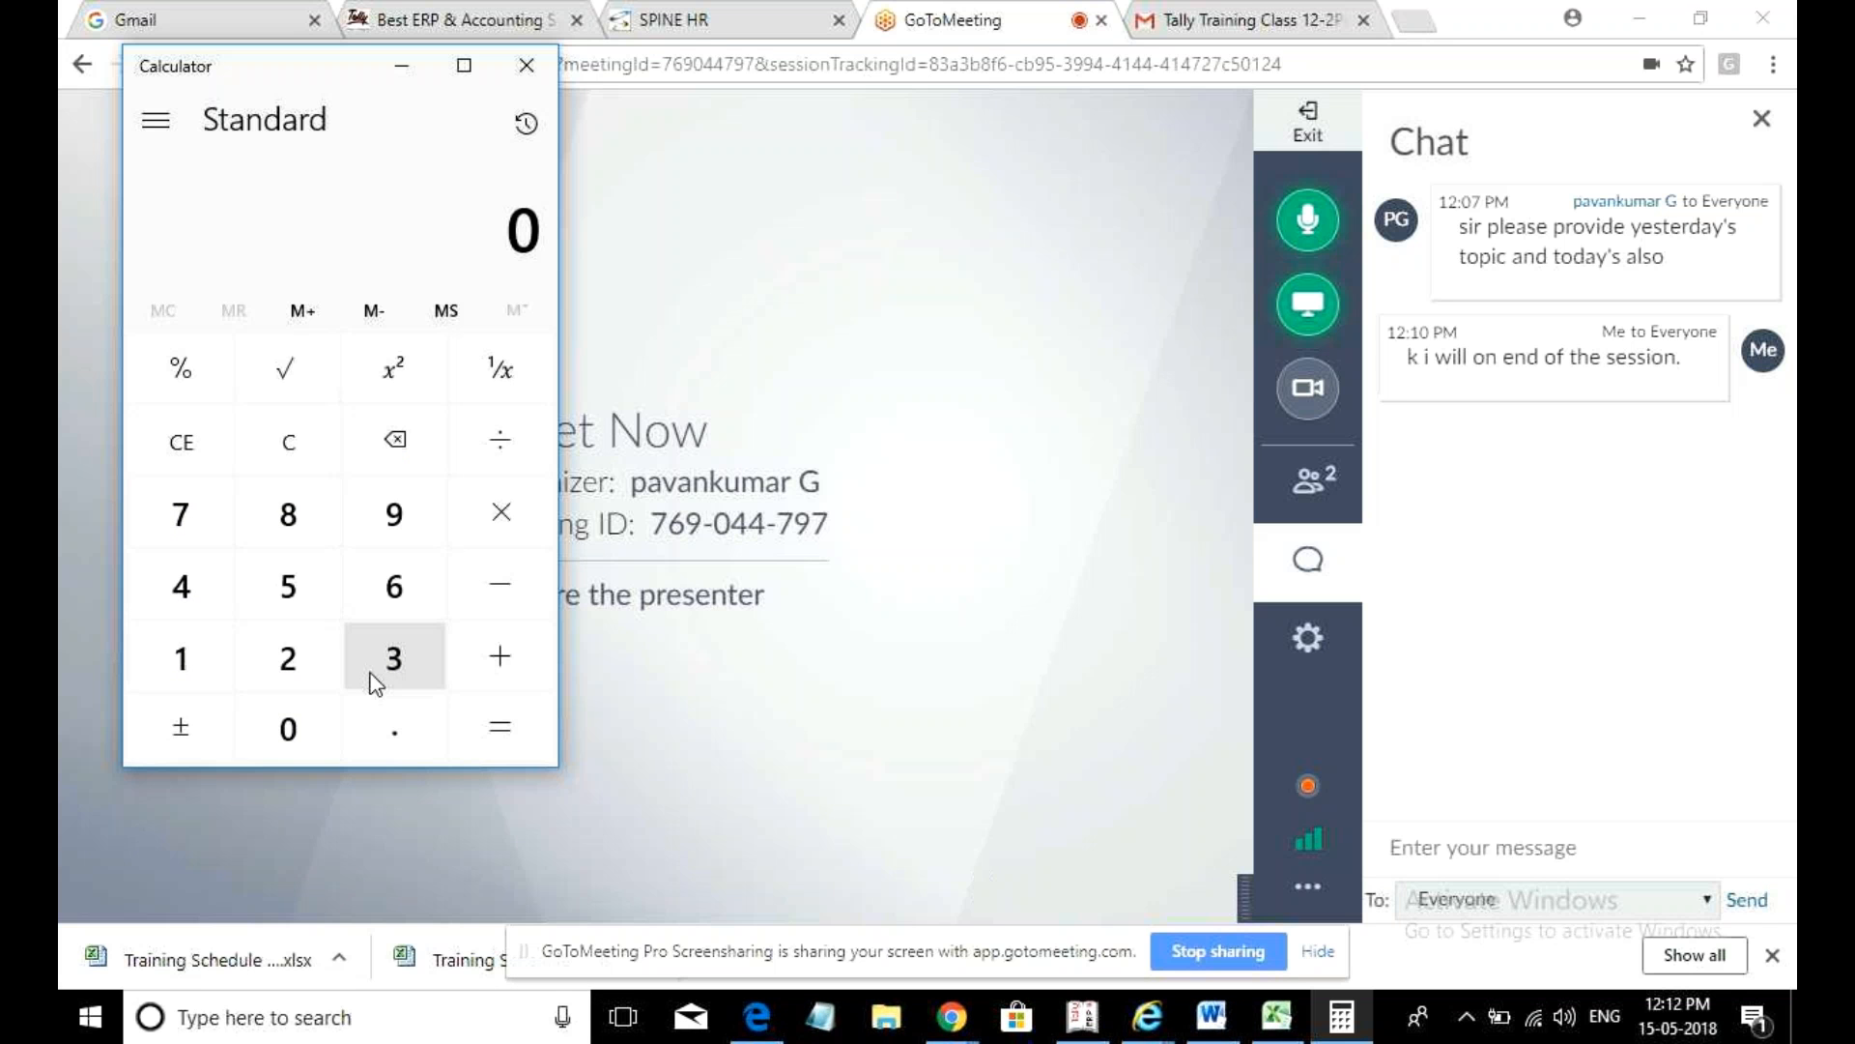
- Multiply 25,000 by 1.2 to get 30,000
left_click(314, 660)
left_click(298, 564)
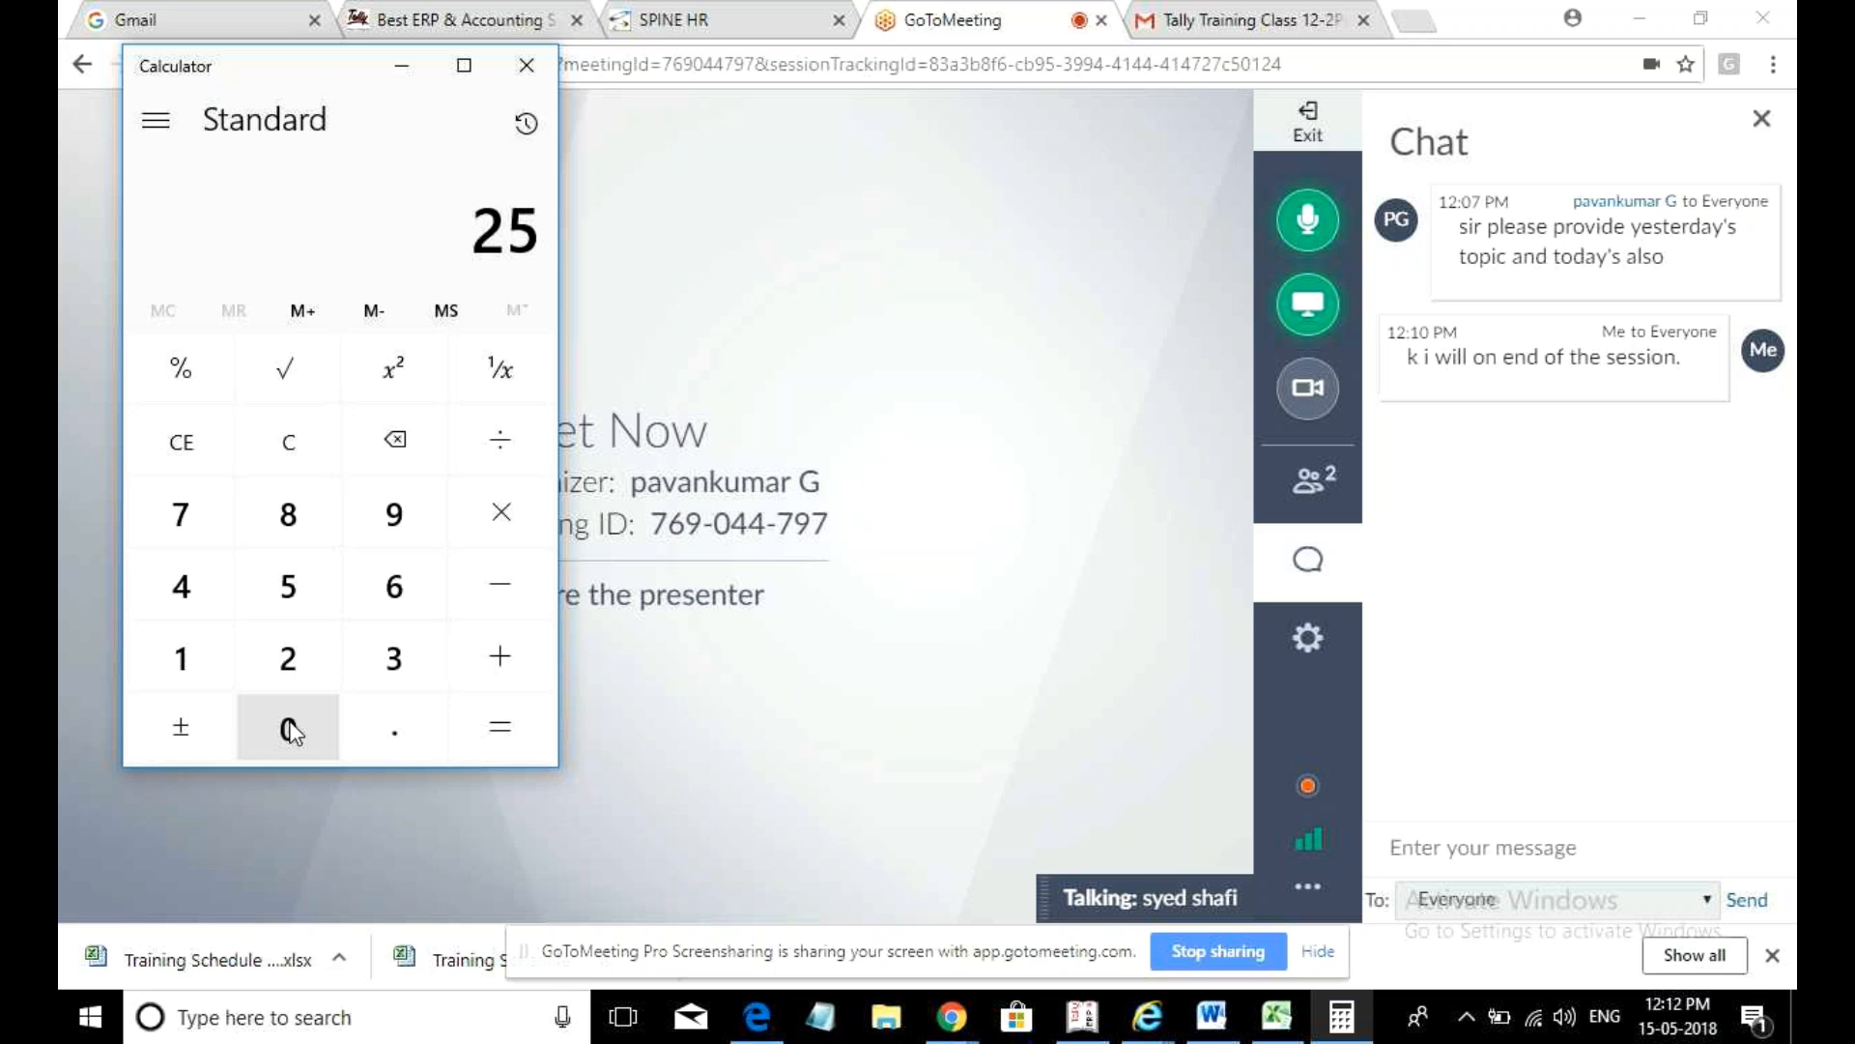
left_click(290, 730)
left_click(290, 729)
left_click(290, 730)
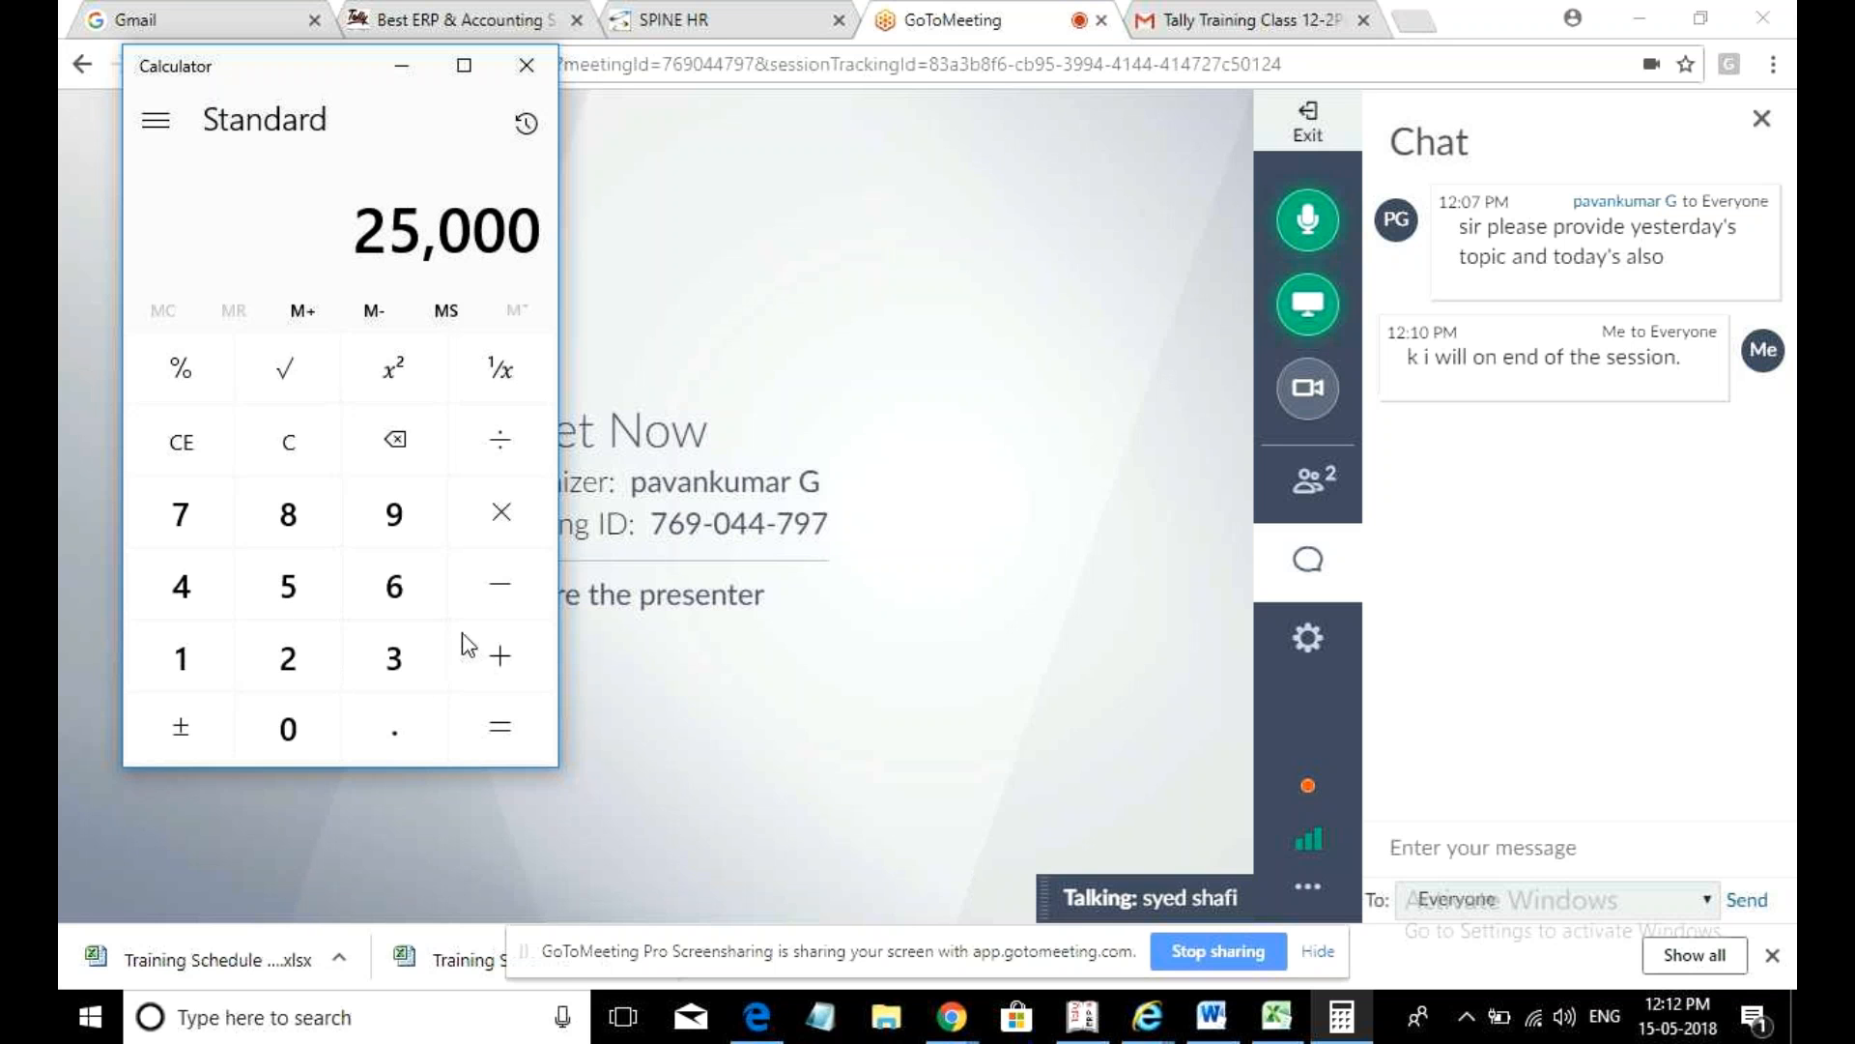
left_click(496, 529)
left_click(199, 661)
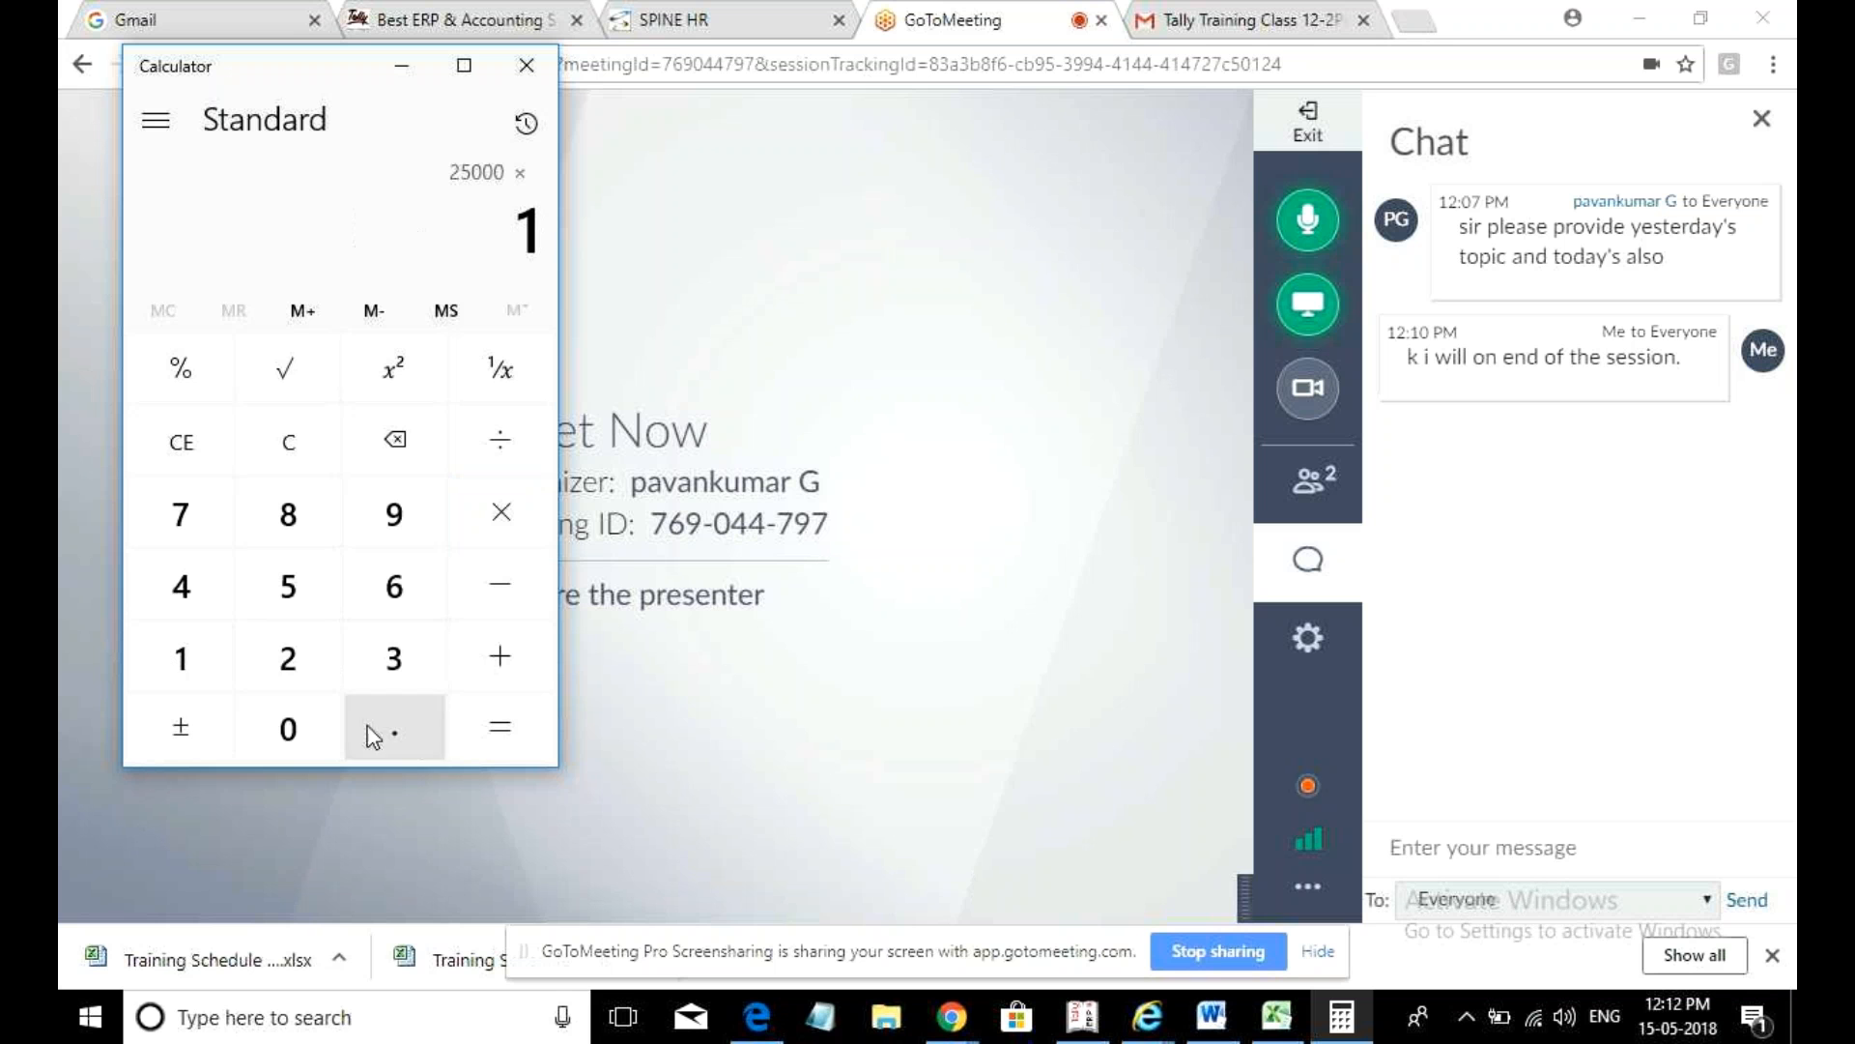
left_click(394, 726)
left_click(290, 661)
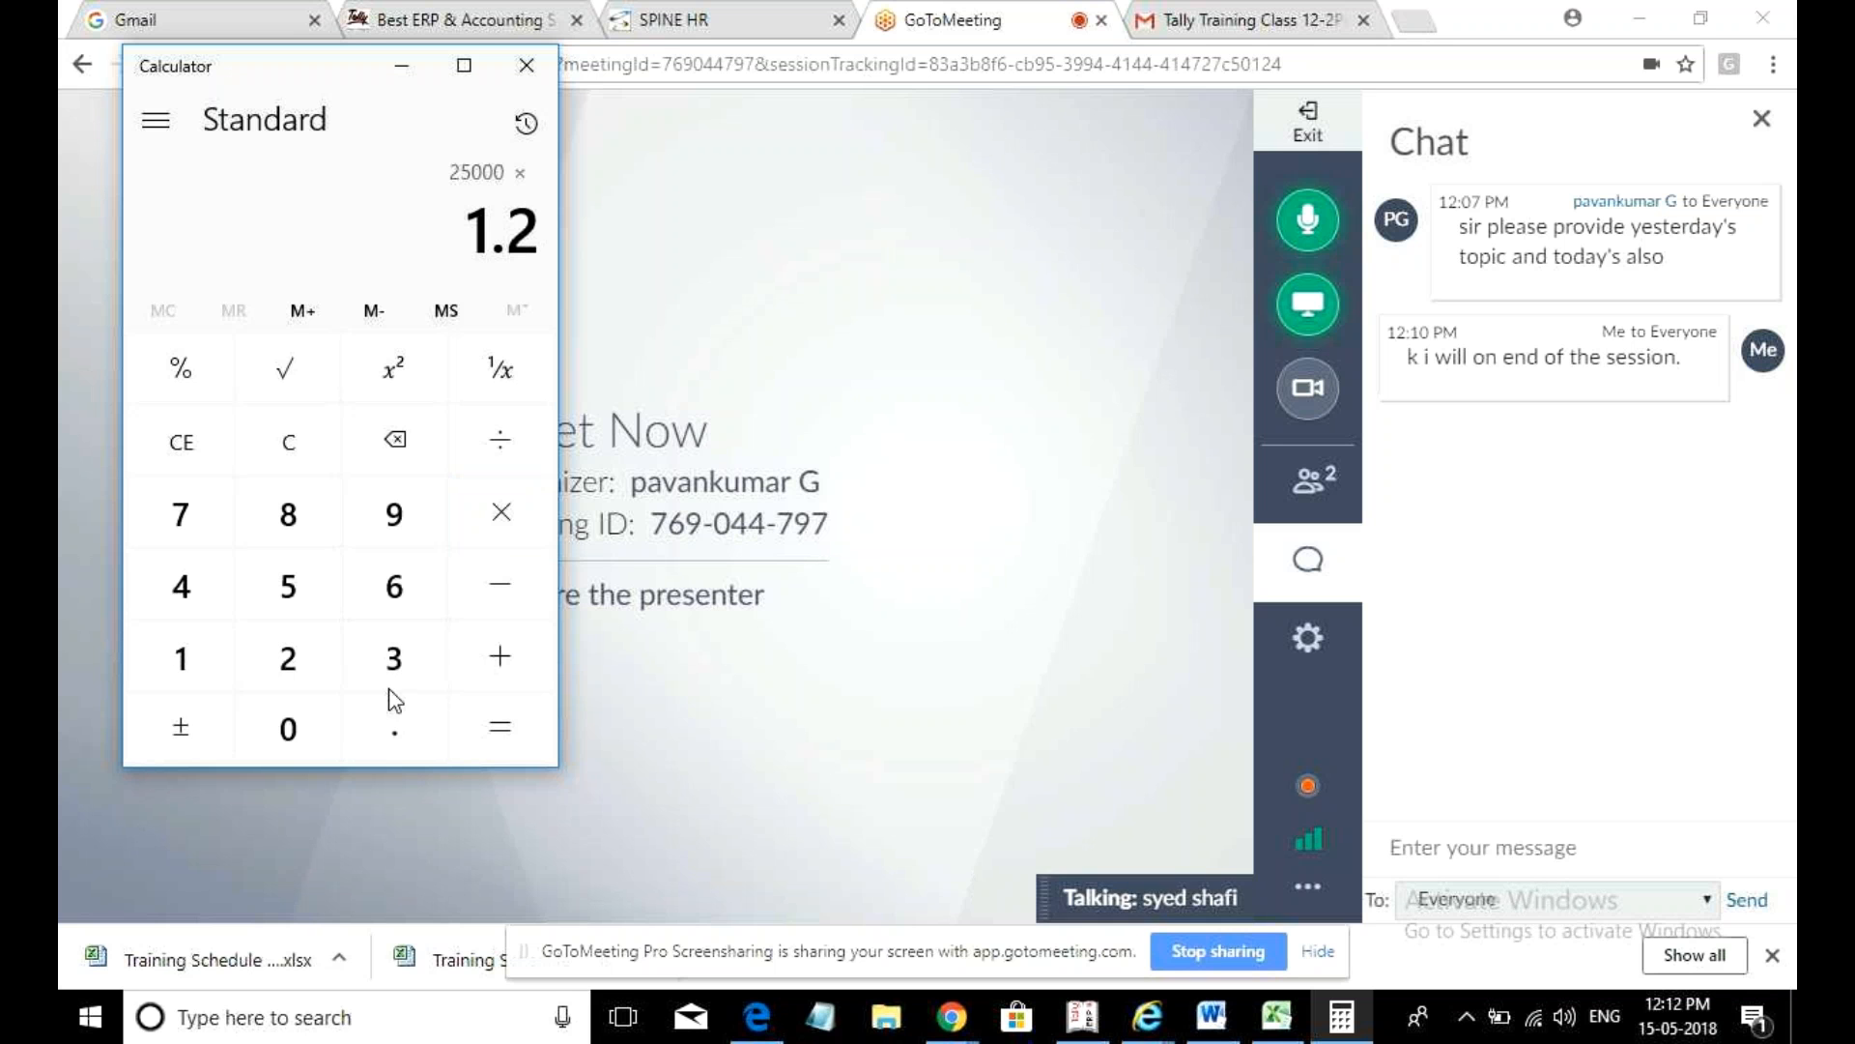
left_click(502, 742)
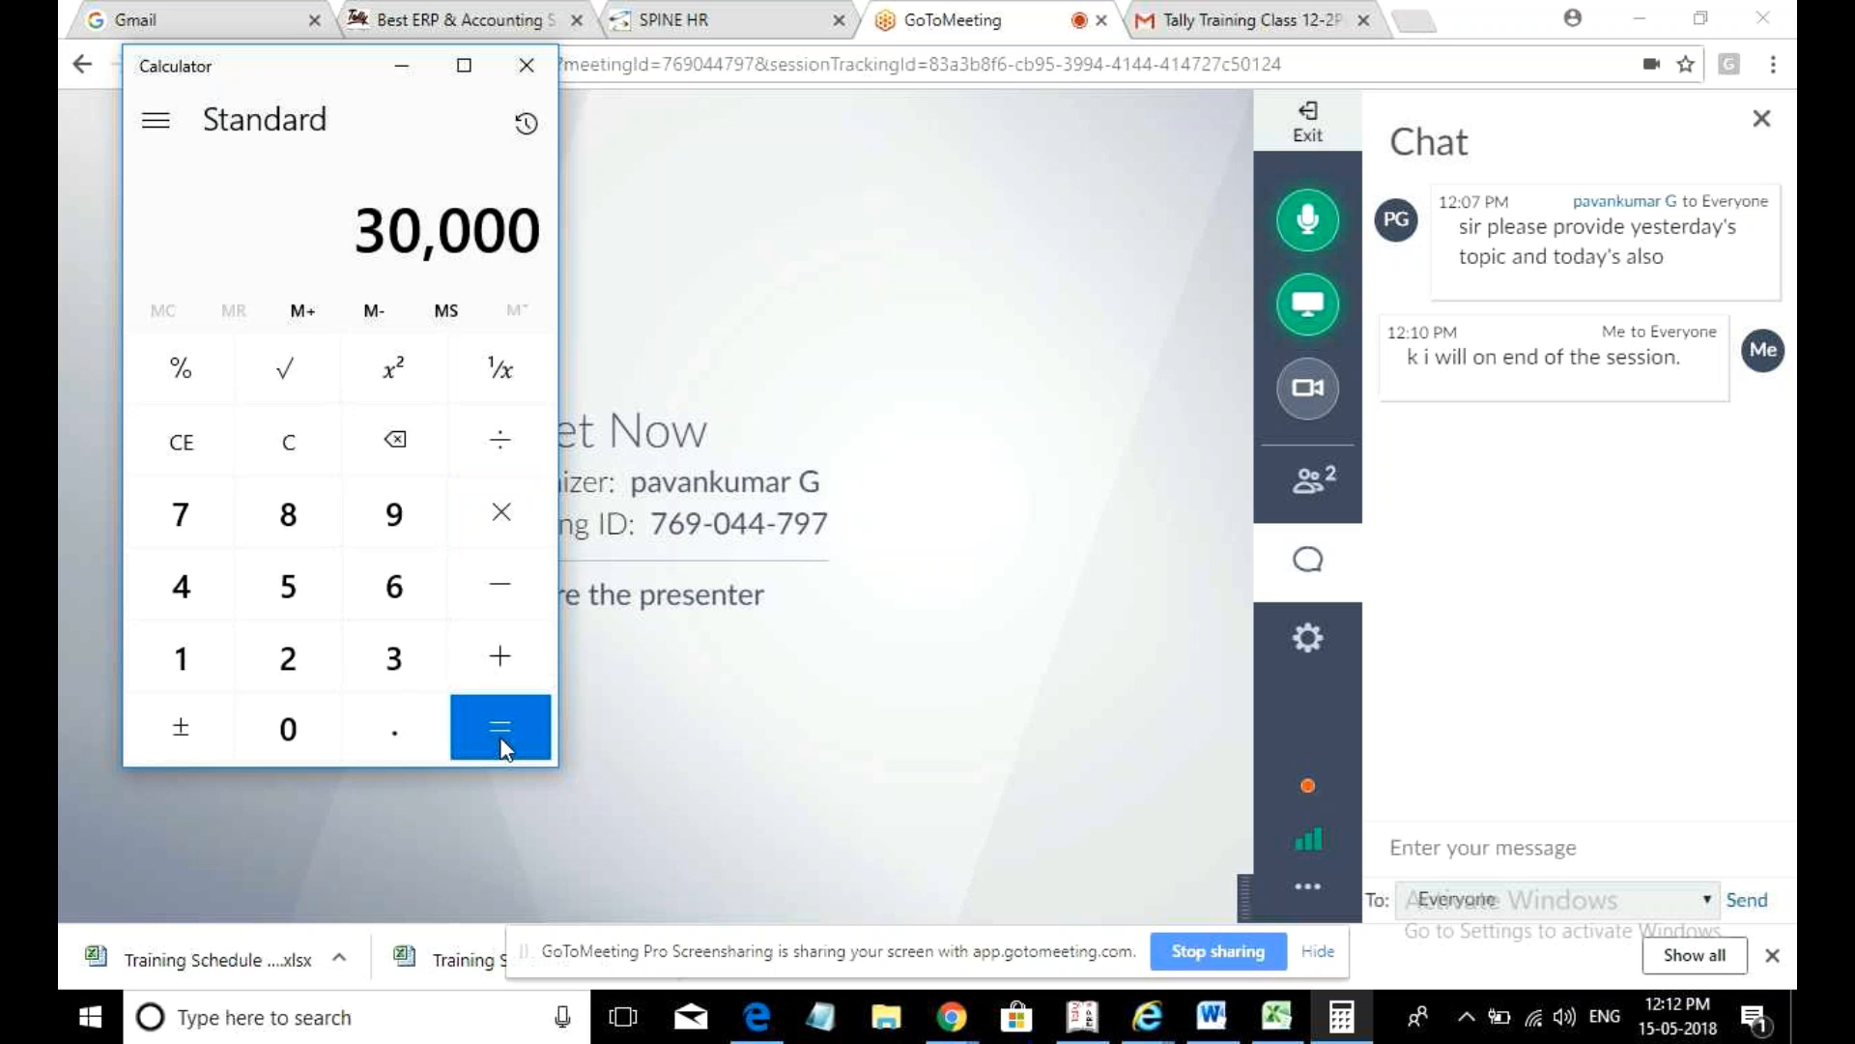
- Divide 30,000 by 10 to get 3,000, add 500, then clear the calculation
left_click(505, 437)
left_click(197, 659)
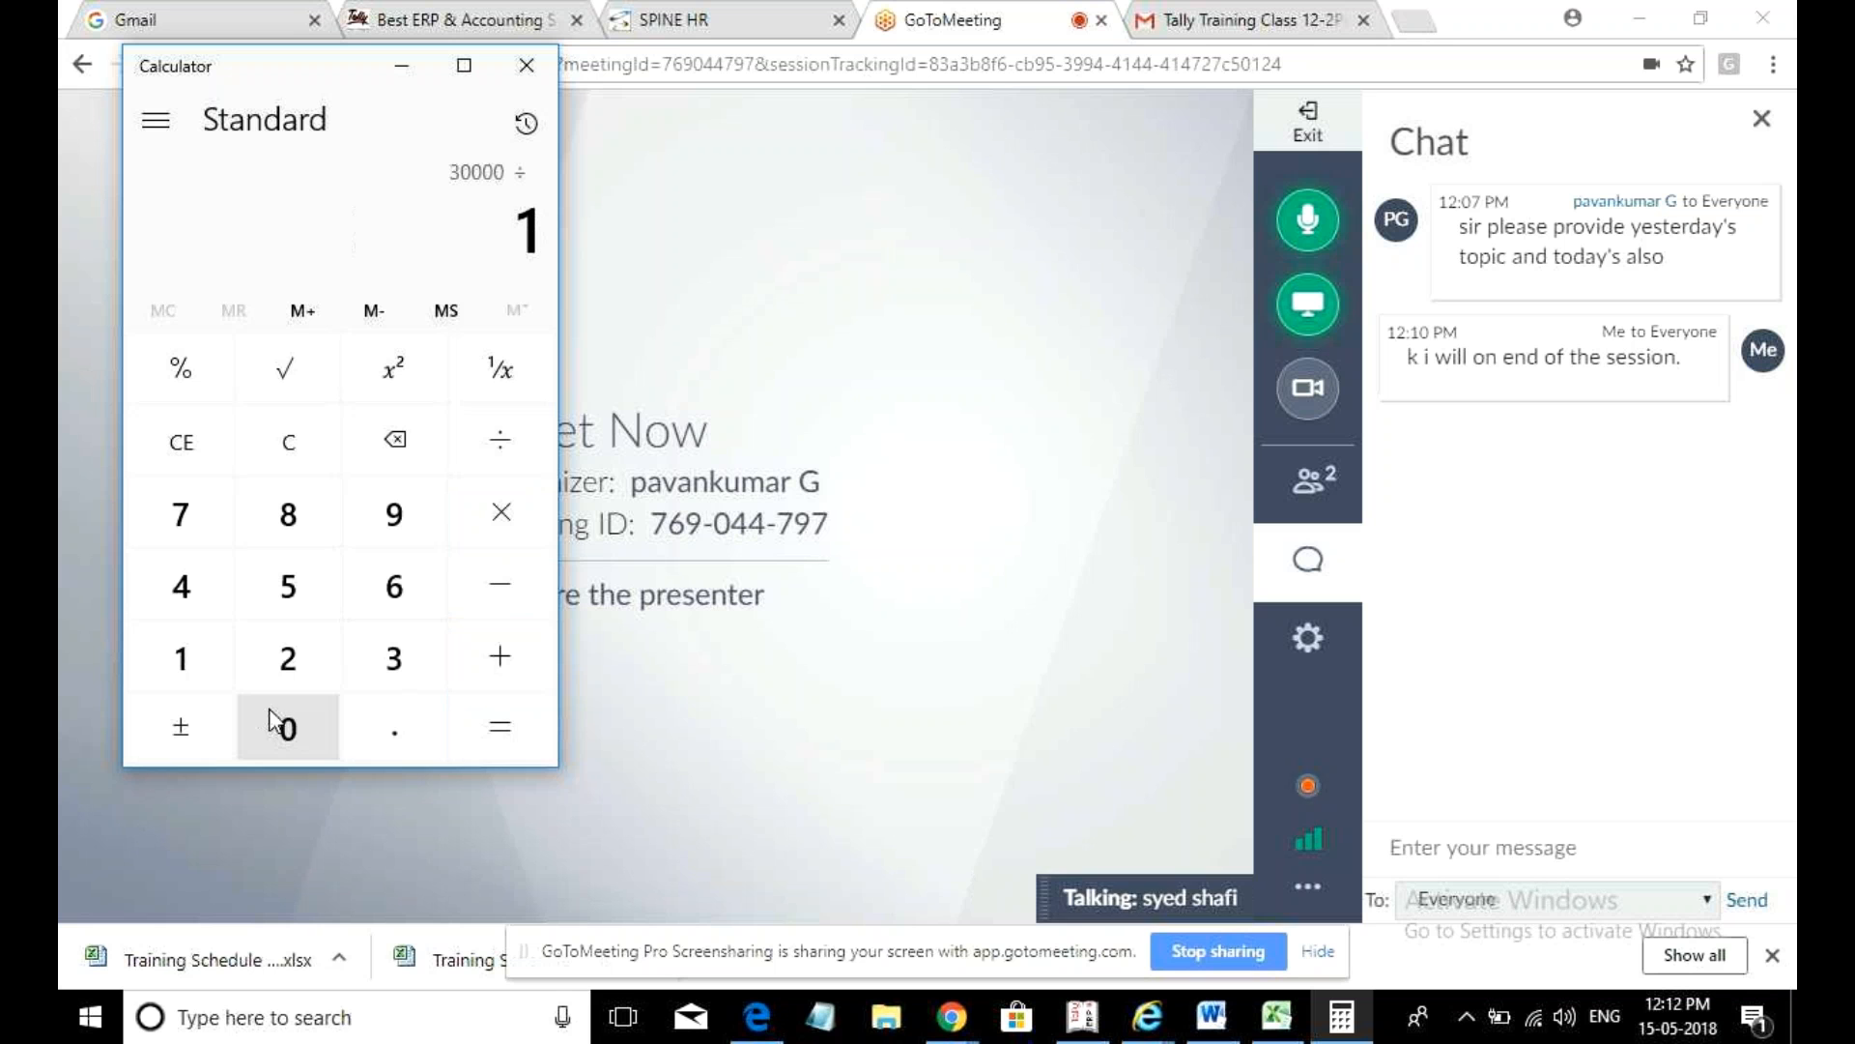
left_click(287, 731)
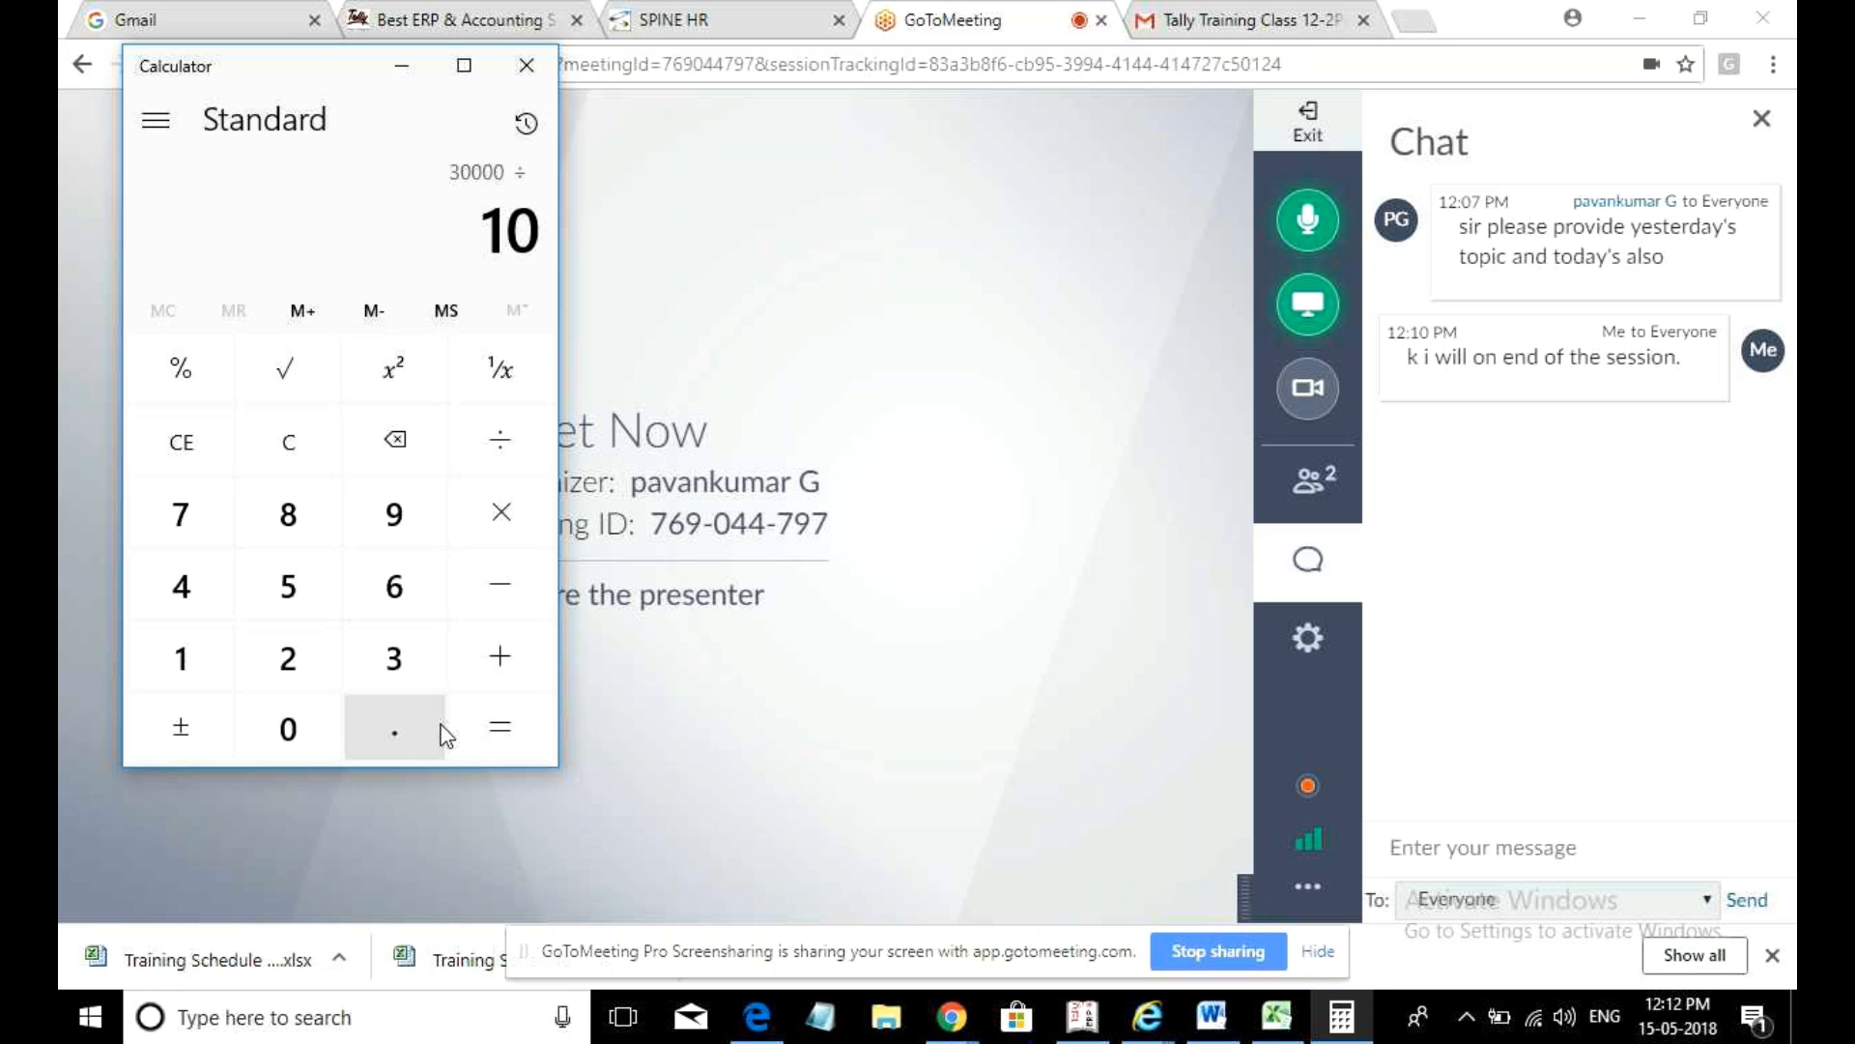
left_click(487, 727)
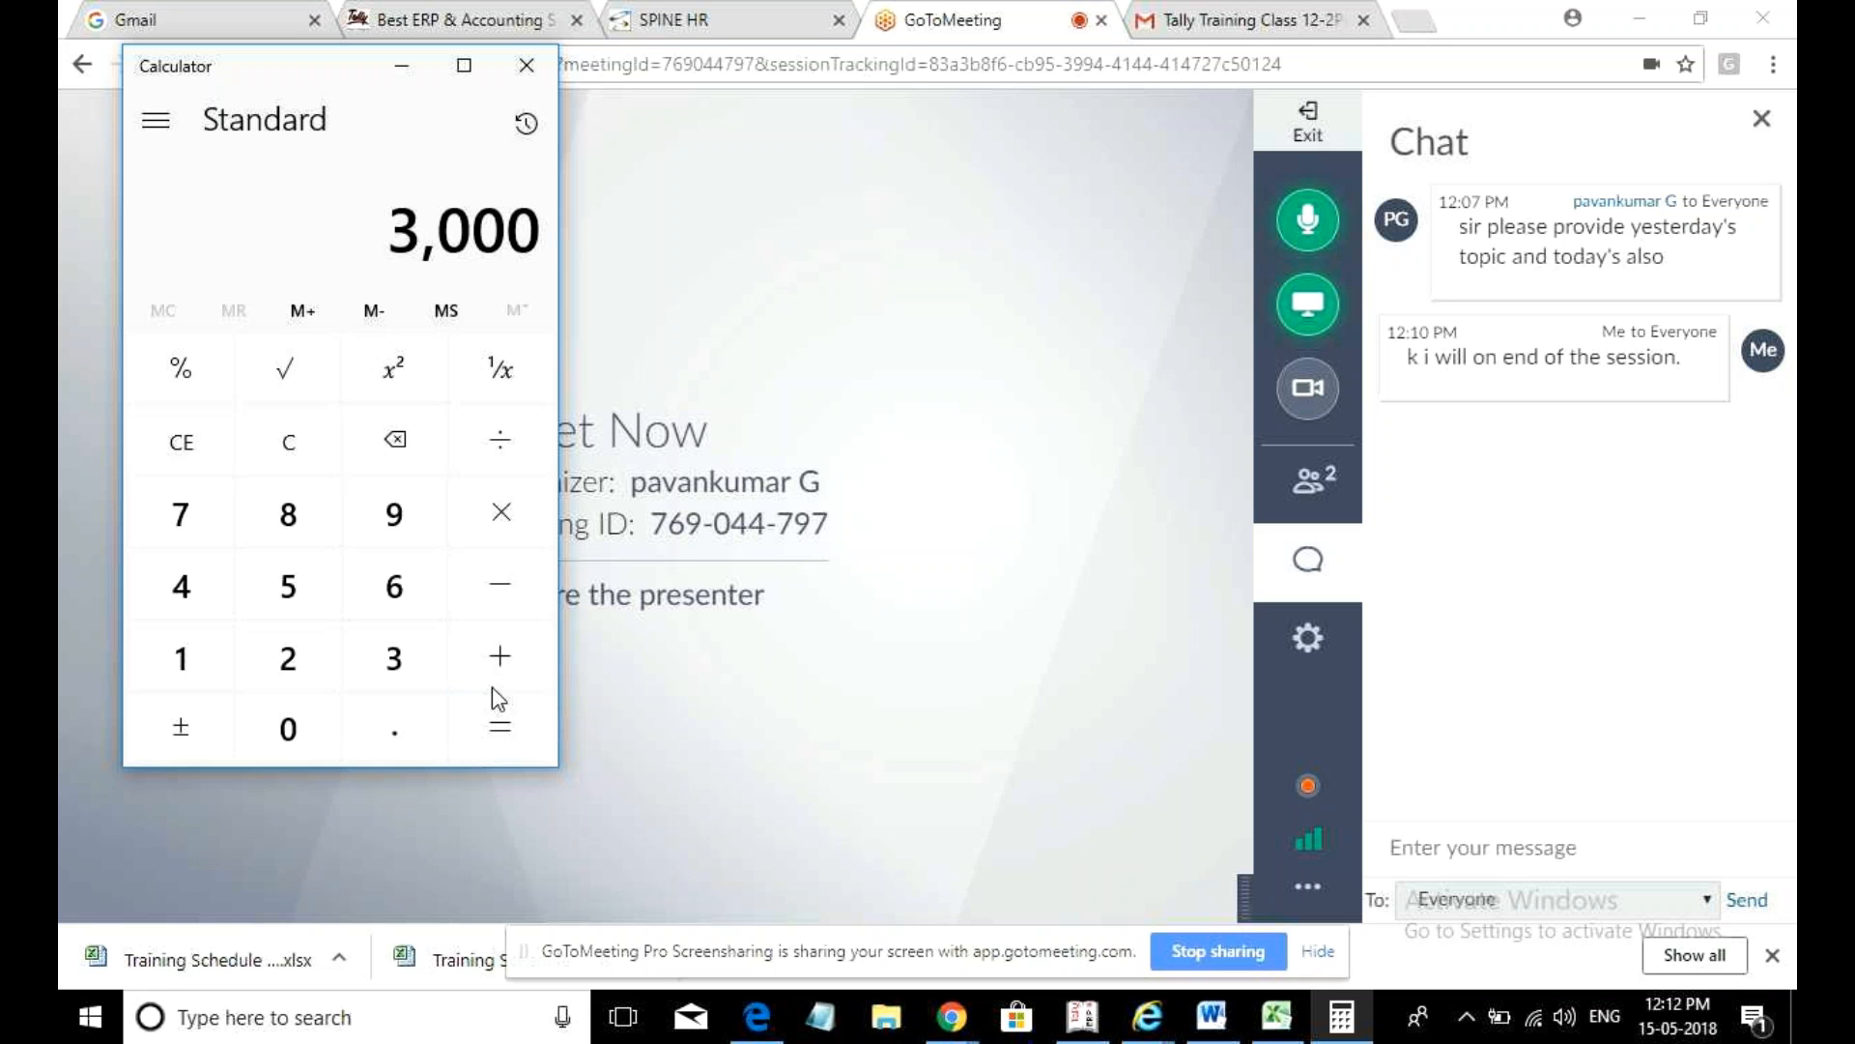
left_click(500, 653)
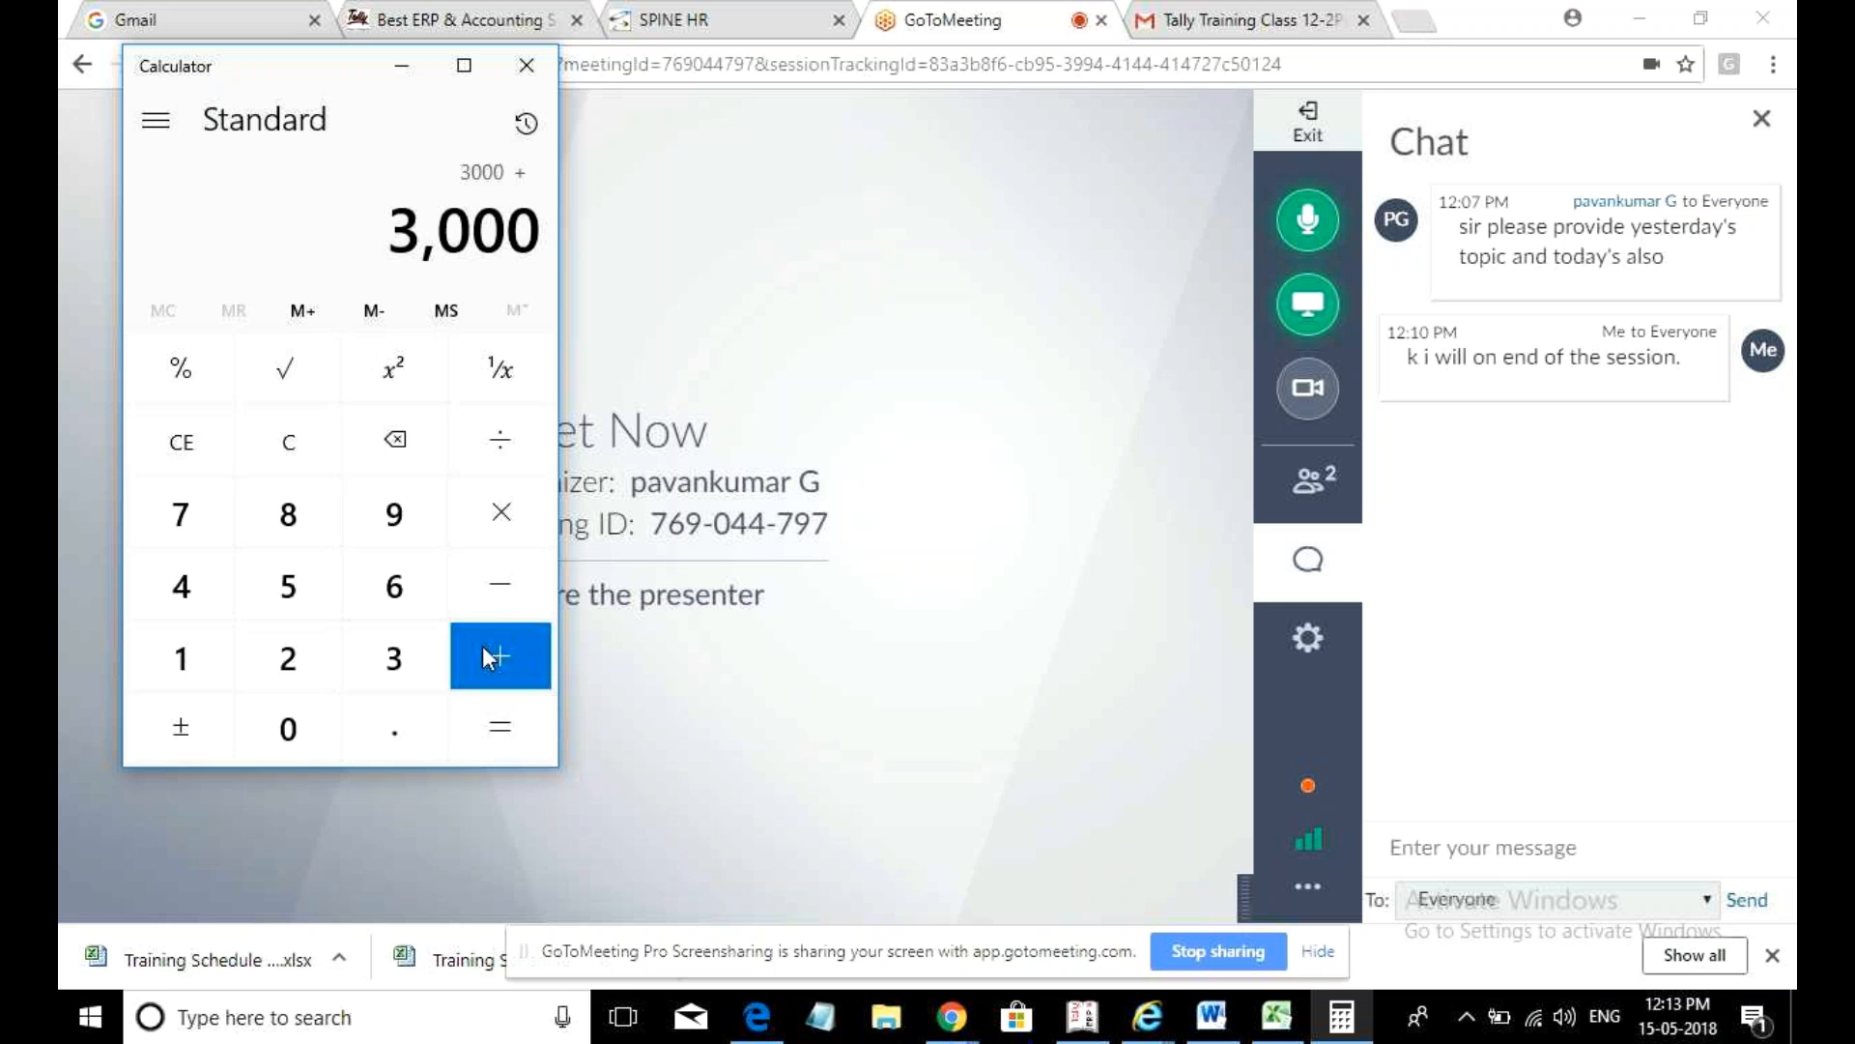
left_click(302, 608)
double_click(313, 734)
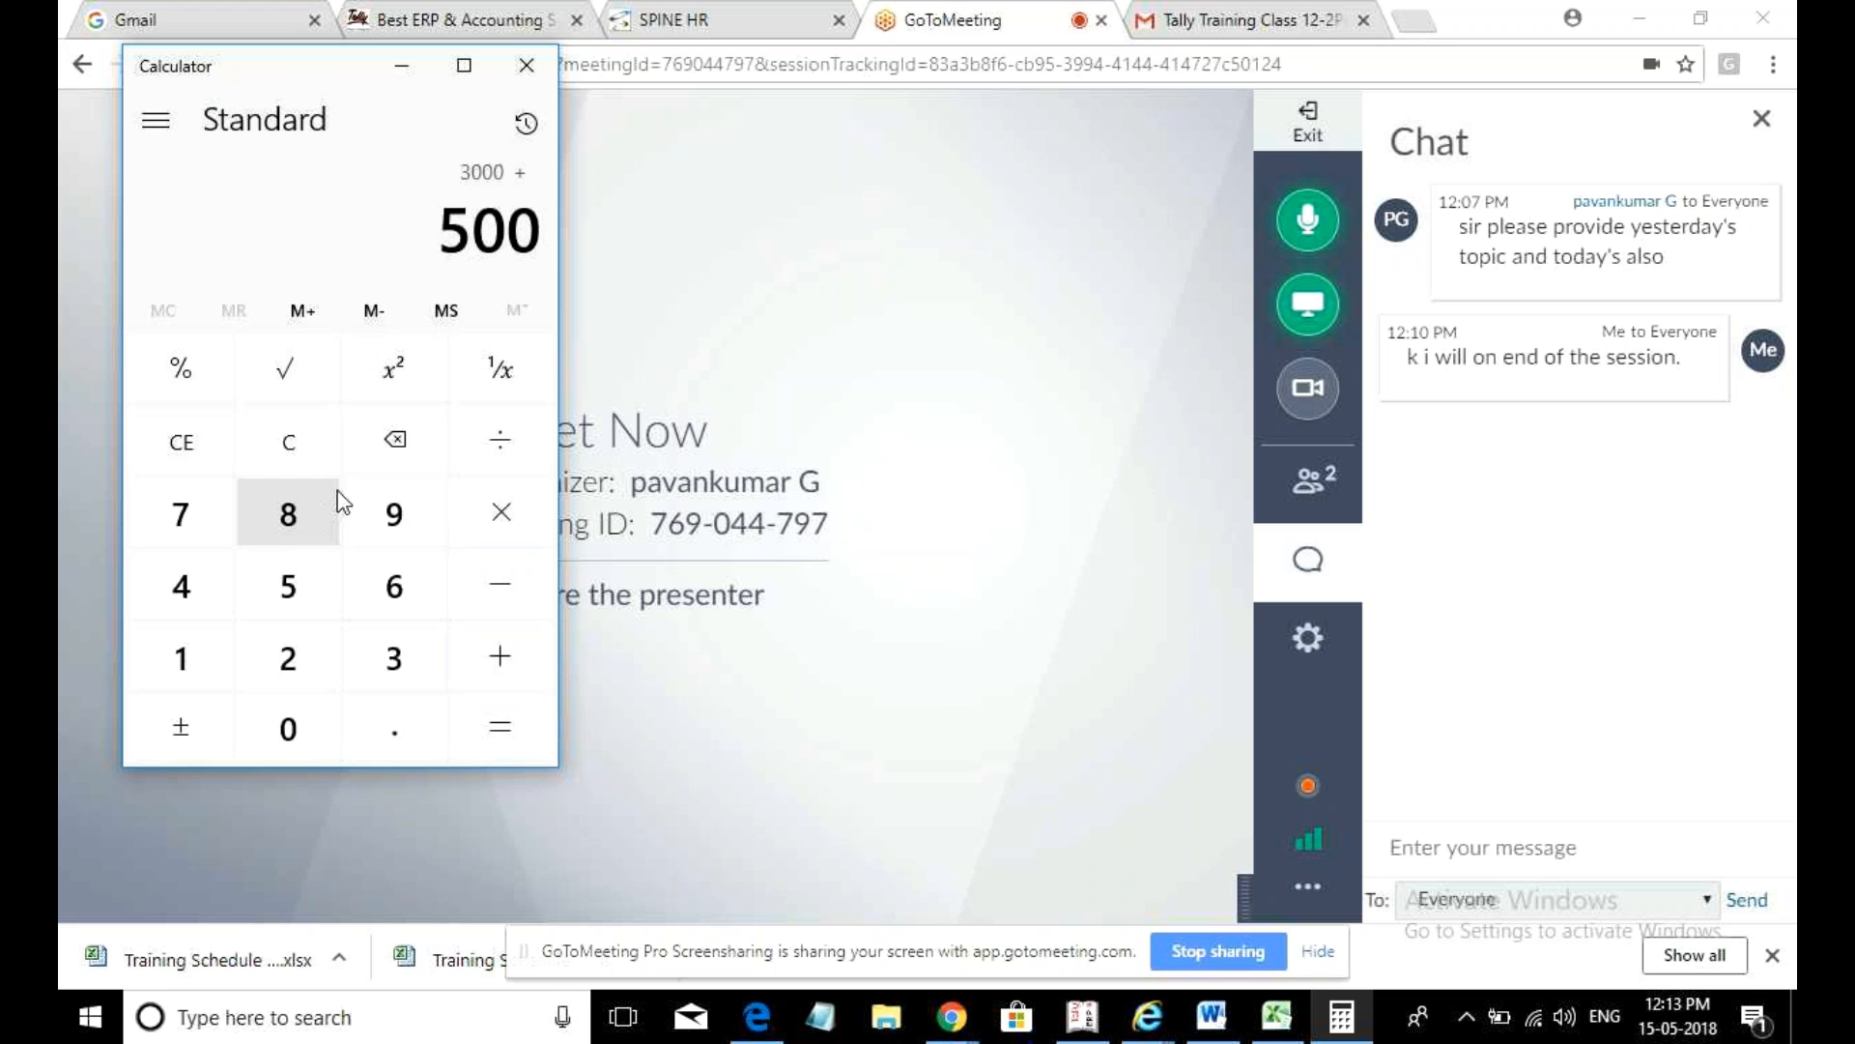
left_click(289, 453)
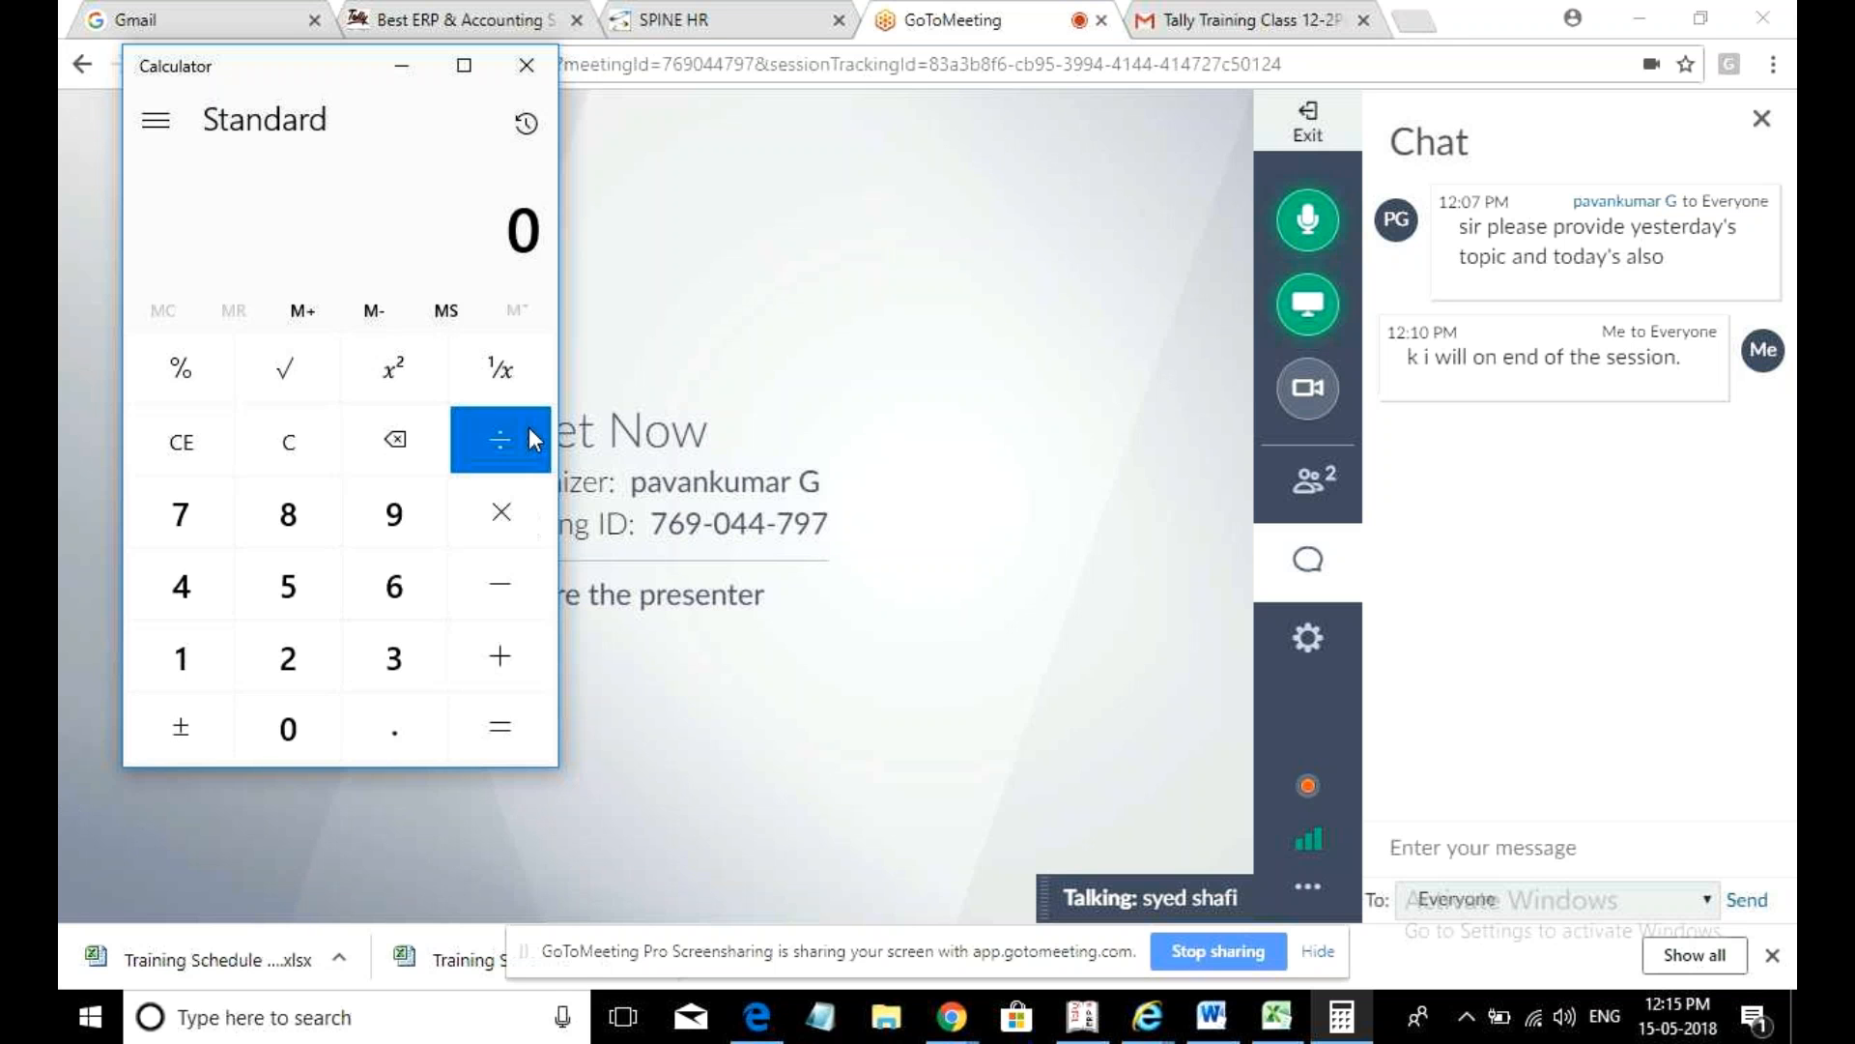
- Close the Calculator window to reveal the GoToMeeting page again
left_click(546, 68)
- Refresh the Tally.CRM support ticket list, then return to the browser's SPINE HR tab
mouse_move(957, 1017)
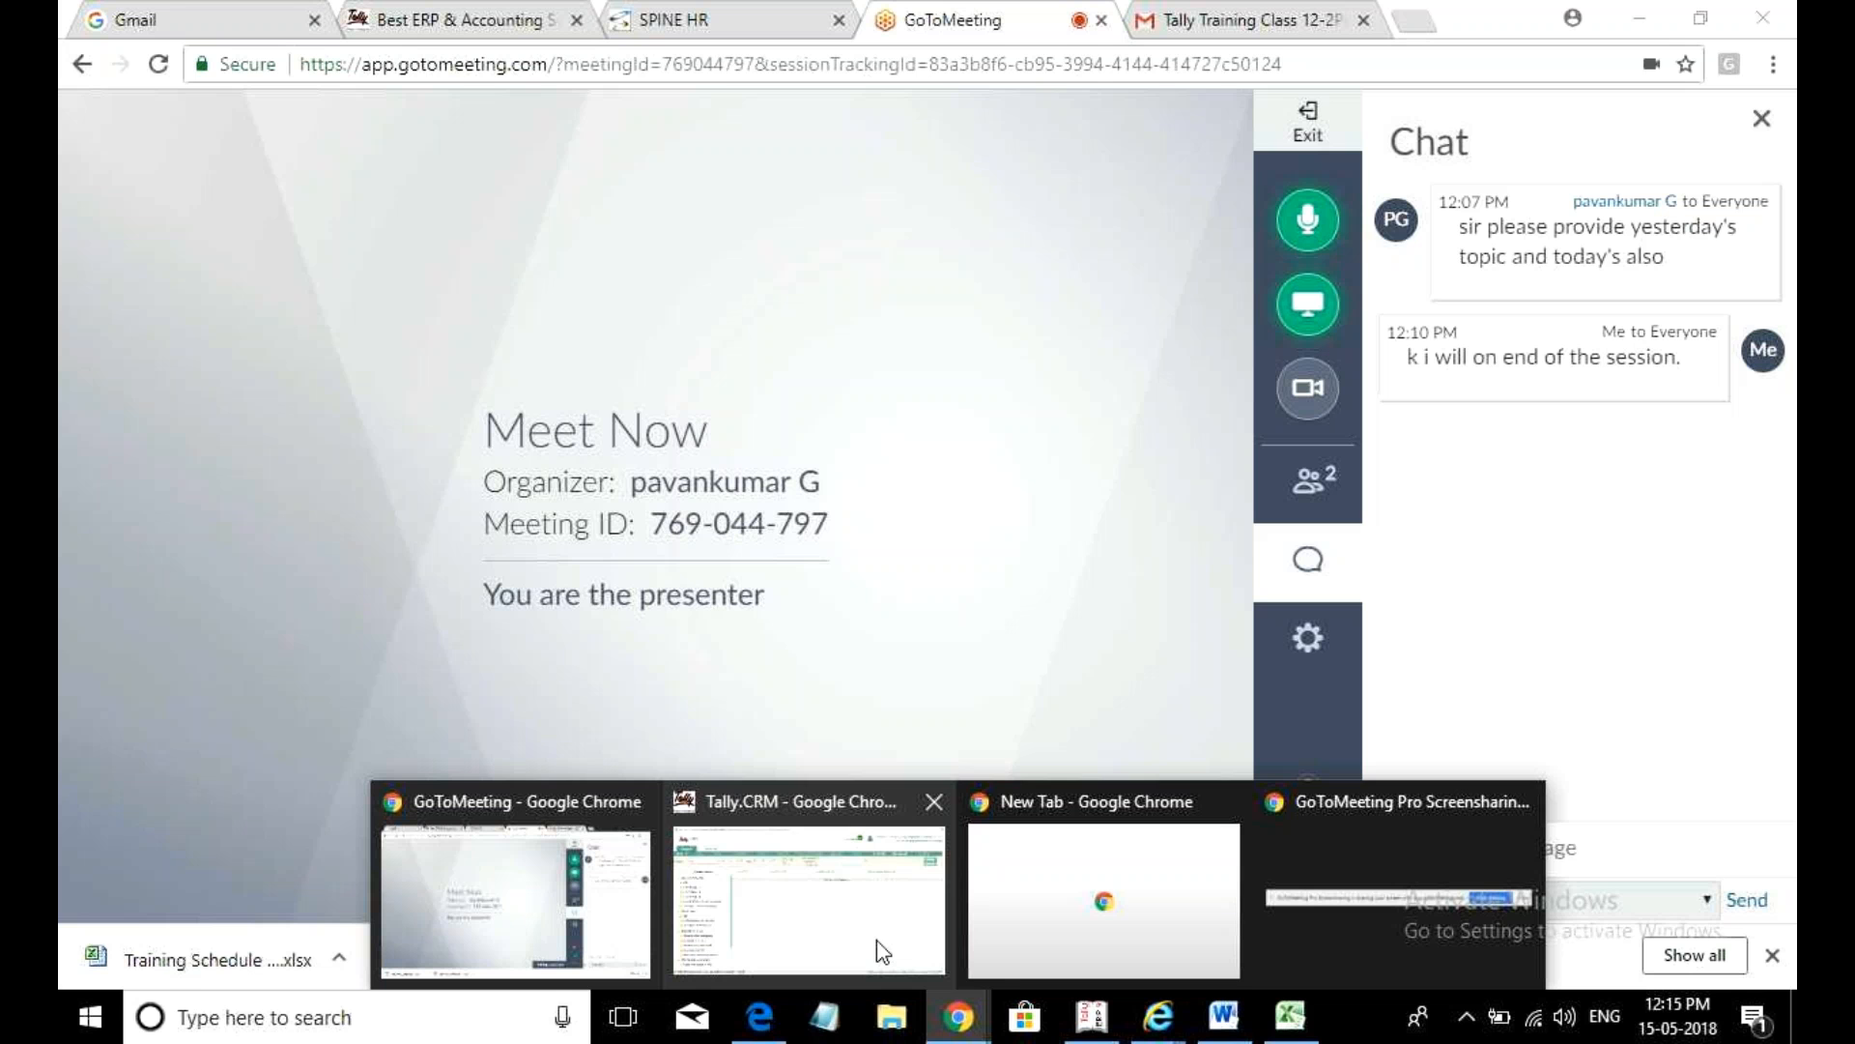
mouse_move(882, 952)
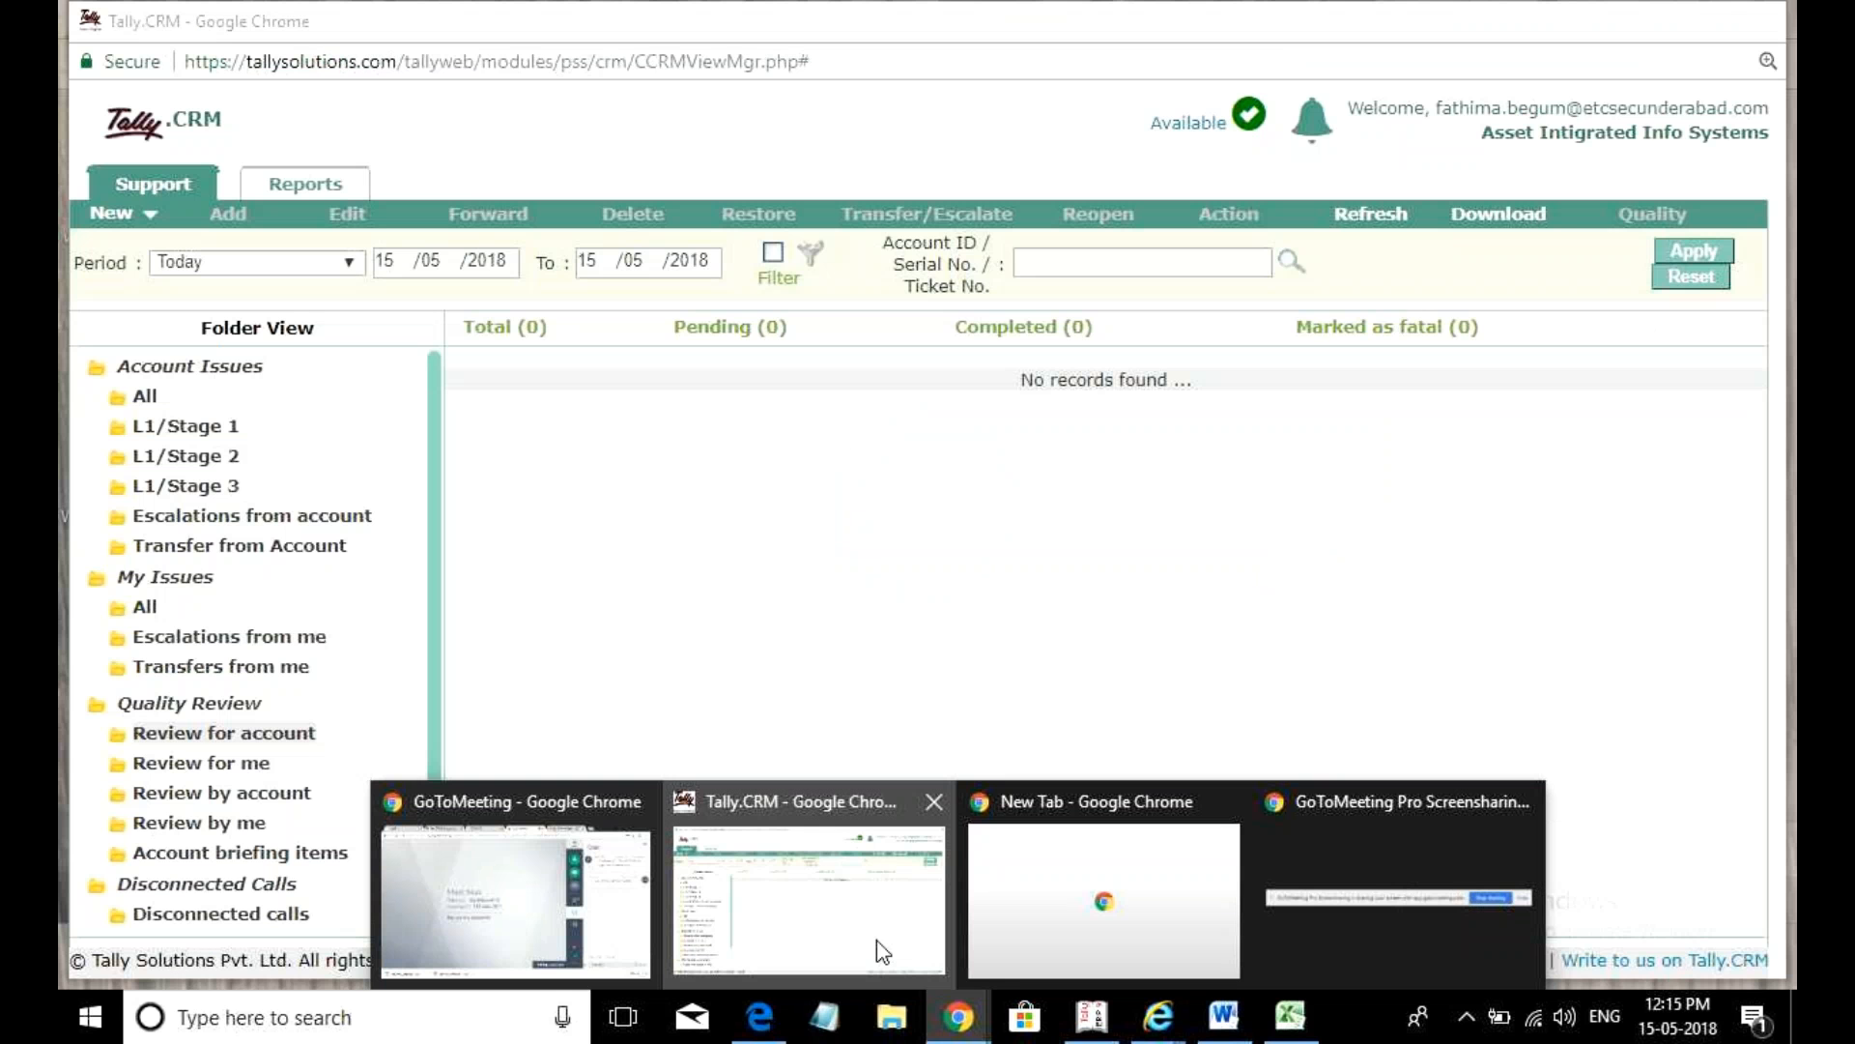
left_click(881, 951)
left_click(1363, 220)
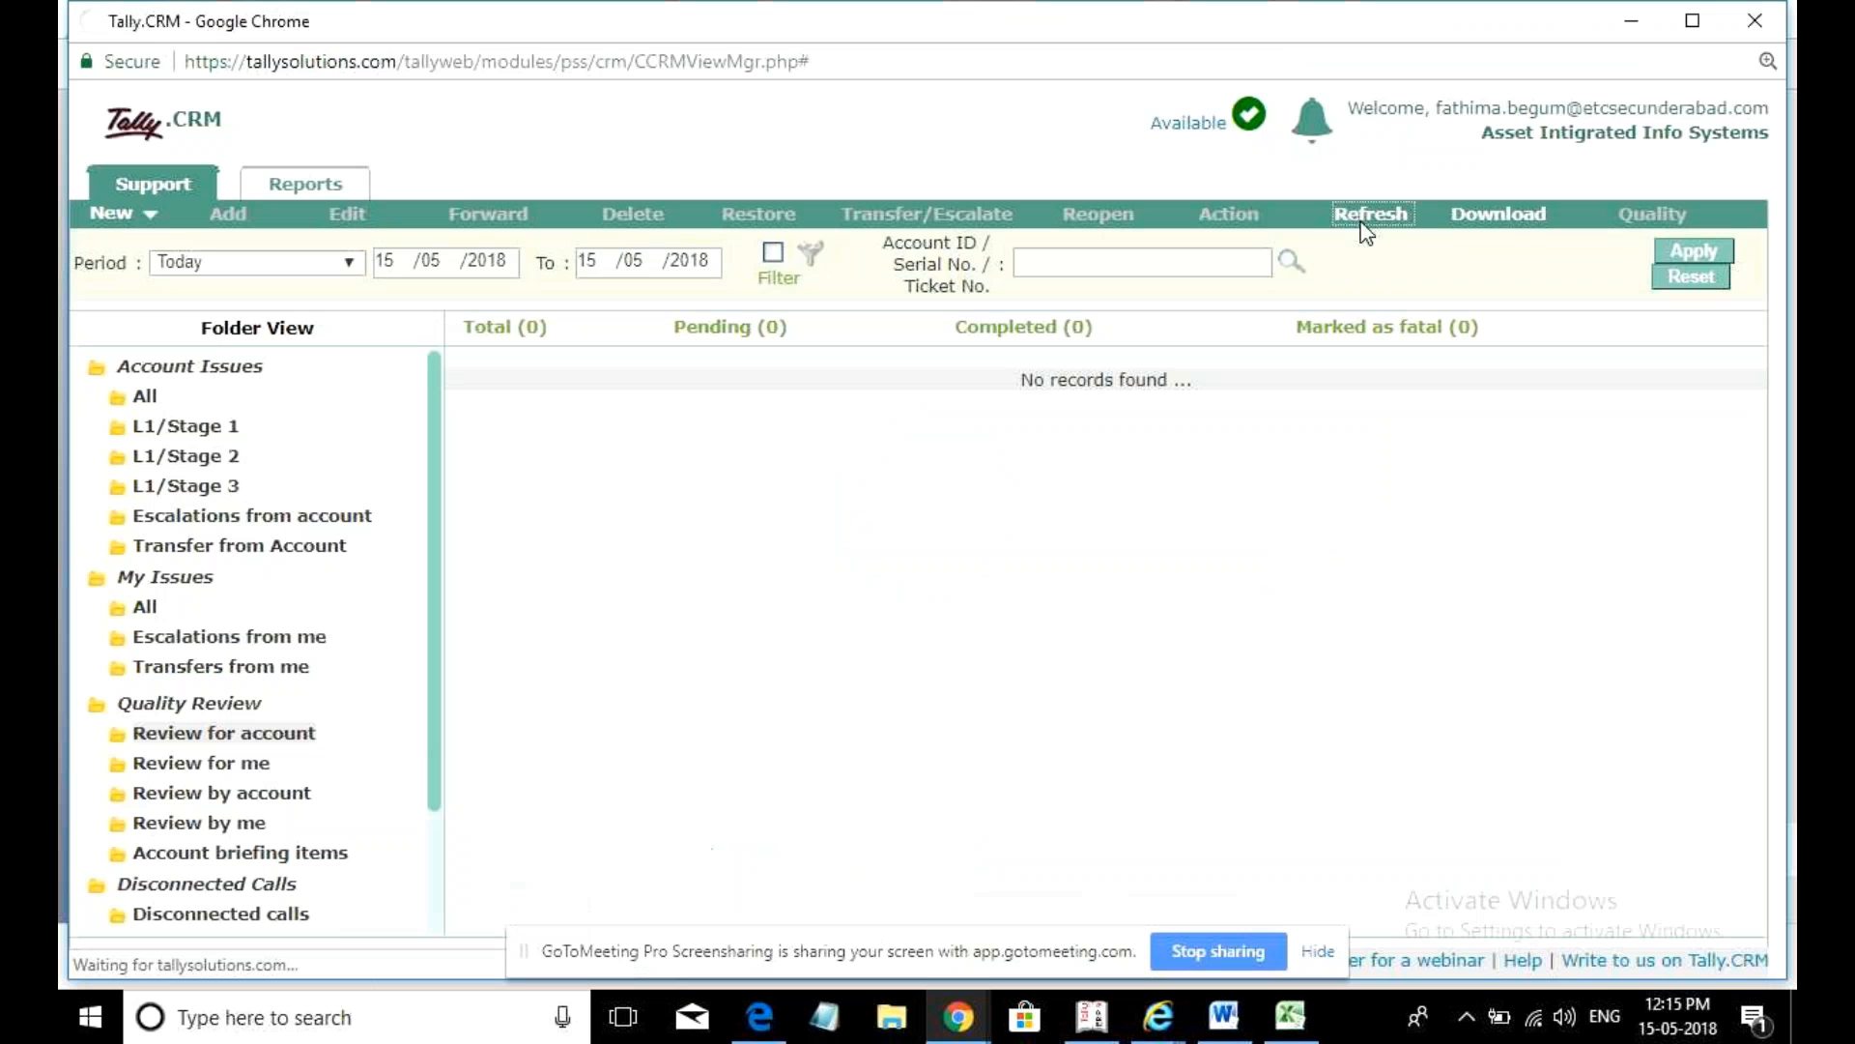
mouse_move(958, 1017)
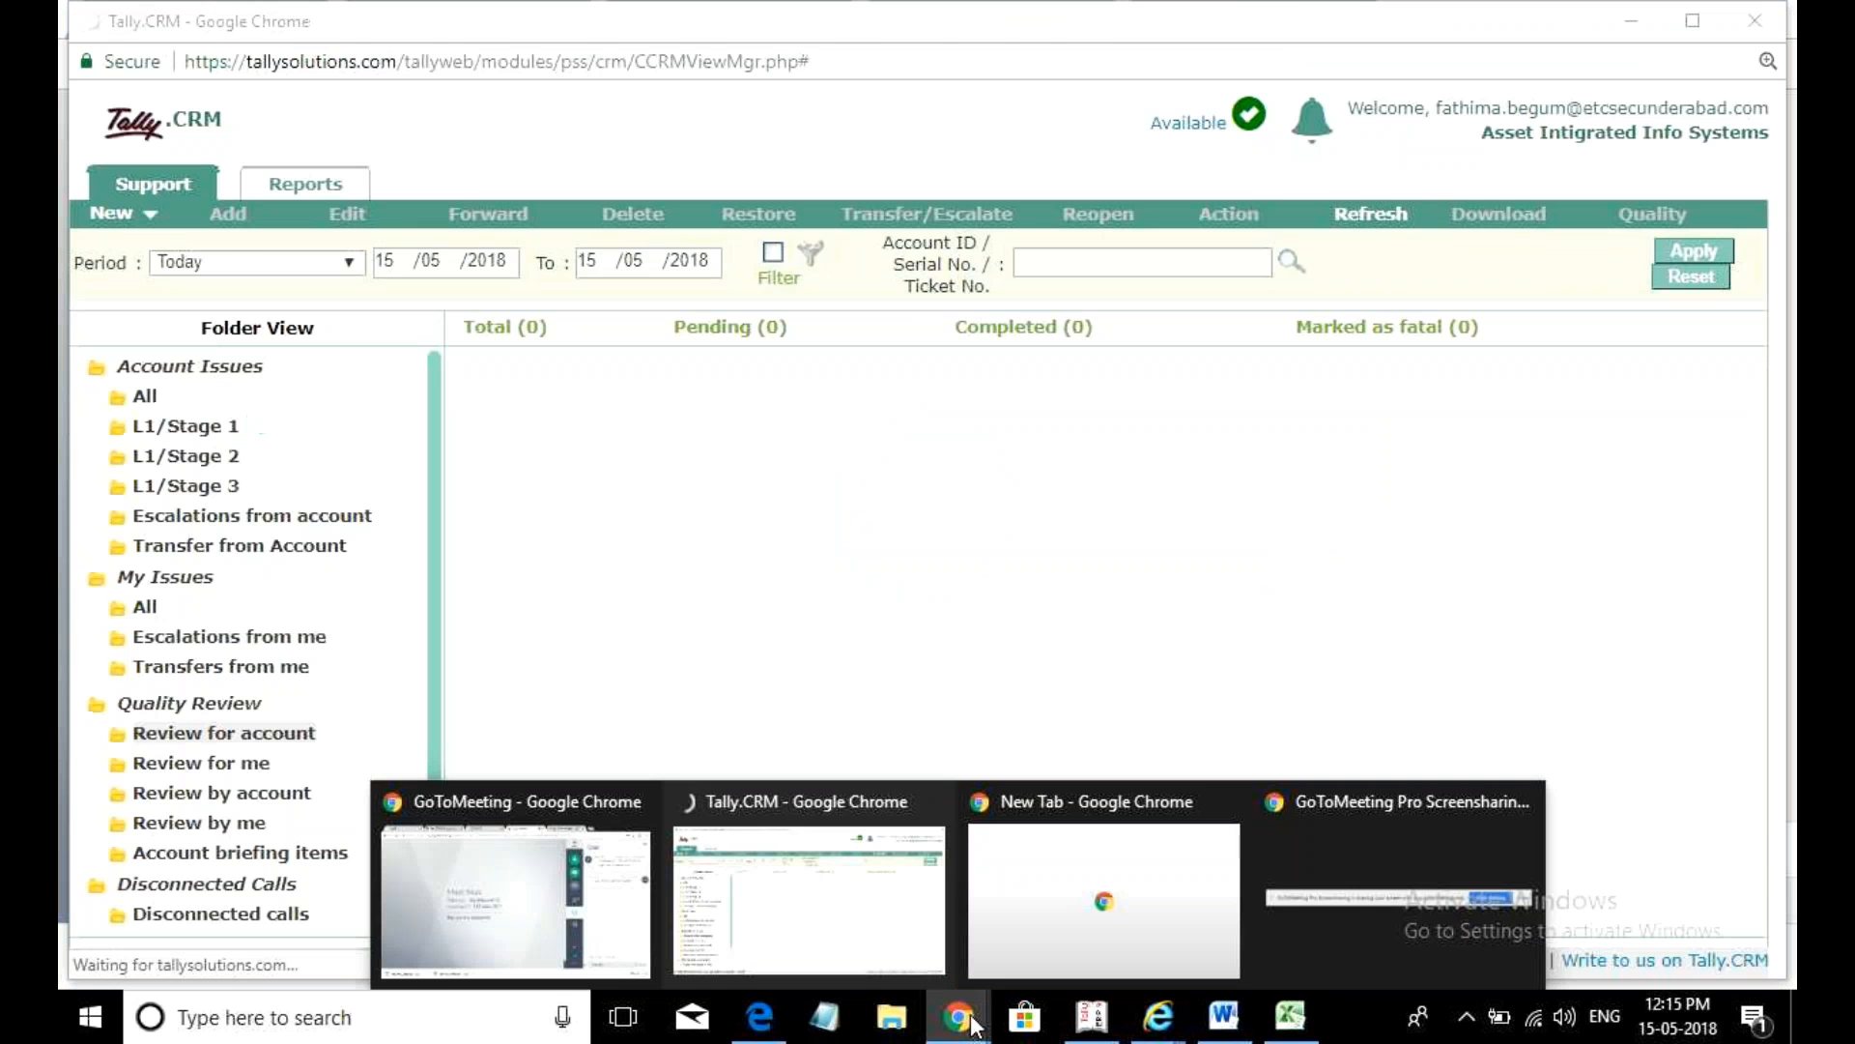
left_click(542, 928)
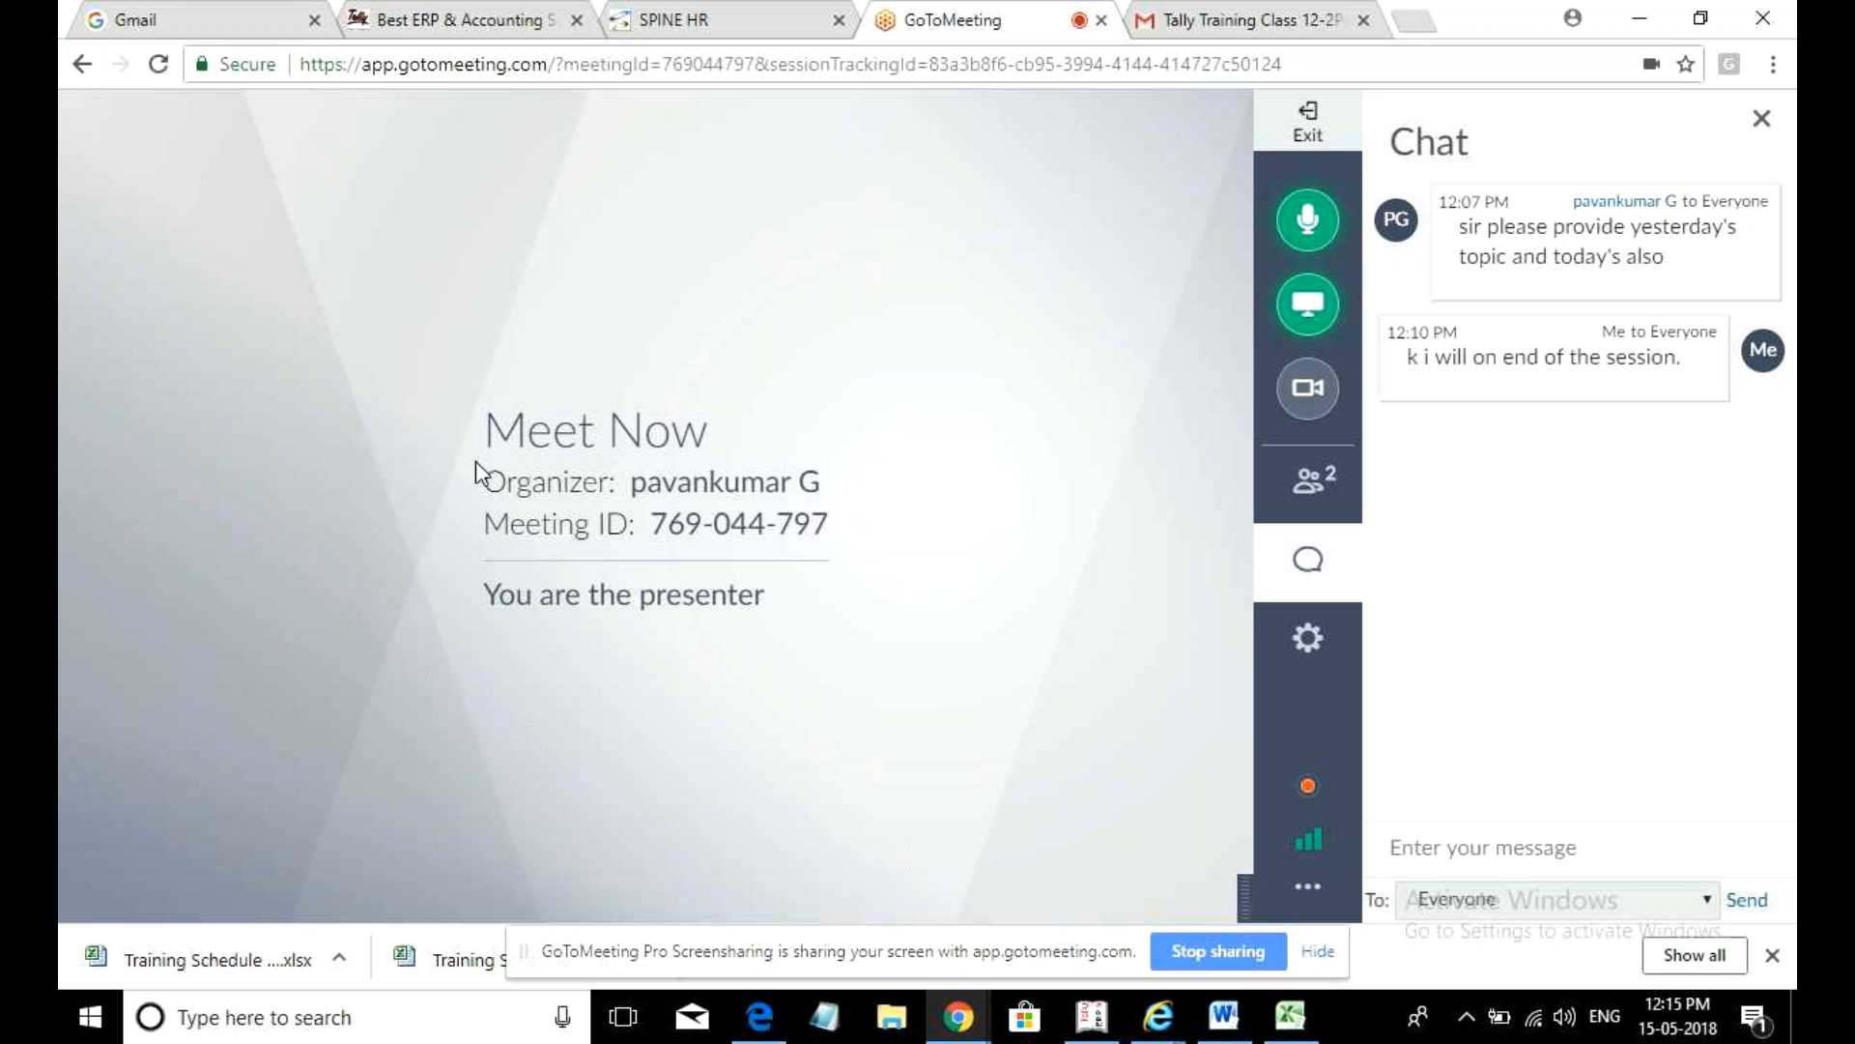
left_click(726, 7)
- Glance at the training-class email, return to GoToMeeting, then bring up Tally.ERP 9's Gateway of Tally
left_click(1256, 14)
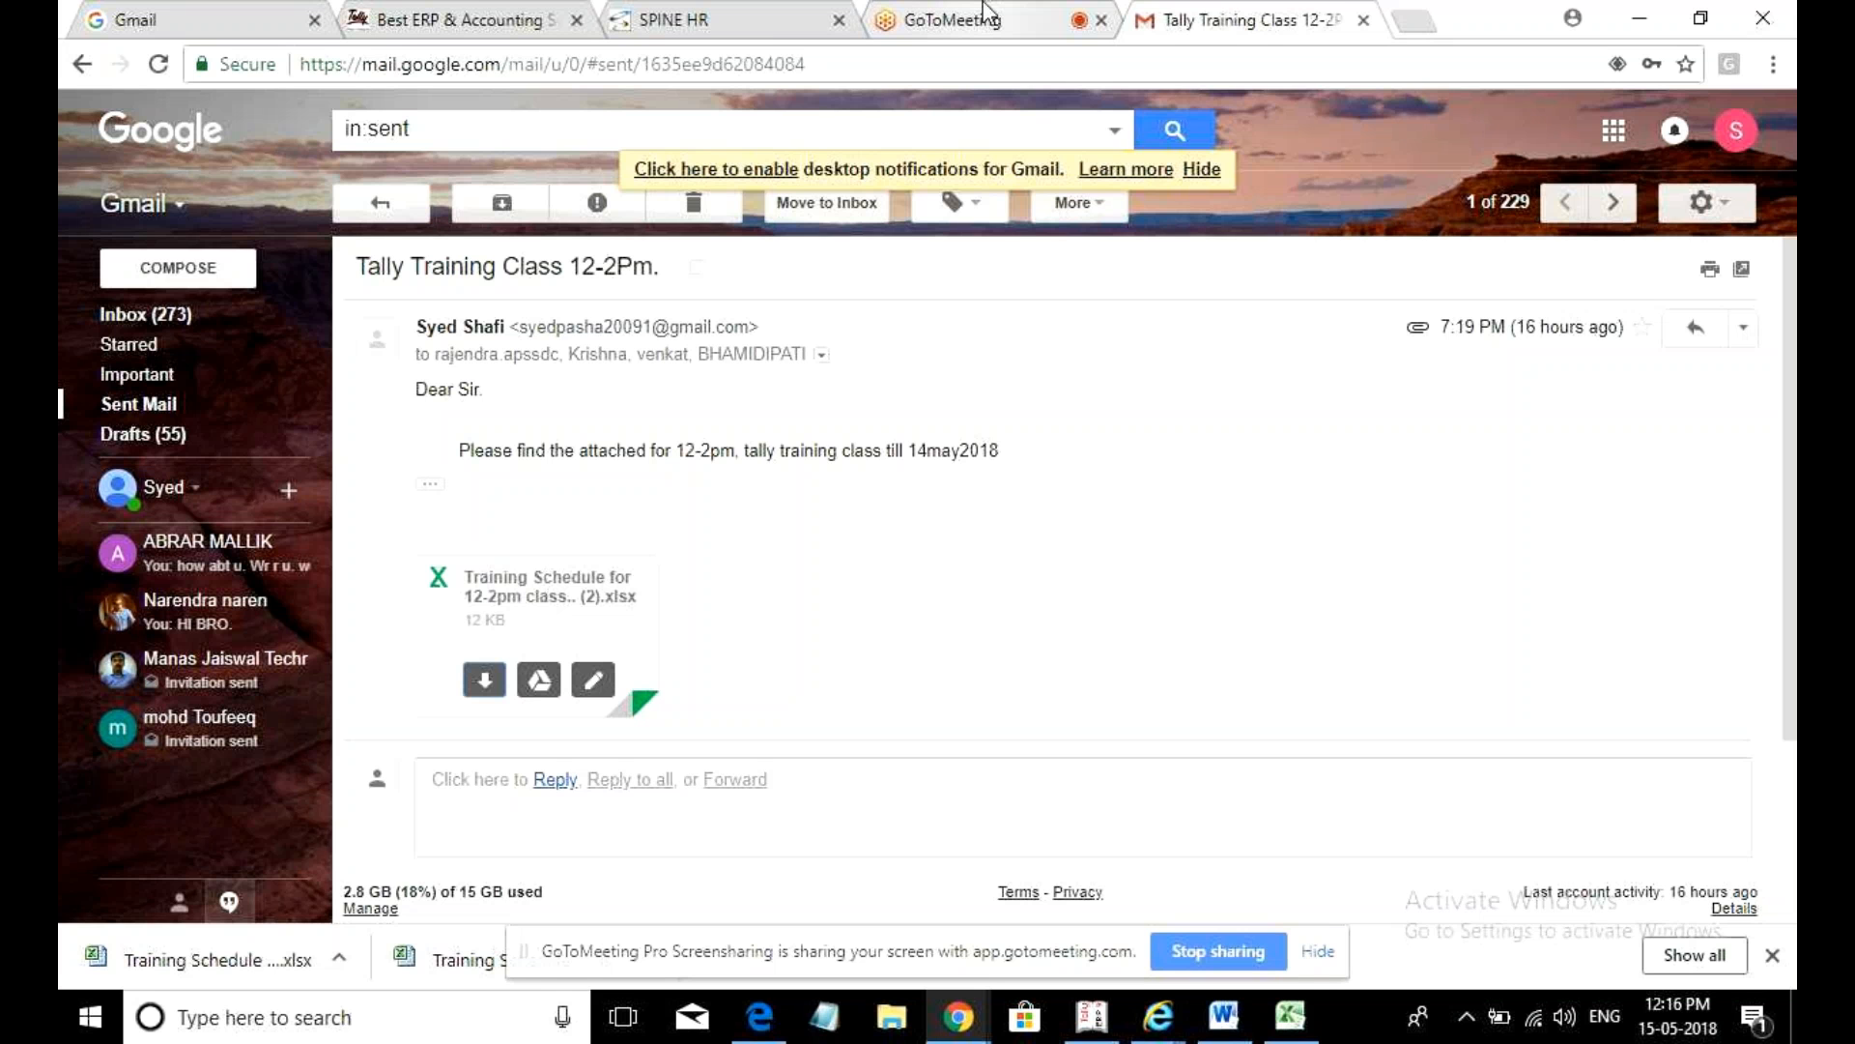
left_click(985, 14)
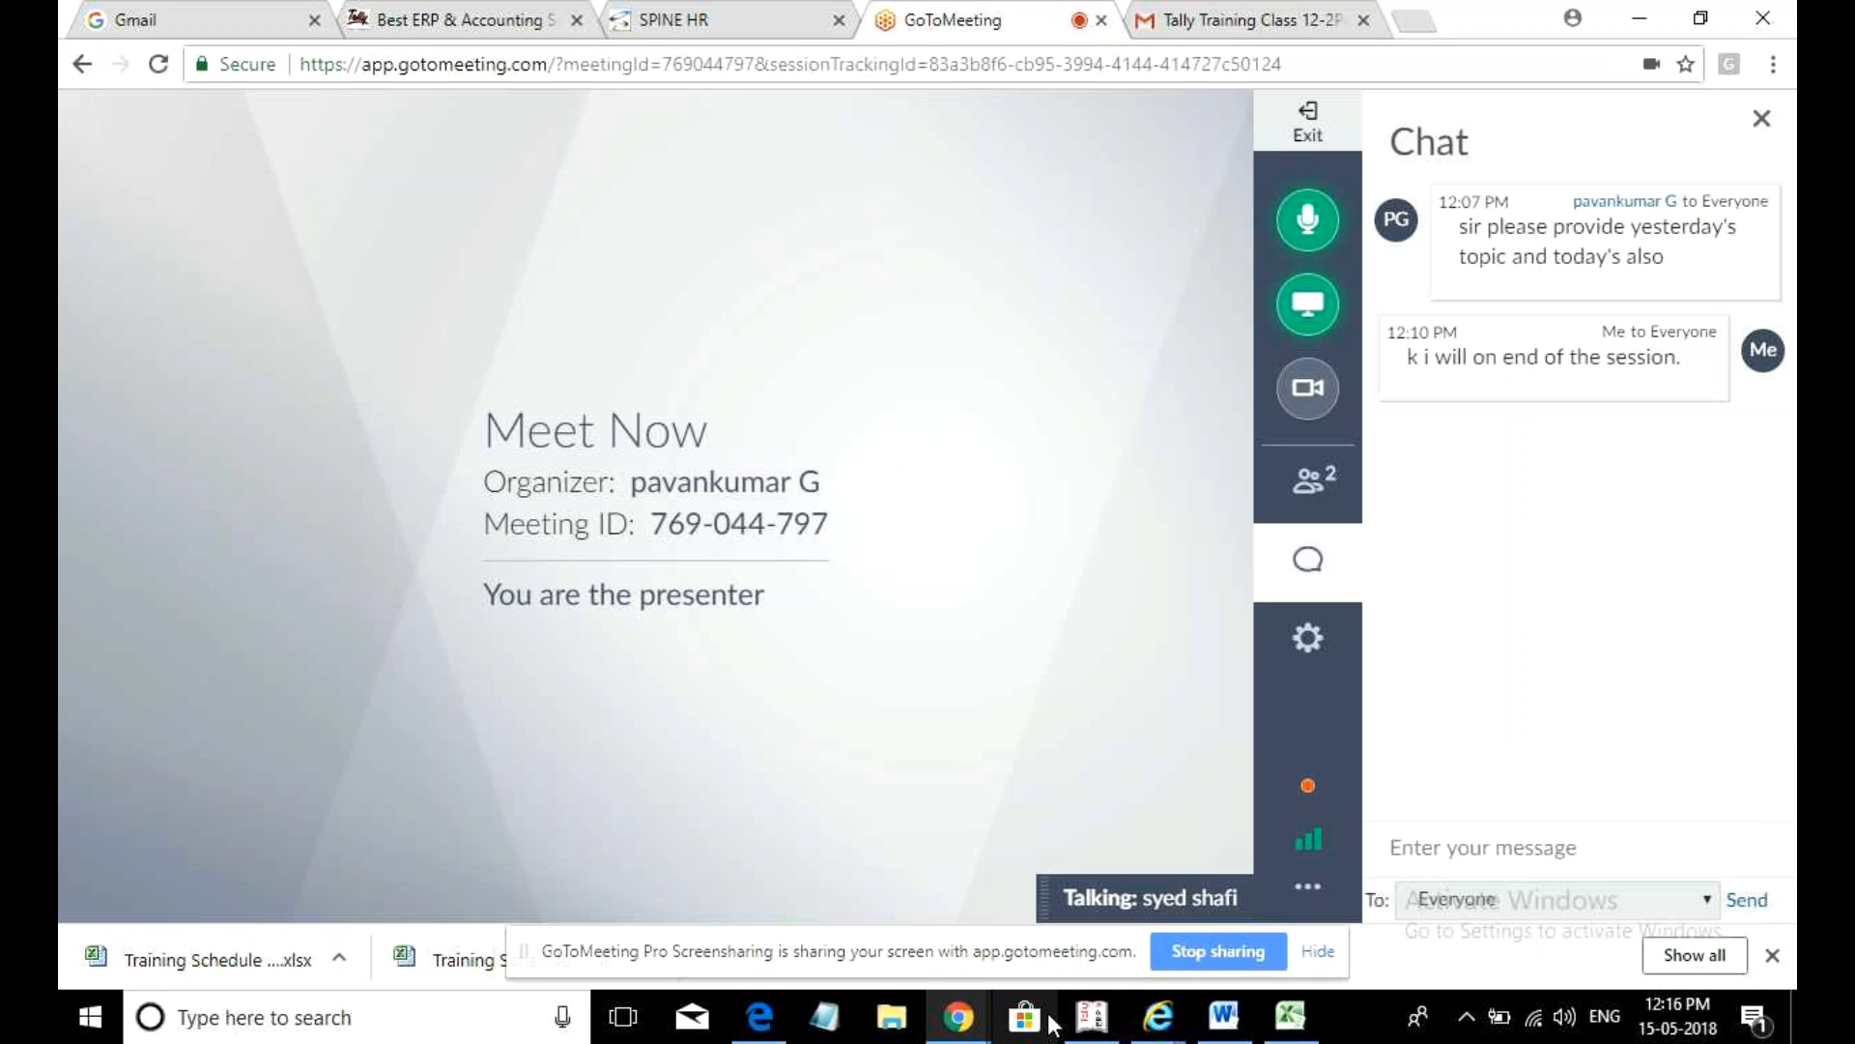
mouse_move(1089, 1029)
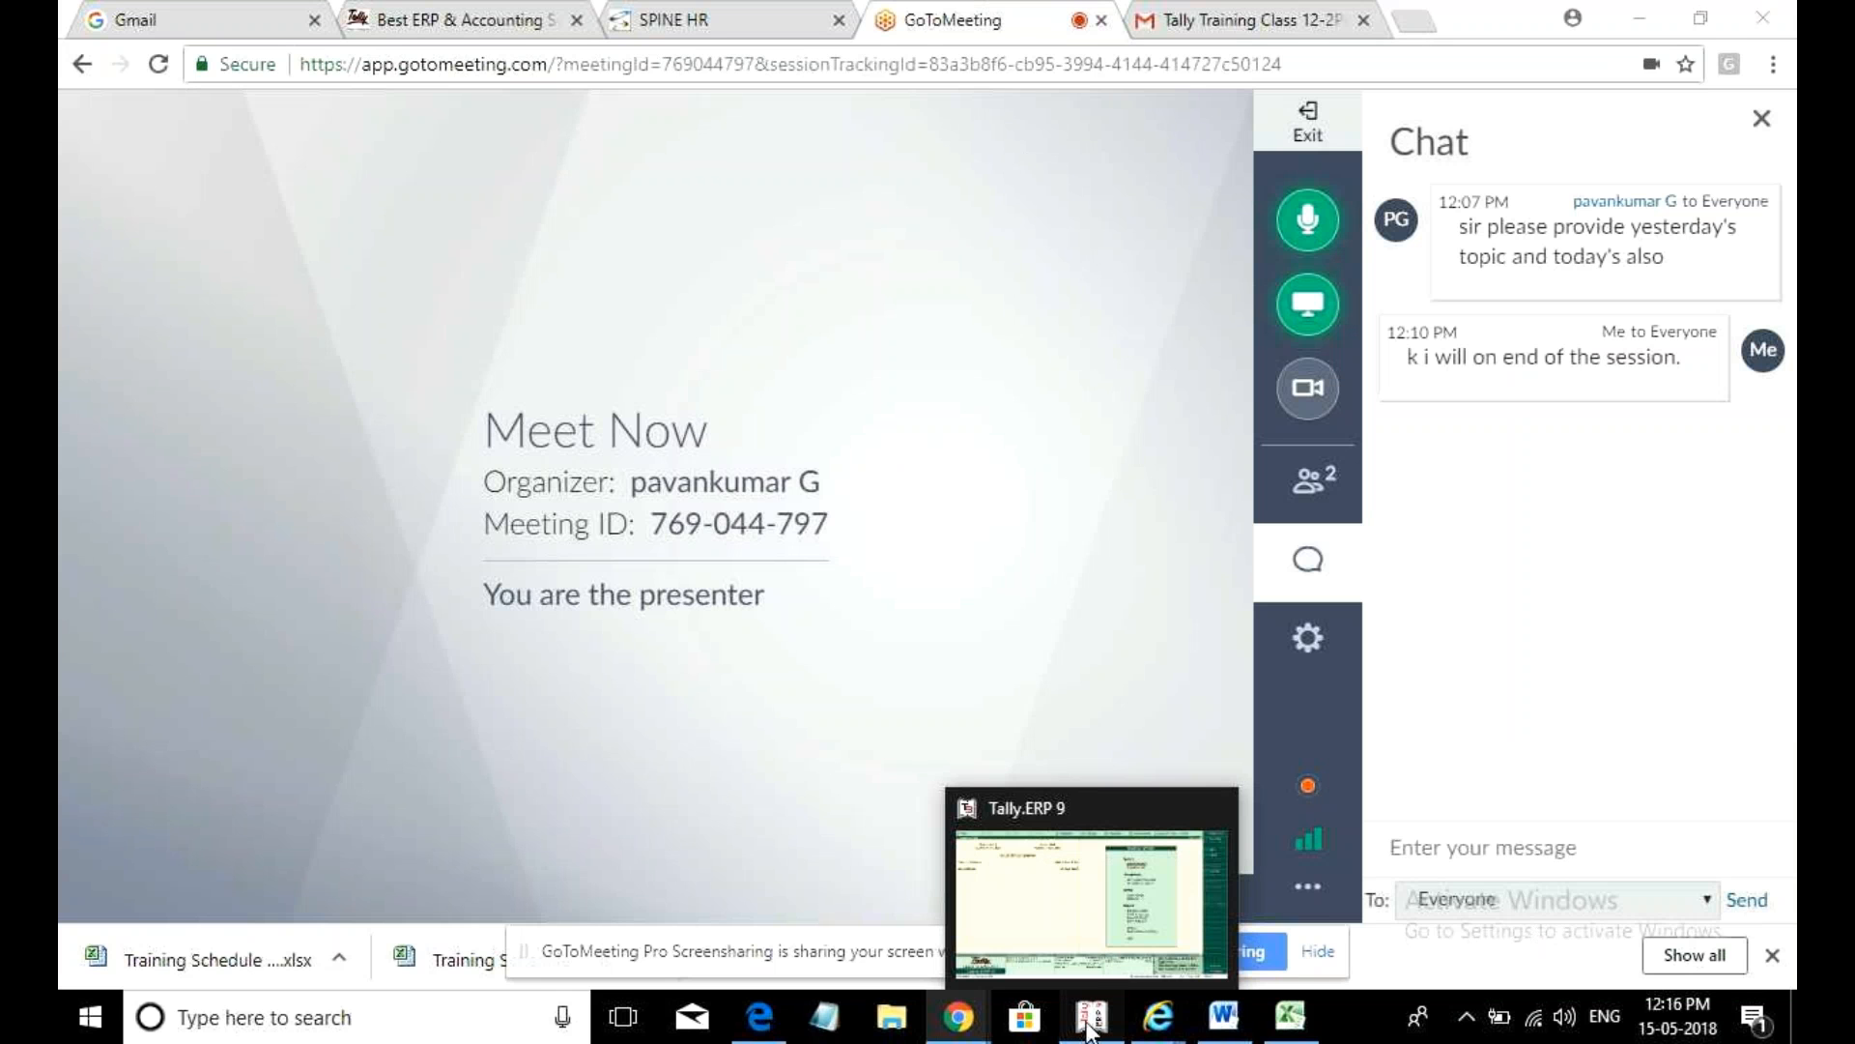
left_click(1089, 1029)
- Open a maximised Notepad and type the heading 'composite dealer.'
key("alt+F3")
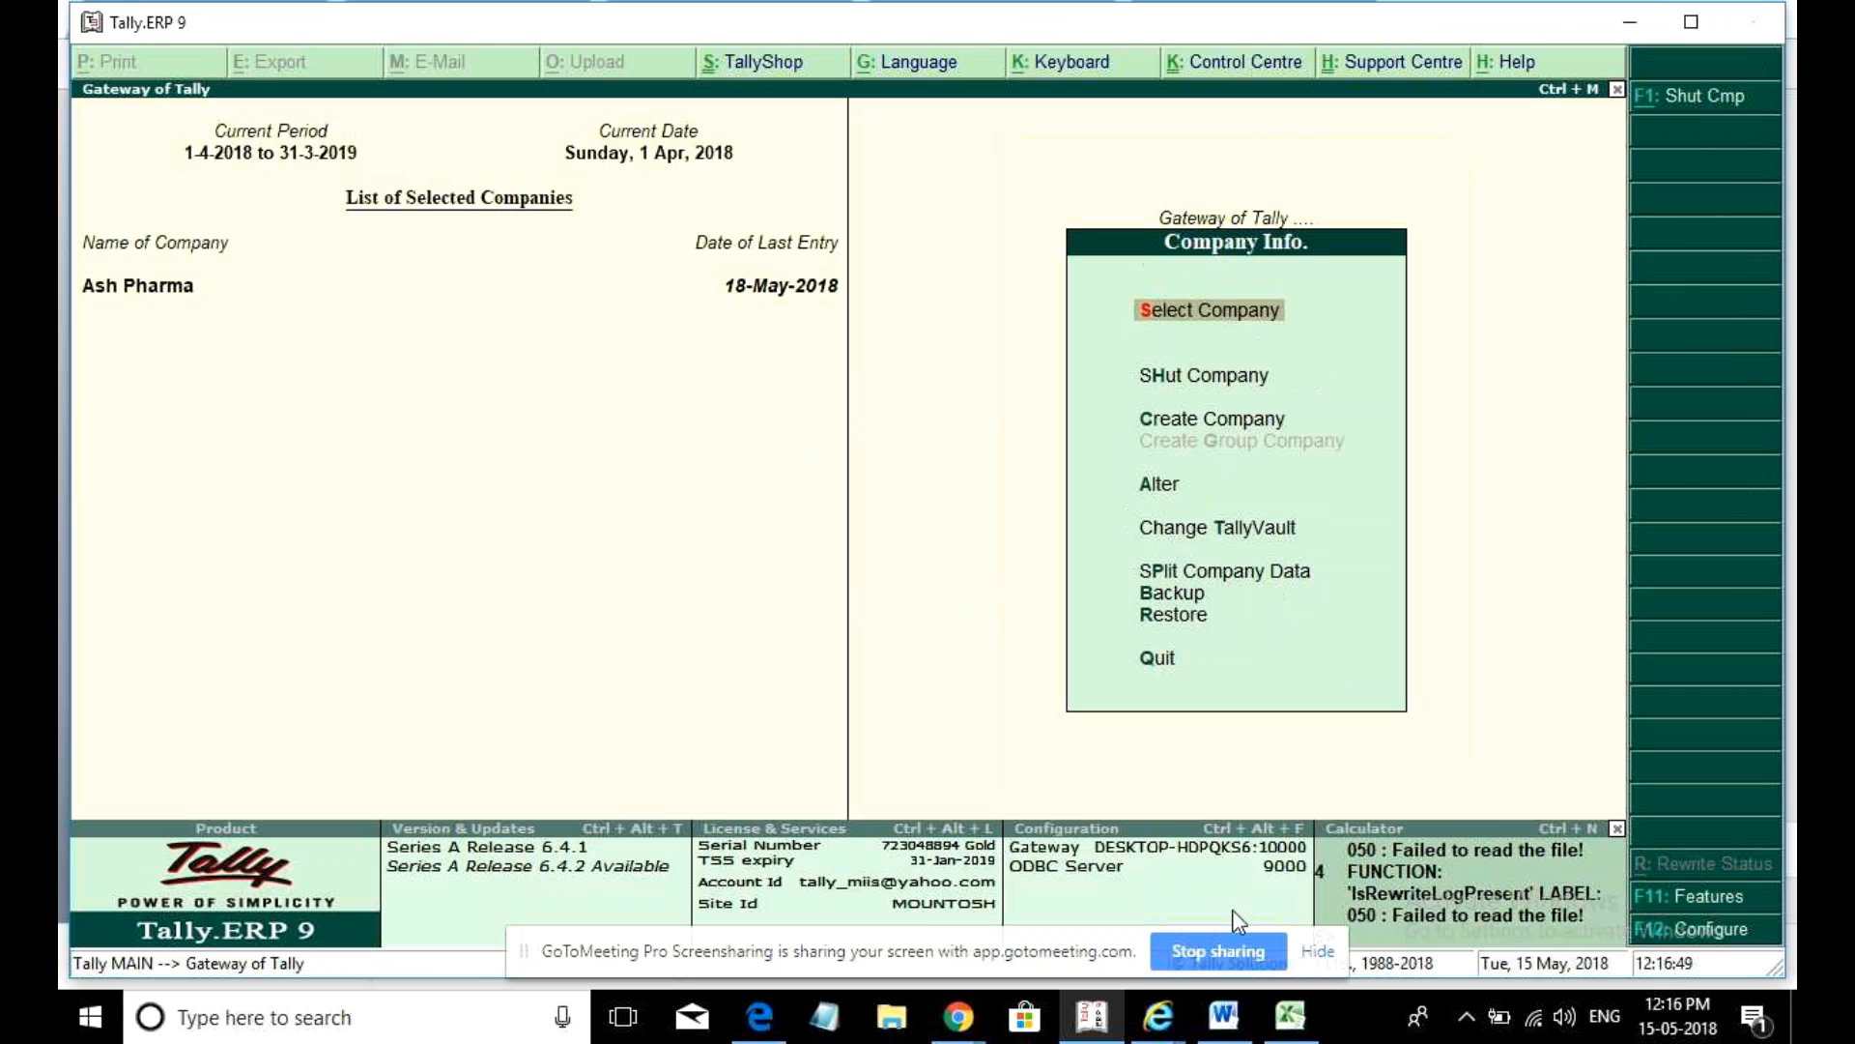
left_click(824, 1017)
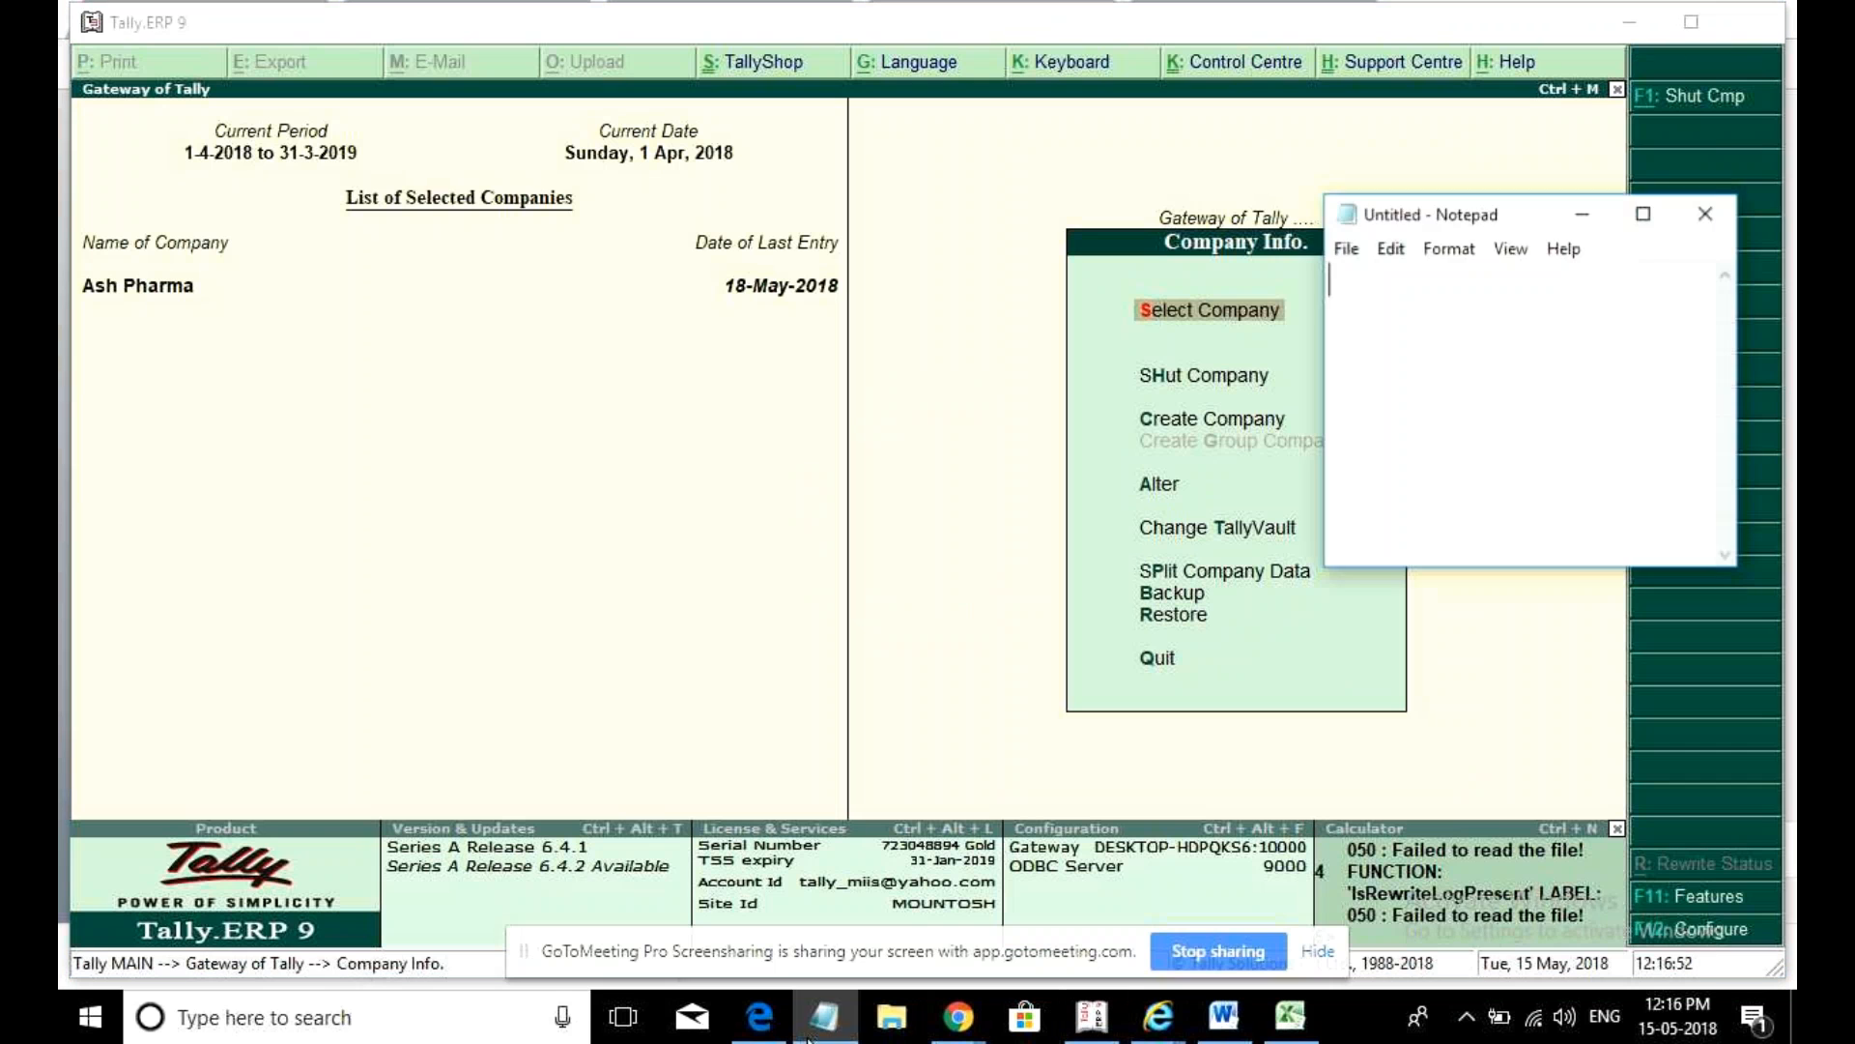
left_click(1644, 215)
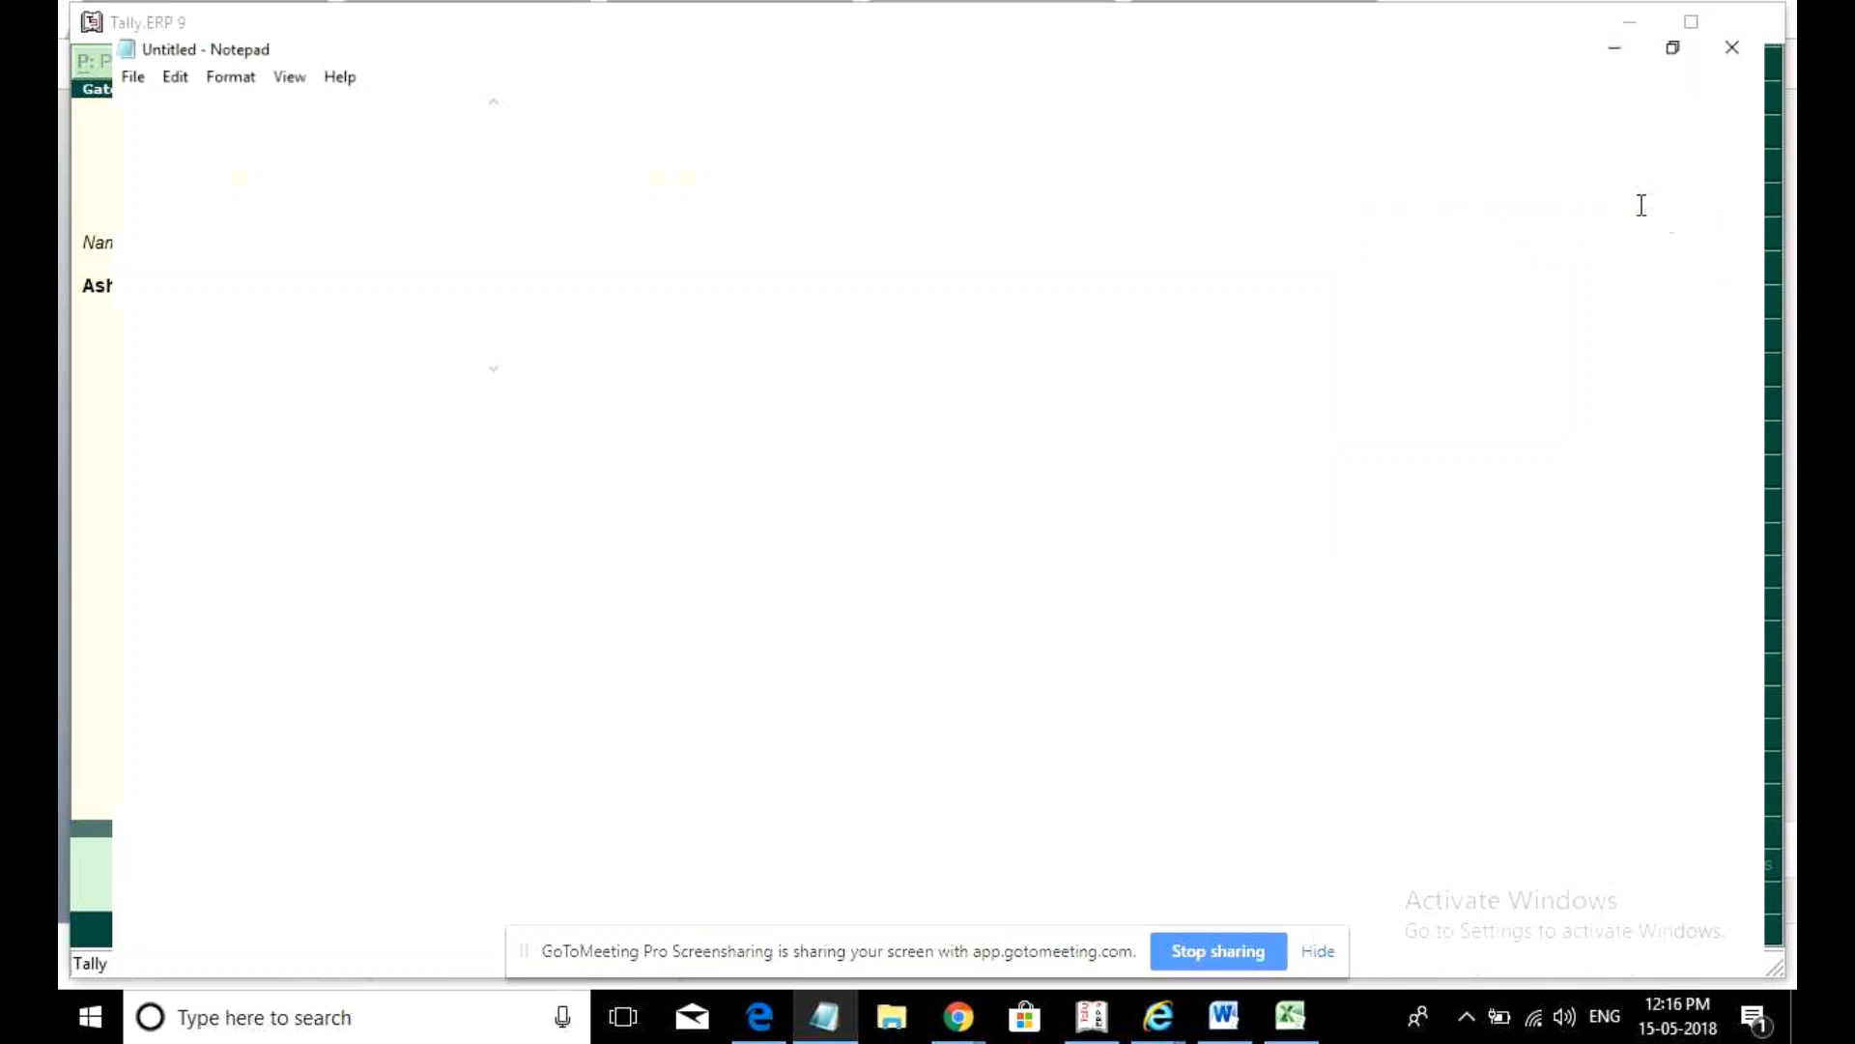
type("compo")
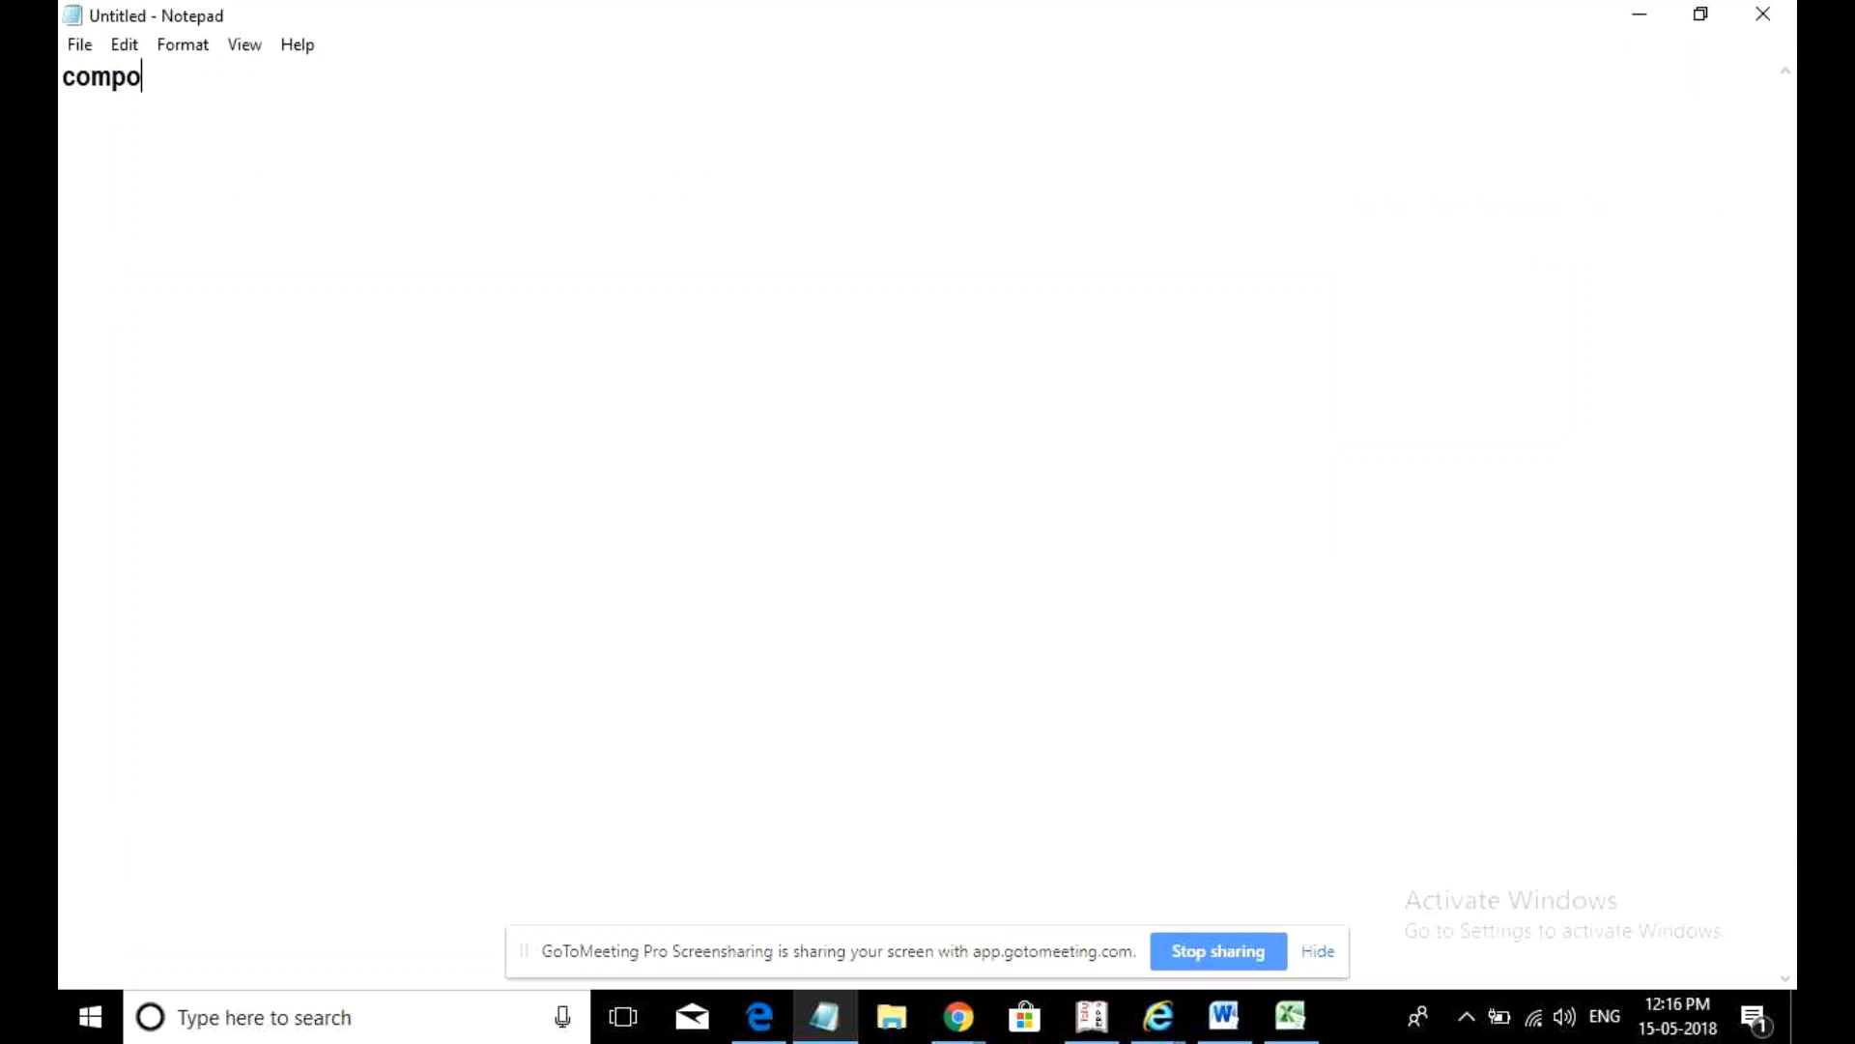
type("site deald")
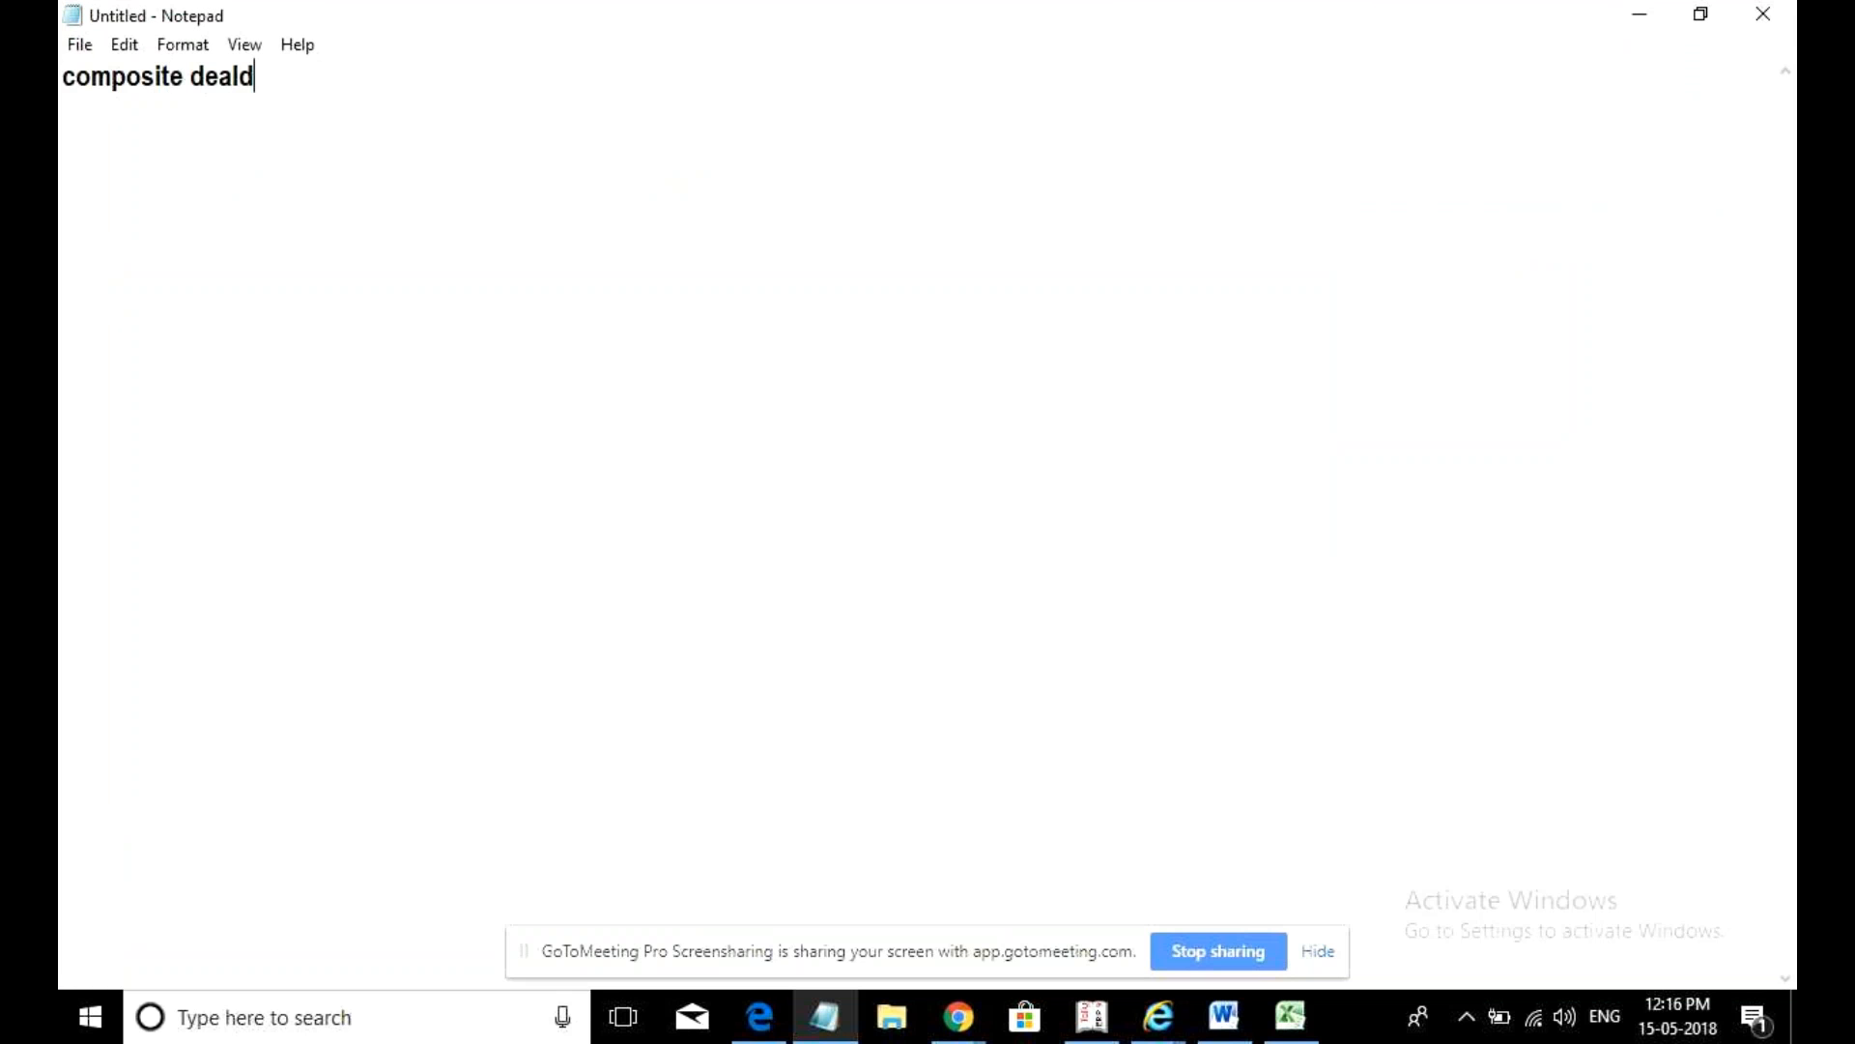
key("BackSpace")
type("er.")
key("Return")
- Add the indented points 'purchase:' and 'sales.' followed by a blank line
type("A")
key("BackSpace")
type("At")
key("BackSpace")
key("BackSpace")
type("purchase:")
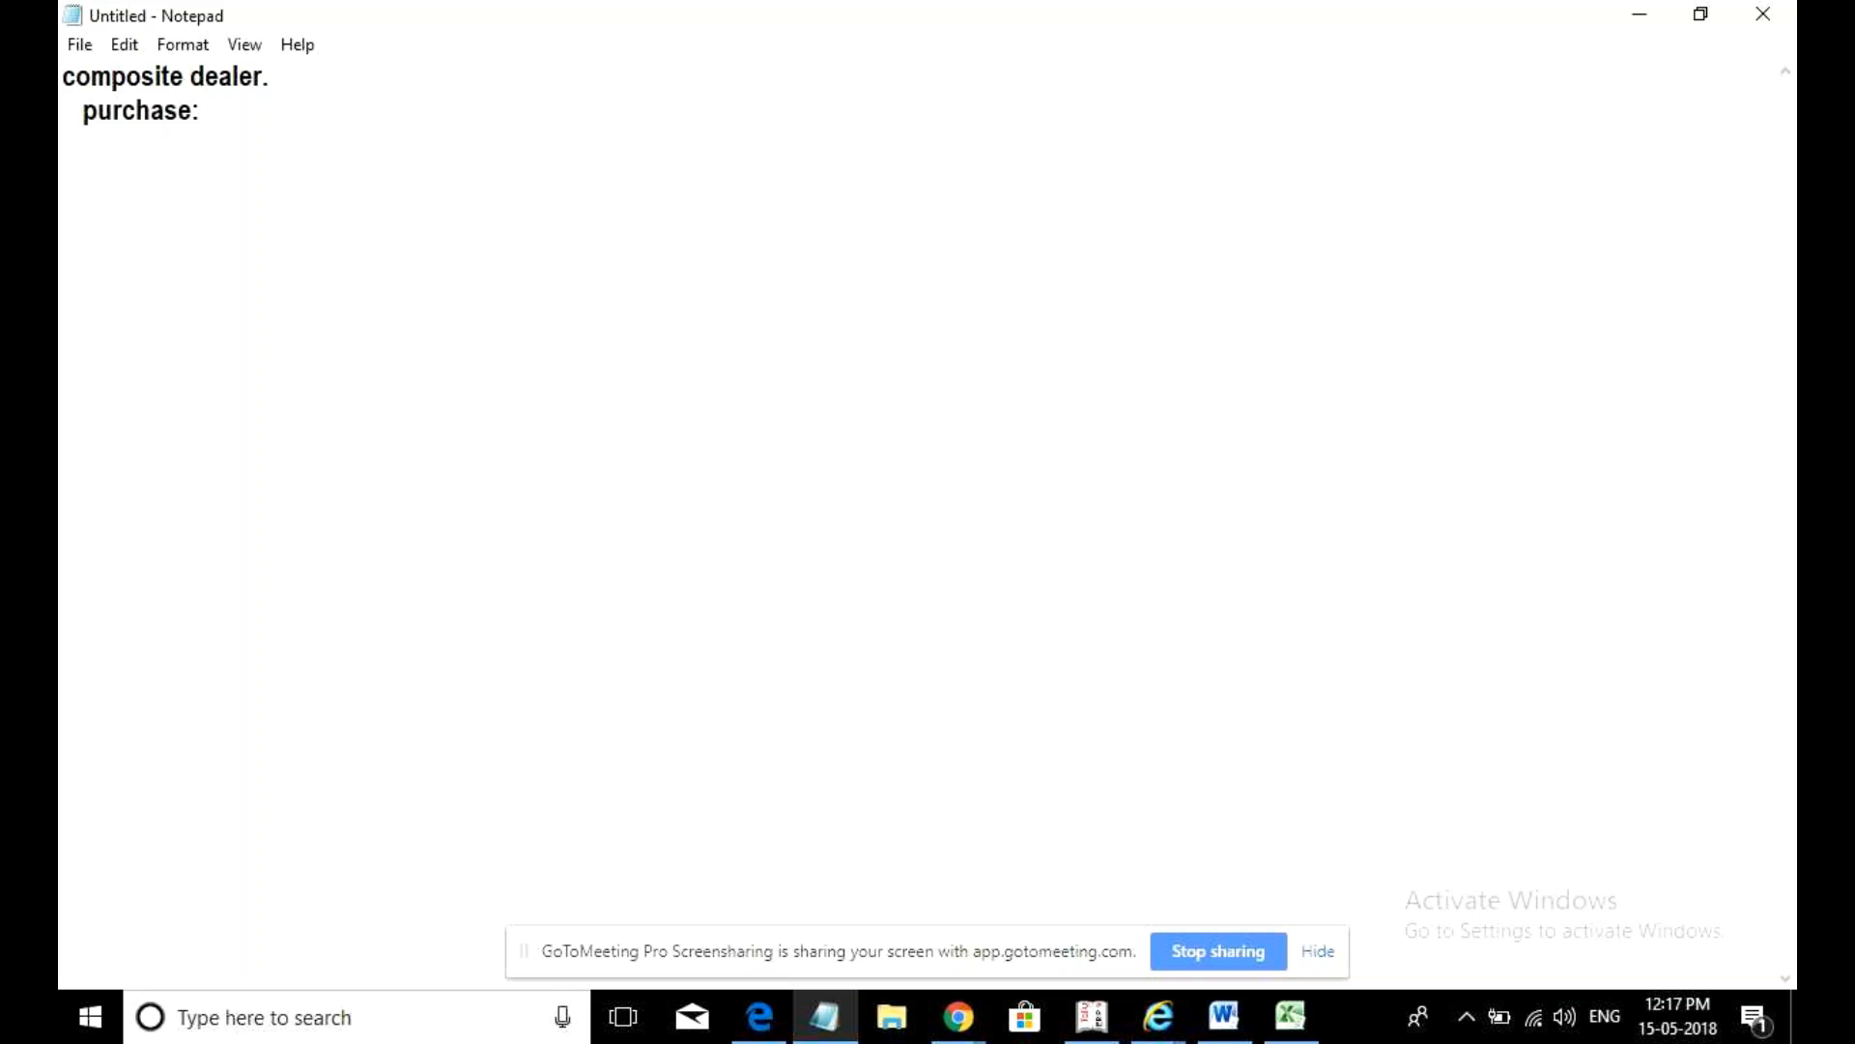
key("Return")
type("s")
key("BackSpace")
type("sales.")
key("Return")
key("Return")
- Begin the sentence 'At the time of purchase the tax paid by him as assumed a'
type("Pruchs")
key("BackSpace")
key("BackSpace")
key("BackSpace")
key("BackSpace")
key("BackSpace")
key("BackSpace")
type("At the time o")
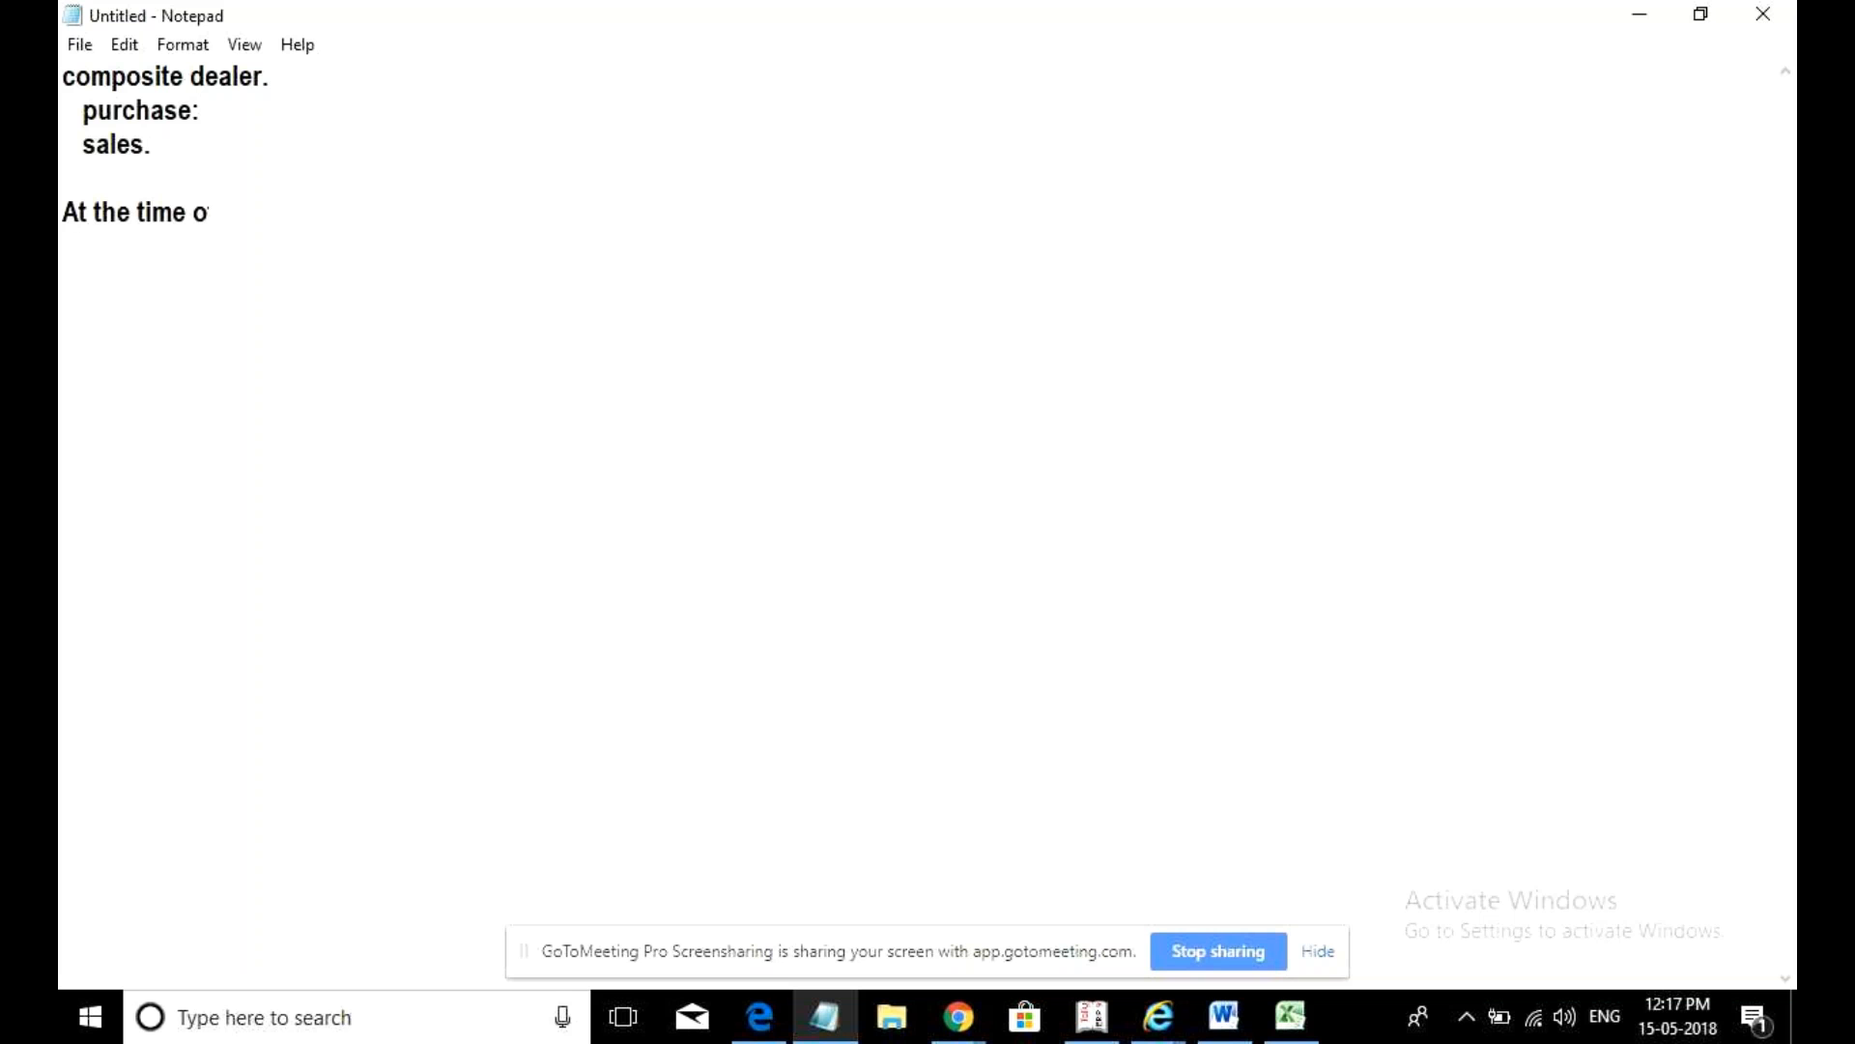
type("f purchase the t")
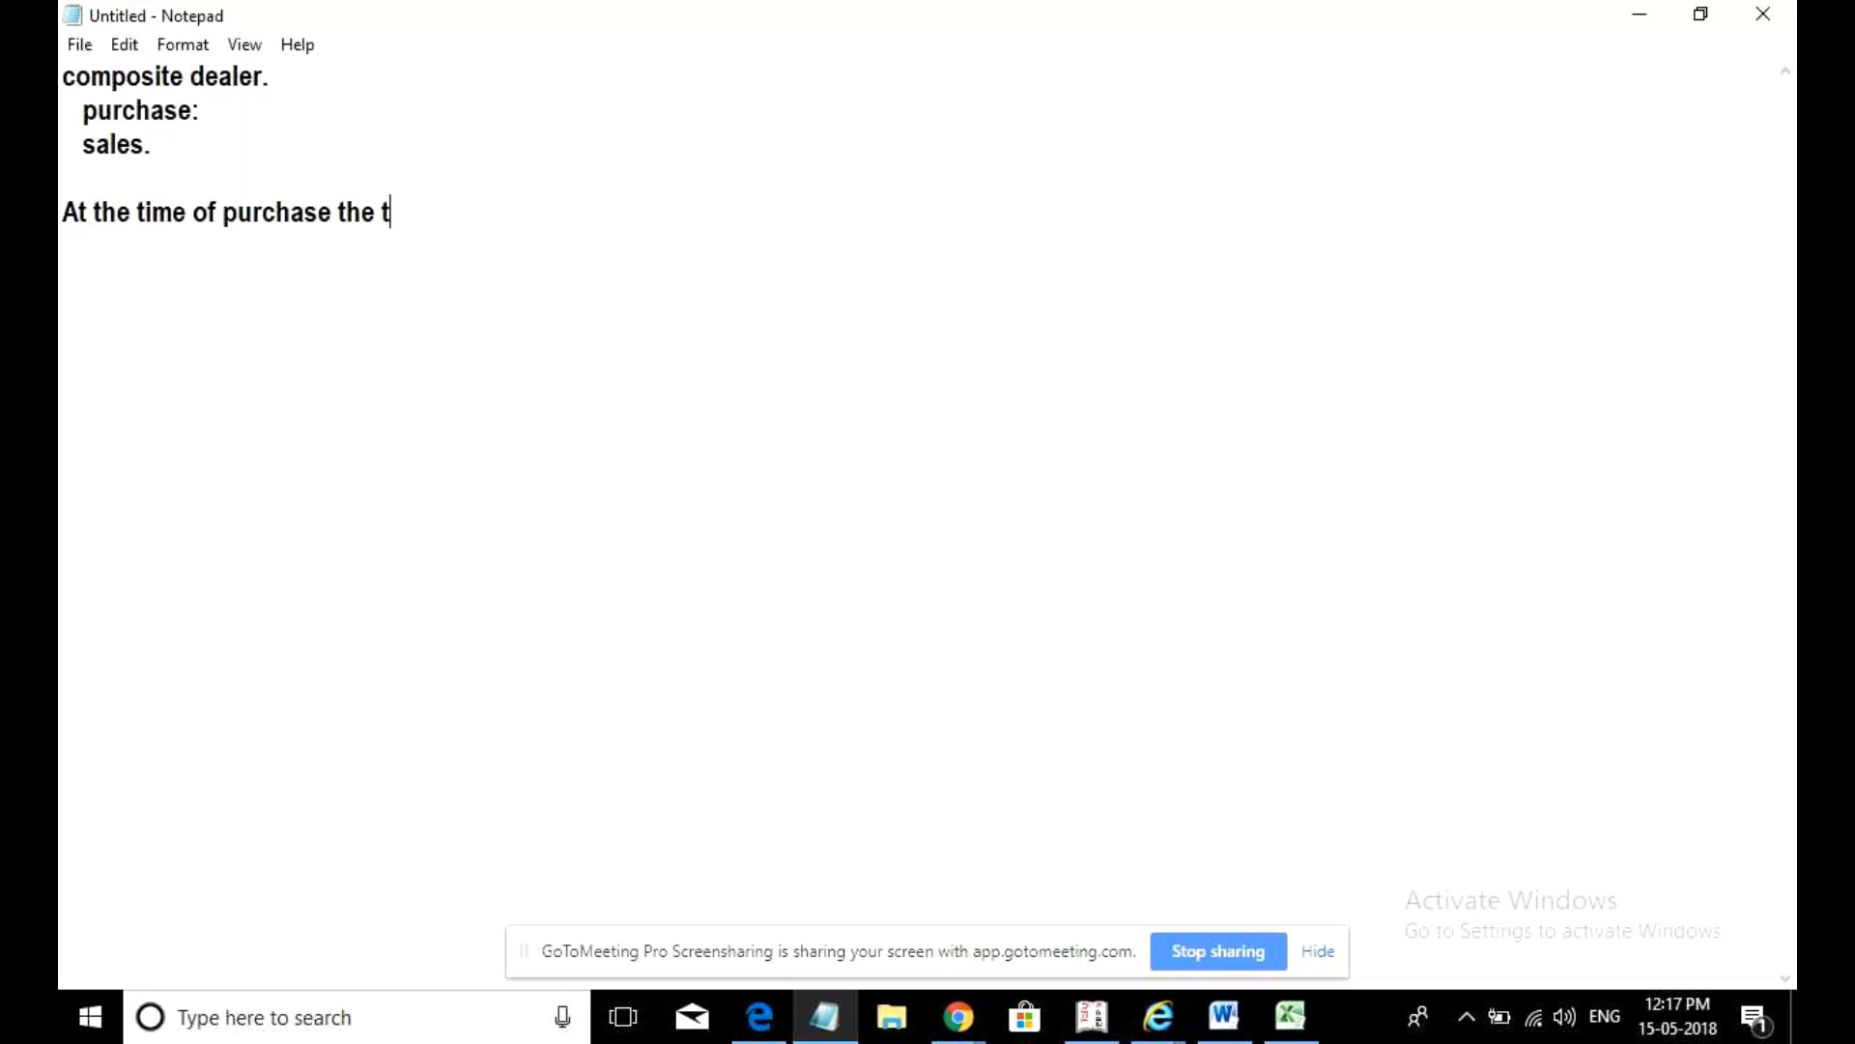
type("ax paid by him as")
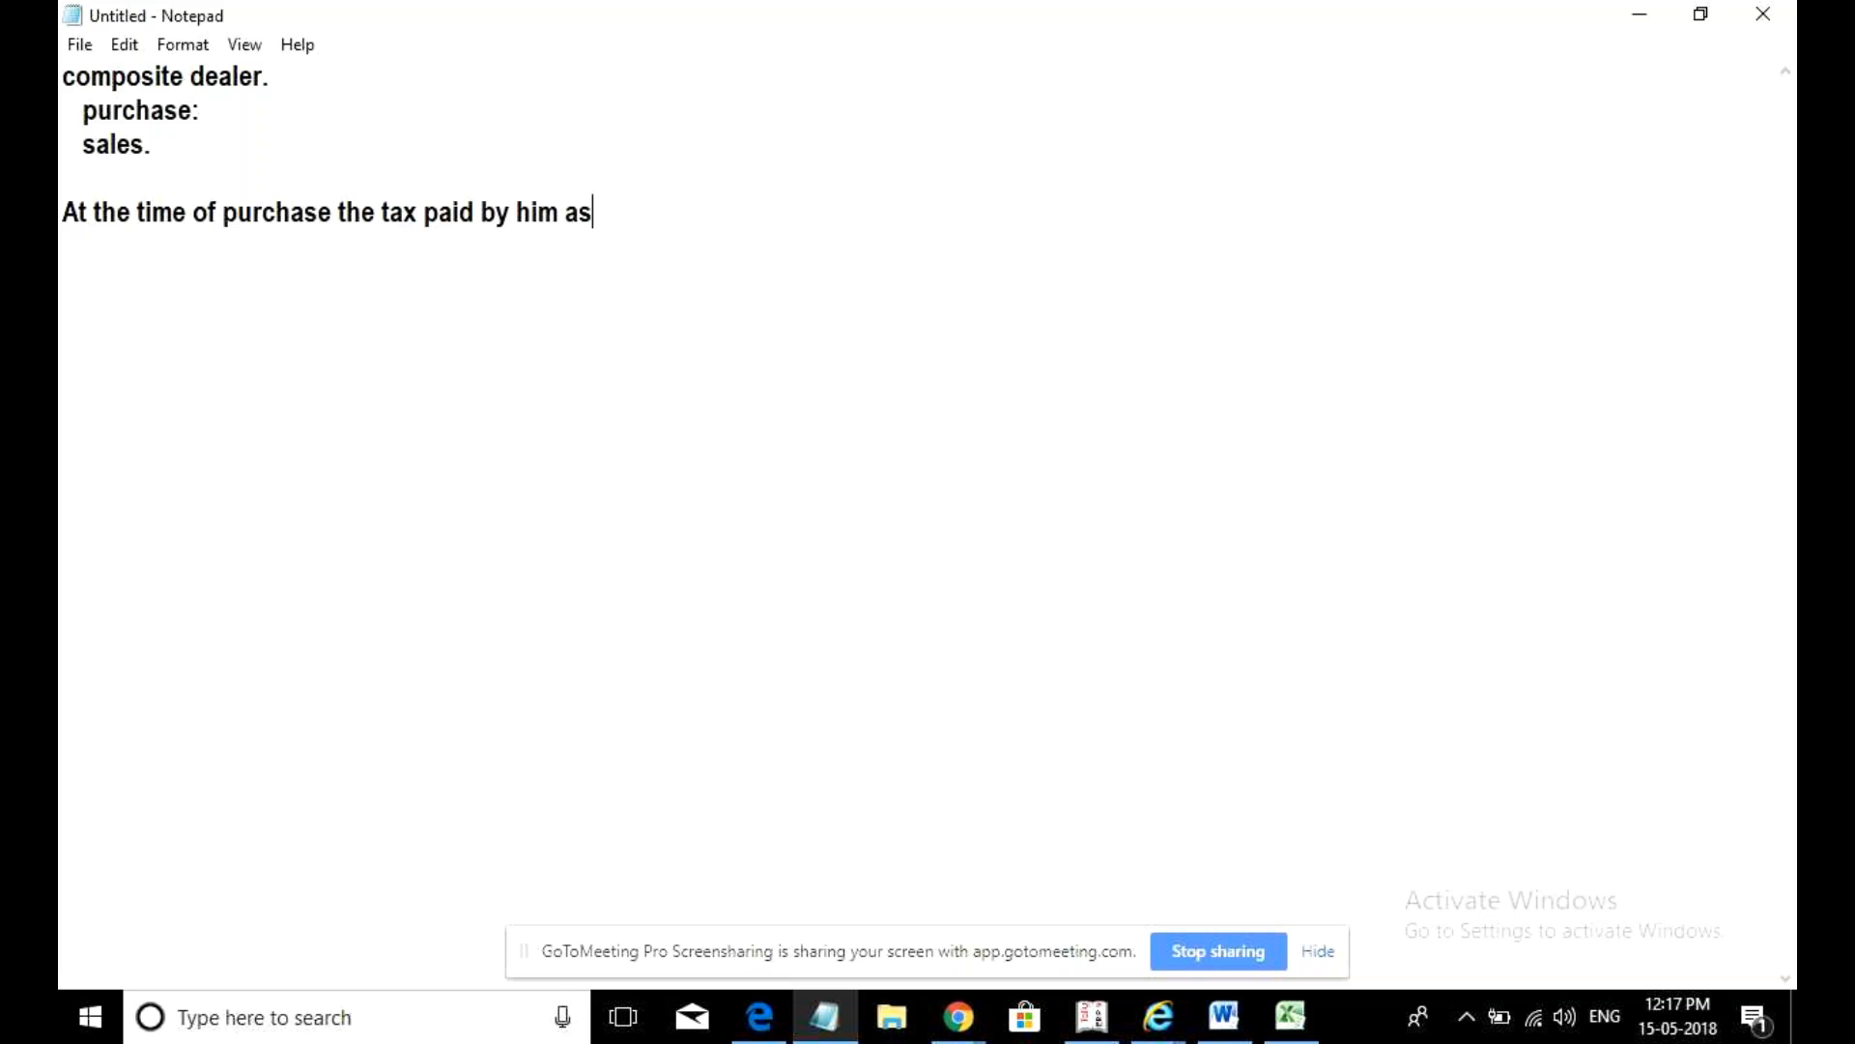
type(" assumed a")
- Finish the purchase line so it ends 'as expenses not taxes.'
key("BackSpace")
type("as ")
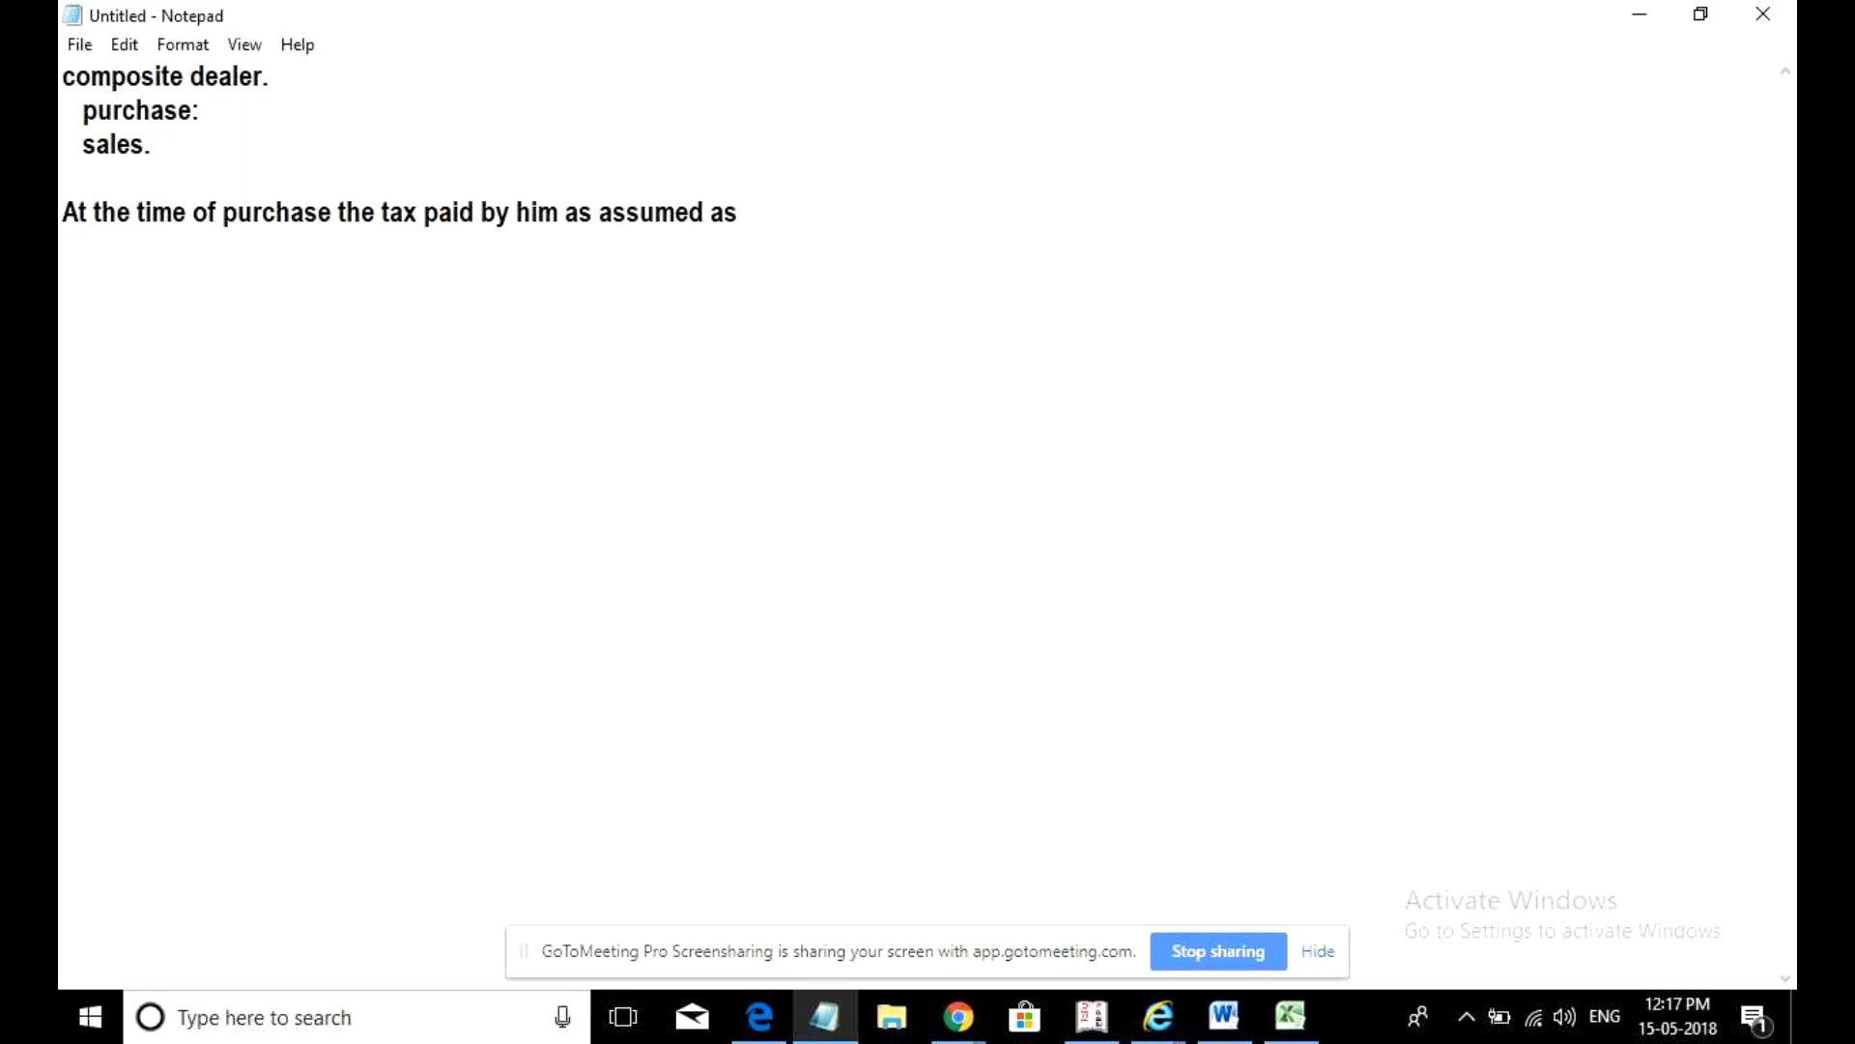
type("expenses not du")
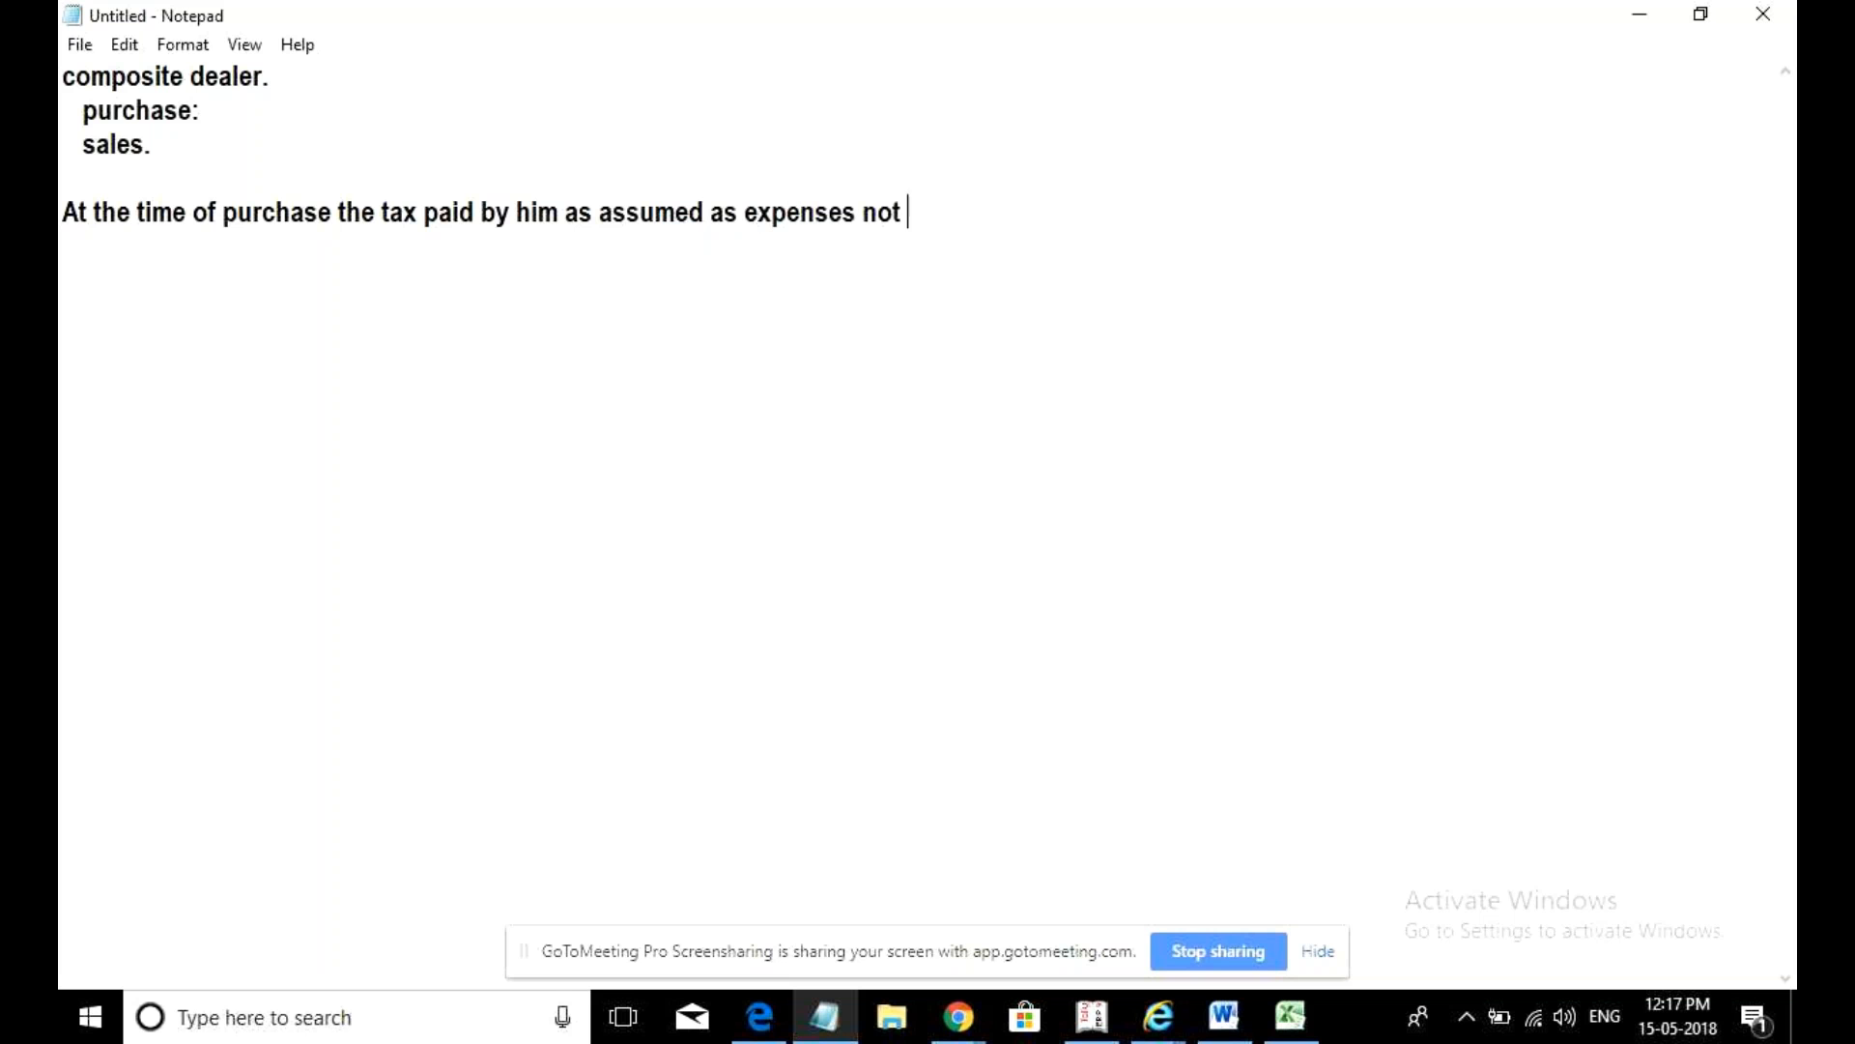
key("BackSpace")
key("BackSpace")
type("taxes.")
key("Return")
- Add the line 'At the time of sale, it is not eligible to collect the taxes.'
type("At the sal")
key("BackSpace")
key("BackSpace")
key("BackSpace")
type("tu")
key("BackSpace")
type("iune")
key("BackSpace")
key("BackSpace")
key("BackSpace")
type("ne if")
key("BackSpace")
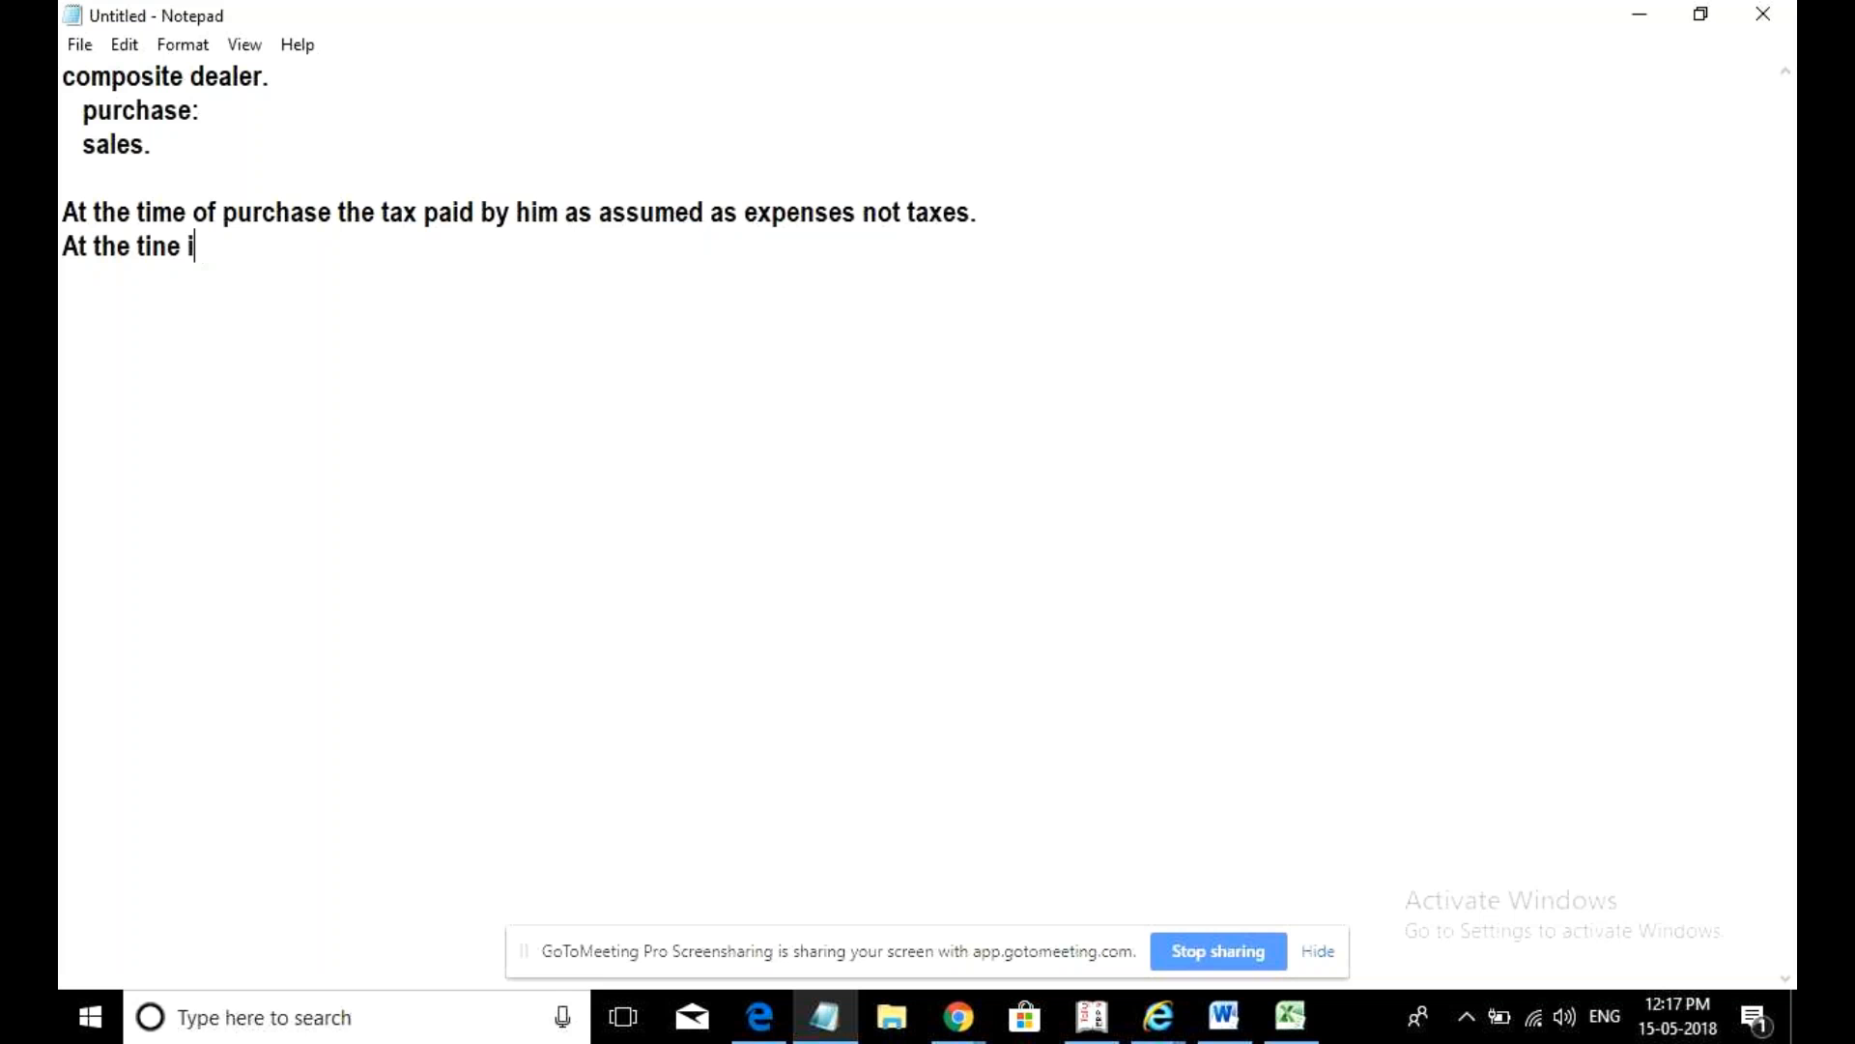
key("BackSpace")
type("of sale , if is not ")
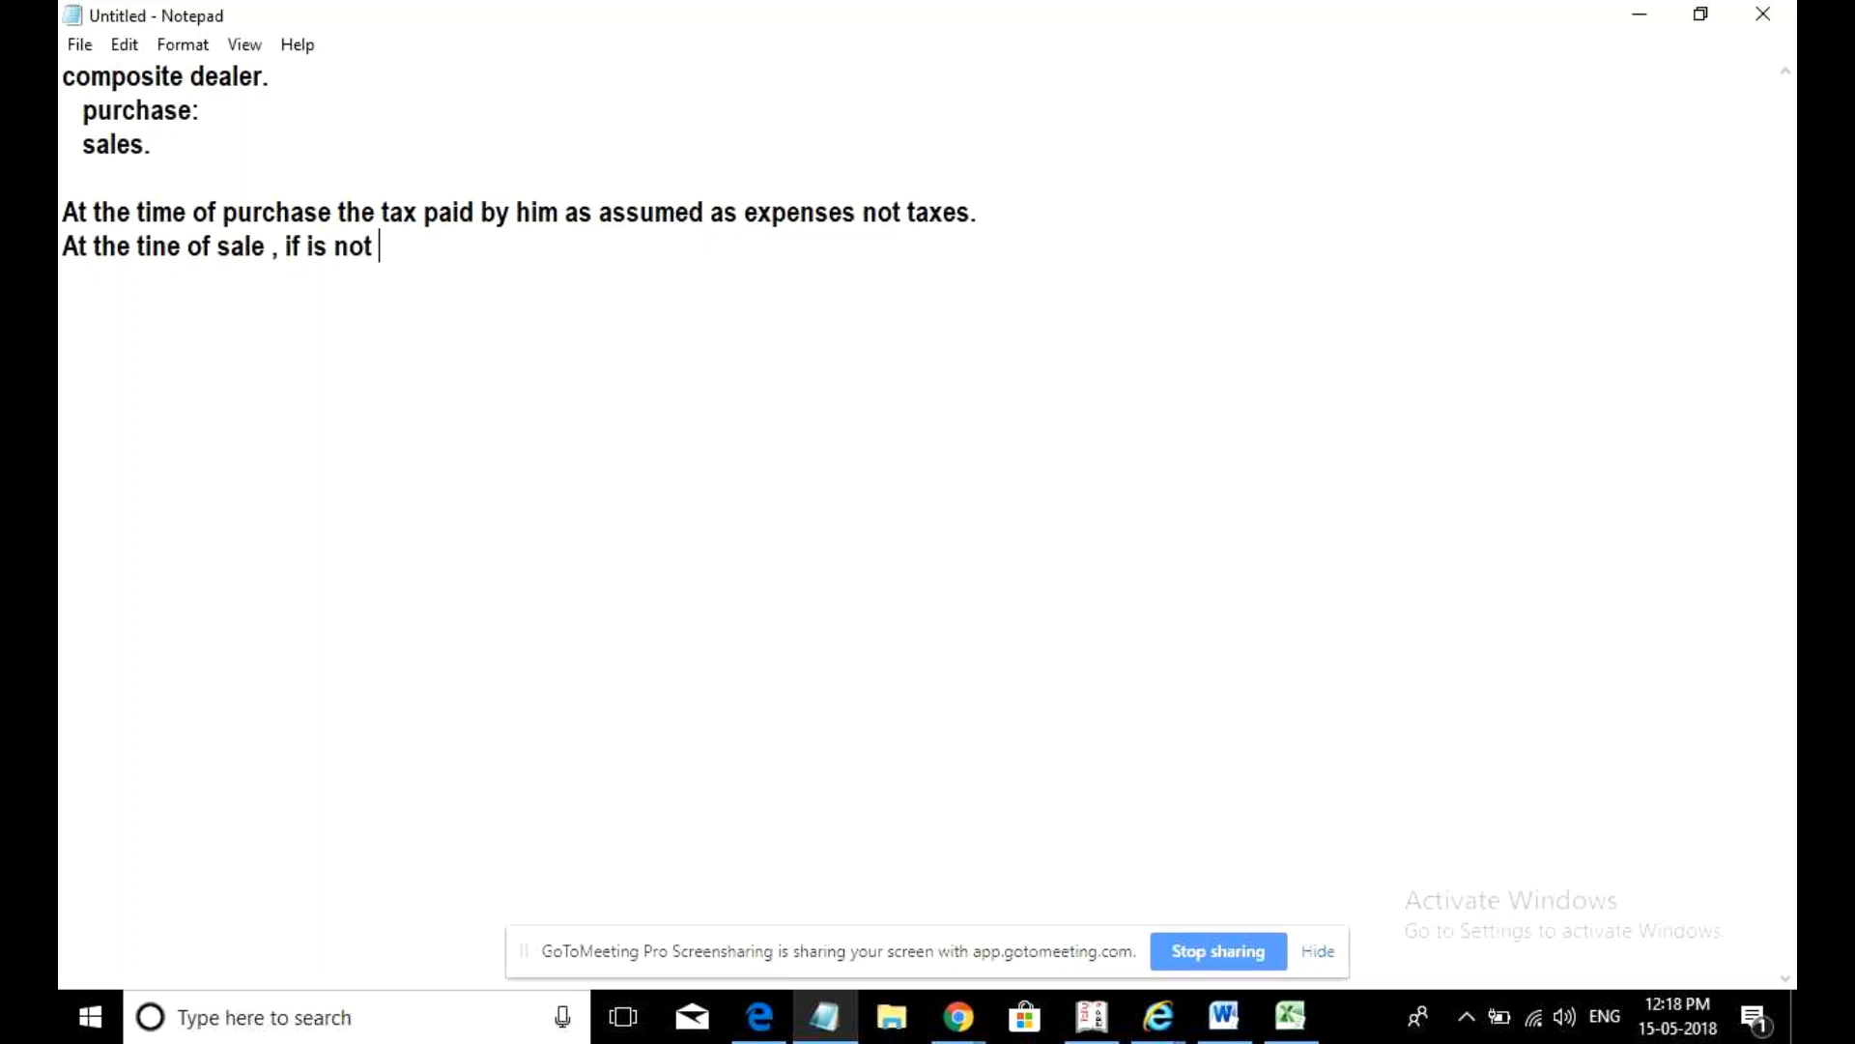
type("elieb")
key("BackSpace")
key("BackSpace")
type("bi")
key("BackSpace")
key("BackSpace")
type("gible to ")
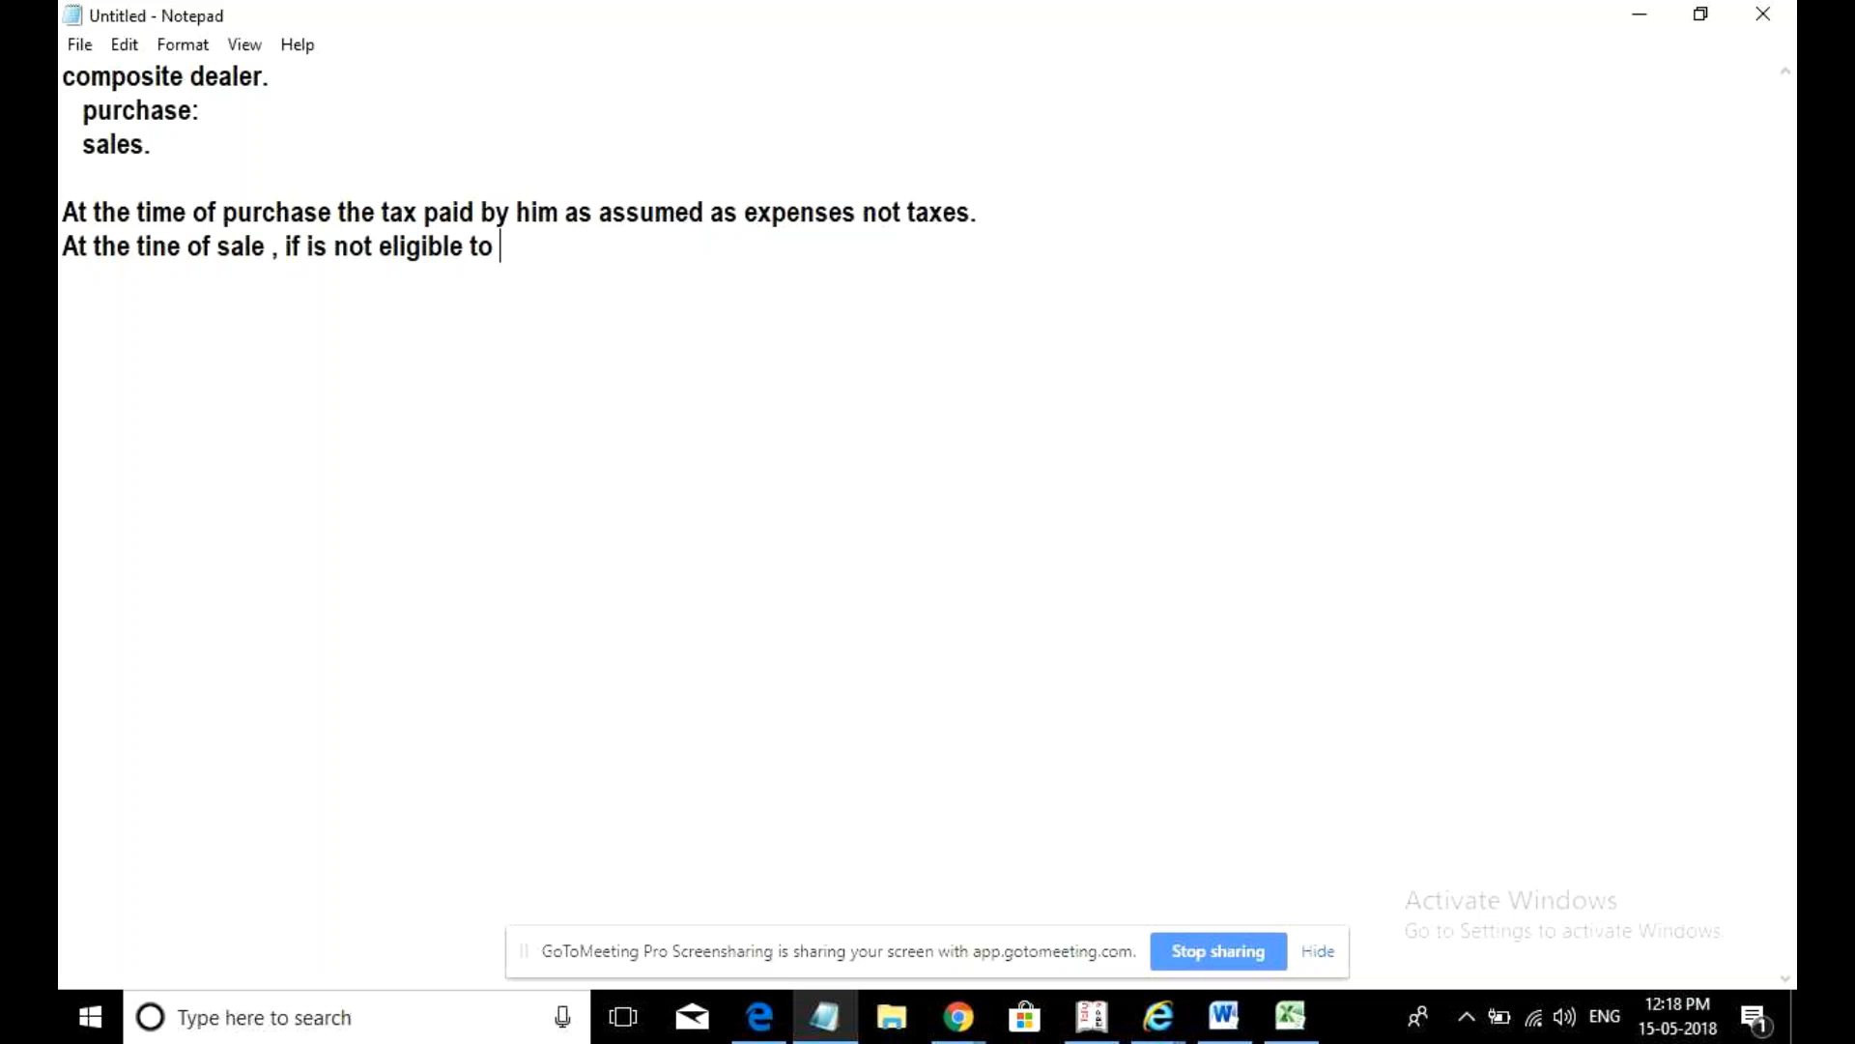
type("collect the taxes.")
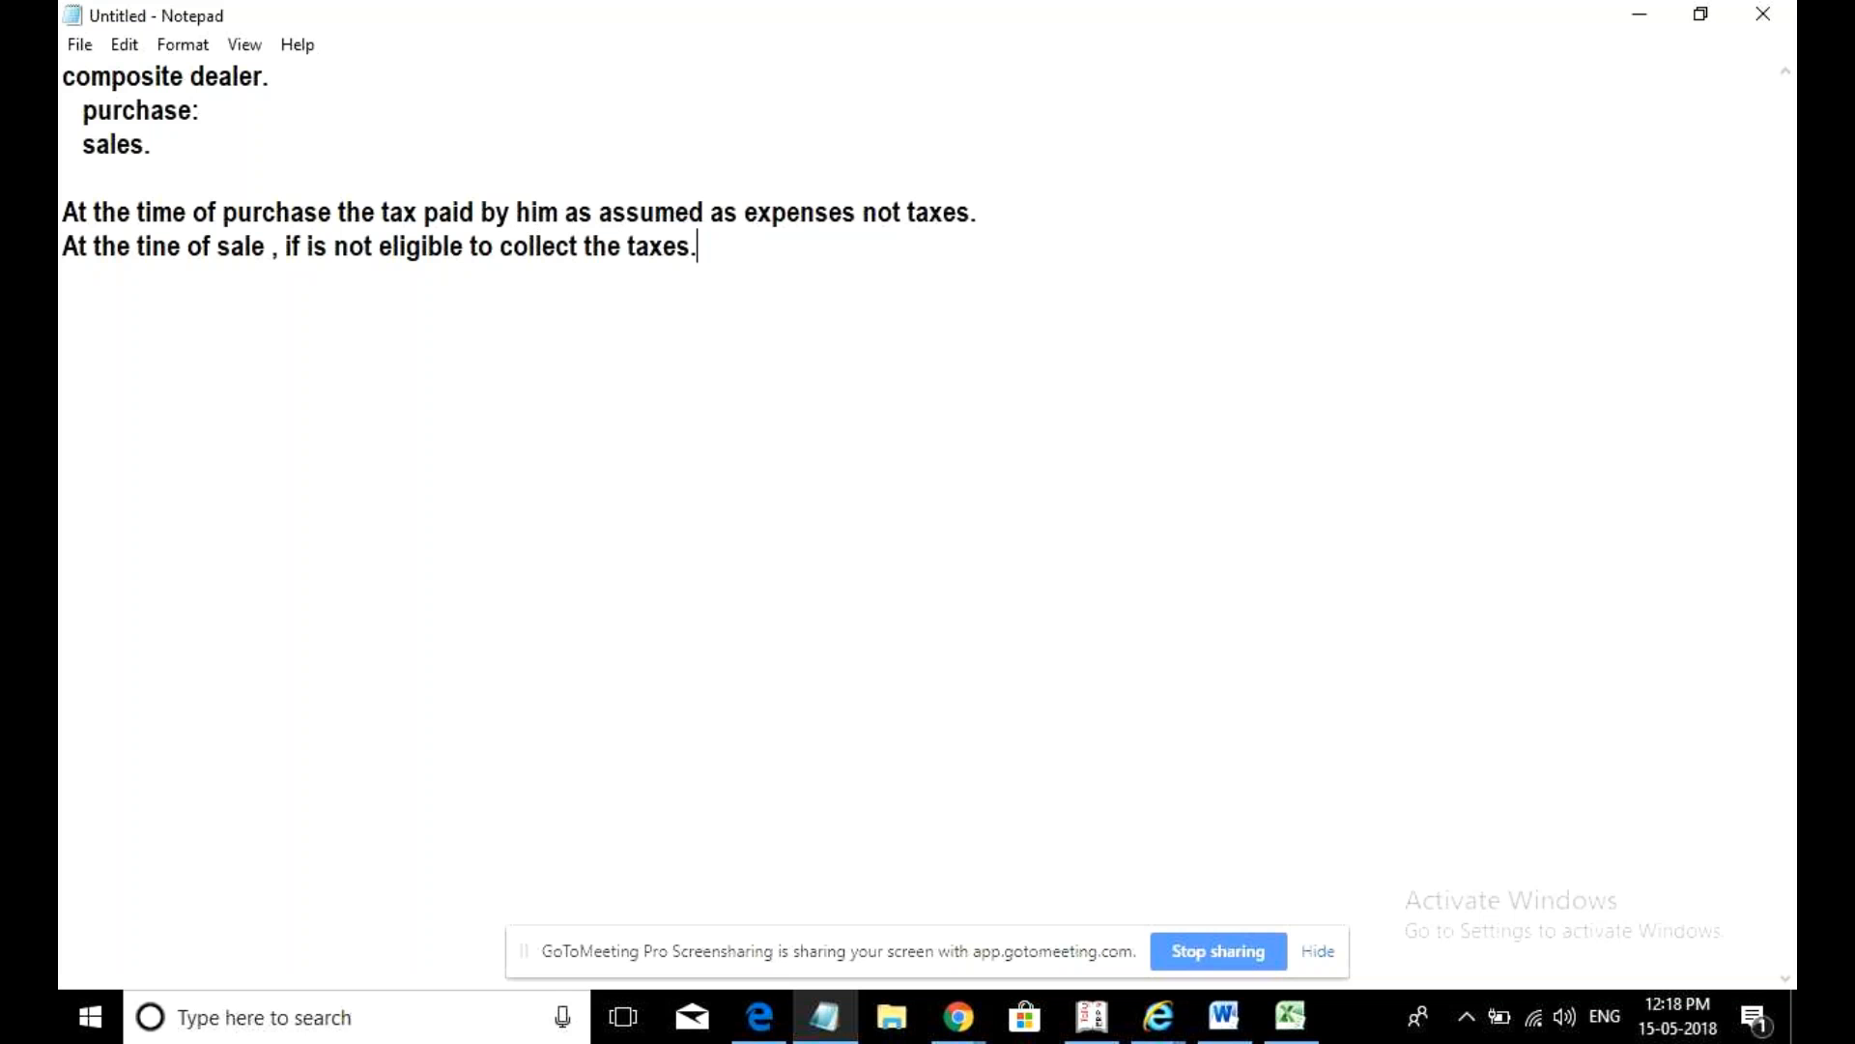
key("Return")
key("Up")
key("Up")
- Number the purchase line '1.' and the sale line '2.'
type("1.")
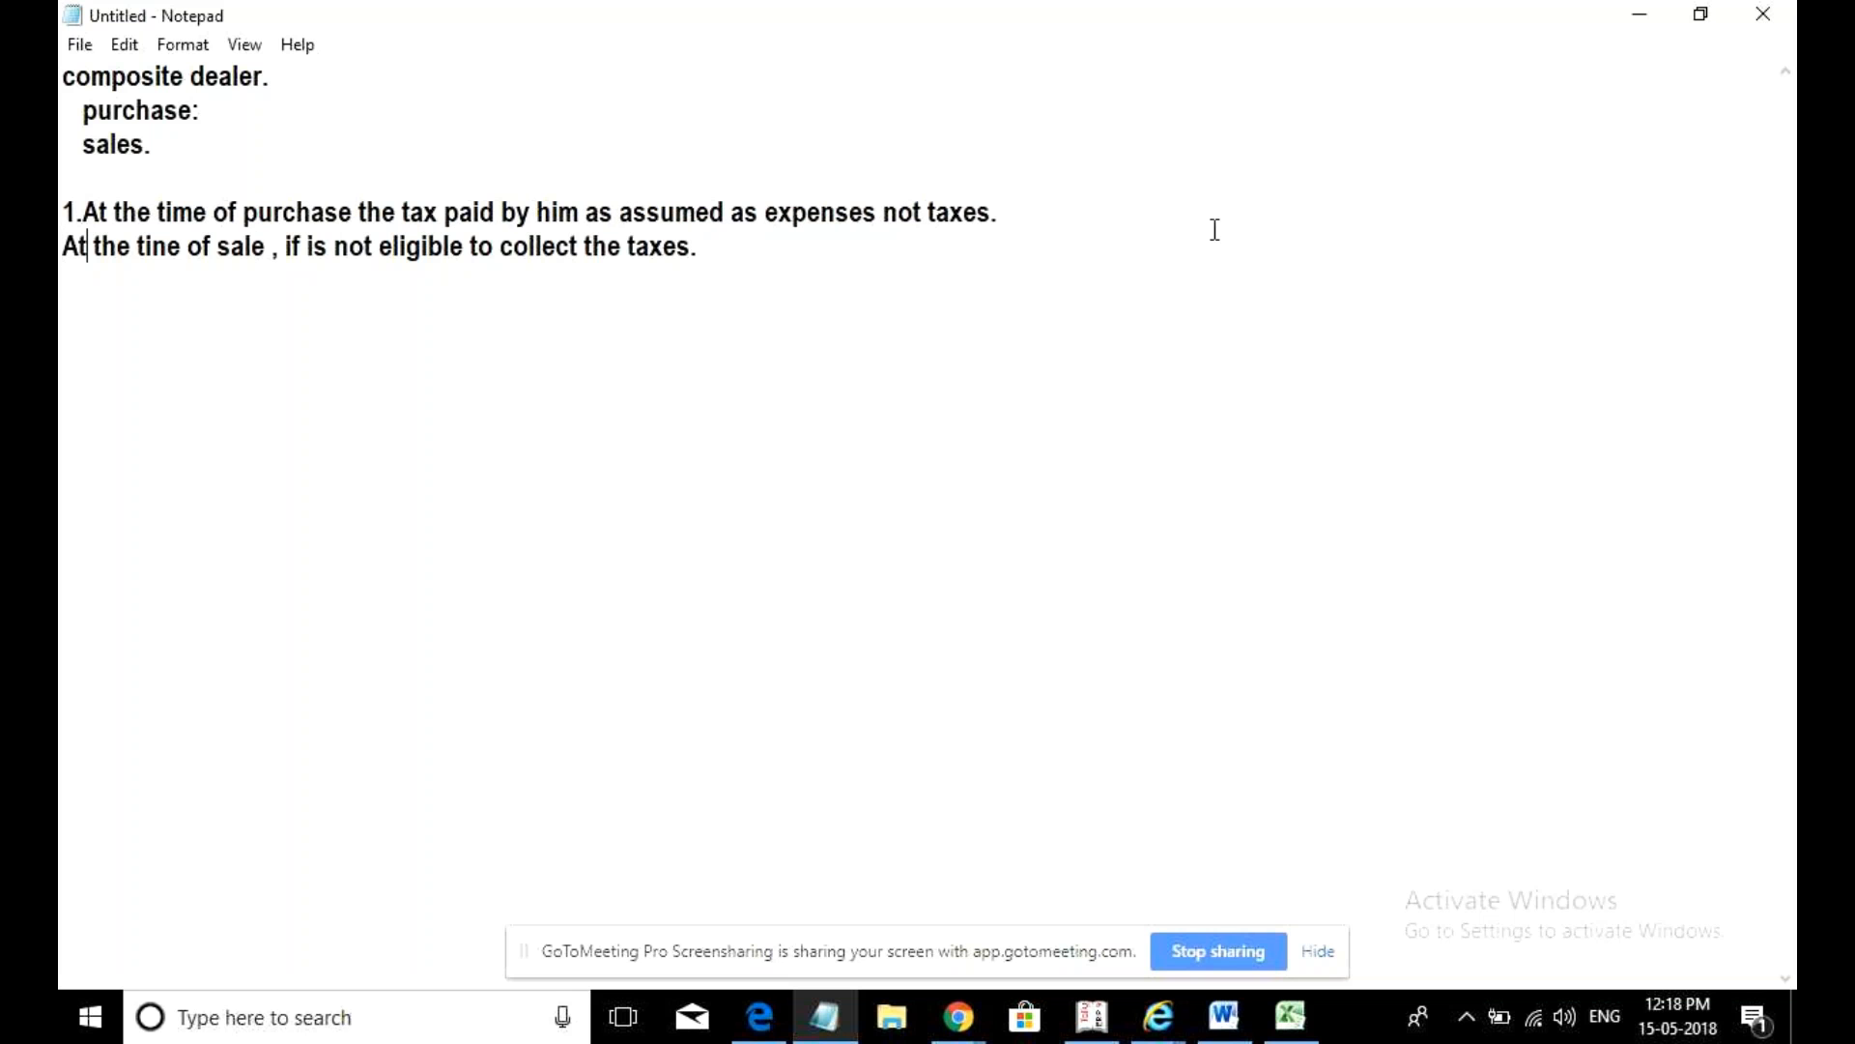
key("Down")
key("Left")
key("Left")
type("2")
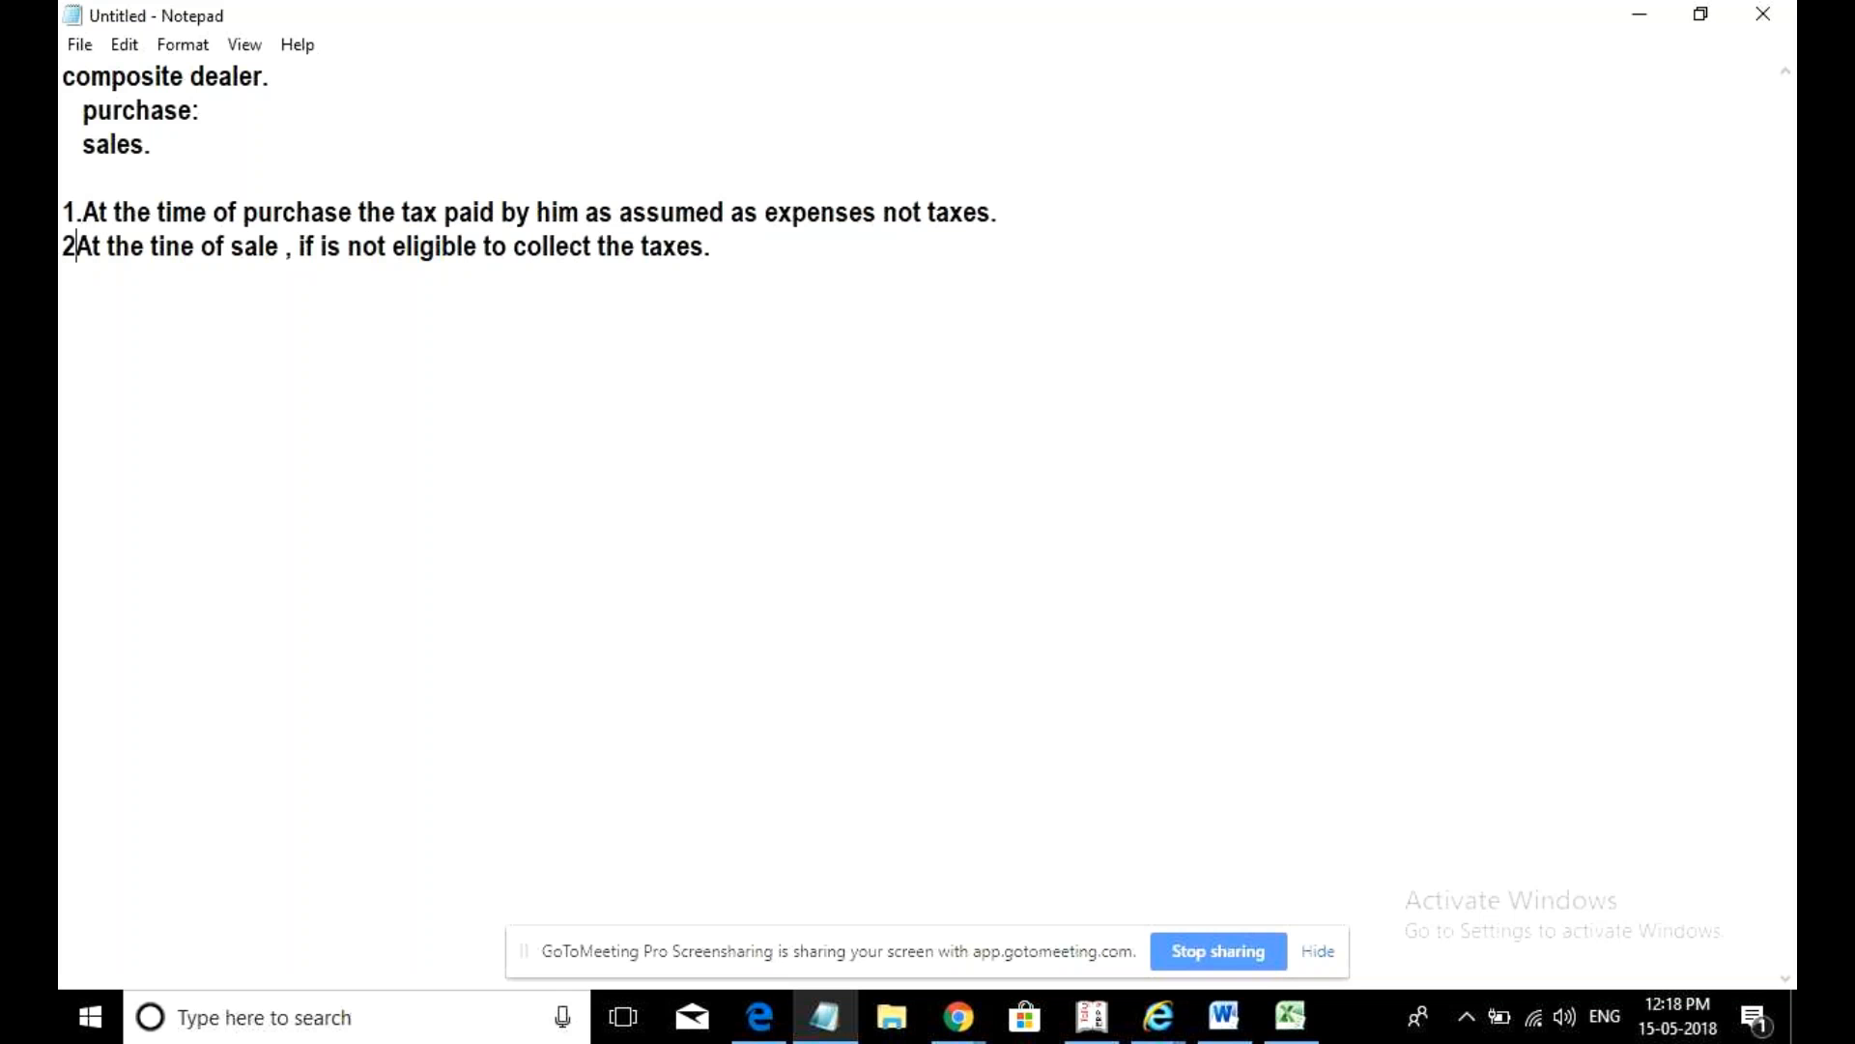
type(".")
key("End")
- Add point 3: 'He is not allowed to do interstate sales.'
key("Return")
type("3.He is ")
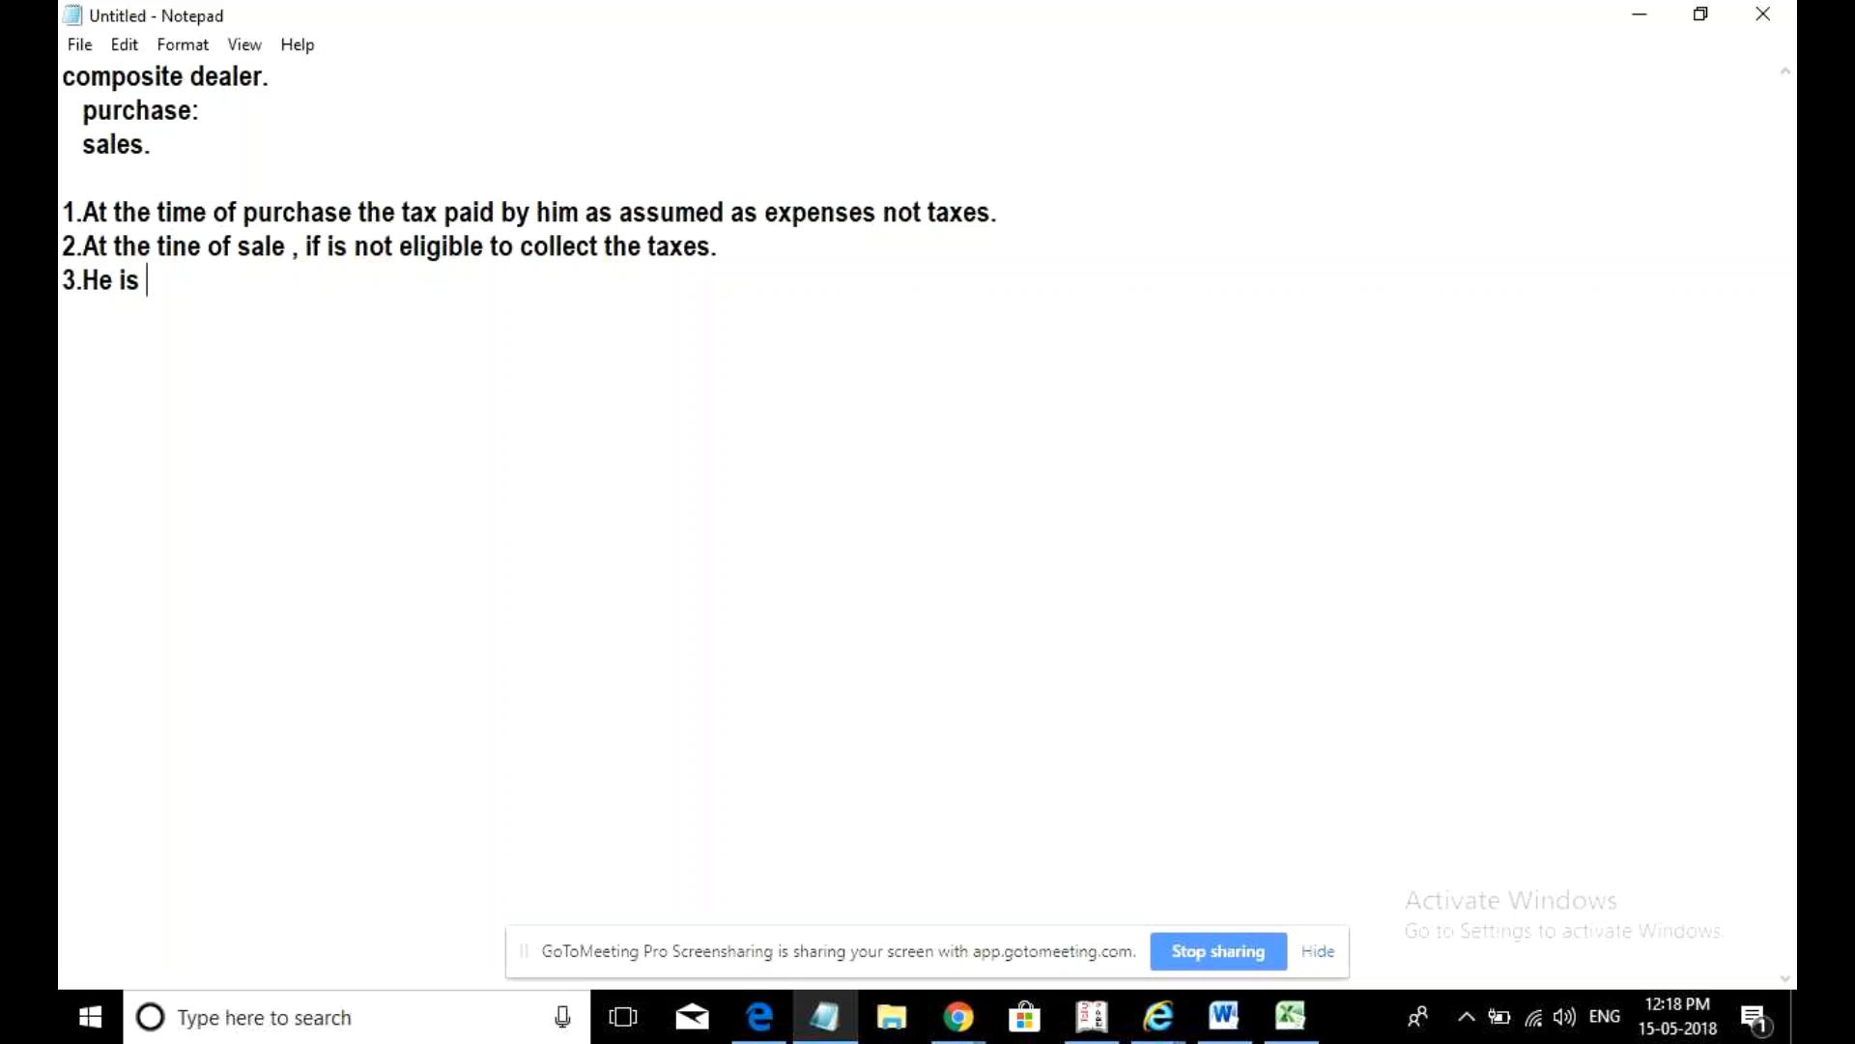
type("not all")
key("BackSpace")
key("BackSpace")
type("va")
key("BackSpace")
key("BackSpace")
type("llowed to t")
type("o")
key("BackSpace")
key("BackSpace")
type("do e")
key("BackSpace")
type("interstate sales.")
- Add point 4: the dealer cannot sell goods on an E-commerce portal
key("Return")
type("4.He is not a")
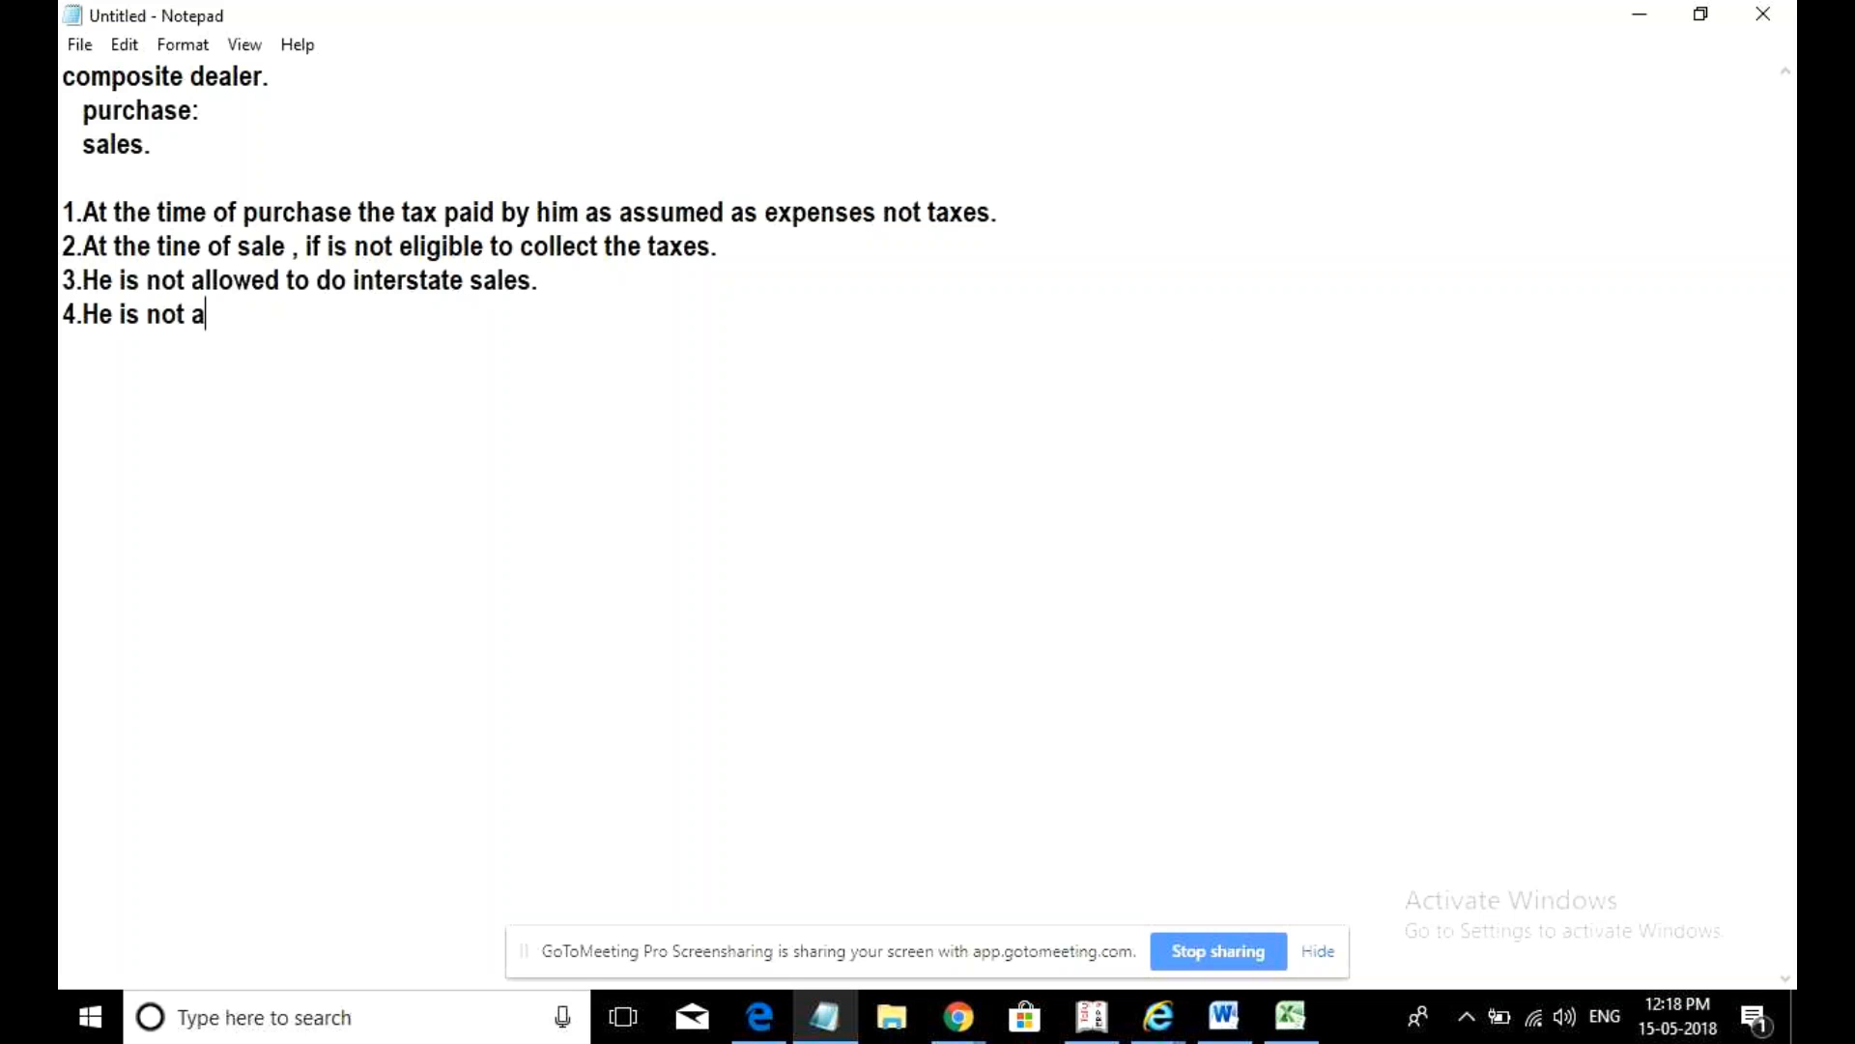
type("llowed to do e")
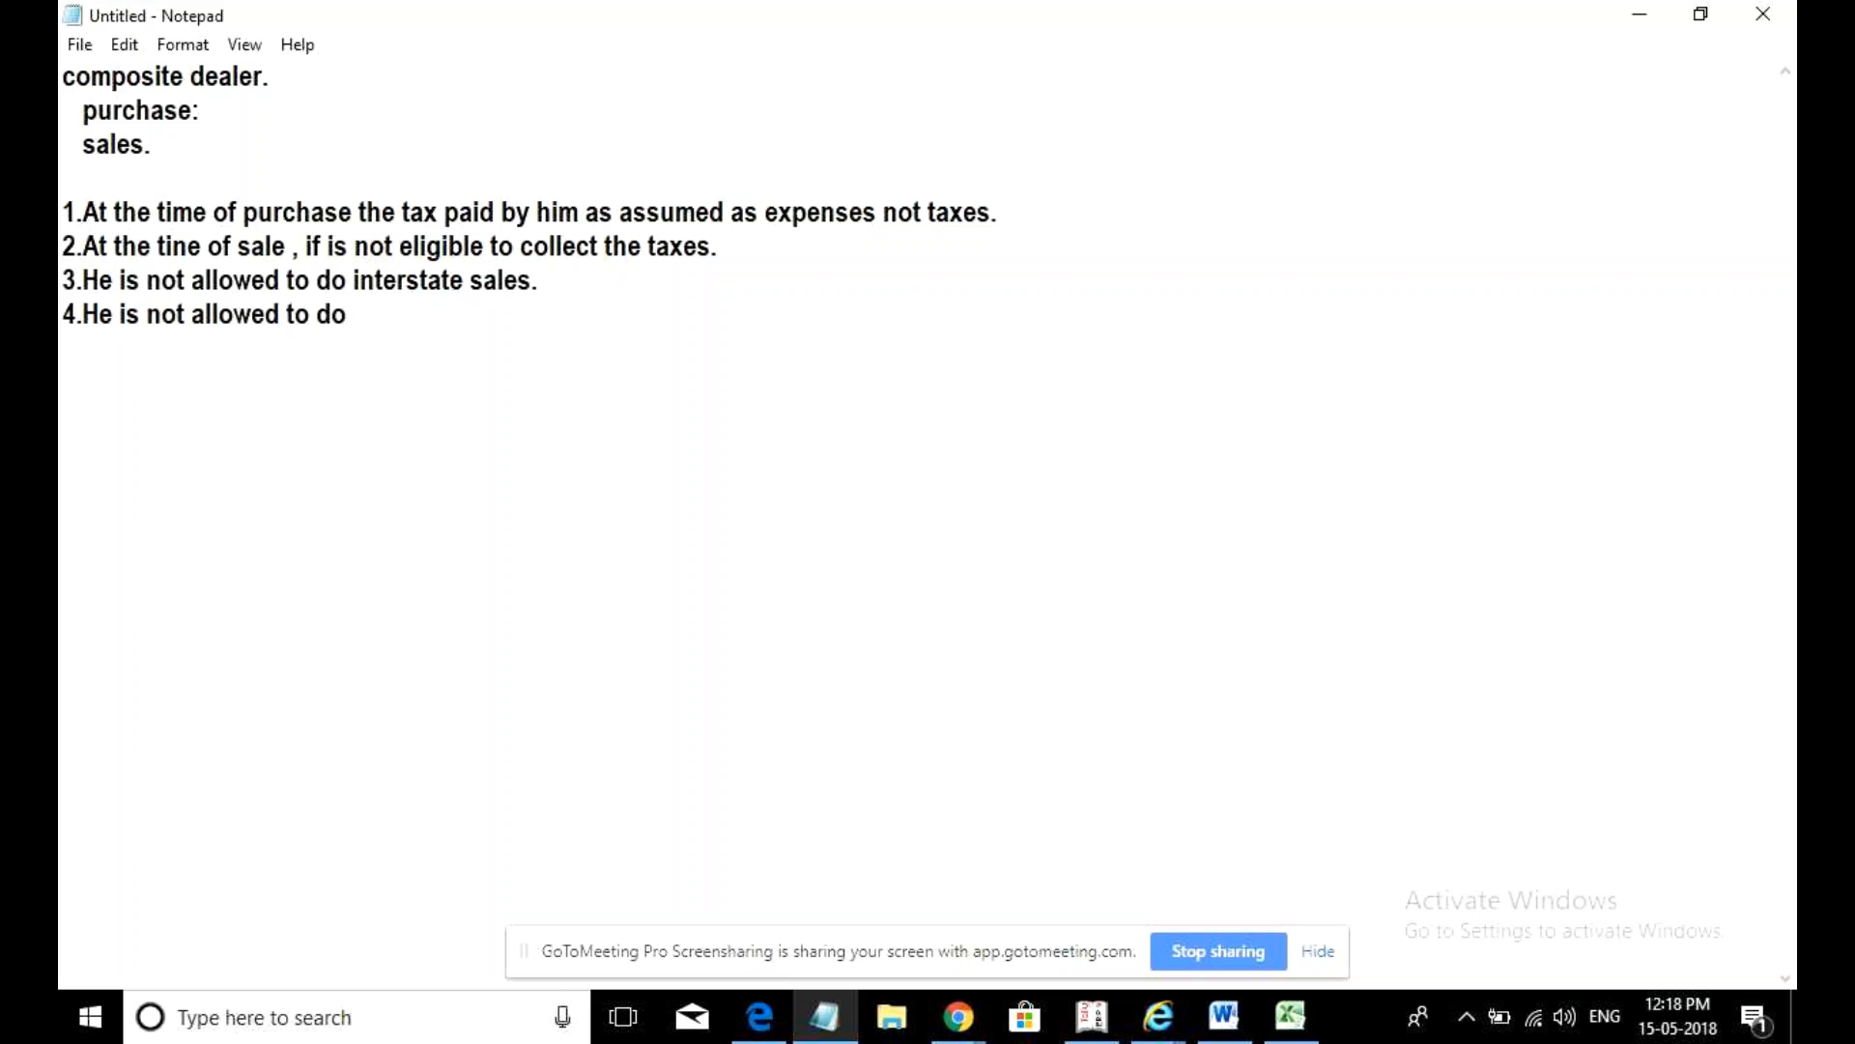
key("BackSpace")
type("onlin")
type("e")
type("t")
key("BackSpace")
key("BackSpace")
key("BackSpace")
key("BackSpace")
key("BackSpace")
key("BackSpace")
key("BackSpace")
key("BackSpace")
key("BackSpace")
key("BackSpace")
key("BackSpace")
key("BackSpace")
key("BackSpace")
key("BackSpace")
key("BackSpace")
key("BackSpace")
key("BackSpace")
key("BackSpace")
key("BackSpace")
key("BackSpace")
key("BackSpace")
key("BackSpace")
key("BackSpace")
key("BackSpace")
key("BackSpace")
key("BackSpace")
key("BackSpace")
type("cannot calse t")
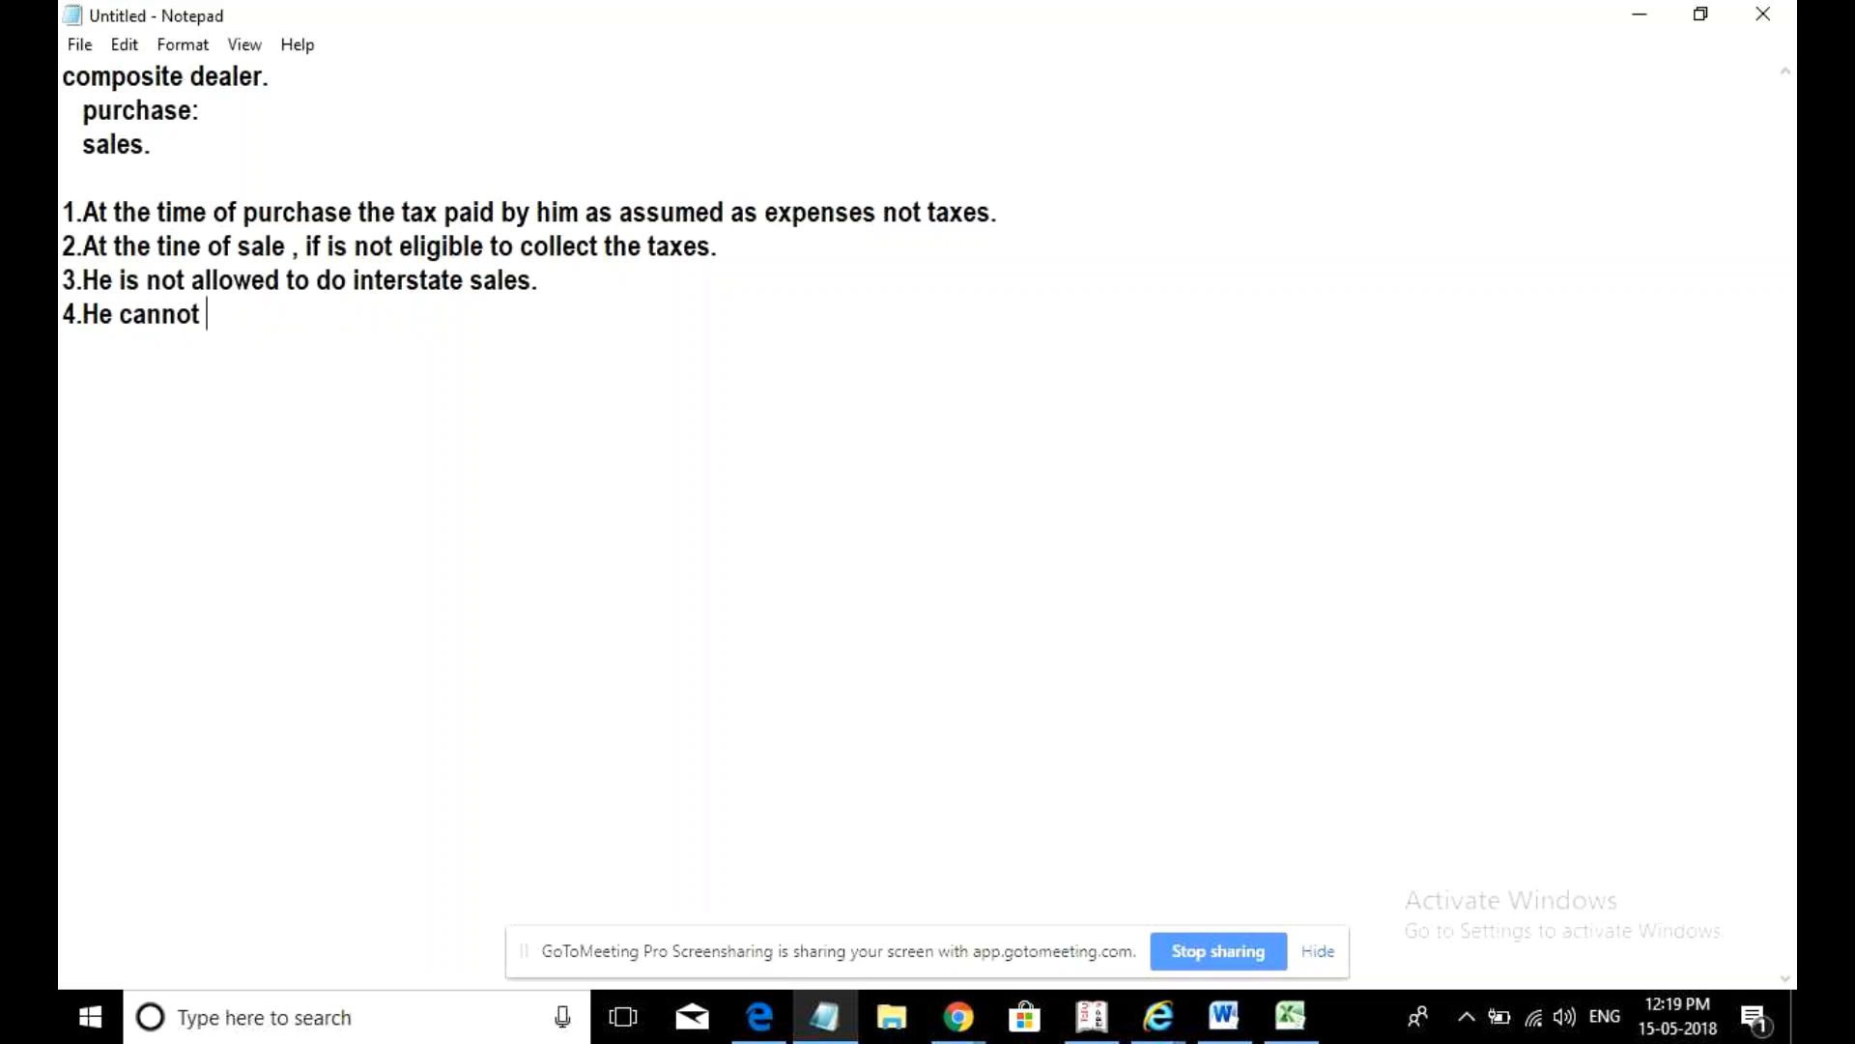
key("BackSpace")
key("BackSpace")
key("BackSpace")
key("BackSpace")
key("BackSpace")
key("BackSpace")
key("BackSpace")
type("sle")
key("BackSpace")
key("BackSpace")
type("ale the good")
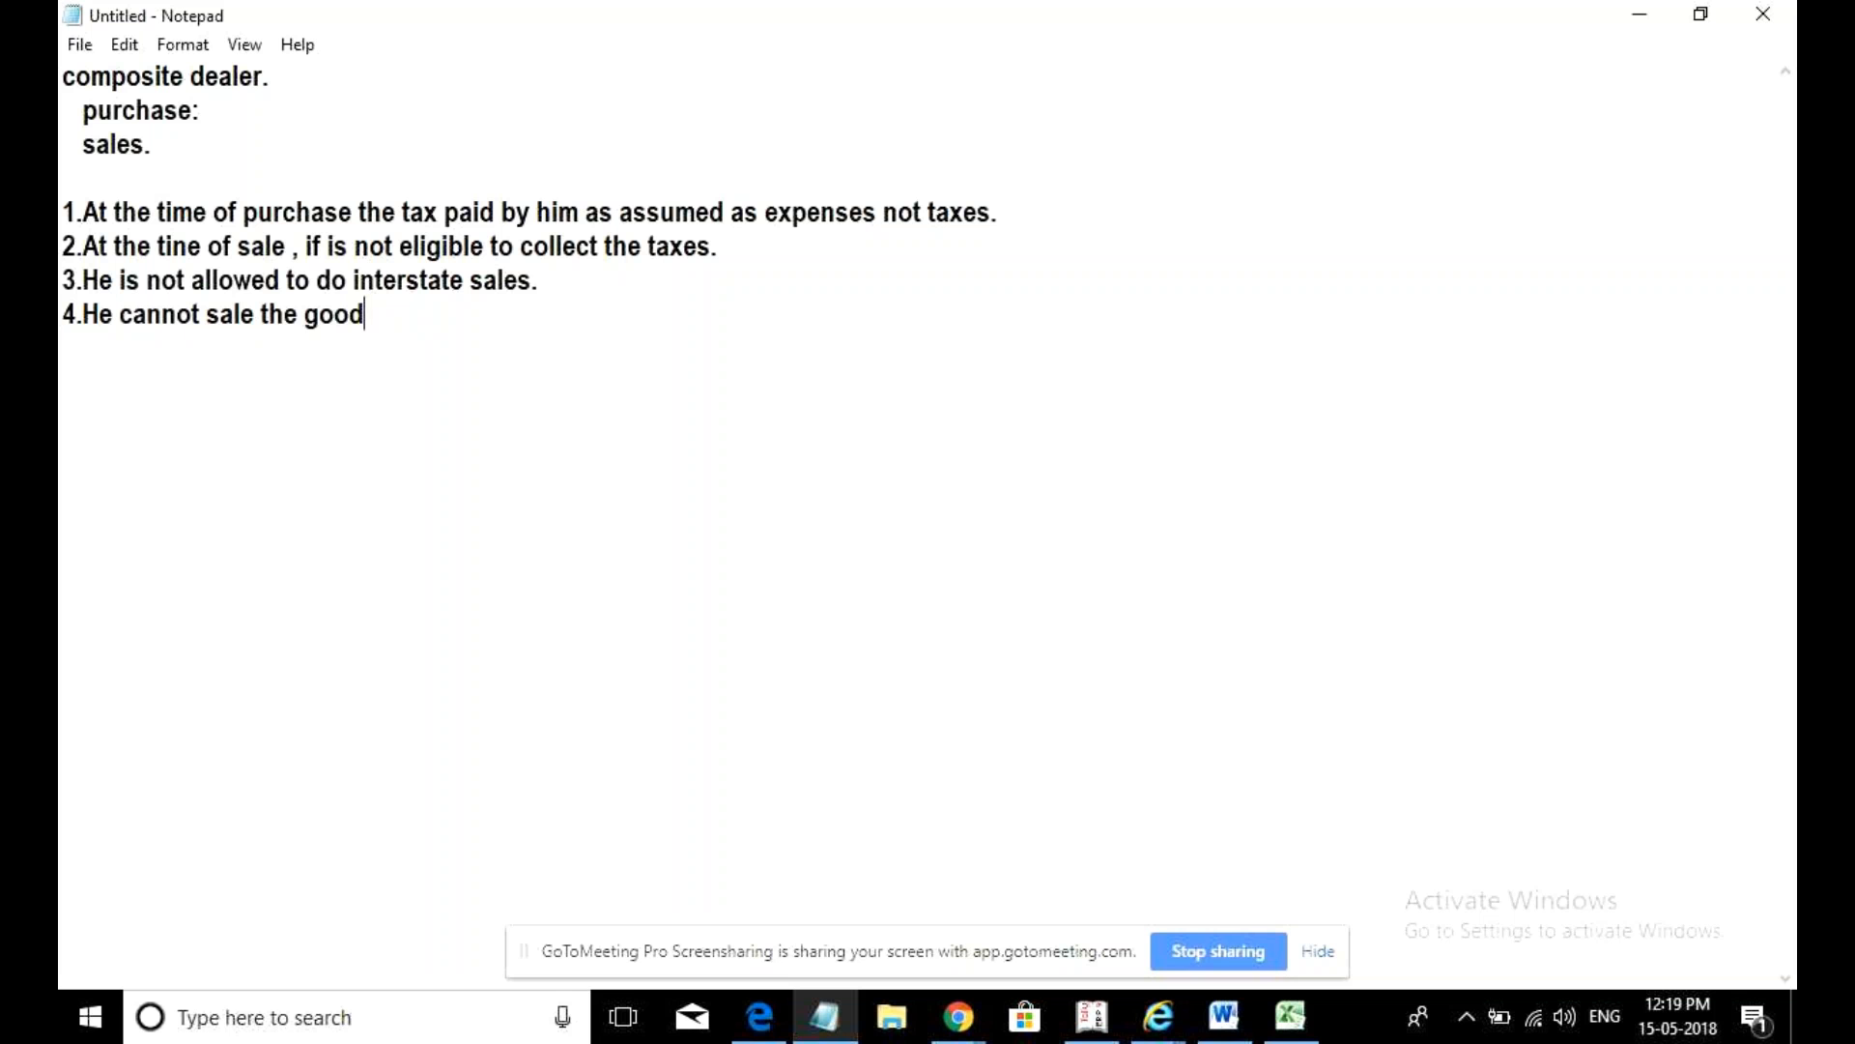
type(" on E-commer")
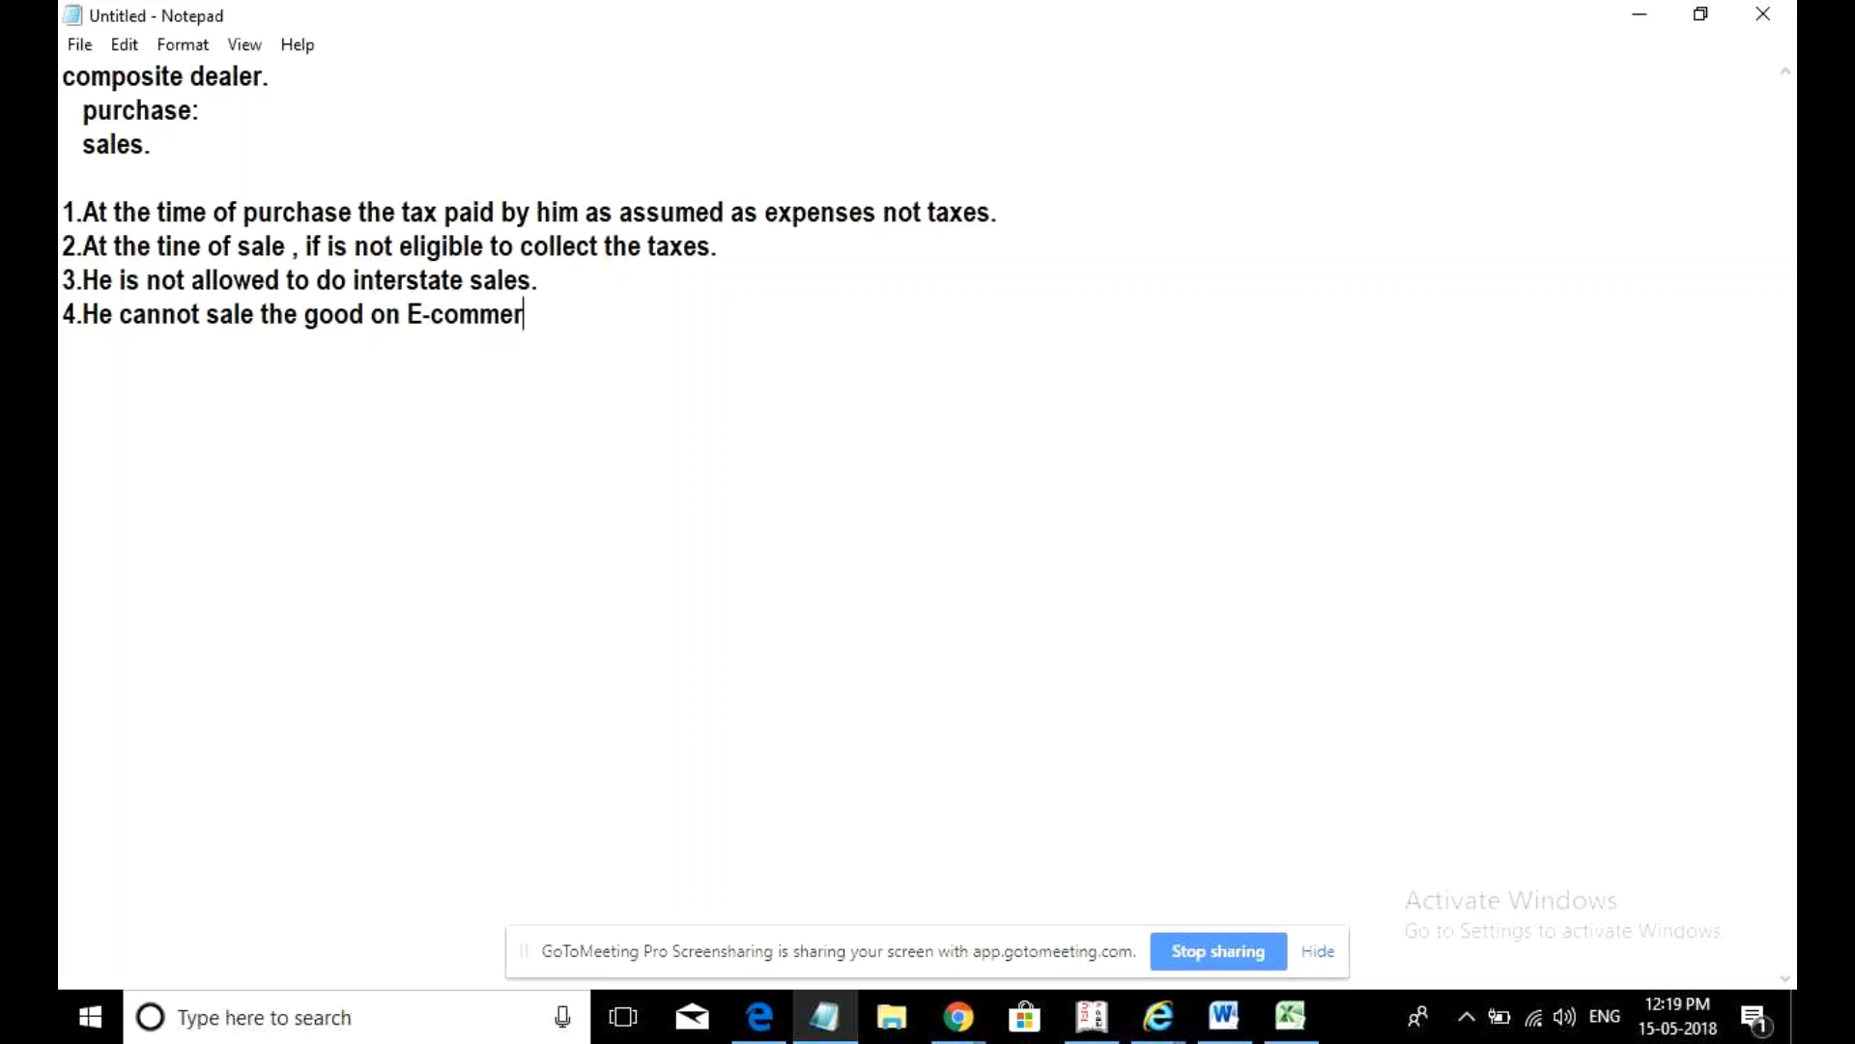
type("ce portal.")
- Add point 5 on not taking input tax credit, then begin 'Reports: The composite dealer will'
key("Return")
type("5. He is not e")
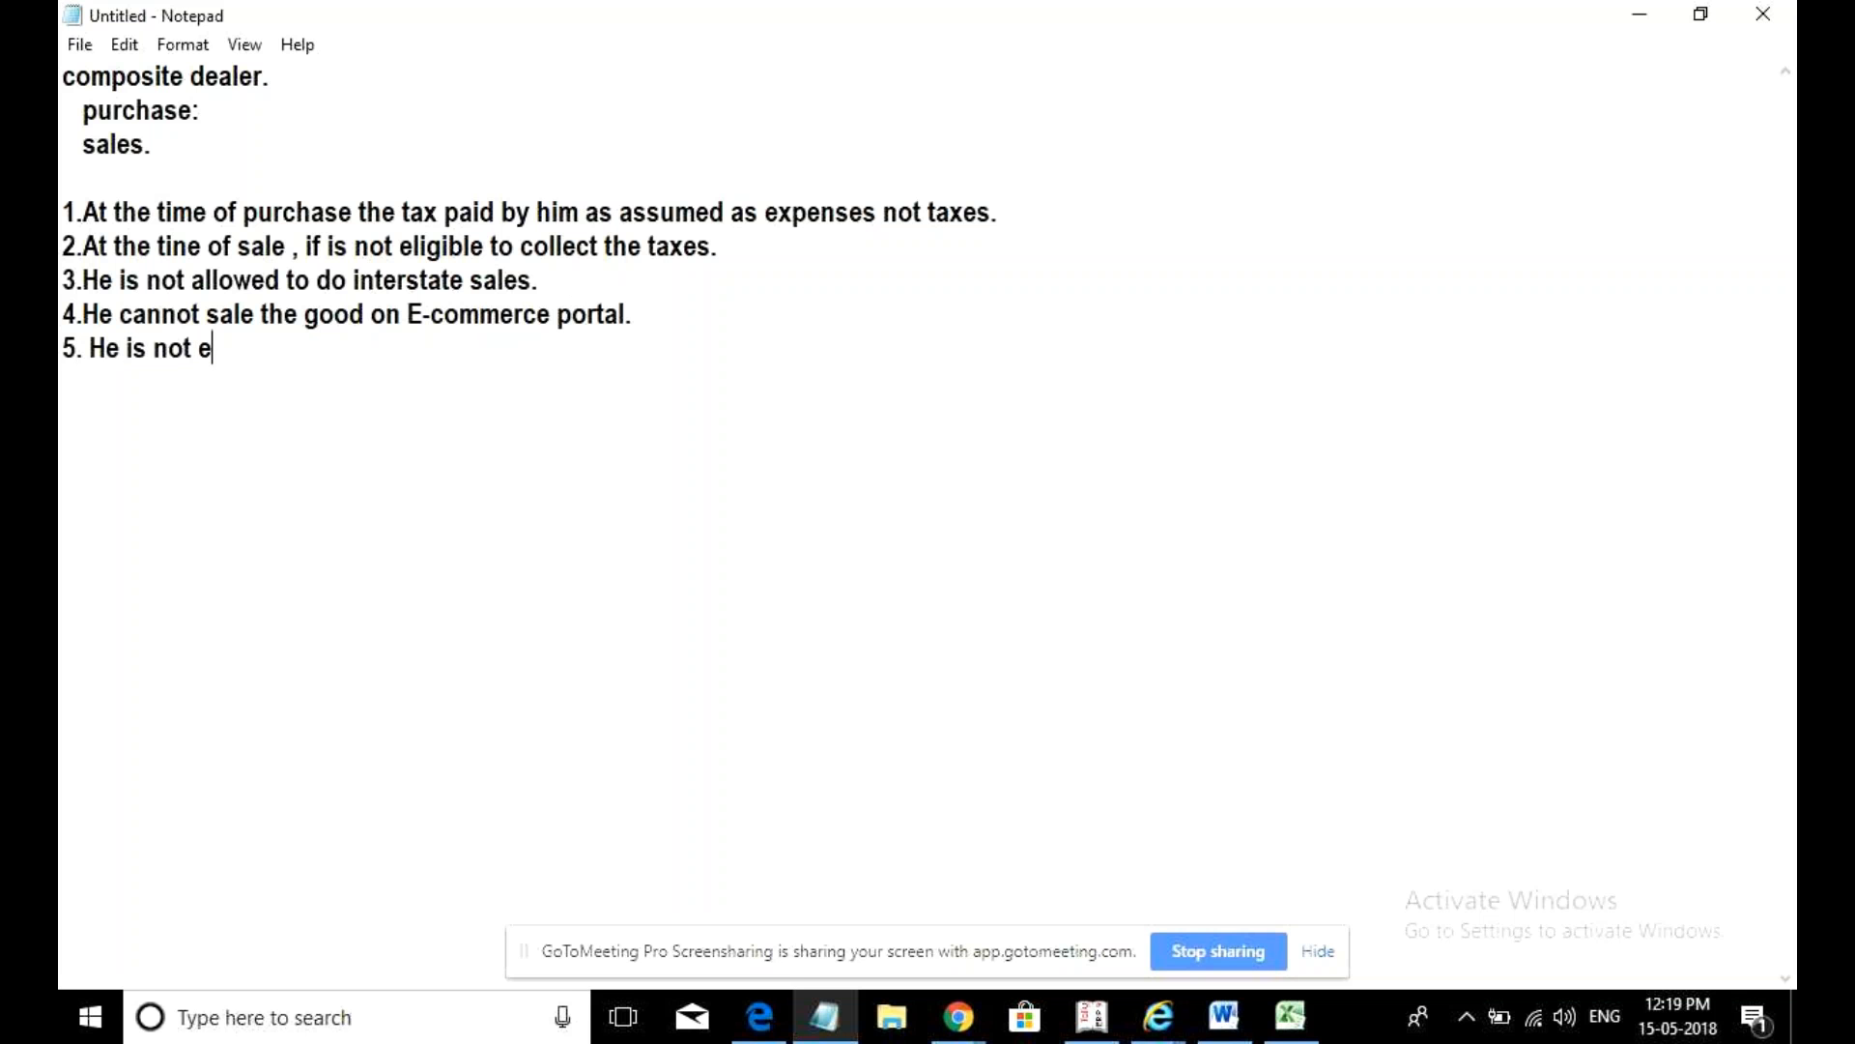
type("n")
key("BackSpace")
type("ligible to take ")
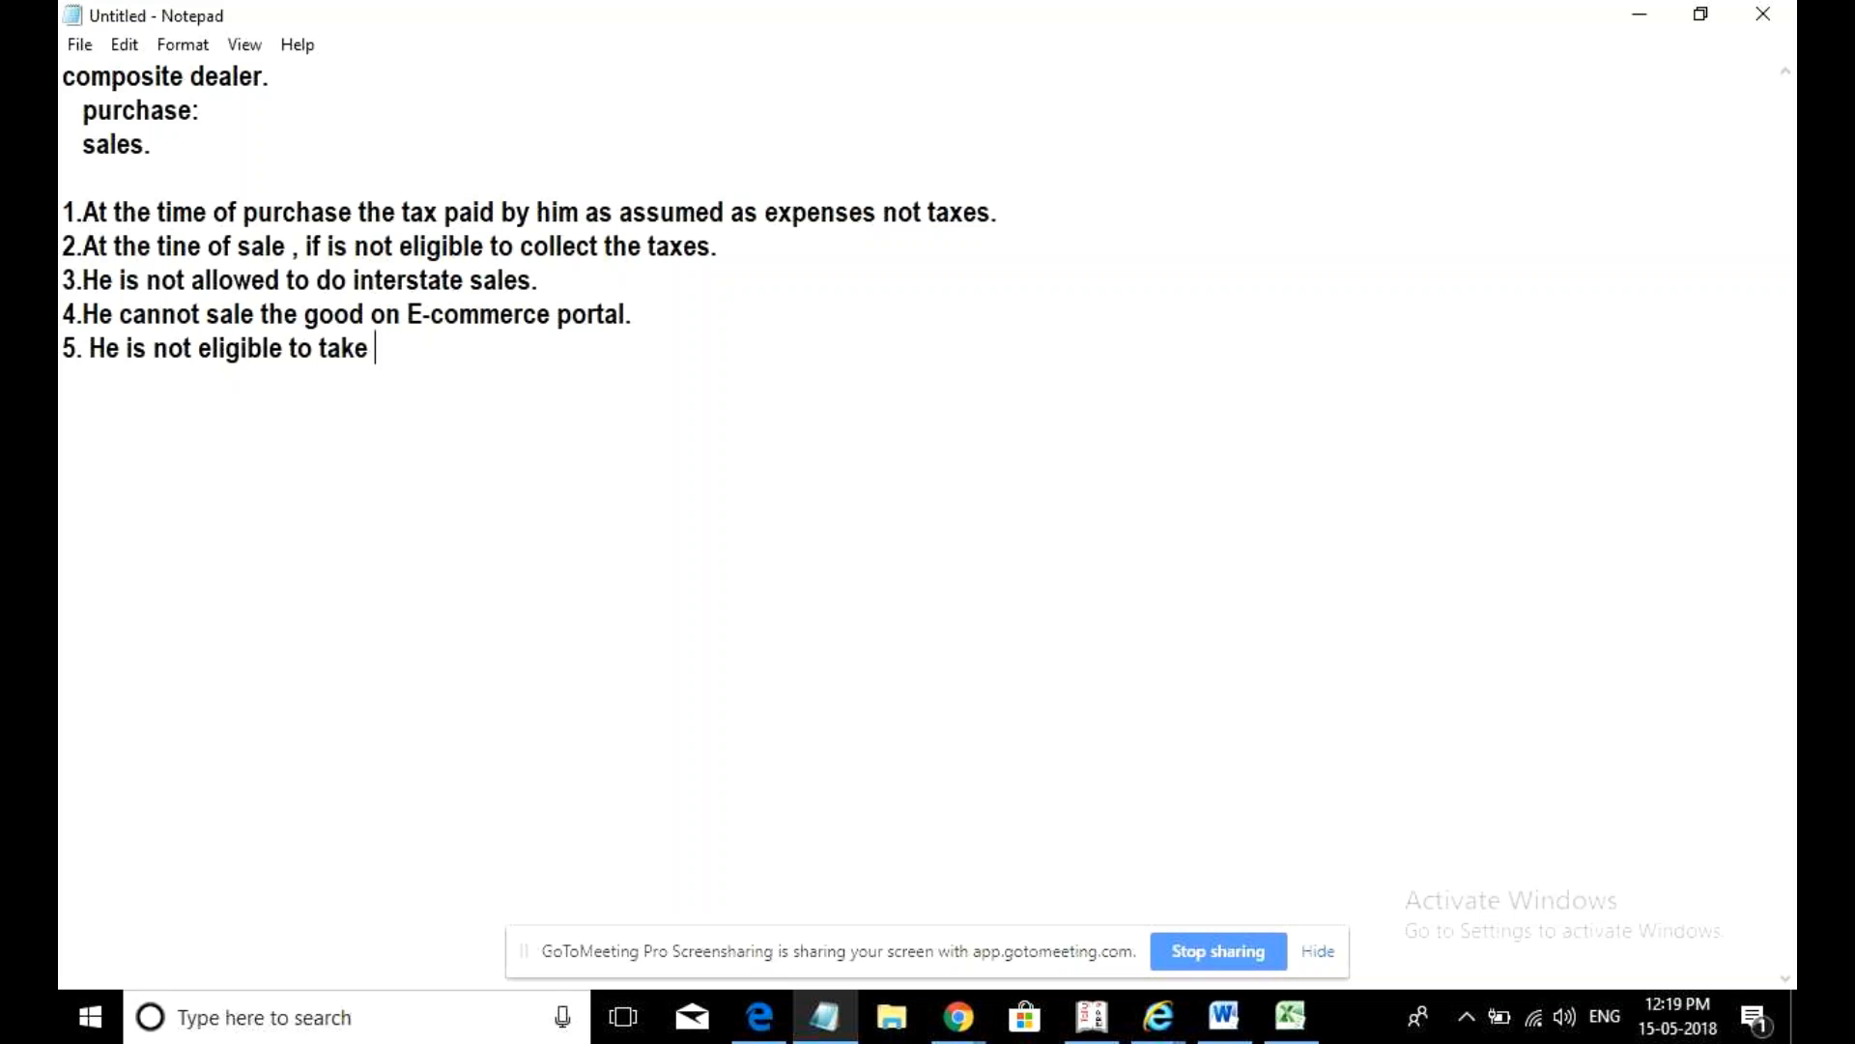
type("input tax credit.")
key("Return")
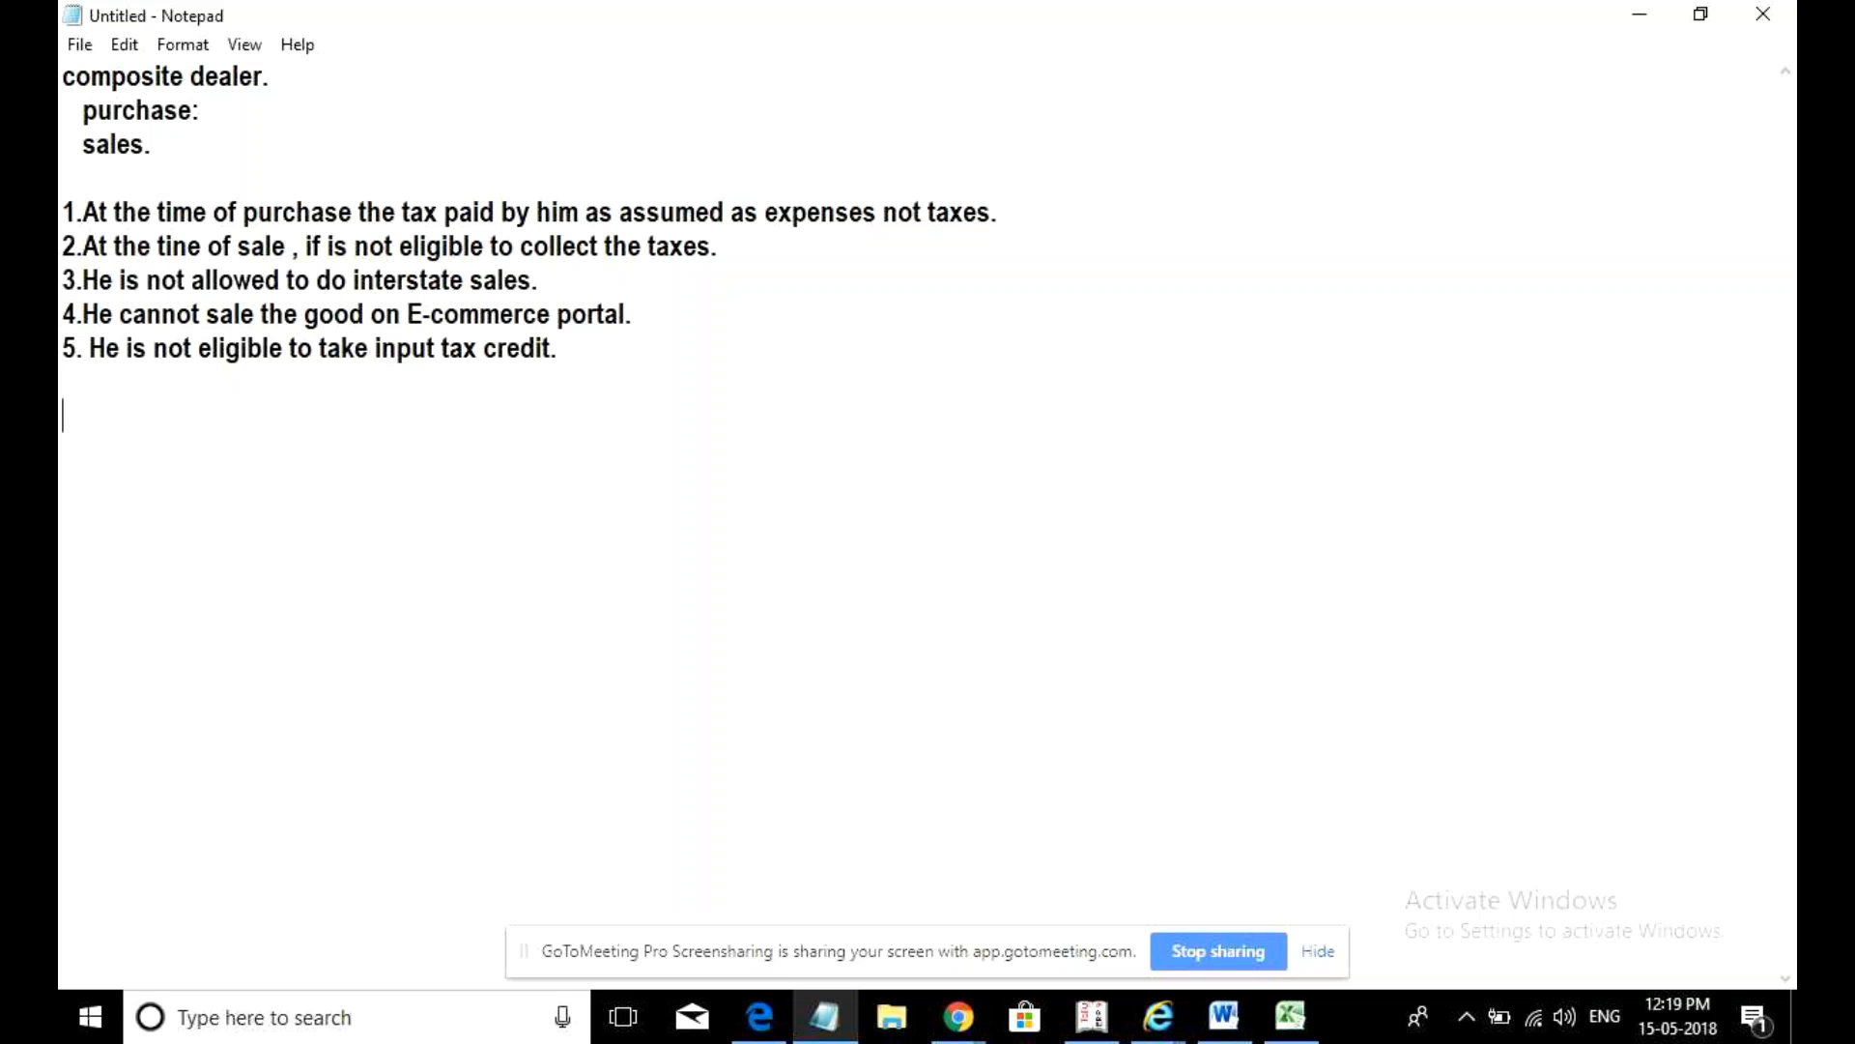
type("Reports")
type(":")
type(" The compo")
type("site deale")
type("r will ")
type("fail")
- End the Reports line with 'file only one return on quarterly basis, that is Gstr-4.'
key("BackSpace")
key("BackSpace")
key("BackSpace")
type("il")
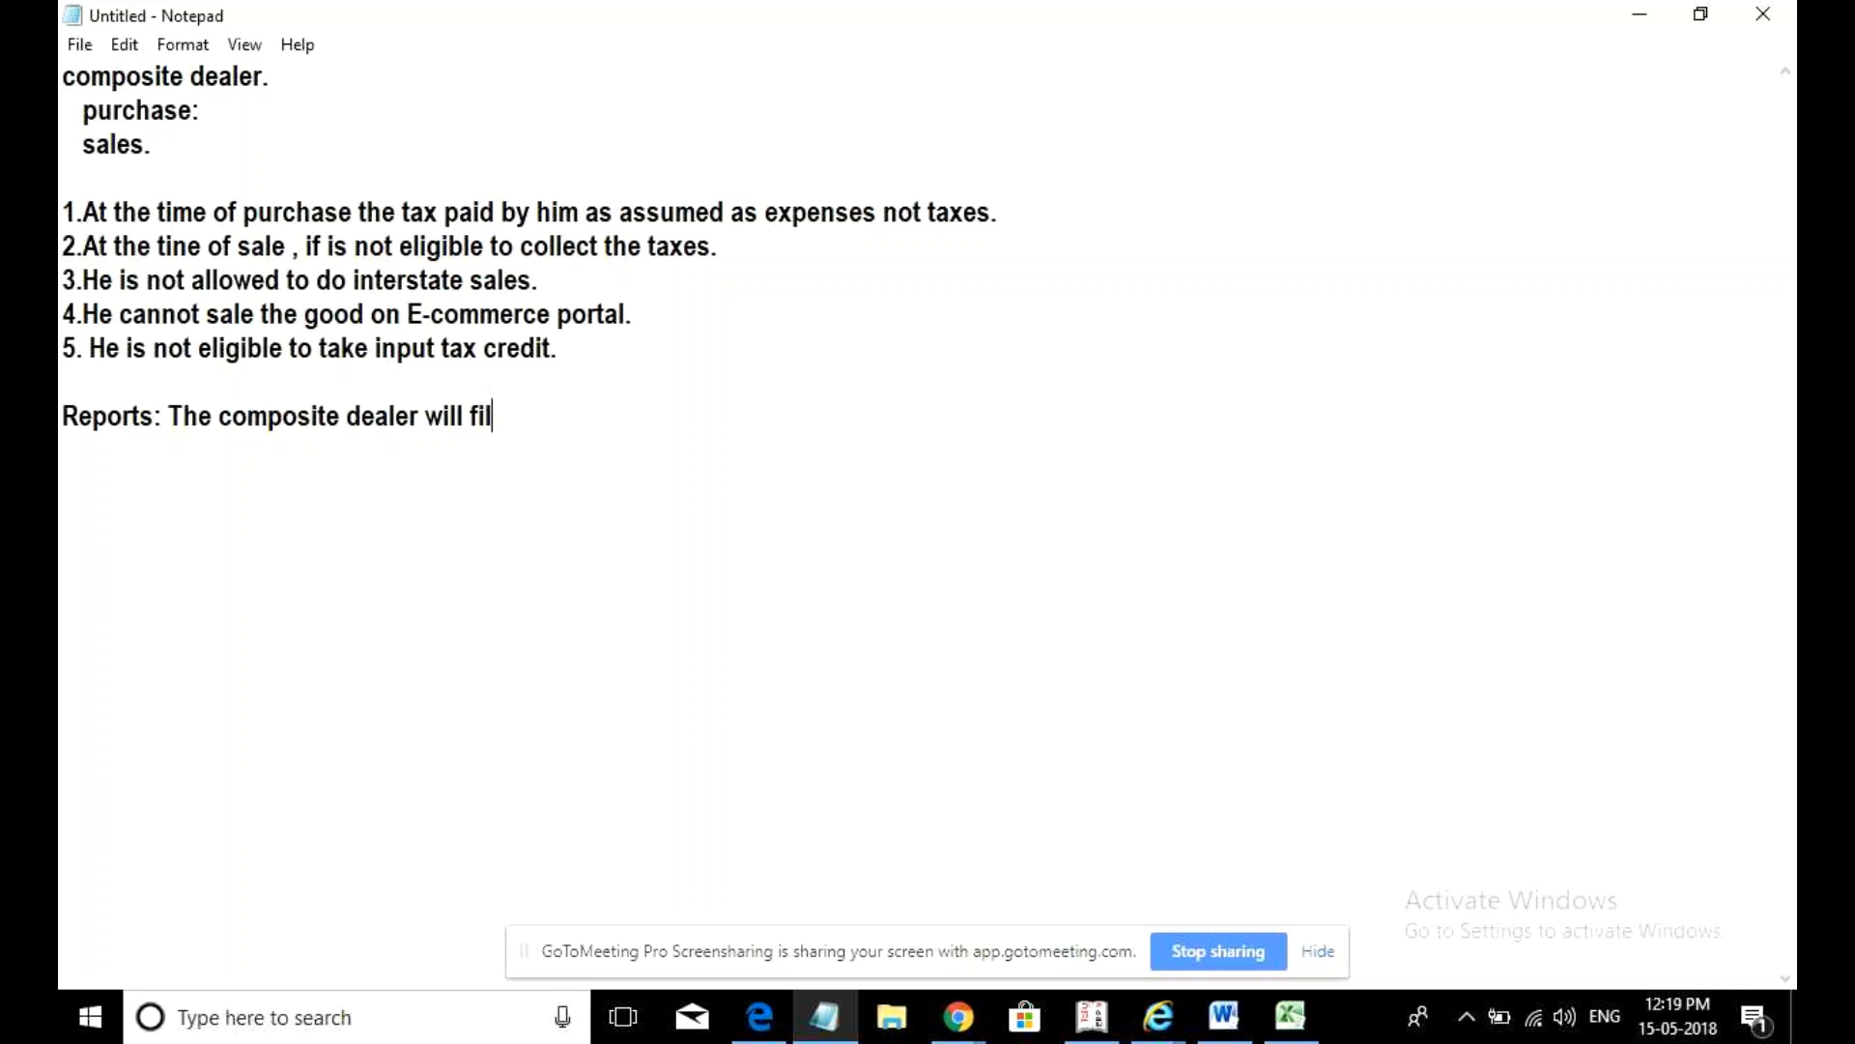
type("e only one returen")
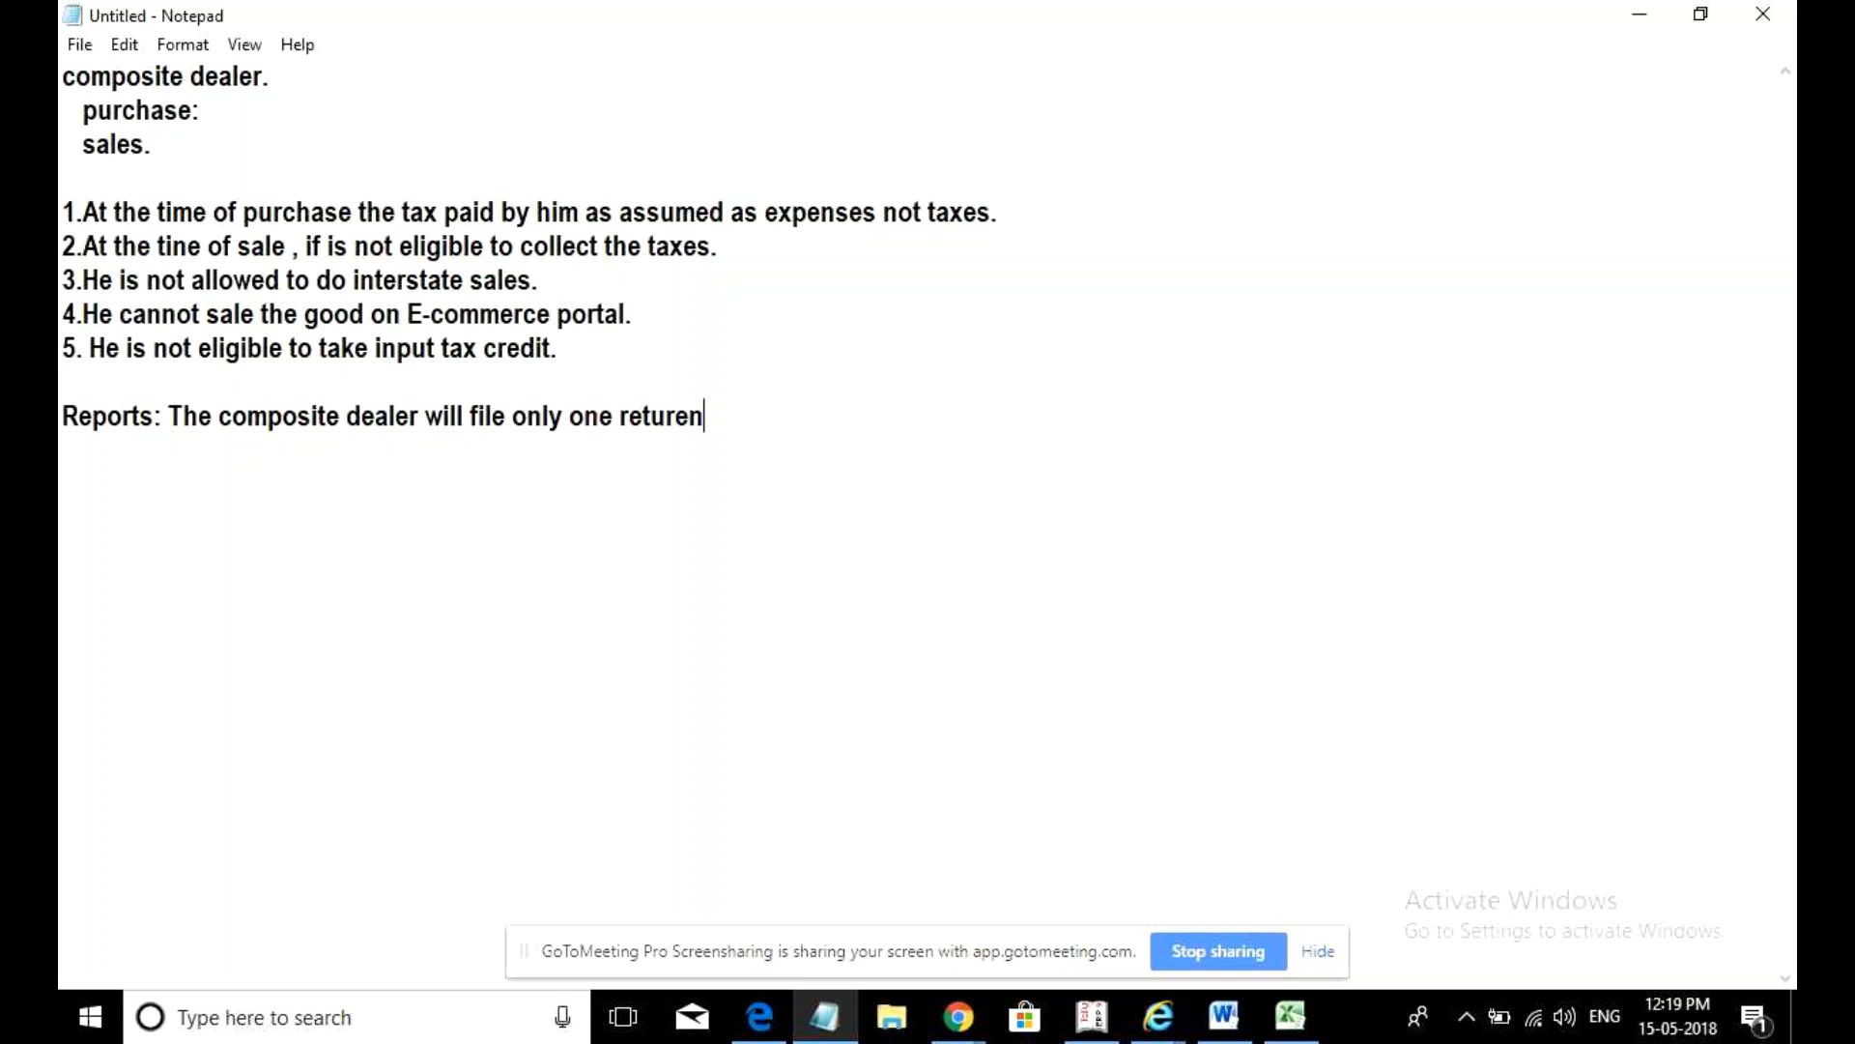
key("BackSpace")
key("BackSpace")
type("on ")
type("qw")
key("BackSpace")
type("uare")
key("BackSpace")
type("terl")
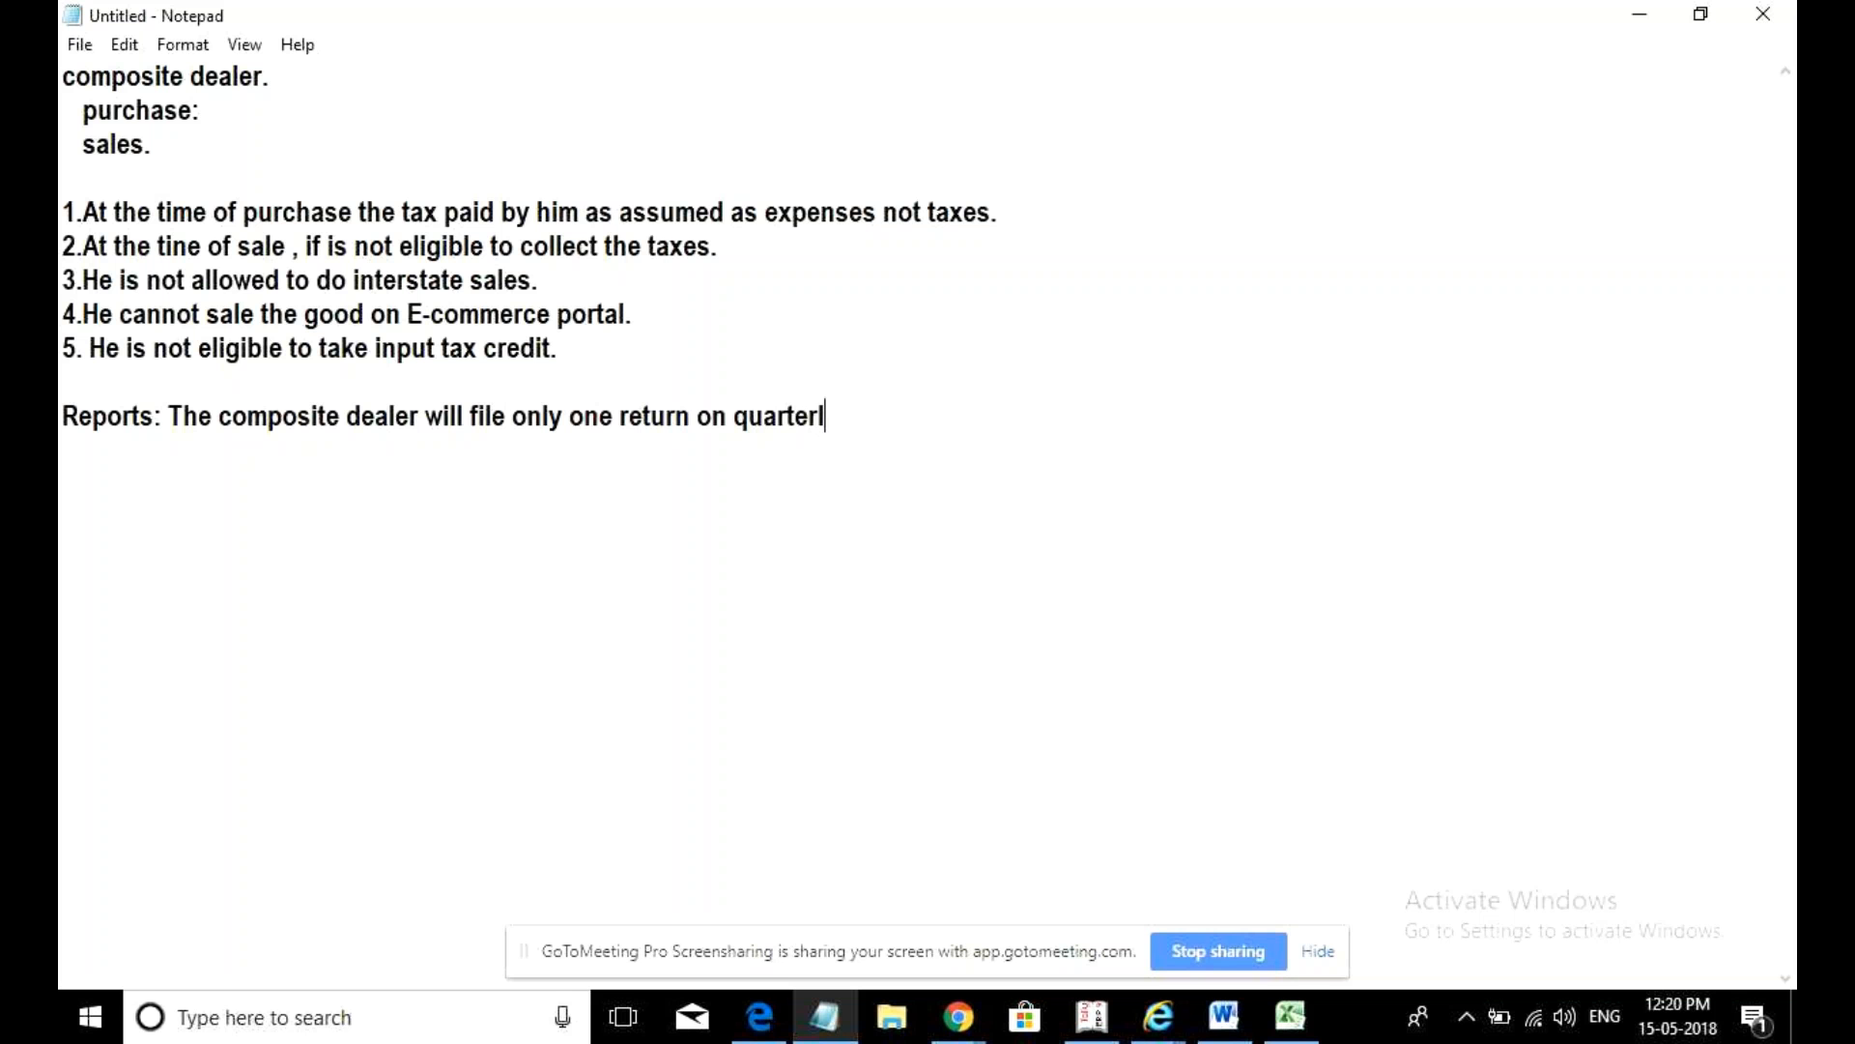
type("y basis, Tha")
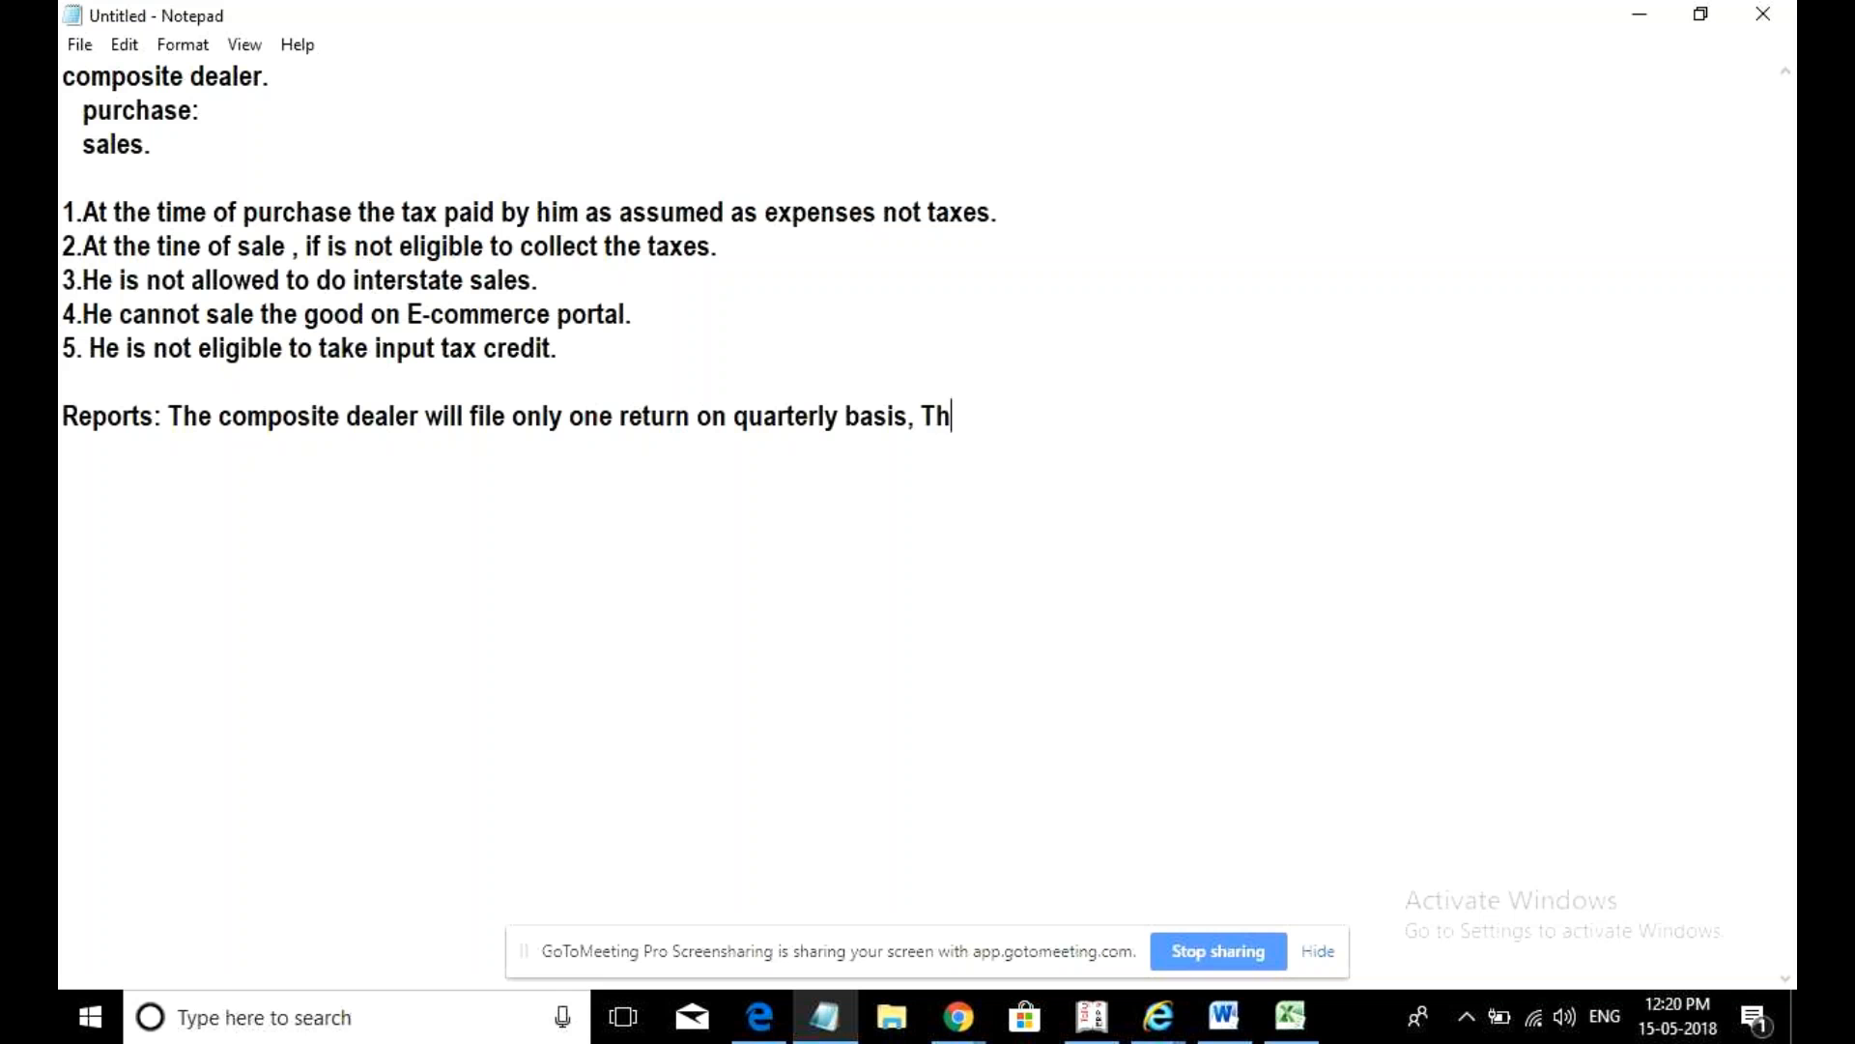
key("BackSpace")
key("BackSpace")
key("BackSpace")
type("ie")
key("BackSpace")
key("BackSpace")
type("that is Gstr-4.")
- Begin point 6 with '6. He' on the blank line above Reports
key("Return")
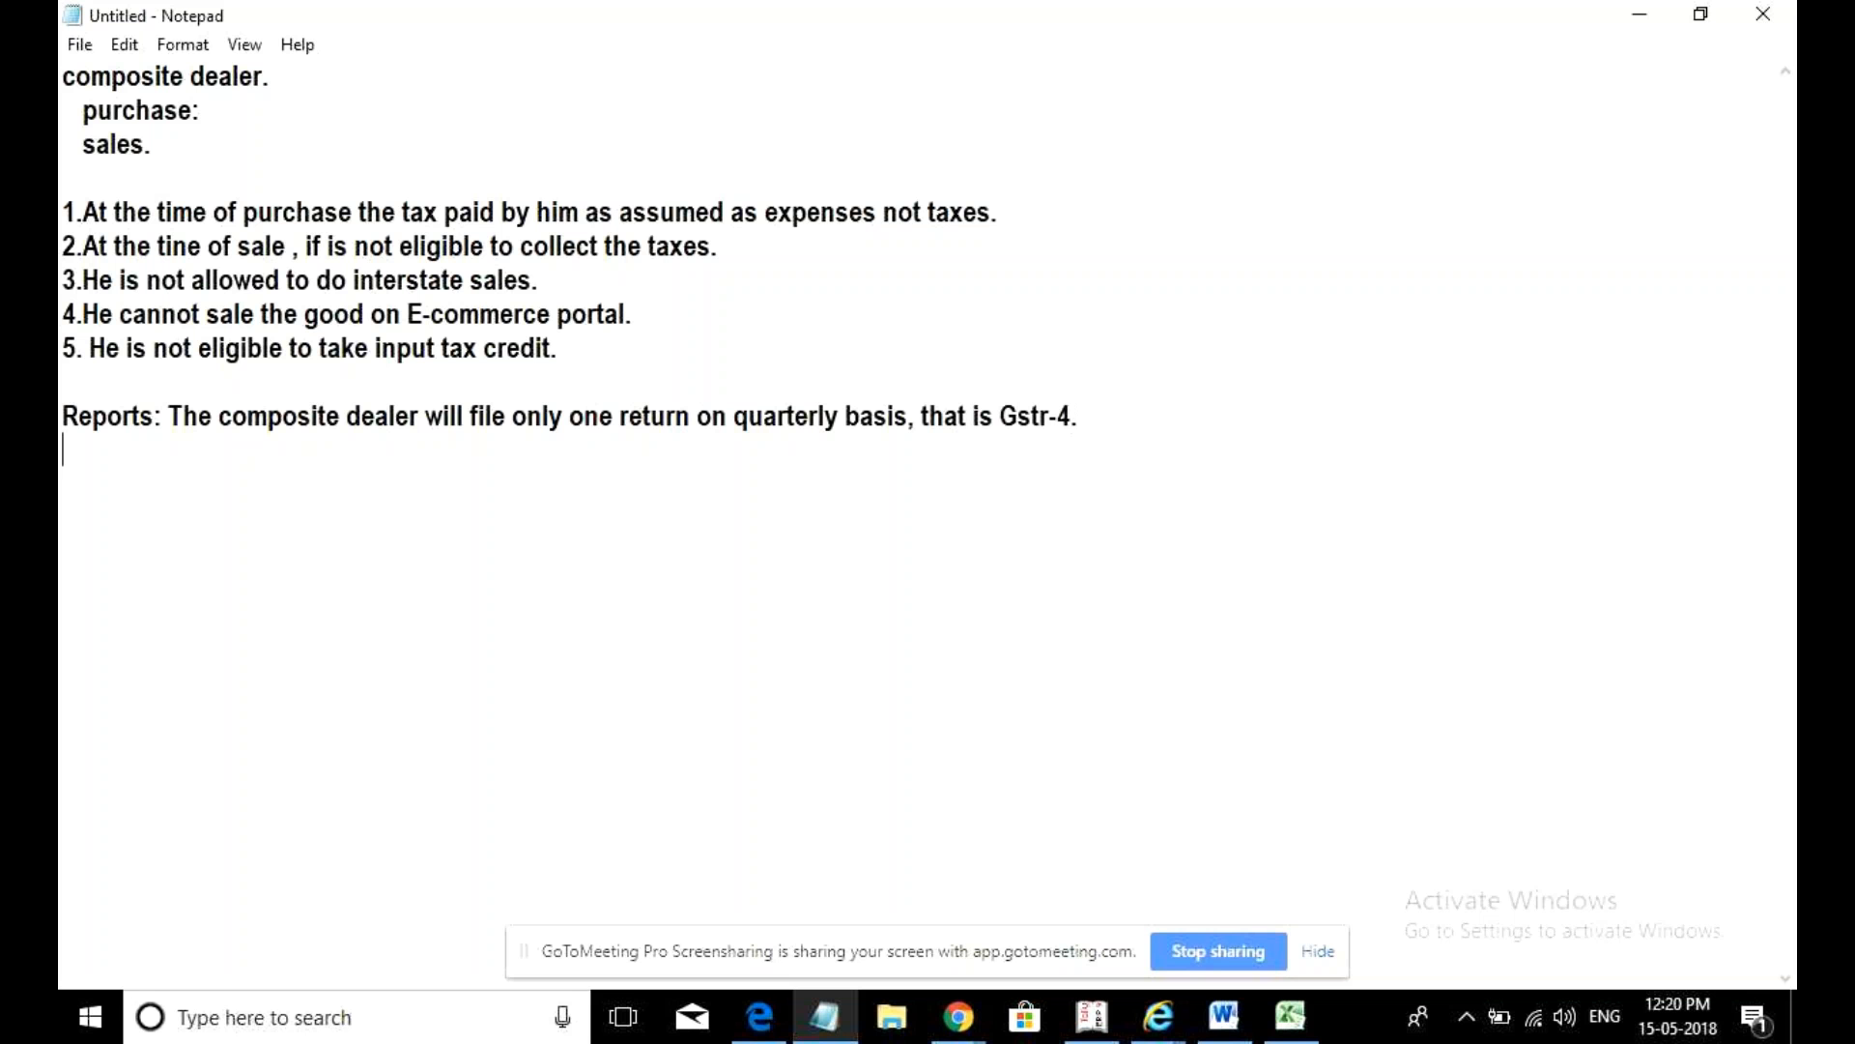
left_click(720, 388)
type("6. He si")
- Continue point 6 with 'He will pay taxes to govt on turnover'
key("BackSpace")
key("BackSpace")
type("will ba")
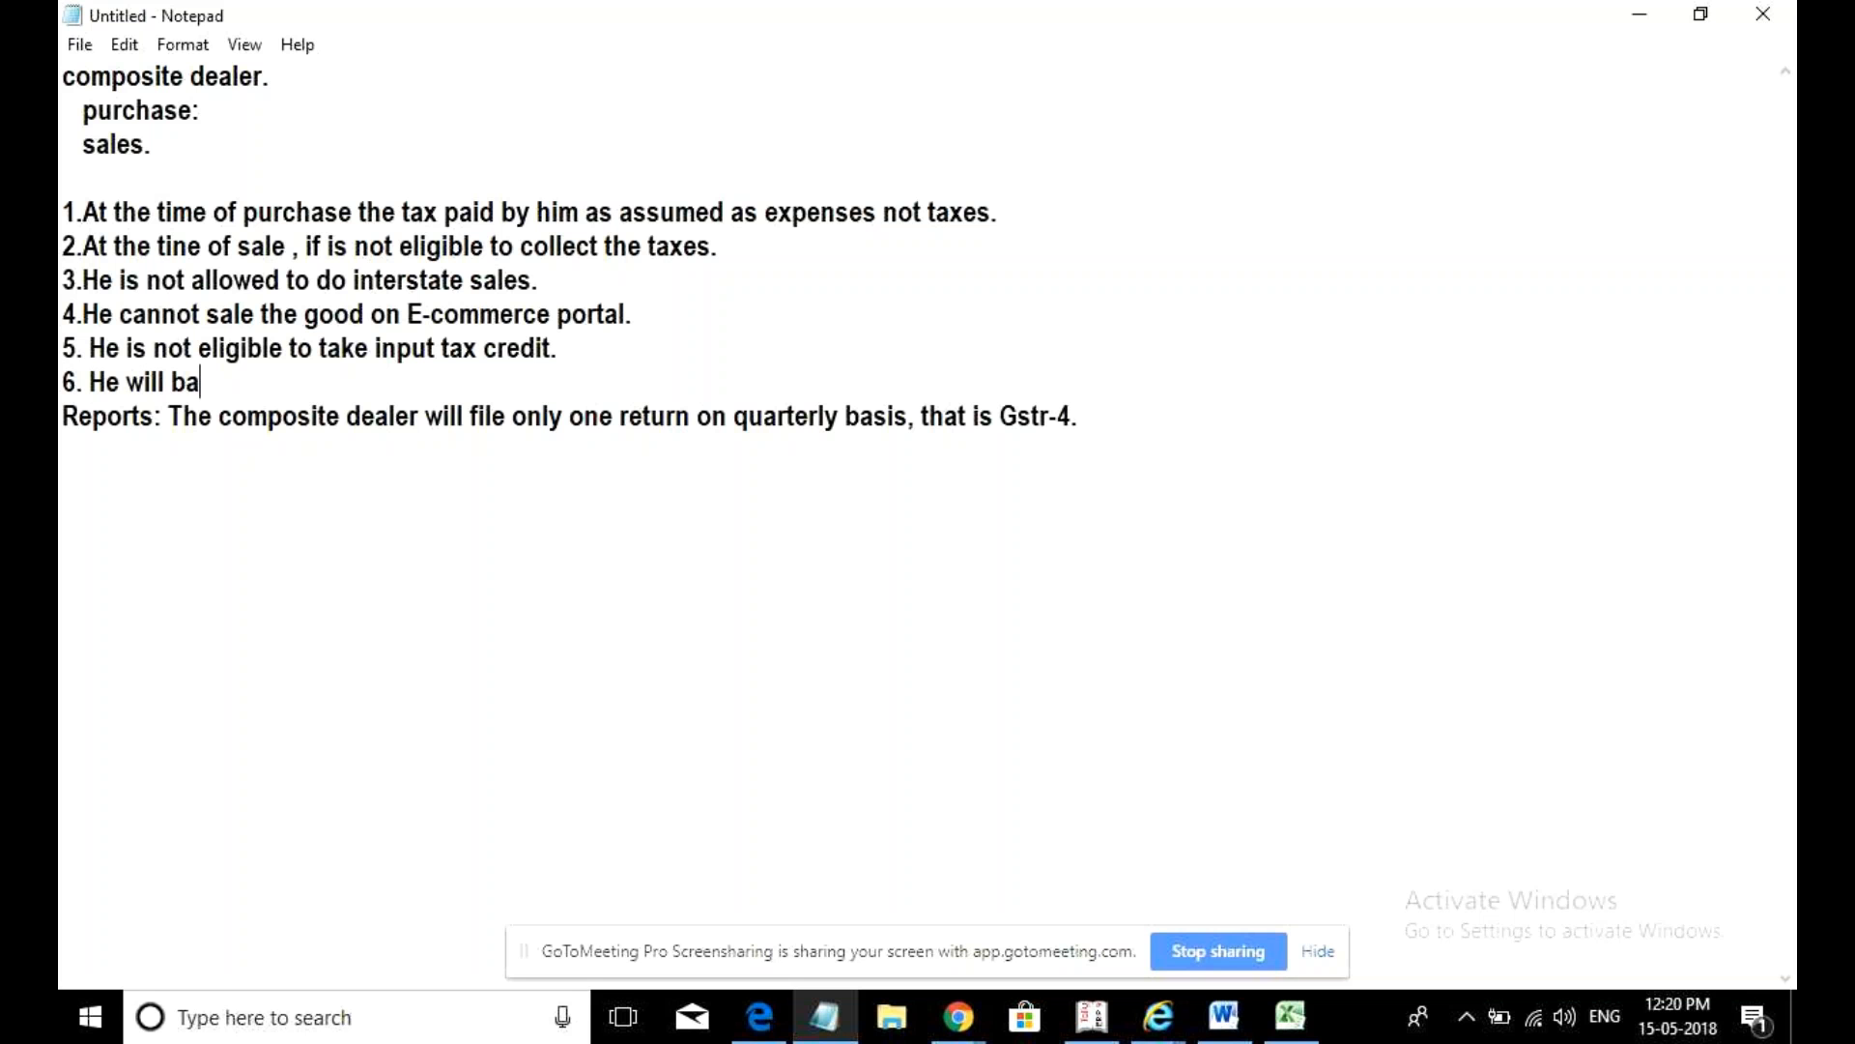
key("BackSpace")
key("BackSpace")
type("pay taxes to ")
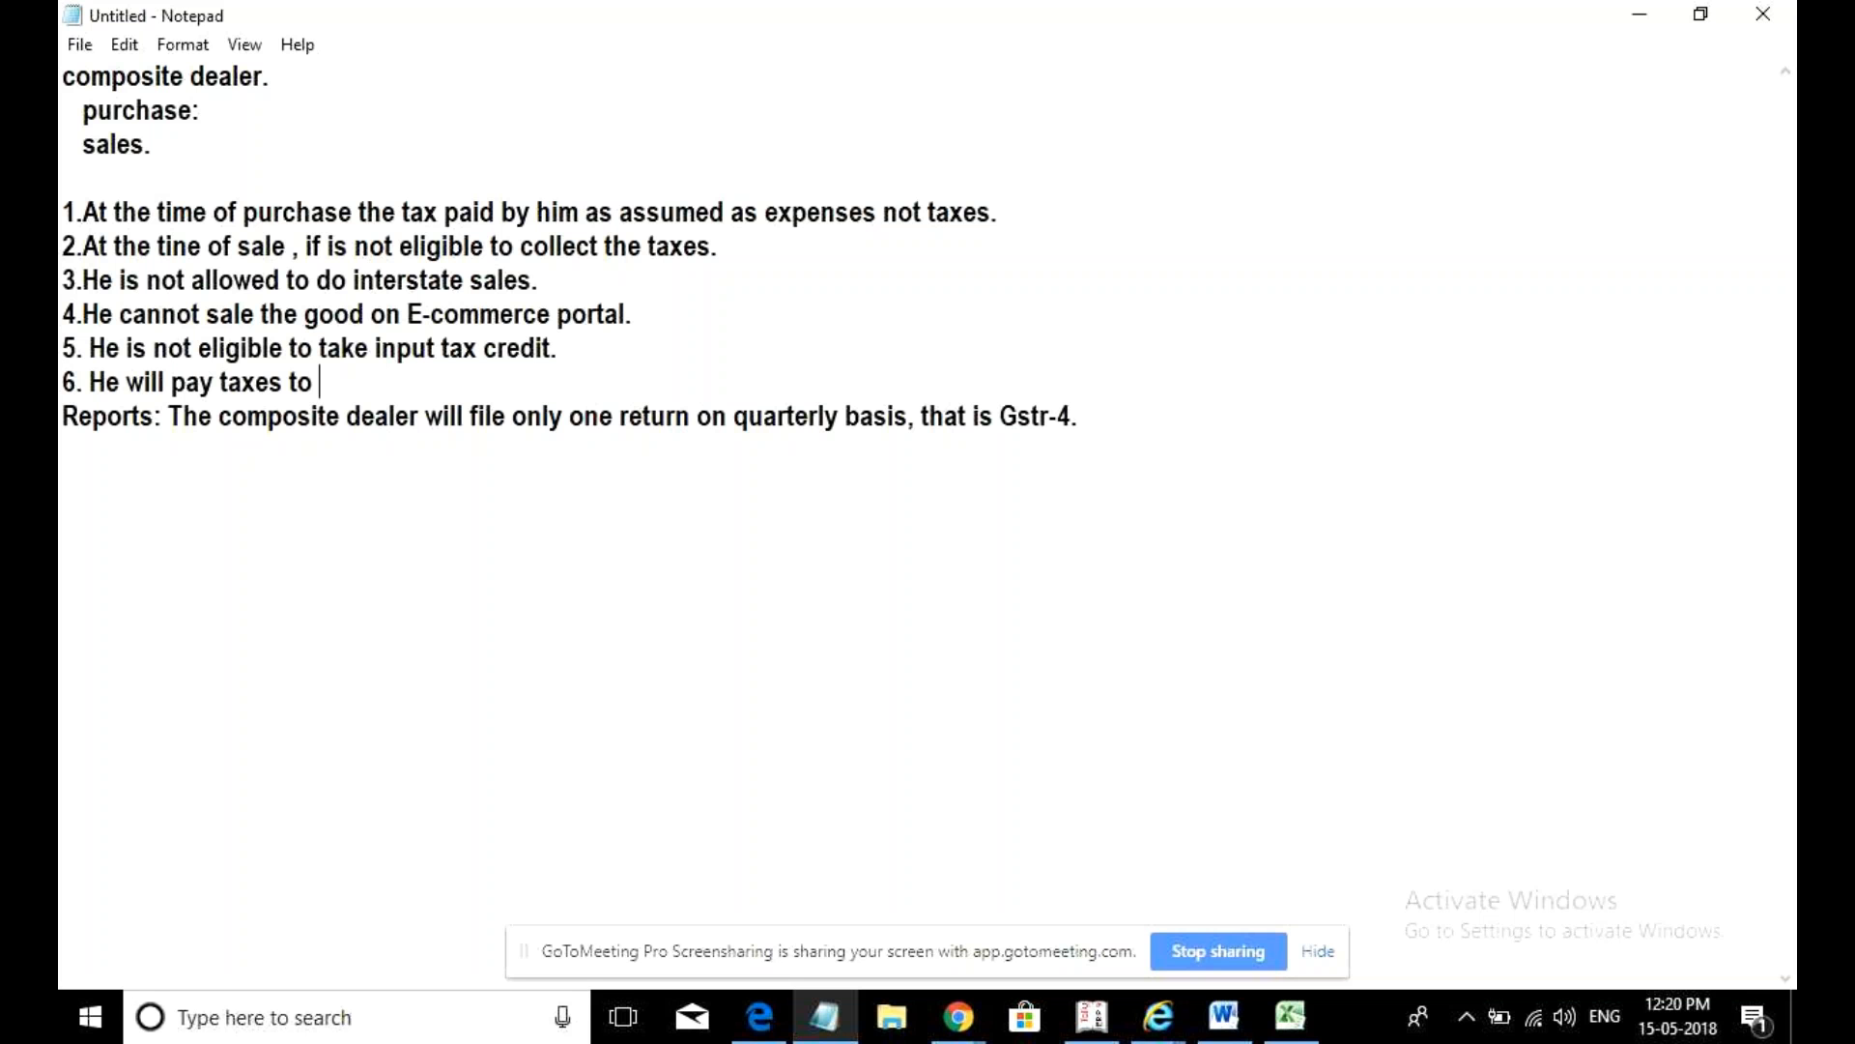
type("gove")
key("BackSpace")
key("BackSpace")
type("t on tu")
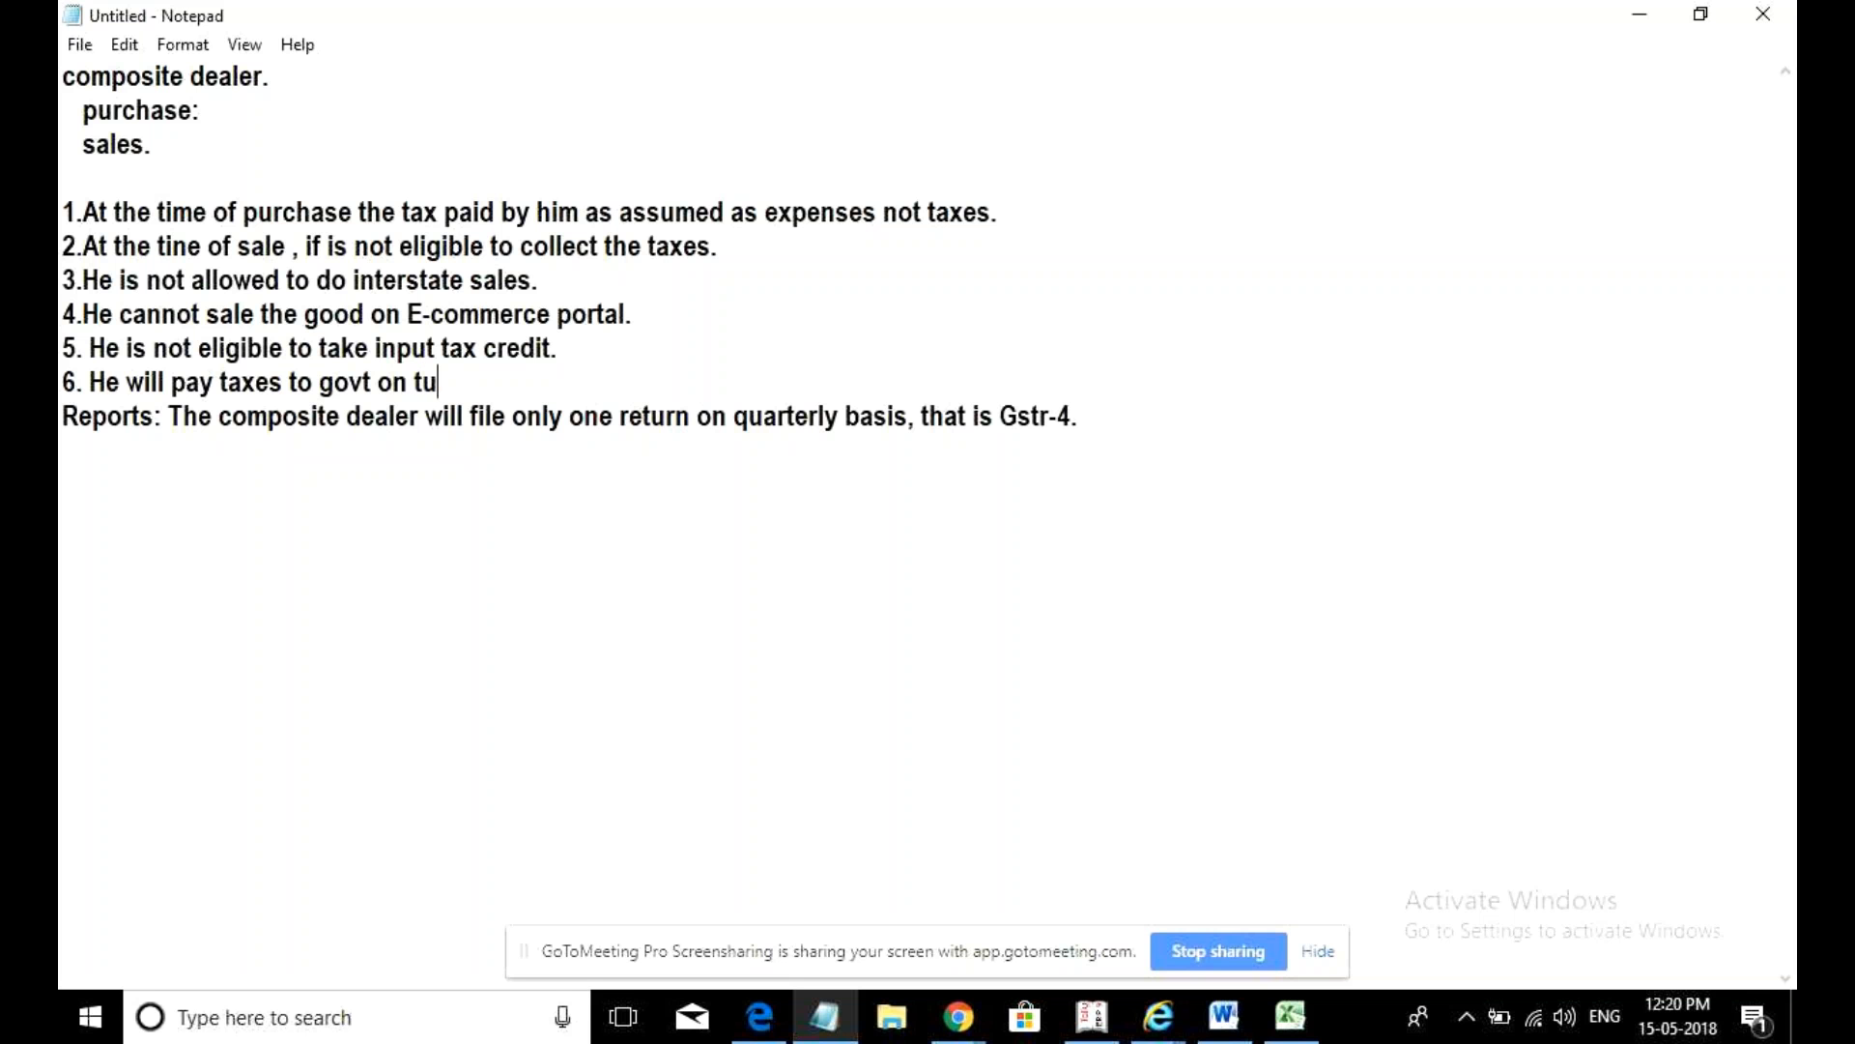
type("ren")
key("BackSpace")
key("BackSpace")
type("nover")
key("Left")
key("Left")
key("Left")
key("Left")
- Finish point 6 with quarterly turnover rates: trader @1, manufacturer @ 2
left_click(321, 387)
left_click(543, 396)
type(". On ")
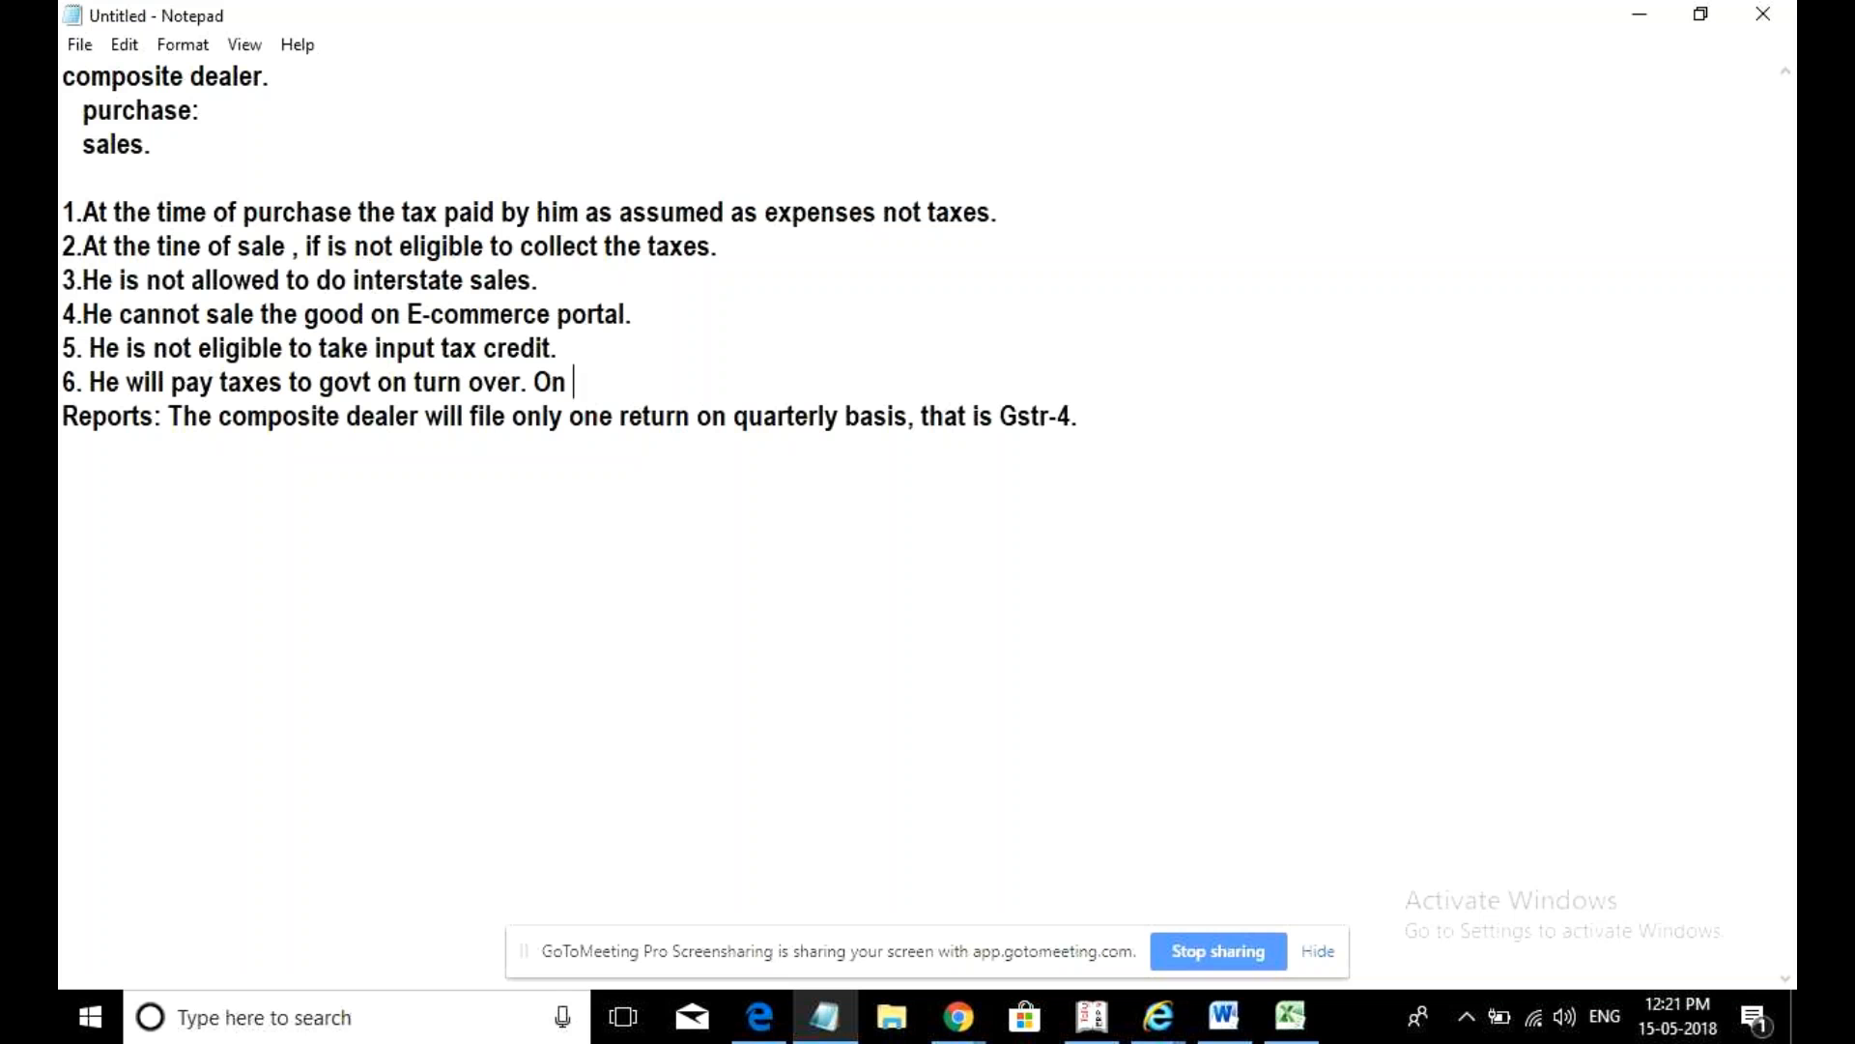
type("quant")
key("BackSpace")
key("BackSpace")
type("rter tuer")
key("BackSpace")
key("BackSpace")
type("rnover ")
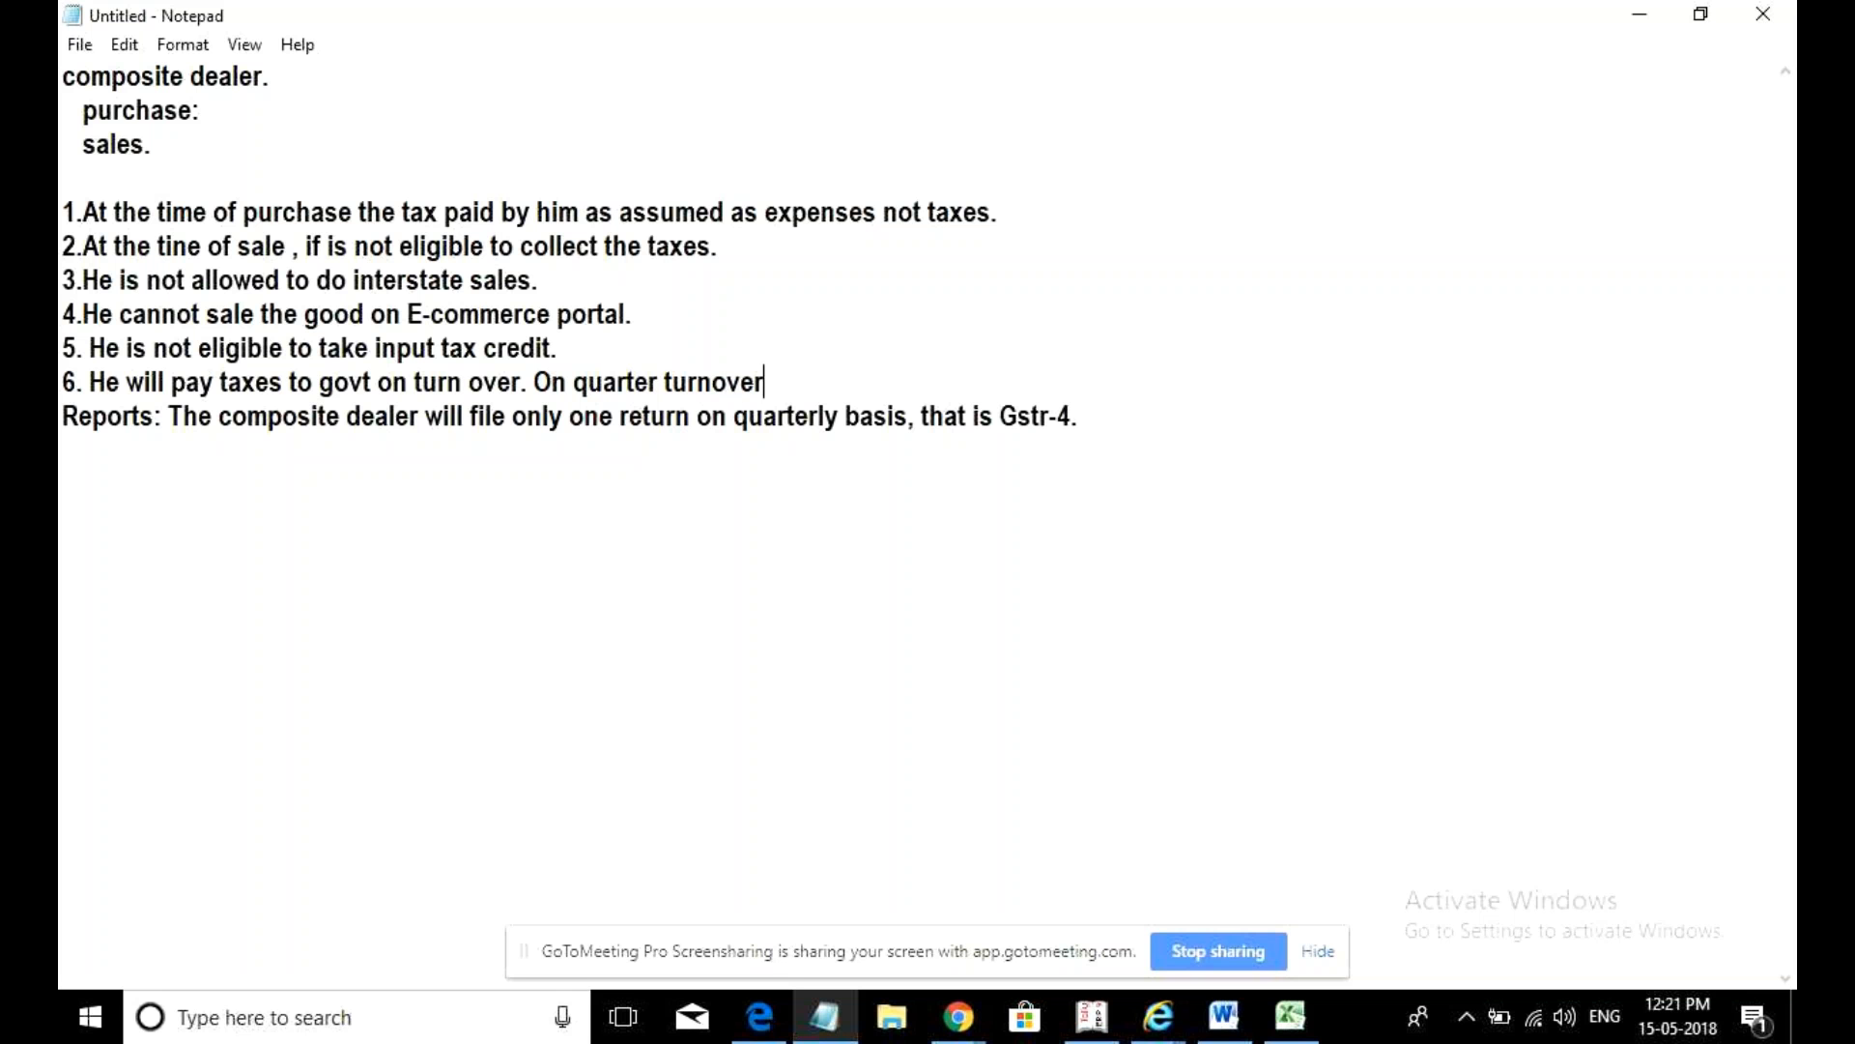
type("if he is a trade,")
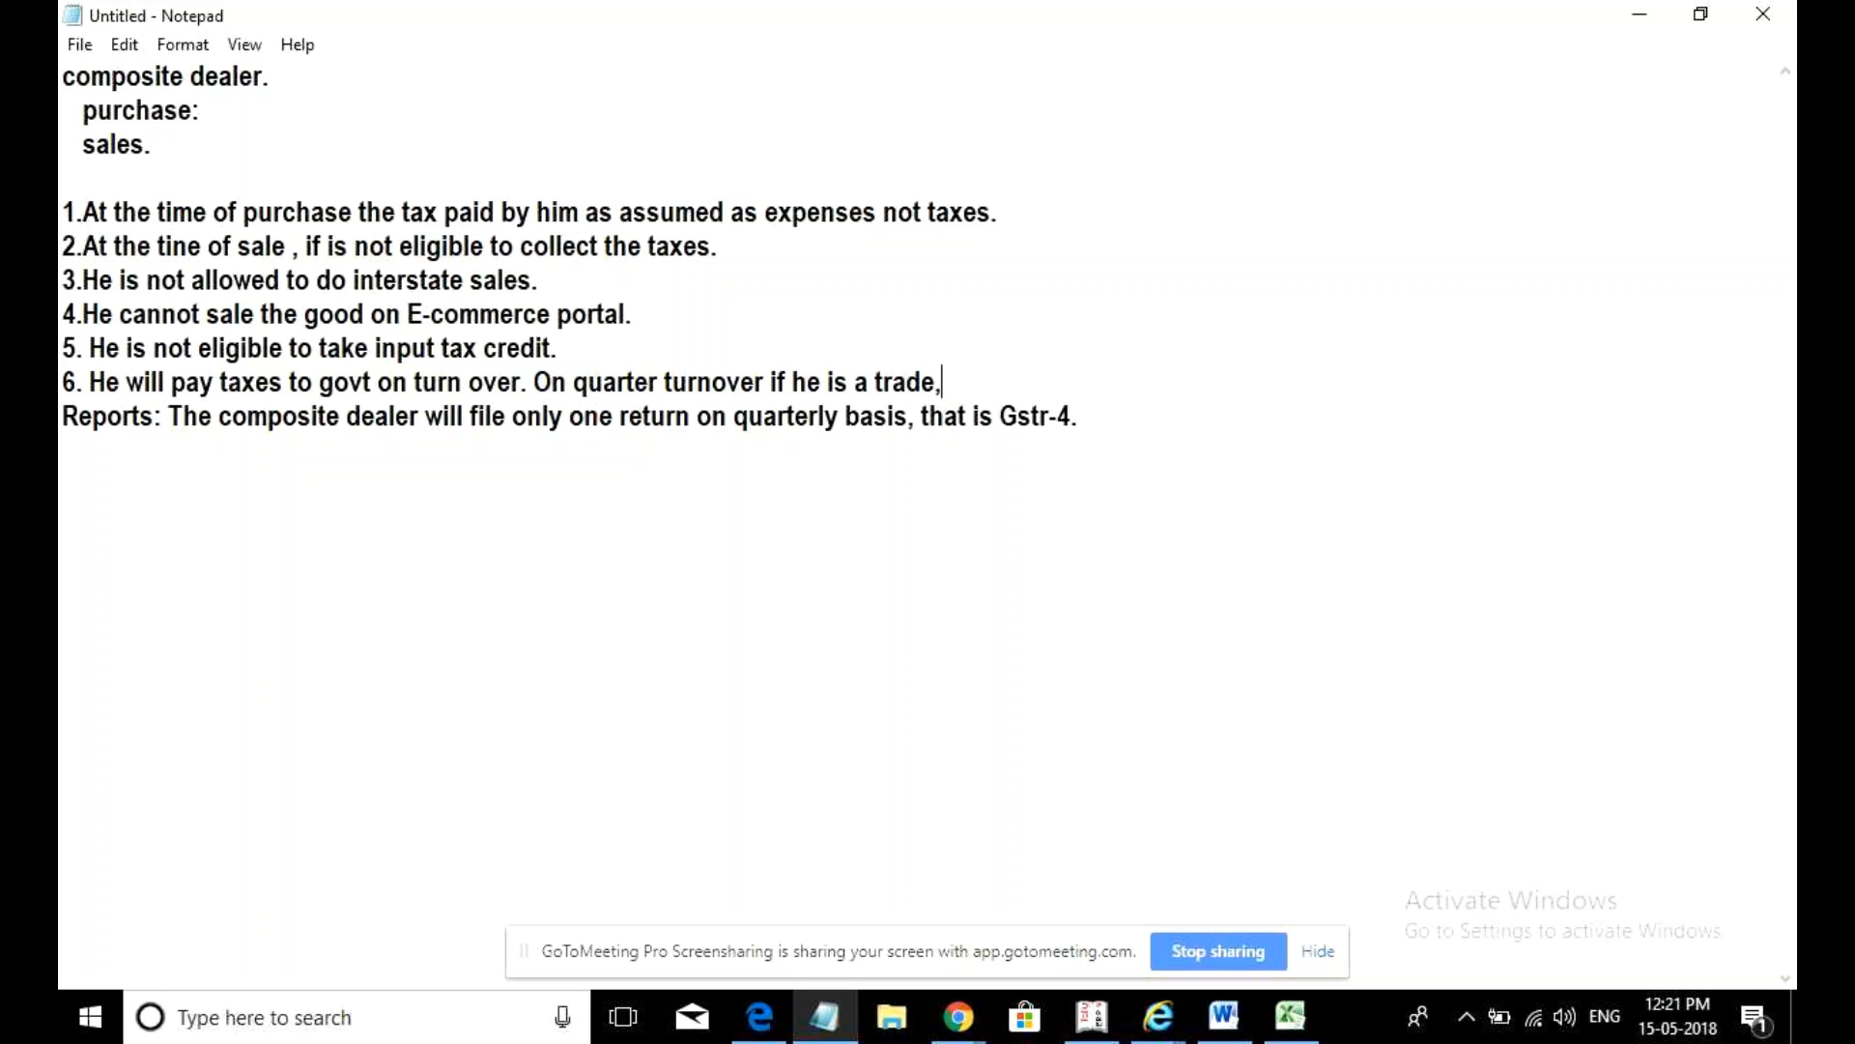
key("BackSpace")
type("r @1, if he i")
type("s mana")
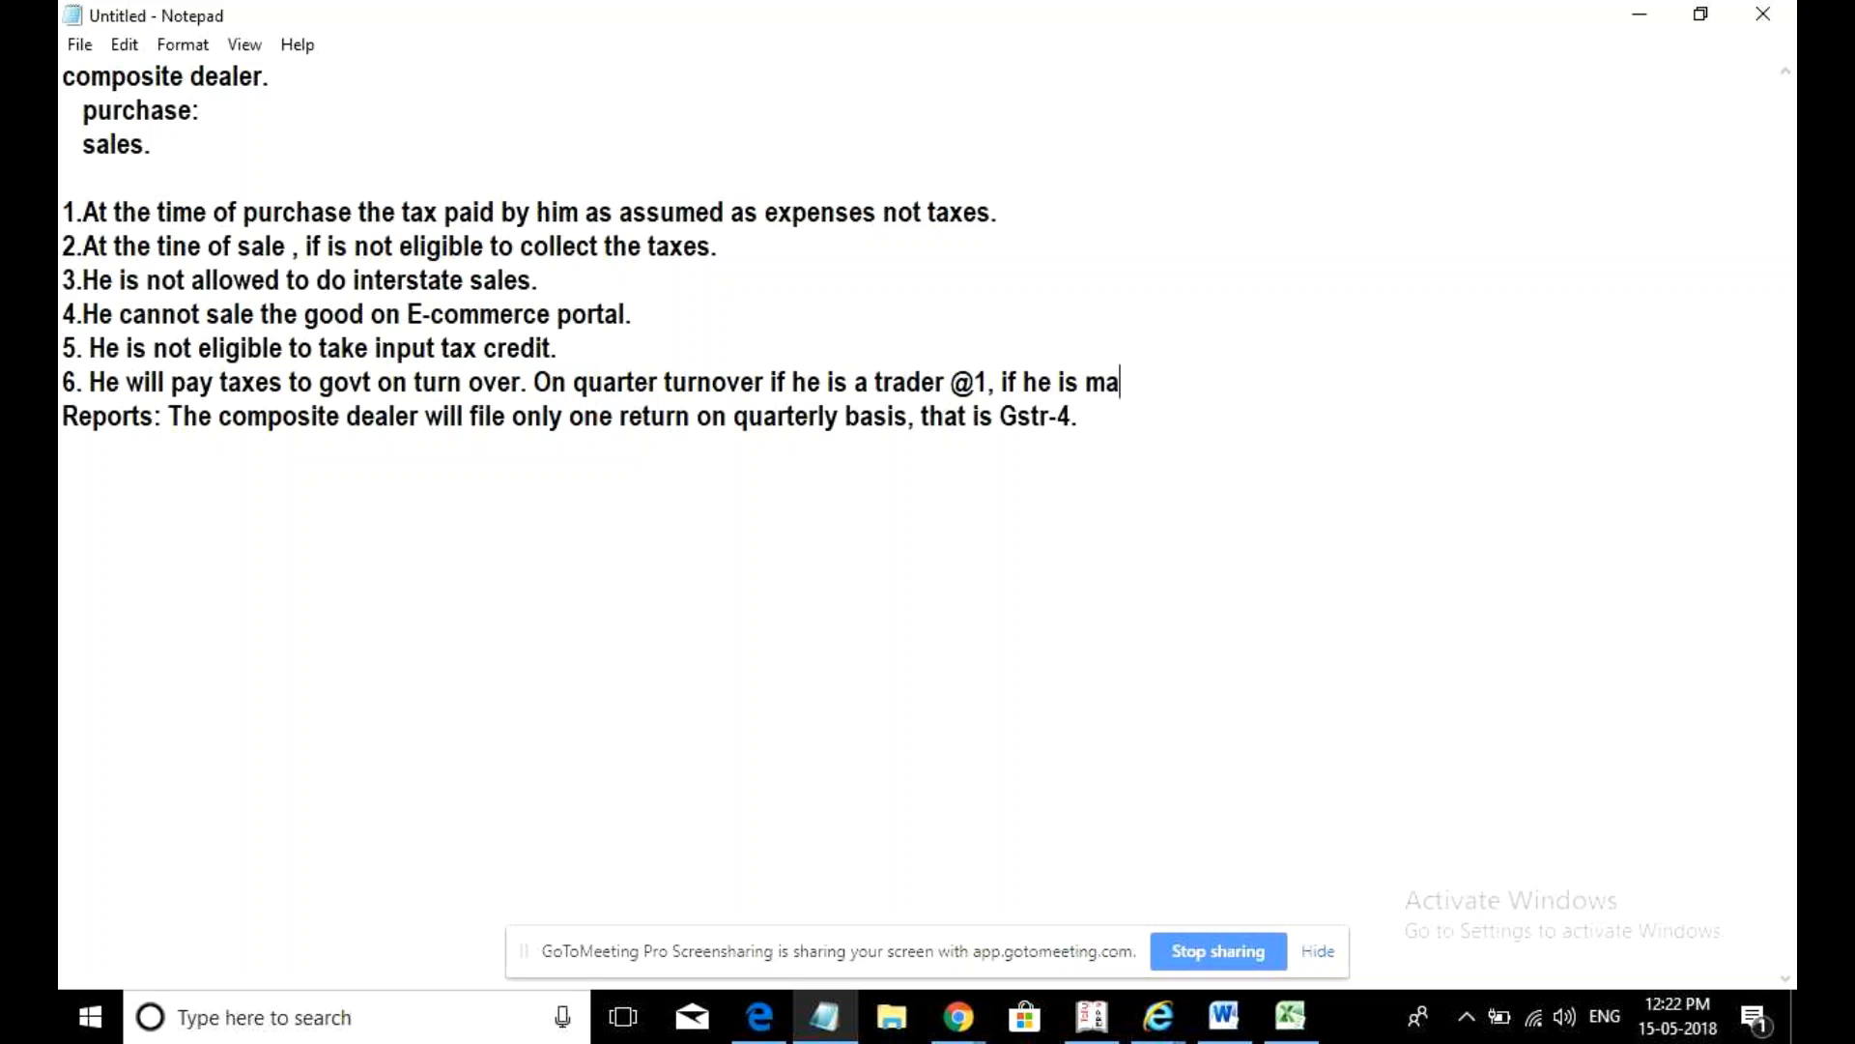
type("fac")
type("turer ")
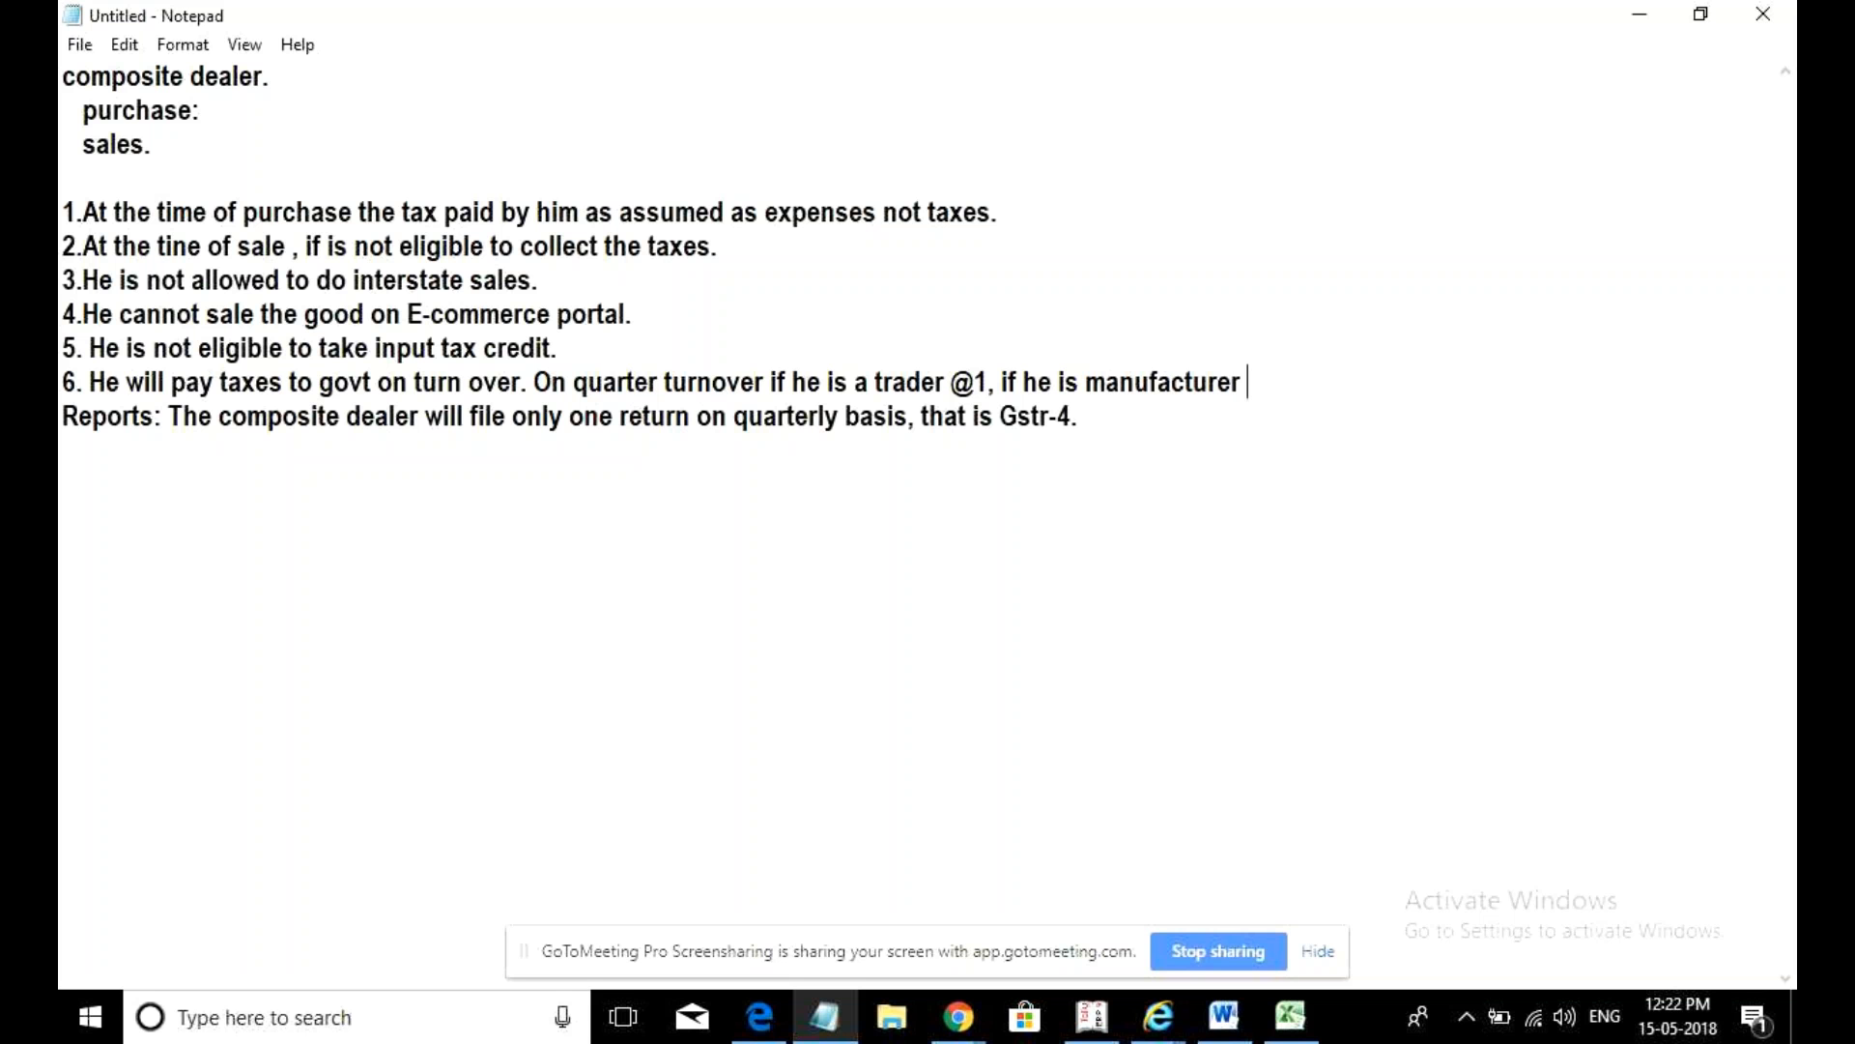
type("@ 2.")
key("Return")
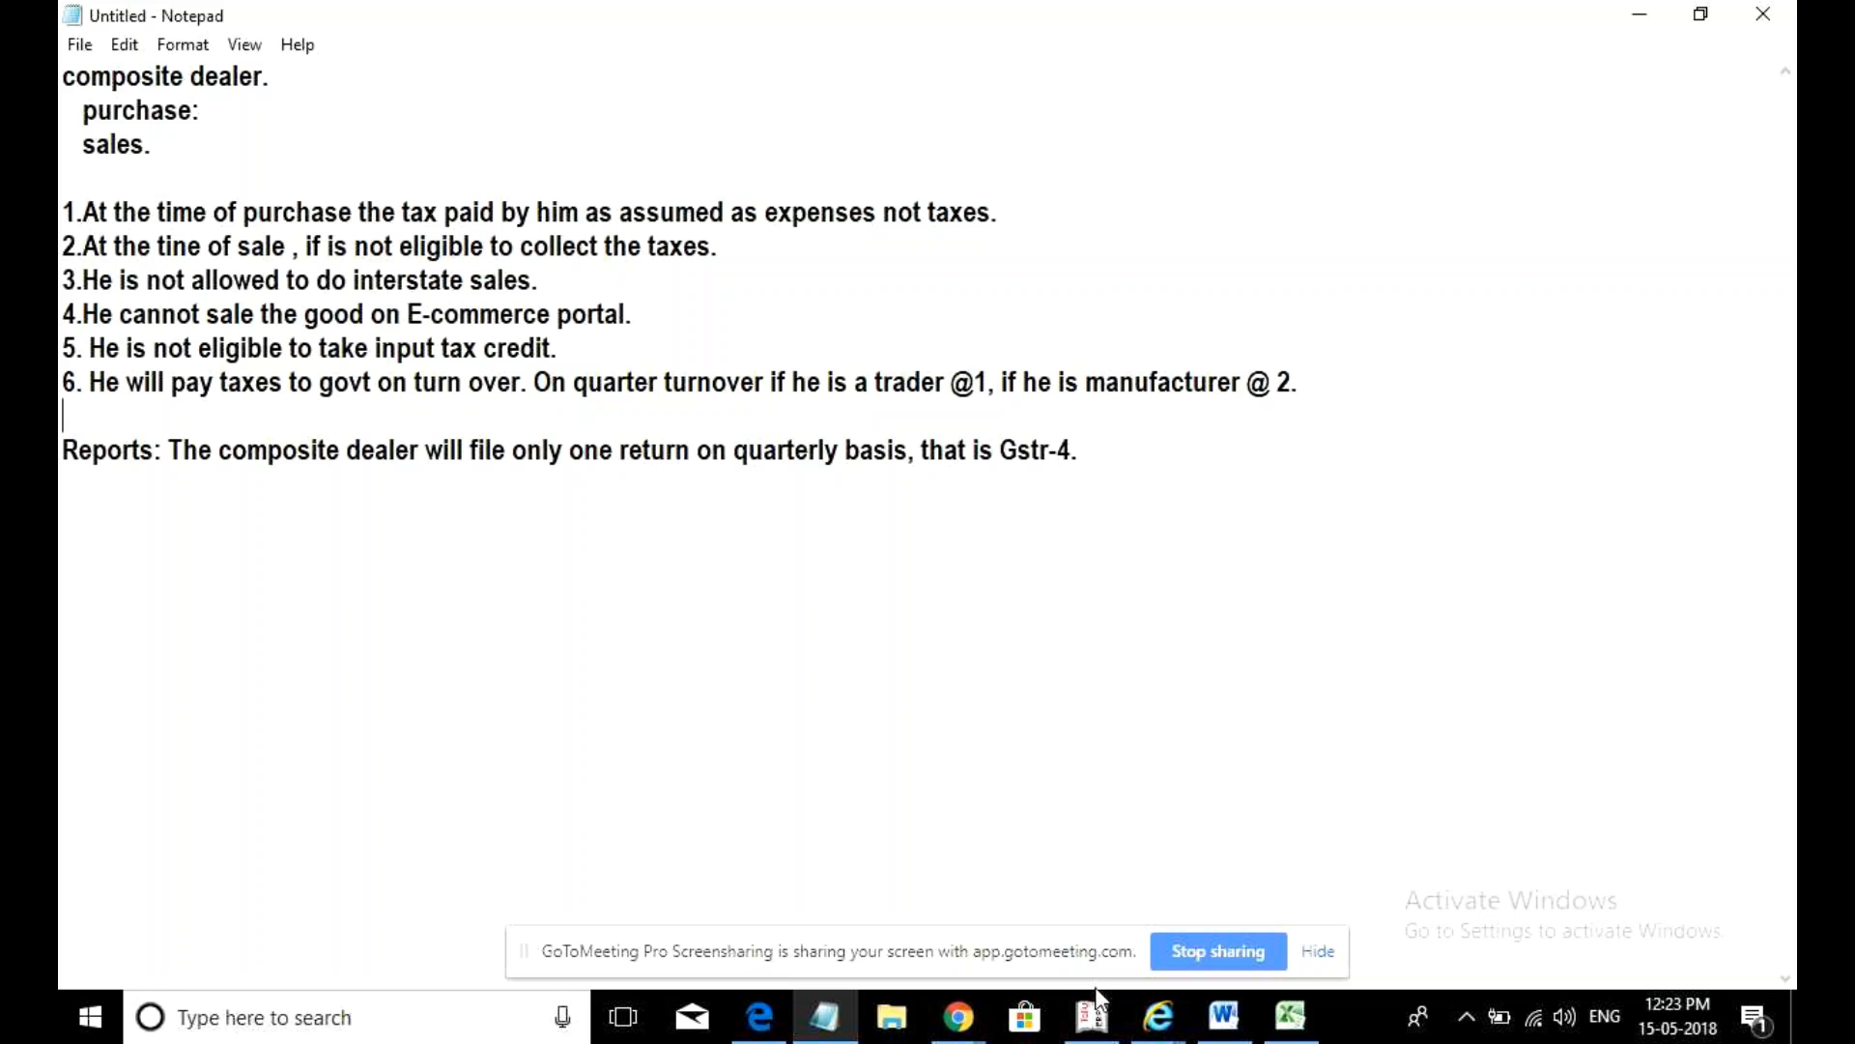
- Switch to Tally and shut the Ash Pharma company through Shut Company
mouse_move(1089, 1025)
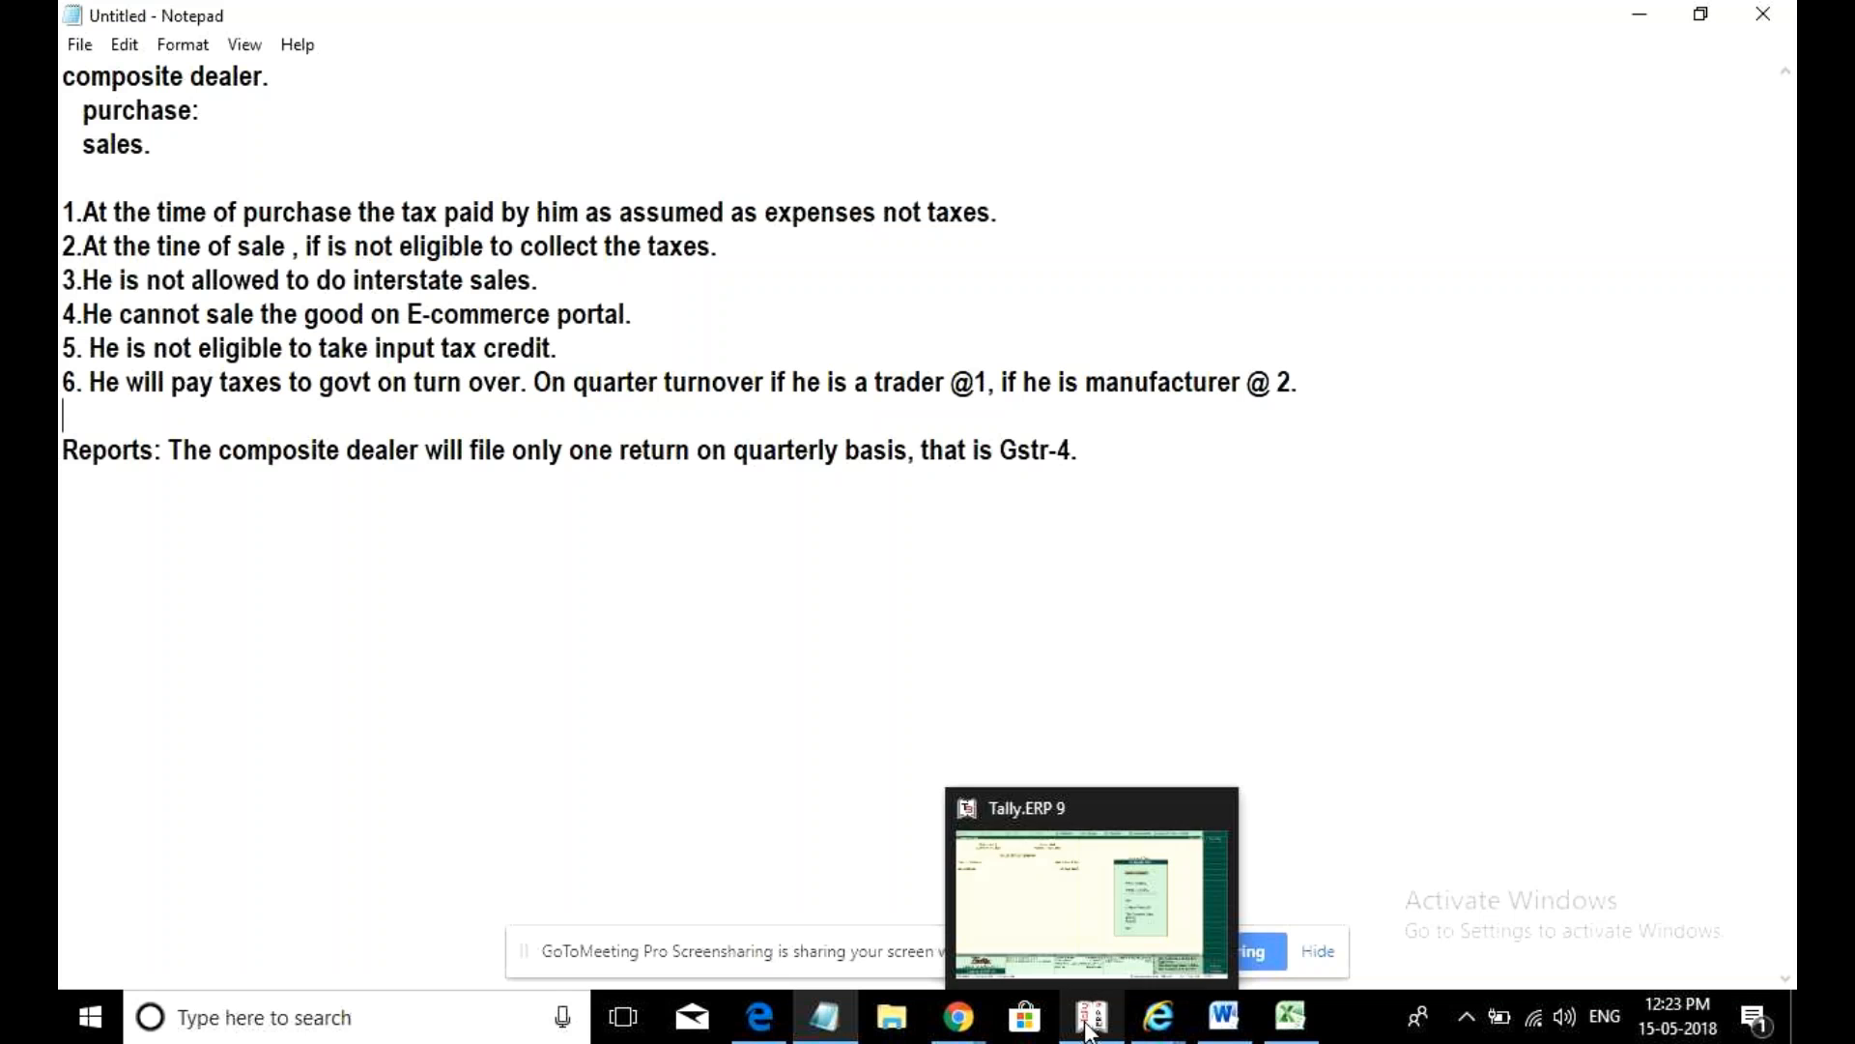
left_click(1102, 923)
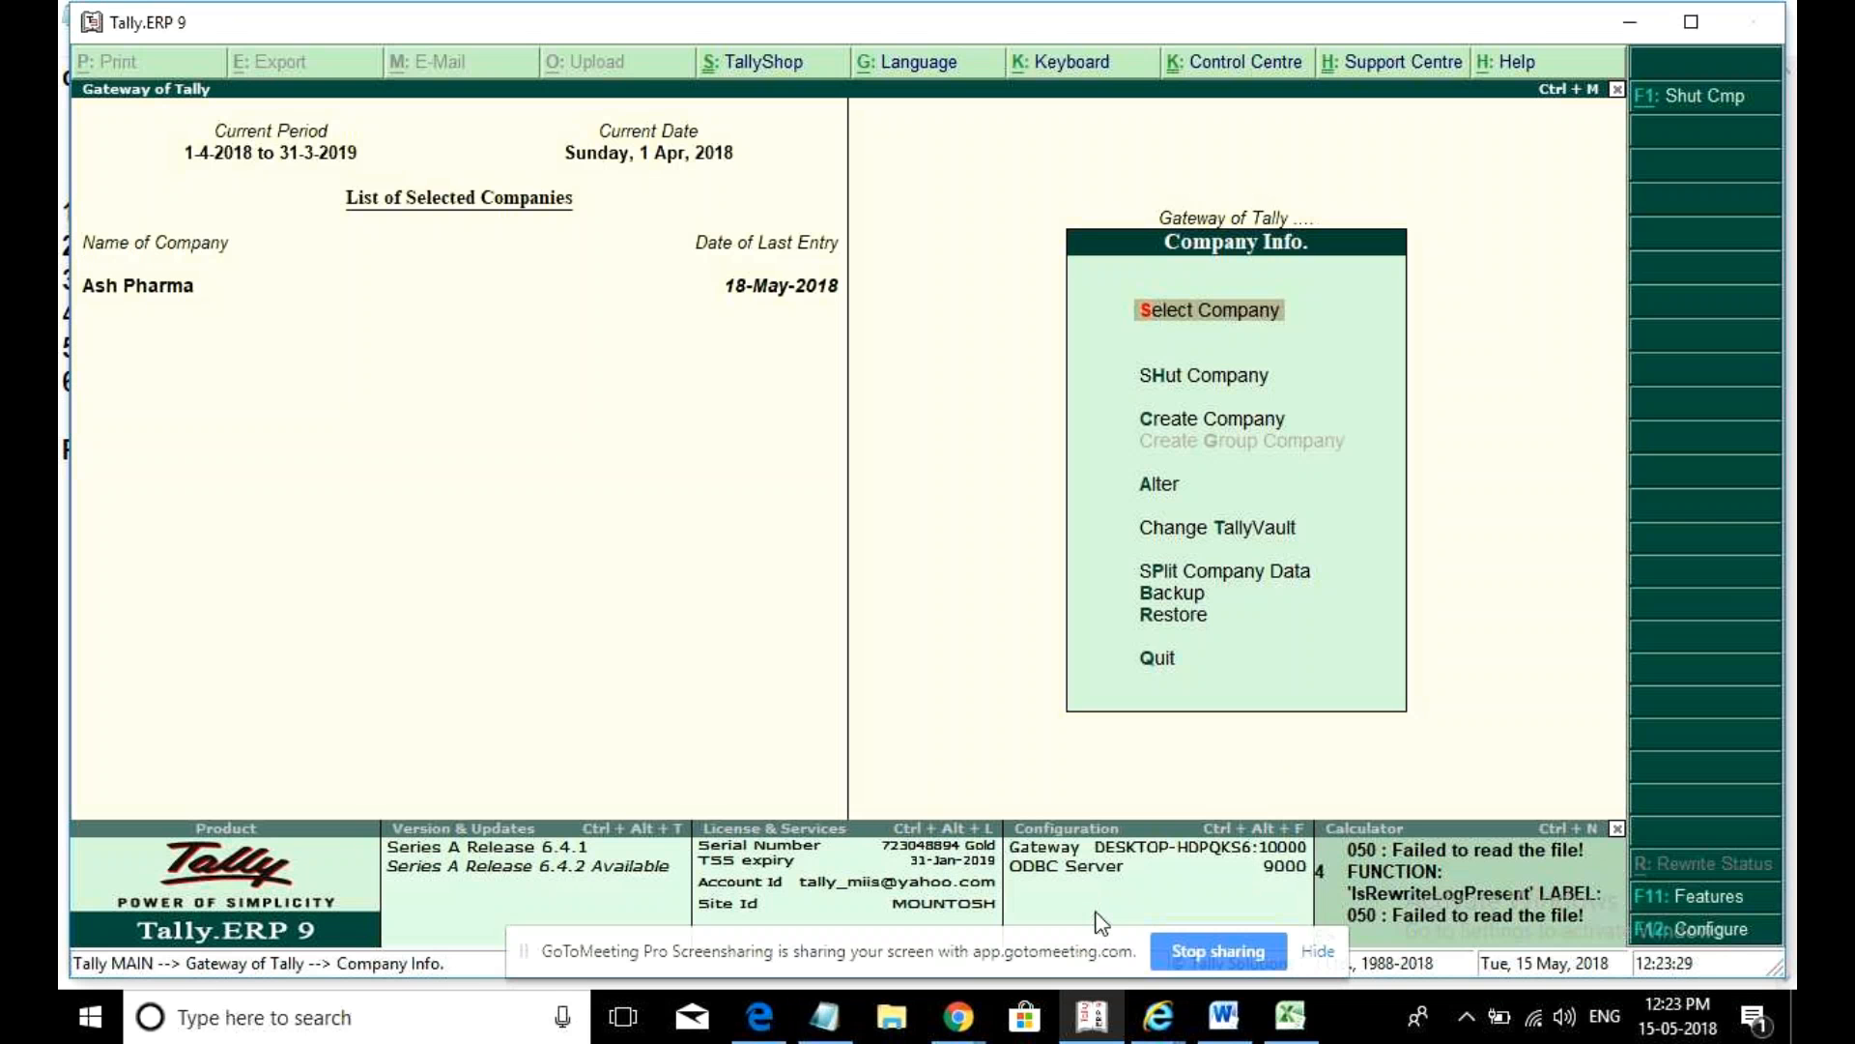
left_click(1242, 380)
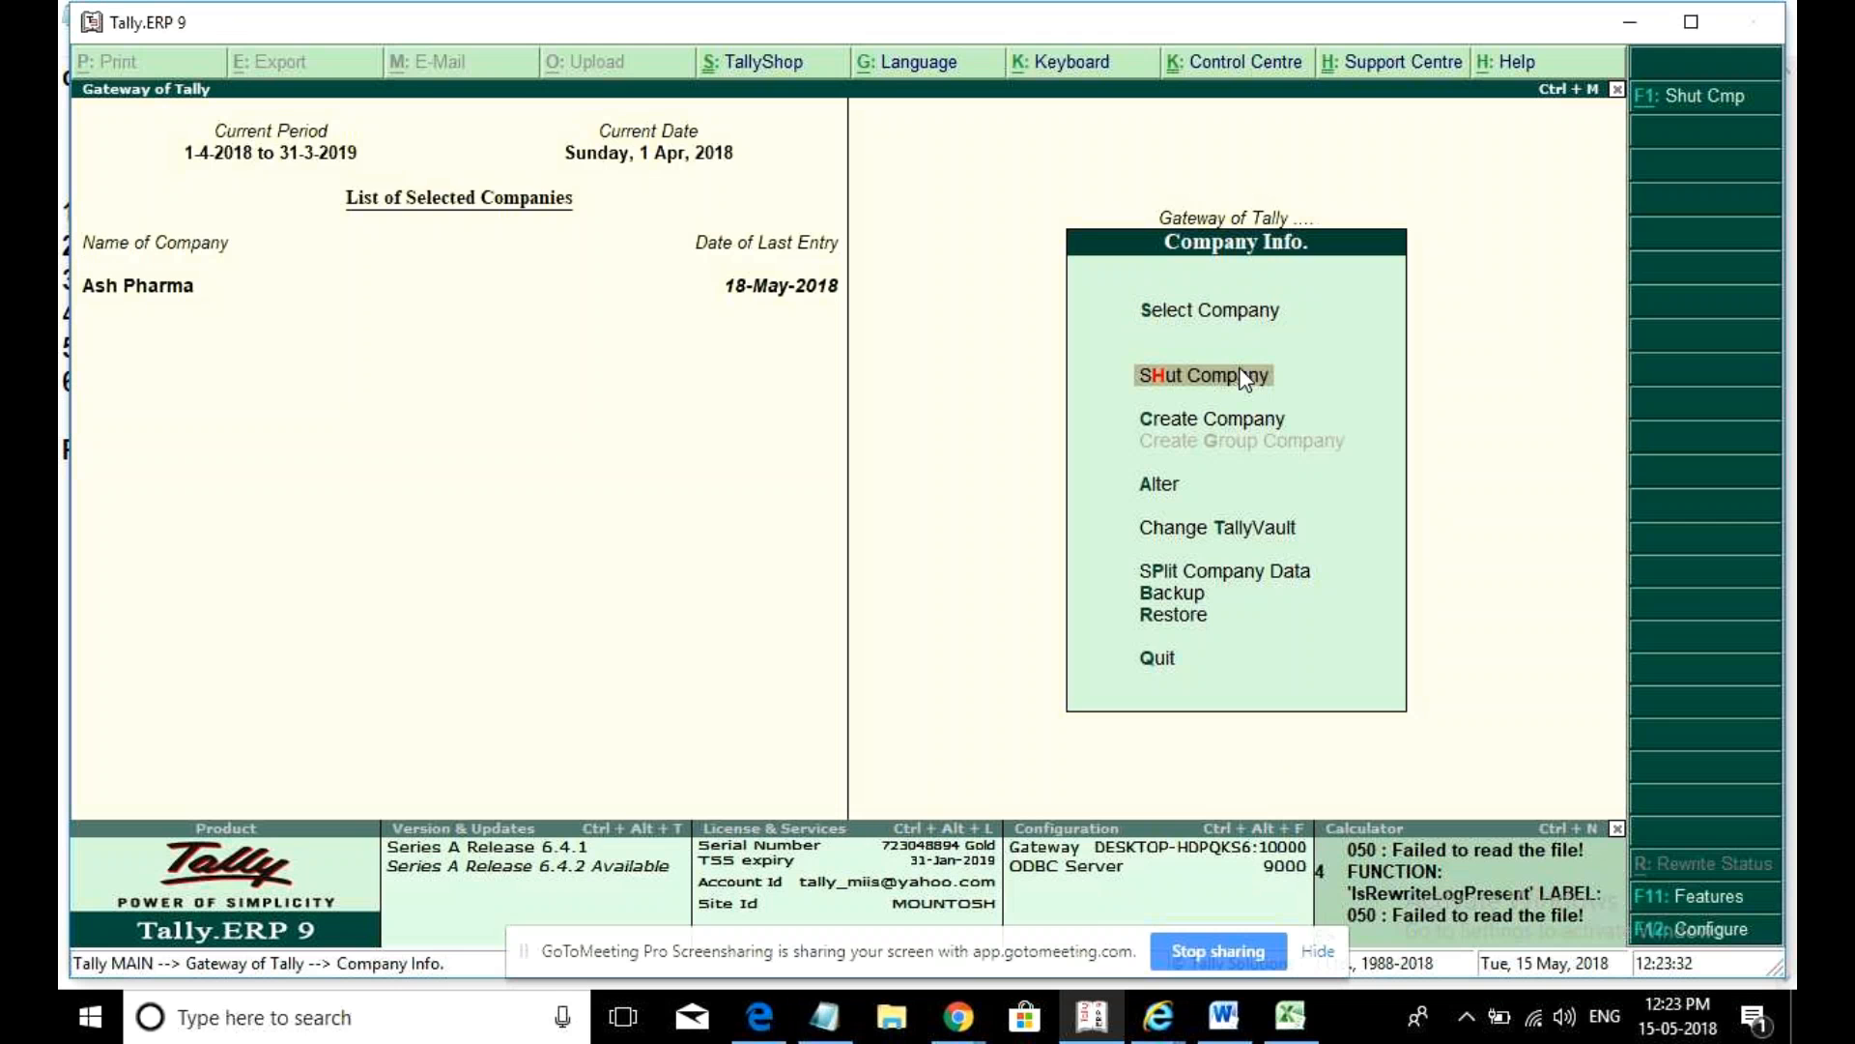
left_click(1244, 376)
key("Return")
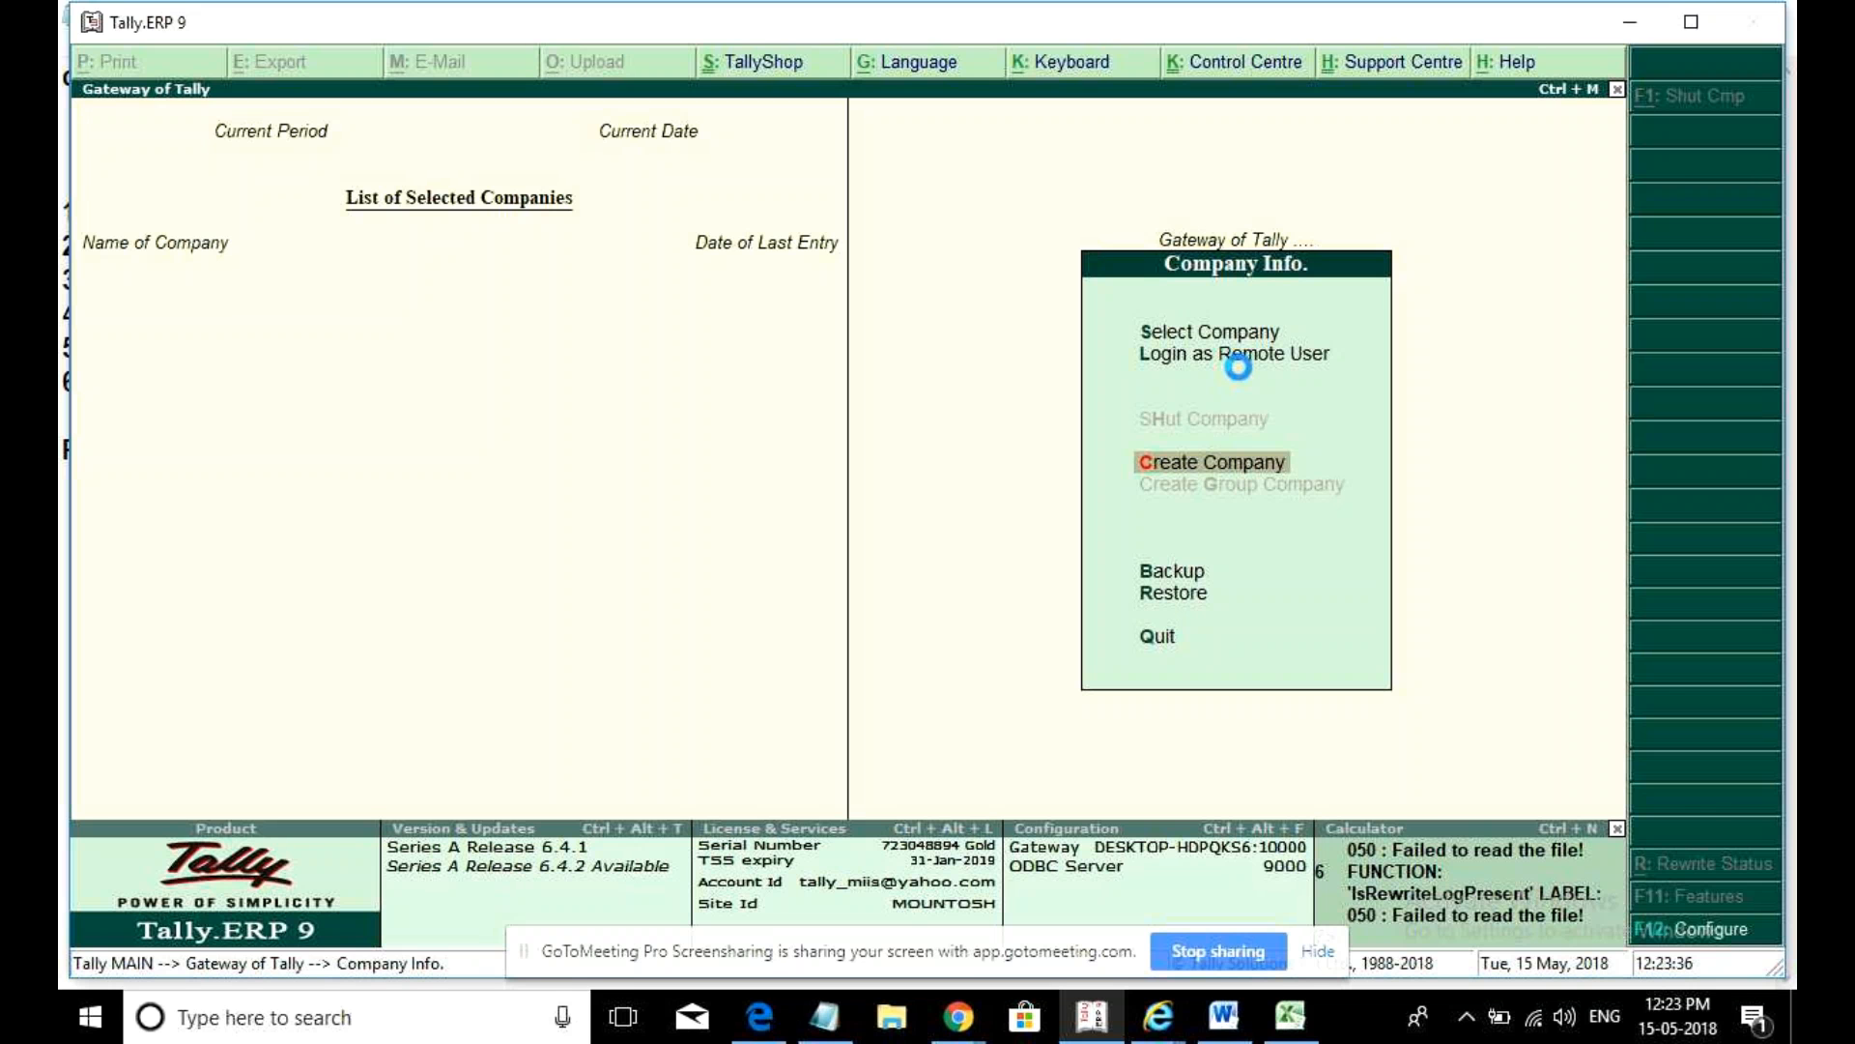
- Name the new company 'Nilkamal Electronic'
type("Comp")
key("BackSpace")
key("BackSpace")
key("BackSpace")
key("BackSpace")
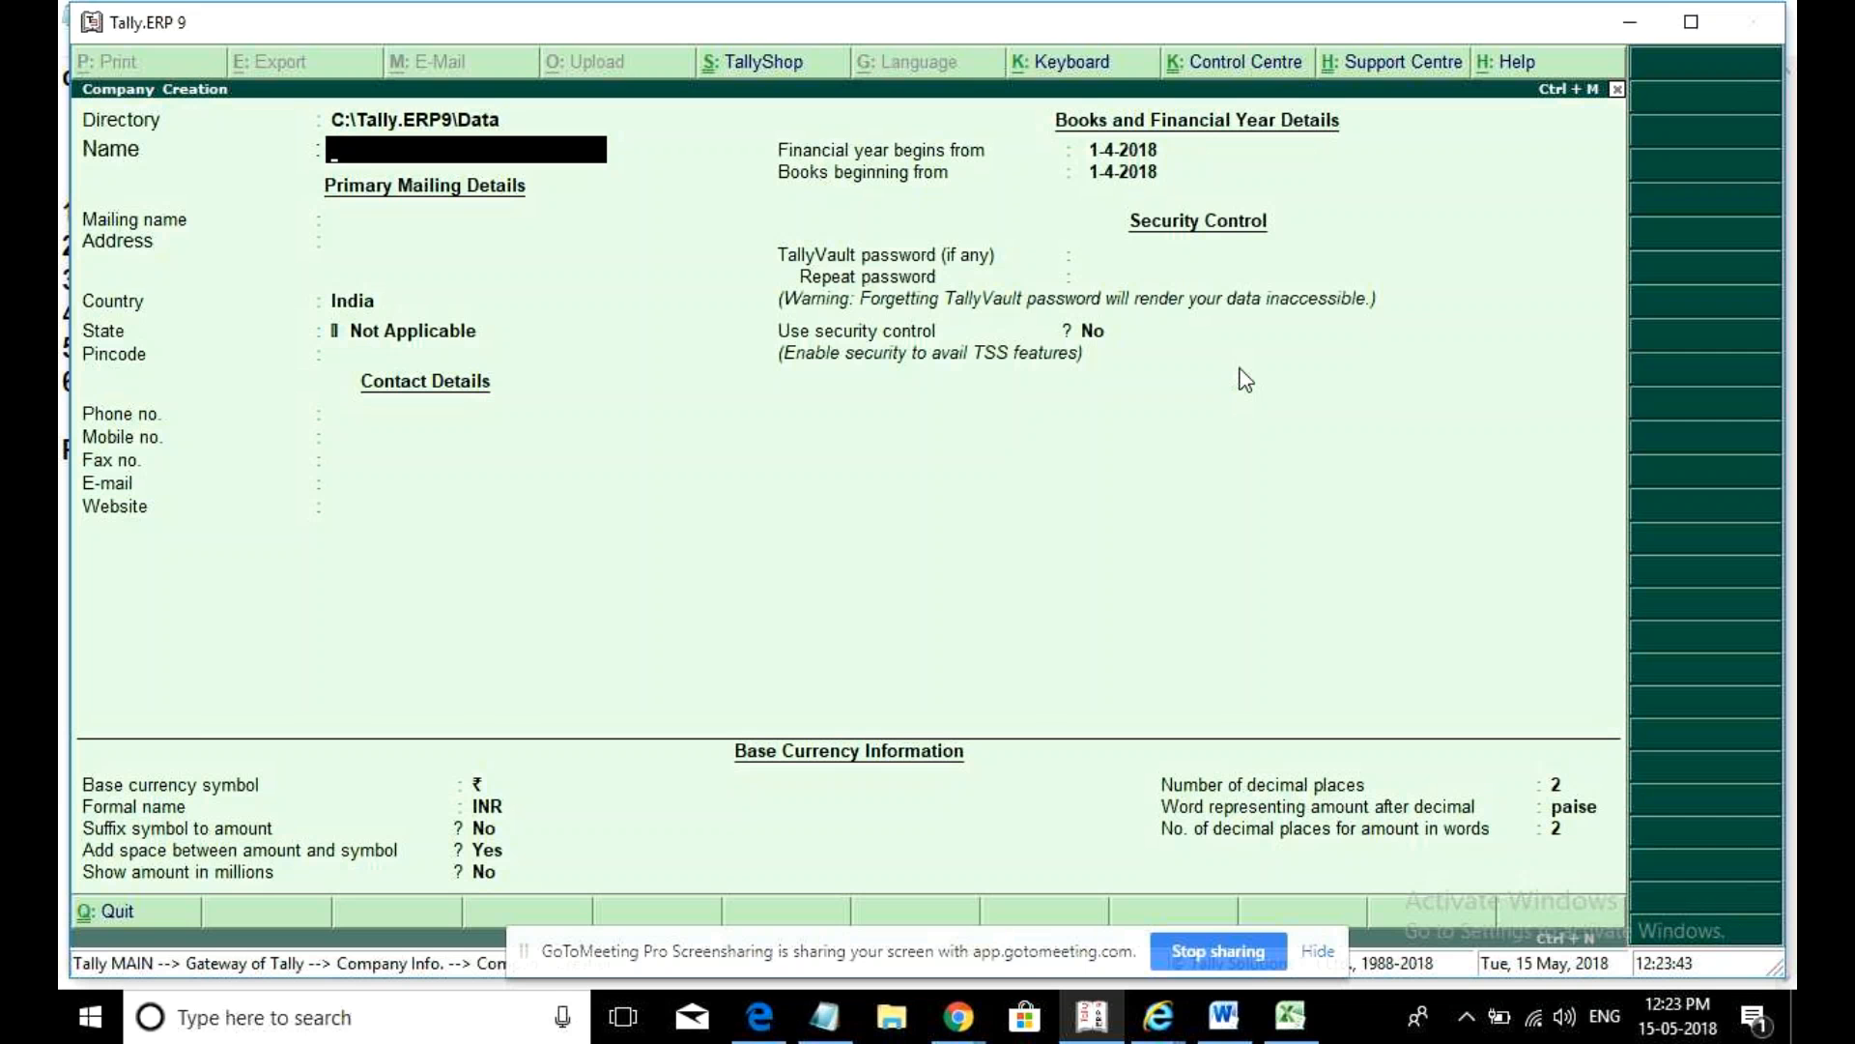
type("Nilkamal Electronic")
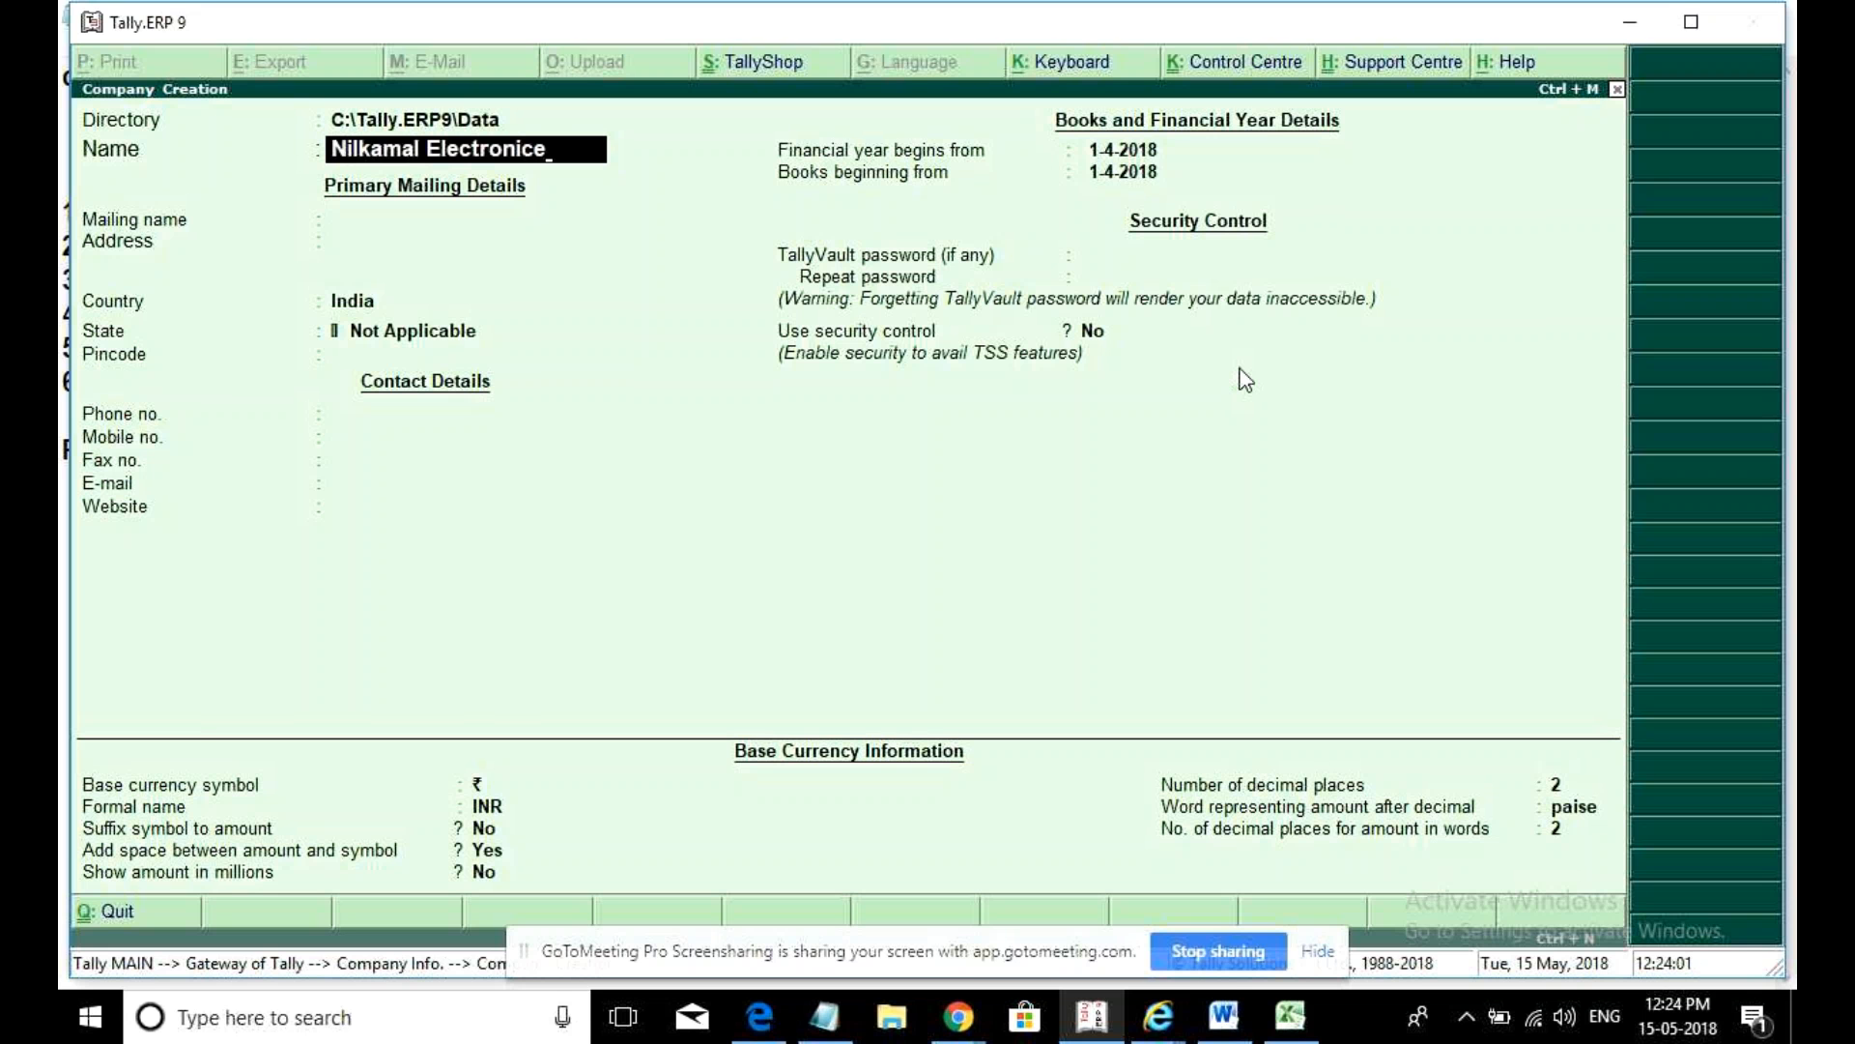
key("Return")
key("Return")
key("Return")
- Set the company's state to Telangana
type("T")
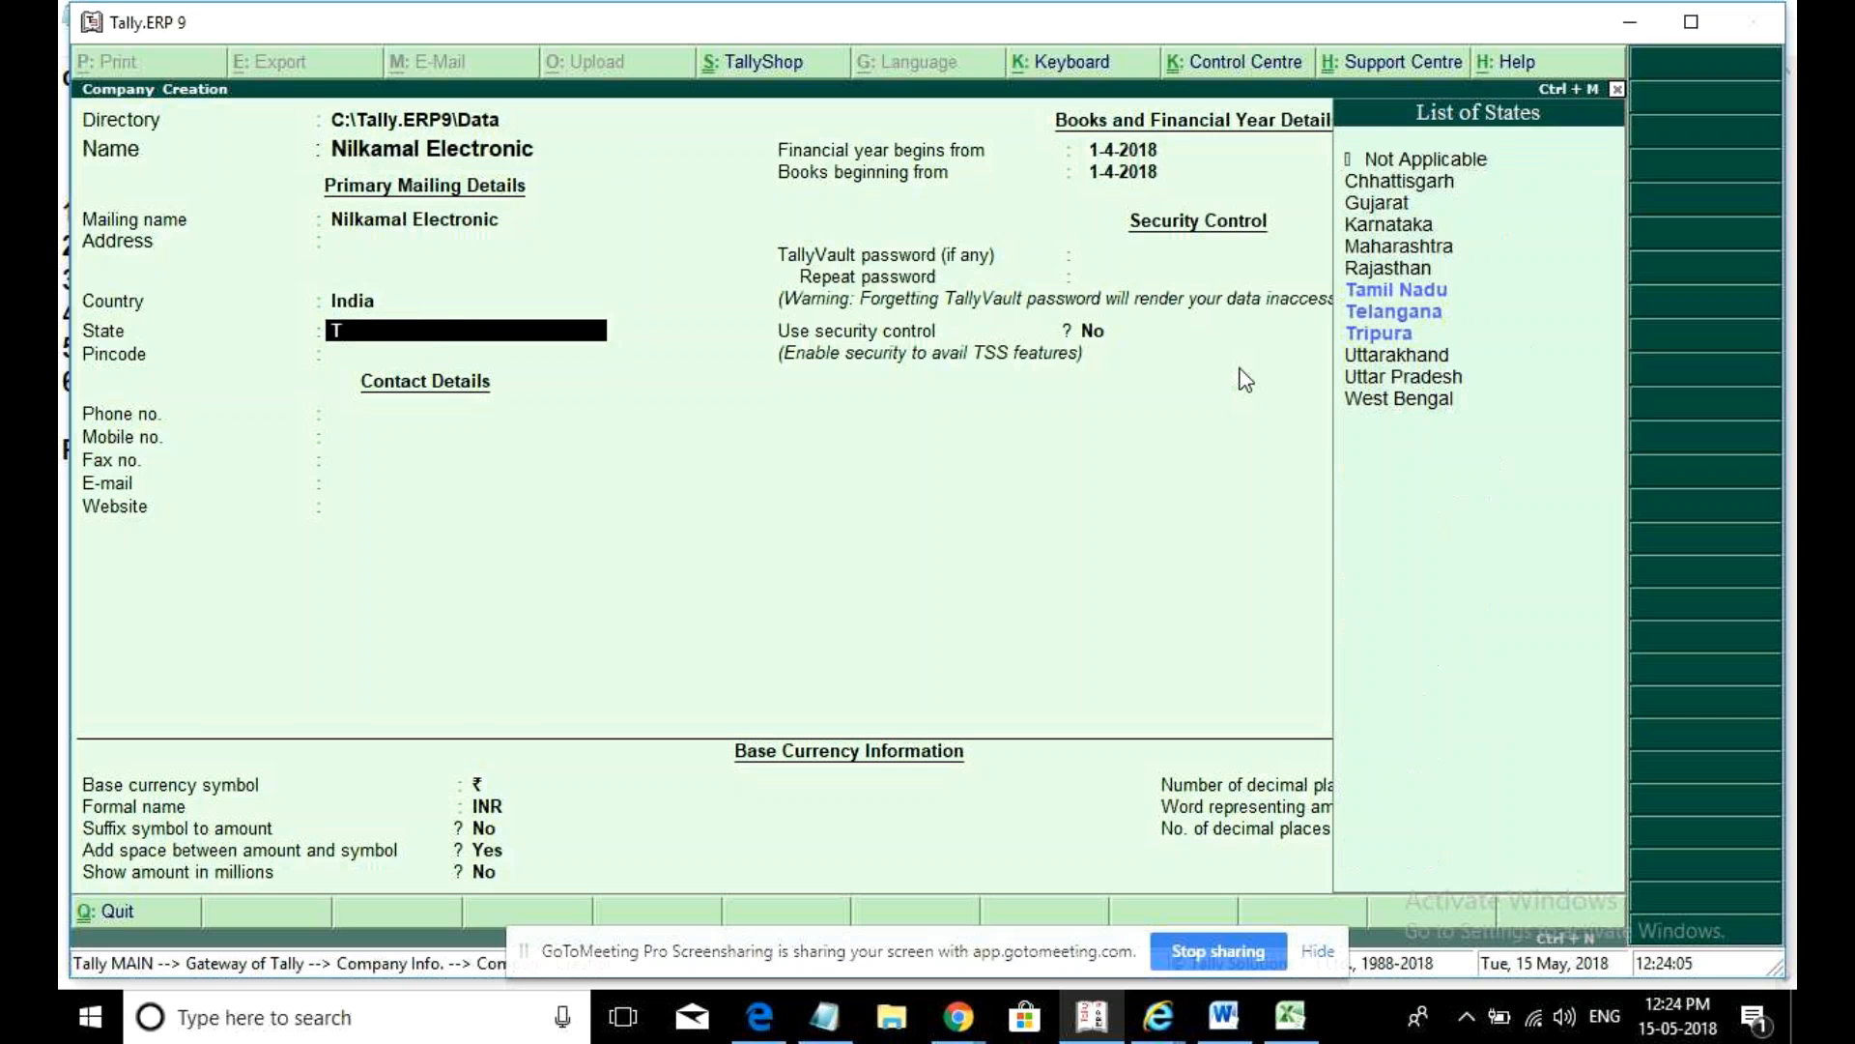
key("Down")
key("Down")
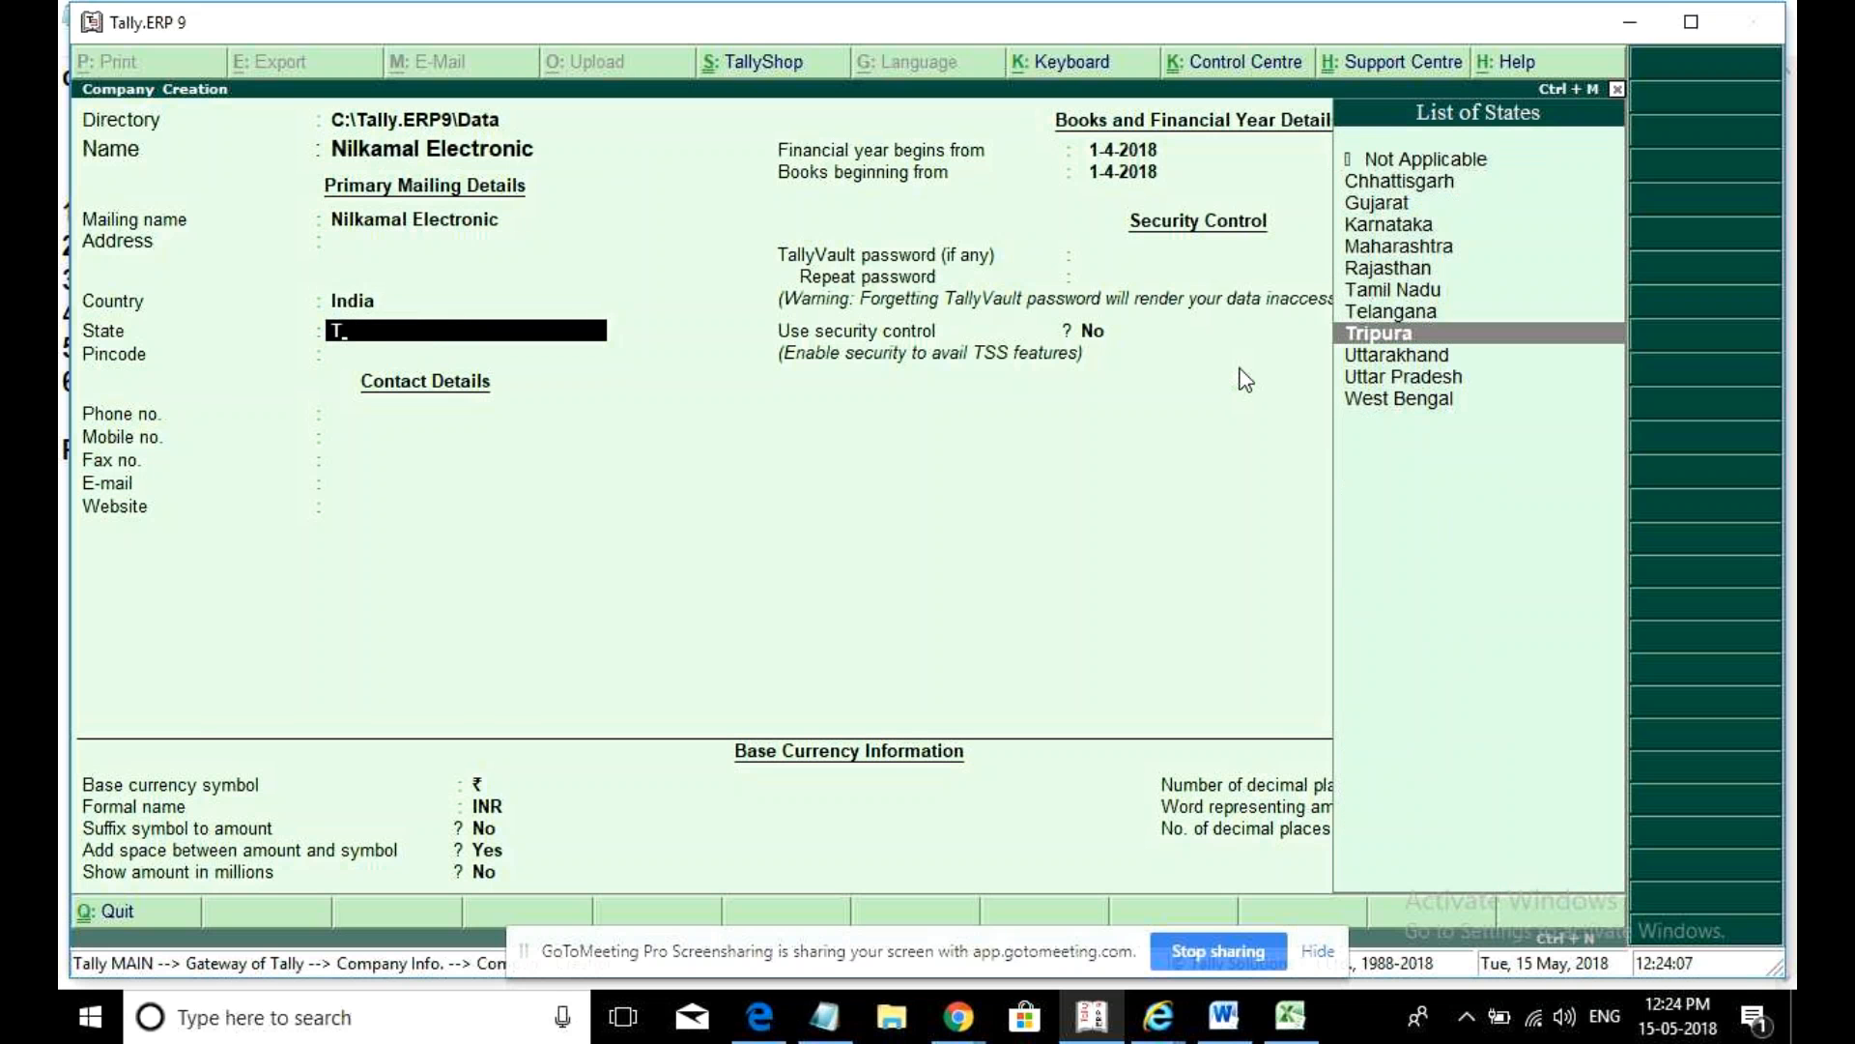
key("Up")
key("Return")
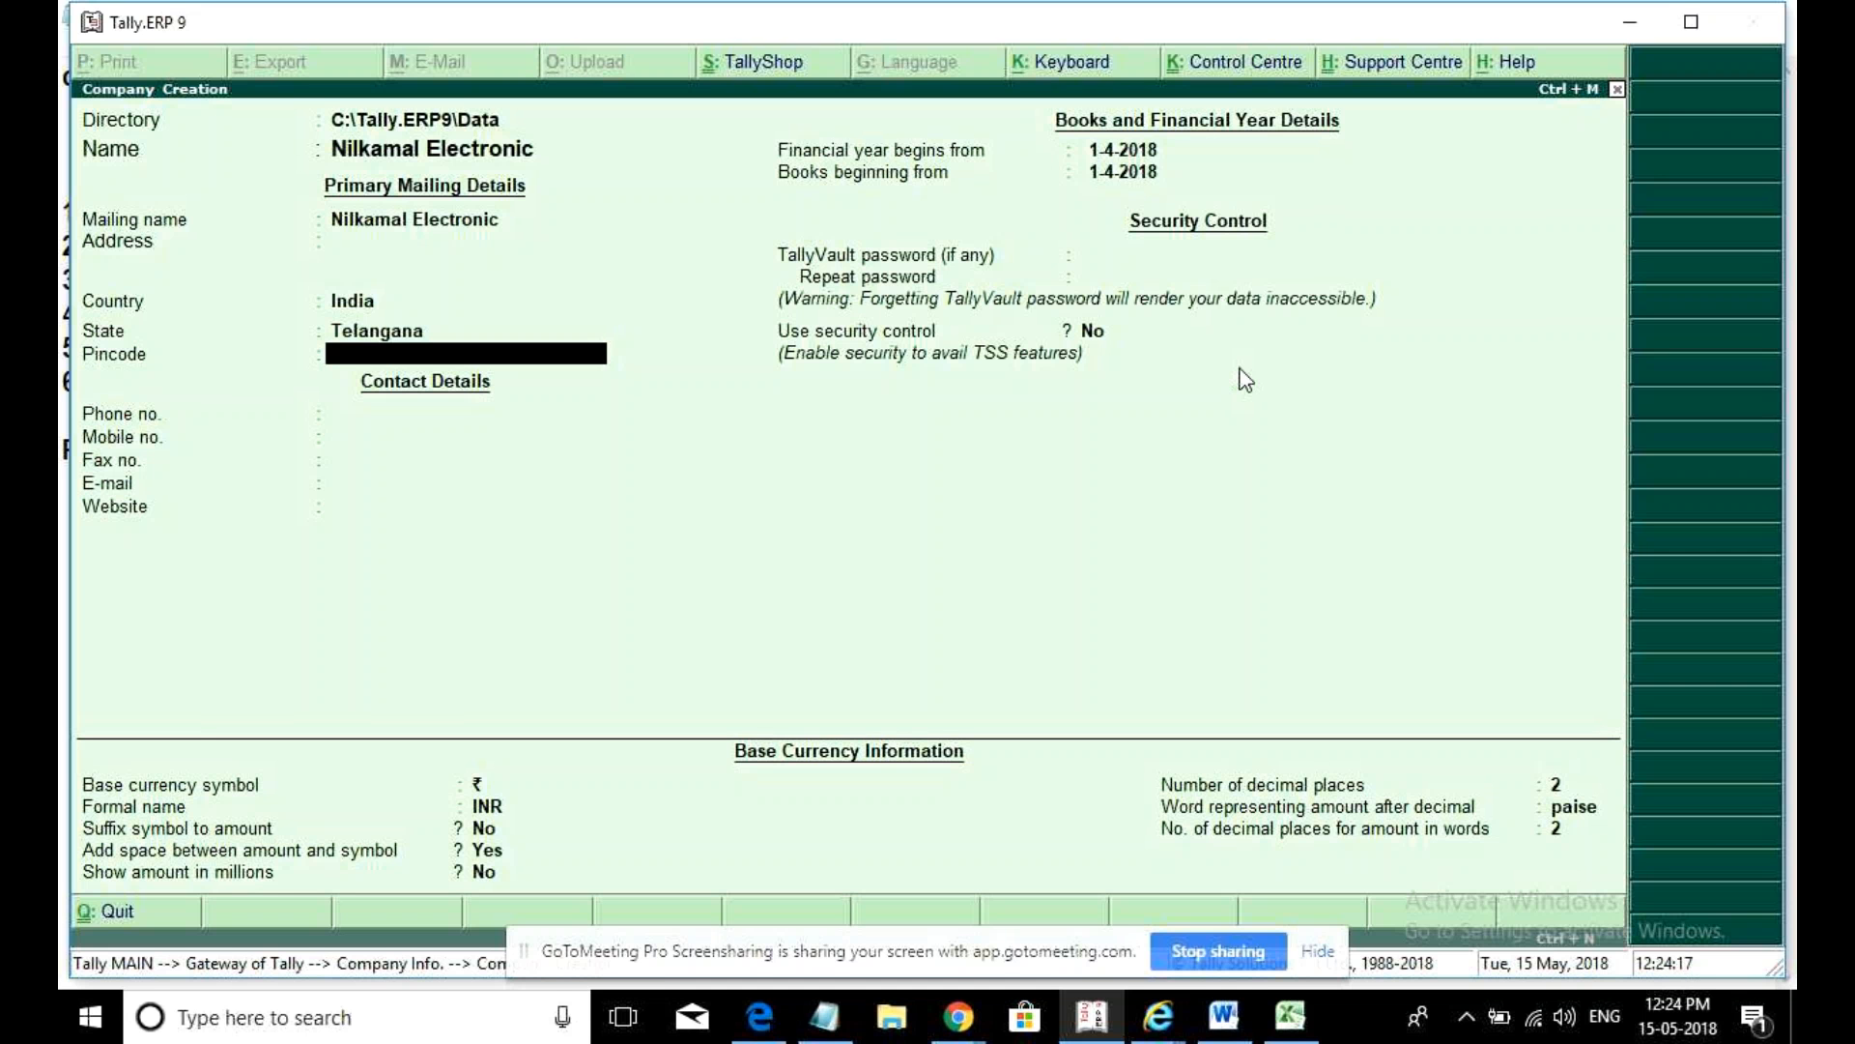
key("Return")
key("Up")
key("Up")
key("Up")
key("Up")
- Enter the address Ameerpet, Hyderabad with pincode 500050
type("Ameerpe")
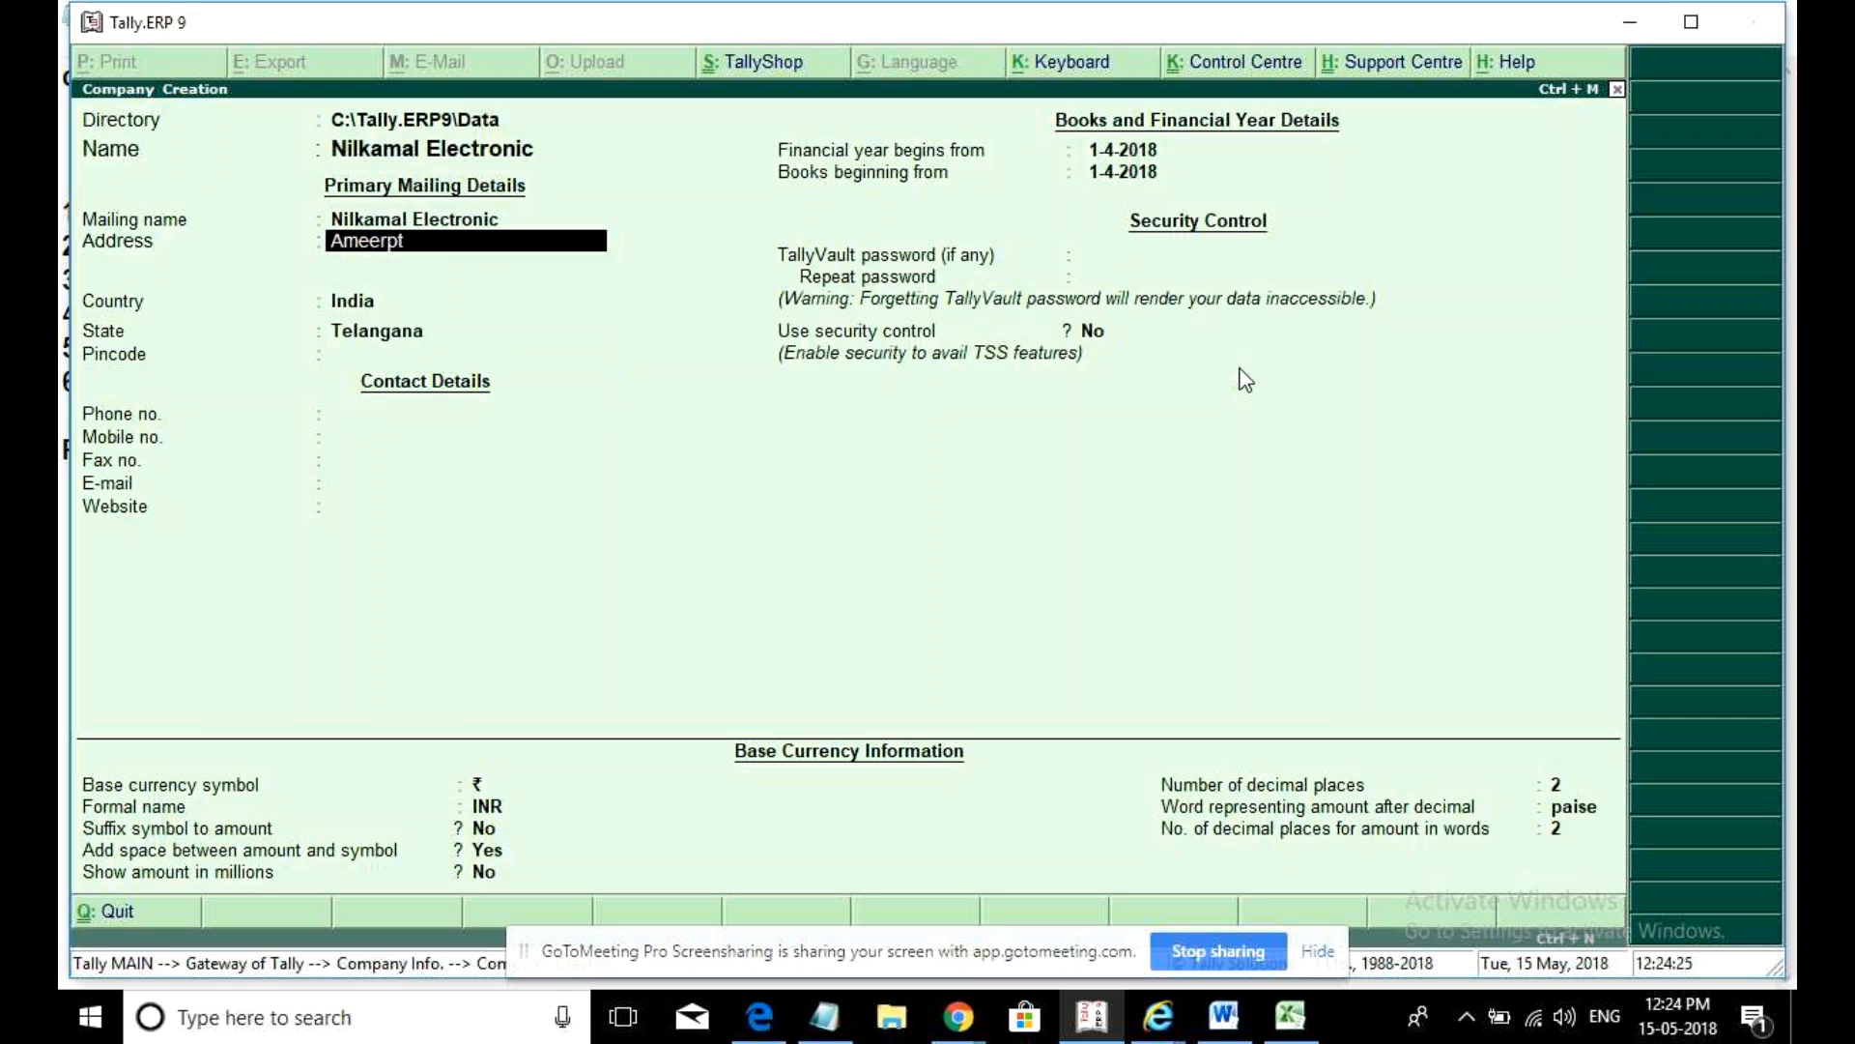
type("t")
key("BackSpace")
type("et")
key("Return")
key("Return")
key("Return")
key("BackSpace")
key("Return")
type("Hyderabad")
key("Return")
key("Return")
key("Return")
key("Return")
type("500050")
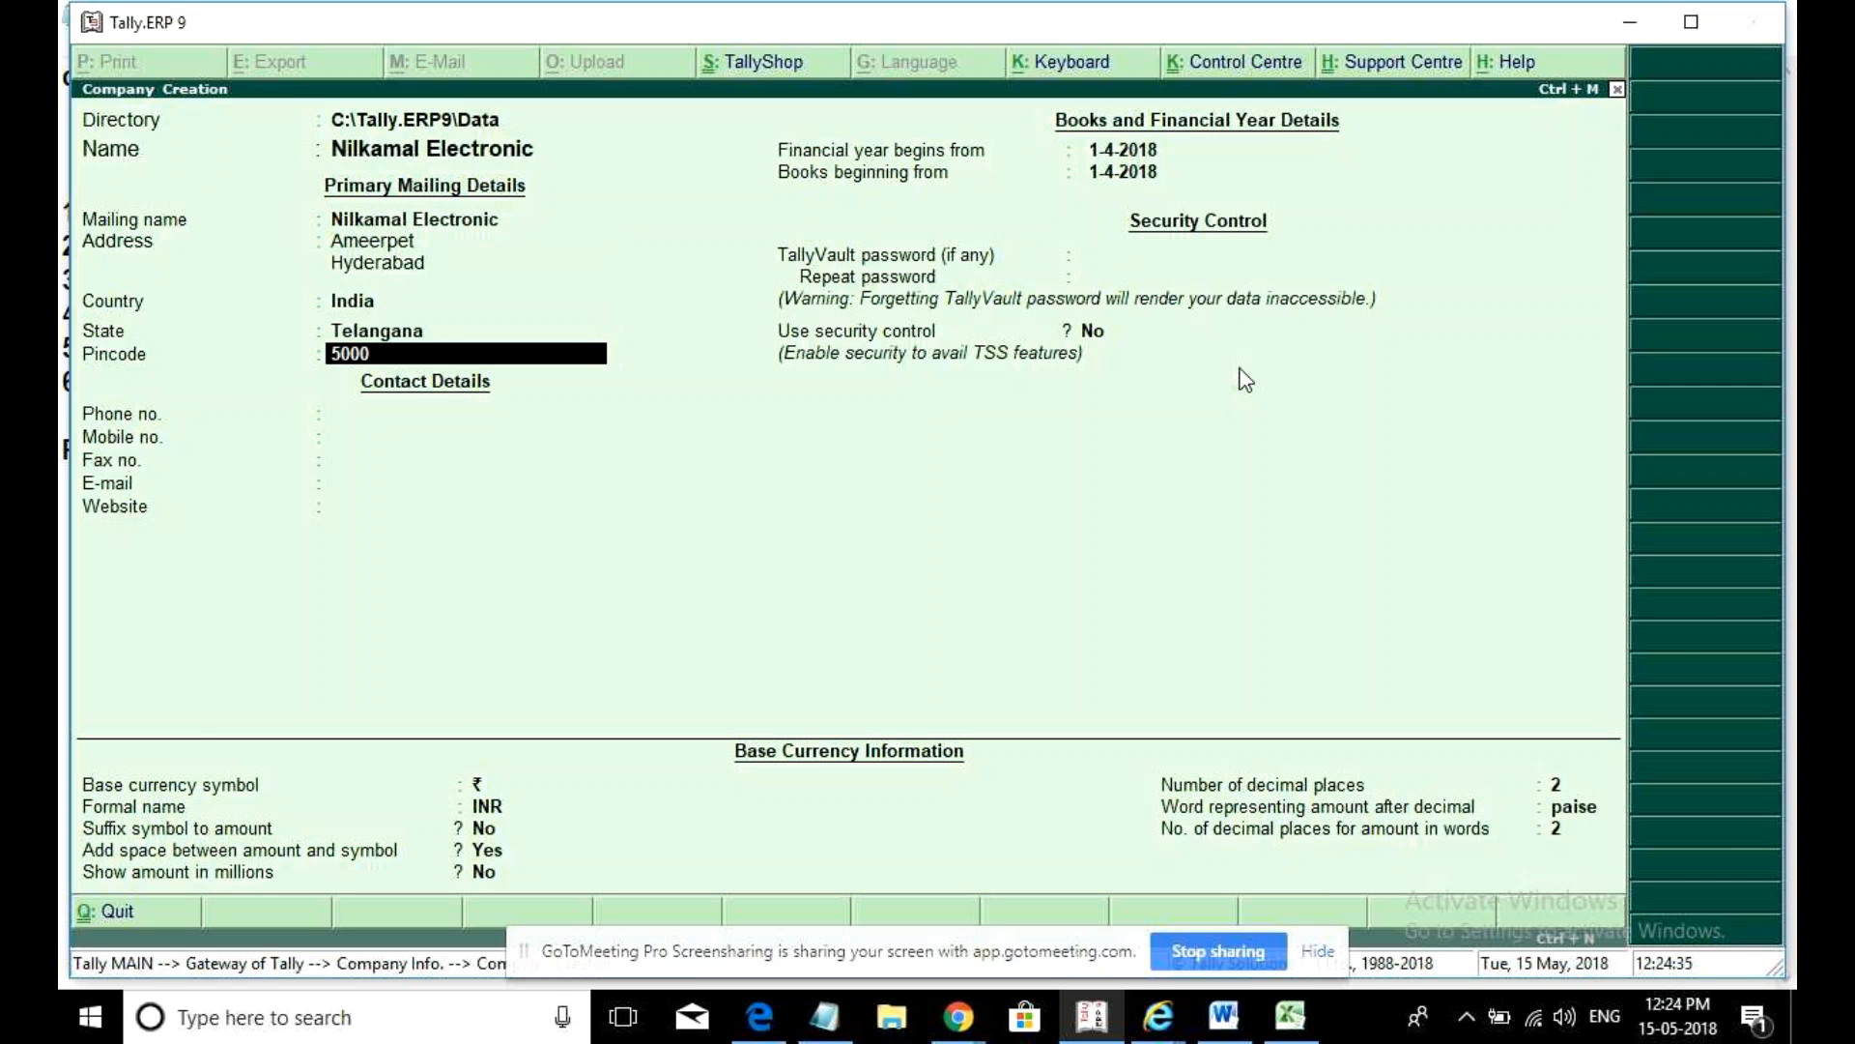
- Accept the Company Creation form and return to the Notepad notes
key("Escape")
key("n")
key("Return")
key("Return")
key("Return")
key("Return")
key("Return")
key("Return")
key("Return")
key("Return")
key("Return")
key("Return")
key("Return")
key("Return")
key("Return")
key("Return")
key("Return")
key("Return")
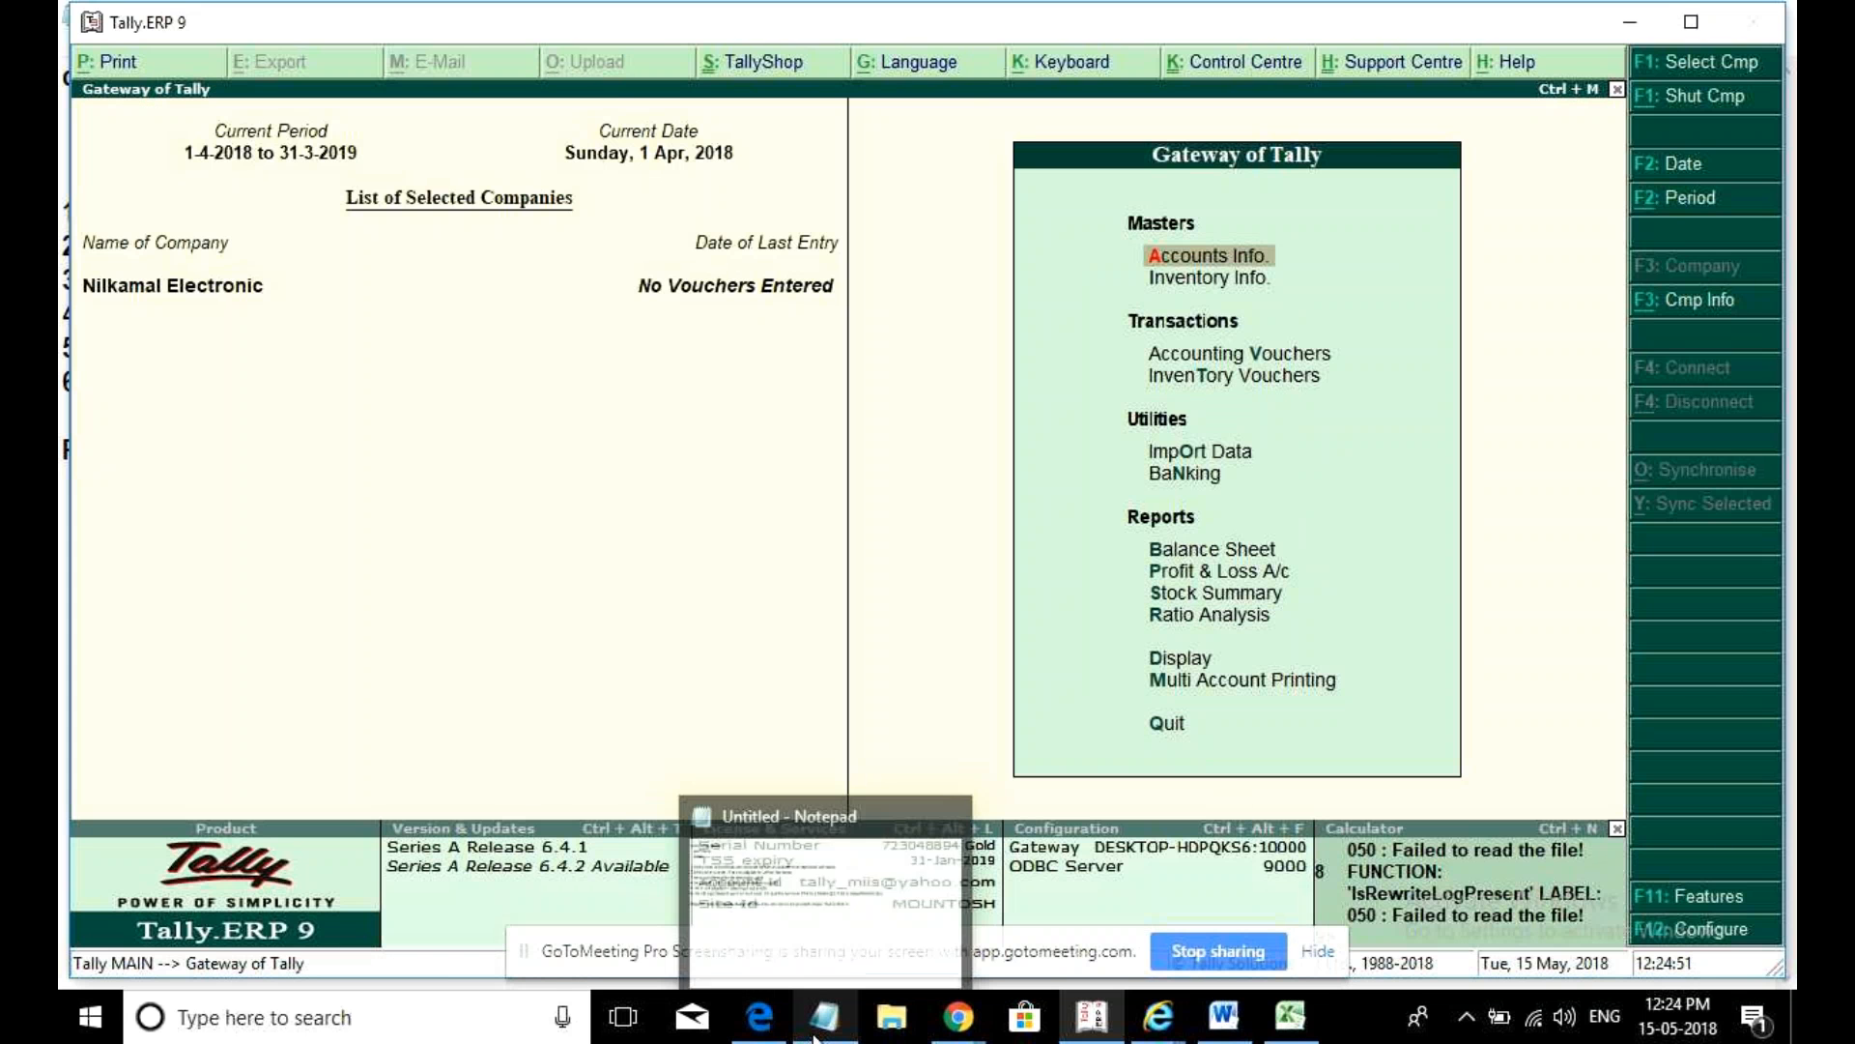
left_click(815, 967)
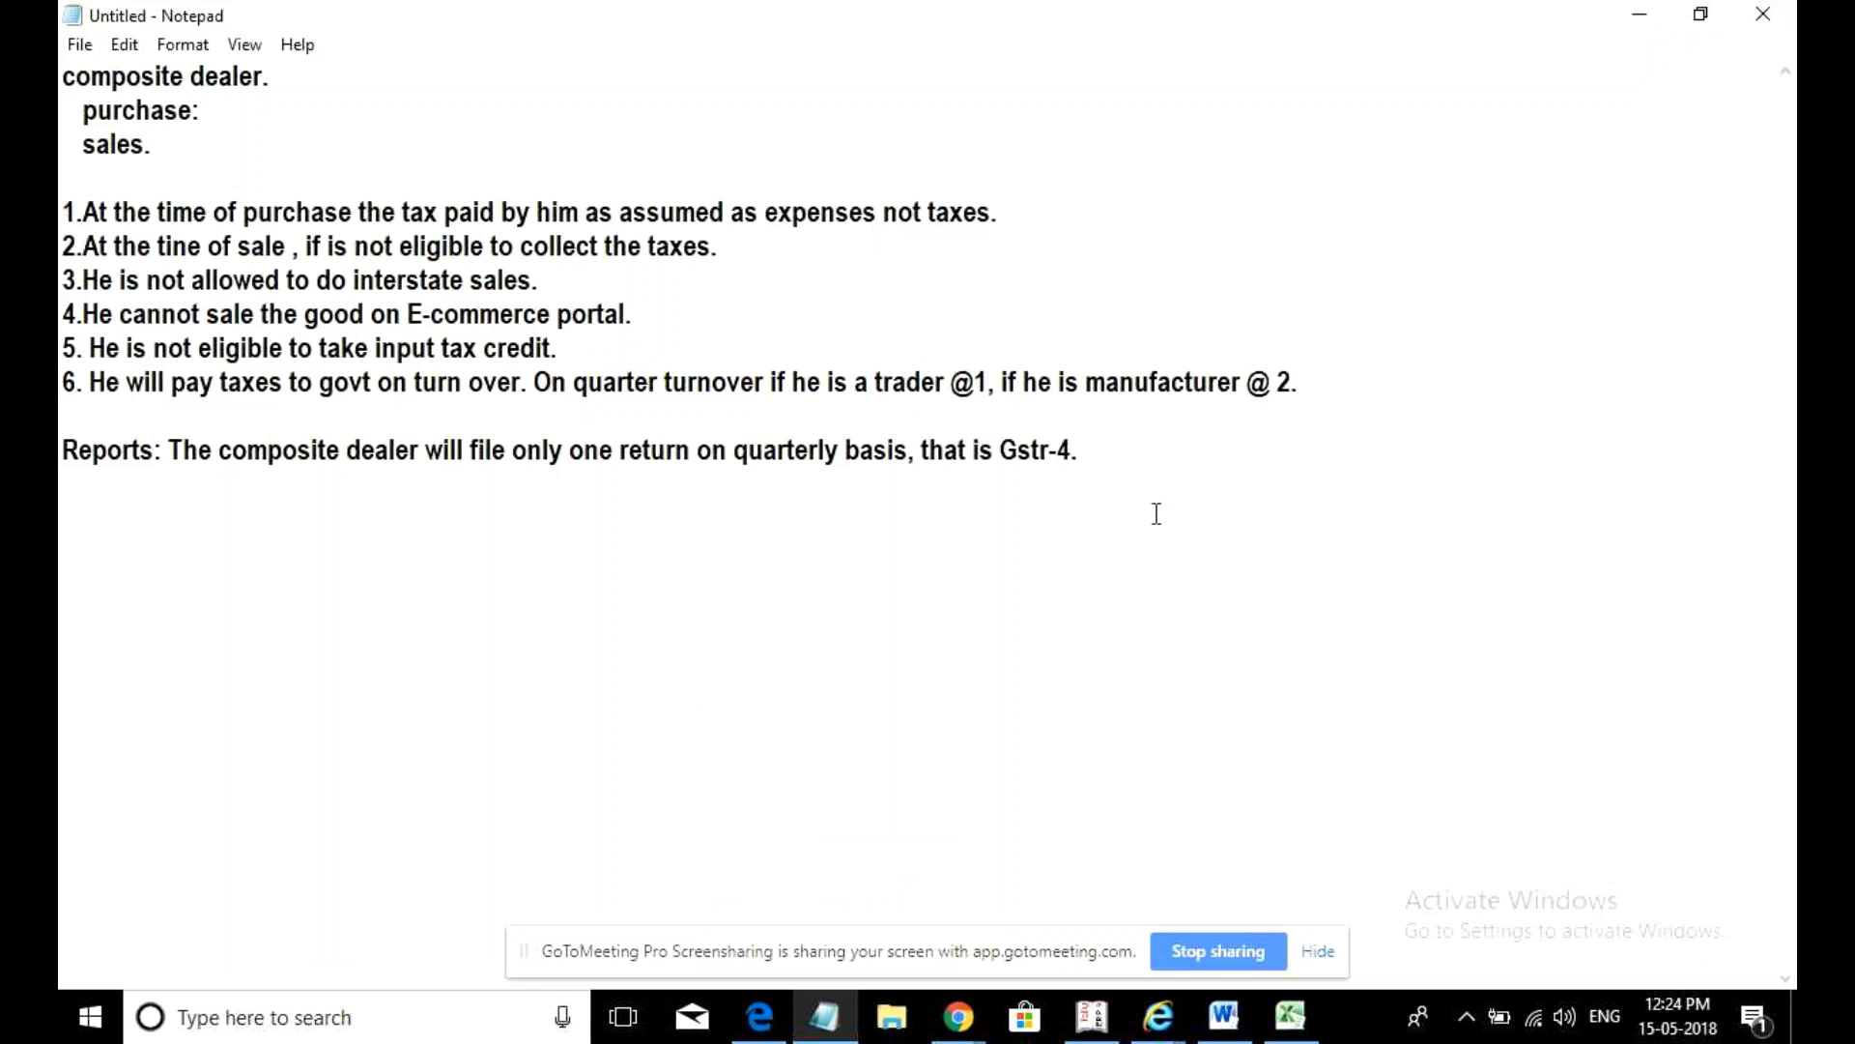
- Add the heading 'Steps for composite Dealers:' below the Reports line, with a blank line above it
key("Return")
key("Return")
type("Steps for com")
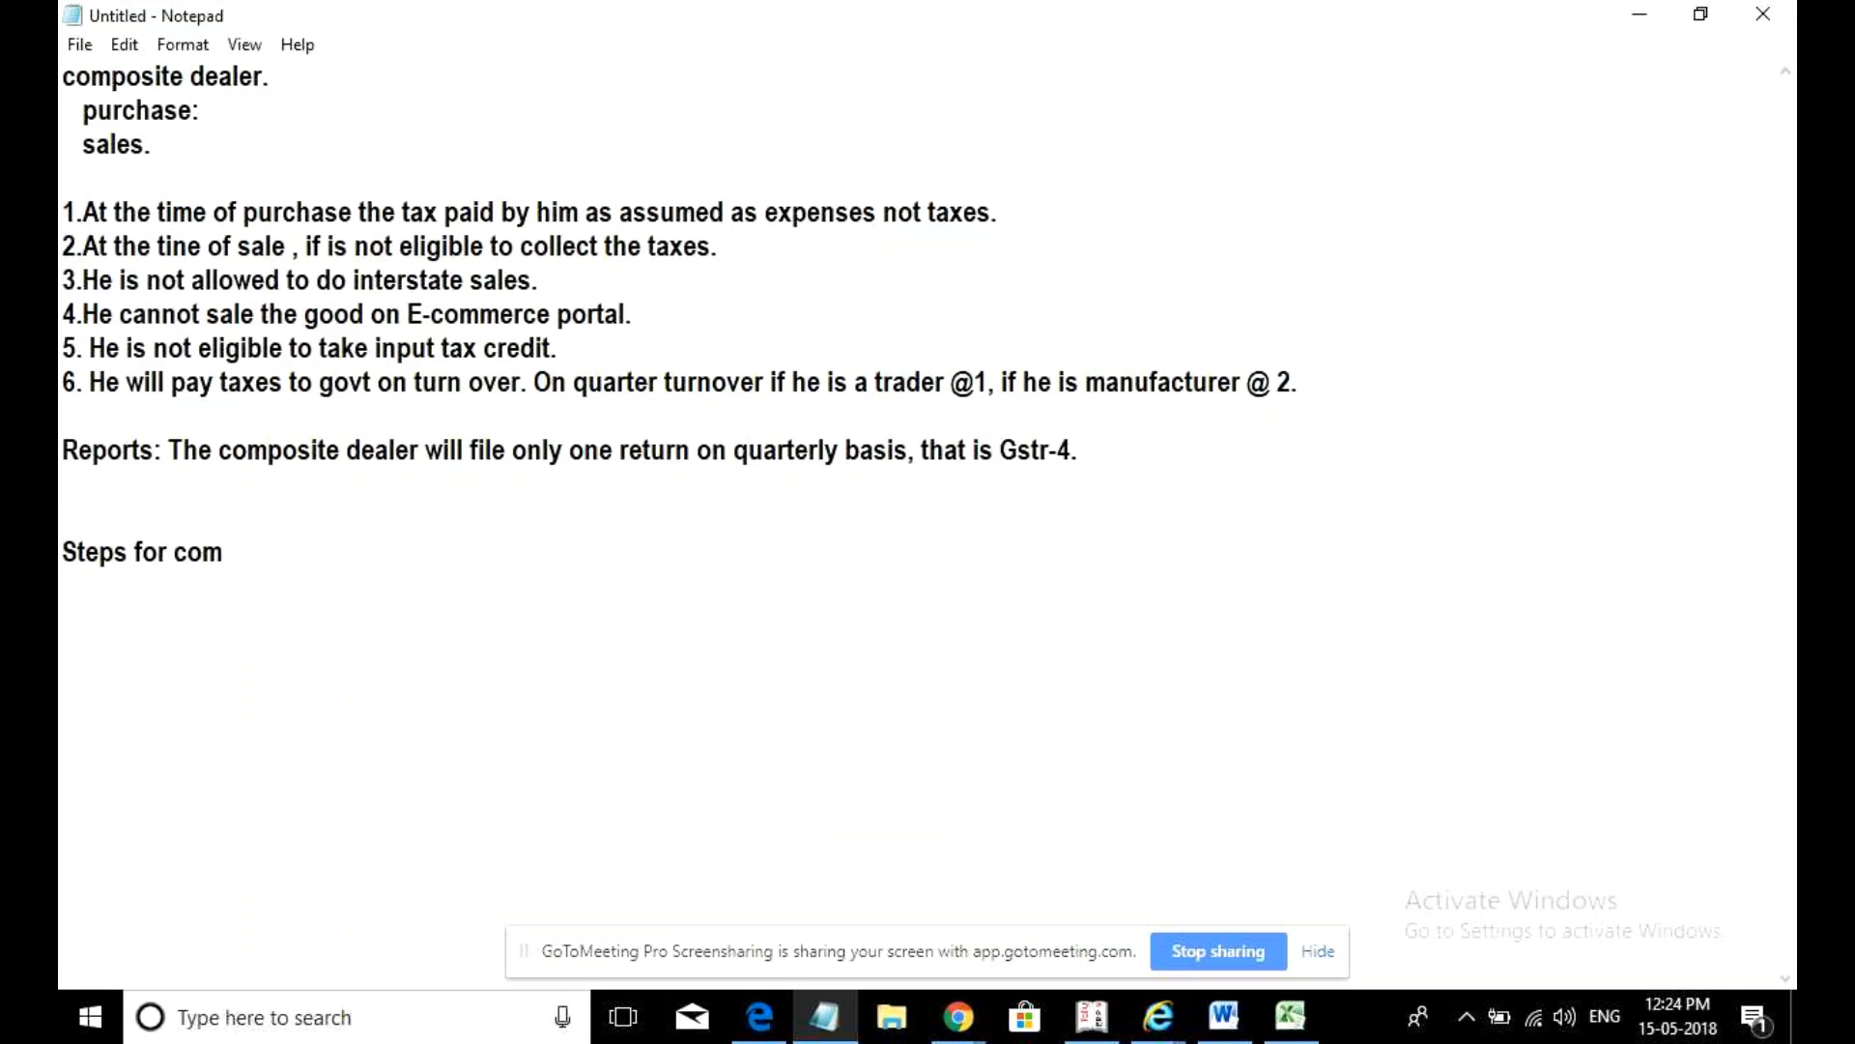
type("ps")
key("Home")
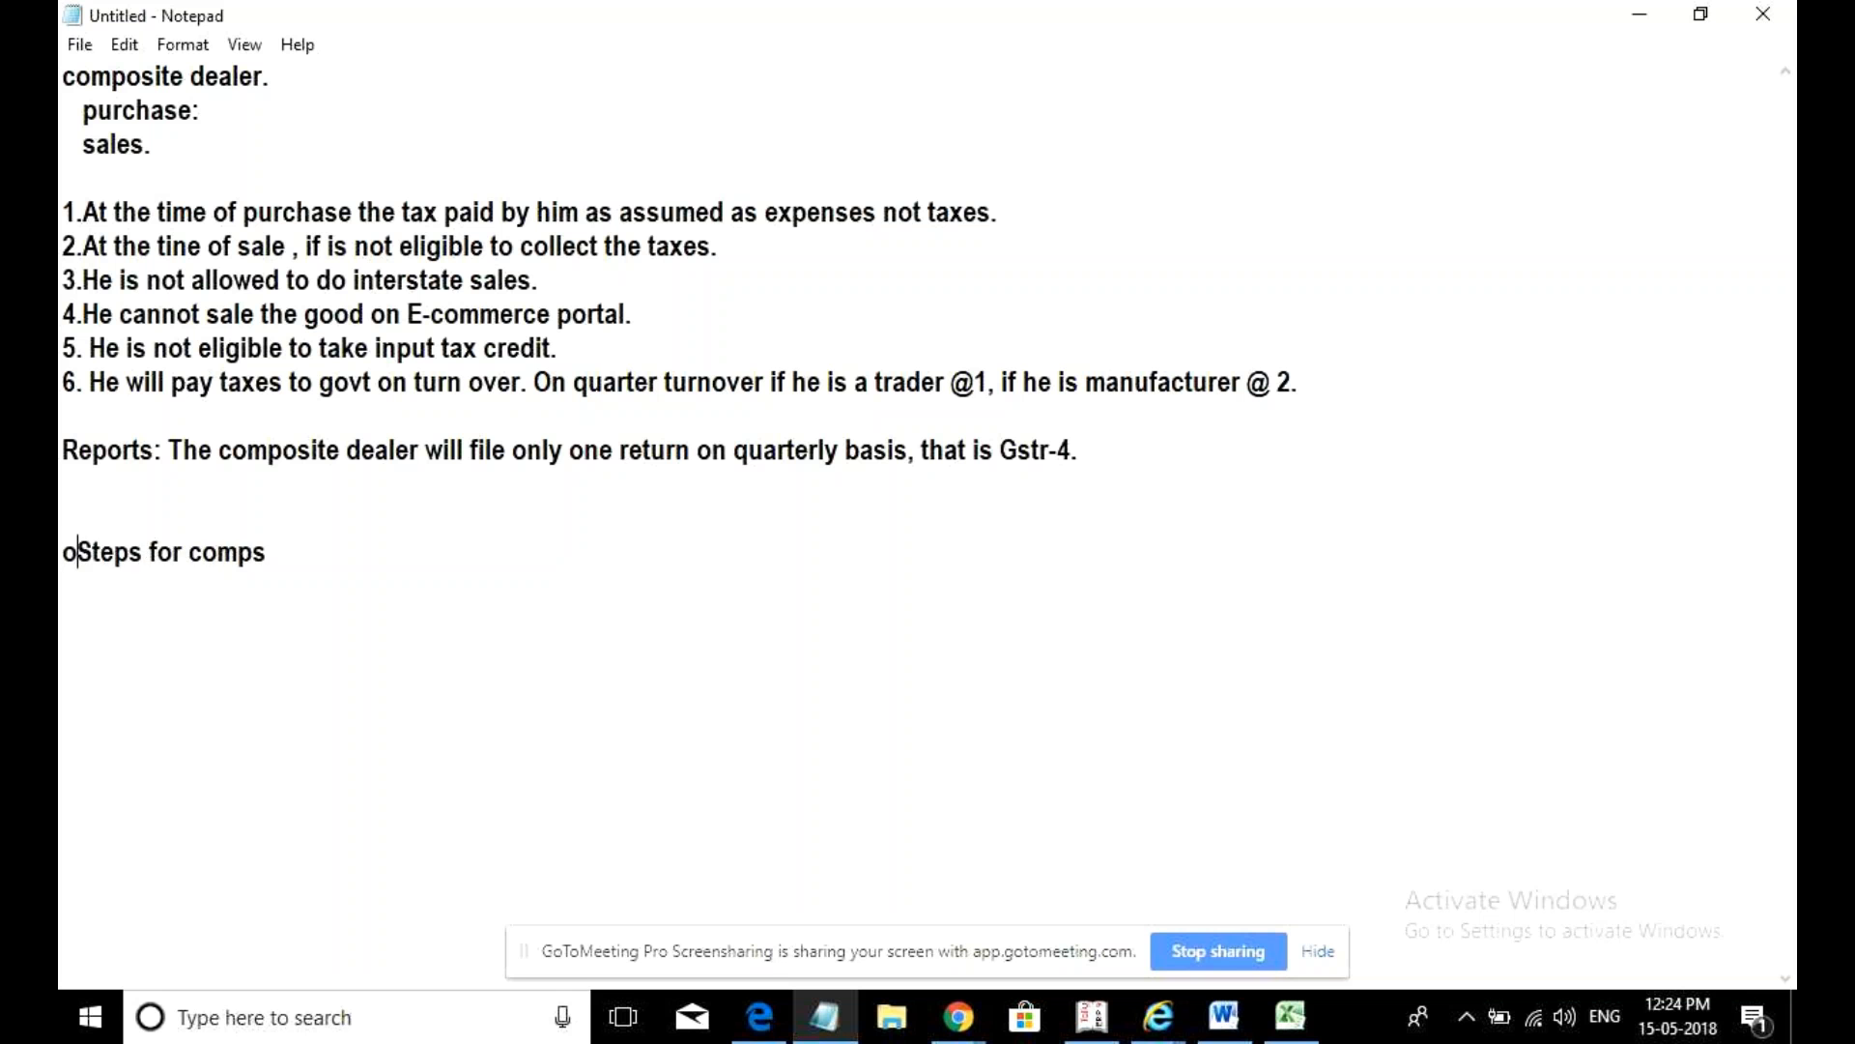
key("BackSpace")
key("Return")
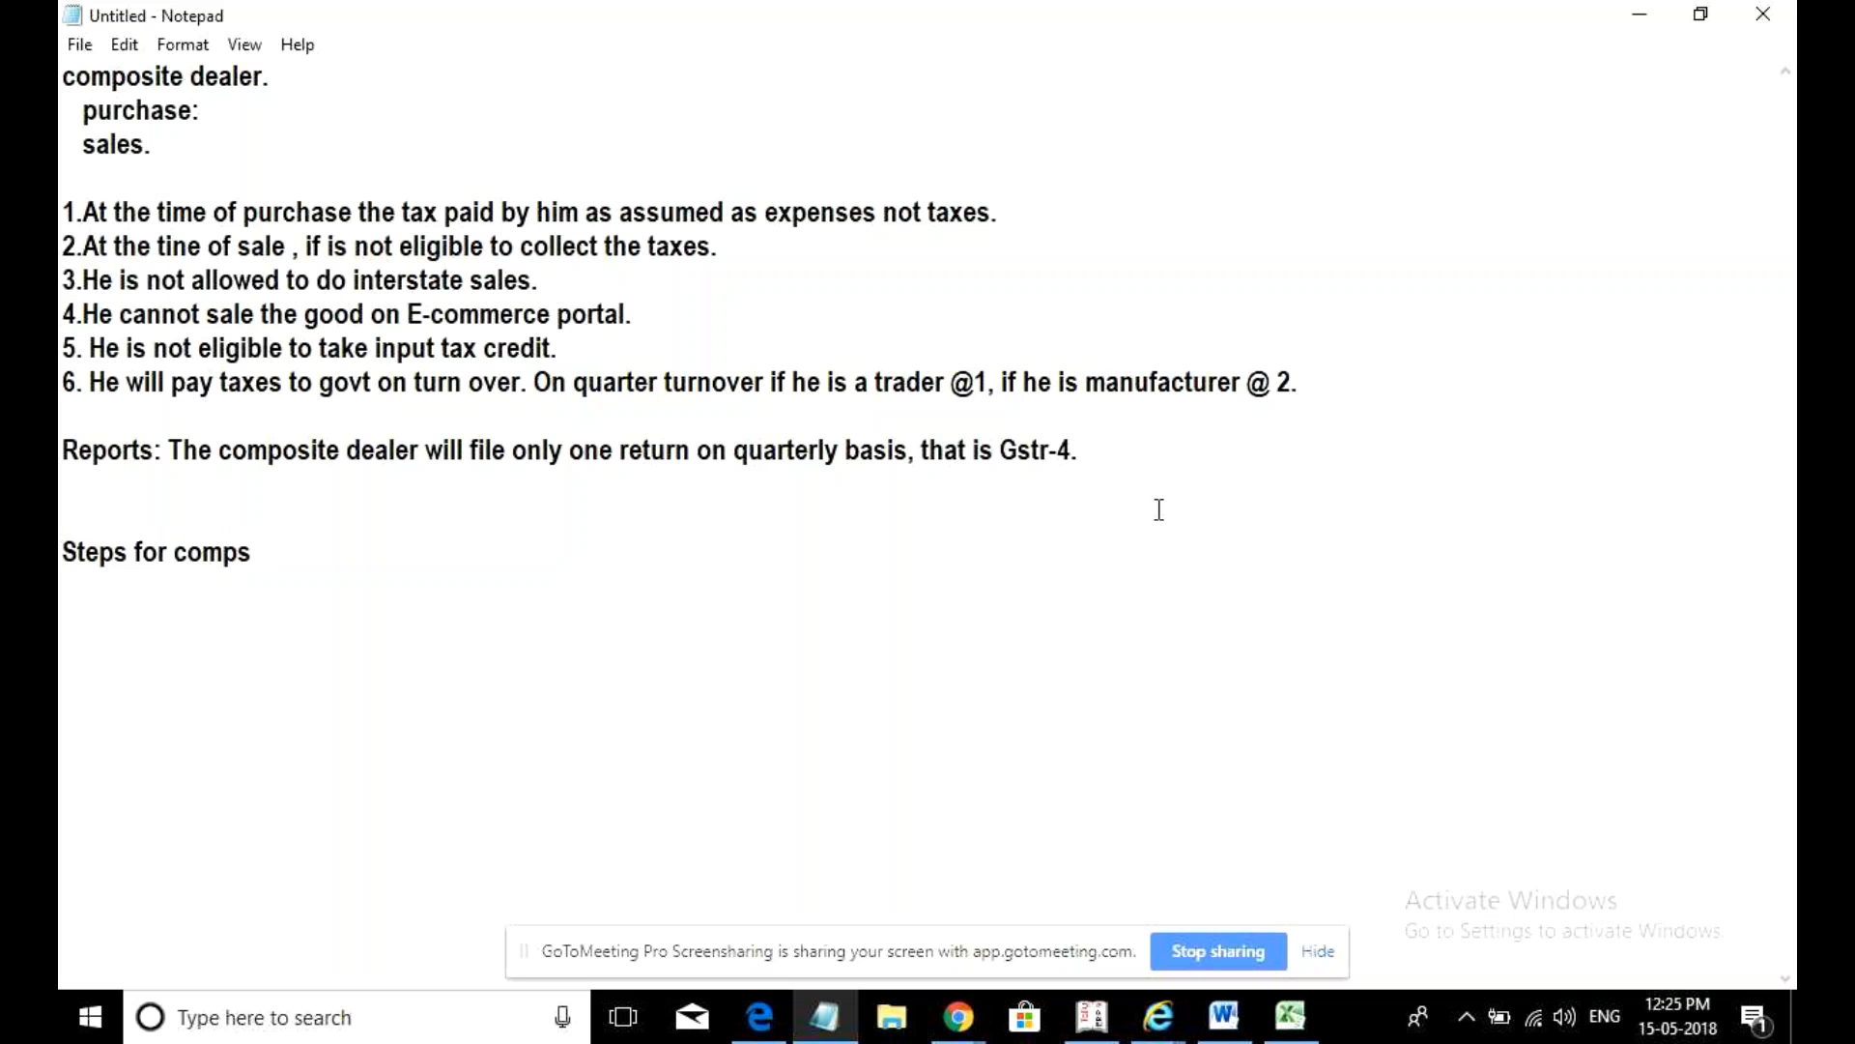
left_click(1038, 554)
key("BackSpace")
type("osite Der")
key("BackSpace")
type("alers:")
- Write 'Step1: Creation of company.' under the heading
key("Return")
type("Step 1")
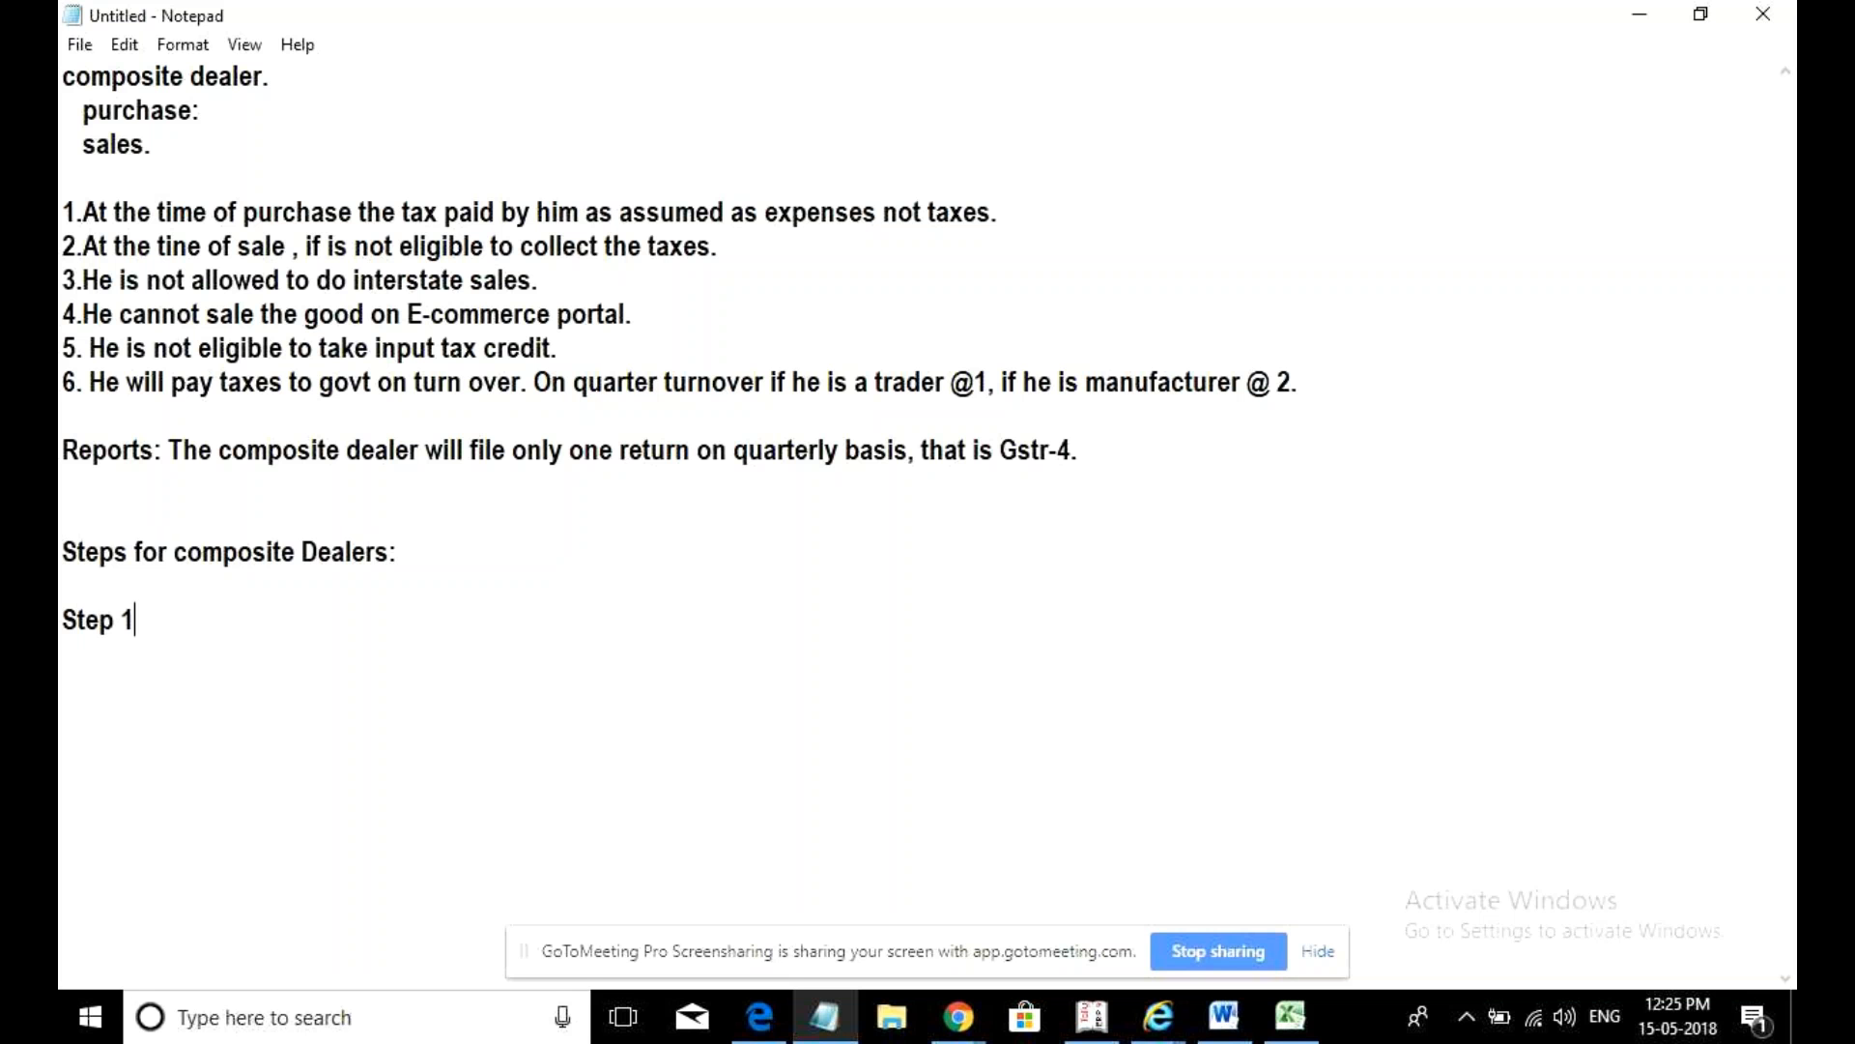
key("BackSpace")
key("BackSpace")
type("1\"")
key("BackSpace")
type(": Creation fo comp")
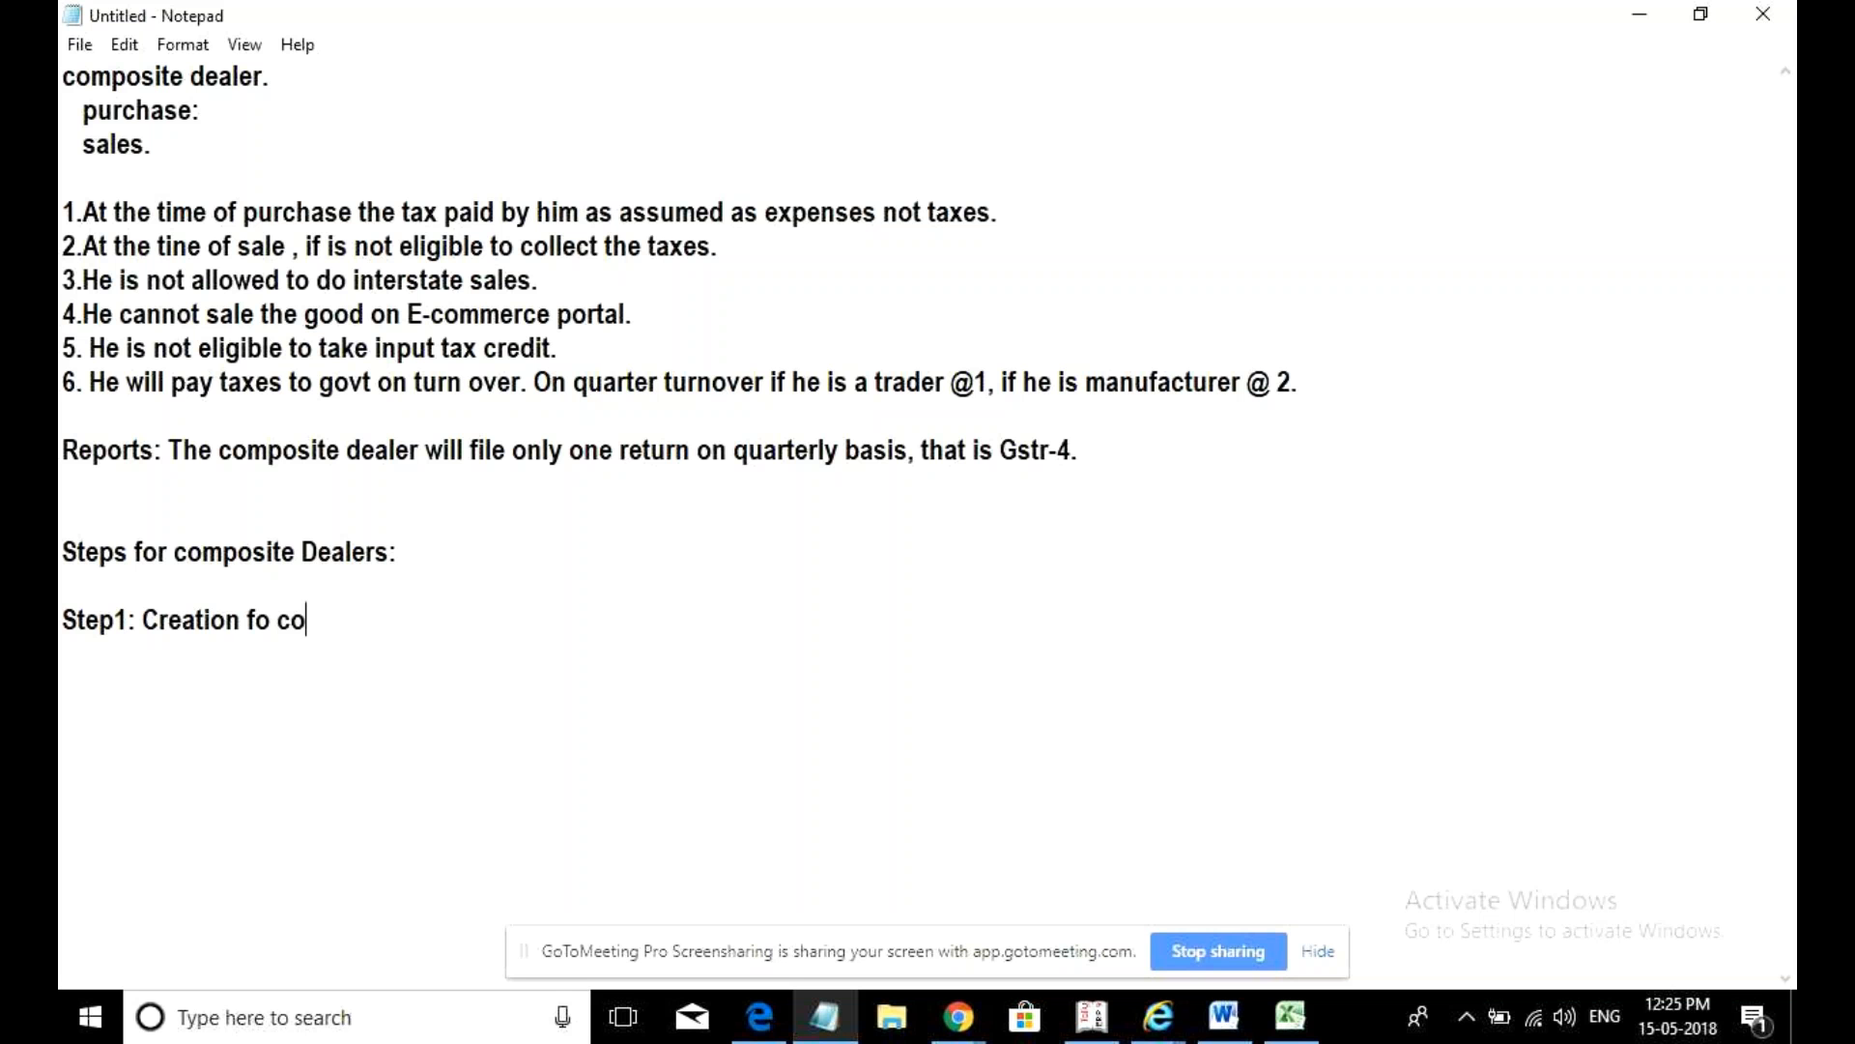
key("BackSpace")
key("BackSpace")
key("BackSpace")
key("BackSpace")
key("BackSpace")
key("BackSpace")
key("BackSpace")
key("BackSpace")
type("of company.")
key("Return")
key("Return")
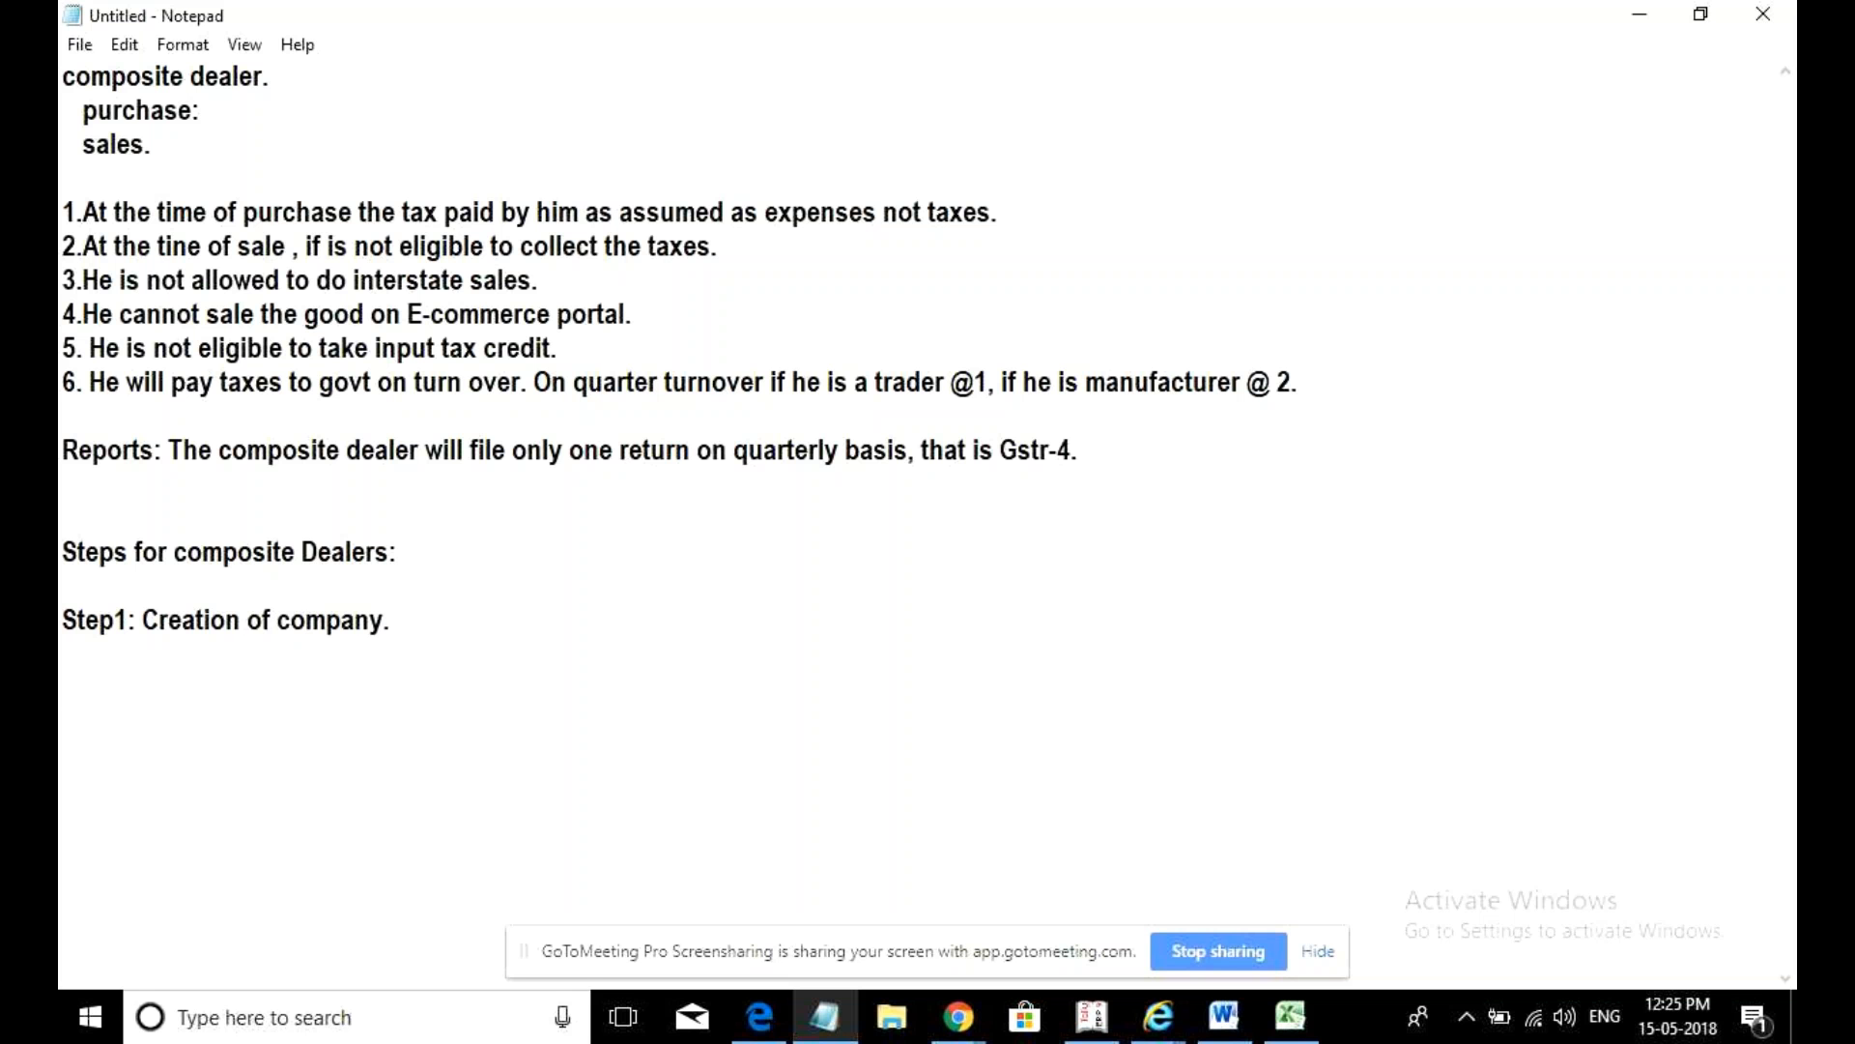
- Write 'Step2: Company features. (Statutory and taxation' on the next line
type("Step2: Creati")
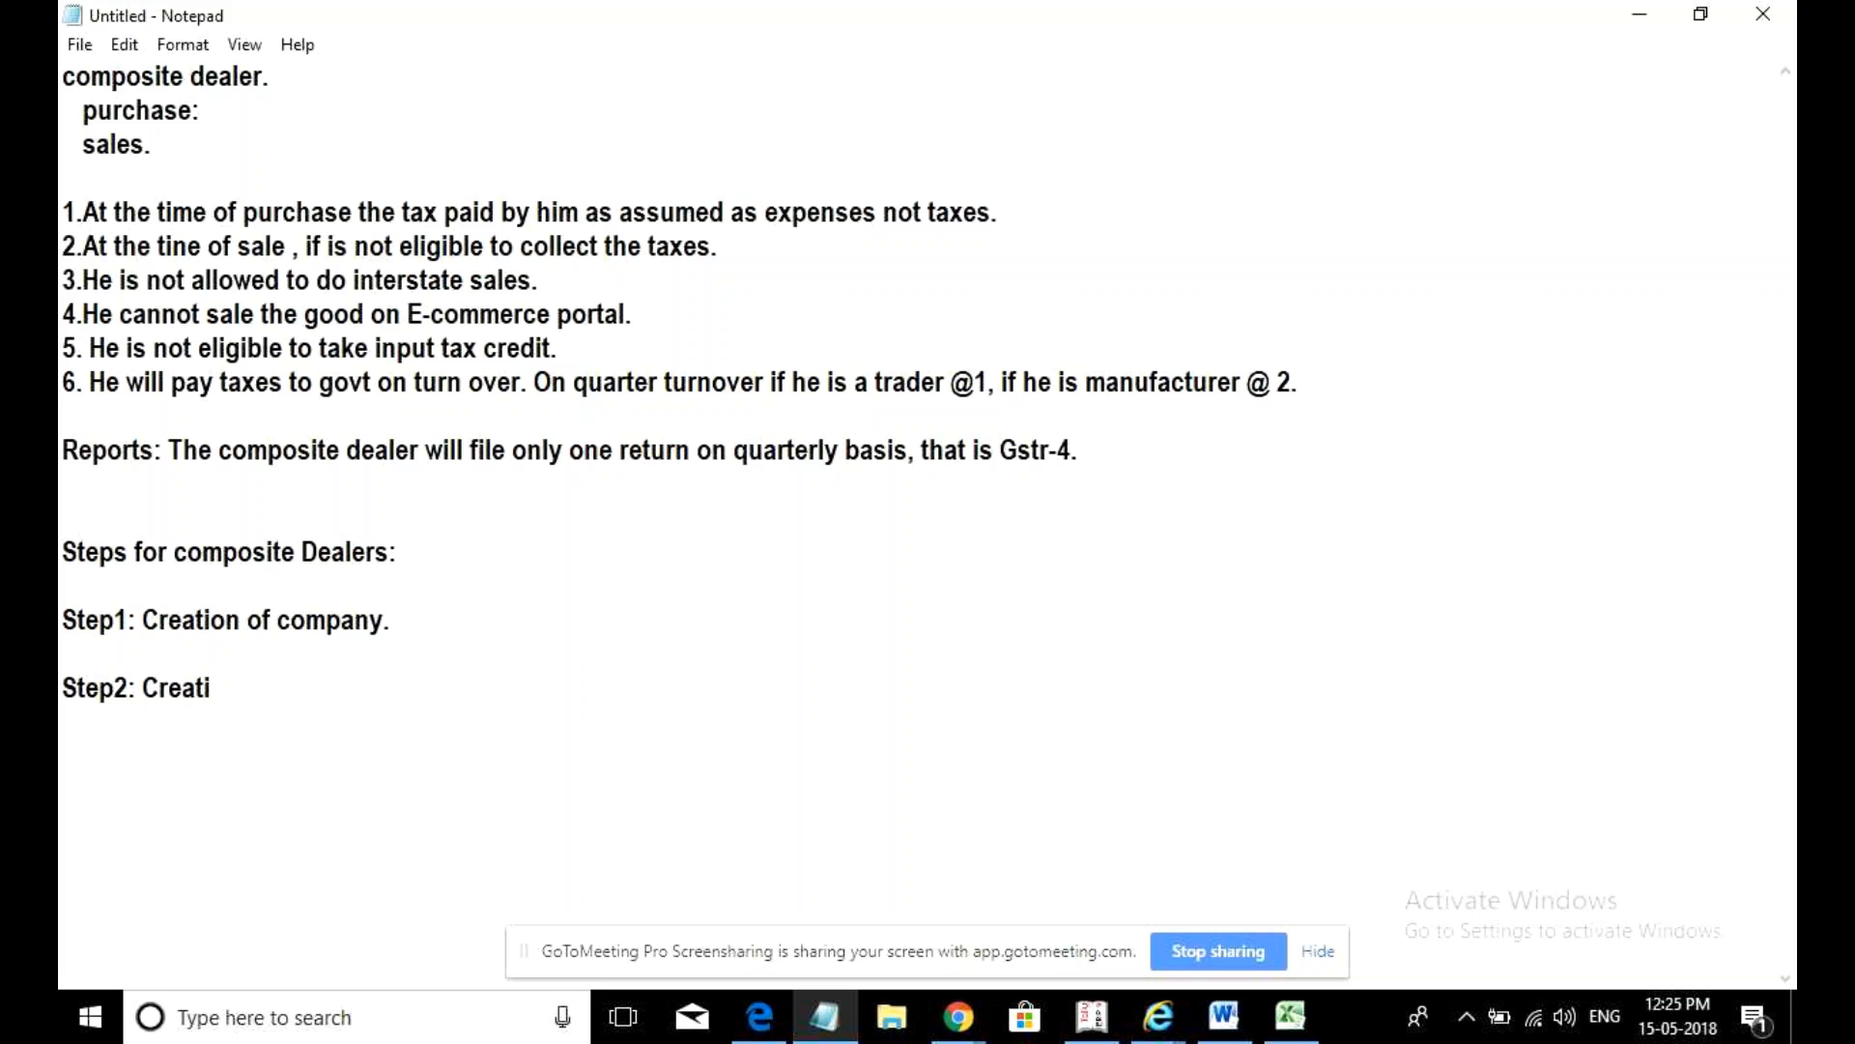
key("BackSpace")
key("BackSpace")
key("BackSpace")
key("BackSpace")
key("BackSpace")
type("ompany features. ")
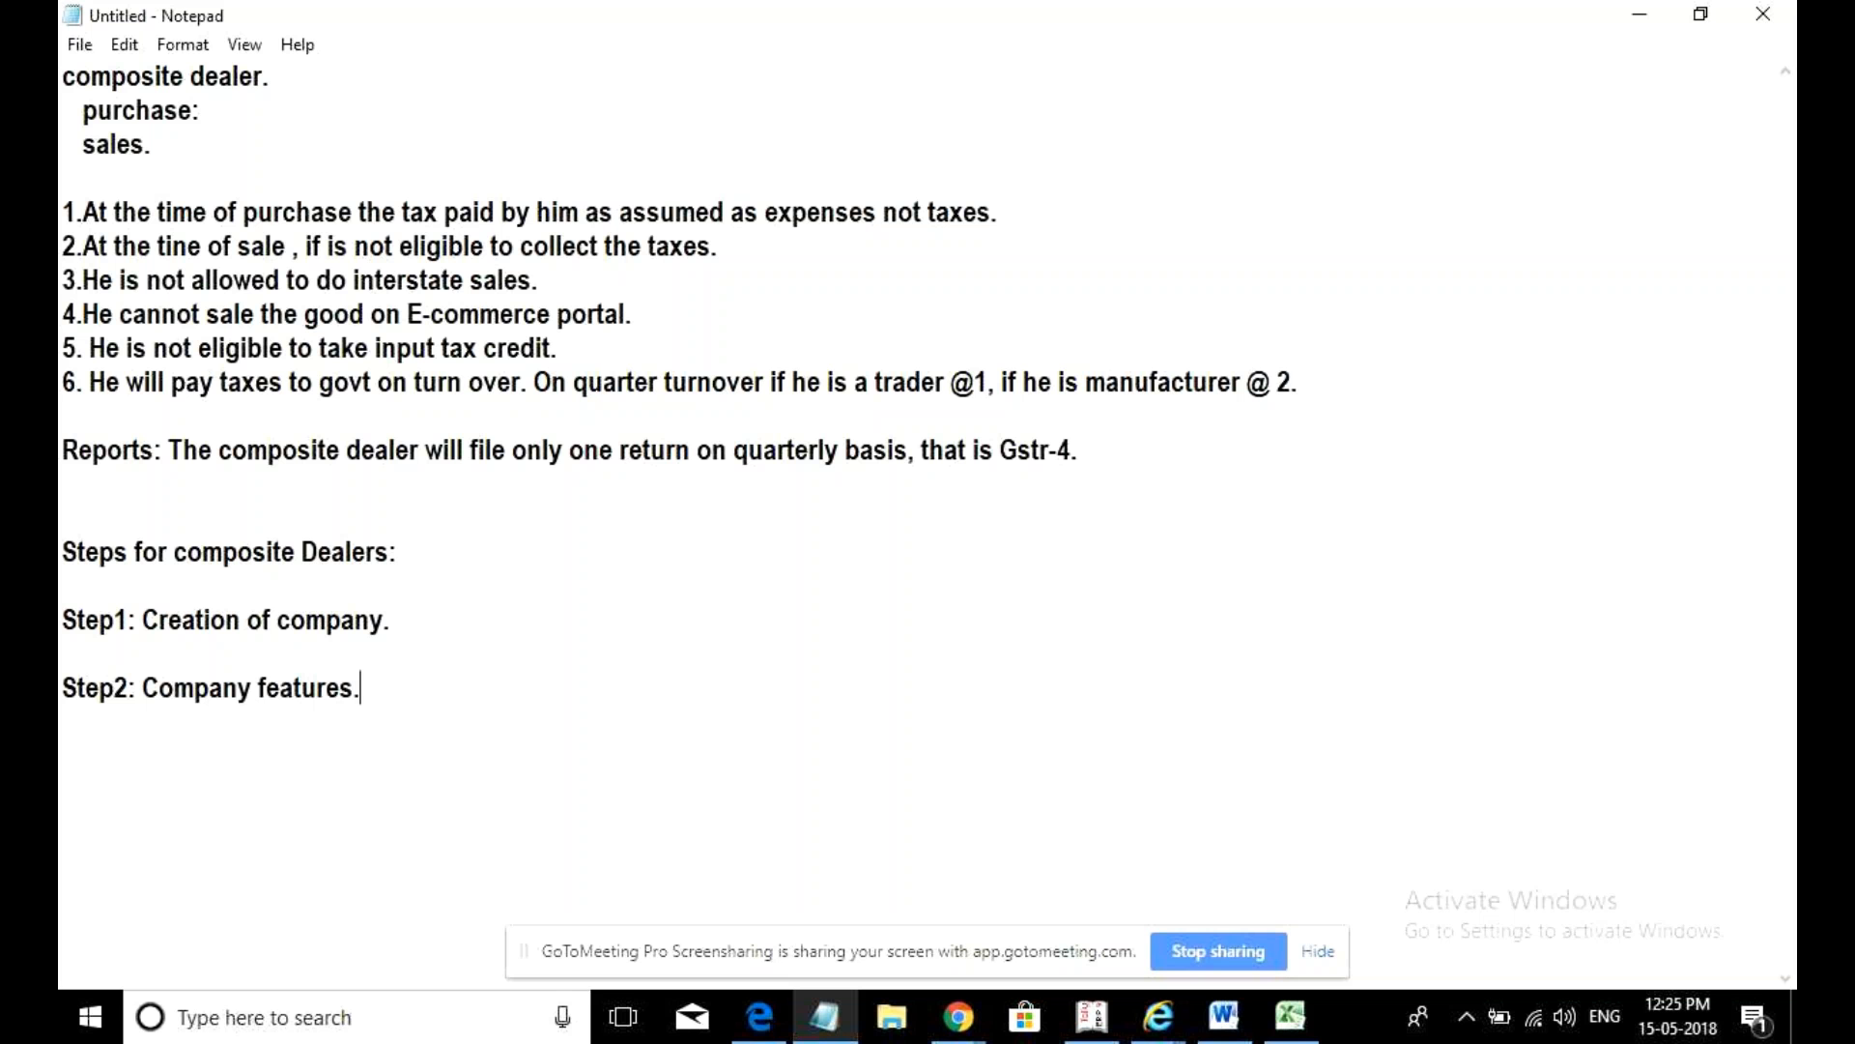
type("(Sta")
key("BackSpace")
type("tatutory ")
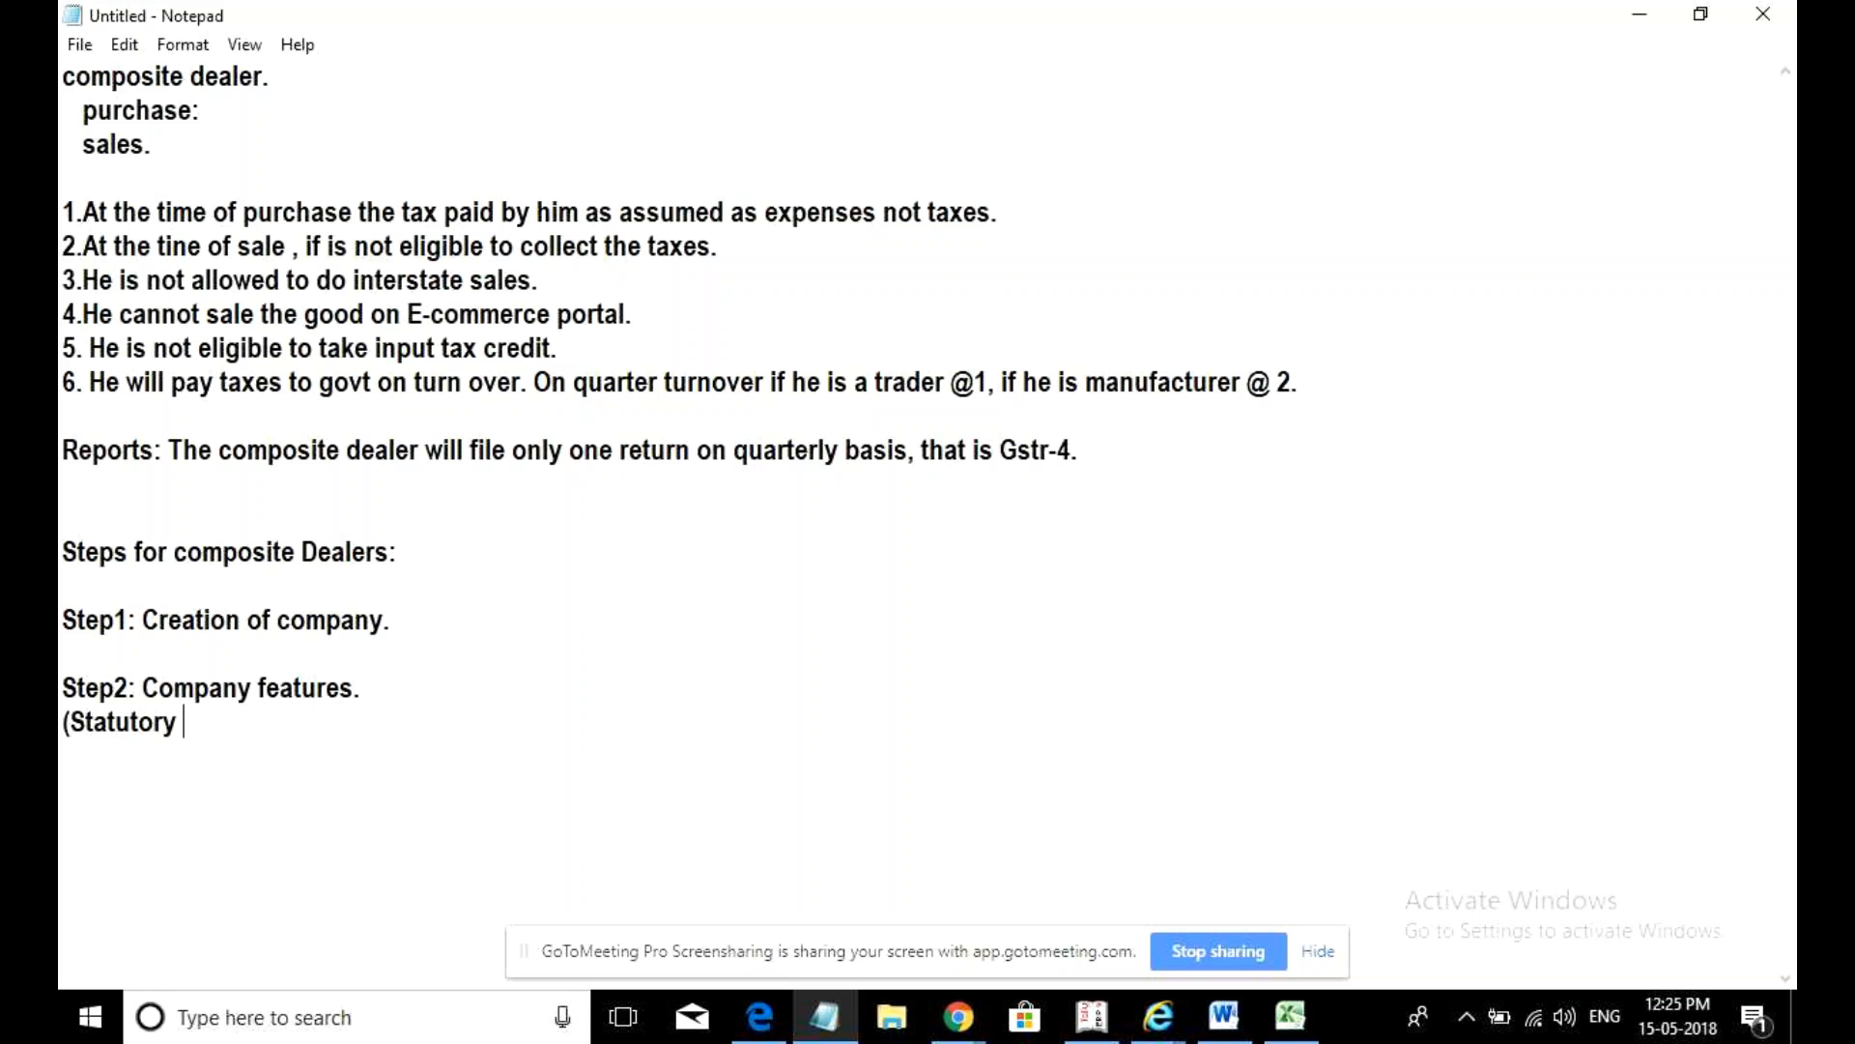
type("and taxation")
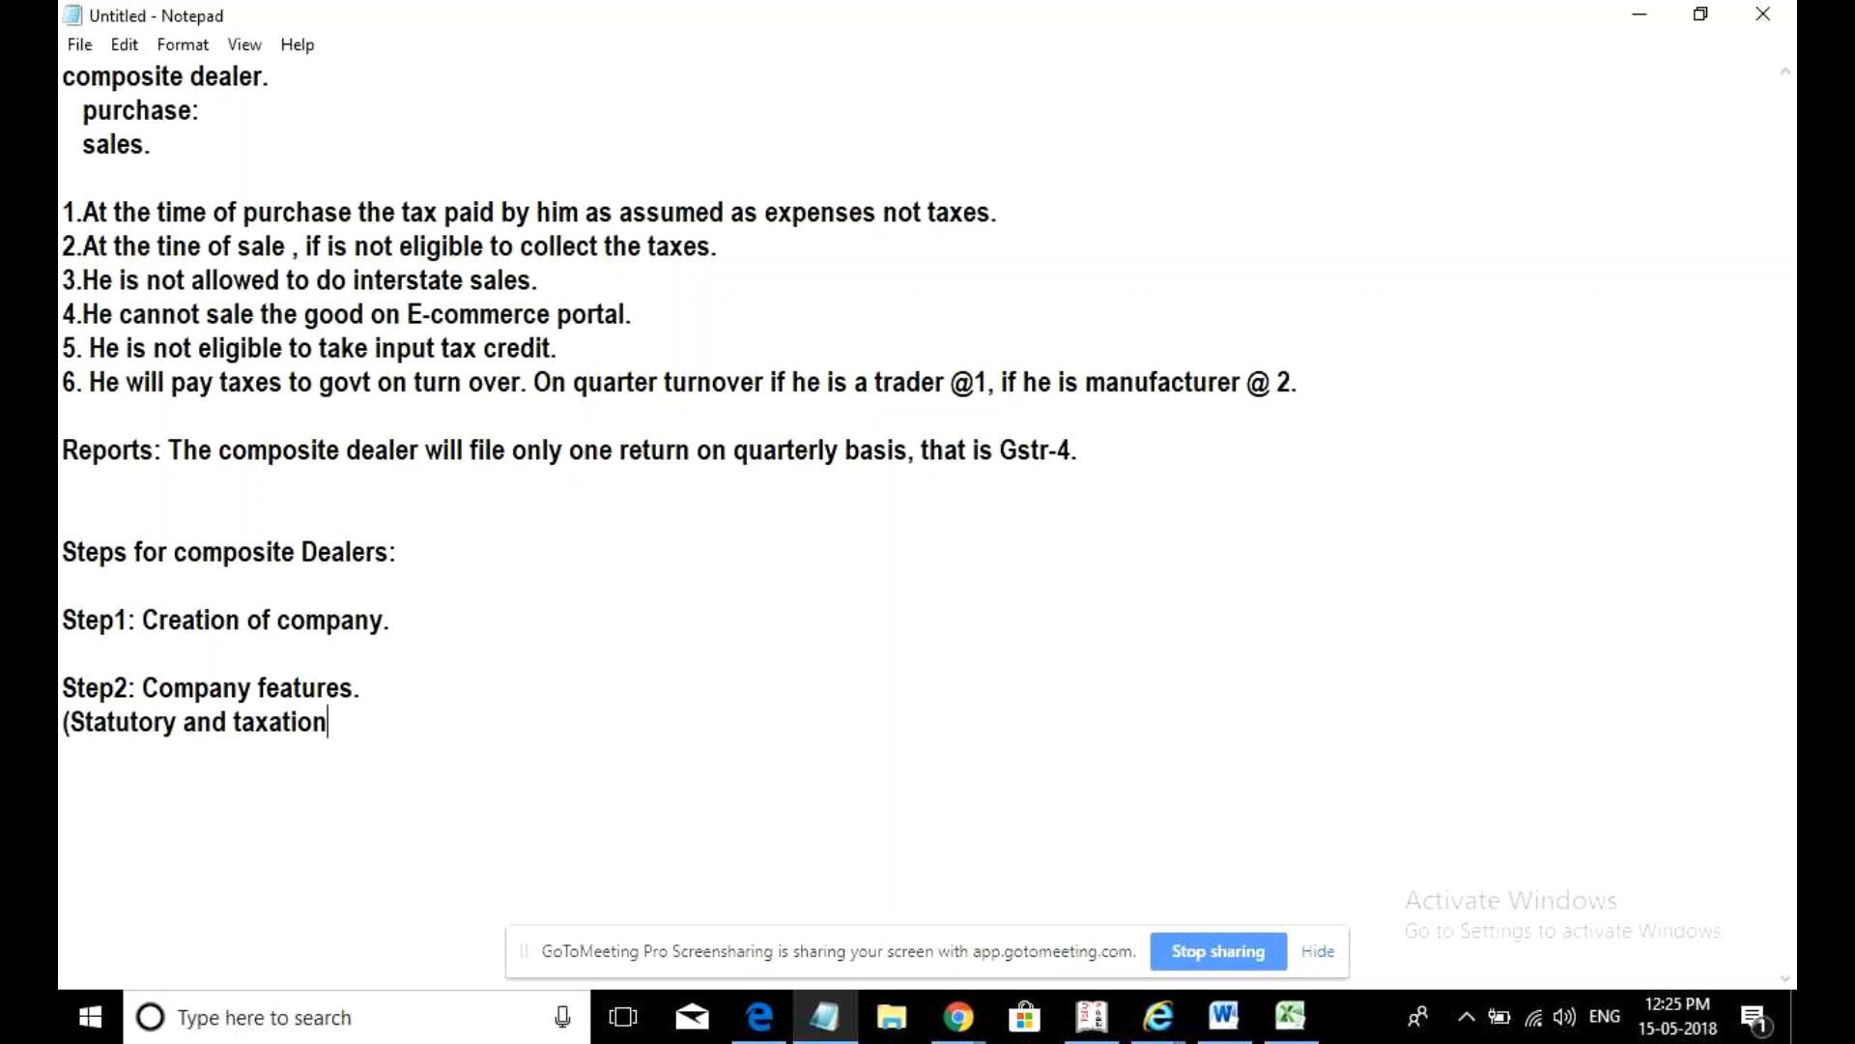
type(") G")
key("BackSpace")
key("BackSpace")
key("BackSpace")
- Close Step2 with 'Gst)' and add 'Step3: Masters.' noted as '(ledger and Stock item)'
type("Gst)")
key("Return")
type("Step3: ")
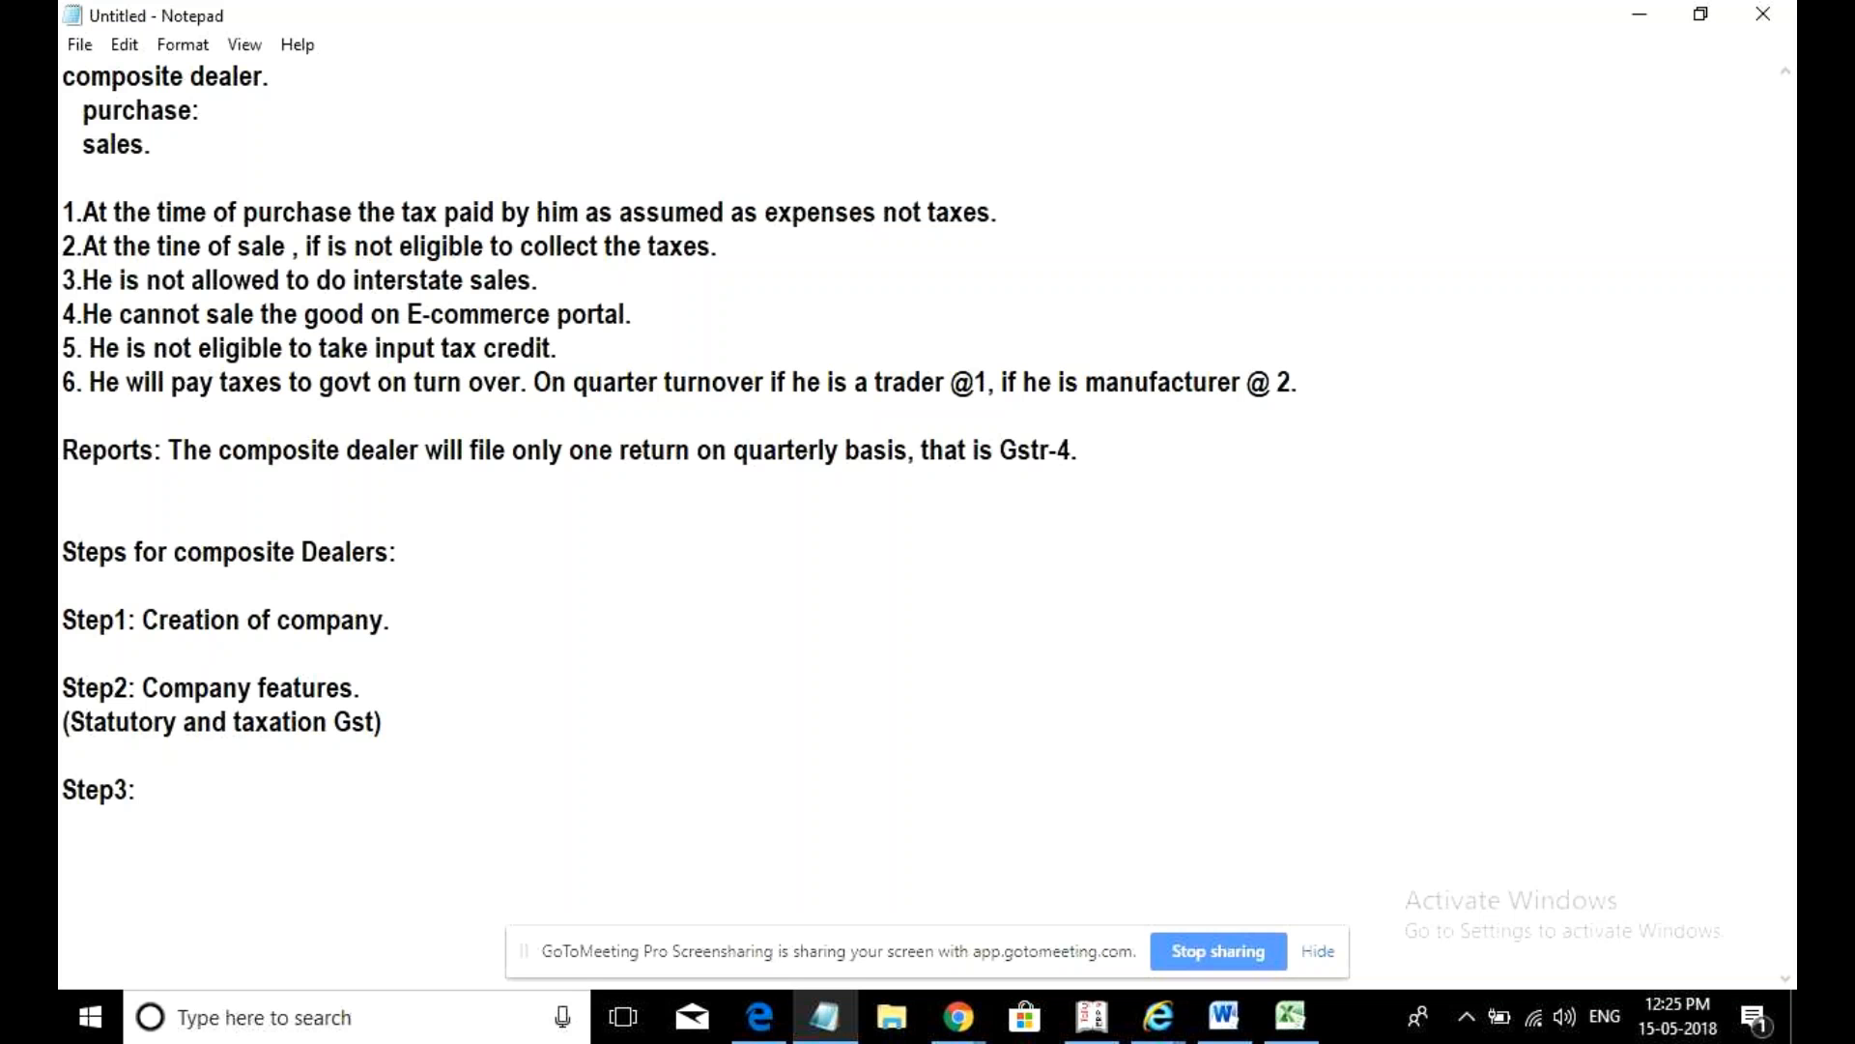
type("Ma")
key("BackSpace")
key("BackSpace")
key("BackSpace")
type("Masteres")
key("BackSpace")
key("BackSpace")
type("s.")
key("Return")
type("(")
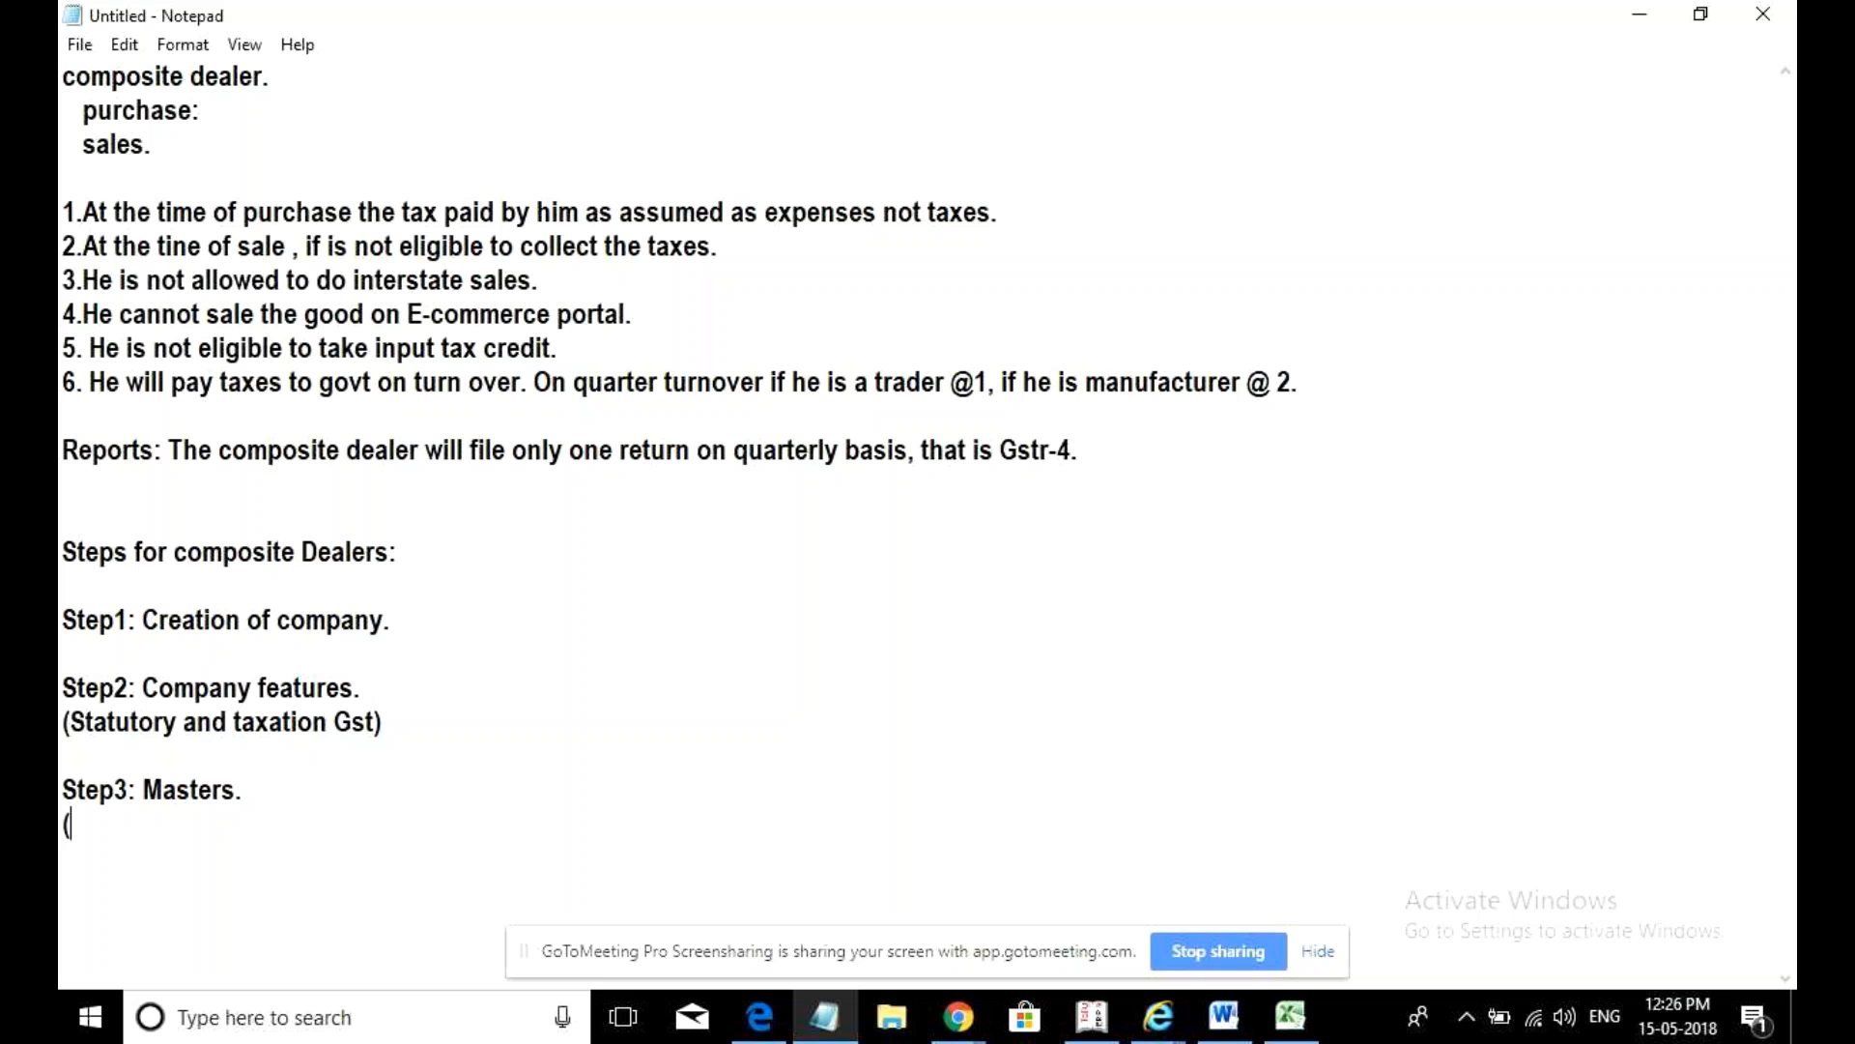
type("ledger(")
key("BackSpace")
type("and Stock")
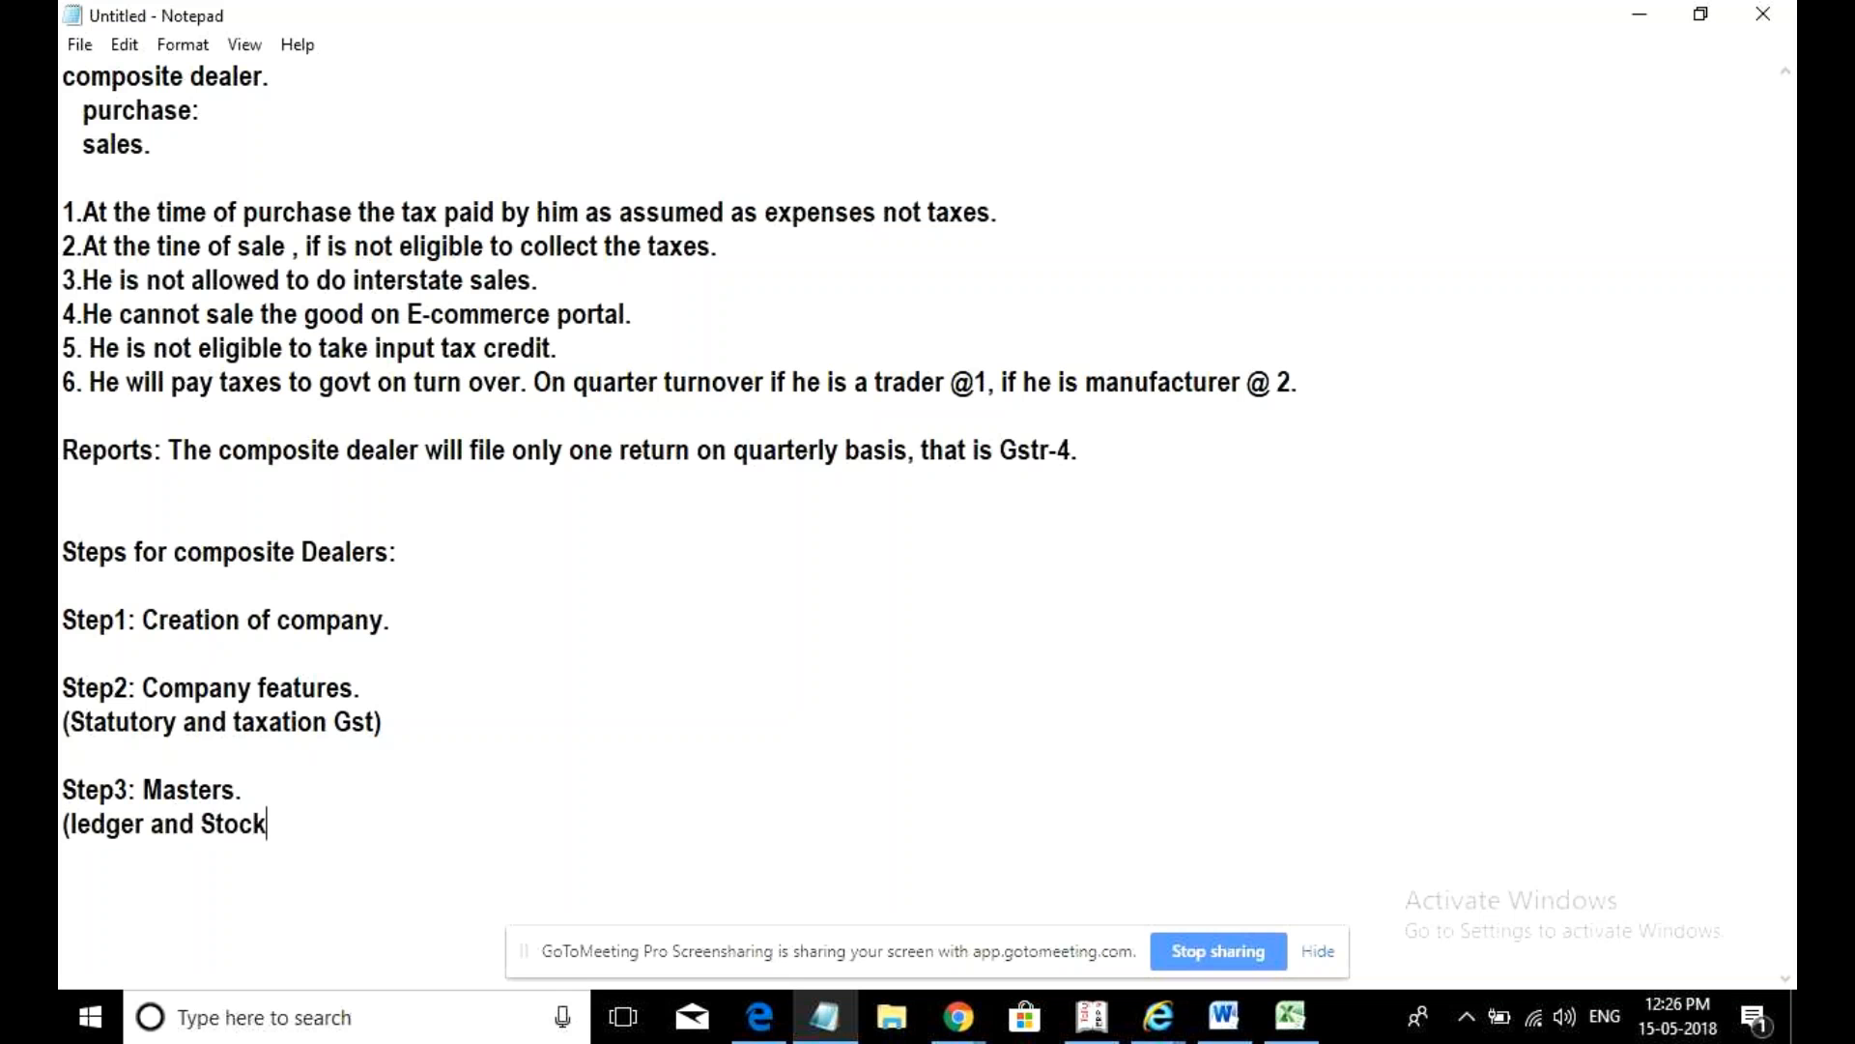
type(" item)")
- Add 'Step4: Transactions' and move through the notes with the arrow keys
key("Return")
type("Step4: ")
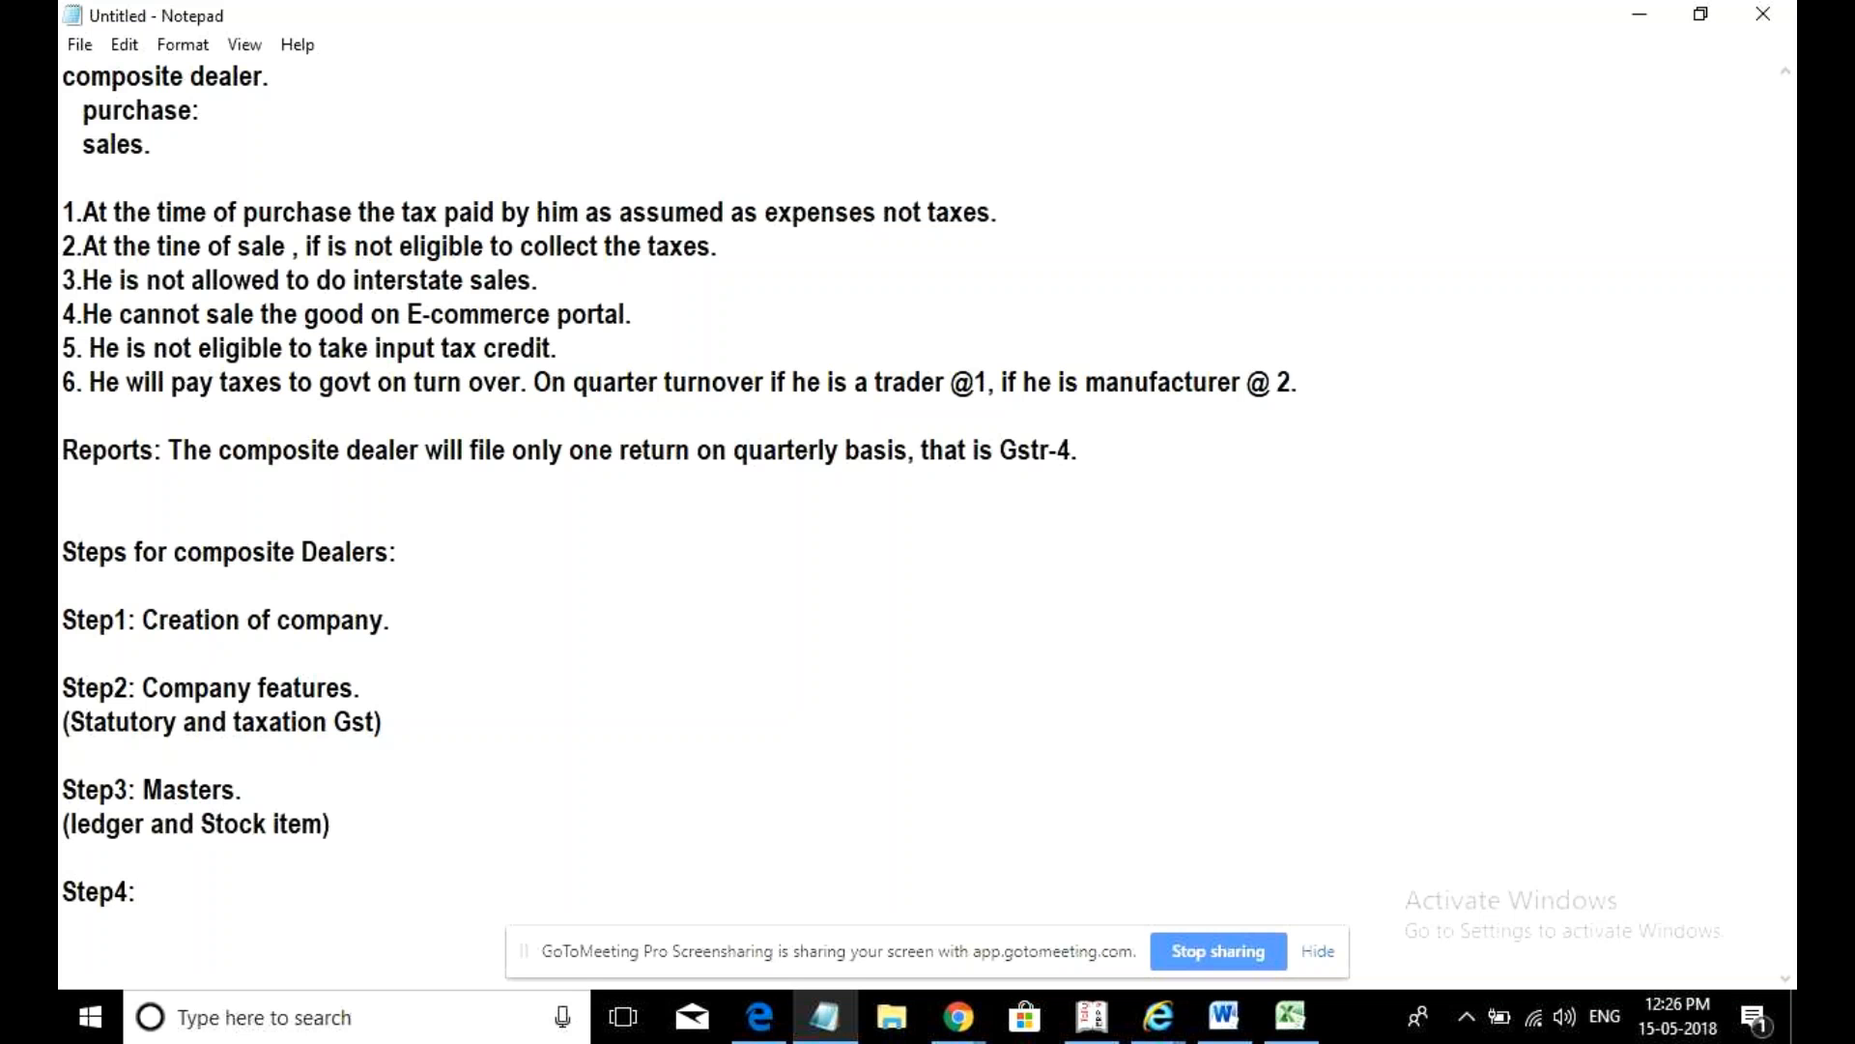
type("Transactions")
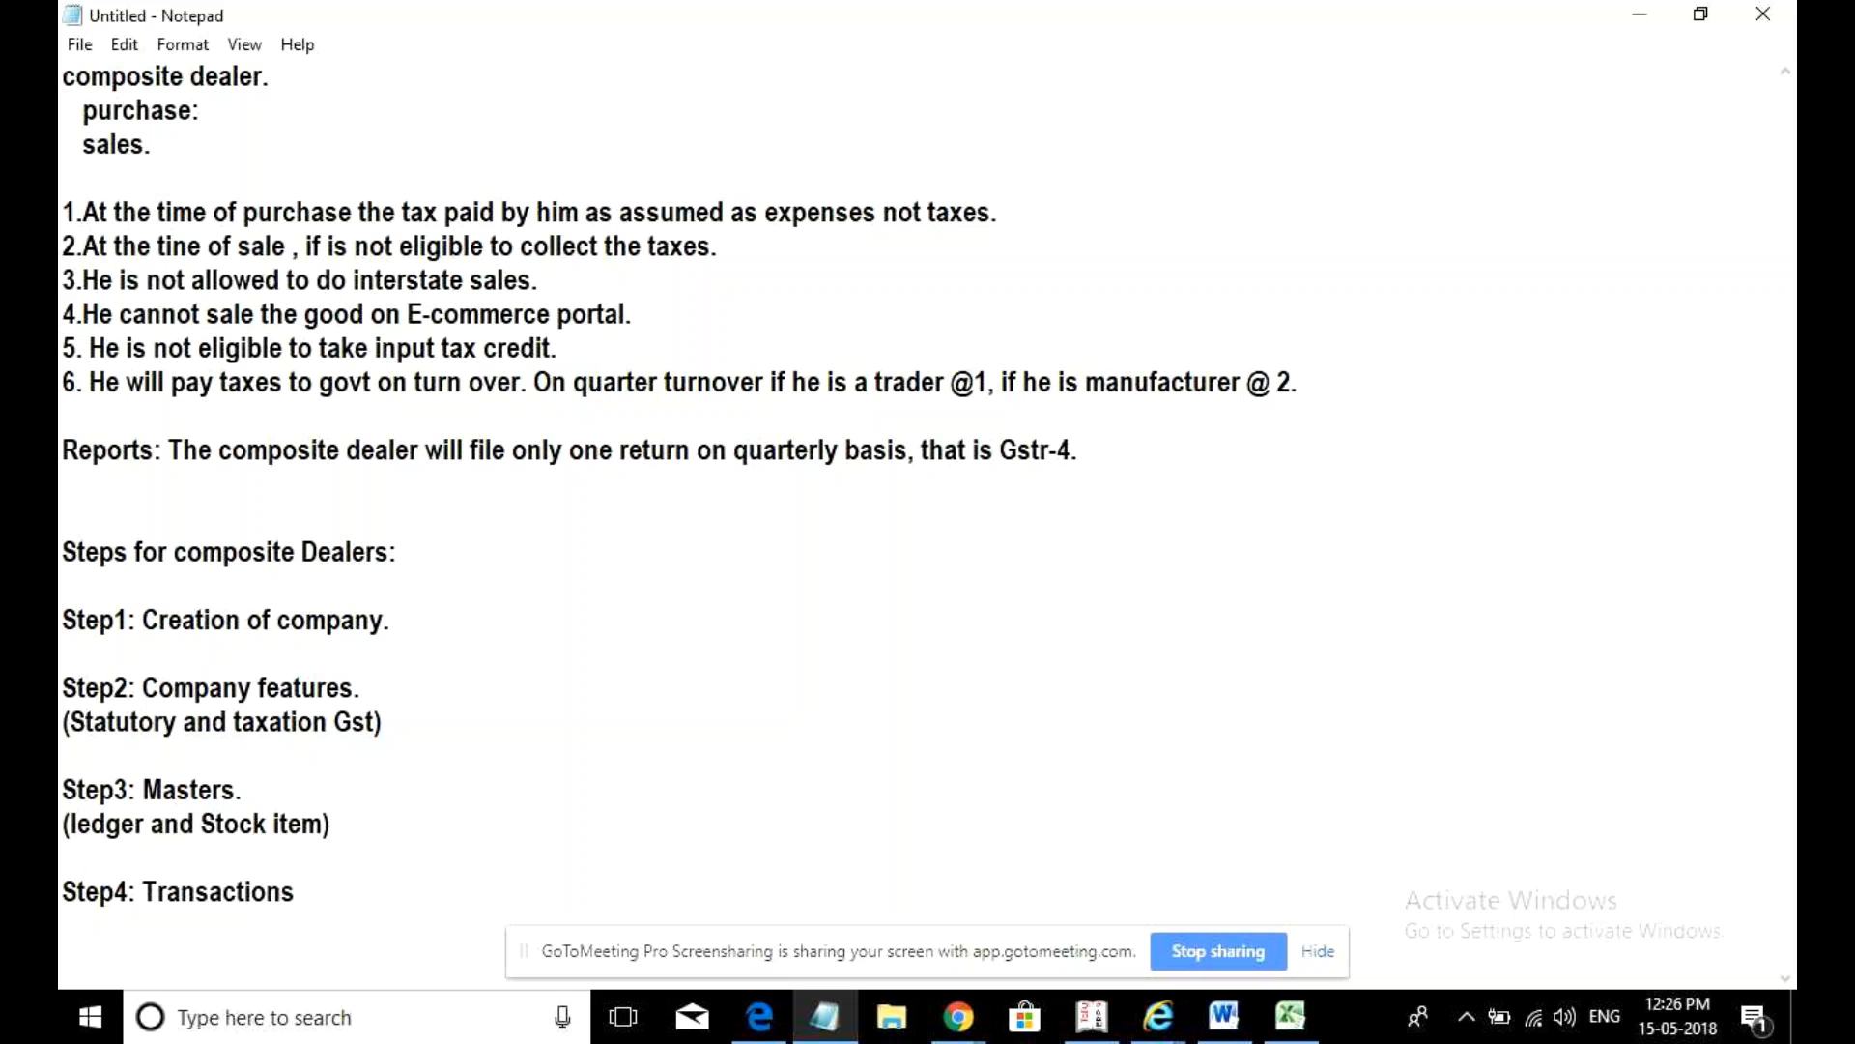
key("Return")
key("Return")
key("Return")
key("Return")
key("Return")
key("Return")
key("Return")
key("Return")
key("Return")
key("Up")
key("Up")
key("Up")
key("Up")
key("Up")
key("Up")
key("Up")
key("Up")
key("Up")
key("Up")
key("Up")
key("Up")
key("Up")
key("Up")
key("Up")
key("Up")
key("Up")
key("Up")
key("Up")
key("Up")
key("Up")
key("Up")
key("Up")
key("Up")
key("Up")
key("Up")
key("Down")
key("Down")
key("Down")
key("Down")
key("Down")
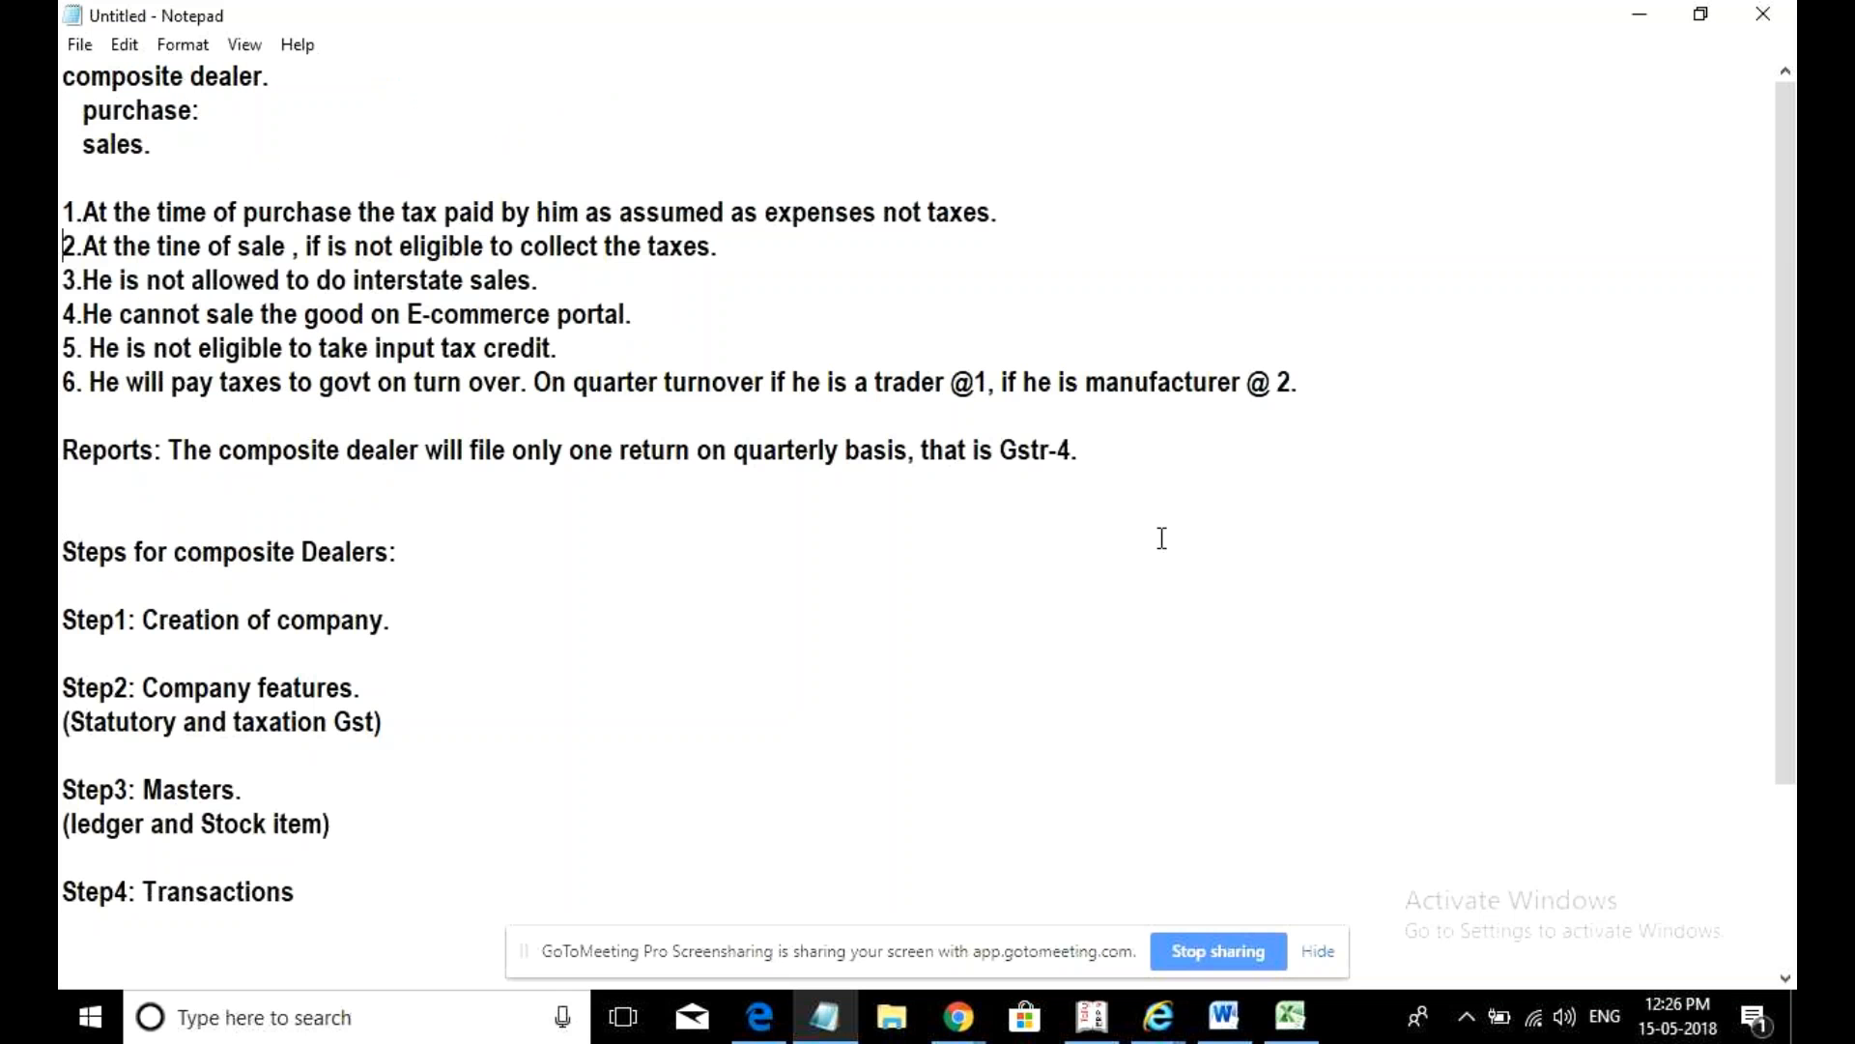
key("Down")
key("Down")
key("Down")
key("Down")
key("Down")
key("Down")
key("Down")
key("Down")
key("Down")
key("Down")
key("Down")
key("Down")
key("Down")
key("Down")
key("Down")
key("Down")
key("Down")
key("Down")
key("Down")
key("Down")
- Return to Tally.ERP 9 and show the F11 Company Features menu for Nilkamal Electronic
left_click(1107, 1030)
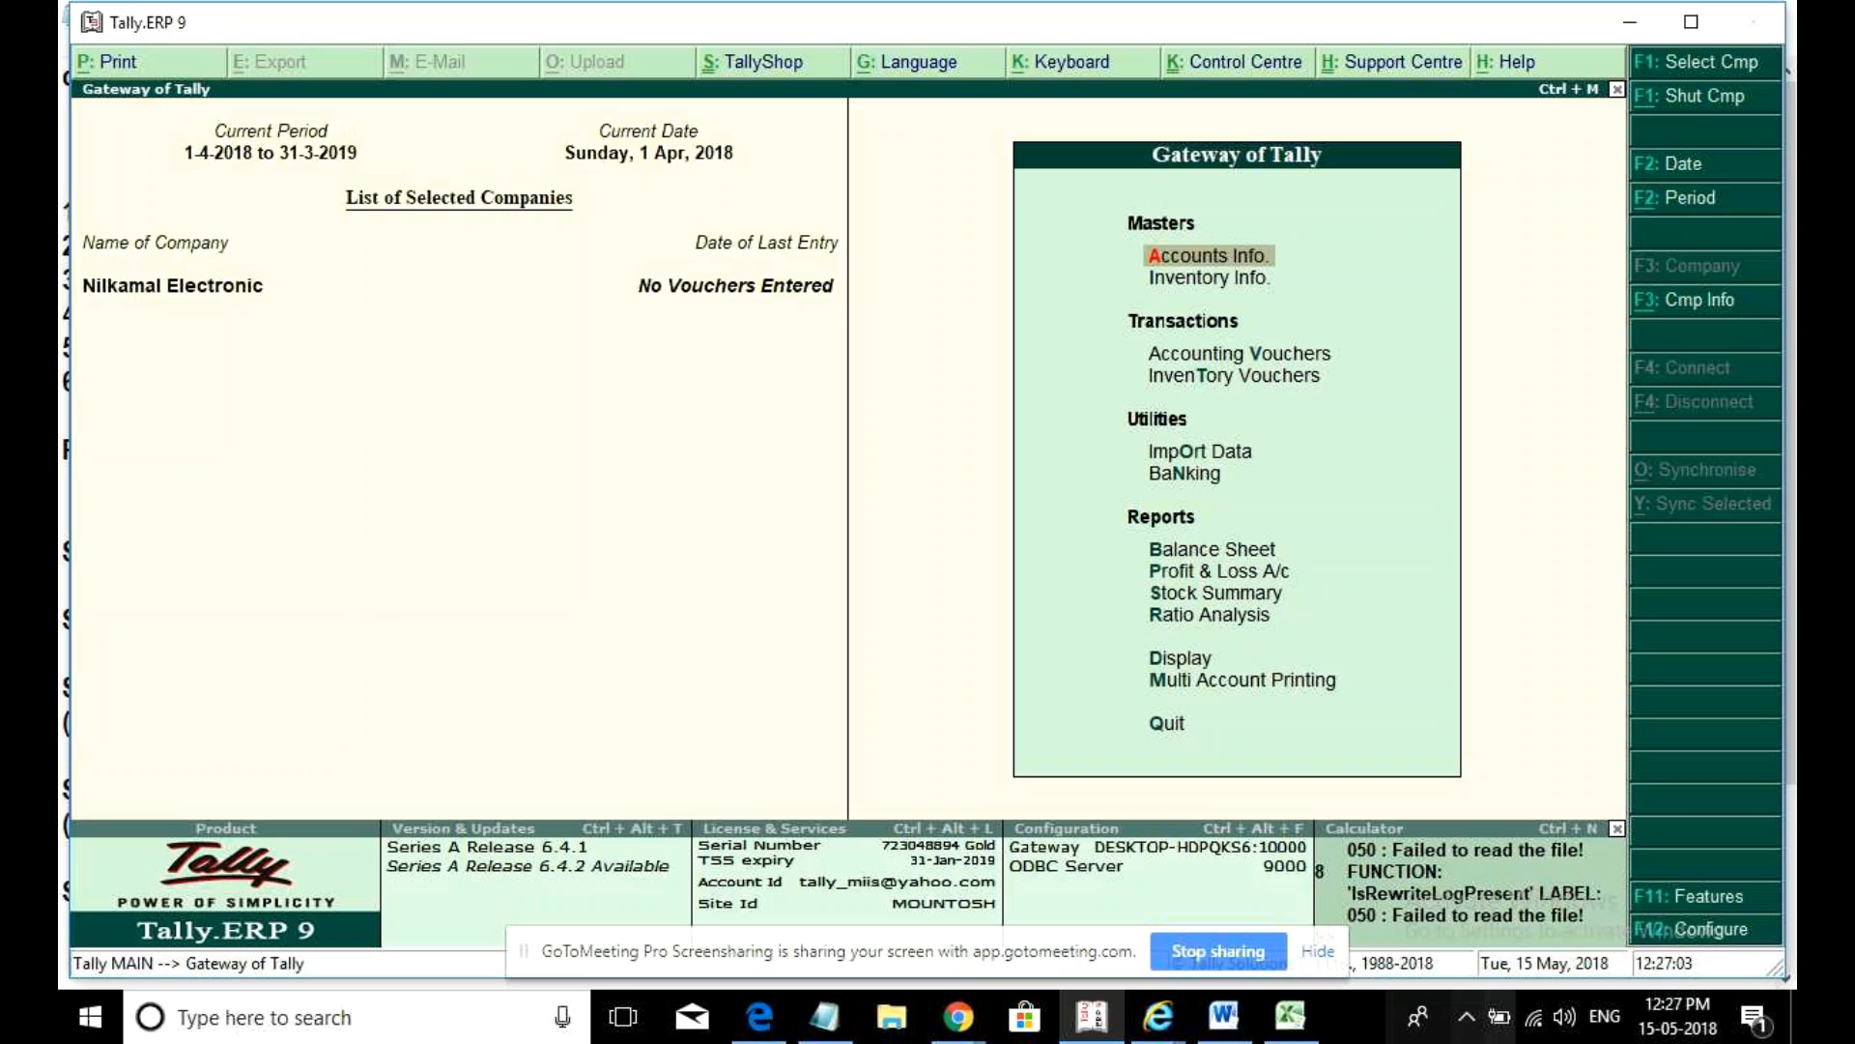
left_click(1725, 898)
- Under Statutory & Taxation, enable GST and open GST details, keeping Telangana as the state
key("Down")
key("Down")
key("Return")
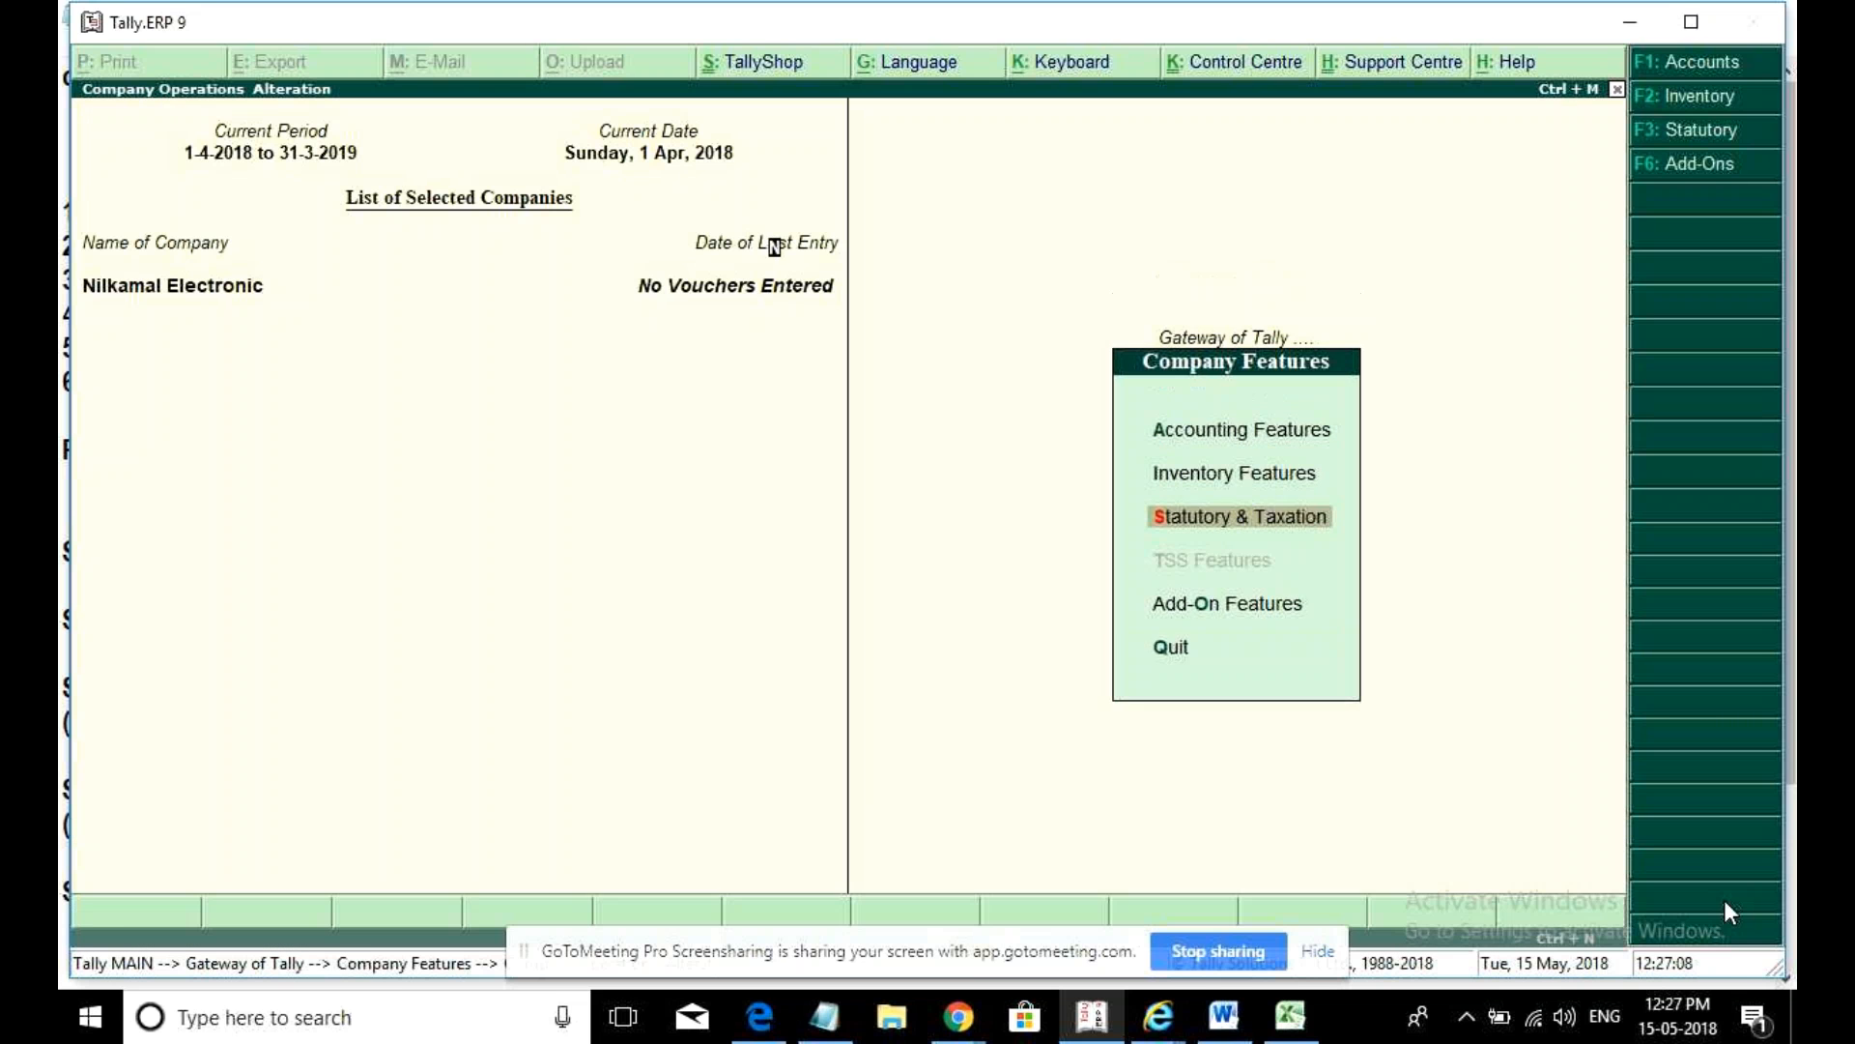
type("y")
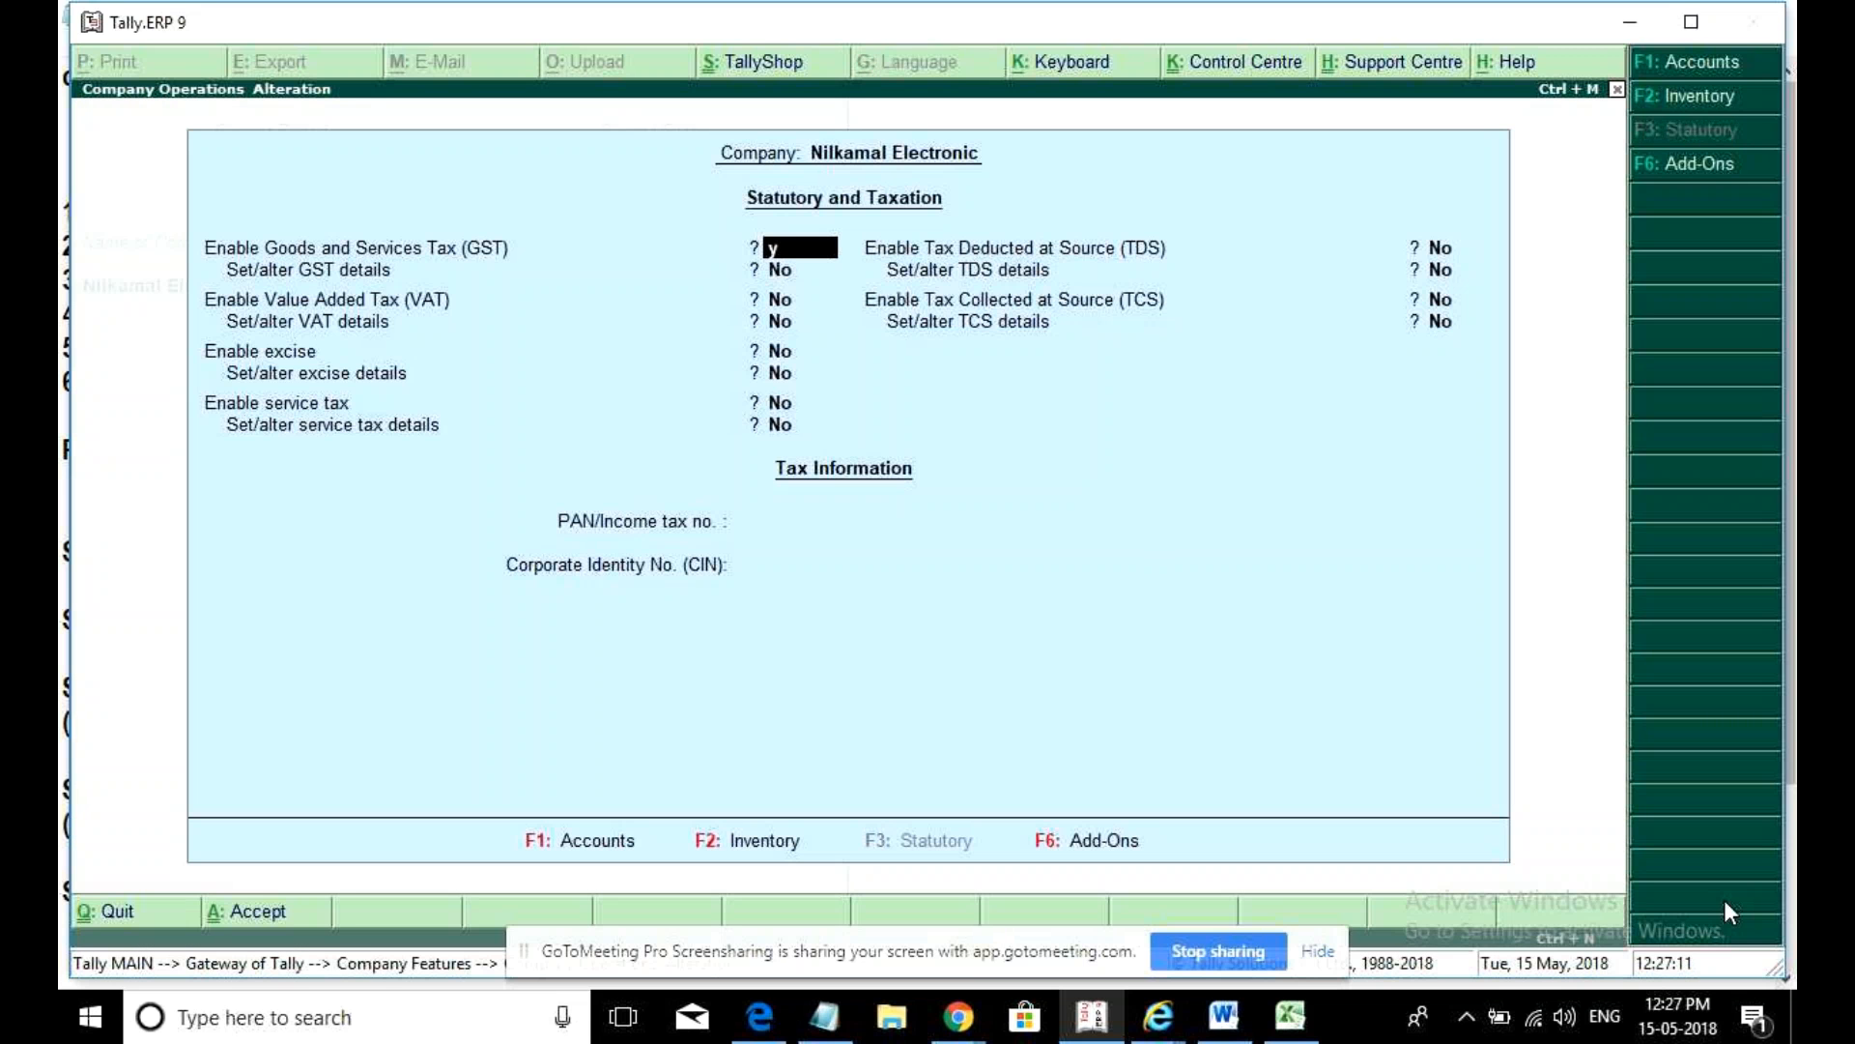
key("Return")
type("y")
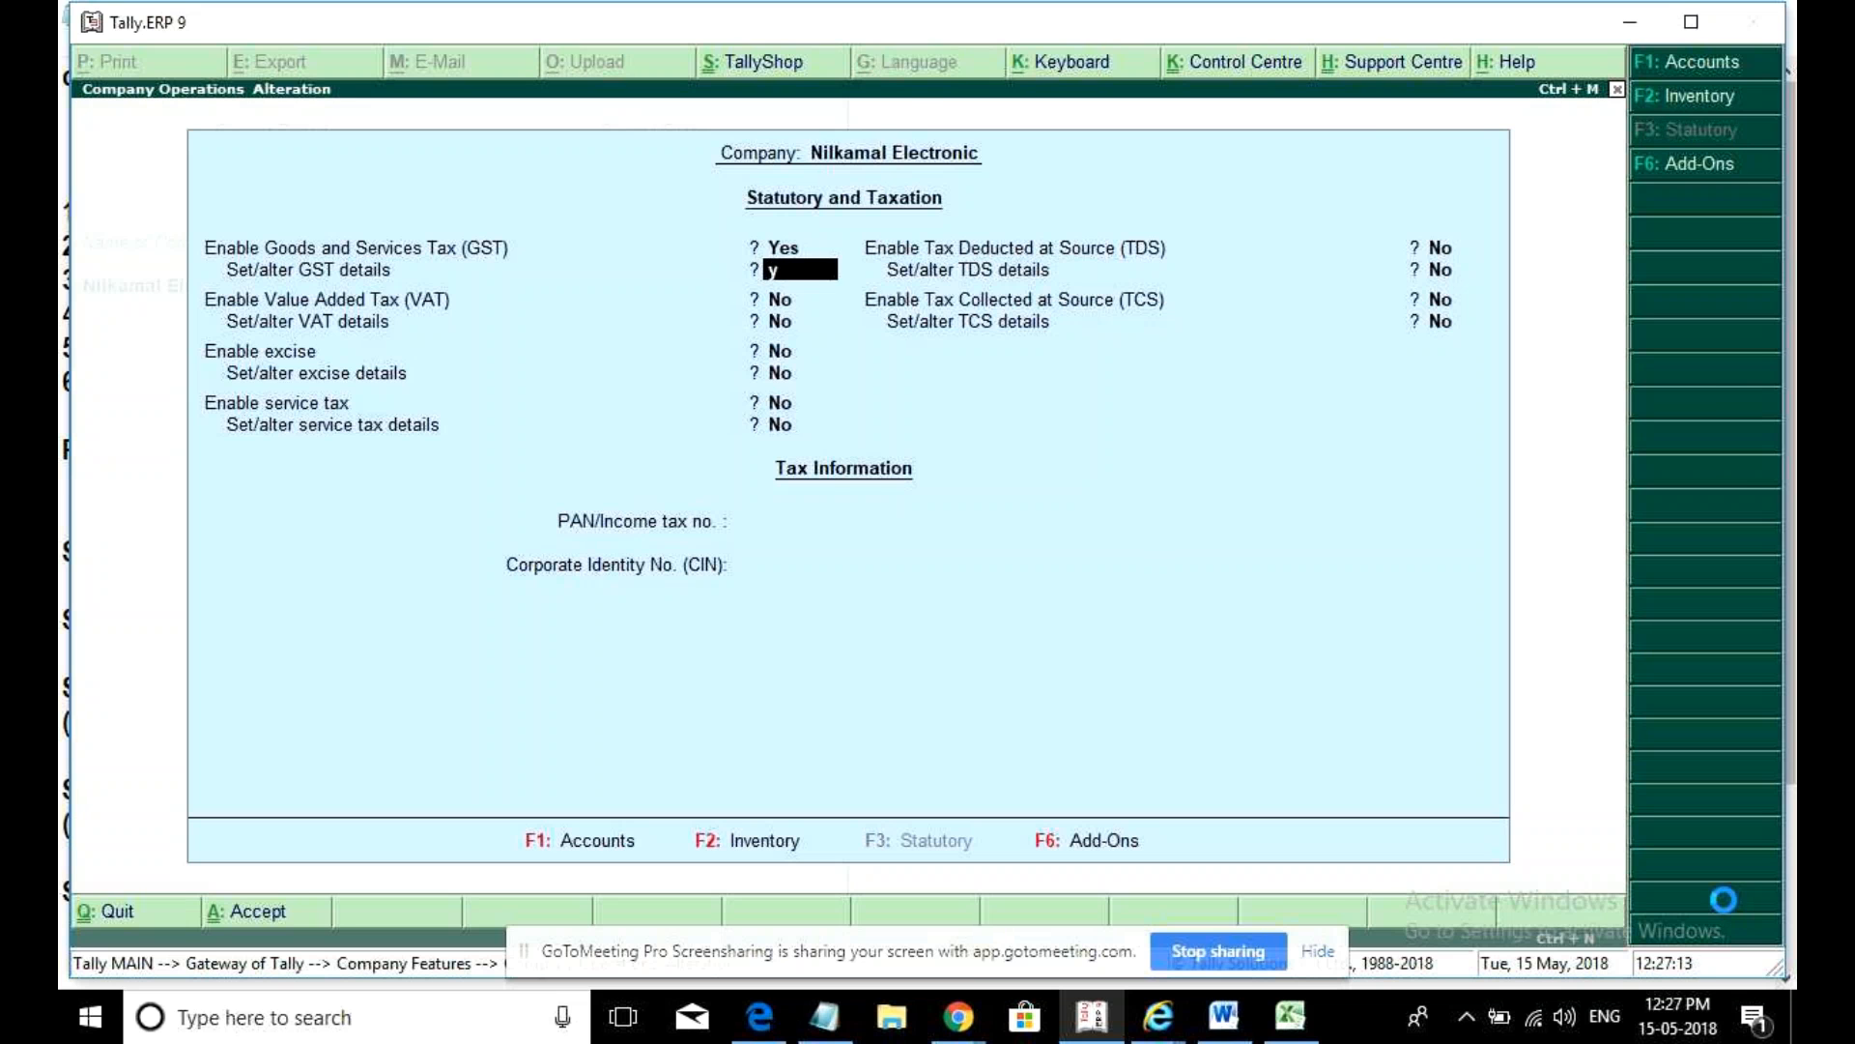
key("Return")
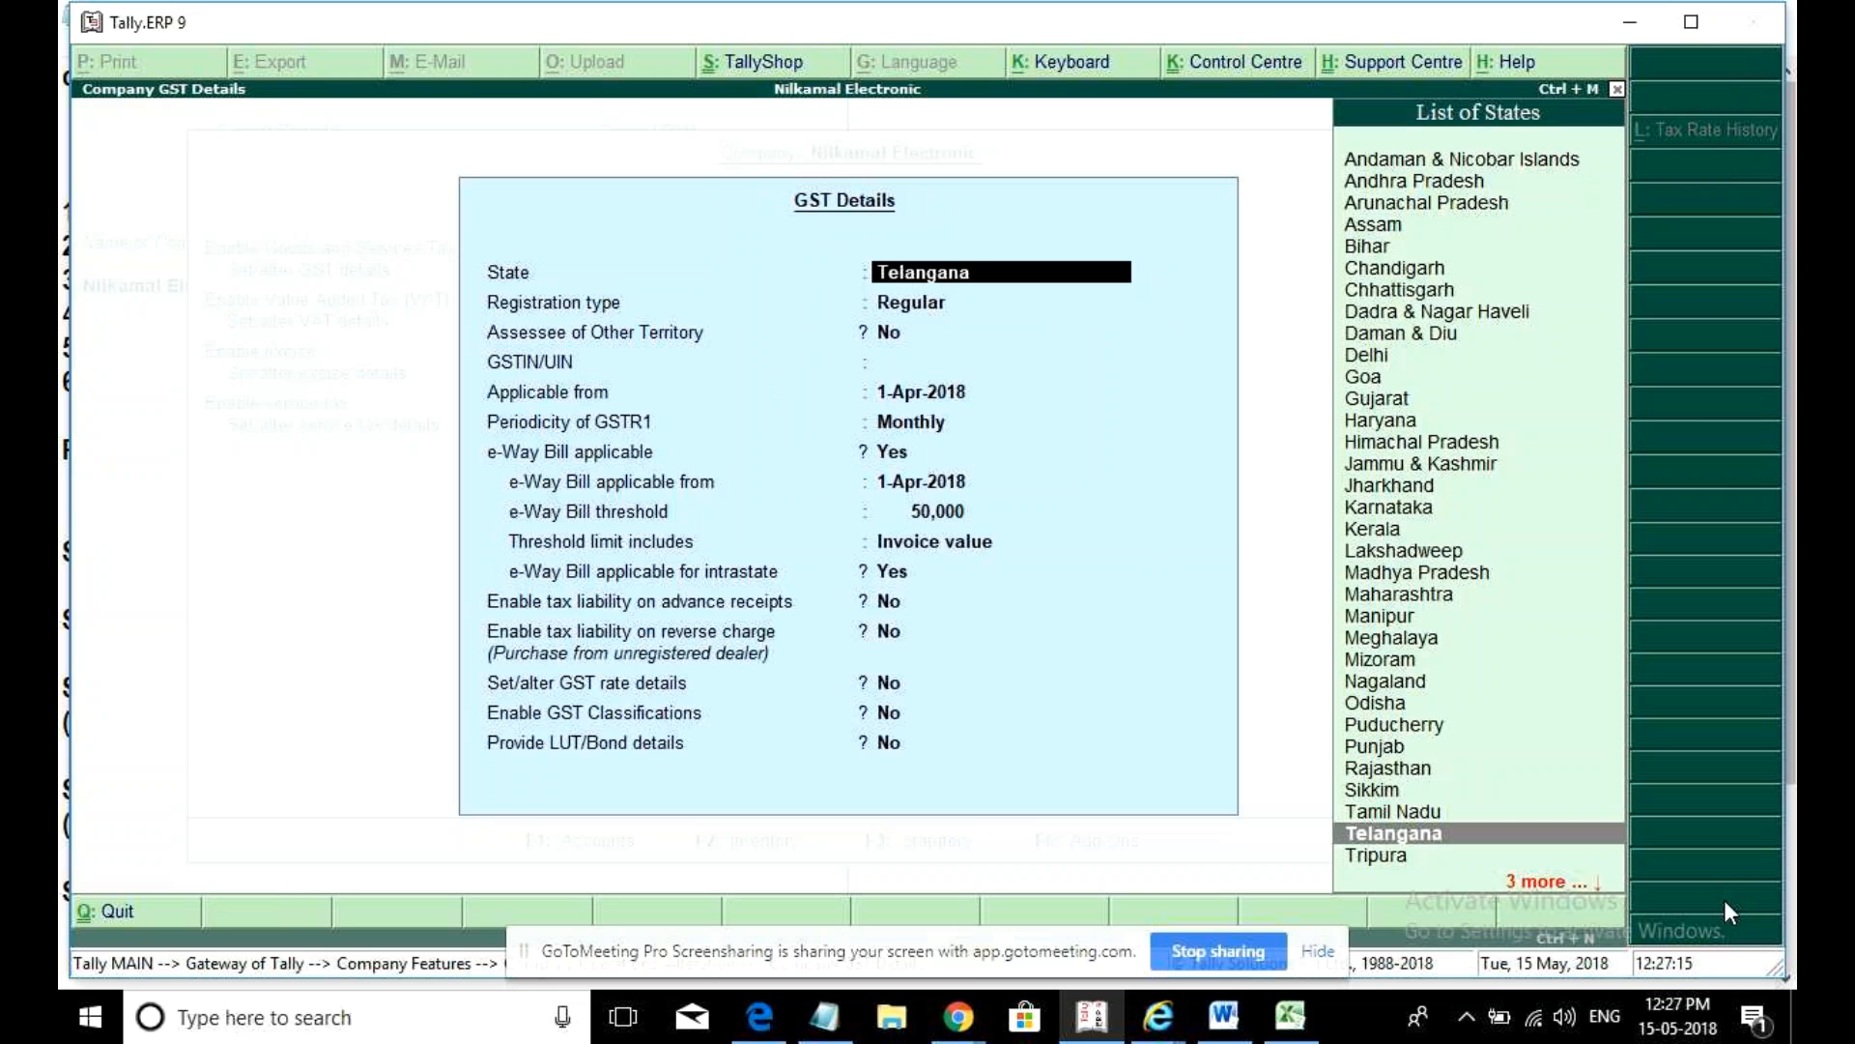
key("Return")
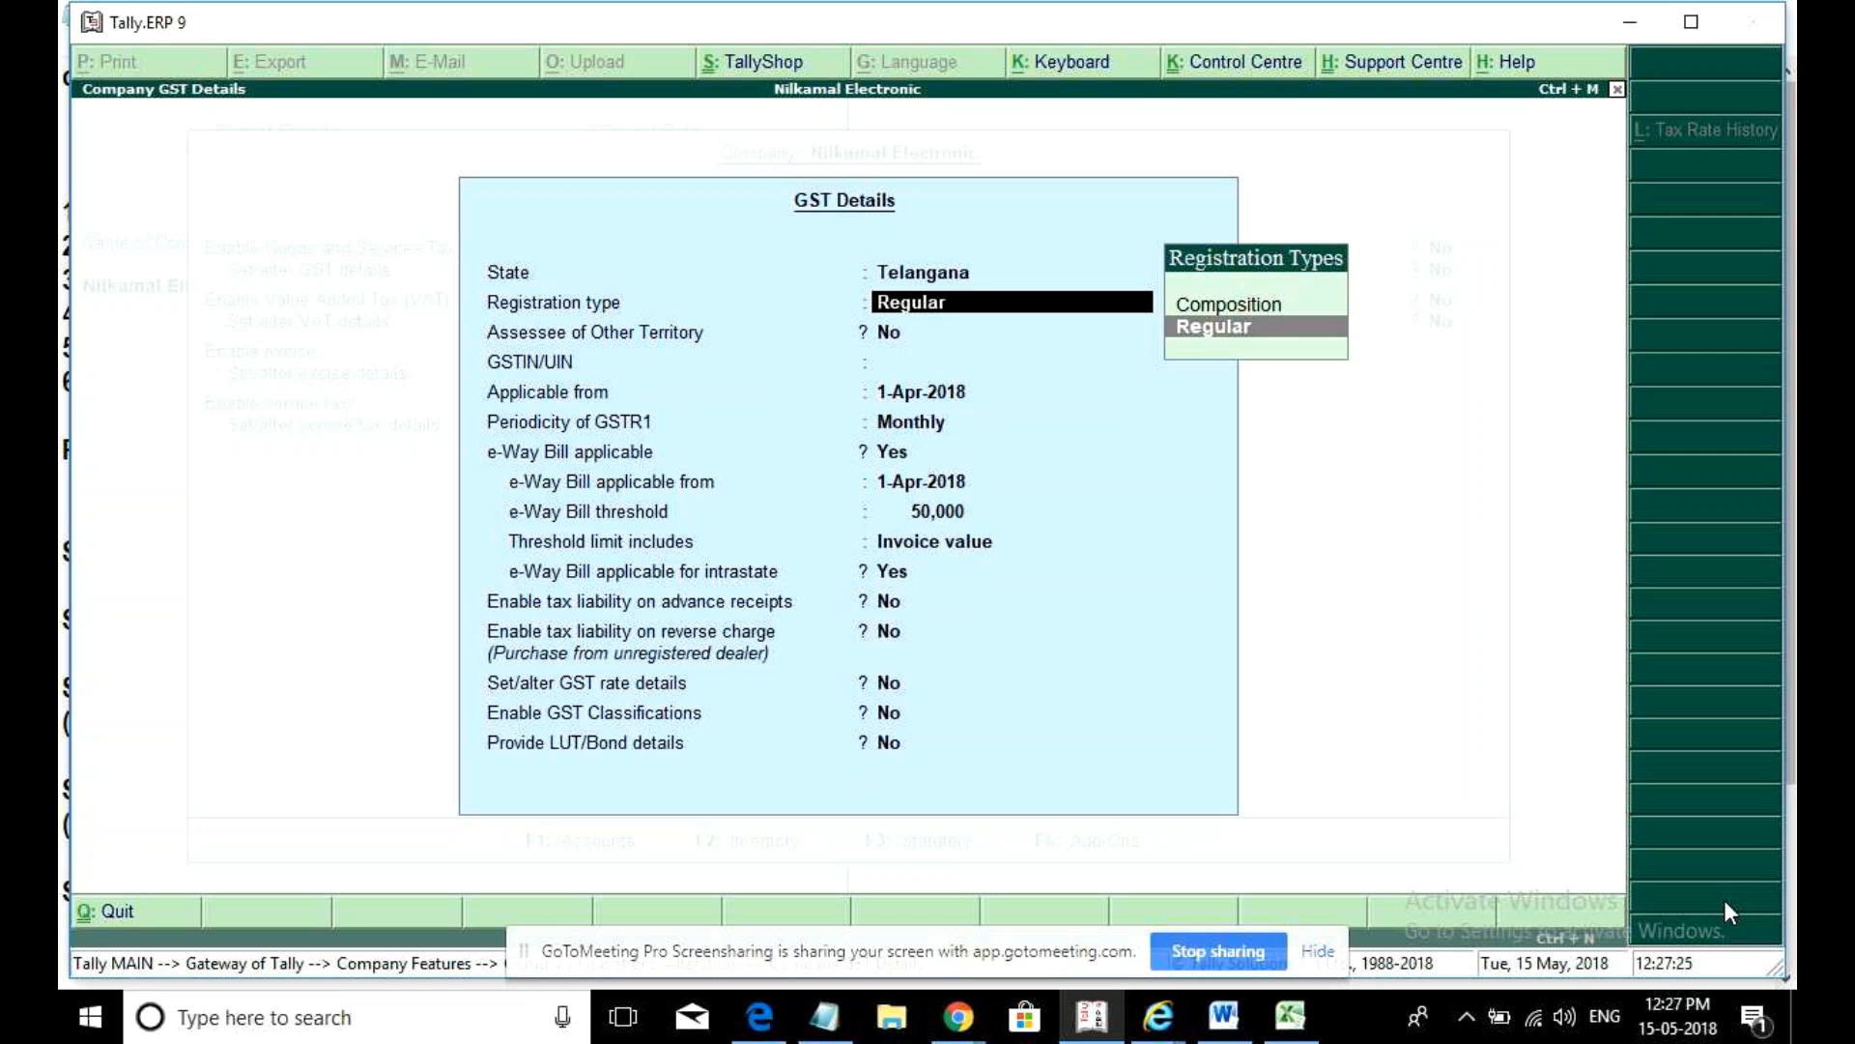
key("Up")
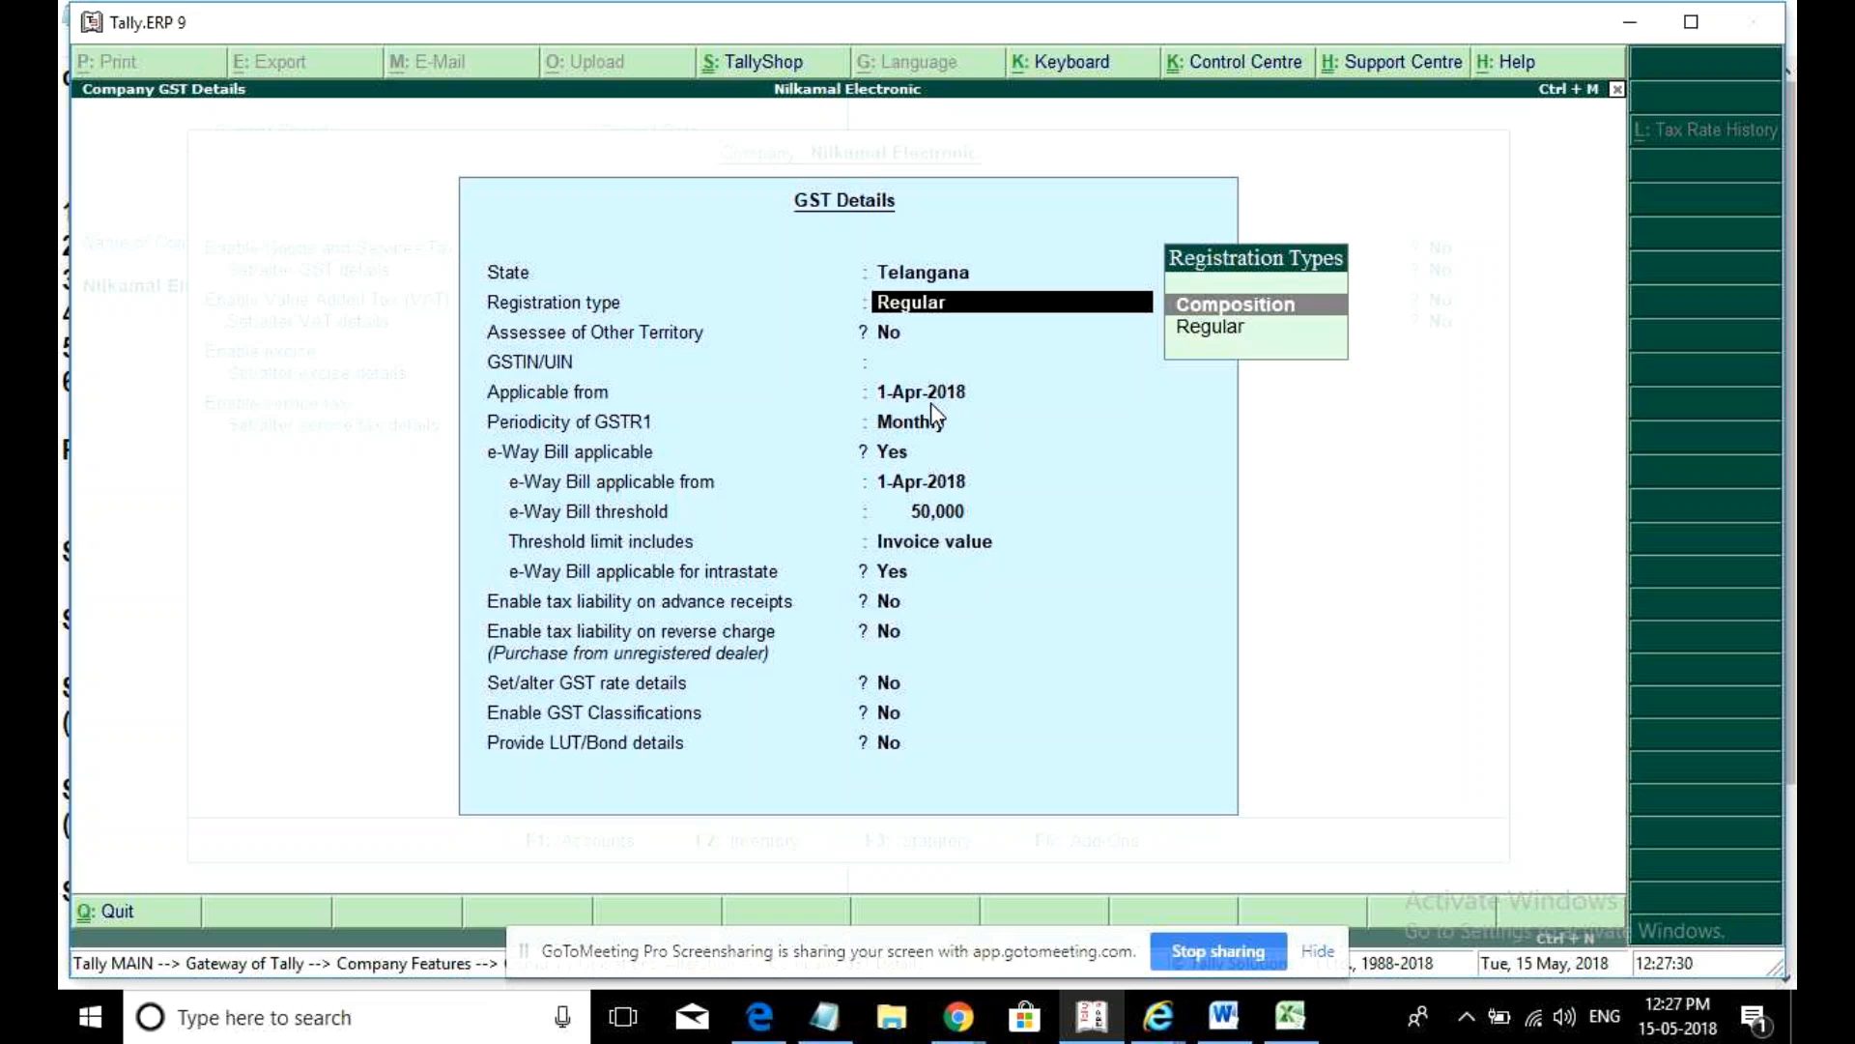
- Set the registration type to Composition, enter the company's GSTIN, and keep the applicable-from date
key("Return")
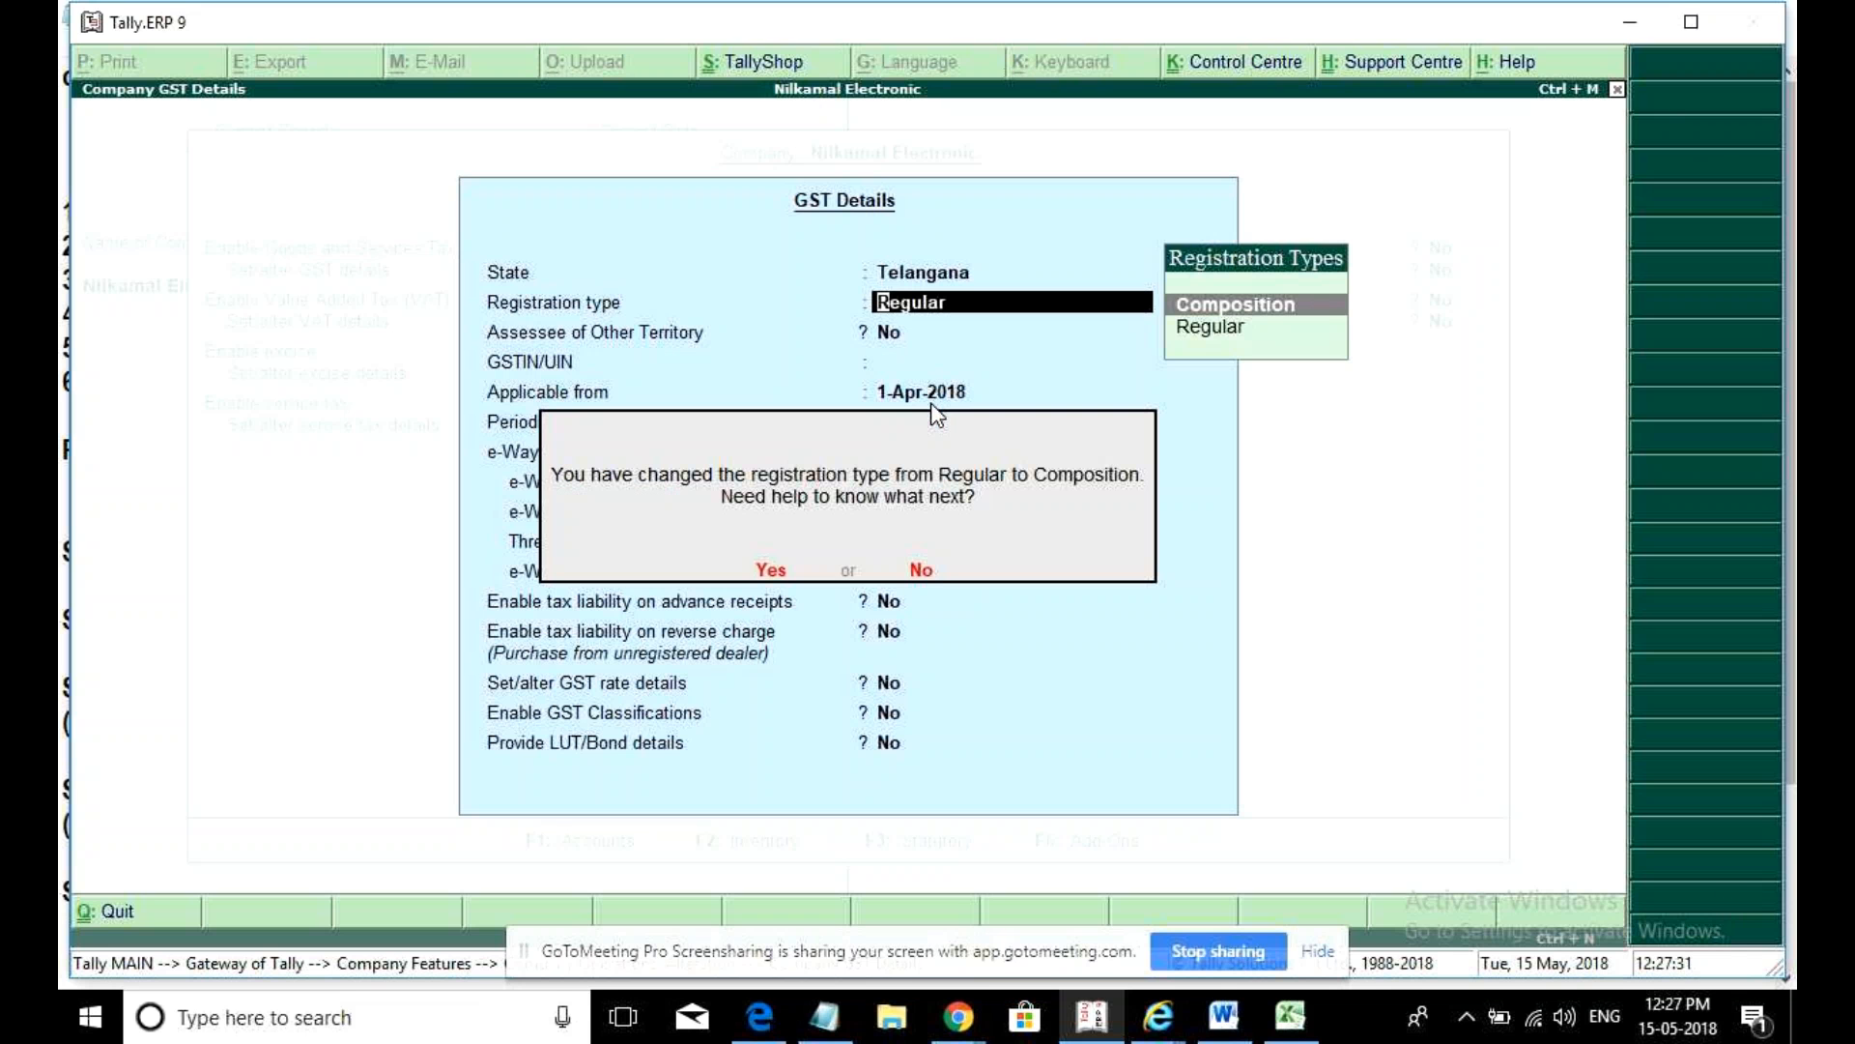
key("n")
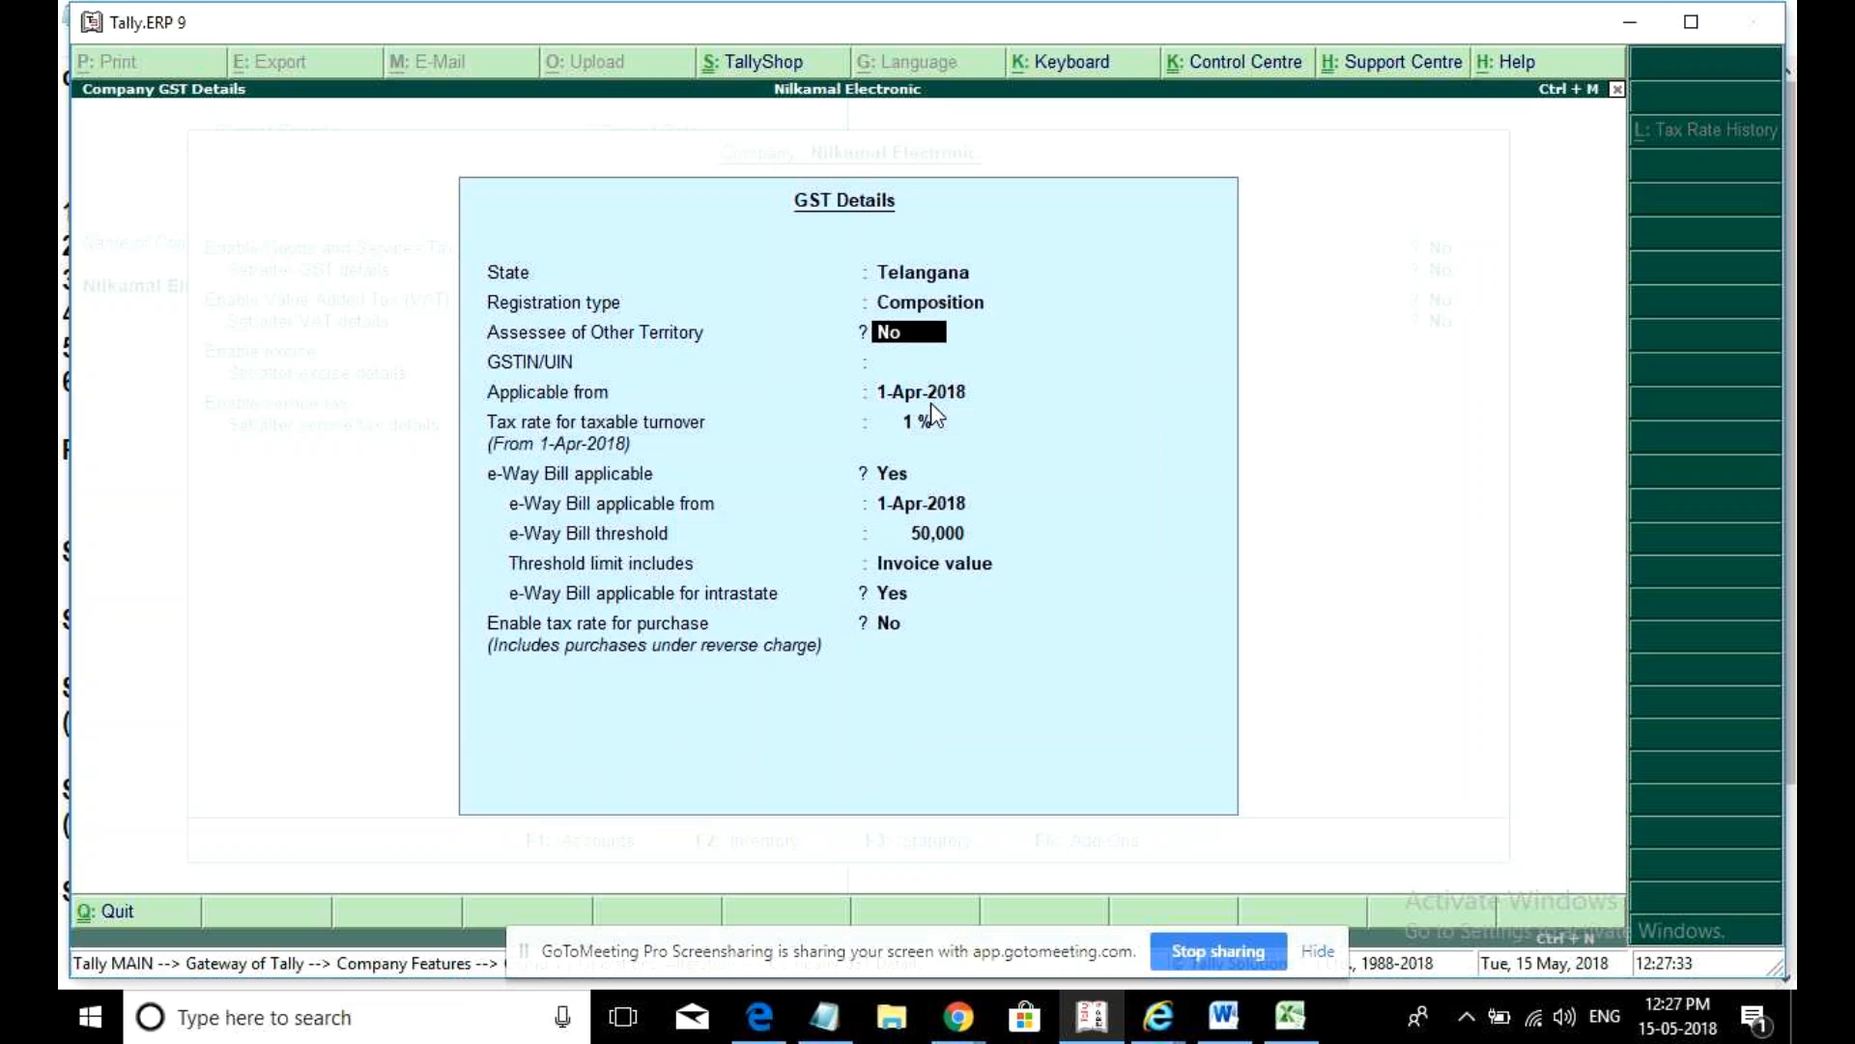
key("Return")
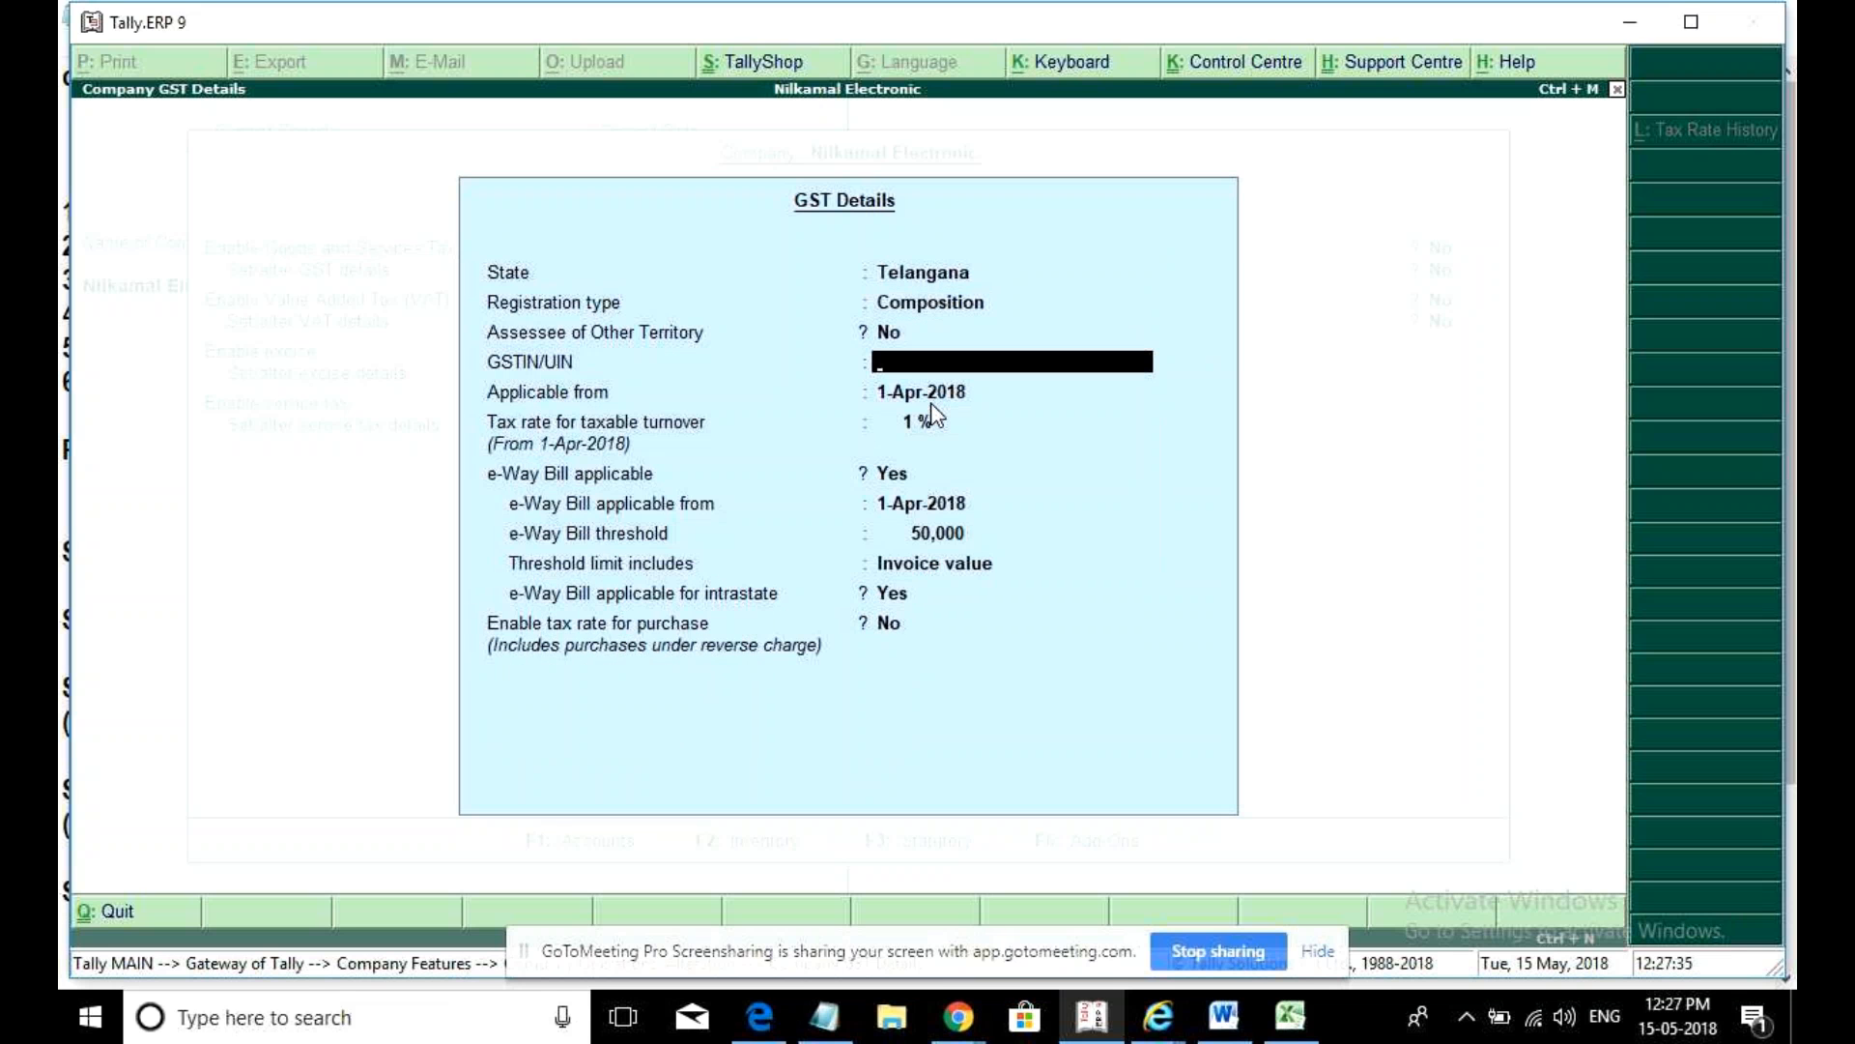
type("36")
type("A")
type("CTPC")
key("BackSpace")
key("BackSpace")
key("BackSpace")
key("BackSpace")
key("BackSpace")
key("BackSpace")
key("BackSpace")
key("ctrl+alt+v")
key("Return")
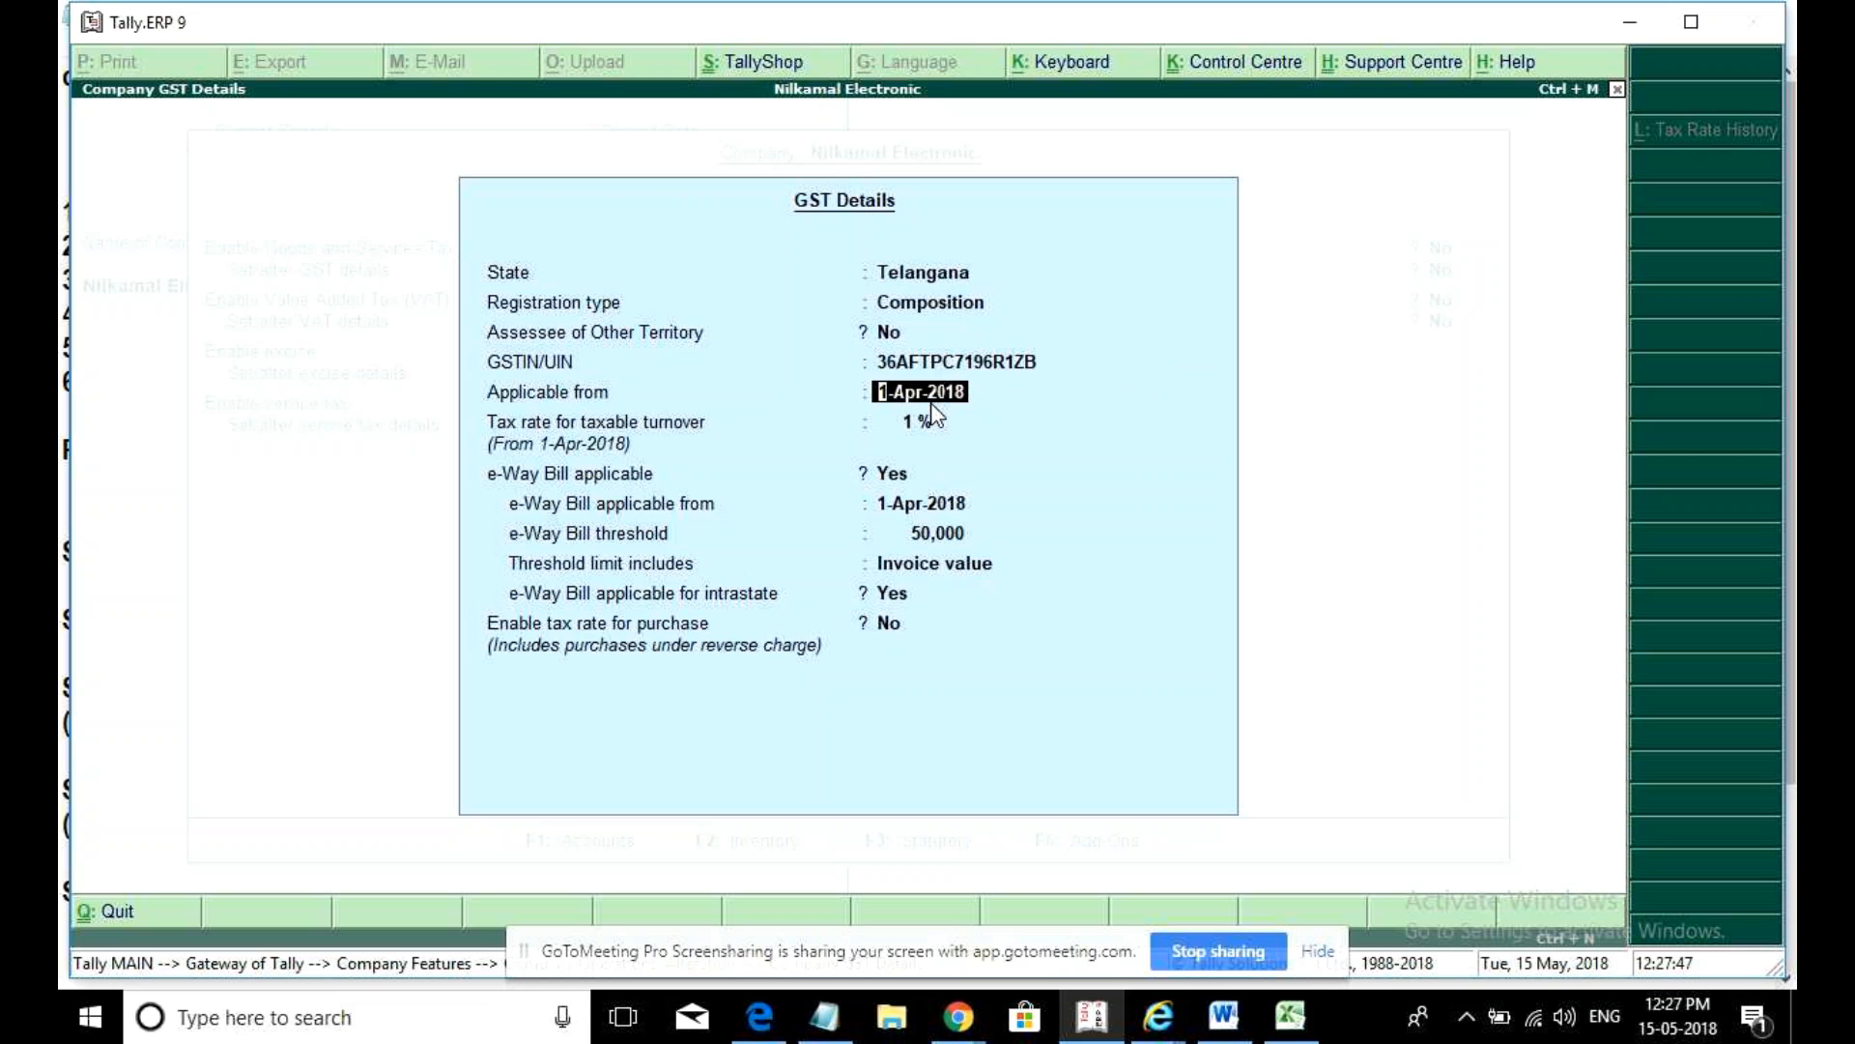
key("Return")
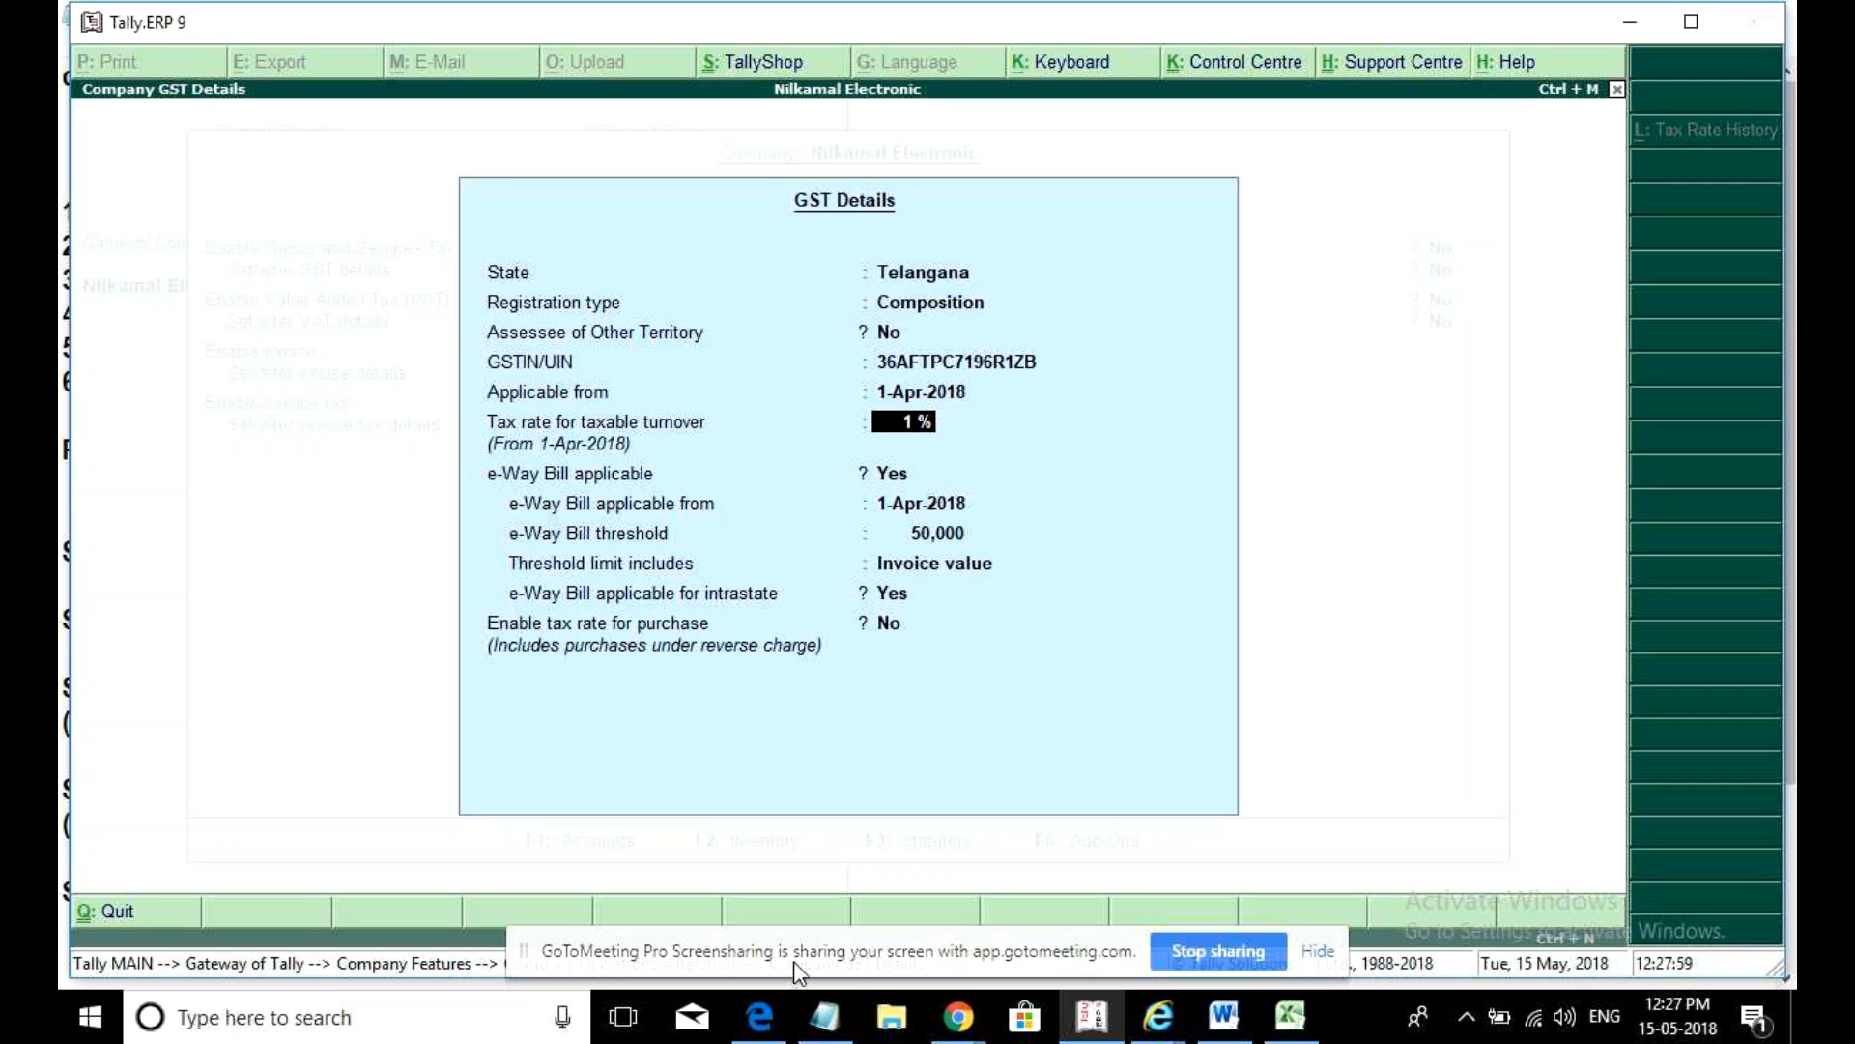
left_click(822, 1022)
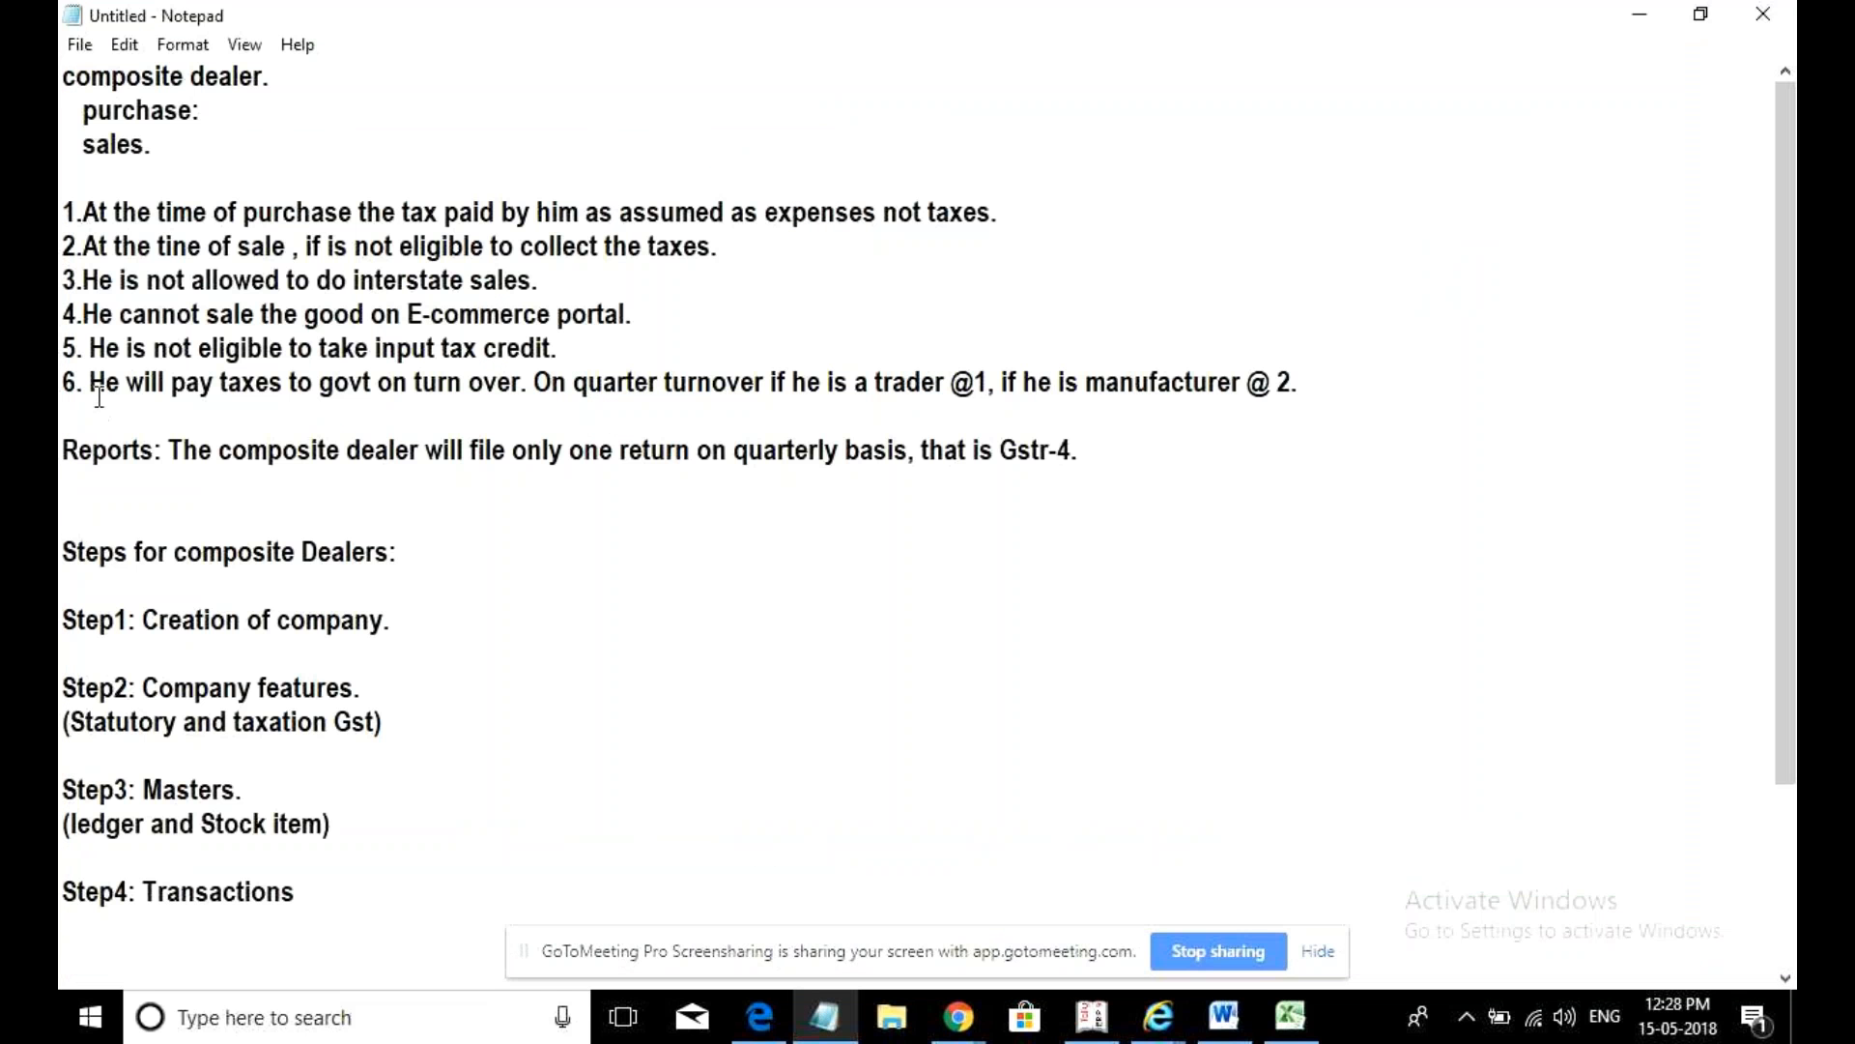
- Highlight Notepad point 6 on turnover tax rates (@1 traders, @2 manufacturers), then return to Tally
left_click_drag(89, 383, 1303, 377)
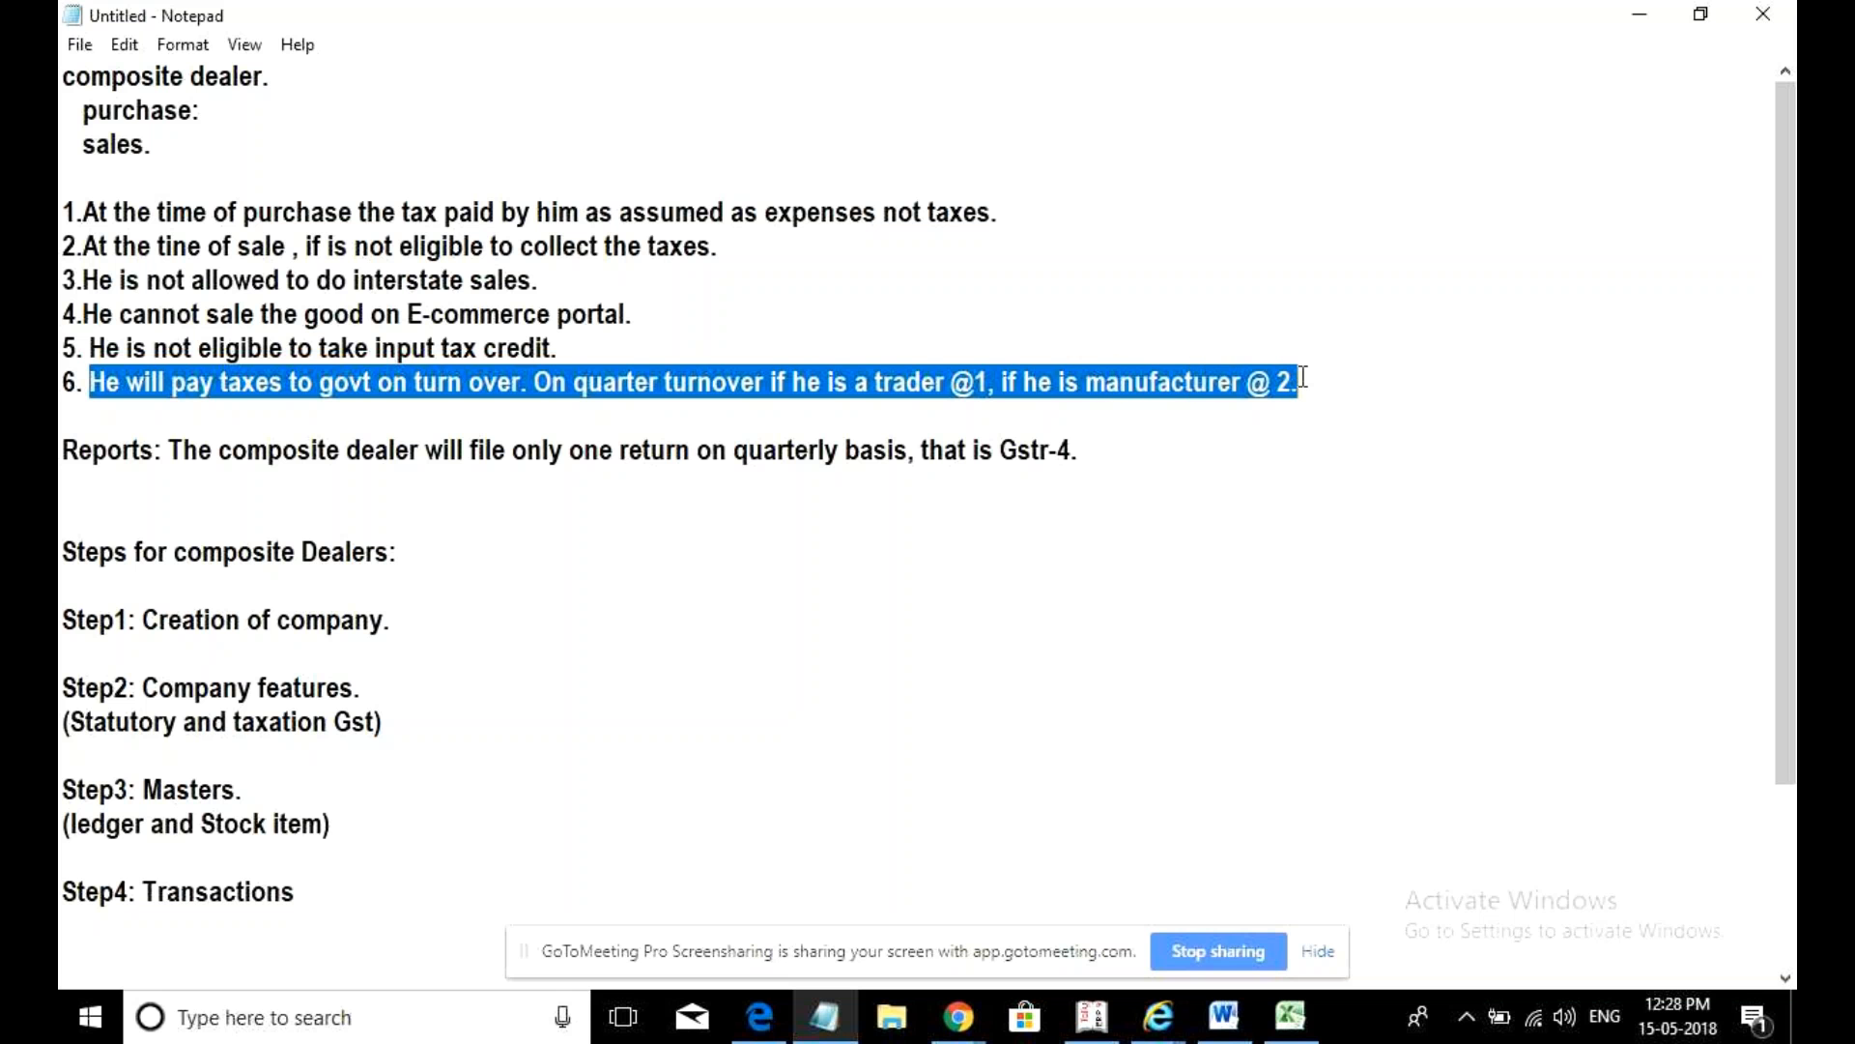
left_click(1267, 463)
left_click(1095, 1015)
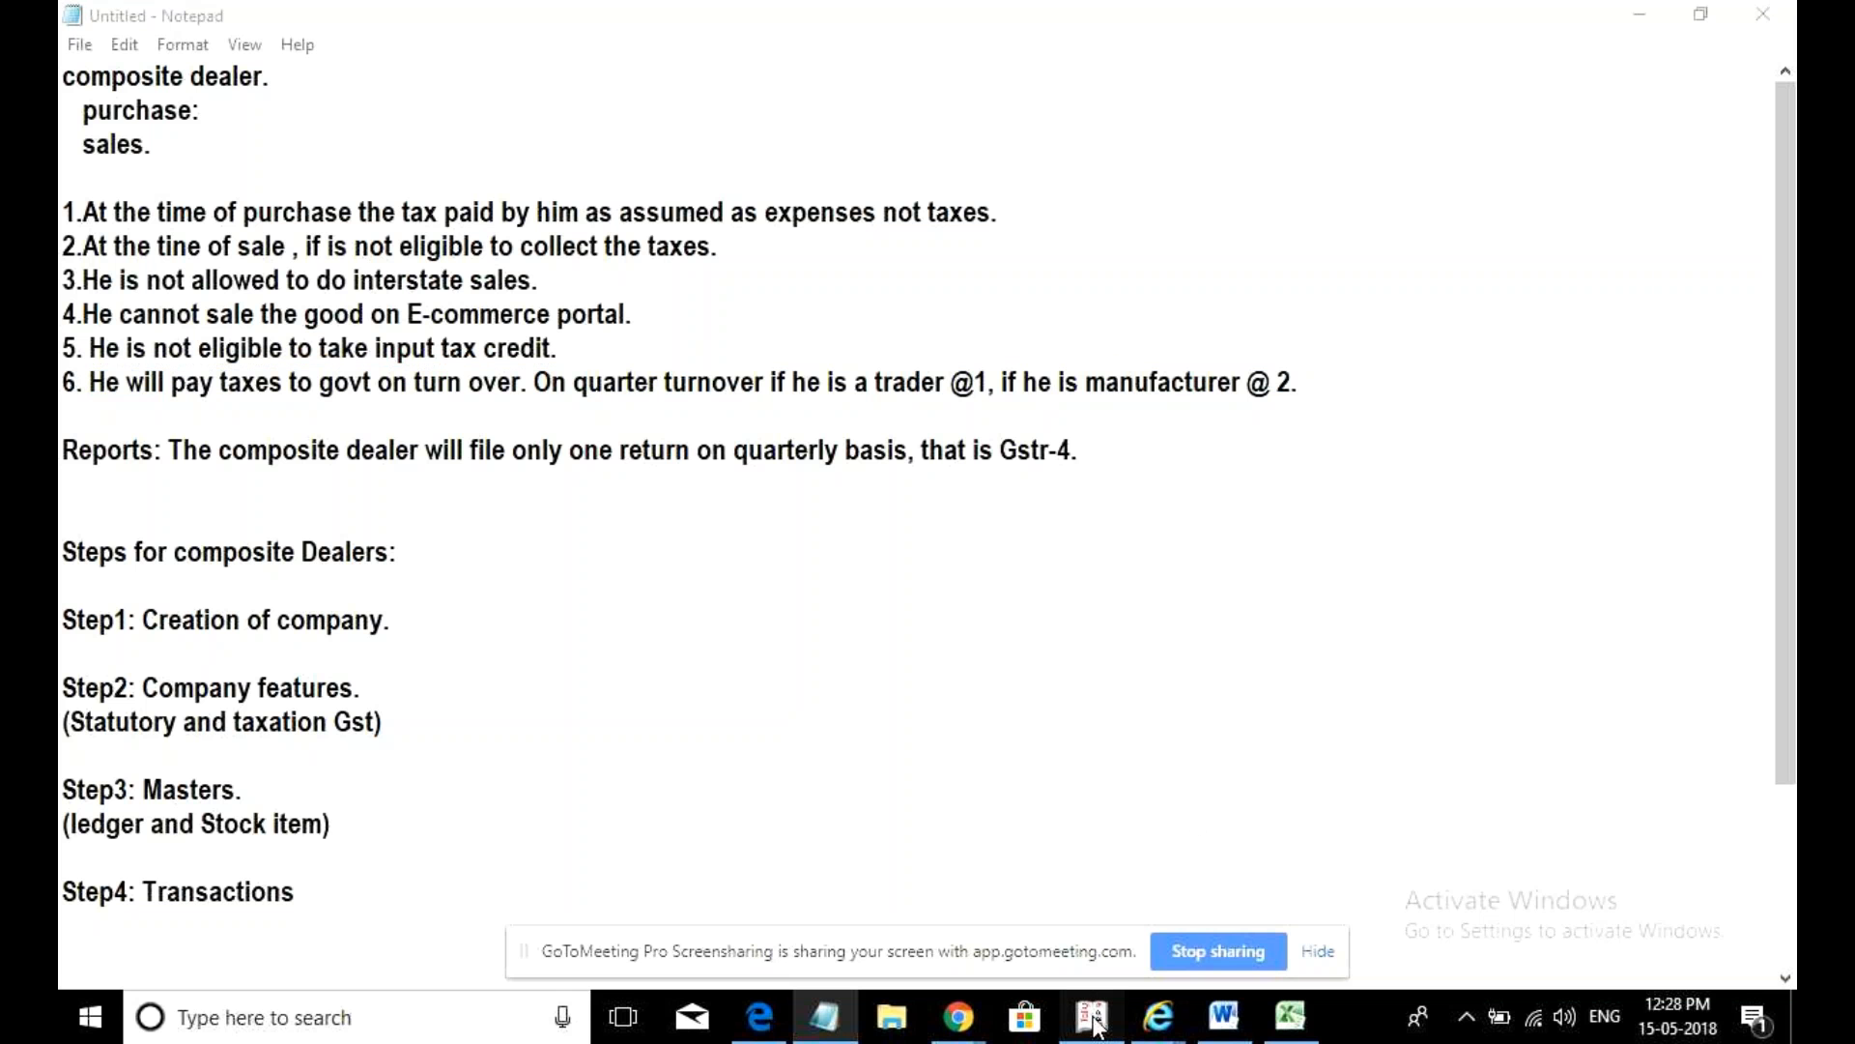
- Set e-Way Bill applicable to No and Enable tax rate for purchase to Yes, save, and exit to Gateway
key("Return")
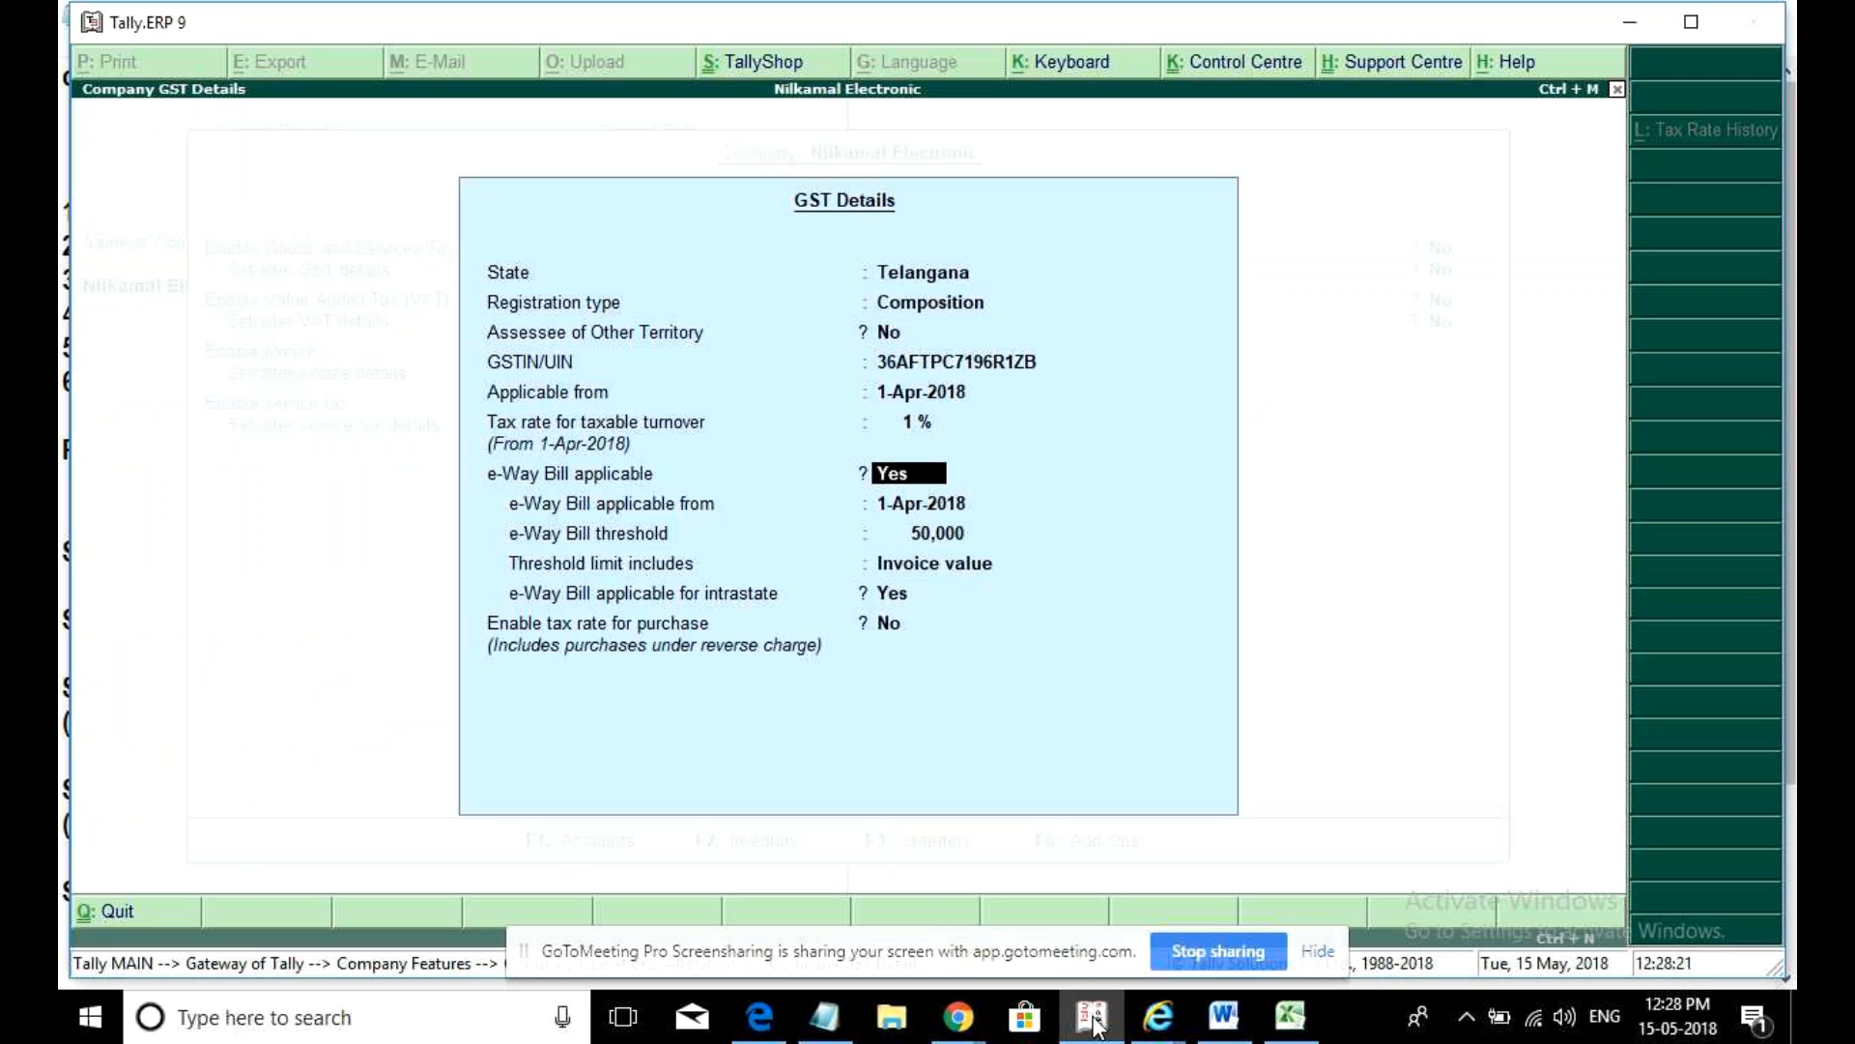
type("n")
key("Return")
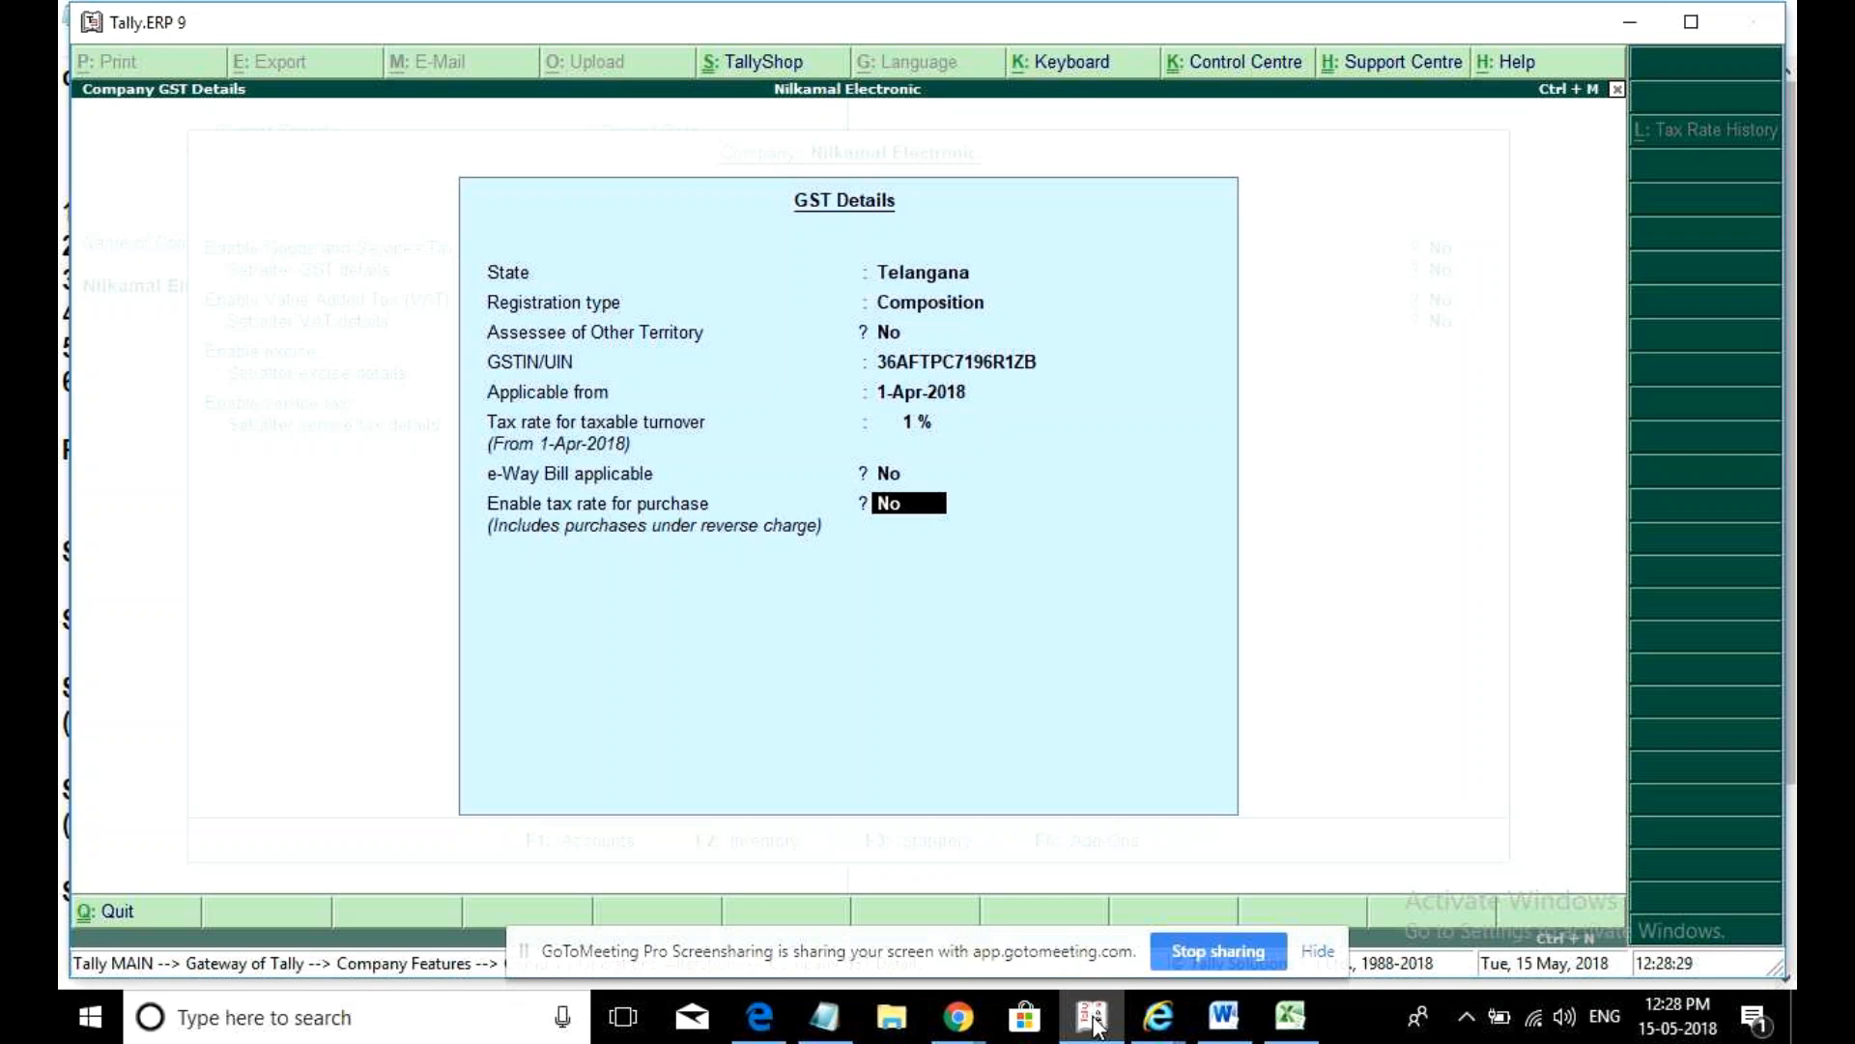
type("y")
key("Return")
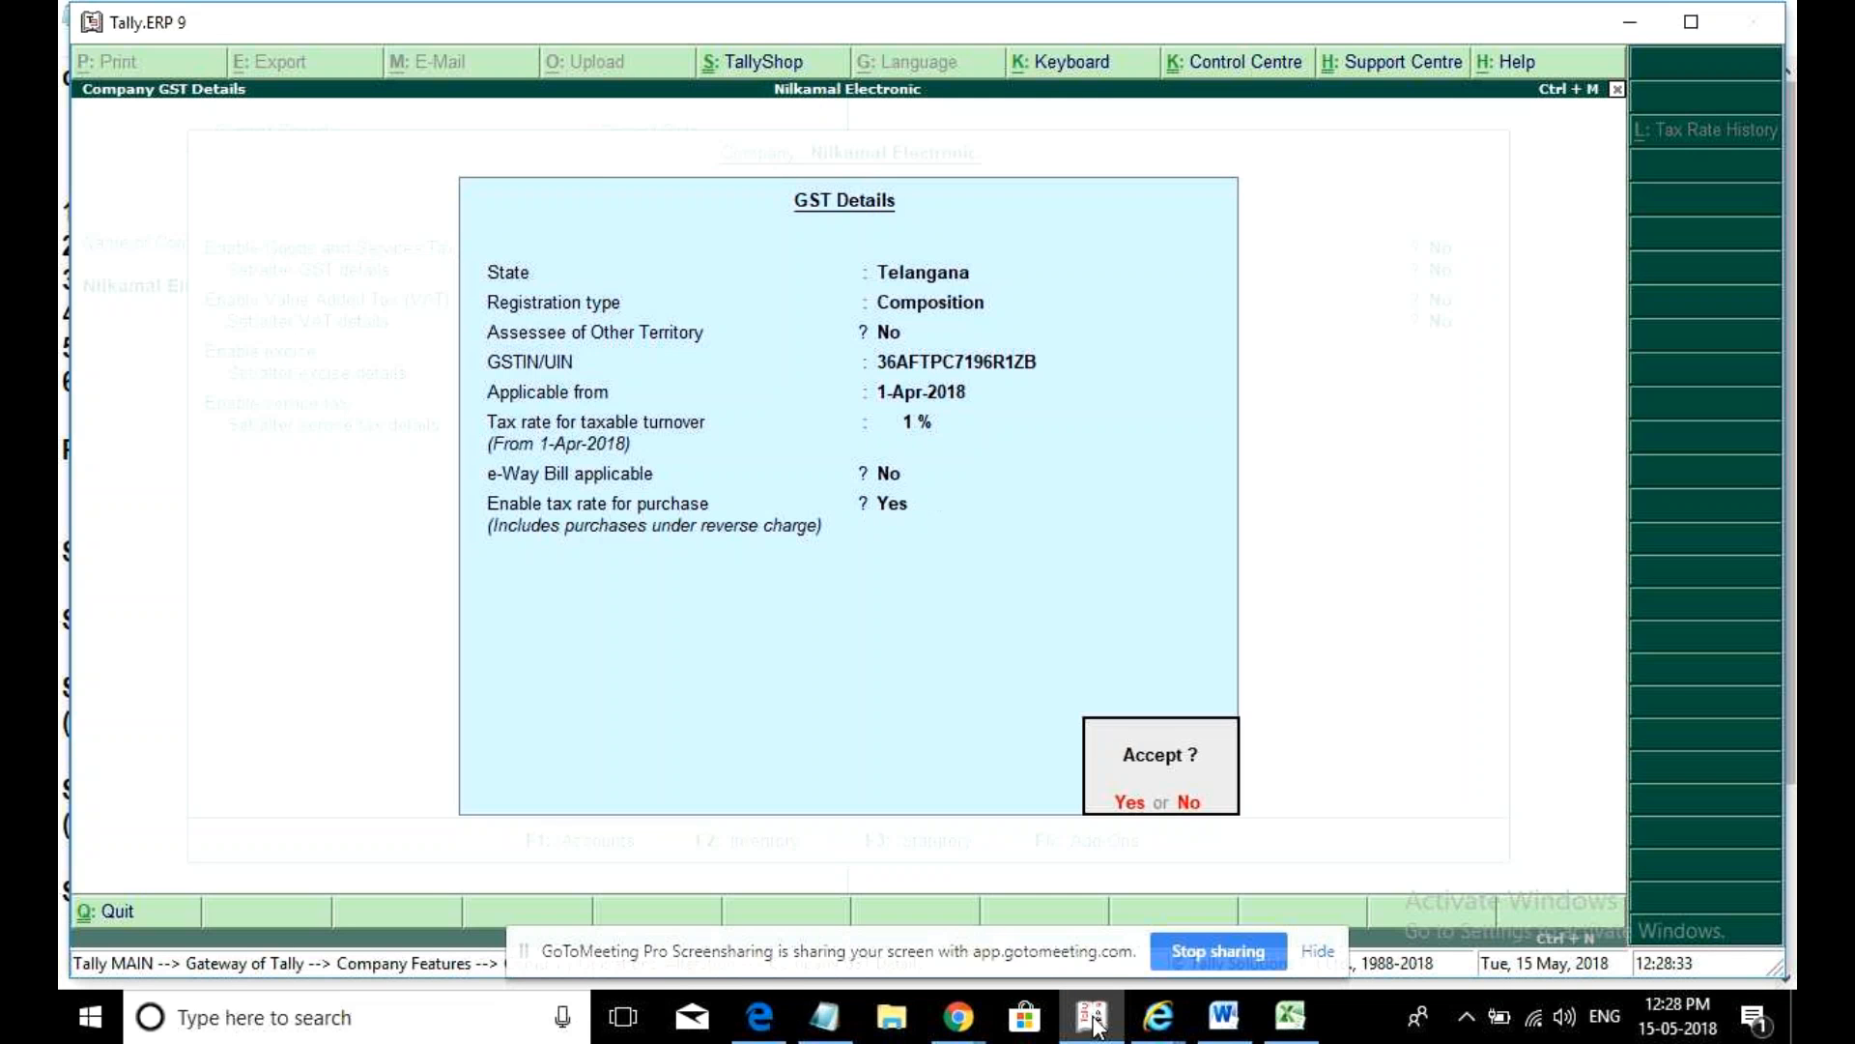
key("Return")
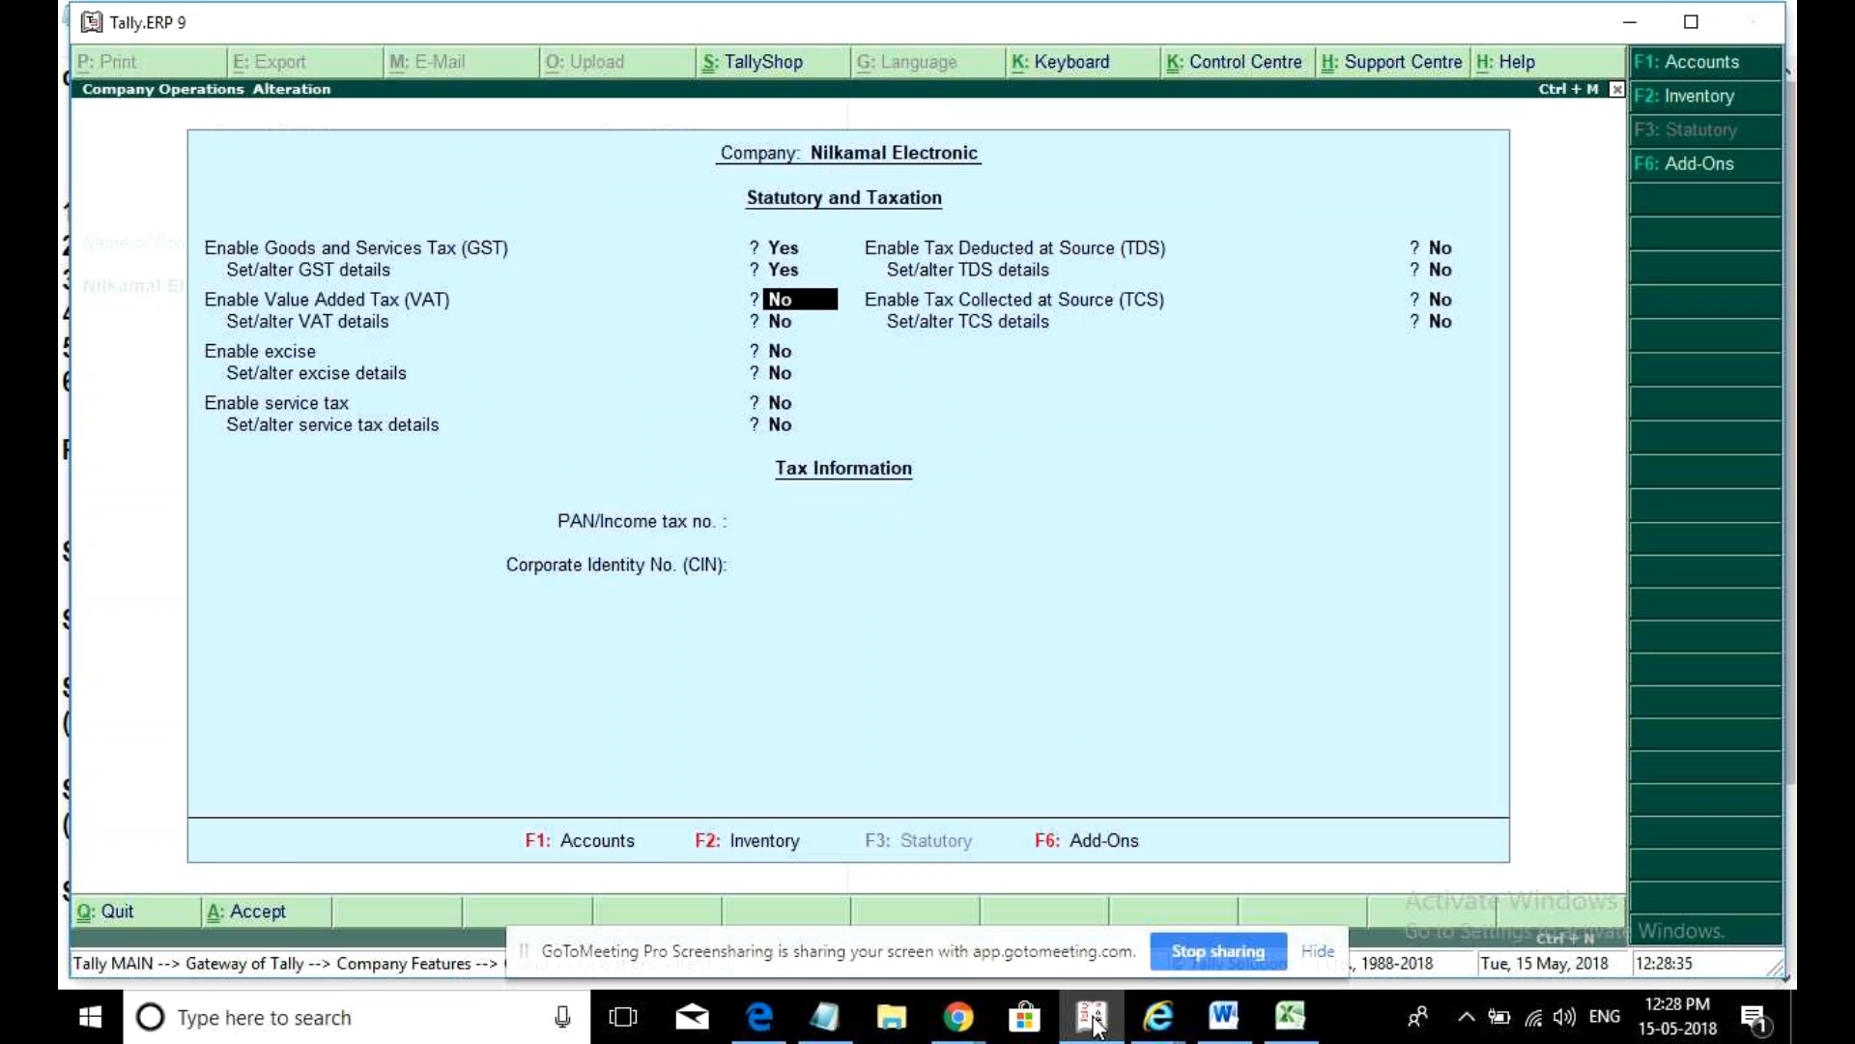
key("ctrl+a")
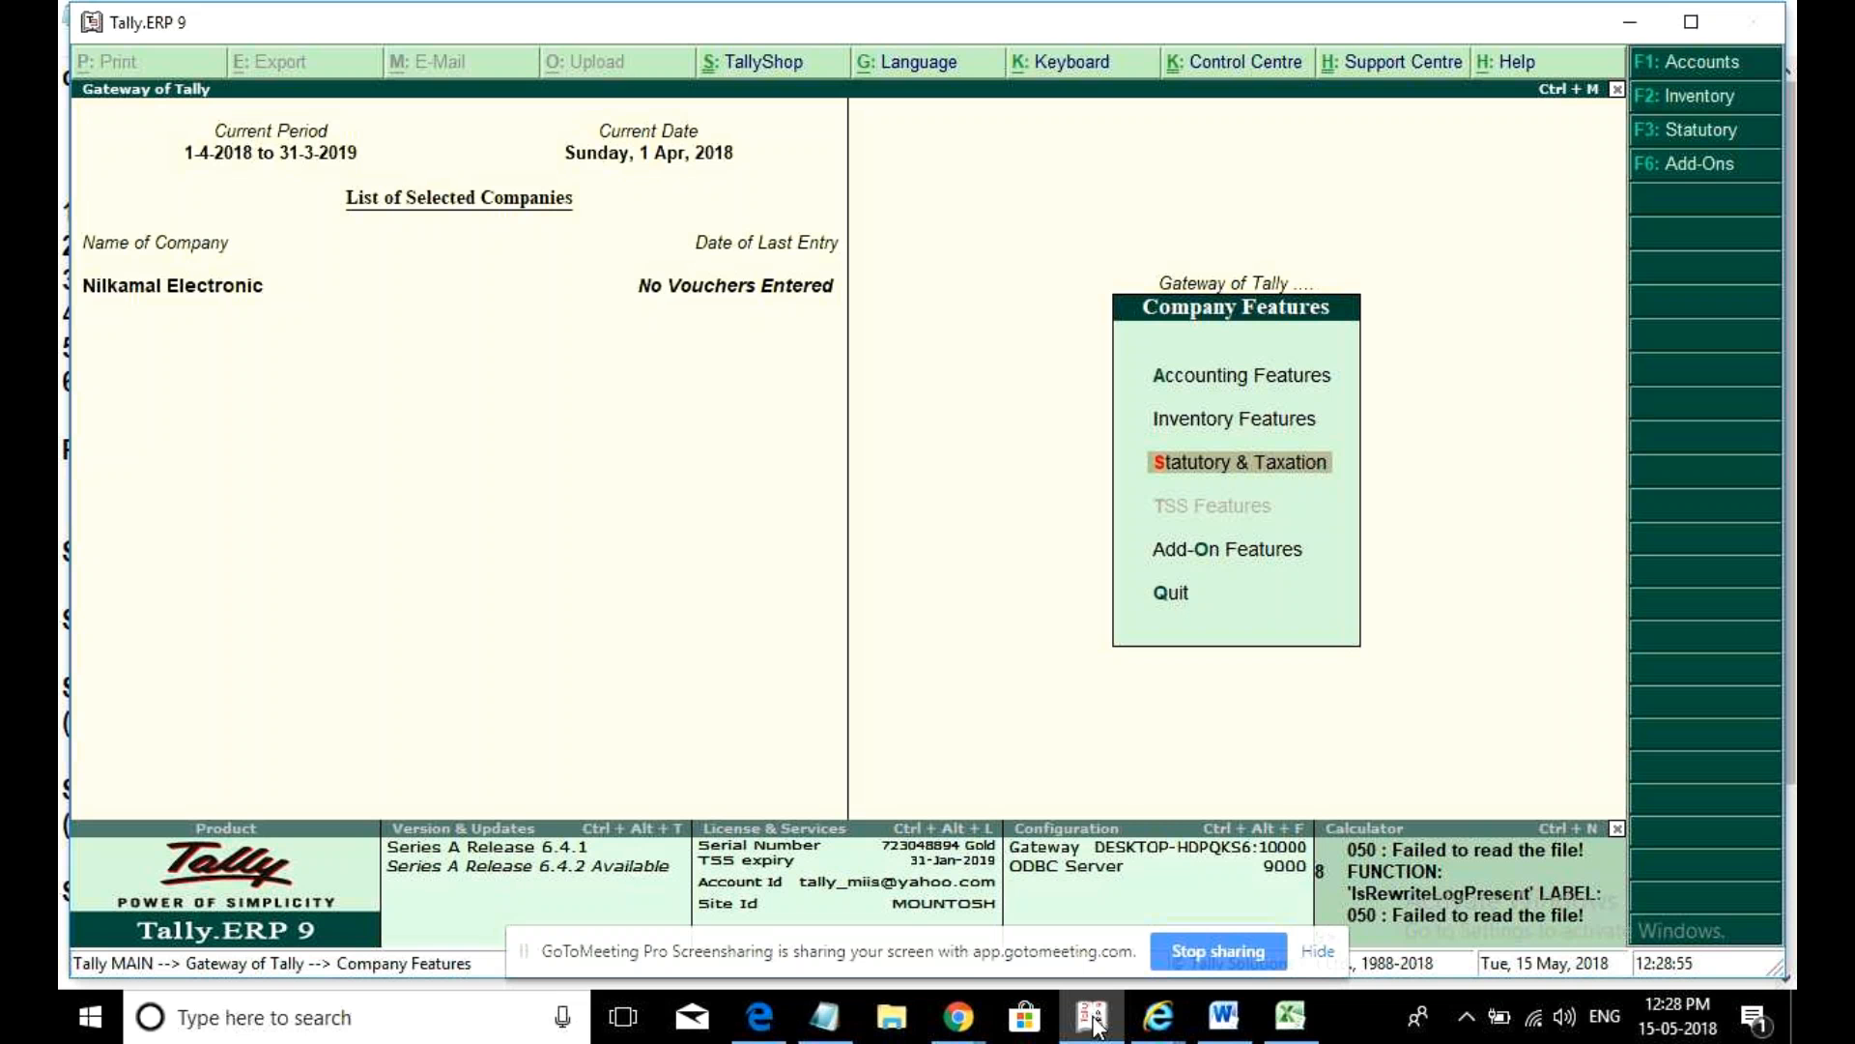
key("Escape")
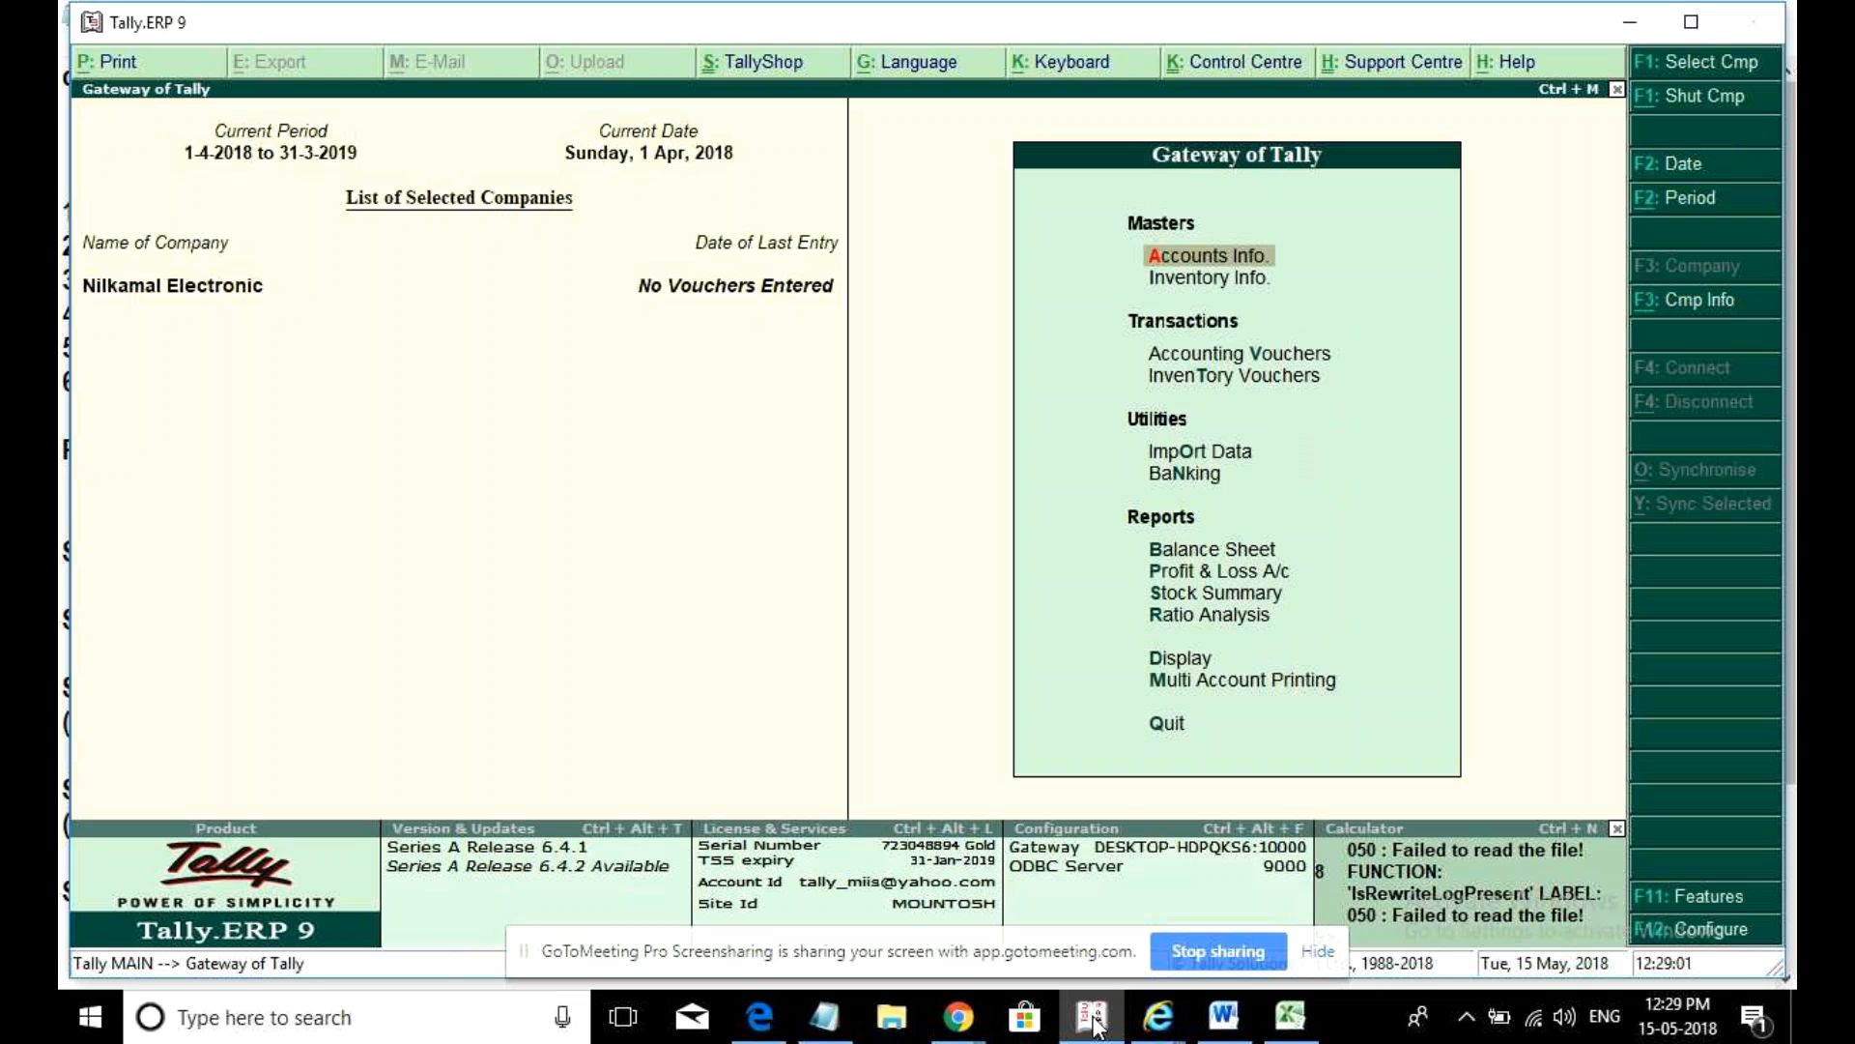
- Create a single ledger named 'Purchase' under Purchase Accounts
key("Return")
key("Down")
key("Return")
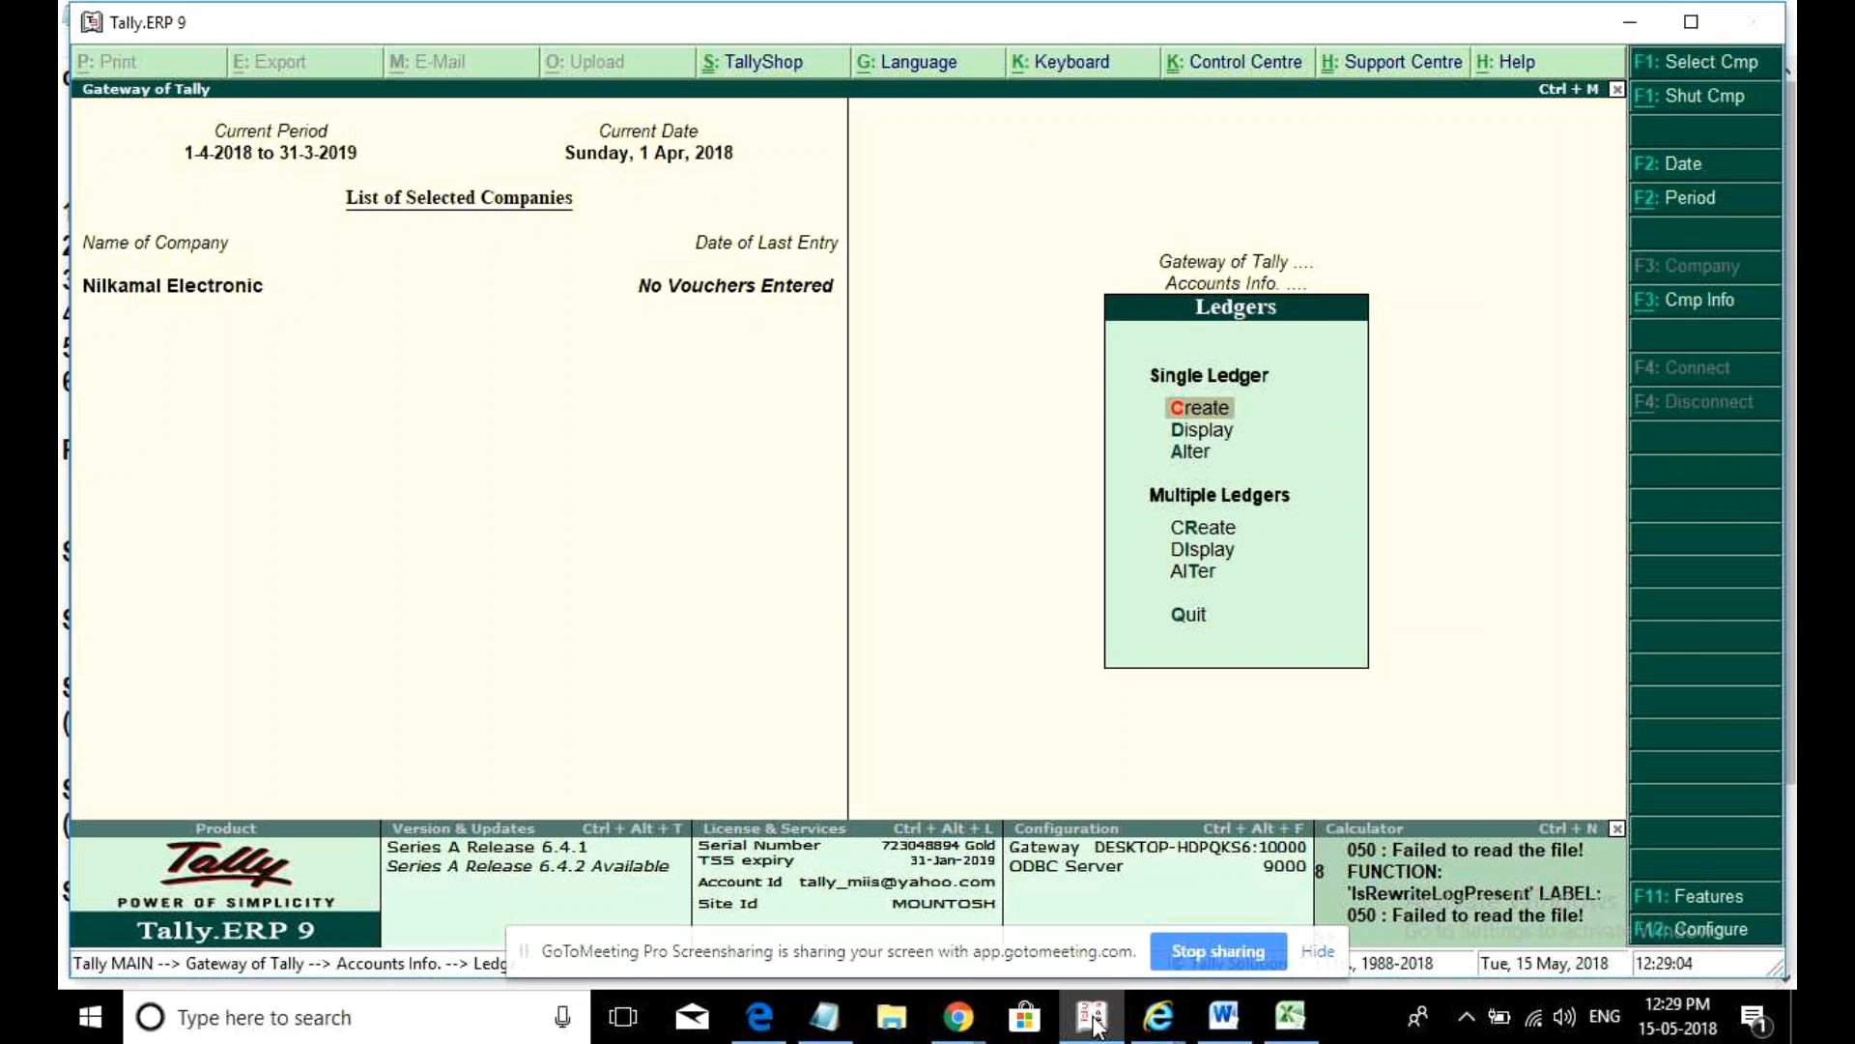
key("Return")
type("Purchase")
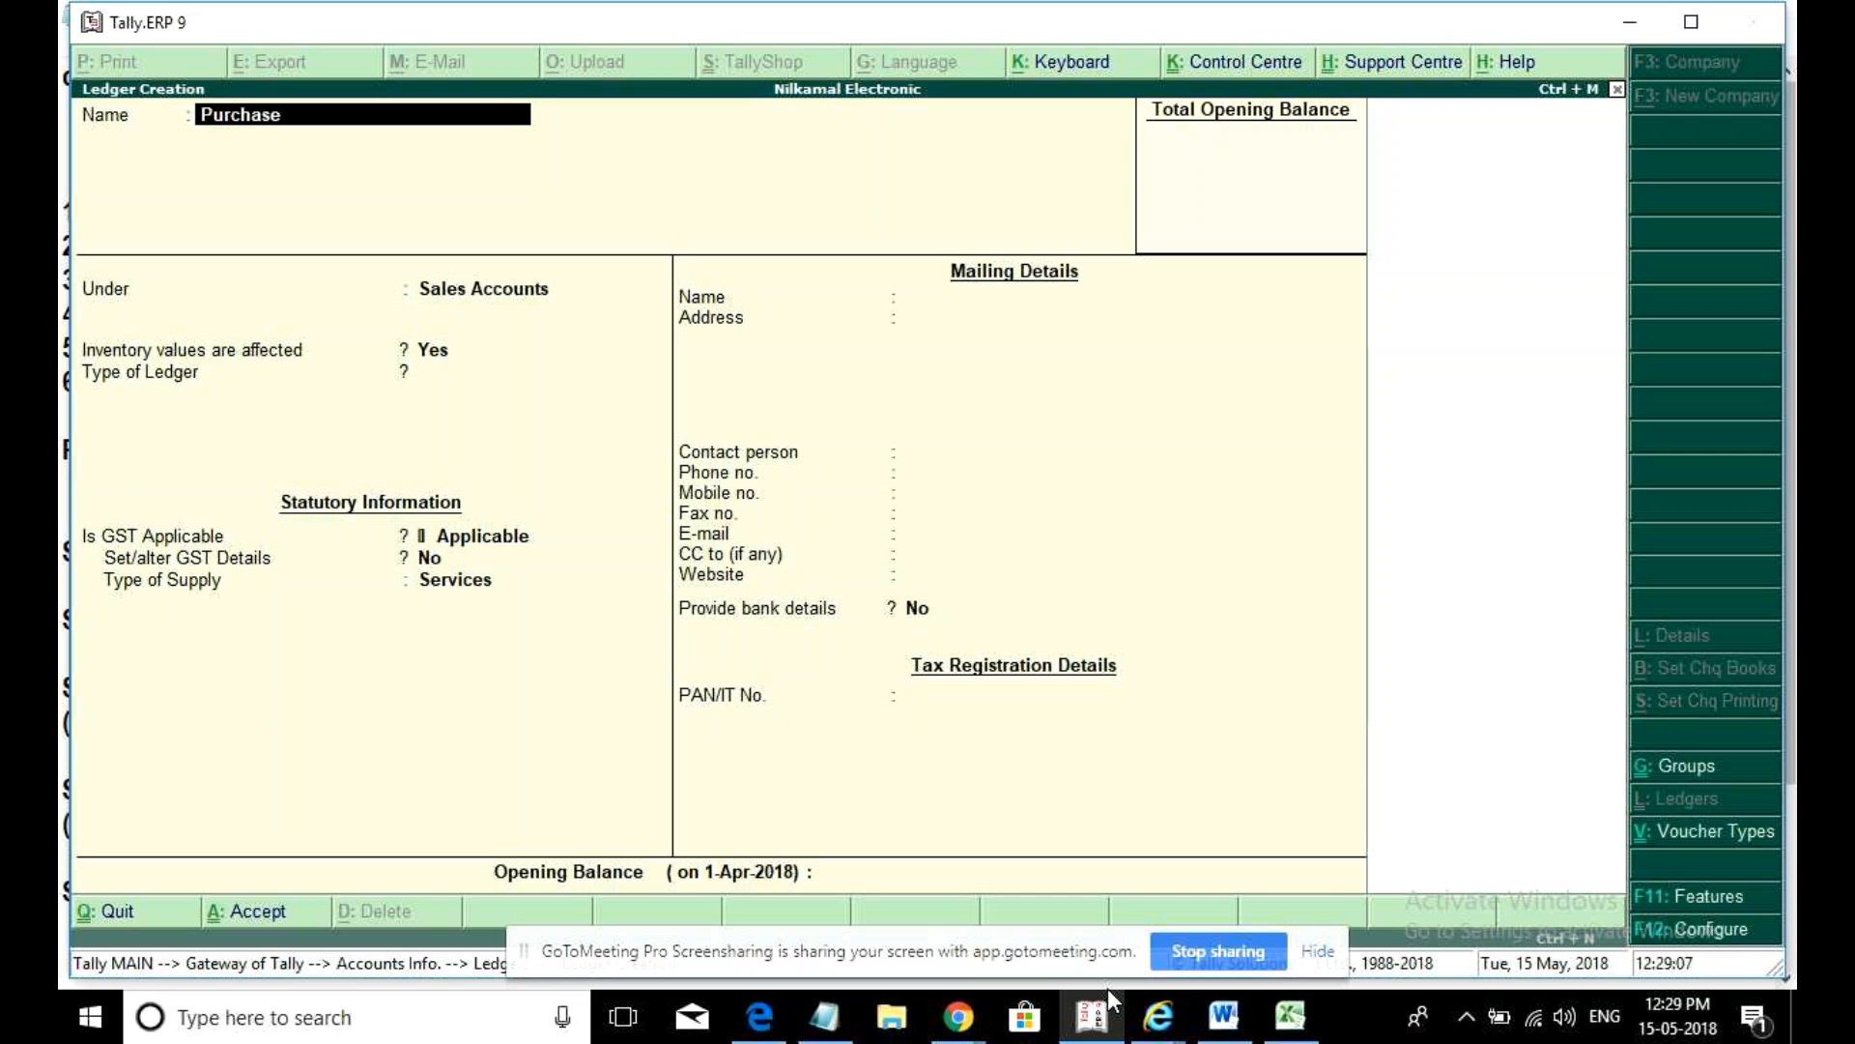
key("Return")
type("Purchase")
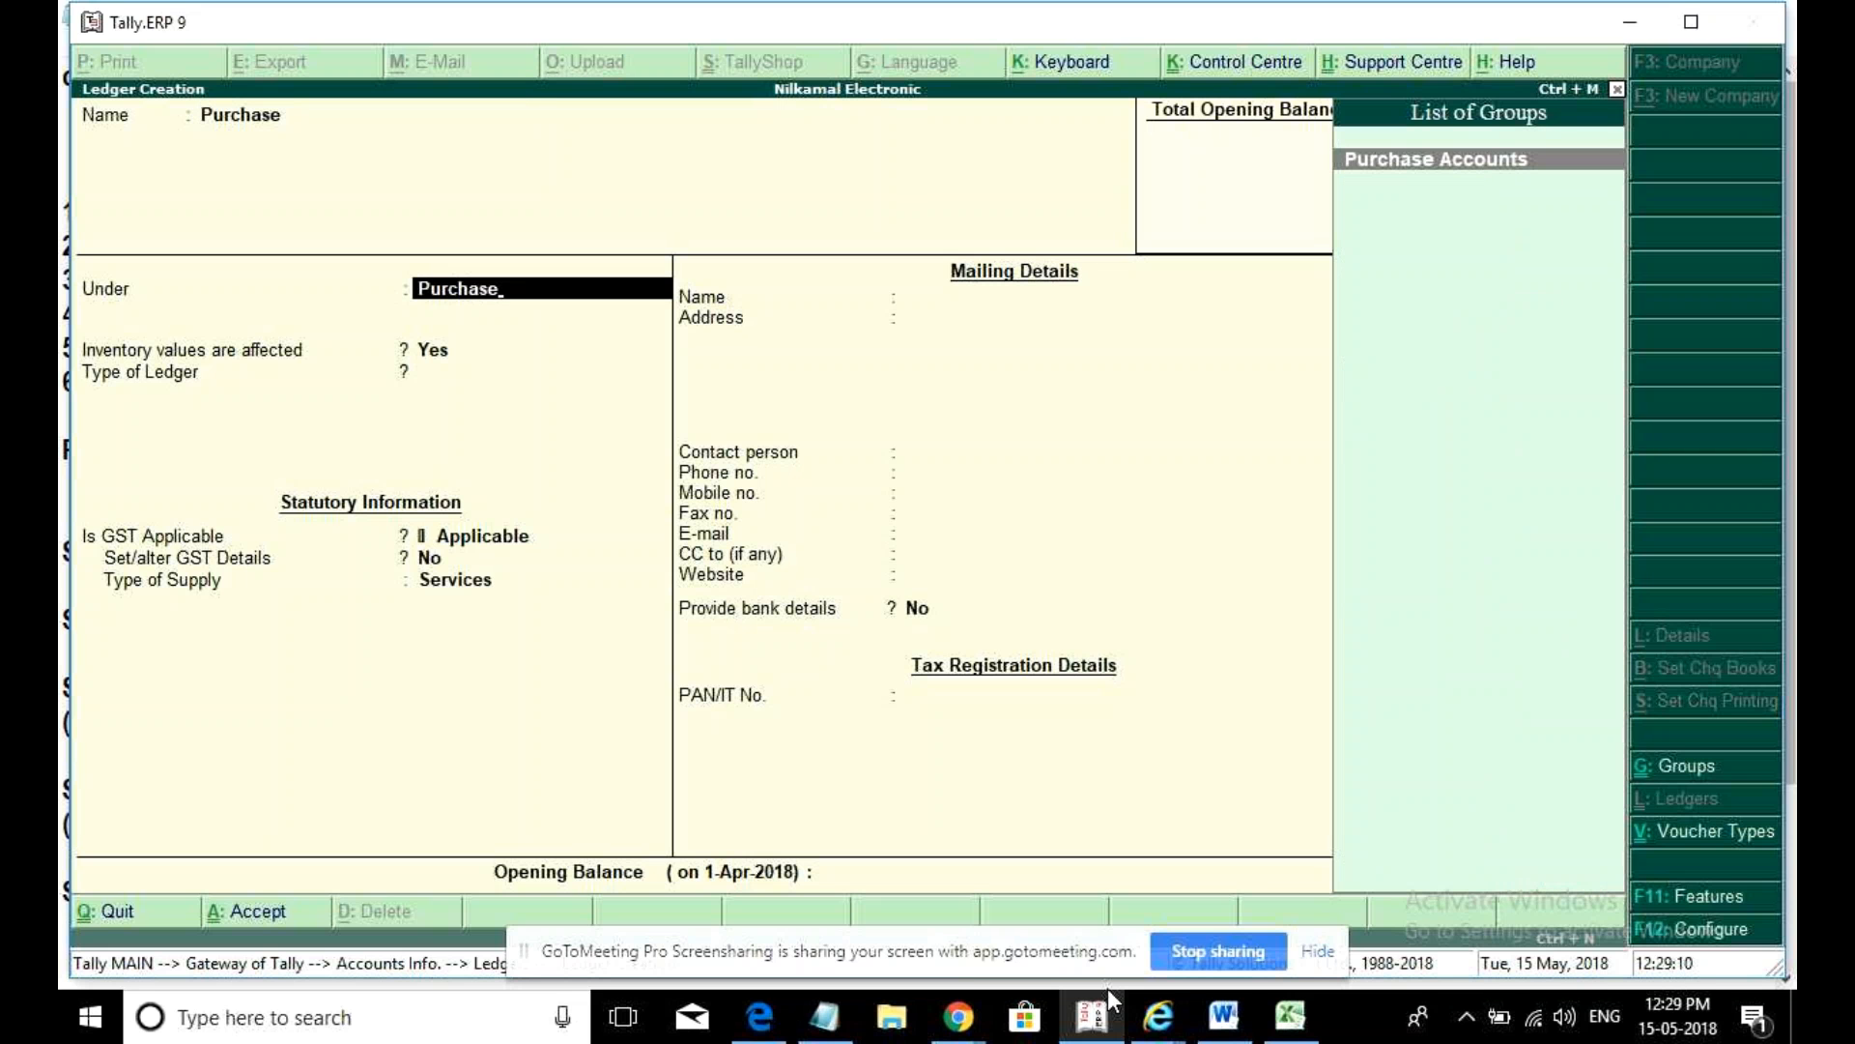
key("shift+Tab")
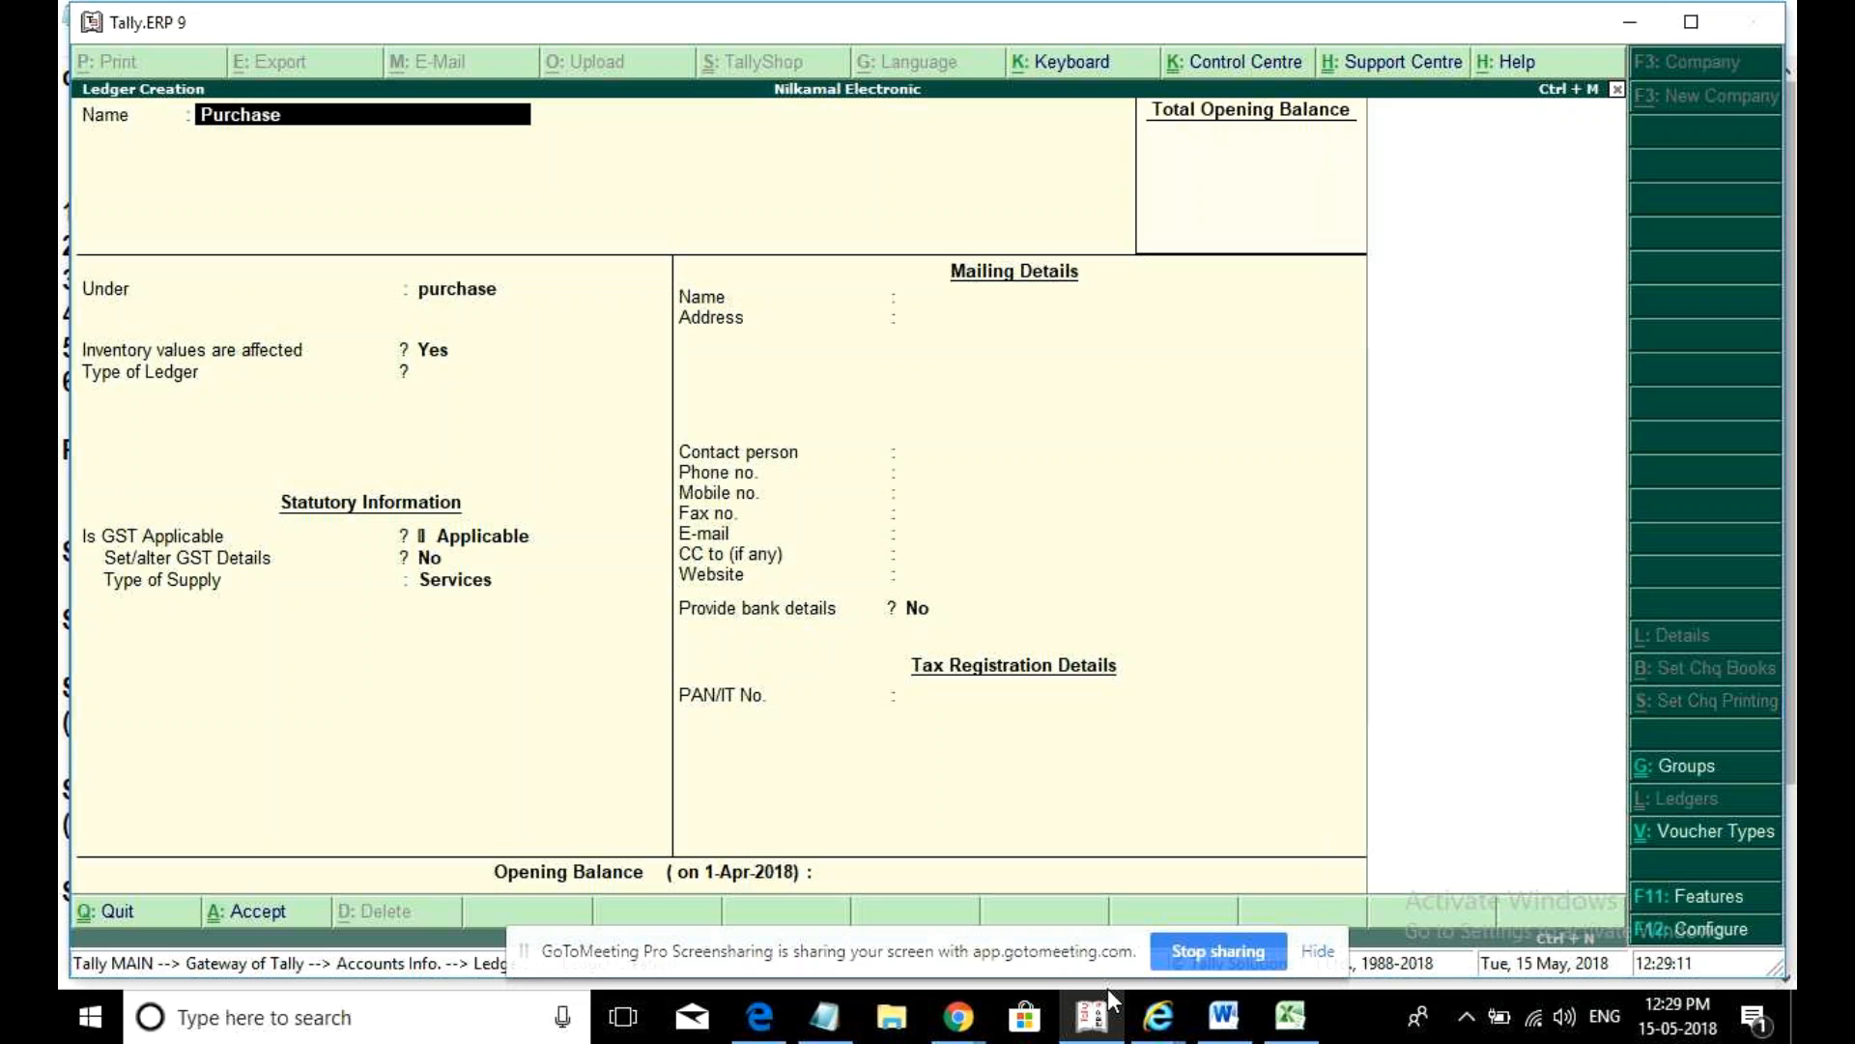
- Name the next new ledger 'Voltas & Co'
type("Voltas c")
key("BackSpace")
type("@")
key("BackSpace")
key("BackSpace")
type("& Co")
- Place Voltas & Co under Sundry Creditors with bill-by-bill balance tracking turned on
key("Return")
key("Return")
key("BackSpace")
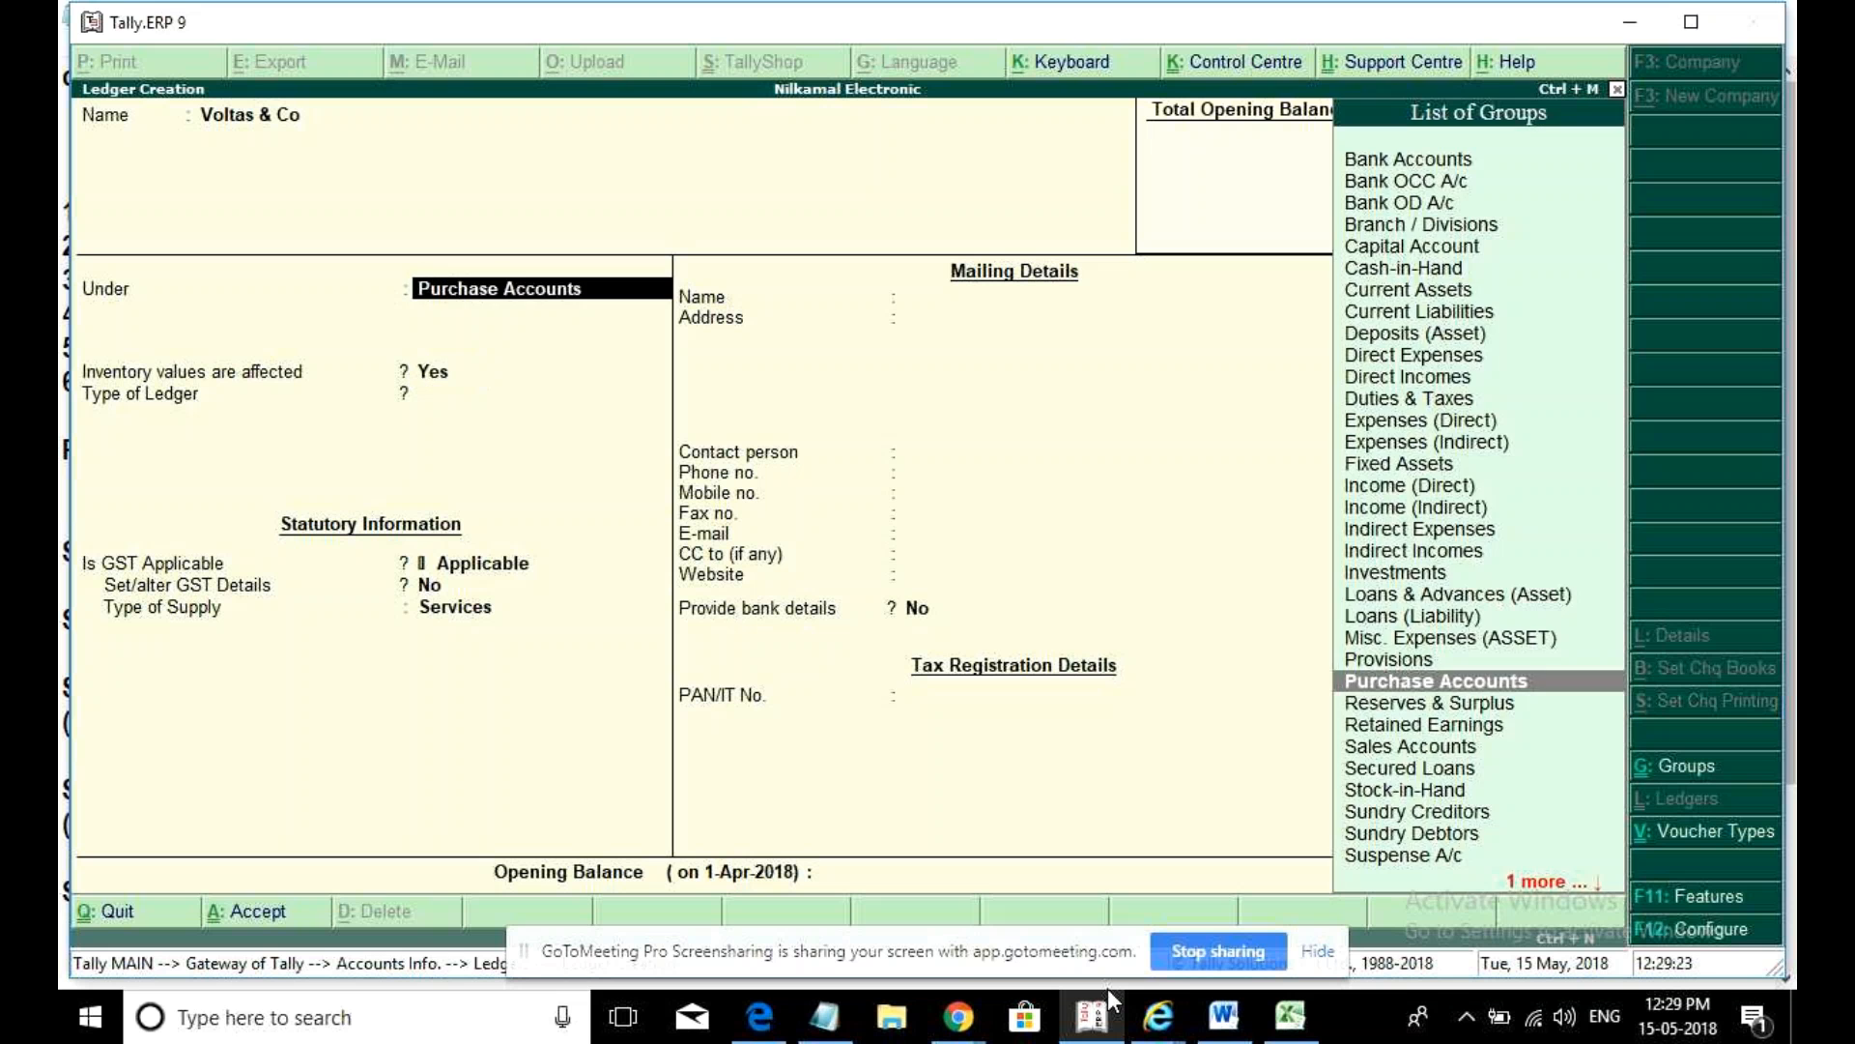
type("Credit")
key("Return")
key("BackSpace")
key("y")
key("Return")
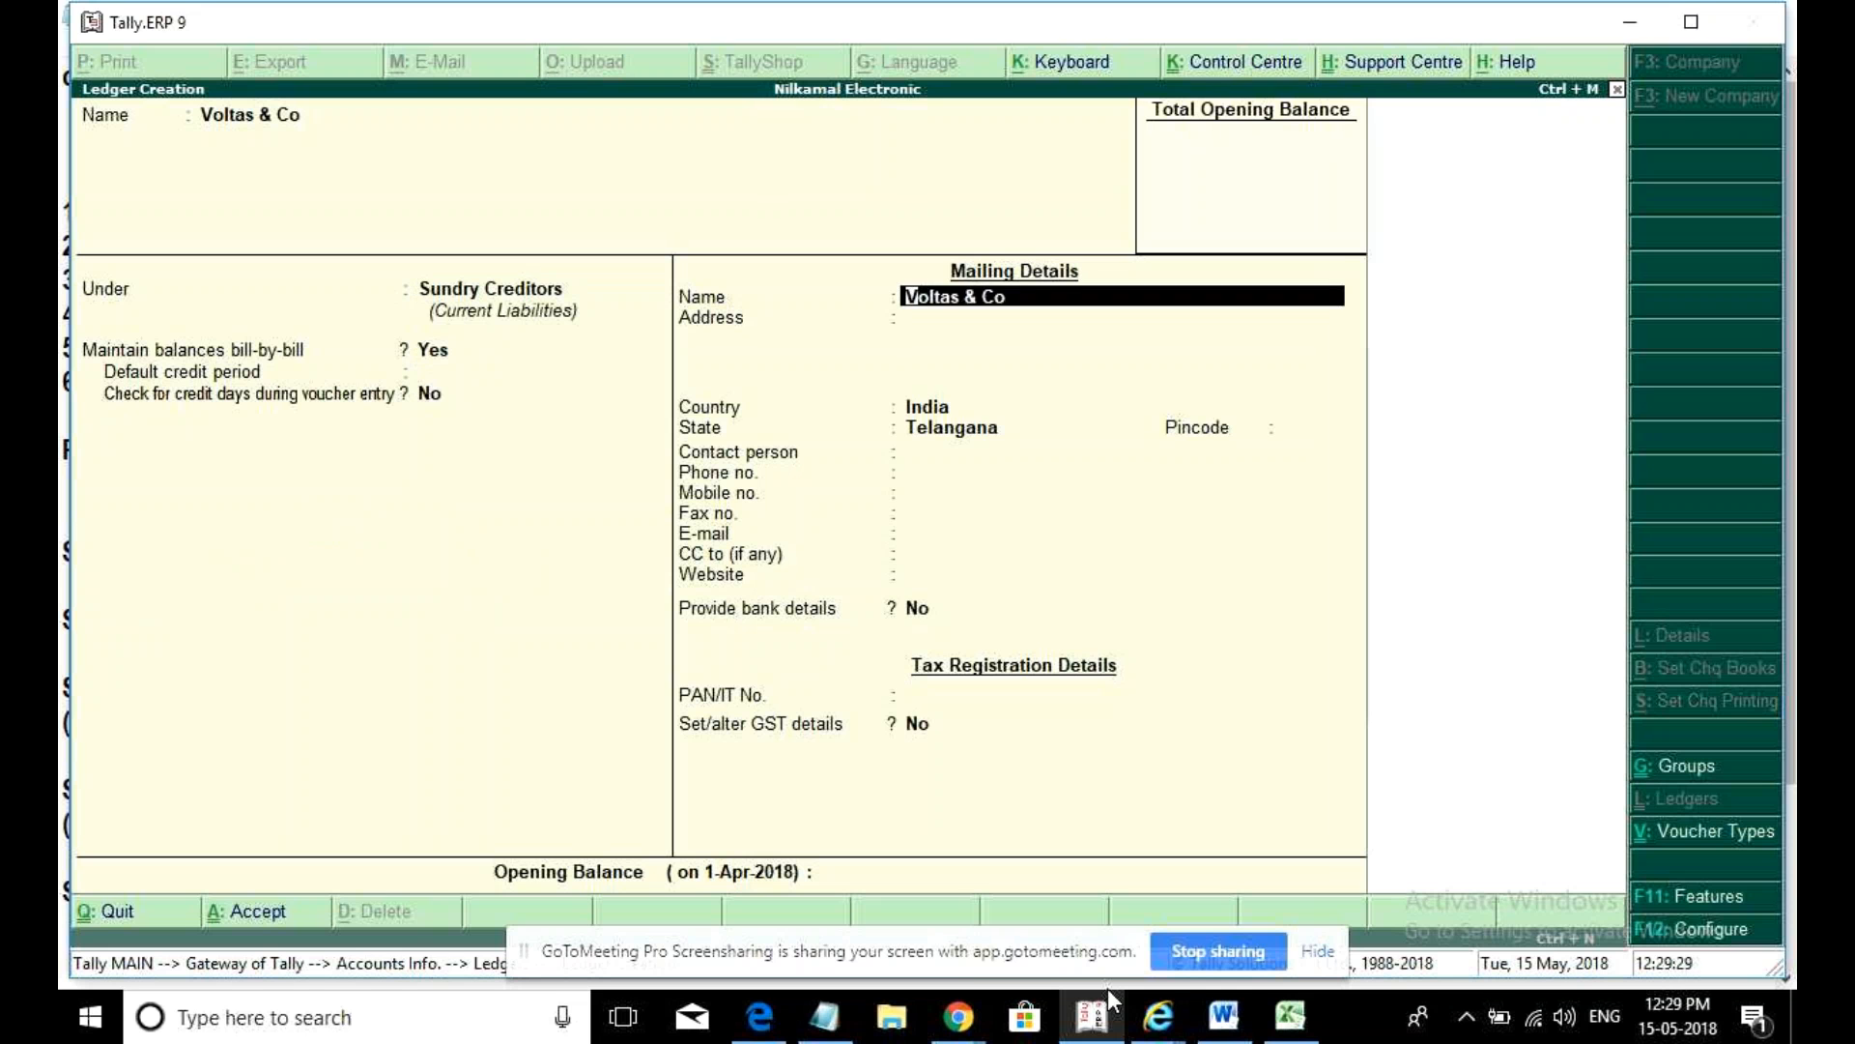
key("Return")
key("Return")
- Enter the address Paradise, Secunderabad with pincode 500025
key("Return")
key("Return")
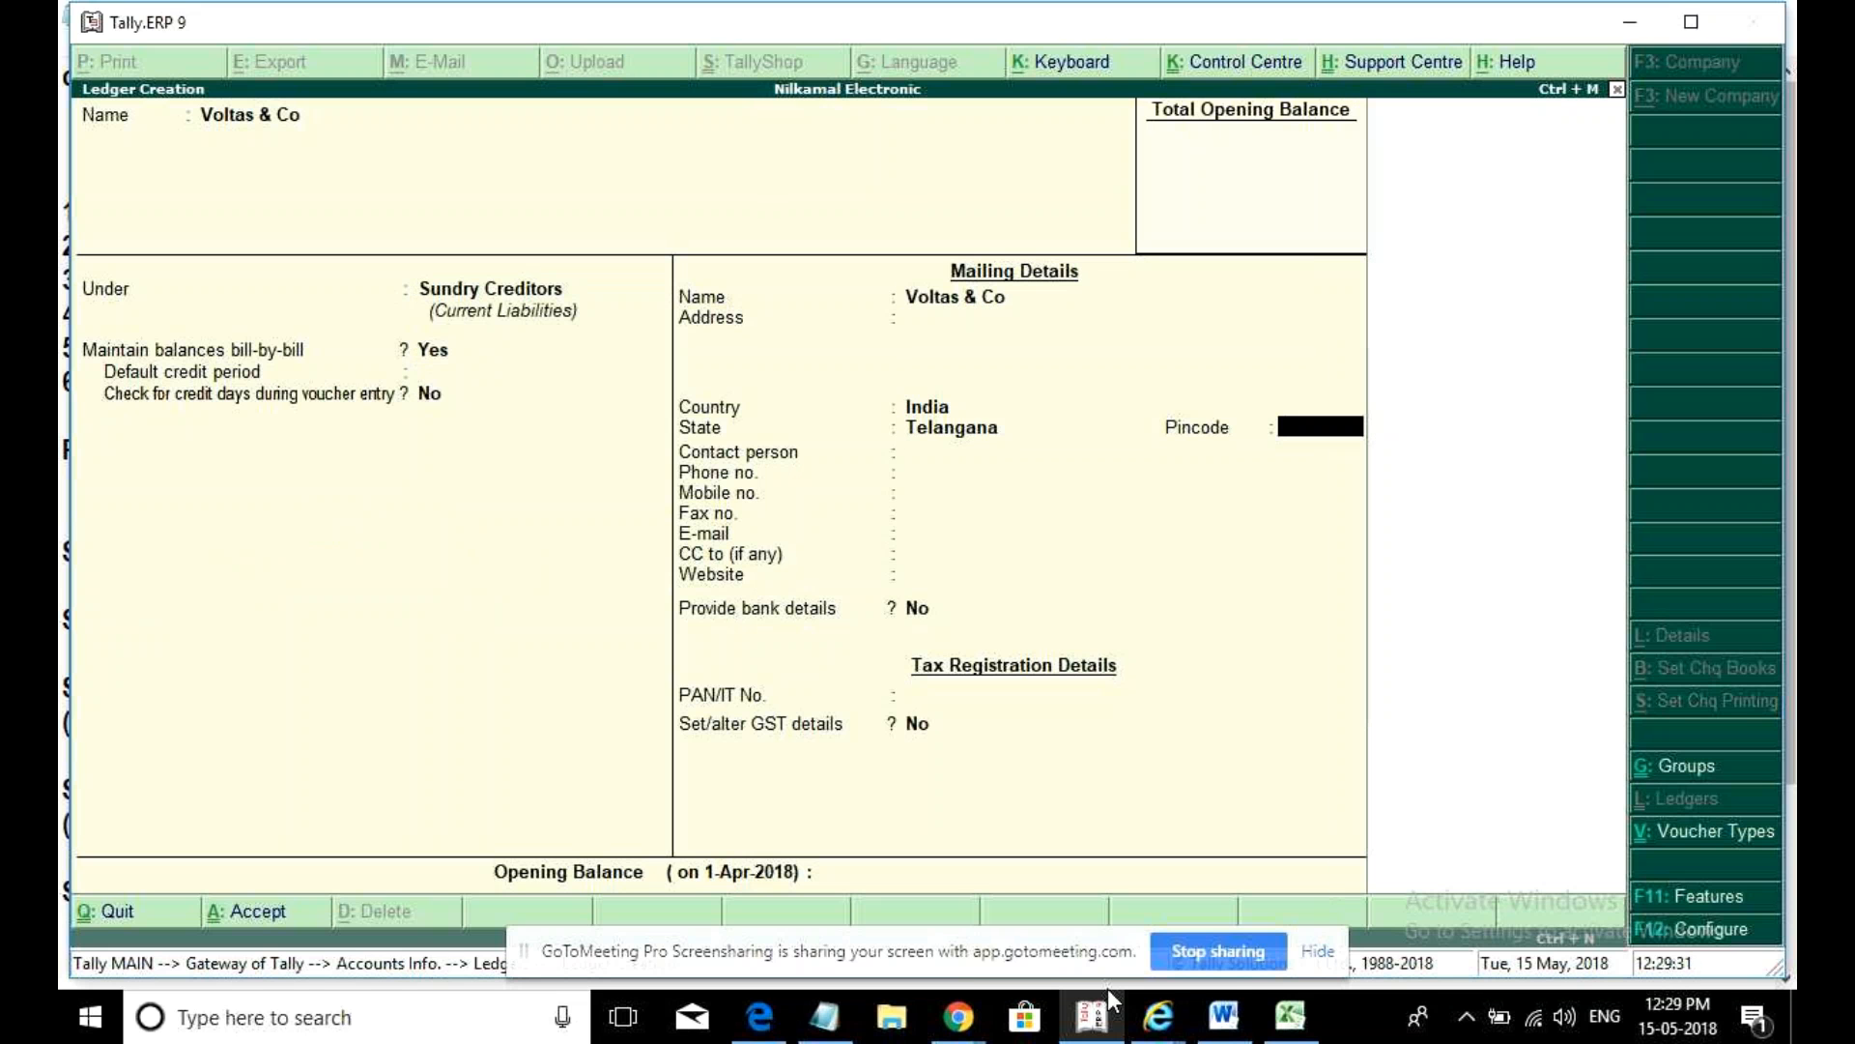
type("500025")
key("Return")
key("BackSpace")
key("BackSpace")
key("BackSpace")
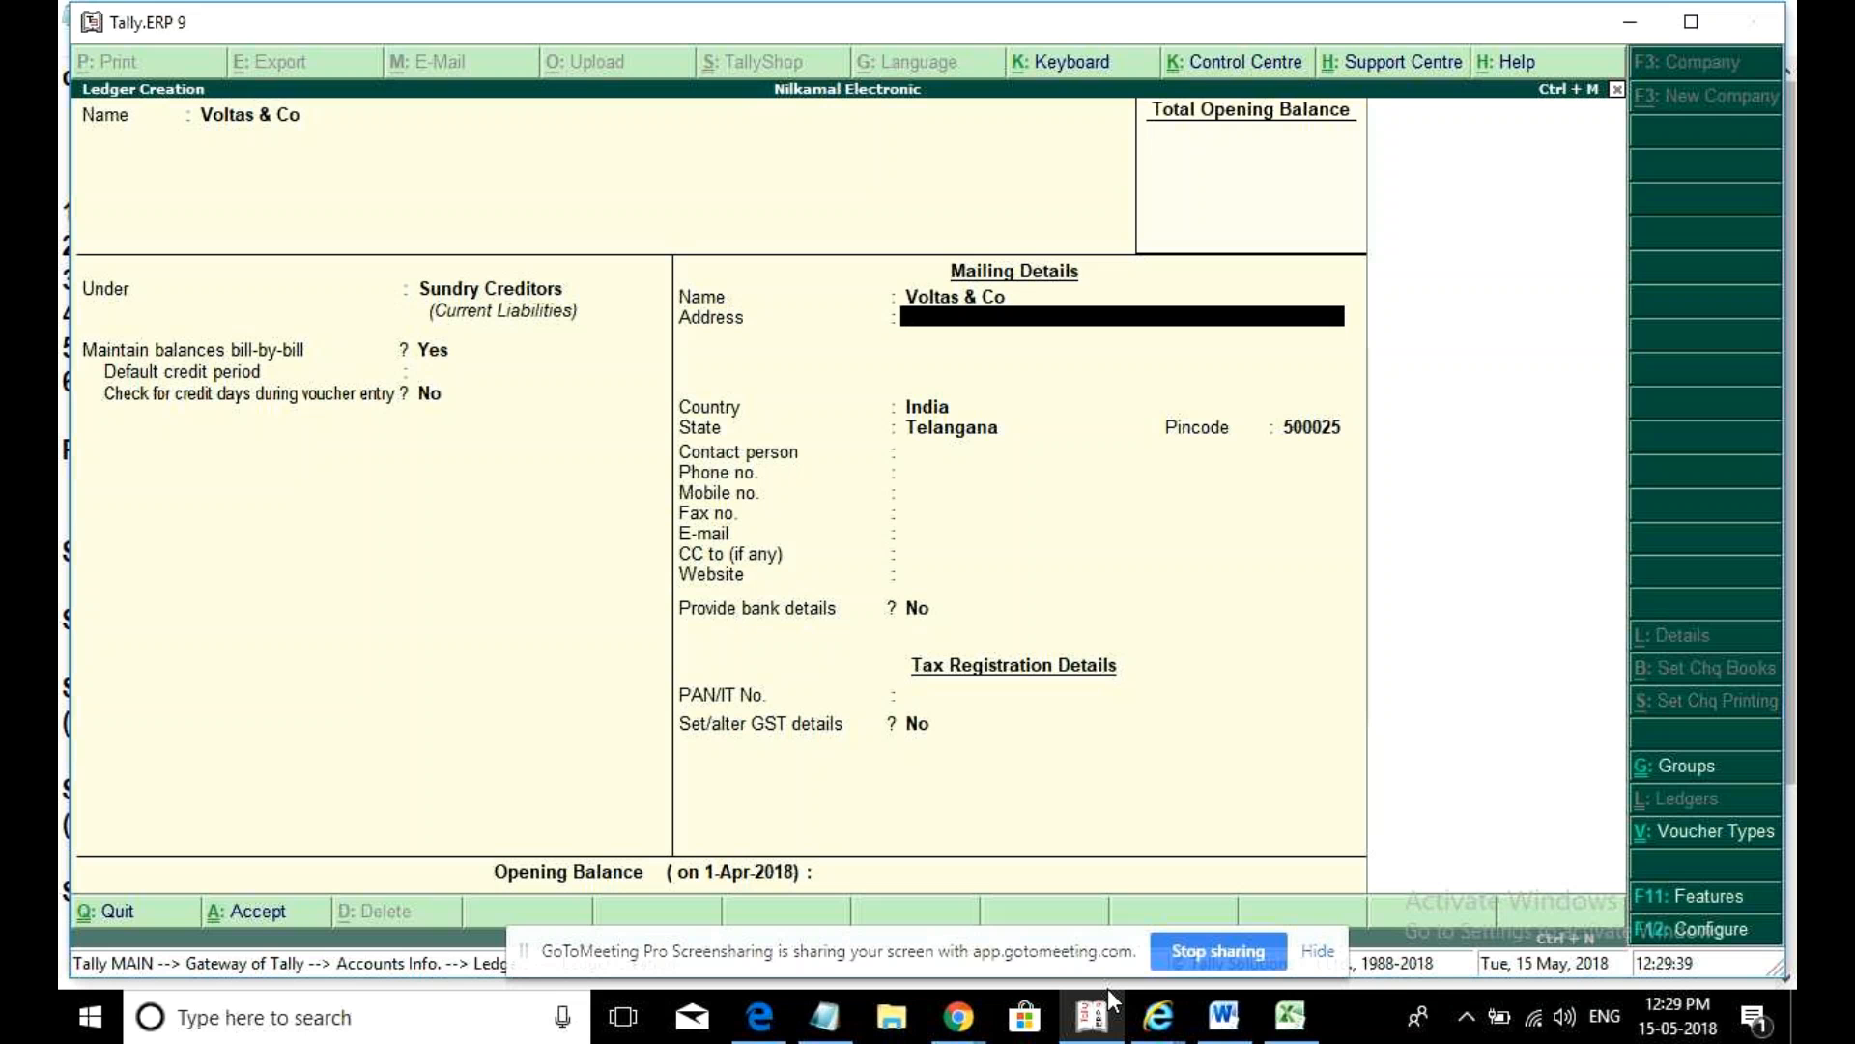
type("Paradise")
key("Return")
type("Secunderabad")
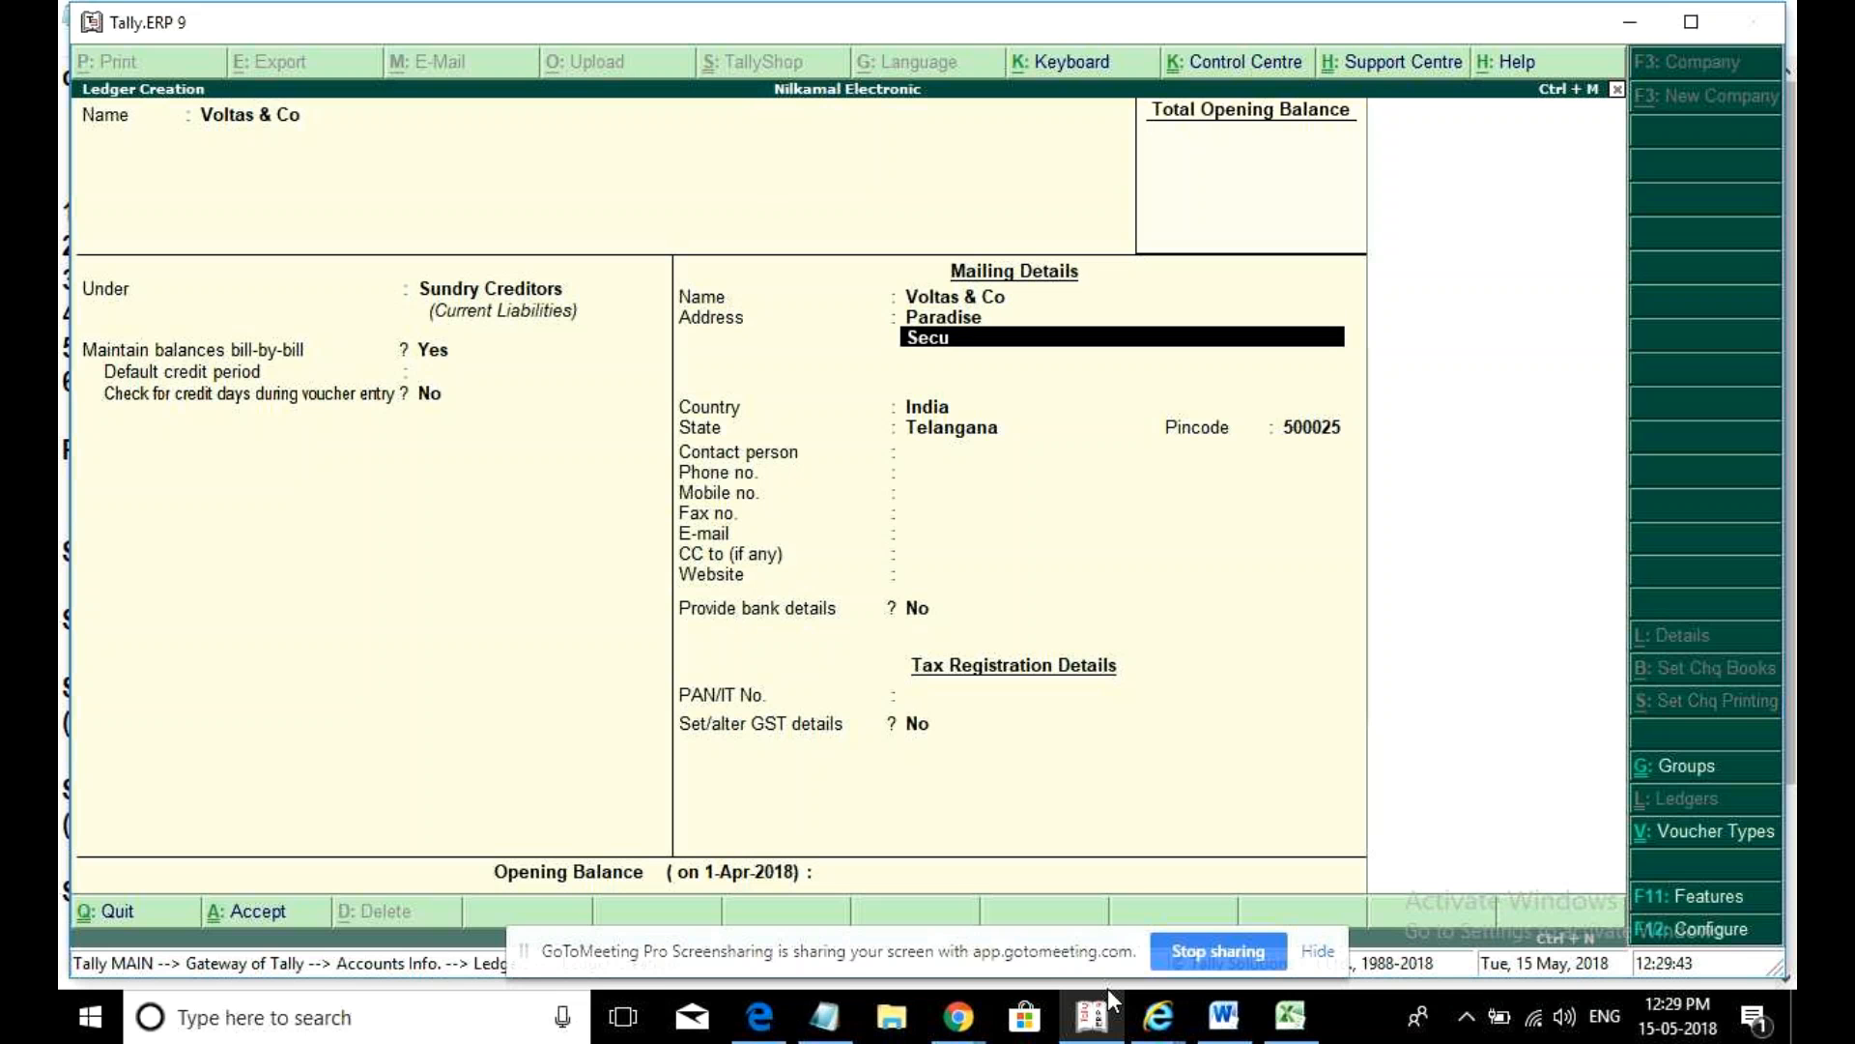
key("Return")
key("Return")
key("Return")
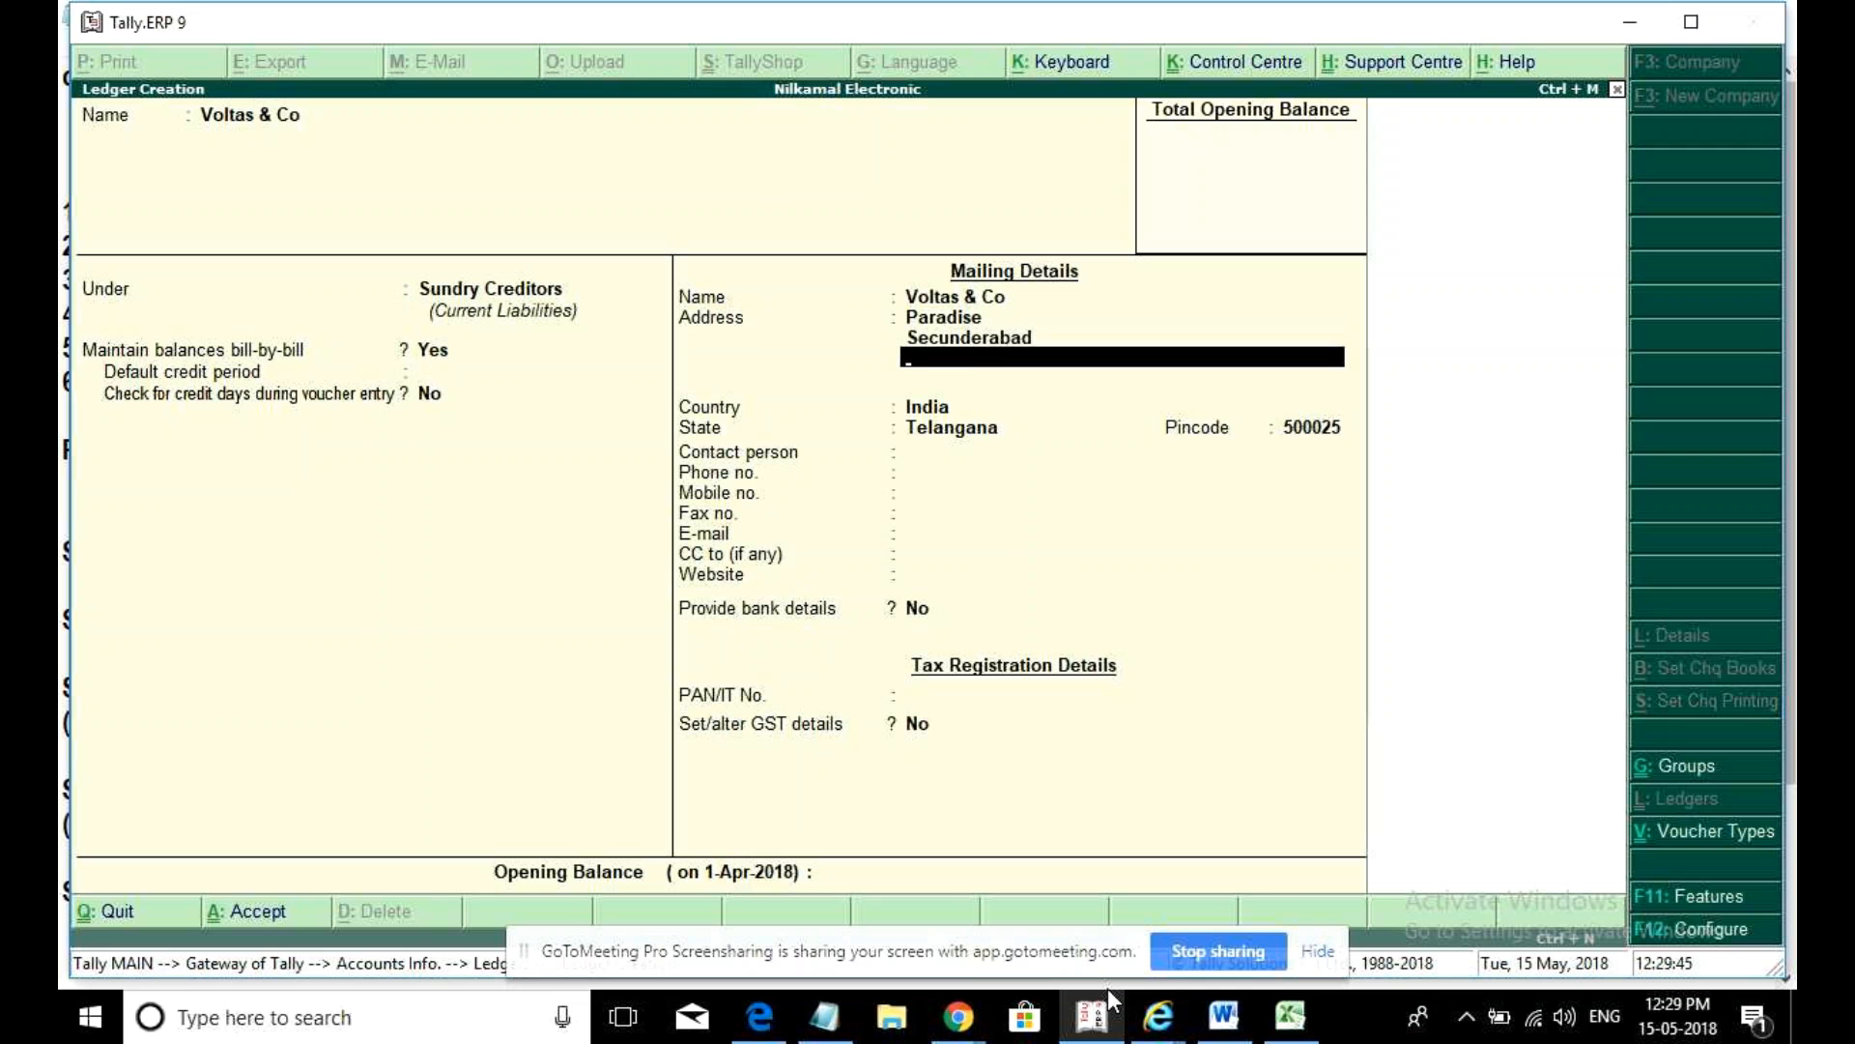
key("Return")
key("Return")
key("Return")
key("Return")
key("Return")
key("Return")
key("Return")
key("Return")
key("Return")
key("Return")
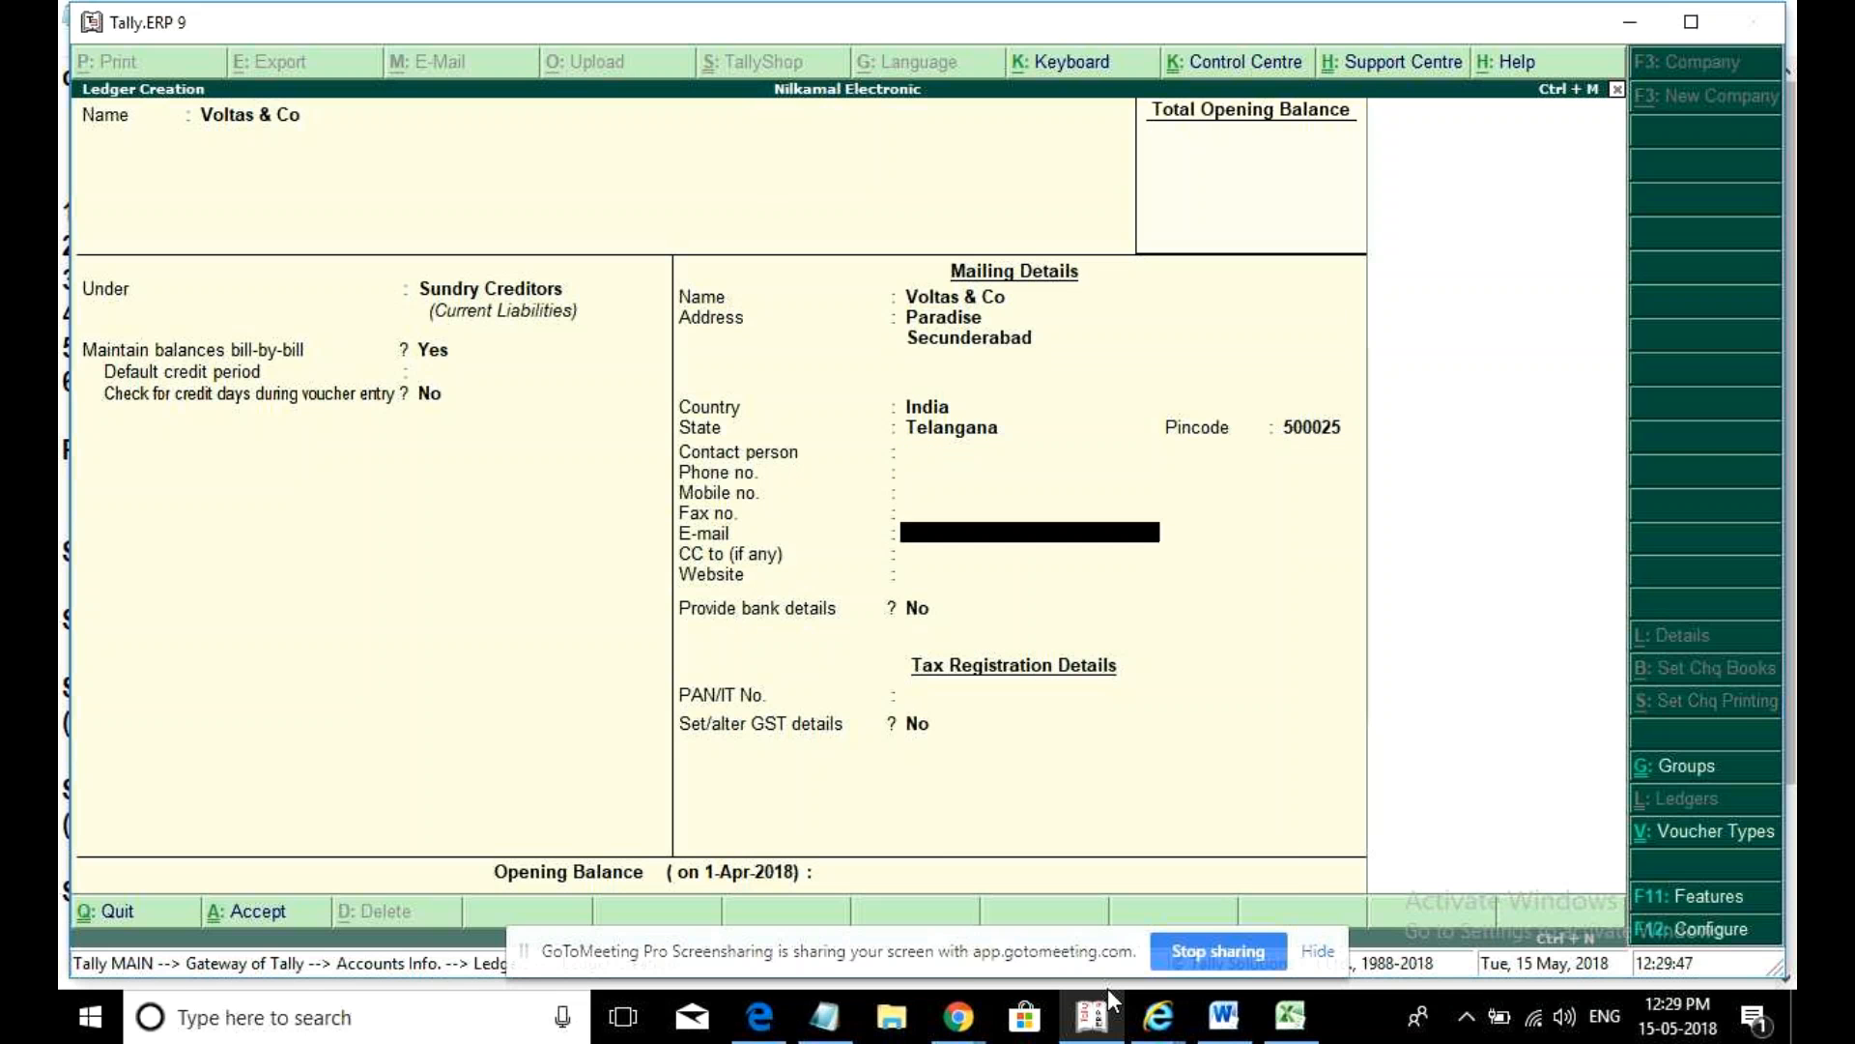
- Set Regular GST registration with the supplier's GSTIN and save the Voltas & Co ledger
type("y")
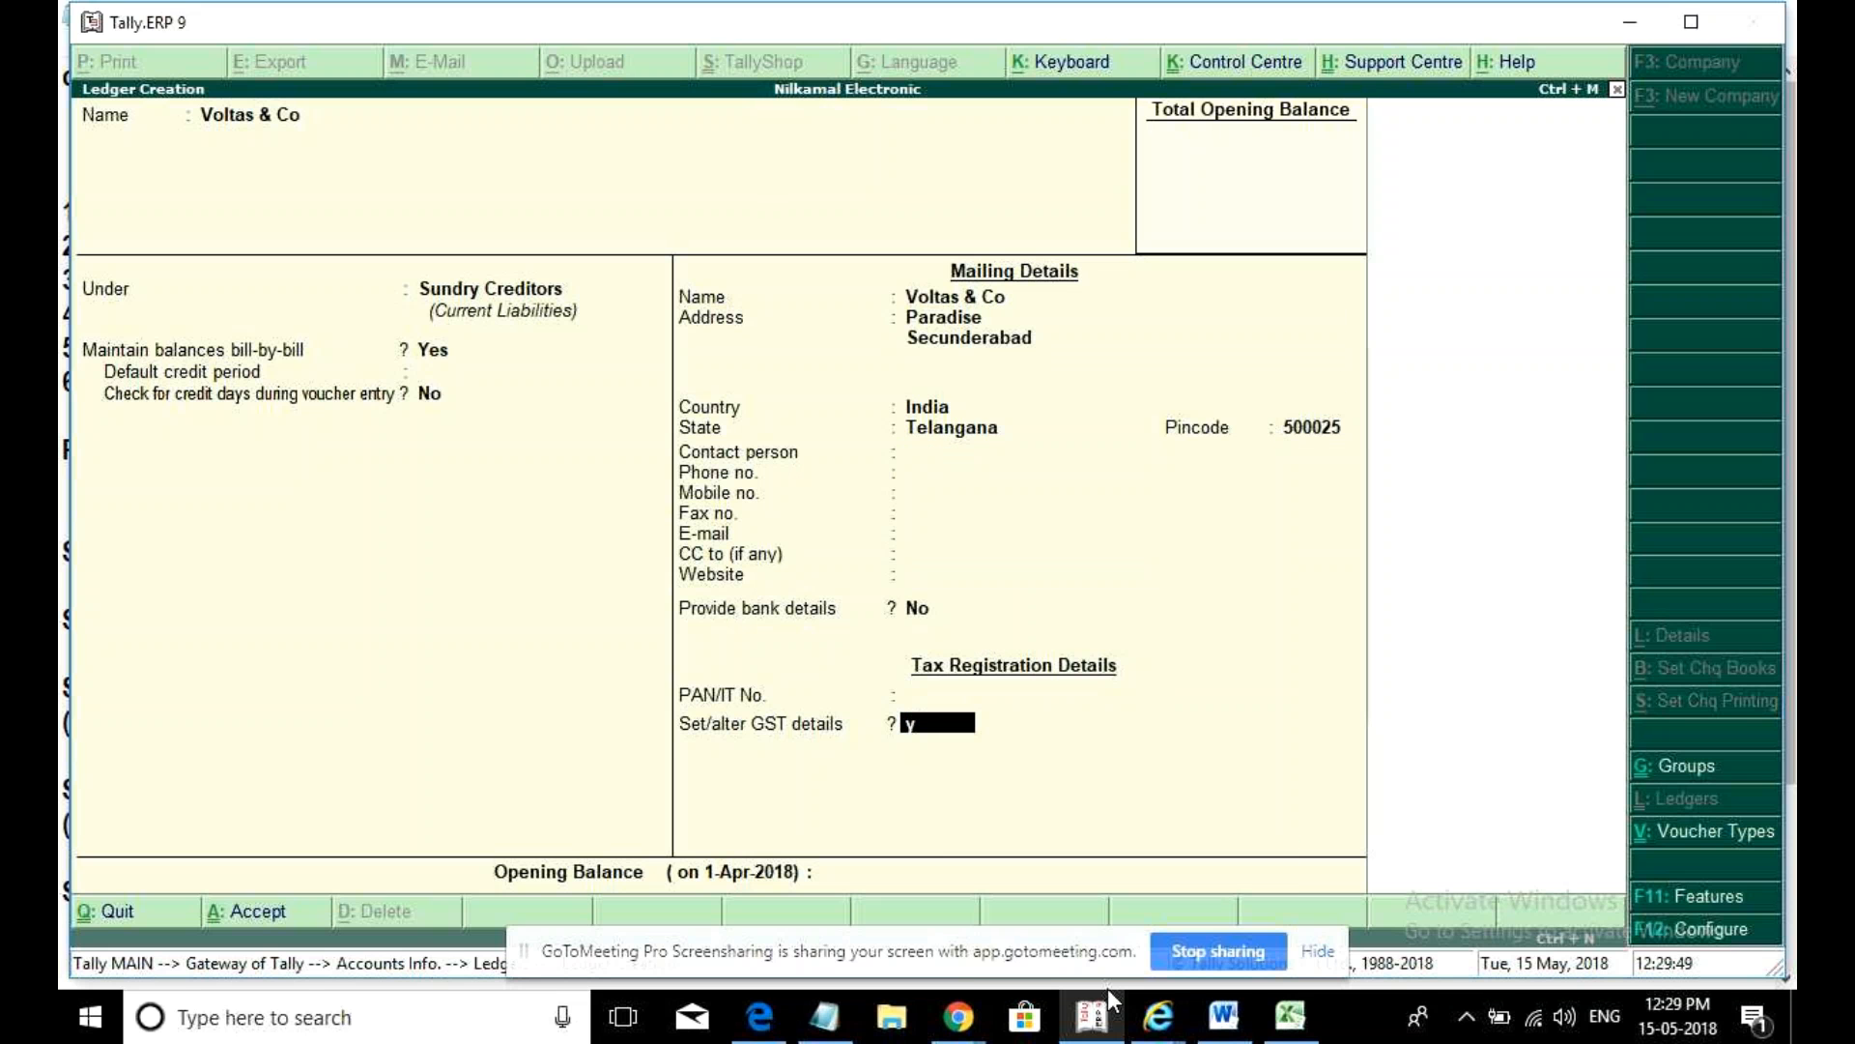
key("Return")
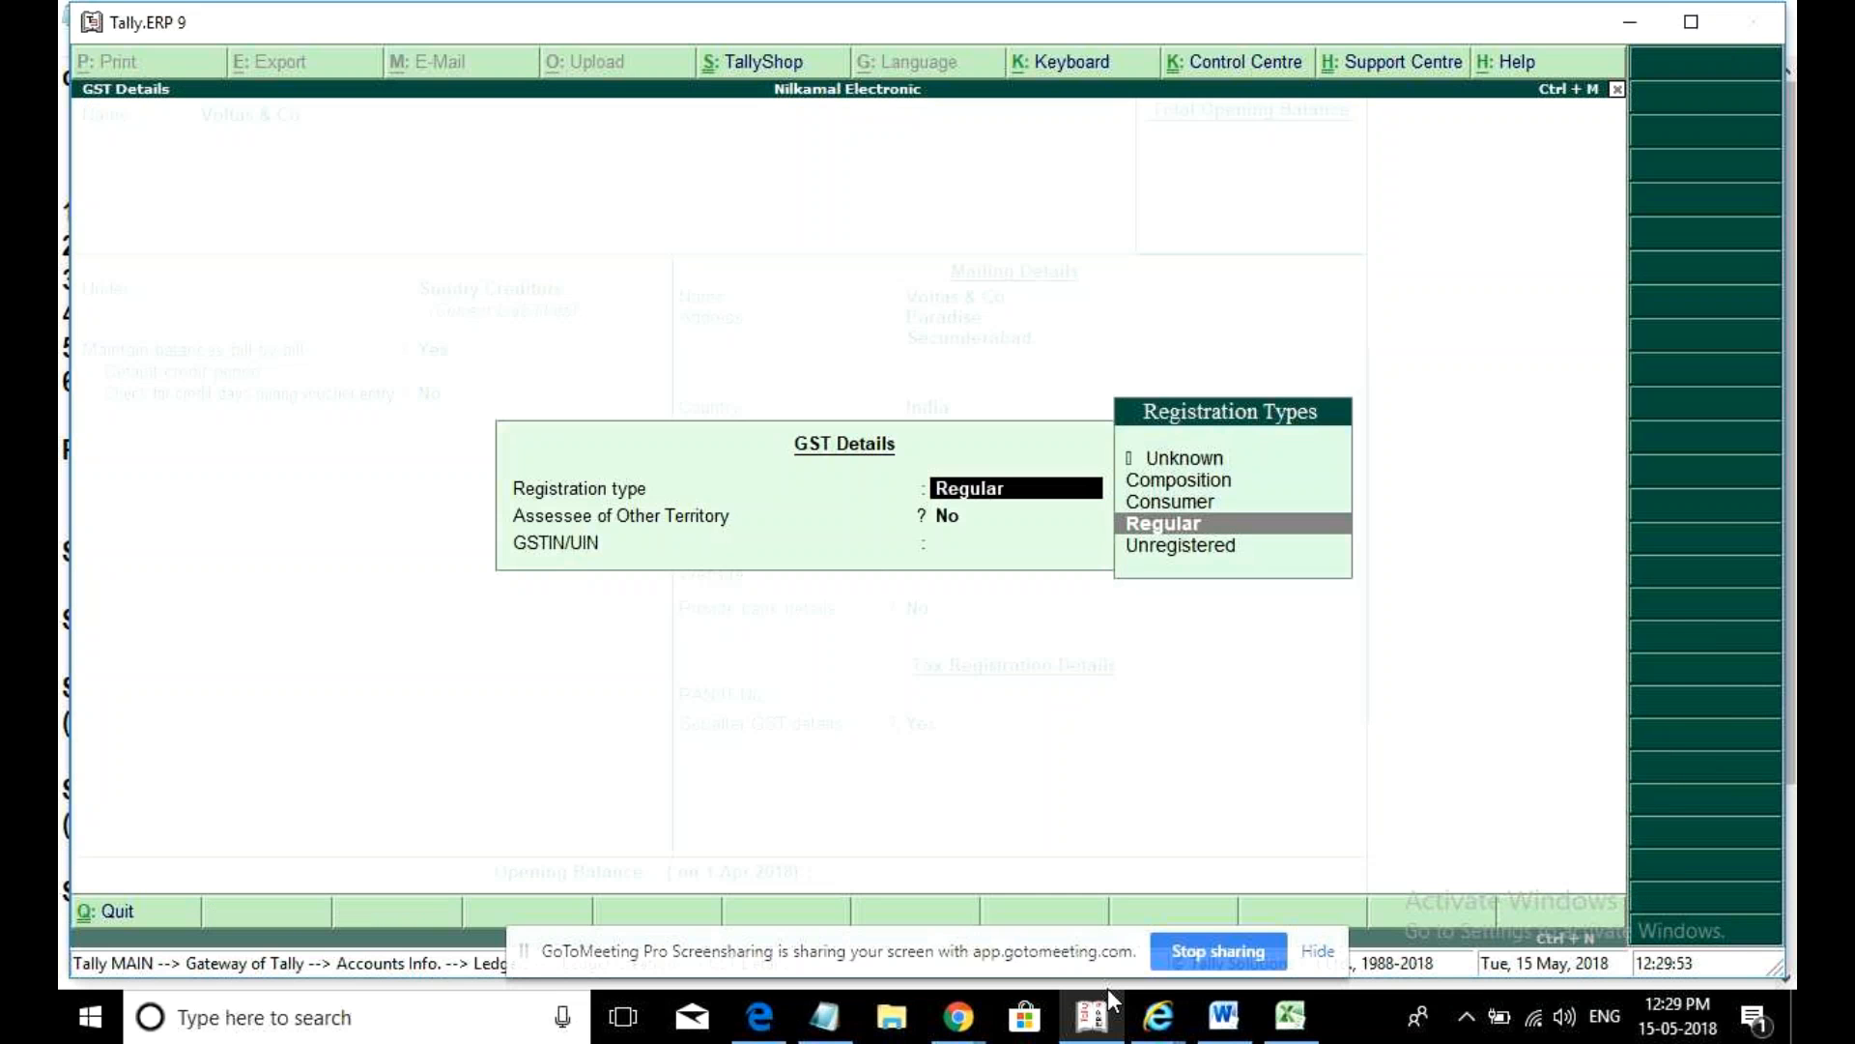
key("Return")
key("Return")
type("36")
key("BackSpace")
key("BackSpace")
key("ctrl+alt+v")
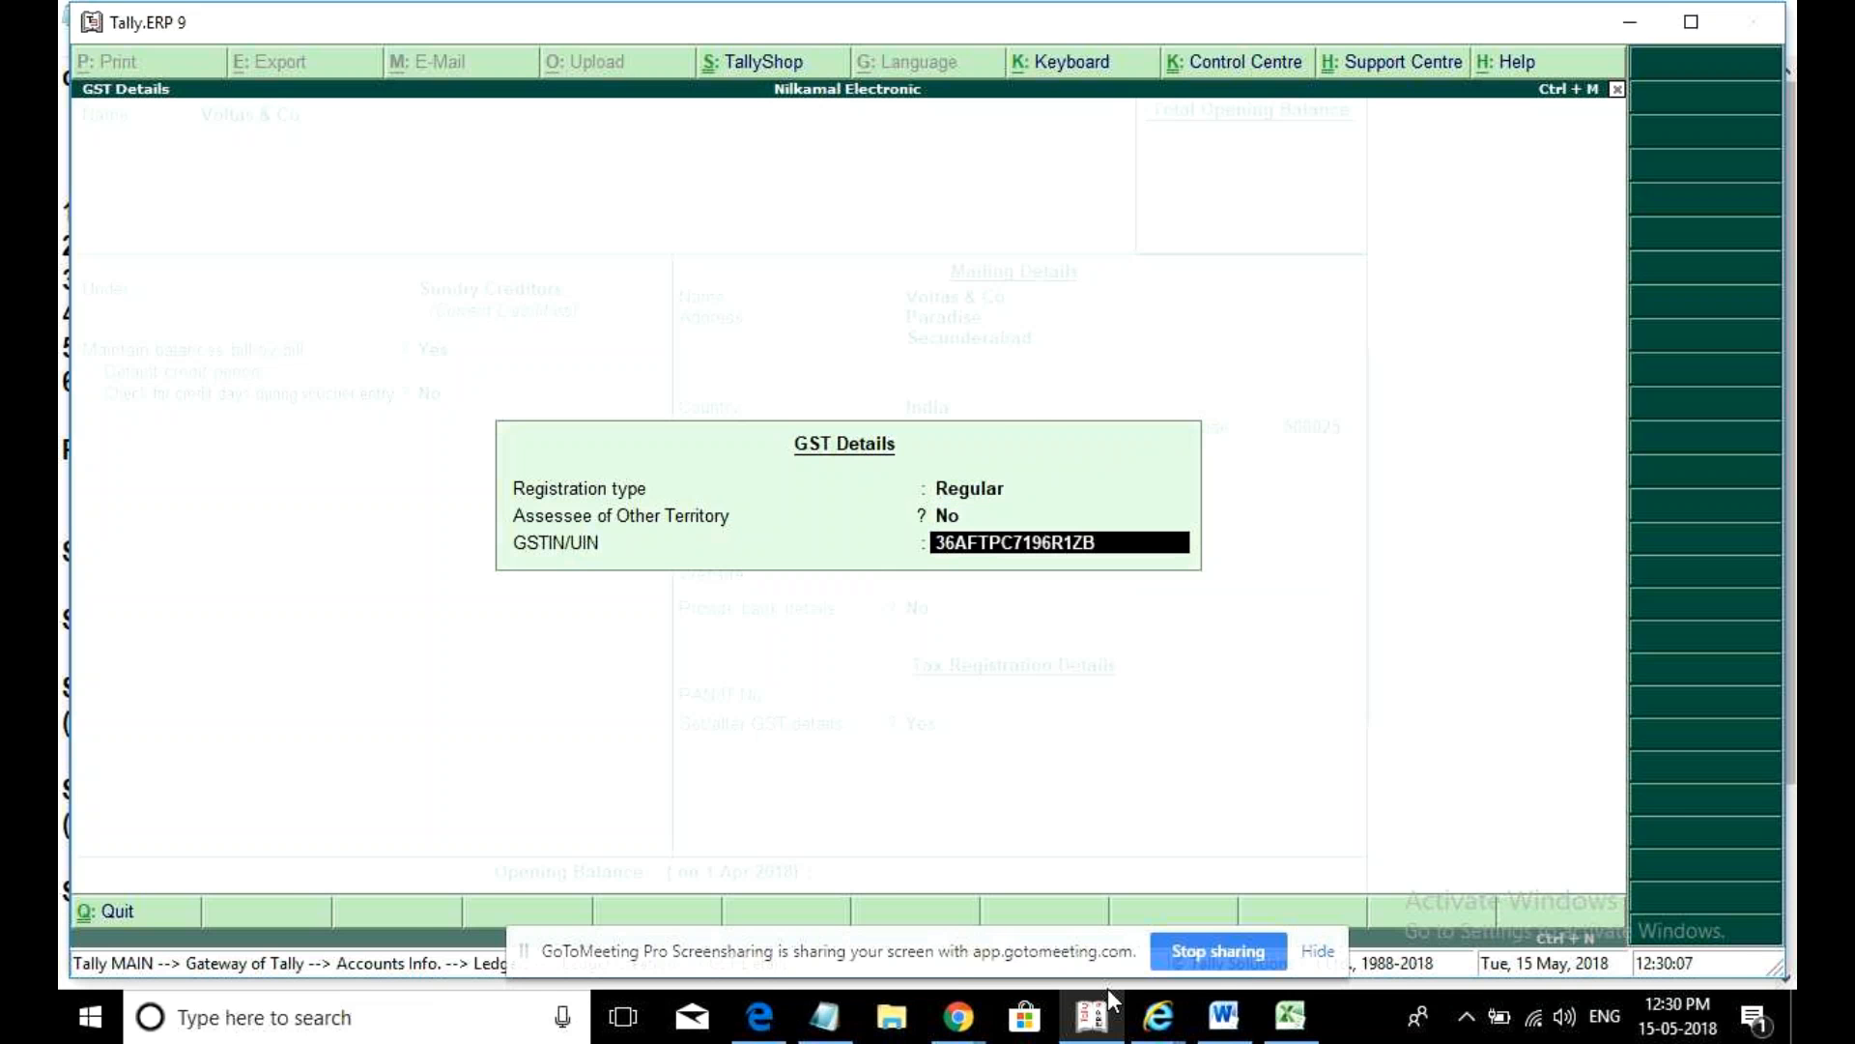
key("Return")
key("Return")
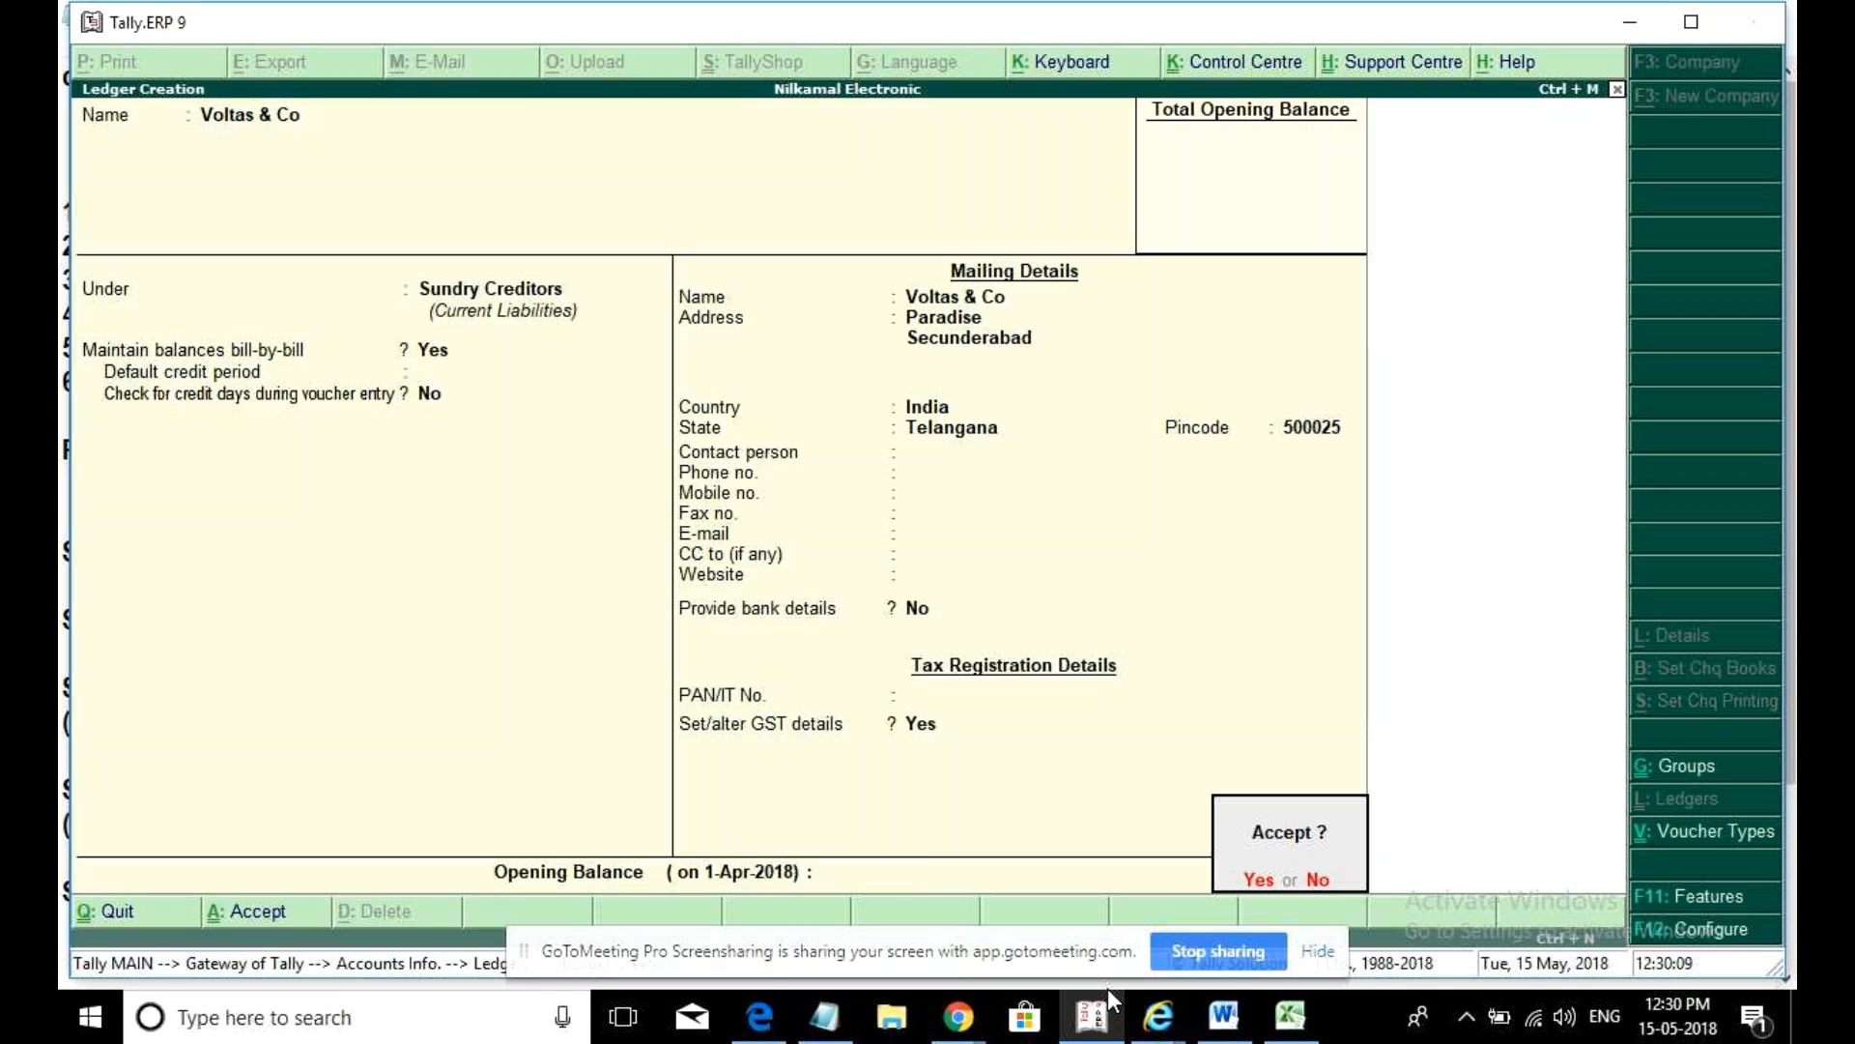
key("Return")
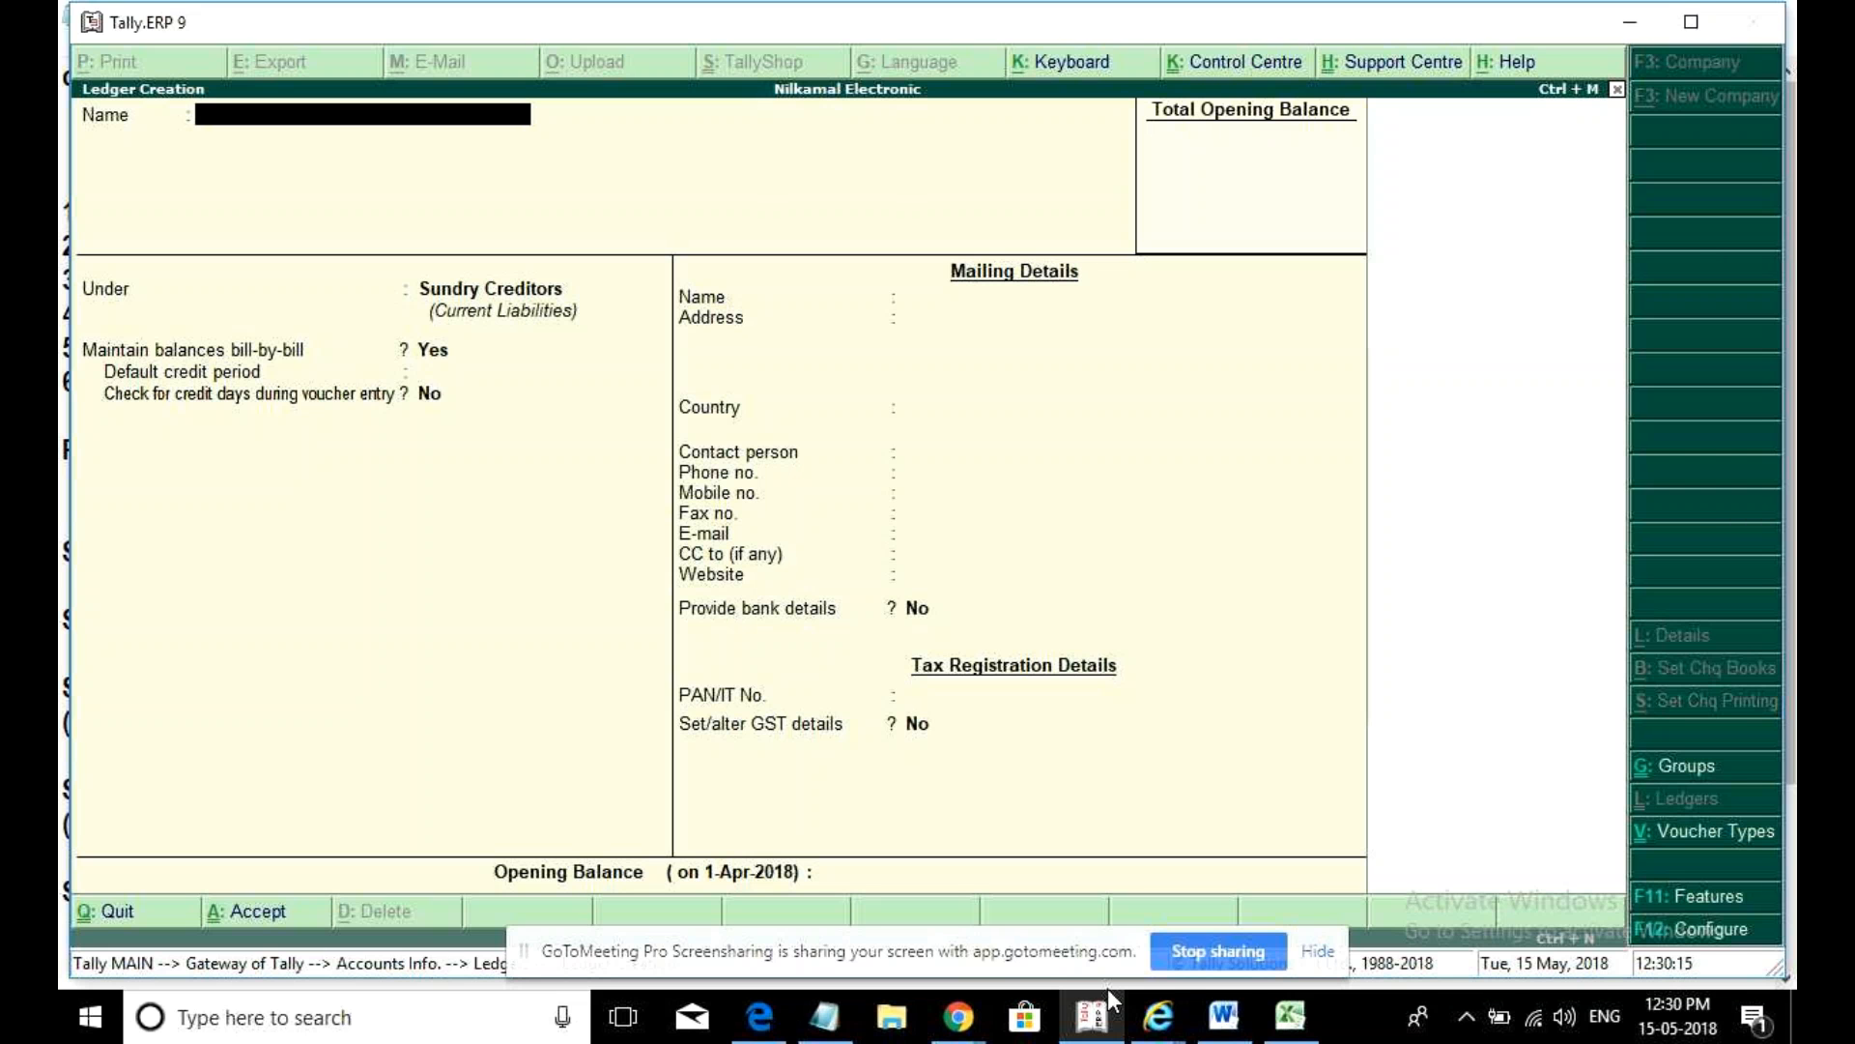
- Start a new ledger named 'Sunrise Enterprises' under Sundry Debtors
key("Escape")
key("n")
type("Sunrise")
type(" Entr")
type("erprises")
key("Return")
type("Debt")
key("Return")
- Enter the address Jedimelta, Hyderabad, state Telangana, pincode 500040
key("Return")
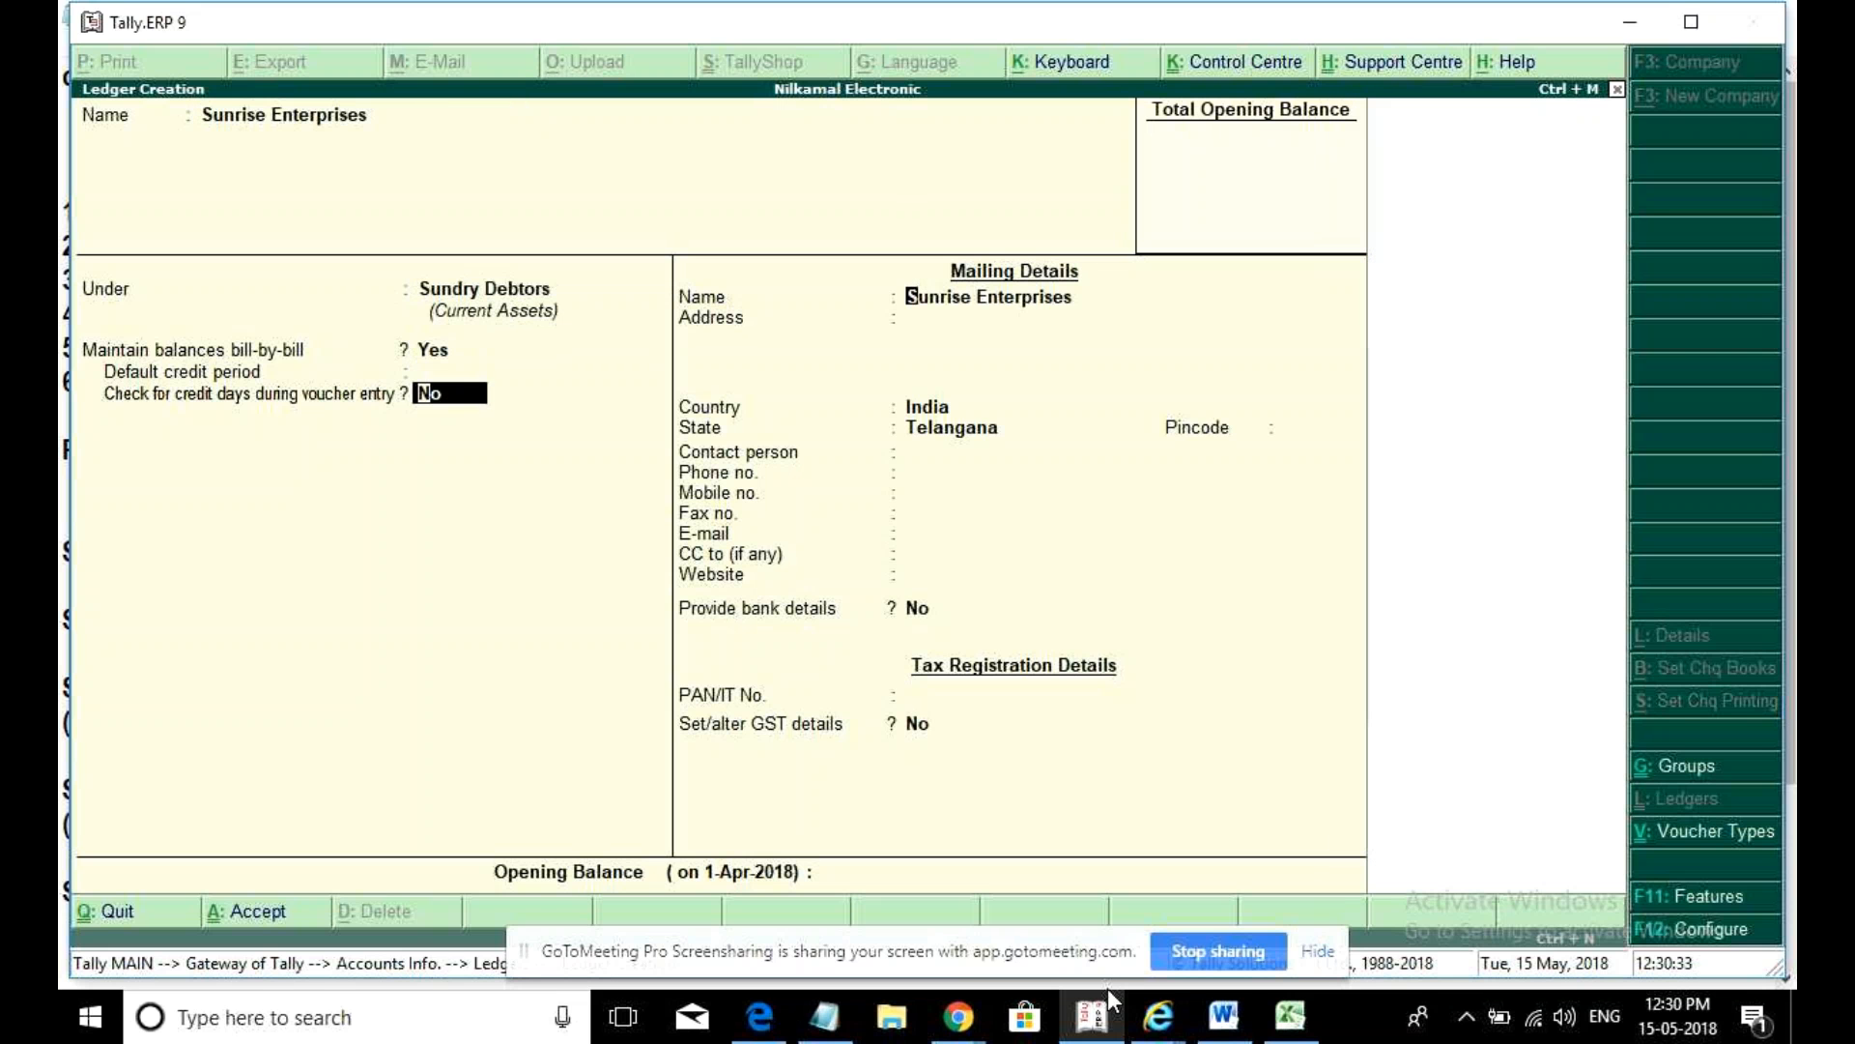
key("Return")
key("Return")
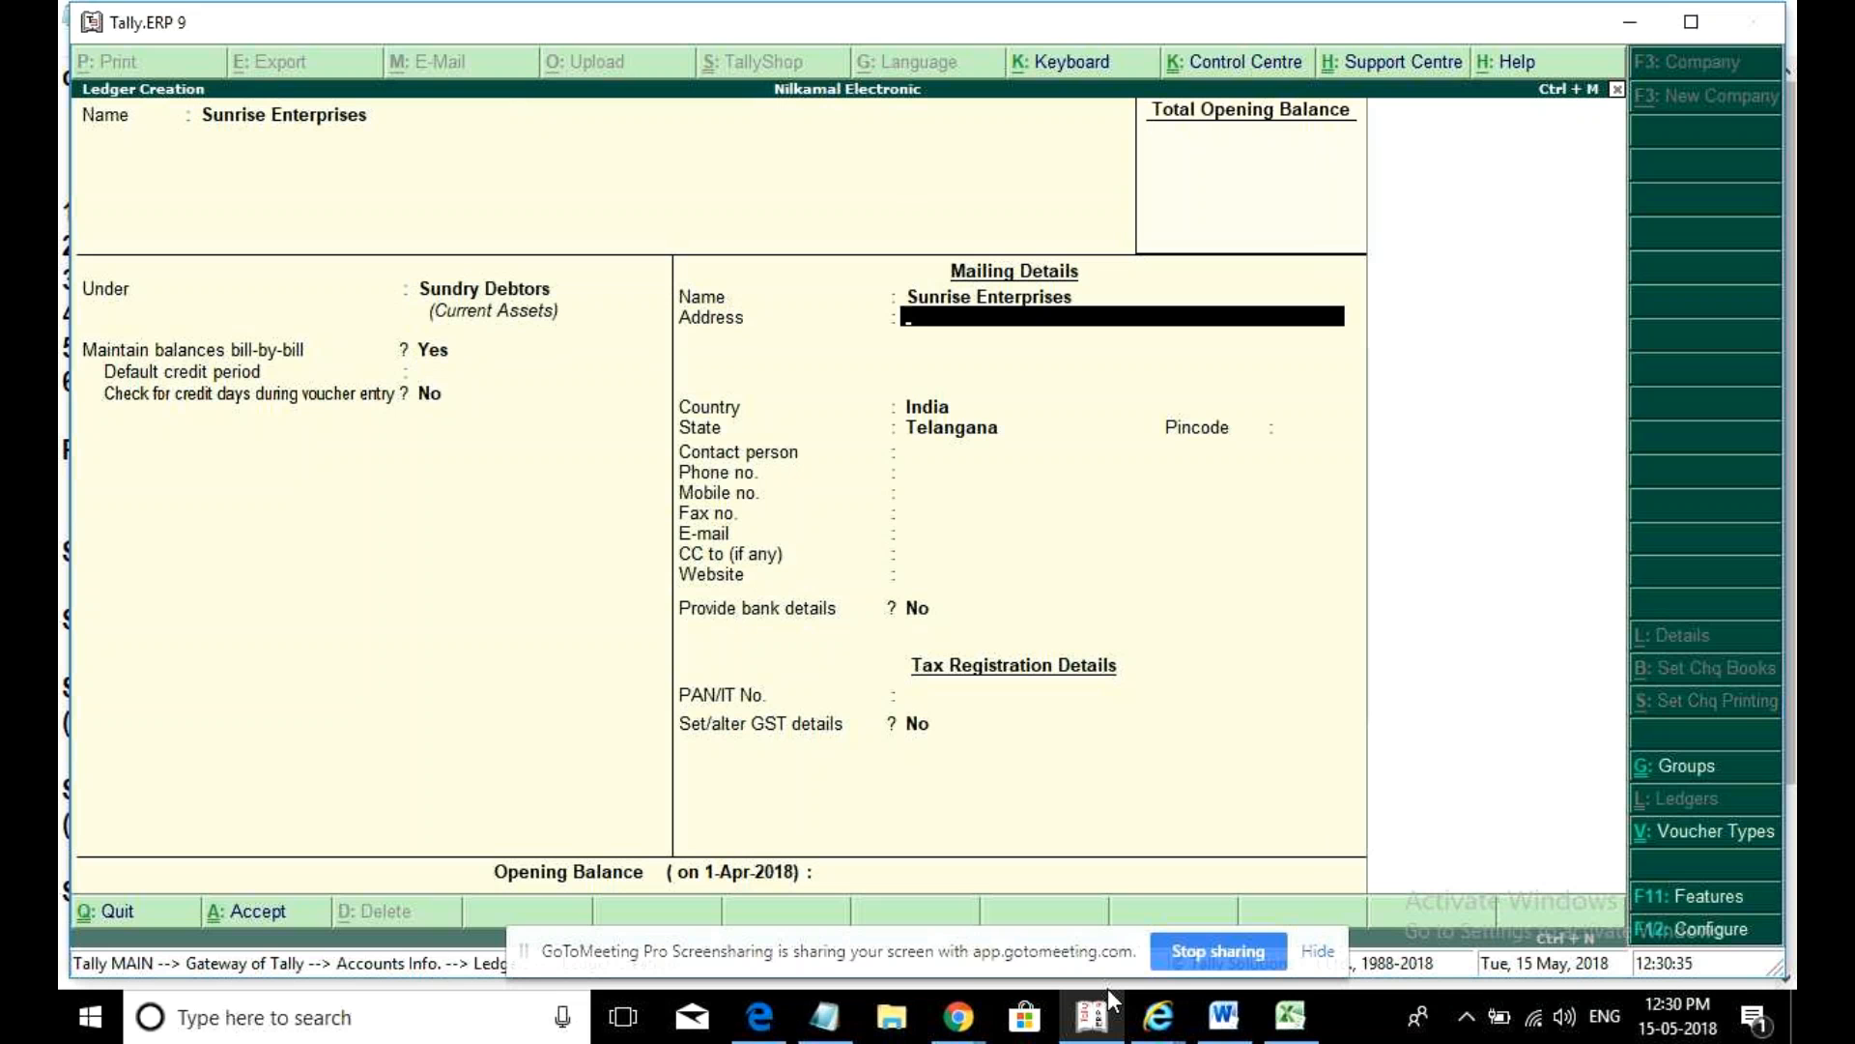
type("Jedimelta")
key("Return")
type("Hyderabad")
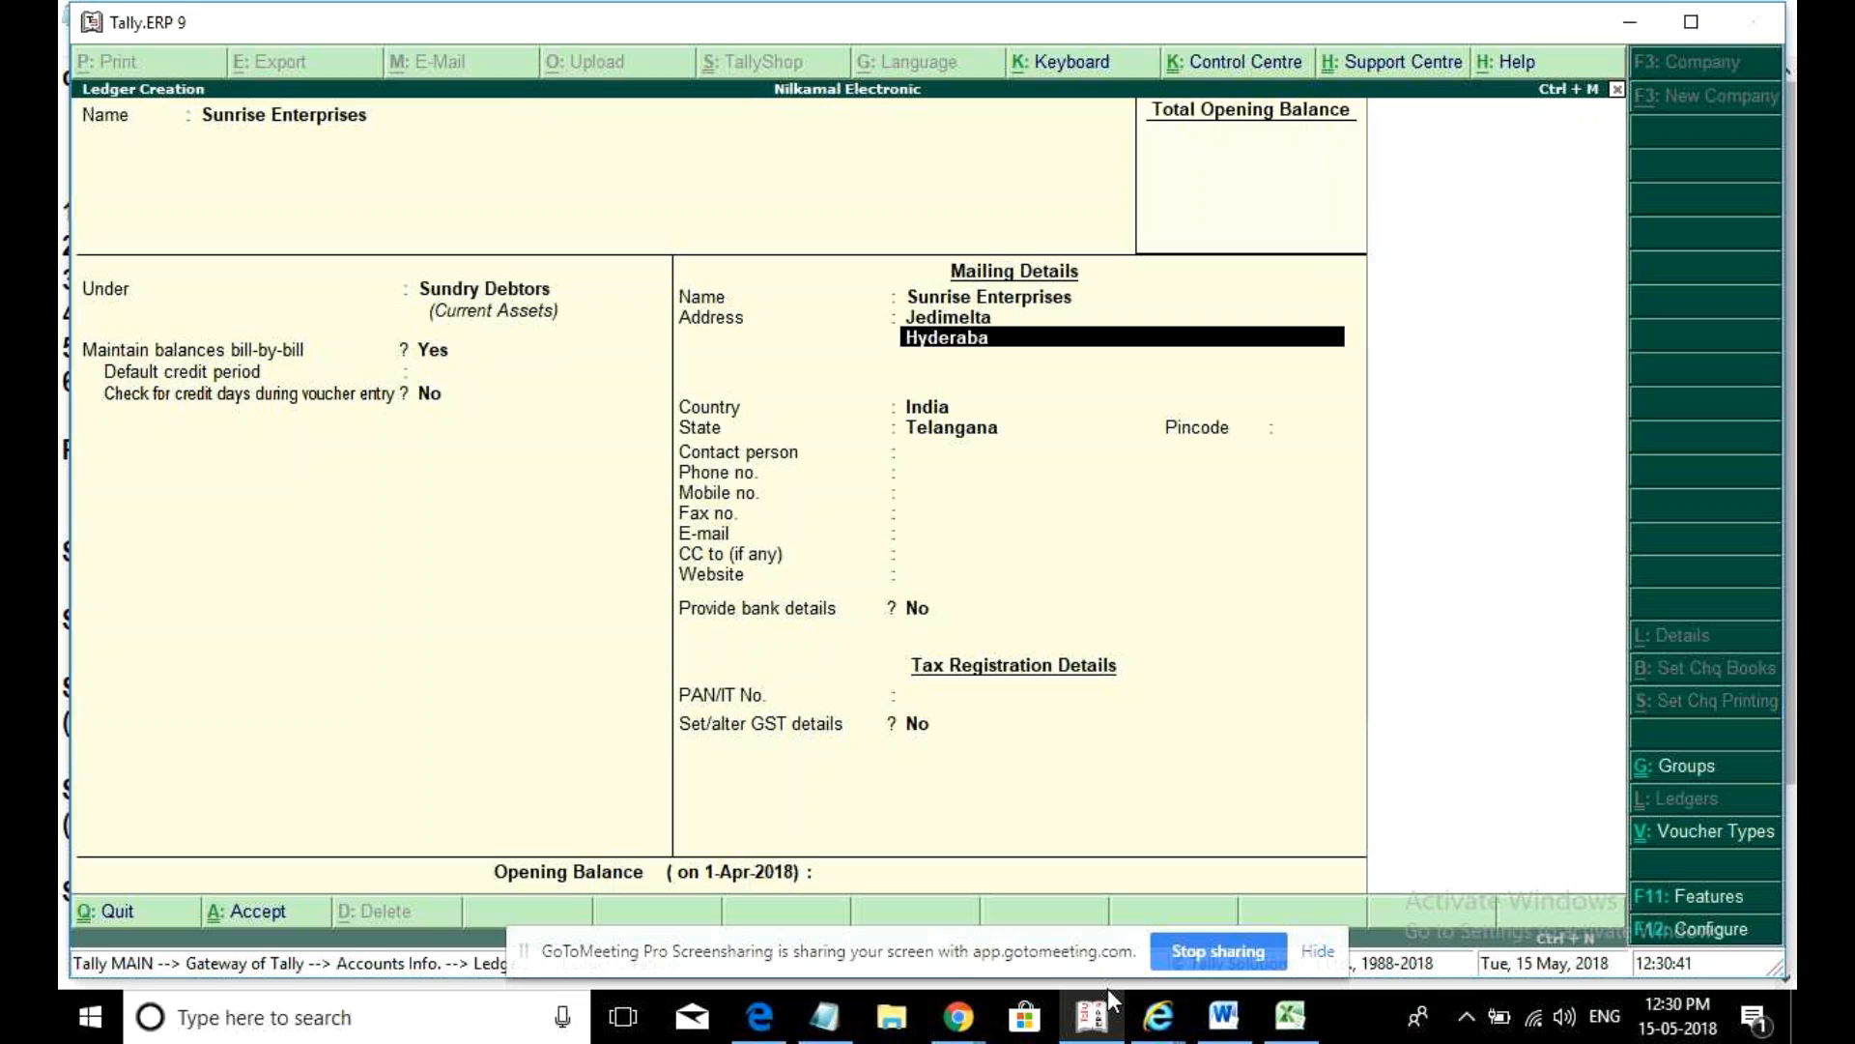
key("Return")
key("Return")
key("Return")
key("Return")
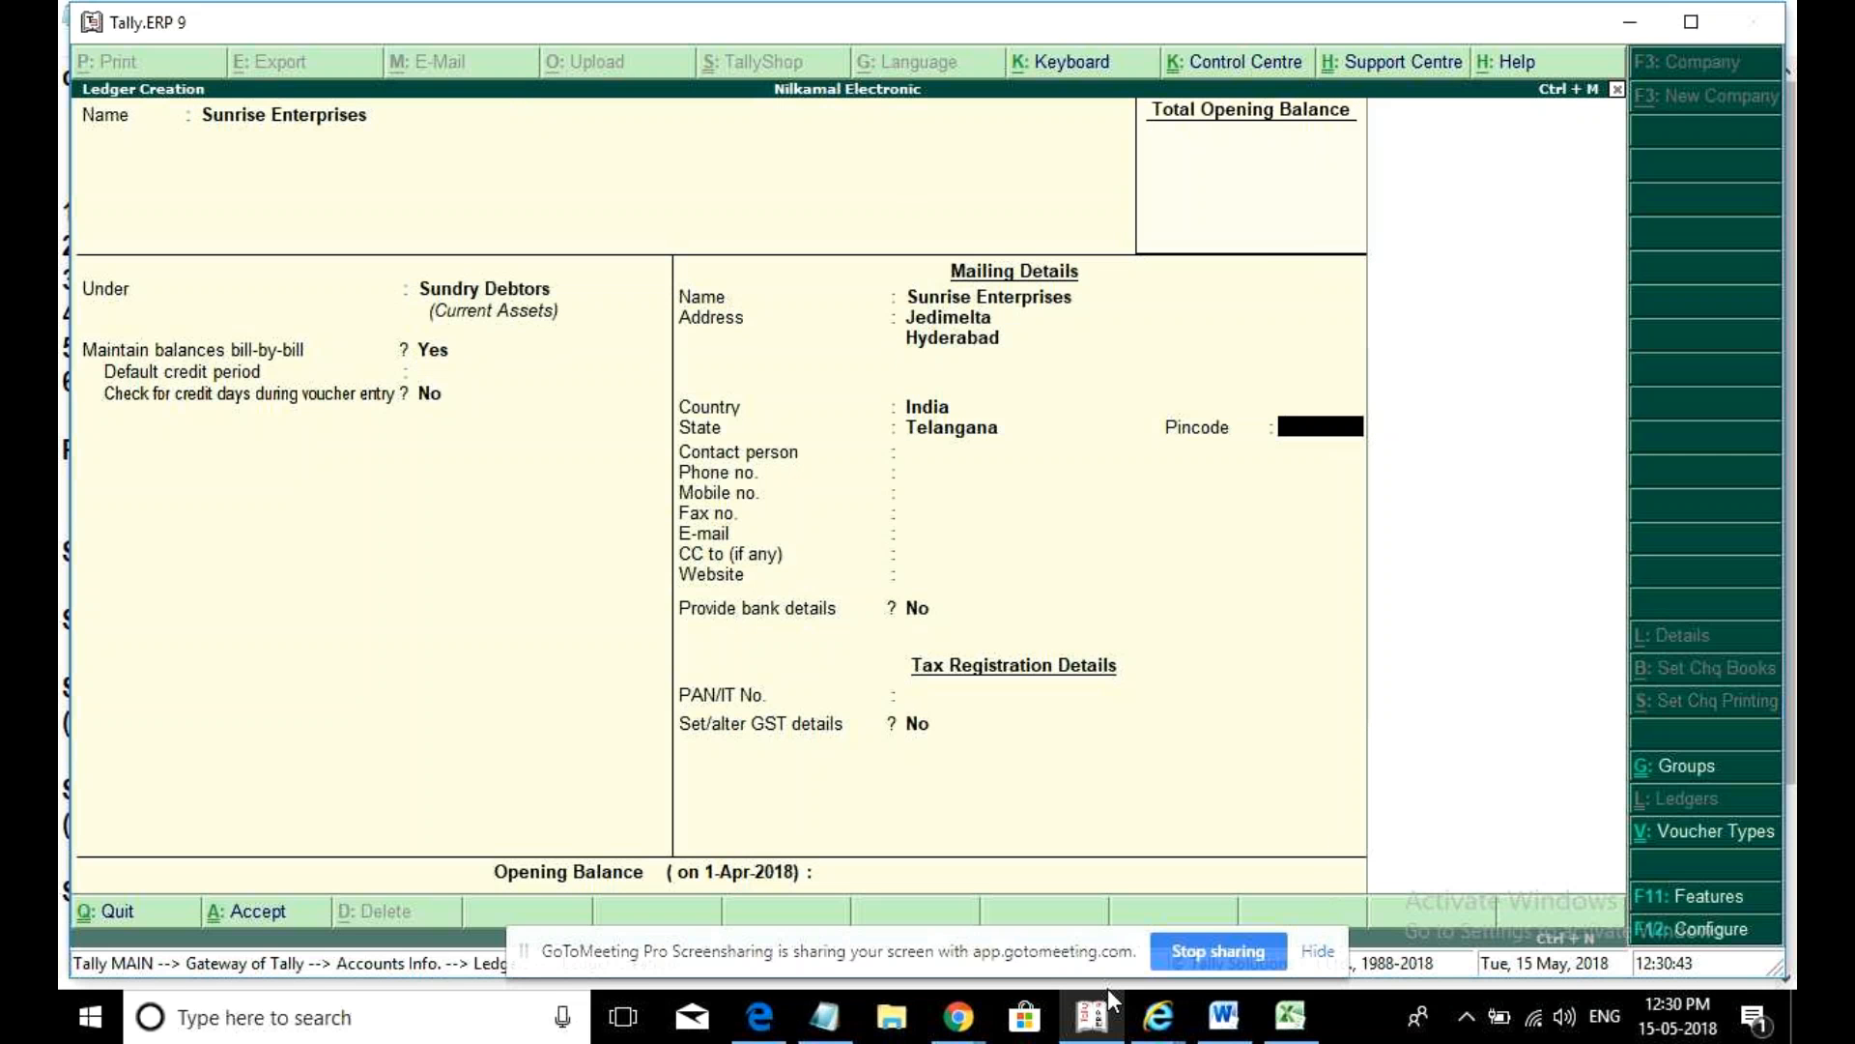
type("500040")
key("Return")
key("Return")
key("Return")
key("Return")
key("Return")
key("Return")
key("Return")
key("Return")
key("Return")
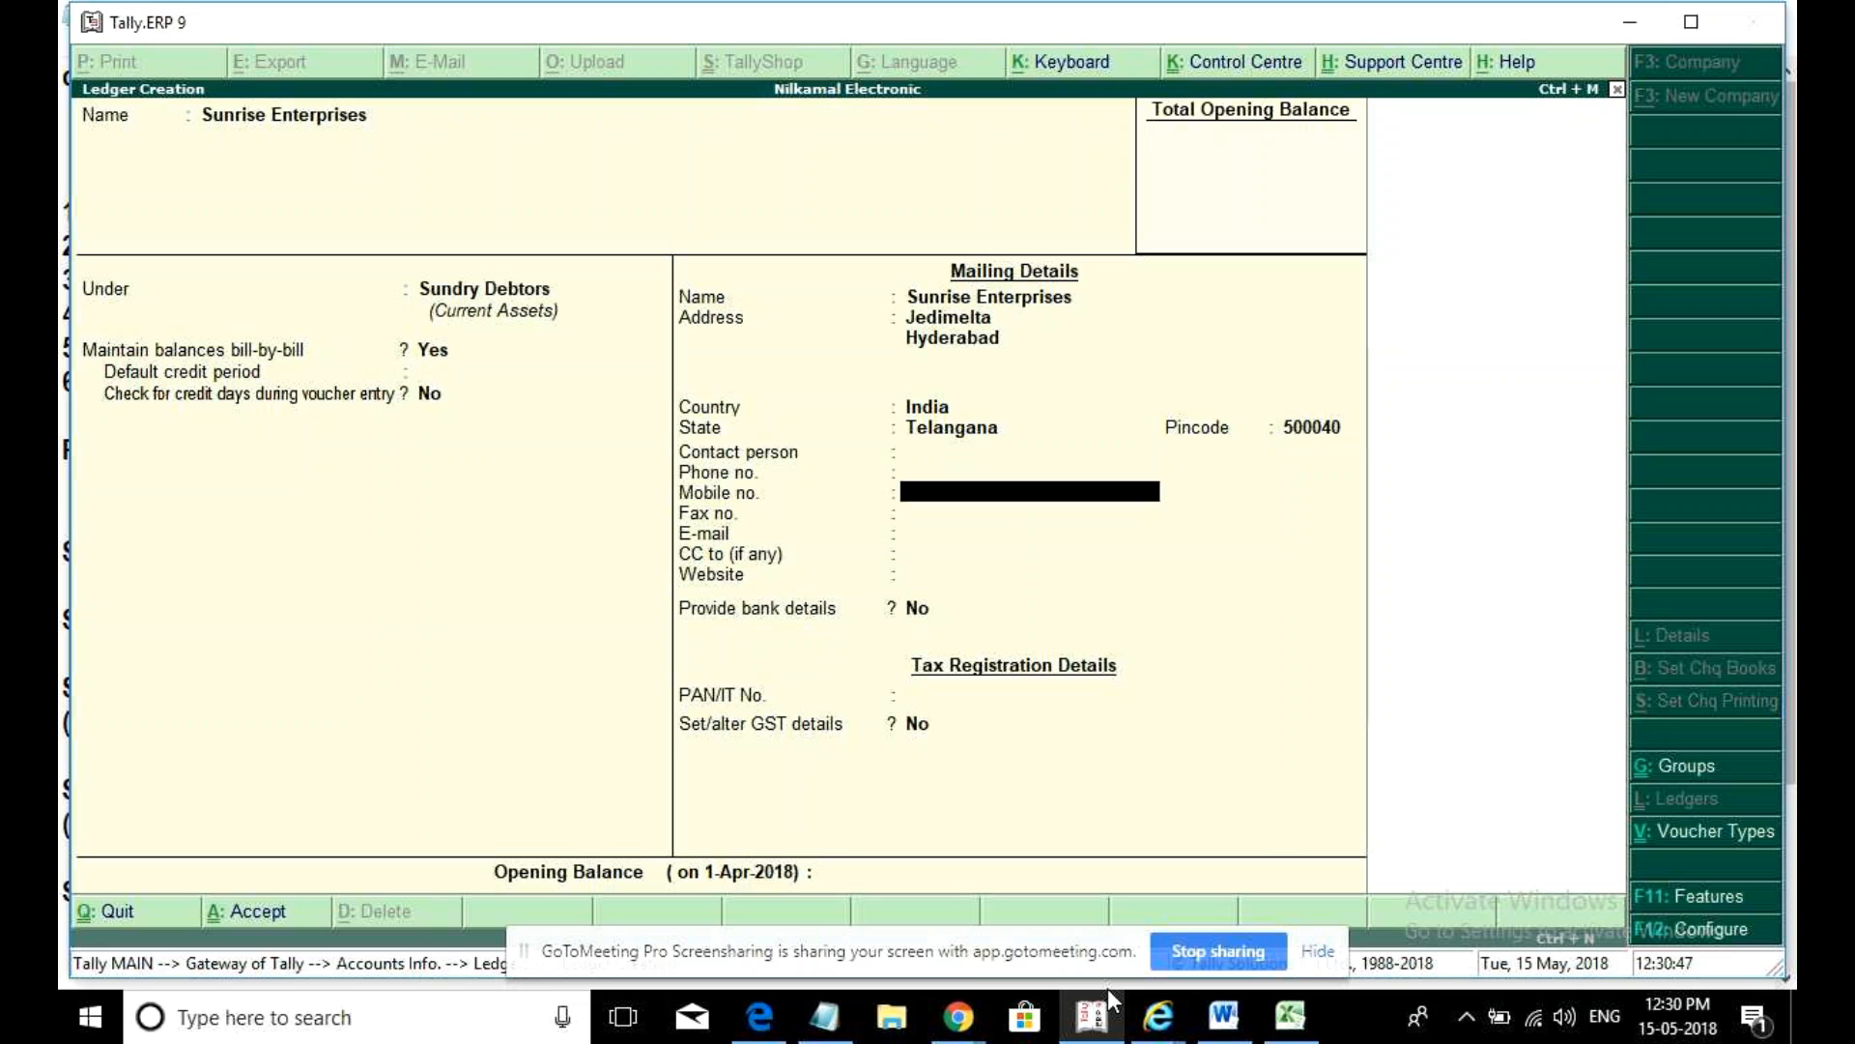
- Set Regular GST registration with the customer's GSTIN and save the ledger
key("Return")
key("y")
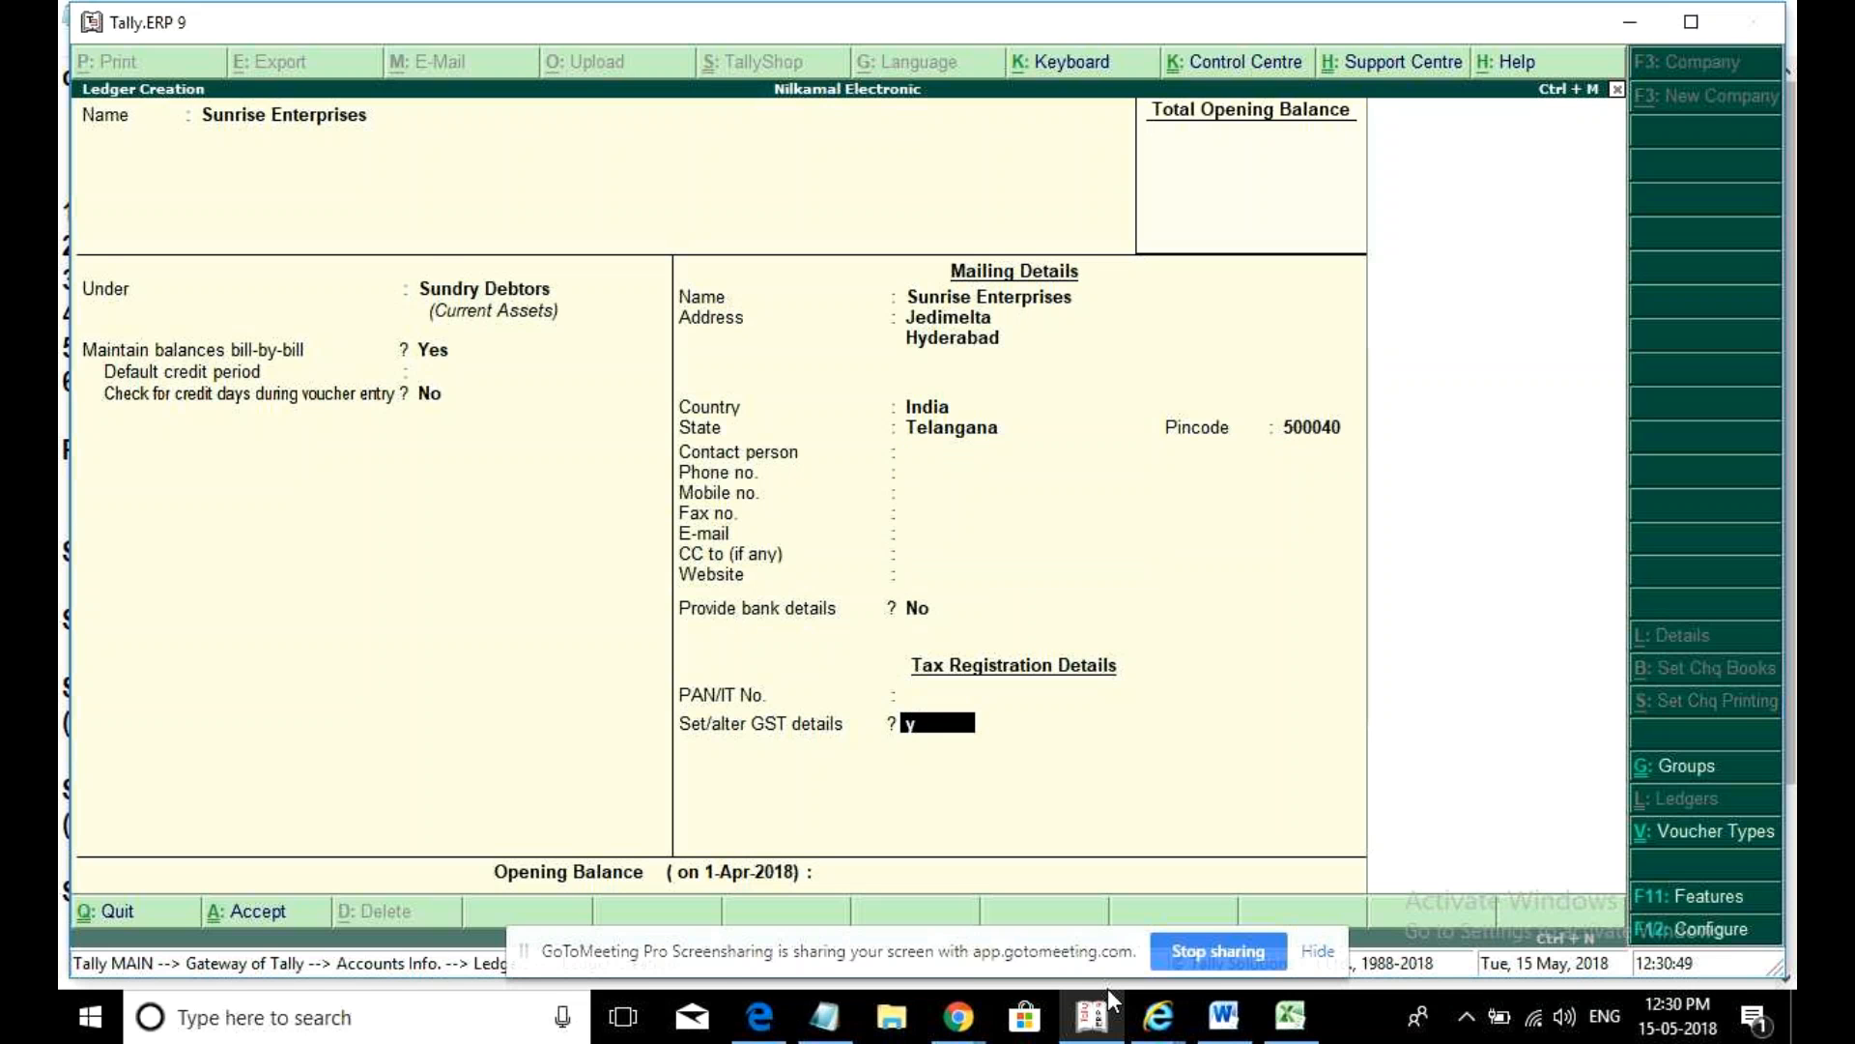
key("Return")
key("Return")
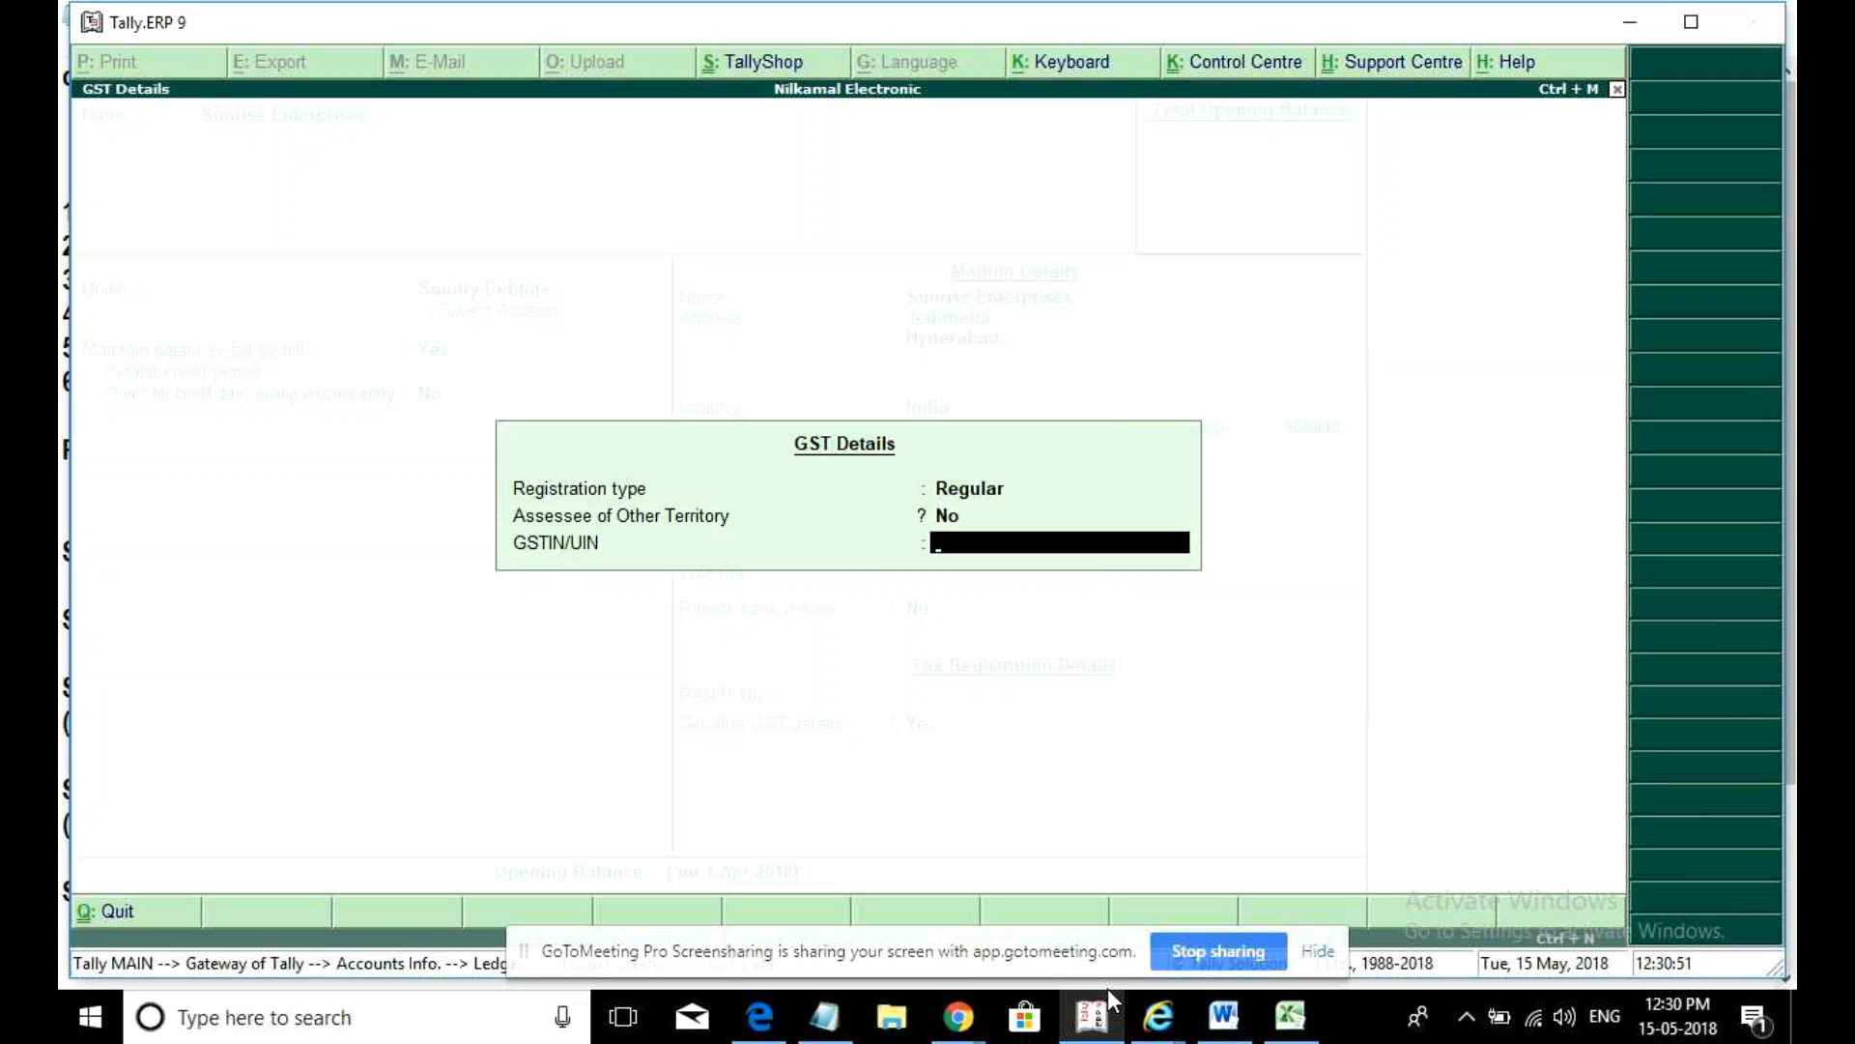
key("ctrl+alt+v")
key("Return")
key("Return")
key("Return")
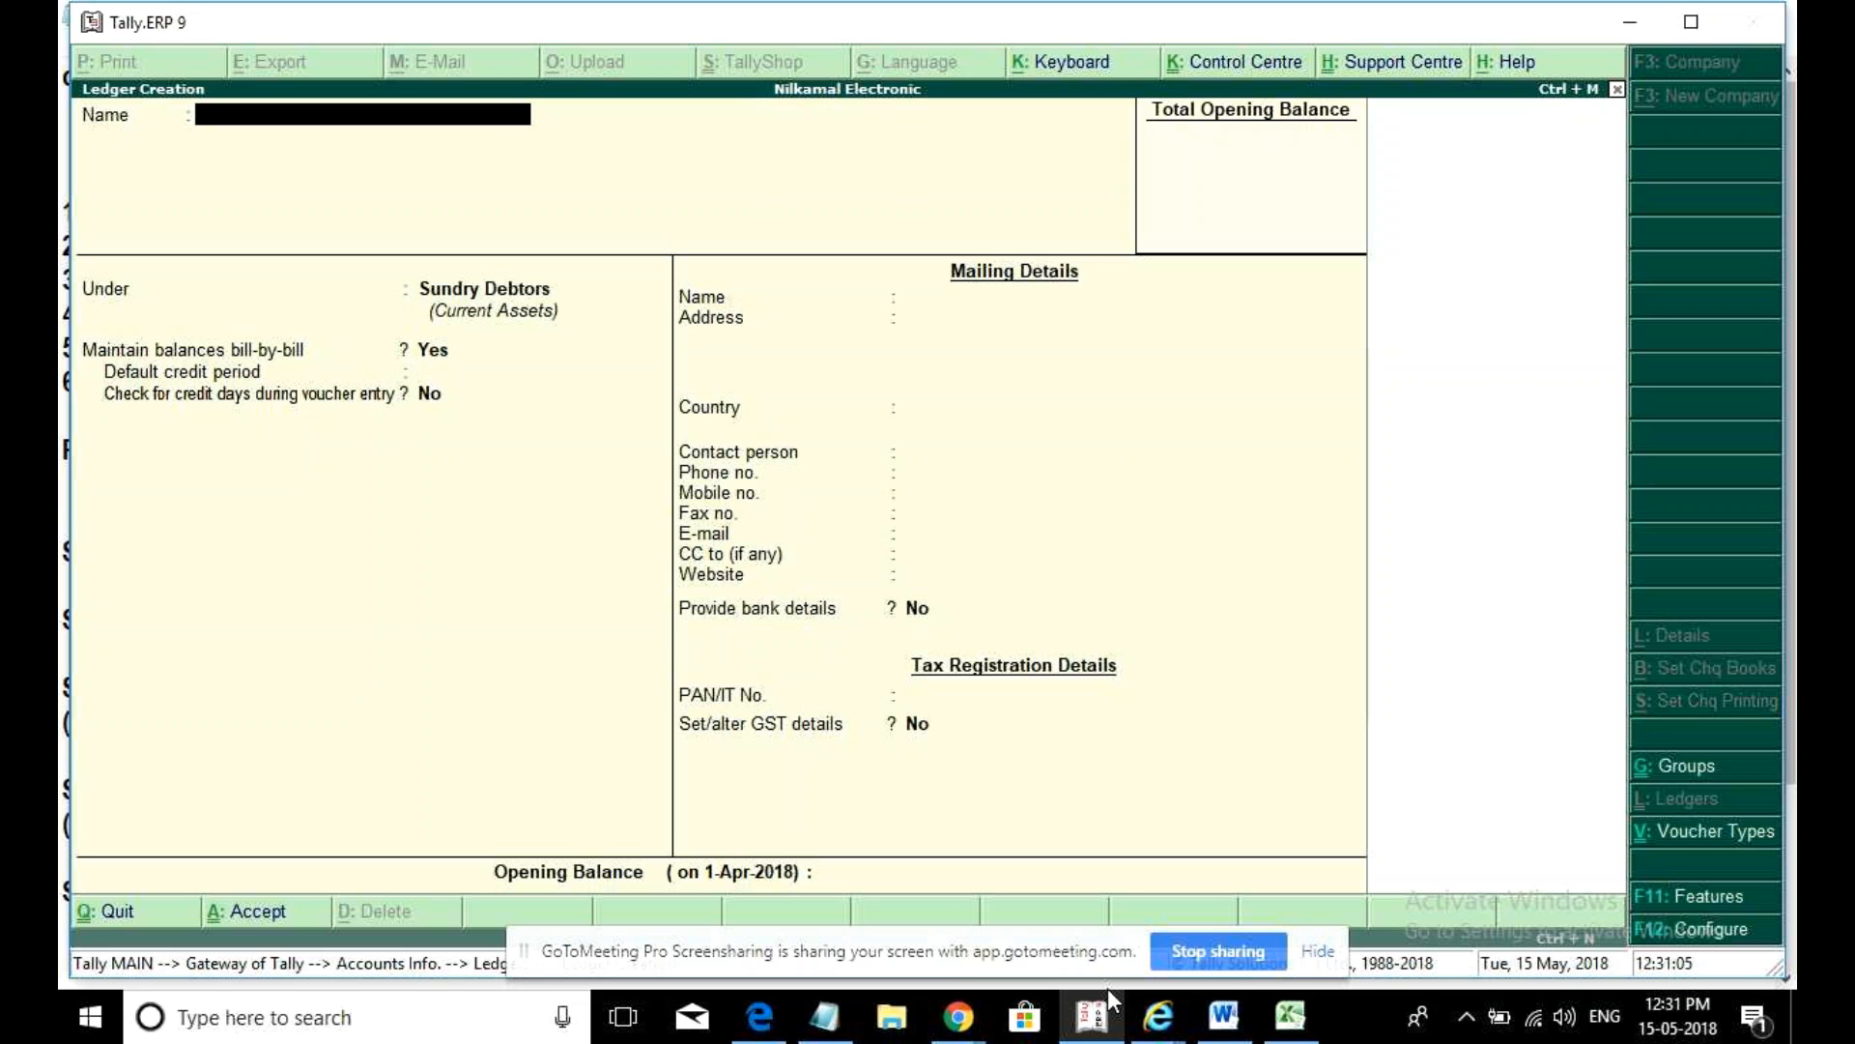
- Create and save a Purchase ledger under Purchase Accounts with Goods as the supply type
type("Purchase")
key("Return")
type("Purcha")
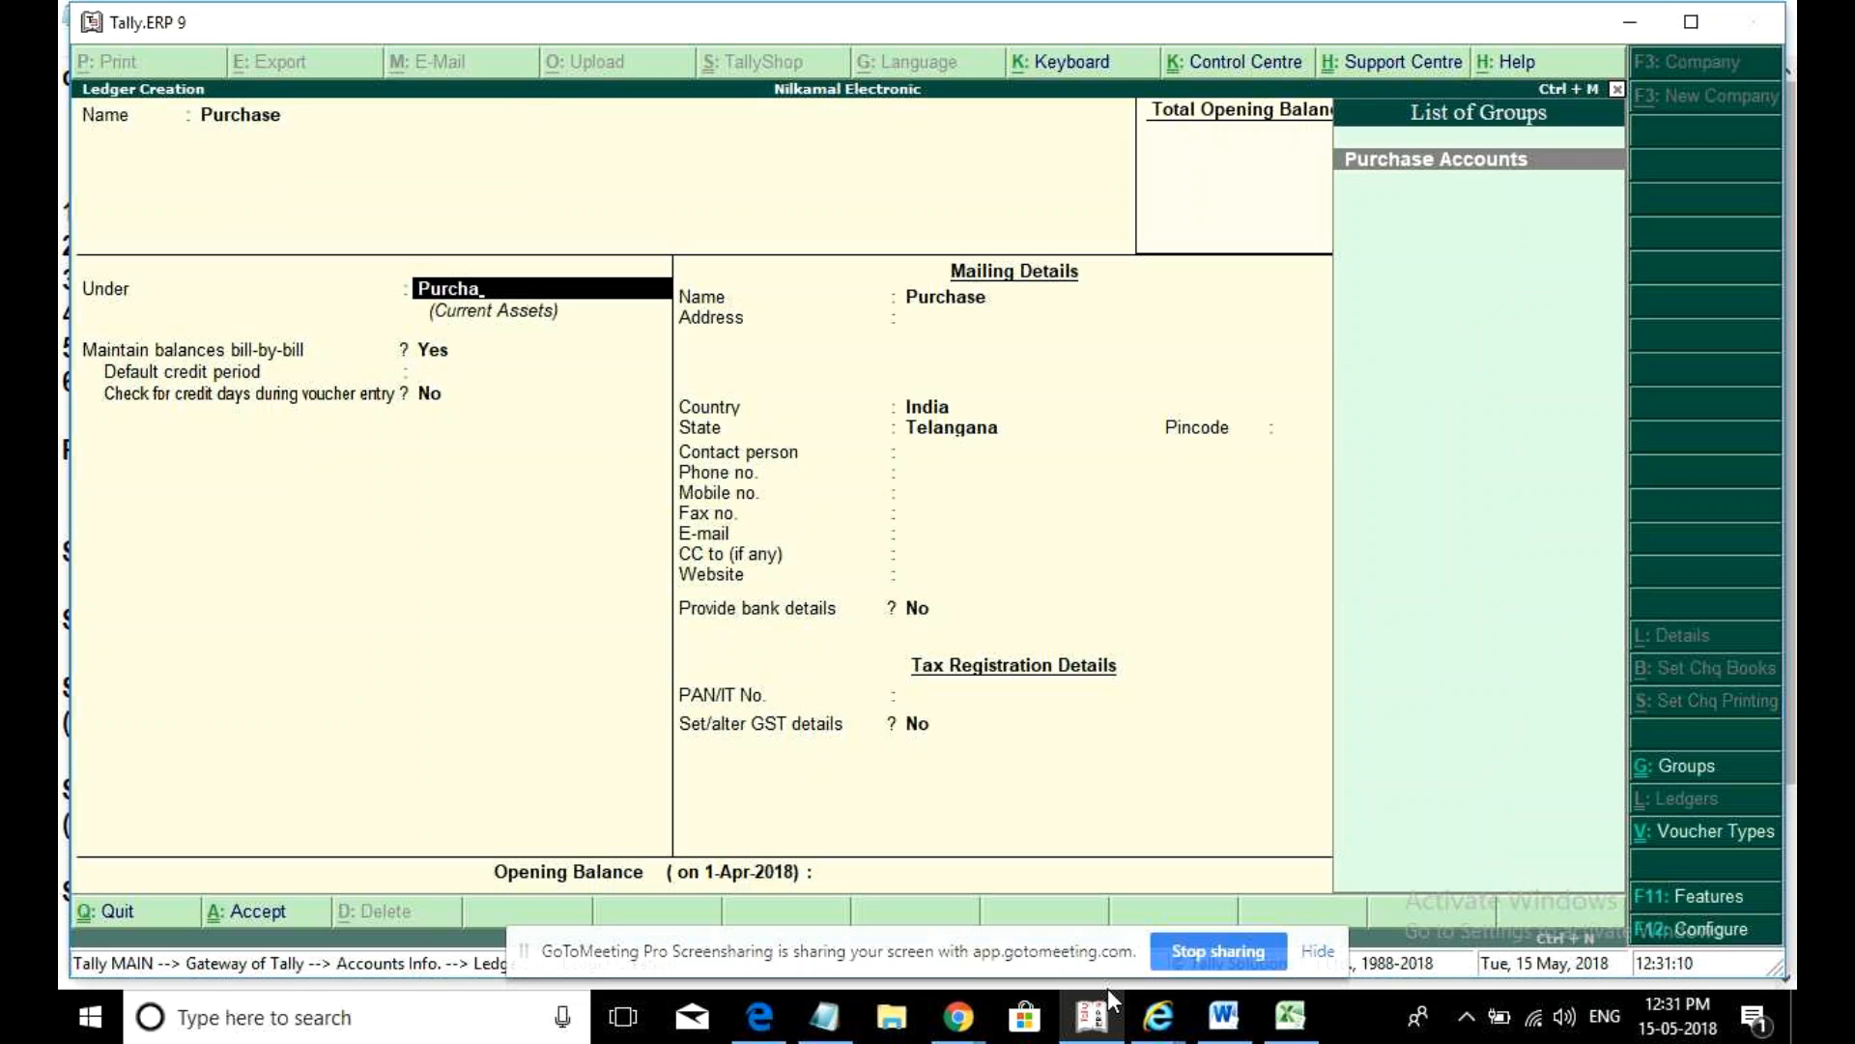
key("Return")
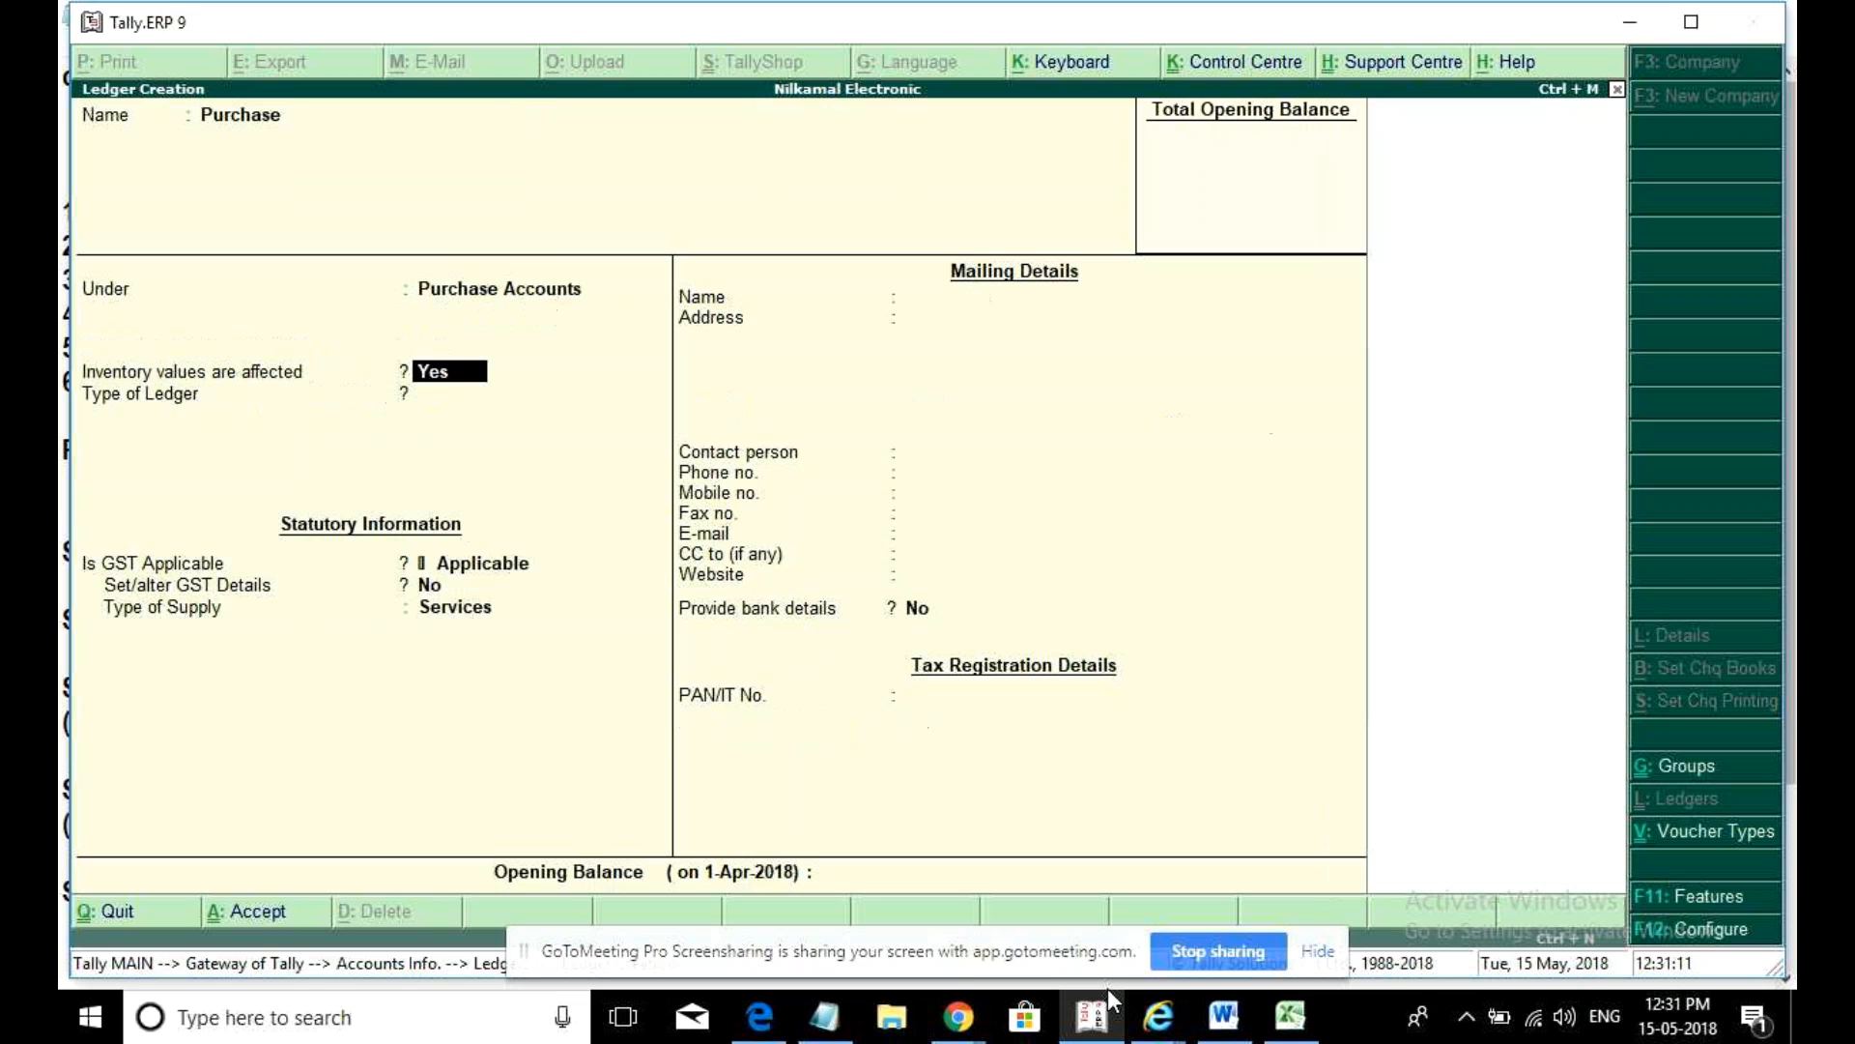
key("Return")
key("Return")
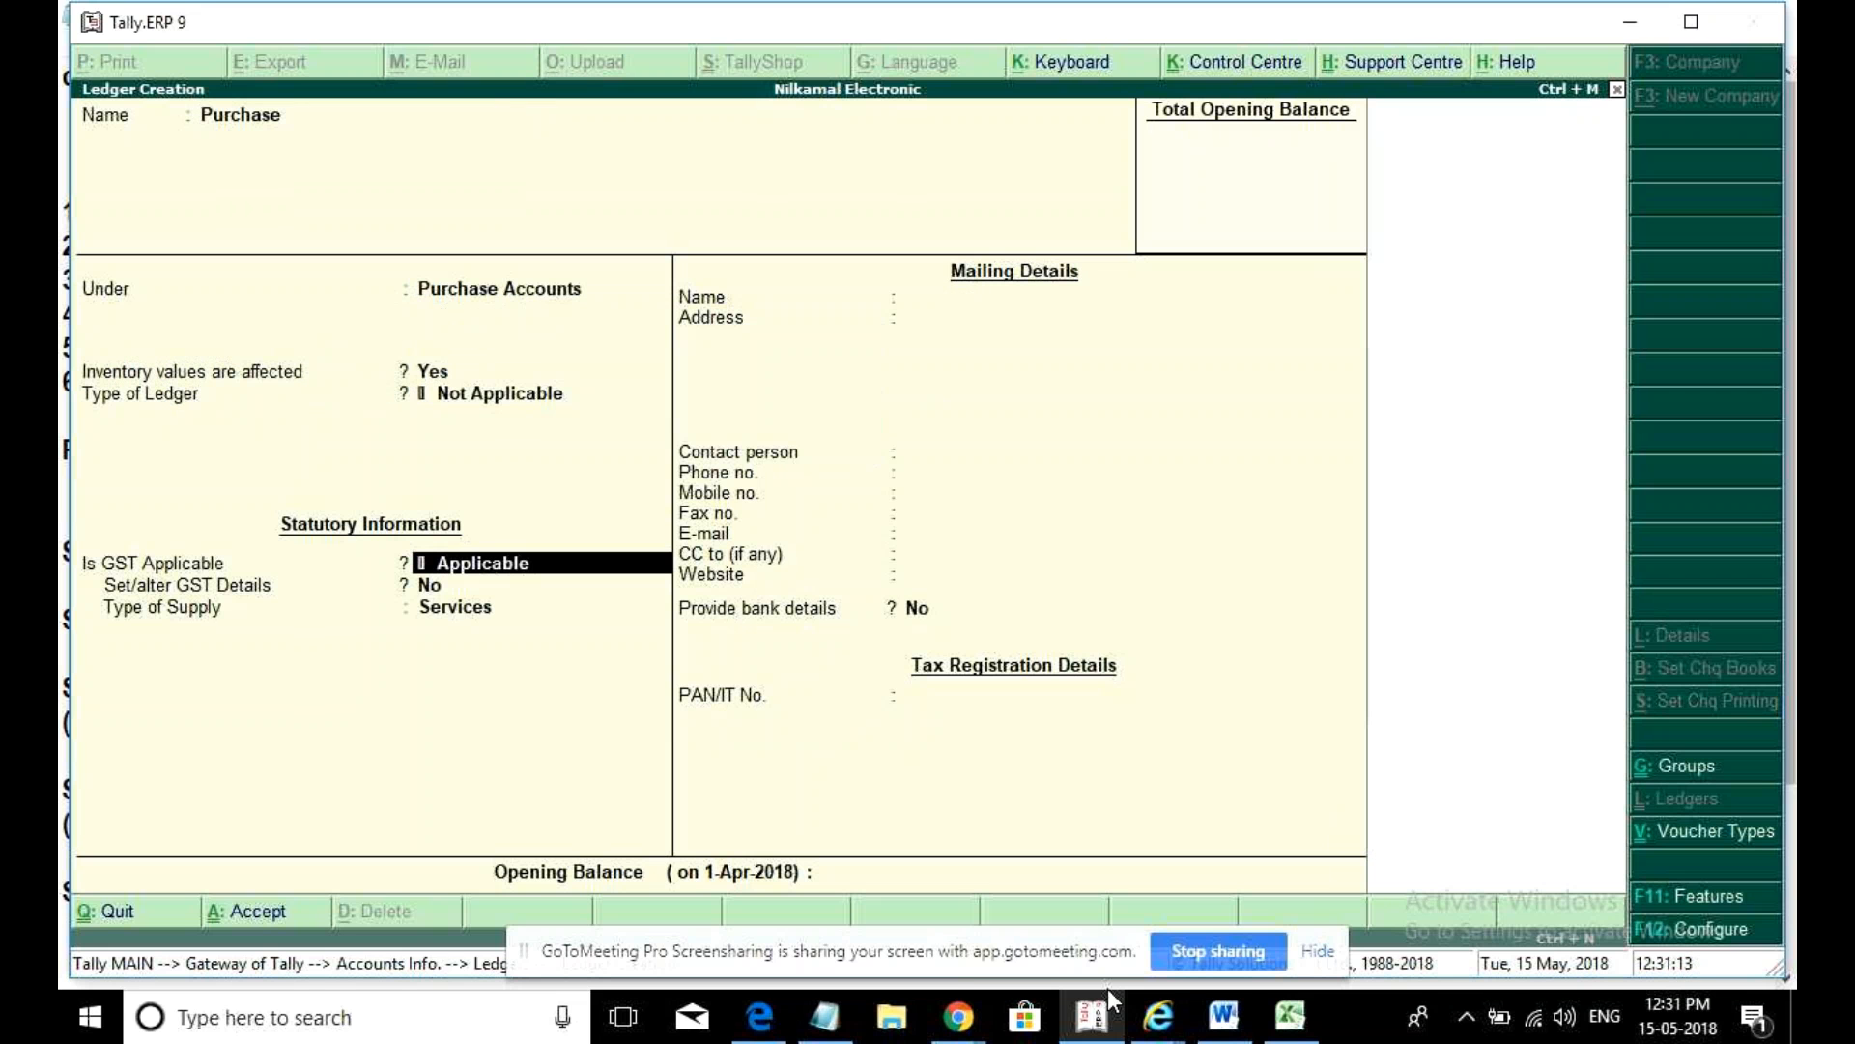
key("Return")
key("Return")
type("G")
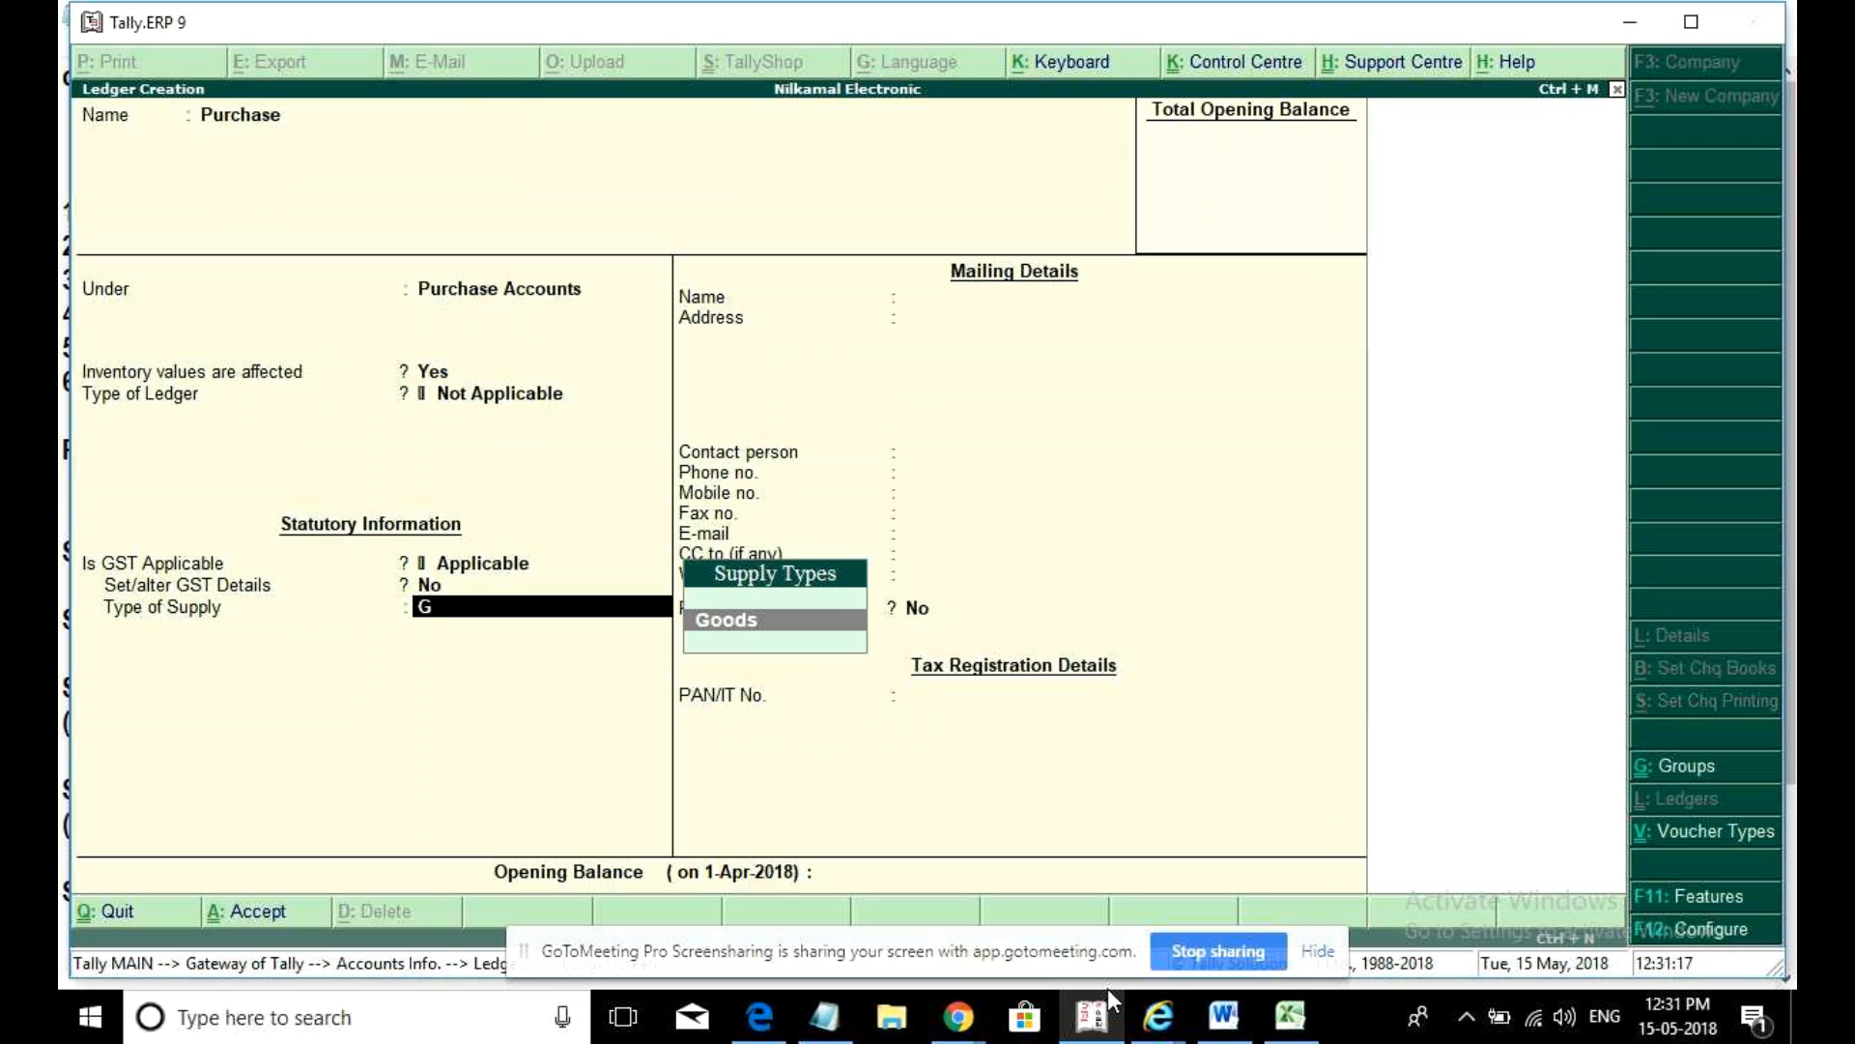
key("Return")
key("Return")
type("Sales")
- Create a Sales ledger under Sales Accounts with Goods as the supply type
key("Return")
type("Sales")
key("Return")
key("Return")
key("Return")
key("Return")
type("G")
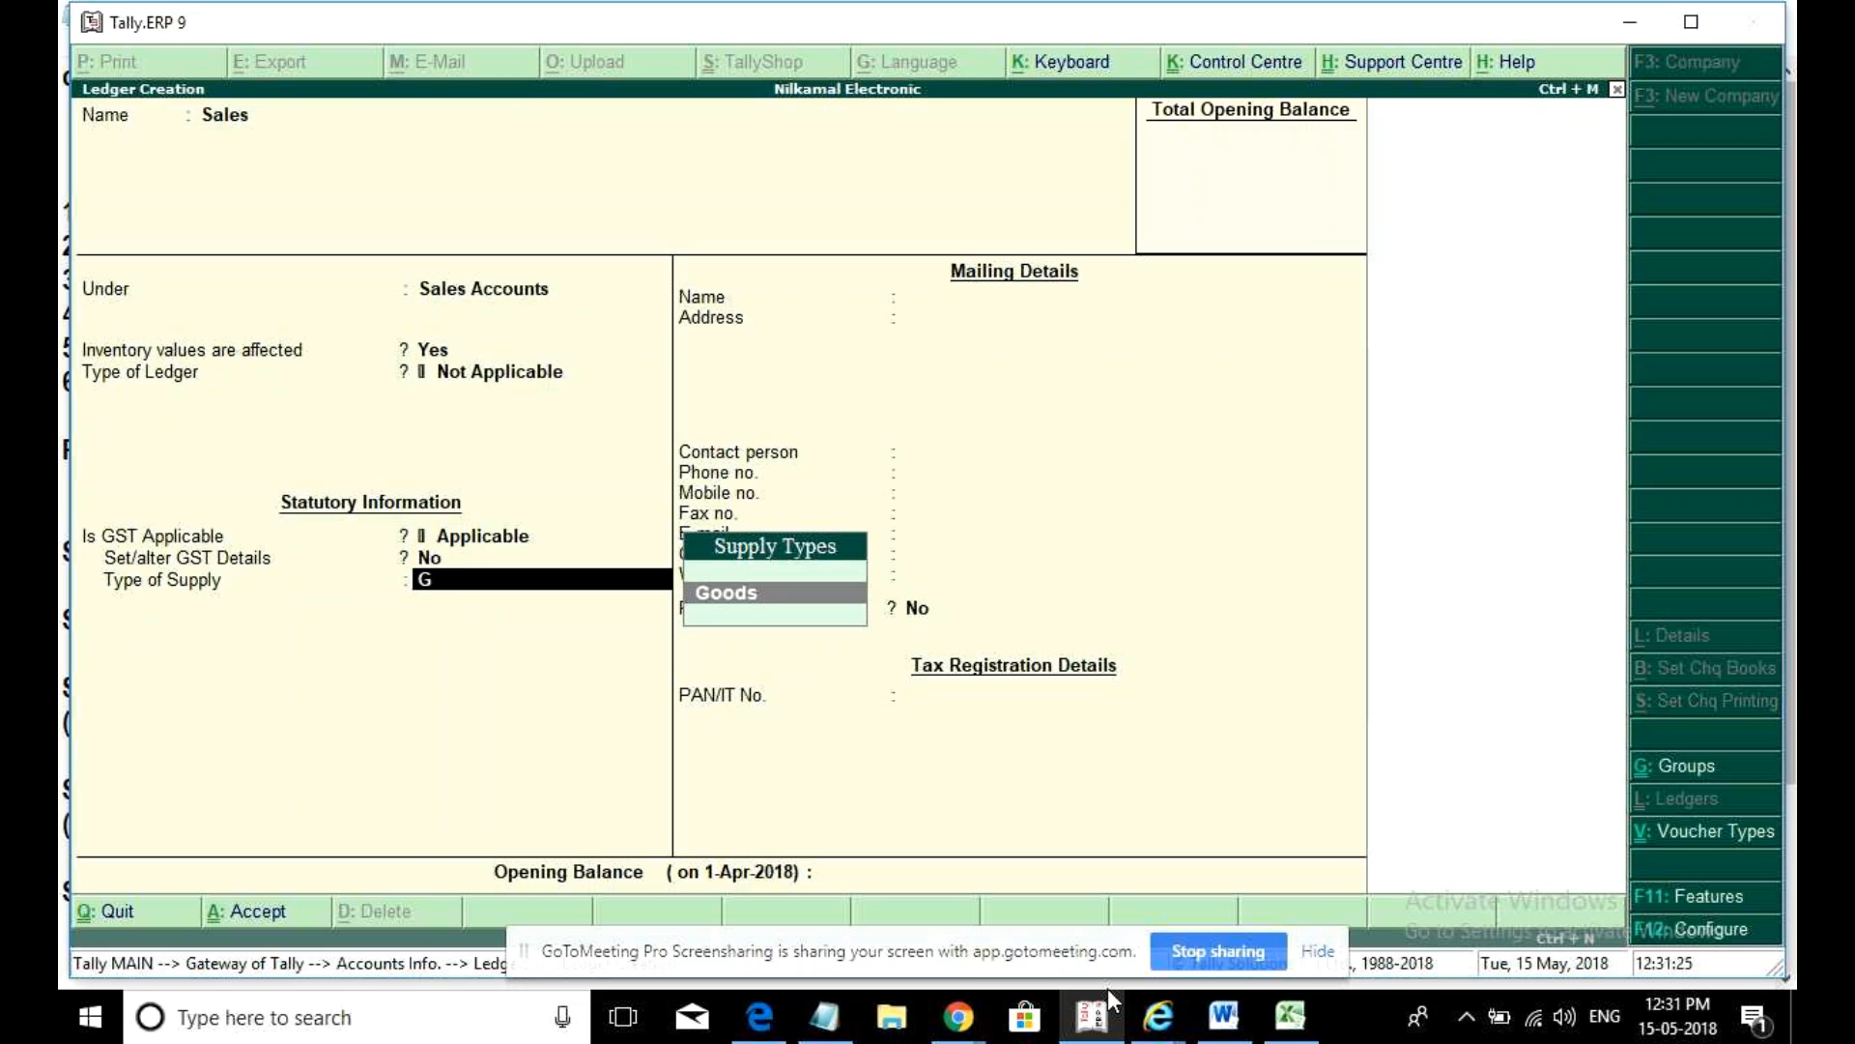
key("Return")
key("Return")
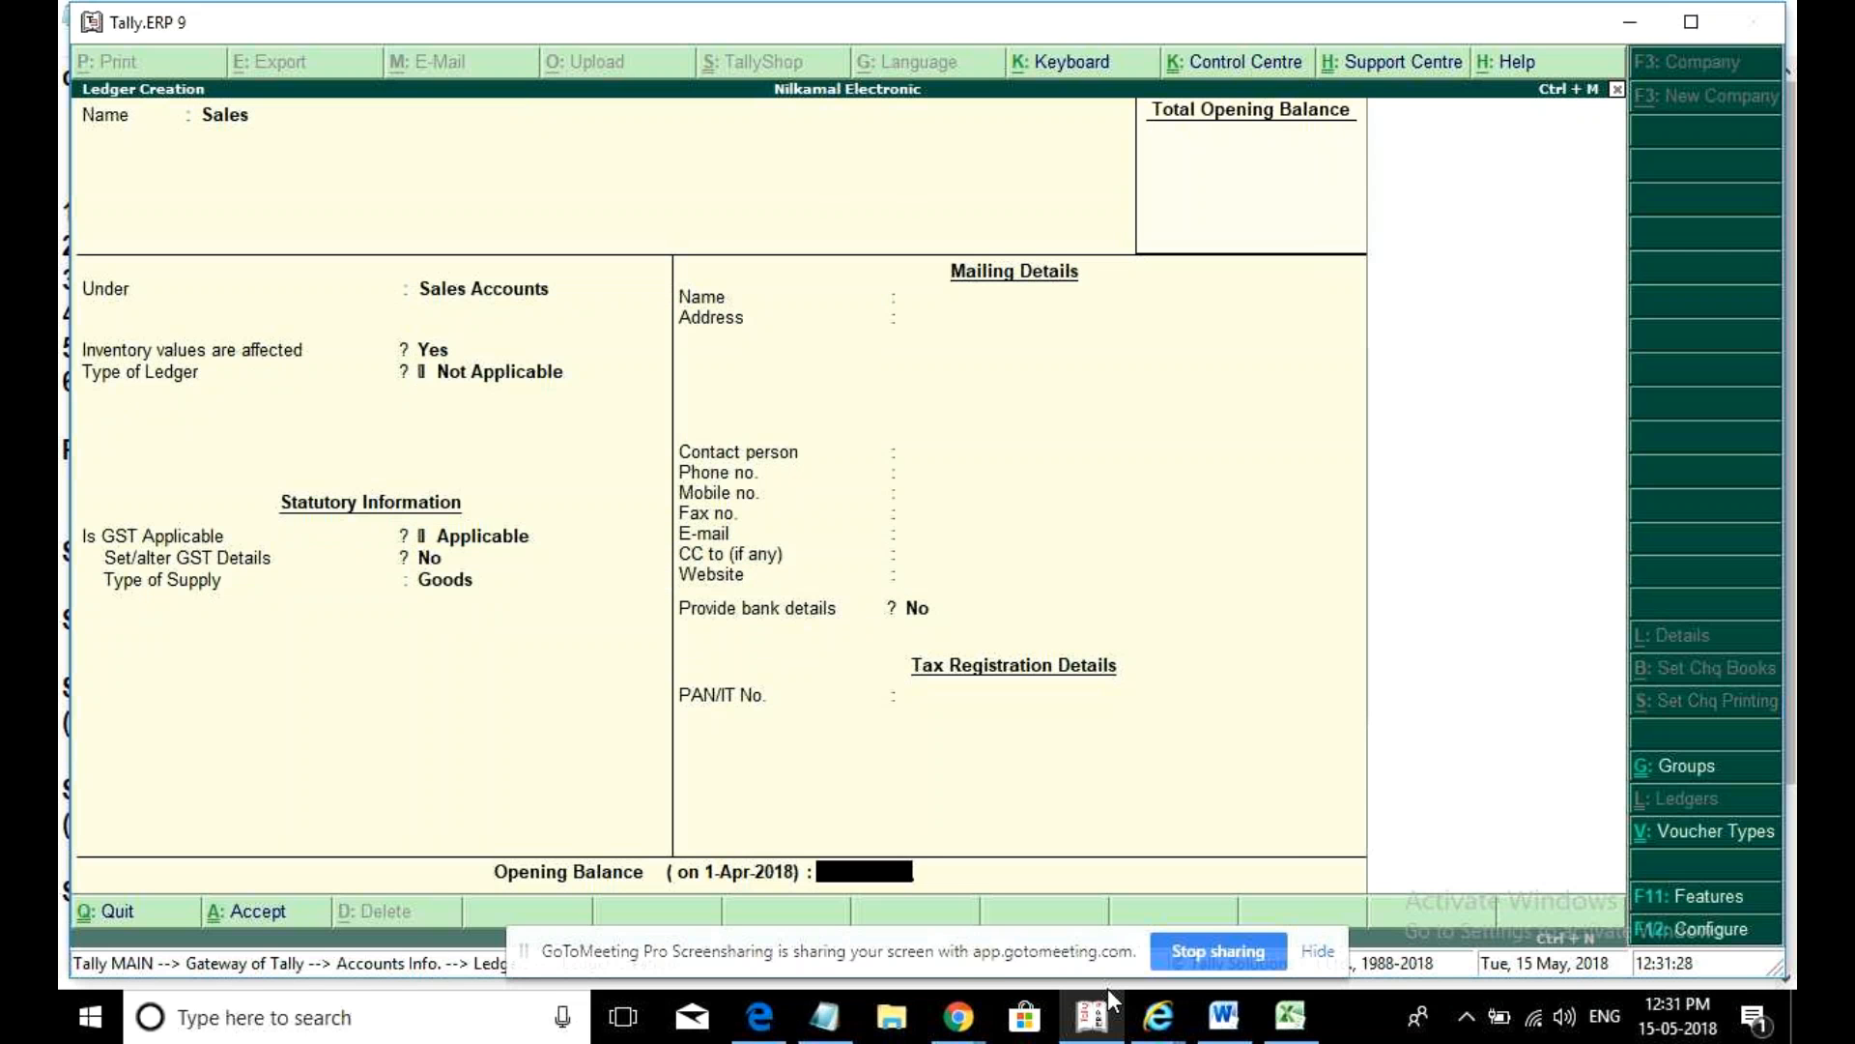
key("Return")
key("Return")
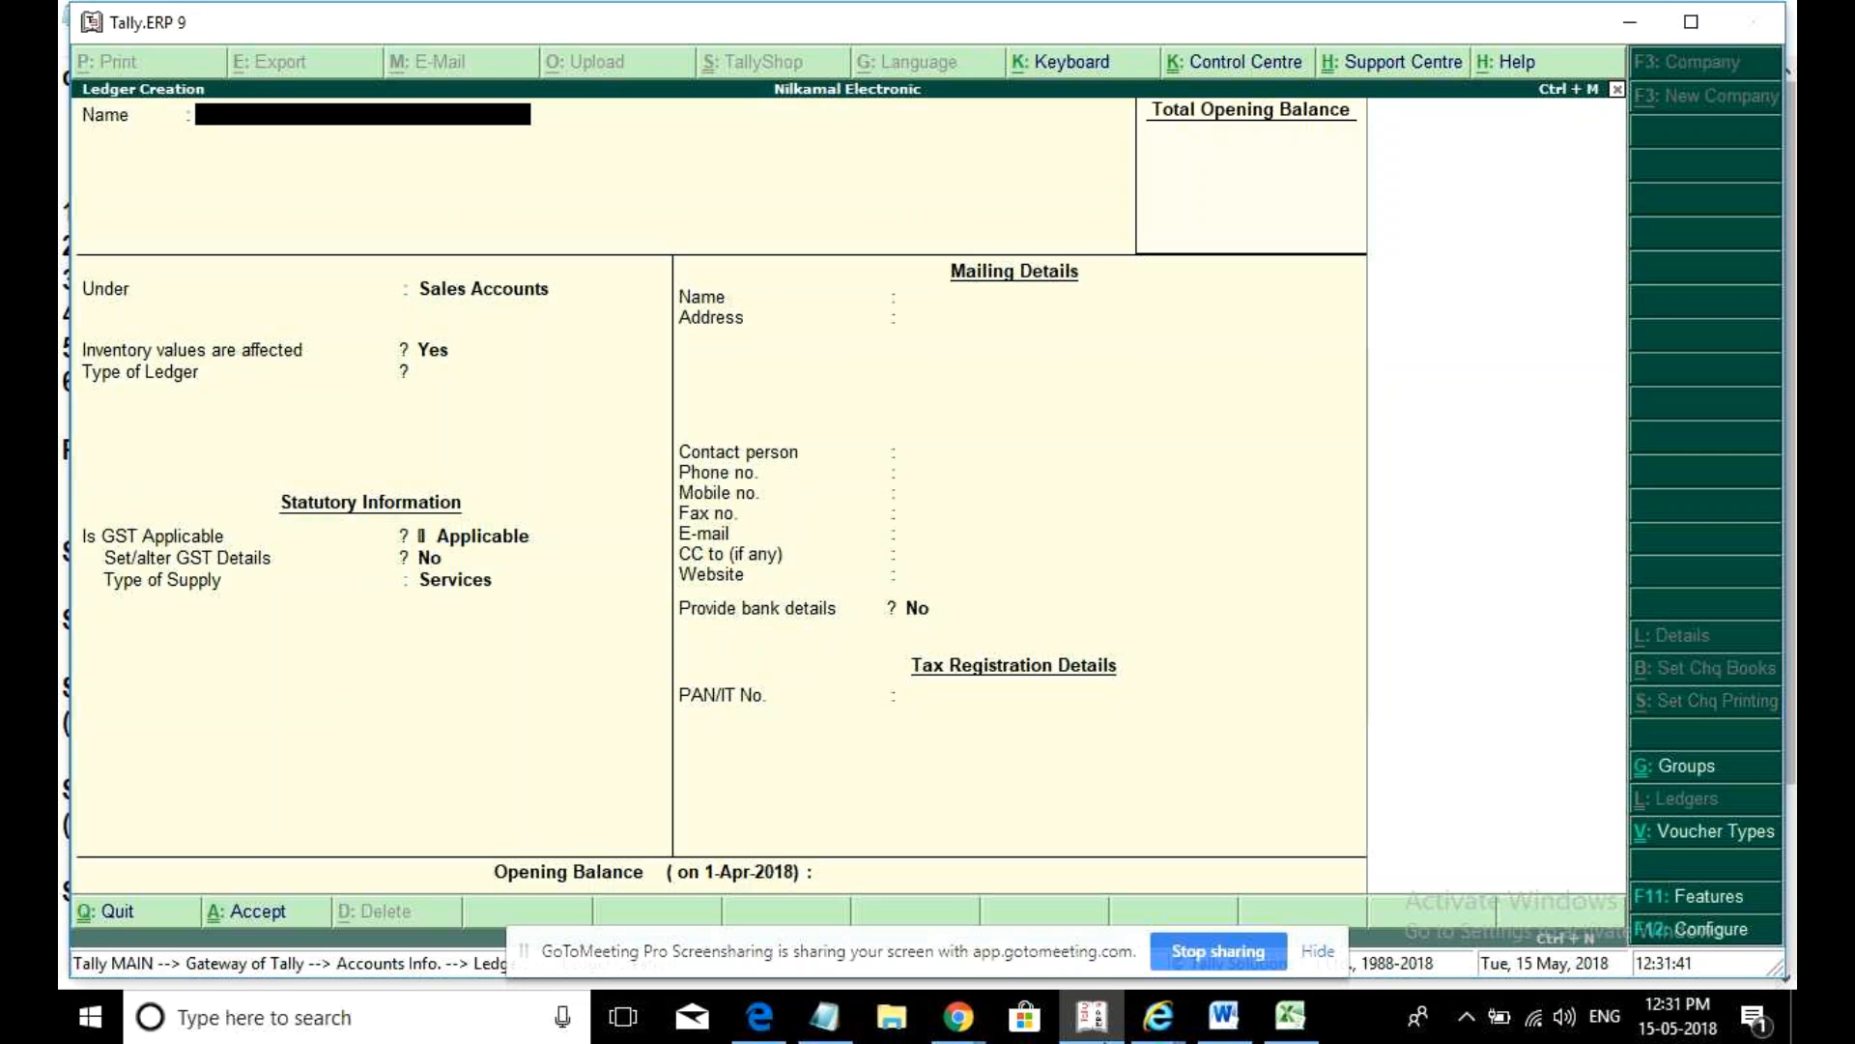
left_click(826, 1017)
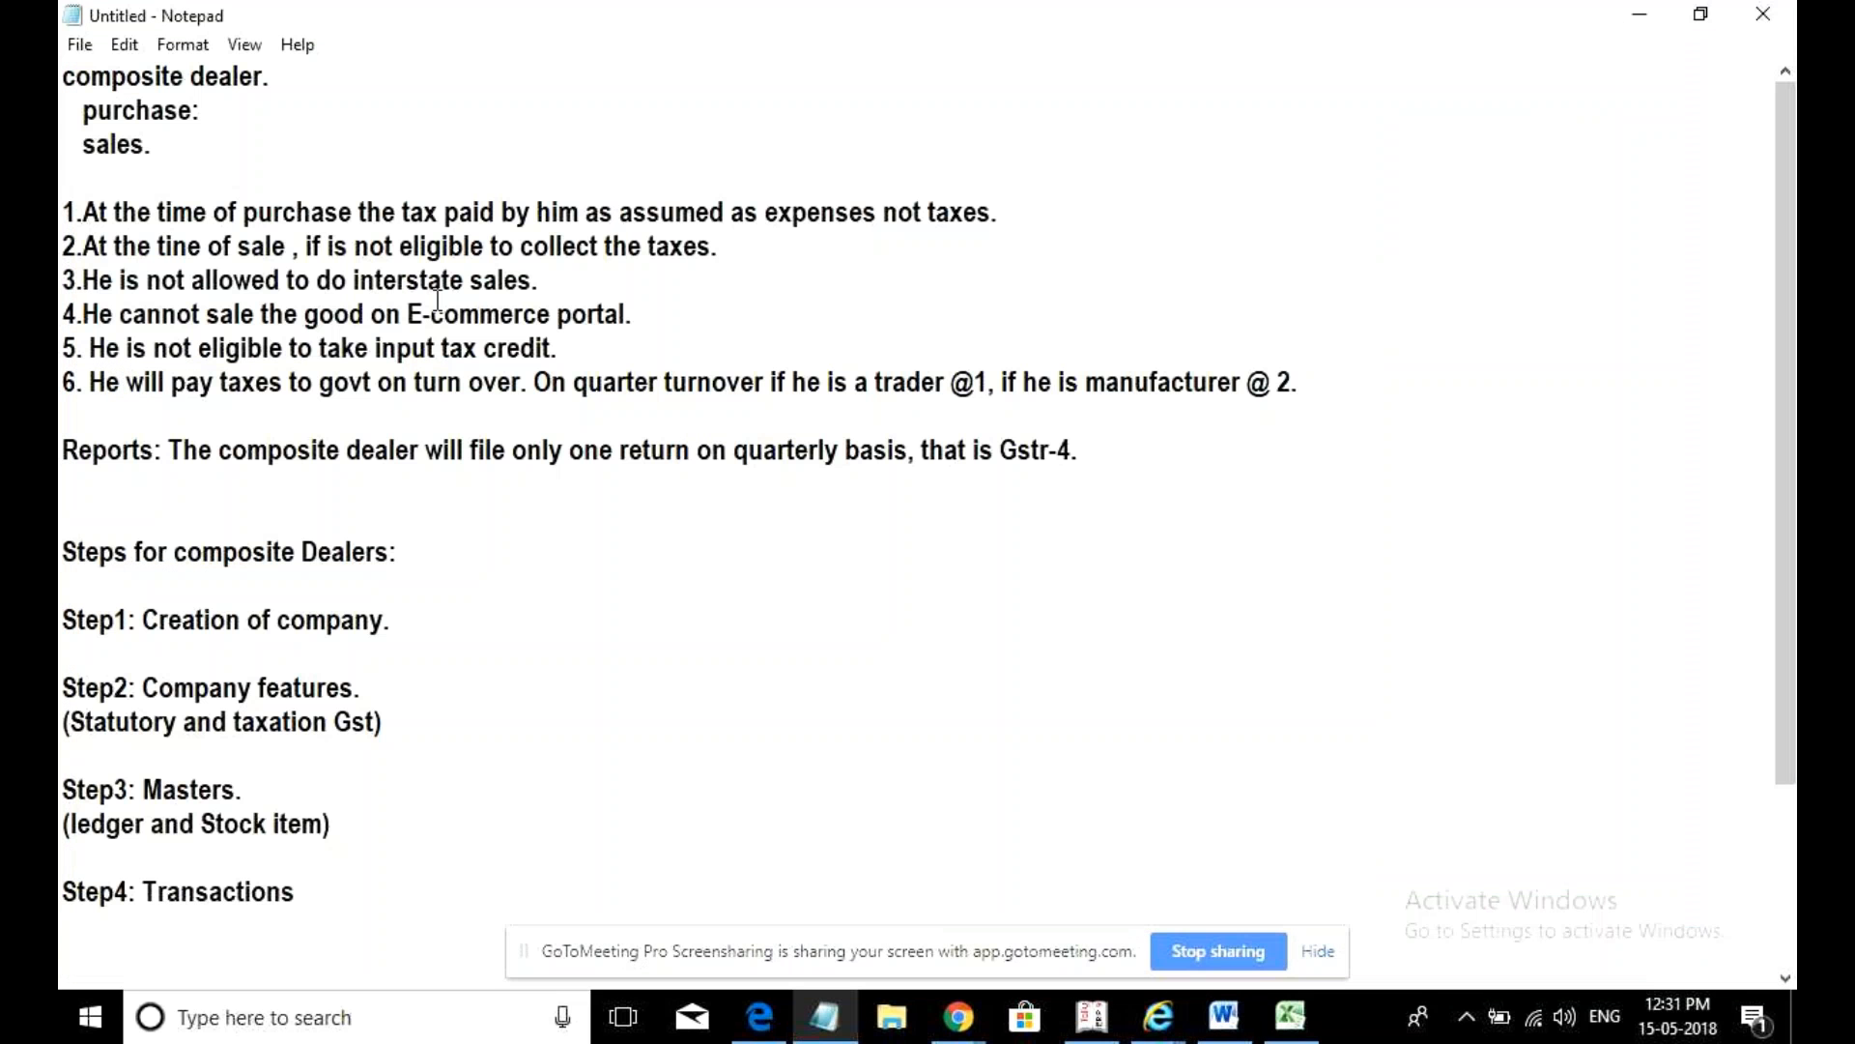
left_click(85, 210)
left_click_drag(91, 208, 1020, 202)
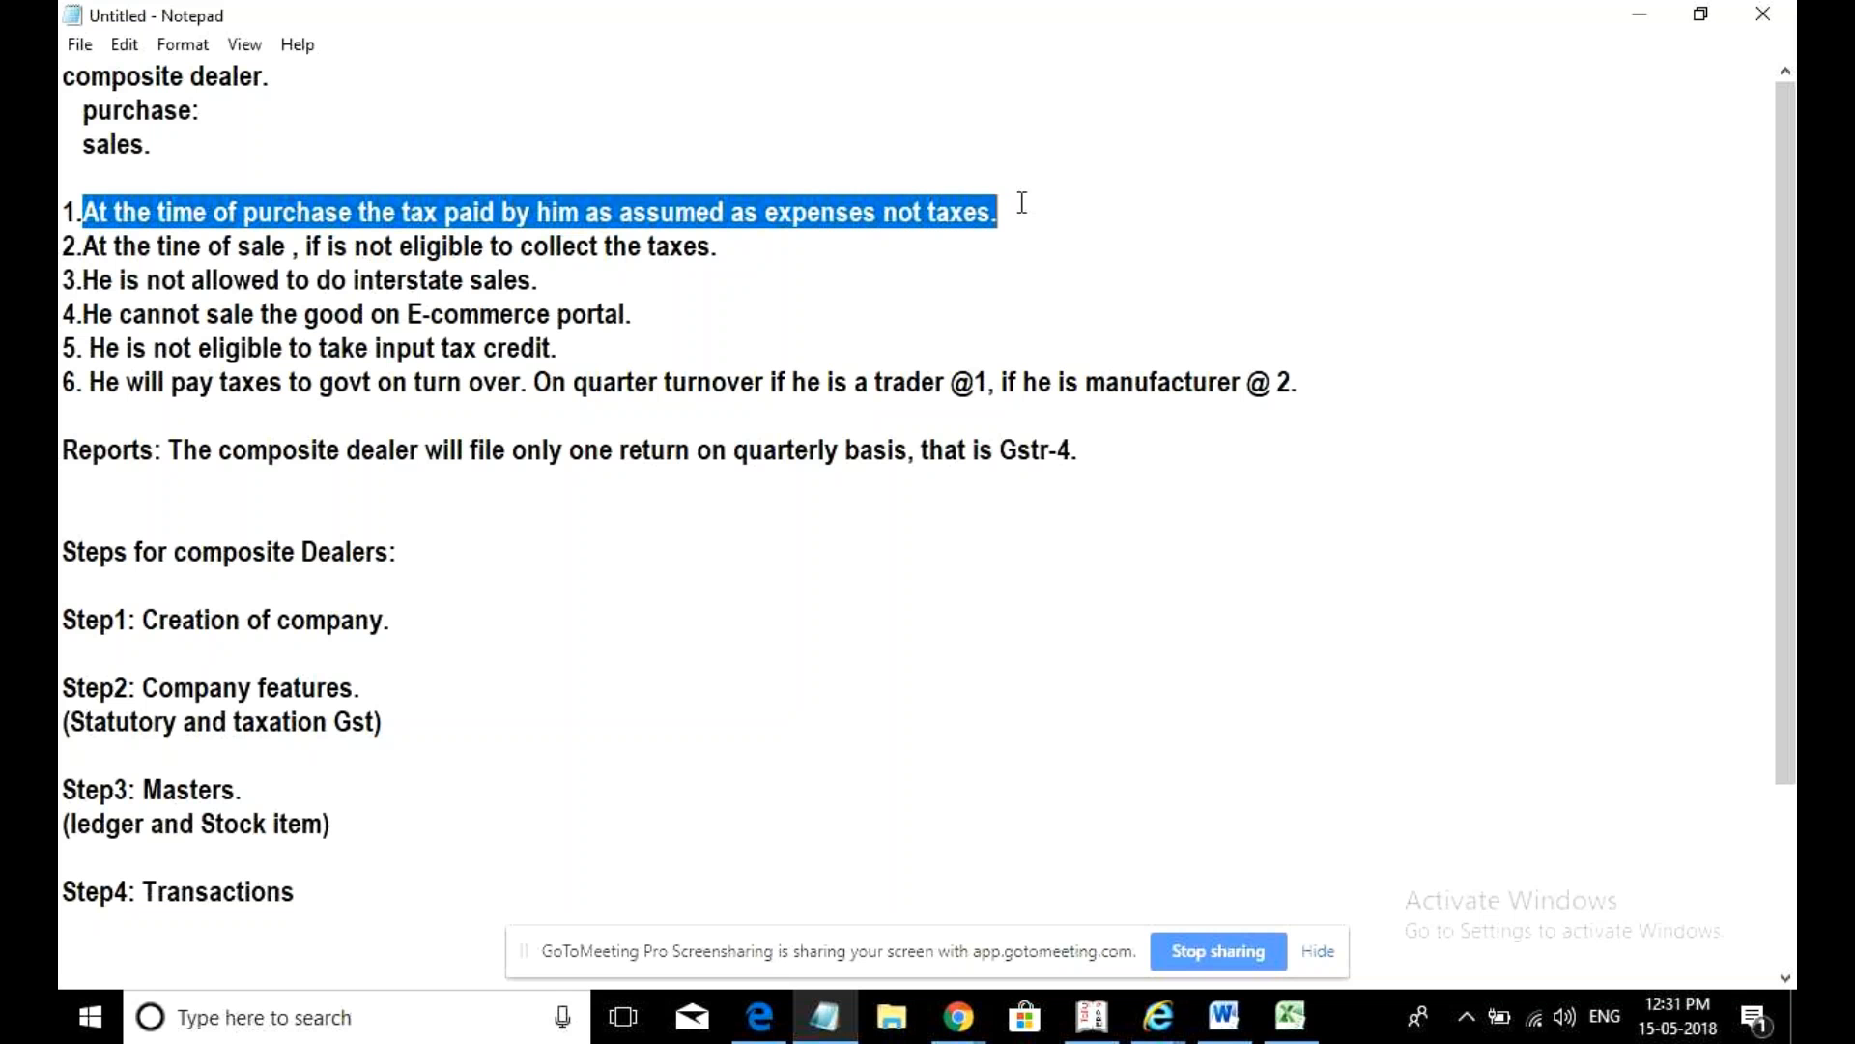
left_click(1092, 1017)
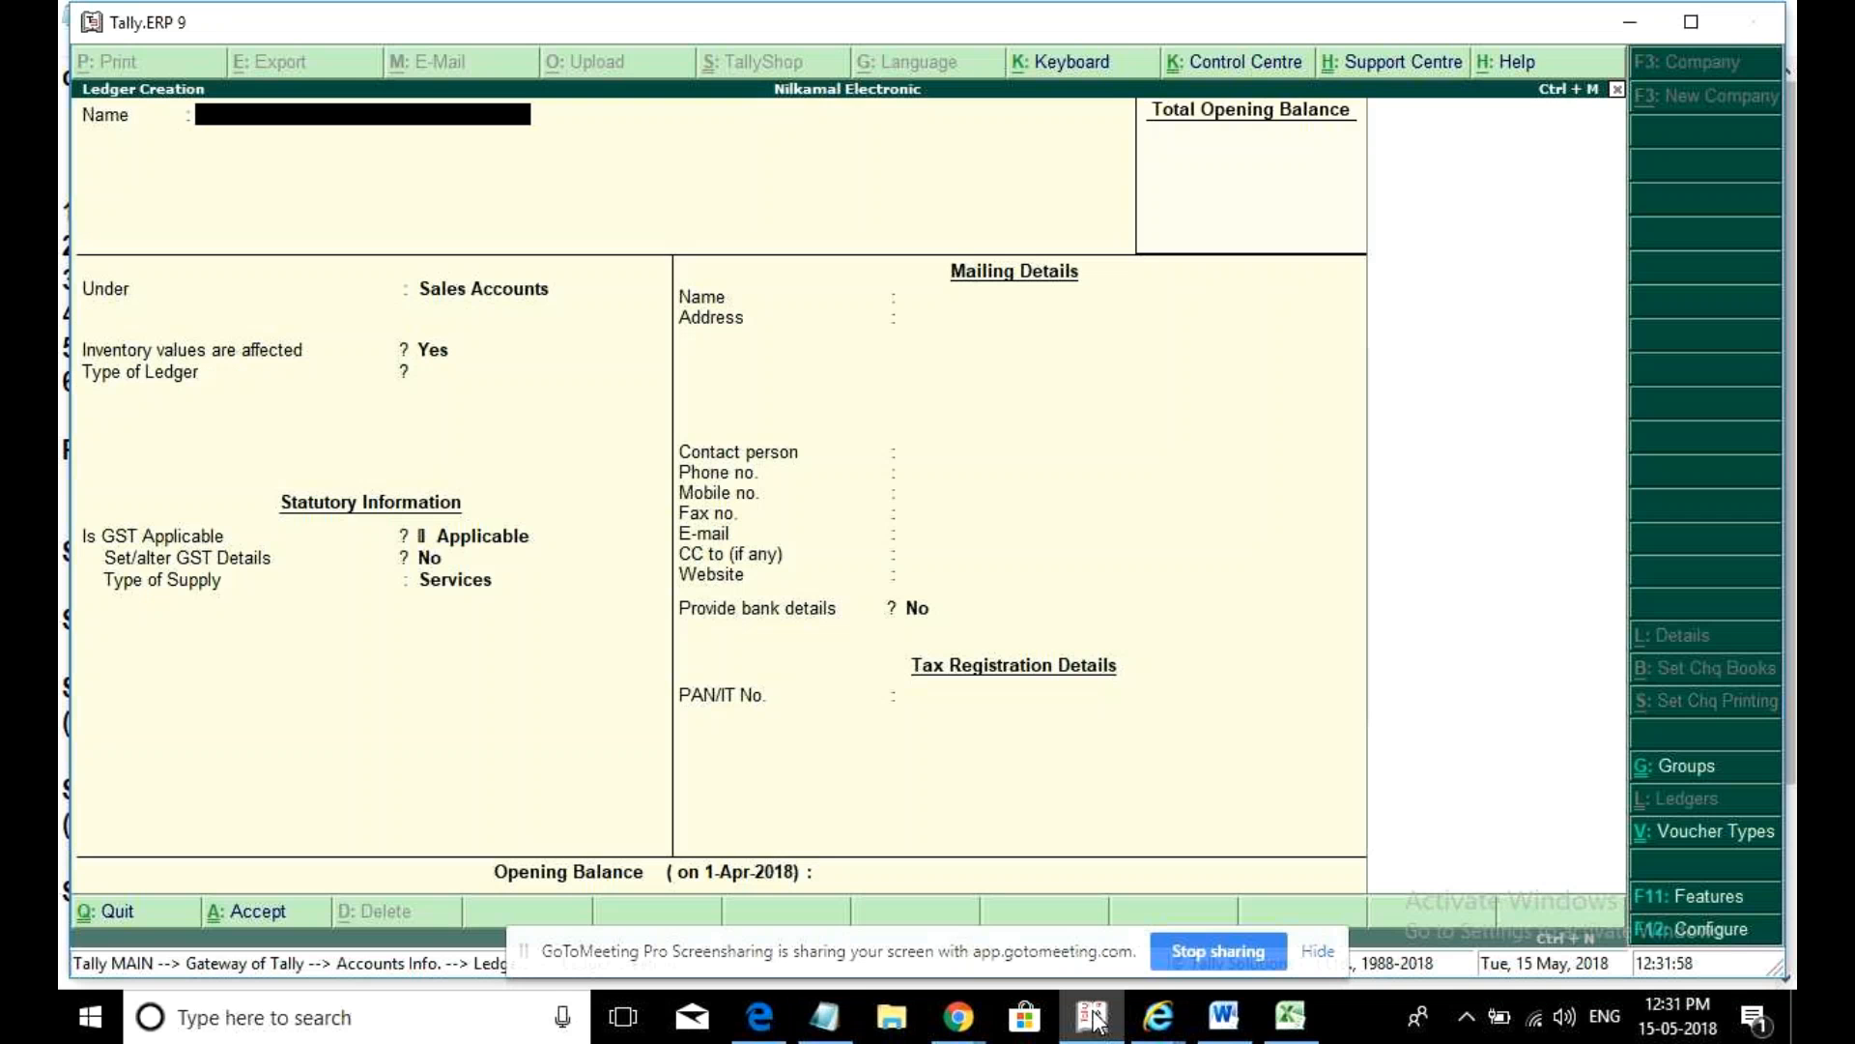
- Name the new ledger Cgst and place it under Direct Expenses
type("Cgst")
key("Return")
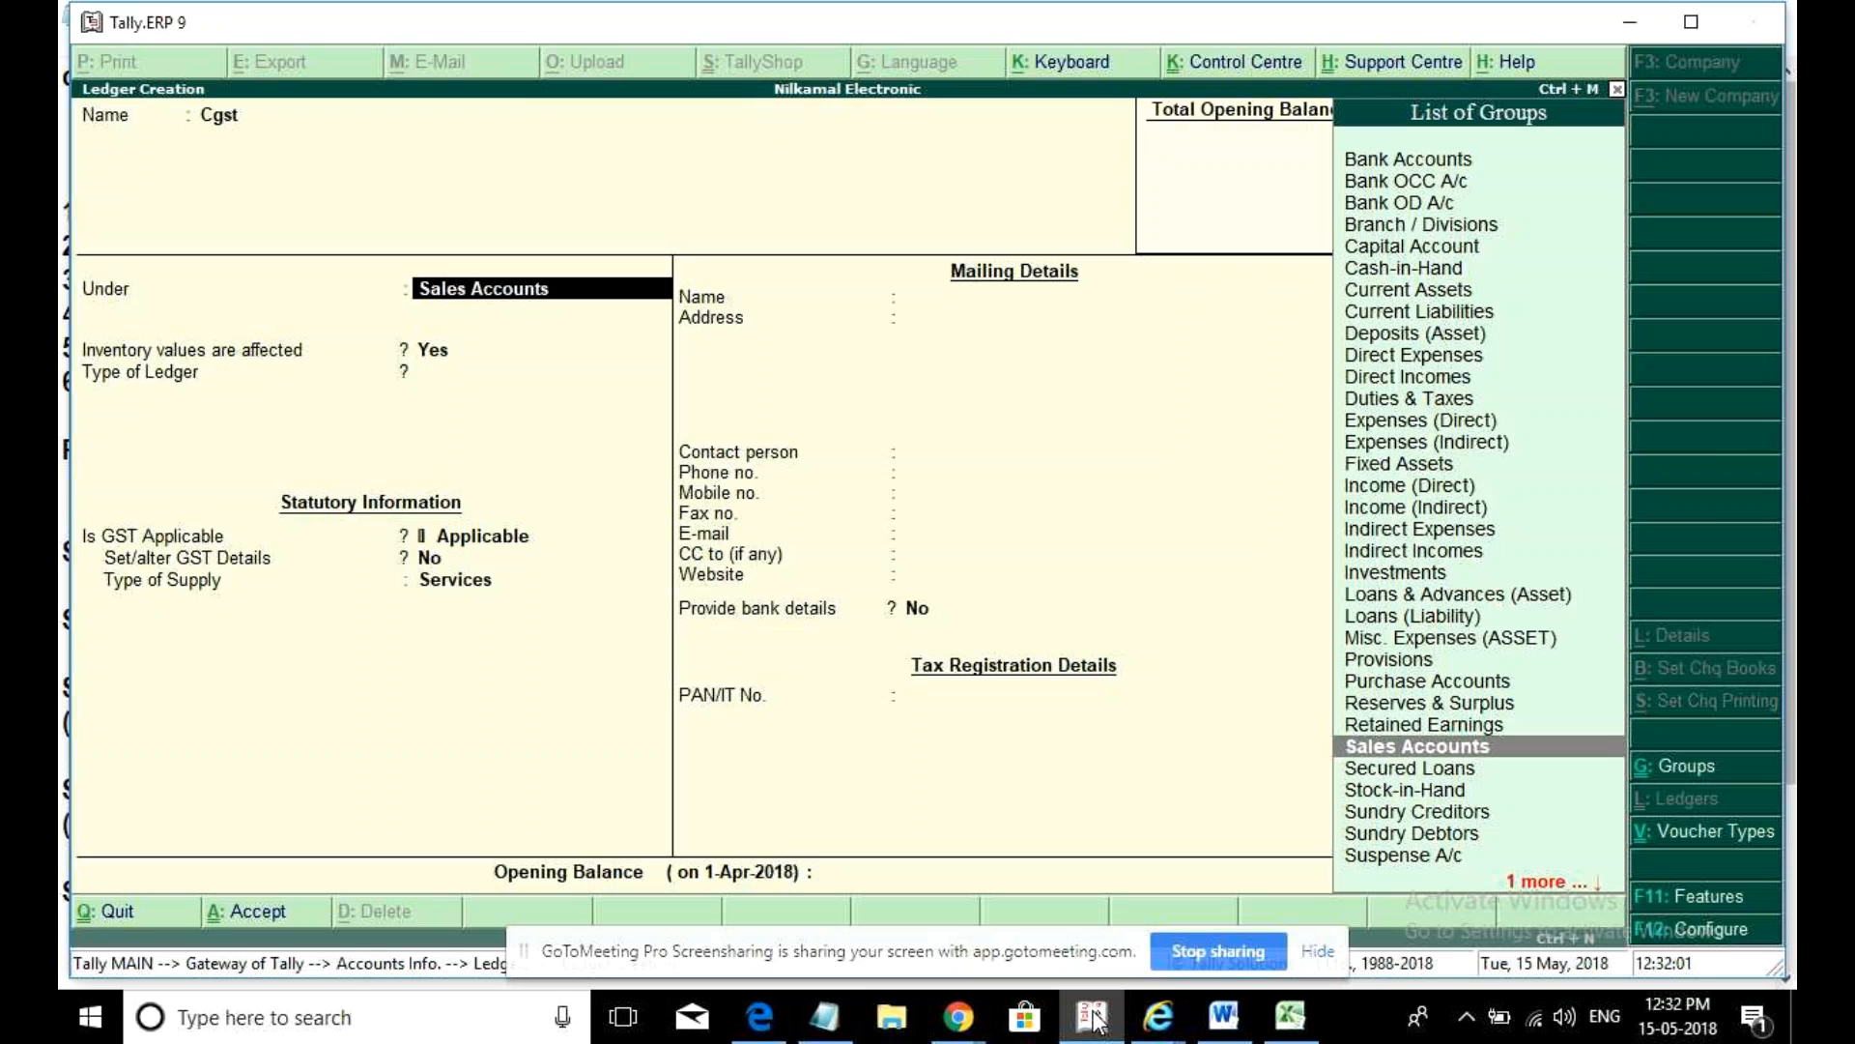
type("duti")
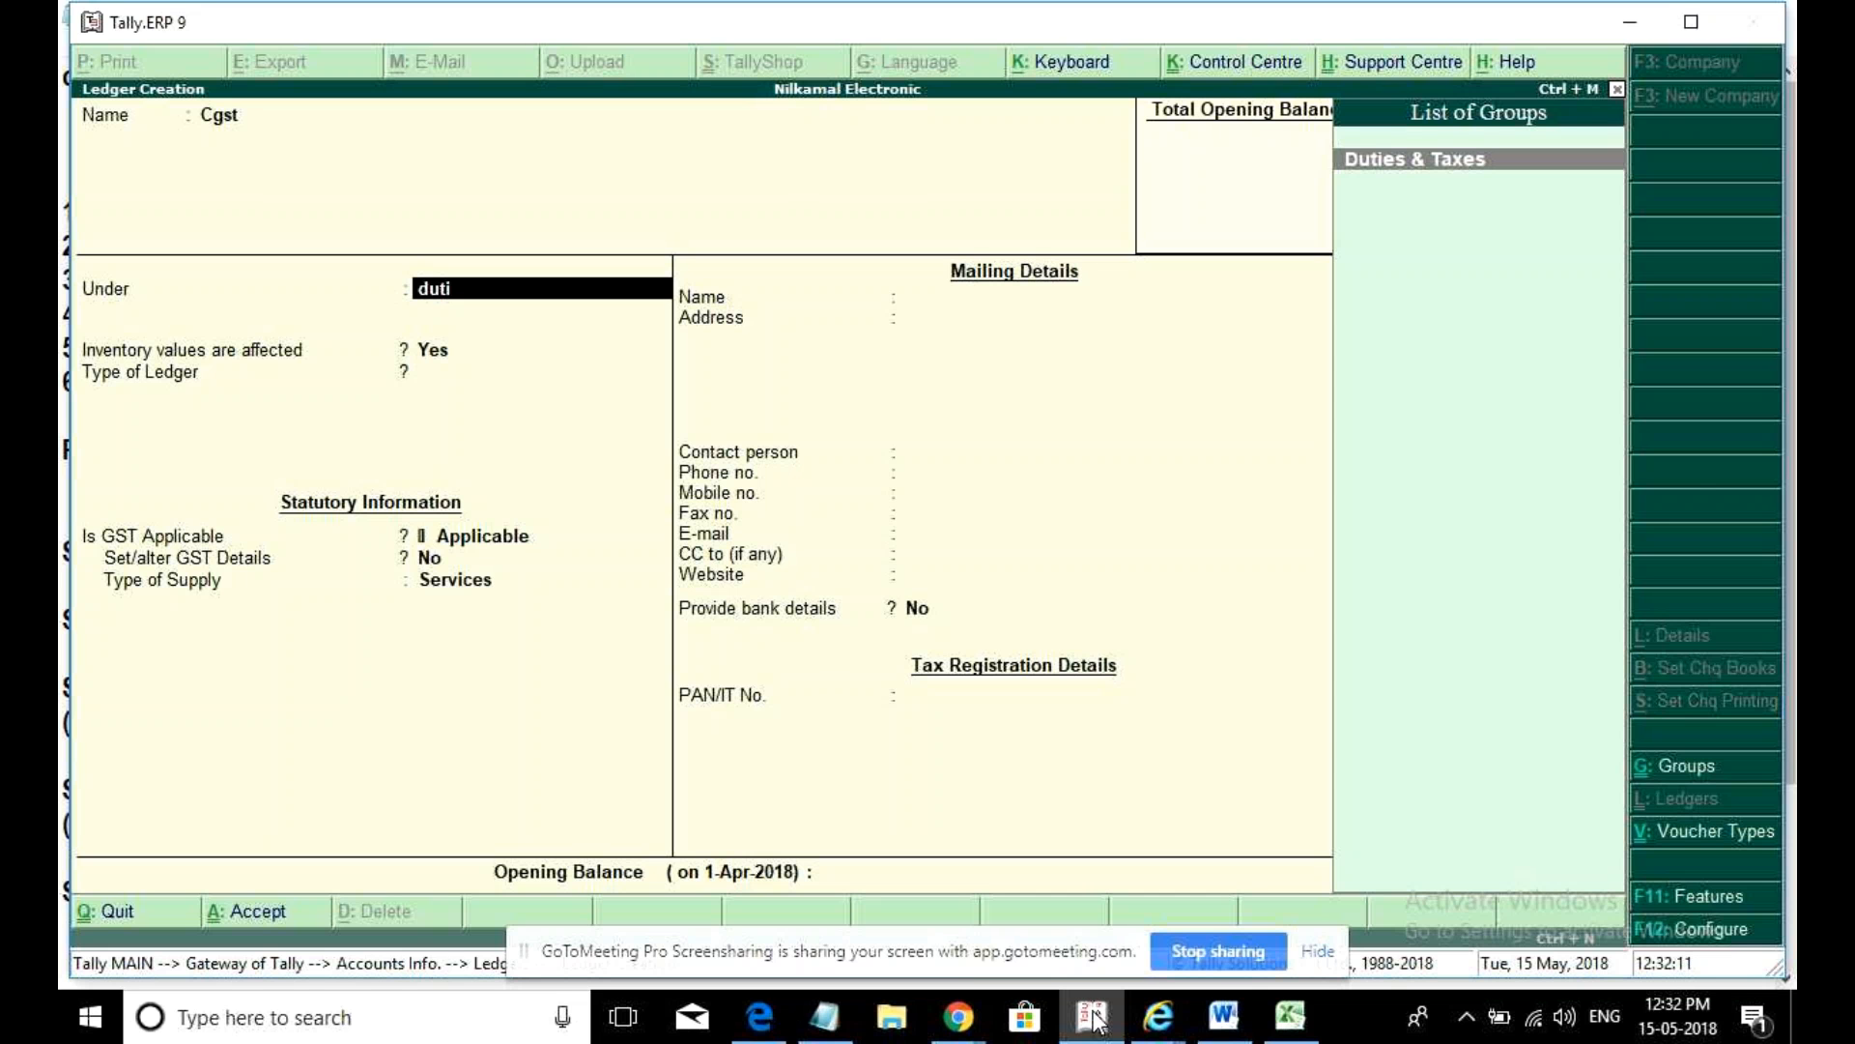
key("BackSpace")
key("BackSpace")
key("BackSpace")
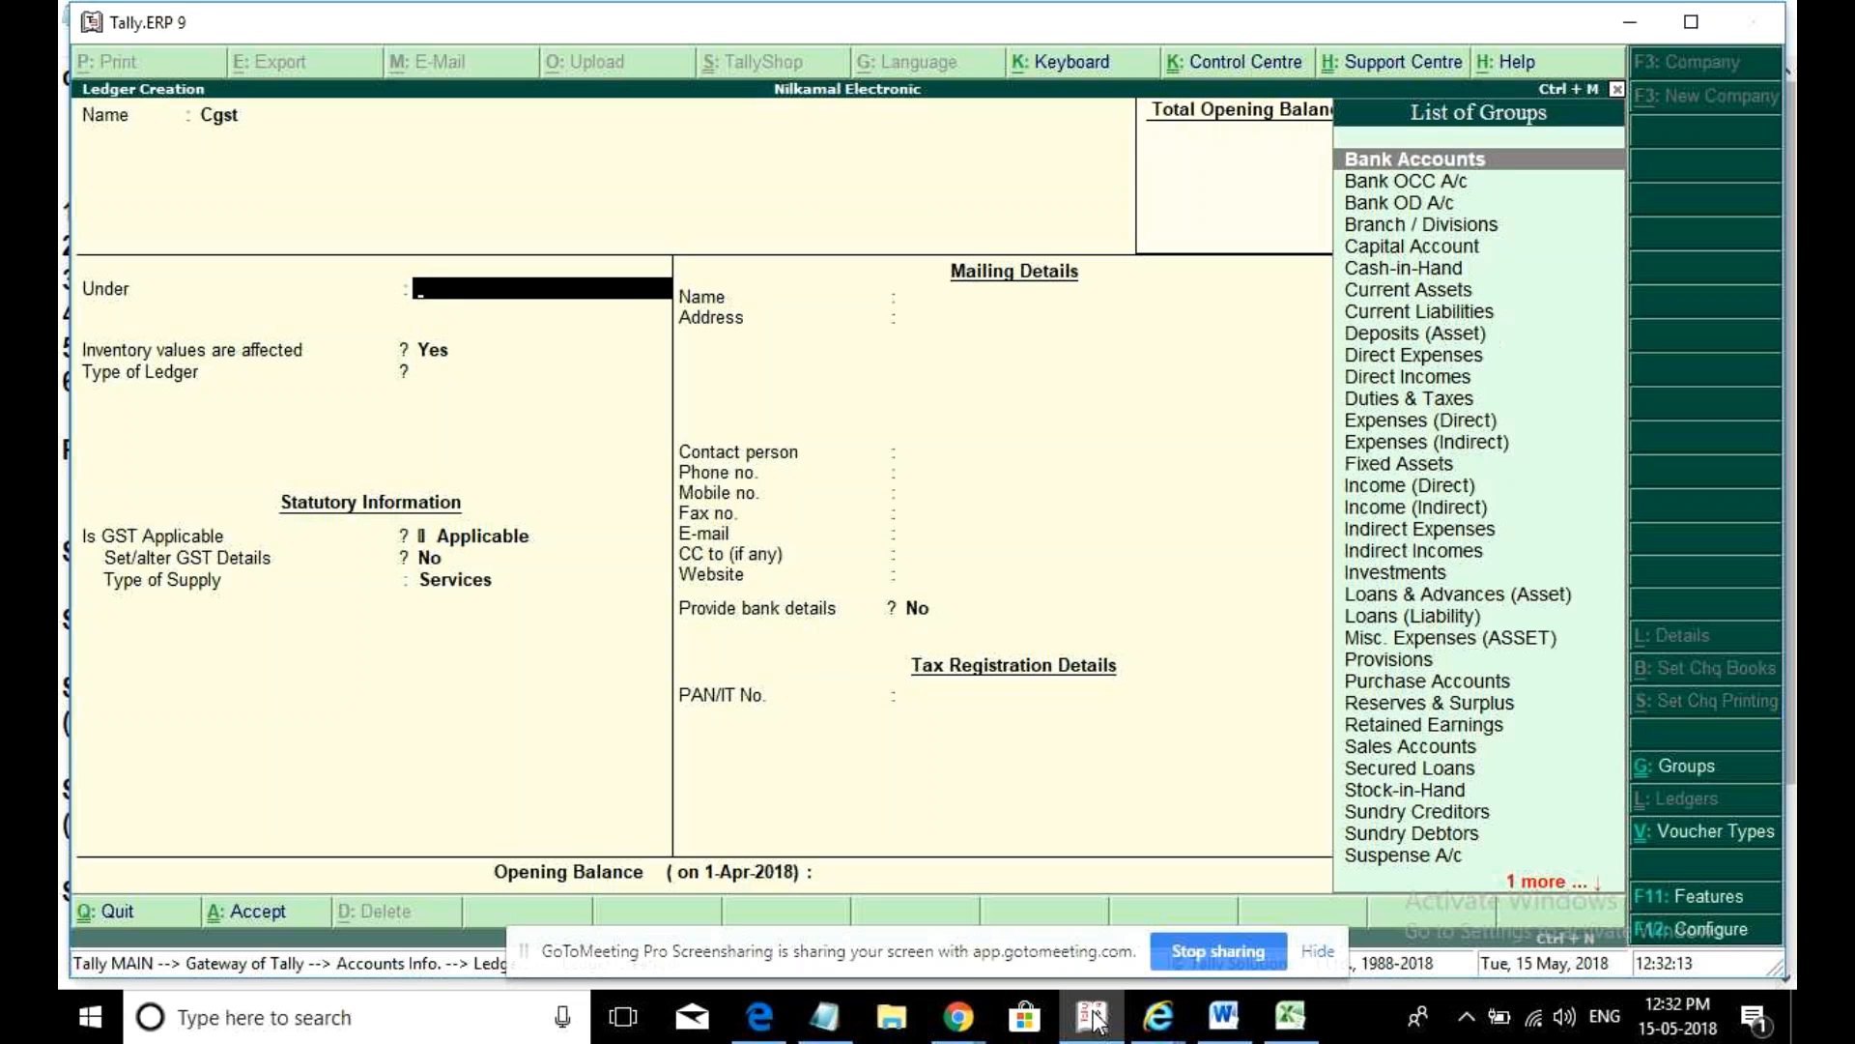
type("d")
key("BackSpace")
type("ind")
key("BackSpace")
key("BackSpace")
key("BackSpace")
type("direct")
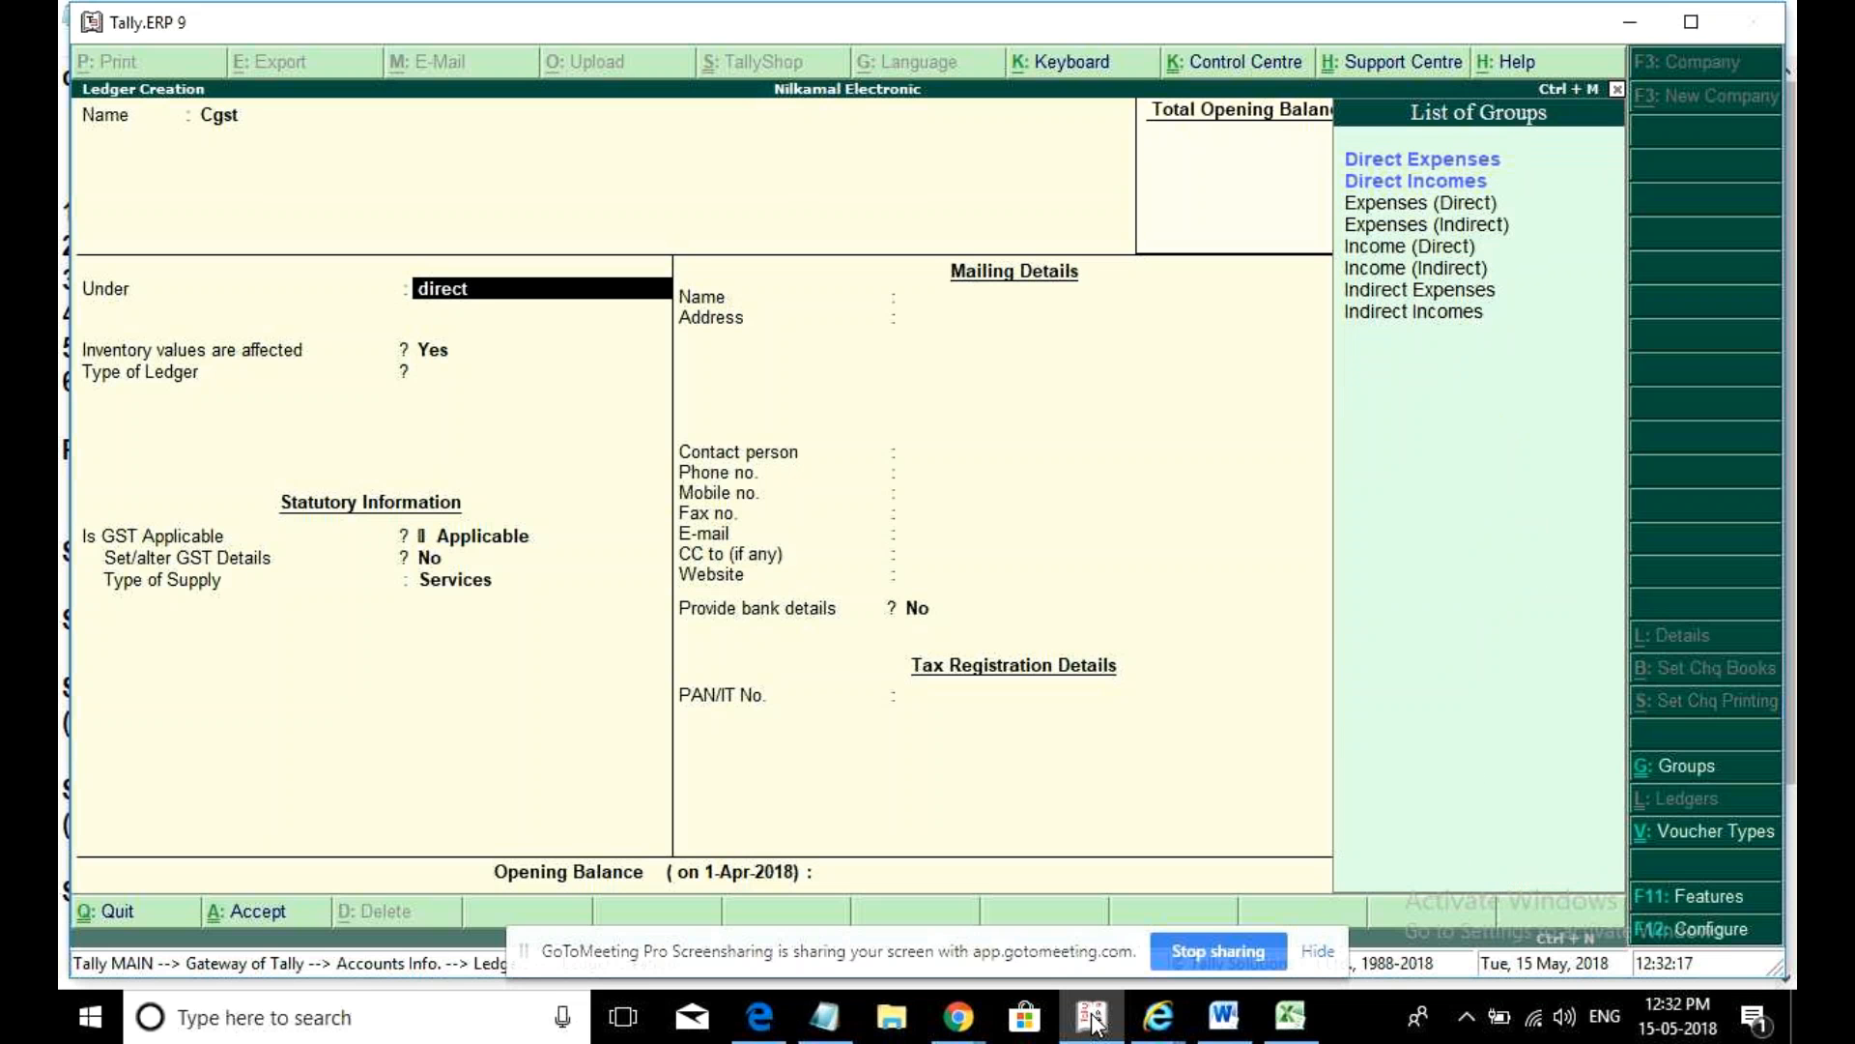
key("Down")
key("Return")
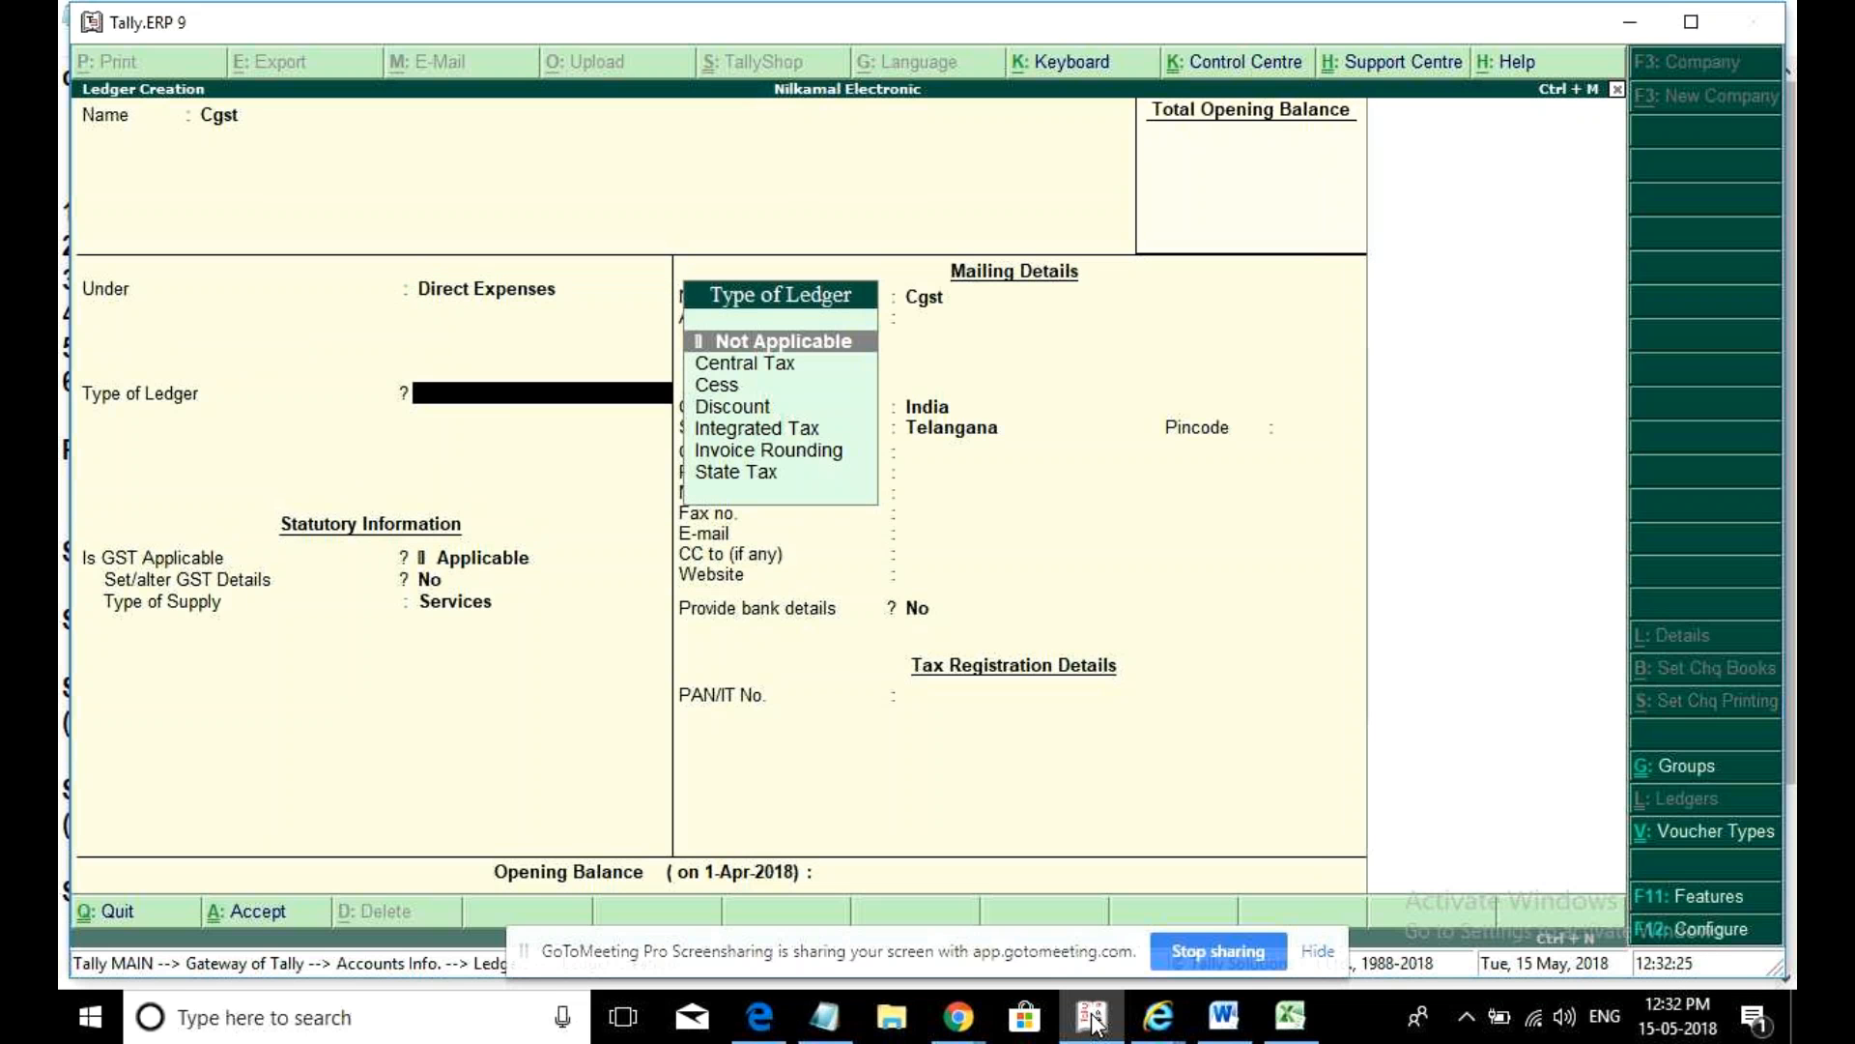
- Set the Cgst ledger type to Central Tax and accept the remaining tax fields
key("Down")
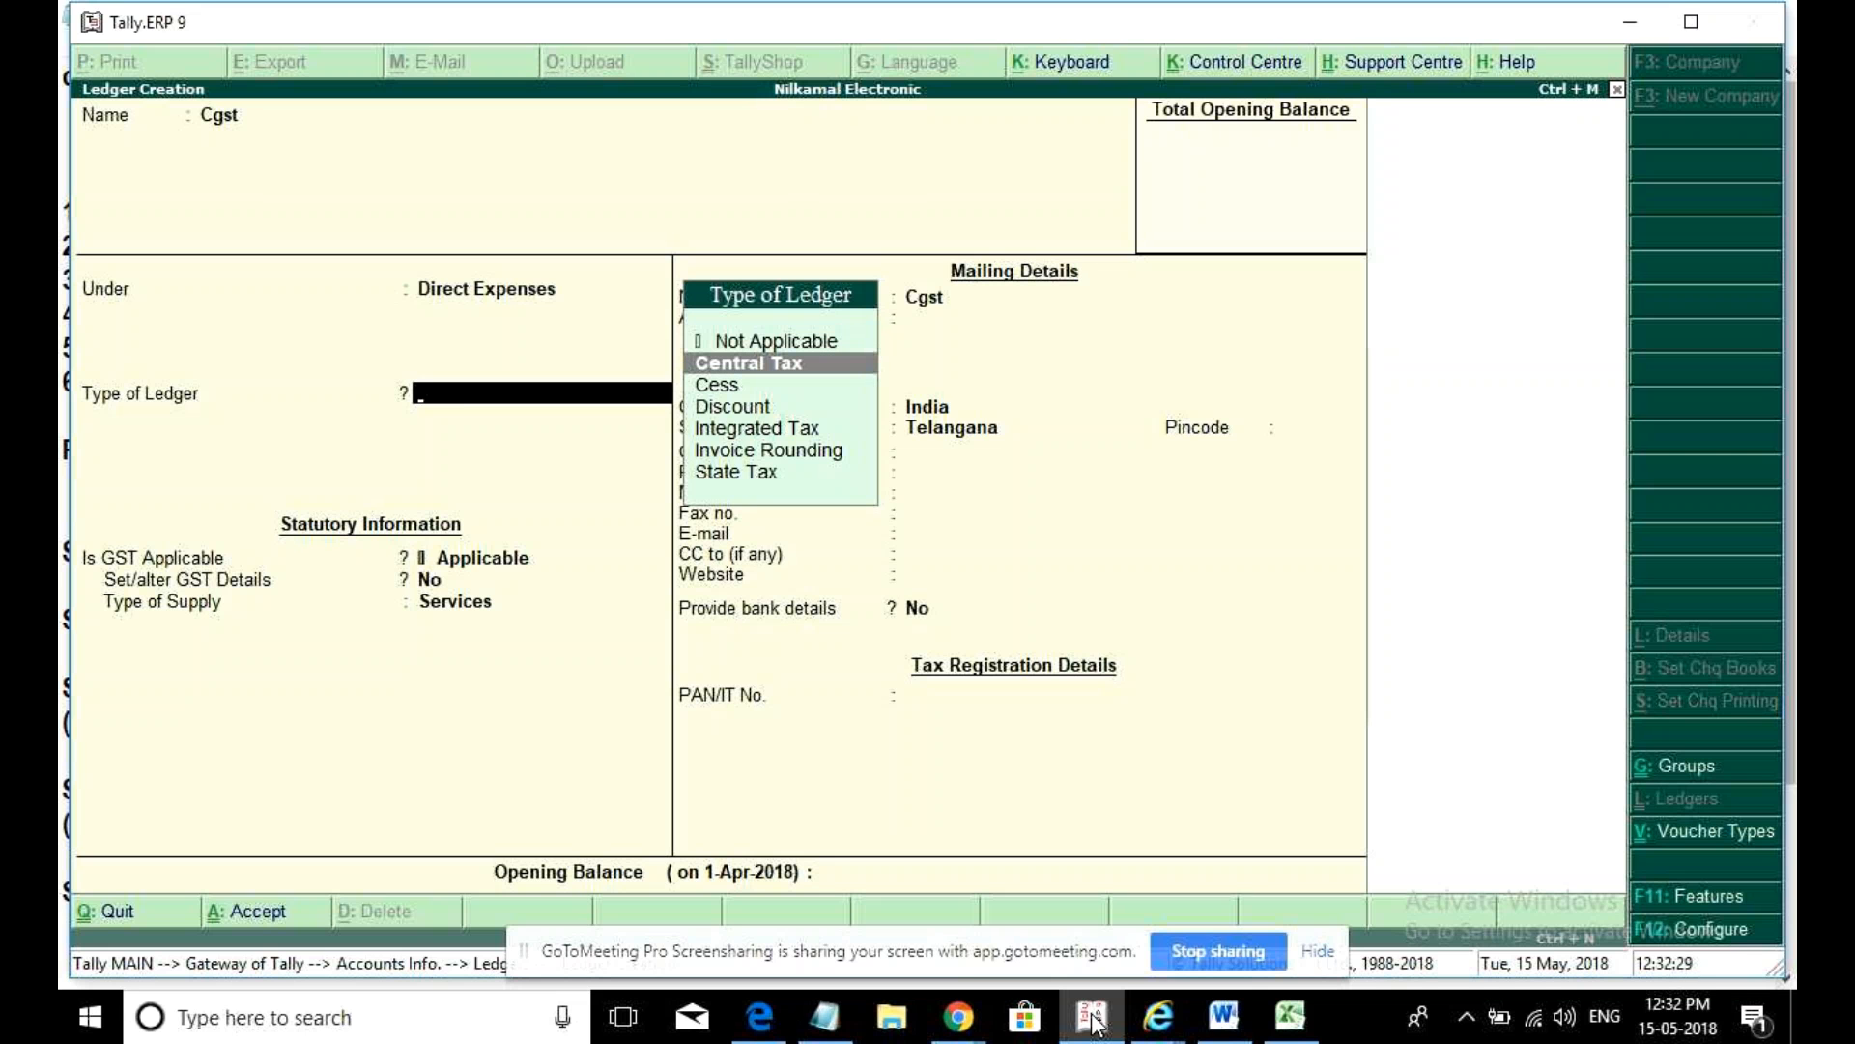
key("Down")
key("Down")
key("Up")
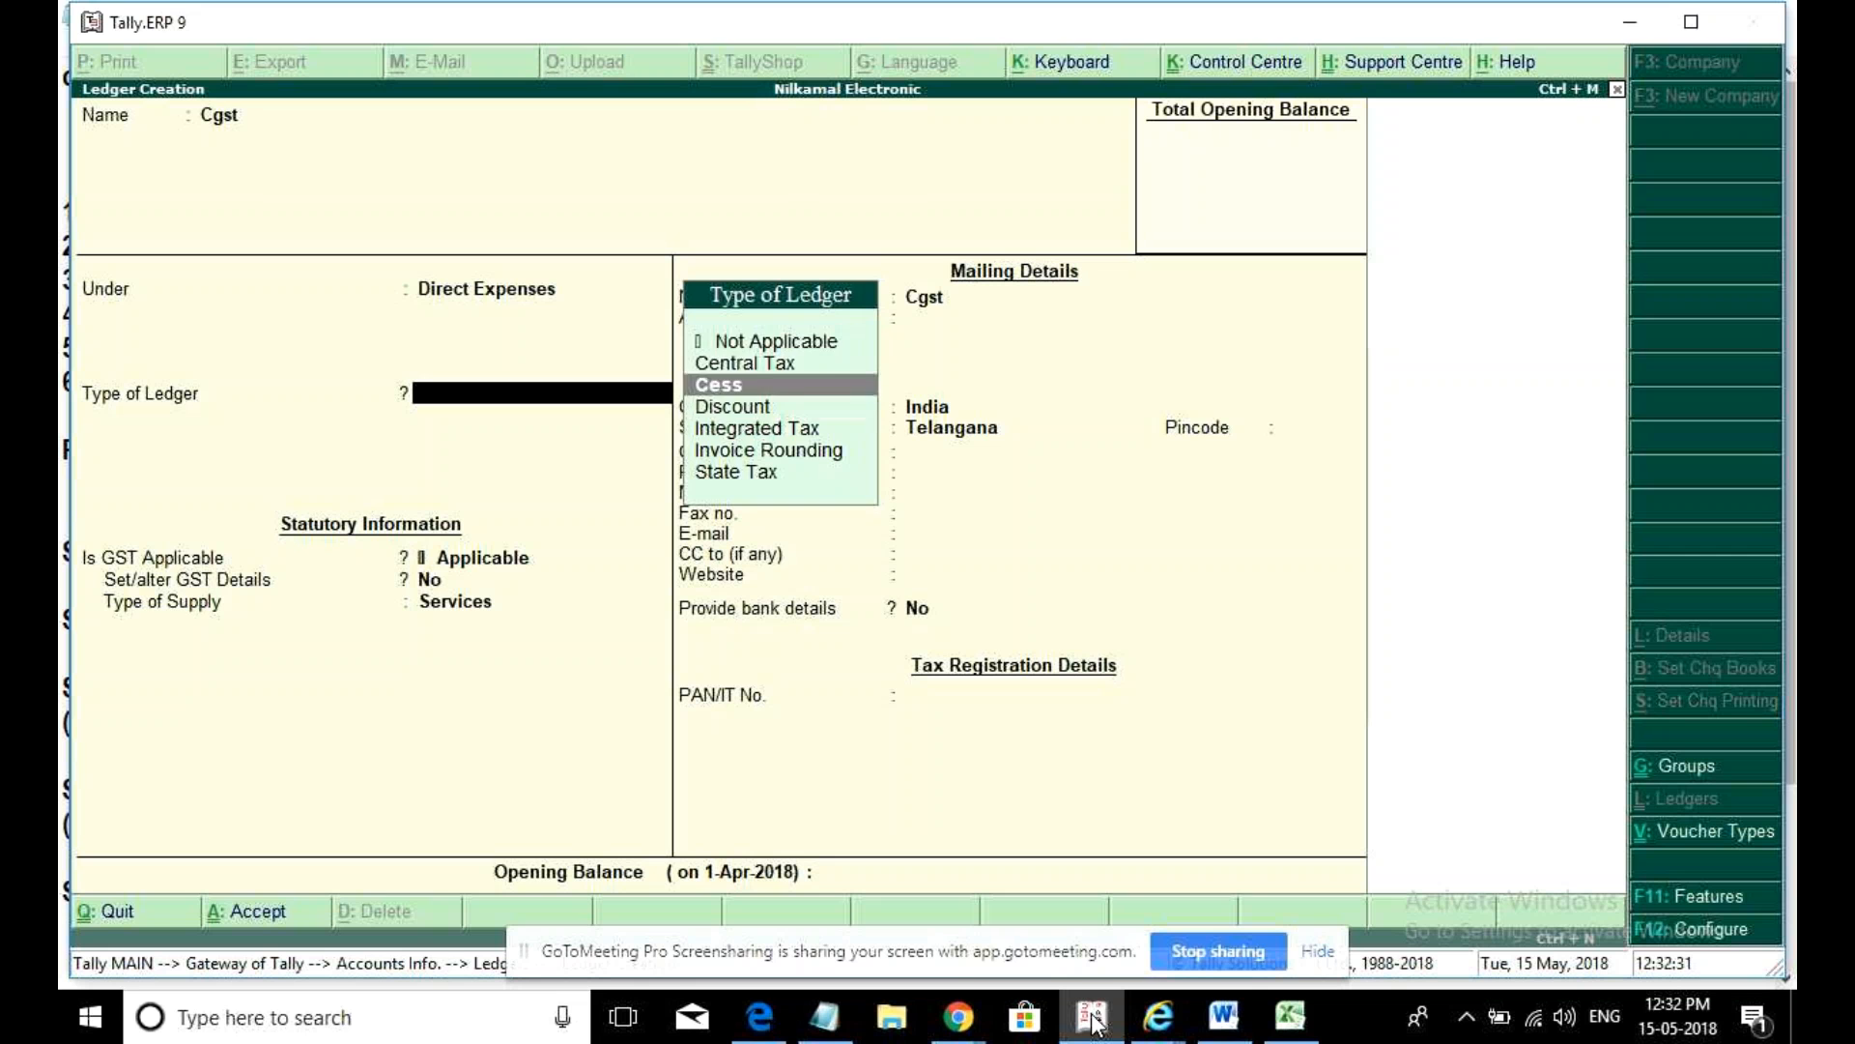
key("Up")
key("Return")
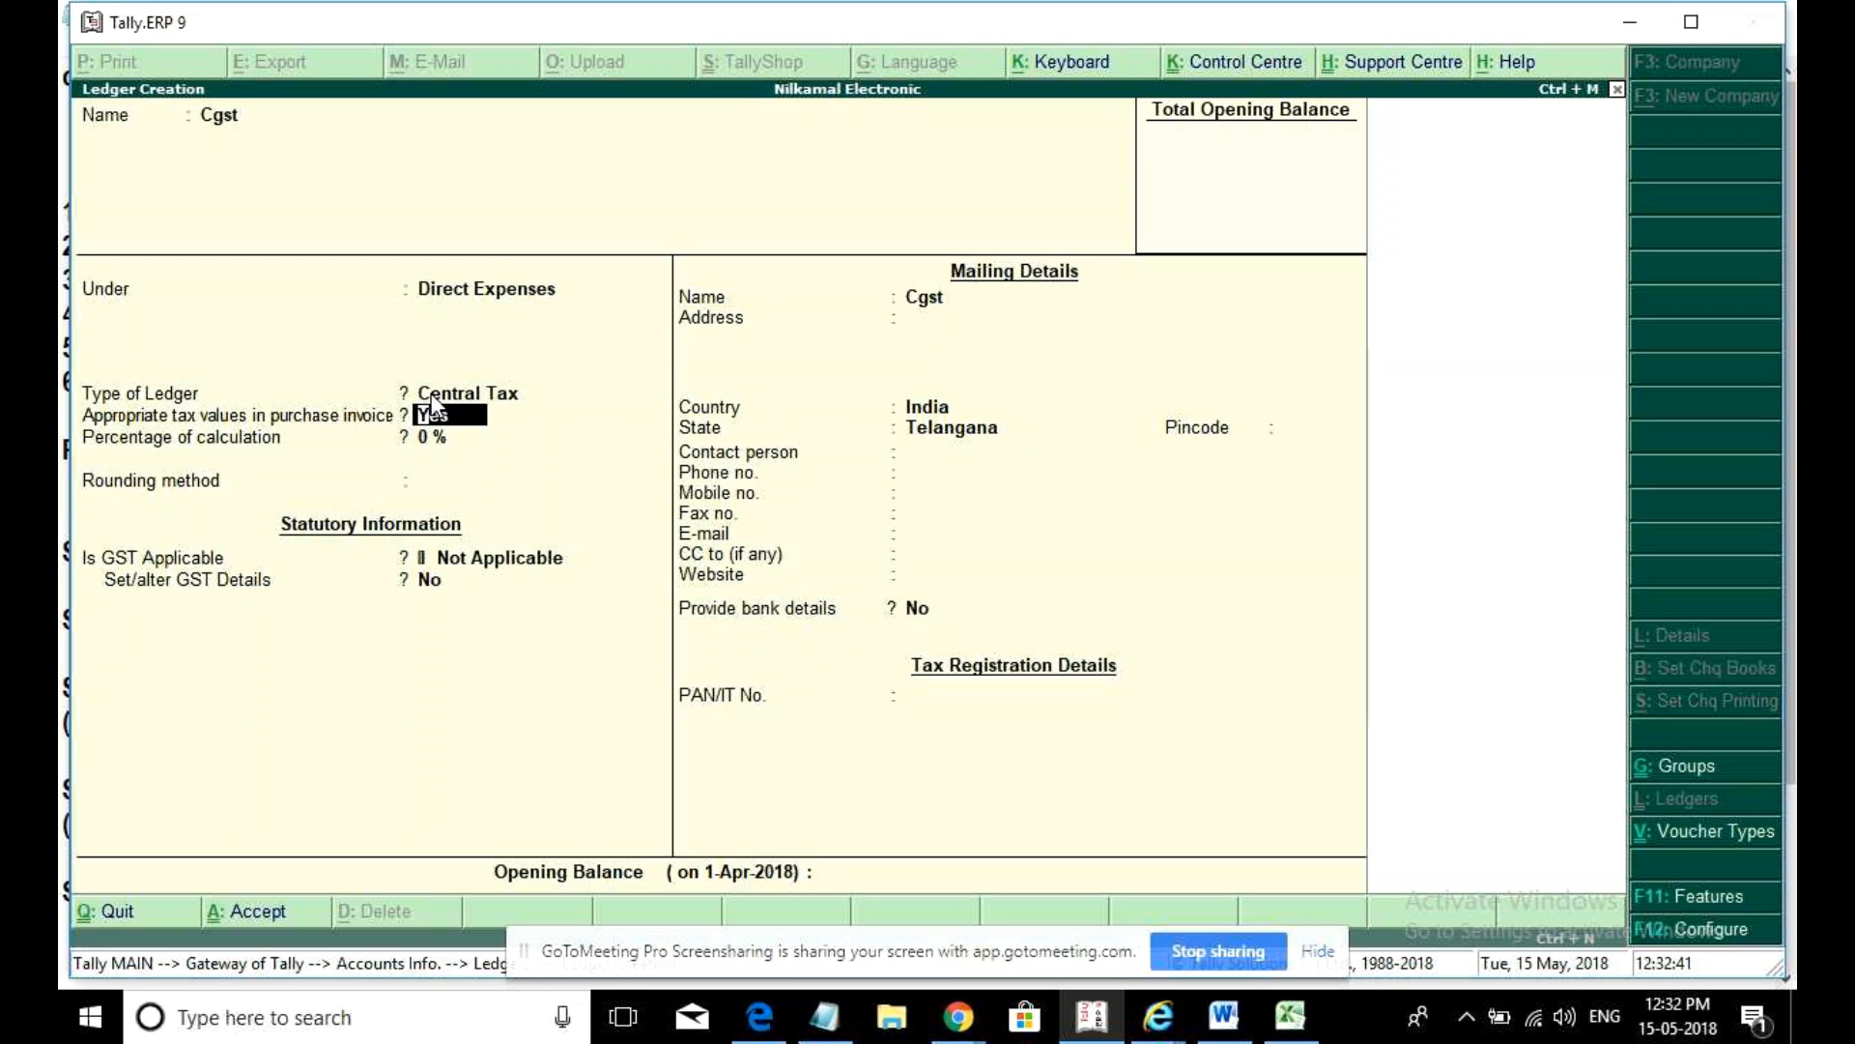
key("Return")
key("Return")
key("Return")
key("Return")
key("Return")
key("Return")
key("Return")
key("Return")
key("Return")
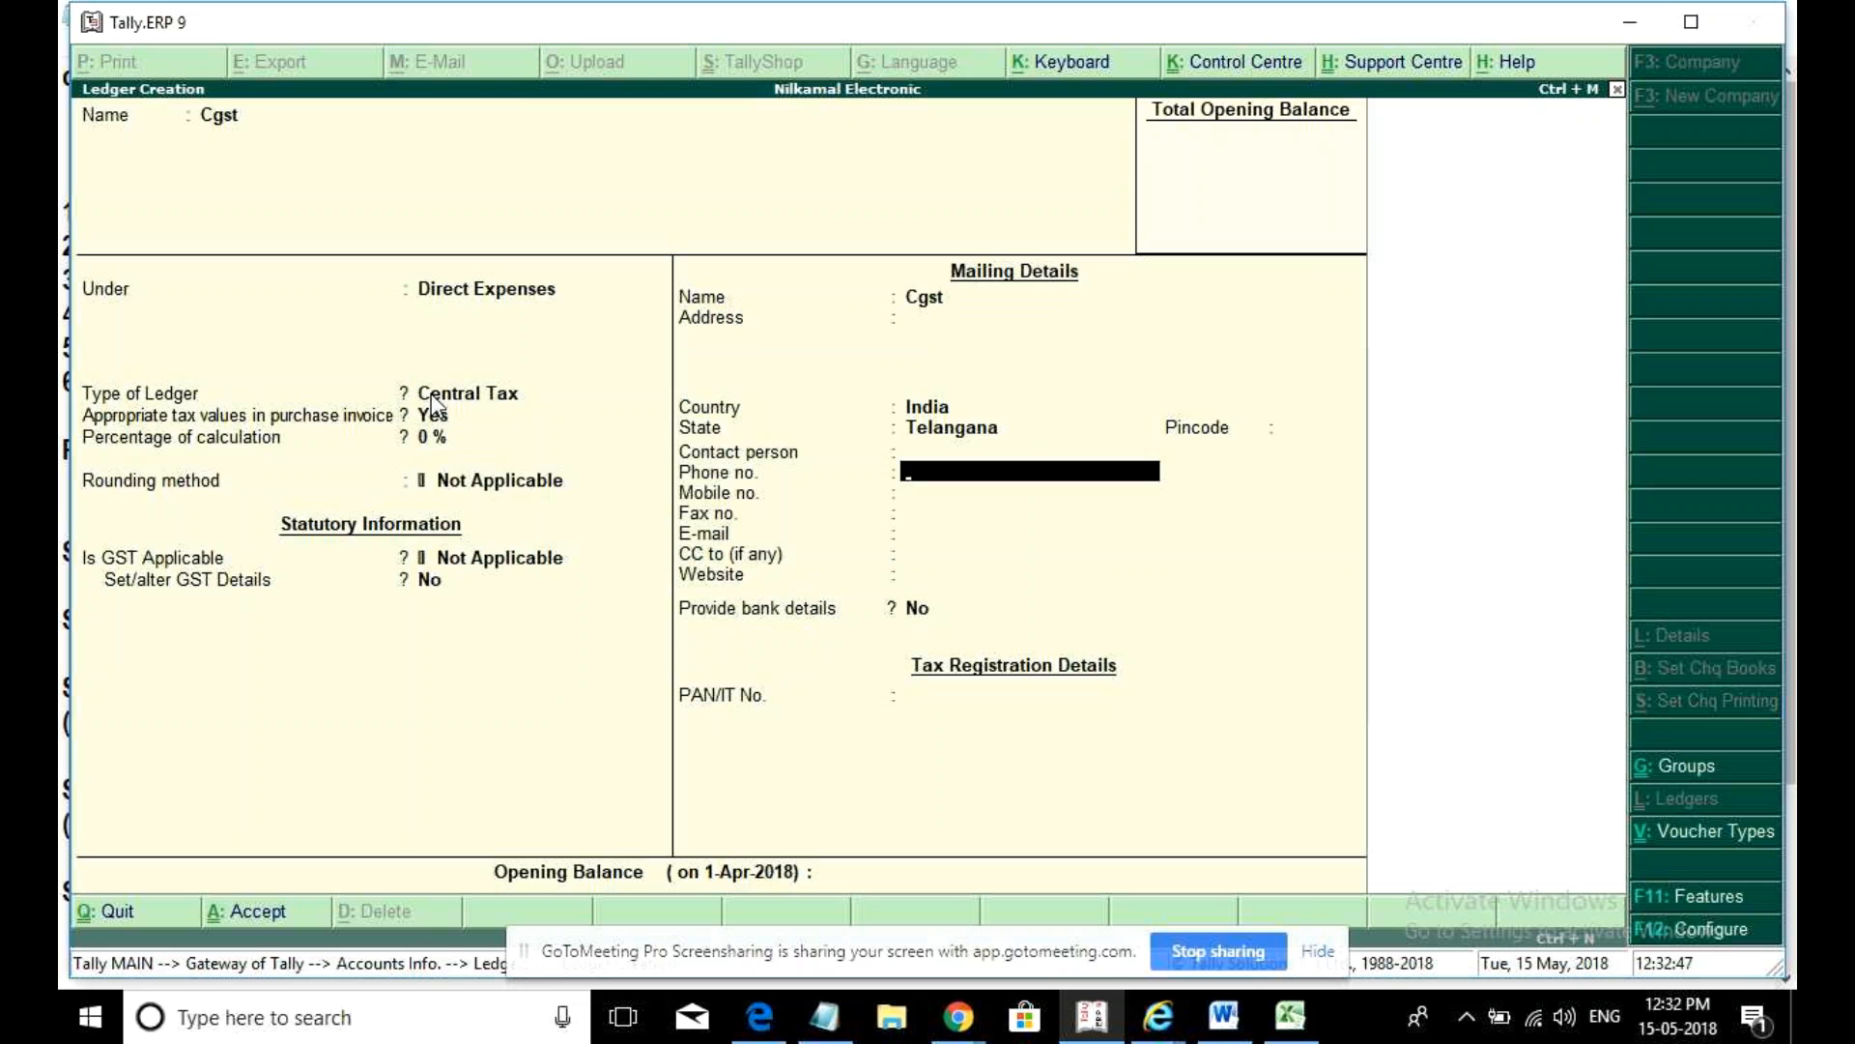
- Save Cgst, then create and save an Sgst ledger under Direct Expenses as State Tax
key("ctrl+a")
type("Sgst")
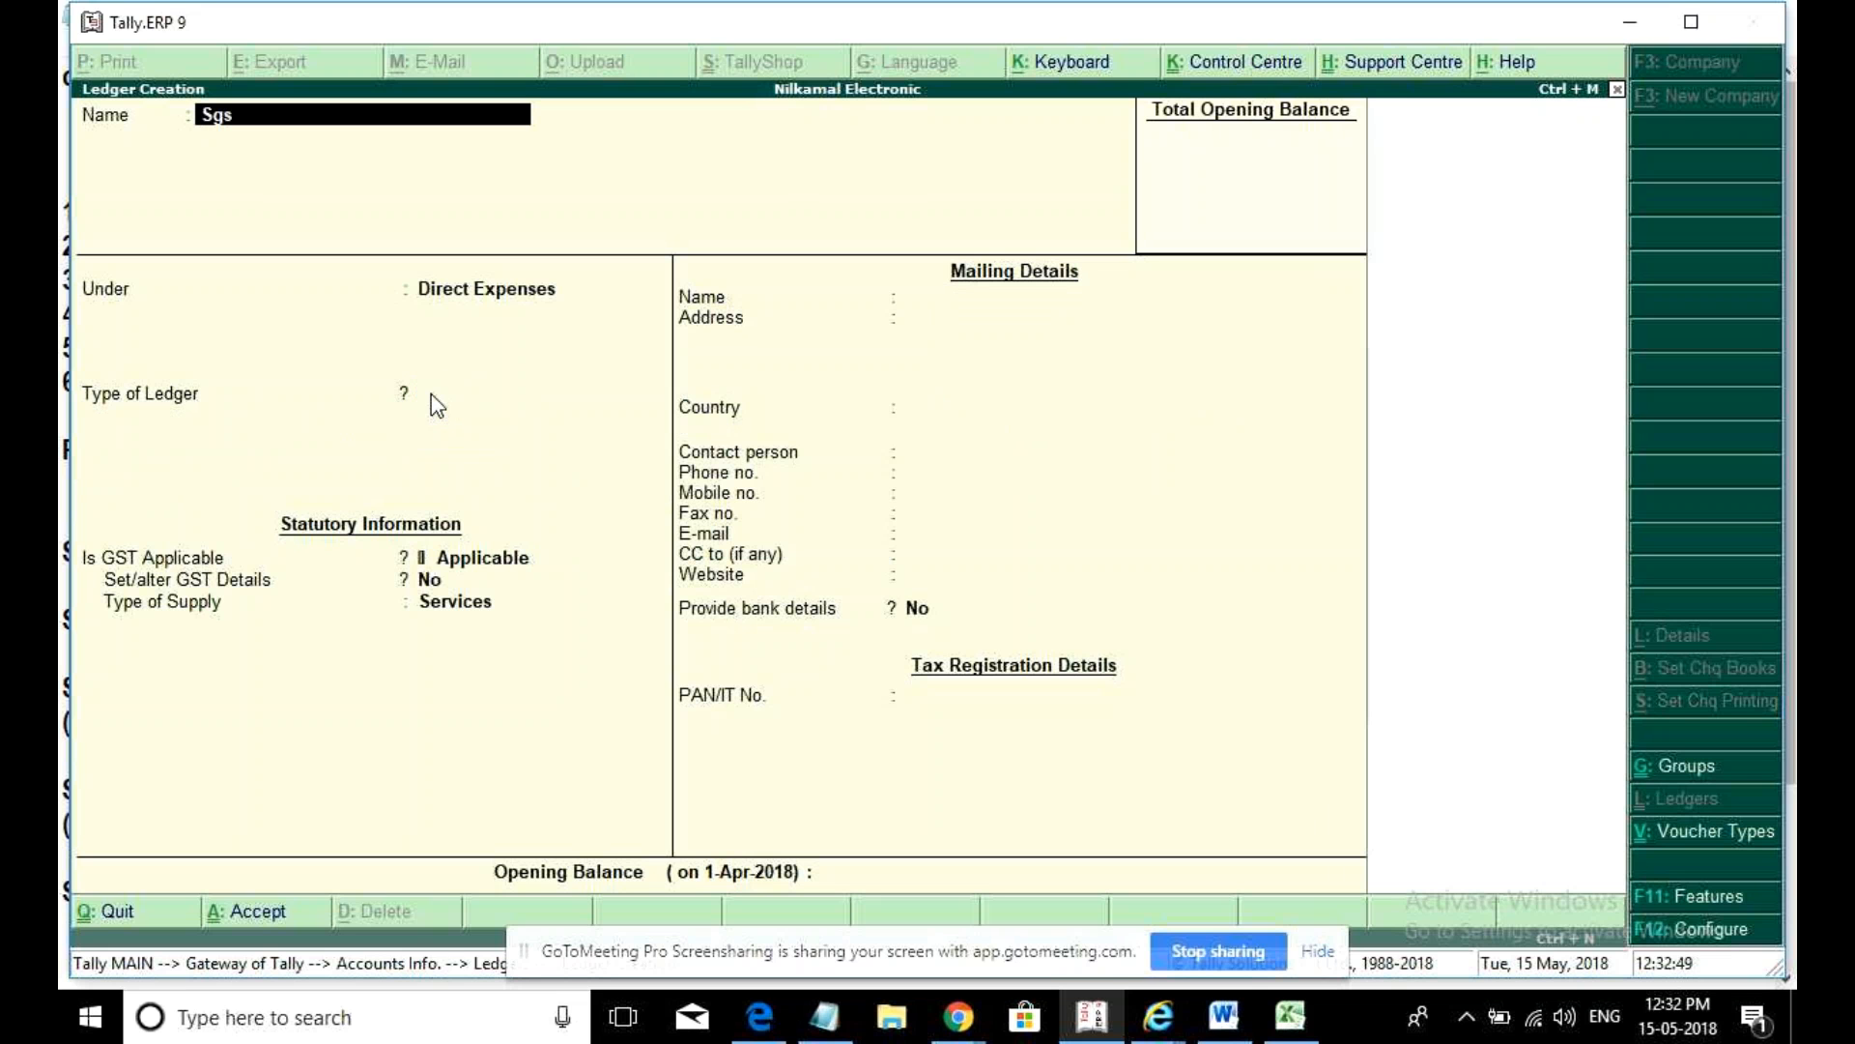
key("Return")
key("Return")
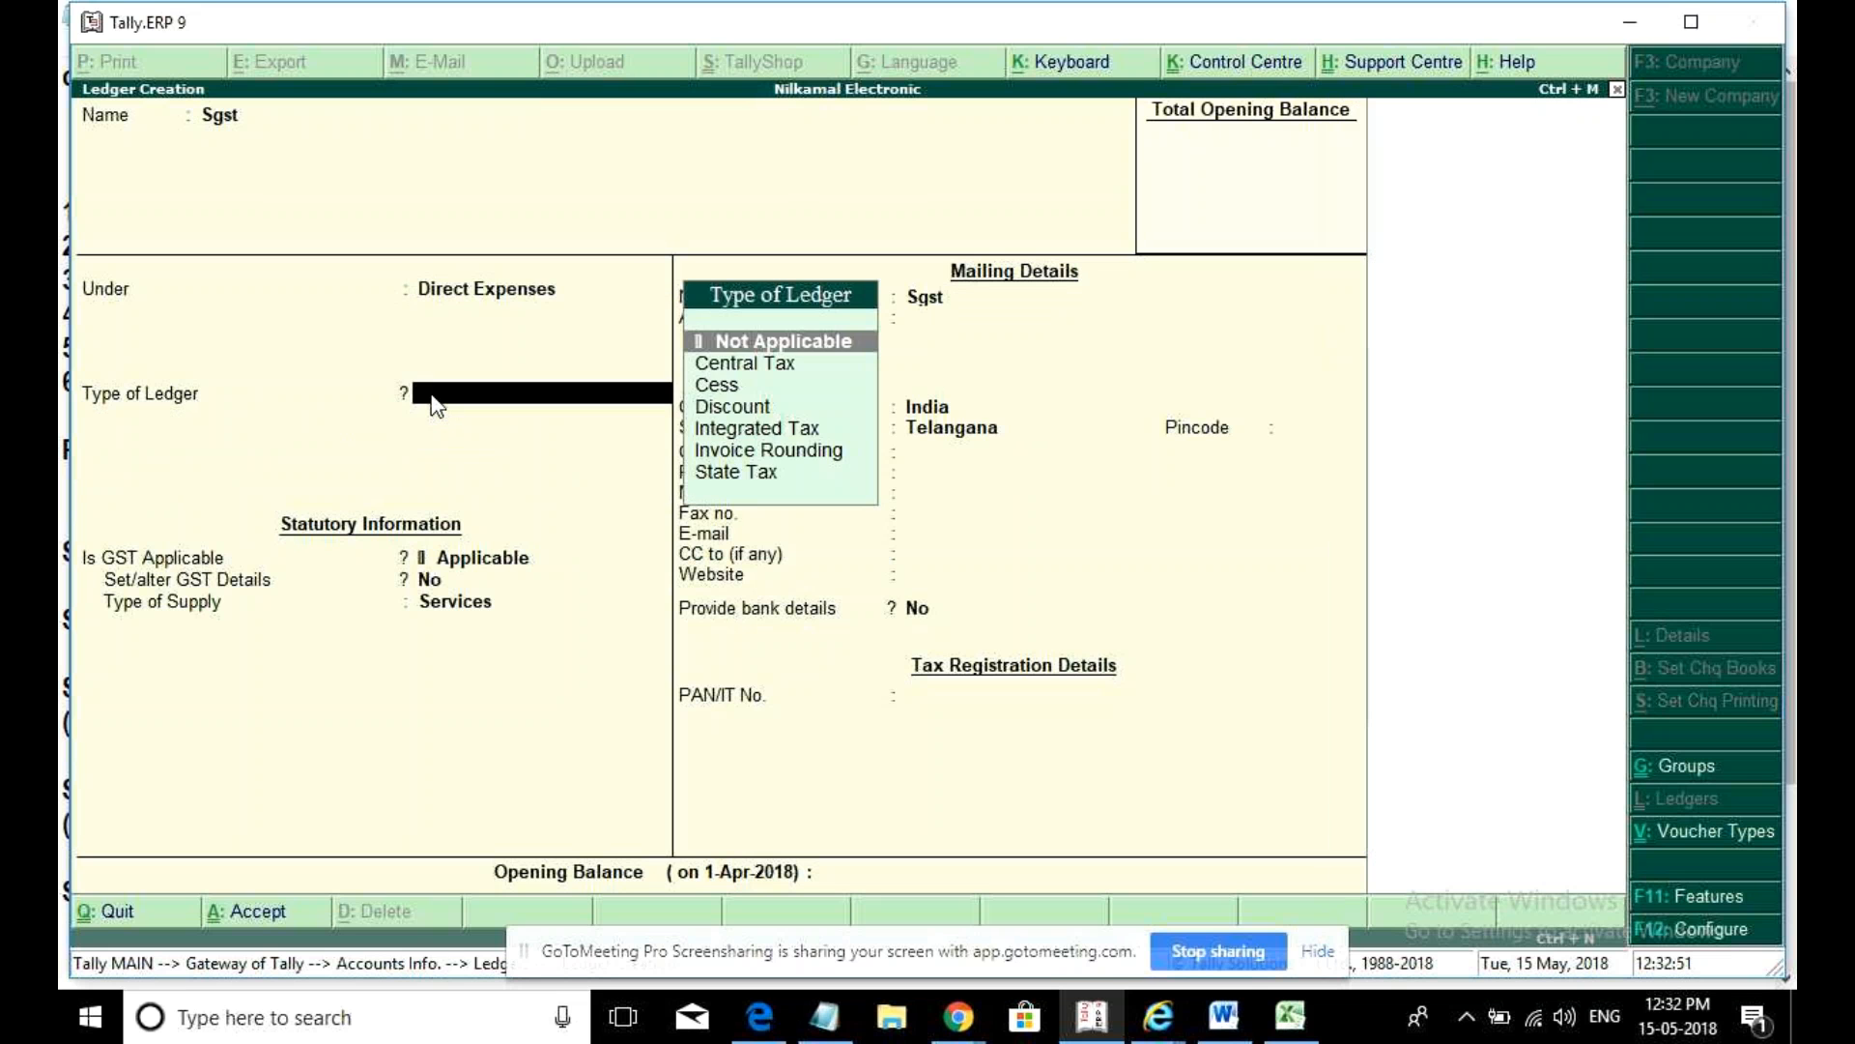
key("Down")
key("Down")
key("Down")
key("Down")
key("Down")
key("Down")
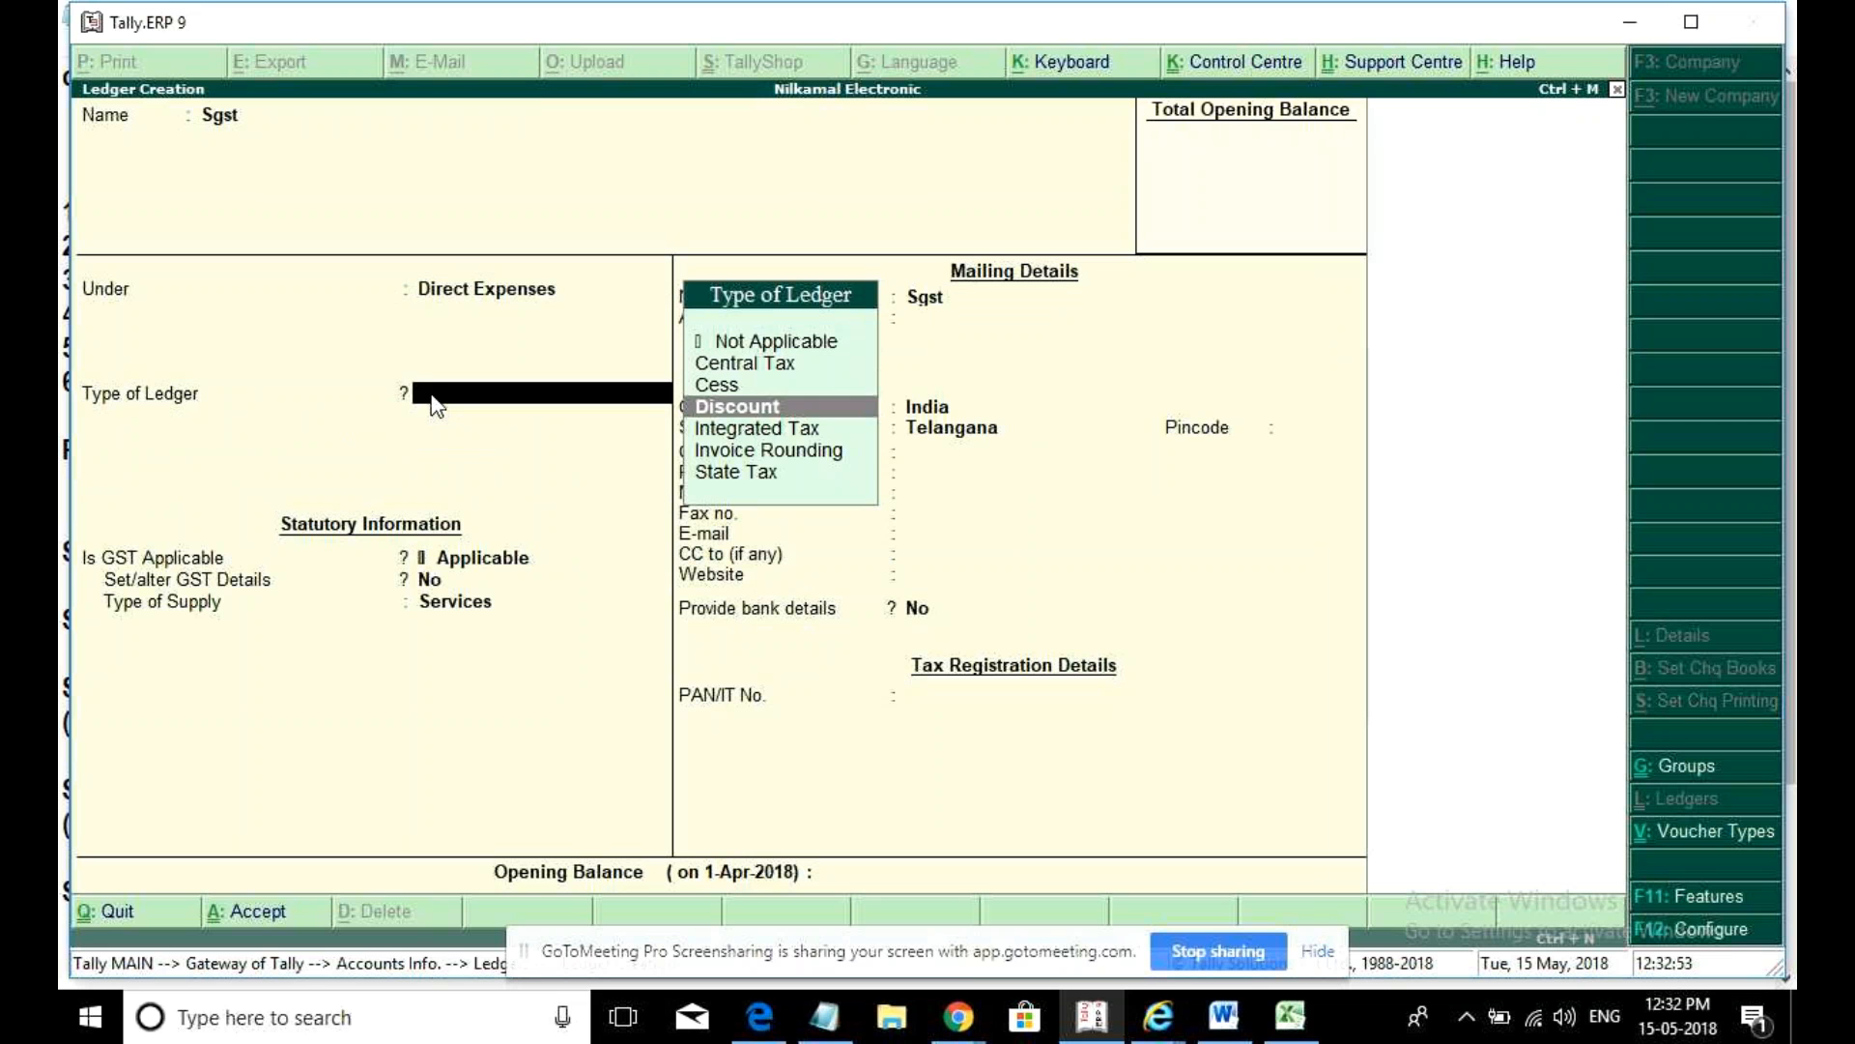
key("Return")
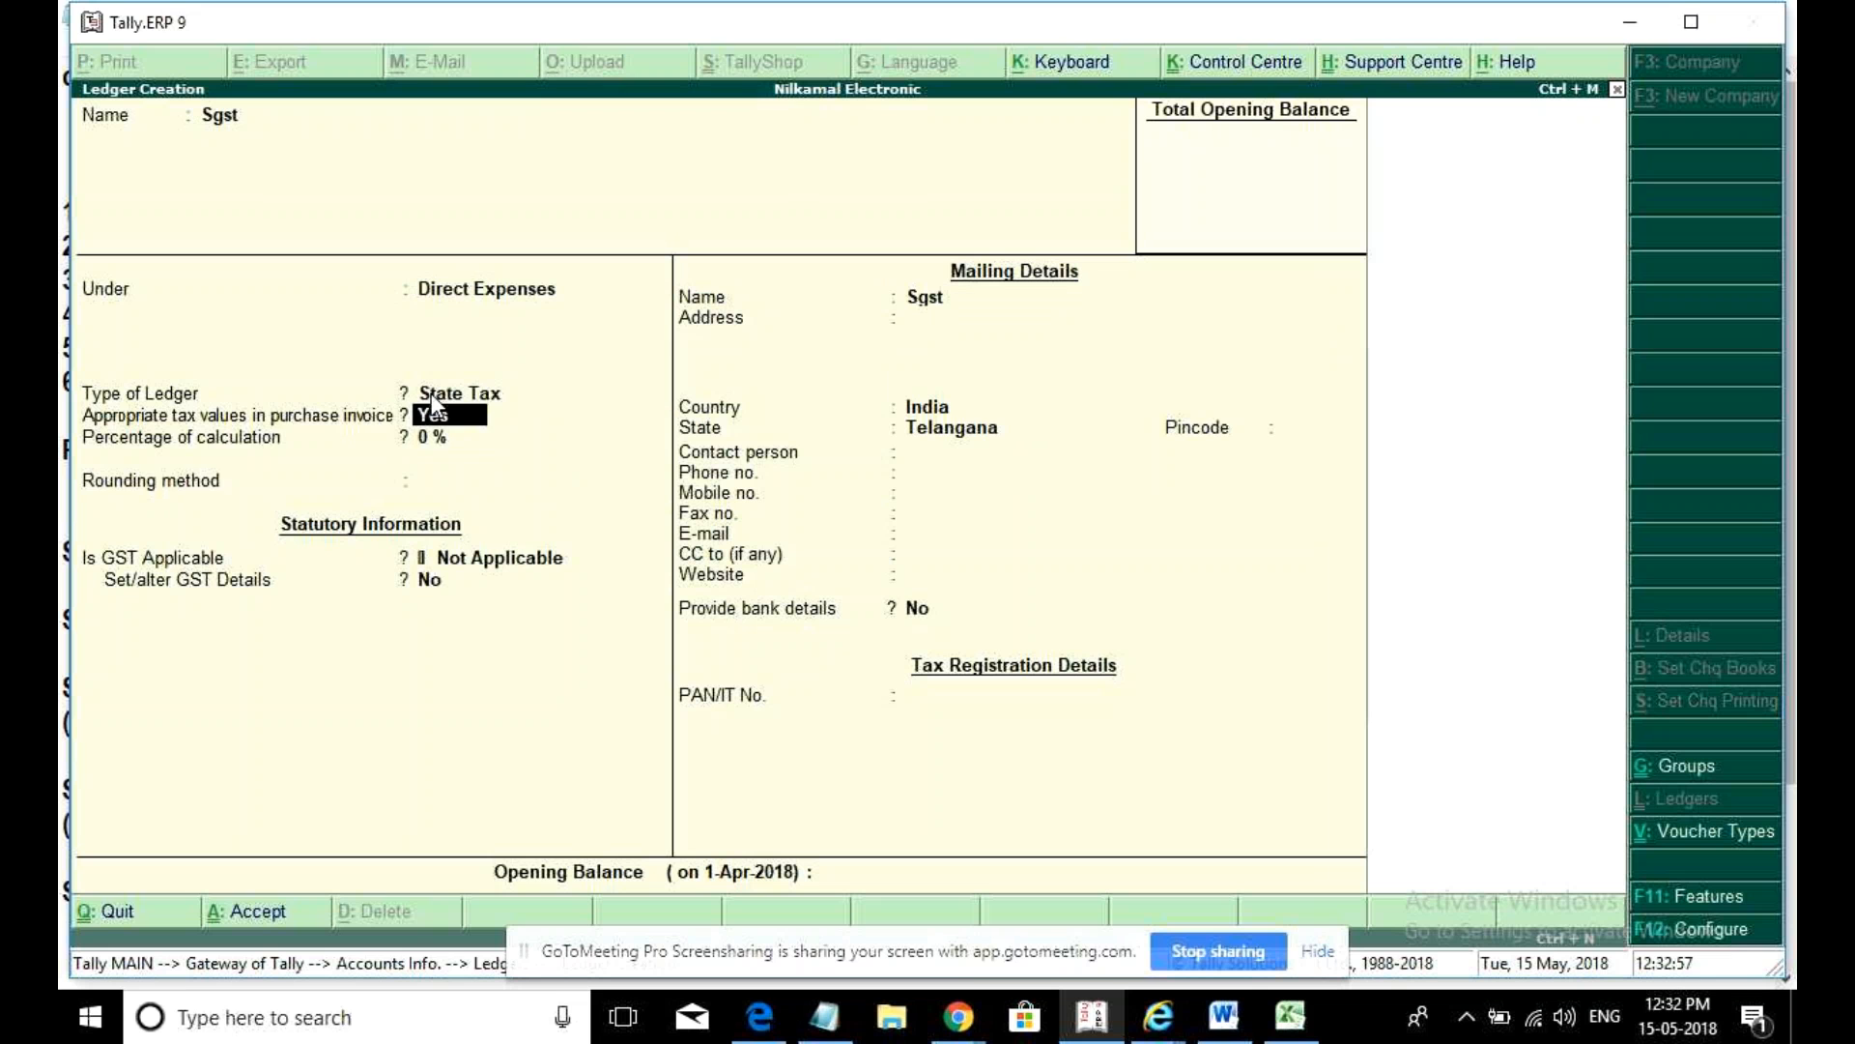
key("Return")
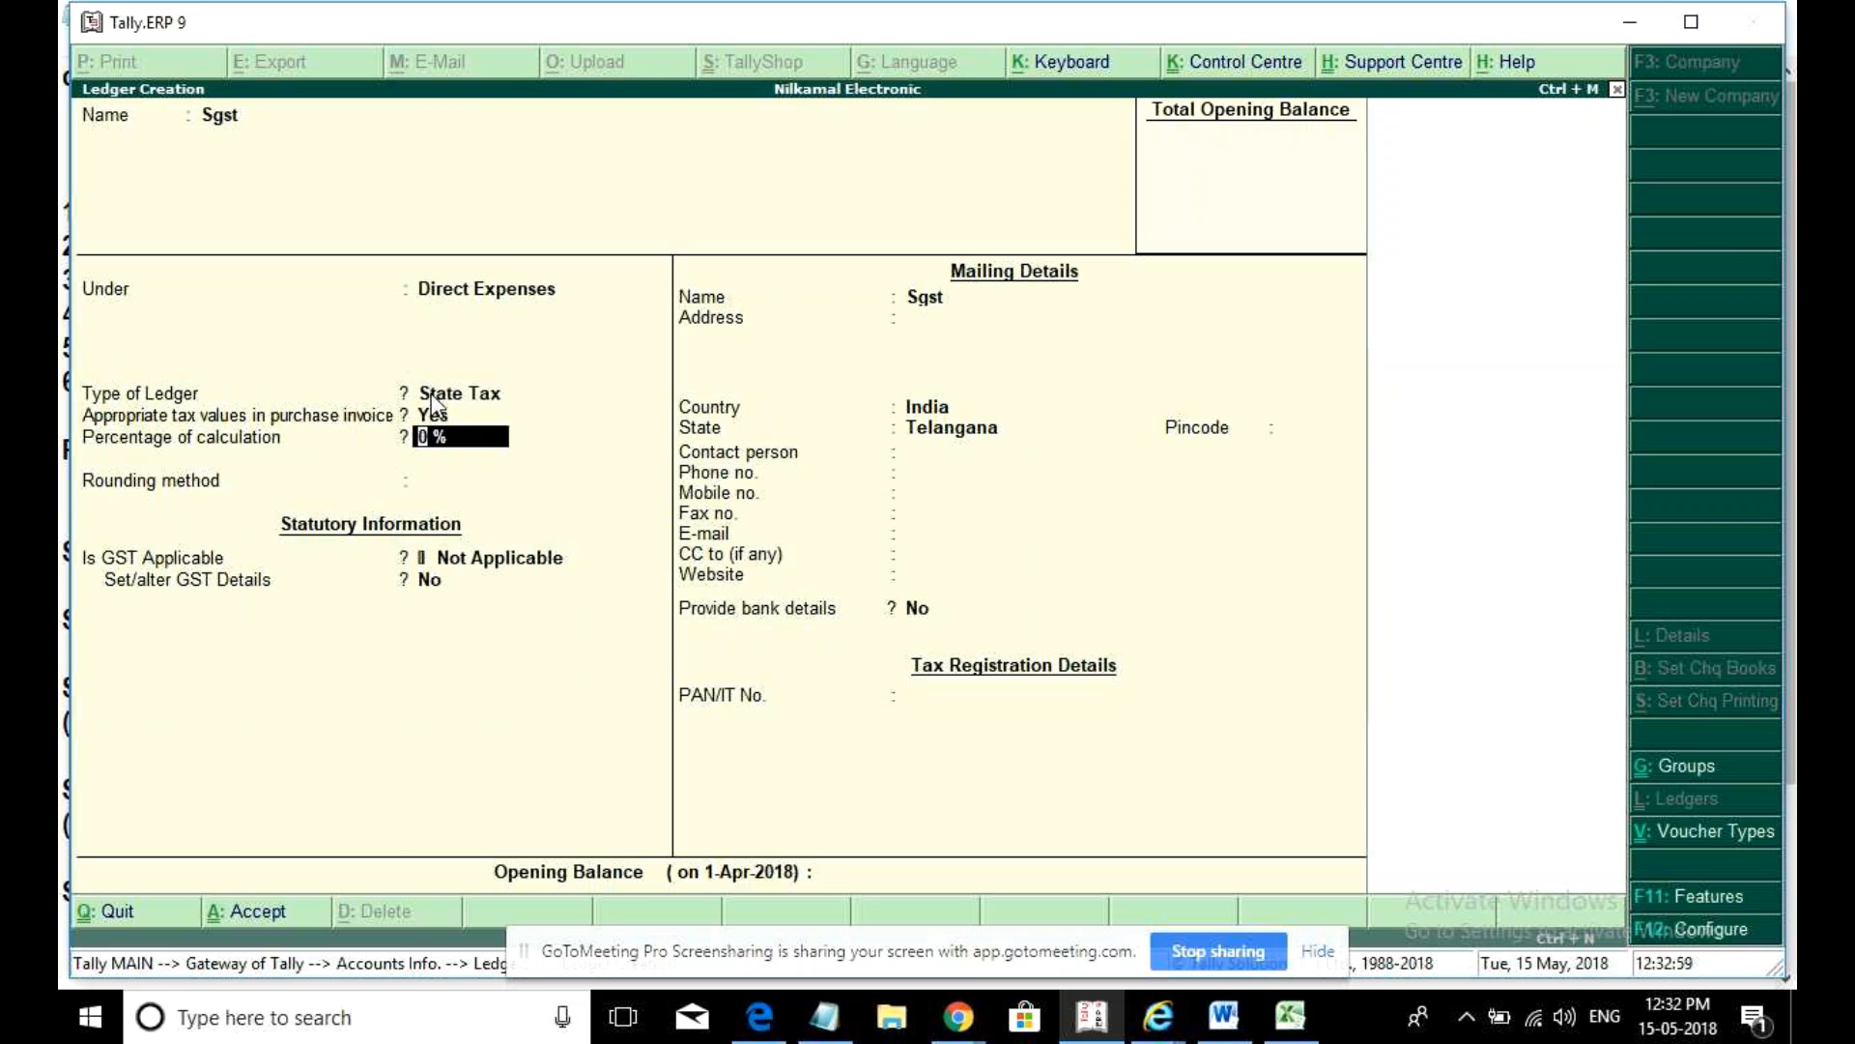
key("ctrl+a")
- Create and save an Igst ledger under Direct Expenses as Integrated Tax
type("Igst")
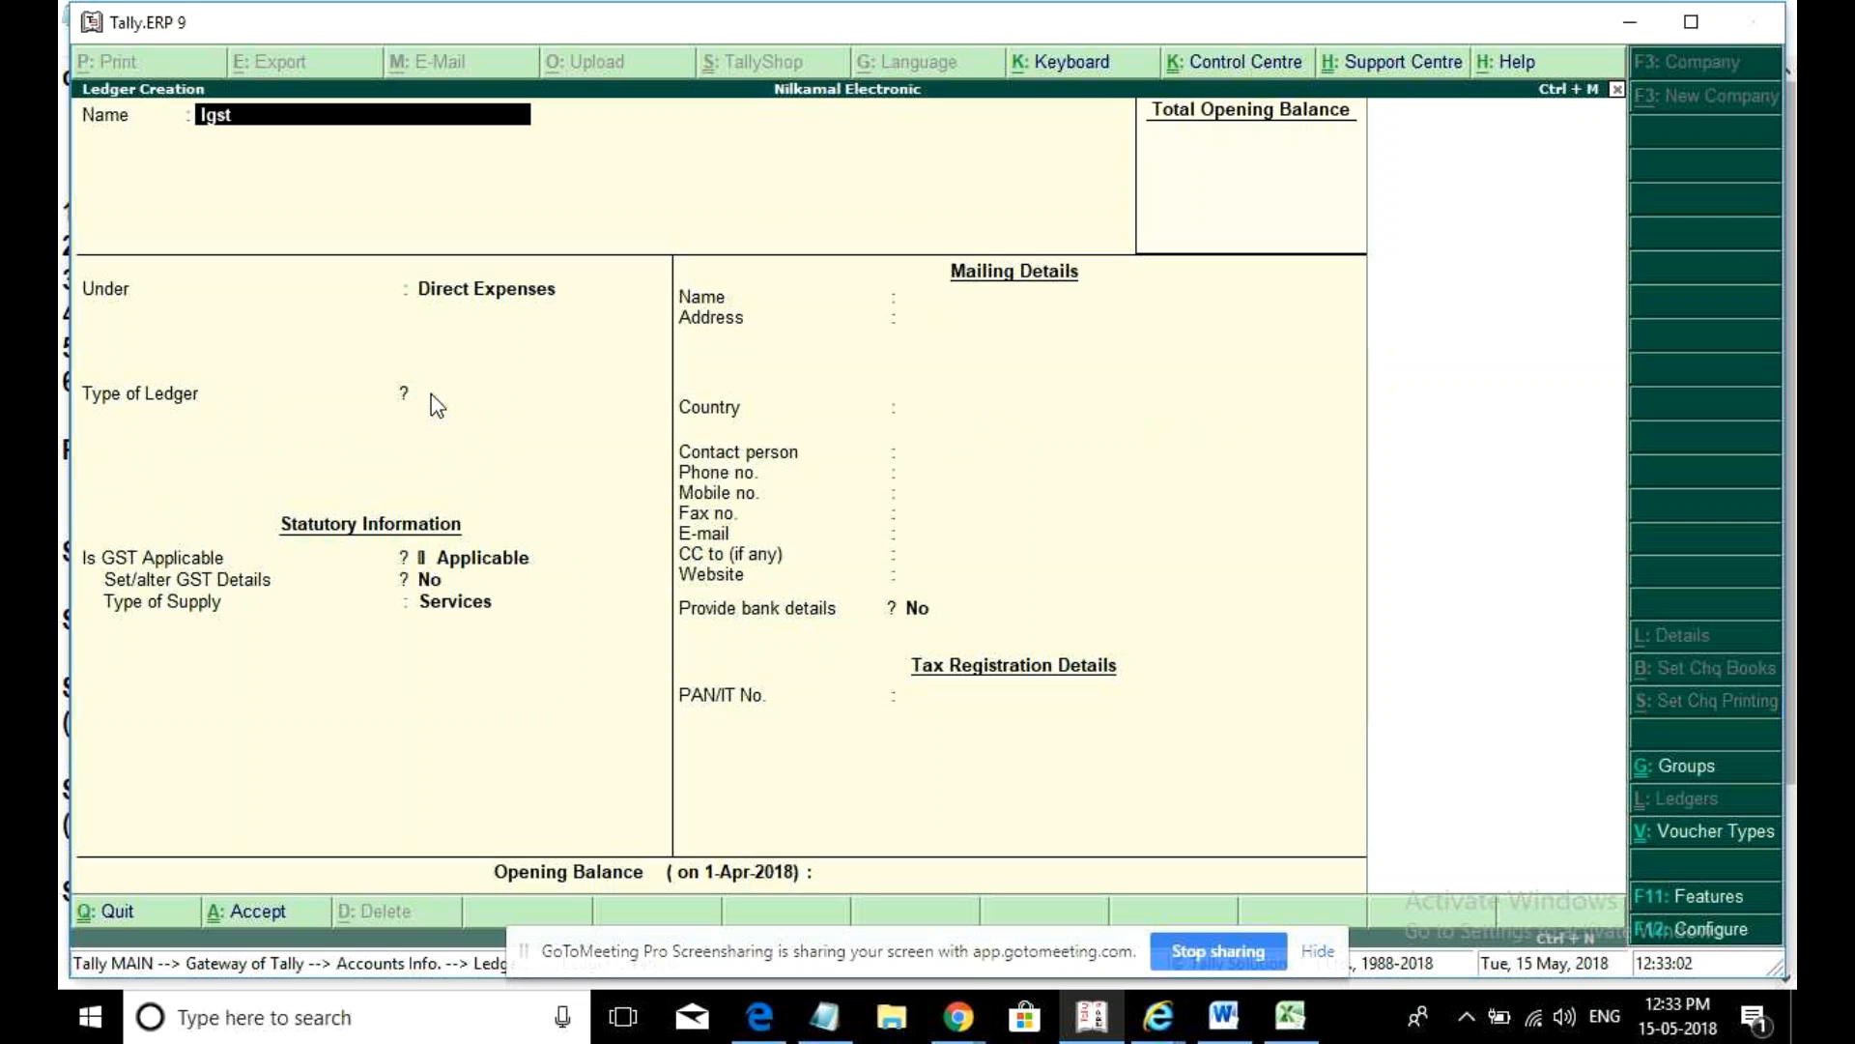
key("Return")
key("Return")
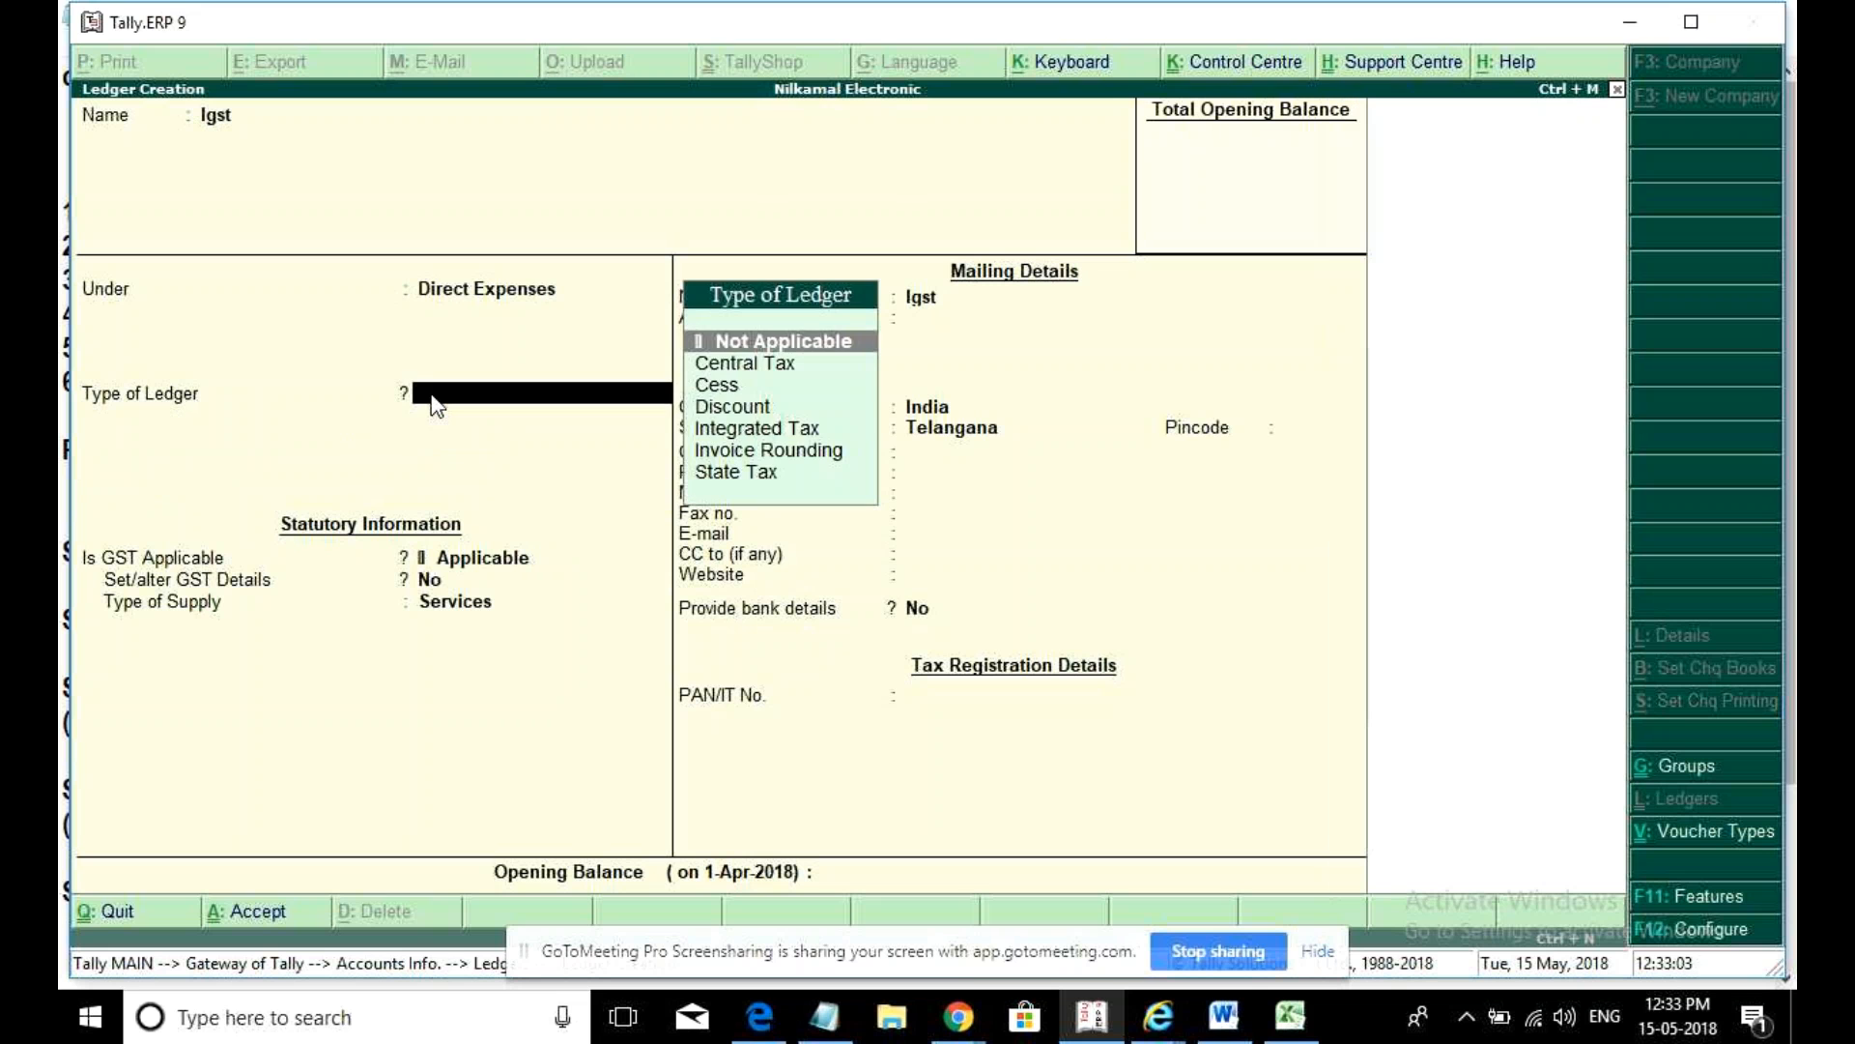
key("Down")
key("Down")
key("Down")
key("Down")
key("Return")
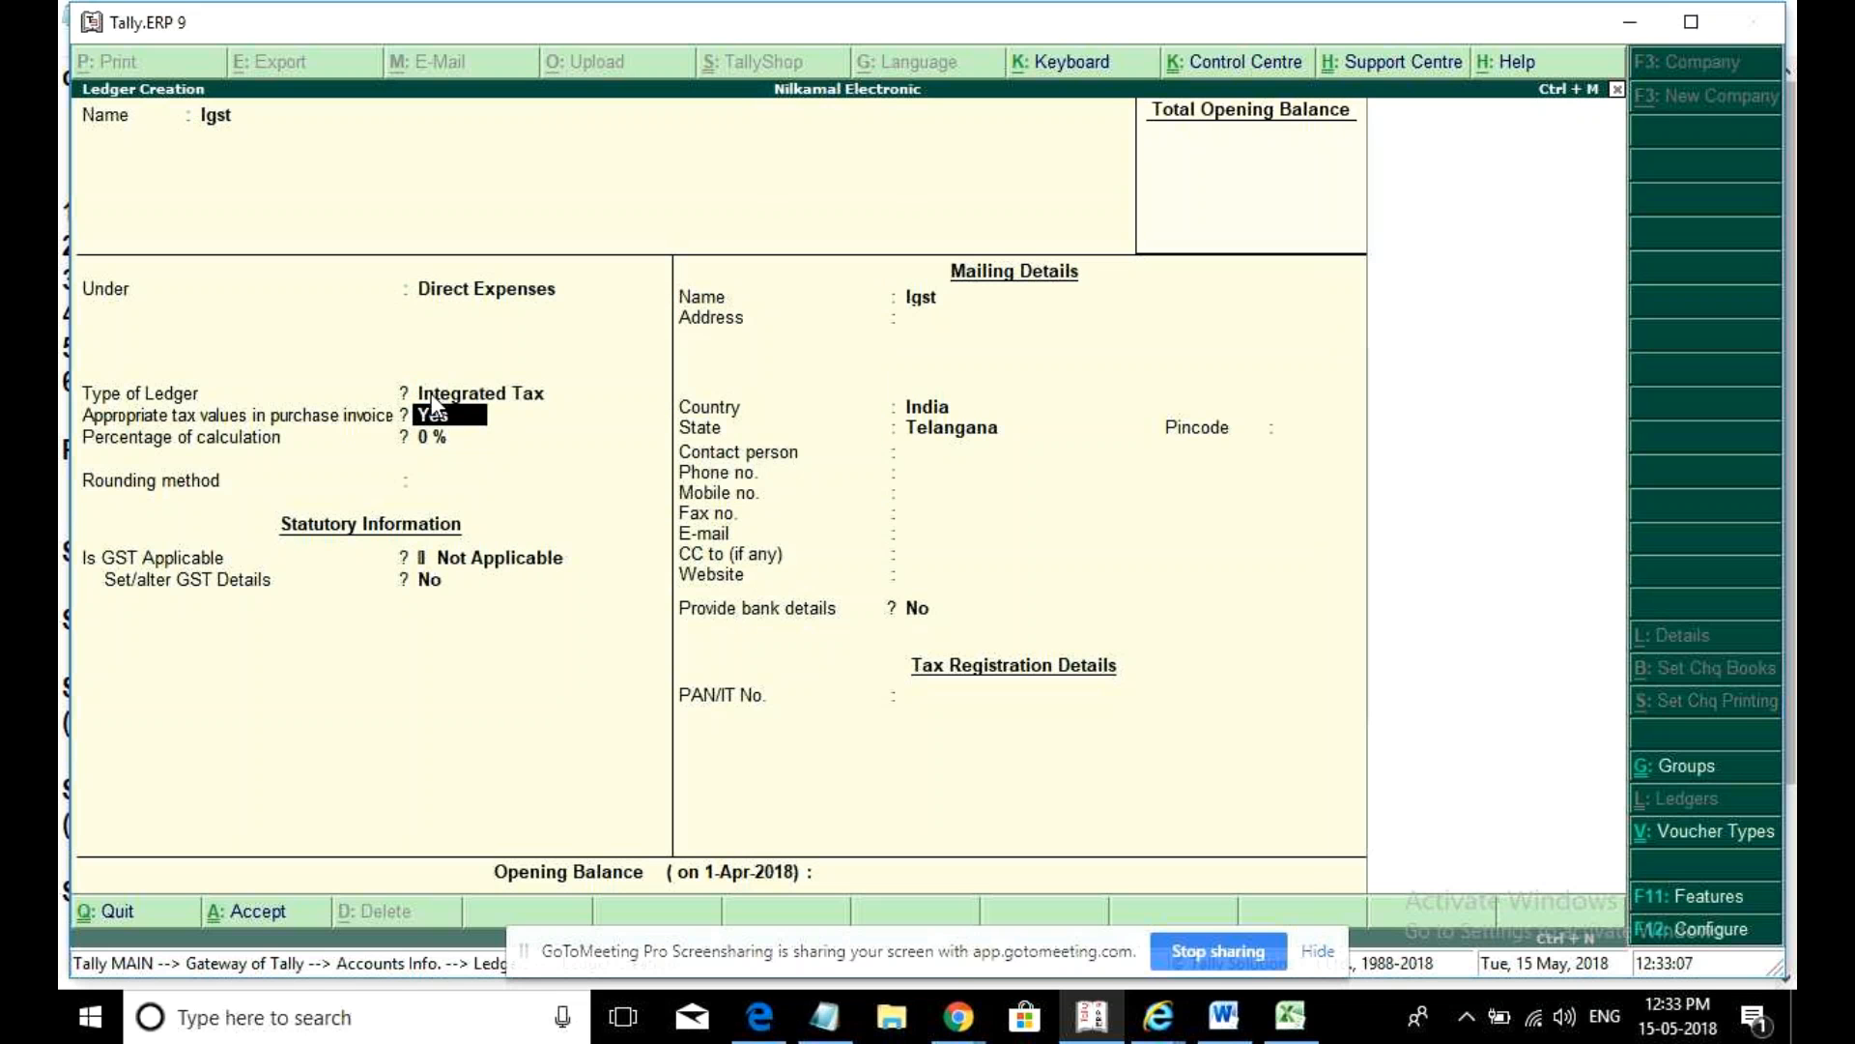
key("ctrl+a")
key("Escape")
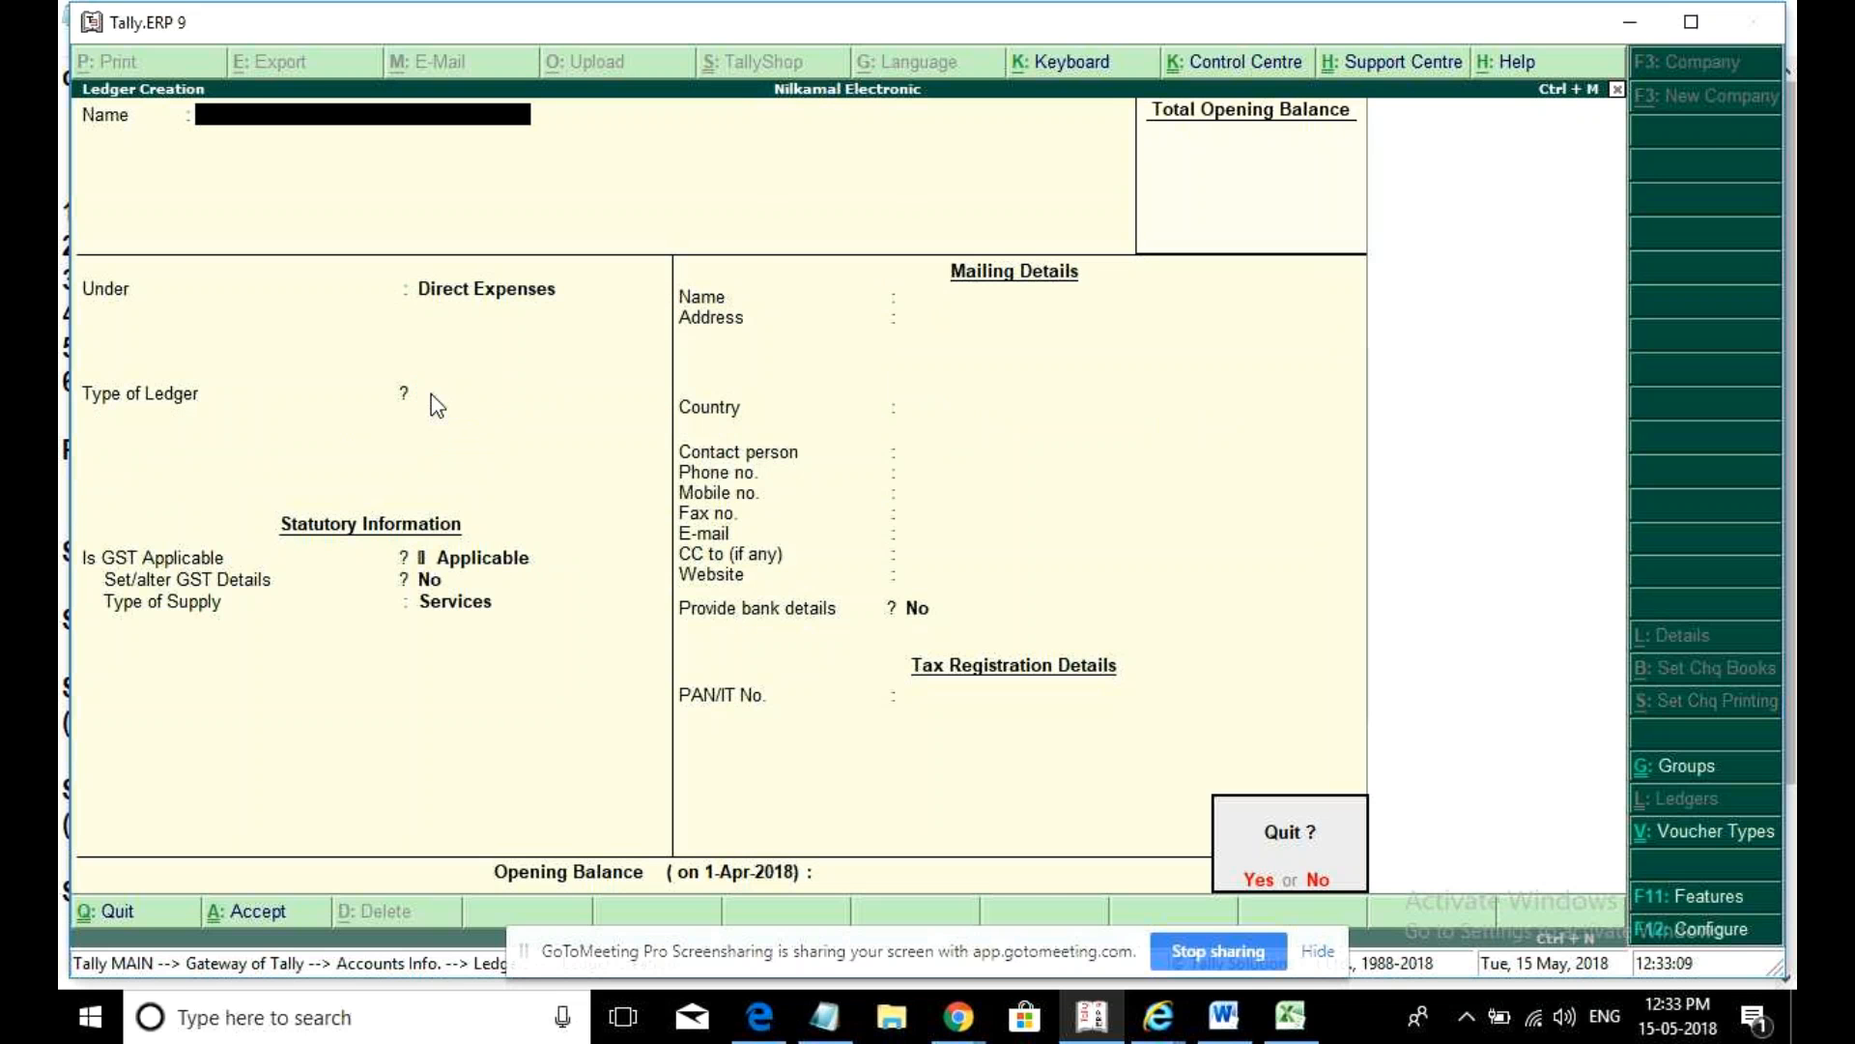
- Quit ledger creation and load the Ash Pharma company
key("y")
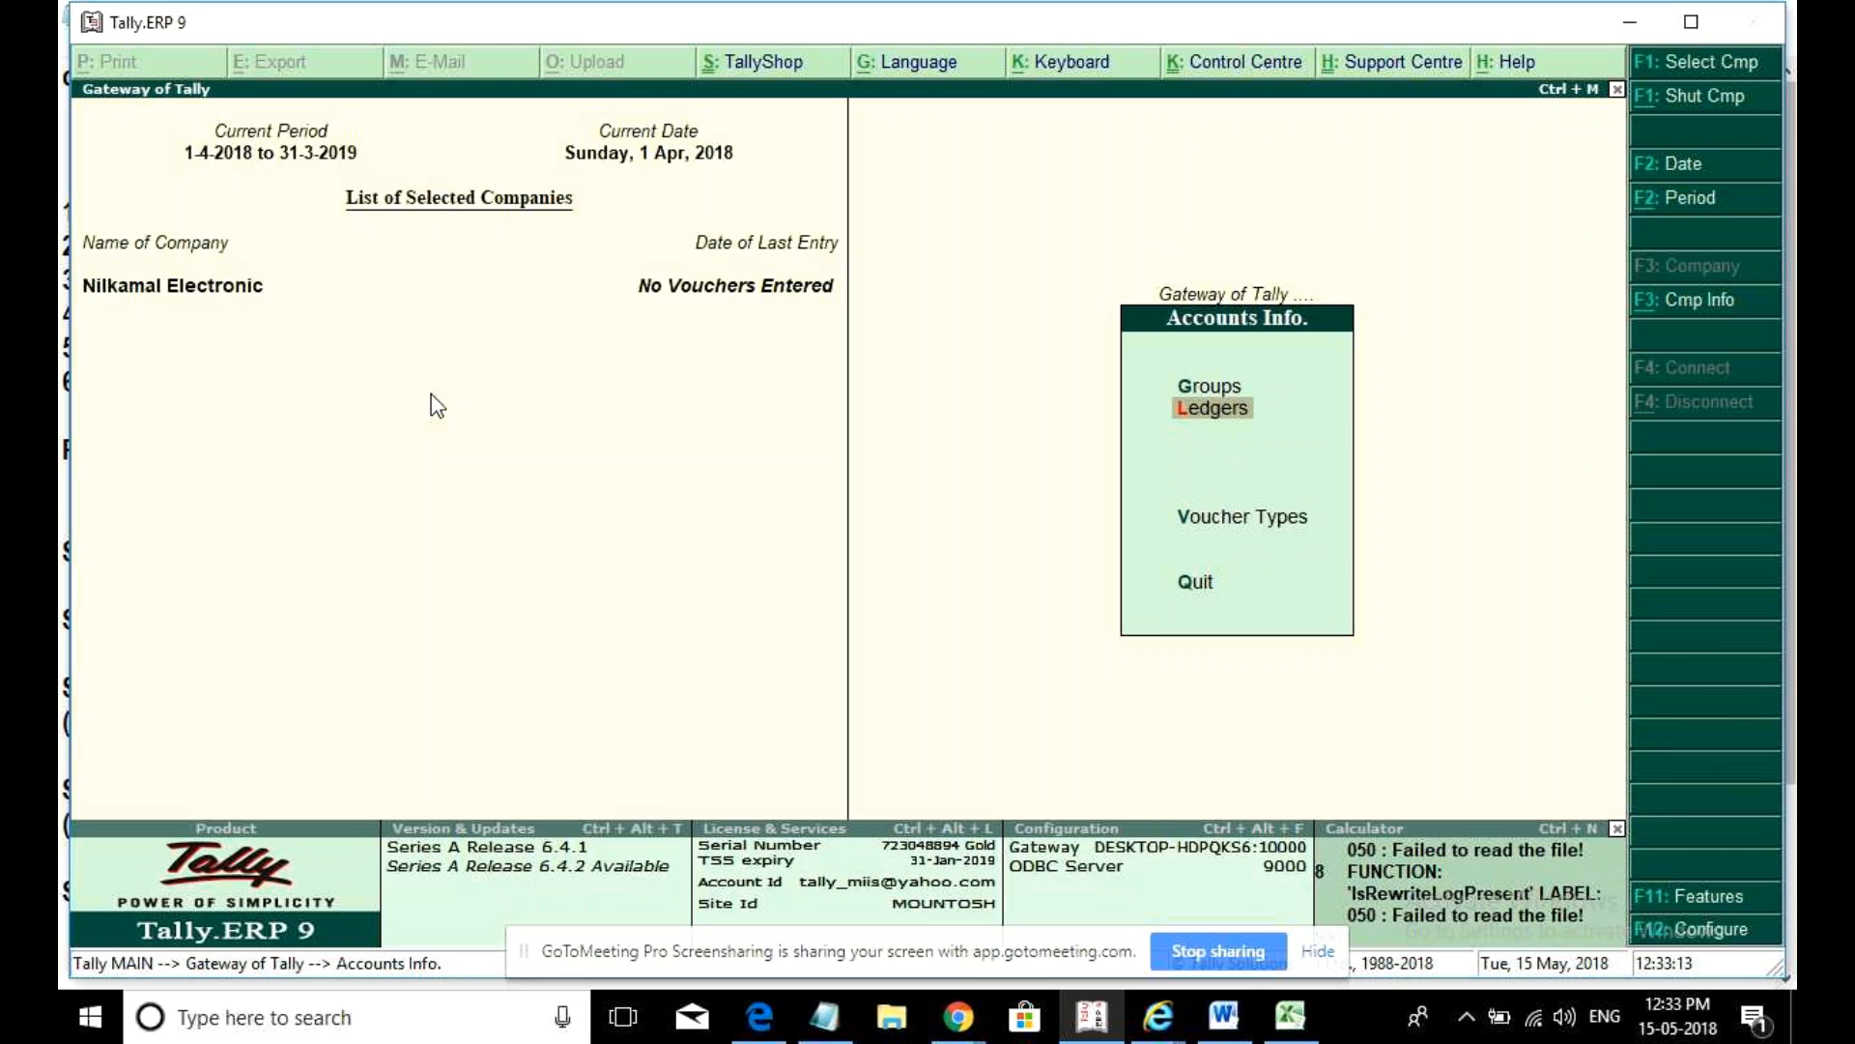
key("alt+F3")
key("Down")
key("Down")
key("Up")
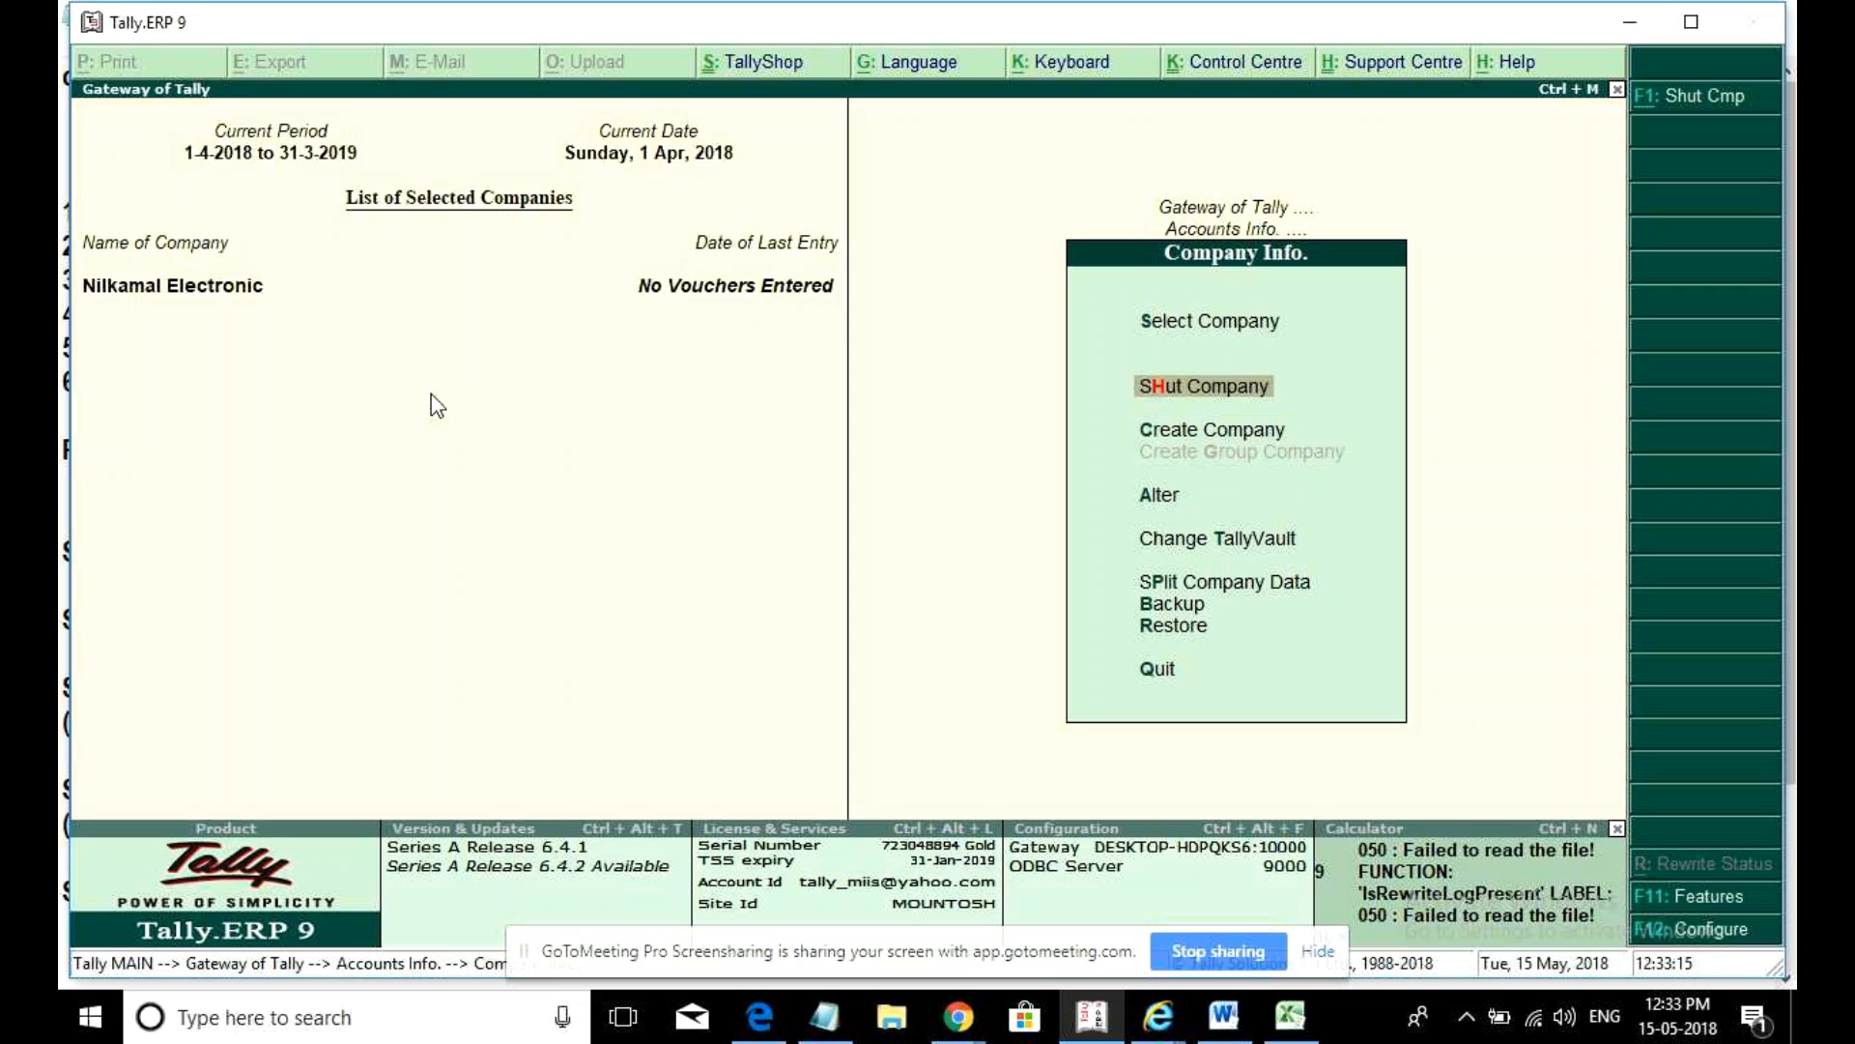
key("Up")
key("Return")
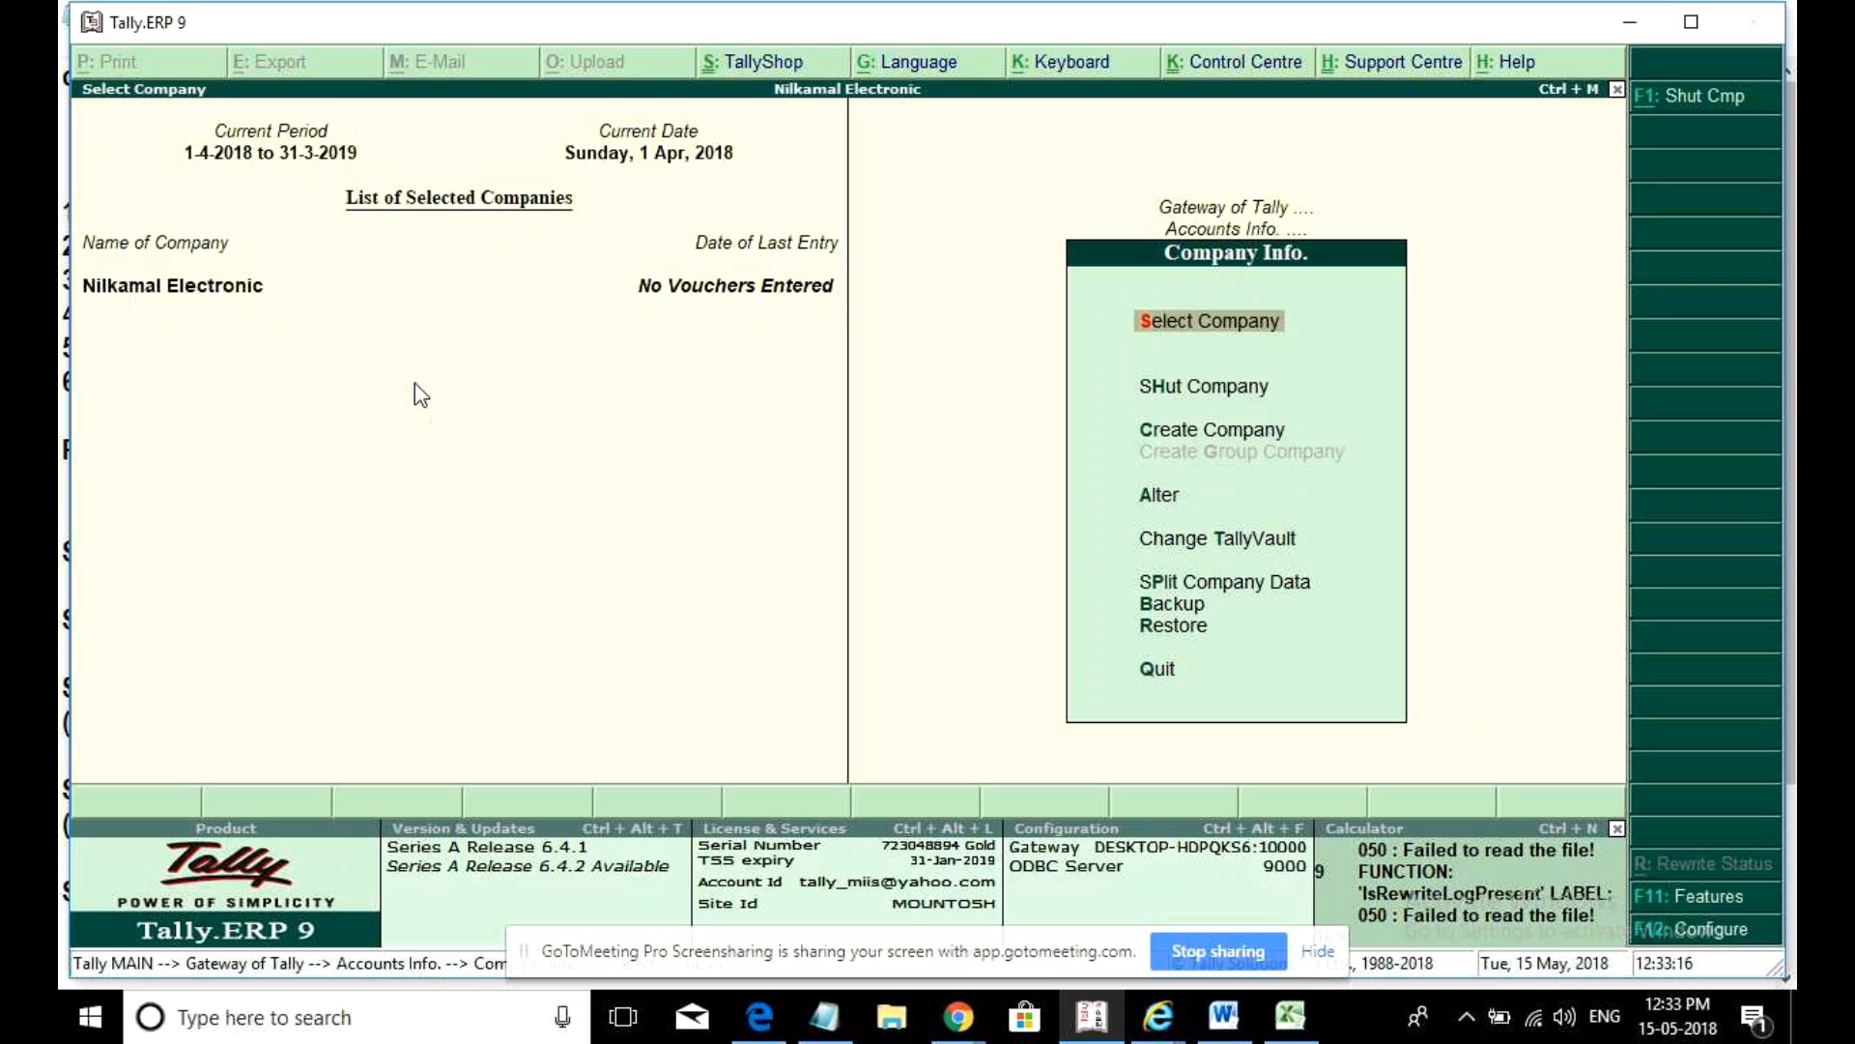
type("s")
key("Return")
key("Down")
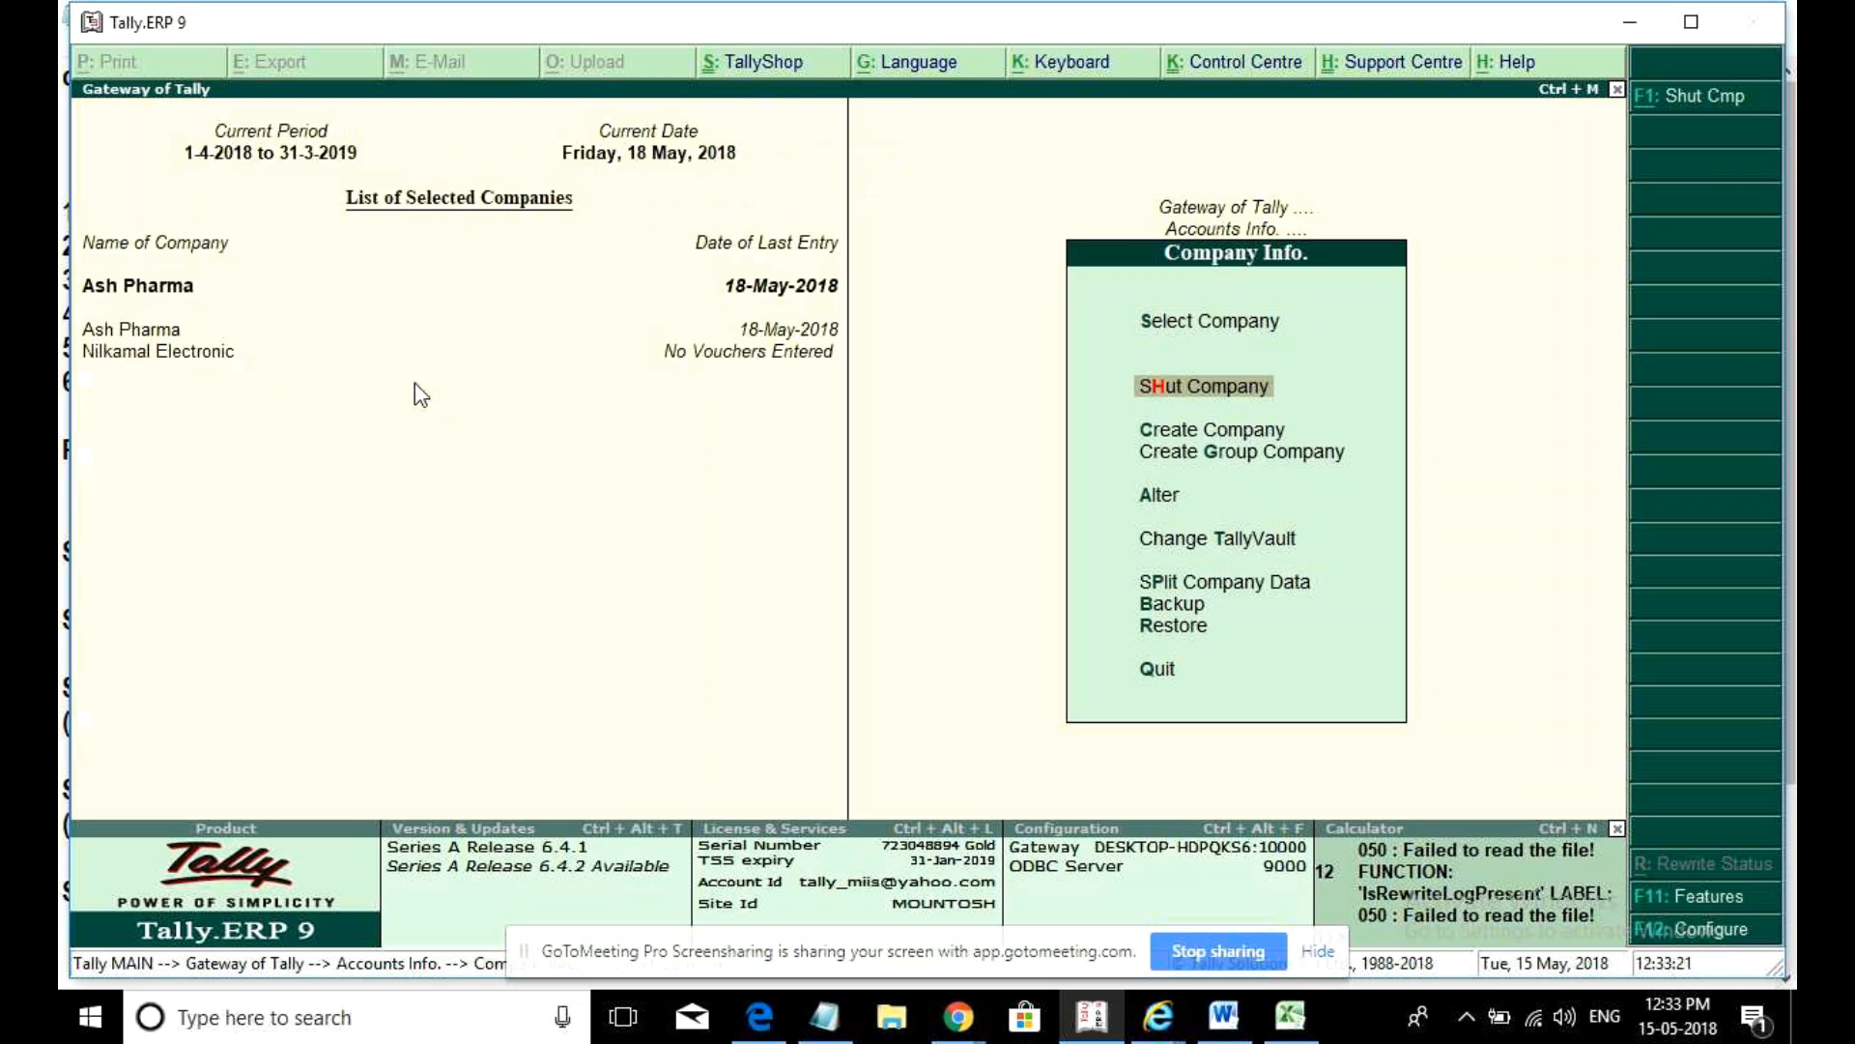
key("Escape")
- Open the SGST ledger for alteration, keeping Duties & Taxes and GST duty type
key("Return")
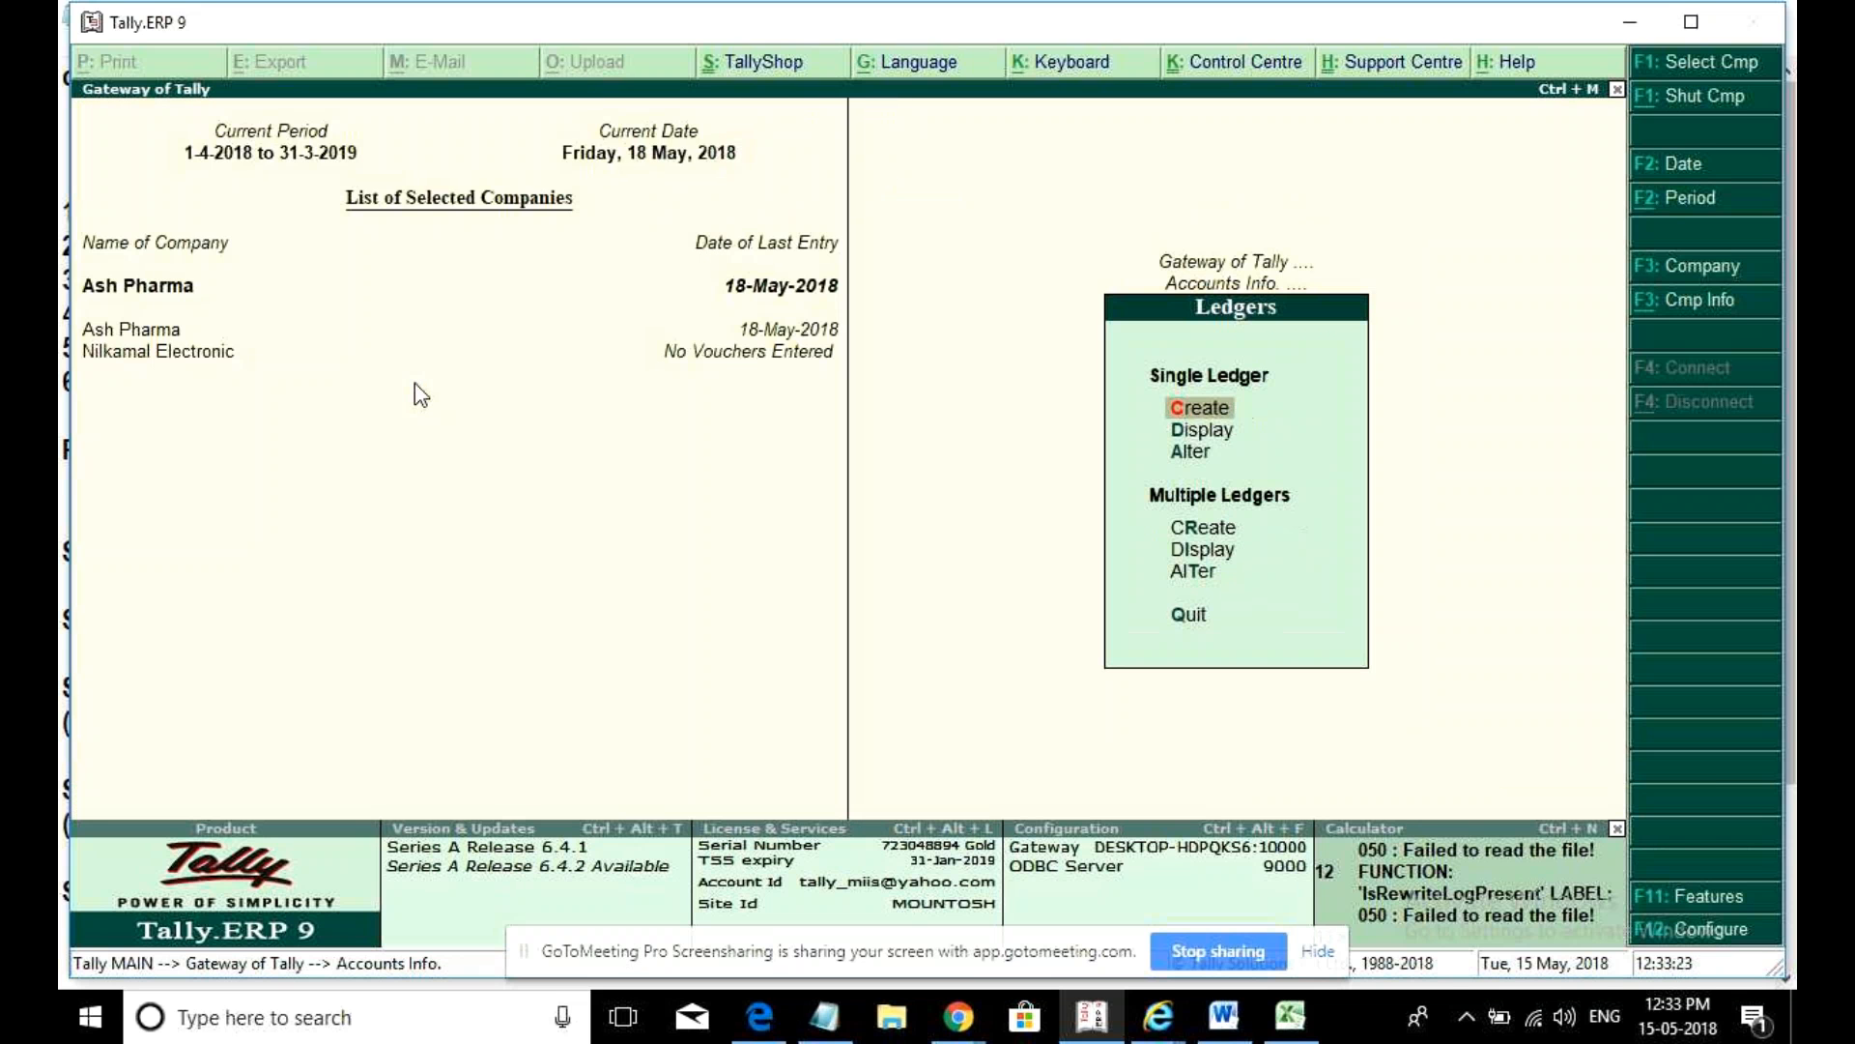
key("Down")
key("Down")
key("Return")
key("Down")
key("Down")
key("Down")
key("Down")
key("Down")
key("Down")
key("Return")
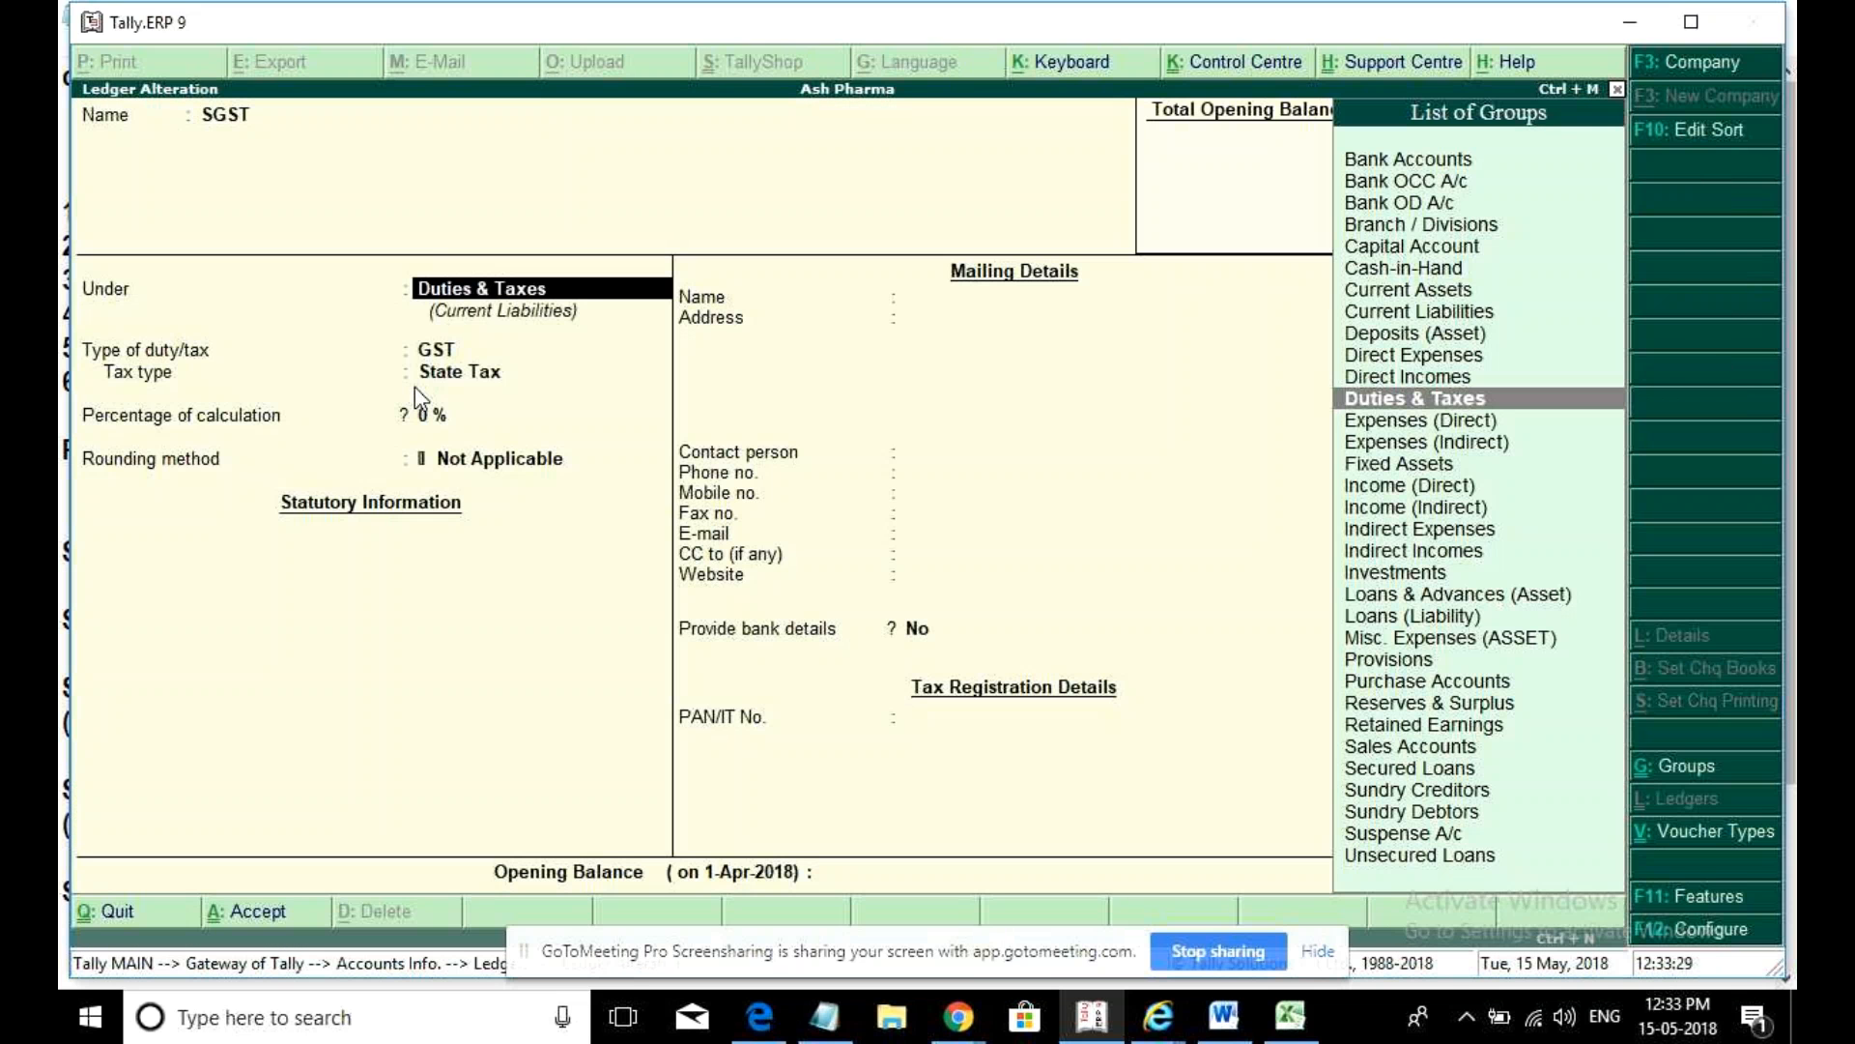
key("Return")
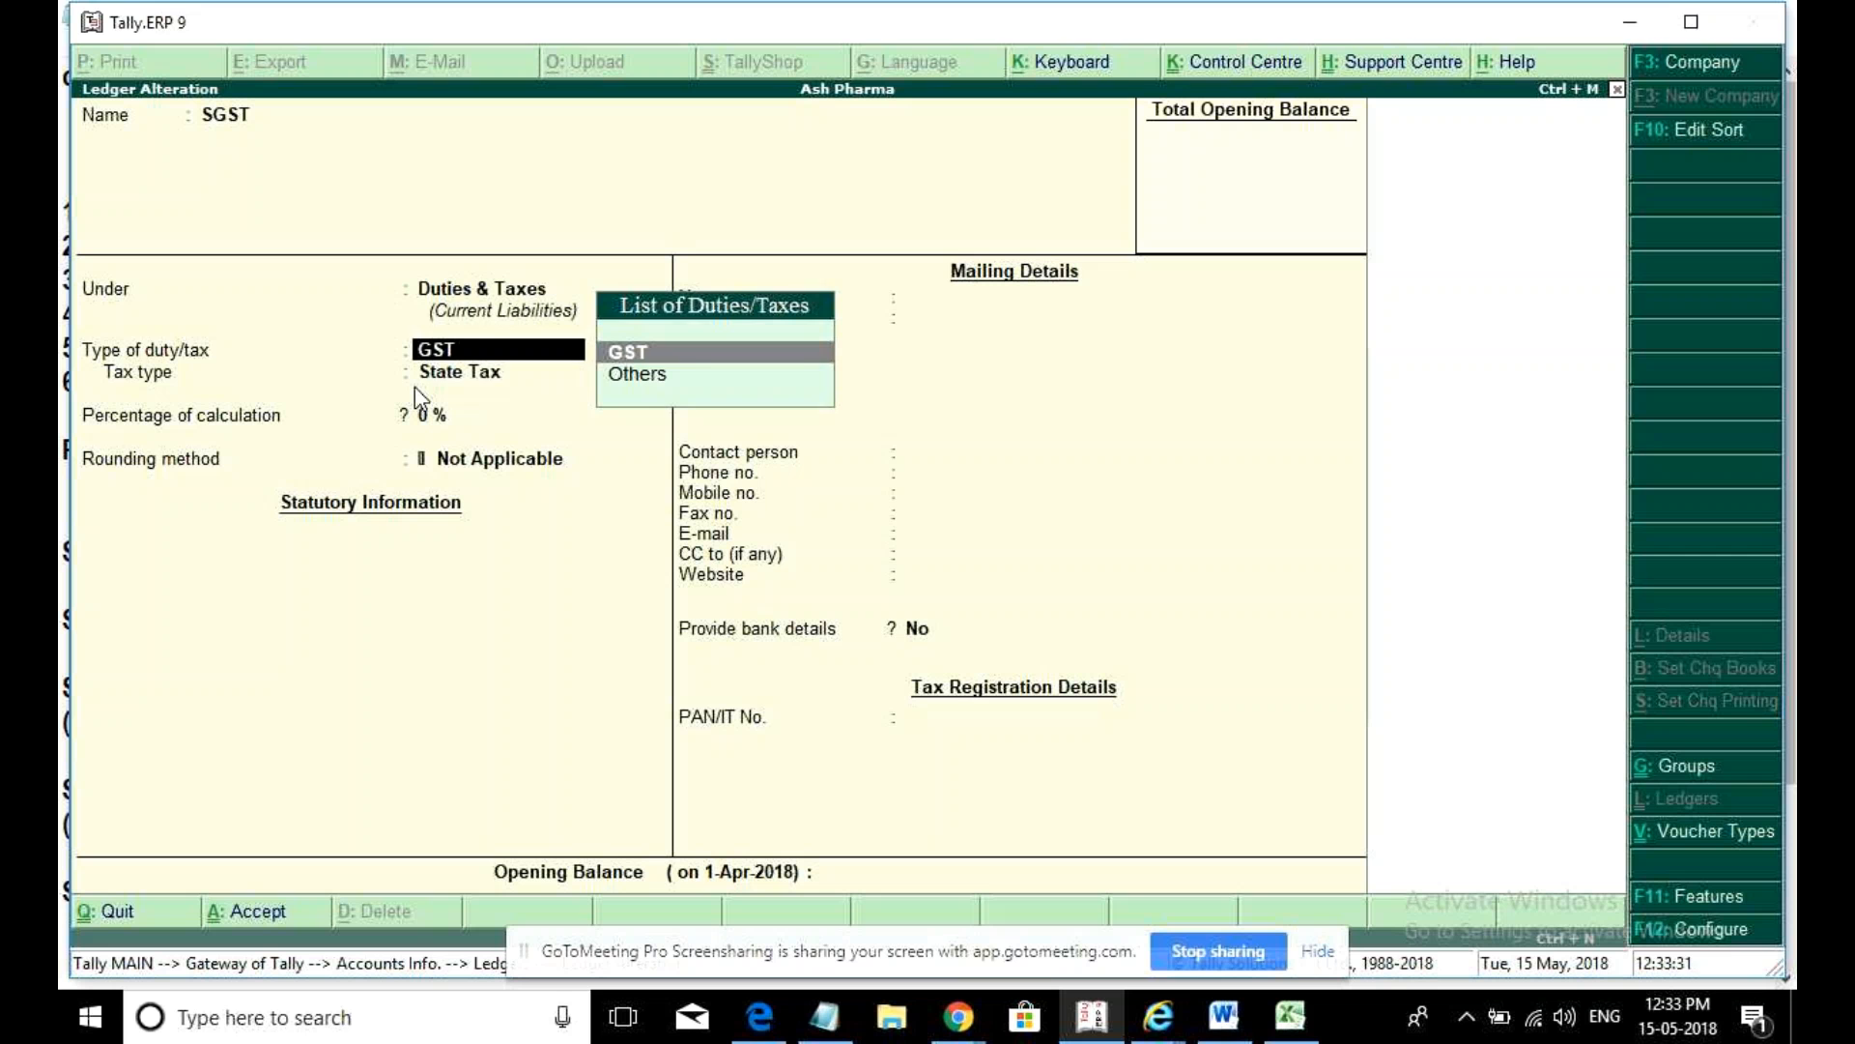
key("Return")
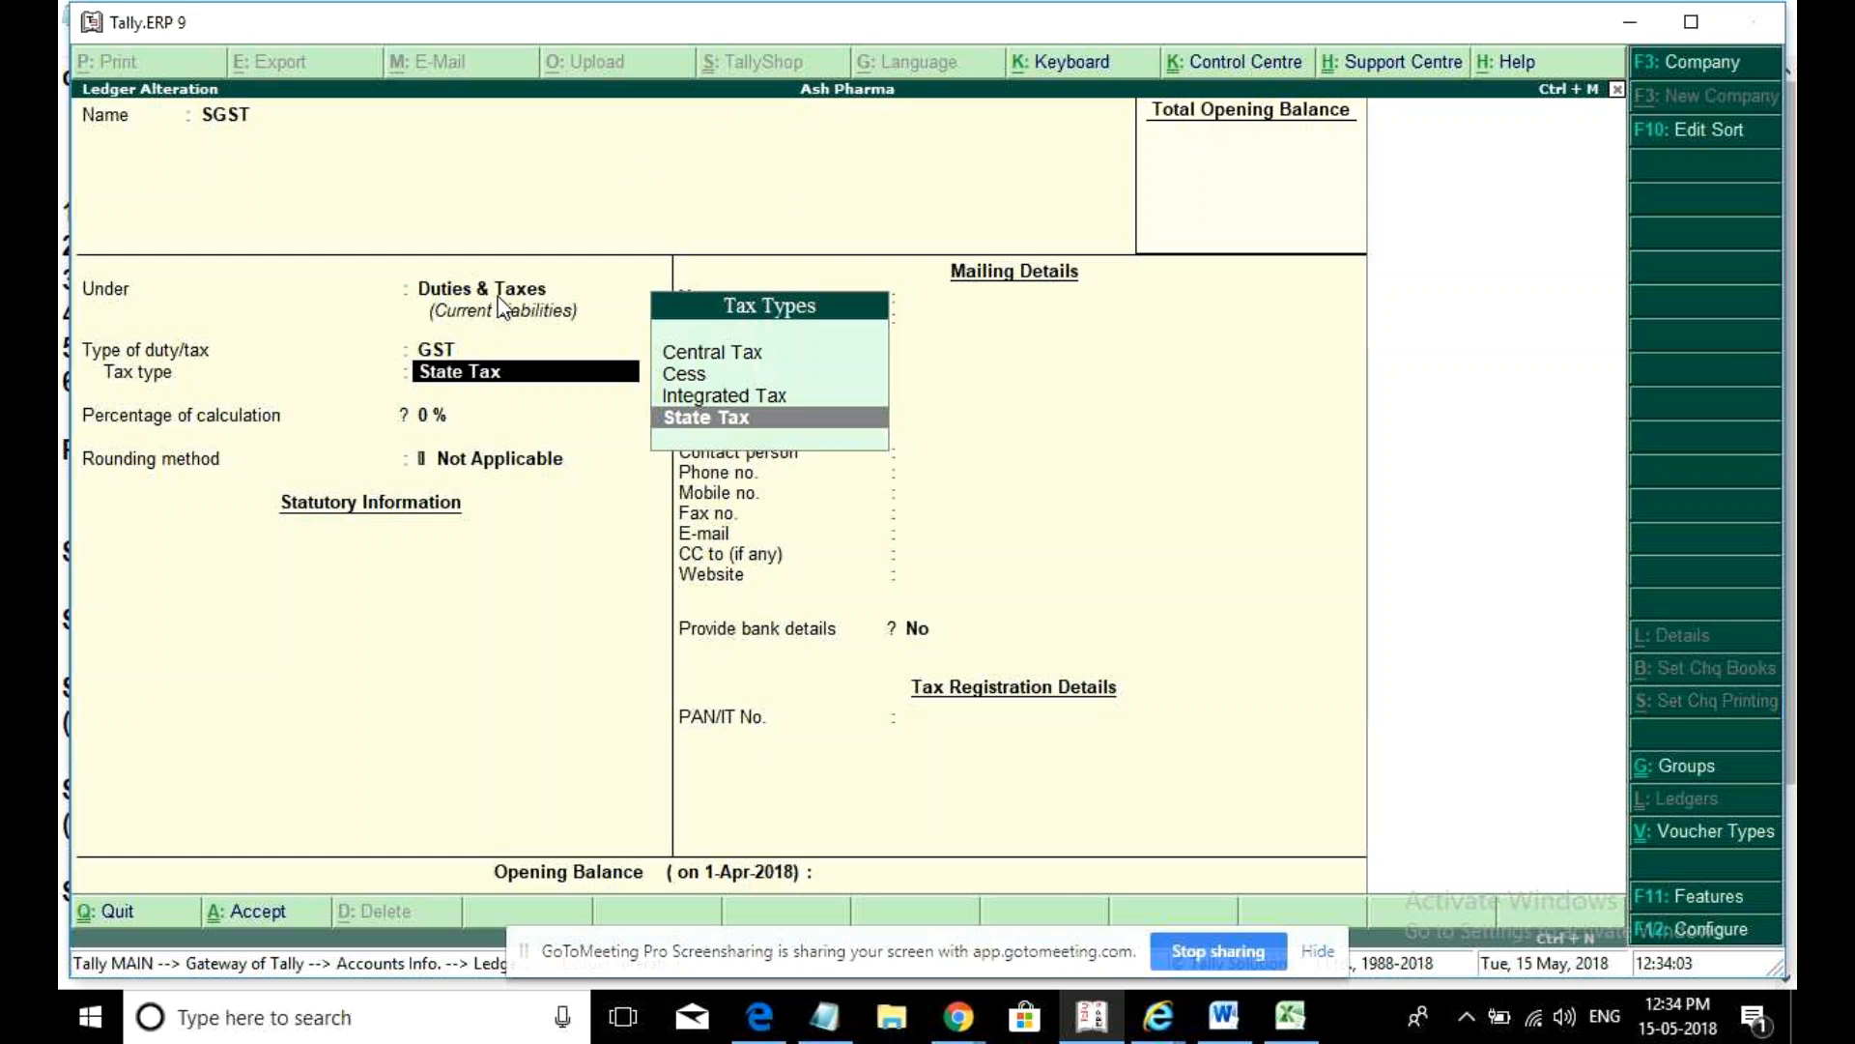
- Leave the SGST ledger, make Nilkamal Electronic the current company, and return to Gateway of Tally
key("Escape")
key("Escape")
key("Escape")
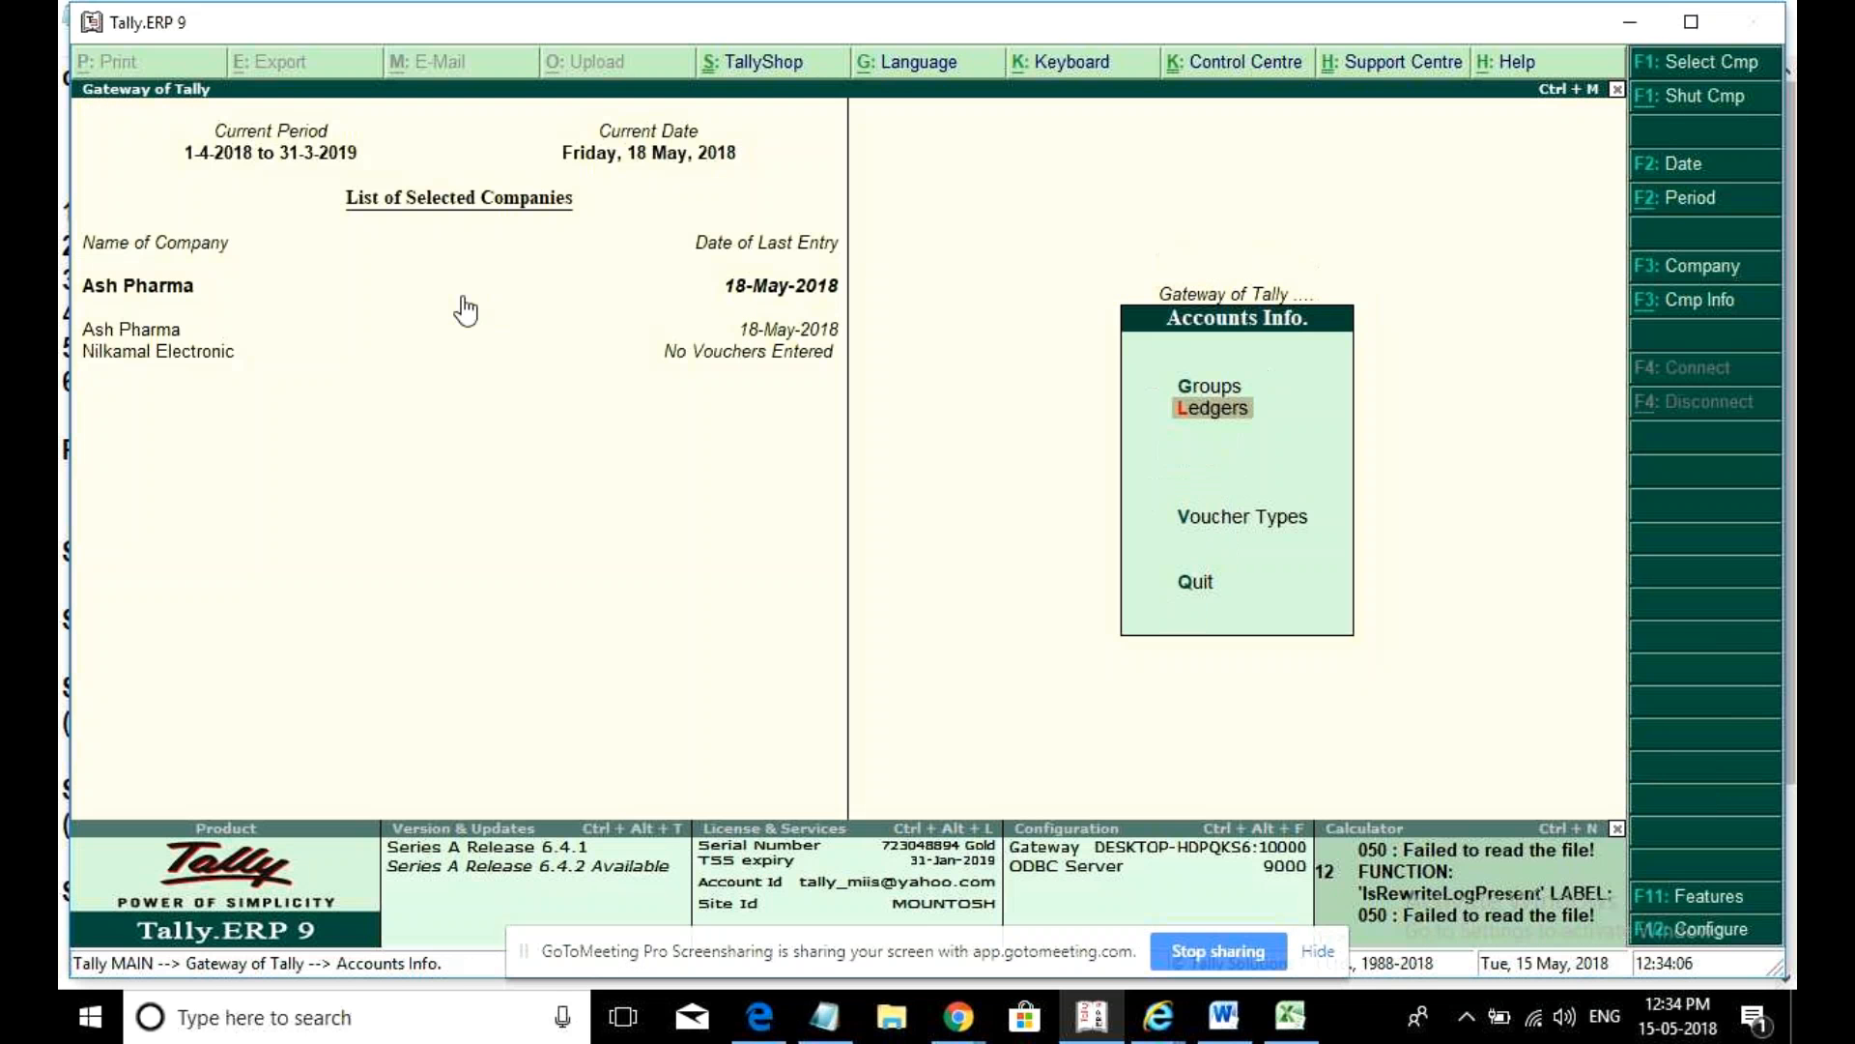
left_click(155, 364)
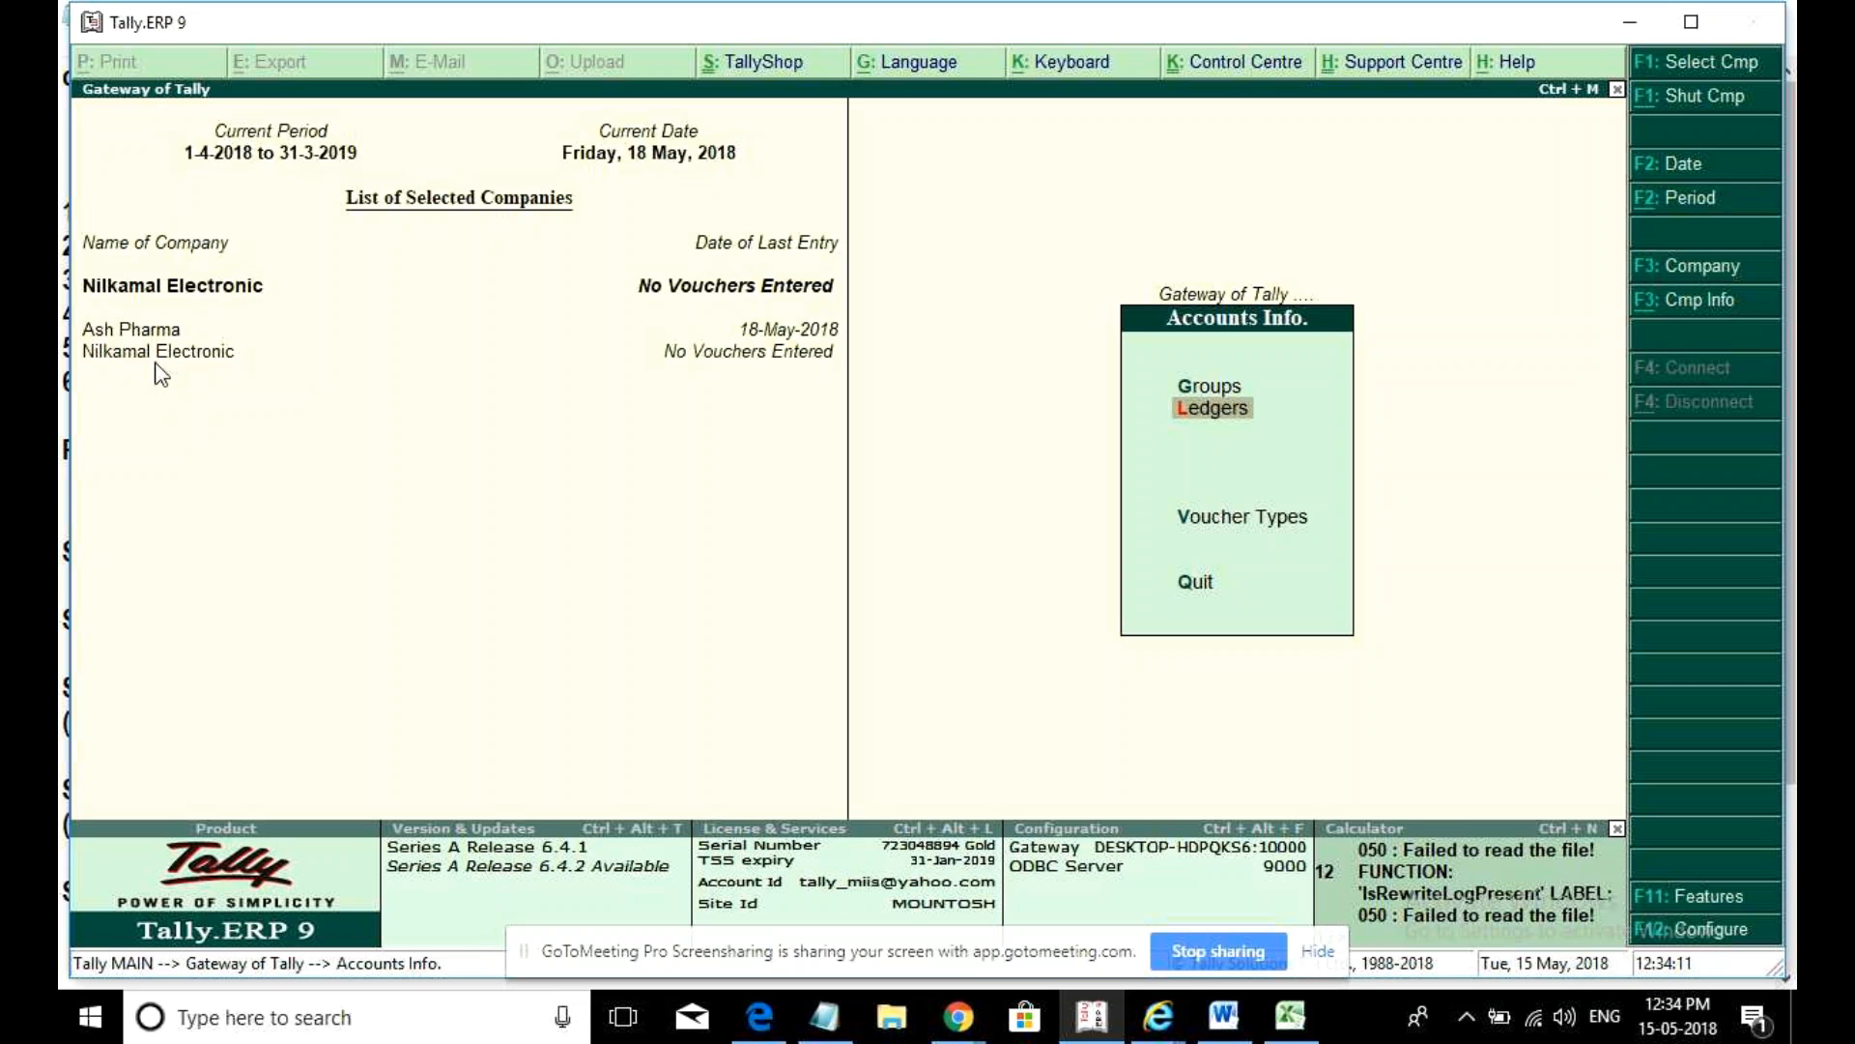
key("Escape")
- Start creating a new stock item named Voltas A/c
key("Down")
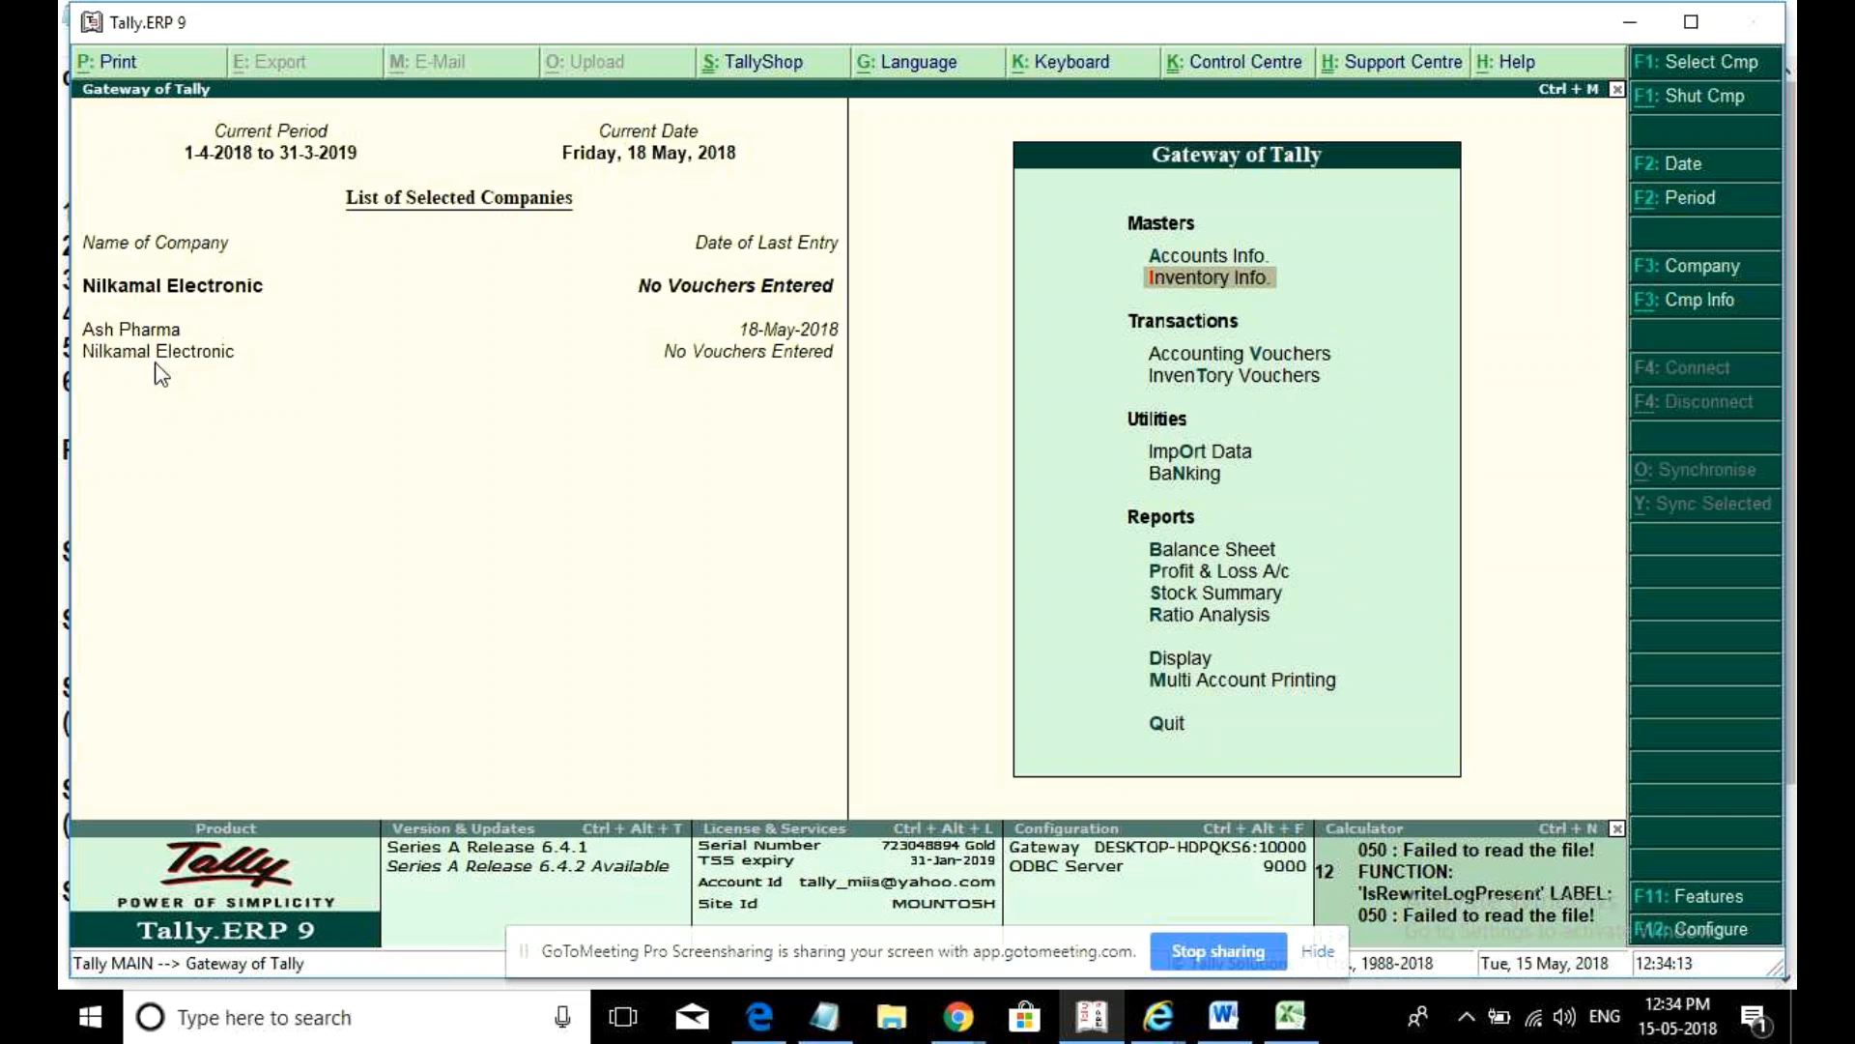
key("Return")
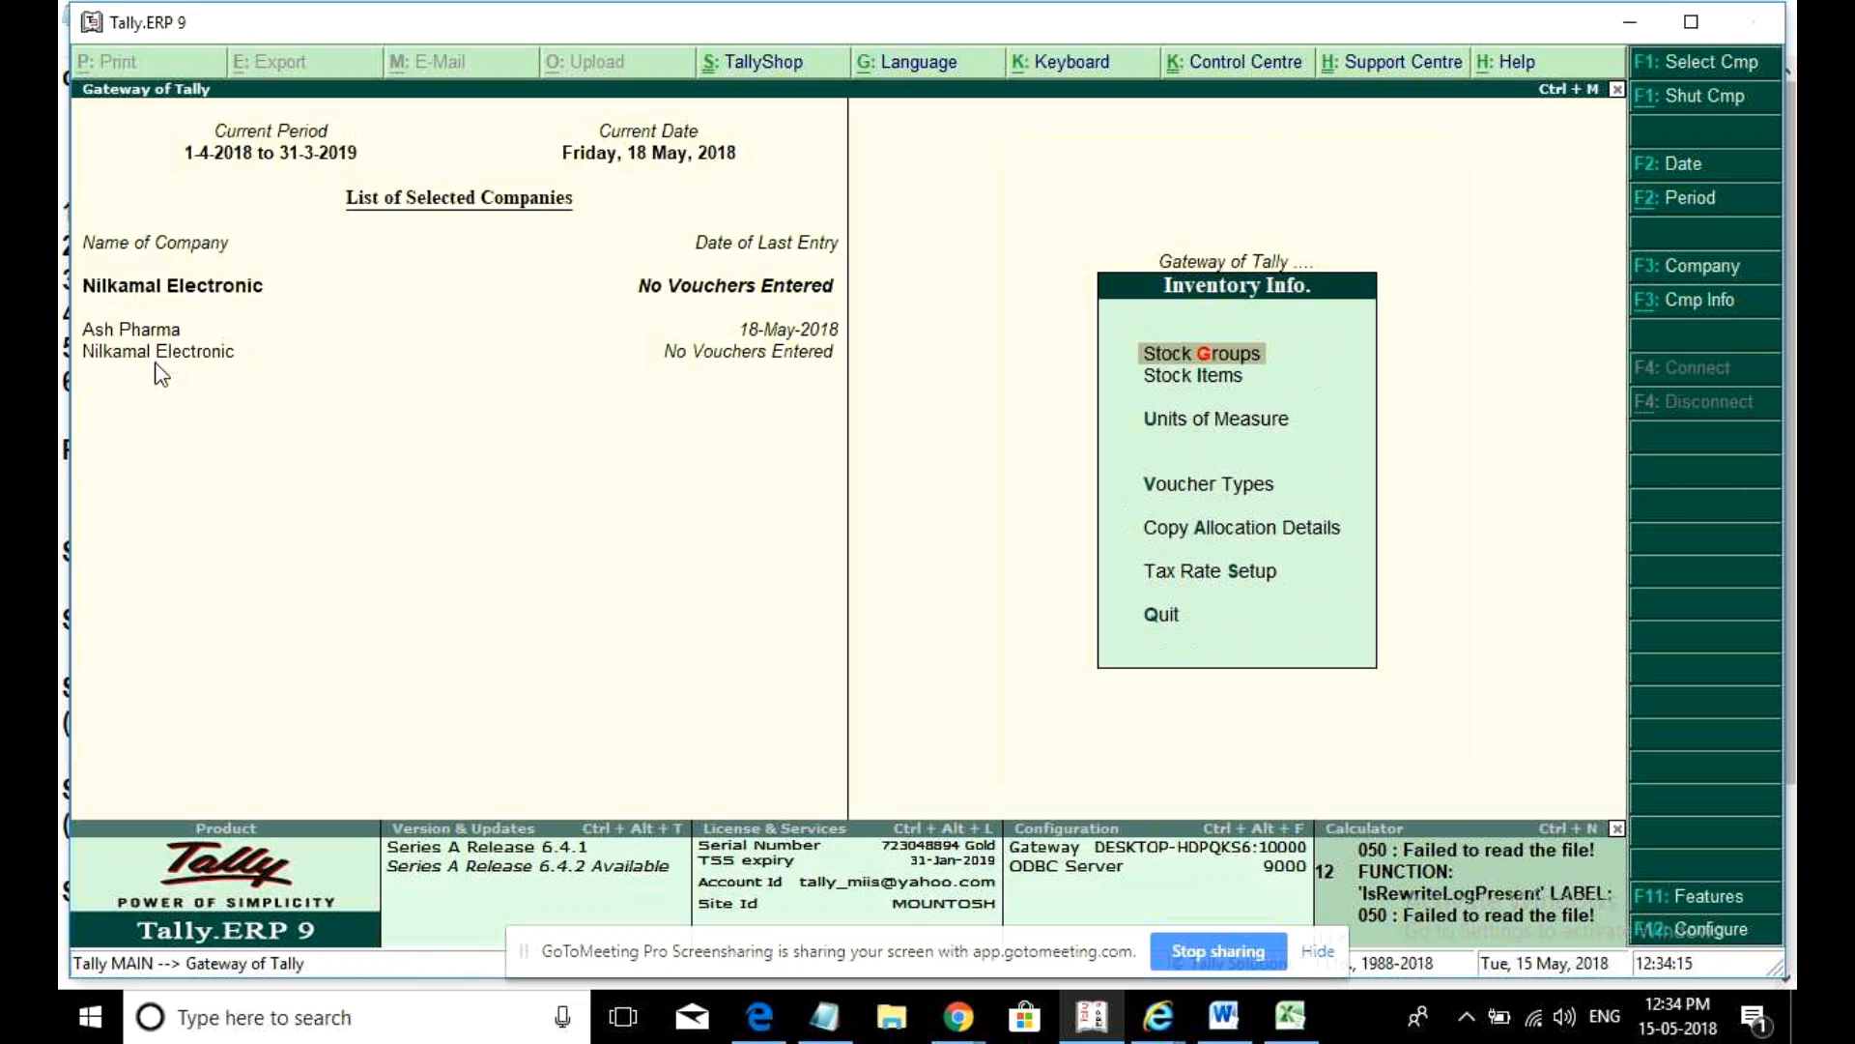
key("Down")
key("Return")
key("Return")
type("Voltas A")
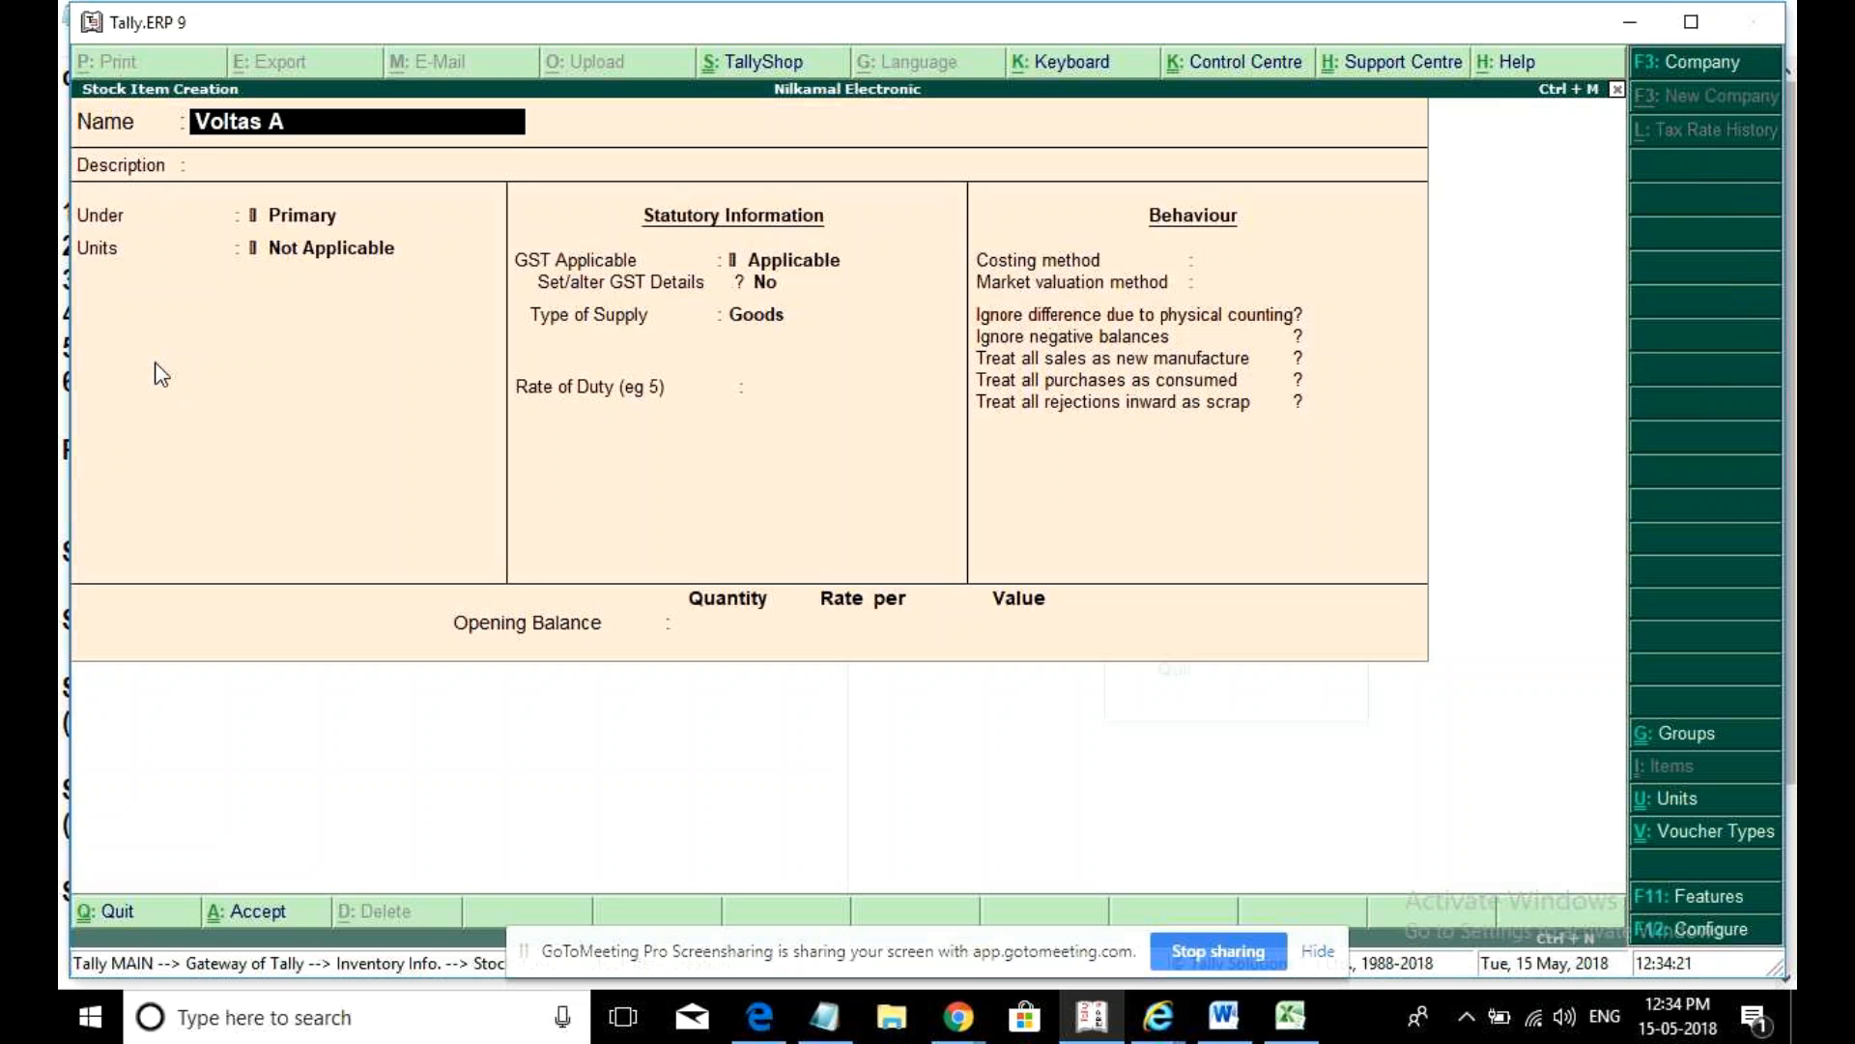
type("/c")
key("Return")
- Create the simple unit nos (formal name Numbers, 0 decimal places) for Voltas A/c
key("Return")
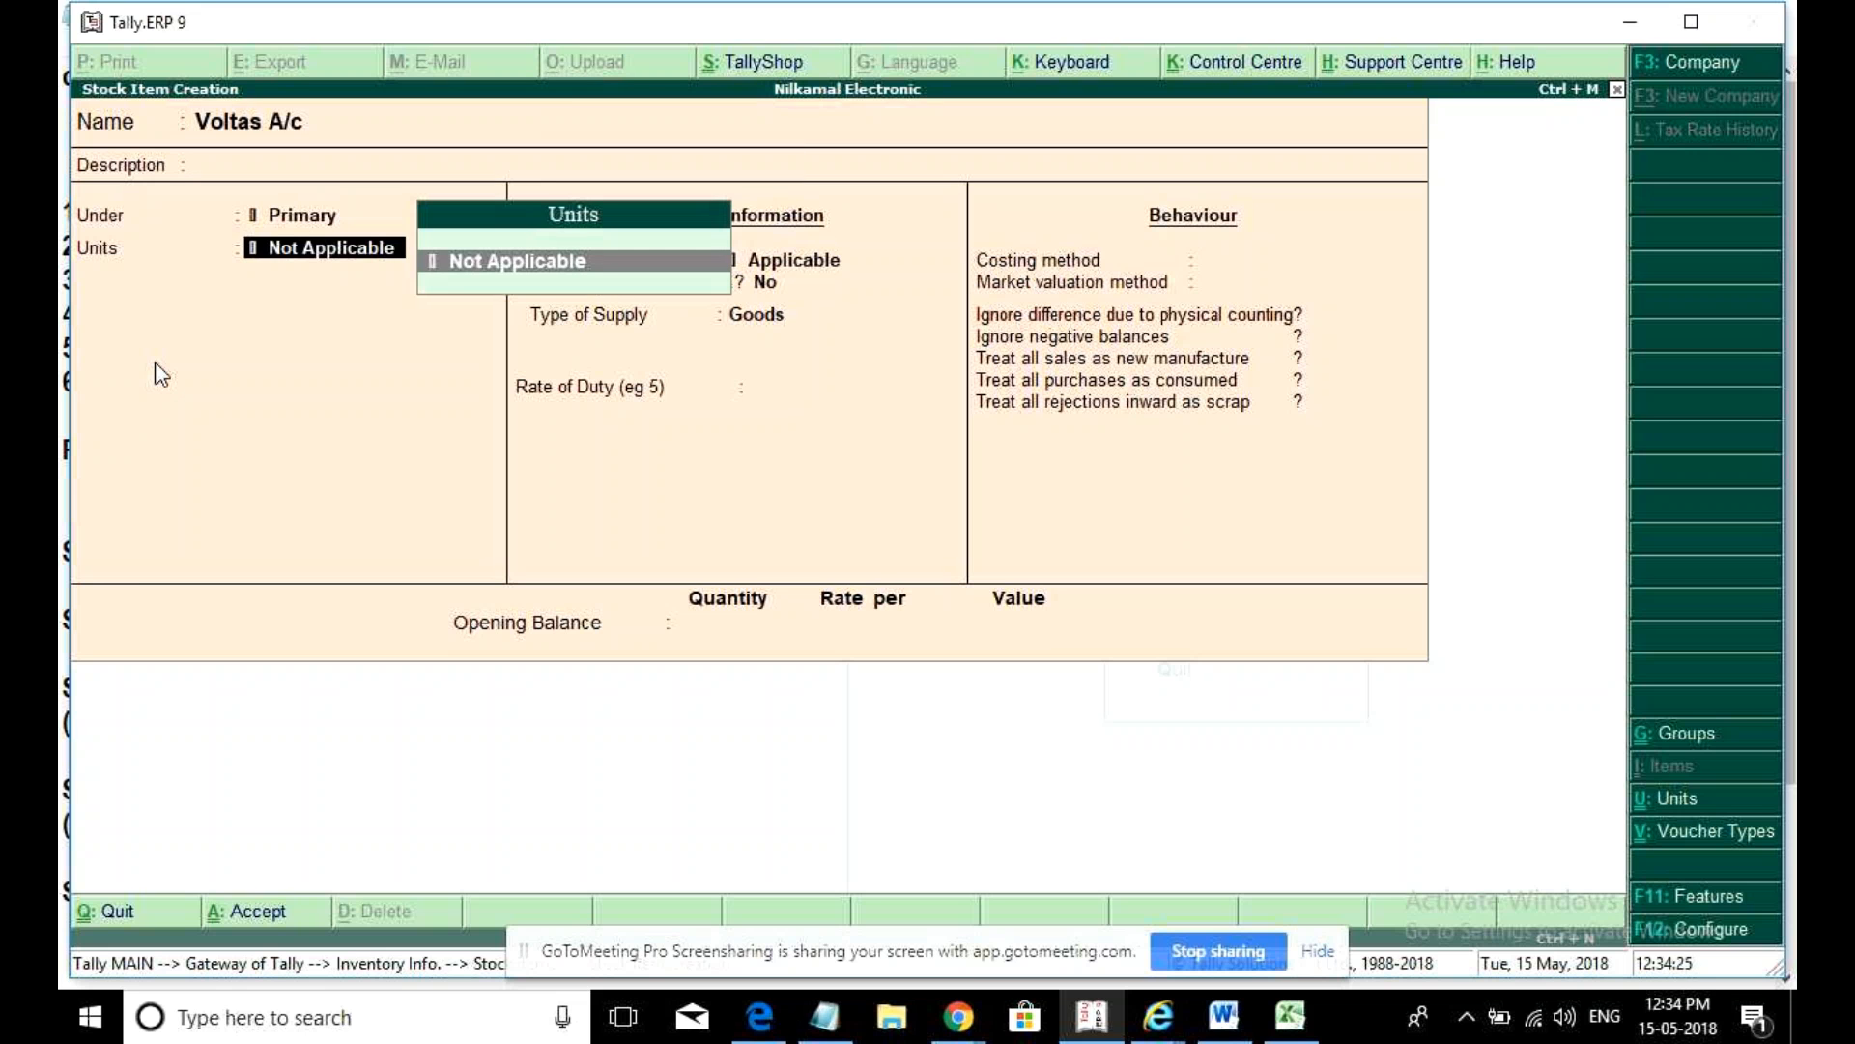
key("alt+c")
type("non")
key("BackSpace")
type("s")
key("Return")
type("Numbers")
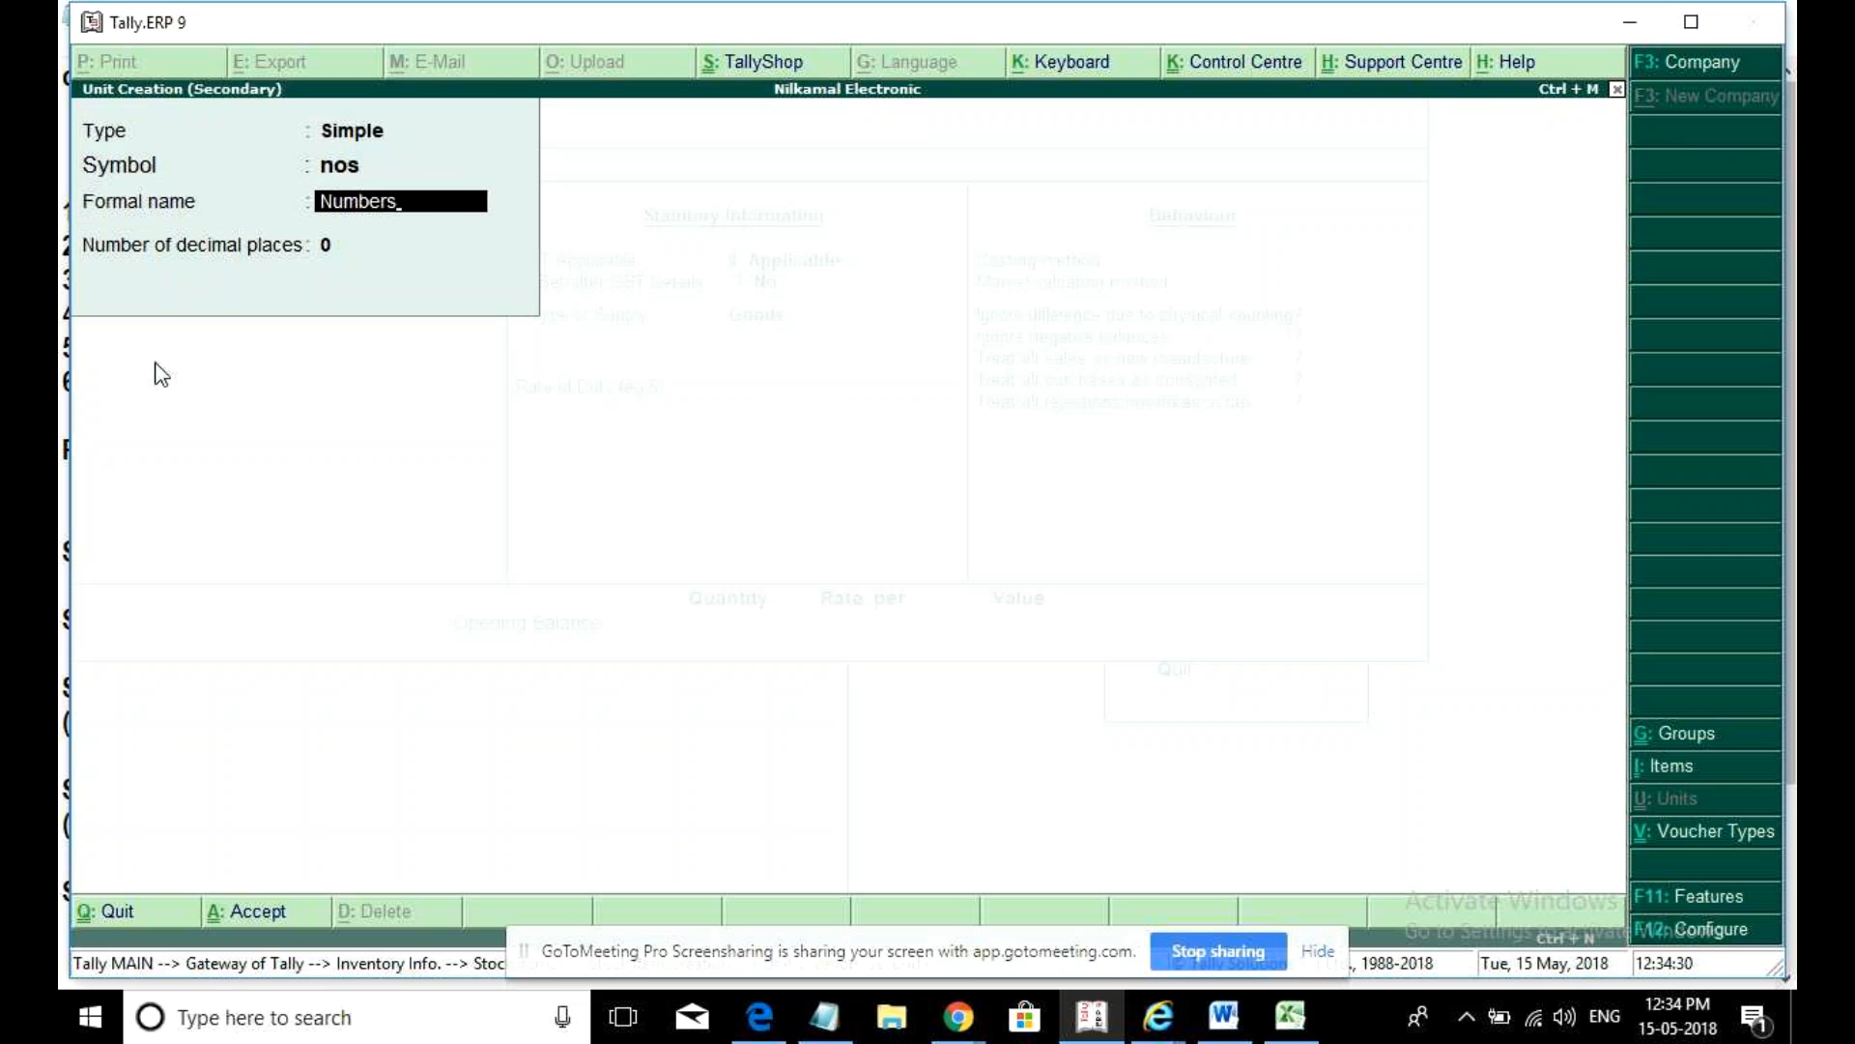
key("Return")
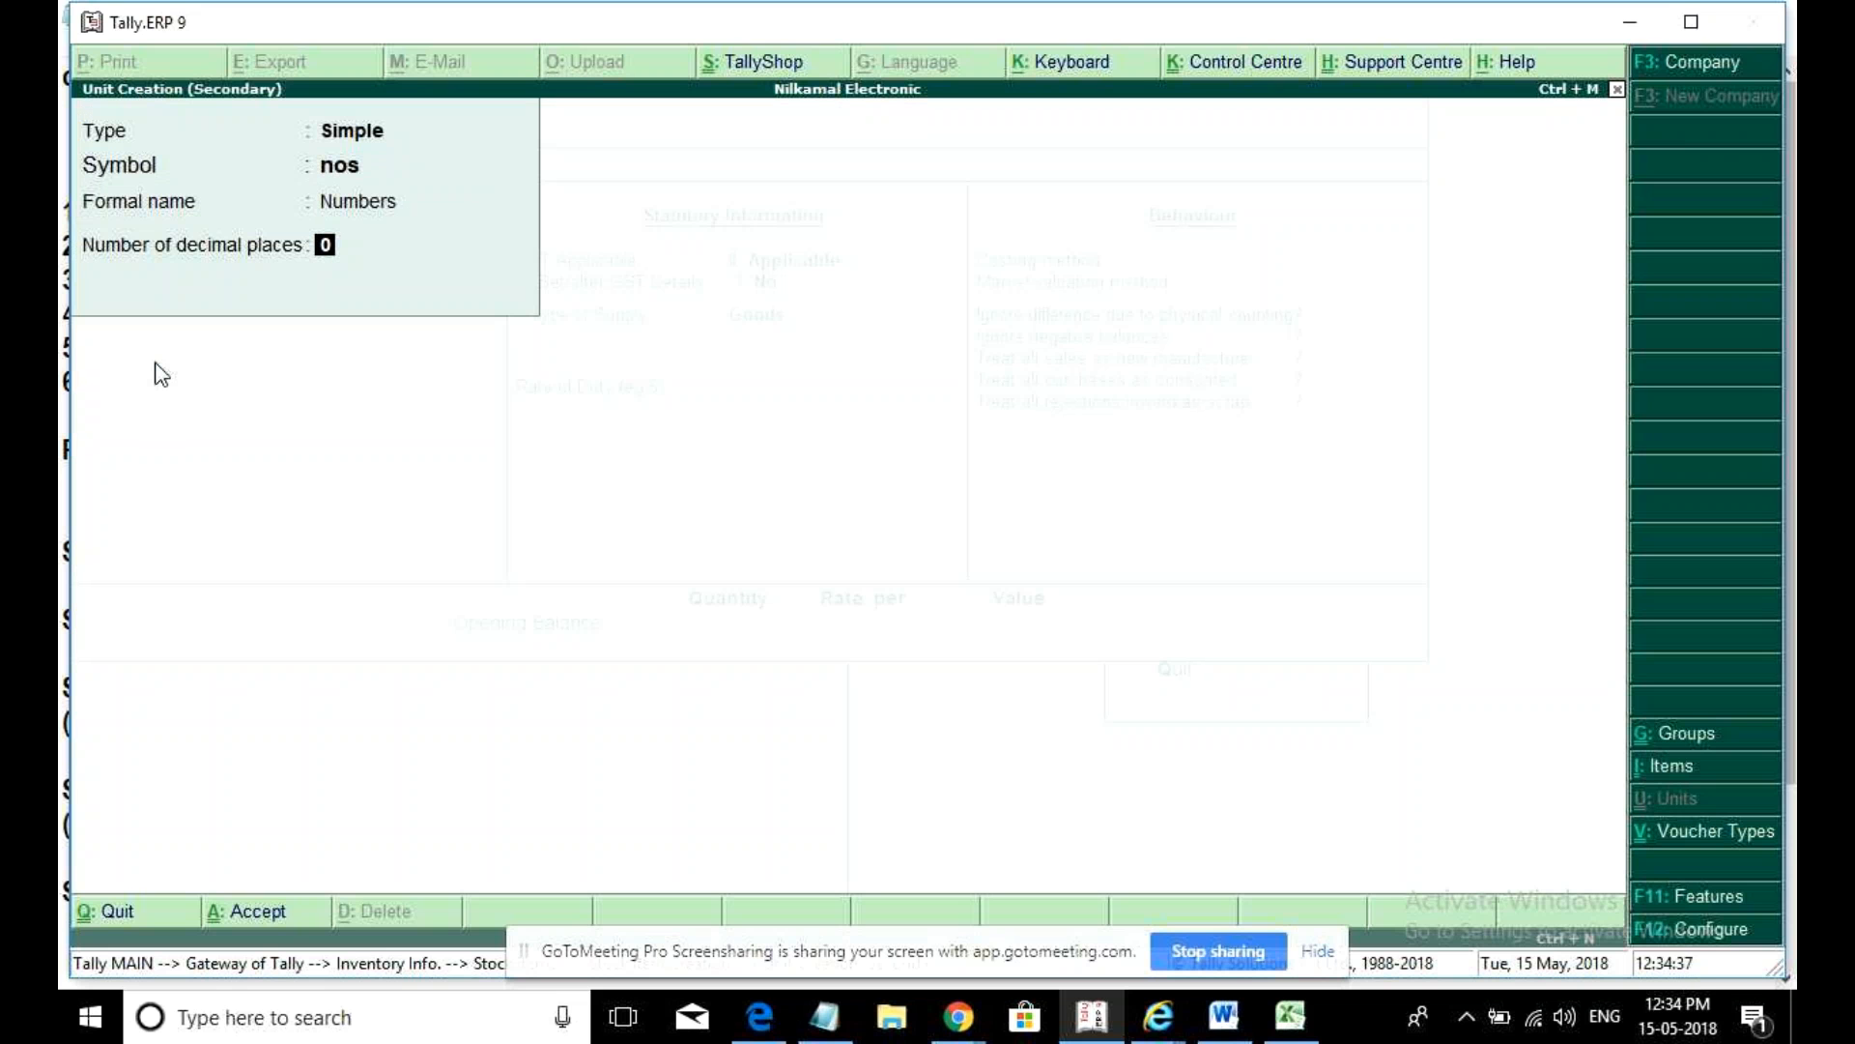
key("Return")
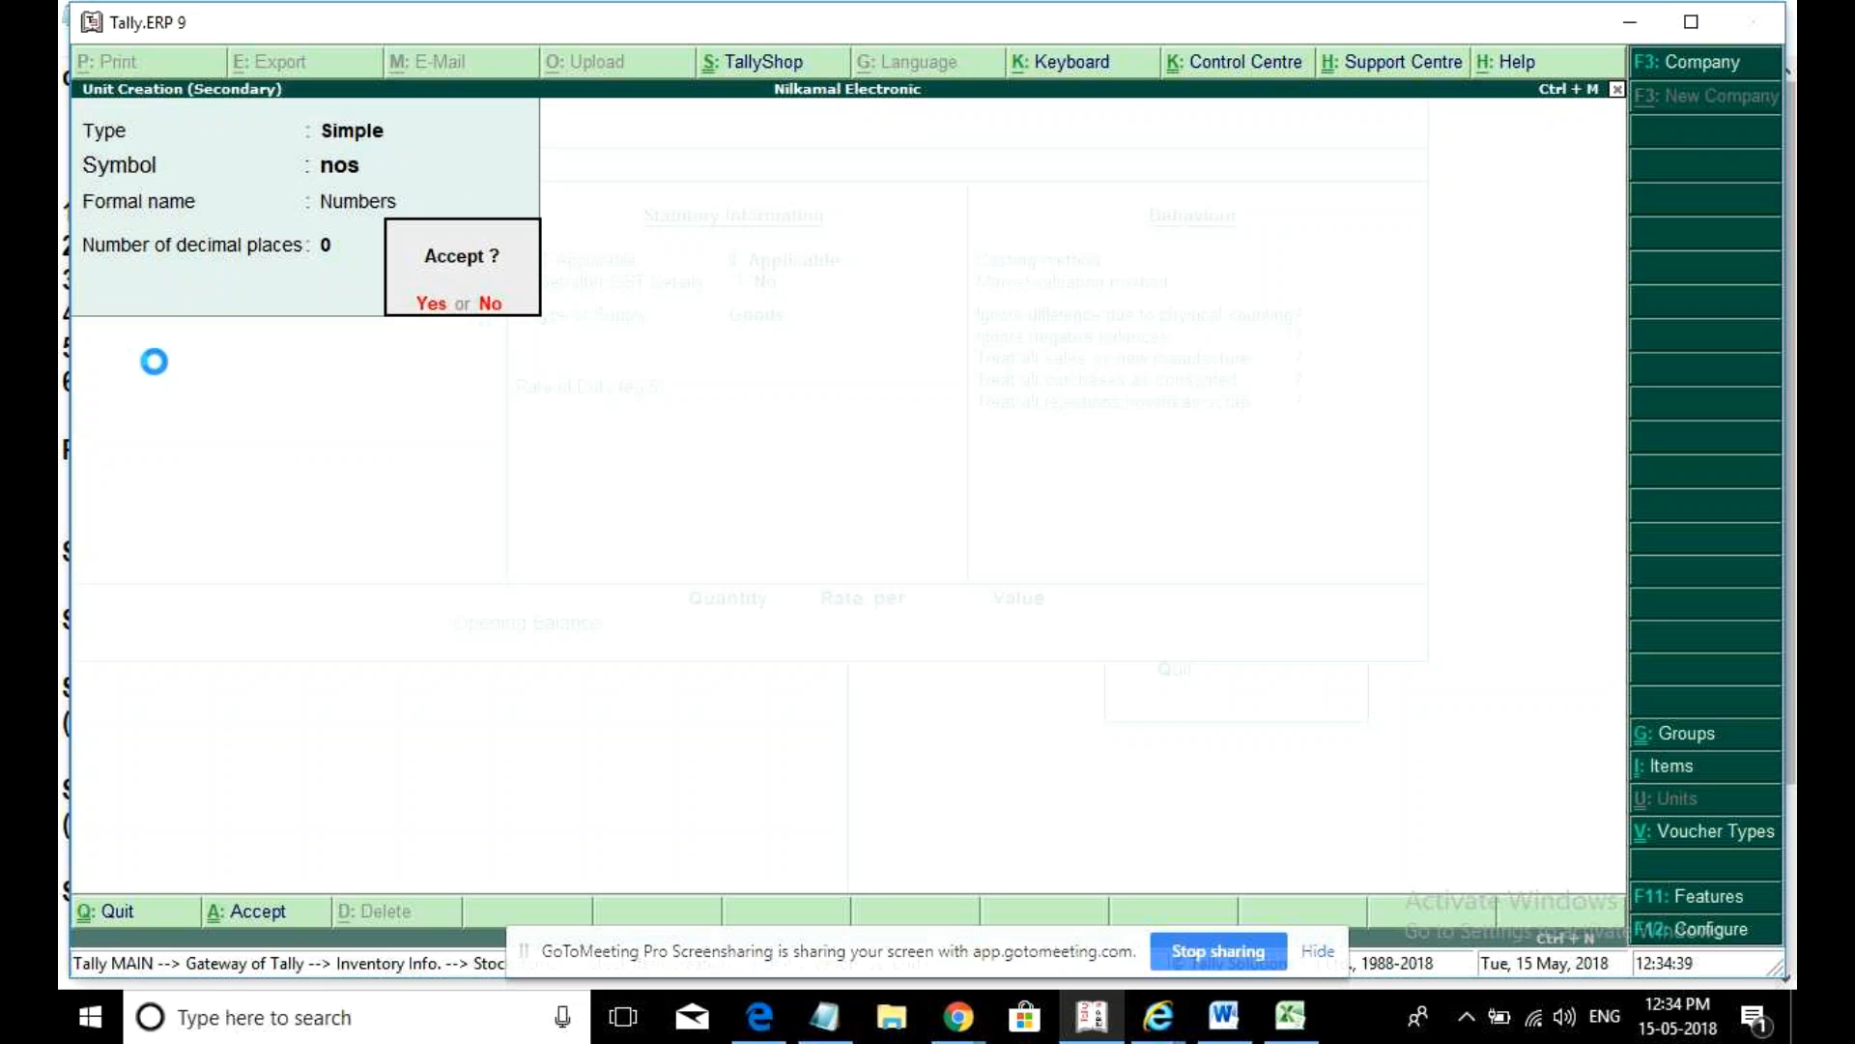
key("Return")
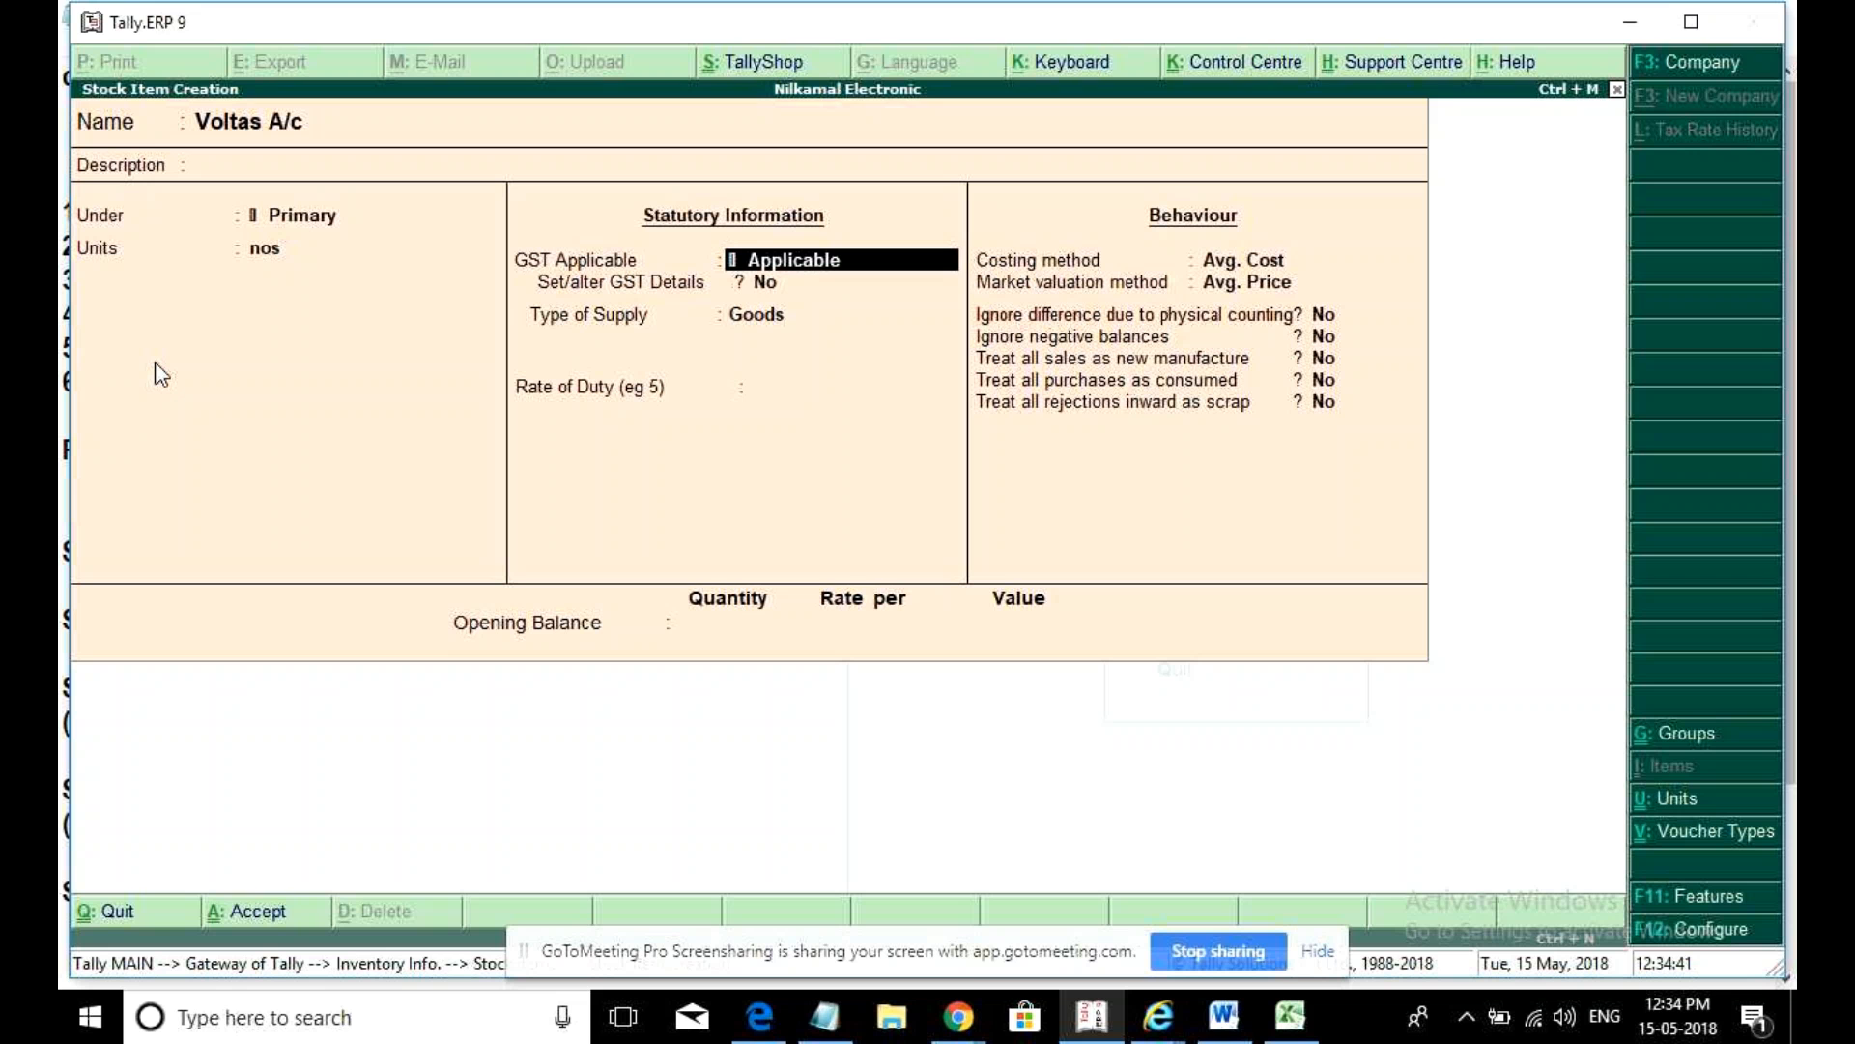
- Enable GST details for Voltas A/c with description Voltas A/c and HSN 123456
key("Return")
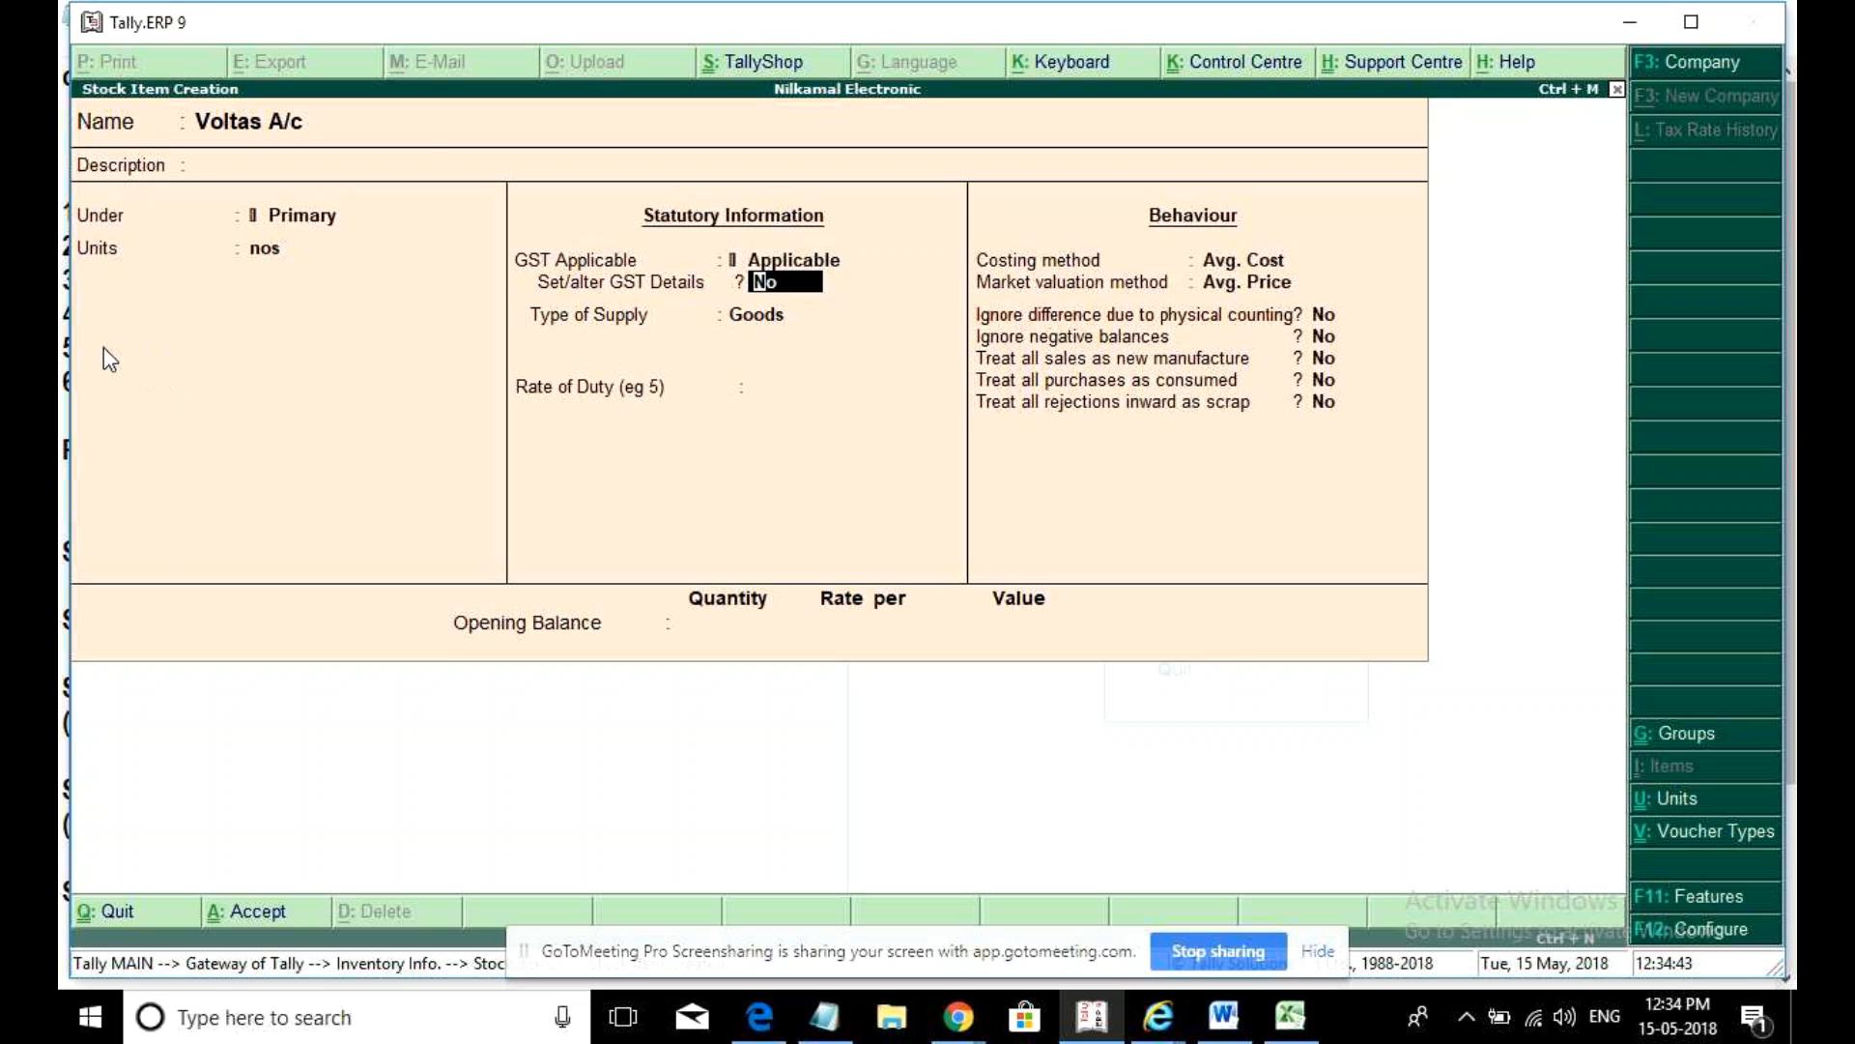
type("y")
type("Volta")
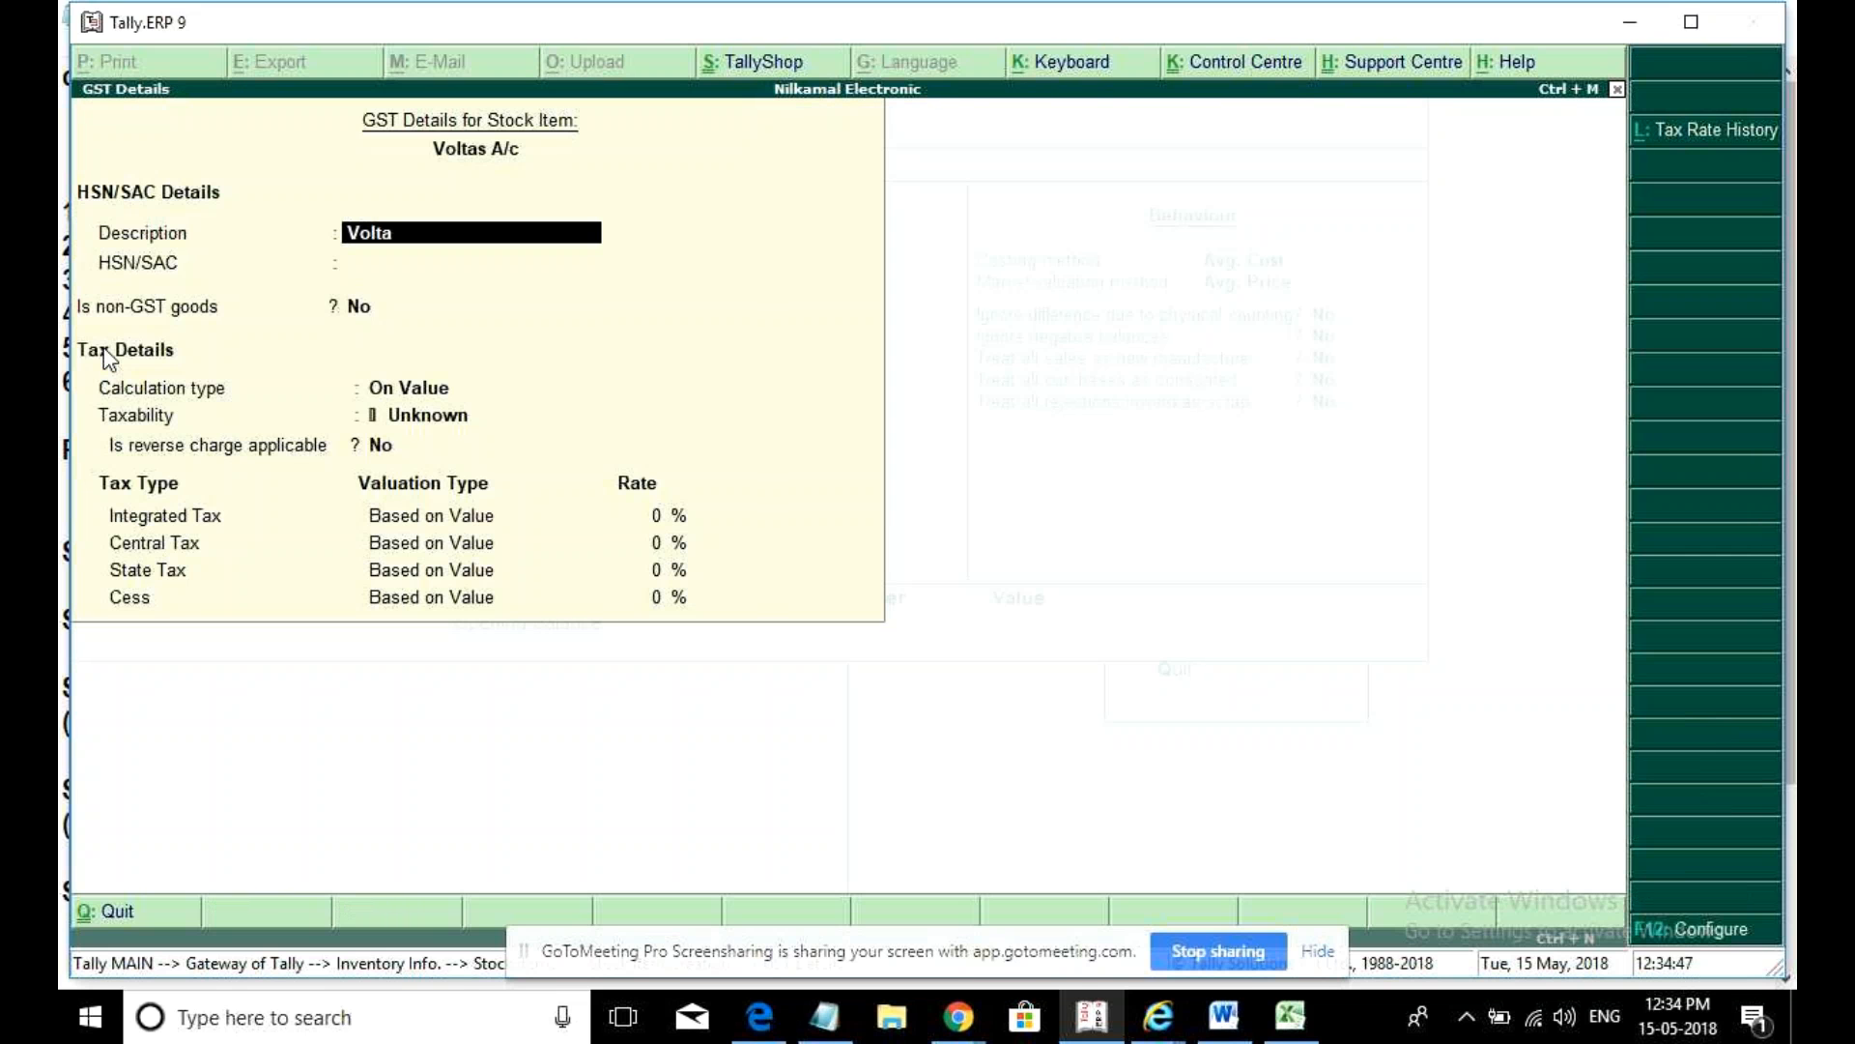
type("s A/c")
key("BackSpace")
key("BackSpace")
type("./c")
key("Return")
type("123456")
key("Return")
key("Return")
- Mark Voltas A/c Taxable at 5% integrated tax as Goods and save it
key("Return")
type("T")
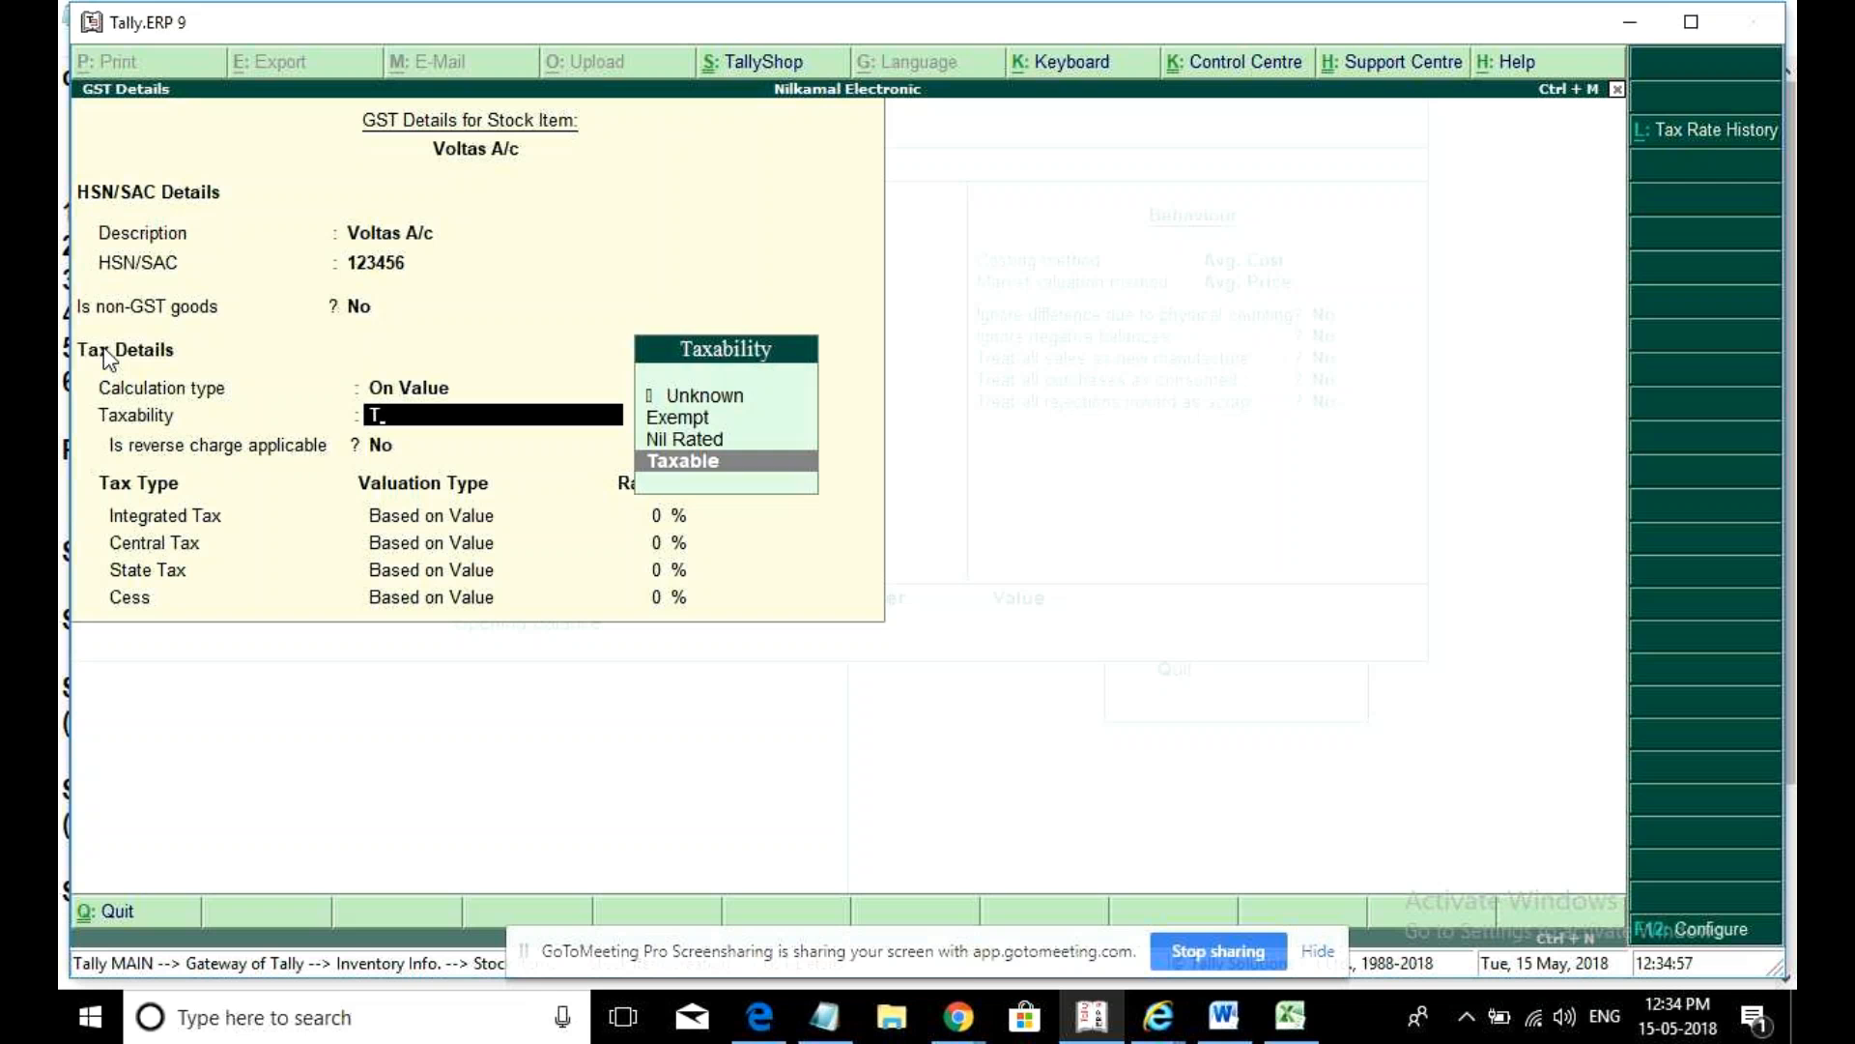
key("Return")
key("Return")
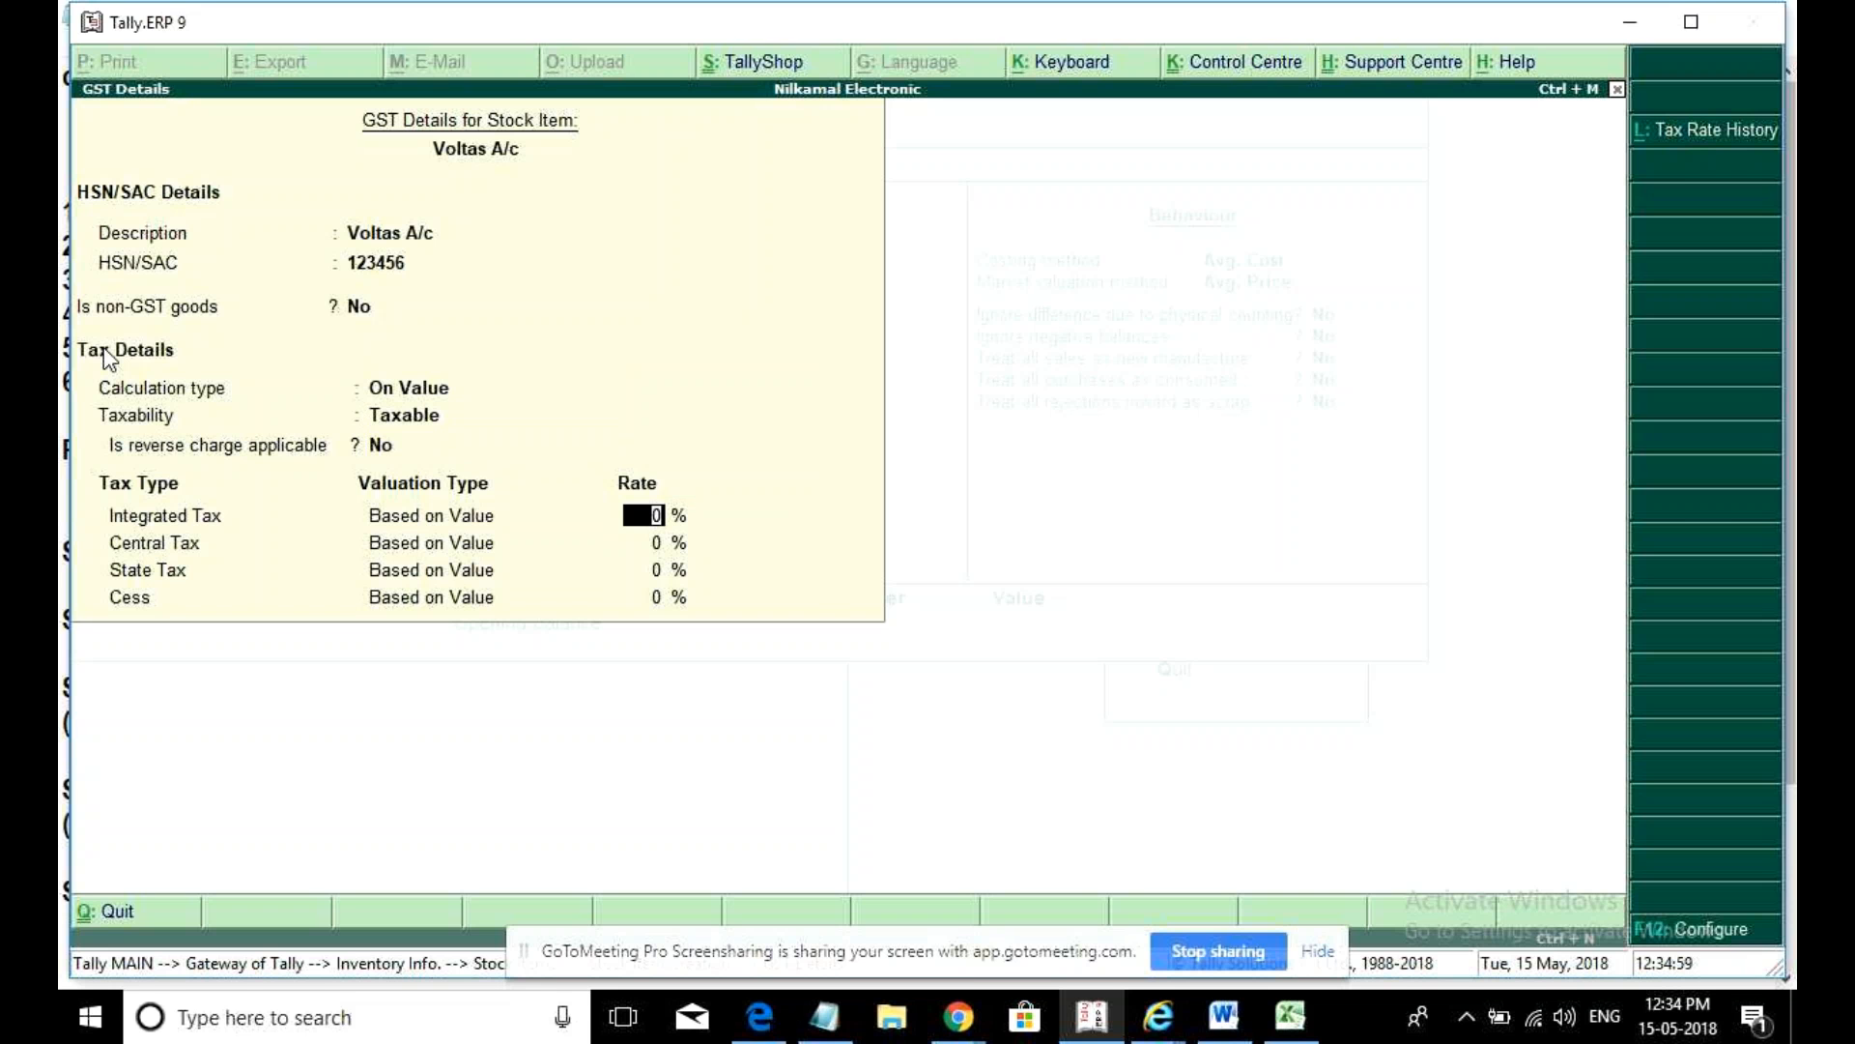
type("5")
key("Return")
key("Return")
key("Return")
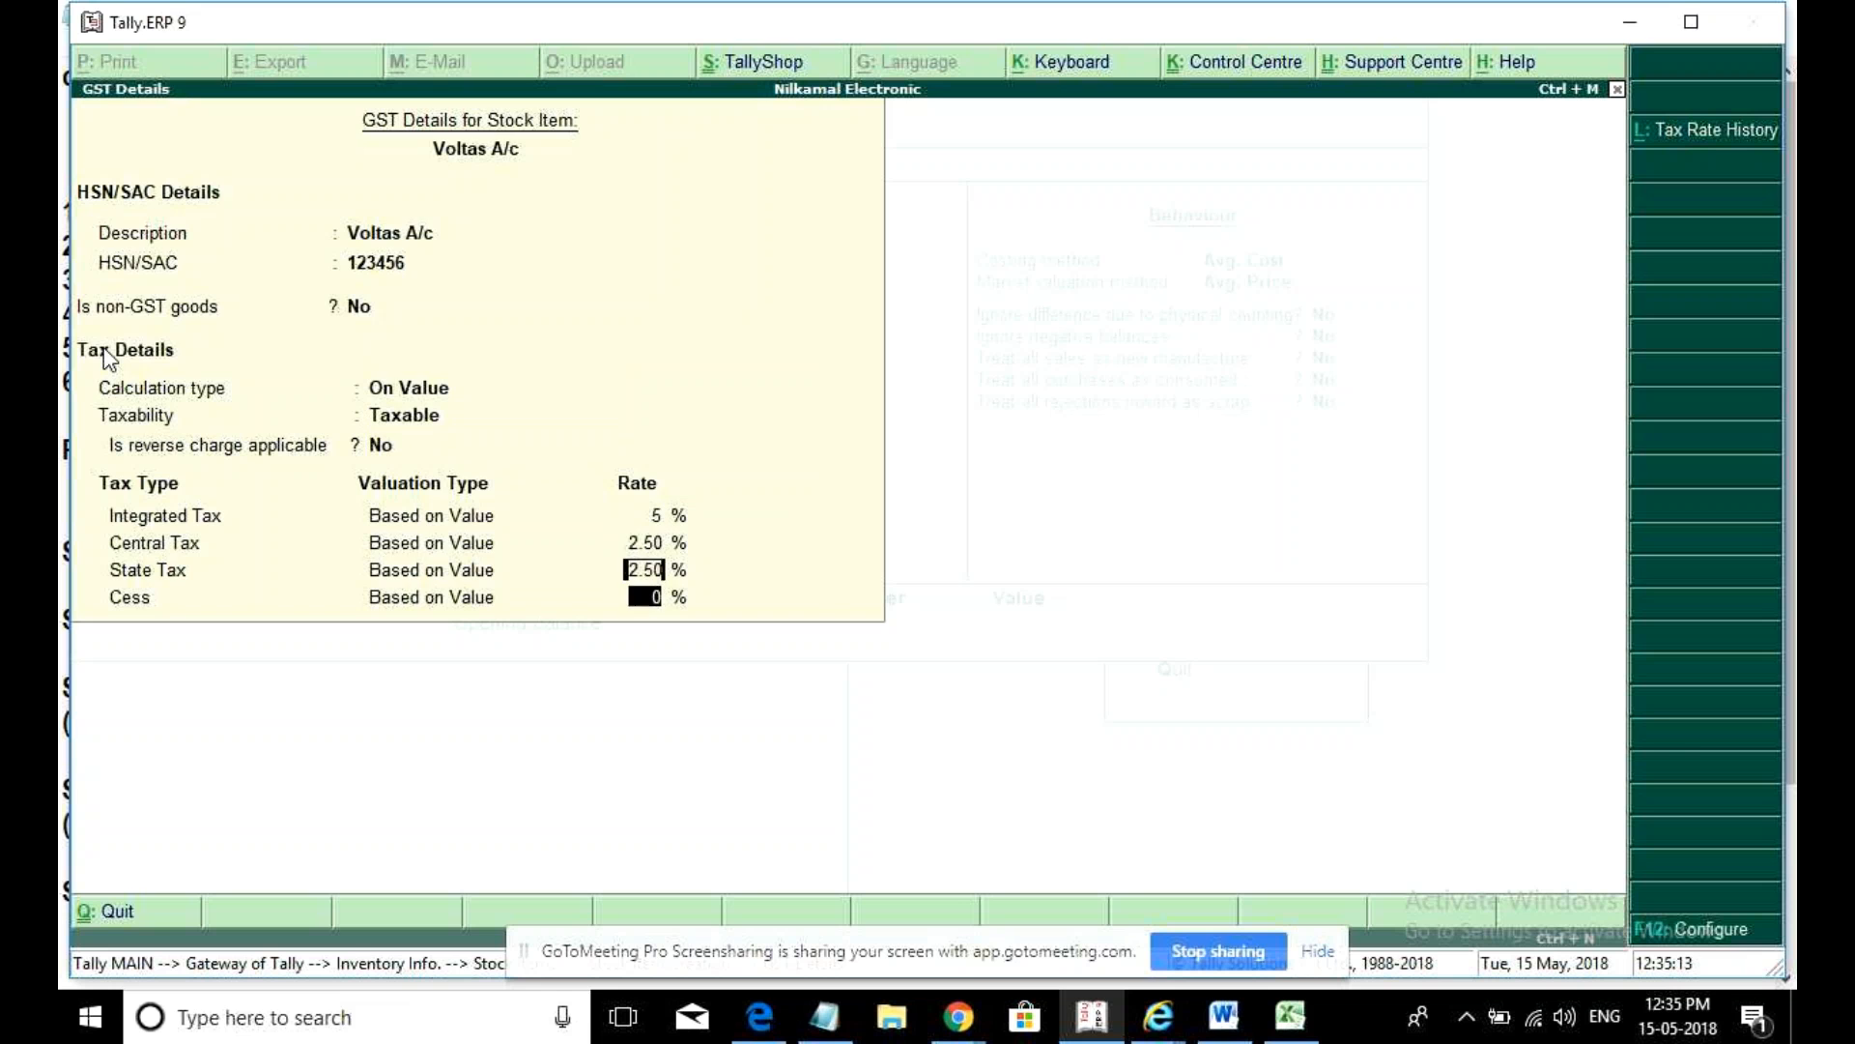
key("Return")
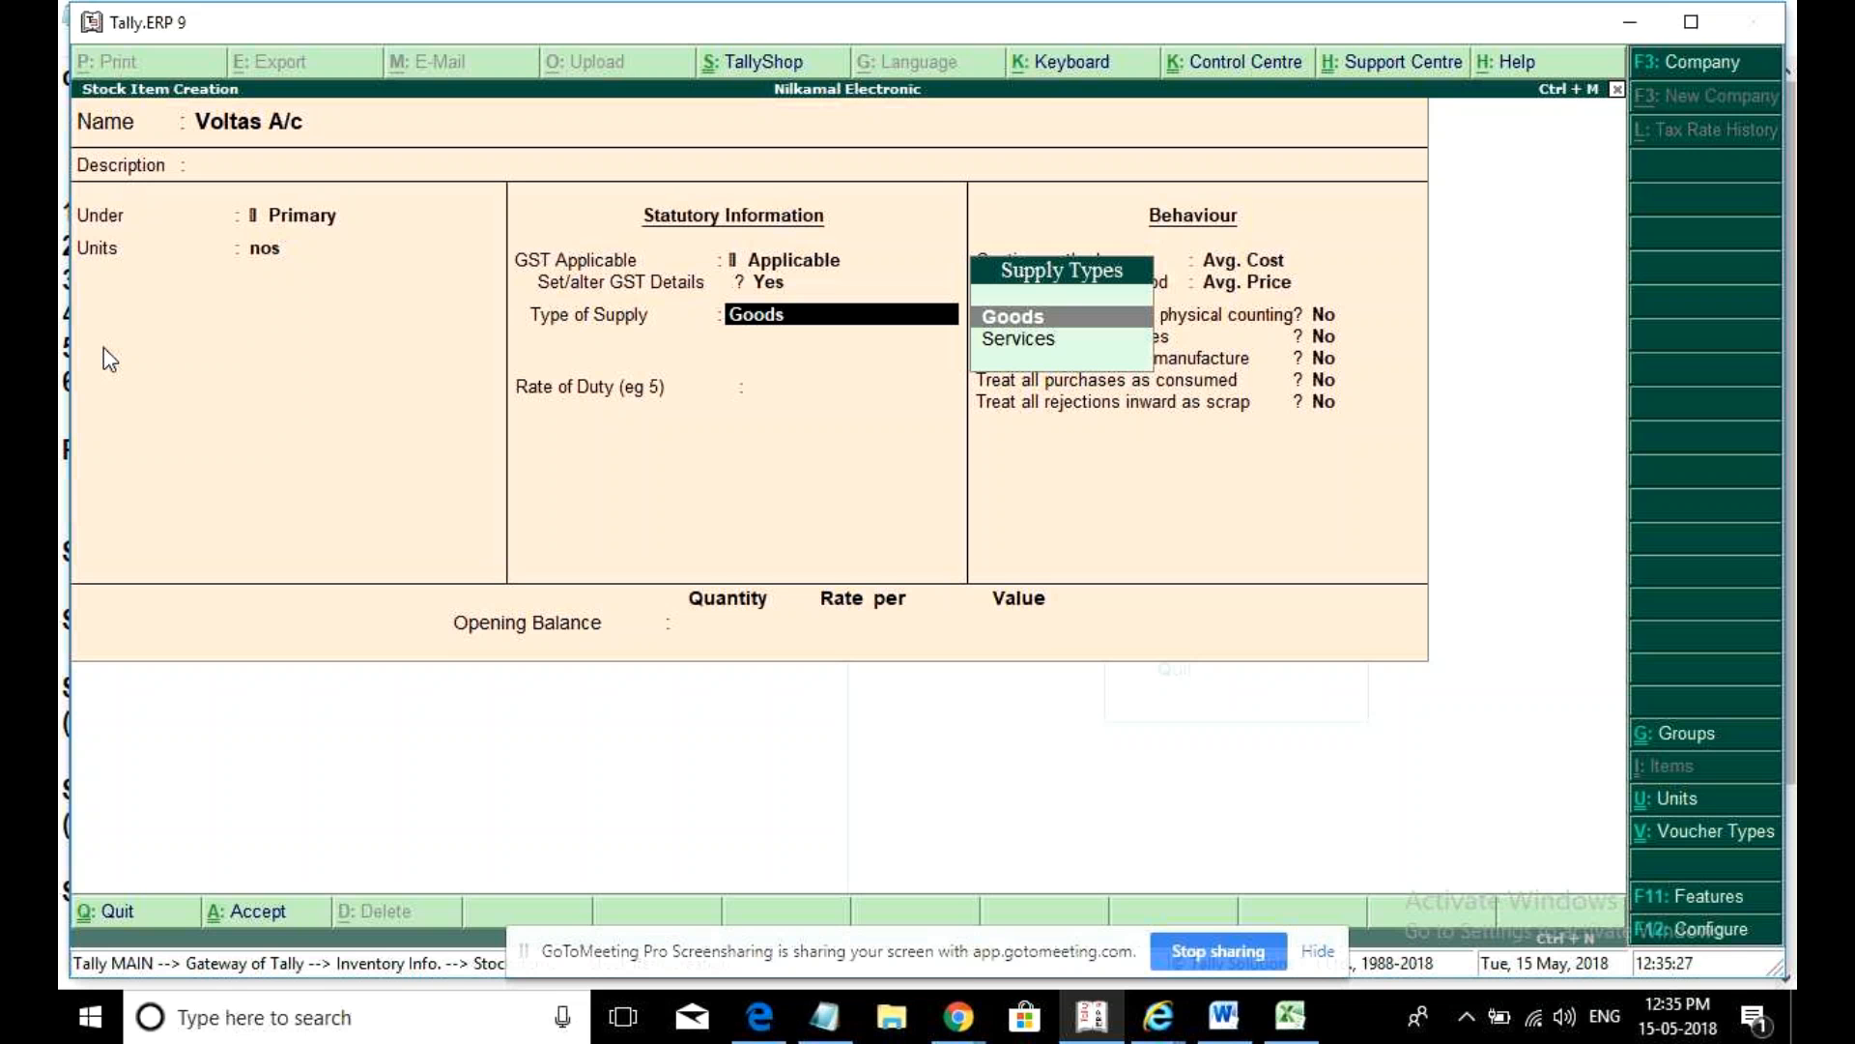
key("Return")
key("Return")
key("Return")
key("Return")
key("Return")
key("Return")
key("Return")
key("Return")
key("Return")
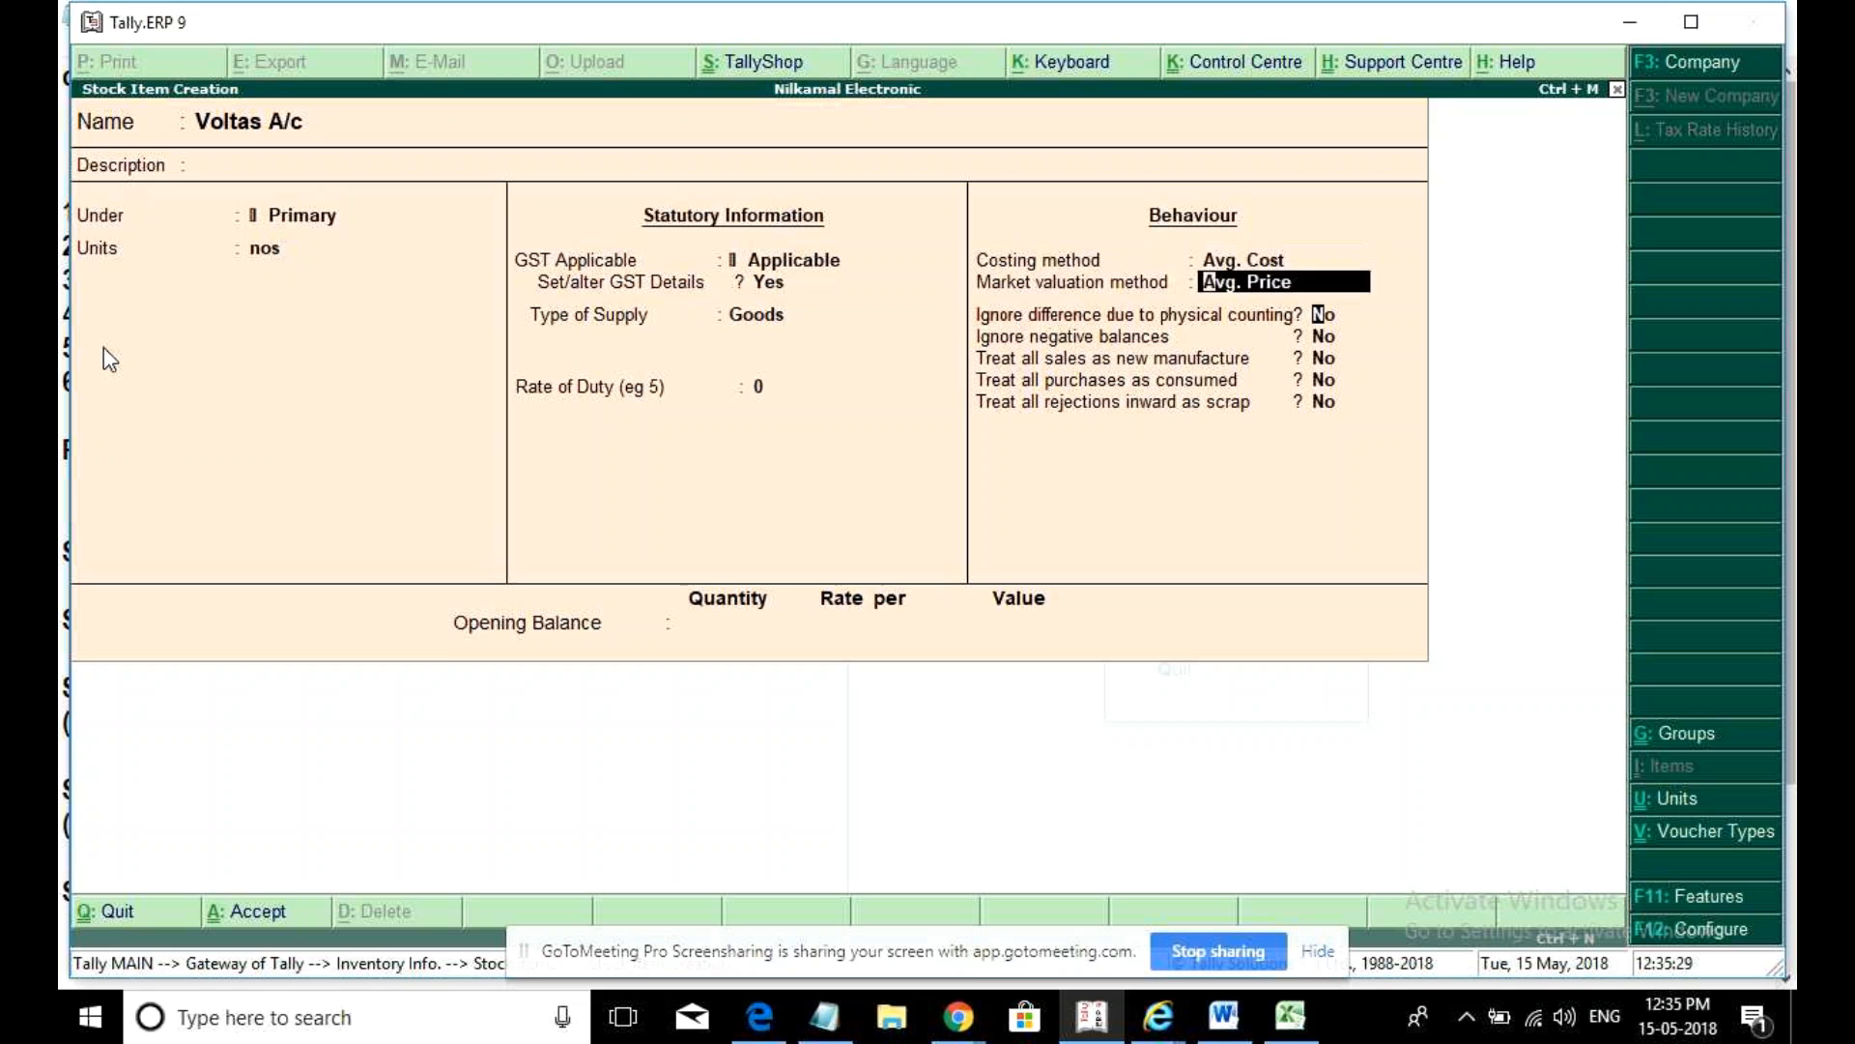
key("Return")
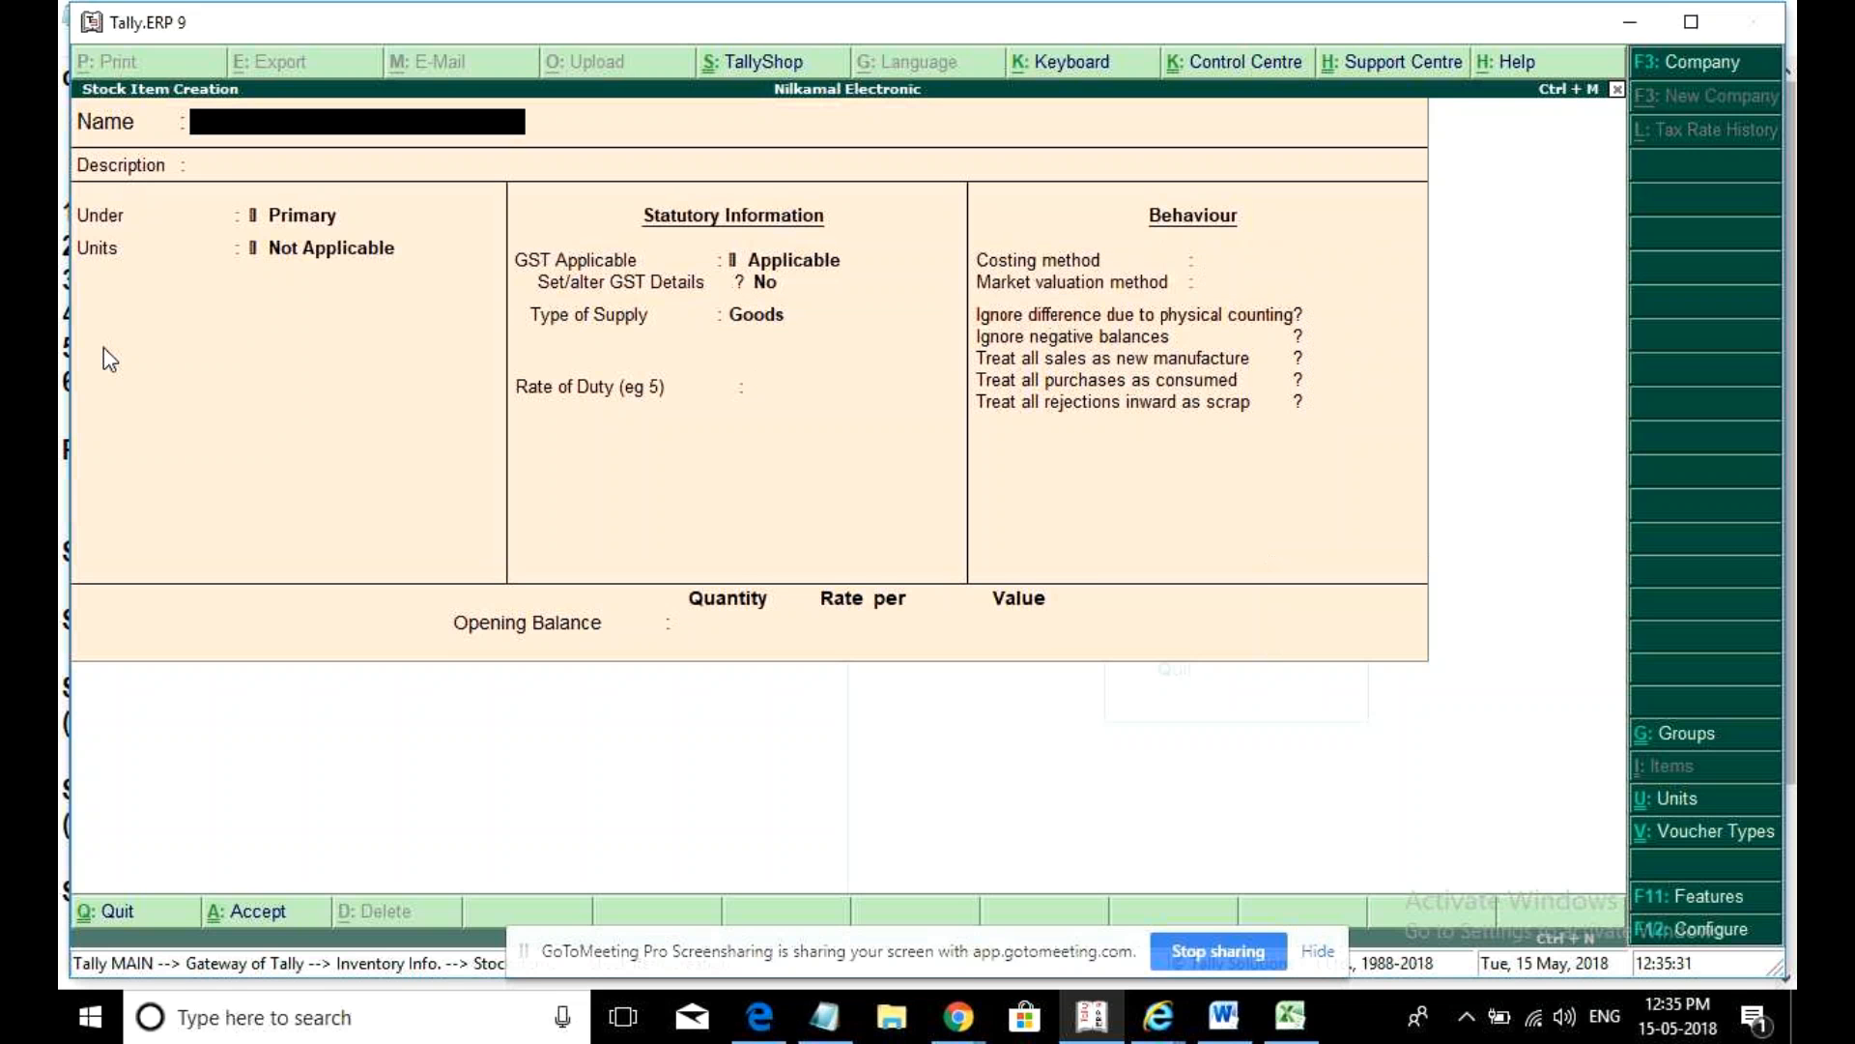
- Create stock item Voltas Cooler measured in nos
type("C")
key("BackSpace")
type("Vota")
key("BackSpace")
key("BackSpace")
type("ltas Cooler")
key("Return")
key("Return")
key("Return")
type("nos")
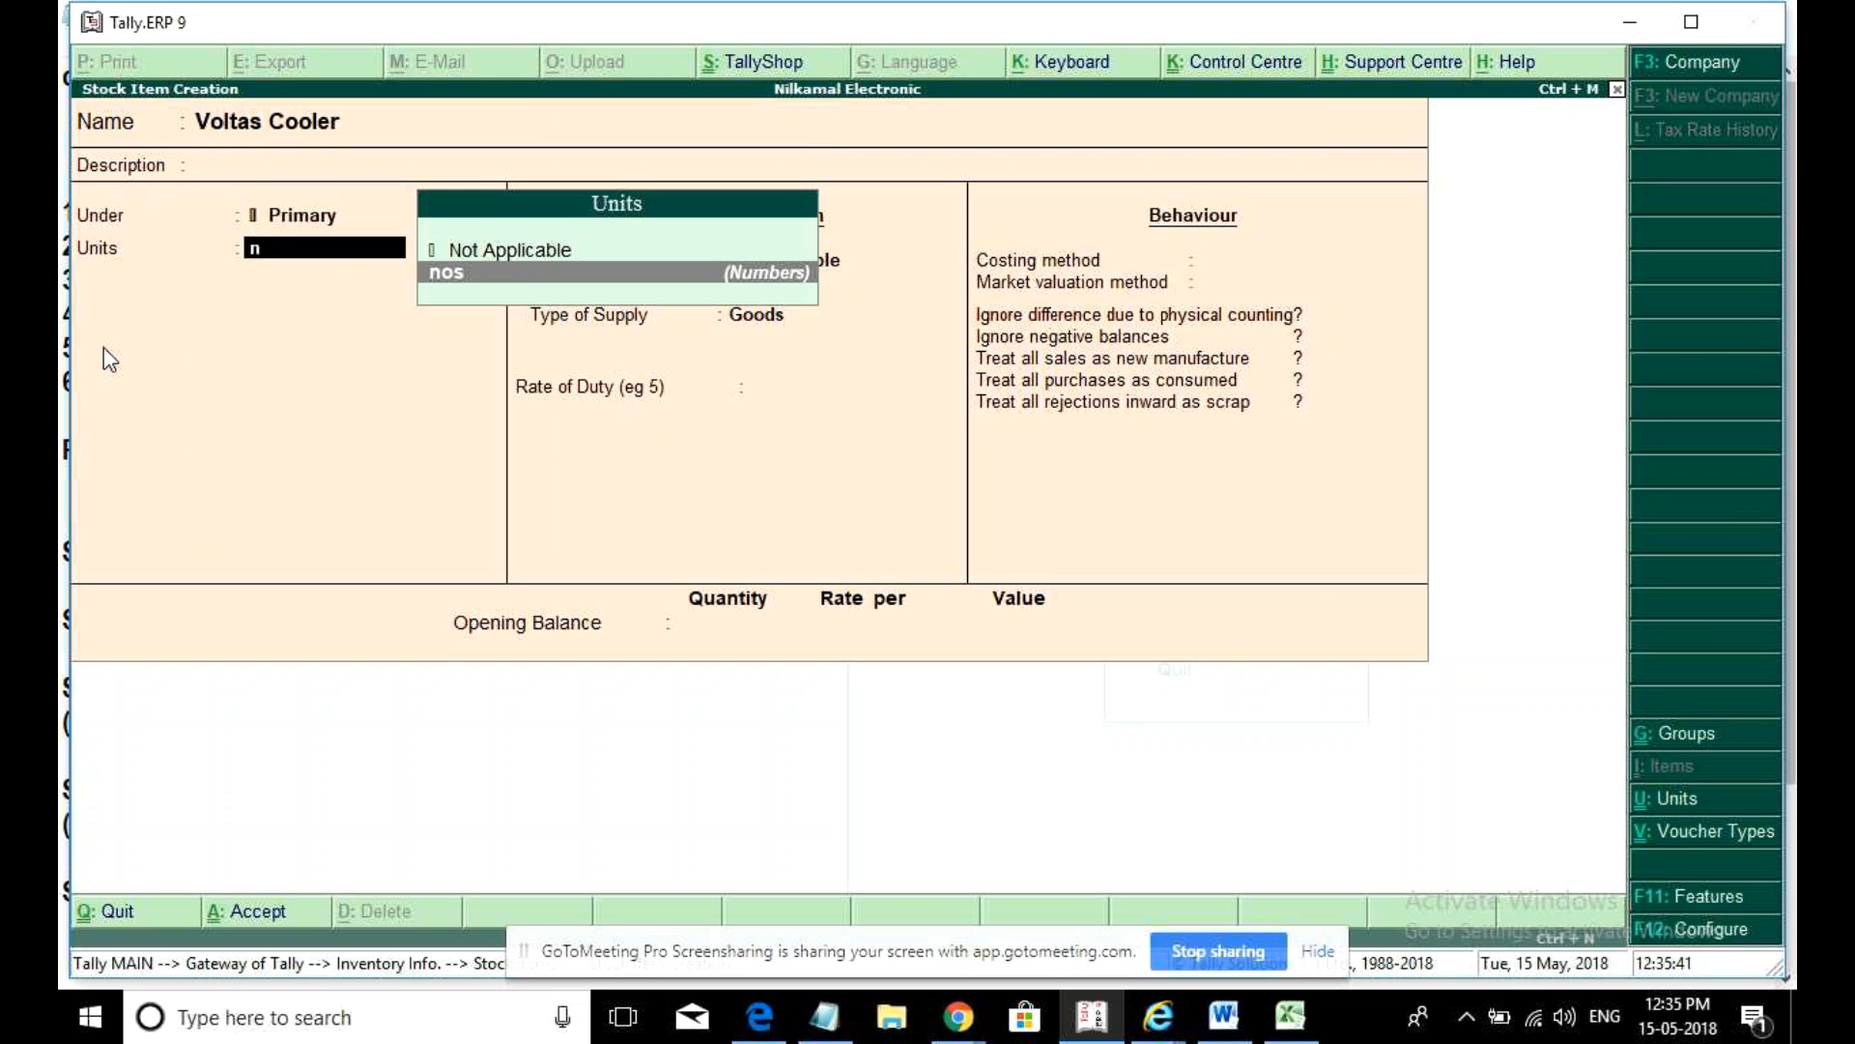
key("Return")
key("Return")
- Enable GST details with description Voltas Cooler and HSN 654321
type("y")
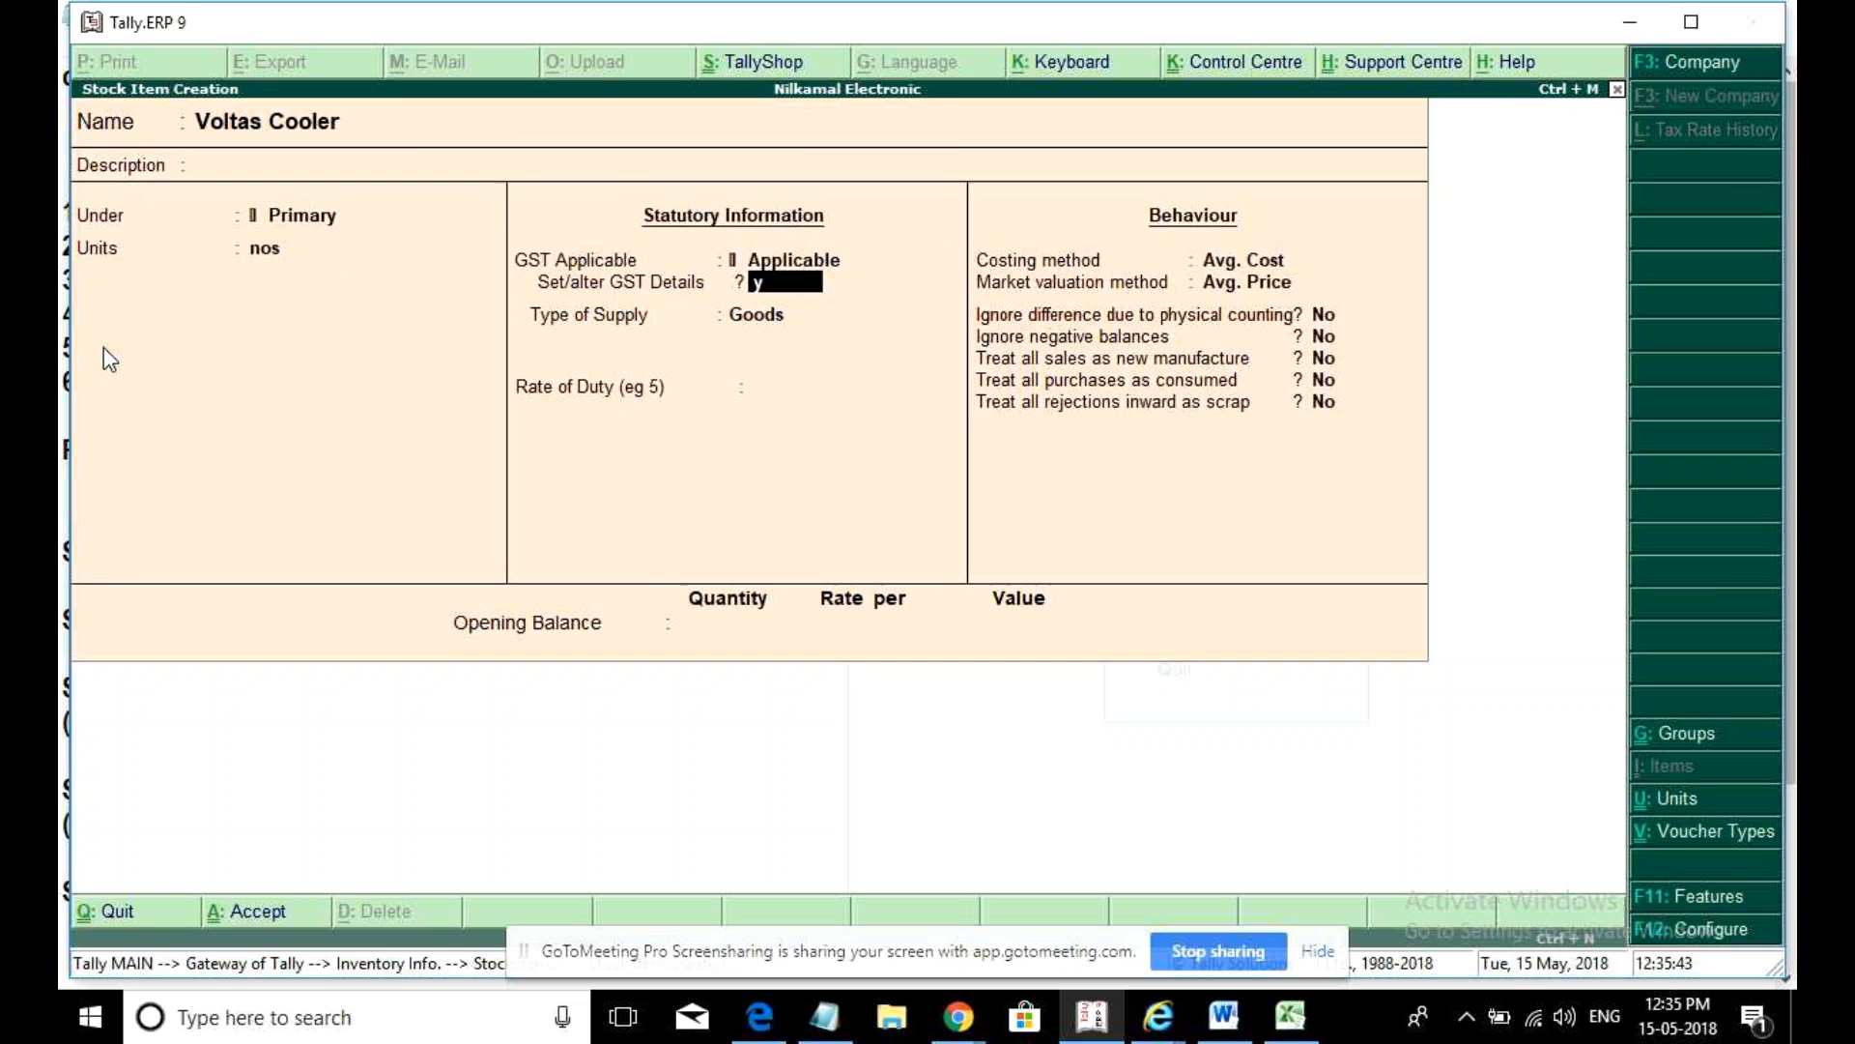
key("Return")
type("Vo")
type("t")
key("BackSpace")
type("ltas Colo")
key("BackSpace")
key("BackSpace")
type("oler")
key("Return")
type("654321")
key("Return")
key("Return")
- Make Voltas Cooler Taxable at 12% integrated tax, save it, and quit item creation
key("Return")
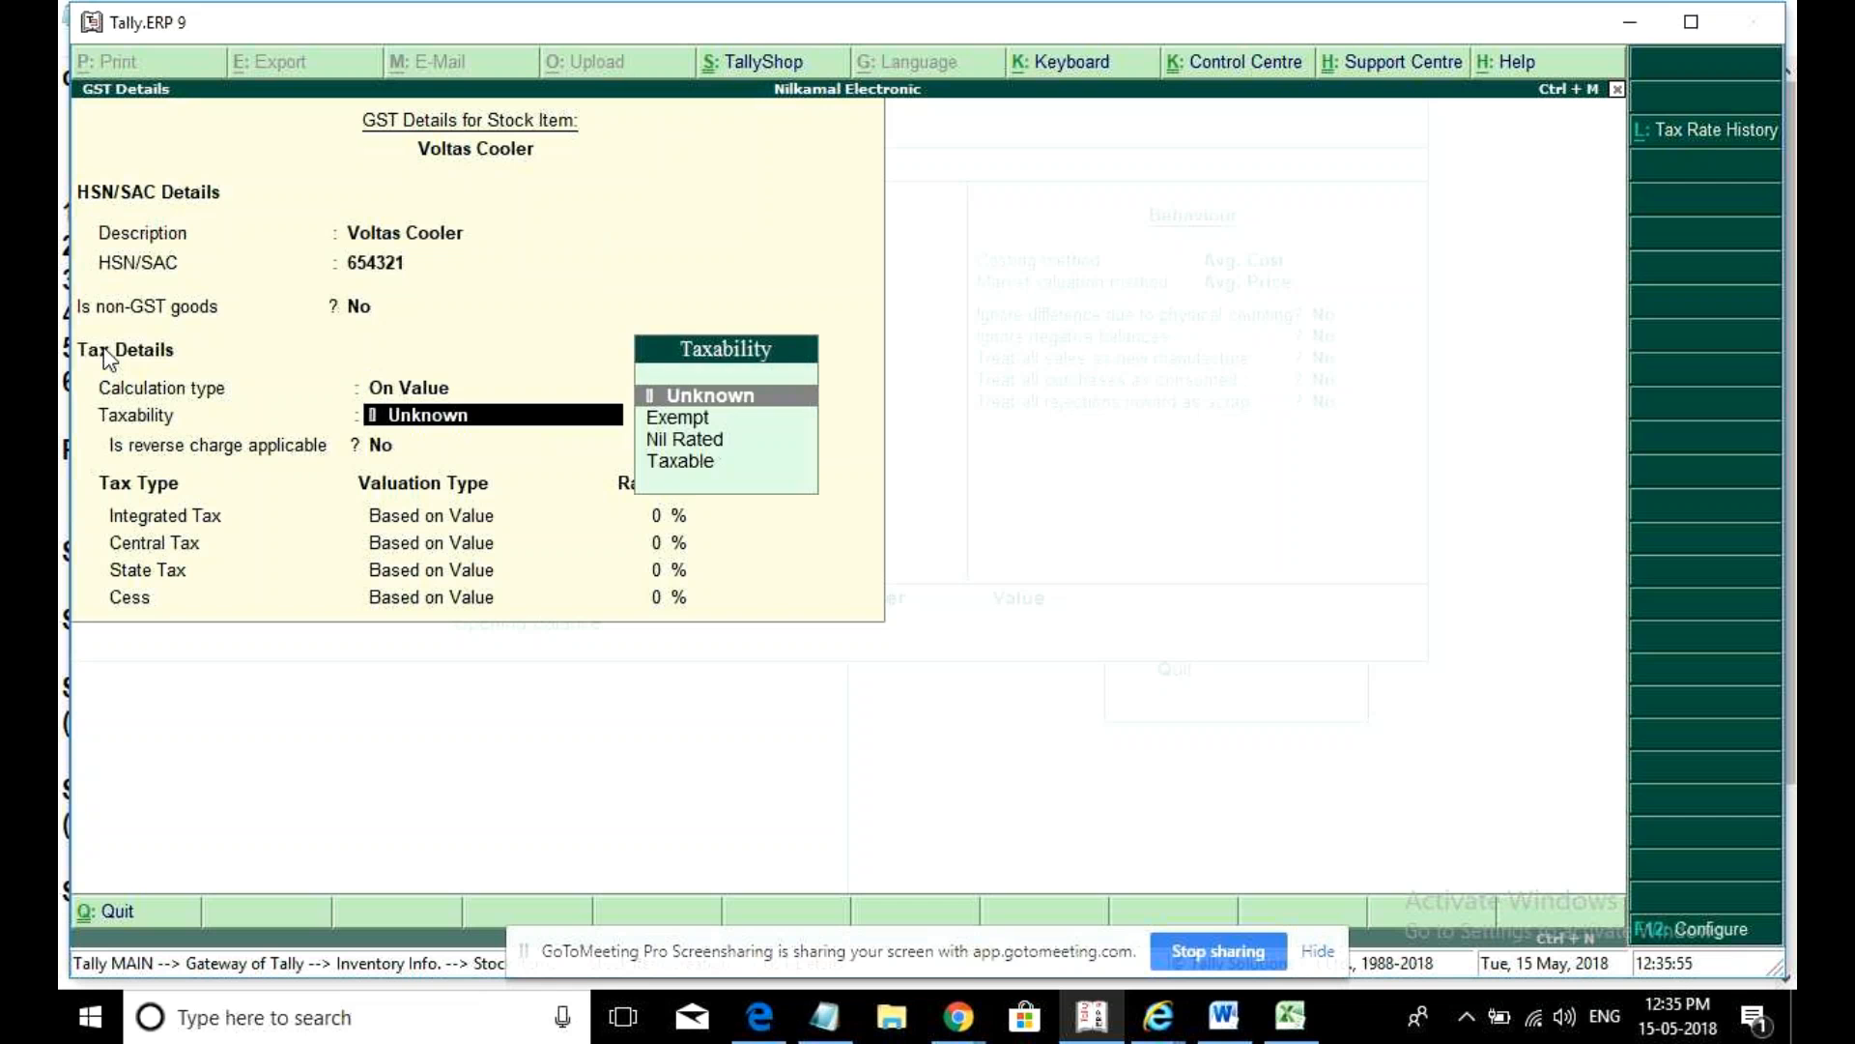
type("t")
key("Return")
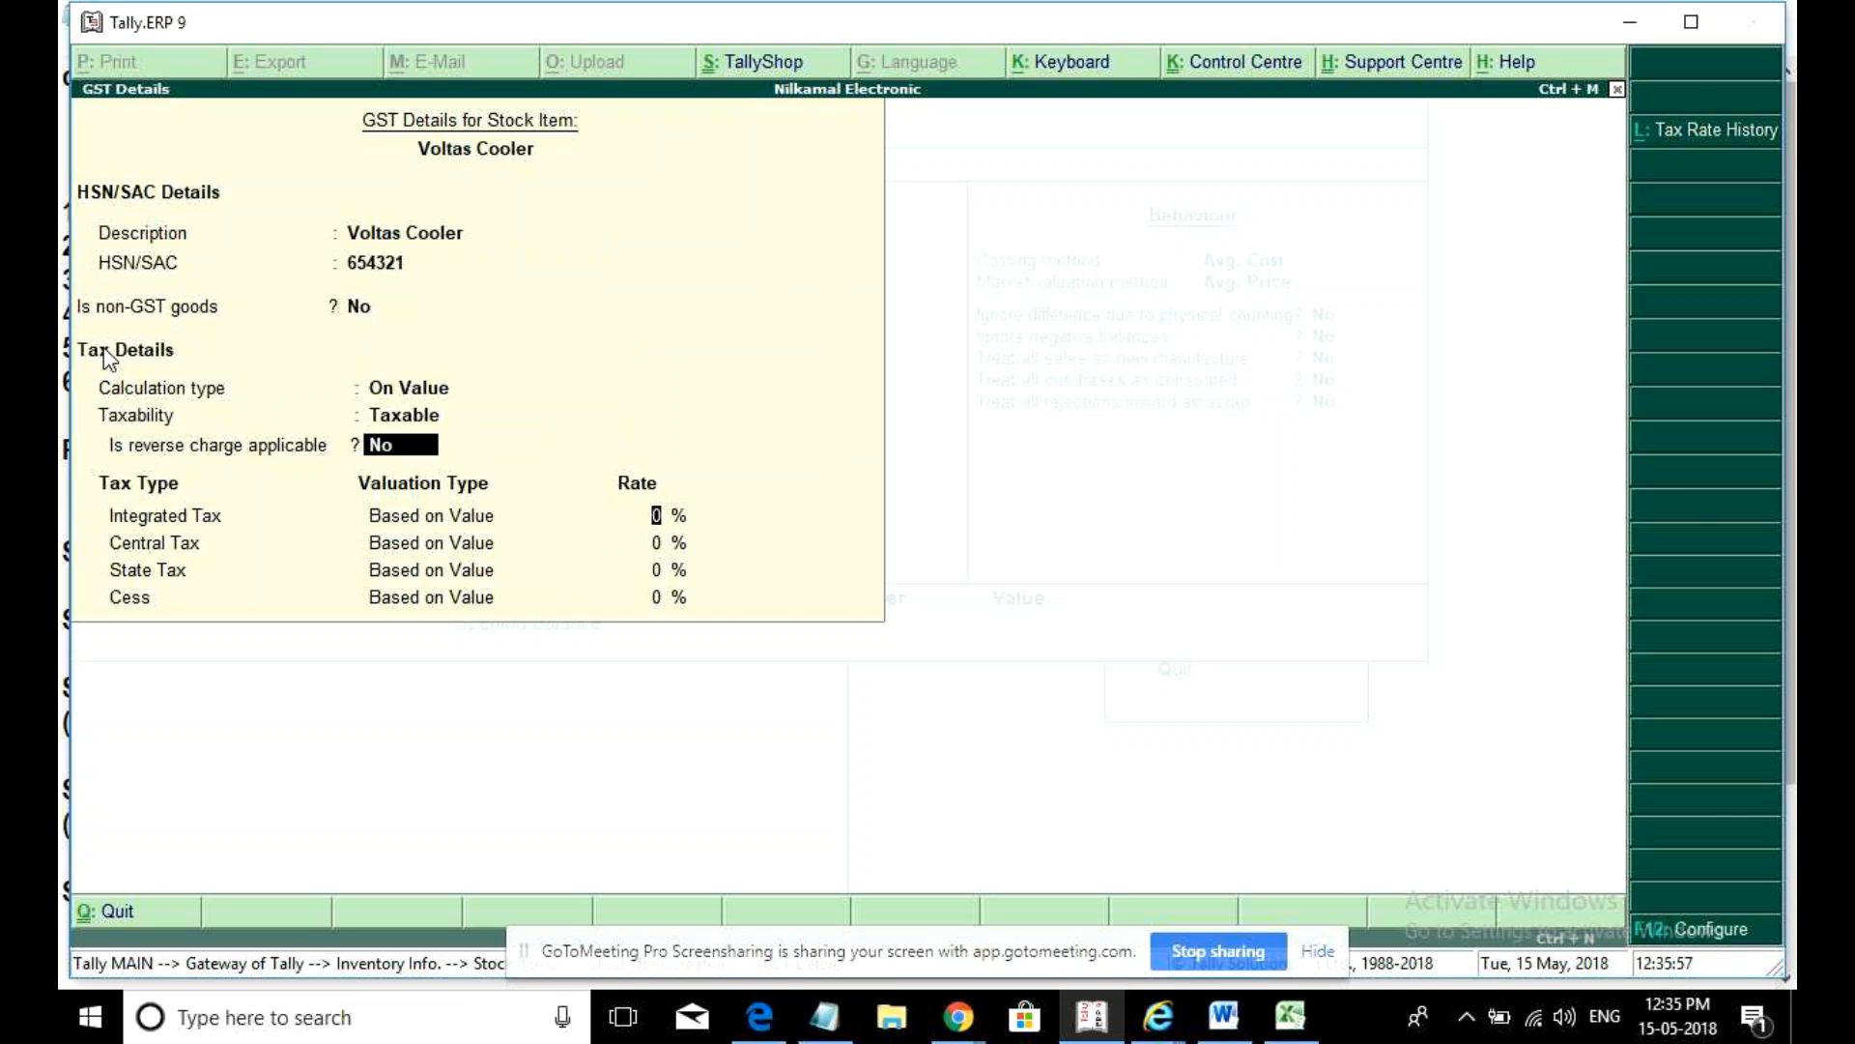
key("Return")
type("12")
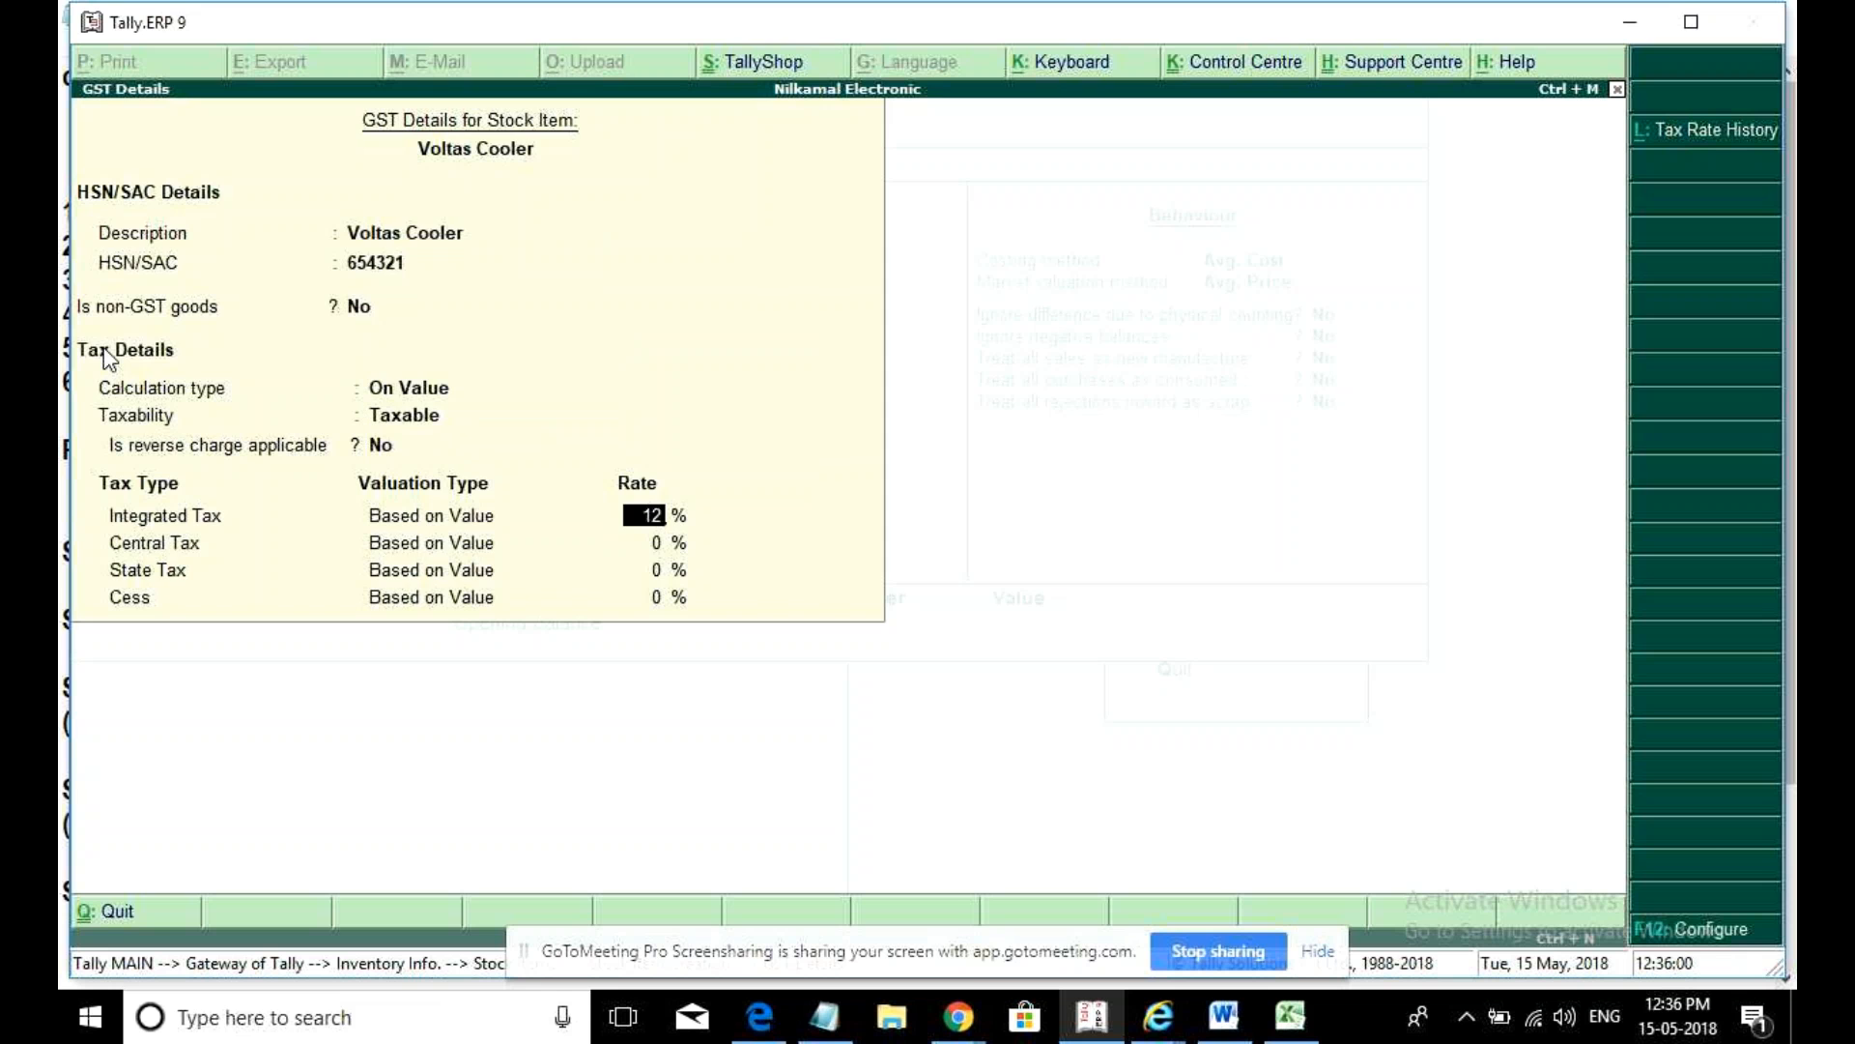
key("Return")
key("ctrl+a")
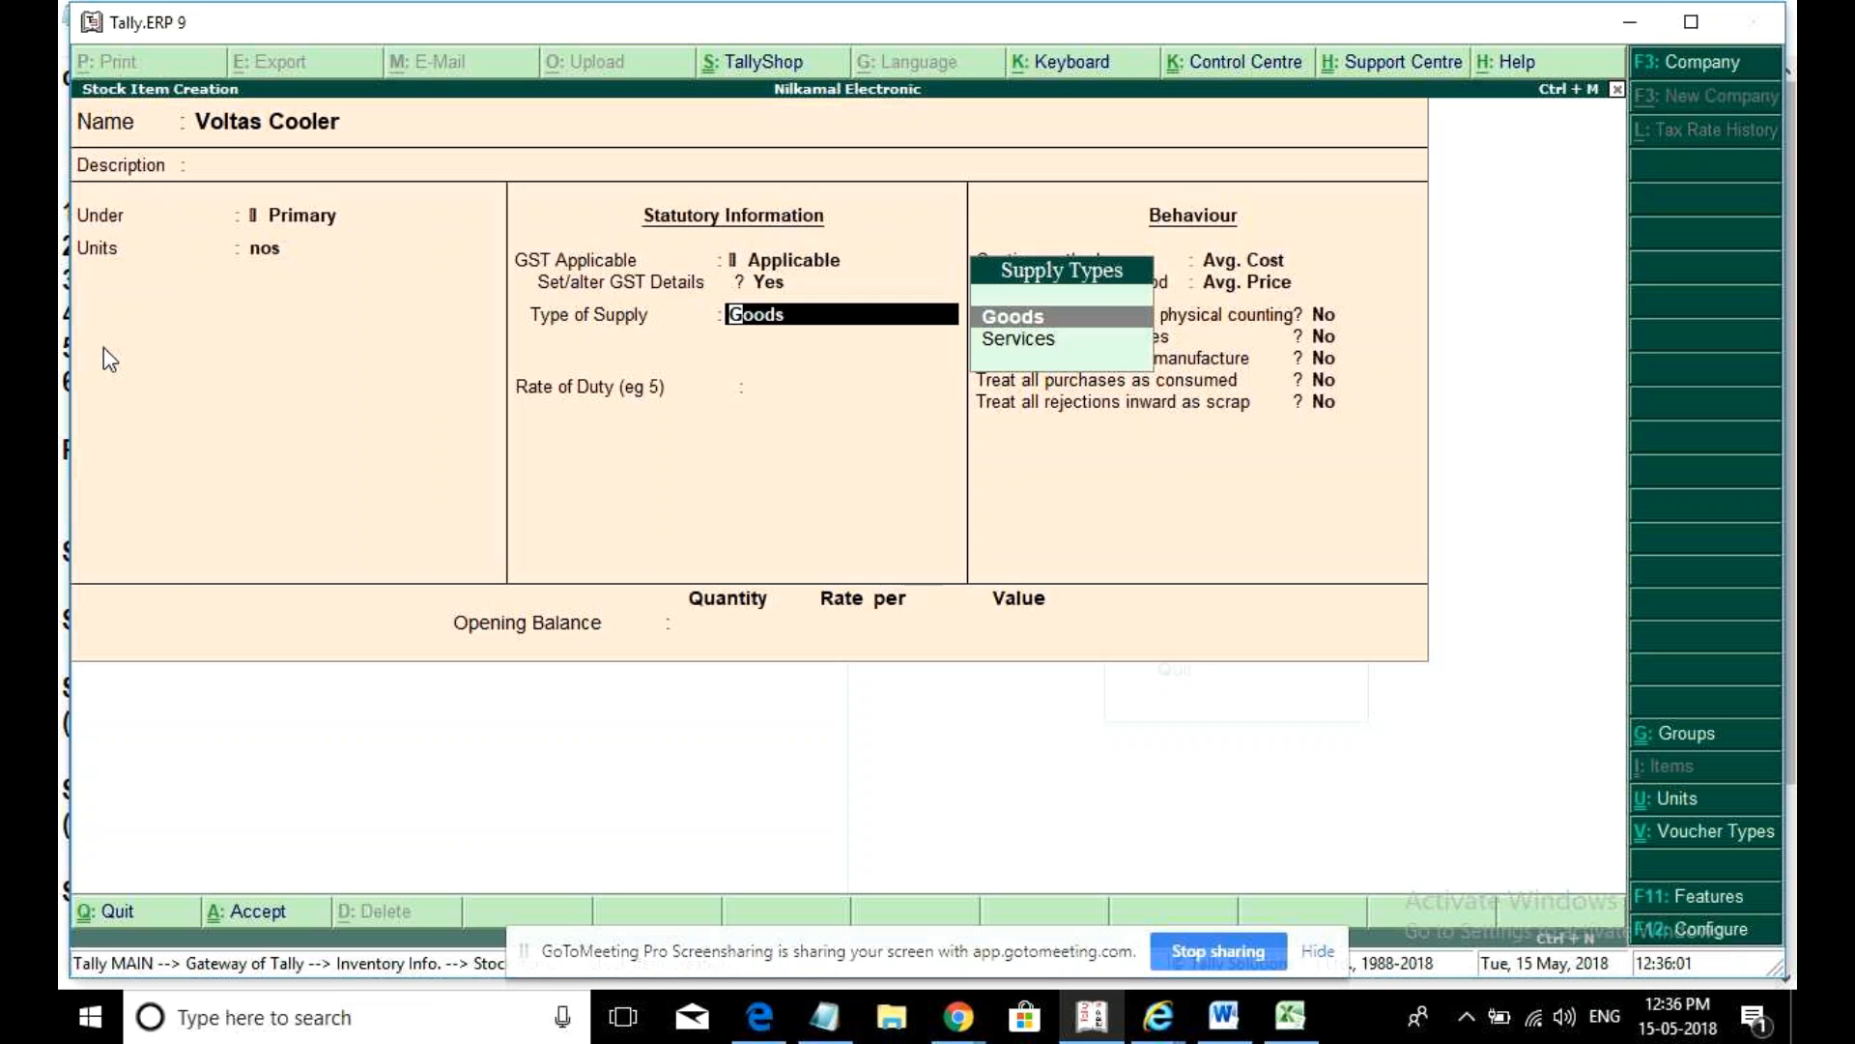
key("ctrl+a")
key("Escape")
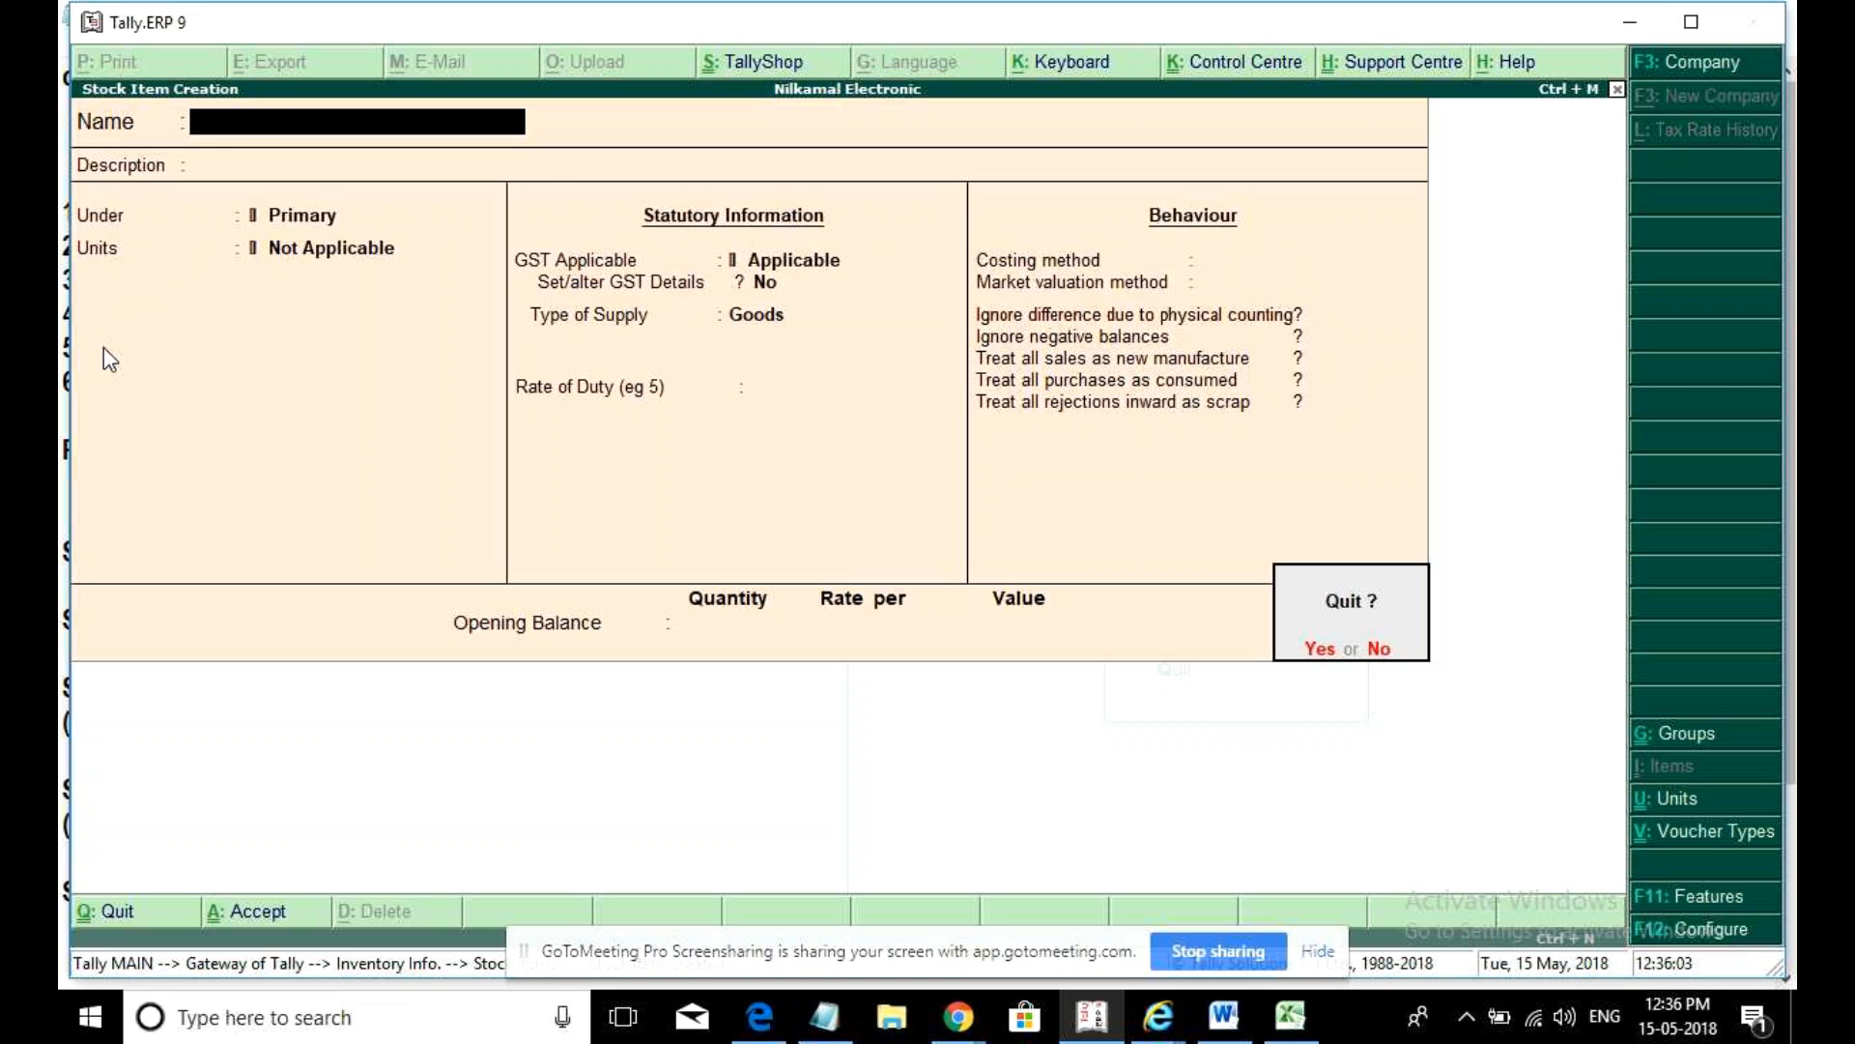
key("Return")
- Return to Gateway of Tally and open a Purchase voucher
key("Escape")
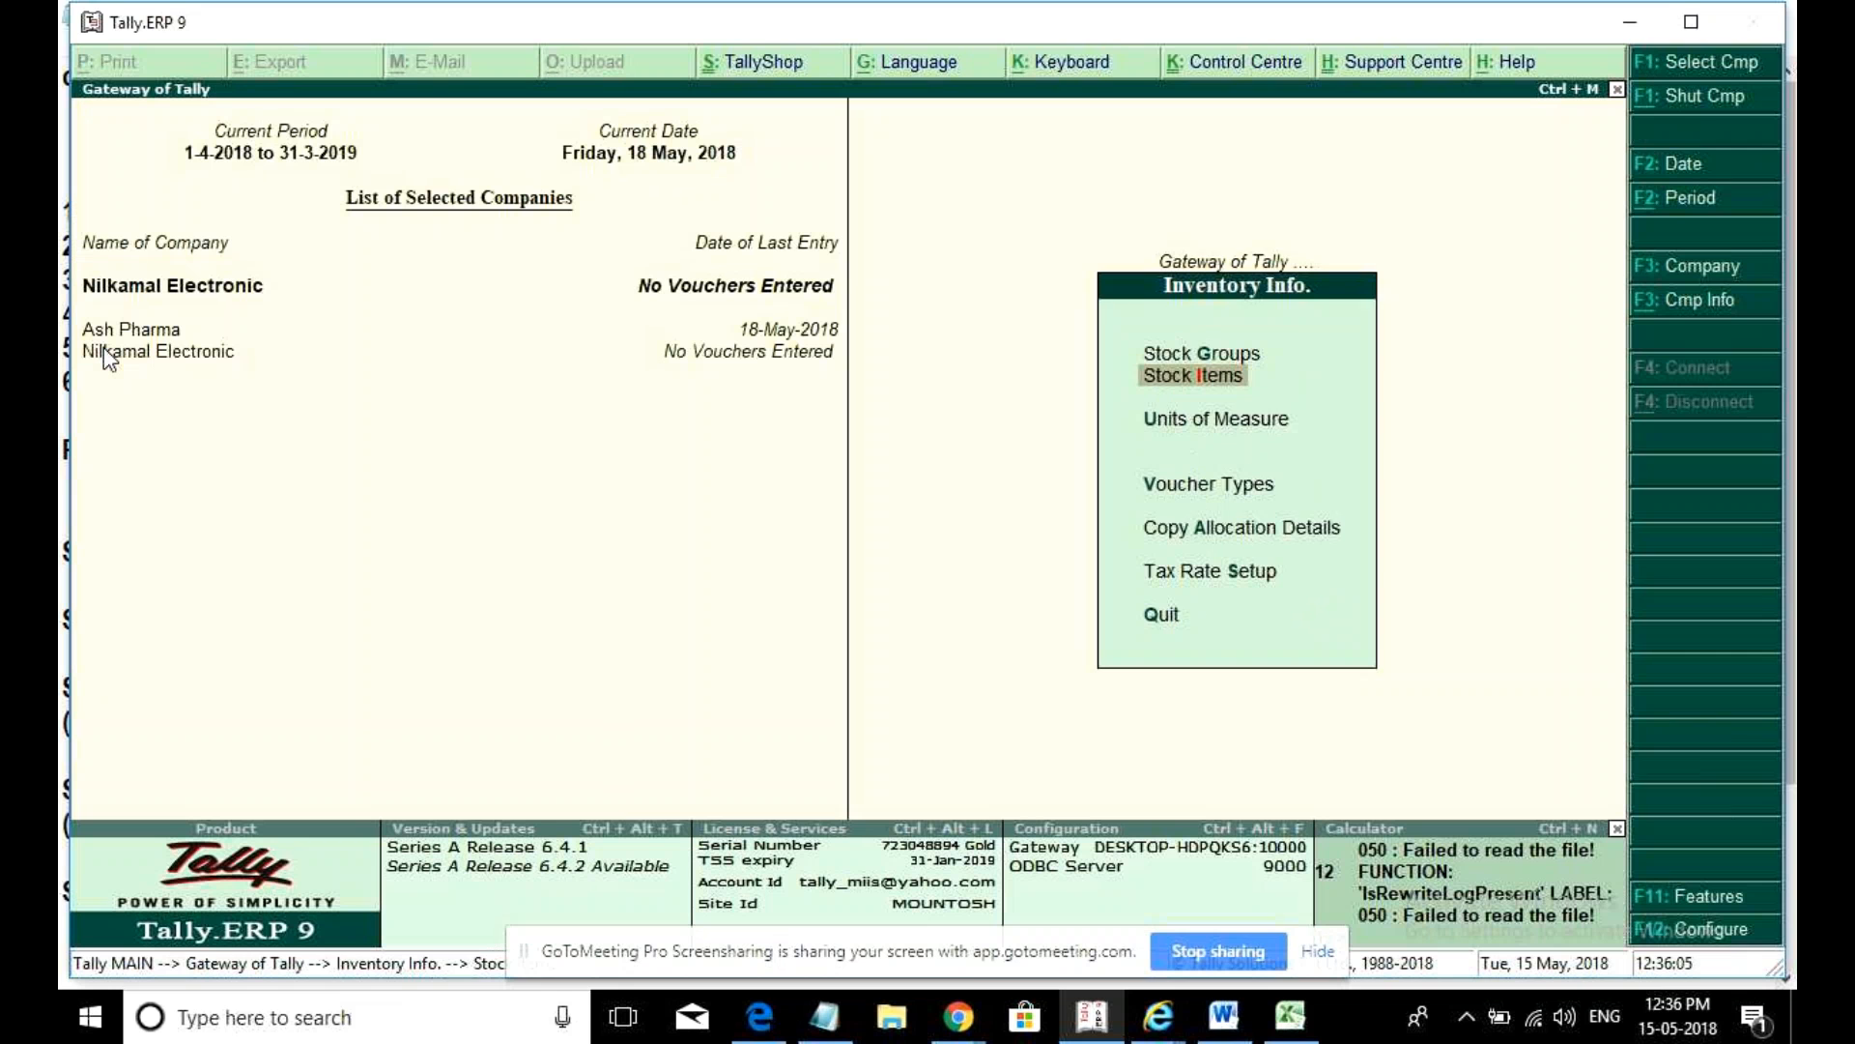
key("Escape")
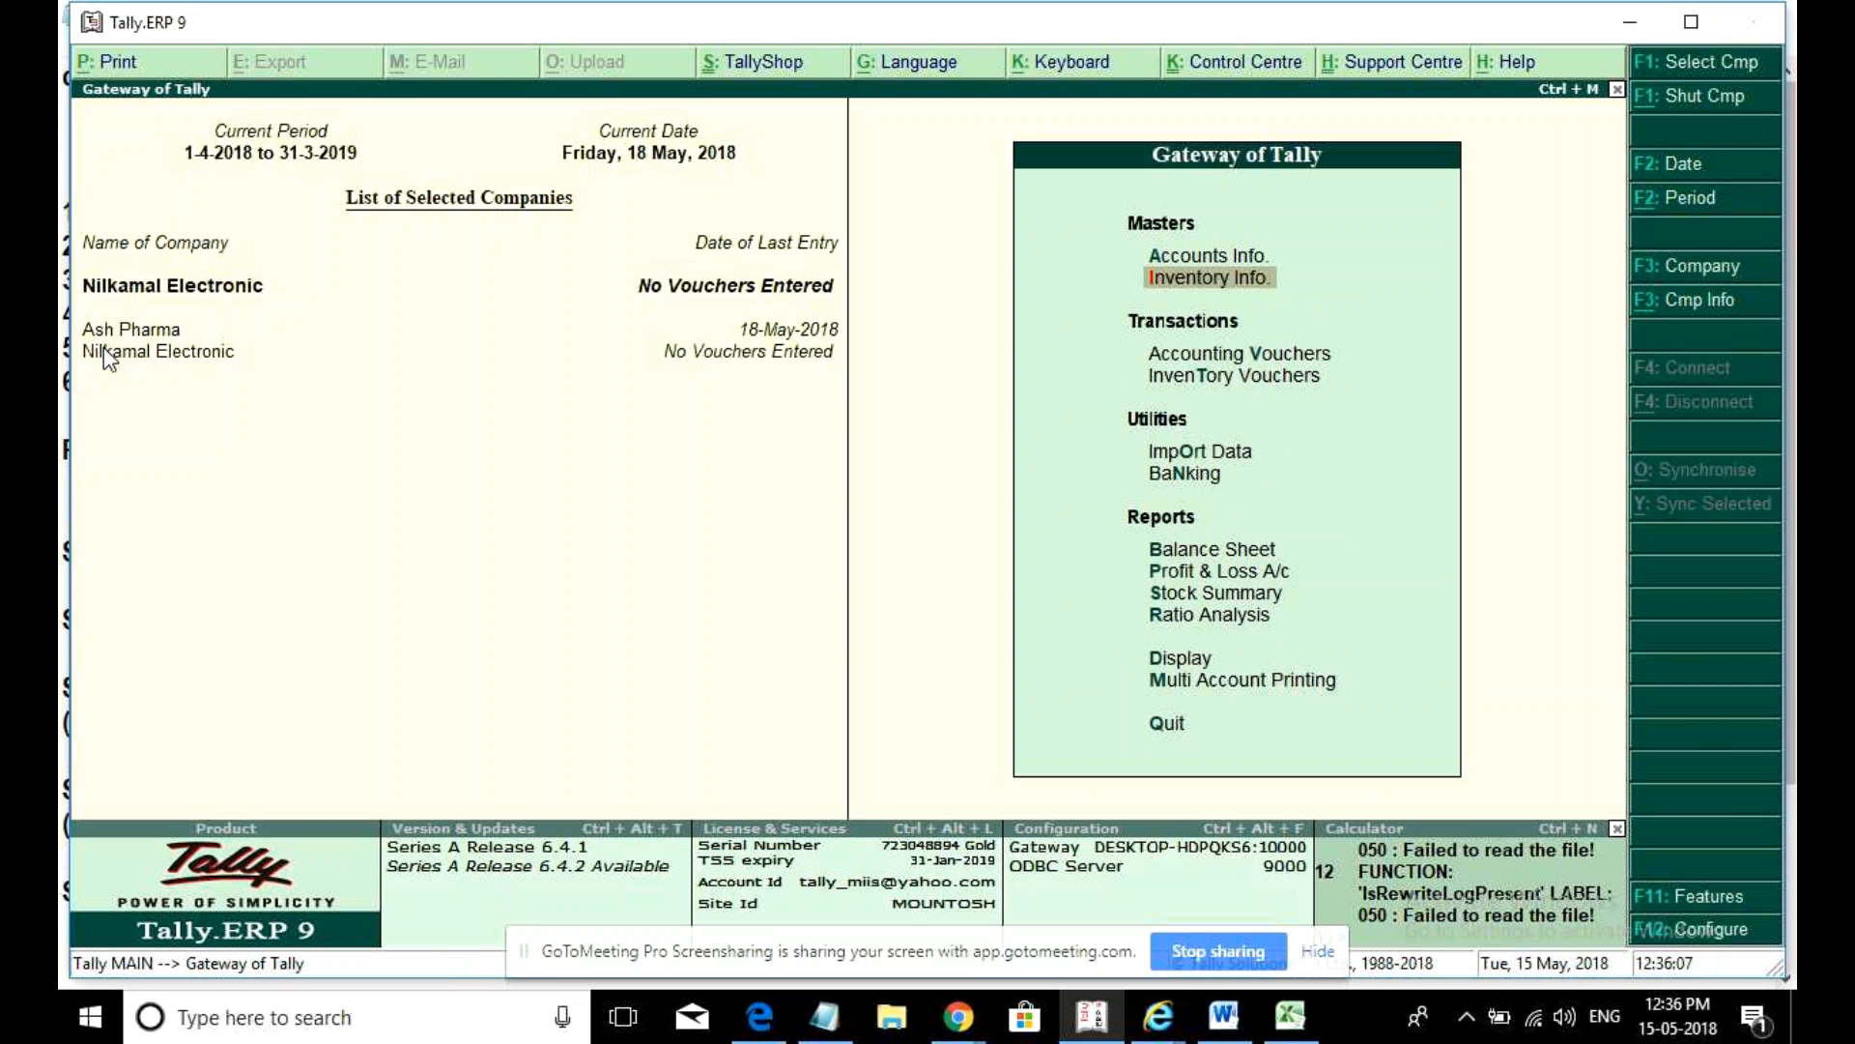
key("Escape")
key("n")
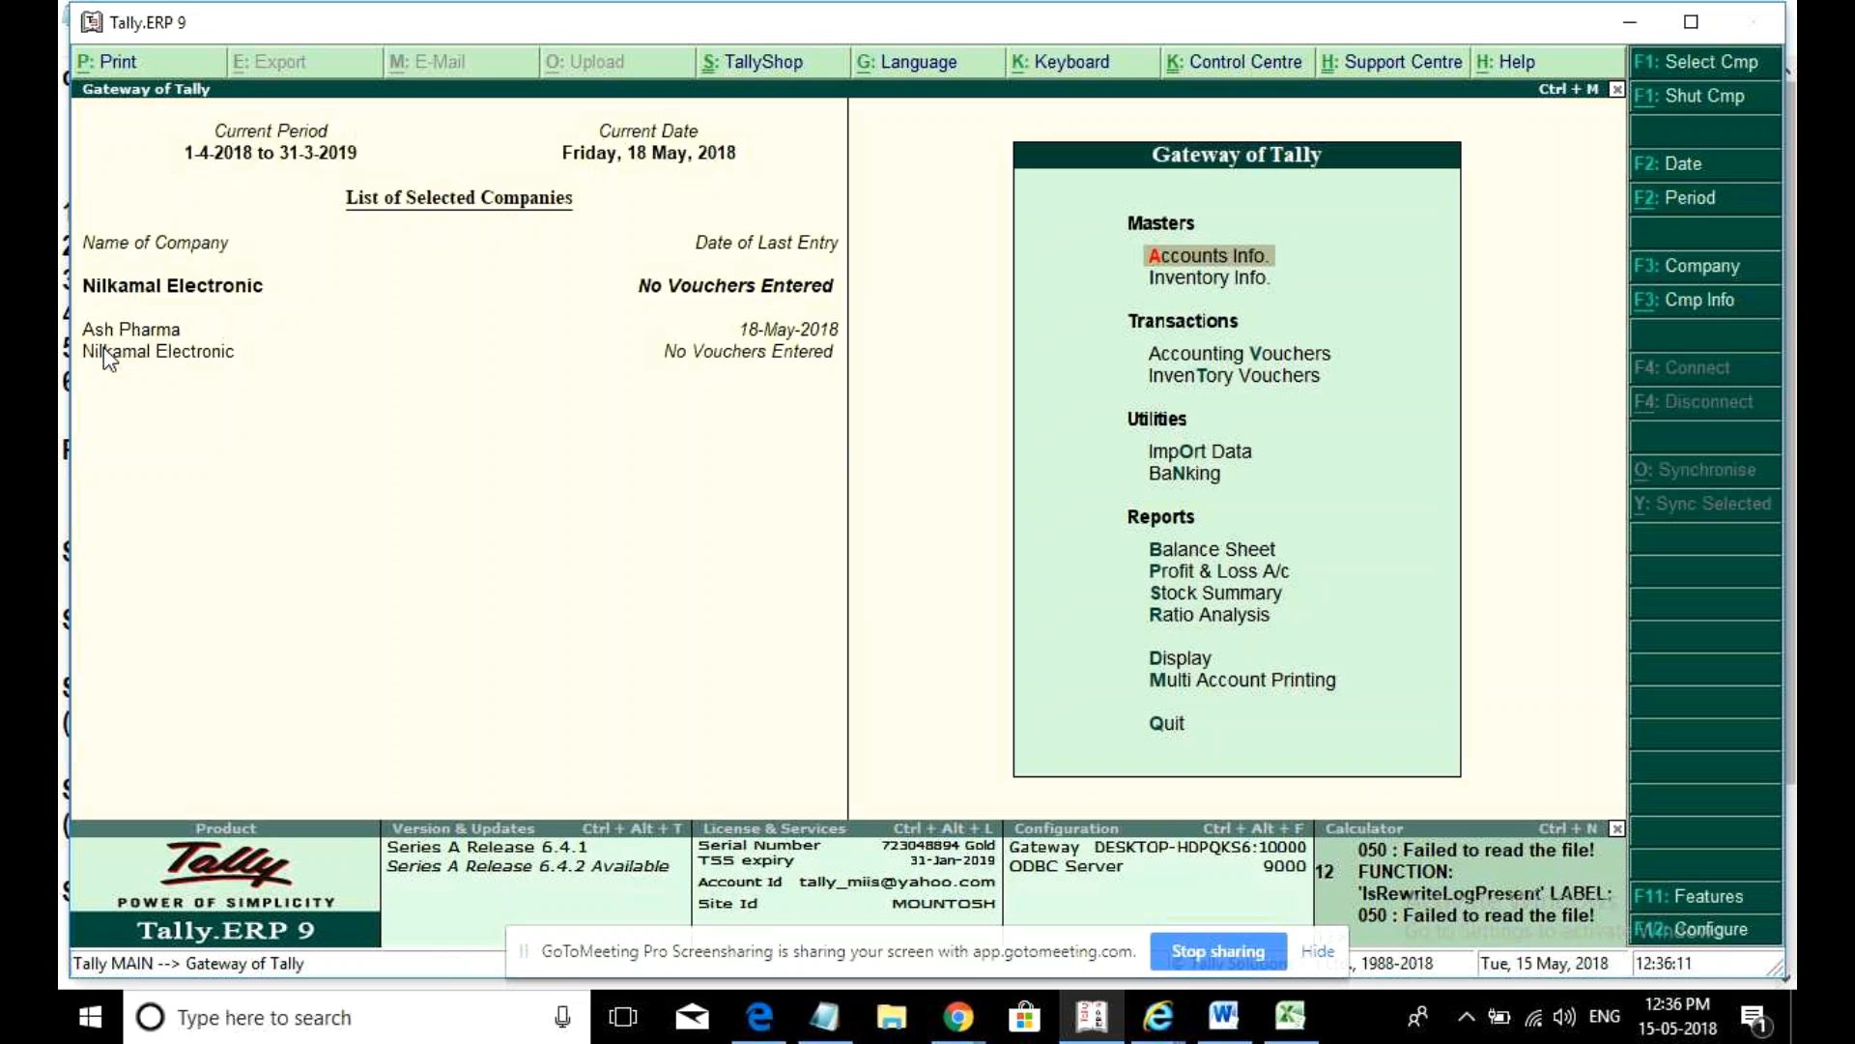
key("Down")
key("Down")
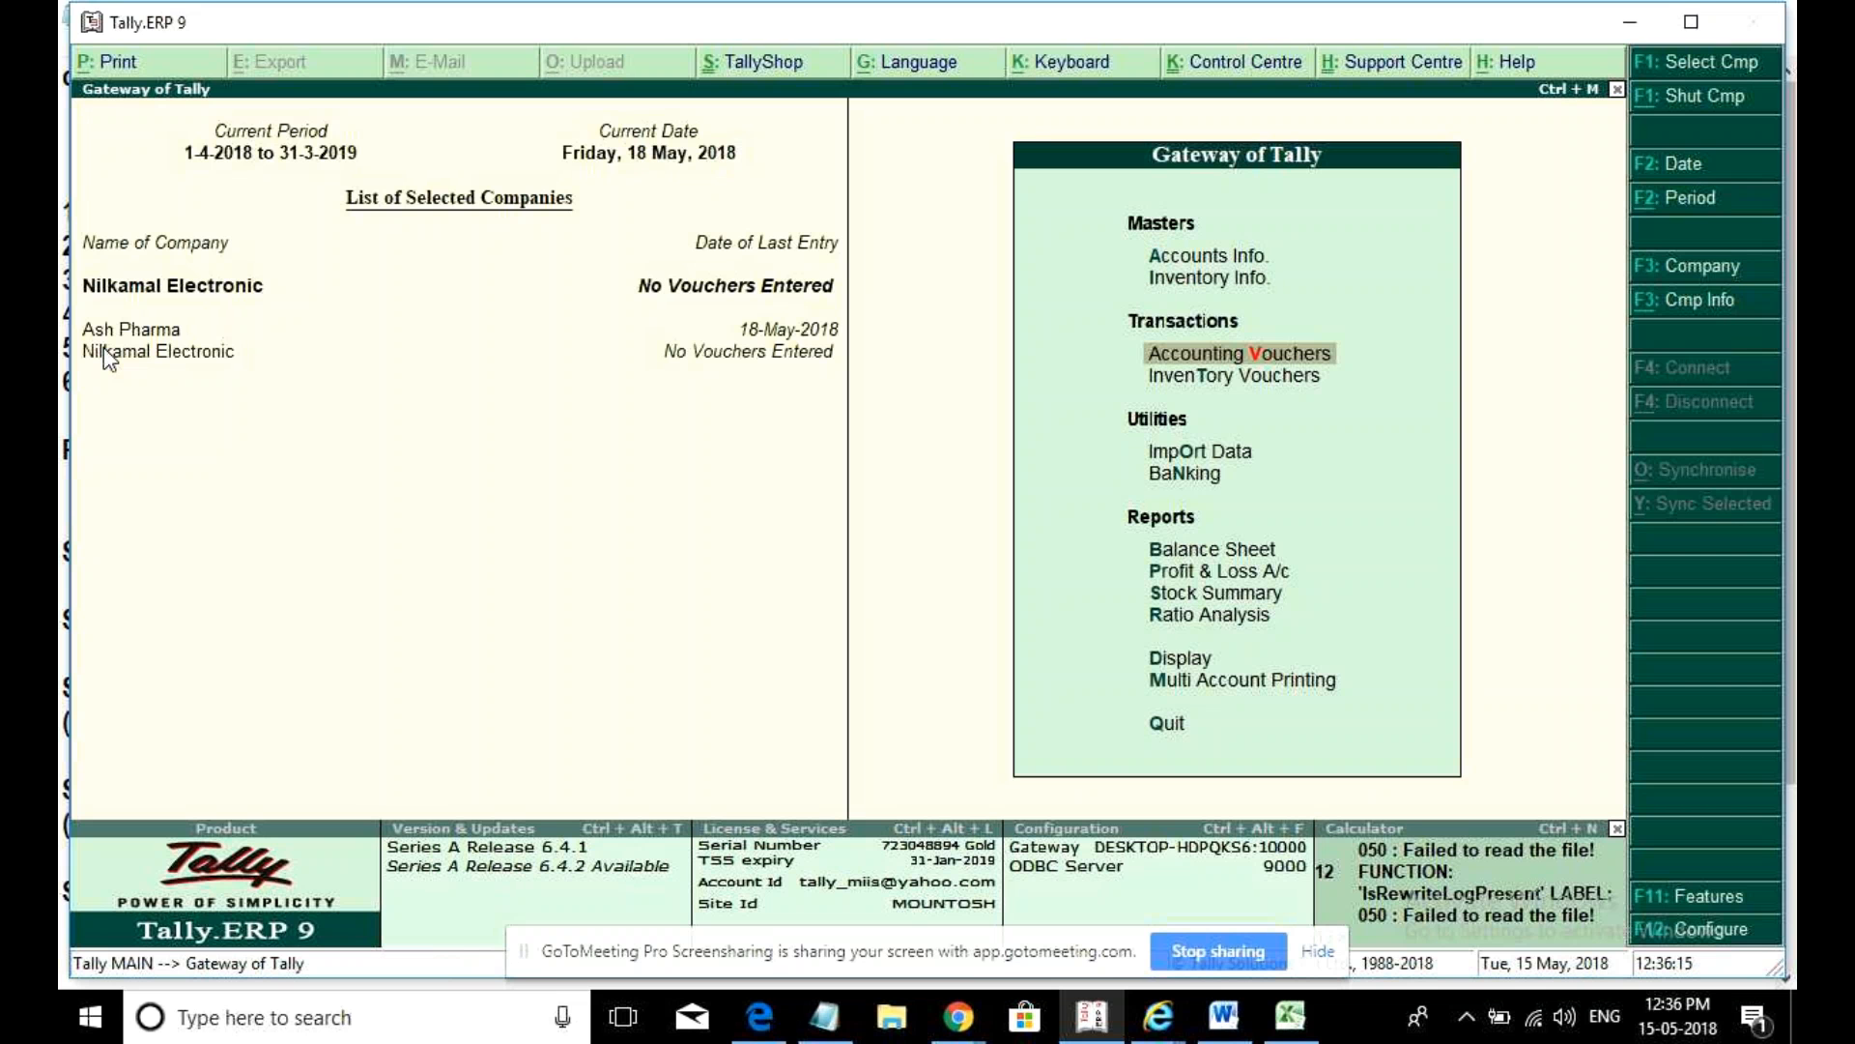
key("Return")
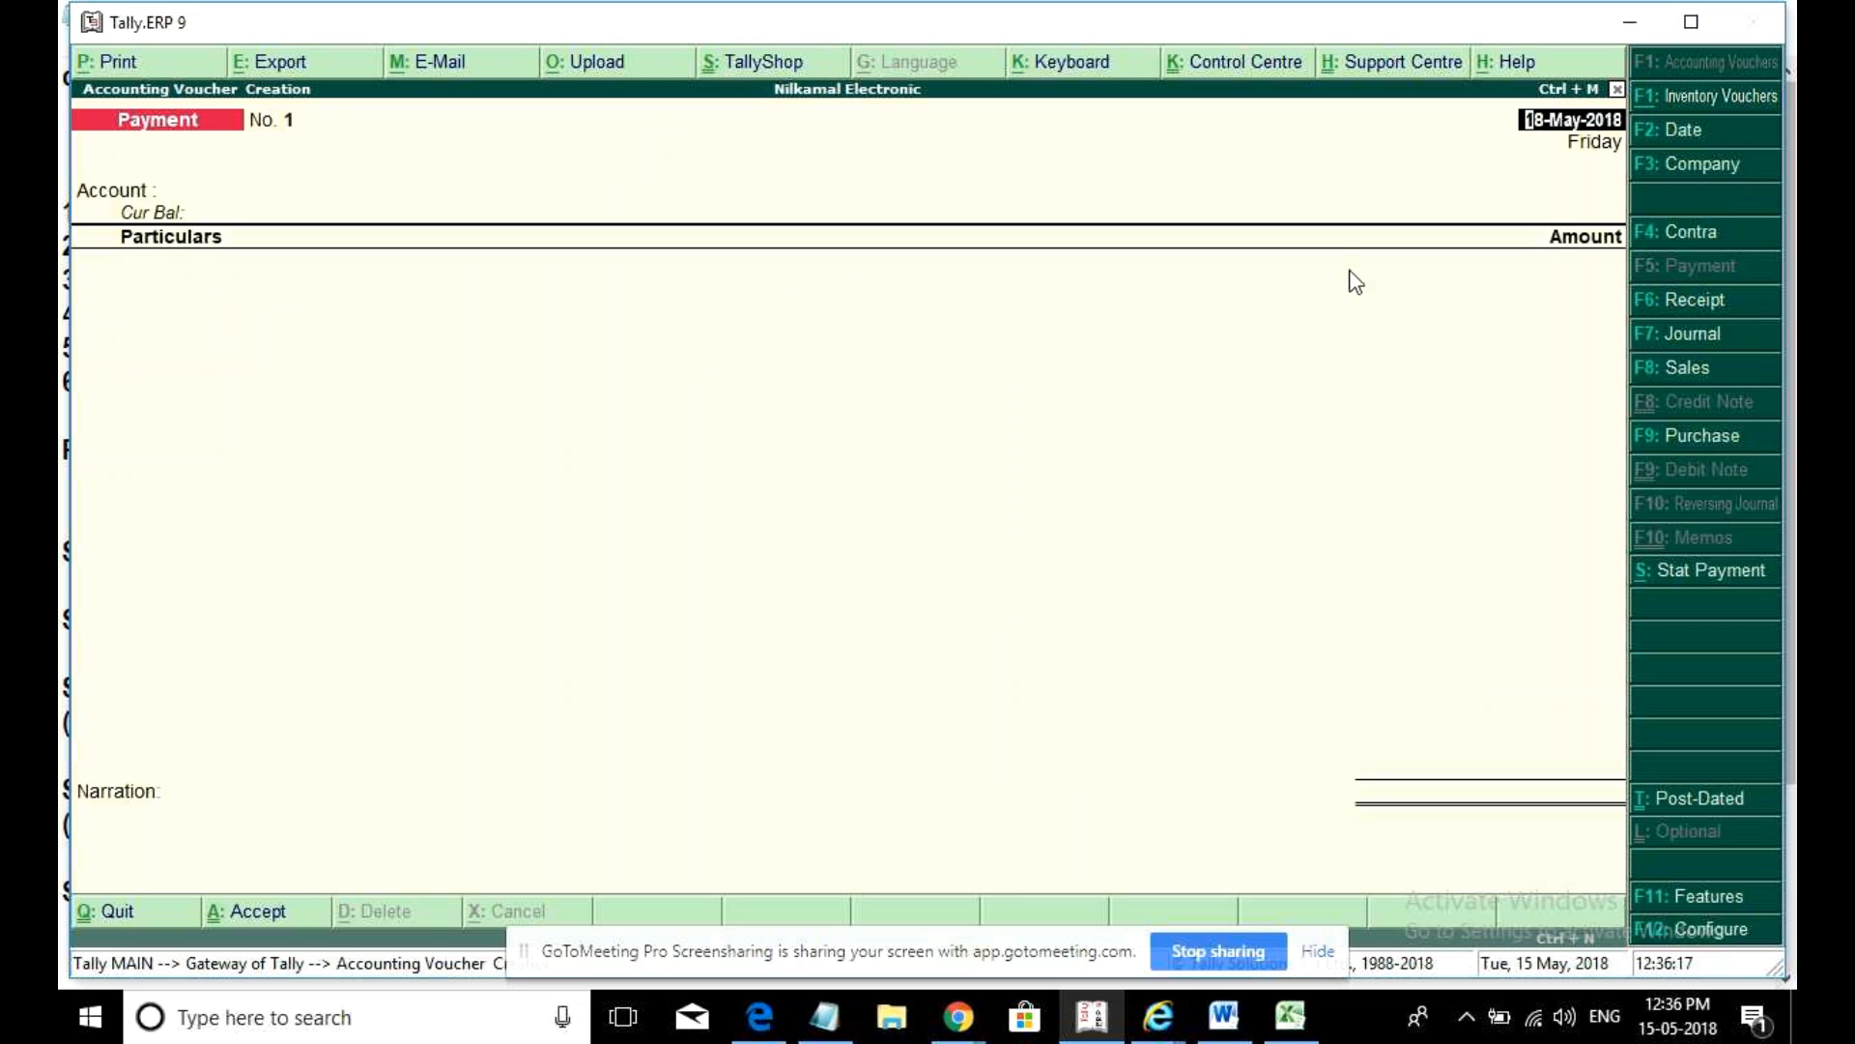
left_click(1666, 443)
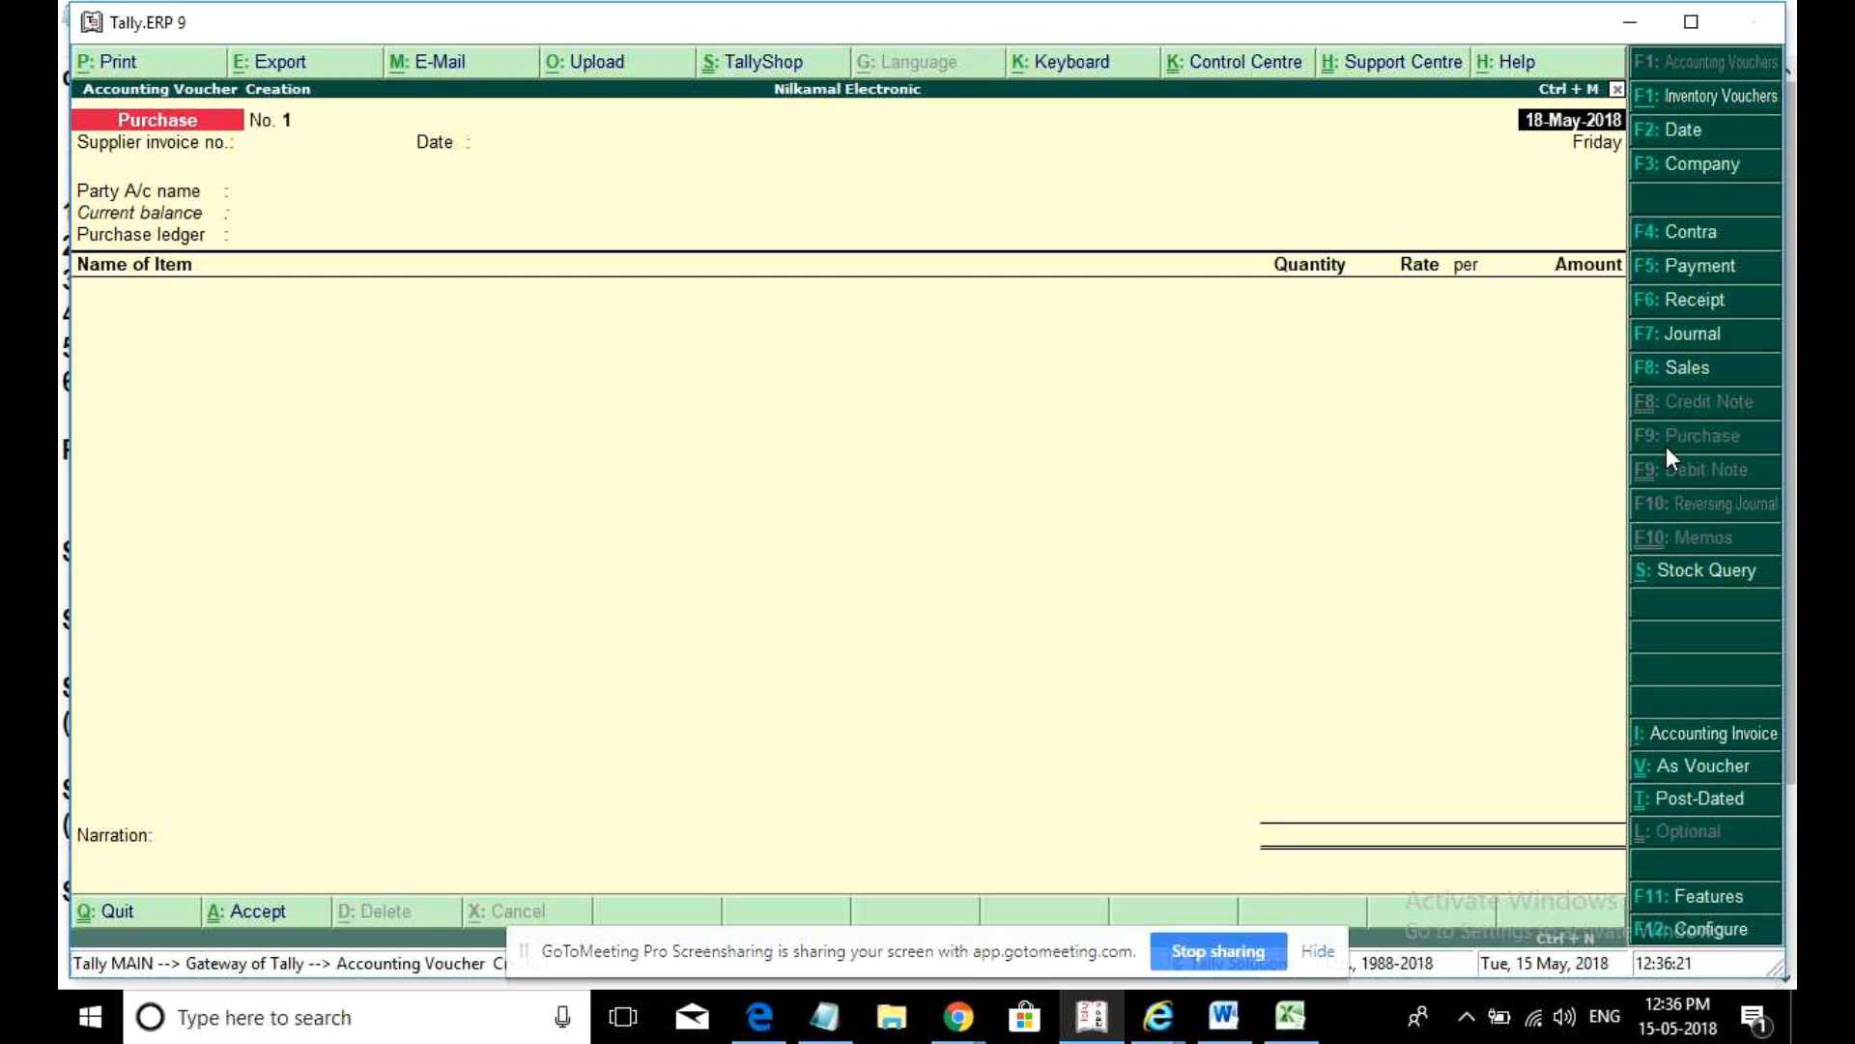
type("1m")
- Date the purchase 15-May-2018, invoice 1, party Voltas & Co, ledger Purchase
key("BackSpace")
key("BackSpace")
type("15-5")
key("Return")
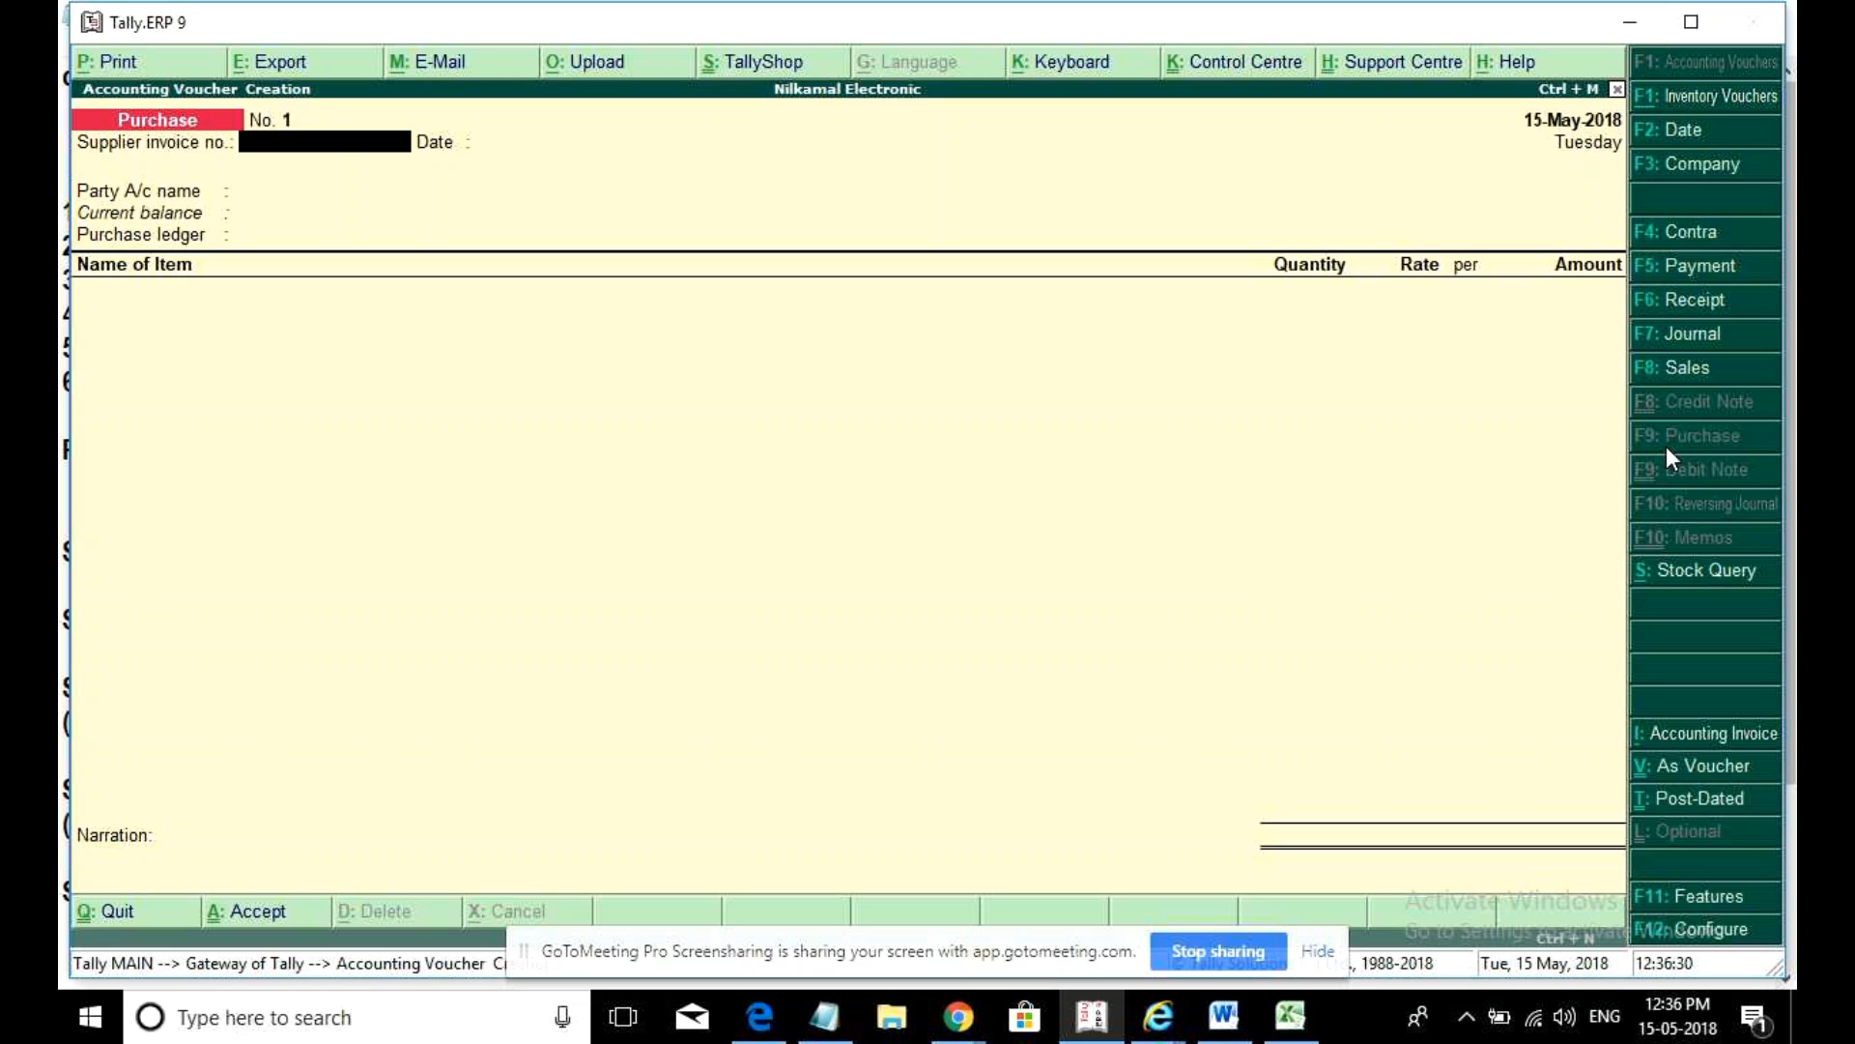
type("1")
key("Return")
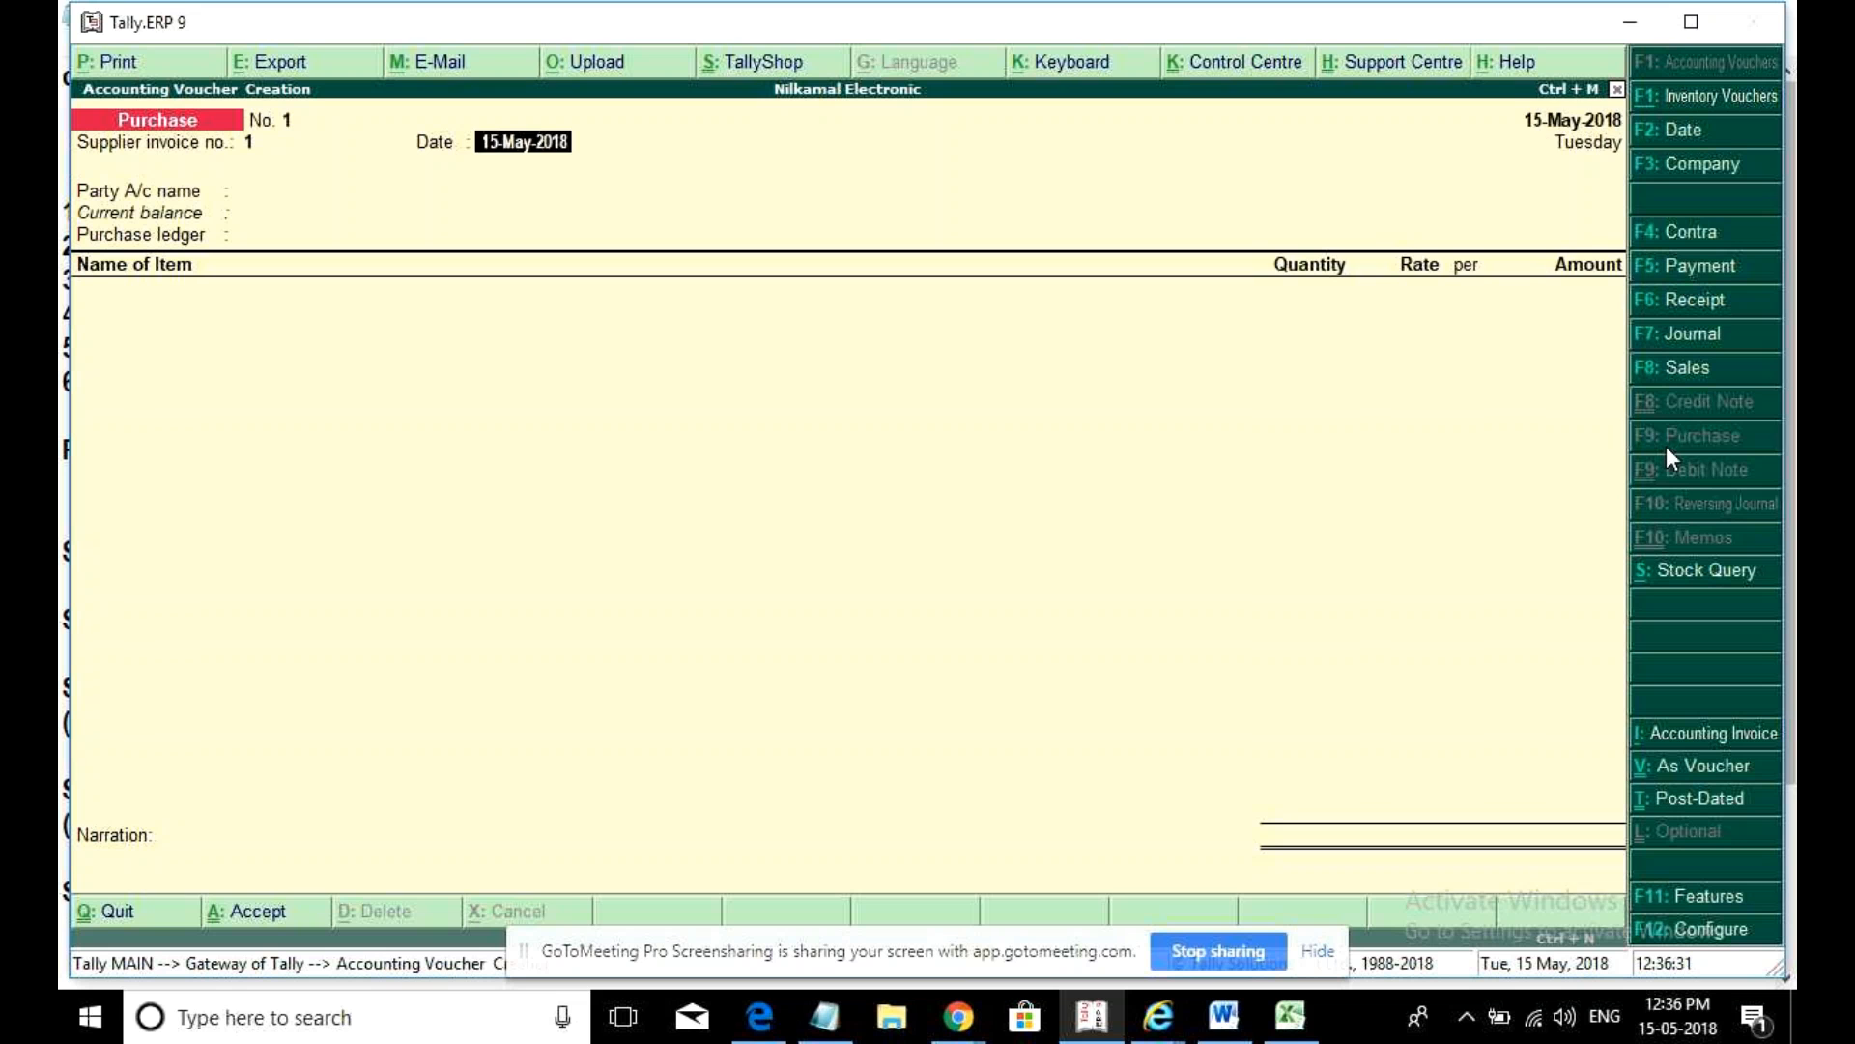
key("Return")
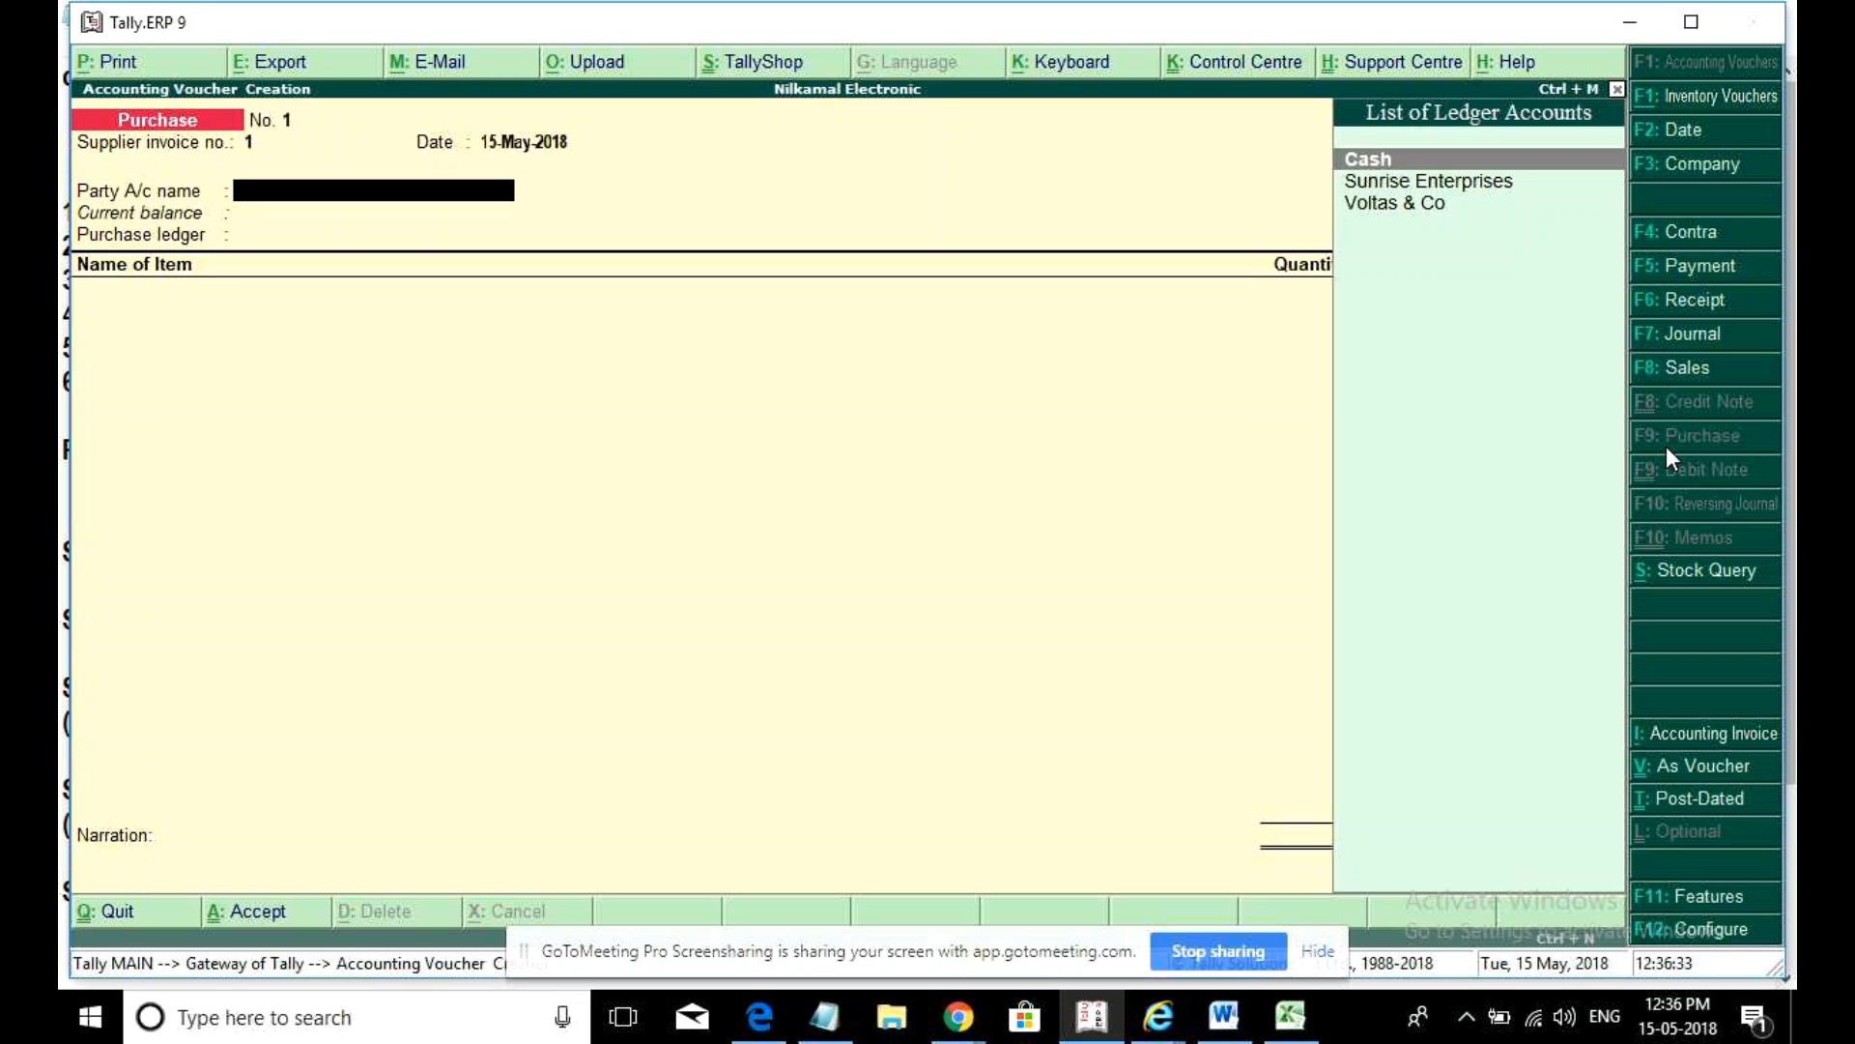
key("Down")
key("Down")
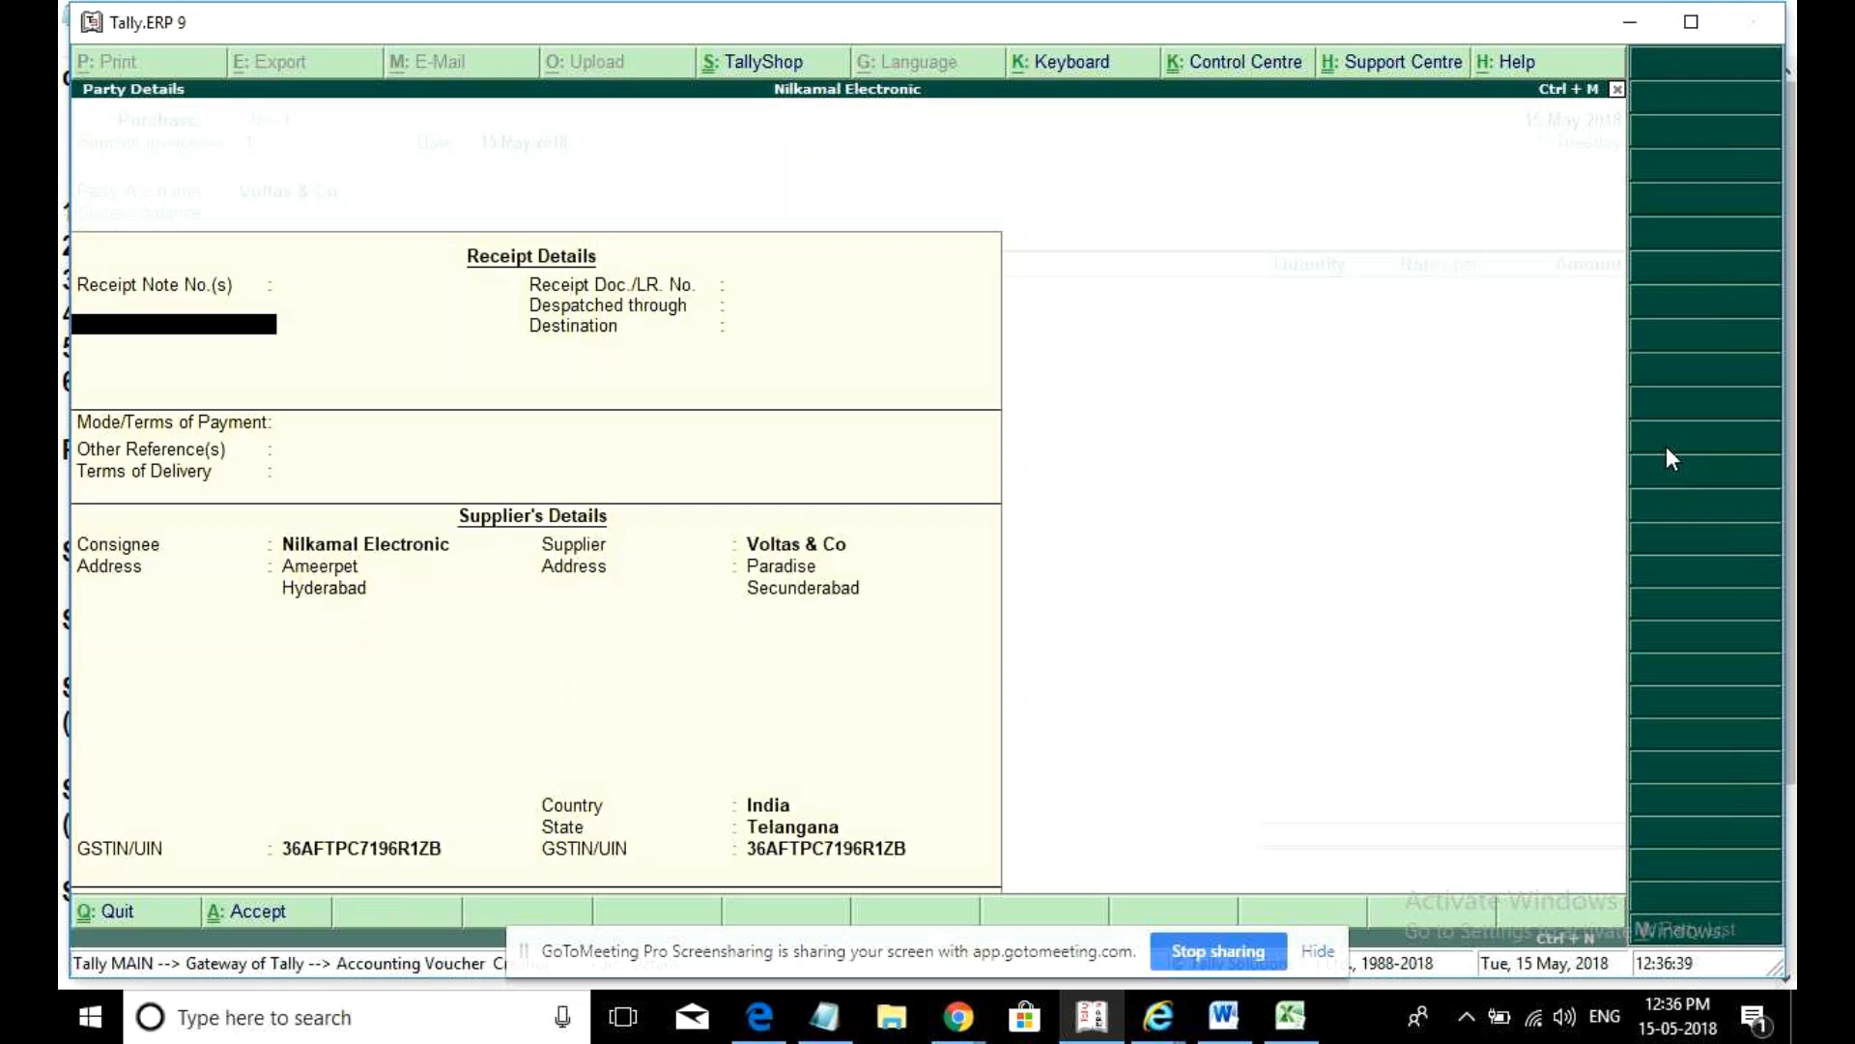
key("ctrl+a")
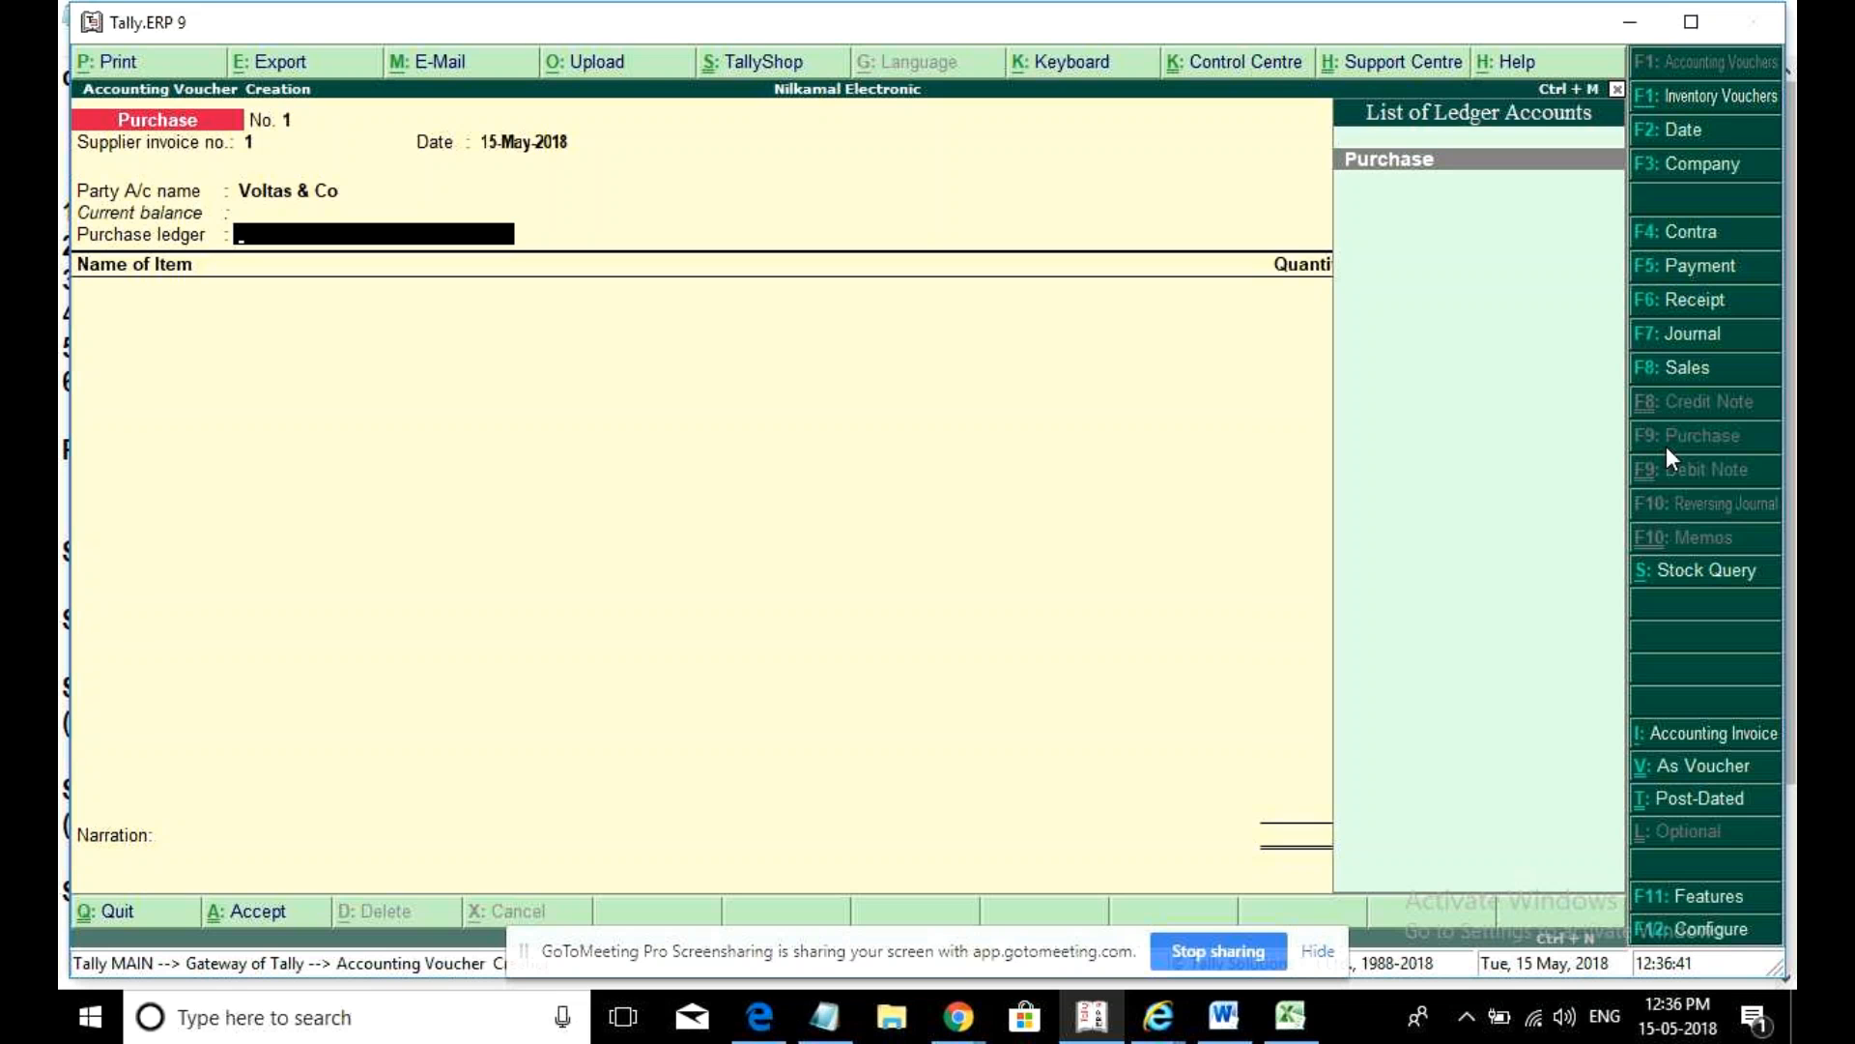
key("Return")
- Add 5 Voltas A/c at 25,000 for an amount of 1,25,000
key("Return")
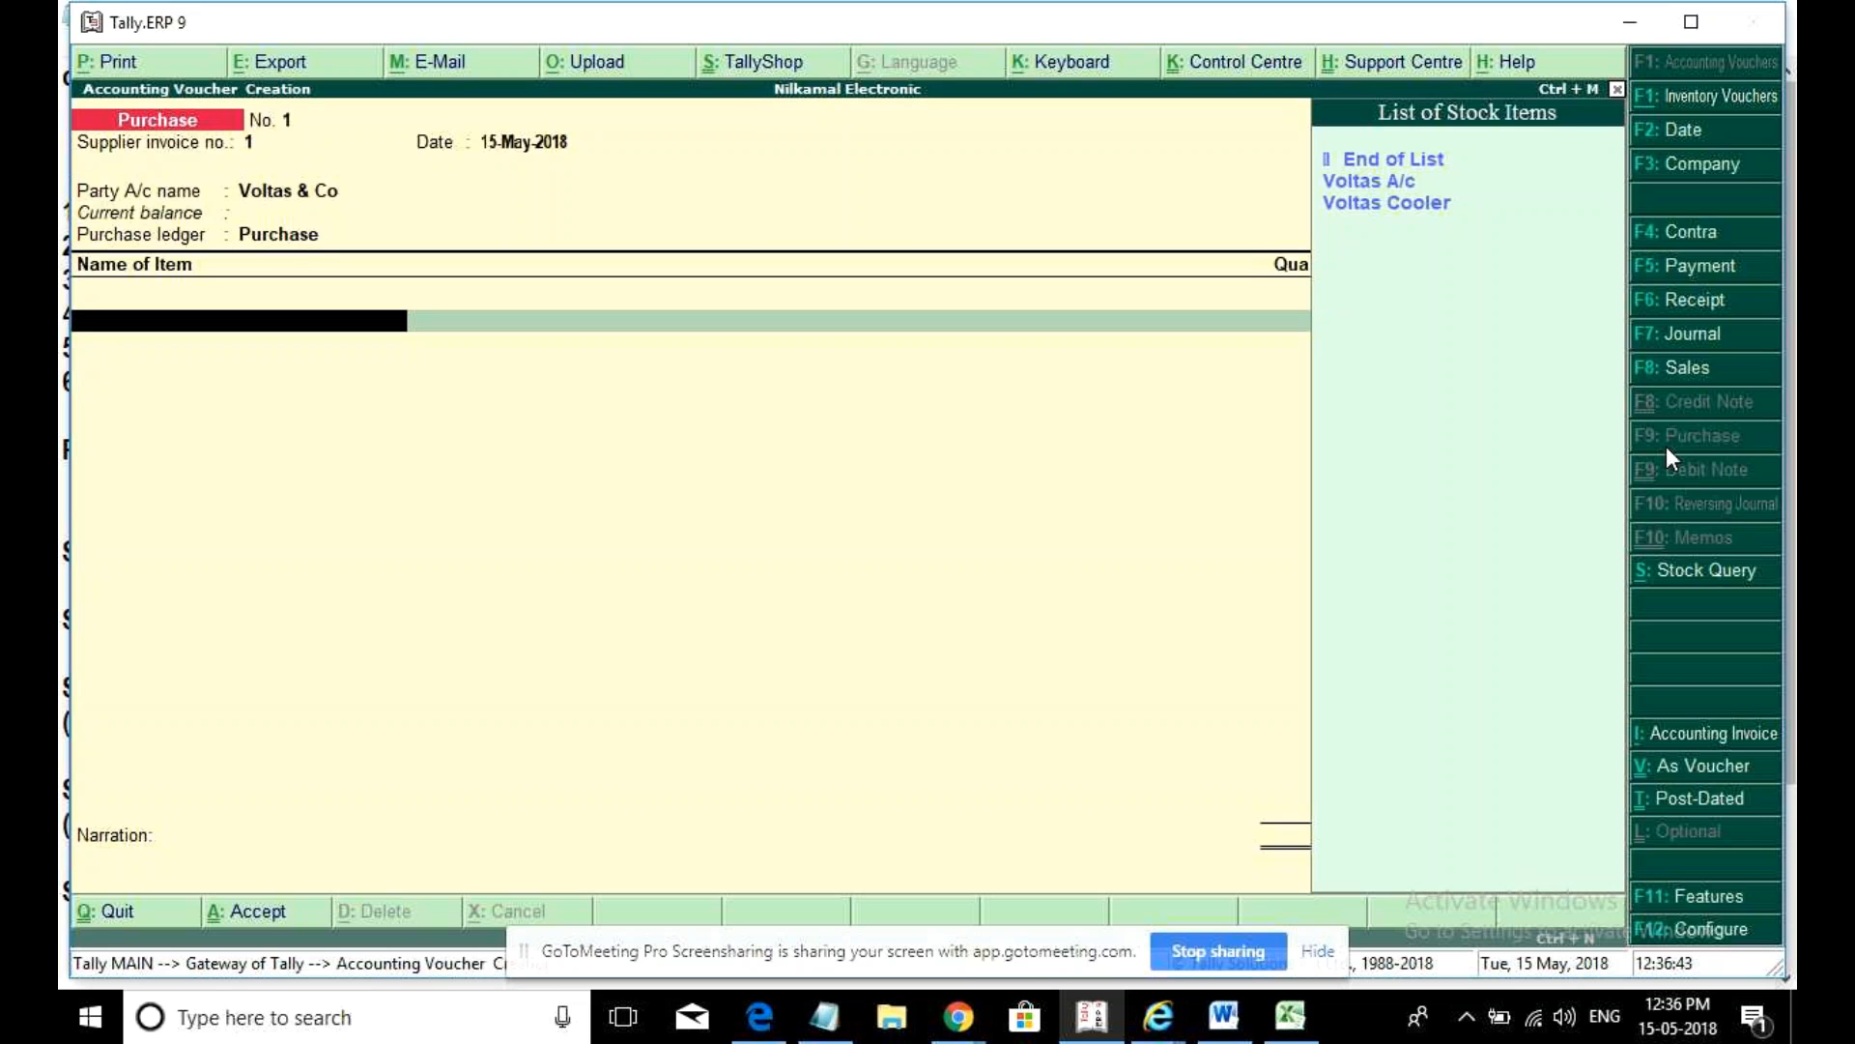
key("Down")
key("Return")
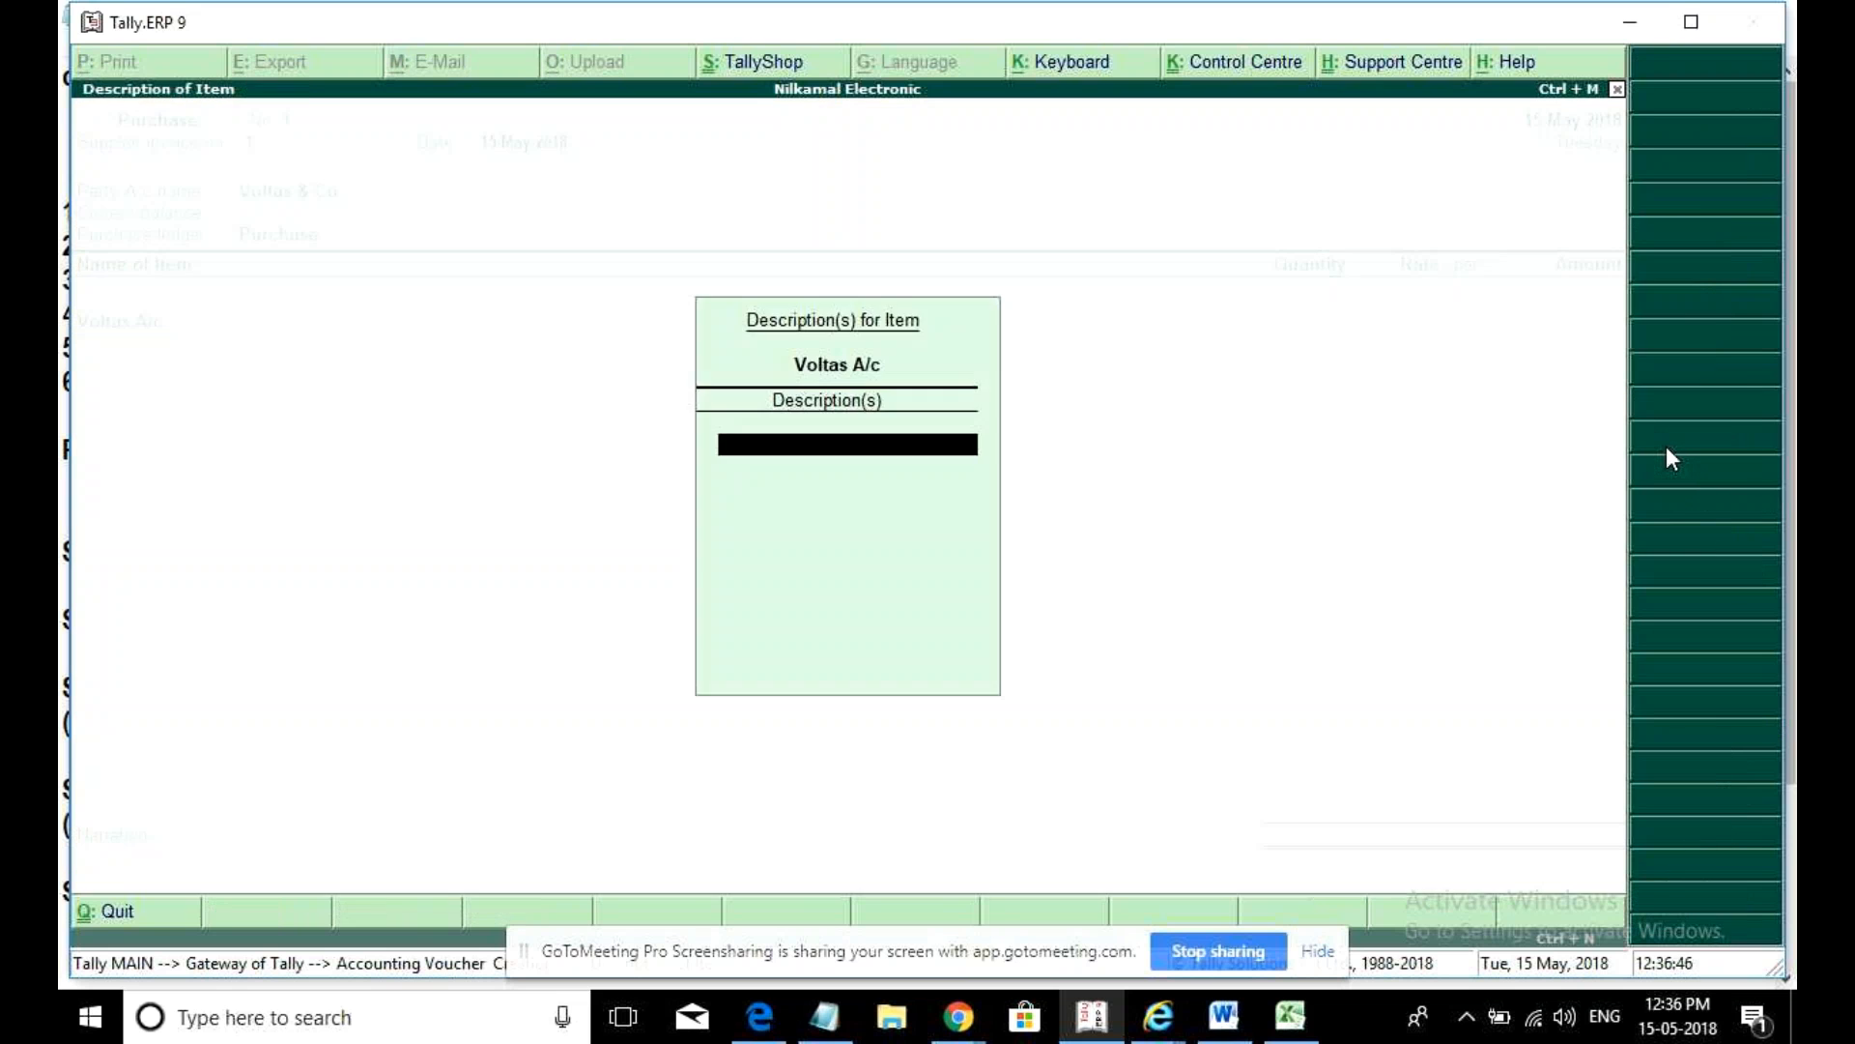
key("Return")
type("10")
key("BackSpace")
key("BackSpace")
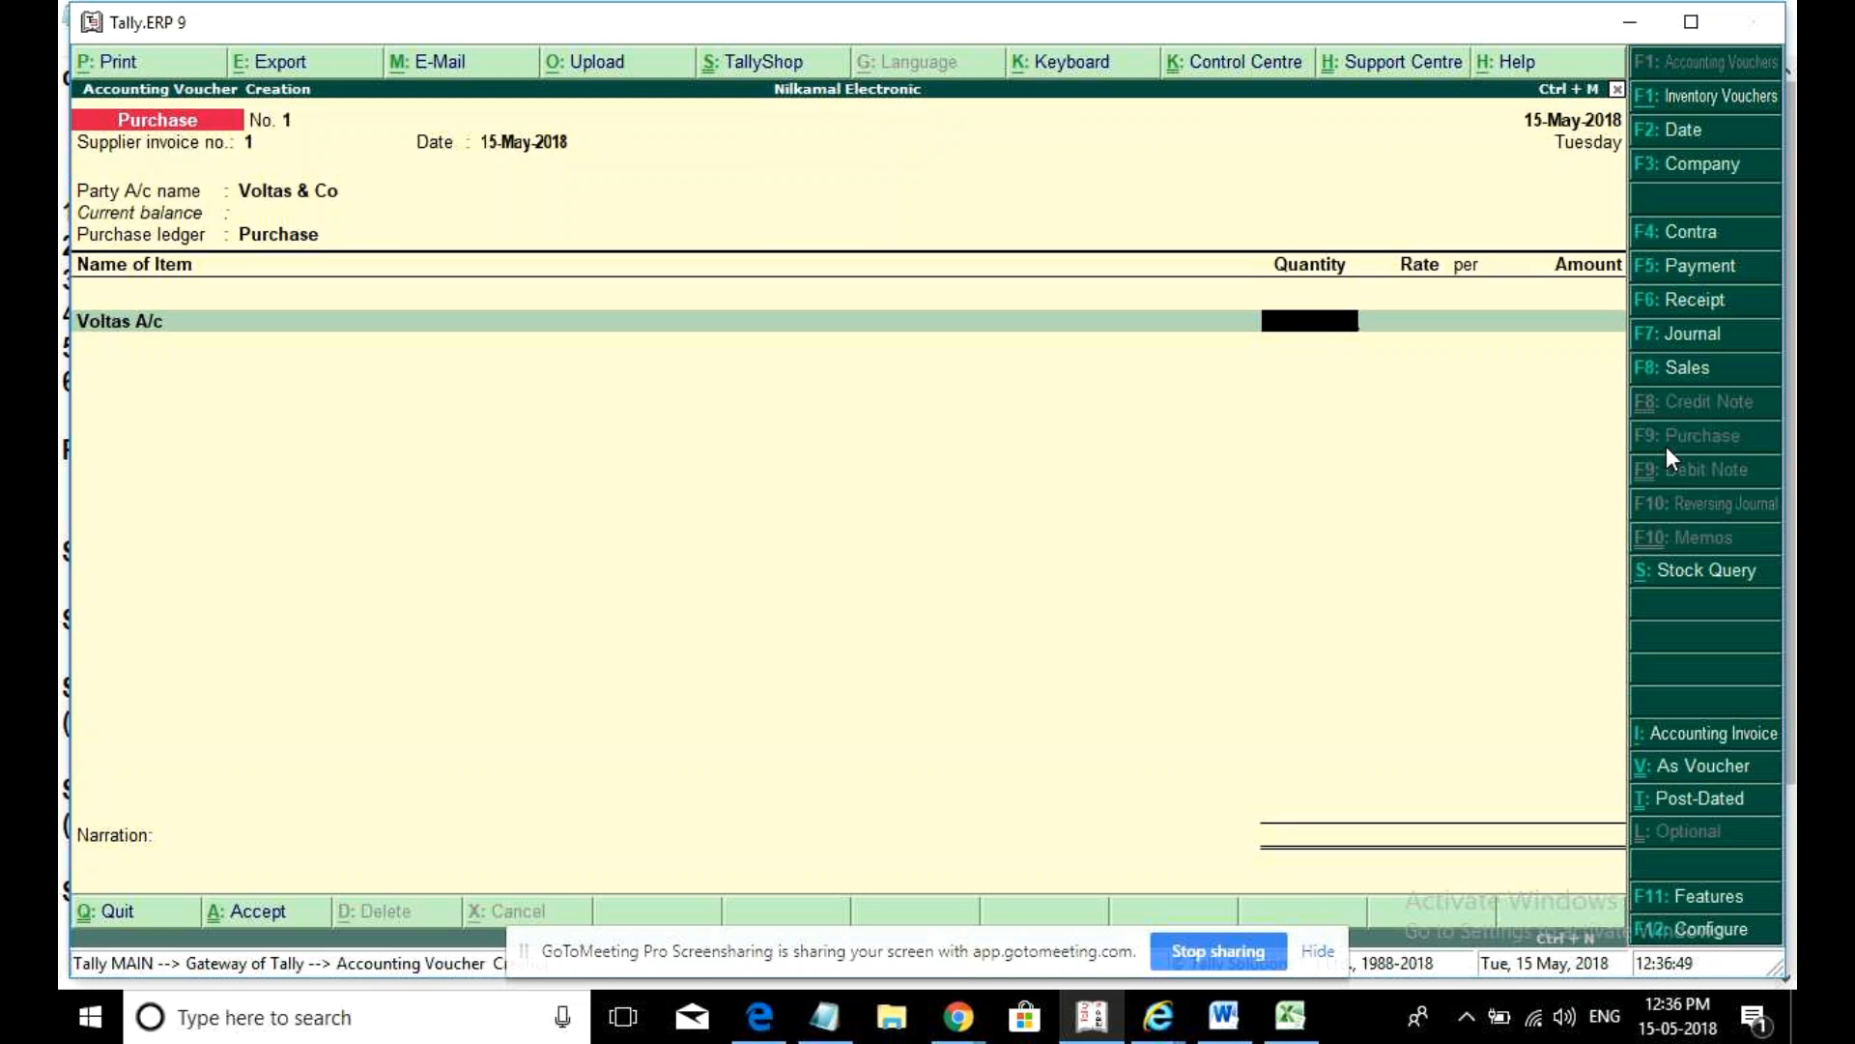
type("50")
key("Return")
type("25000")
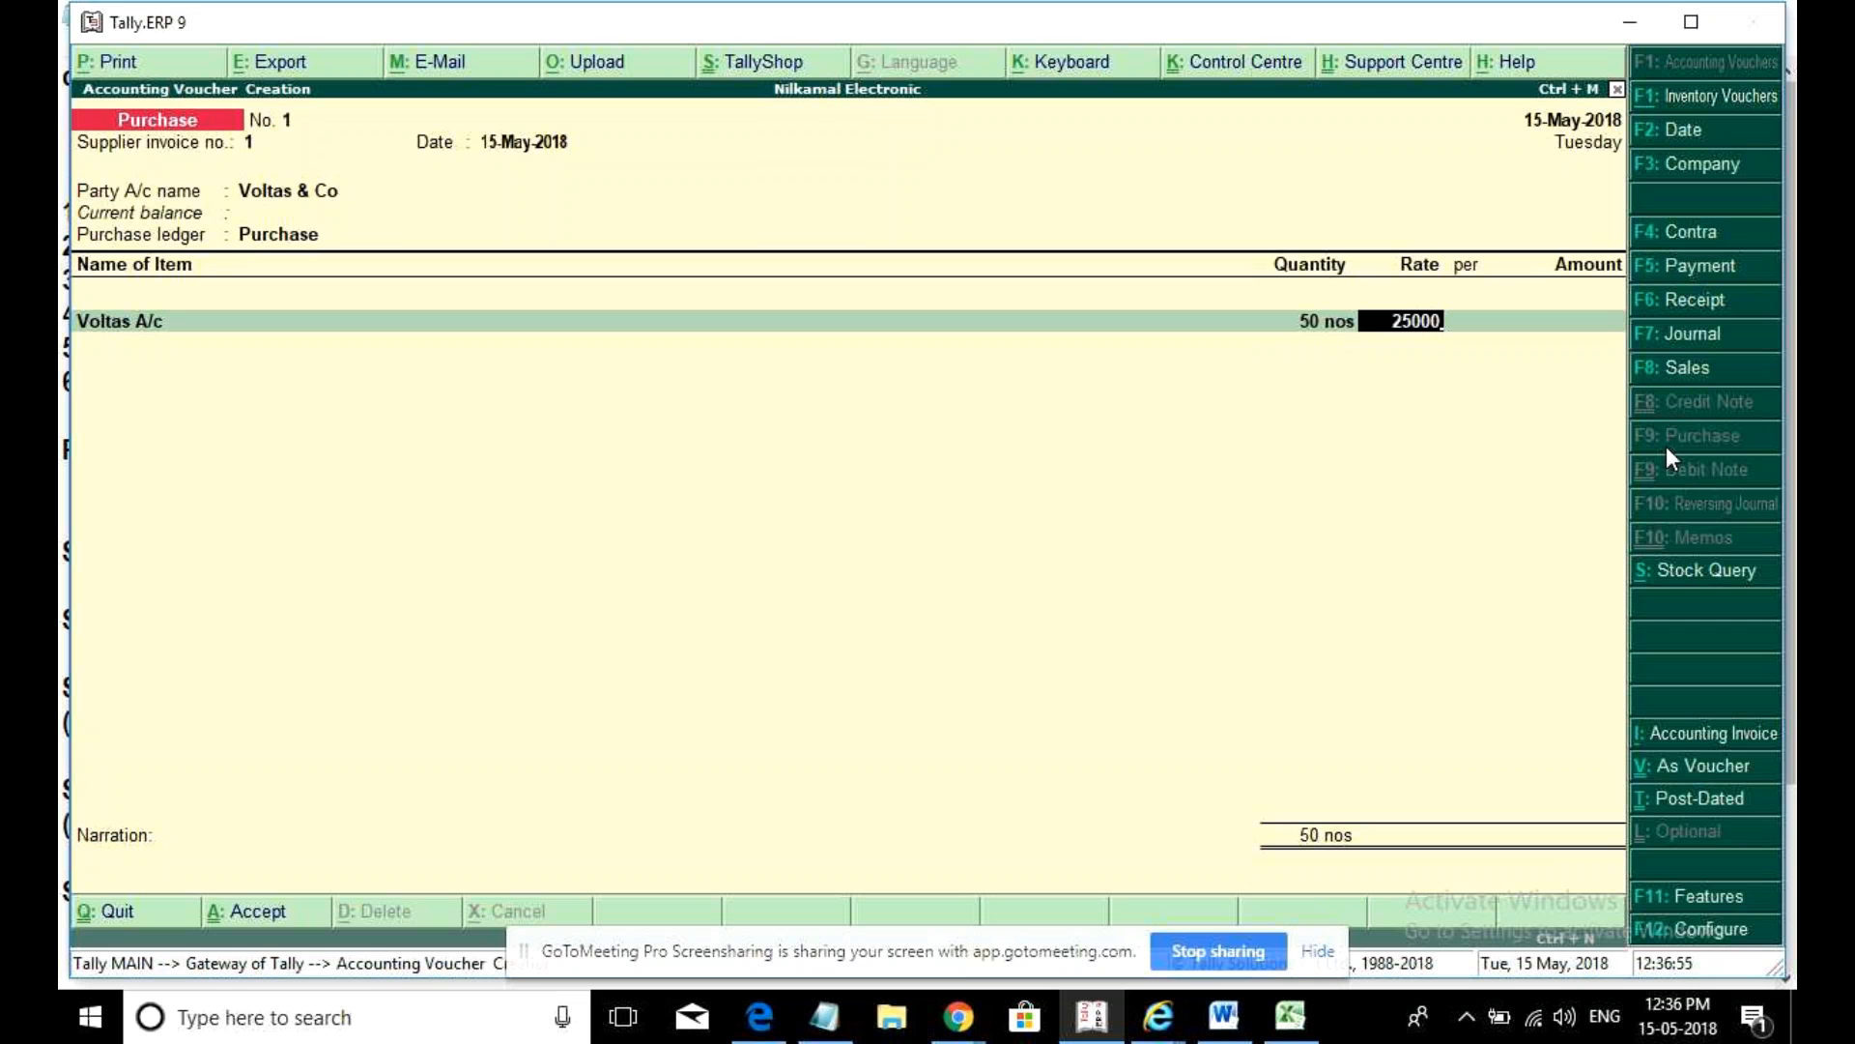
key("shift+Tab")
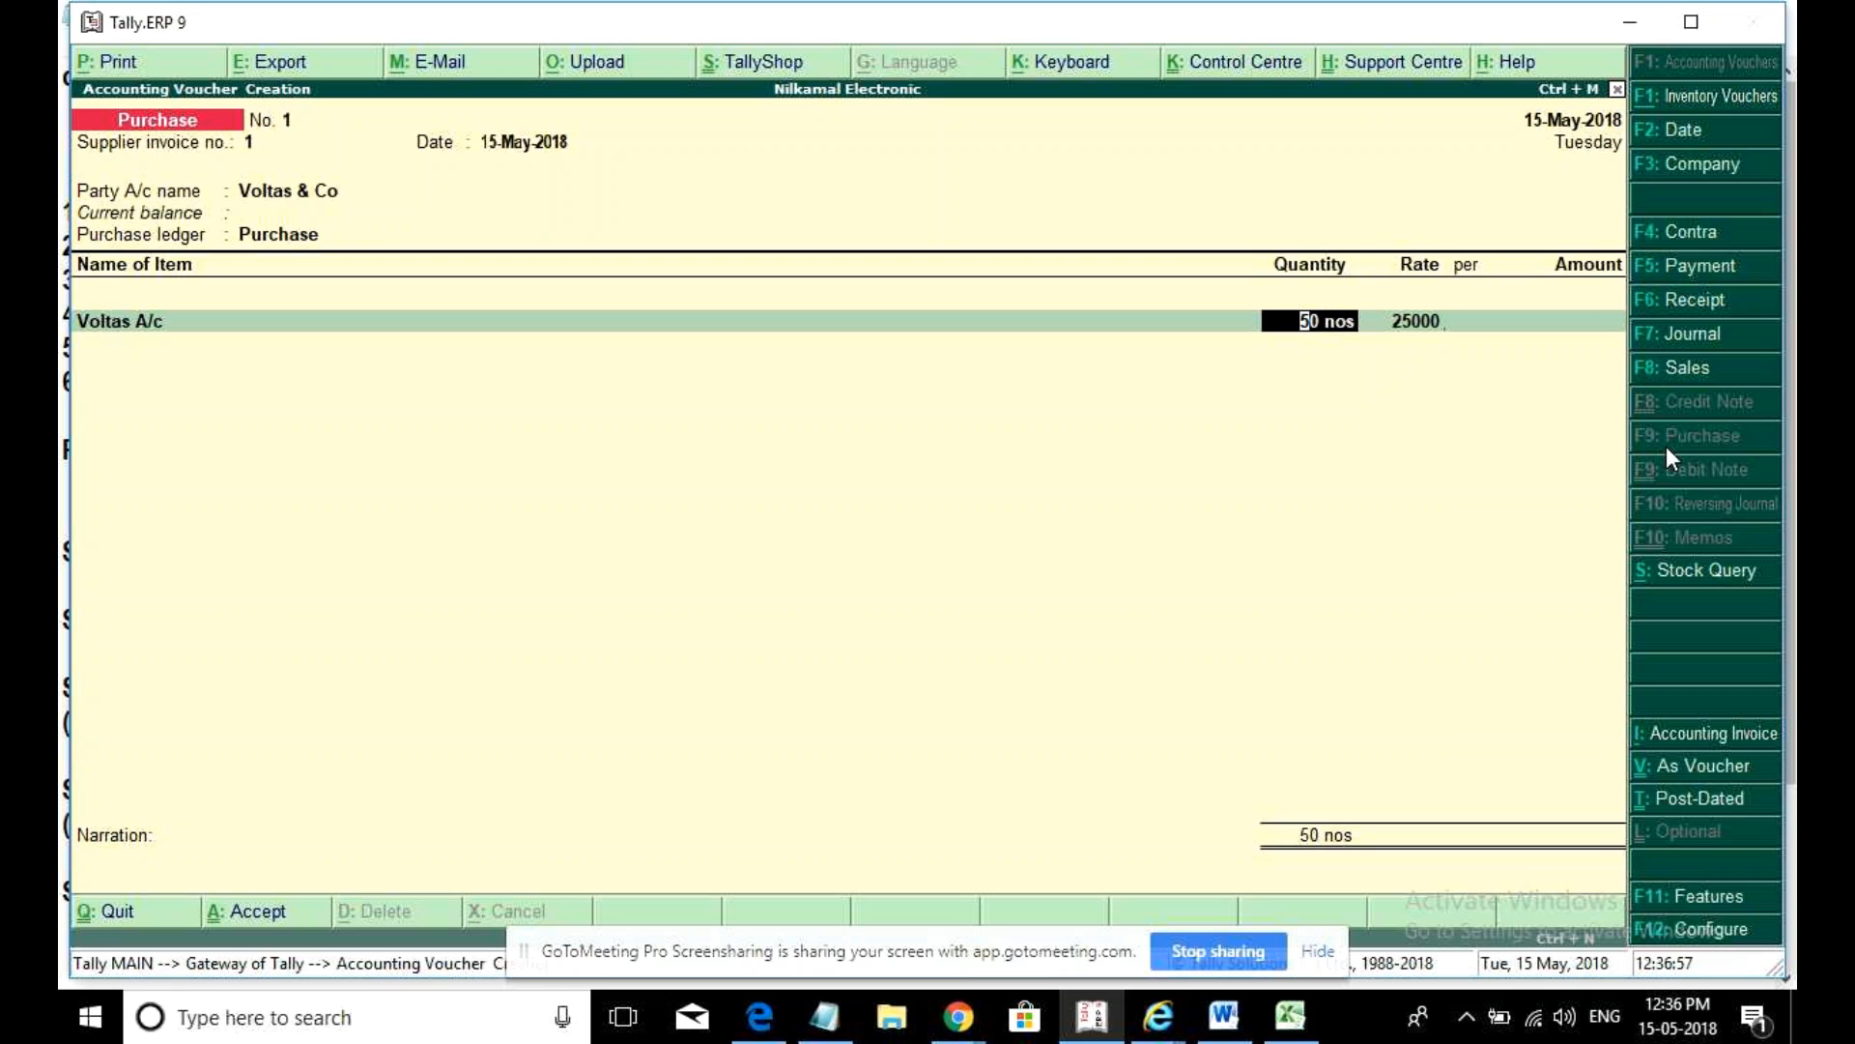
type("5")
key("Return")
type("2")
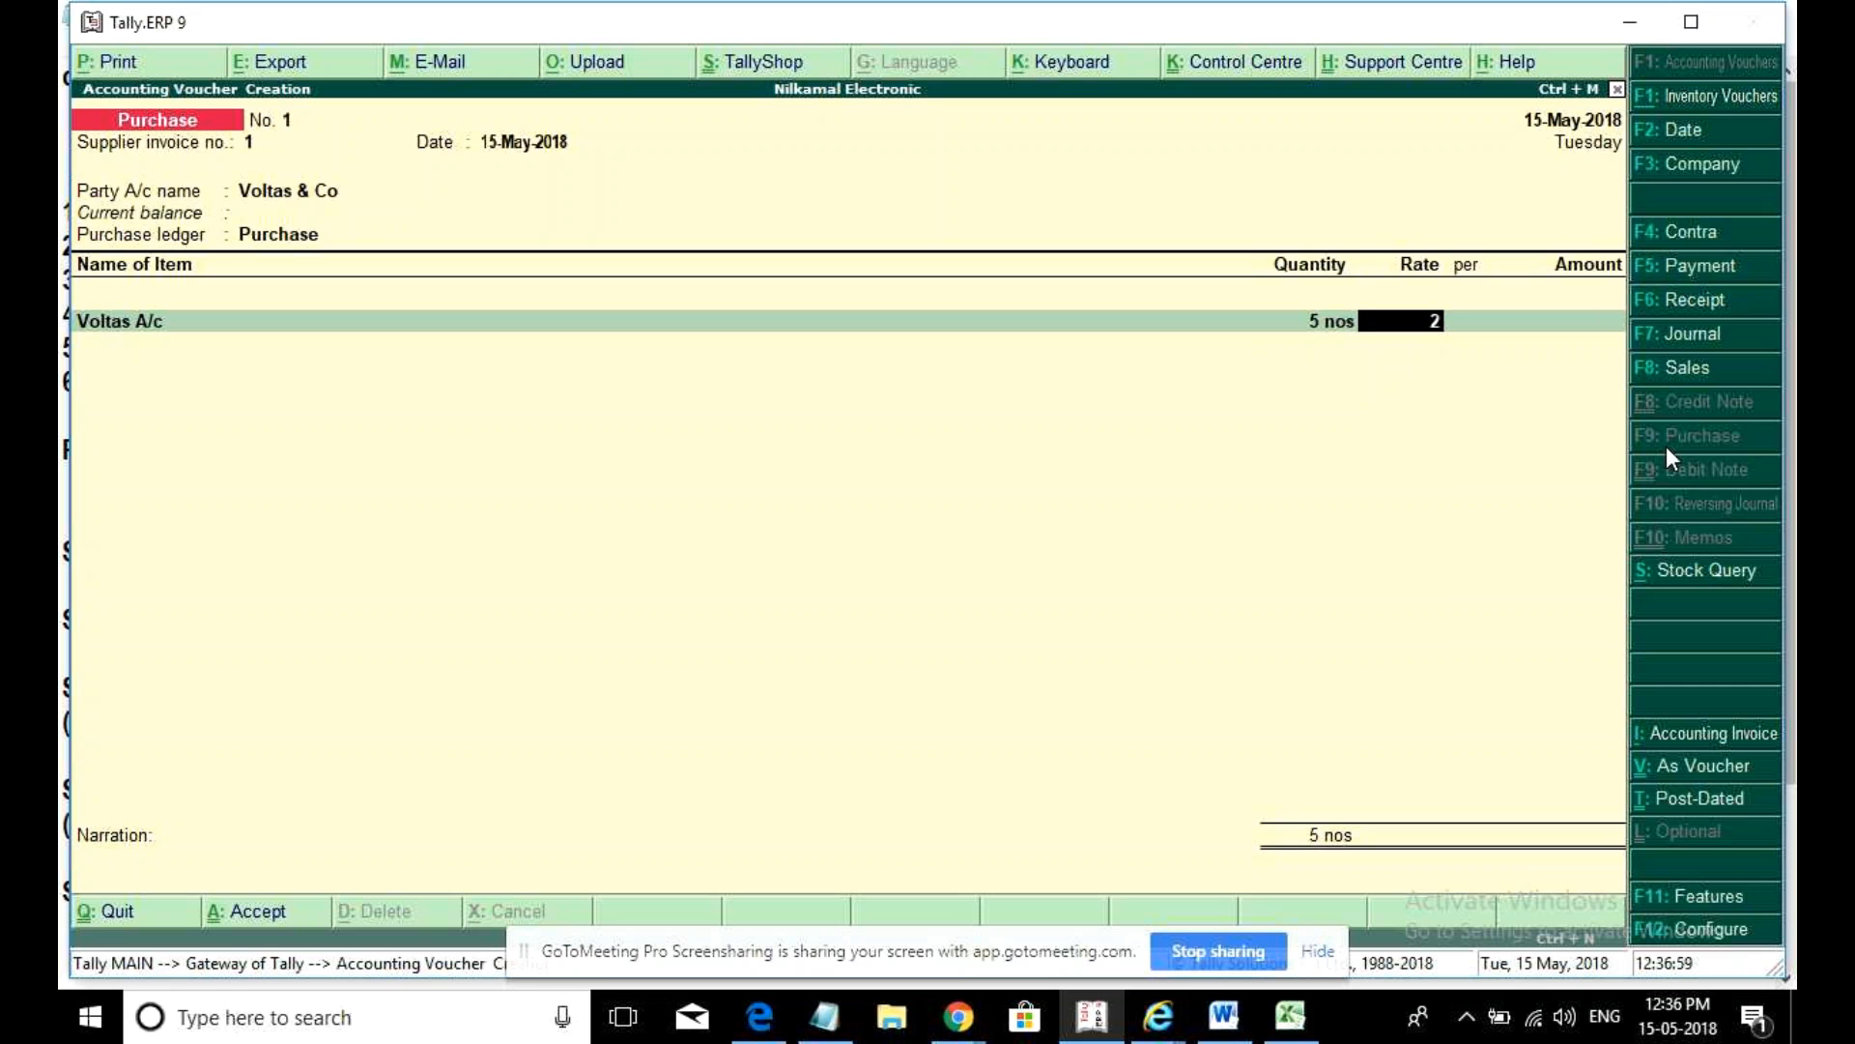
type("5,00000")
key("Return")
key("Return")
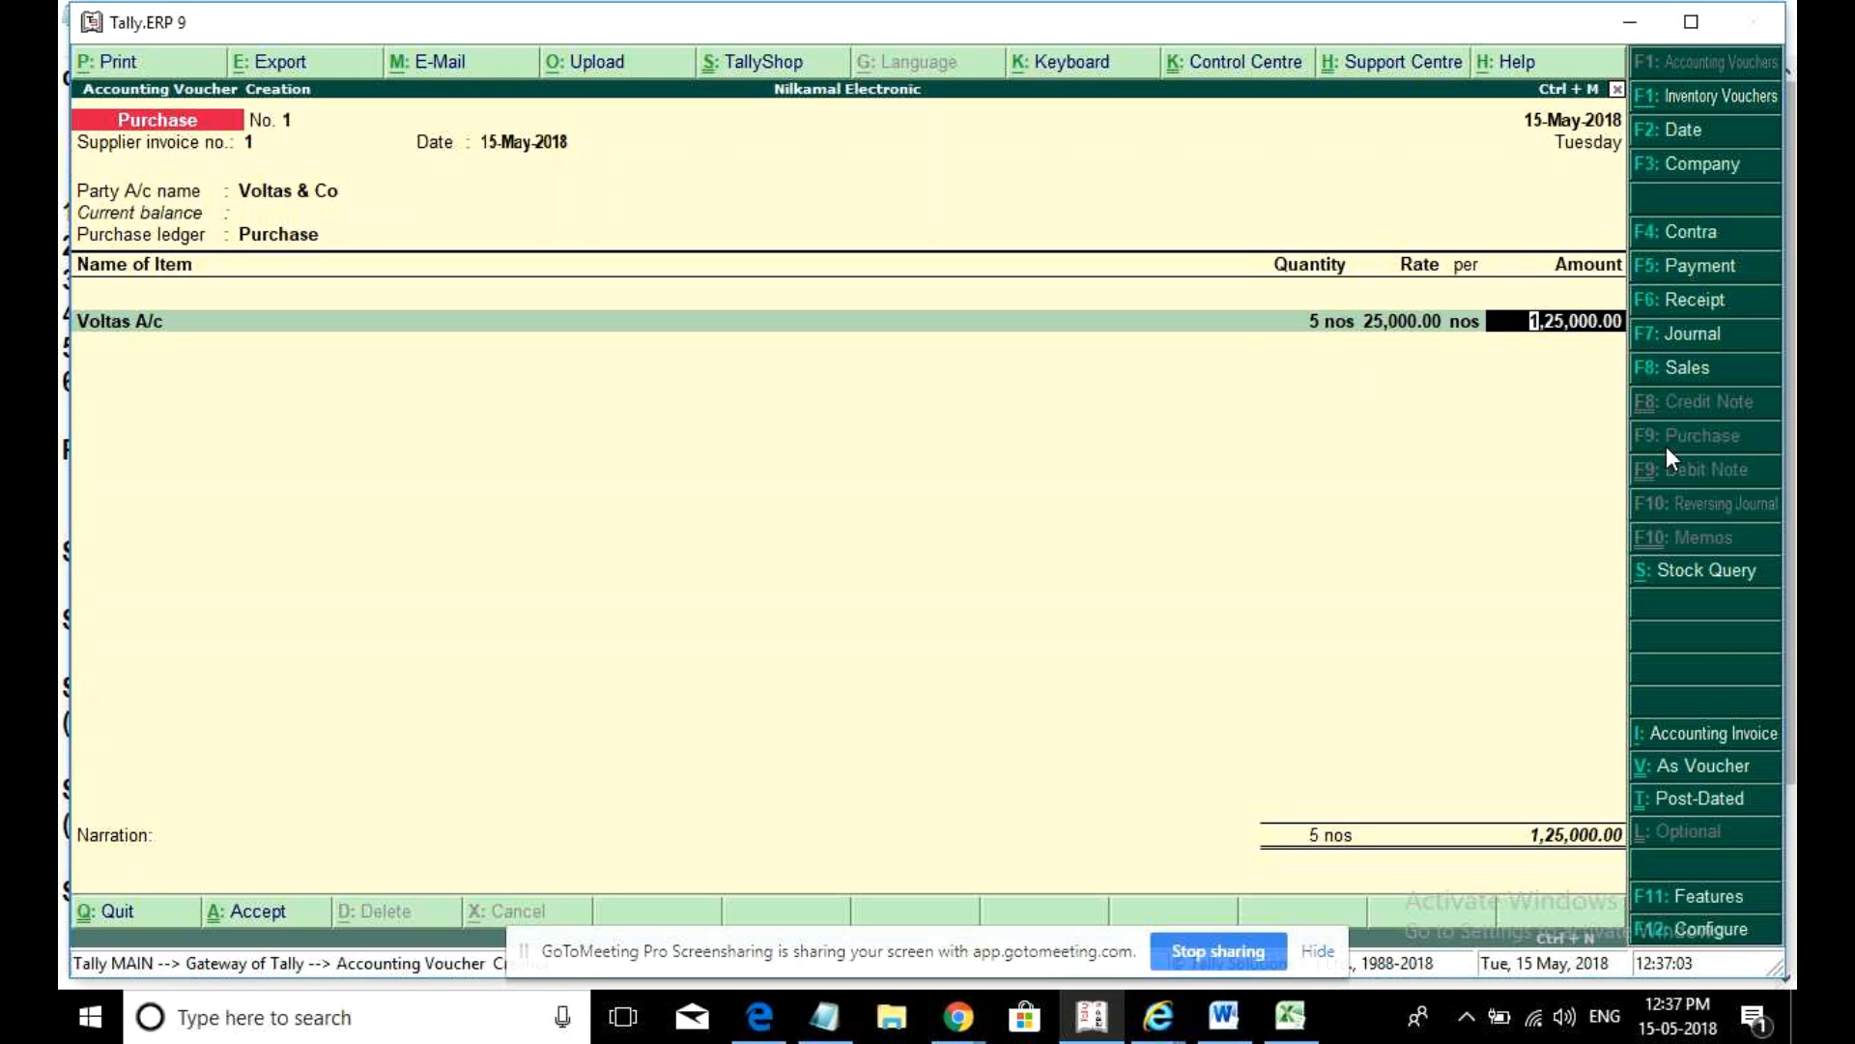
key("Return")
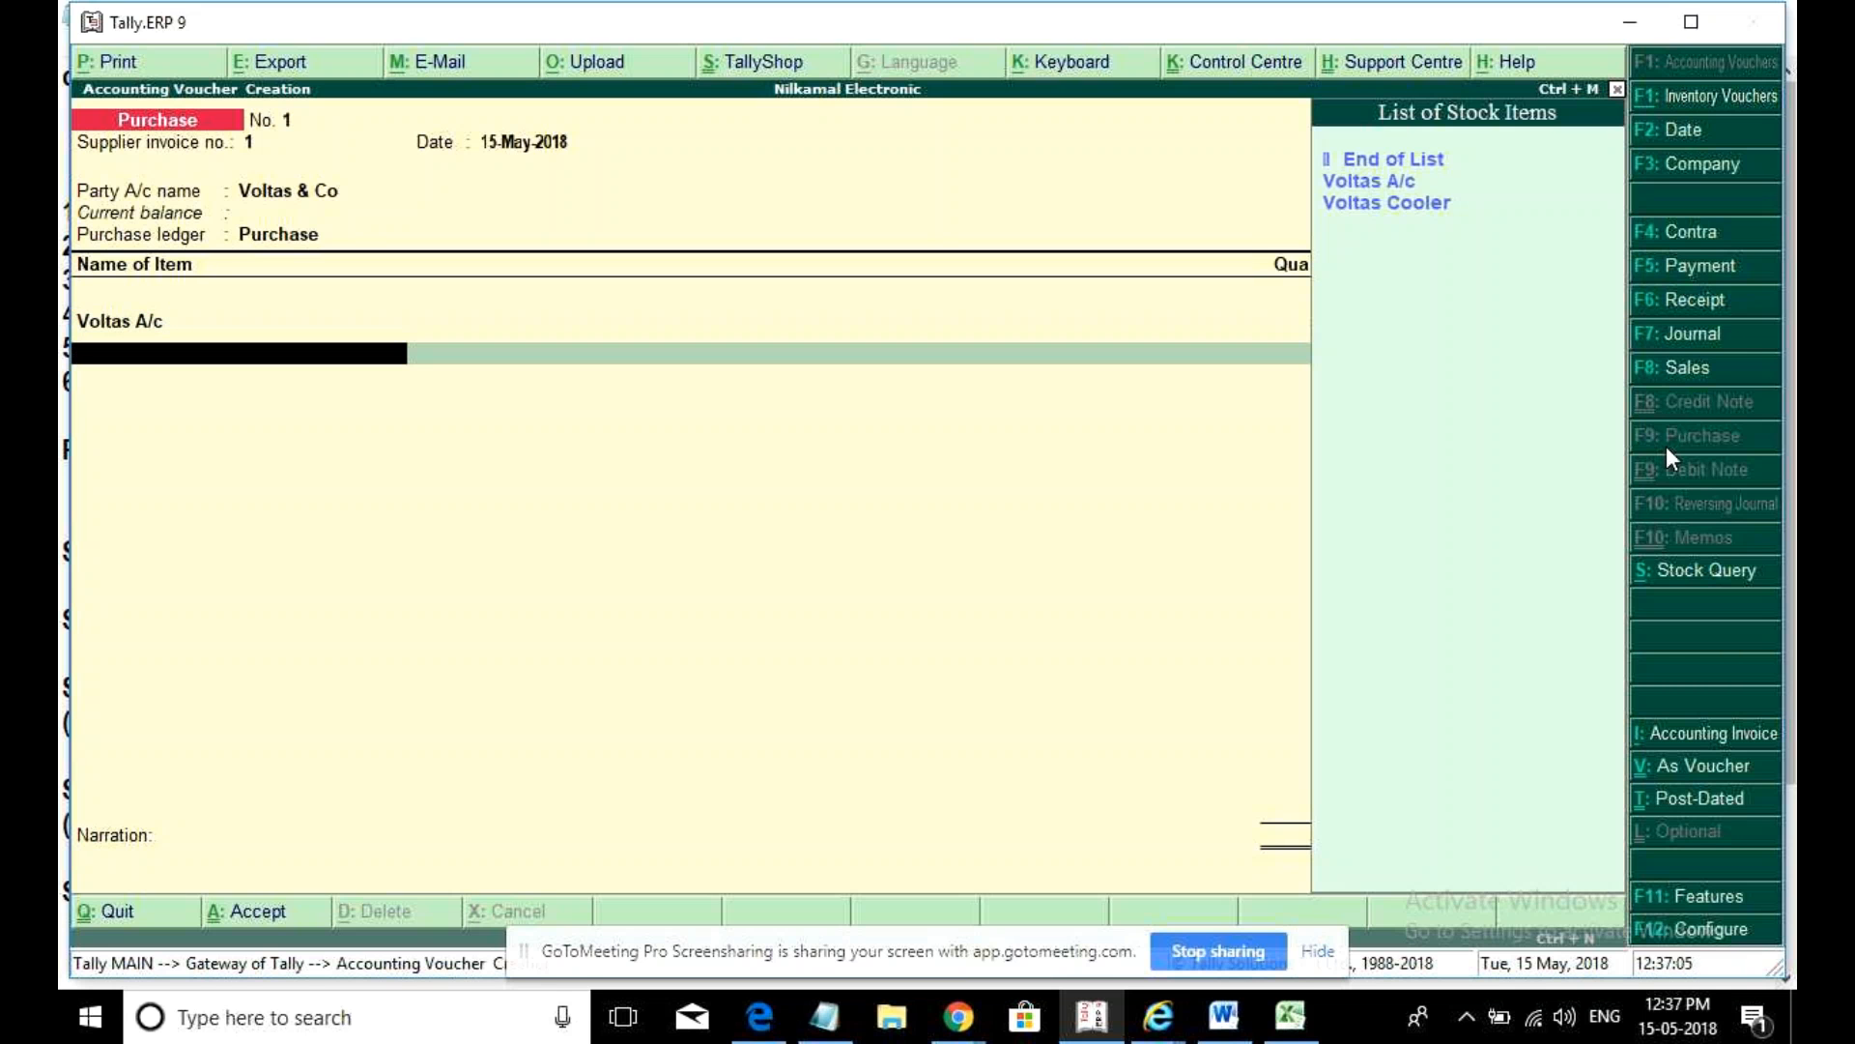
- Add 5 Voltas Cooler at 10,000 for an amount of 50,000
key("Down")
key("Return")
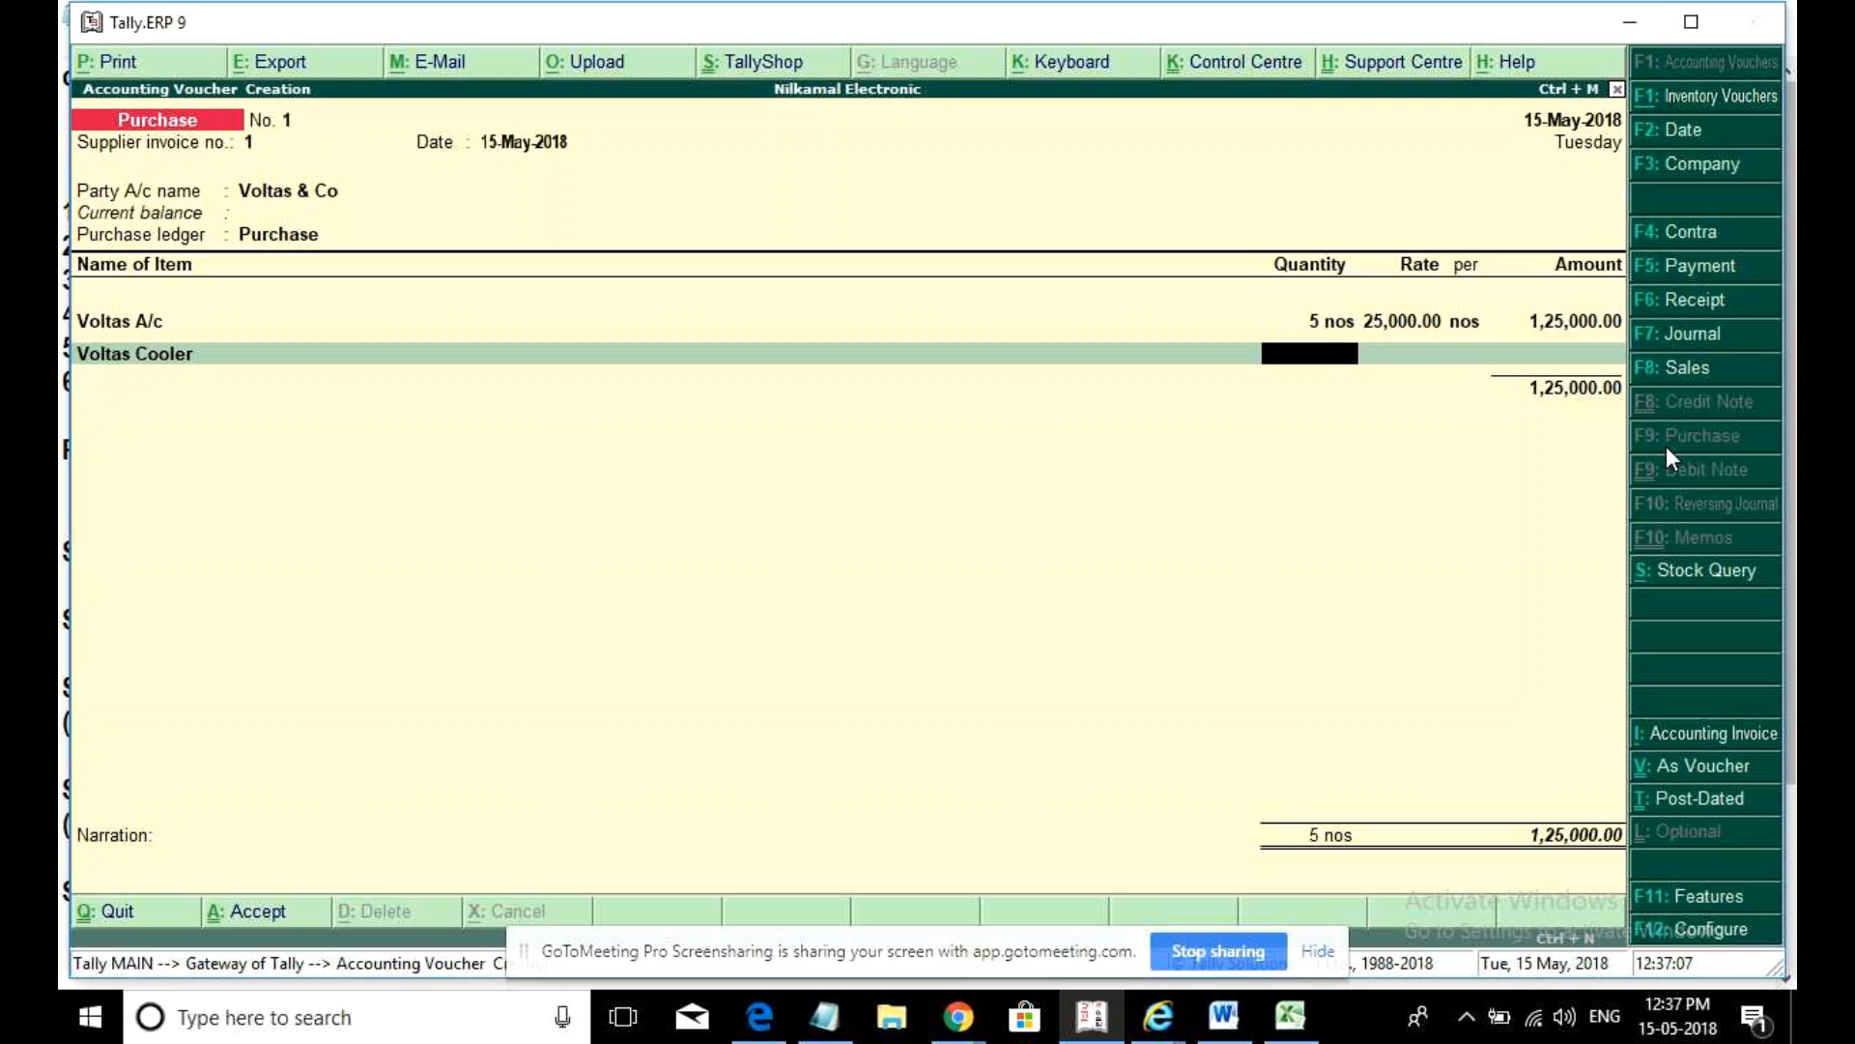
type("5")
key("Return")
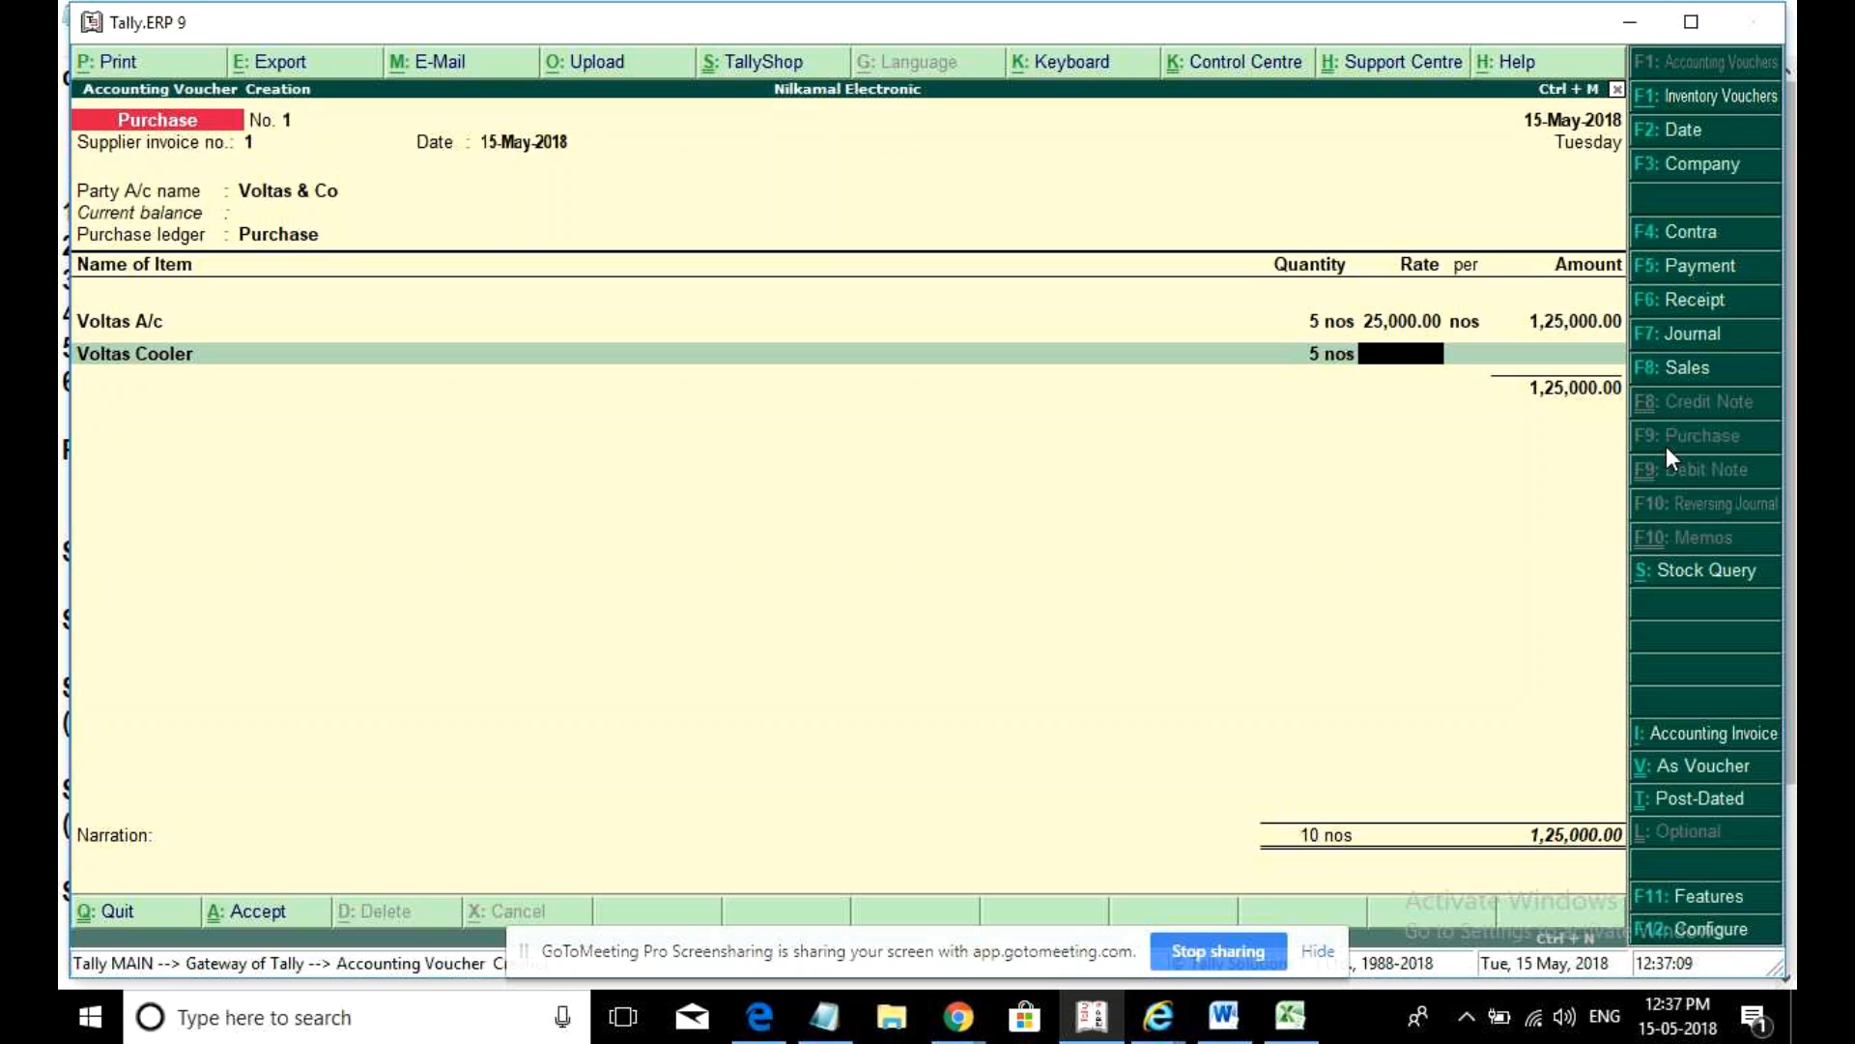
type("10000")
key("Return")
key("Return")
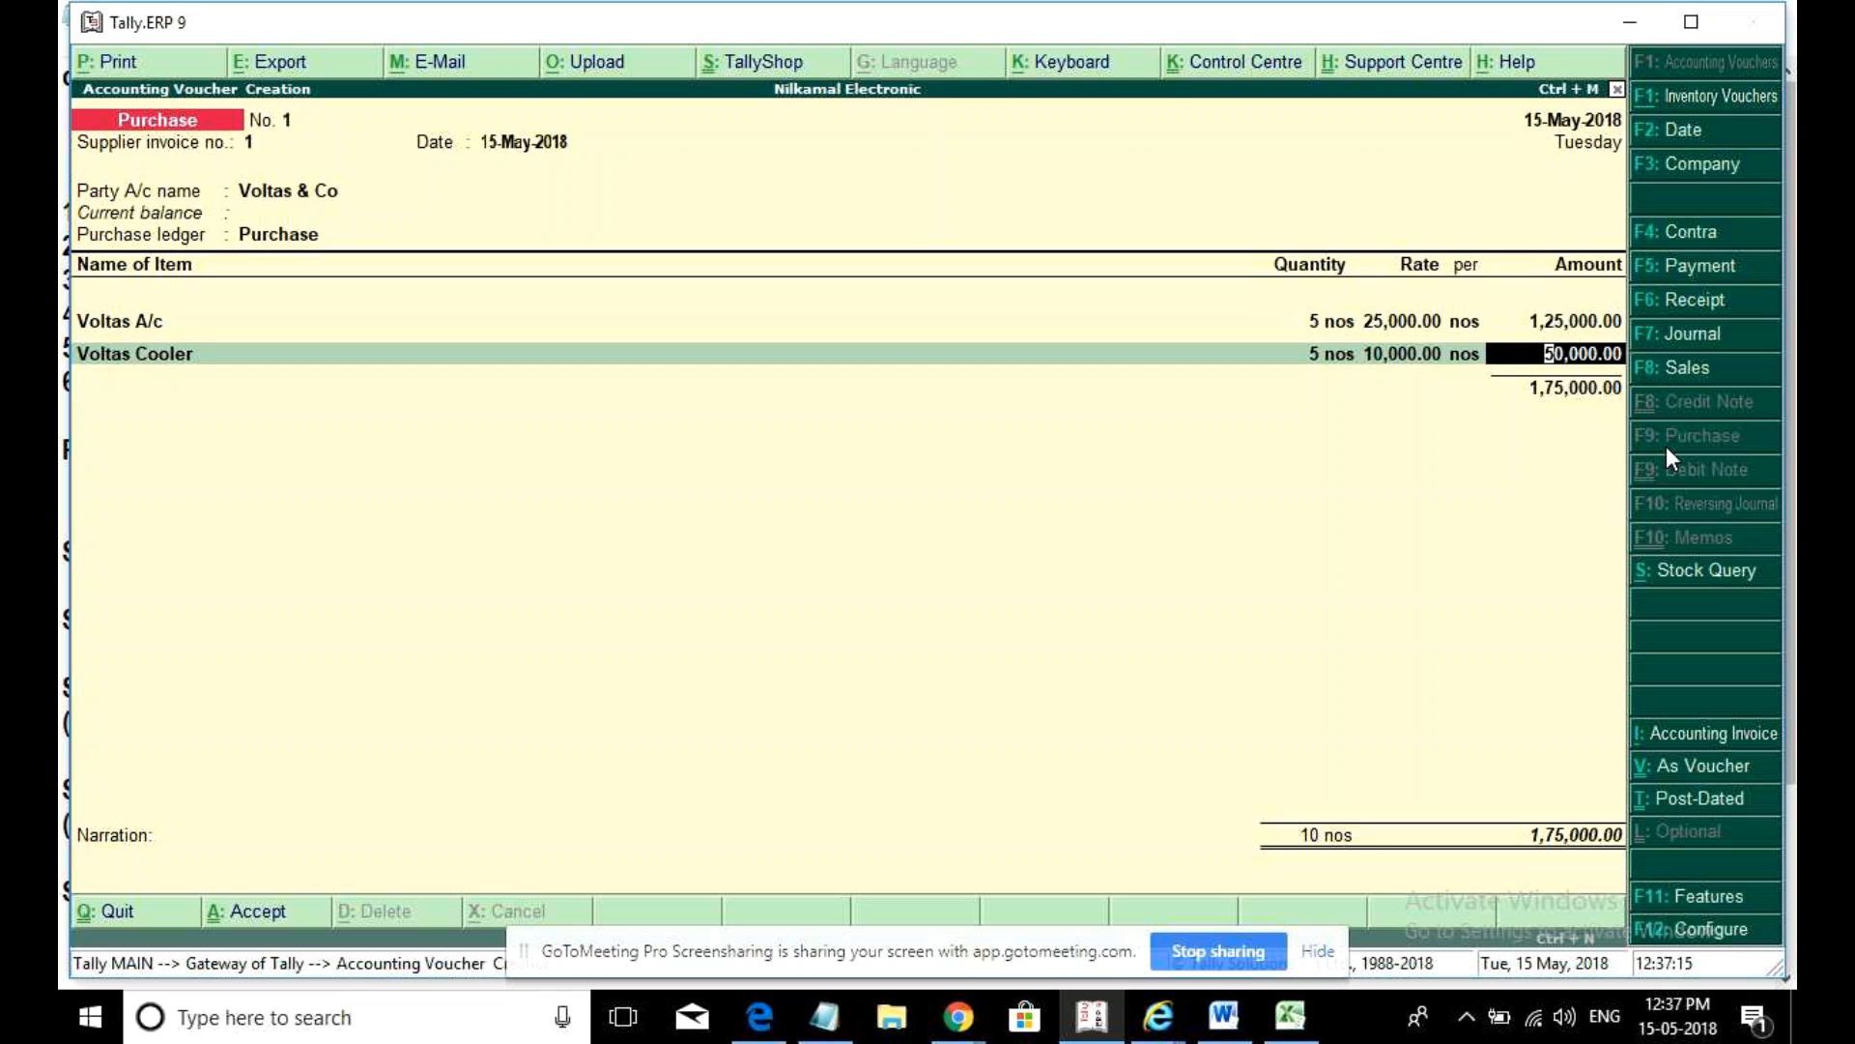
key("Return")
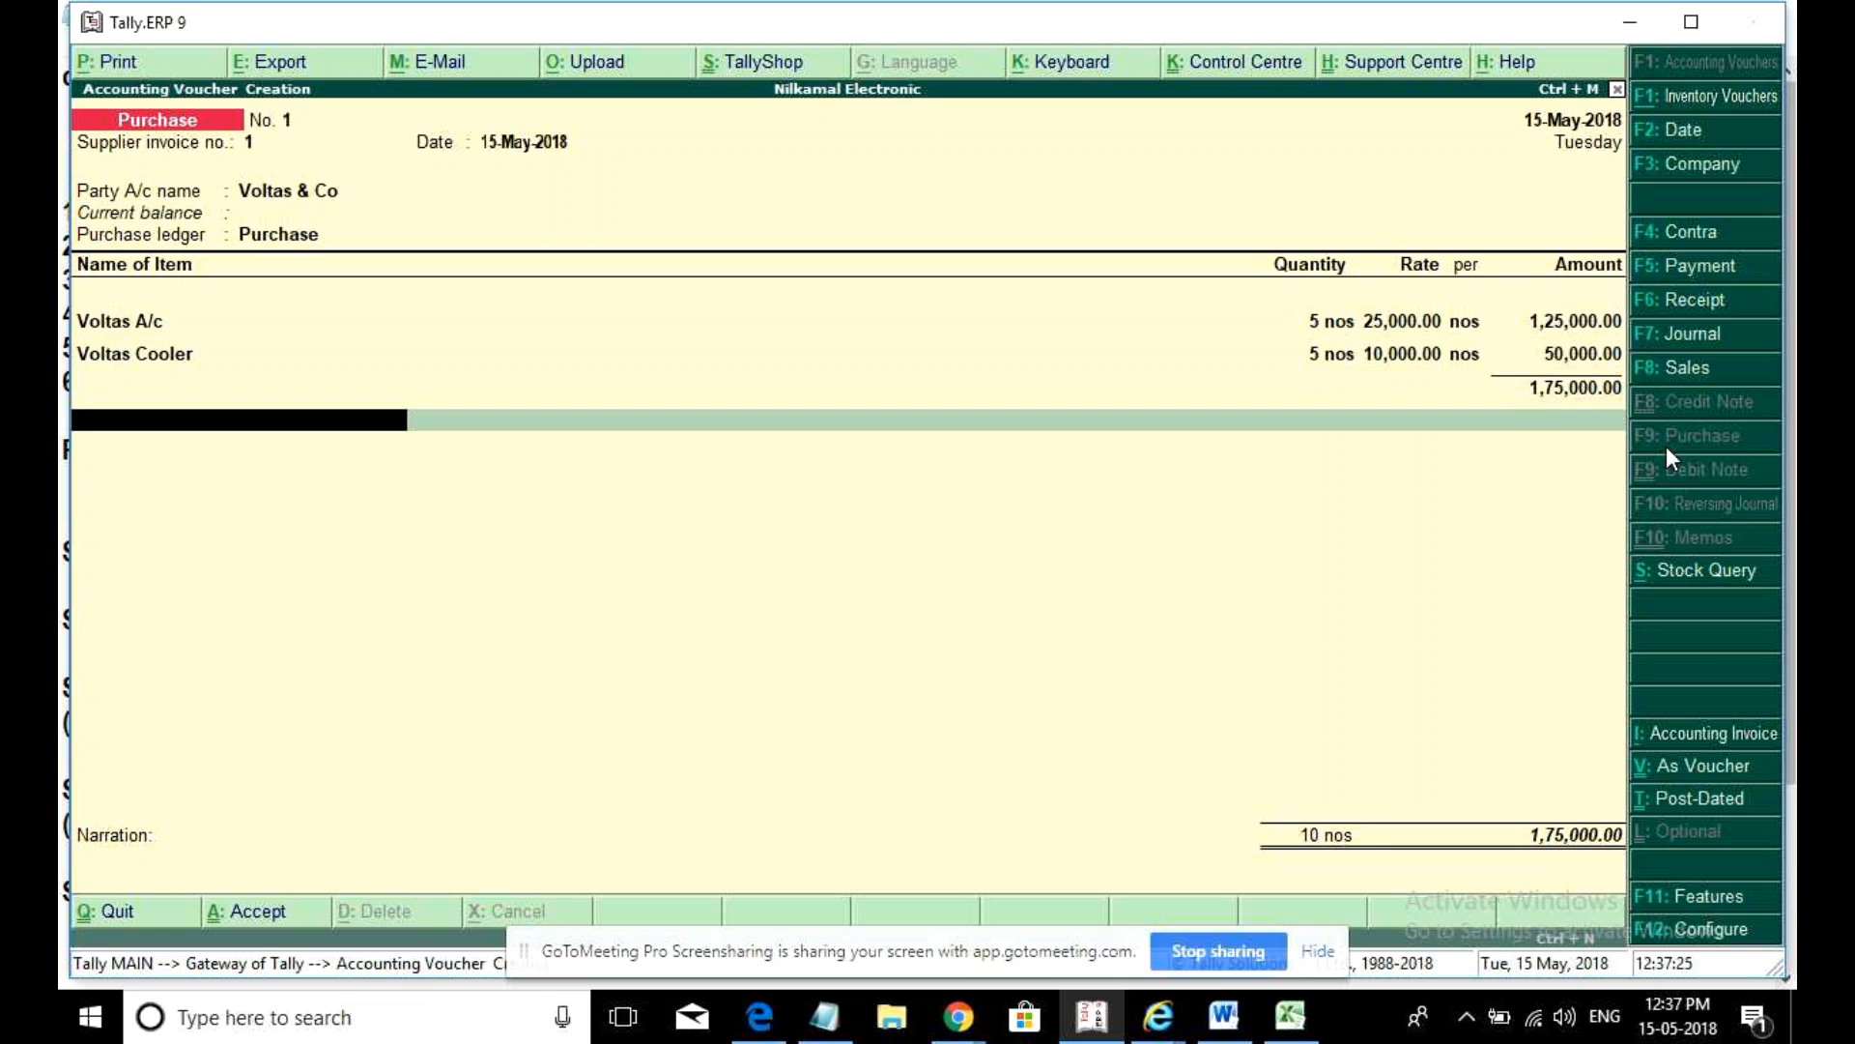
- Add Cgst and Sgst ledgers of 6,125.00 each to the Voltas purchase
type("c")
key("Return")
key("Return")
type("s")
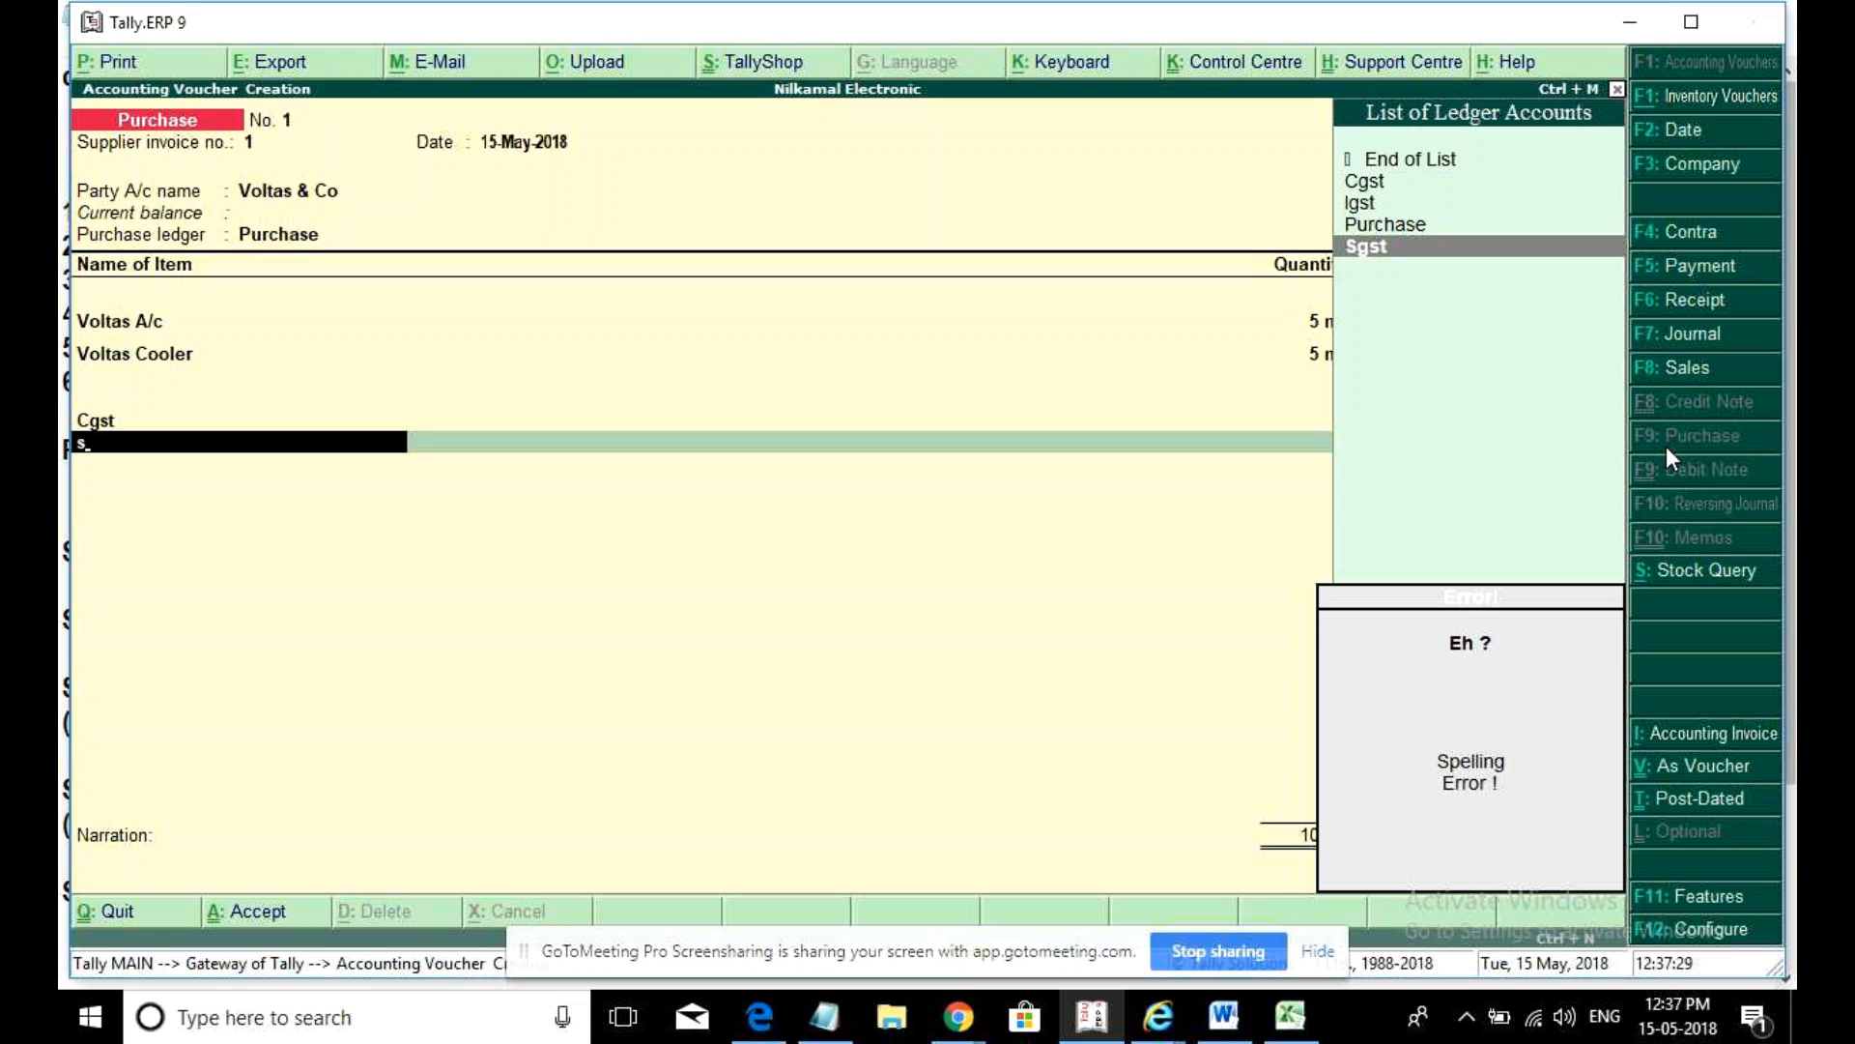
key("Return")
key("Return")
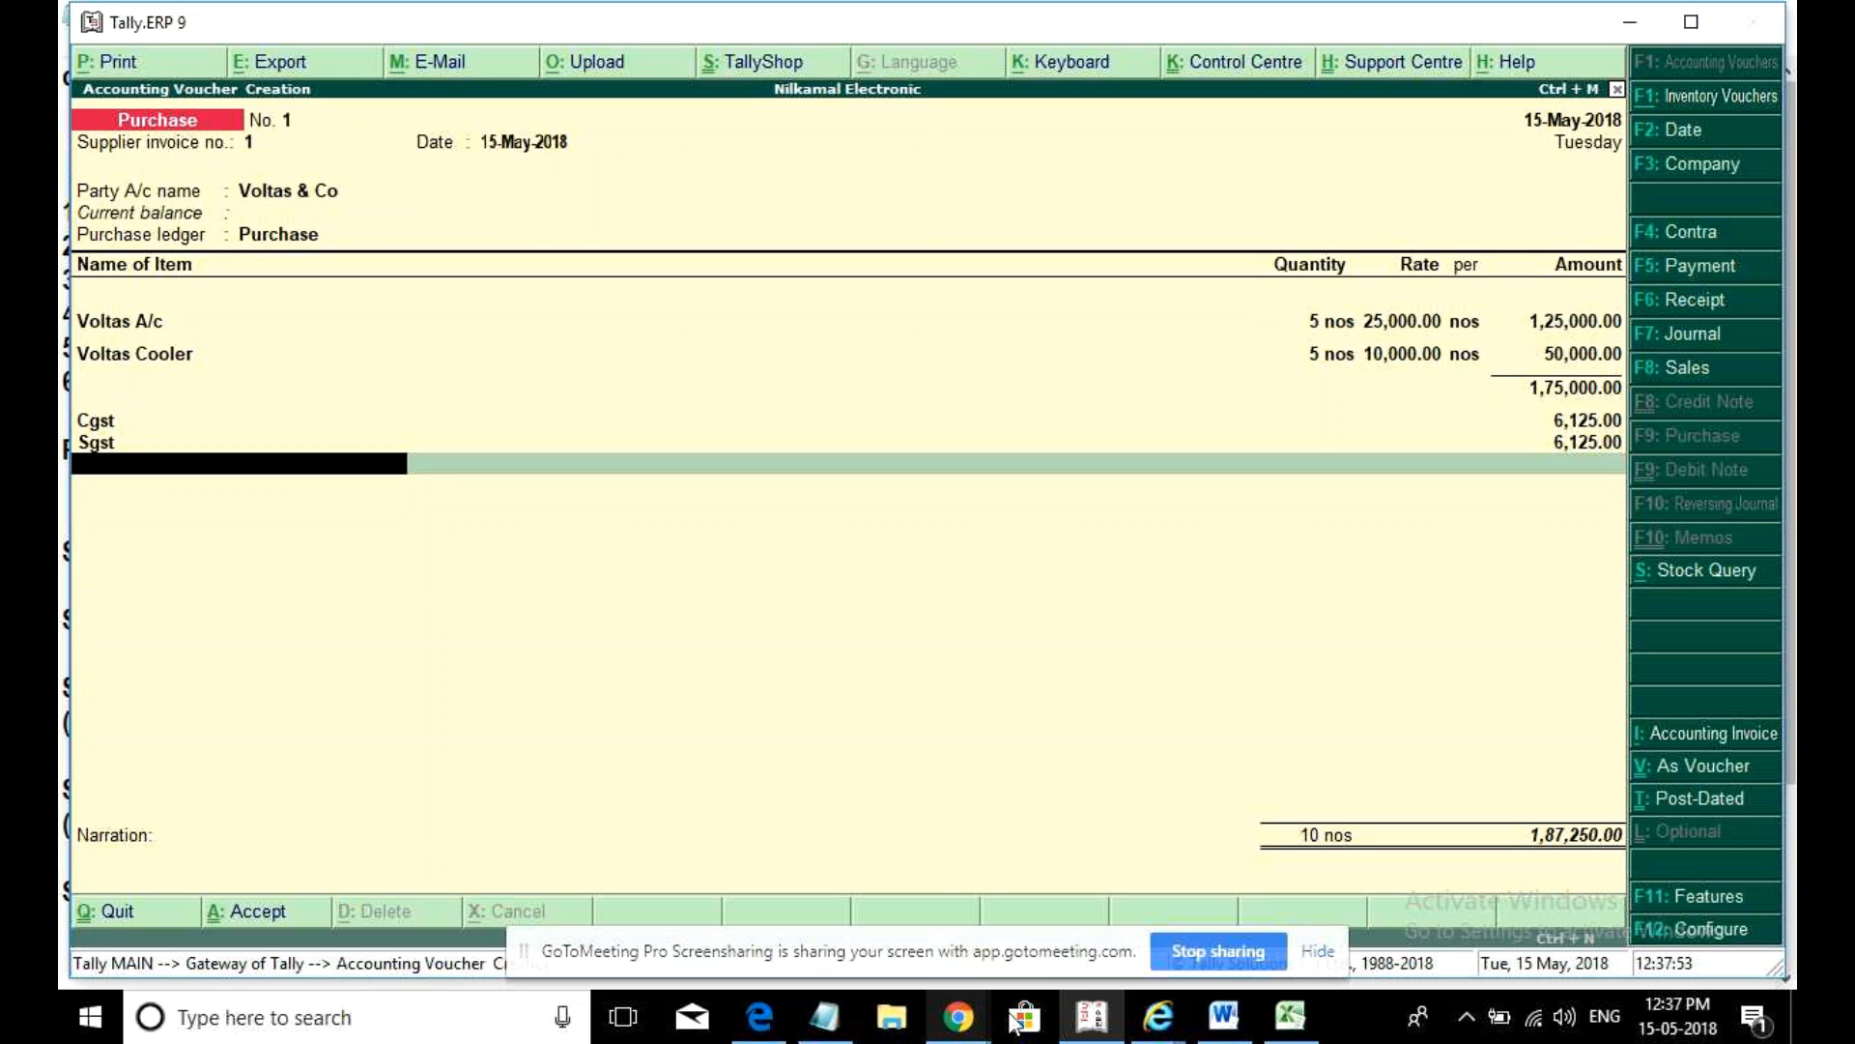
key("BackSpace")
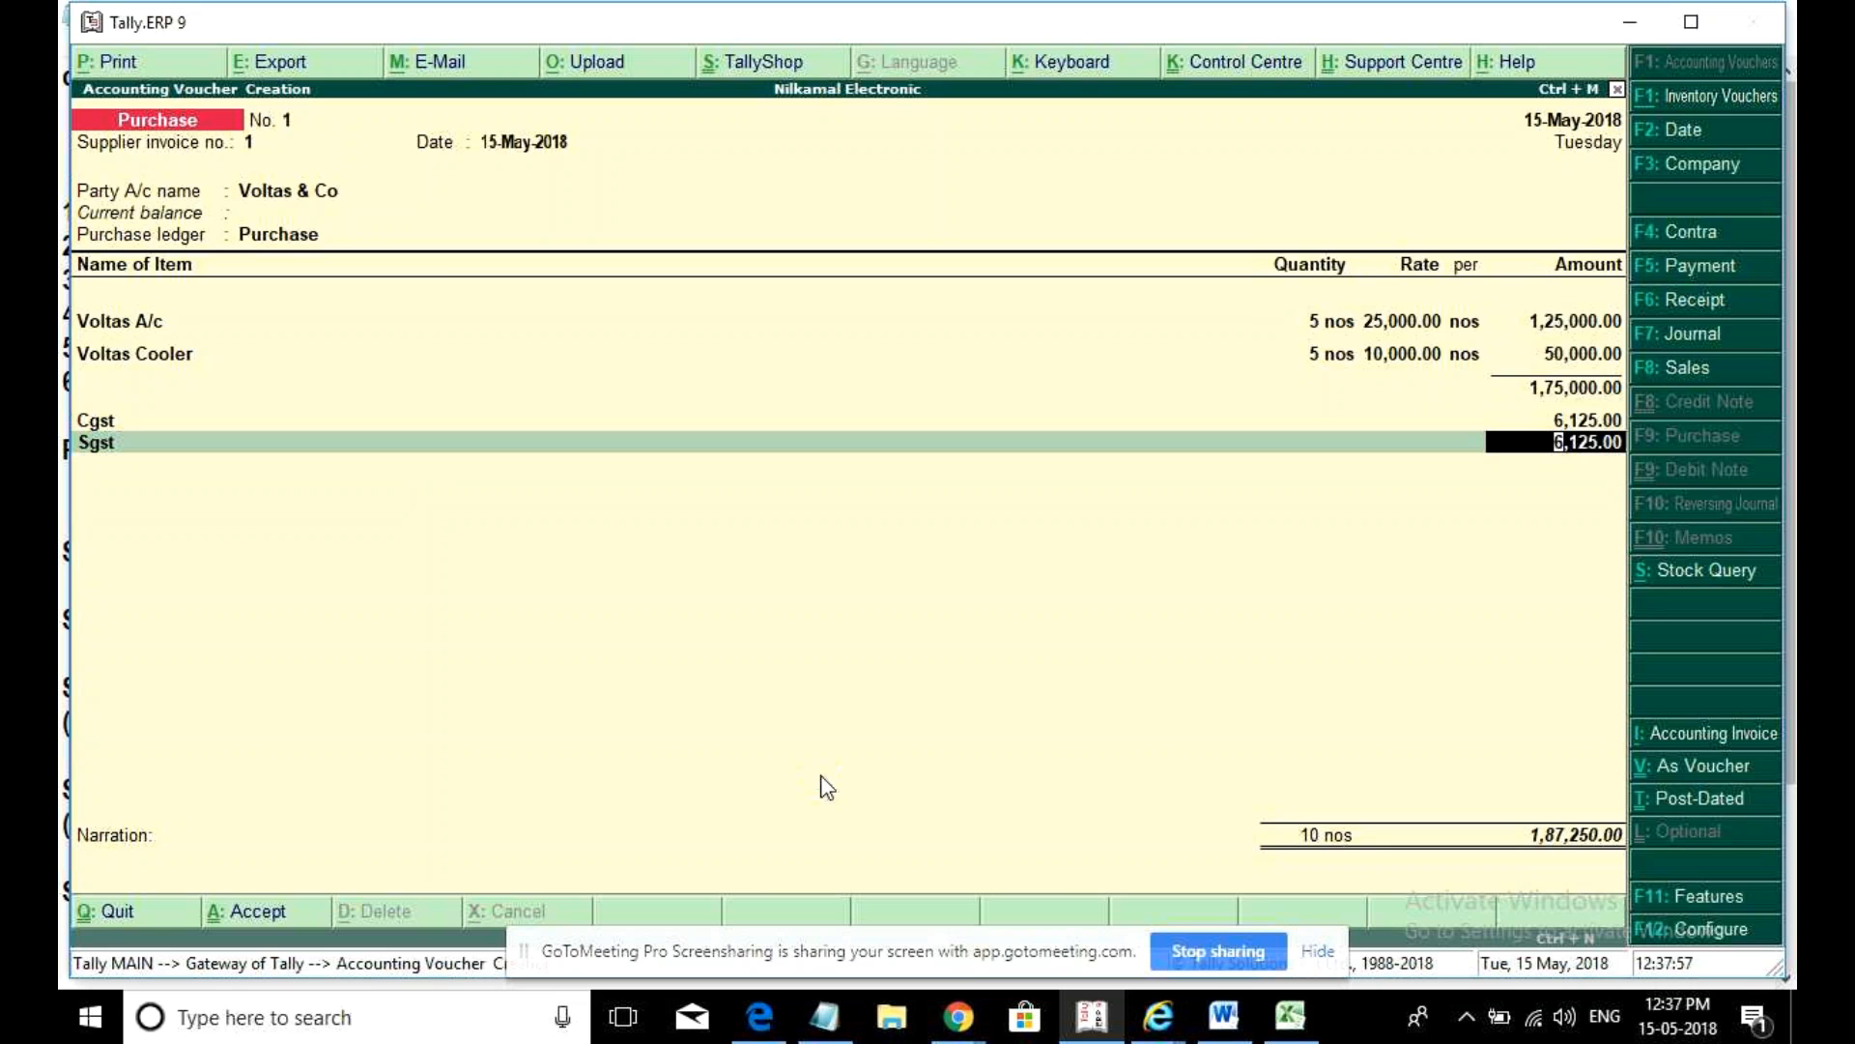
- Save purchase voucher No. 1 and quit to Gateway of Tally
key("ctrl+a")
key("Escape")
key("y")
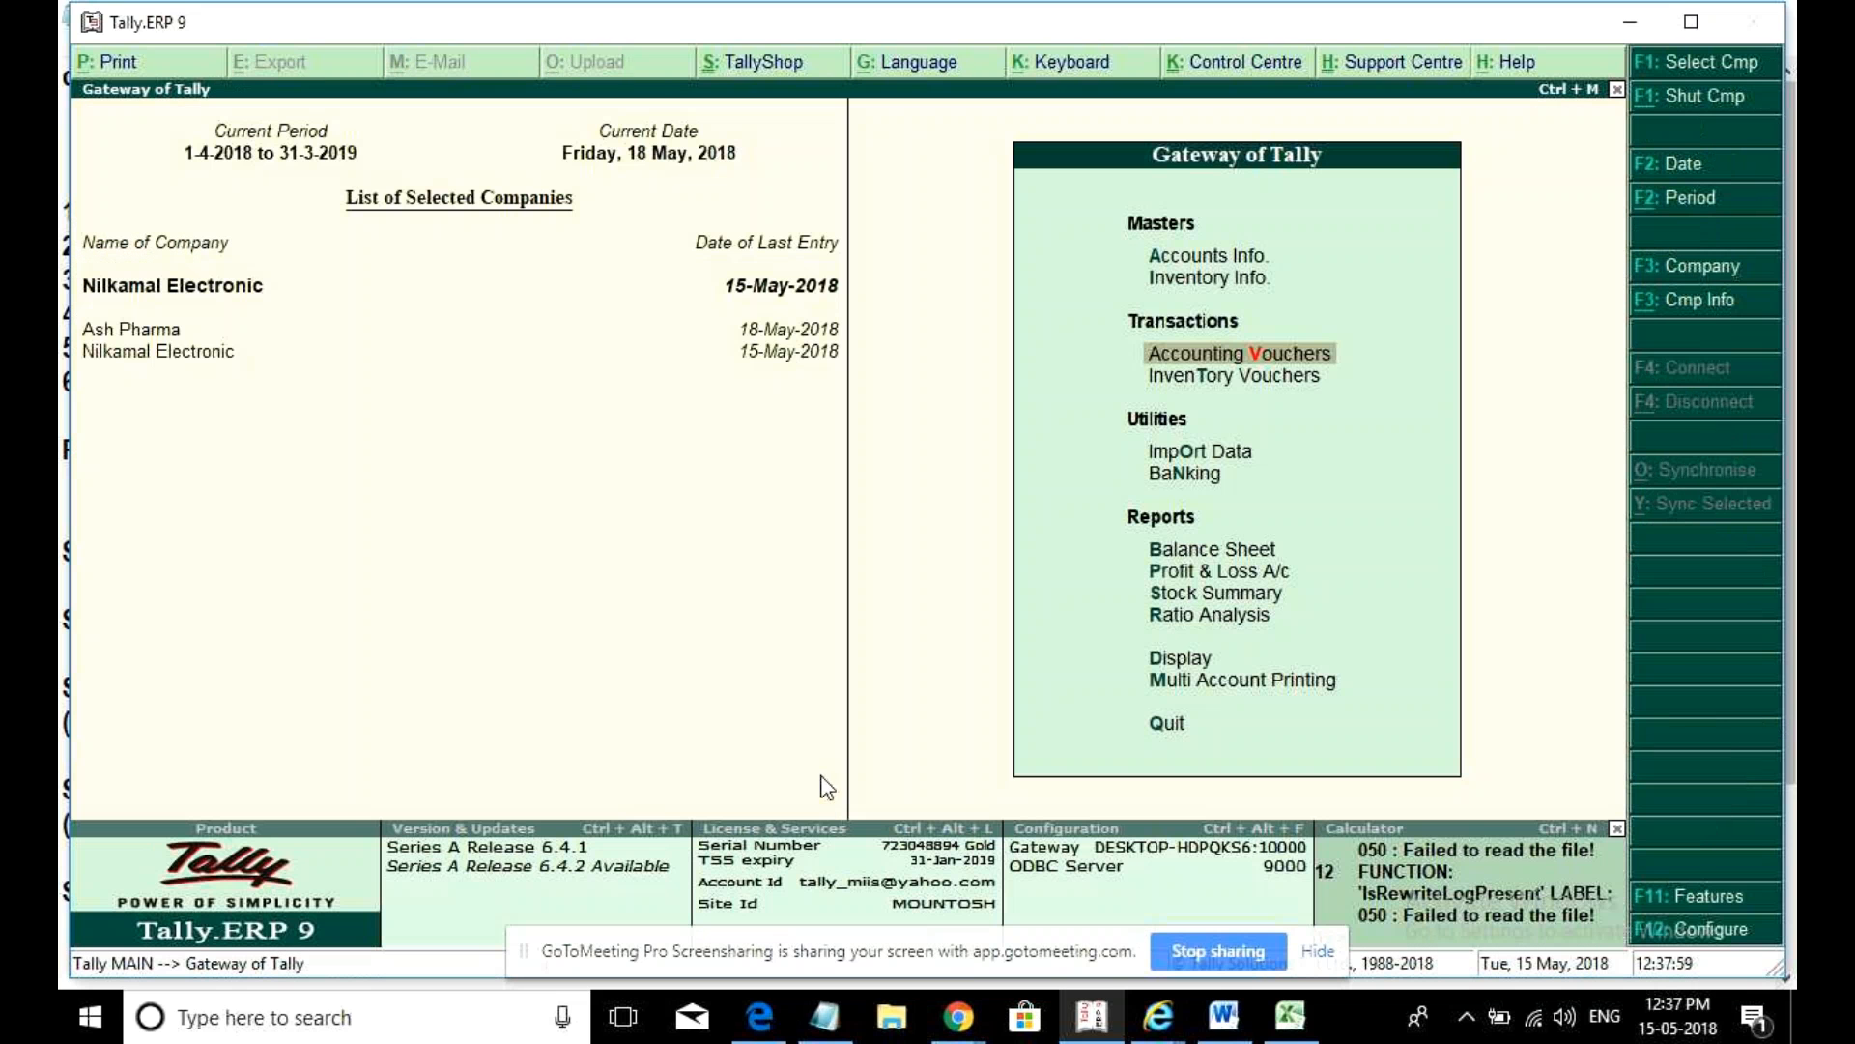
- Switch to Ash Pharma and start purchase invoice 3 from Zeventus to the Purchase ledger
left_click(159, 331)
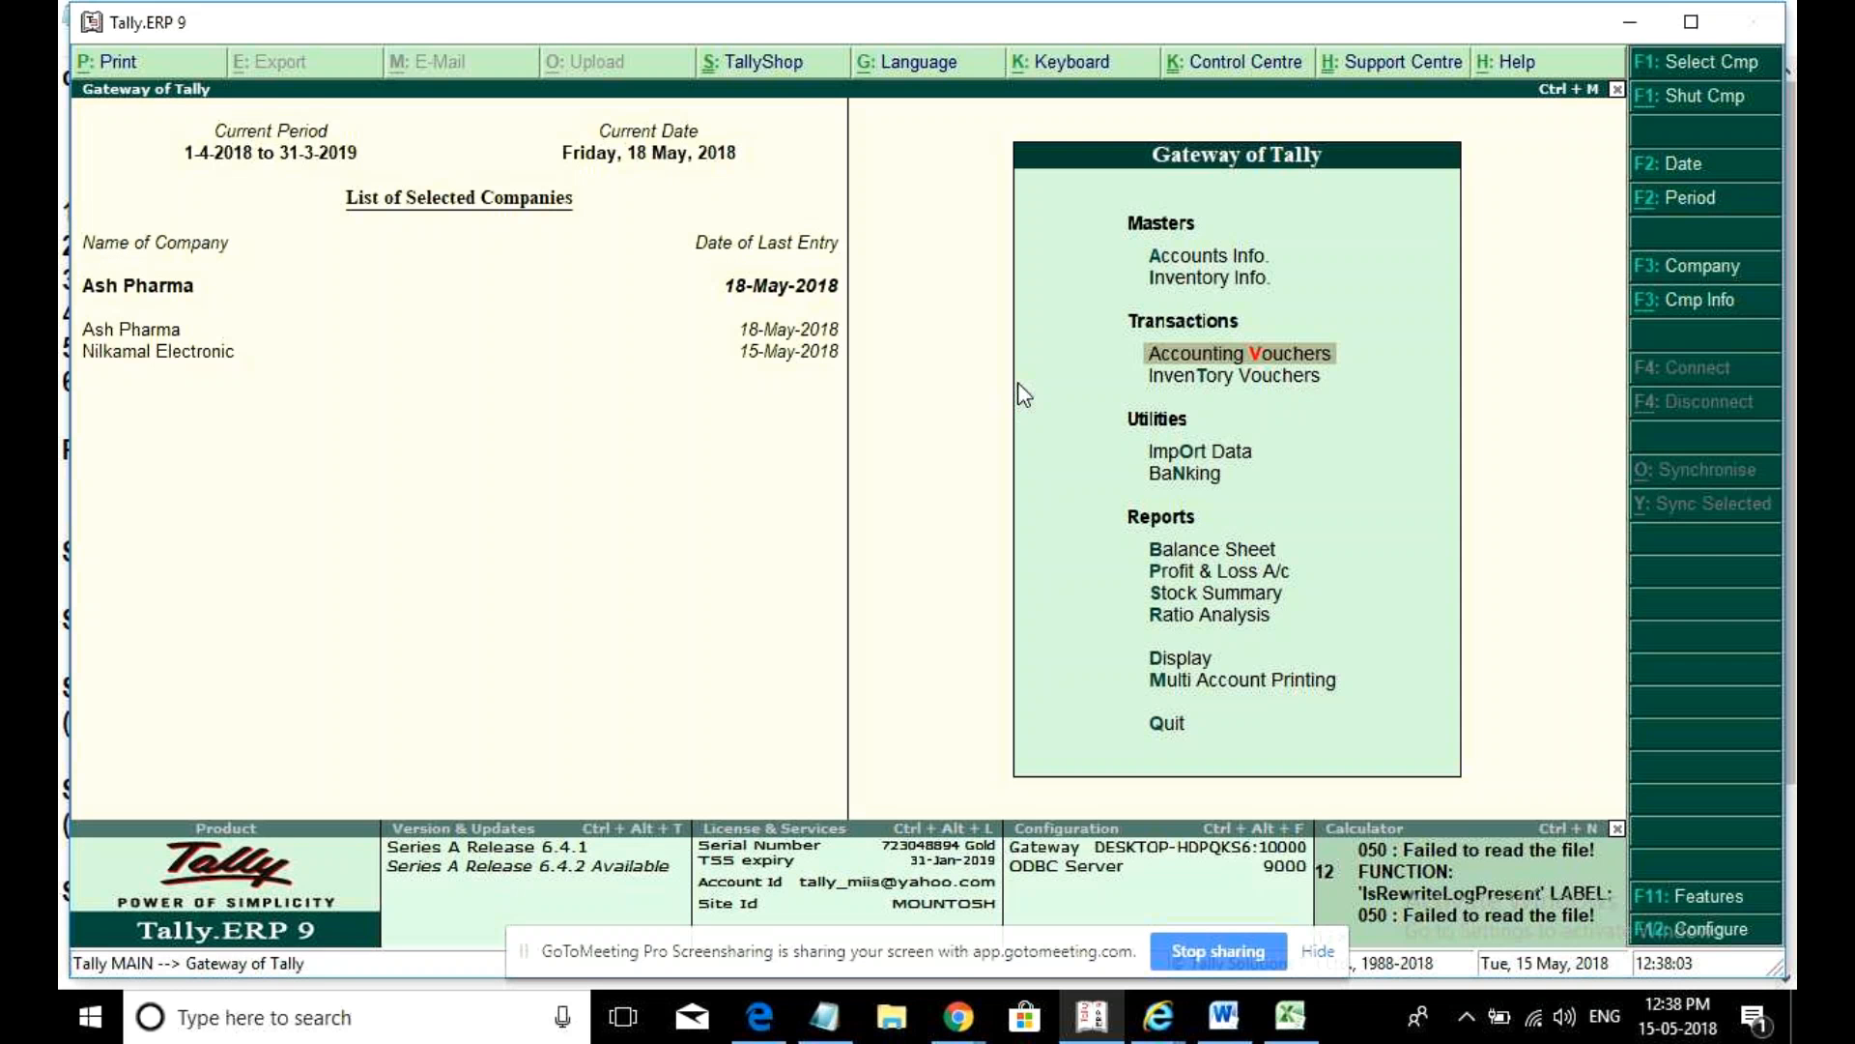
key("Return")
type("3")
key("Return")
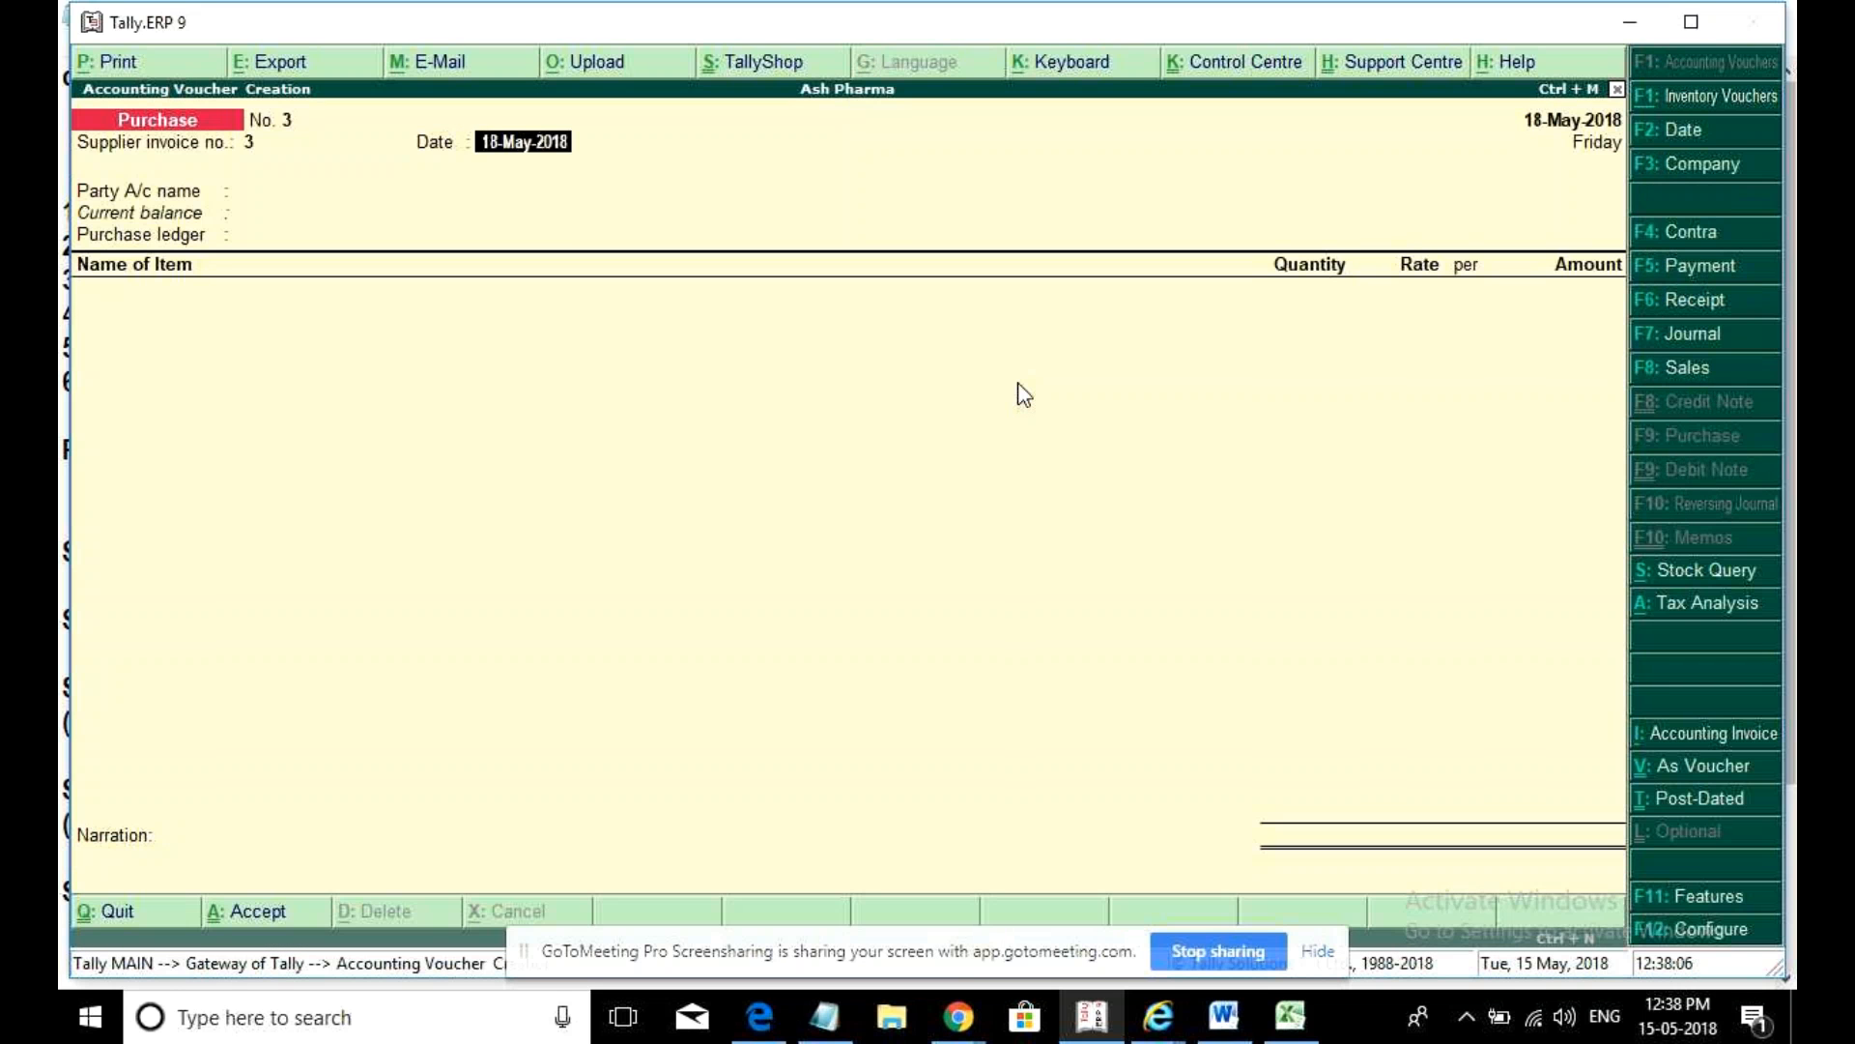
key("Return")
key("Down")
key("Down")
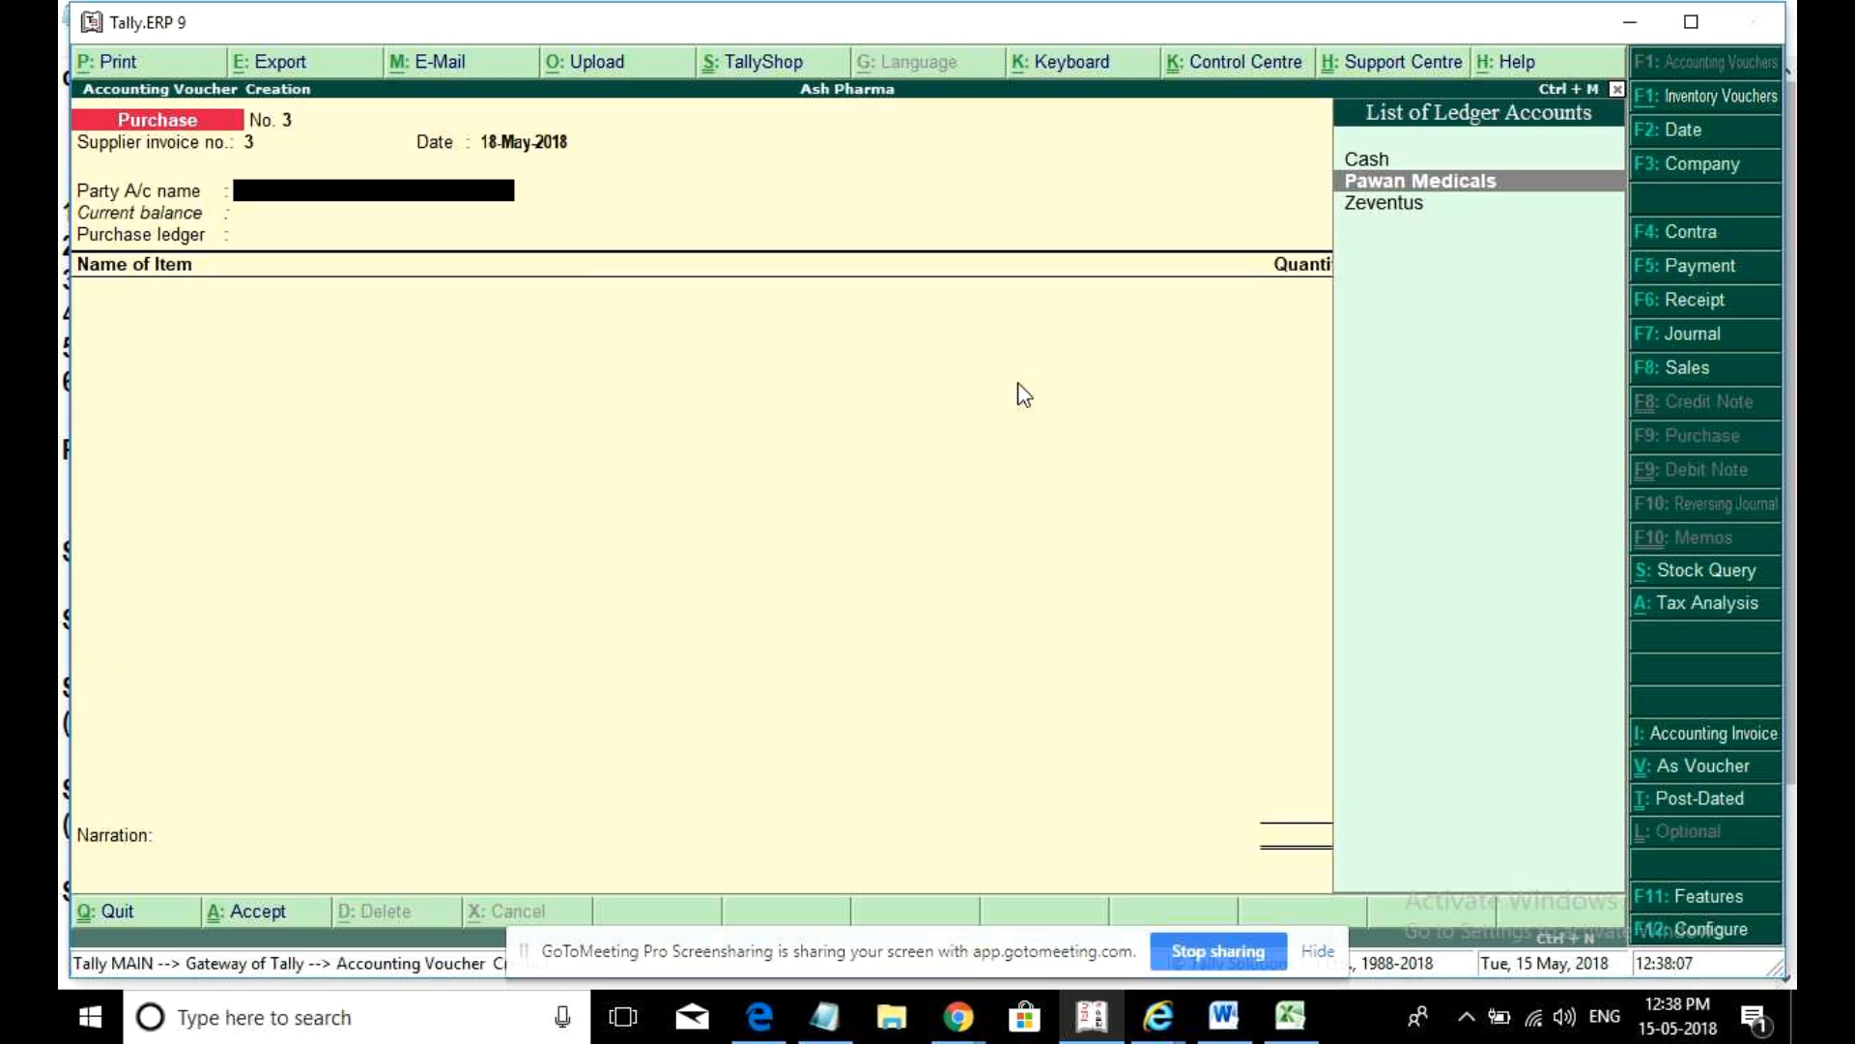
key("Return")
key("ctrl+a")
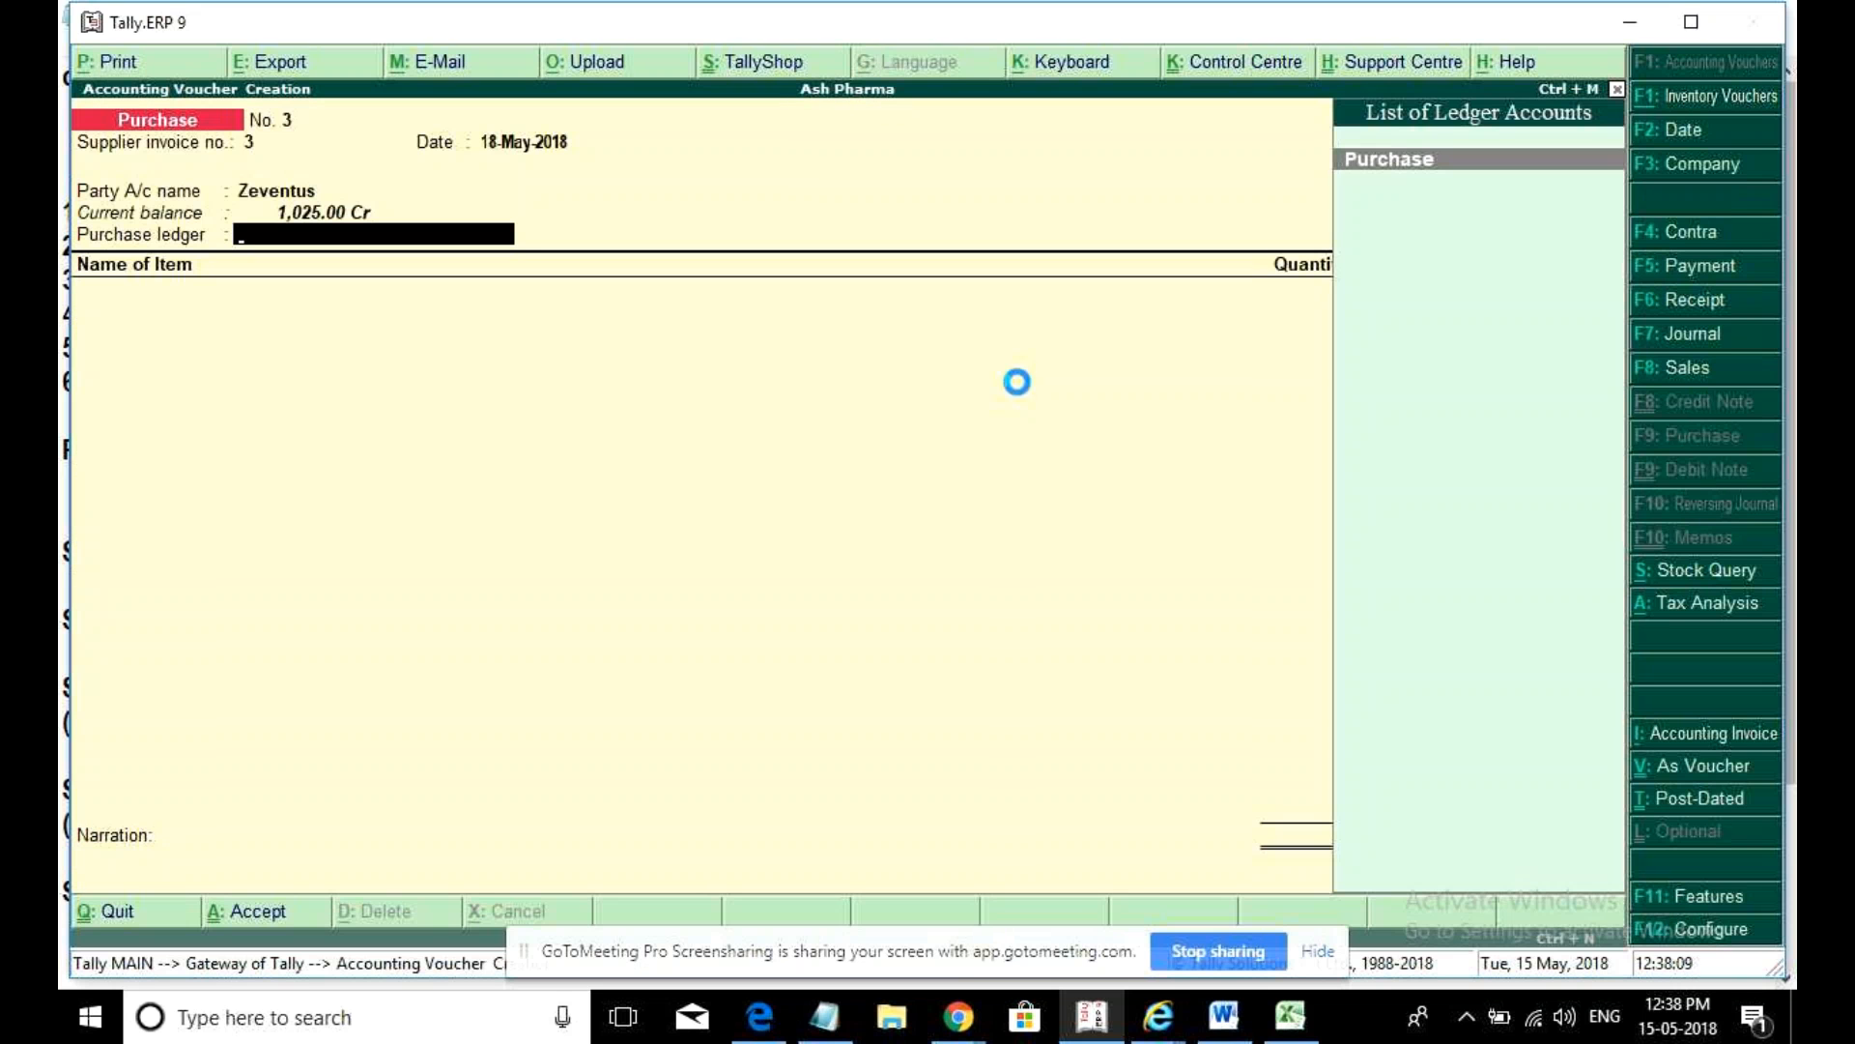
key("Return")
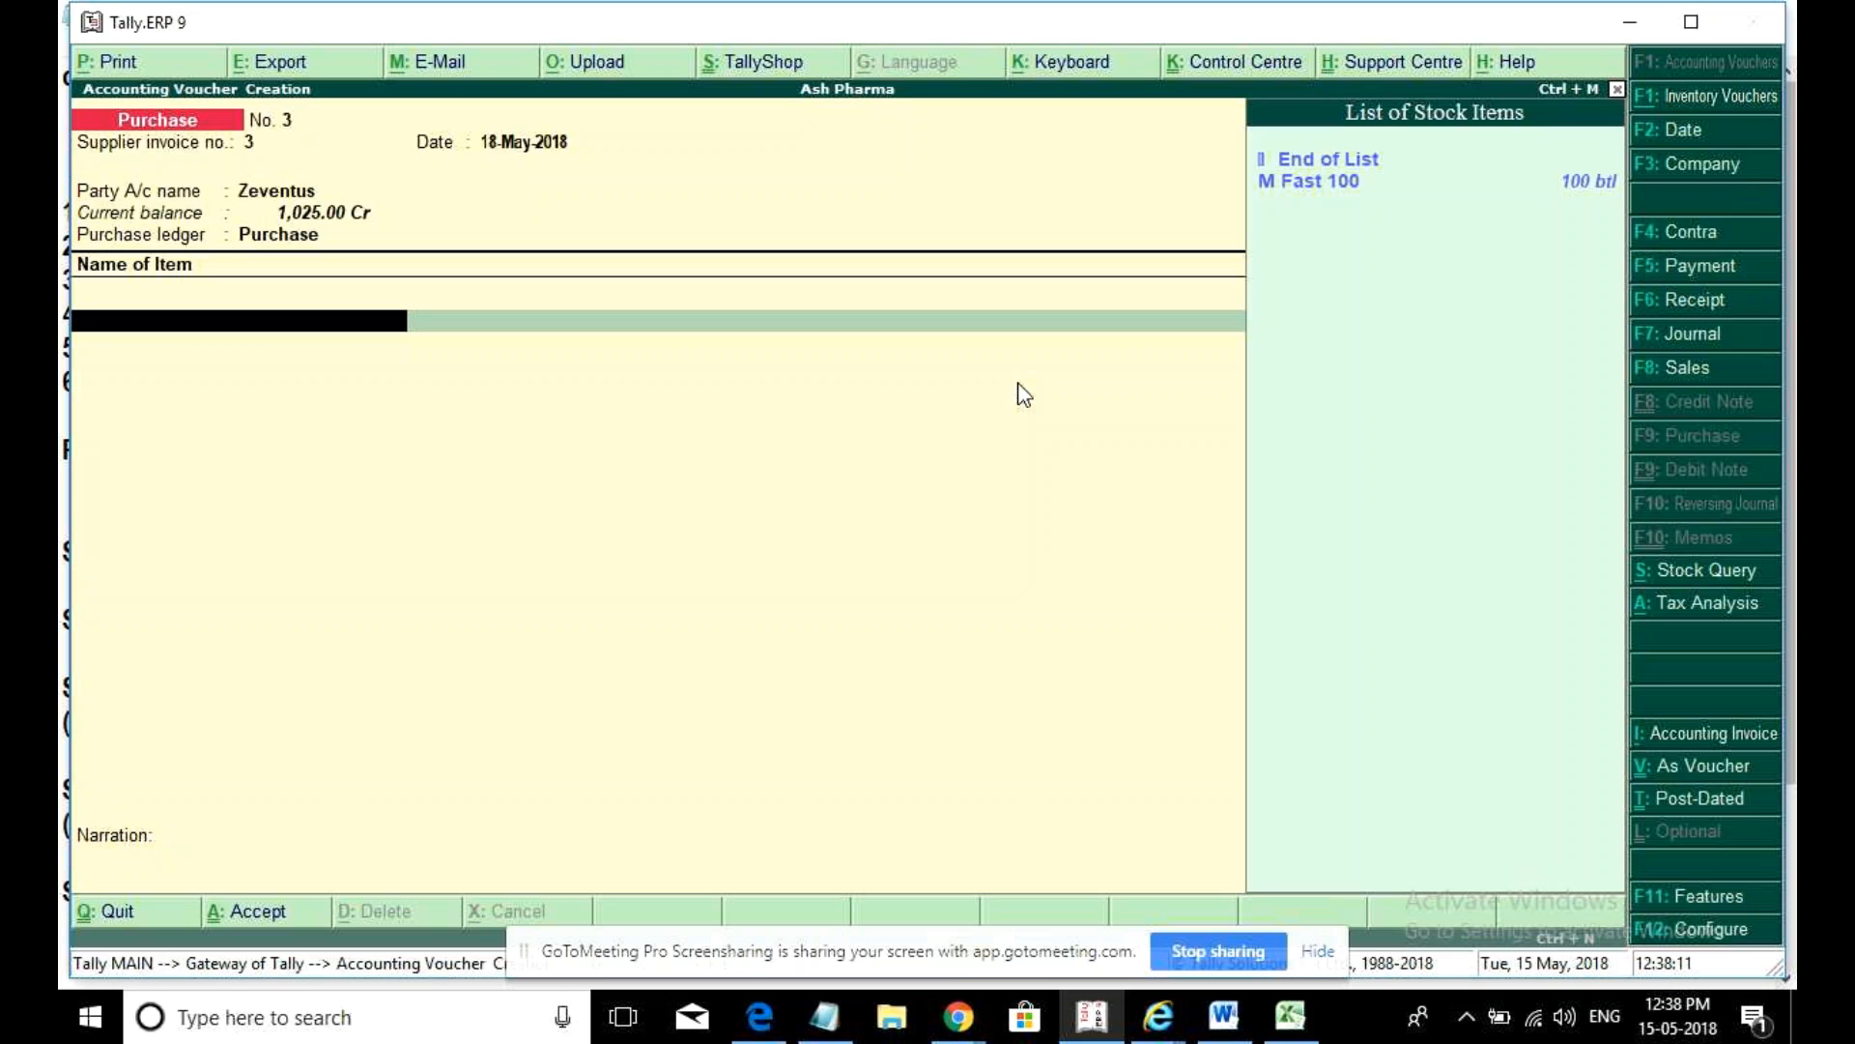
- Add 10 btl of M Fast 100 at 70.00
key("Down")
key("Return")
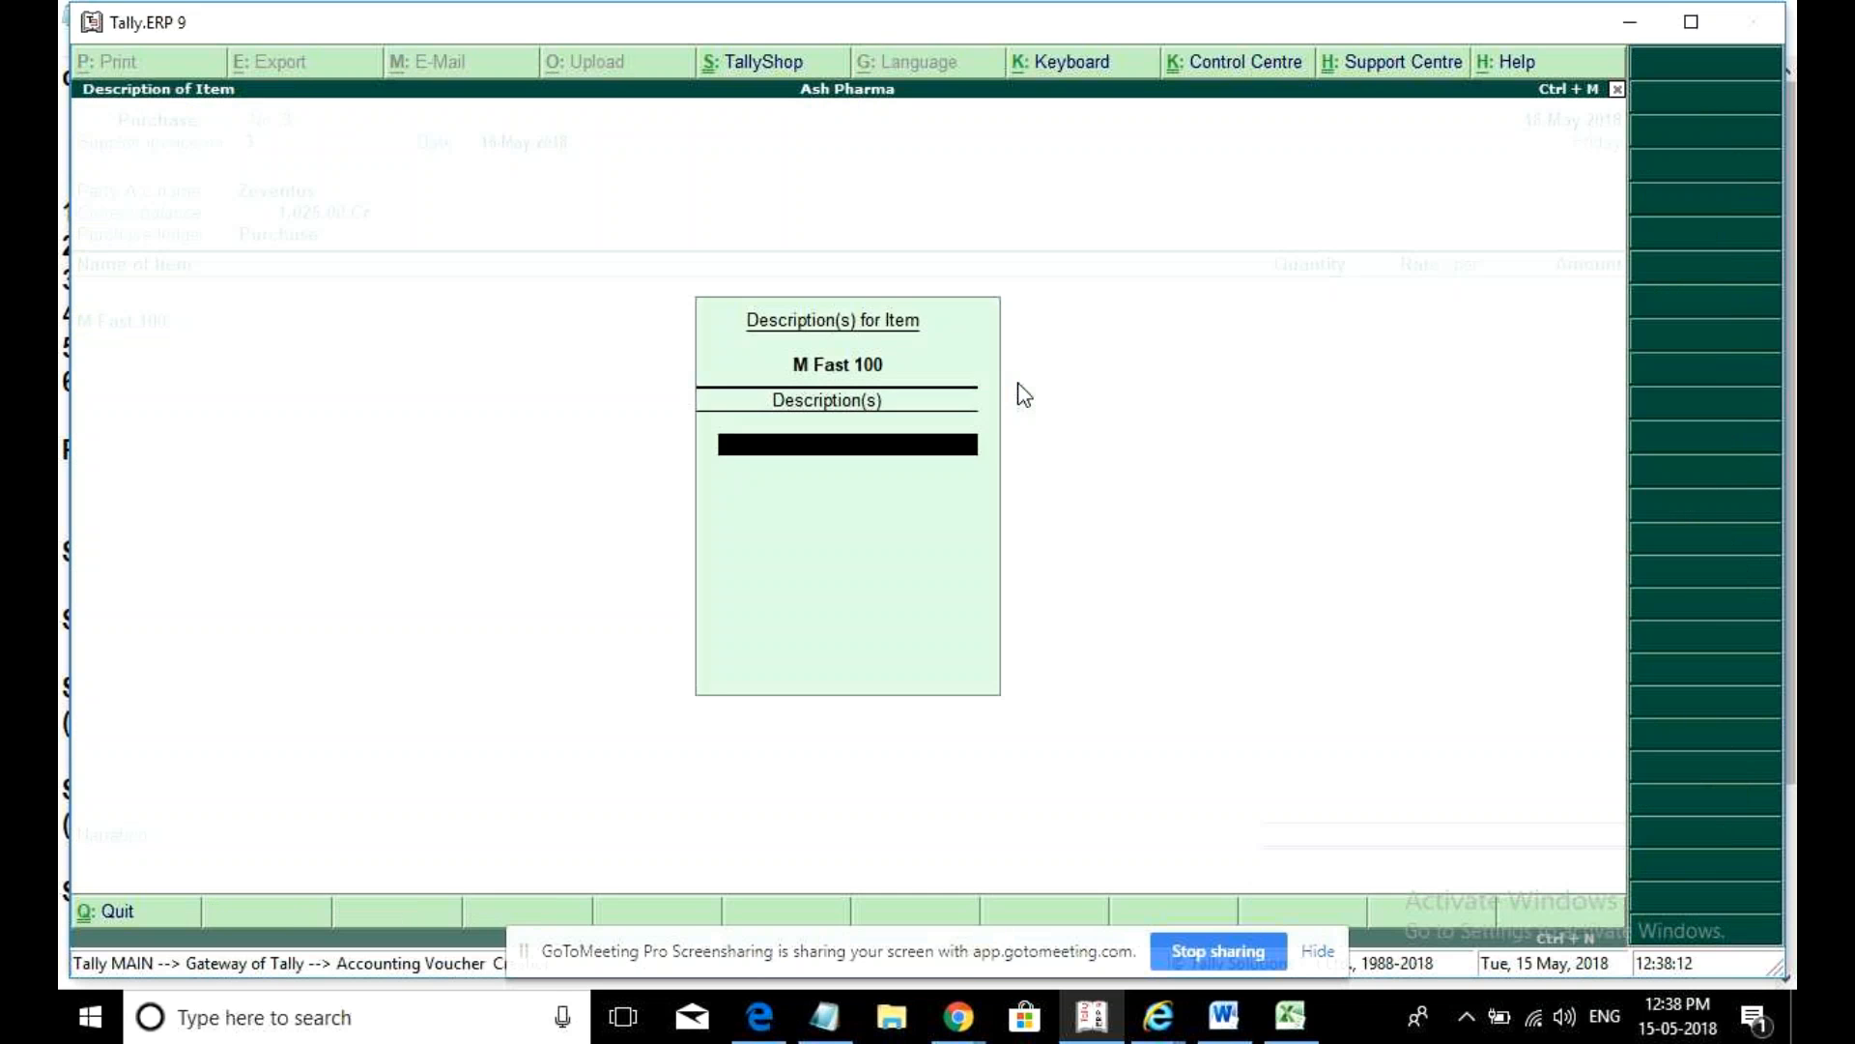
key("Return")
type("10")
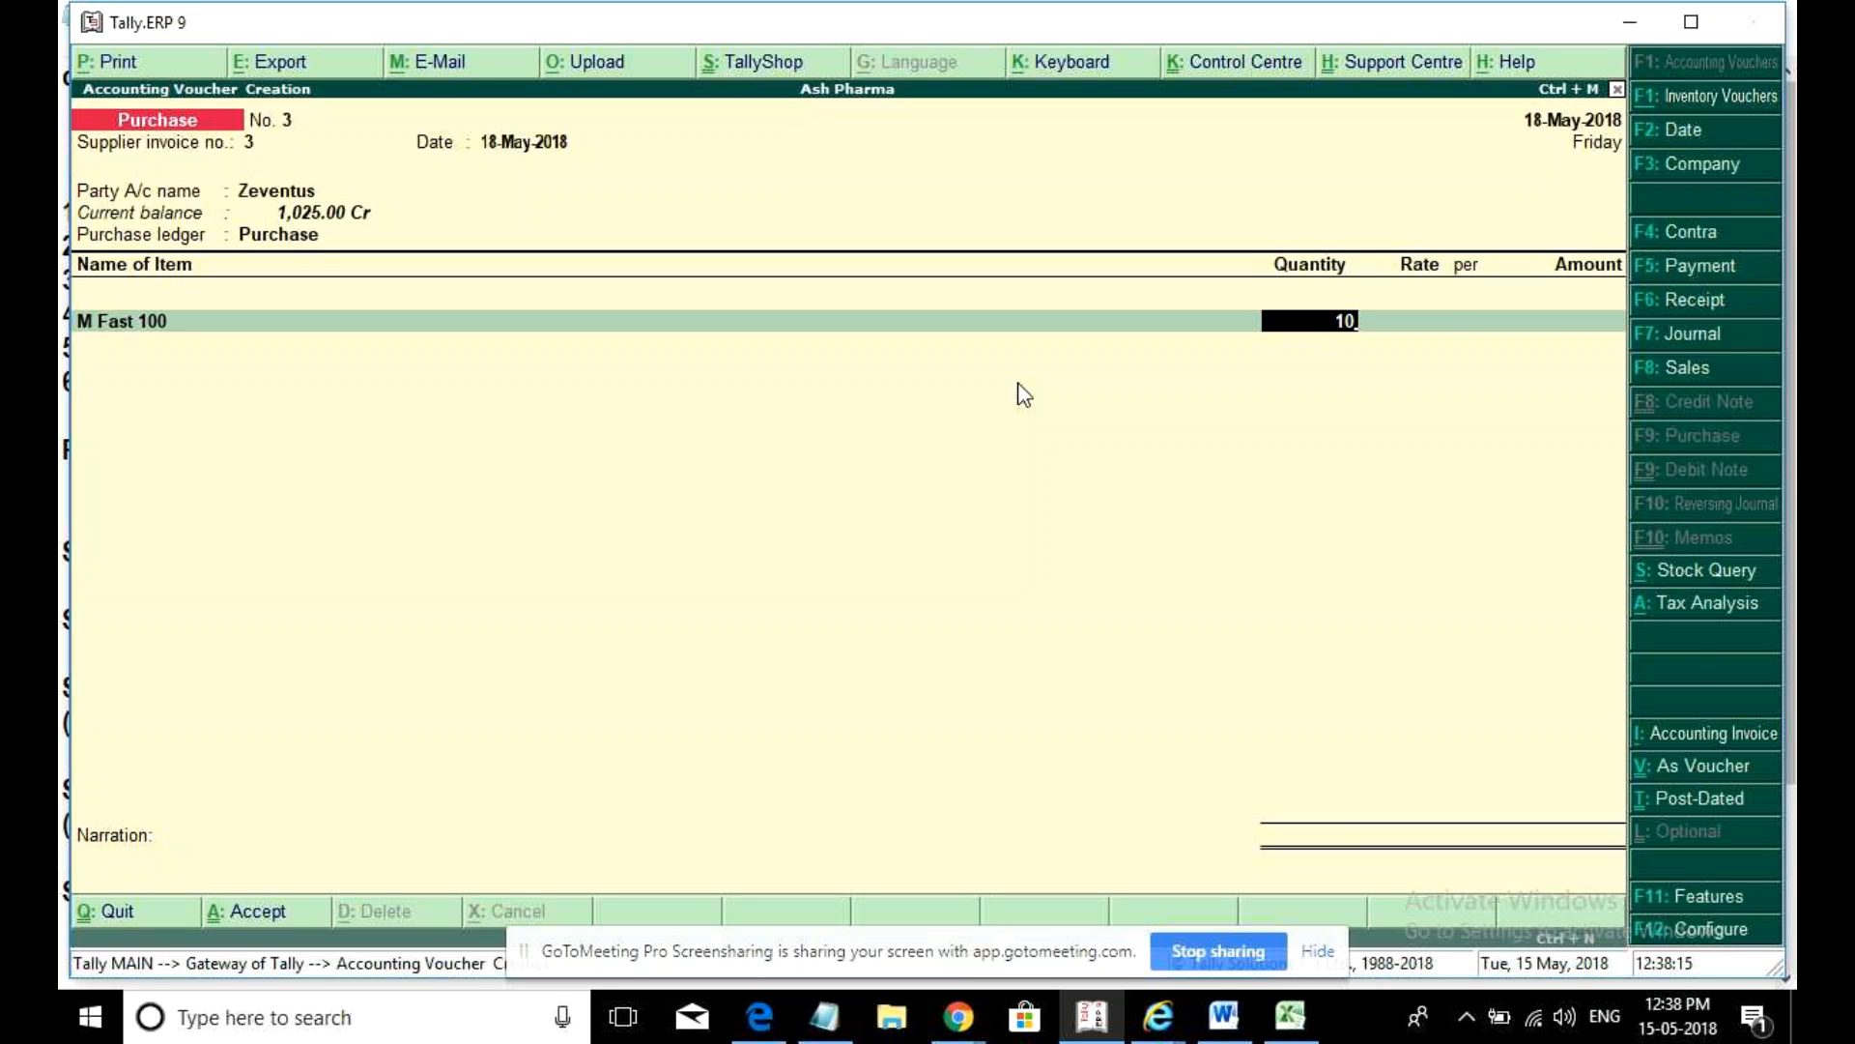
key("Return")
key("Return")
key("Return")
key("Return")
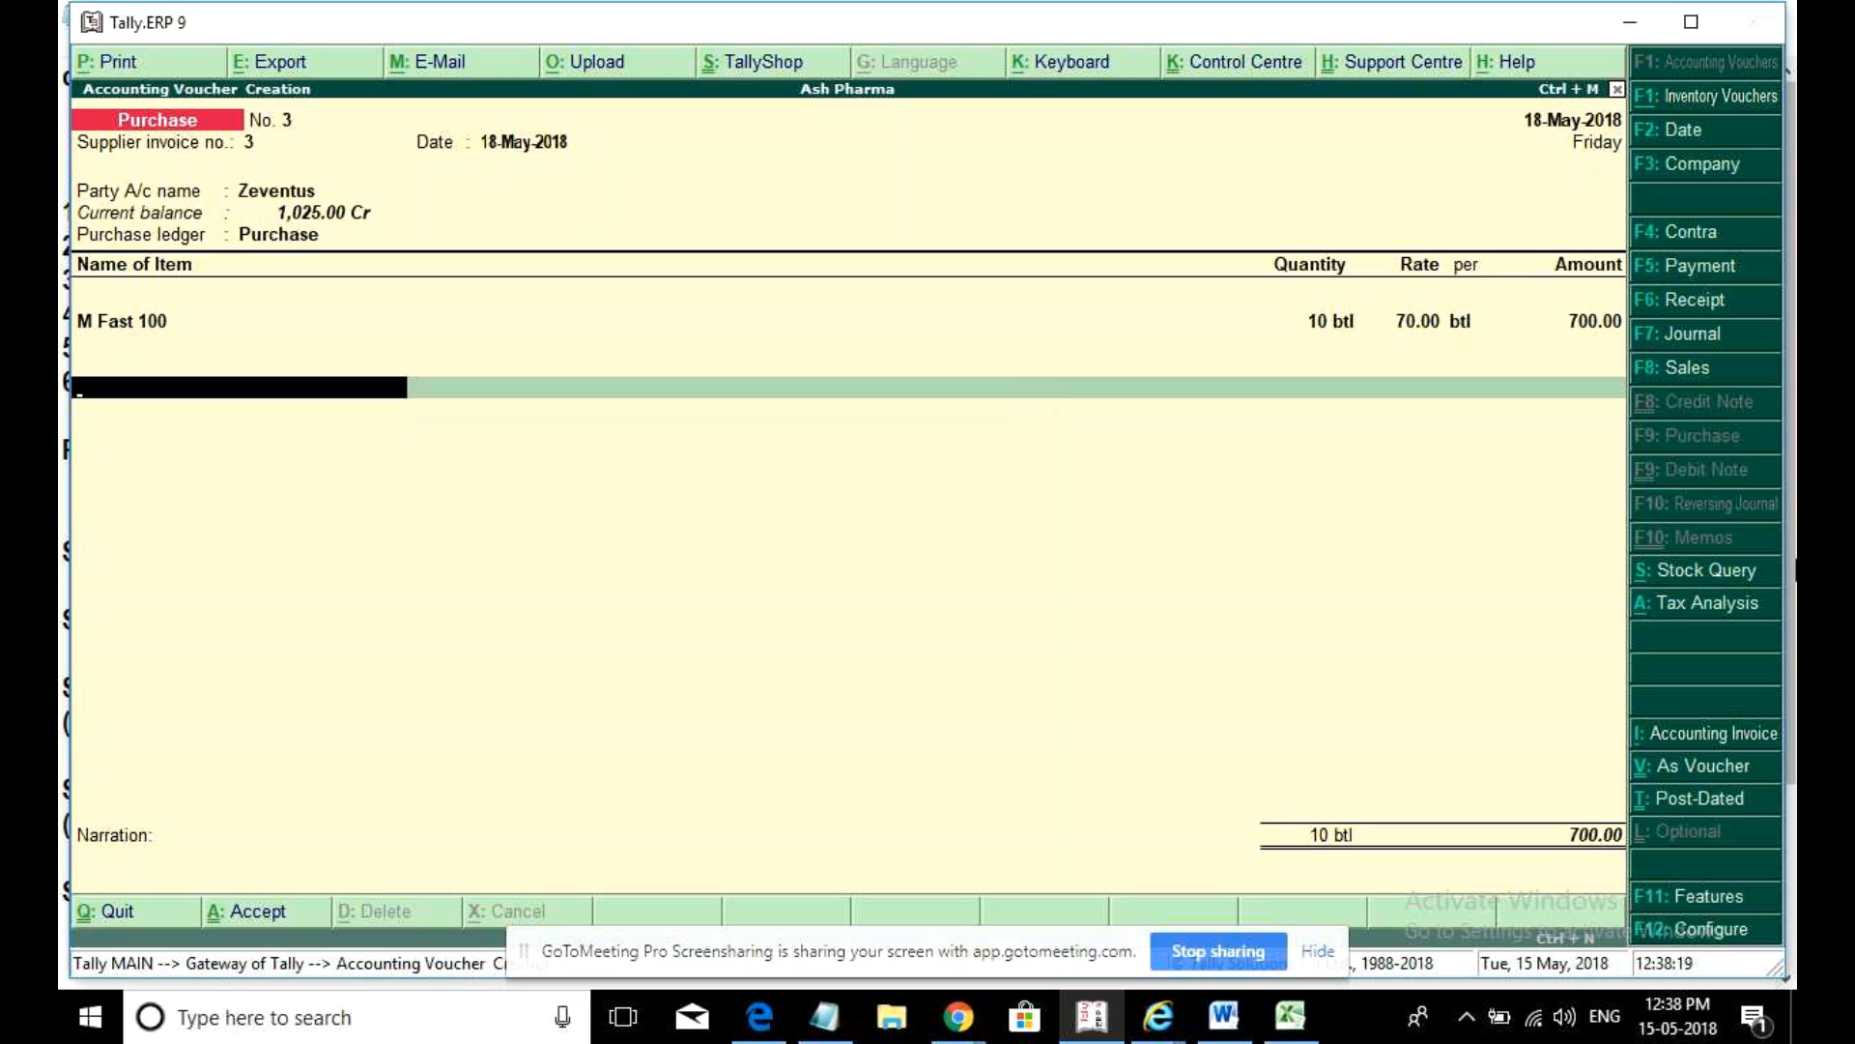
- Review the detailed GST tax analysis of the Zeventus purchase
left_click(1662, 602)
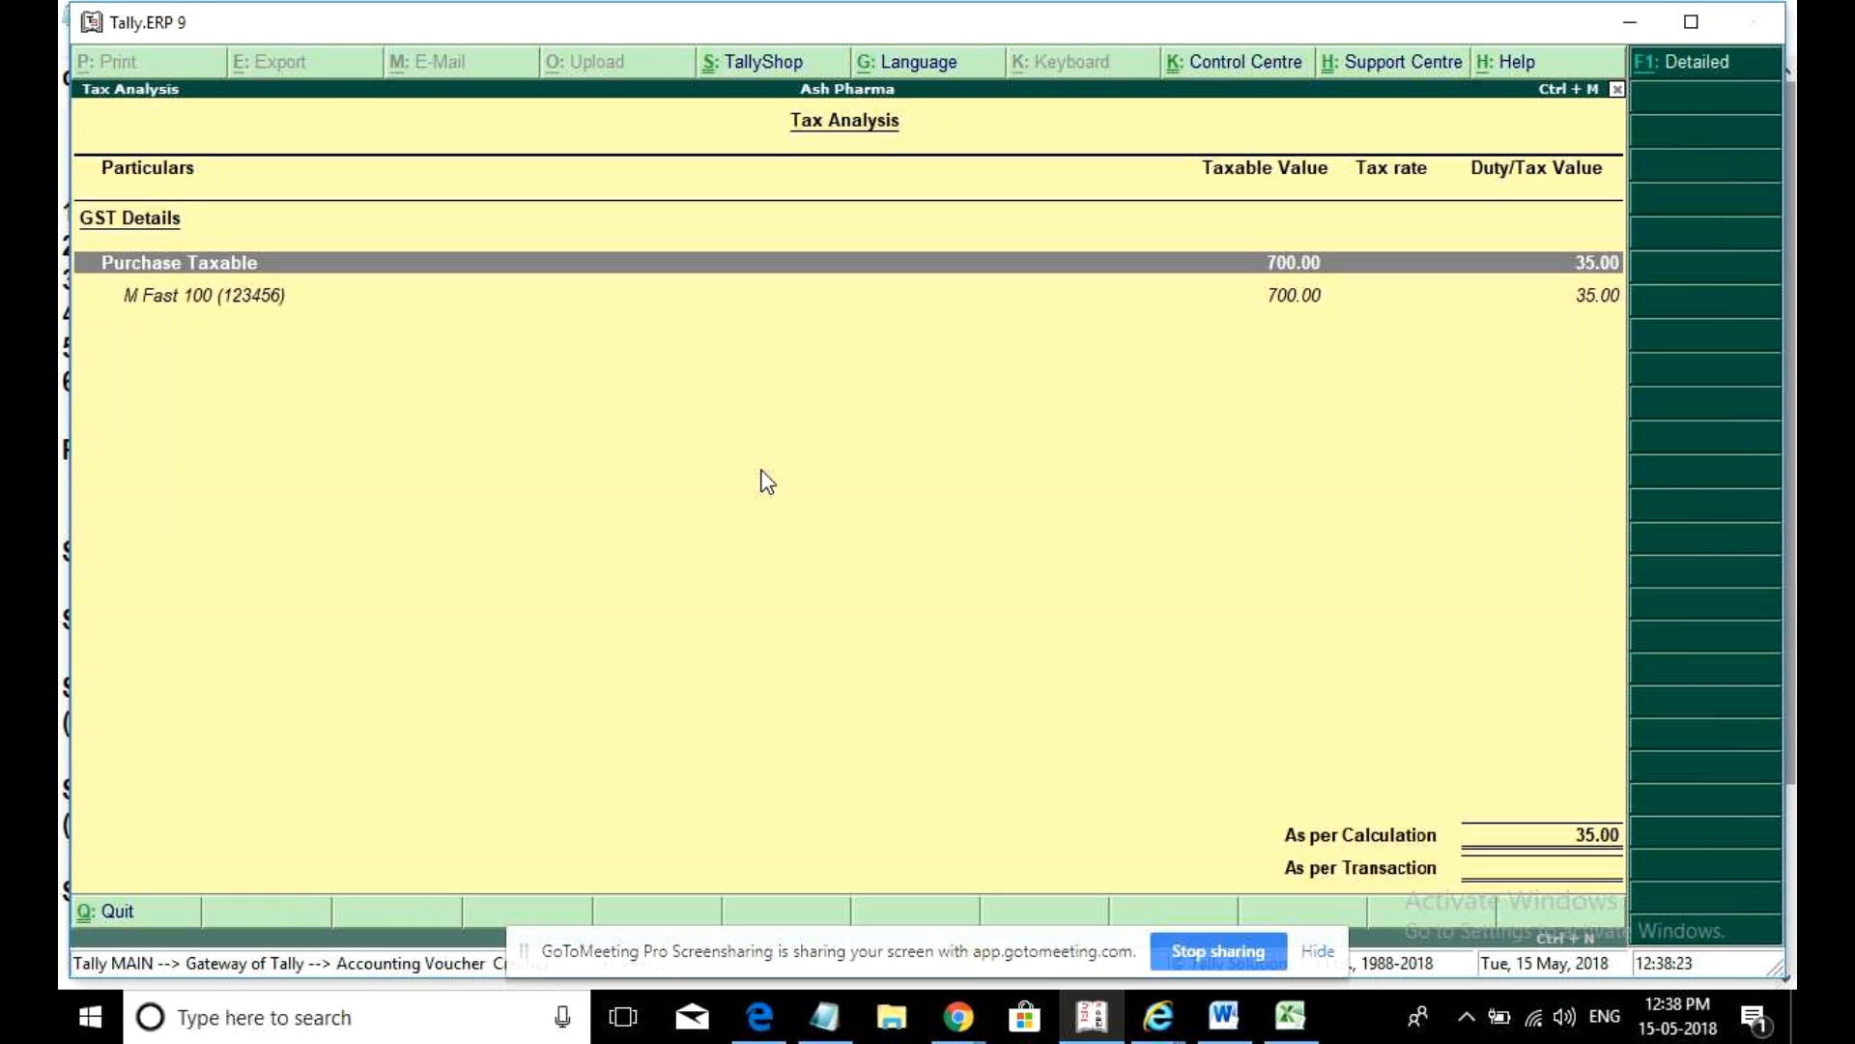
key("alt+F1")
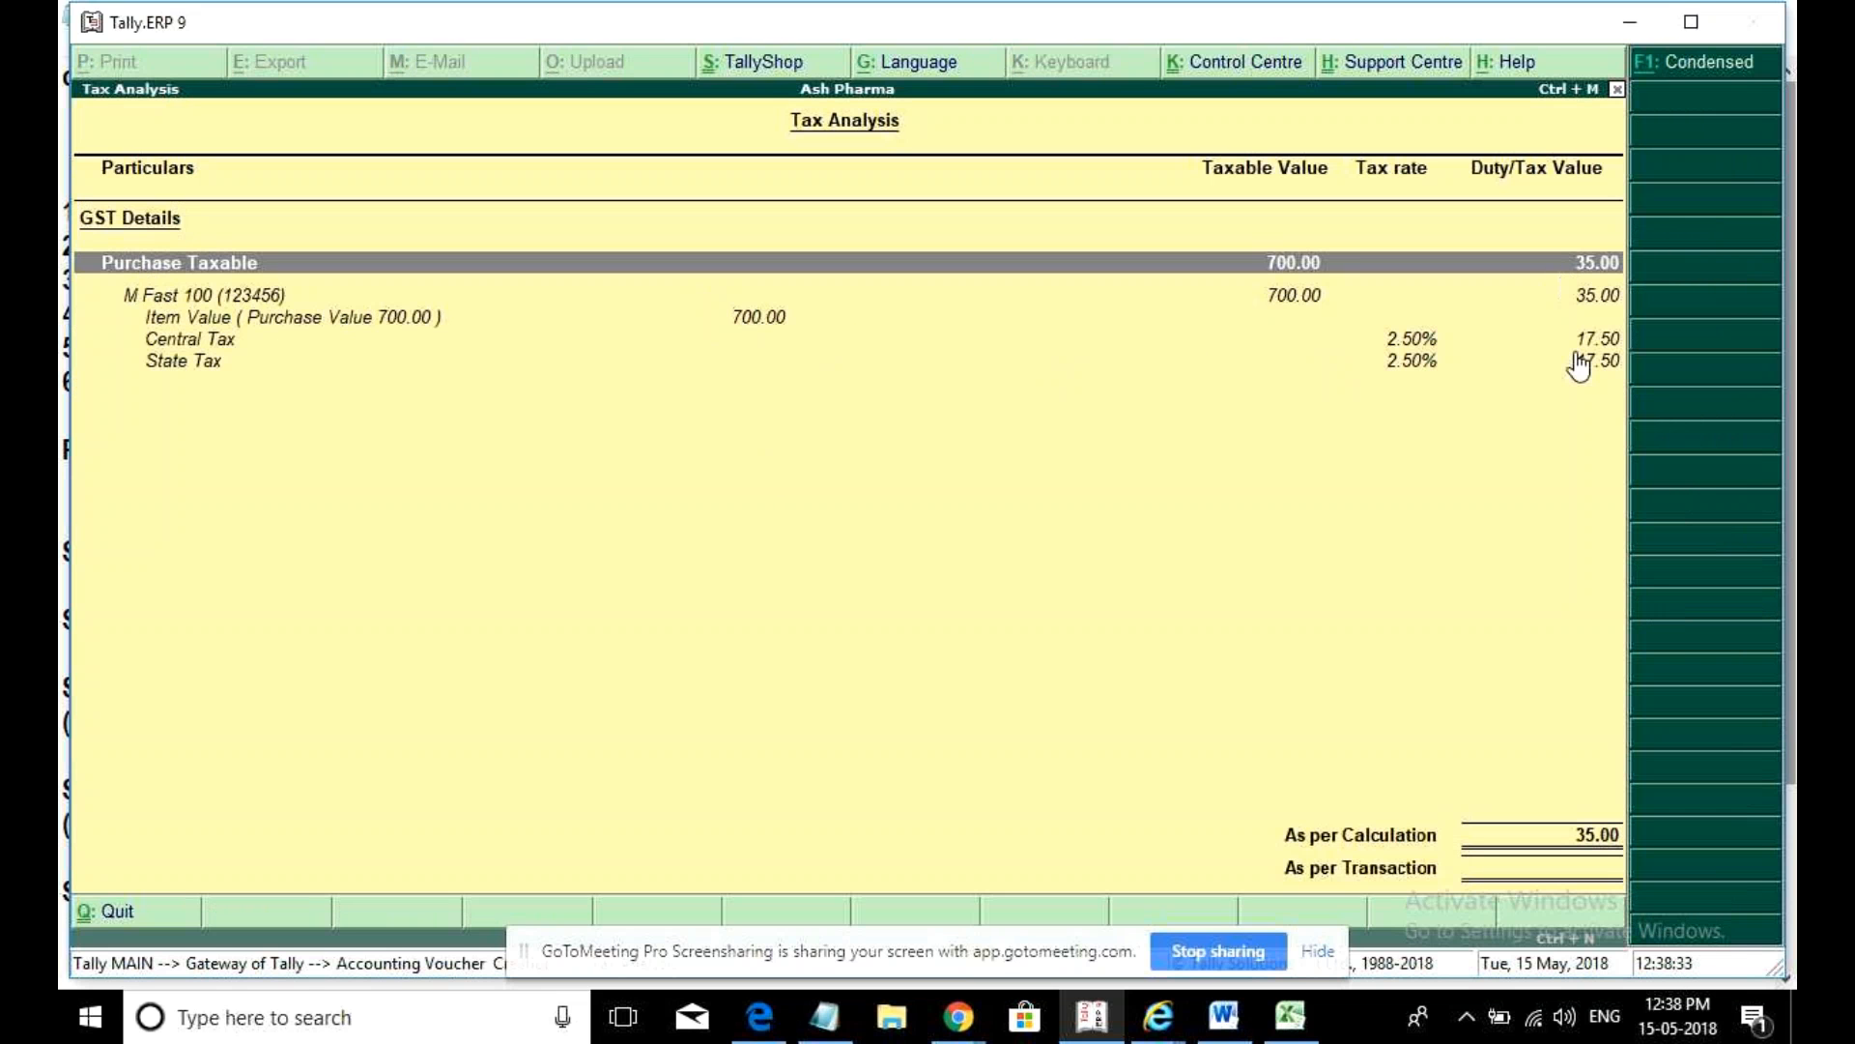
key("Escape")
- Add Cgst and Sgst of 17.50 each, totalling 735.00, and check the tax breakdown
type("Cg")
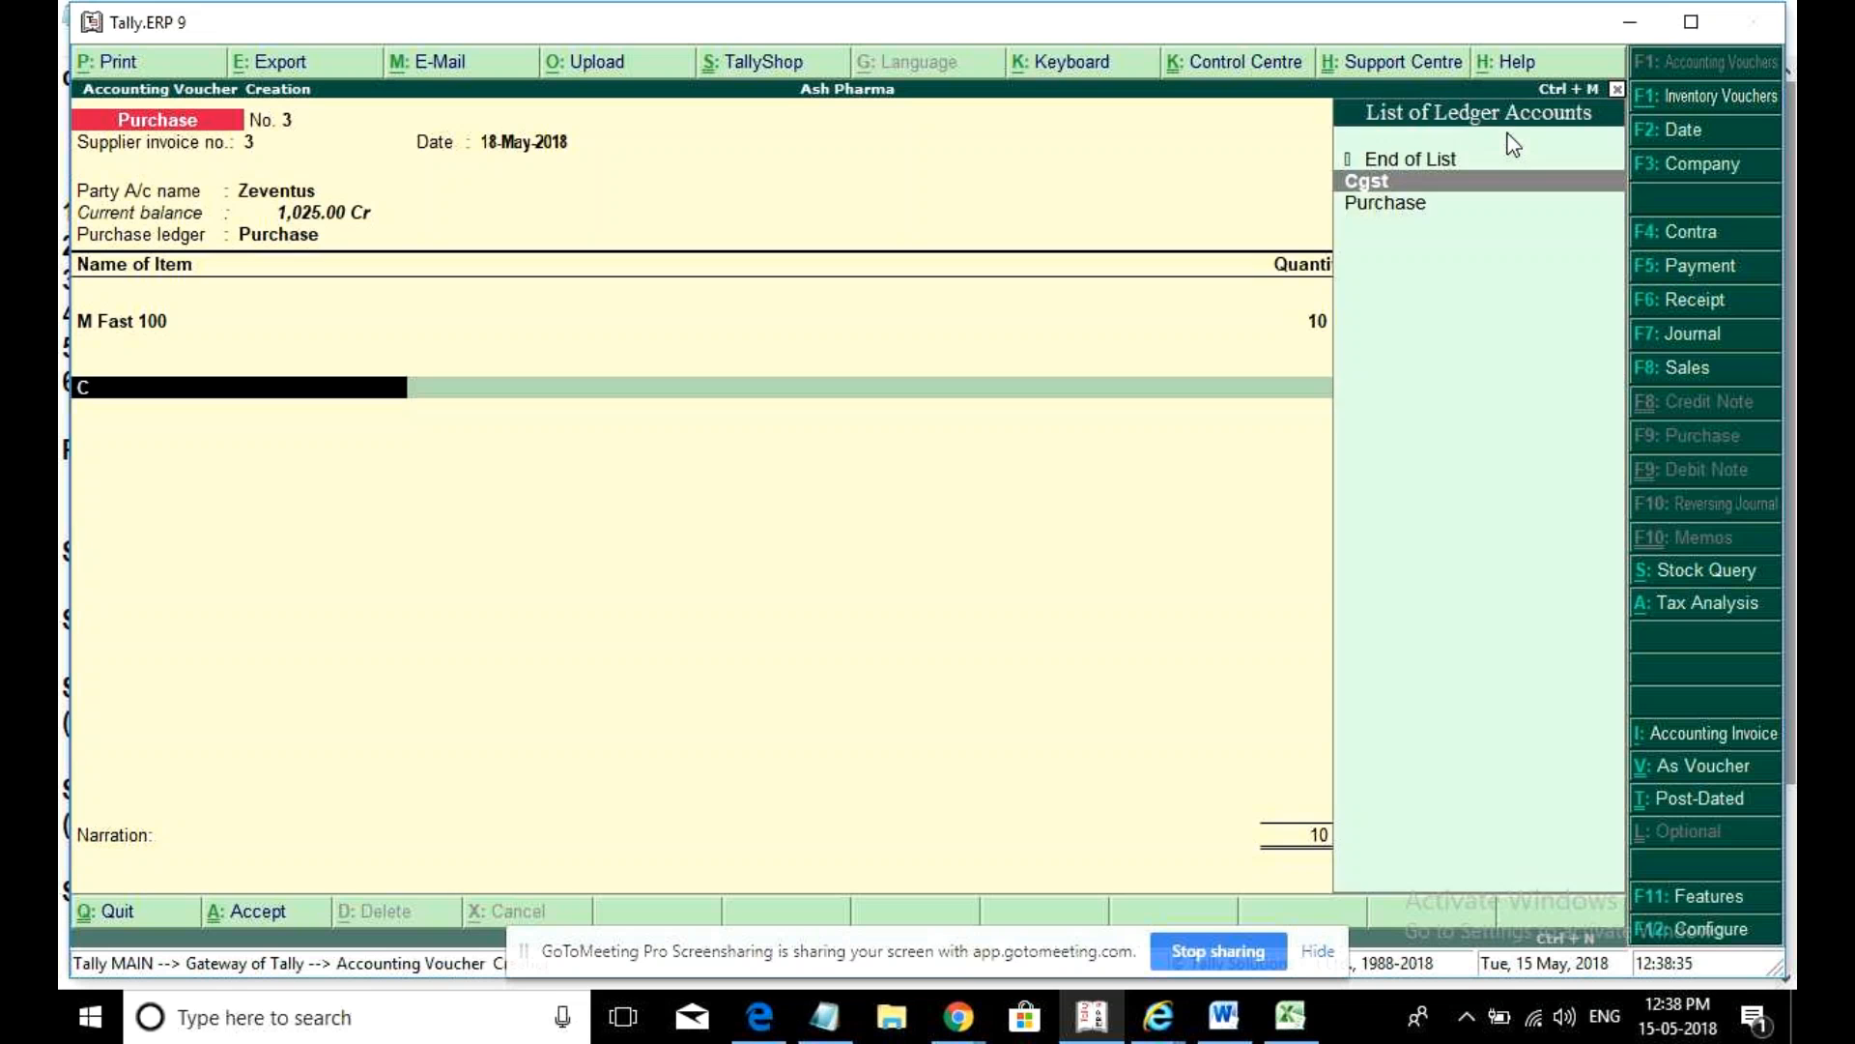
key("Return")
type("Sgs")
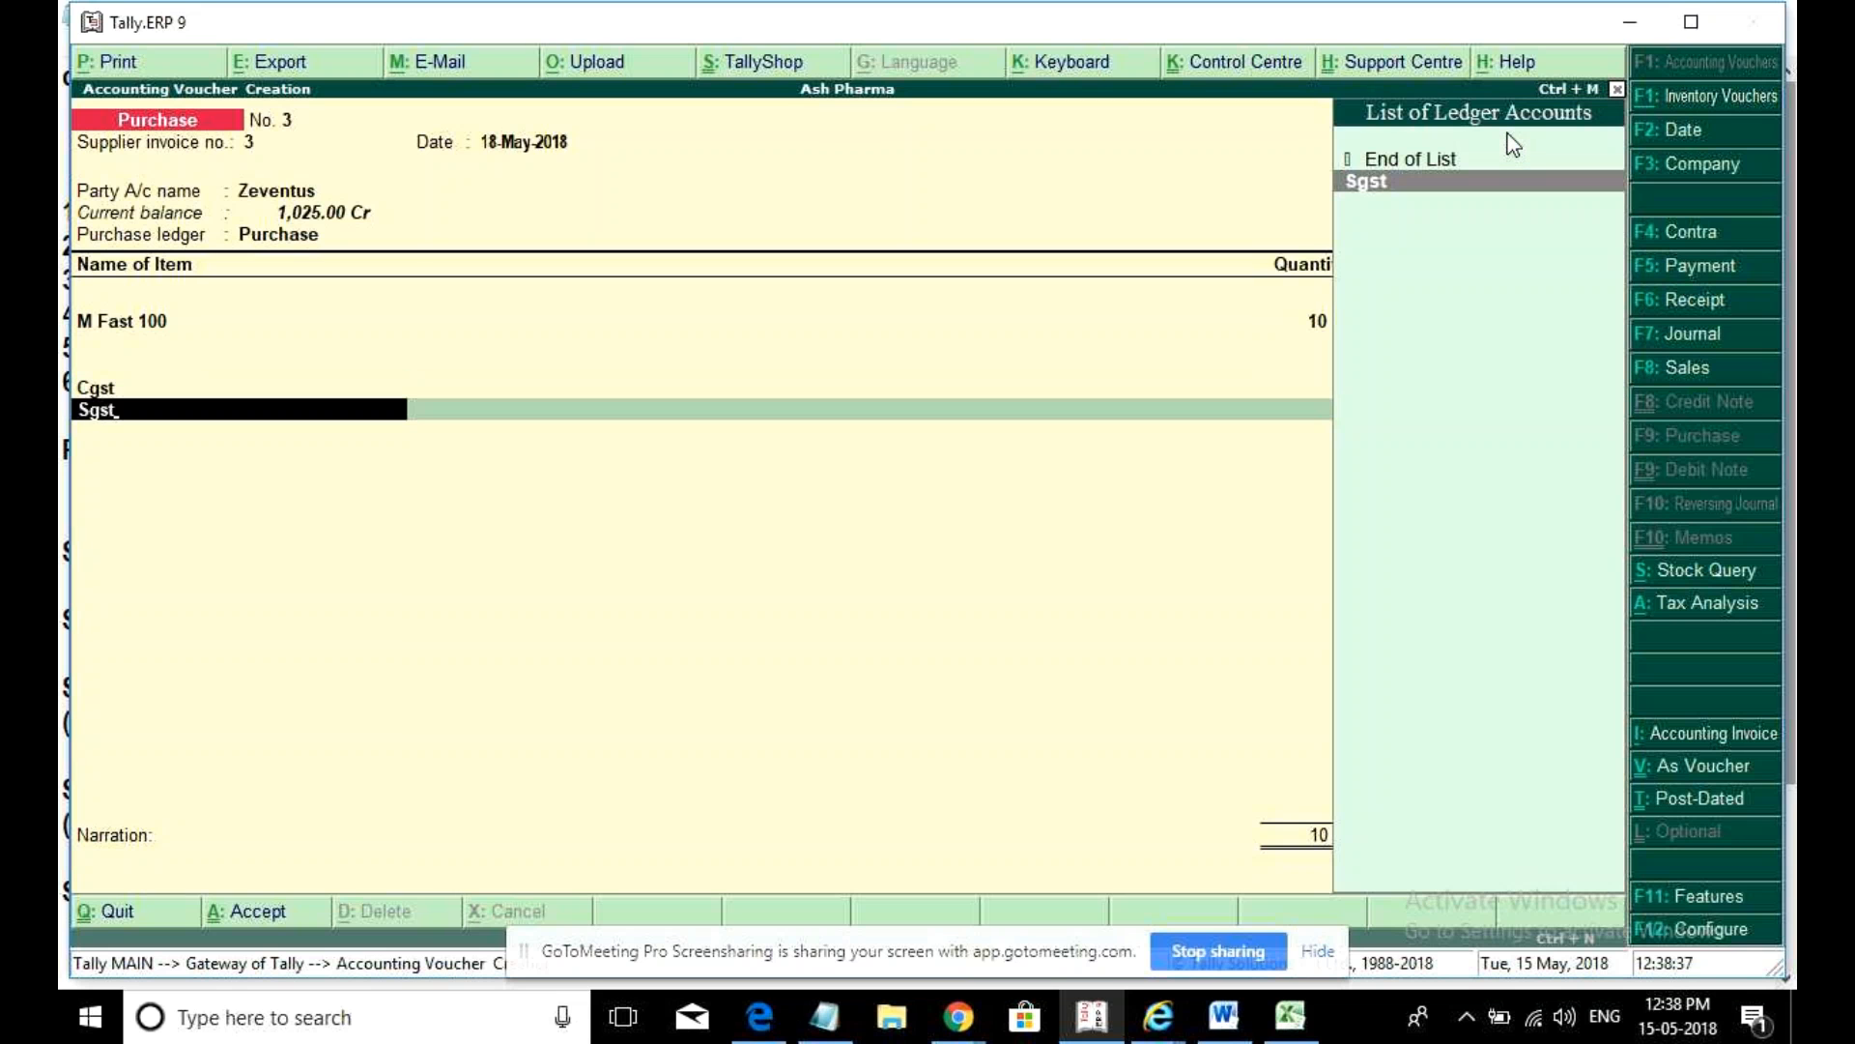
type("t")
key("Return")
key("alt+a")
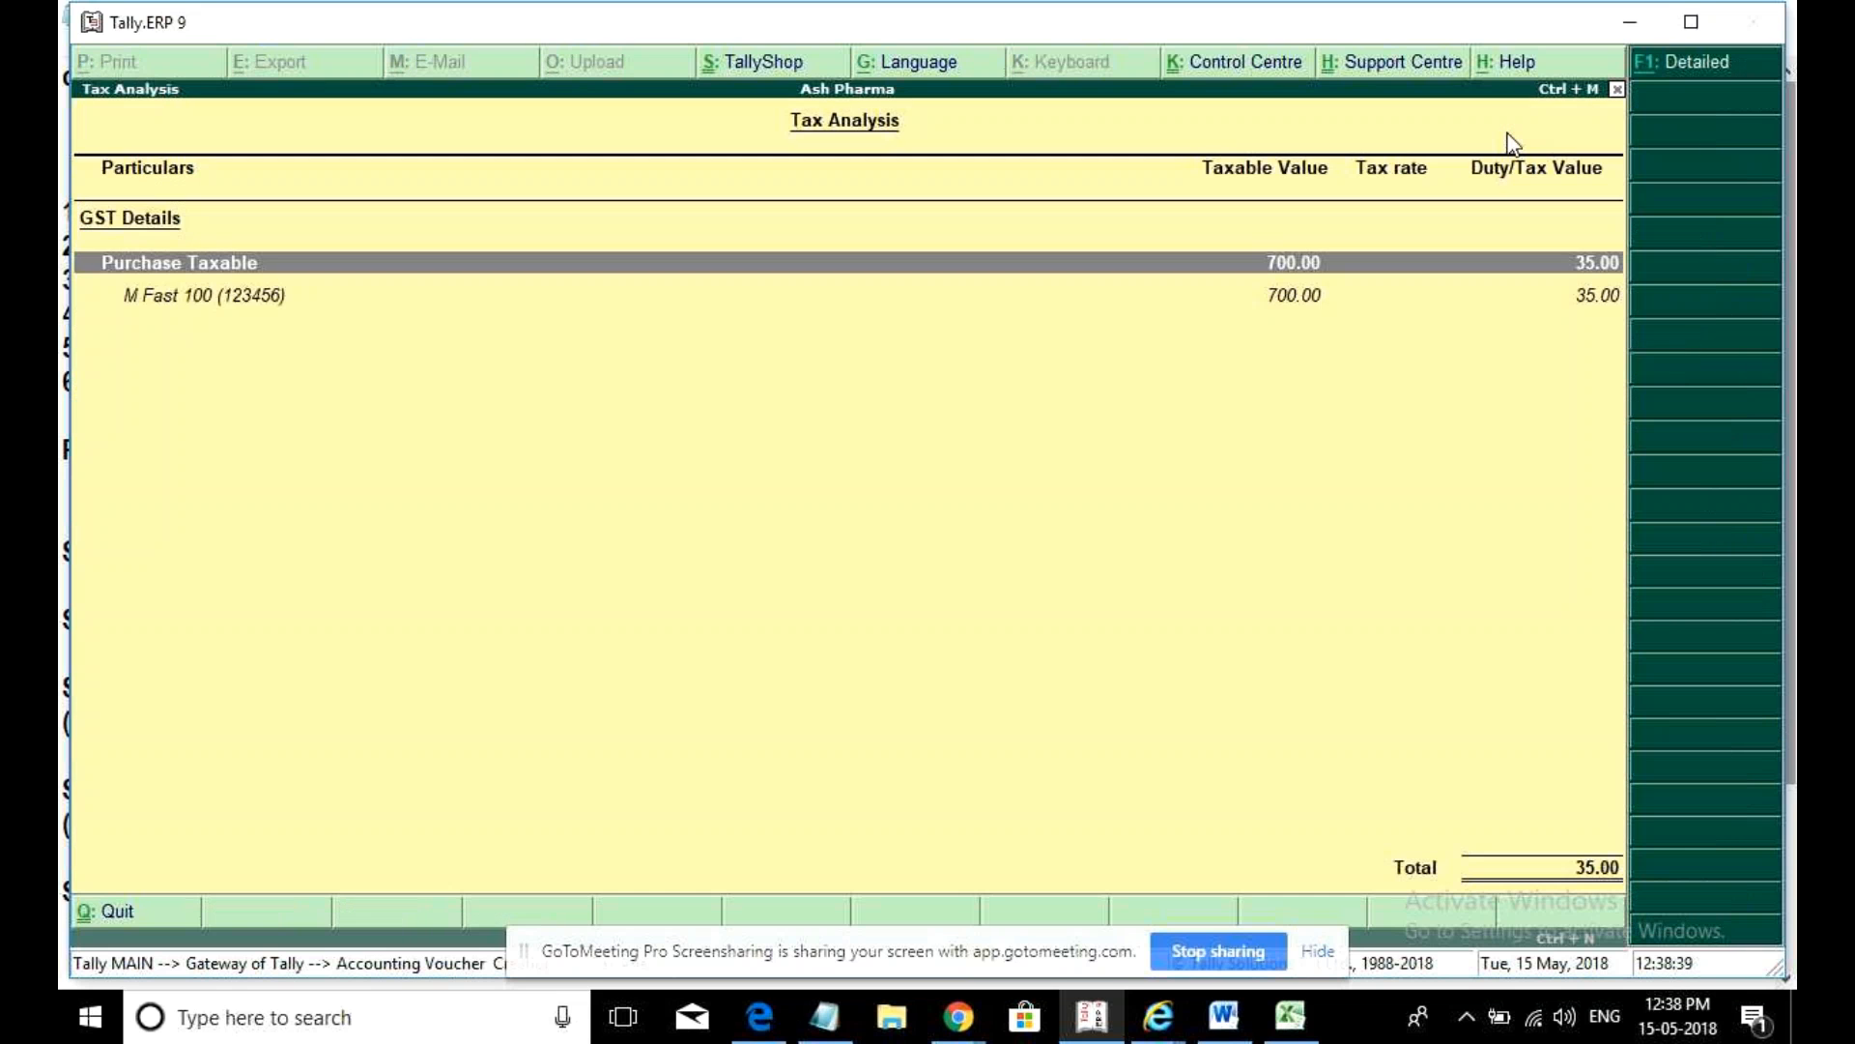
key("alt+Tab")
key("alt+Tab")
key("alt+Tab")
key("alt+Tab")
key("alt+Tab")
key("alt+Tab")
key("alt+Tab")
key("alt+Tab")
key("alt+Tab")
key("alt+Tab")
key("alt+Tab")
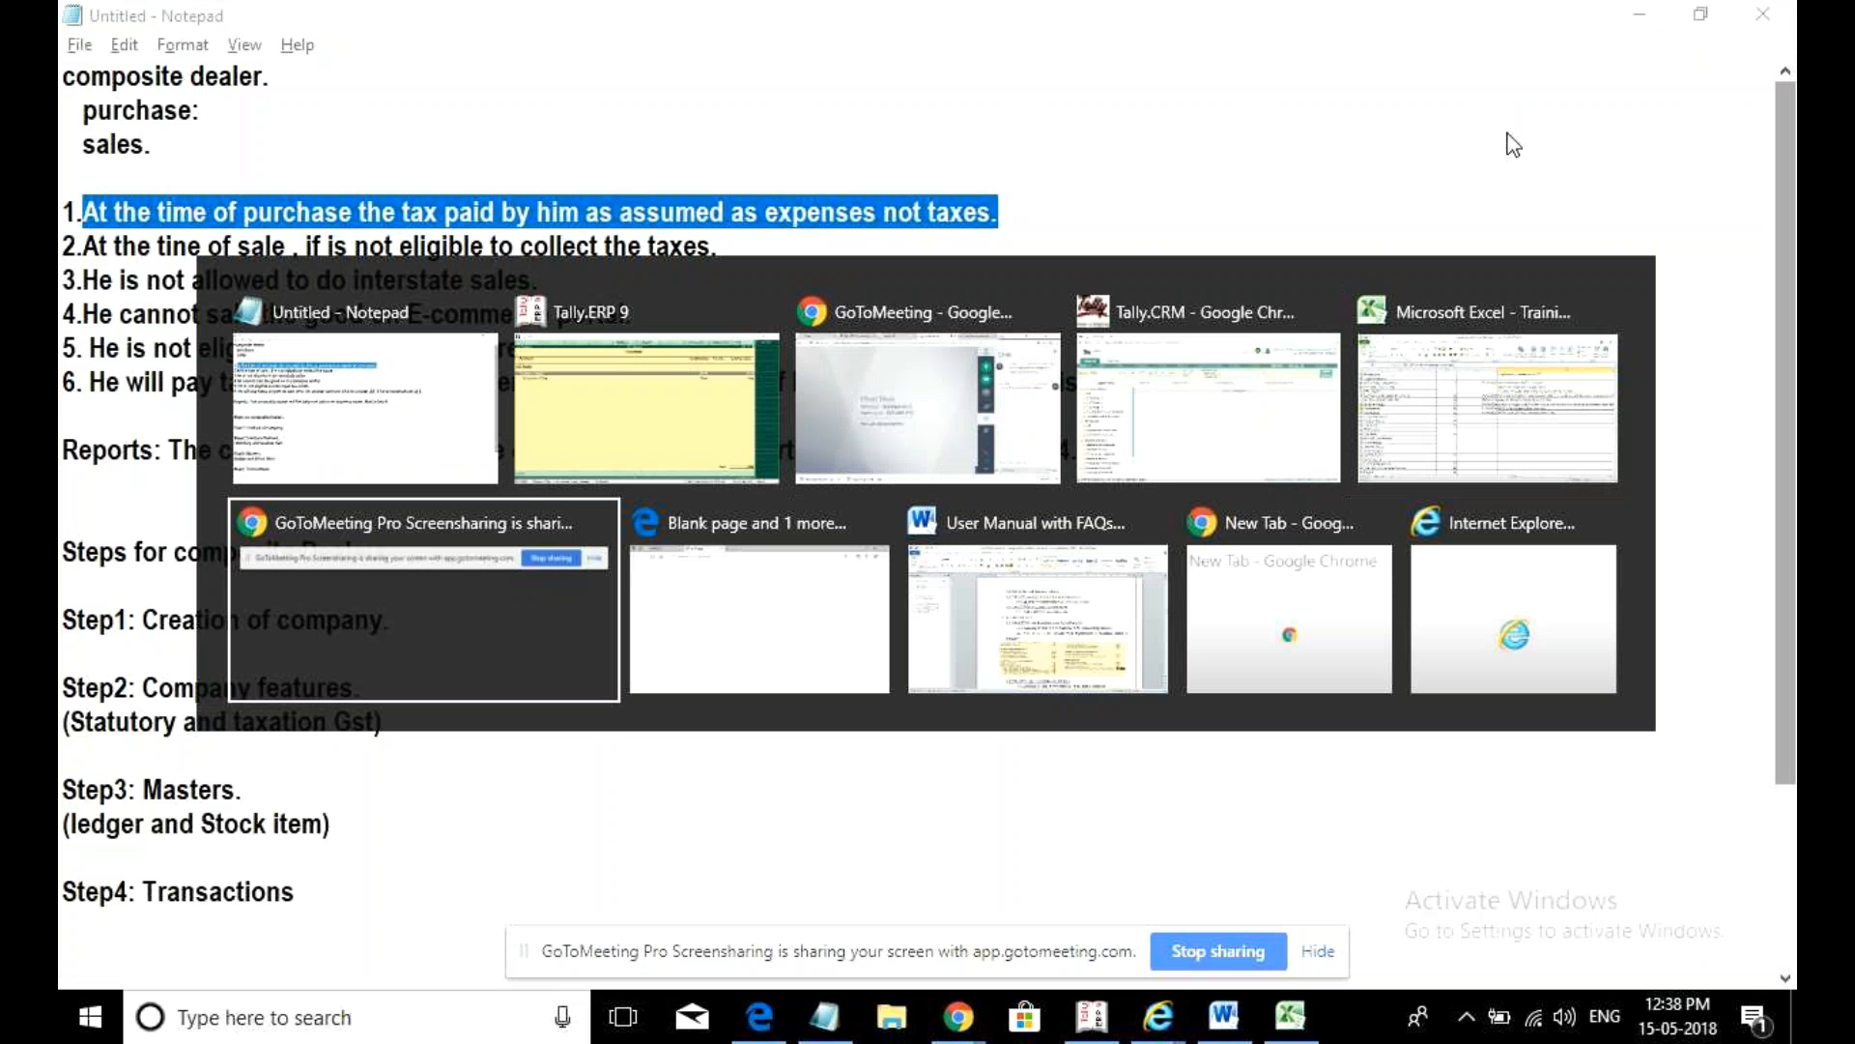
key("alt+Tab")
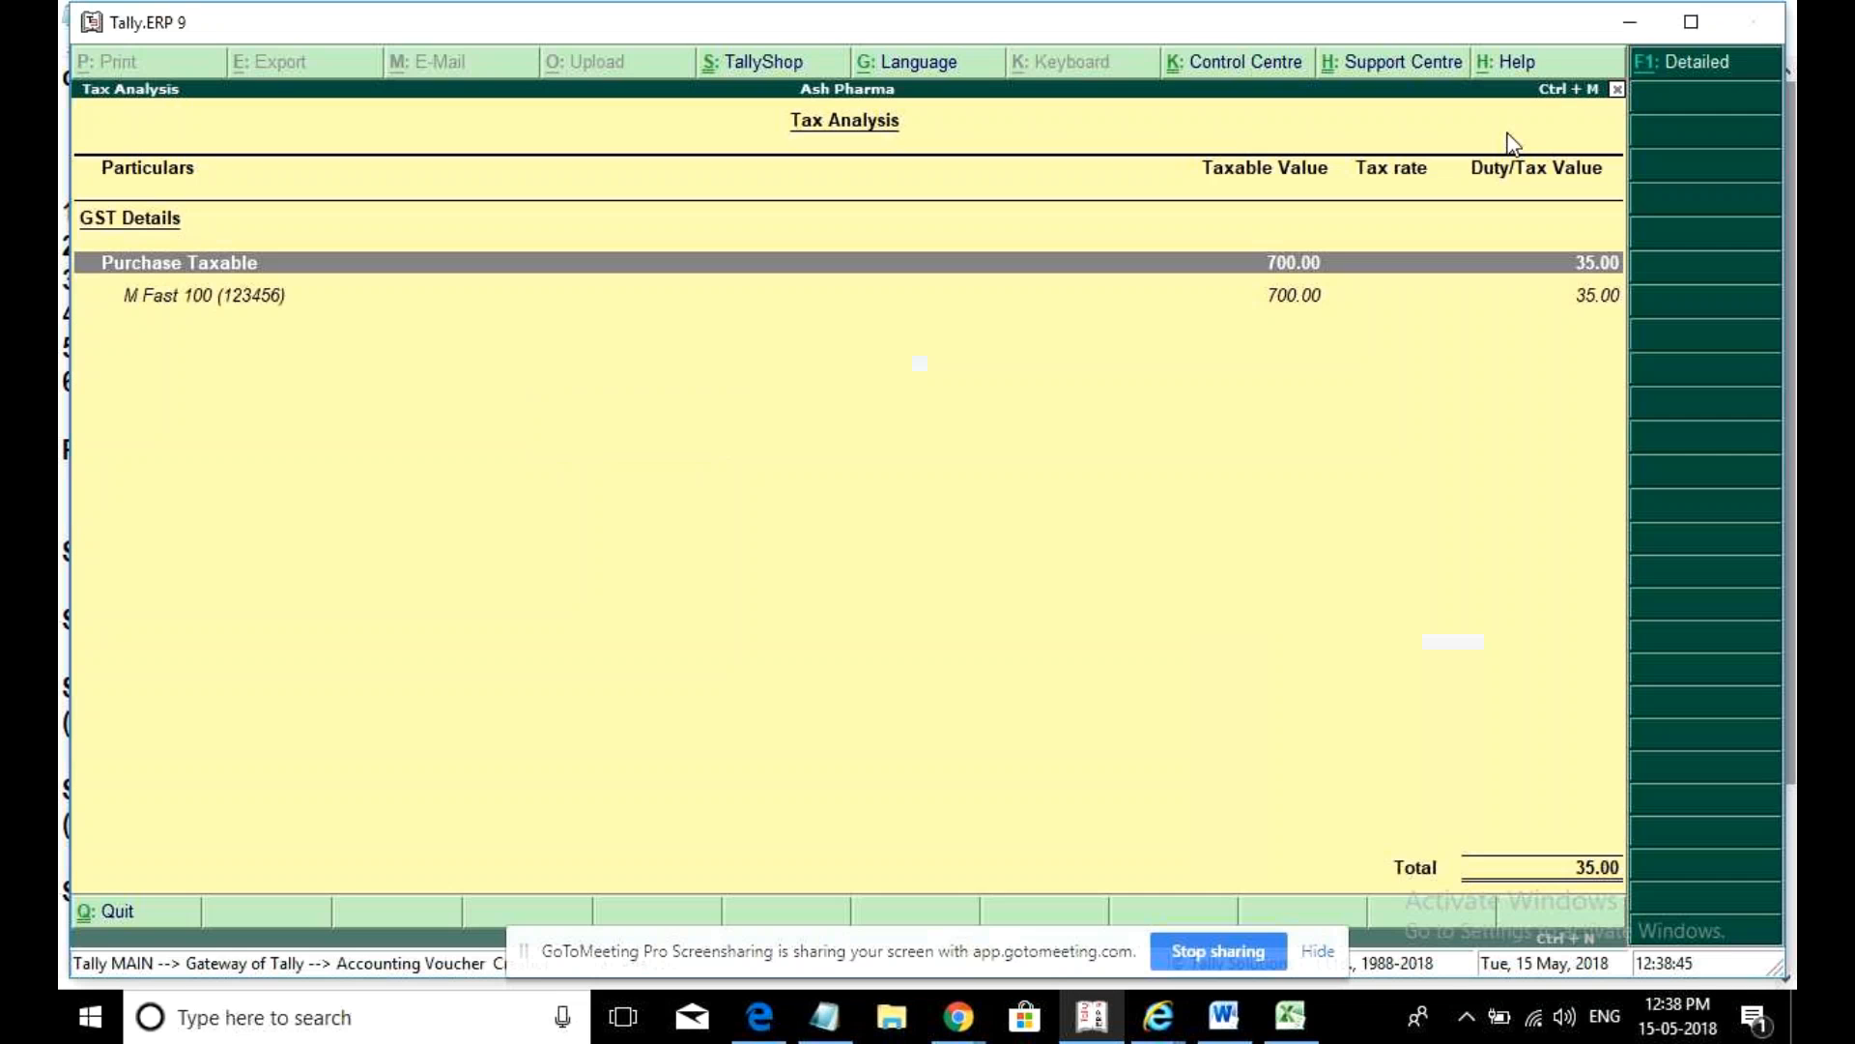
key("alt+F1")
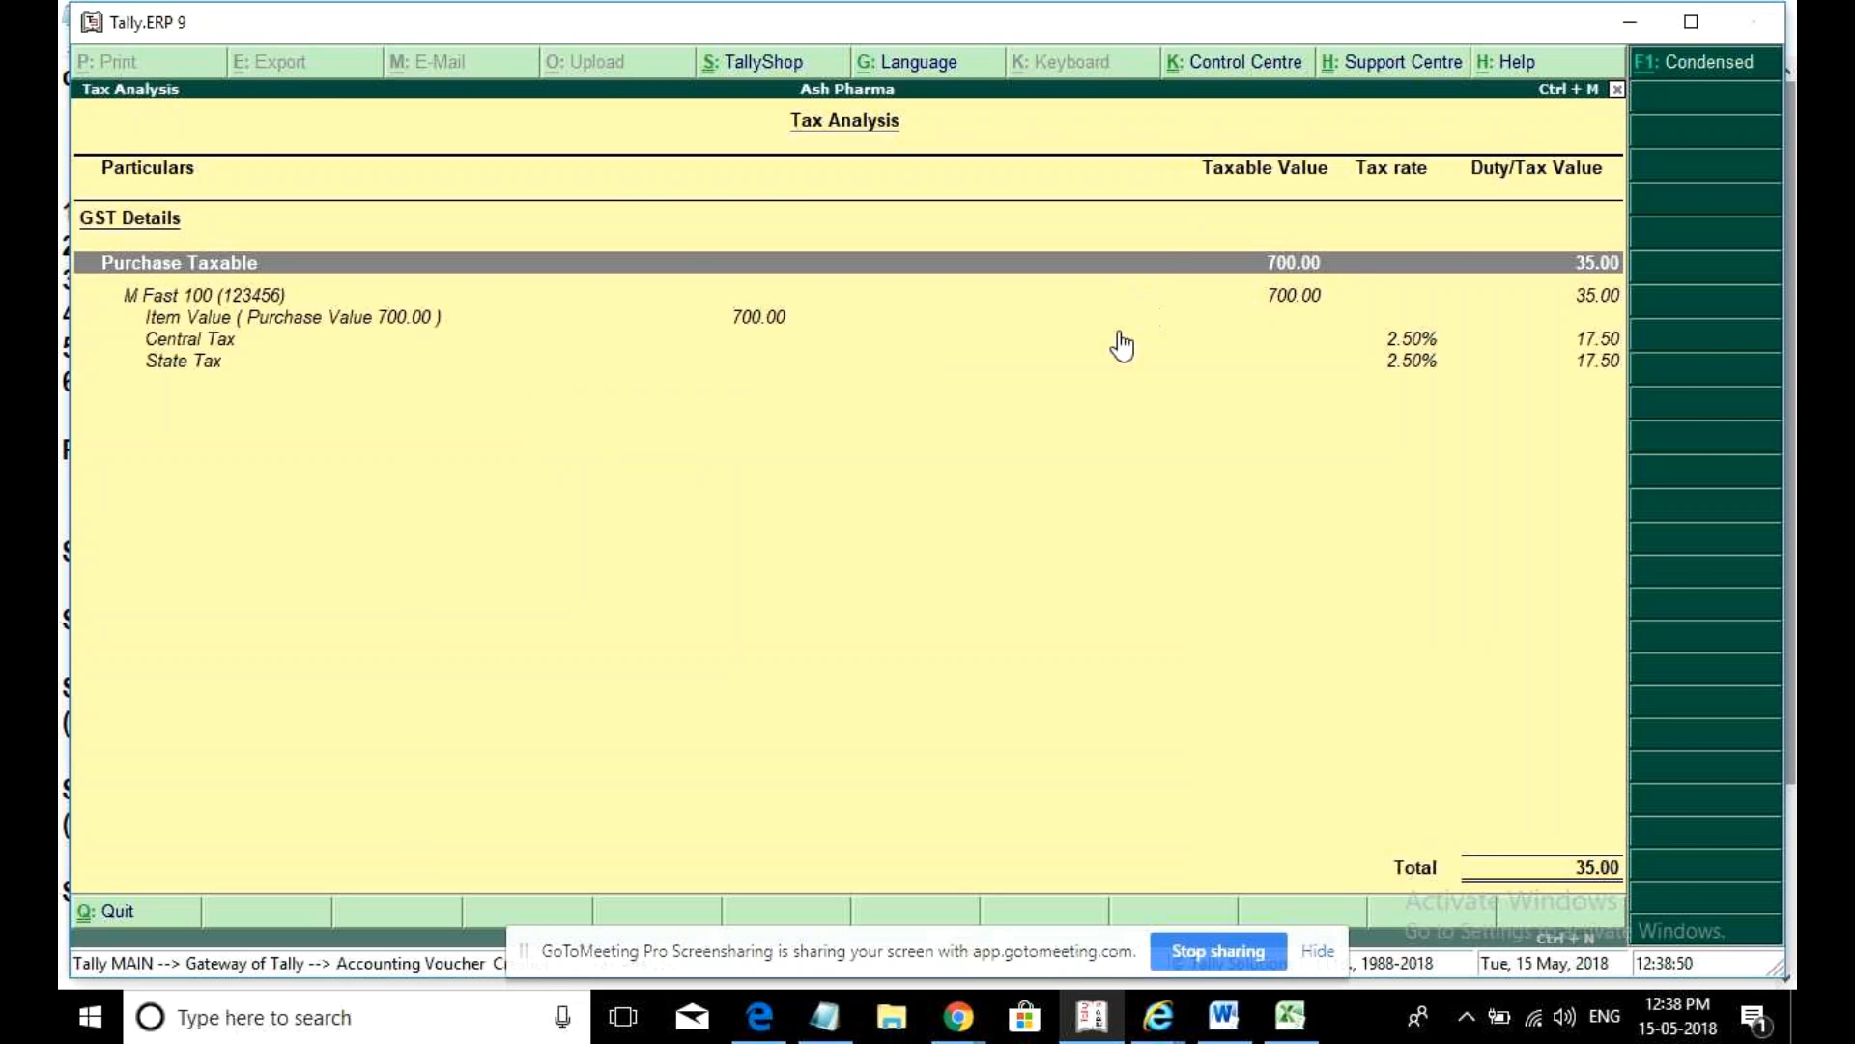
key("Escape")
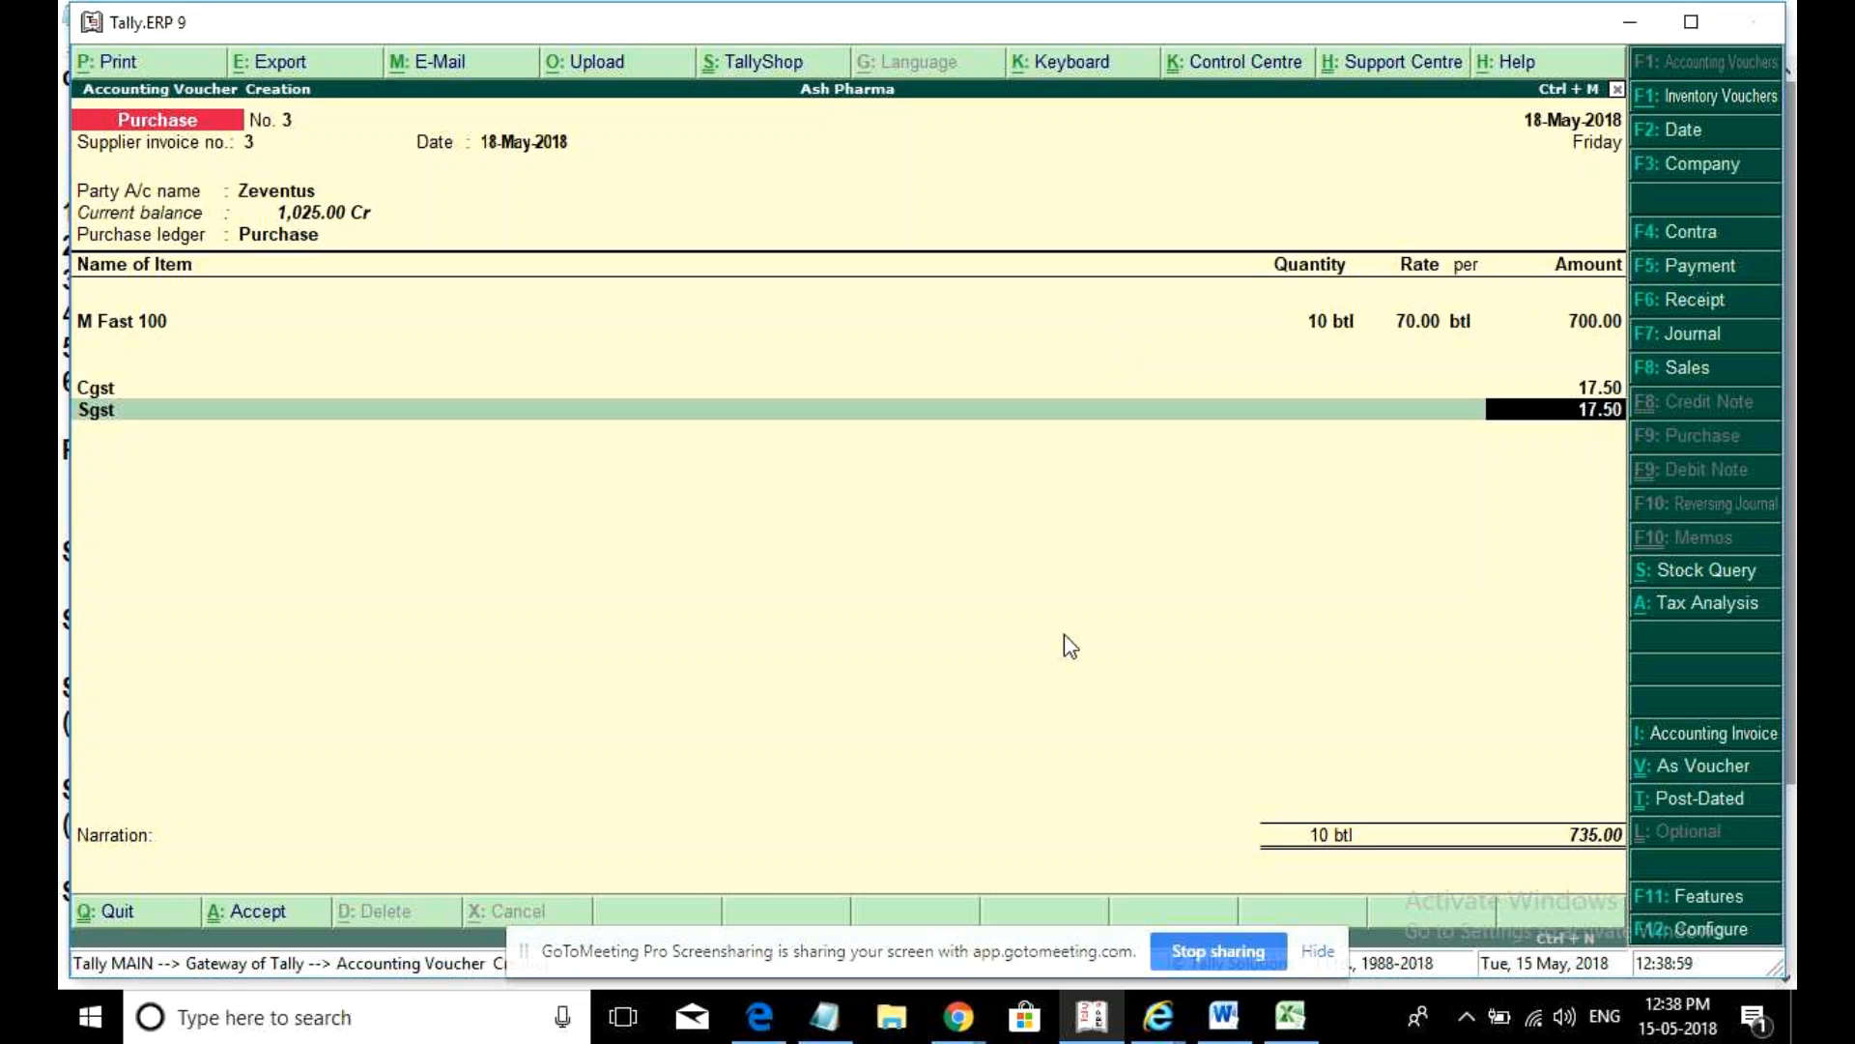
- Print-preview voucher No. 3 titled 'Tax Invoices' instead of PURCHASE ORDER, then close it
key("alt+p")
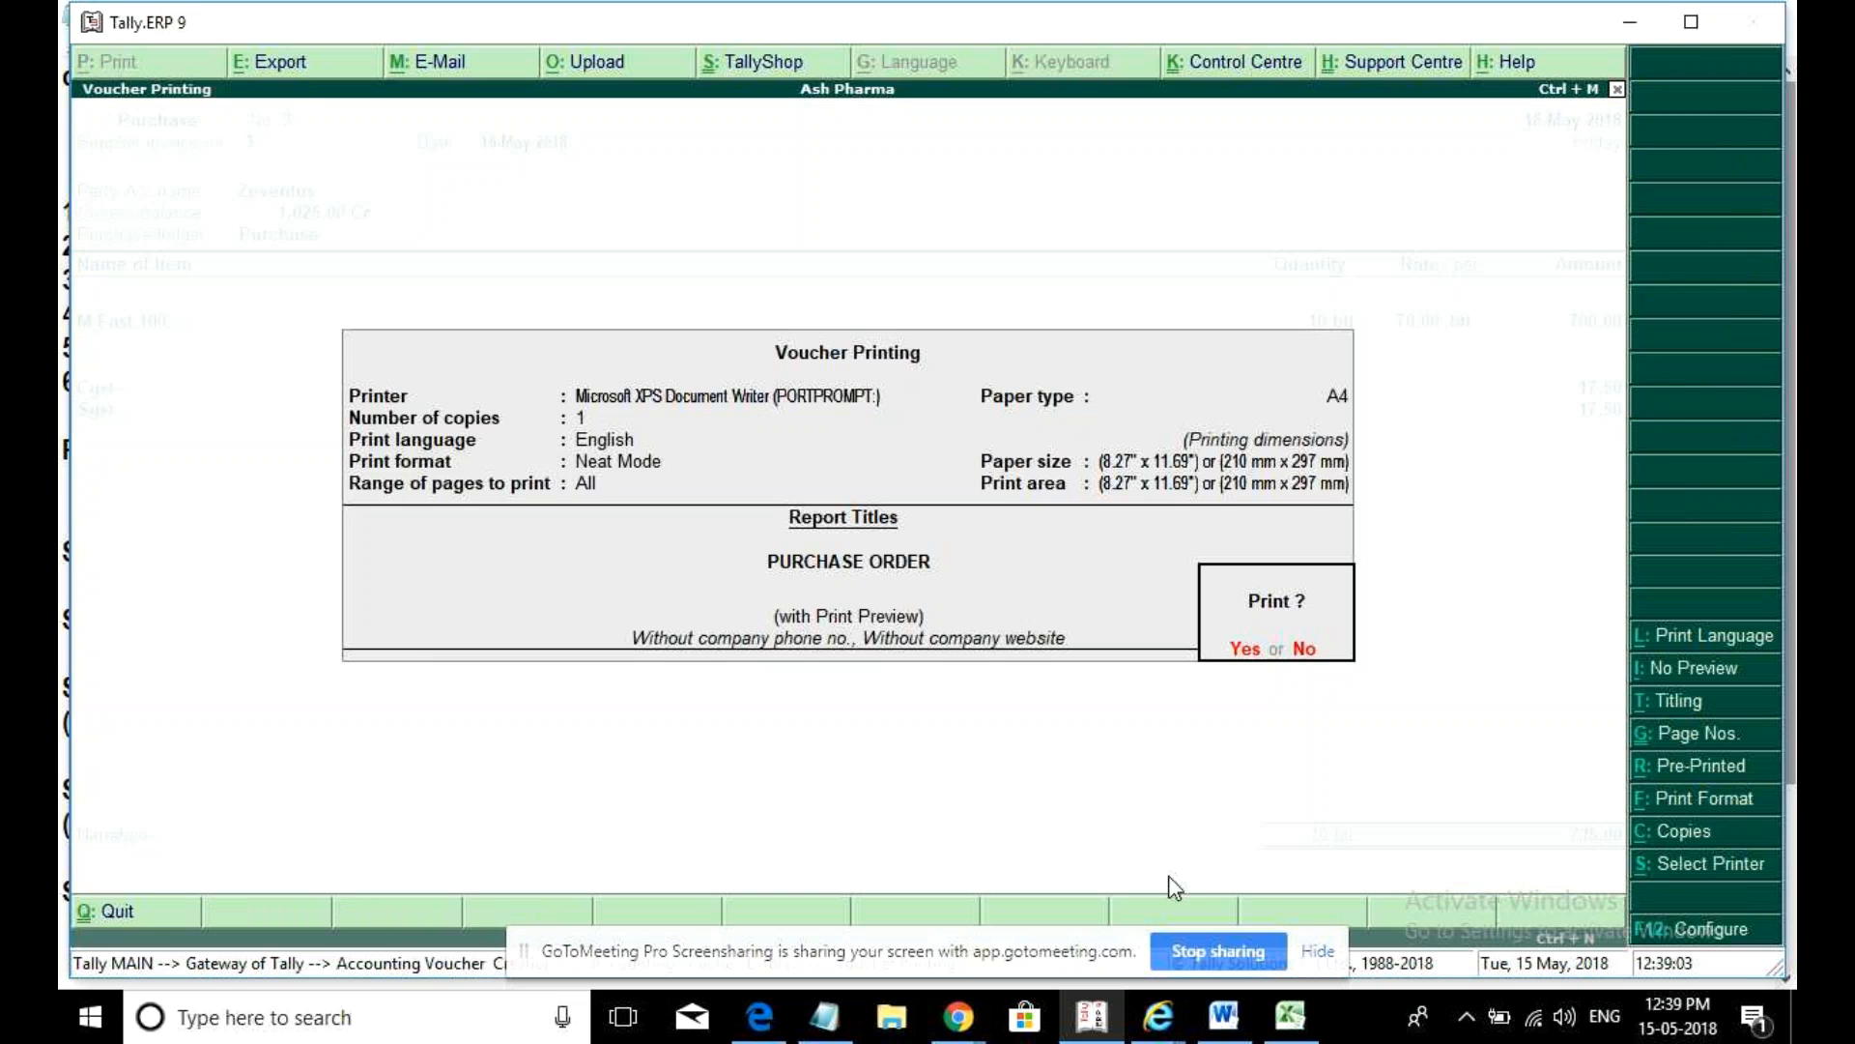
key("Escape")
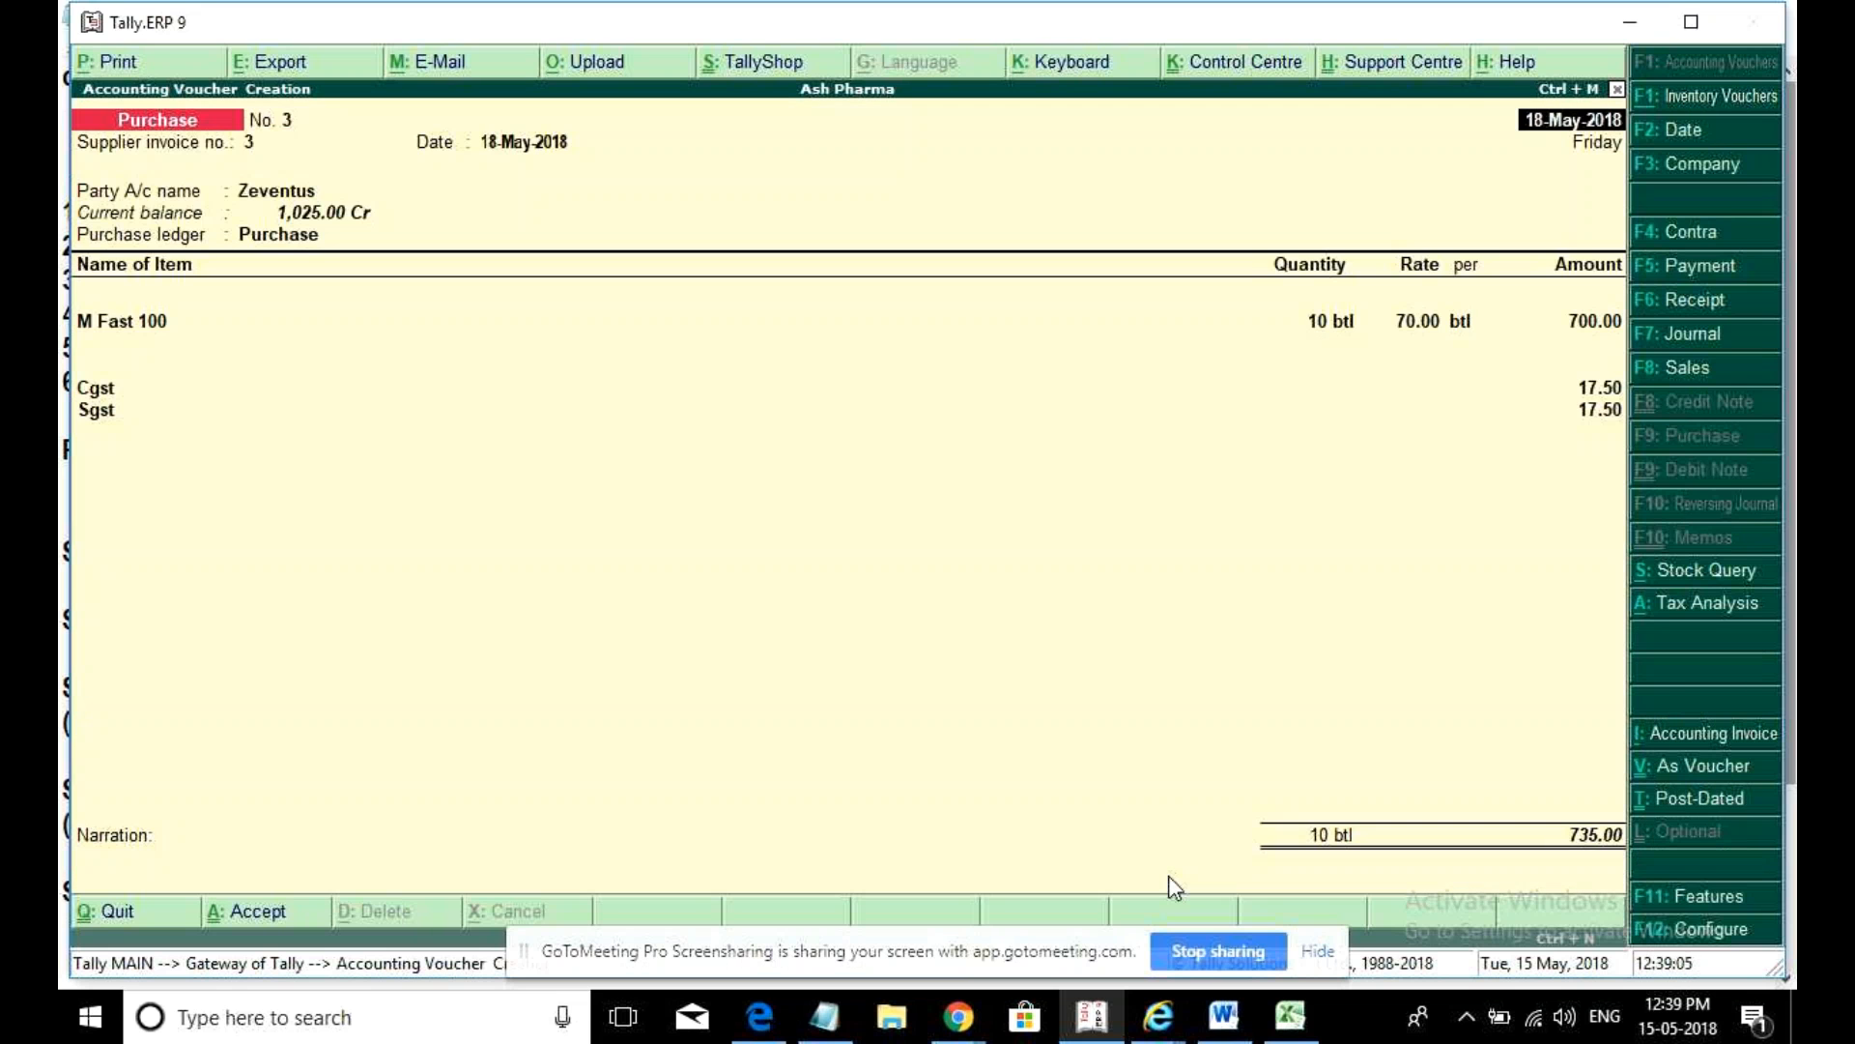
key("alt+p")
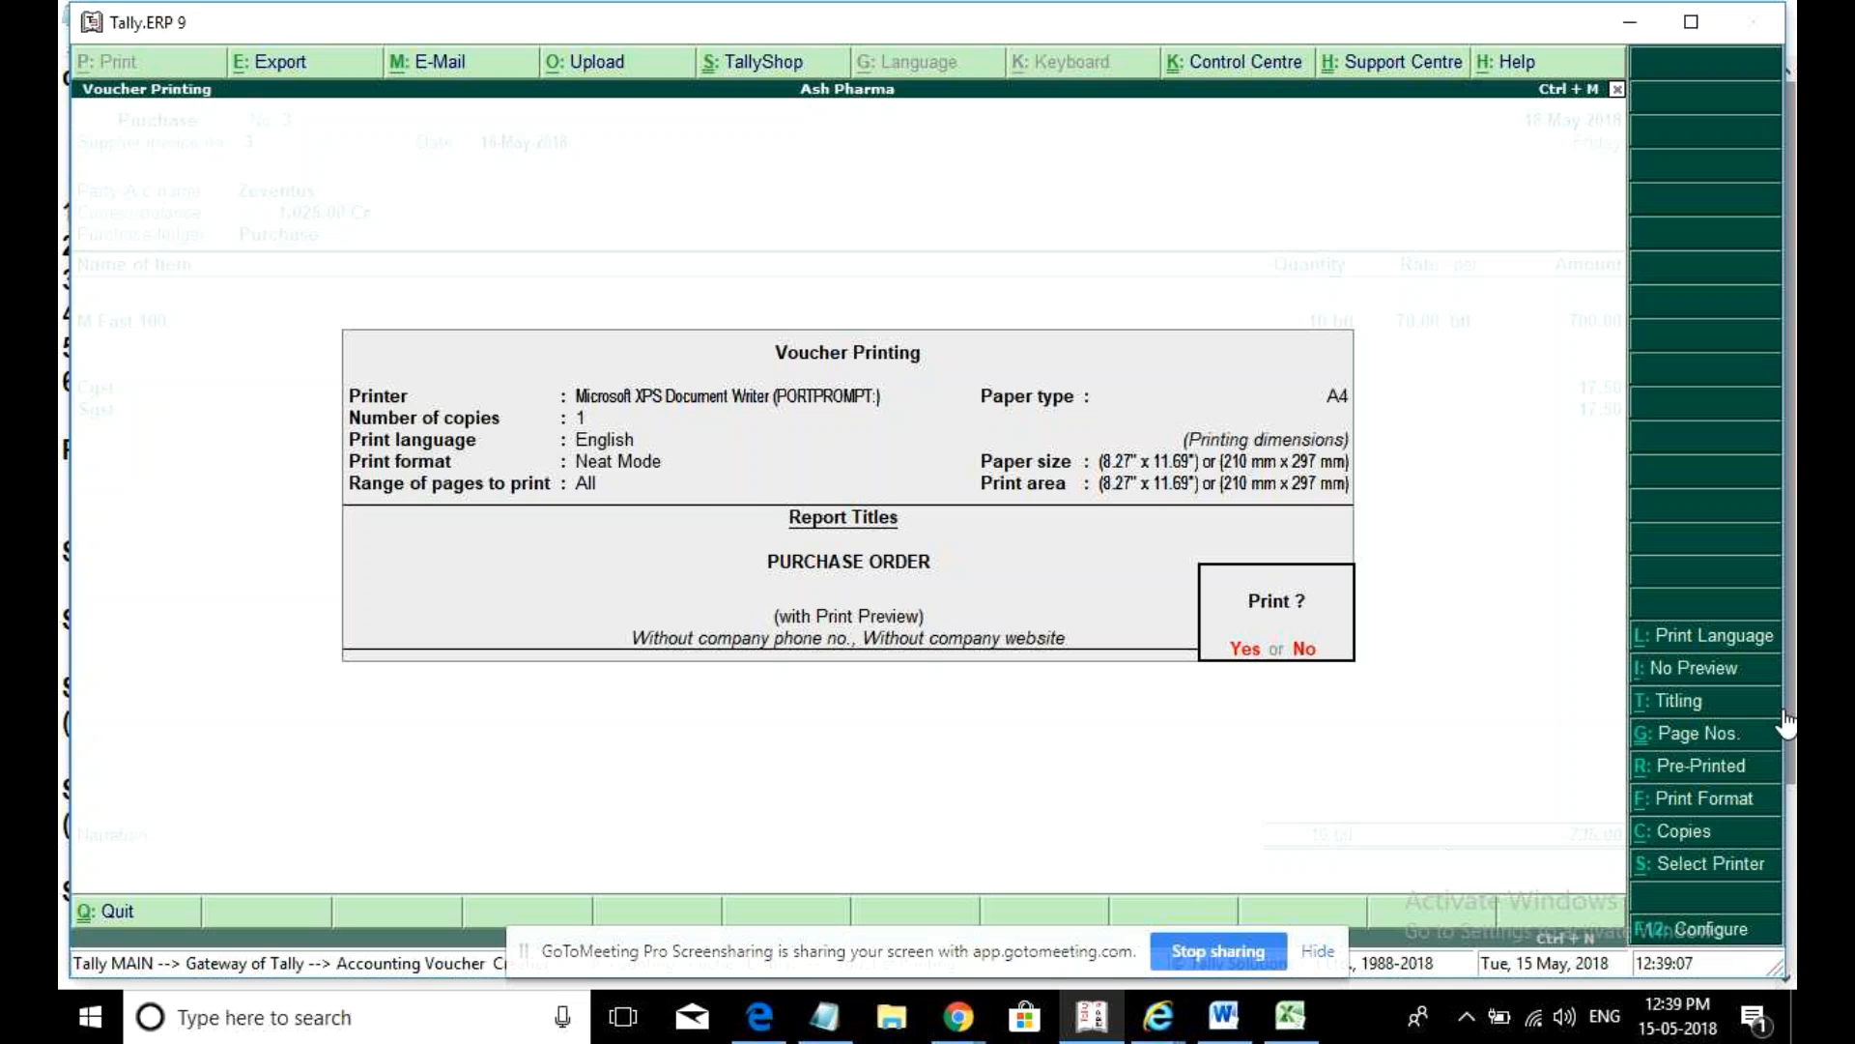
left_click(1724, 707)
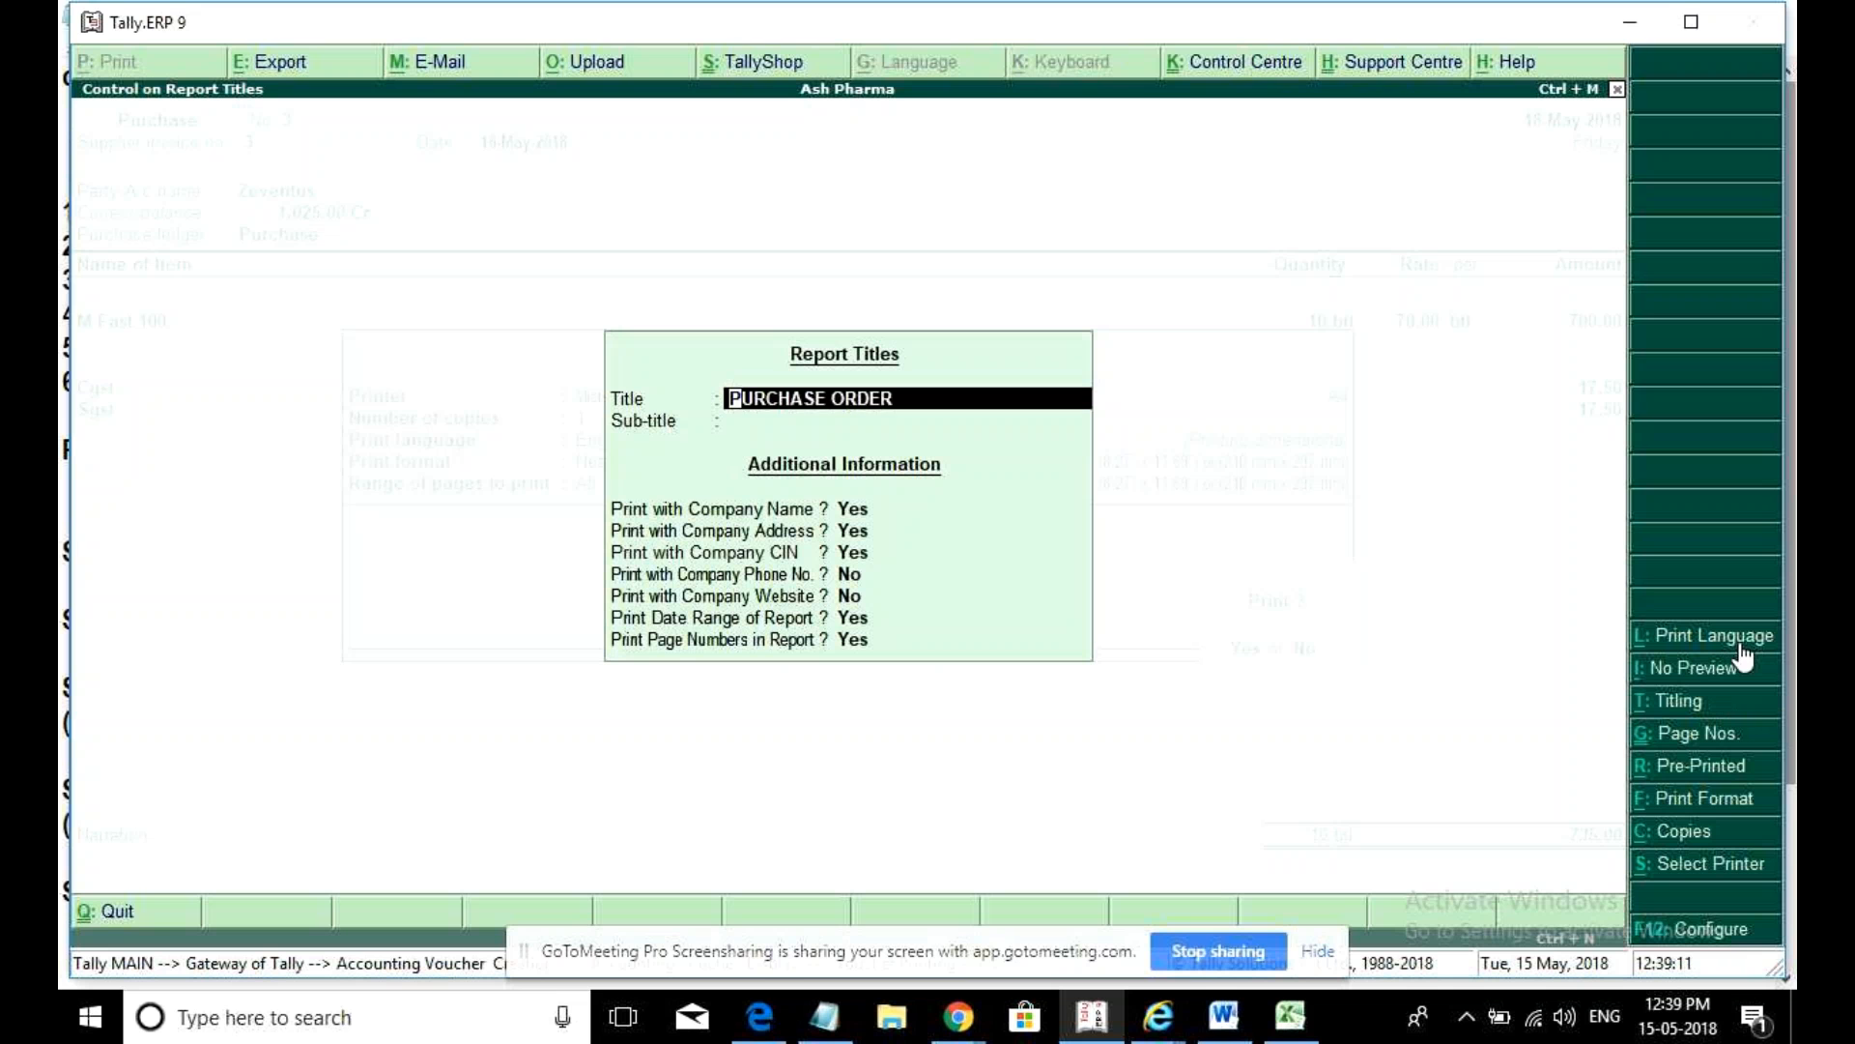
type("Tax Invoices")
key("Return")
key("Return")
key("Return")
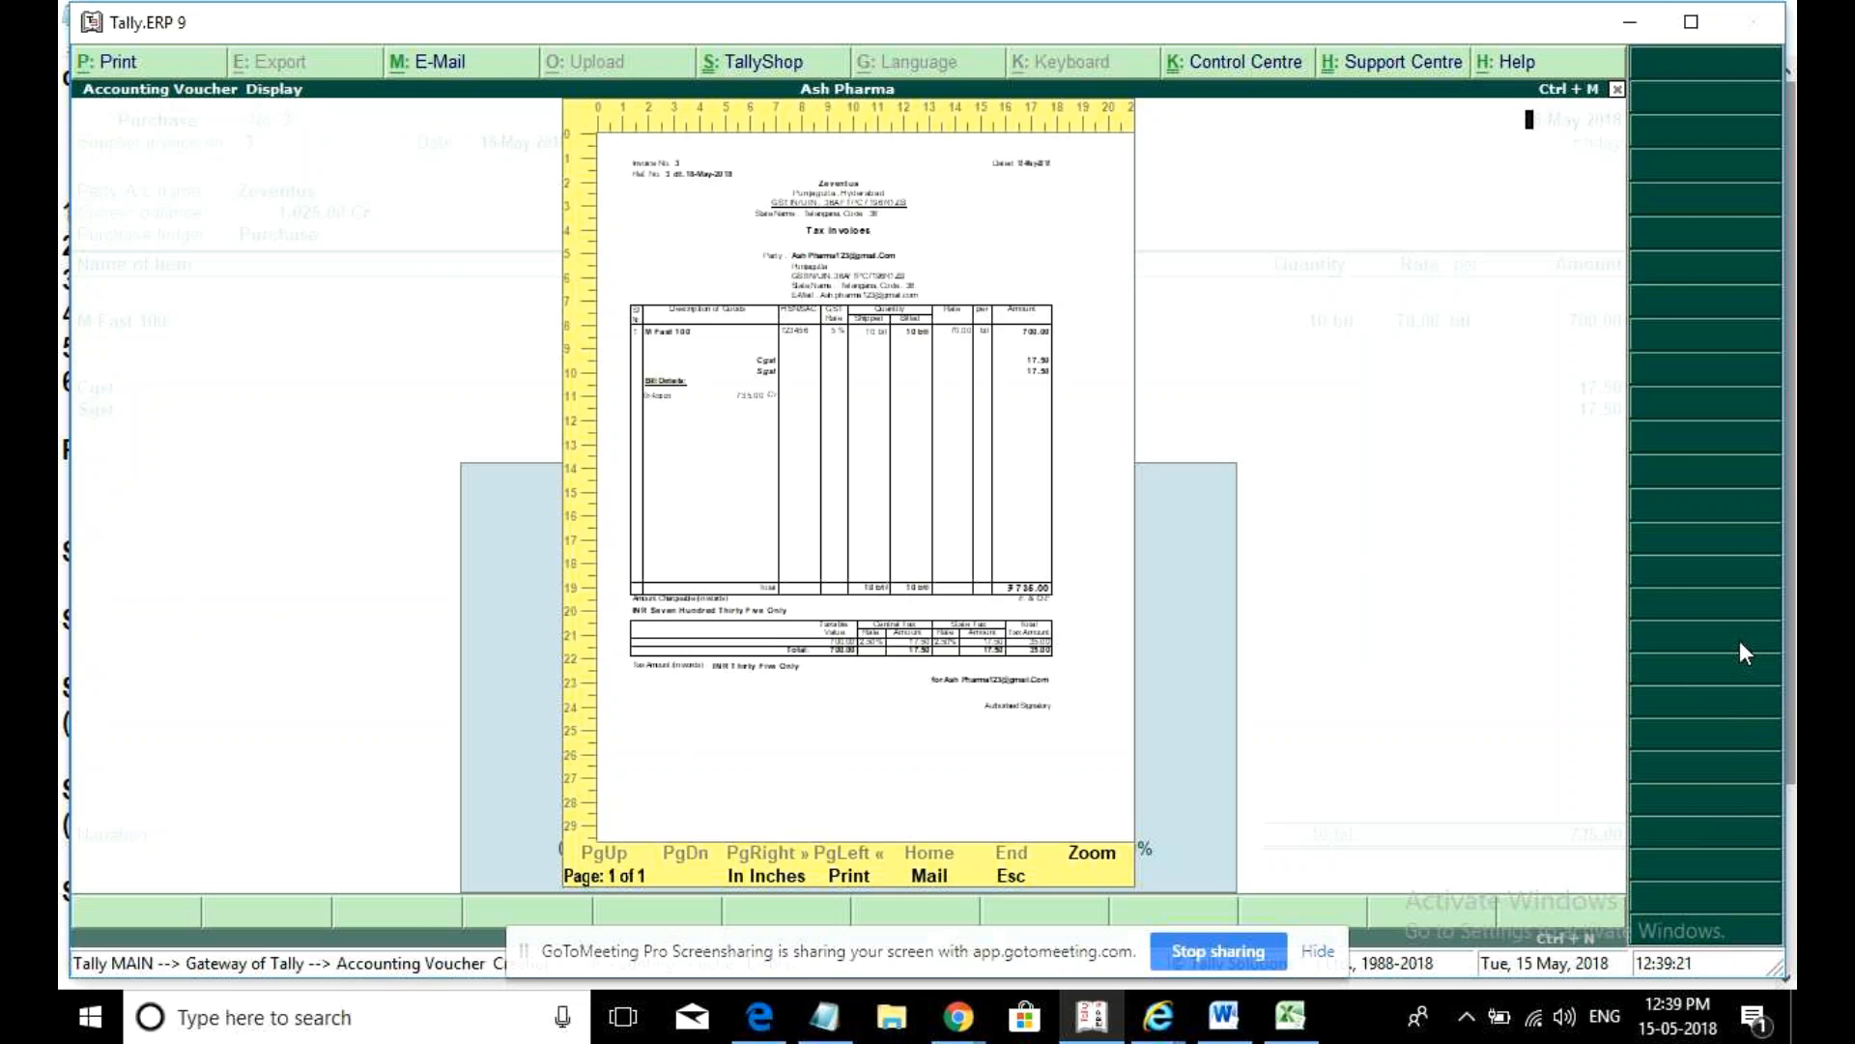
key("Escape")
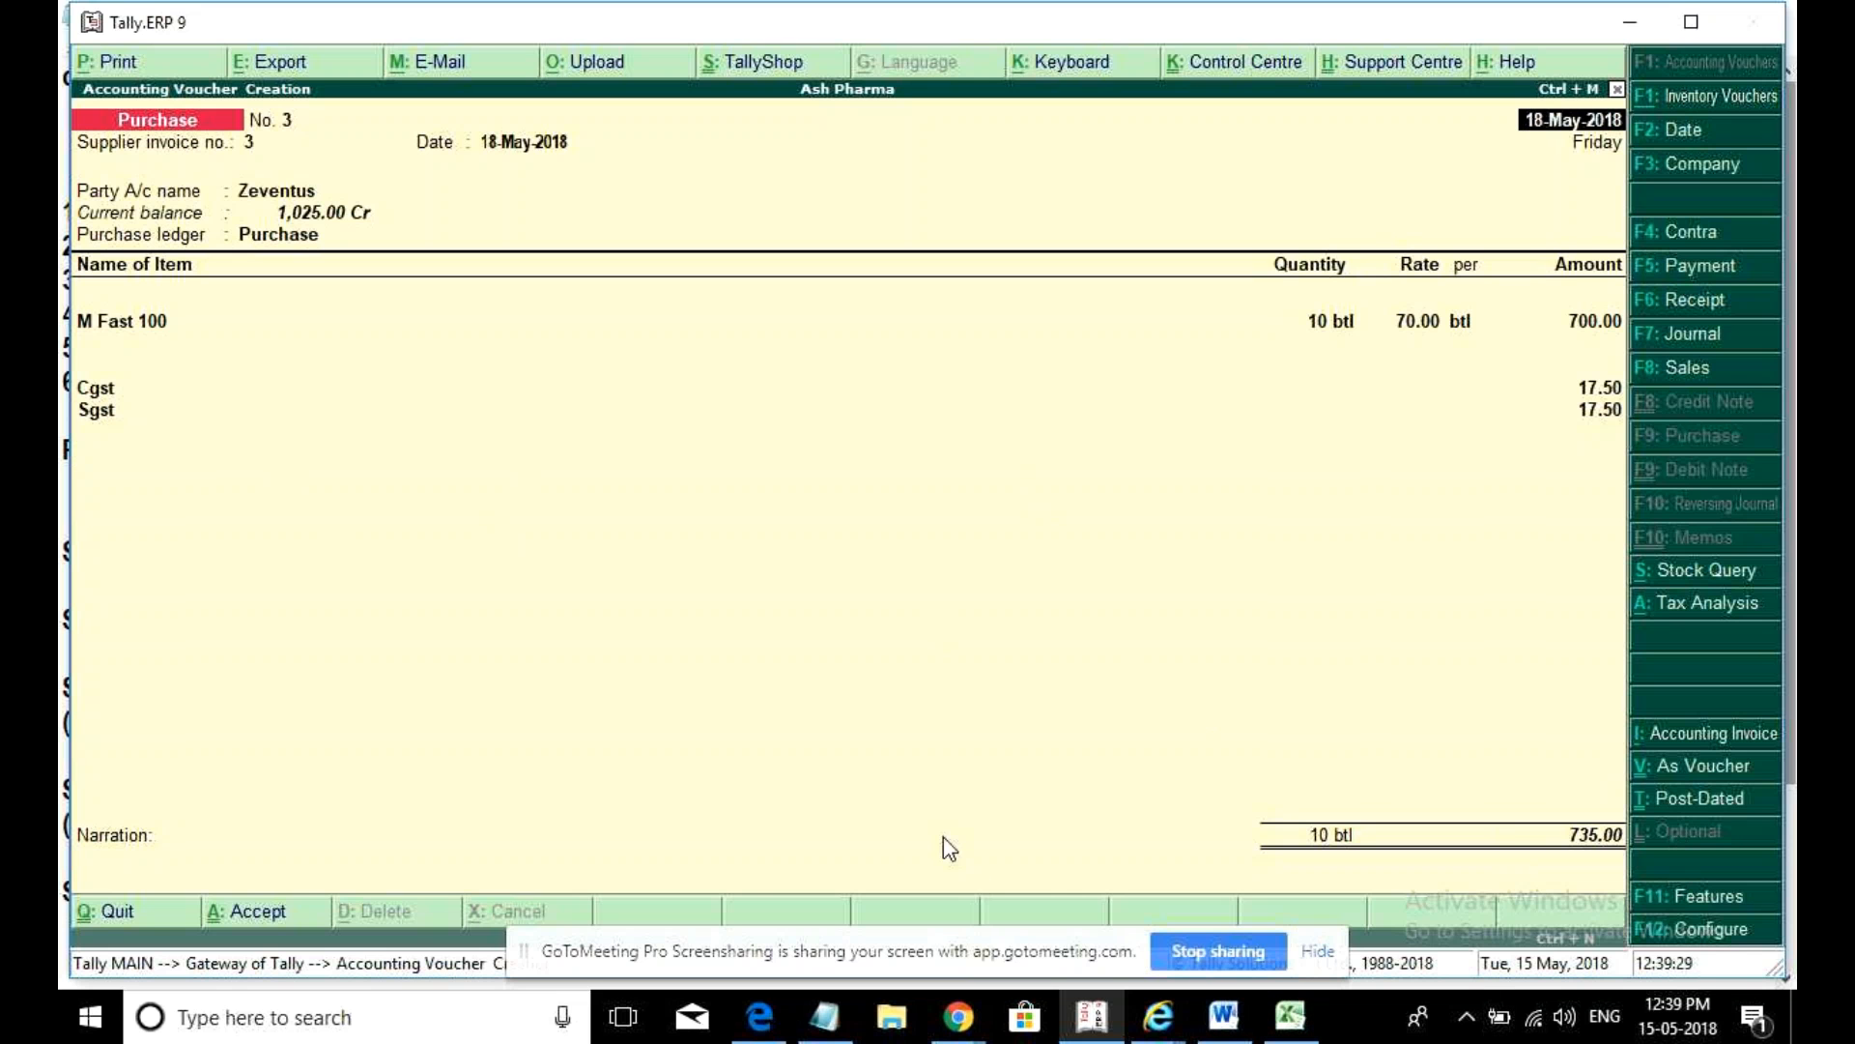
key("Escape")
- Quit the voucher, select Nilkamal Electronic, and drill from the Purchase Register into May's Voltas & Co voucher
key("Return")
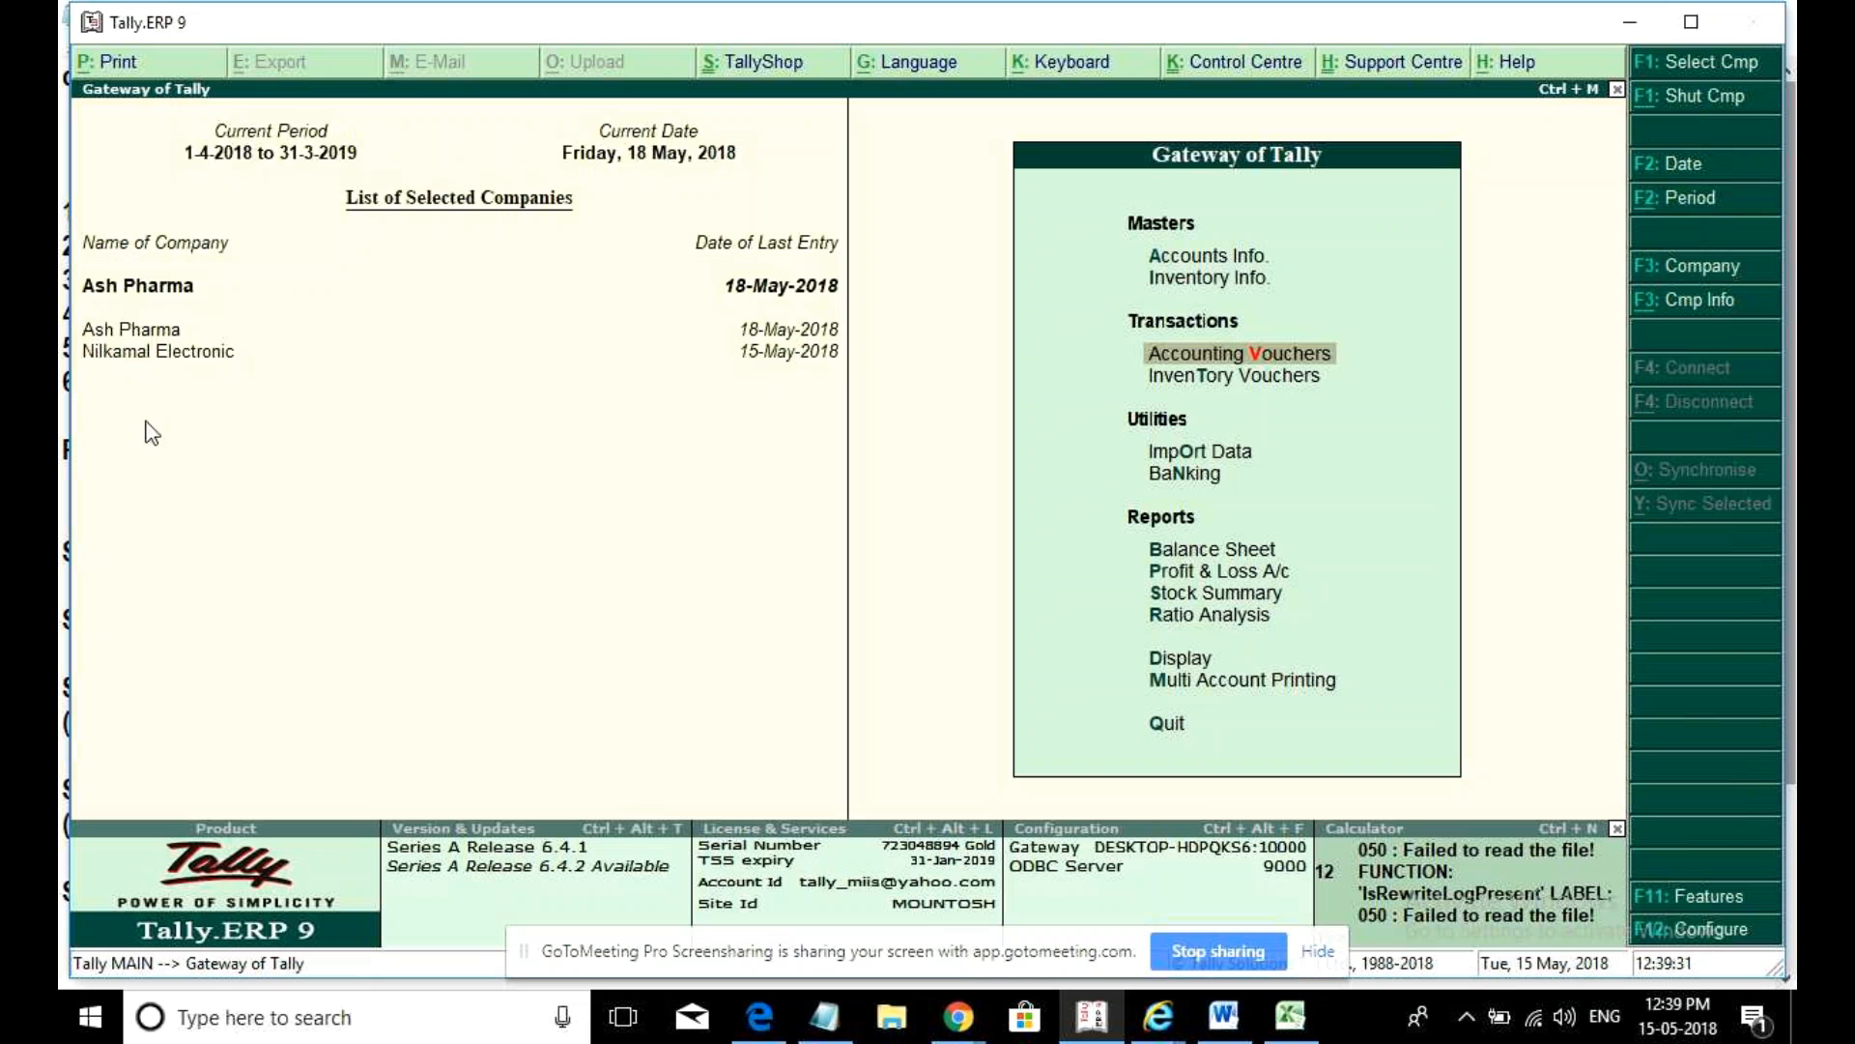
left_click(217, 365)
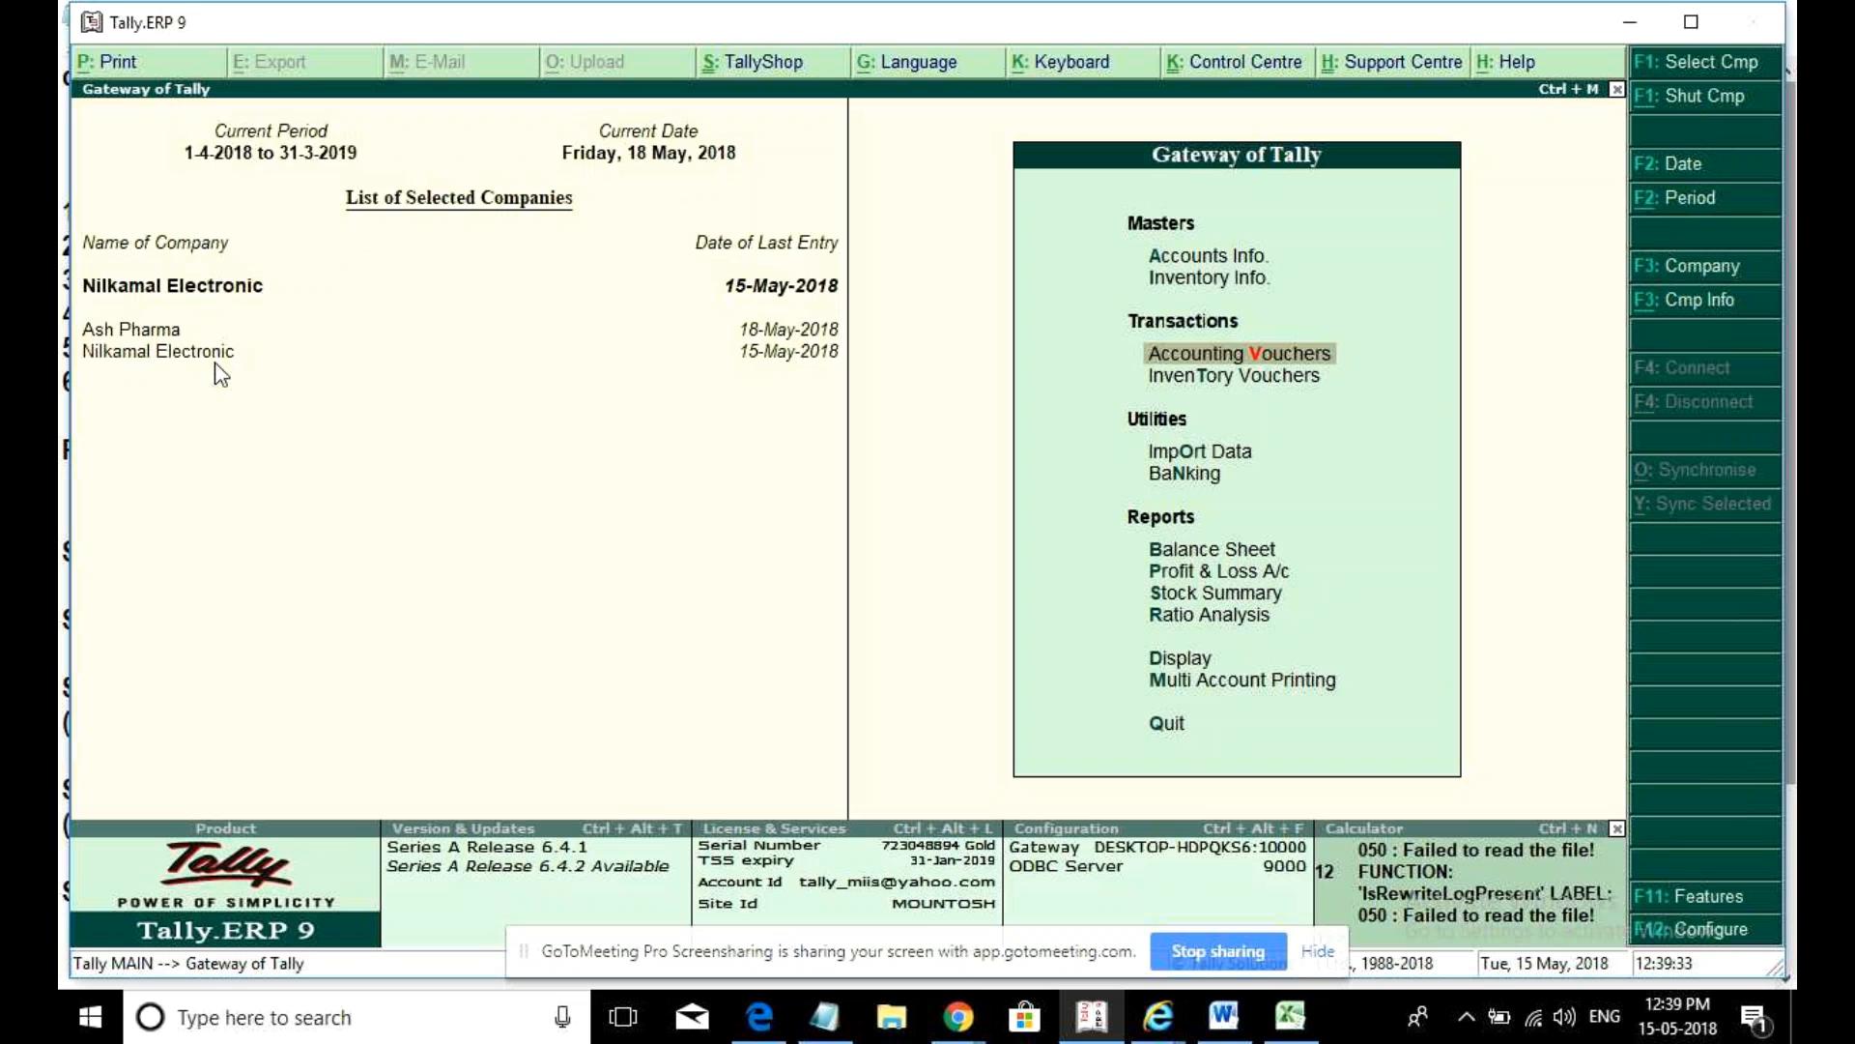
left_click(1171, 661)
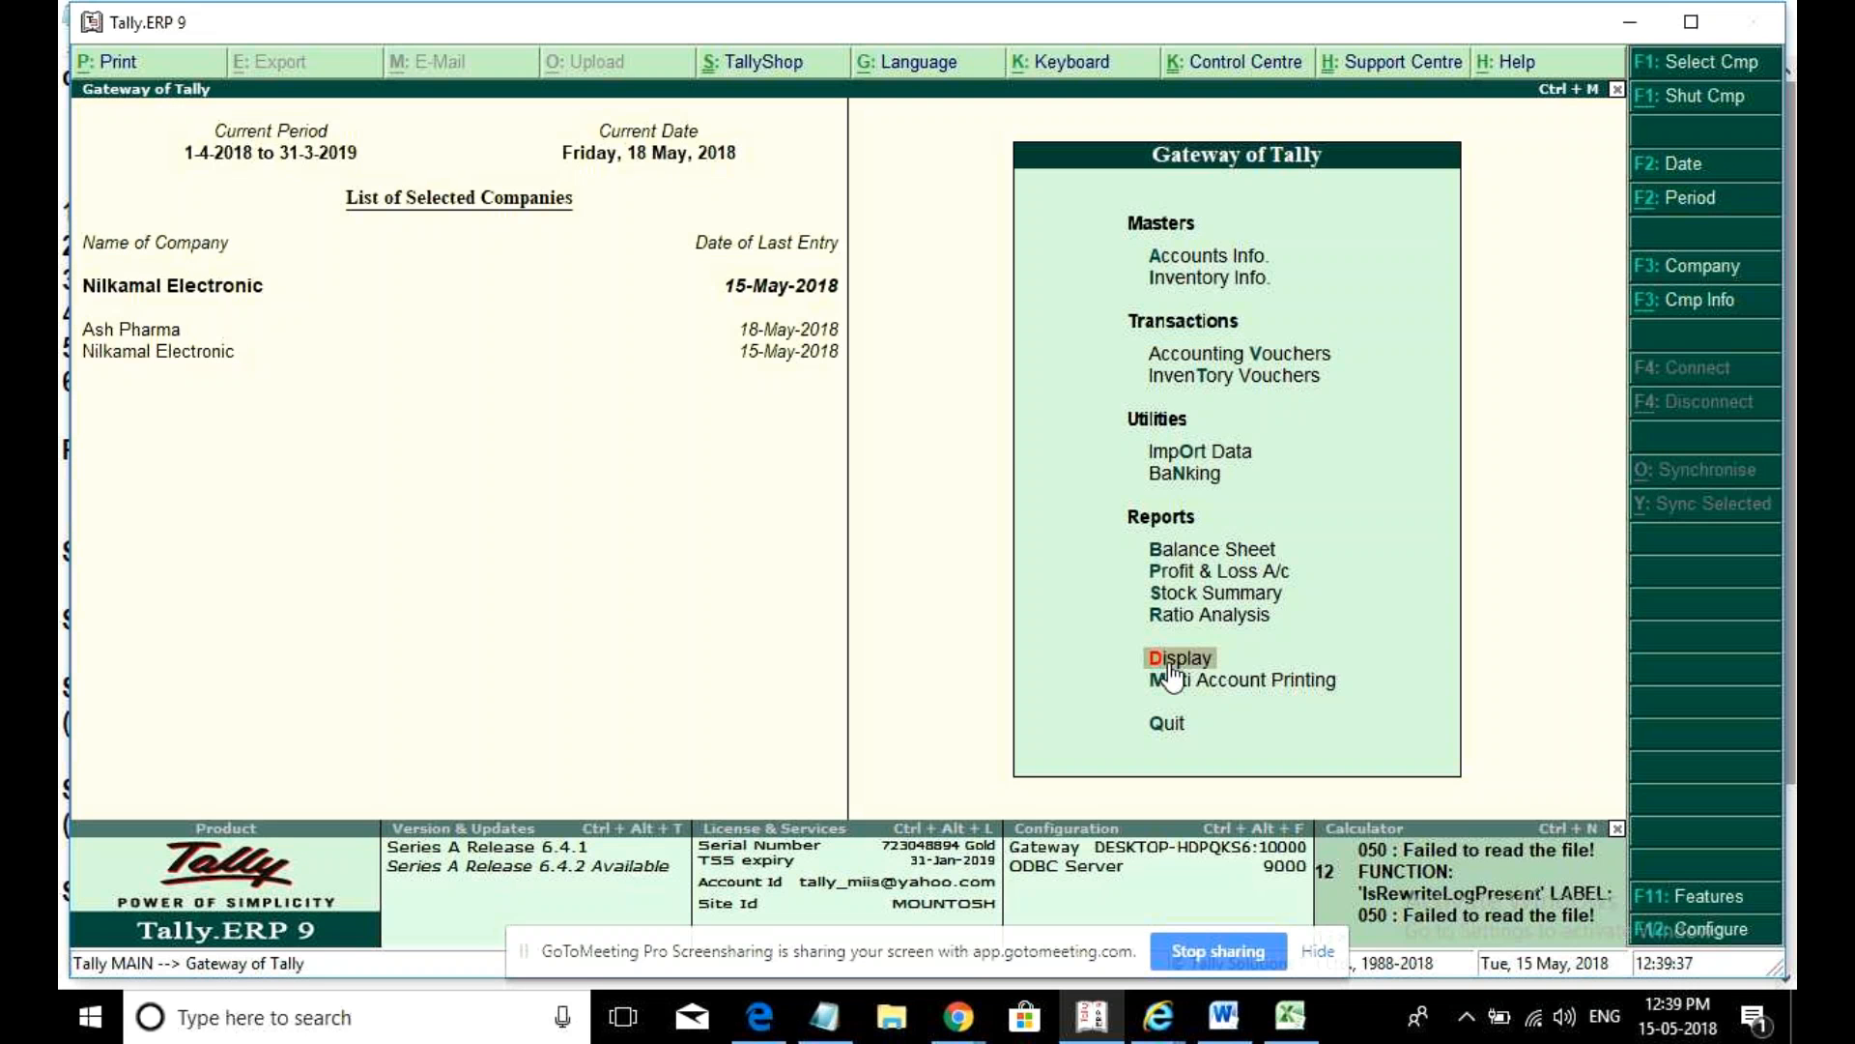
key("Down")
key("Down")
key("Return")
key("Down")
key("Down")
key("Down")
key("Down")
key("Down")
key("Return")
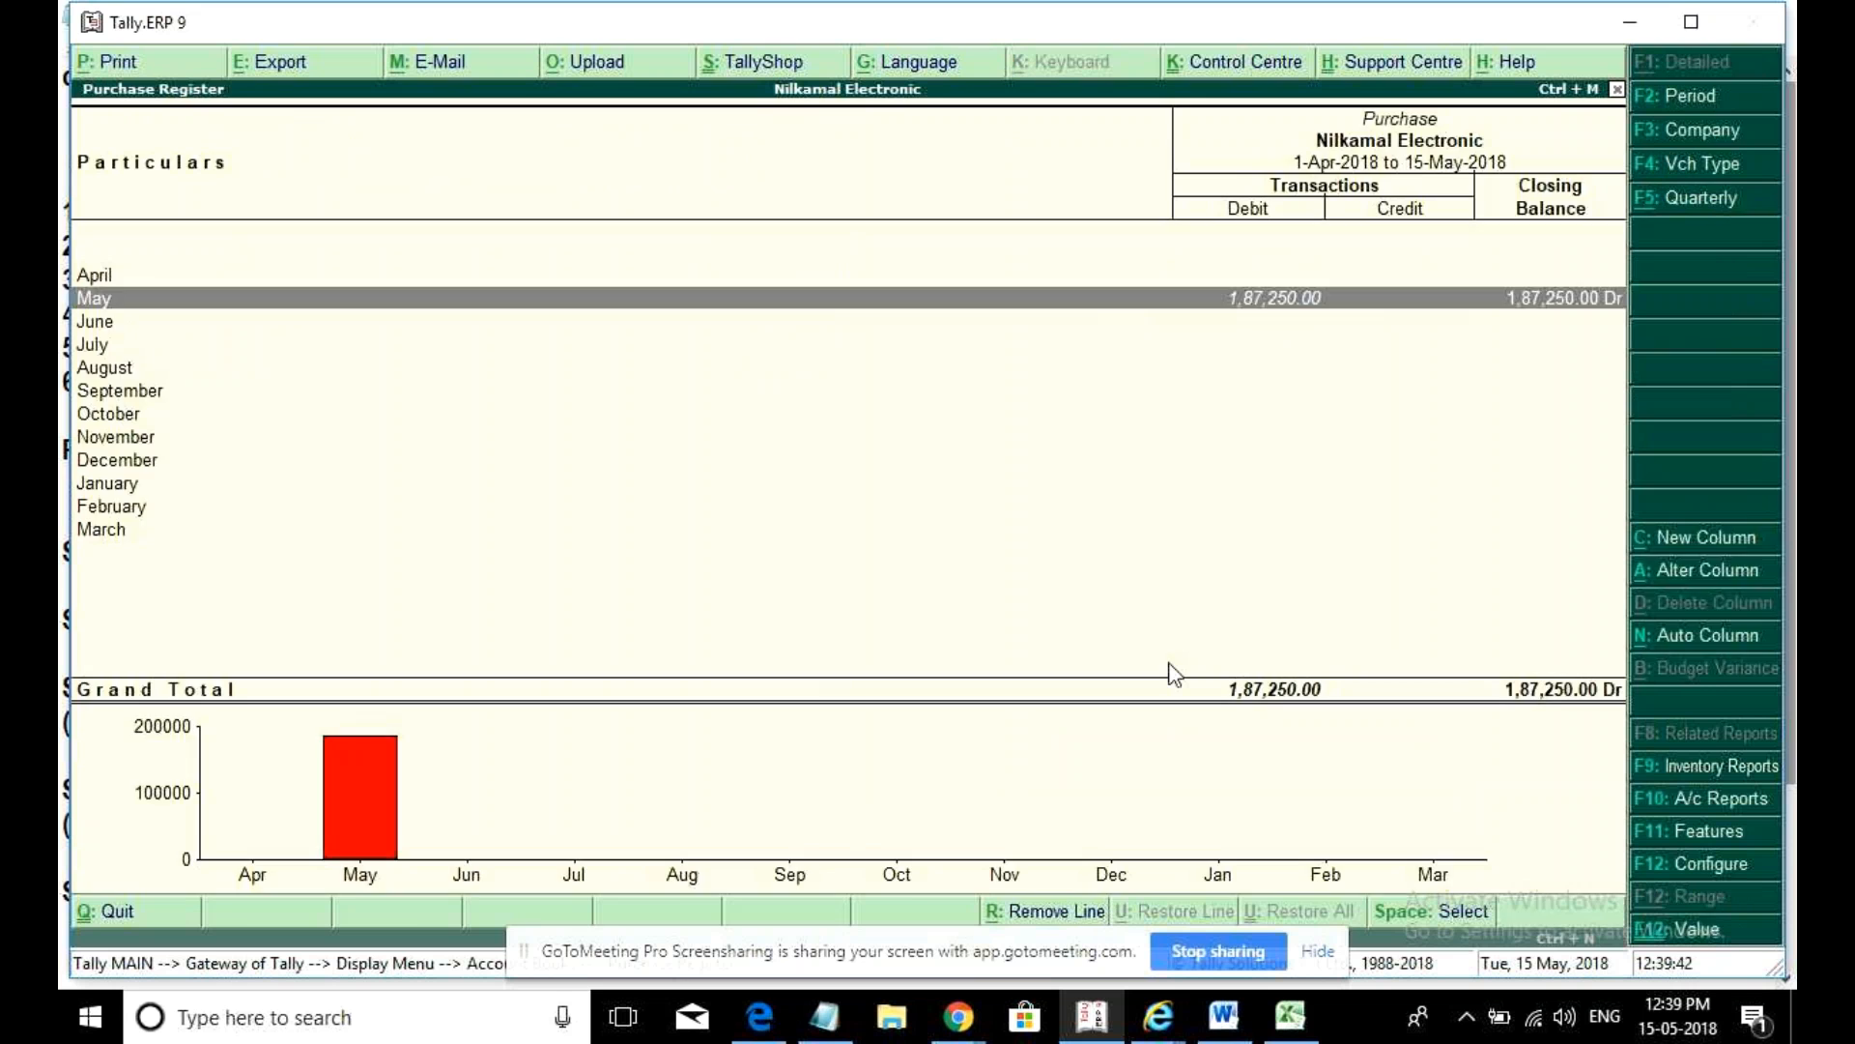
key("Return")
key("Return")
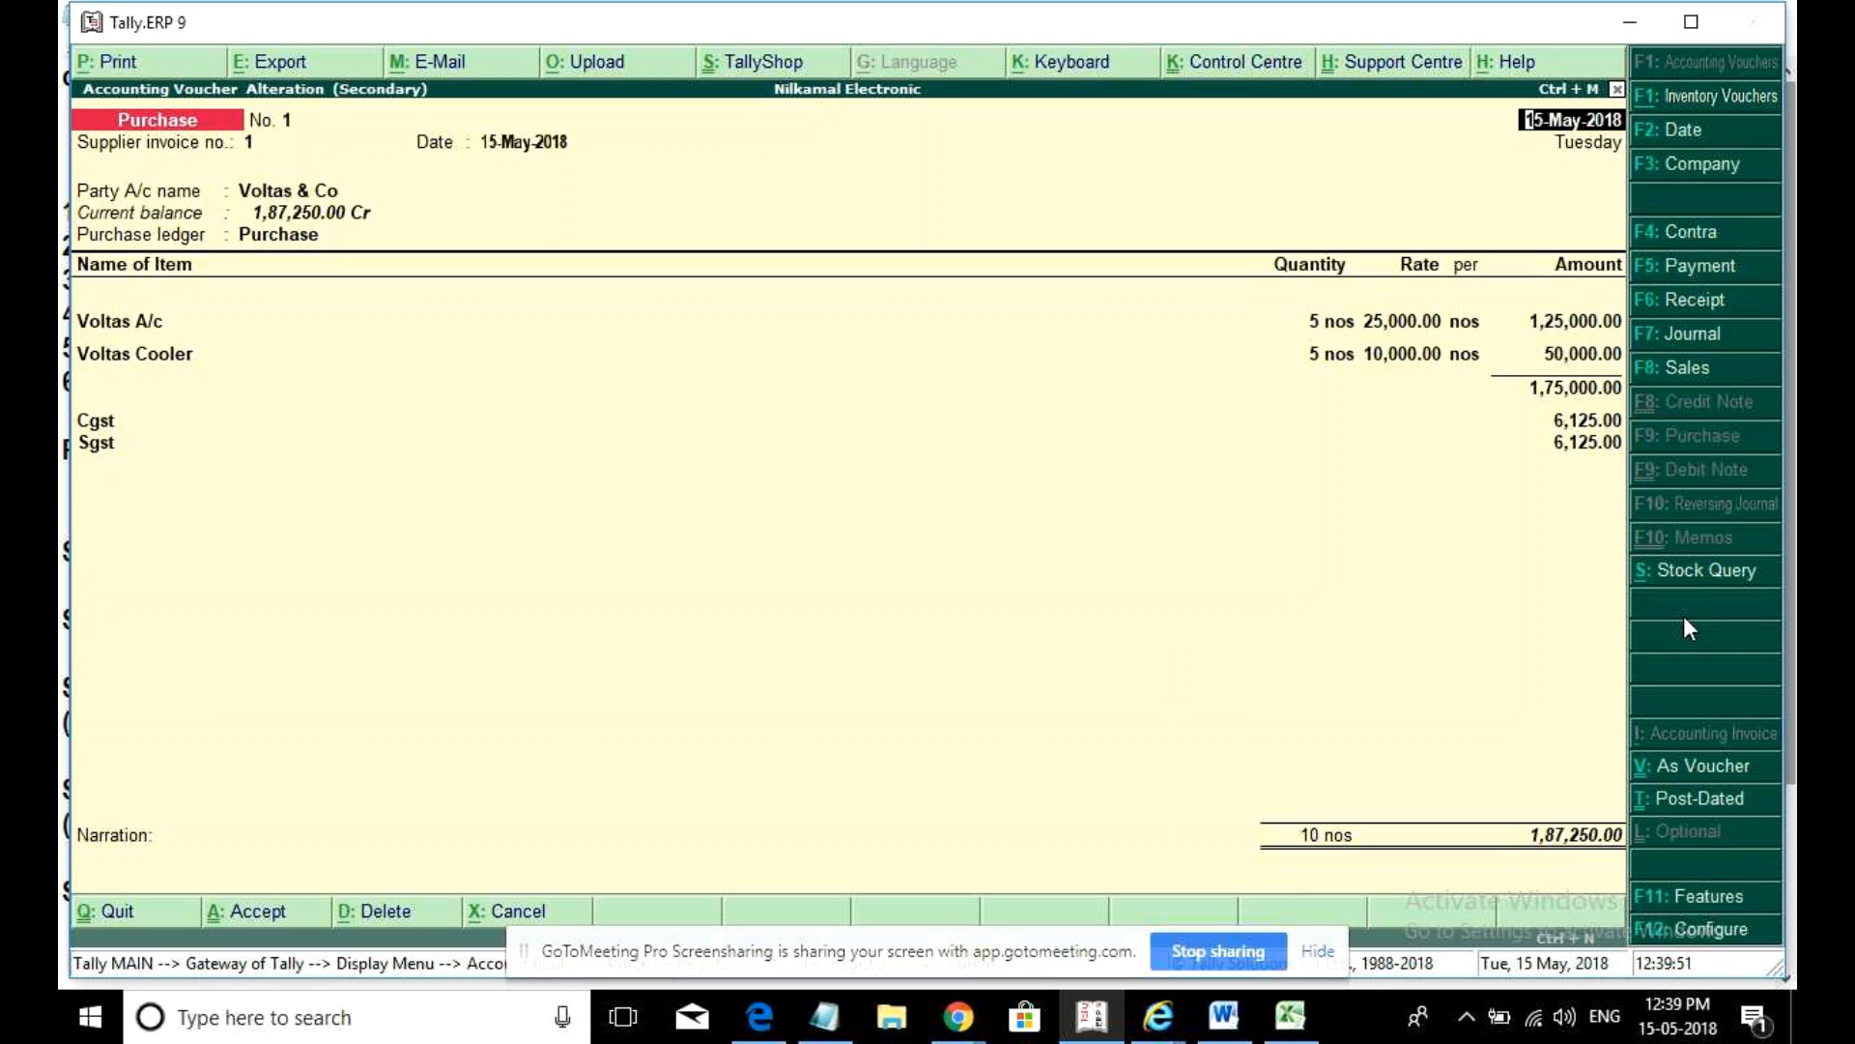
- Cancel printing the 1,87,250.00 Voltas purchase voucher twice, then go to the Display menu
key("alt+p")
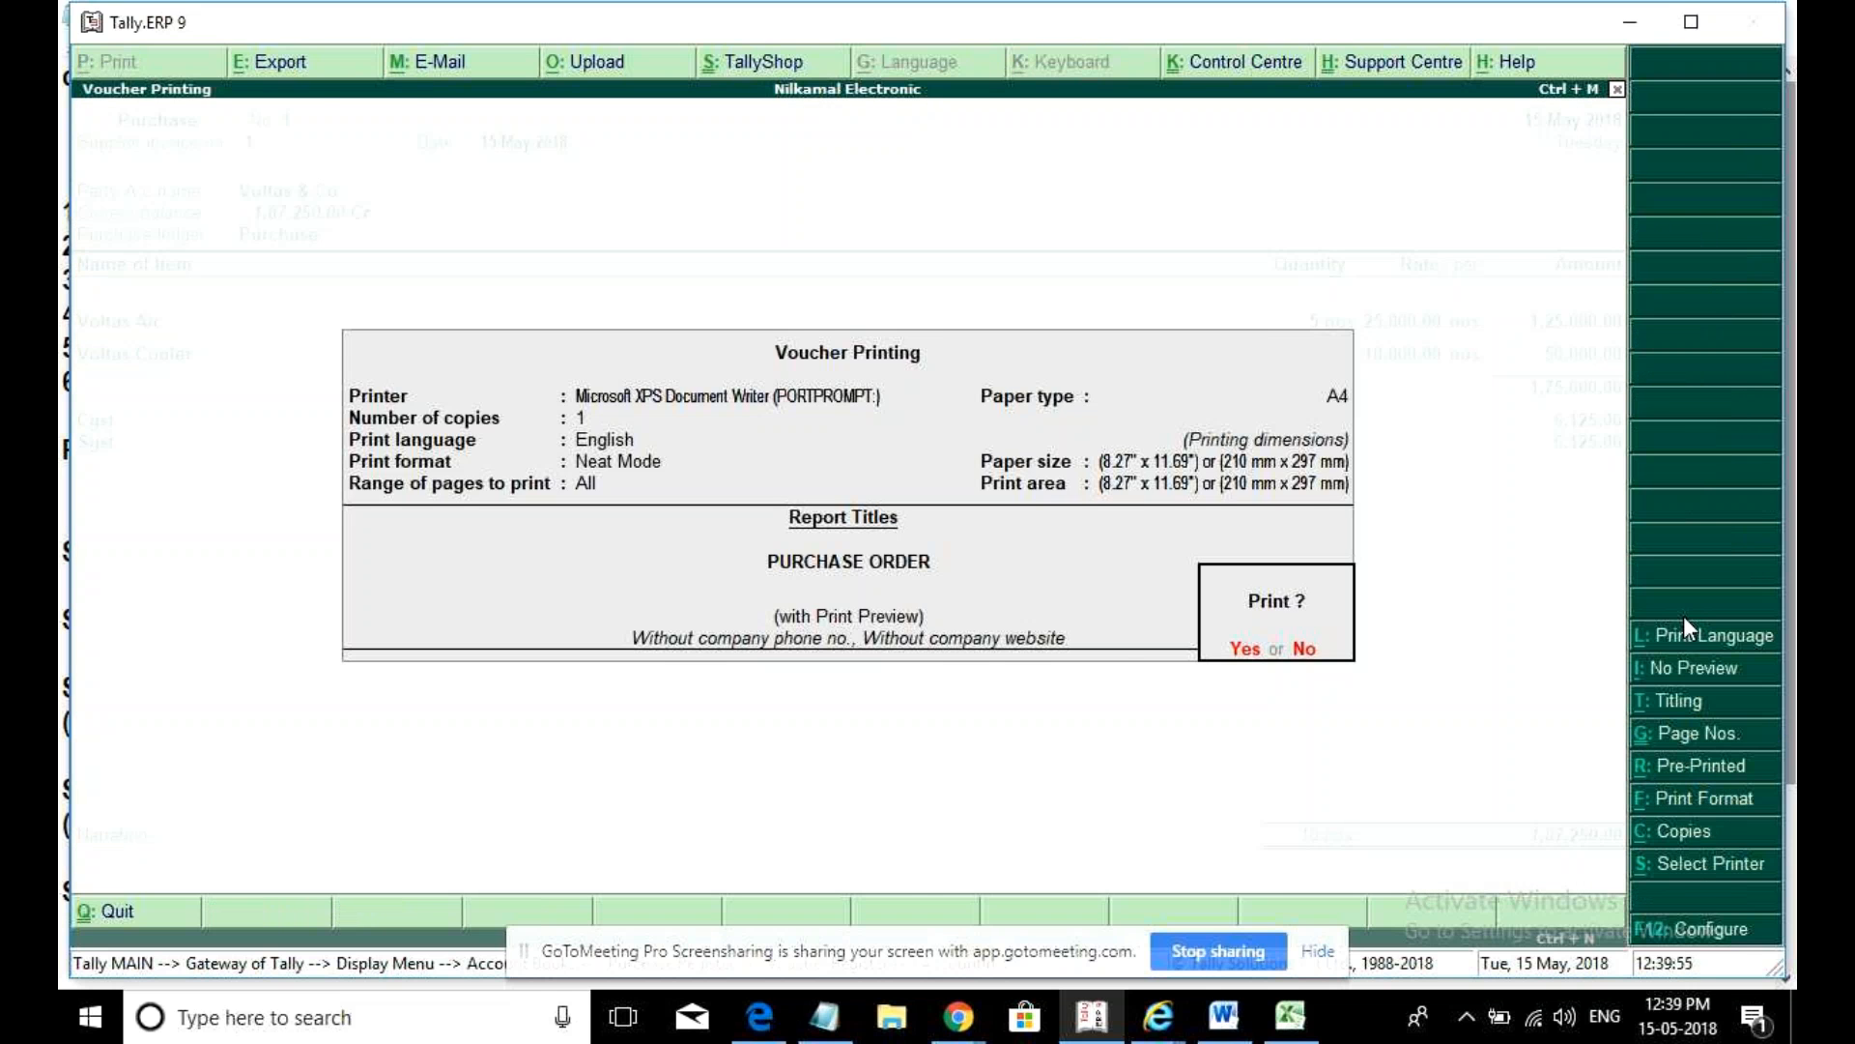
key("Escape")
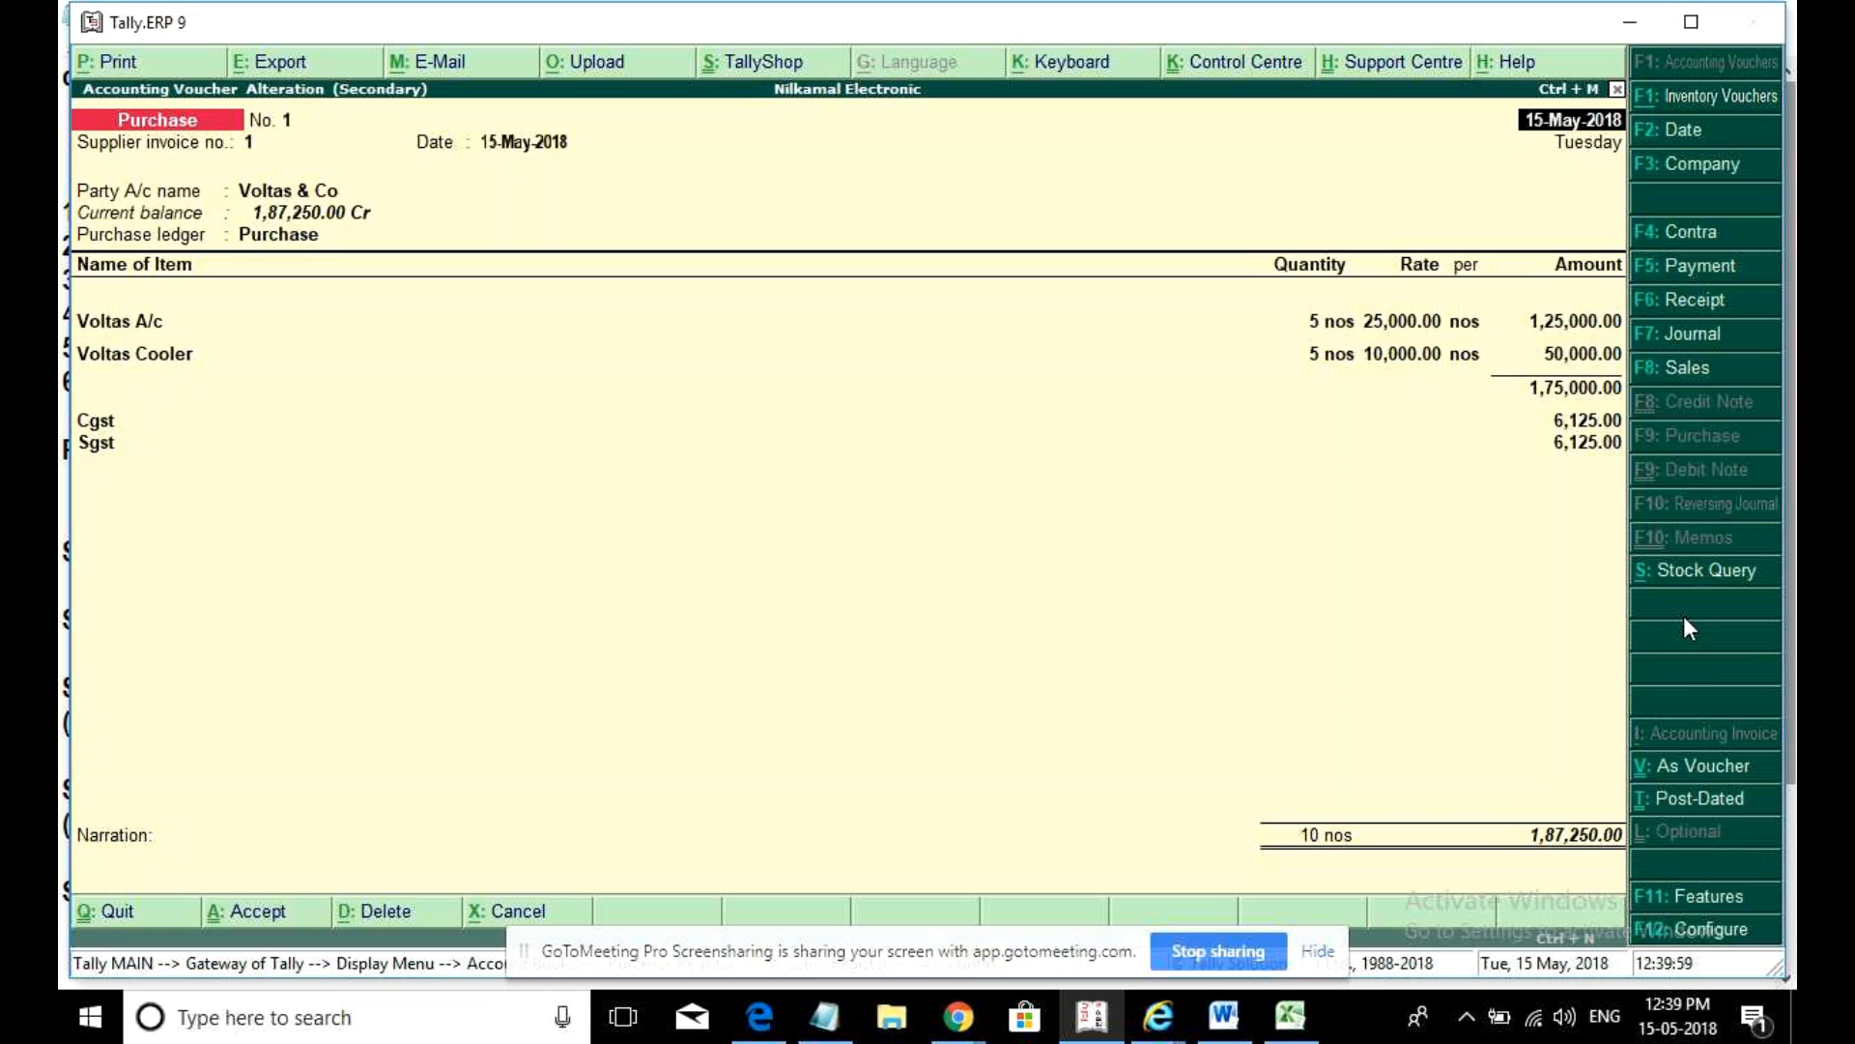
key("alt+p")
key("Escape")
key("Escape")
key("Escape")
key("Escape")
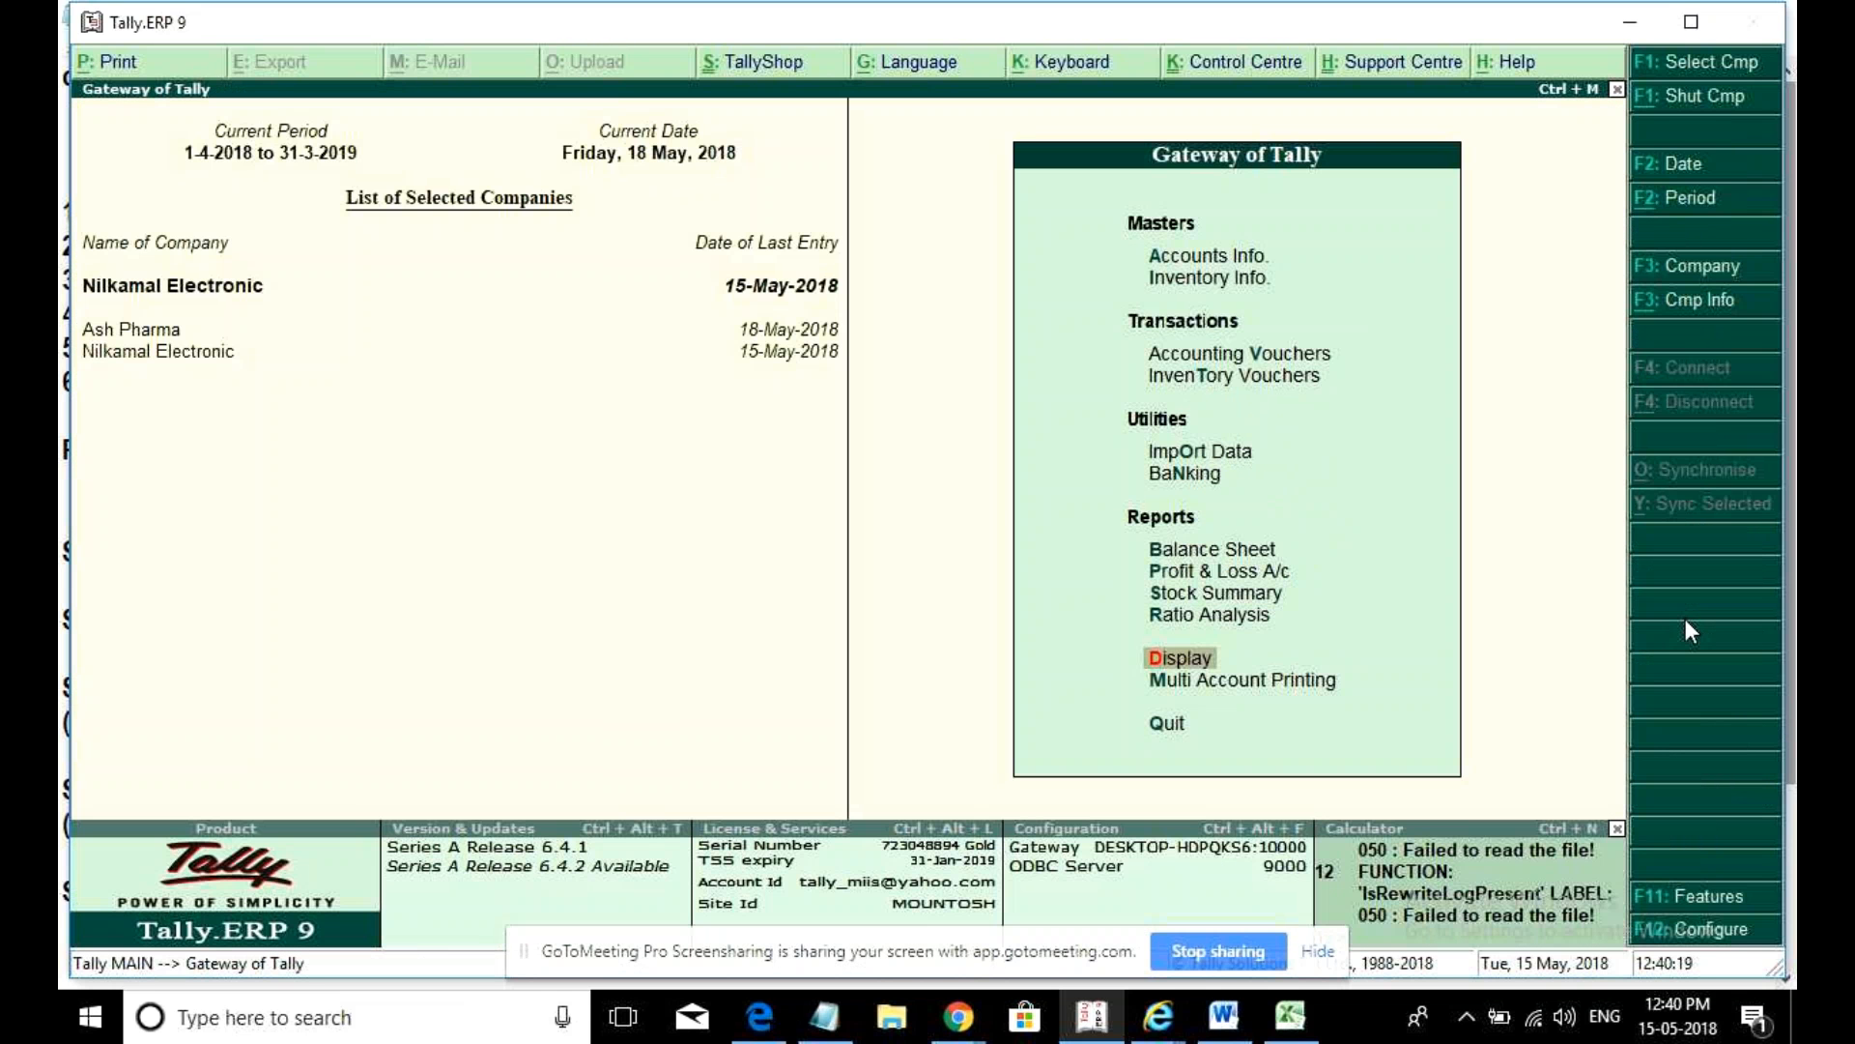
key("Return")
- Open GSTR-4 under Statutory Reports > GST for 1-Apr-2018 to 30-Jun-2018
key("Down")
key("Down")
key("Down")
key("Down")
key("Down")
key("Down")
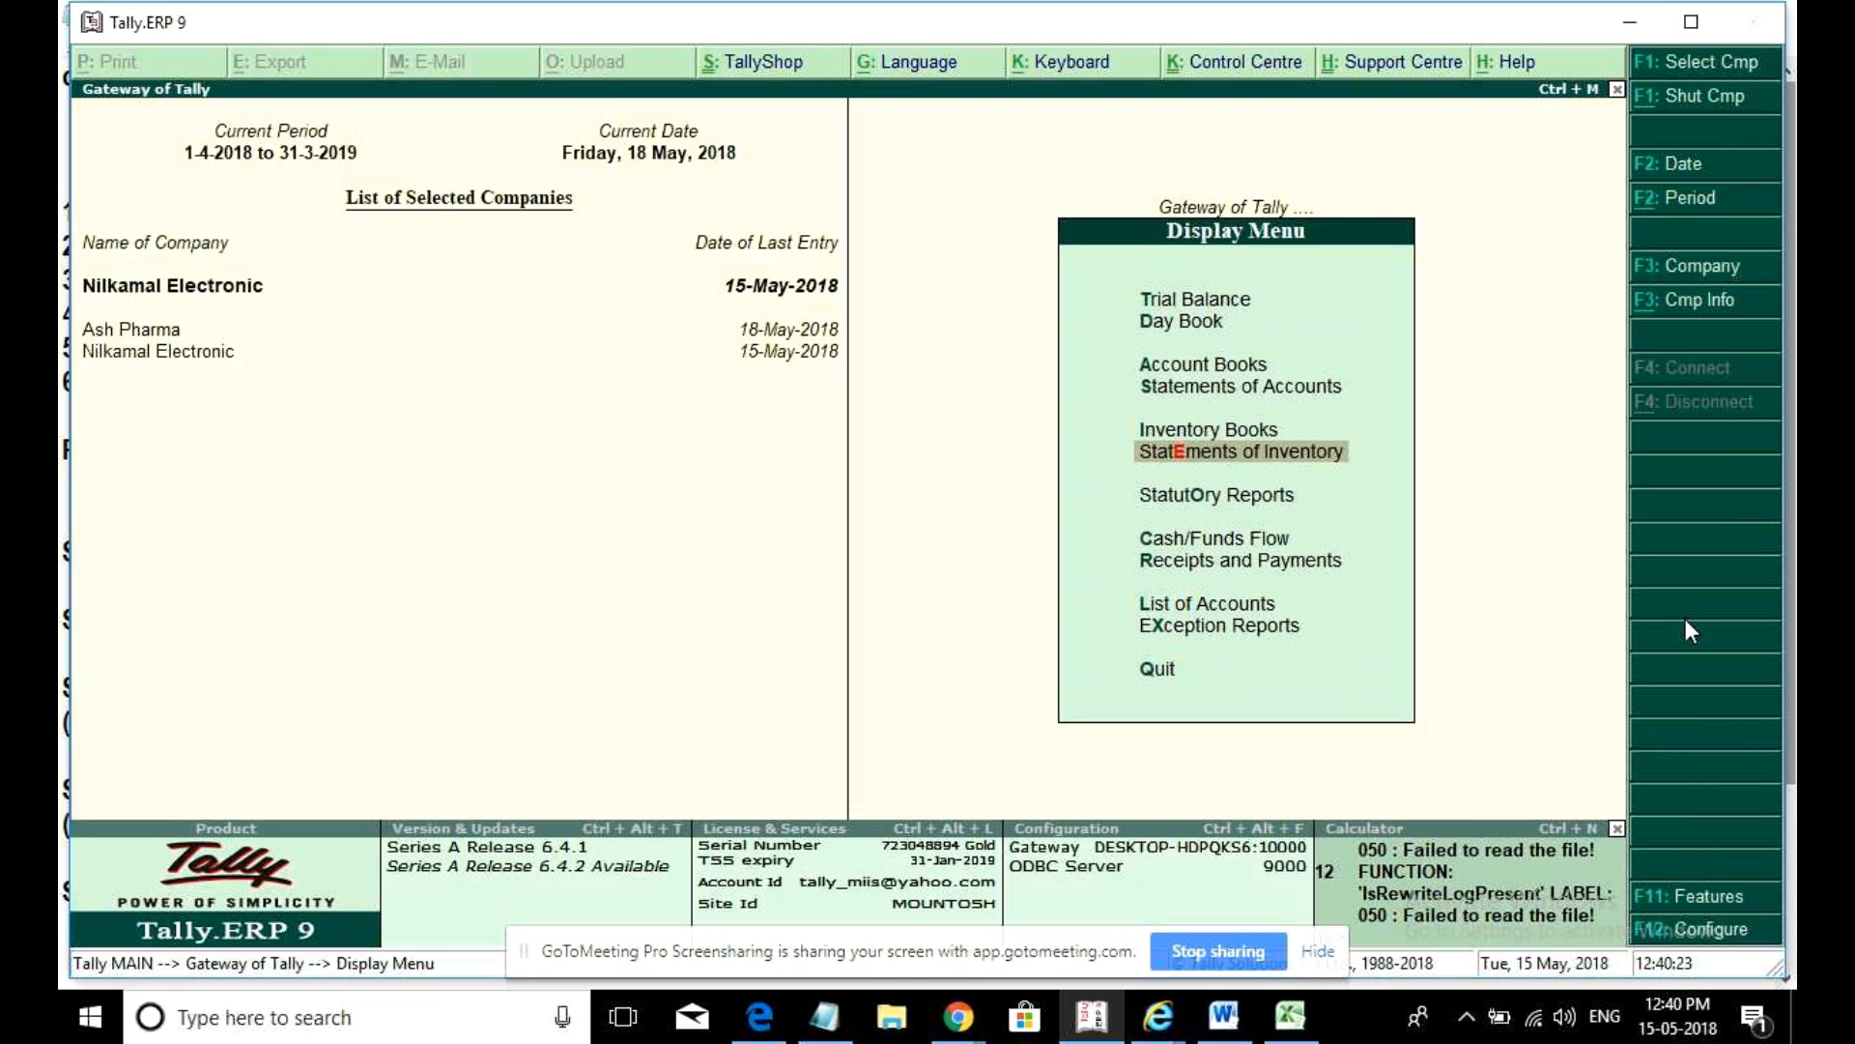
key("Return")
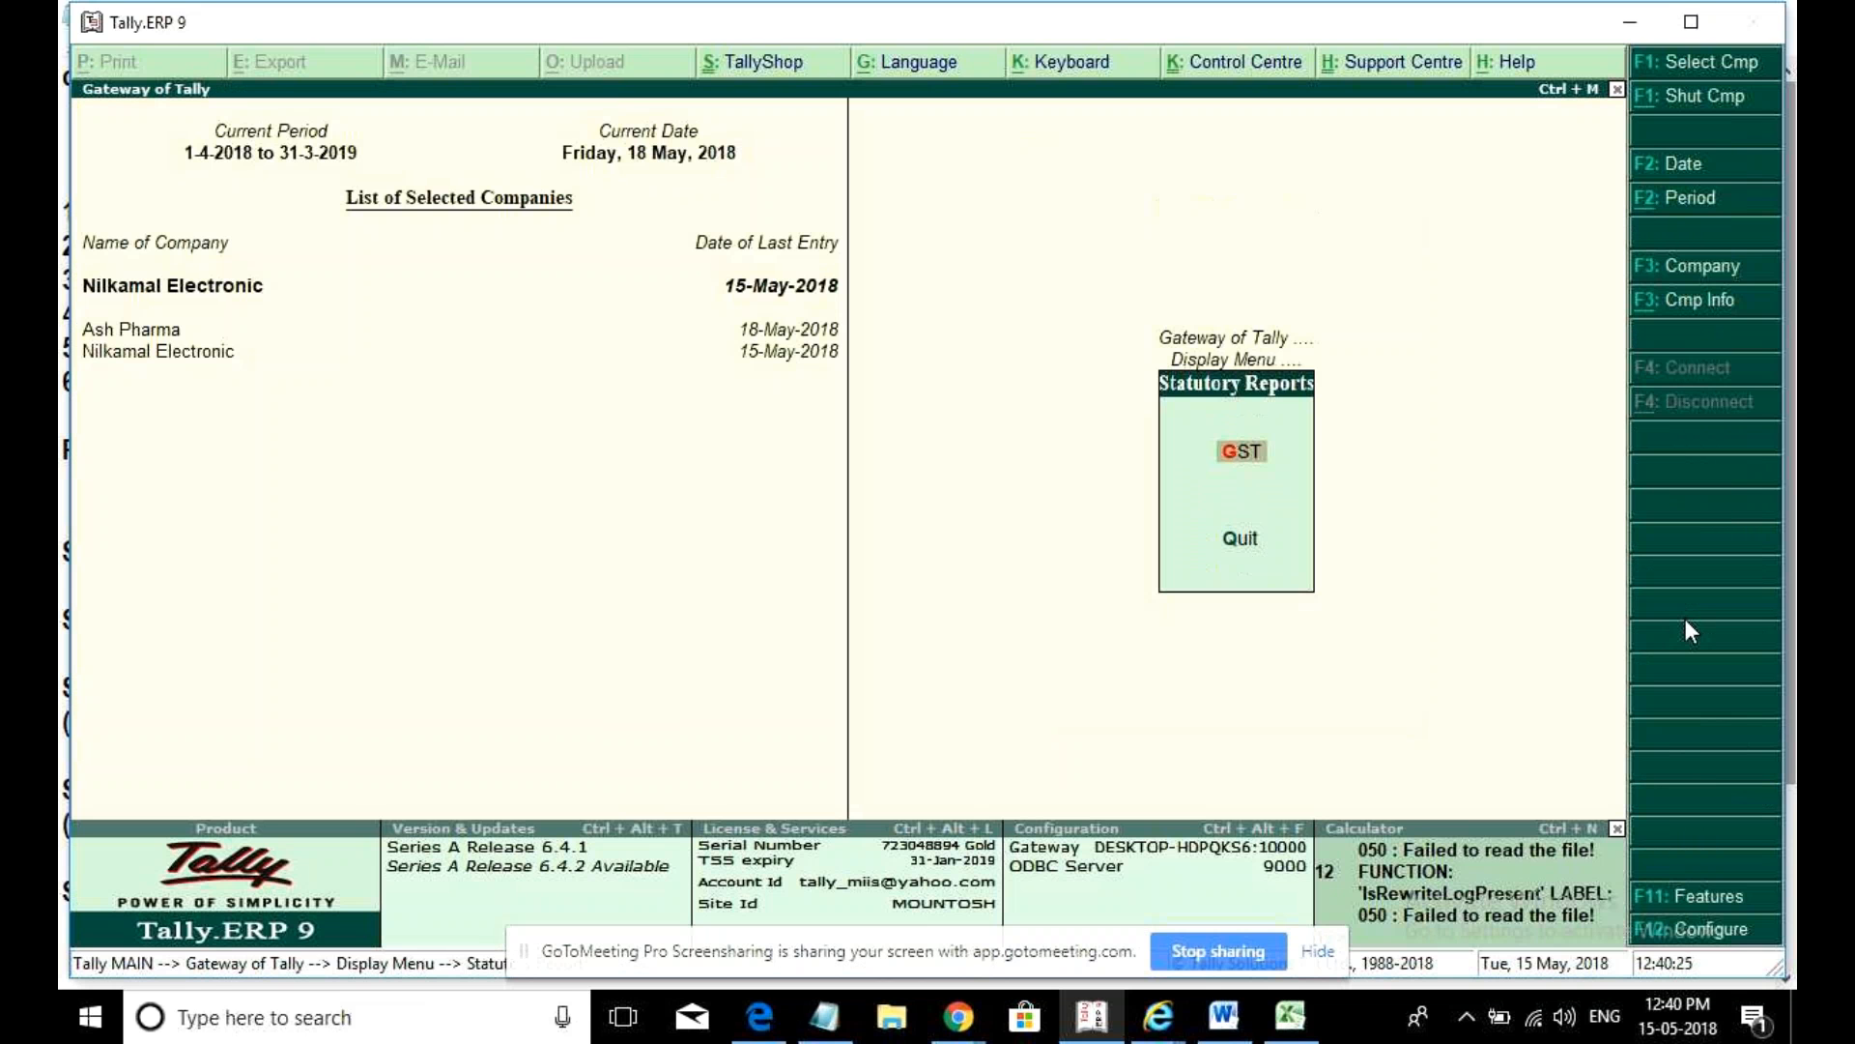
key("Return")
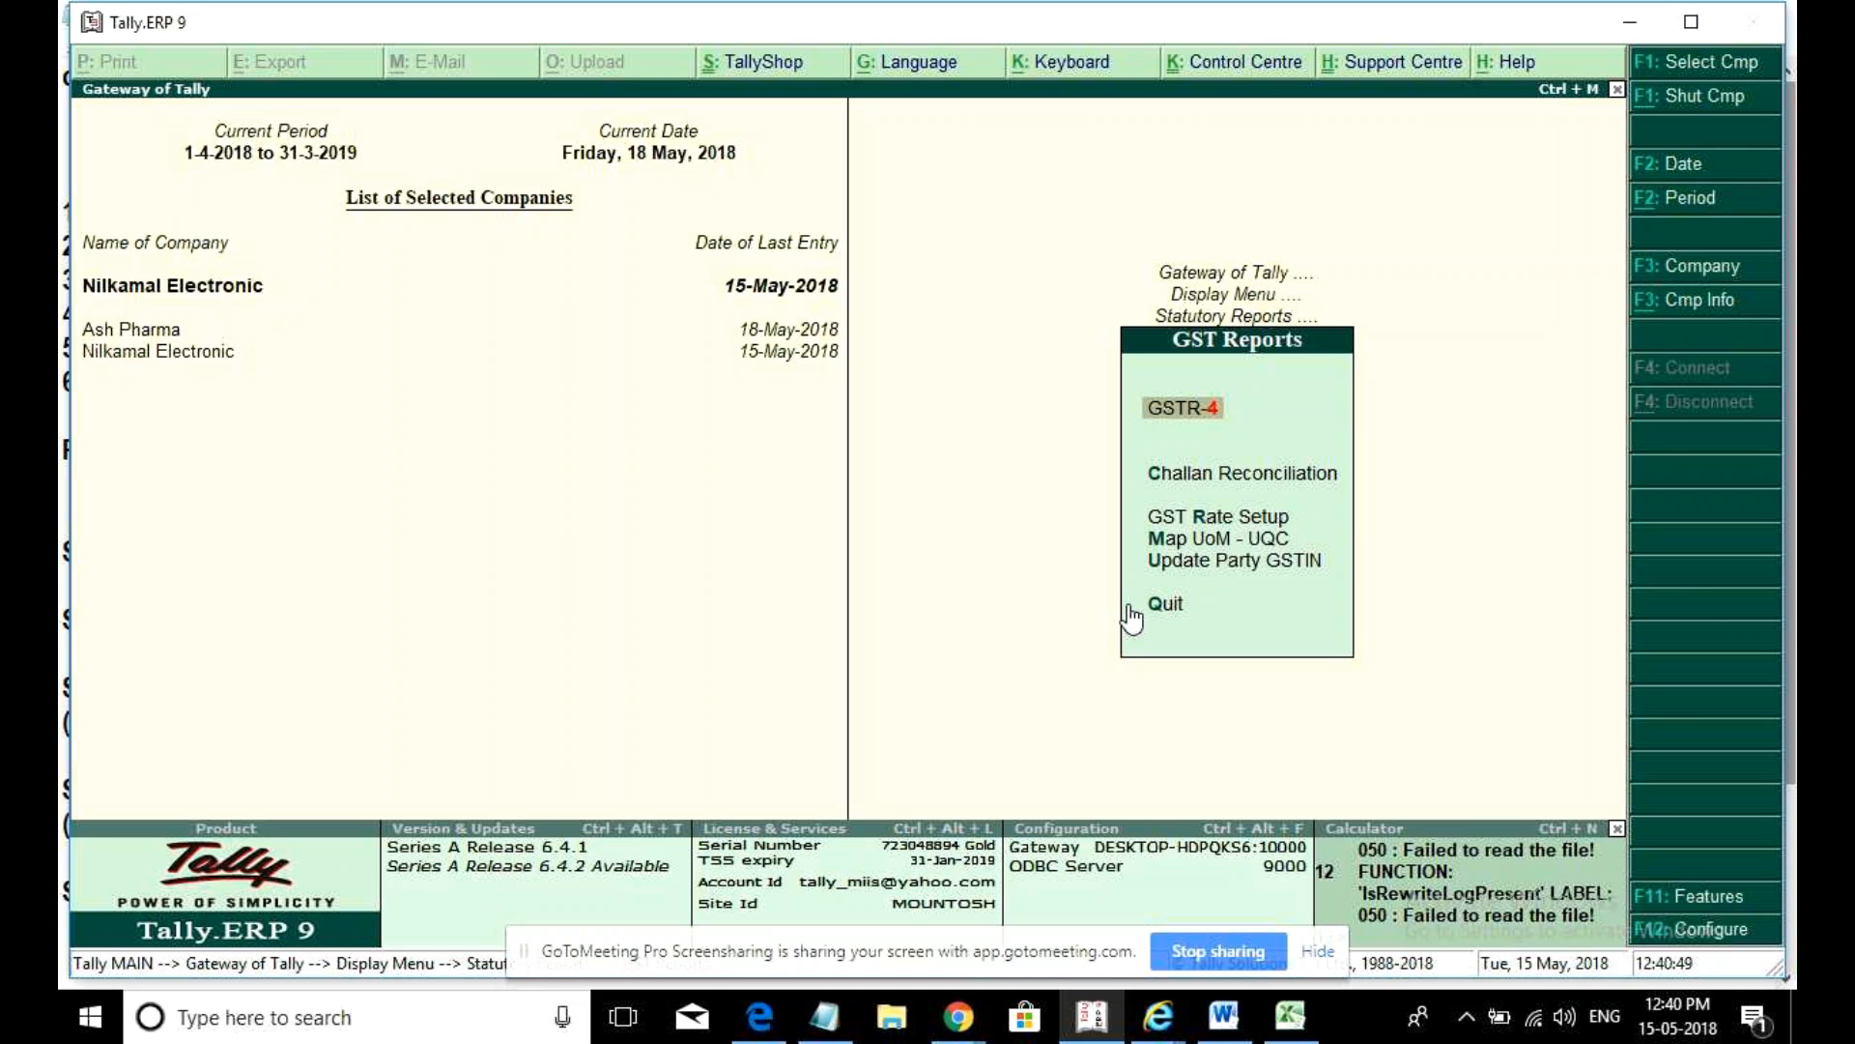
key("Return")
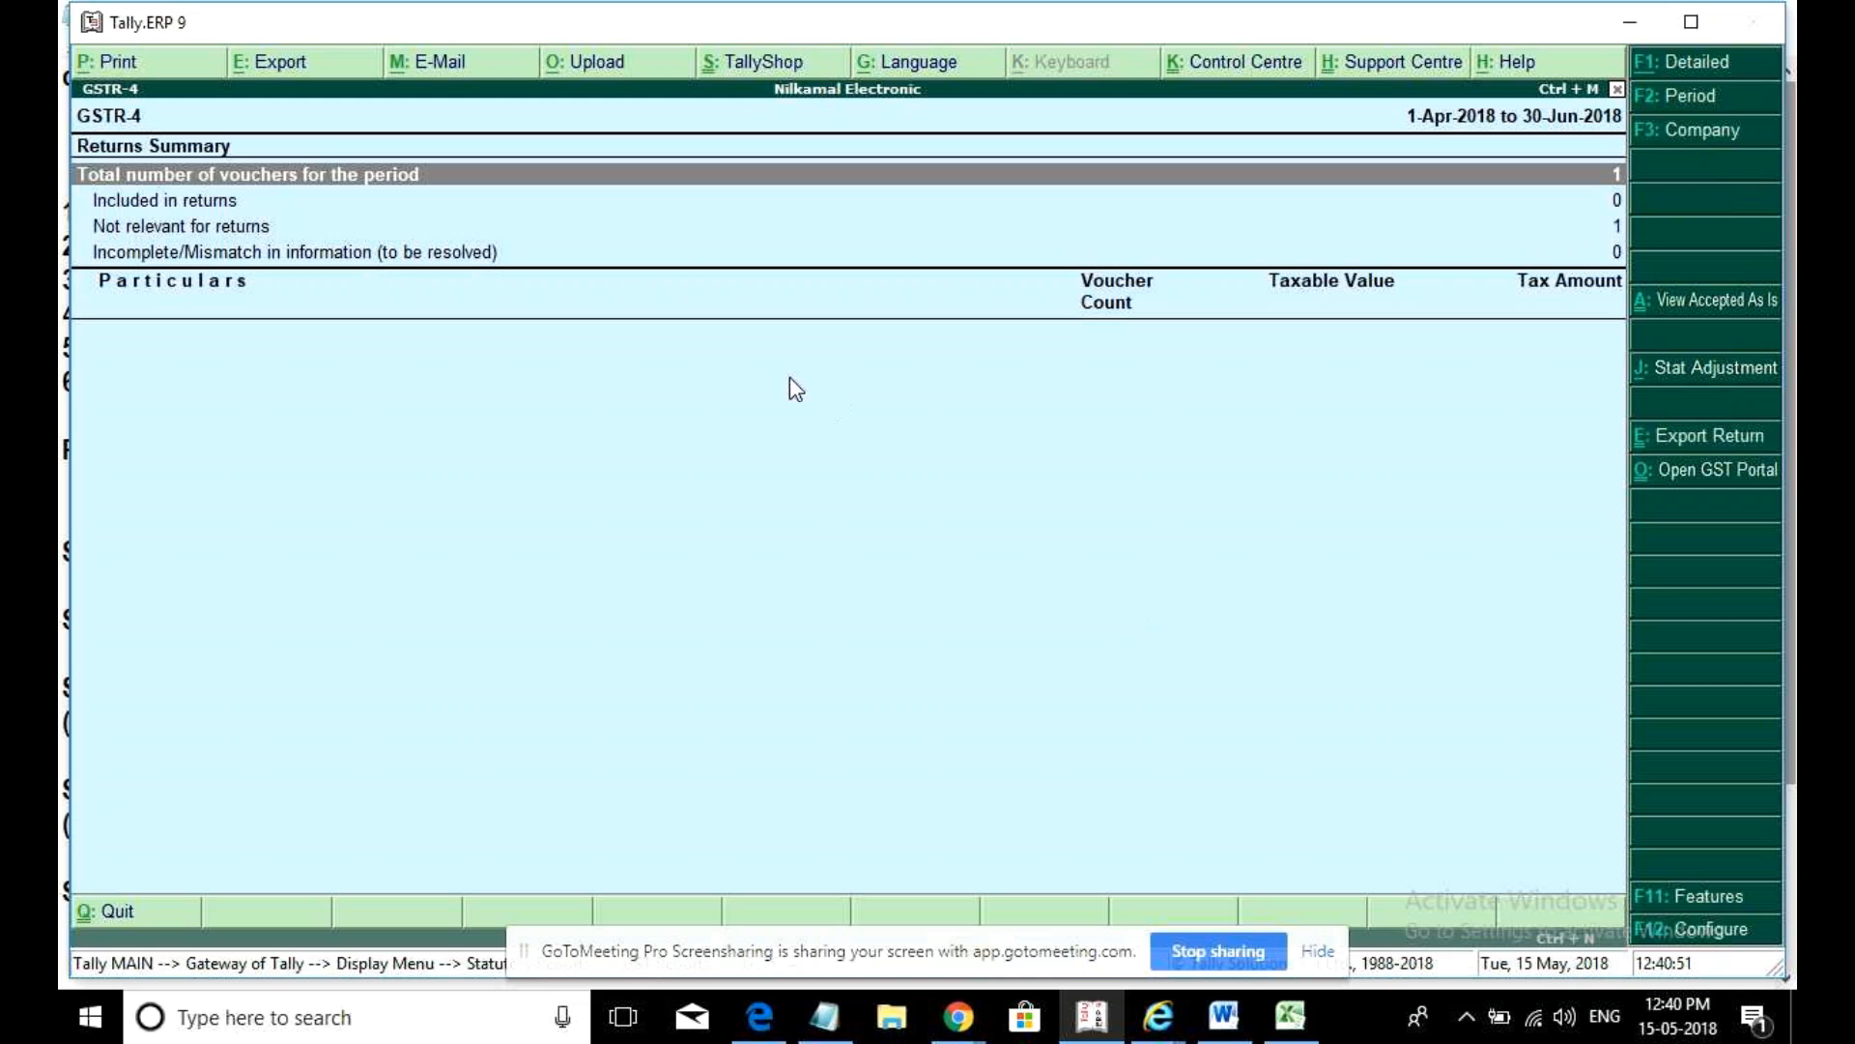
left_click(183, 232)
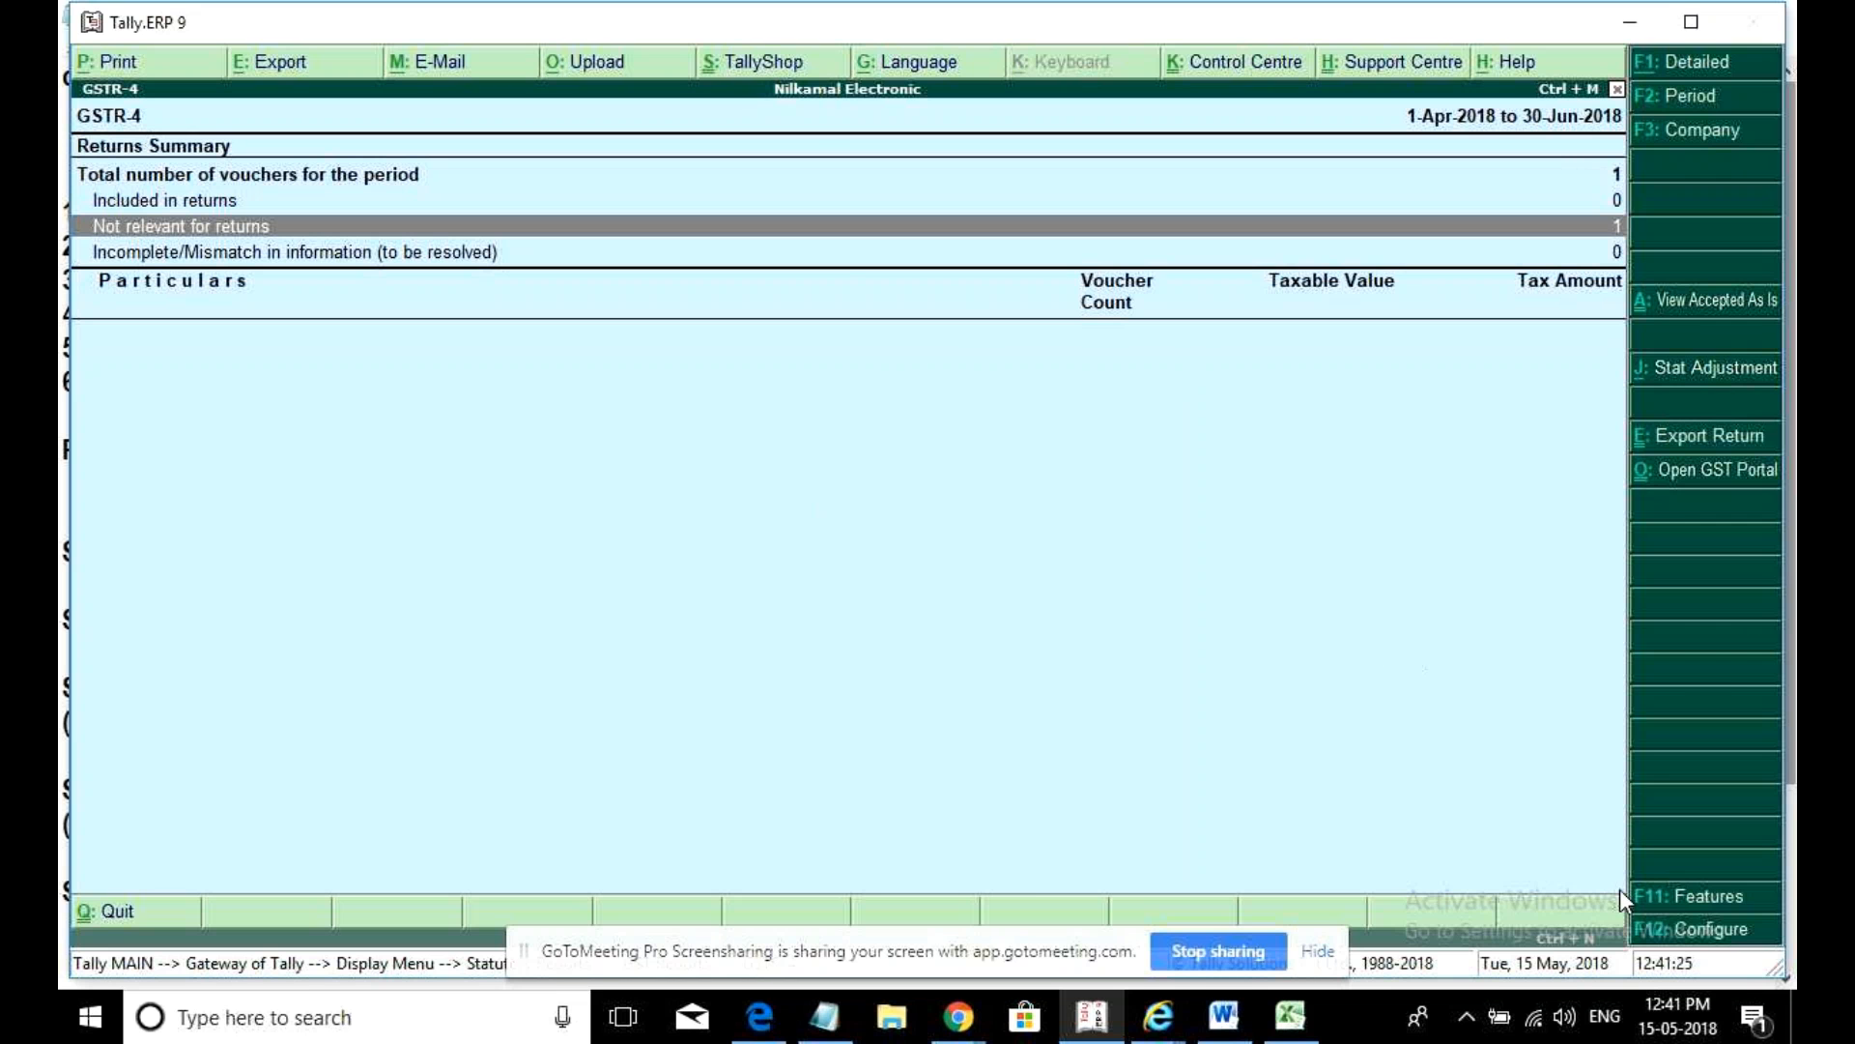
left_click(1564, 1017)
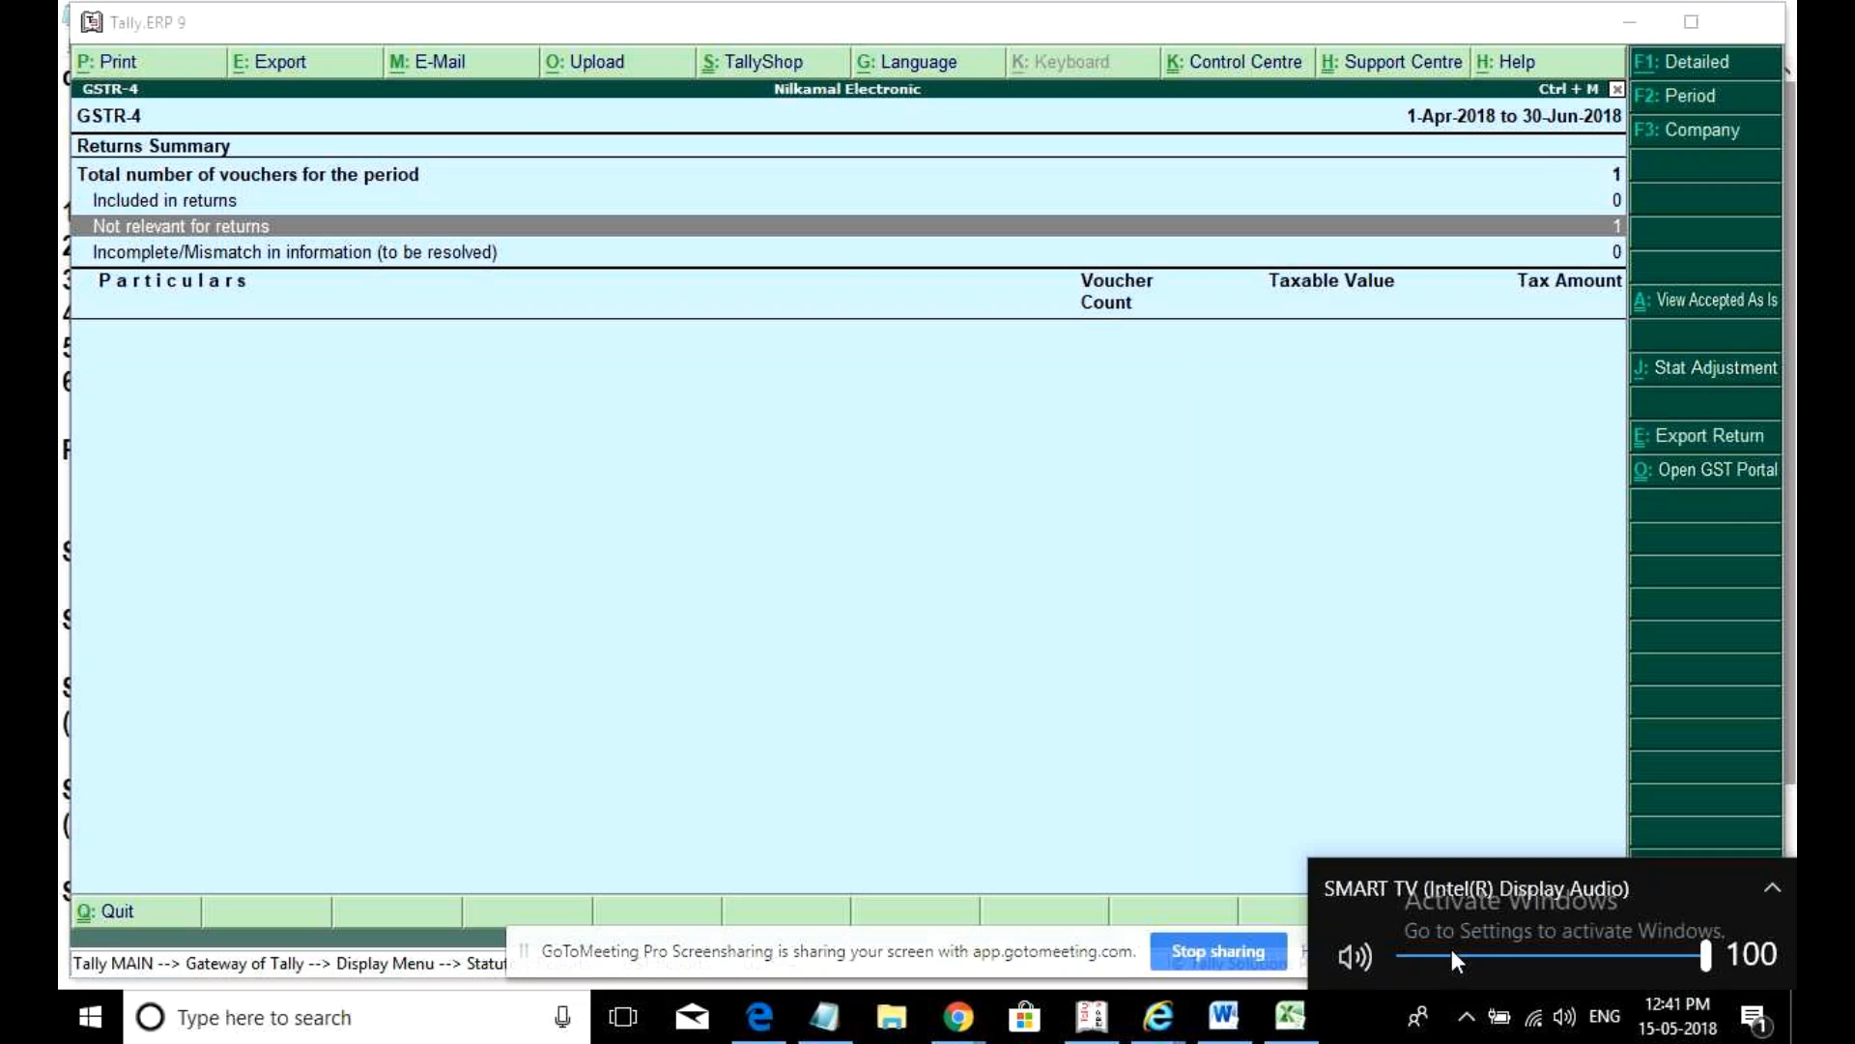
- Toggle the system sound mute off and on, then exit GSTR-4 to the Gateway of Tally
left_click(1380, 950)
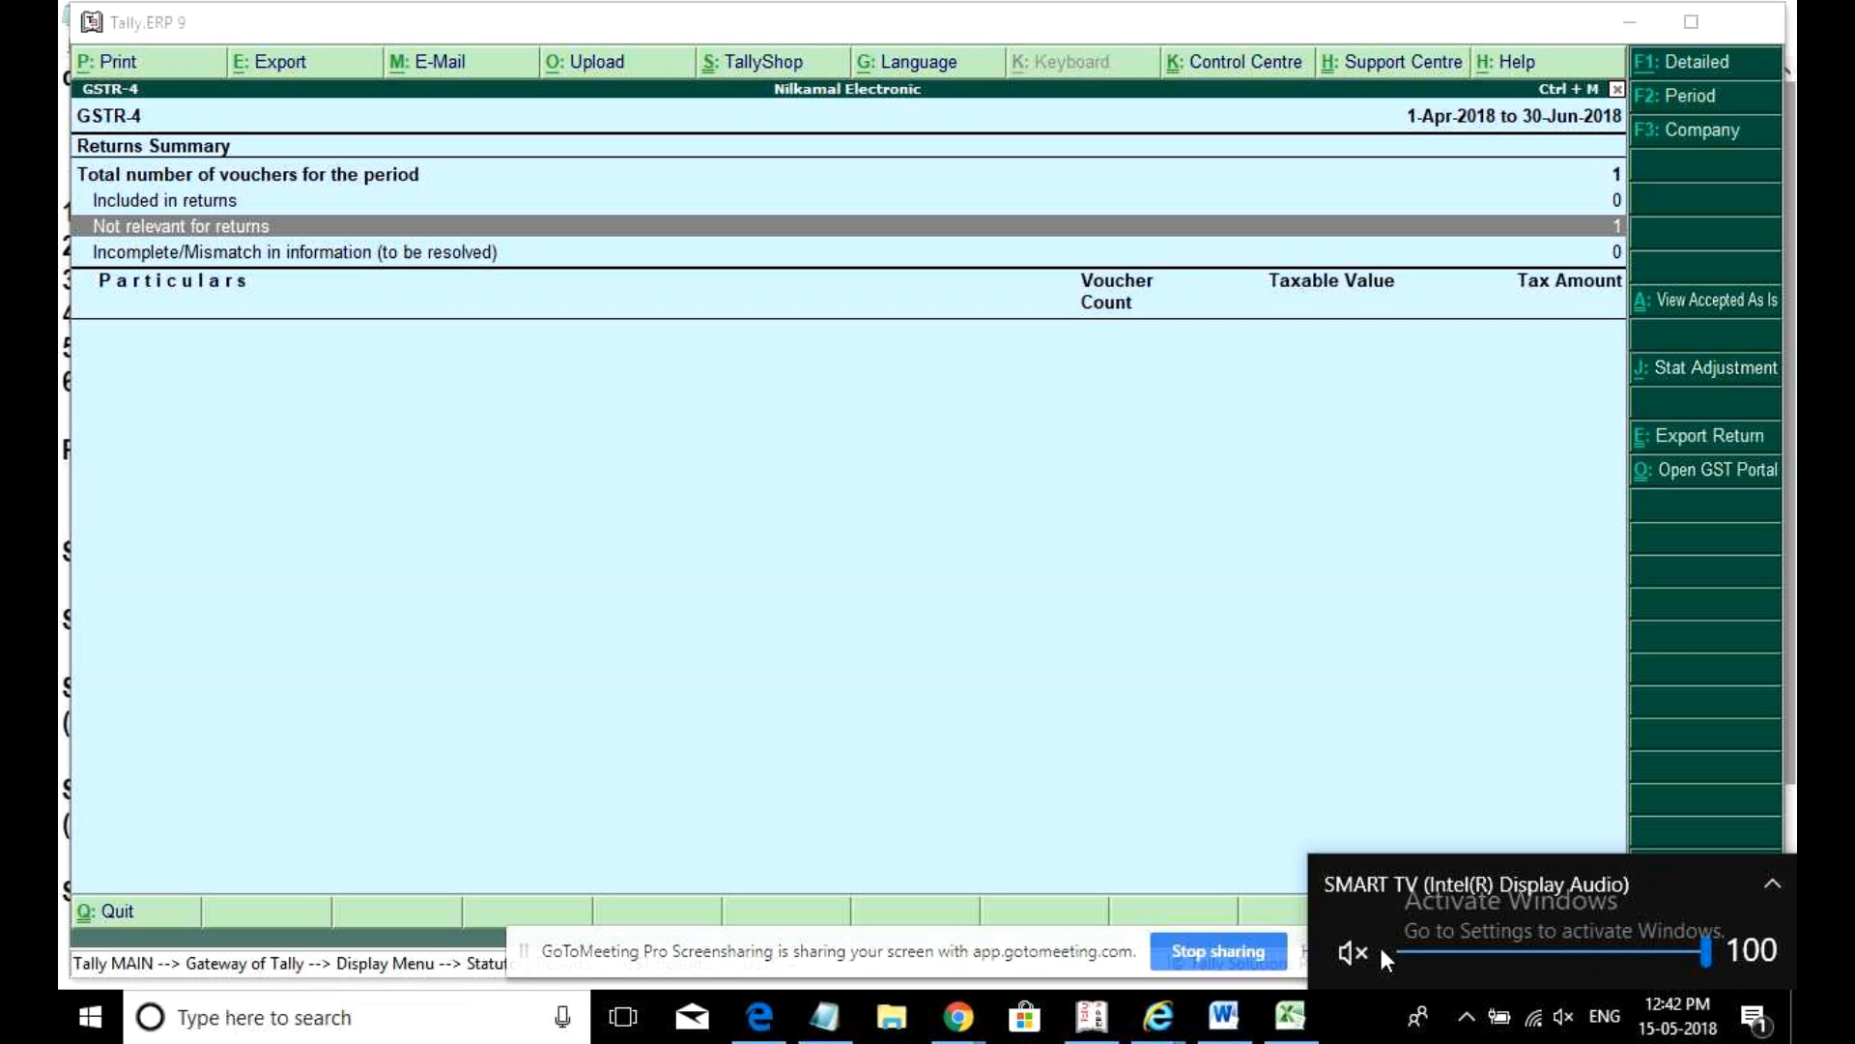
left_click(1353, 952)
left_click(1368, 949)
left_click(1366, 949)
left_click(783, 611)
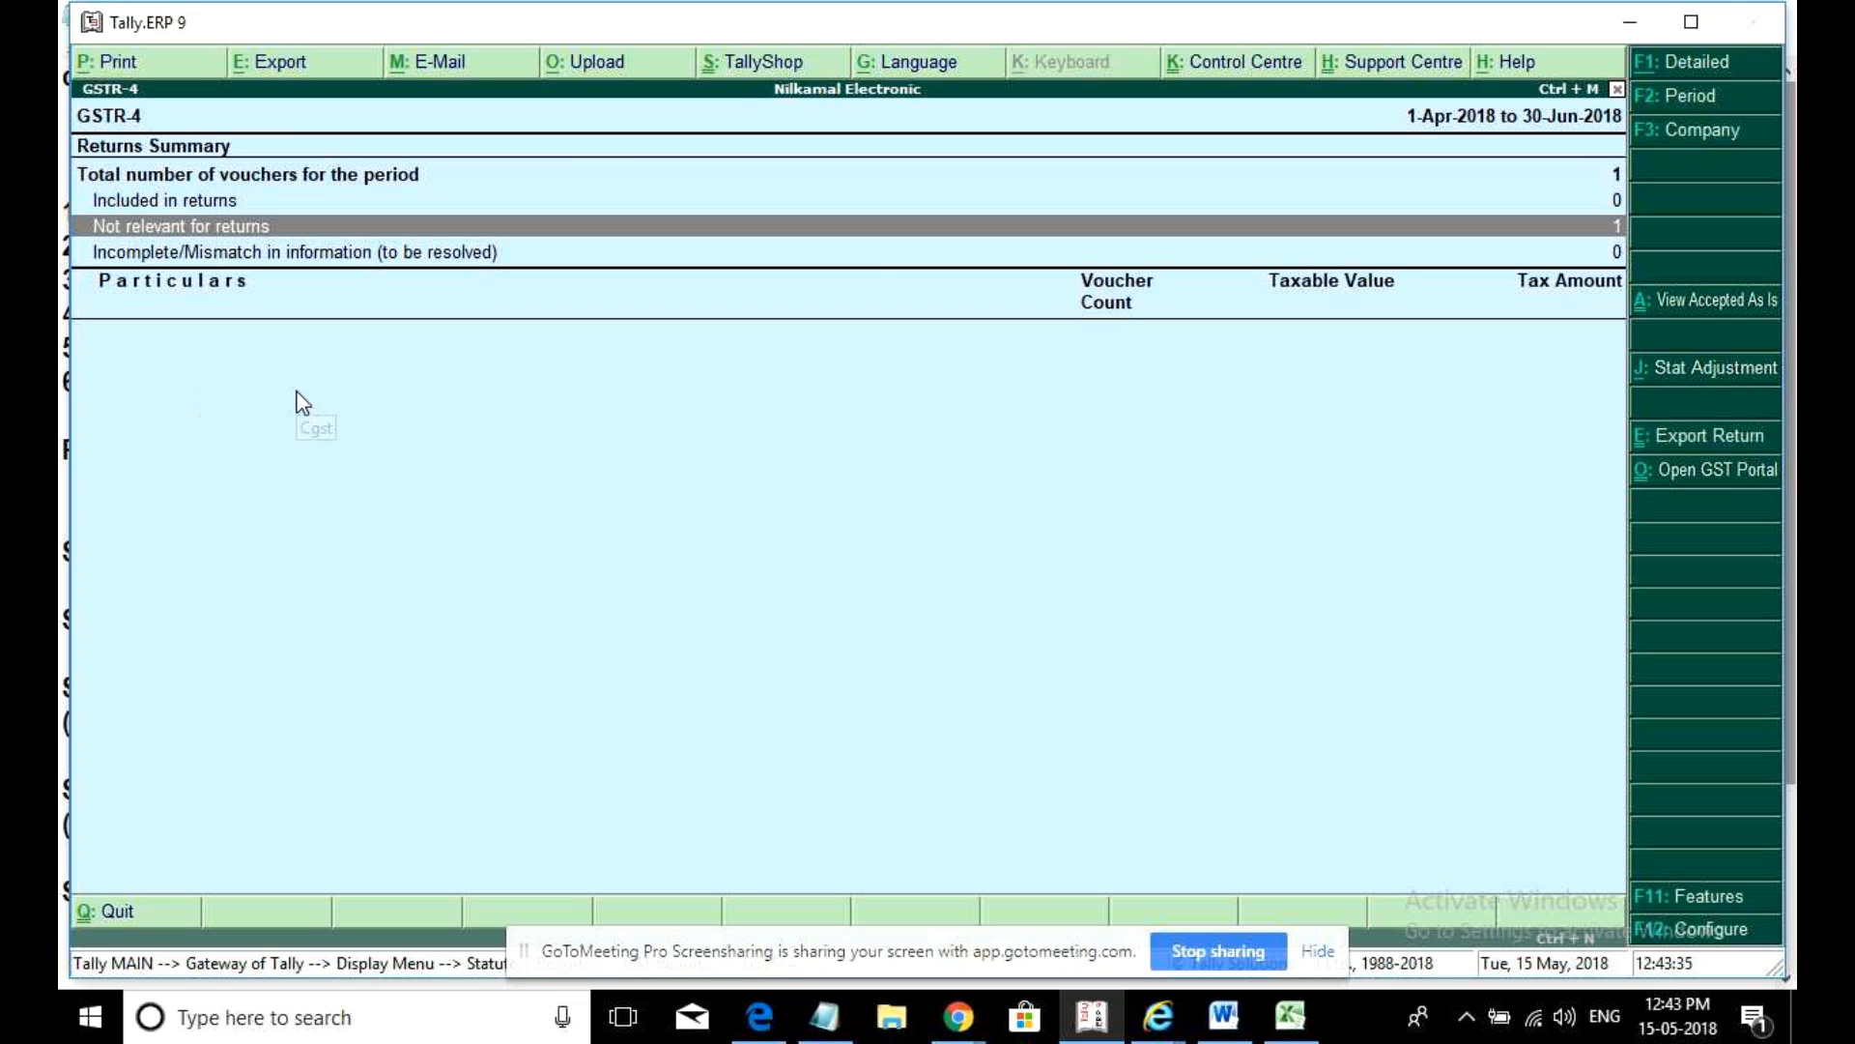
key("Escape")
key("Escape")
key("Escape")
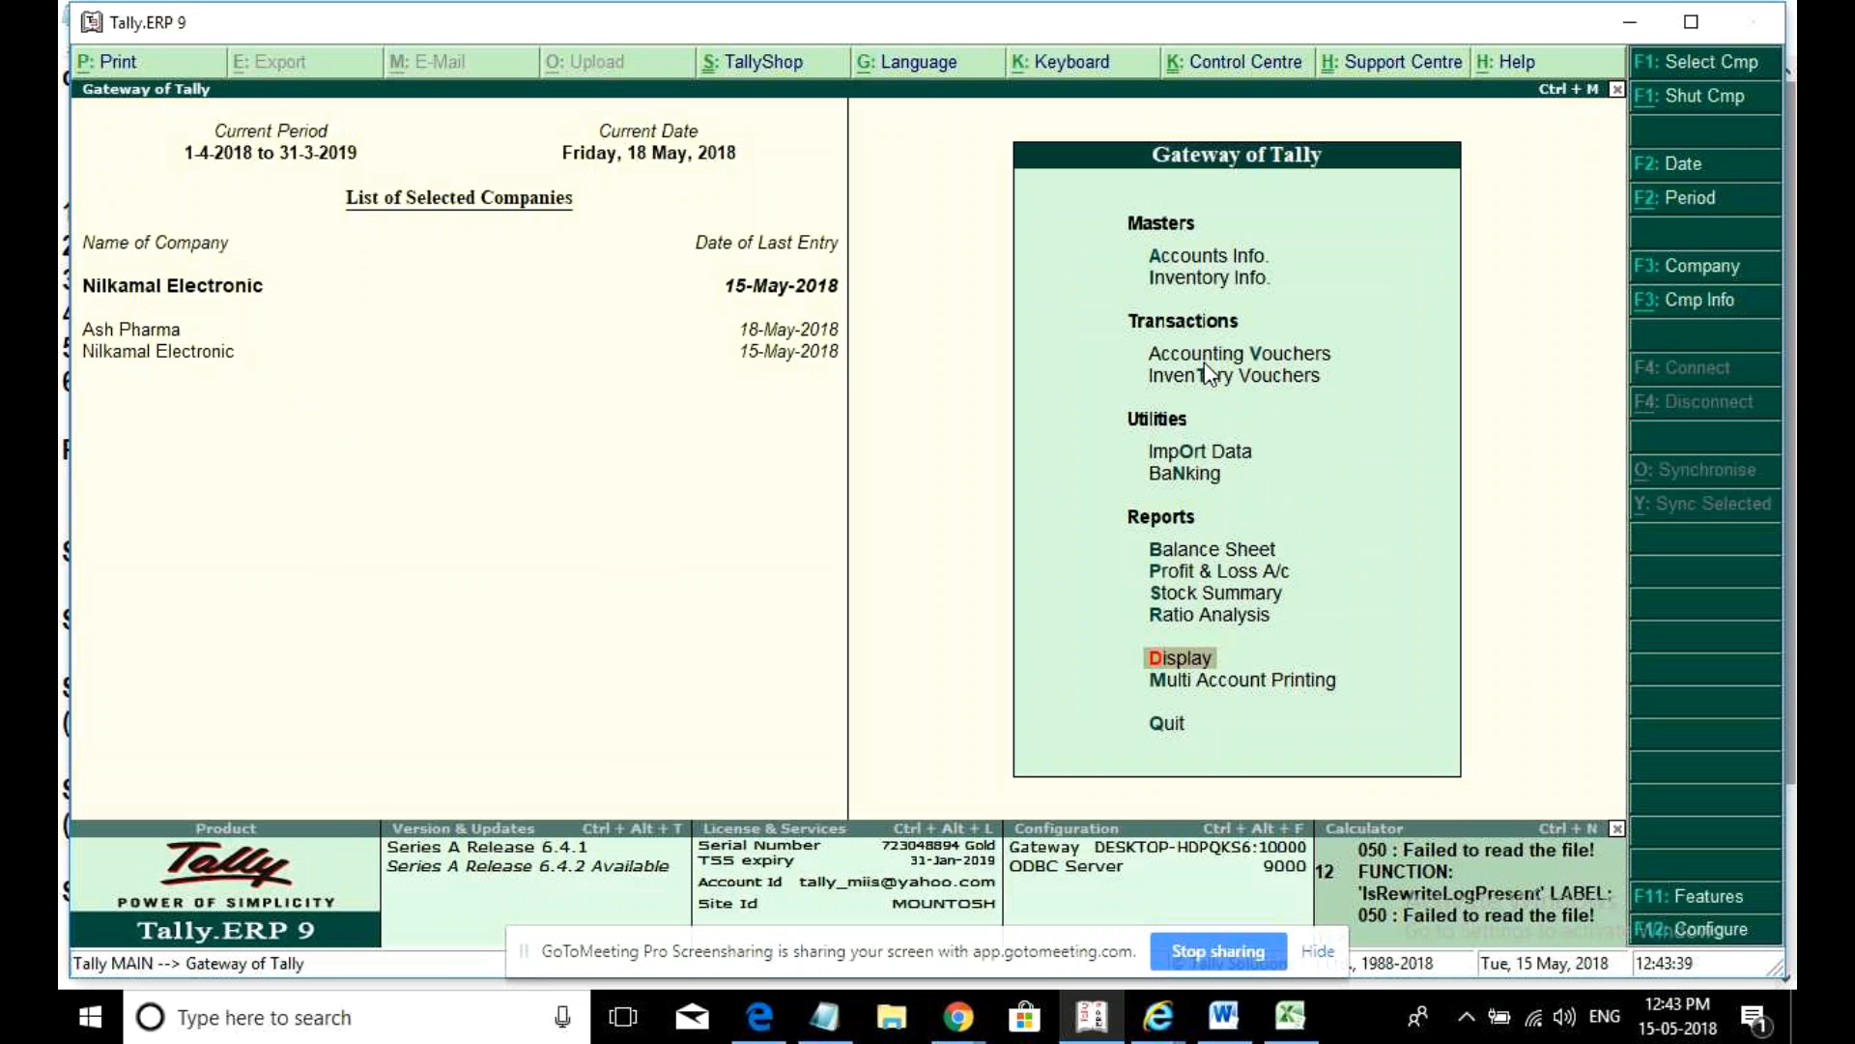
- Start an accounting voucher dated 19-May-2018 and switch it to a Sales voucher
left_click(1196, 358)
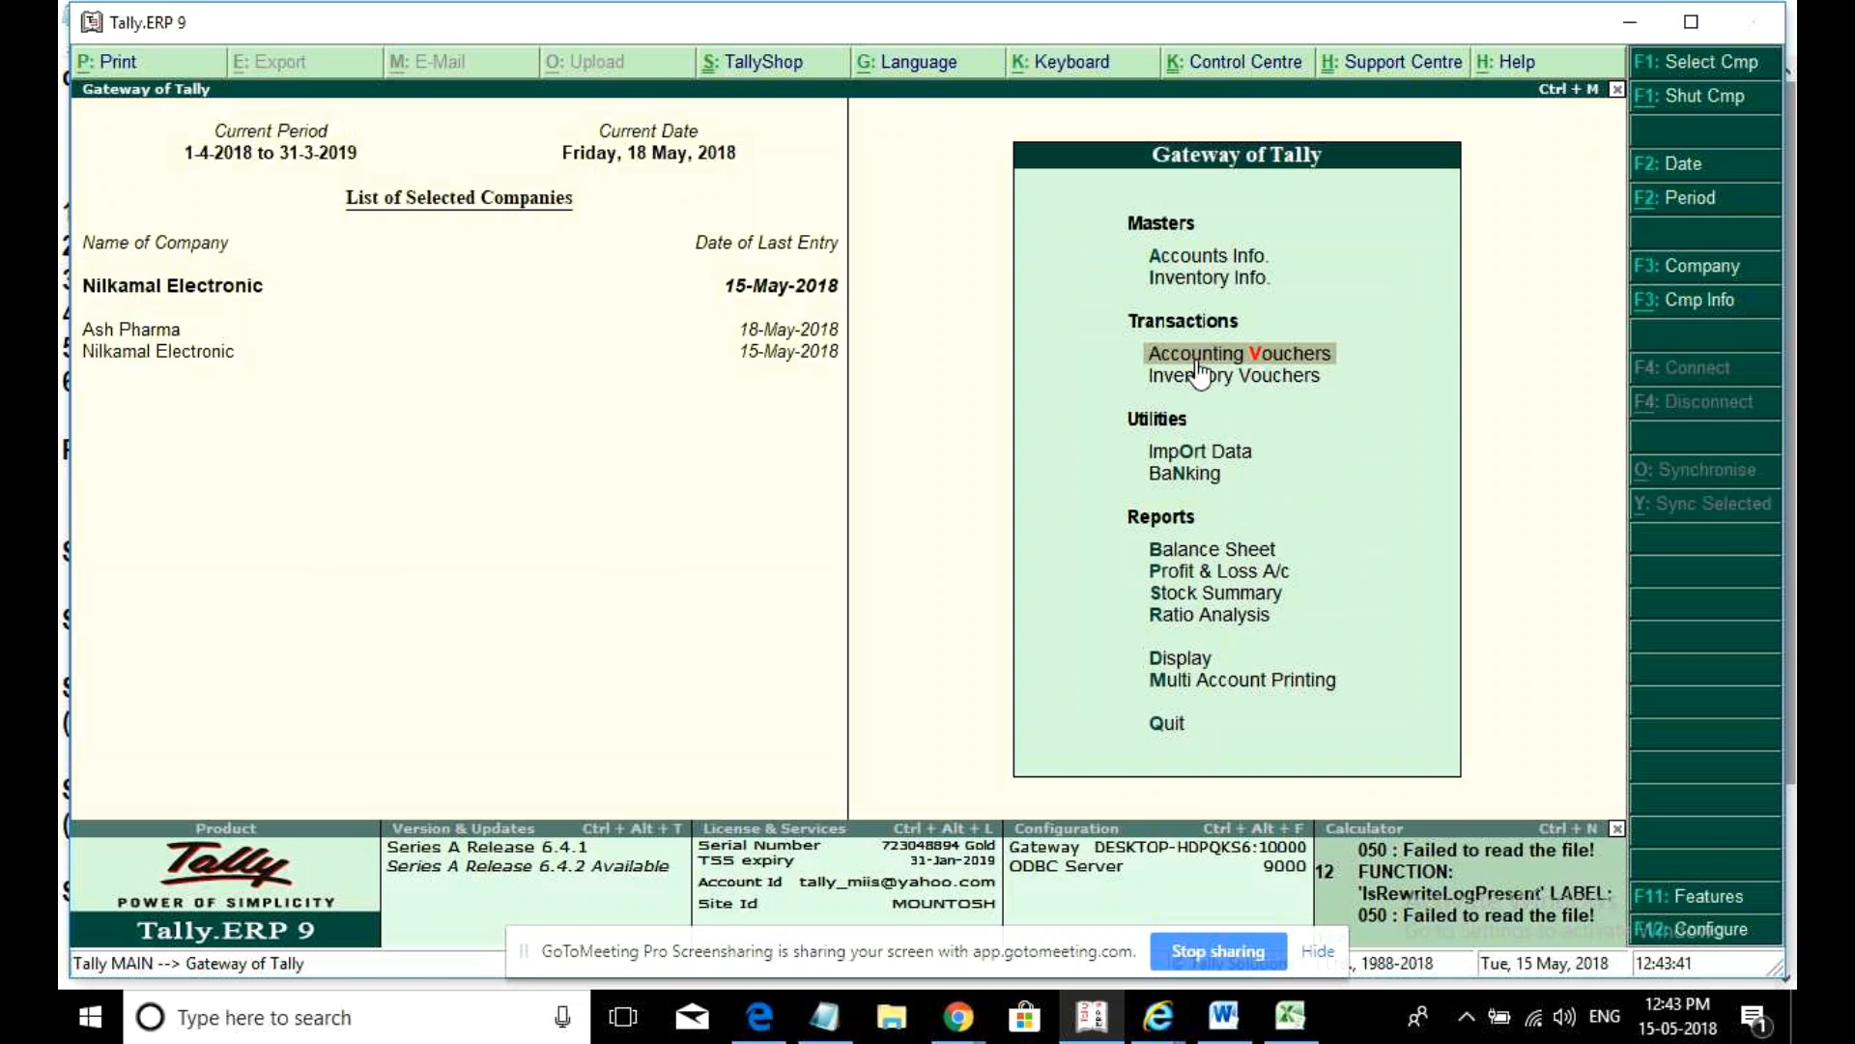
left_click(1197, 358)
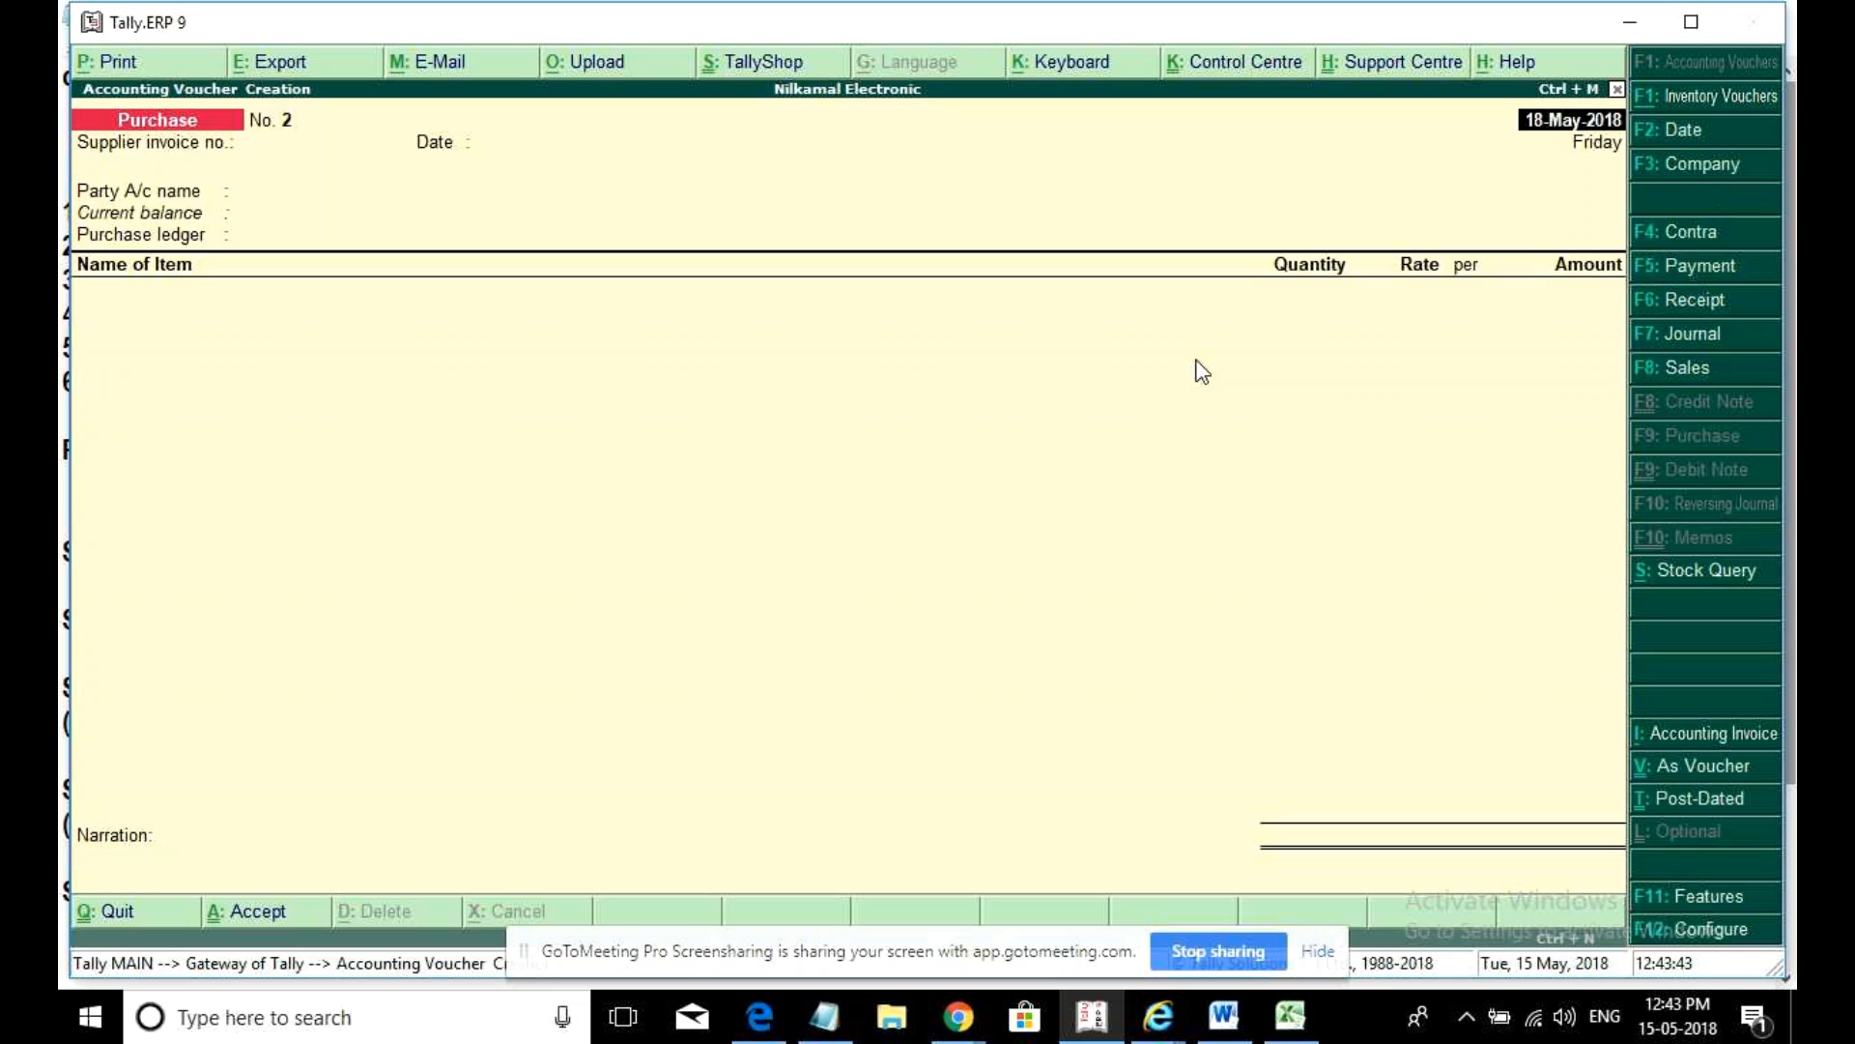
type("19")
key("Return")
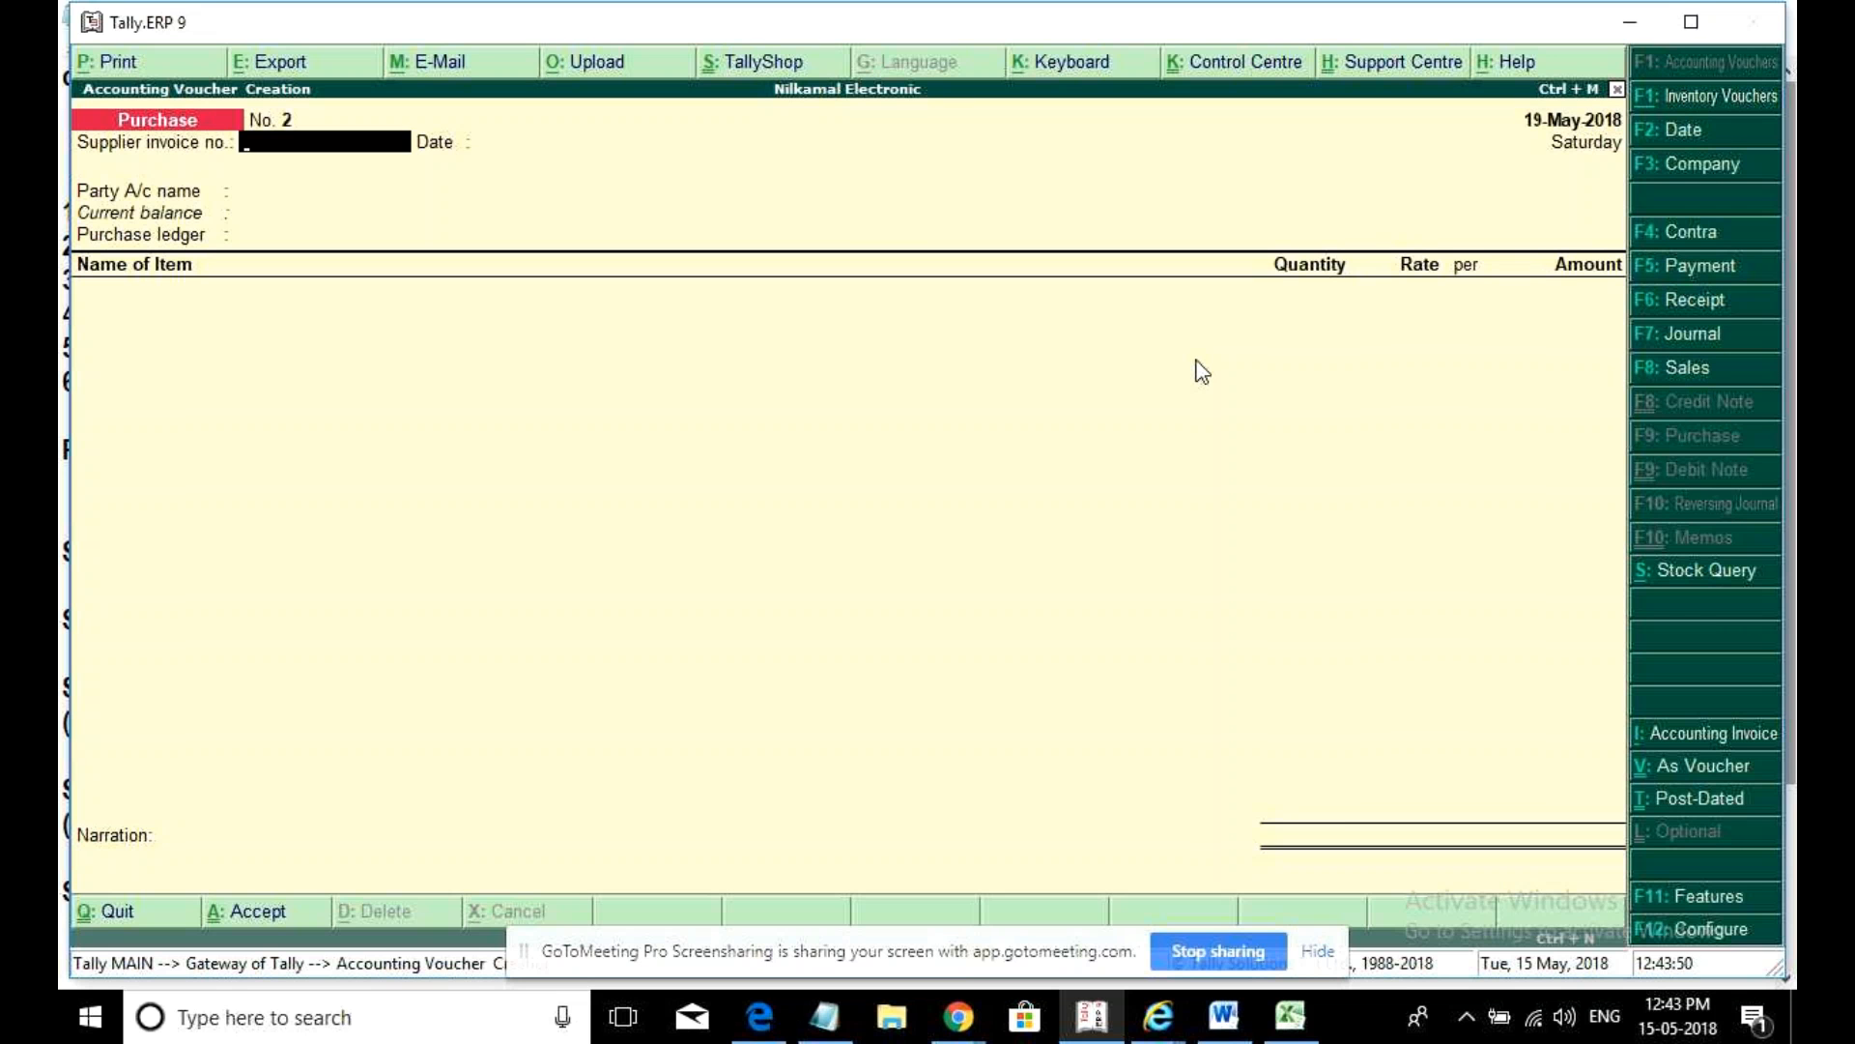
type("2")
left_click(1685, 365)
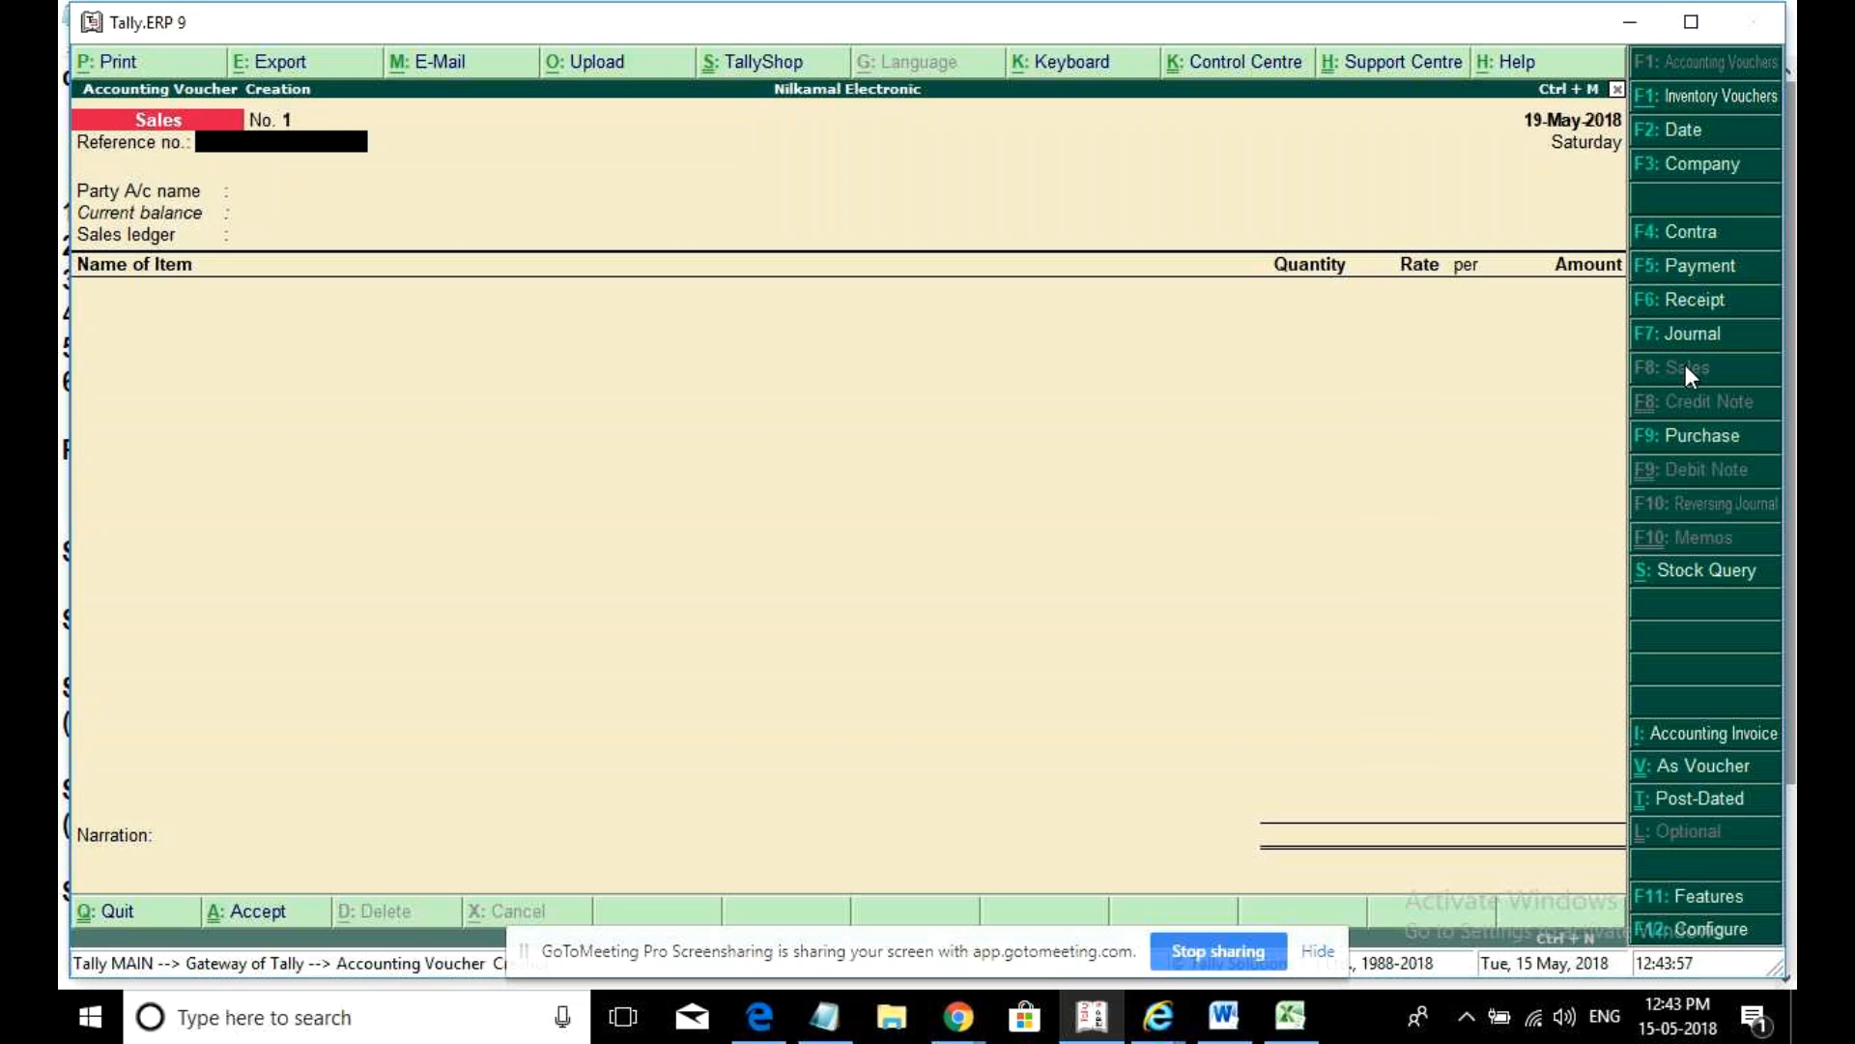
- Enter reference 1 and select Sunrise Enterprises as the buyer
type("1")
key("Return")
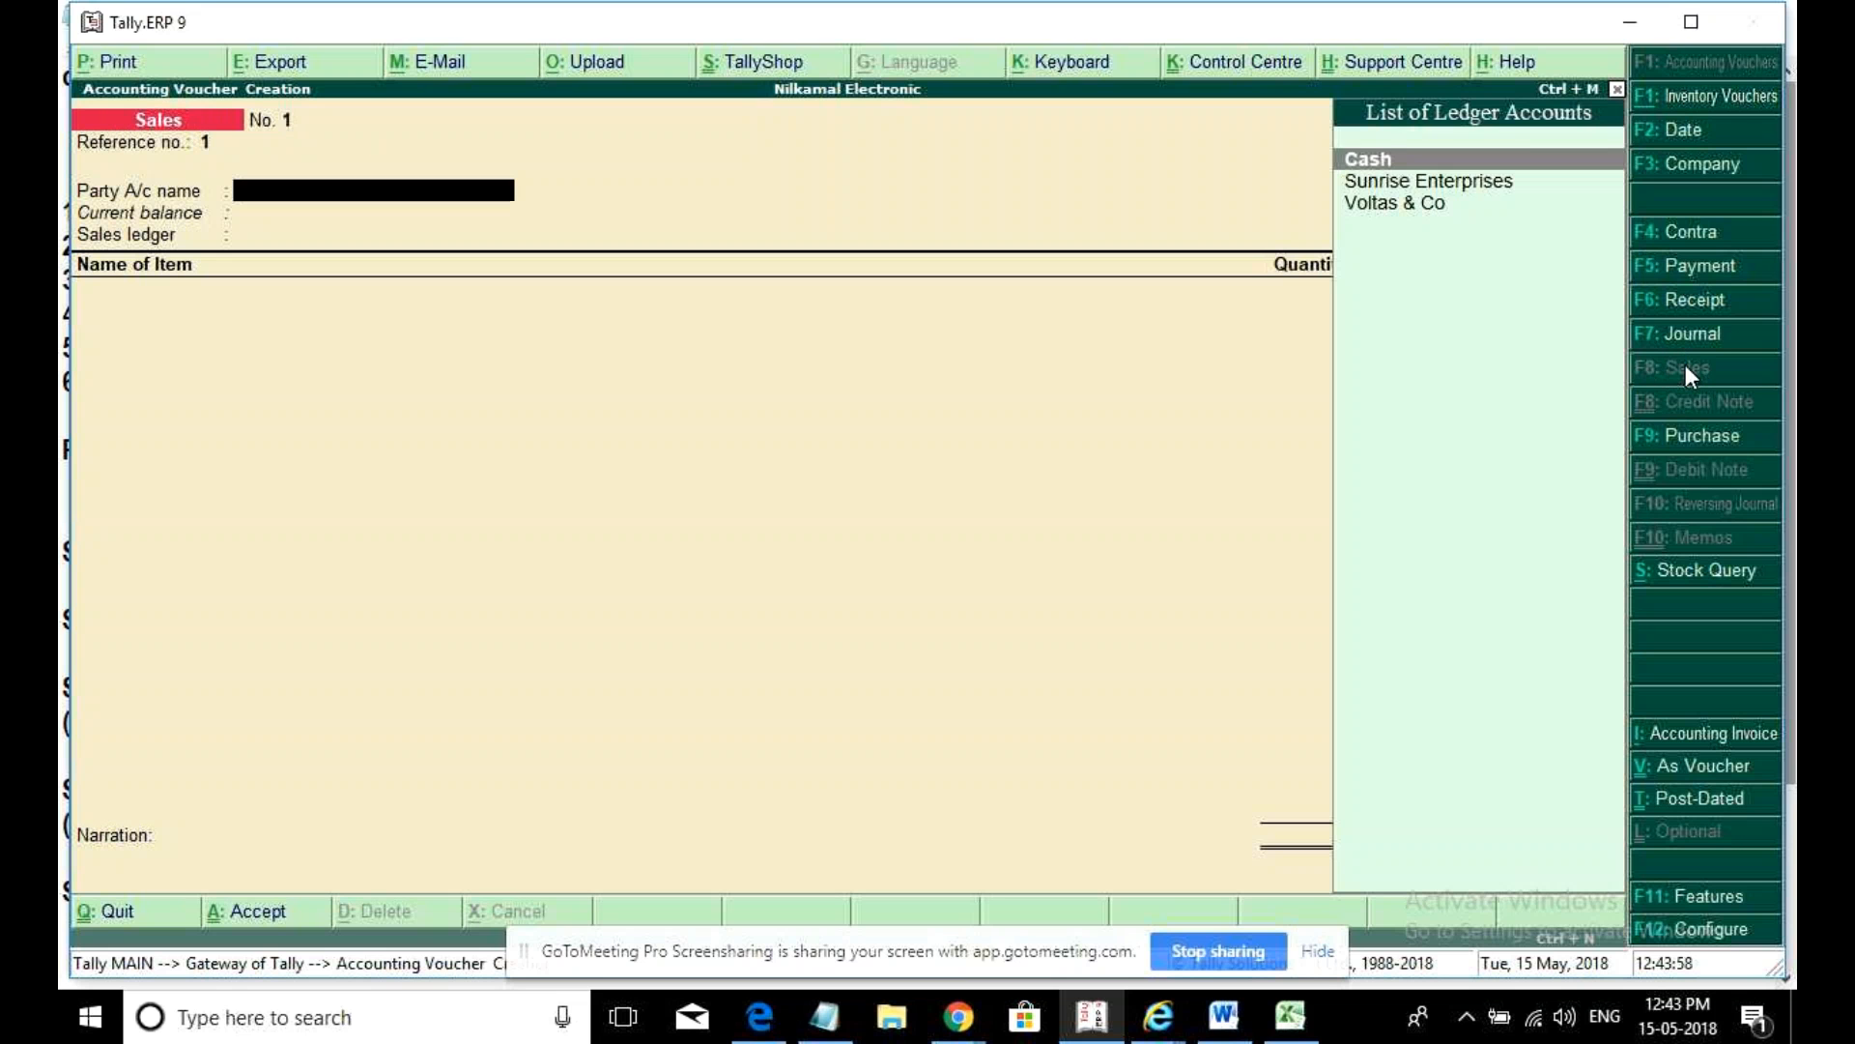
key("Down")
key("Return")
key("Return")
key("Return")
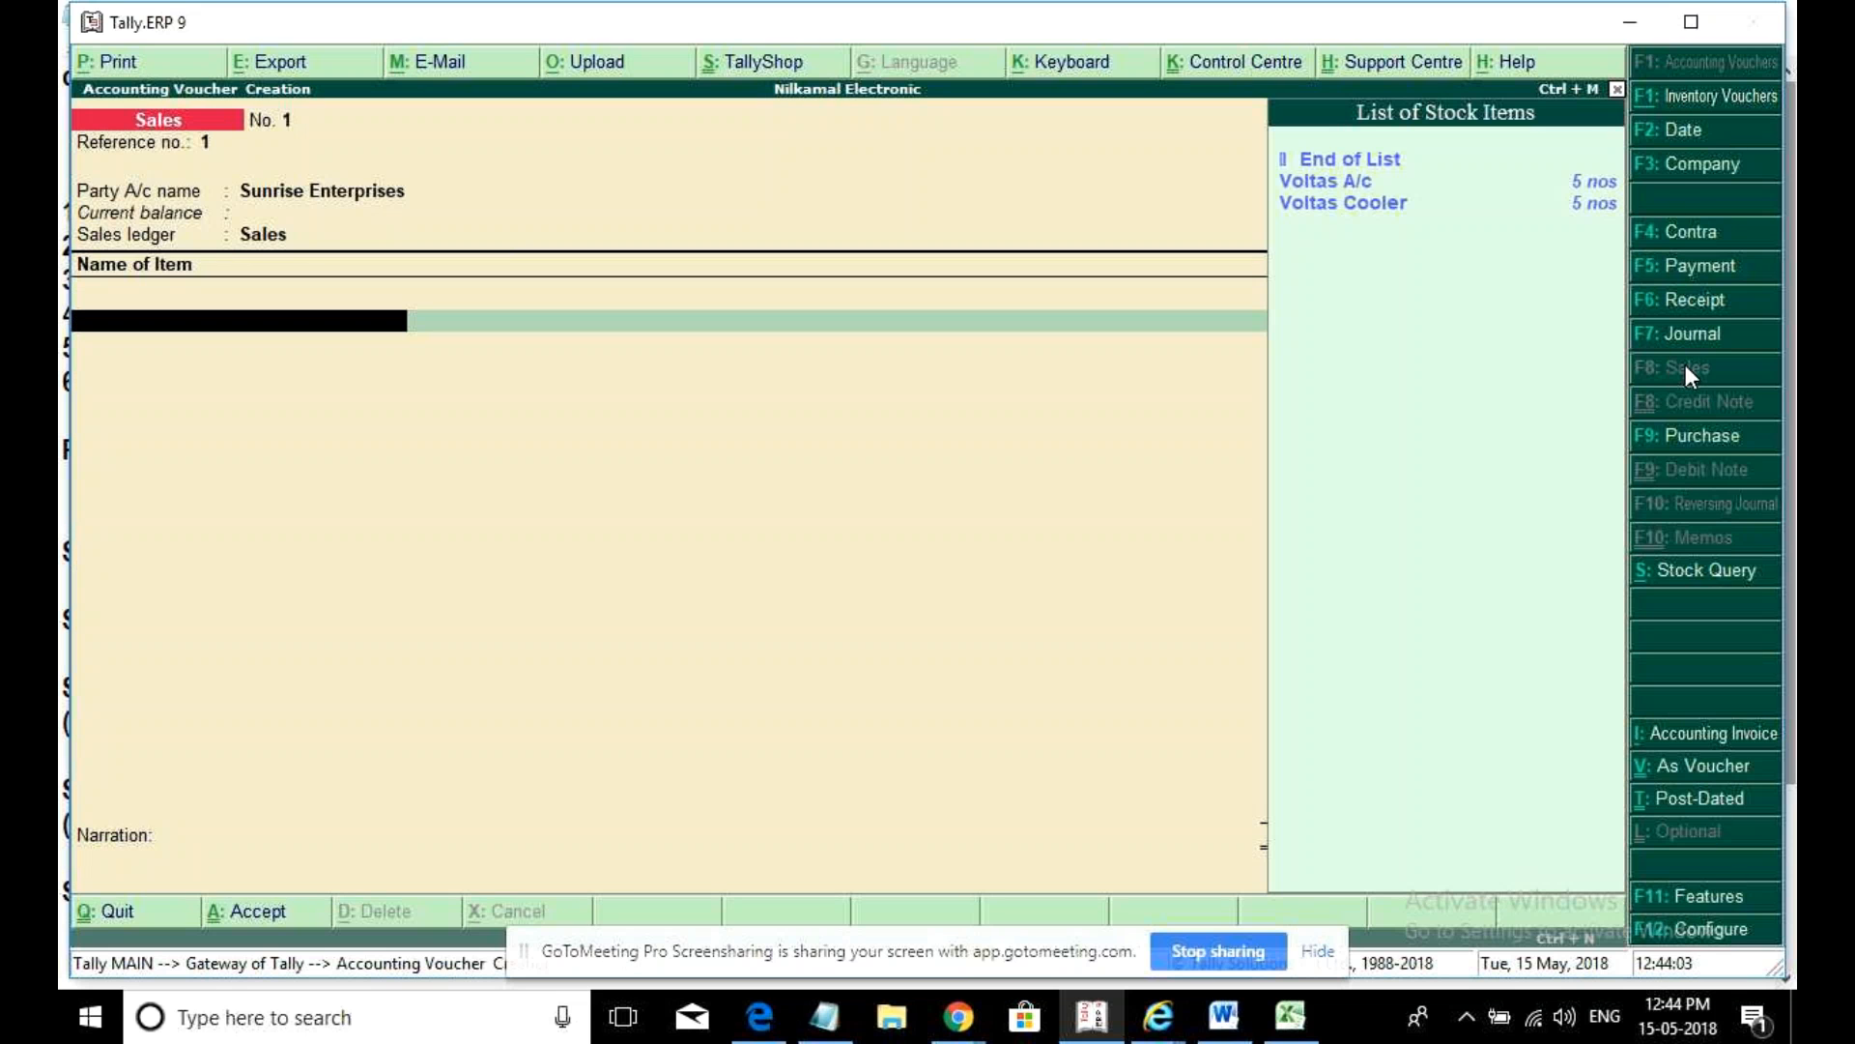
- Add 2 Voltas A/c at 30,000 and 2 Voltas Cooler at 12,000
key("Down")
key("Down")
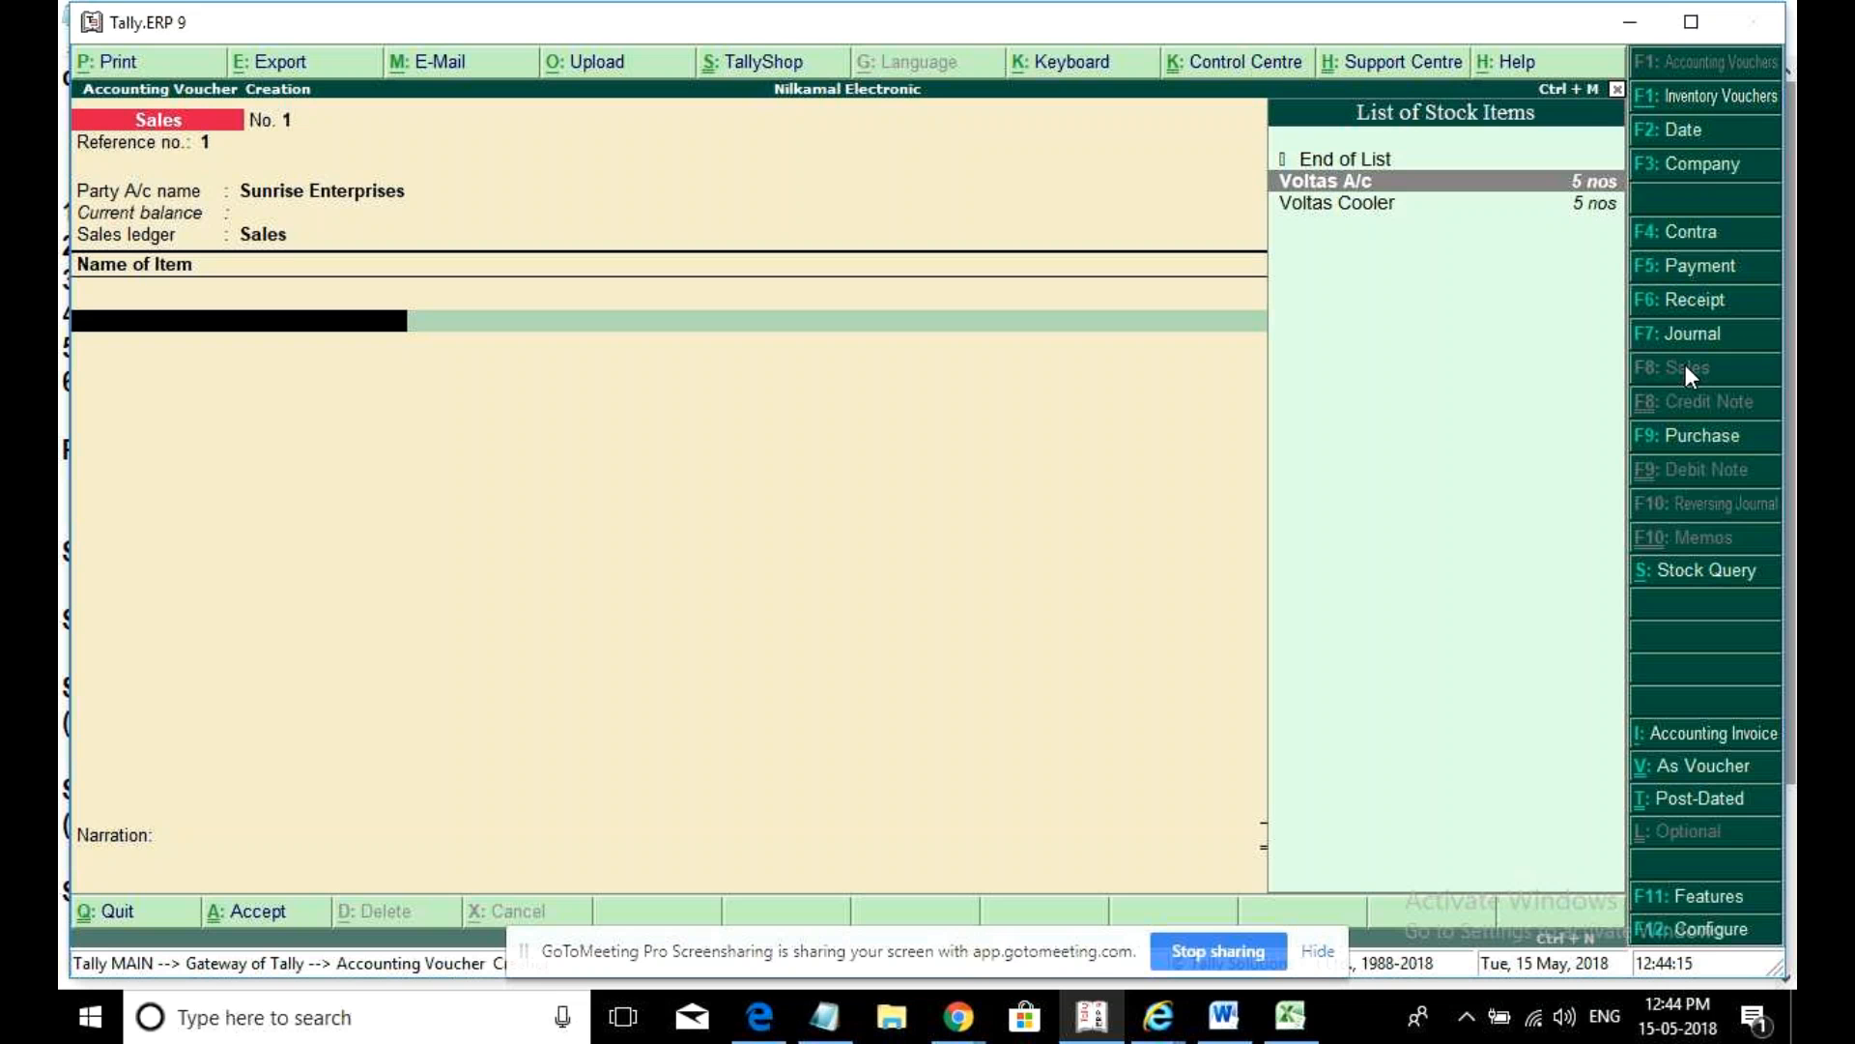
key("Down")
key("Up")
key("Return")
key("Return")
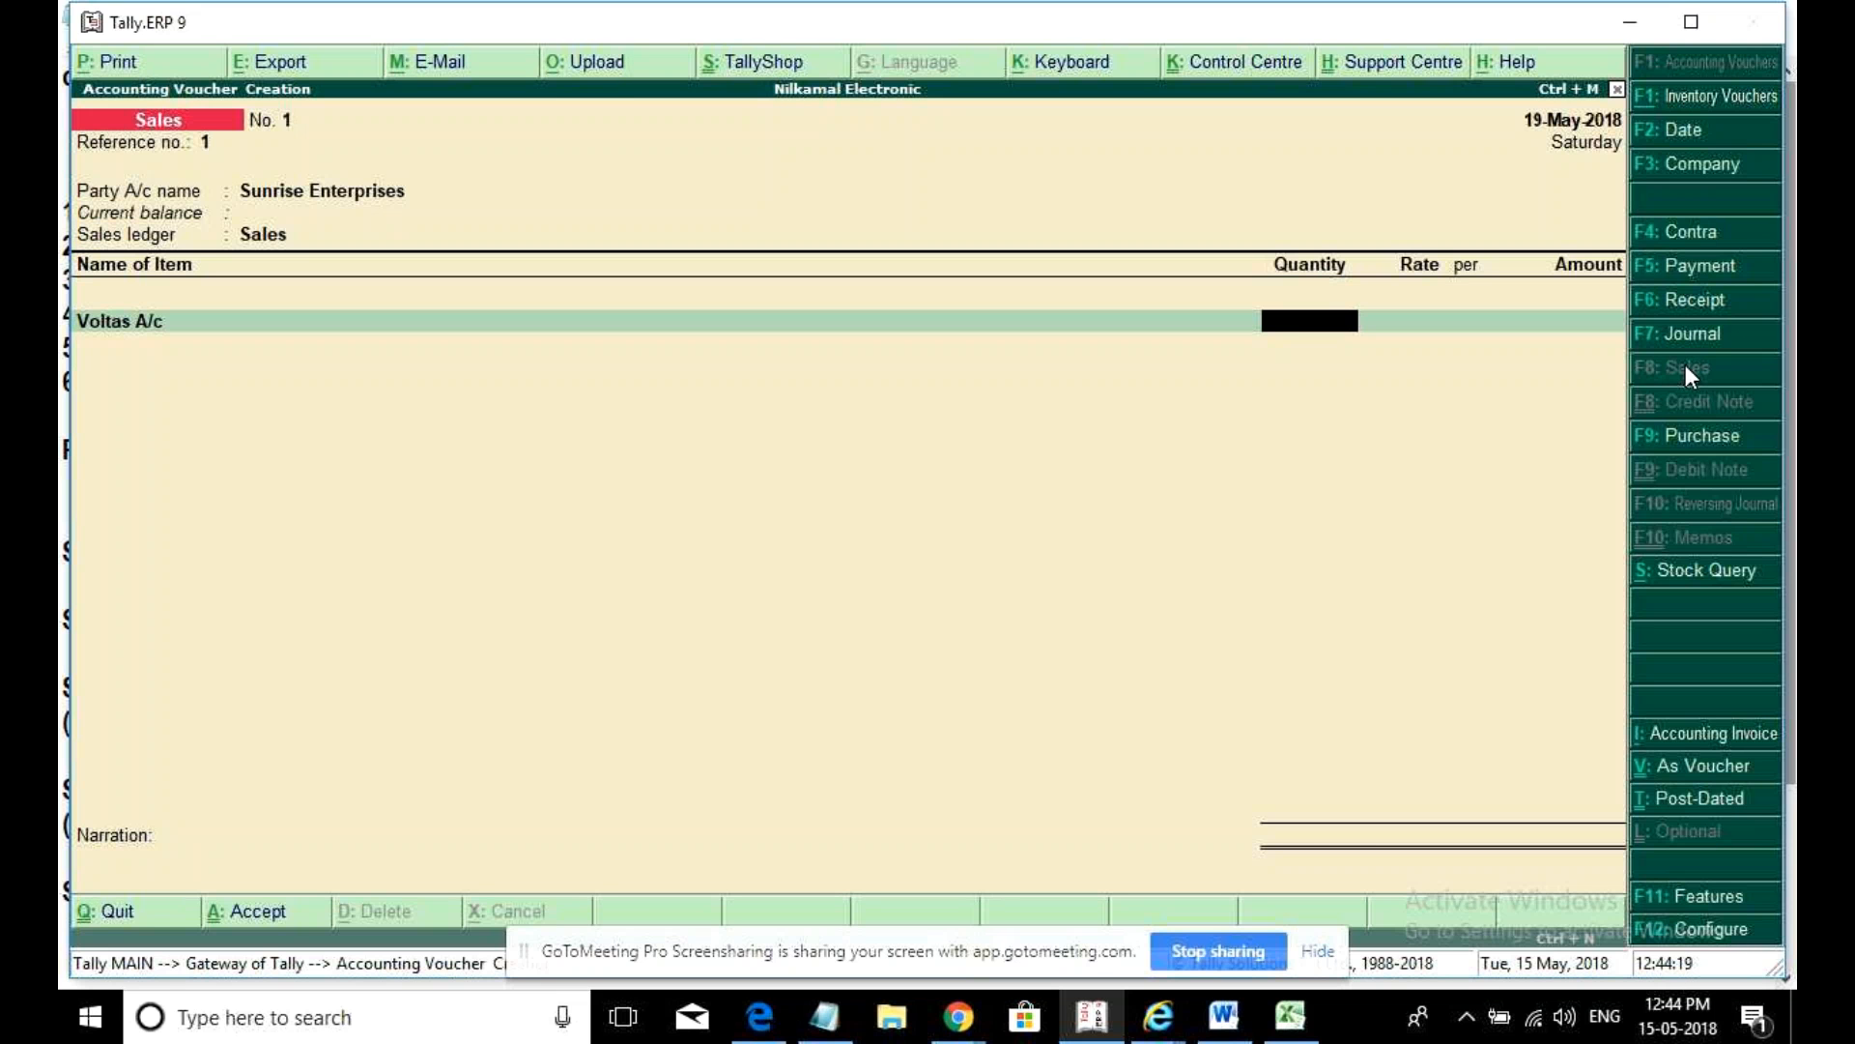
type("2")
key("Return")
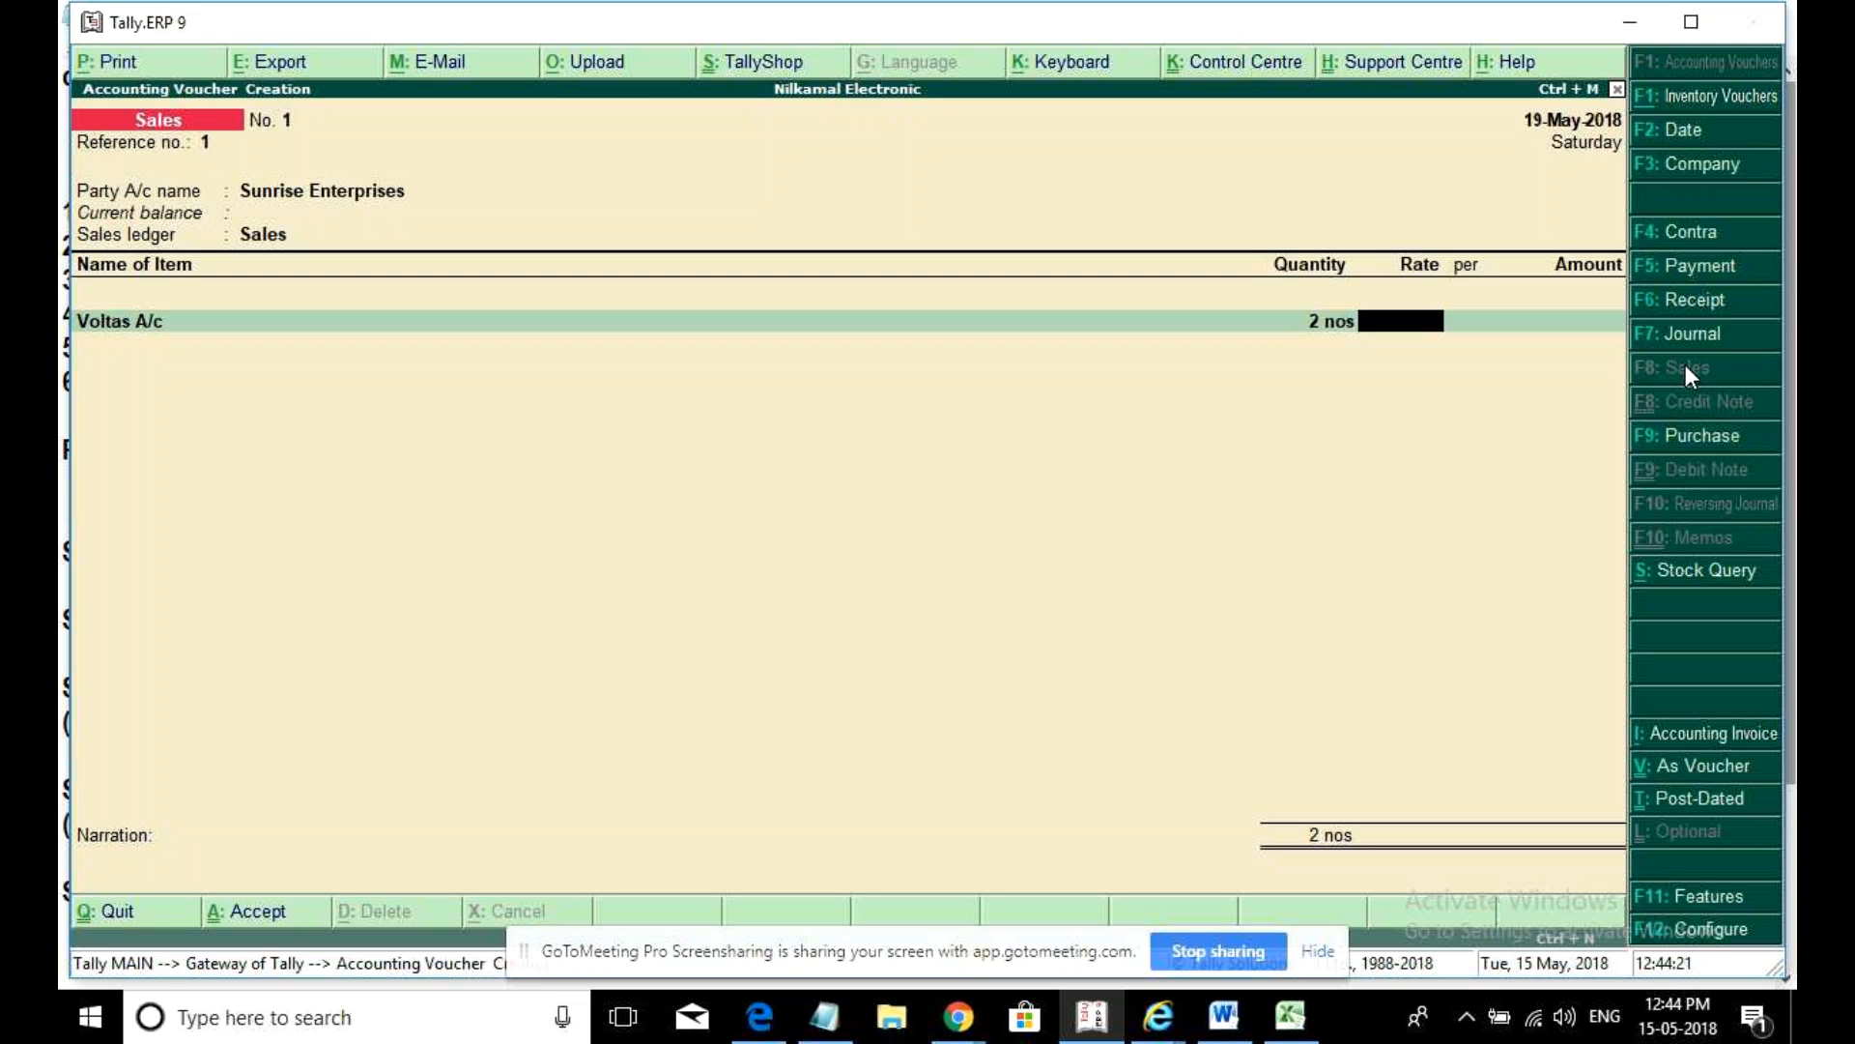
type("30,000")
key("Return")
key("Return")
key("Return")
key("Down")
key("Return")
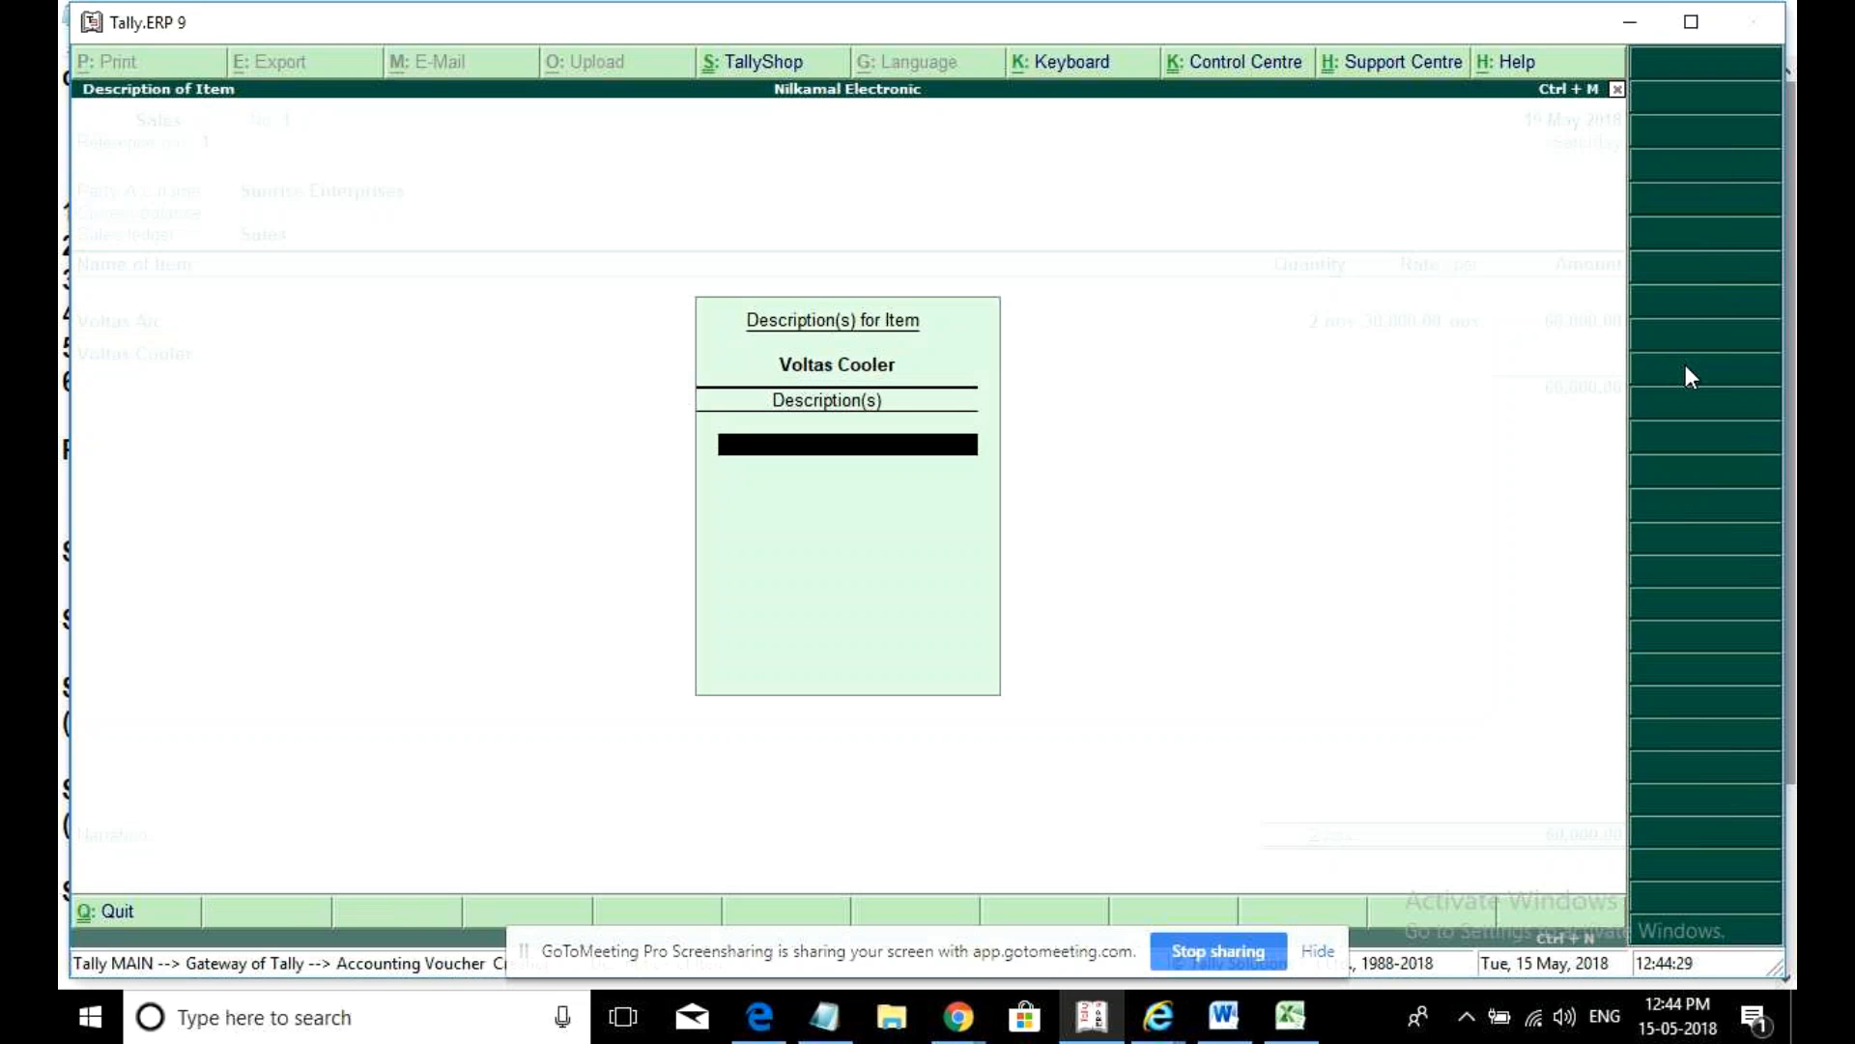
key("Return")
type("2")
key("Return")
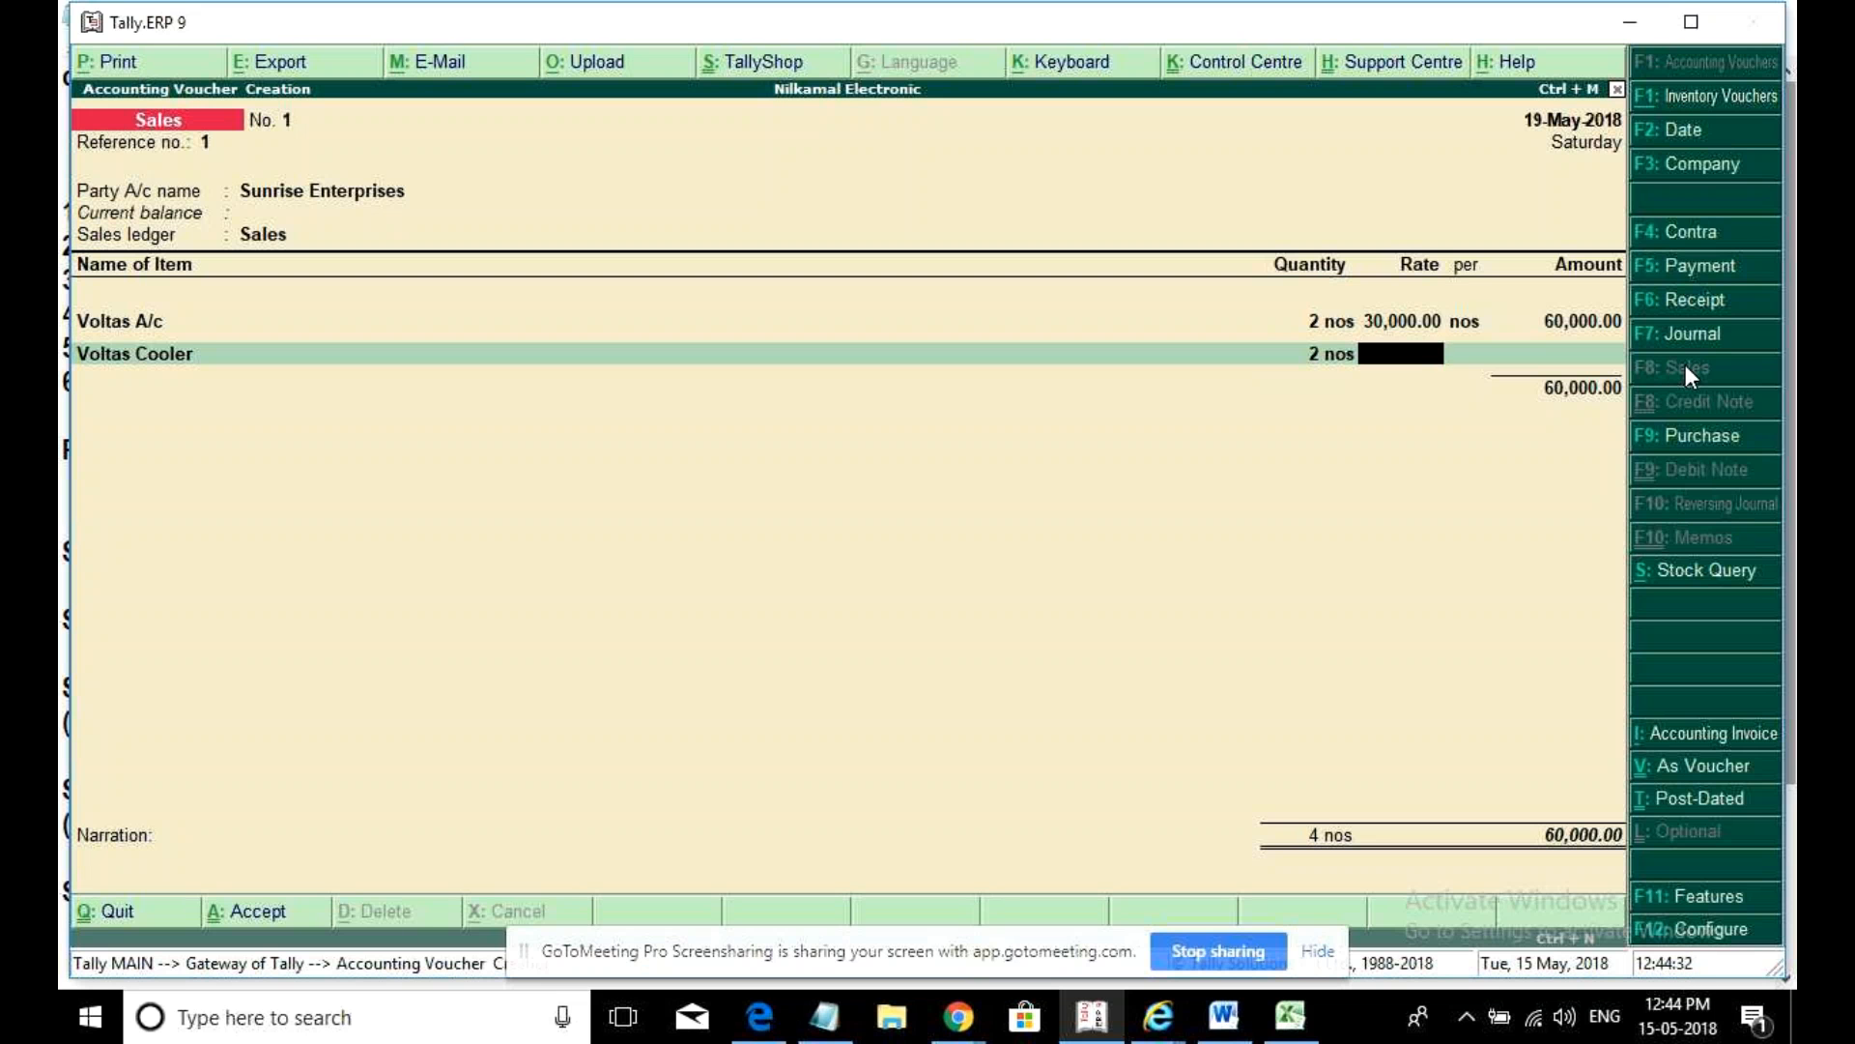
type("12000")
key("Return")
key("Return")
key("Return")
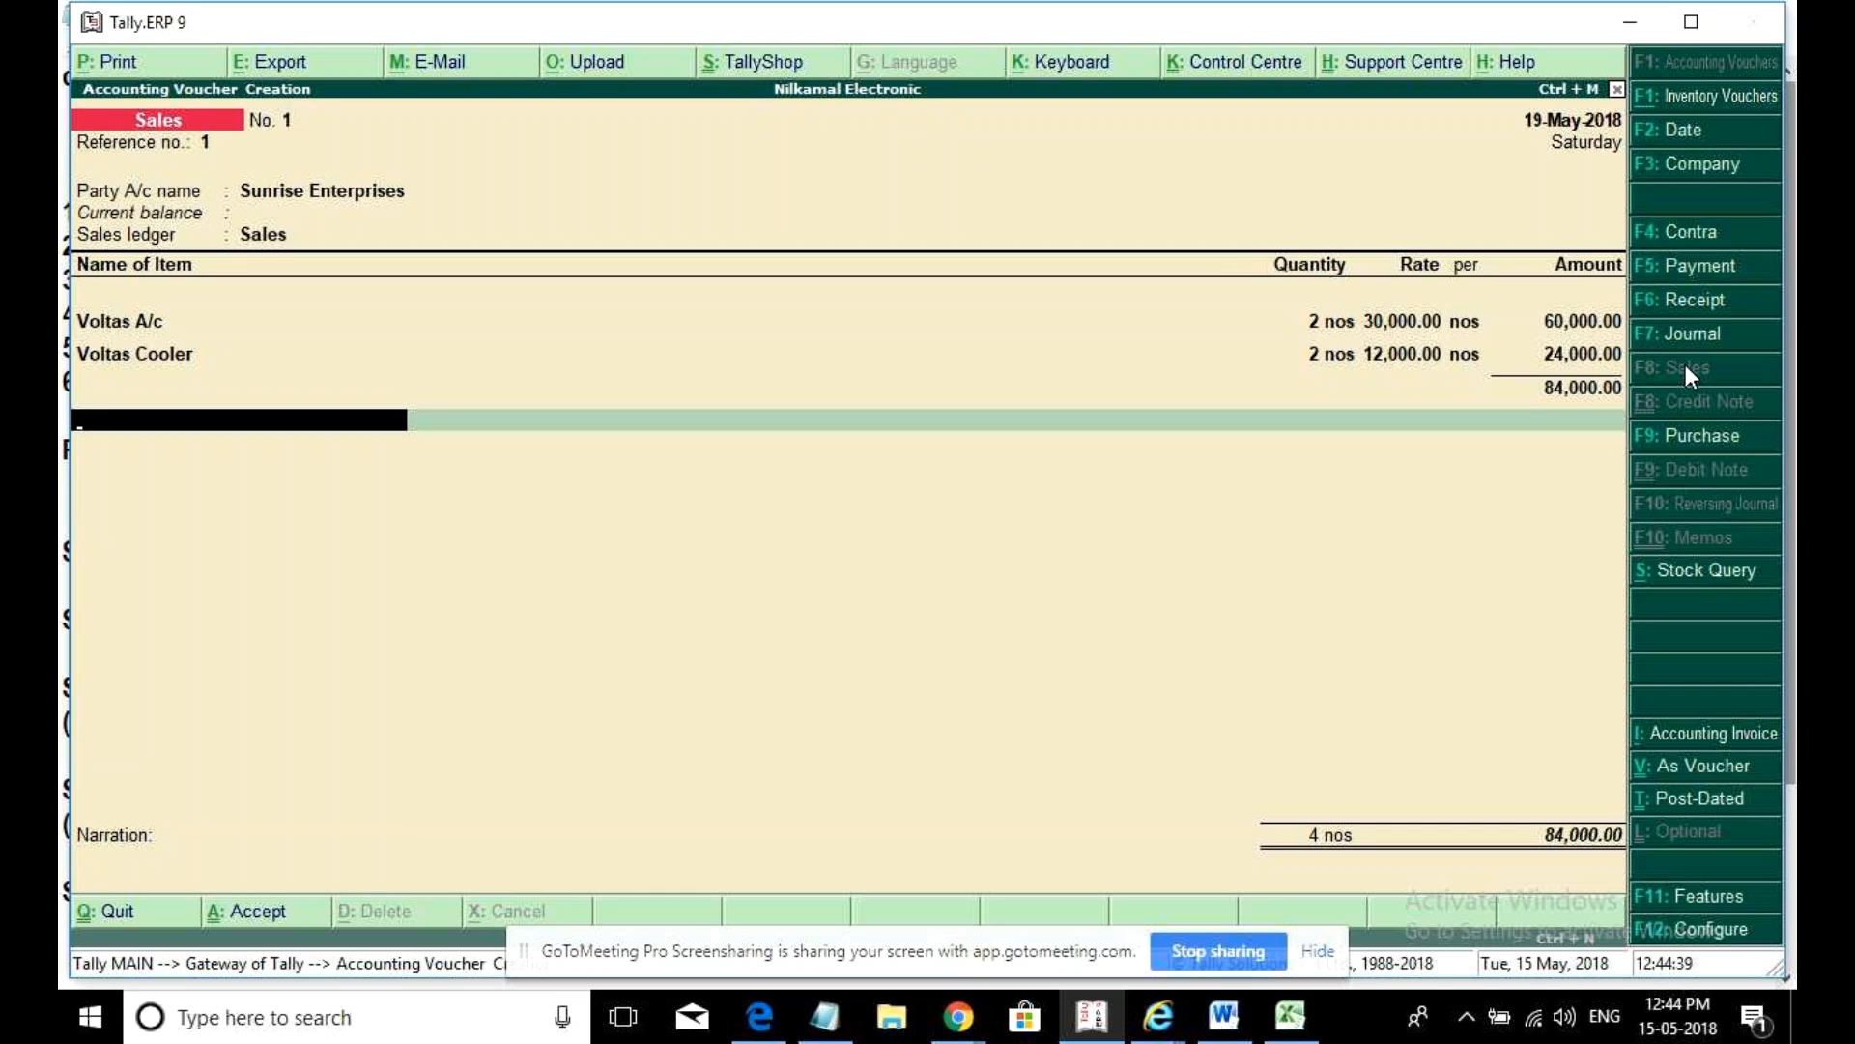
- Add the Cgst and Sgst ledger rows to the sale
type("Cgst")
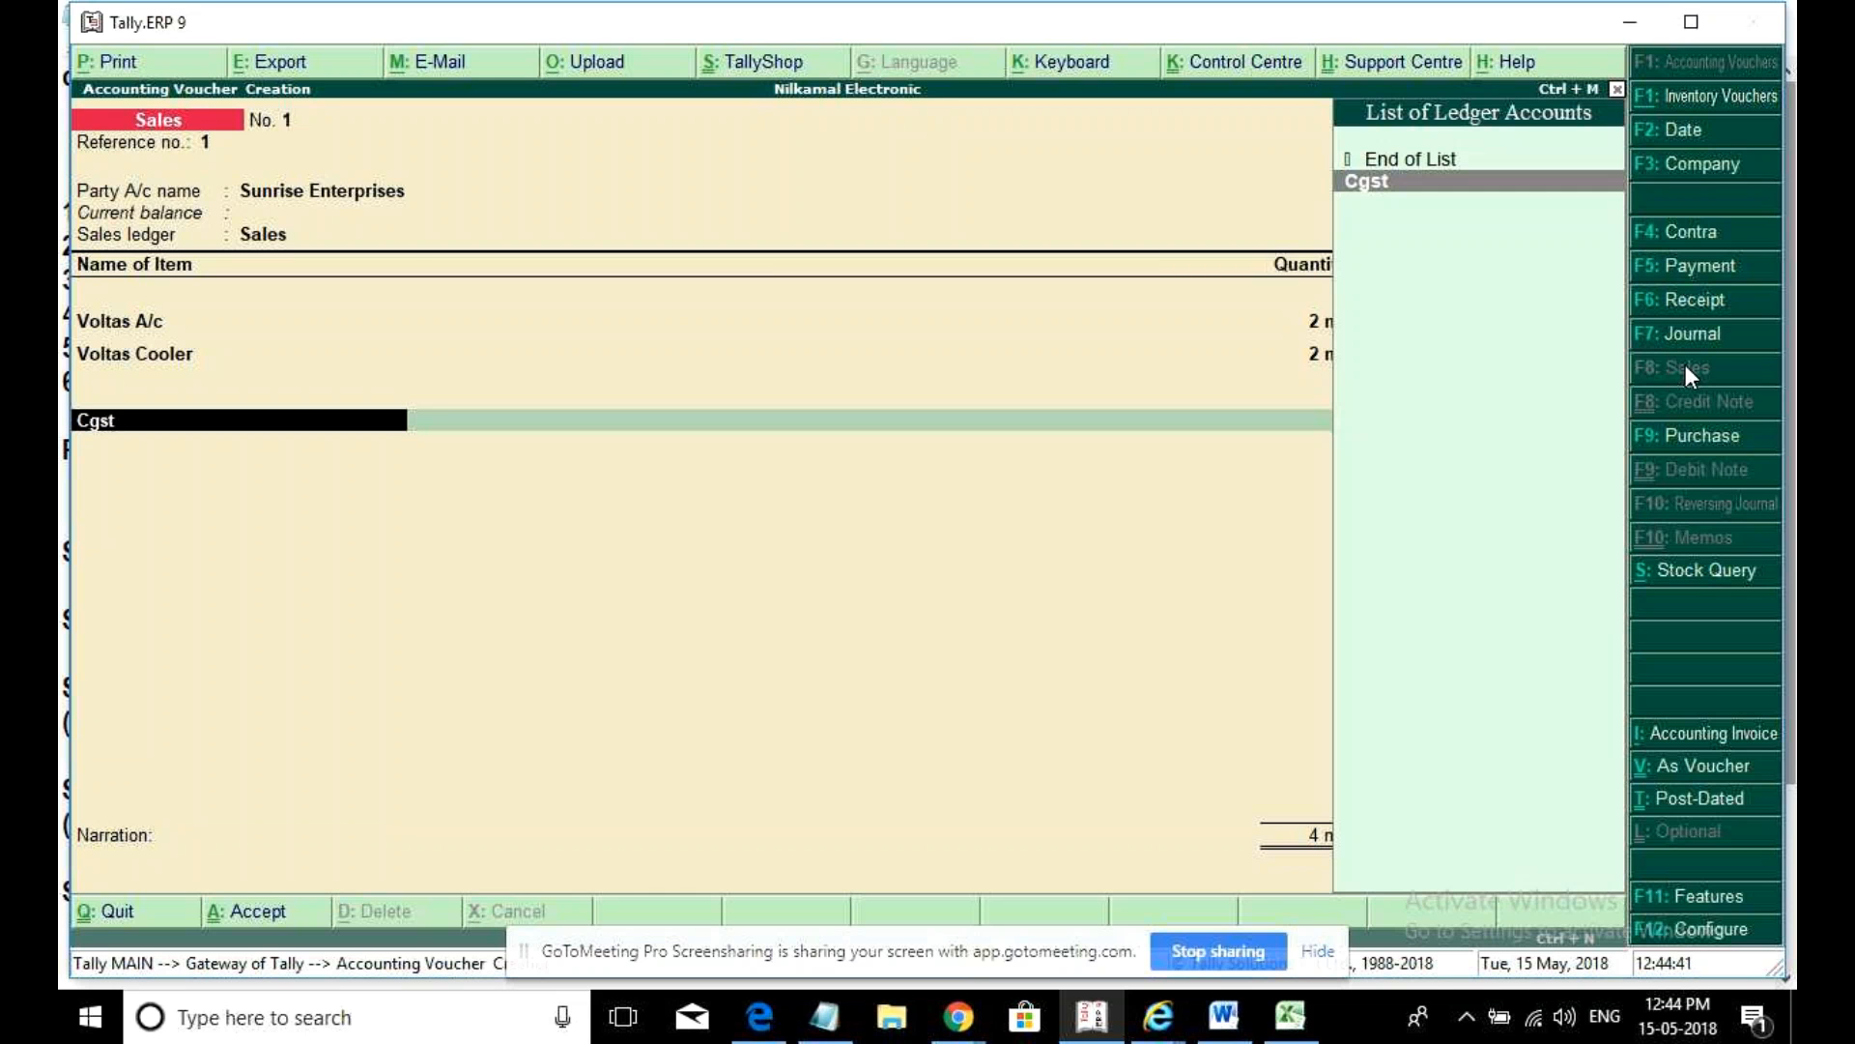
key("Return")
key("Return")
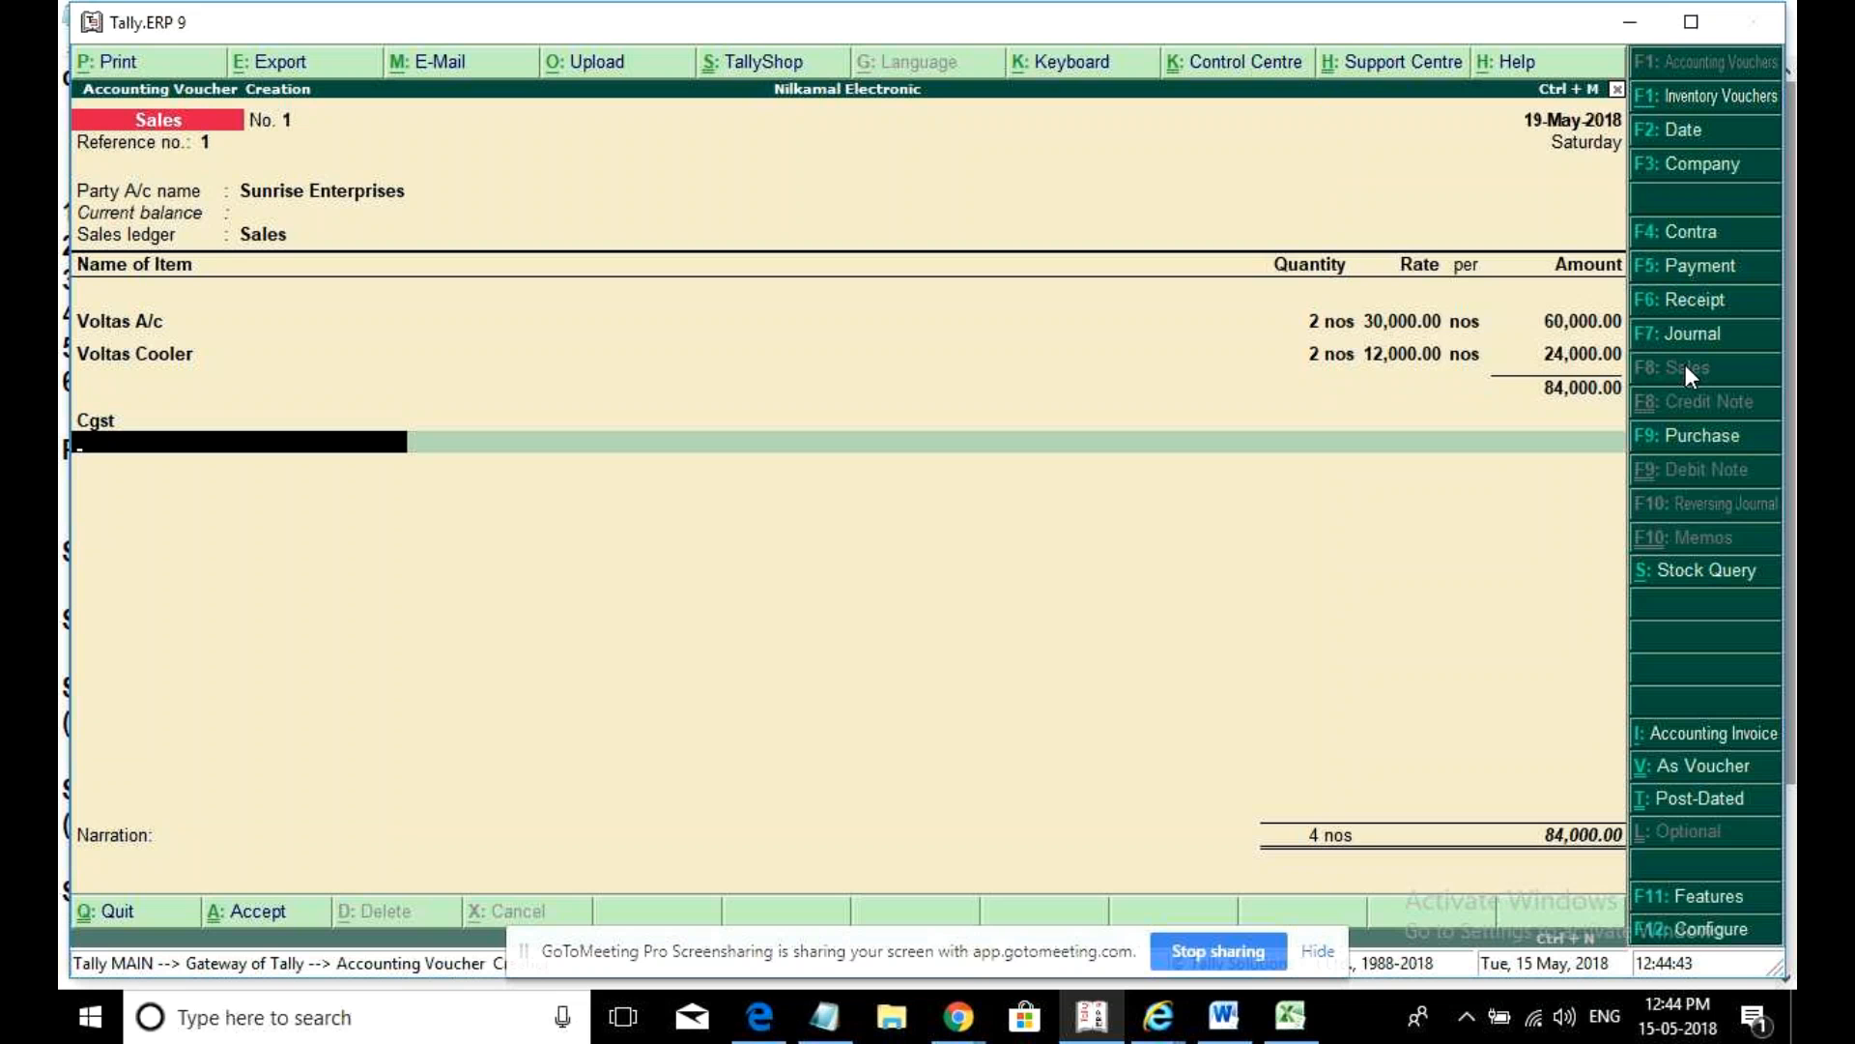
type("Sgst")
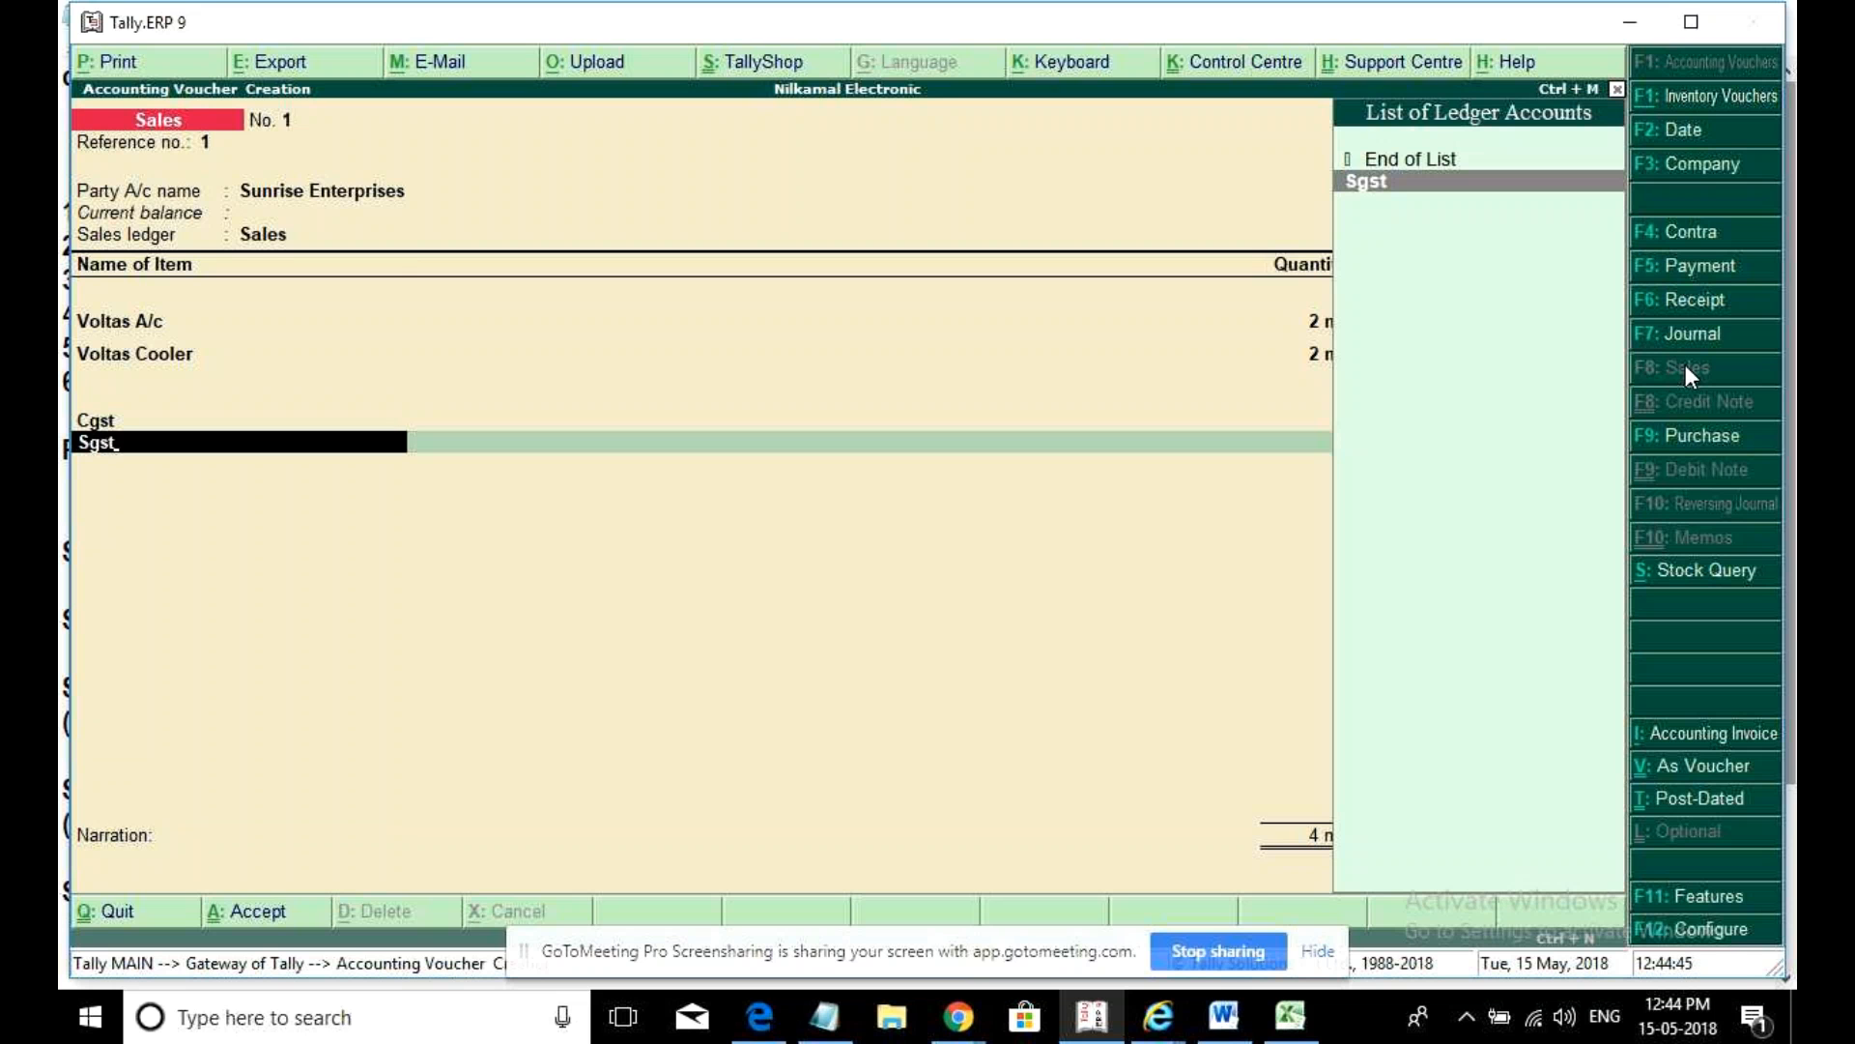
key("Return")
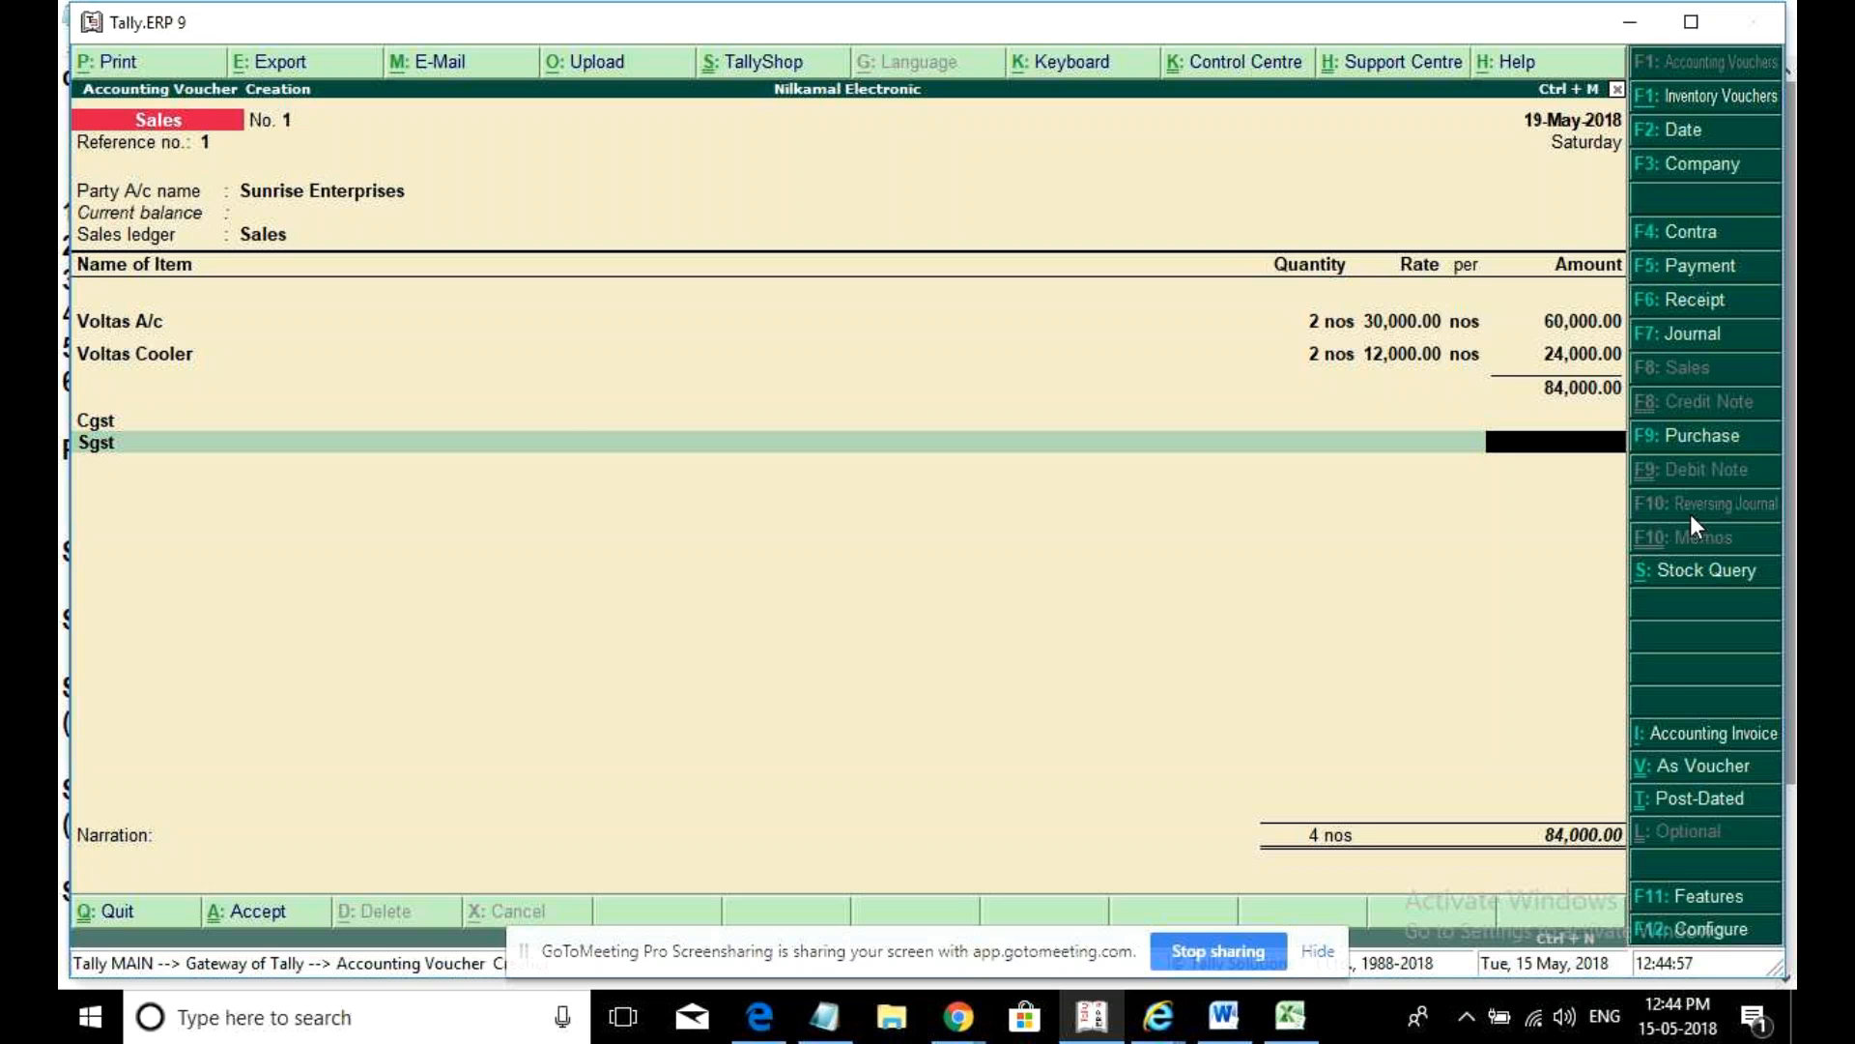
key("alt+p")
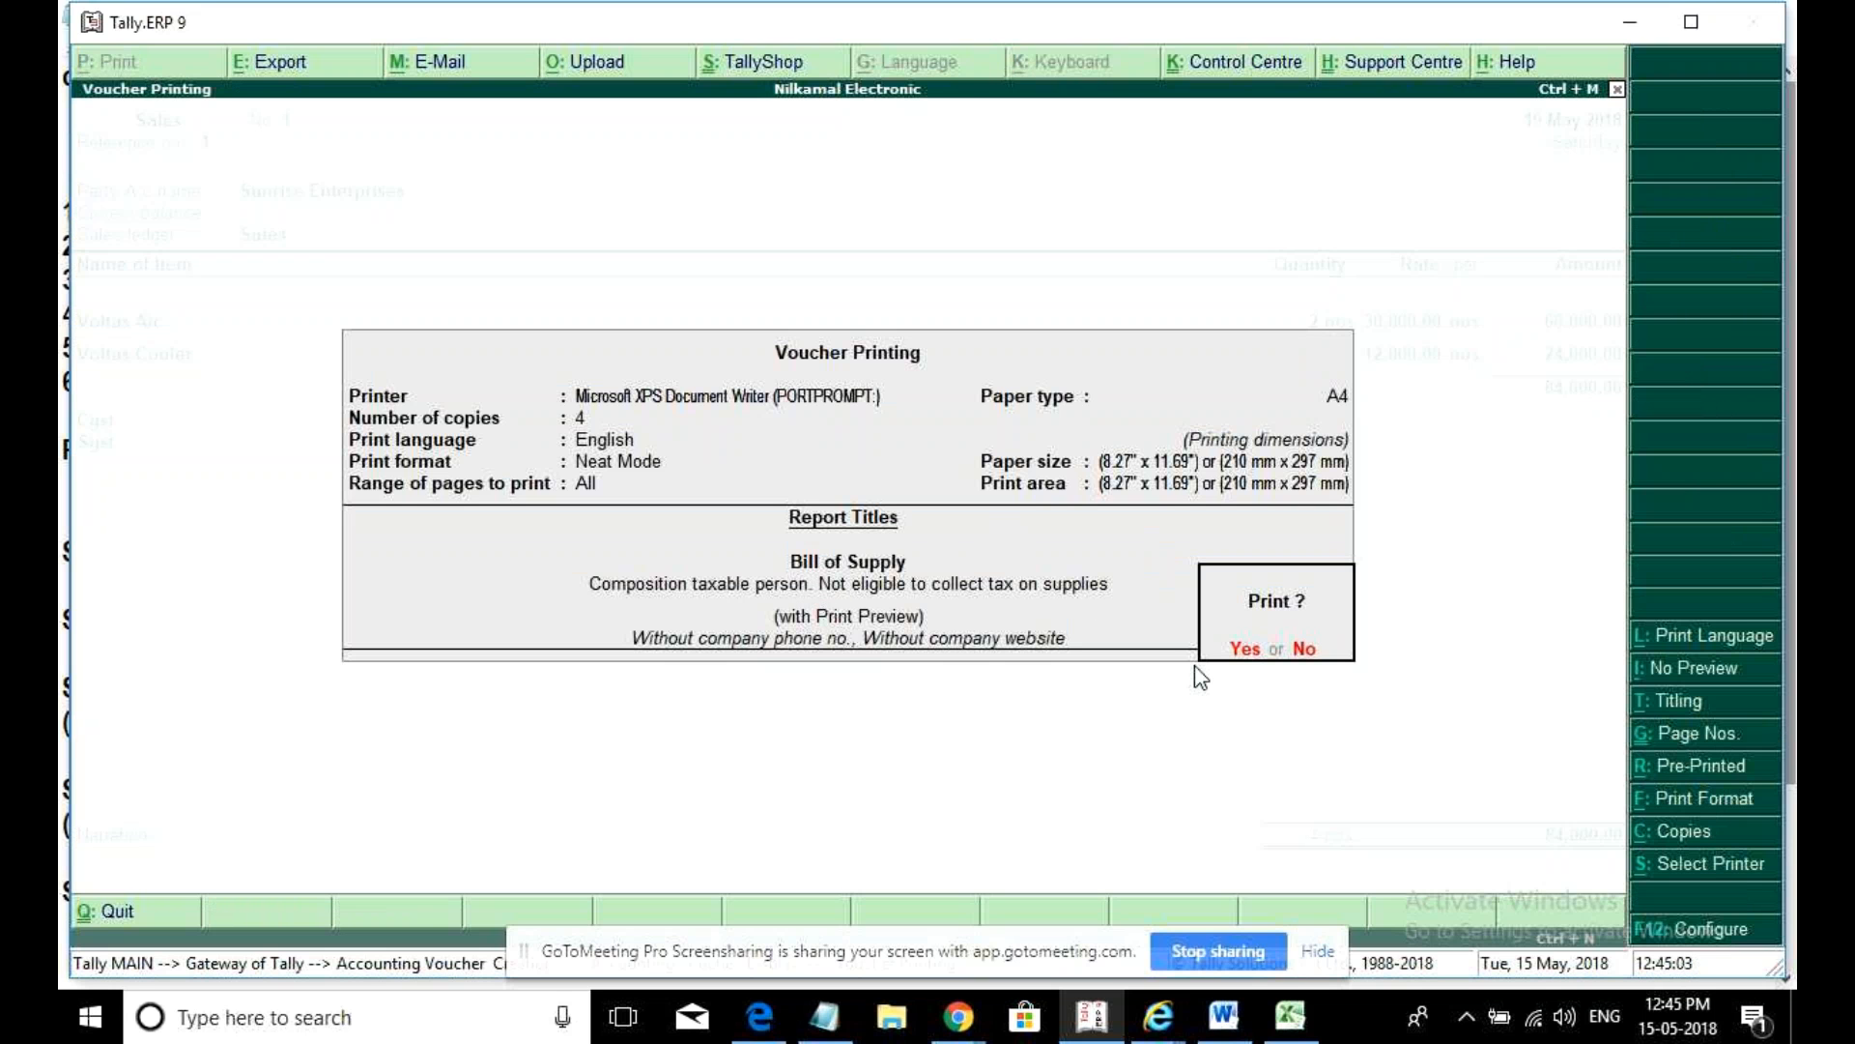
- Confirm printing the Bill of Supply with preview, which fails with a TDL page-break error
key("Return")
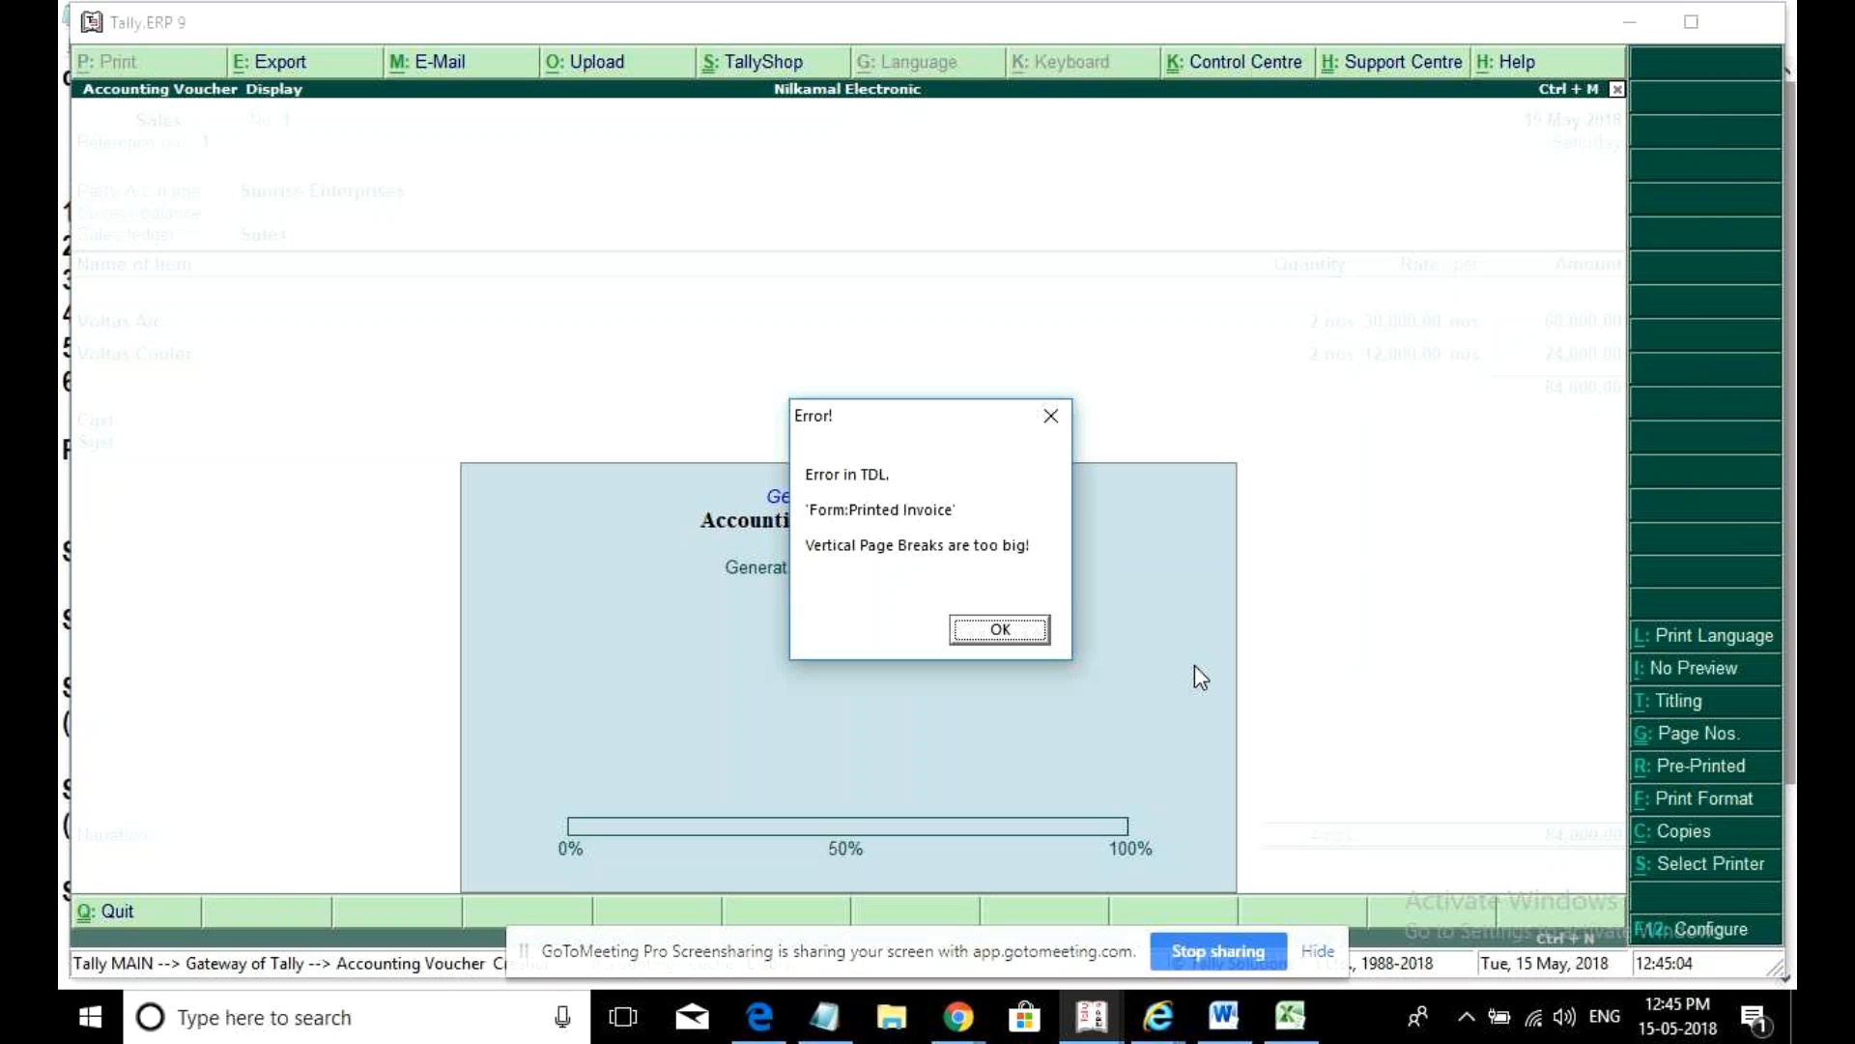
- Dismiss the TDL error and relaunch Tally.ERP 9 from its desktop icon
left_click(1024, 639)
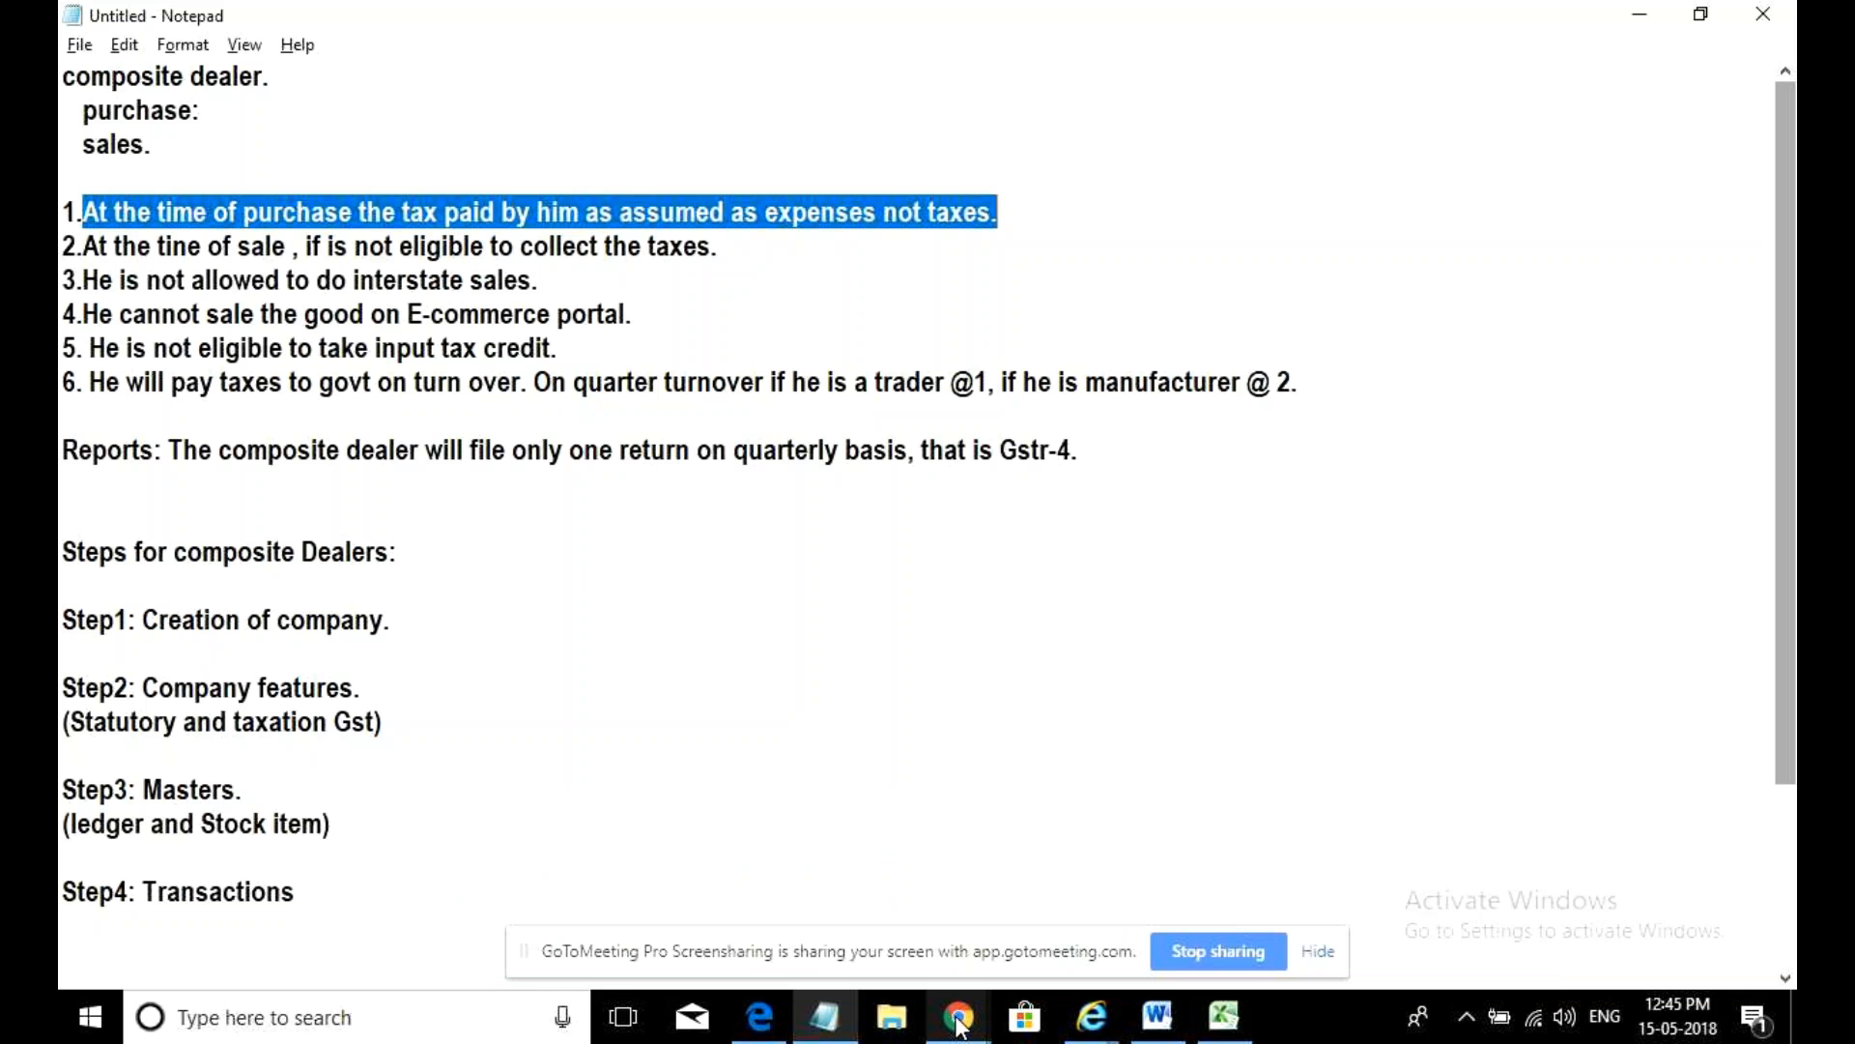
key("super+d")
double_click(301, 743)
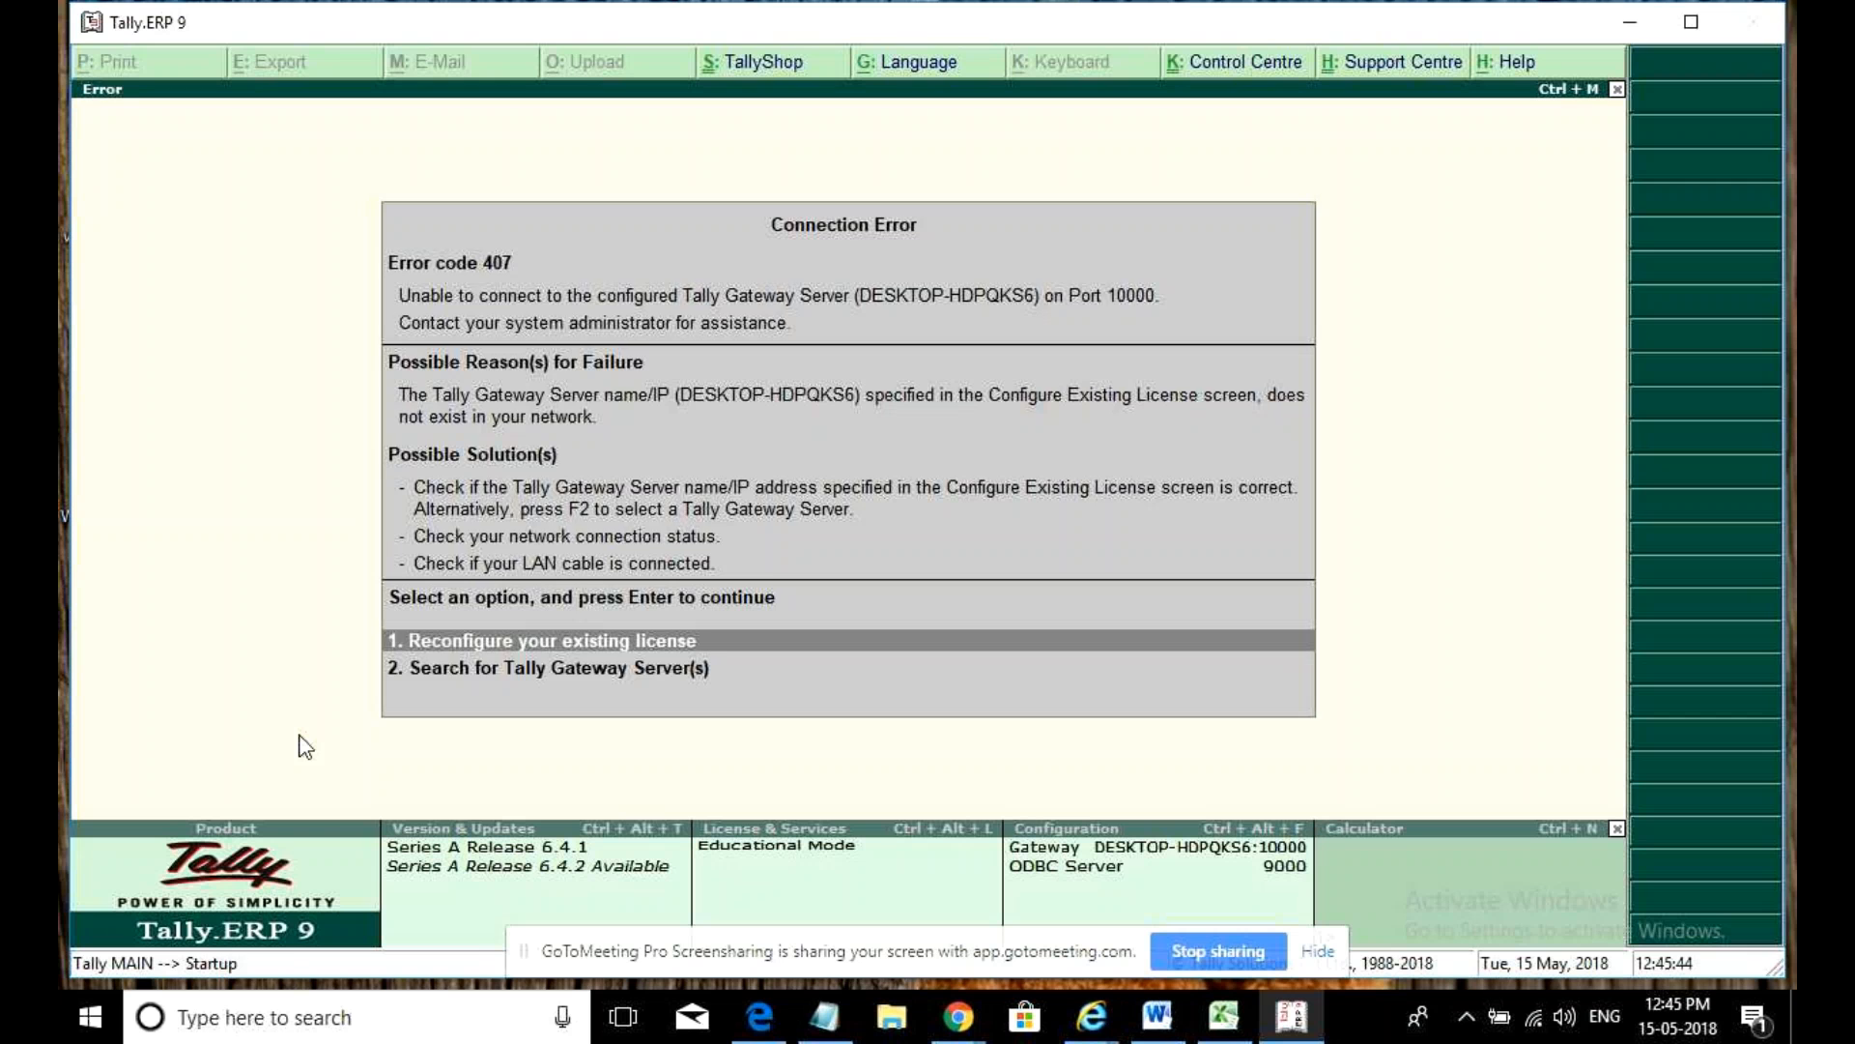
- Get past Connection Error 407 and the startup prompts, then select Nilkamal Electronic from the company list
key("Escape")
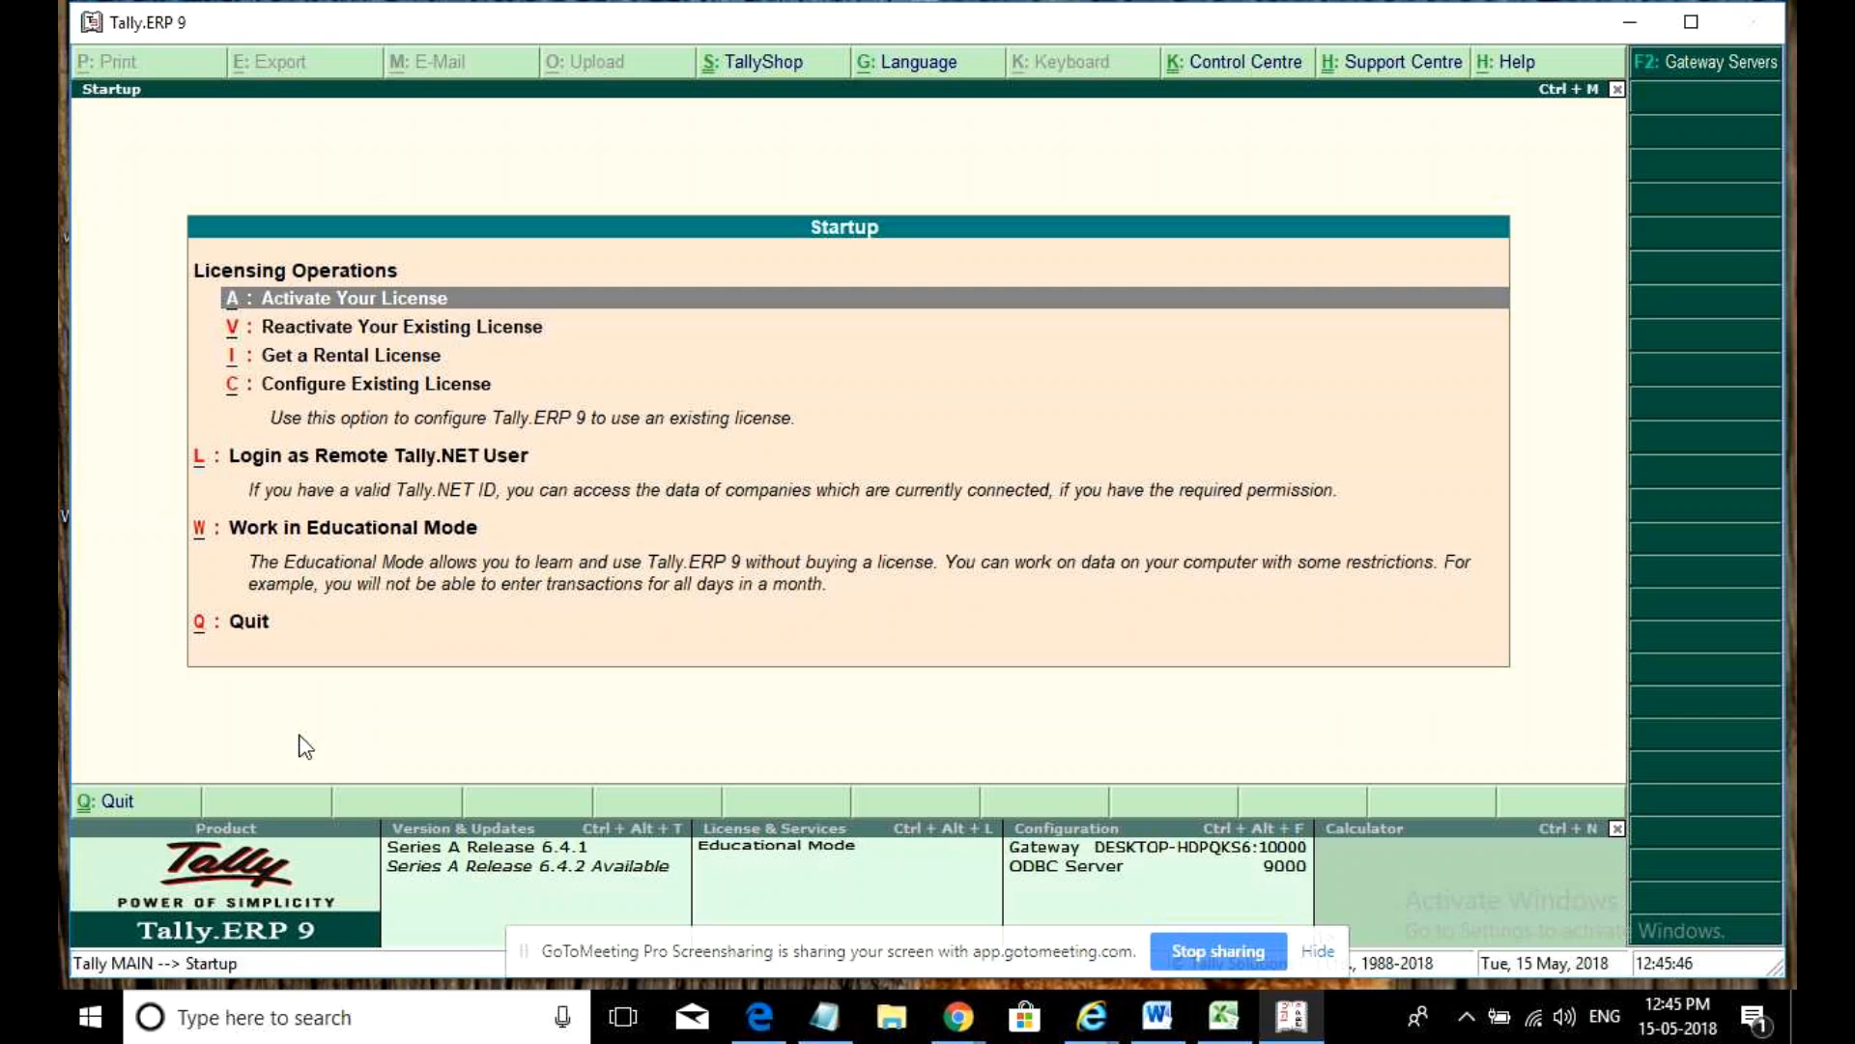
key("Escape")
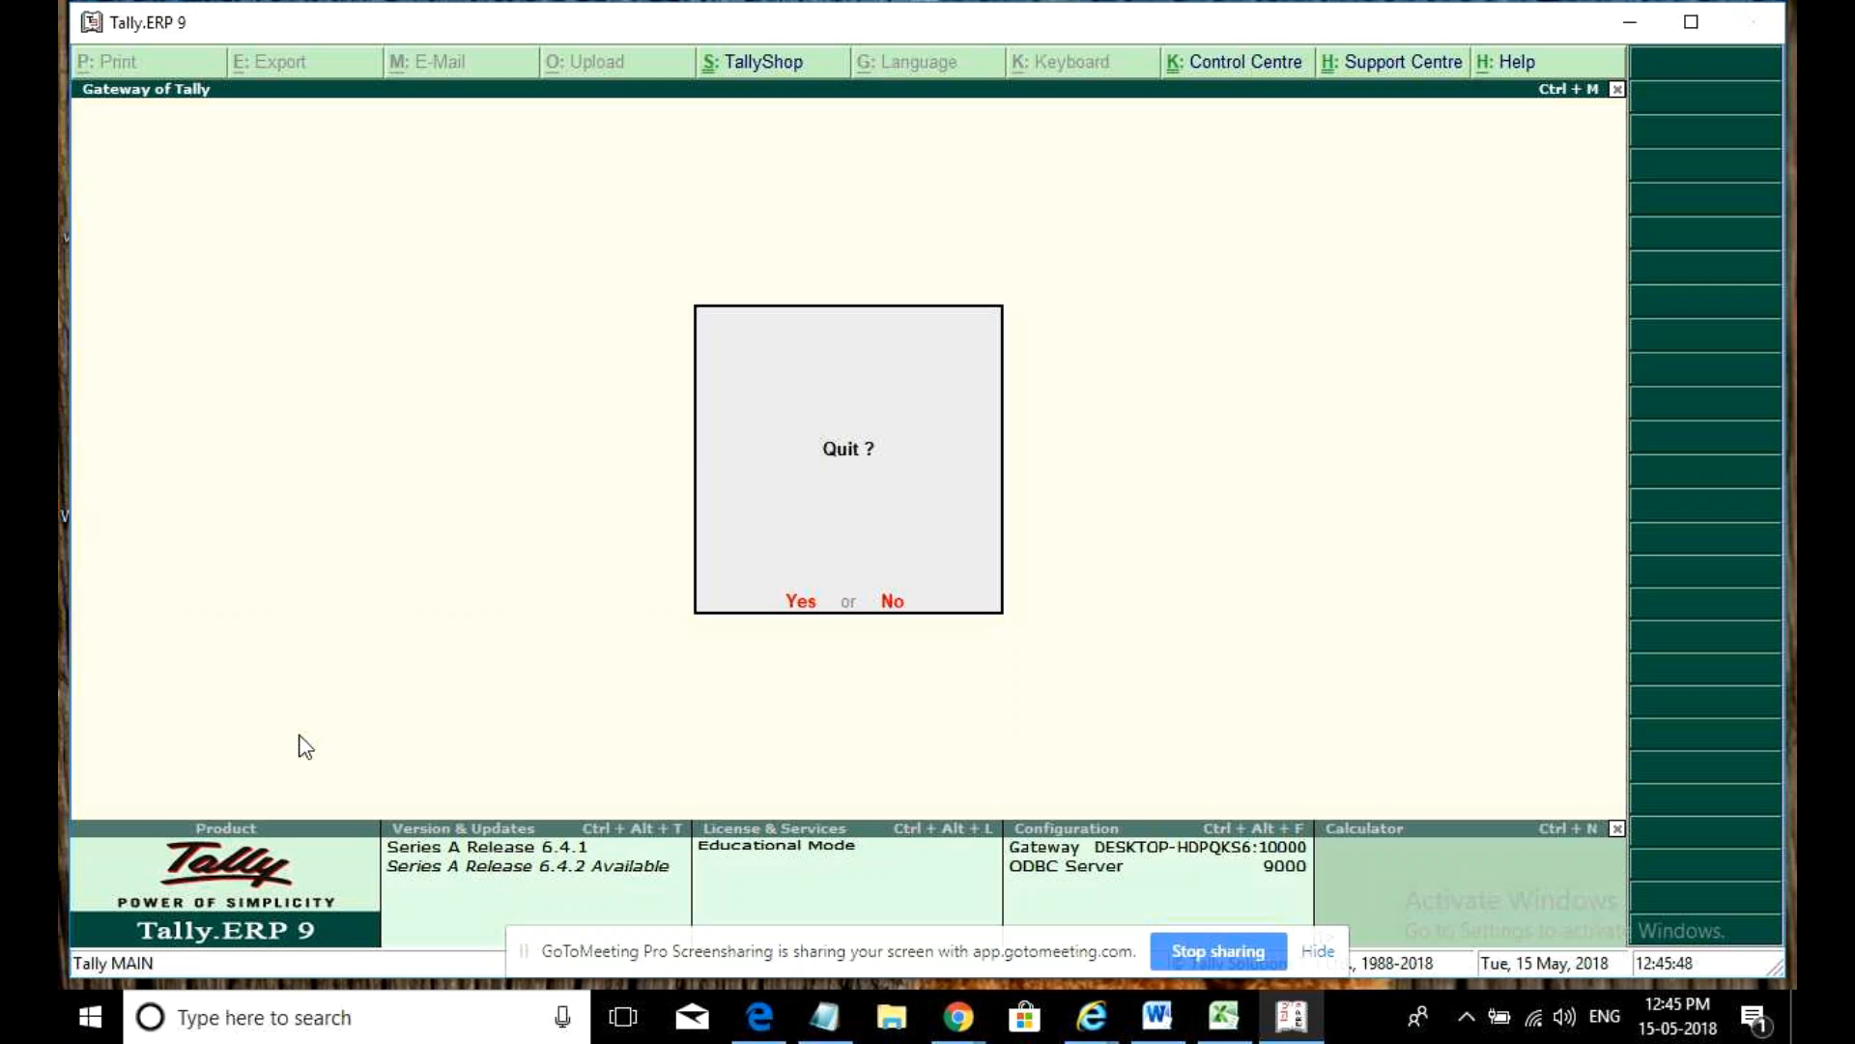
key("n")
key("Escape")
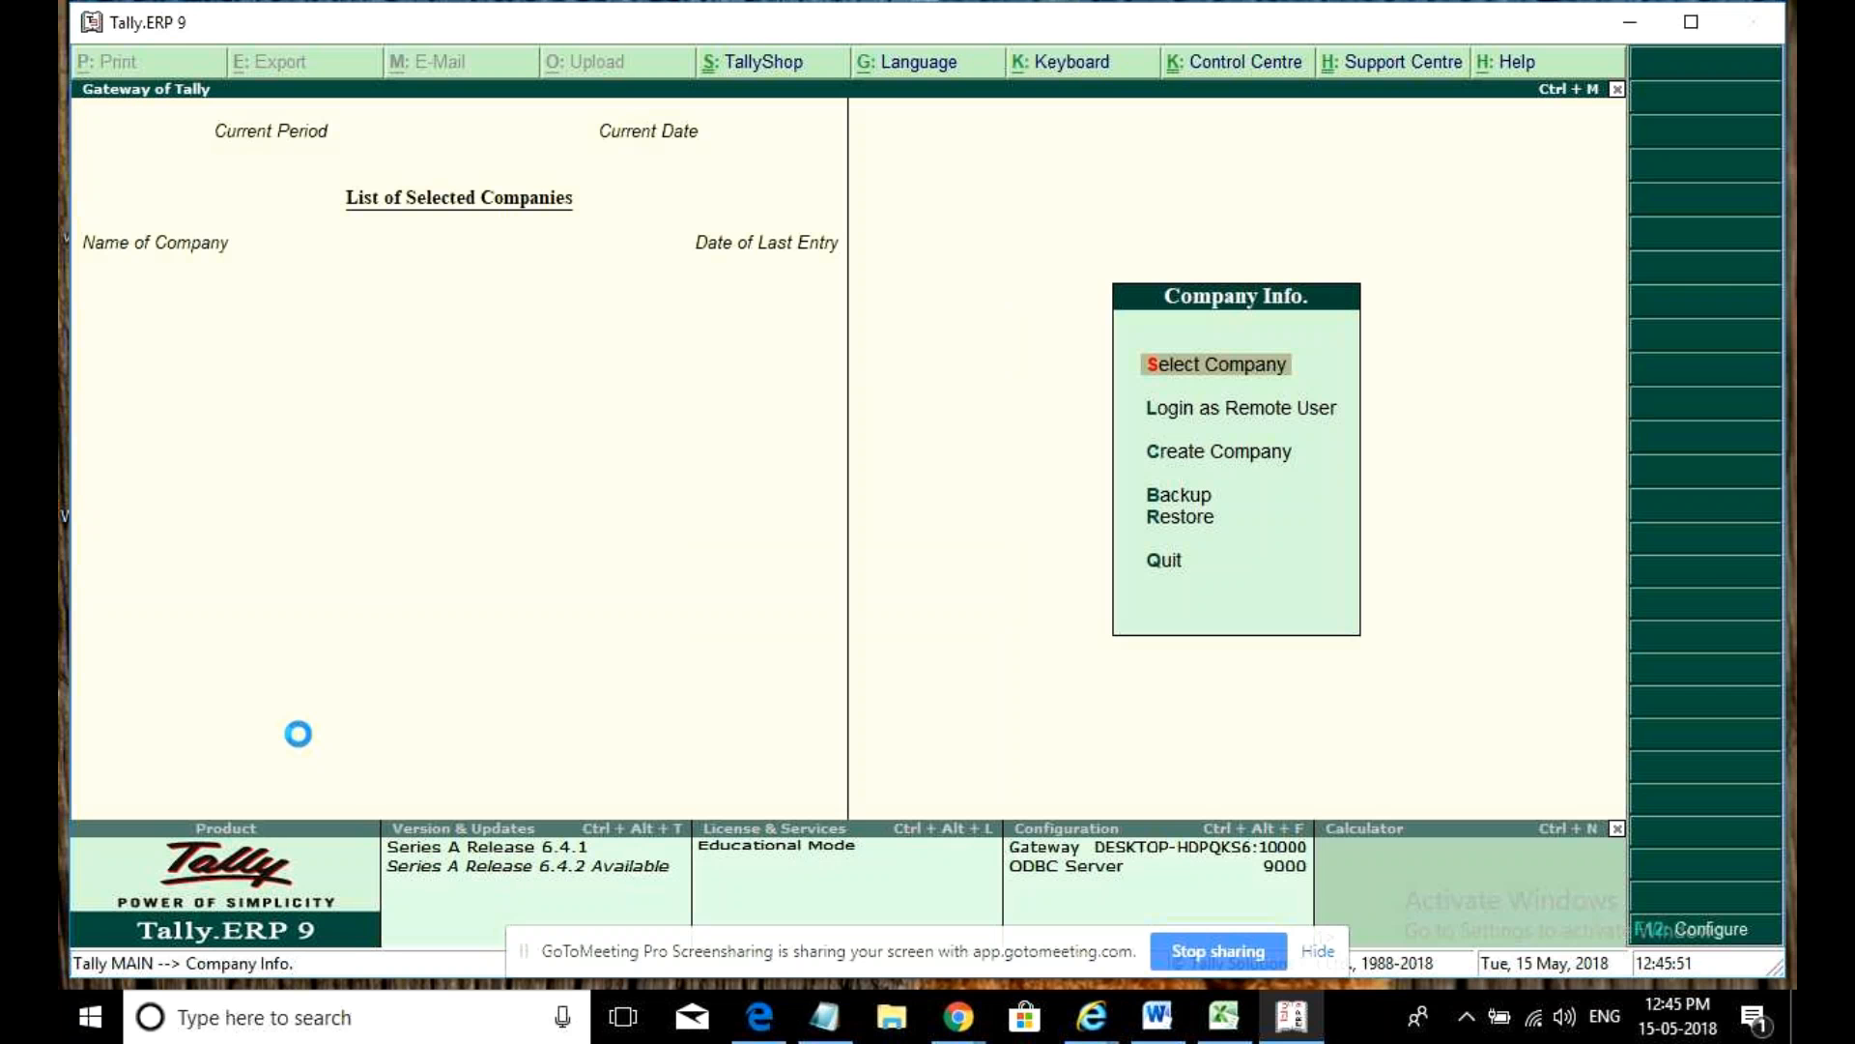
key("Return")
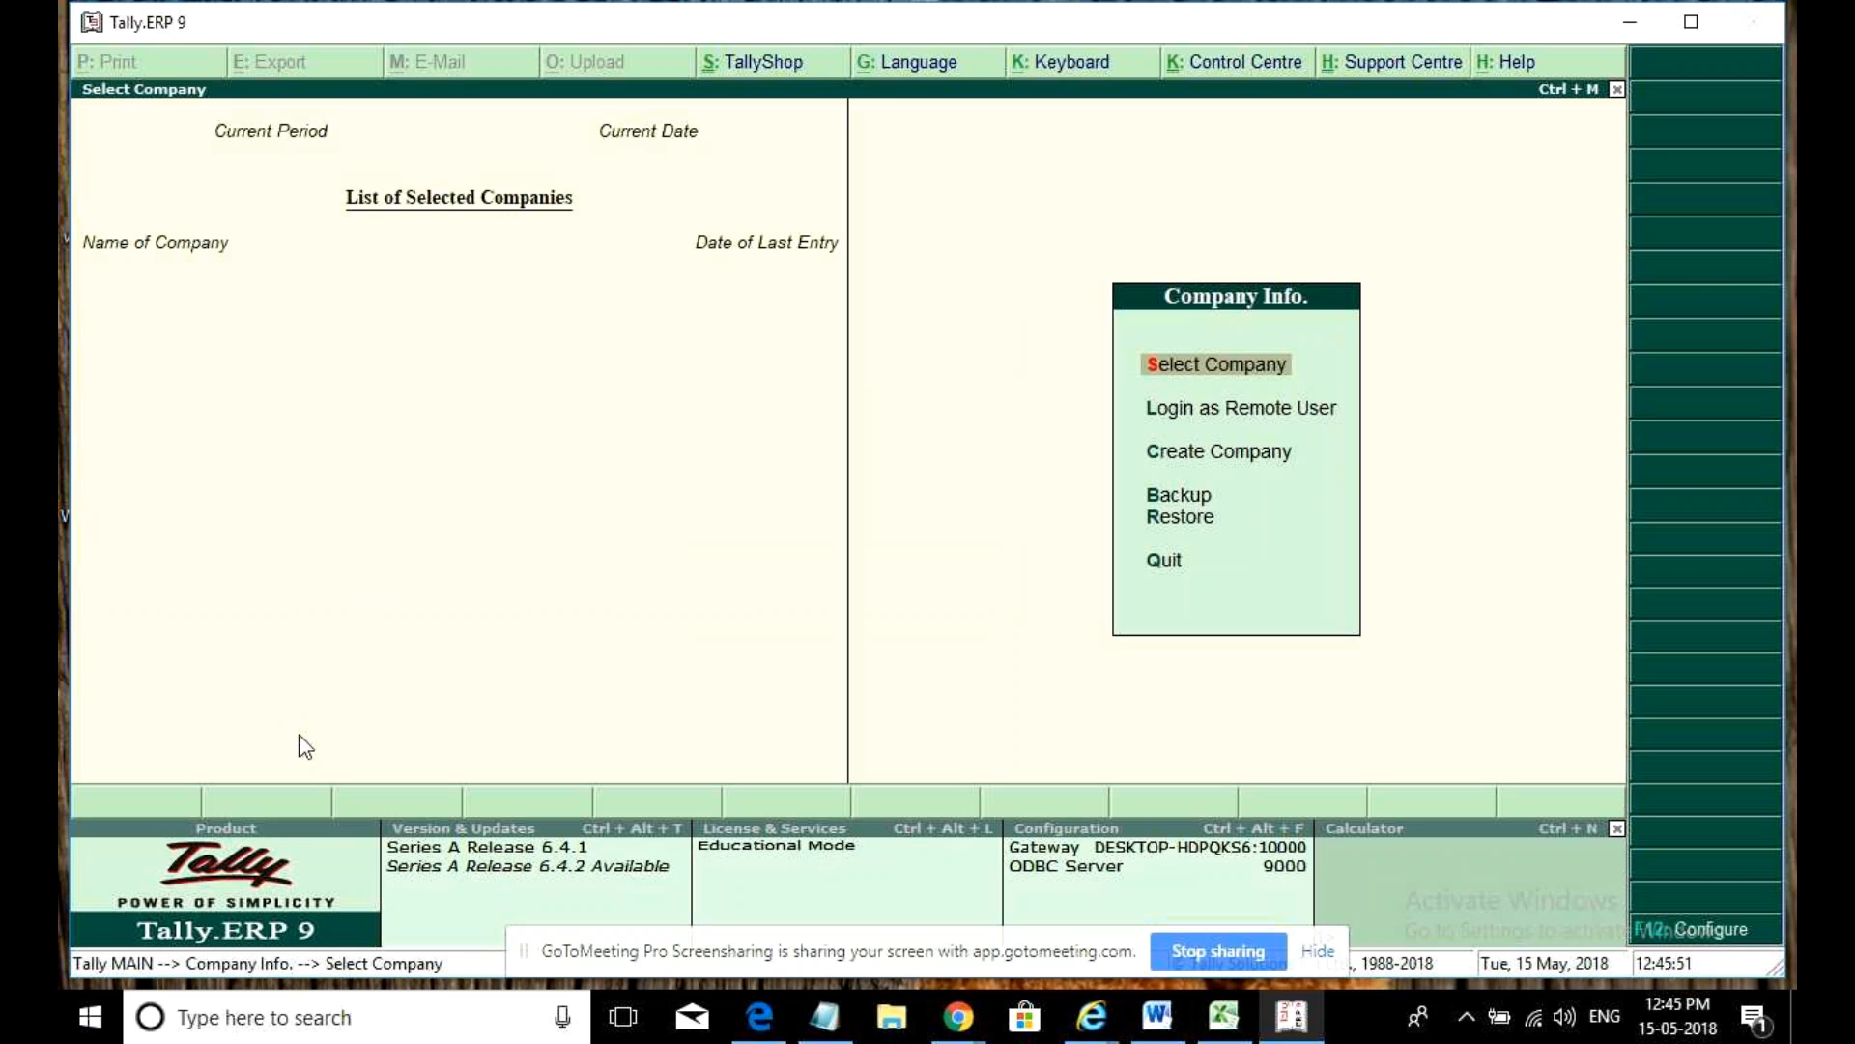
key("Return")
key("Down")
key("Down")
key("Down")
key("Down")
key("Down")
key("Down")
key("Down")
key("Down")
key("Down")
key("Down")
key("Down")
key("Down")
key("Down")
key("Down")
key("Down")
key("Down")
key("Down")
key("Down")
key("Down")
key("Down")
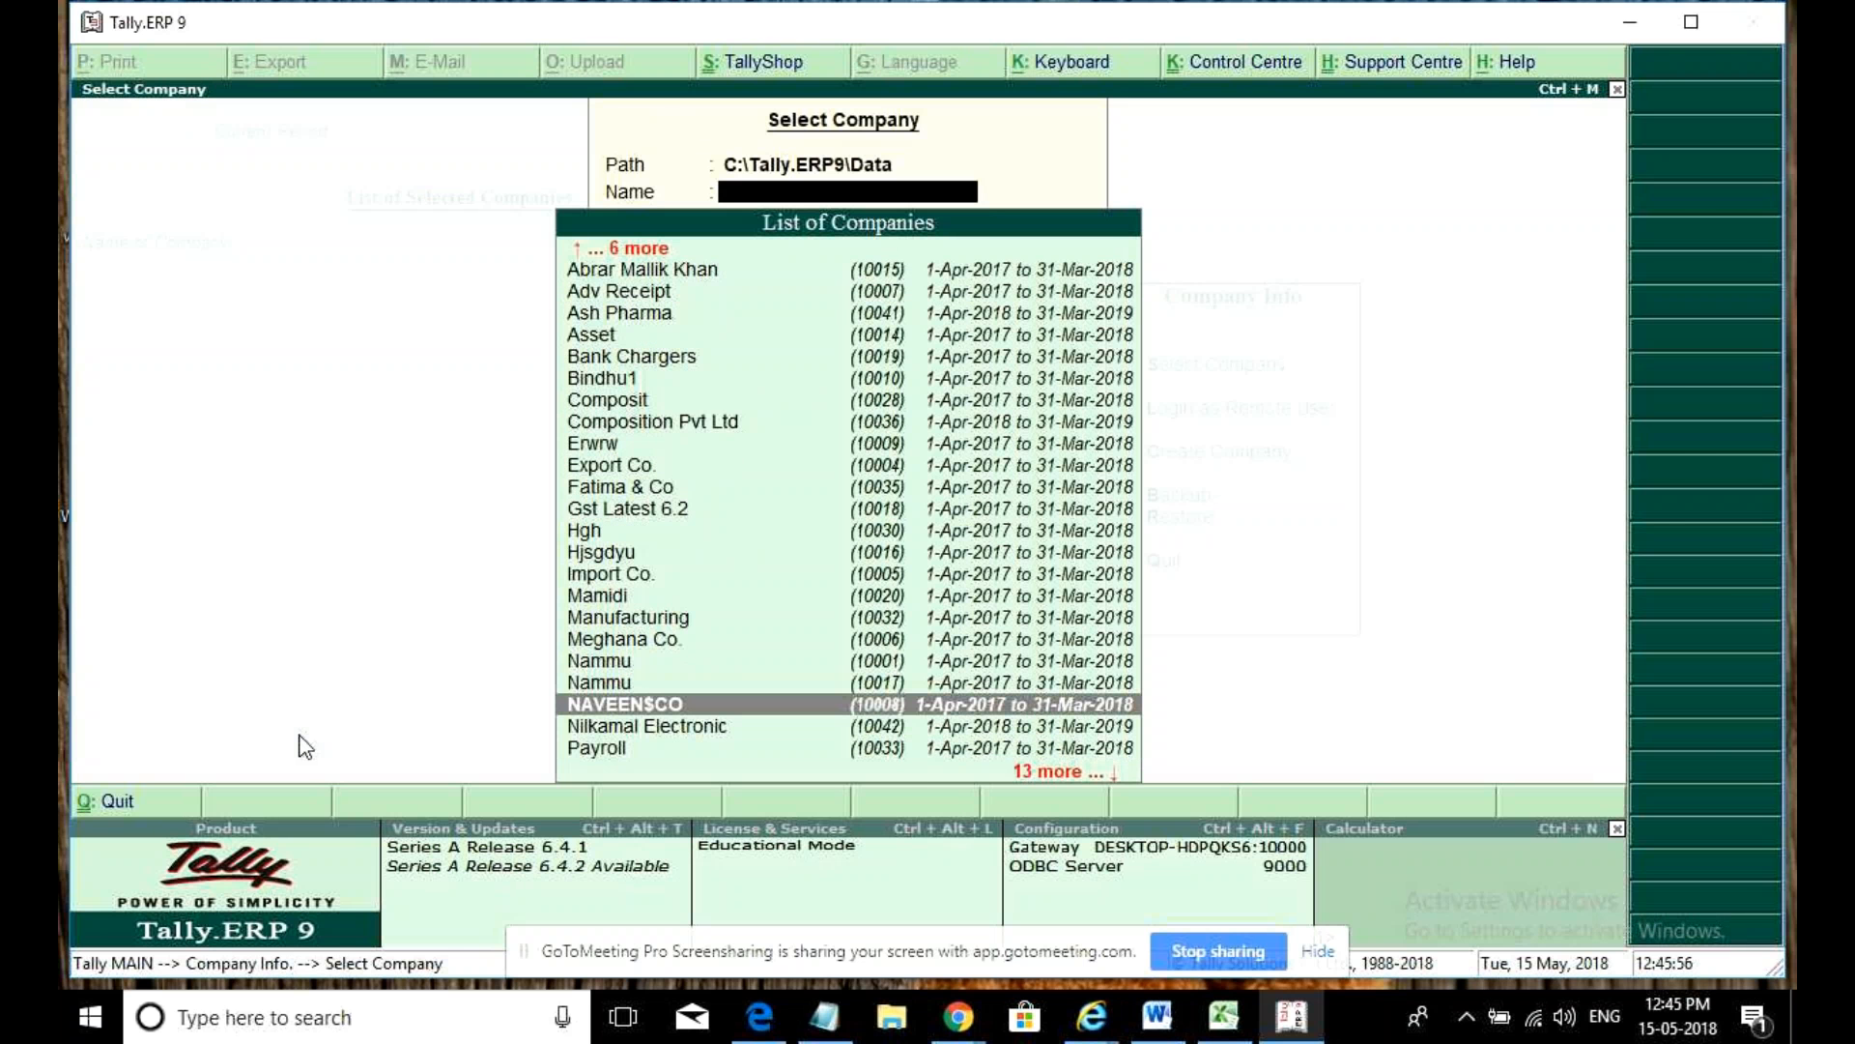
key("Down")
key("Return")
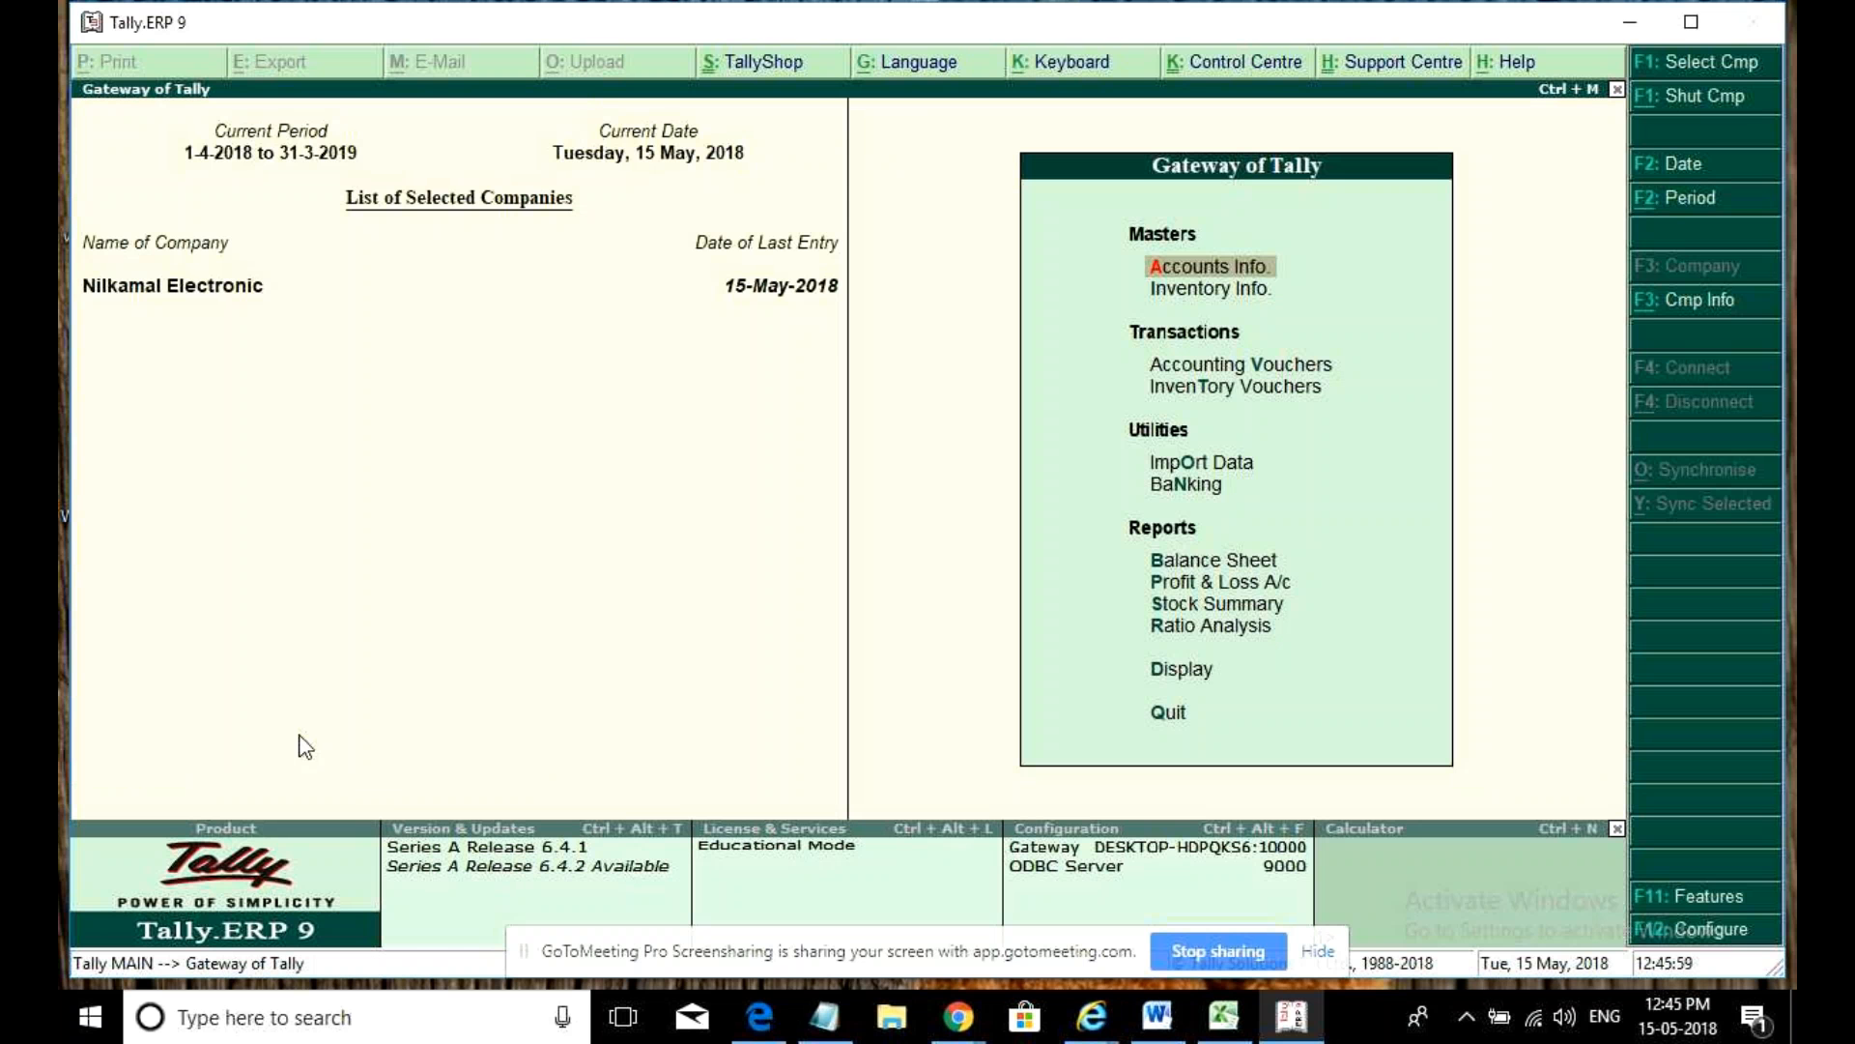
- Look through the purchase vouchers and Day Book, then back out to the Gateway without saving
key("v")
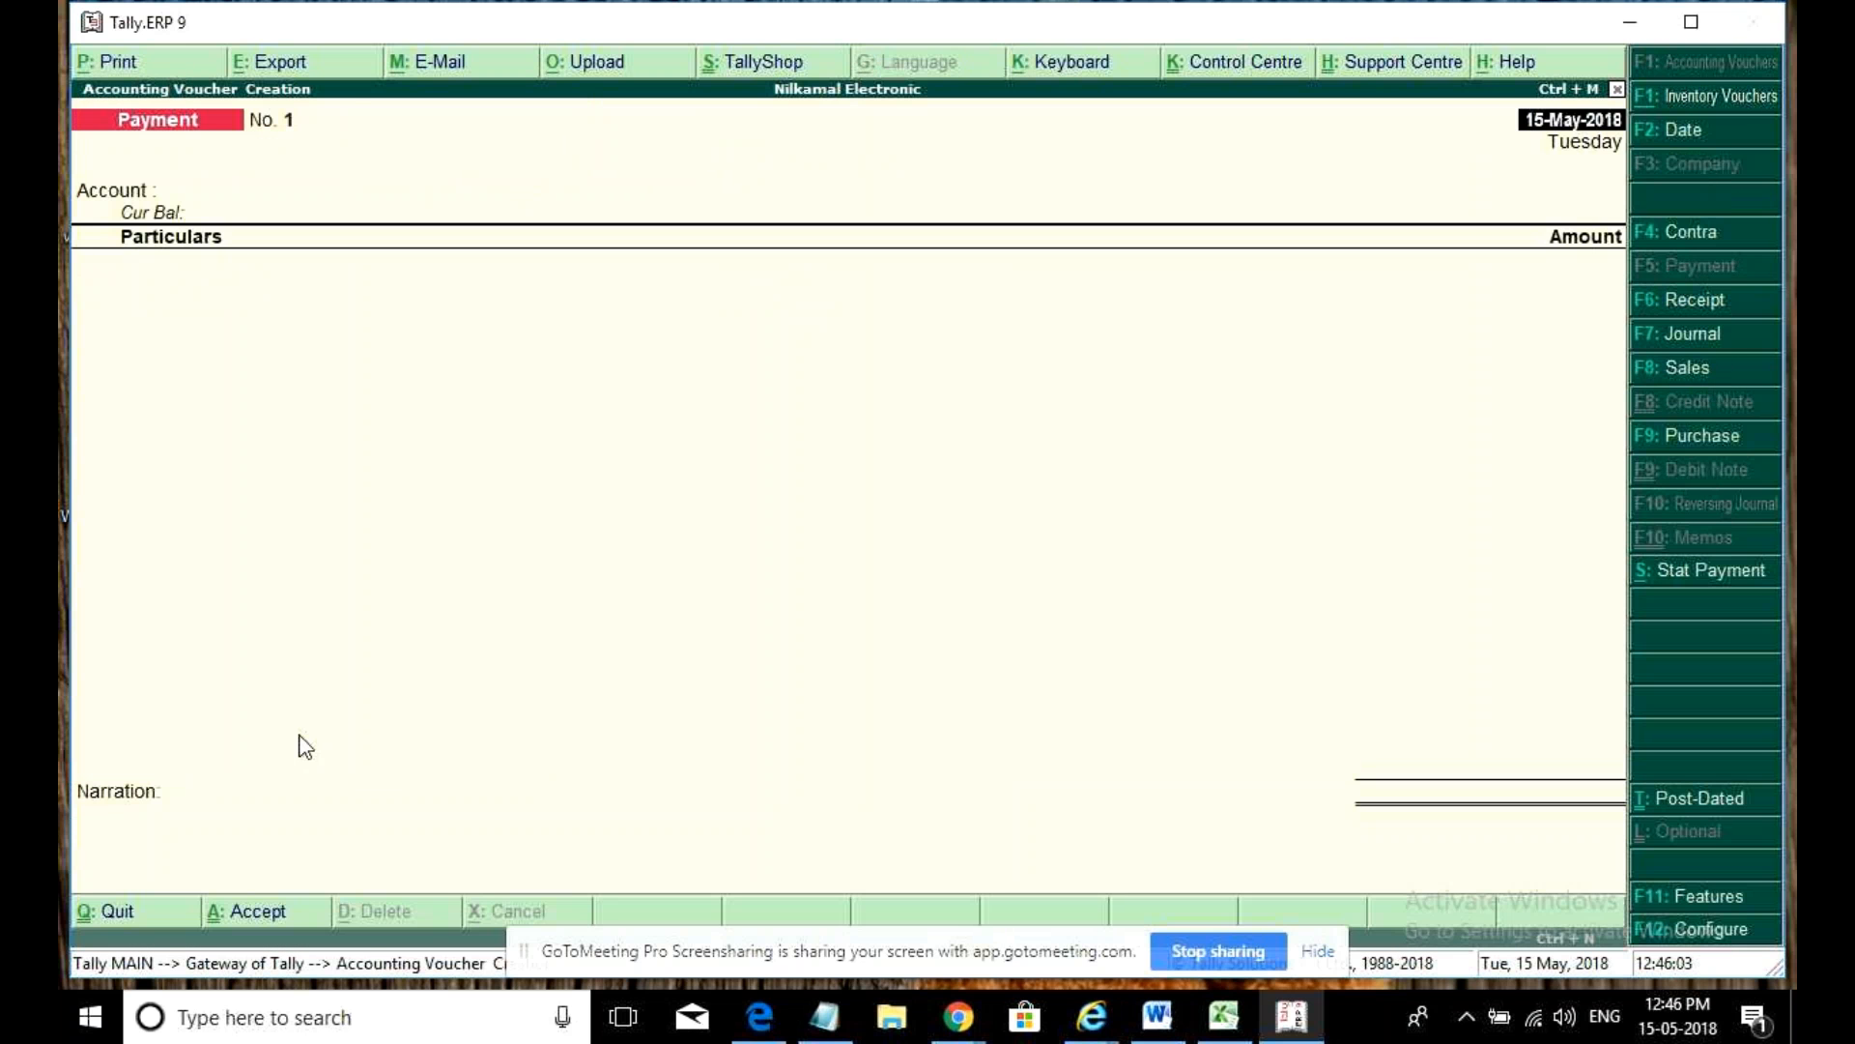
key("F9")
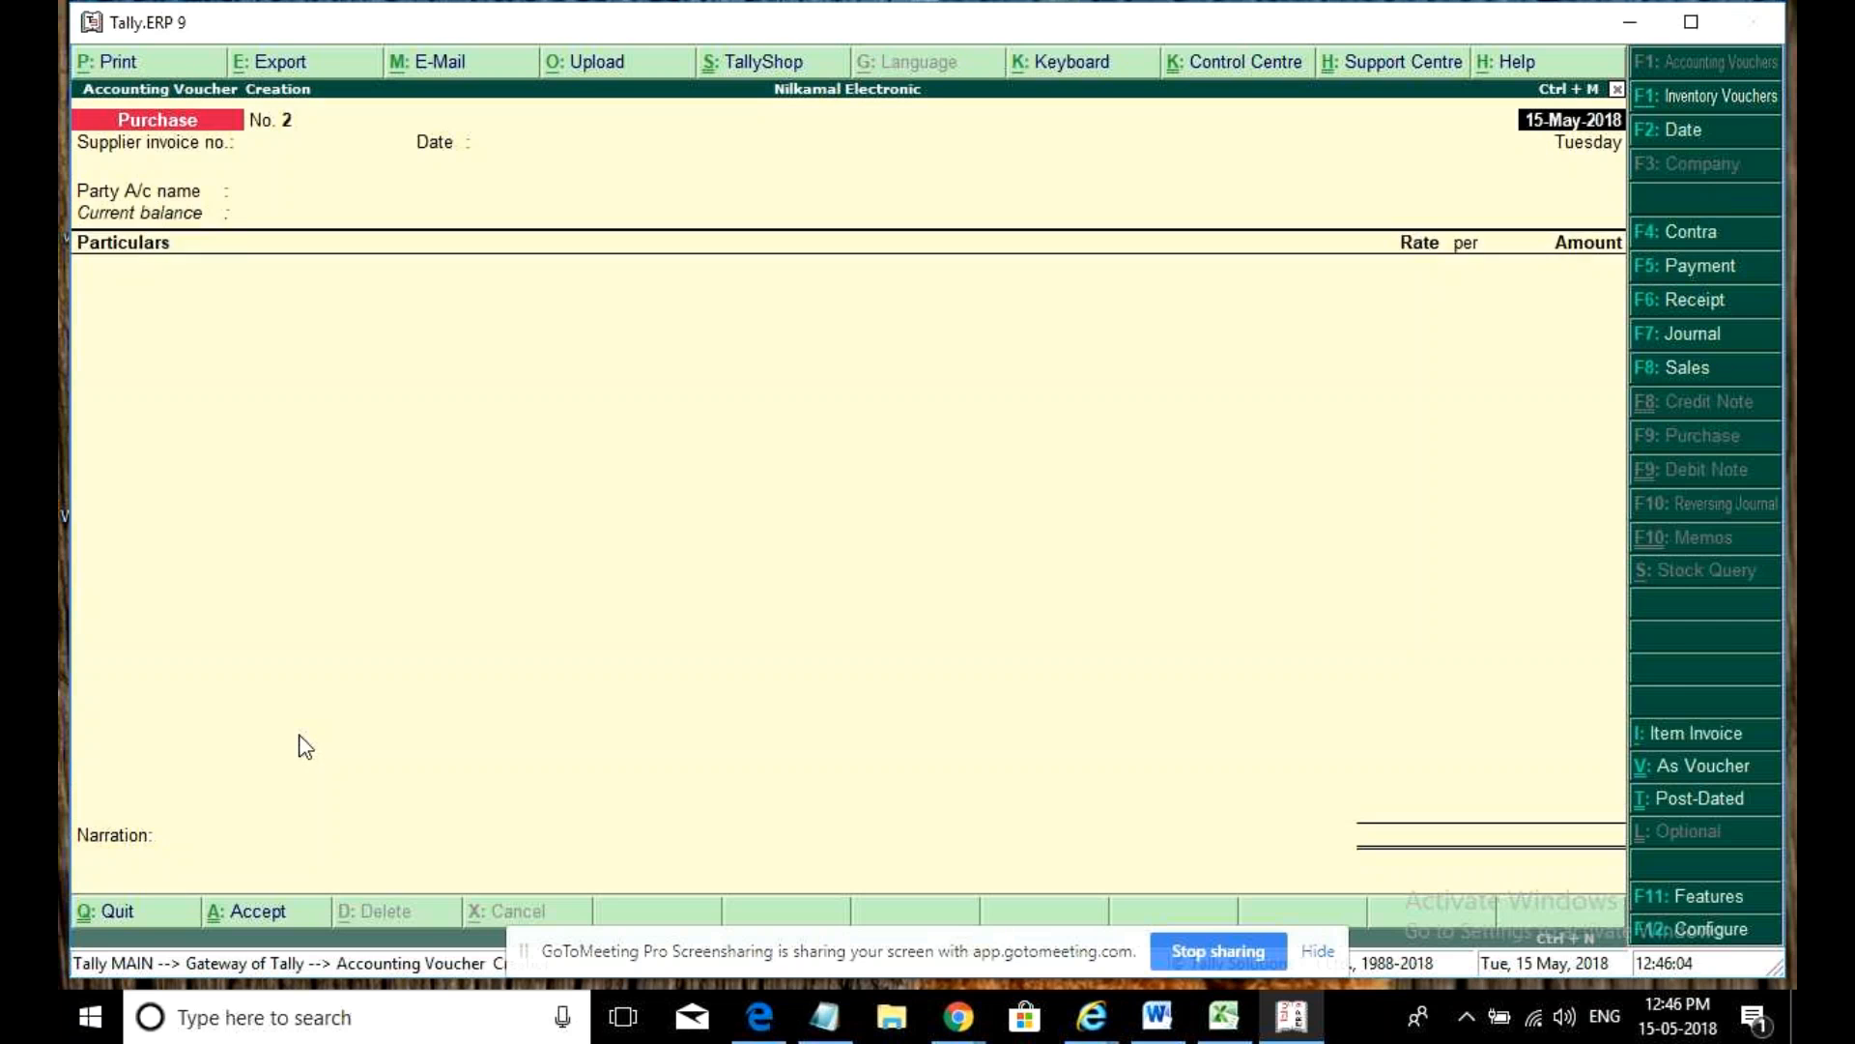
key("Page_Up")
key("Page_Down")
key("Escape")
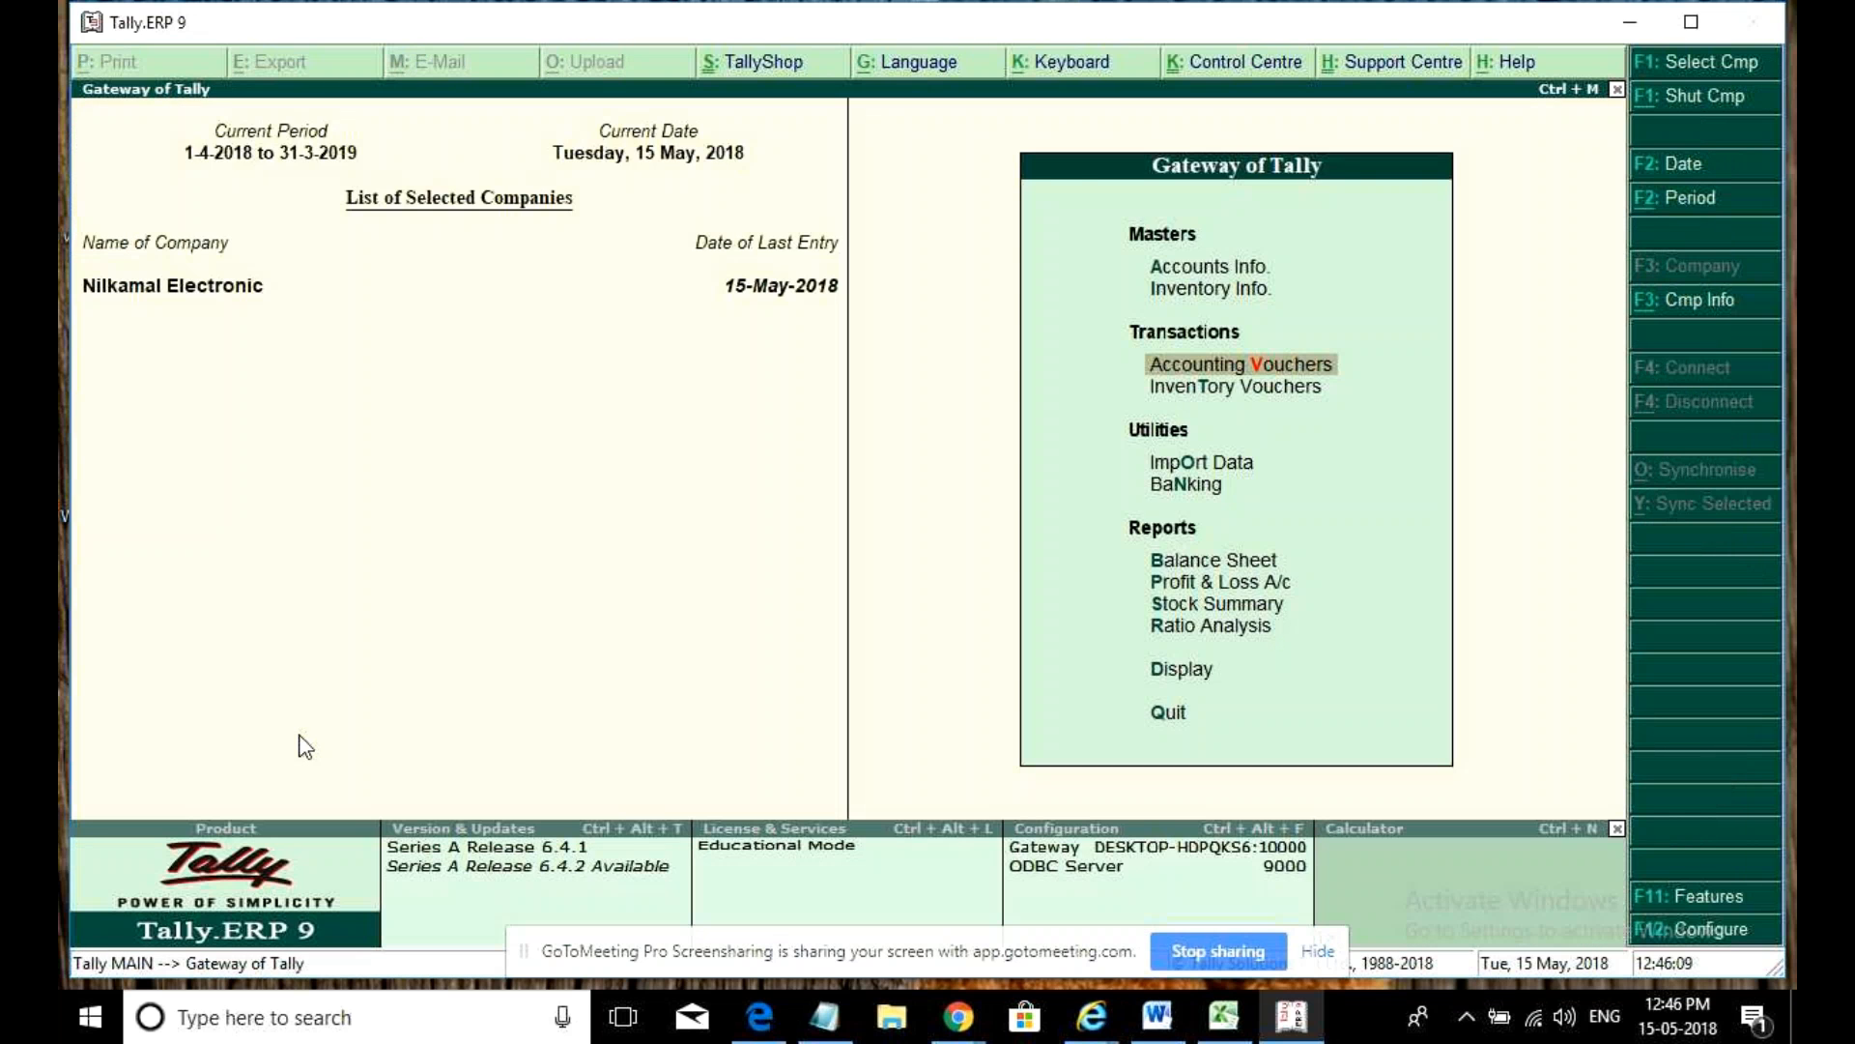
key("d")
key("d")
key("Escape")
key("Escape")
key("Escape")
key("n")
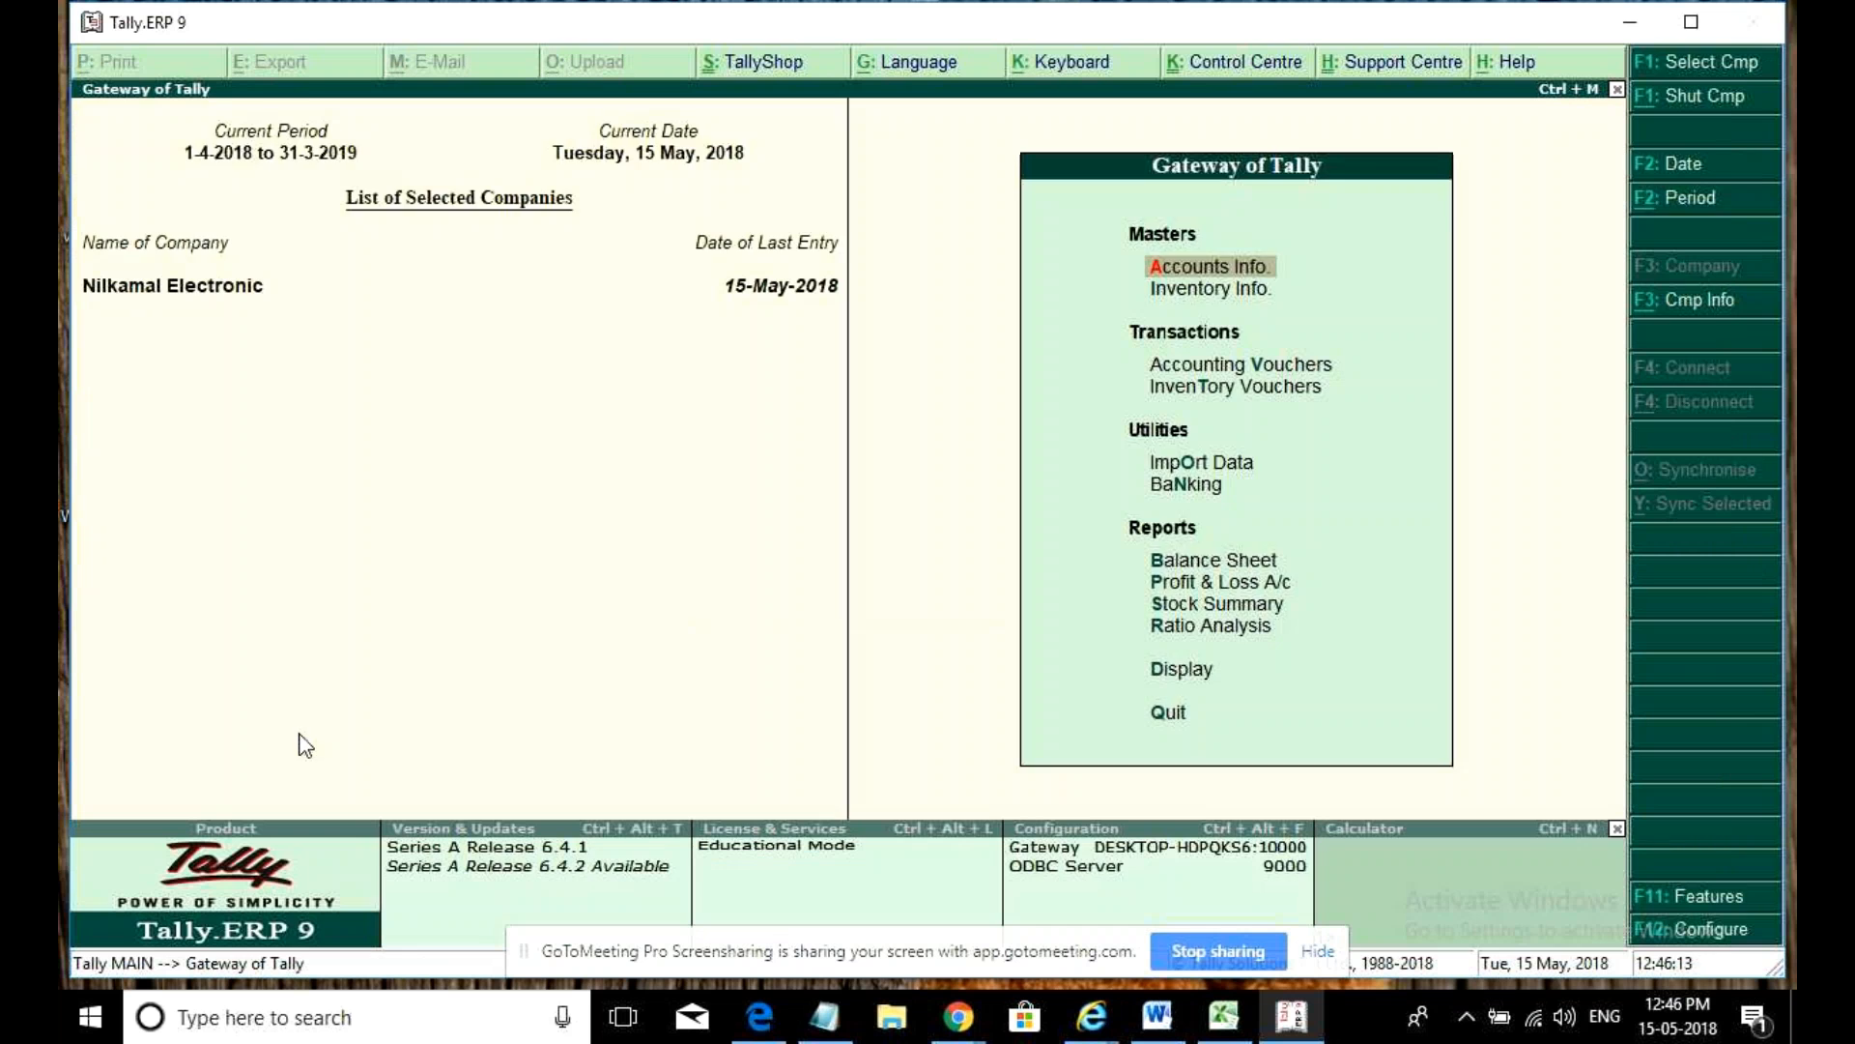
- Open a Sales voucher, correct its date to 2-May-2018, and enter reference 1
key("v")
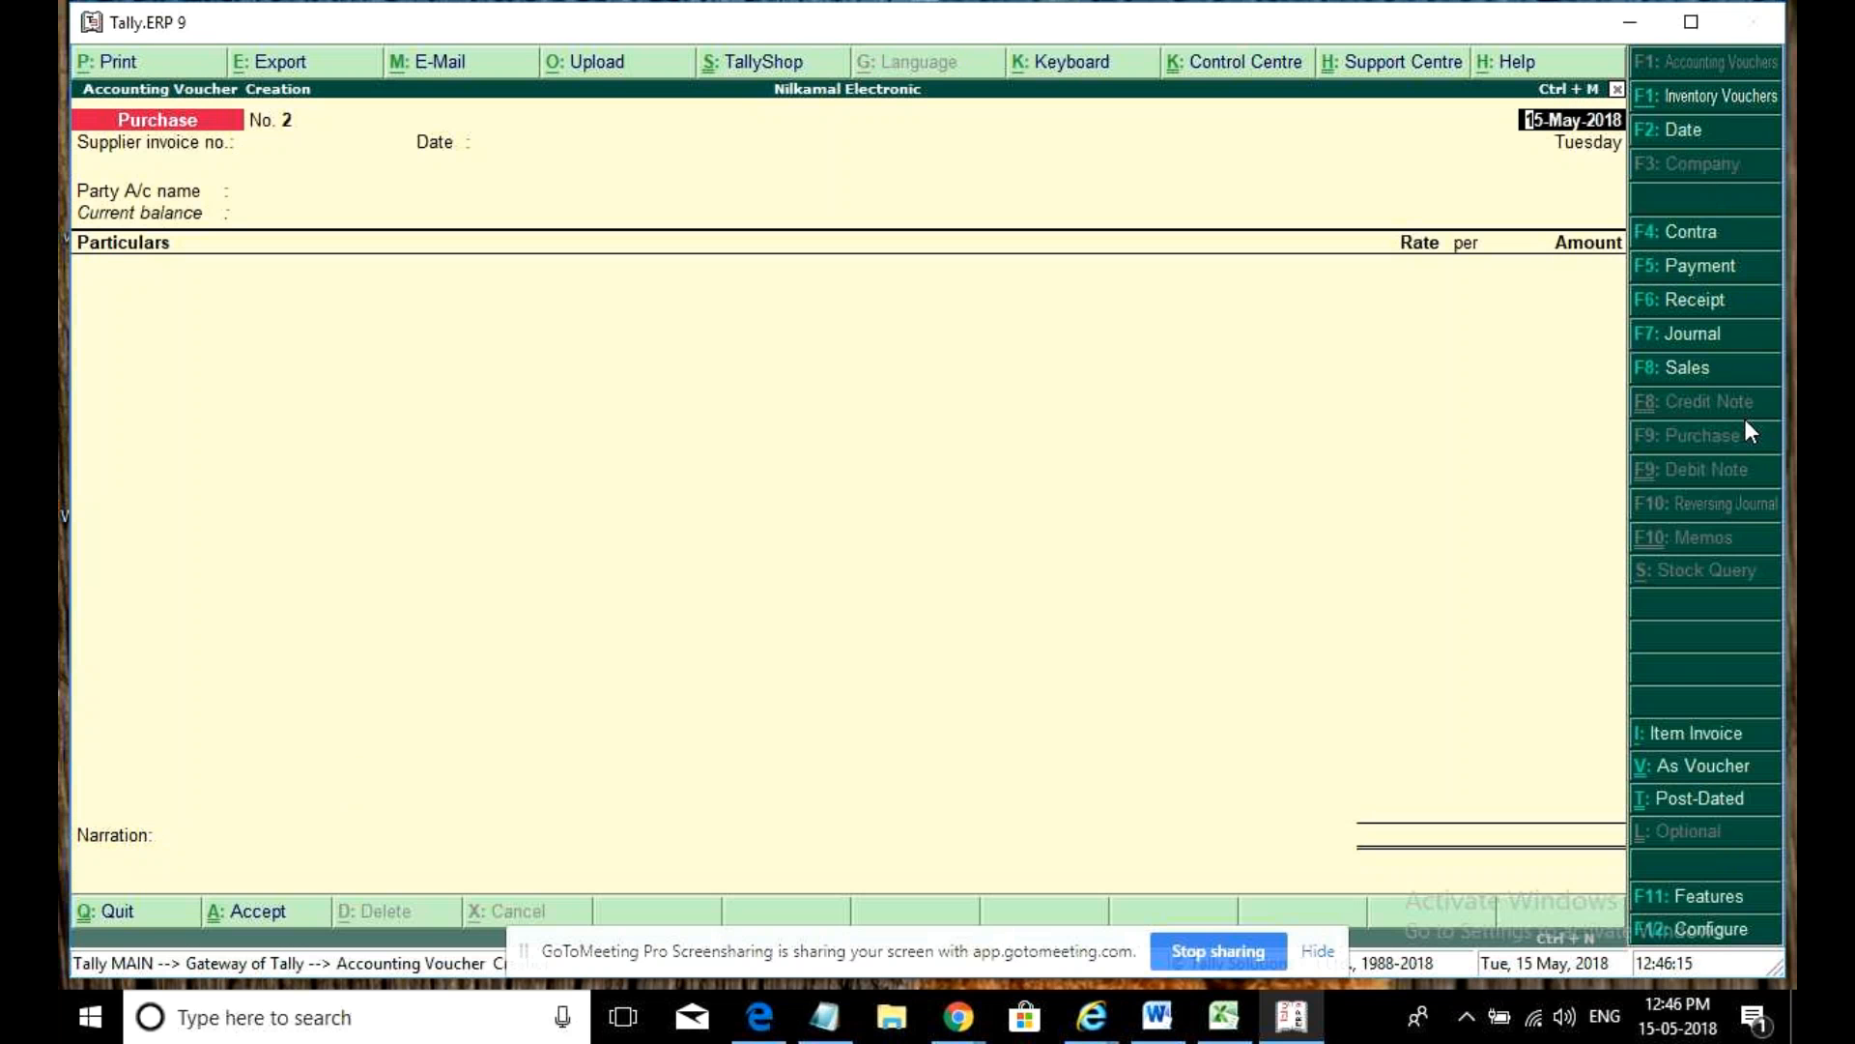
left_click(1693, 368)
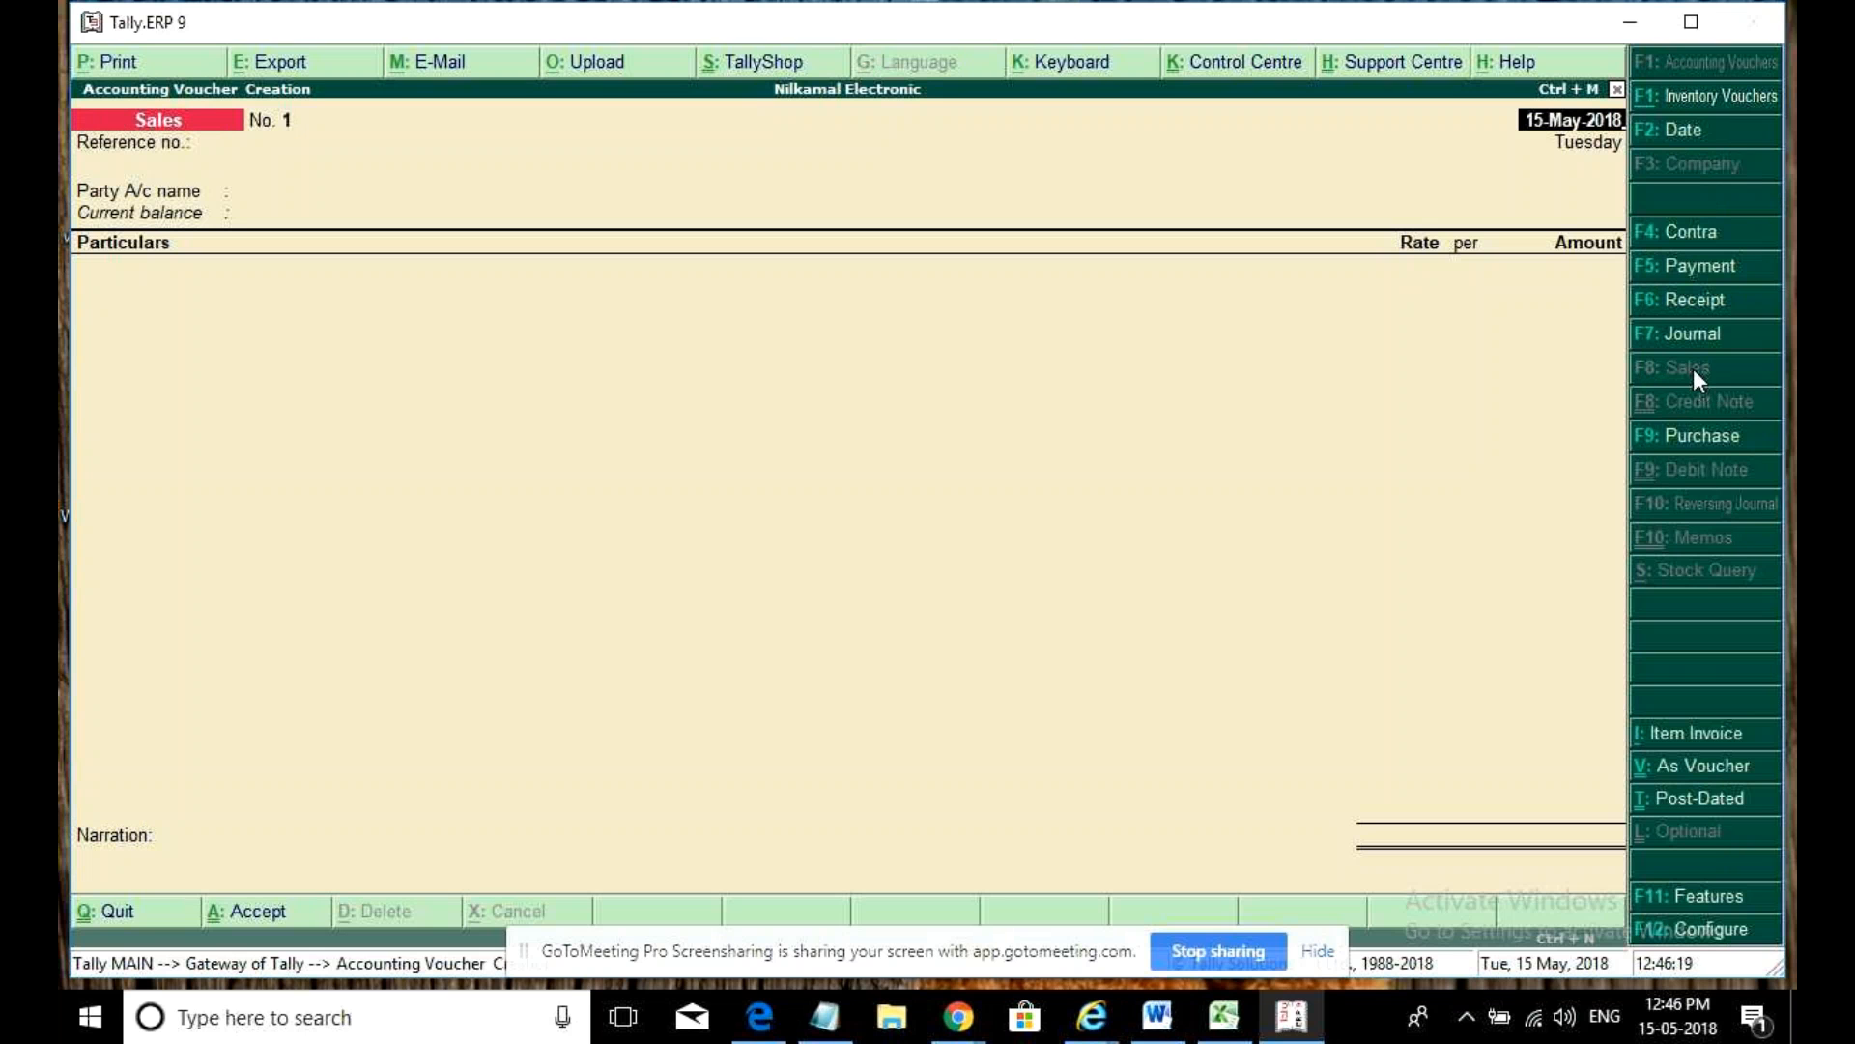
key("BackSpace")
key("BackSpace")
key("BackSpace")
key("BackSpace")
key("BackSpace")
key("BackSpace")
key("BackSpace")
key("BackSpace")
key("BackSpace")
key("BackSpace")
type("8")
type("may")
key("BackSpace")
key("BackSpace")
key("BackSpace")
key("BackSpace")
type("1ma")
key("BackSpace")
key("BackSpace")
key("BackSpace")
type("2")
key("Return")
key("Return")
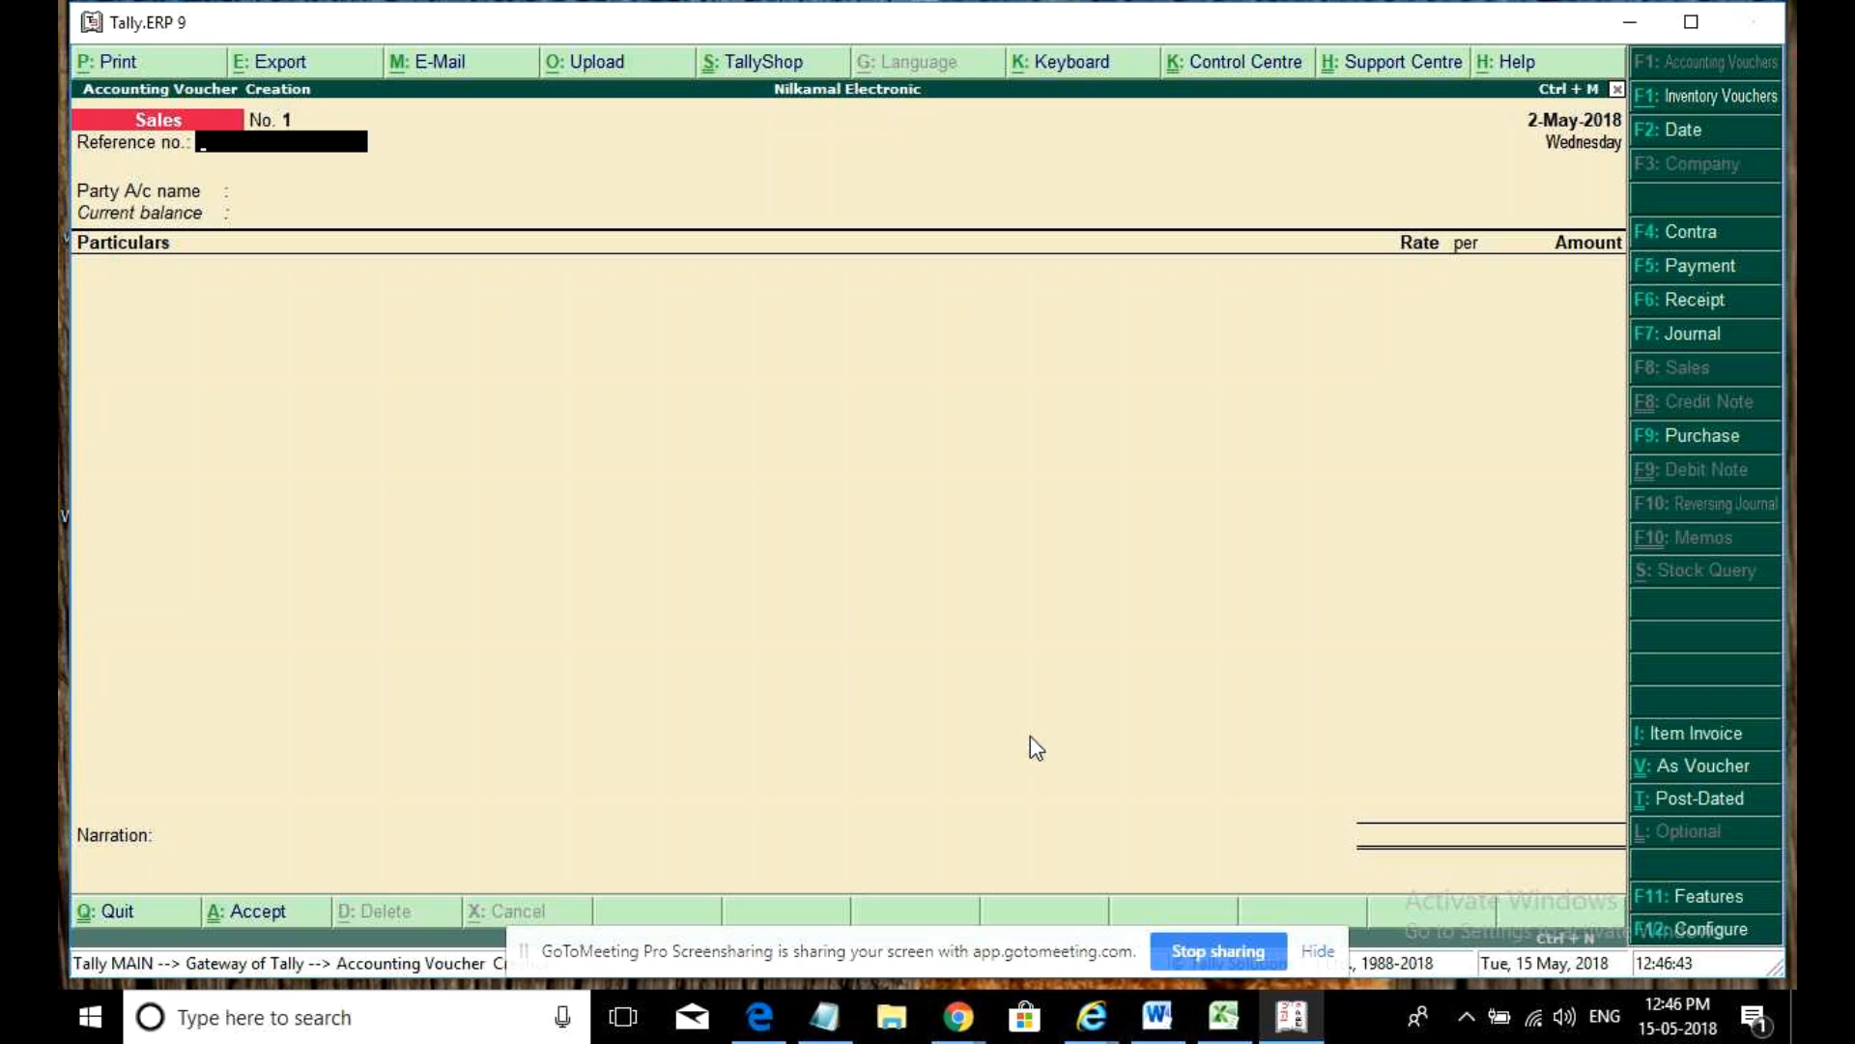
type("1")
key("Return")
key("Down")
key("Down")
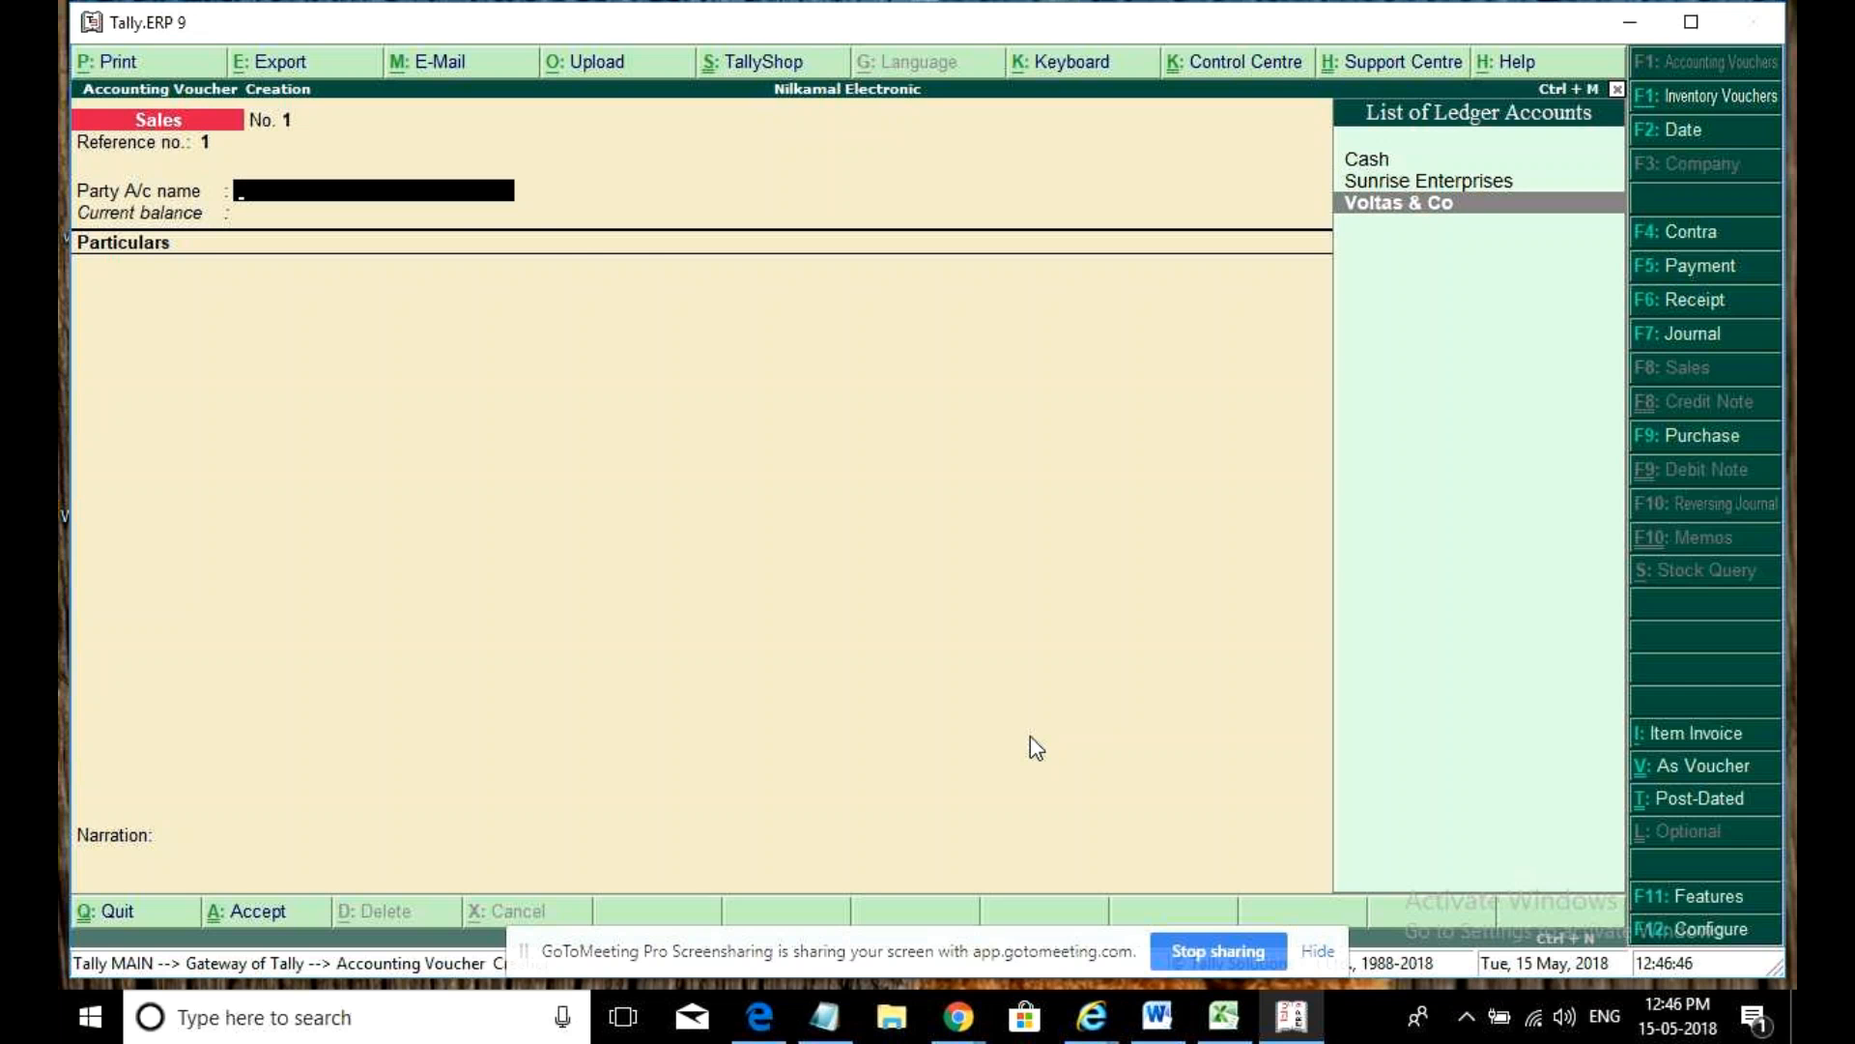
- Change the sale's party from Voltas & Co to Sunrise Enterprises, keeping Sales as the ledger
key("Return")
key("ctrl+a")
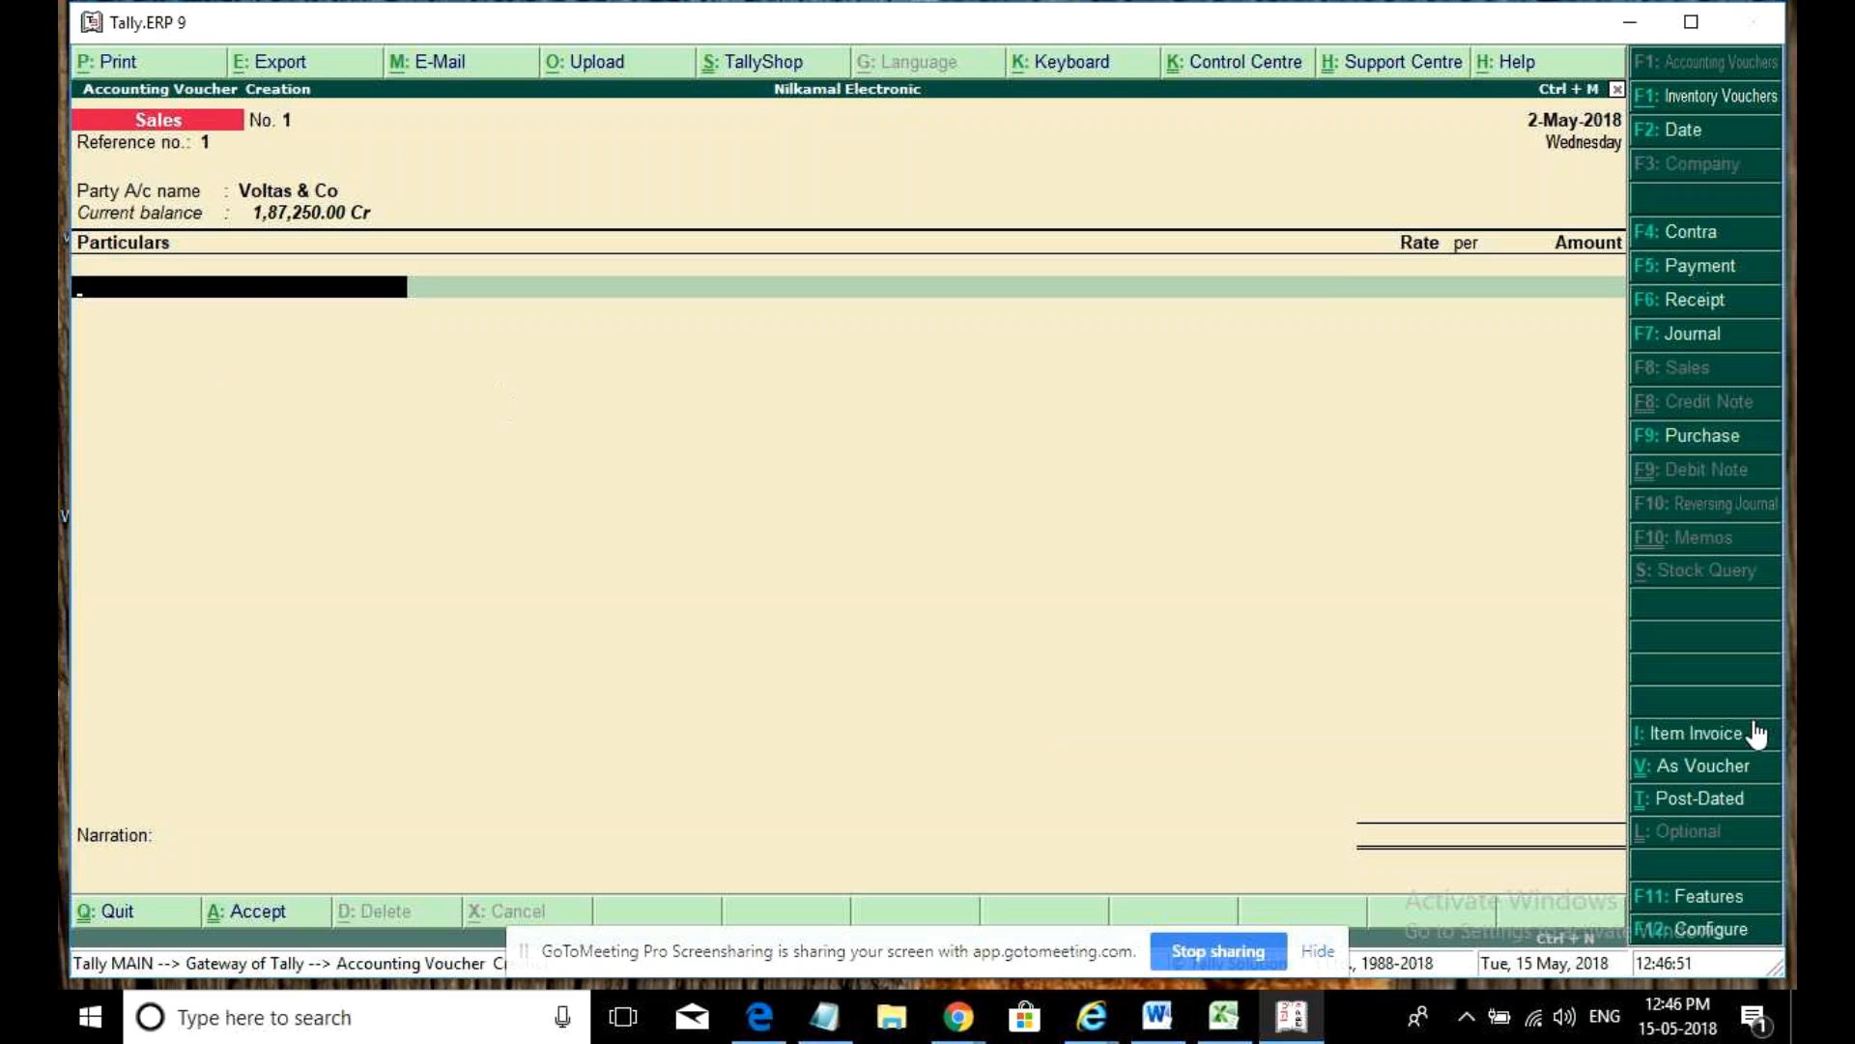
left_click(1729, 734)
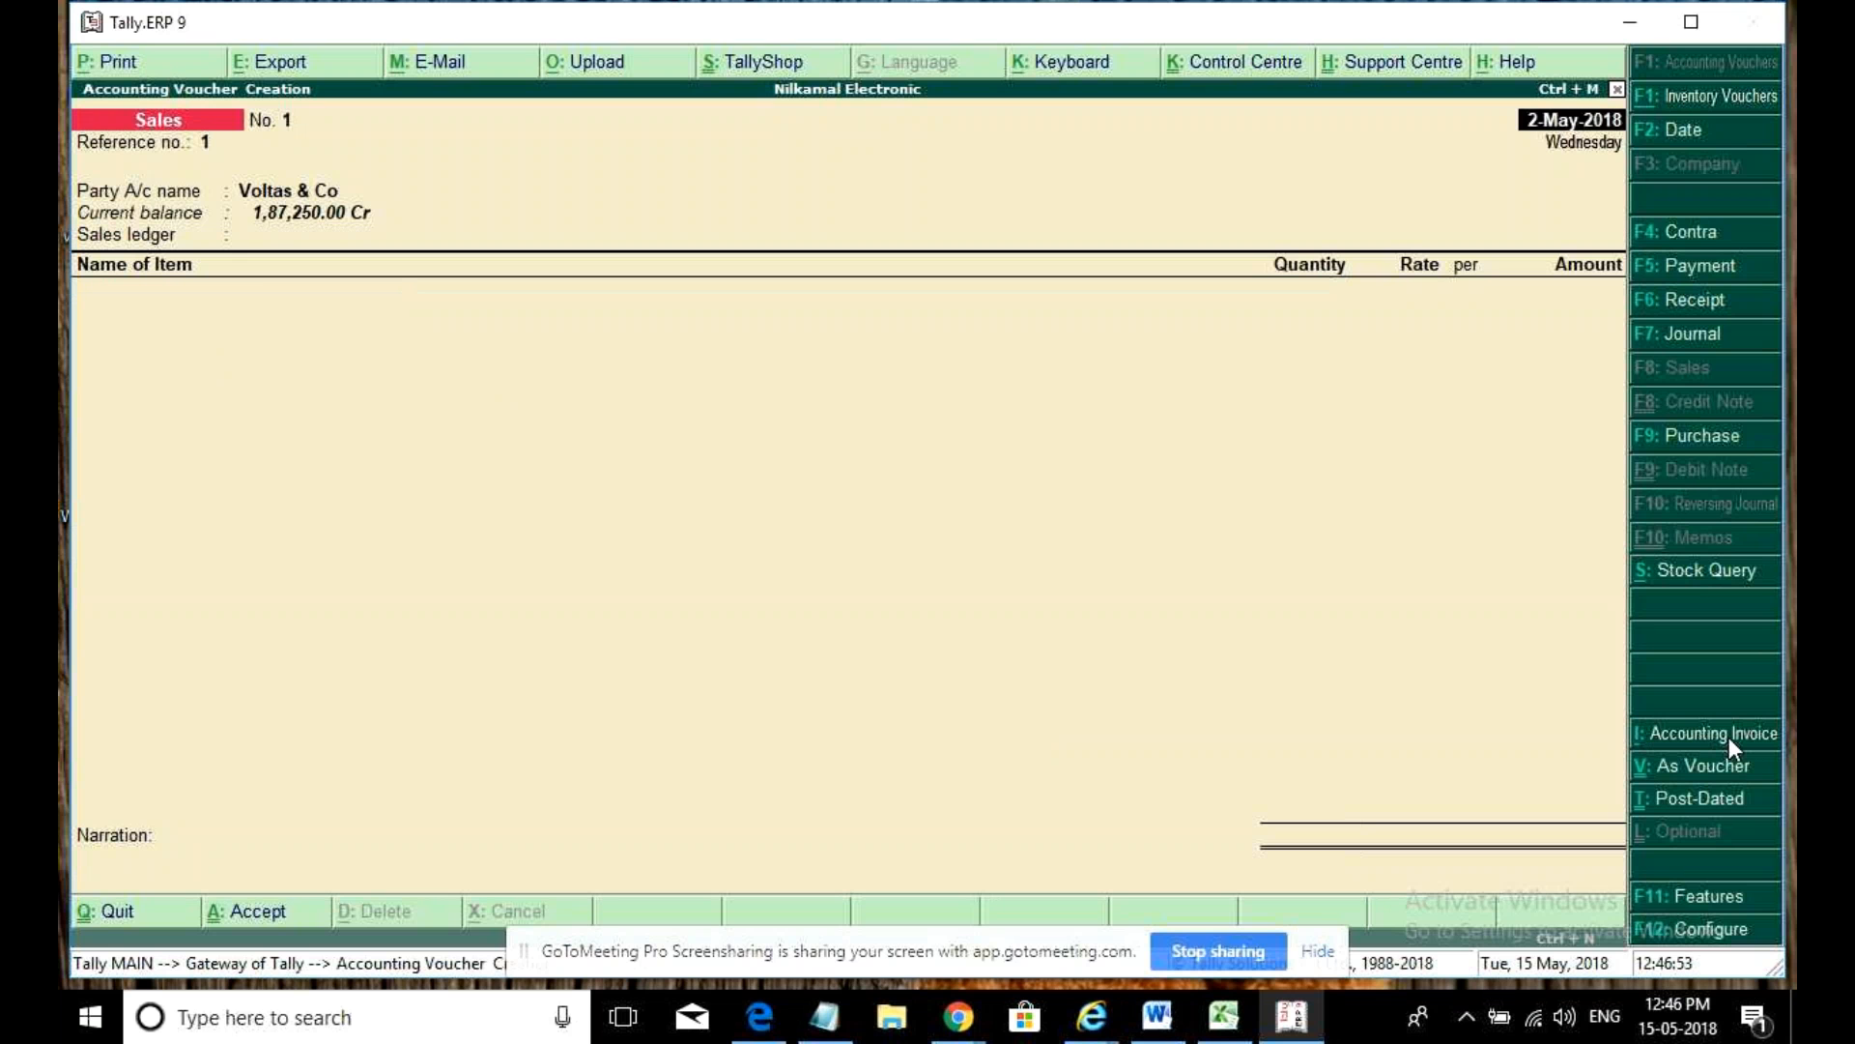
key("Return")
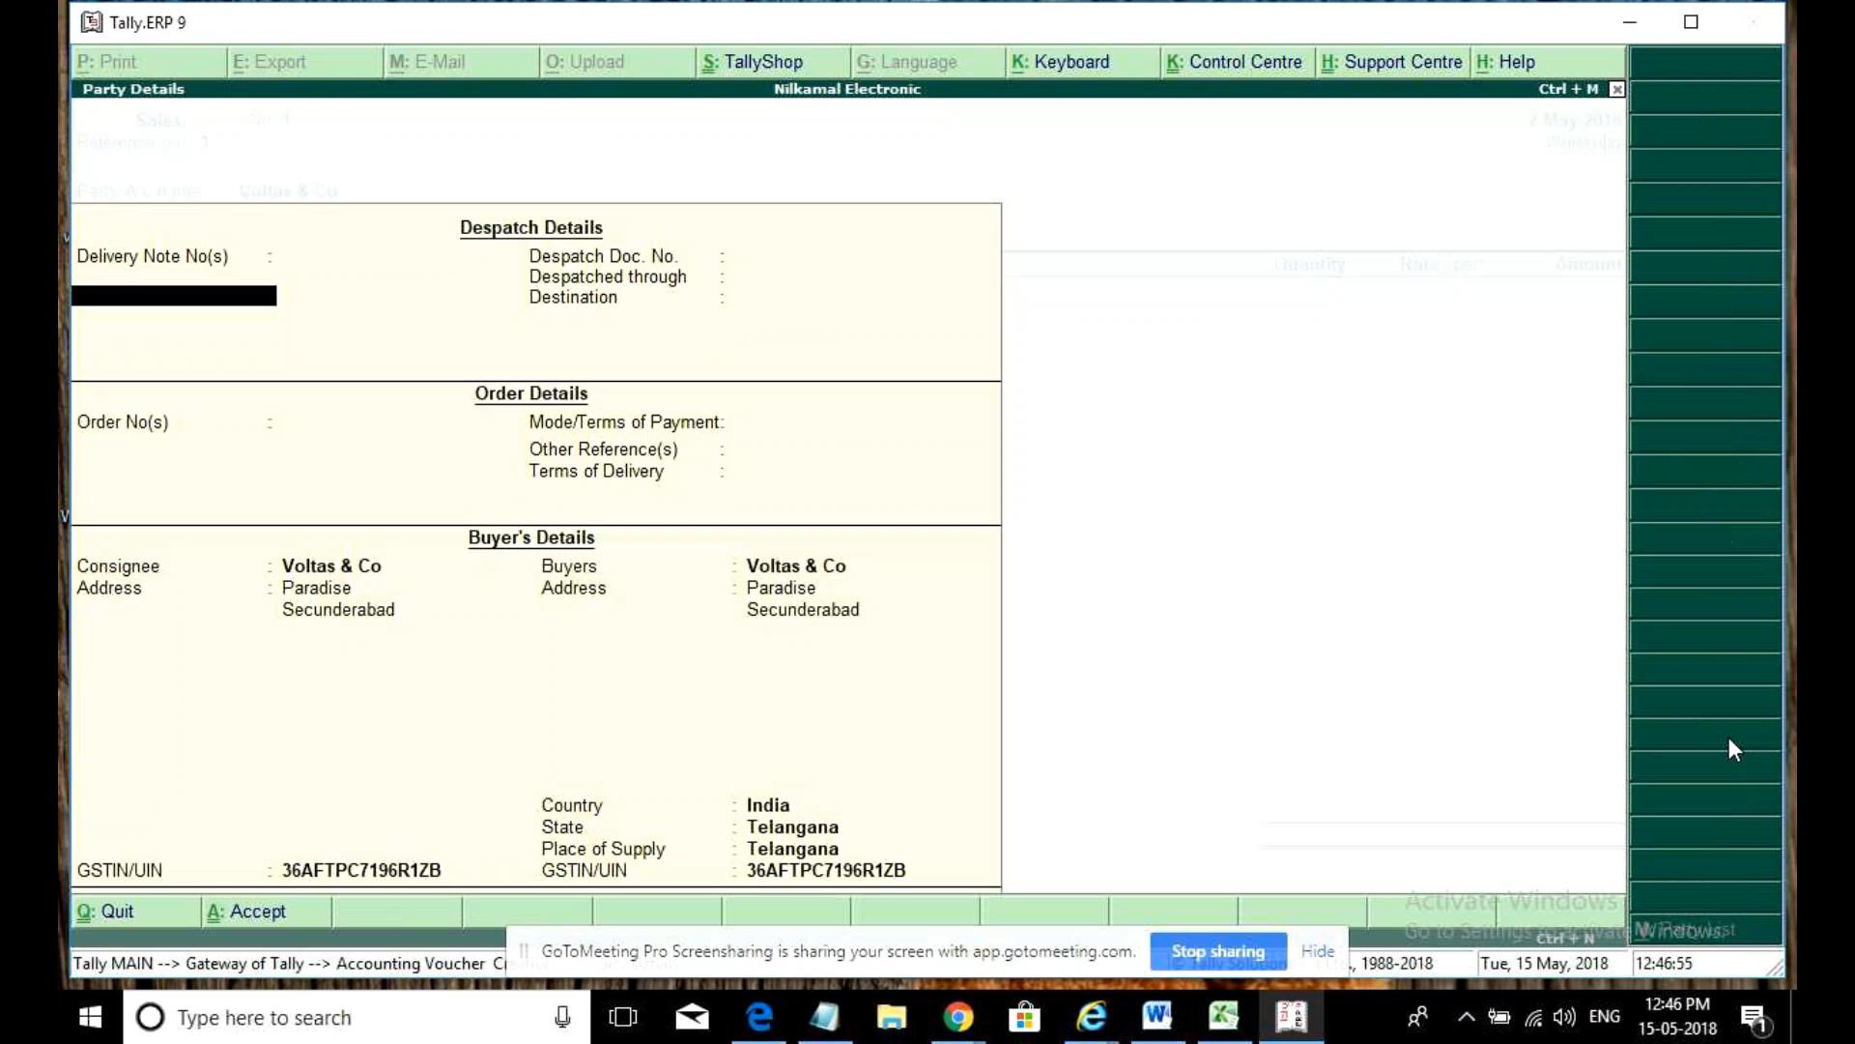
key("Escape")
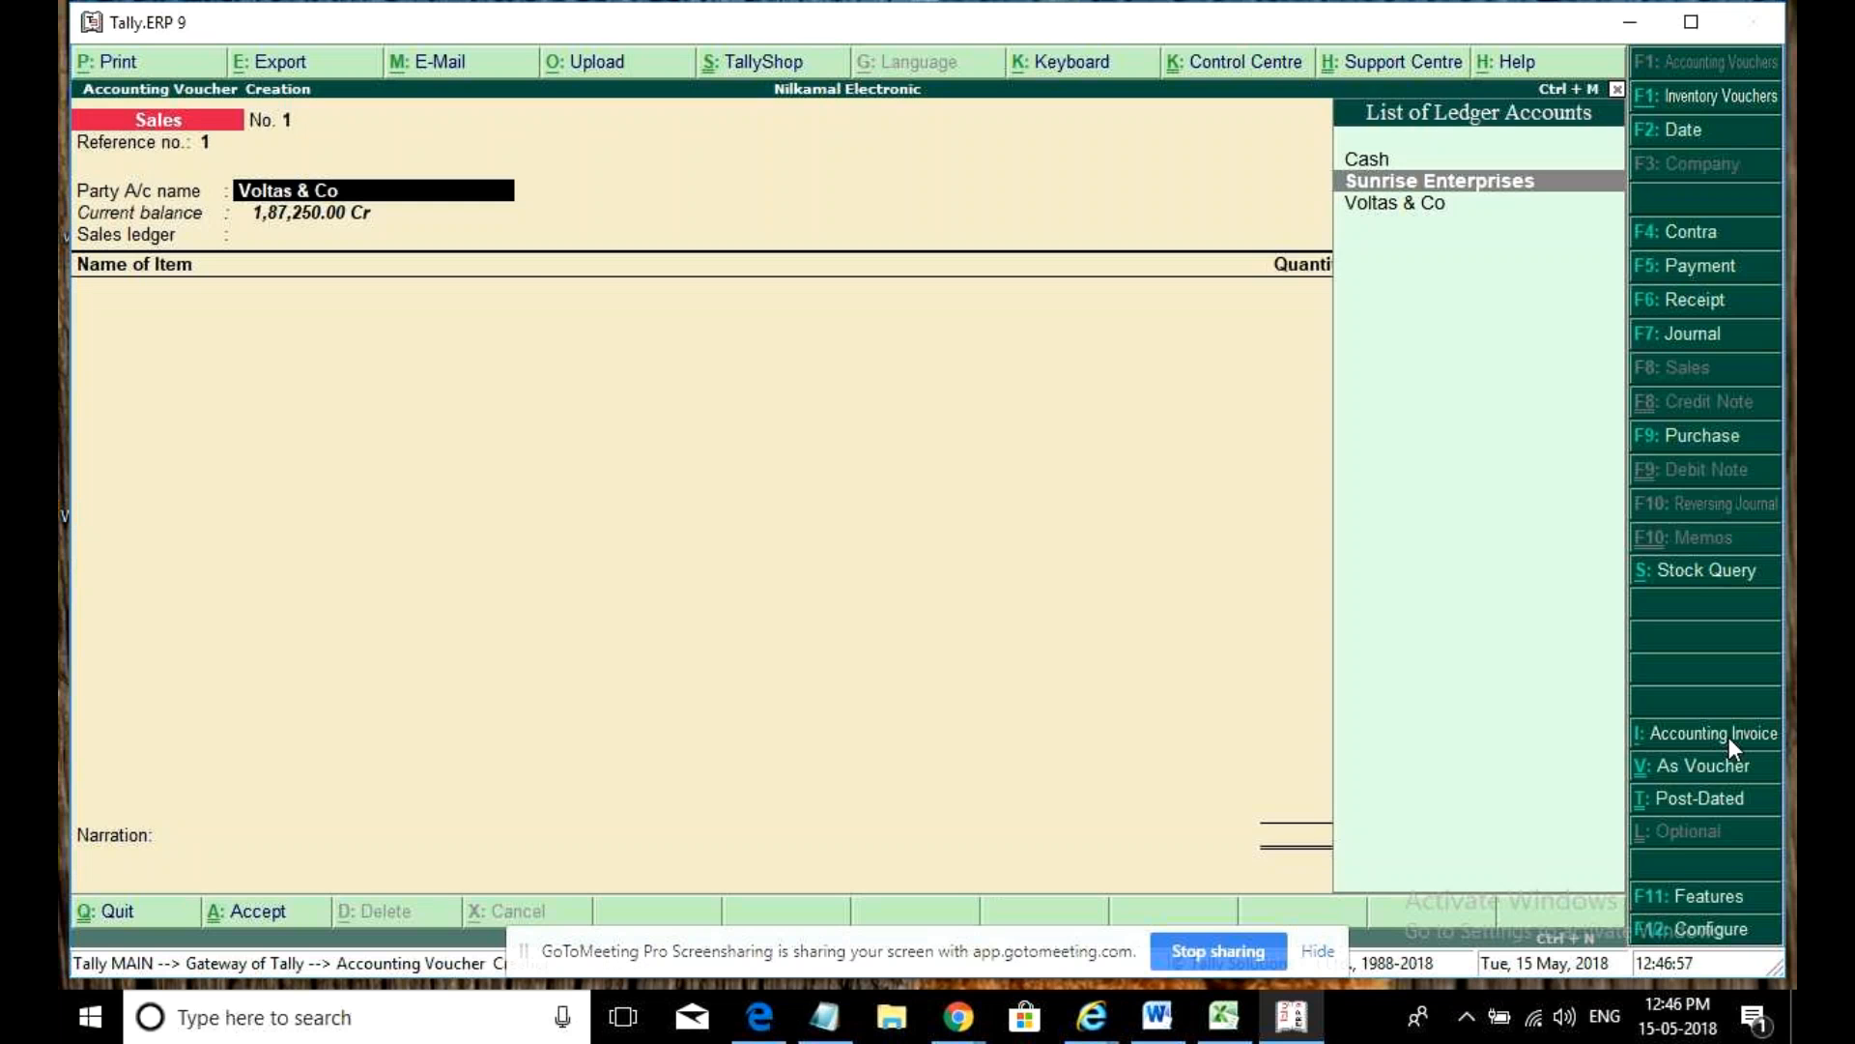
key("Return")
key("ctrl+a")
key("Return")
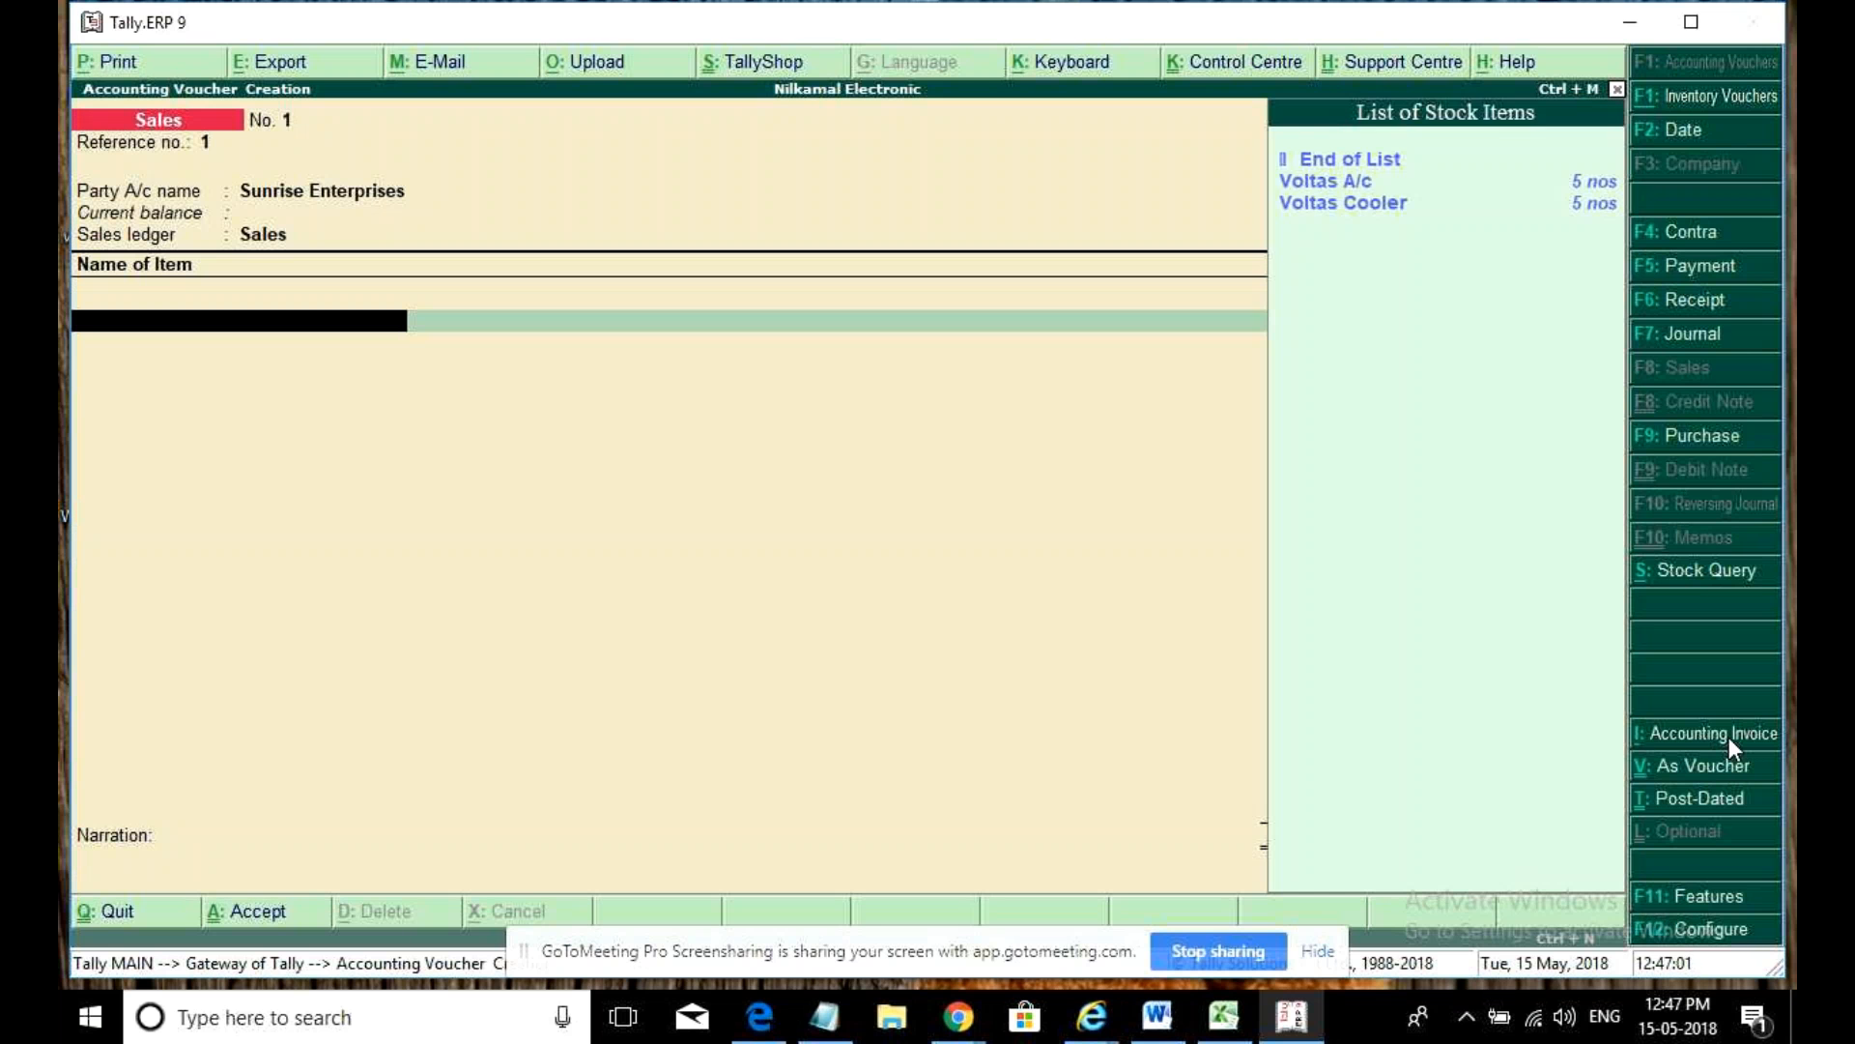
- Enter Voltas A/c 2 @ 30,000 and Voltas Cooler 2 @ 12,000, then start printing the invoice
key("Return")
key("Return")
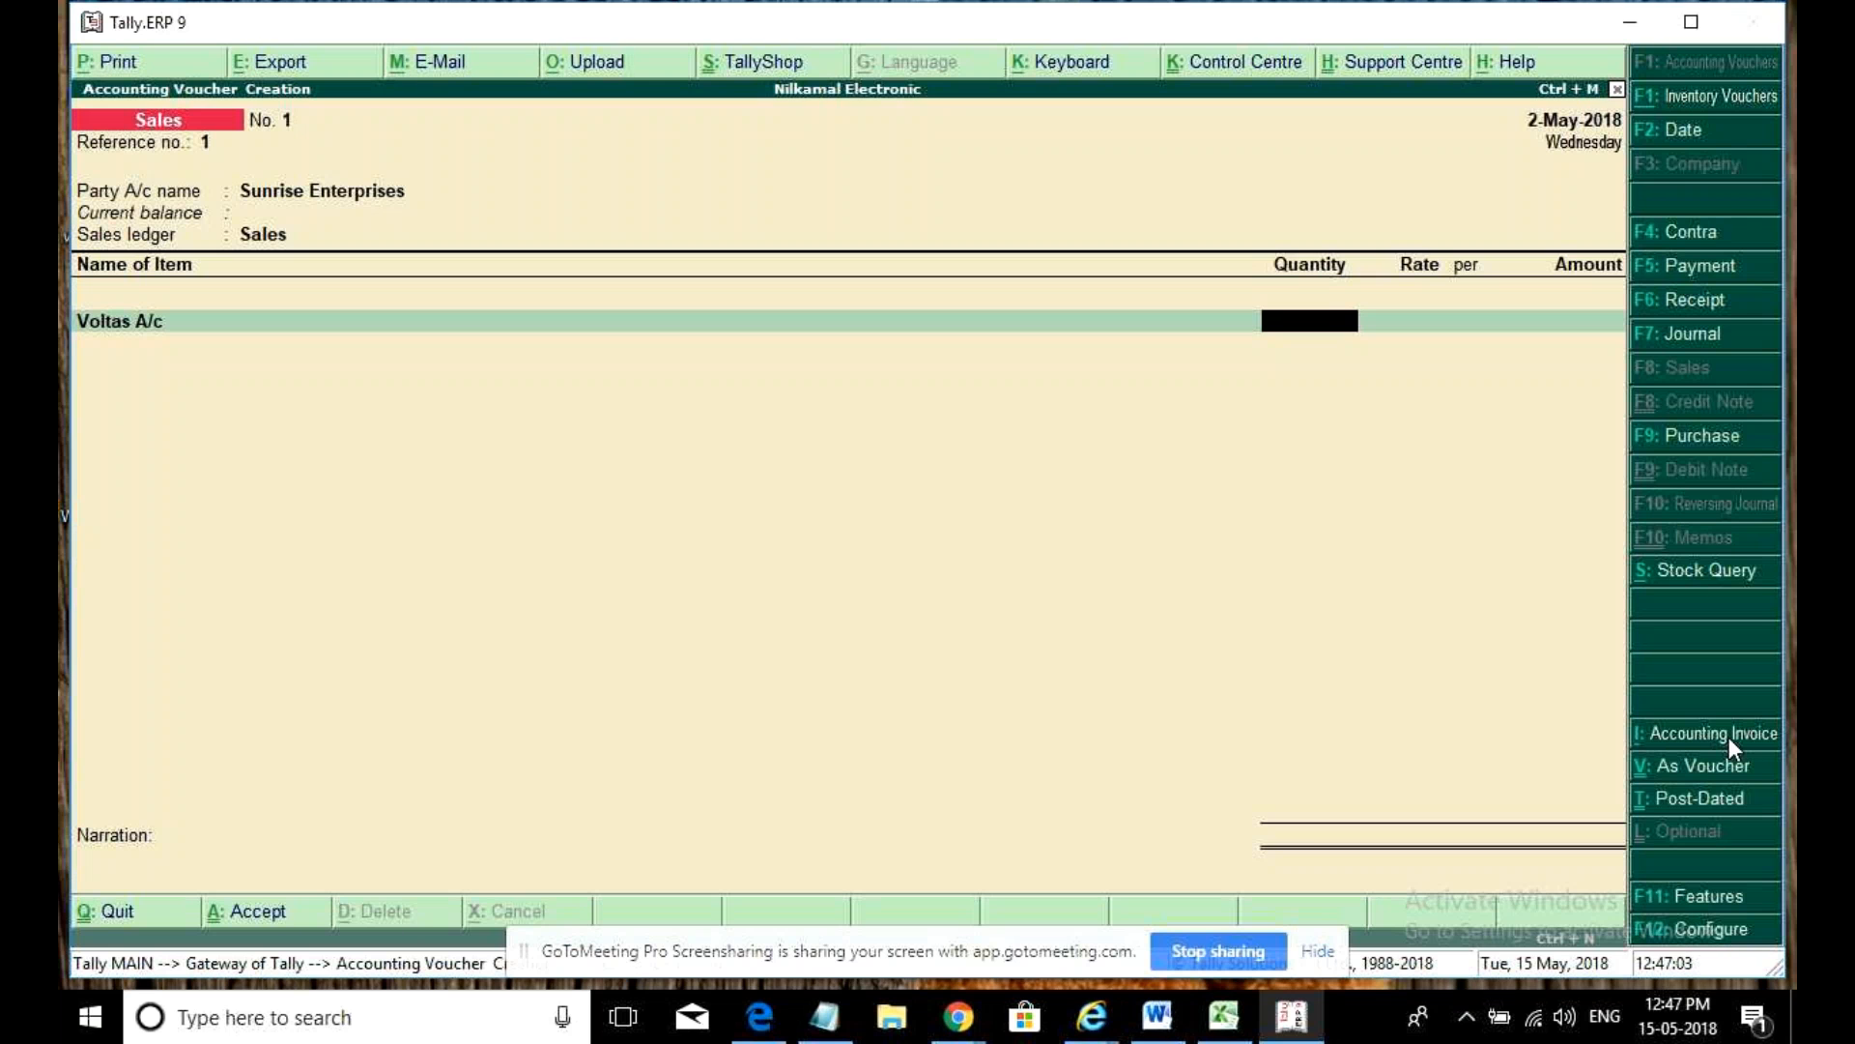
type("2")
key("Return")
type("30000")
key("Return")
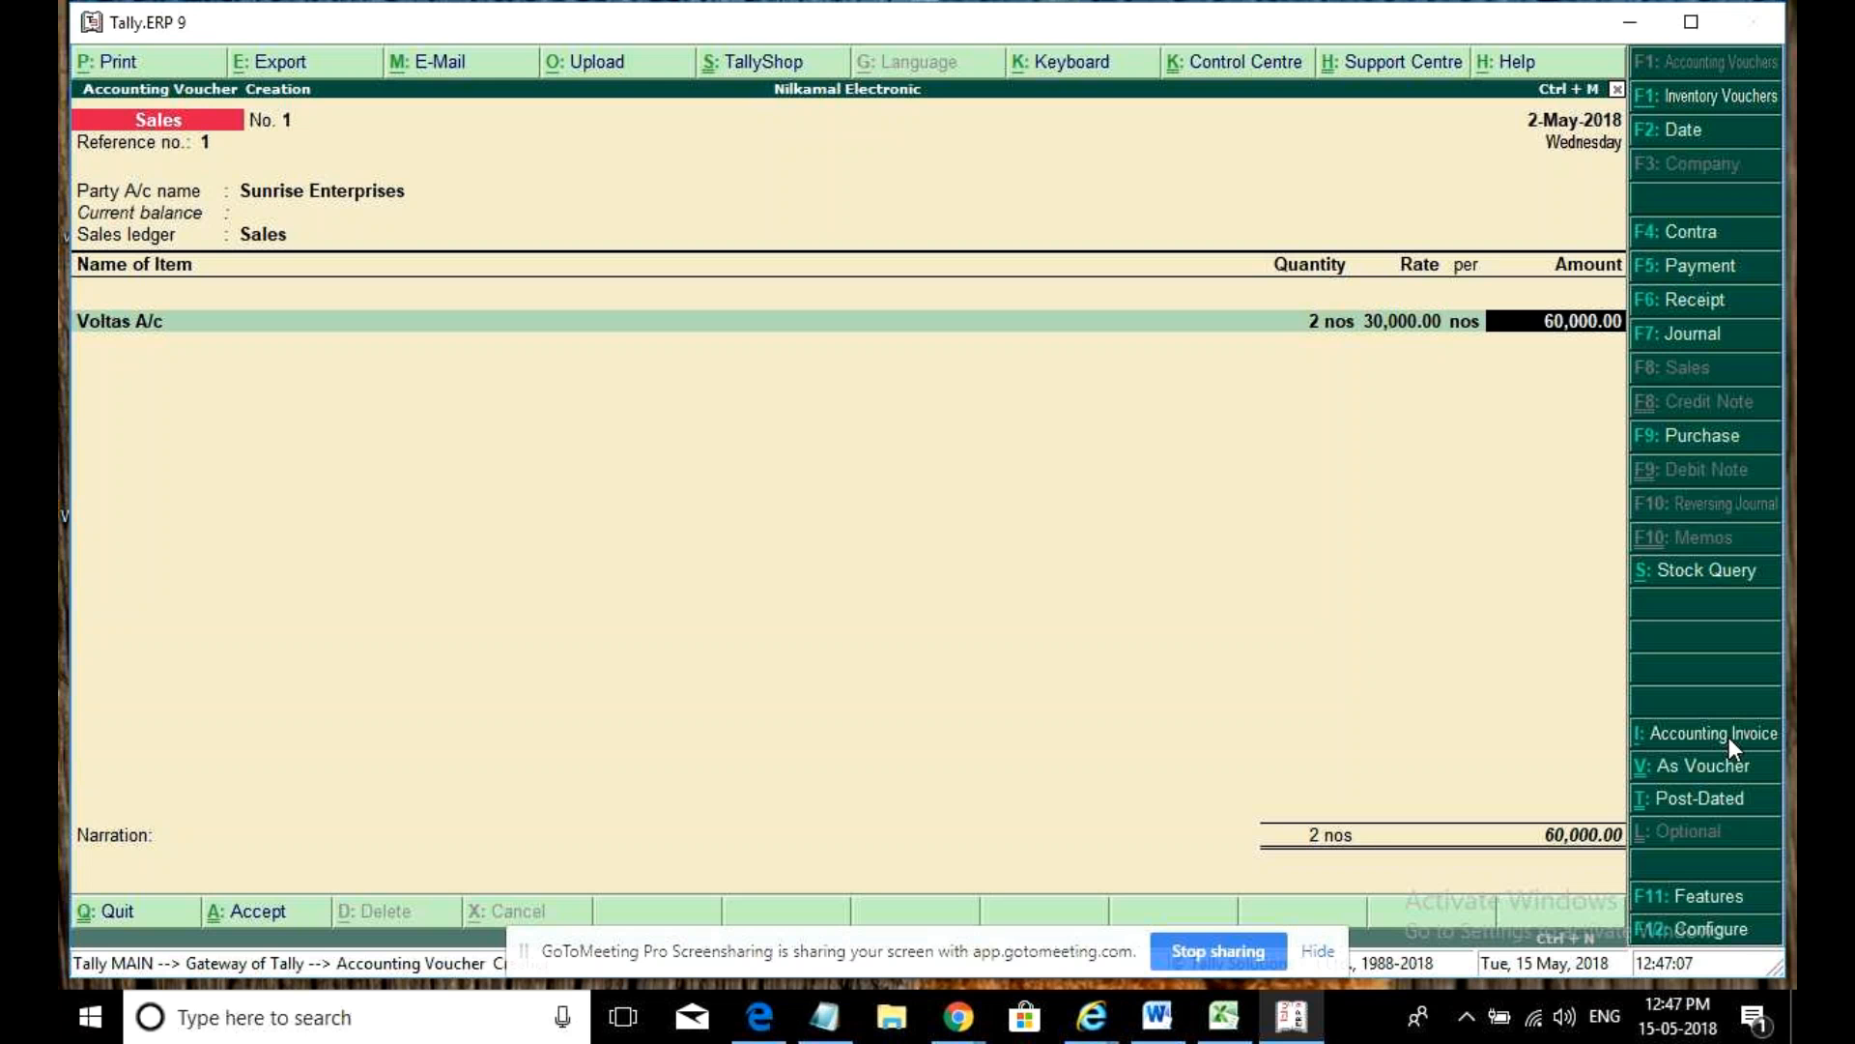
key("Return")
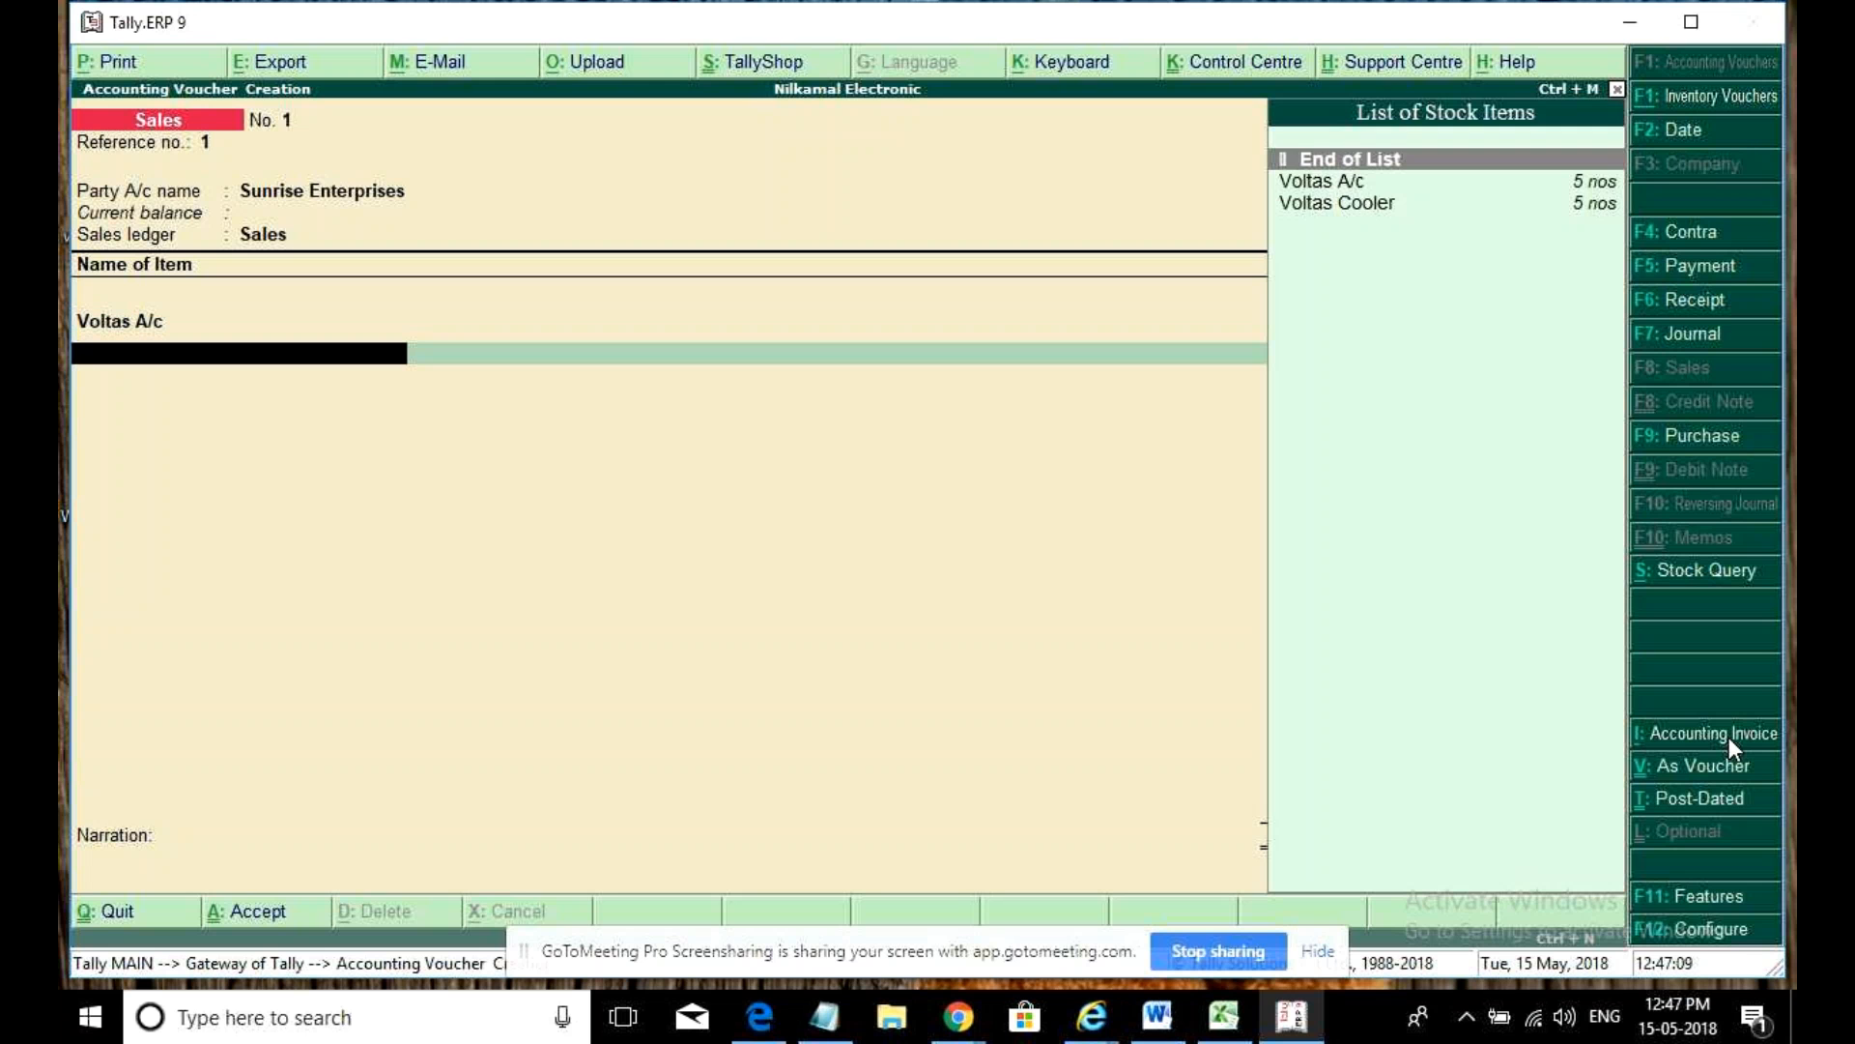
key("Down")
key("Down")
key("Return")
key("Return")
type("2")
key("Return")
type("12")
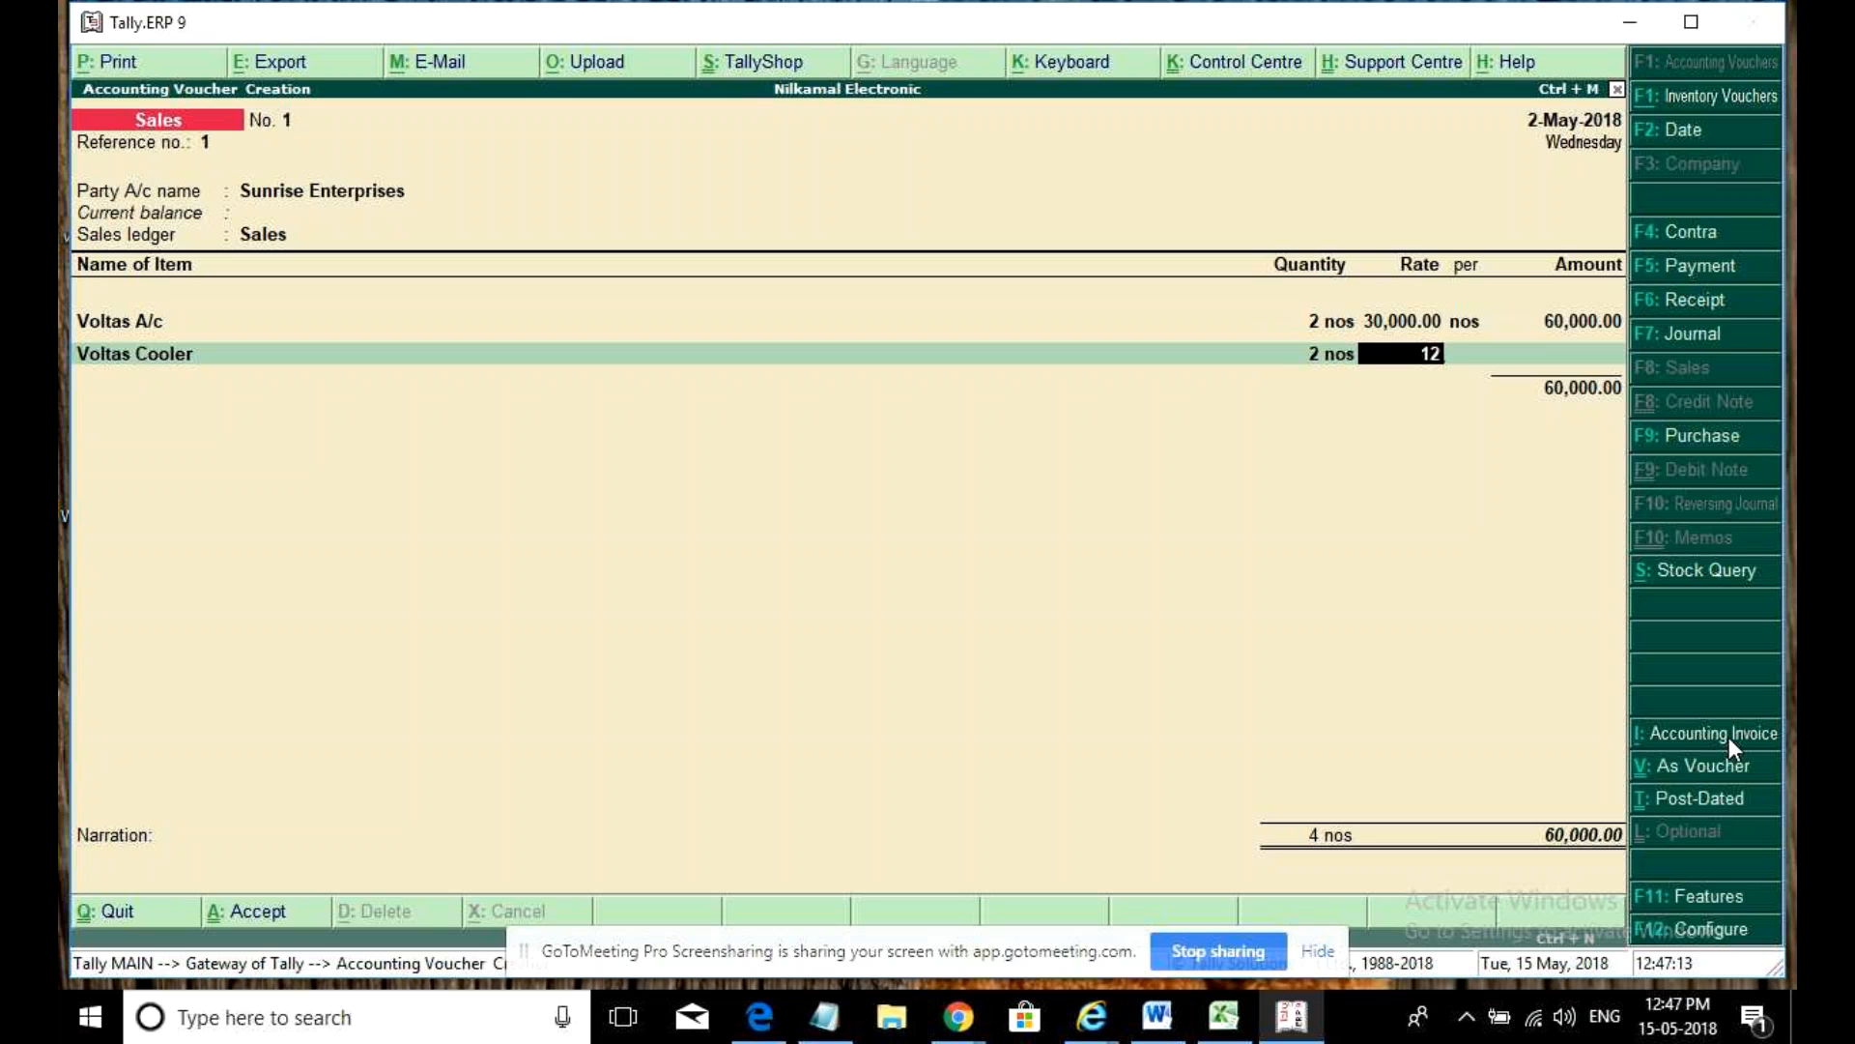
type(",000")
key("Return")
key("Return")
key("Return")
key("Return")
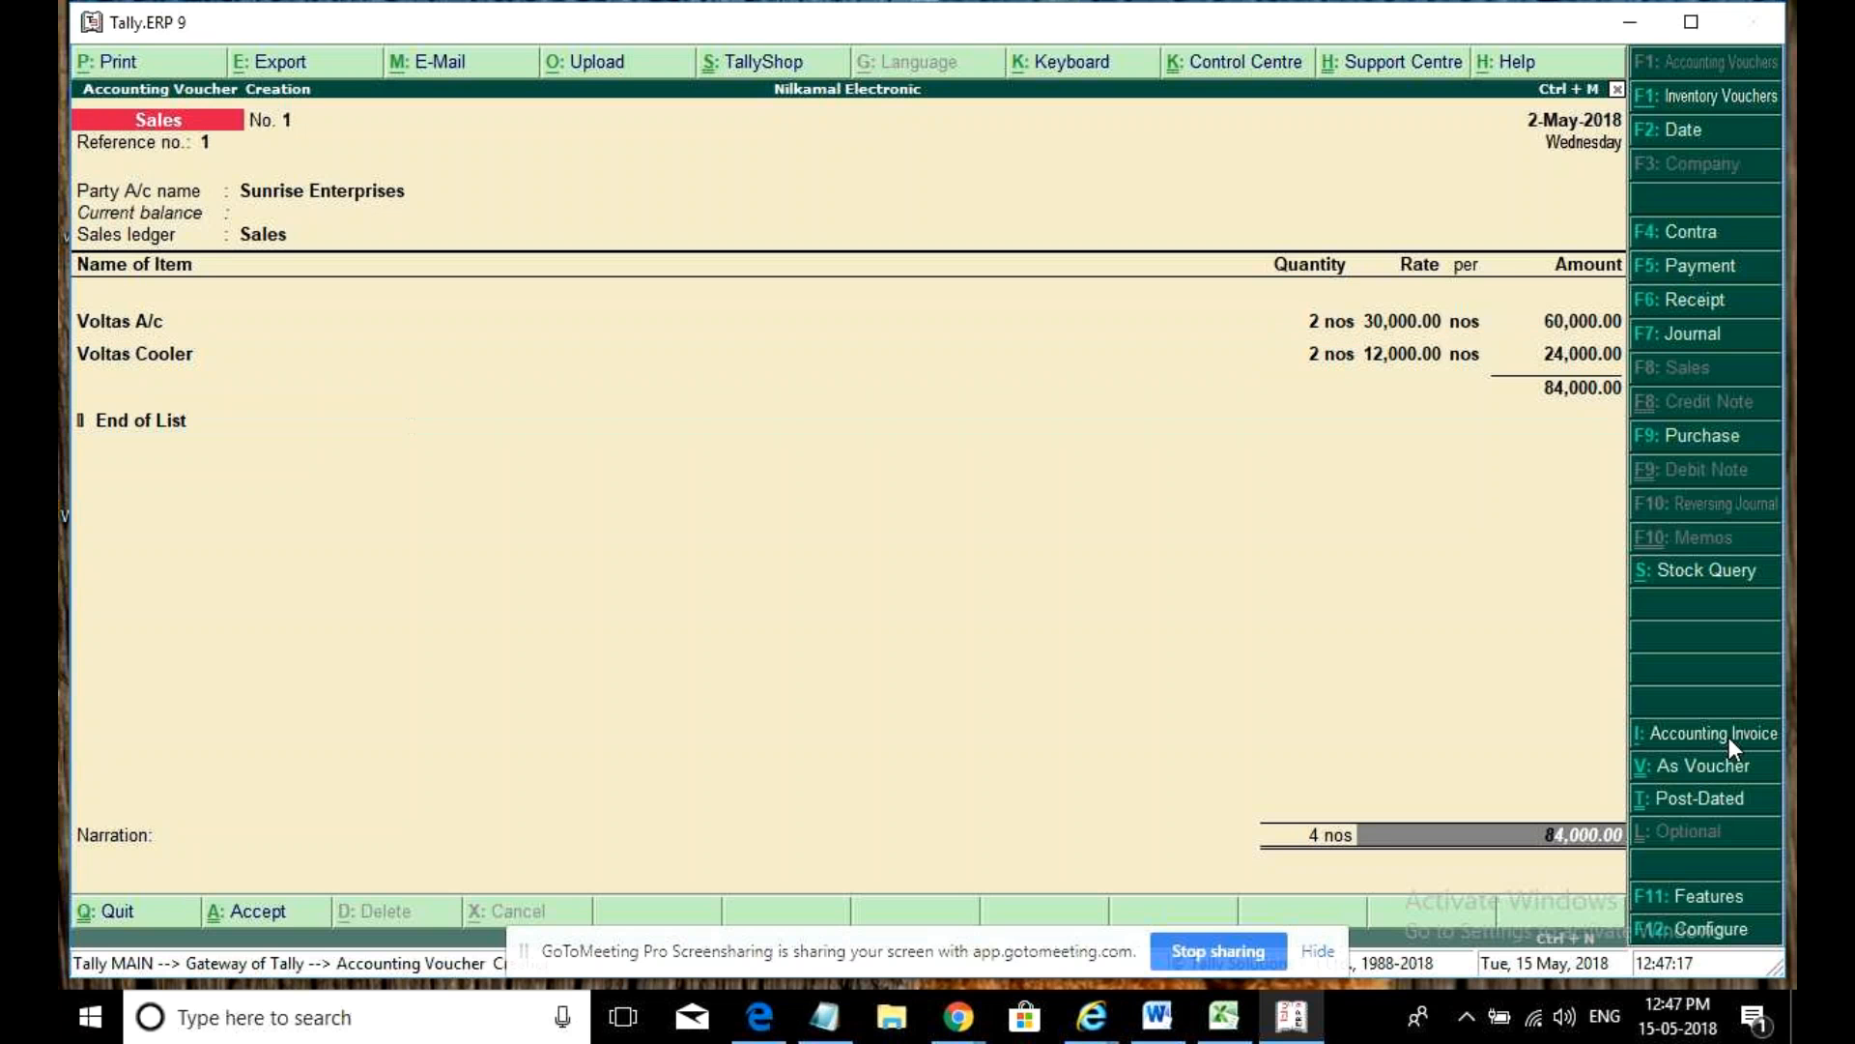
key("alt+p")
left_click(1716, 942)
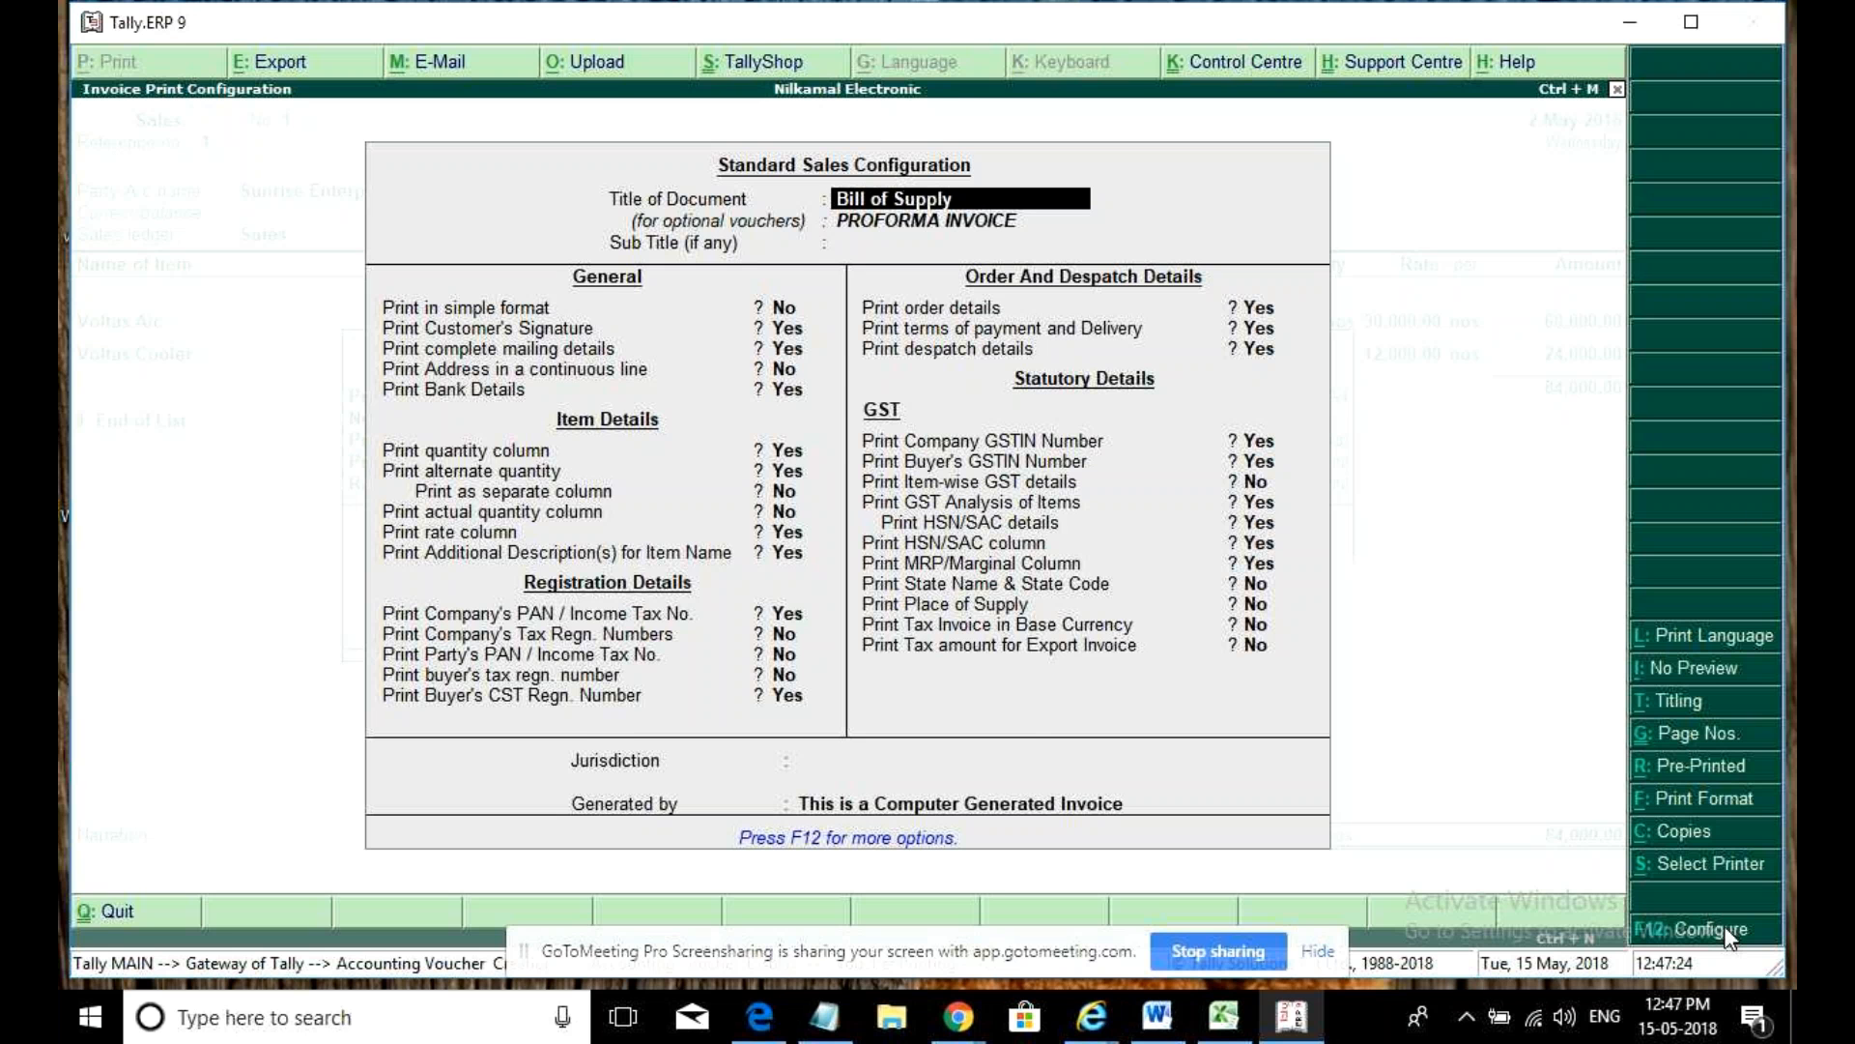
- Set invoice height to 10 and width to 8 inches, including the Simple height and width
left_click(1730, 933)
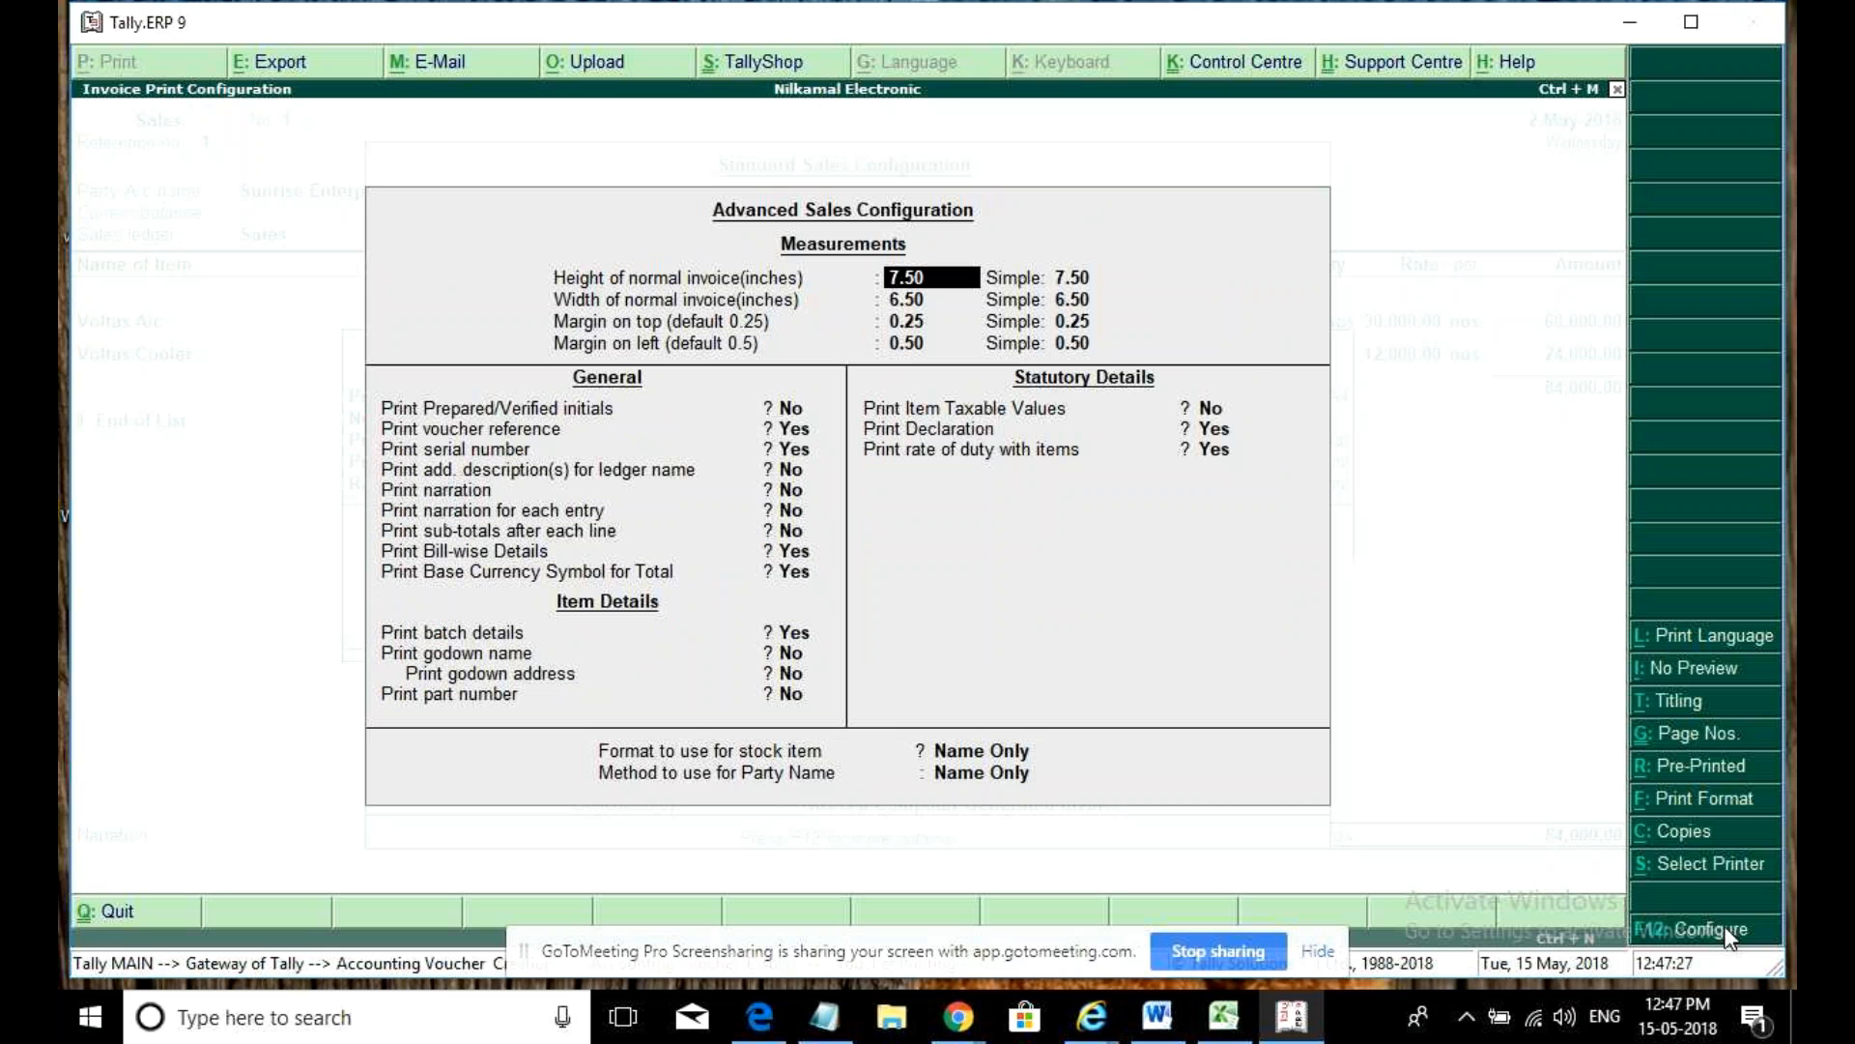
type("10")
key("Return")
type("1")
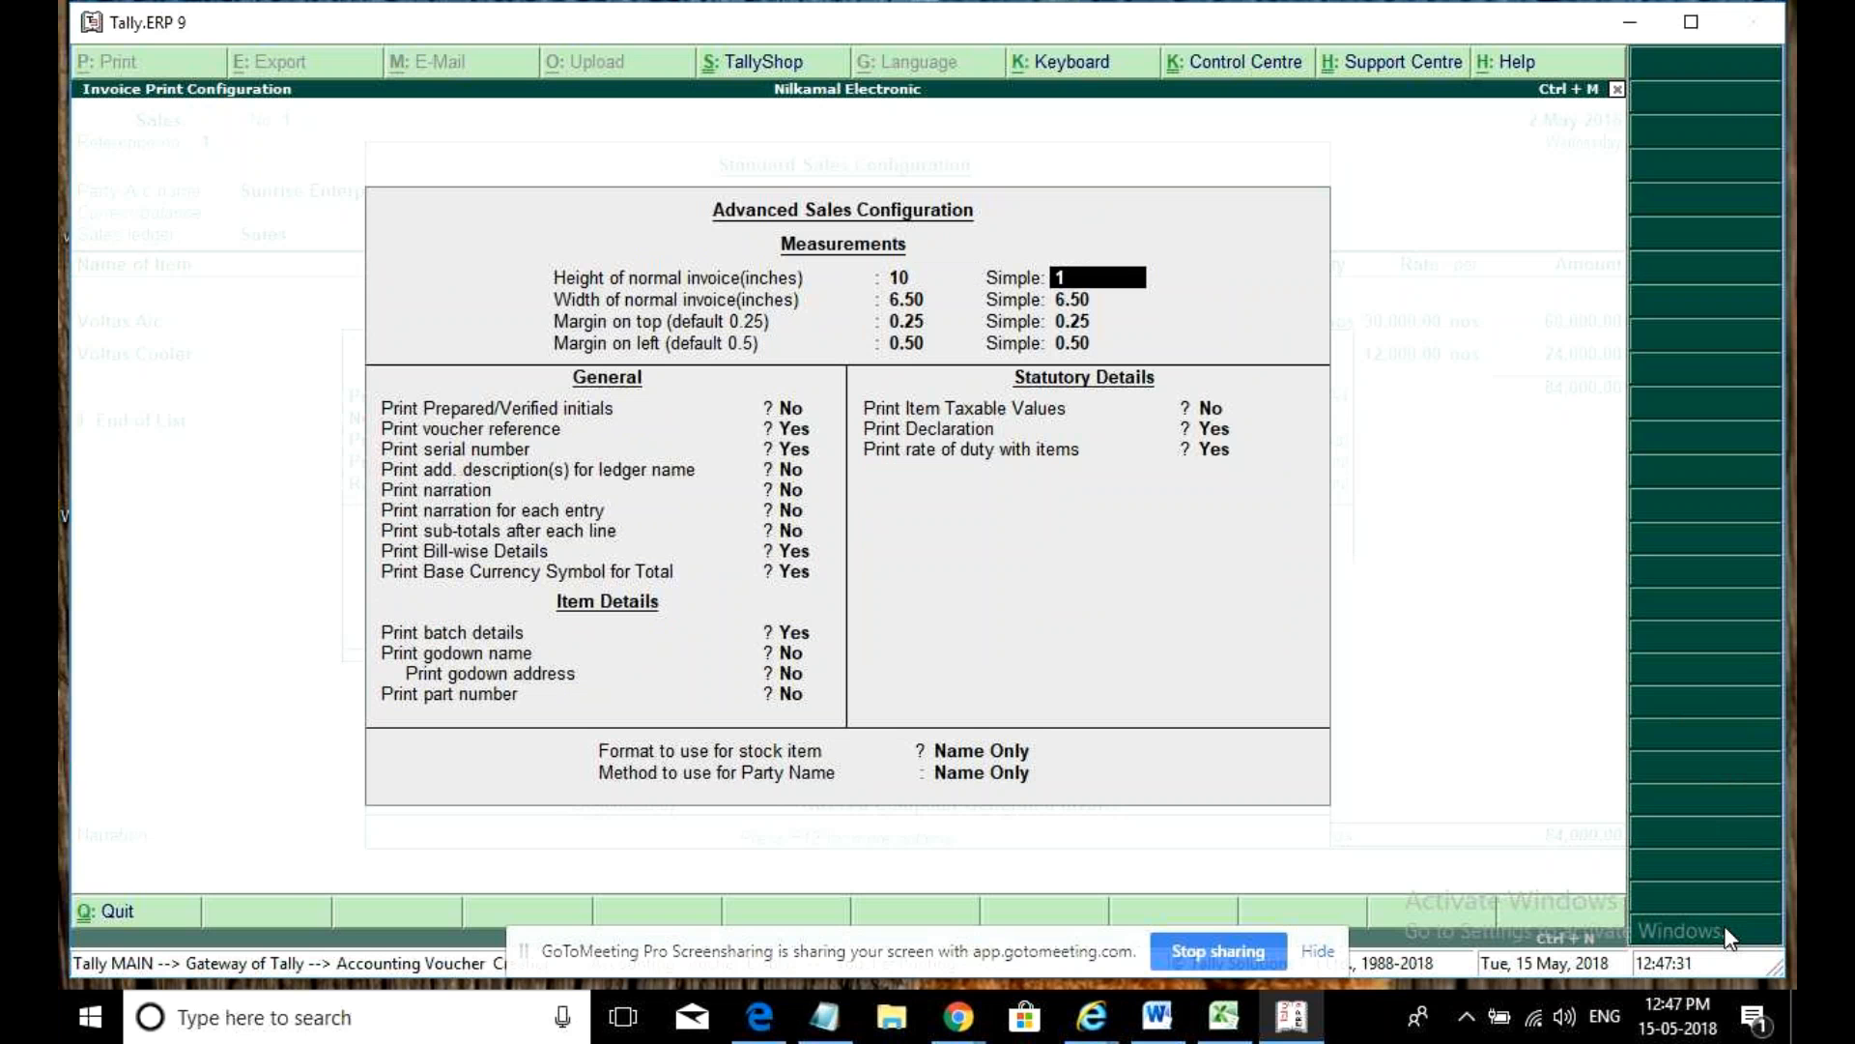
type("0")
key("Return")
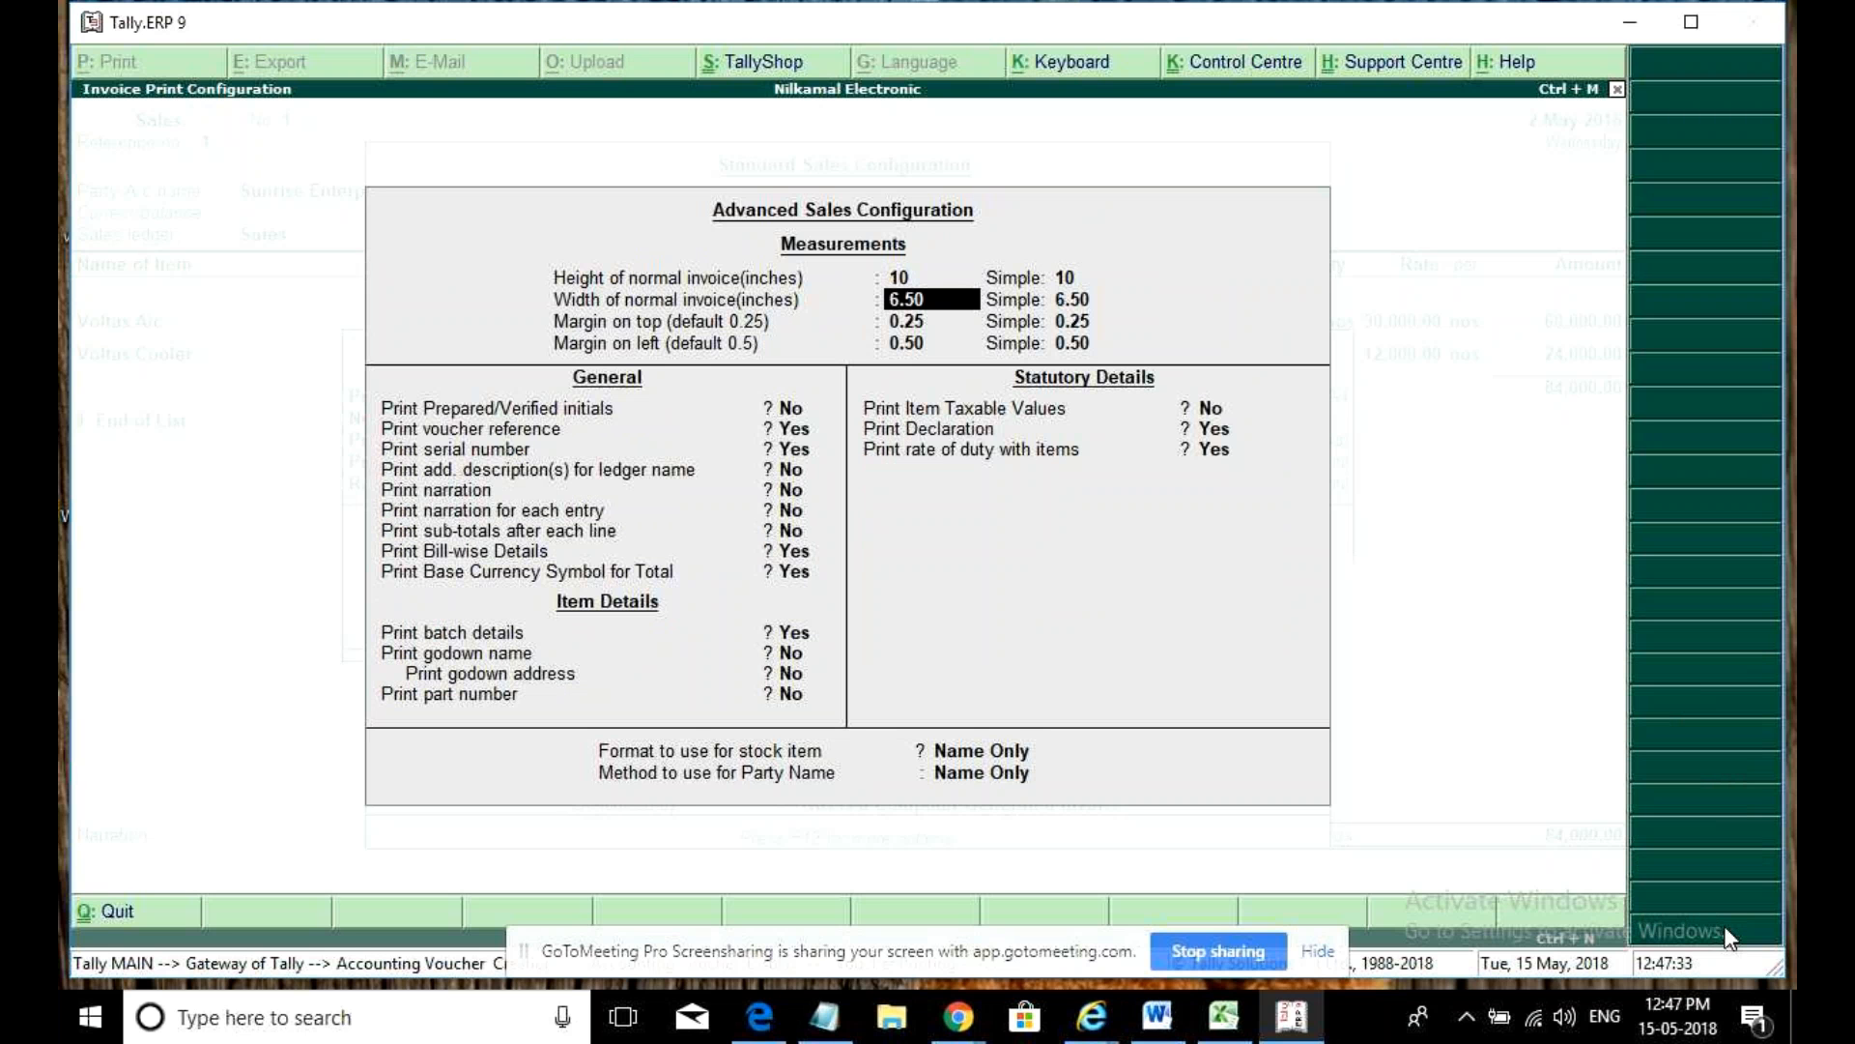
type("8")
key("Return")
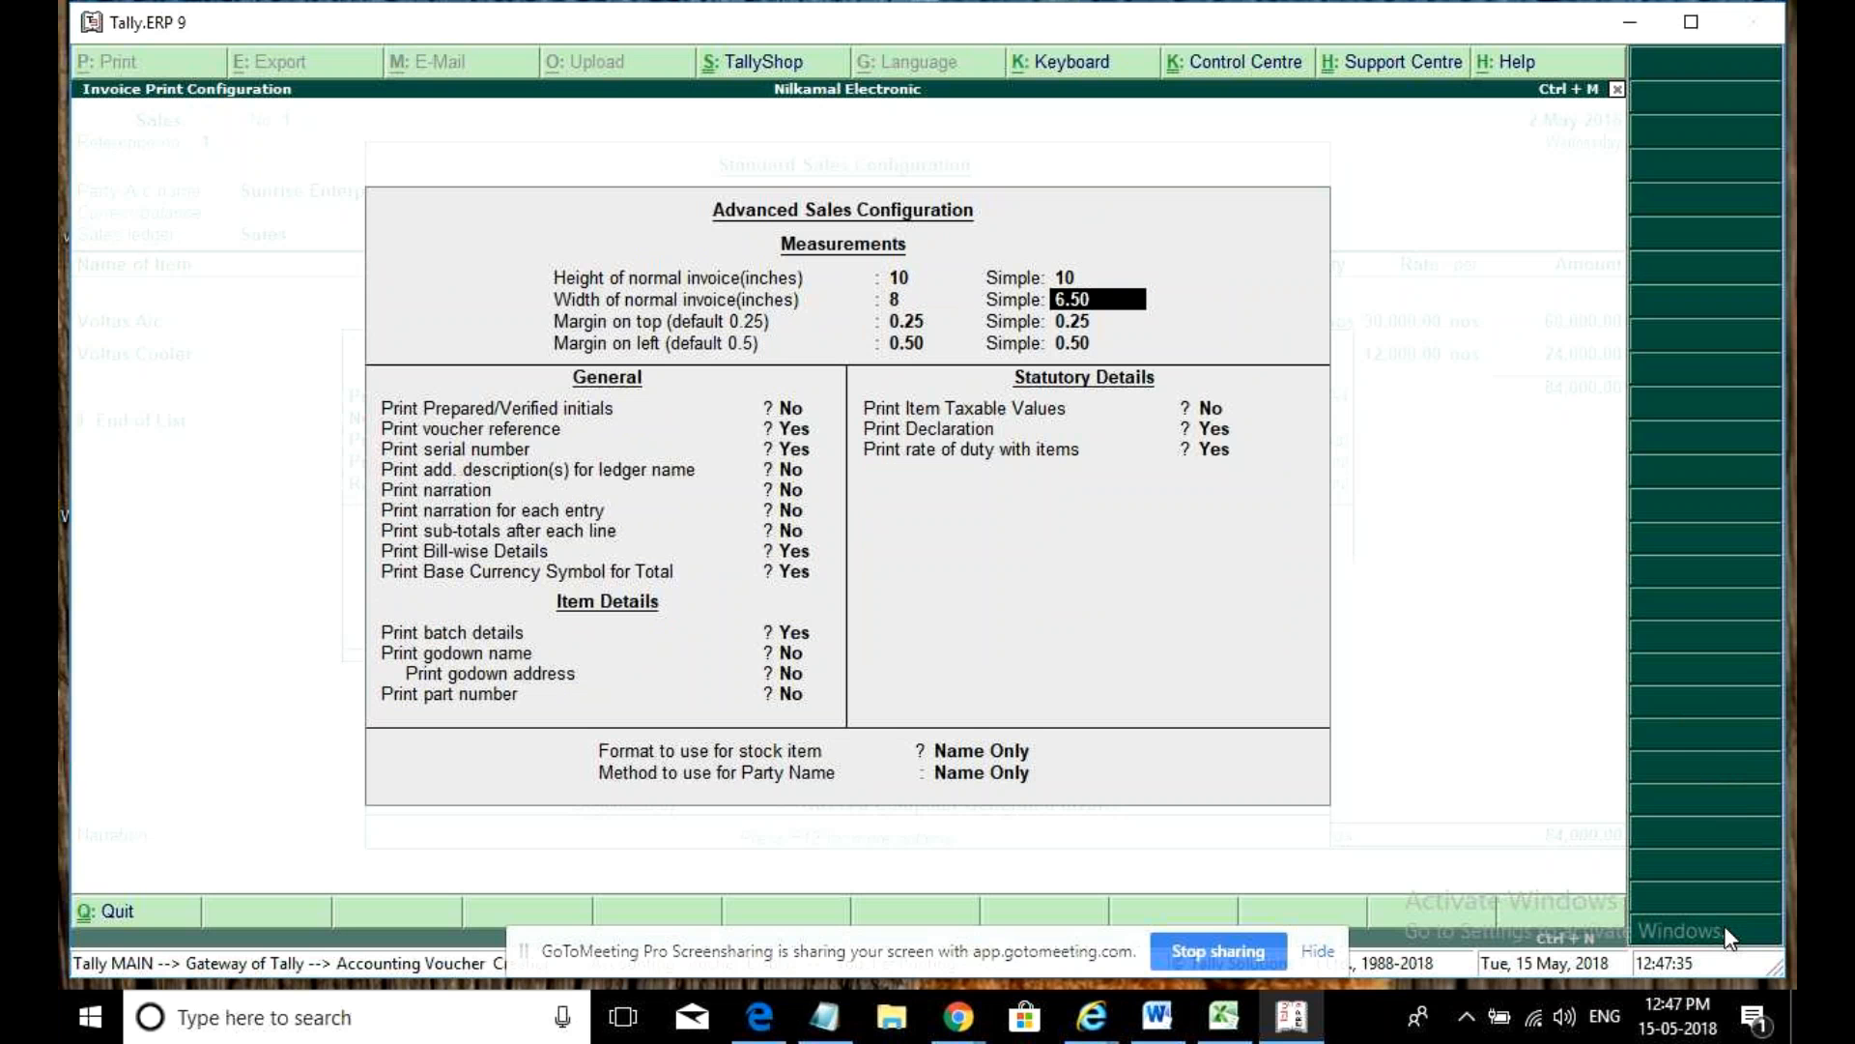
type("8")
key("Return")
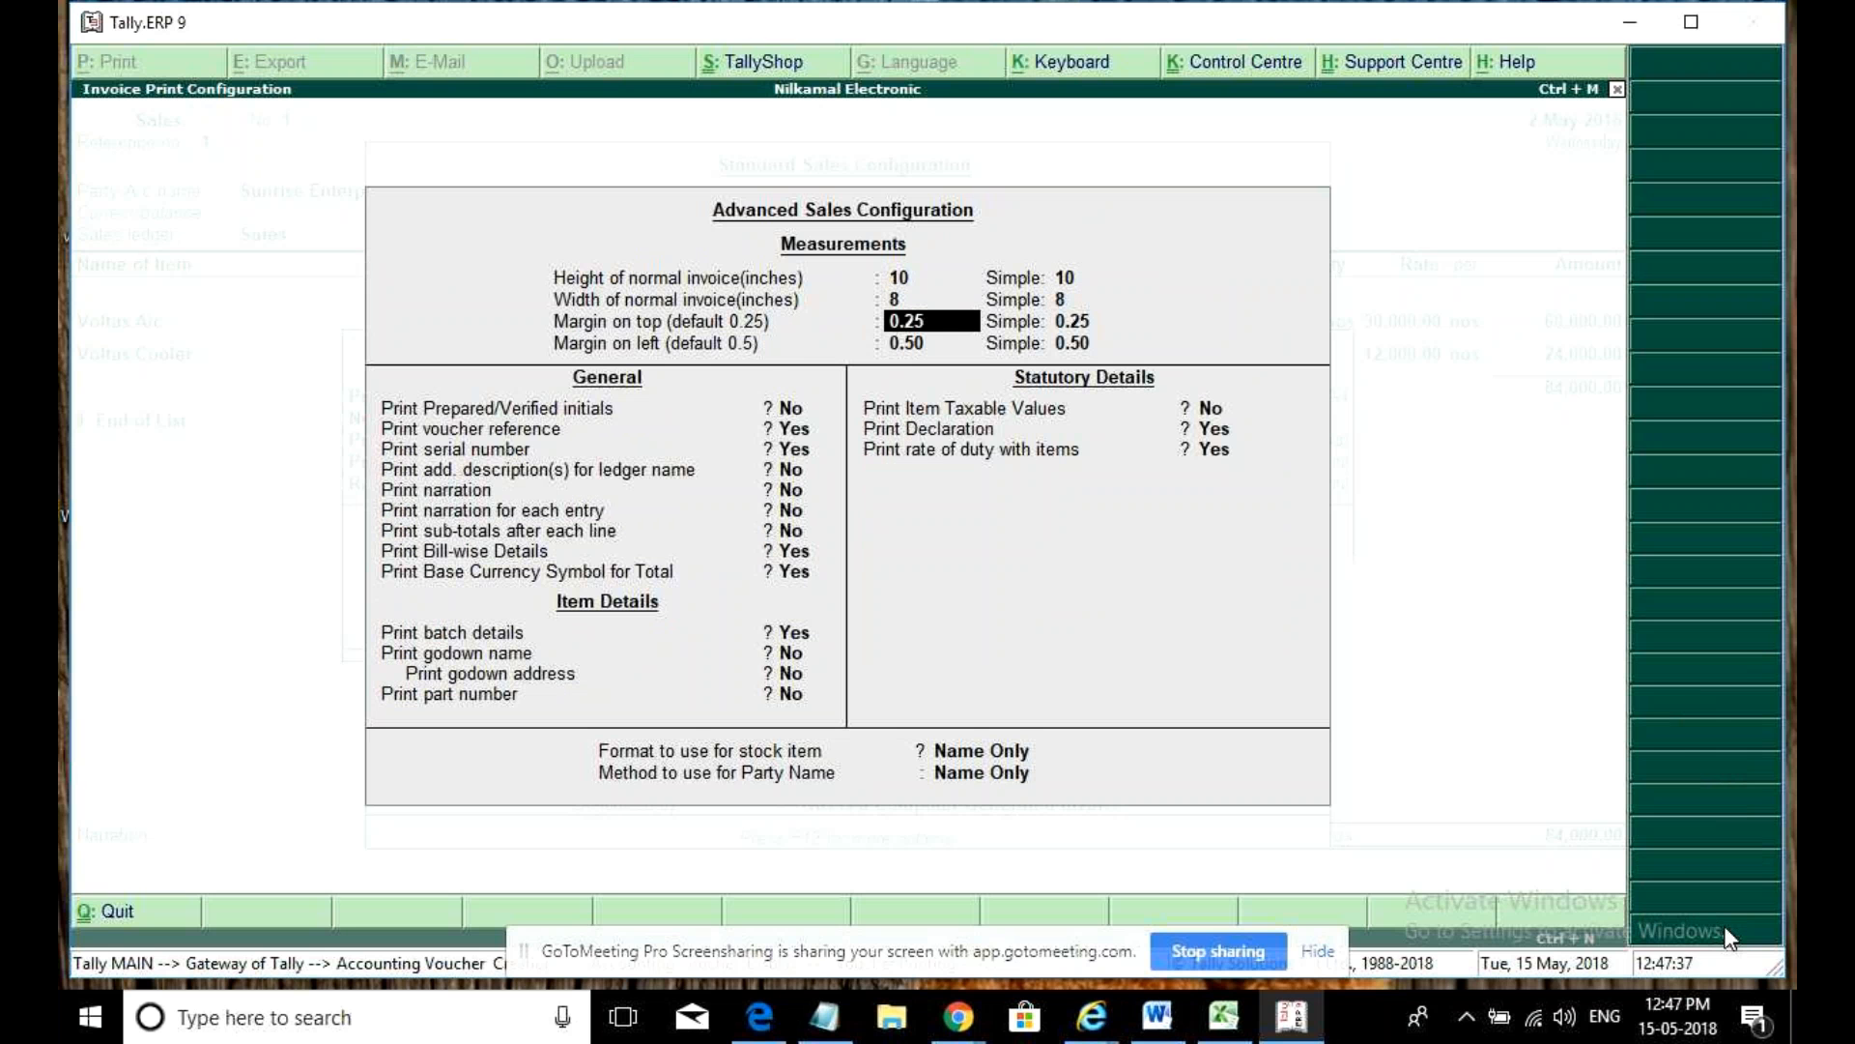
key("ctrl+a")
key("ctrl+a")
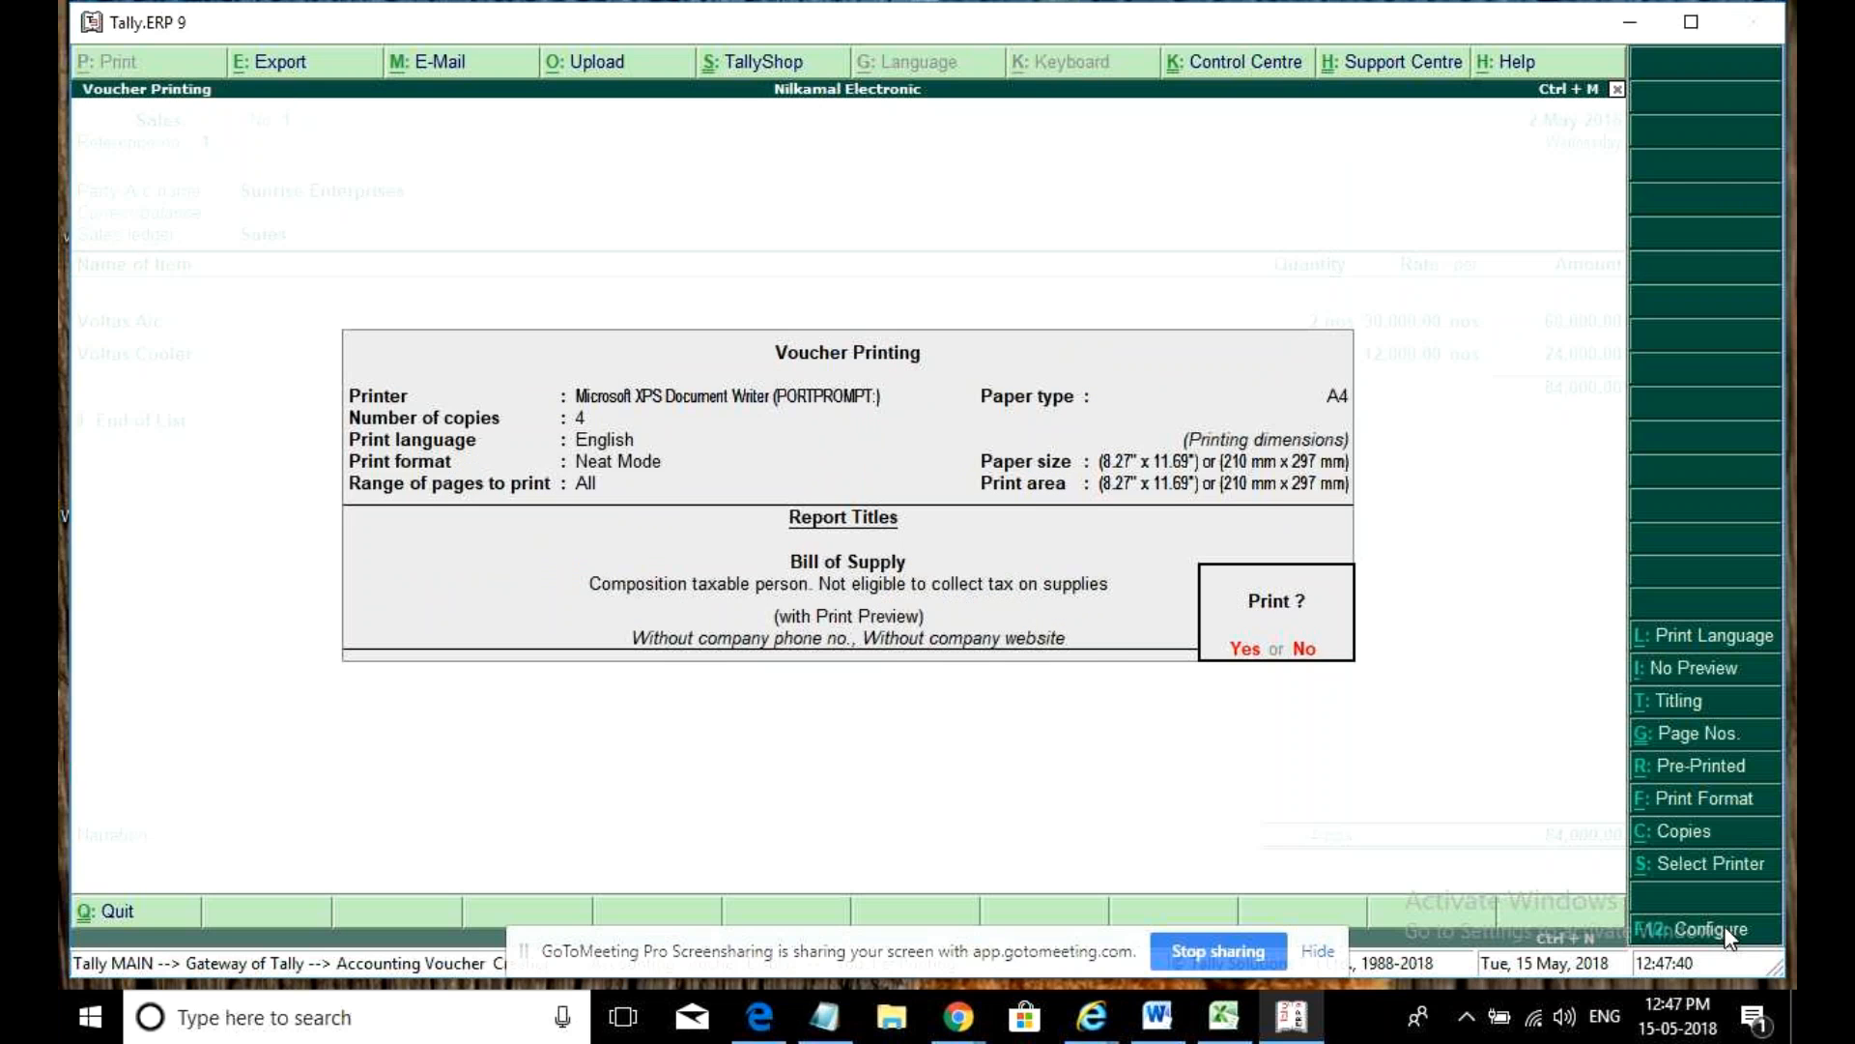
- Preview the Sunrise Enterprises Bill of Supply zoomed in, look through it, then close the preview
key("Return")
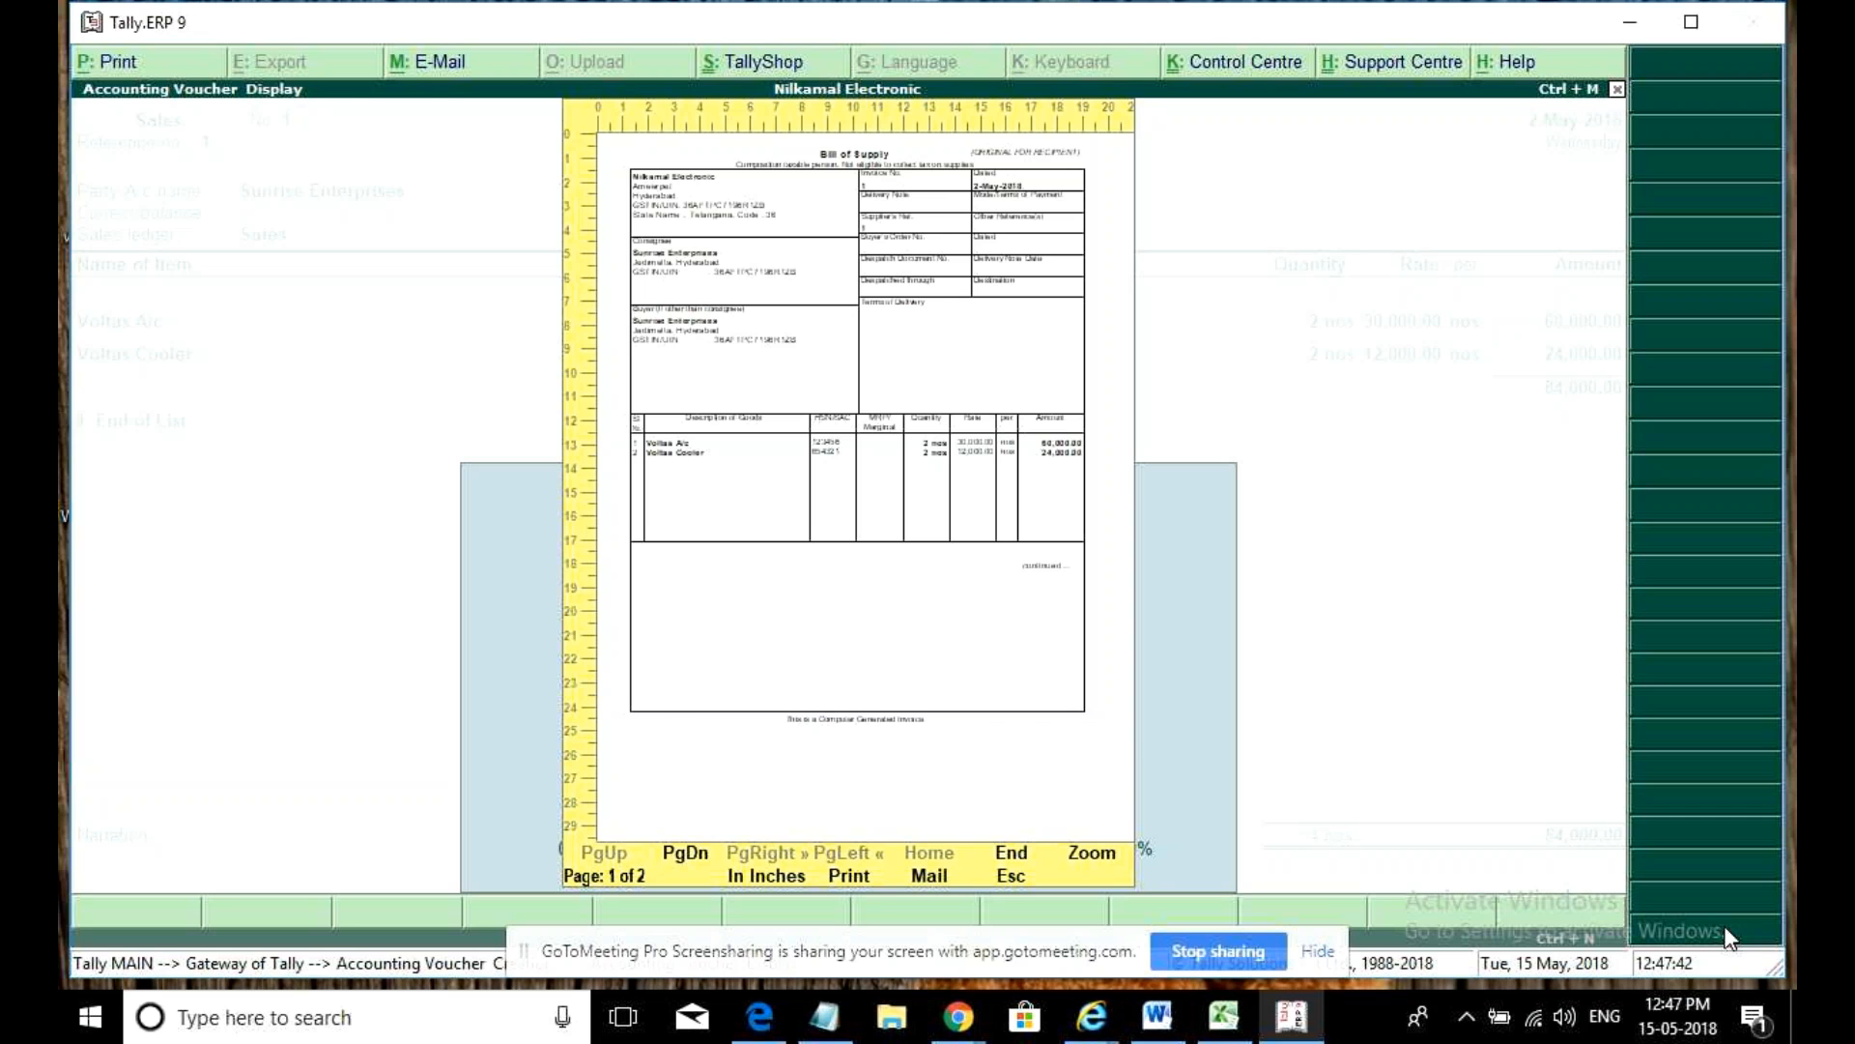
key("alt+z")
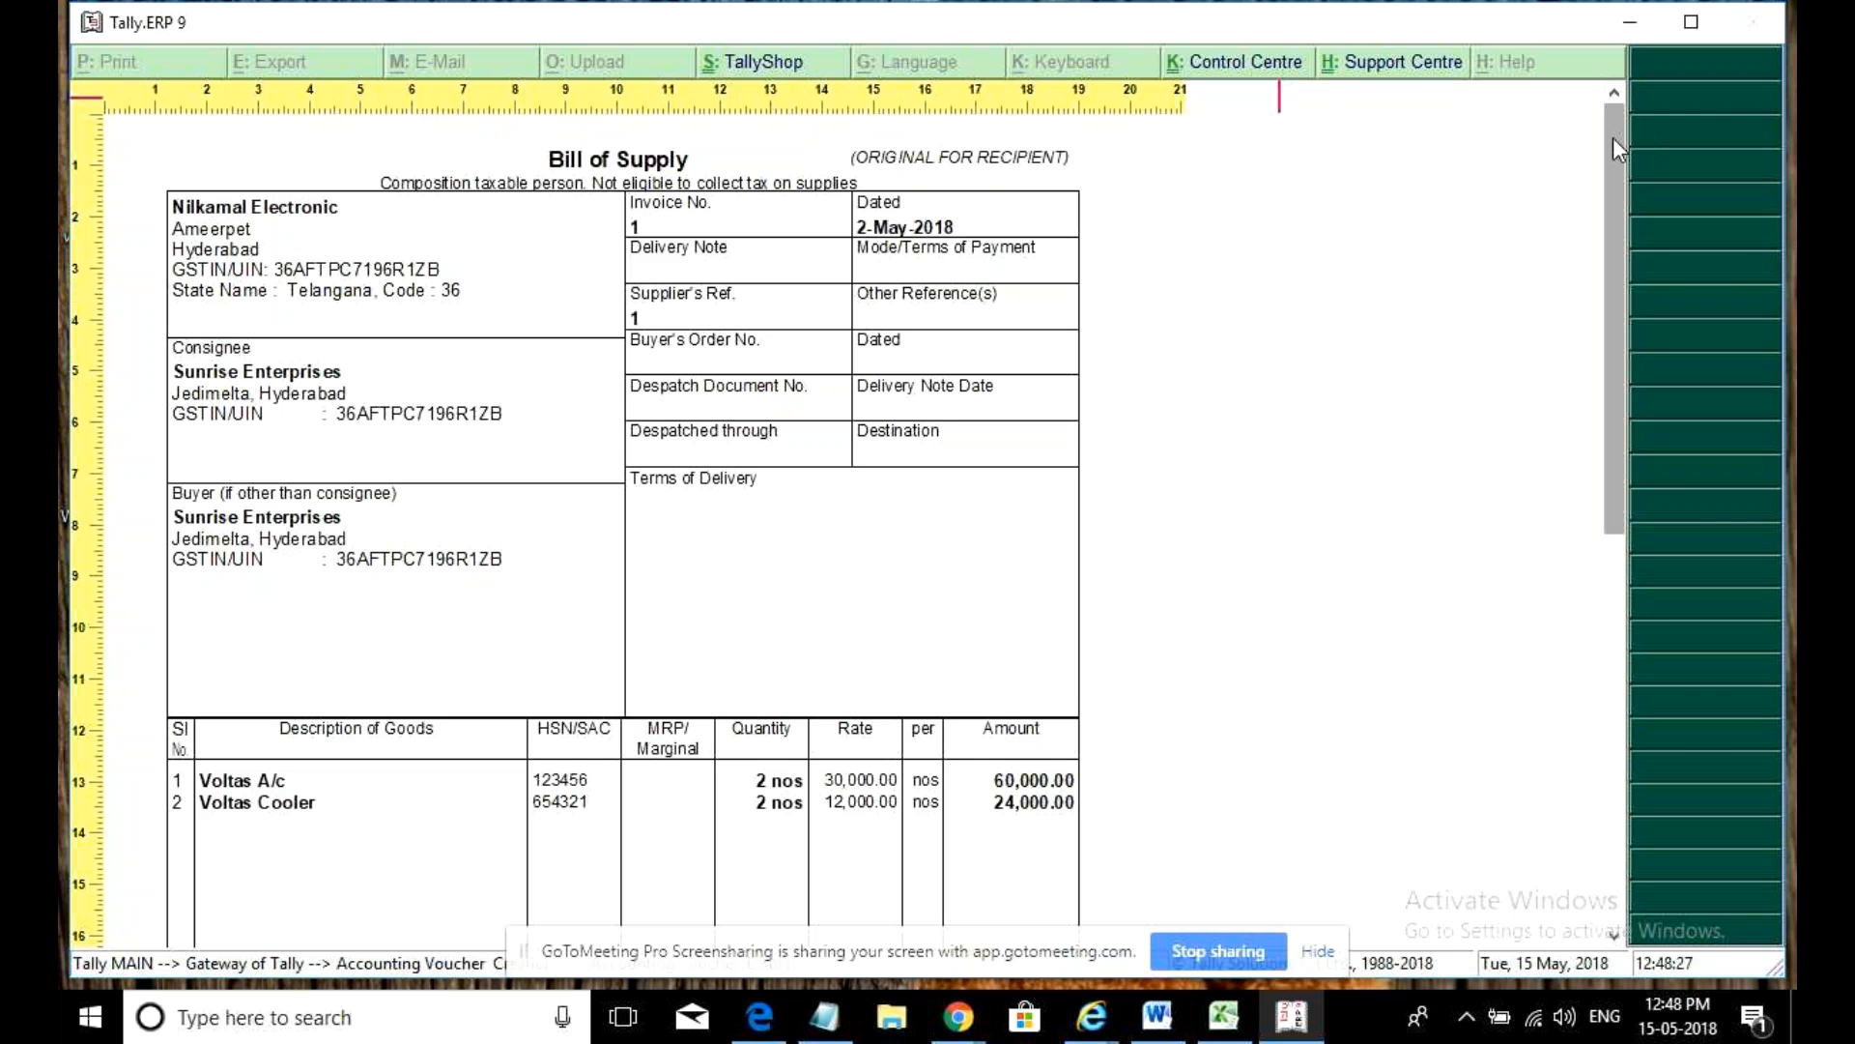
left_click_drag(1614, 137, 1717, 680)
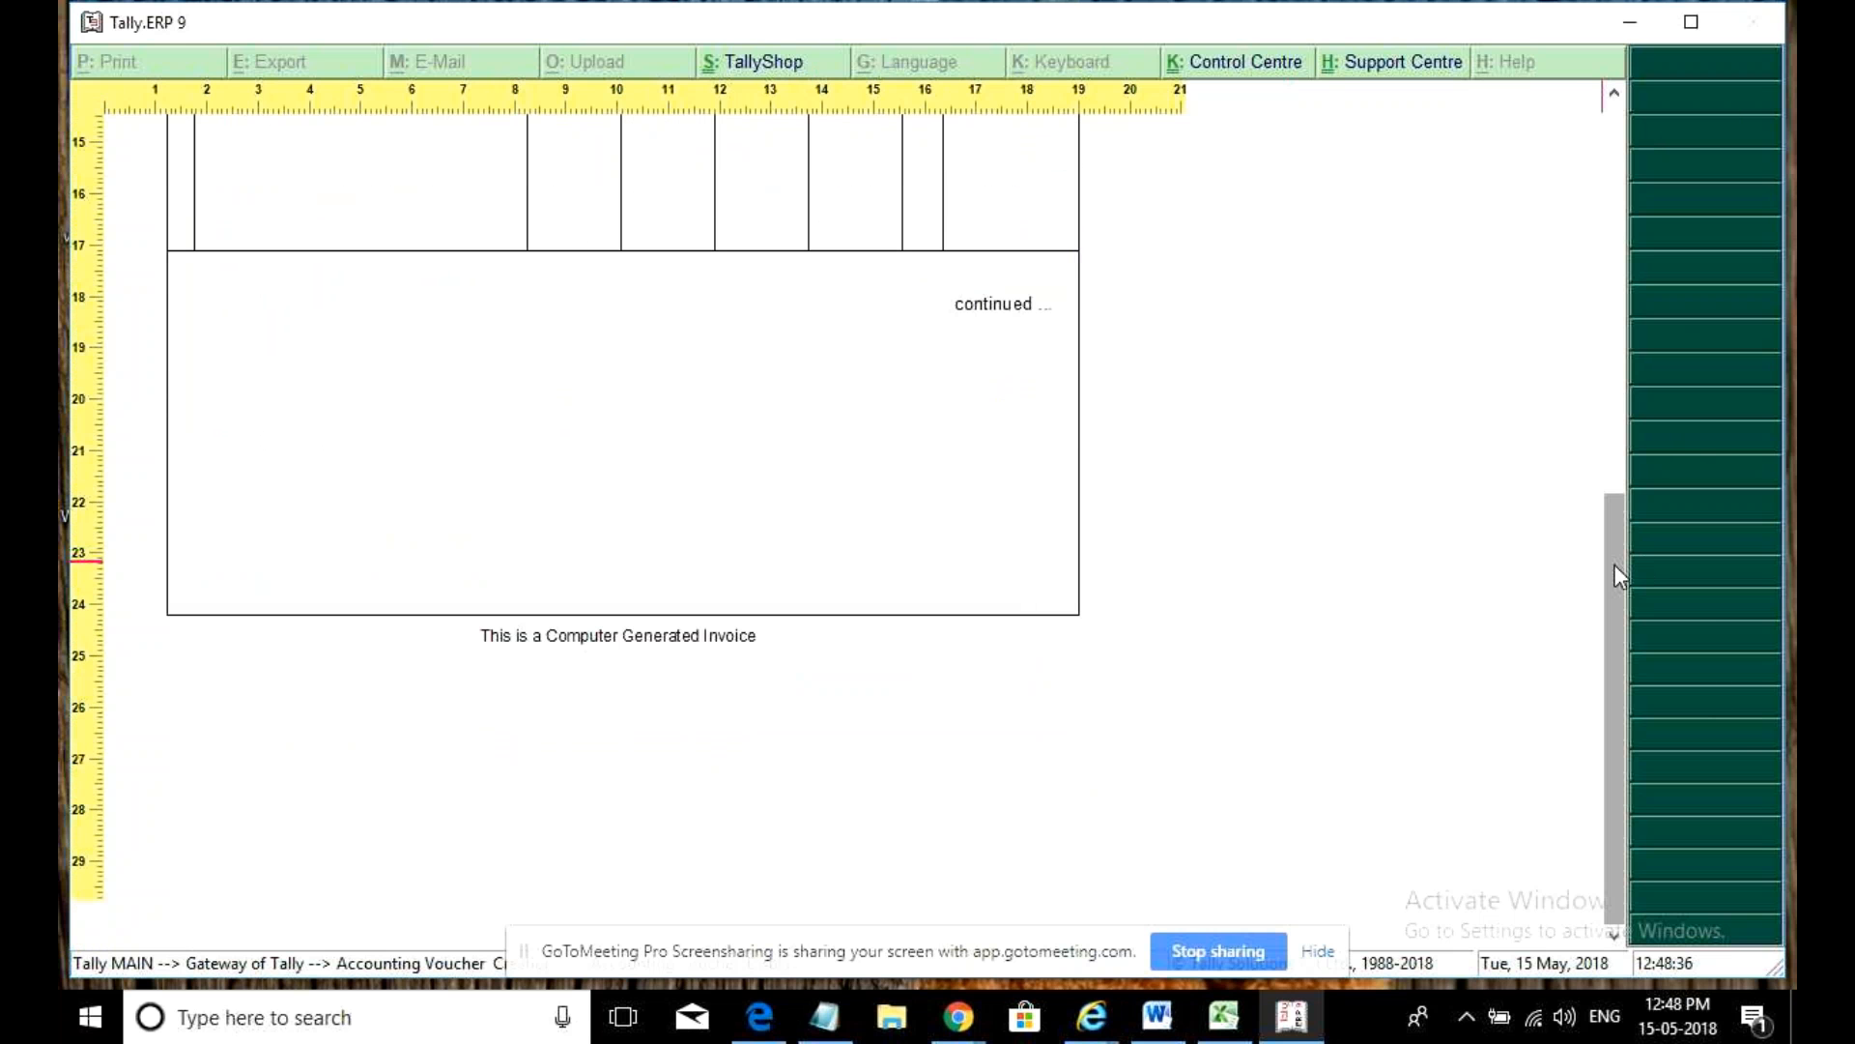
left_click_drag(1614, 564, 1495, 356)
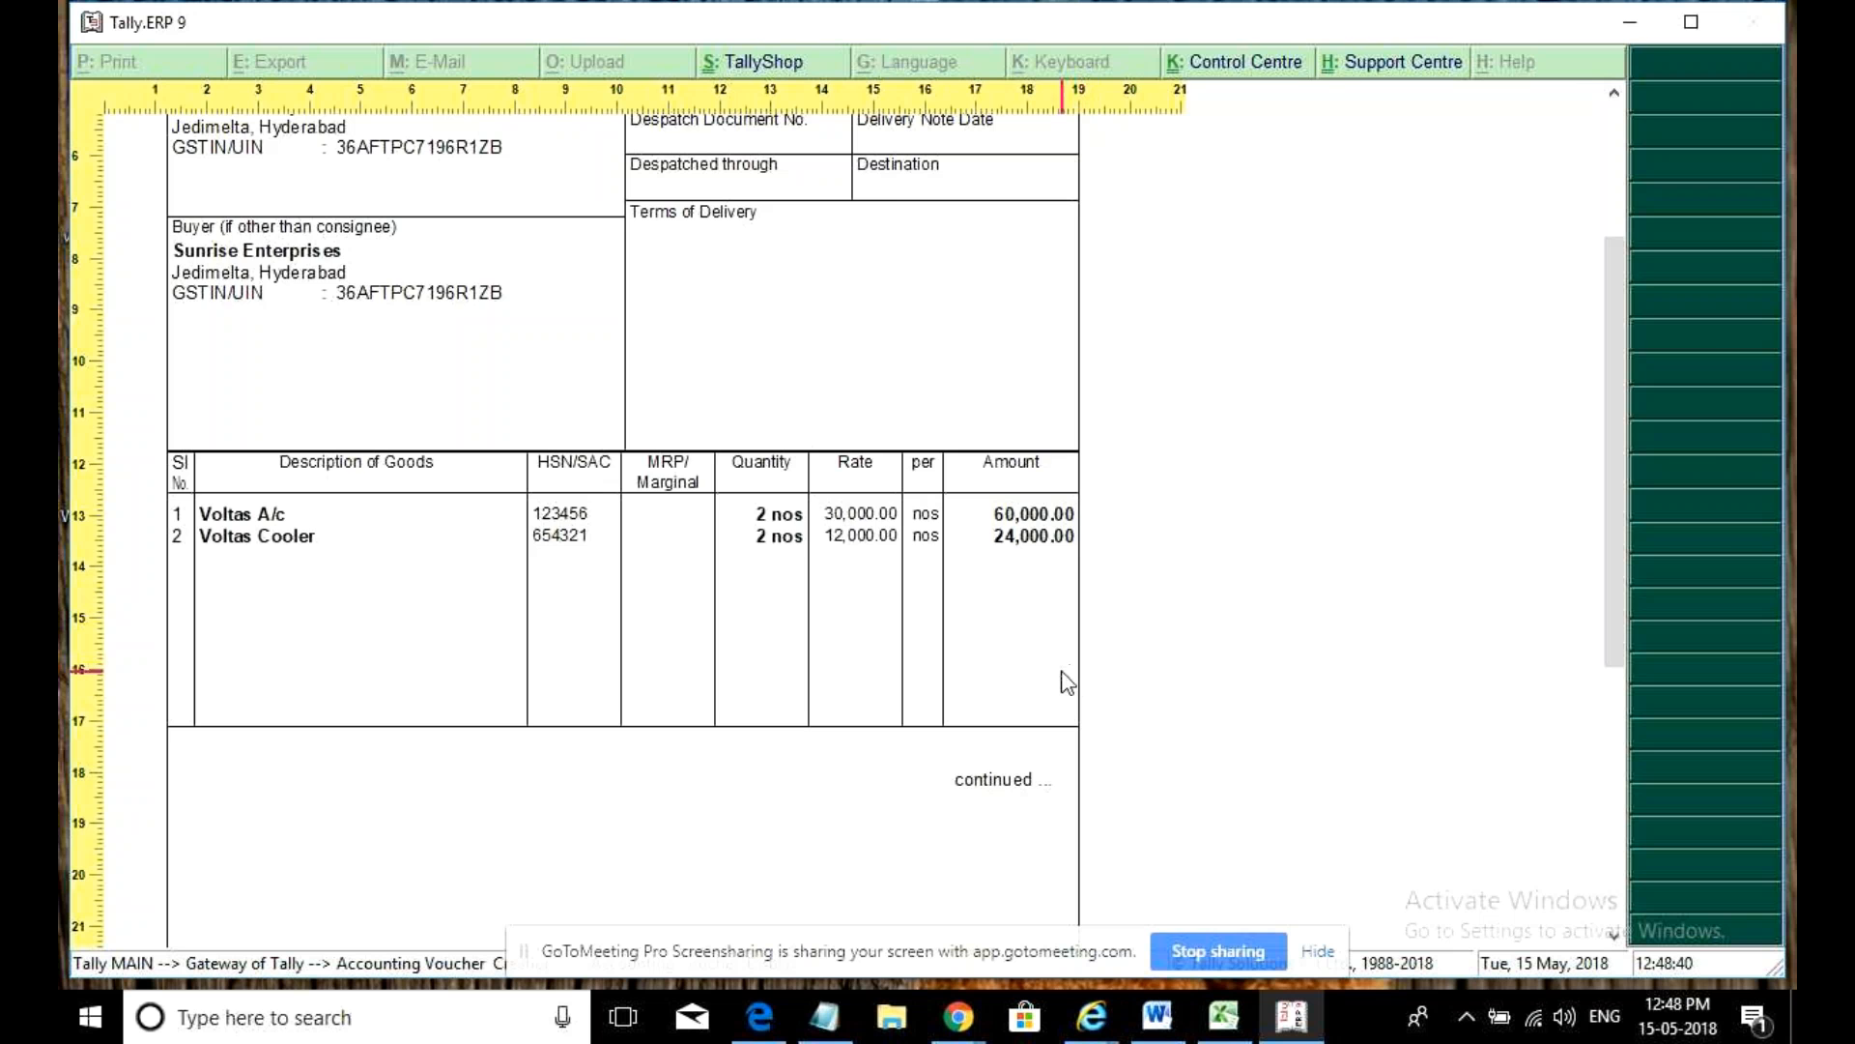
key("alt+z")
key("Escape")
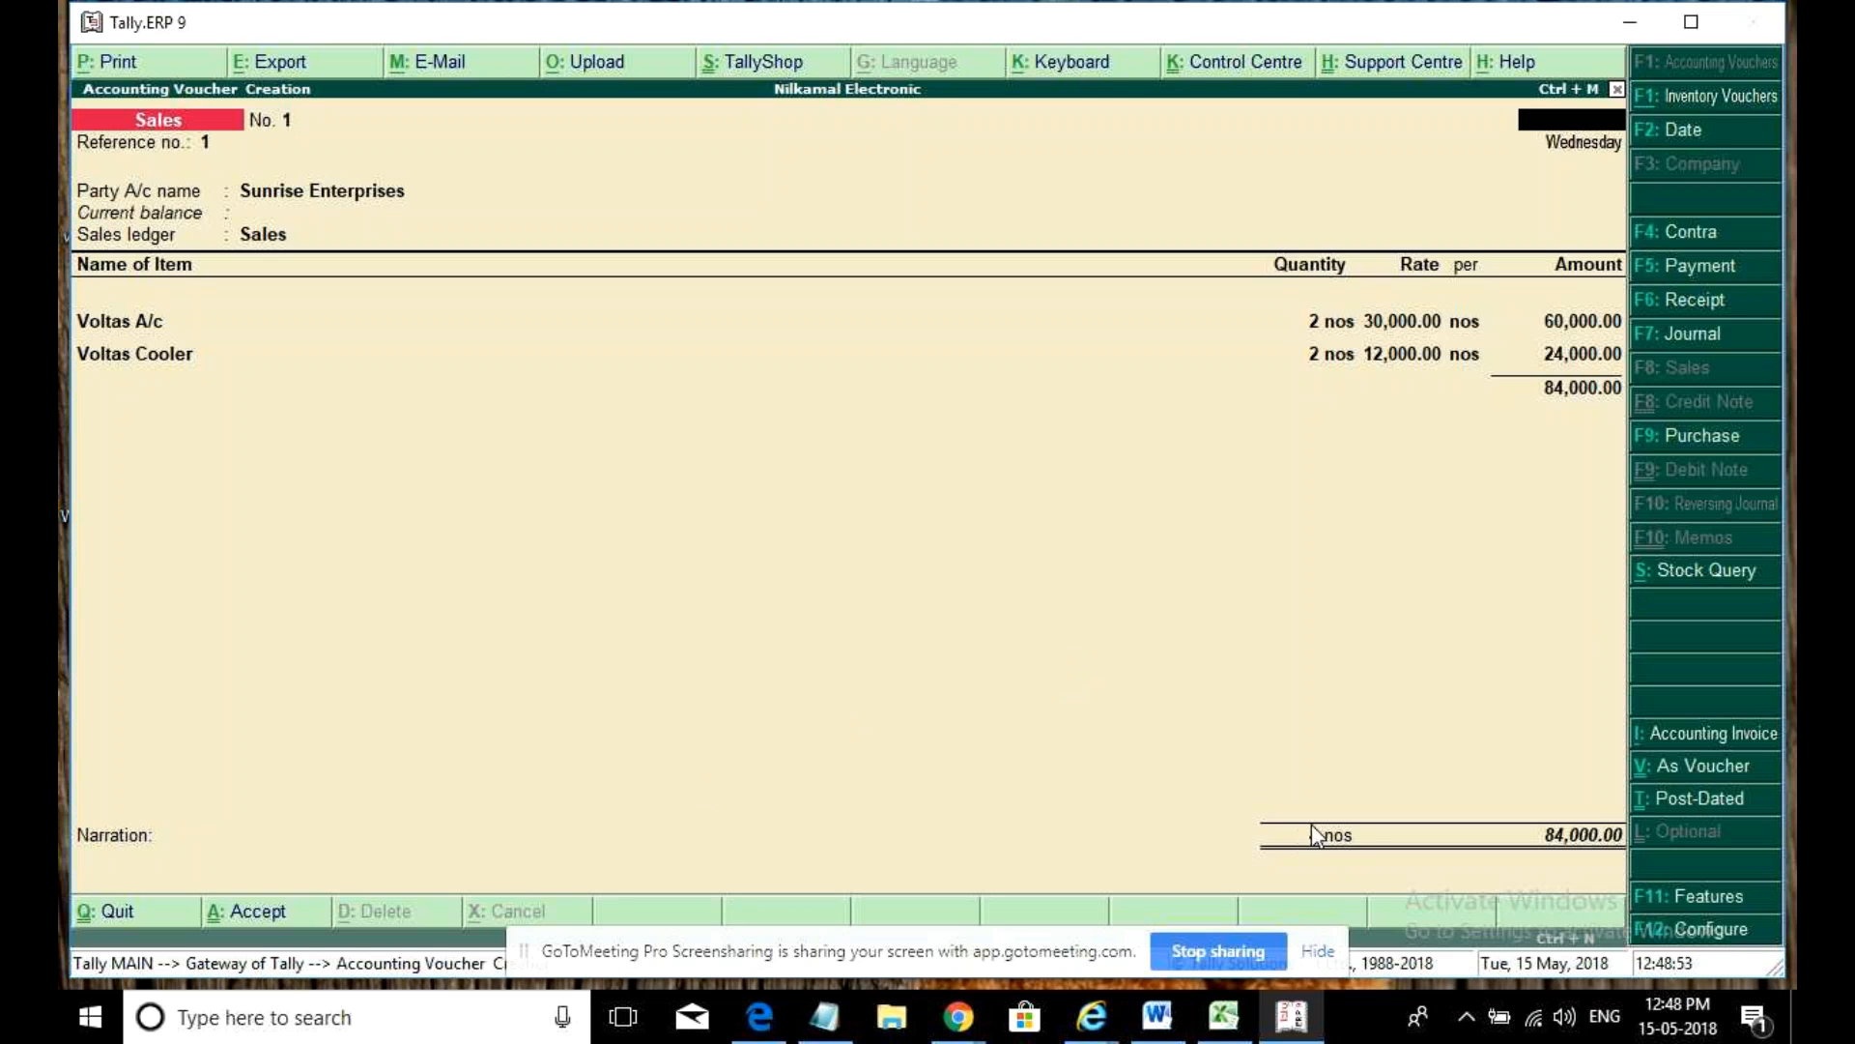
- Load the Ash Pharma company through Alt+F3 and return to the Gateway menu
key("Escape")
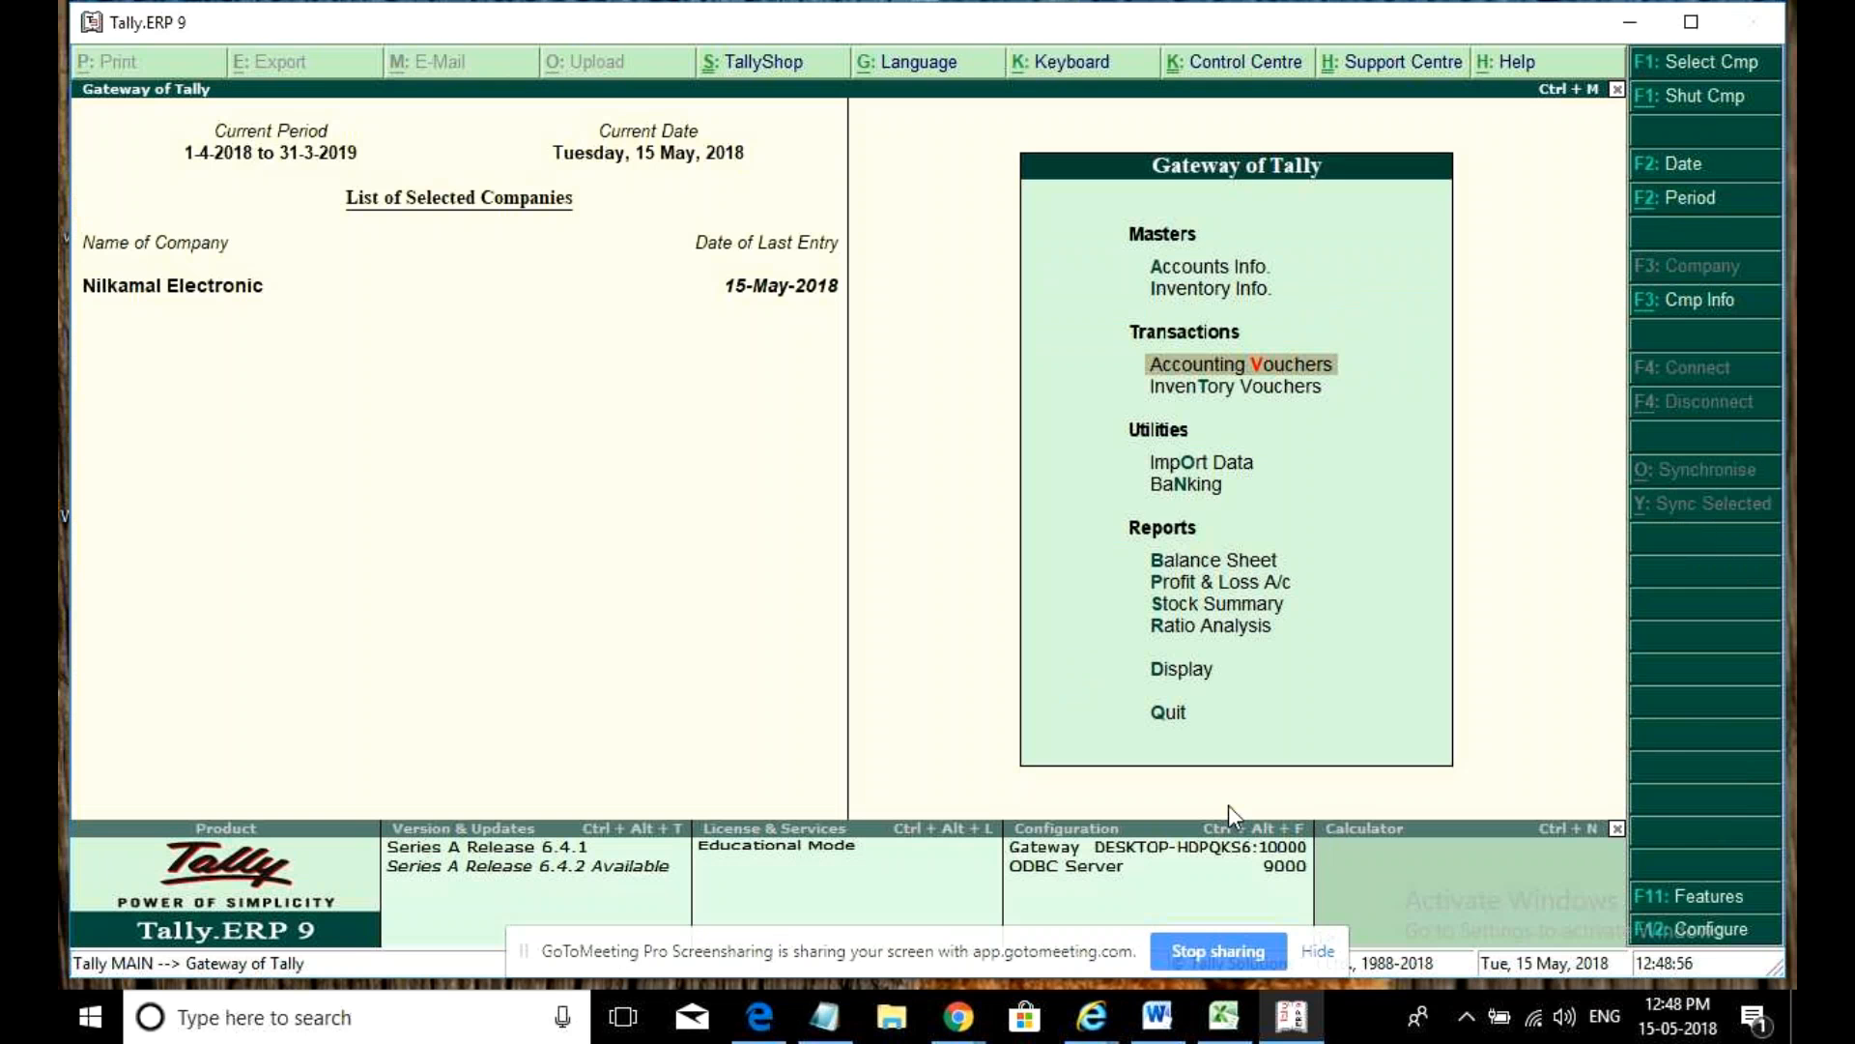
key("alt+F3")
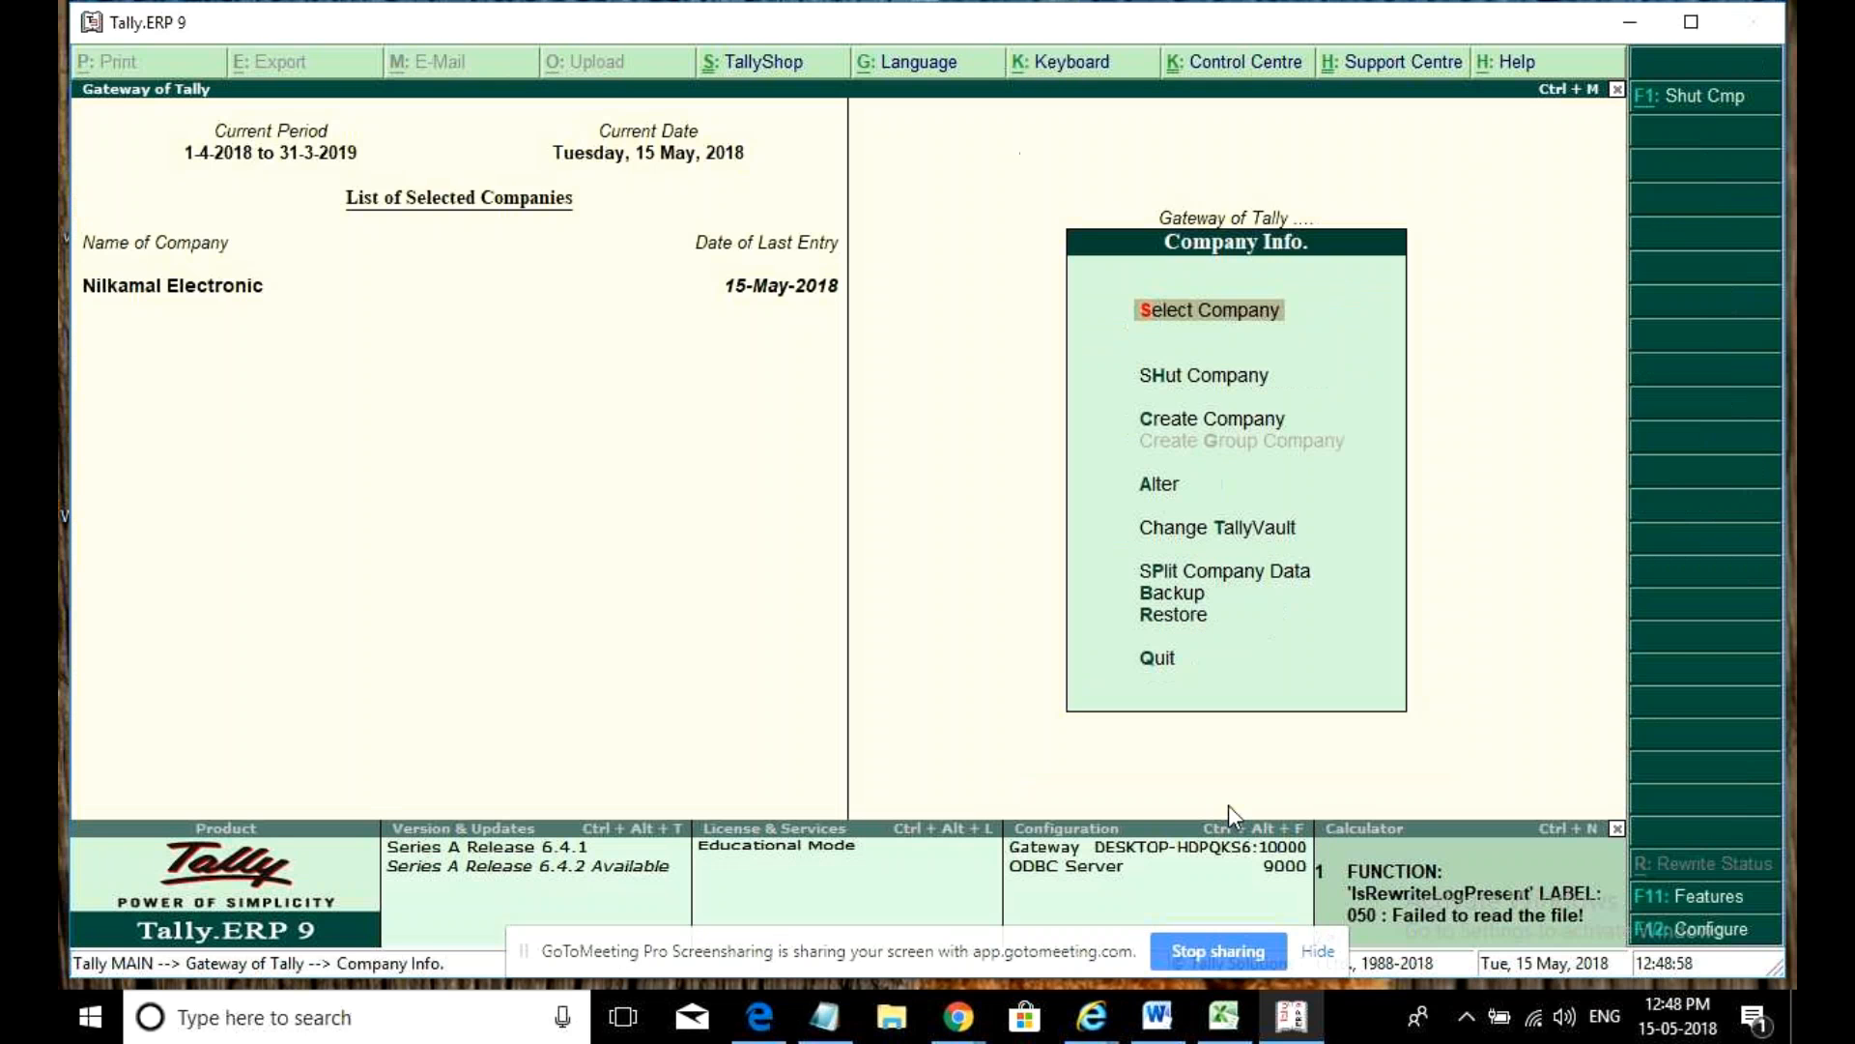
key("Down")
key("Down")
key("Up")
key("Up")
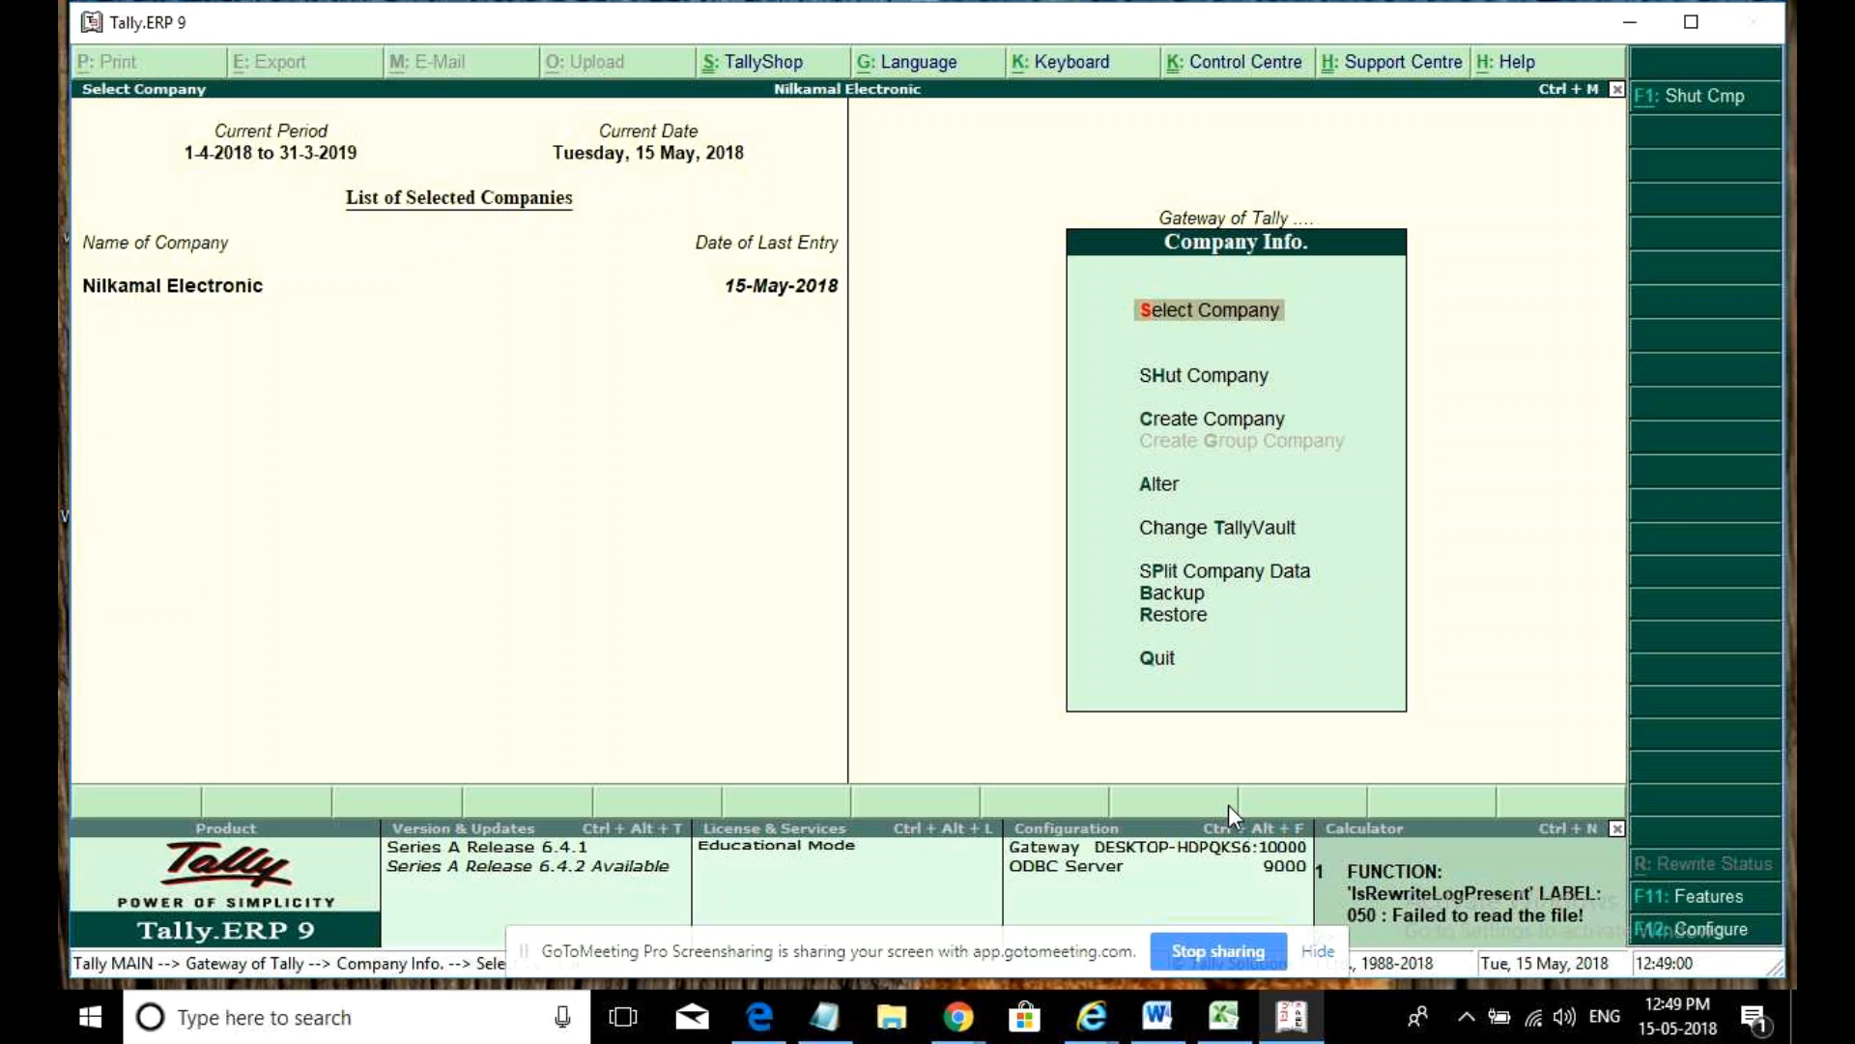
key("Down")
key("Down")
key("Down")
key("Down")
key("Down")
key("Down")
key("Down")
key("Down")
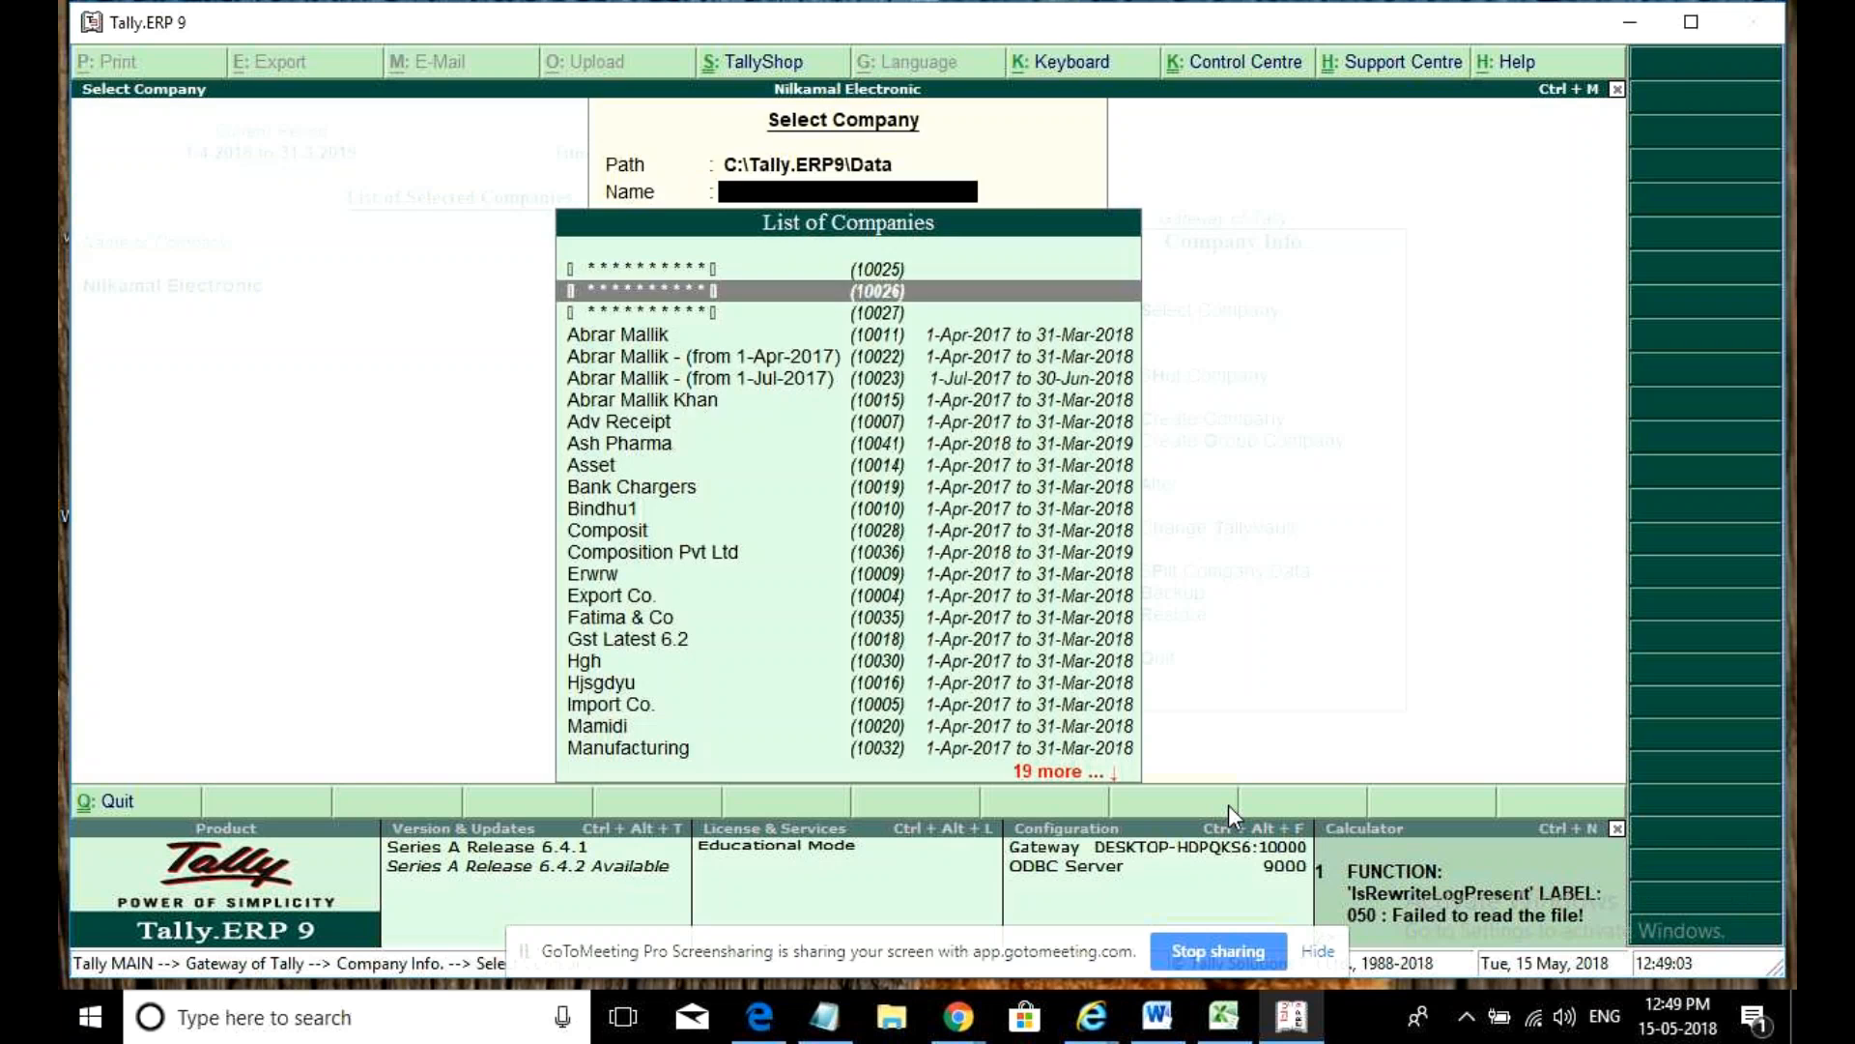
key("Return")
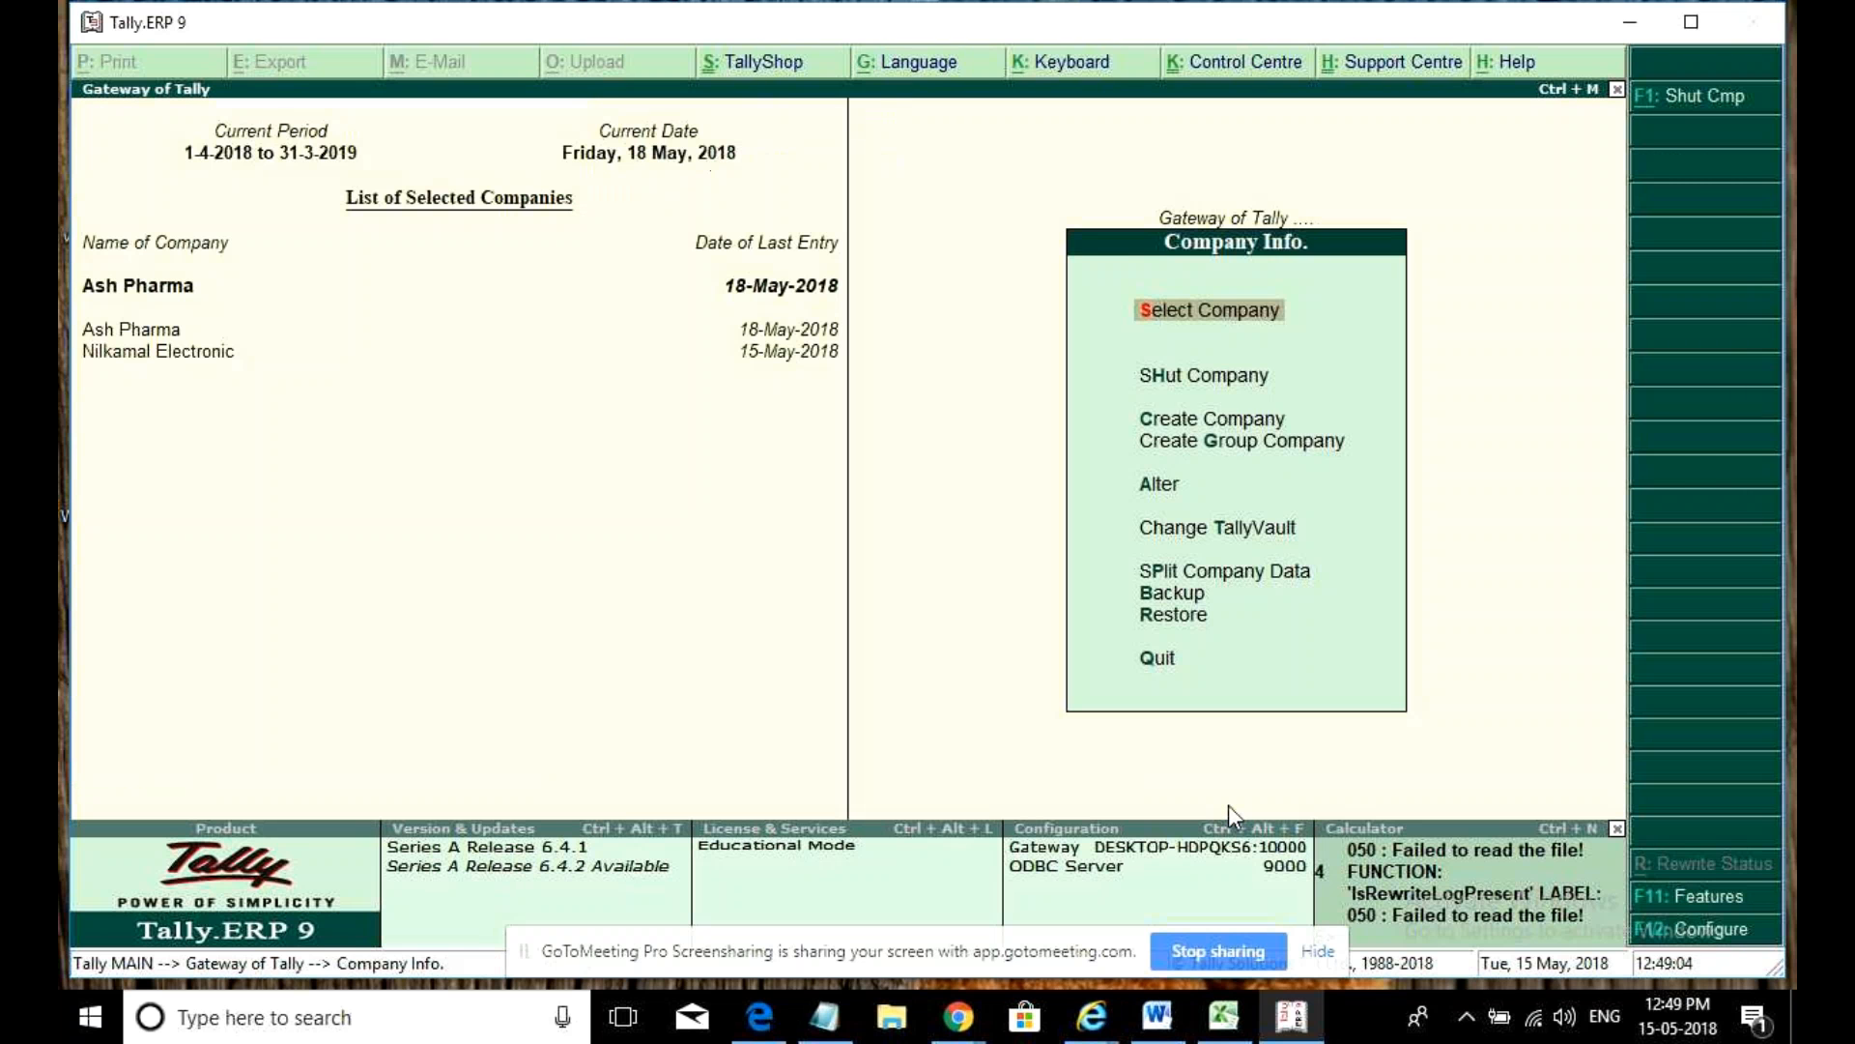
key("Escape")
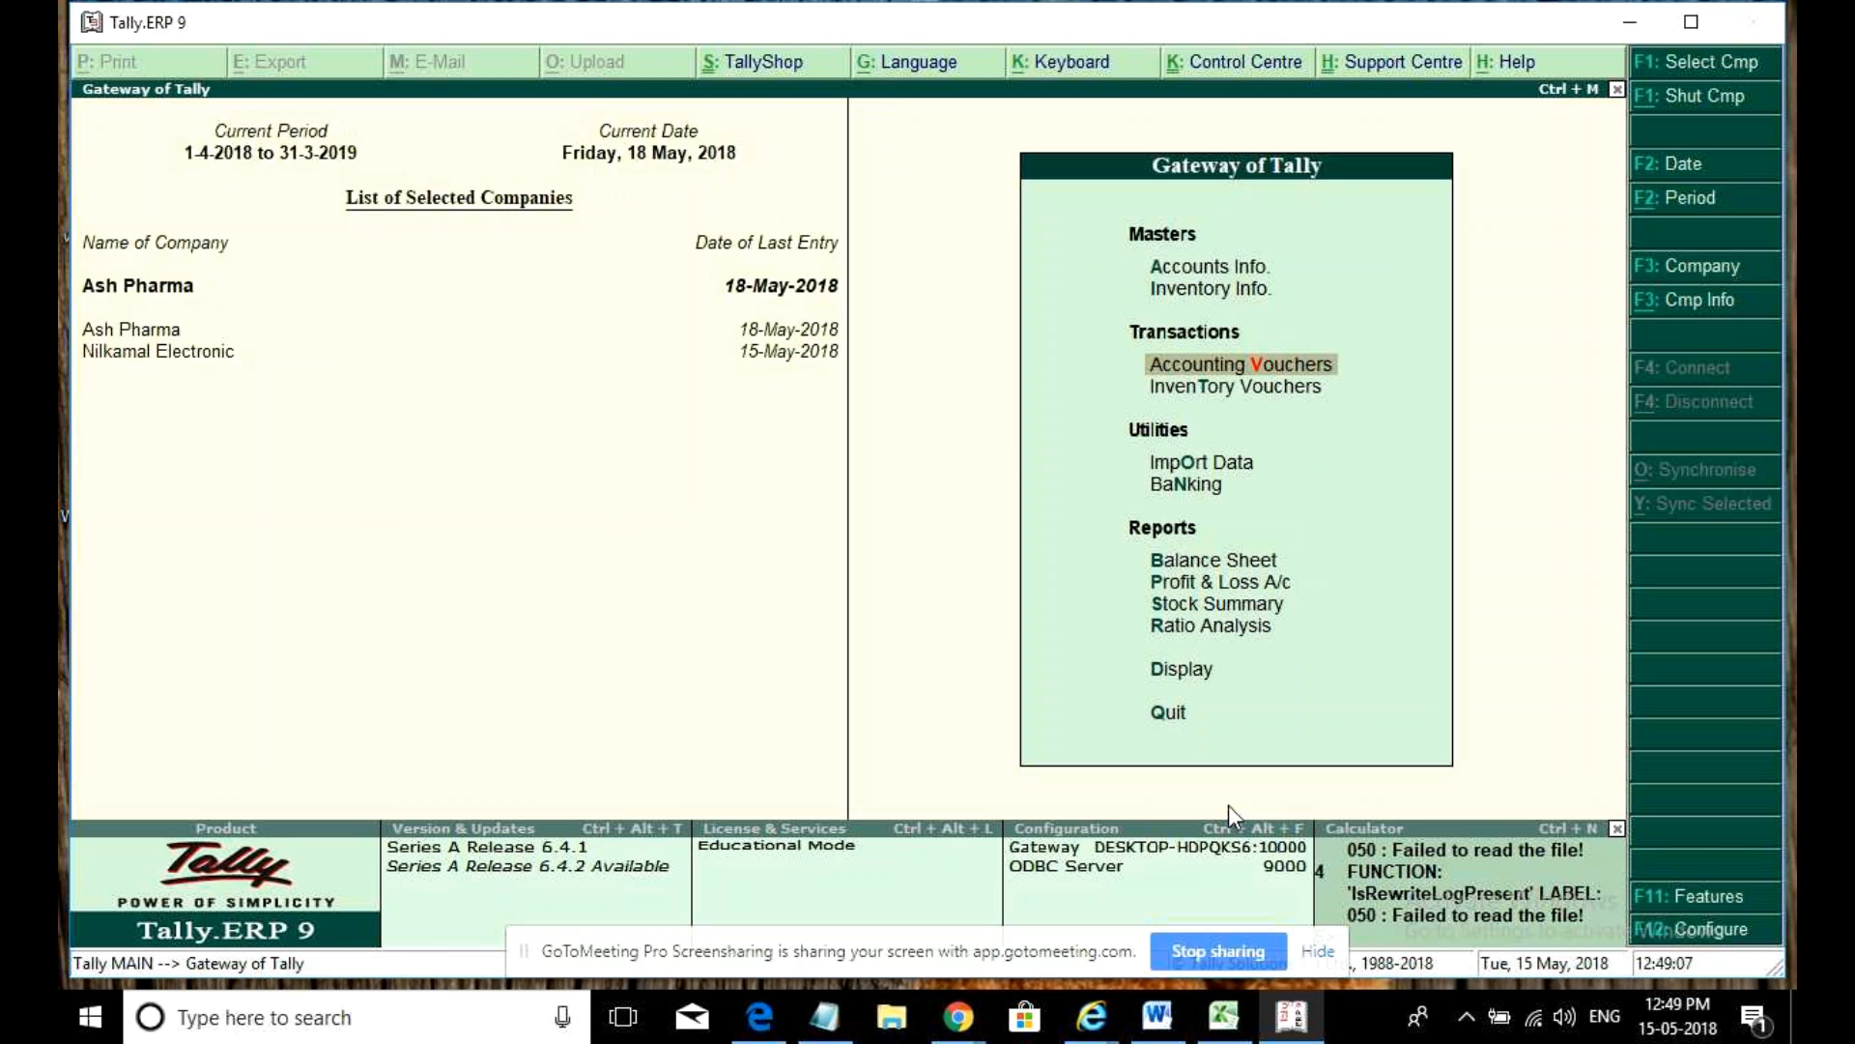
- Open Ash Pharma's May sales voucher from the Sales Register, redate it 1-May-2018, and start printing
key("d")
key("a")
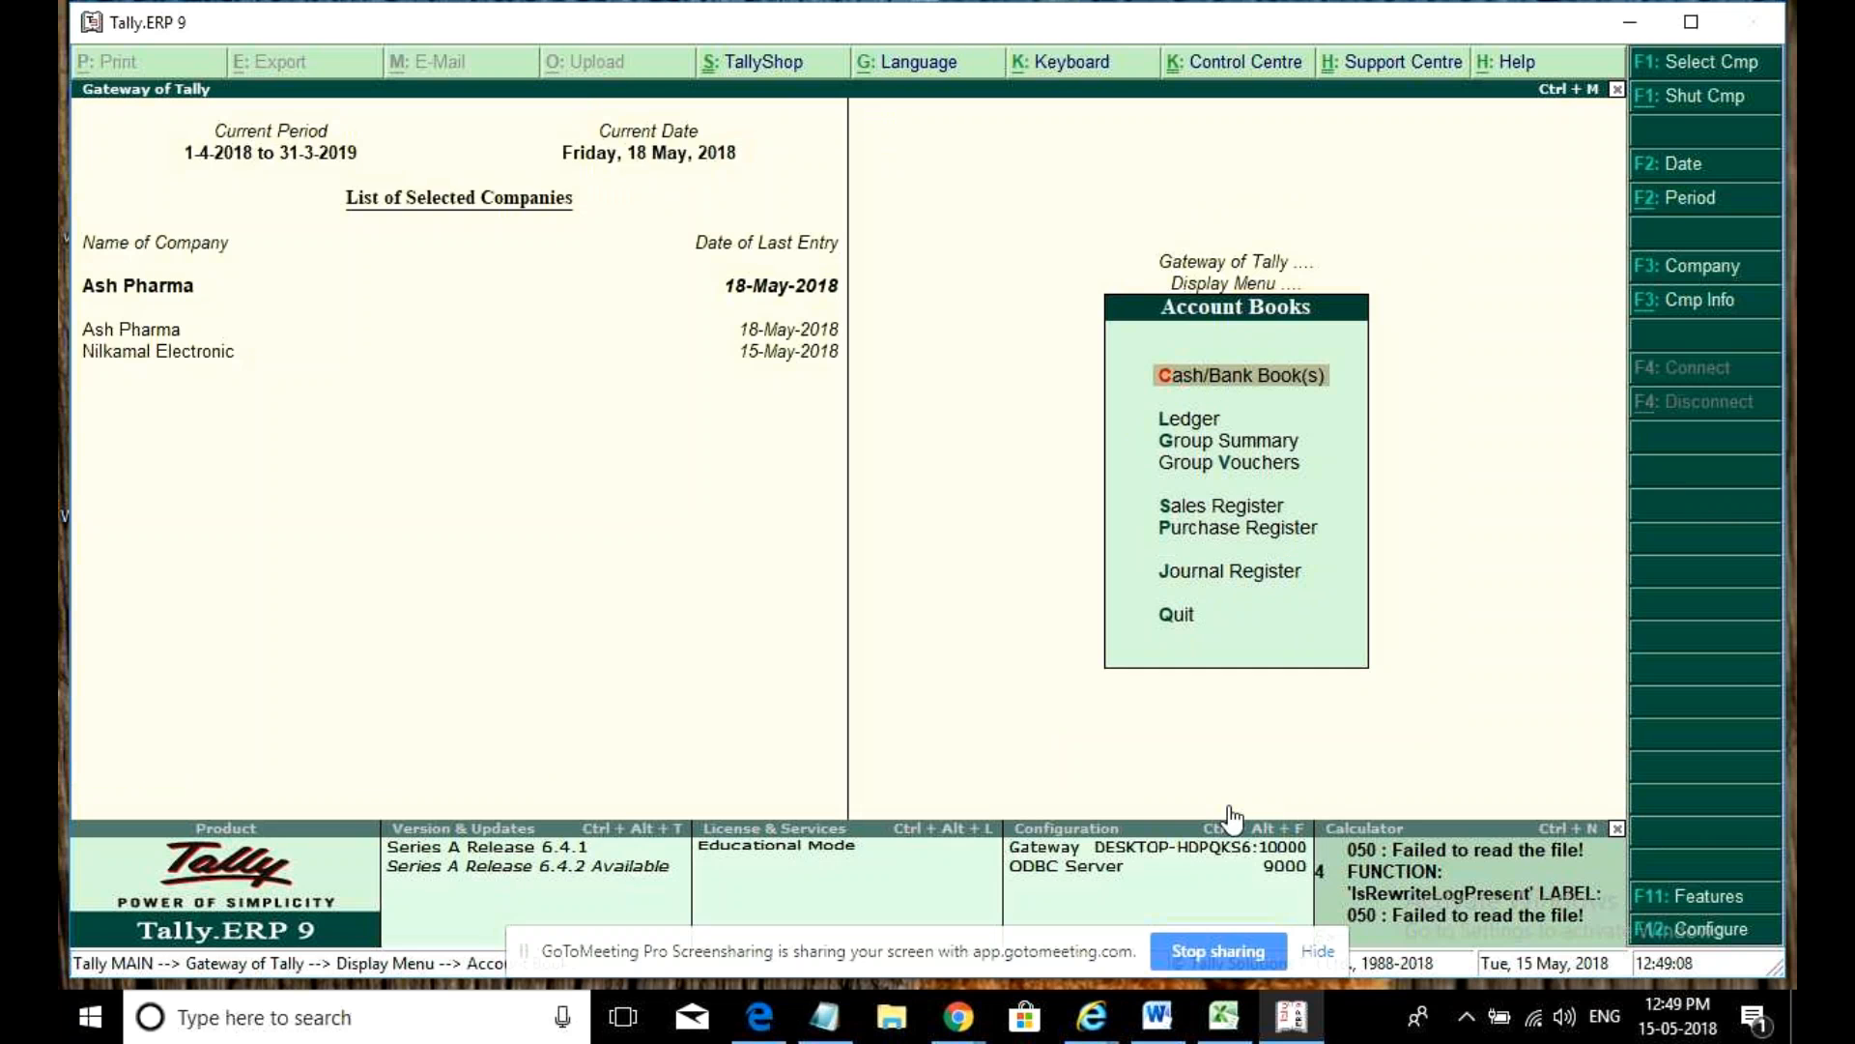
key("s")
key("Return")
key("Return")
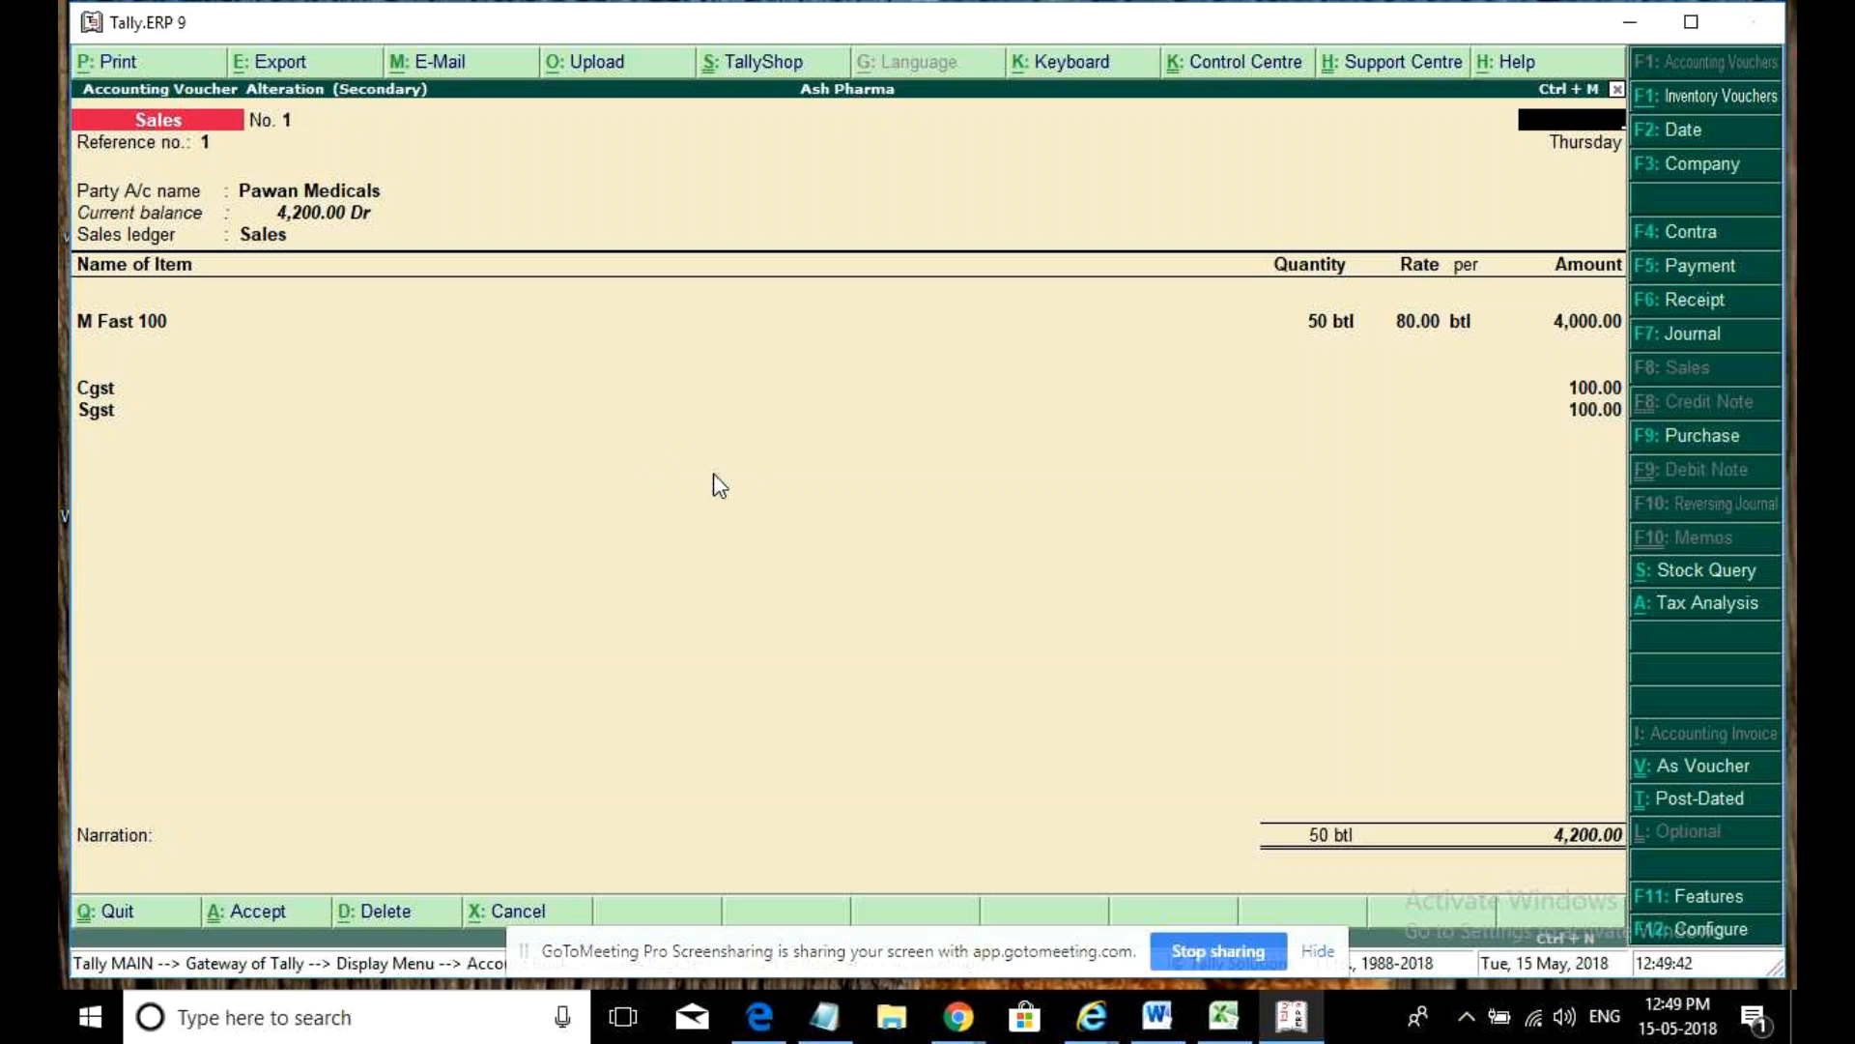
type("1m")
key("Return")
key("alt+p")
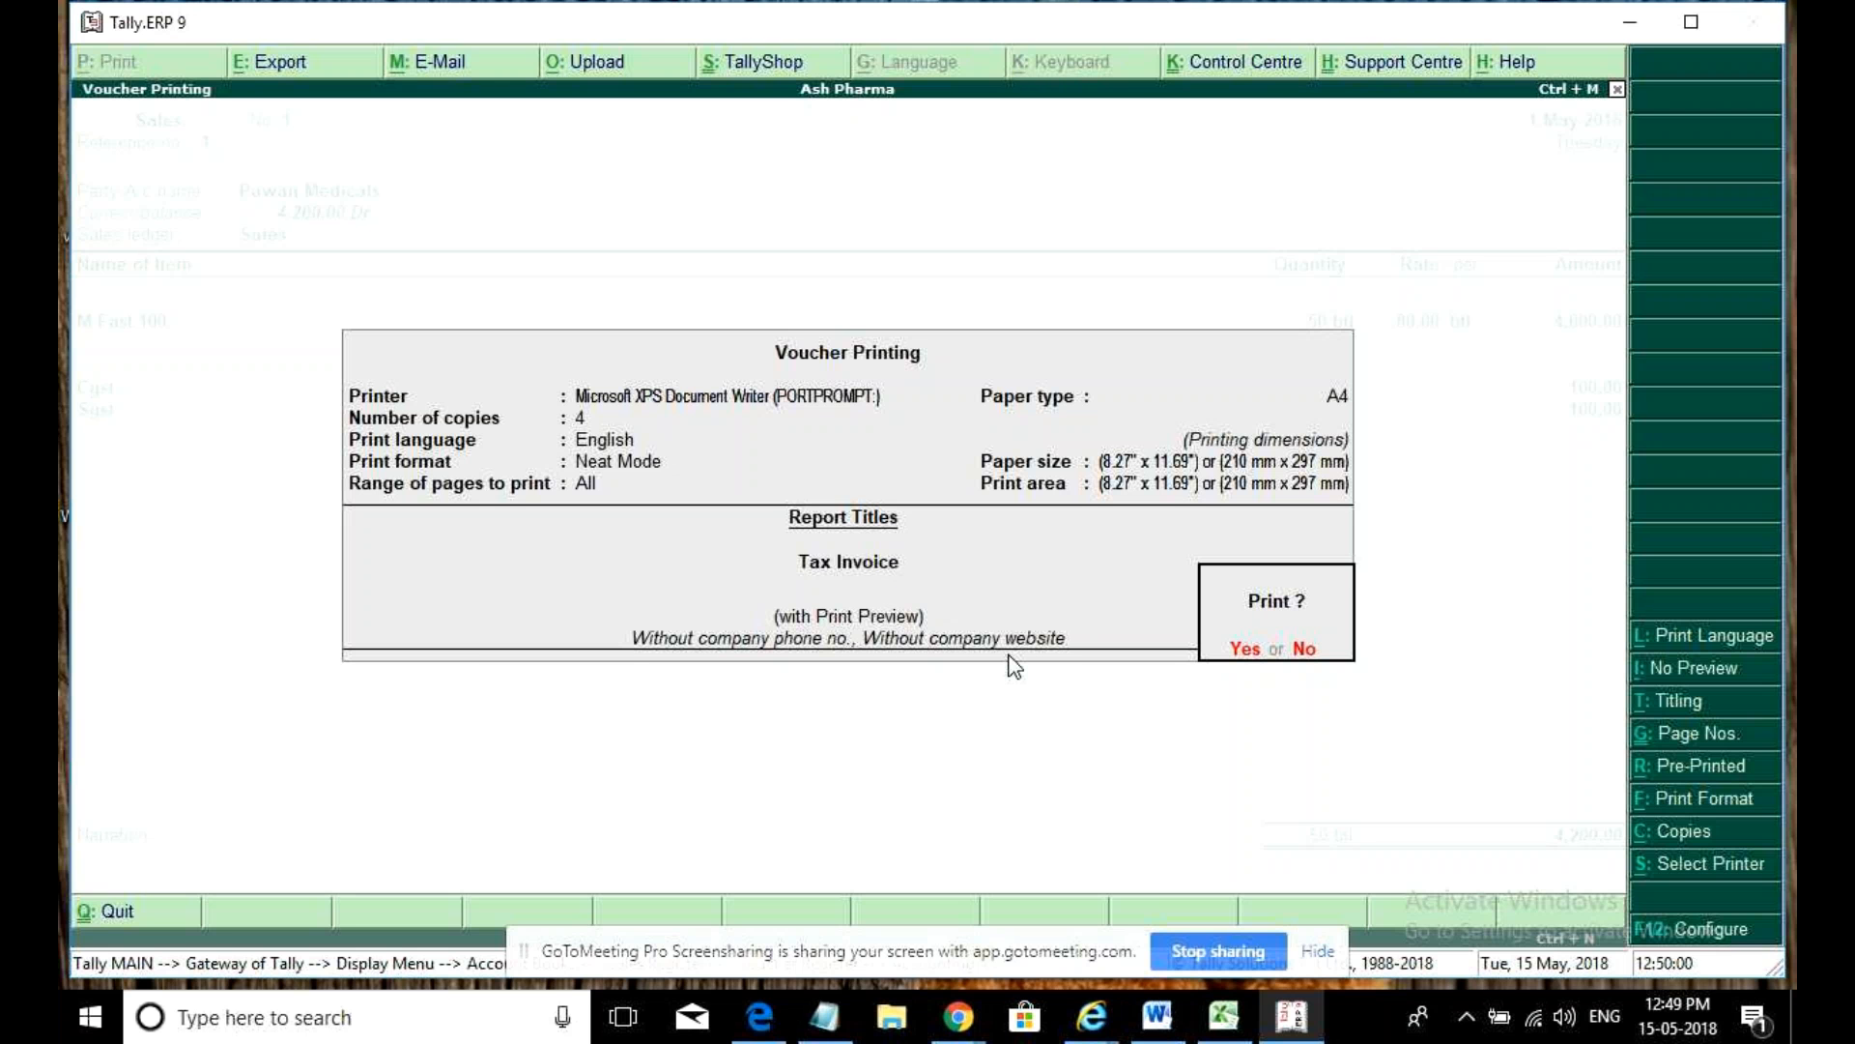
- Preview the Ash Pharma Tax Invoice, zooming in and scrolling through it, then close the preview
key("Return")
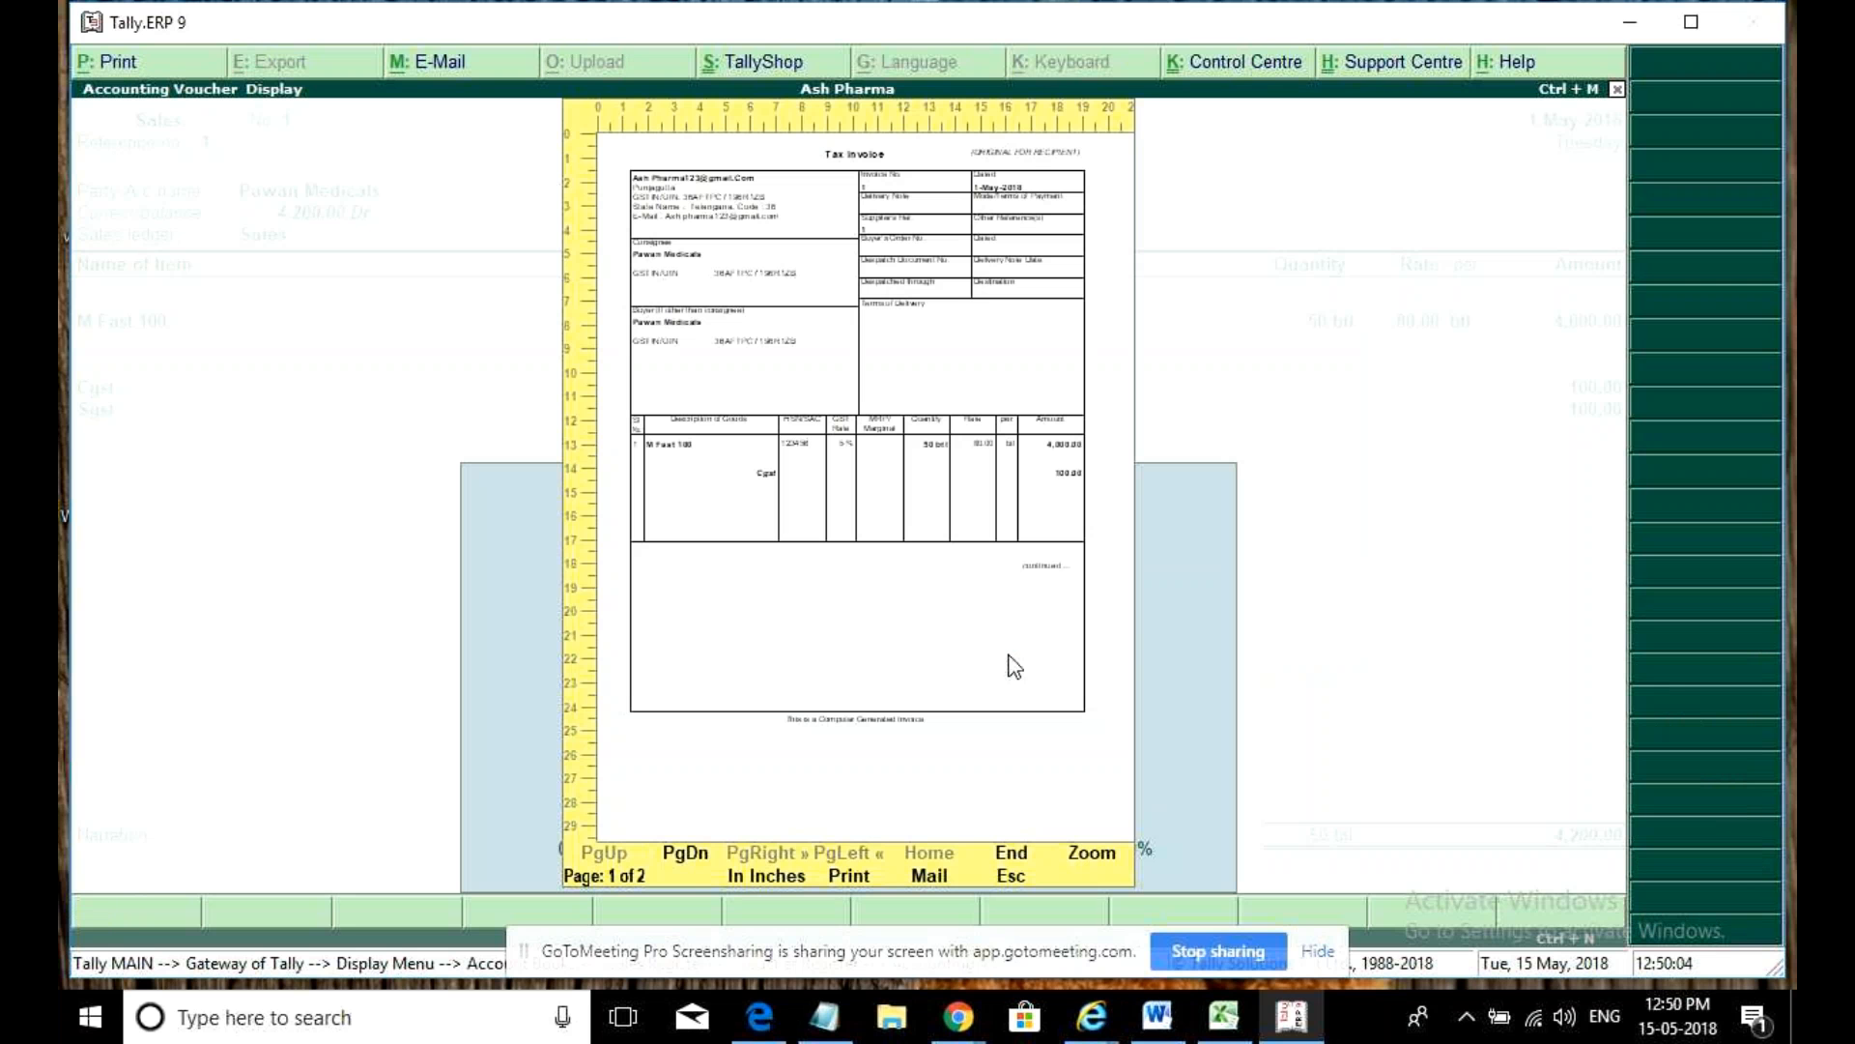
key("alt+z")
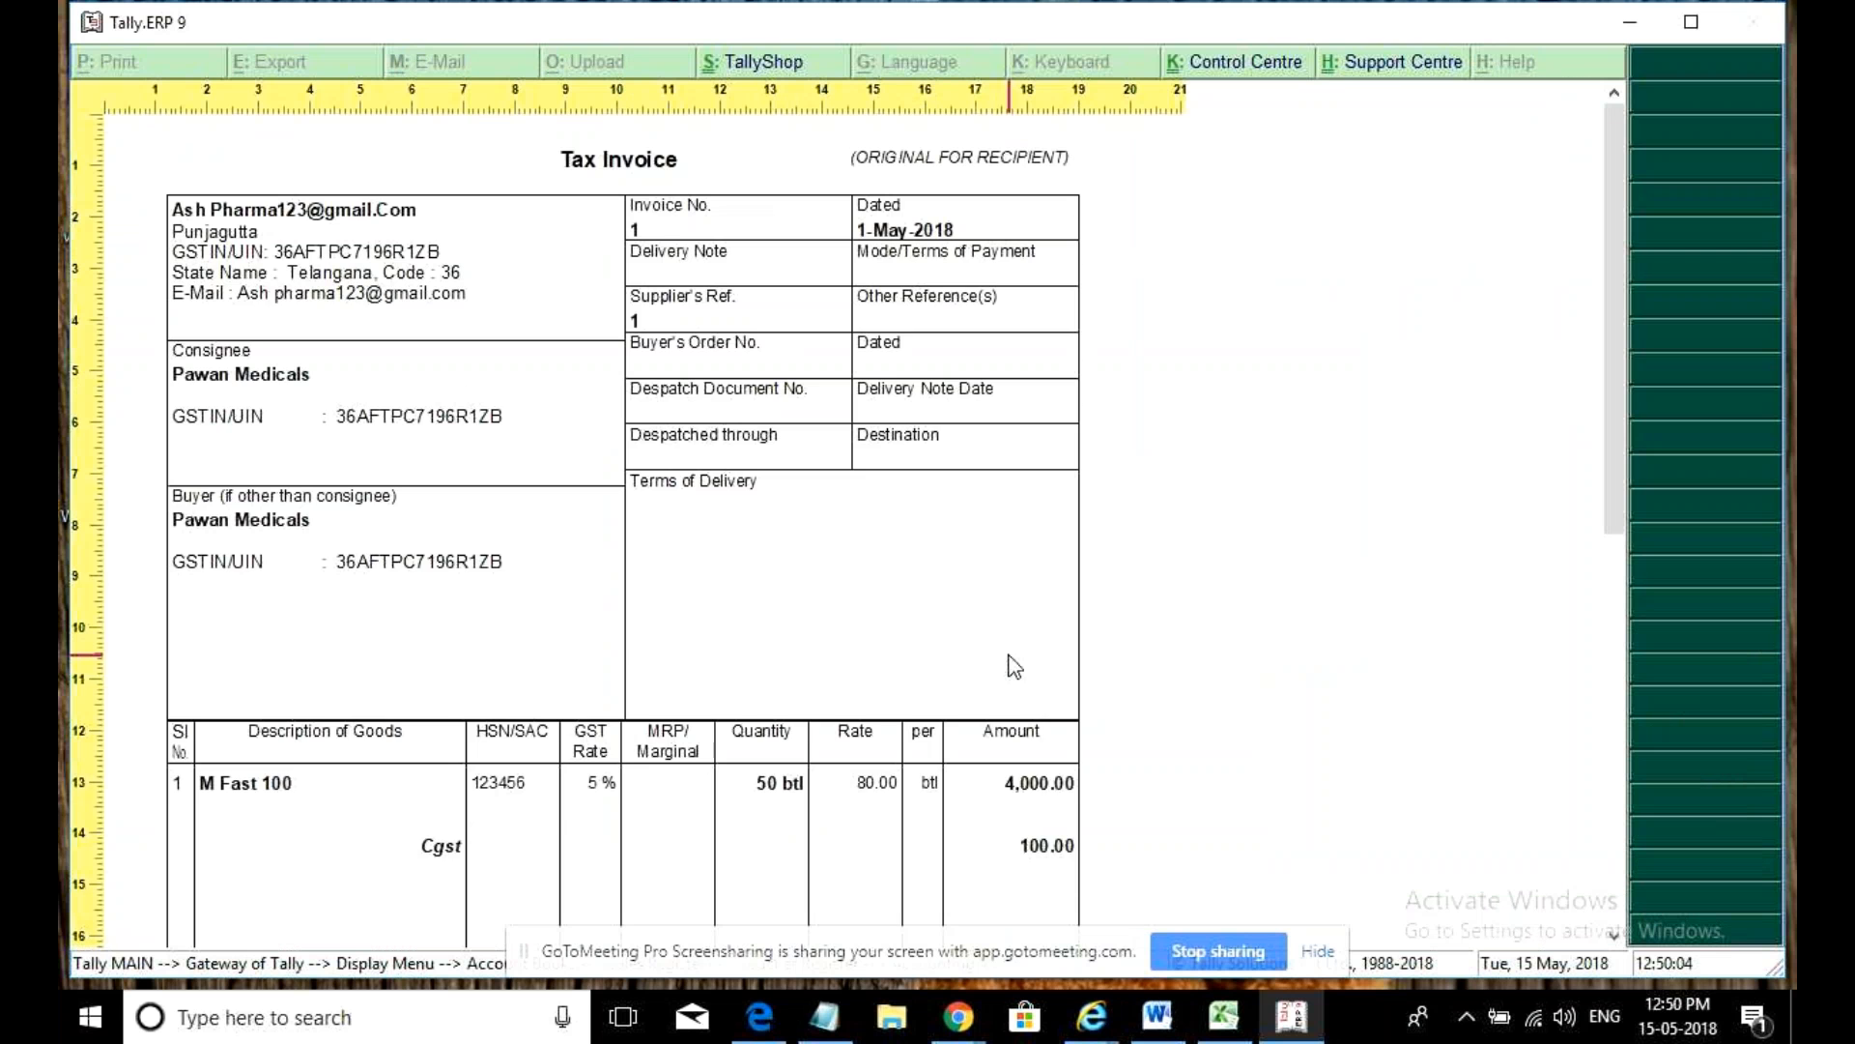
scroll(1013, 665, "down", 1)
scroll(1013, 664, "down", 5)
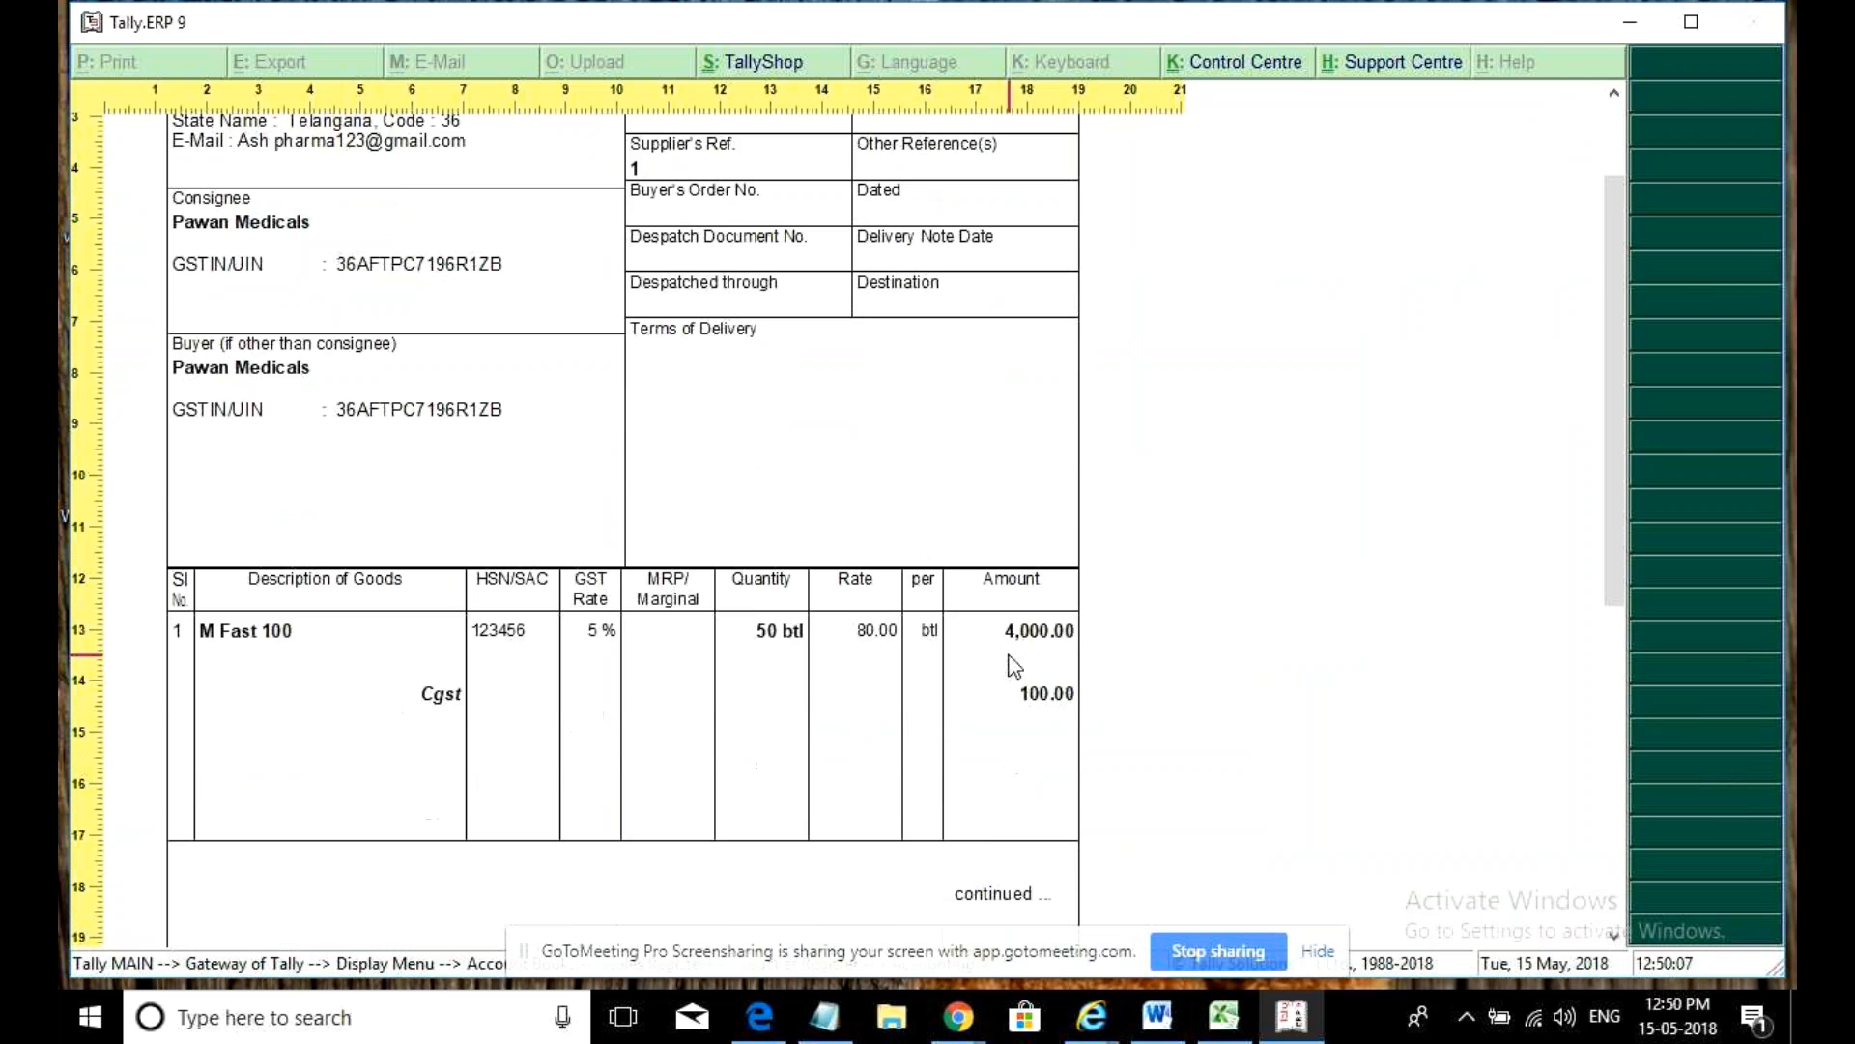
scroll(1013, 665, "down", 4)
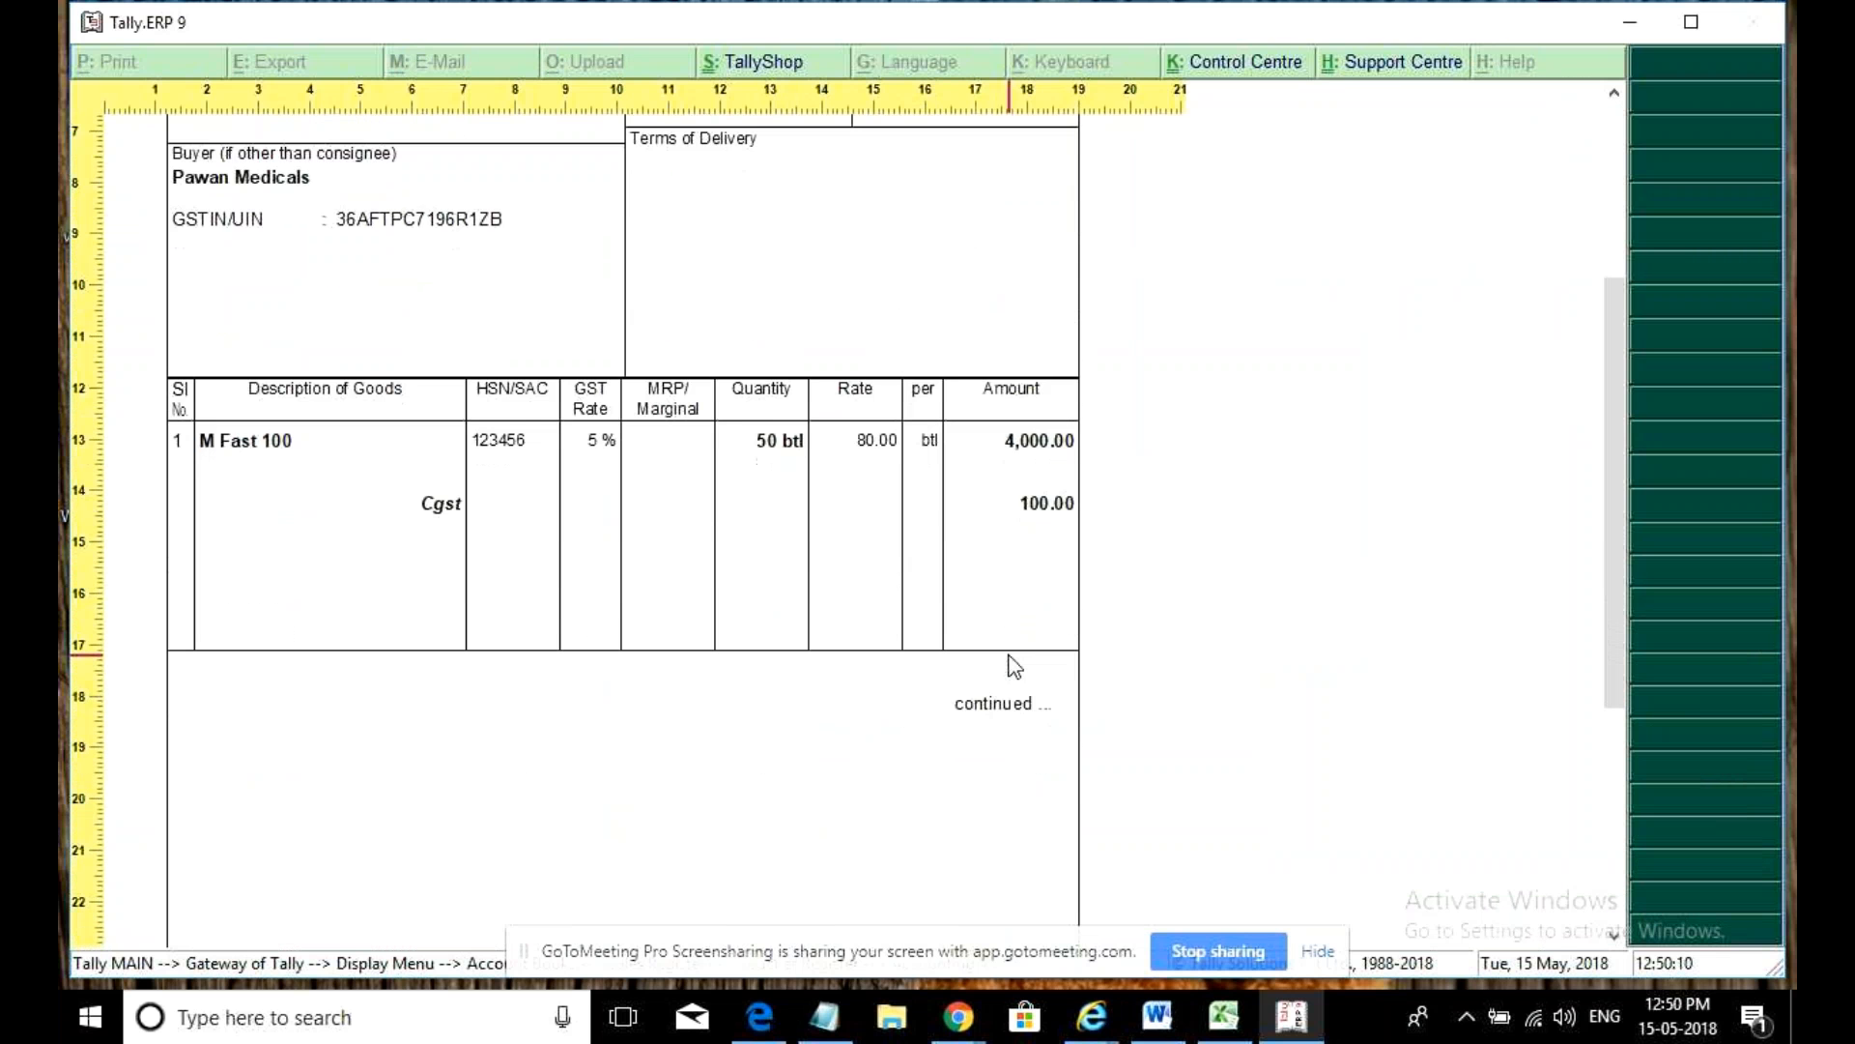
key("alt+z")
key("Escape")
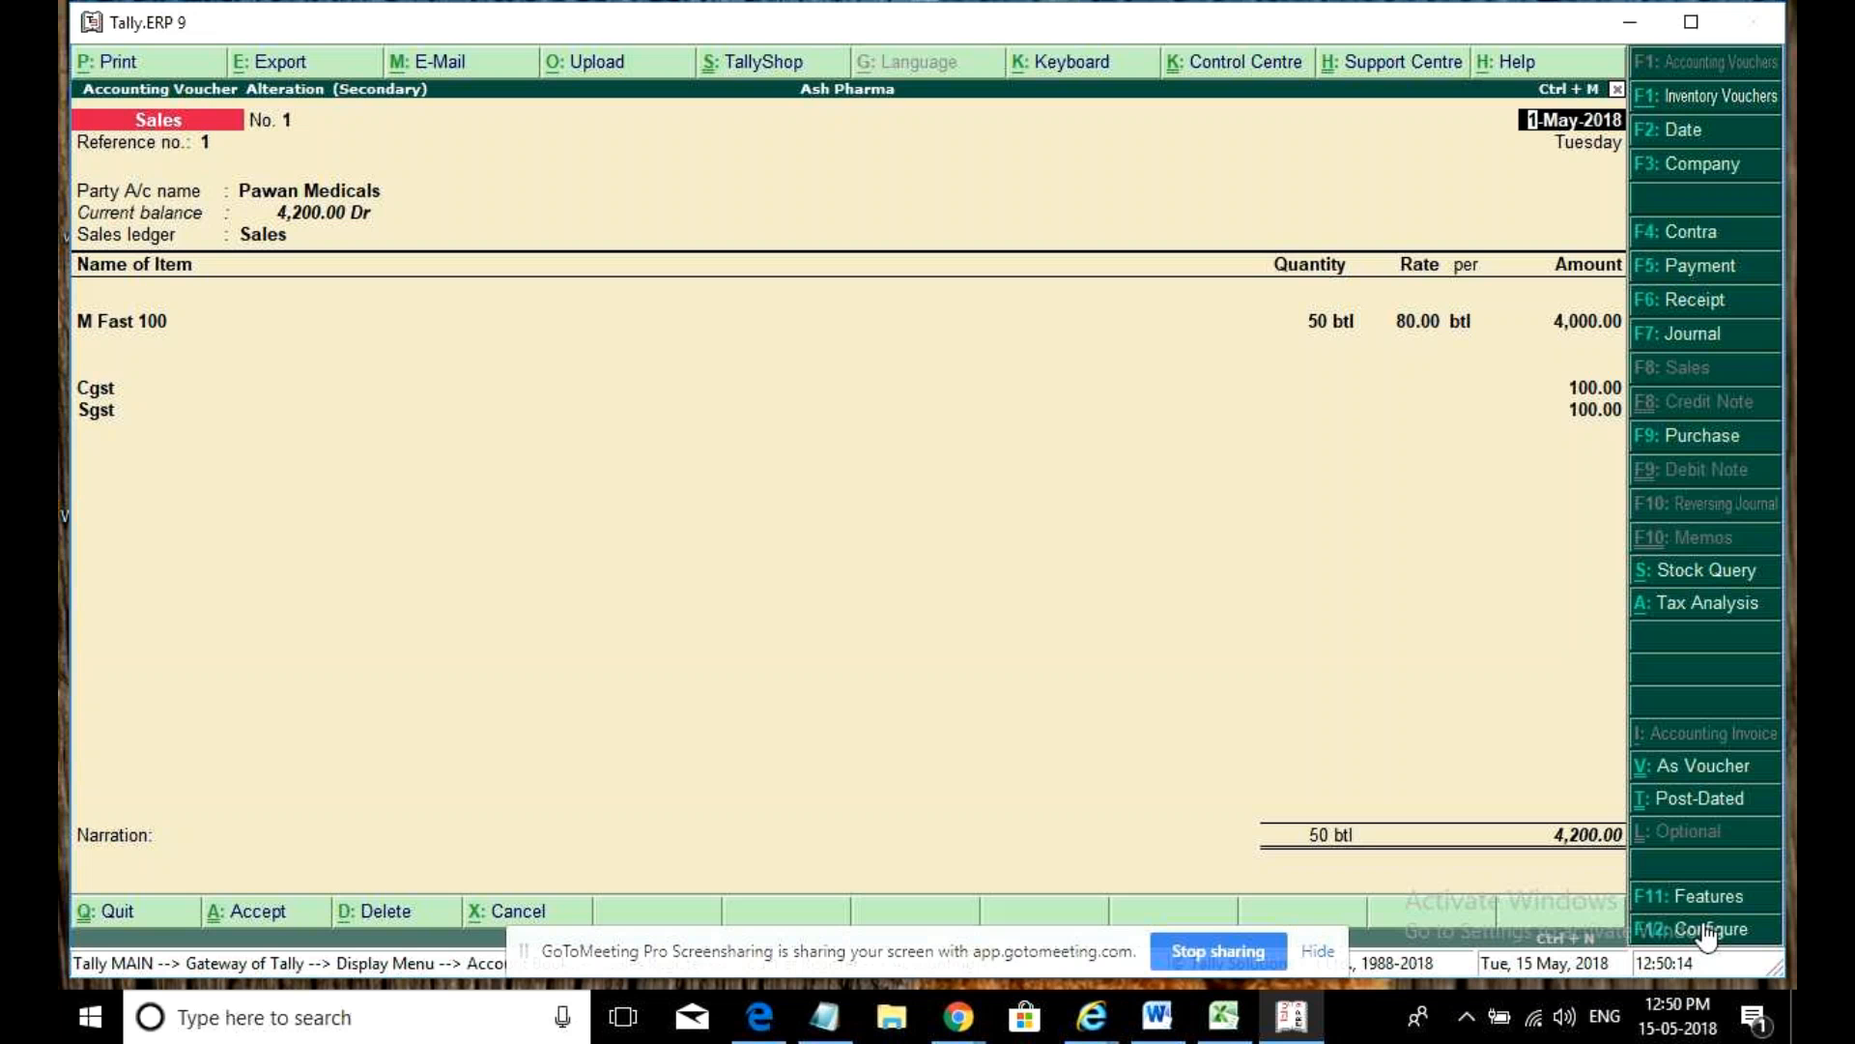
- Reopen the print settings and invoice configuration, then back out without changes or printing
key("alt+p")
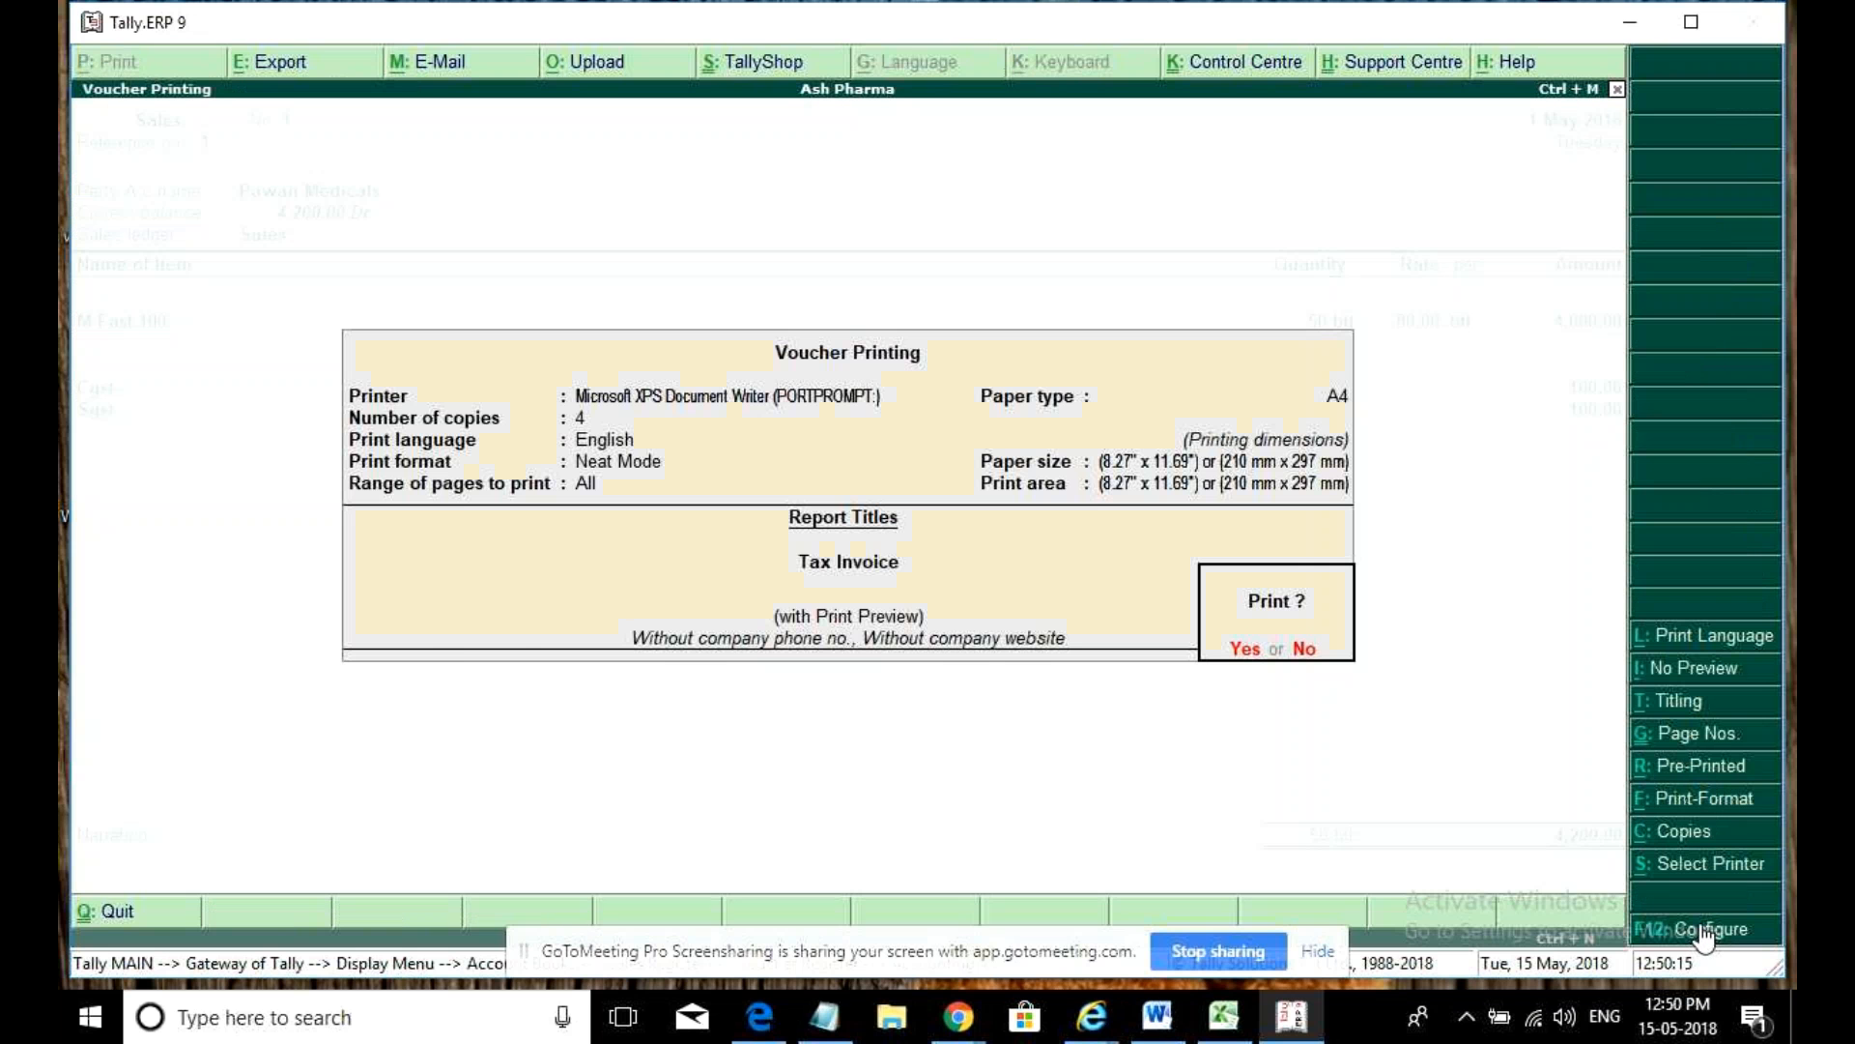
left_click(1705, 931)
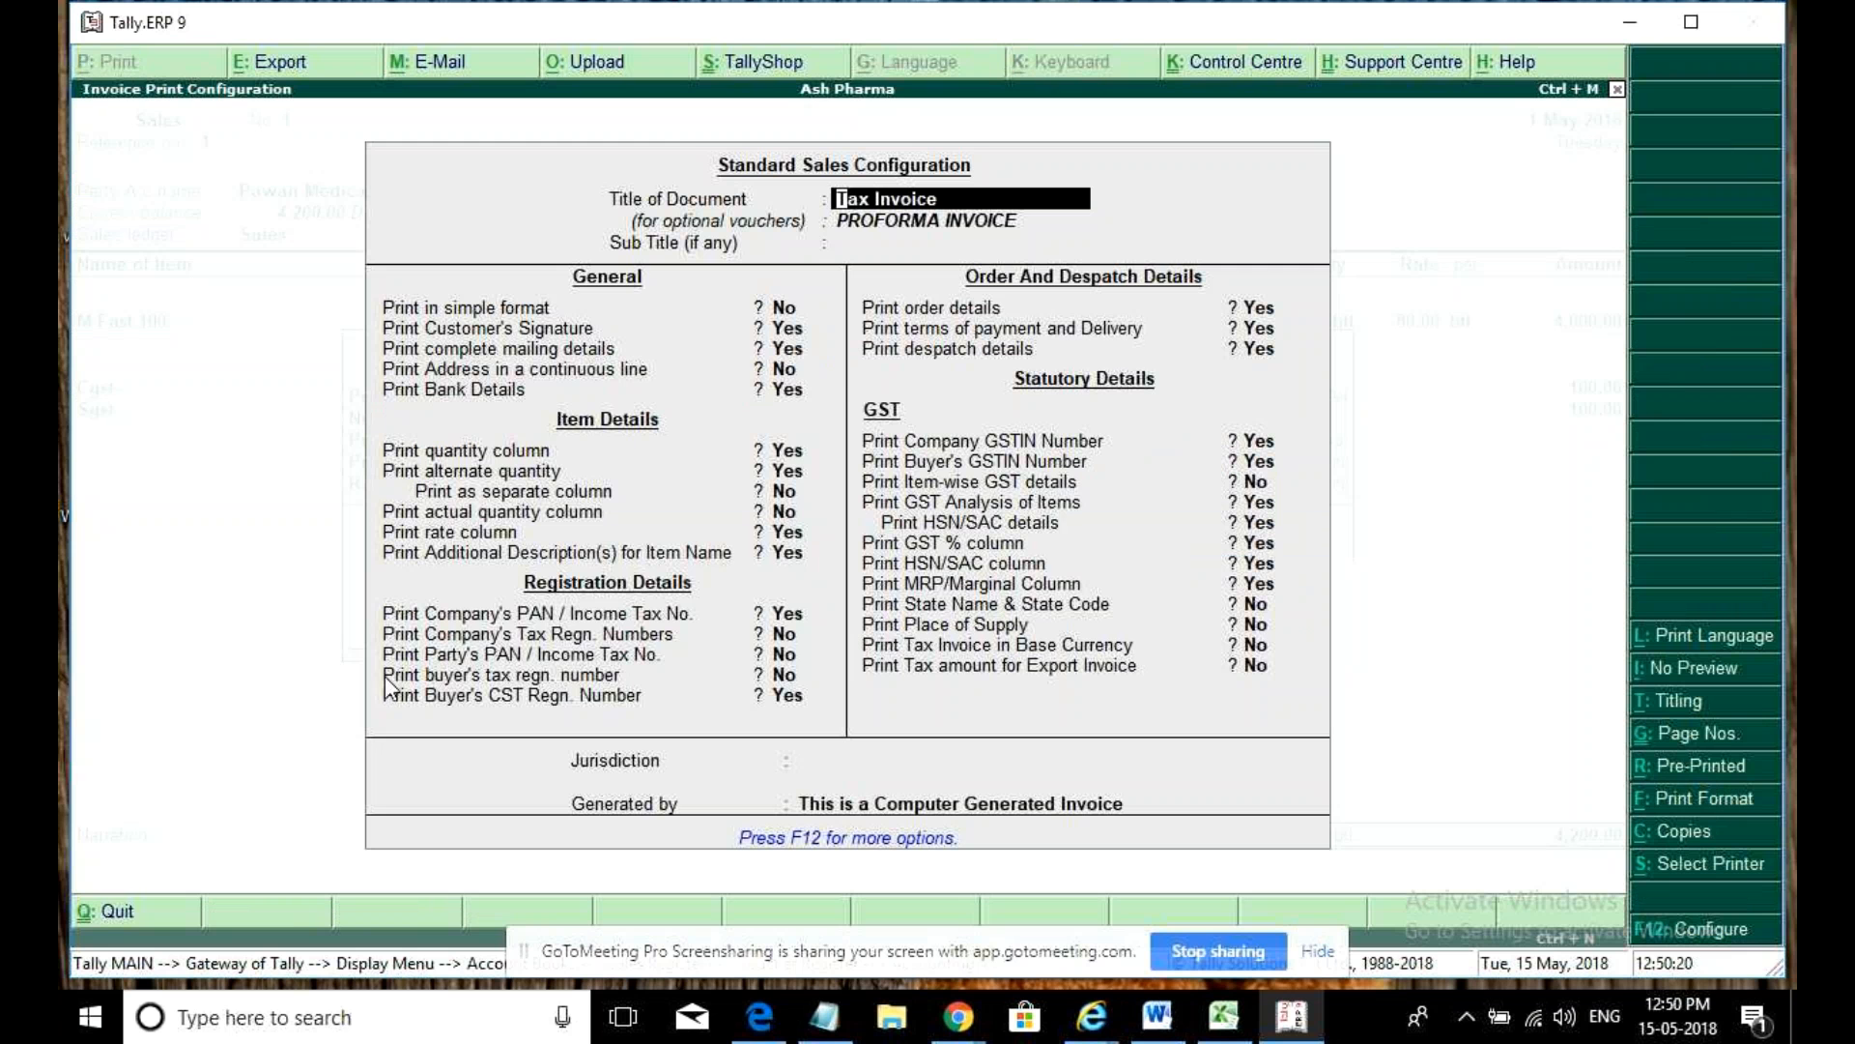
key("Escape")
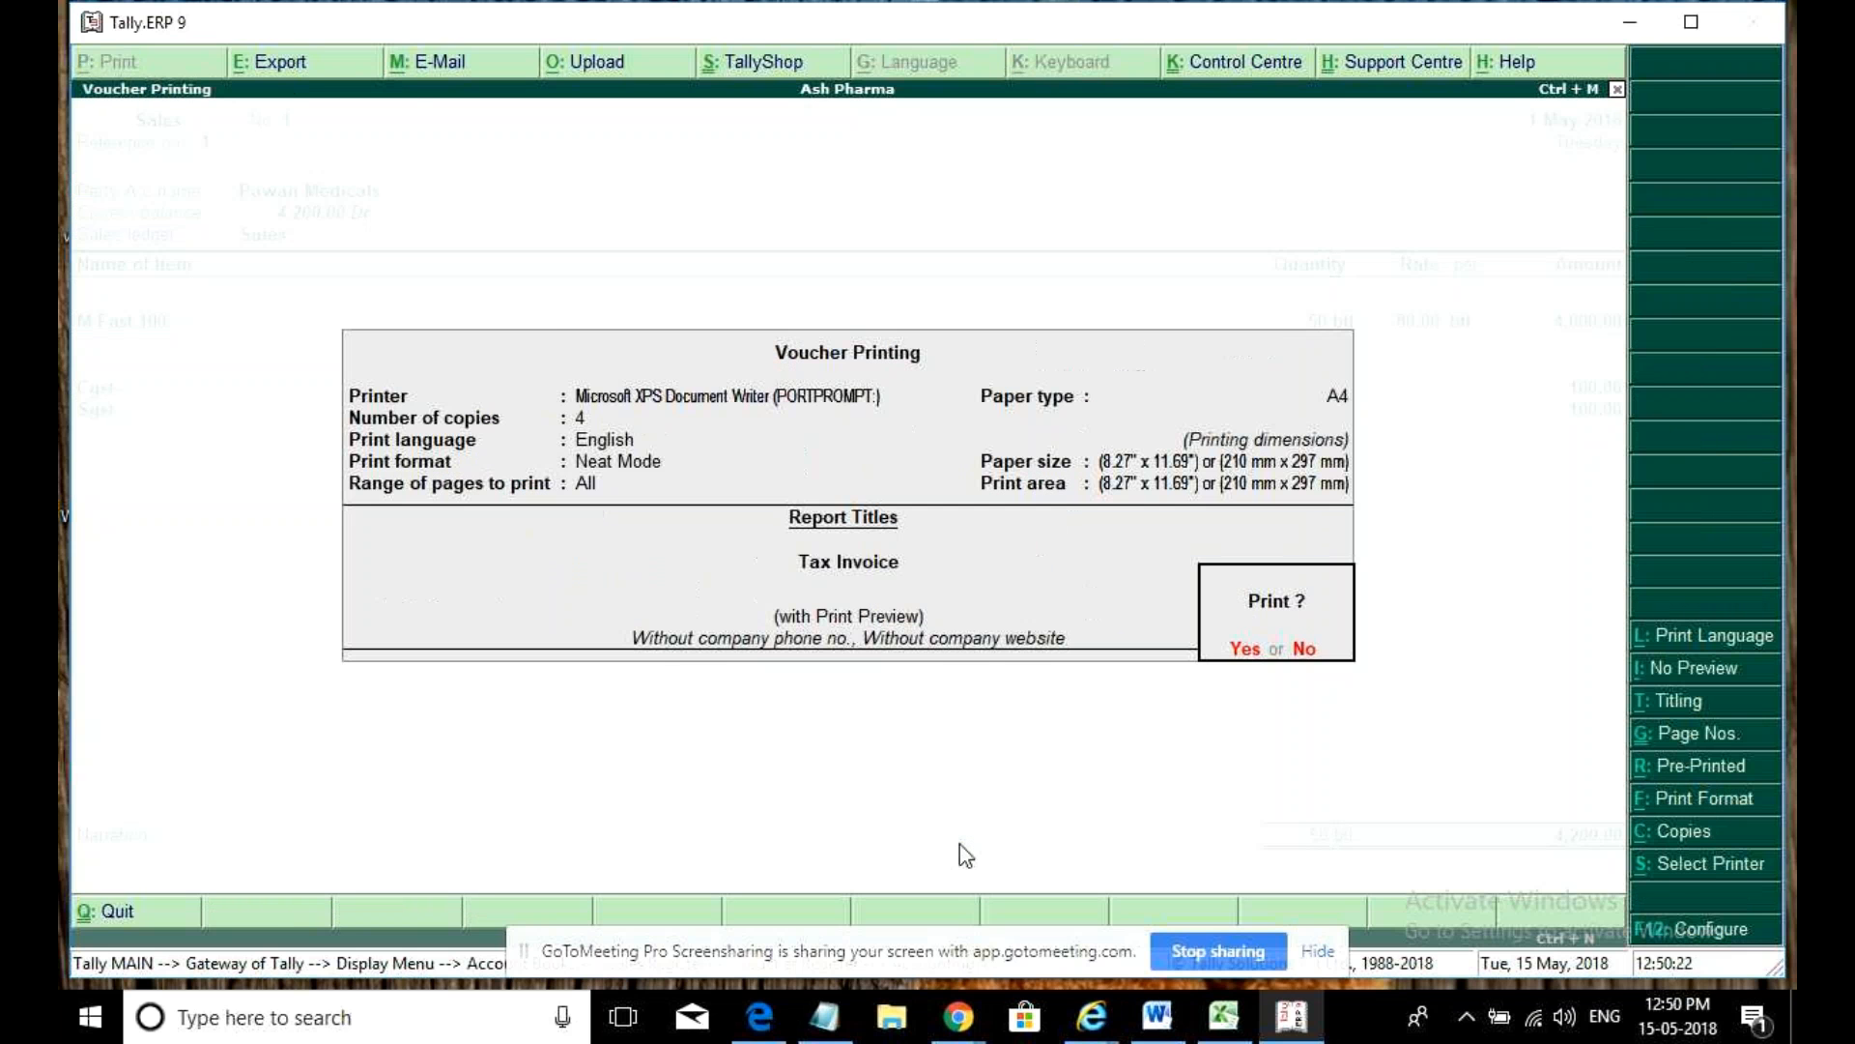
key("Escape")
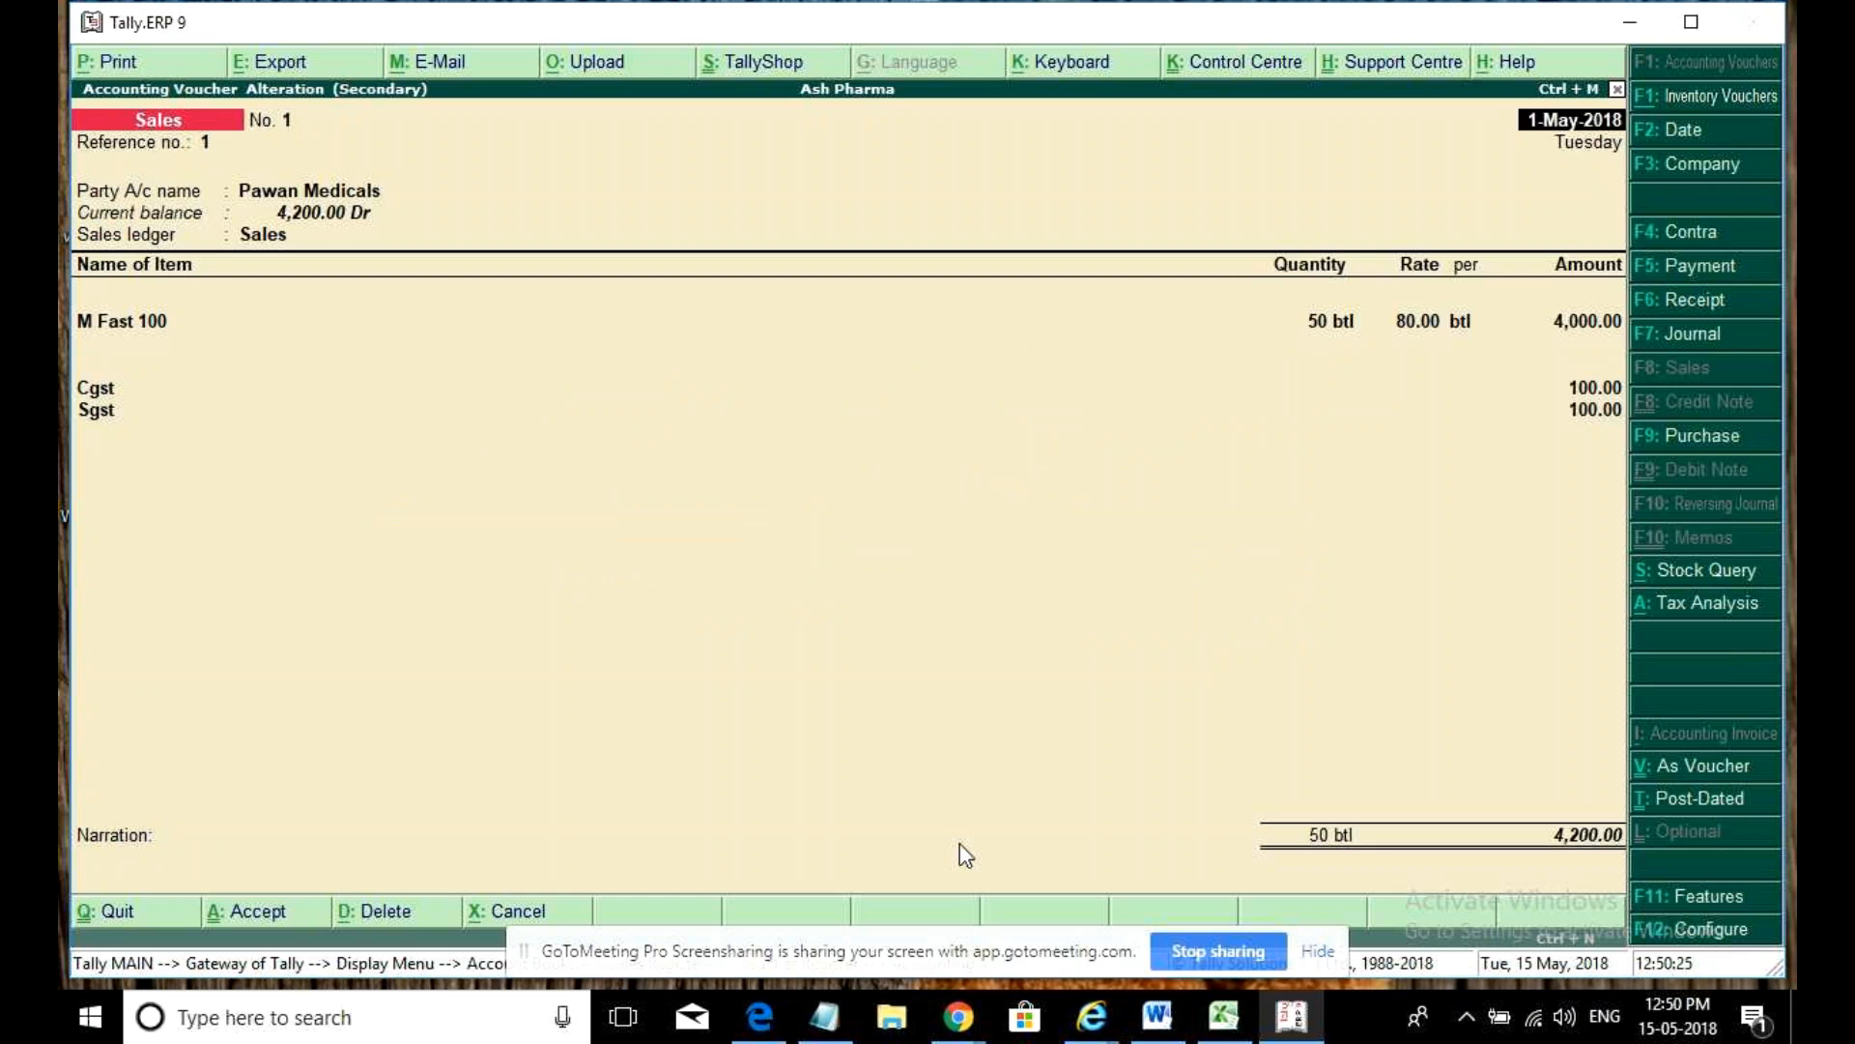
key("alt+p")
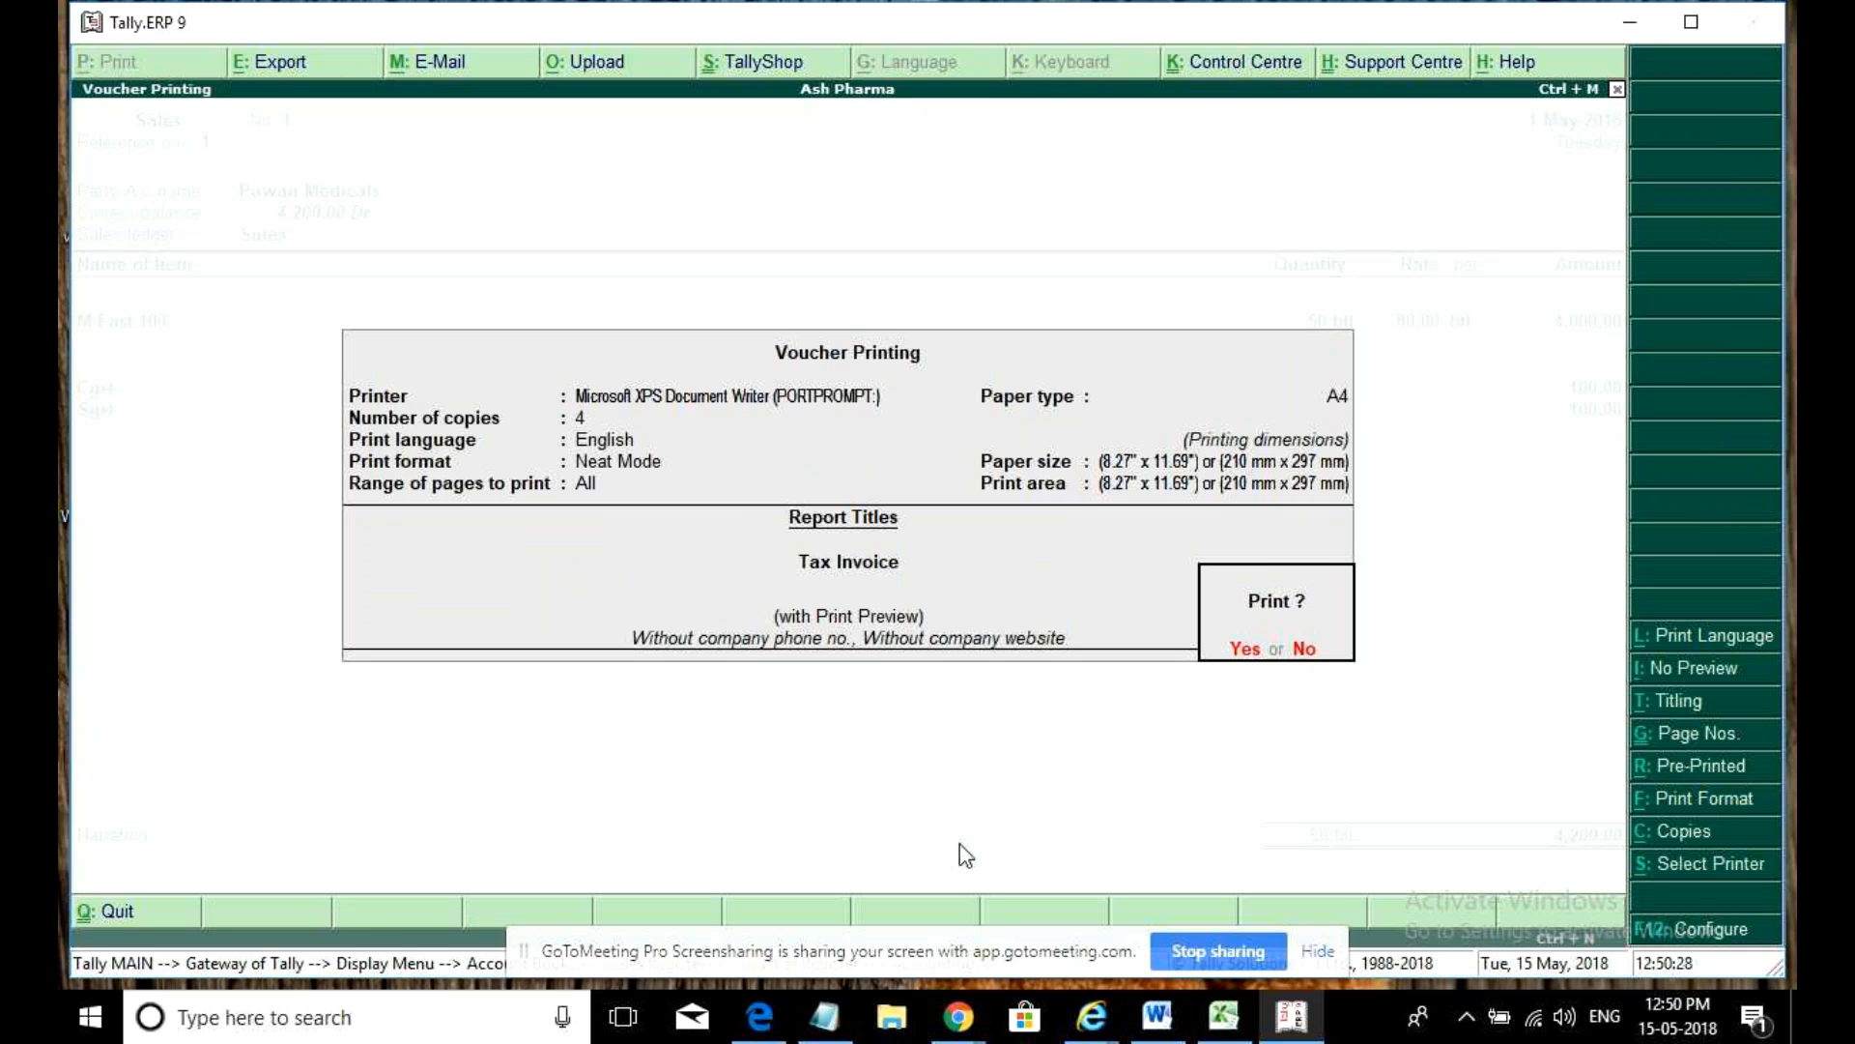
key("Escape")
key("Escape")
key("Escape")
key("Escape")
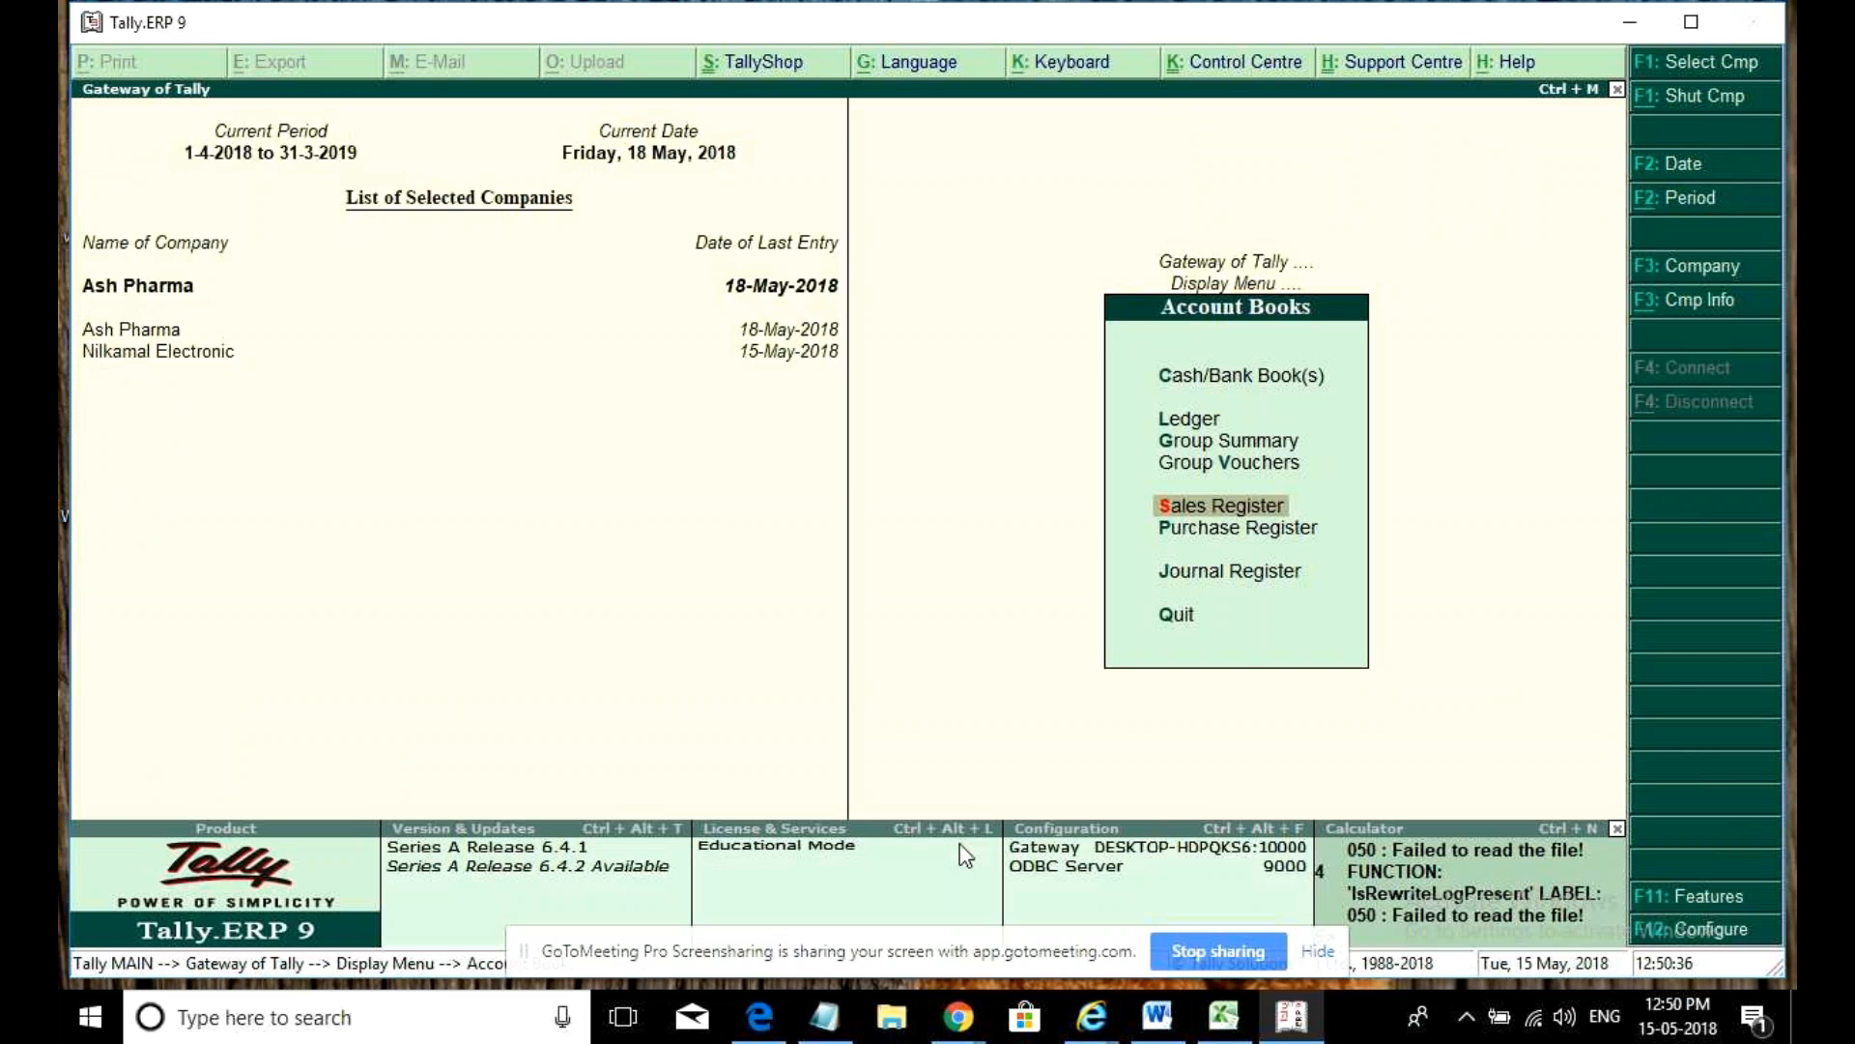
- Select Nilkamal Electronic as the current company and open Accounting Vouchers for a new entry
left_click(207, 364)
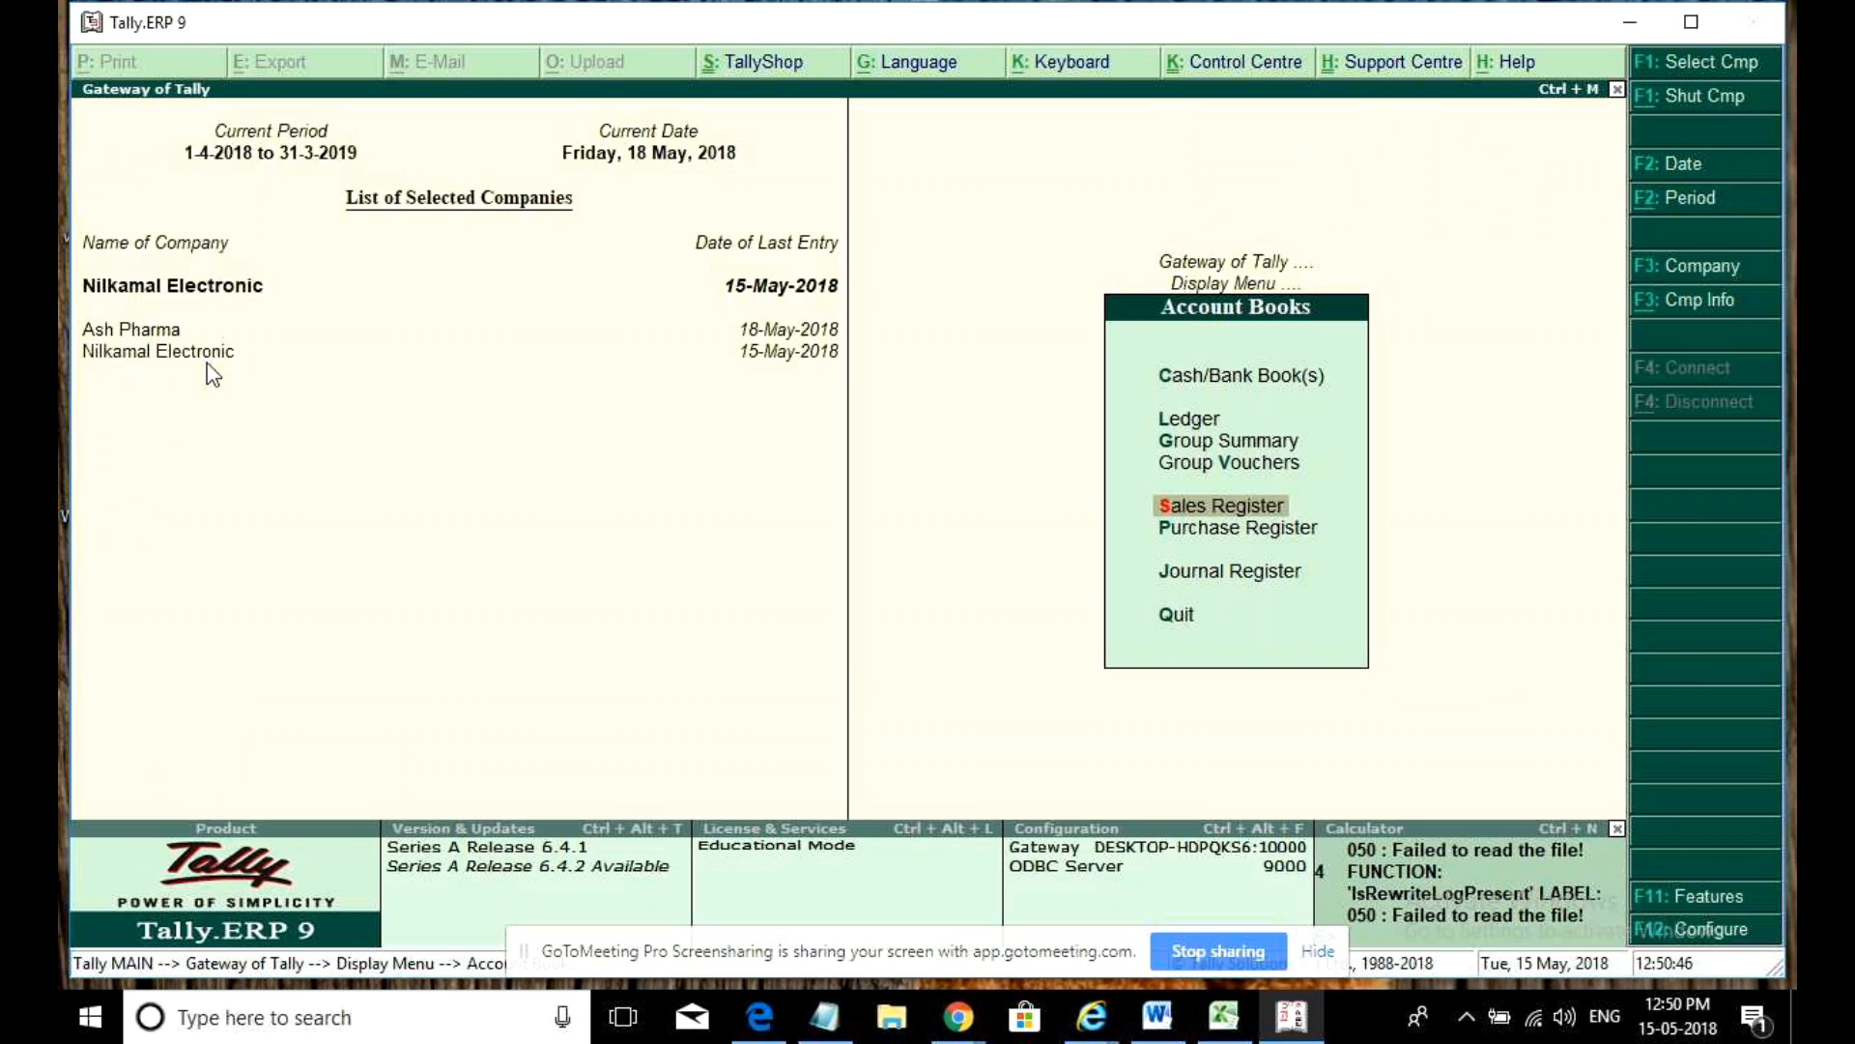
key("Escape")
key("Escape")
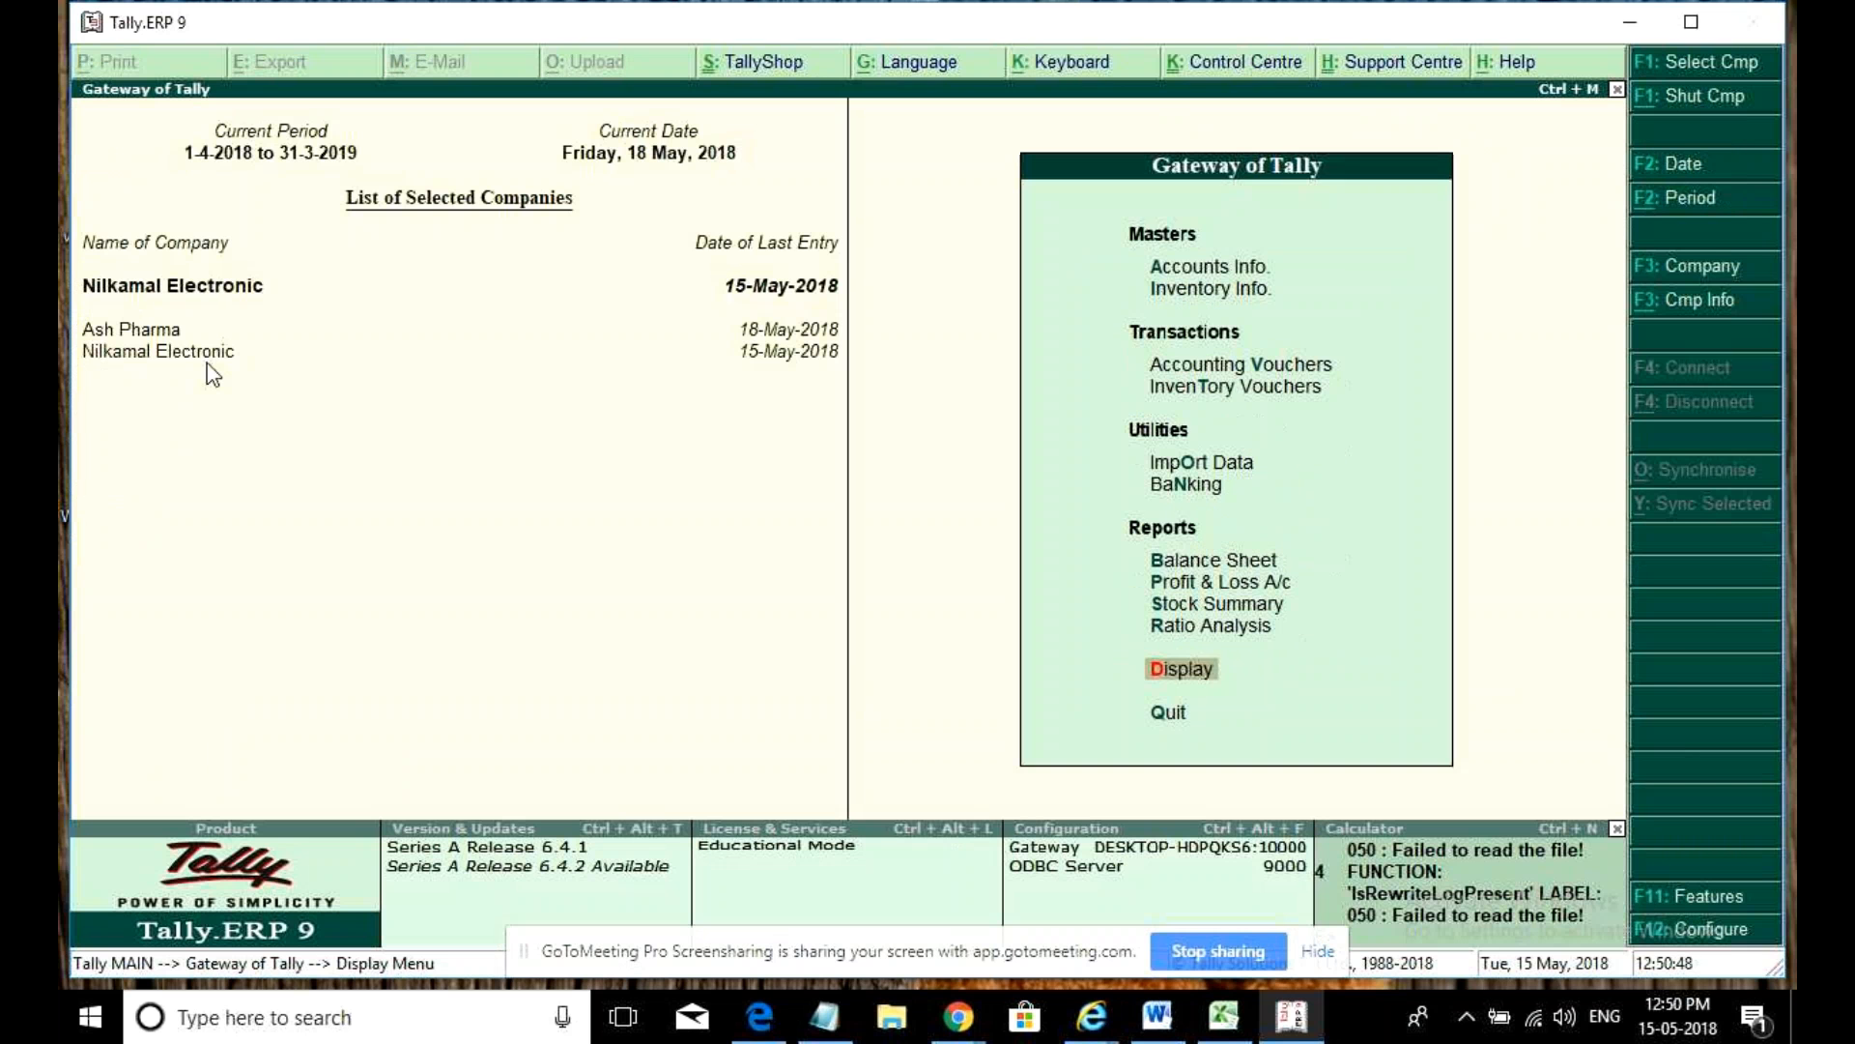
left_click(1266, 368)
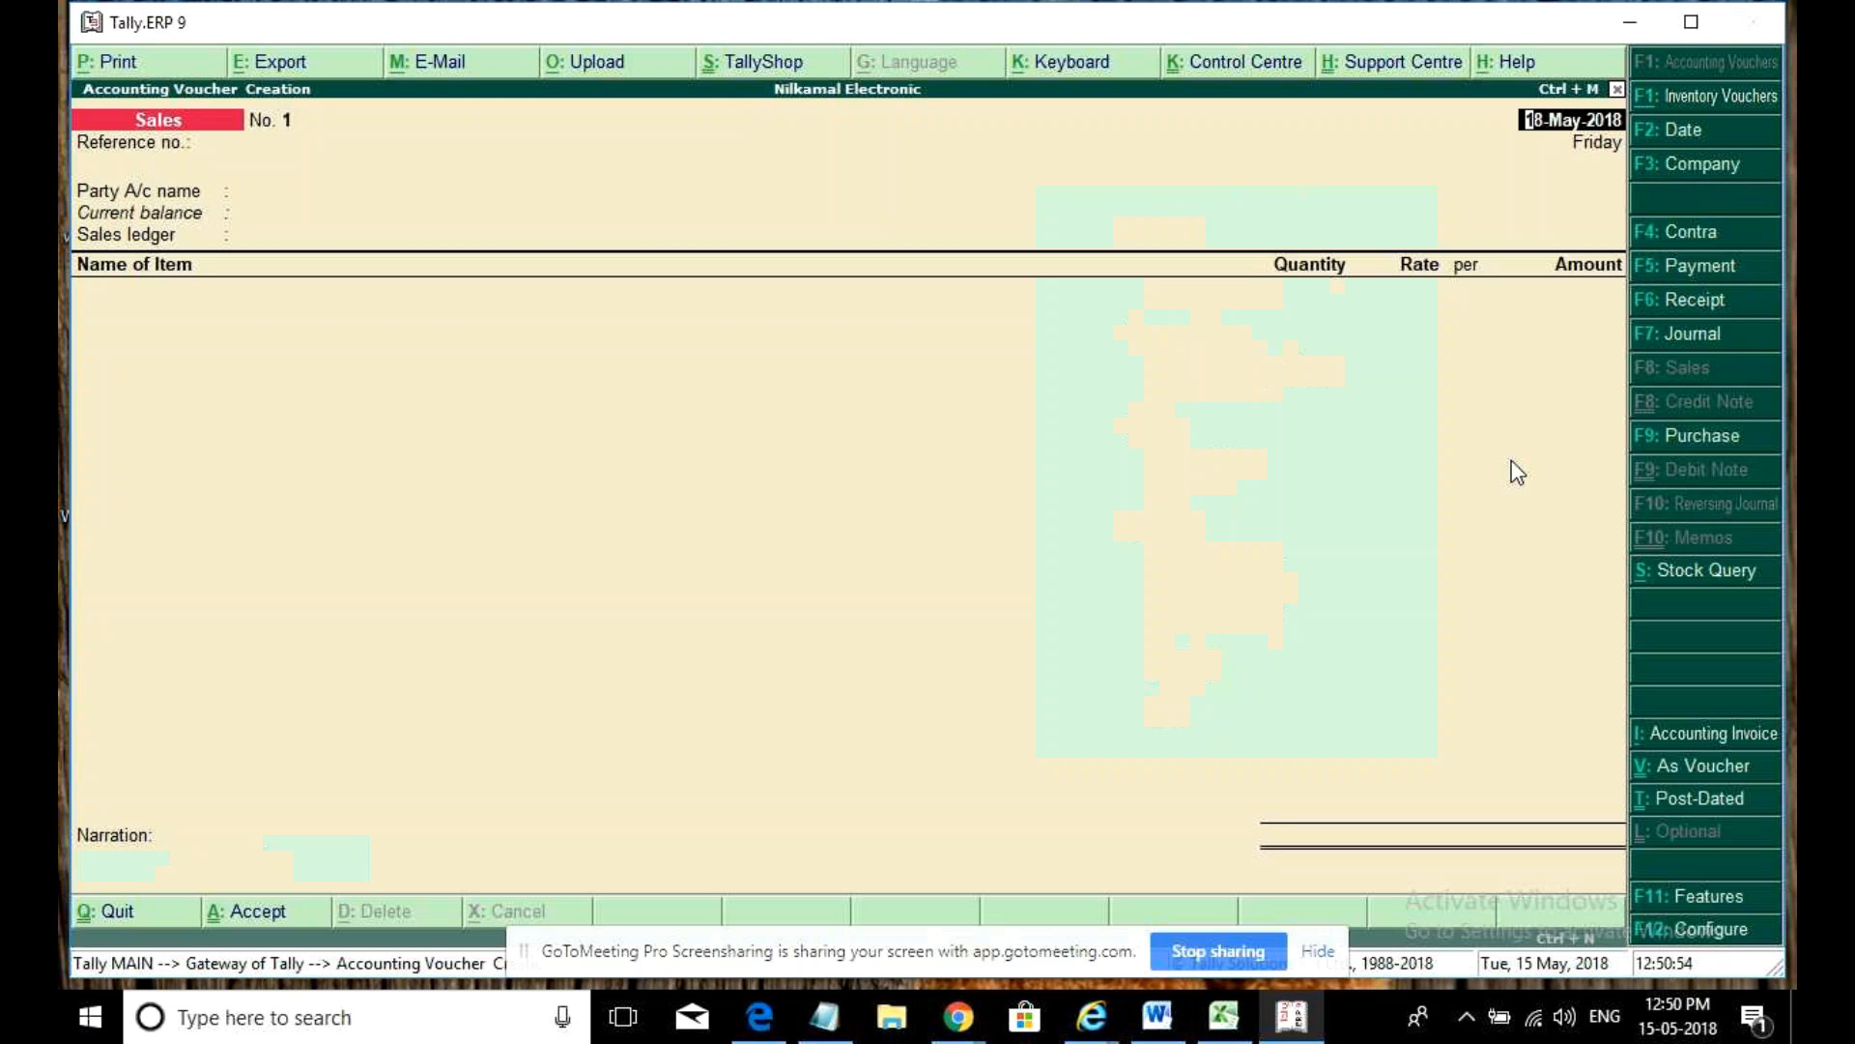
- Begin a Purchase voucher dated 2-May-2018 with supplier invoice no. 2 and create a party ledger
left_click(1697, 435)
type("2ma")
key("Return")
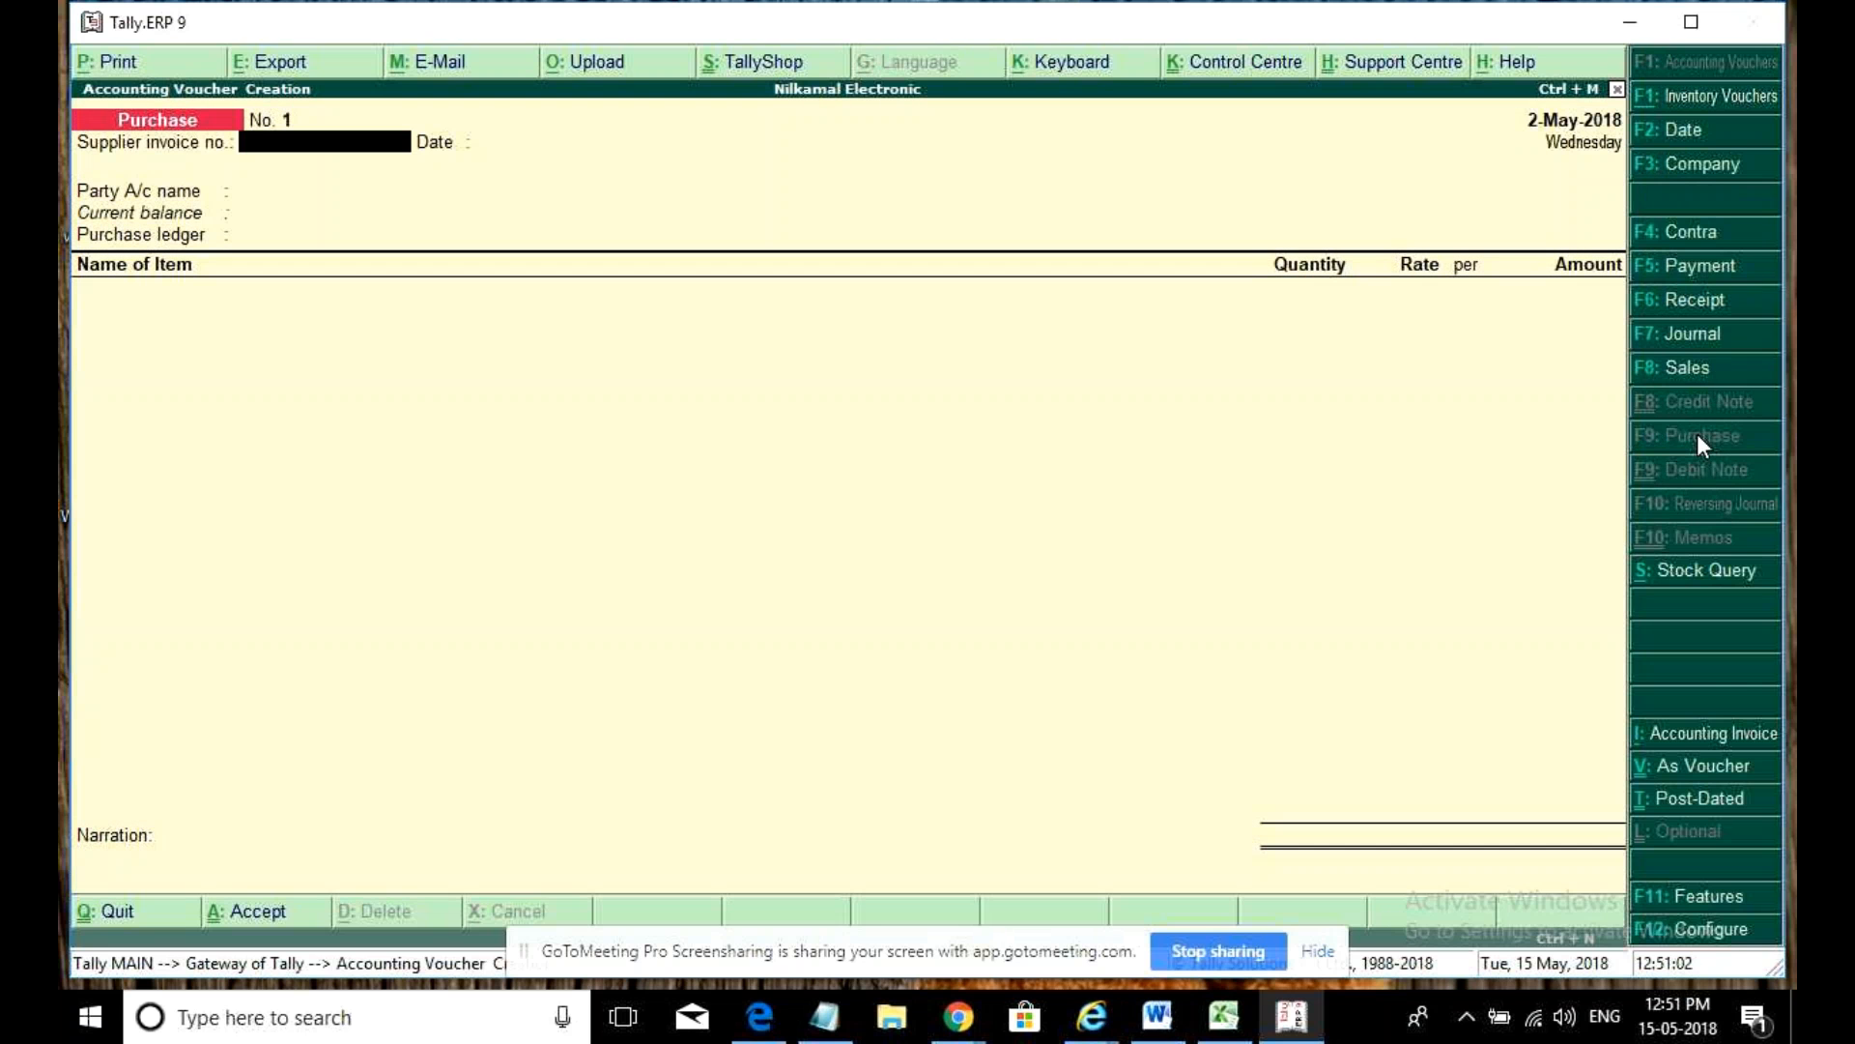
type("2")
key("Return")
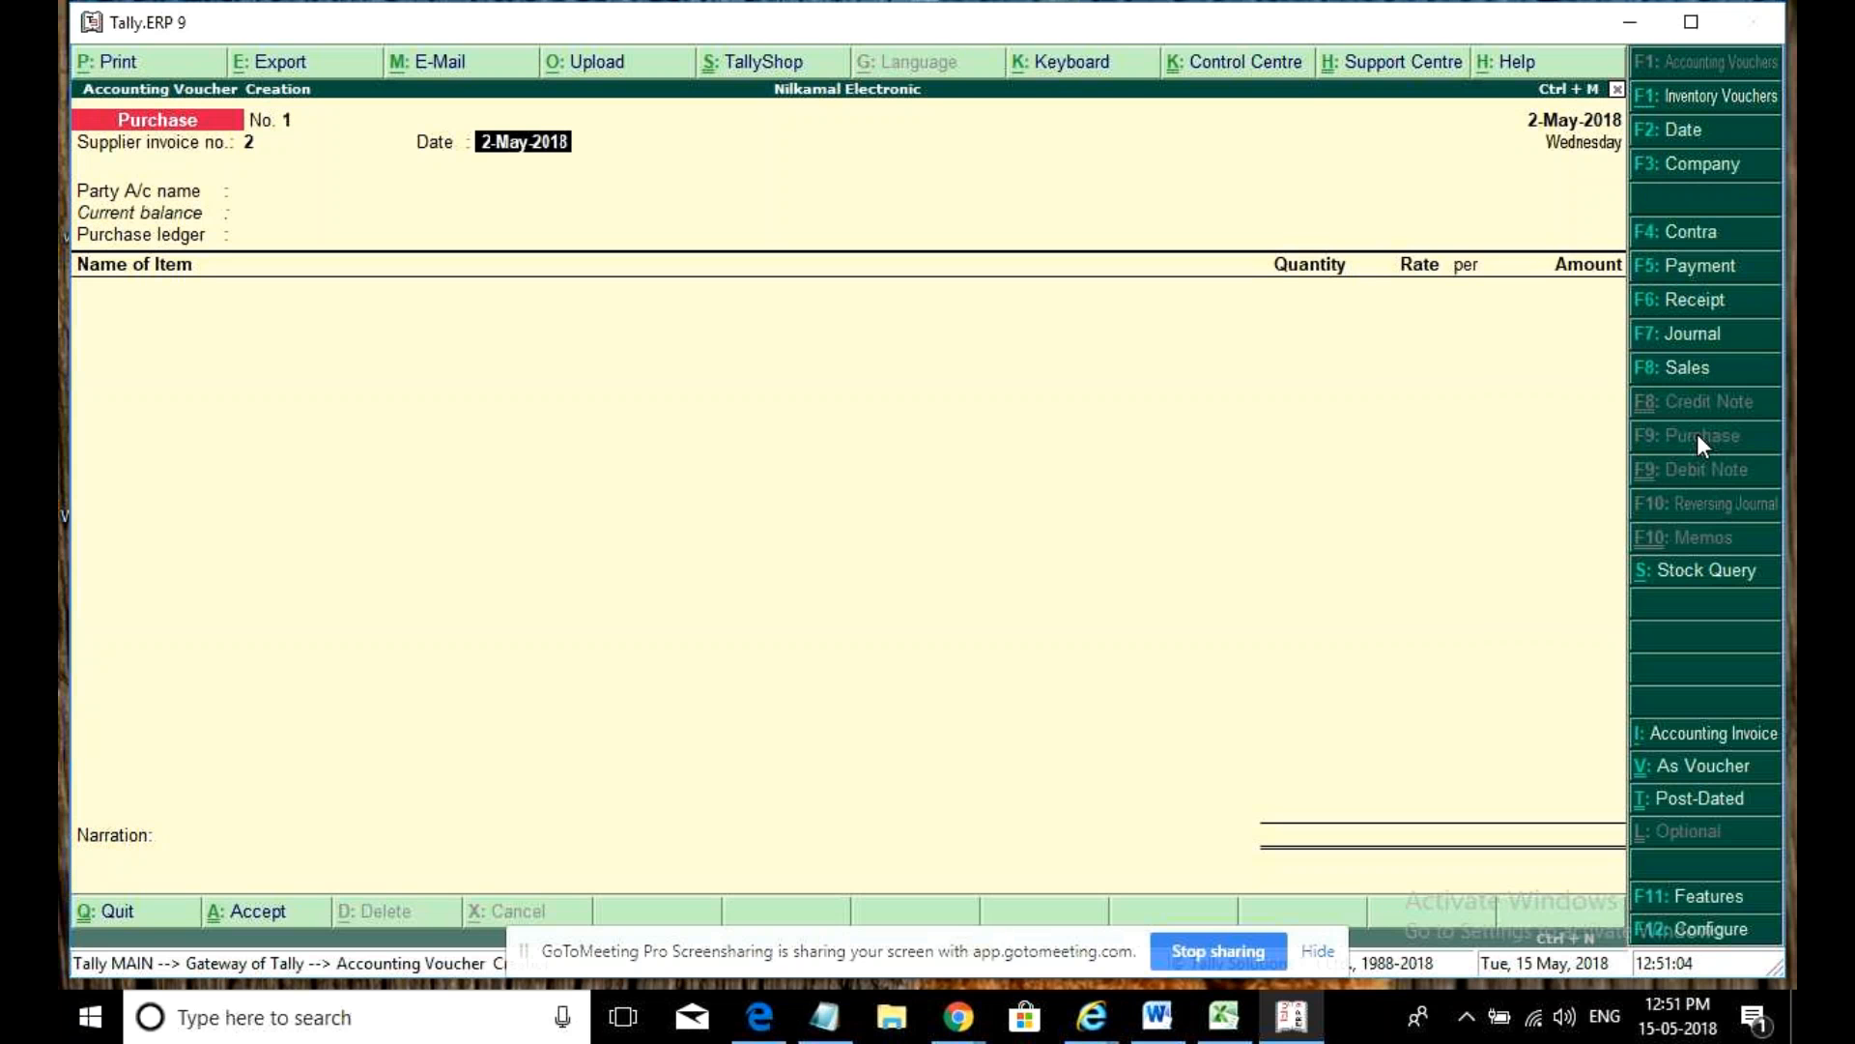
key("Return")
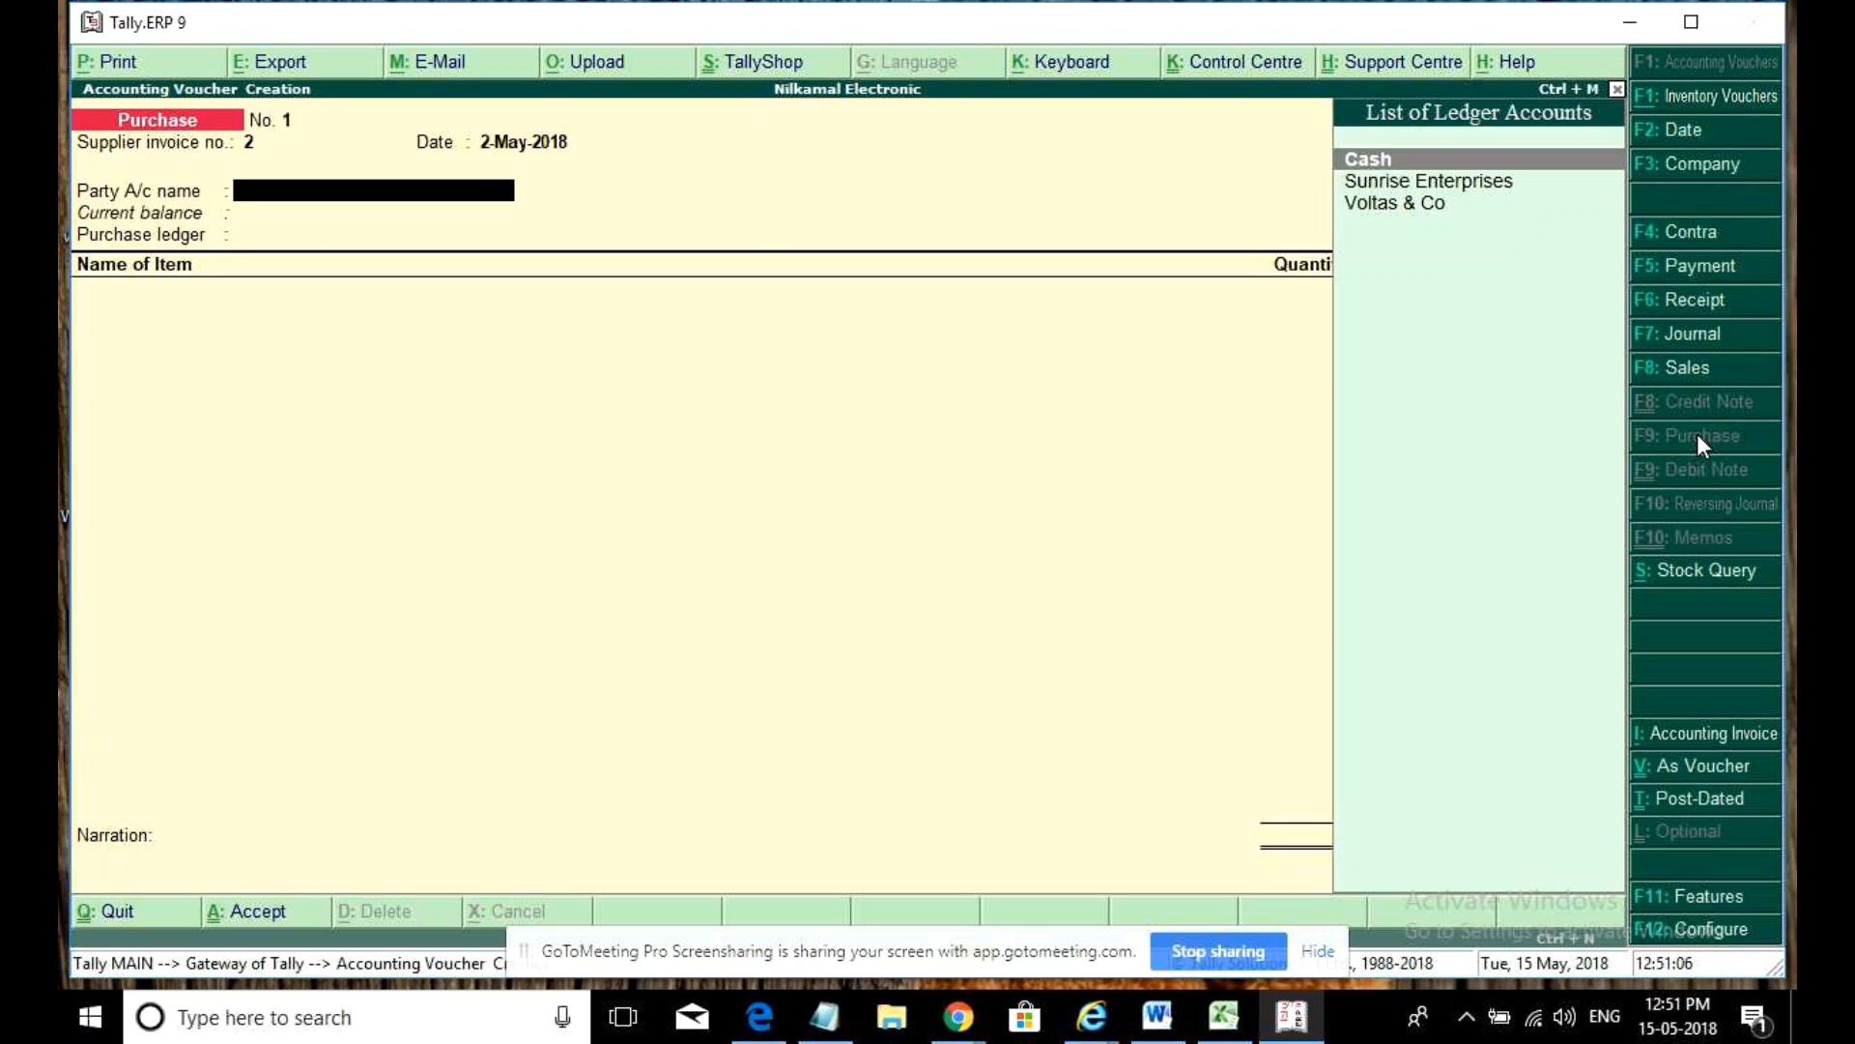
key("alt+c")
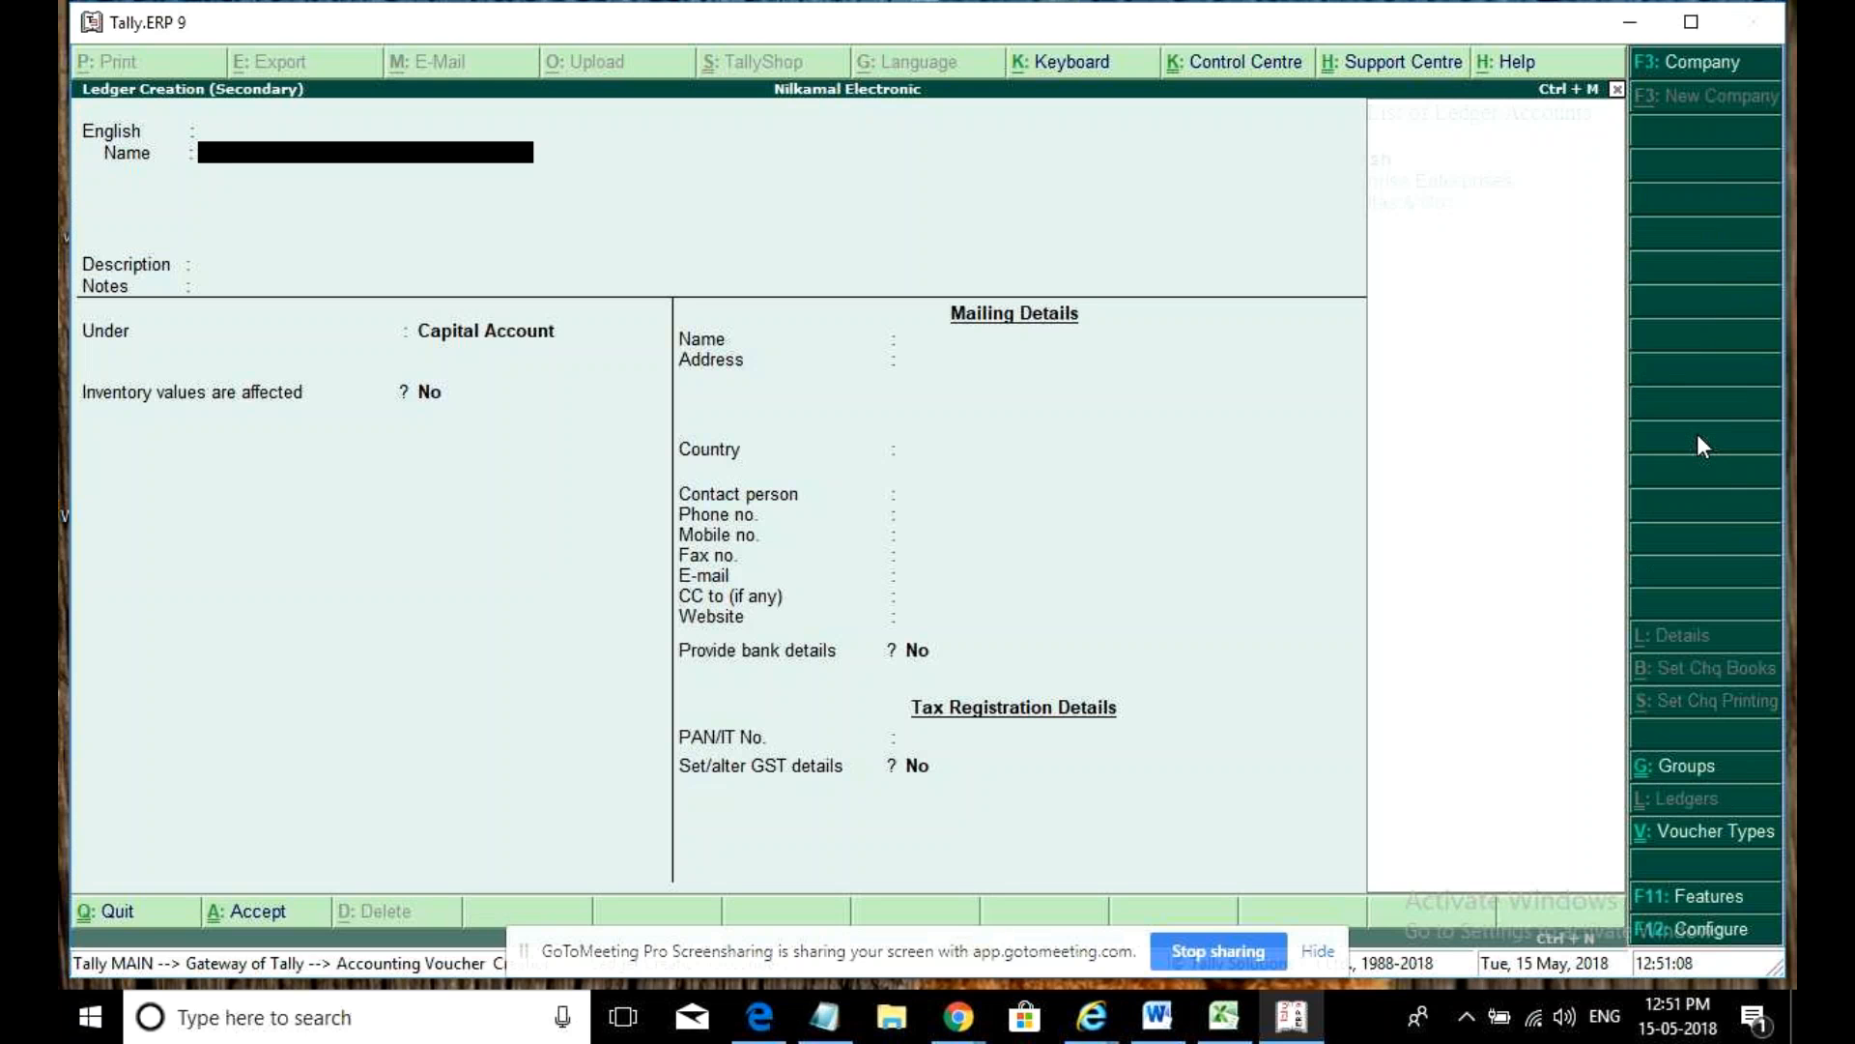
- Name the new supplier ledger Godrej, leaving the alias empty
type("Godrej Washing Machi")
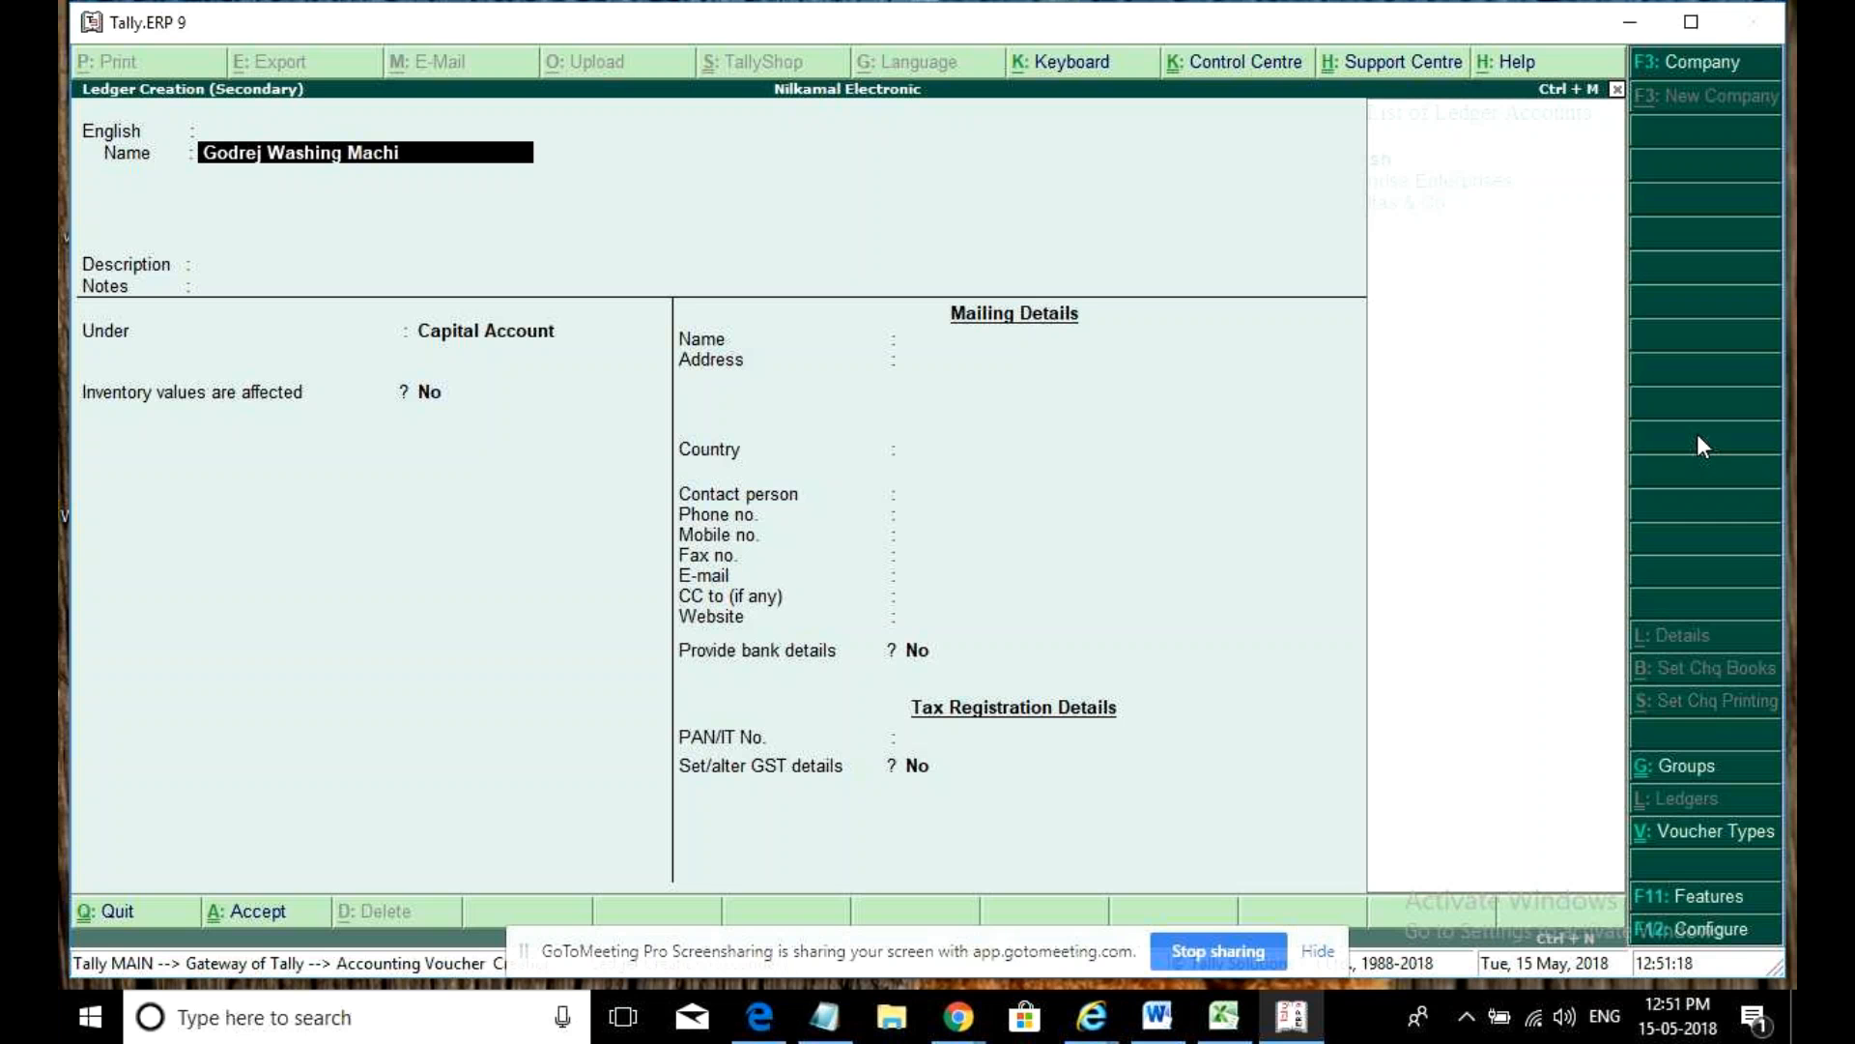
type("n")
key("BackSpace")
key("BackSpace")
key("BackSpace")
key("BackSpace")
key("BackSpace")
key("BackSpace")
key("BackSpace")
key("BackSpace")
key("BackSpace")
key("BackSpace")
key("BackSpace")
key("BackSpace")
key("BackSpace")
key("BackSpace")
key("BackSpace")
key("Return")
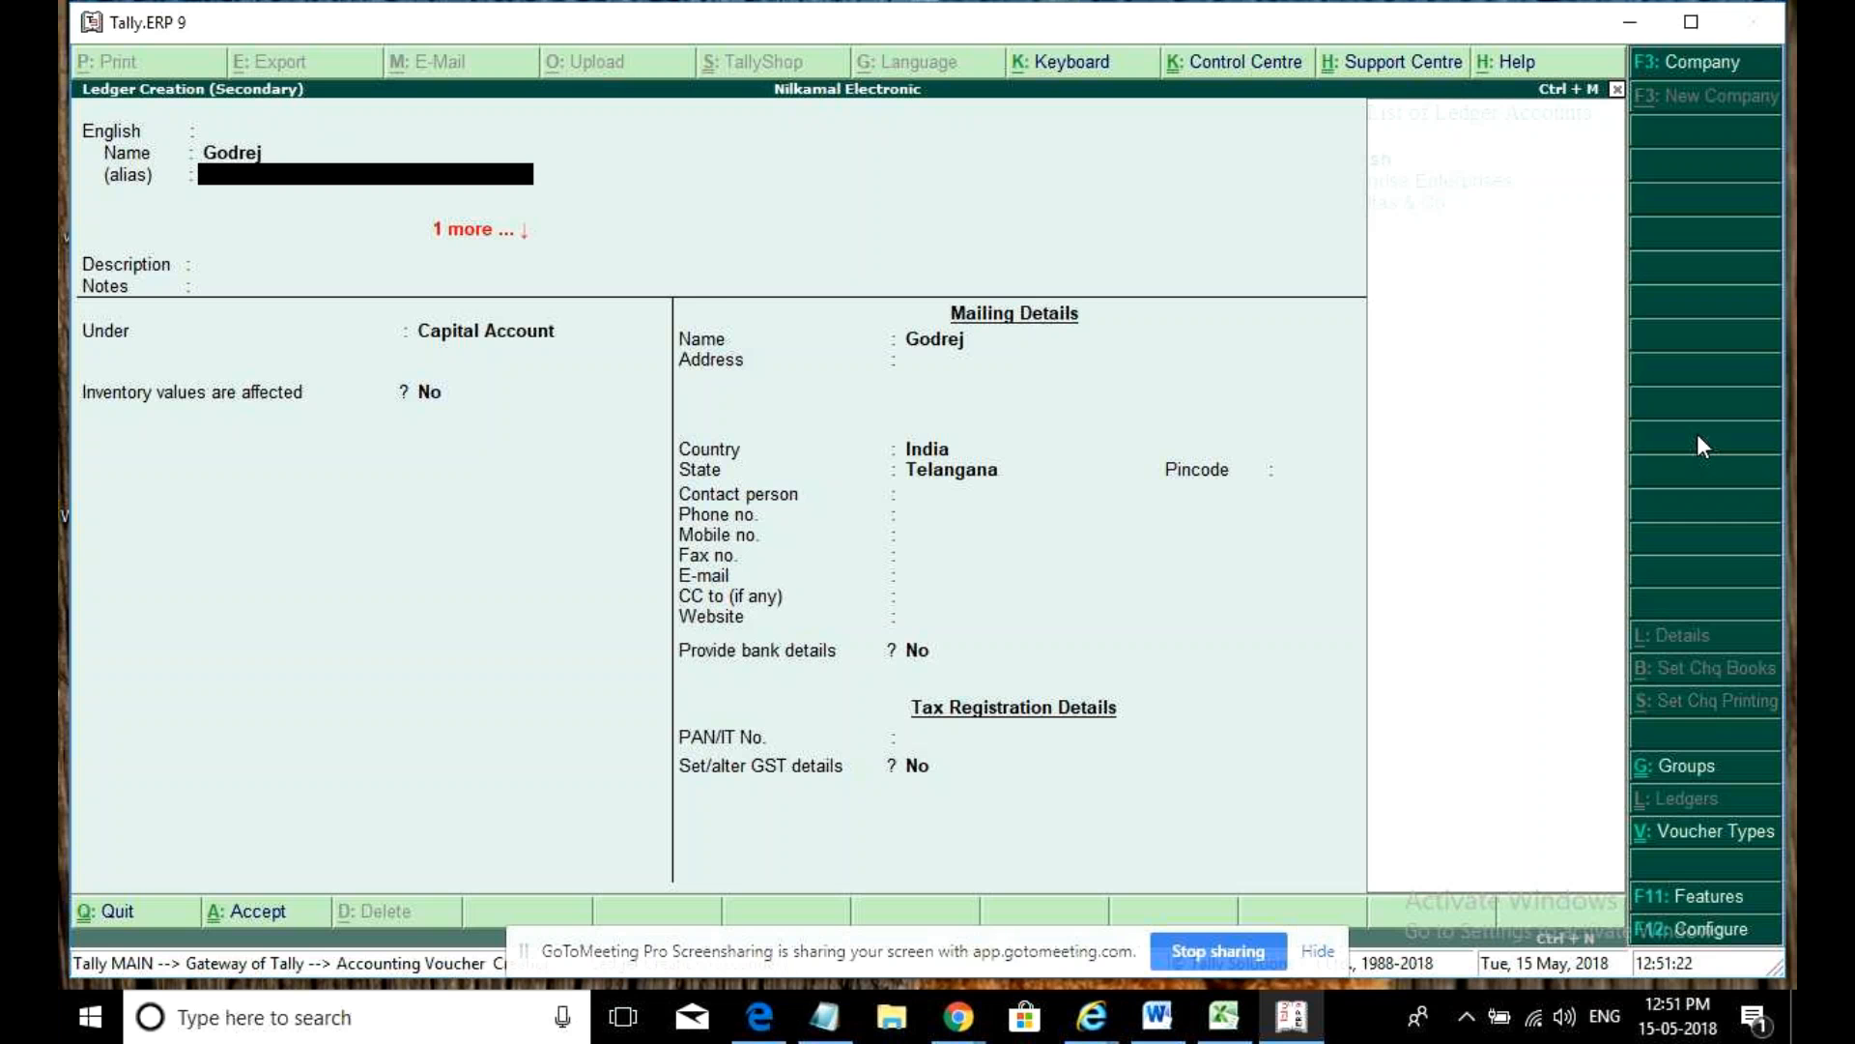
key("Return")
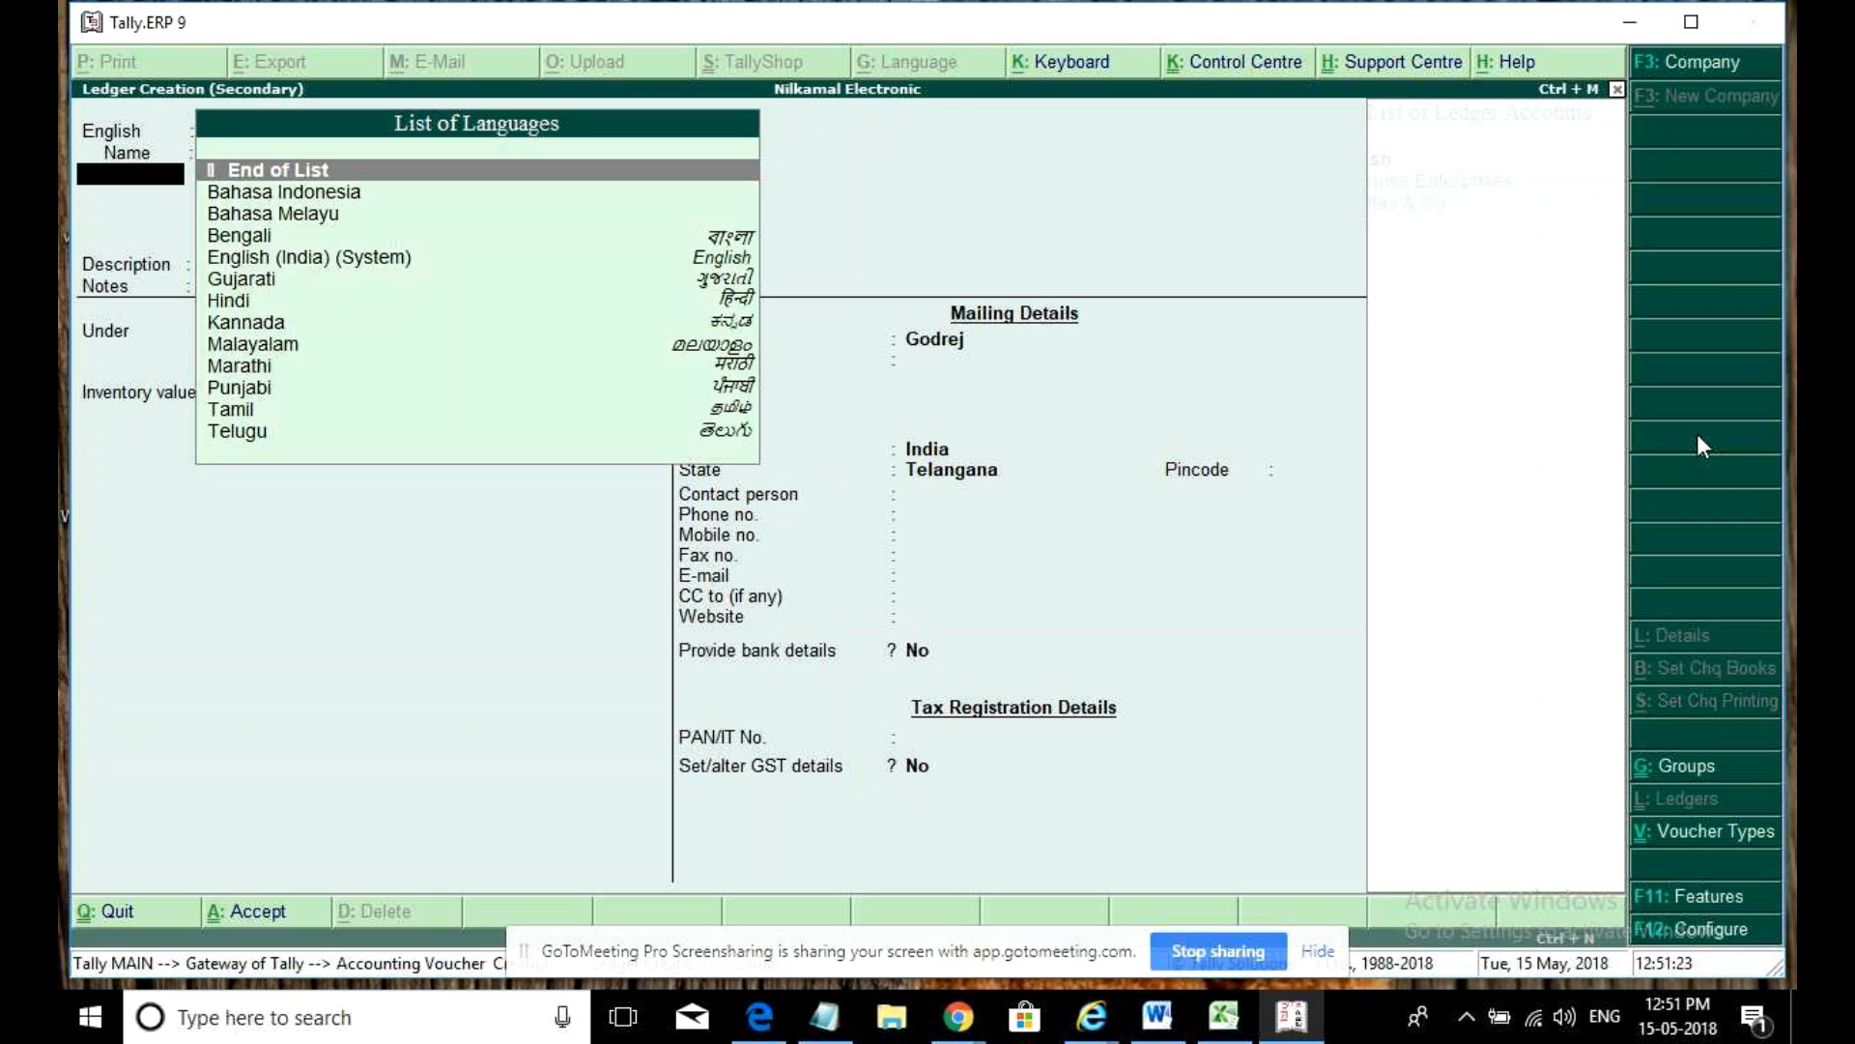
key("Return")
- Place Godrej under Sundry Creditors with state Karnataka and turn on its GST details
type("Credit")
key("Return")
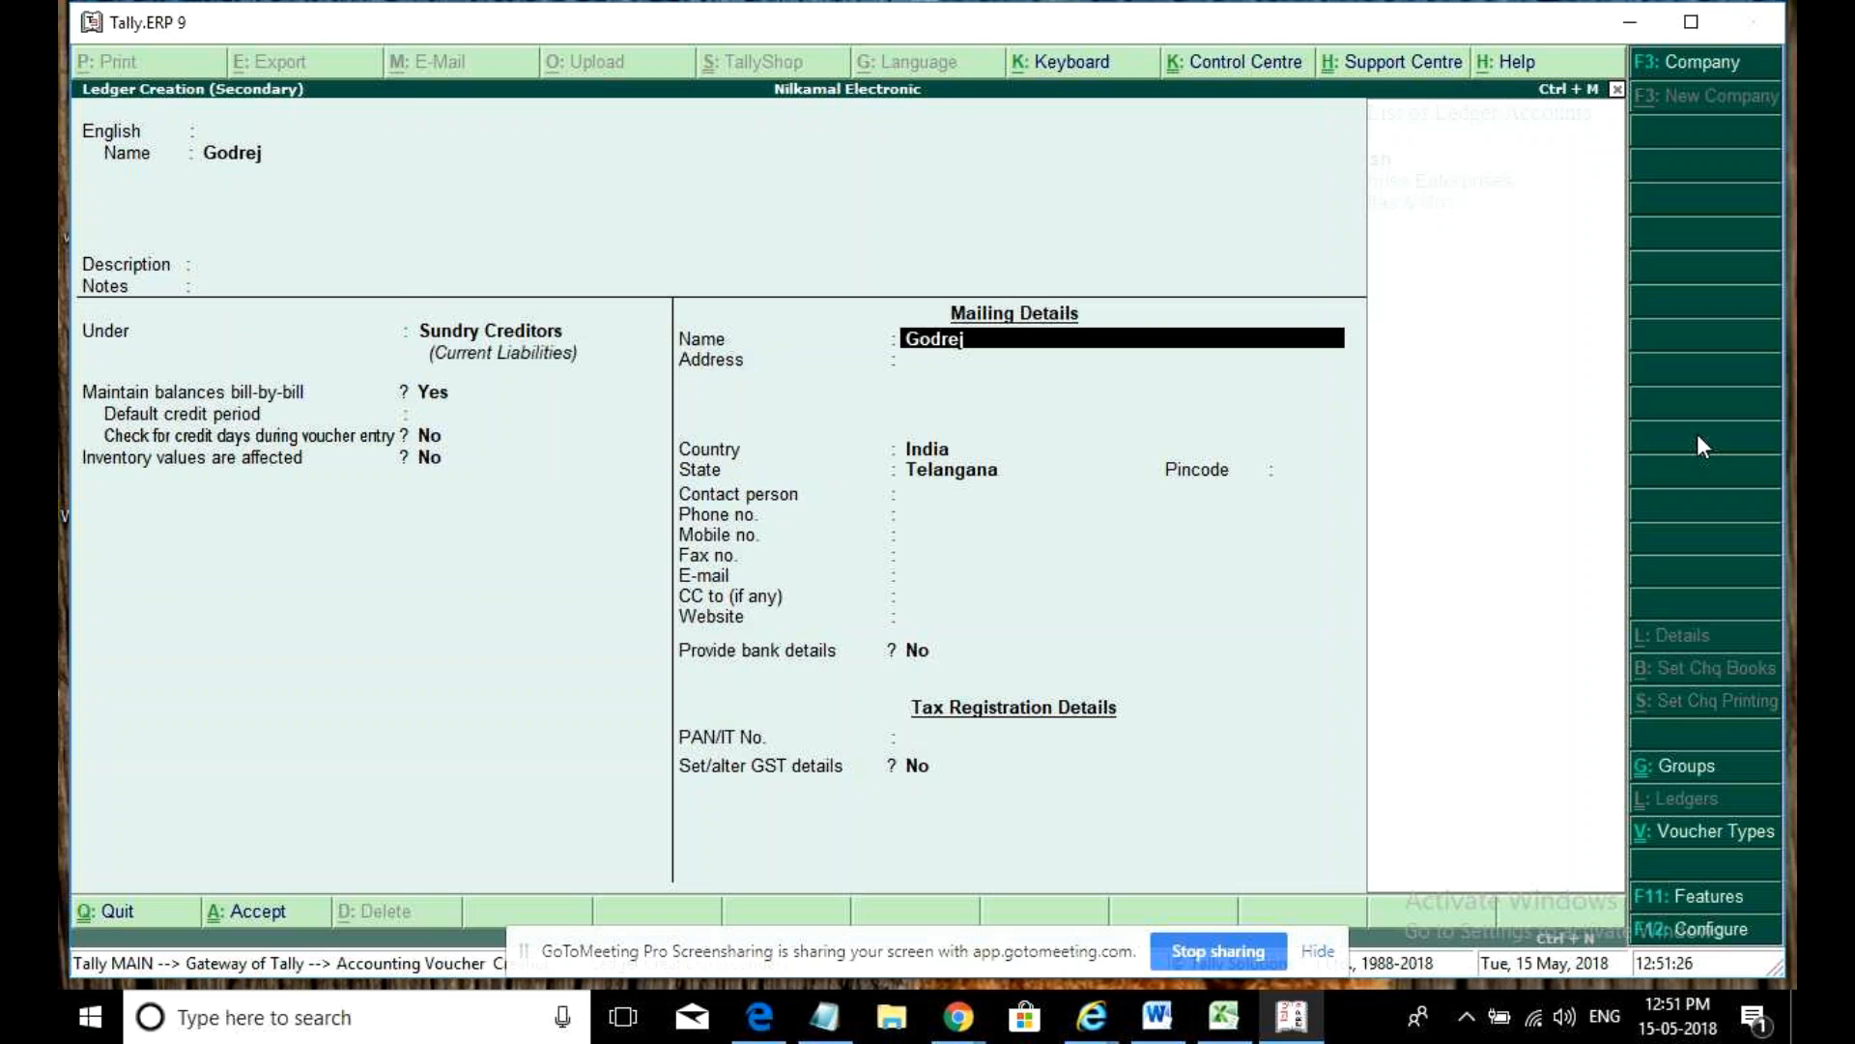
key("Return")
key("Return")
key("Return")
type("Andhr")
key("BackSpace")
key("BackSpace")
key("BackSpace")
key("BackSpace")
key("BackSpace")
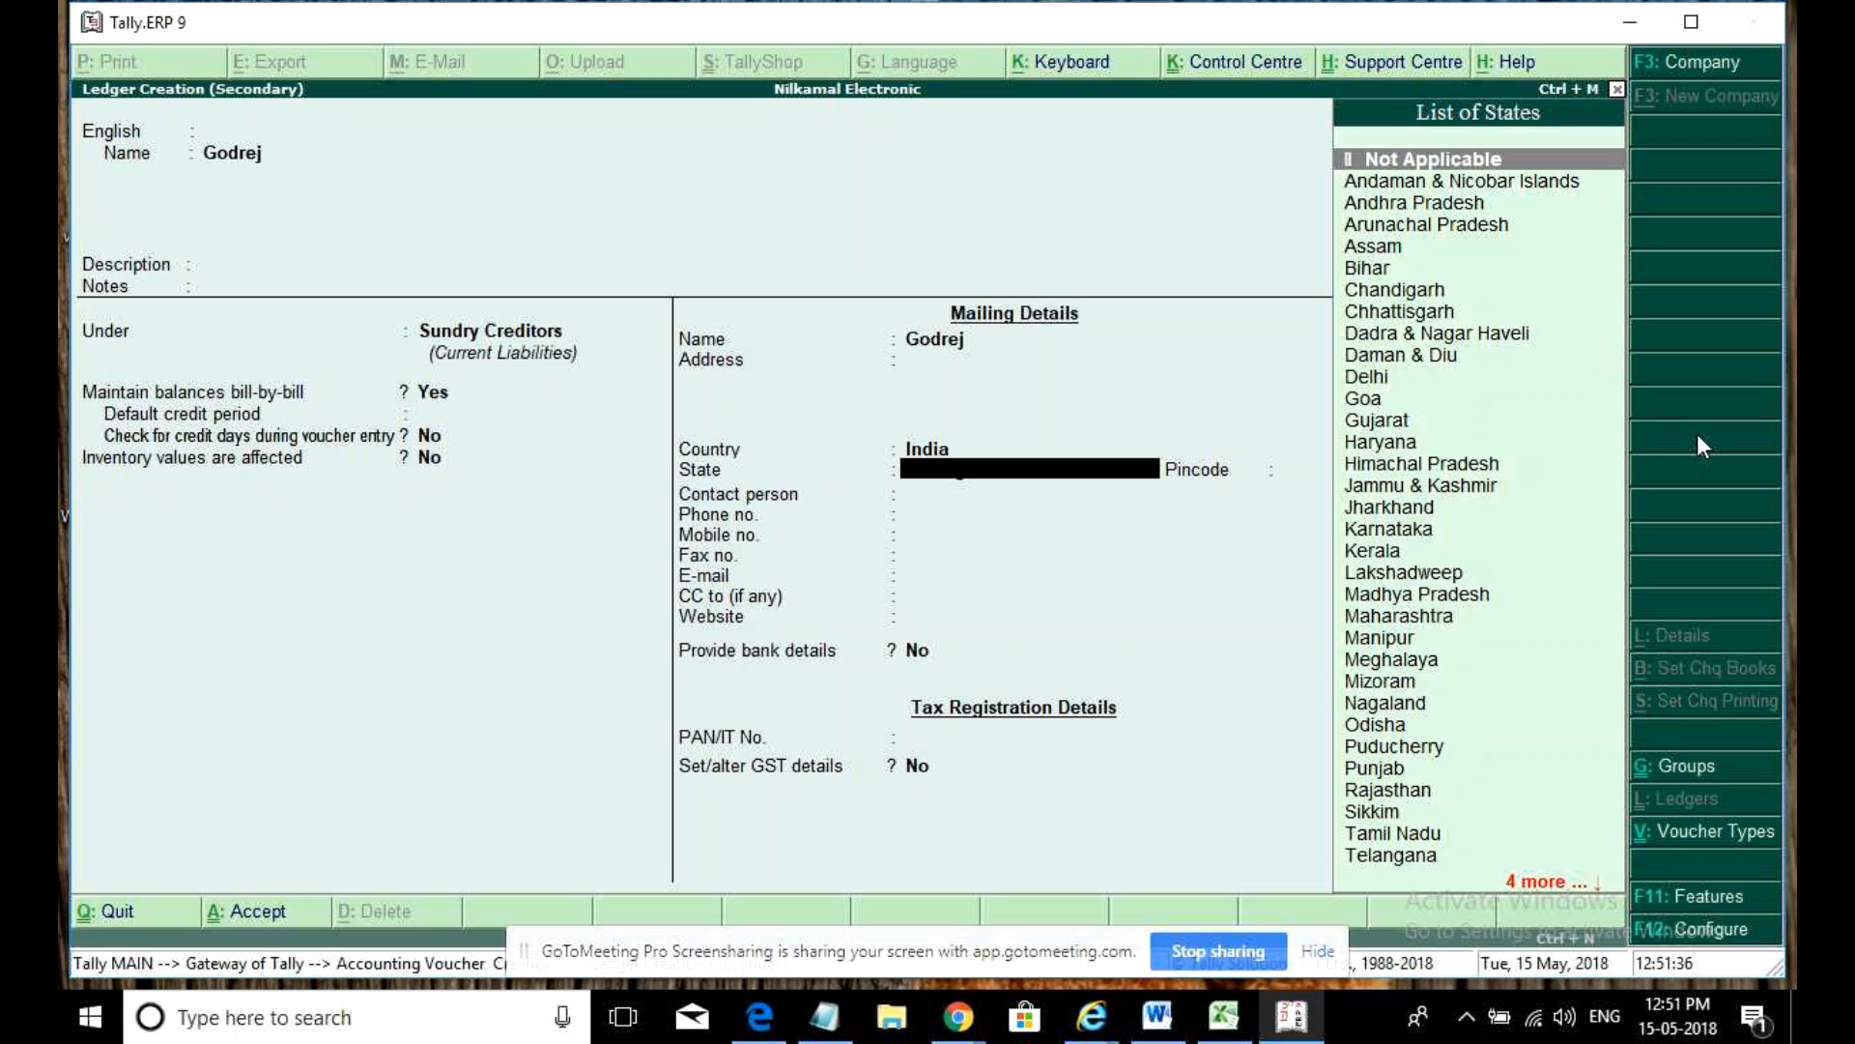
type("K")
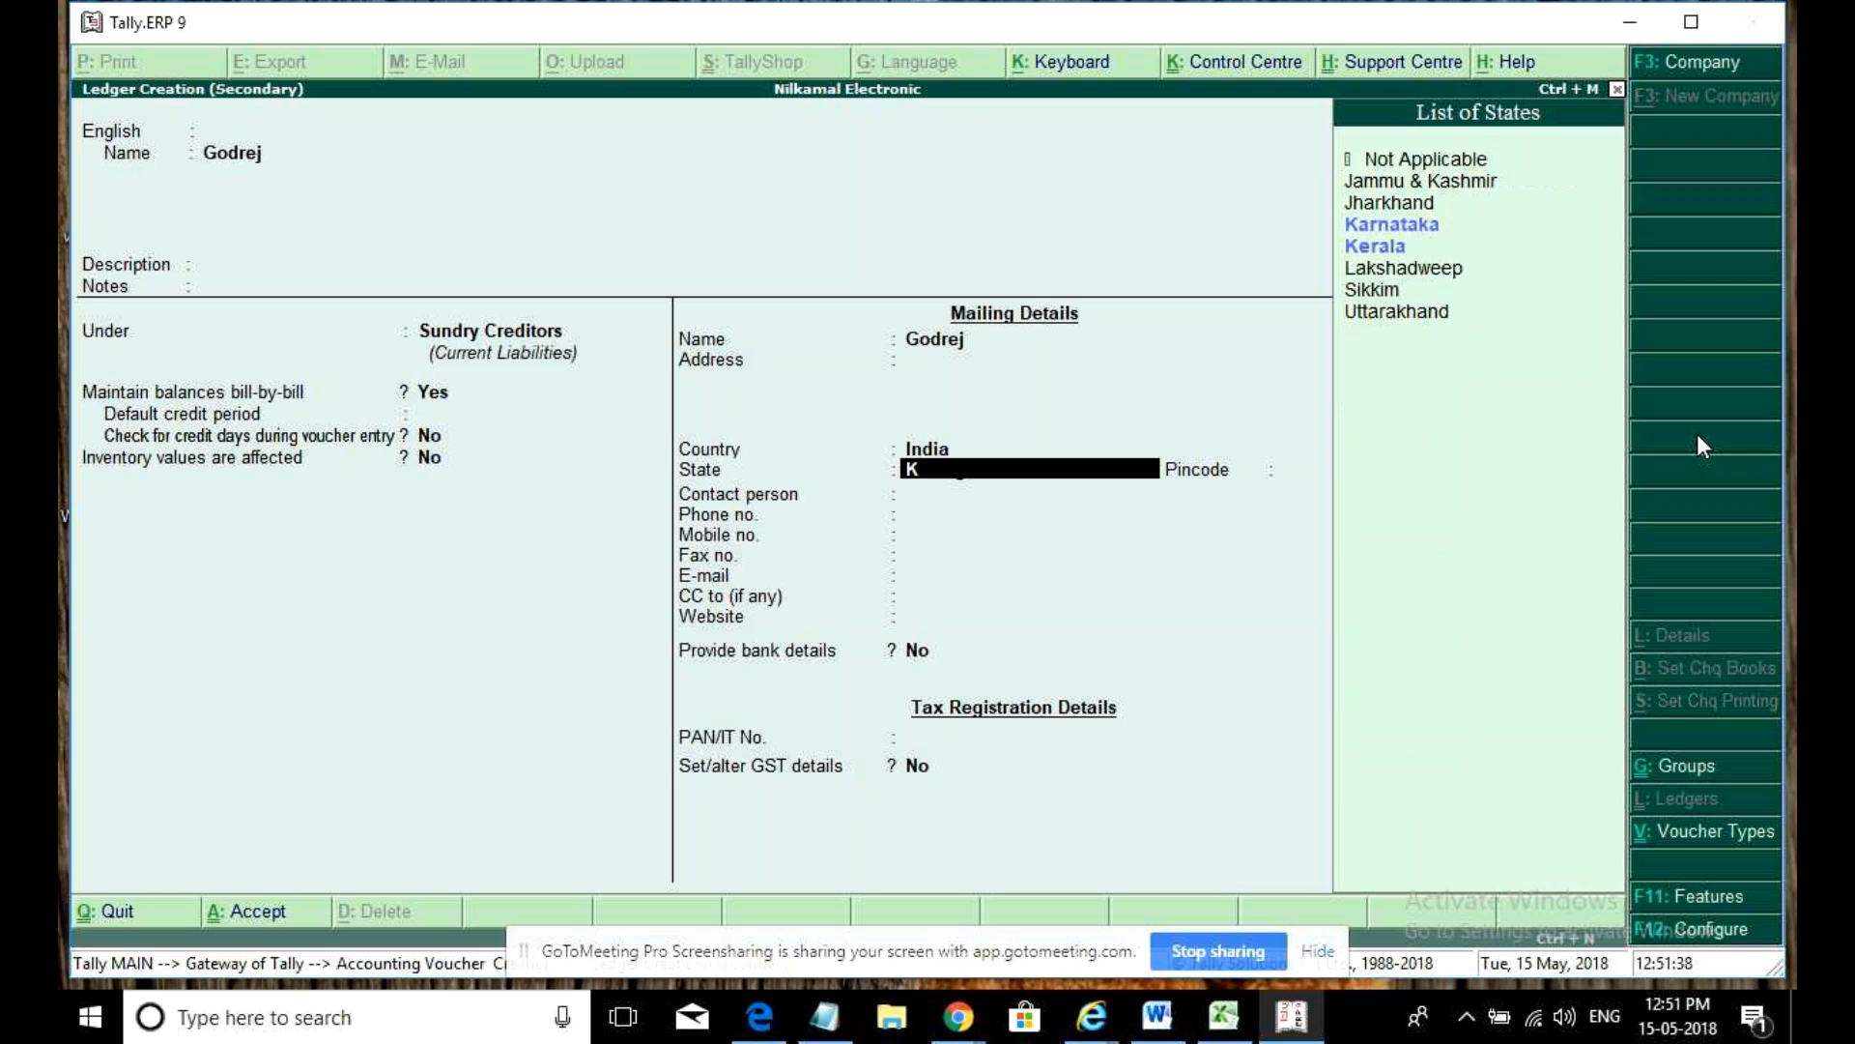
type("ar")
key("Return")
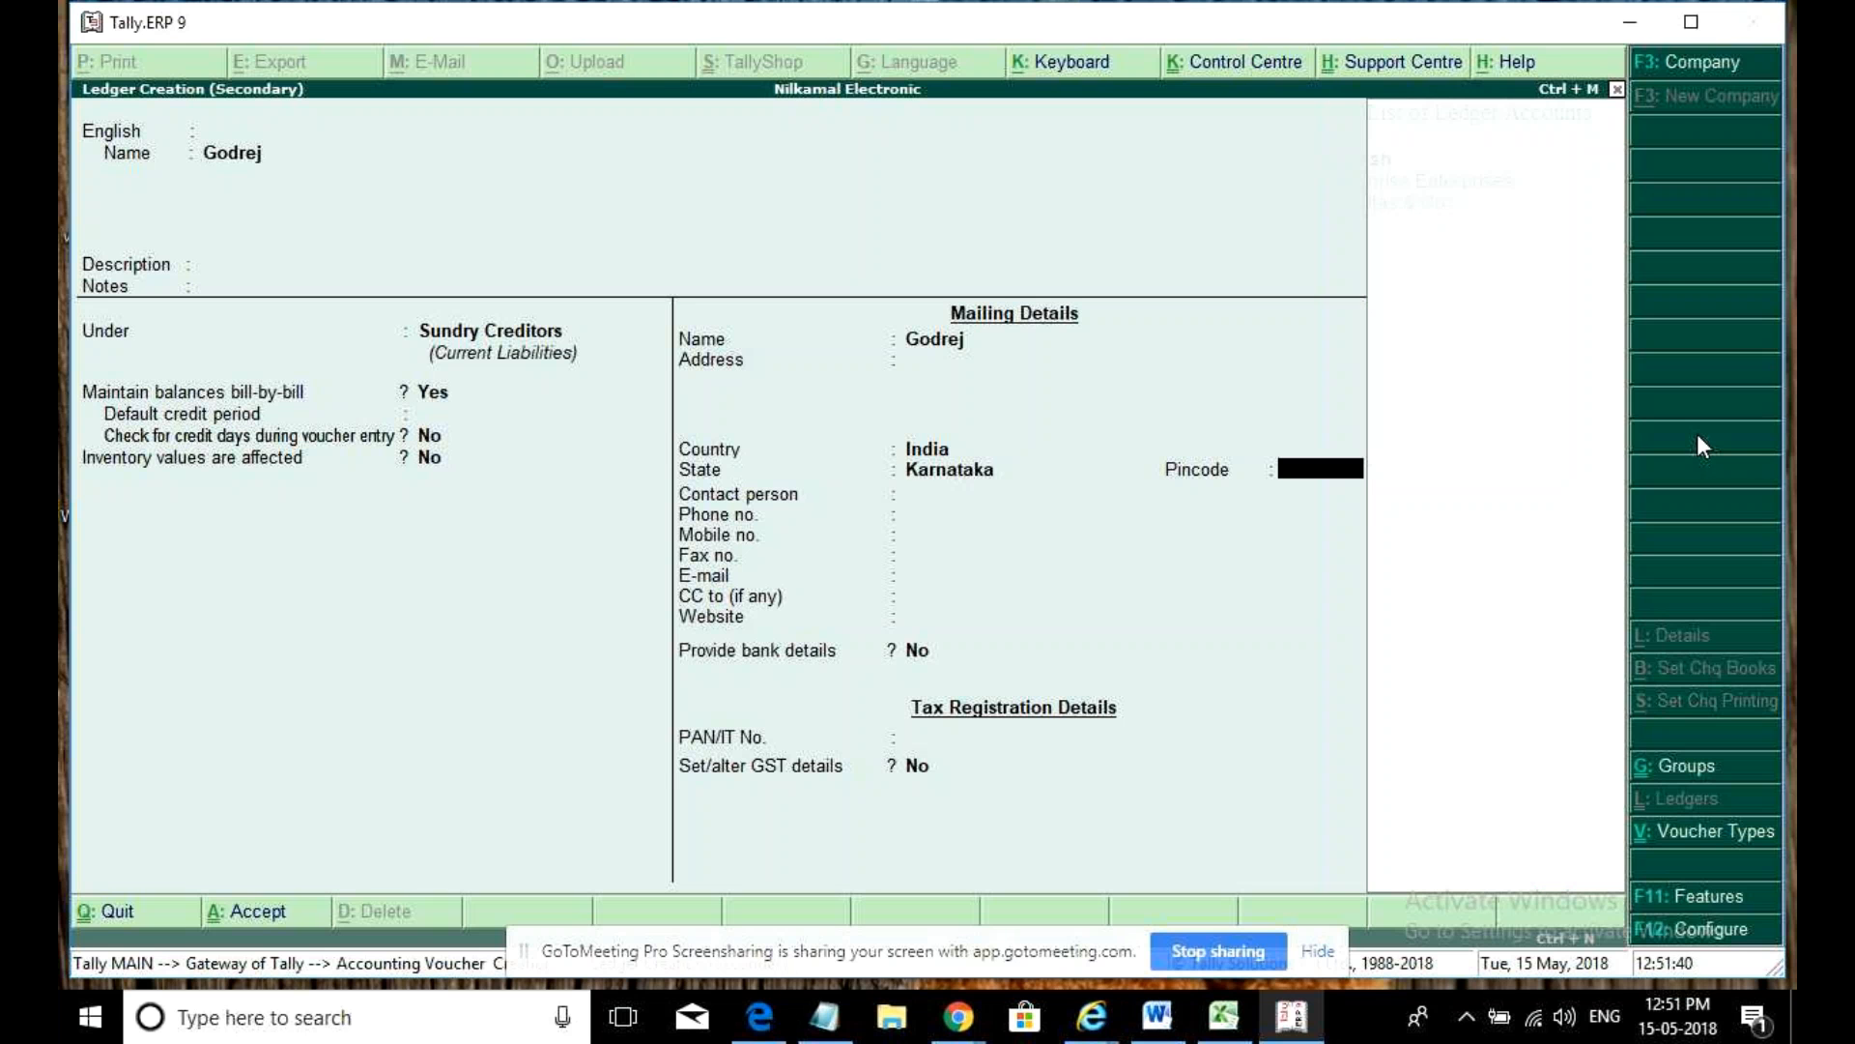
key("Return")
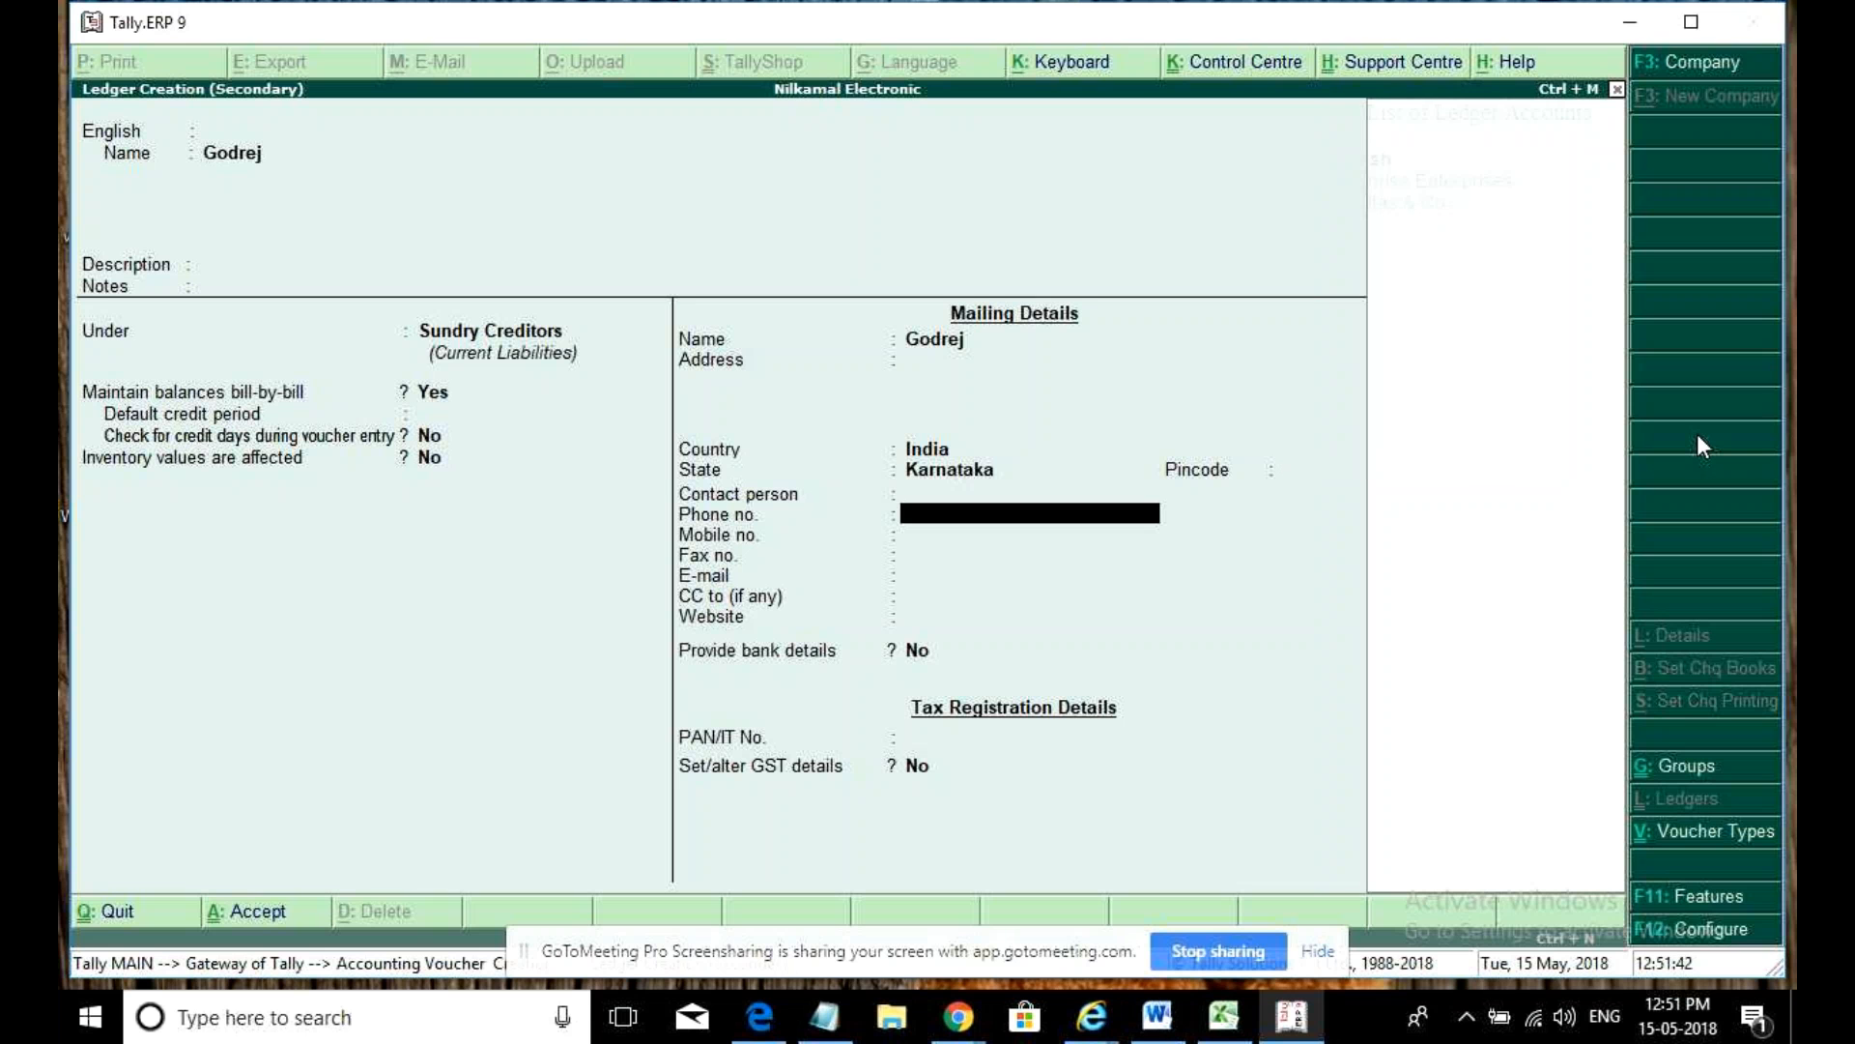
key("Return")
key("Return")
key("Return")
key("Return")
key("Return")
key("Return")
key("Return")
key("Return")
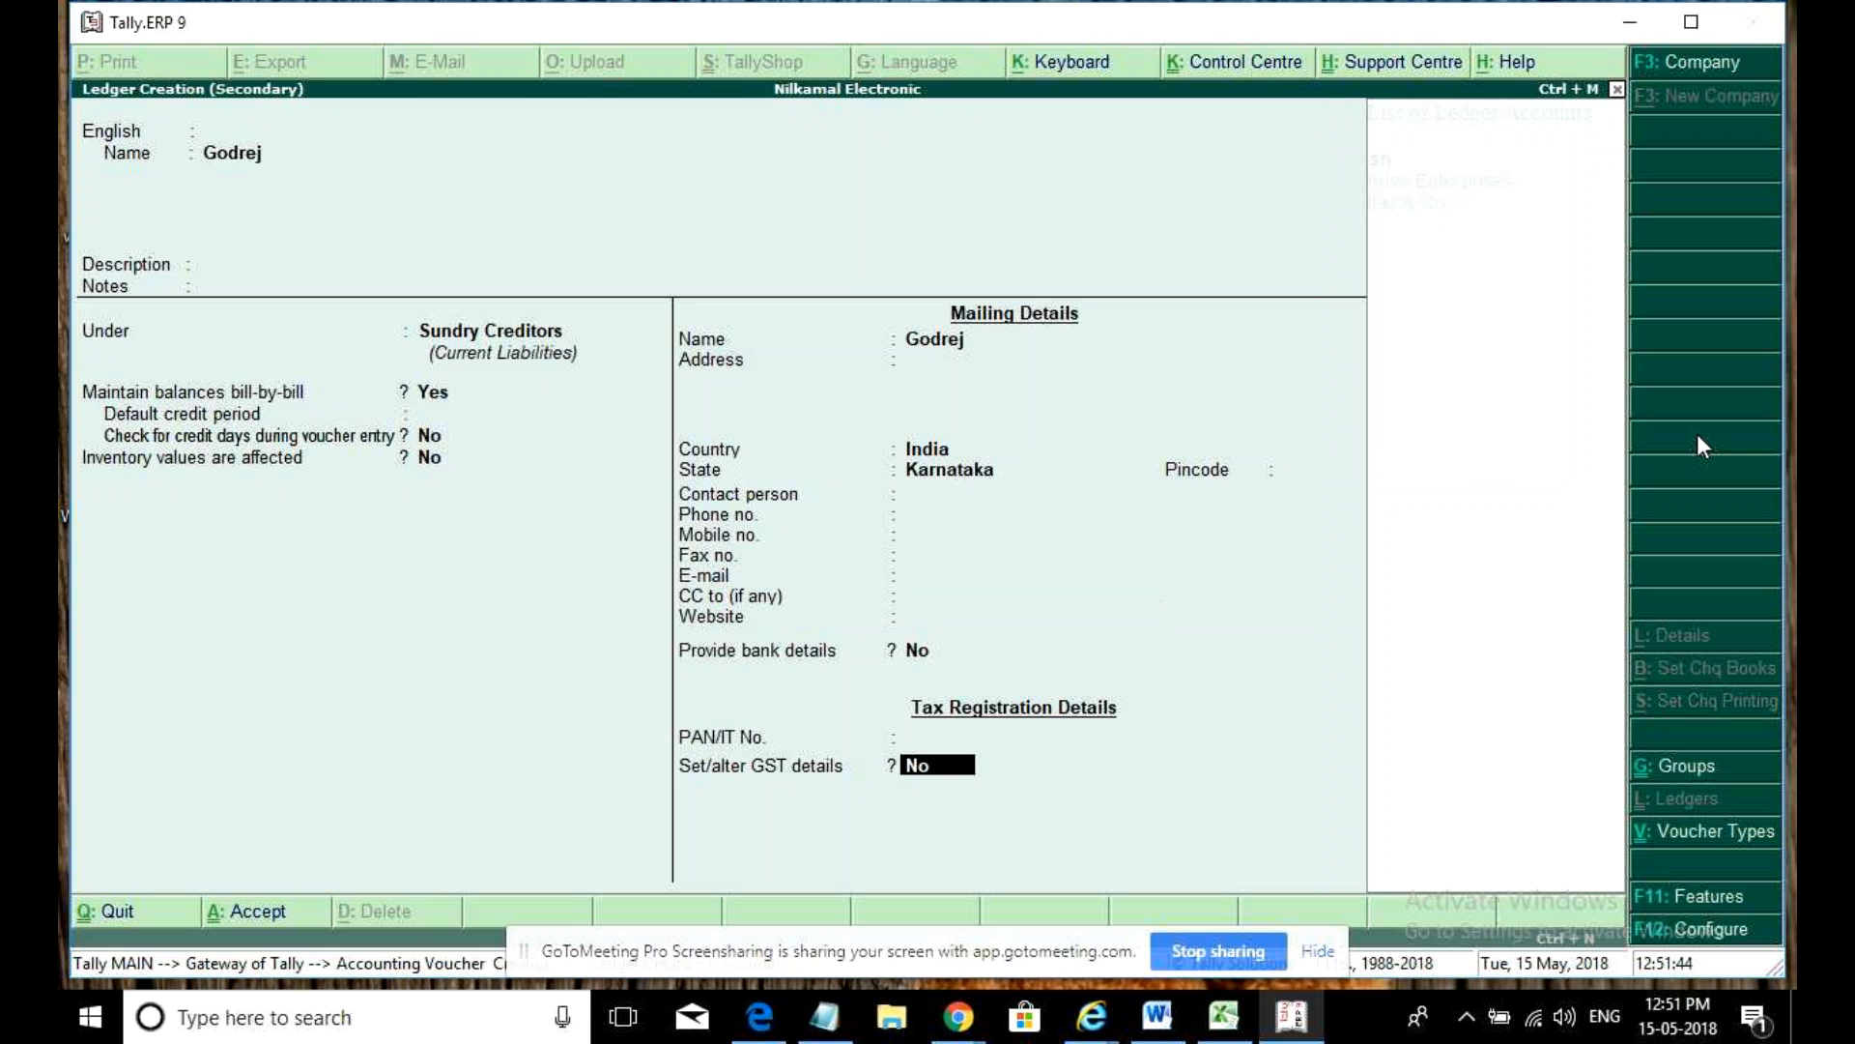
key("y")
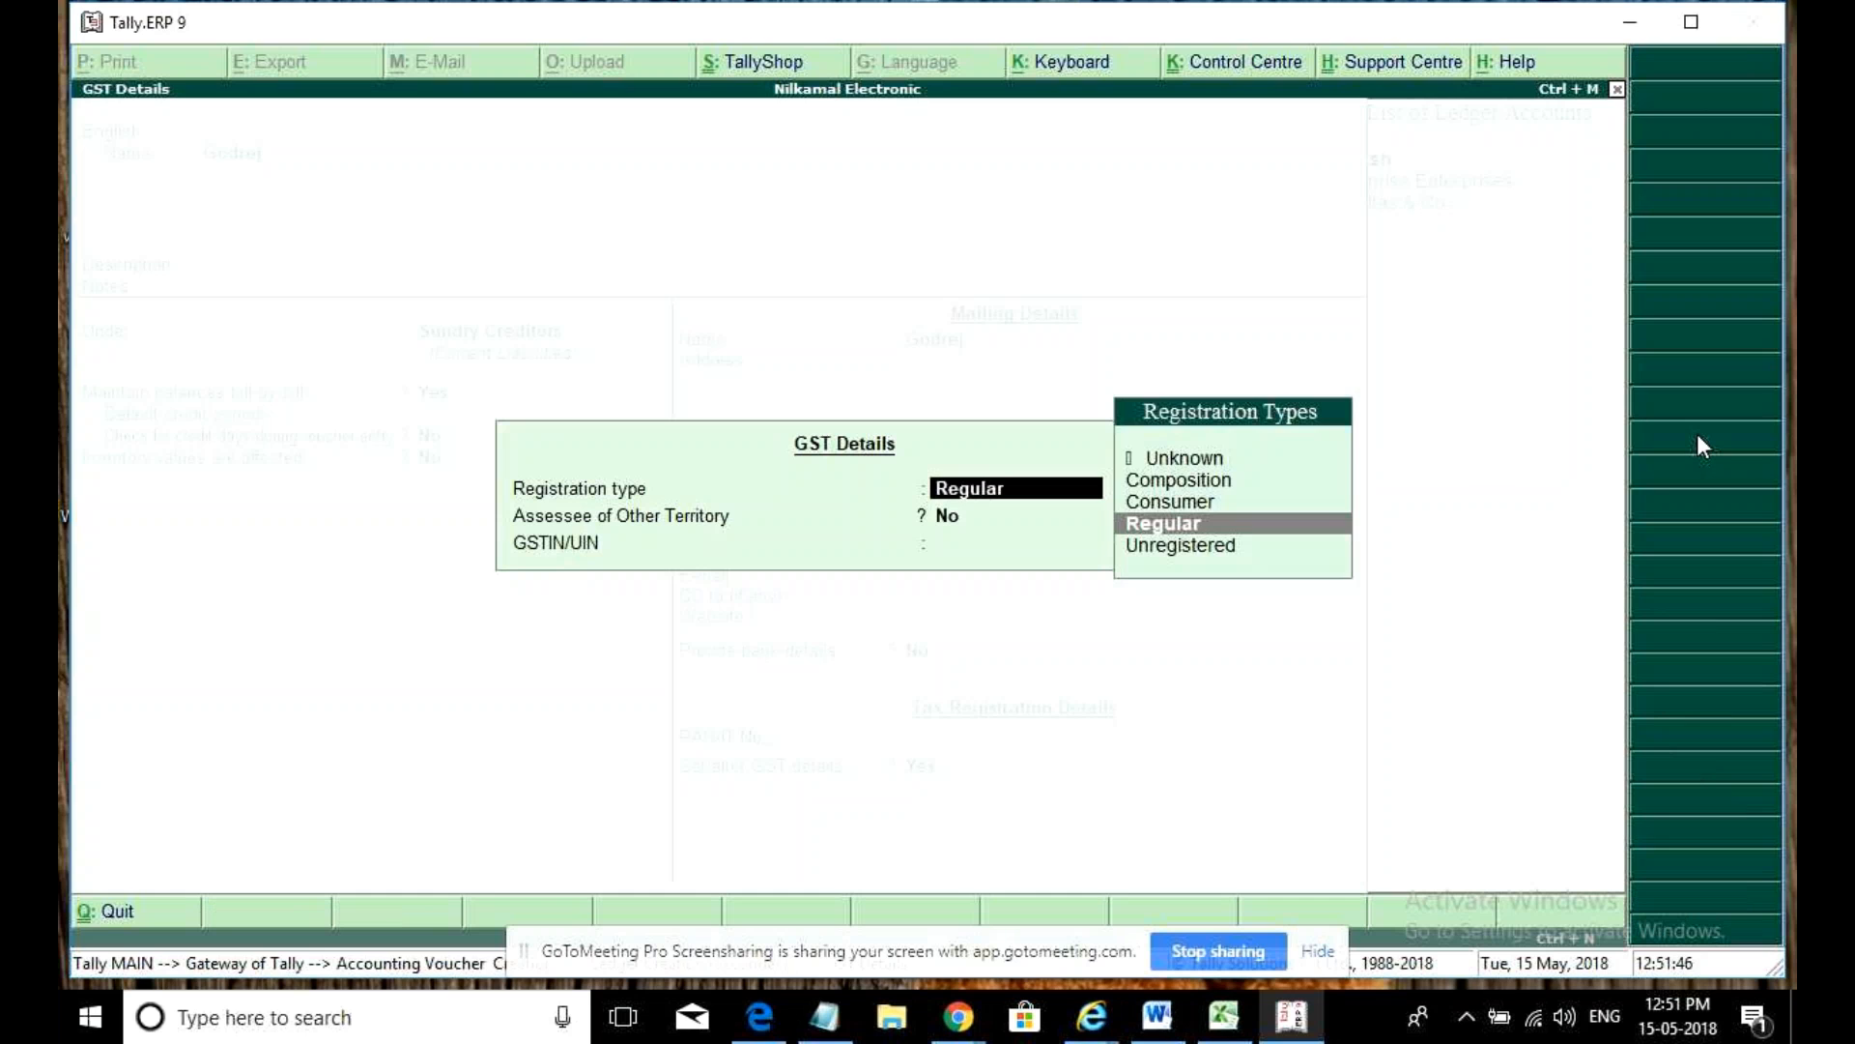
- Set Godrej's registration type to Regular, other-territory assessee No, and enter the supplier's GSTIN
key("Return")
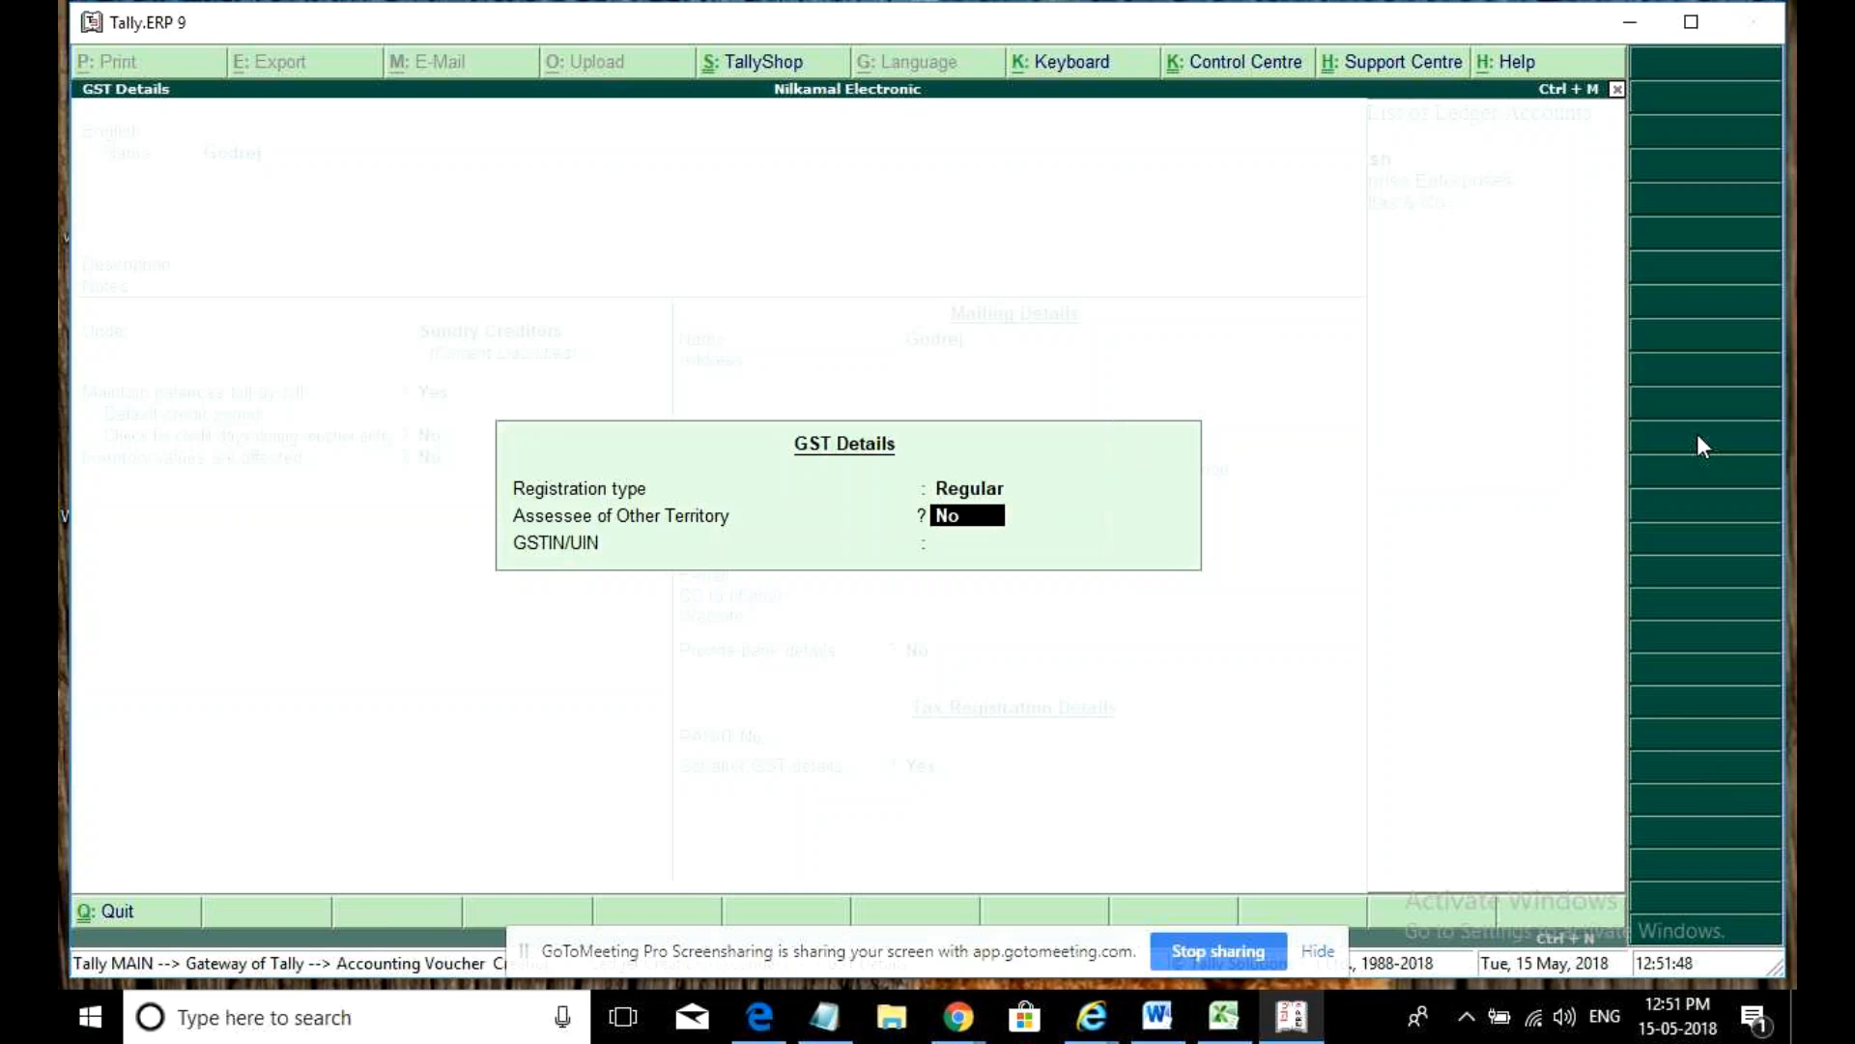
key("Return")
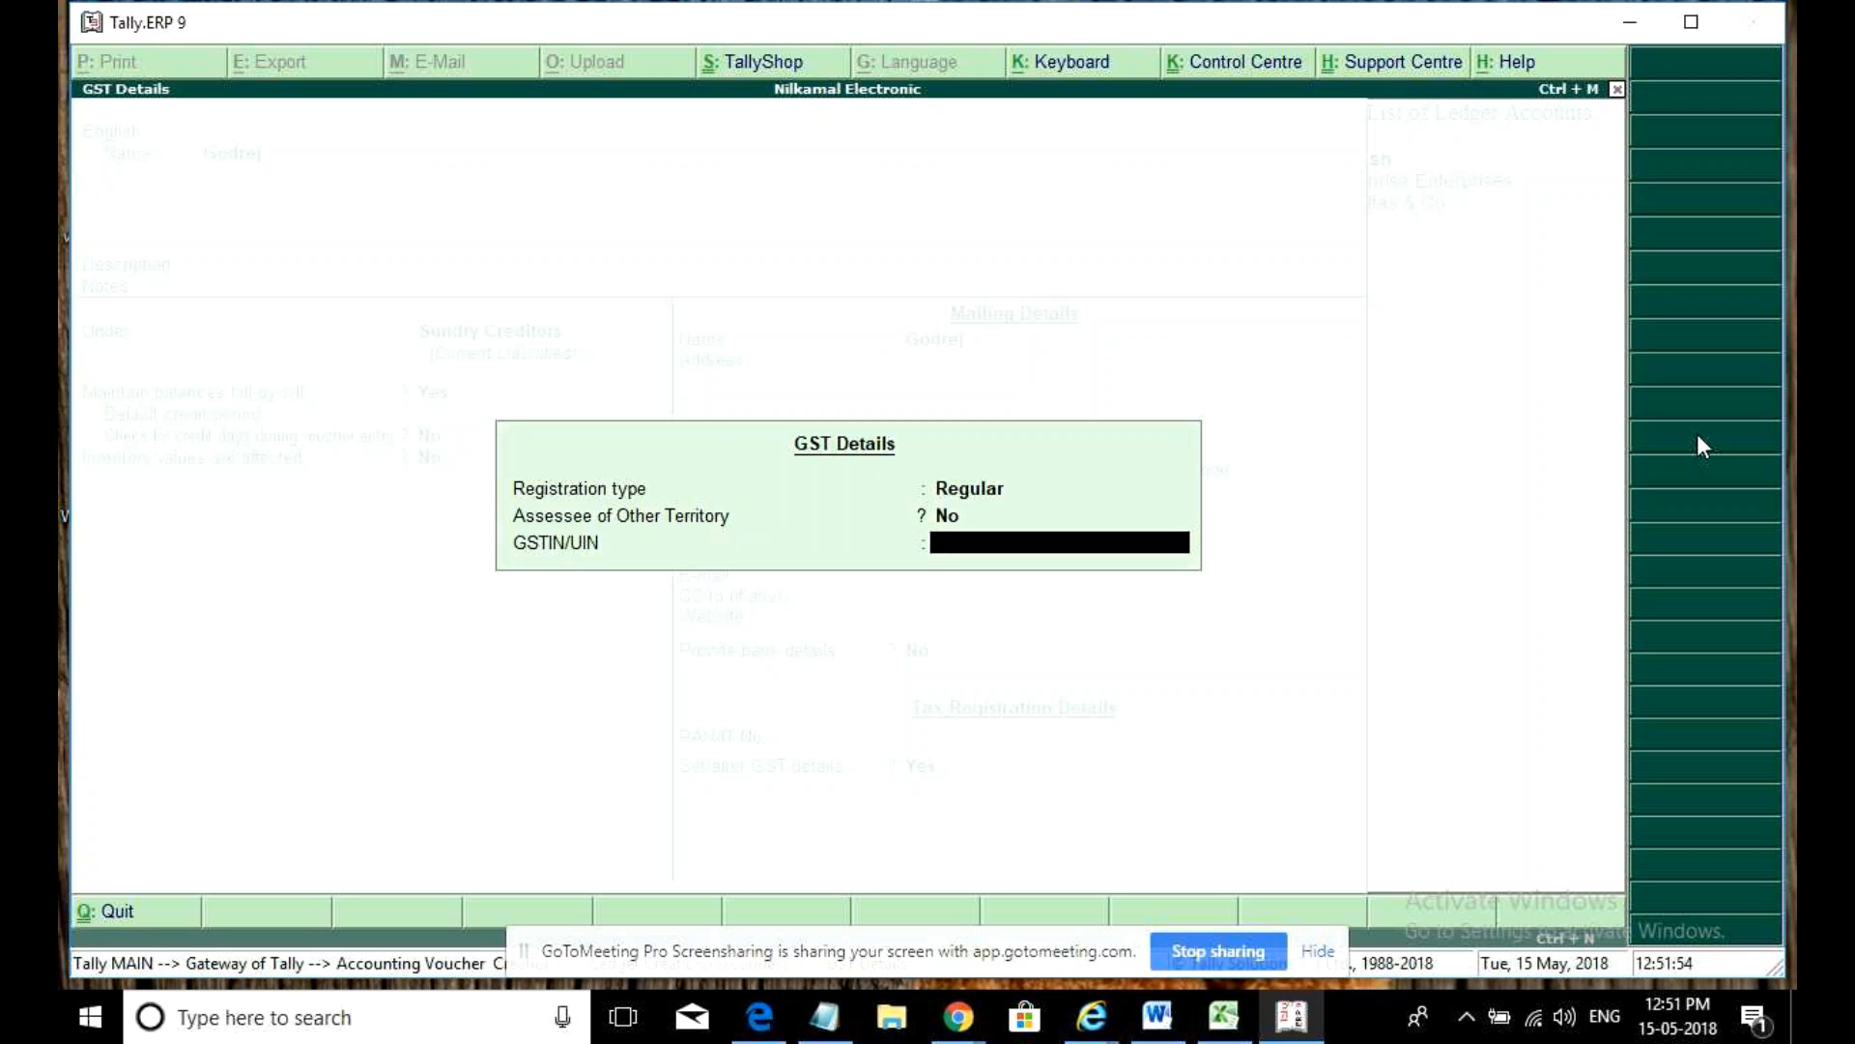
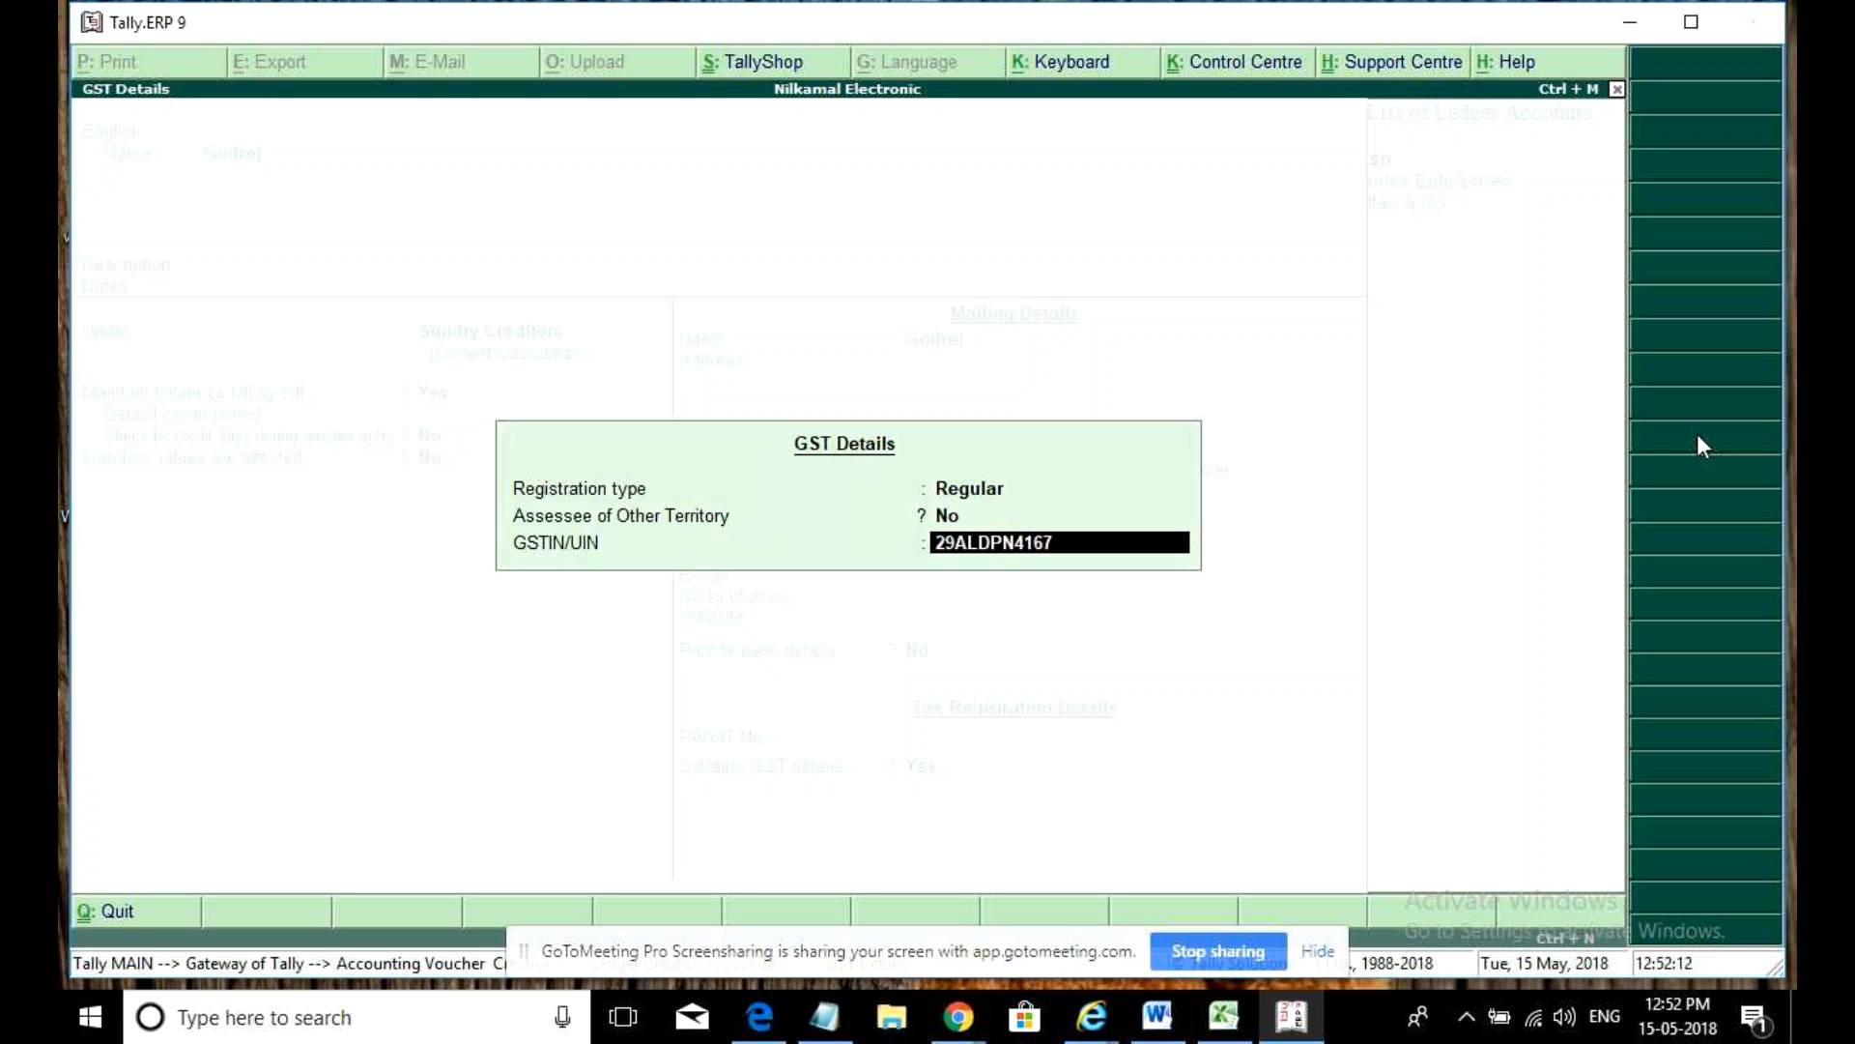
- Save the new Godrej ledger and choose Purchase as a taxable purchase ledger
key("Return")
key("Return")
key("ctrl+a")
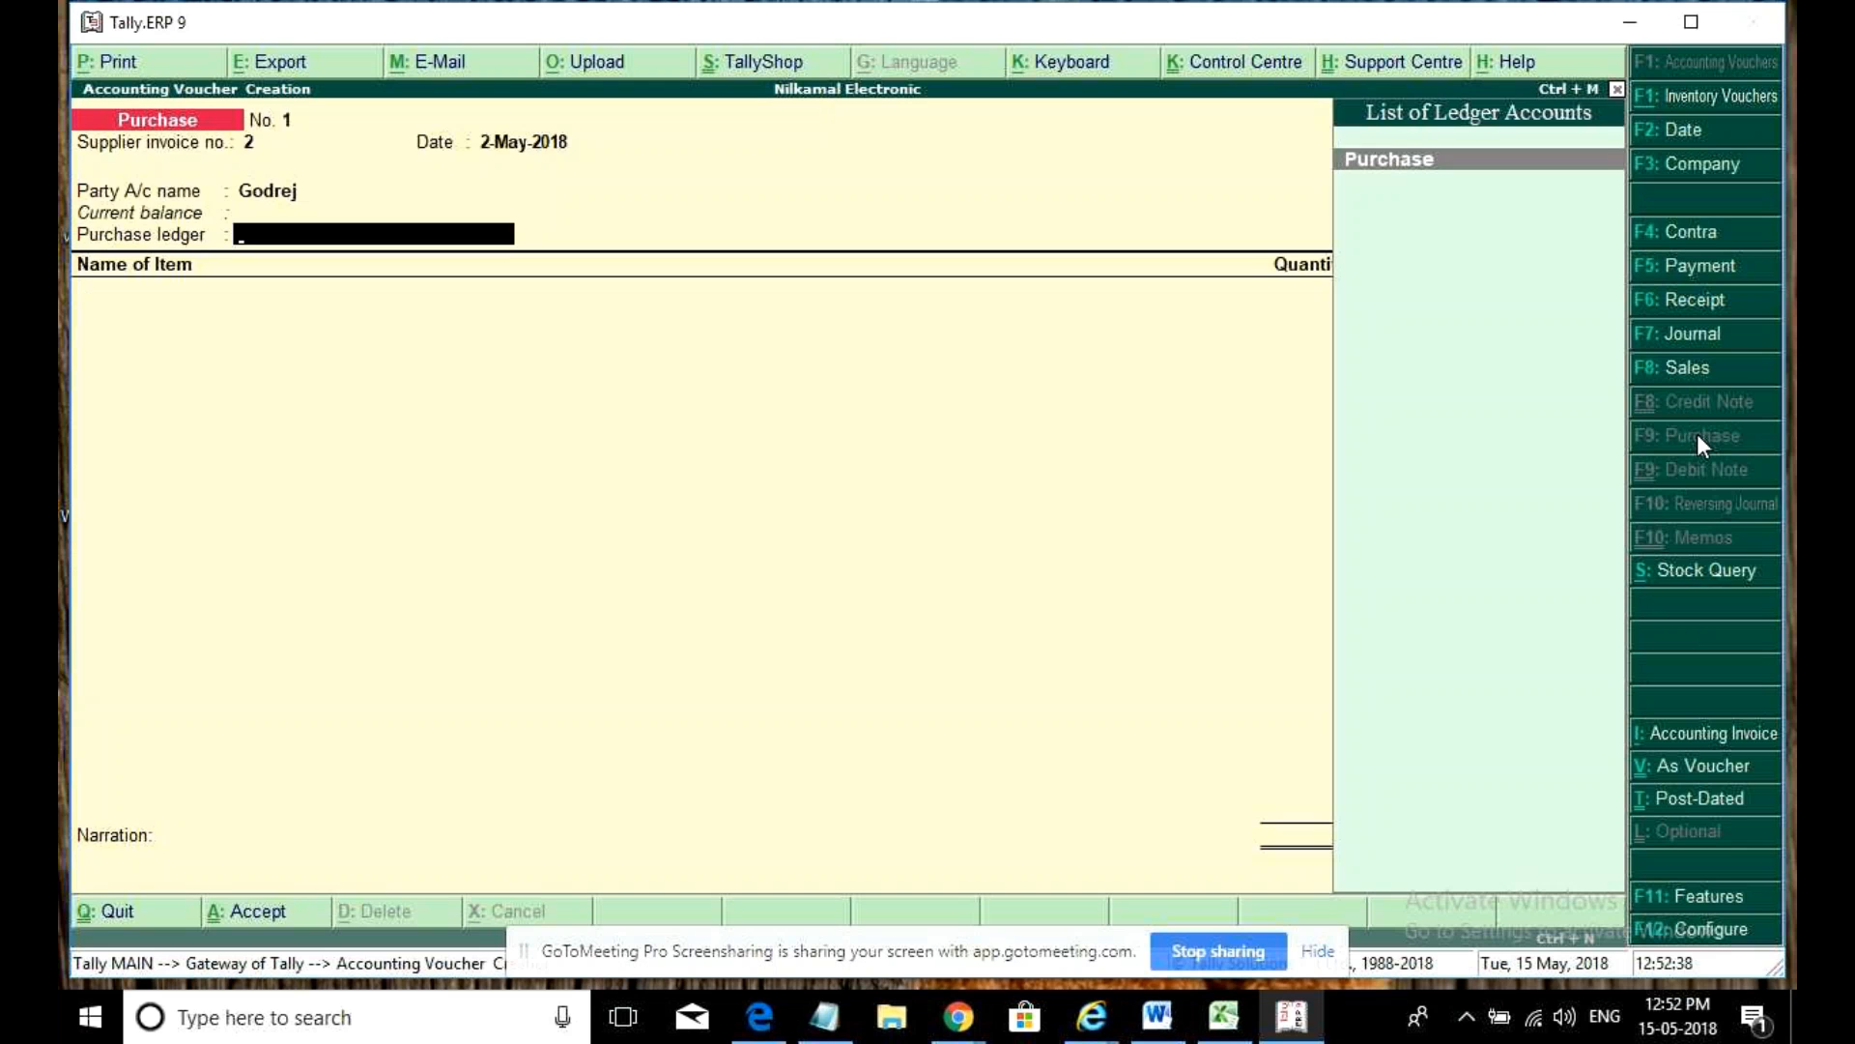
key("Return")
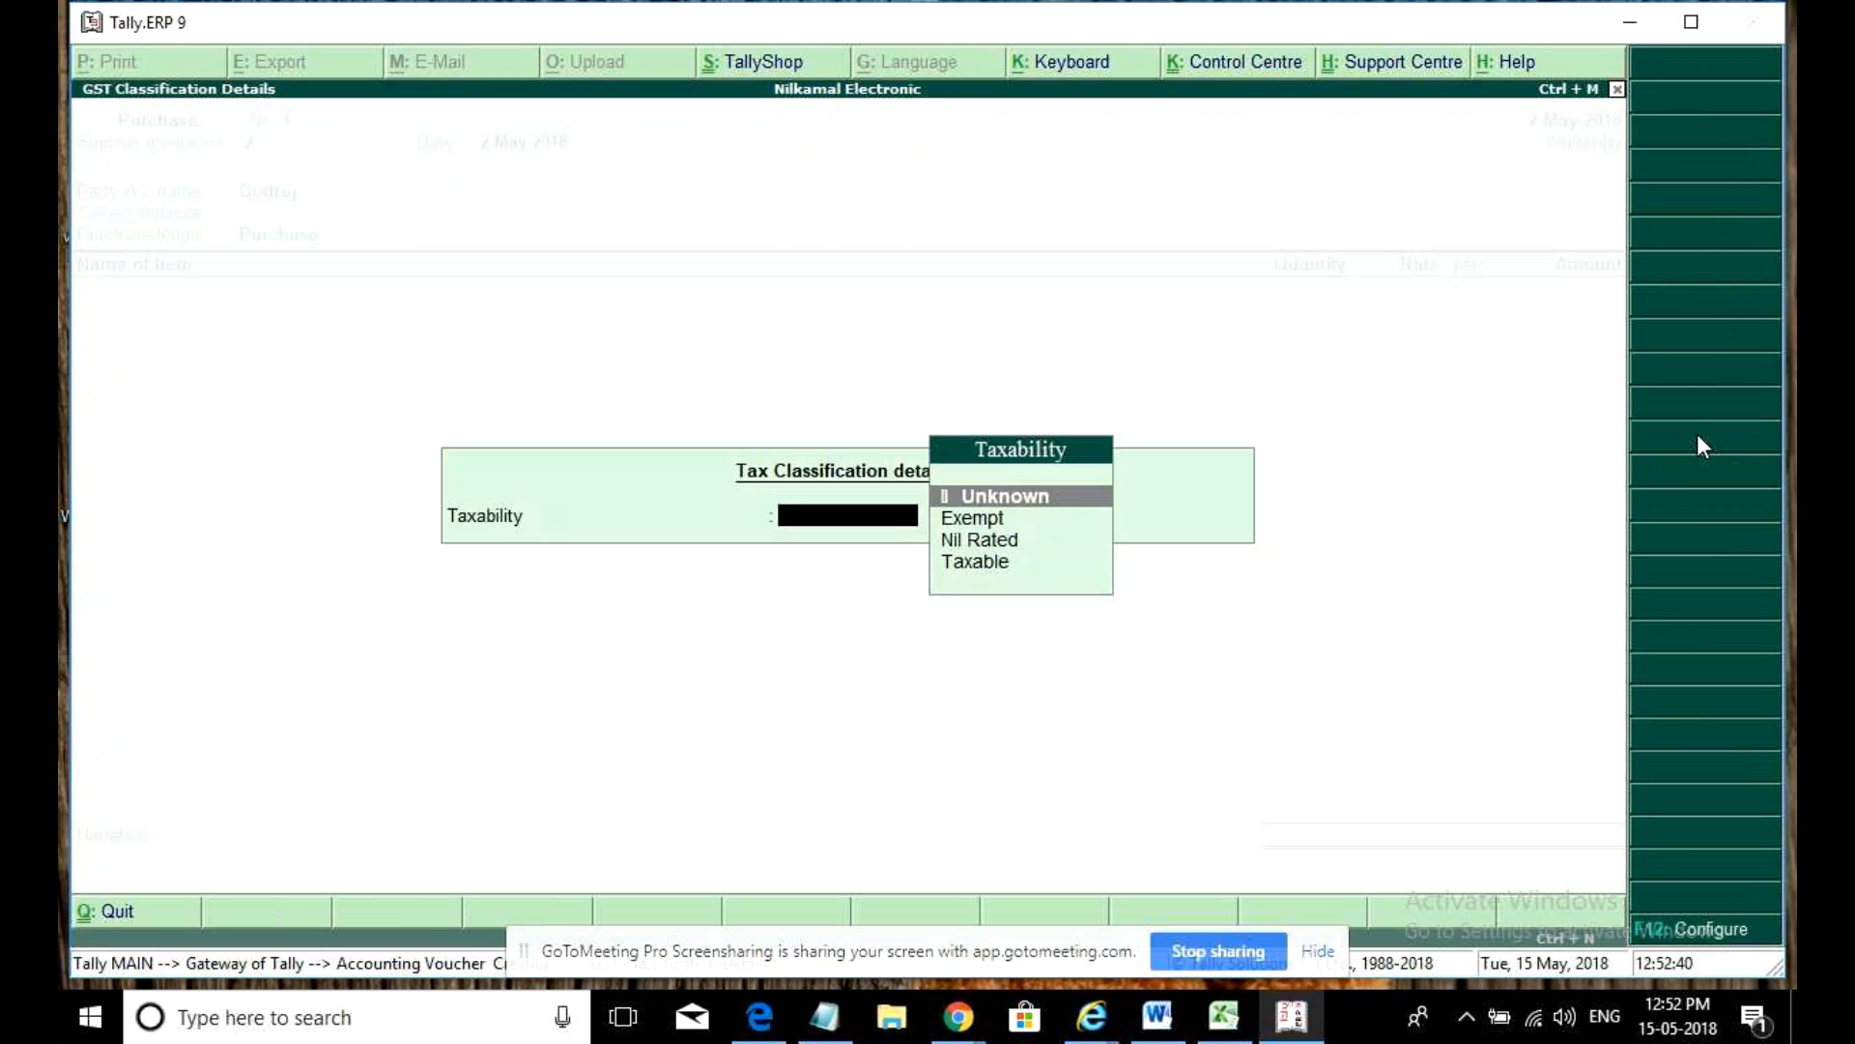
key("Down")
key("Down")
key("Down")
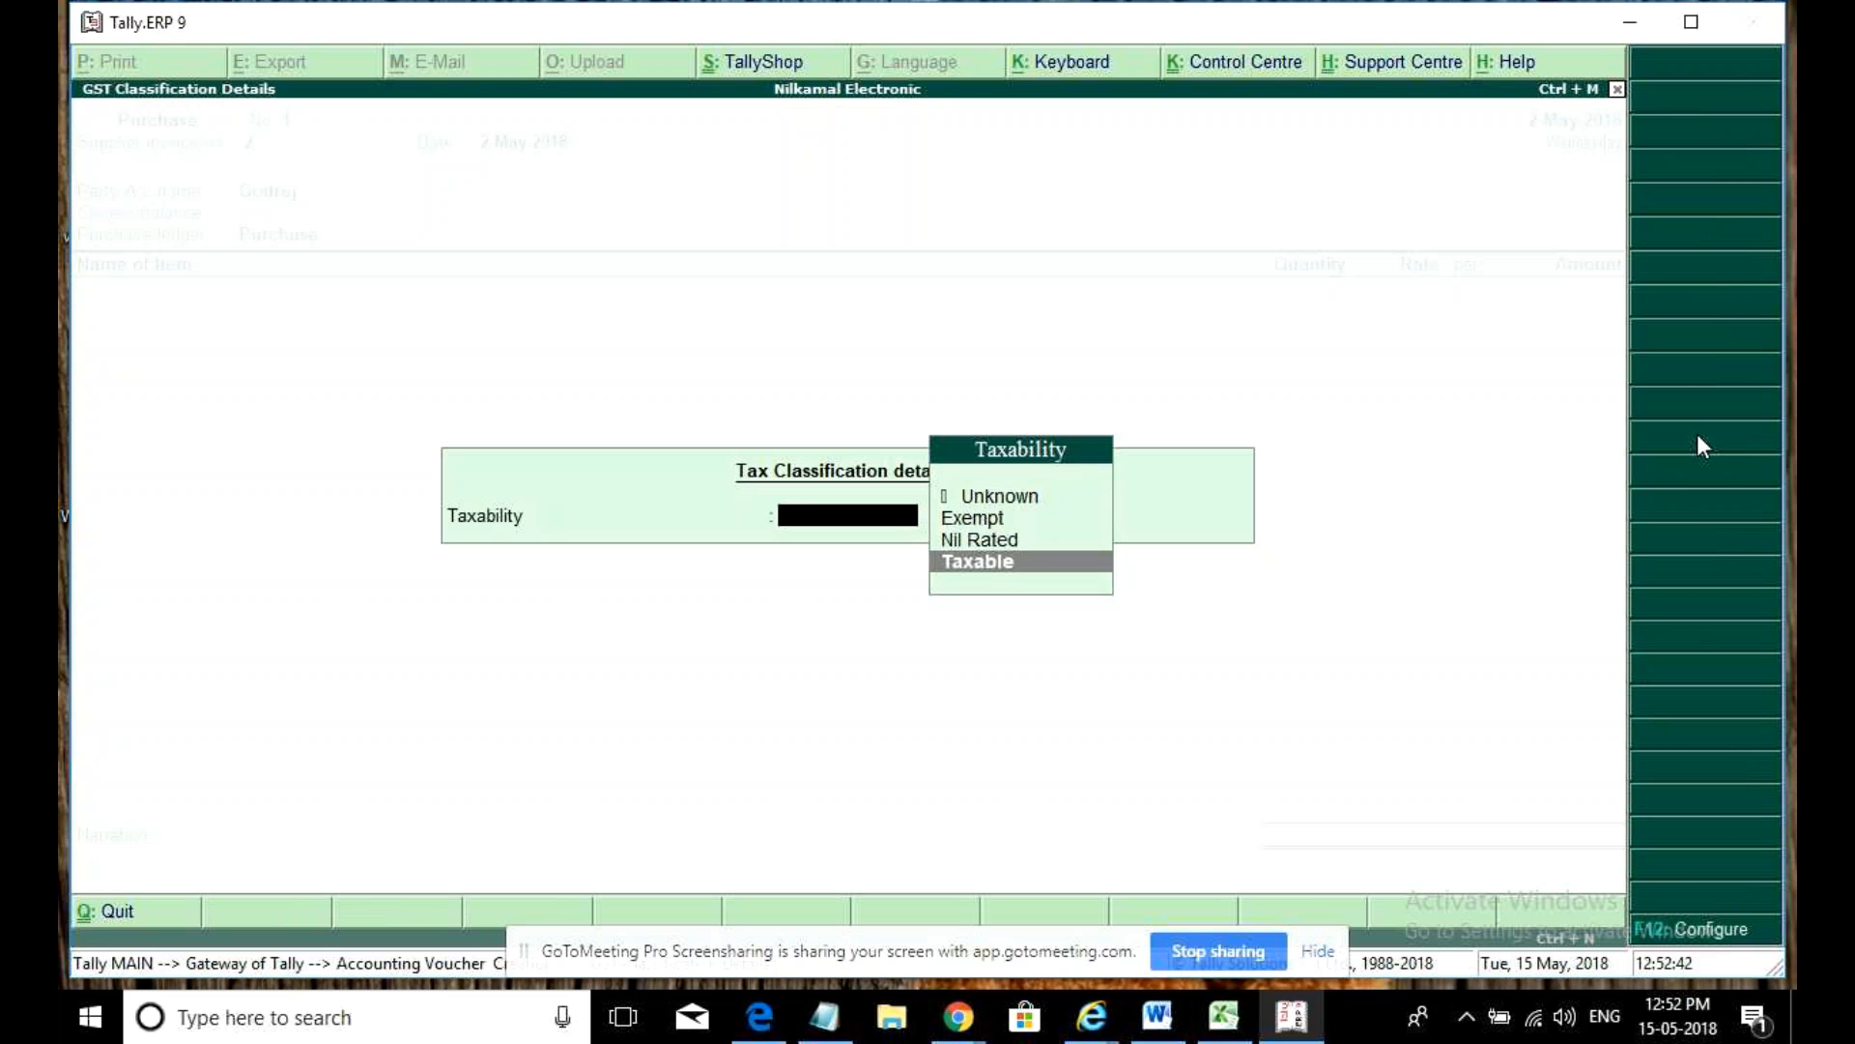
key("Return")
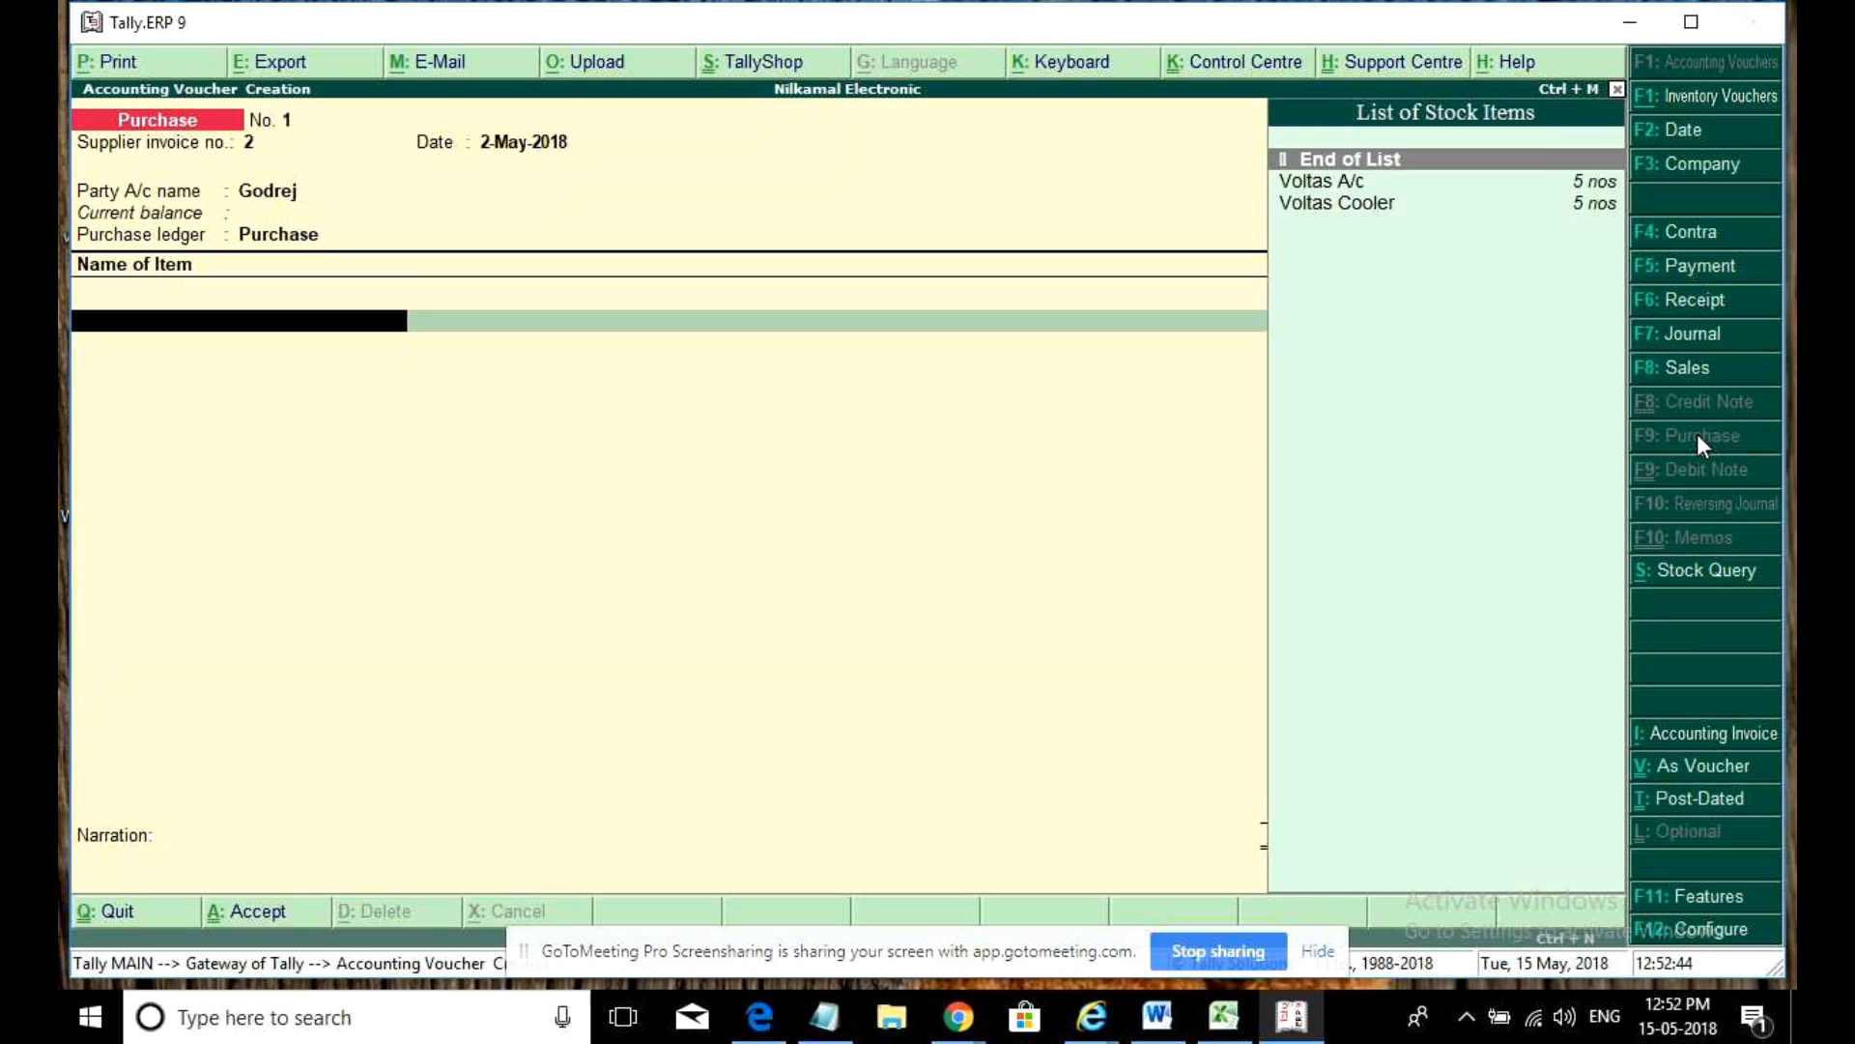
- Drop the Voltas A/c quantity and start a new stock item named Godrej Washing Machine
key("Down")
key("Return")
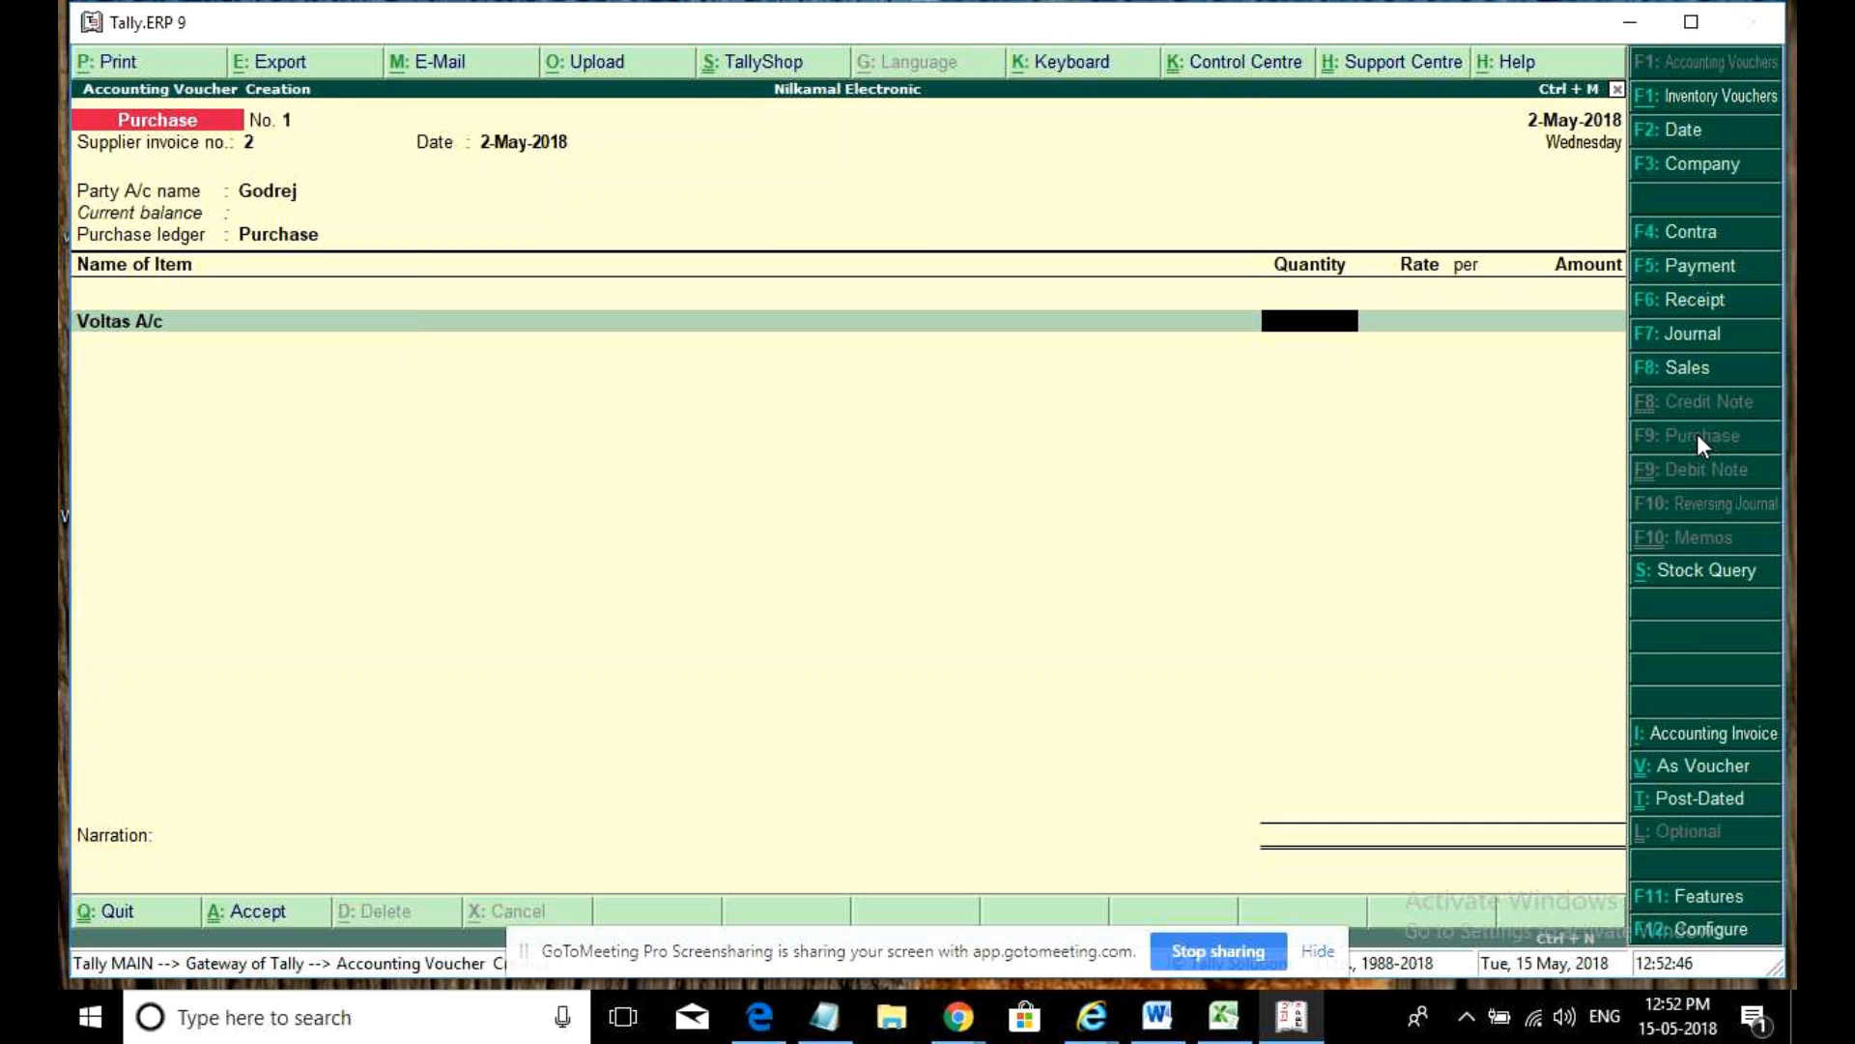
type("1")
key("BackSpace")
key("BackSpace")
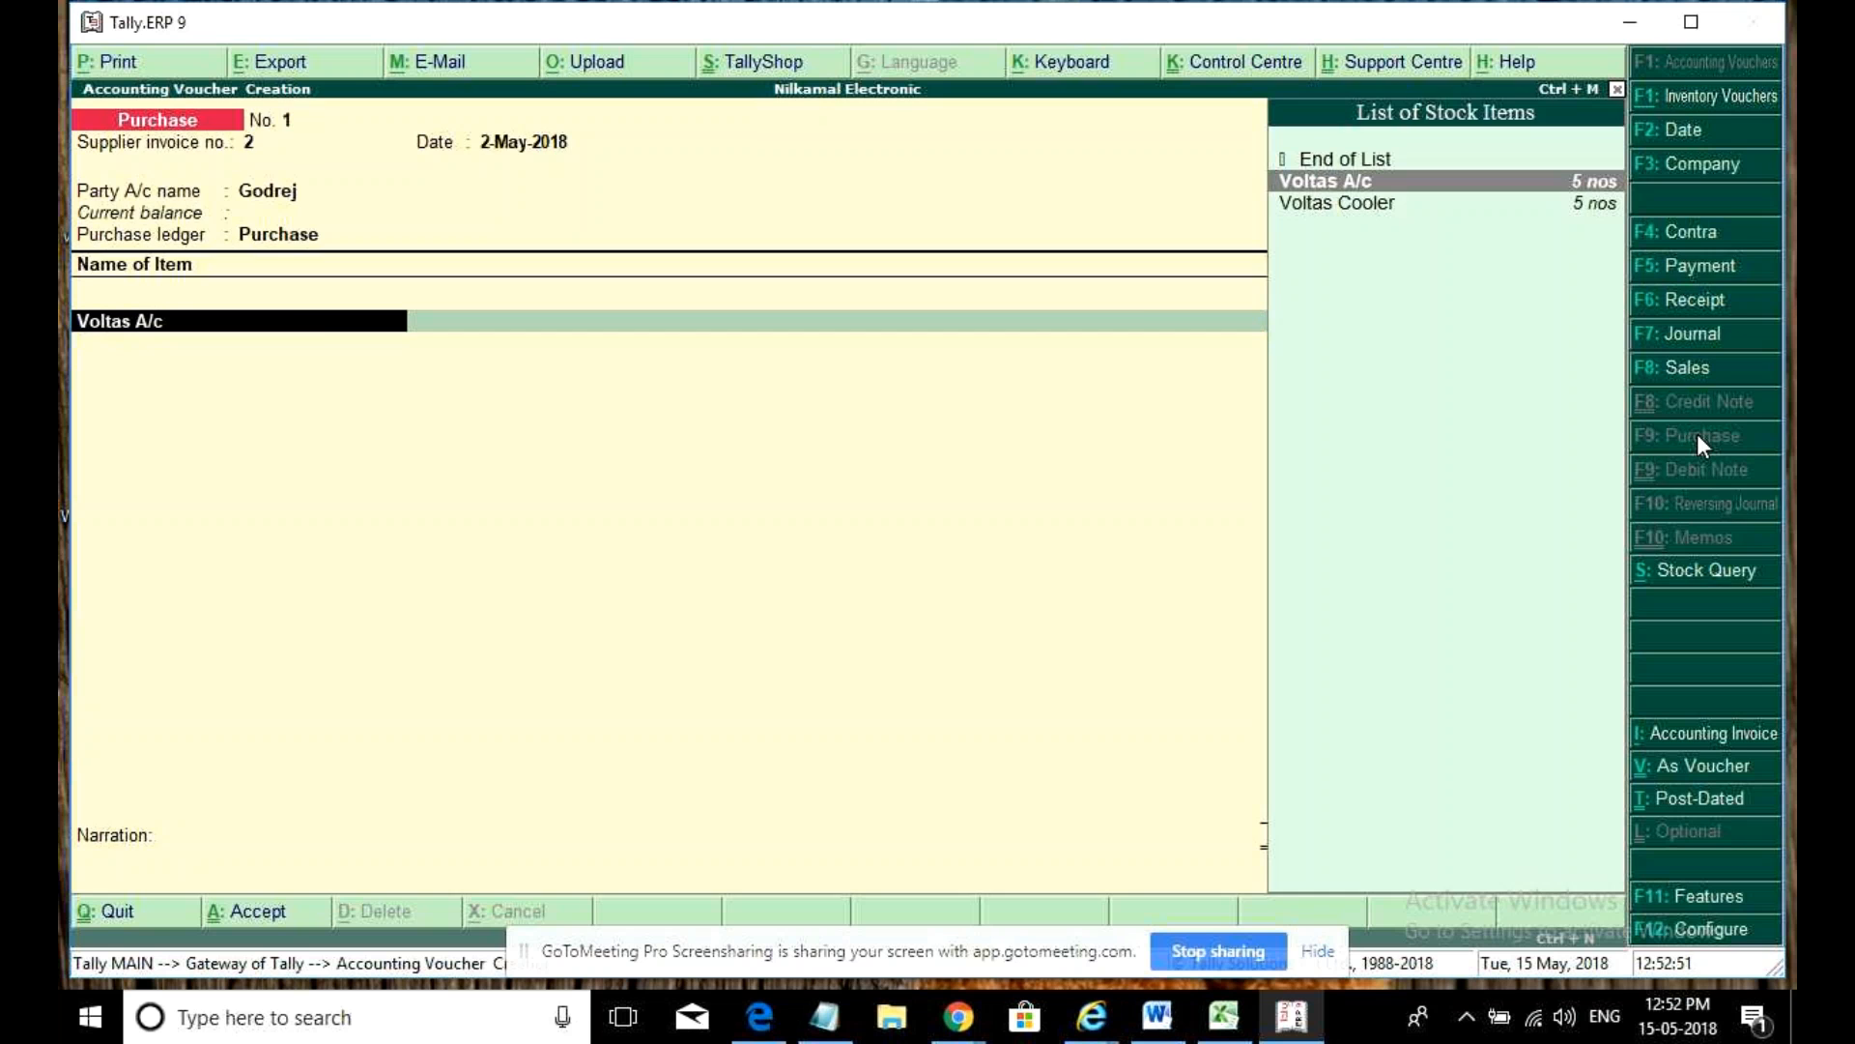
key("alt+c")
type("Godrej")
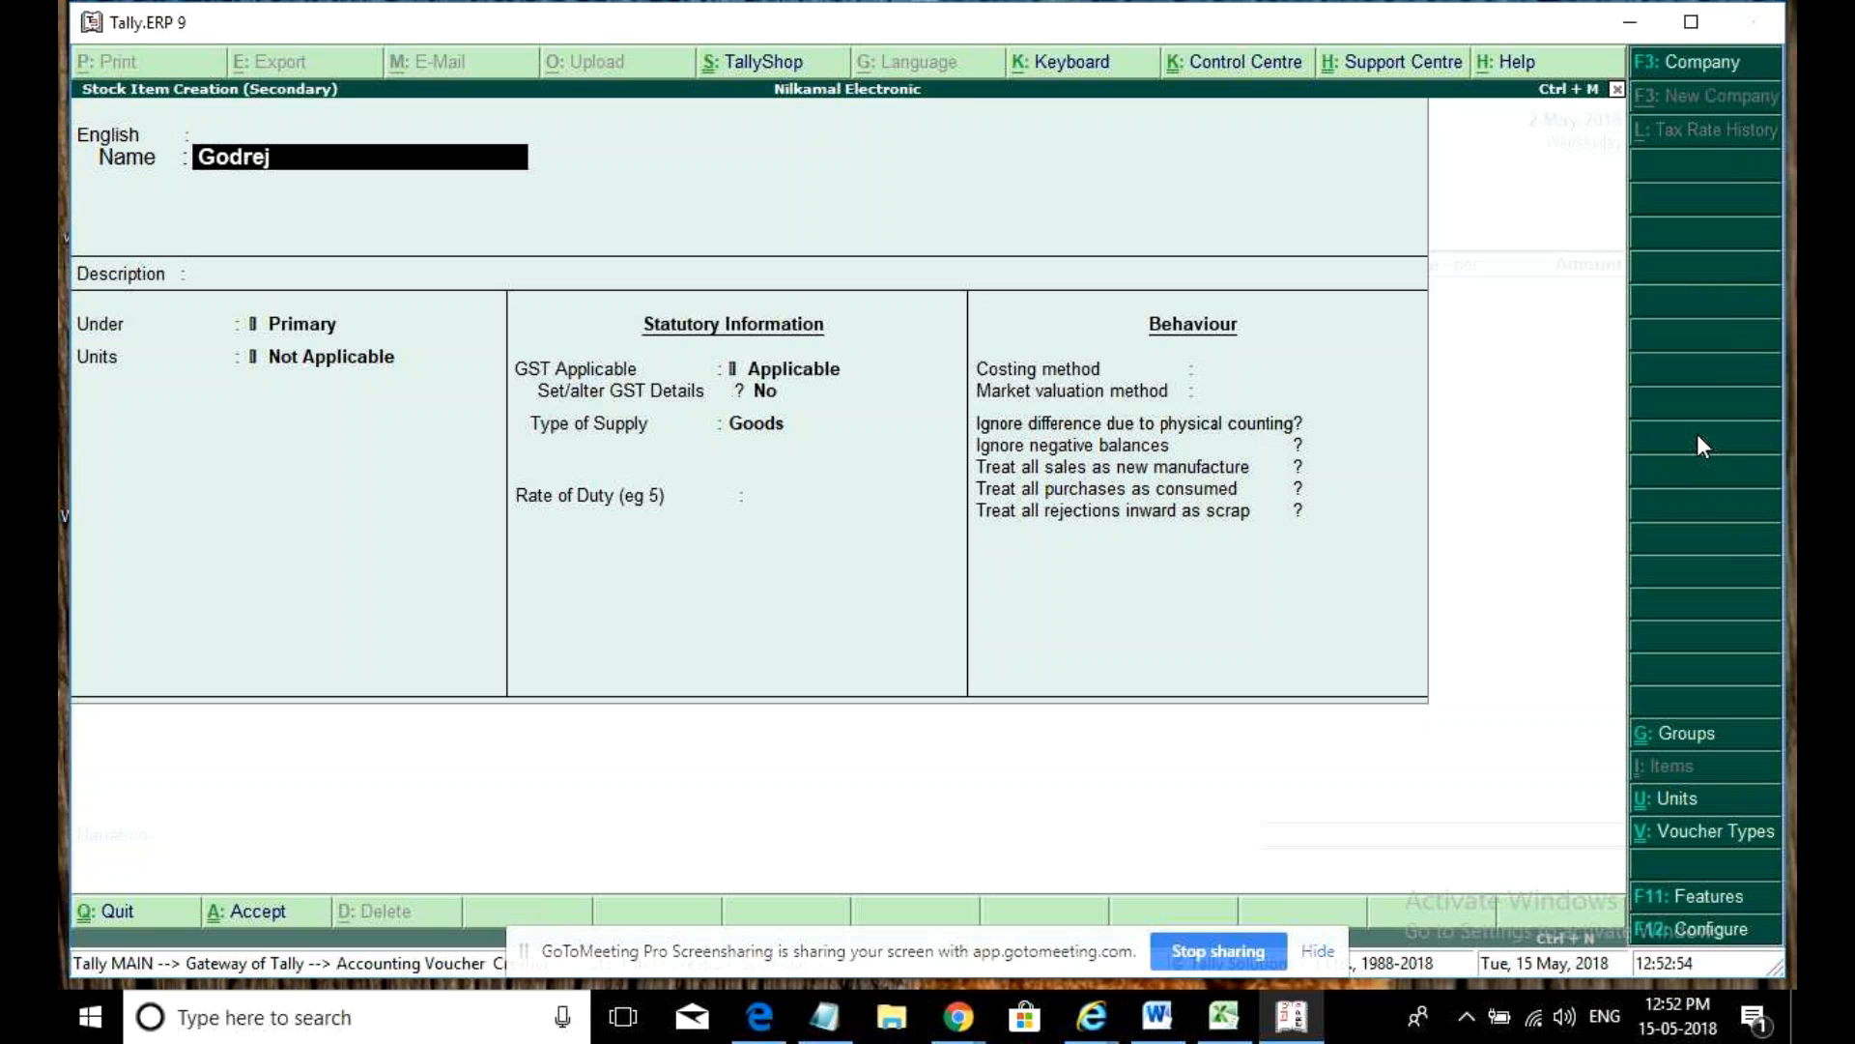
type(" Washing Mach")
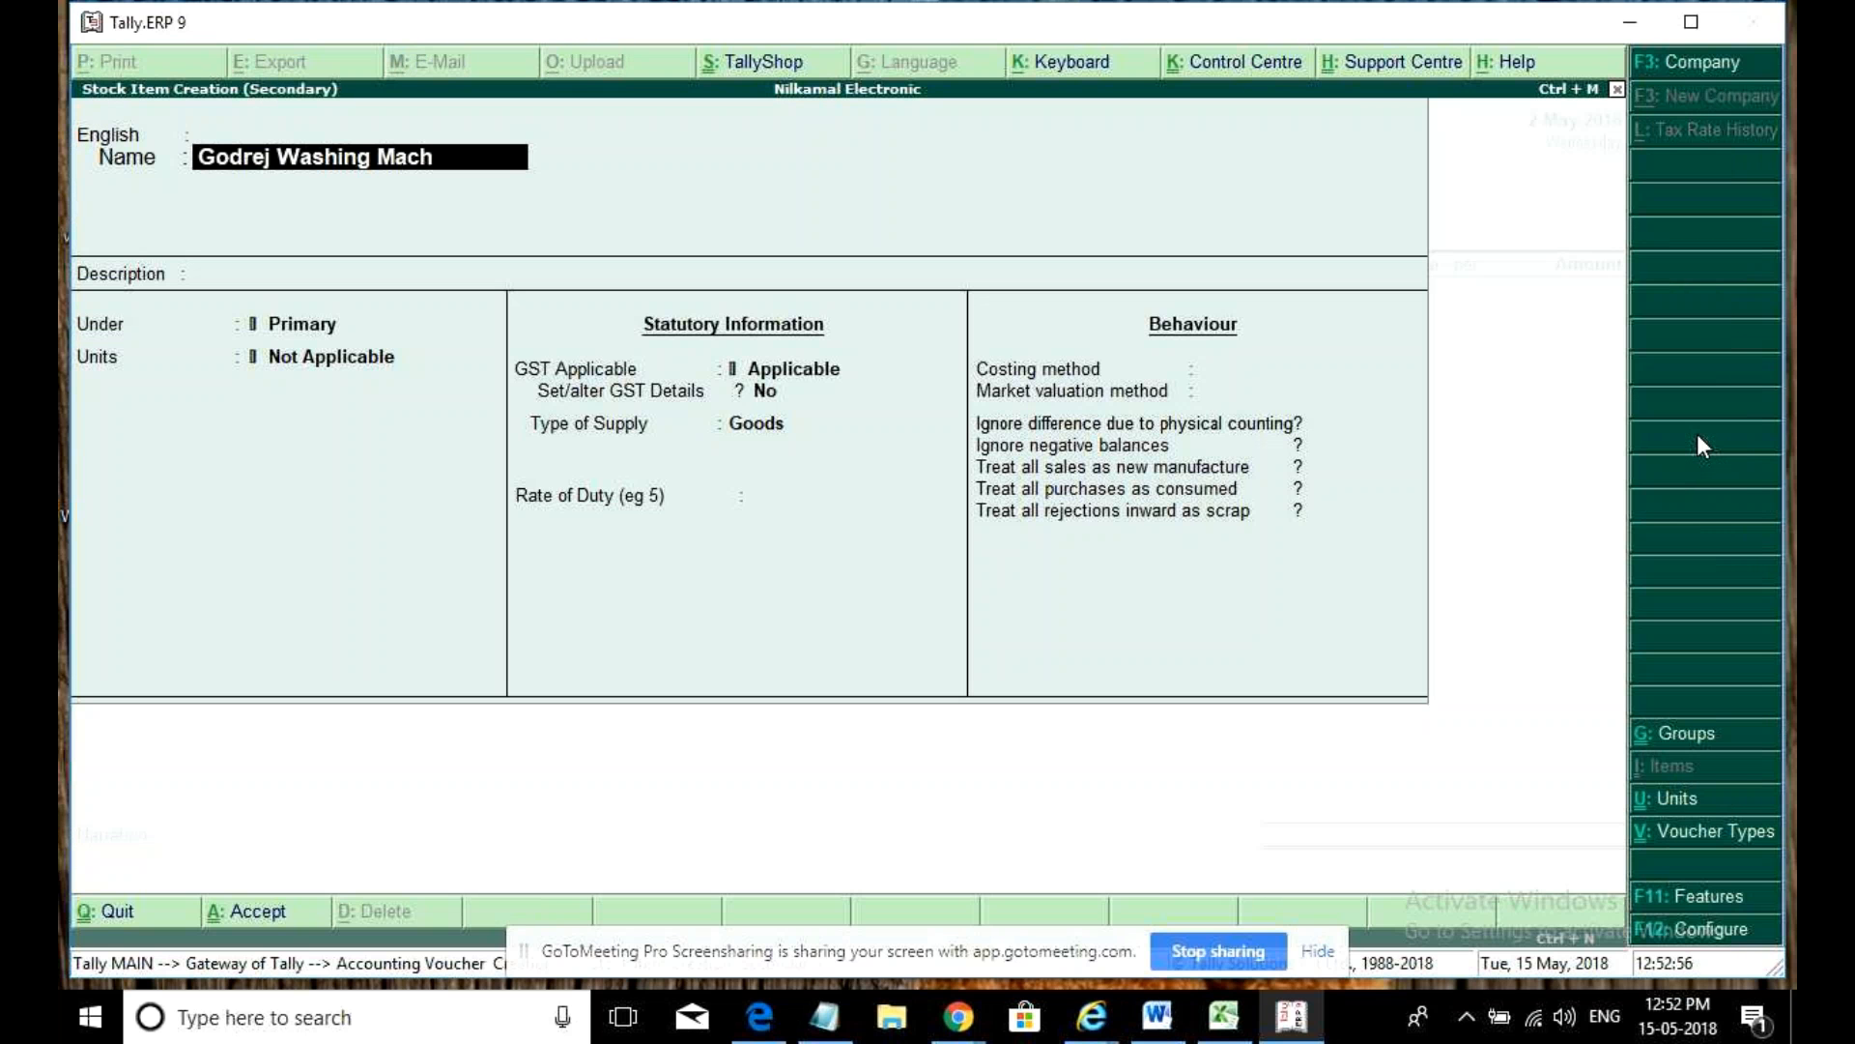
type("ine")
- Accept the name Godrej Washing Machine, set units to nos, and enter a washing machine GST description
key("Return")
key("Return")
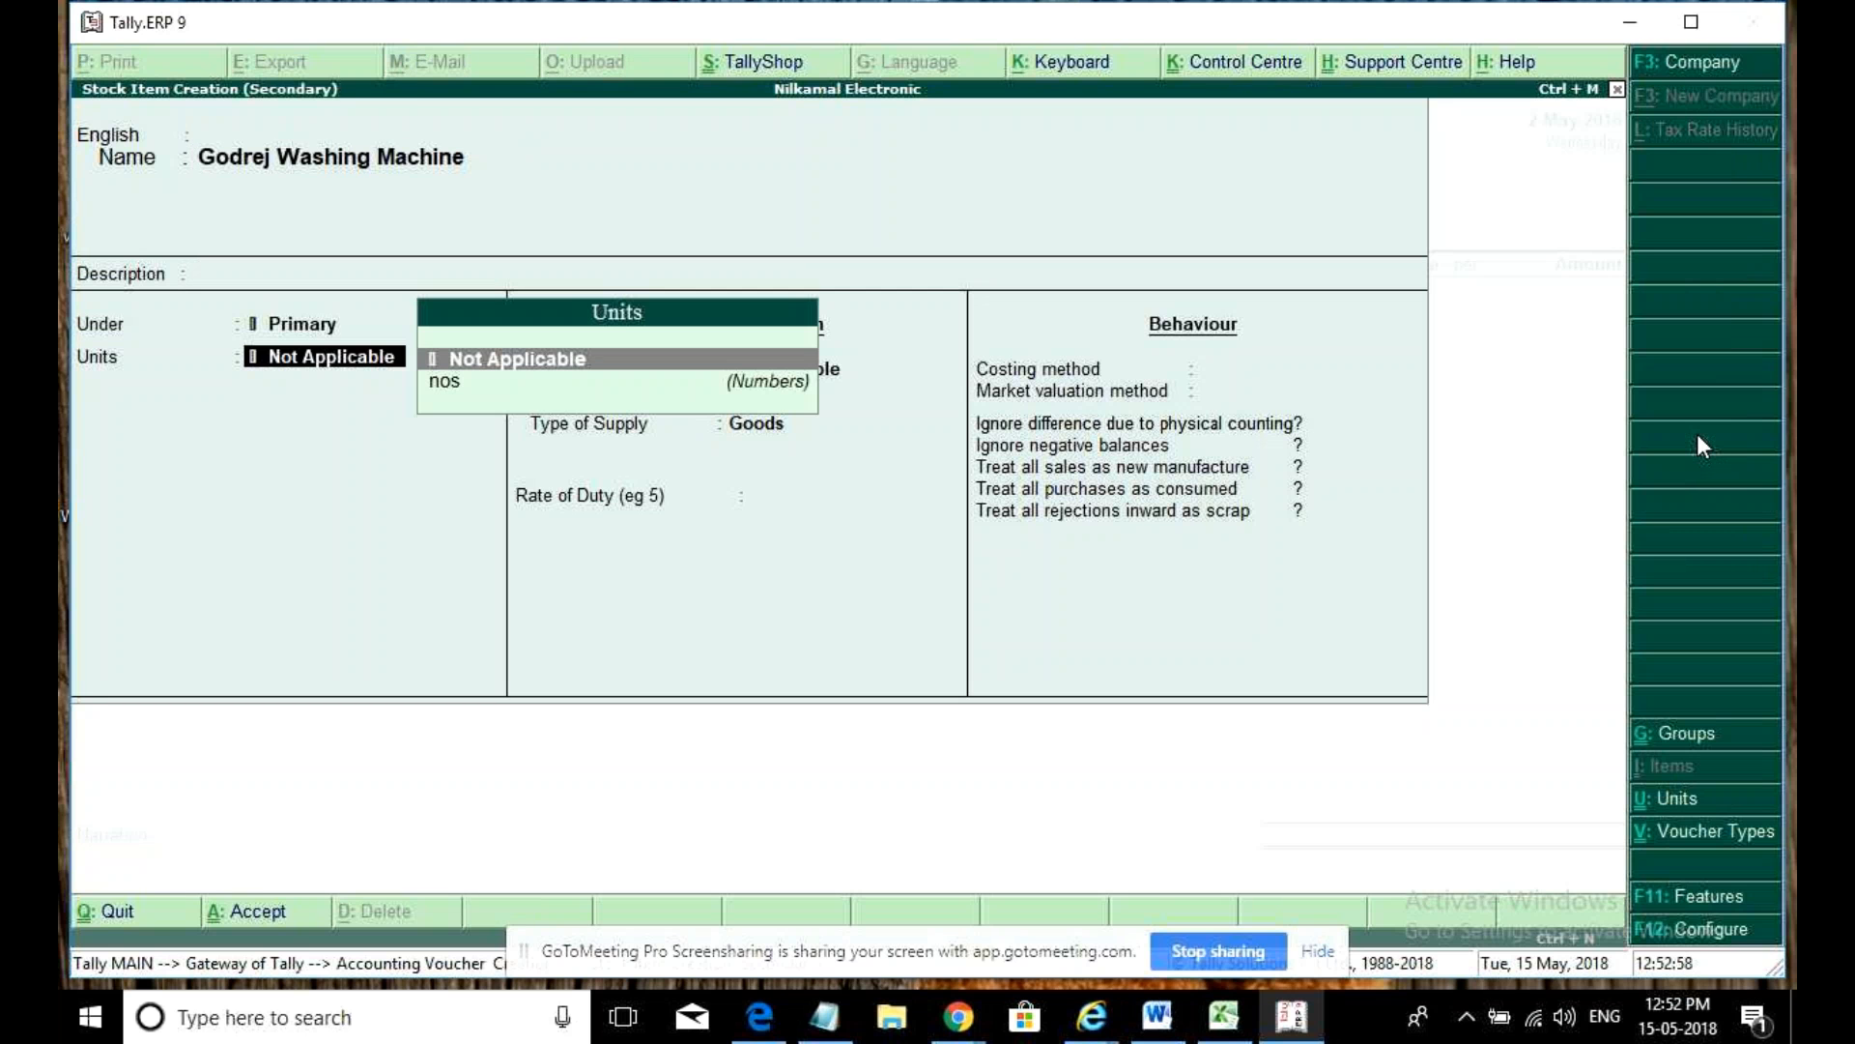
key("Down")
key("Return")
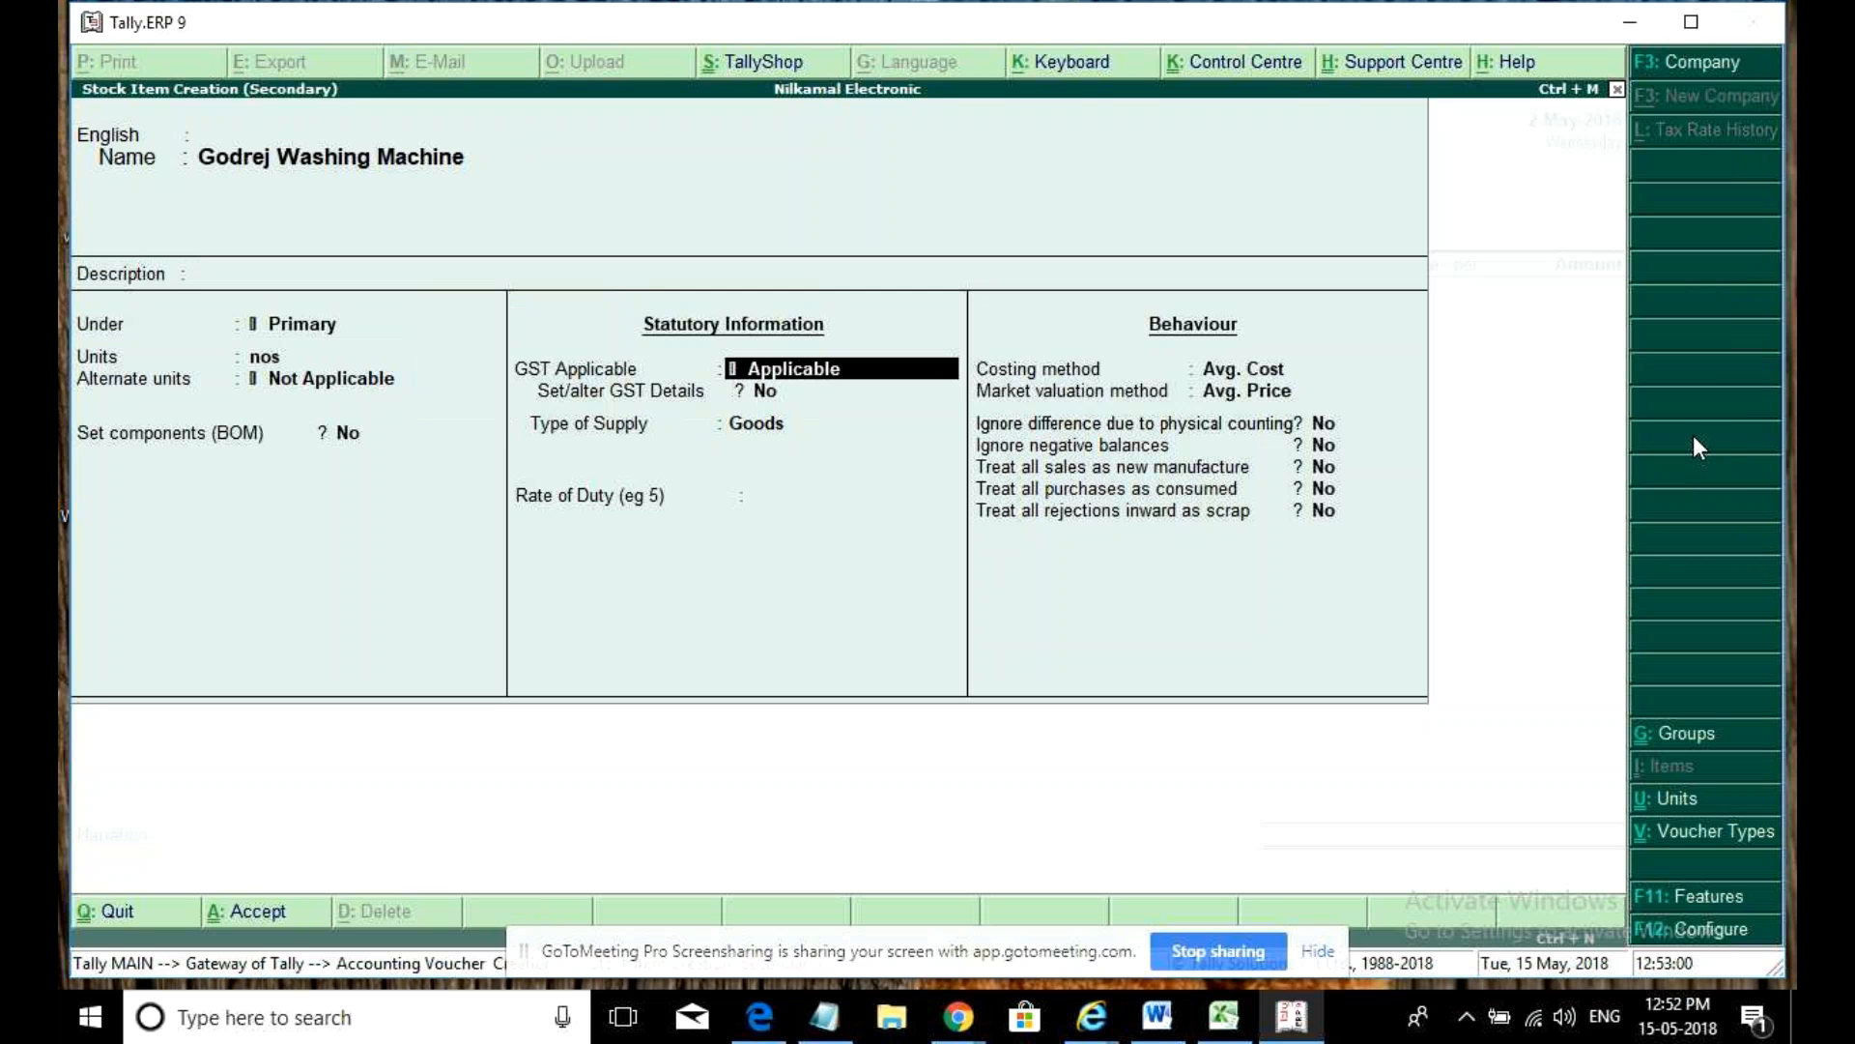
key("Return")
key("y")
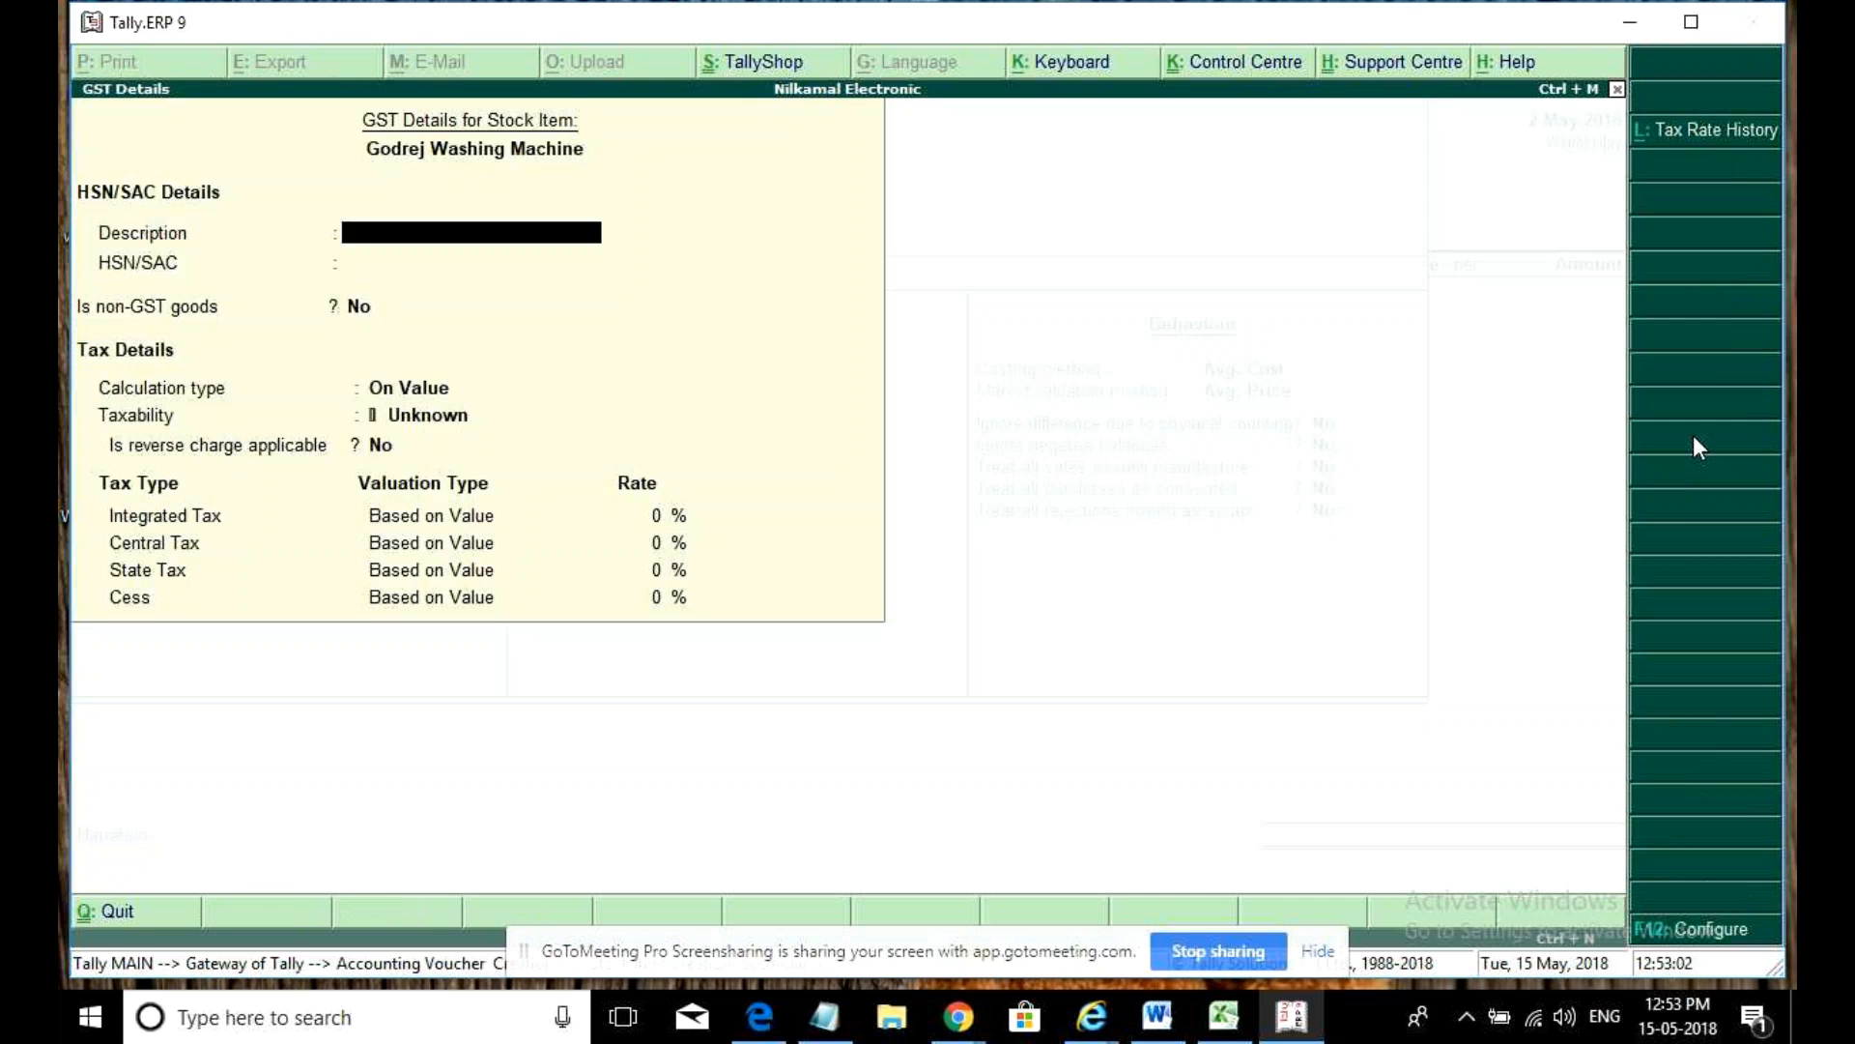
type("Goderej Wasi")
key("Left")
type("h")
key("Right")
type("ng Machine")
- Set HSN 987654, taxability Taxable and 5% integrated tax, then accept the item
key("Return")
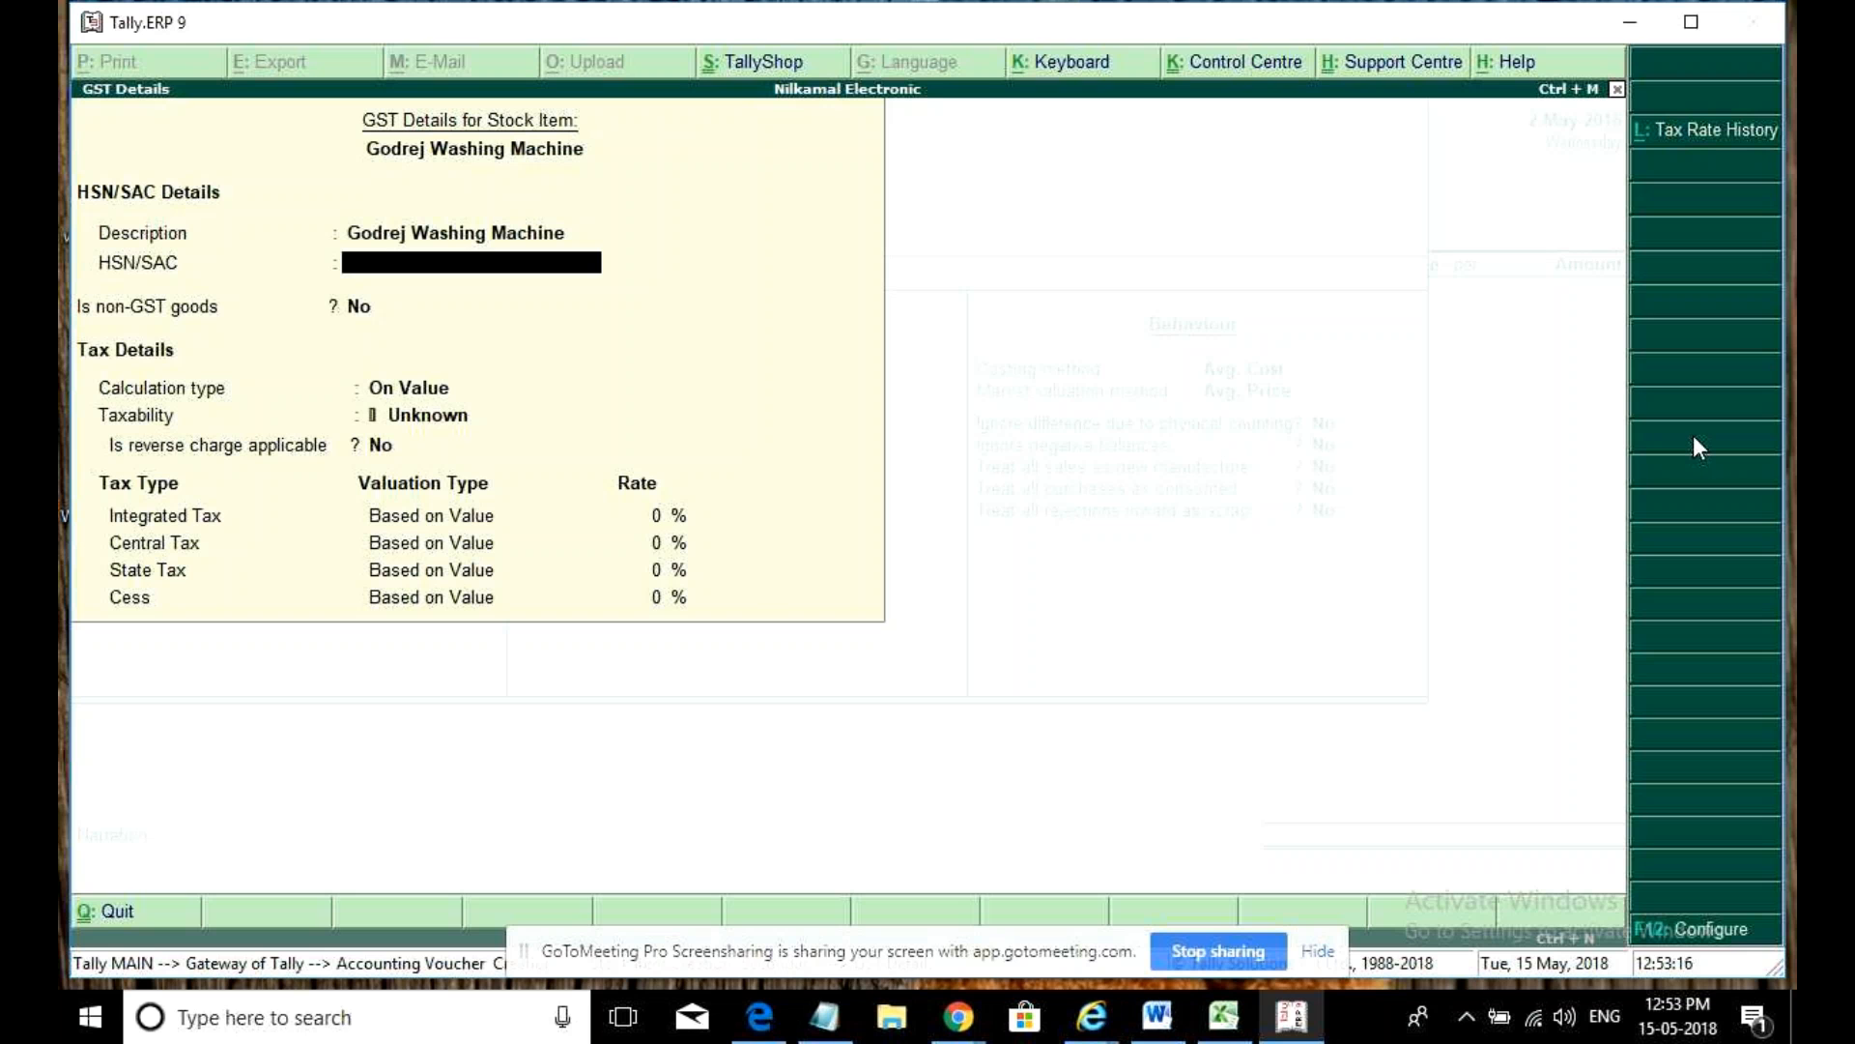
type("987654")
key("Return")
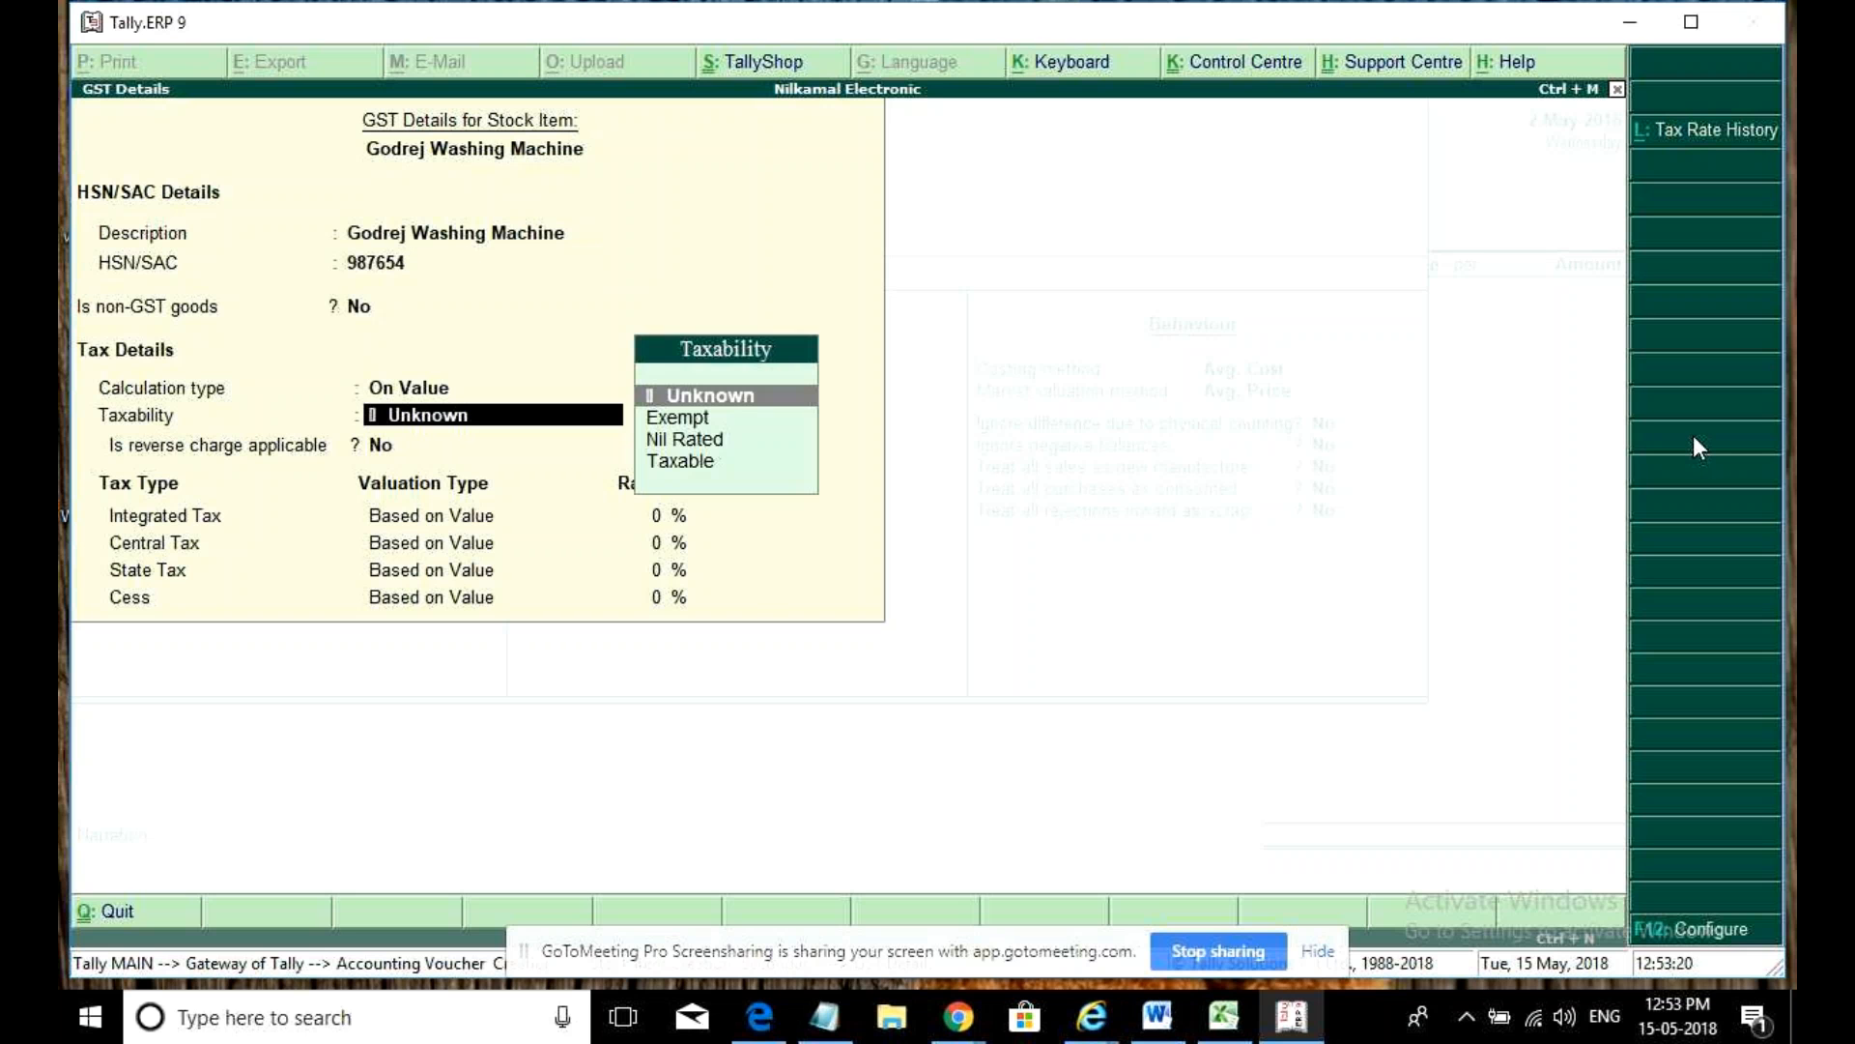
type("t")
key("Return")
key("Return")
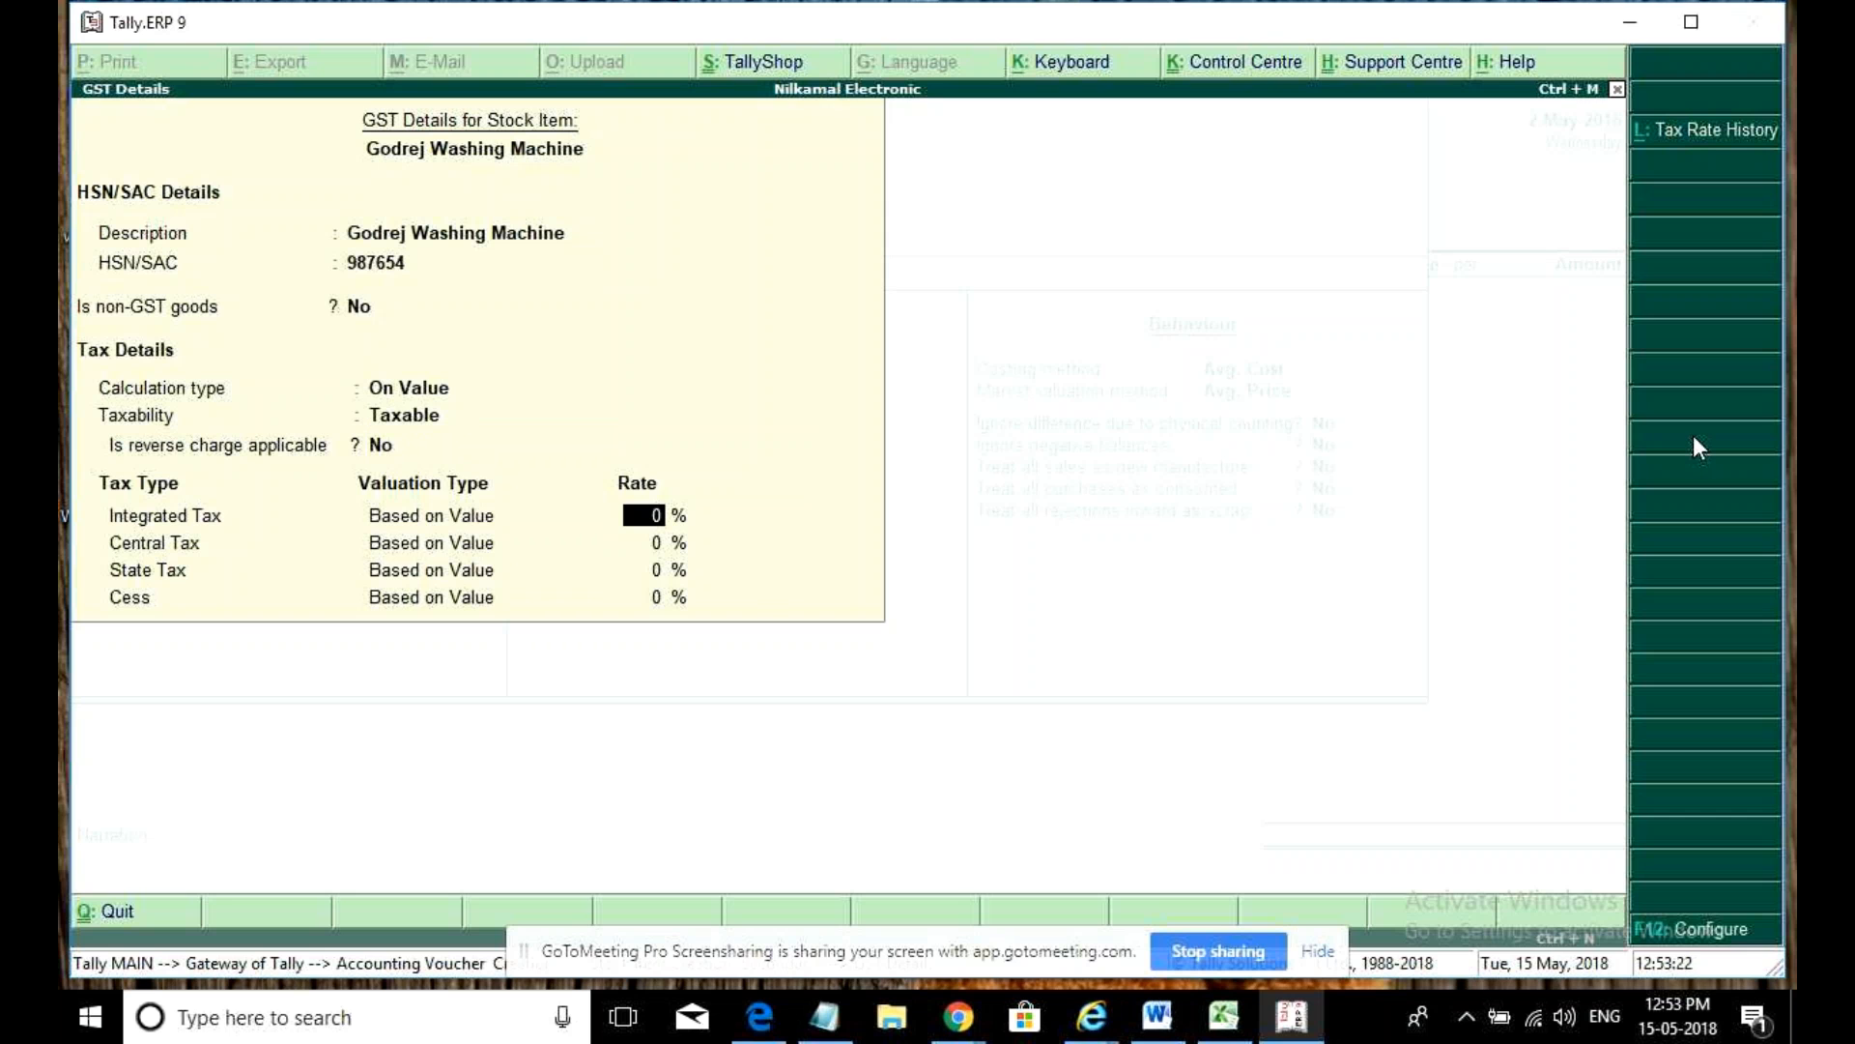
type("5")
key("ctrl+a")
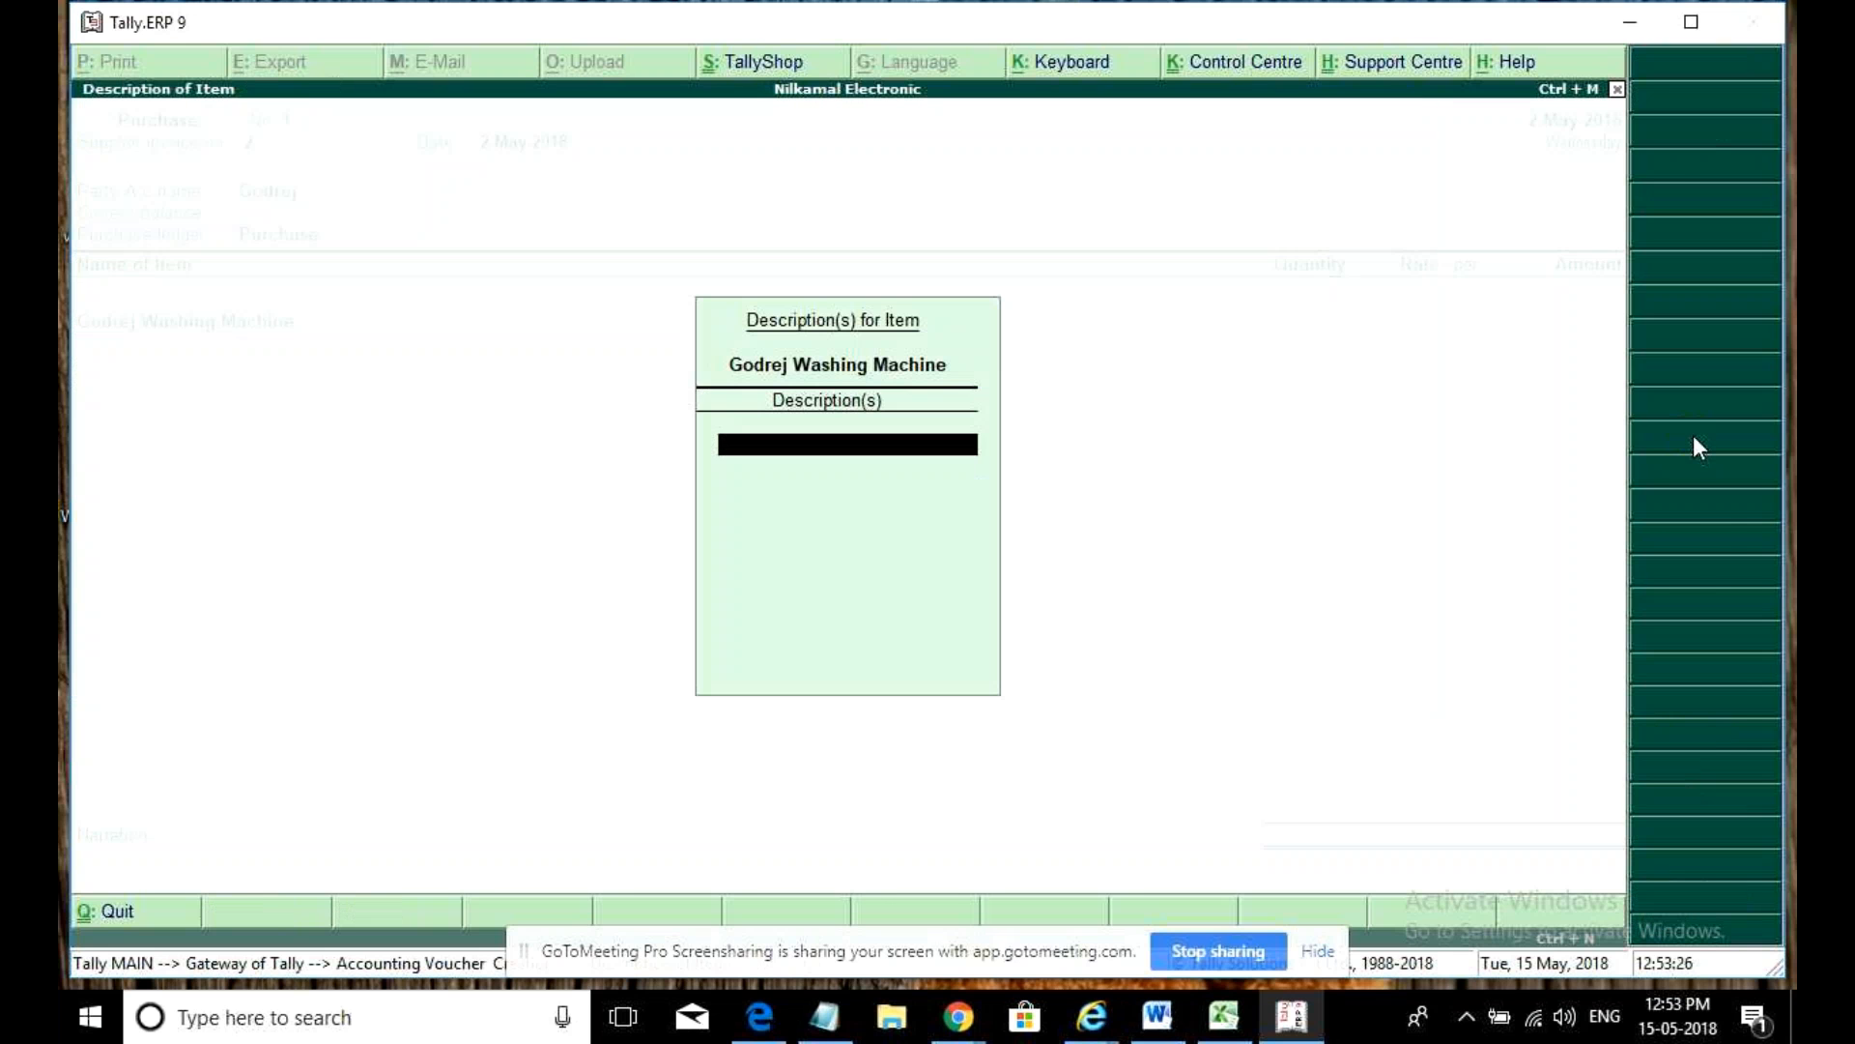
- Enter 5 nos of Godrej Washing Machine at a rate of 15,000 each
key("Return")
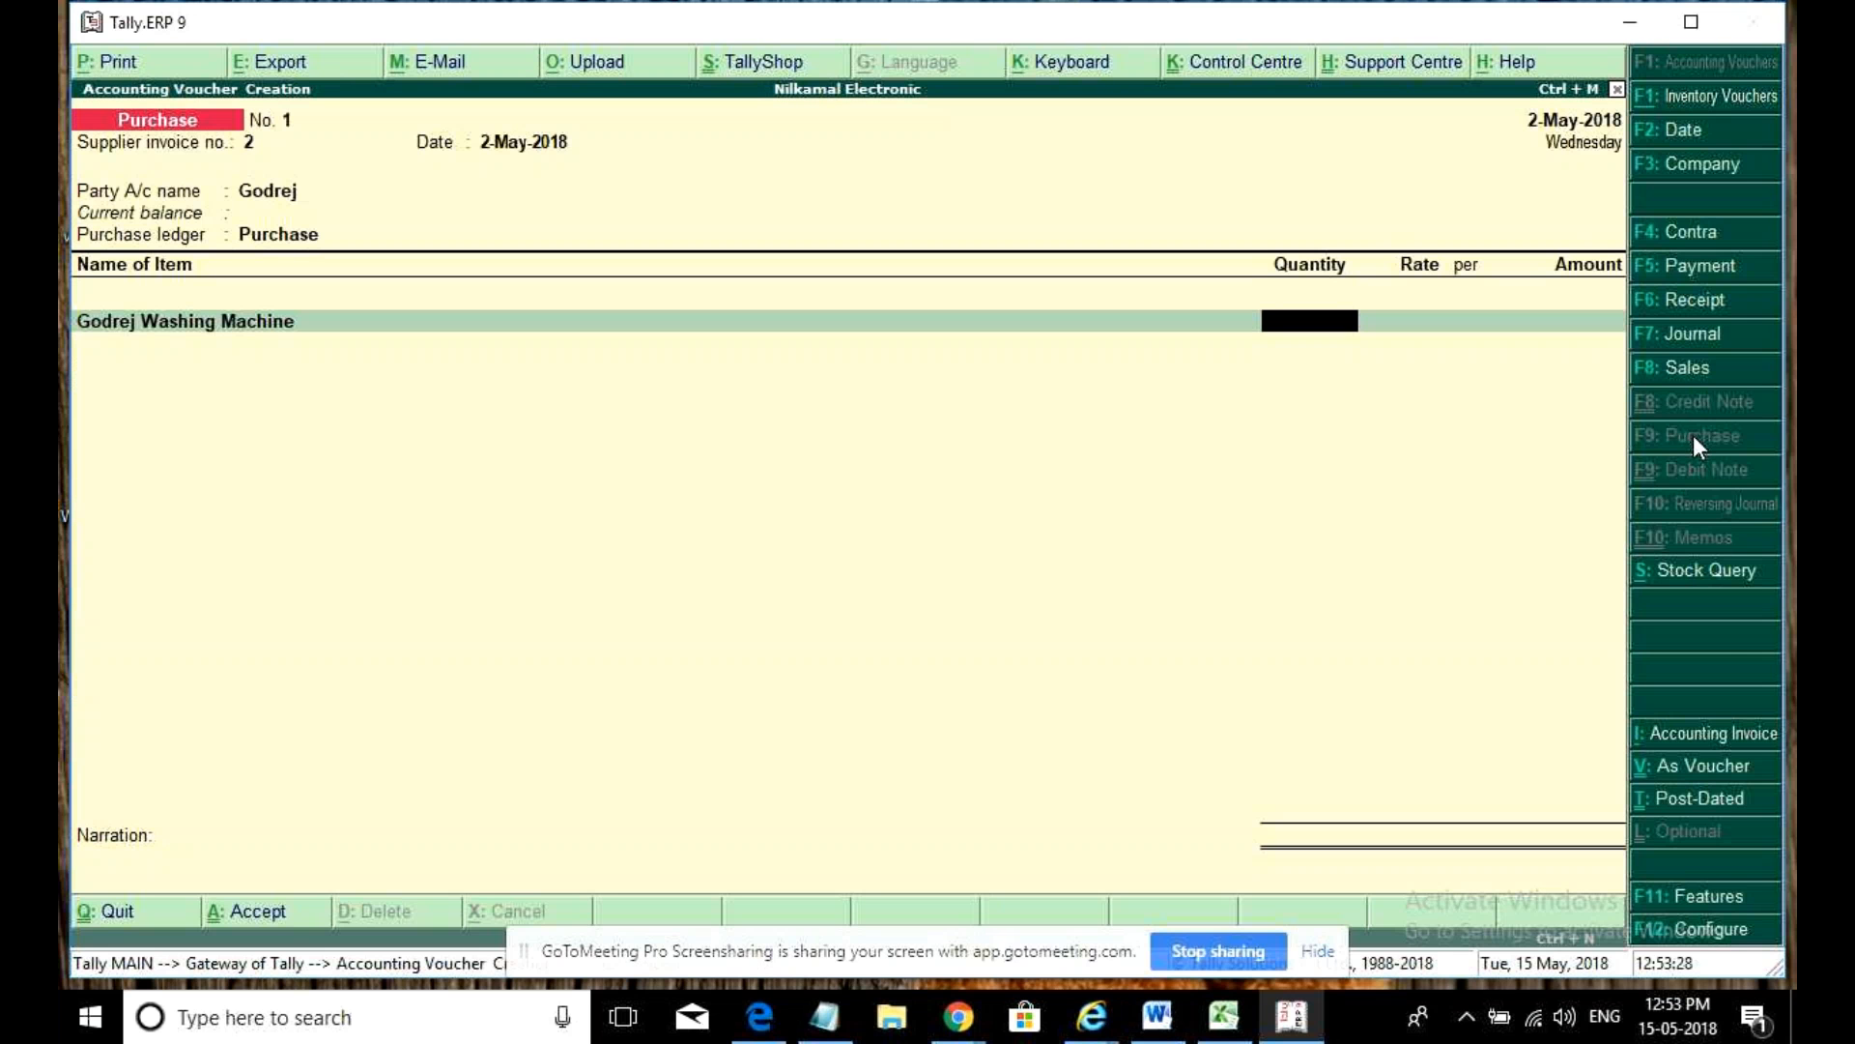
type("5")
key("Return")
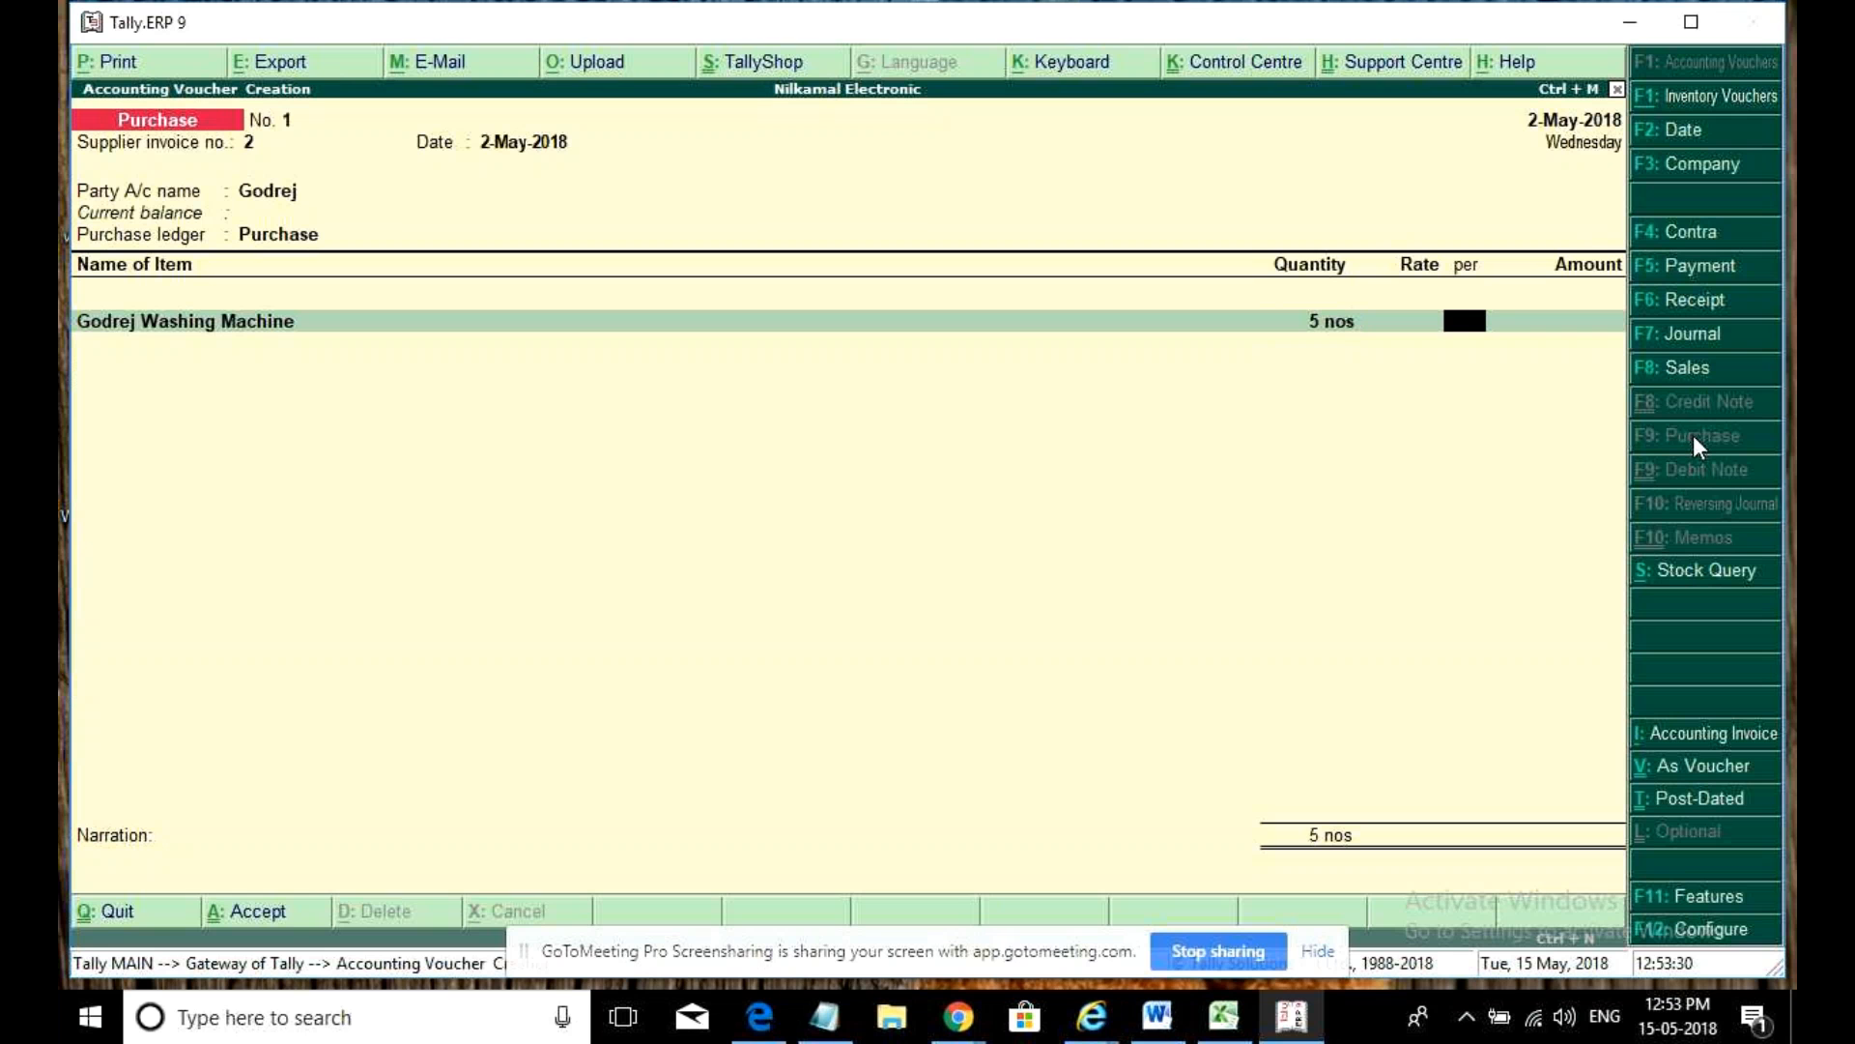
type("1")
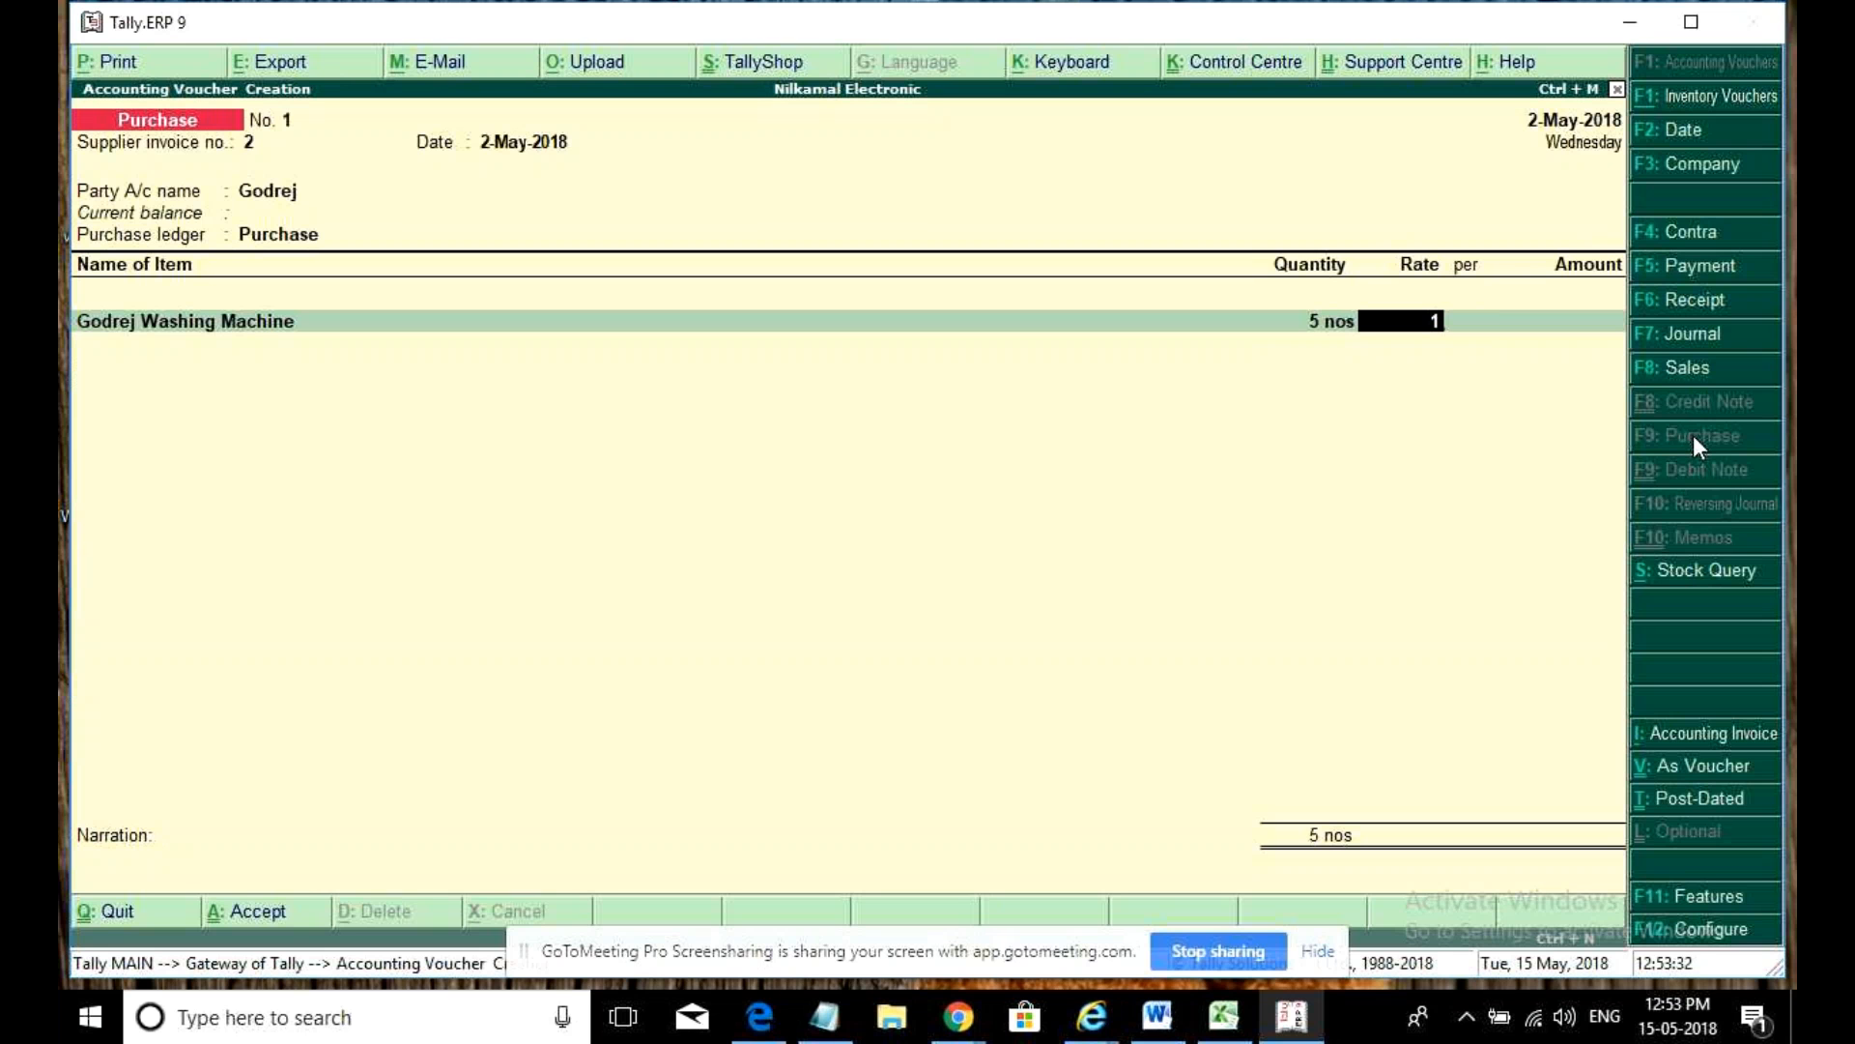
type("5000")
key("Return")
key("Return")
key("Return")
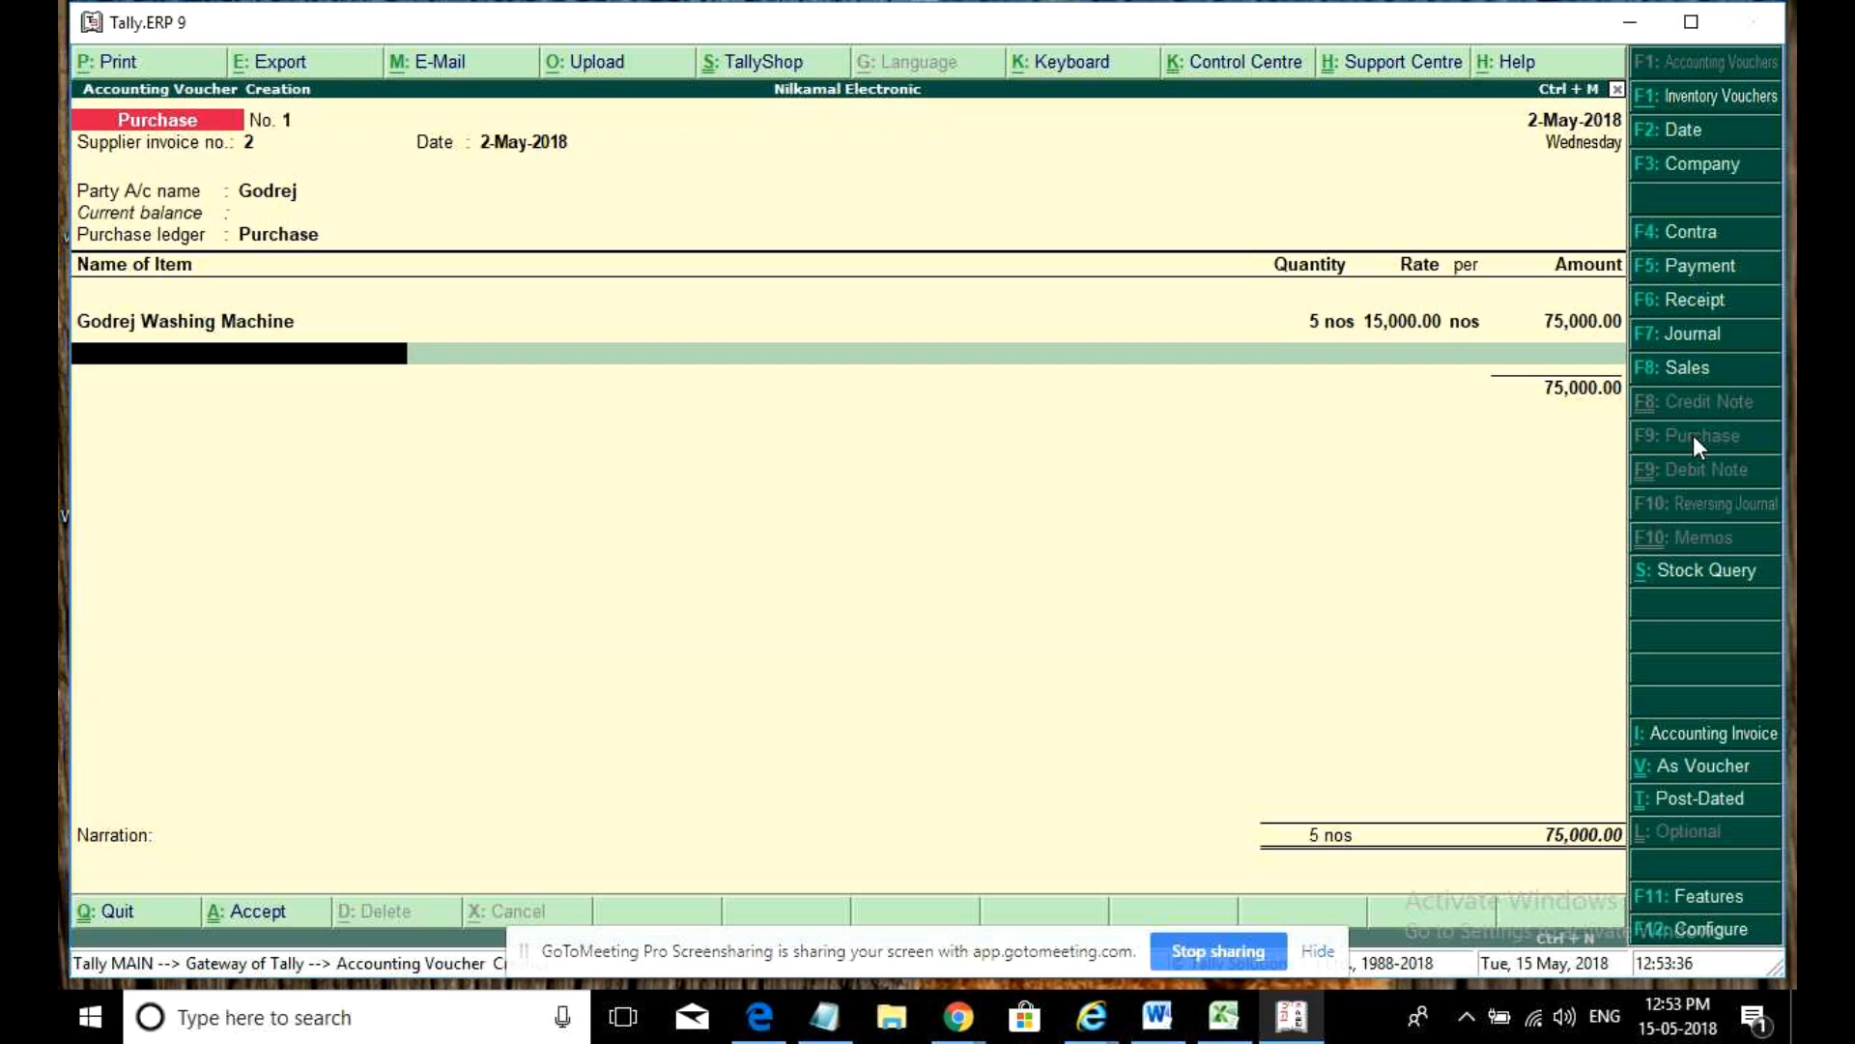
- Add Cgst, Sgst and Igst ledger lines (Igst 3,750) and save the 78,750 purchase
key("Return")
type("C")
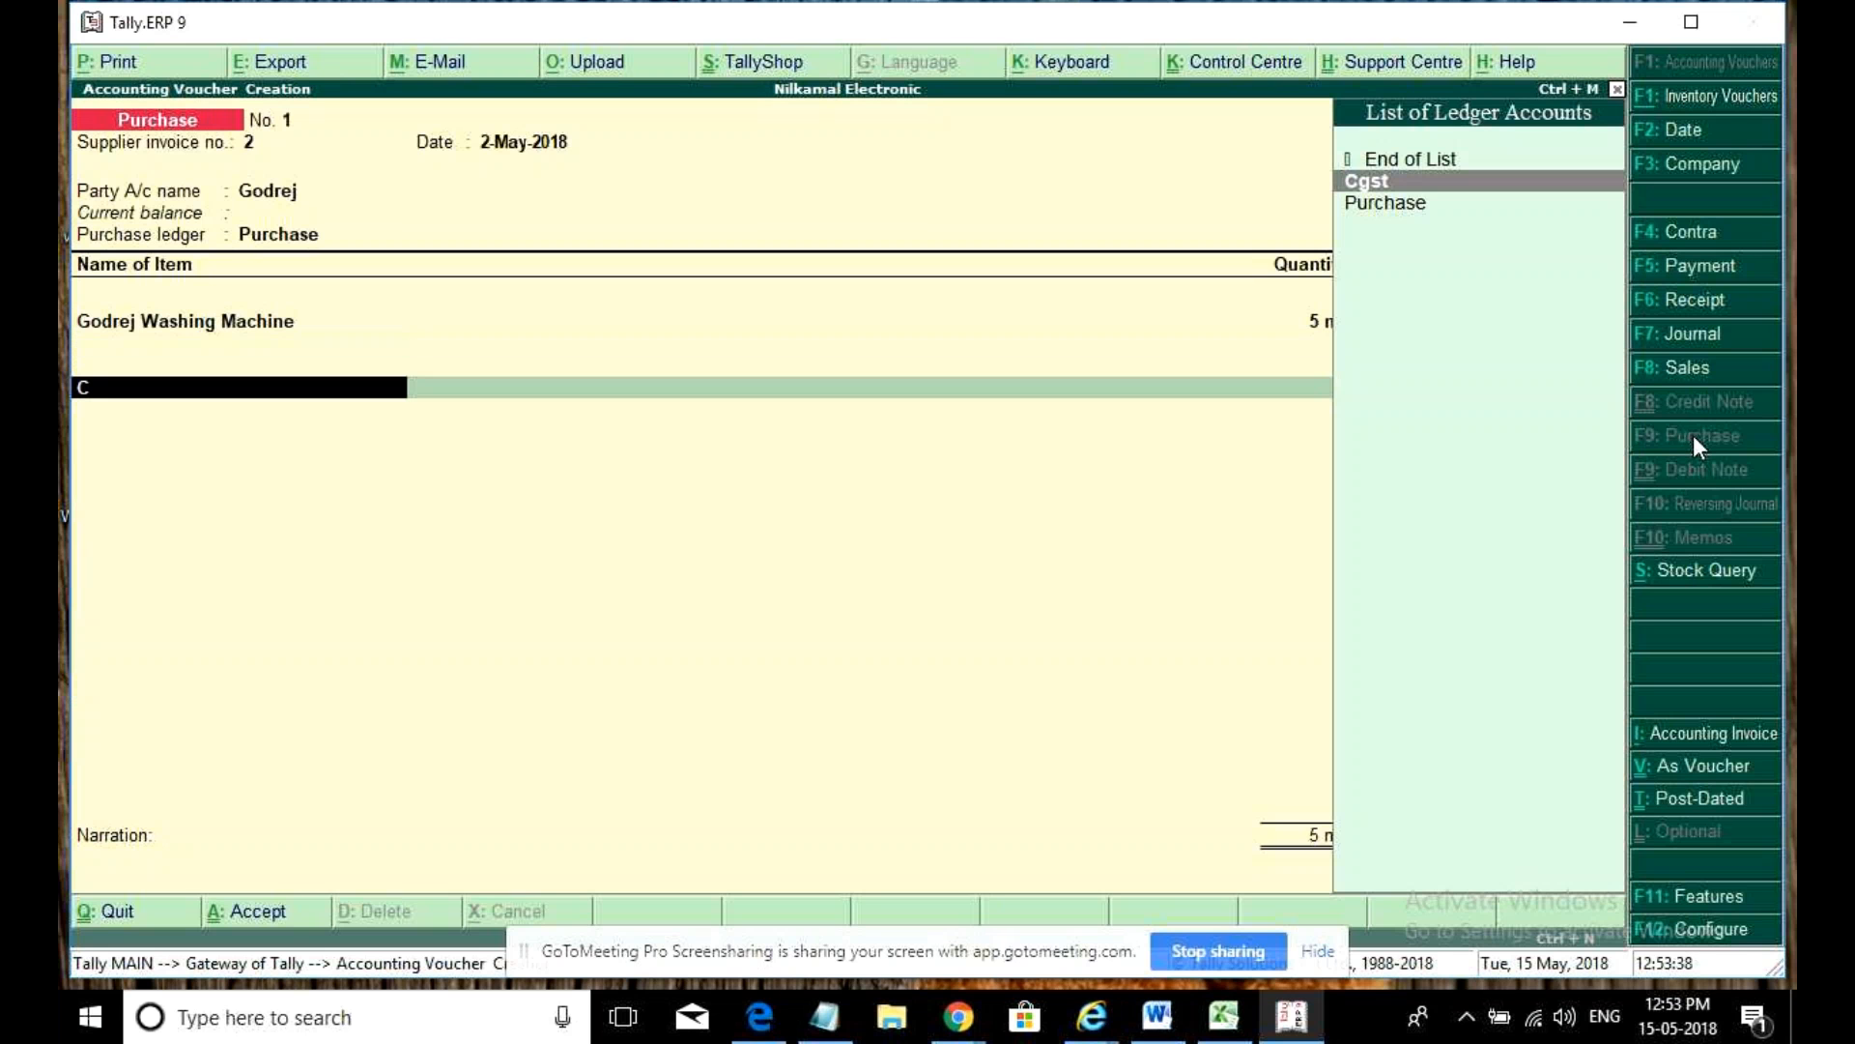
key("Return")
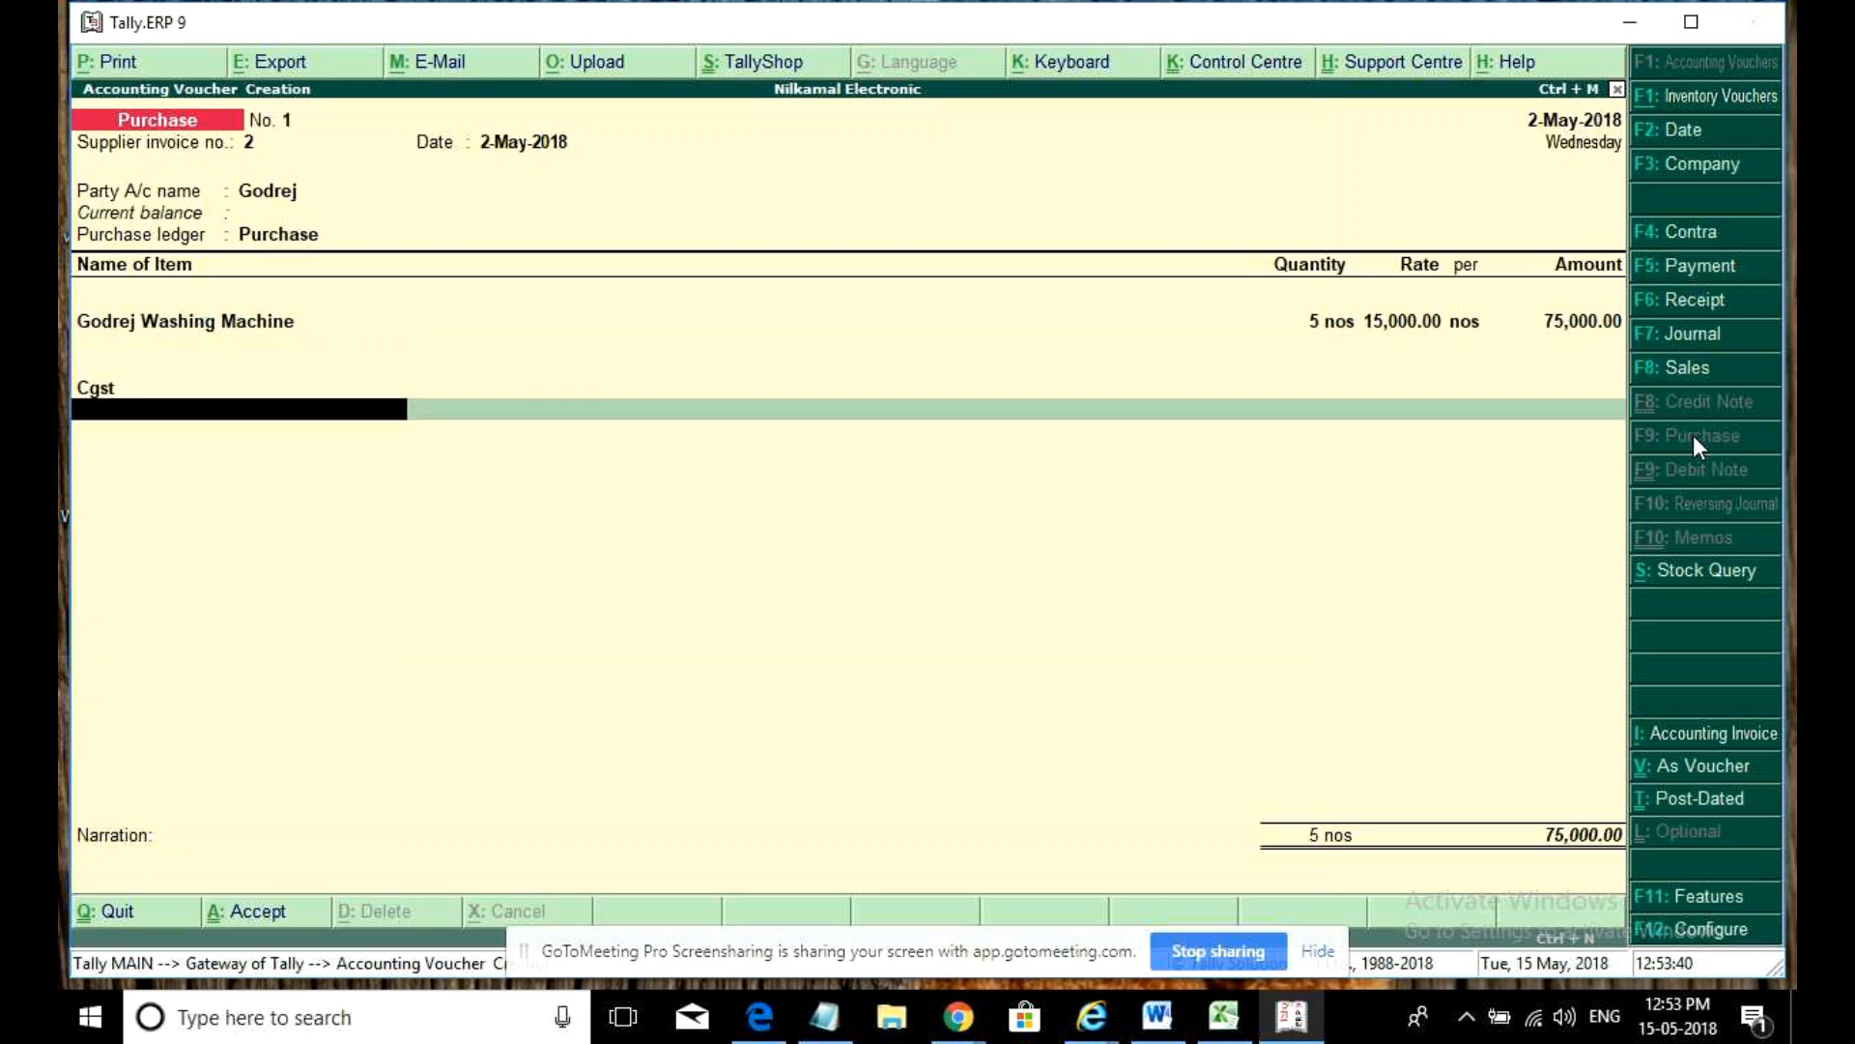
type("Sgst")
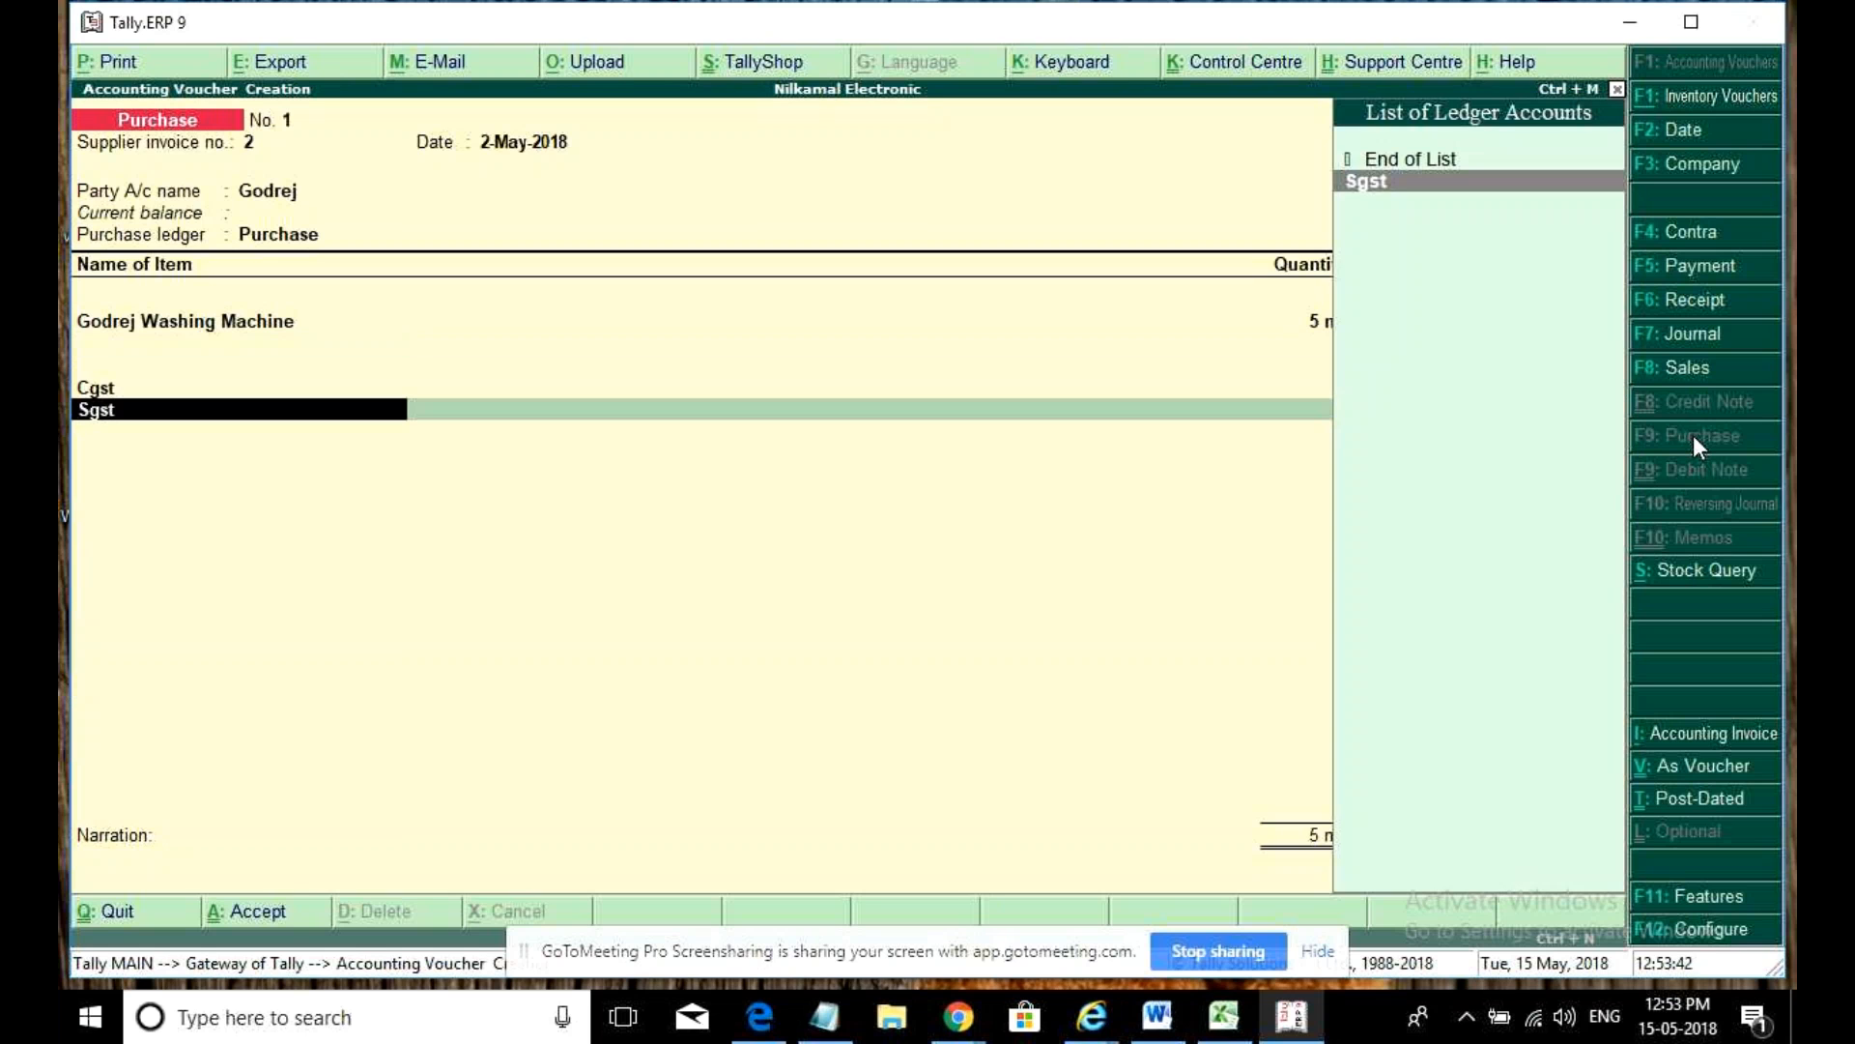
key("Return")
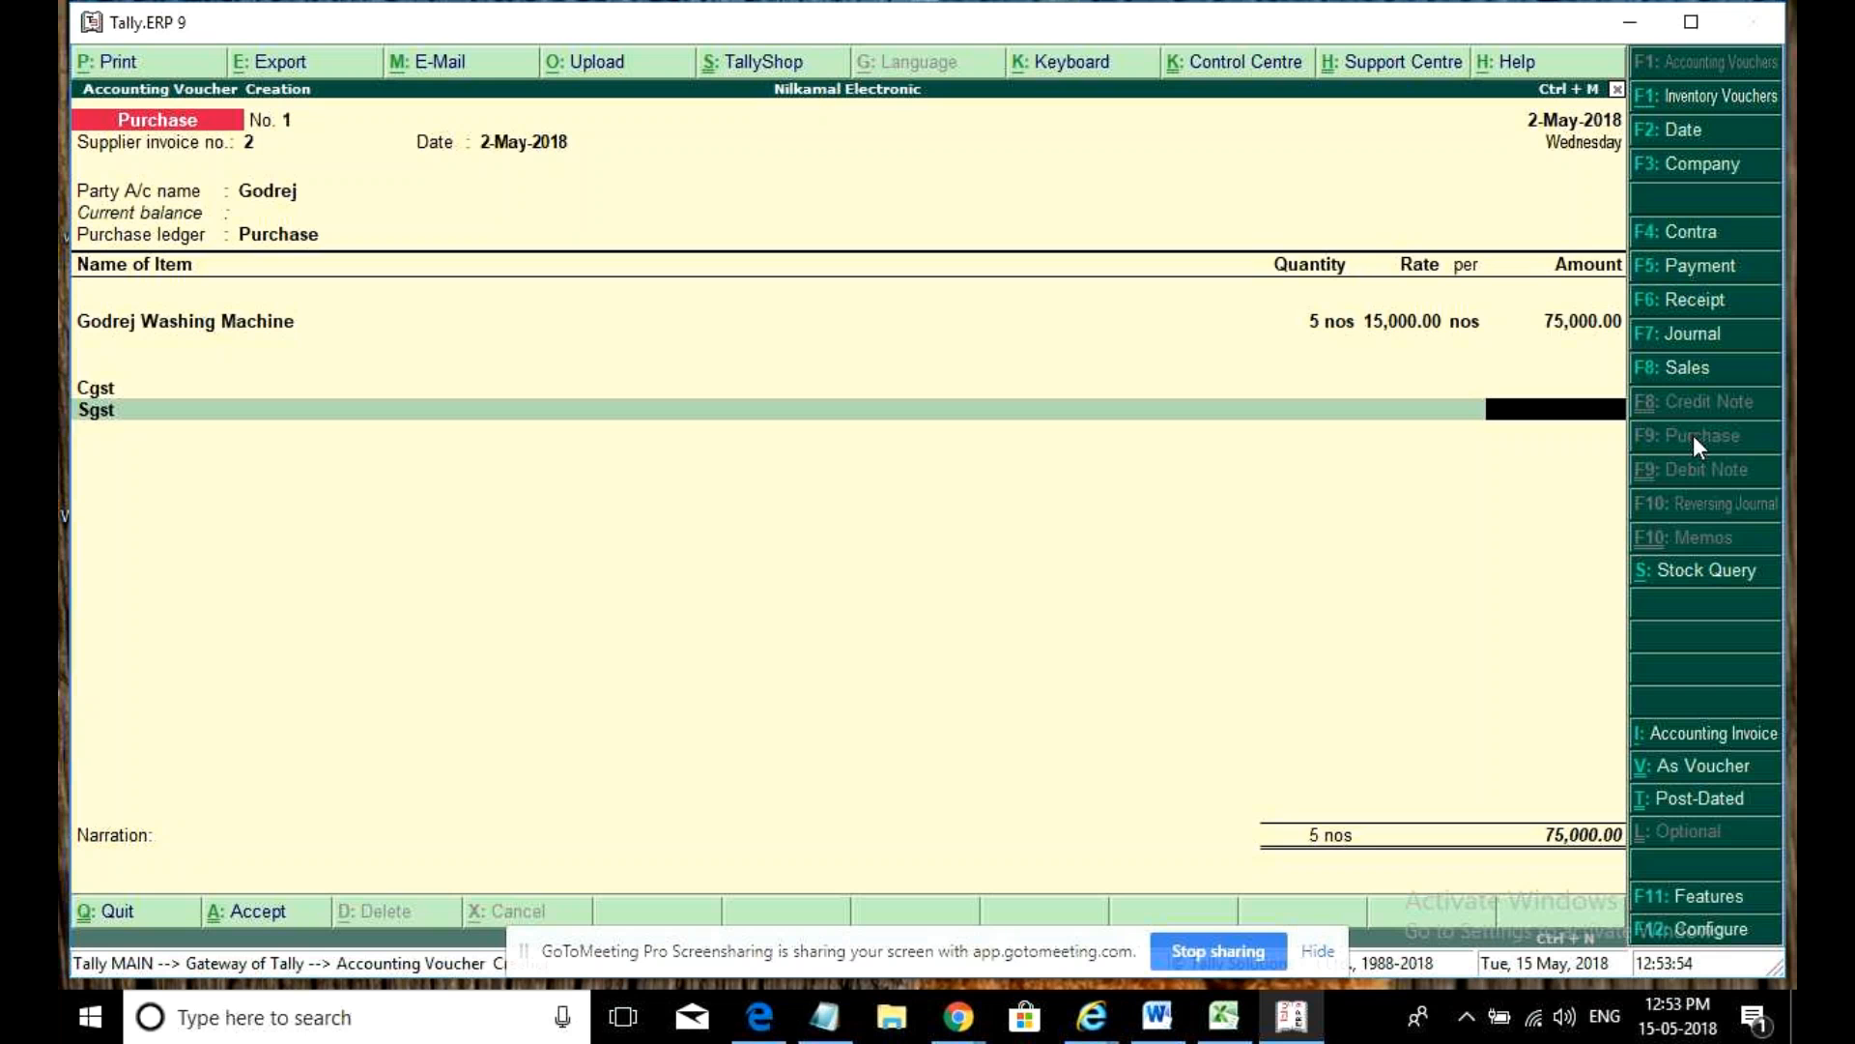
key("Return")
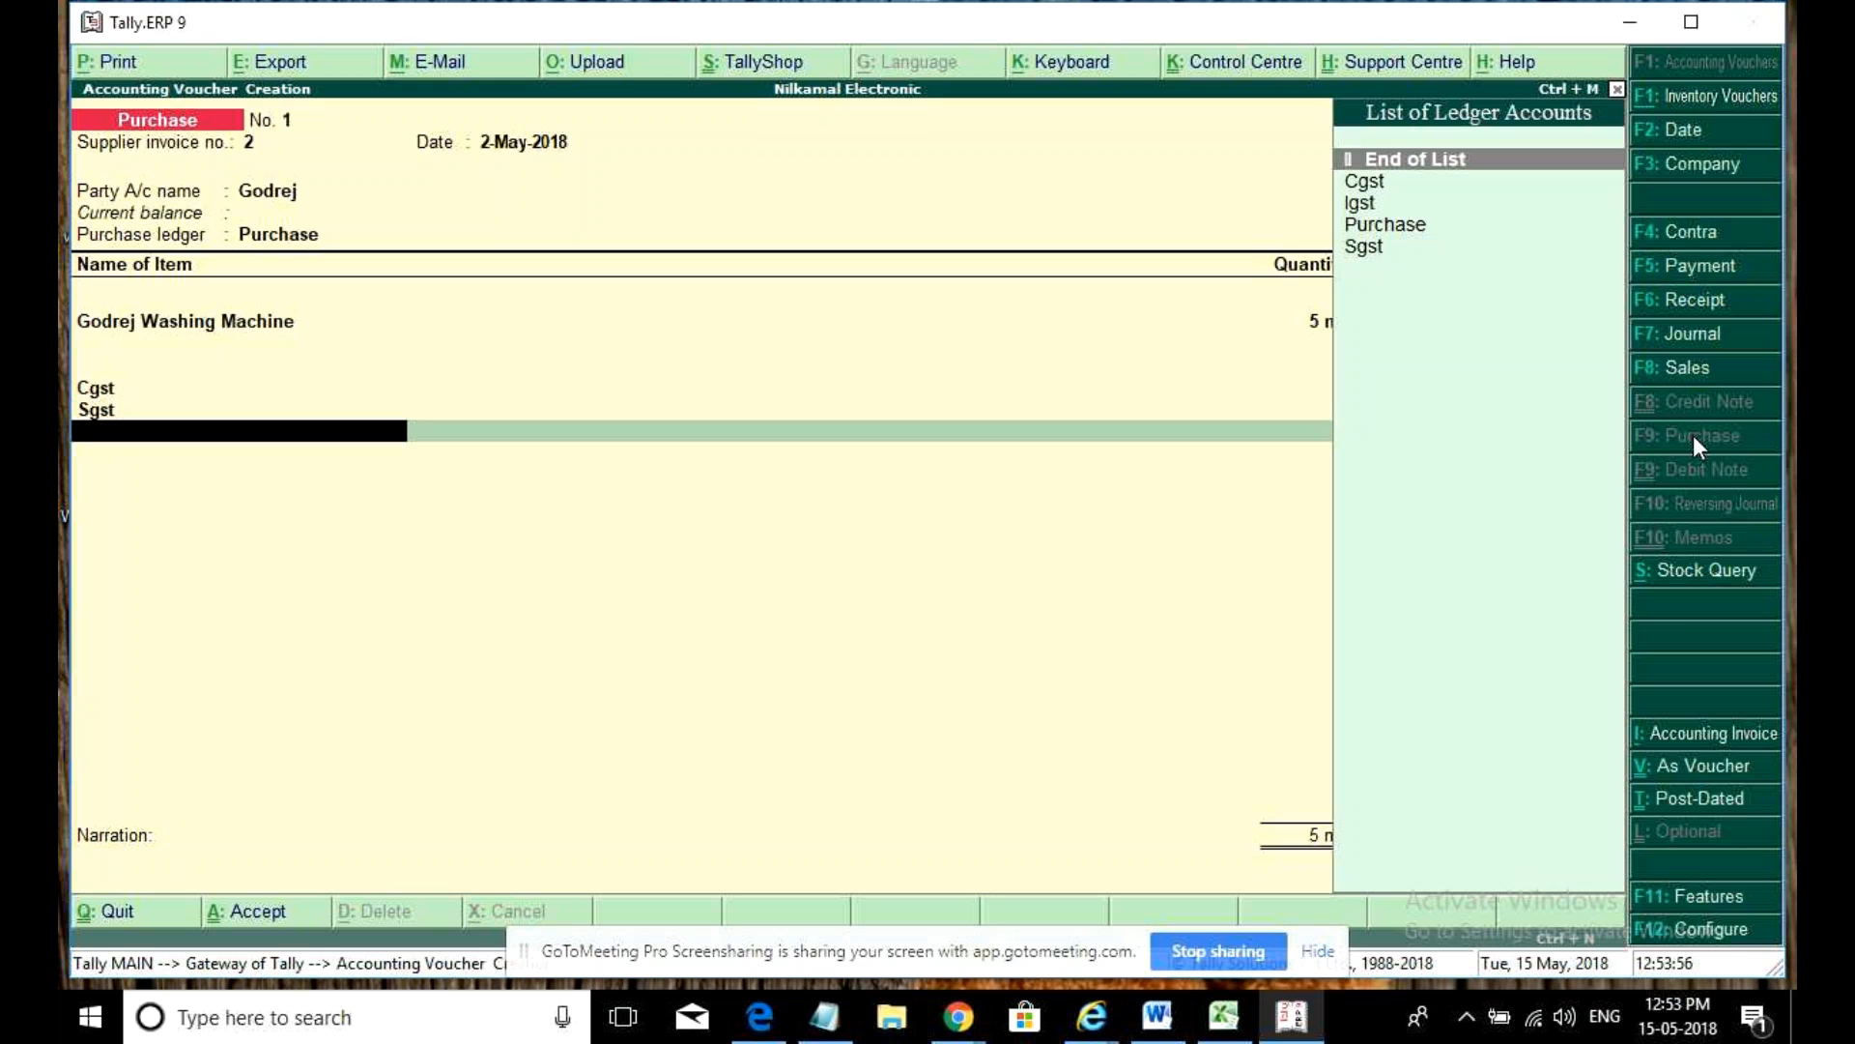
key("Down")
key("Down")
key("Return")
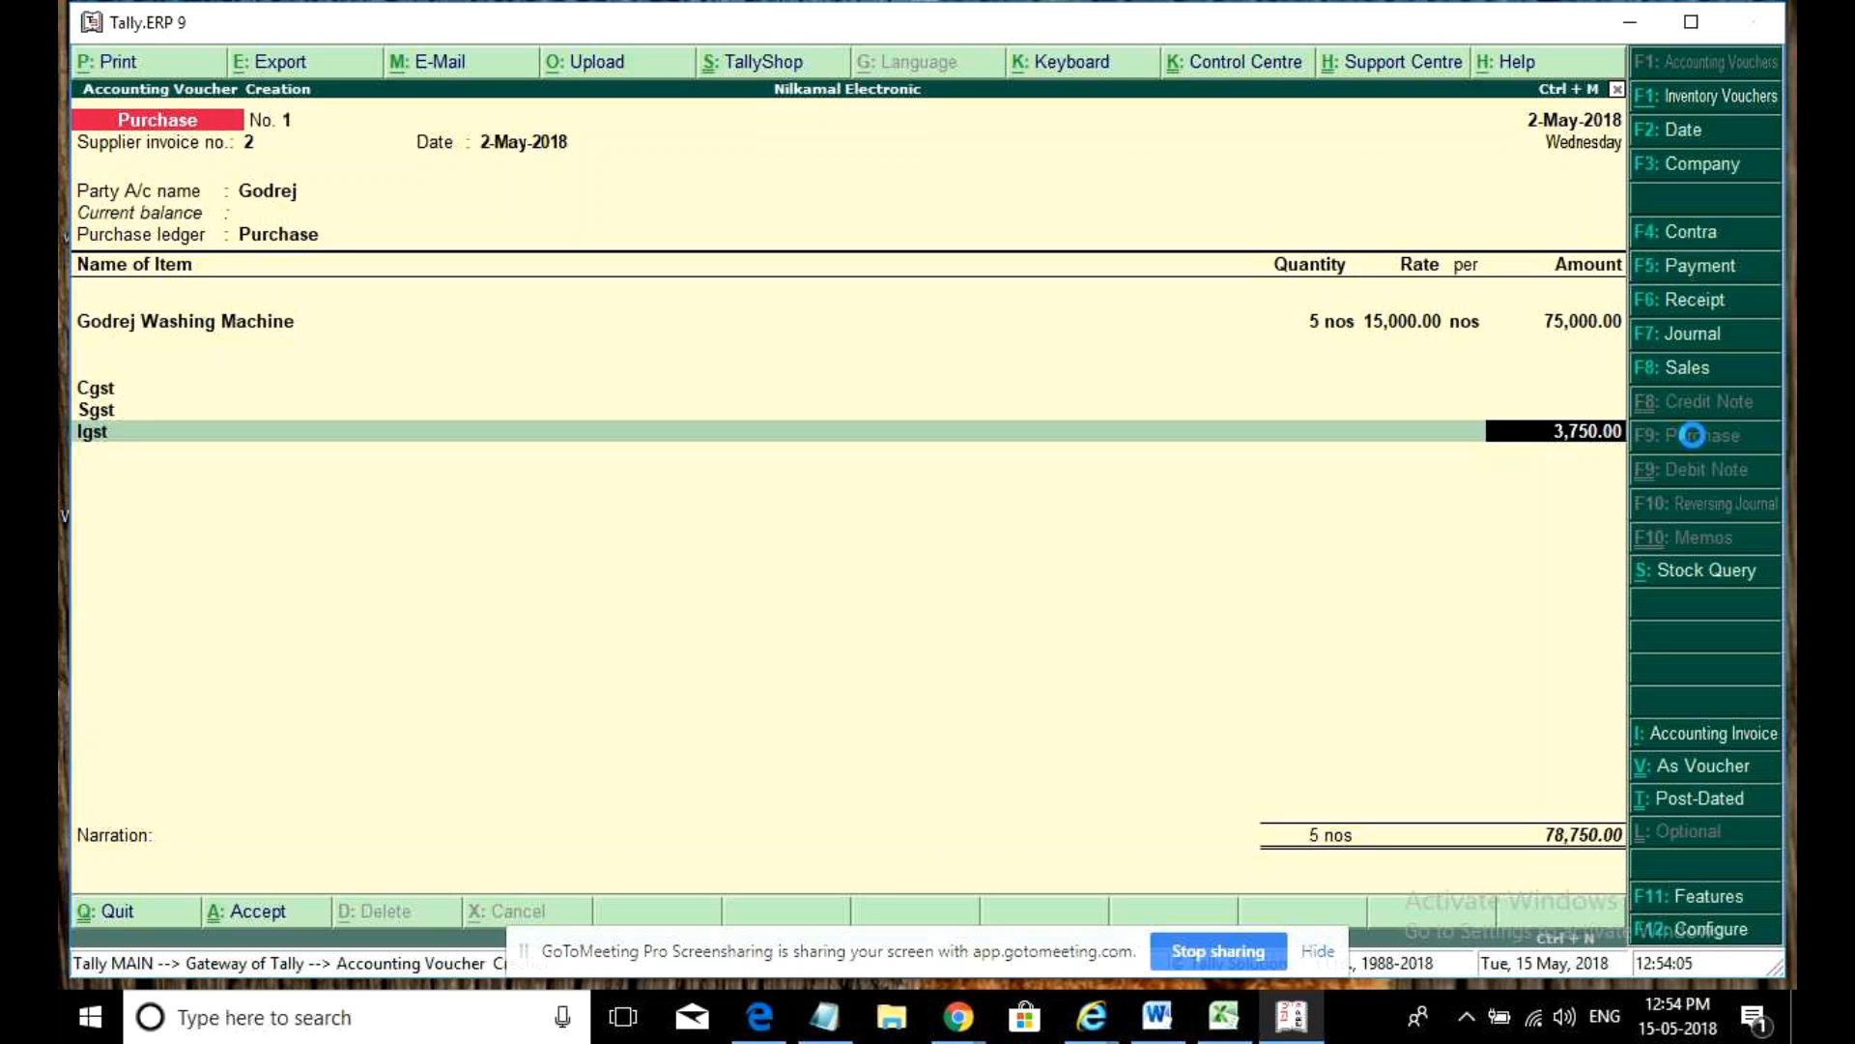
left_click(1692, 435)
key("Escape")
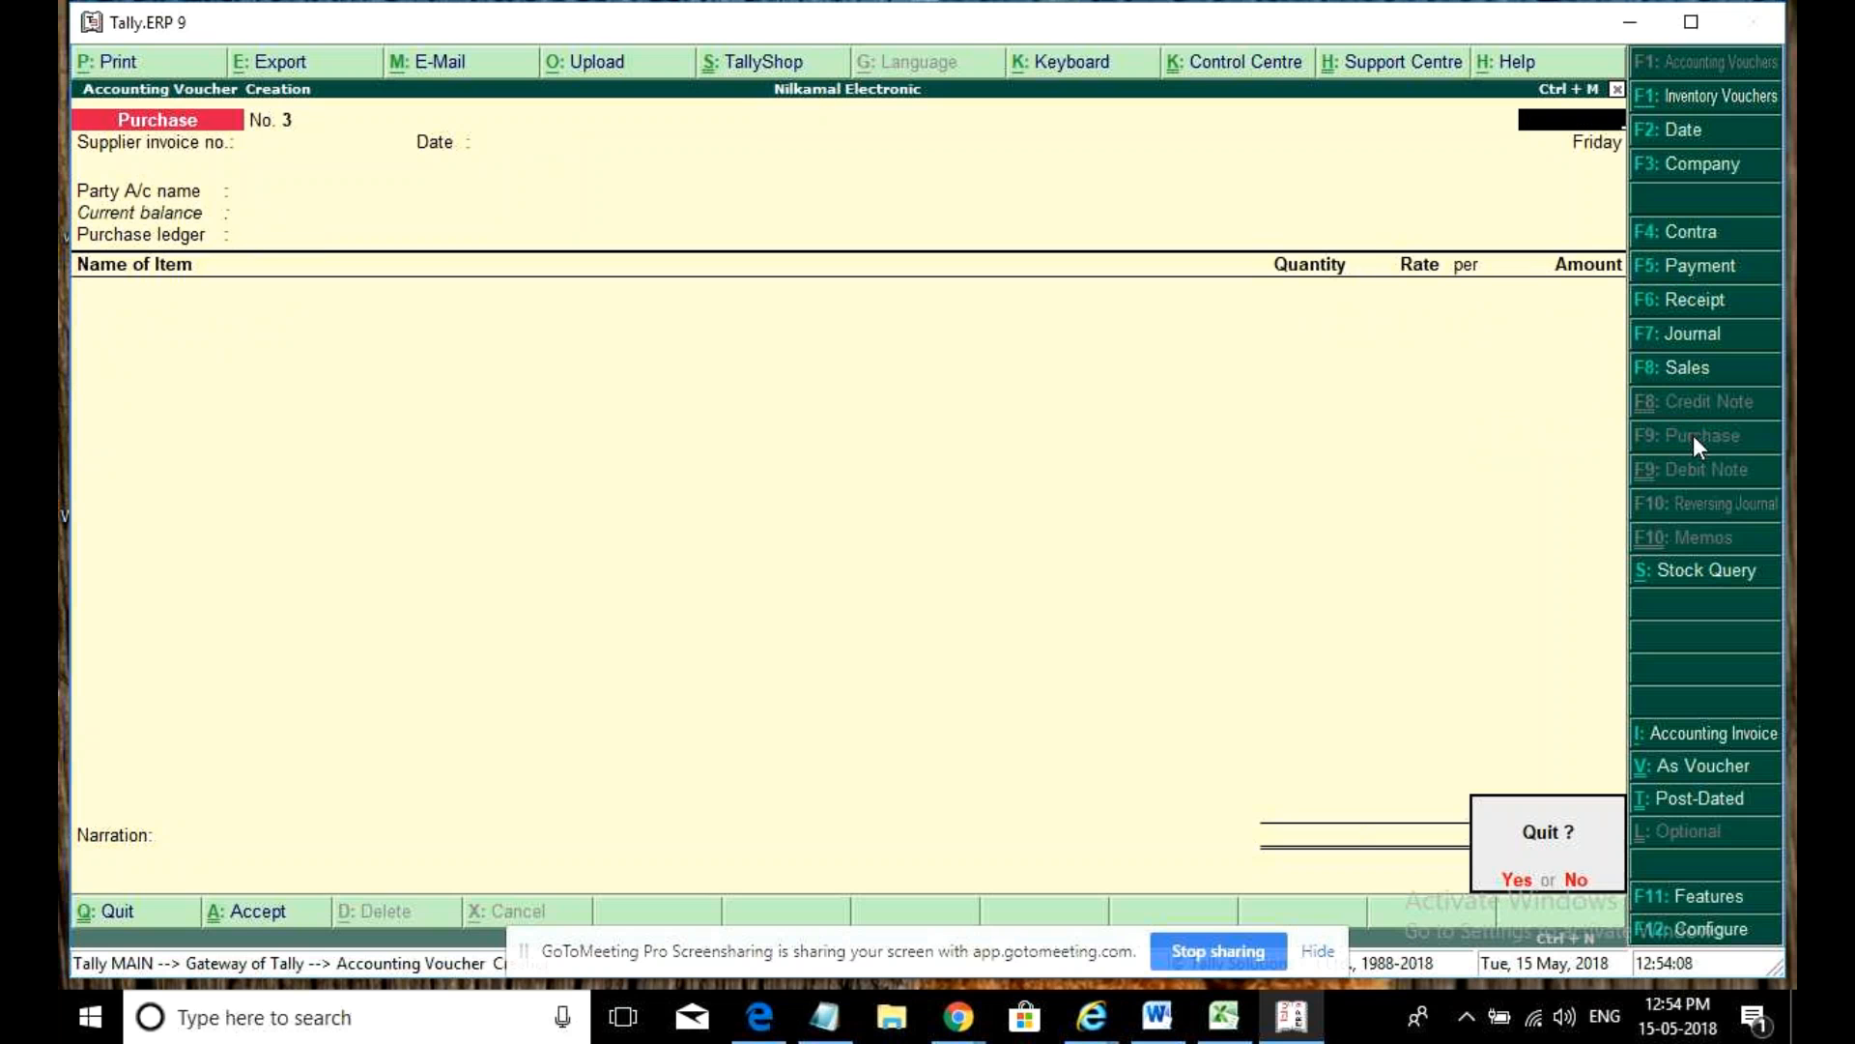
- Check GSTR-4's Not relevant for returns list showing both purchase vouchers, then back out
key("y")
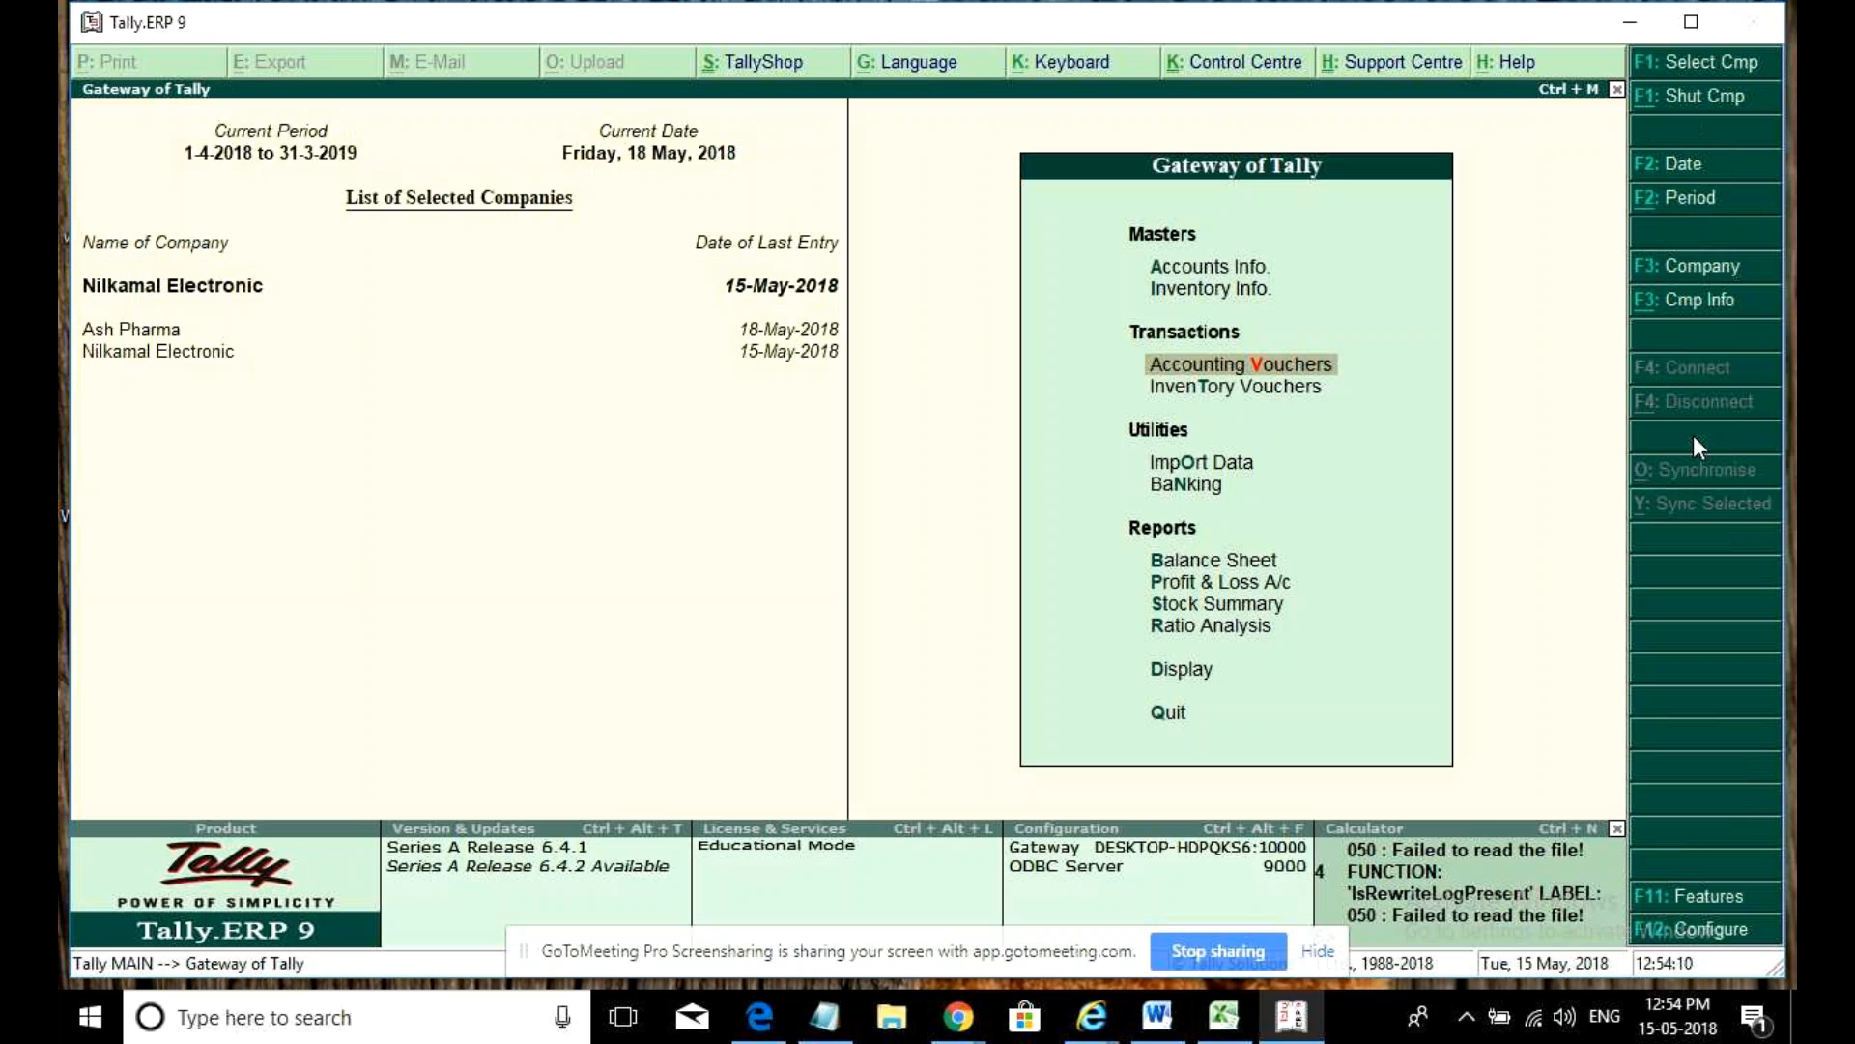
key("d")
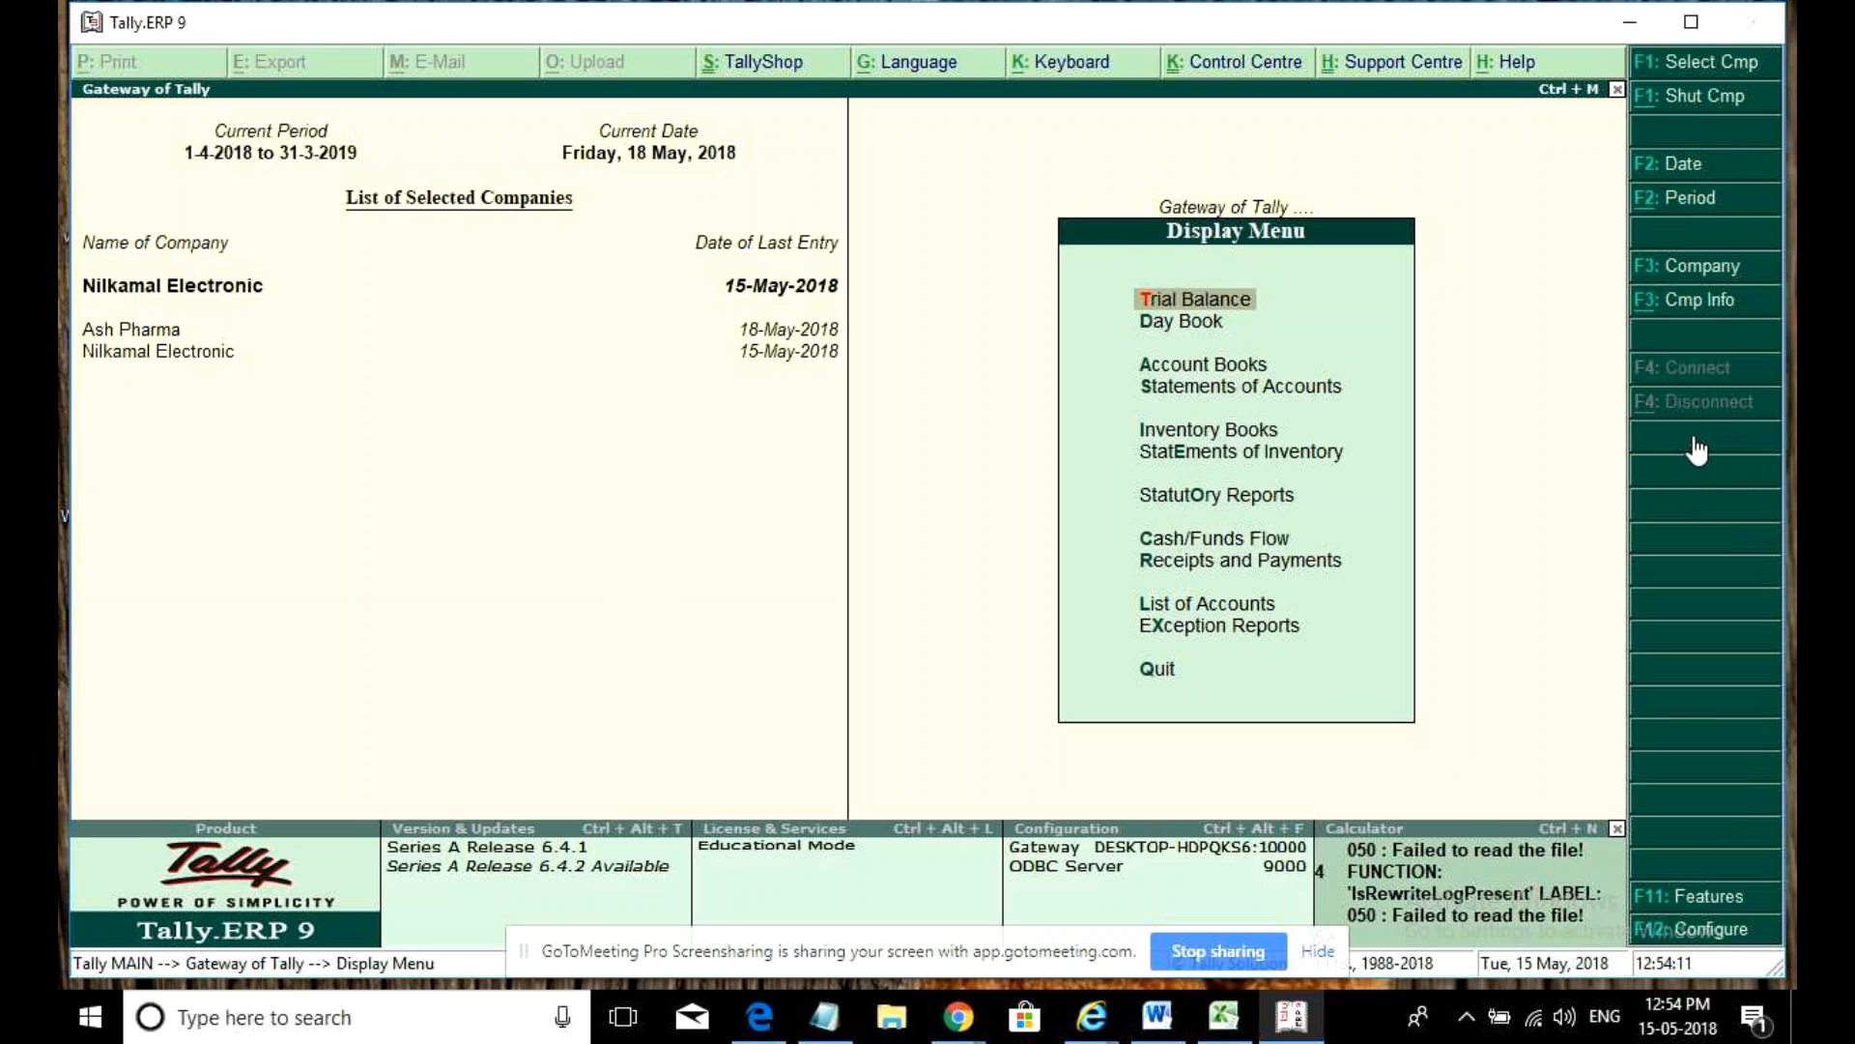
key("o")
key("Return")
key("Return")
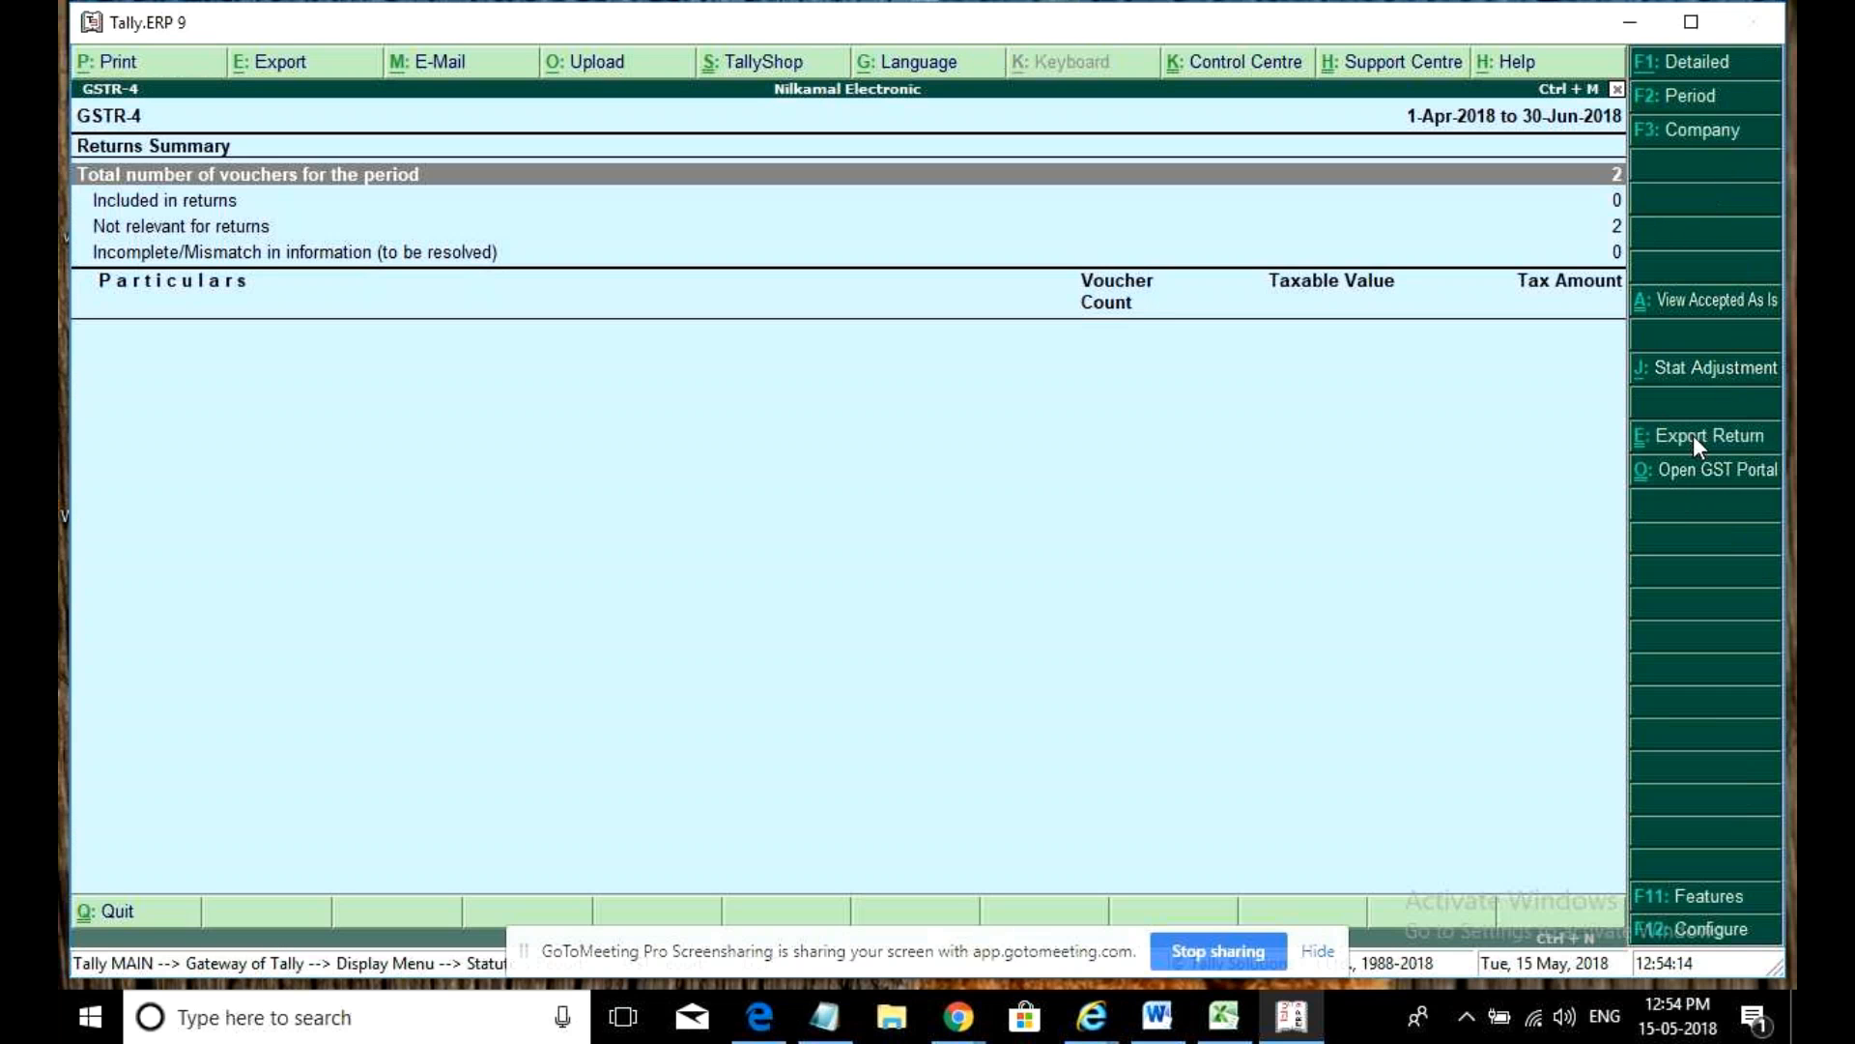
left_click(1511, 230)
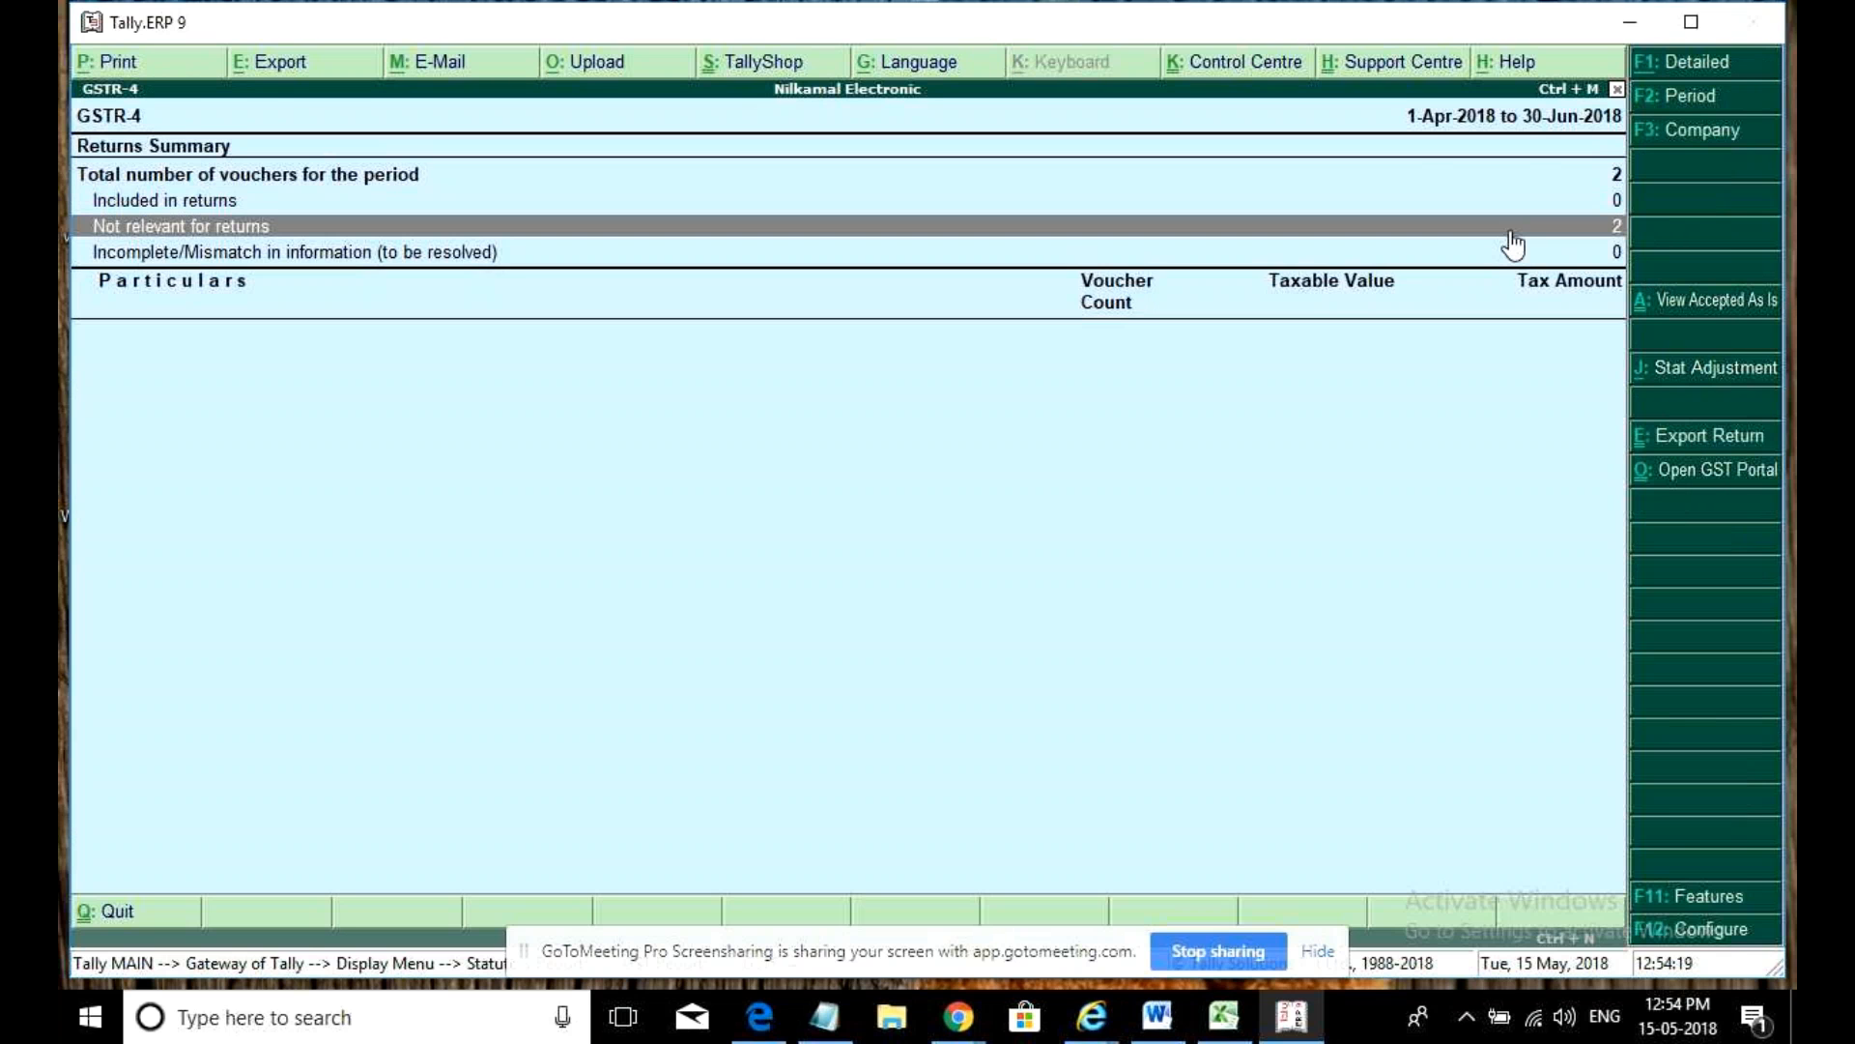
left_click(1512, 232)
key("Return")
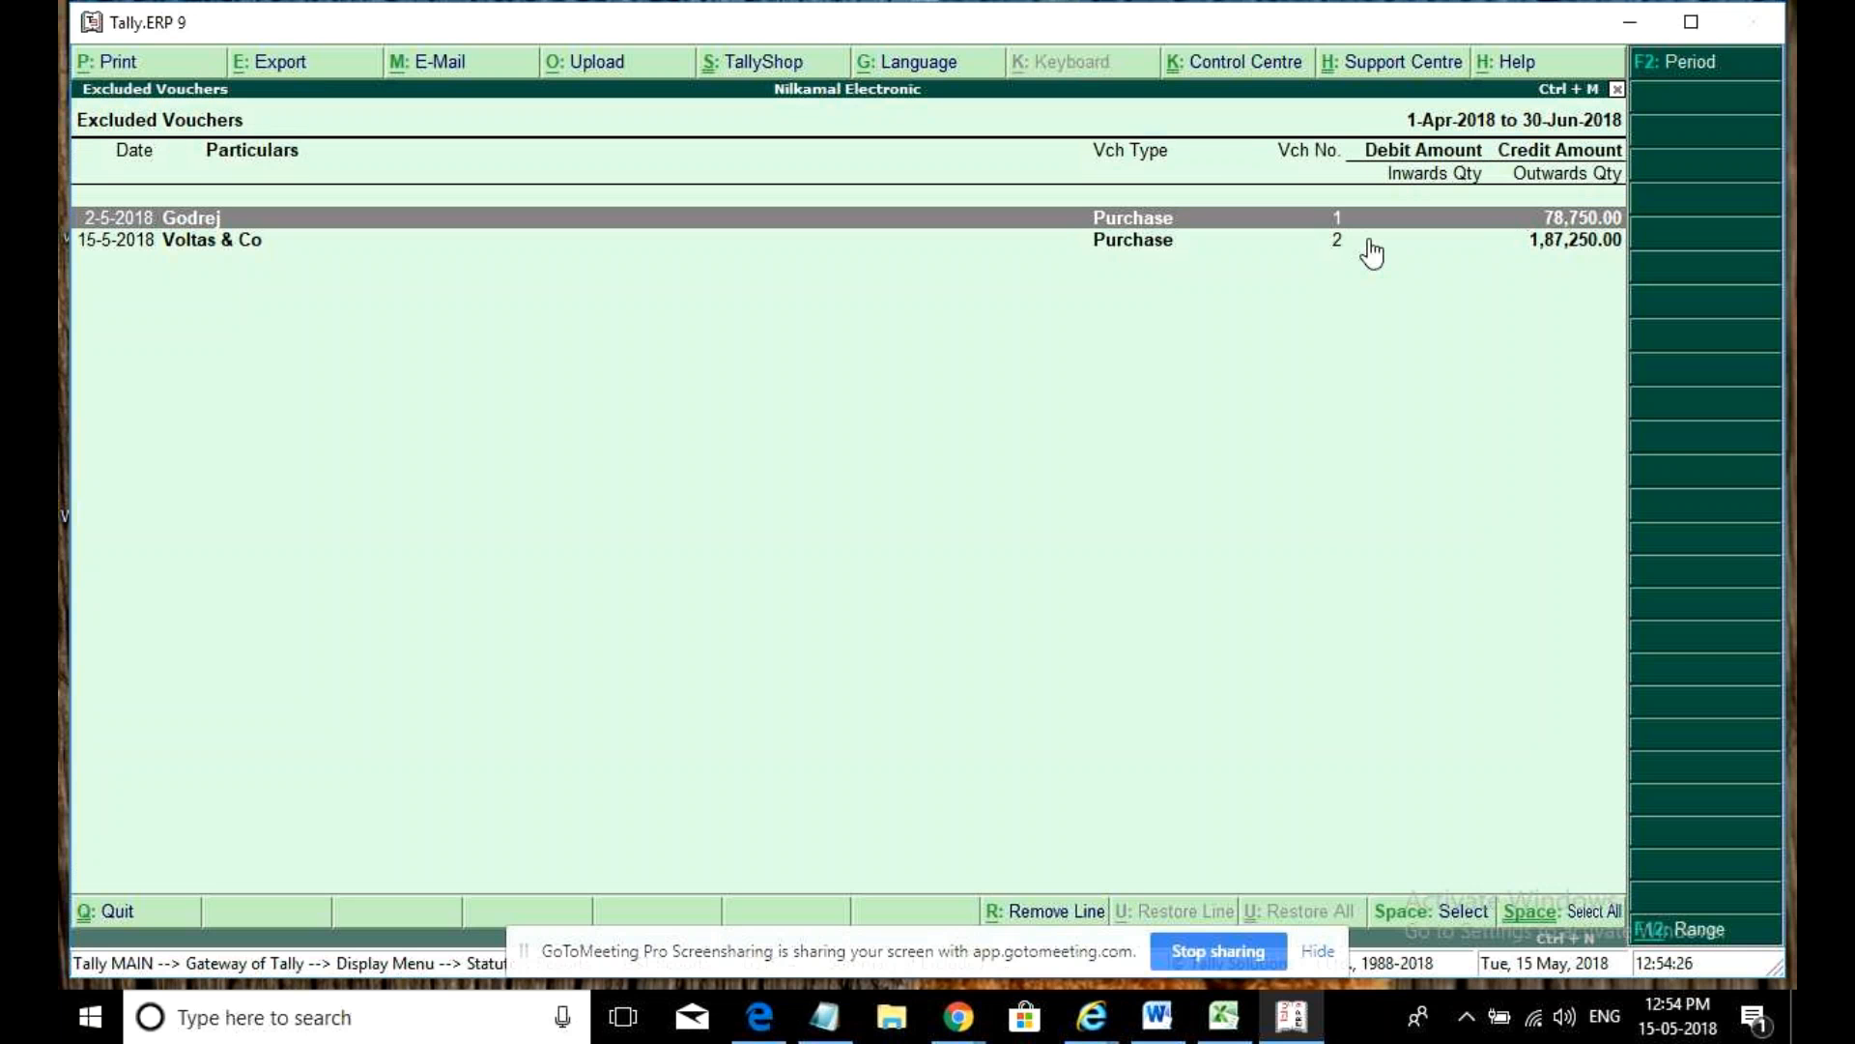
key("Escape")
key("Escape")
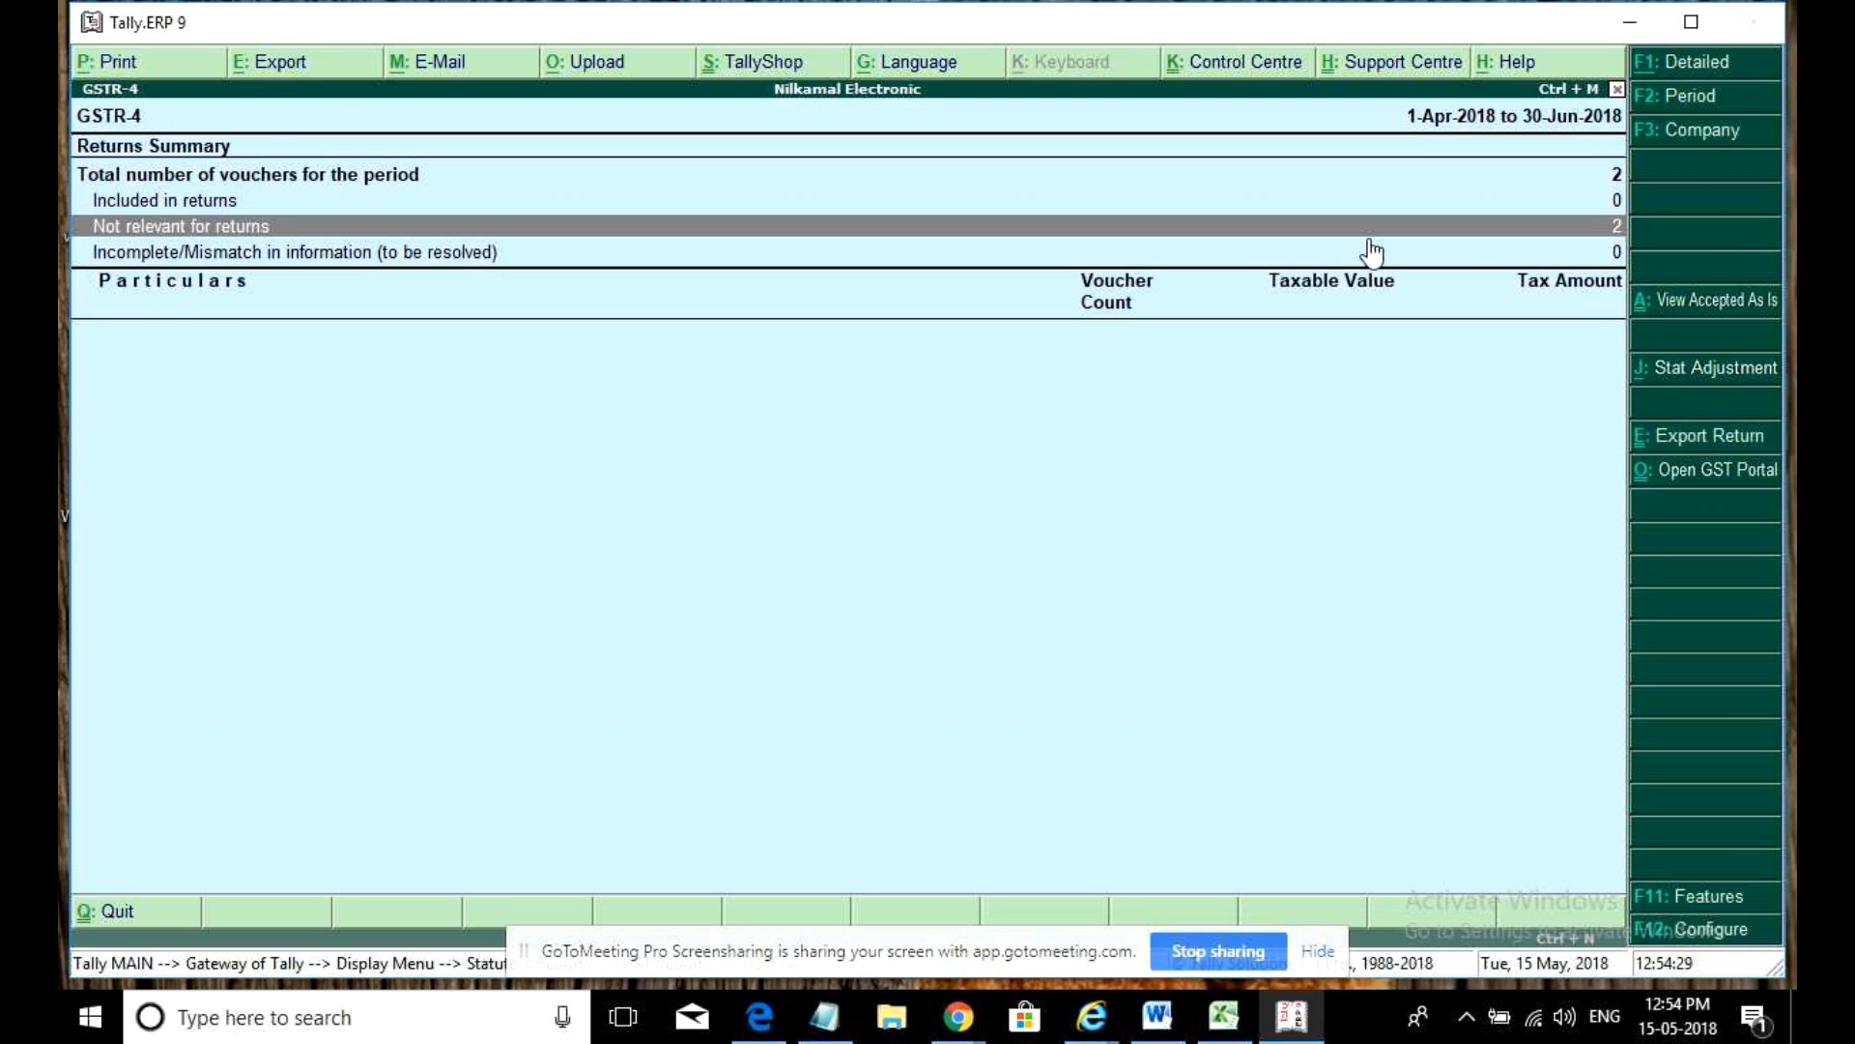
key("Escape")
key("Escape")
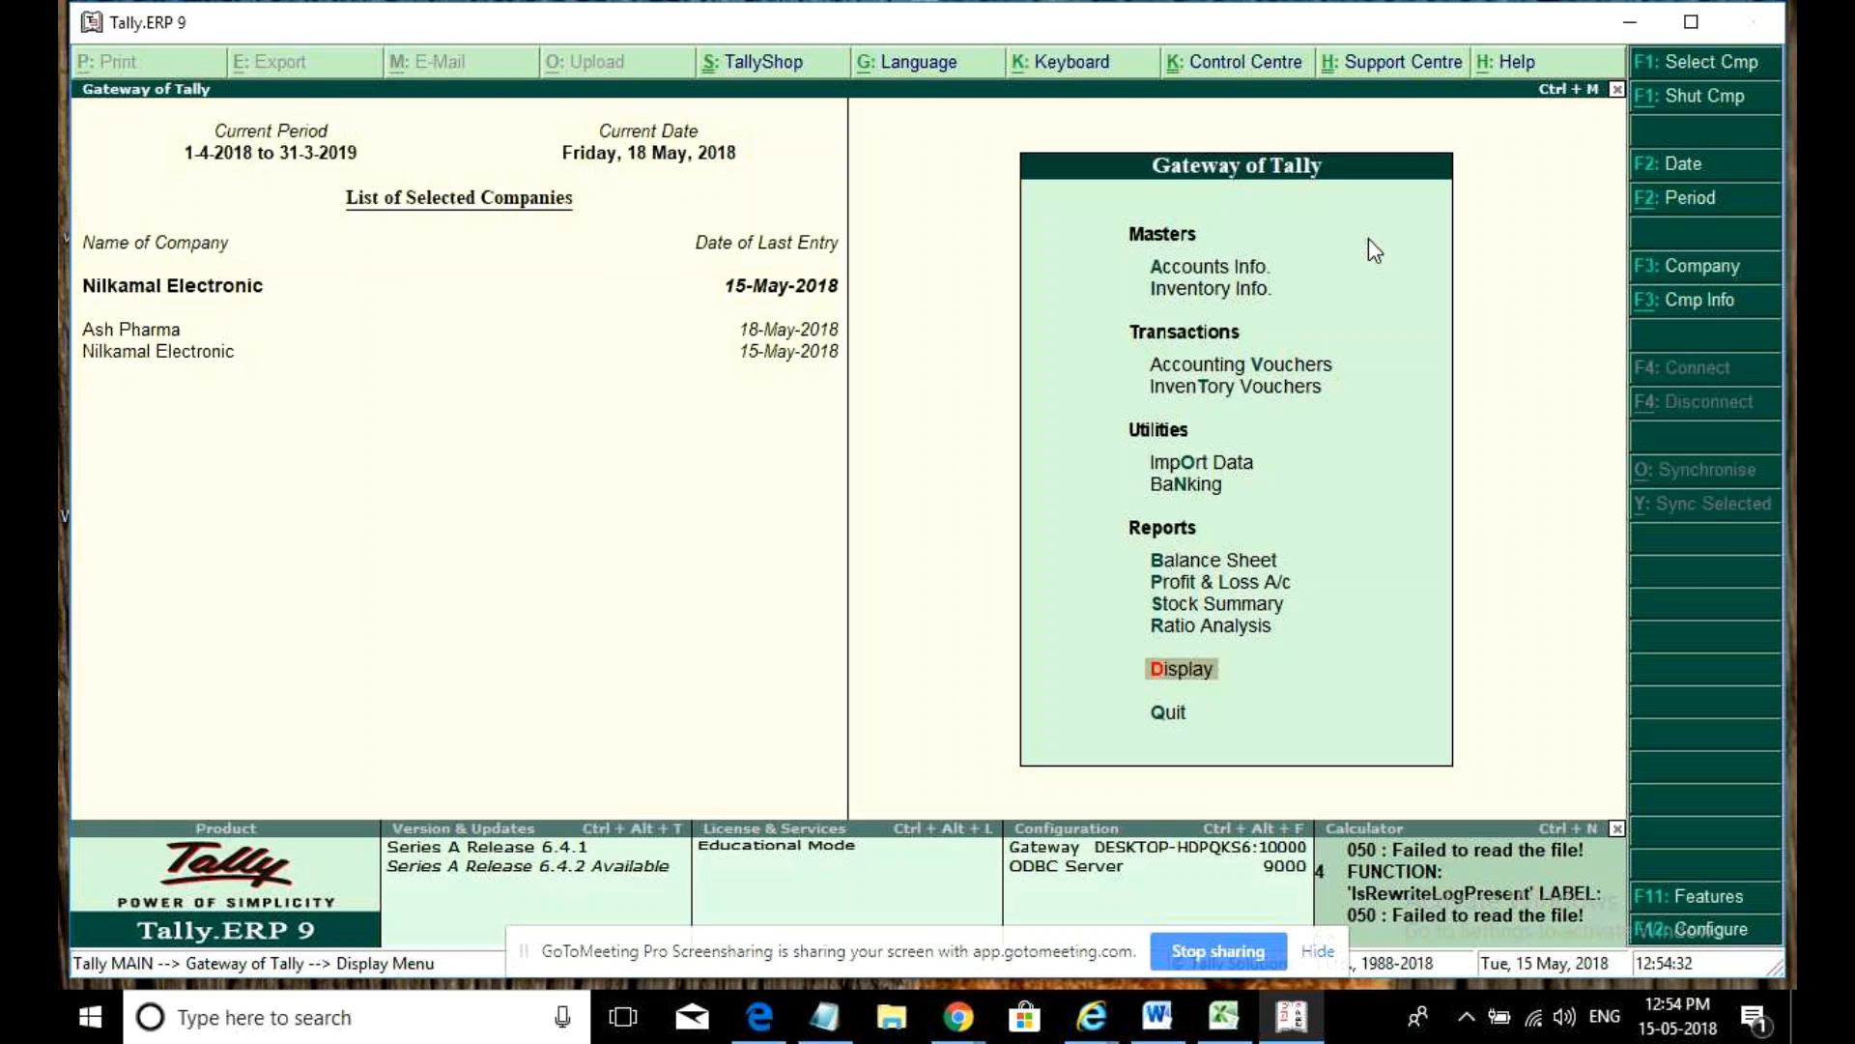
- Start a sales voucher dated 2-May-2018, reference 1, for party Sunrise Enterprises
key("v")
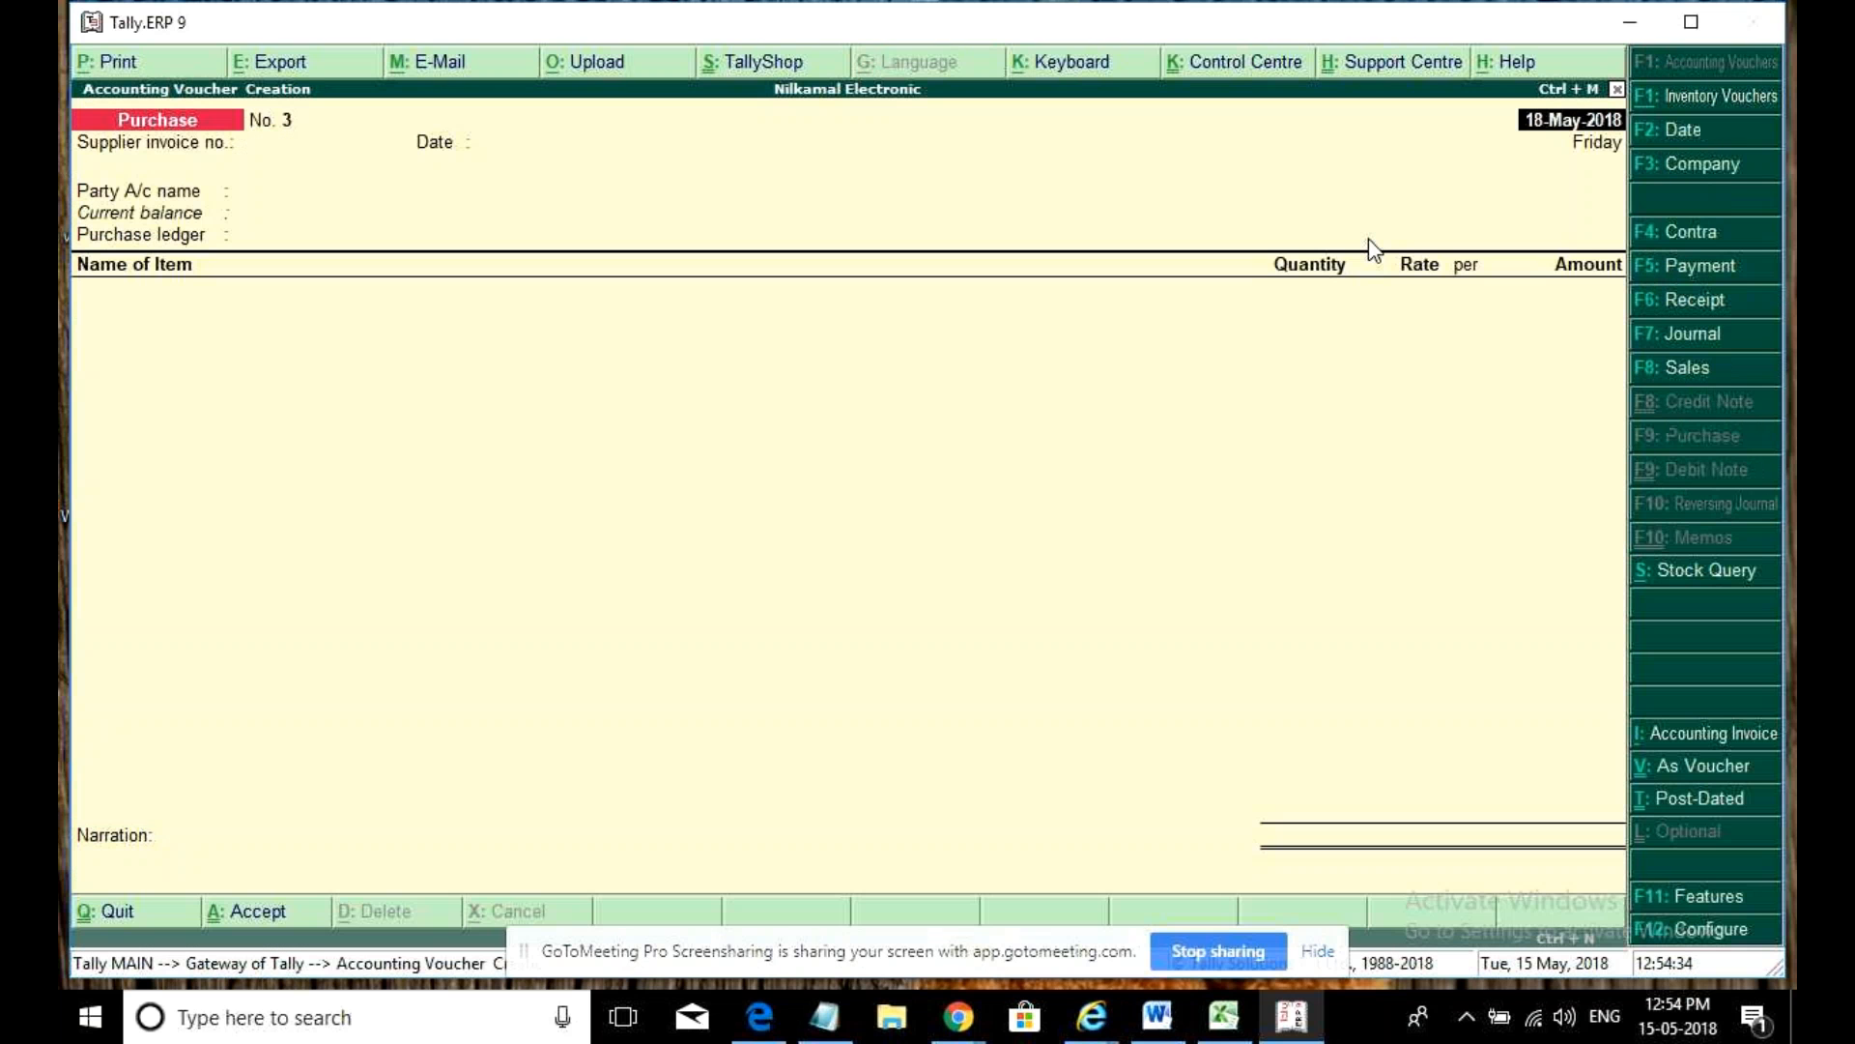
left_click(1701, 382)
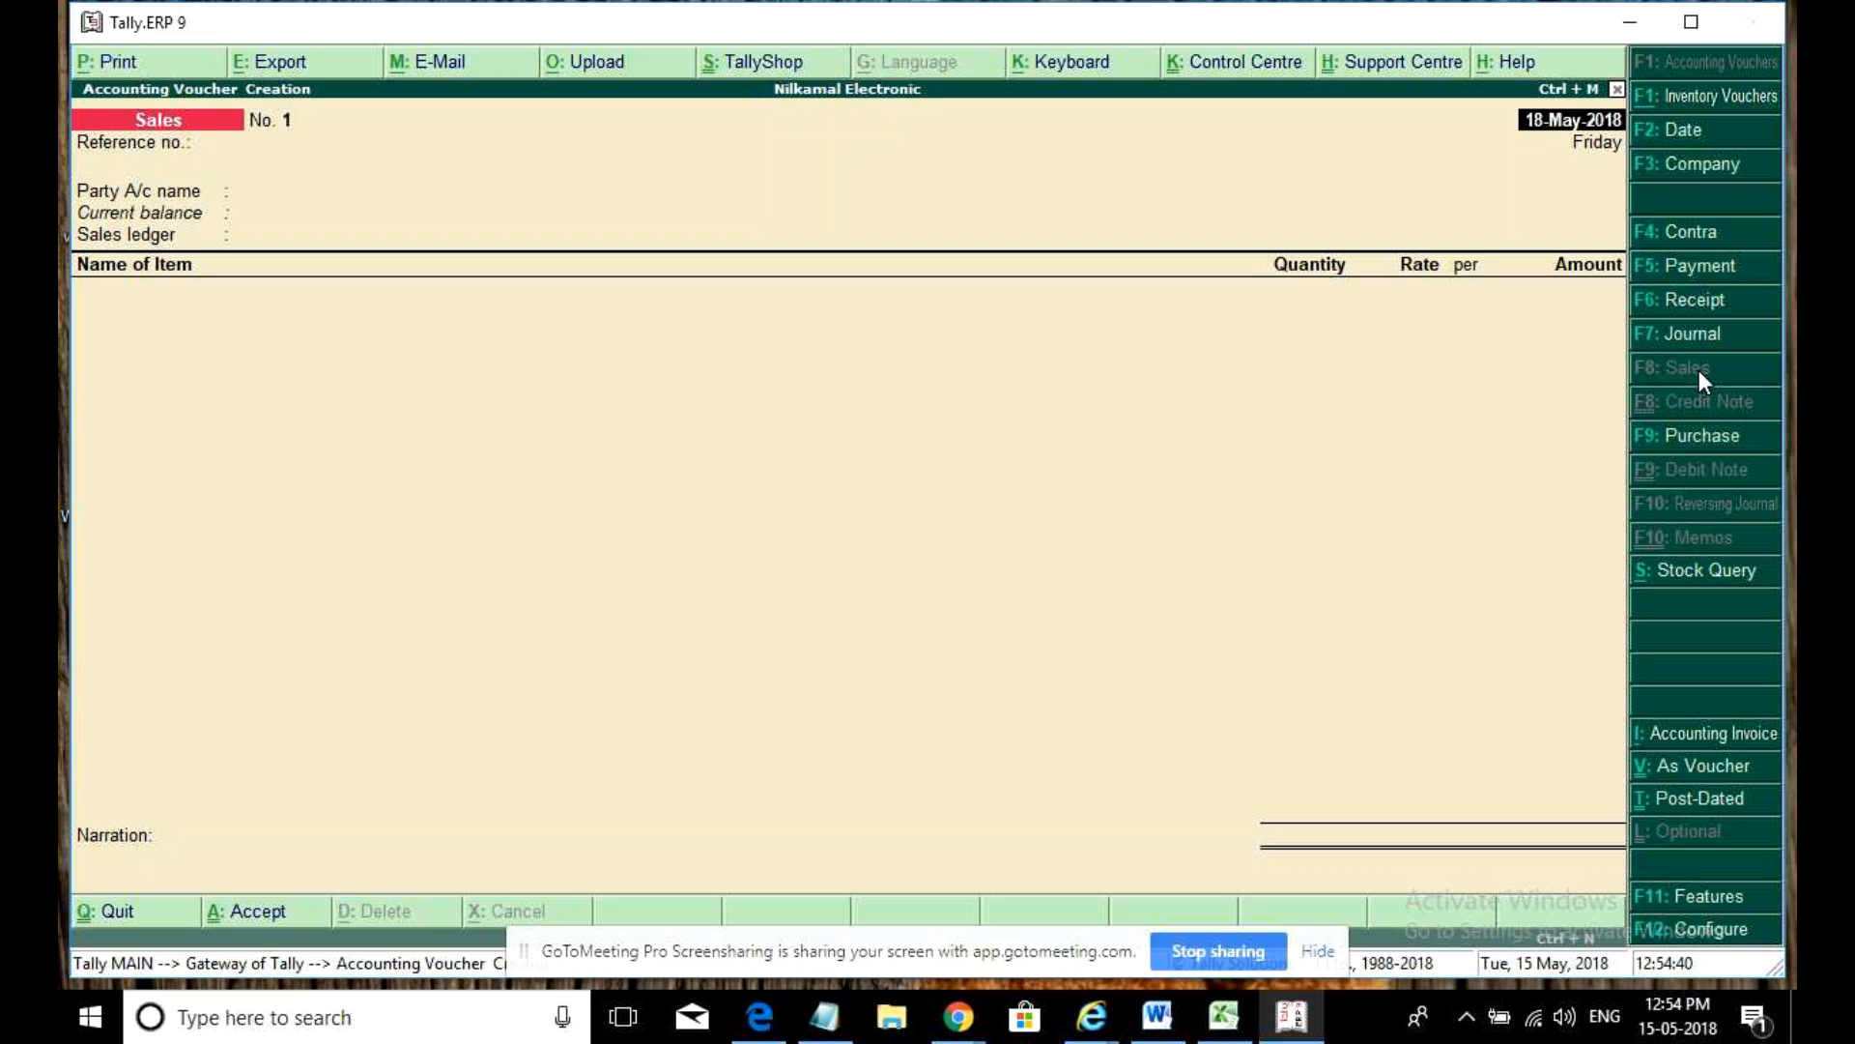
key("F2")
type("2")
key("Return")
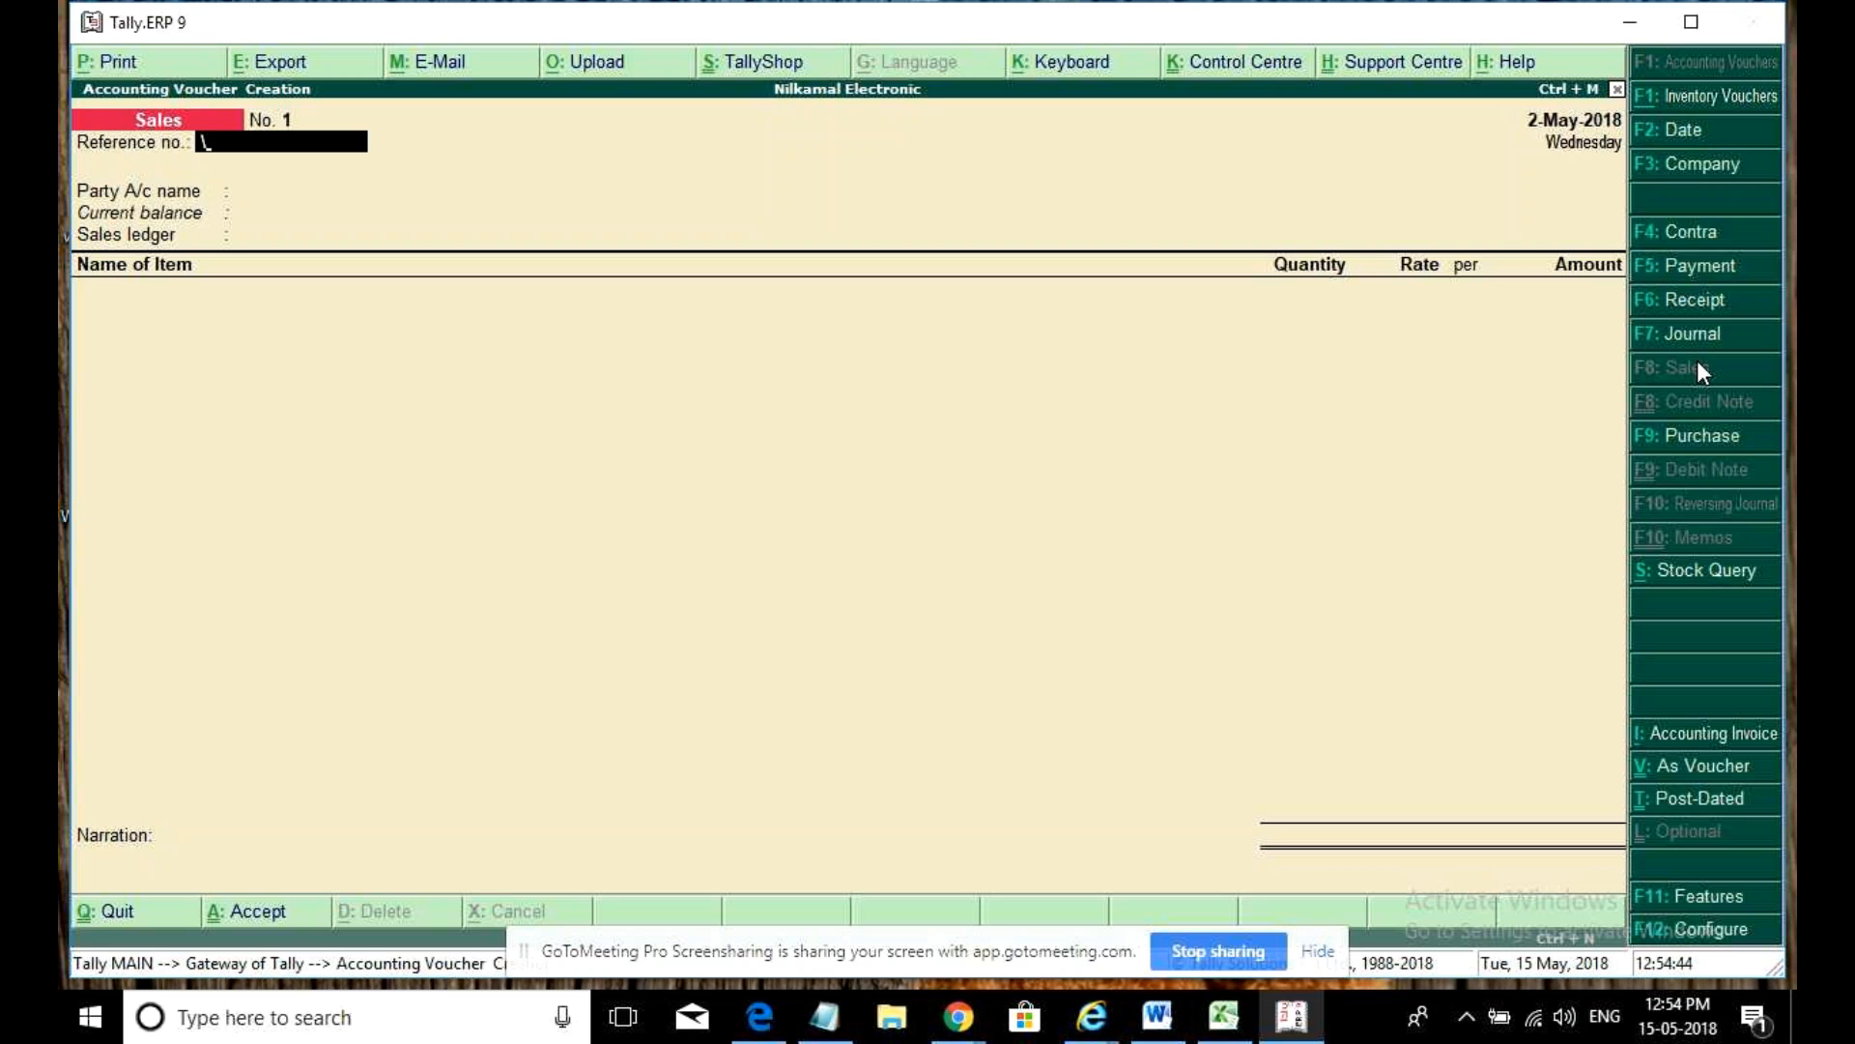
key("BackSpace")
type("1")
key("Return")
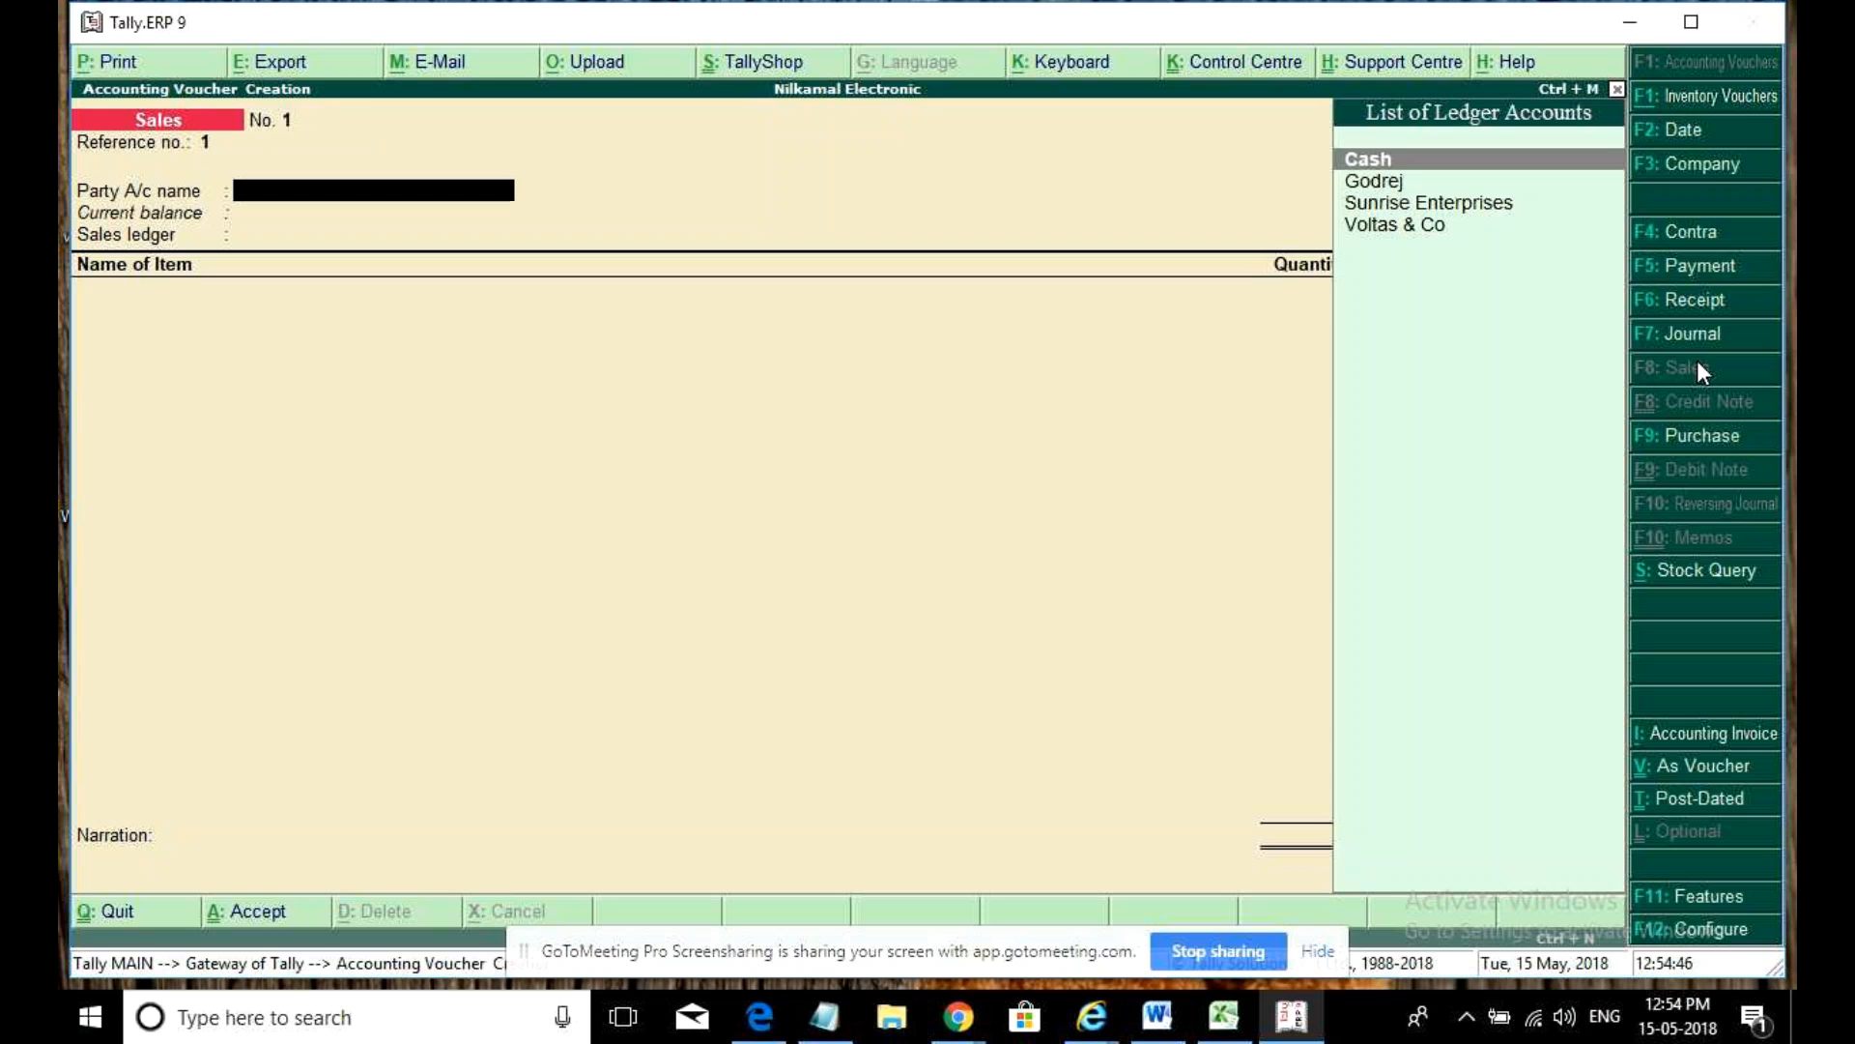
key("Down")
key("Down")
key("Up")
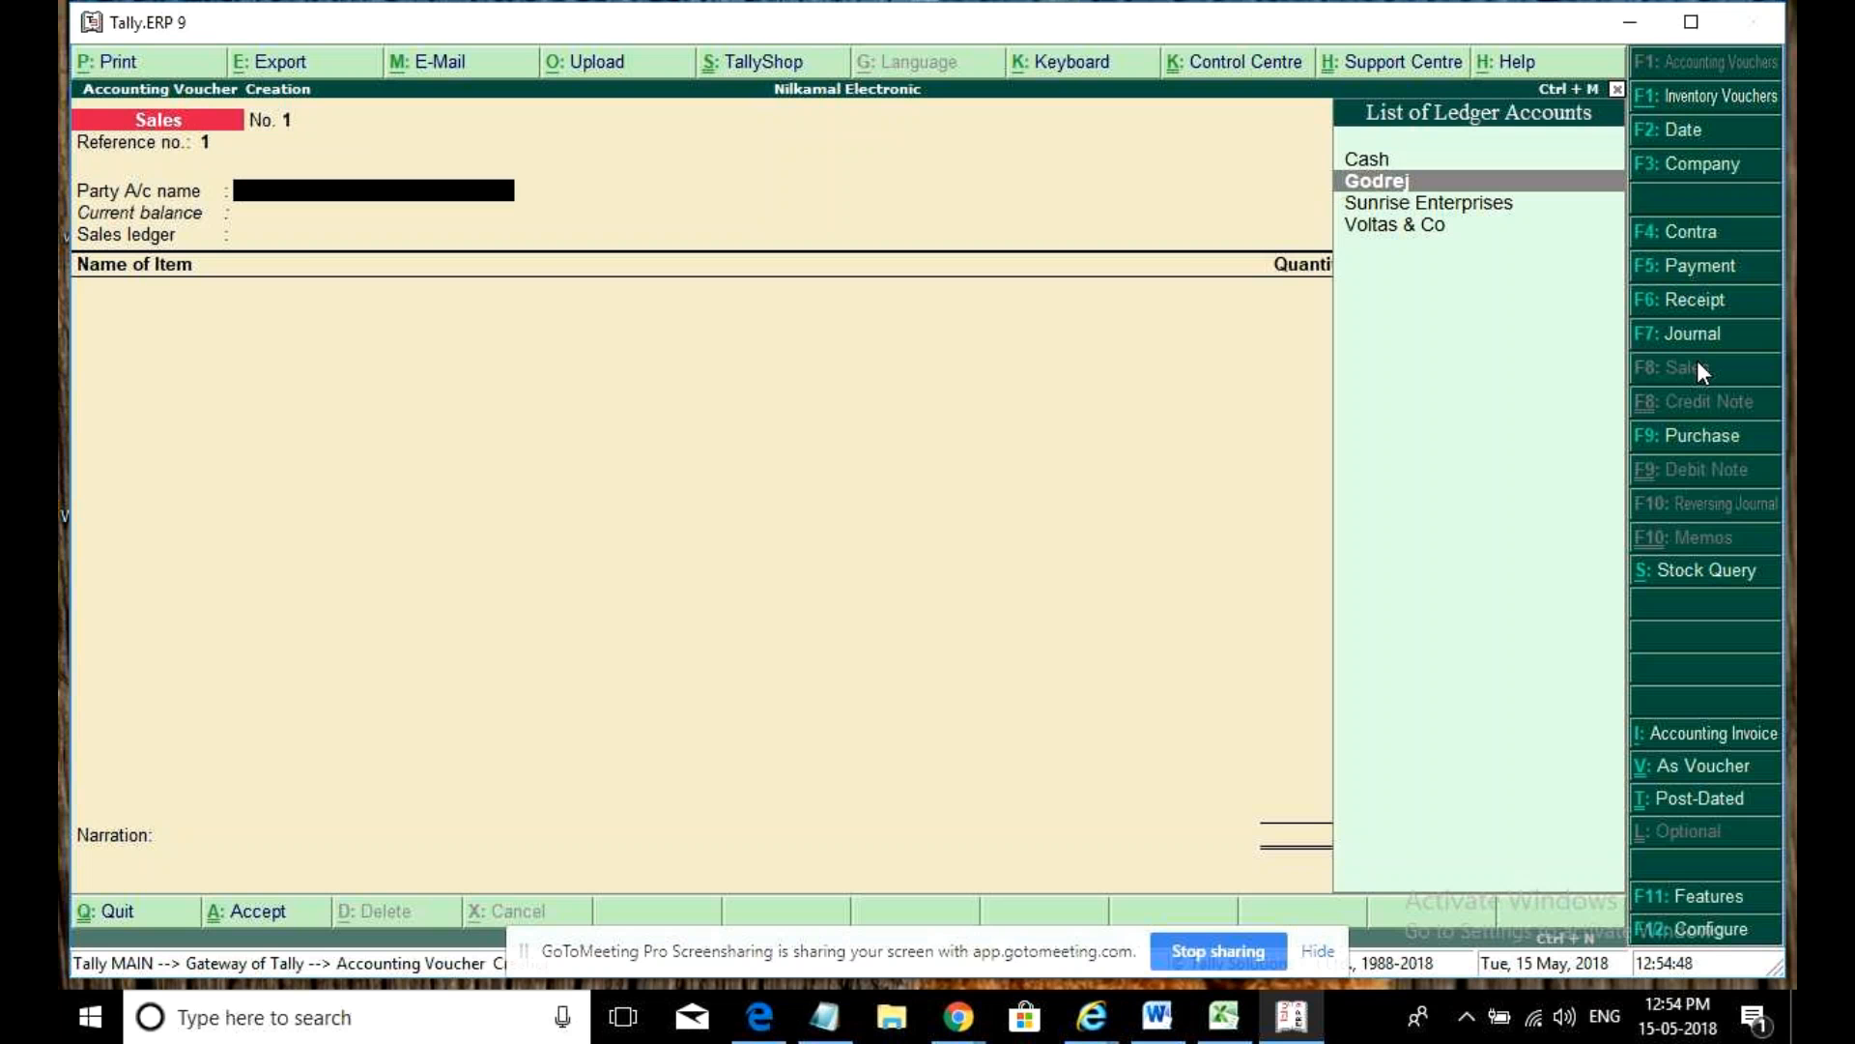
key("Down")
key("Return")
key("ctrl+a")
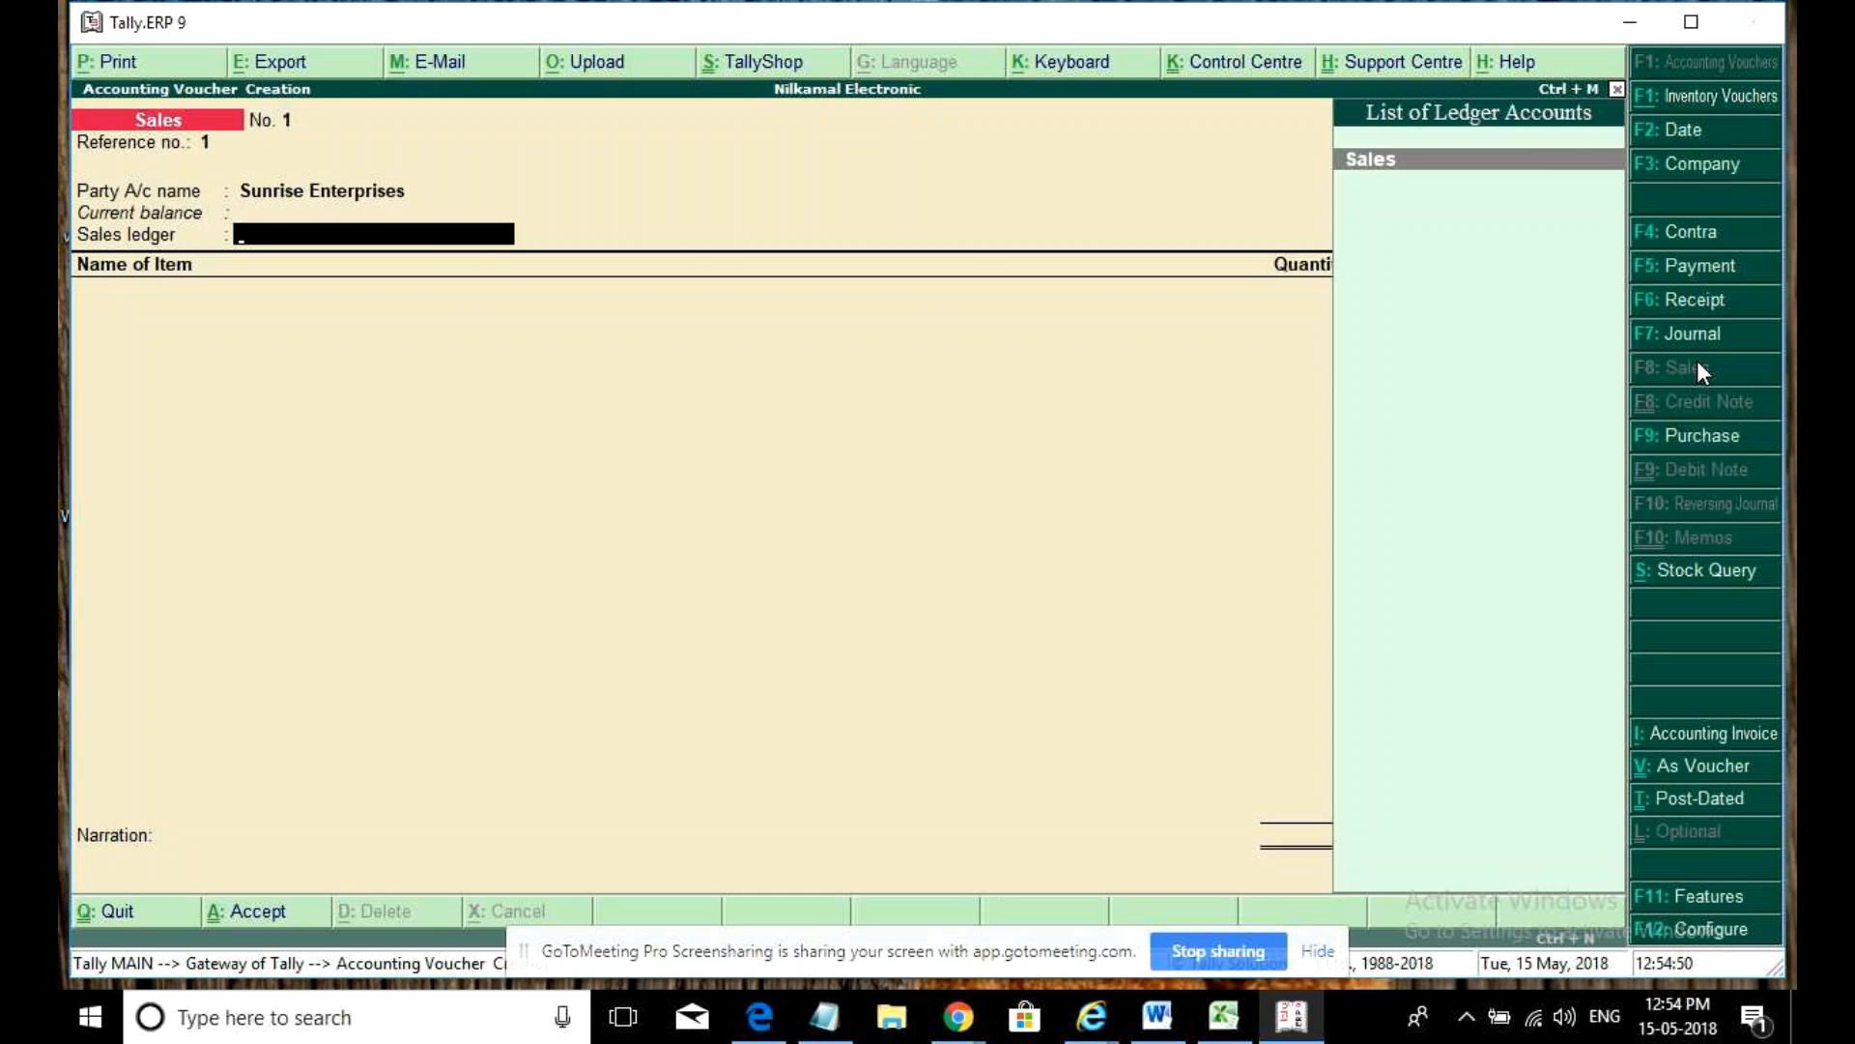
- Sell 2 Godrej Washing Machines at 20,000 each via the Sales ledger, accepting for printing
key("Return")
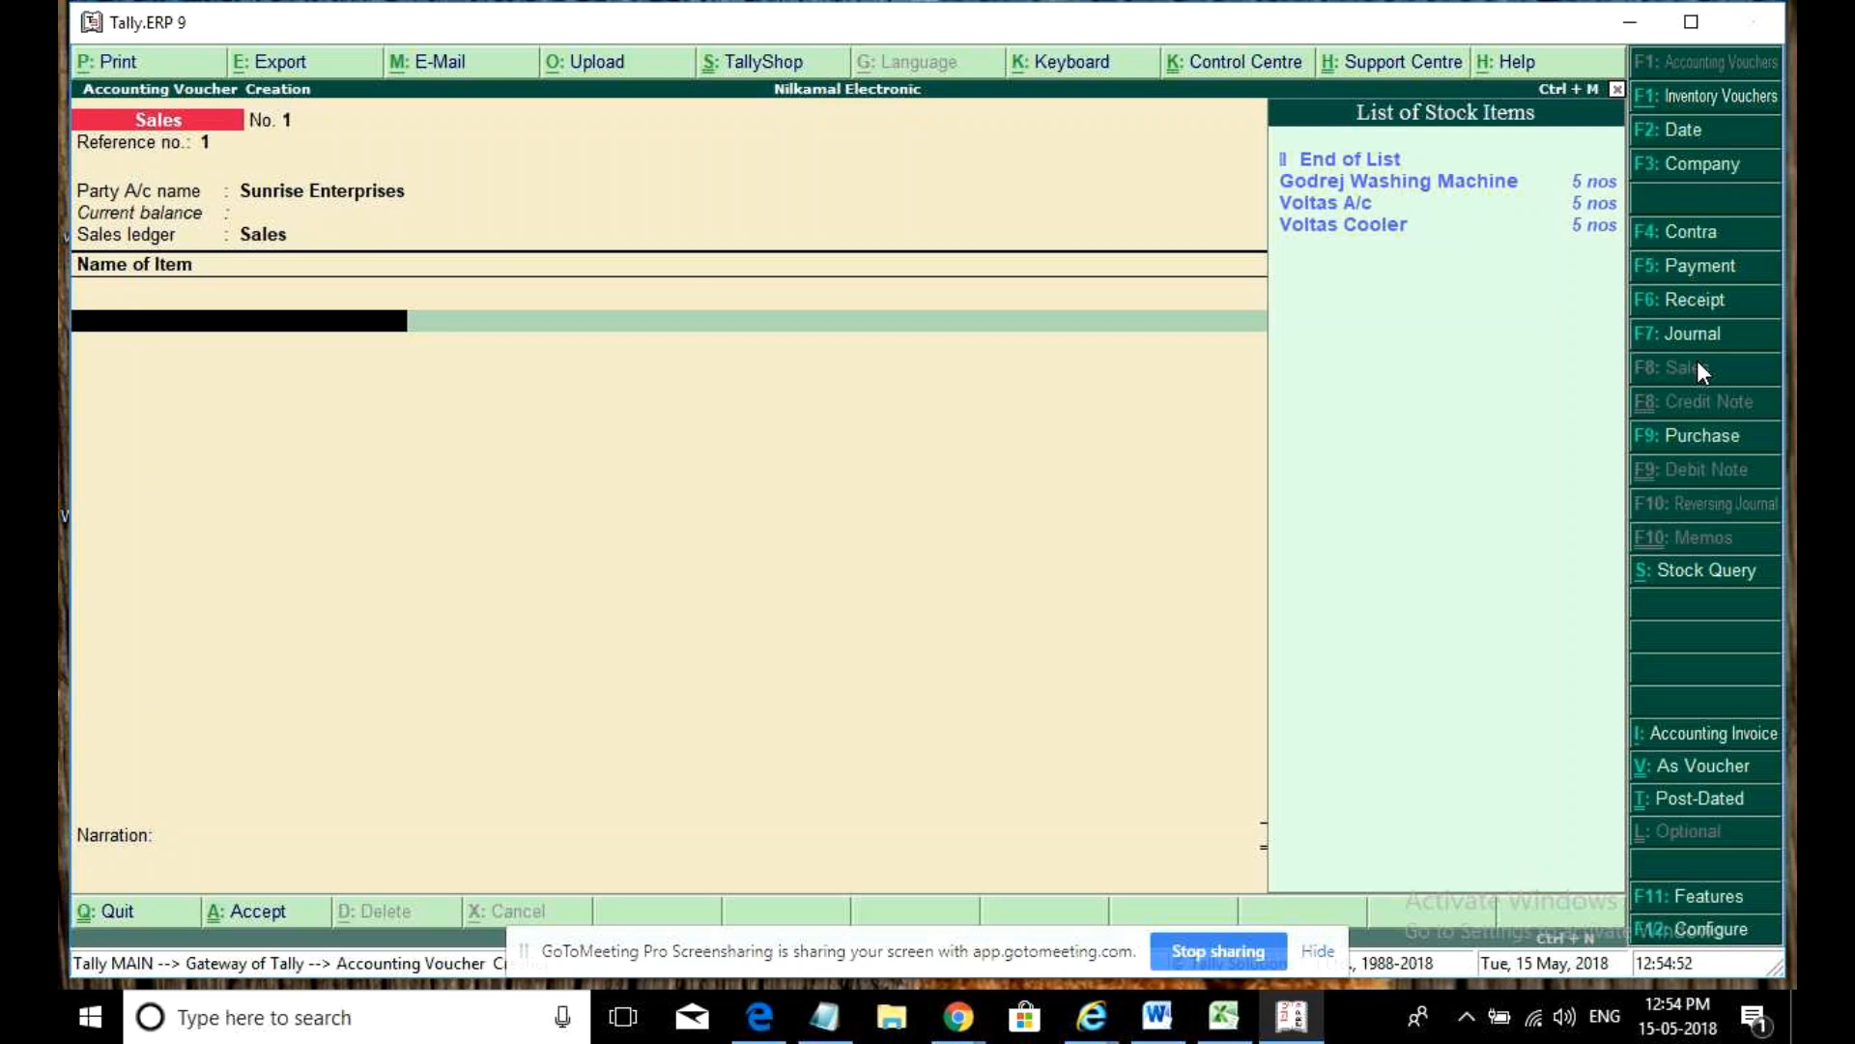
key("Return")
key("Return")
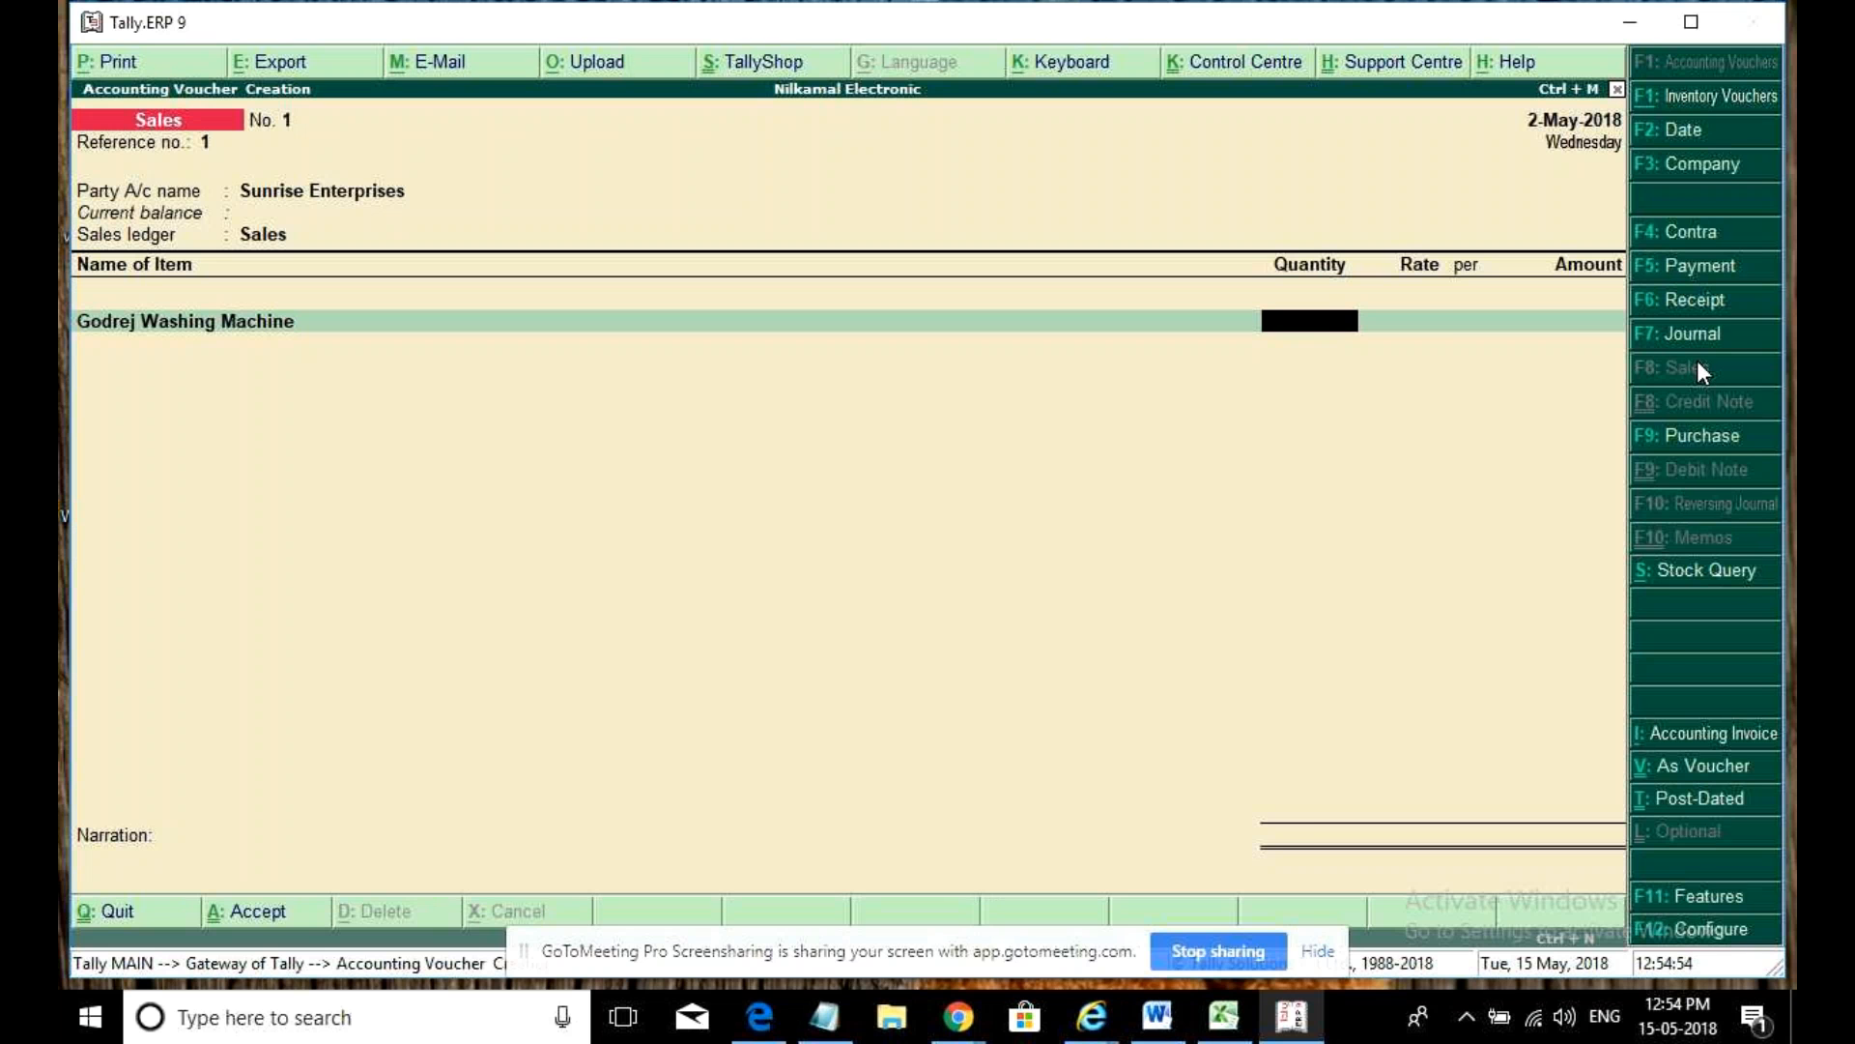
type("2")
key("Return")
type("20")
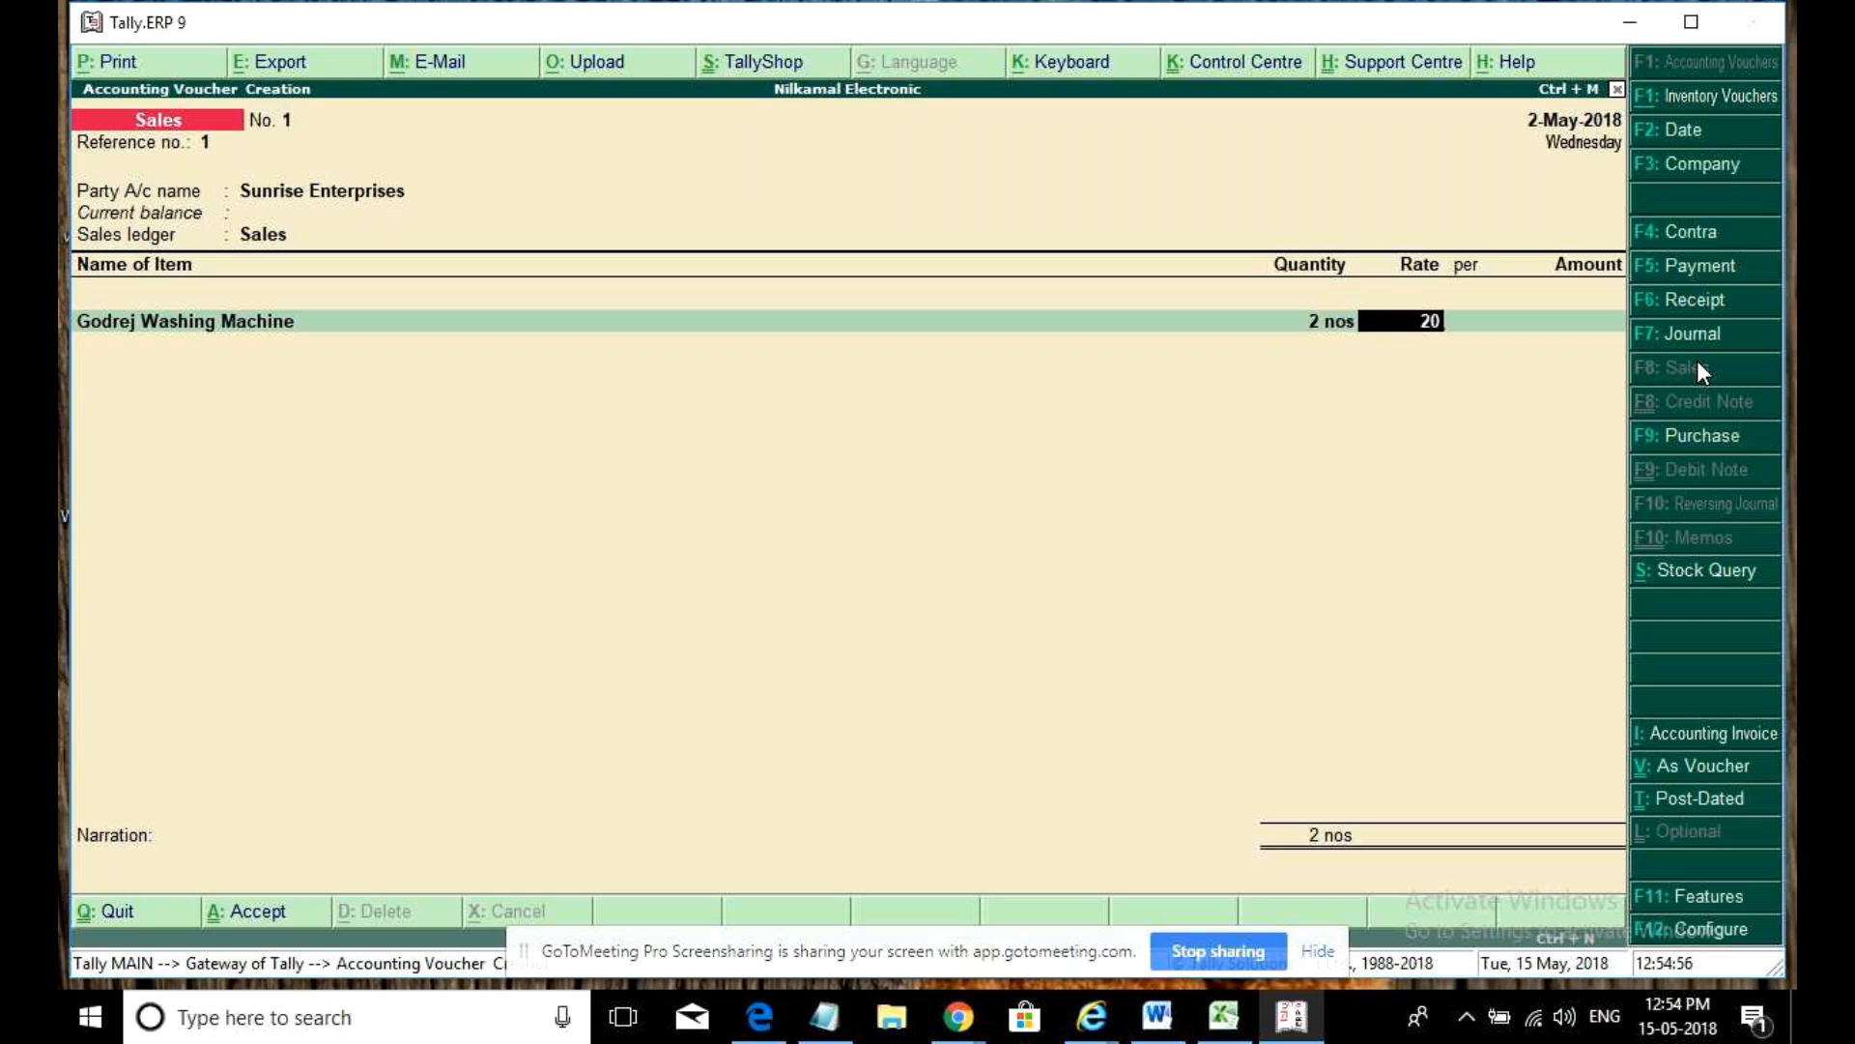
type("000")
key("Return")
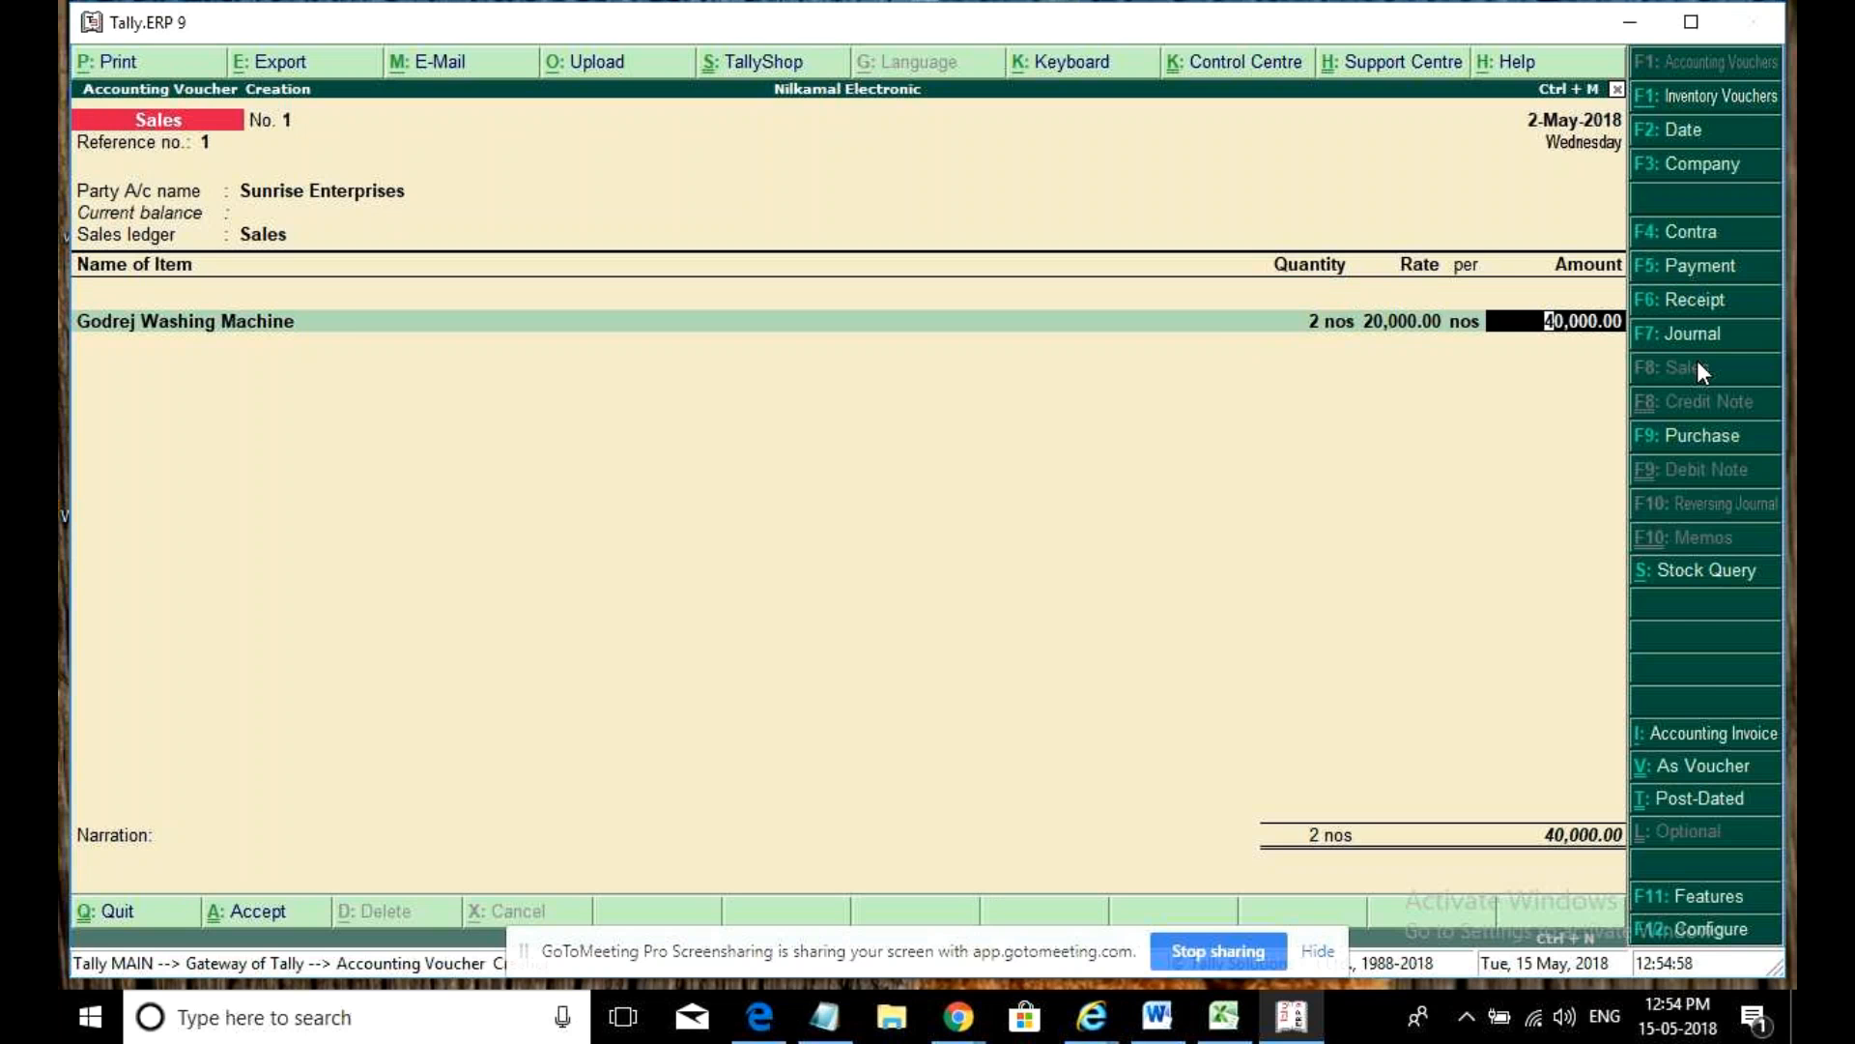
key("alt+p")
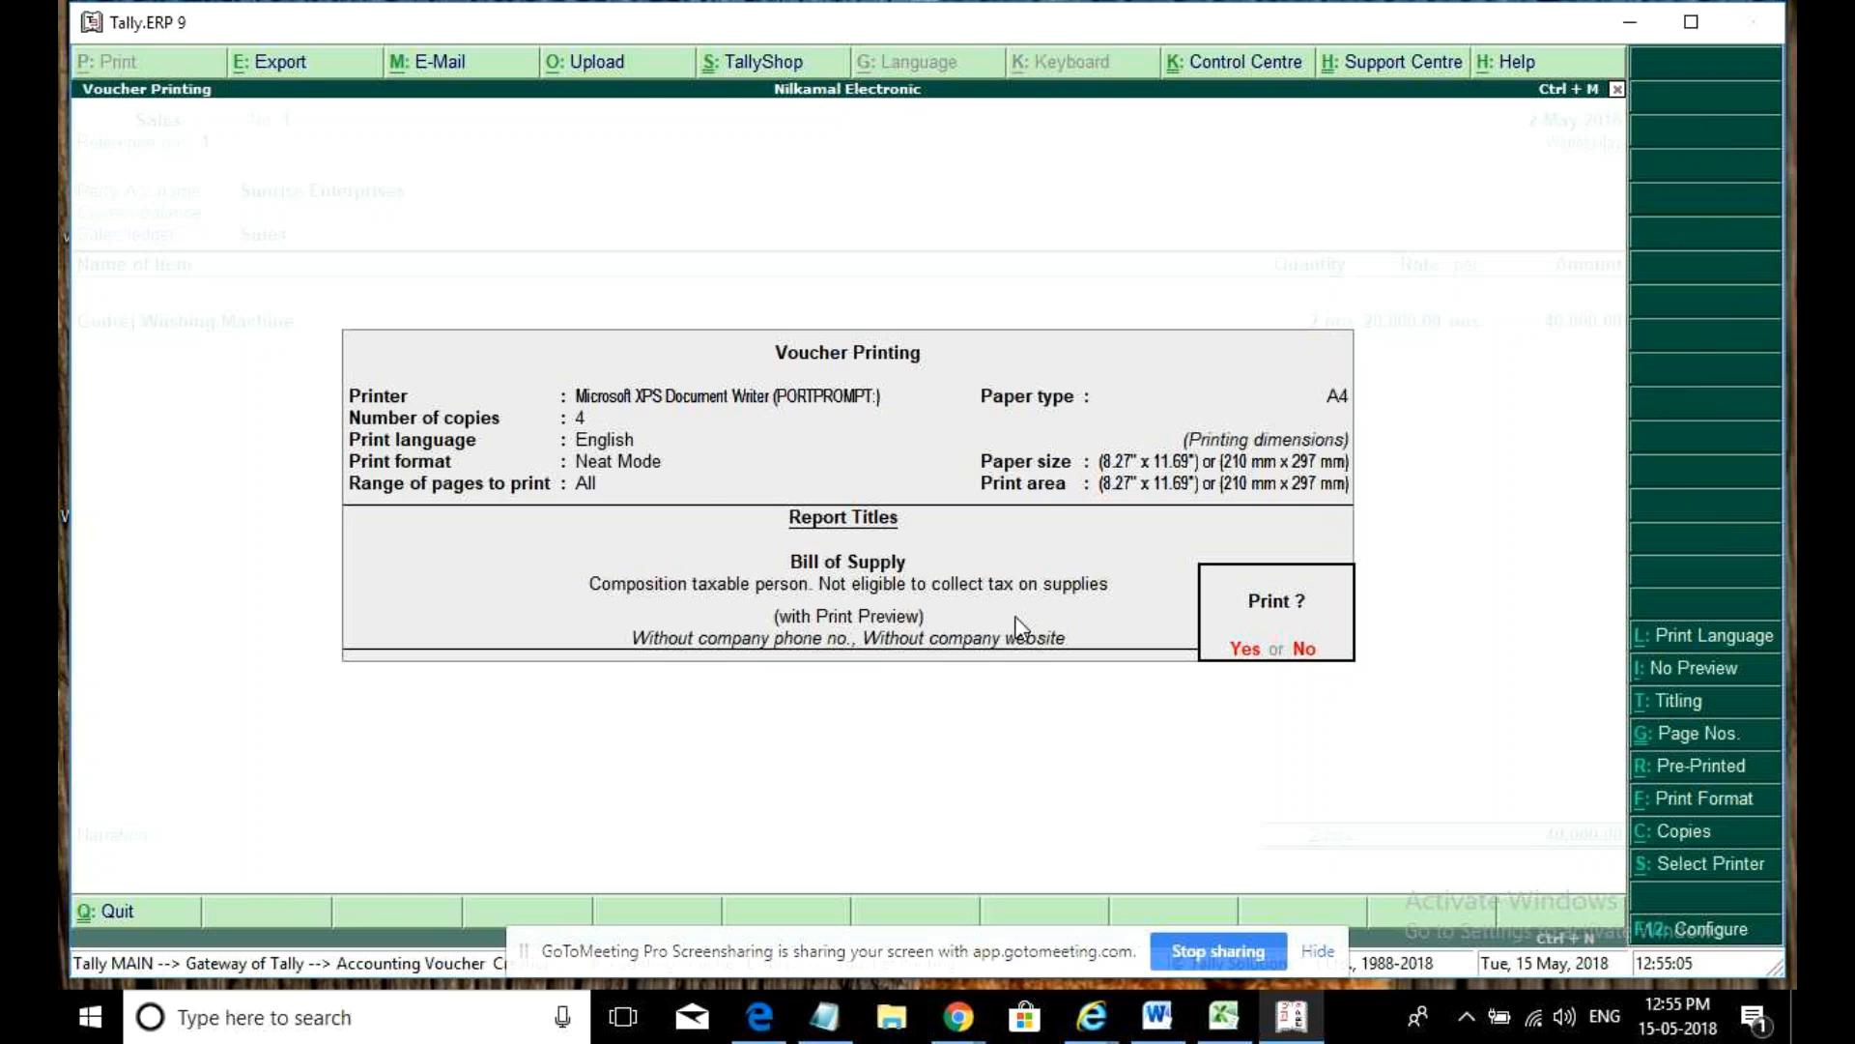
- Preview and scroll through the NIL-tax Bill of Supply for the 40,000 sale, then close it
key("Return")
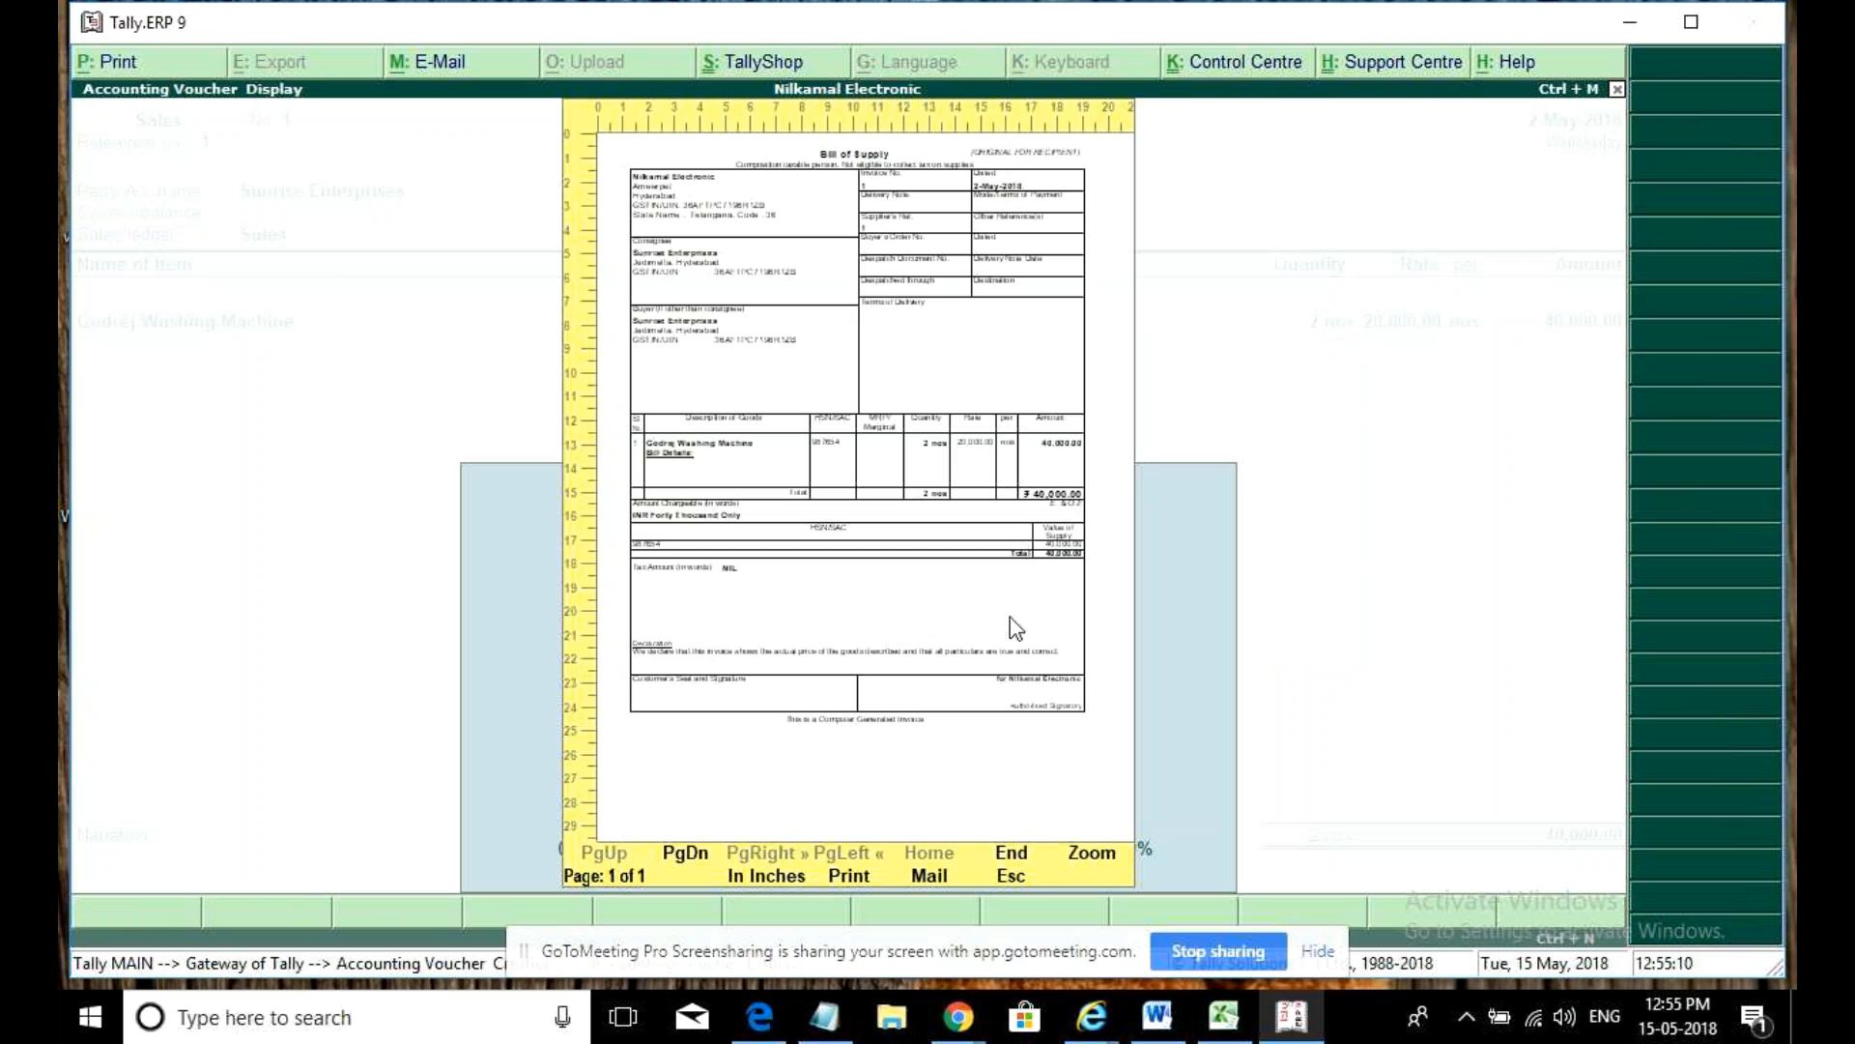
left_click(1011, 616)
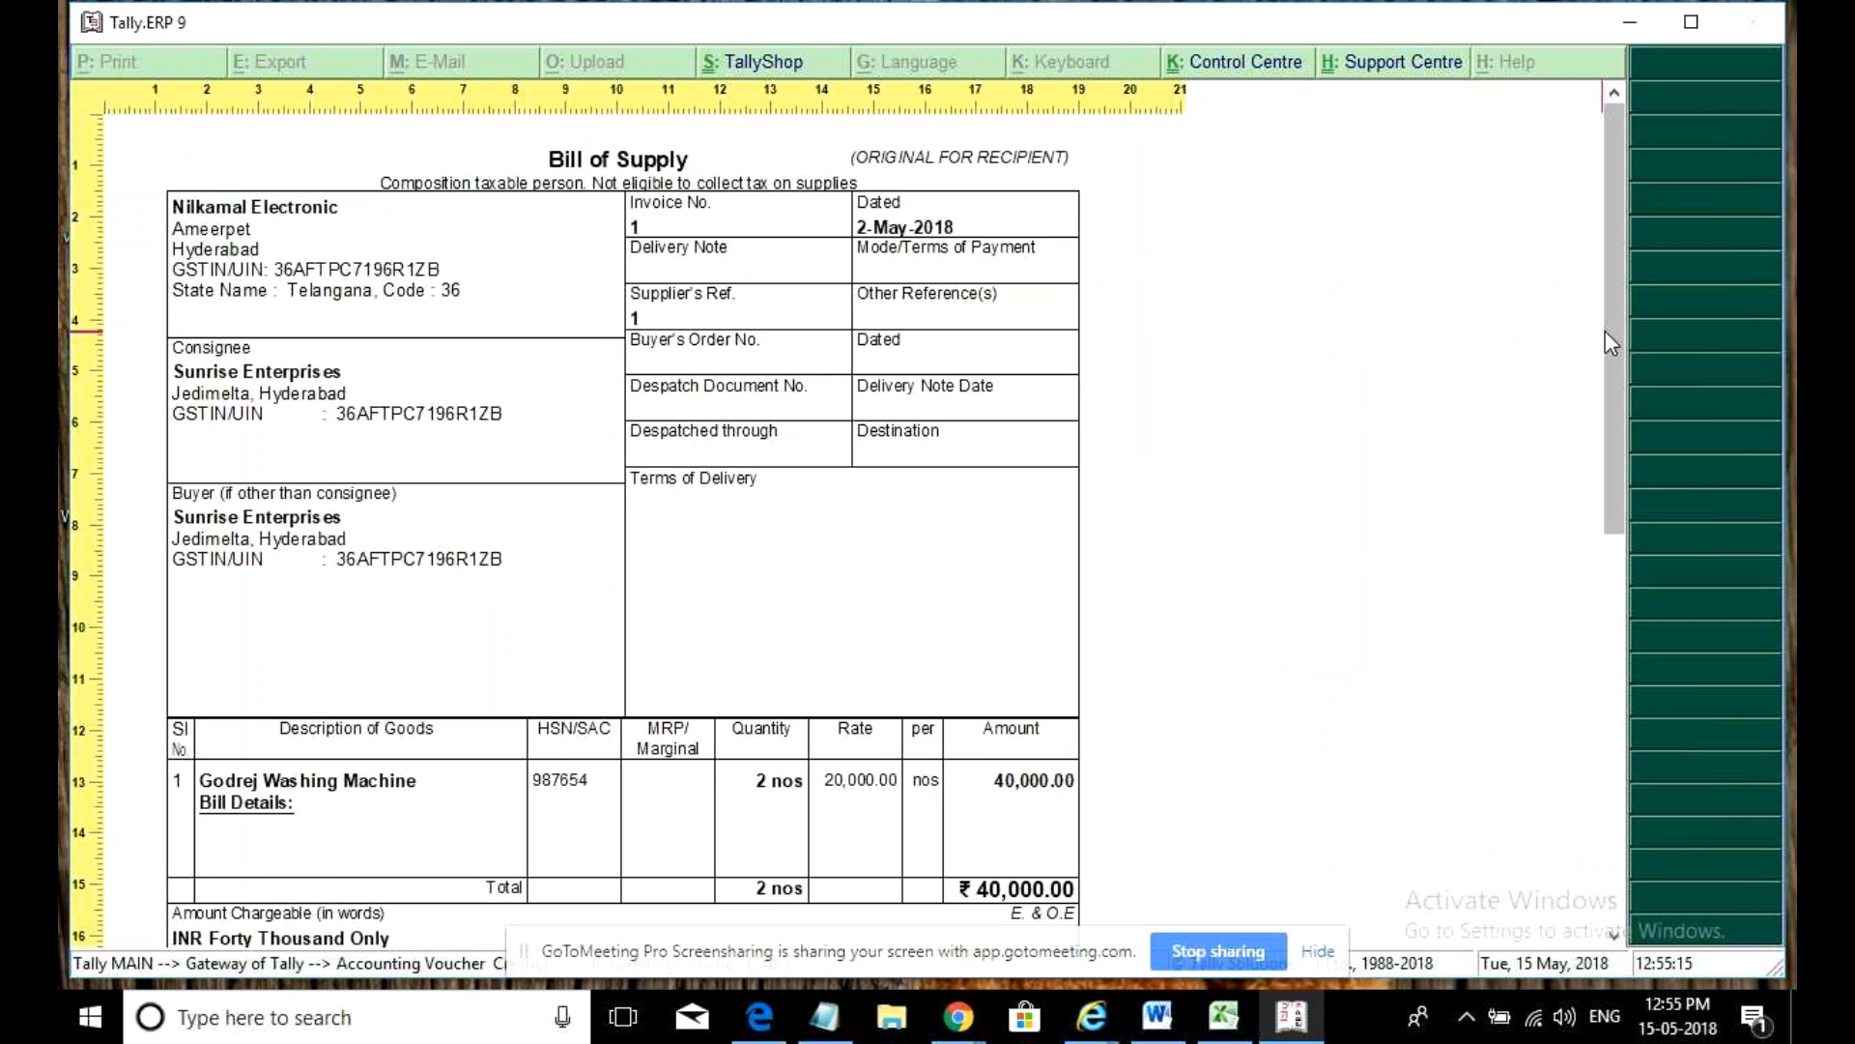
left_click_drag(1610, 341, 1623, 497)
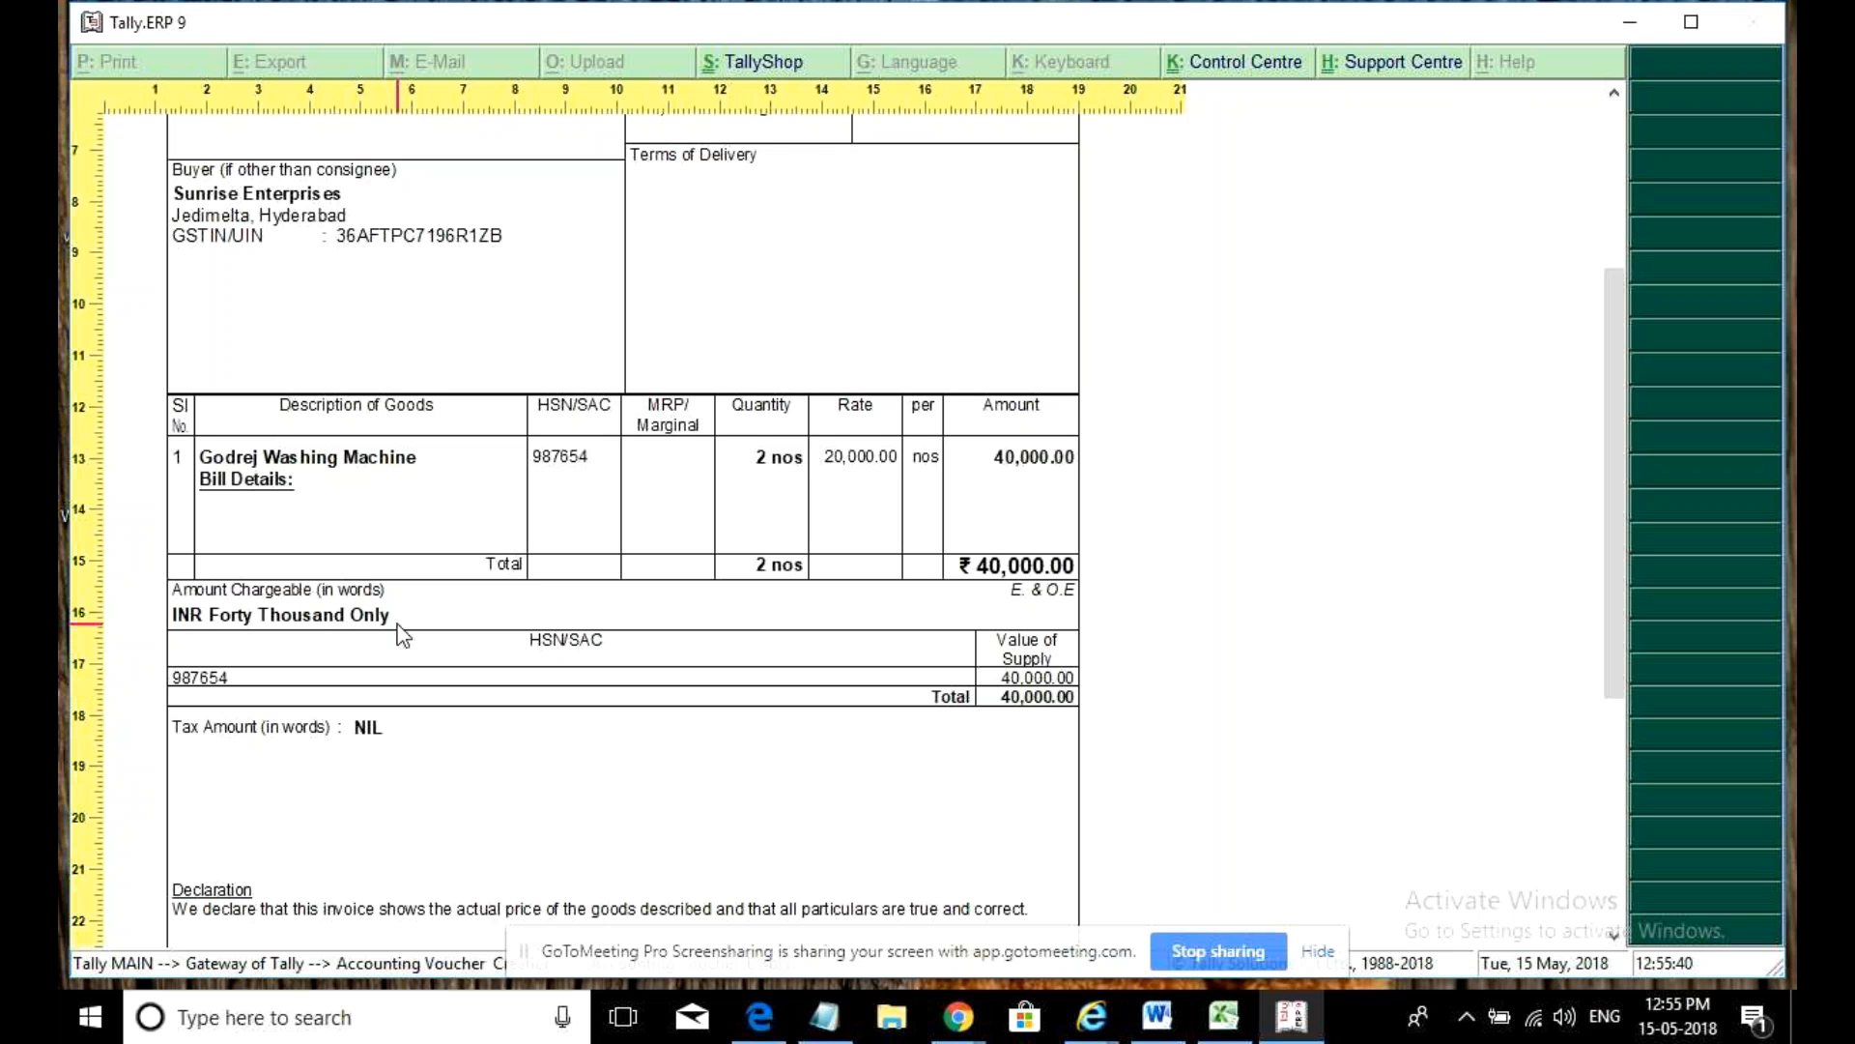
key("Escape")
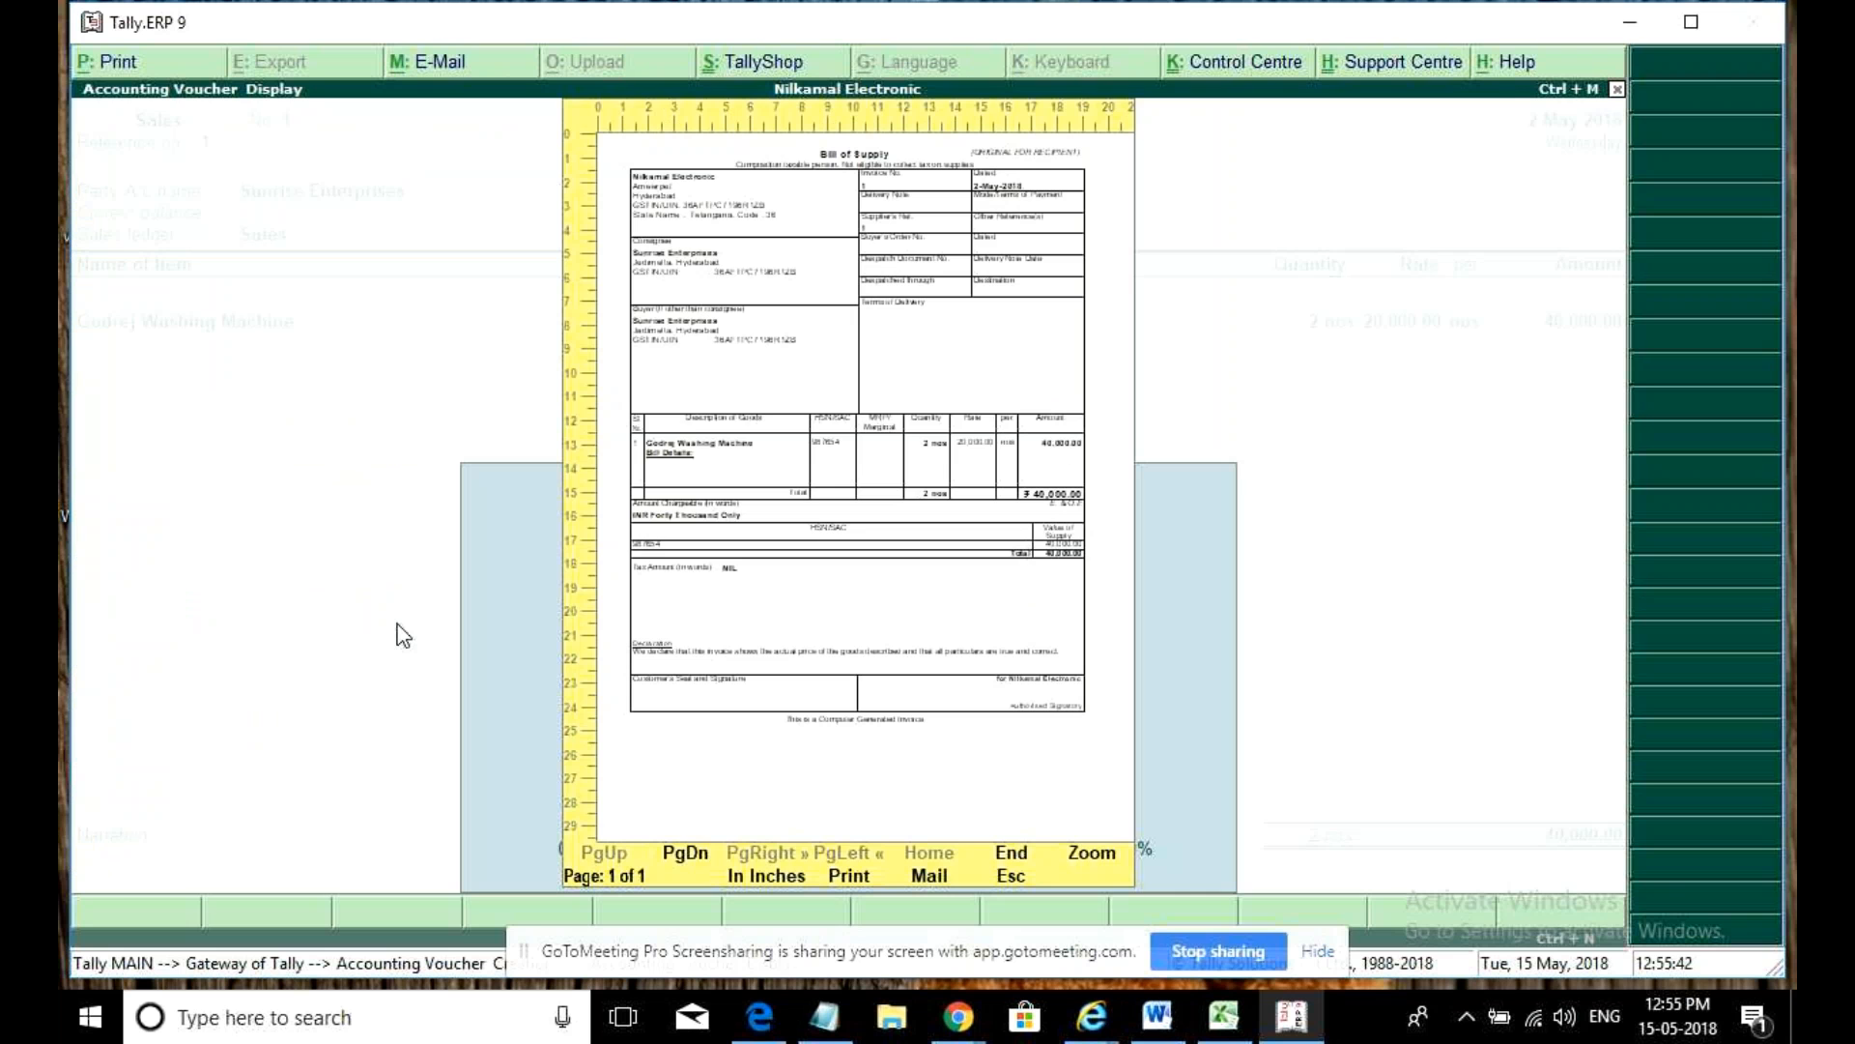
key("Escape")
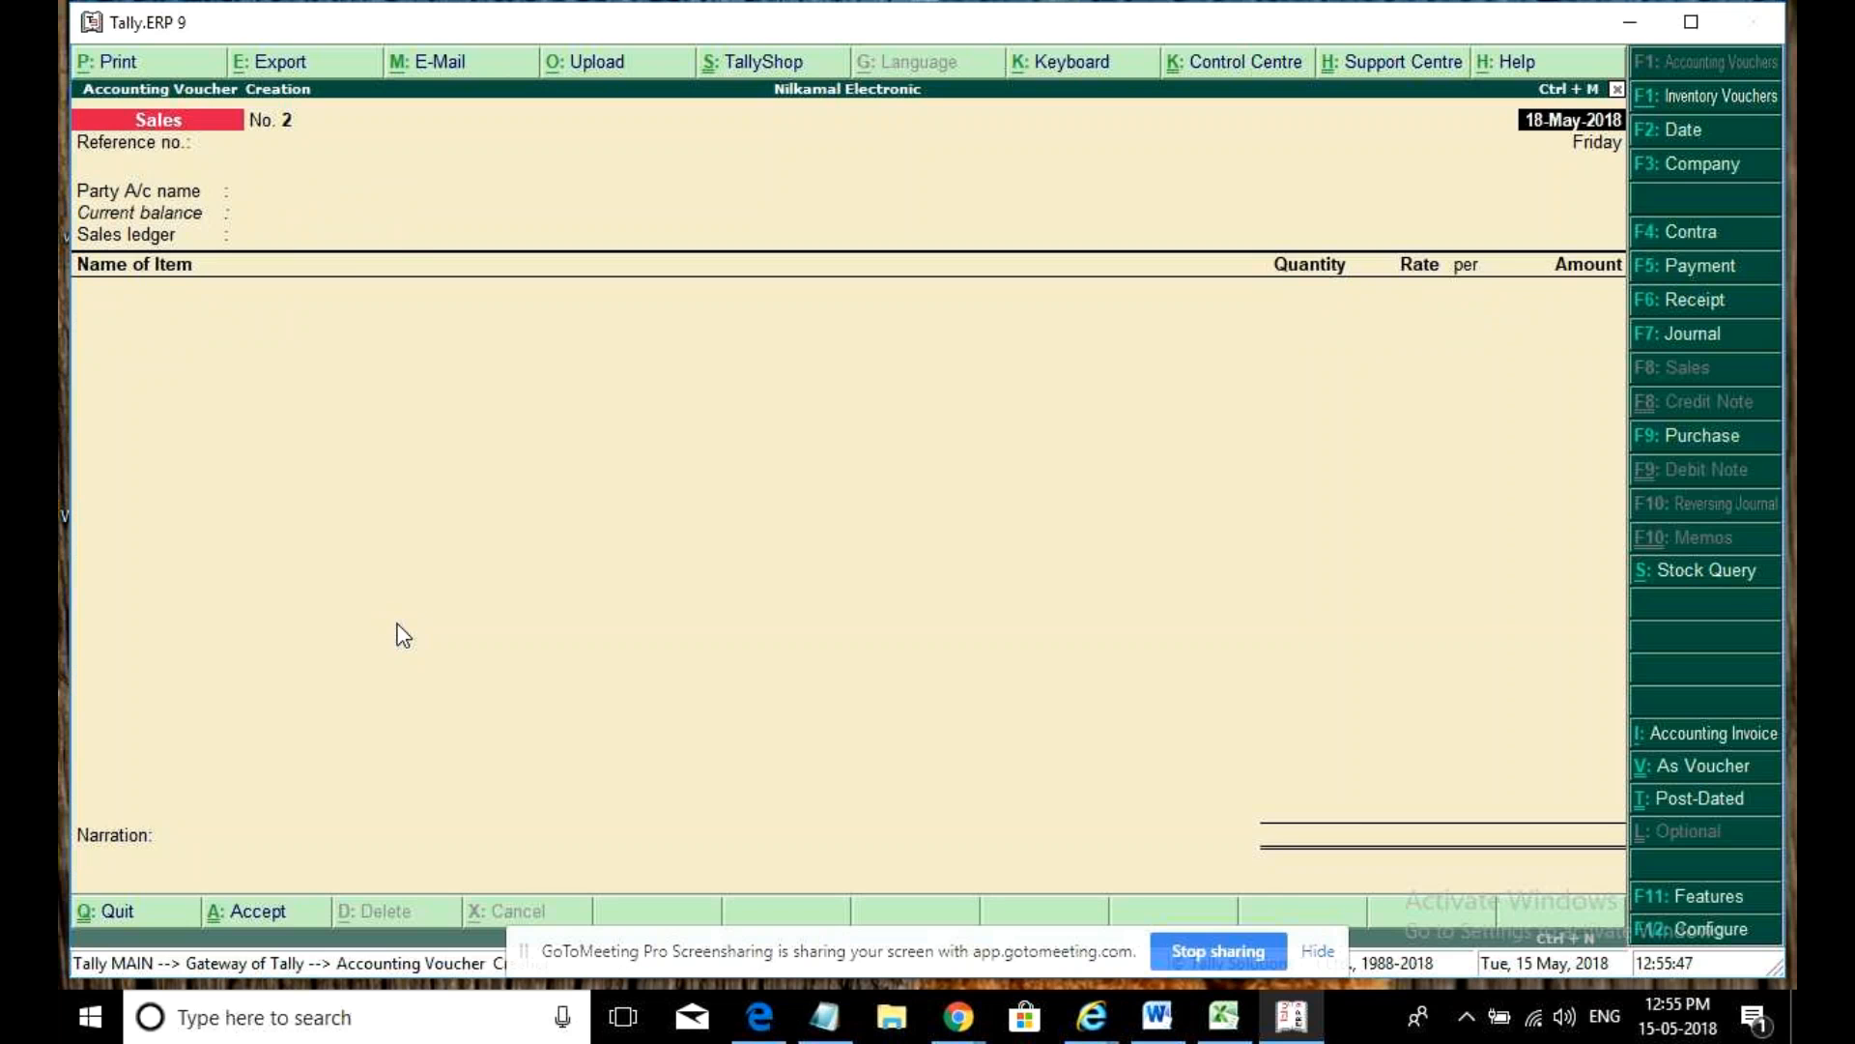
key("Escape")
- Open GSTR-4 and select the Turnover of Taxable Sales @ 1% row (40,000 taxable, 400 tax)
key("d")
key("Down")
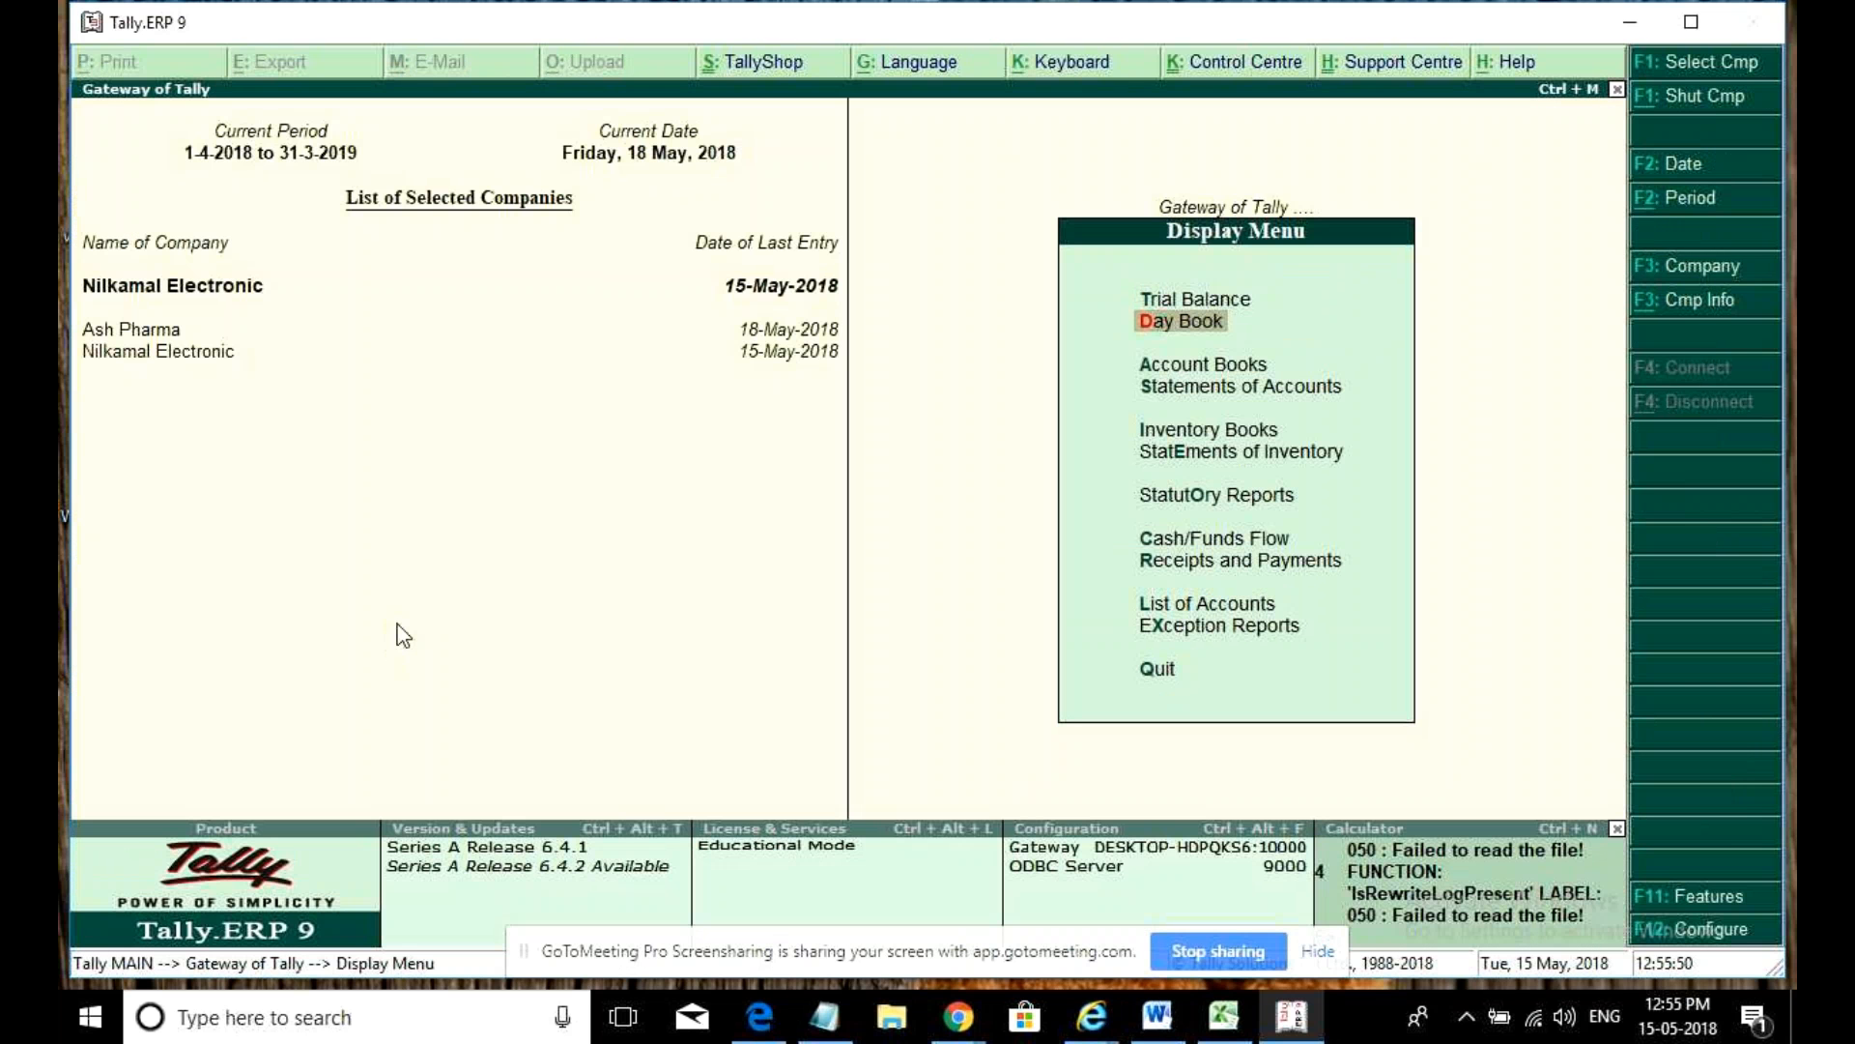
key("Down")
key("Down")
key("Down")
key("o")
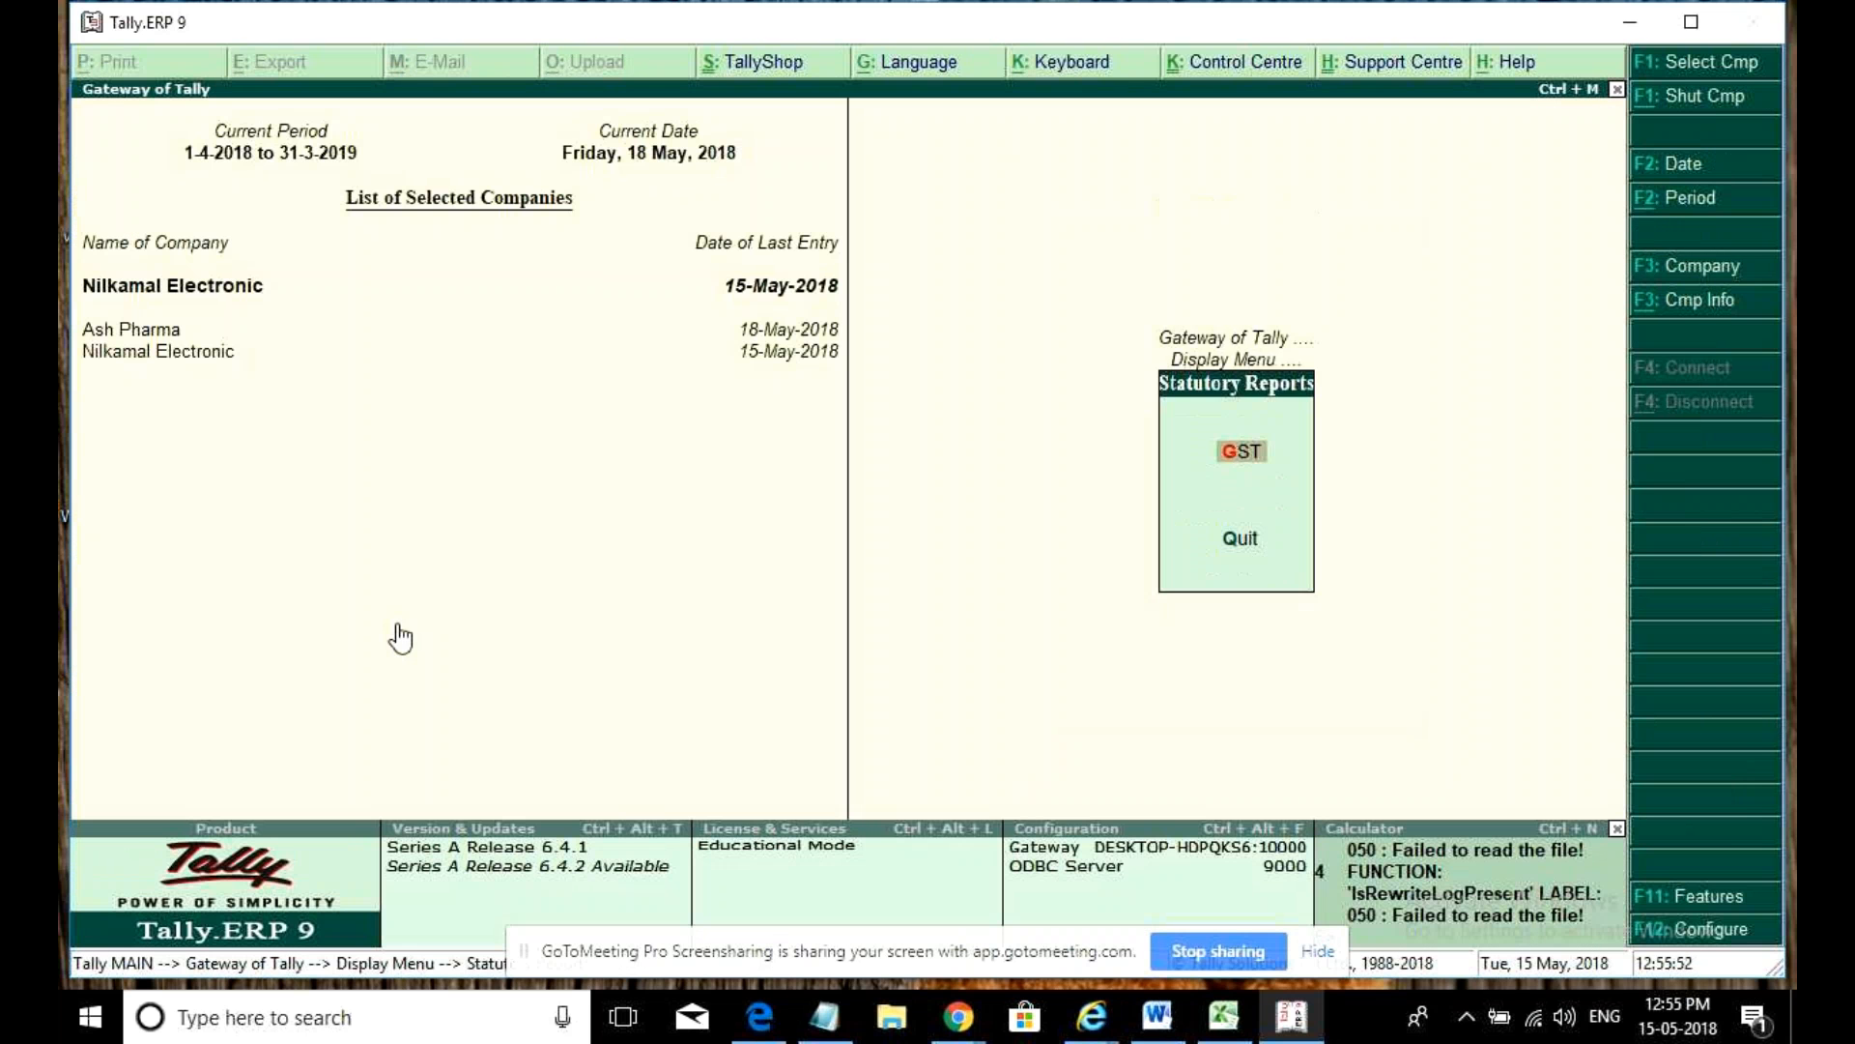
key("Return")
key("Return")
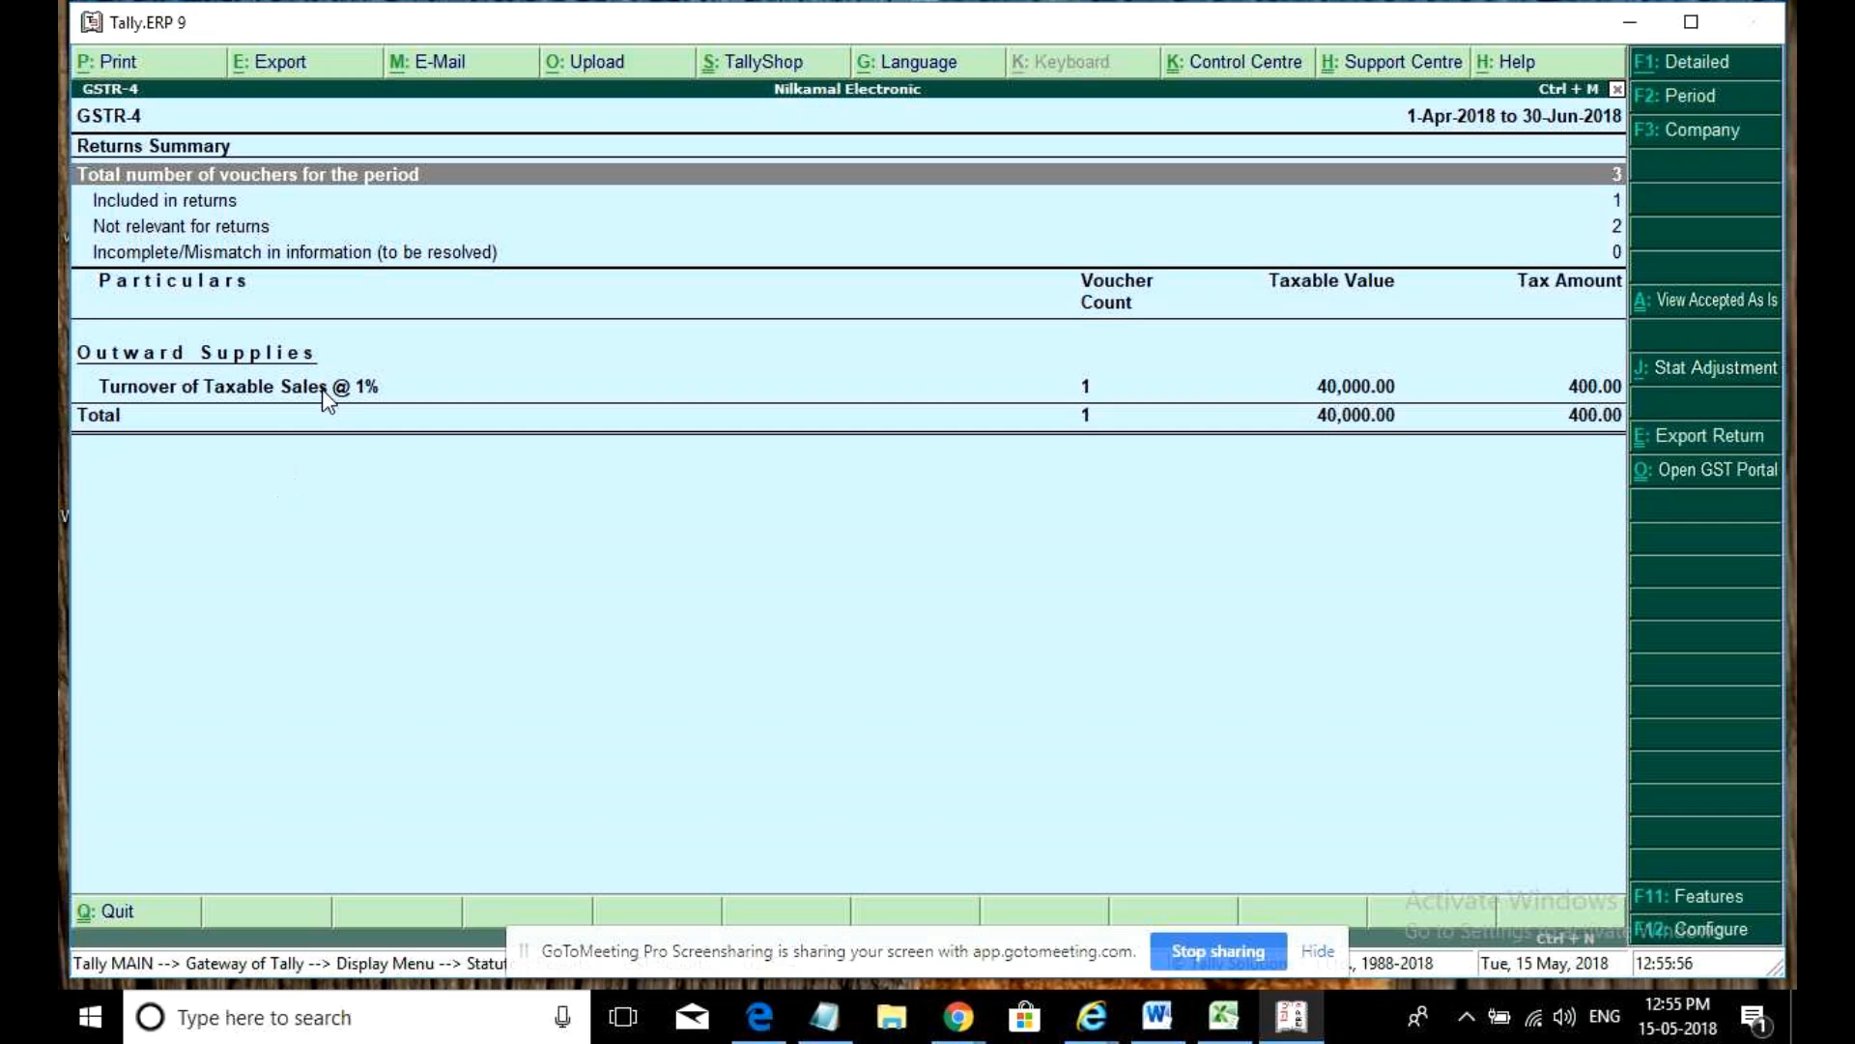
left_click(282, 391)
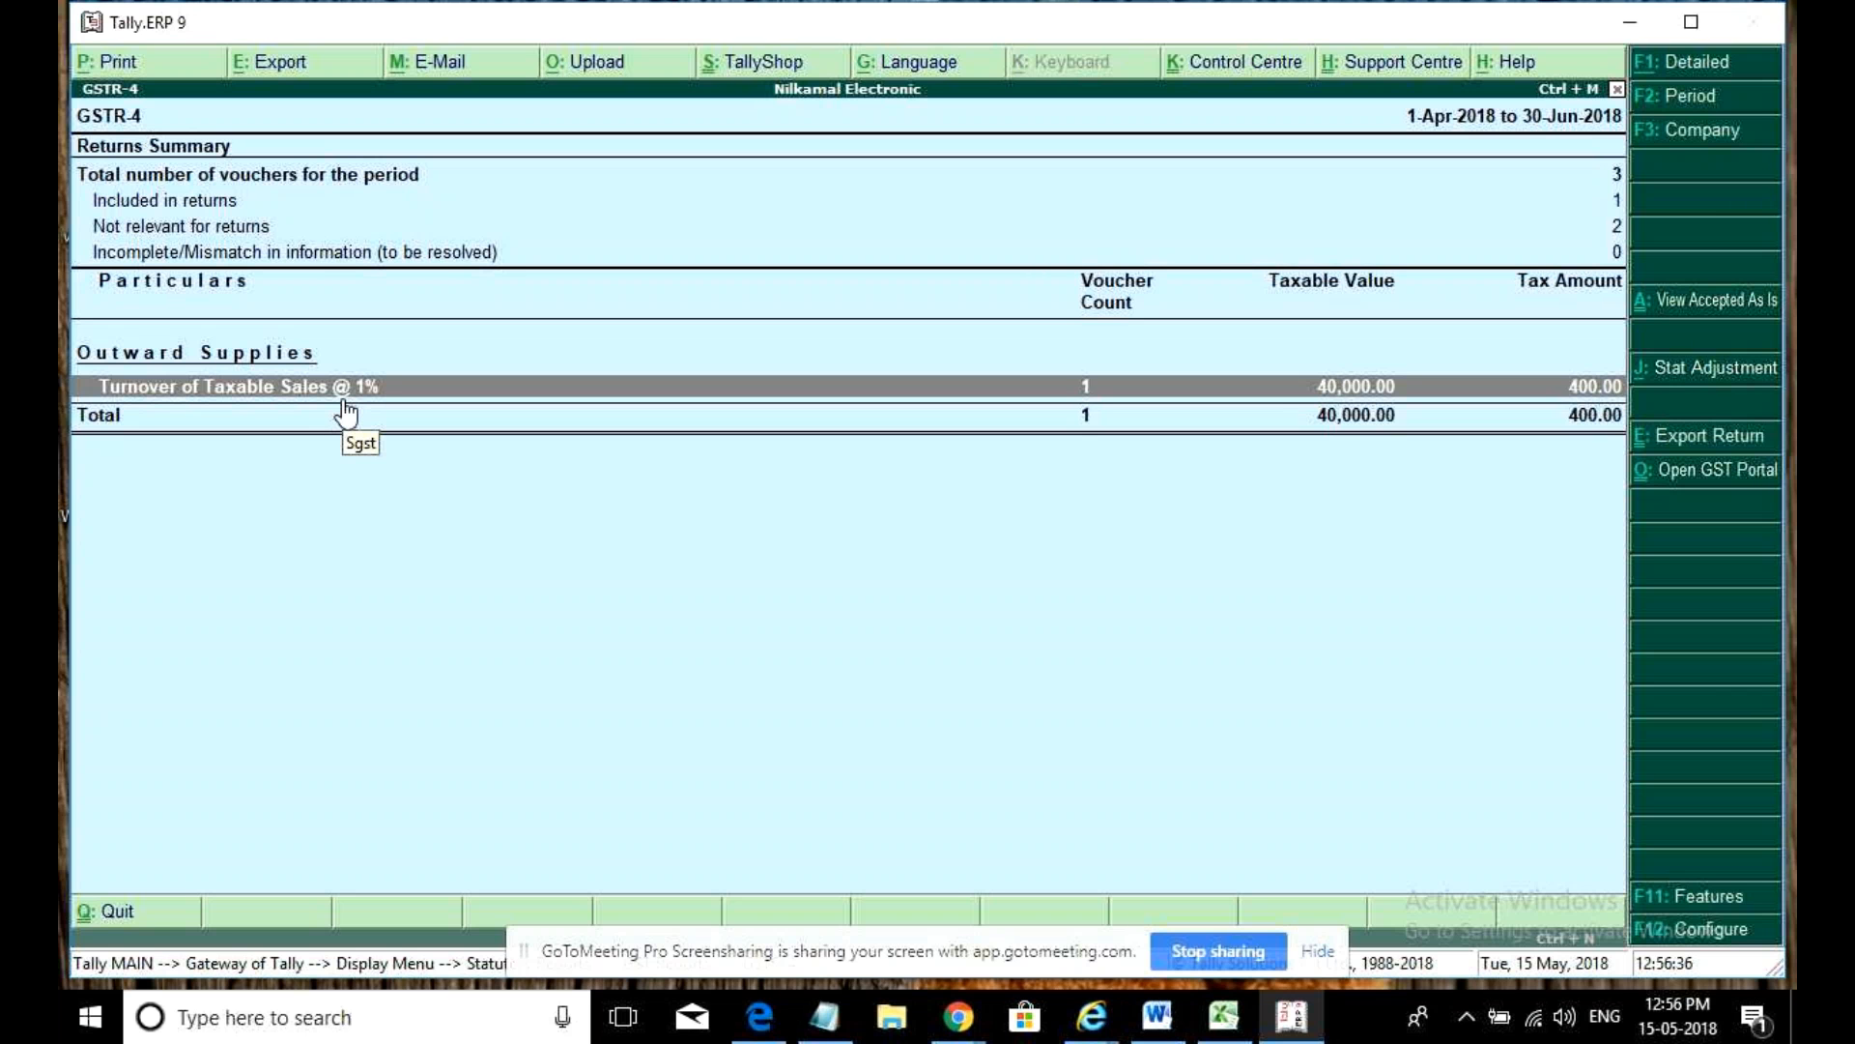
- Alter the company's GST details, changing the taxable turnover tax rate to 2%
left_click(1691, 905)
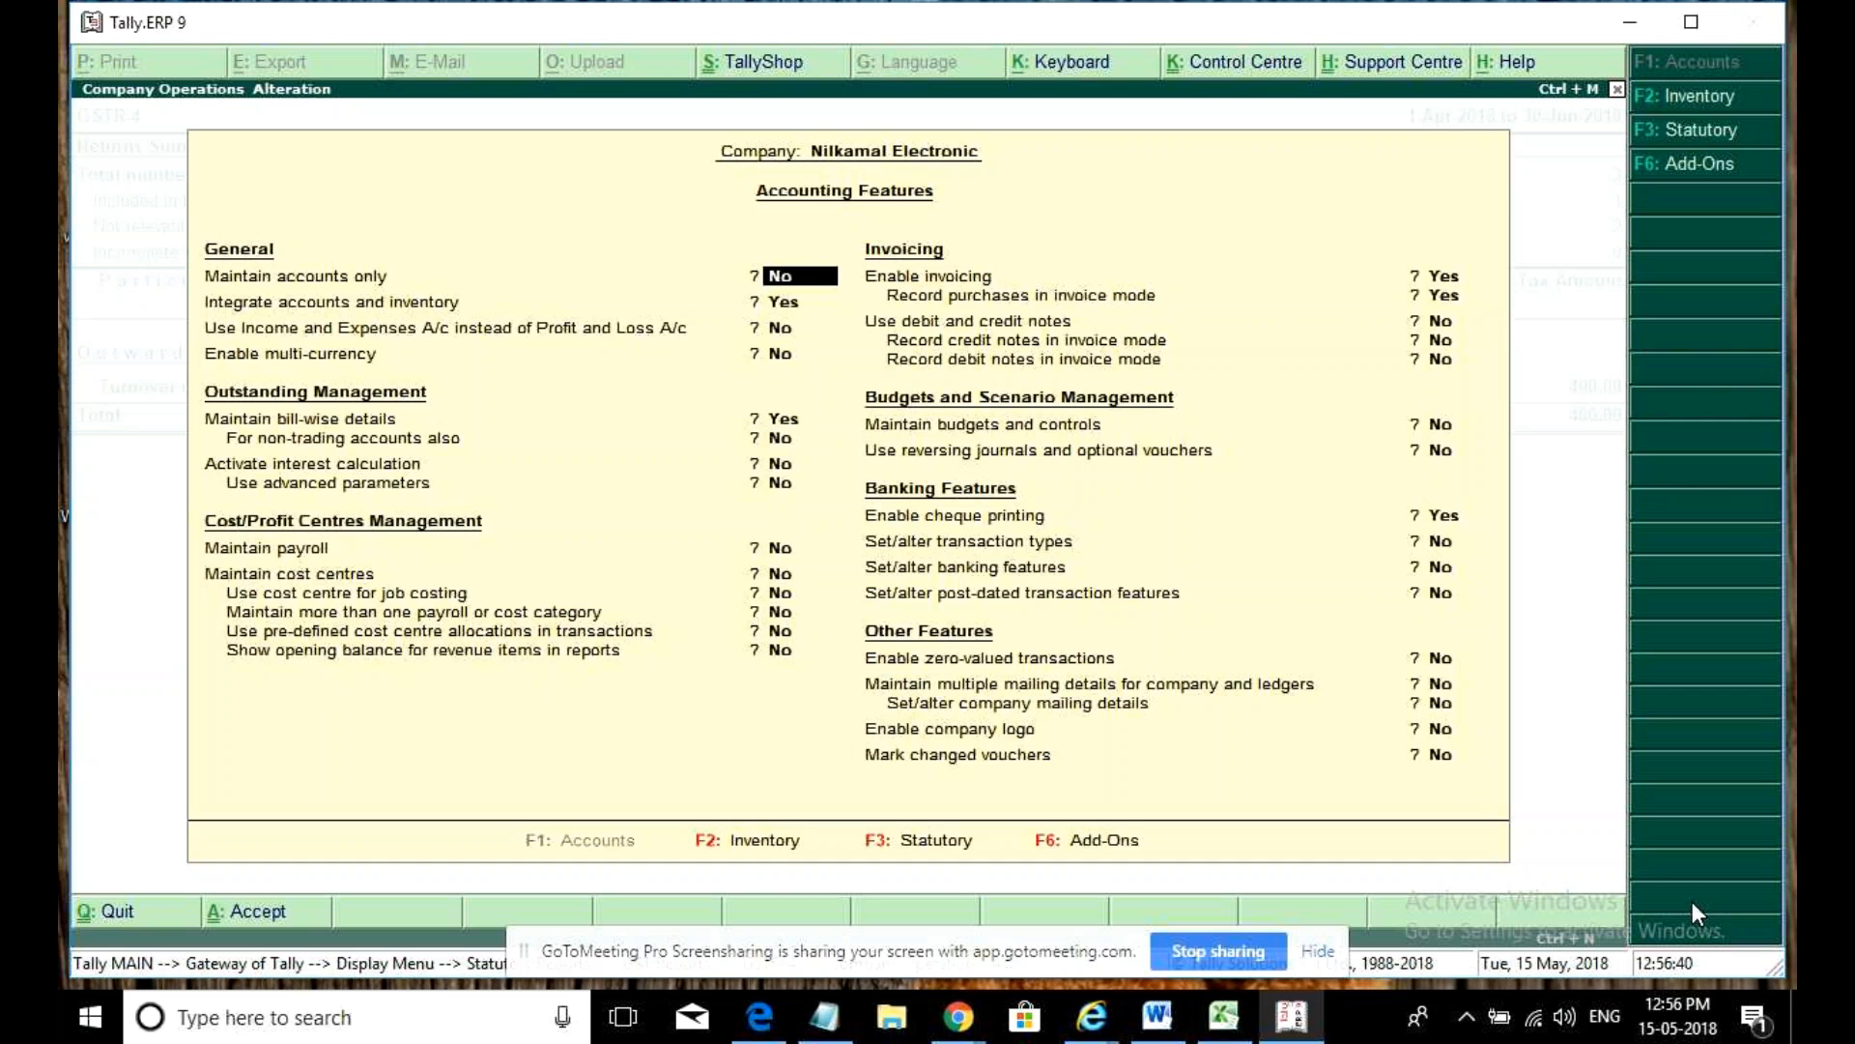
key("F3")
key("Return")
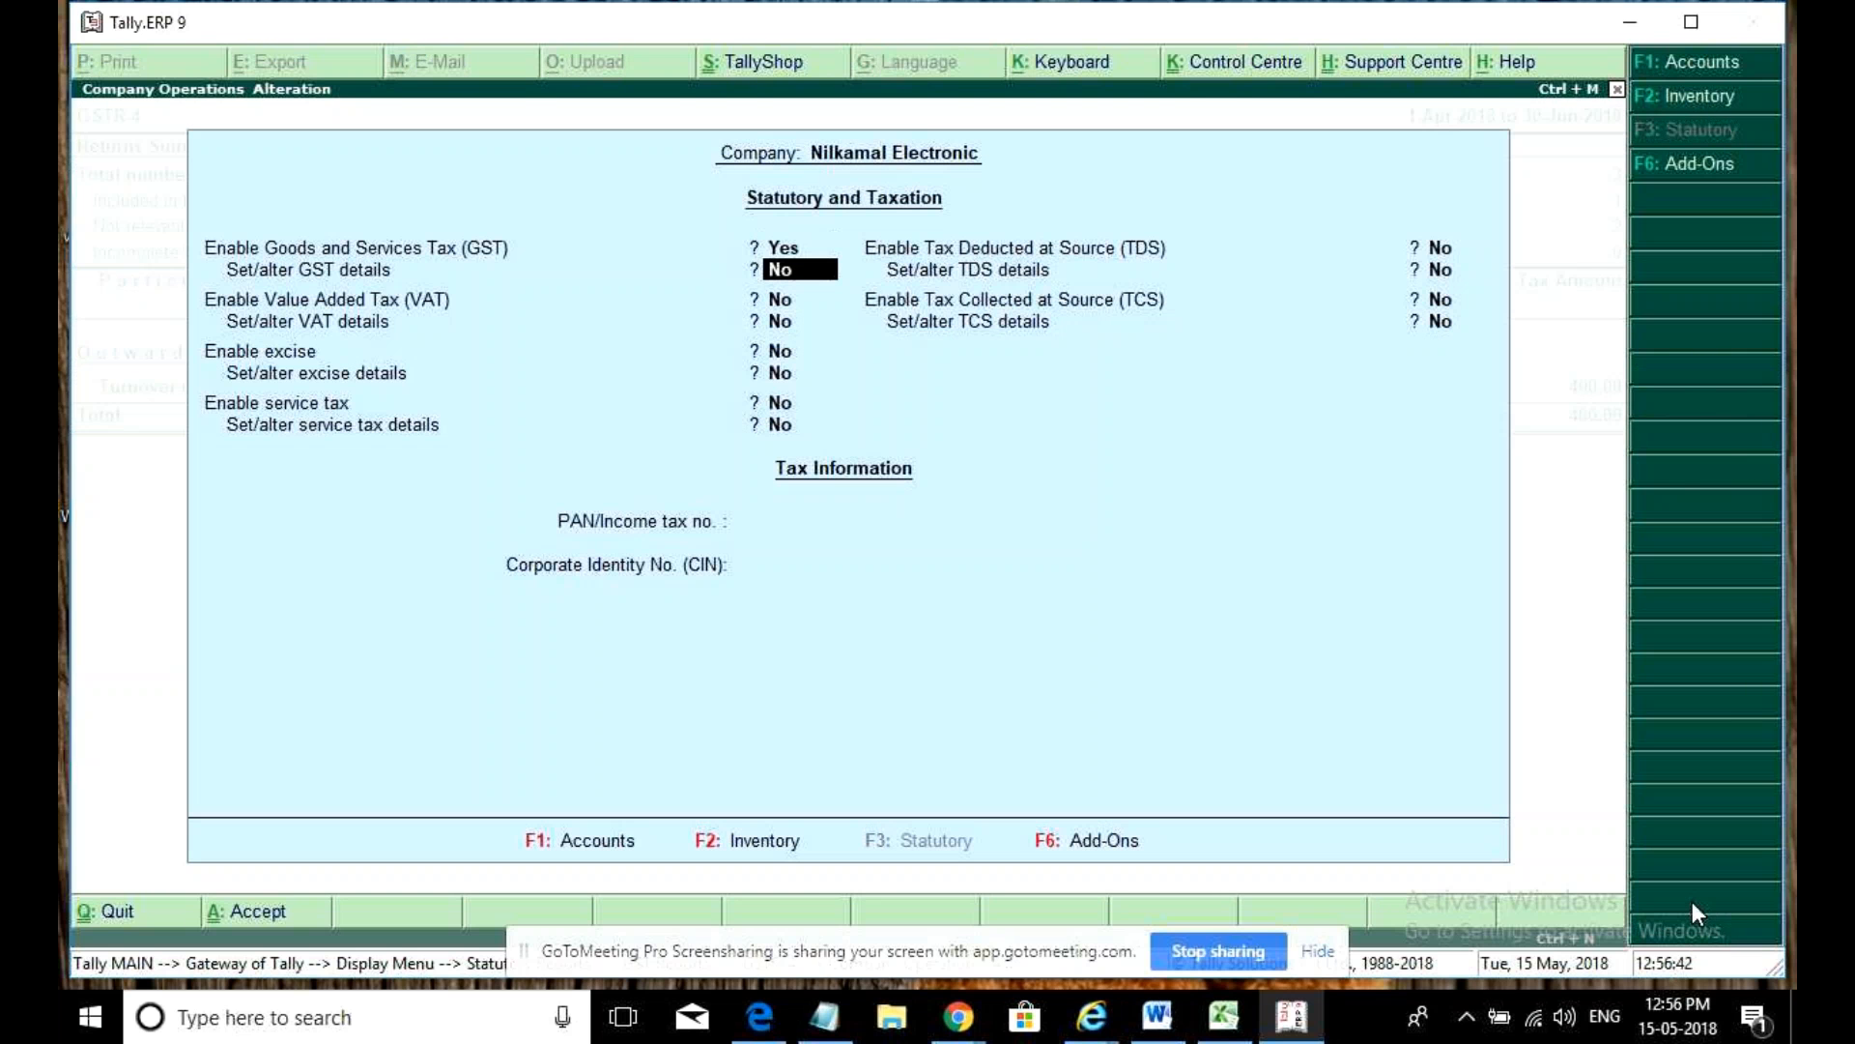
key("y")
key("Return")
key("Return")
key("Return")
key("Return")
key("Return")
key("Return")
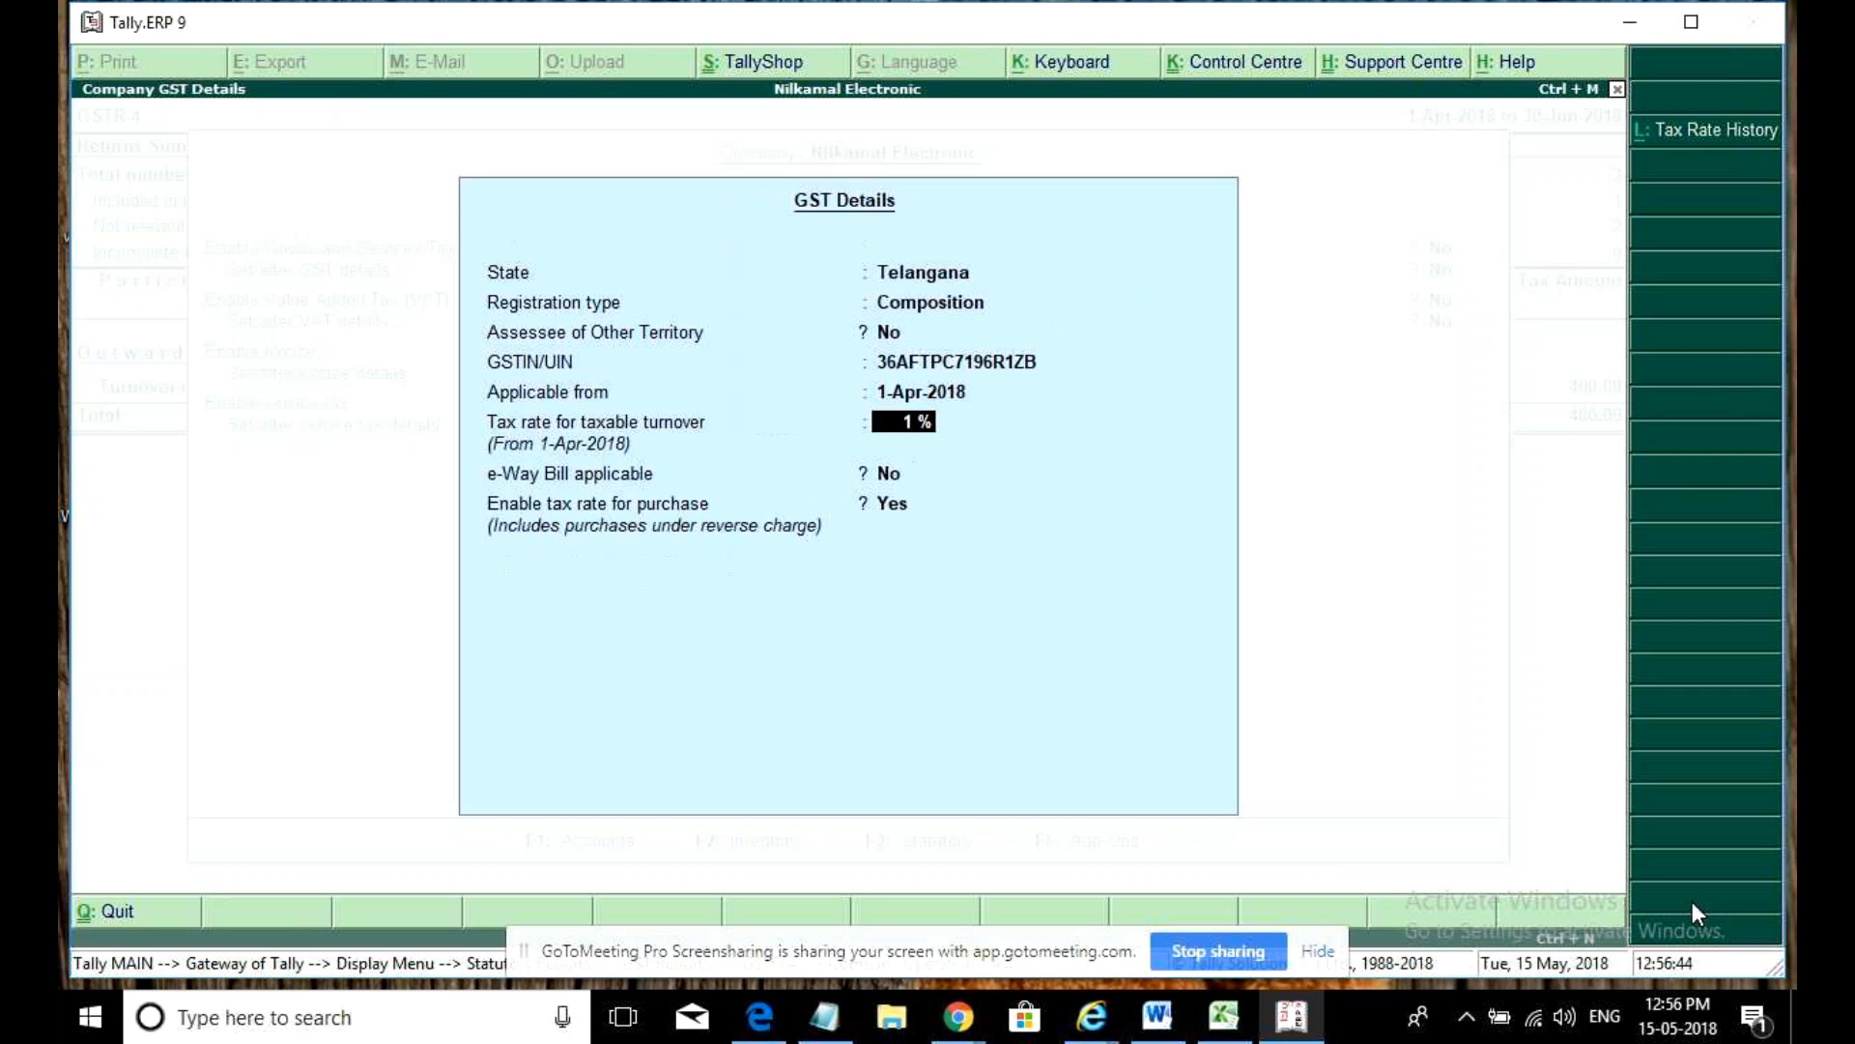
type("2")
key("Return")
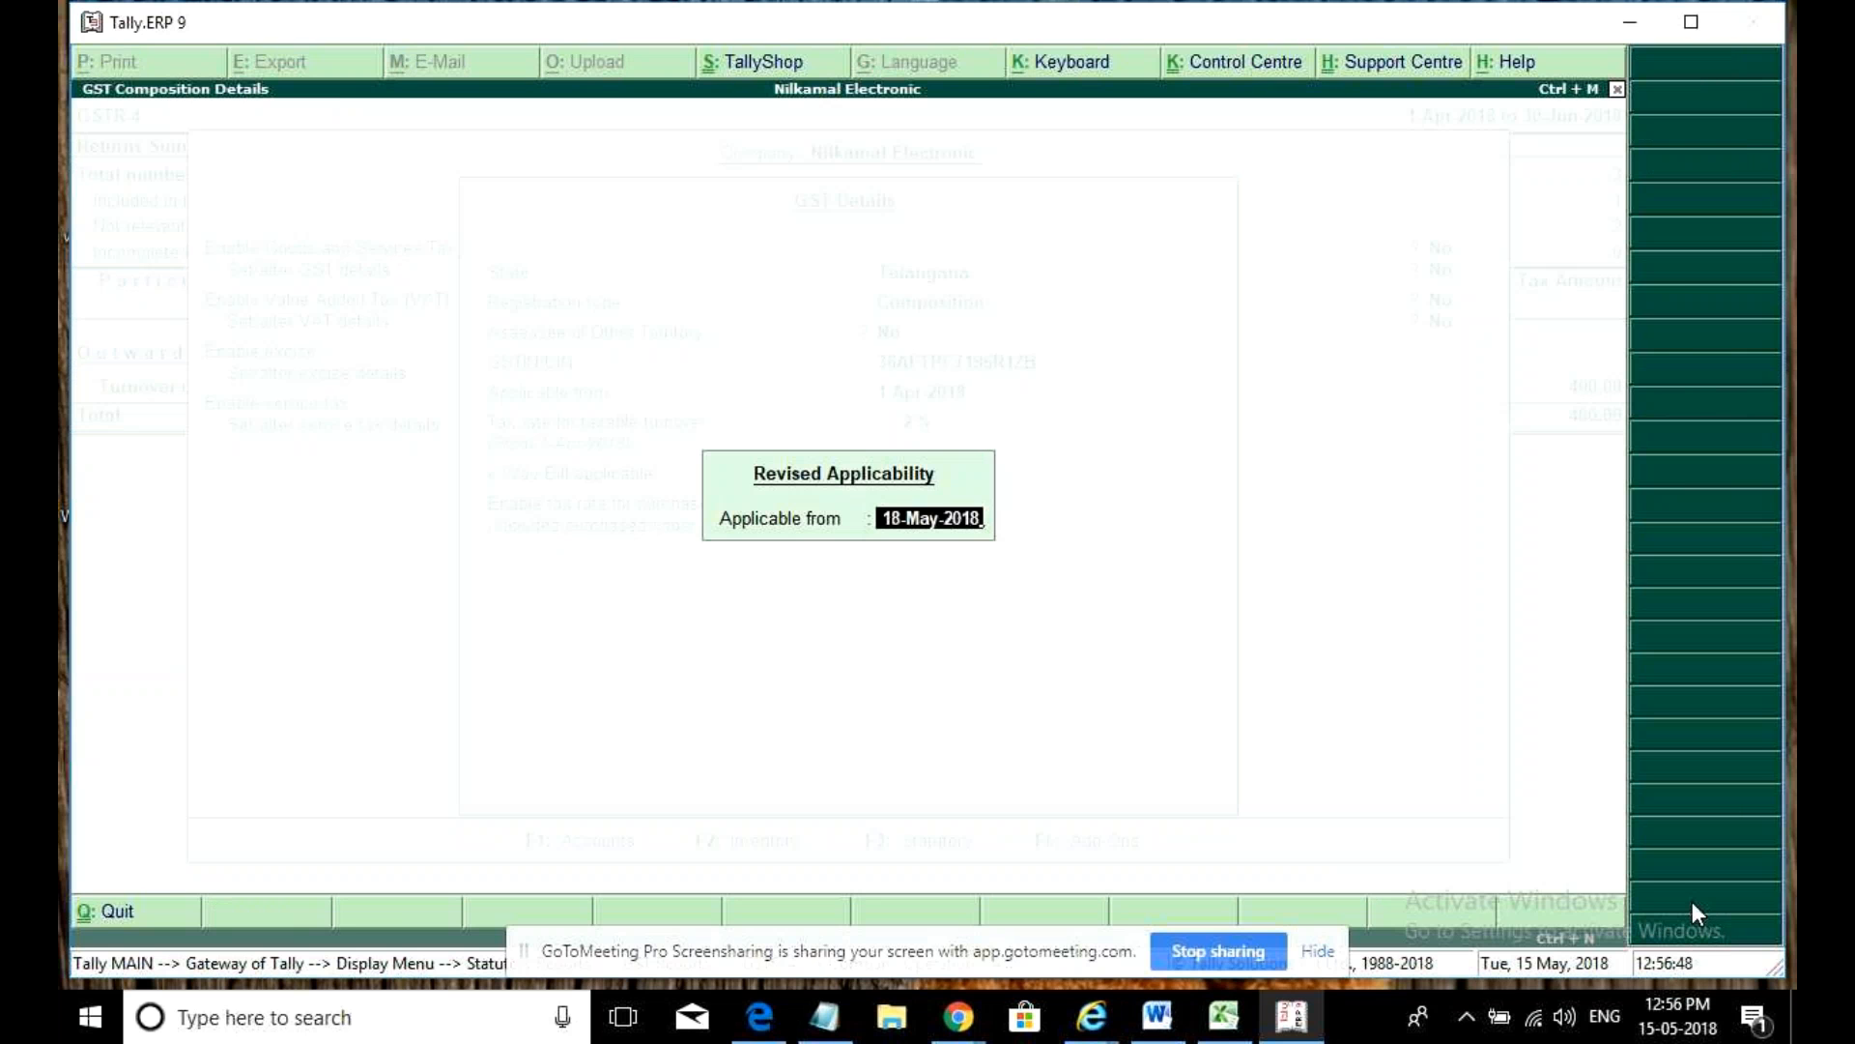
key("Return")
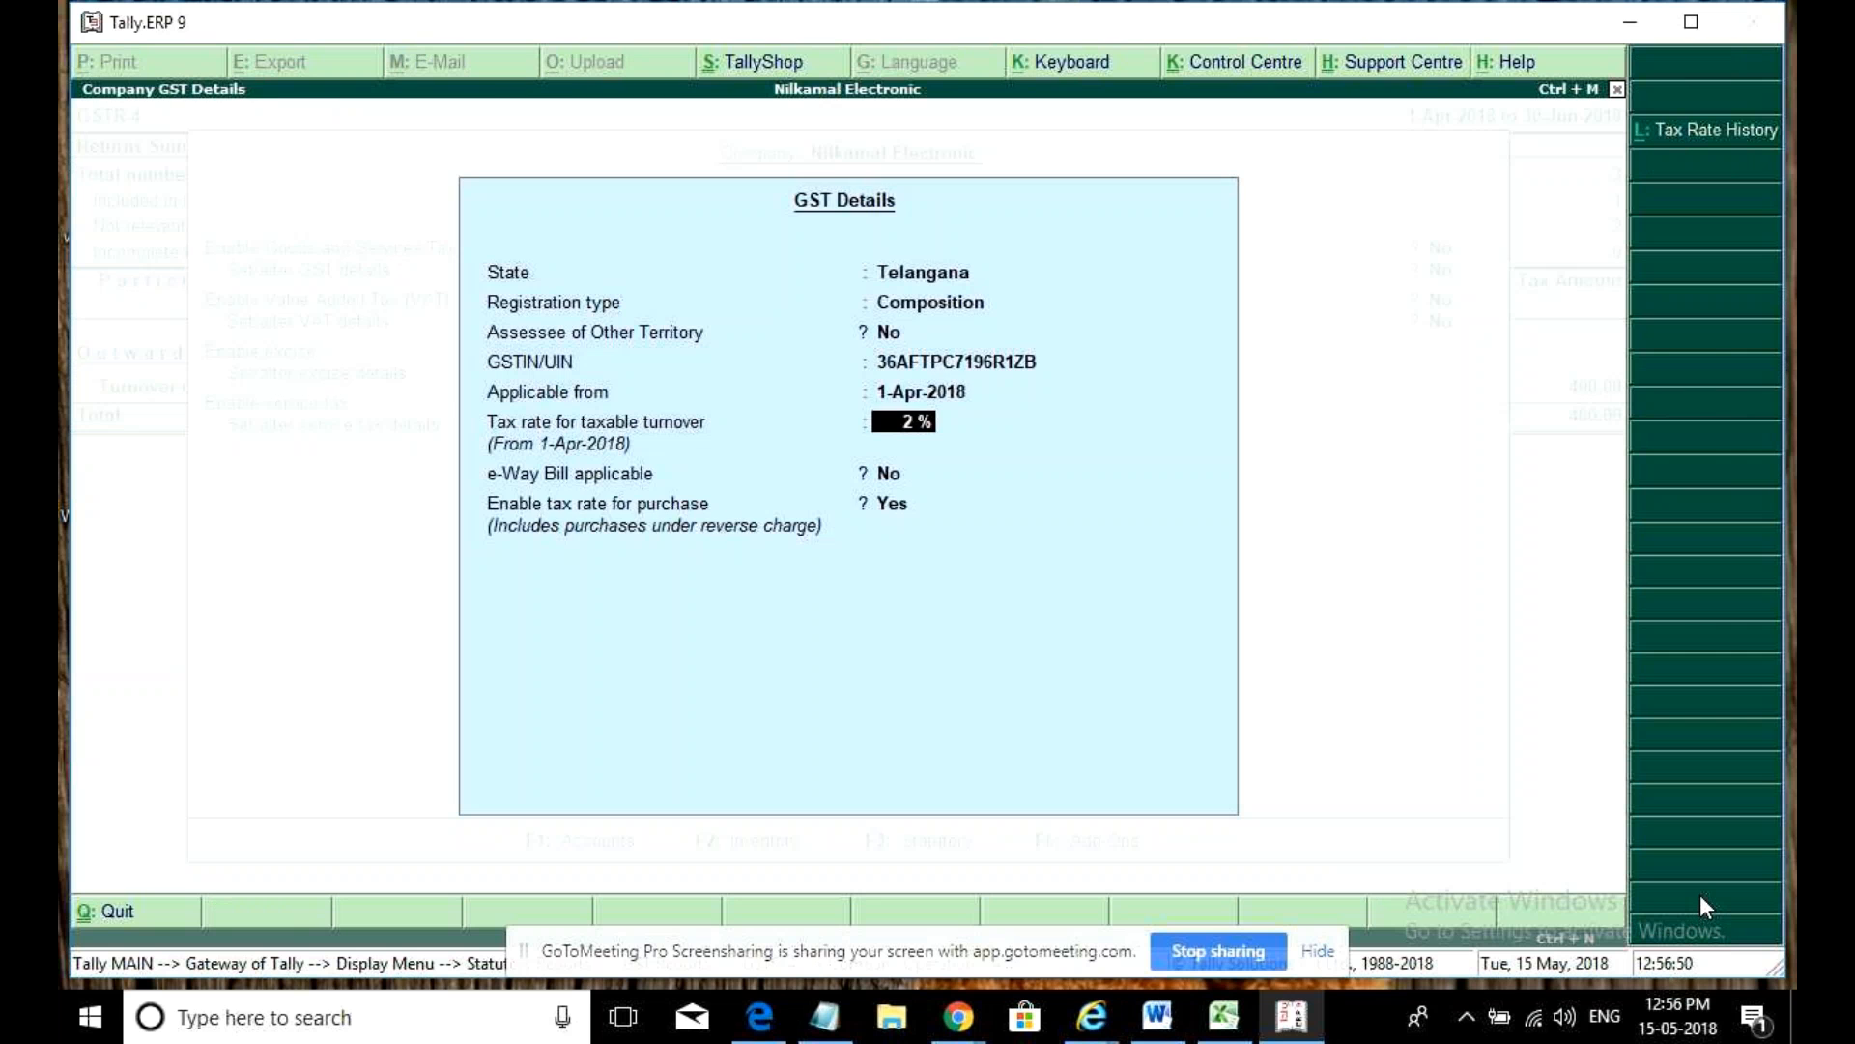
- Make the 2% rate applicable from 1-May-2018 and save back to GSTR-4
key("Up")
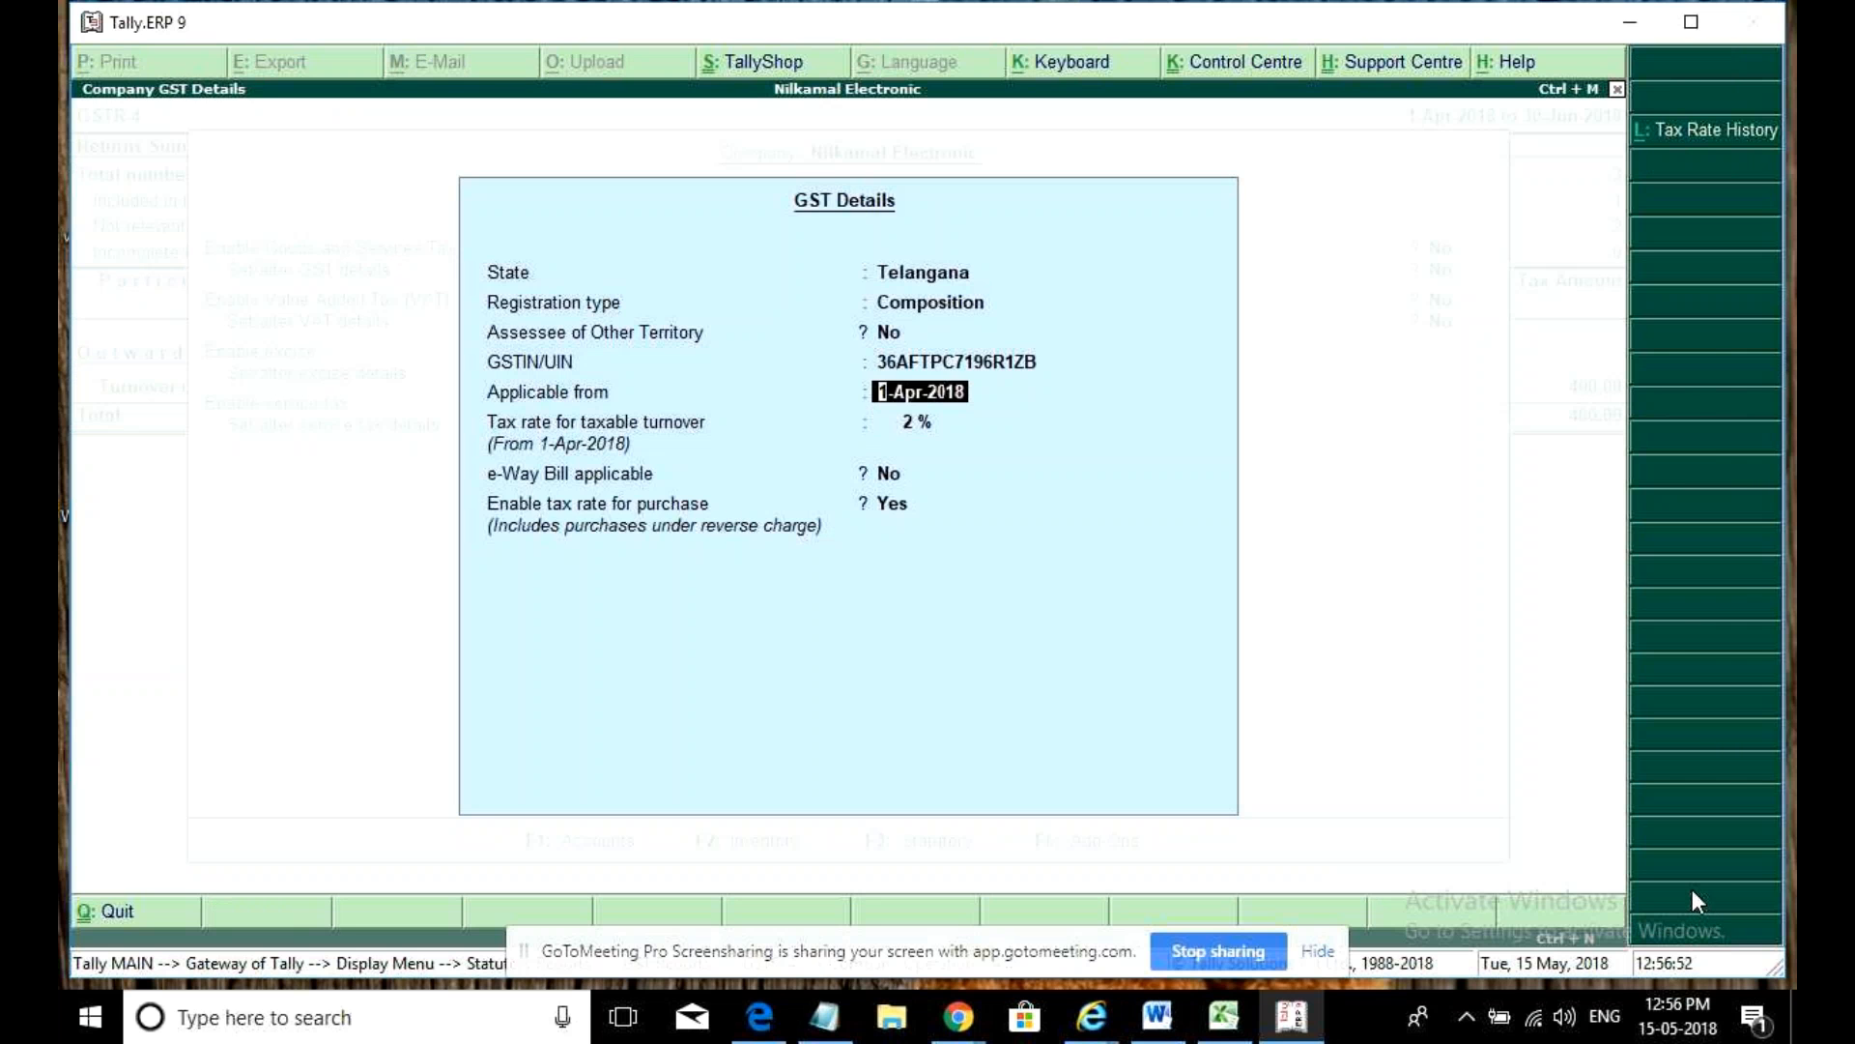
key("Return")
type("1may")
key("Return")
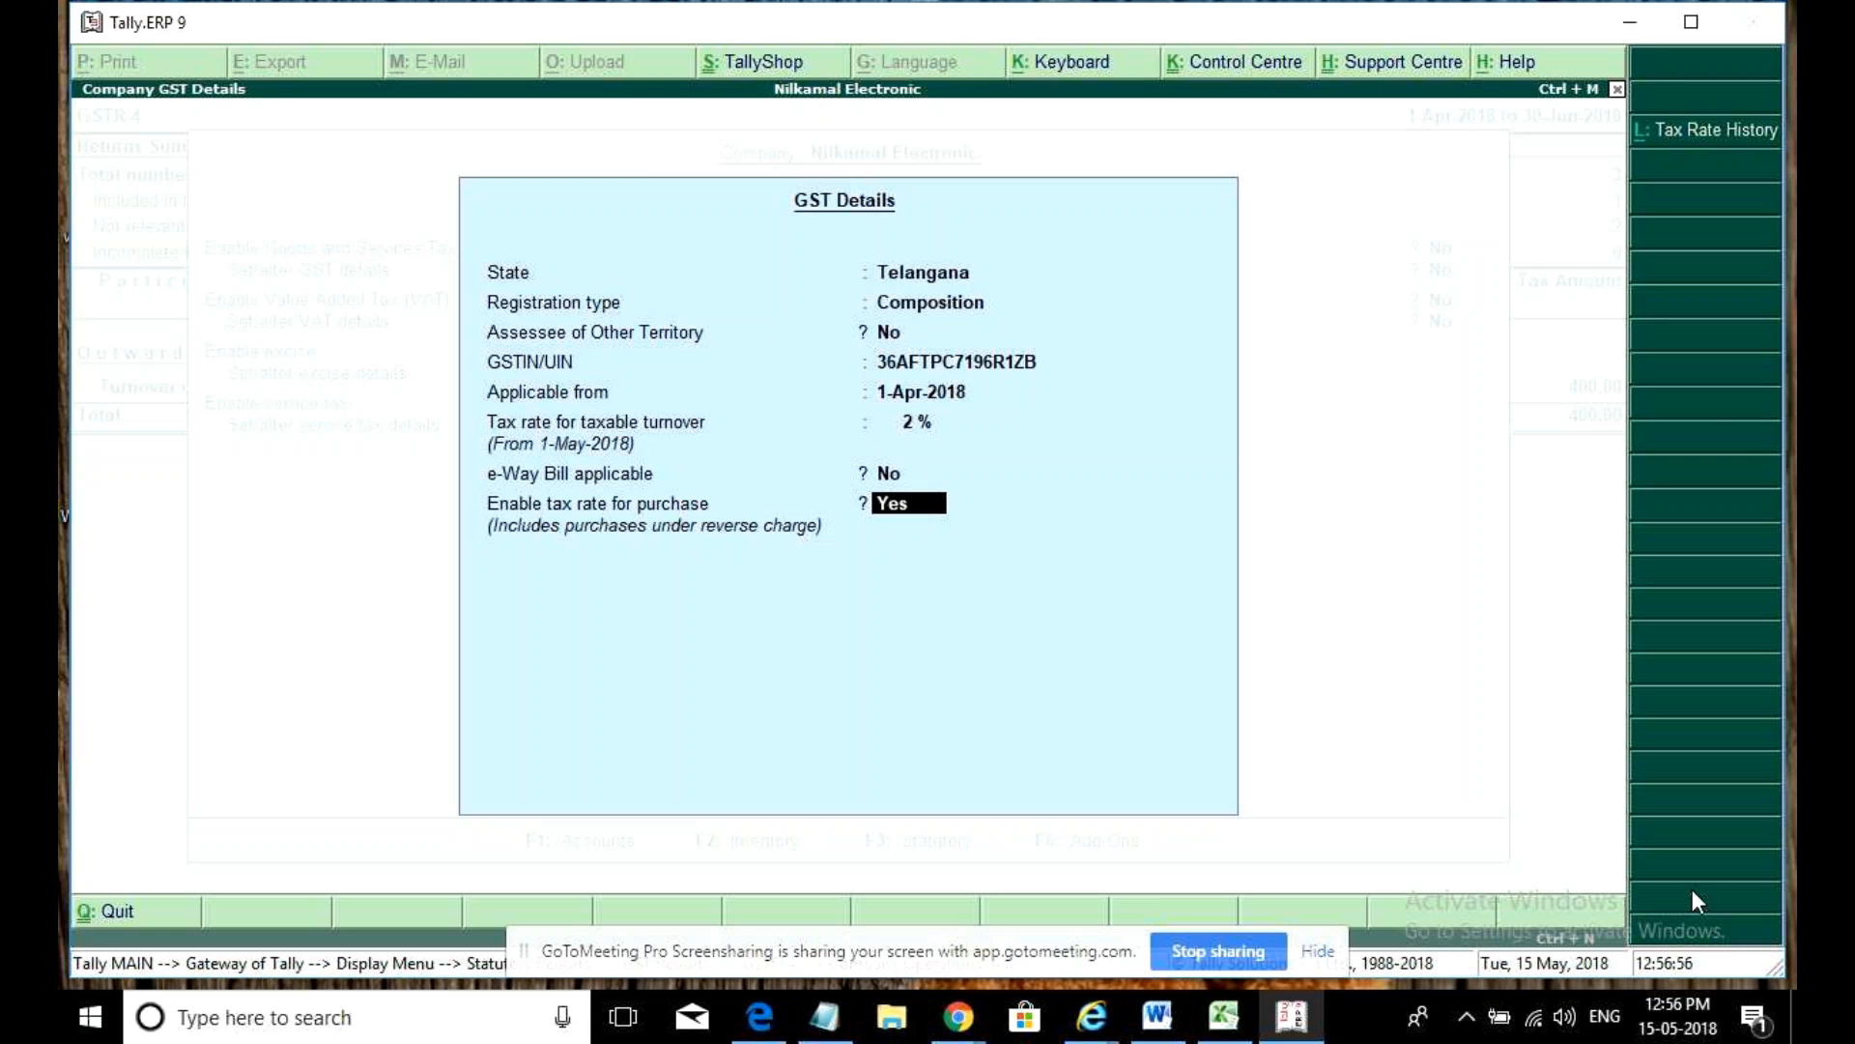
key("n")
key("Return")
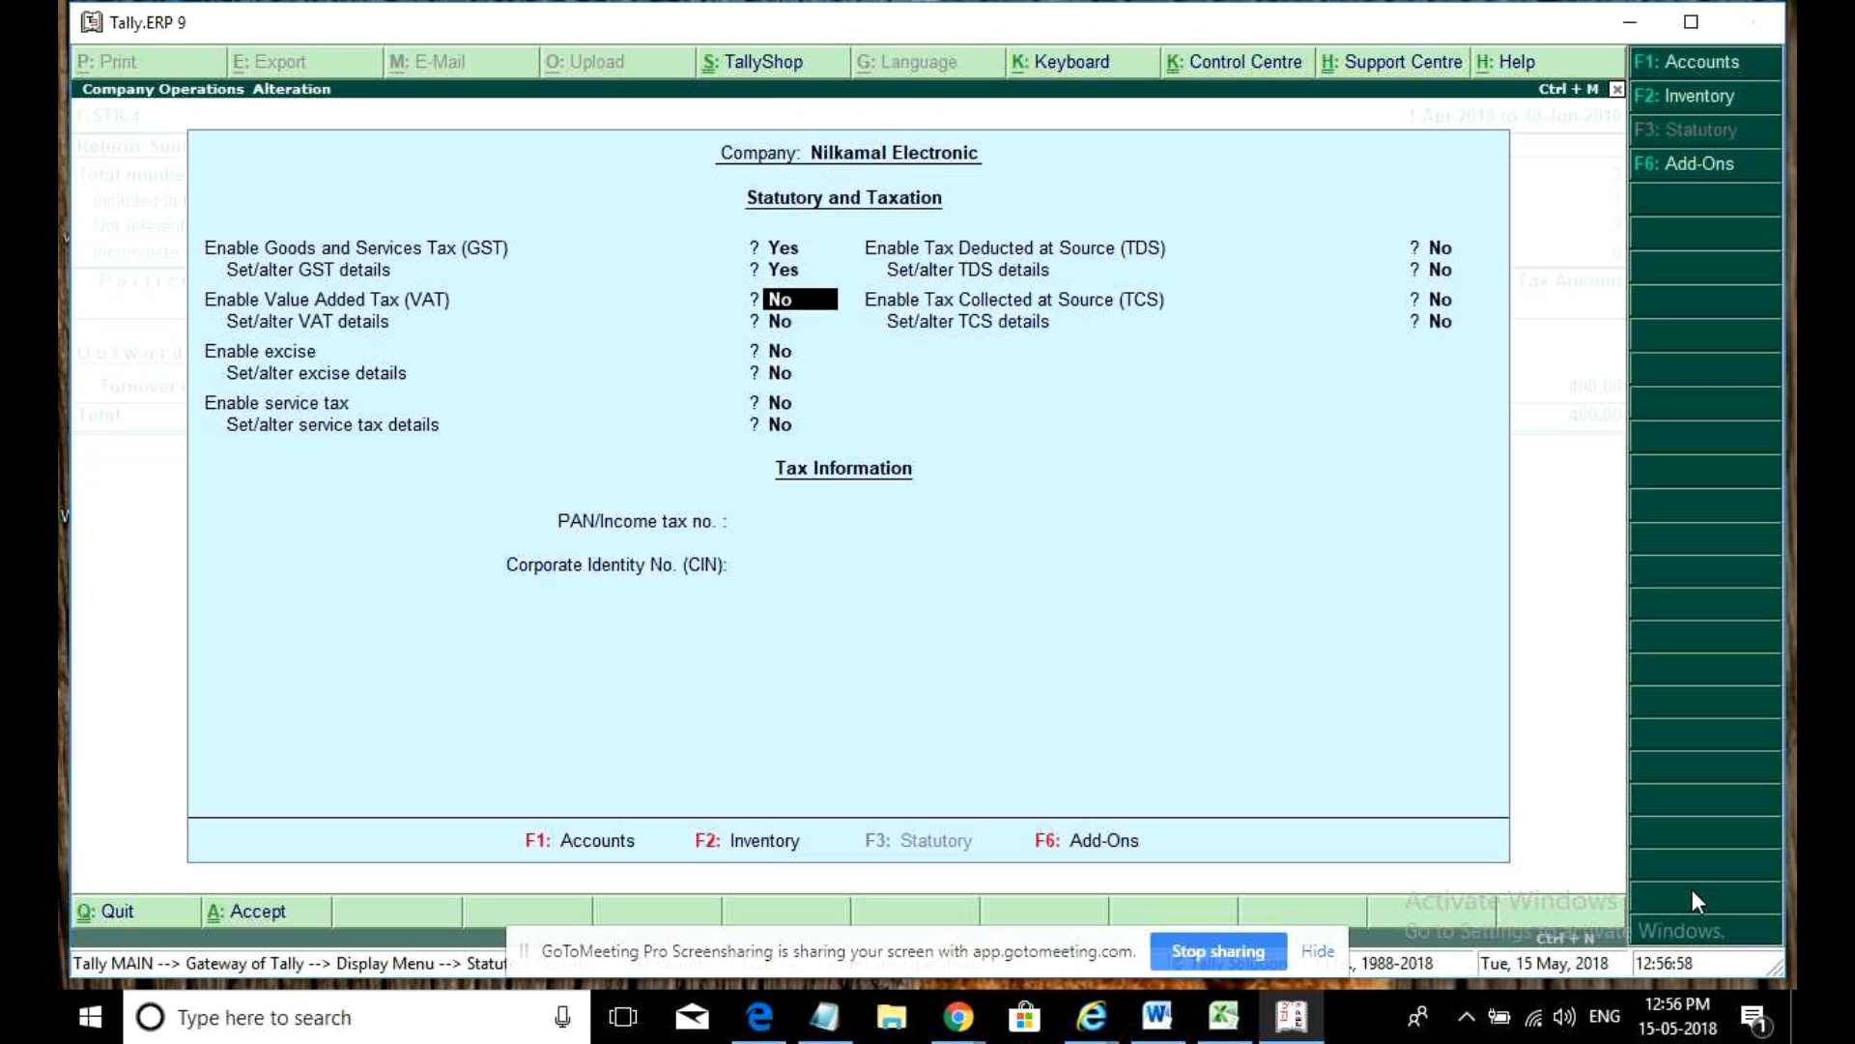
key("ctrl+a")
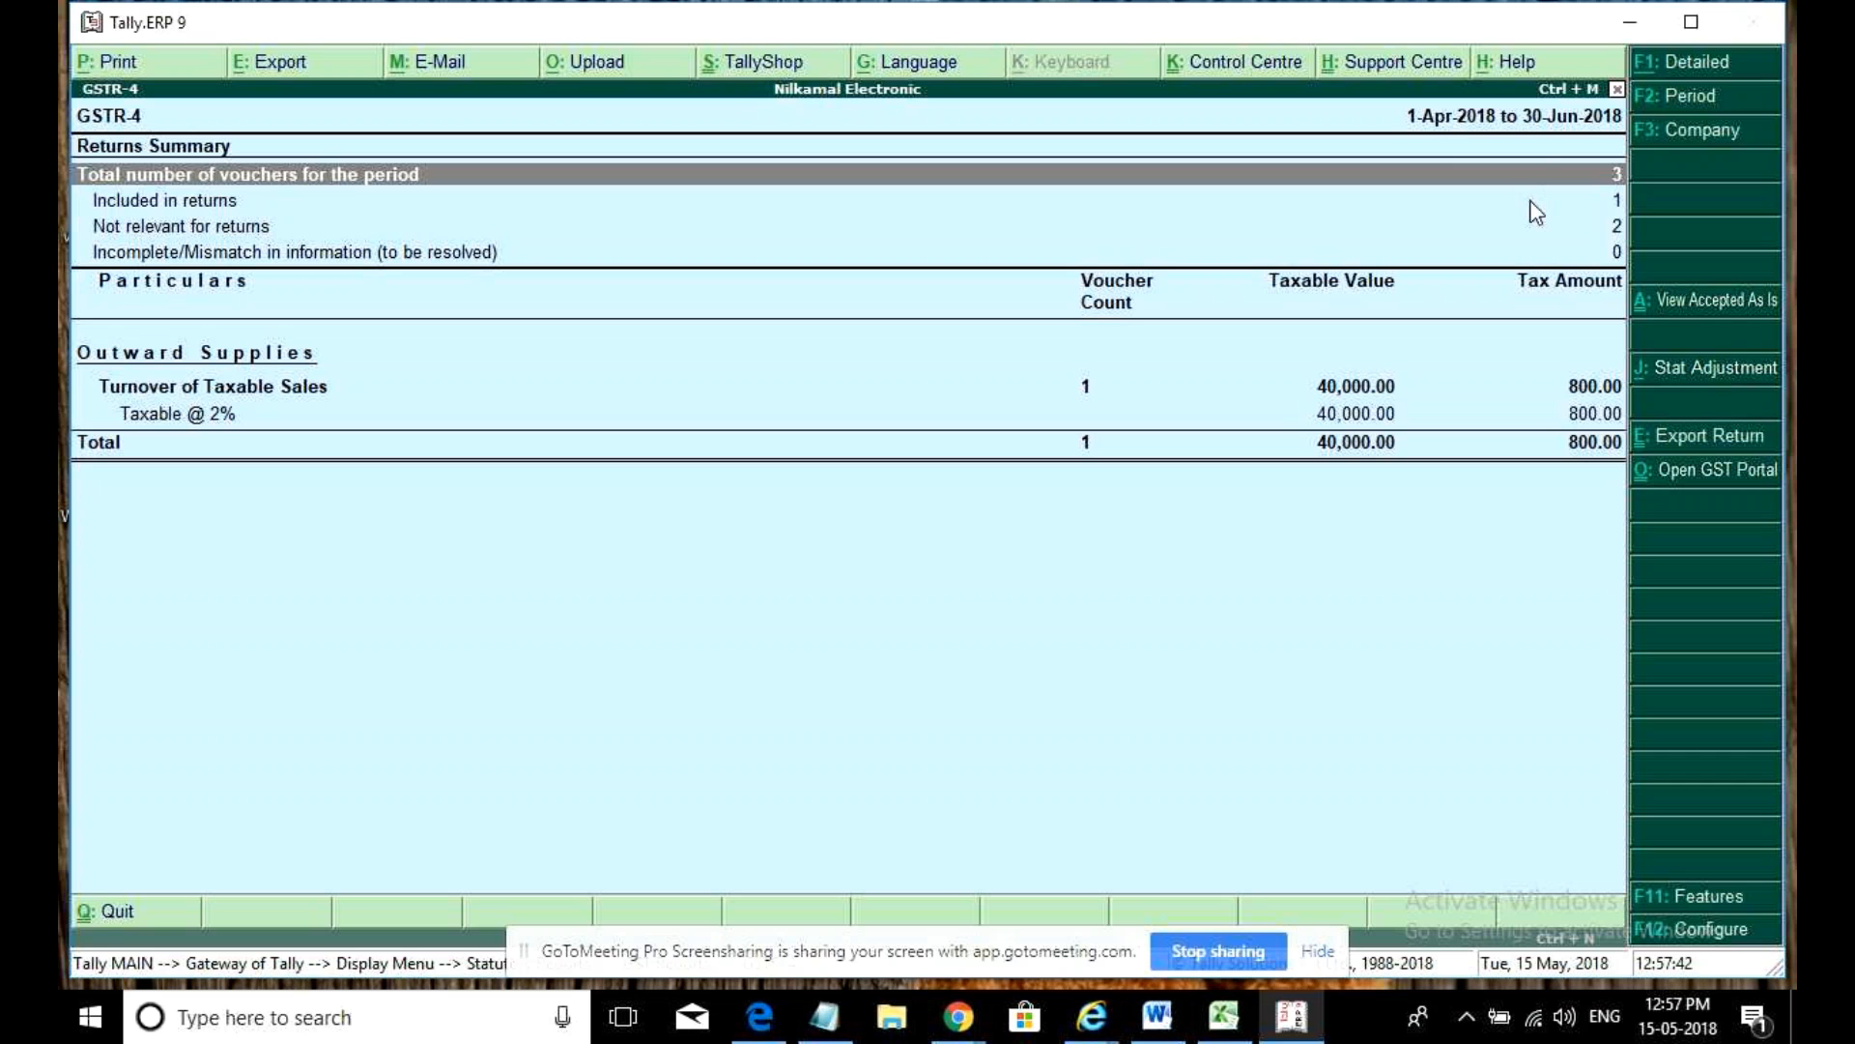
- Review GSTR-4's included, not-relevant and incomplete/mismatched voucher counts
left_click(1534, 203)
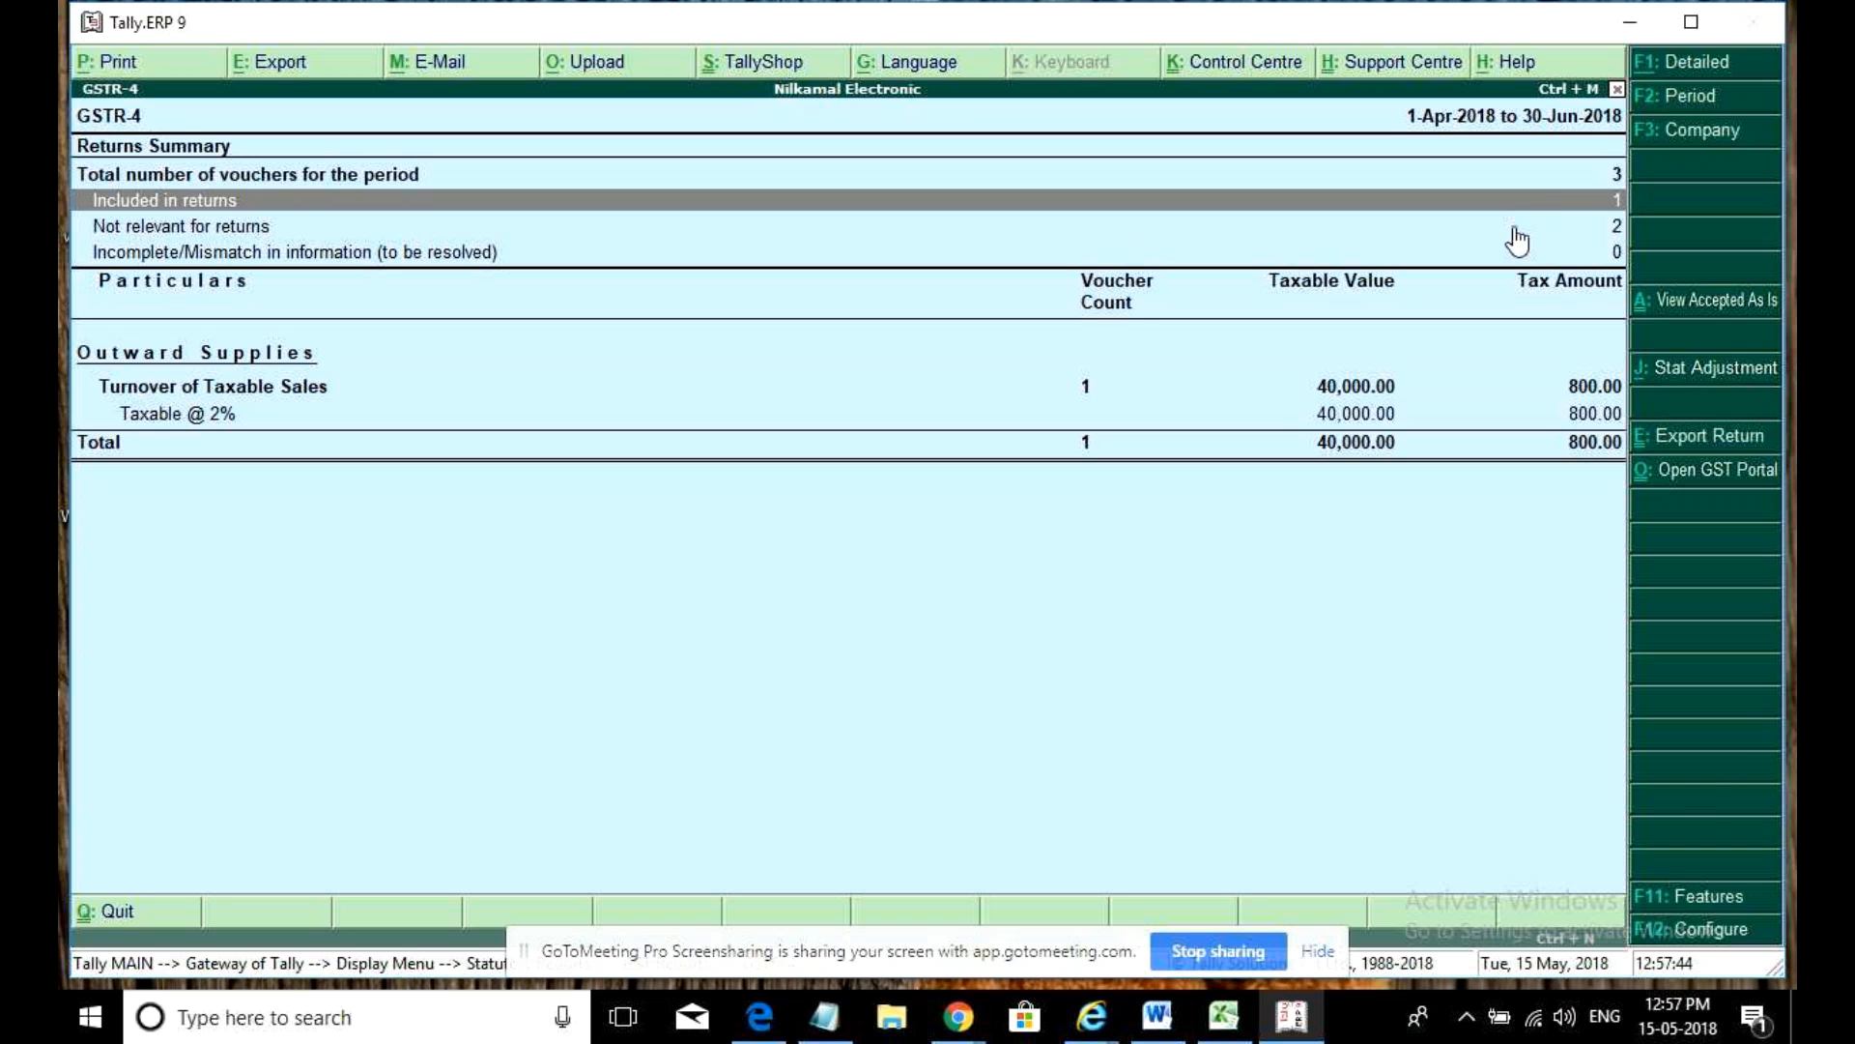
left_click(1514, 229)
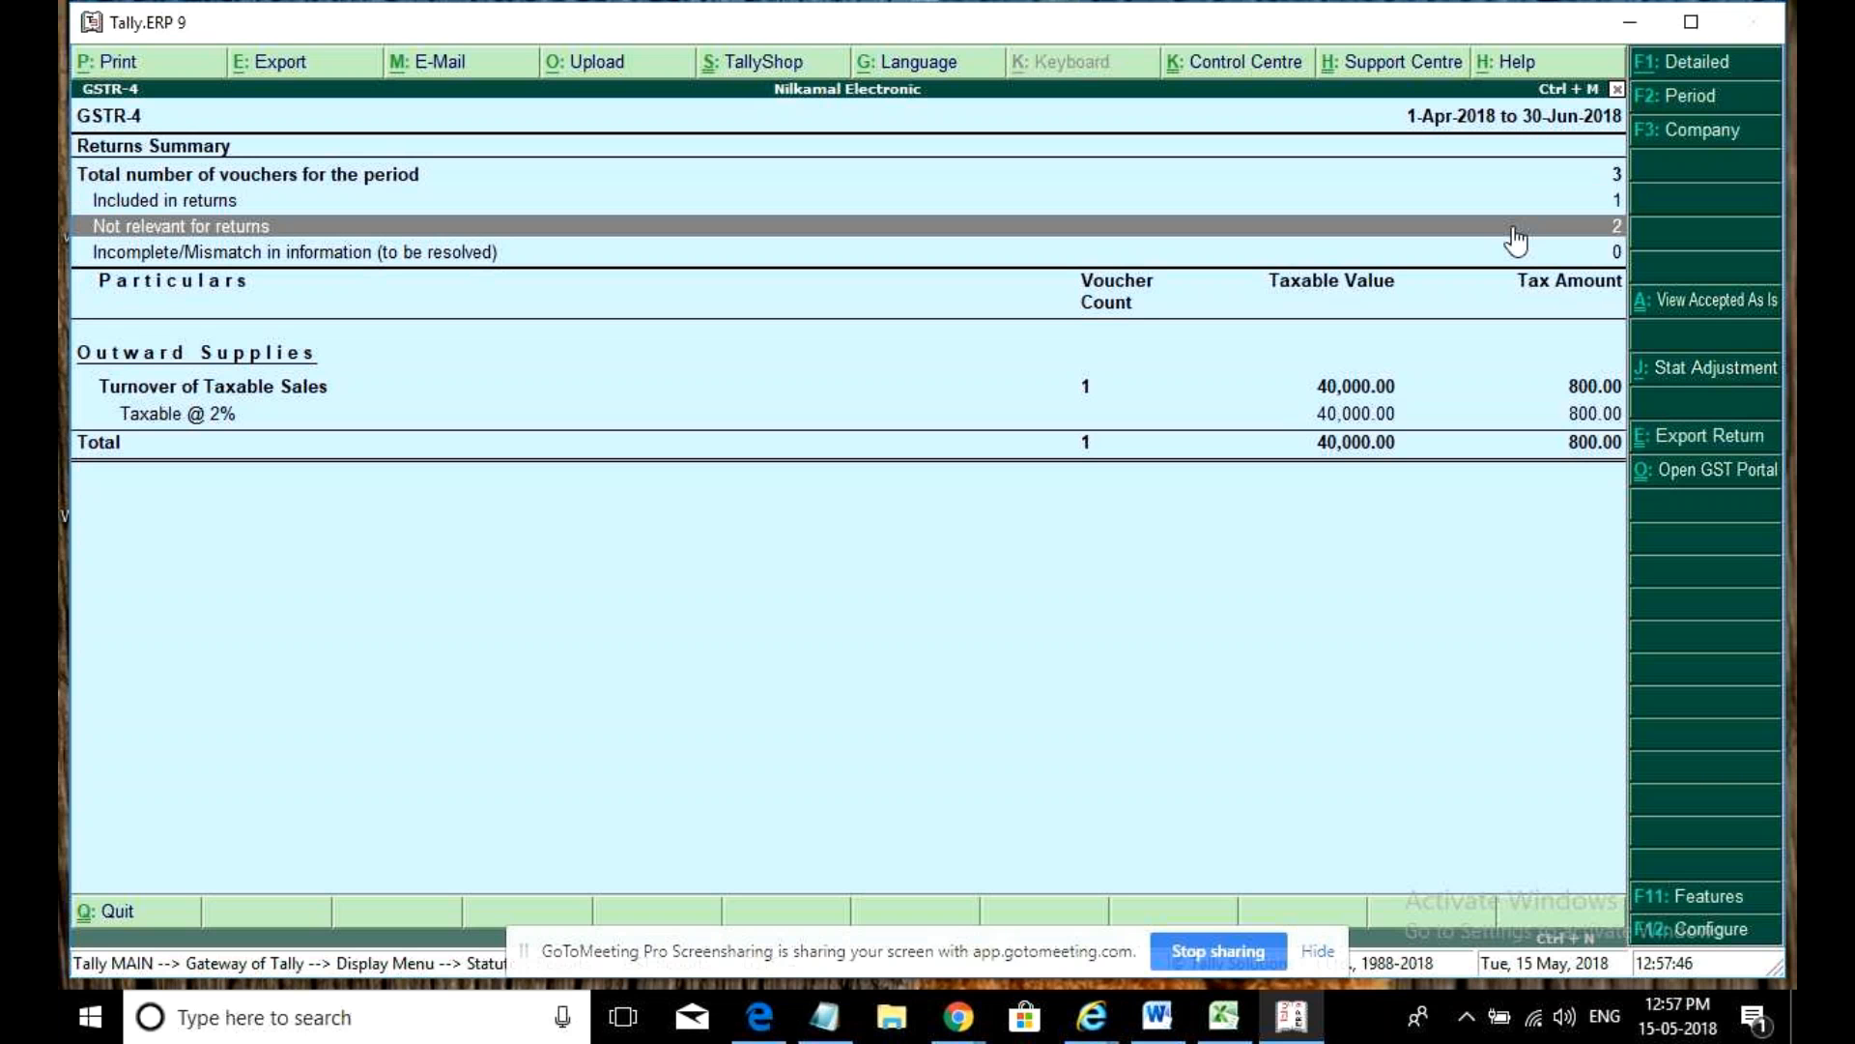
left_click(1457, 253)
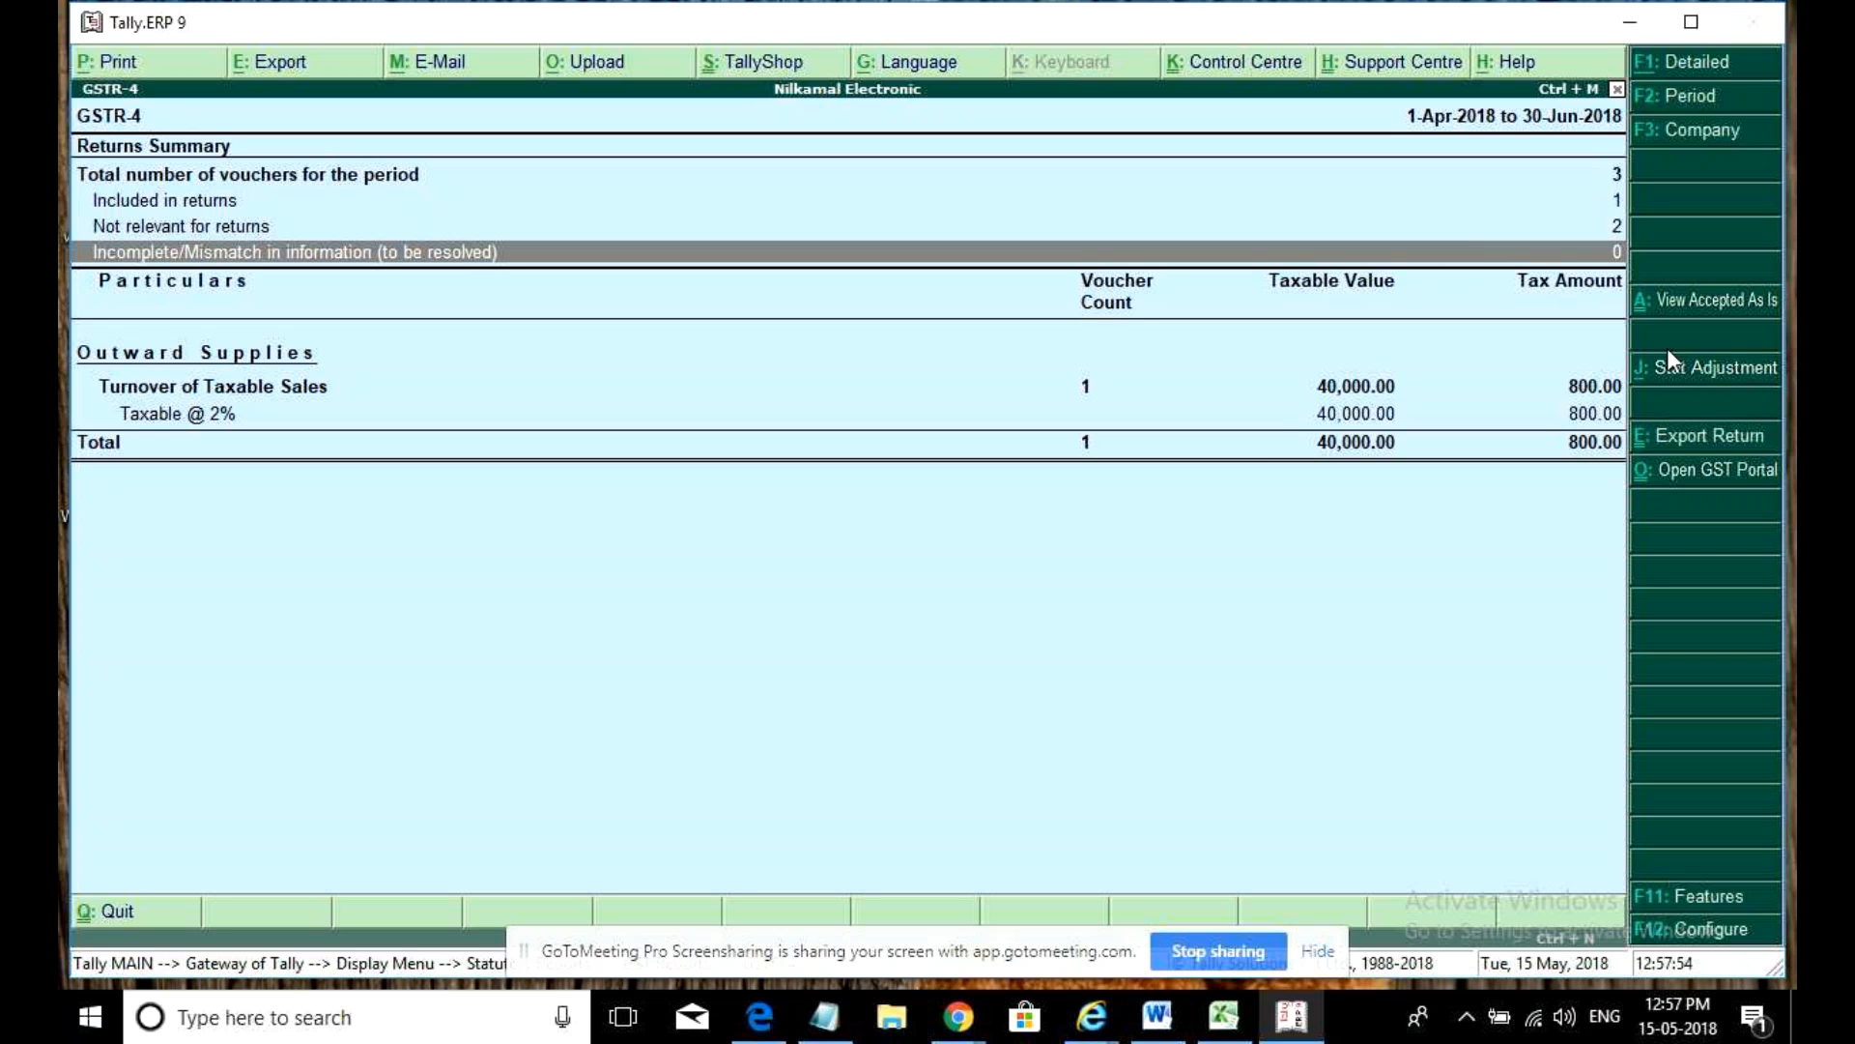
- Set GSTR-4 to show nett-value break-up and separate tax-type columns, check Taxable @ 2%, then close
left_click(1719, 929)
type("y")
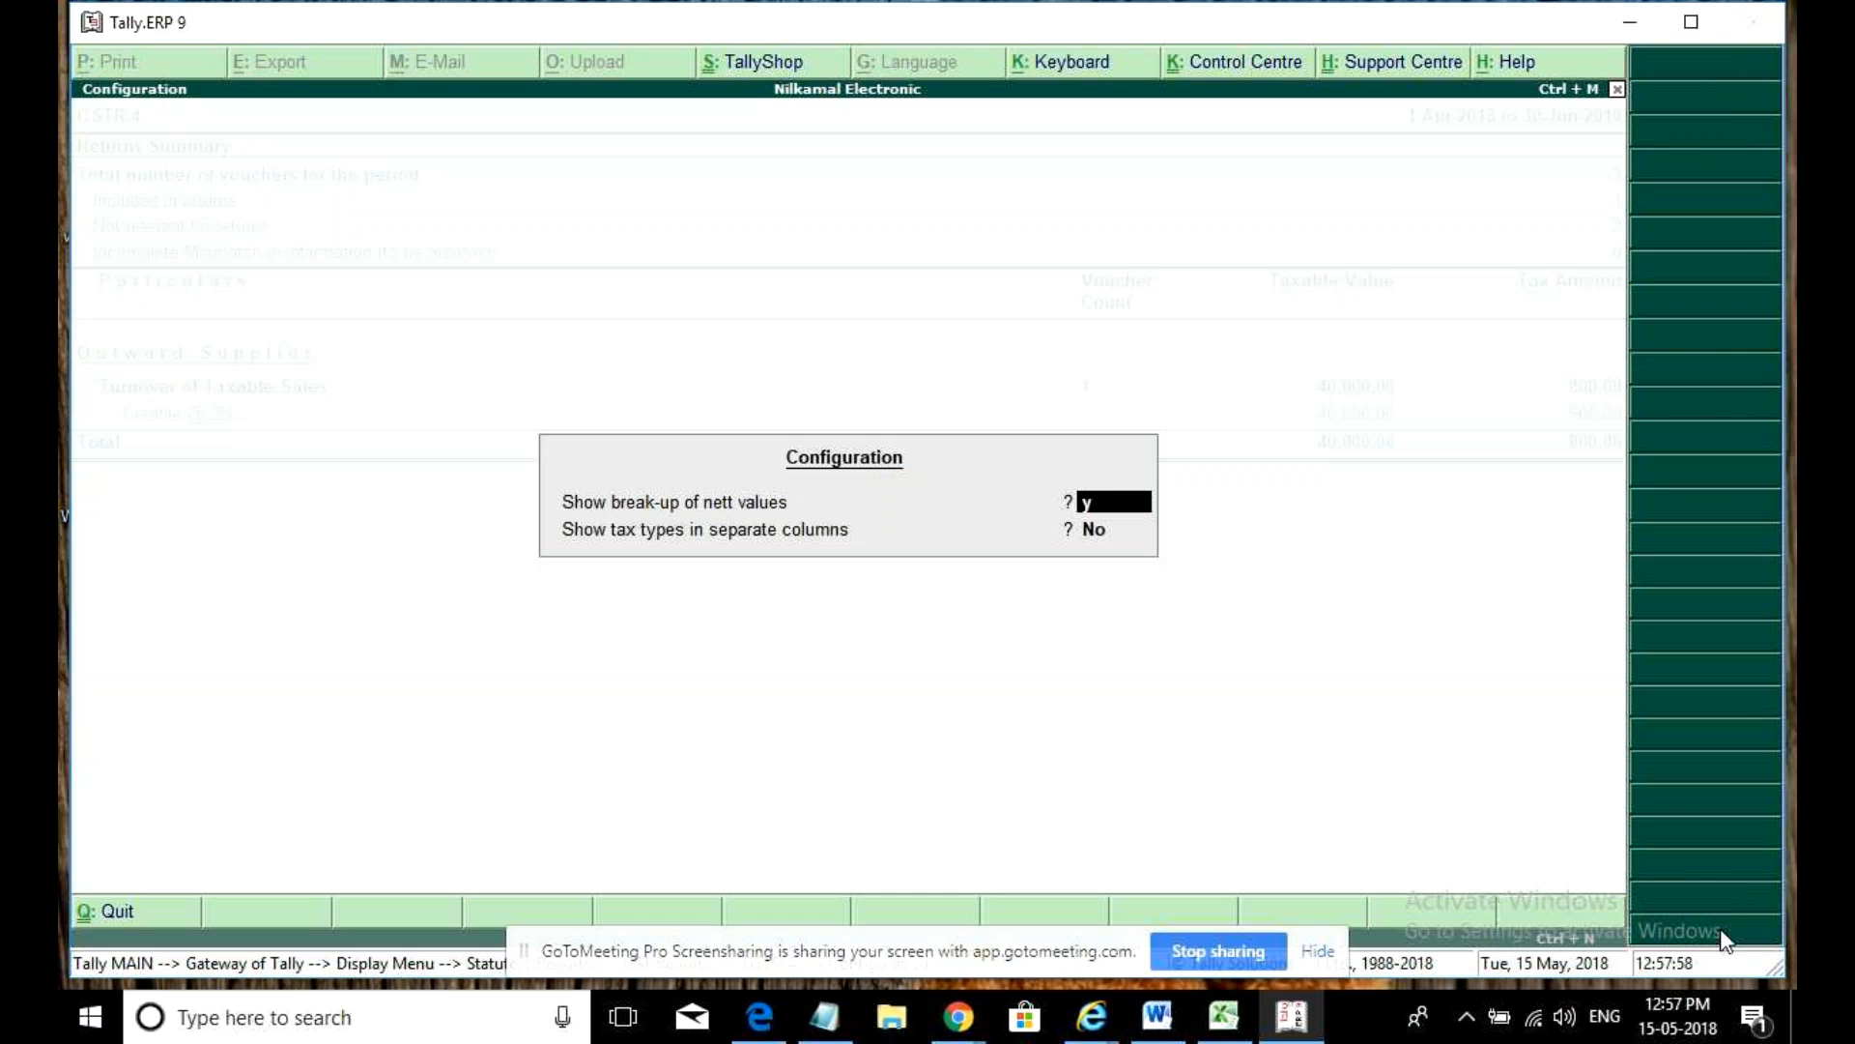
key("Return")
type("y")
key("Return")
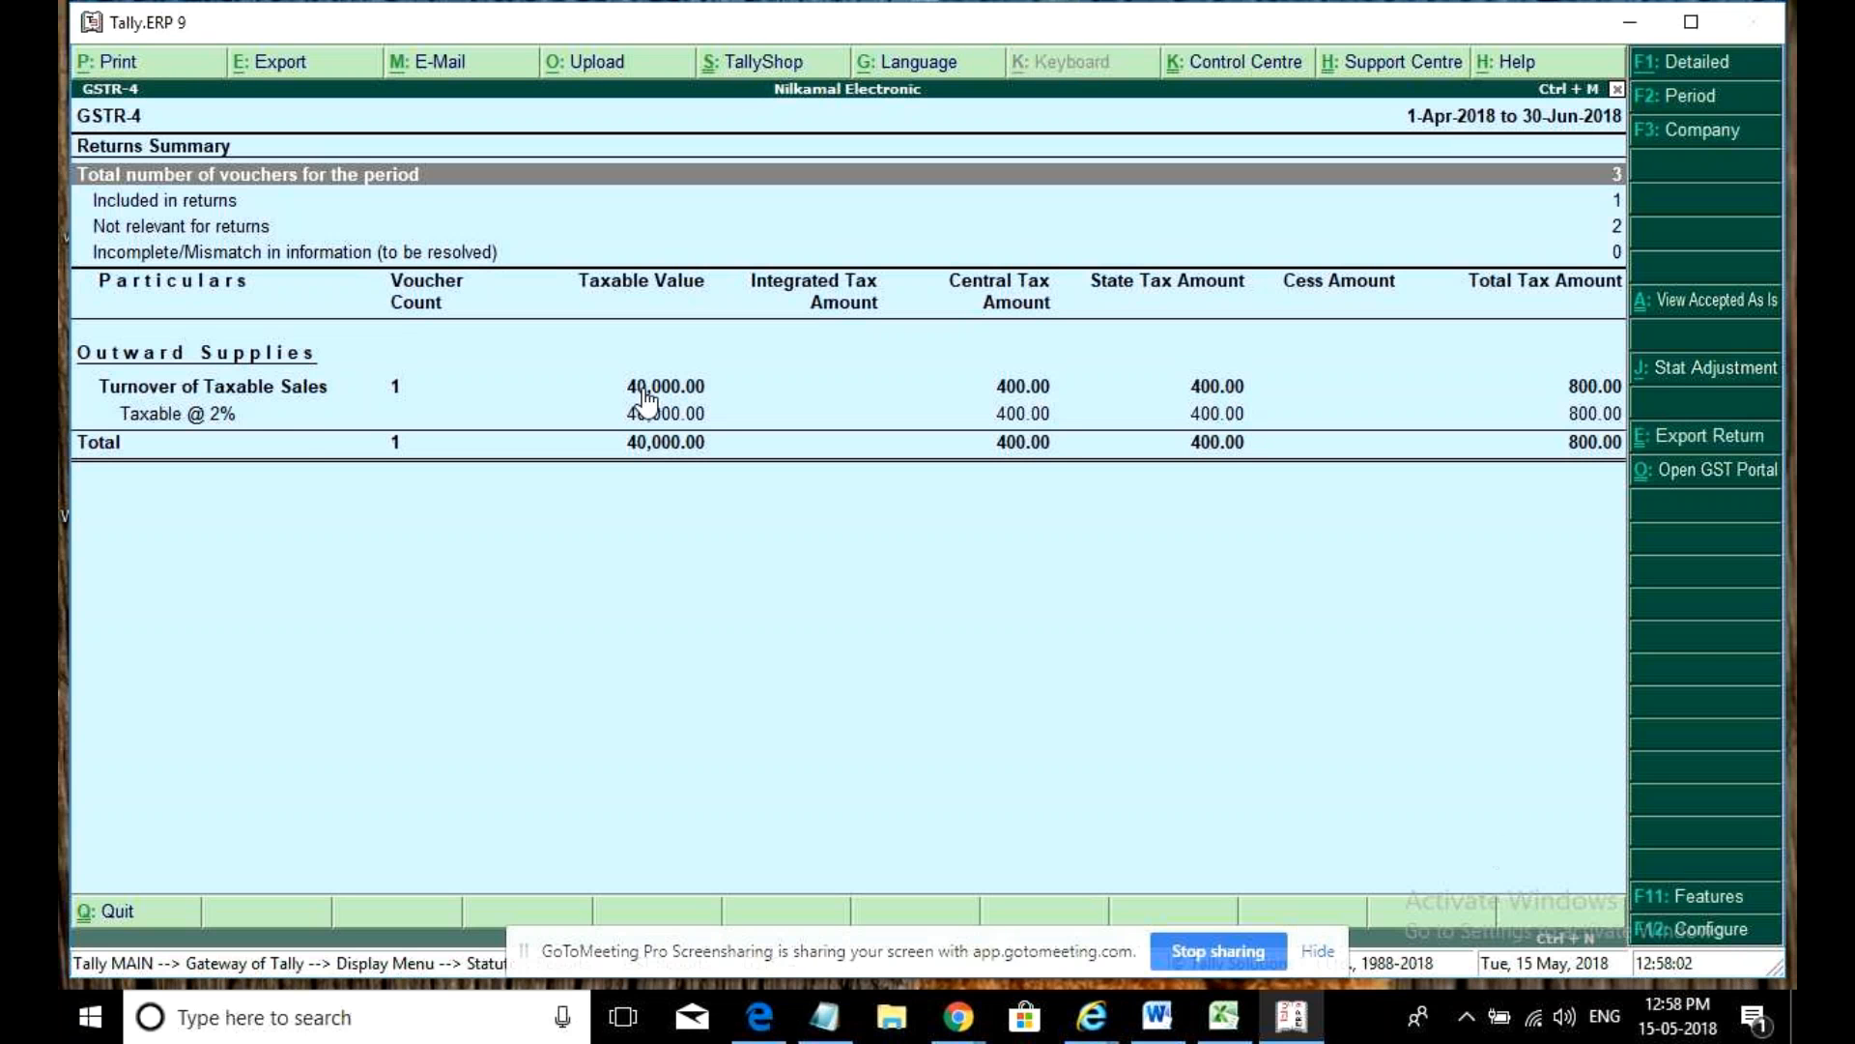
left_click(936, 399)
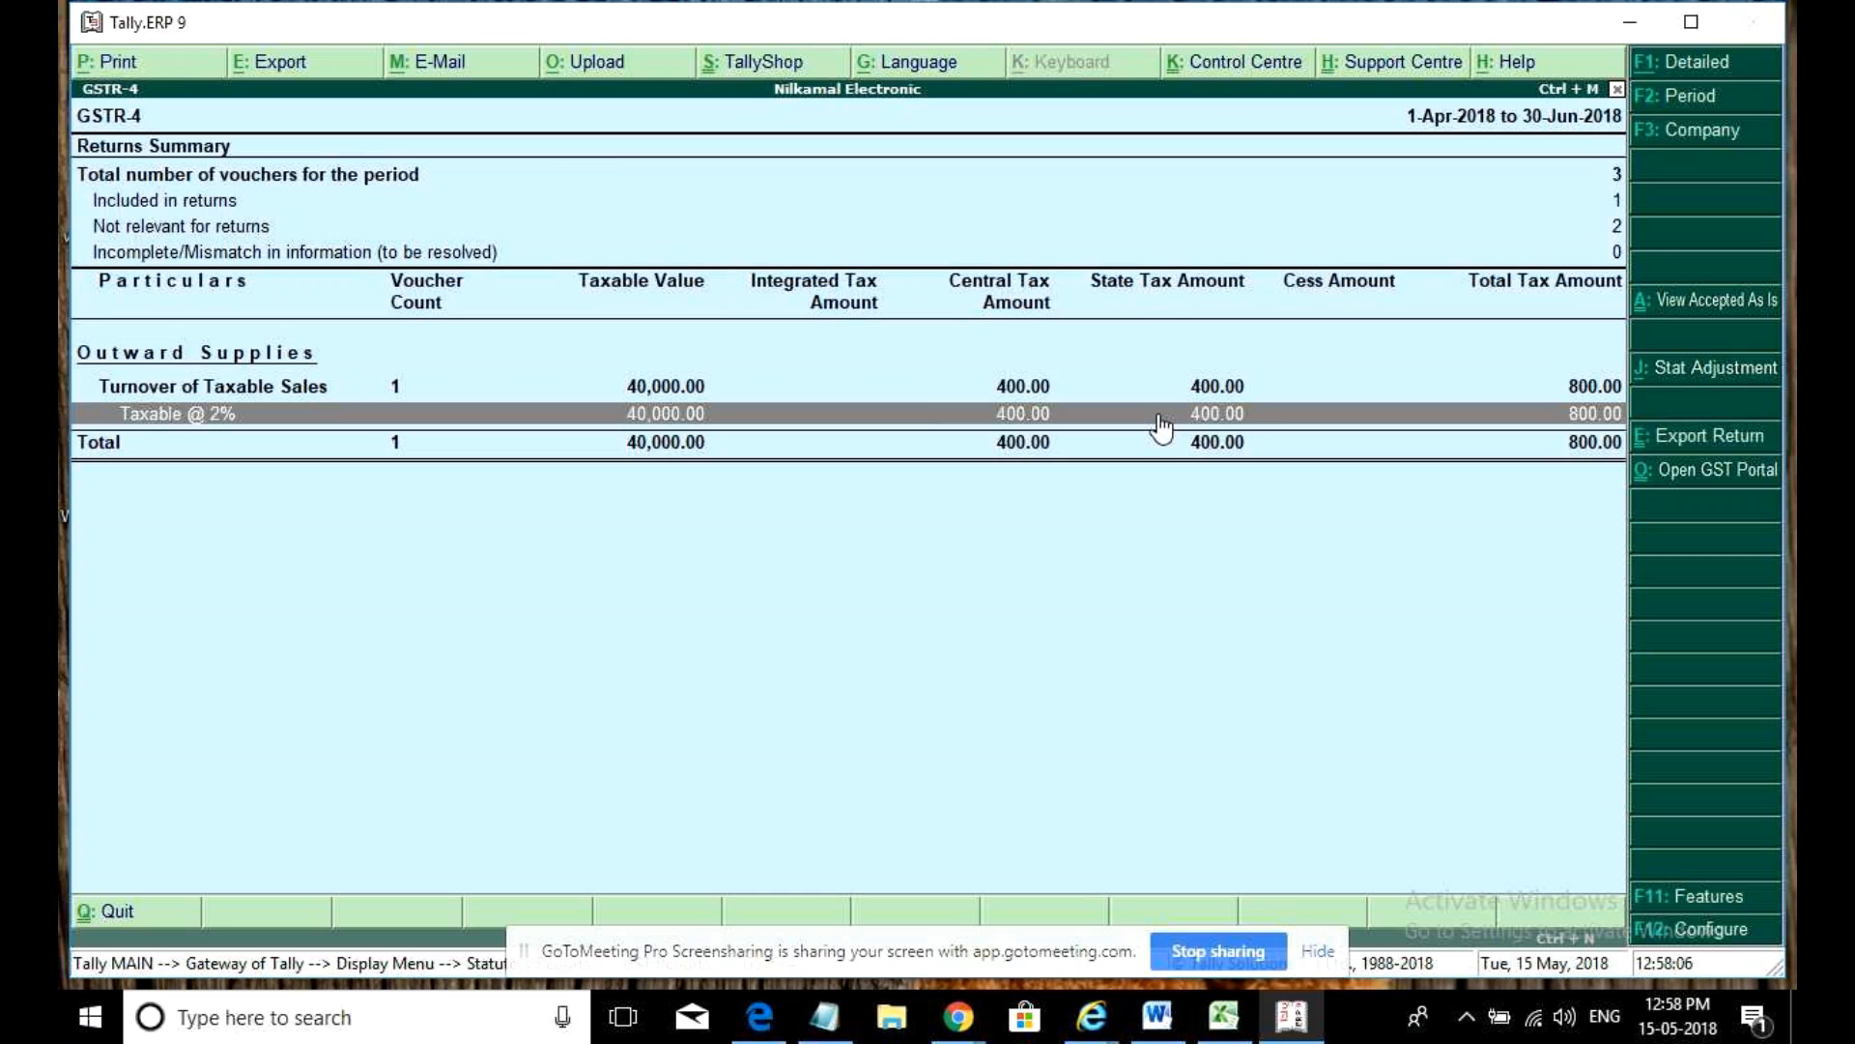
key("Escape")
key("Escape")
key("Escape")
key("Escape")
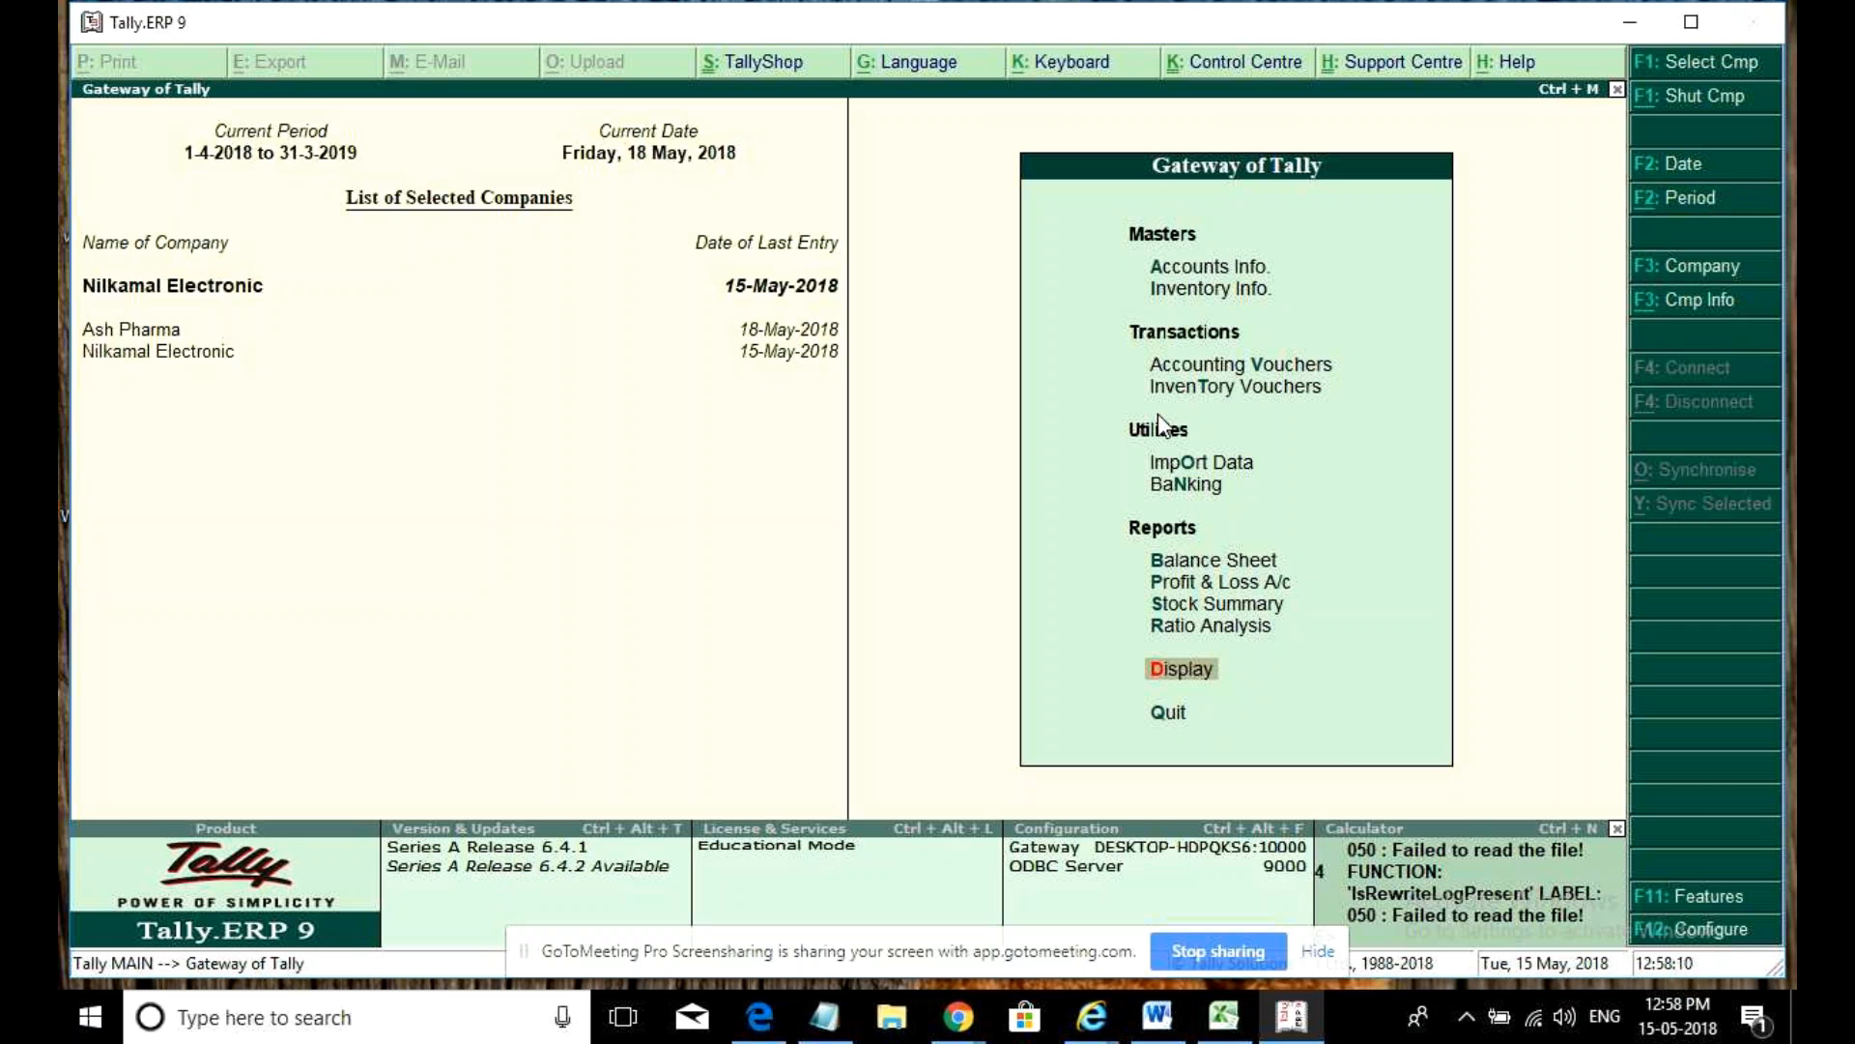
- Start a sales voucher dated 2-May-2018 with reference 2
key("v")
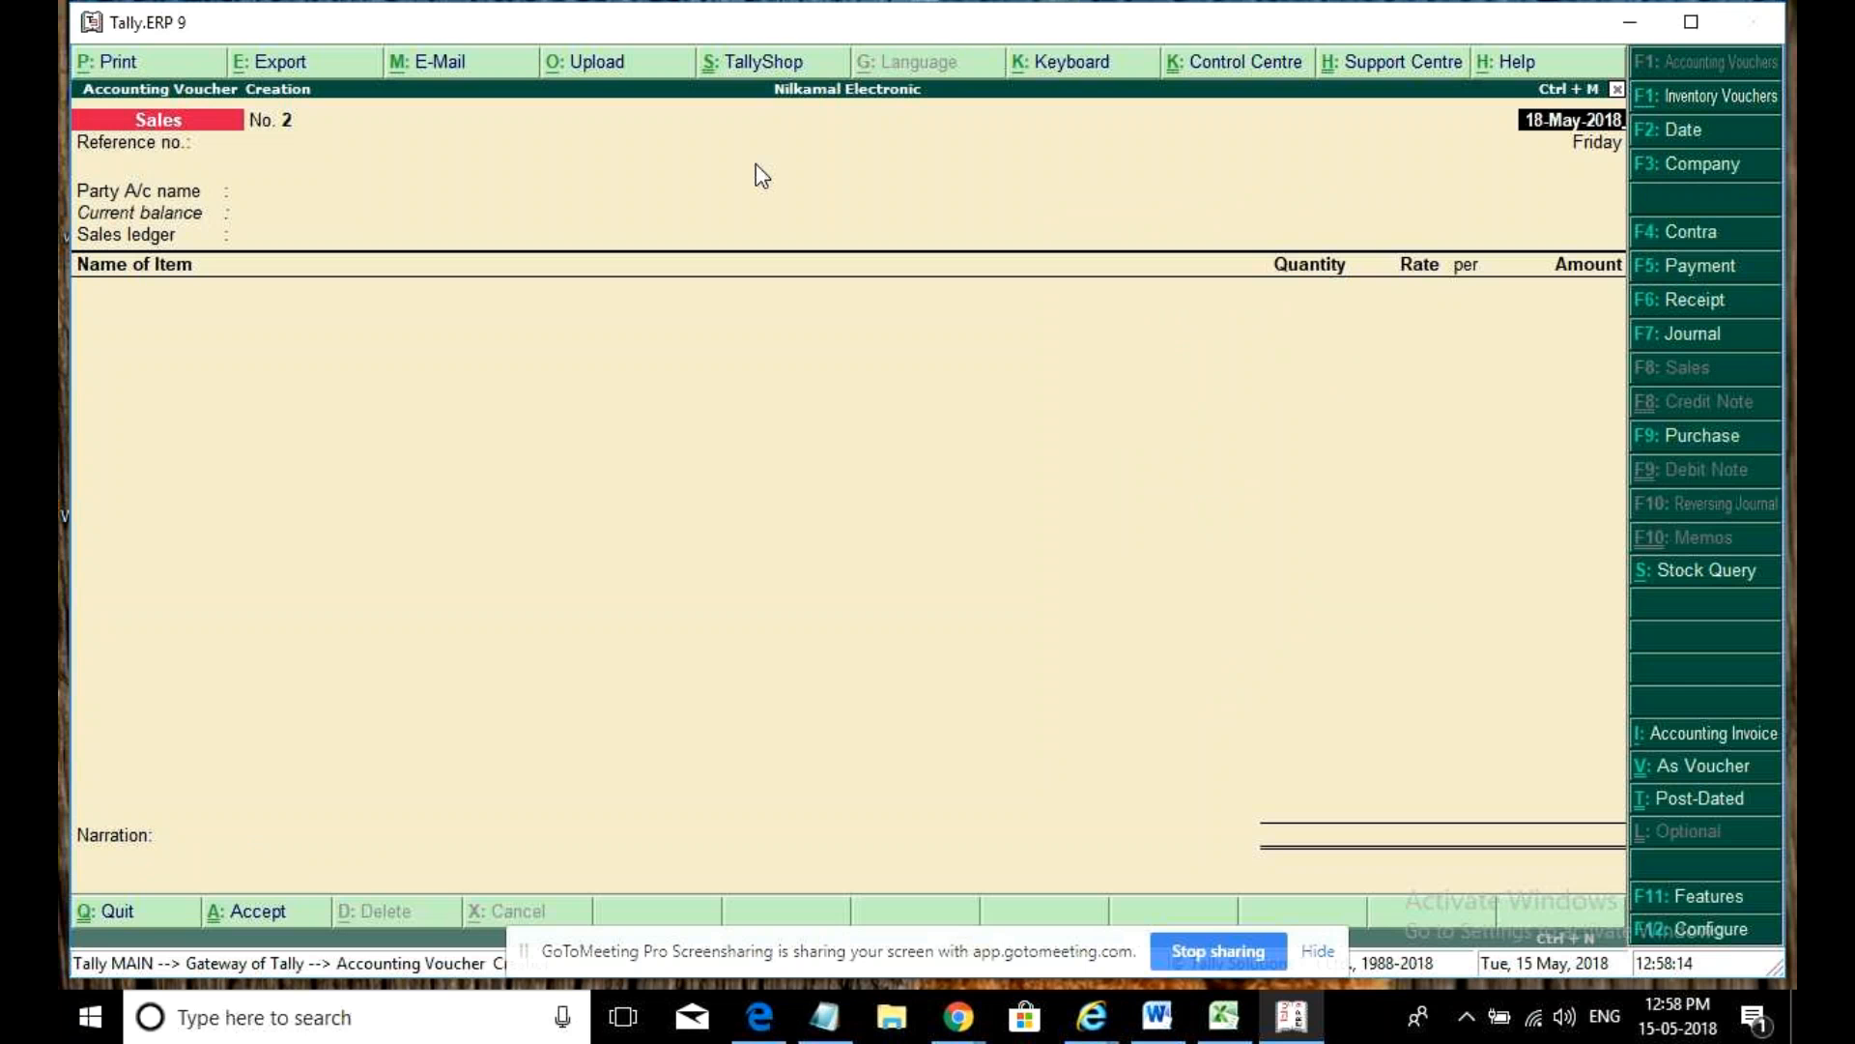
type("1may")
key("Return")
key("Return")
key("BackSpace")
type("2")
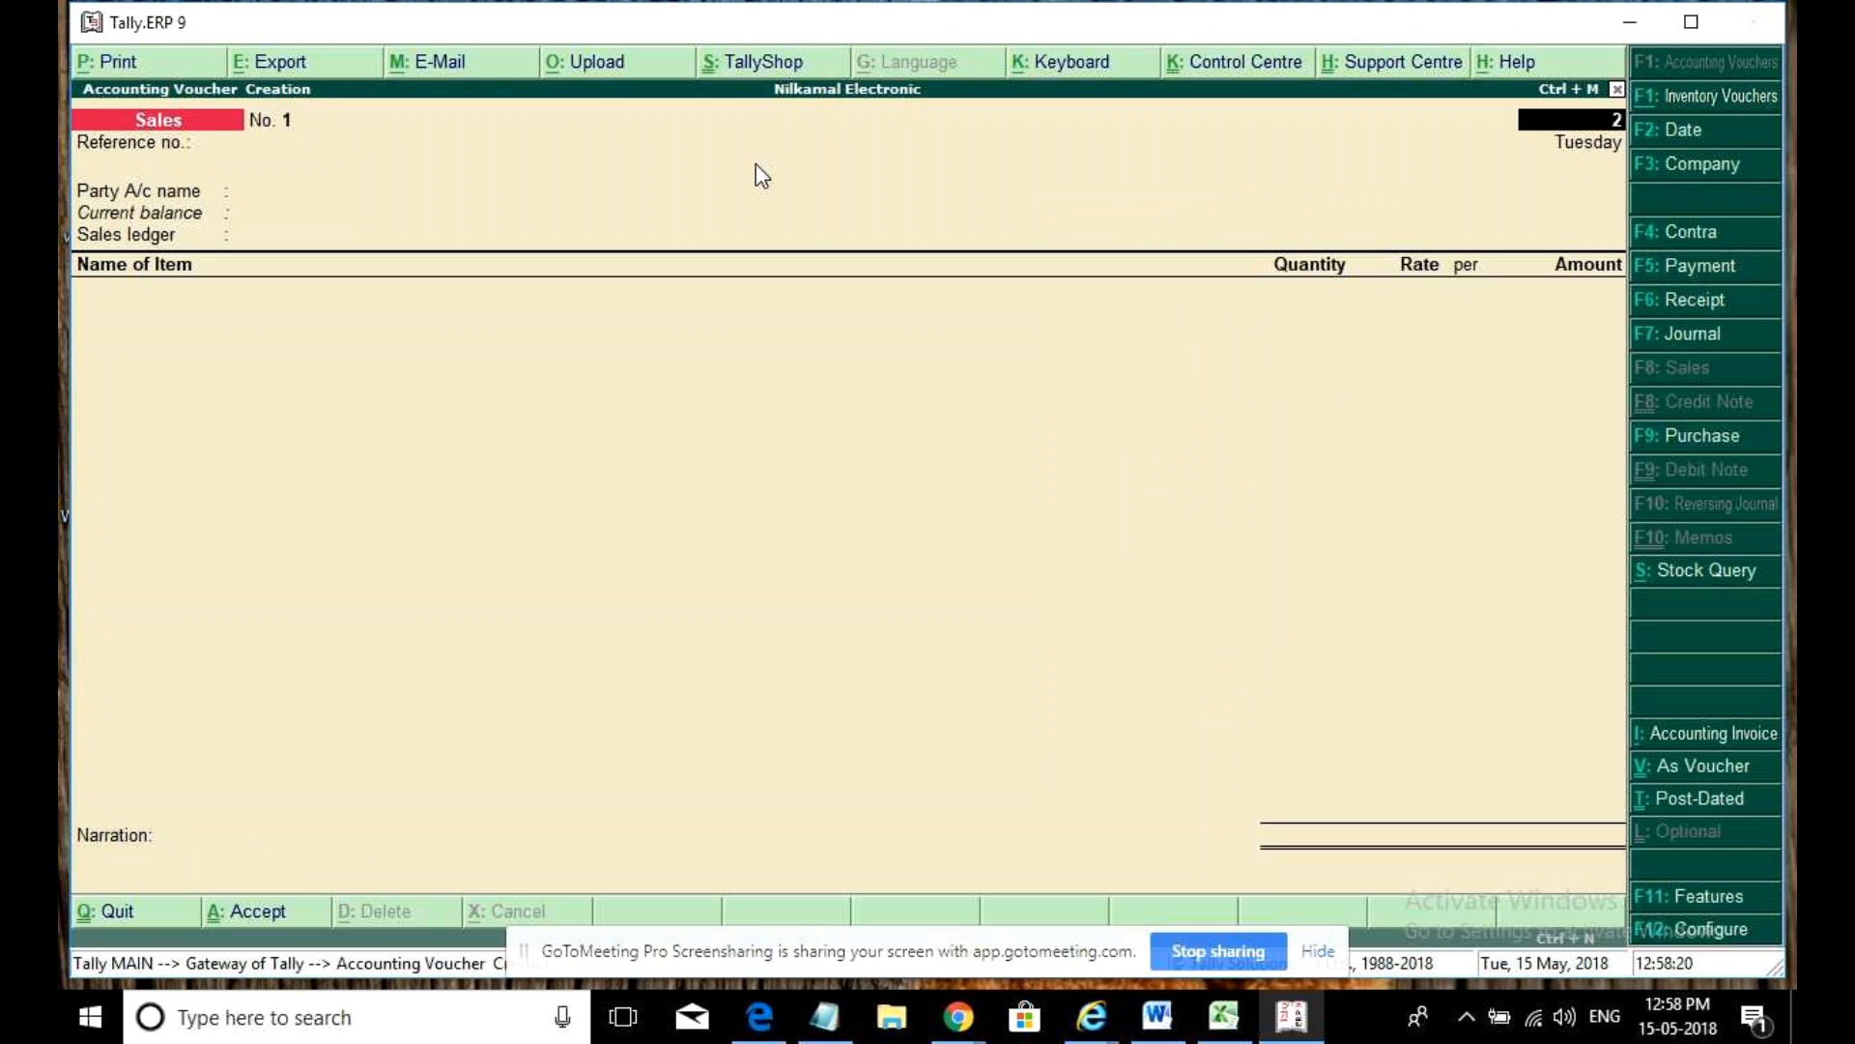
type("may")
key("Return")
type("2")
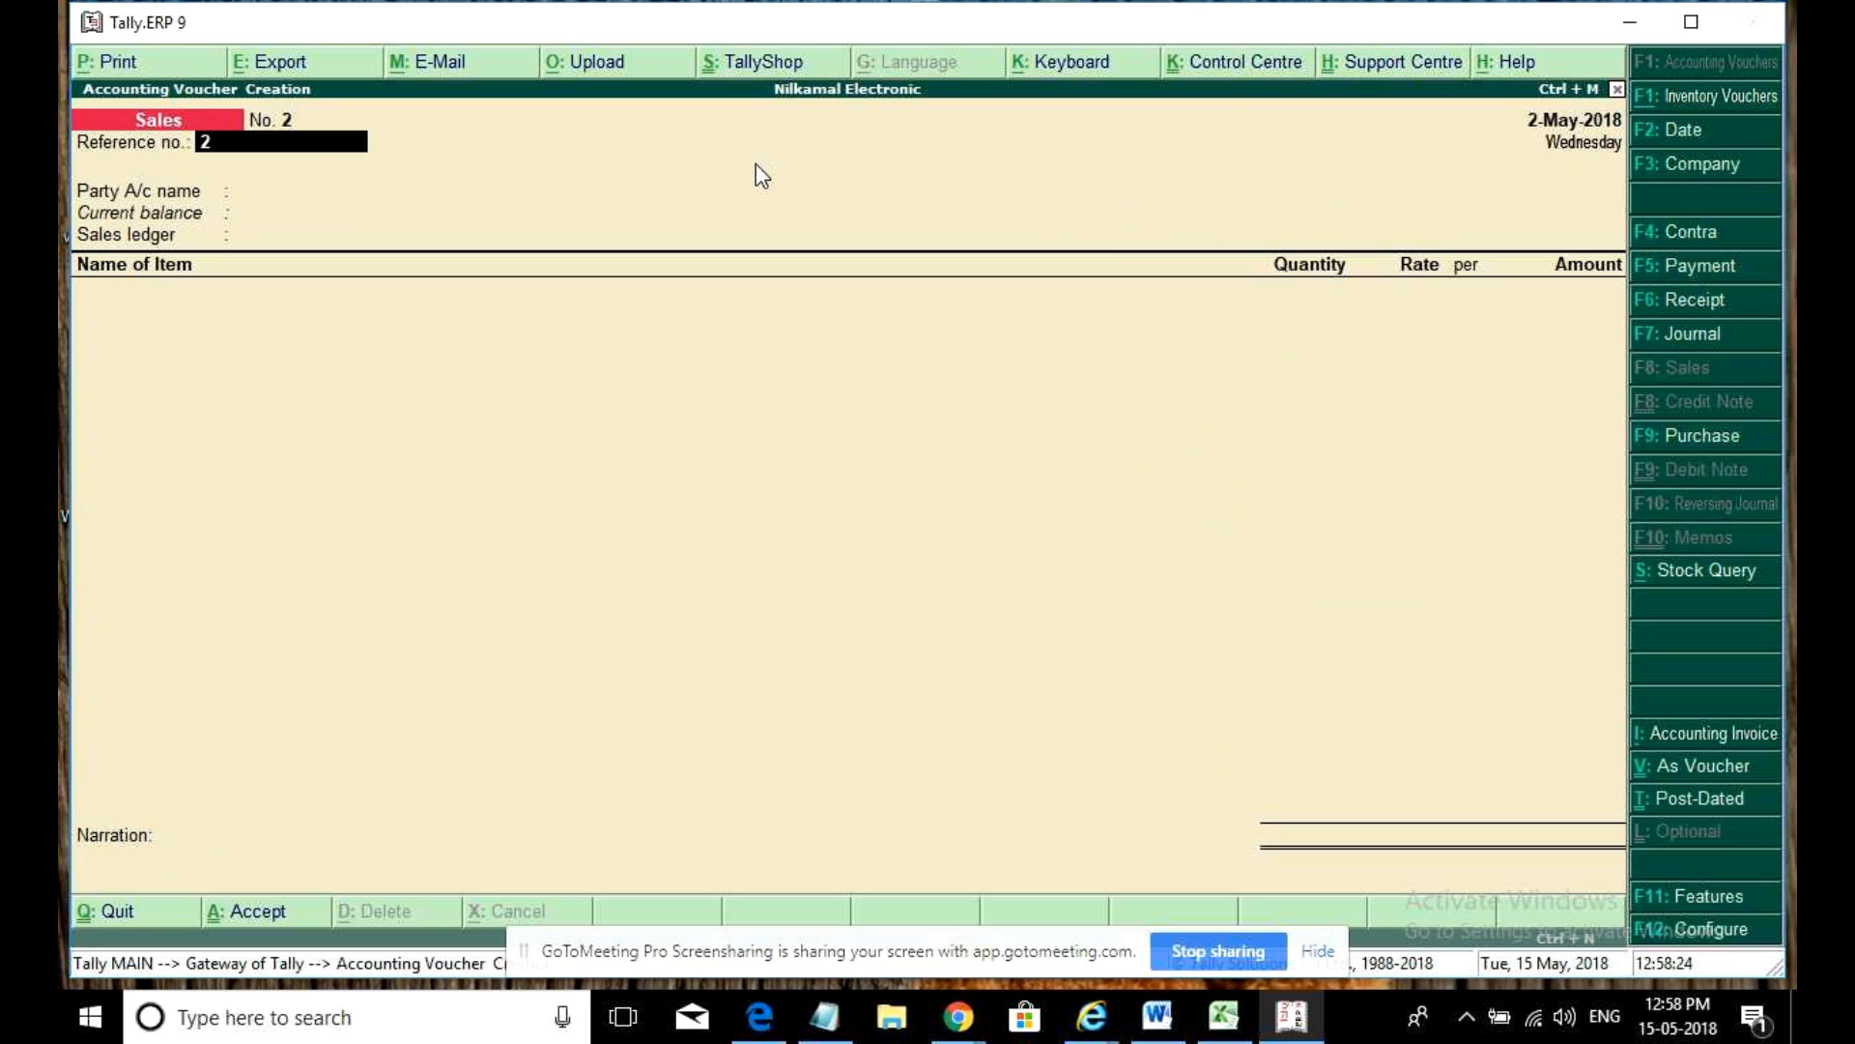
key("Return")
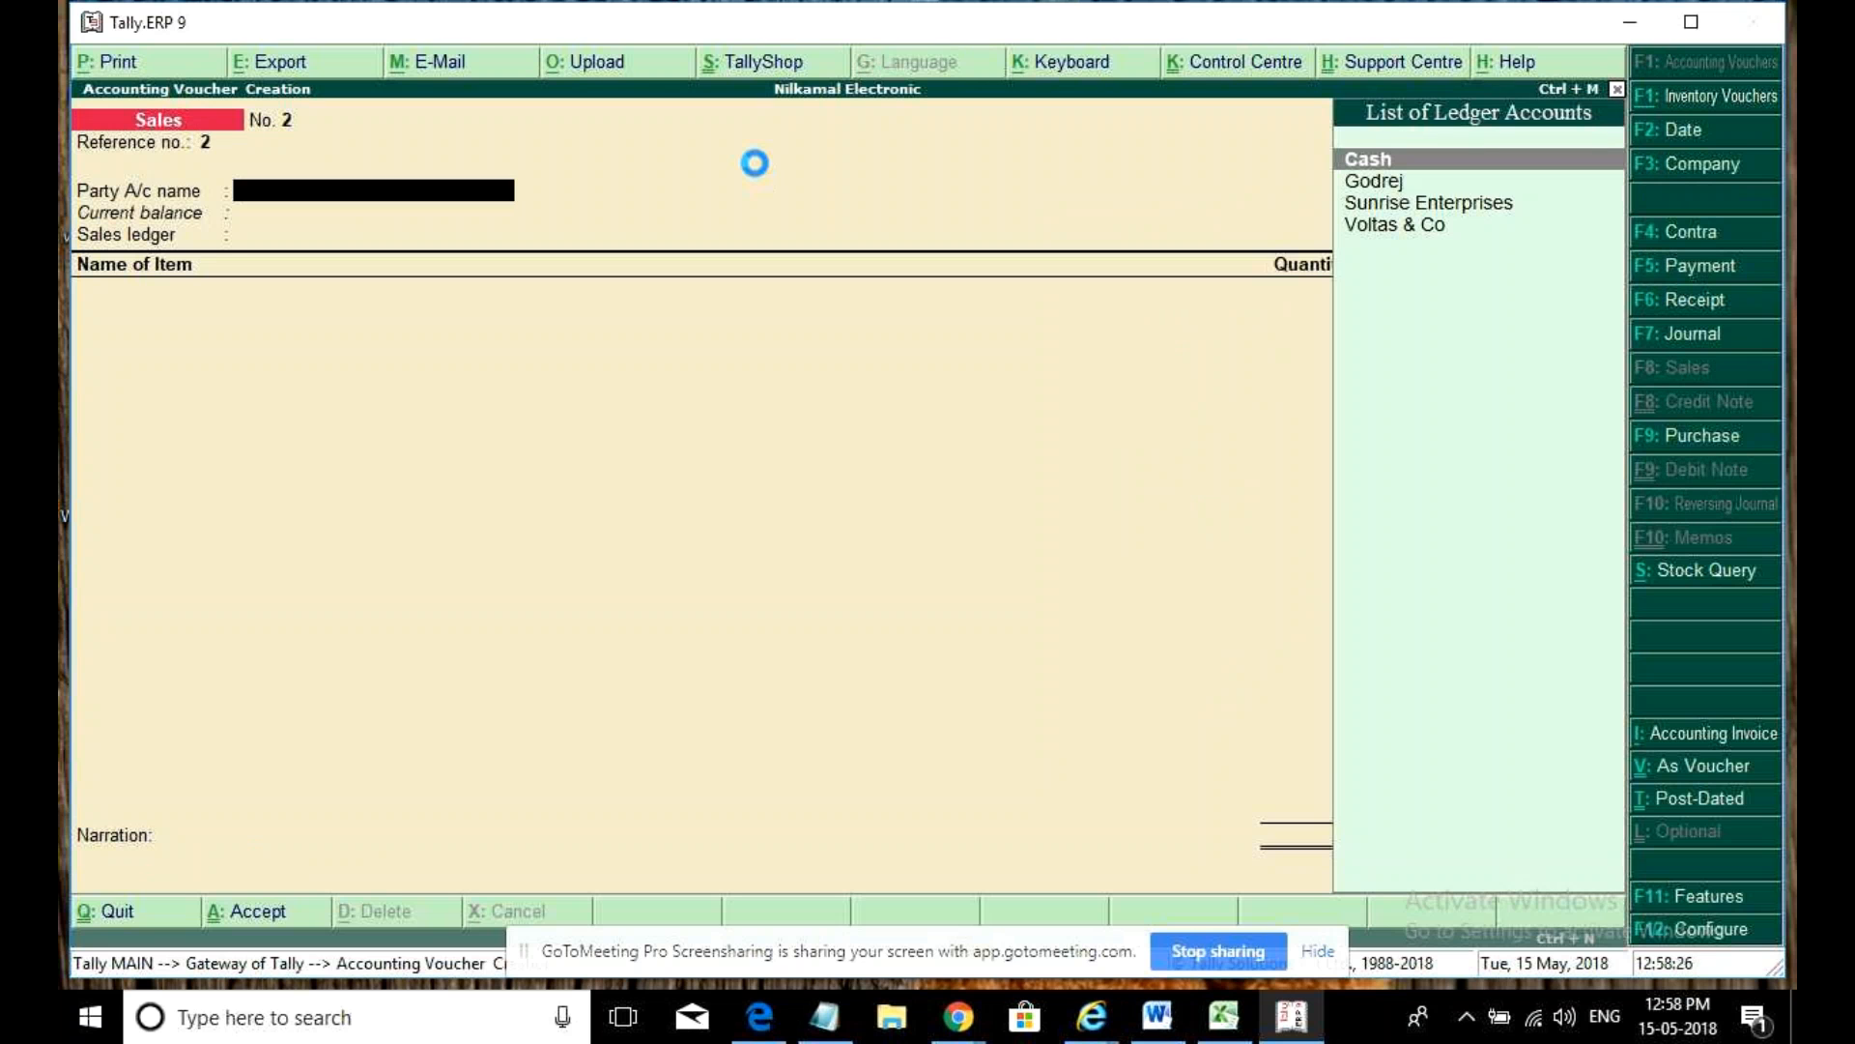
- Create party ledger 'Bluefox Enterpreises' under Sundry Debtors from the voucher
key("alt+c")
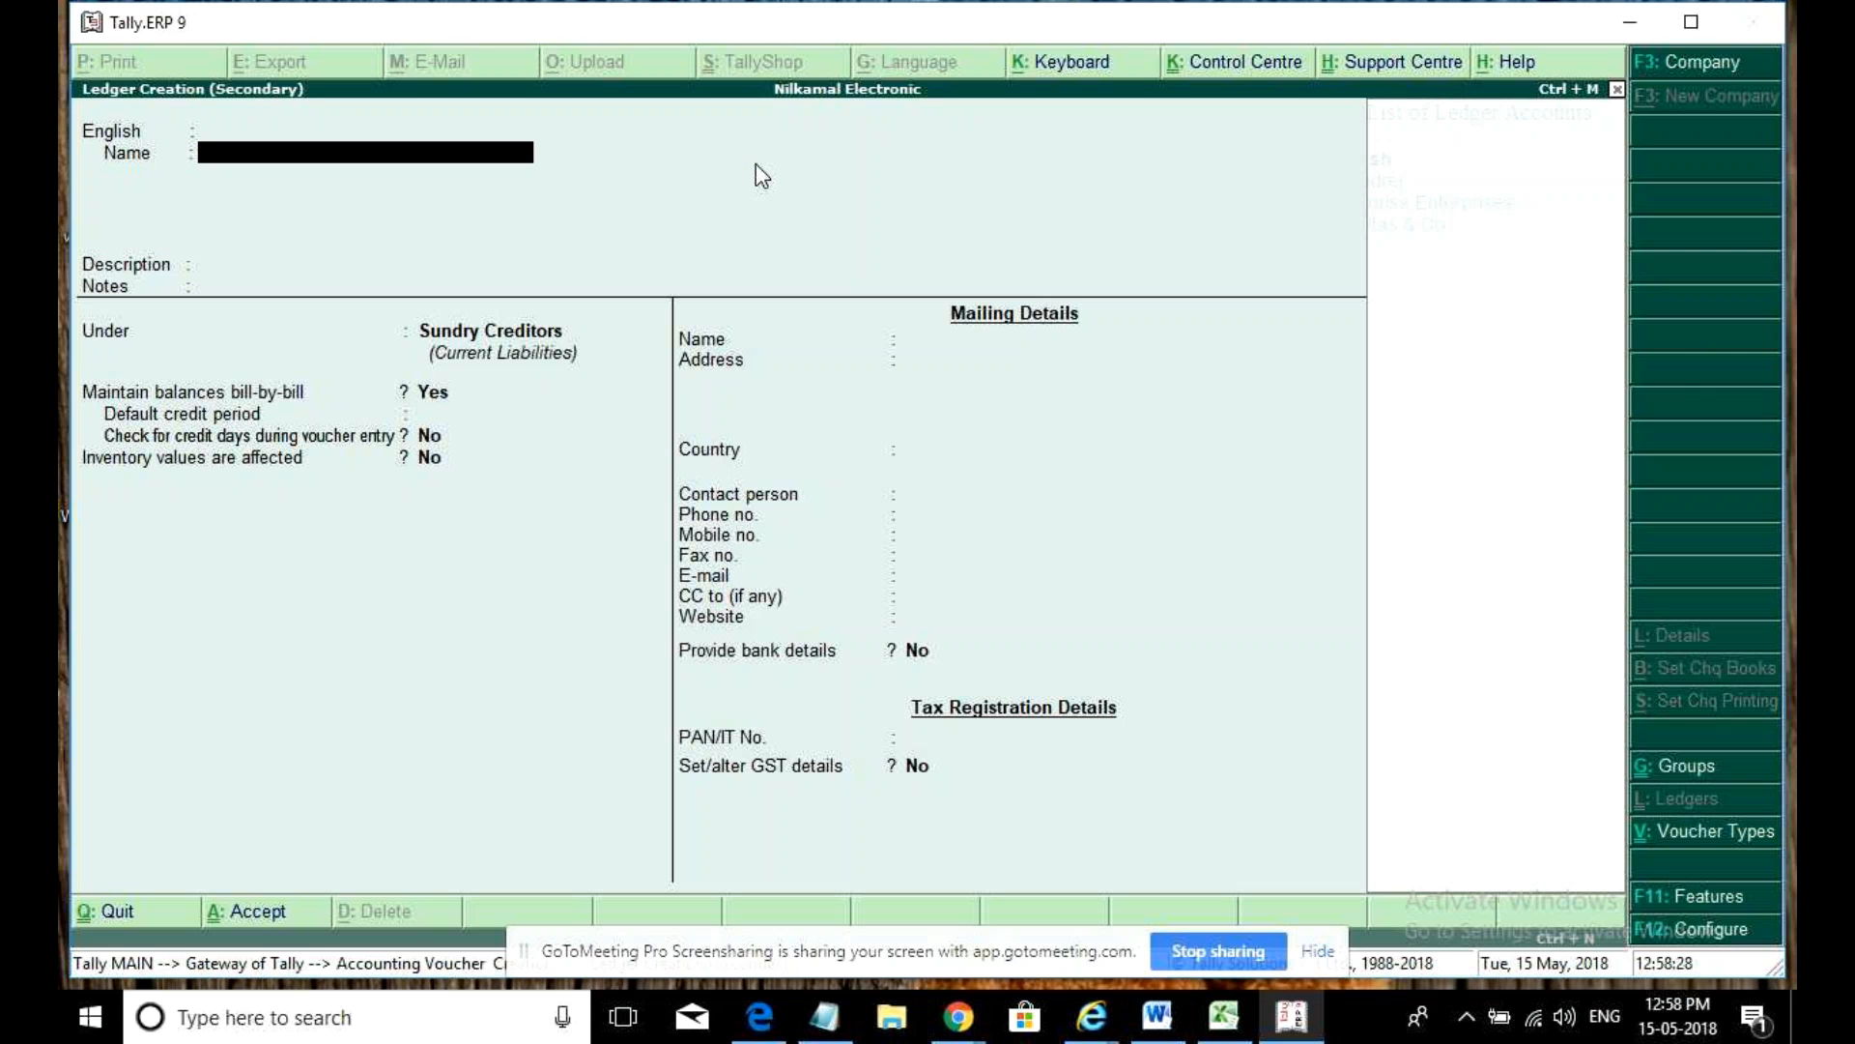
type("Bluefox Enterpreises")
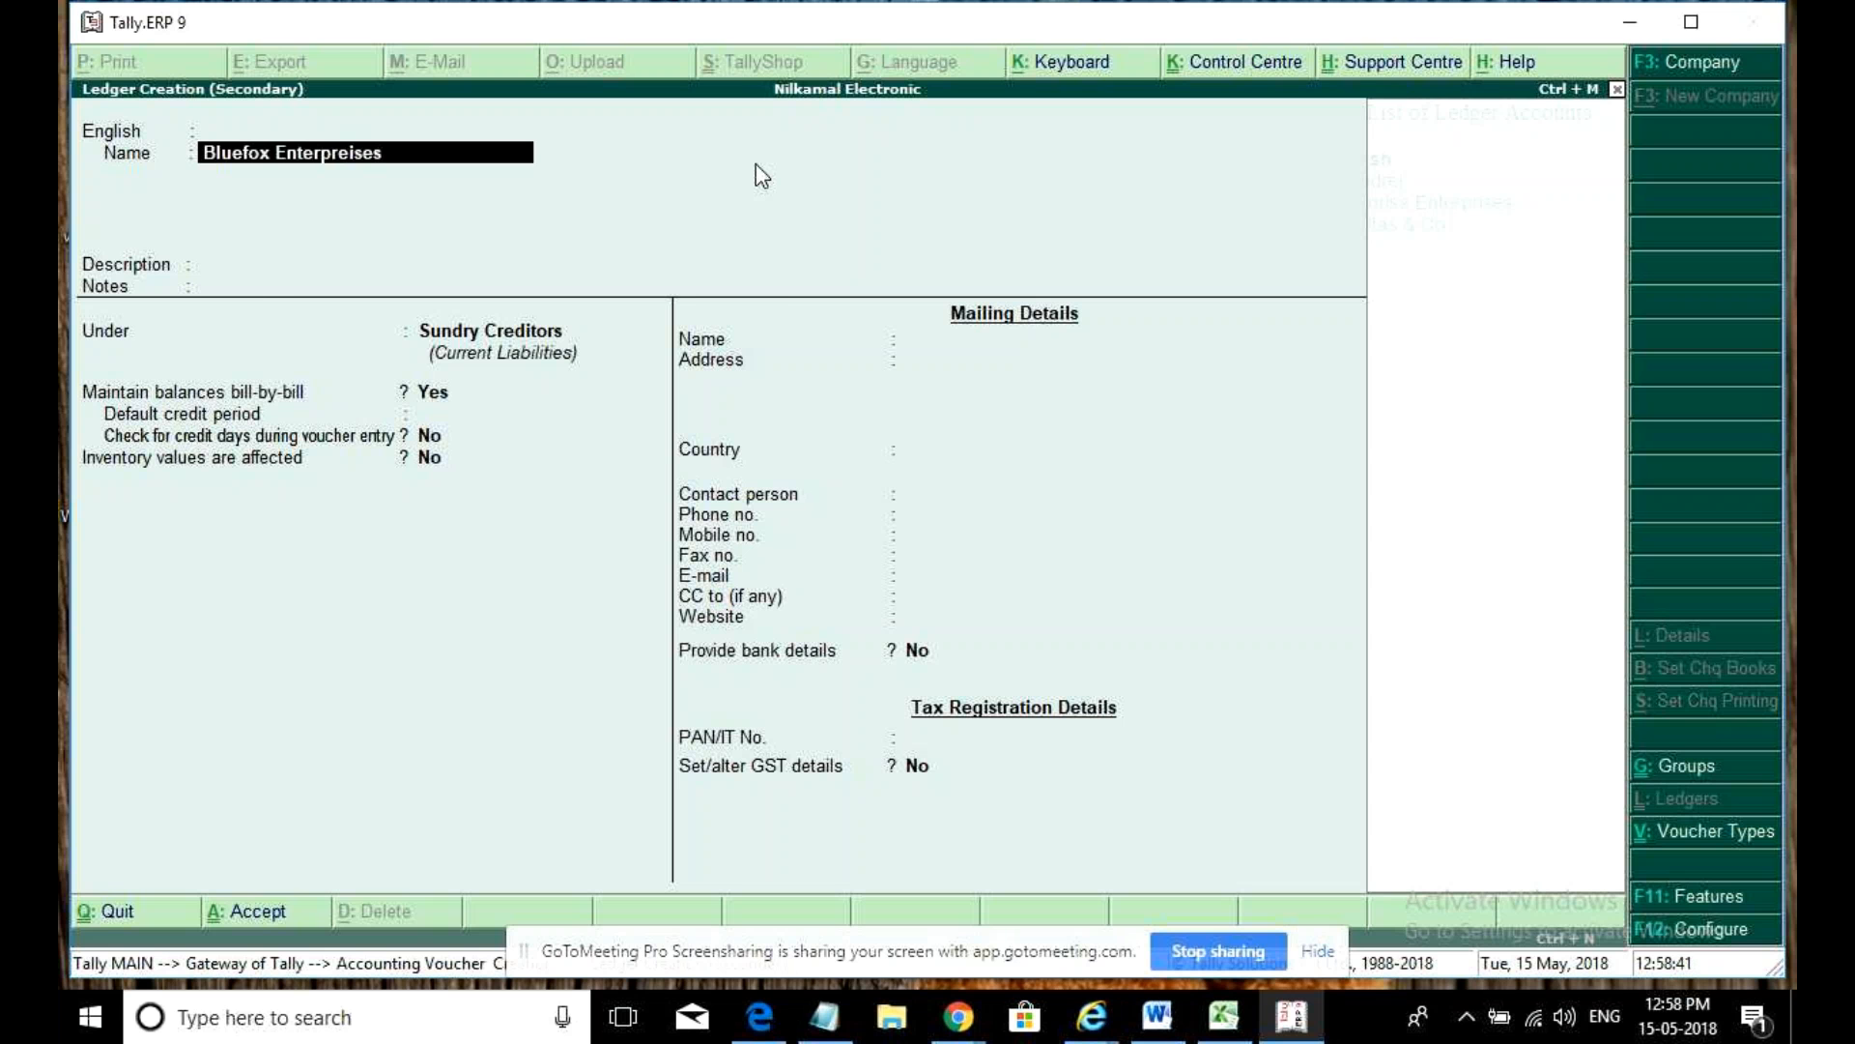
key("Return")
key("Return")
type("cre")
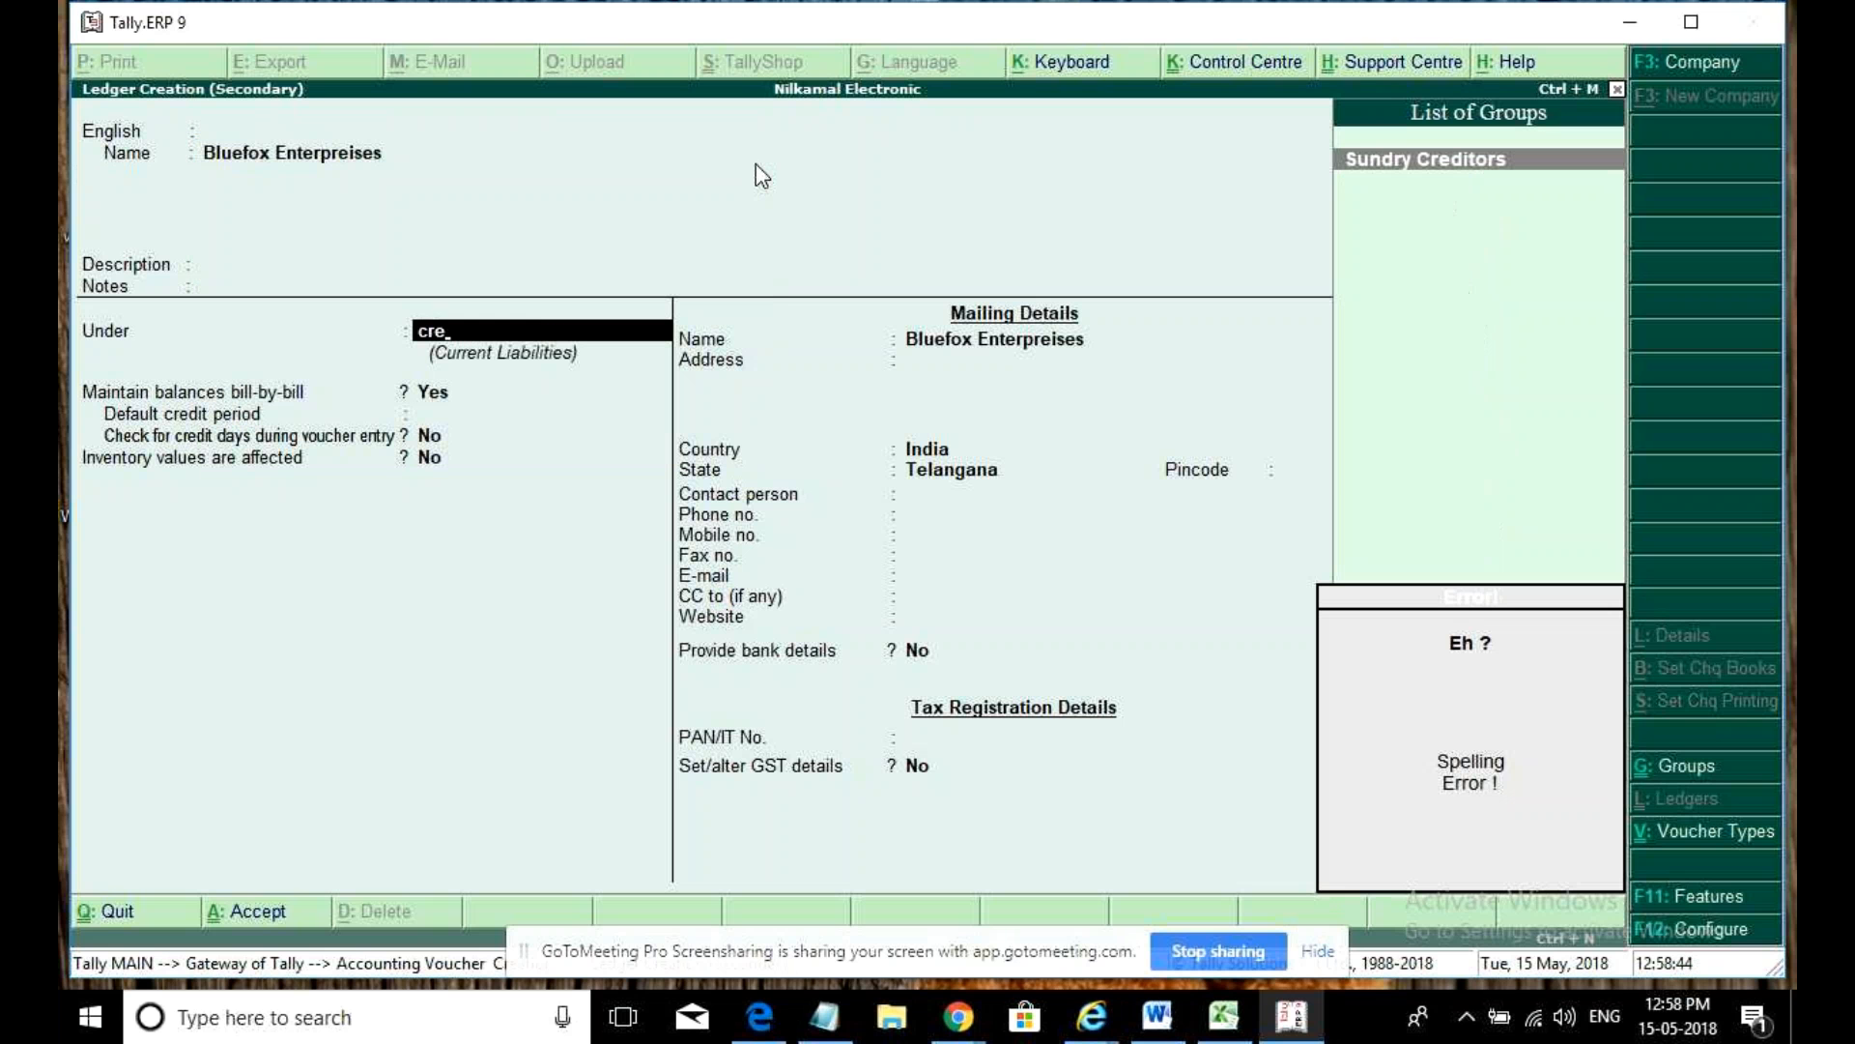
key("BackSpace")
key("BackSpace")
key("BackSpace")
type("dry De")
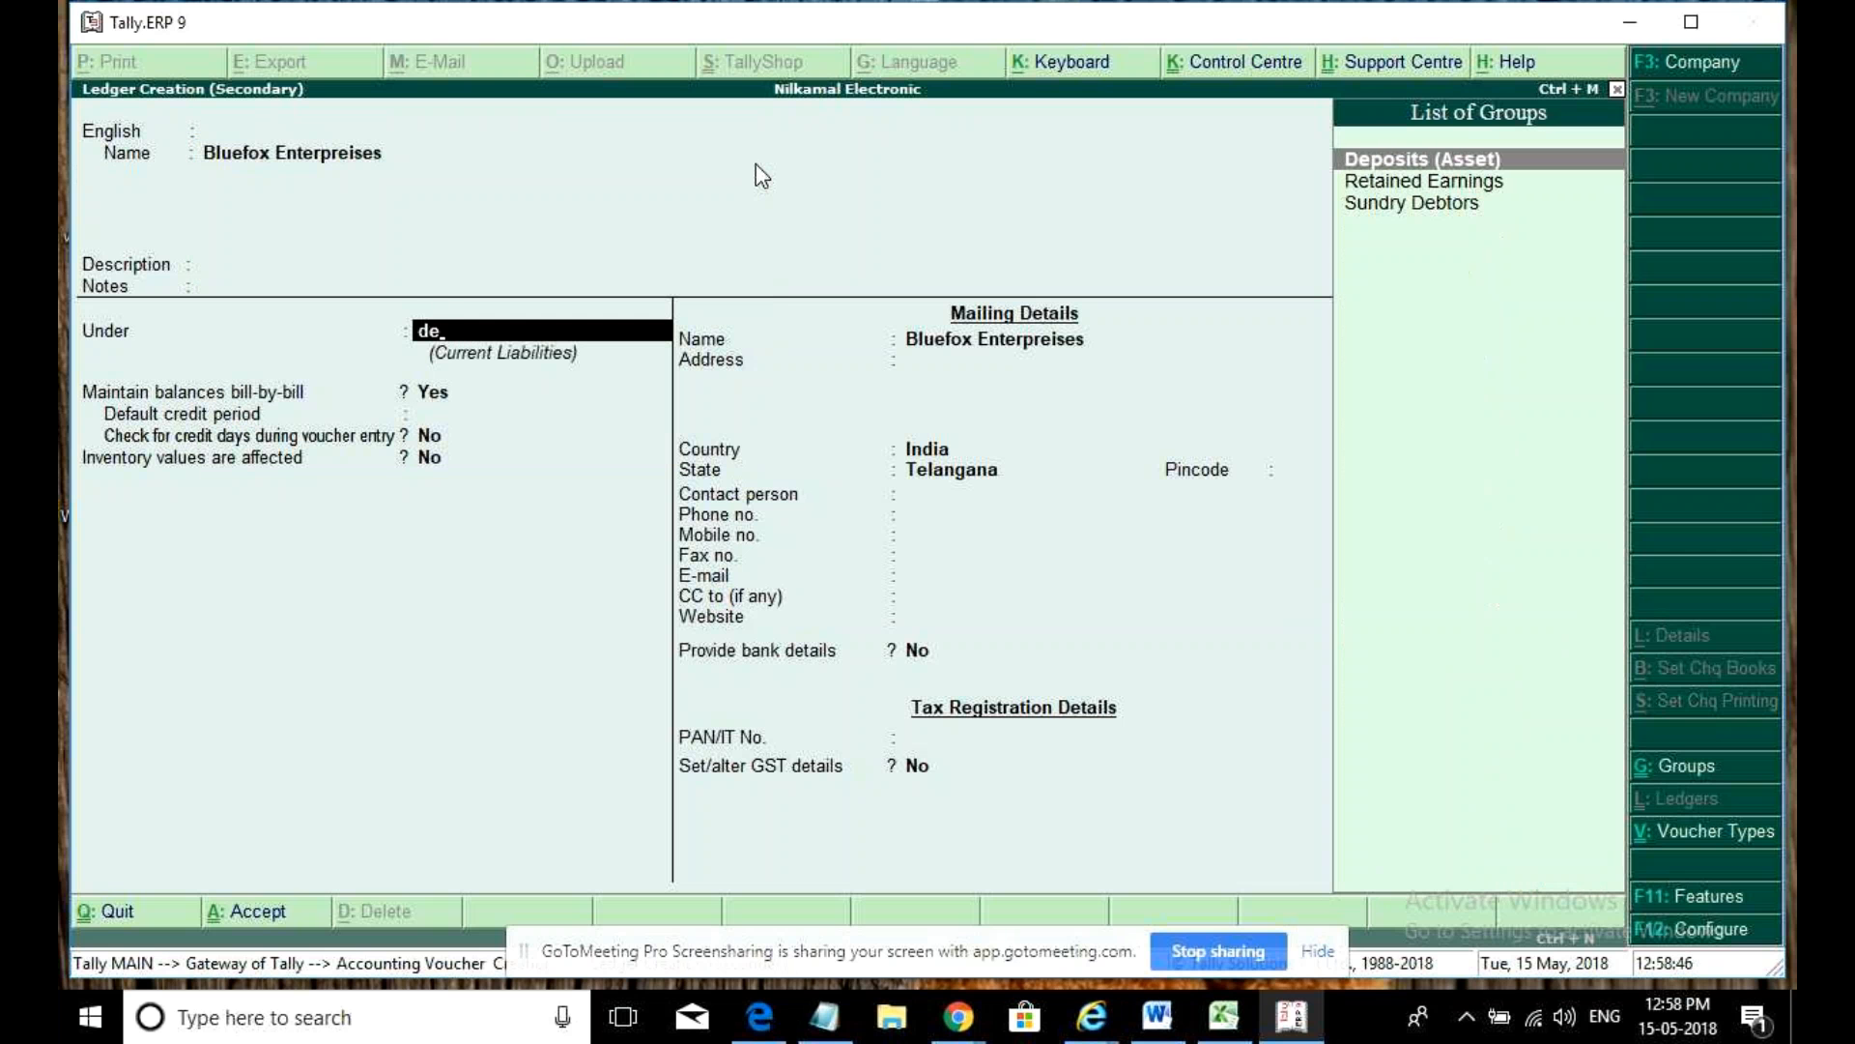
type("b")
key("Return")
key("Return")
key("Return")
key("Return")
key("Return")
key("Return")
key("Return")
key("Return")
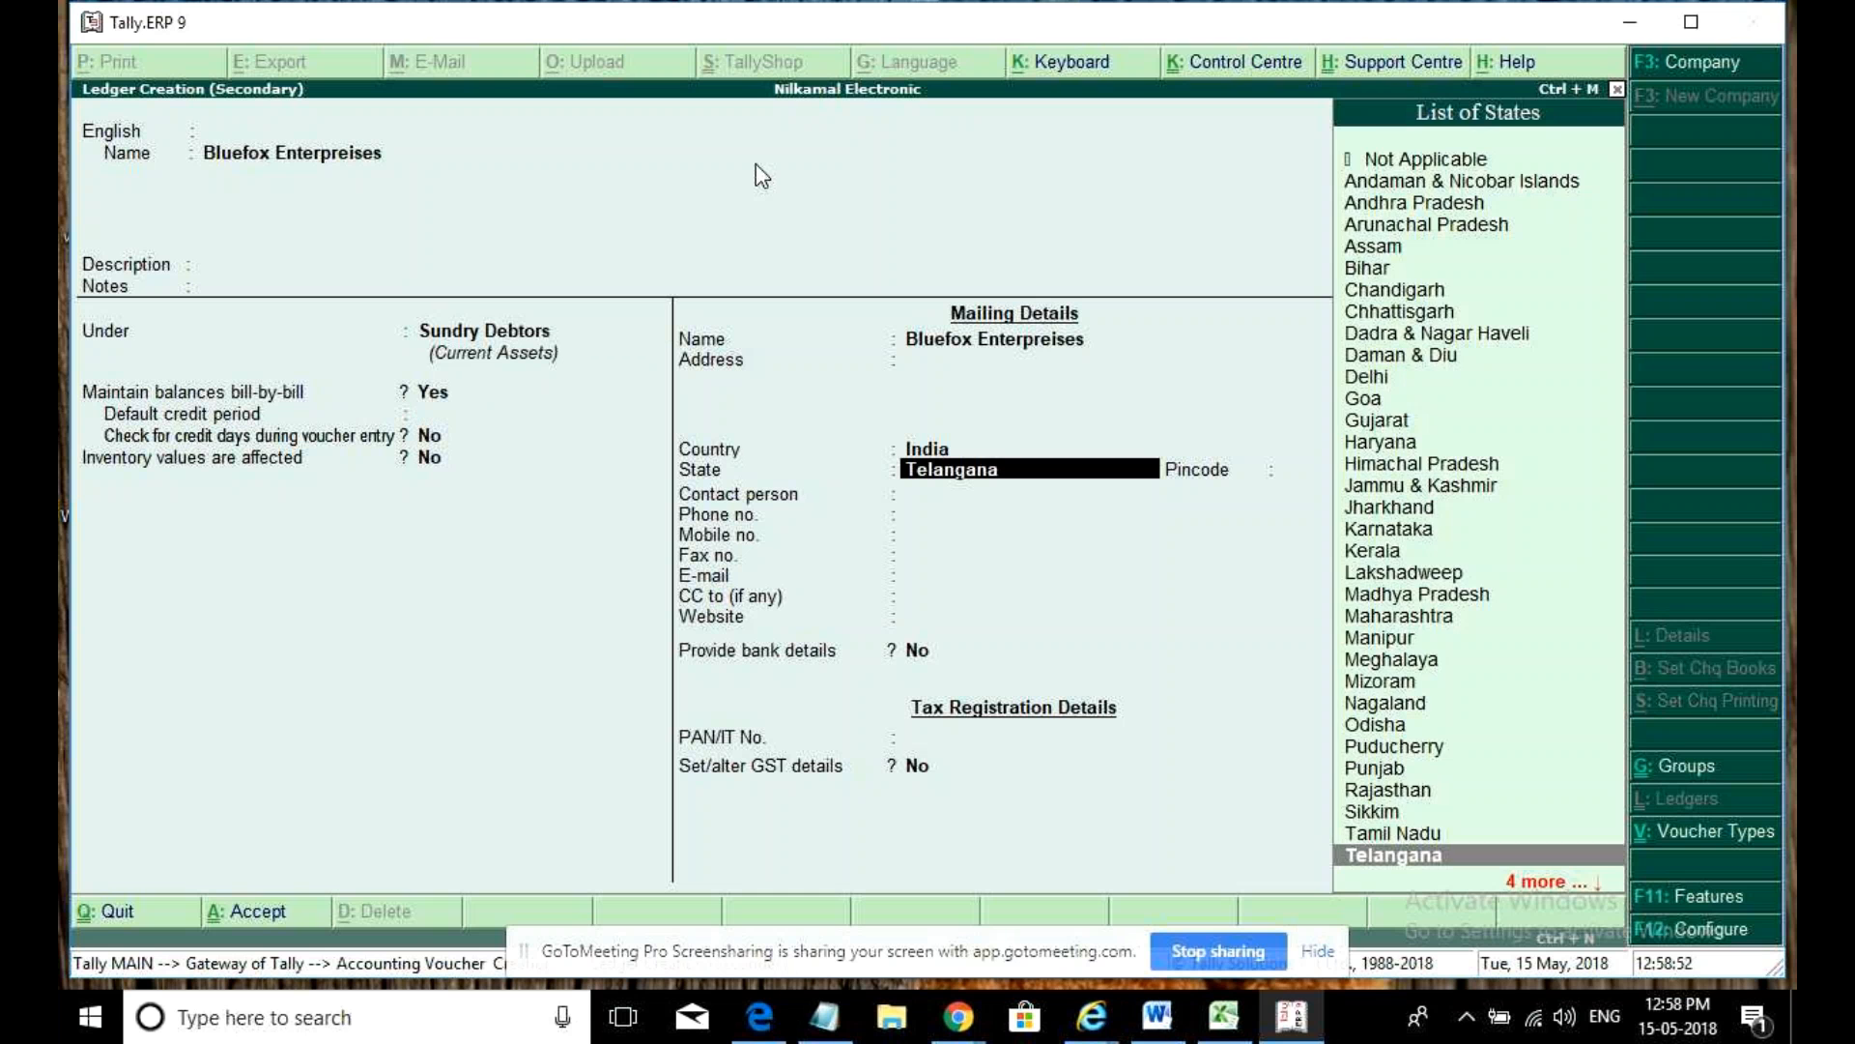
- Set the ledger's state to Andhra Pradesh, Regular GST with the party's GSTIN, and save it
type("and")
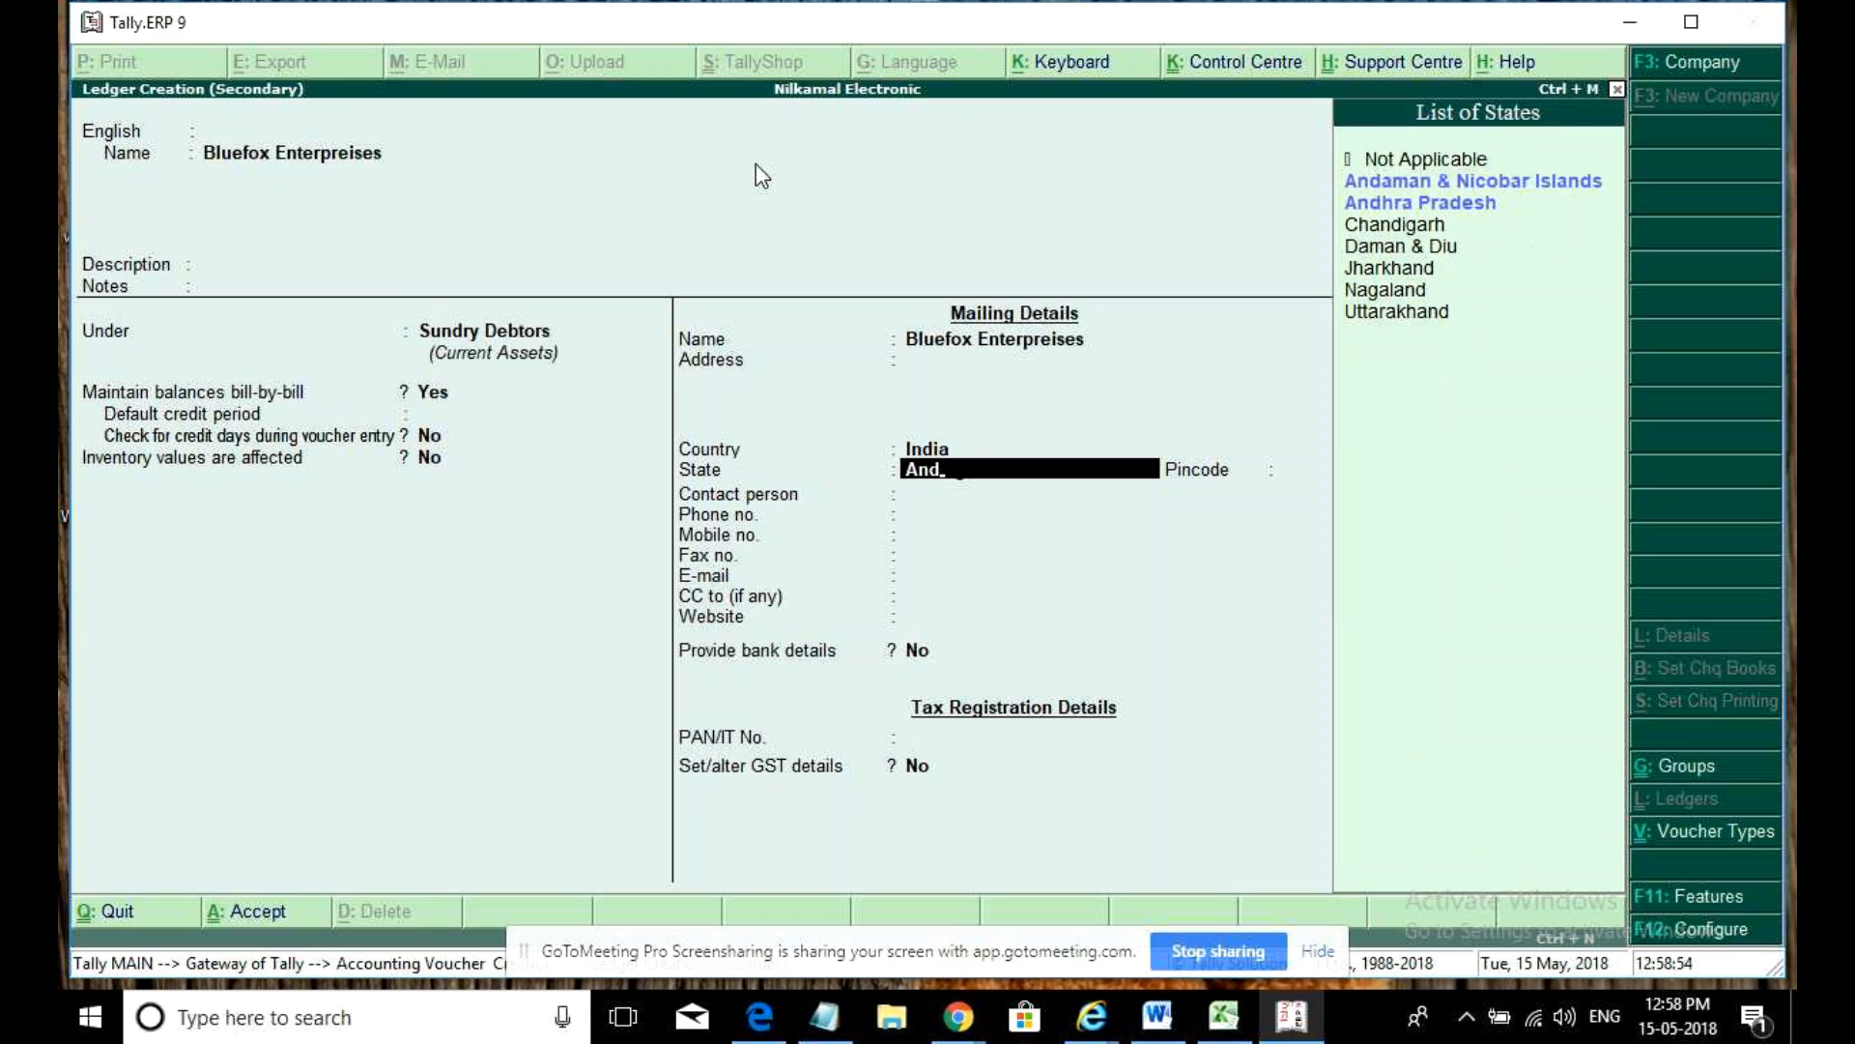
key("Down")
key("Return")
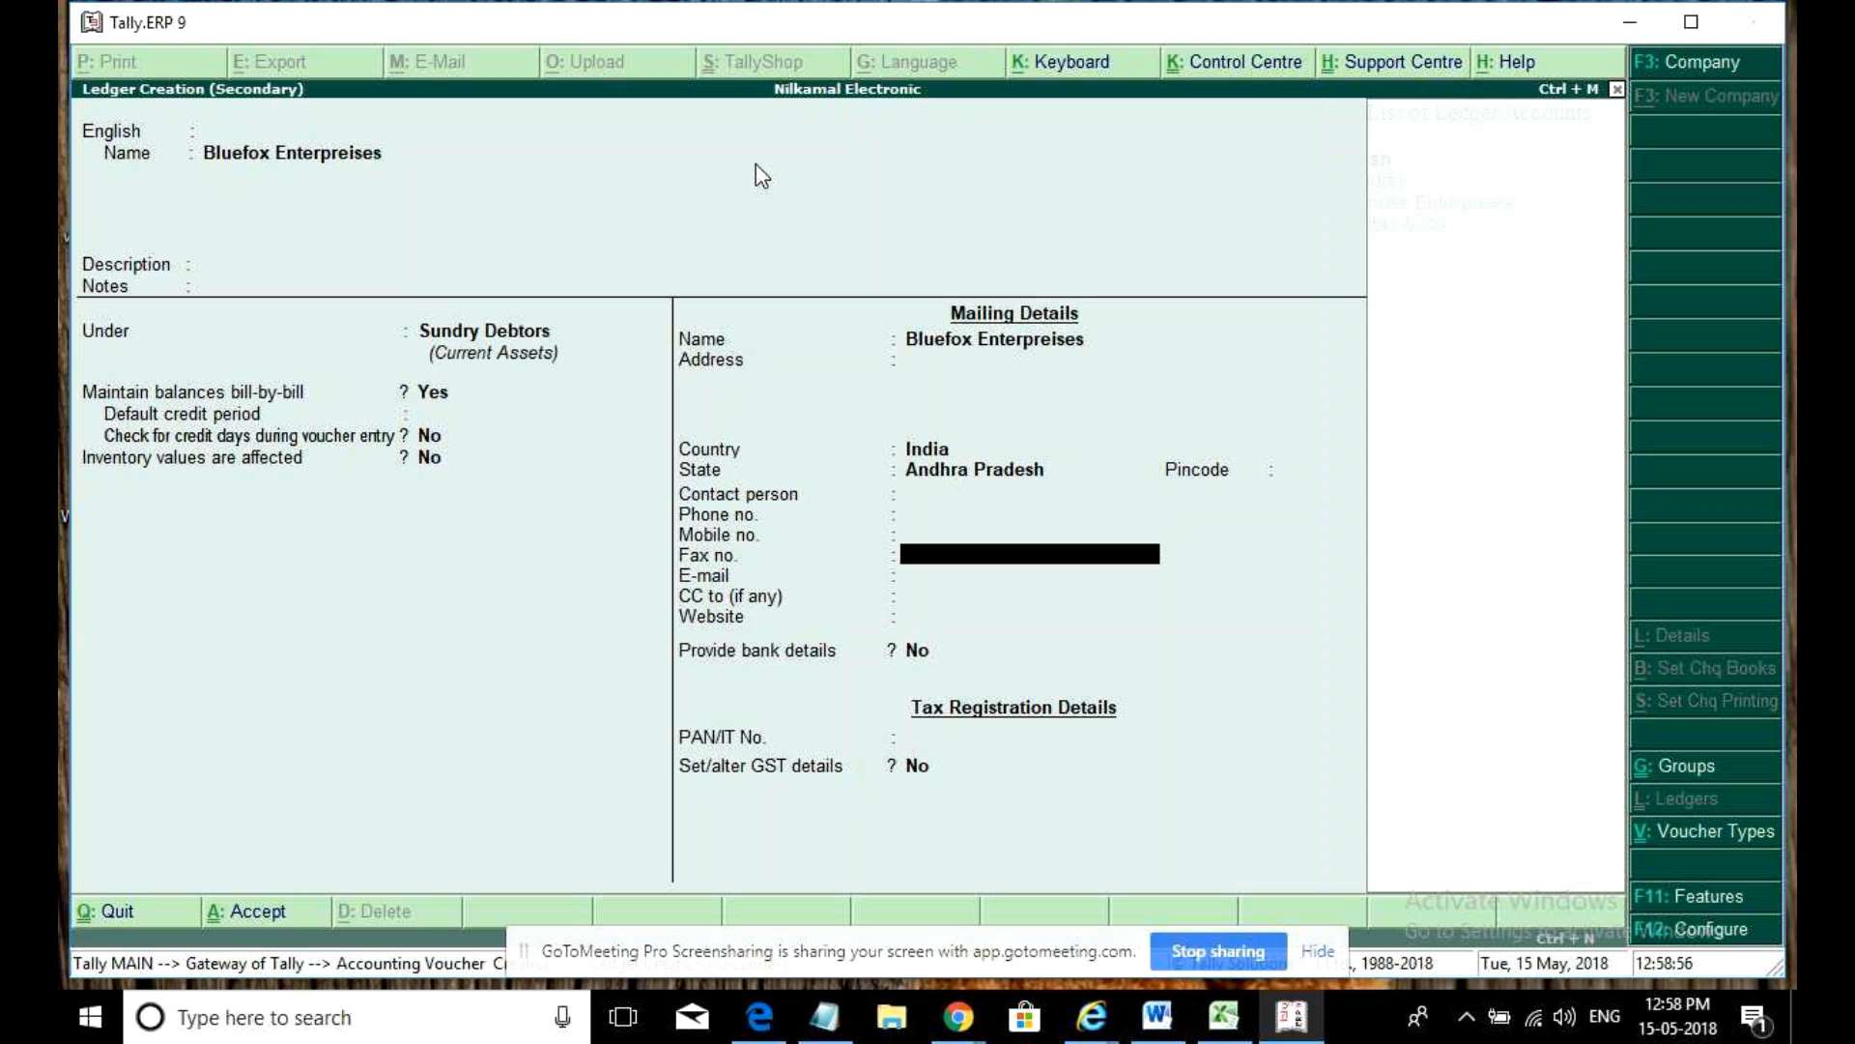
key("Return")
key("Return")
key("Return")
key("Return")
key("Return")
key("Return")
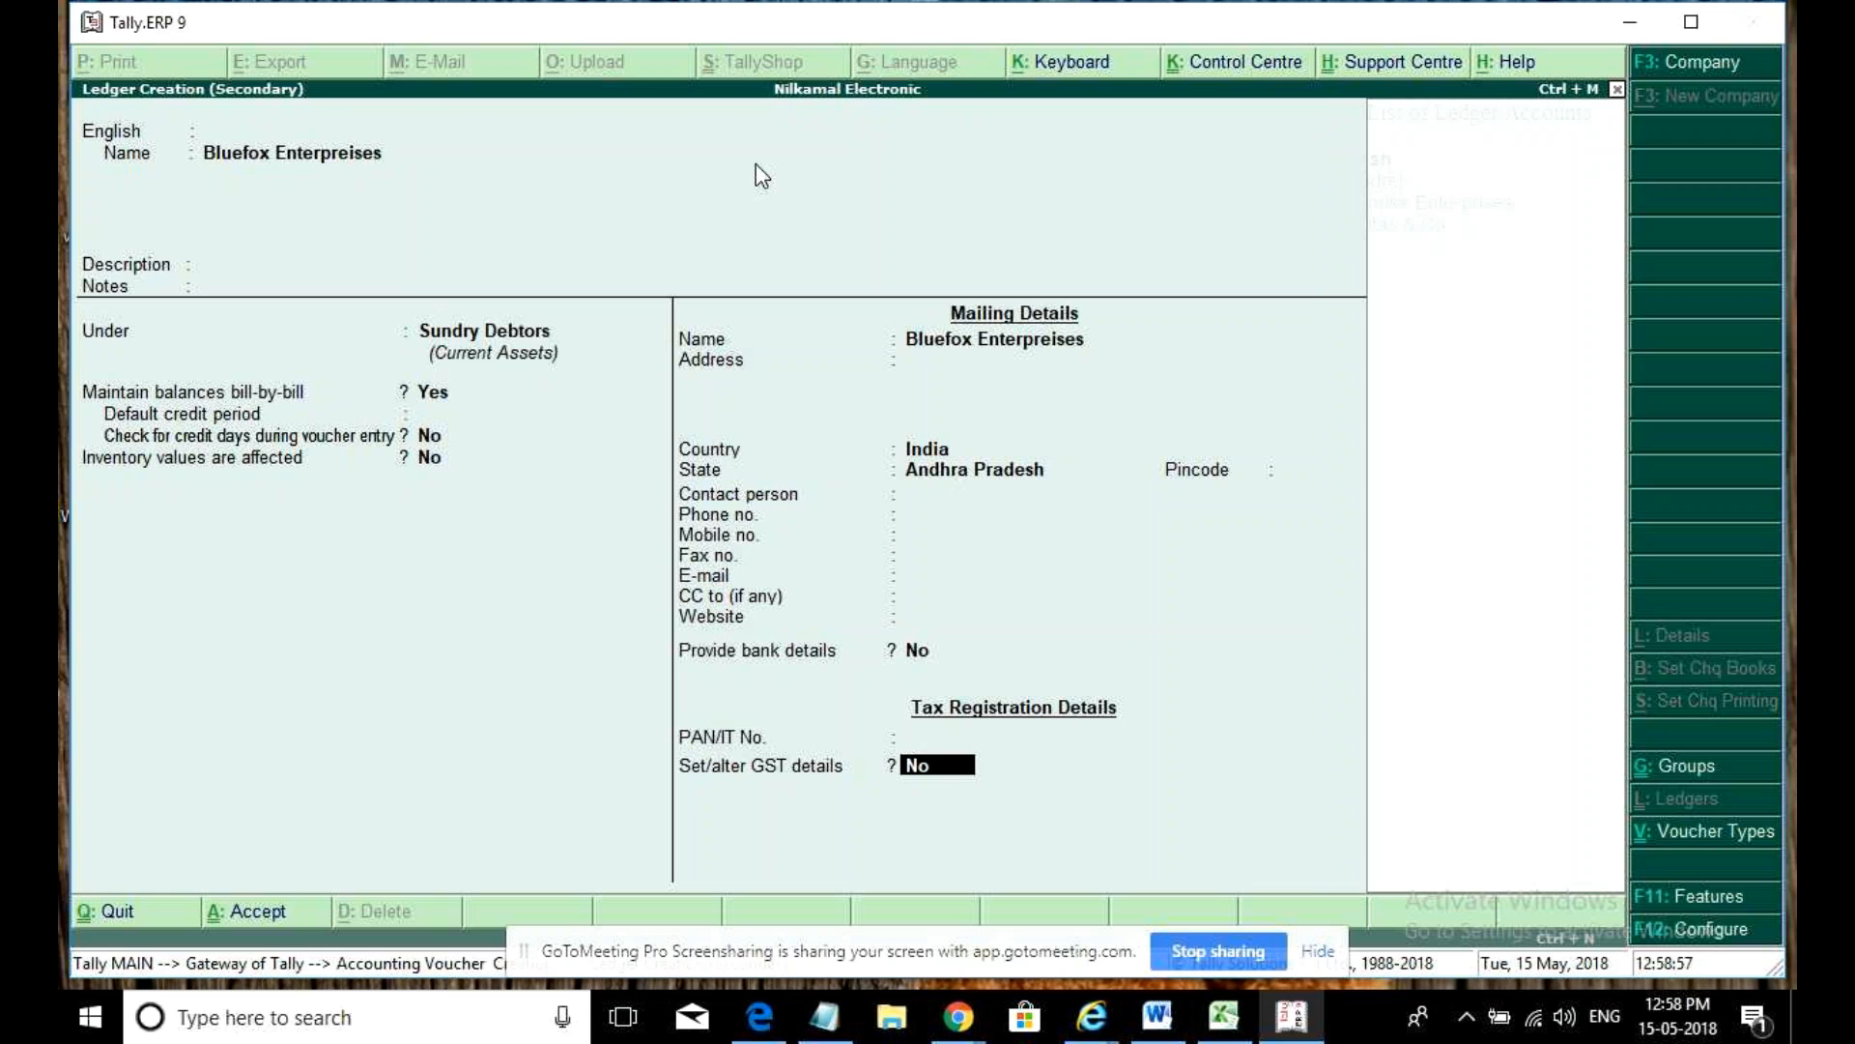
key("y")
key("Return")
key("Return")
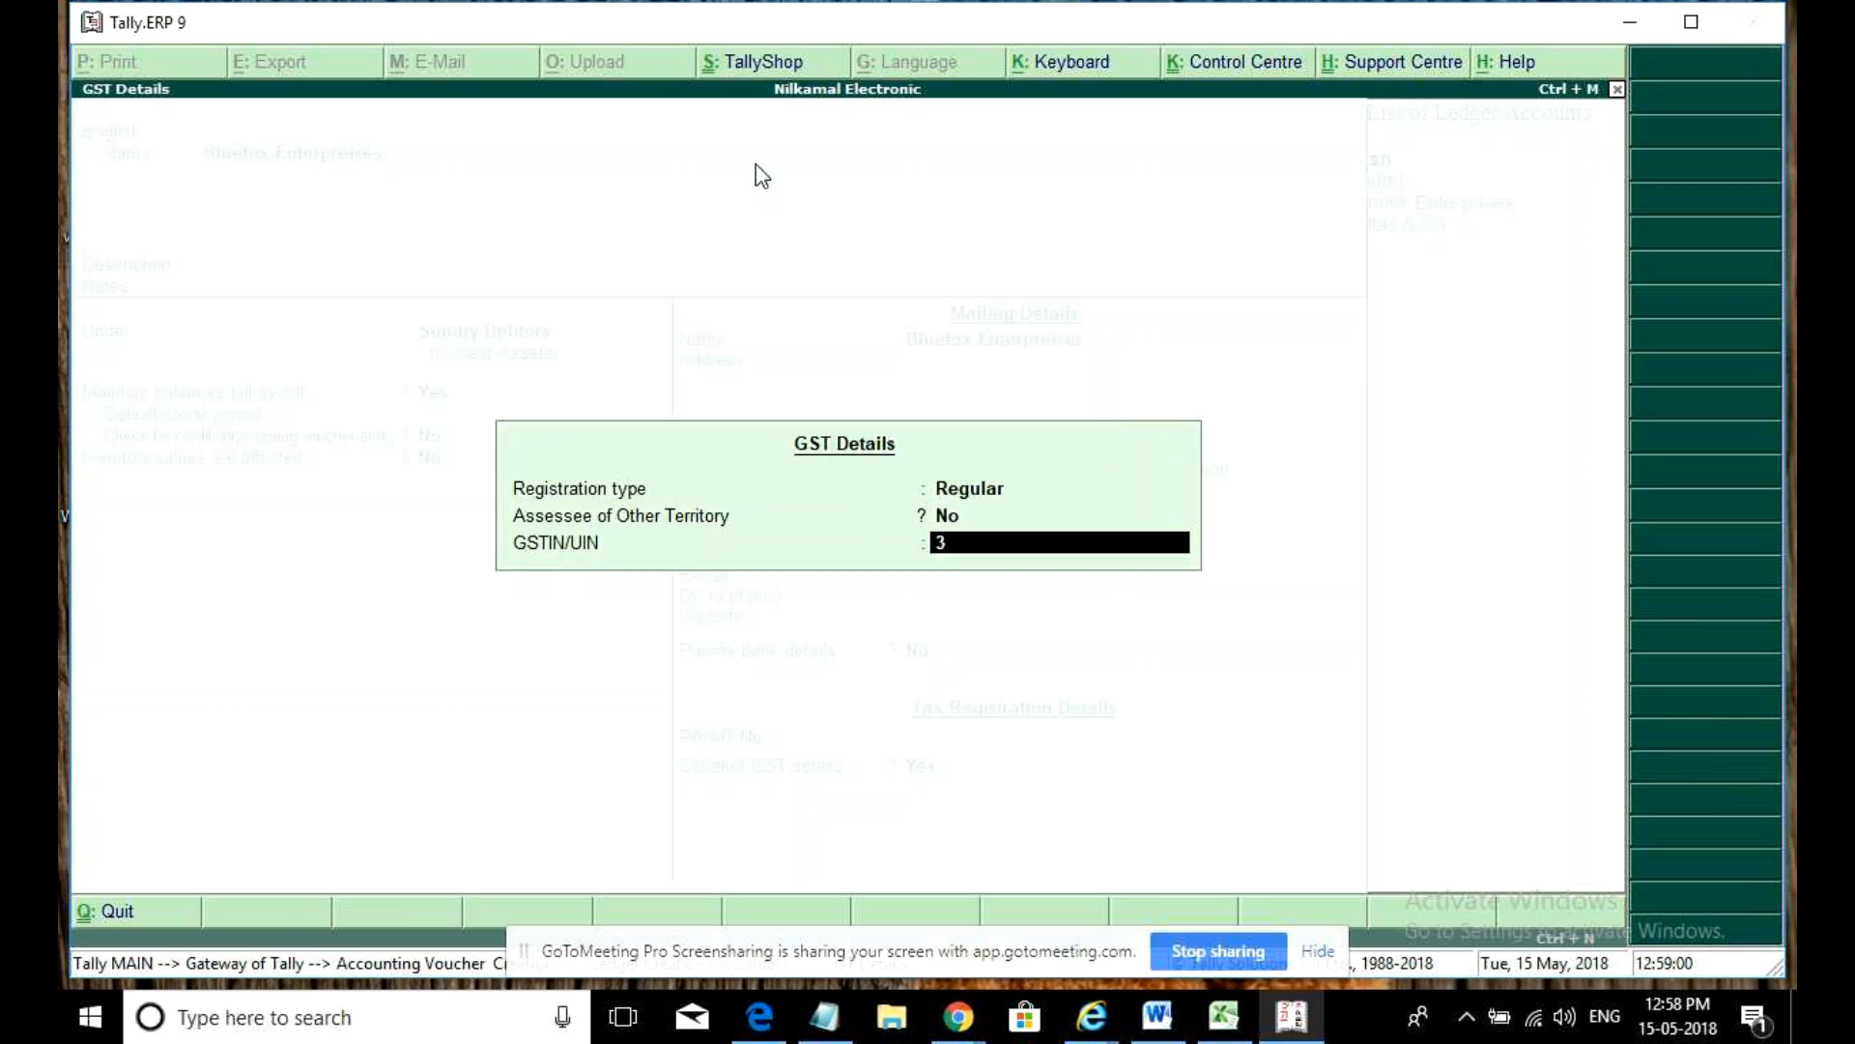
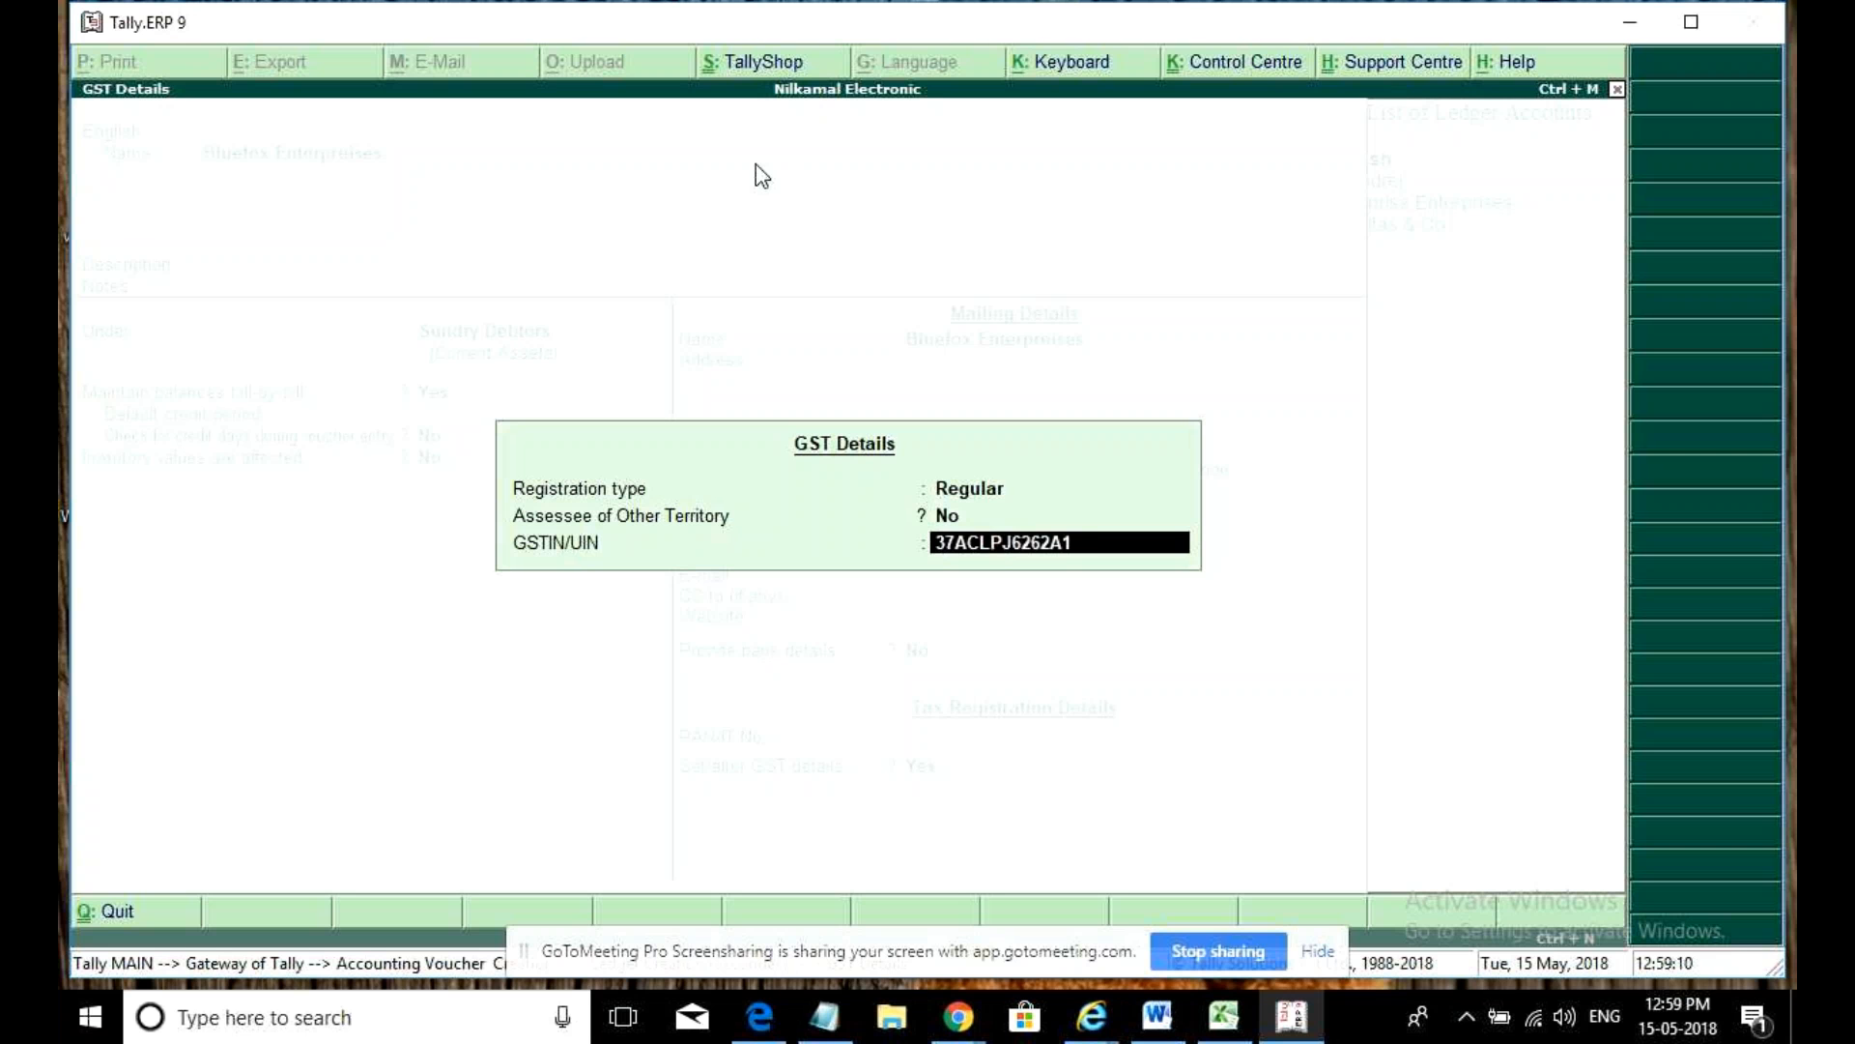
key("Return")
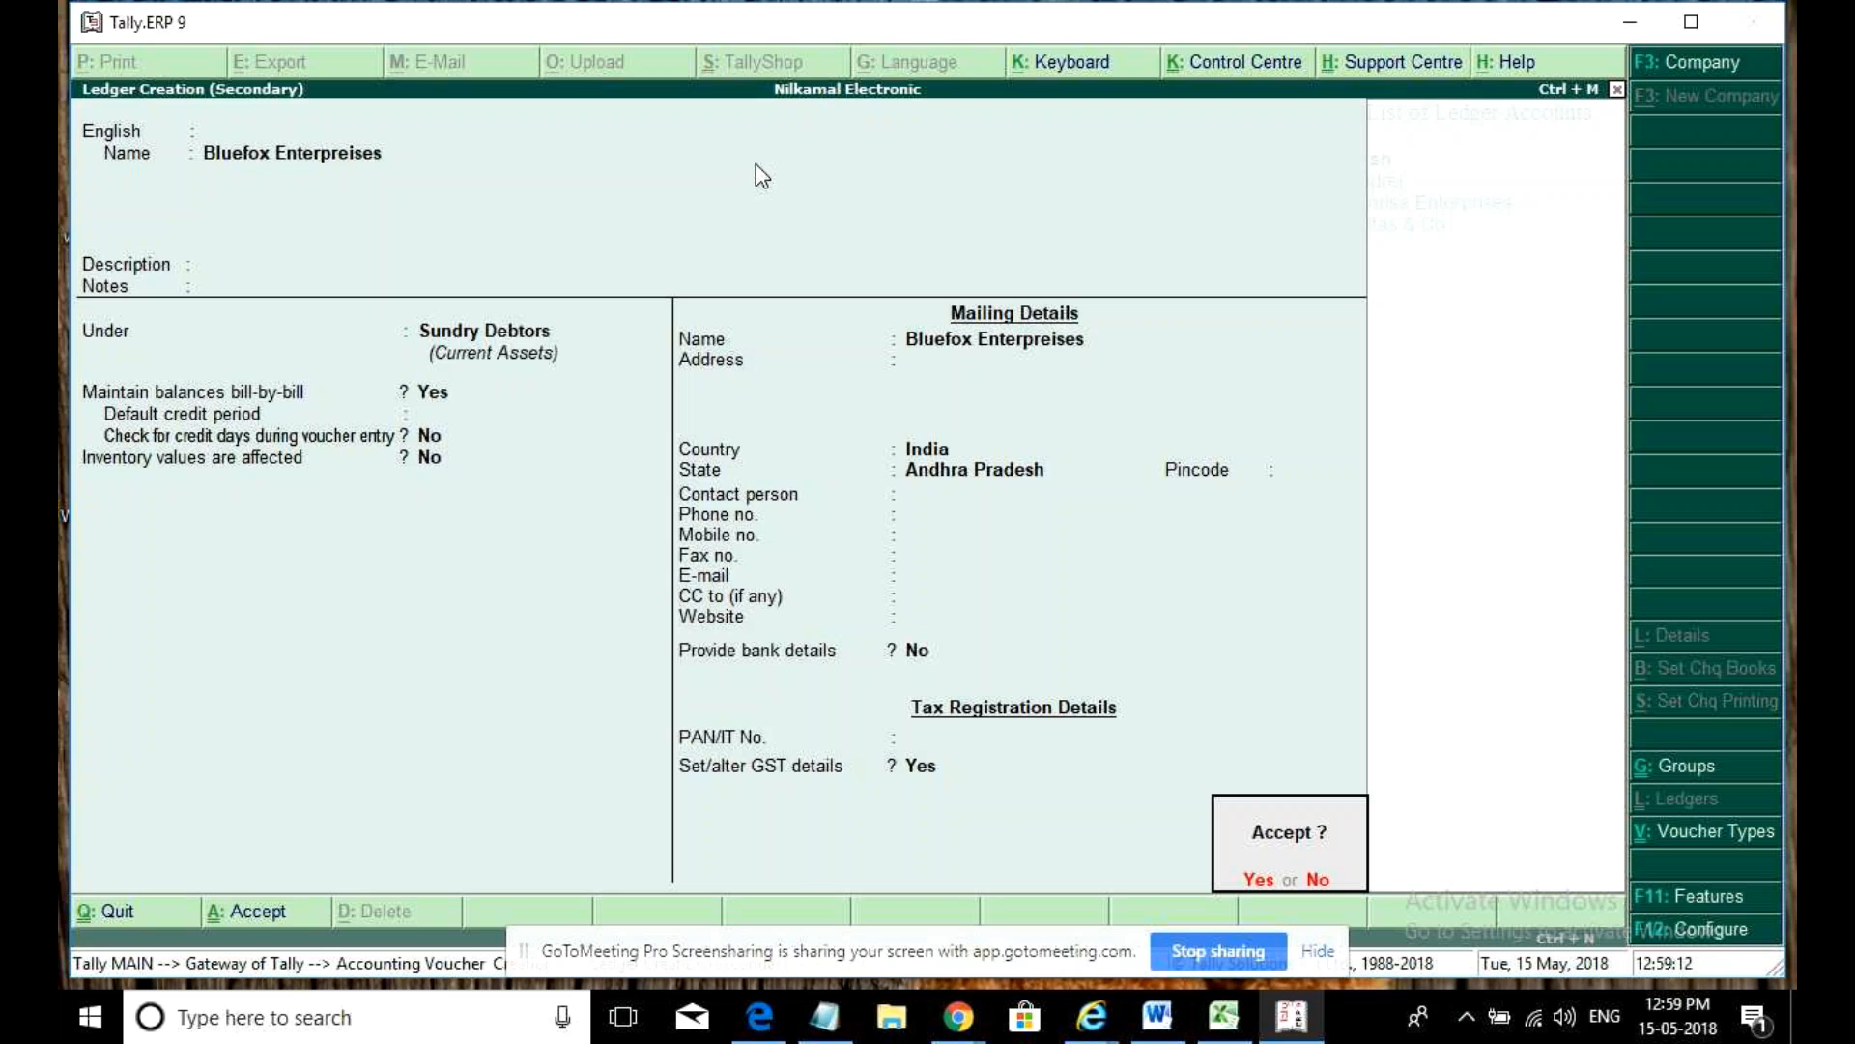
key("Return")
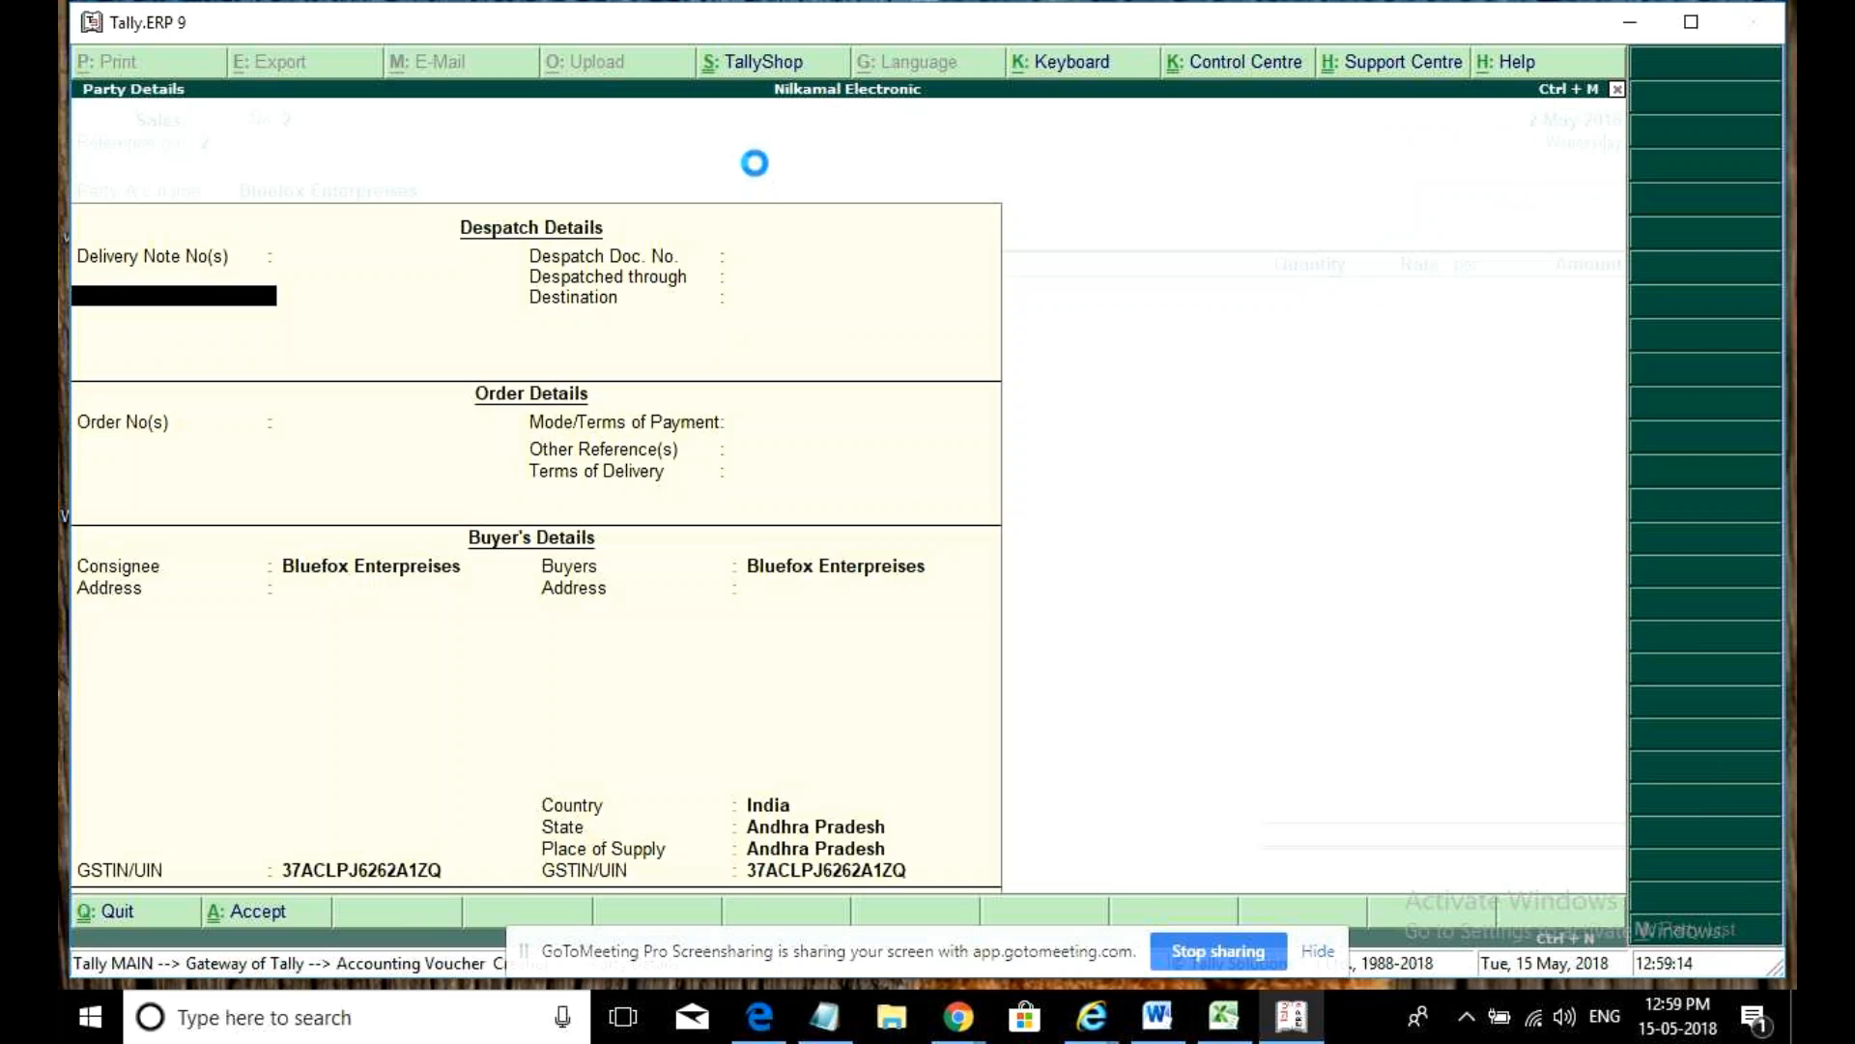
- Accept party details and add 1 nos of Voltas Cooler to the voucher
key("ctrl+a")
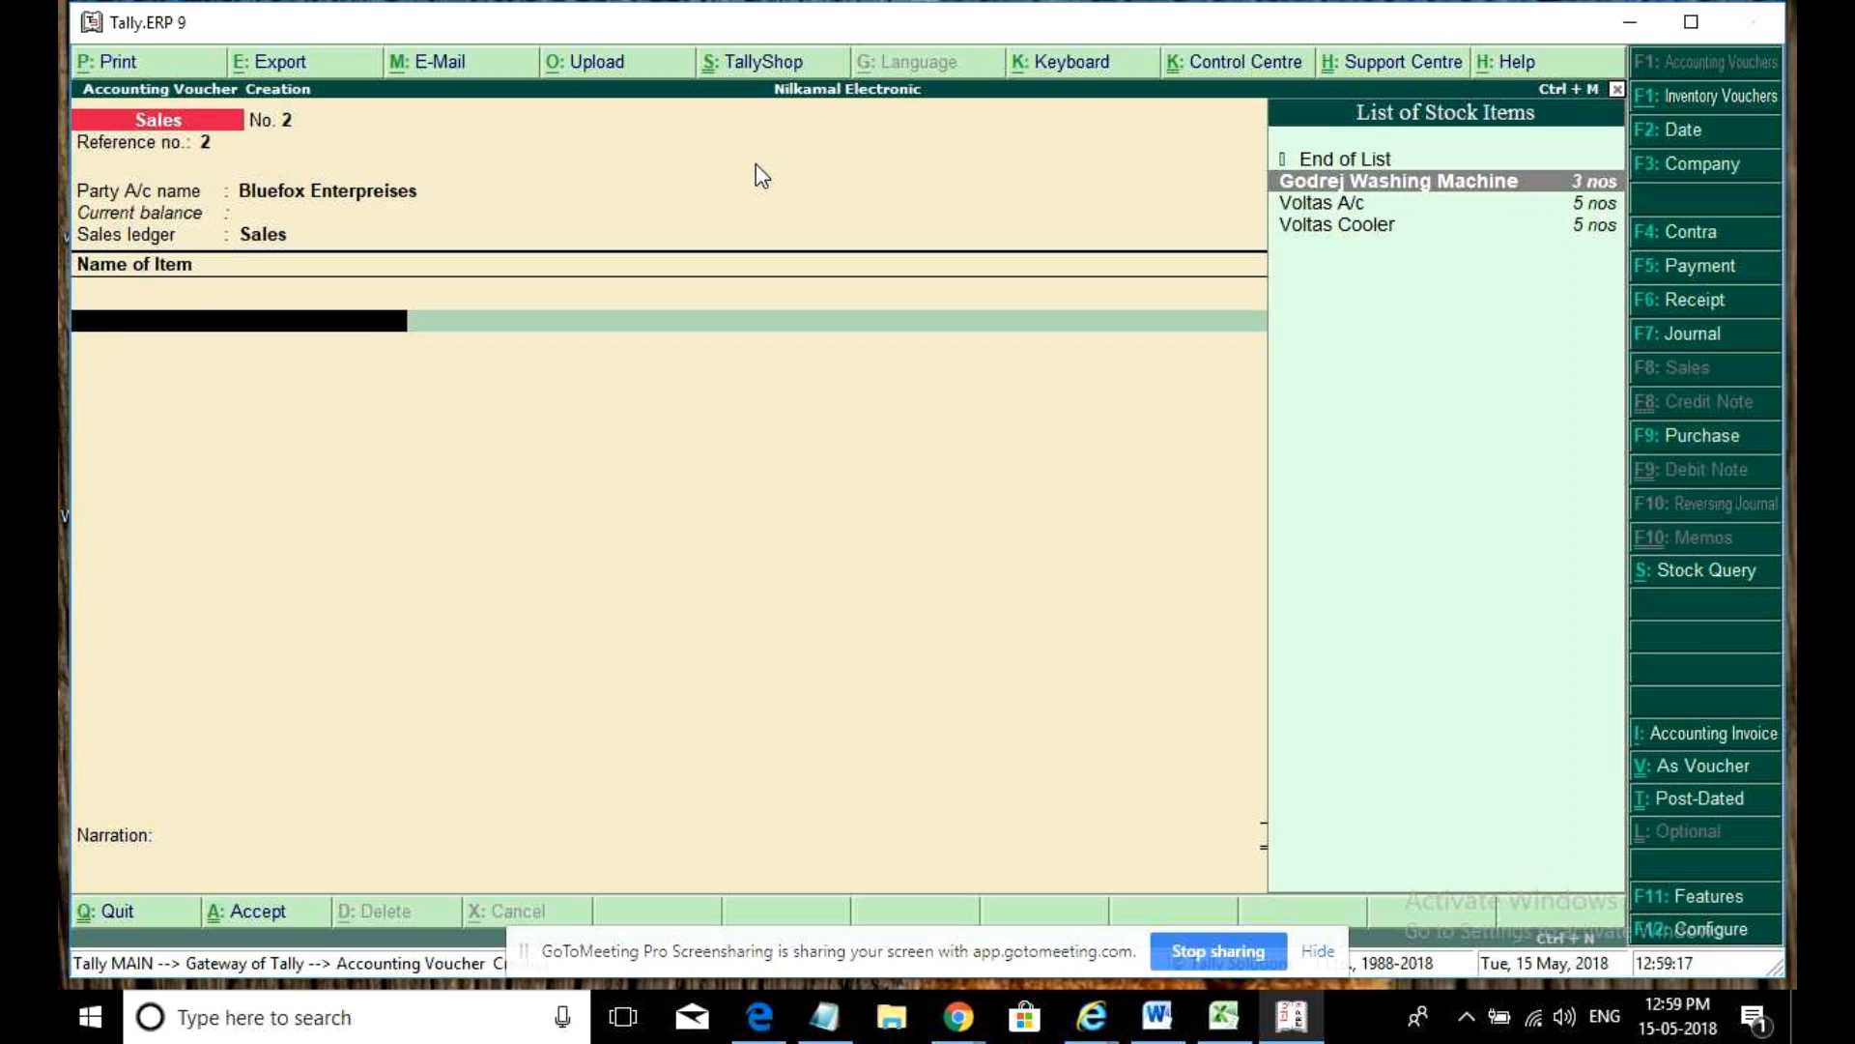
key("Down")
key("Down")
key("Return")
key("Return")
type("10")
key("BackSpace")
key("BackSpace")
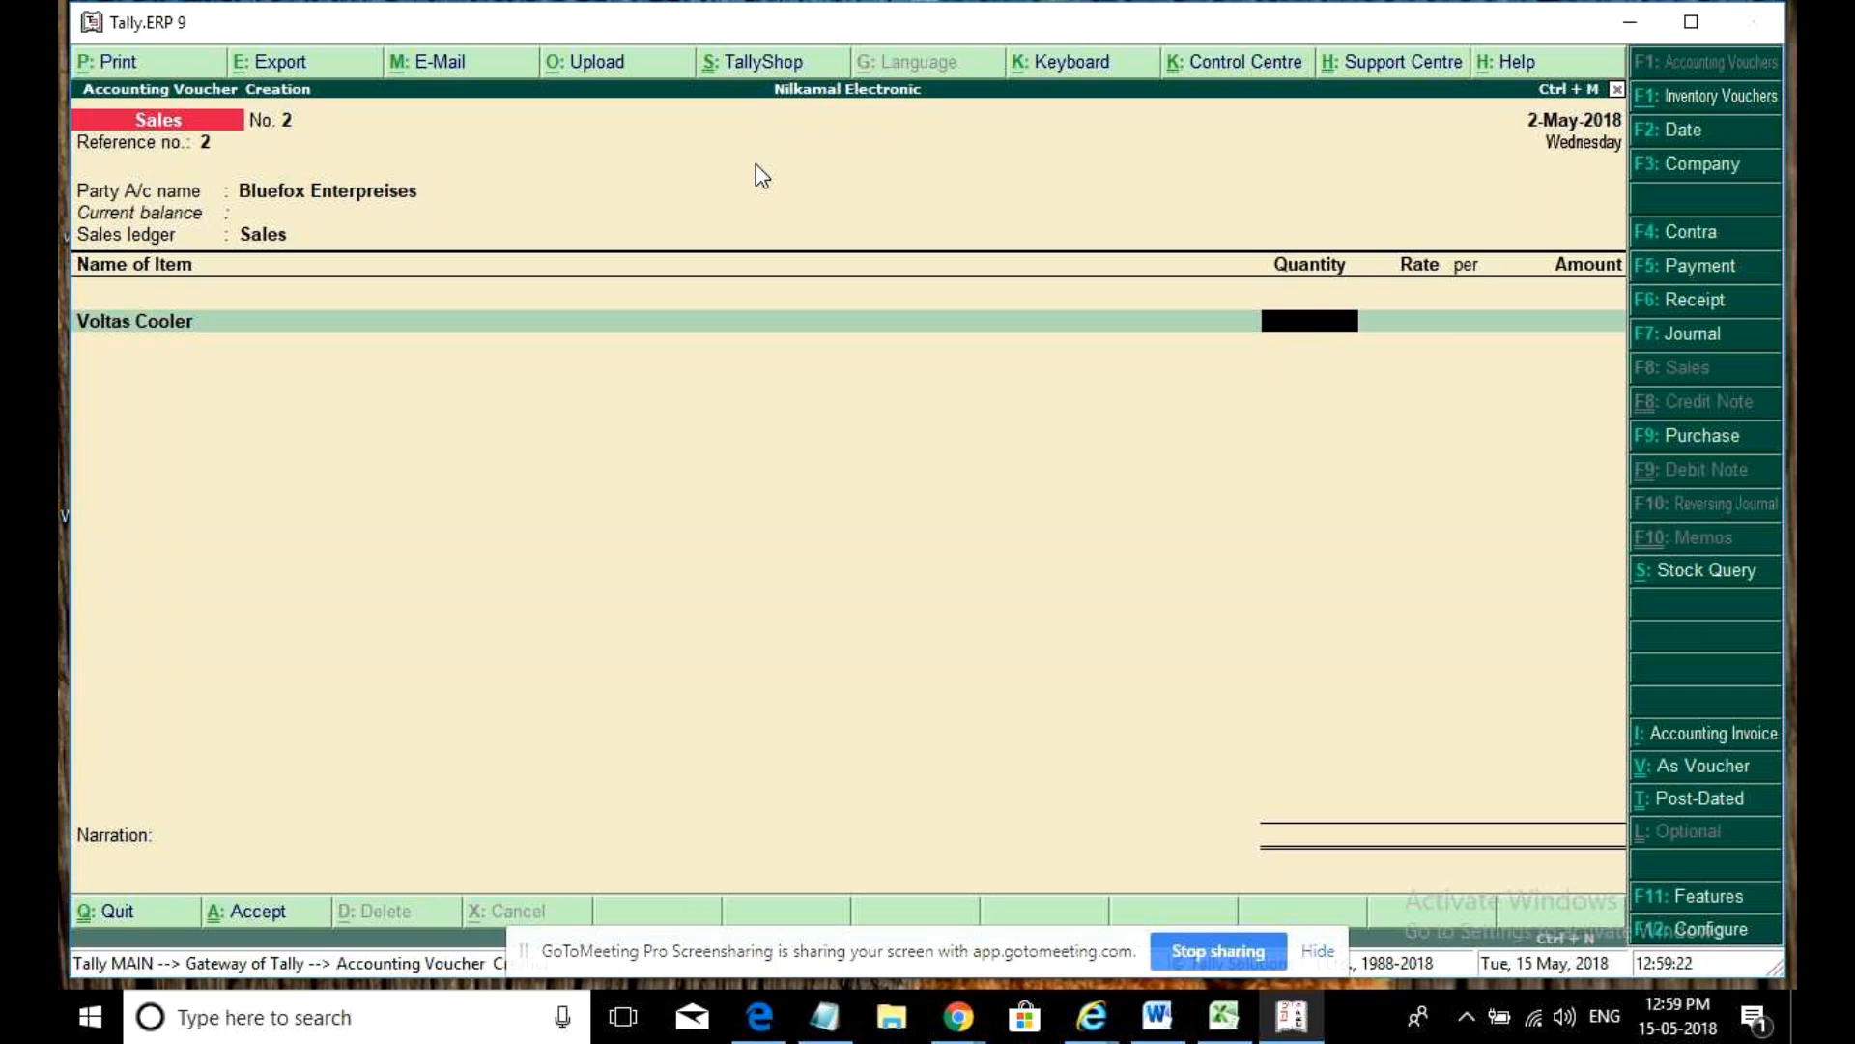
type("1")
key("Return")
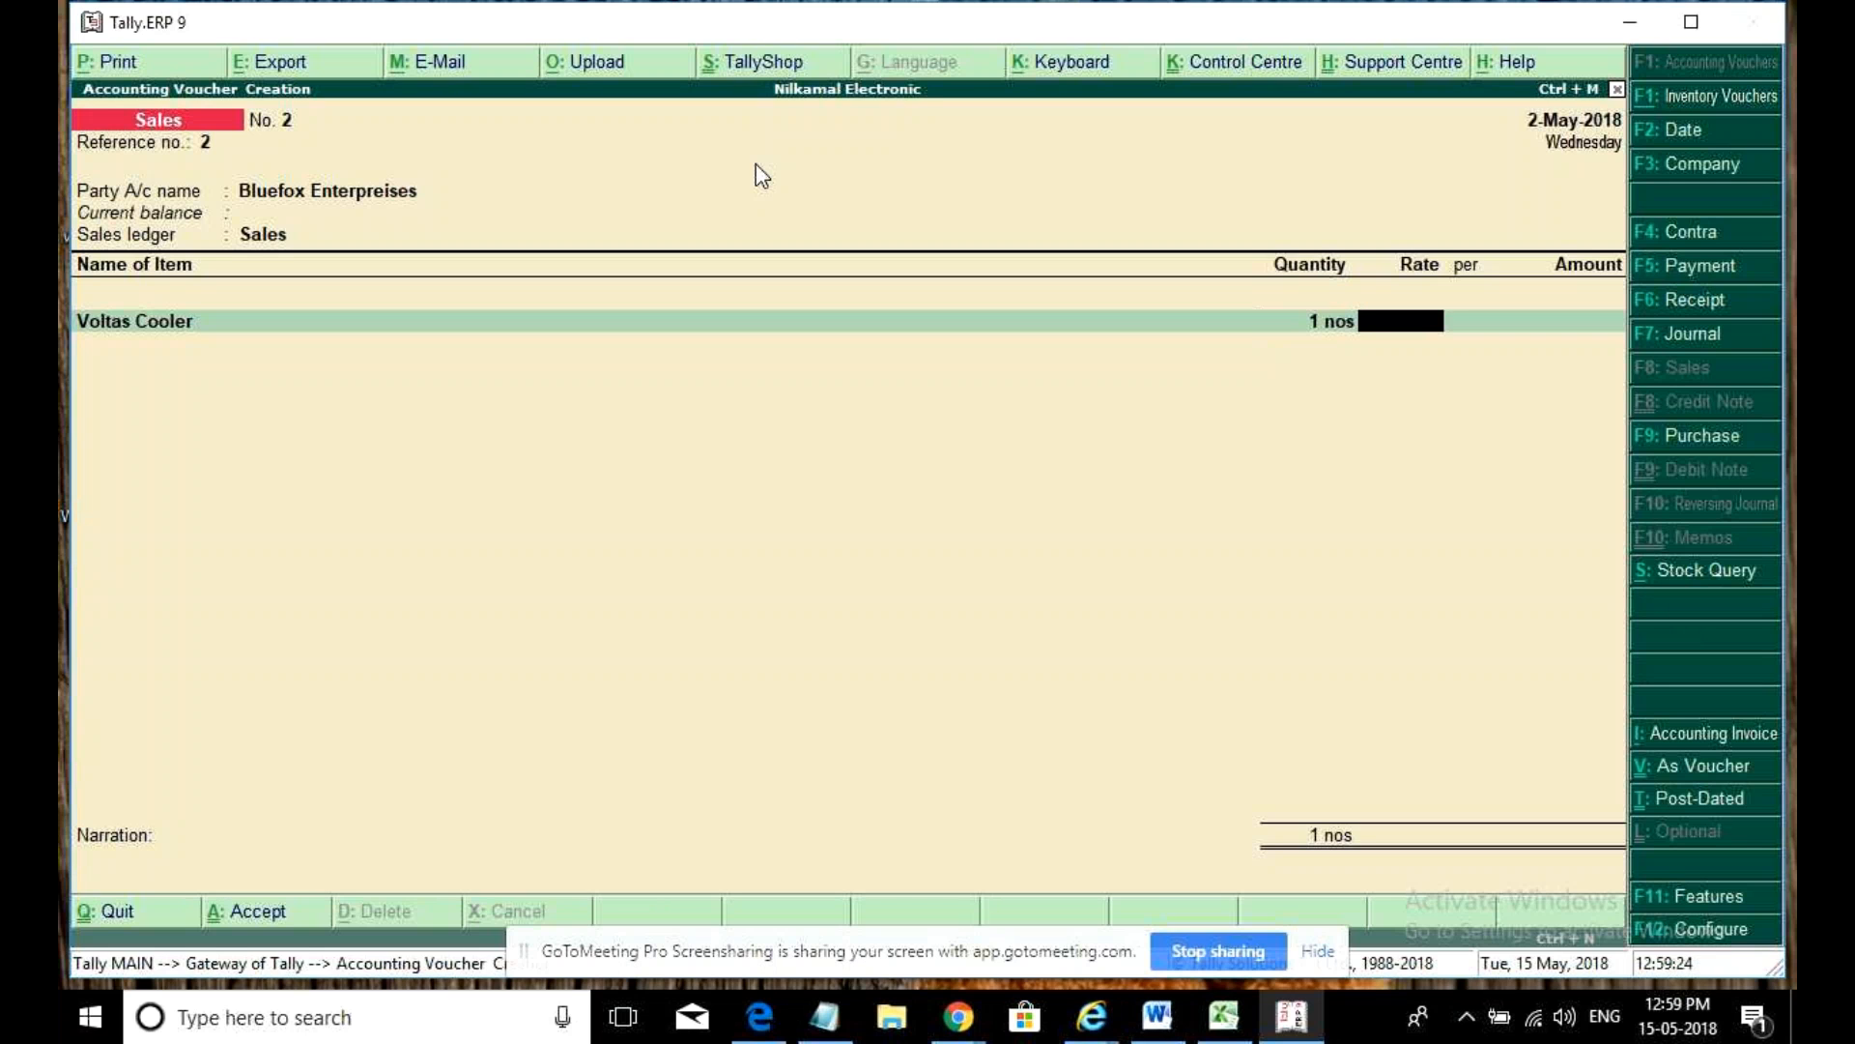
- Set the rate to 12,000.00, accept bill reference 2, save, and return to Gateway
type("10000")
key("BackSpace")
key("BackSpace")
key("BackSpace")
key("BackSpace")
type("20000")
key("Return")
key("Return")
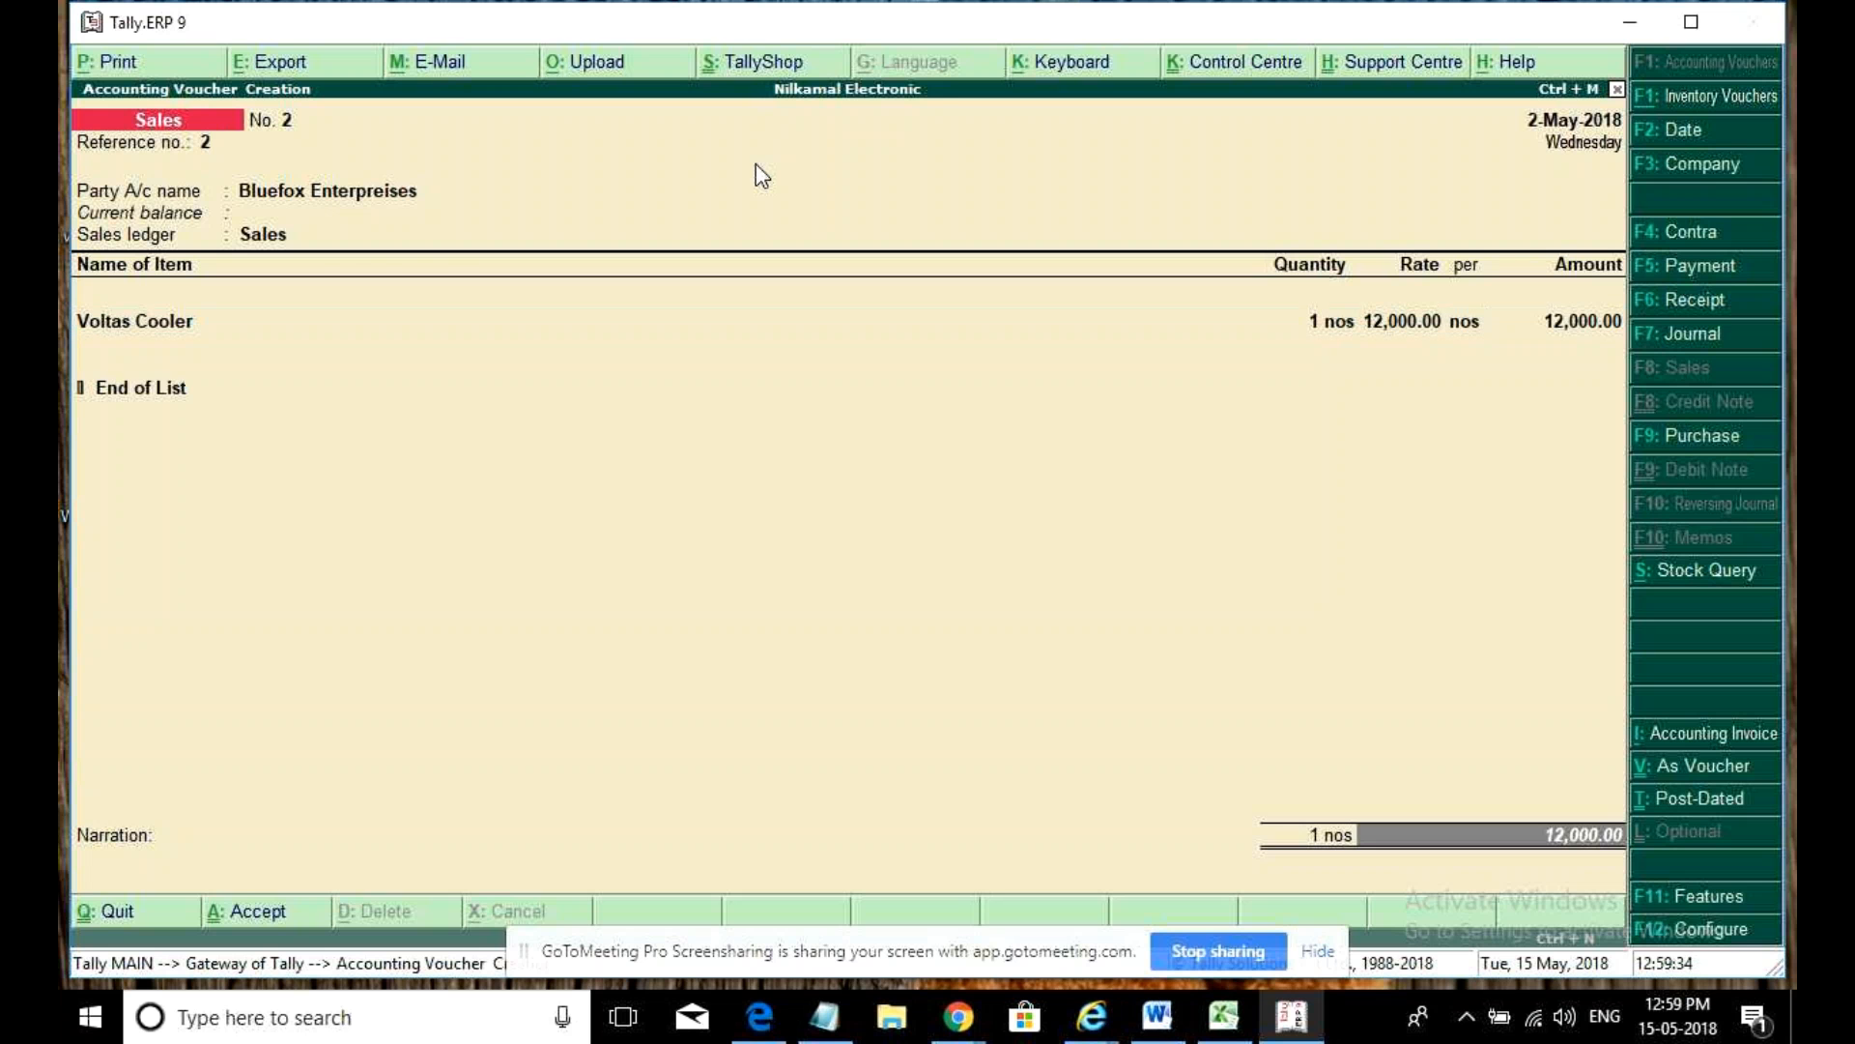
key("Return")
key("Return")
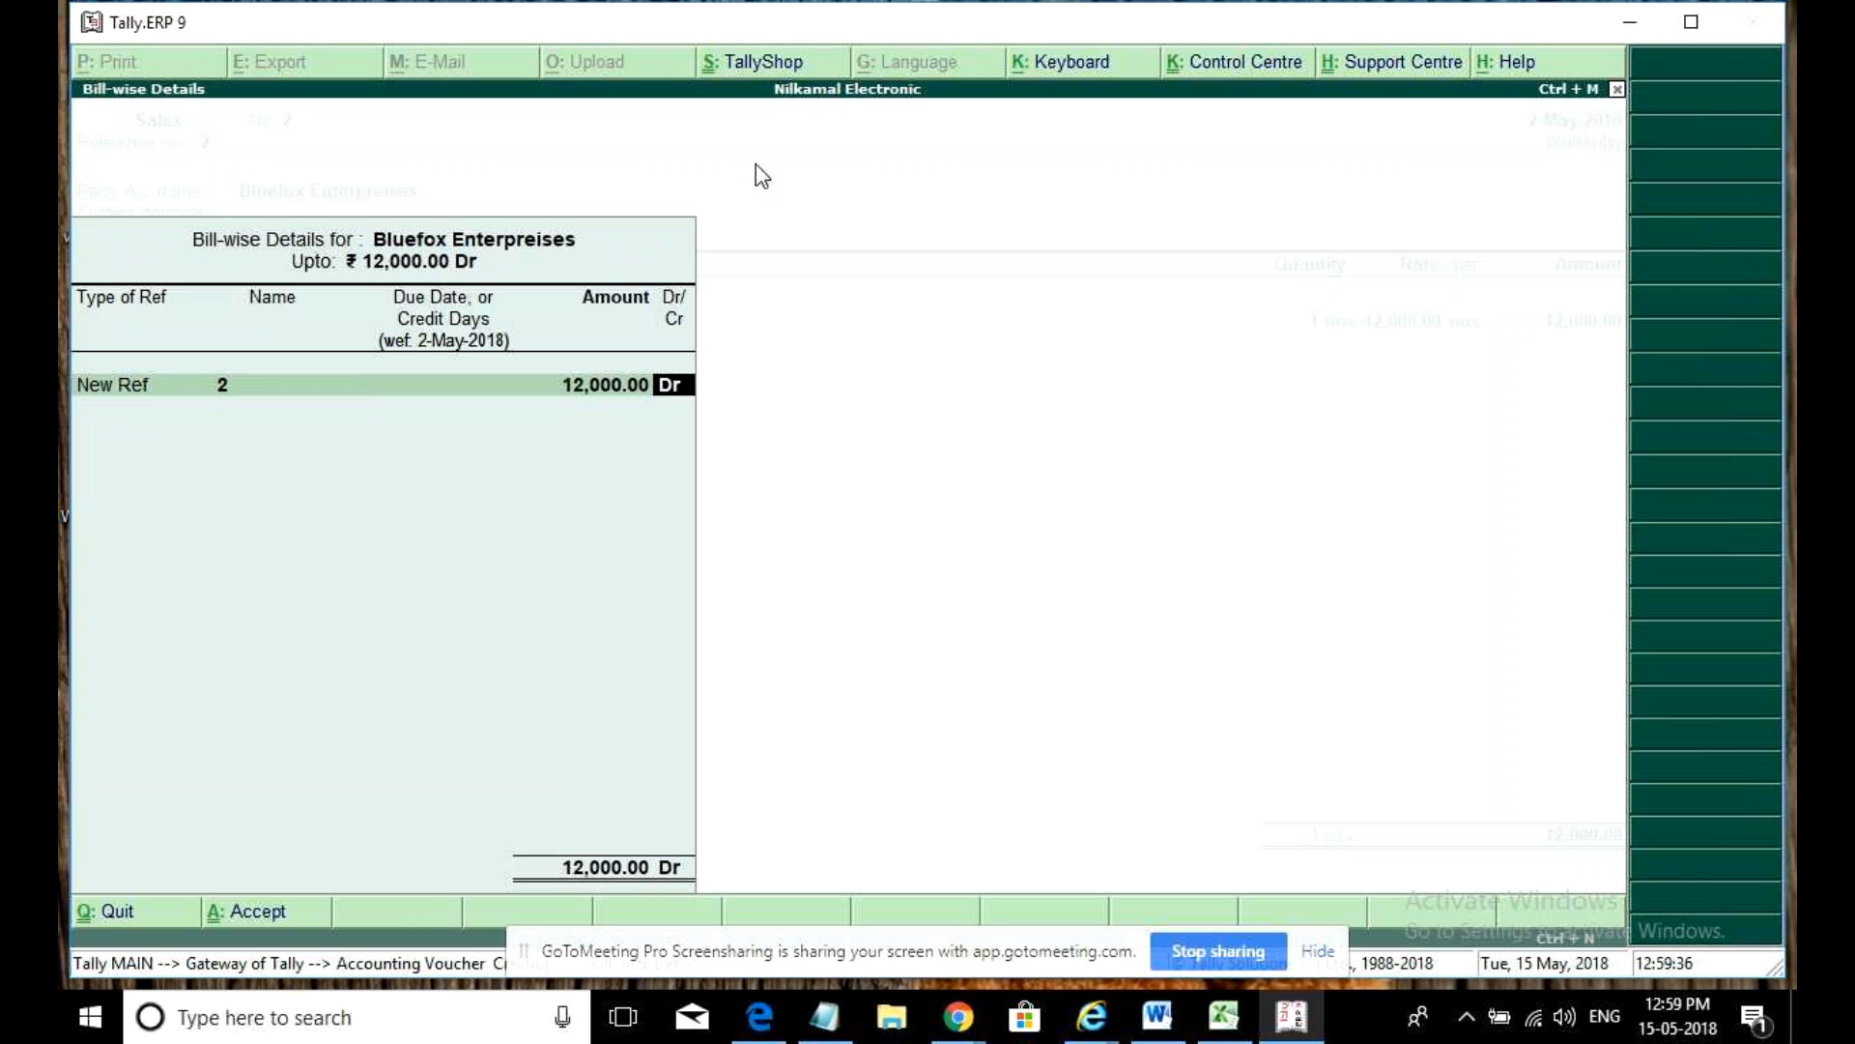
key("Return")
key("Return")
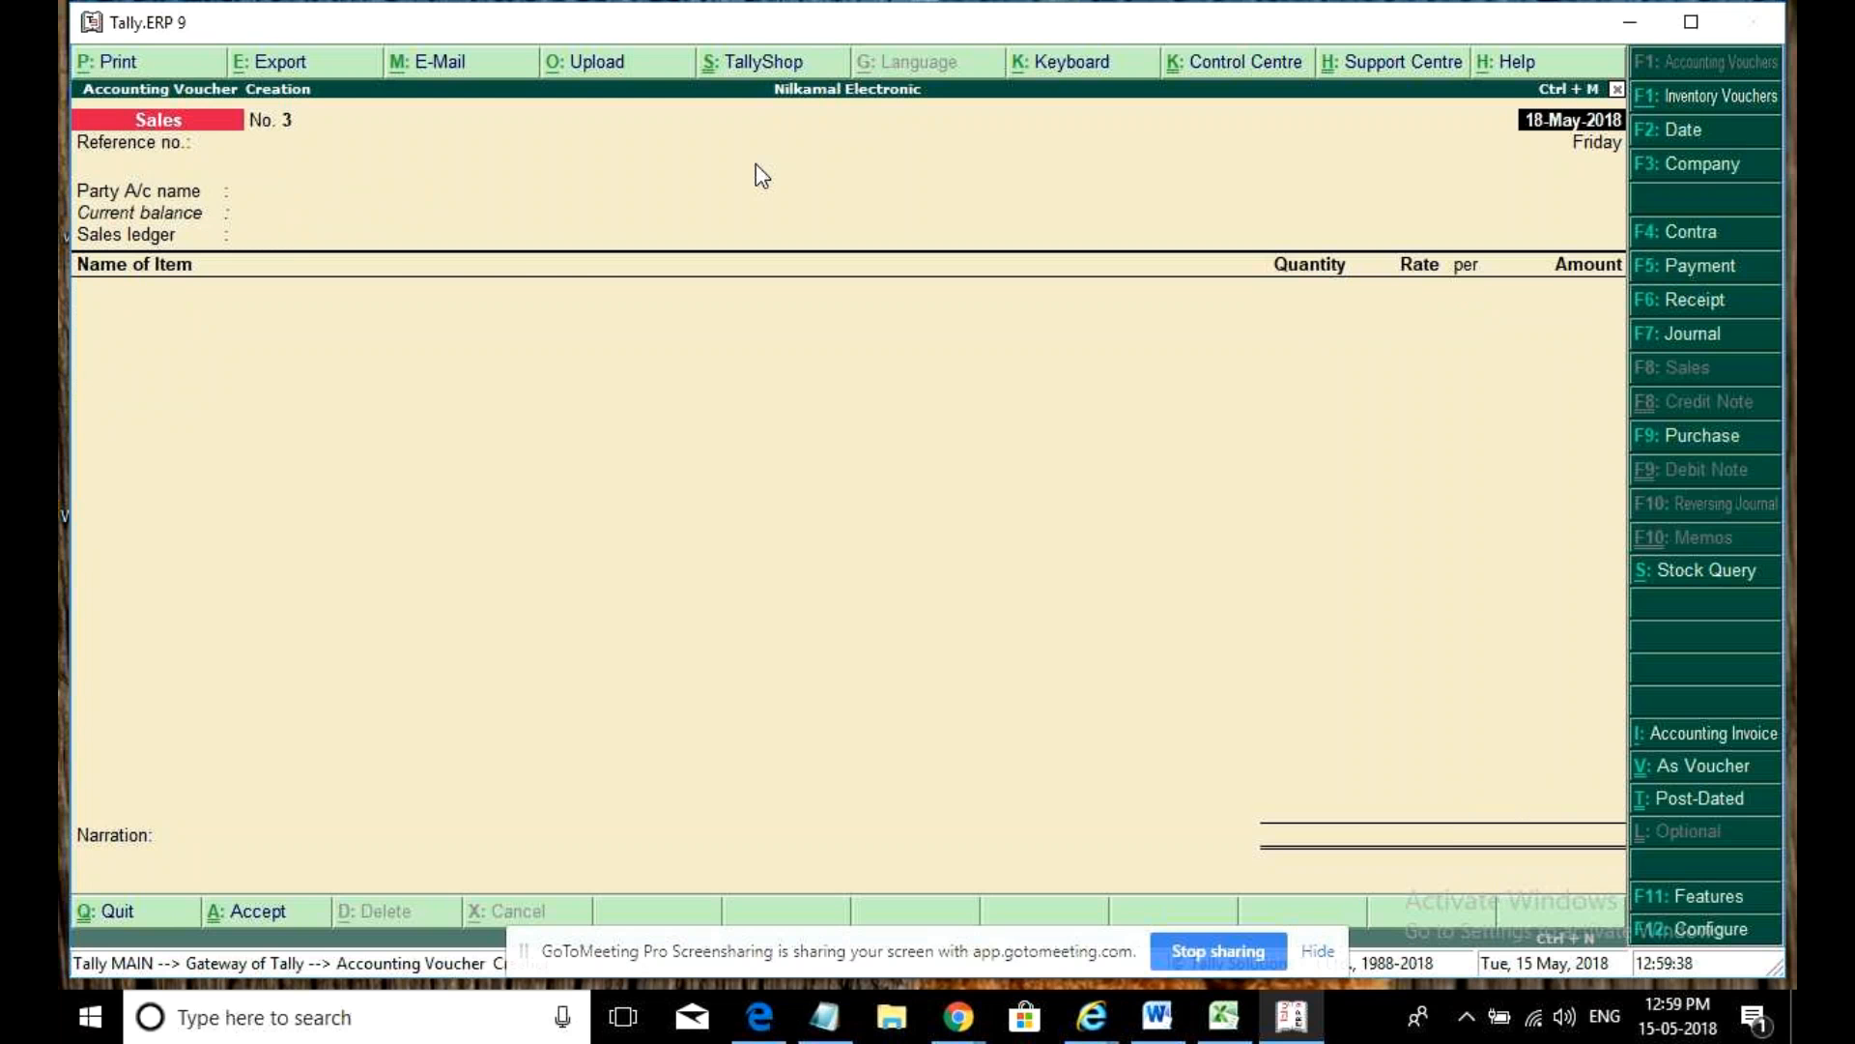
key("Escape")
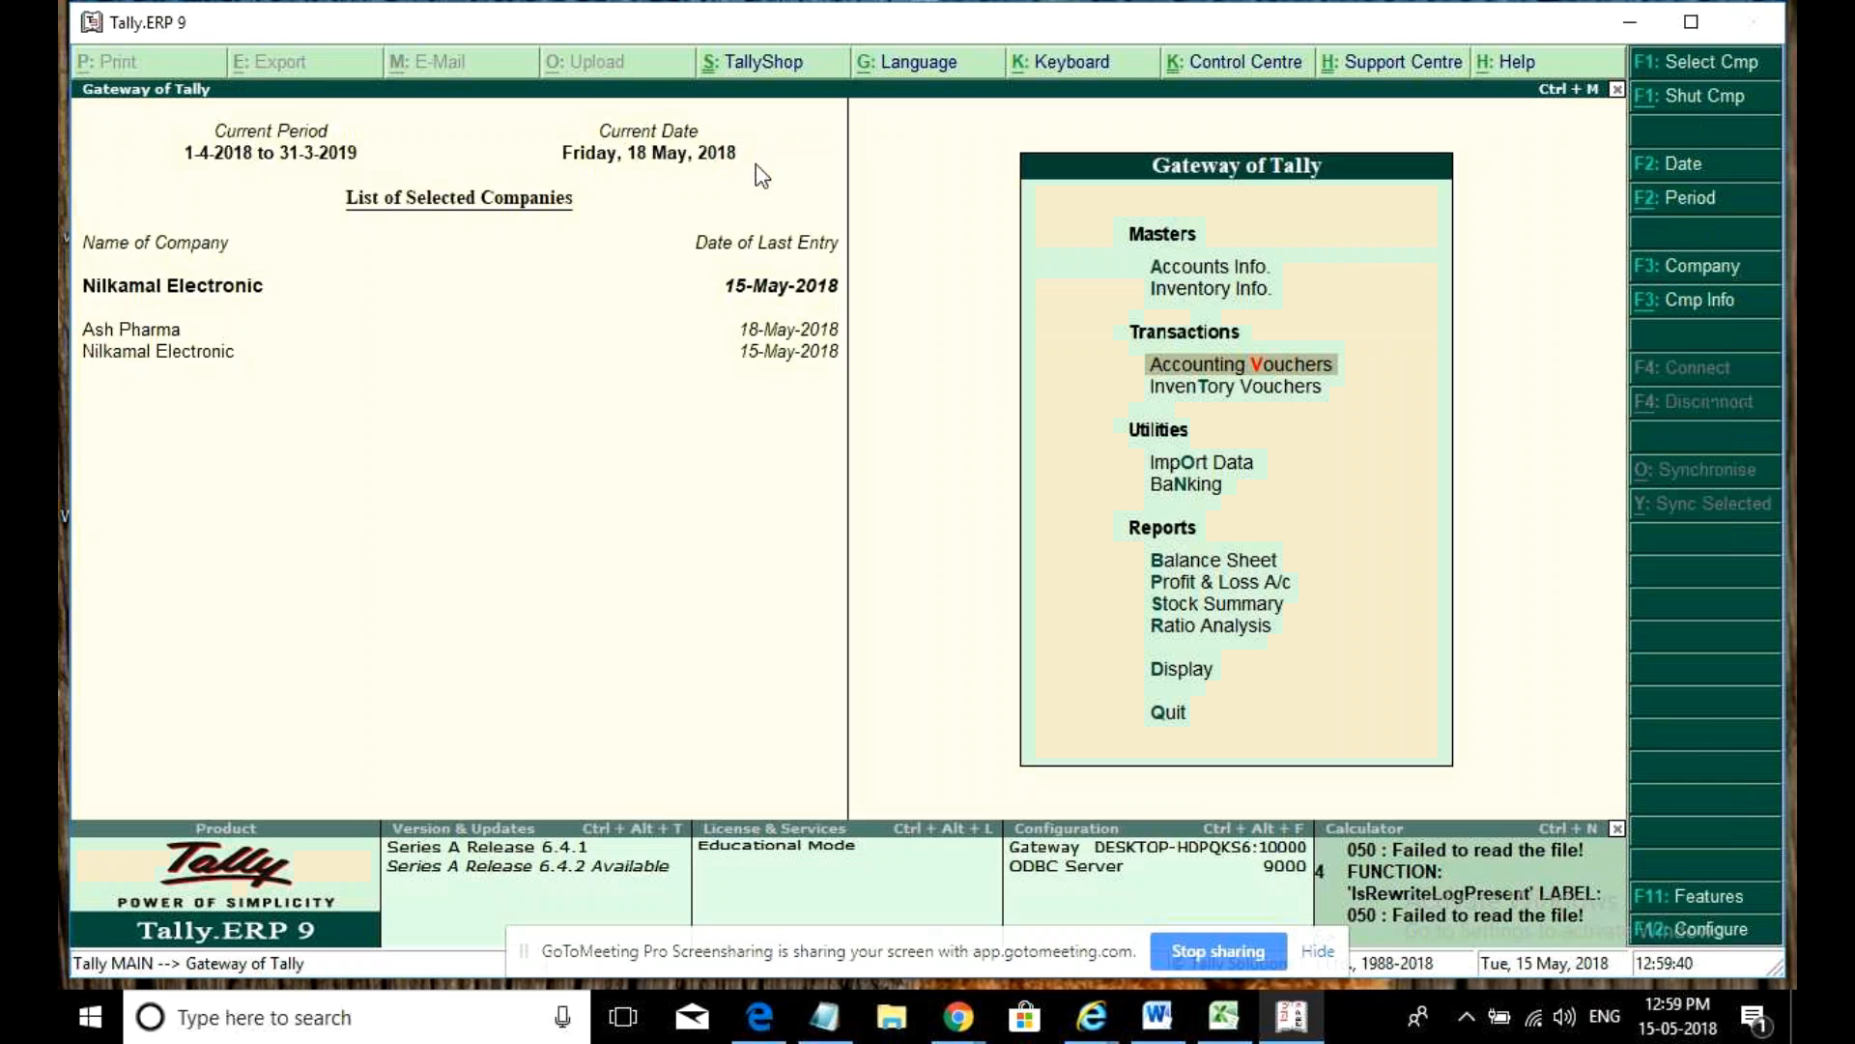
- Open GSTR-4 and list the Taxable @ 2% vouchers, now 52,000.00 taxable, selecting Bluefox Enterpreises
key("d")
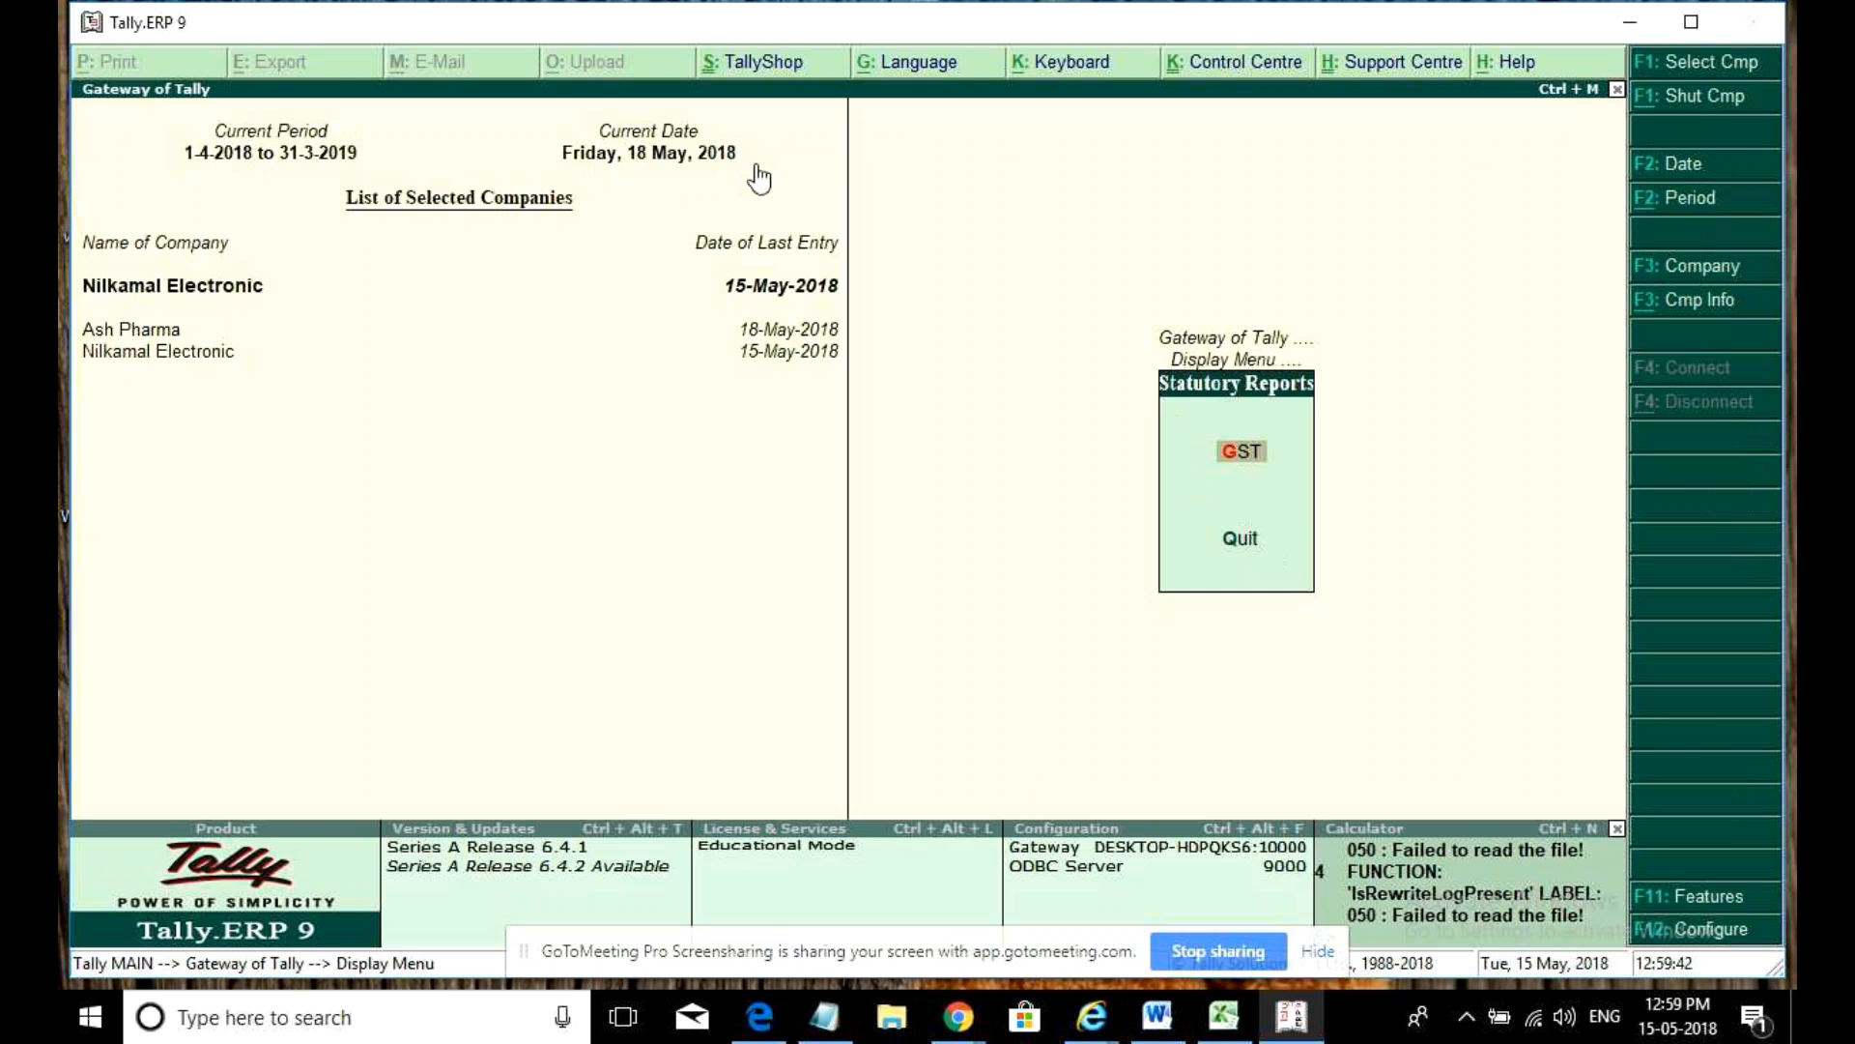
key("Return")
key("Return")
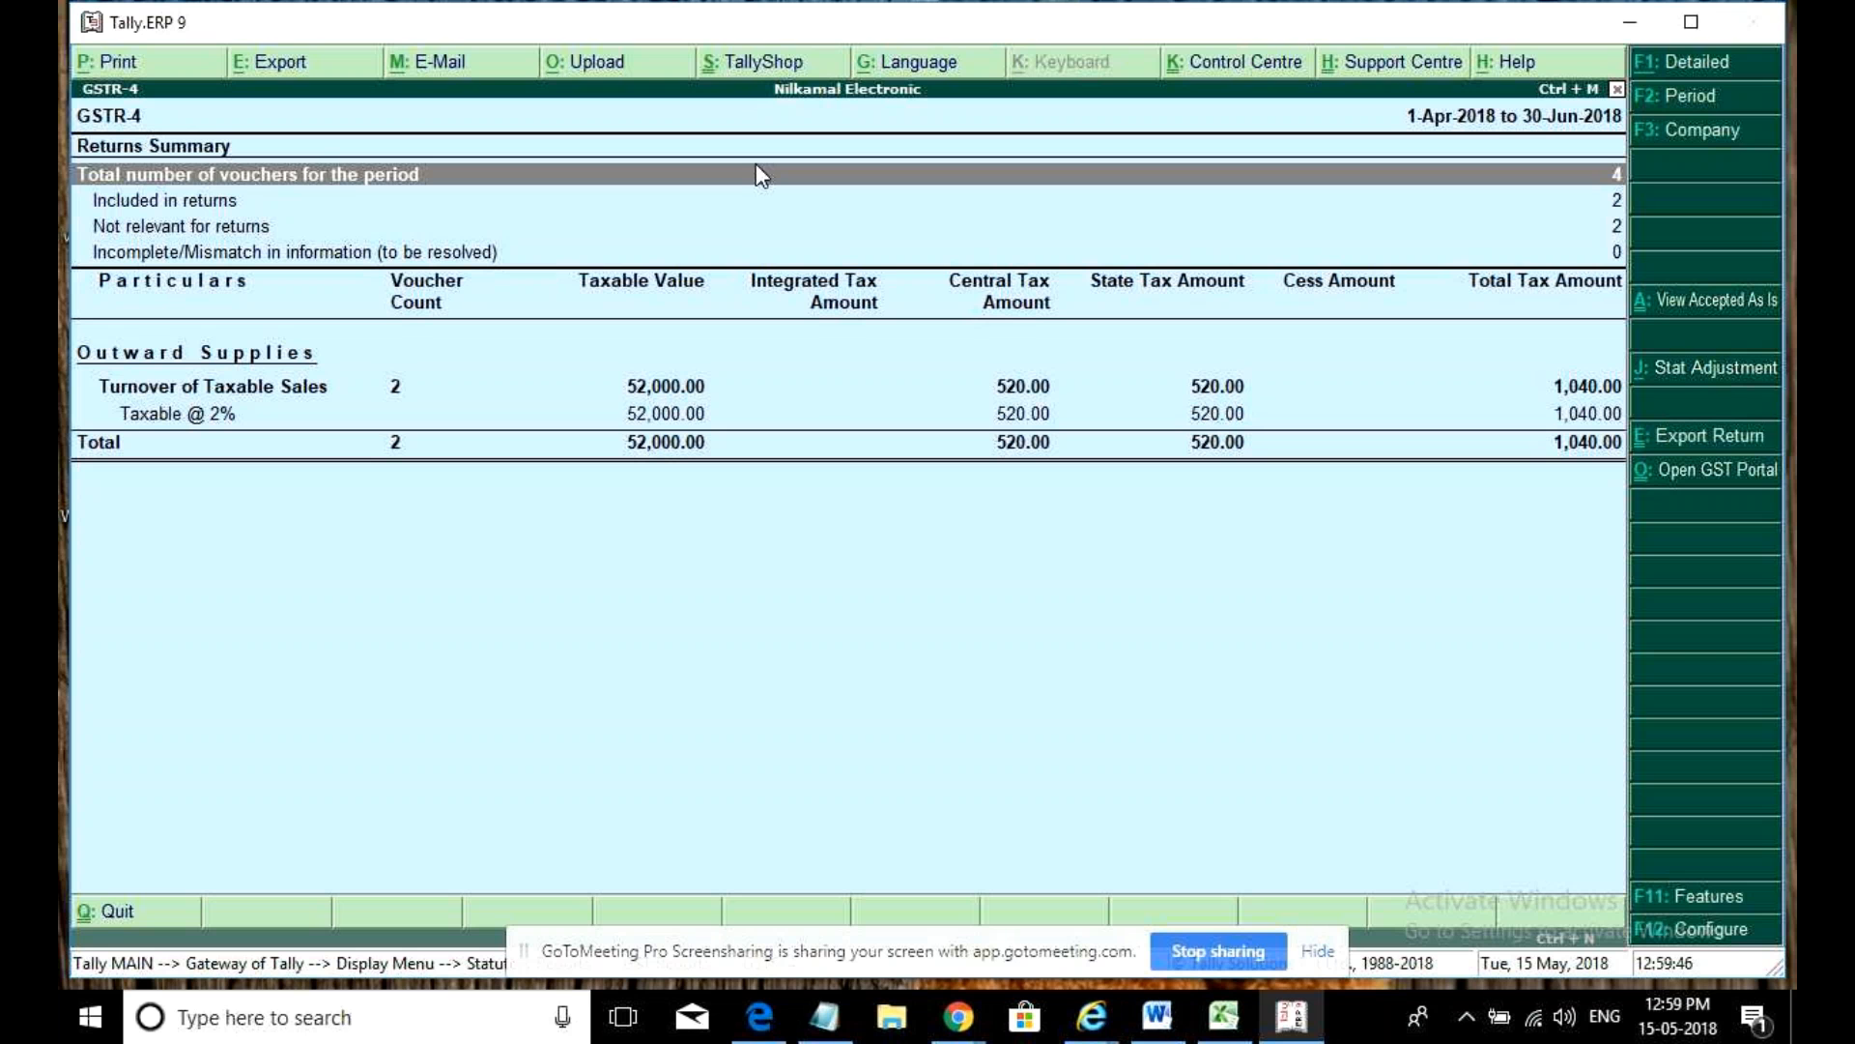
left_click(695, 374)
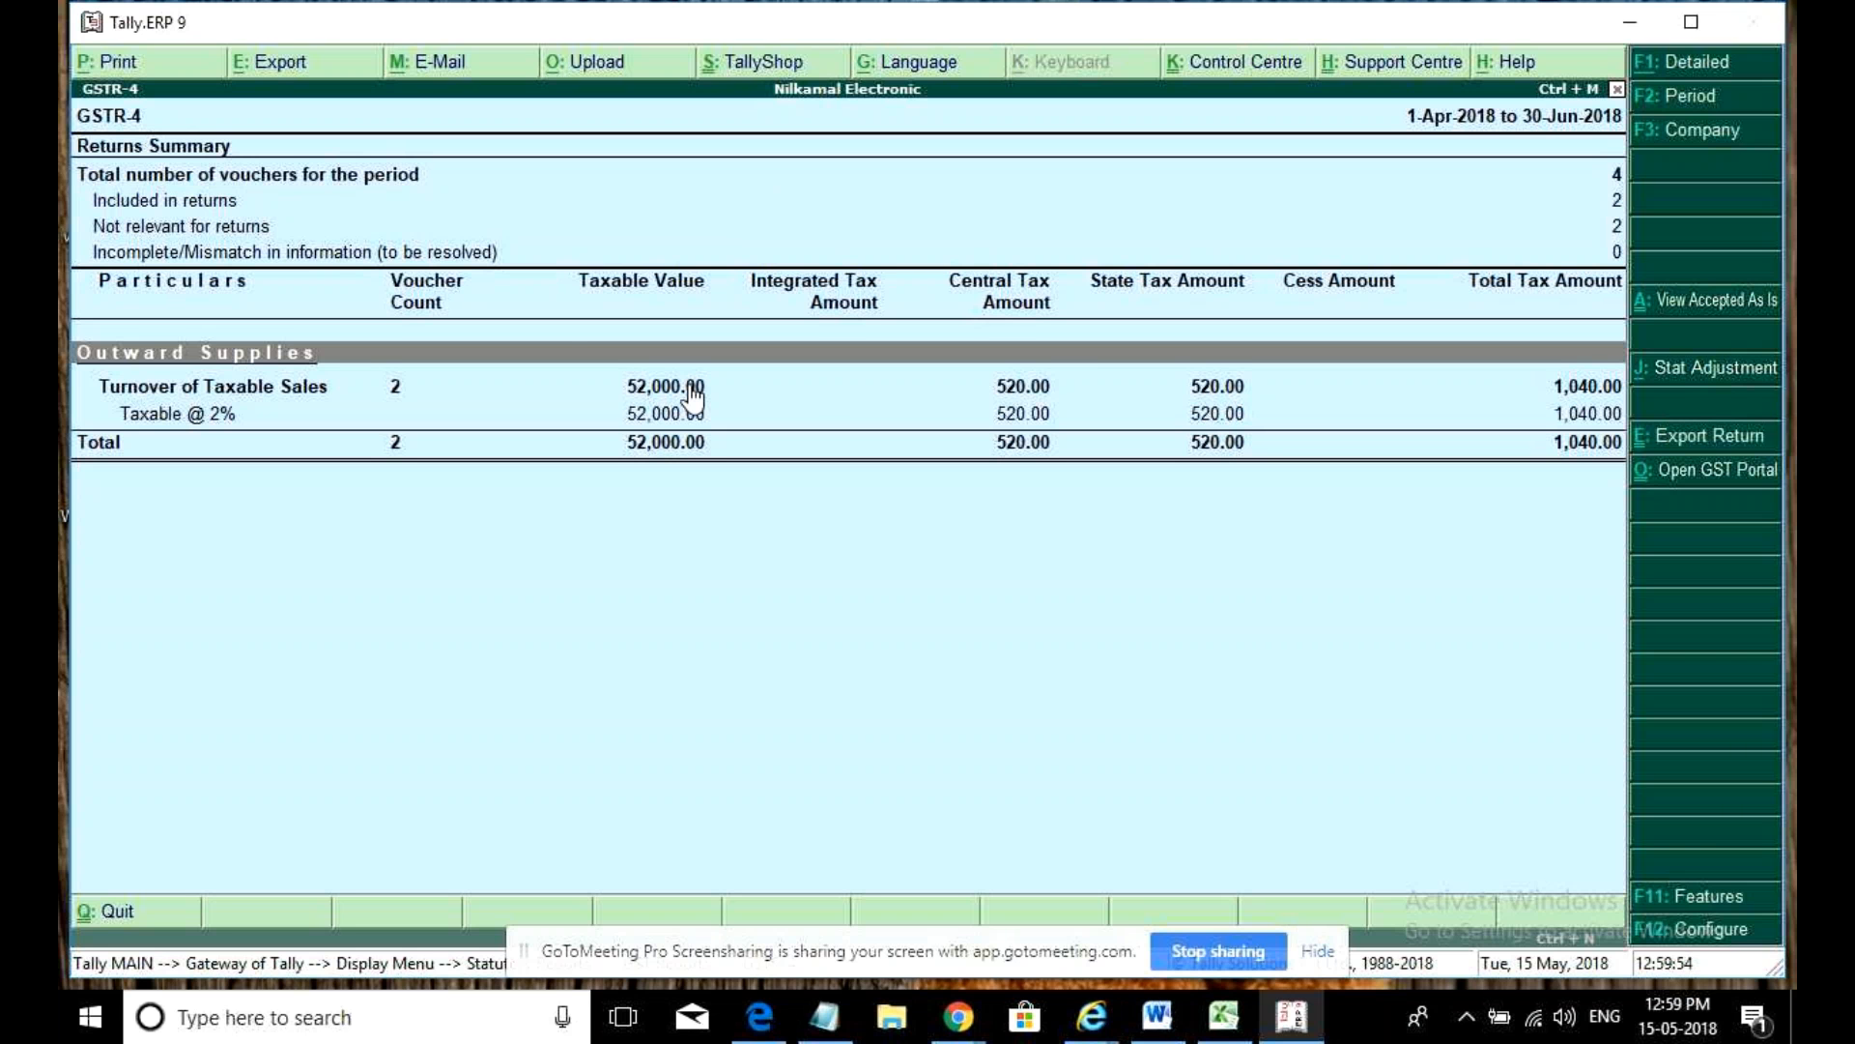
left_click(692, 386)
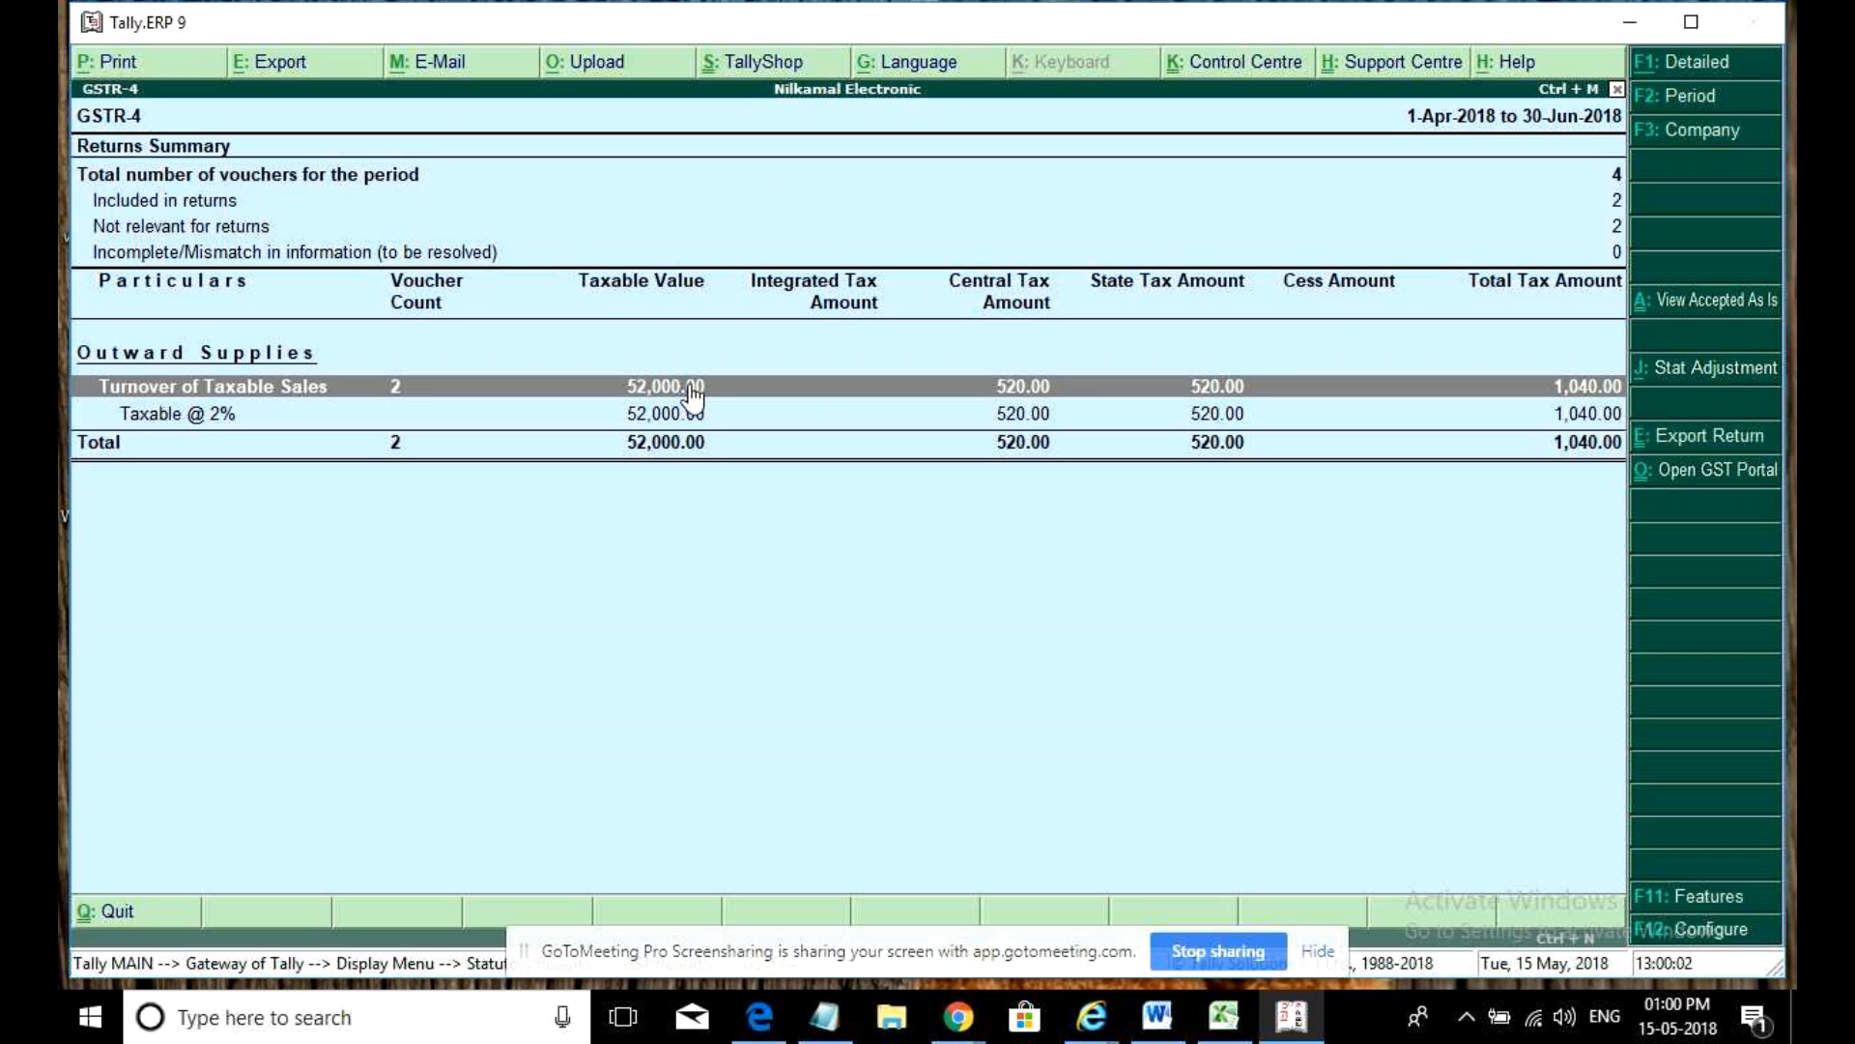
key("Down")
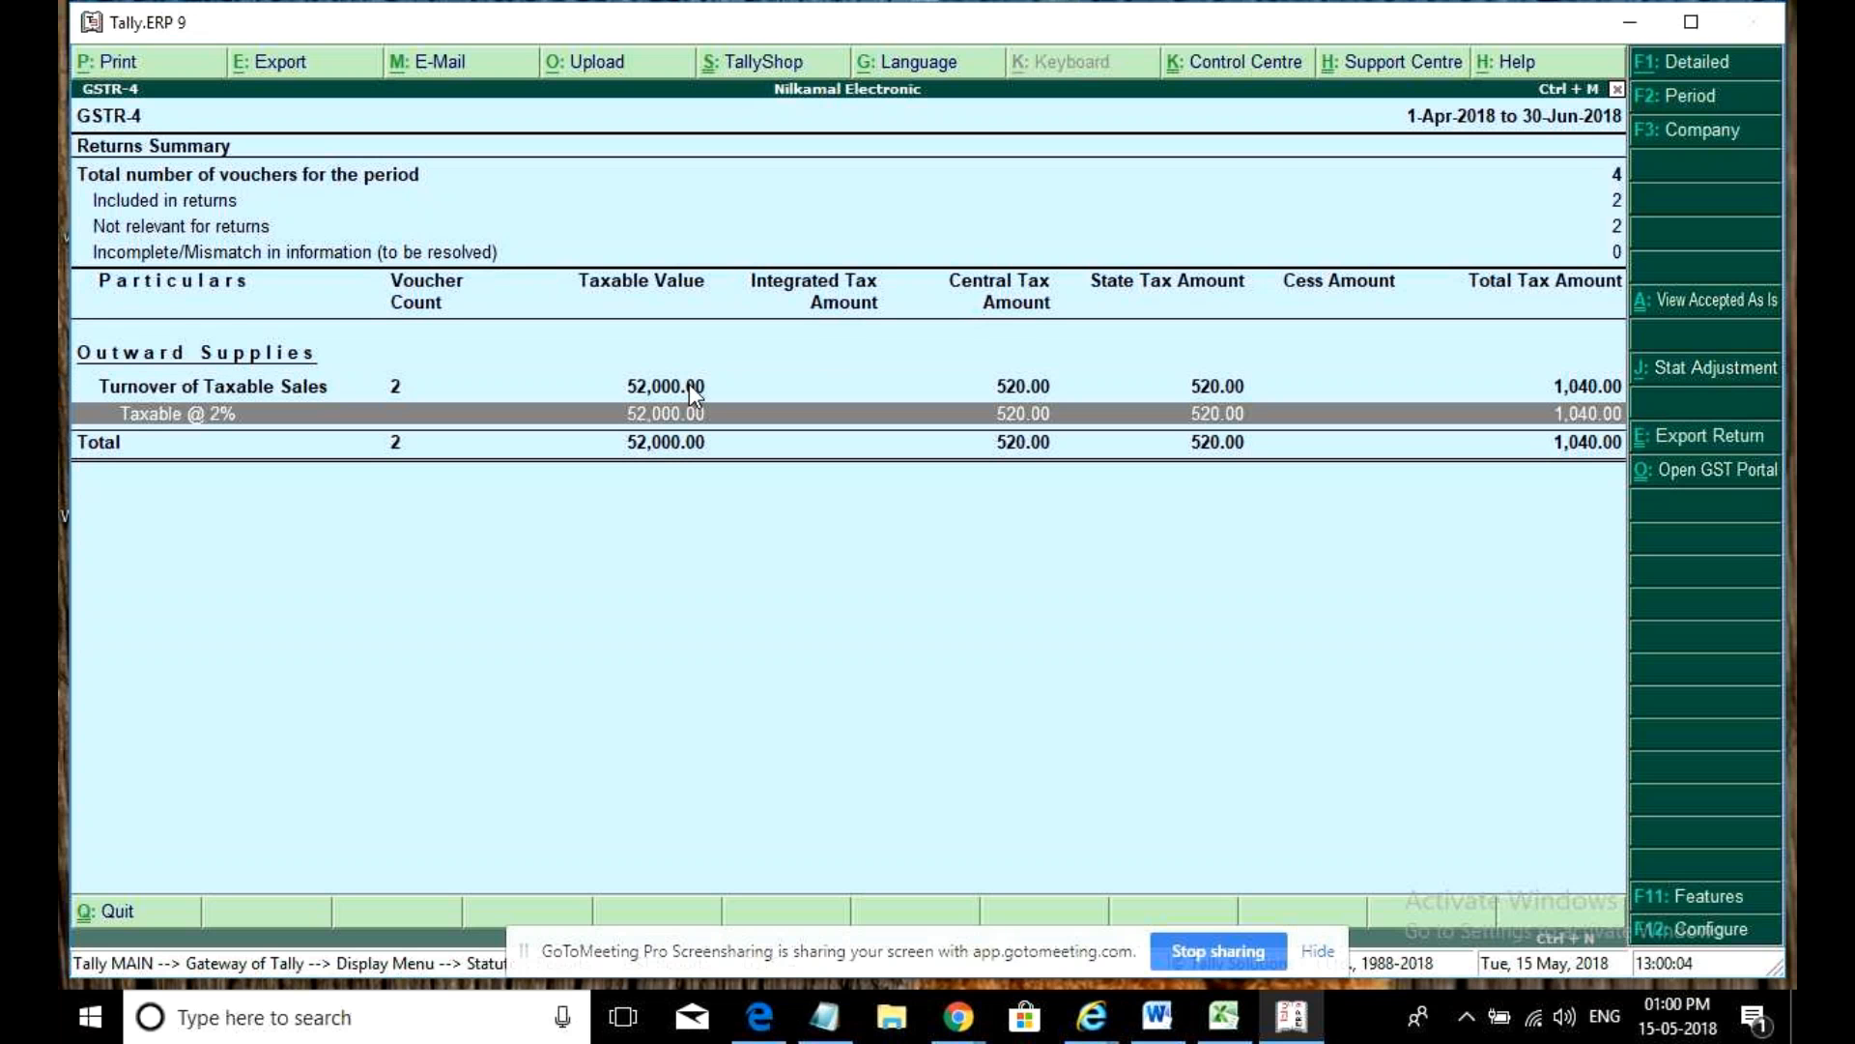
key("Return")
key("Down")
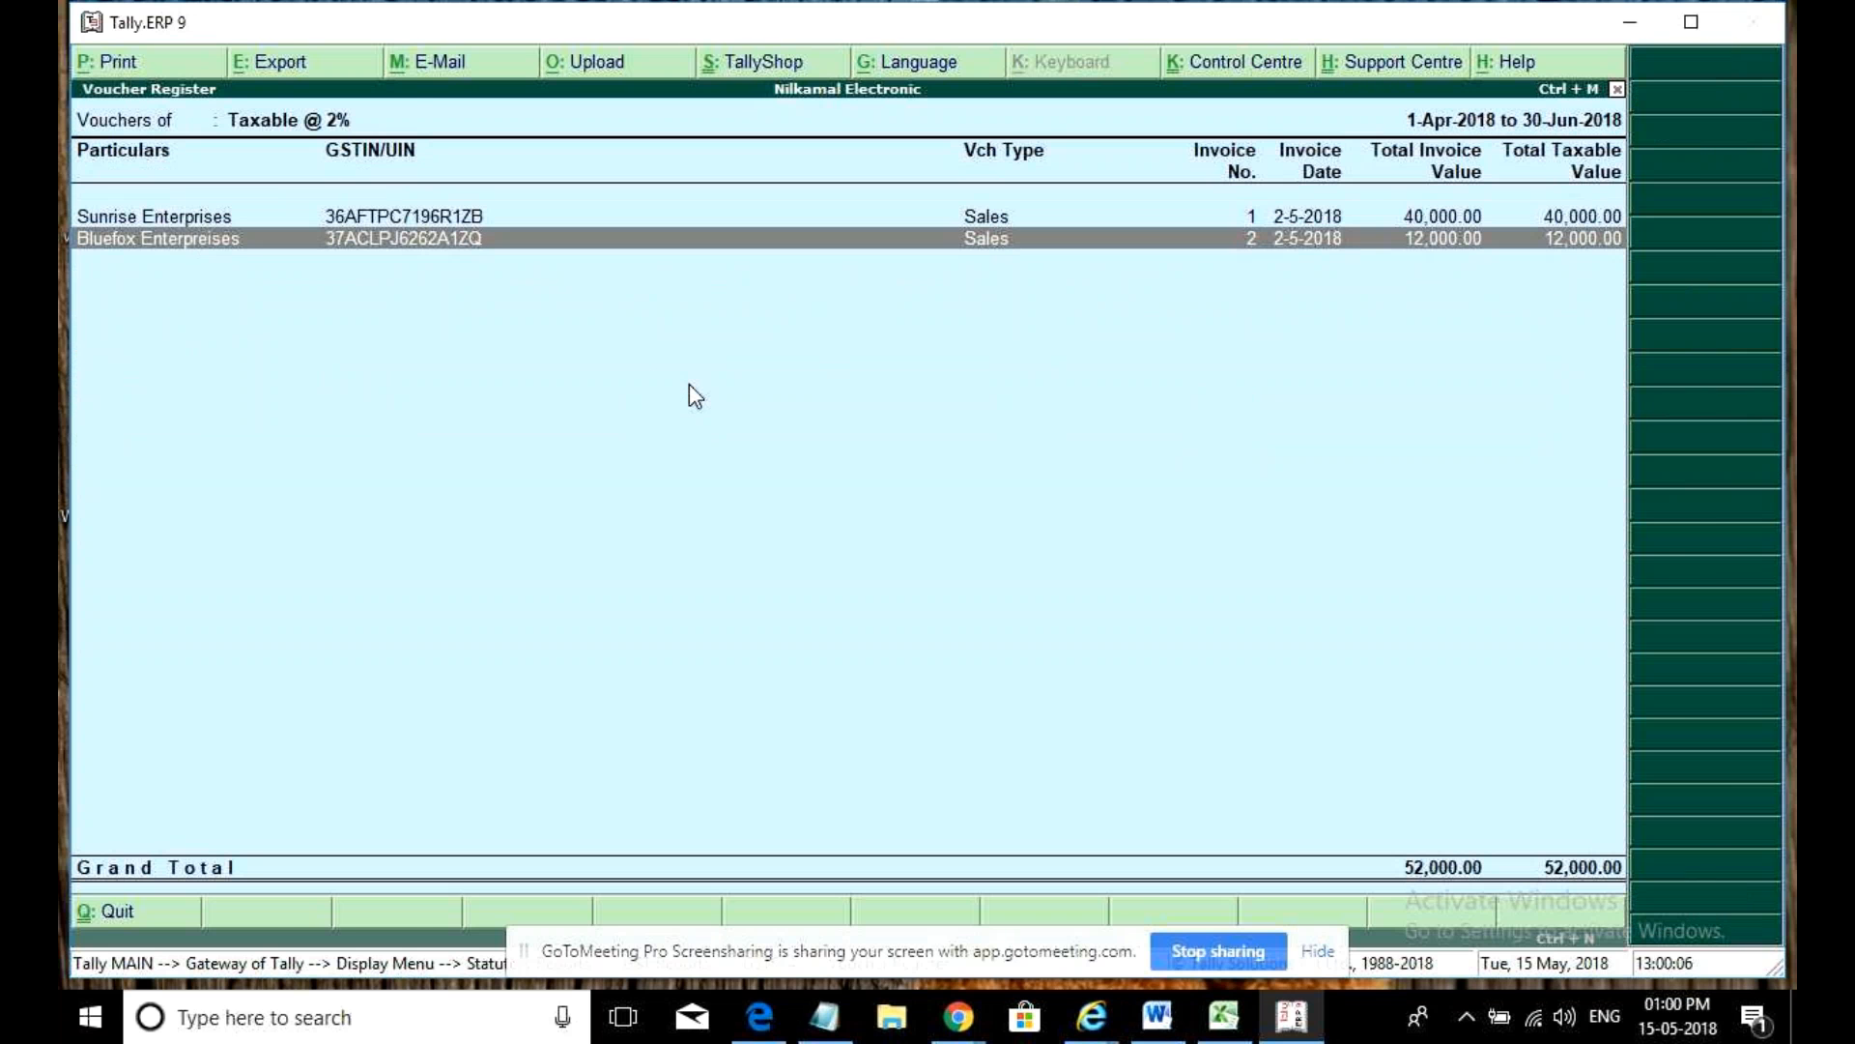
- Delete sales voucher No. 2 for Bluefox Enterpreises, leaving Taxable @ 2% at 40,000.00
key("Return")
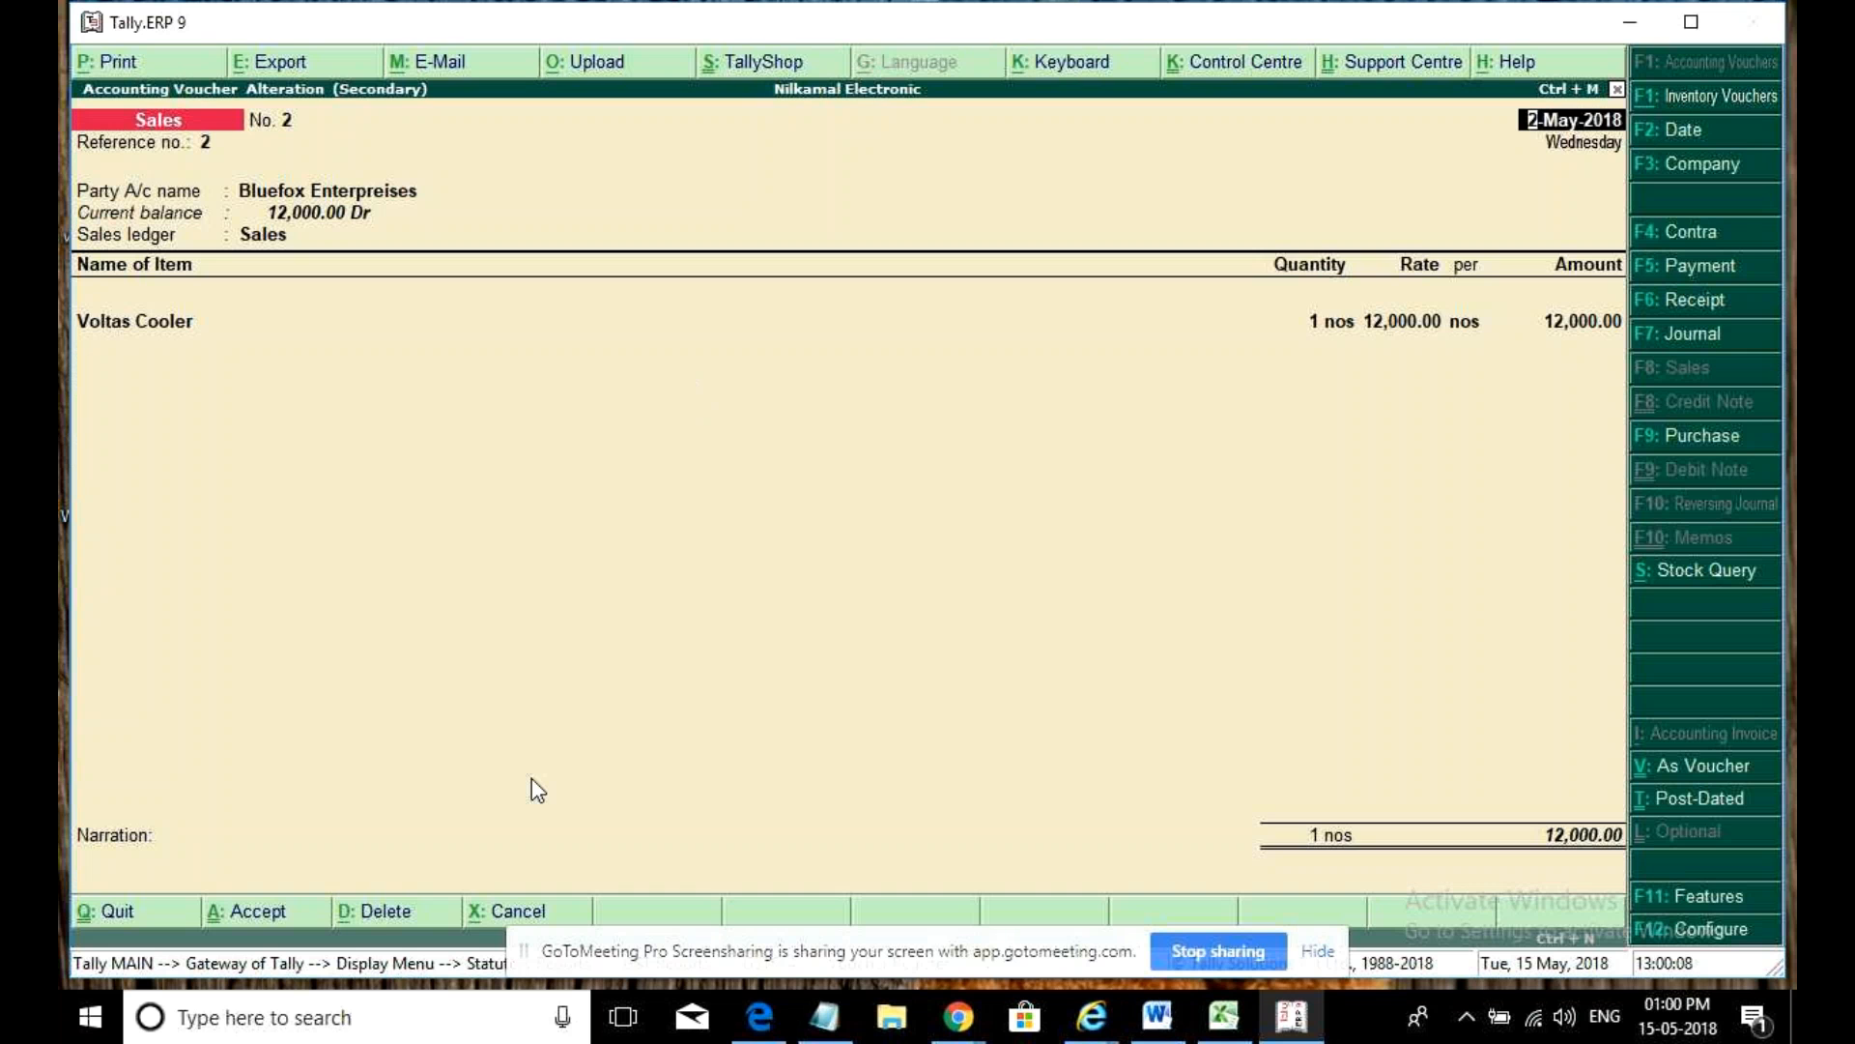
left_click(375, 903)
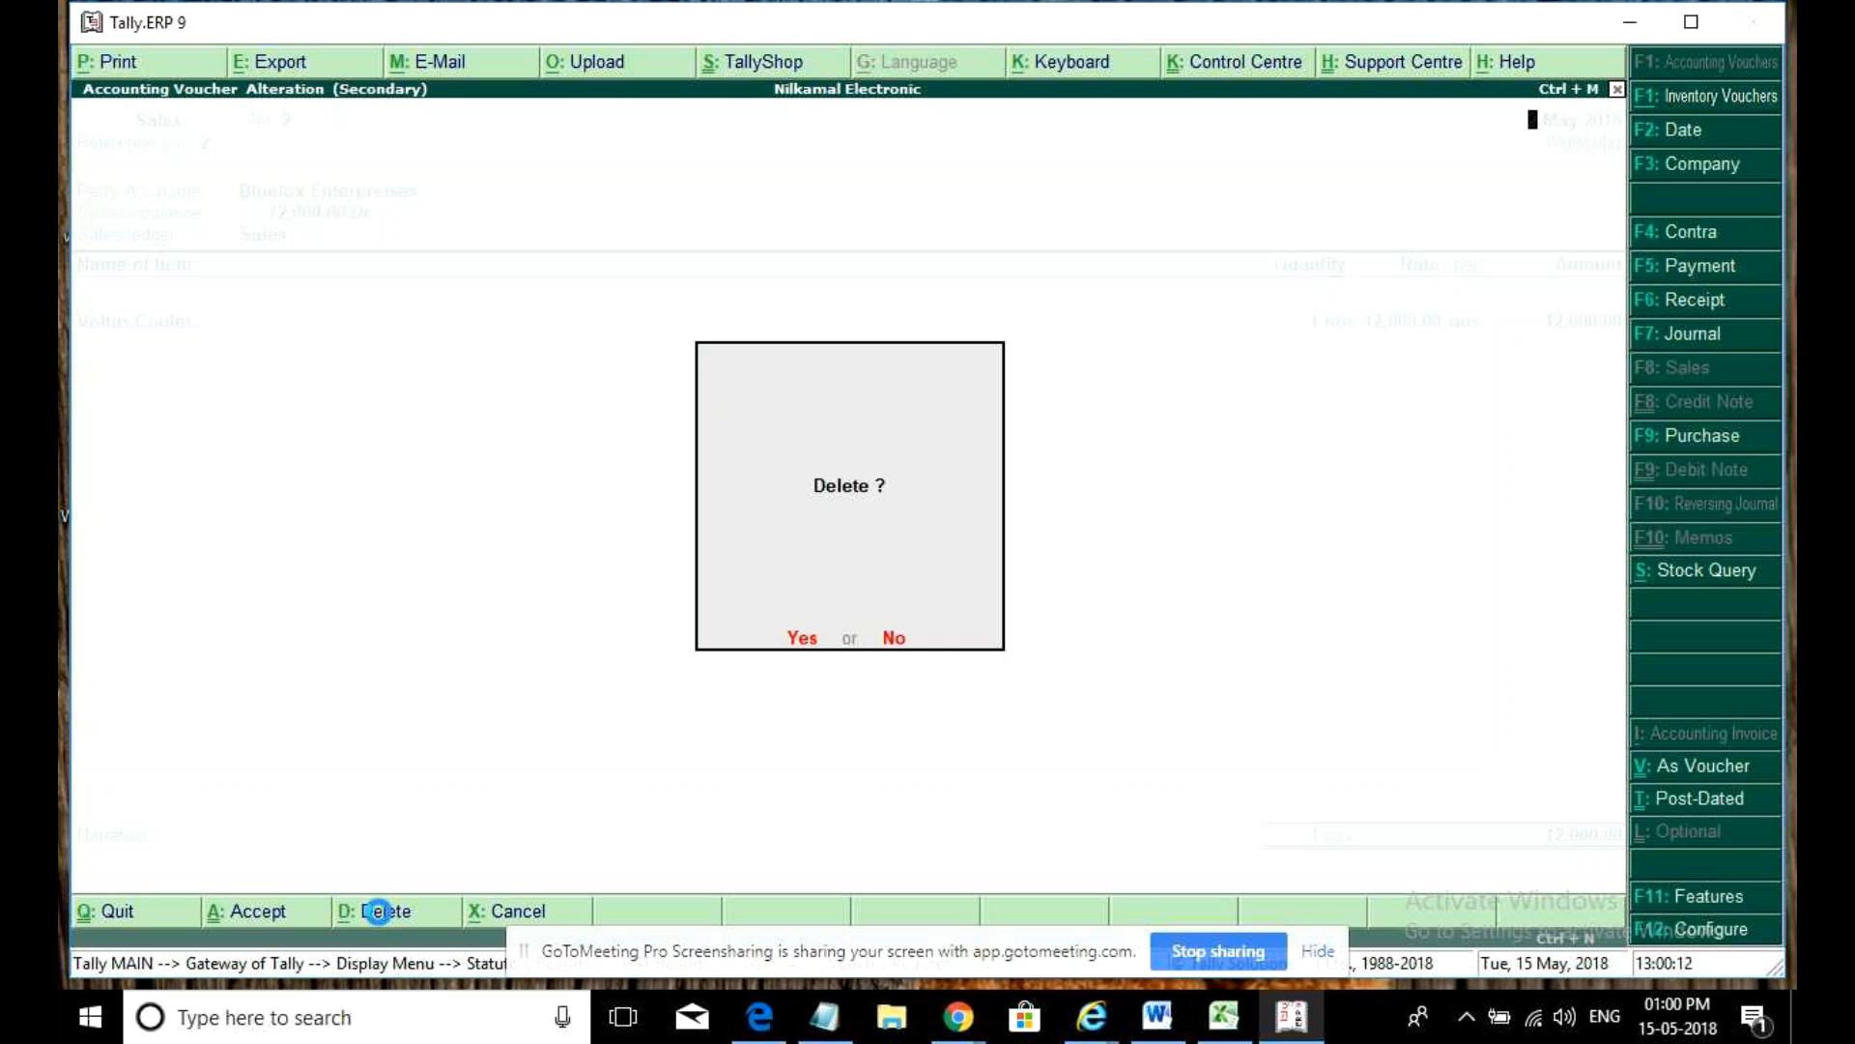
key("Return")
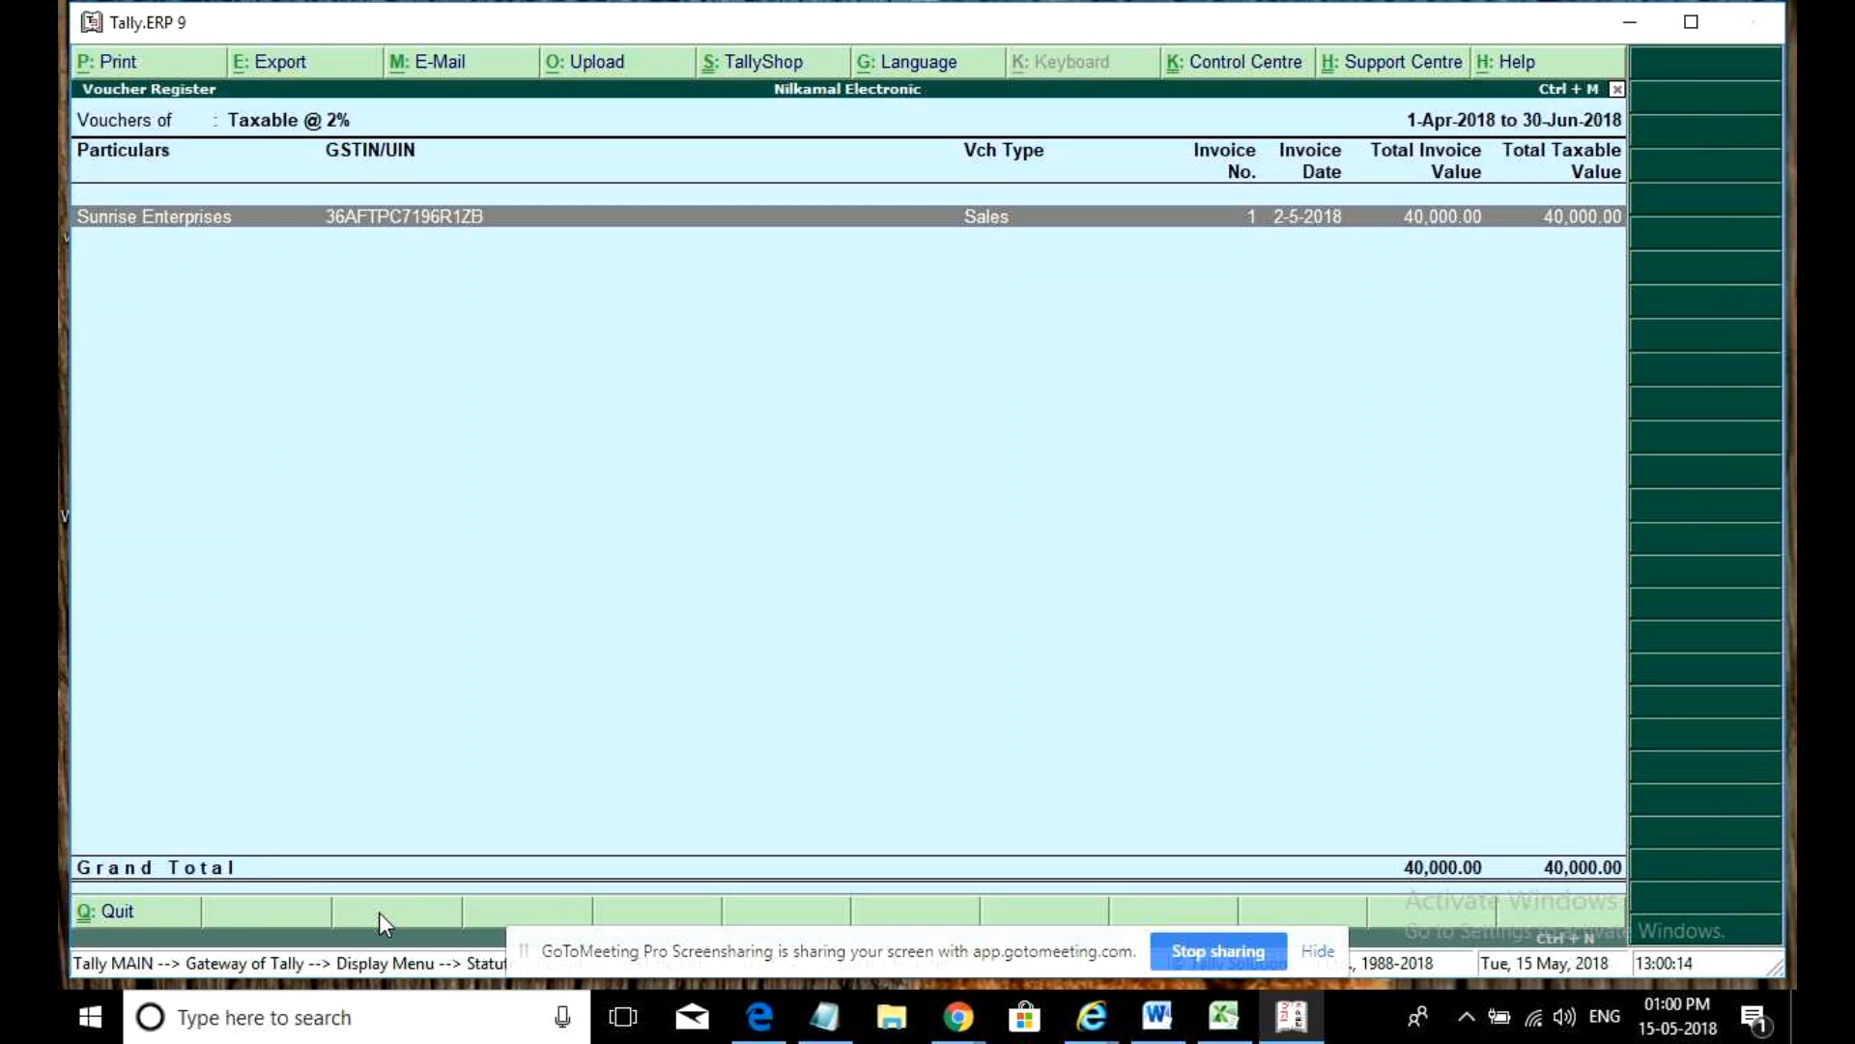
- Back out of the voucher list and GST reports to the Gateway of Tally
key("Escape")
key("Escape")
key("Escape")
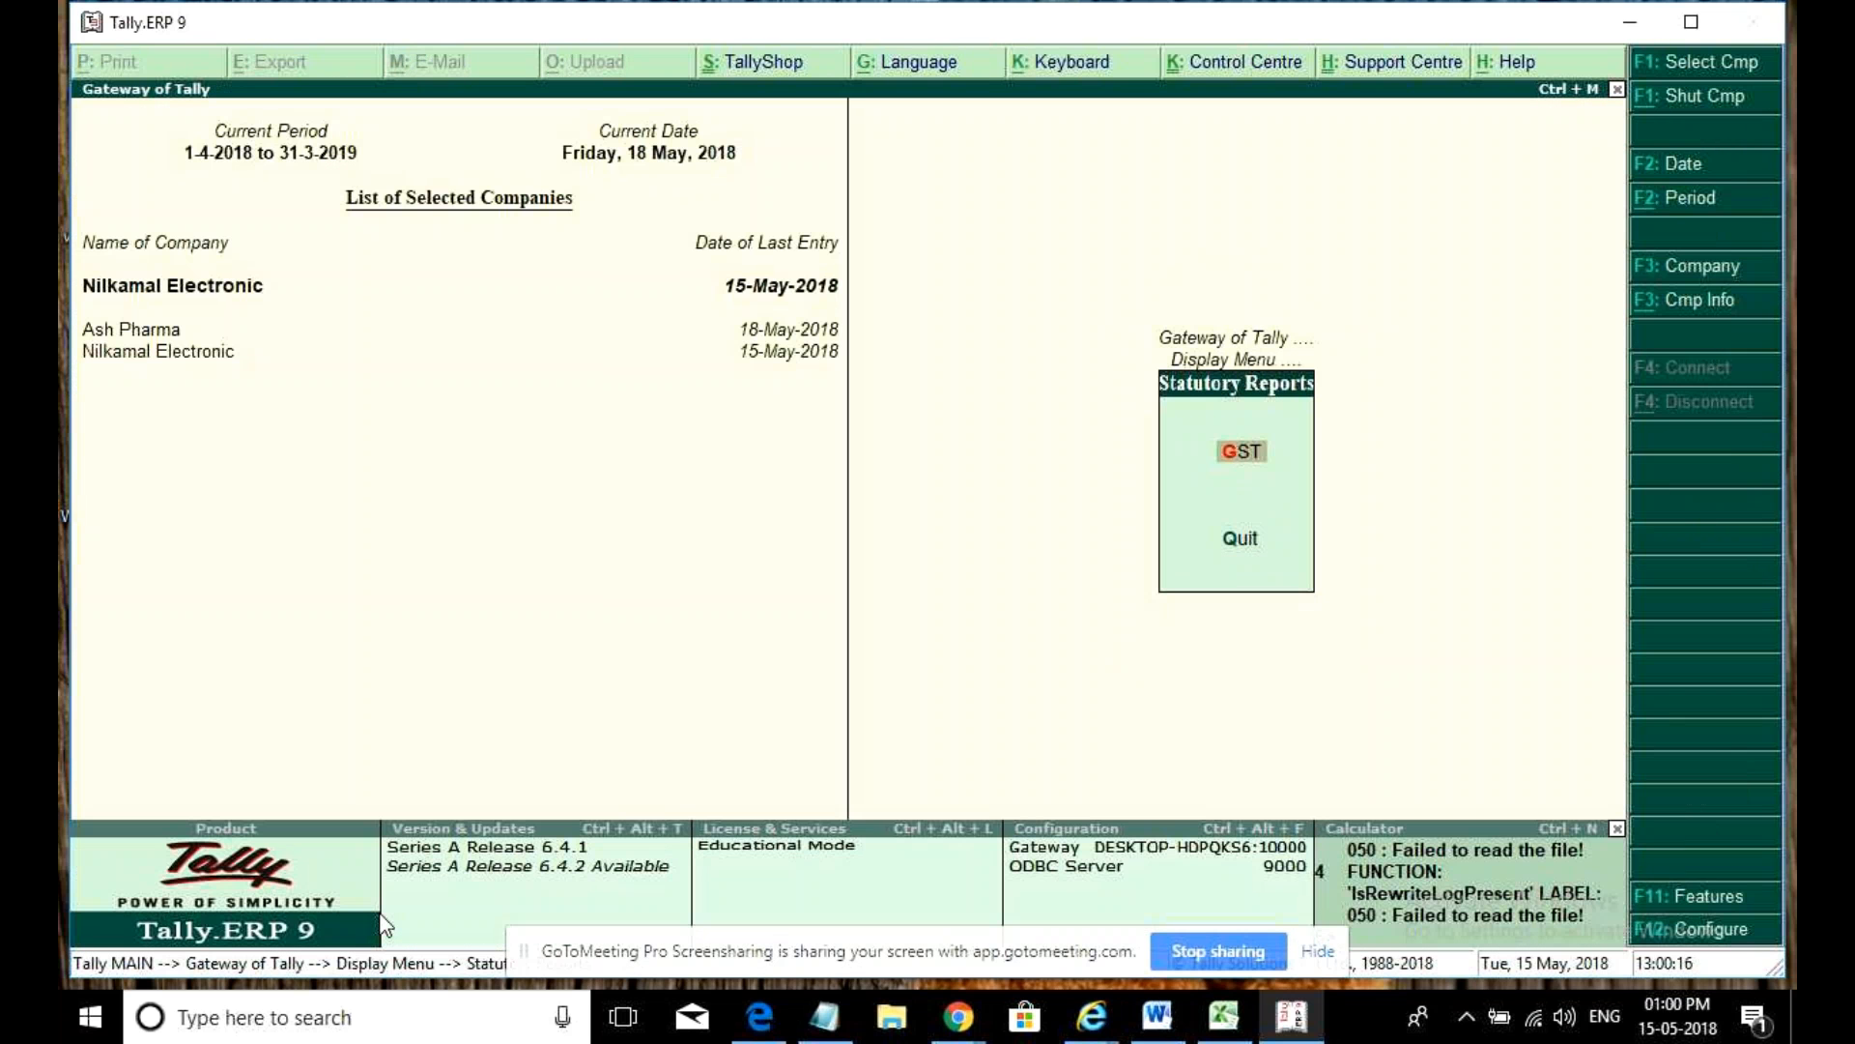
key("Escape")
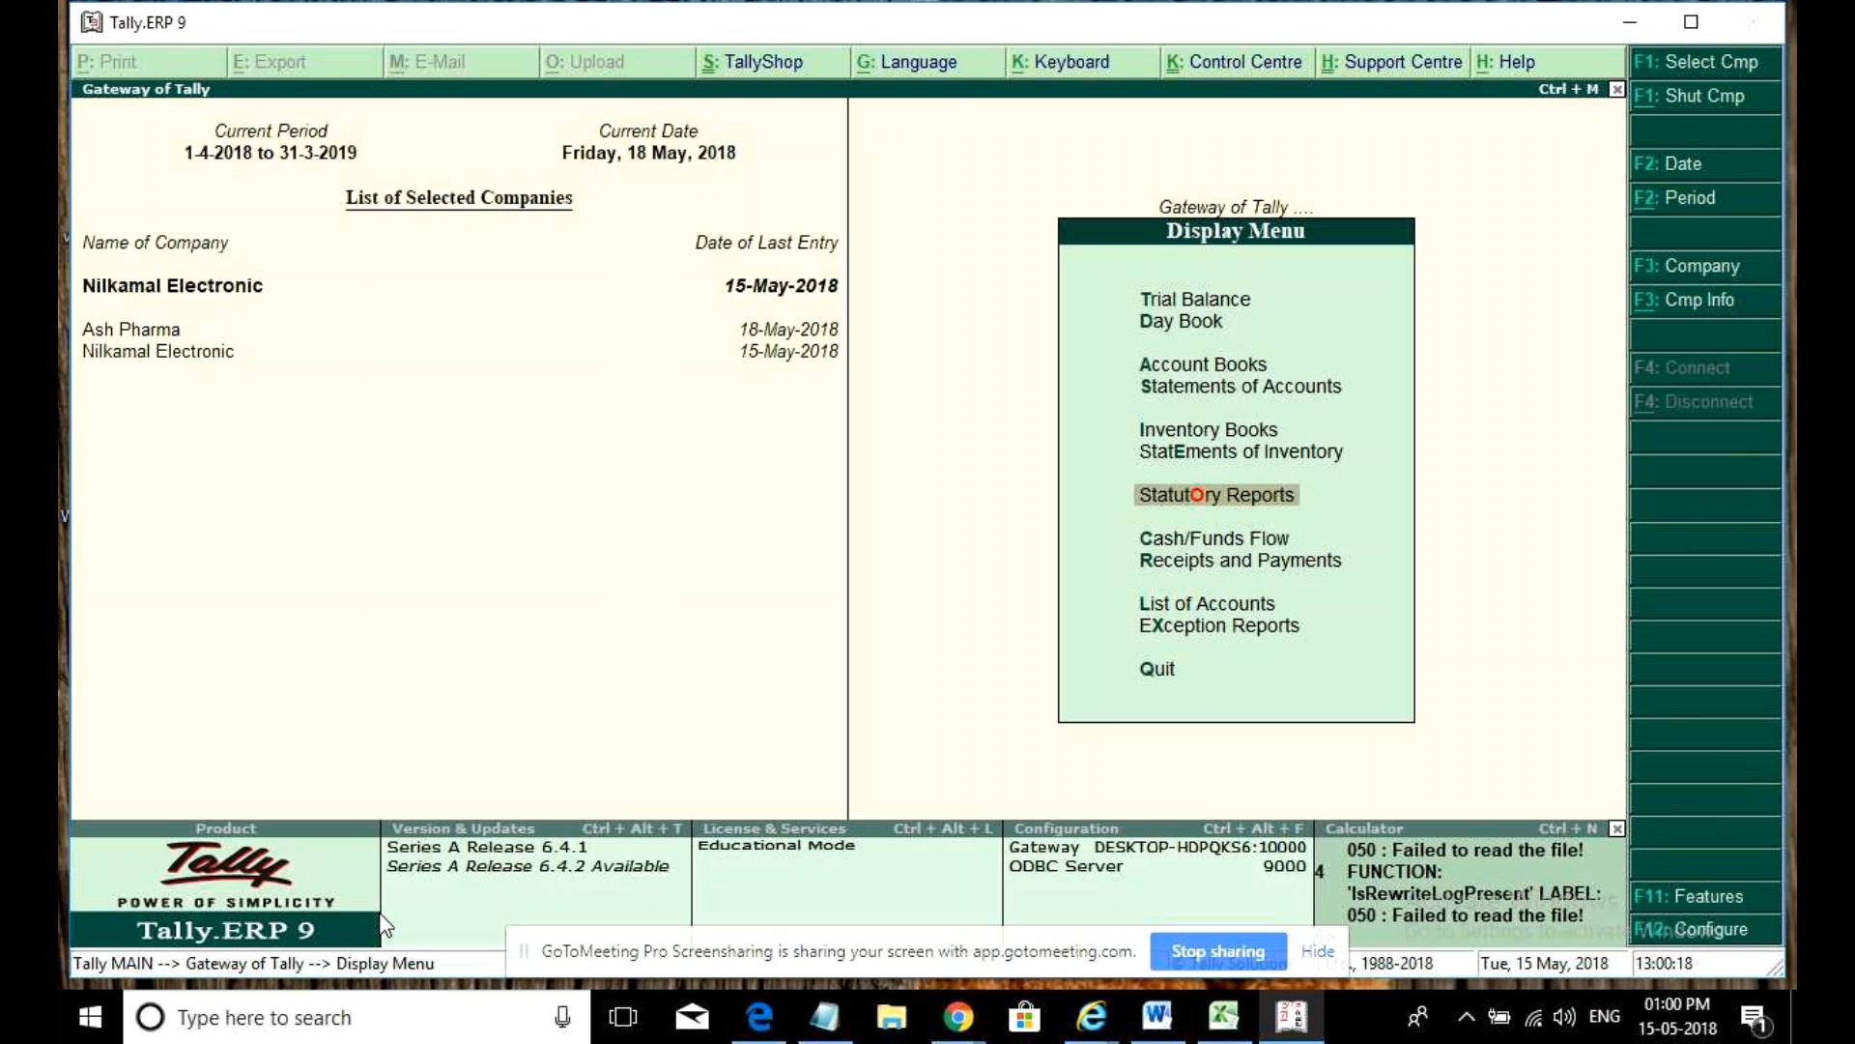
key("Escape")
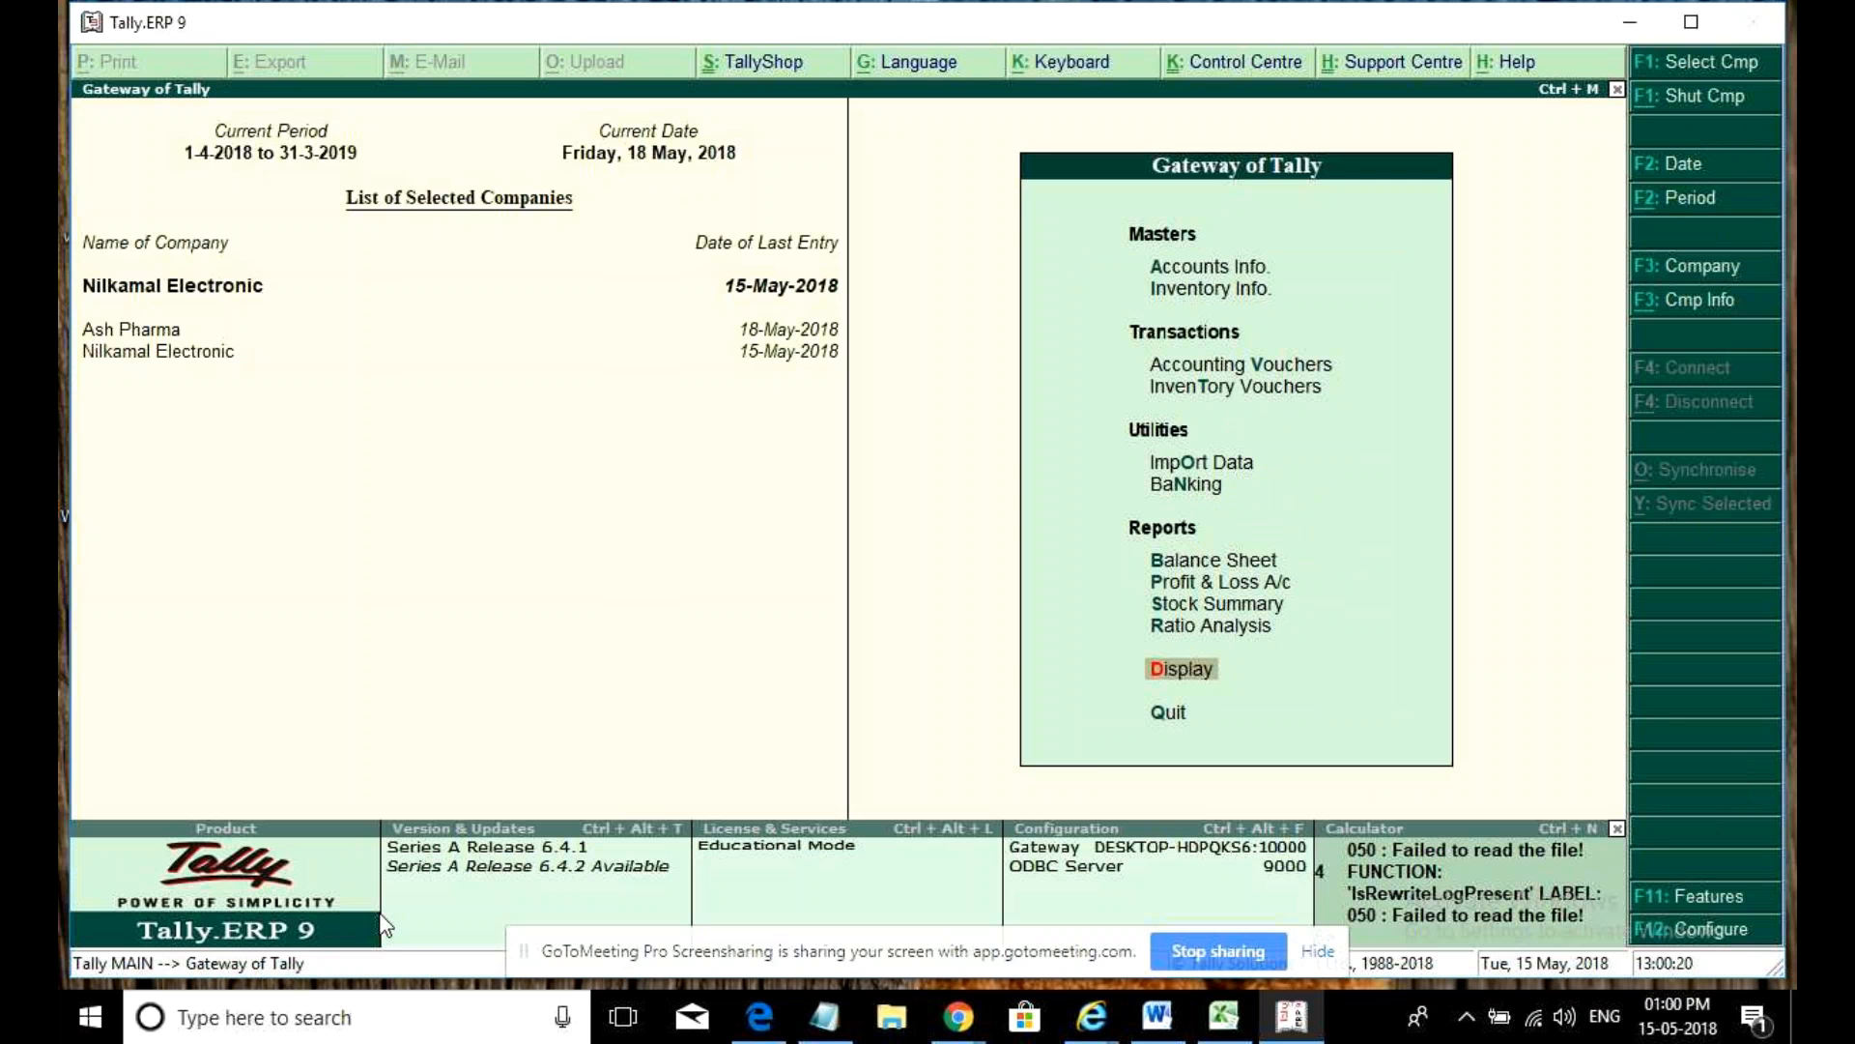
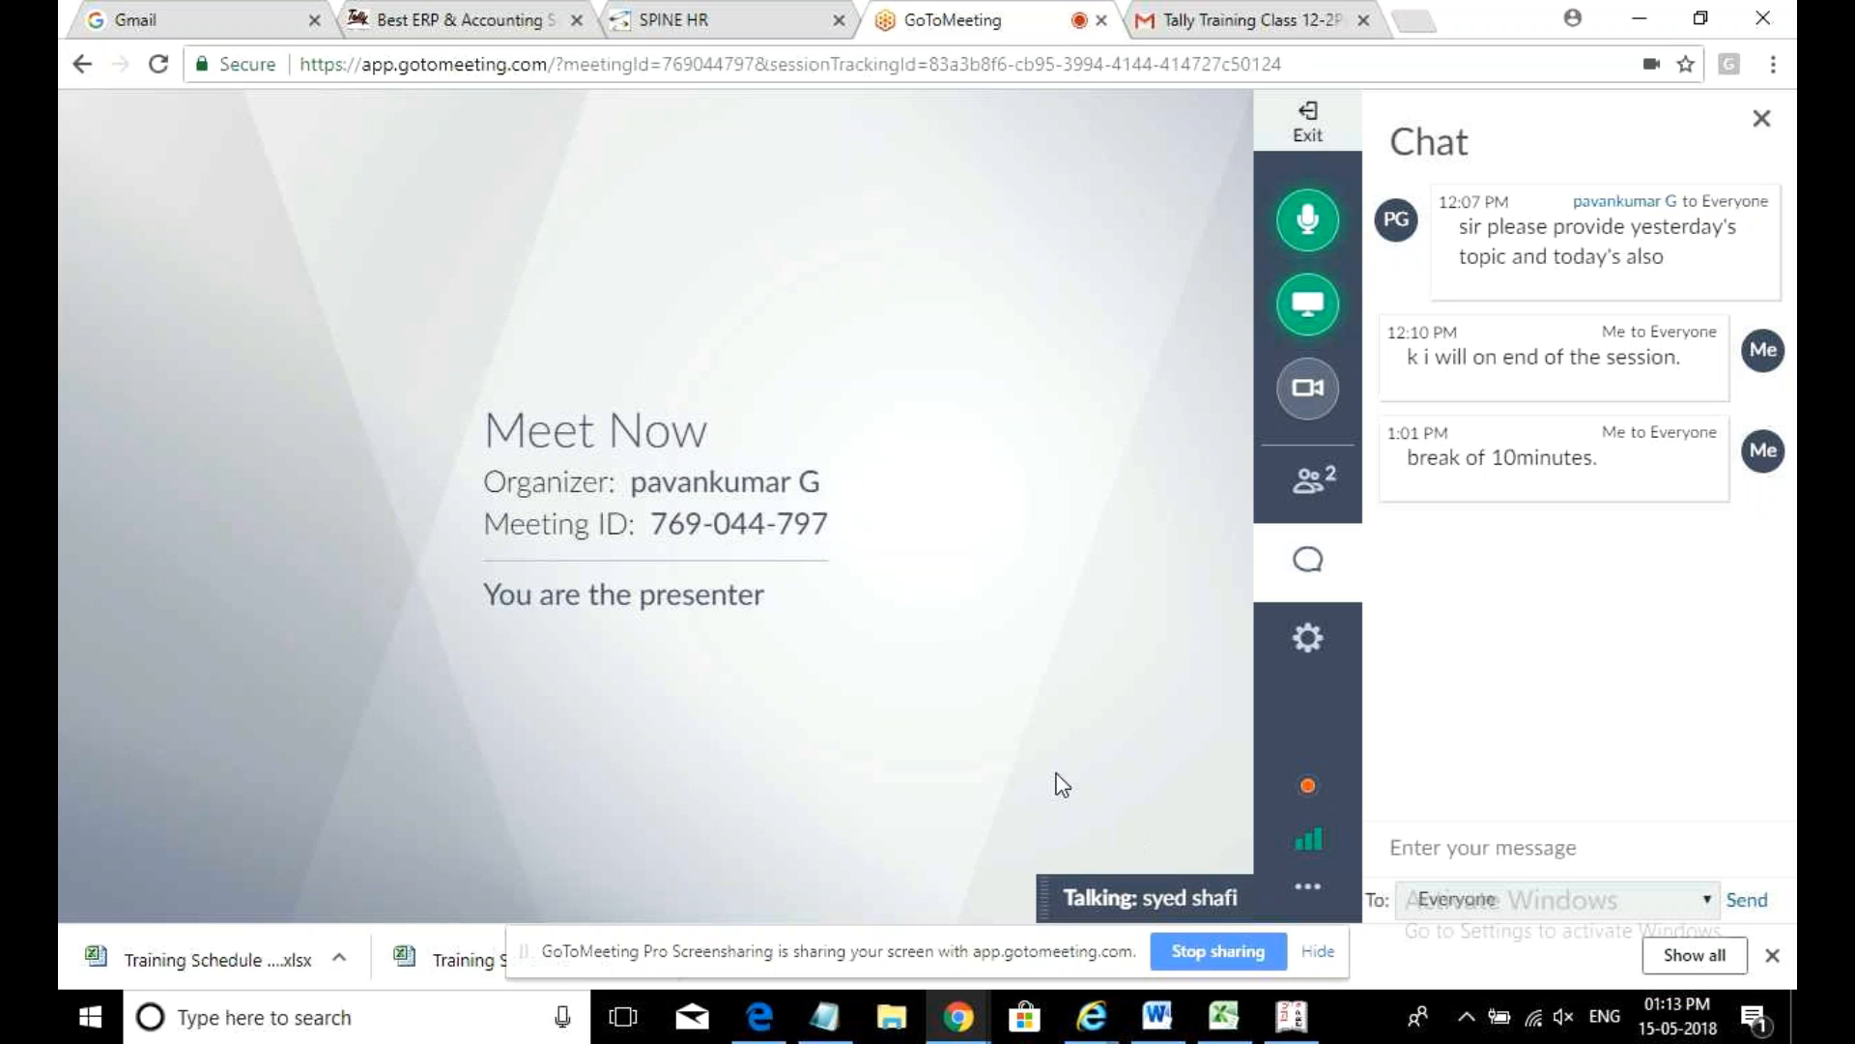
- Switch from GoToMeeting to the Tally.ERP 9 window using its taskbar preview
mouse_move(1292, 1014)
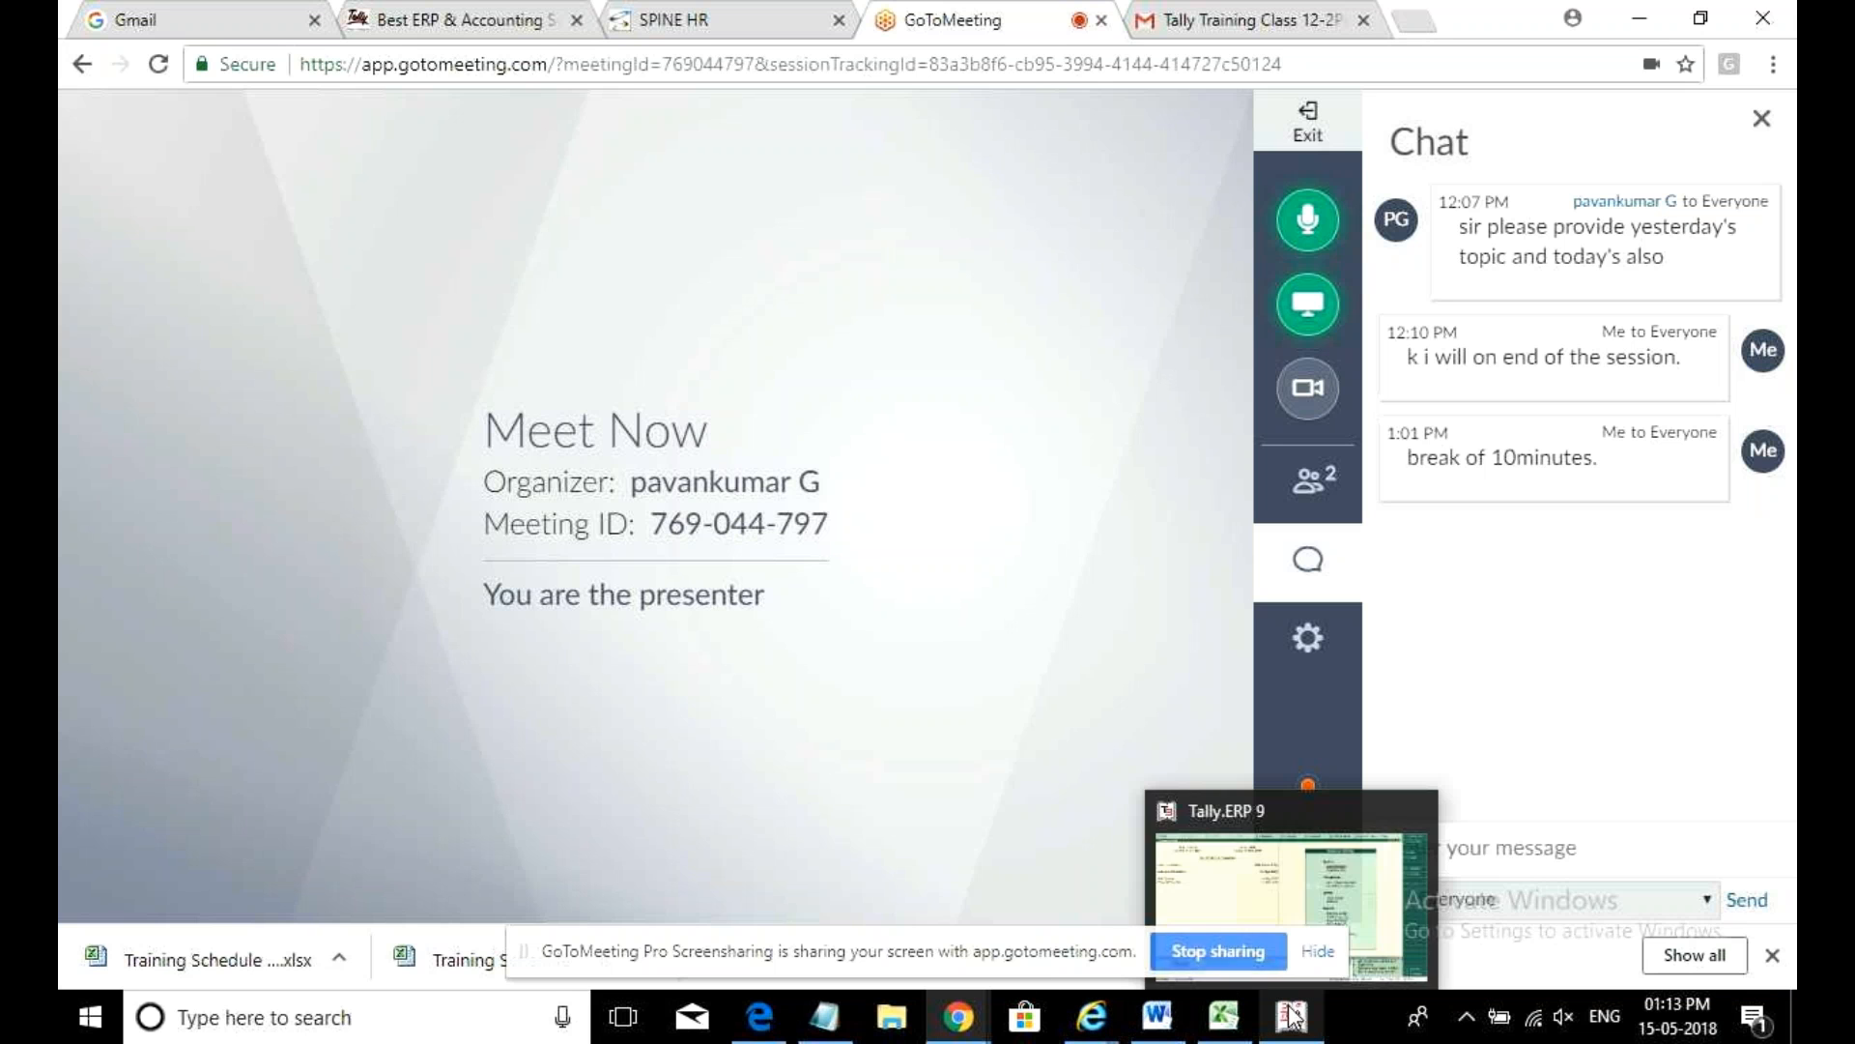
left_click(1219, 915)
- Create a new ledger named Transport Charges under Indirect Expenses
key("Down")
key("Down")
key("Up")
key("Up")
key("Return")
key("Down")
key("Return")
key("Return")
type("Transport Charges i")
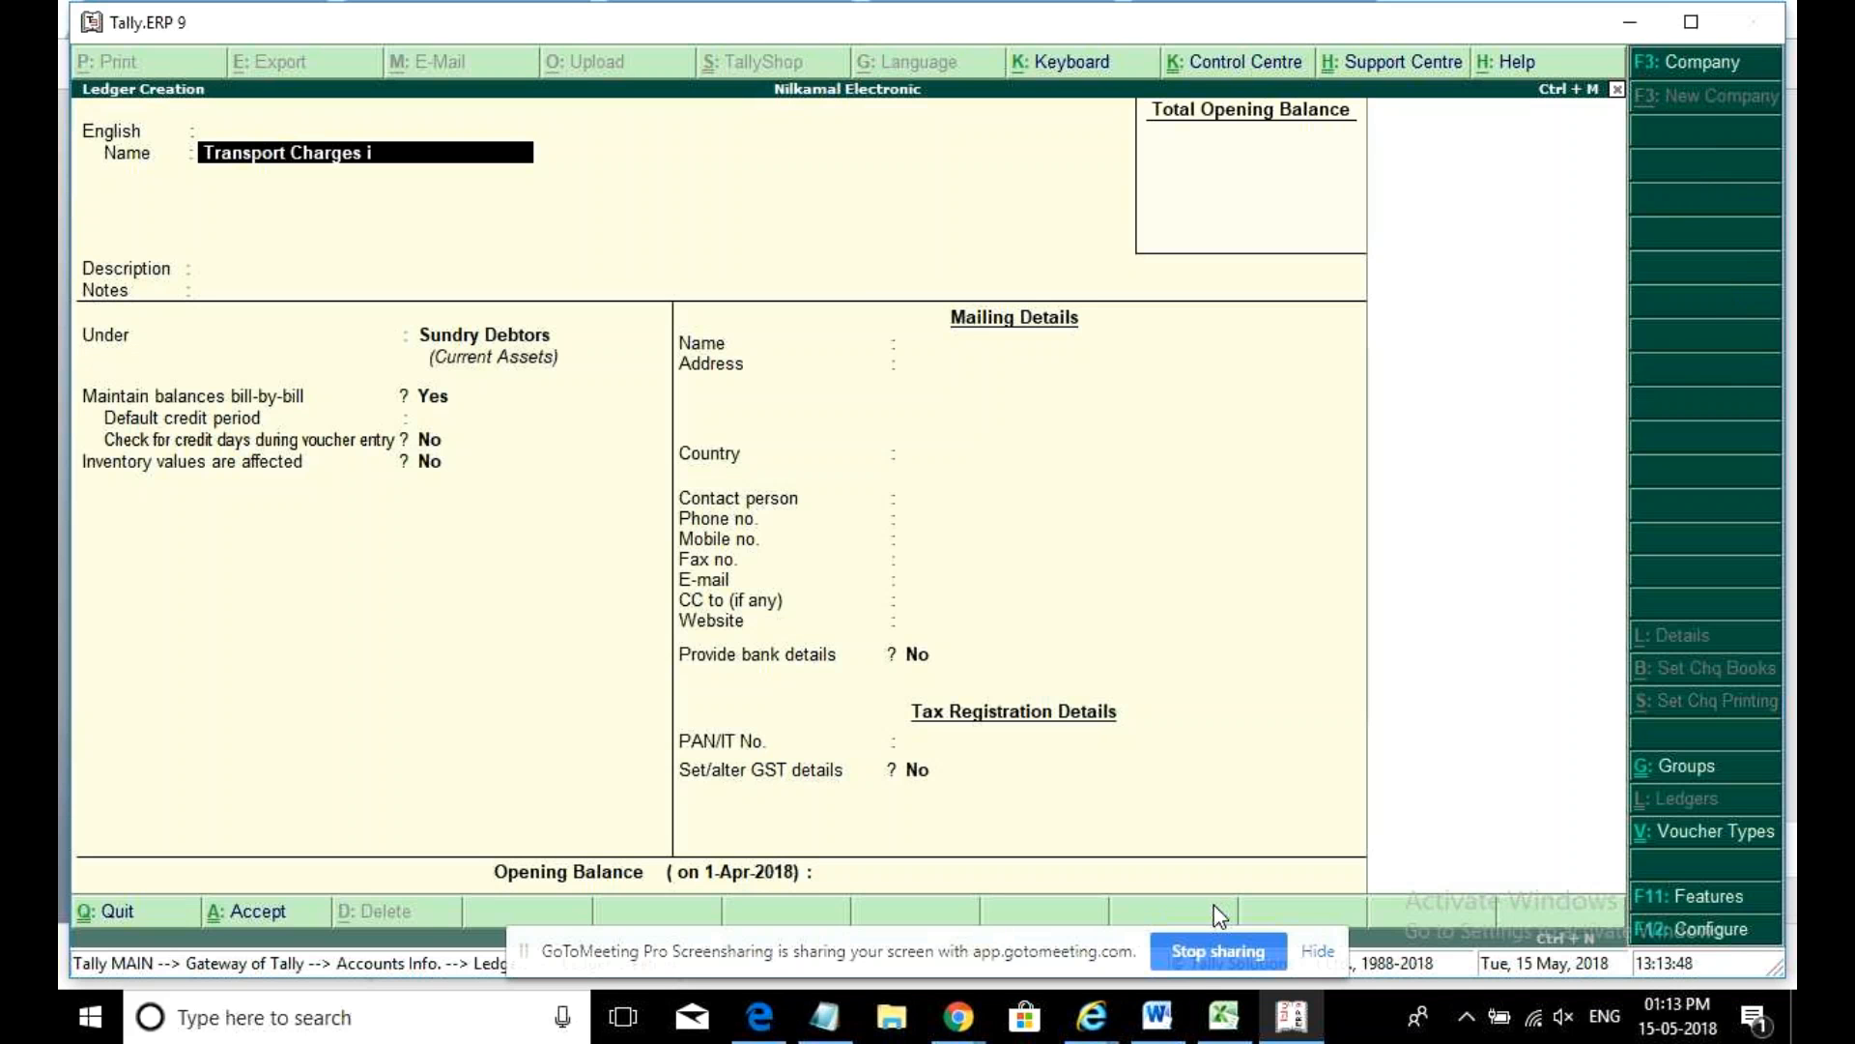
type("ndir")
key("BackSpace")
key("BackSpace")
key("BackSpace")
key("BackSpace")
key("BackSpace")
key("BackSpace")
key("Return")
key("Return")
key("Return")
key("Return")
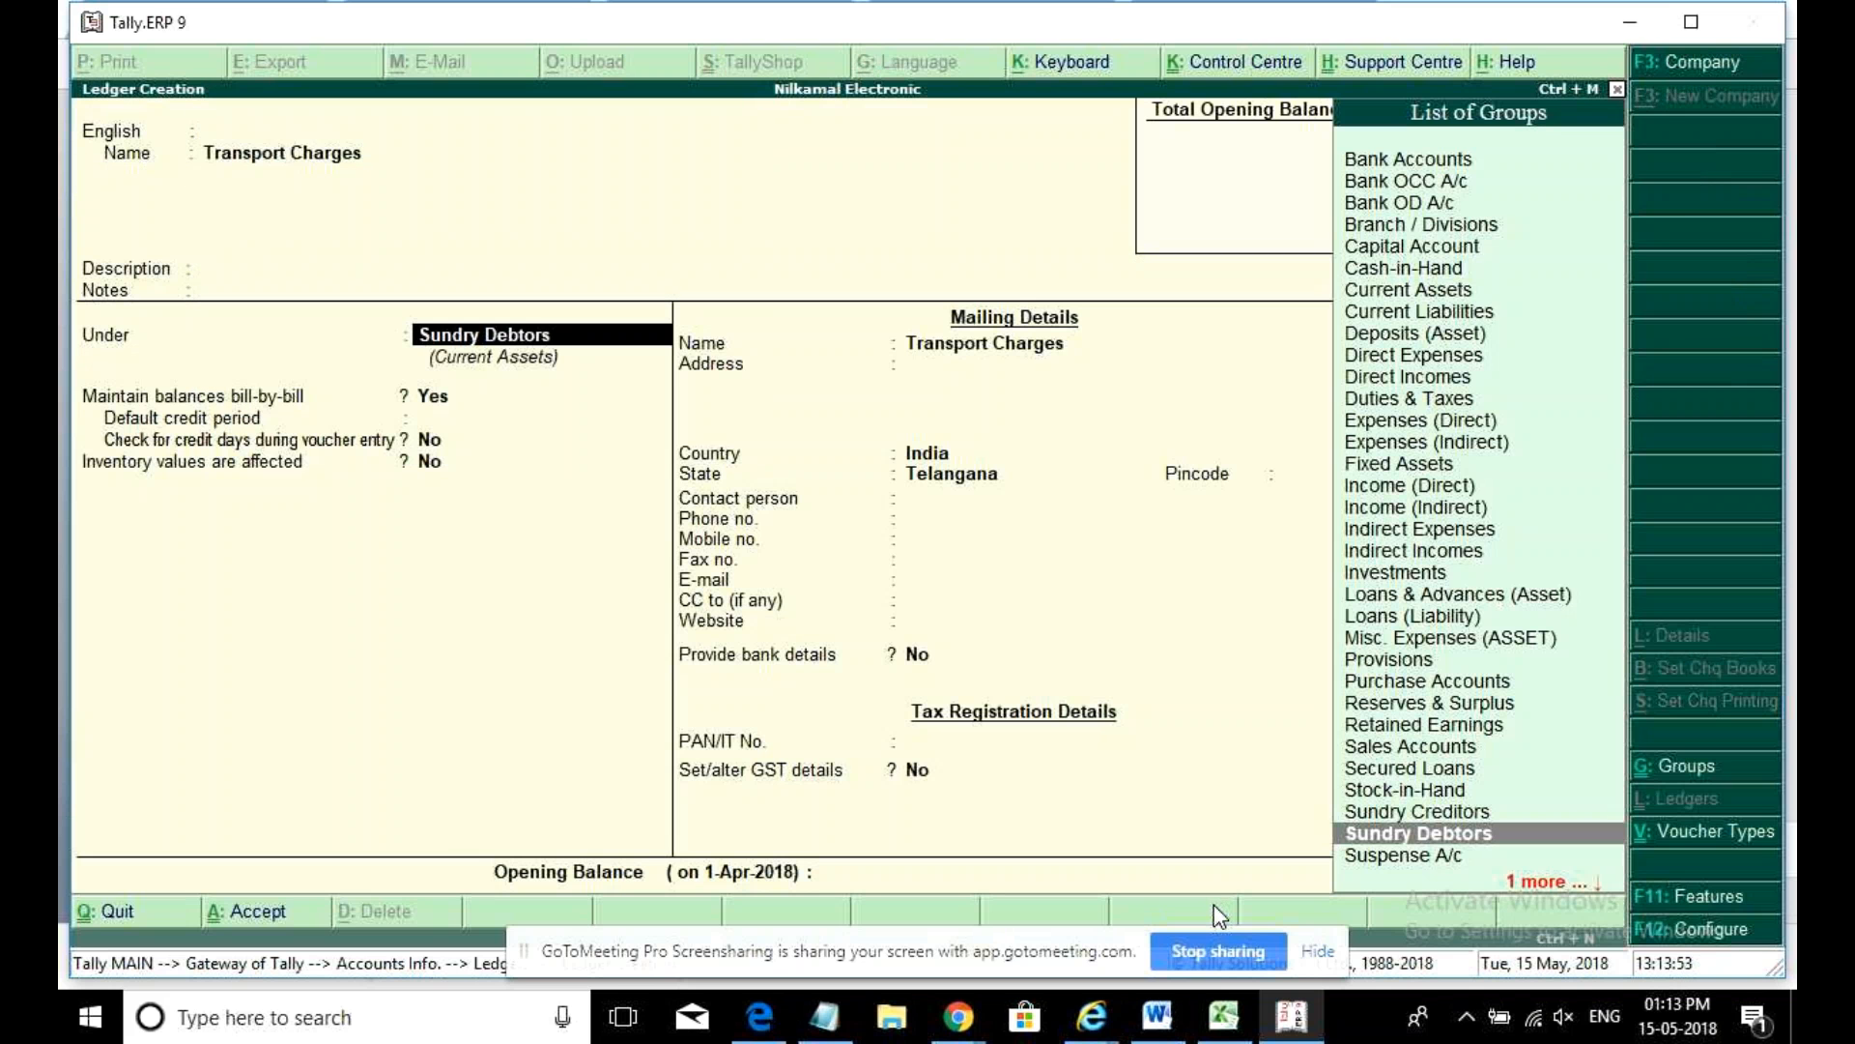
type("Indirect")
key("Return")
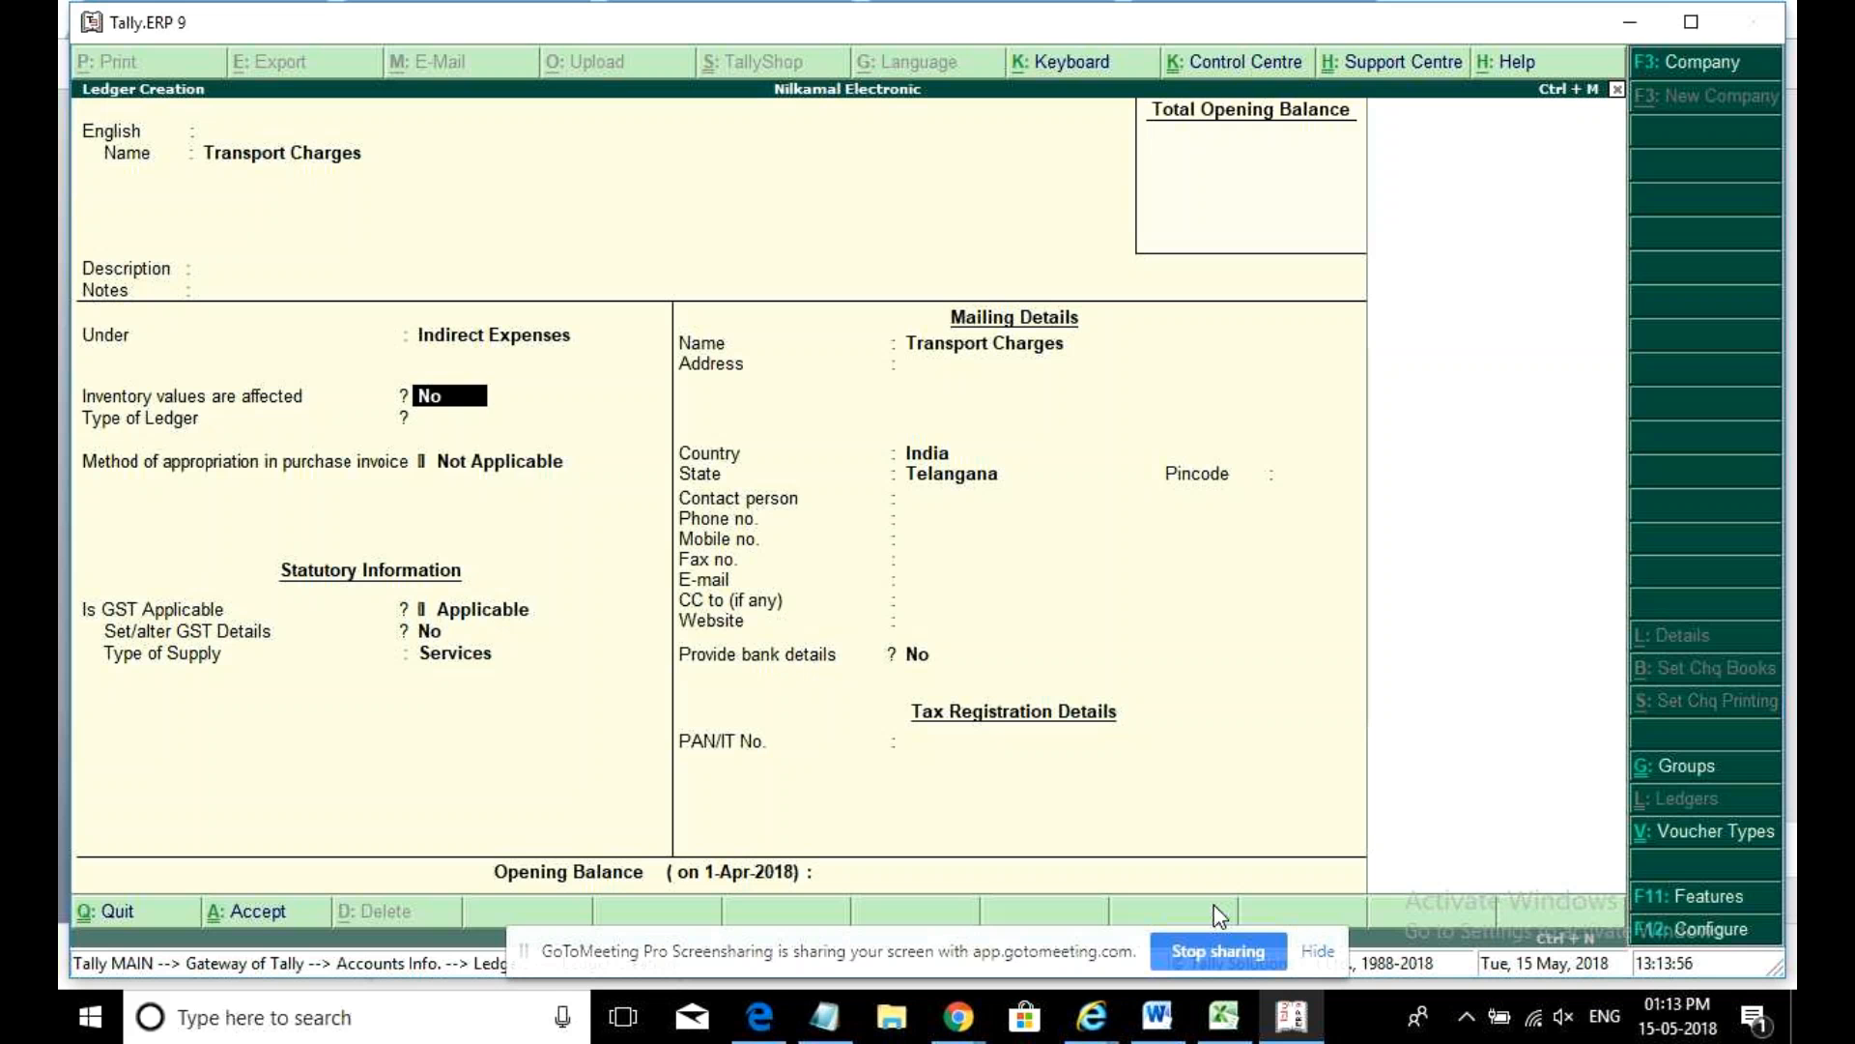
- Turn on GST details with description Transport Charges and HSN/SAC 654398
key("Return")
key("Return")
key("Return")
type("y")
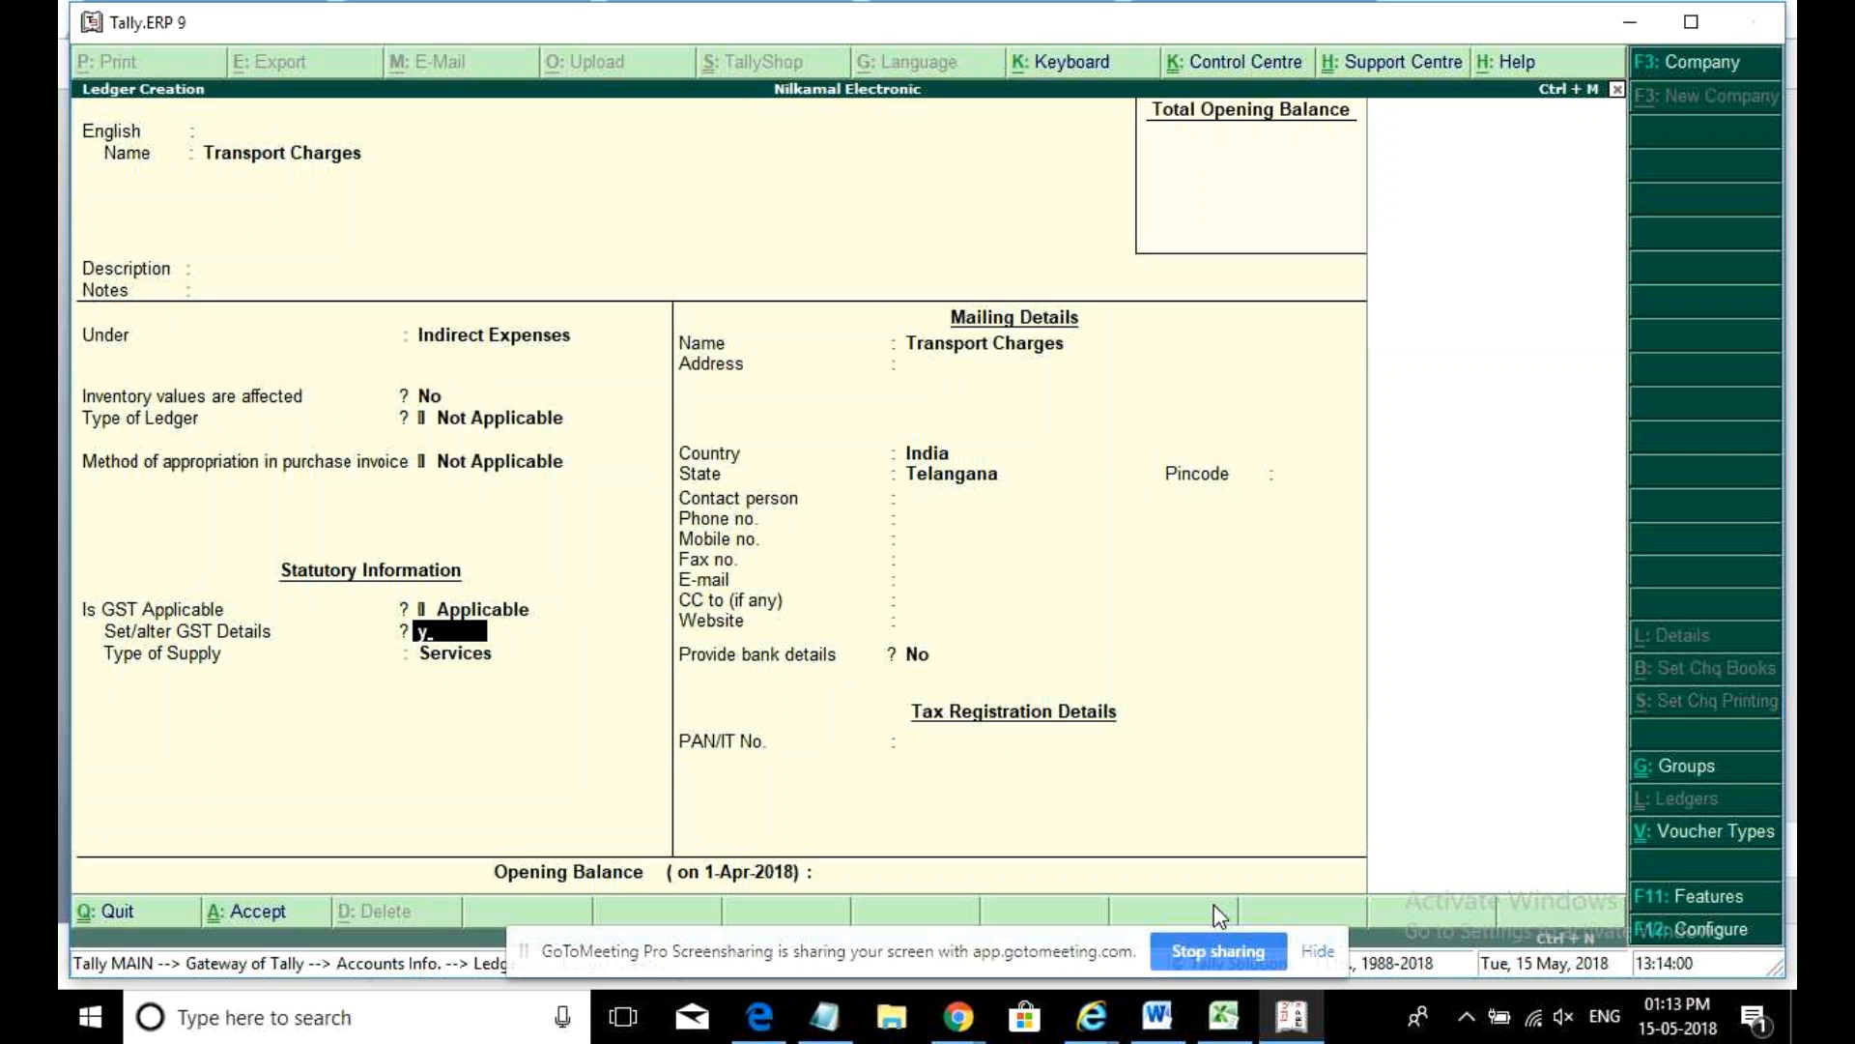
key("Return")
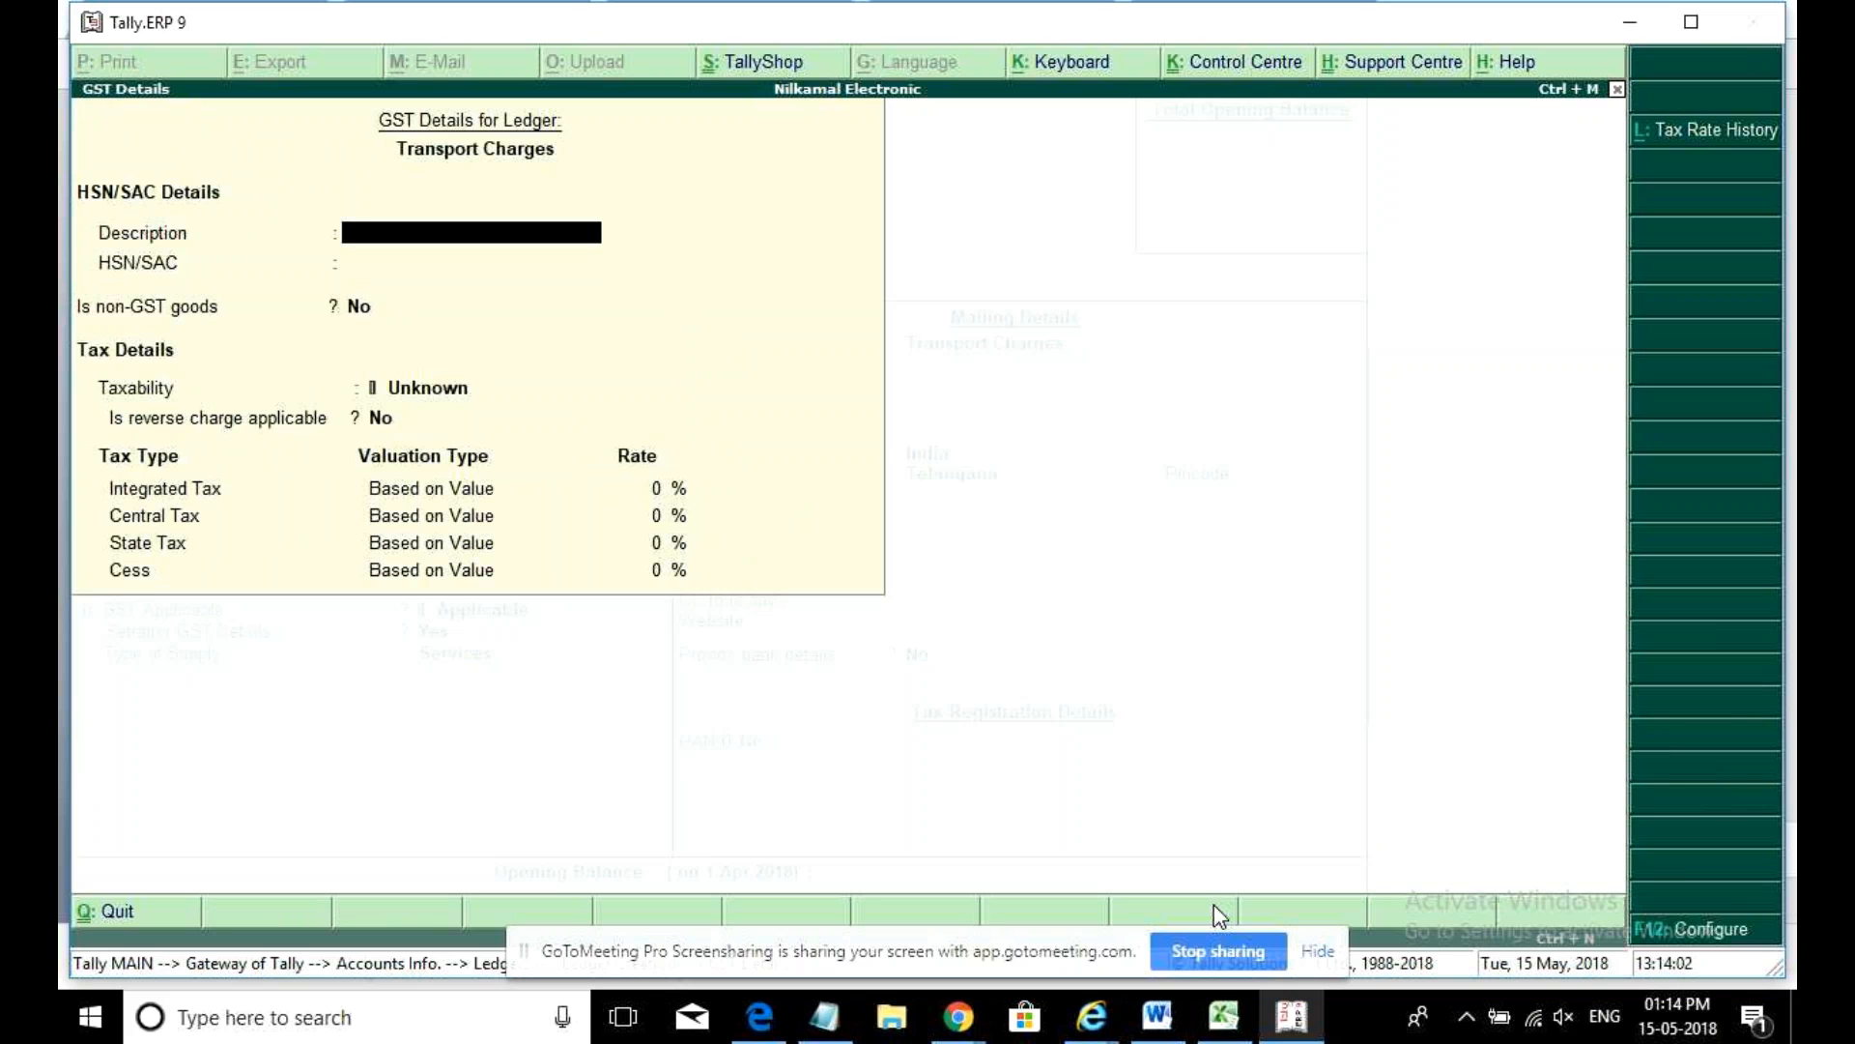
type("Transport Charges")
key("Return")
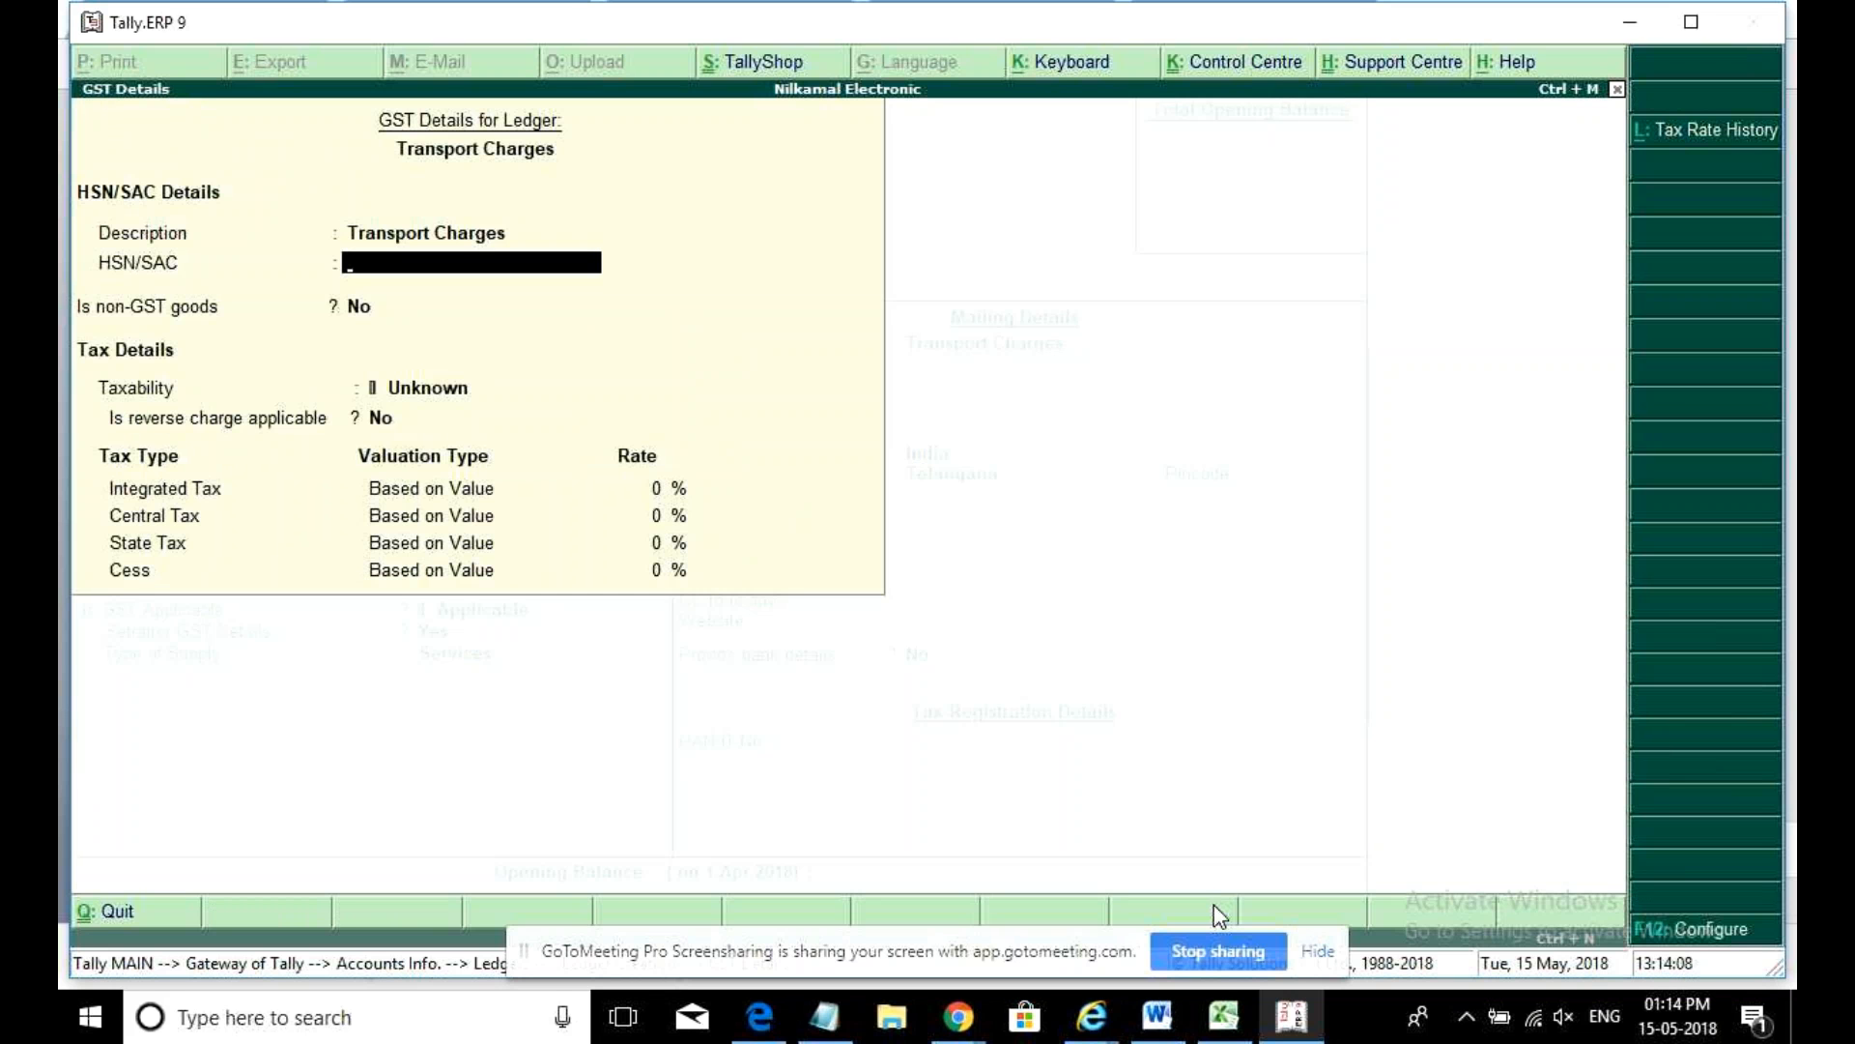
type("654398")
key("Return")
- Mark the ledger Taxable at 5% GST with reverse charge set to Yes
key("Return")
key("Down")
key("Down")
key("Down")
key("Return")
key("Return")
type("5")
key("Return")
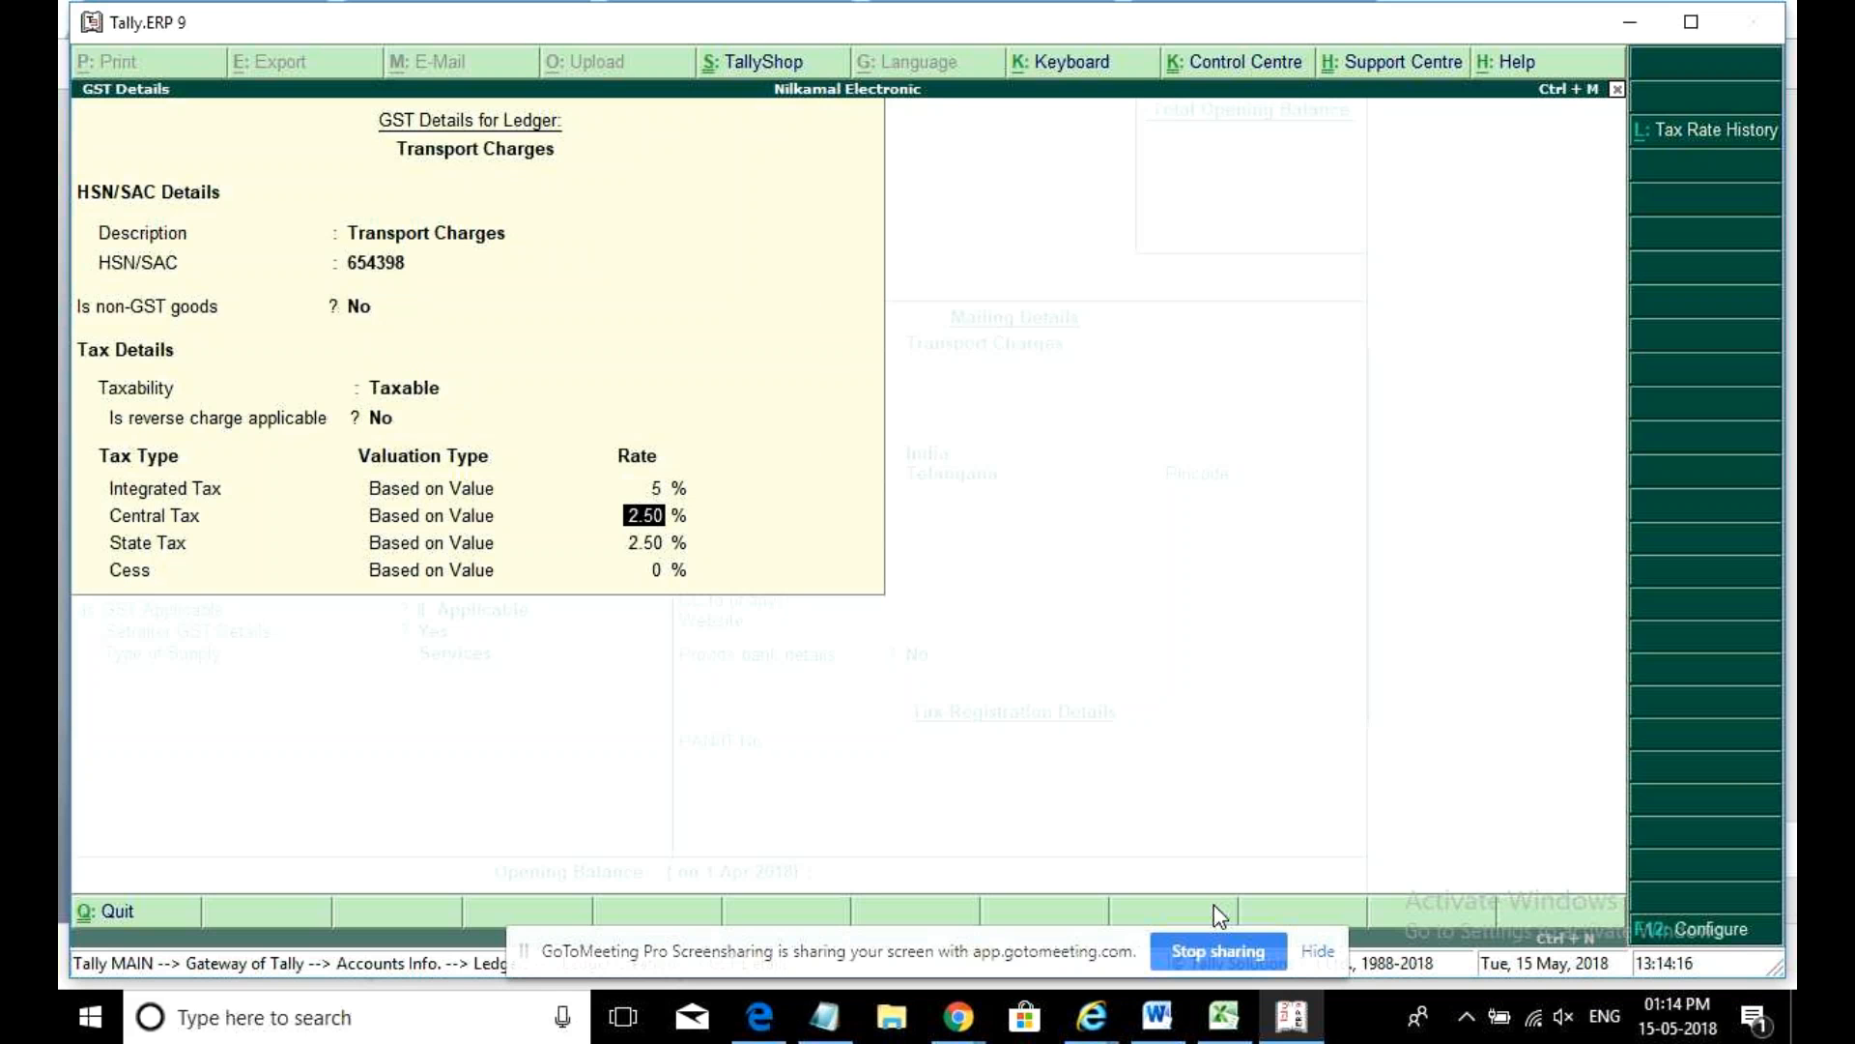
left_click(383, 418)
type("y")
key("Return")
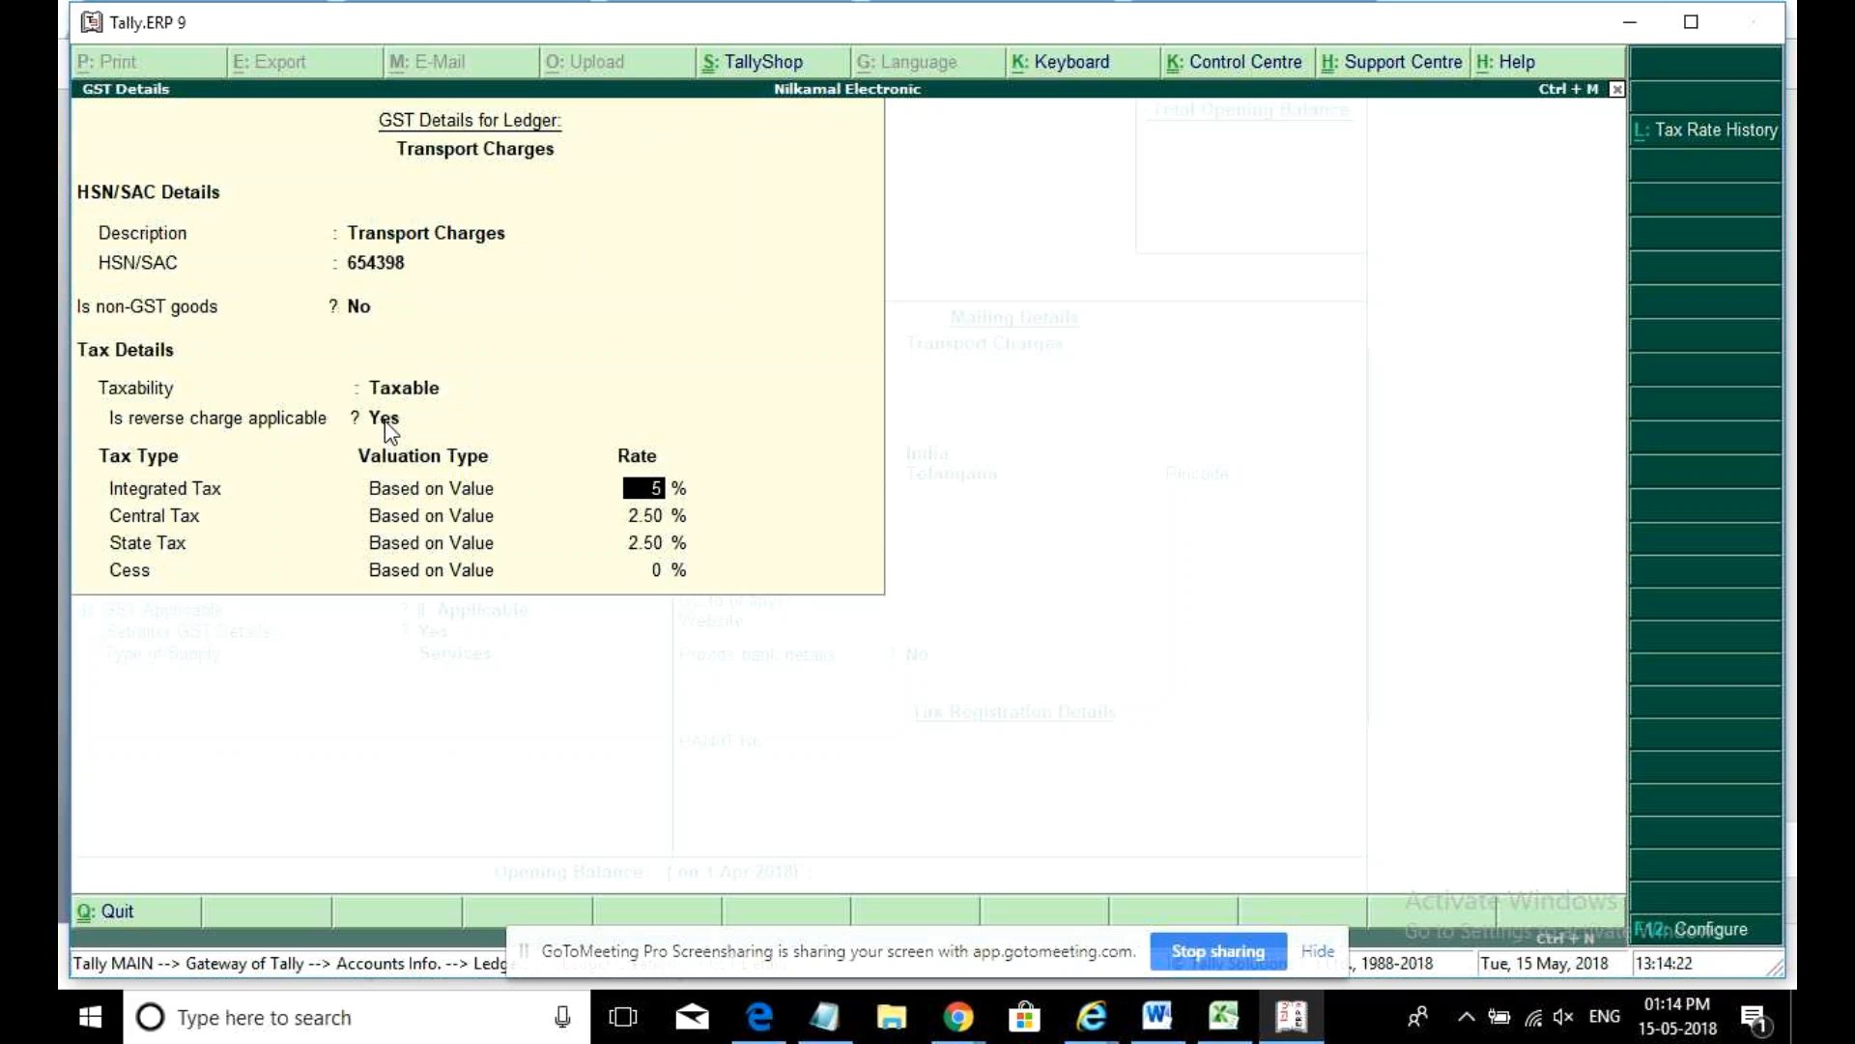
- Save the Transport Charges ledger as Services and return to Gateway of Tally
key("ctrl+a")
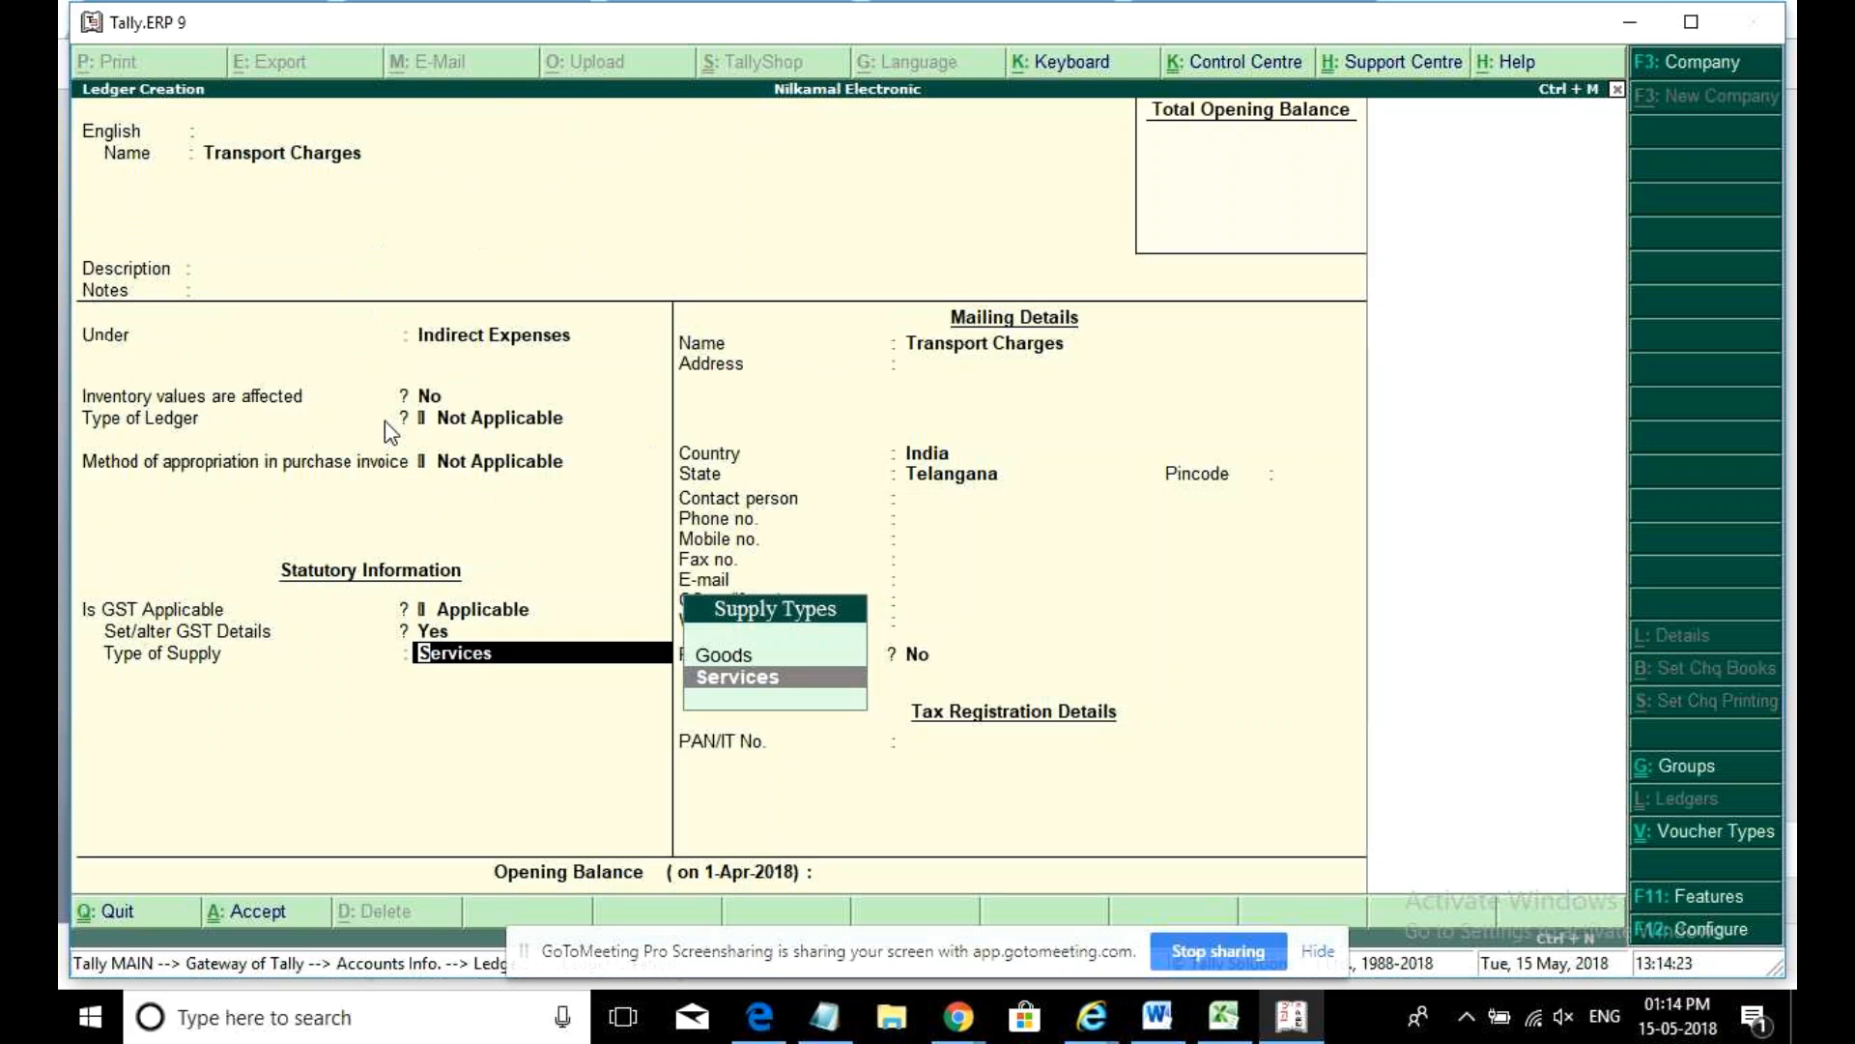
key("Return")
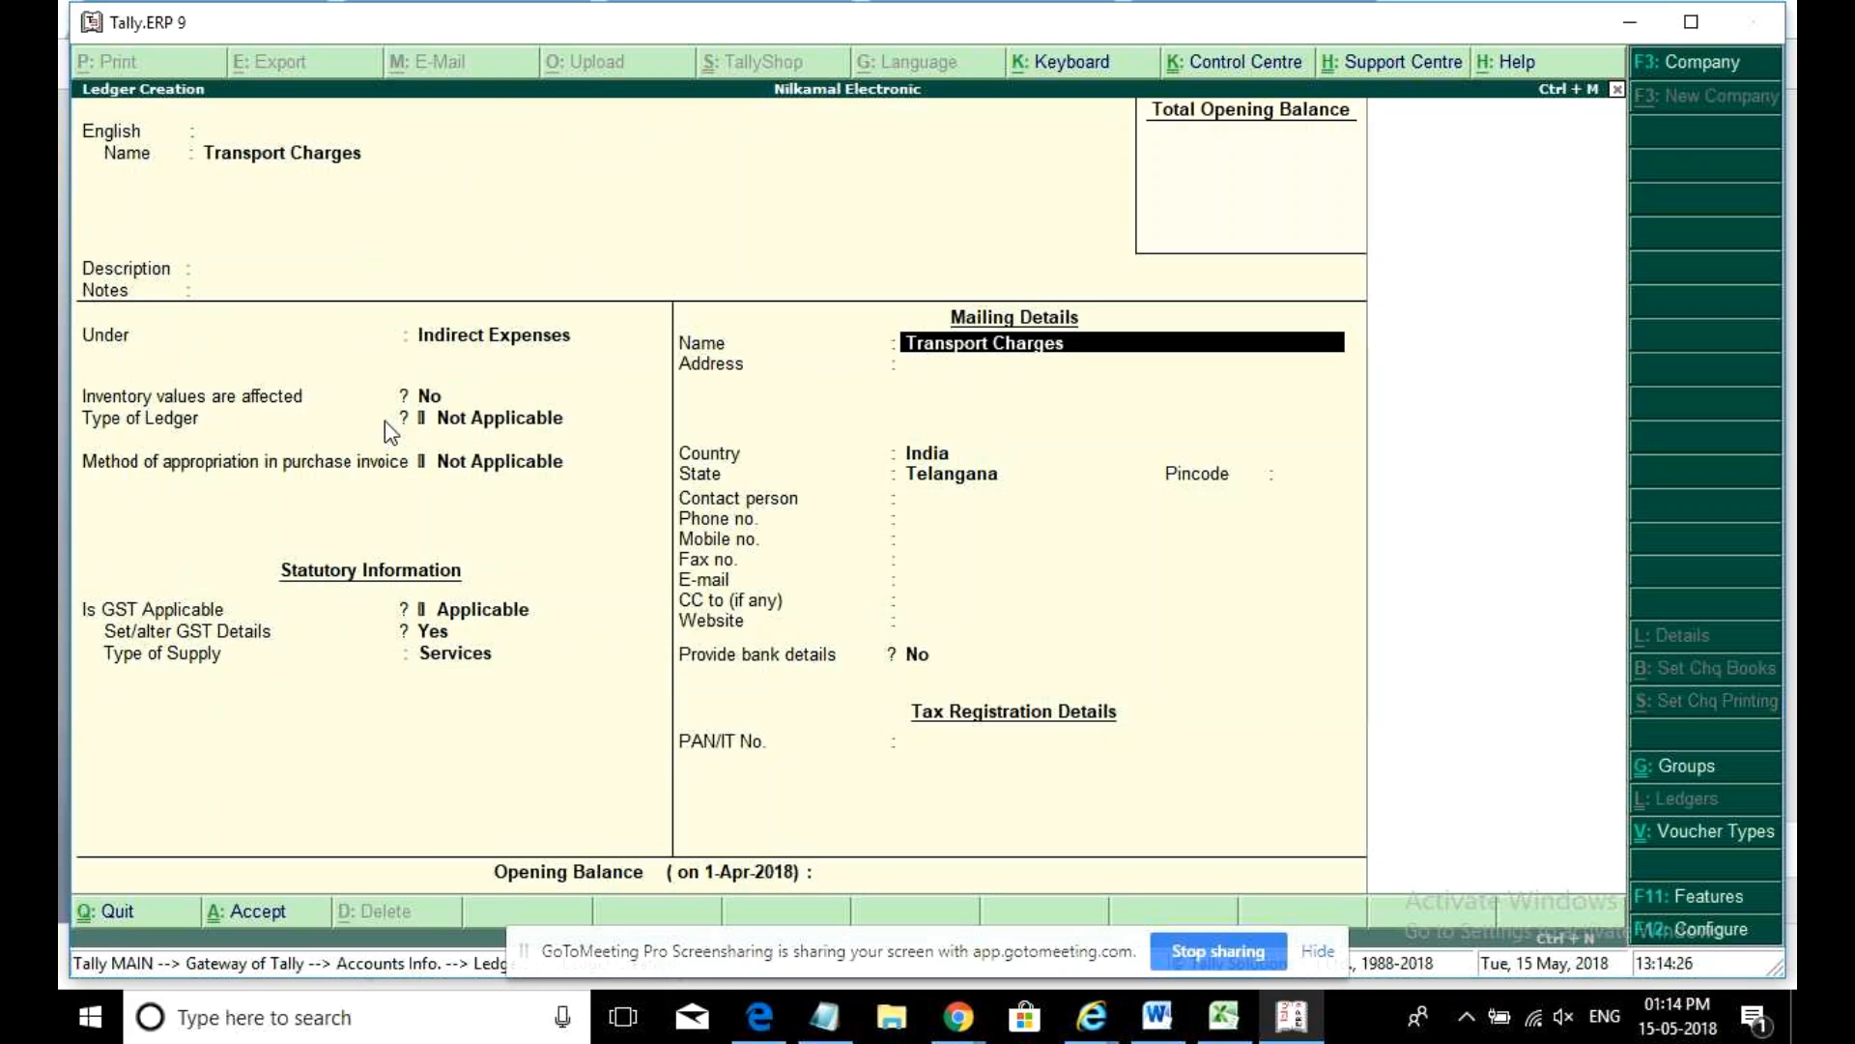
key("Return")
key("Return")
key("Return")
key("ctrl+a")
key("Escape")
key("Return")
key("Escape")
key("Escape")
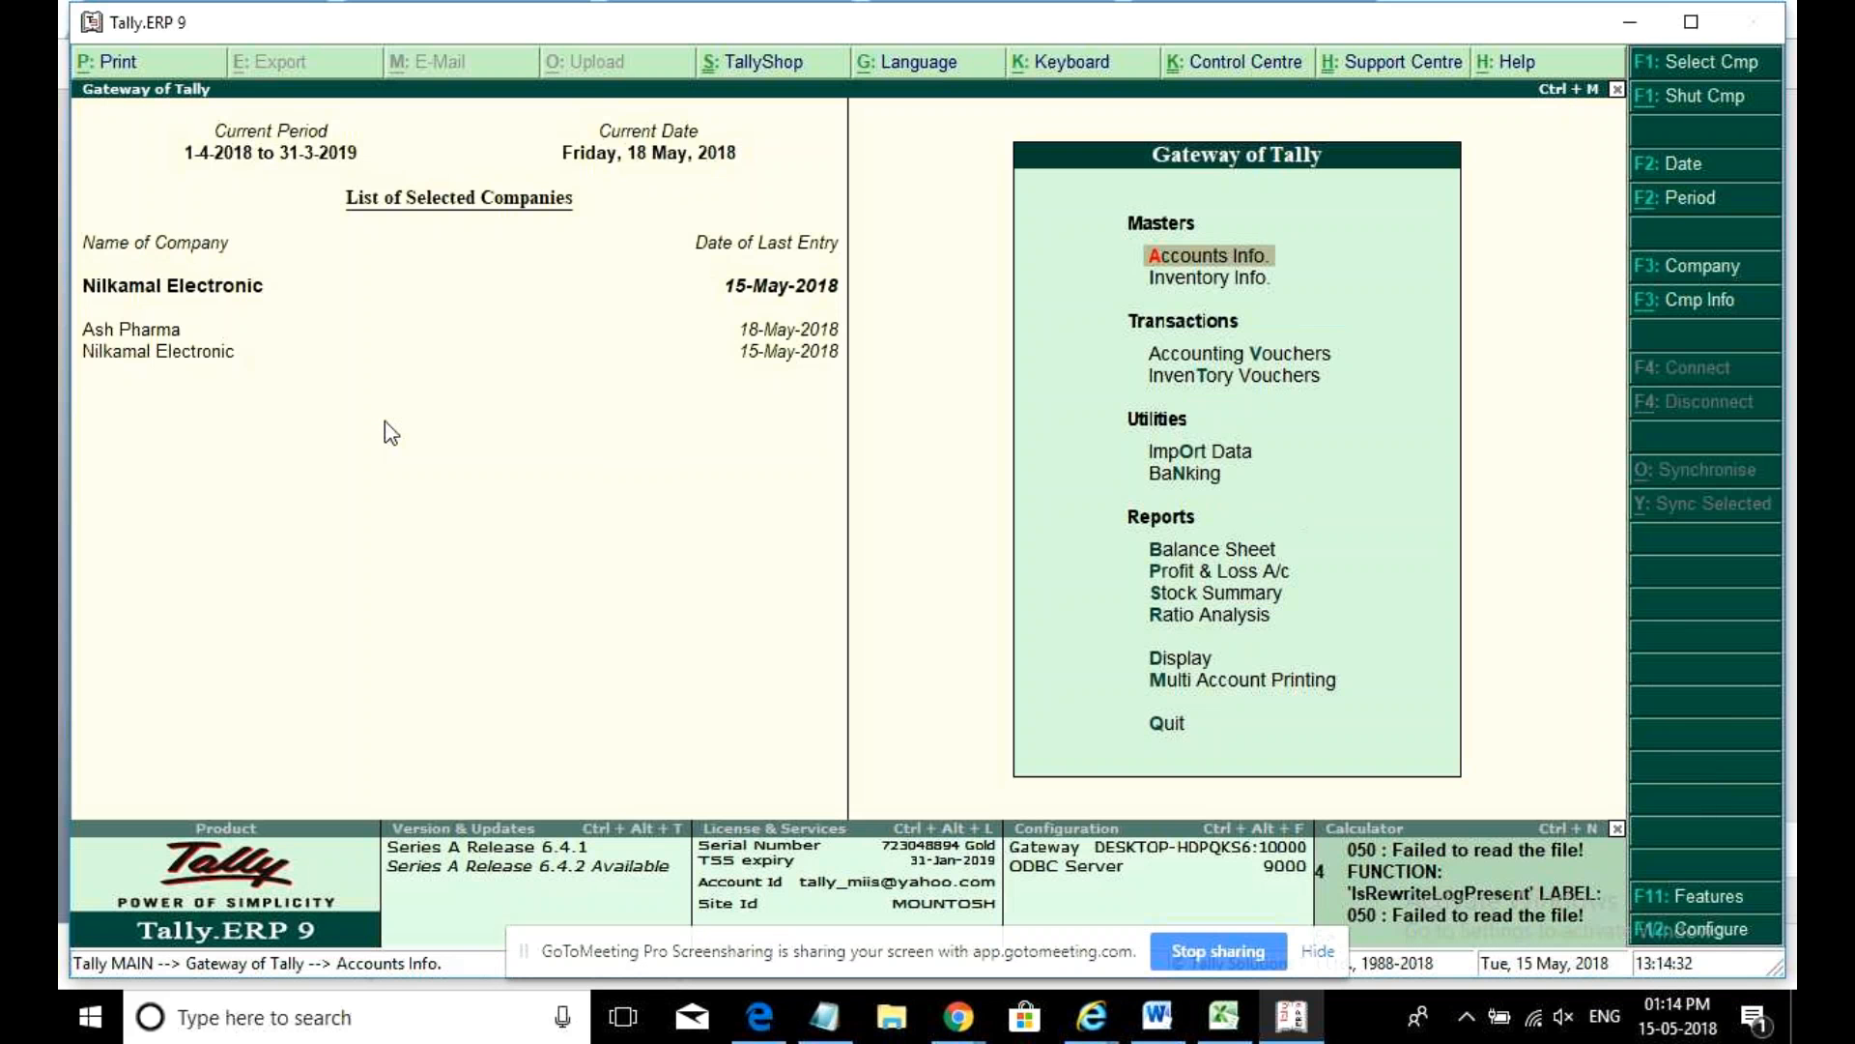
- Start a Purchase voucher in Accounting Invoice mode
key("Down")
key("Down")
key("Return")
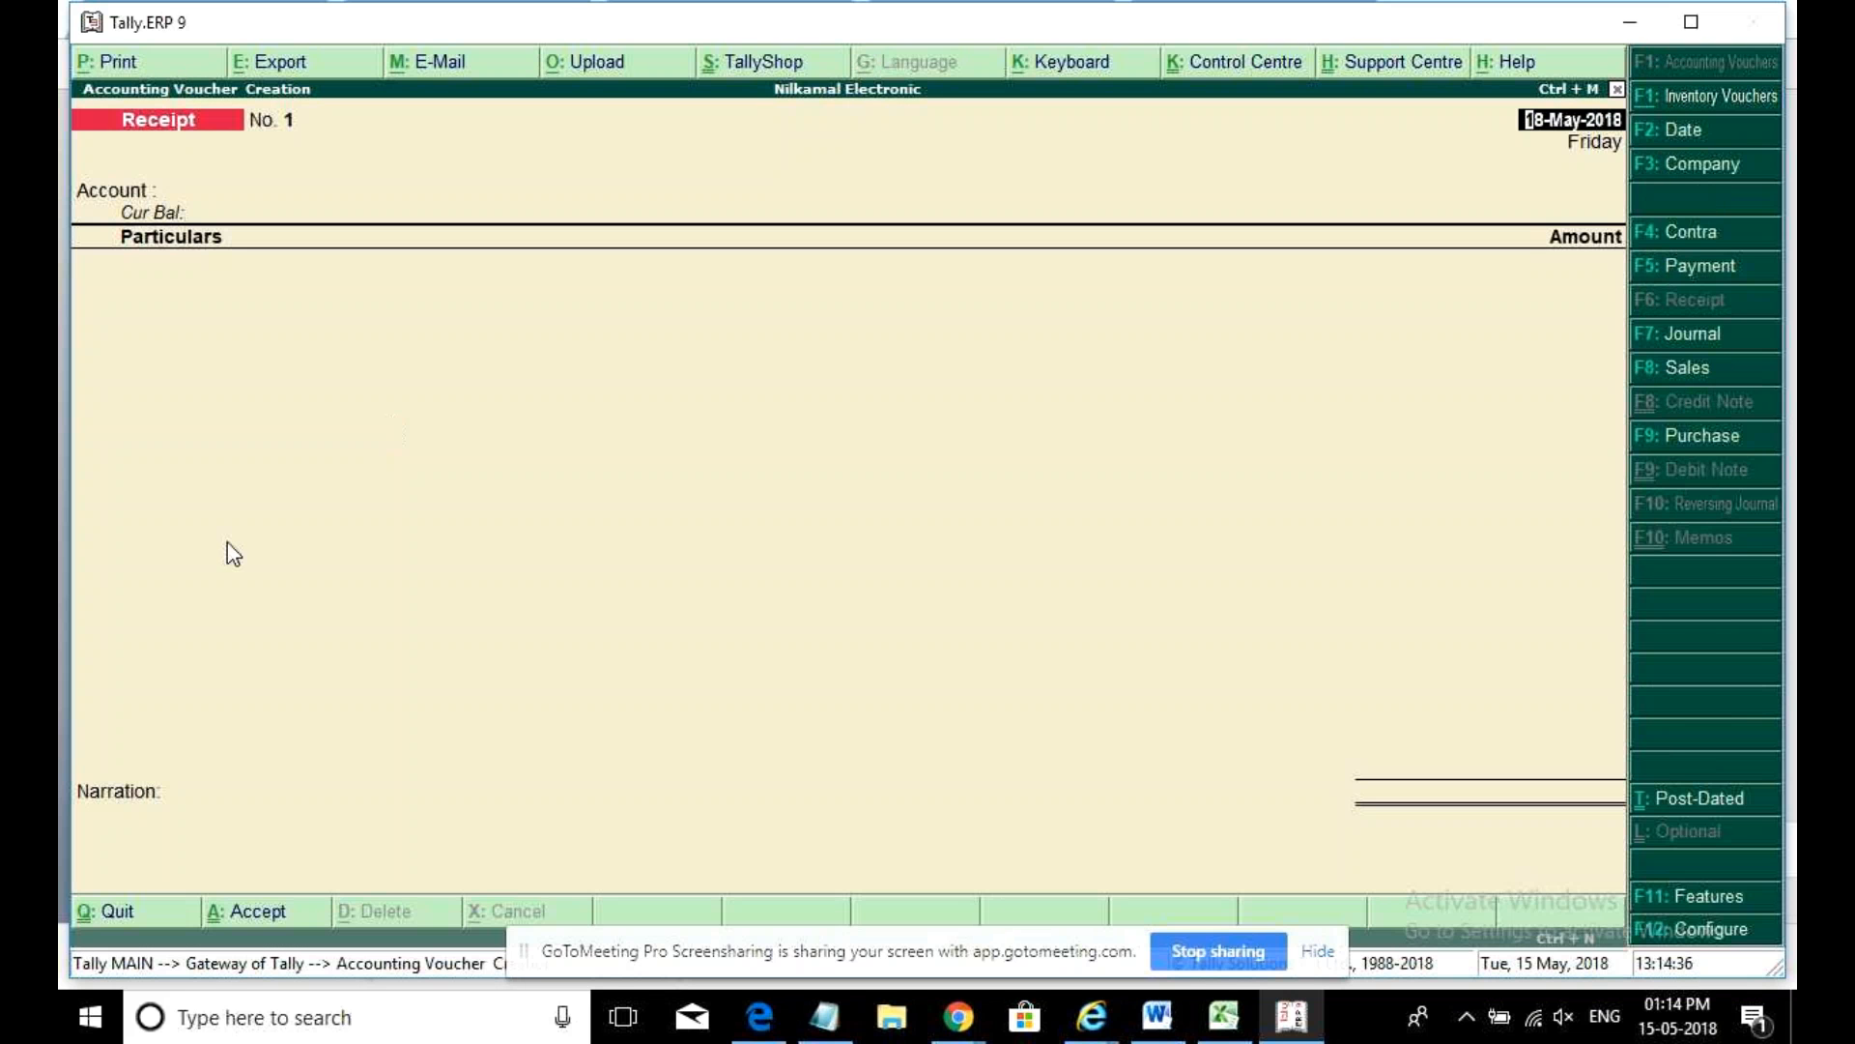
left_click(1716, 438)
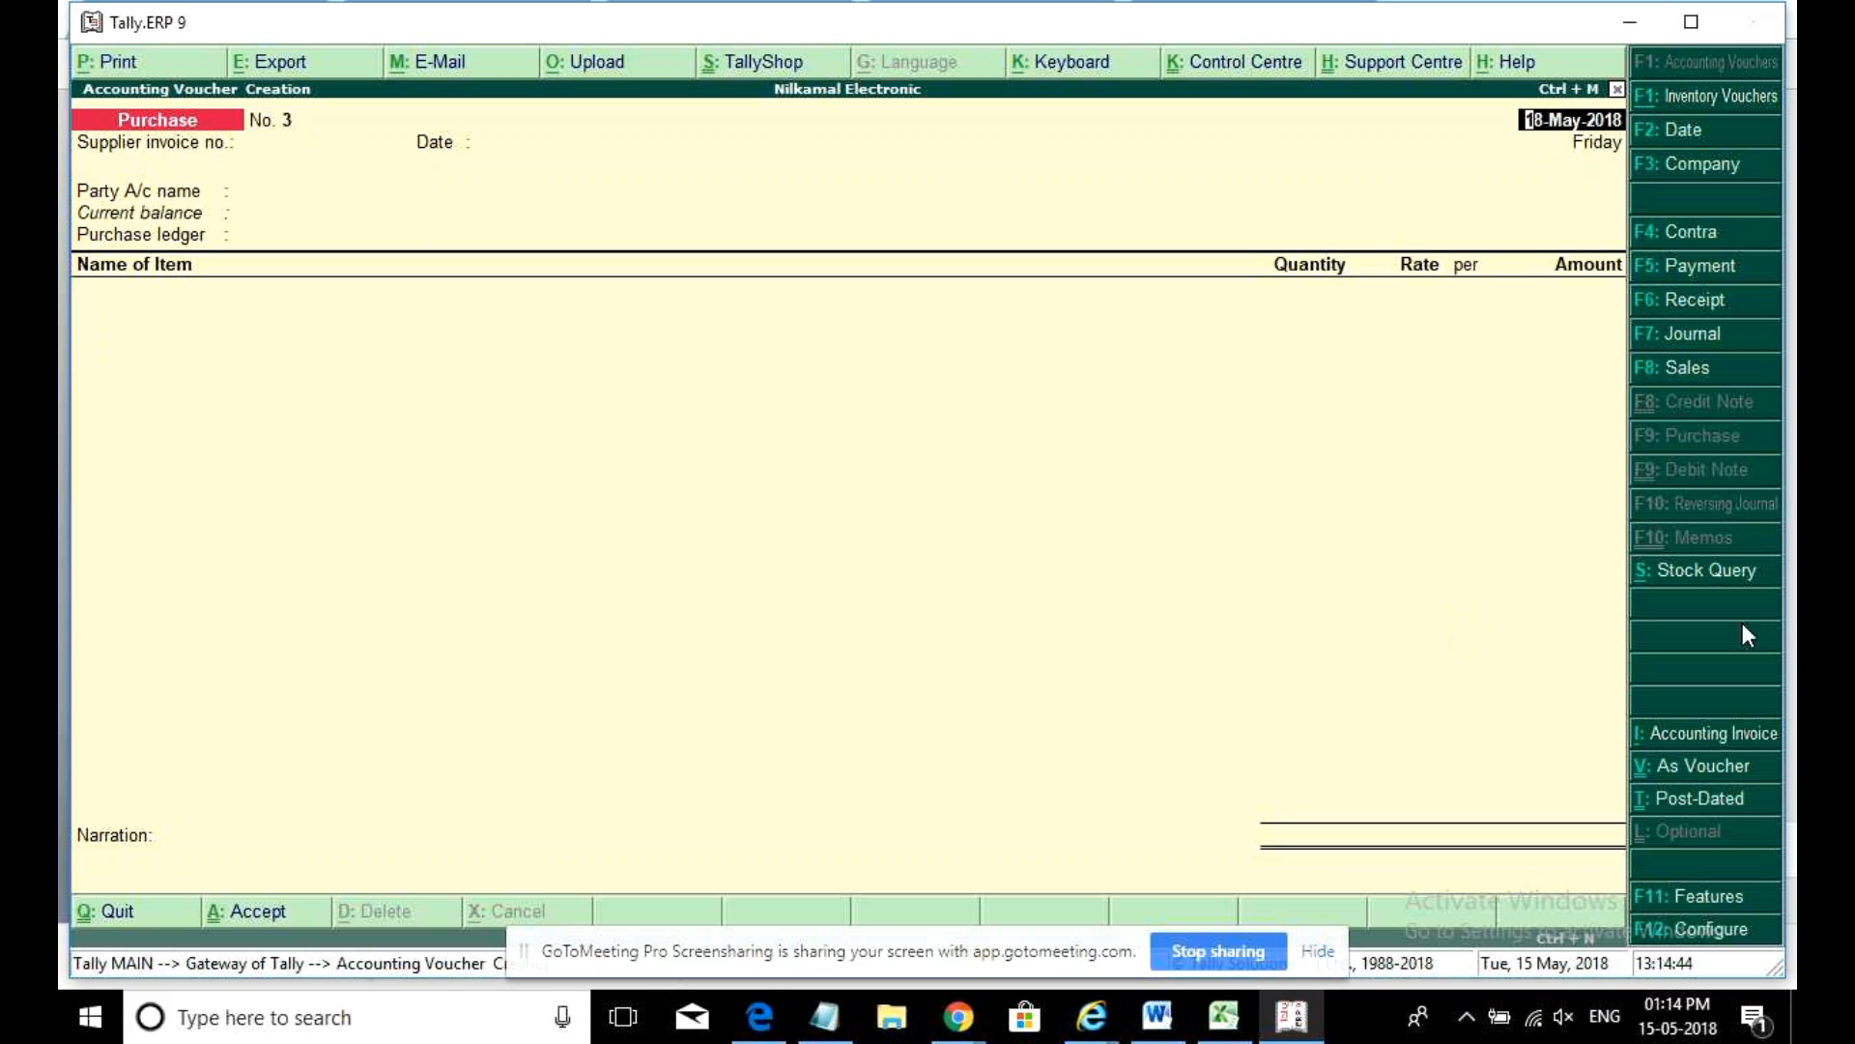
left_click(1726, 735)
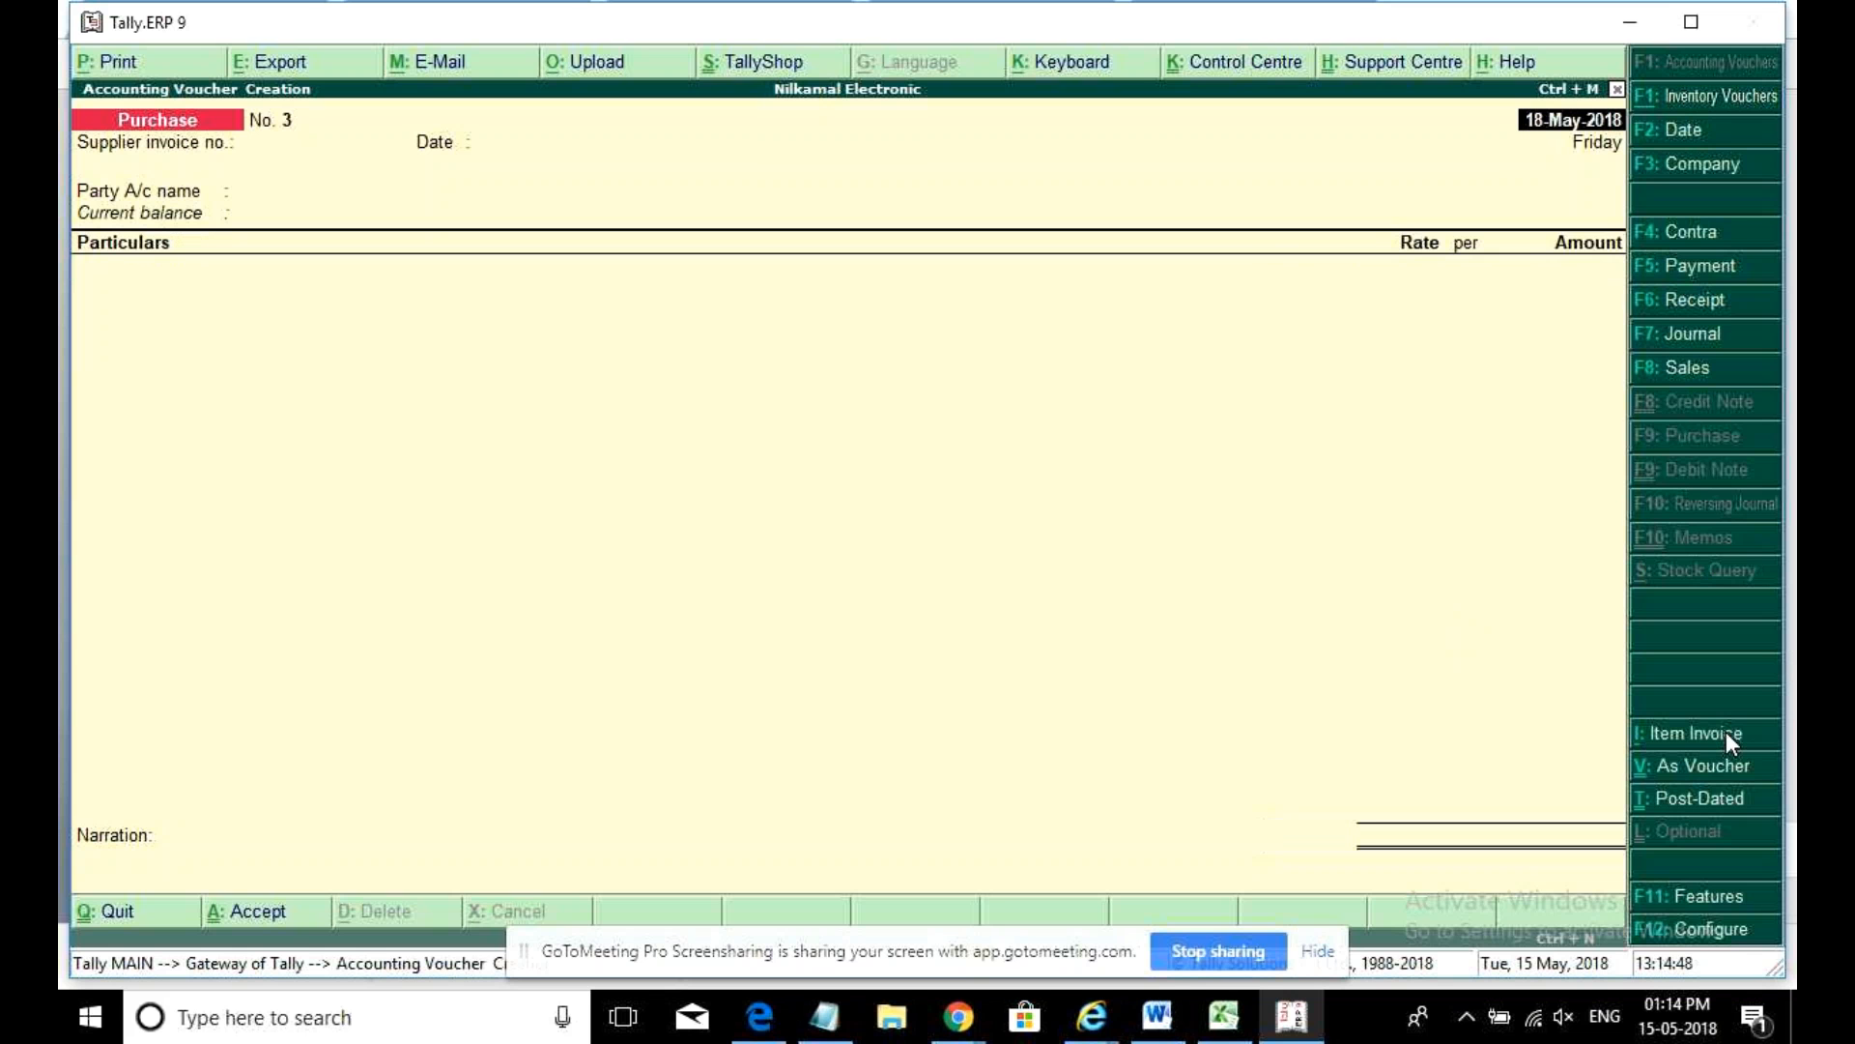
- Date it 2-May-2018 with supplier invoice 2 and start a party ledger 'VRL TRANPORT'
type("2may")
key("Return")
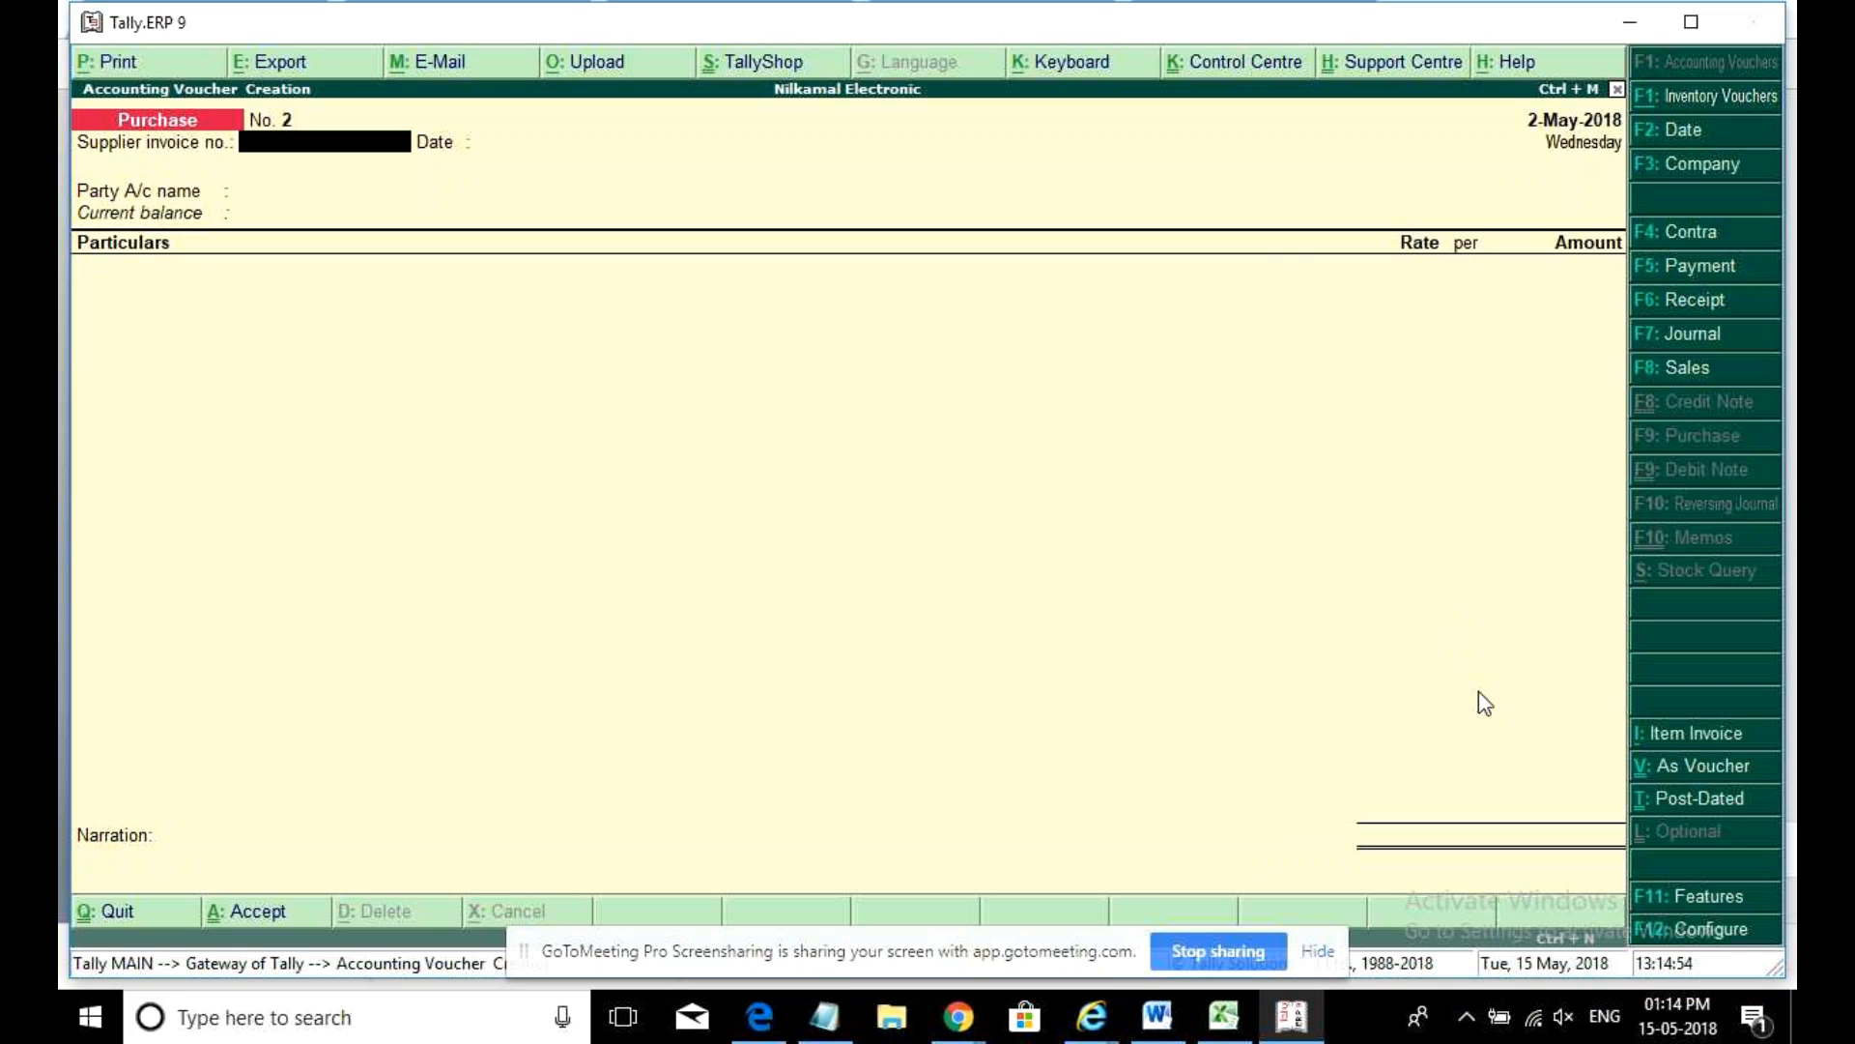
type("2")
key("Return")
key("Return")
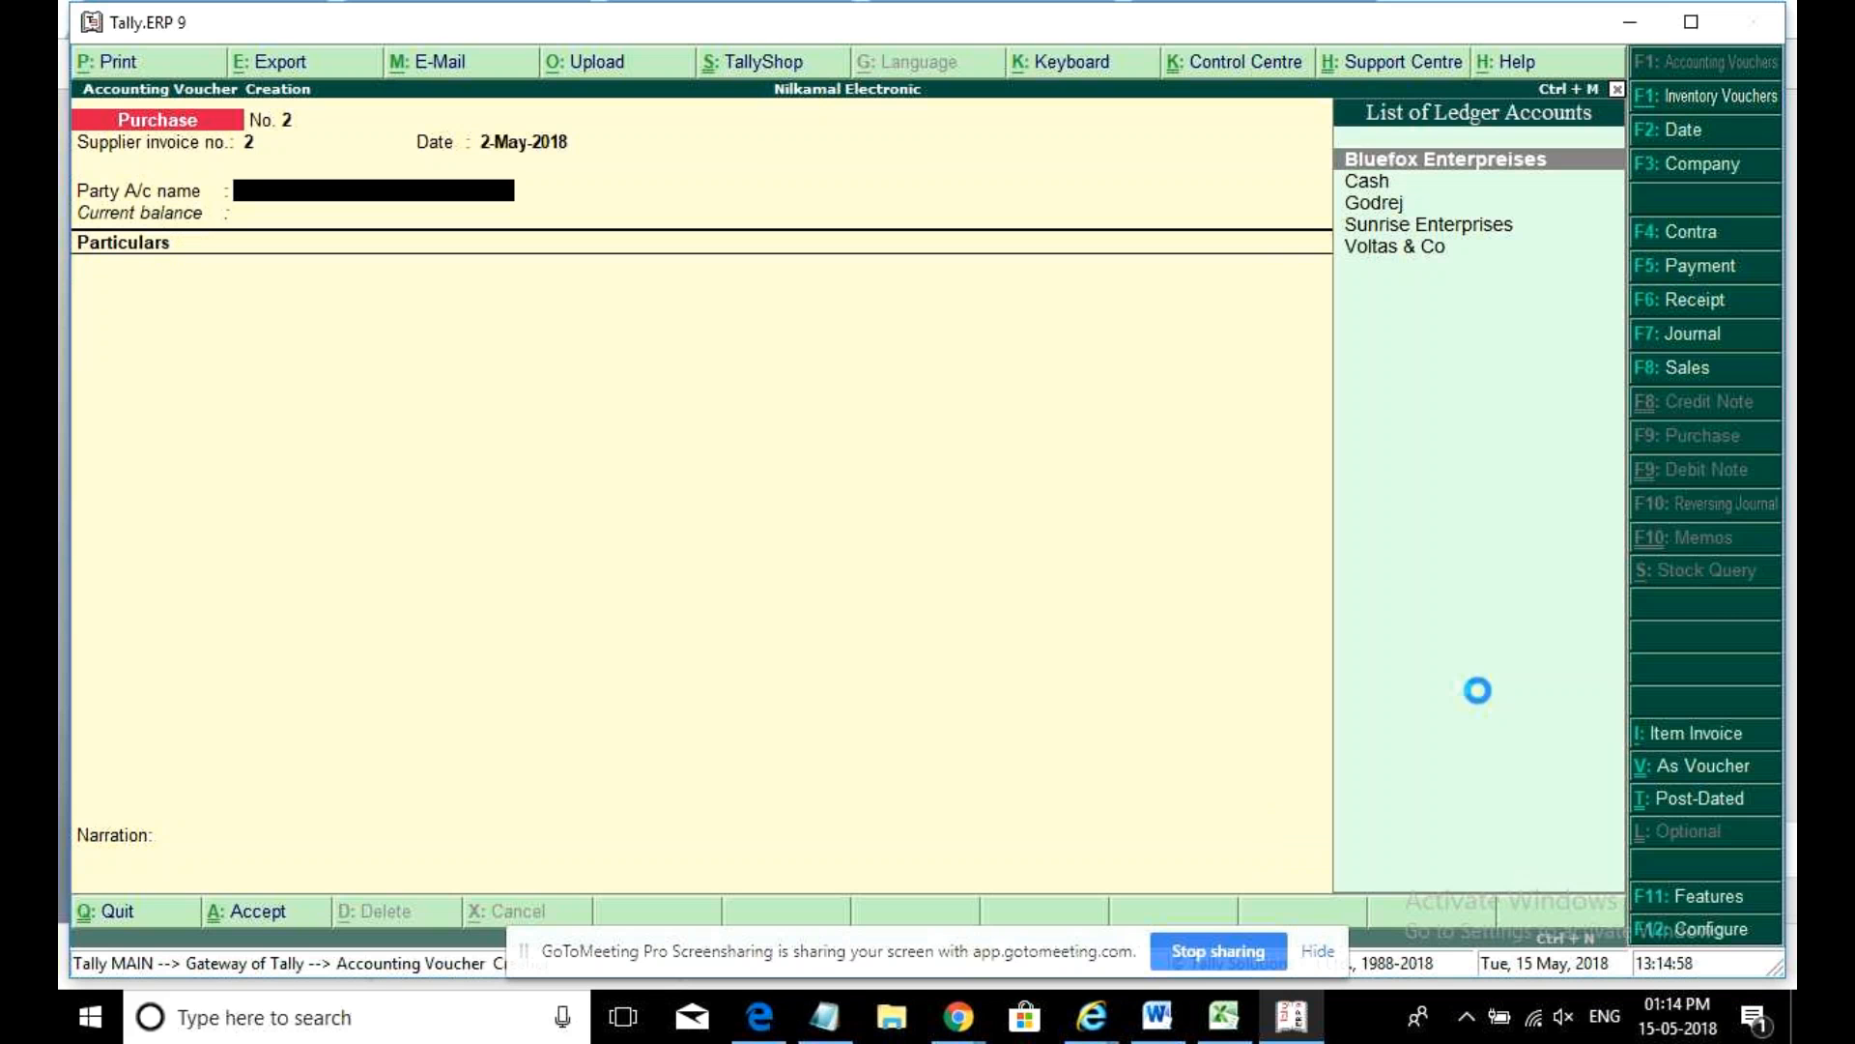
key("alt+c")
type("VRL")
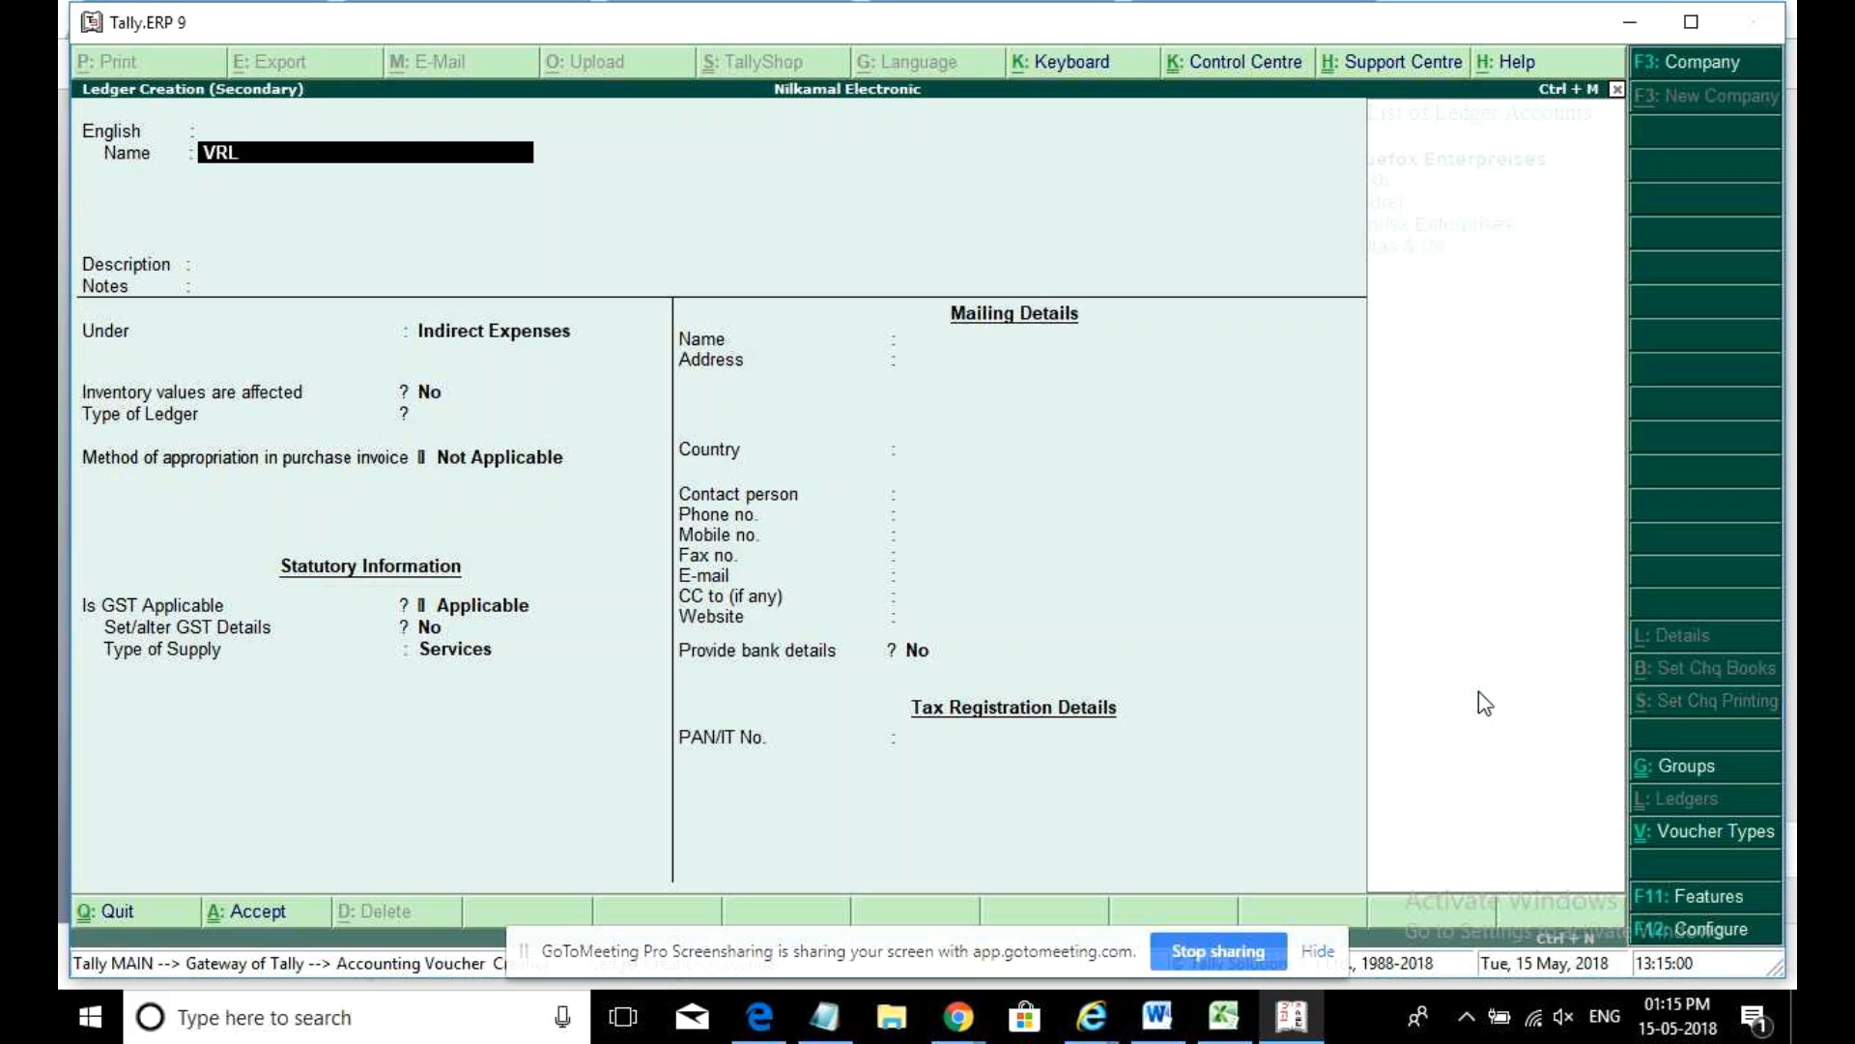
type(" TRANPORT")
- Correct the name to VRL TRANSPORT under Sundry Creditors, Telangana, Regular GST with its GSTIN
key("BackSpace")
key("BackSpace")
key("BackSpace")
key("BackSpace")
type("SPORT")
key("Return")
key("Return")
key("Return")
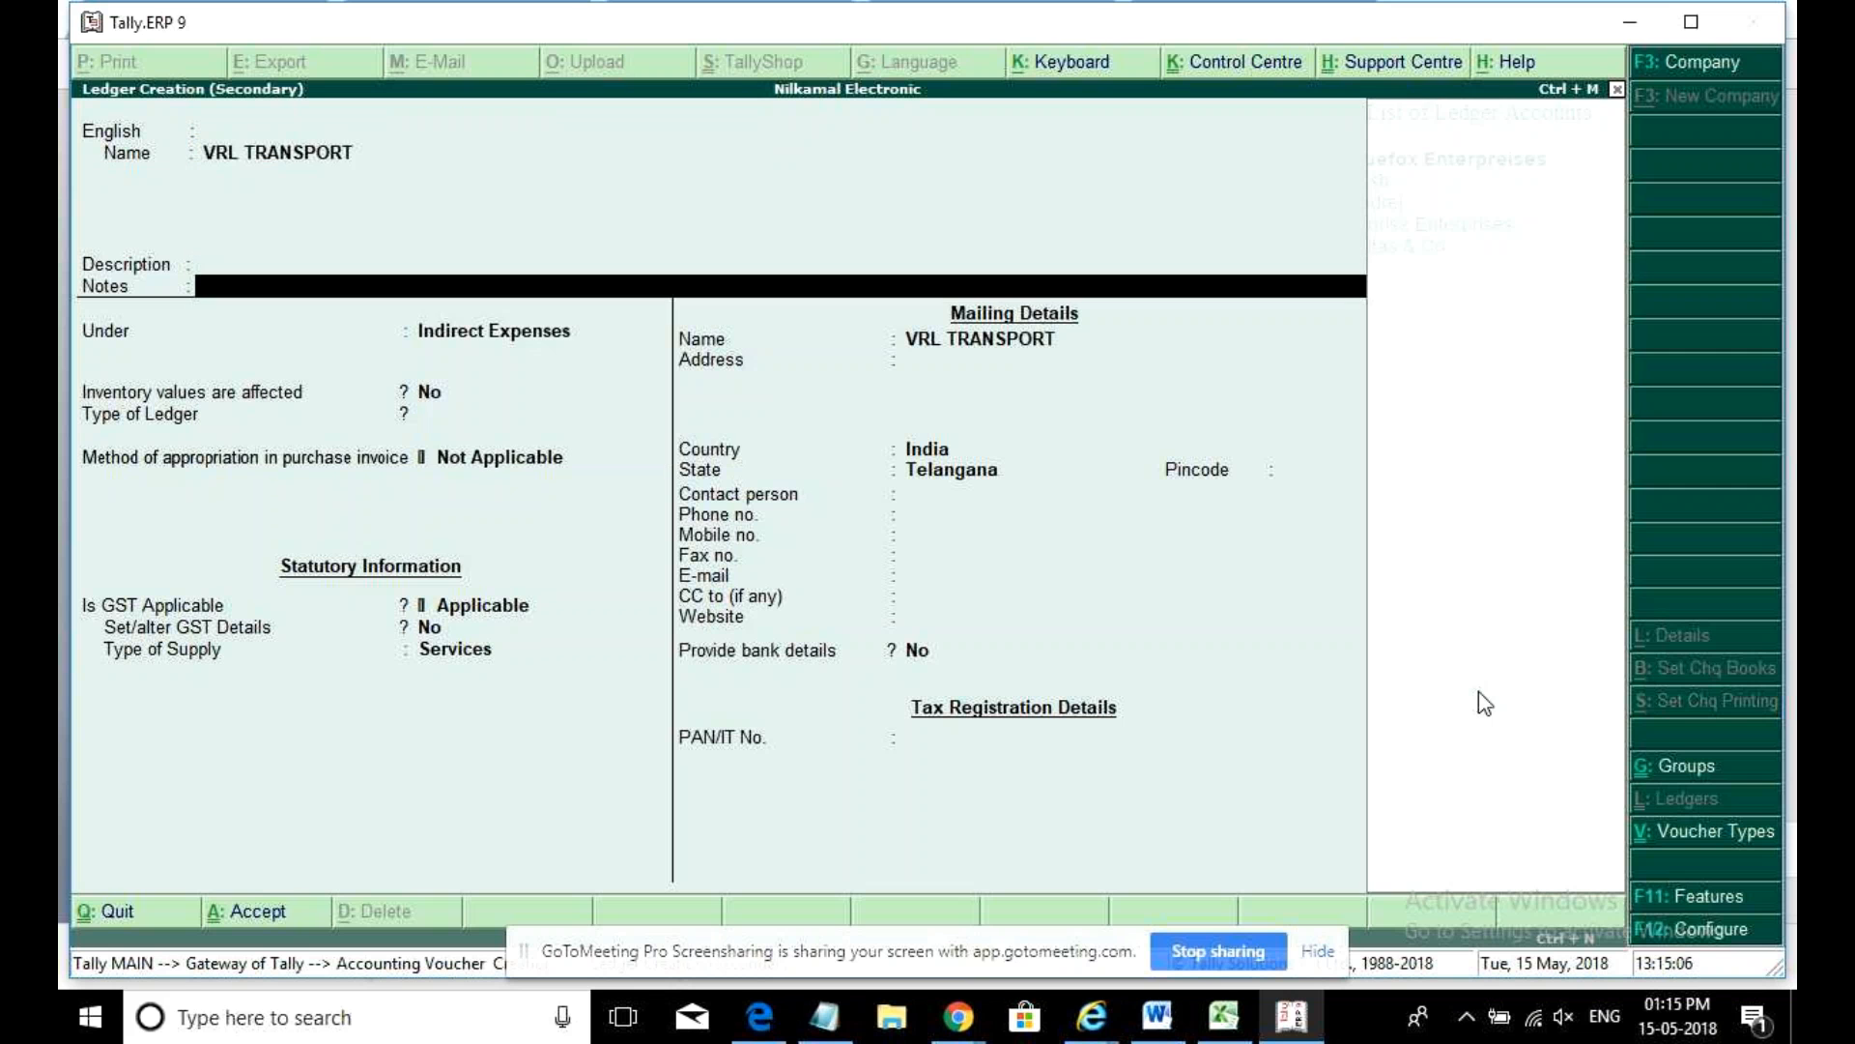
key("Return")
type("CREDI")
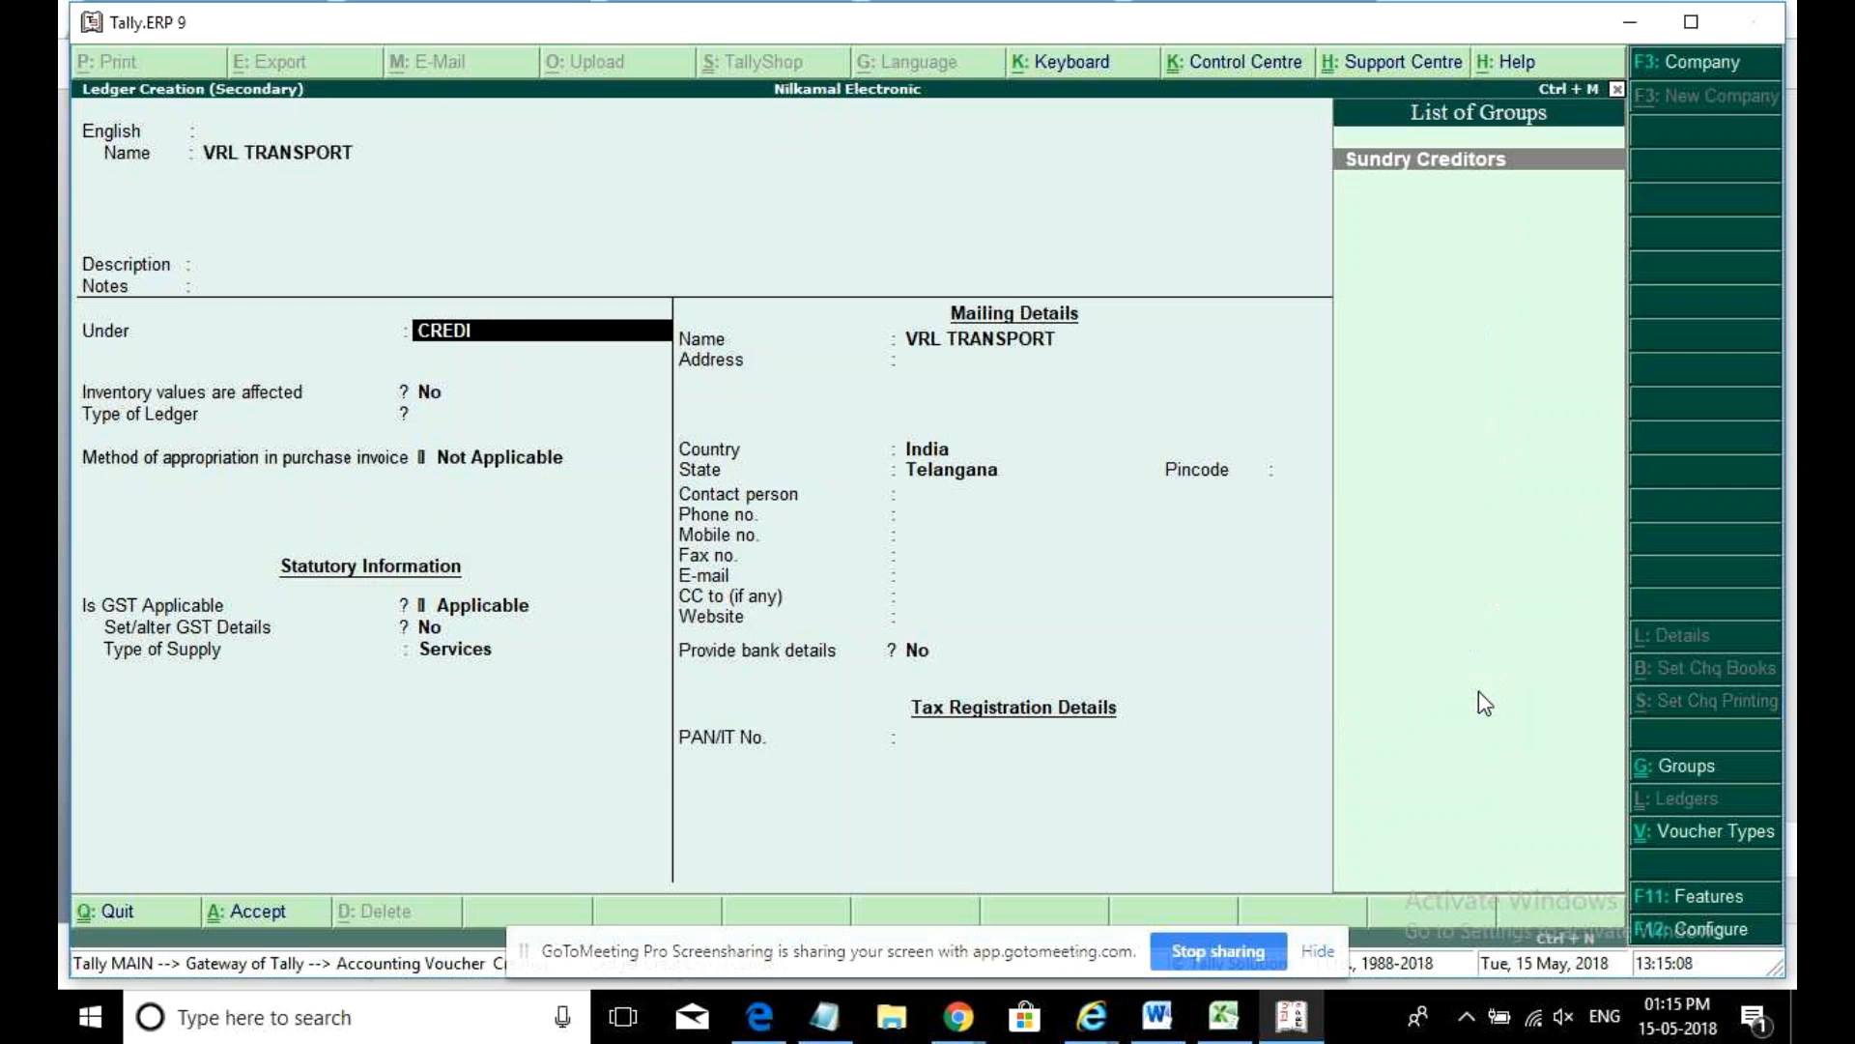
key("Return")
key("Return")
key("Return")
key("Return")
key("Return")
key("Return")
key("Return")
key("Return")
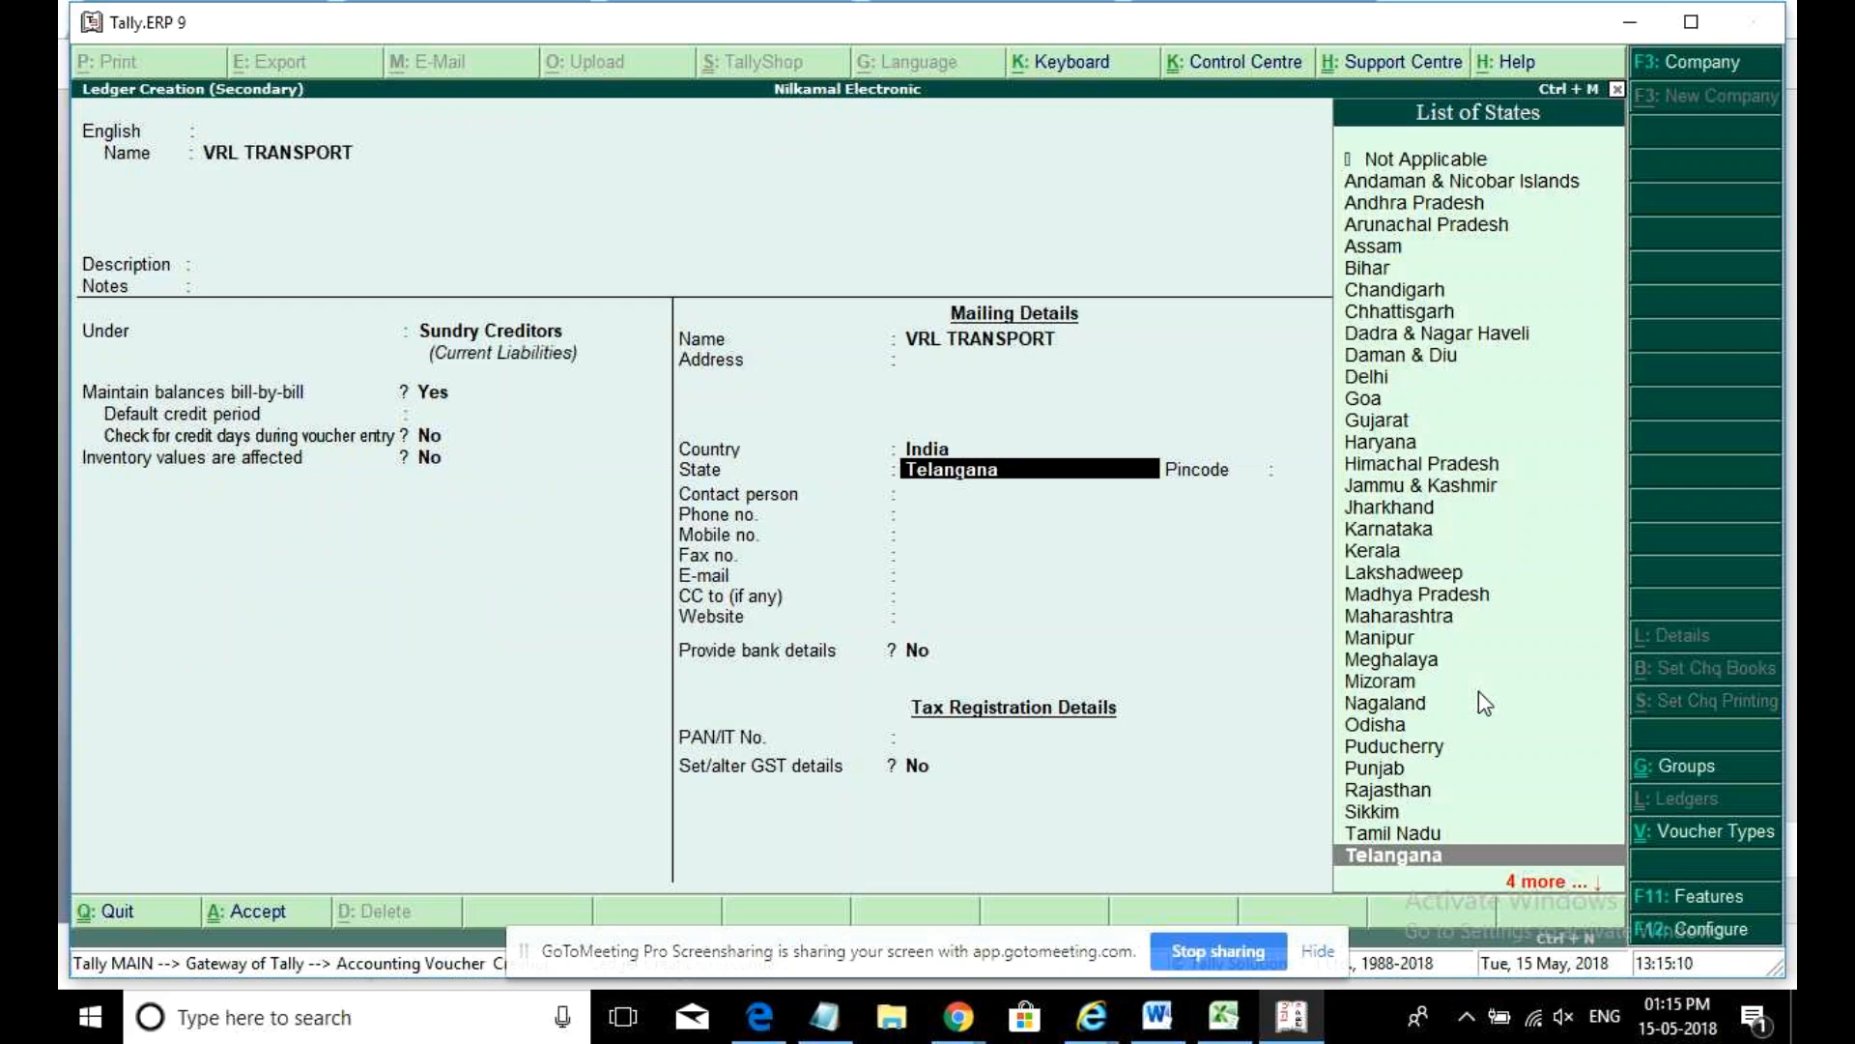
key("Return")
key("Return")
key("Return")
key("Return")
key("Return")
key("Return")
key("Return")
key("Return")
key("Return")
key("Return")
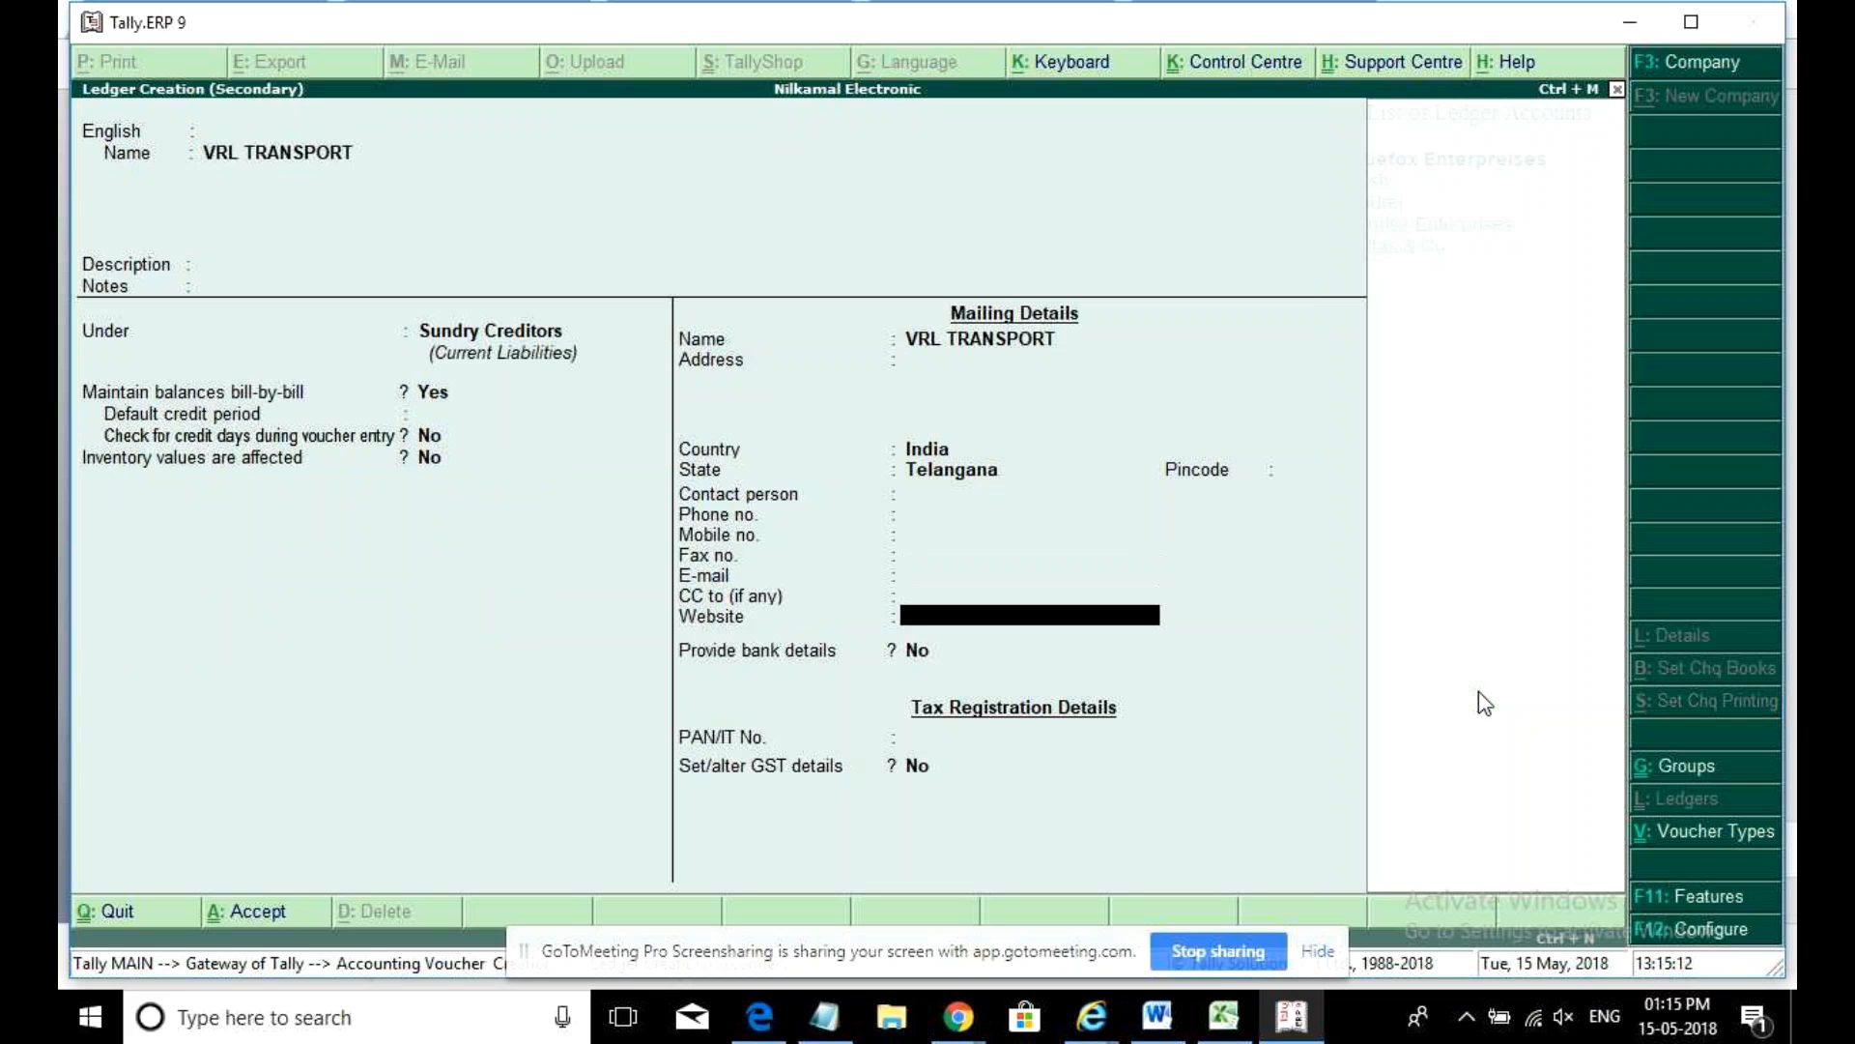
type("Y")
key("Return")
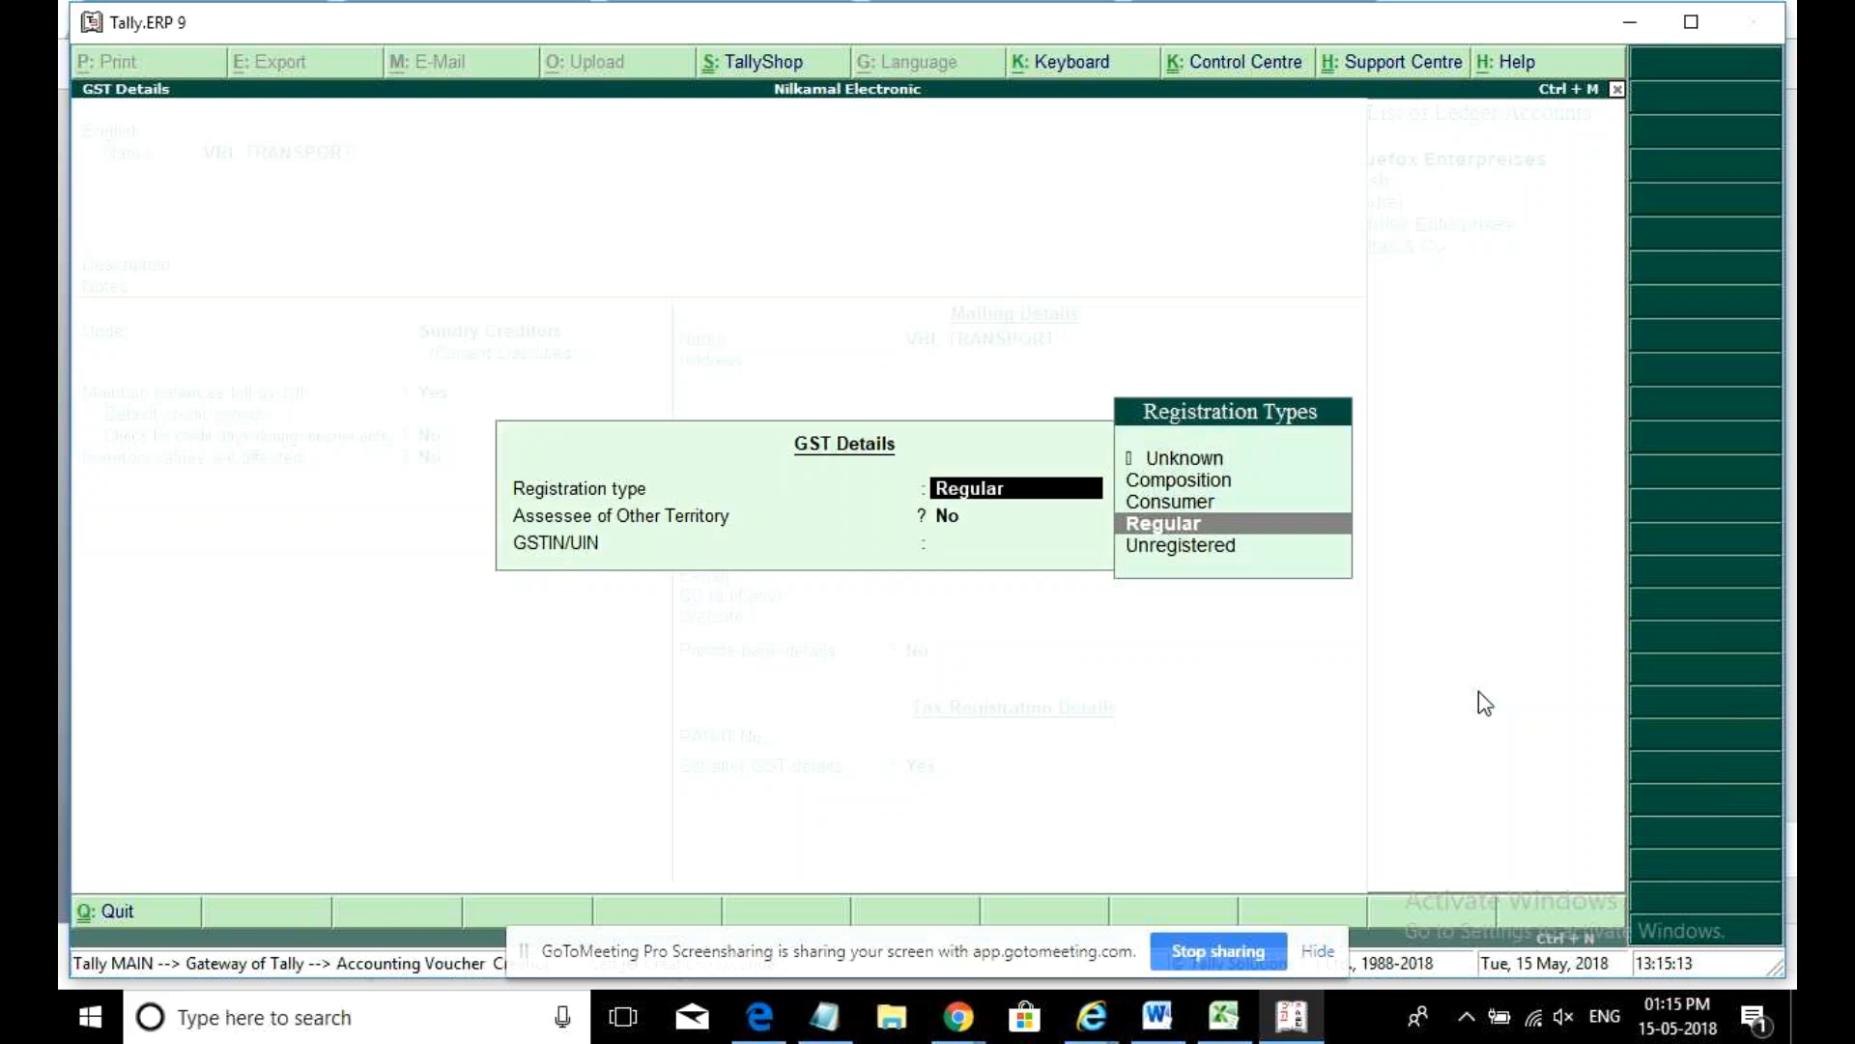
key("Return")
key("Return")
key("ctrl+alt+v")
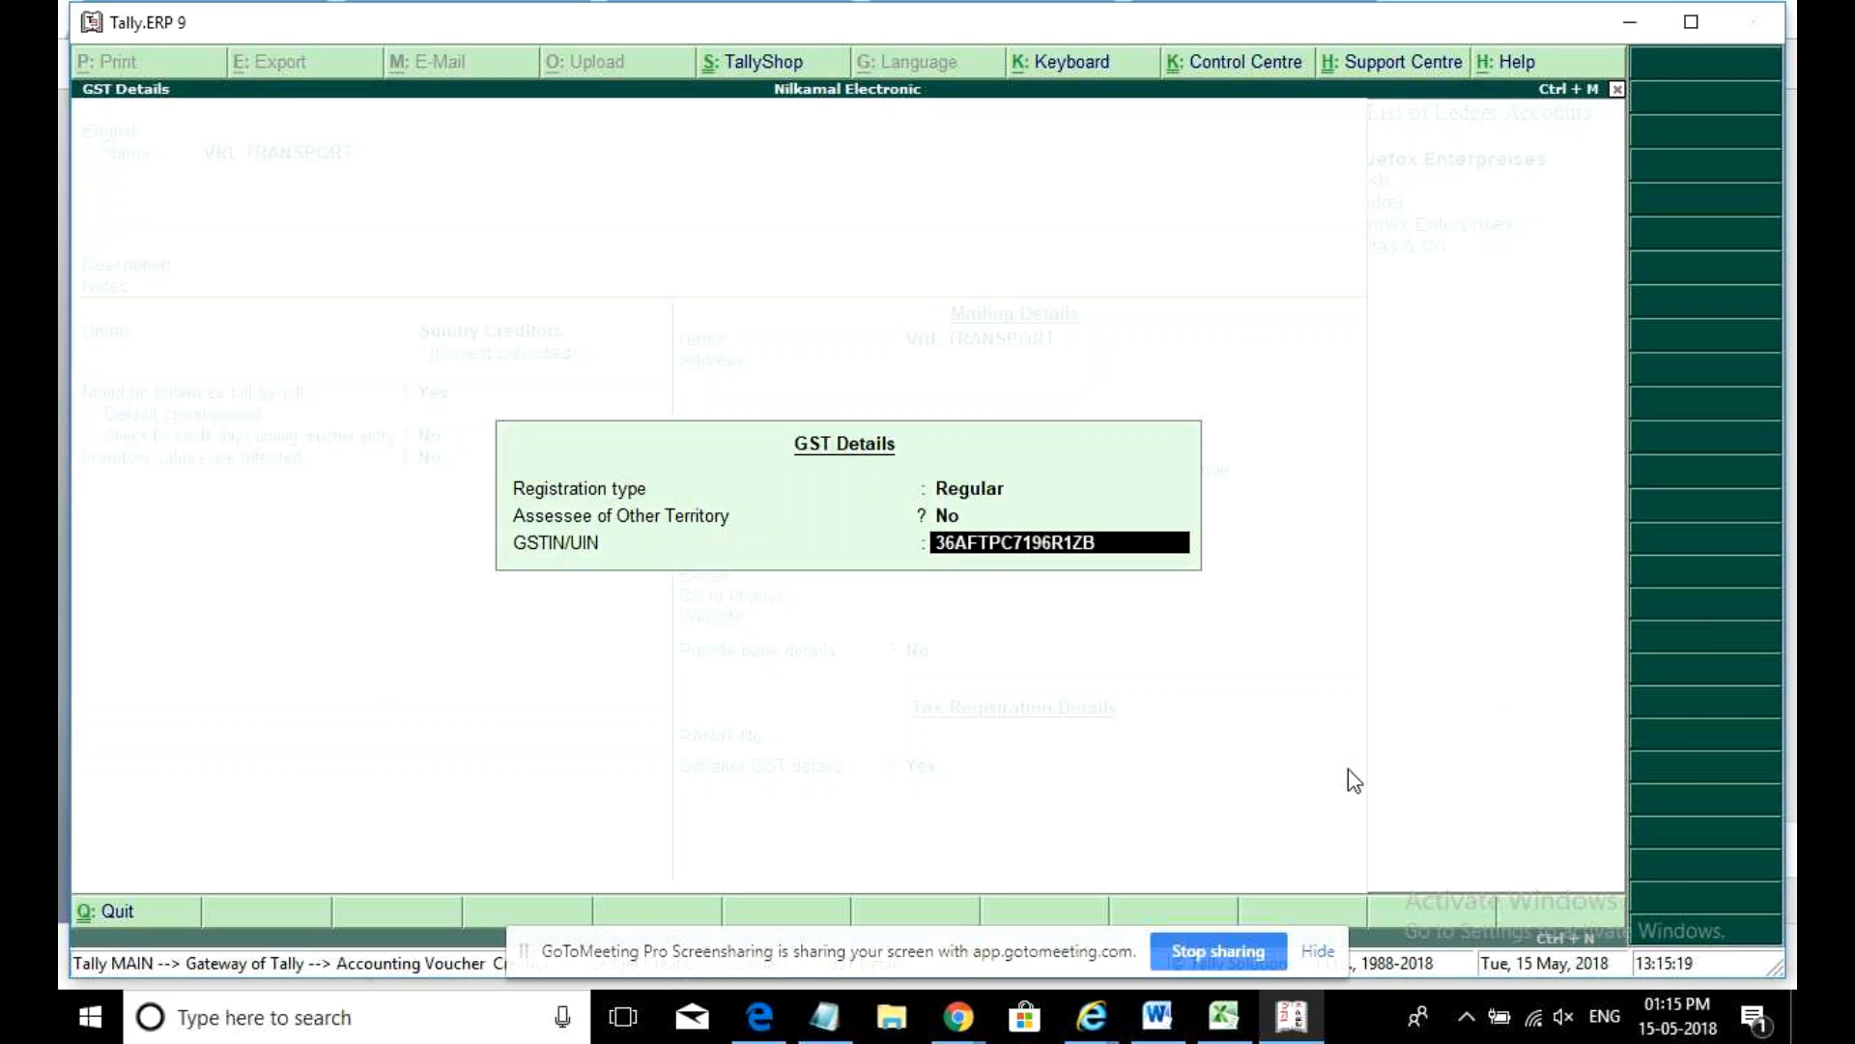
key("Return")
key("Return")
key("Return")
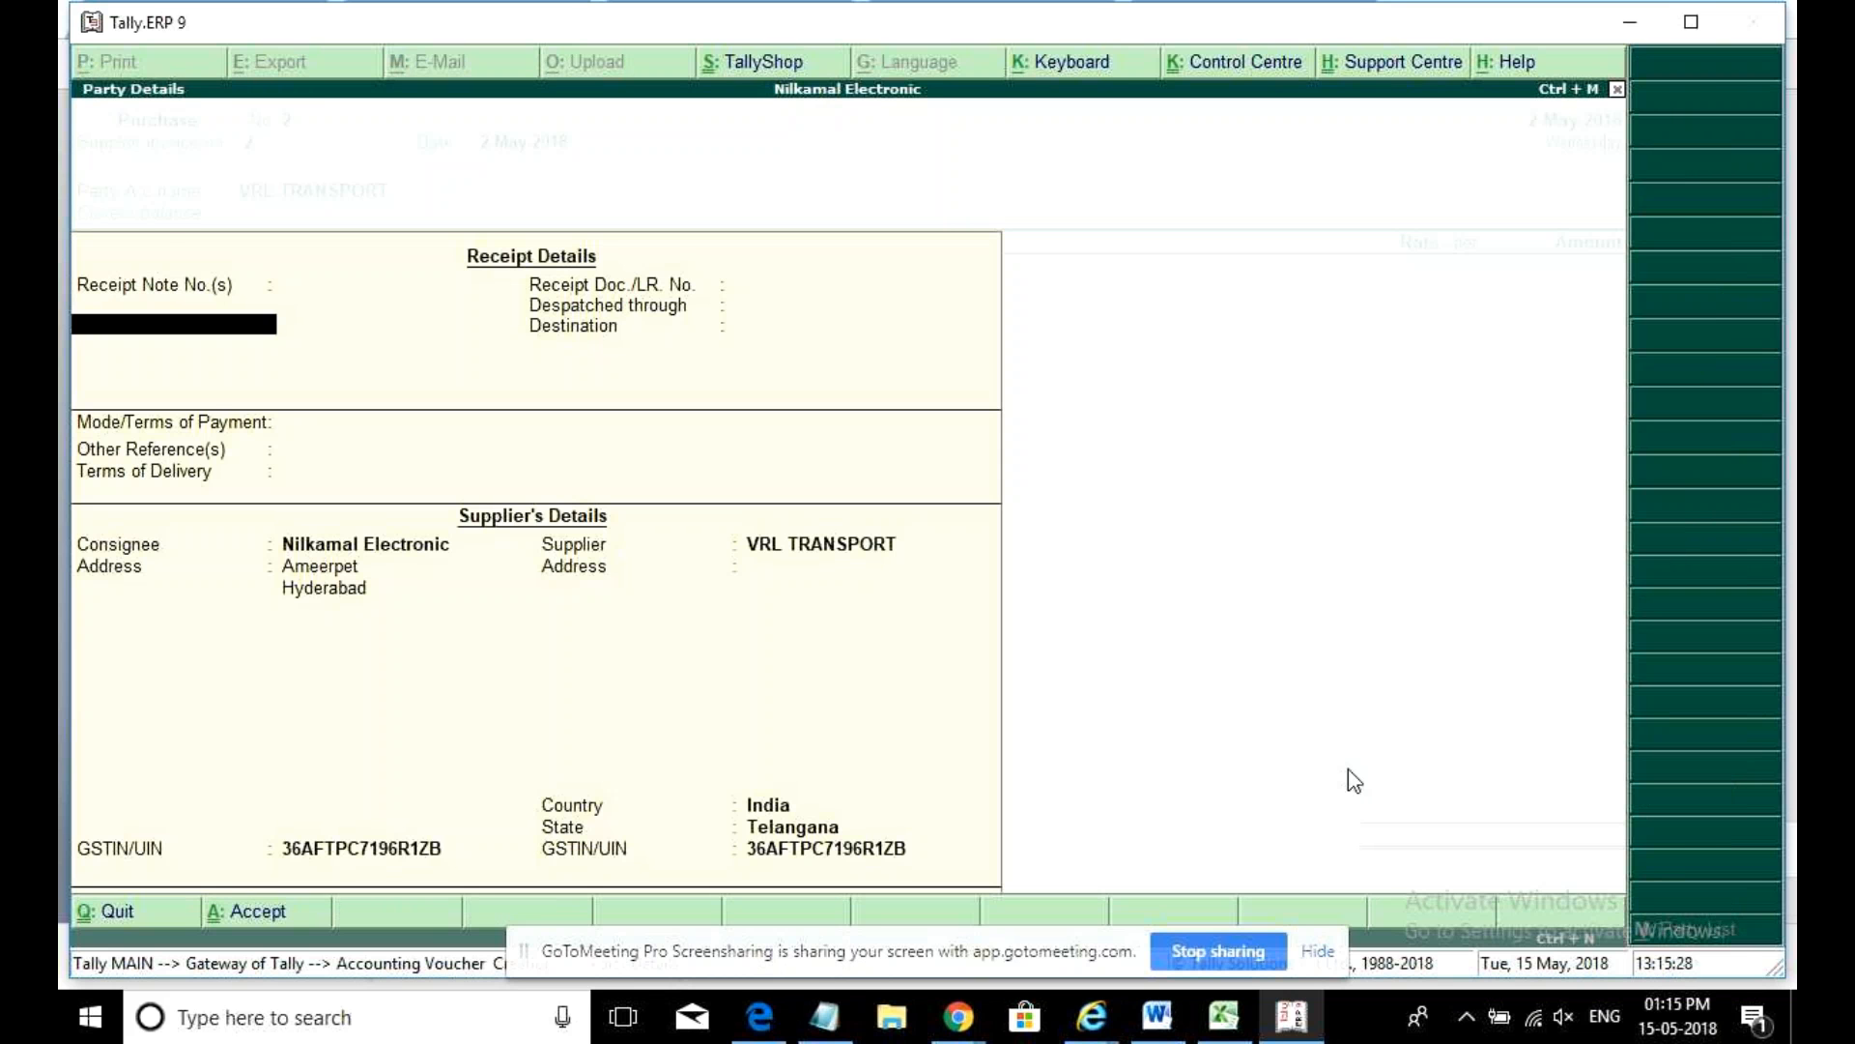
- Enter Transport Charges as the expense line for 2,000, classified Taxable
key("ctrl+a")
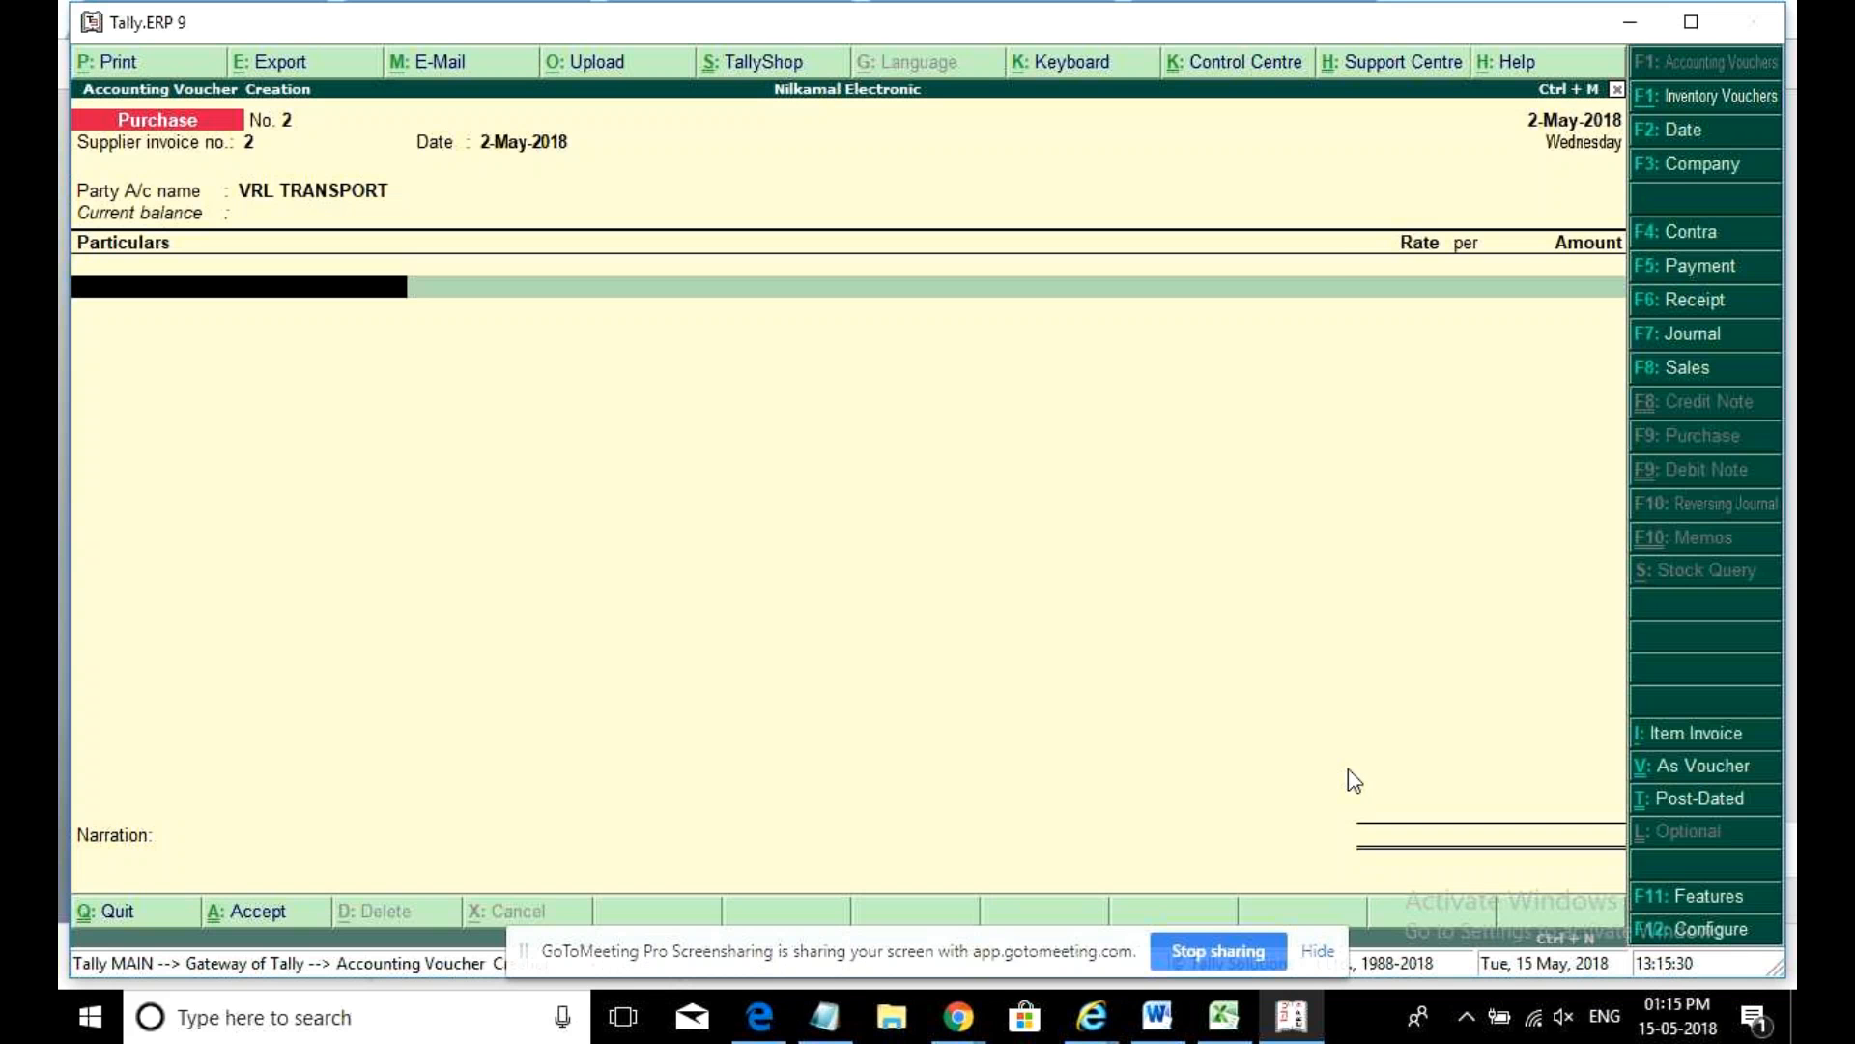
key("Up")
key("Up")
key("Up")
key("Down")
key("Down")
key("Down")
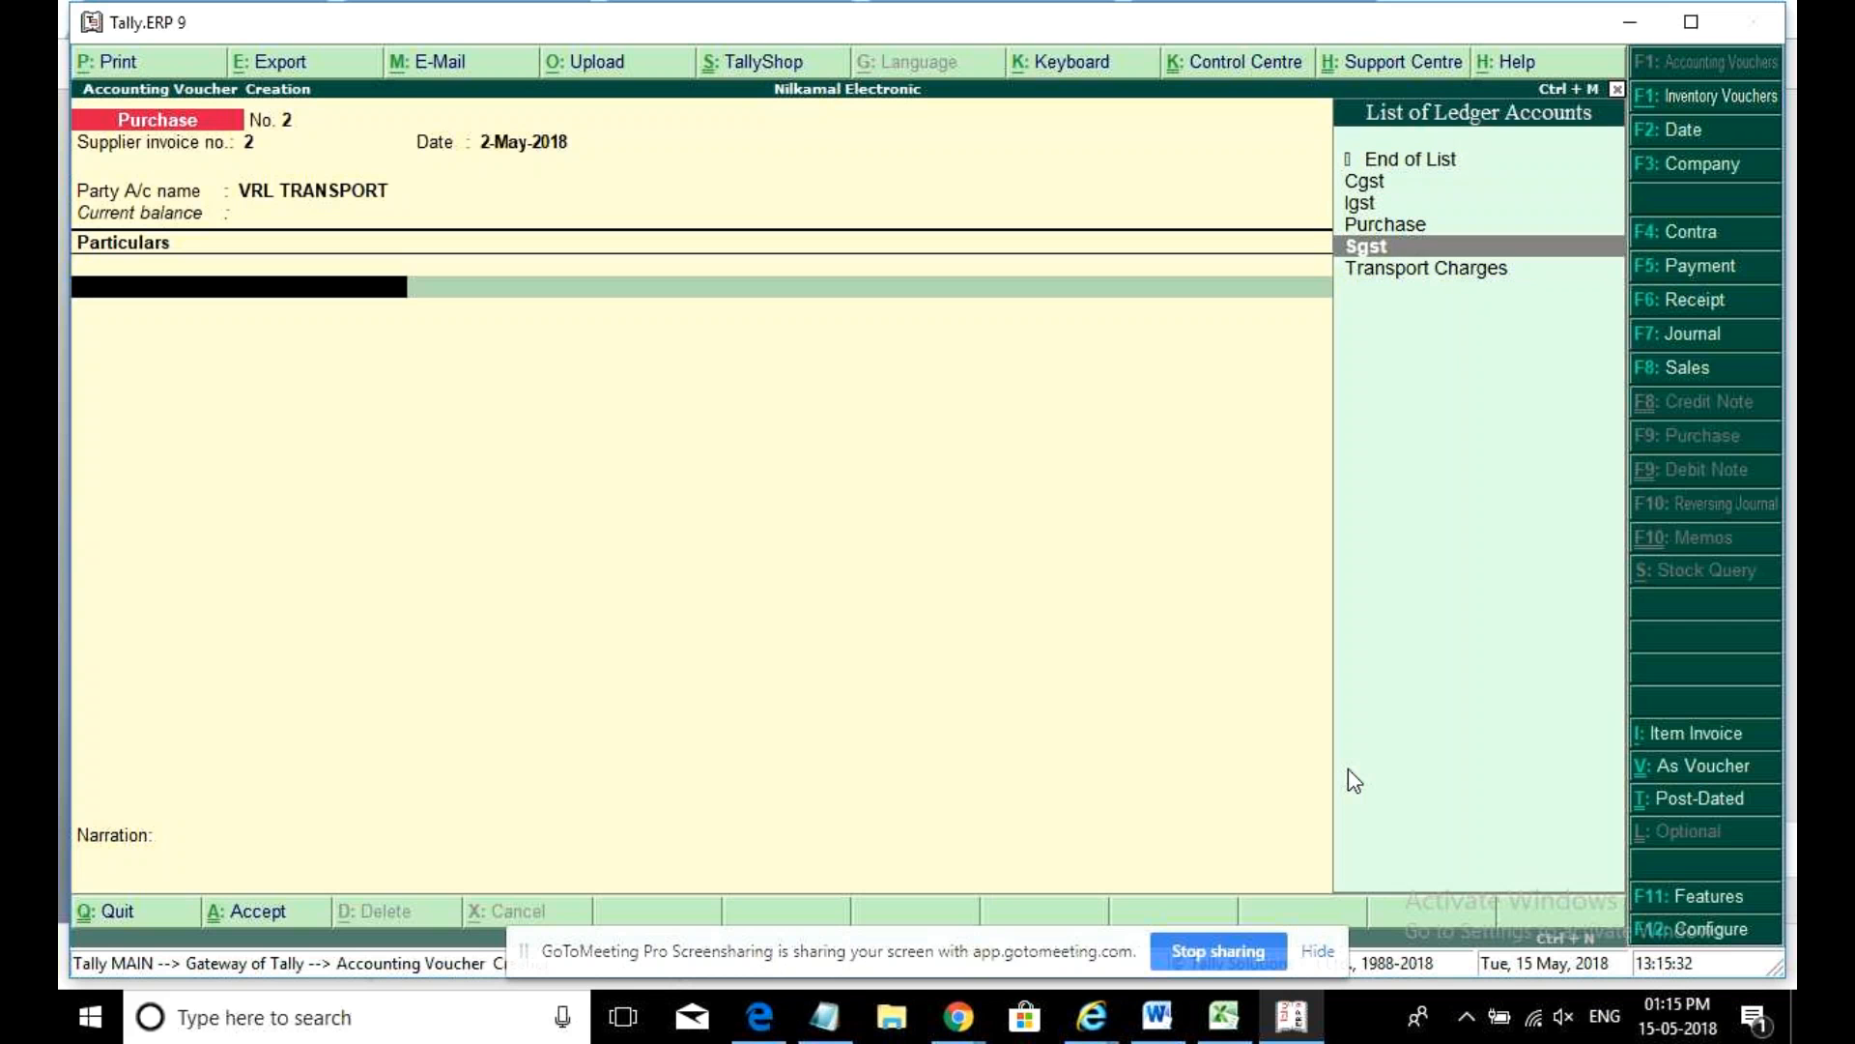
key("Return")
type("20000")
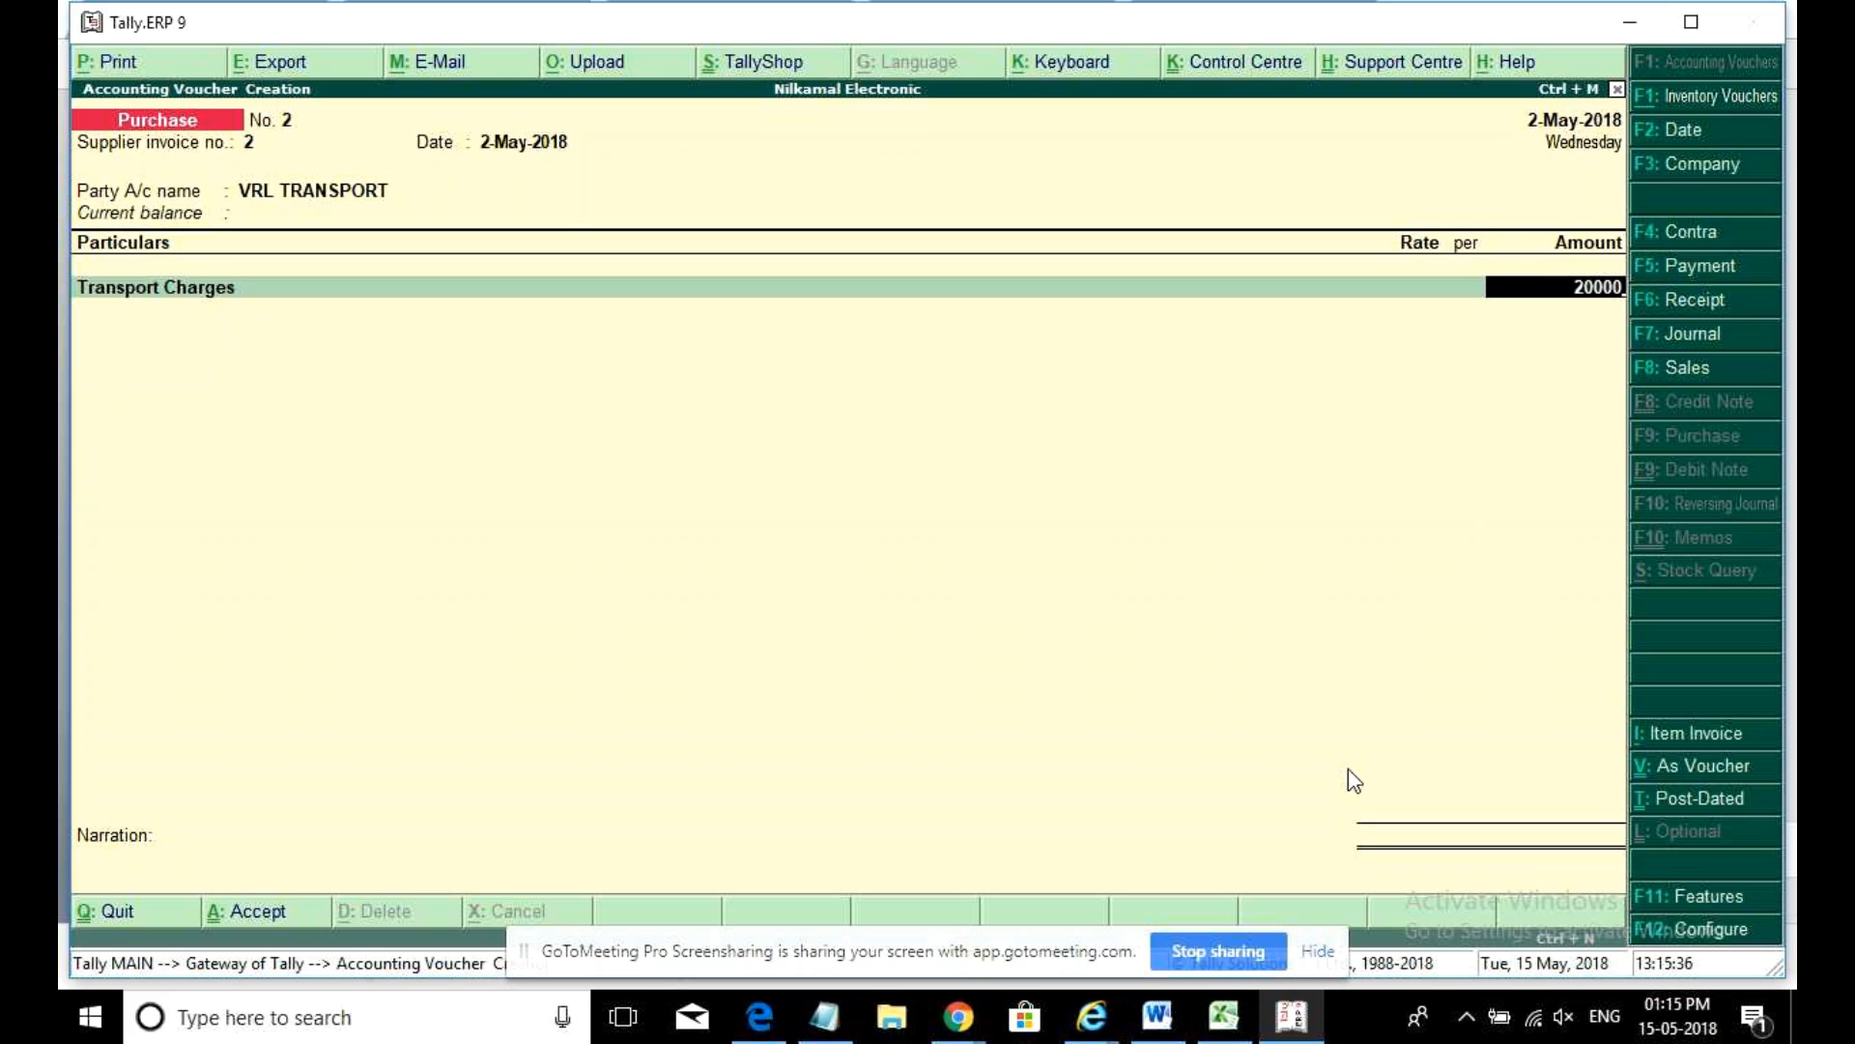
key("BackSpace")
key("Return")
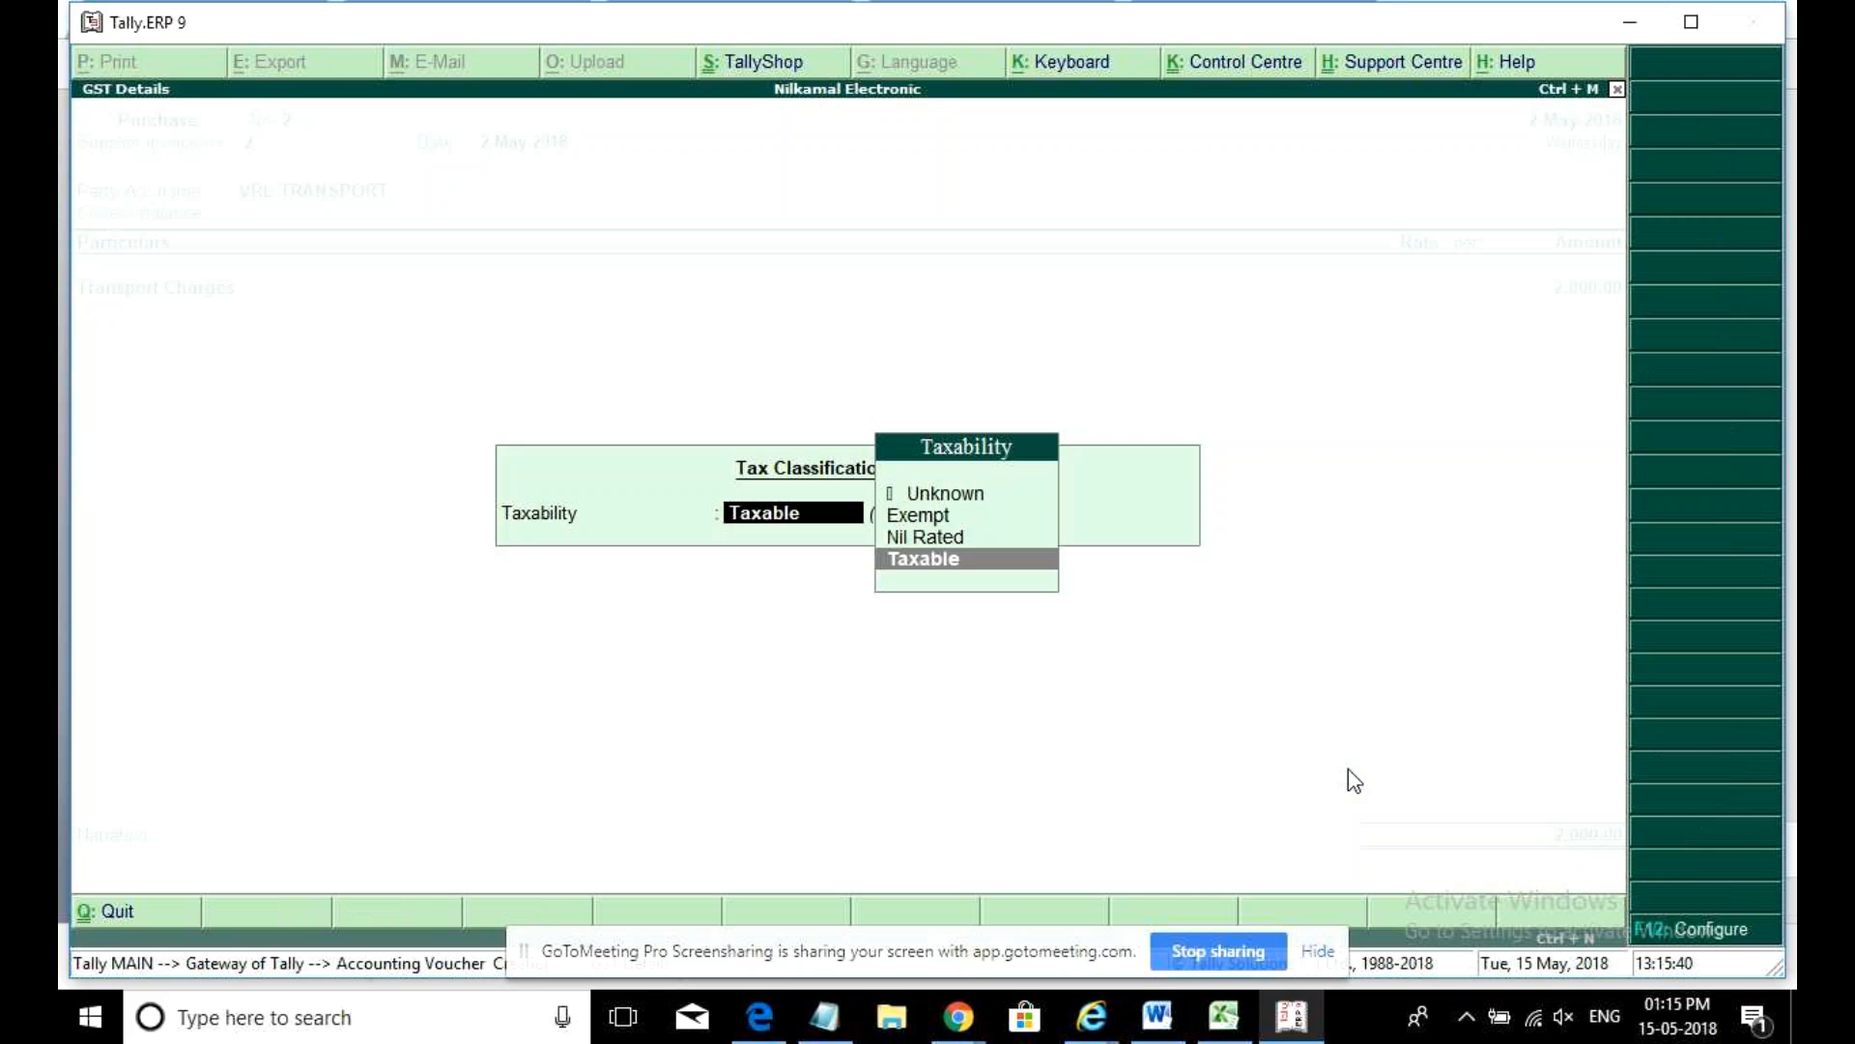
key("Return")
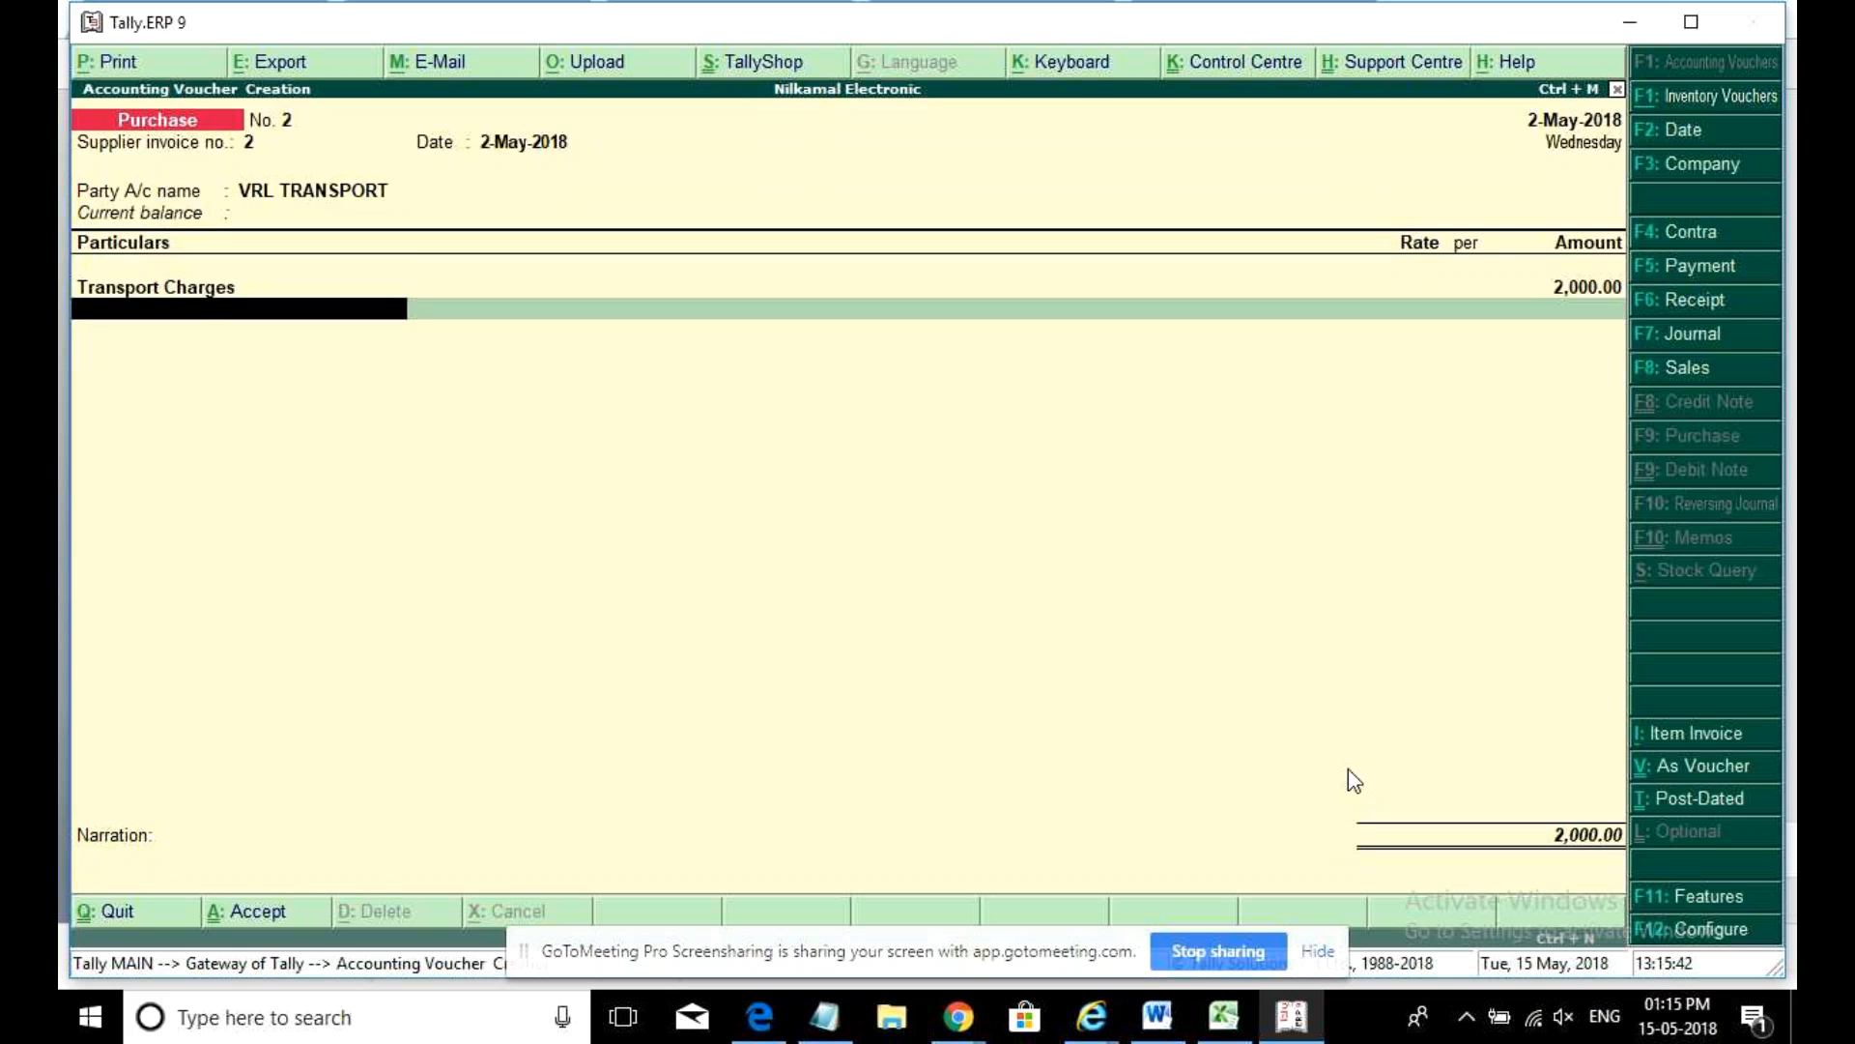
key("Up")
- Add Cgst and Sgst tax rows, keeping Transport Charges at 2,000
type("cgst")
key("Return")
key("Return")
type("s")
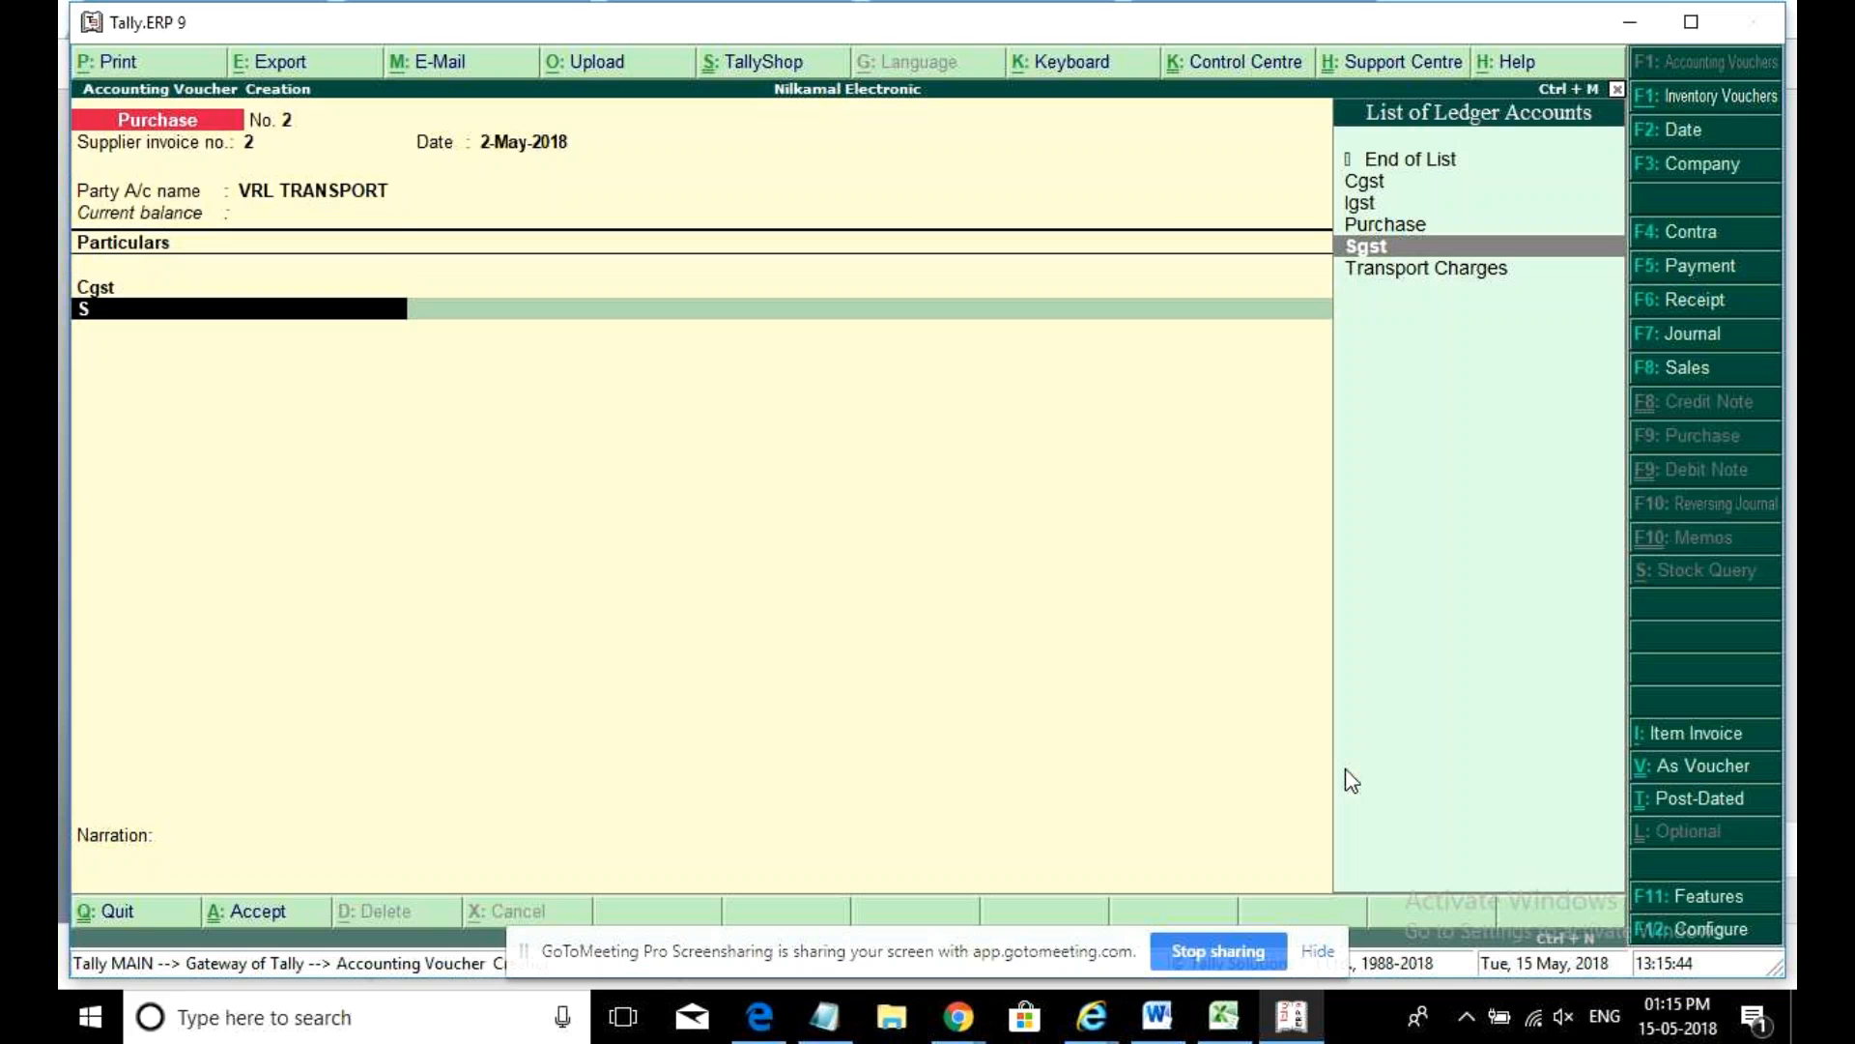
key("Up")
key("Down")
key("Down")
key("Down")
key("Down")
key("Return")
type("2000")
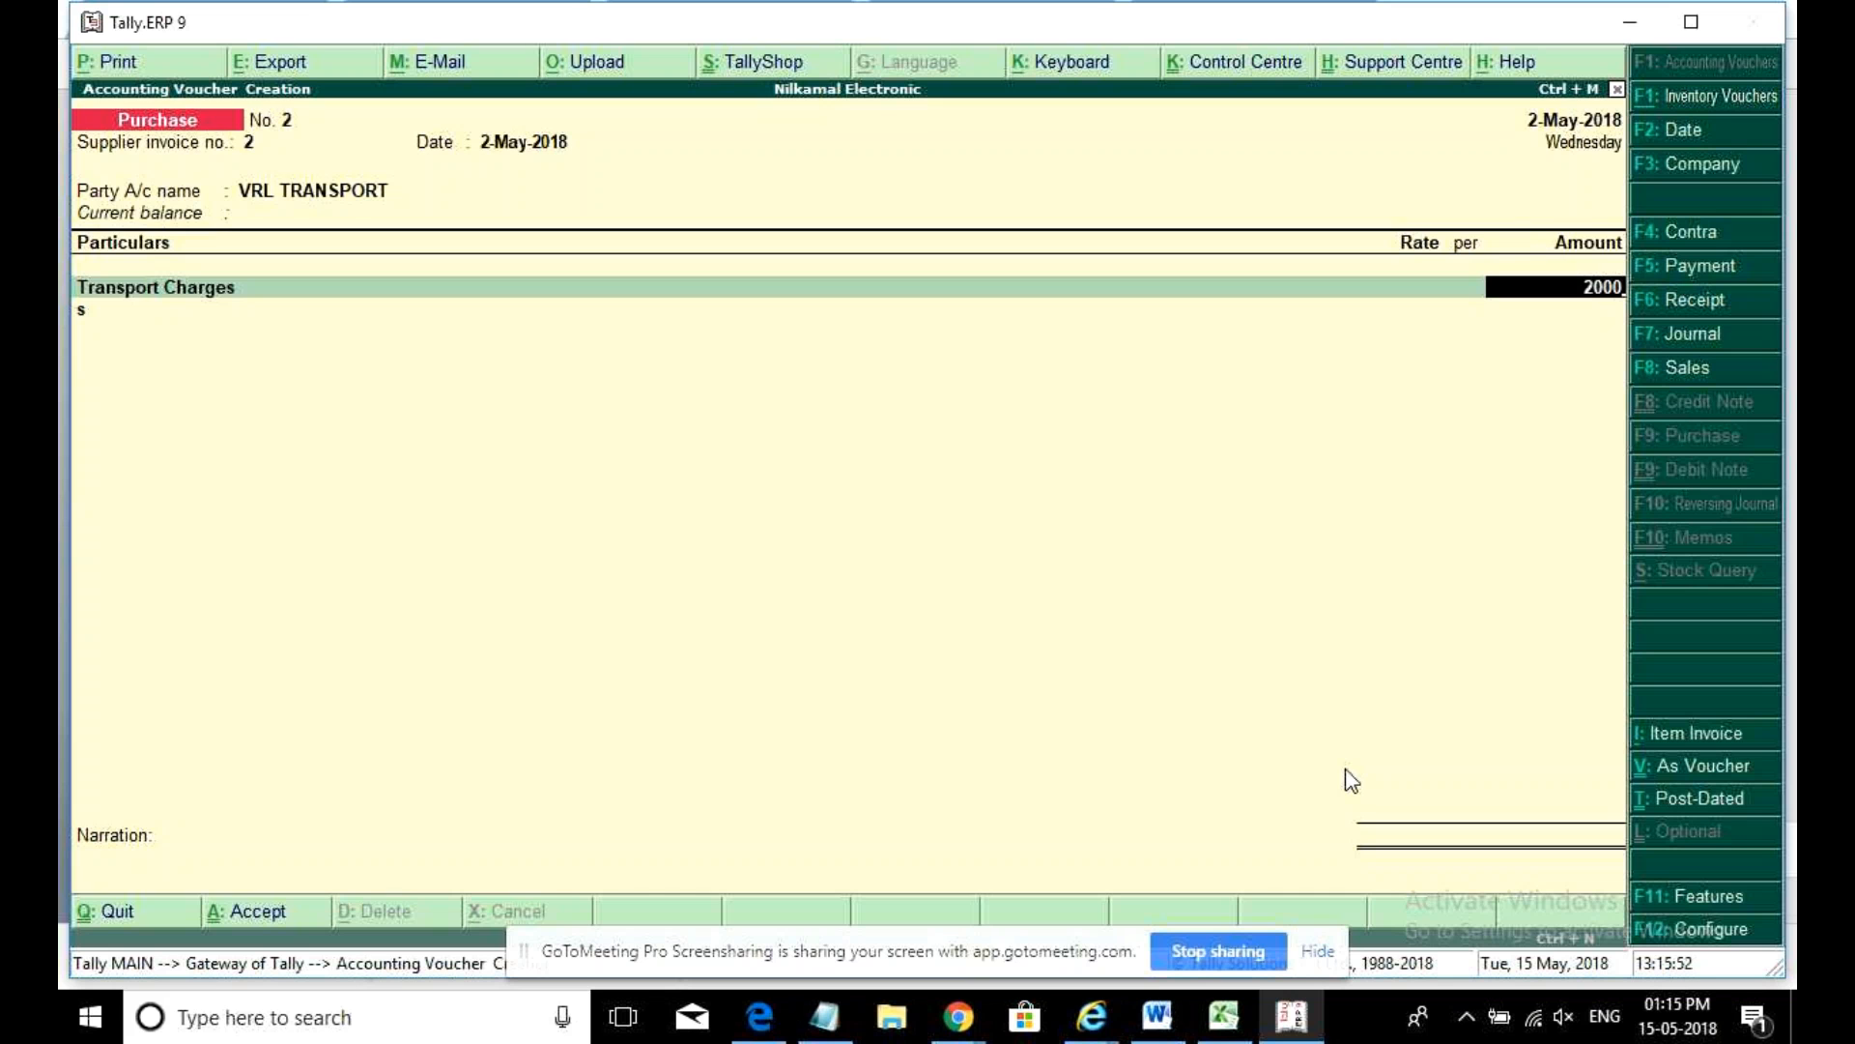
key("Return")
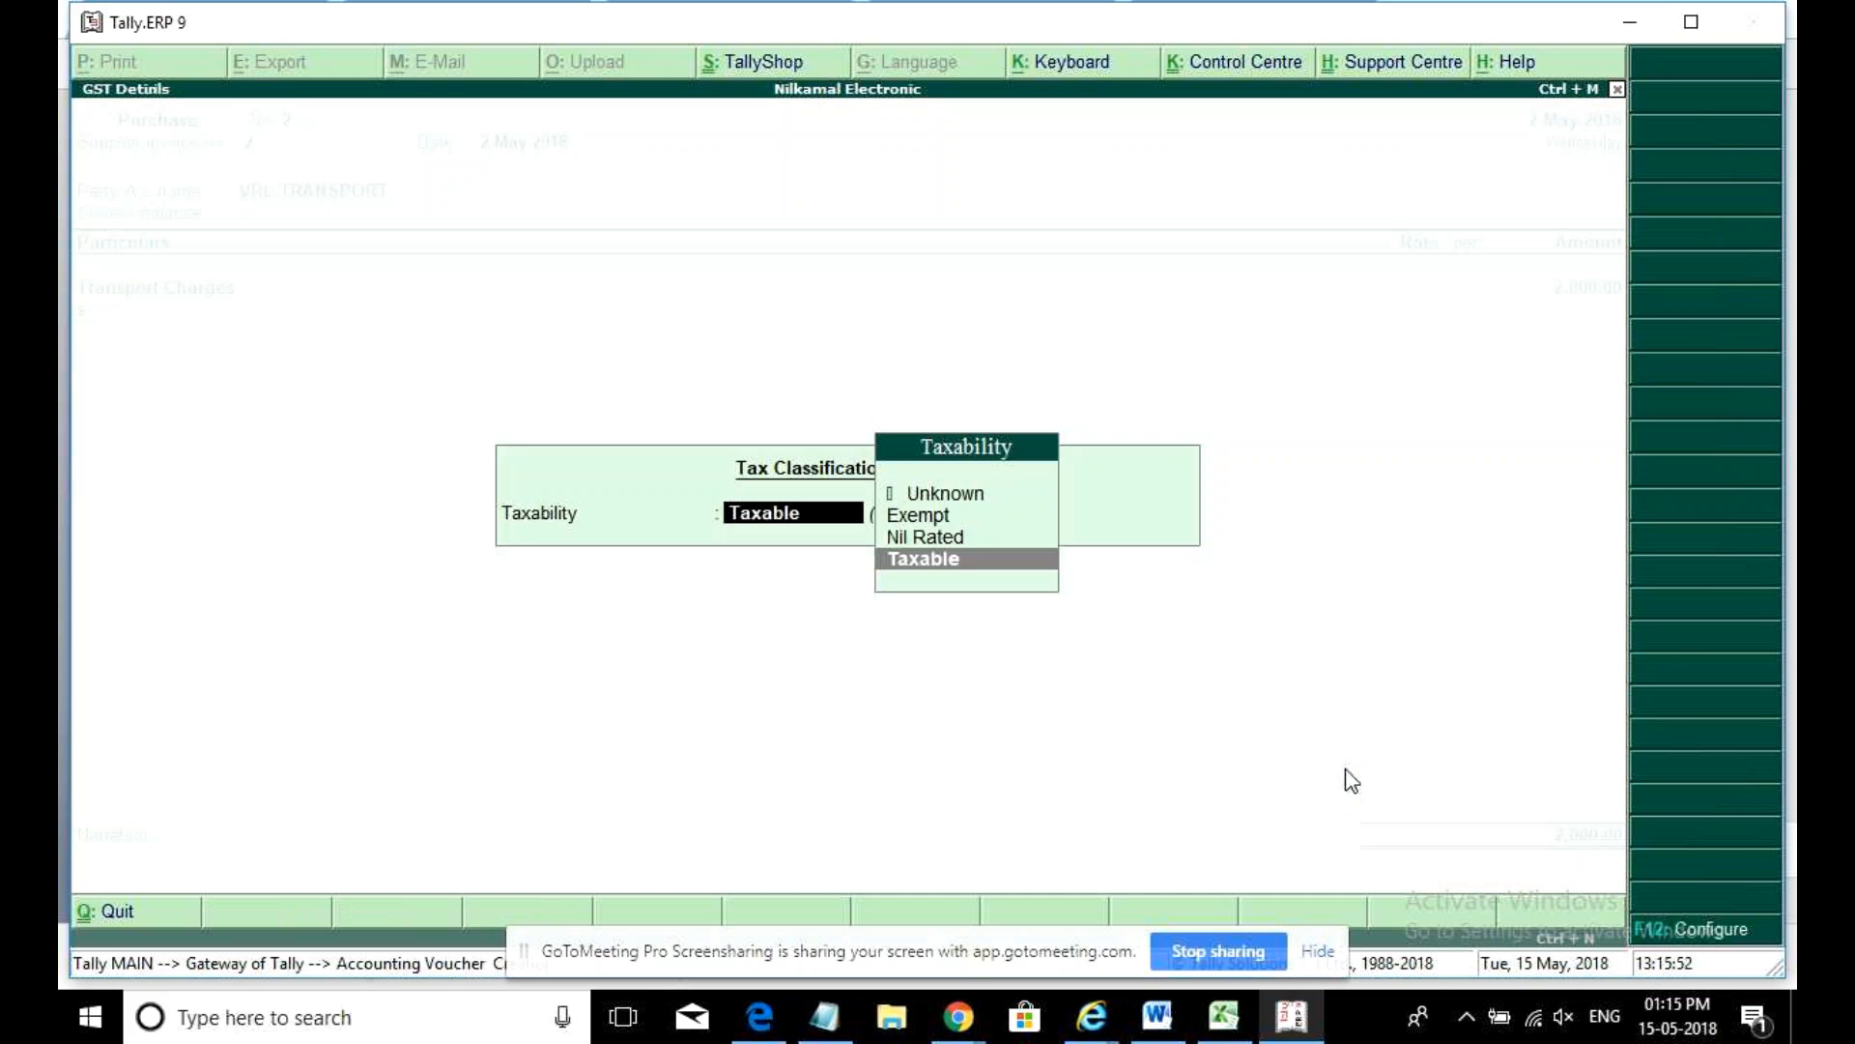
key("Return")
key("Down")
key("Down")
key("Down")
key("Up")
key("Up")
key("Up")
key("Return")
key("Return")
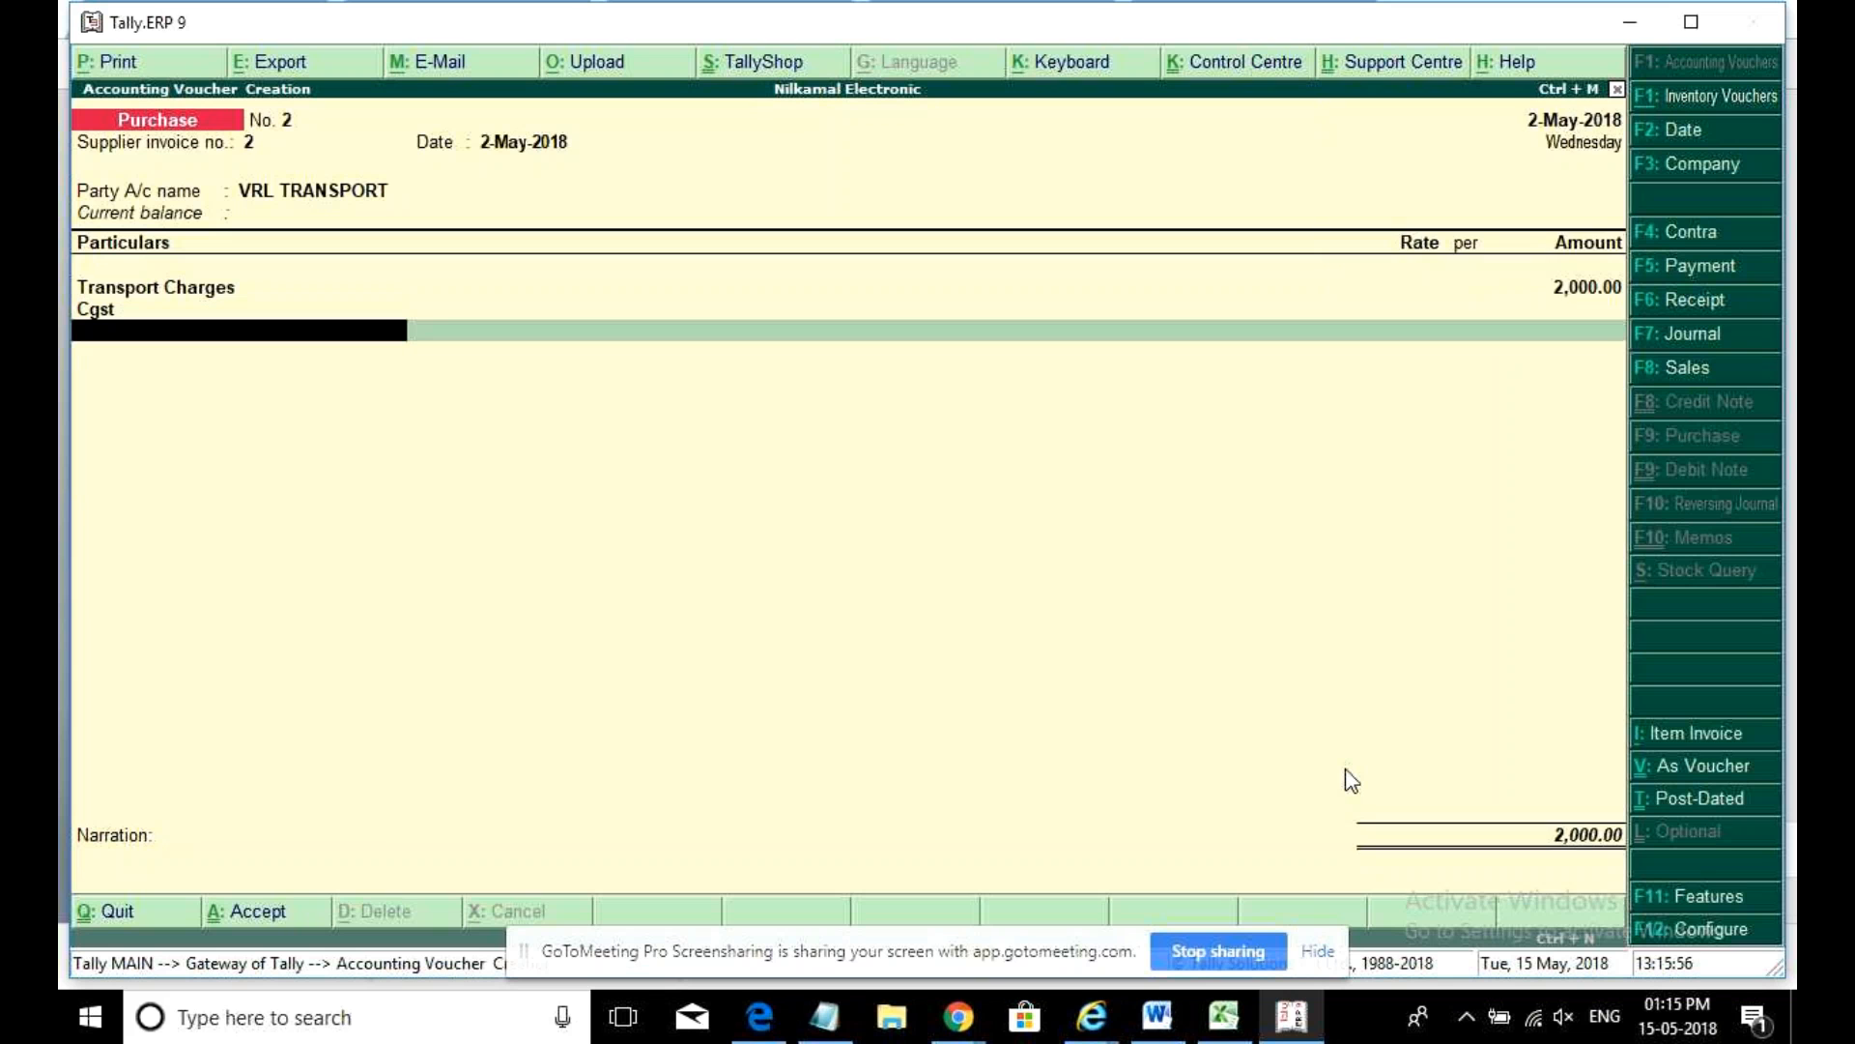
type("sg")
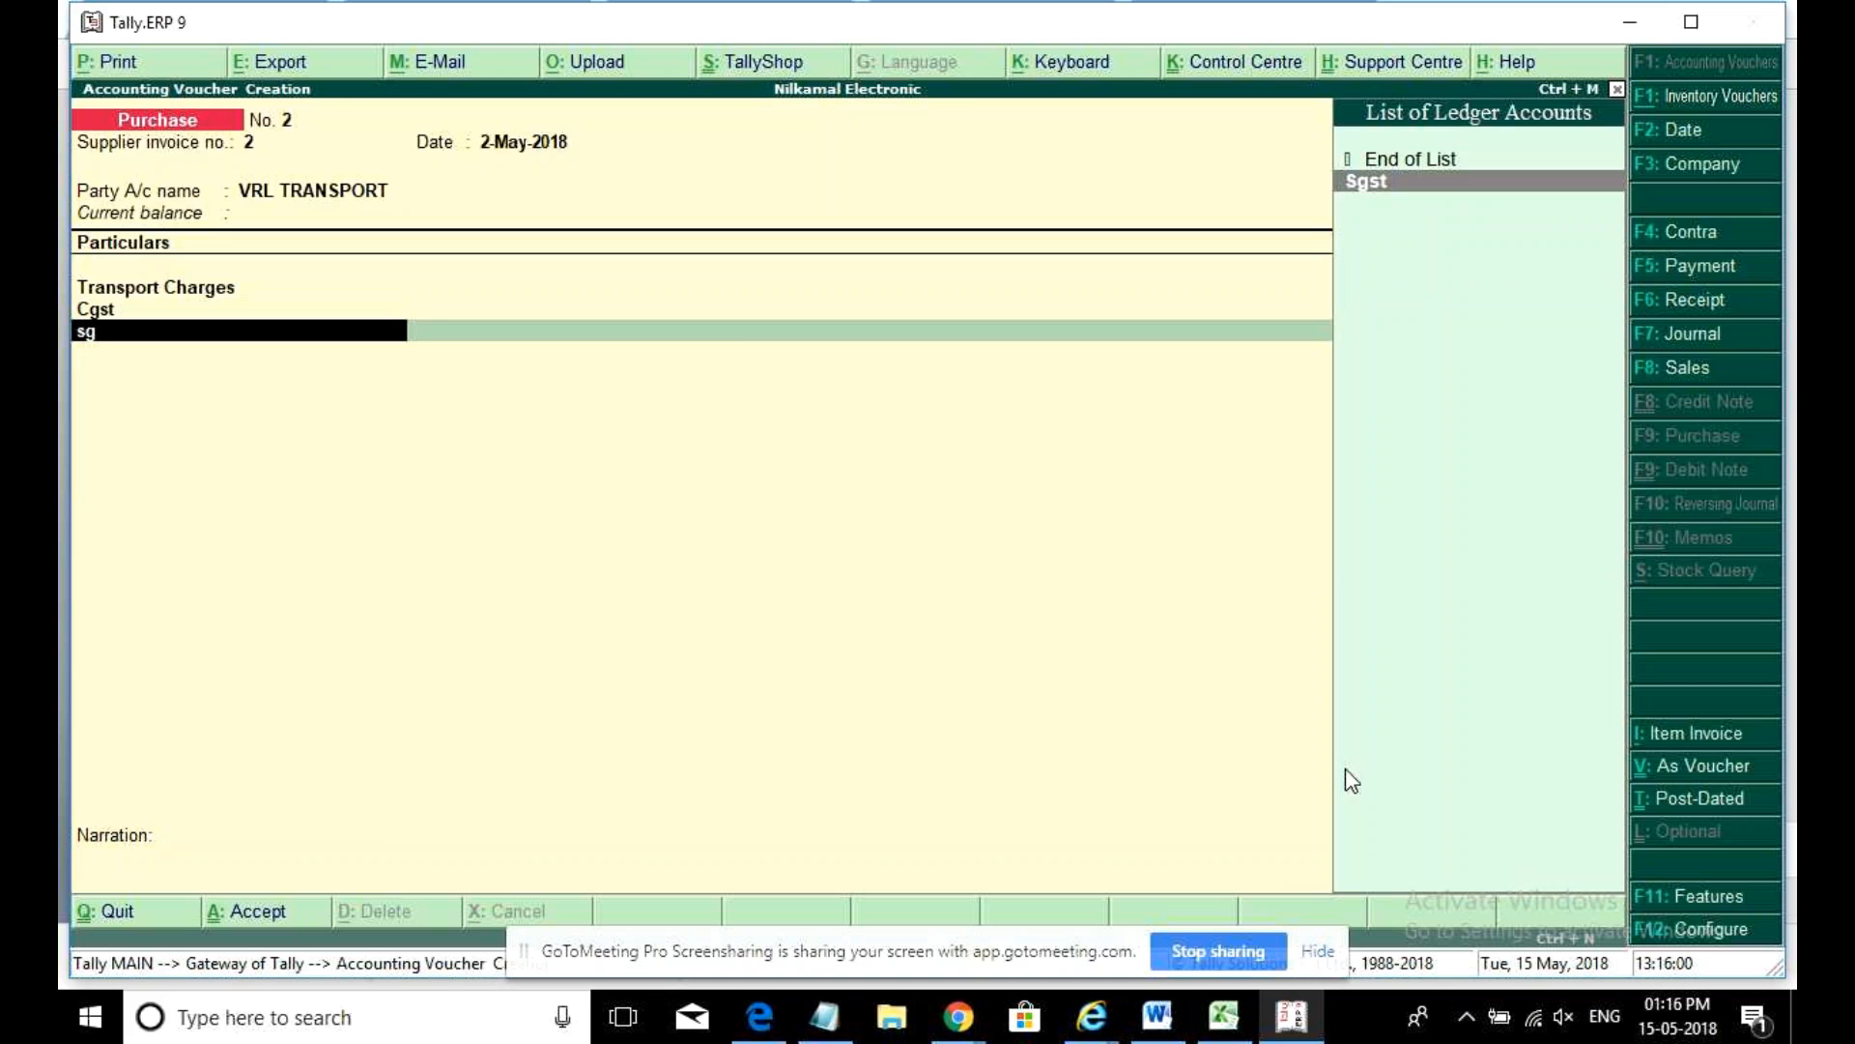
key("Return")
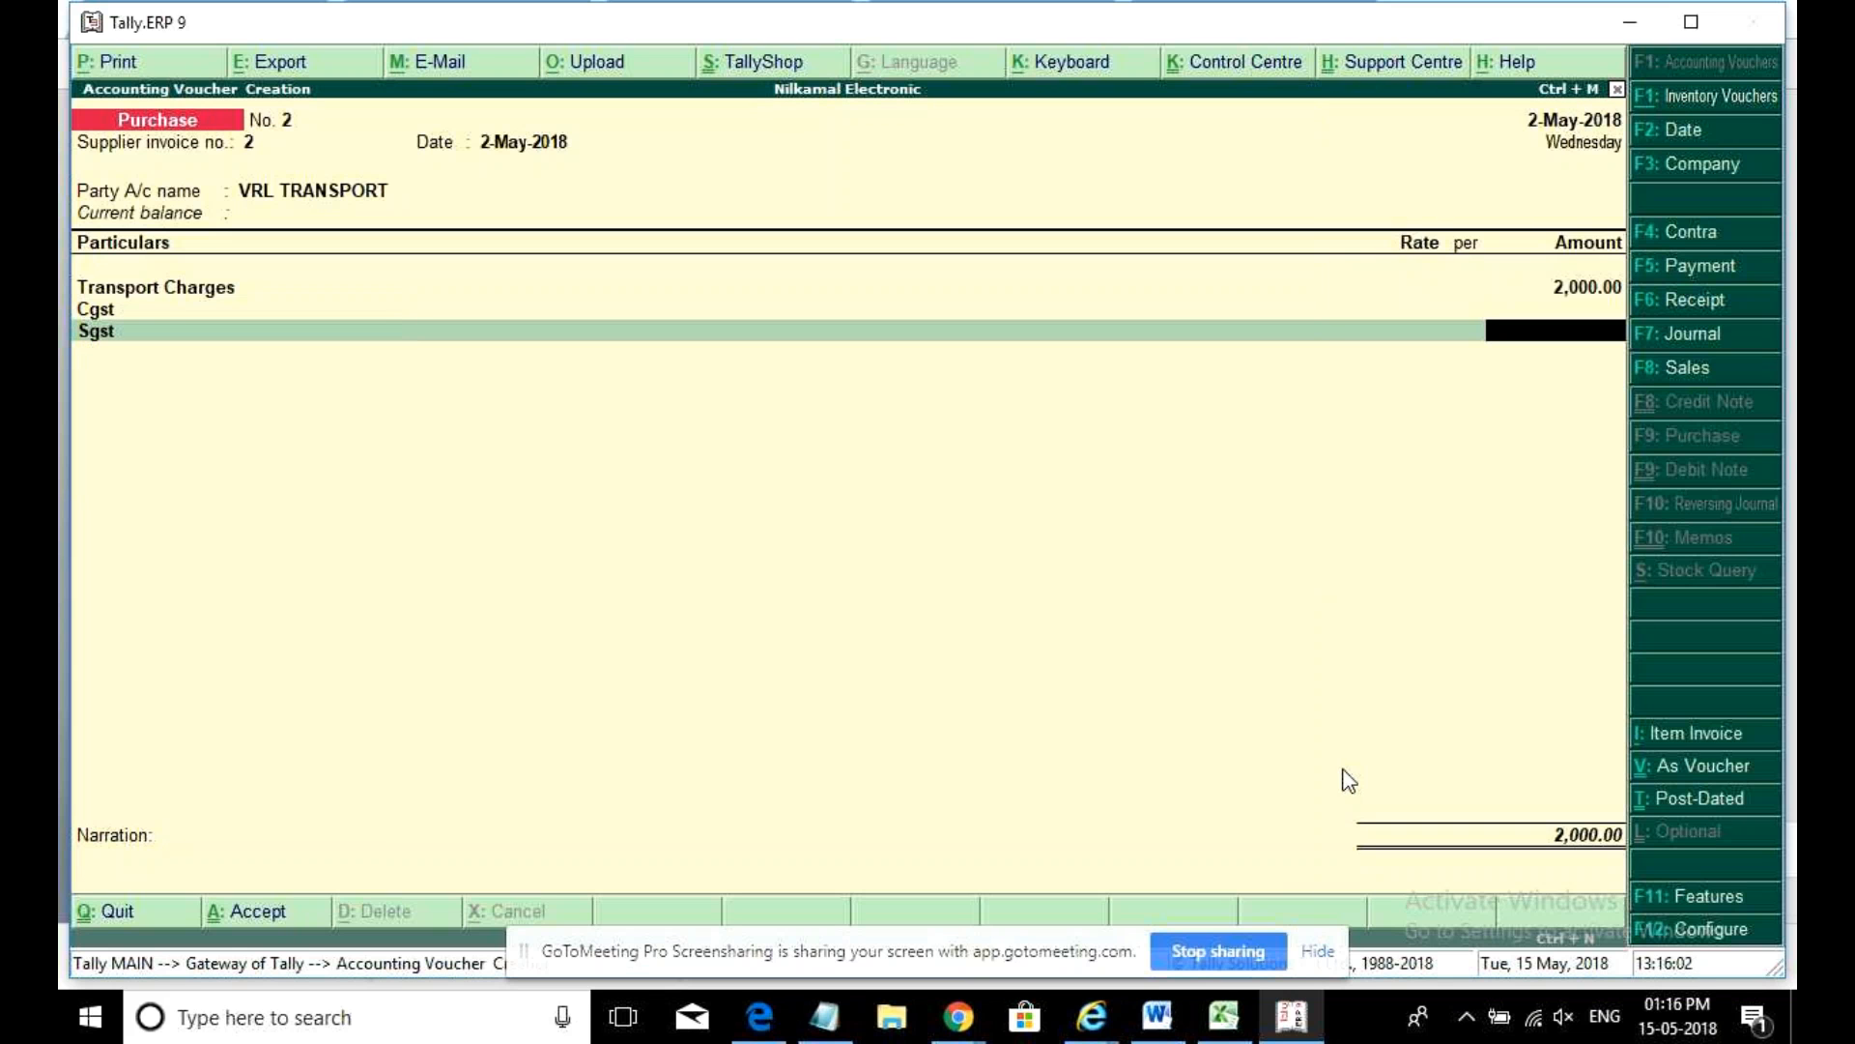
- Alter the Transport Charges ledger from the voucher, enabling its GST details
left_click(161, 289)
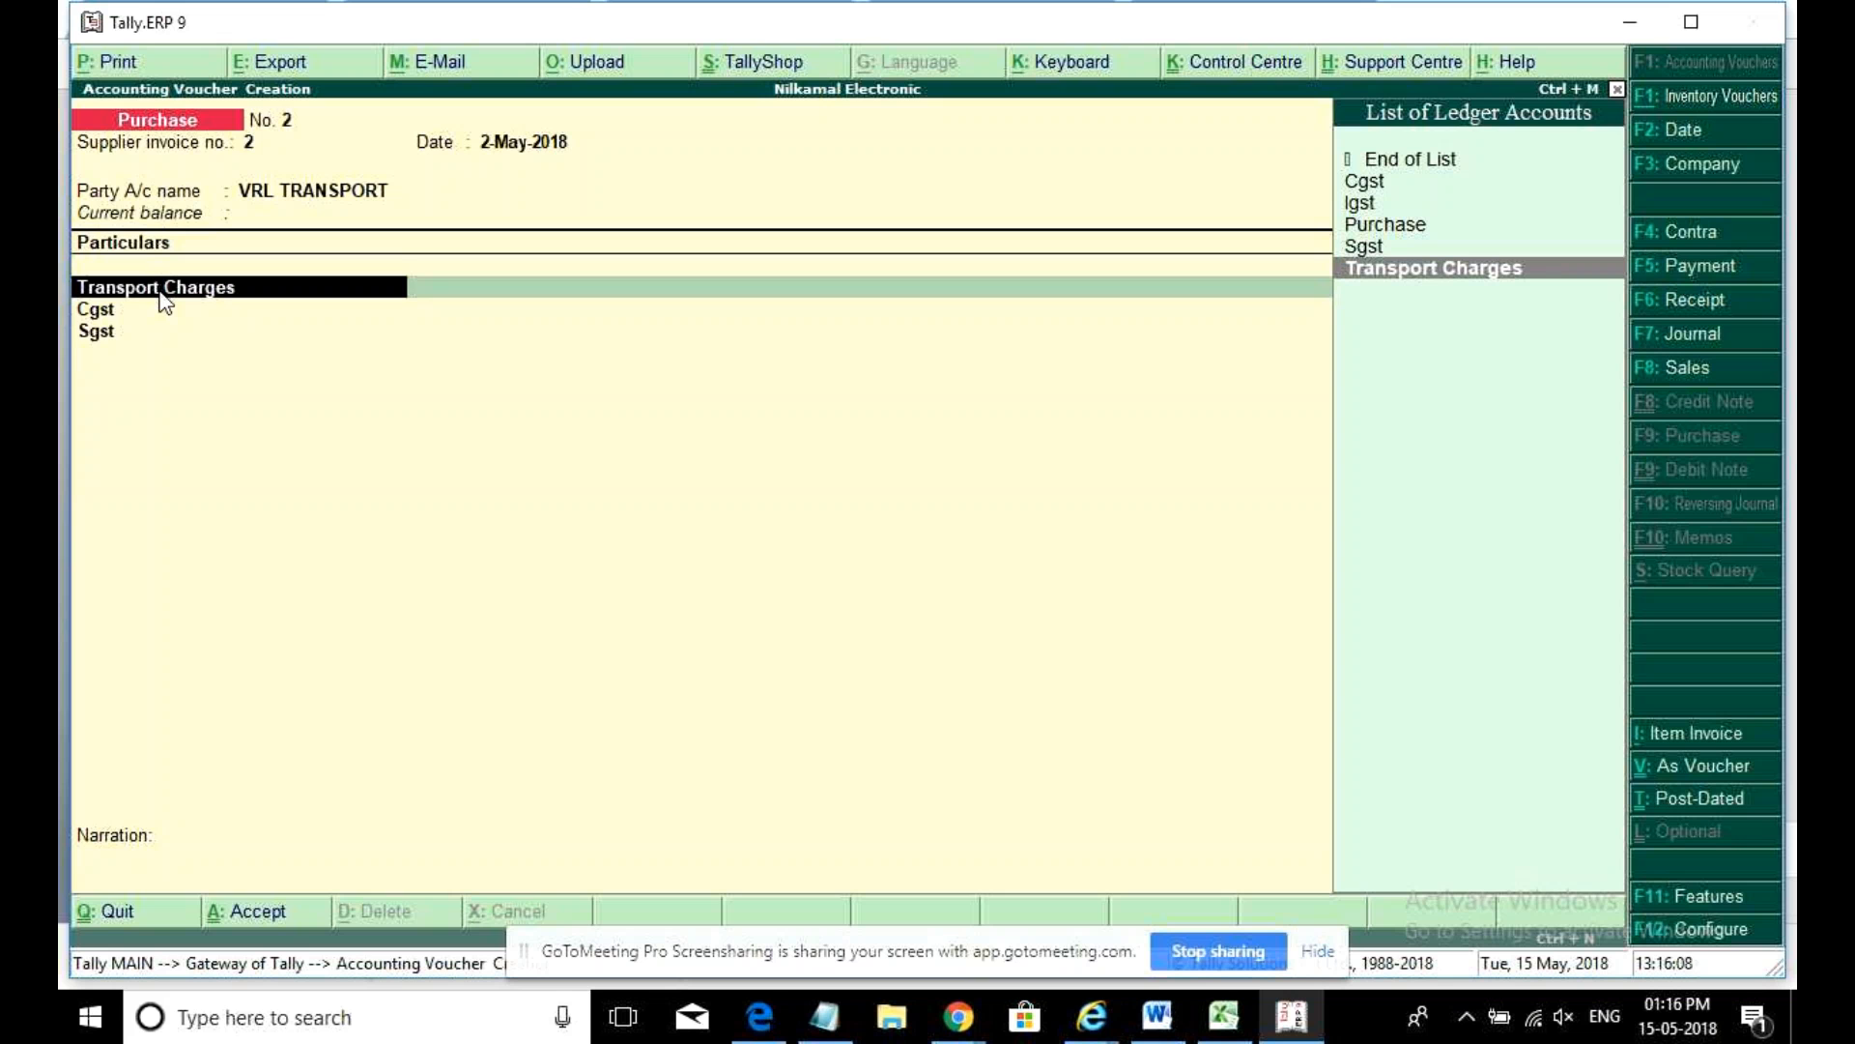
key("ctrl+Return")
key("Return")
key("Return")
key("Return")
key("Return")
key("Return")
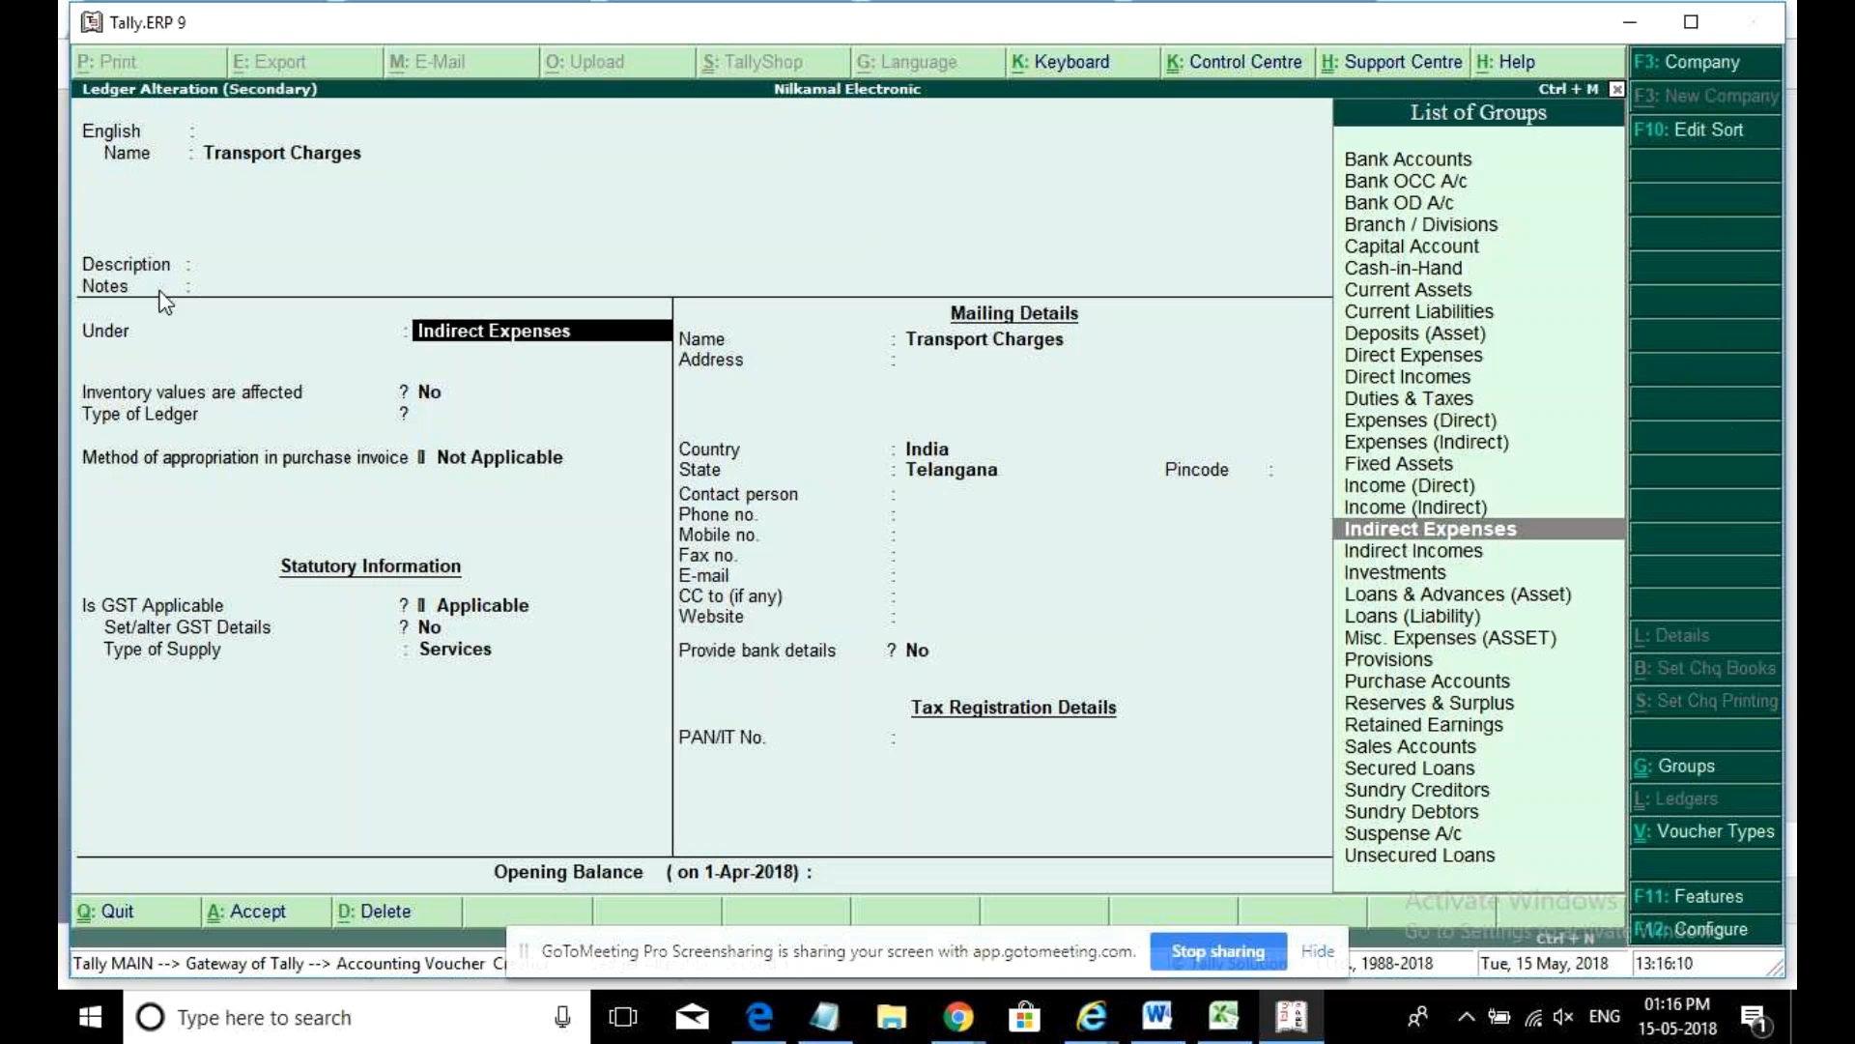
key("Return")
type("y")
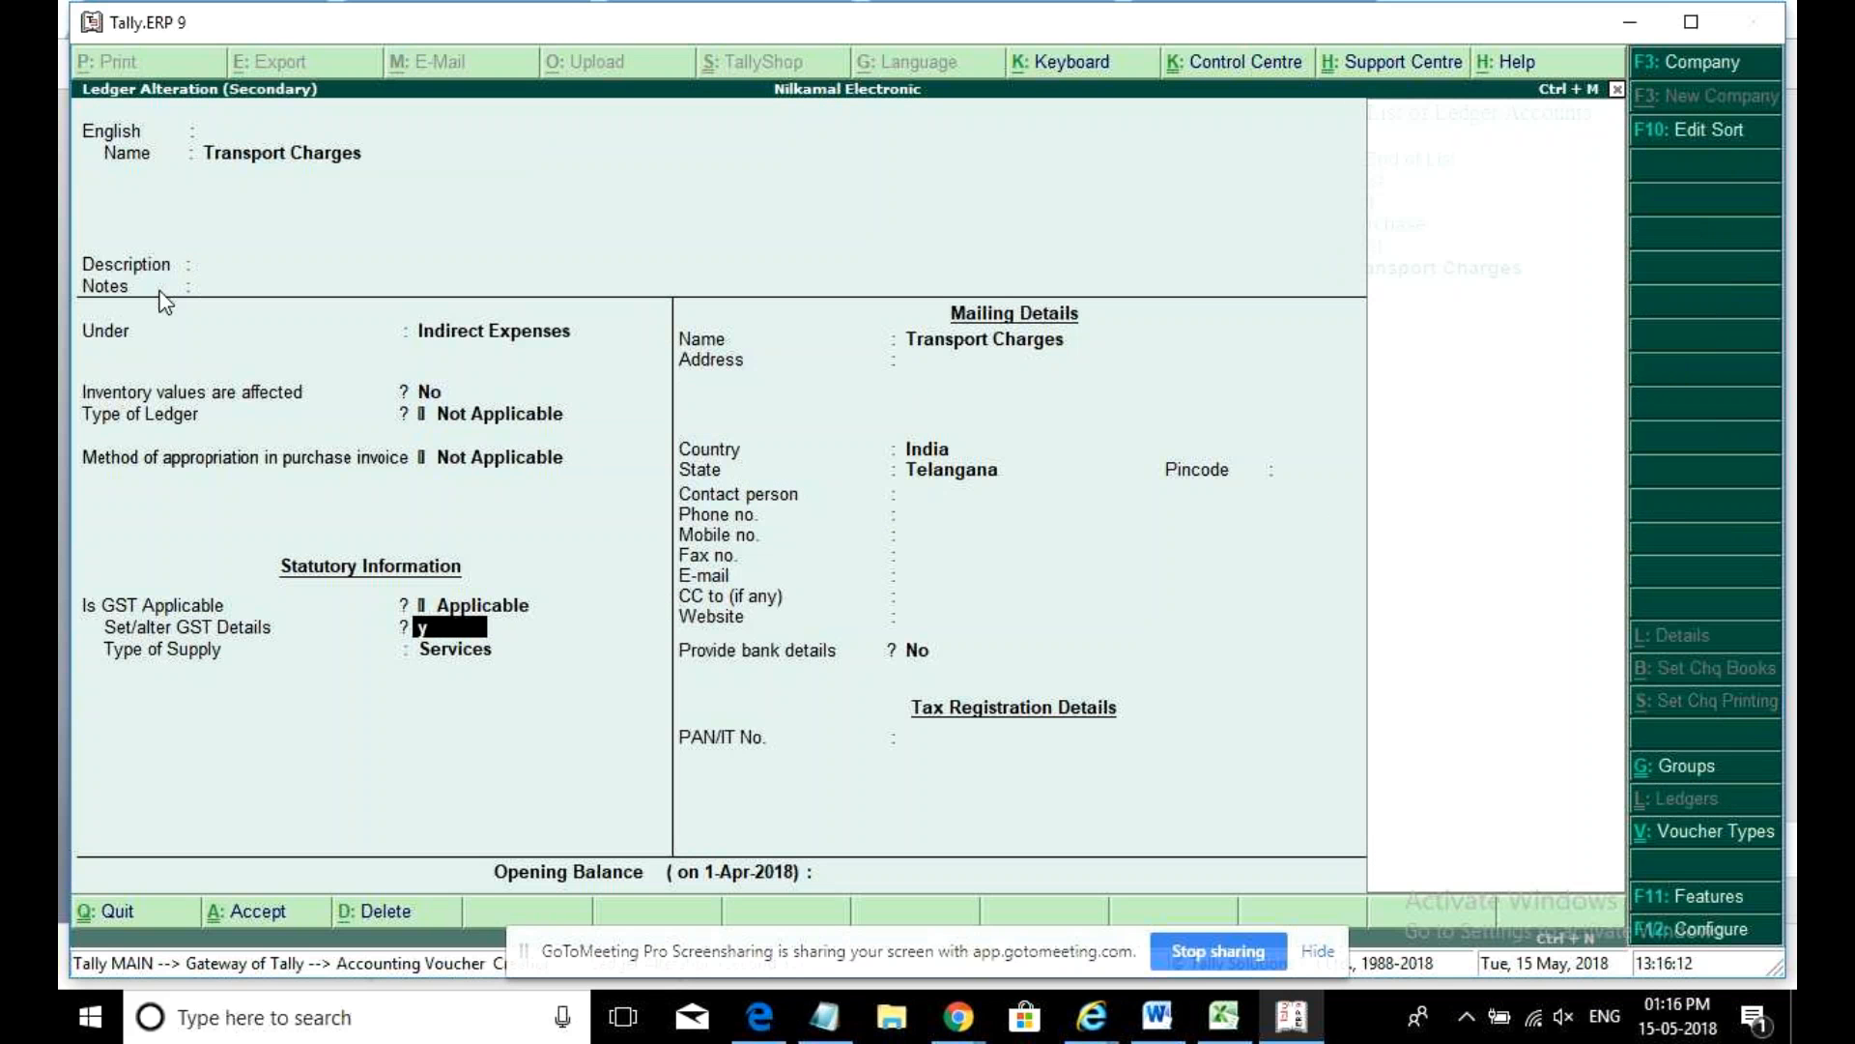
key("Return")
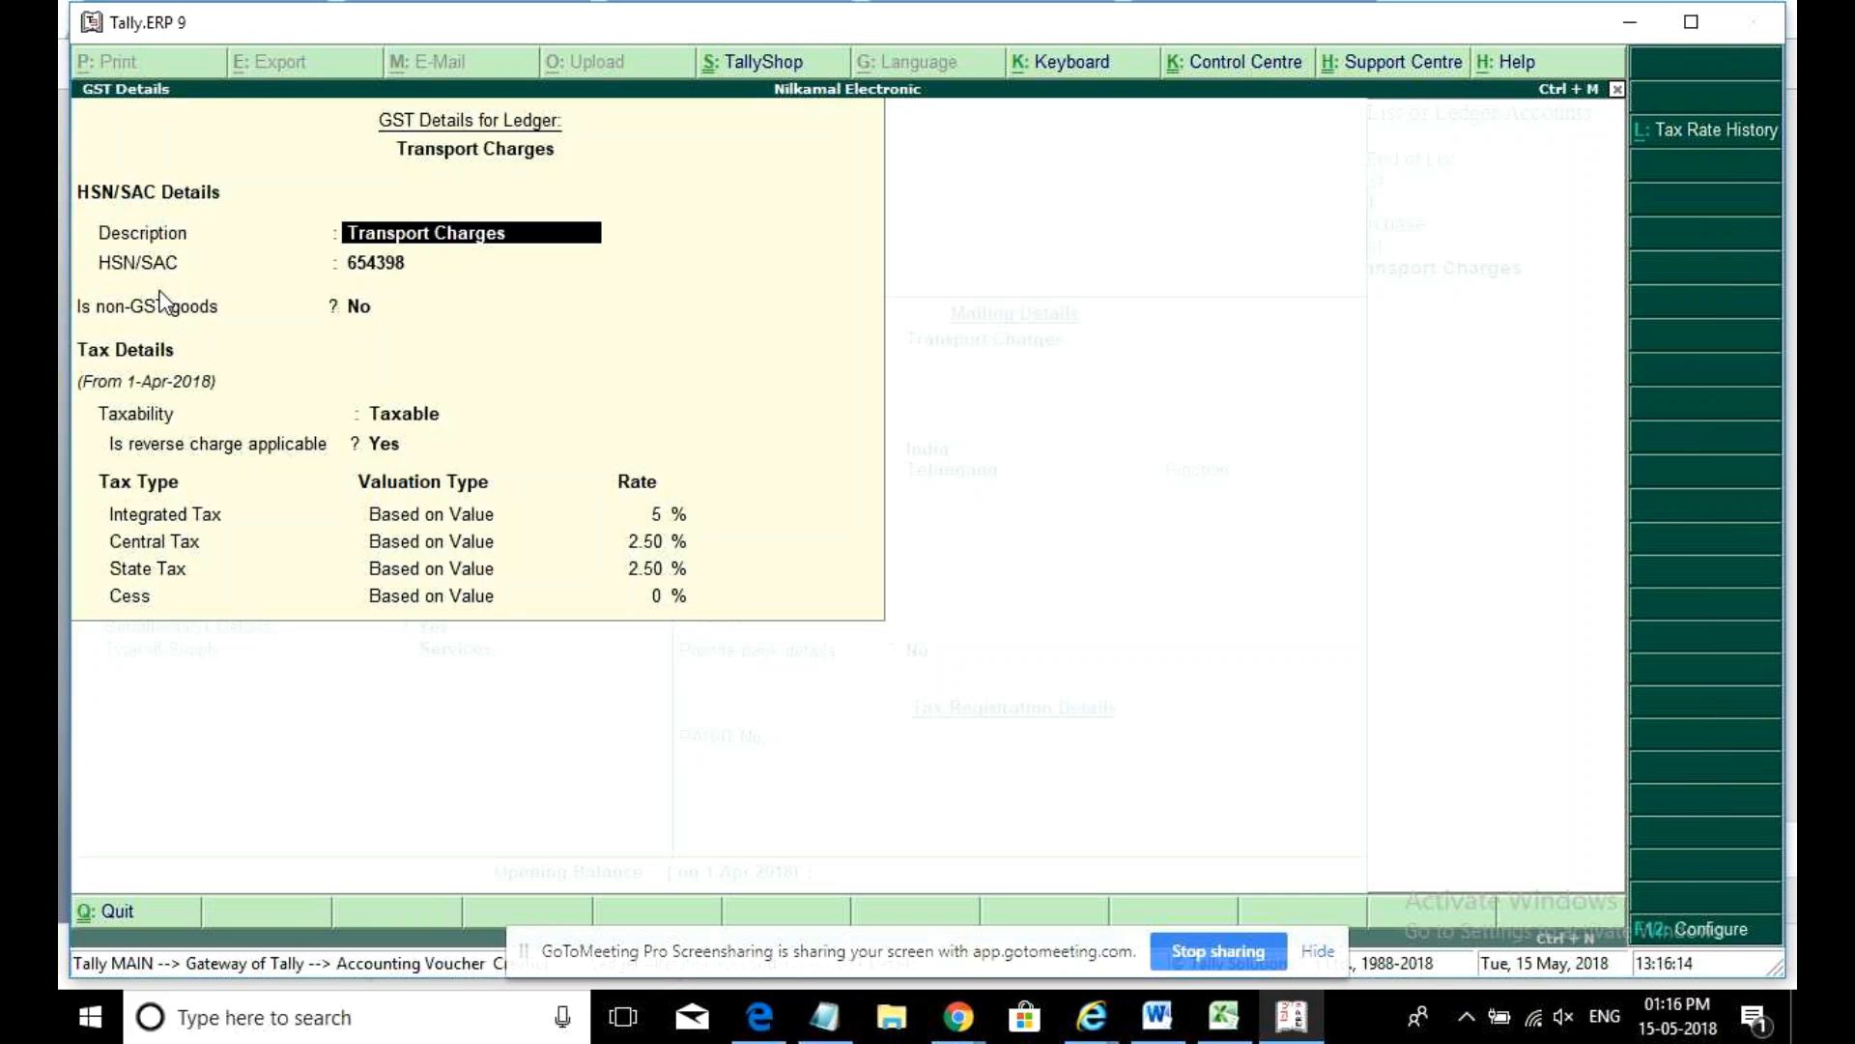
key("ctrl+a")
key("ctrl+a")
- Save purchase voucher 2 and leave voucher entry
left_click(157, 288)
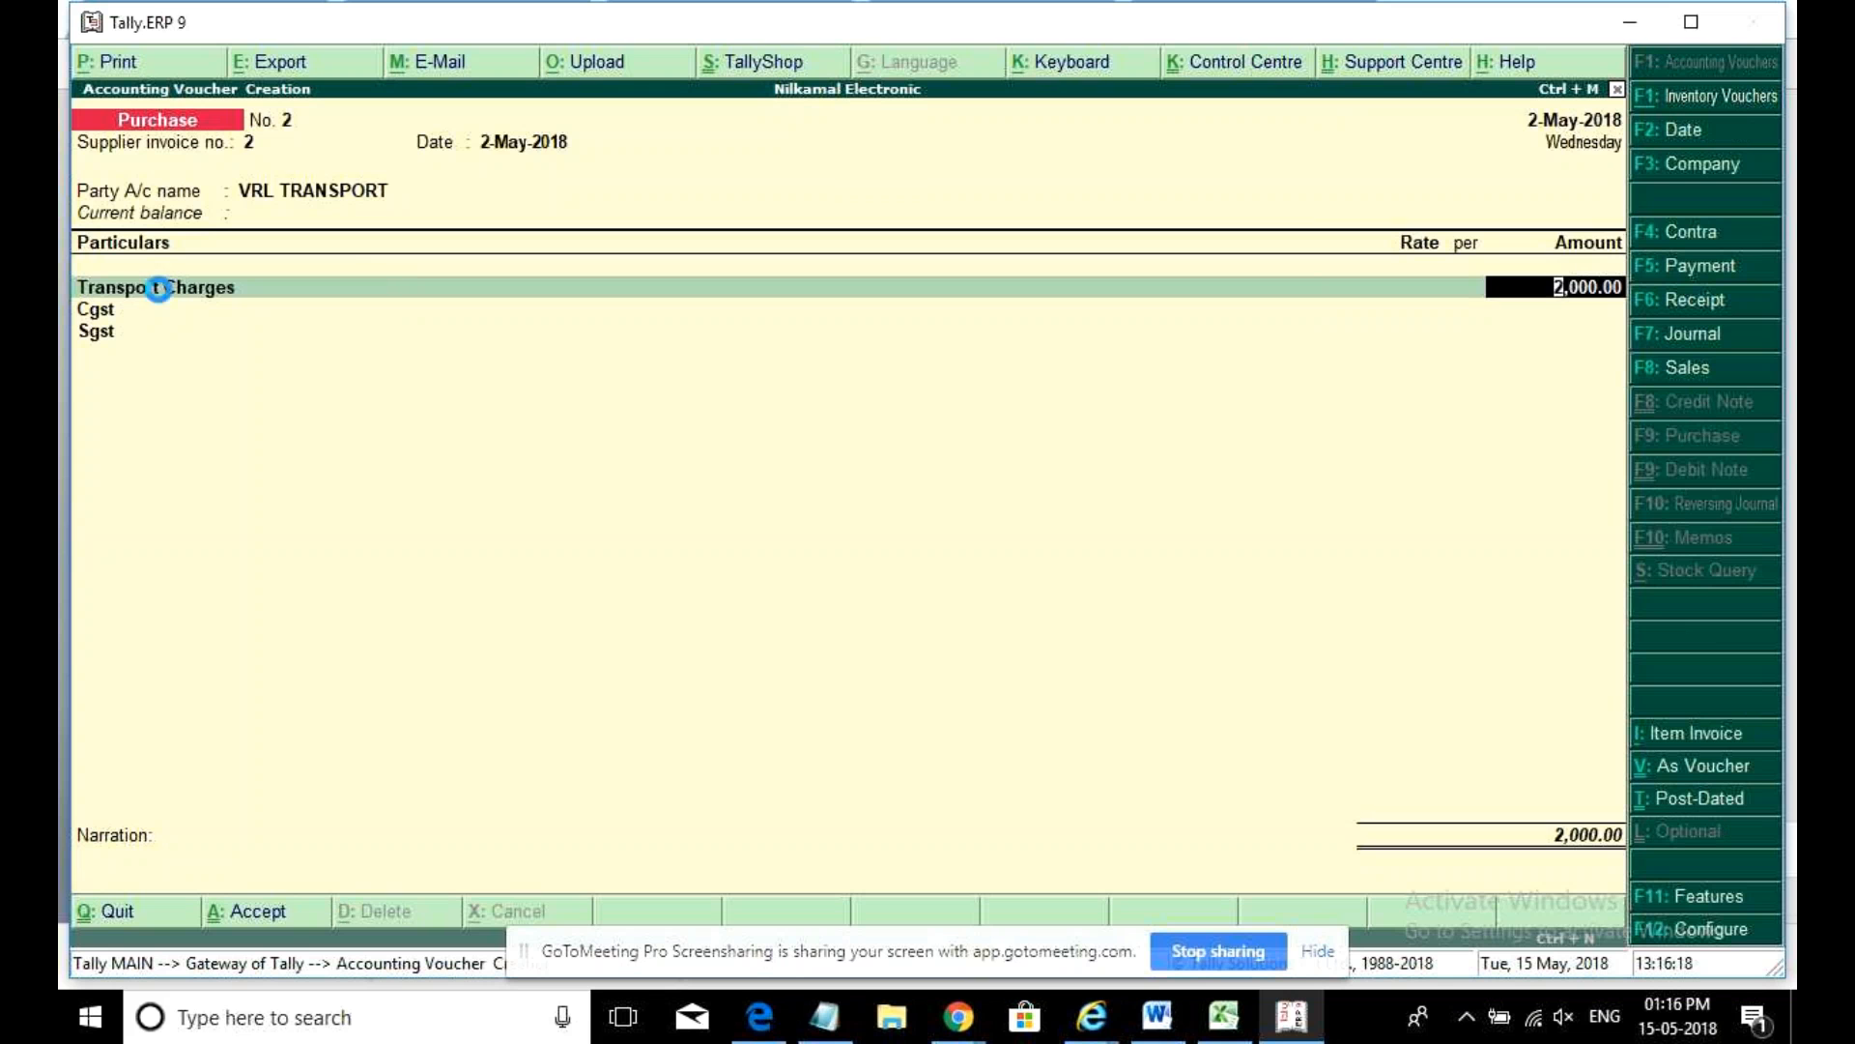
key("ctrl+a")
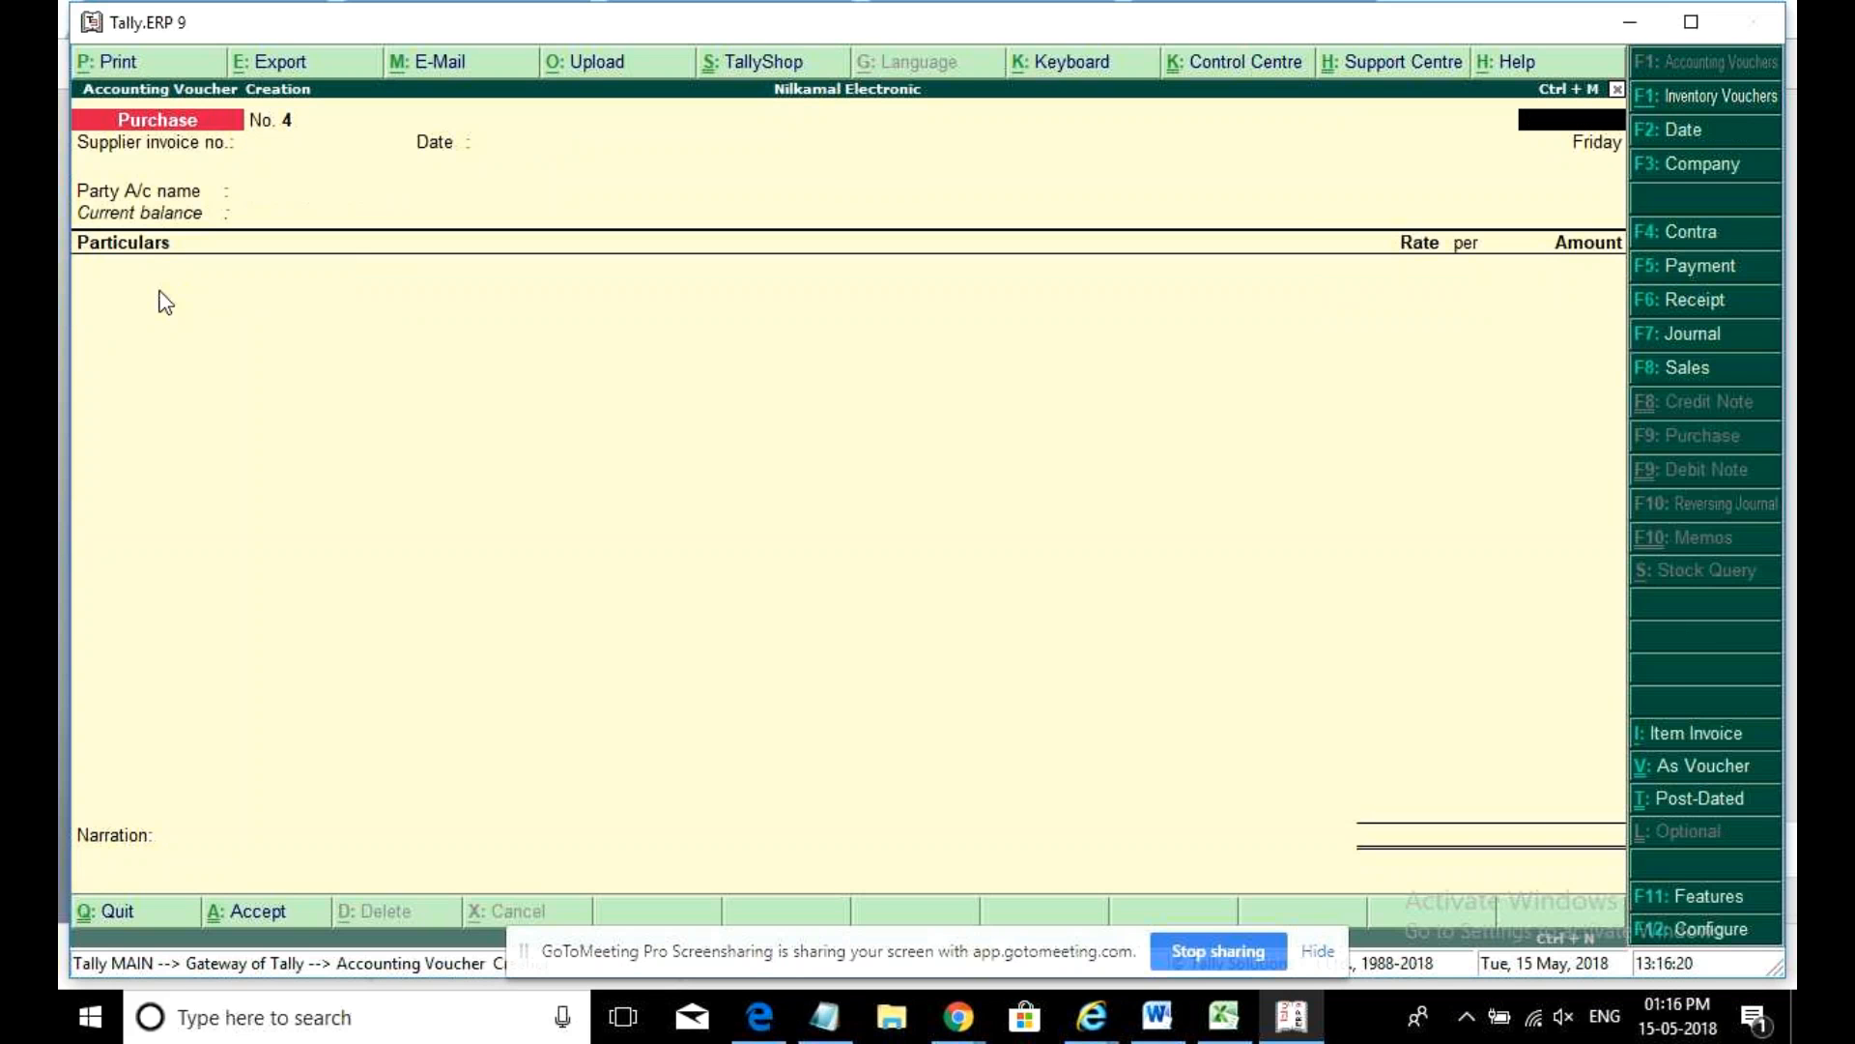
key("Escape")
- Open the GSTR-4 summary, showing the 2,000 reverse-charge purchase and 900.00 total tax
key("y")
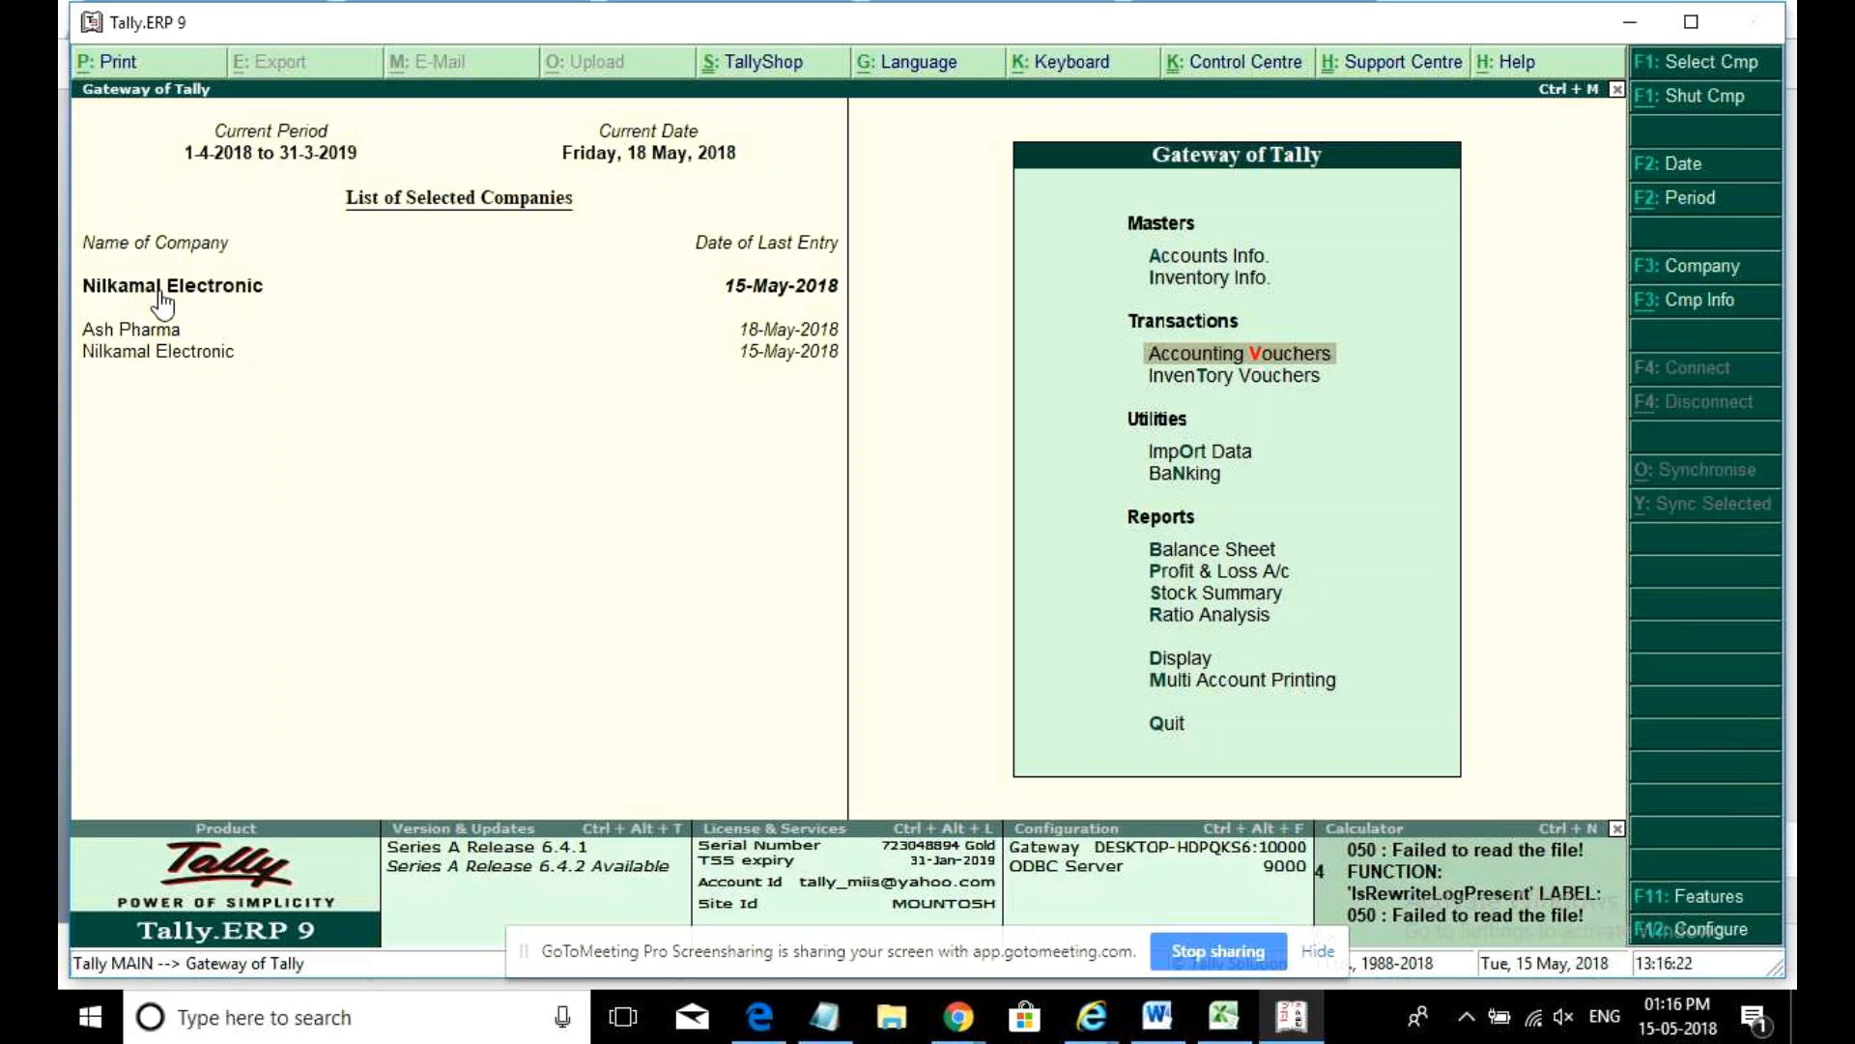
key("d")
key("u")
key("g")
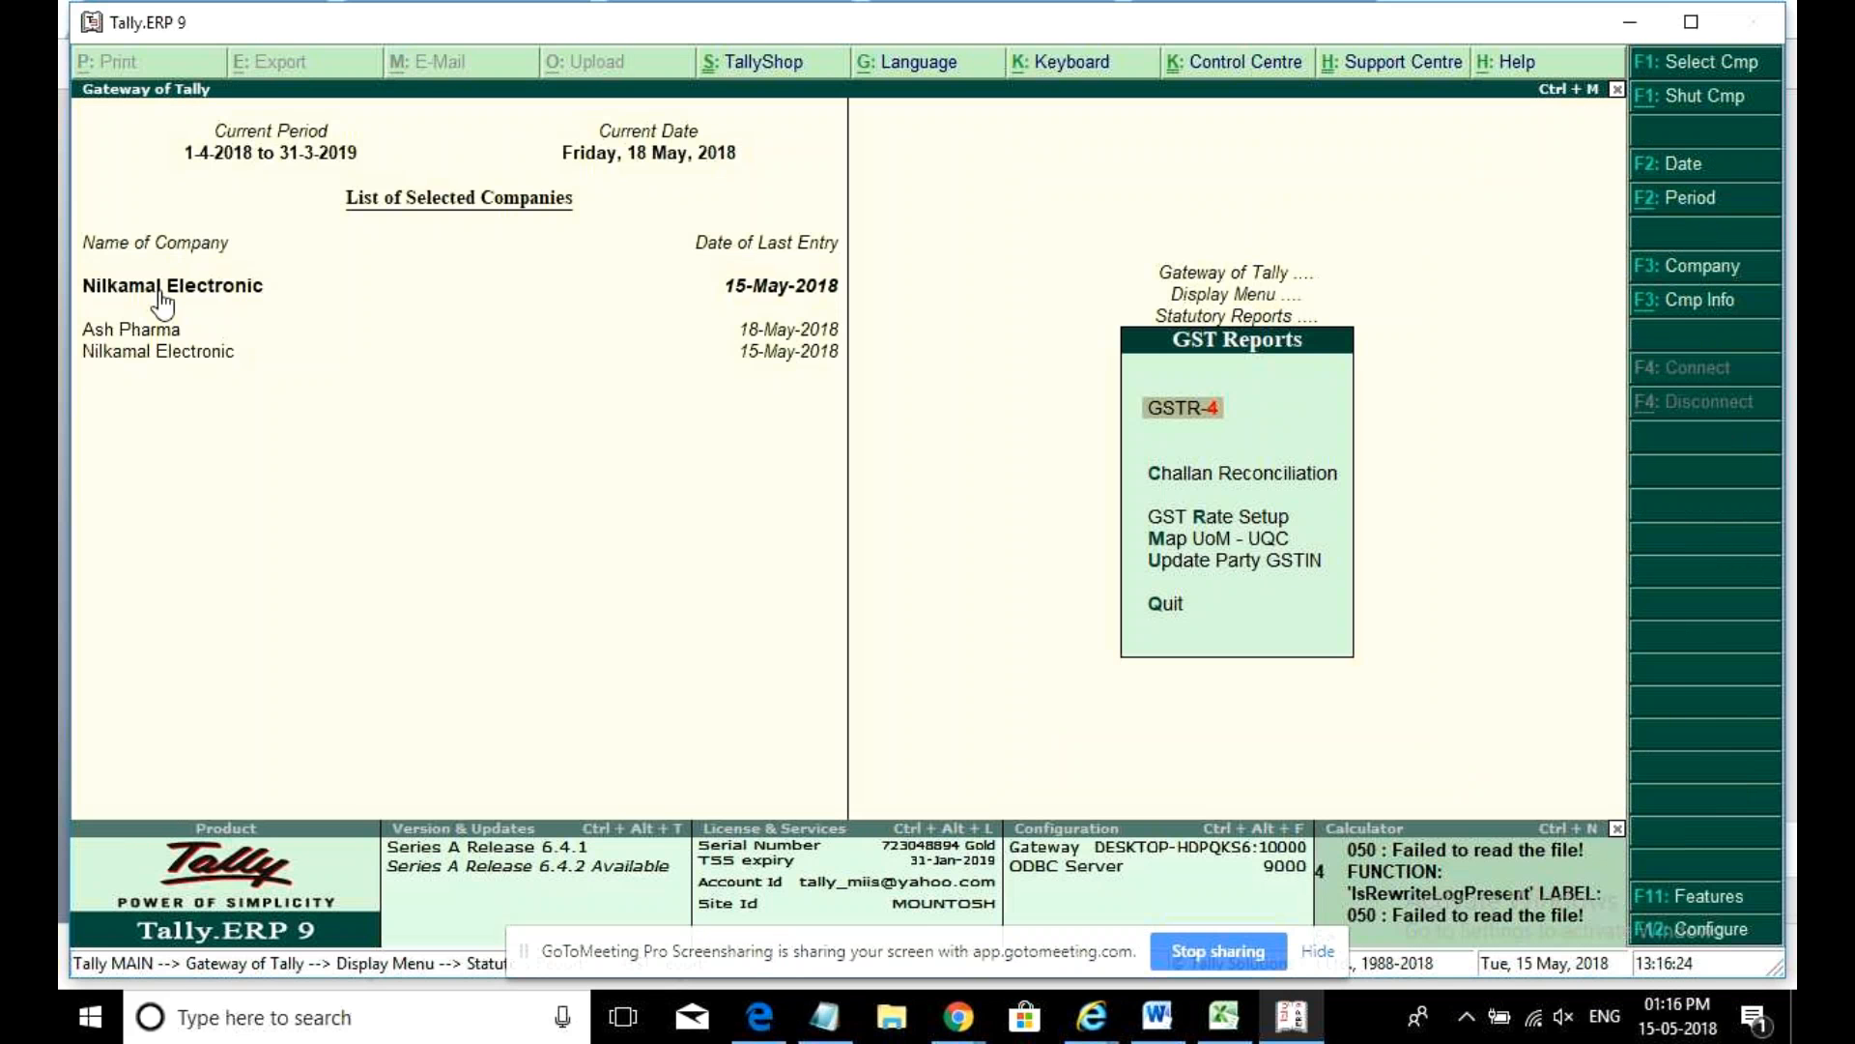
key("Return")
key("Down")
key("Down")
key("Down")
key("Down")
key("Down")
key("Down")
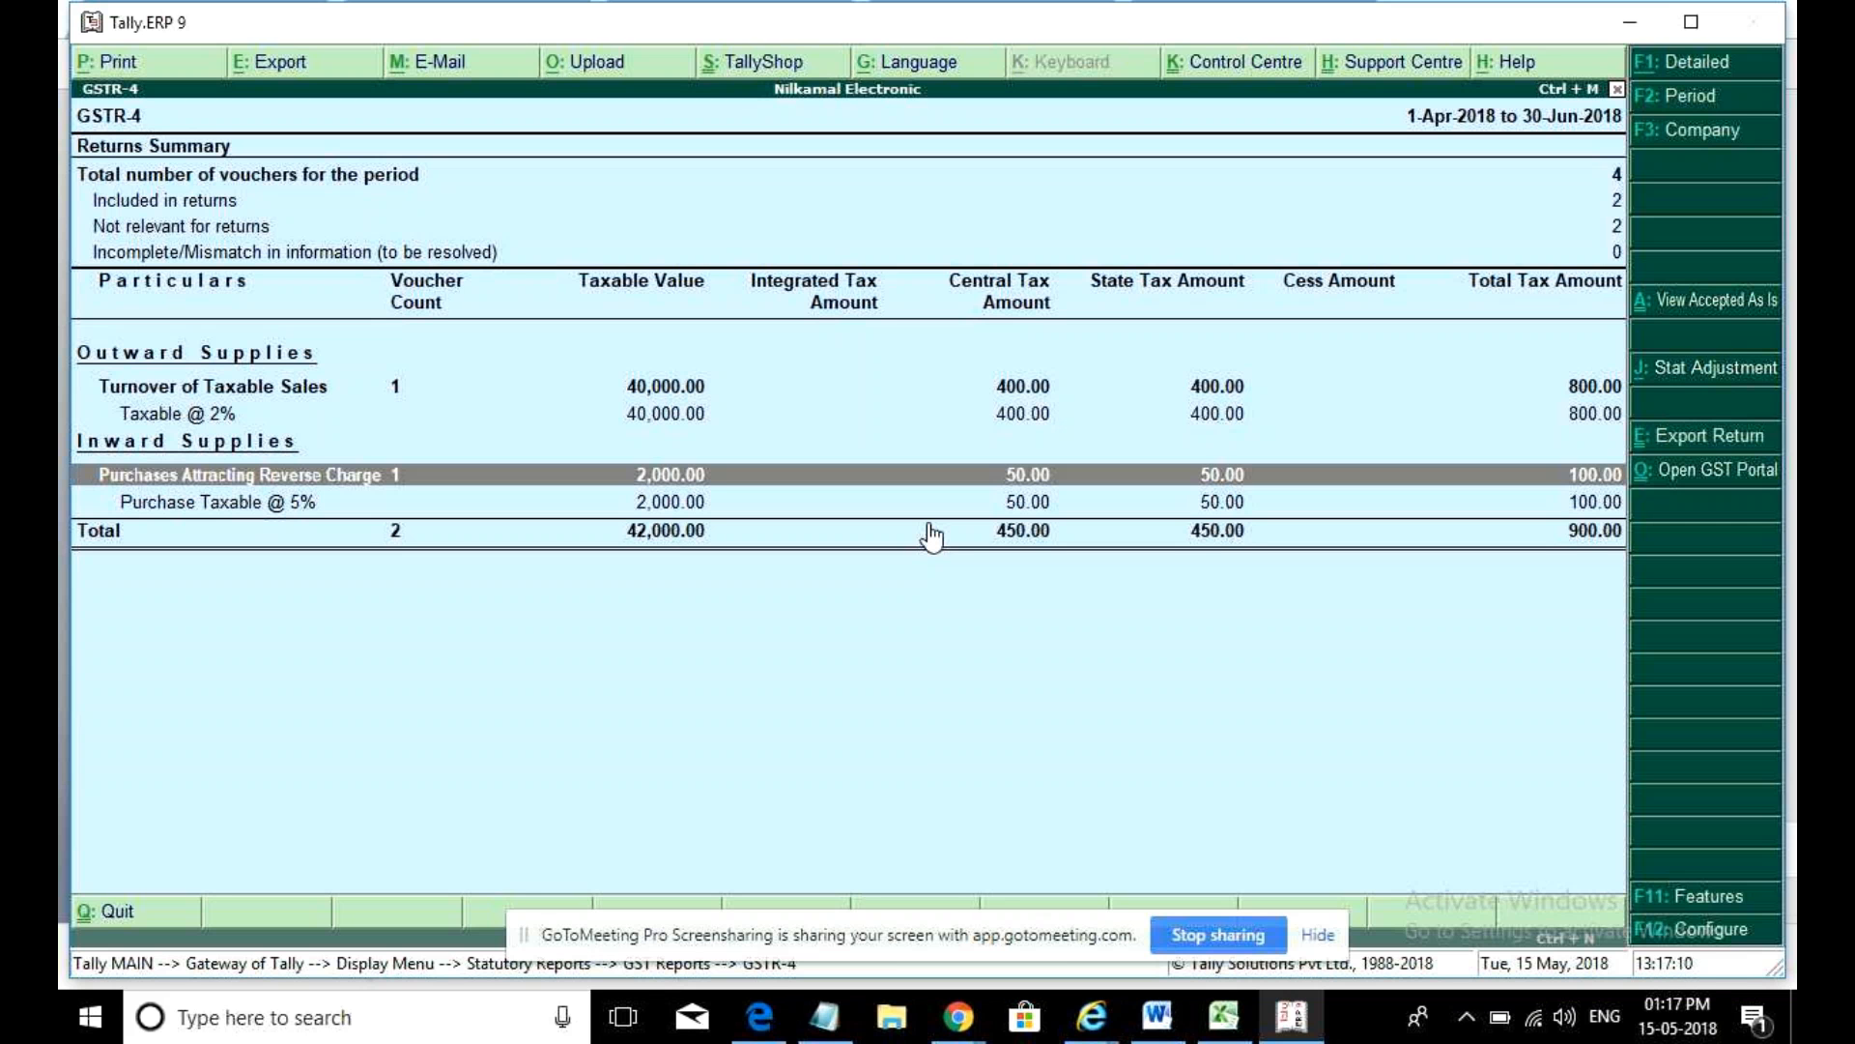
left_click(1576, 1012)
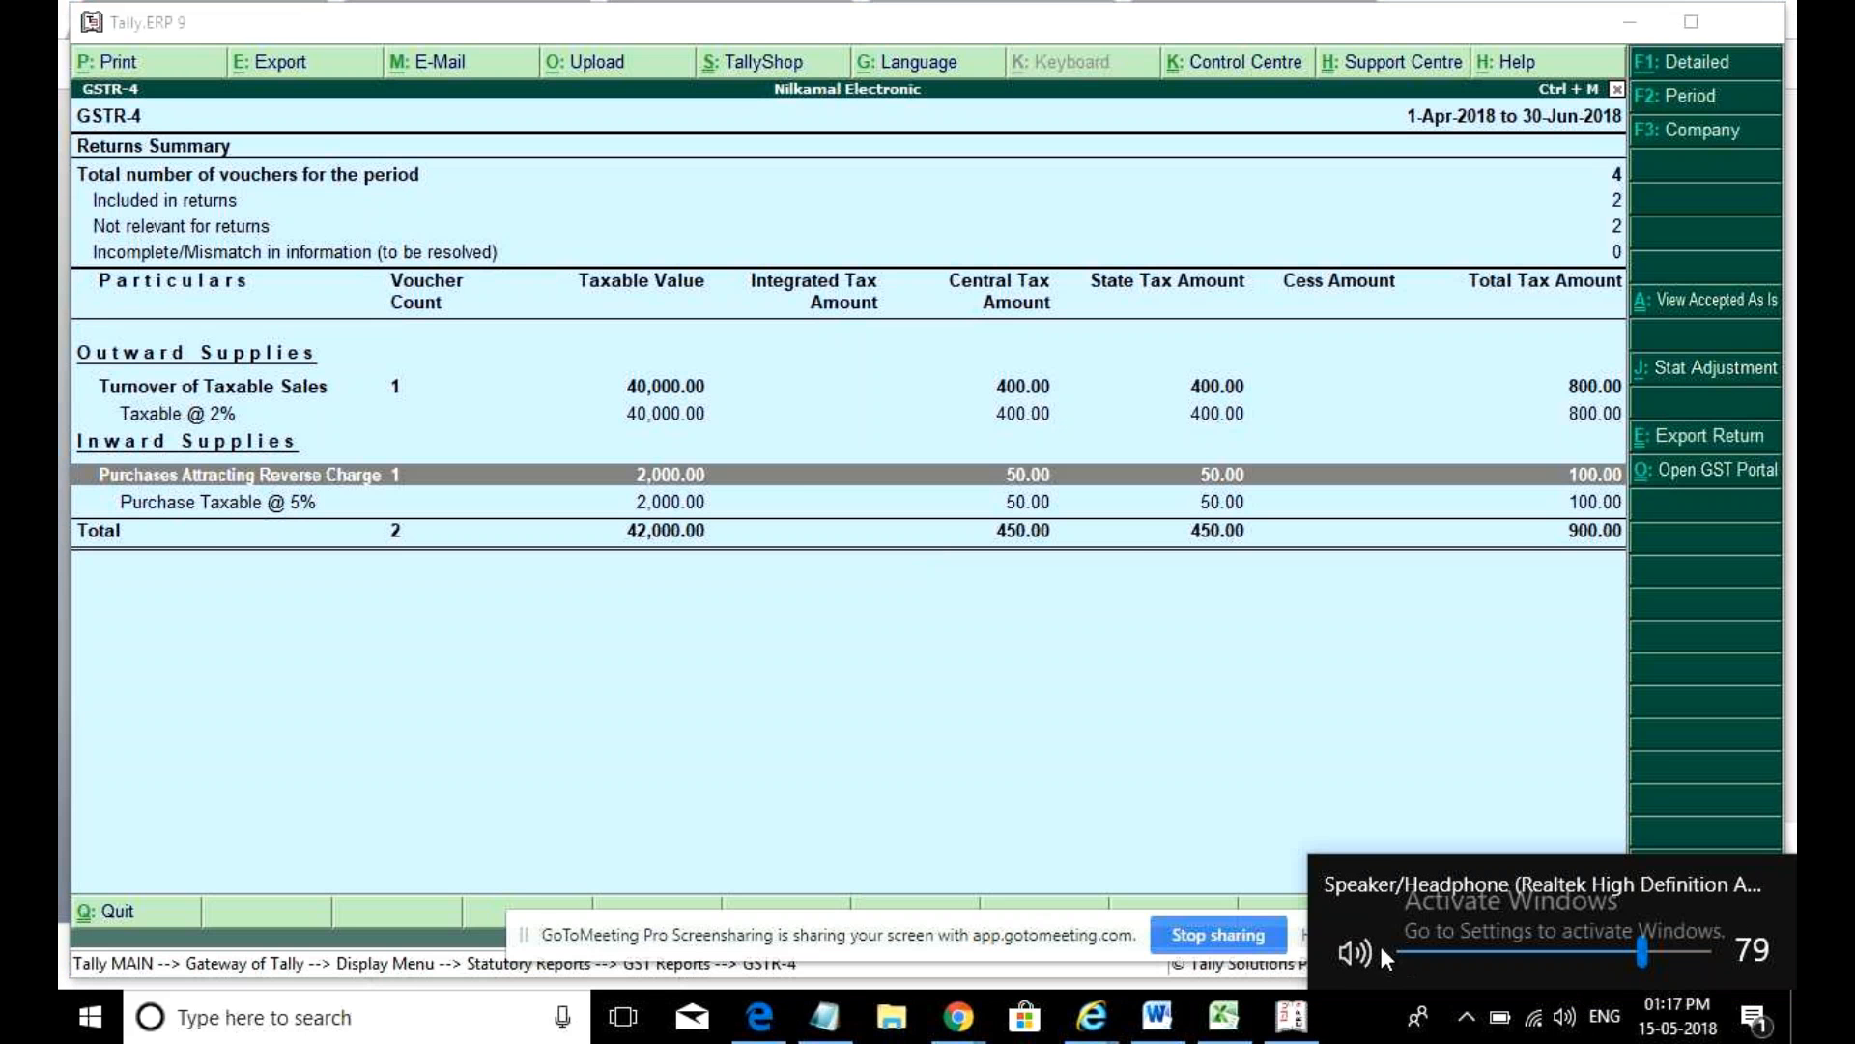
- Mute the computer's sound, then return to Tally and close the GSTR-4 report
left_click(1357, 952)
left_click(745, 547)
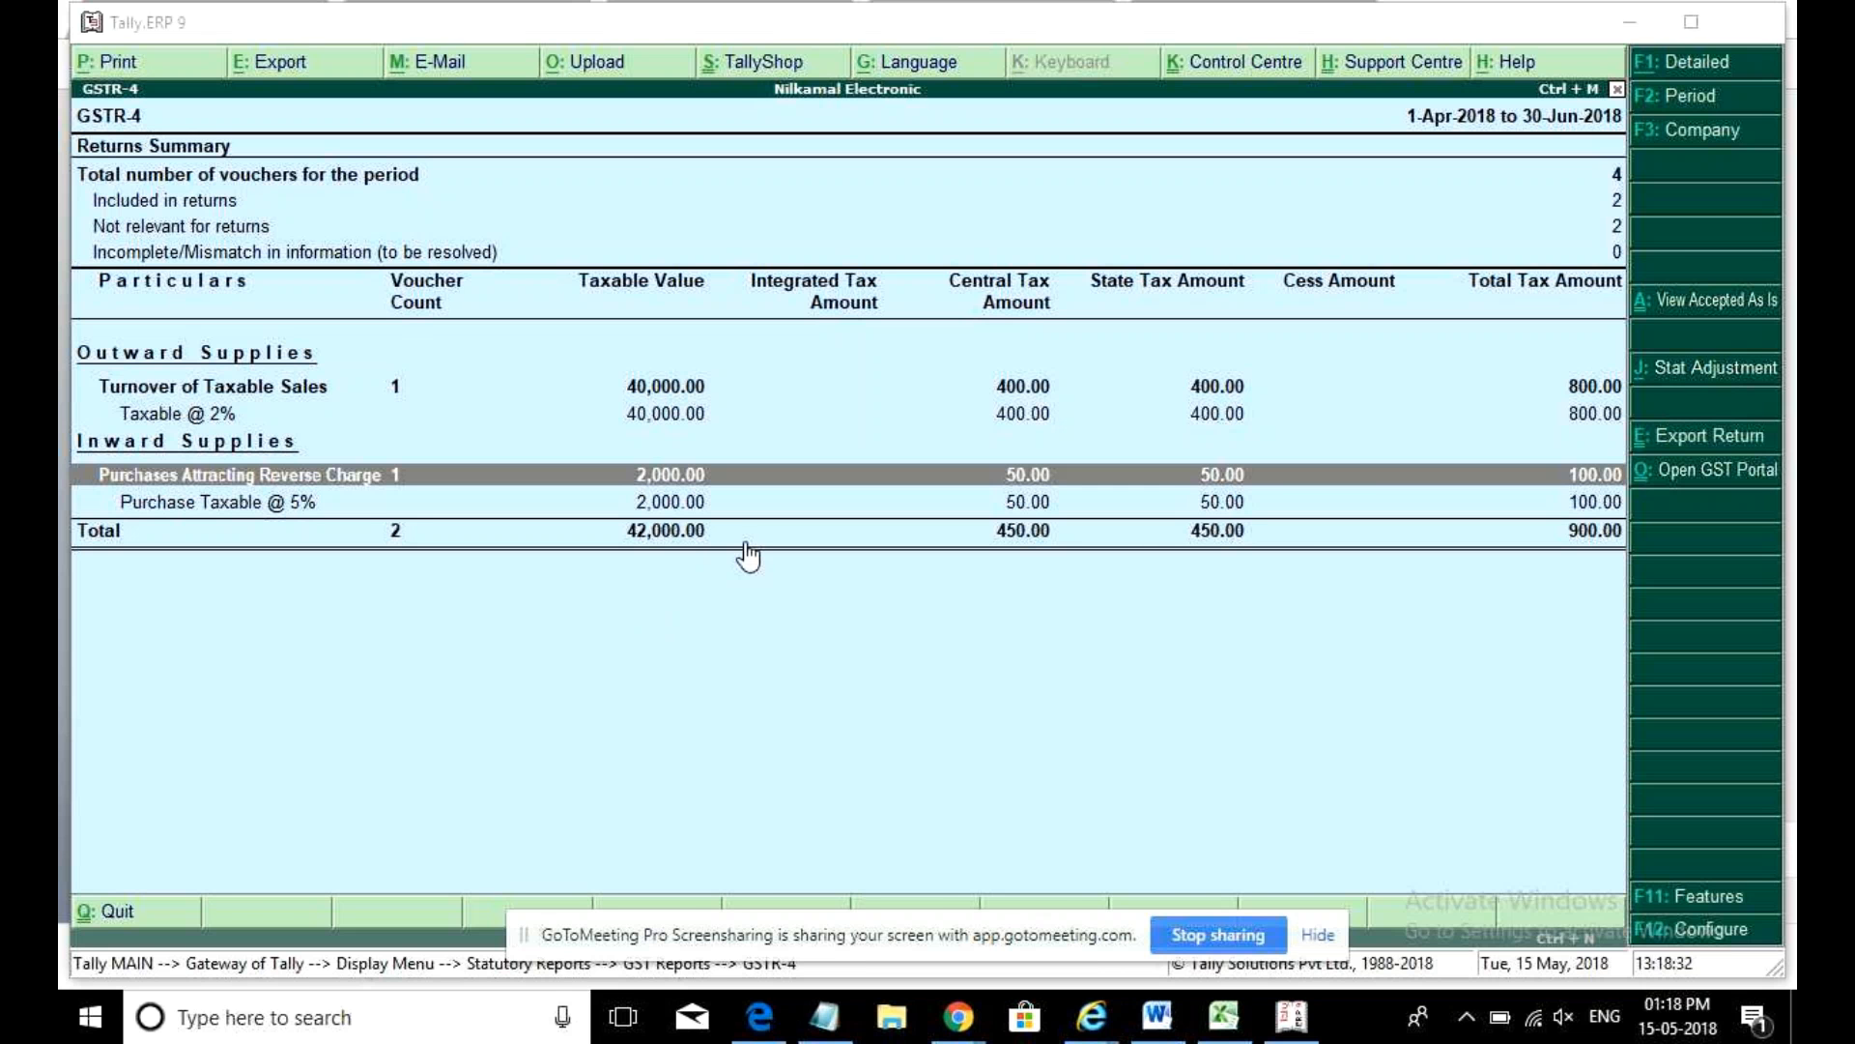
left_click(736, 646)
key("Escape")
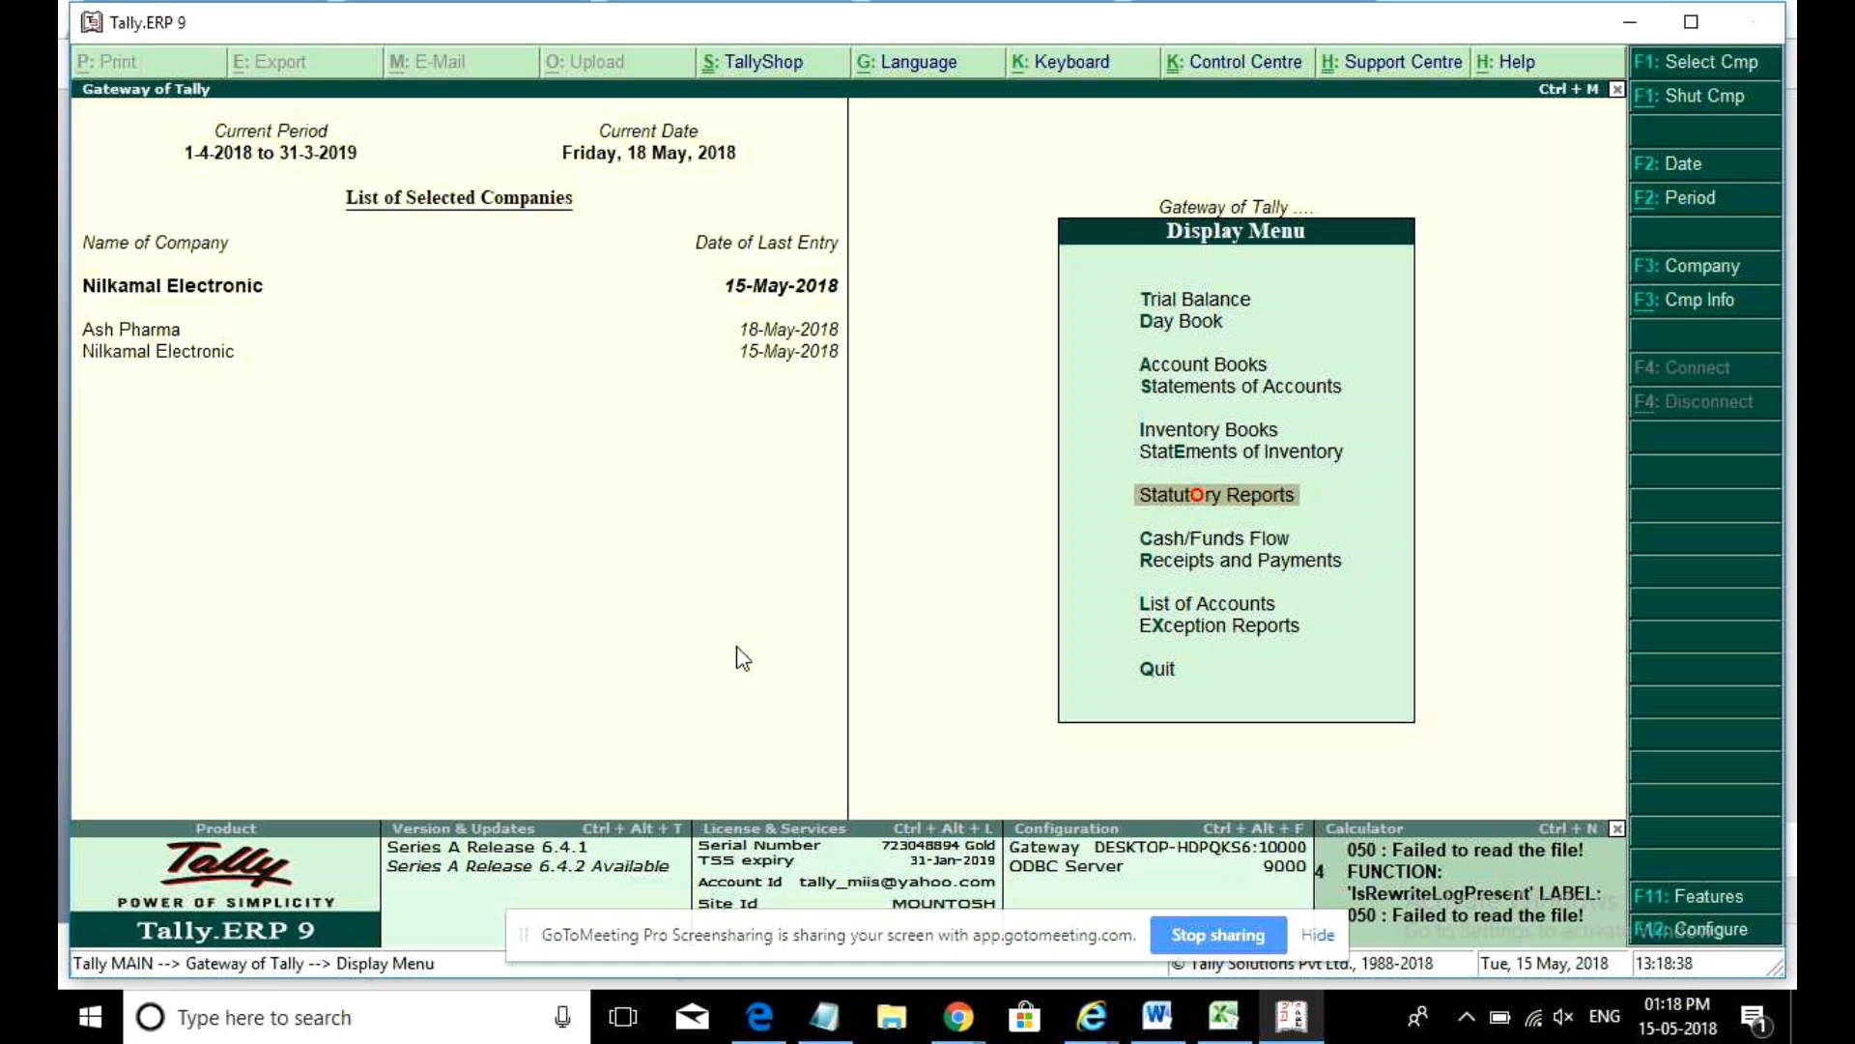
- Go from Gateway of Tally to ledger creation, unmuting the speaker volume
key("Escape")
key("Escape")
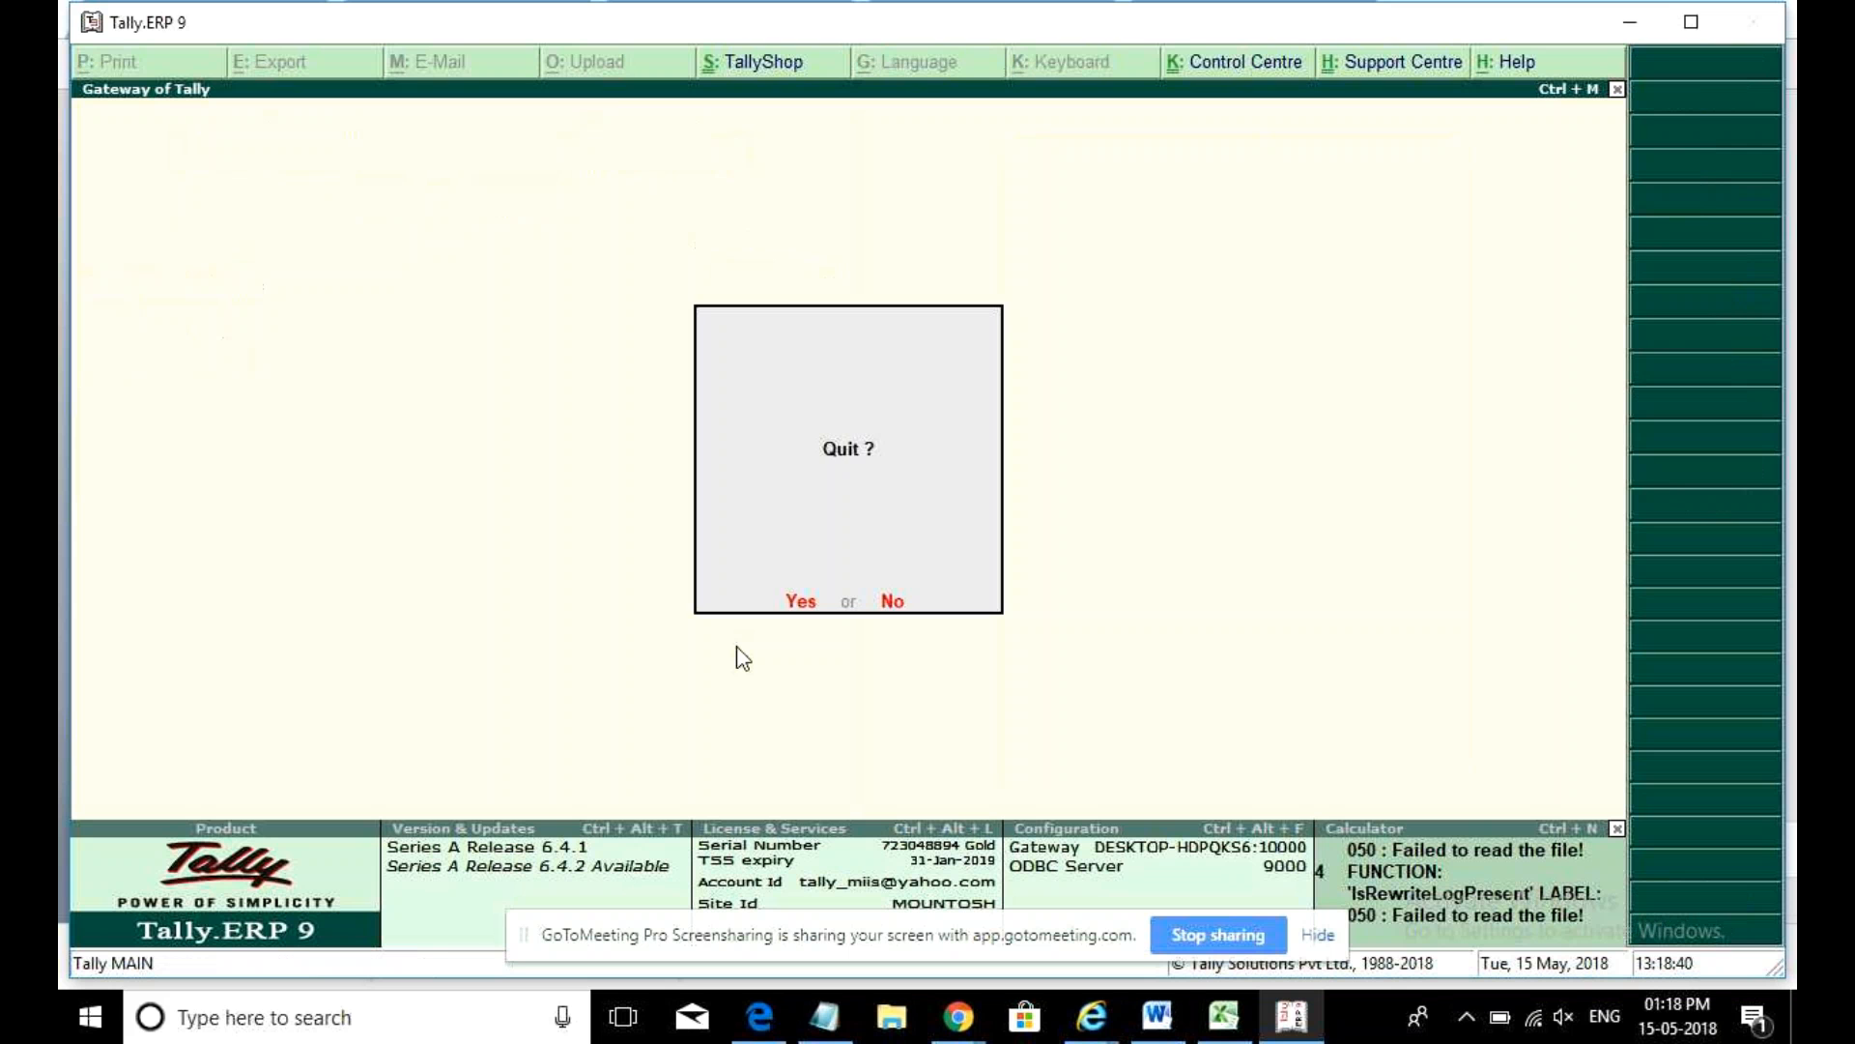
key("n")
key("a")
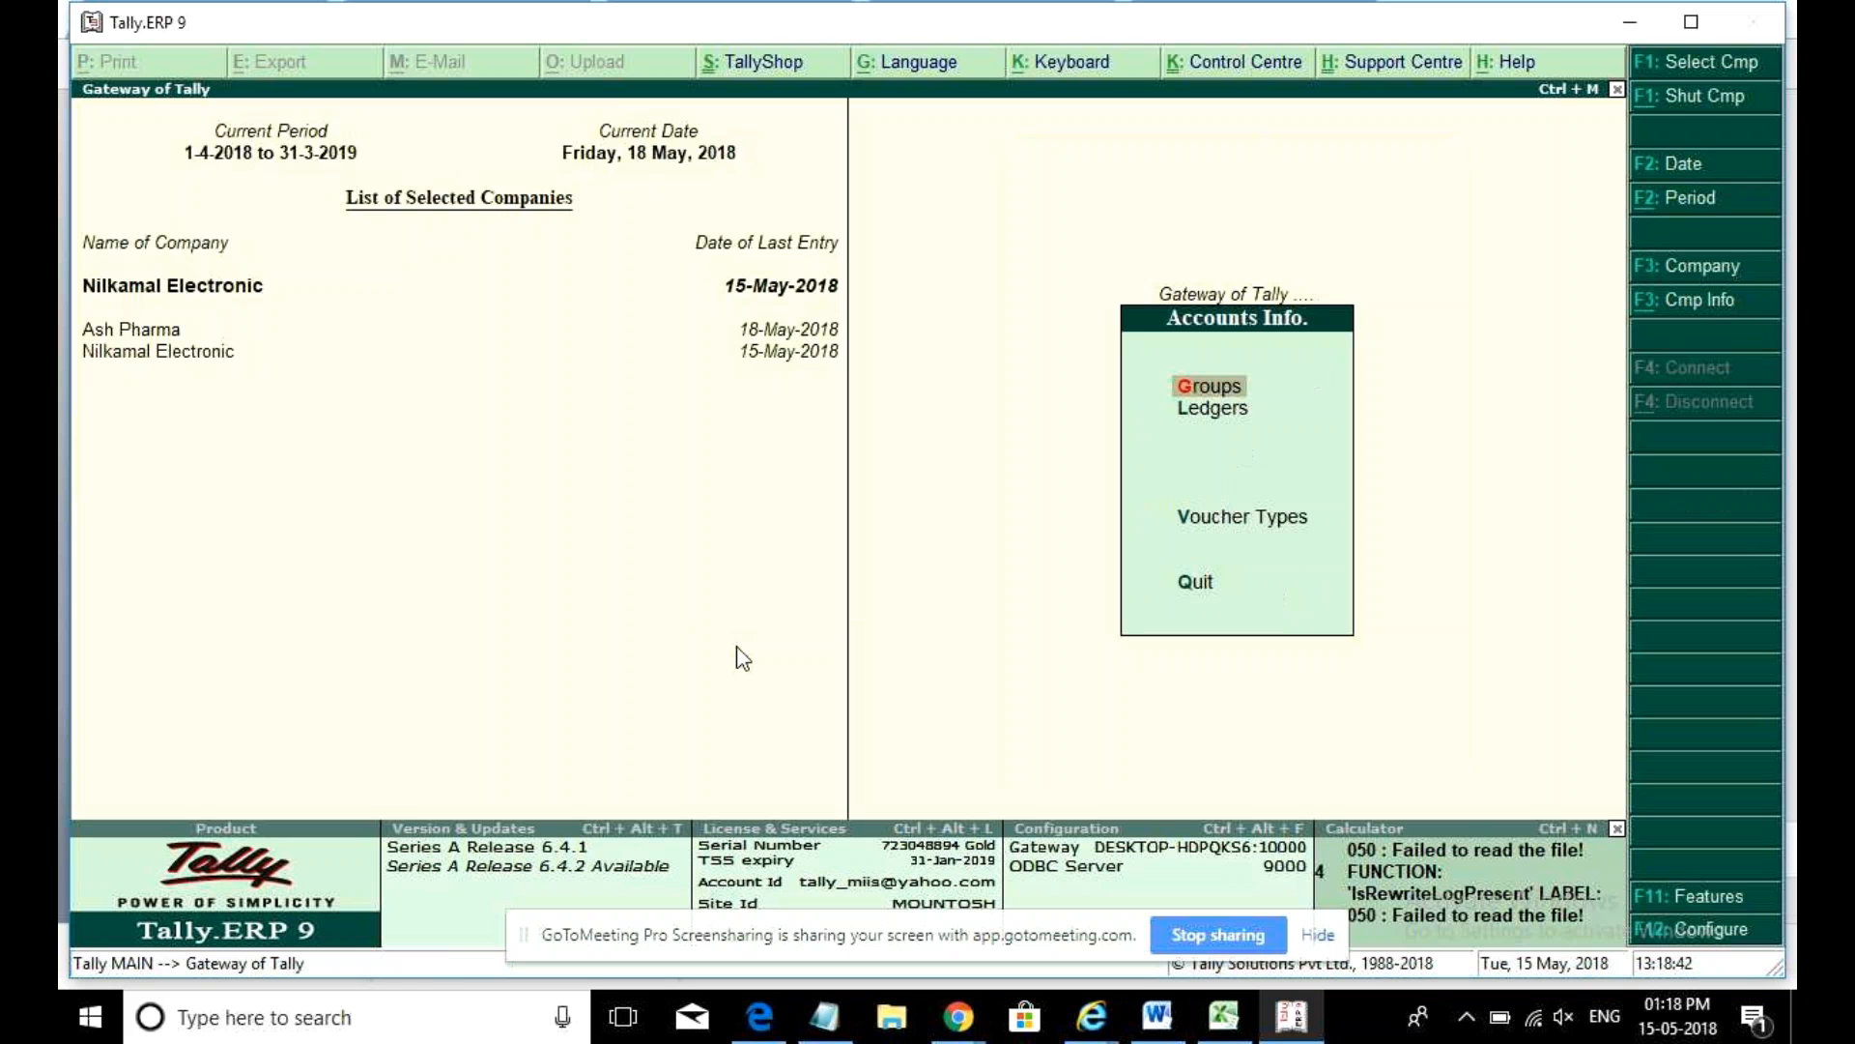
key("Down")
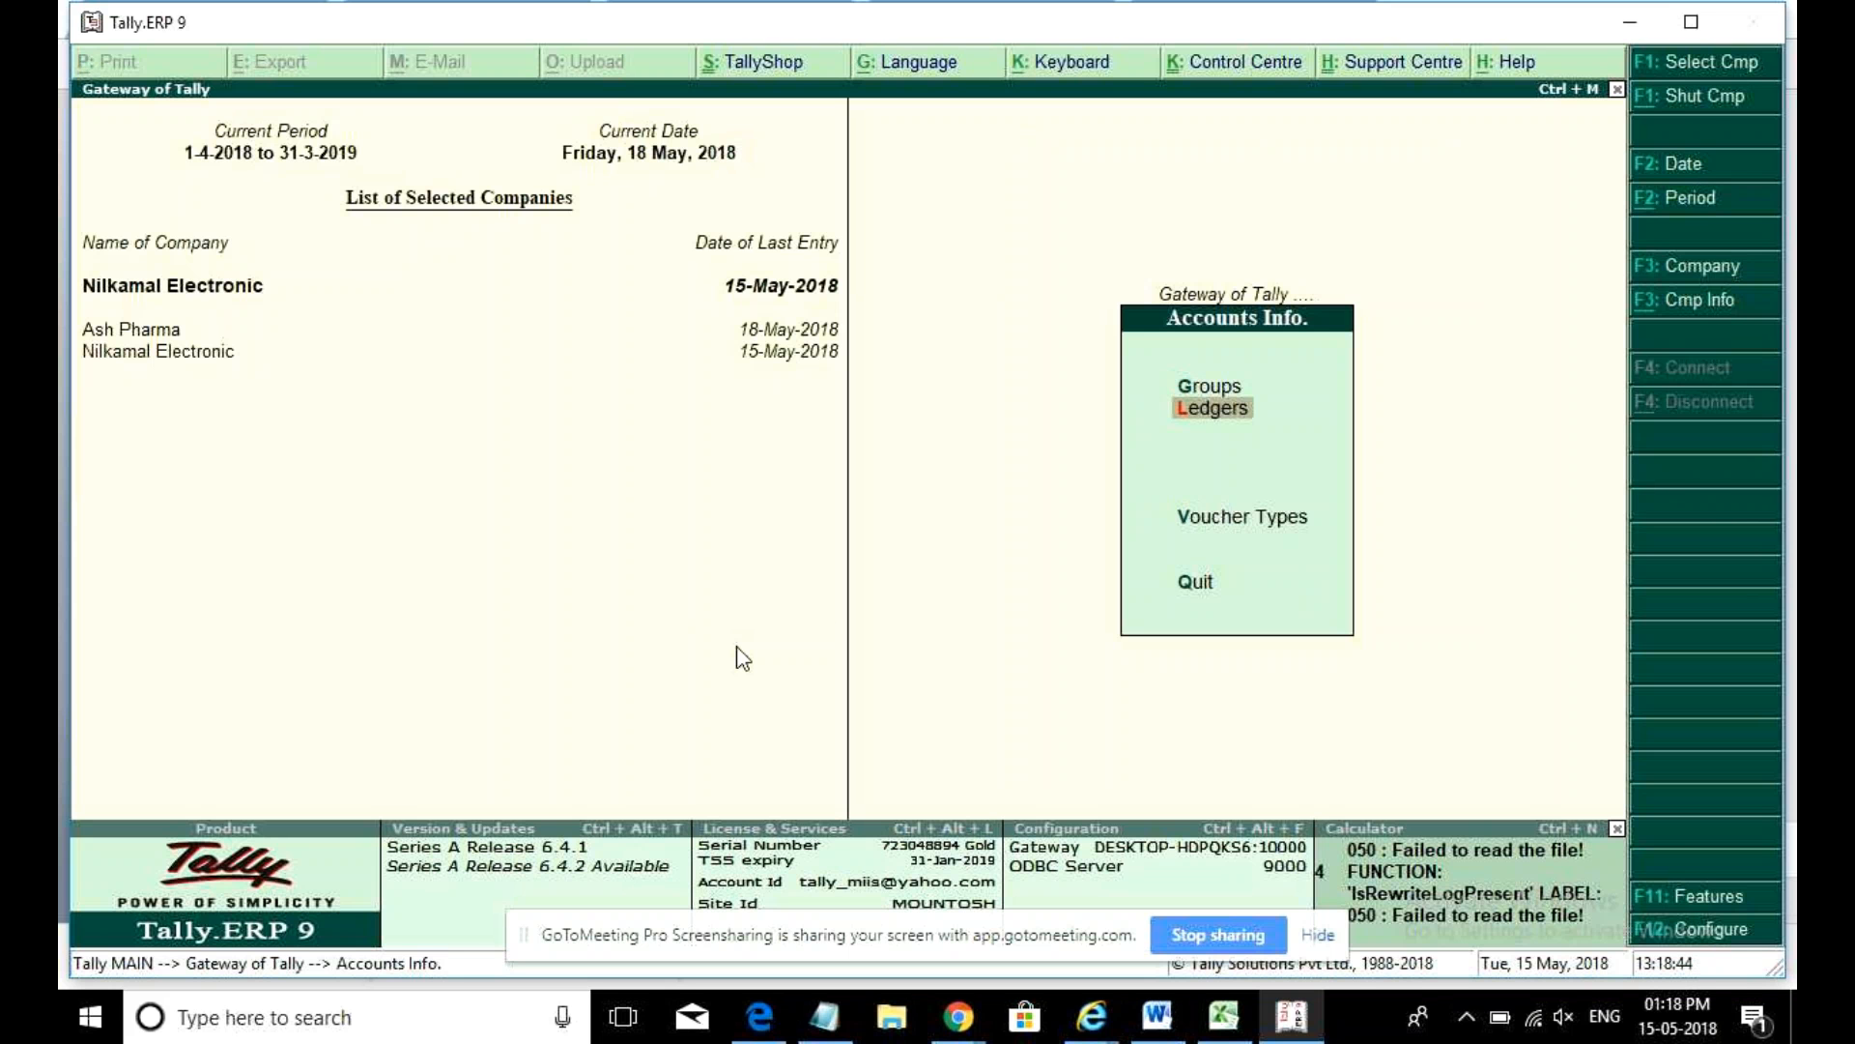
key("Return")
key("Return")
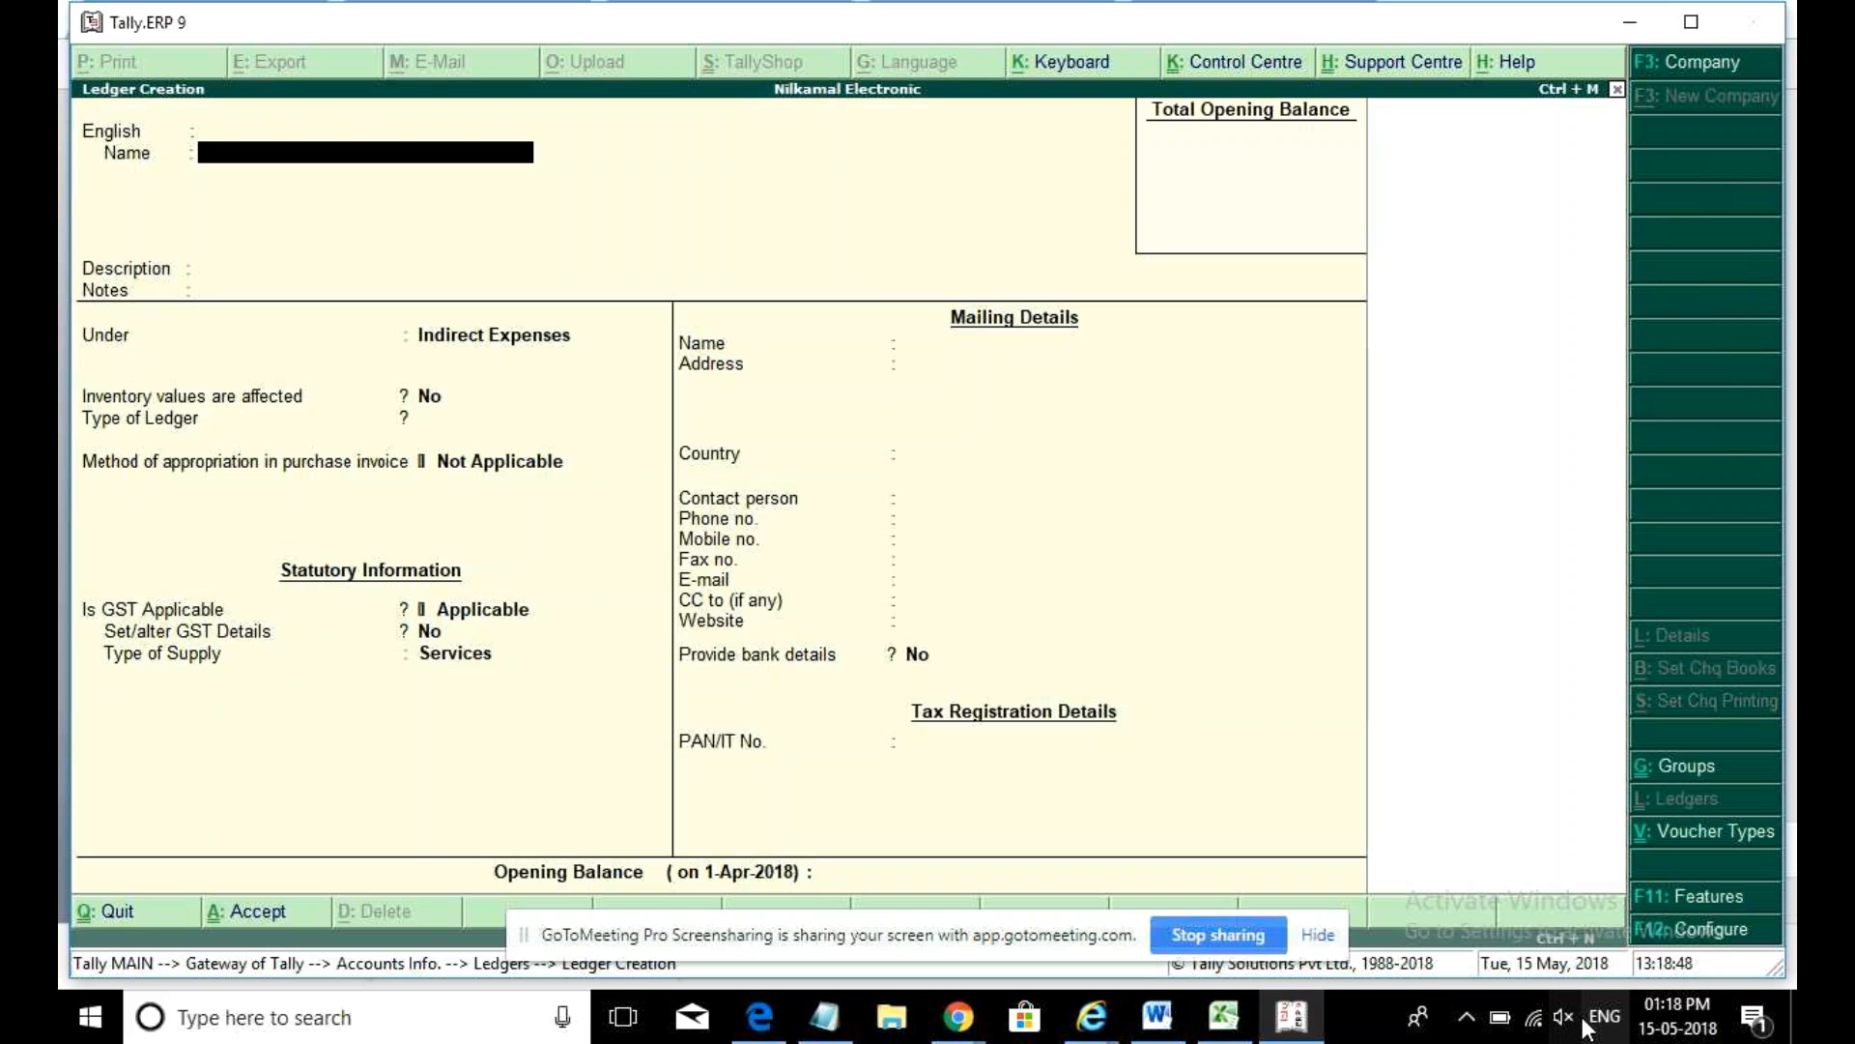
left_click(1565, 1019)
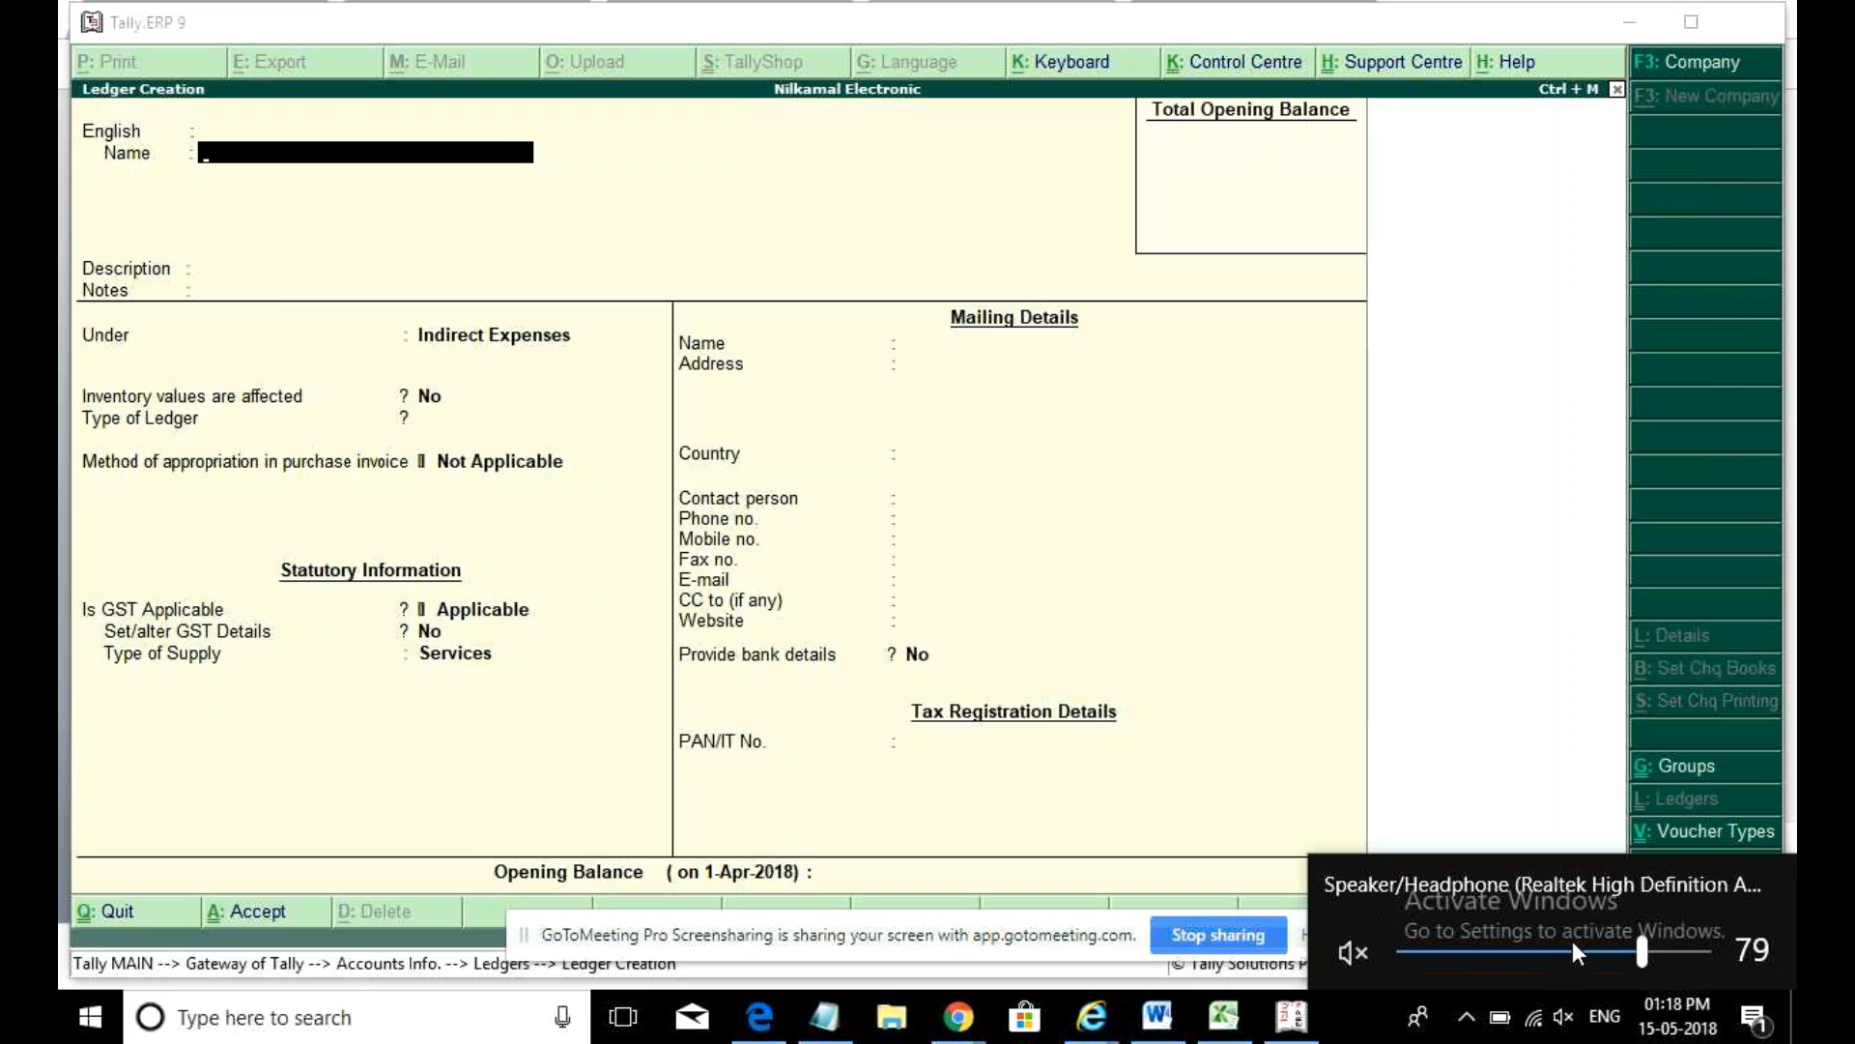
left_click(1649, 956)
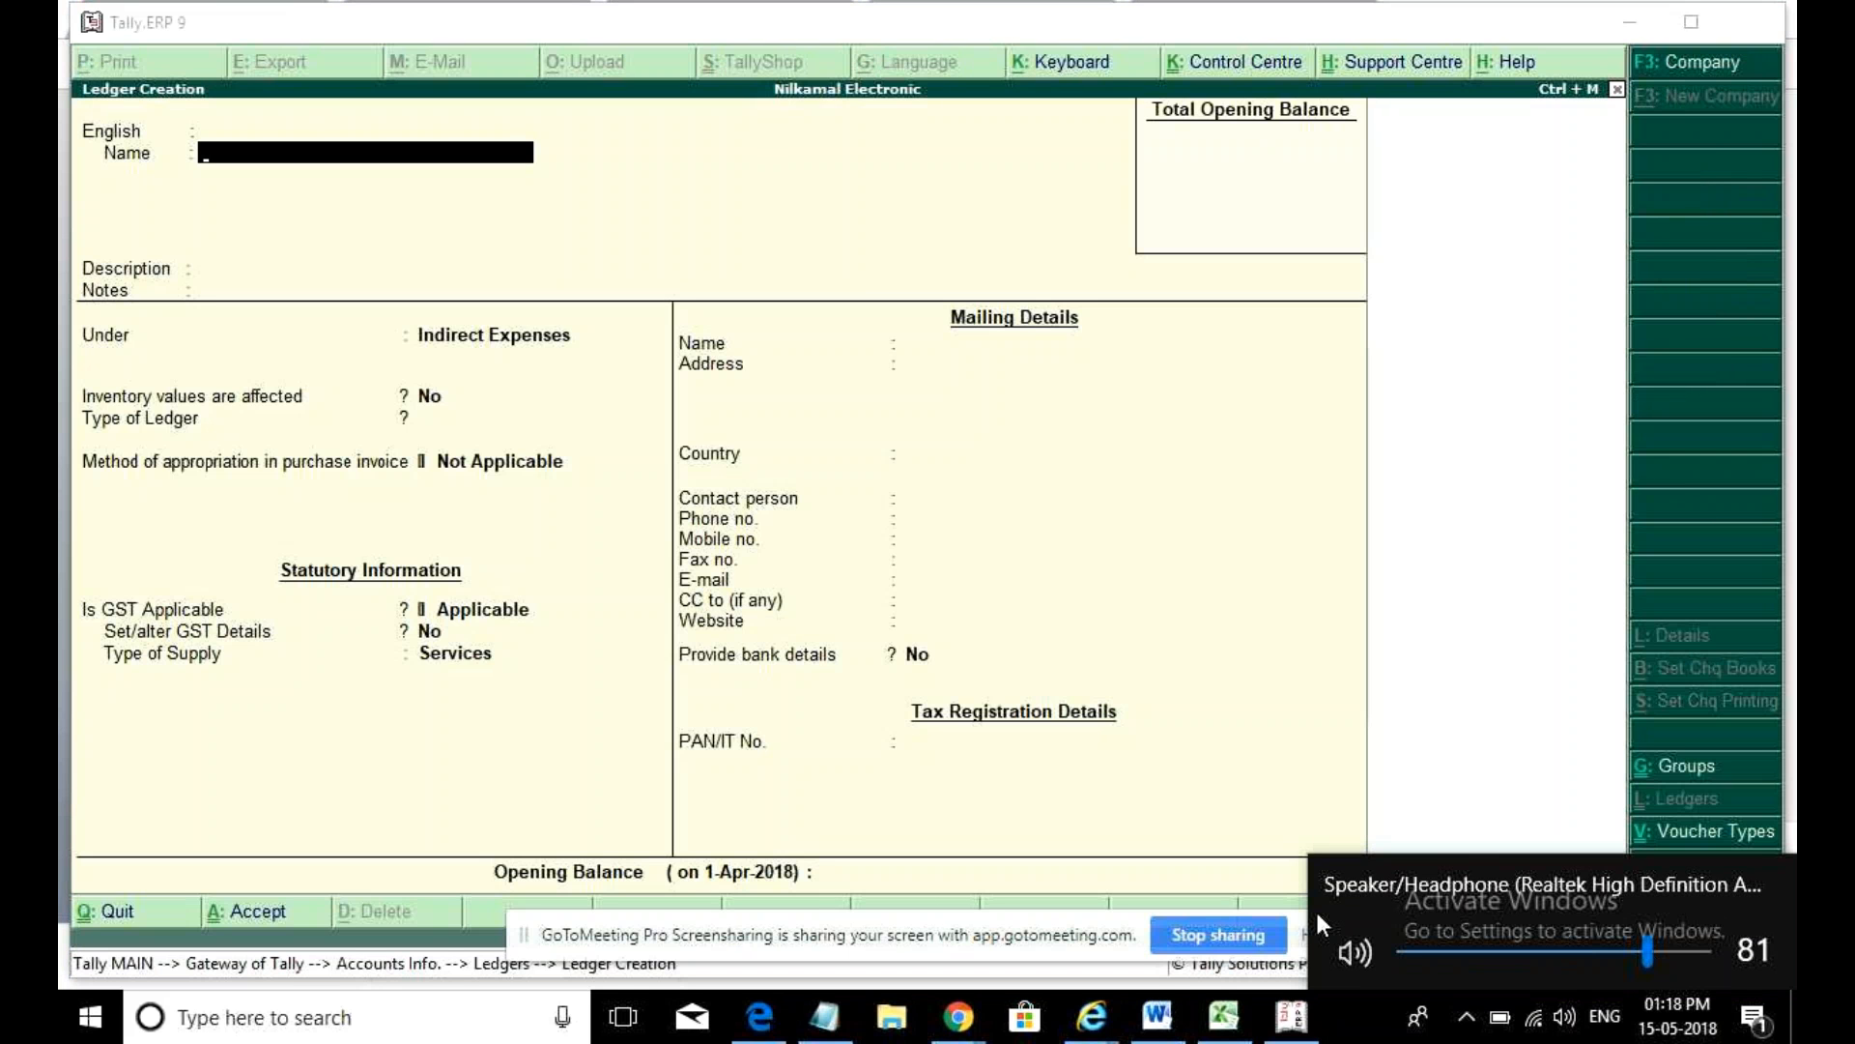
scroll(1314, 908, "down", 11)
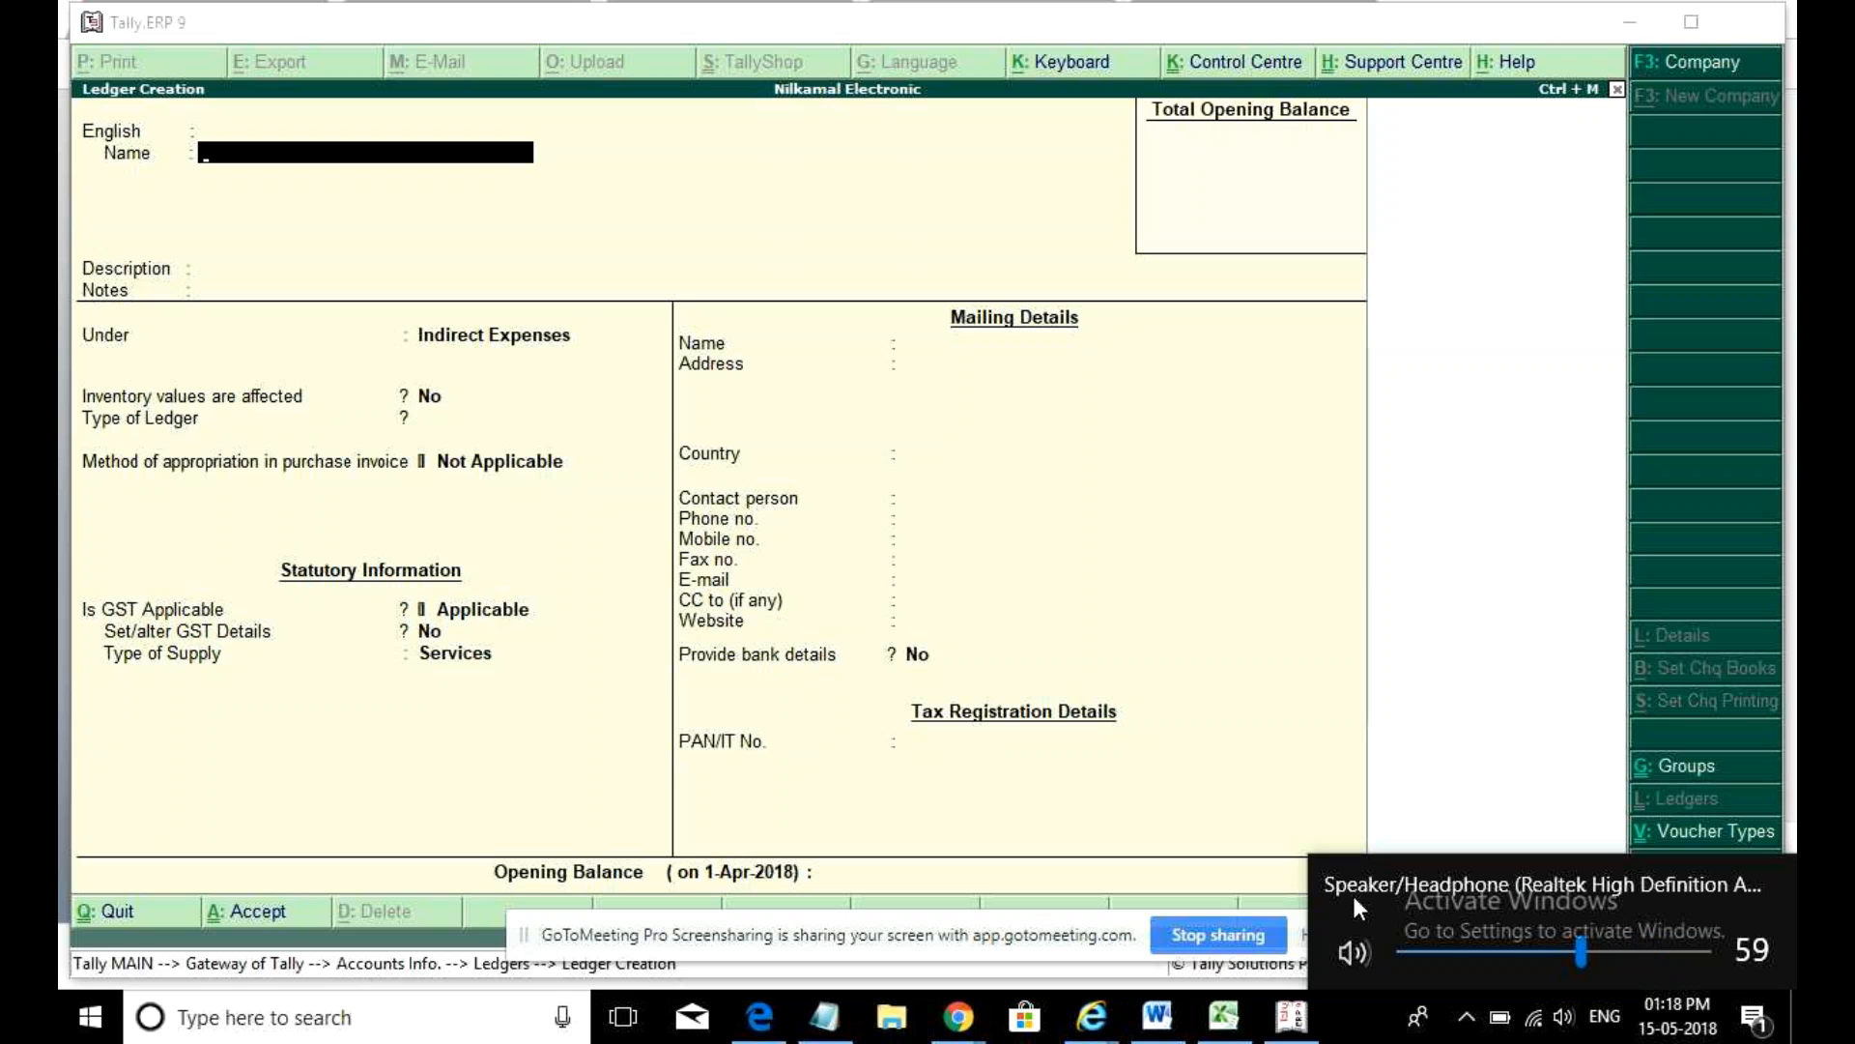
left_click(1376, 575)
- Create ledger 'Disoucnt Received' under Indirect Incomes with type Discount, then exit to Gateway
type("Di")
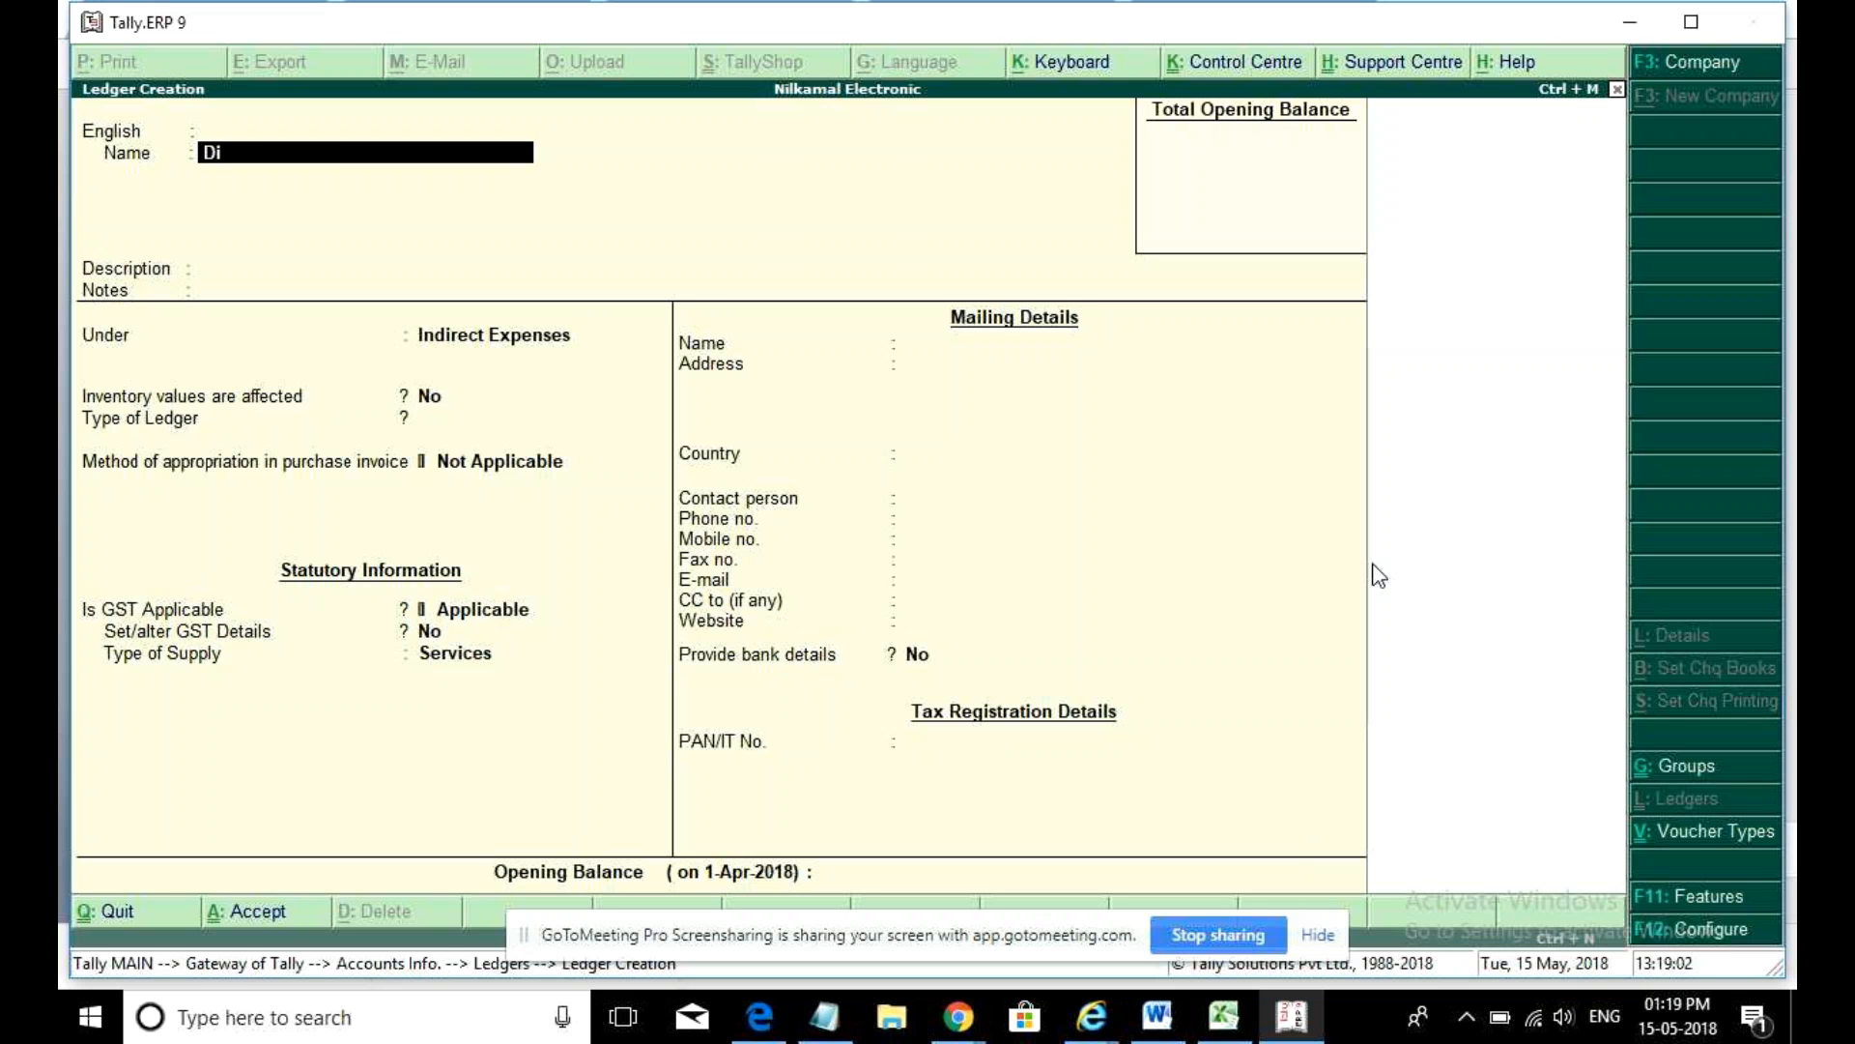
type("soucnt Received")
key("Return")
key("Return")
key("Return")
key("Return")
key("Return")
type("Indire")
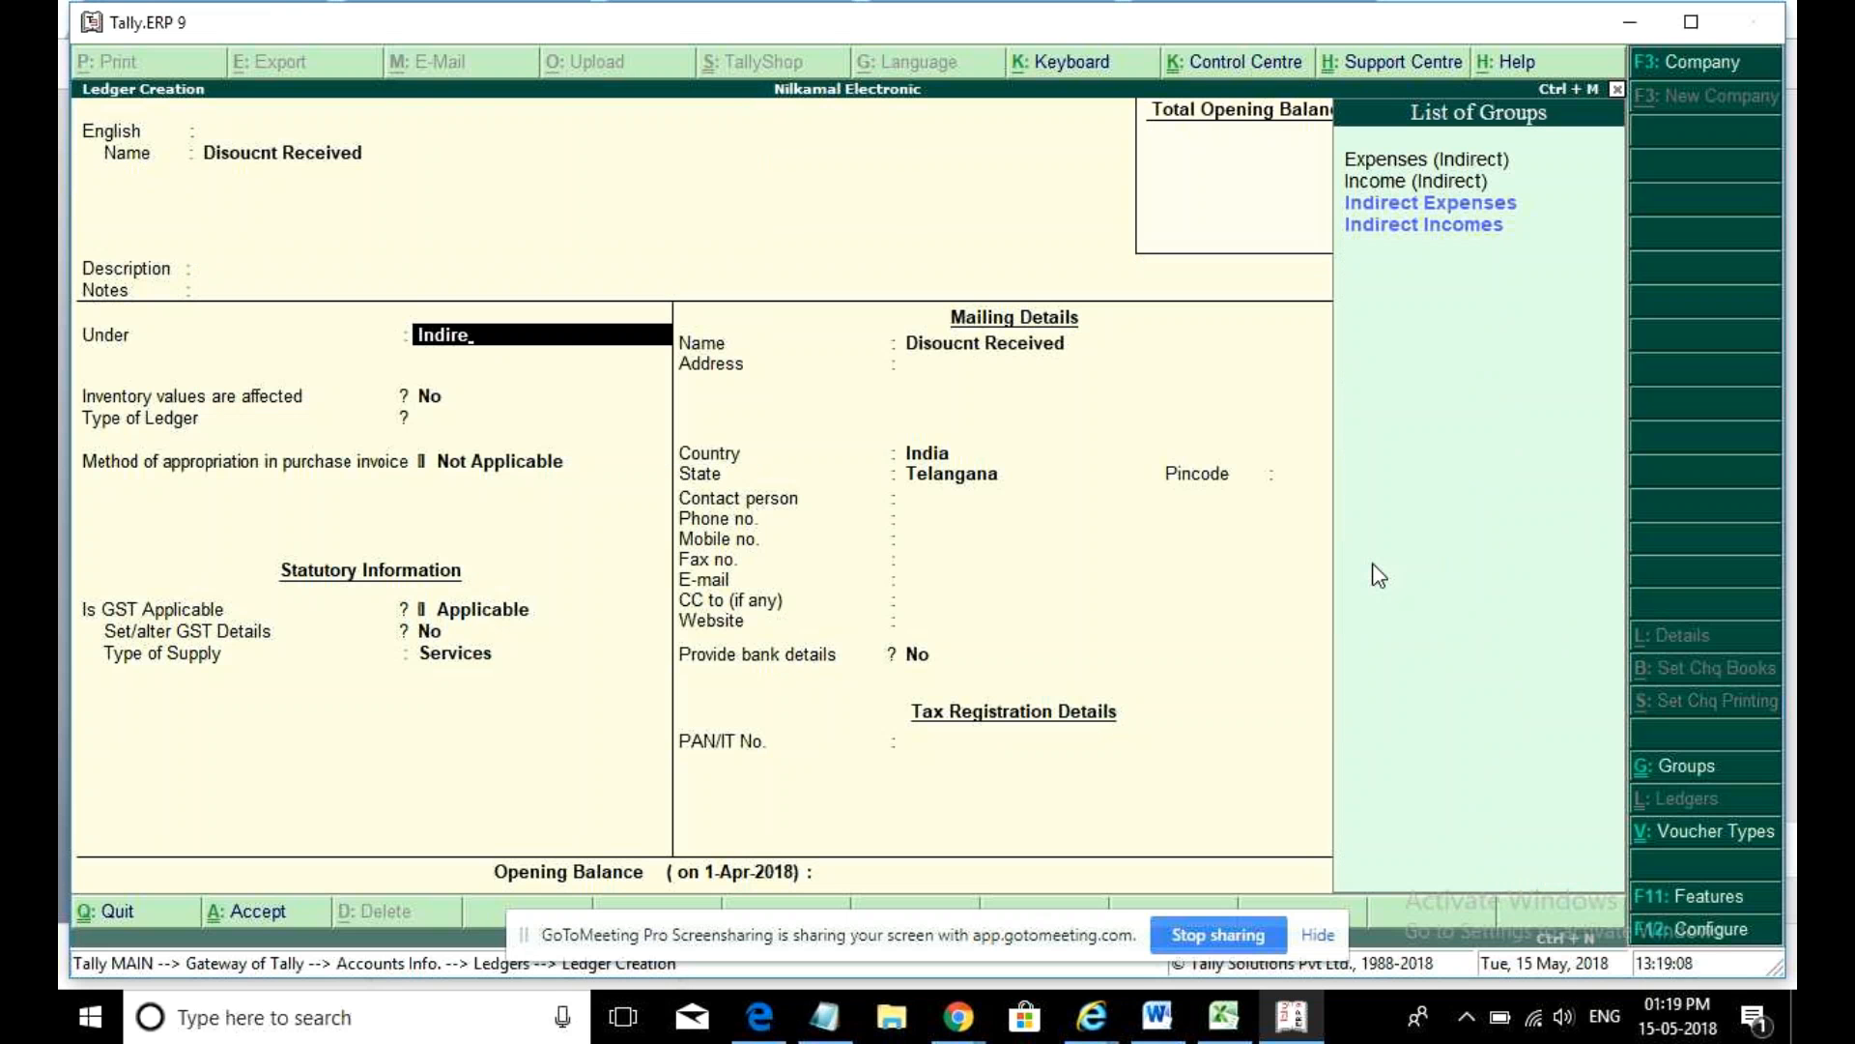
key("Down")
key("Return")
key("Return")
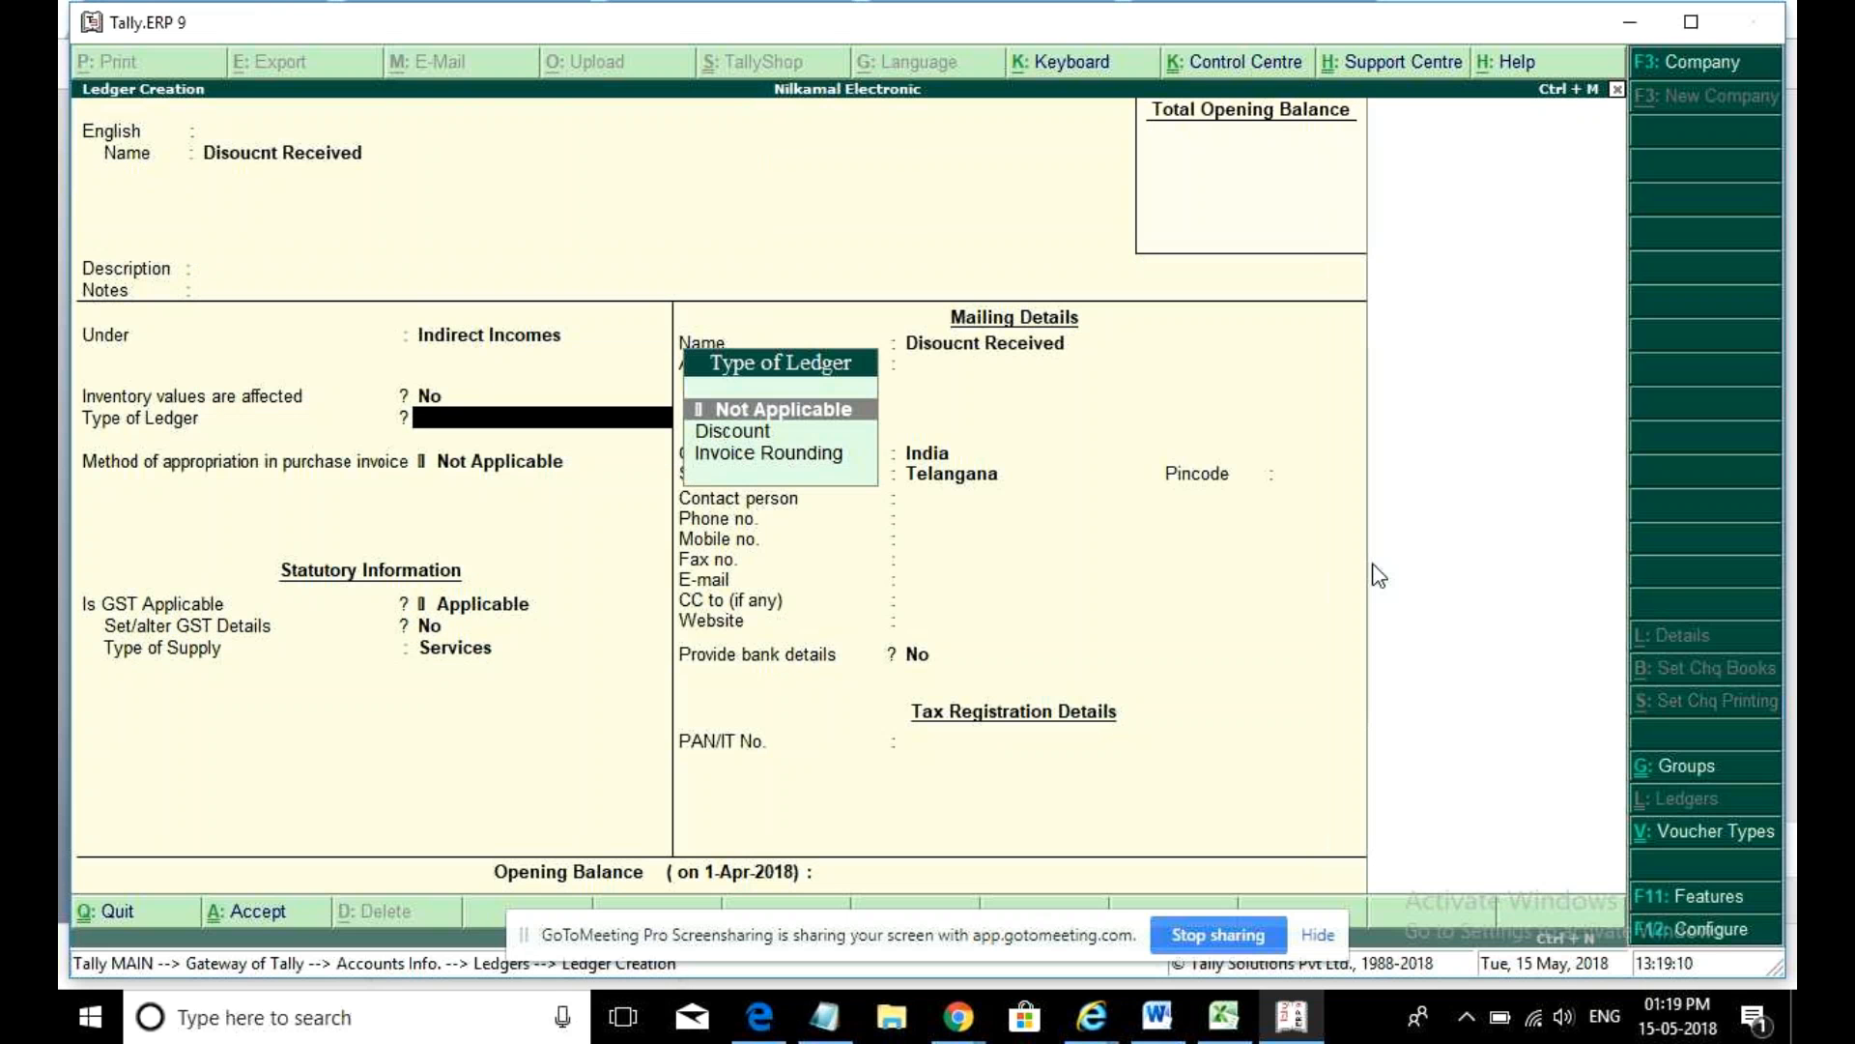
key("Down")
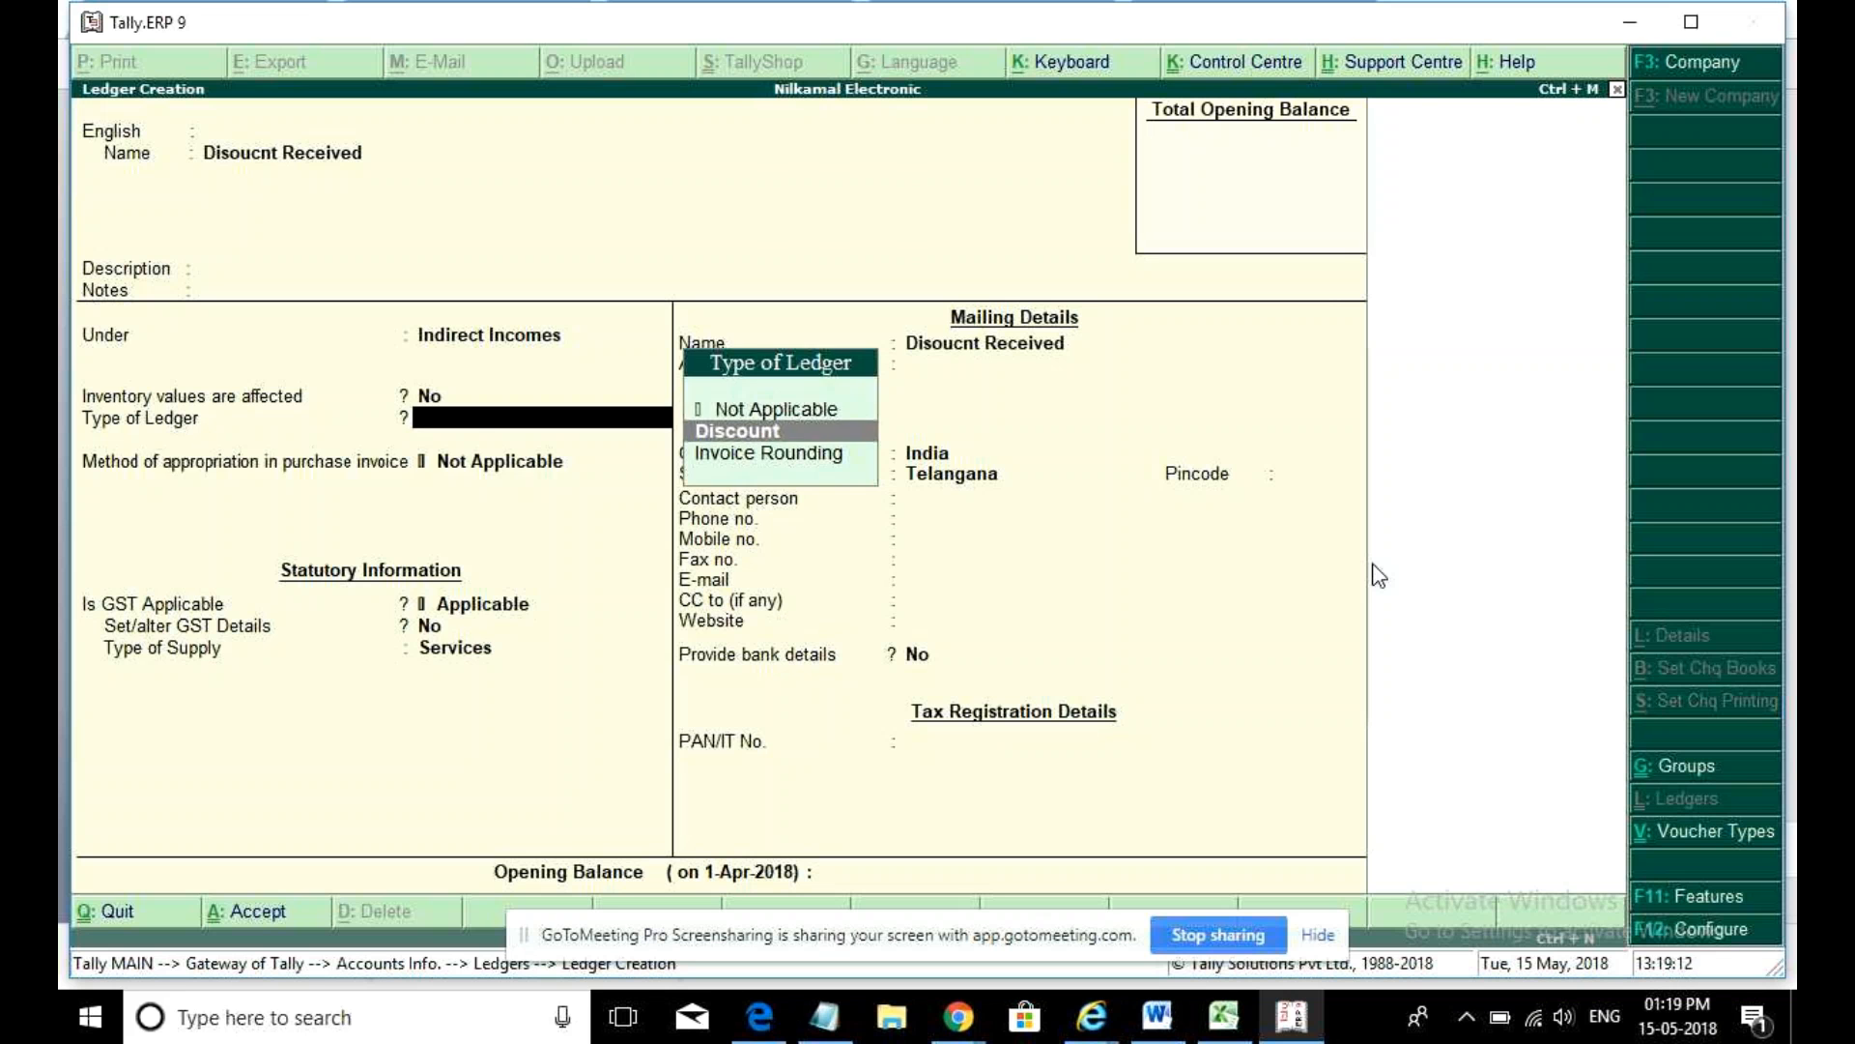
key("Return")
key("Return")
key("Return")
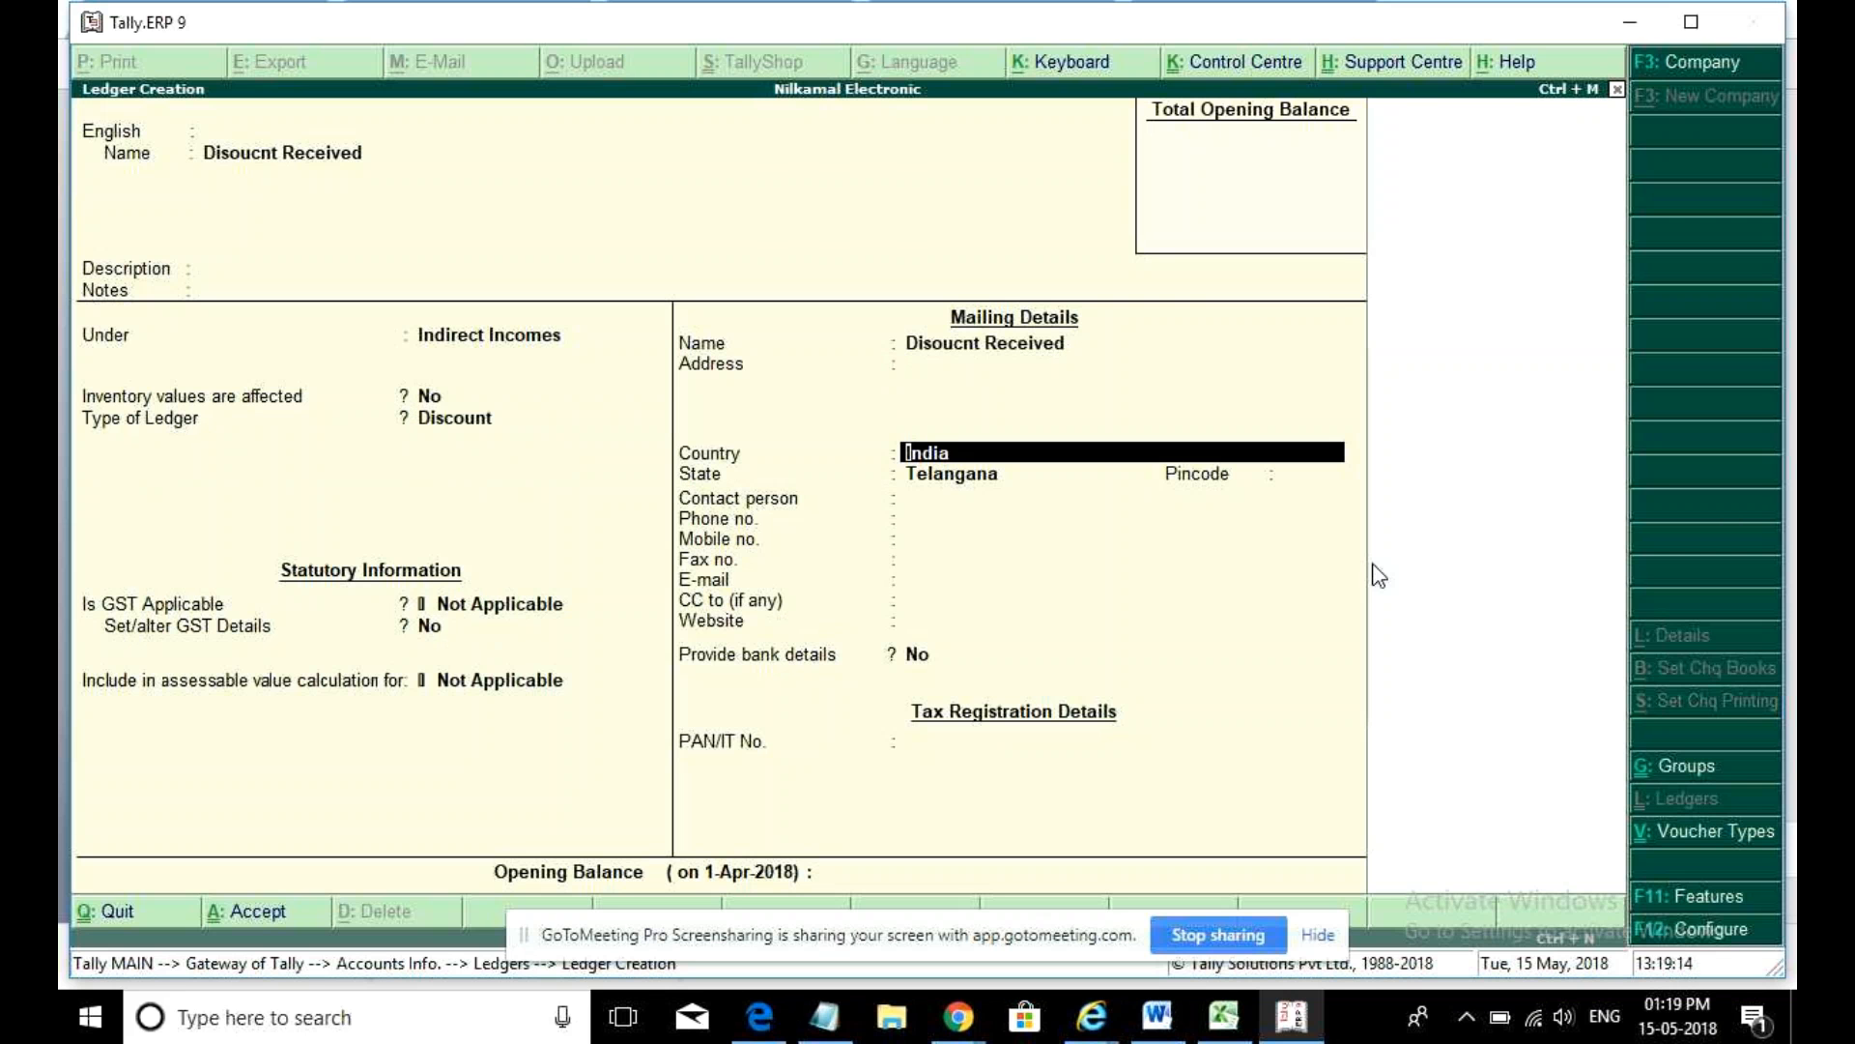
key("ctrl+a")
key("Escape")
key("Escape")
key("Escape")
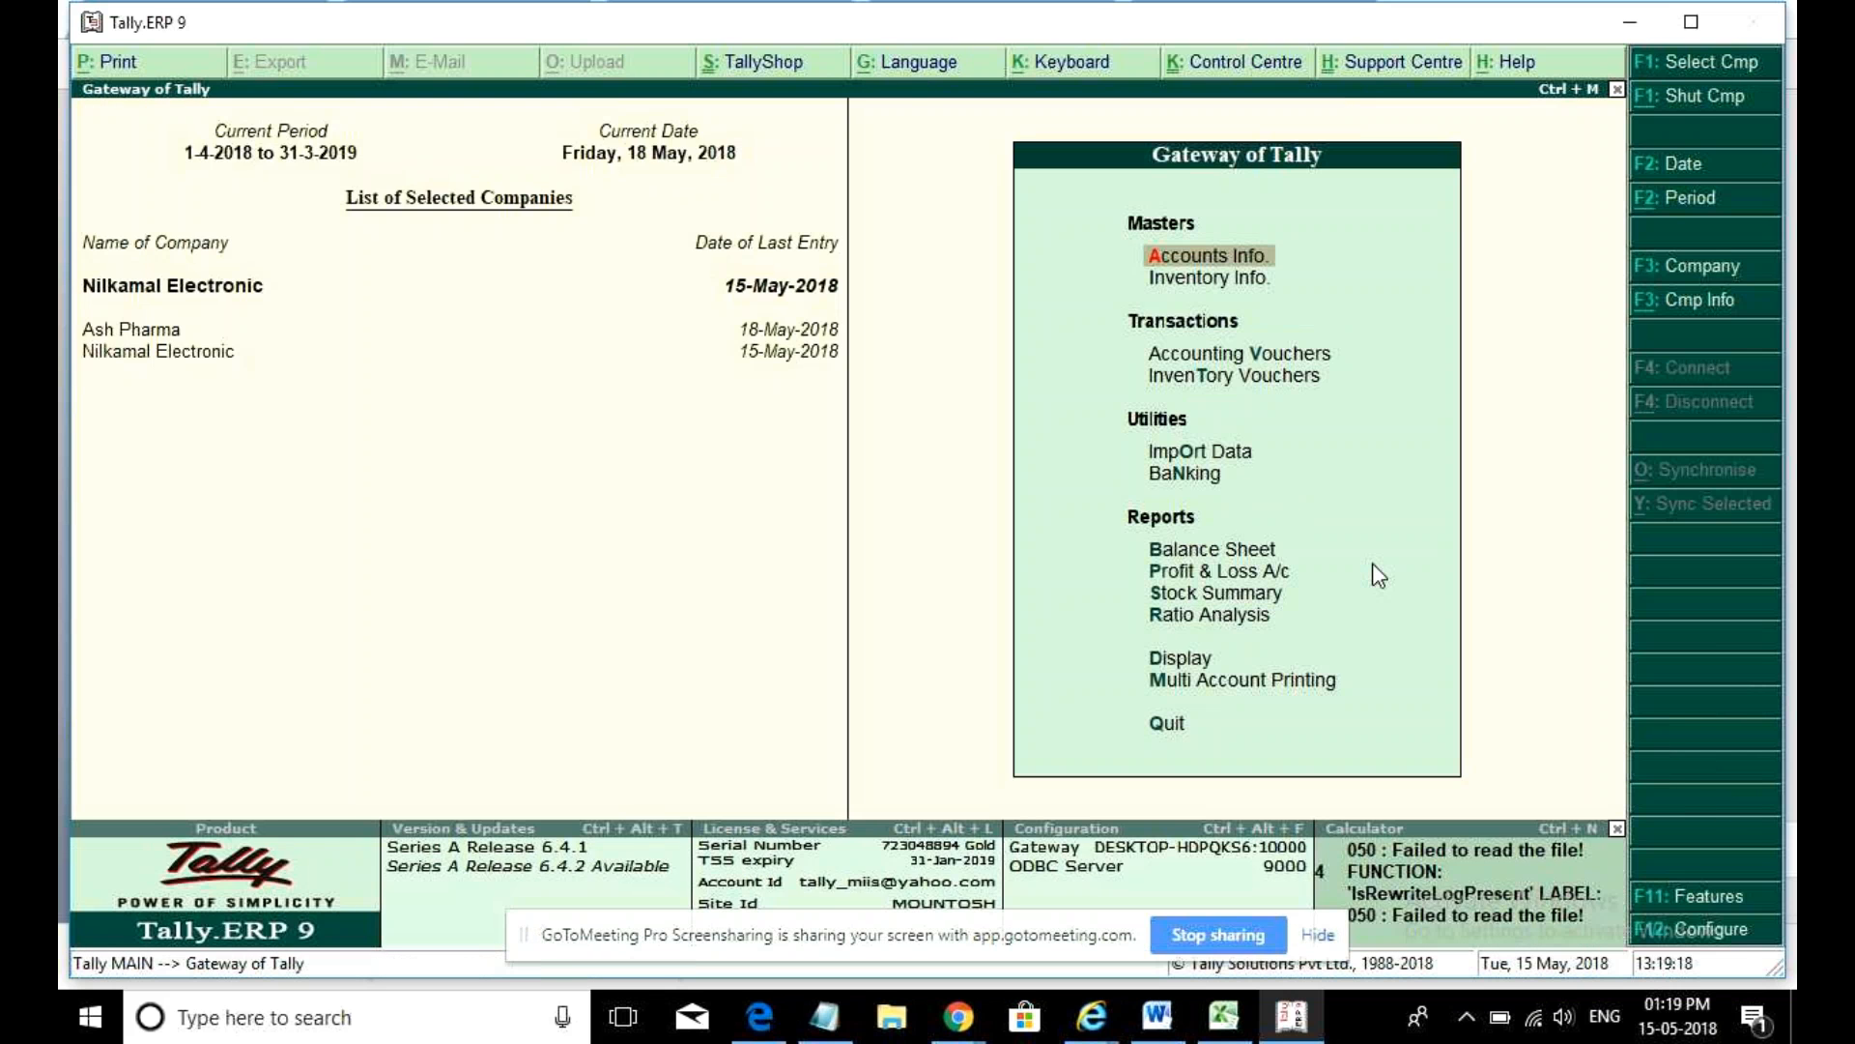
- Start a purchase voucher dated 2-May-2018 with supplier invoice number 3
key("v")
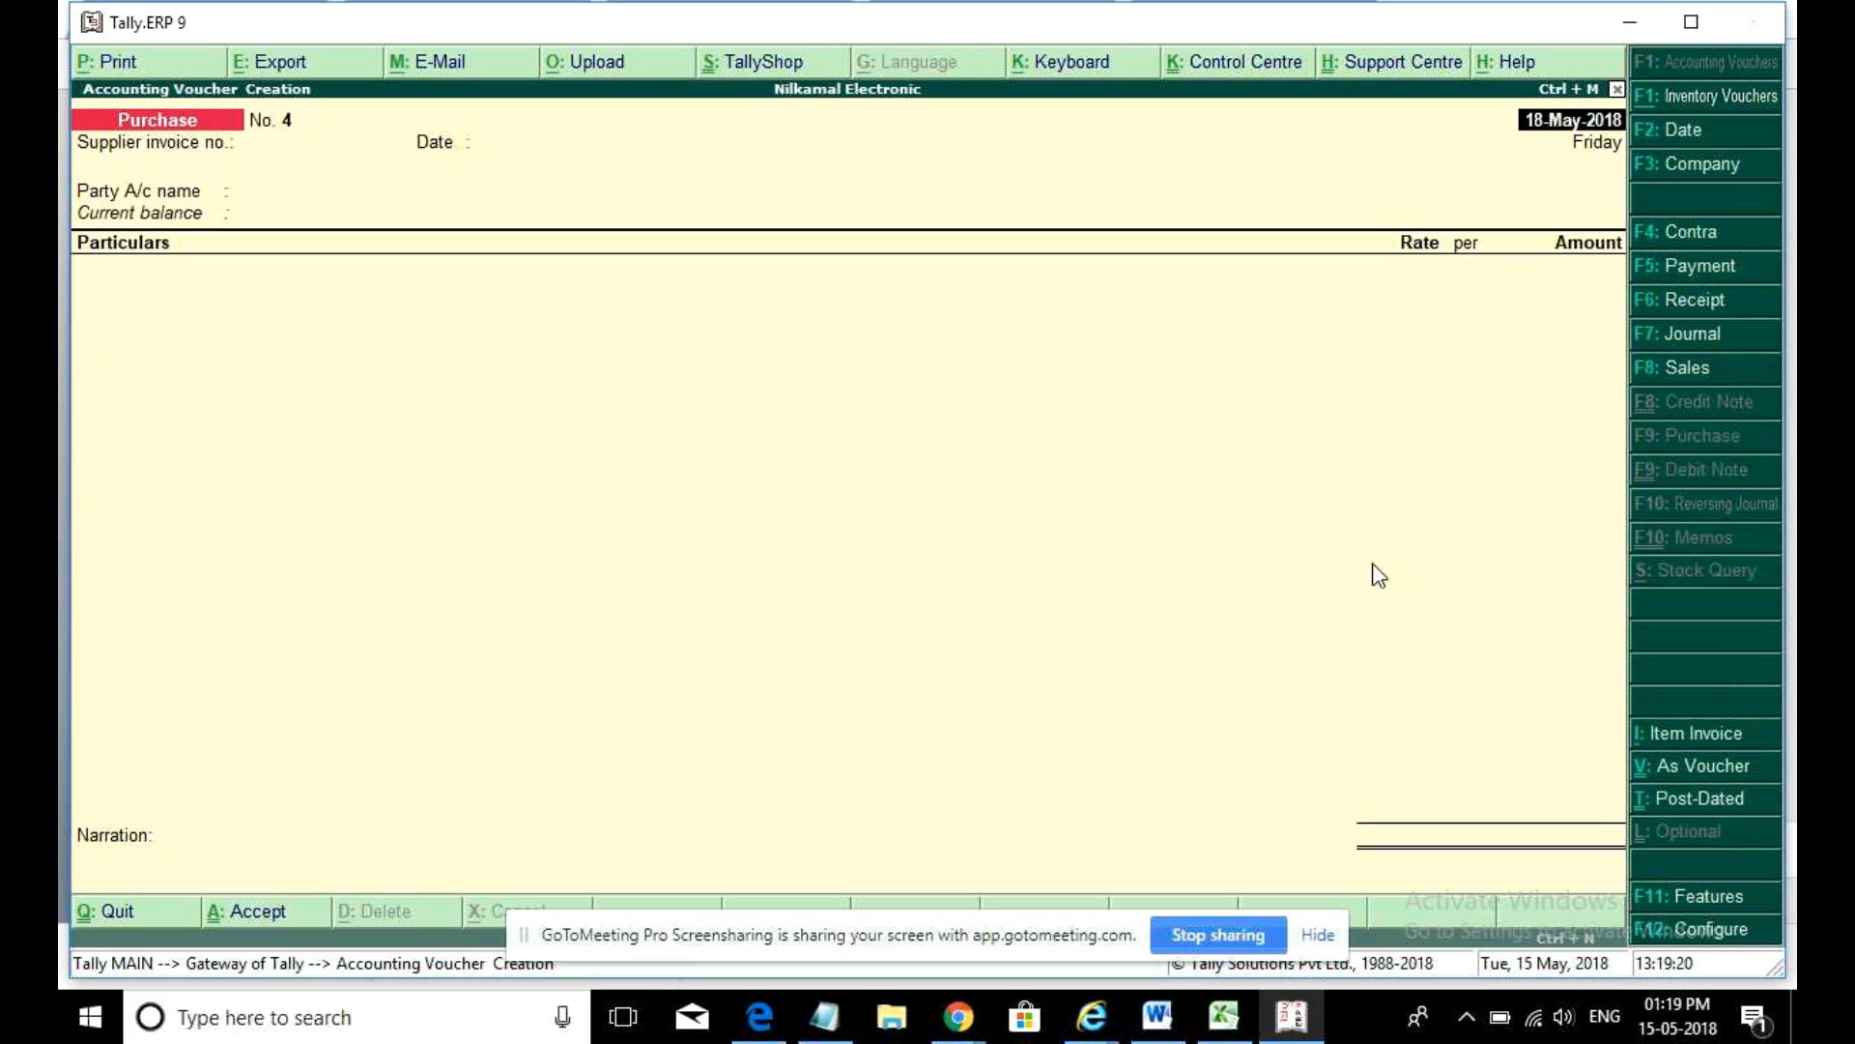
type("2may")
key("Return")
type("3")
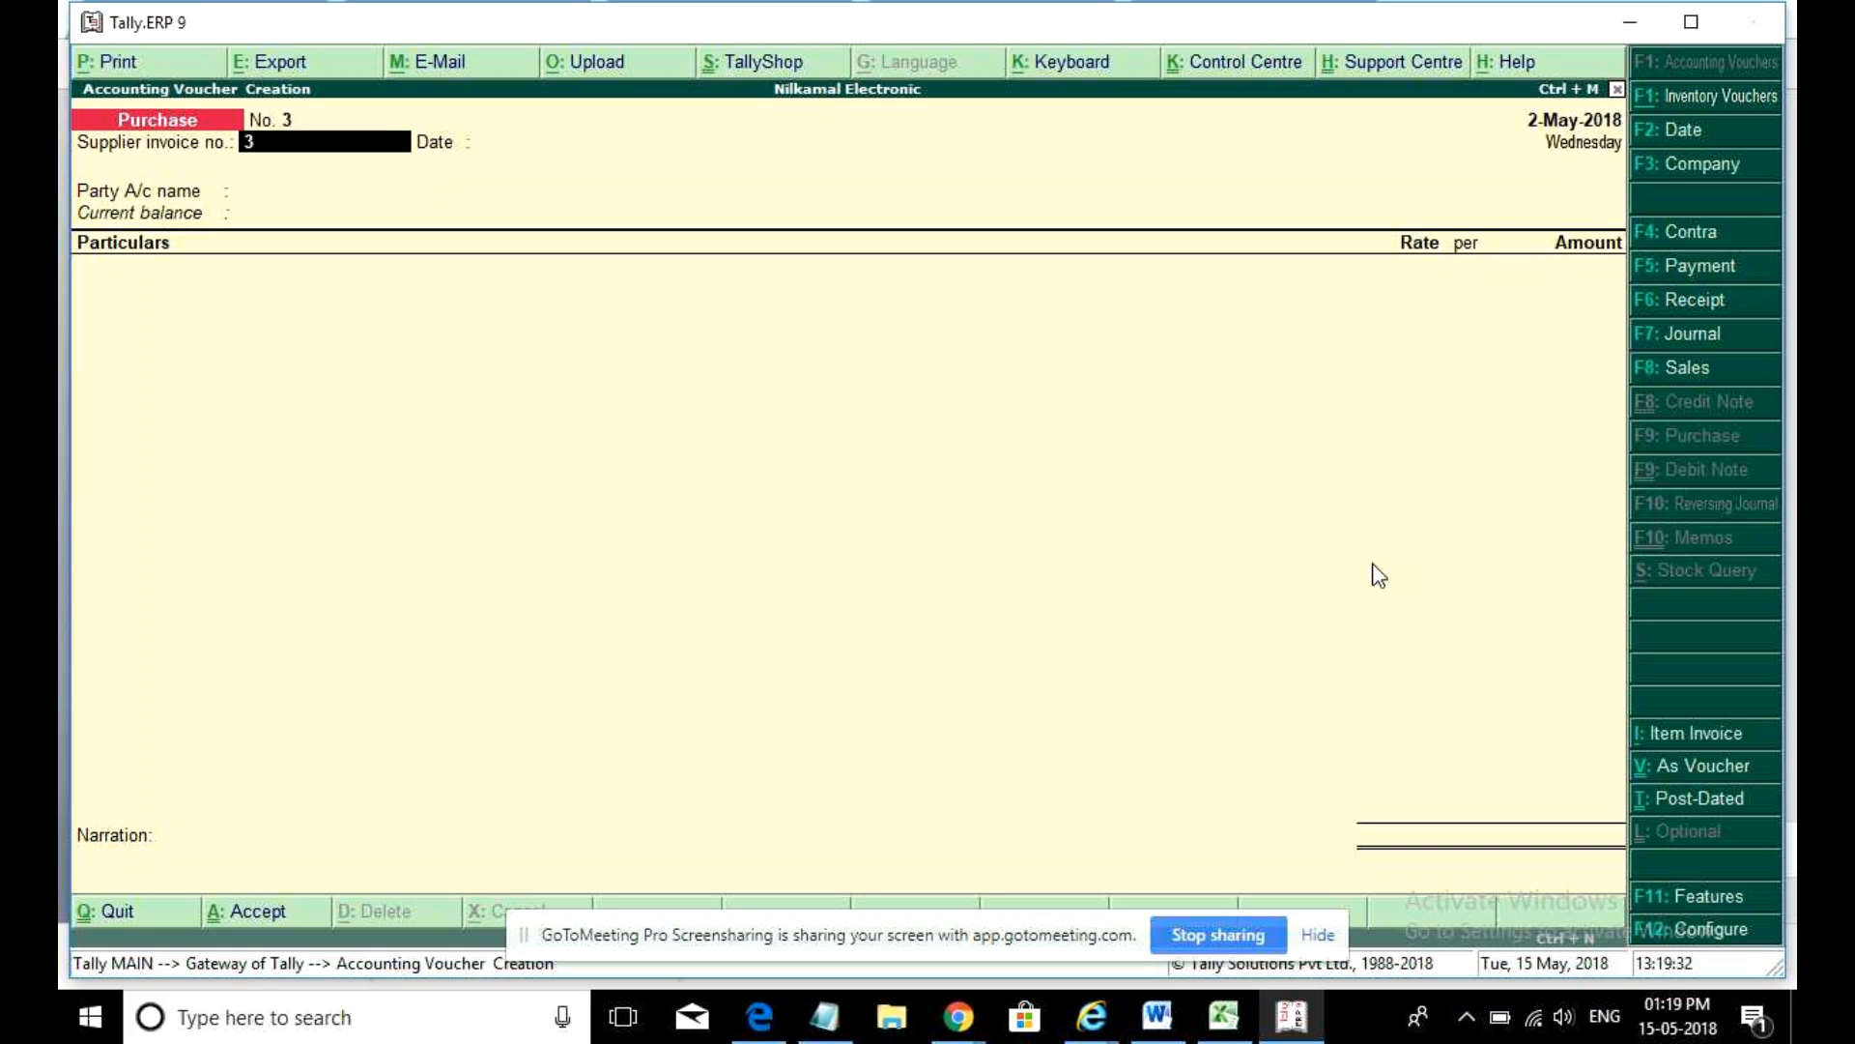
key("Return")
- Switch to item invoice mode and choose Godrej as the party with the Purchase ledger
key("Return")
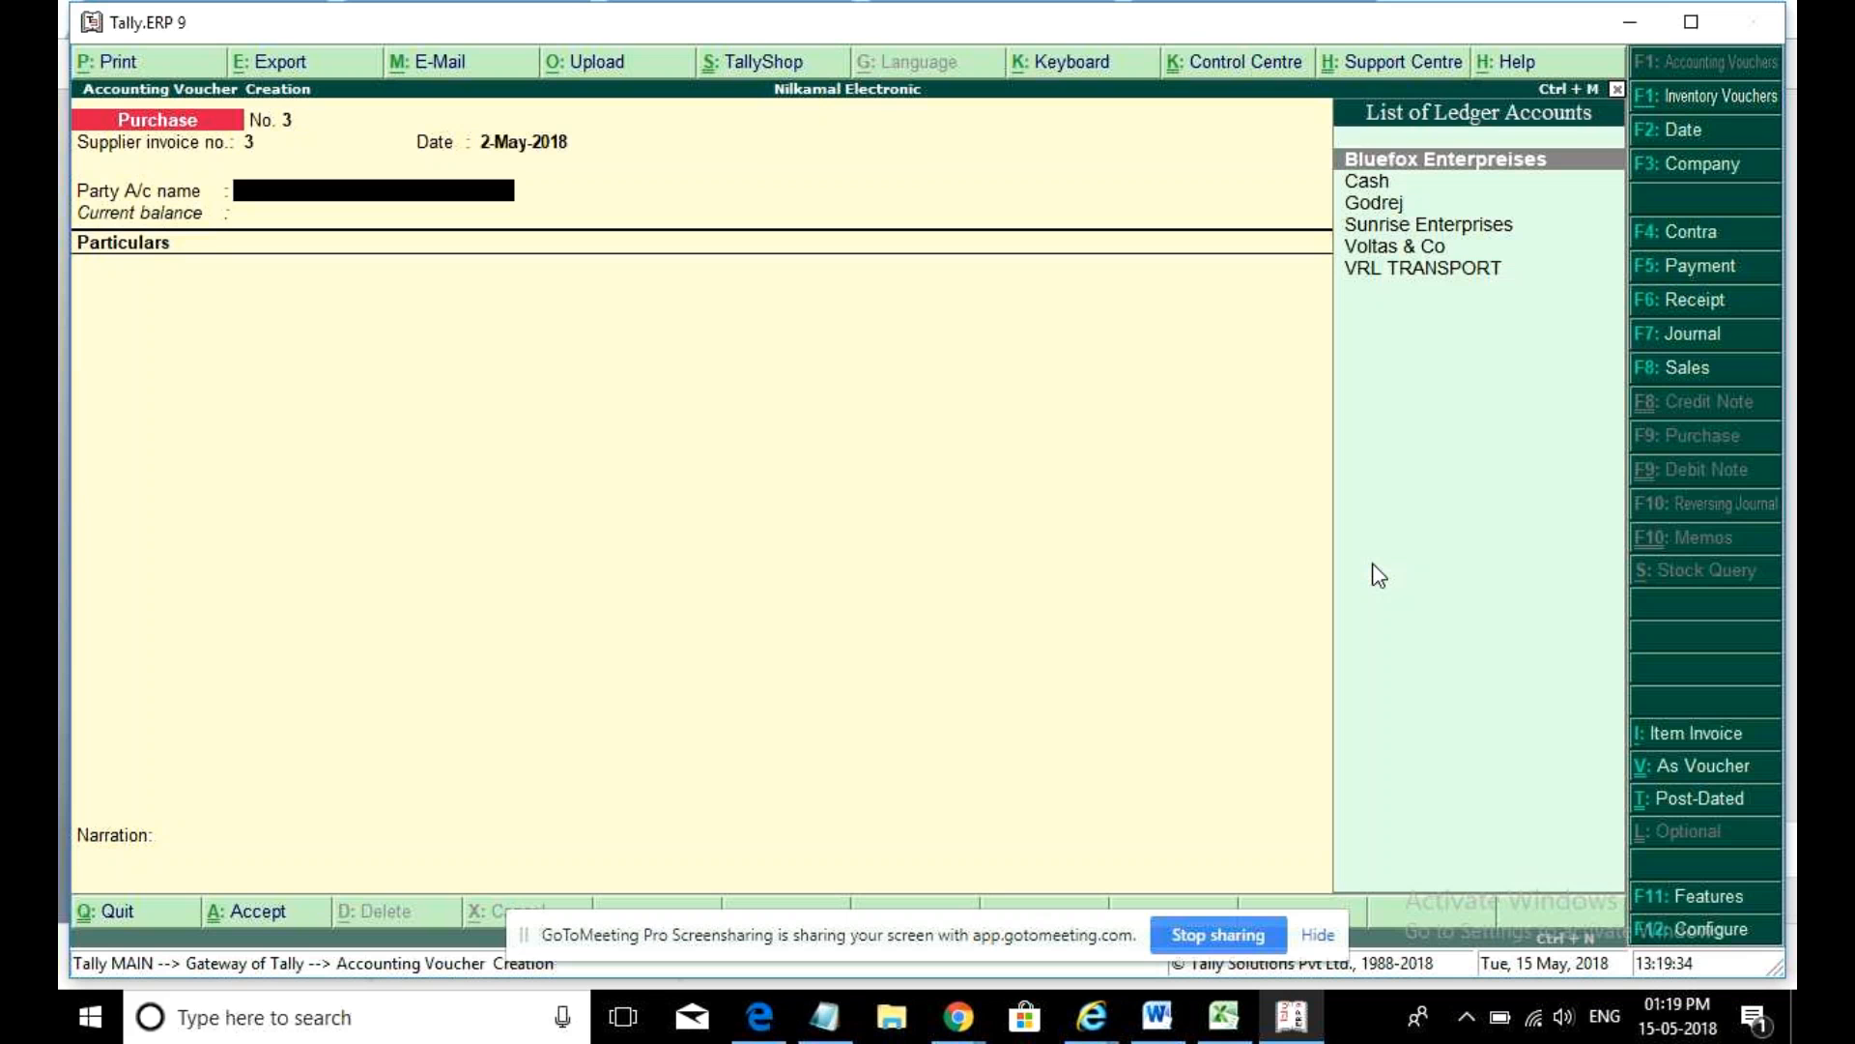
key("alt+i")
key("Return")
key("Return")
key("Return")
key("Escape")
key("Down")
key("Down")
key("Down")
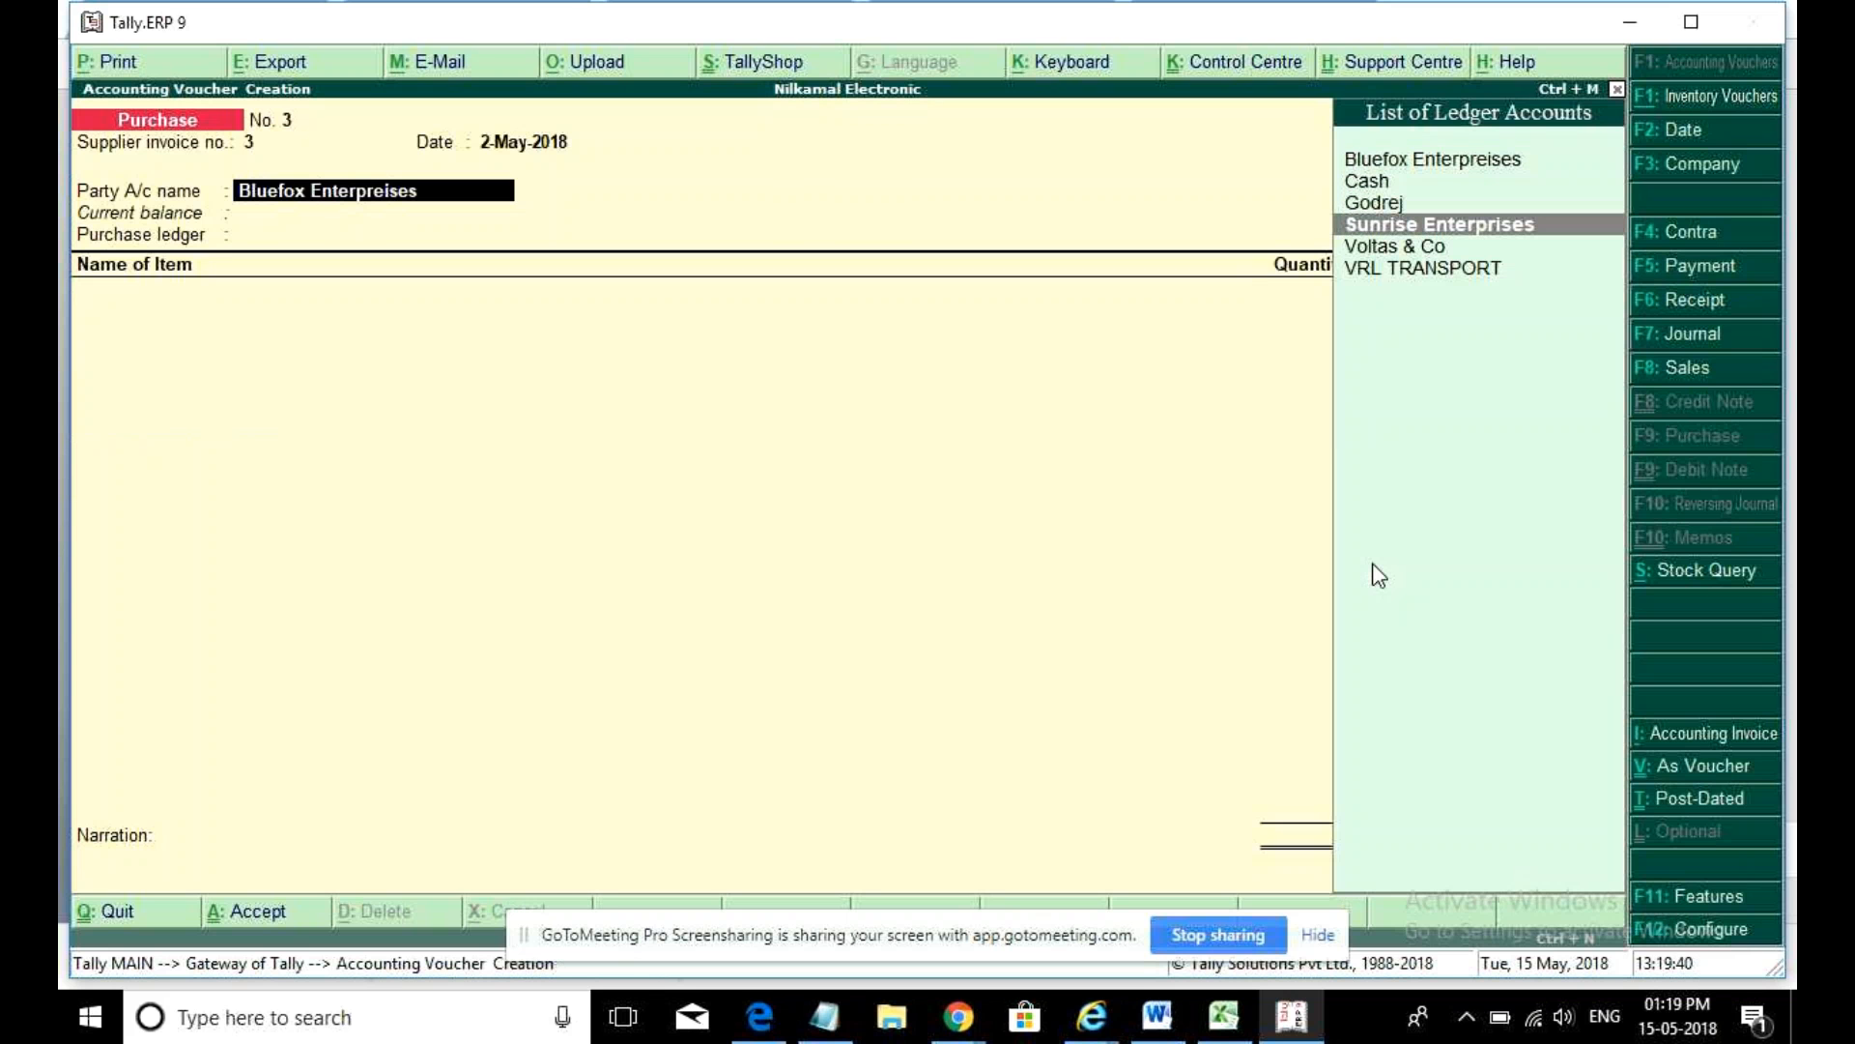
key("Up")
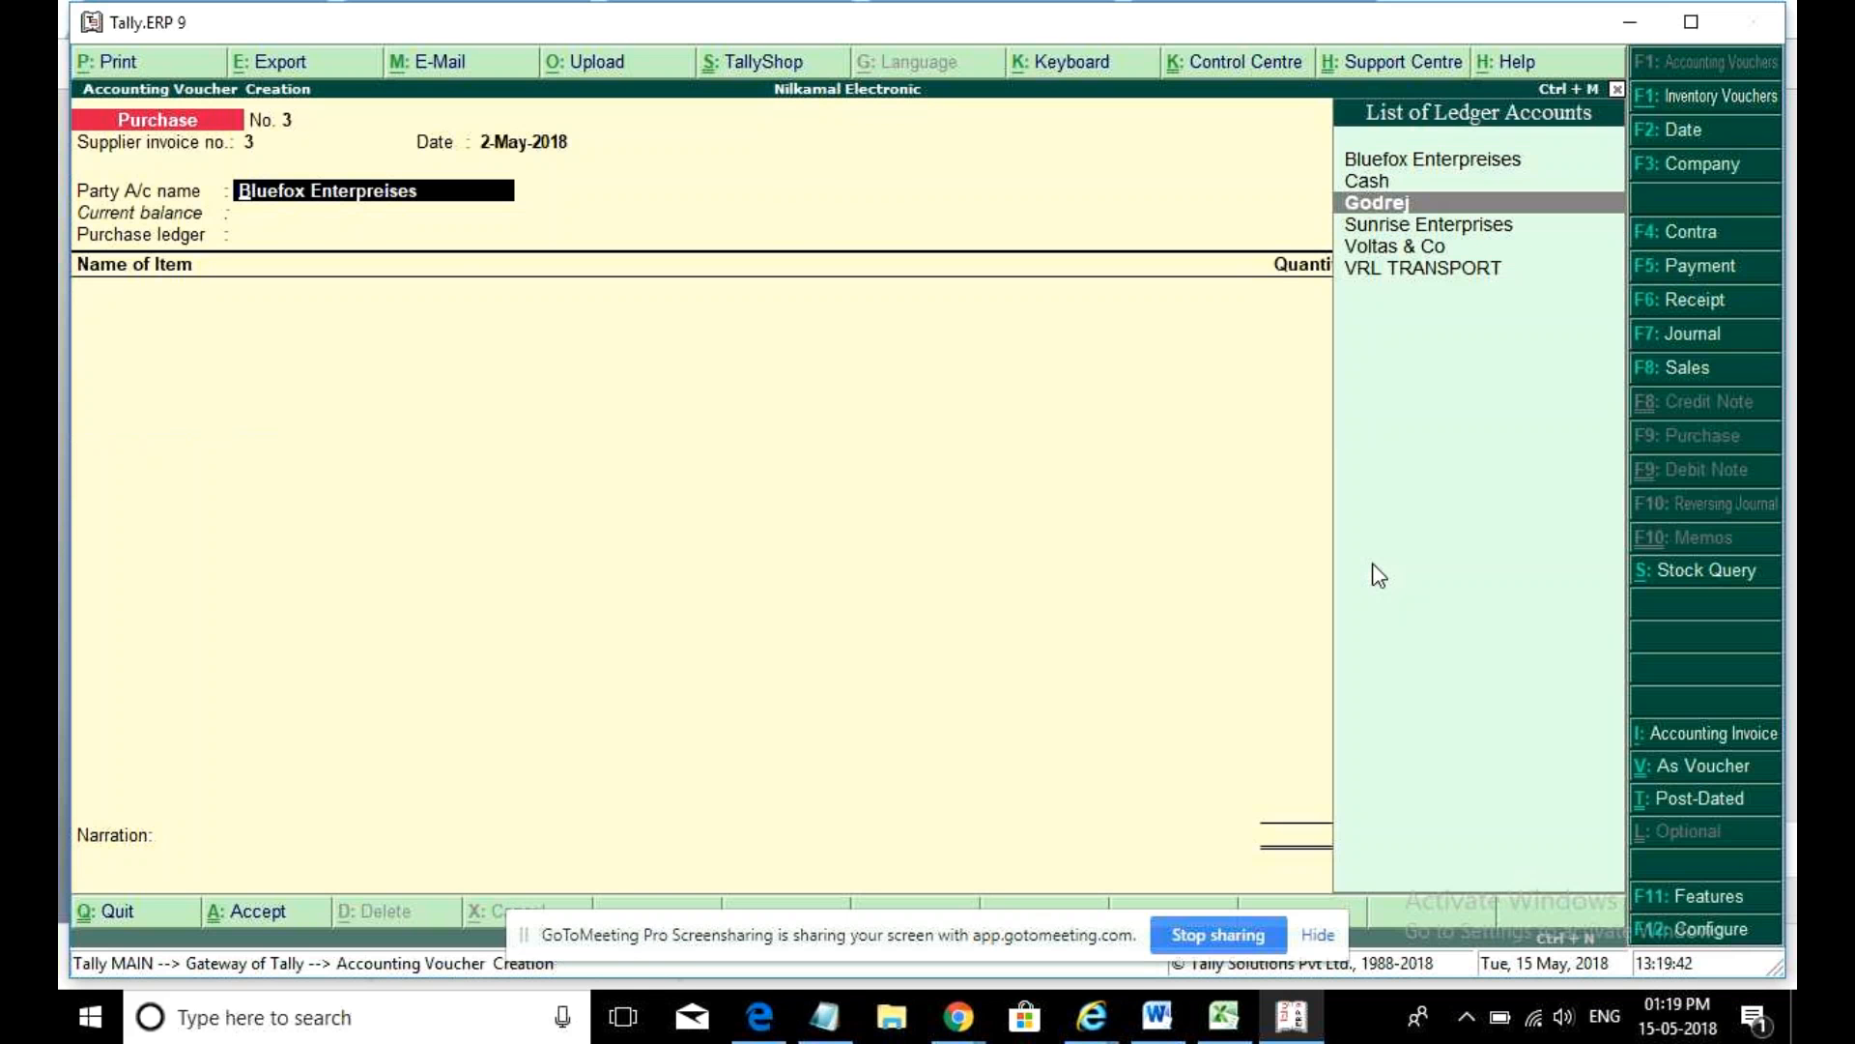
key("Return")
key("ctrl+a")
key("Return")
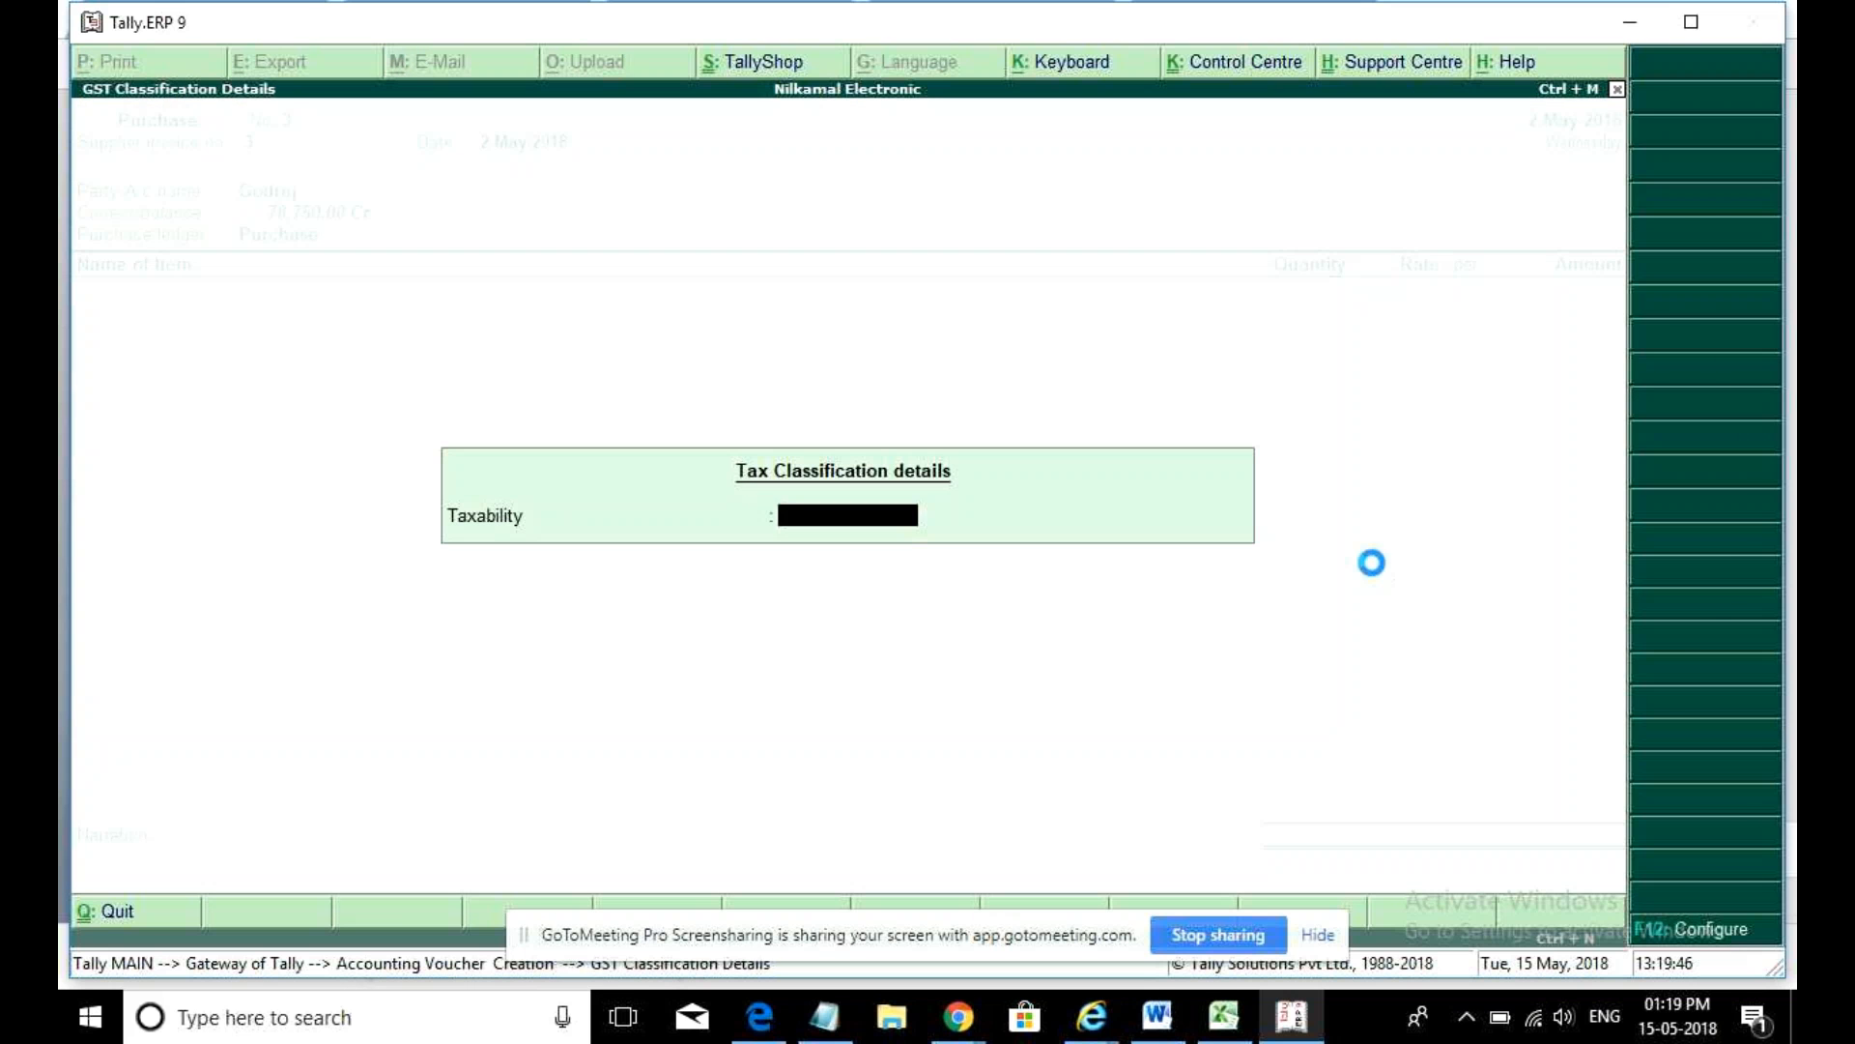
key("Return")
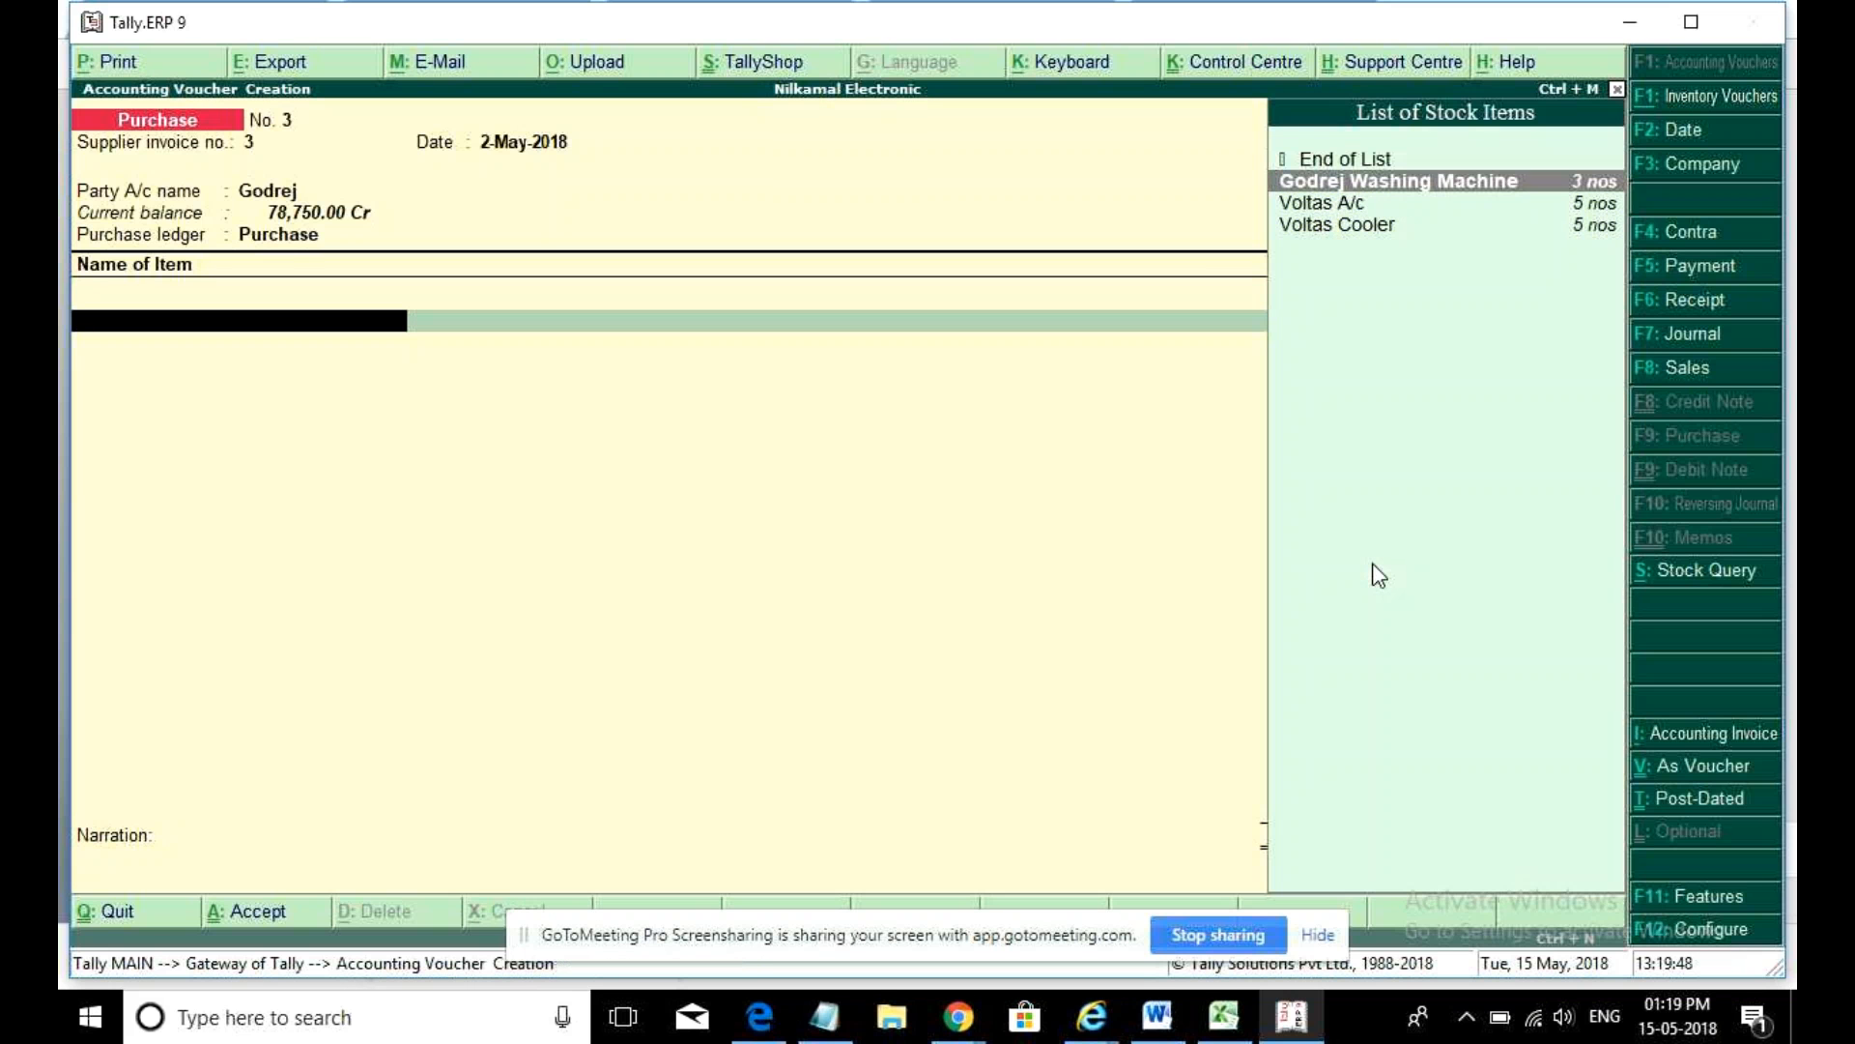
- Add 5 Godrej Washing Machines at 15,000 each
key("Return")
type("5")
key("Return")
key("Return")
key("Return")
key("Return")
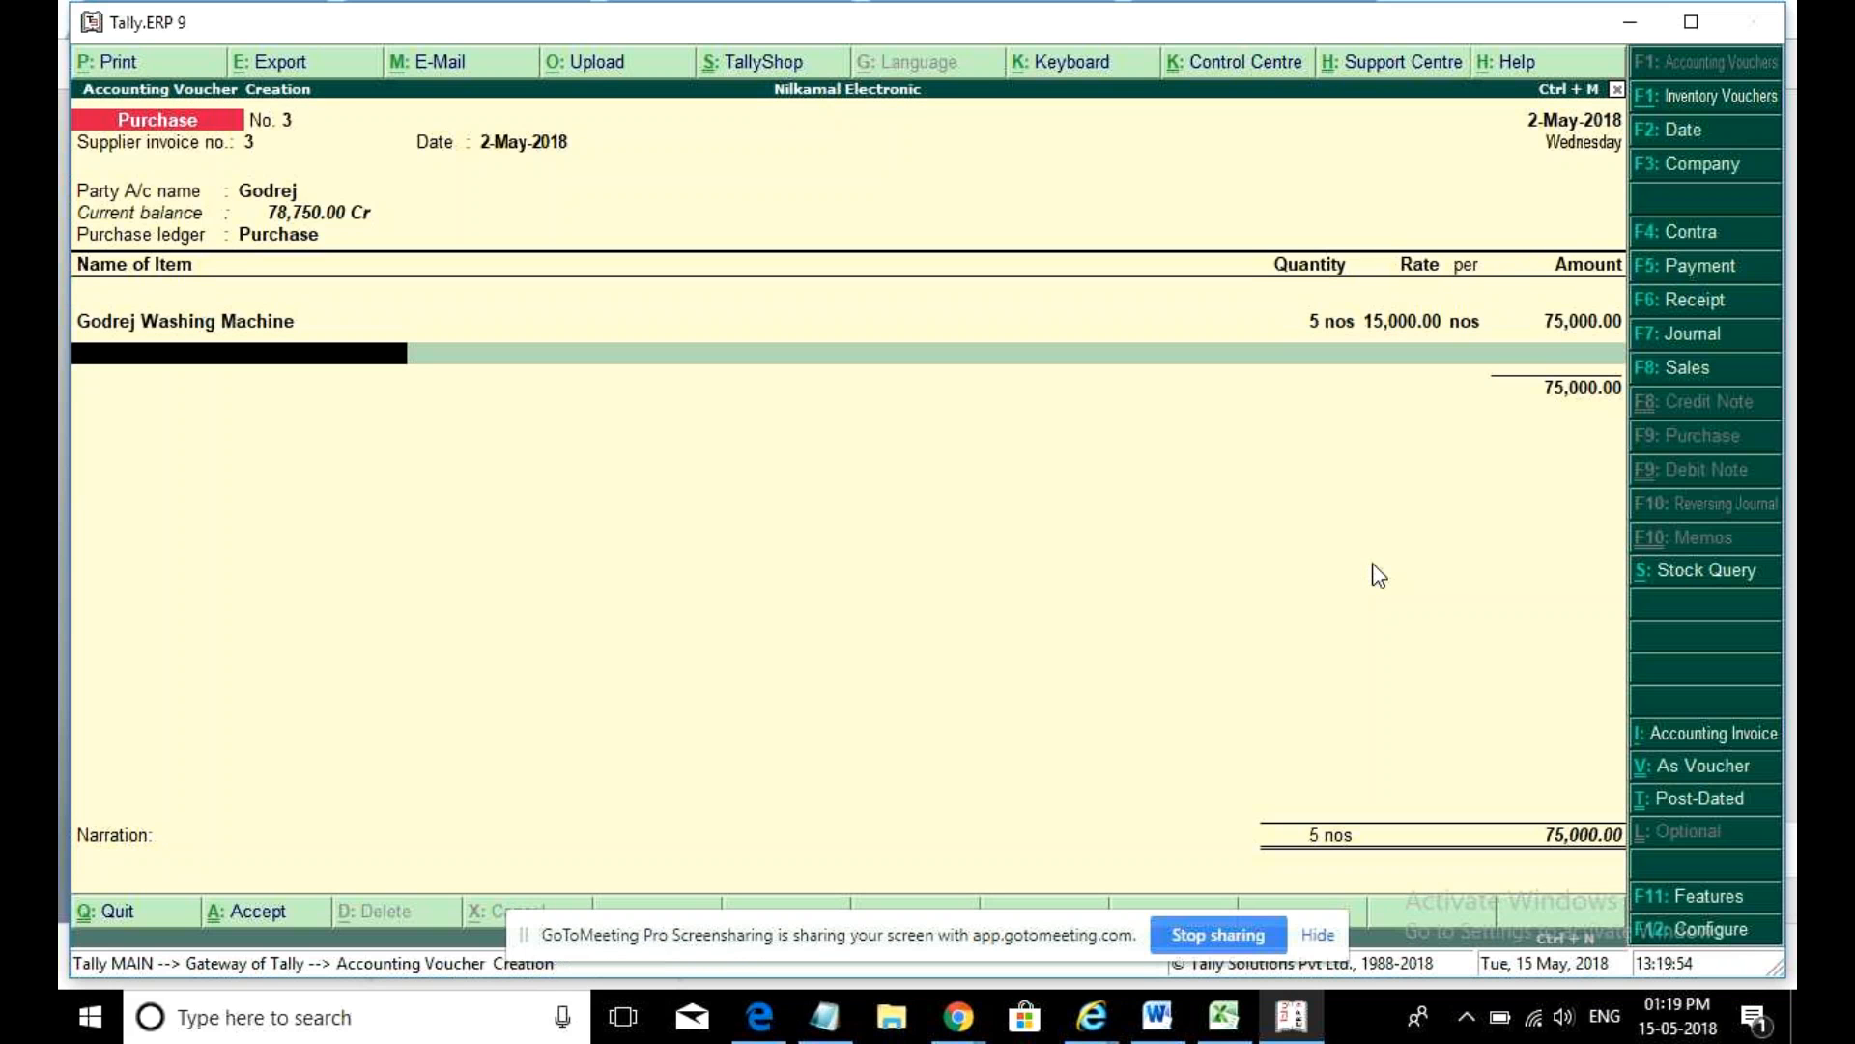
key("Return")
- Add a Disoucnt Received row of (-)5,000 and an Igst ledger row
key("Down")
key("Down")
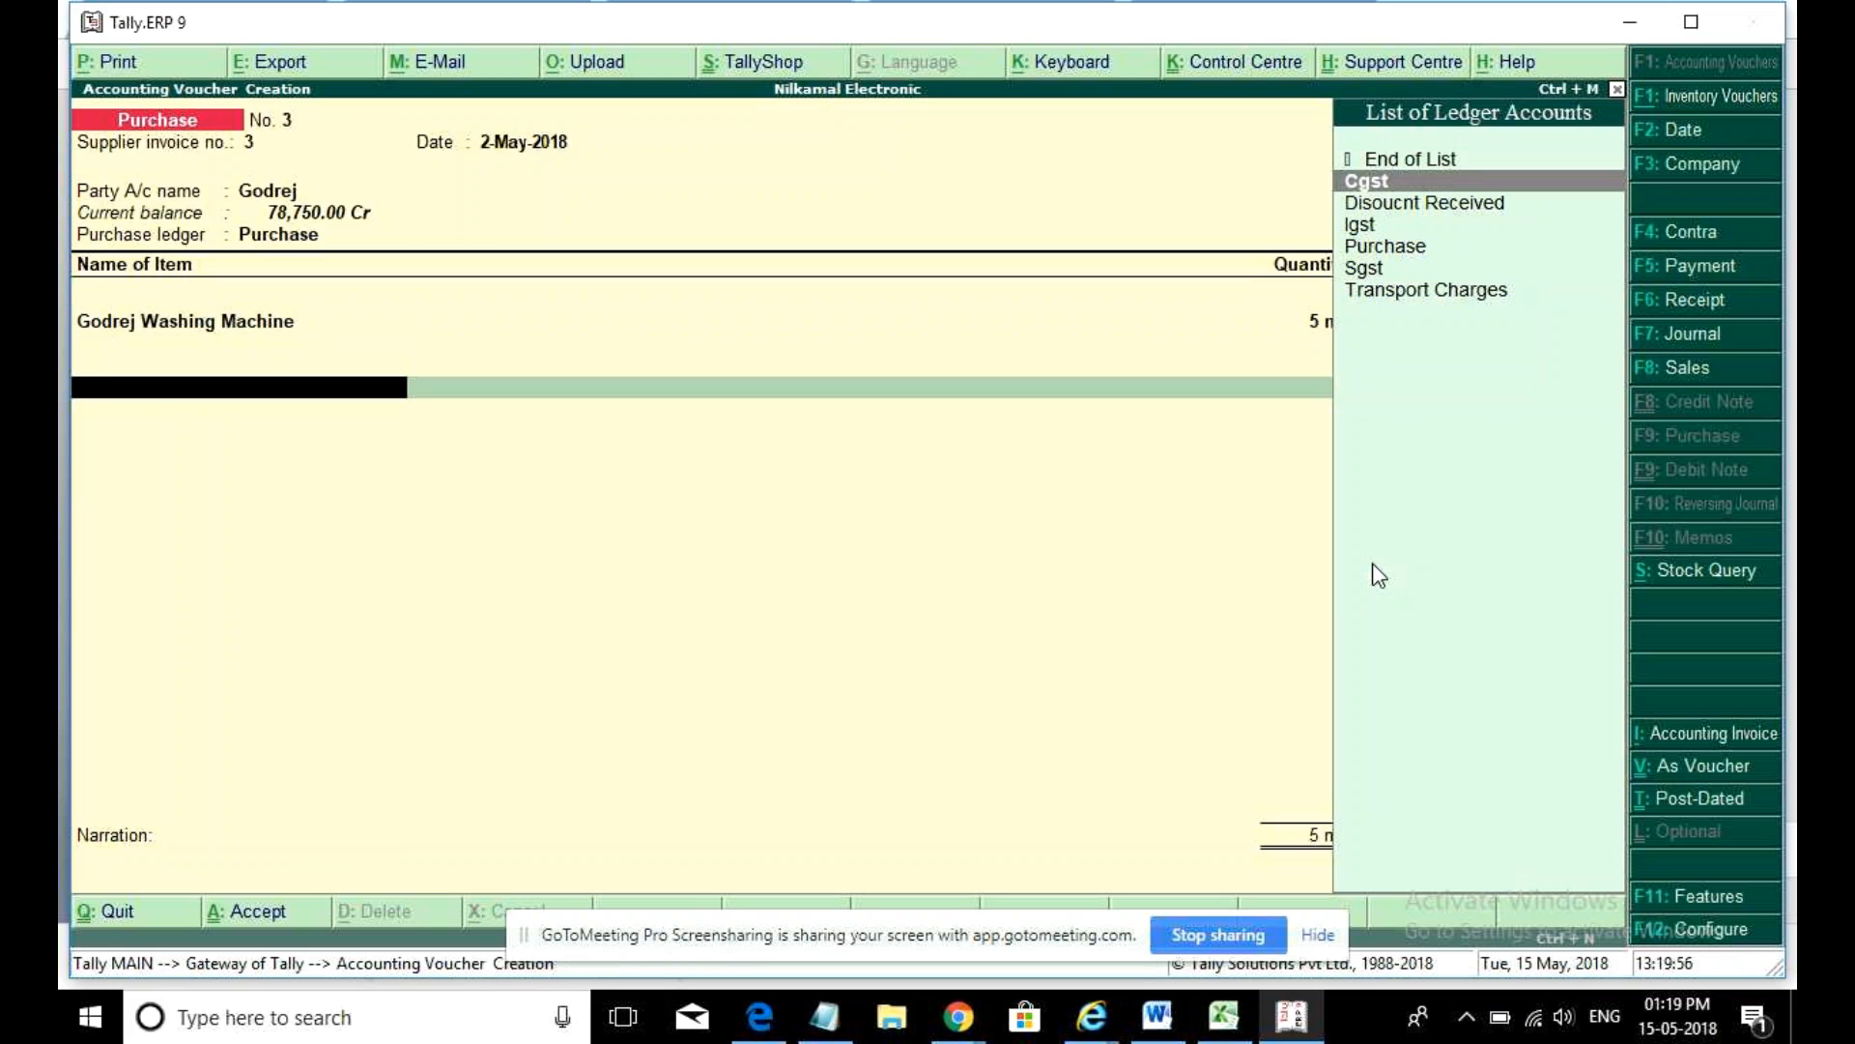
key("Return")
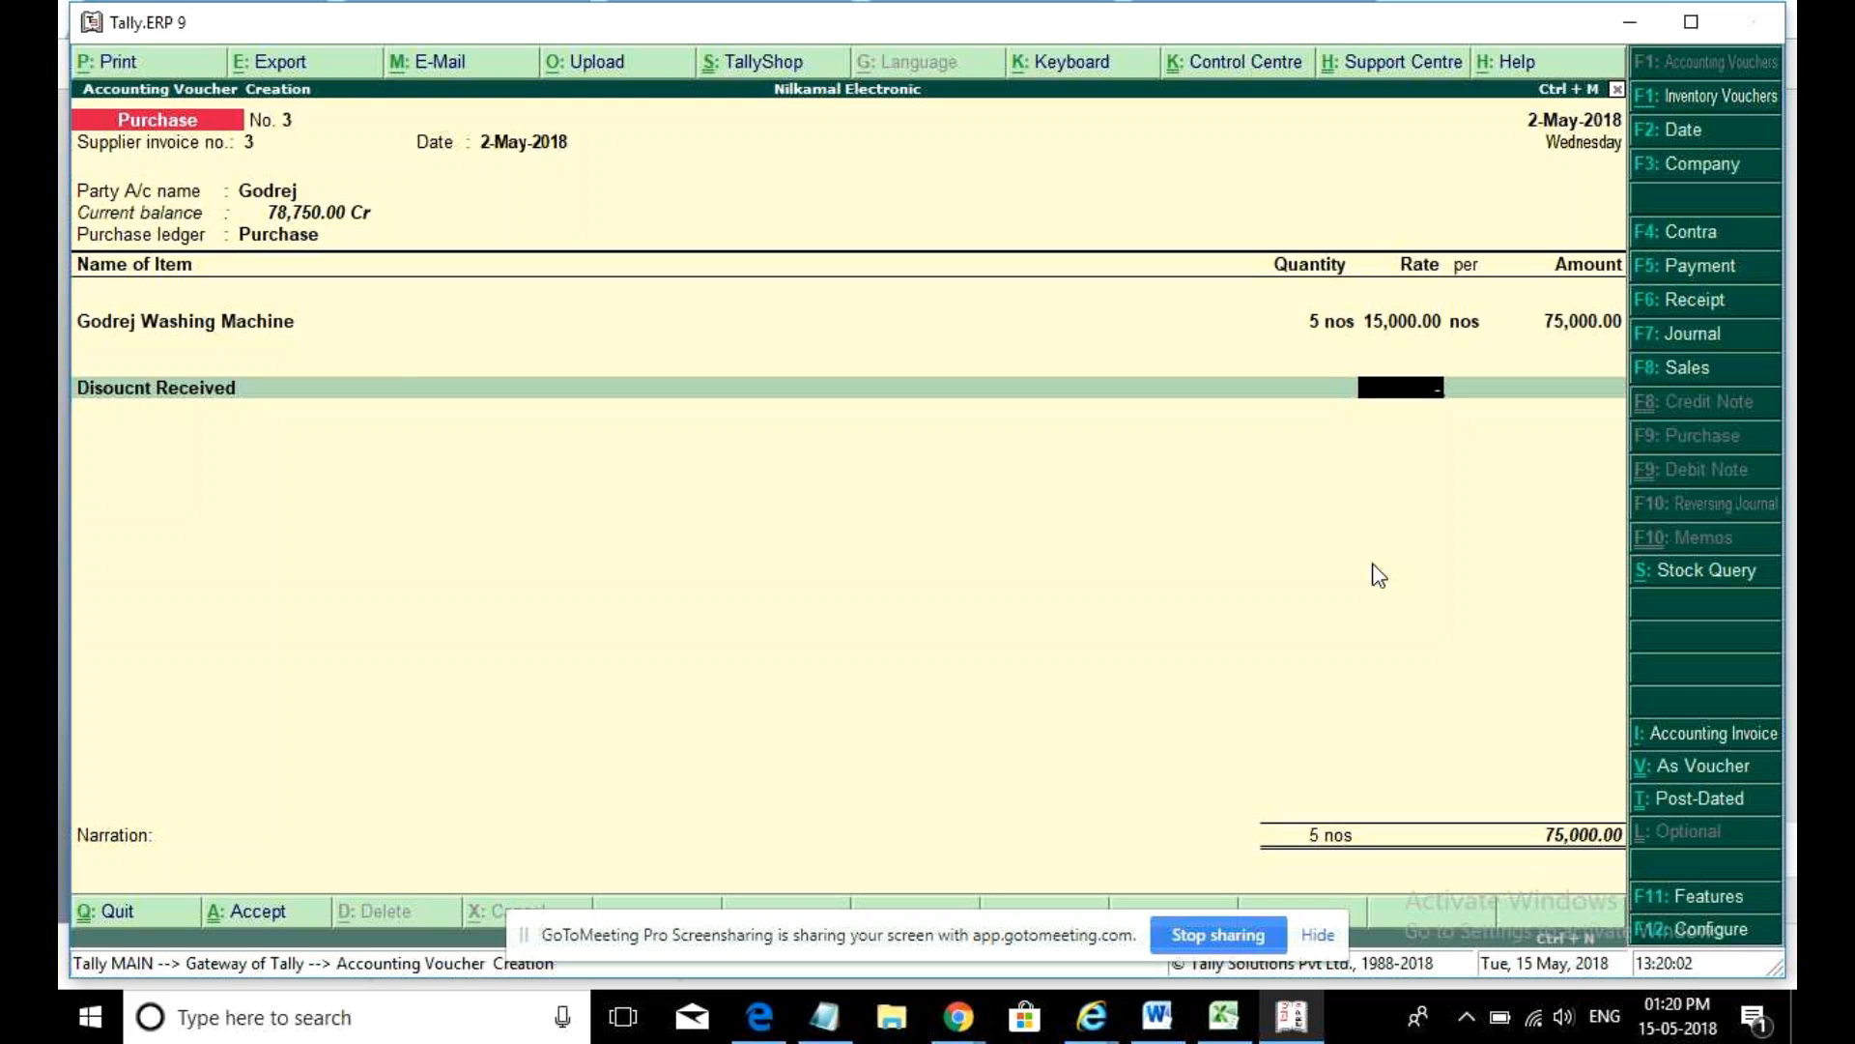
type("-5000")
key("BackSpace")
key("BackSpace")
key("BackSpace")
key("BackSpace")
key("Return")
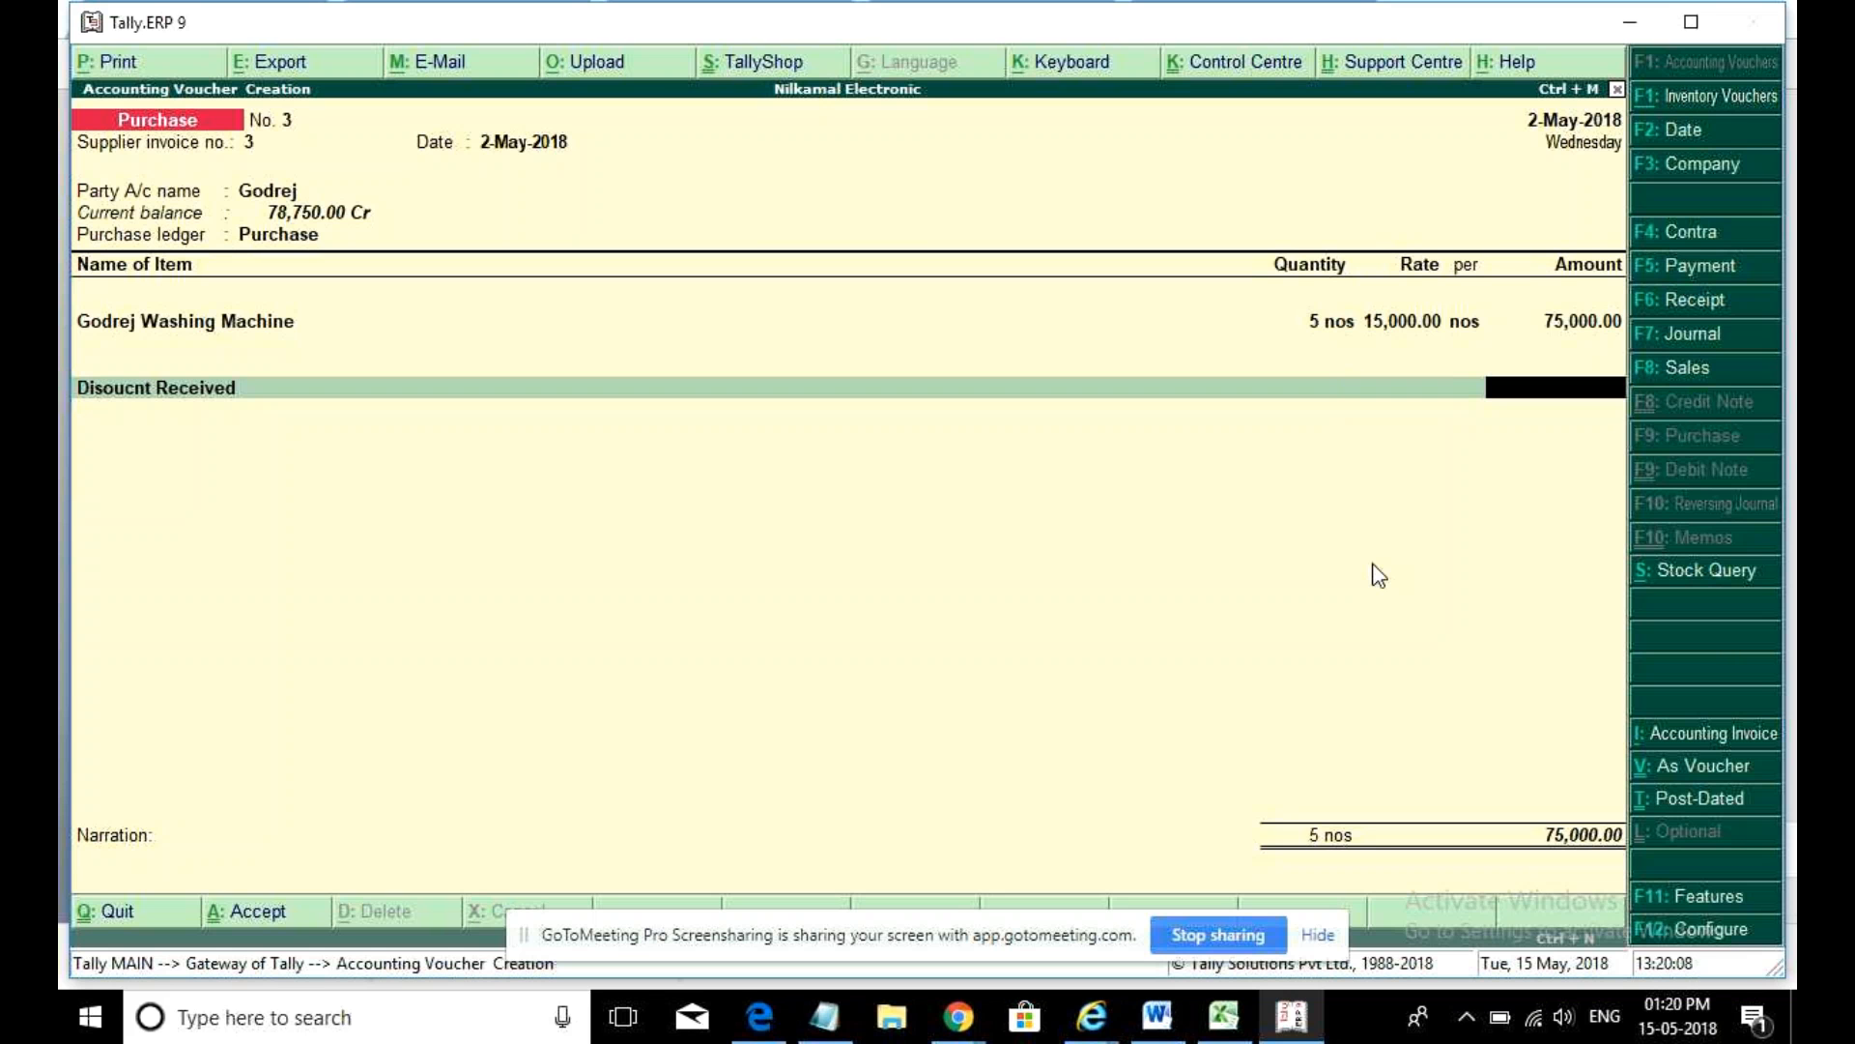
type("-5000")
key("Return")
type("I")
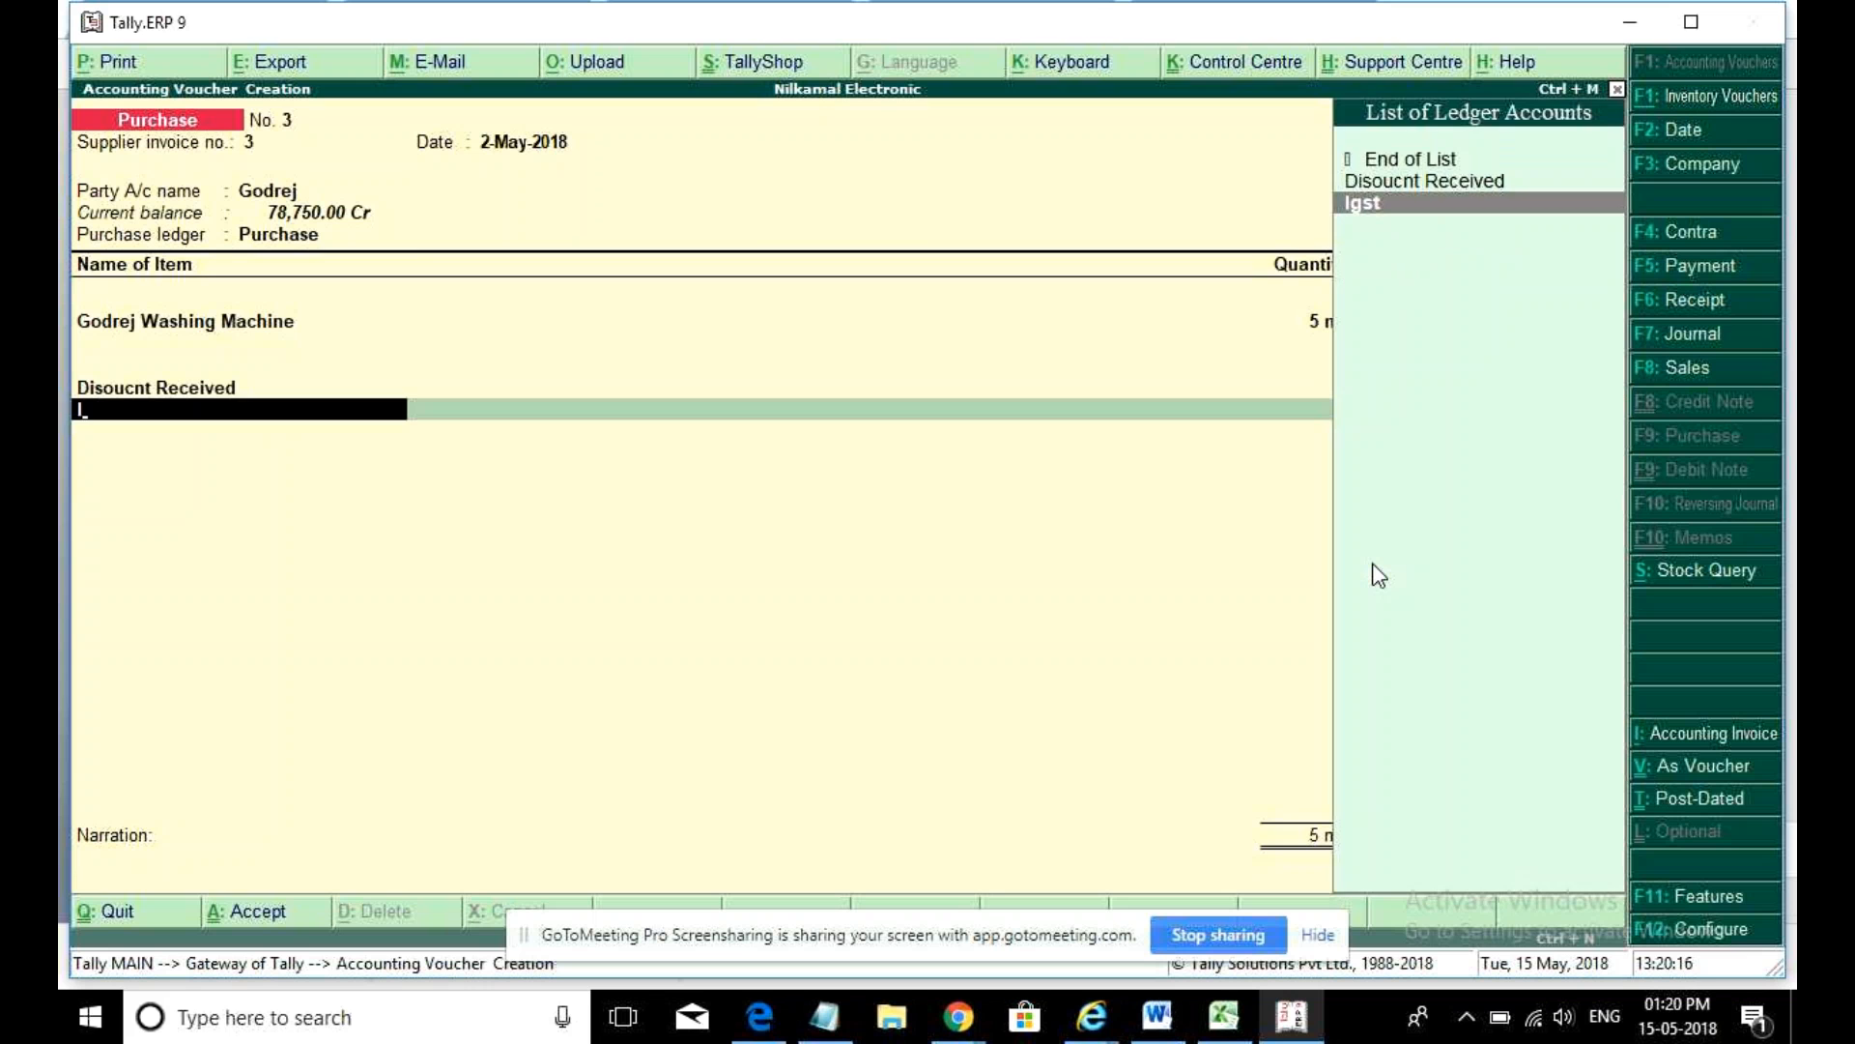
key("Return")
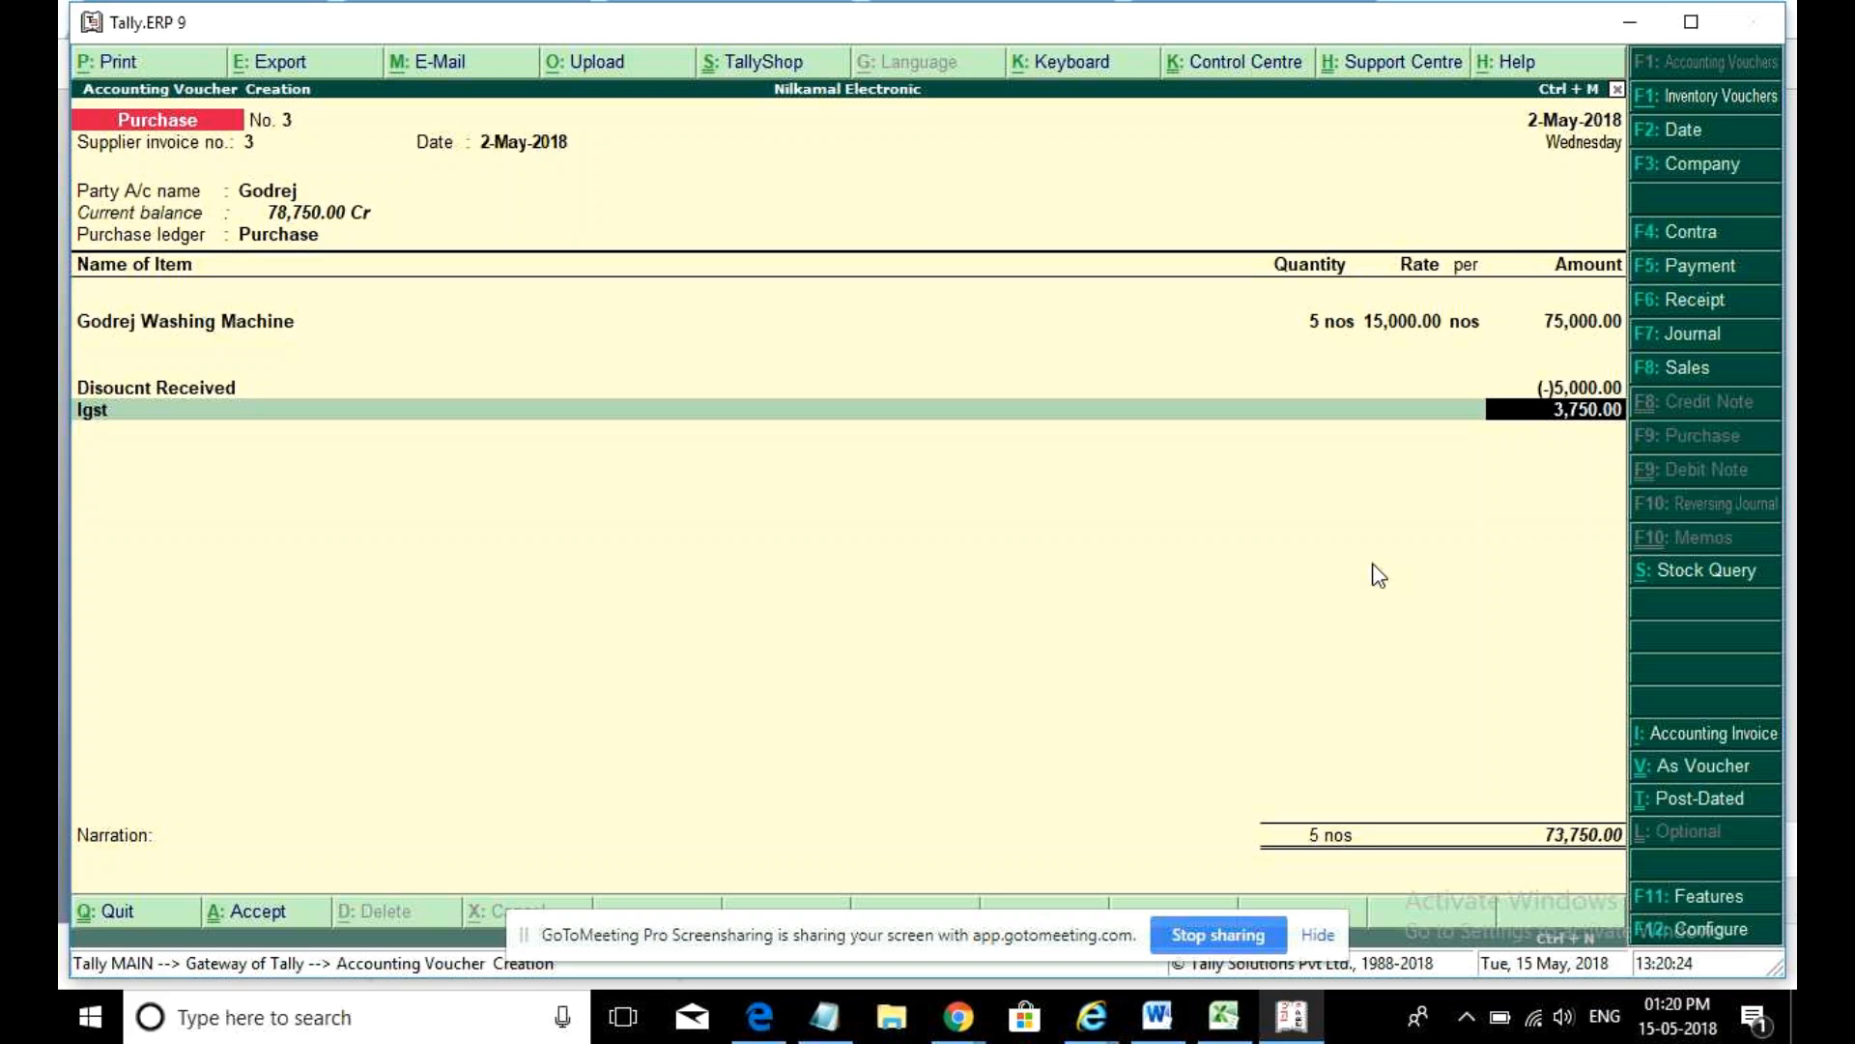
left_click(1713, 932)
- Set Activate cash/trade discount to Yes in the advanced voucher configuration
key("Return")
key("Return")
key("Return")
key("Return")
key("Return")
key("Return")
key("Return")
key("Return")
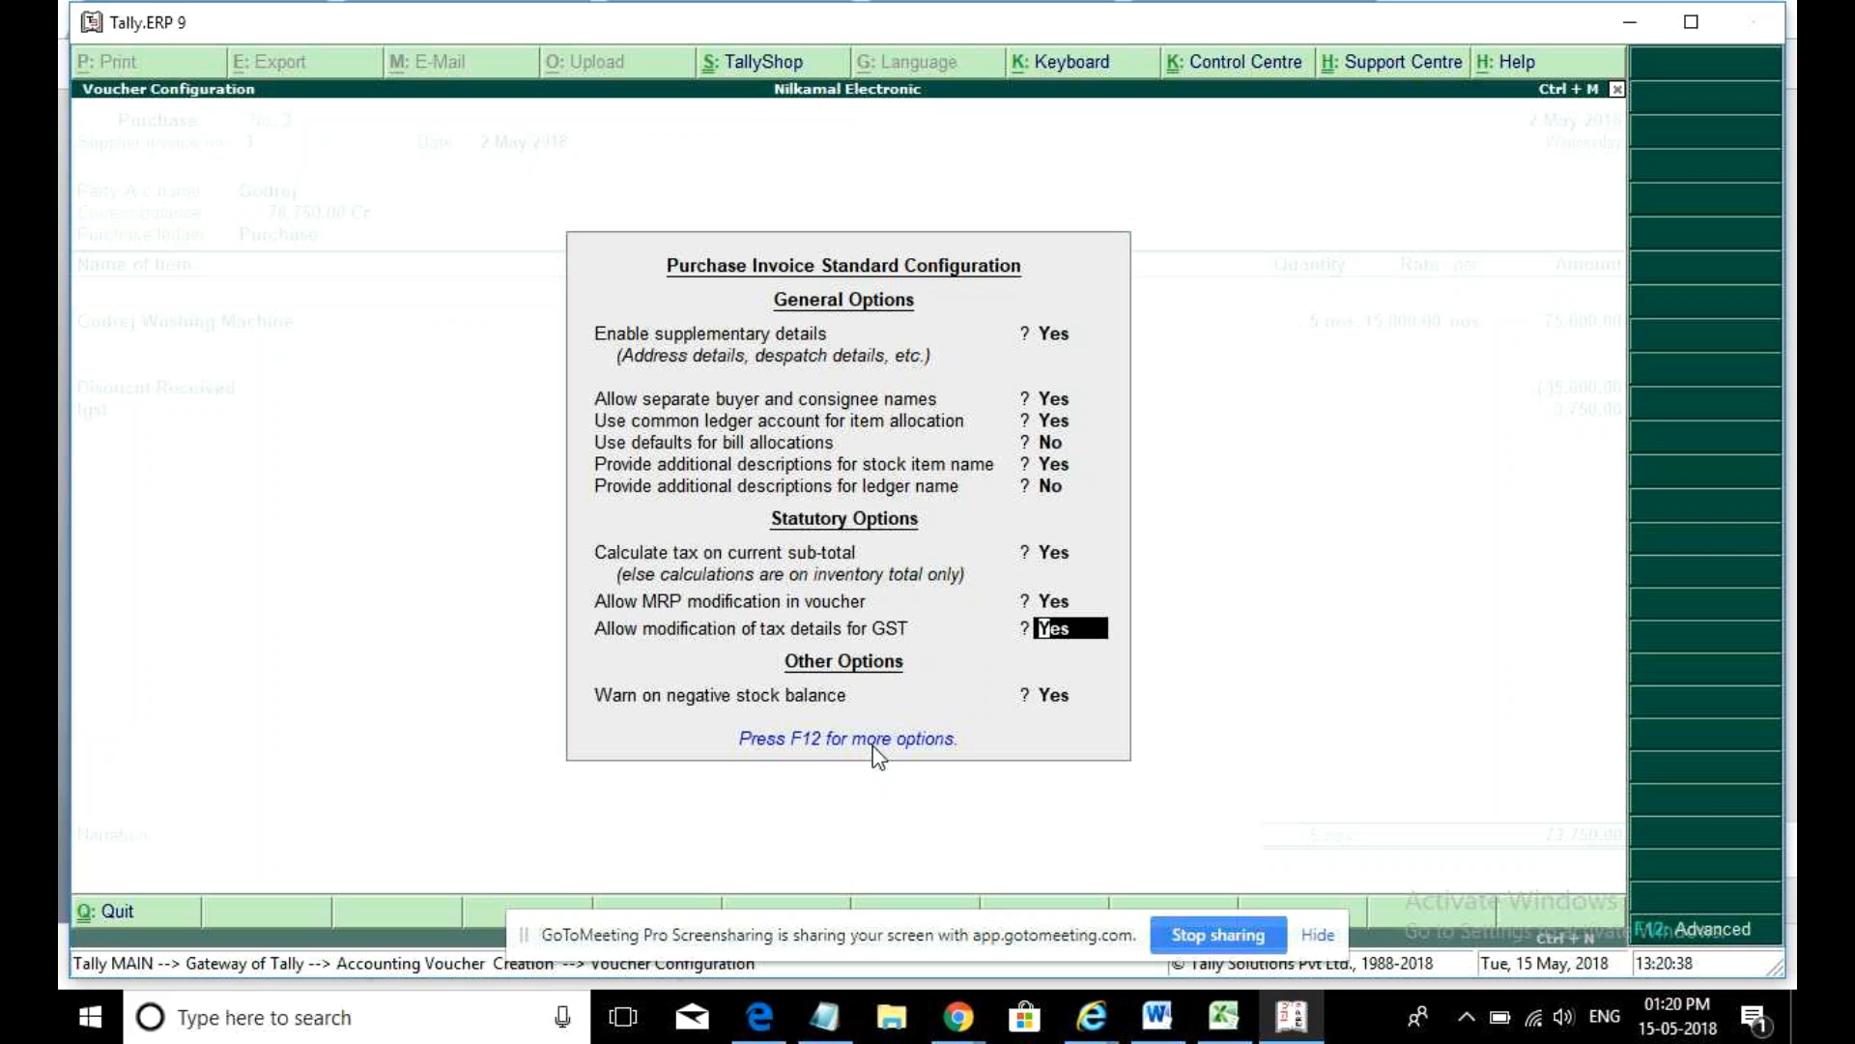
key("F12")
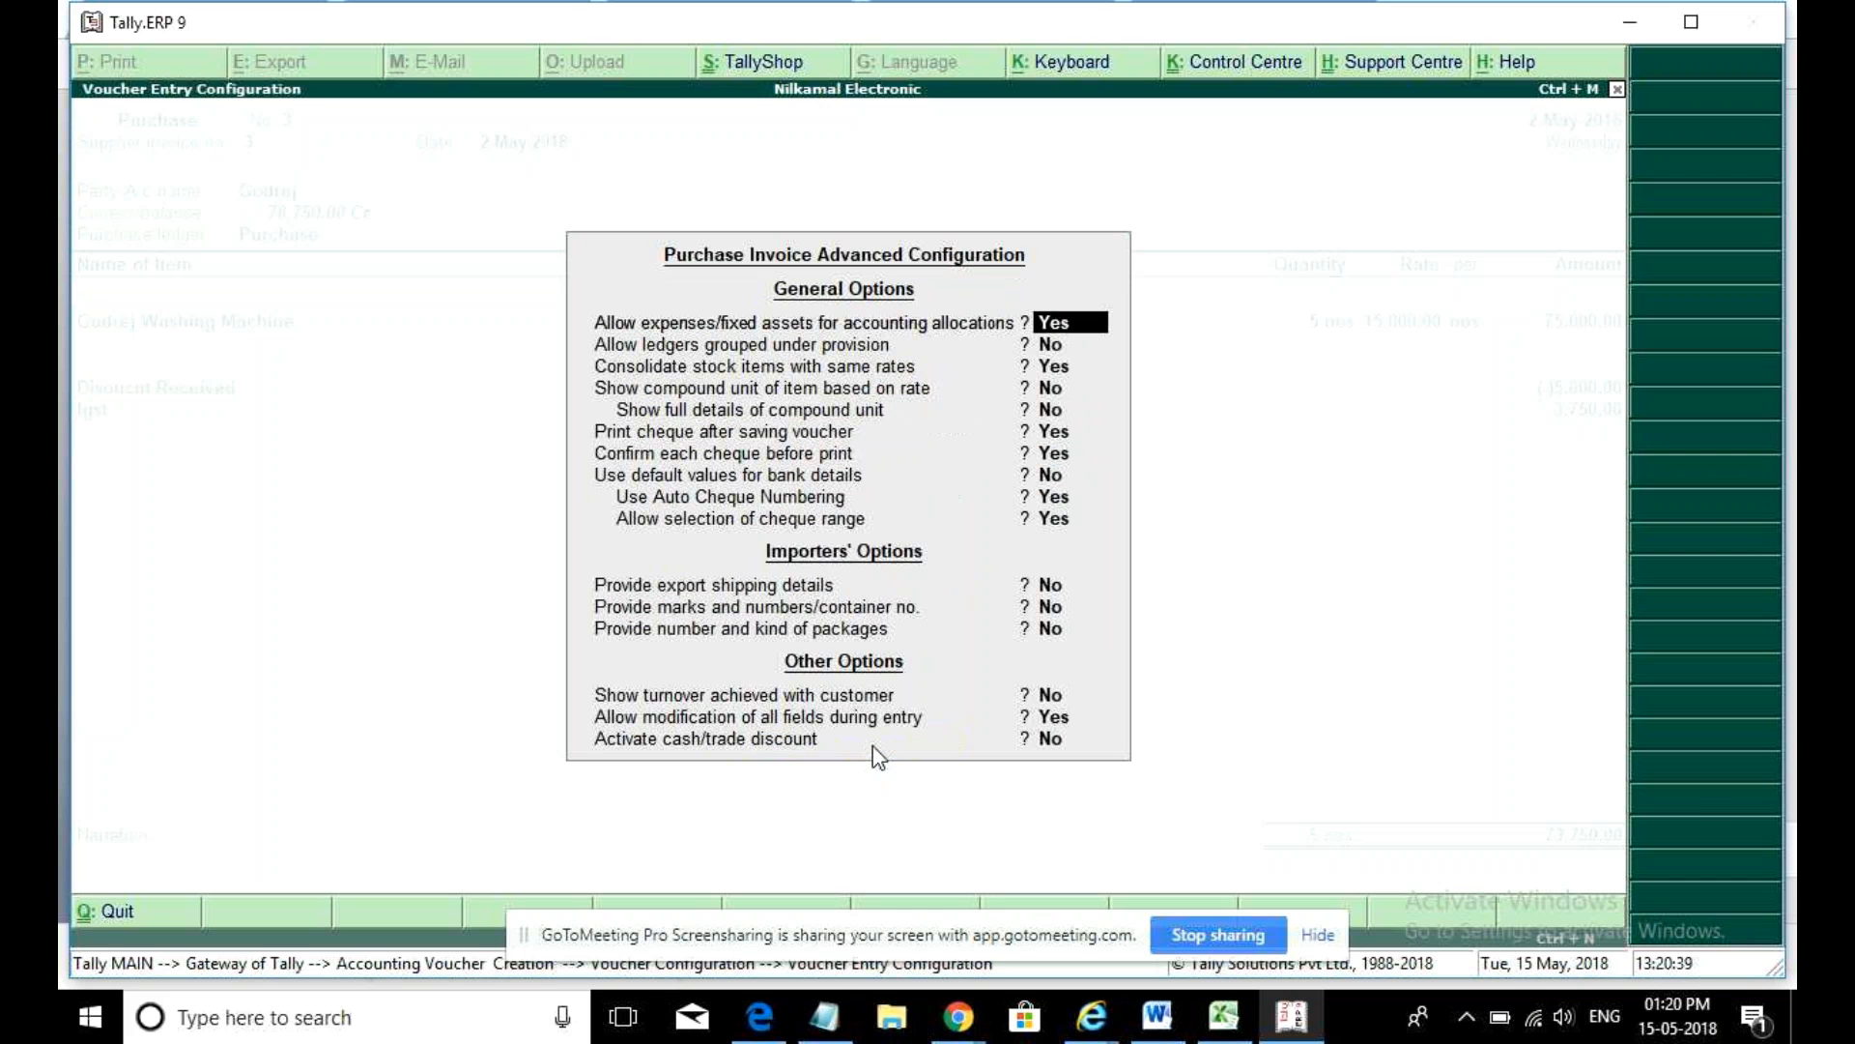
left_click(1058, 750)
type("y")
key("Return")
key("Return")
- Enter a 5,000 discount on the washing machine line so IGST recalculates to 3,500
key("BackSpace")
key("BackSpace")
key("BackSpace")
key("BackSpace")
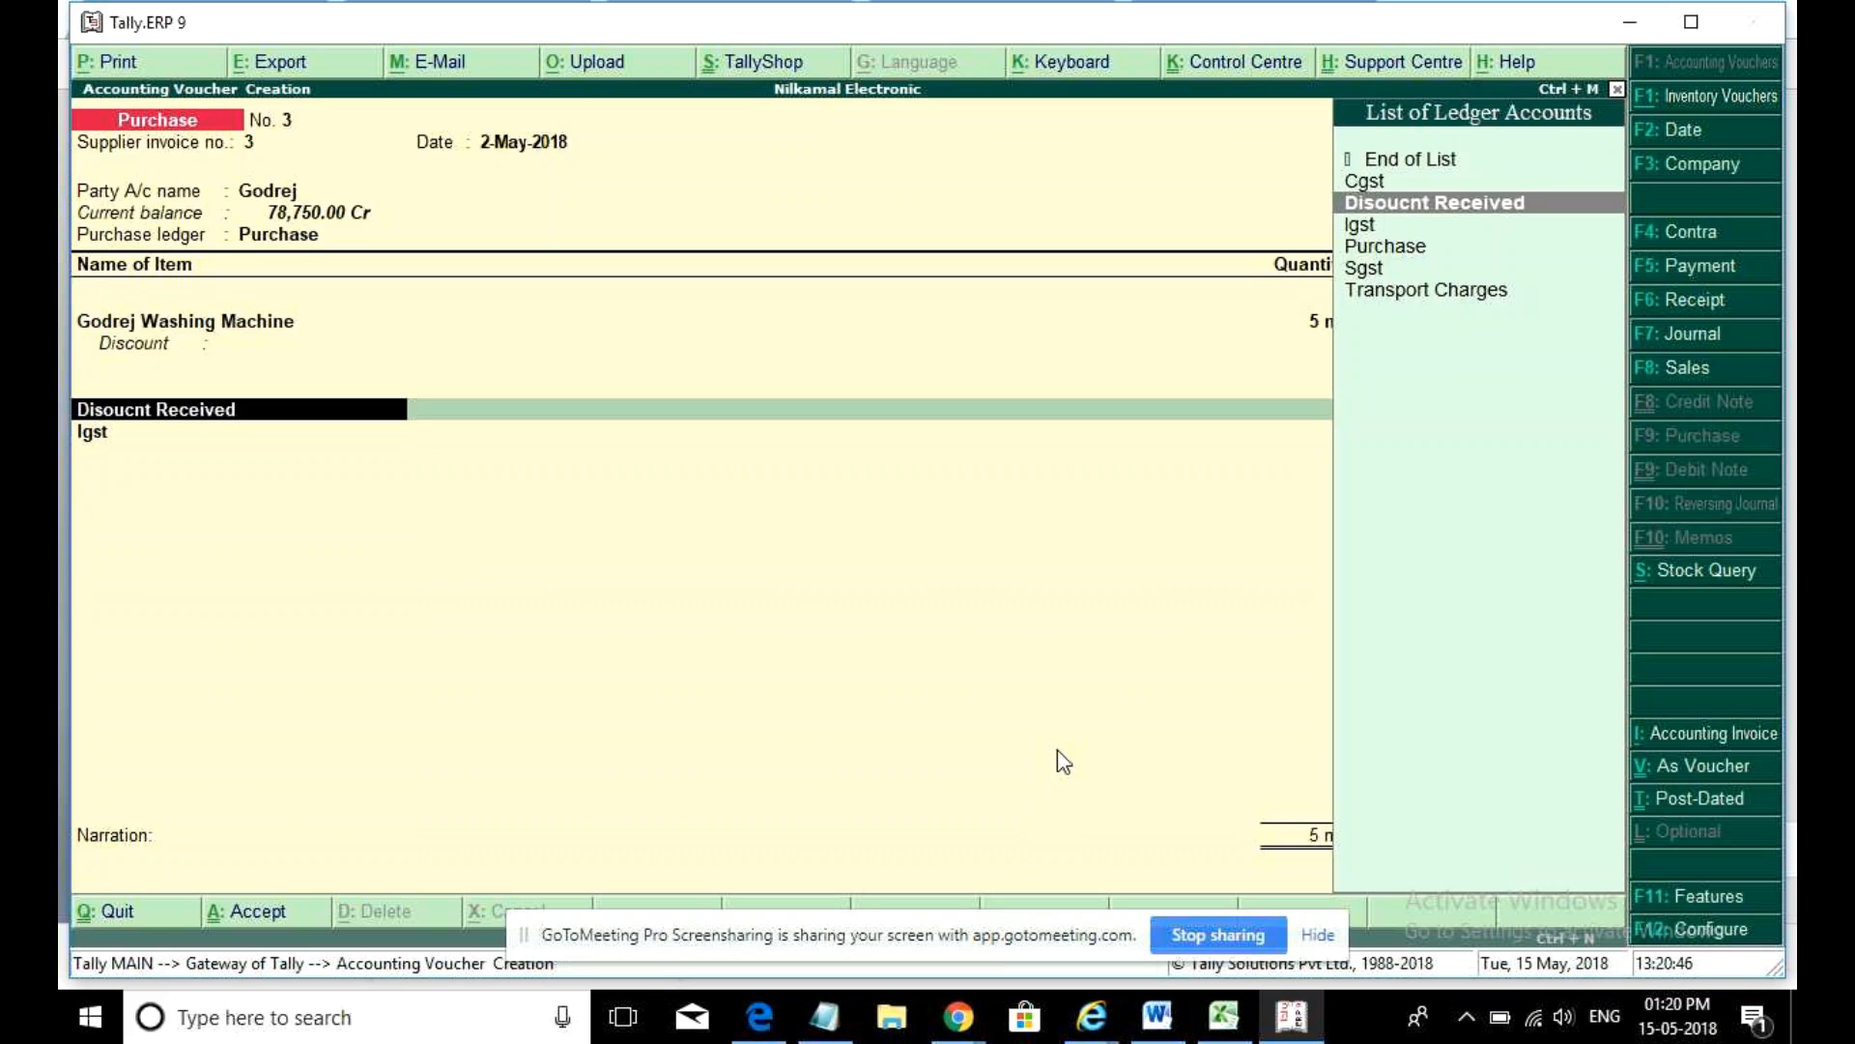
key("BackSpace")
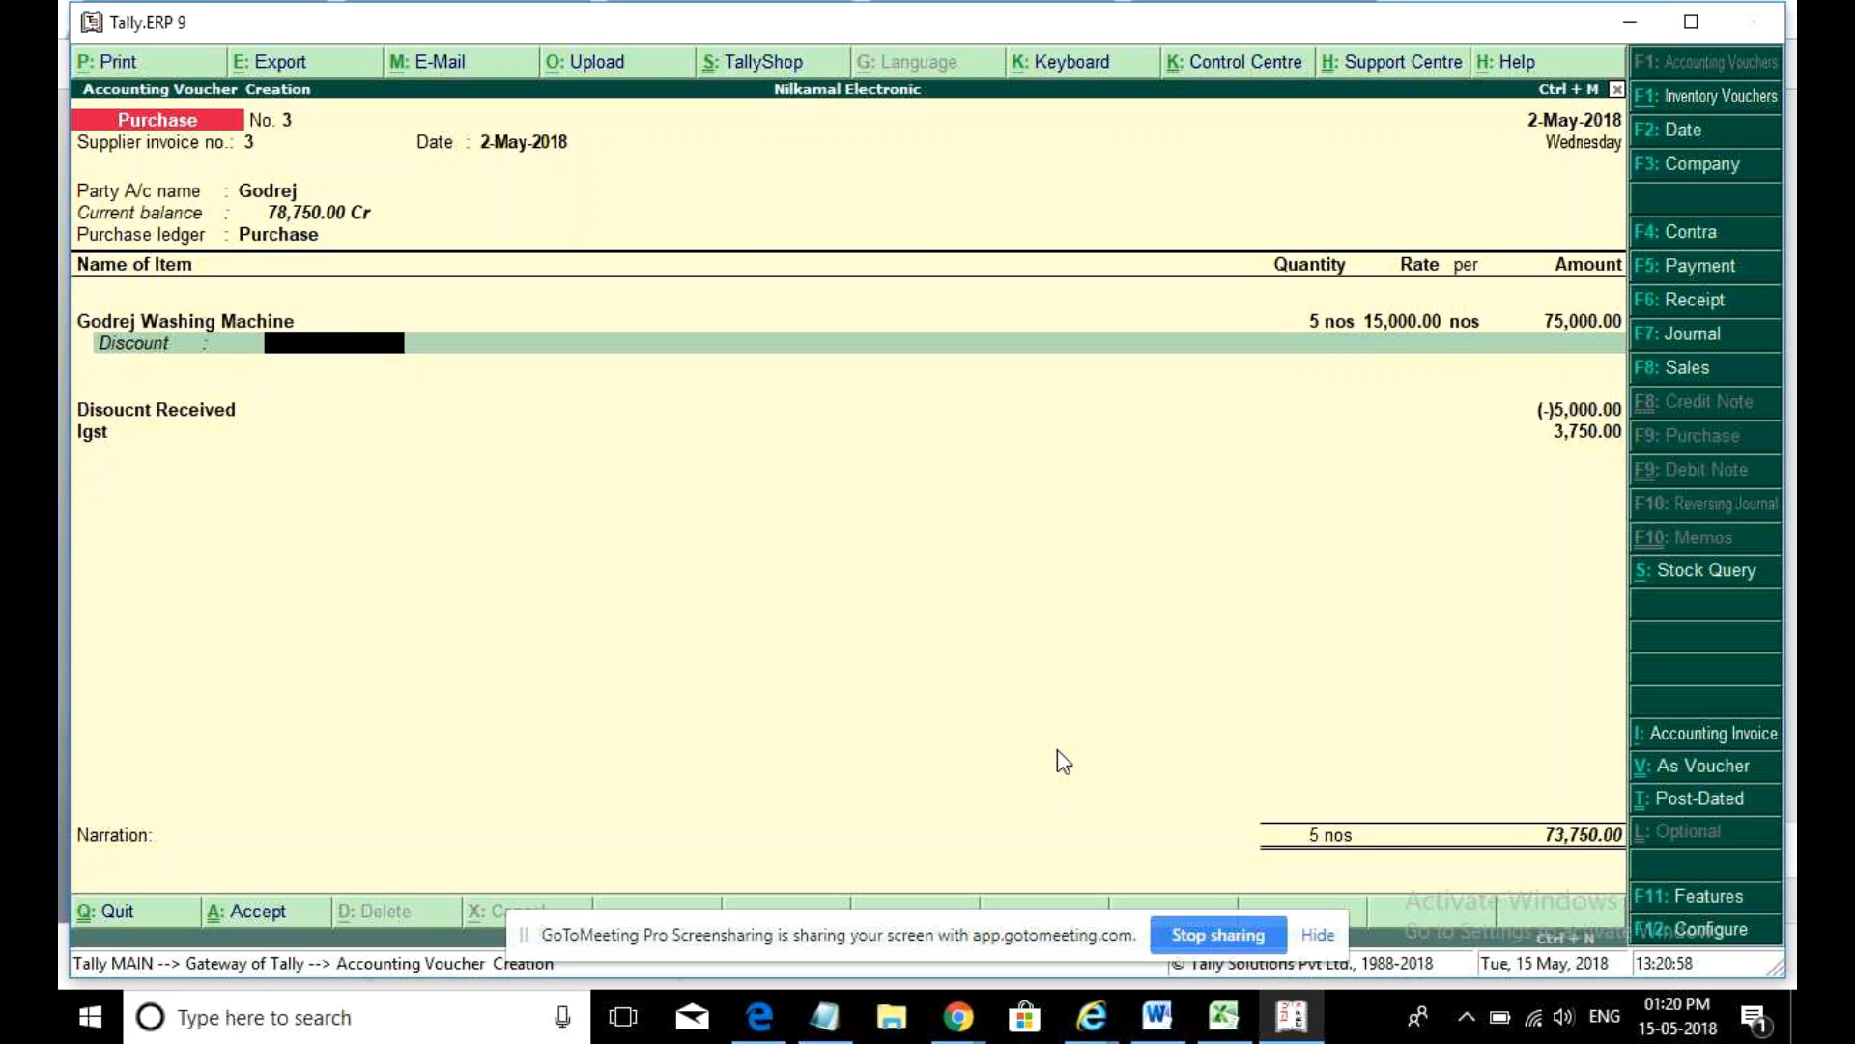
type("5000")
key("Return")
key("Return")
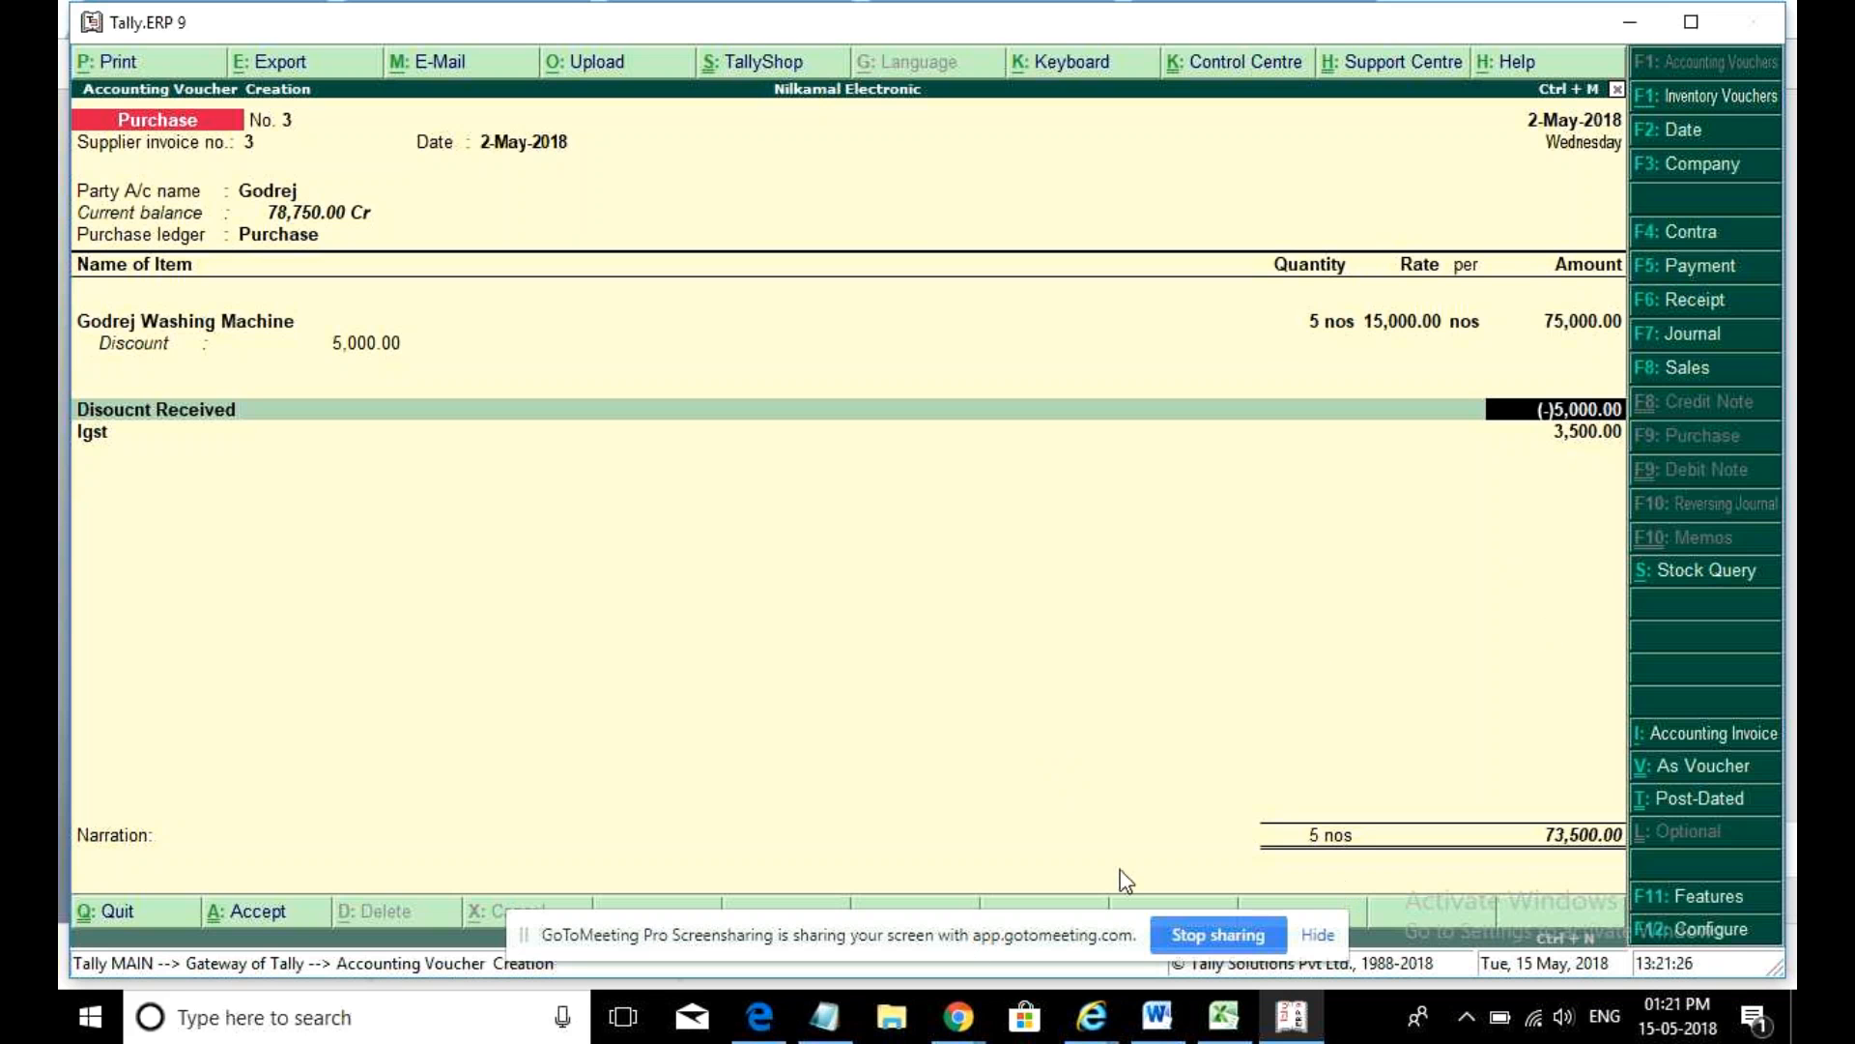
left_click(1553, 937)
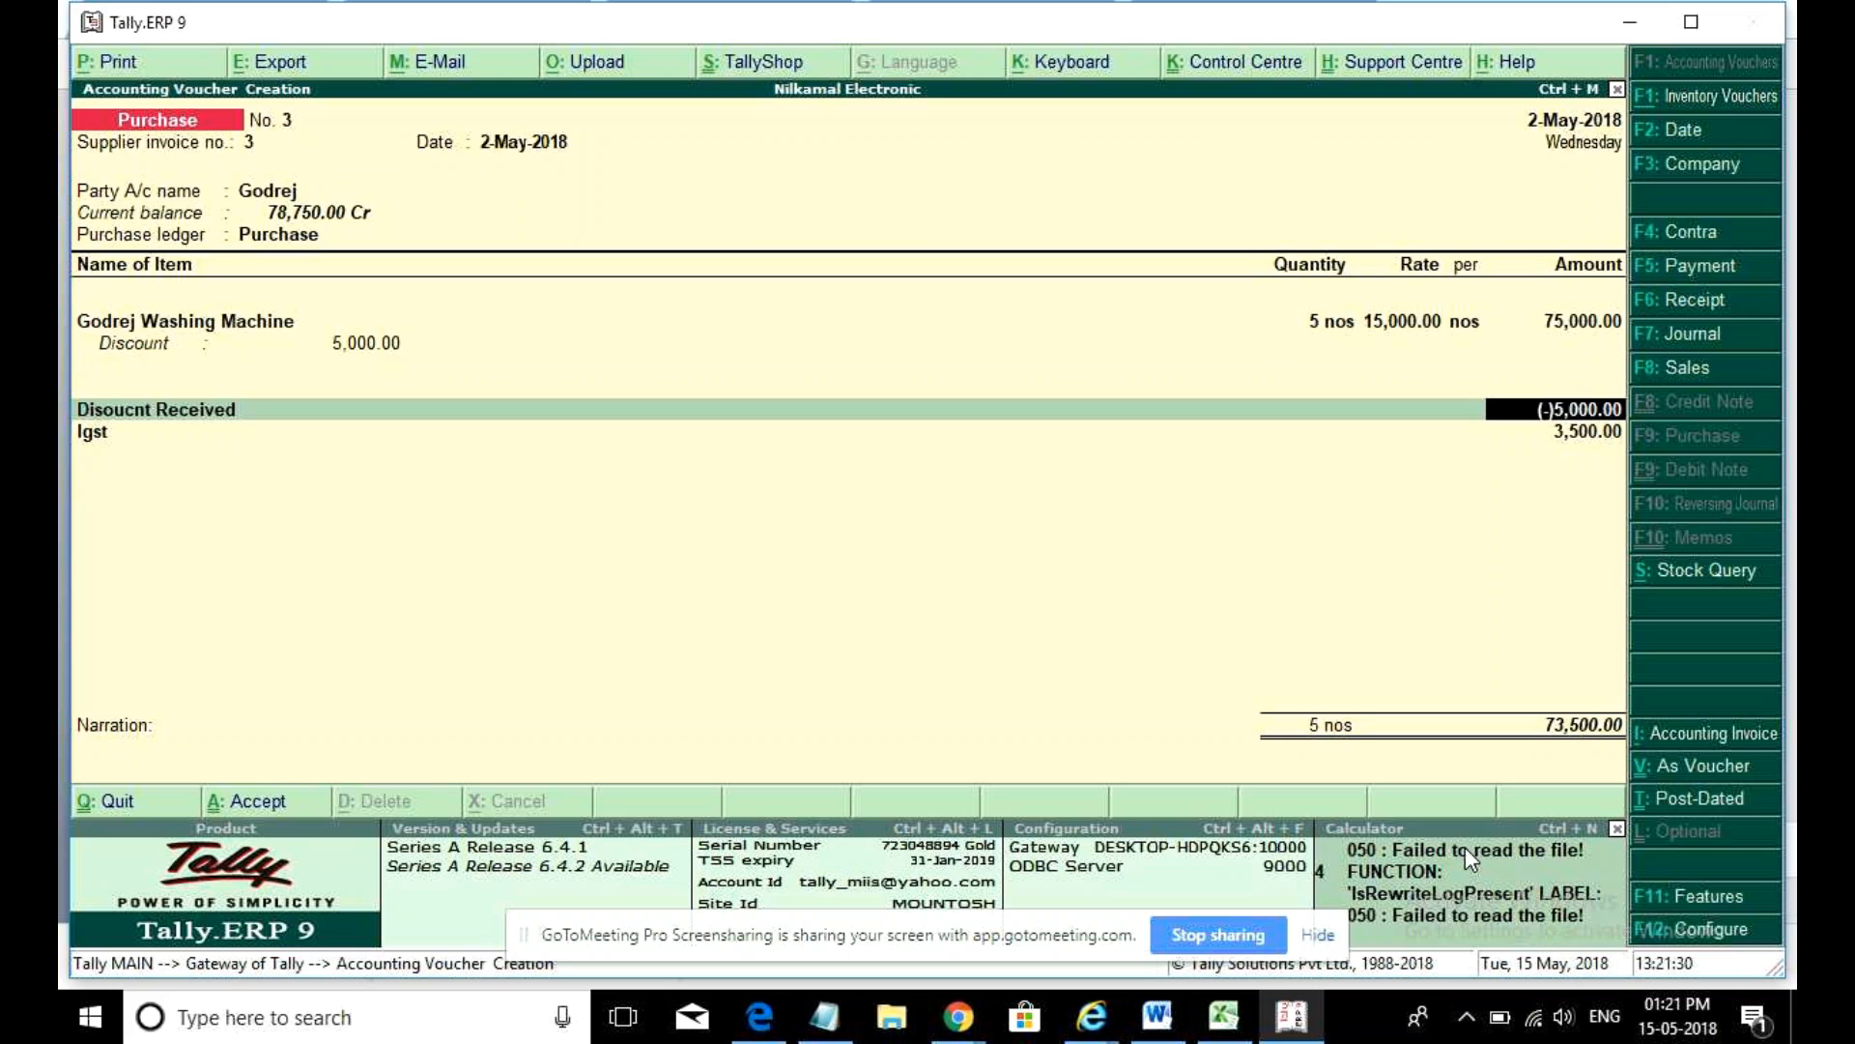
left_click(1533, 907)
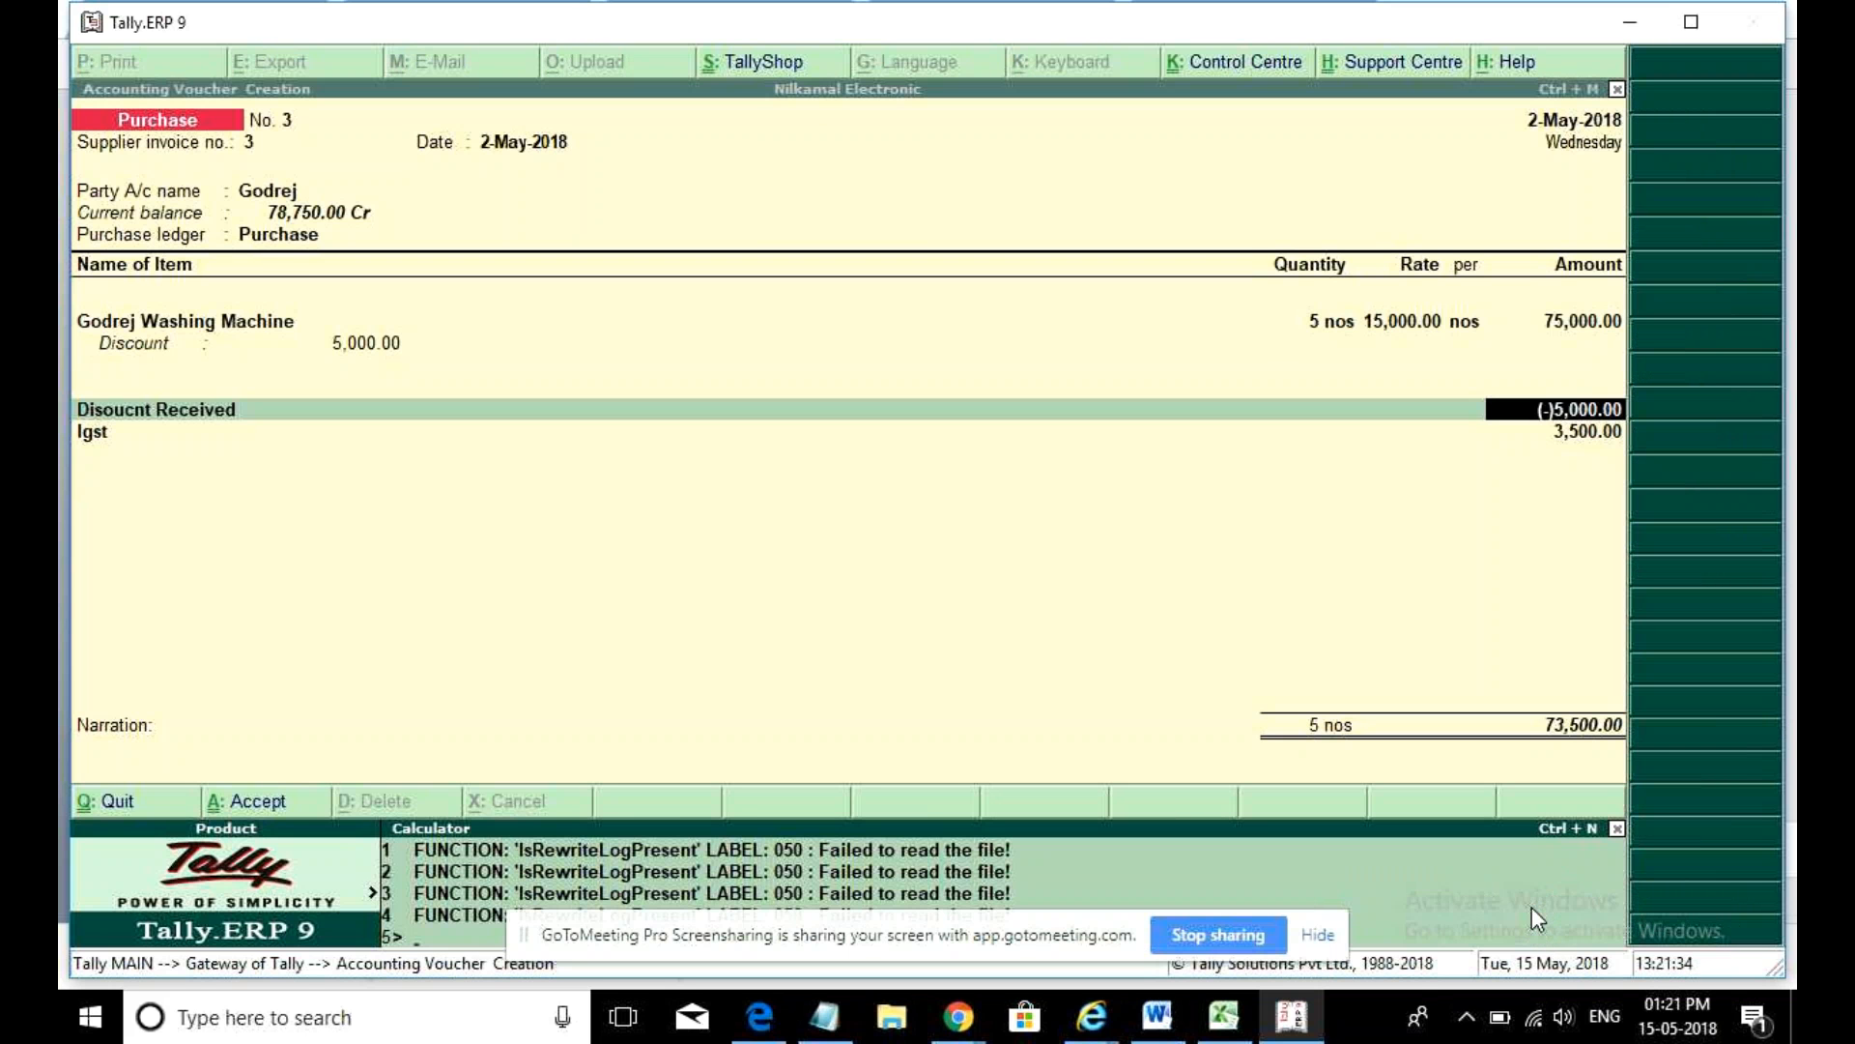
- Calculate 5% of 75,000 (3,750) in Windows Calculator, then close it
left_click(493, 1014)
type("cal")
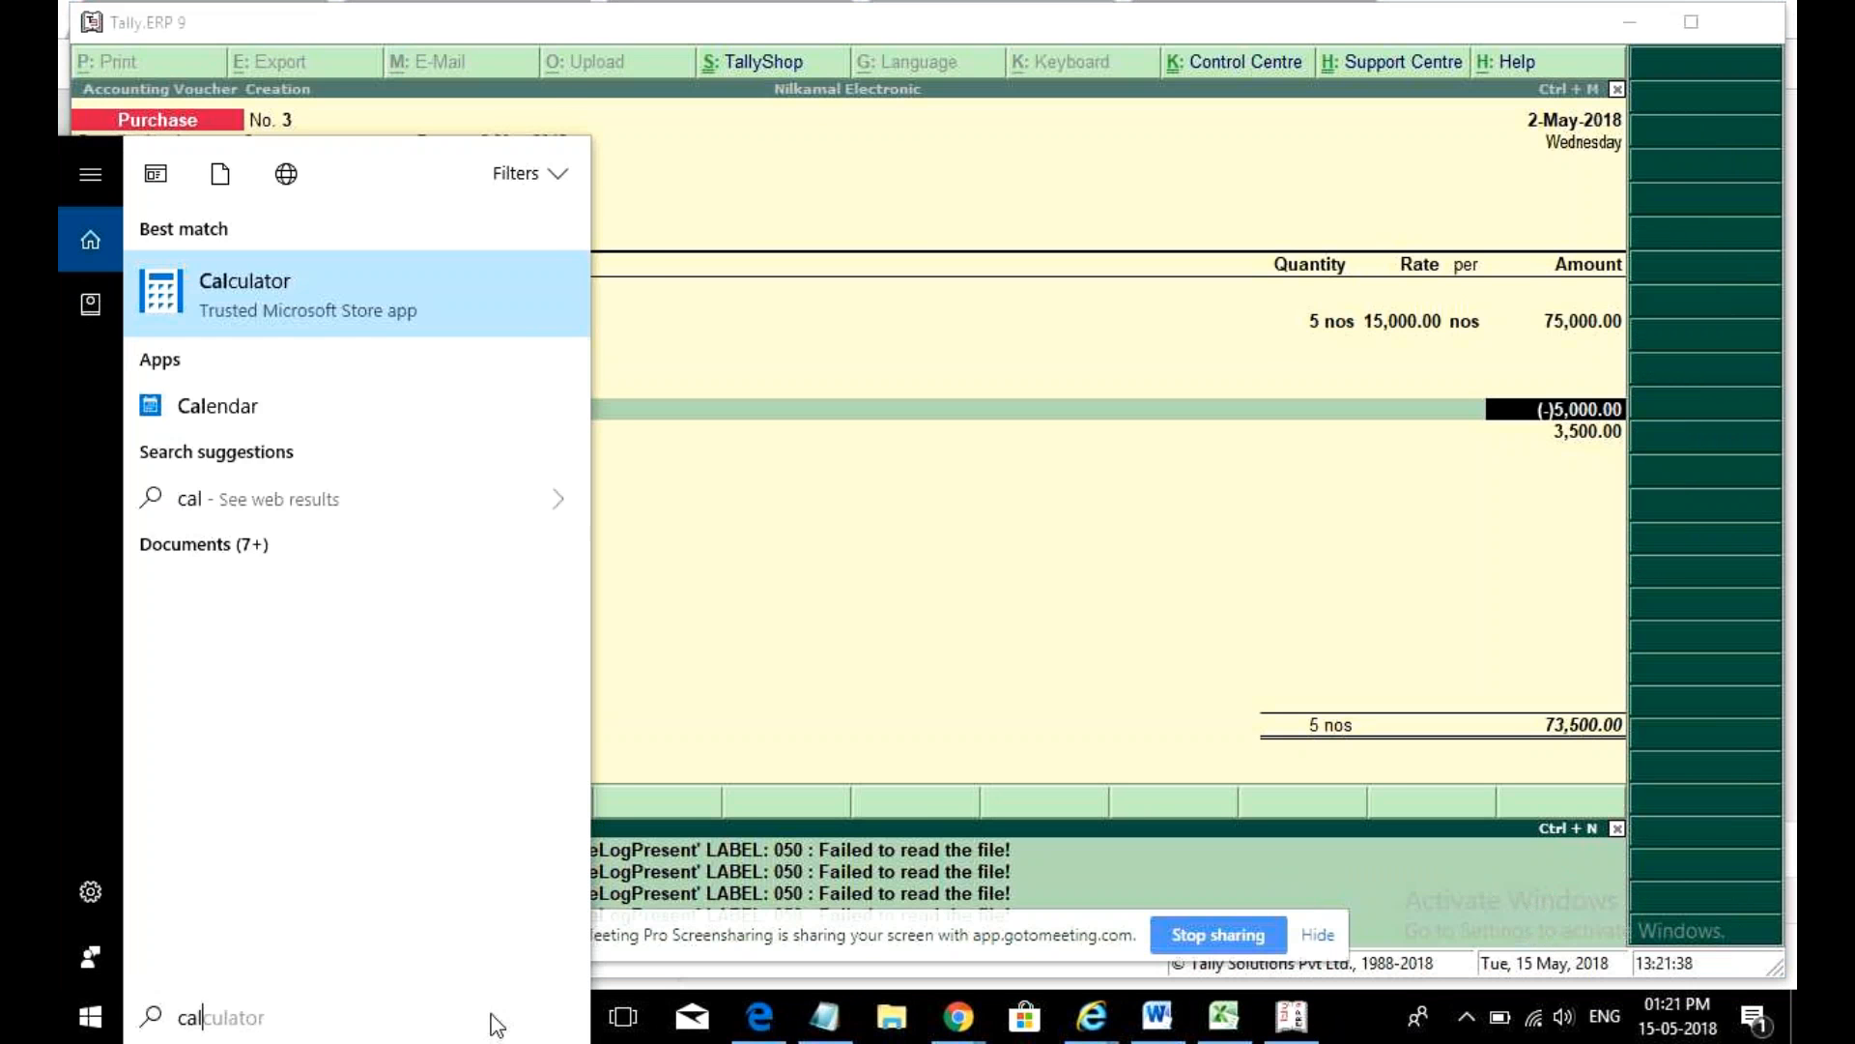
key("Return")
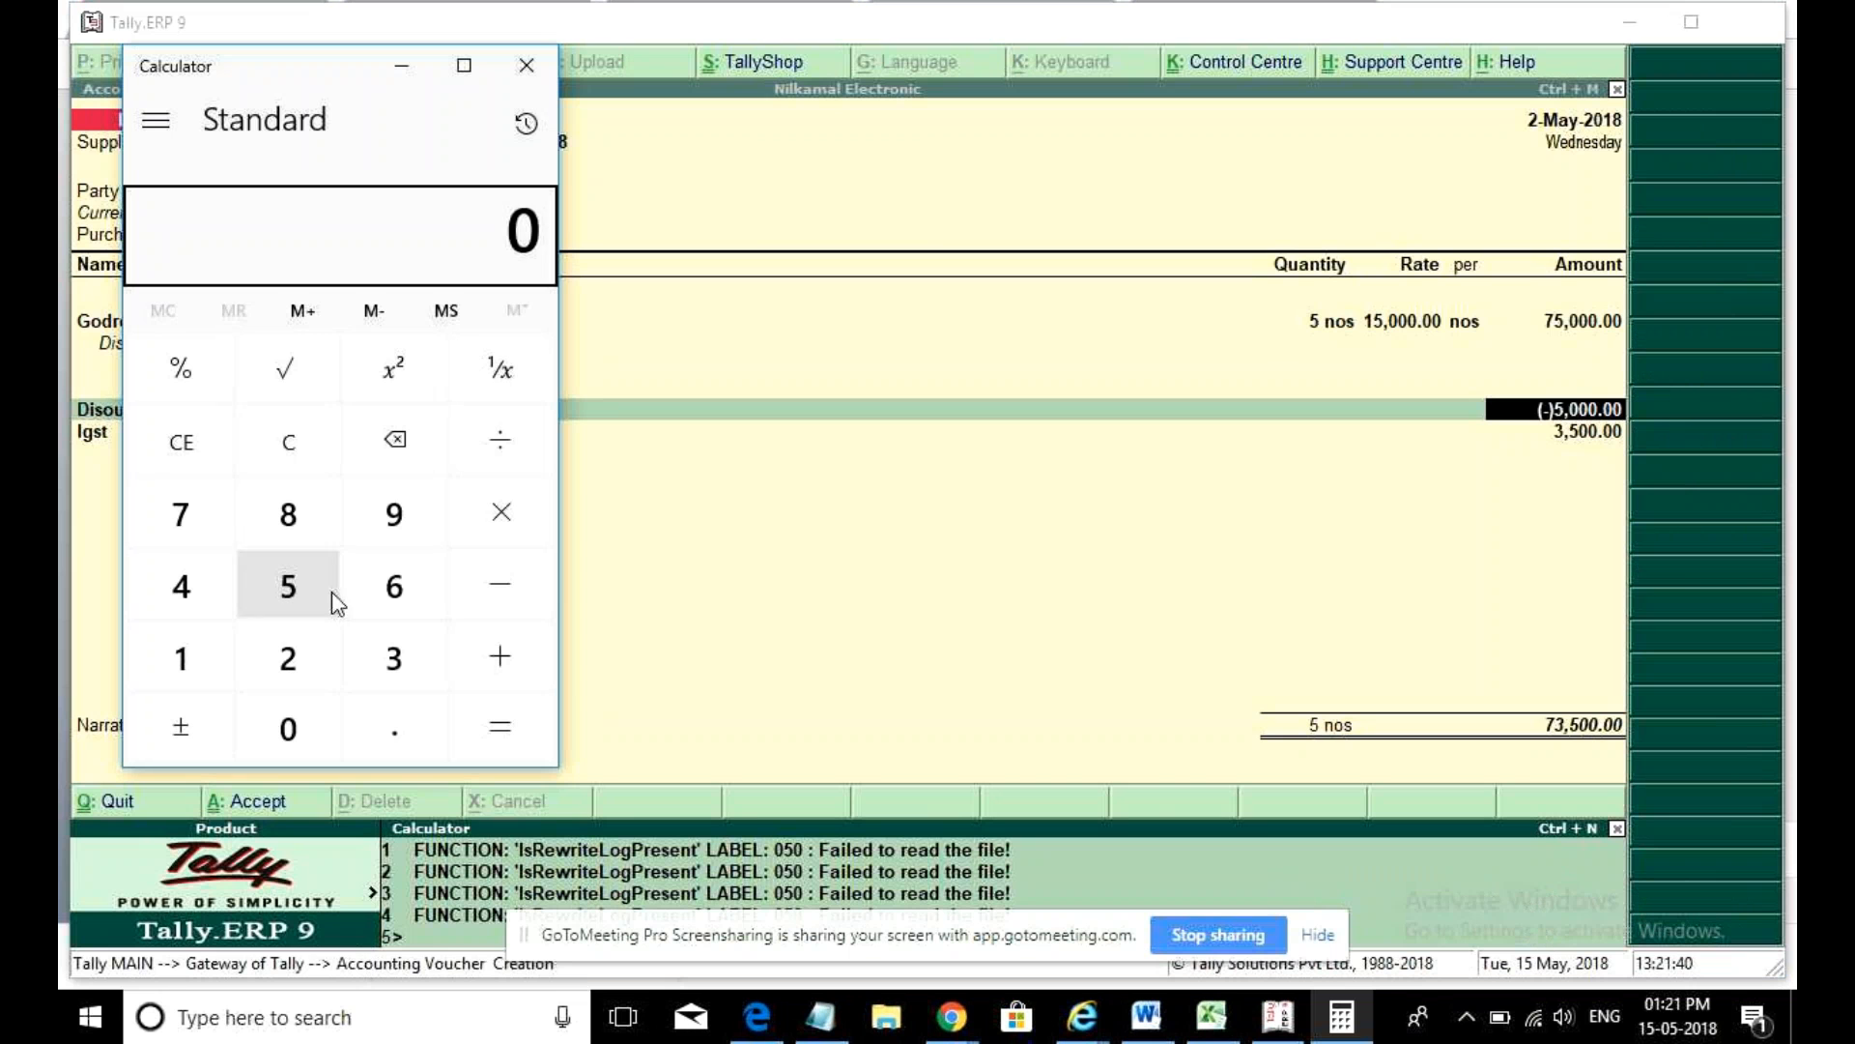
left_click(195, 538)
left_click(257, 580)
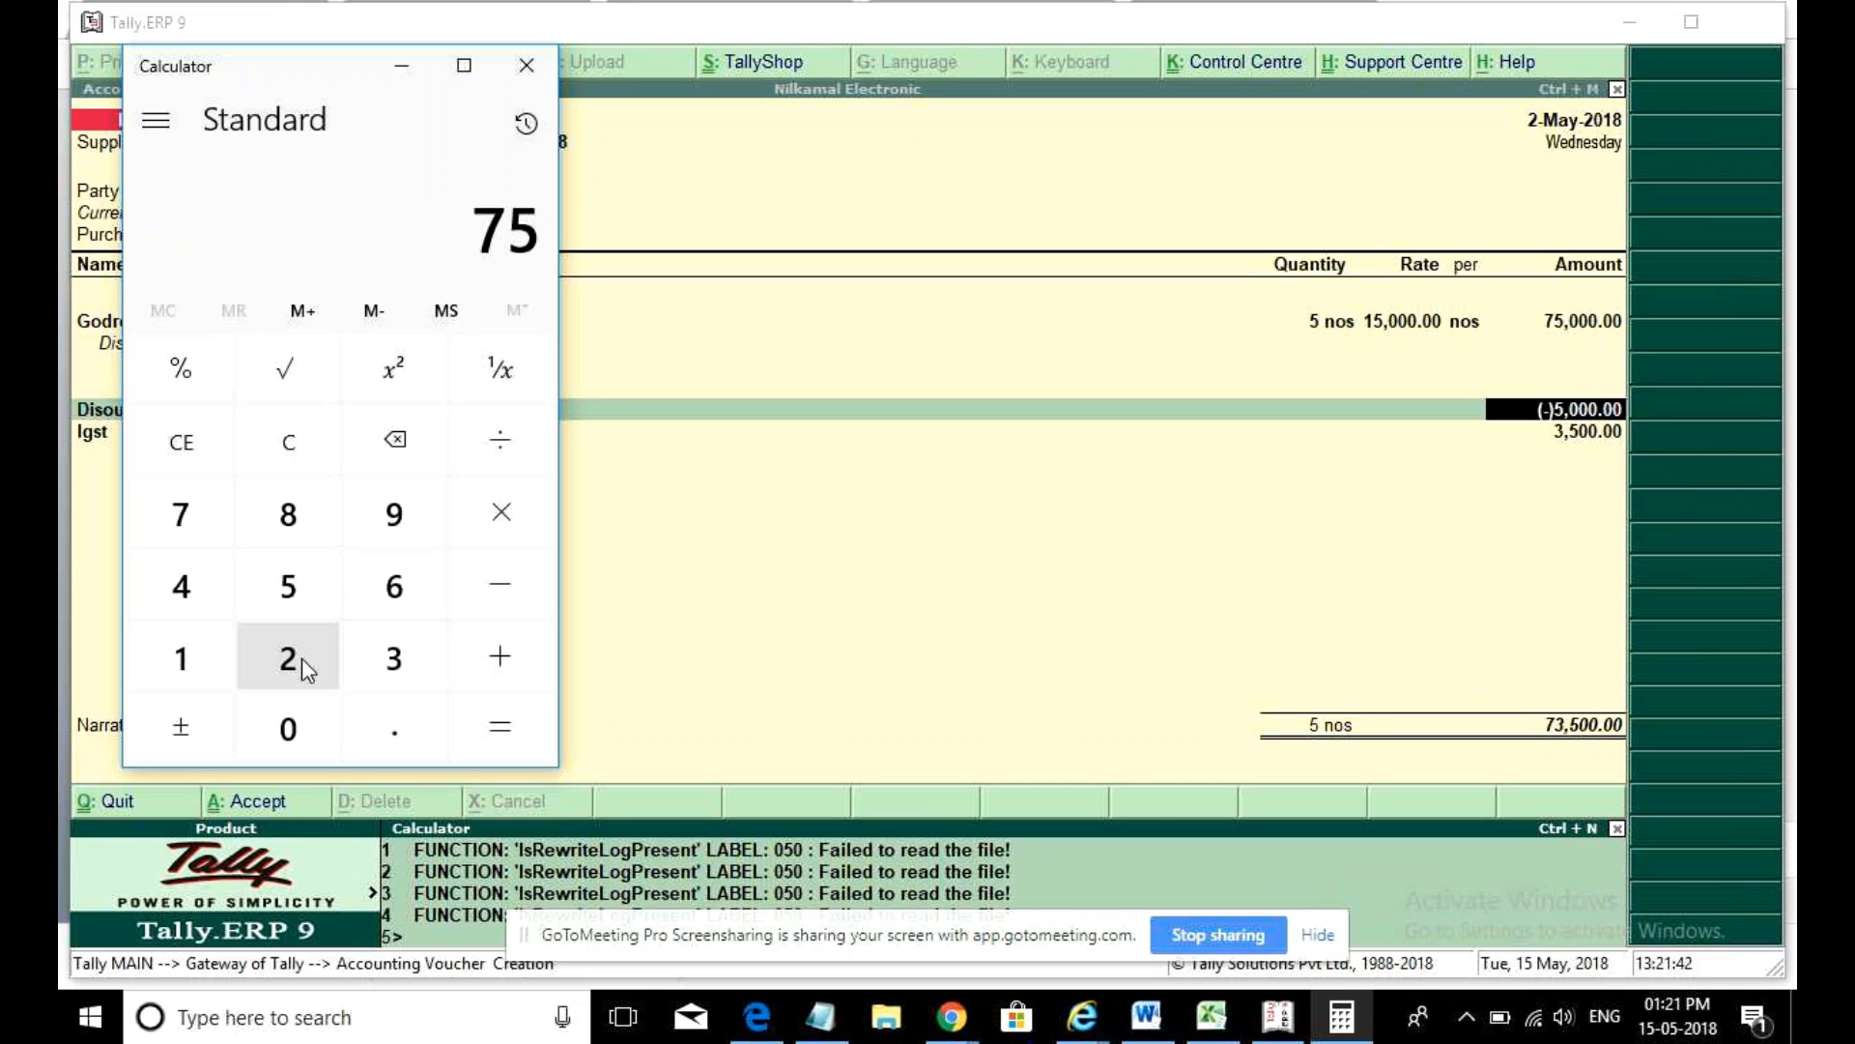
left_click(302, 729)
left_click(301, 728)
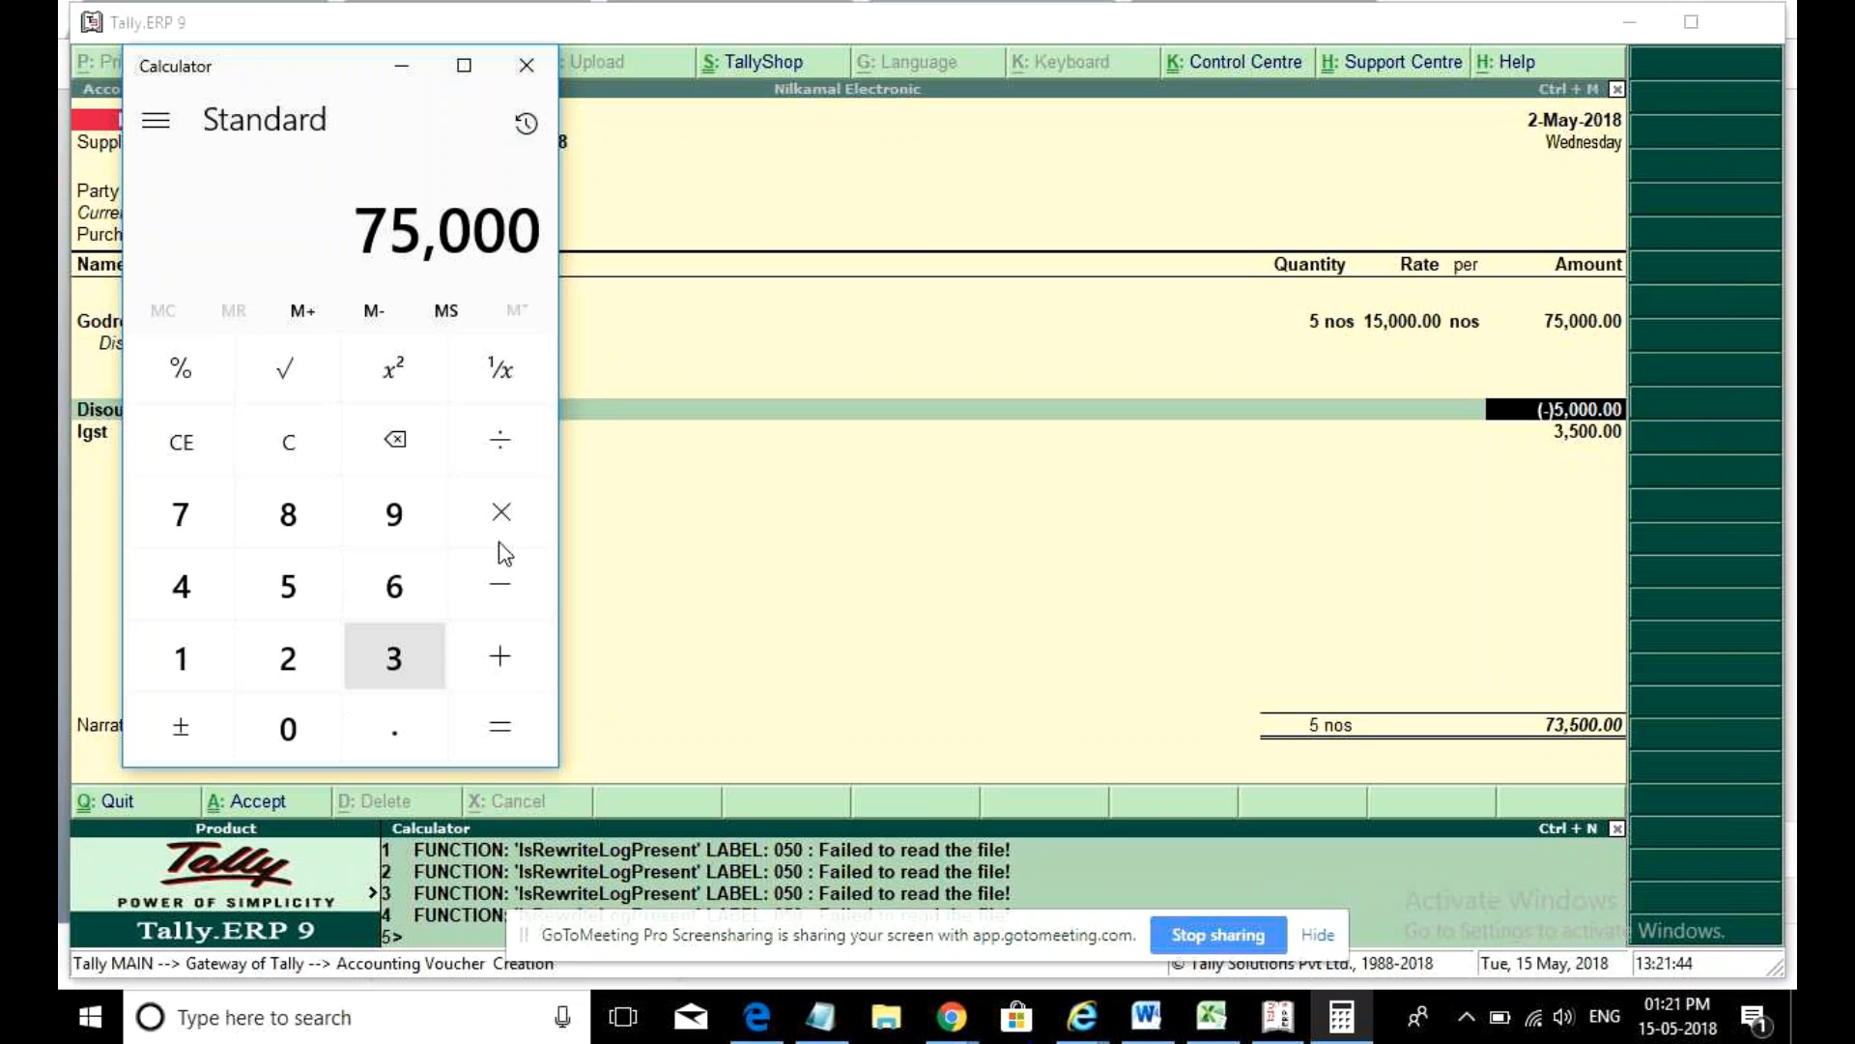
left_click(527, 522)
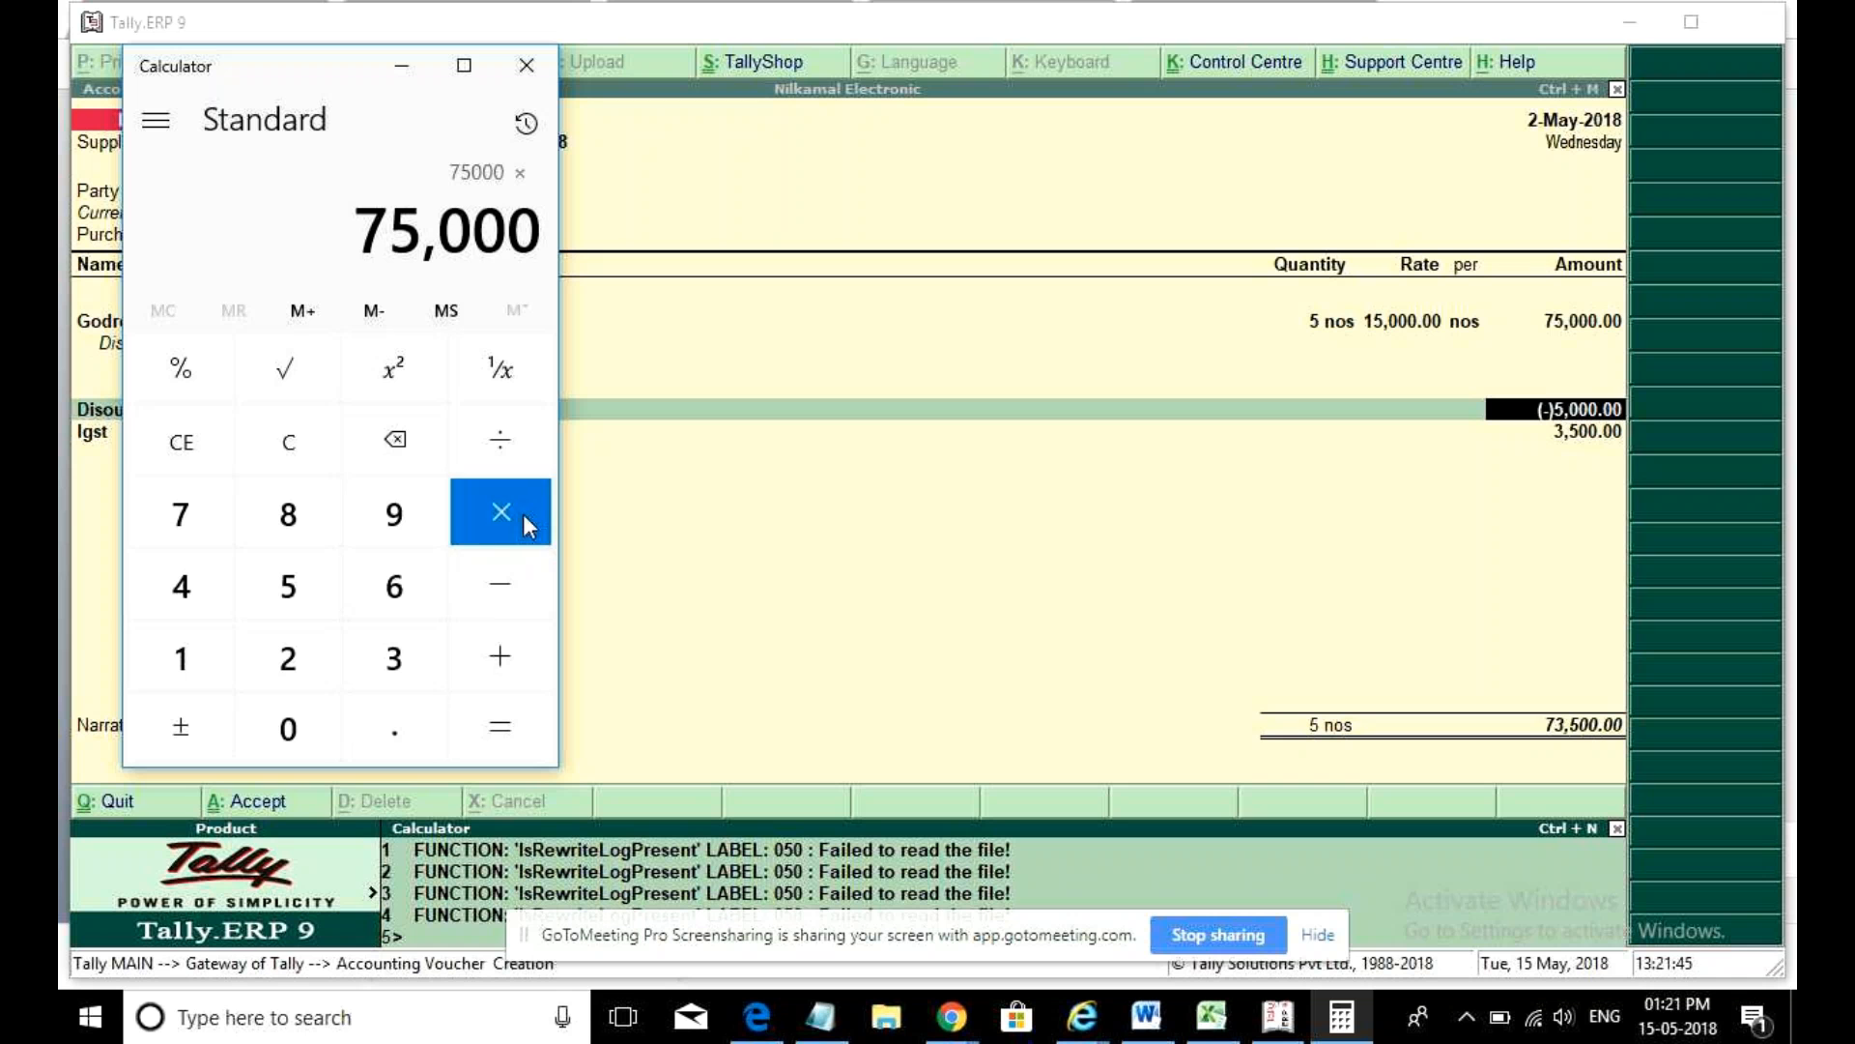
left_click(327, 575)
left_click(504, 450)
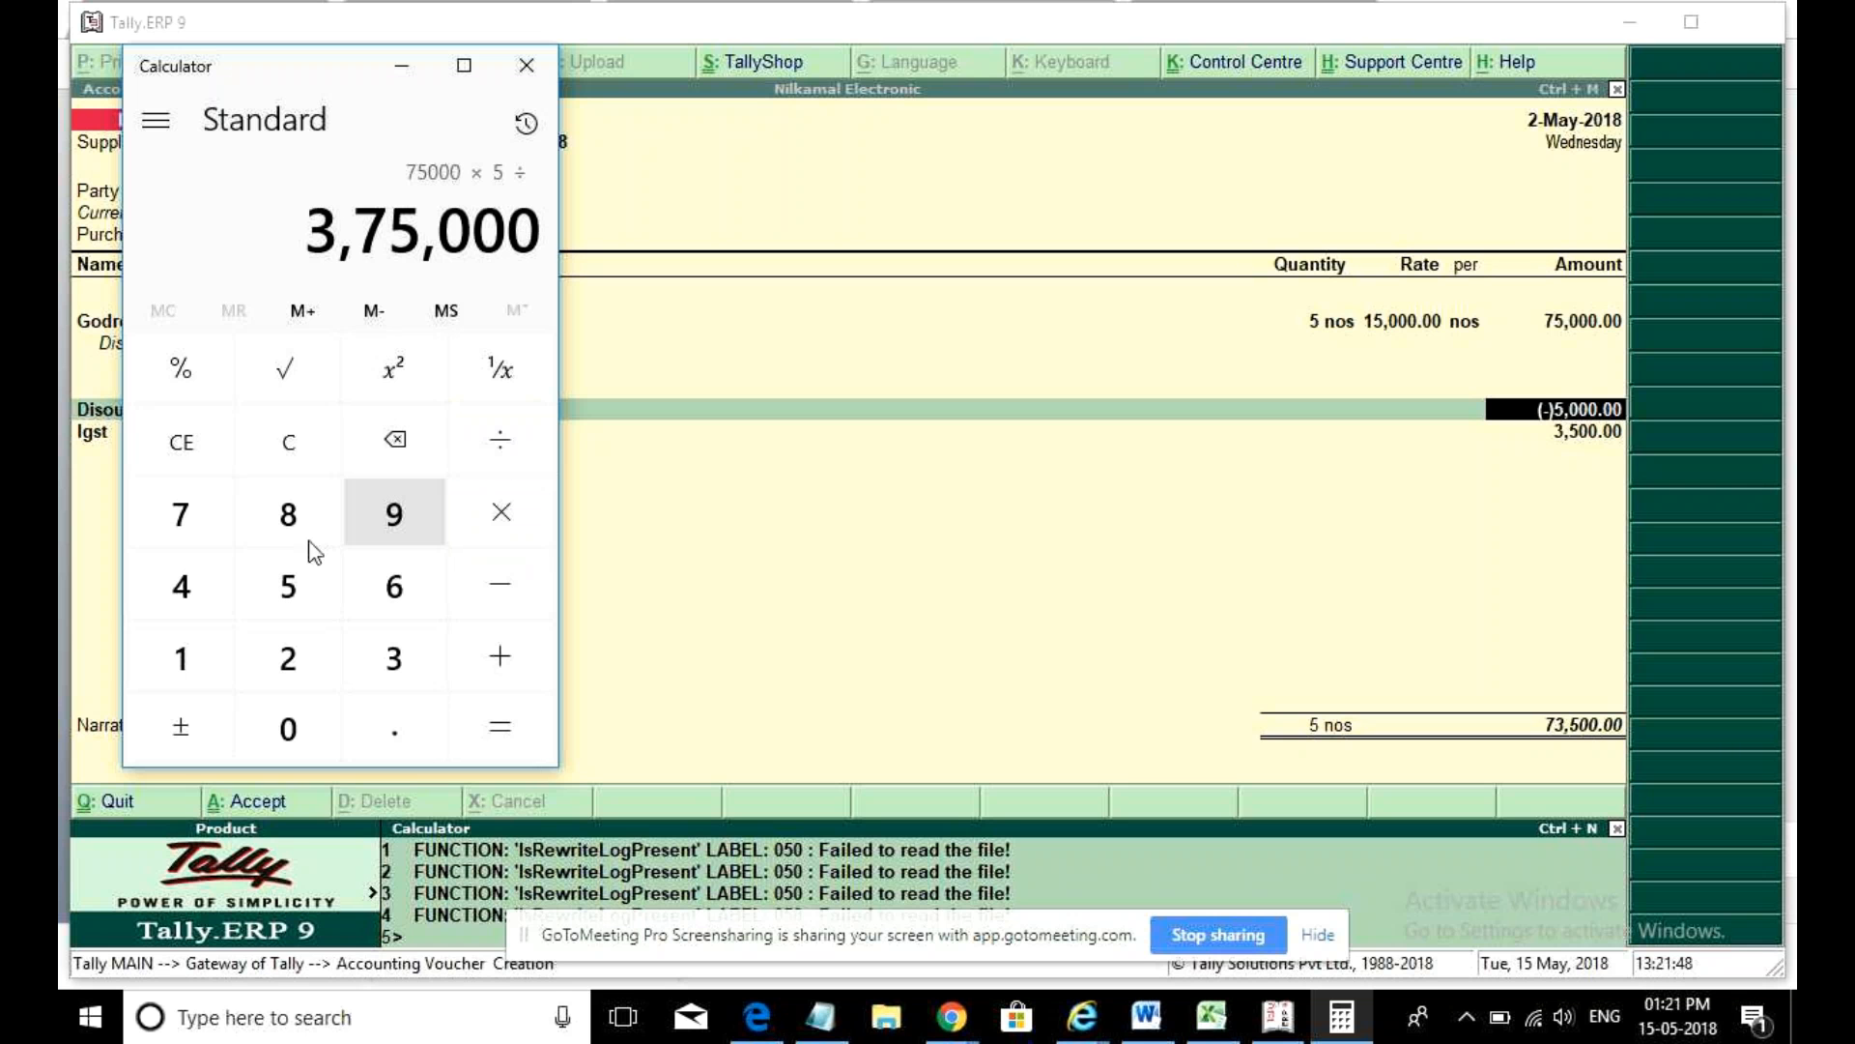
left_click(180, 655)
double_click(281, 731)
left_click(510, 726)
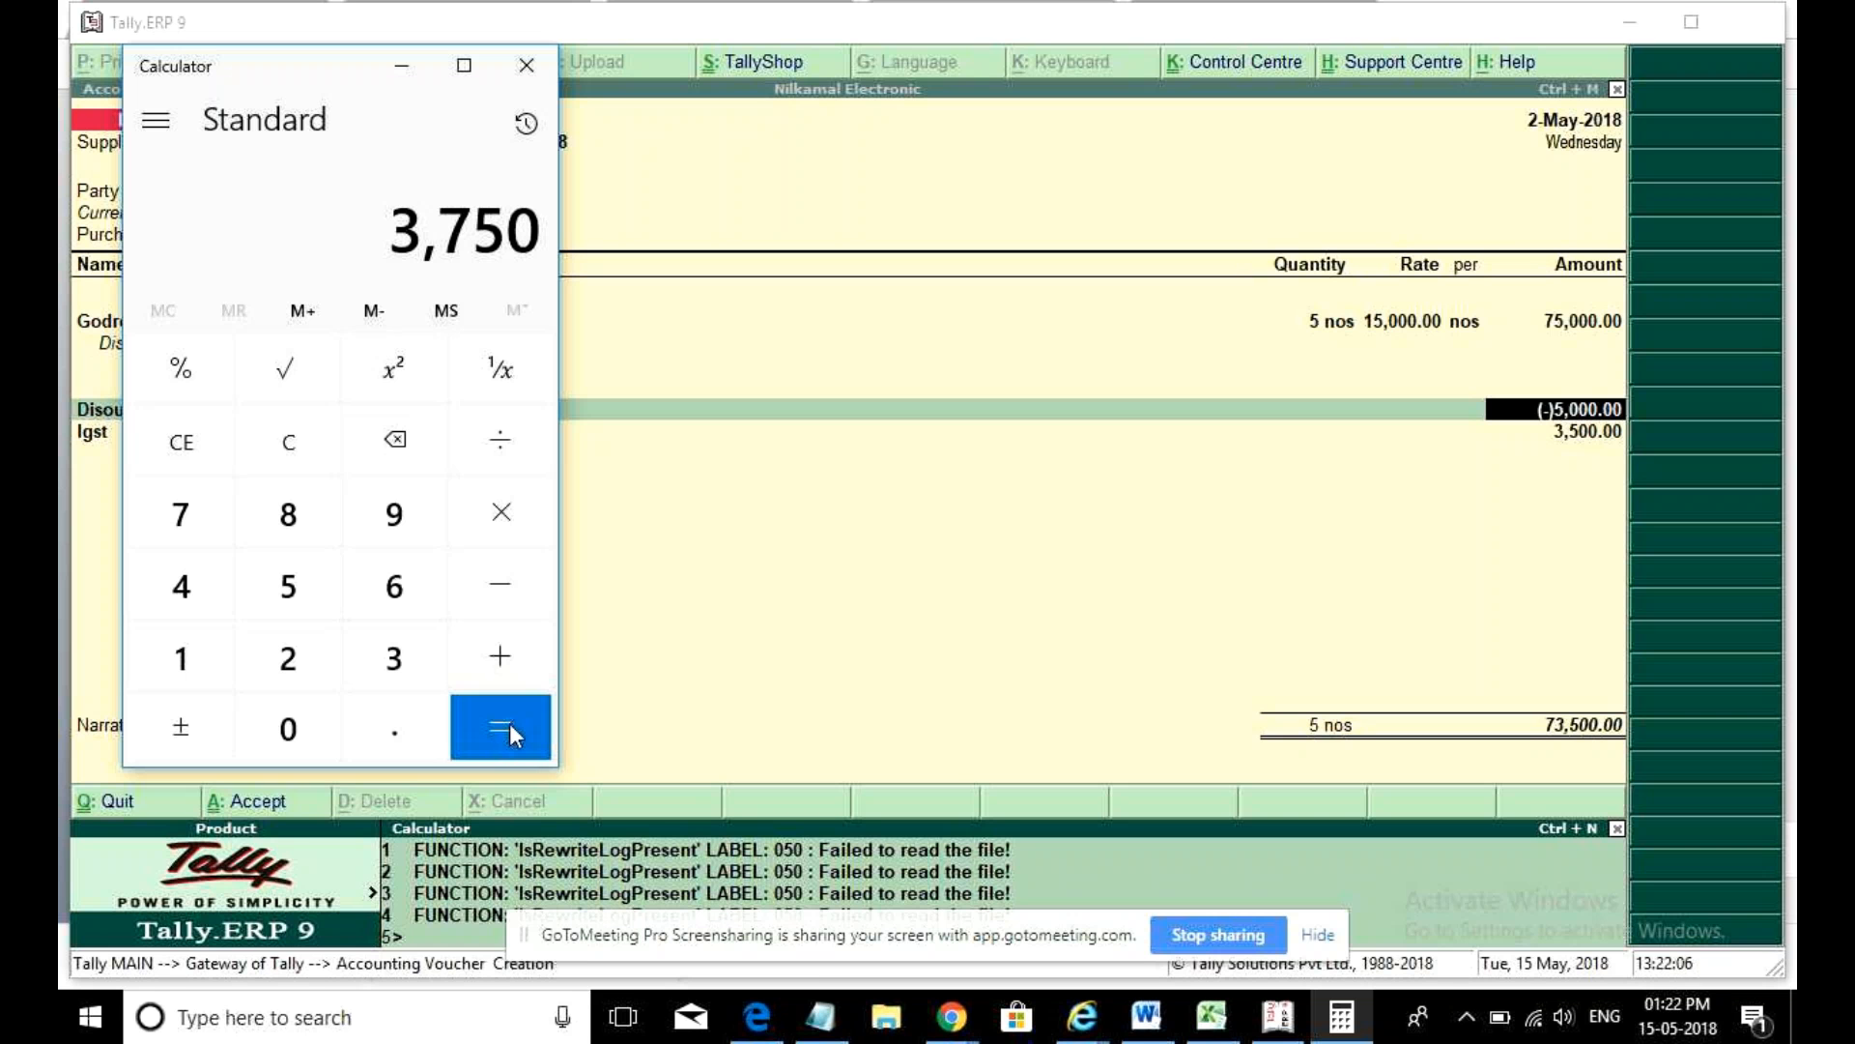
left_click(527, 65)
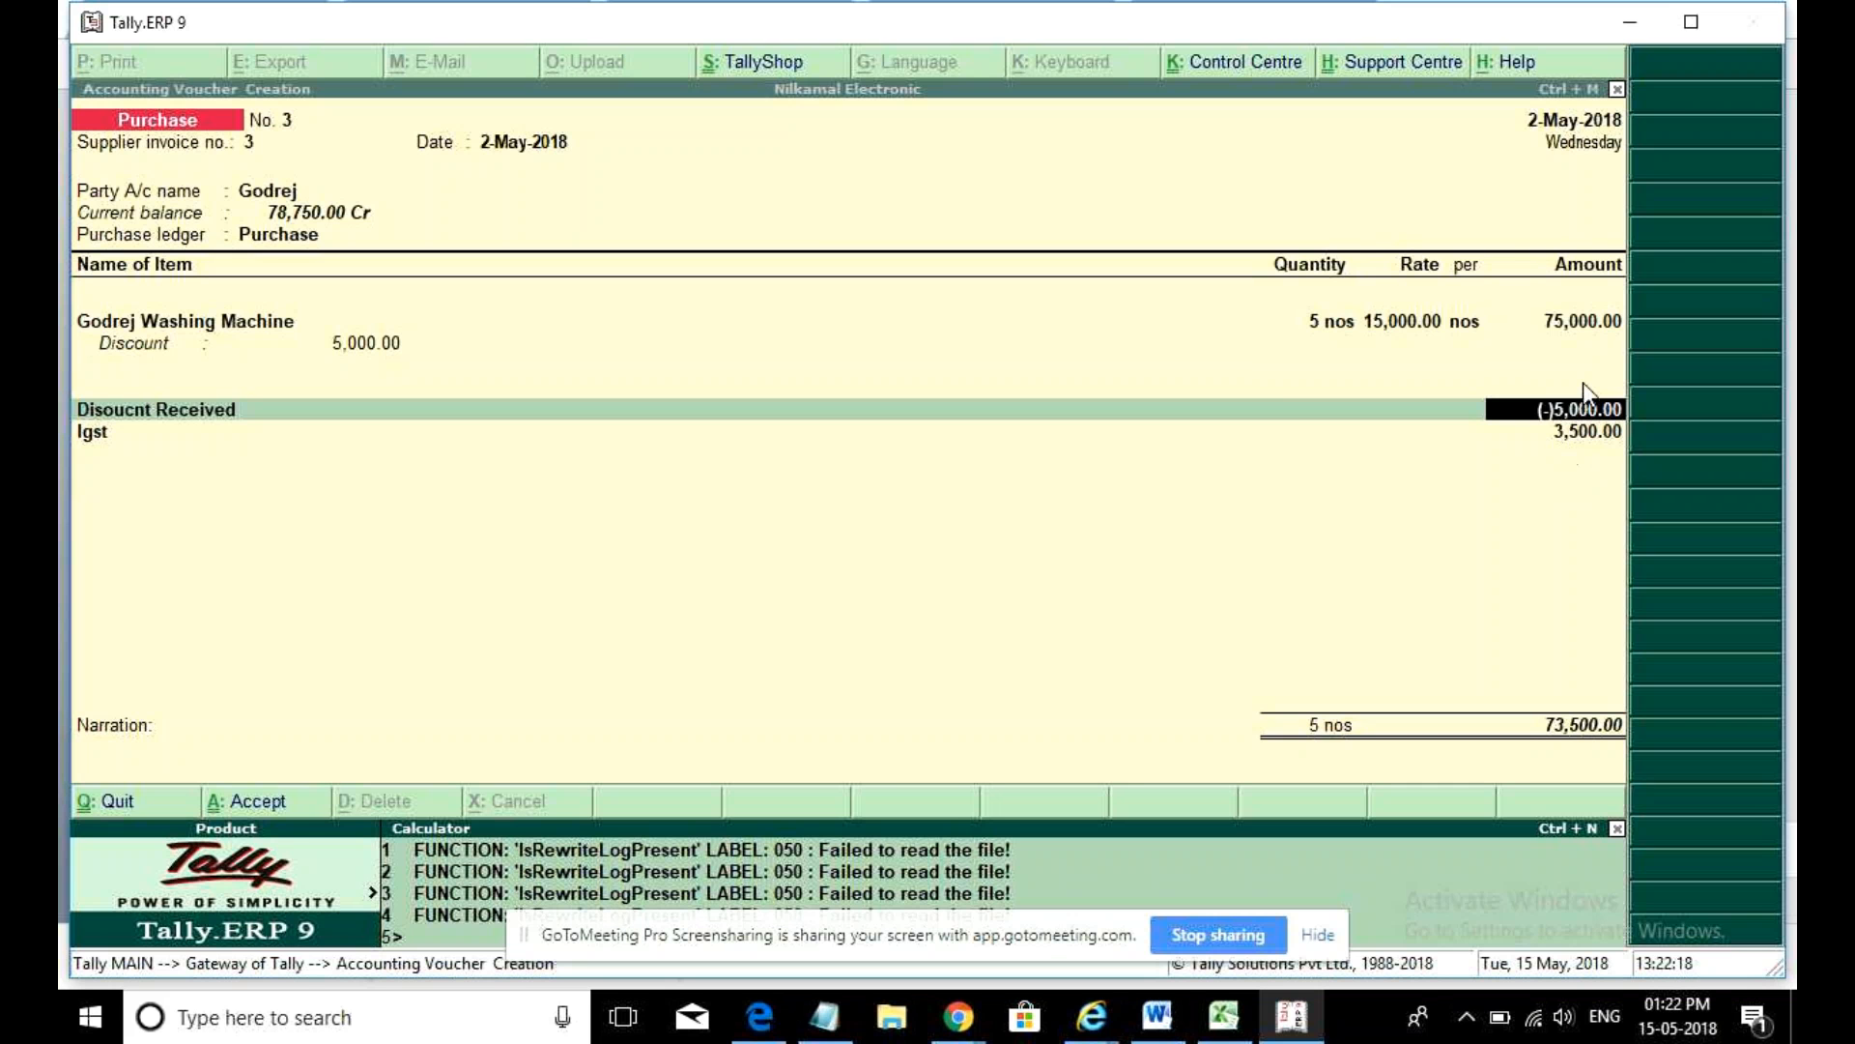
- Relaunch Calculator and compute 75,000 minus 5,000 to get 70,000
left_click(433, 1035)
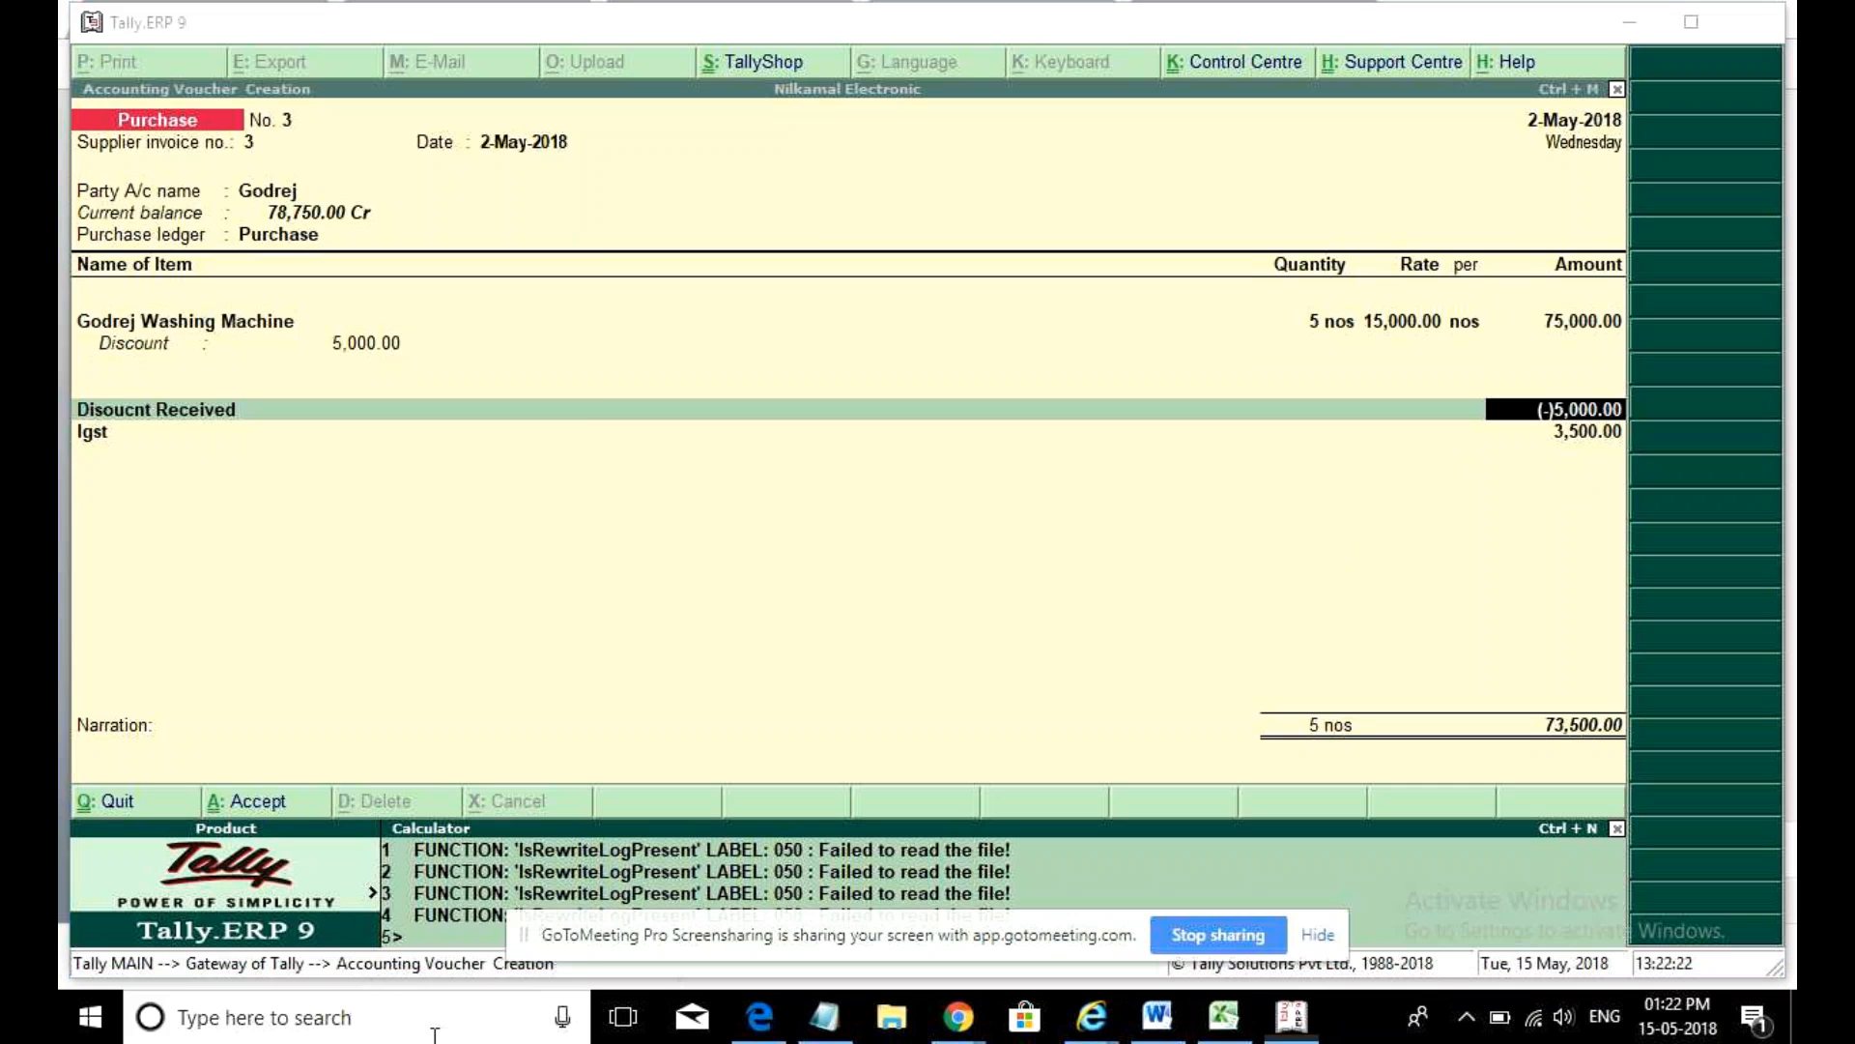
type("cal")
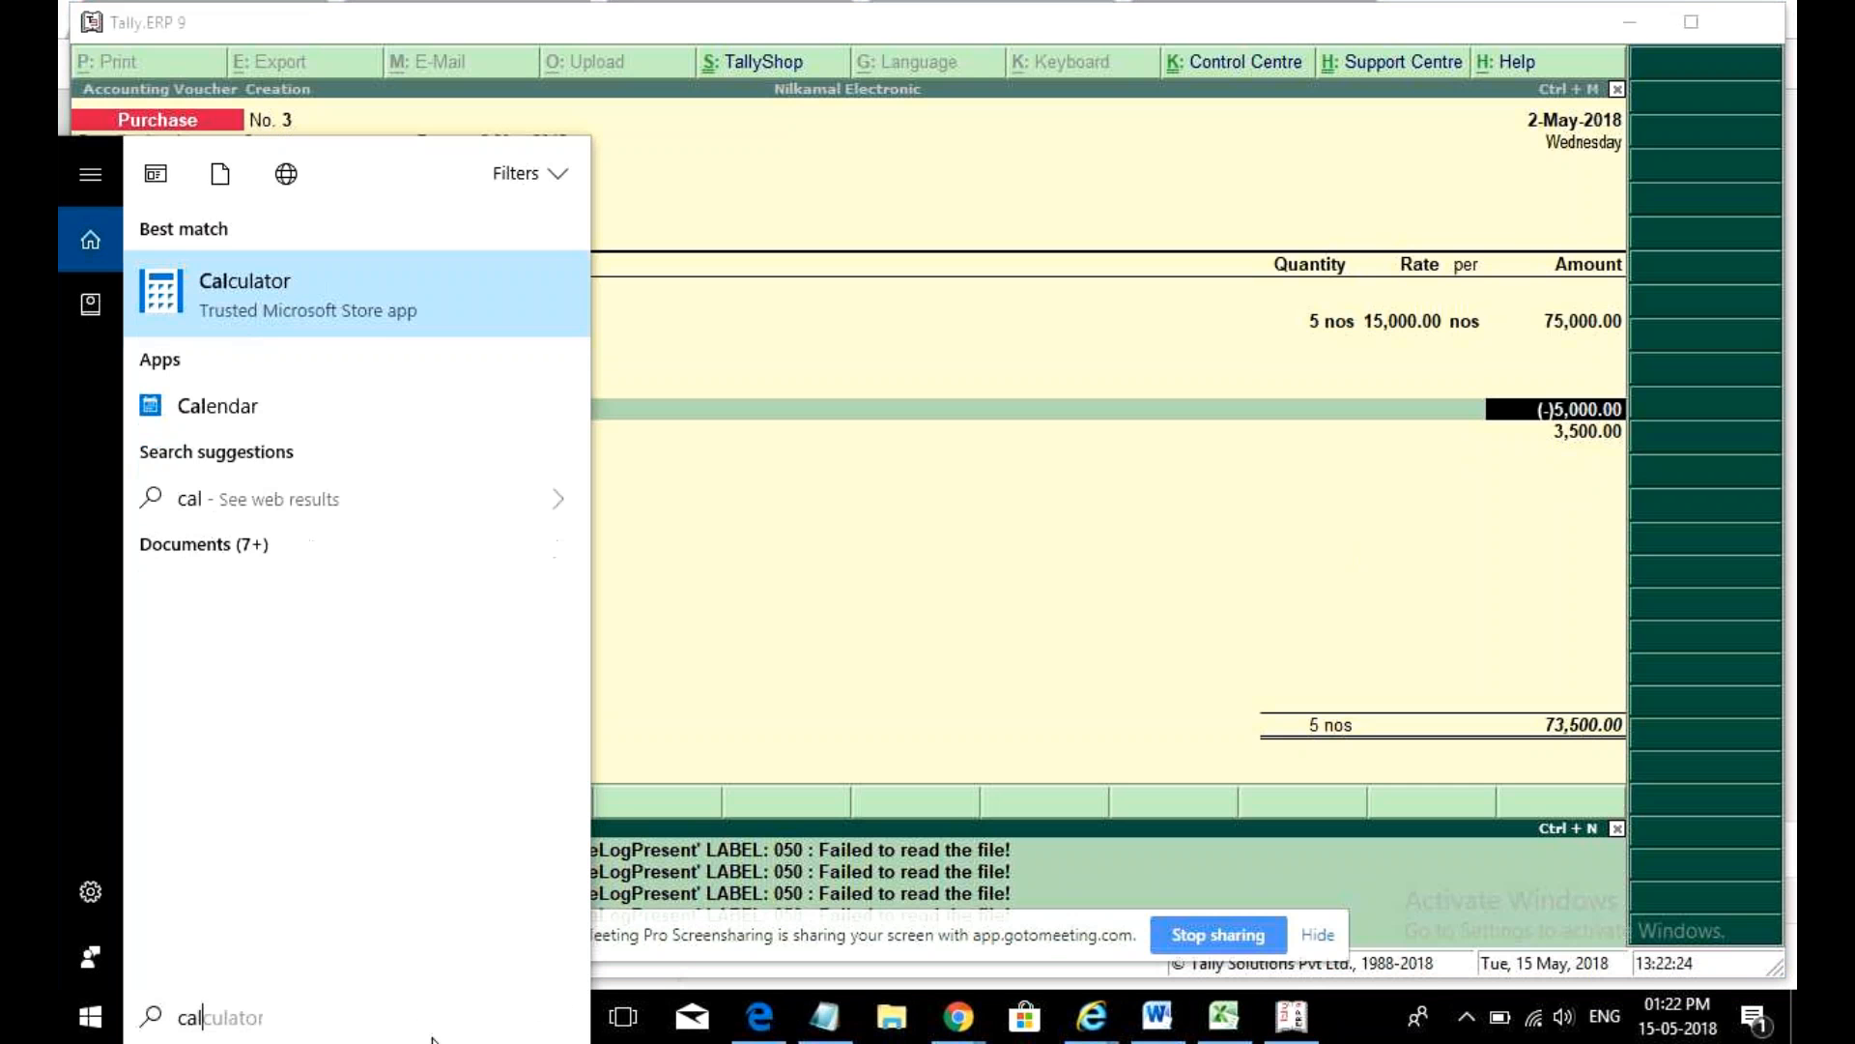
key("Return")
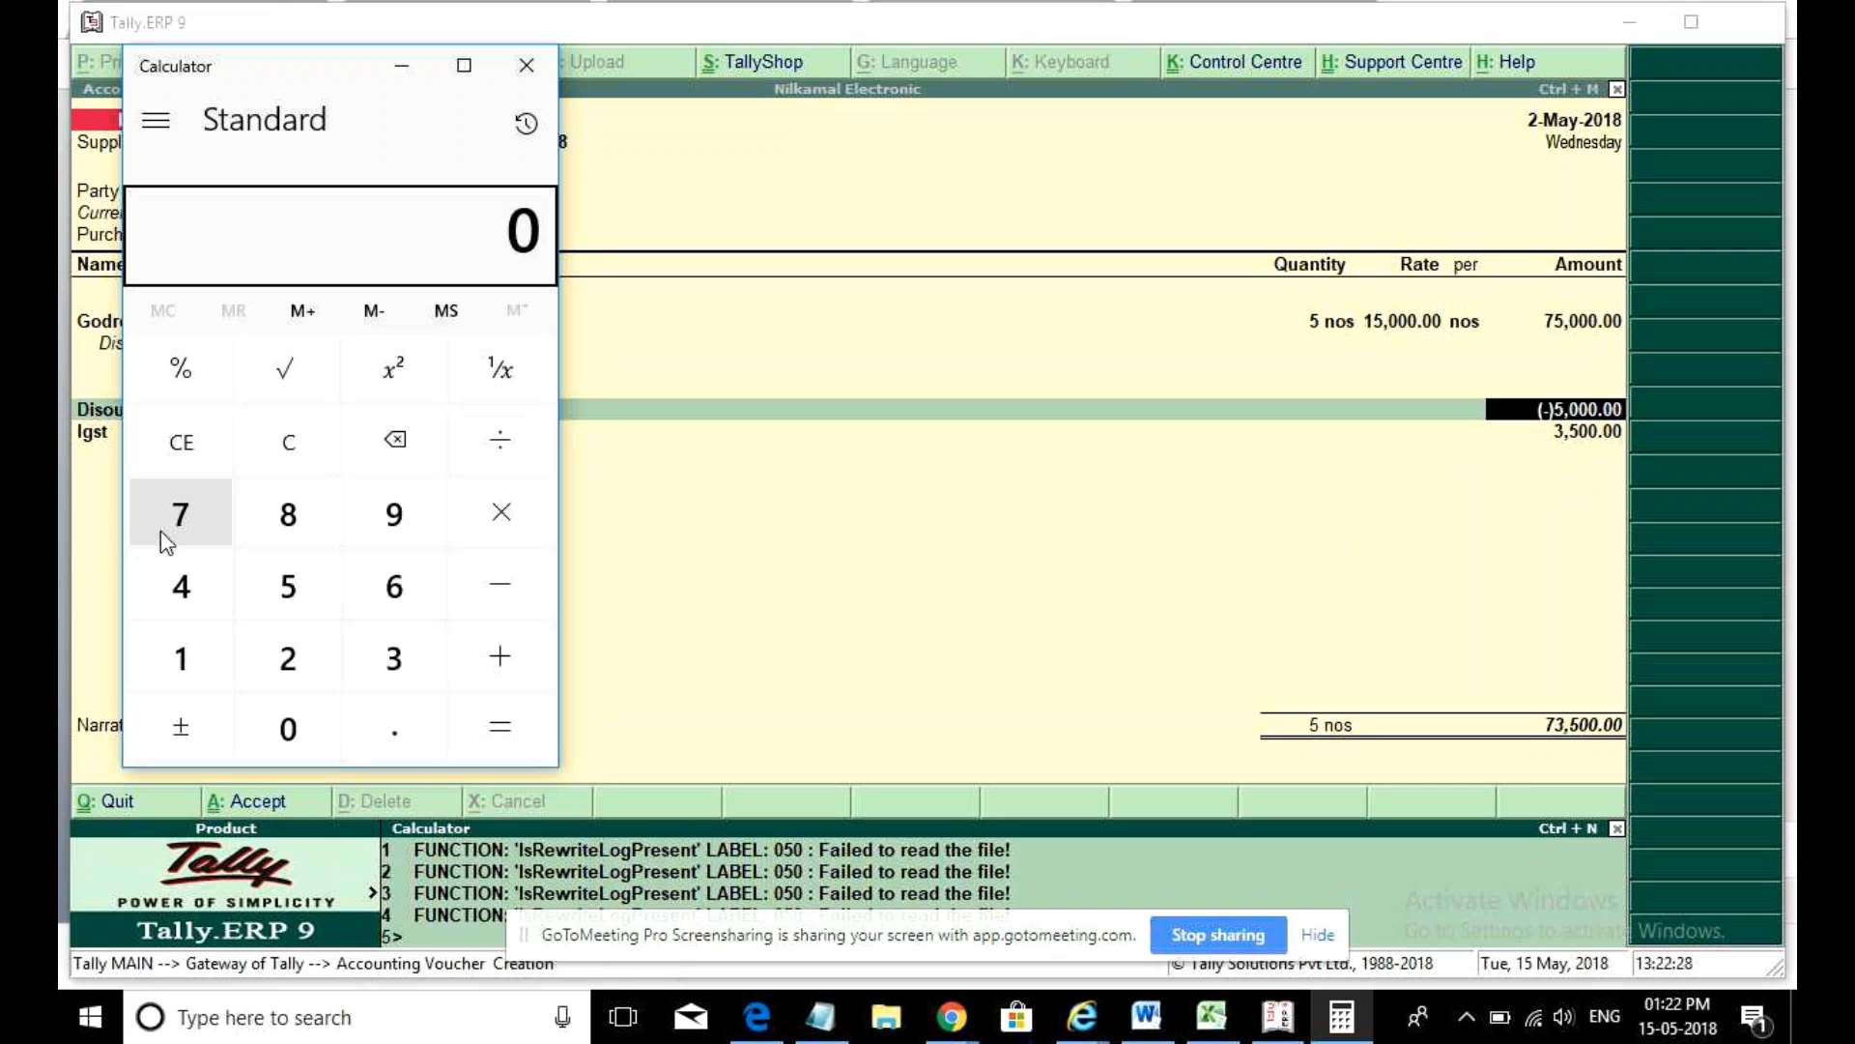
left_click(161, 531)
left_click(248, 593)
left_click(319, 737)
left_click(318, 739)
left_click(319, 740)
left_click(500, 584)
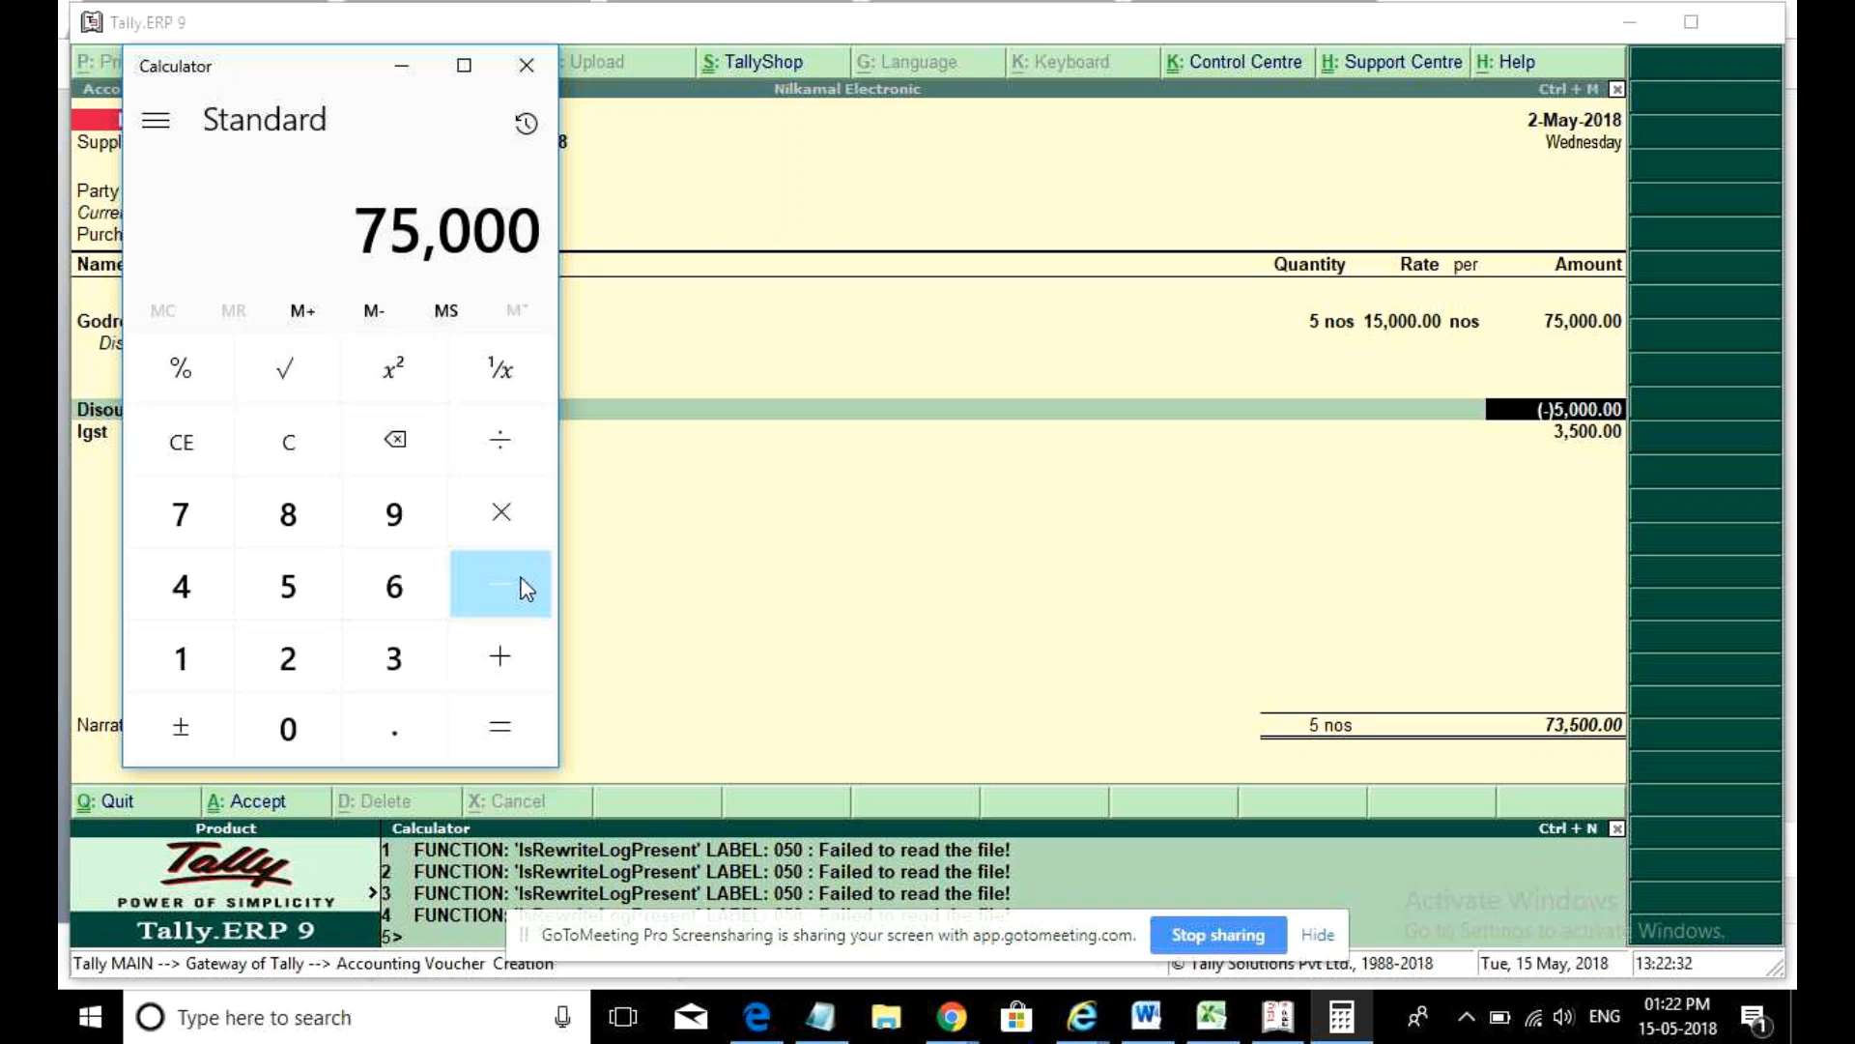
left_click(278, 610)
left_click(288, 729)
left_click(287, 729)
left_click(288, 728)
left_click(491, 733)
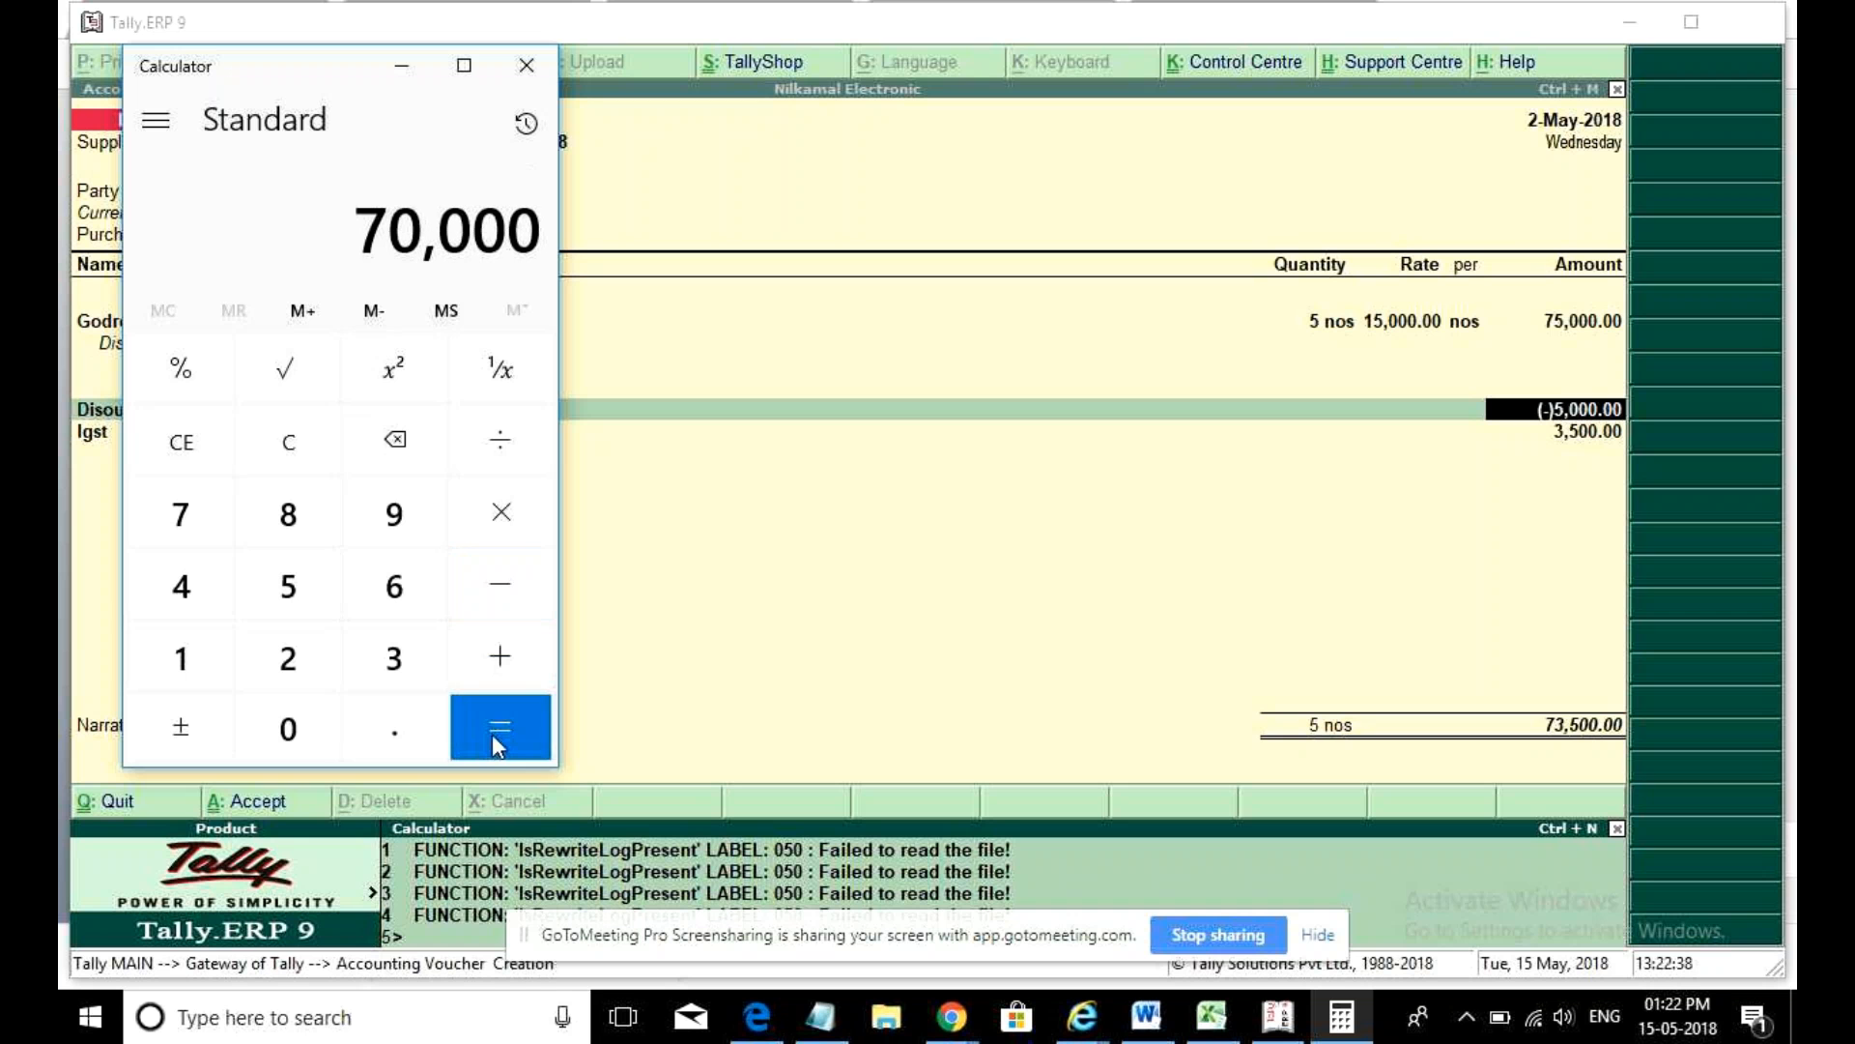
- Compute 70,000 × 5 ÷ 100 = 3,500, then return to the Tally voucher
left_click(533, 534)
left_click(315, 592)
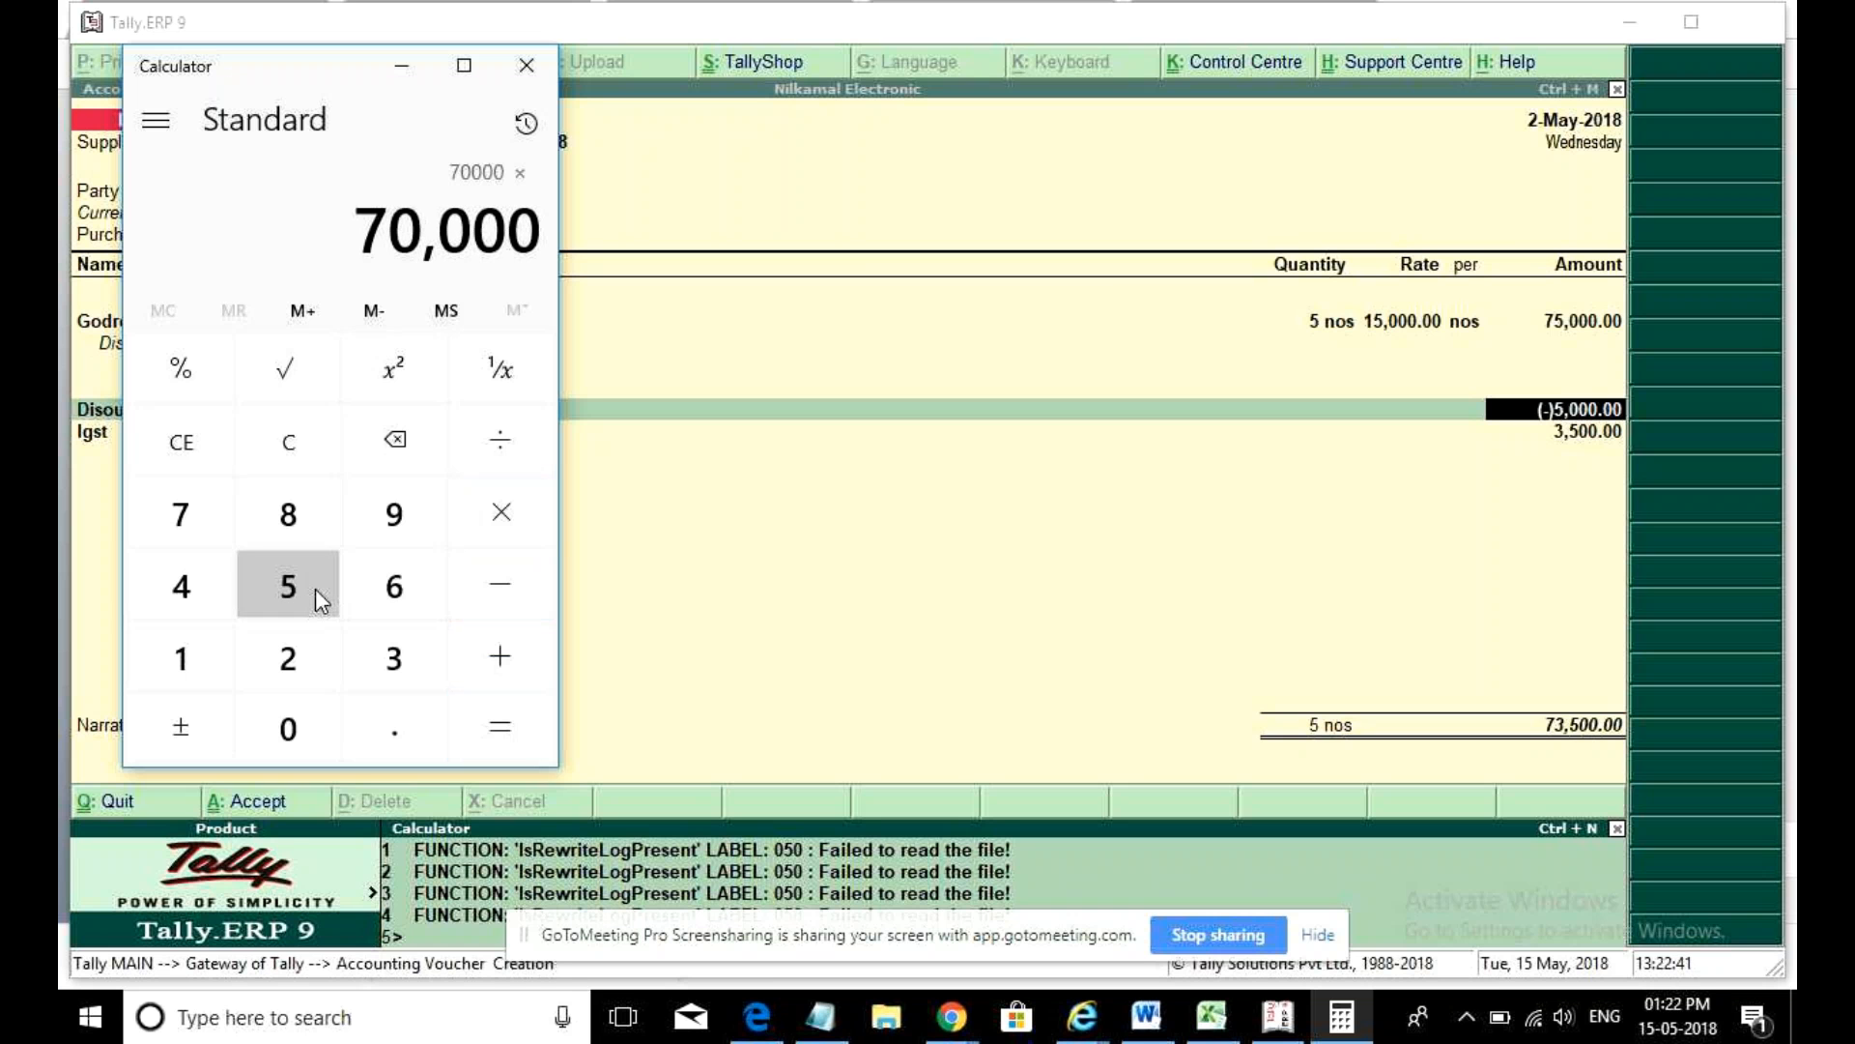
left_click(505, 447)
left_click(194, 636)
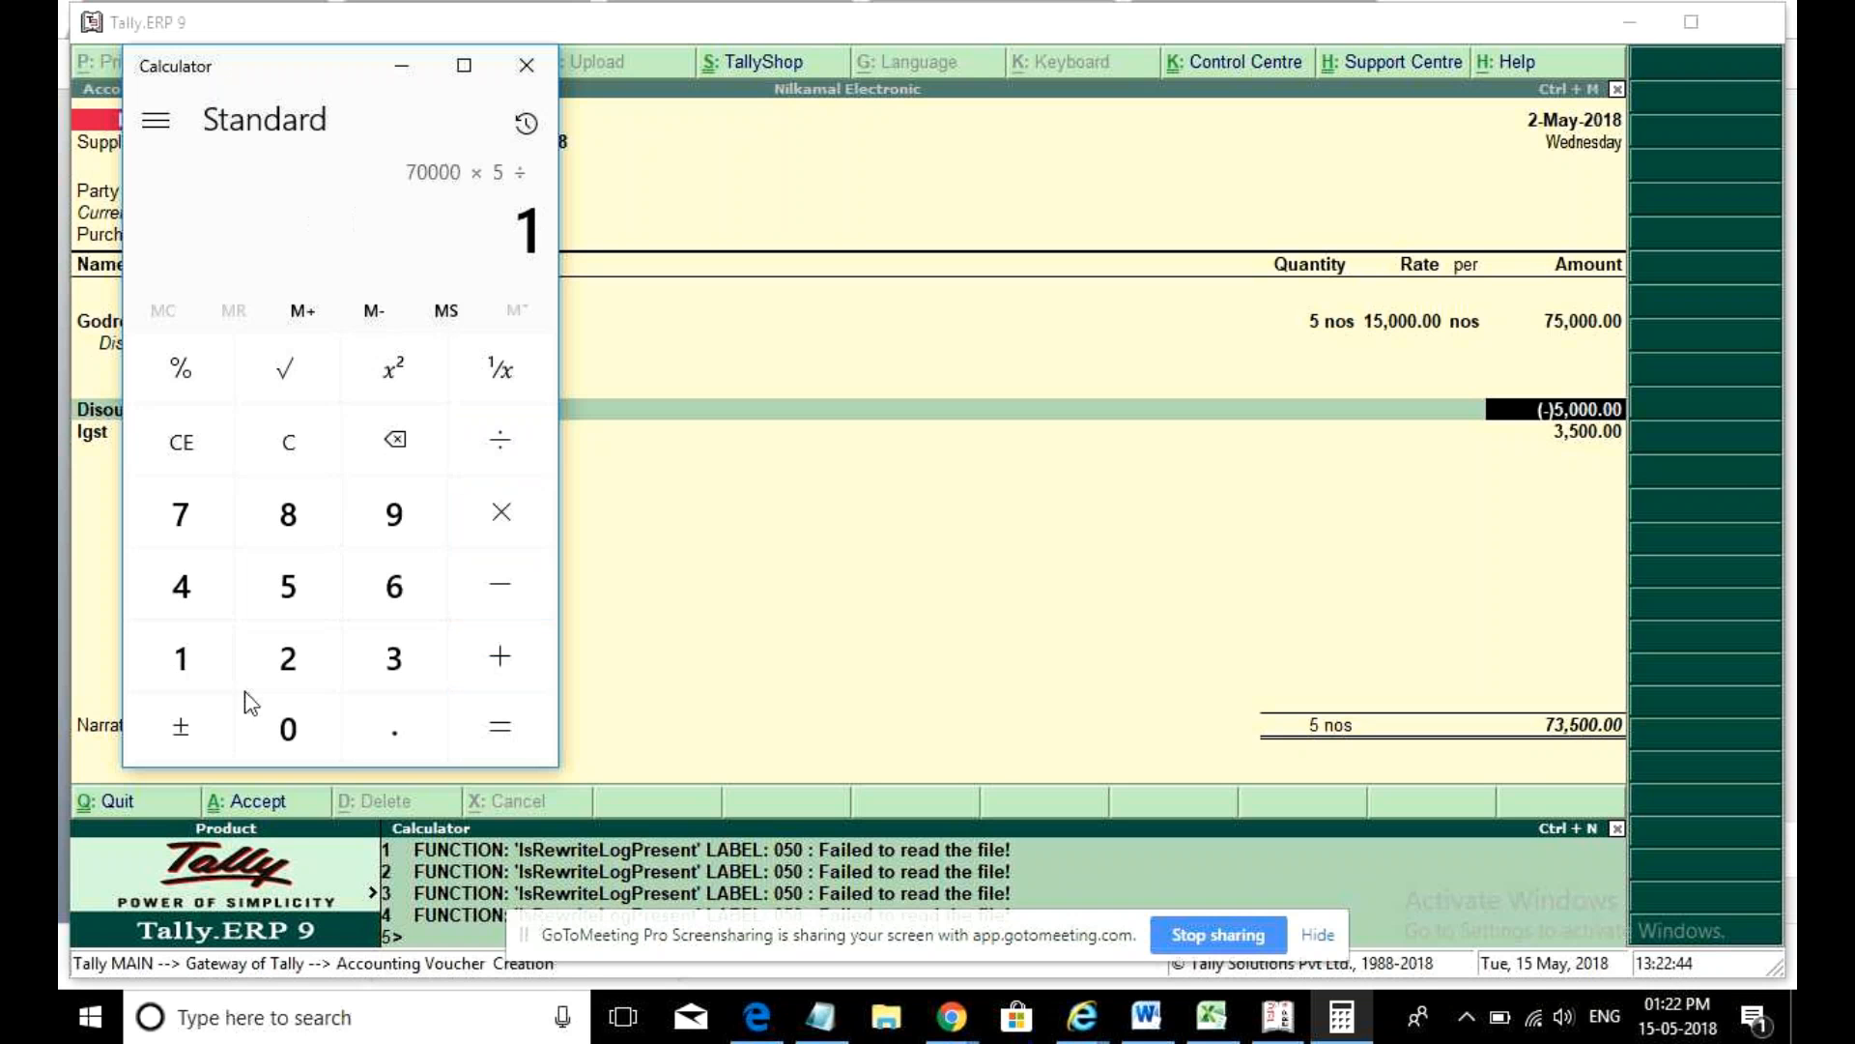
left_click(291, 750)
left_click(291, 750)
left_click(517, 727)
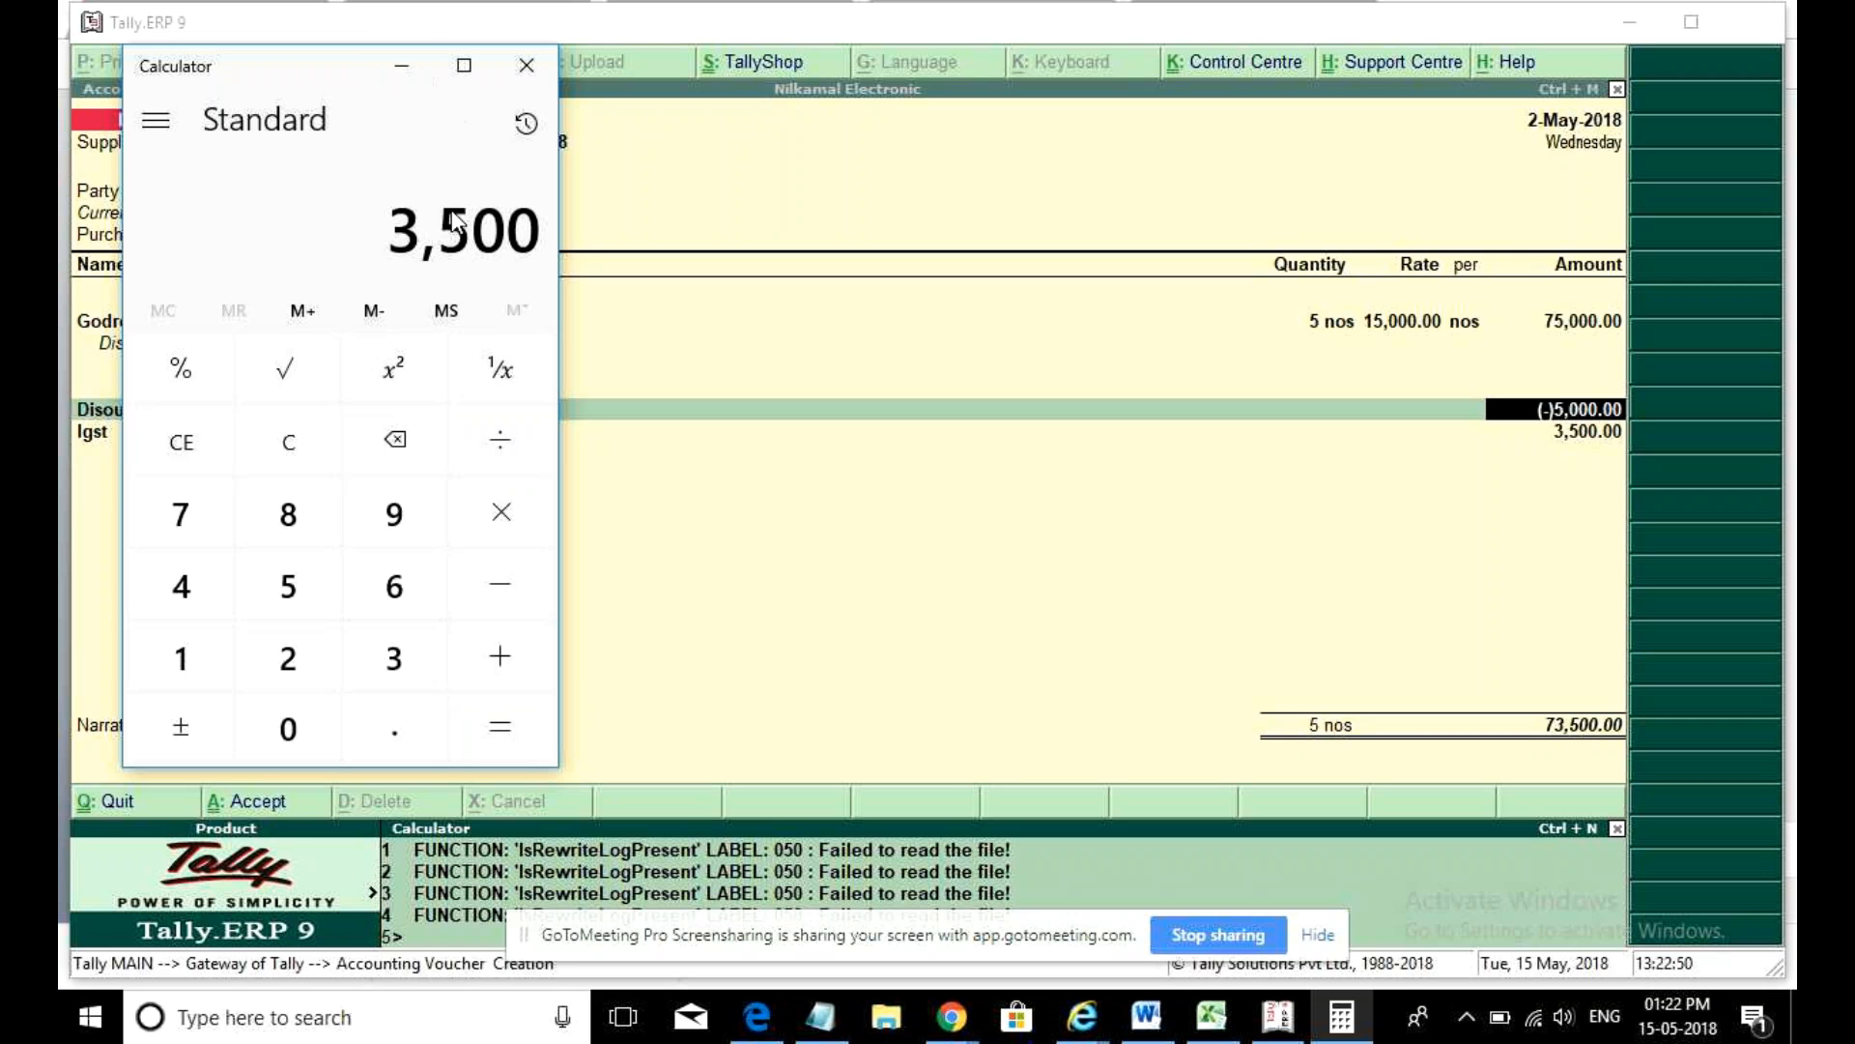
left_click(401, 65)
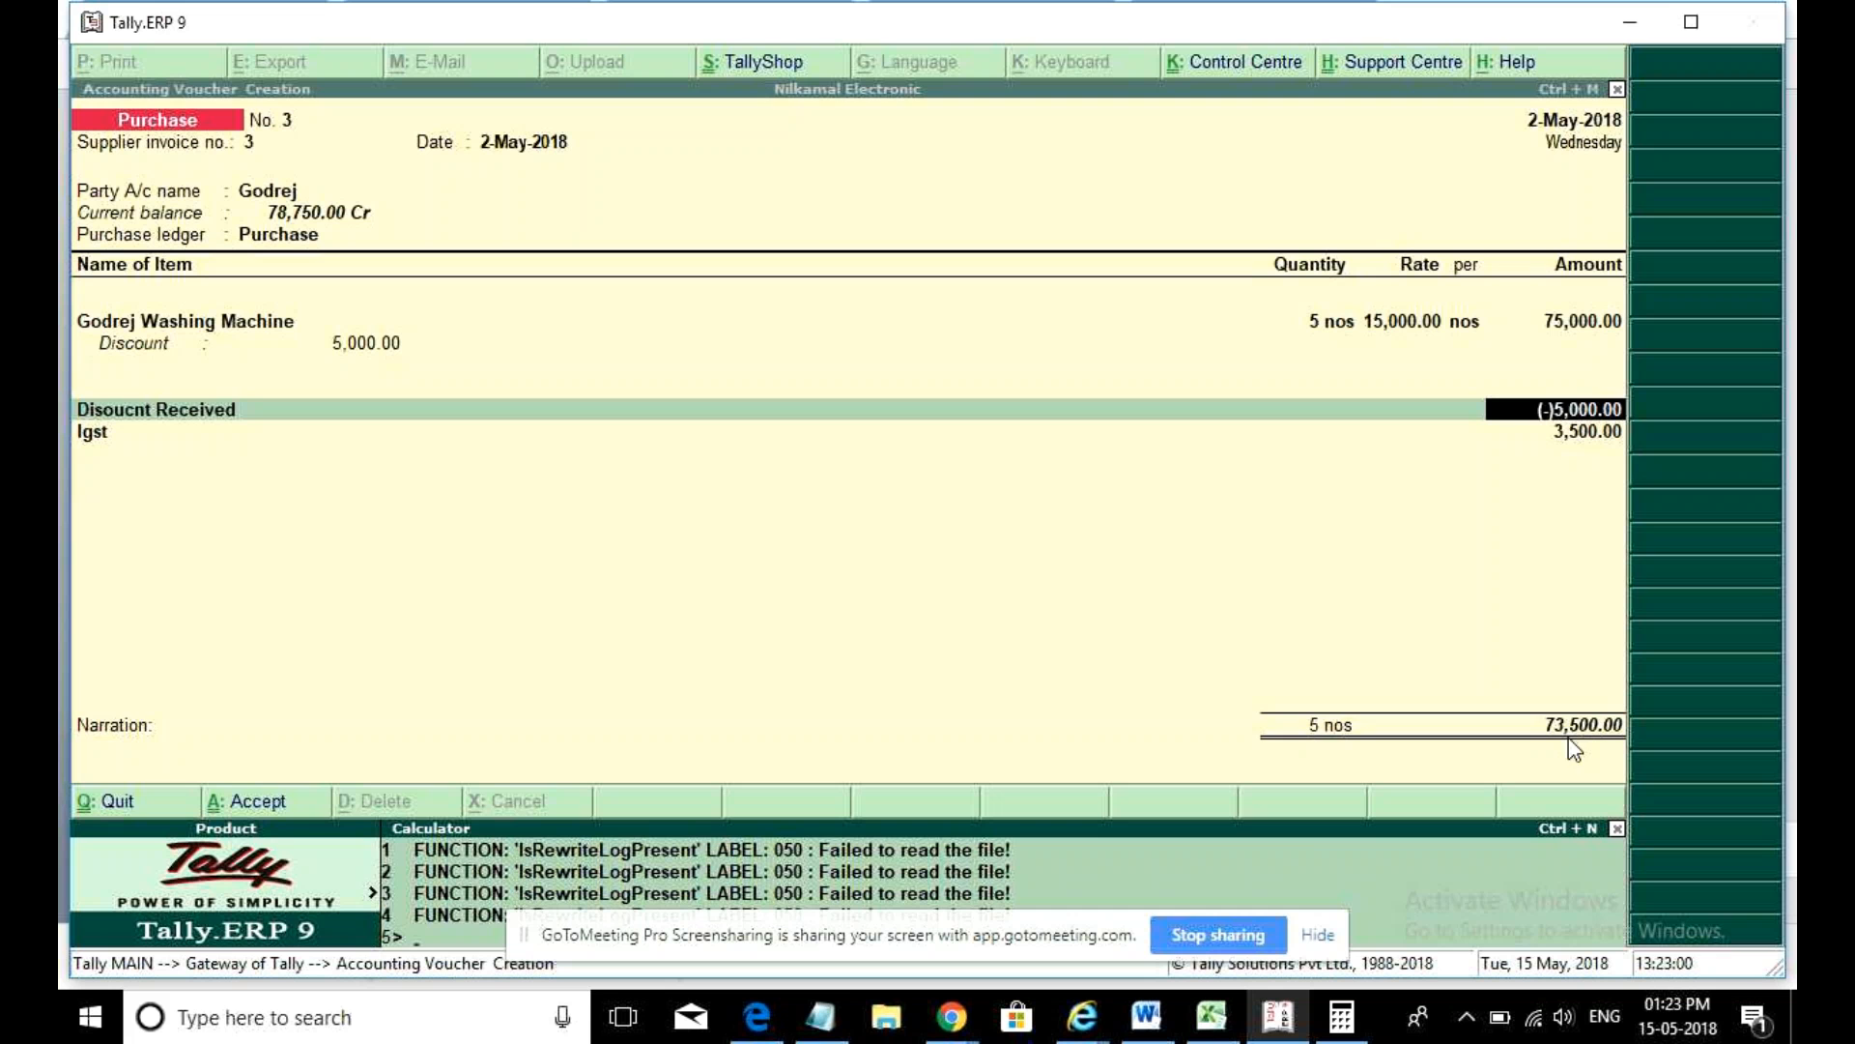
left_click(1040, 557)
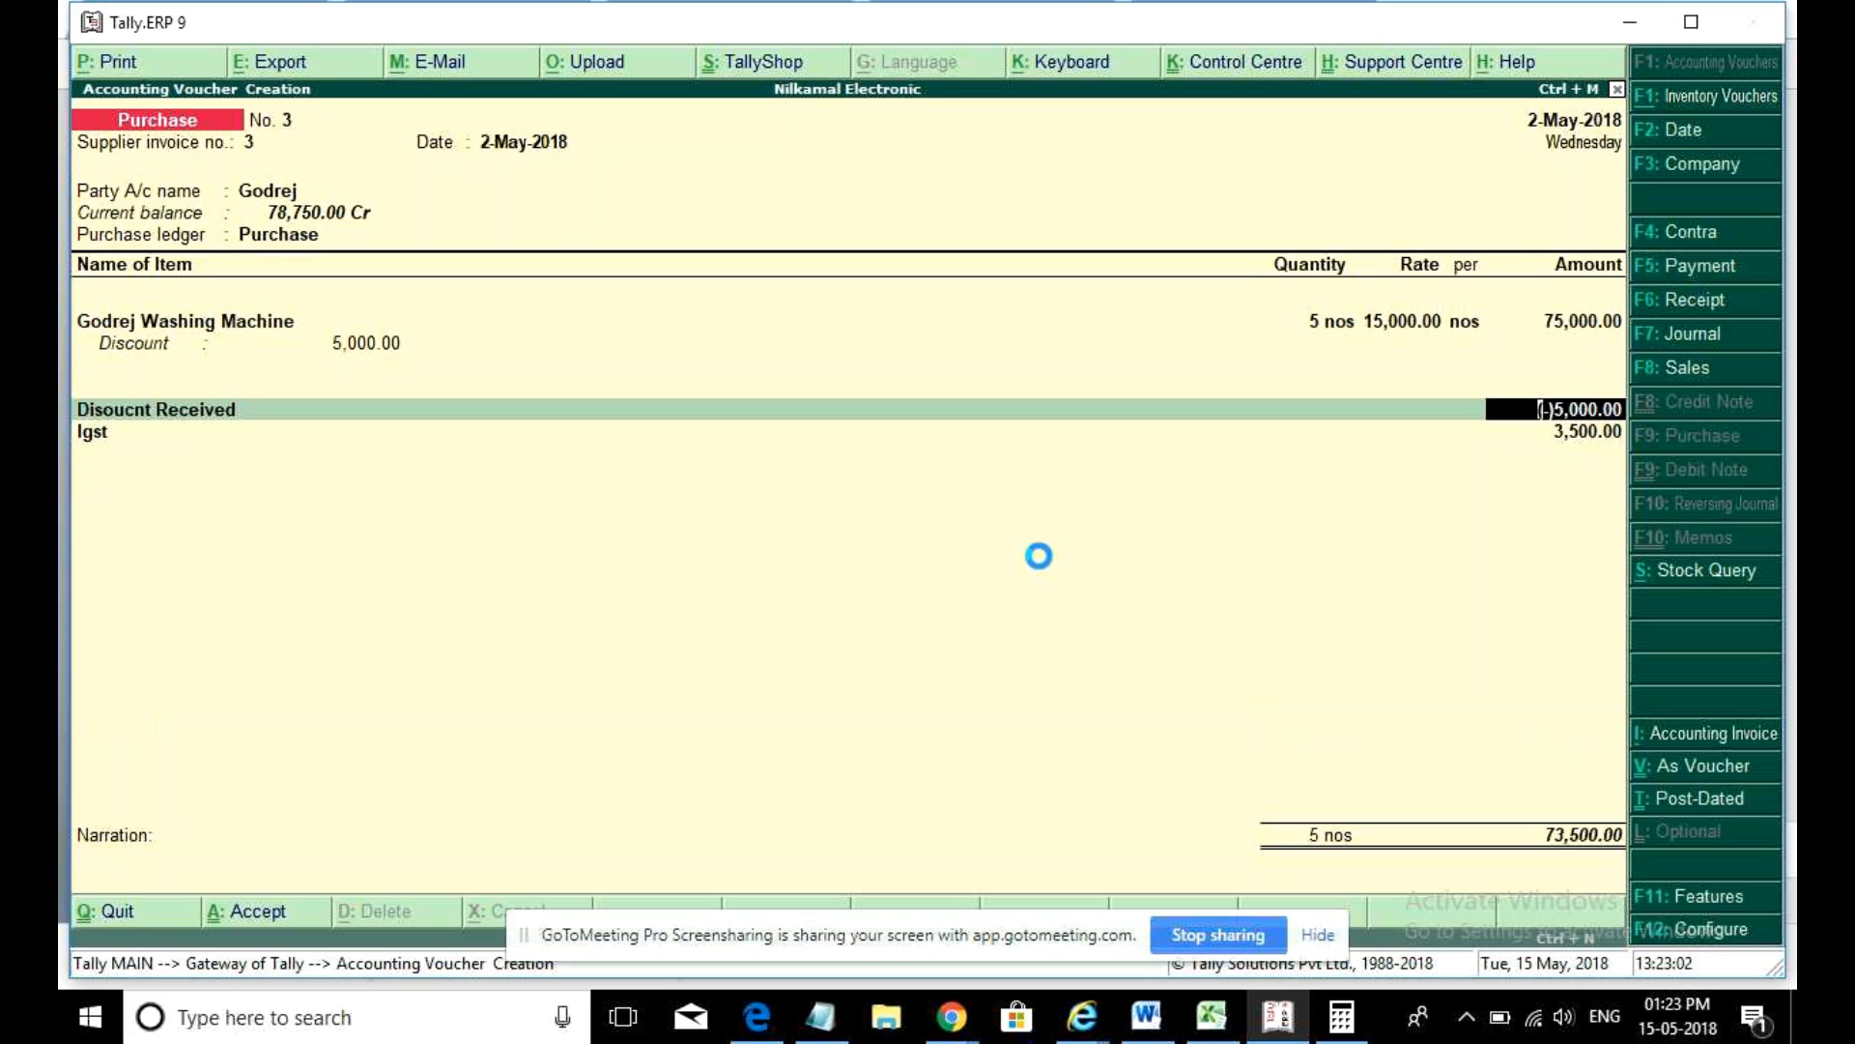
- Save the Godrej purchase voucher and quit voucher entry
key("ctrl+a")
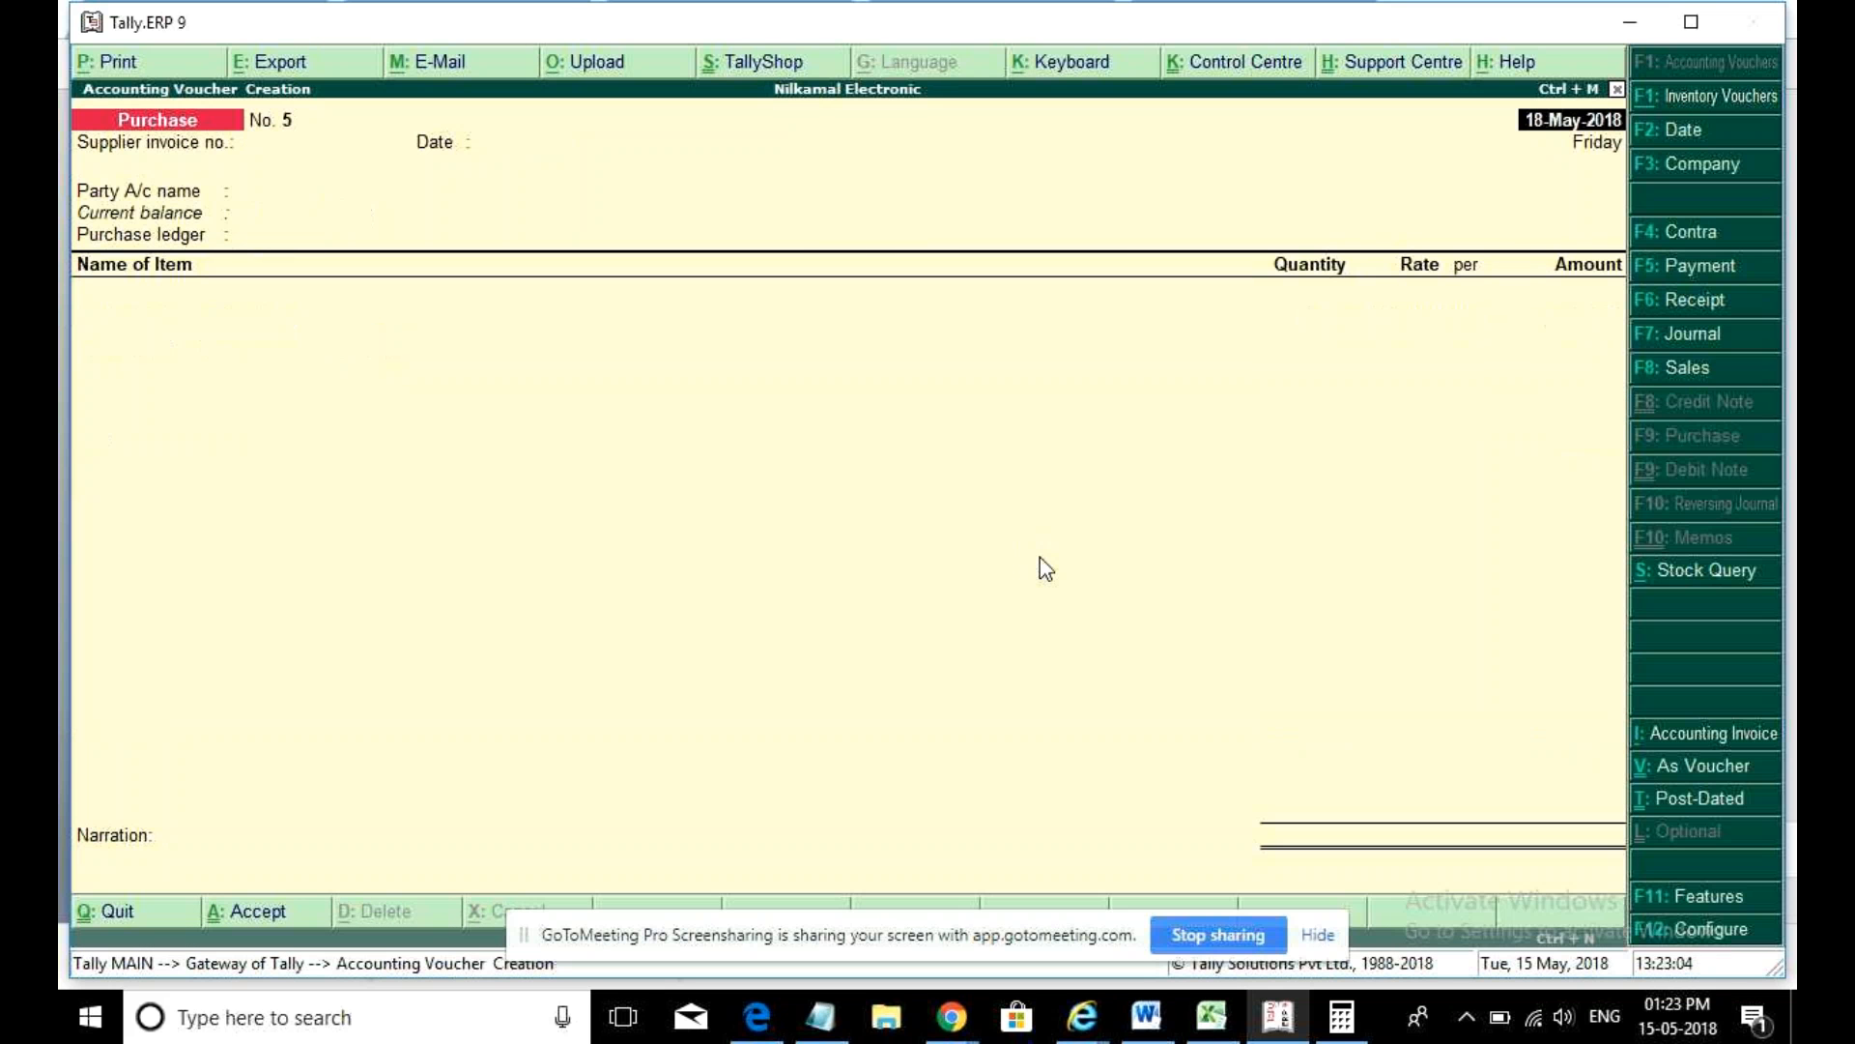
key("Escape")
key("y")
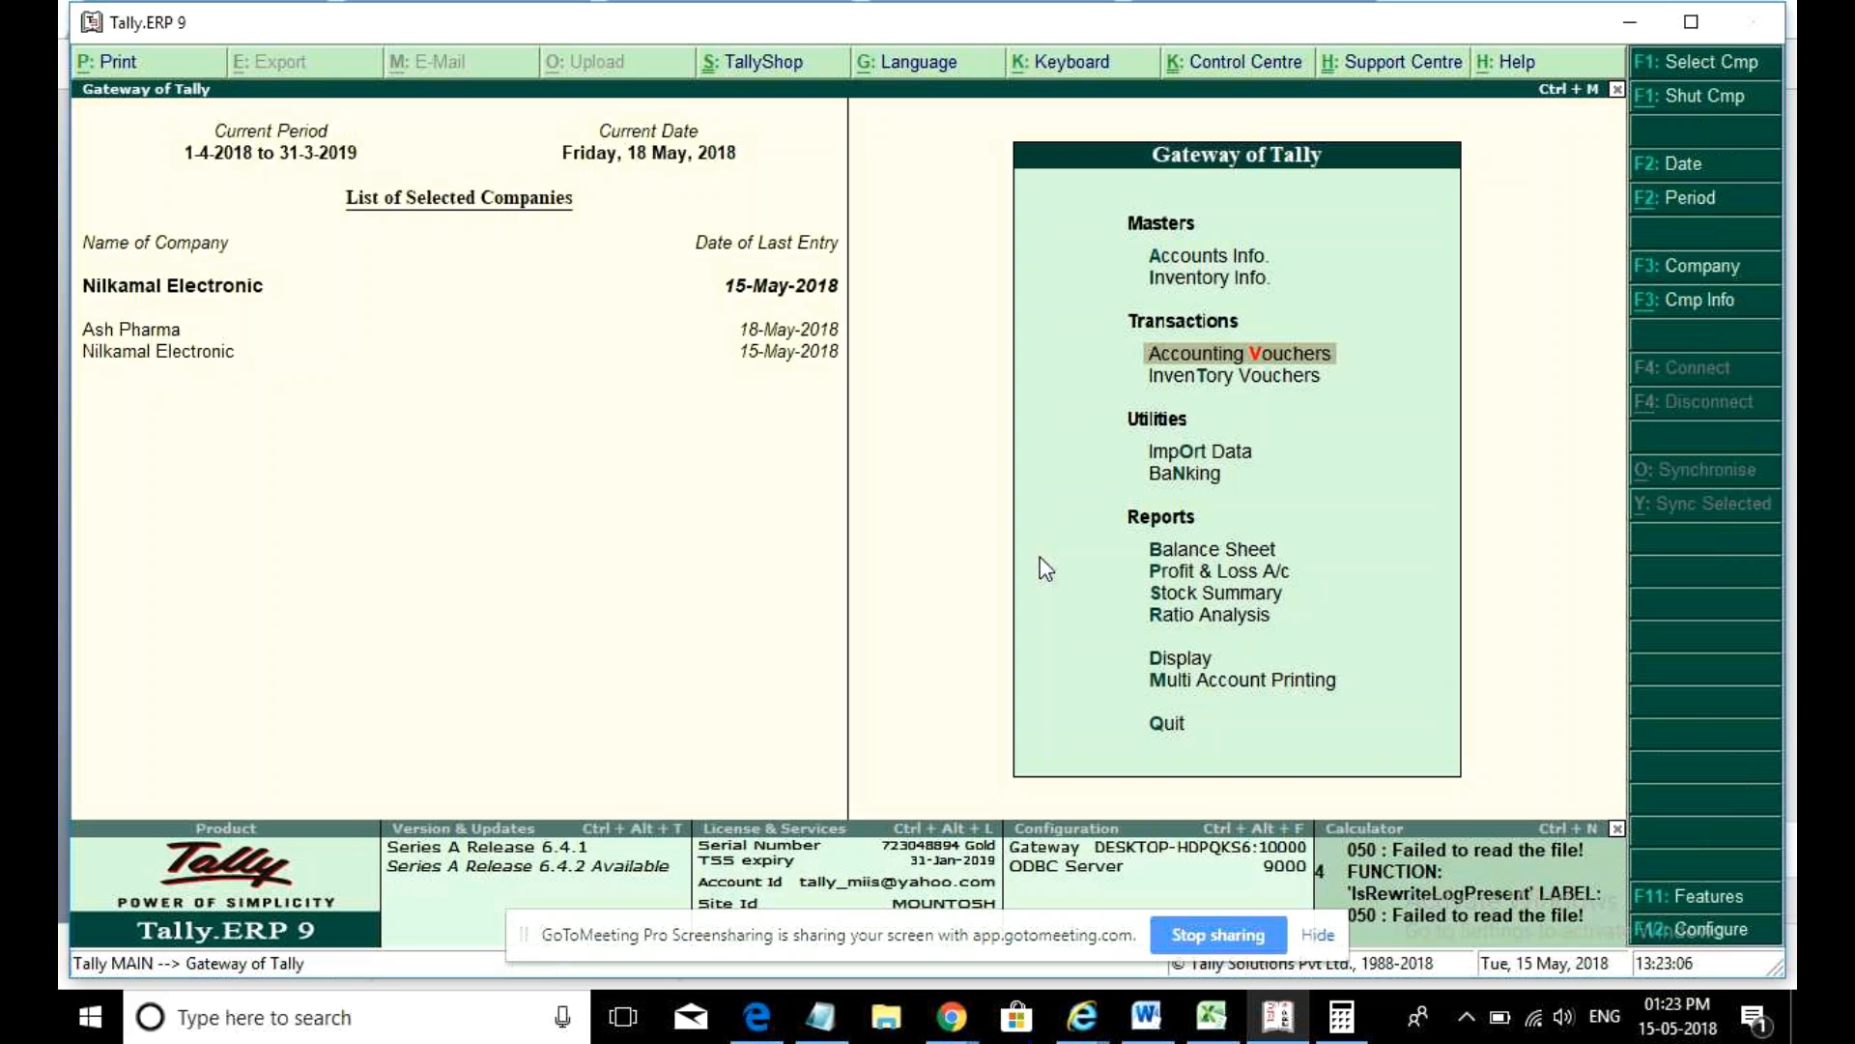
- View the GSTR-4 summary under Display > Statutory Reports > GST Reports, then close it
key("d")
key("o")
key("g")
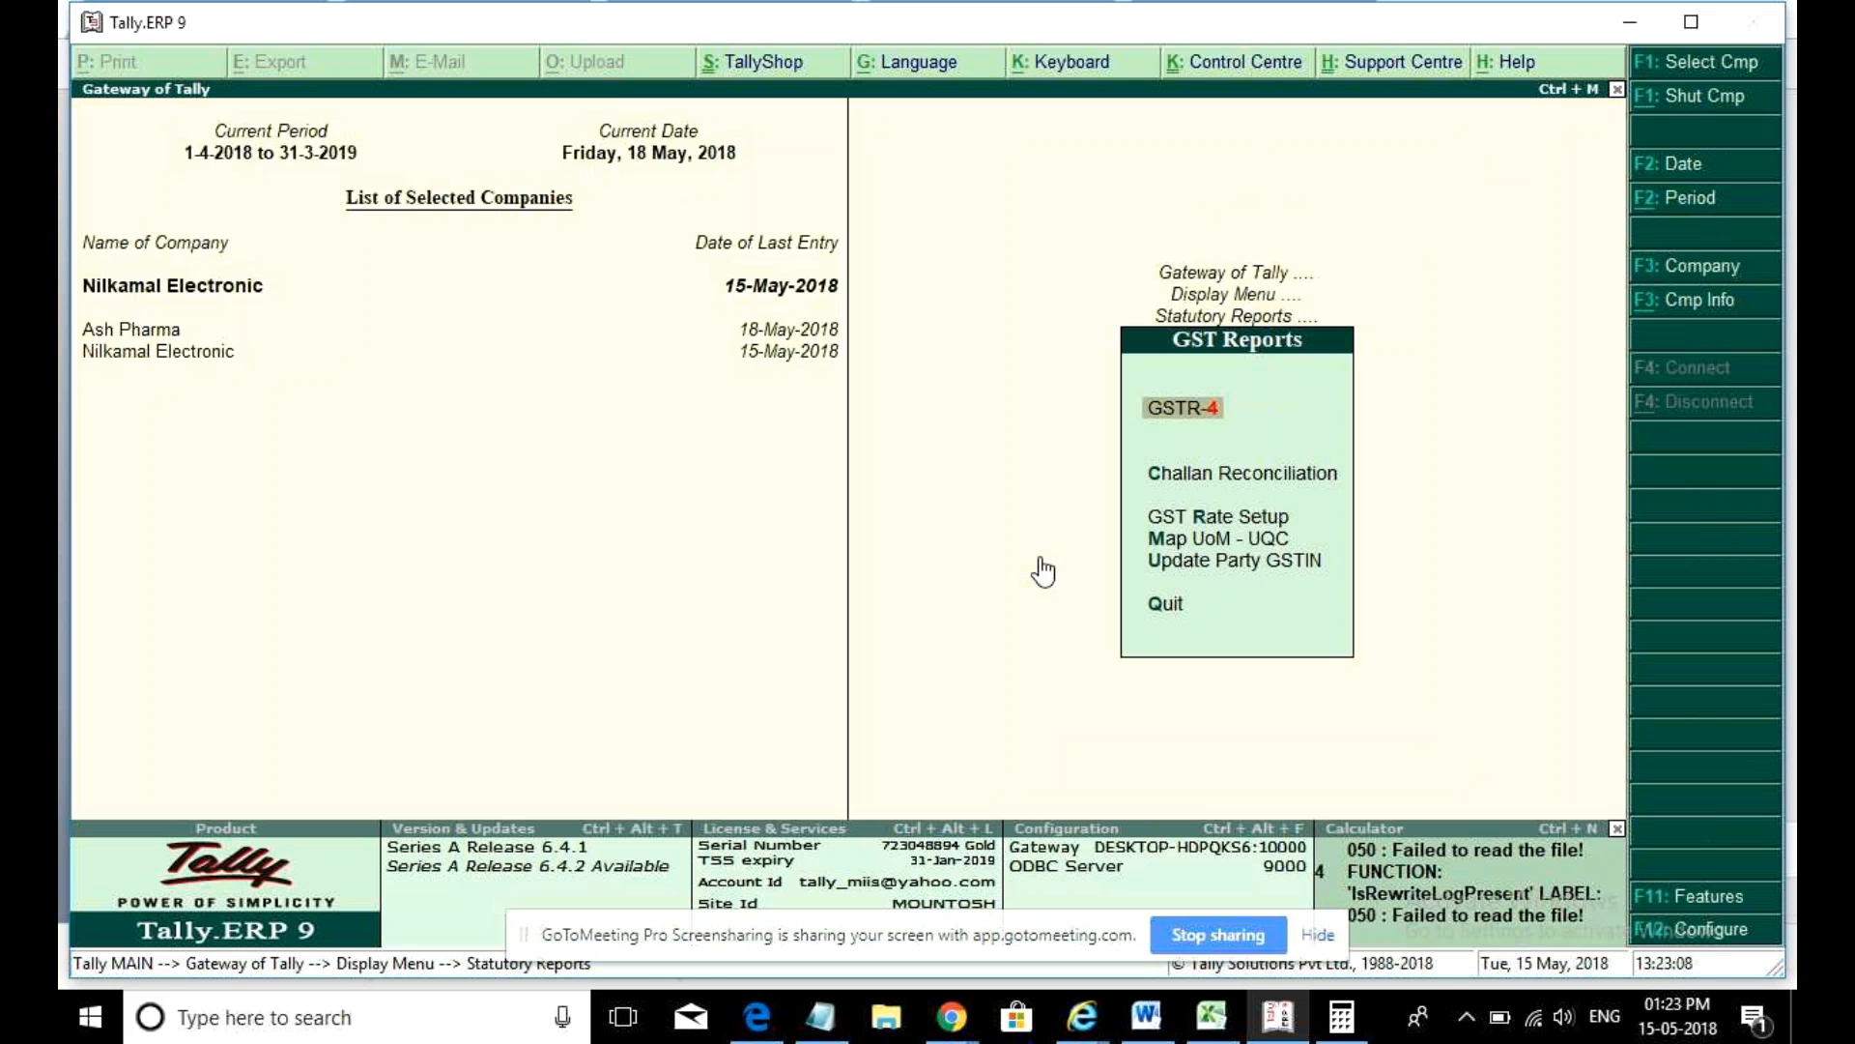
key("Return")
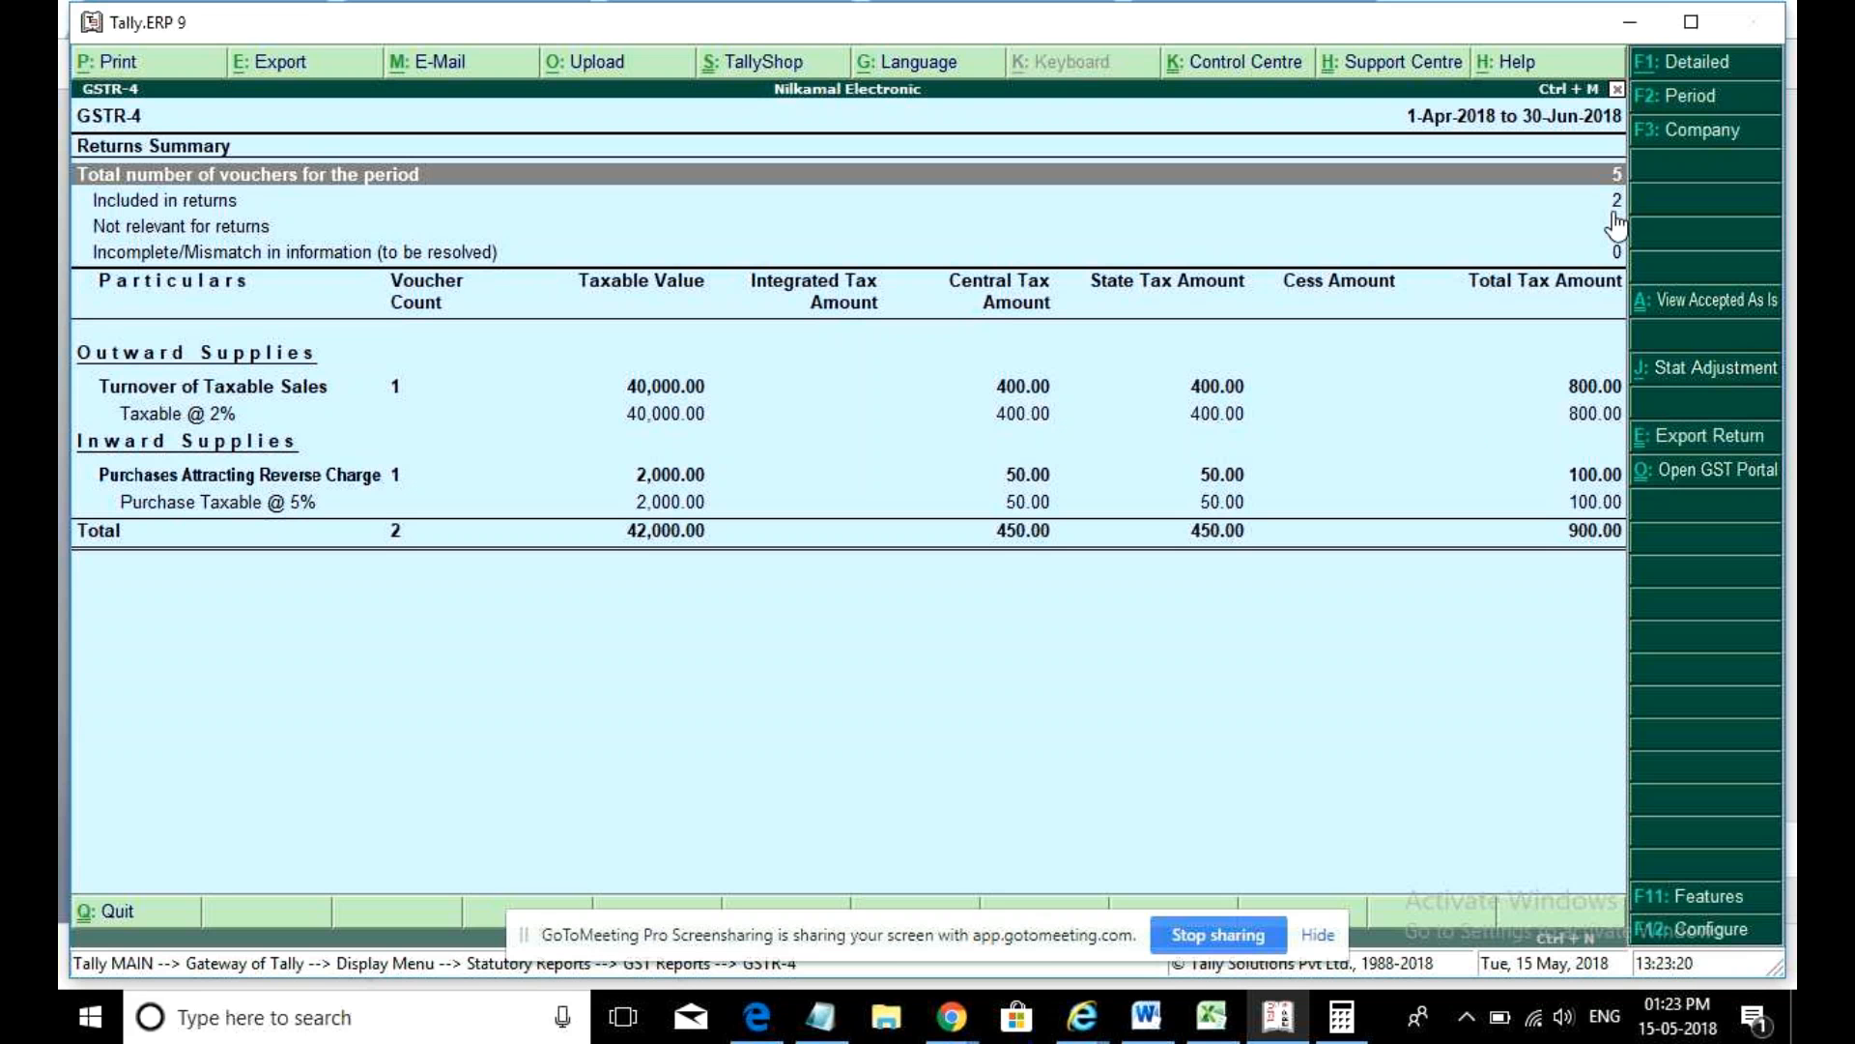
key("Down")
key("Down")
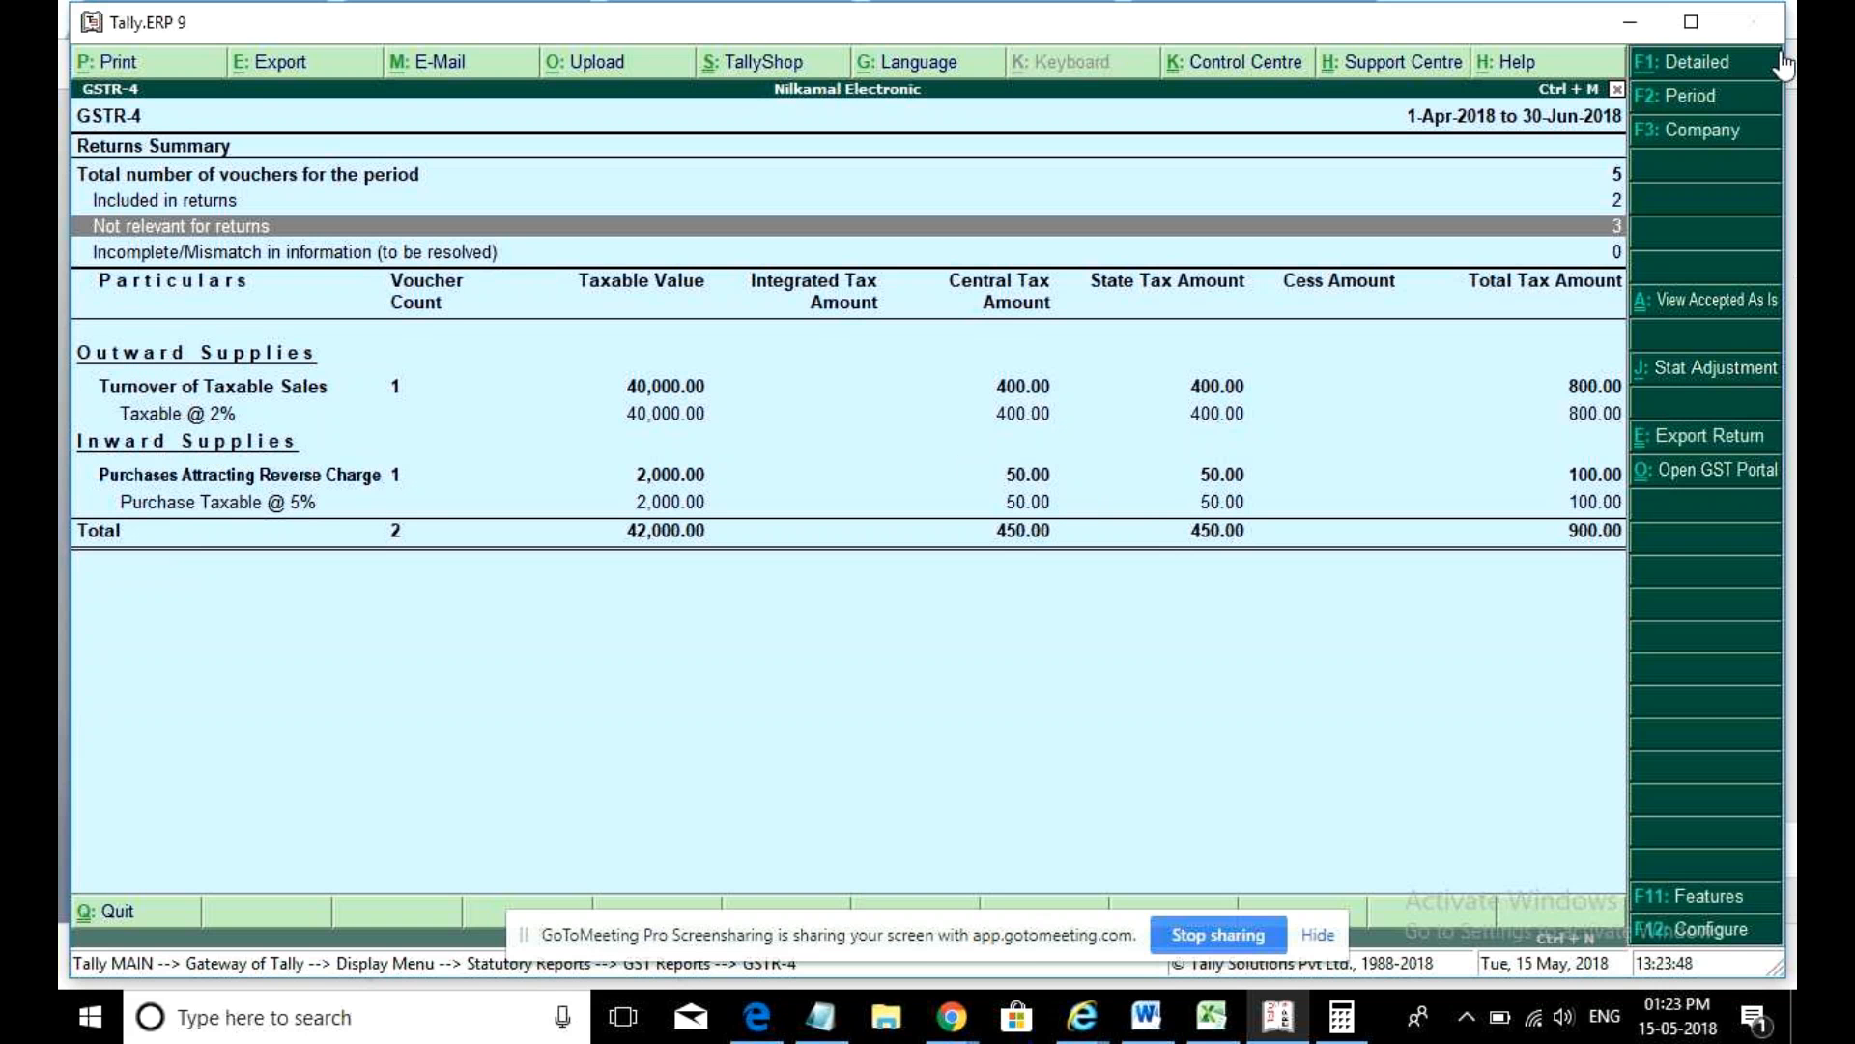
left_click(1714, 70)
left_click(1713, 70)
key("Escape")
key("Escape")
key("Escape")
key("Escape")
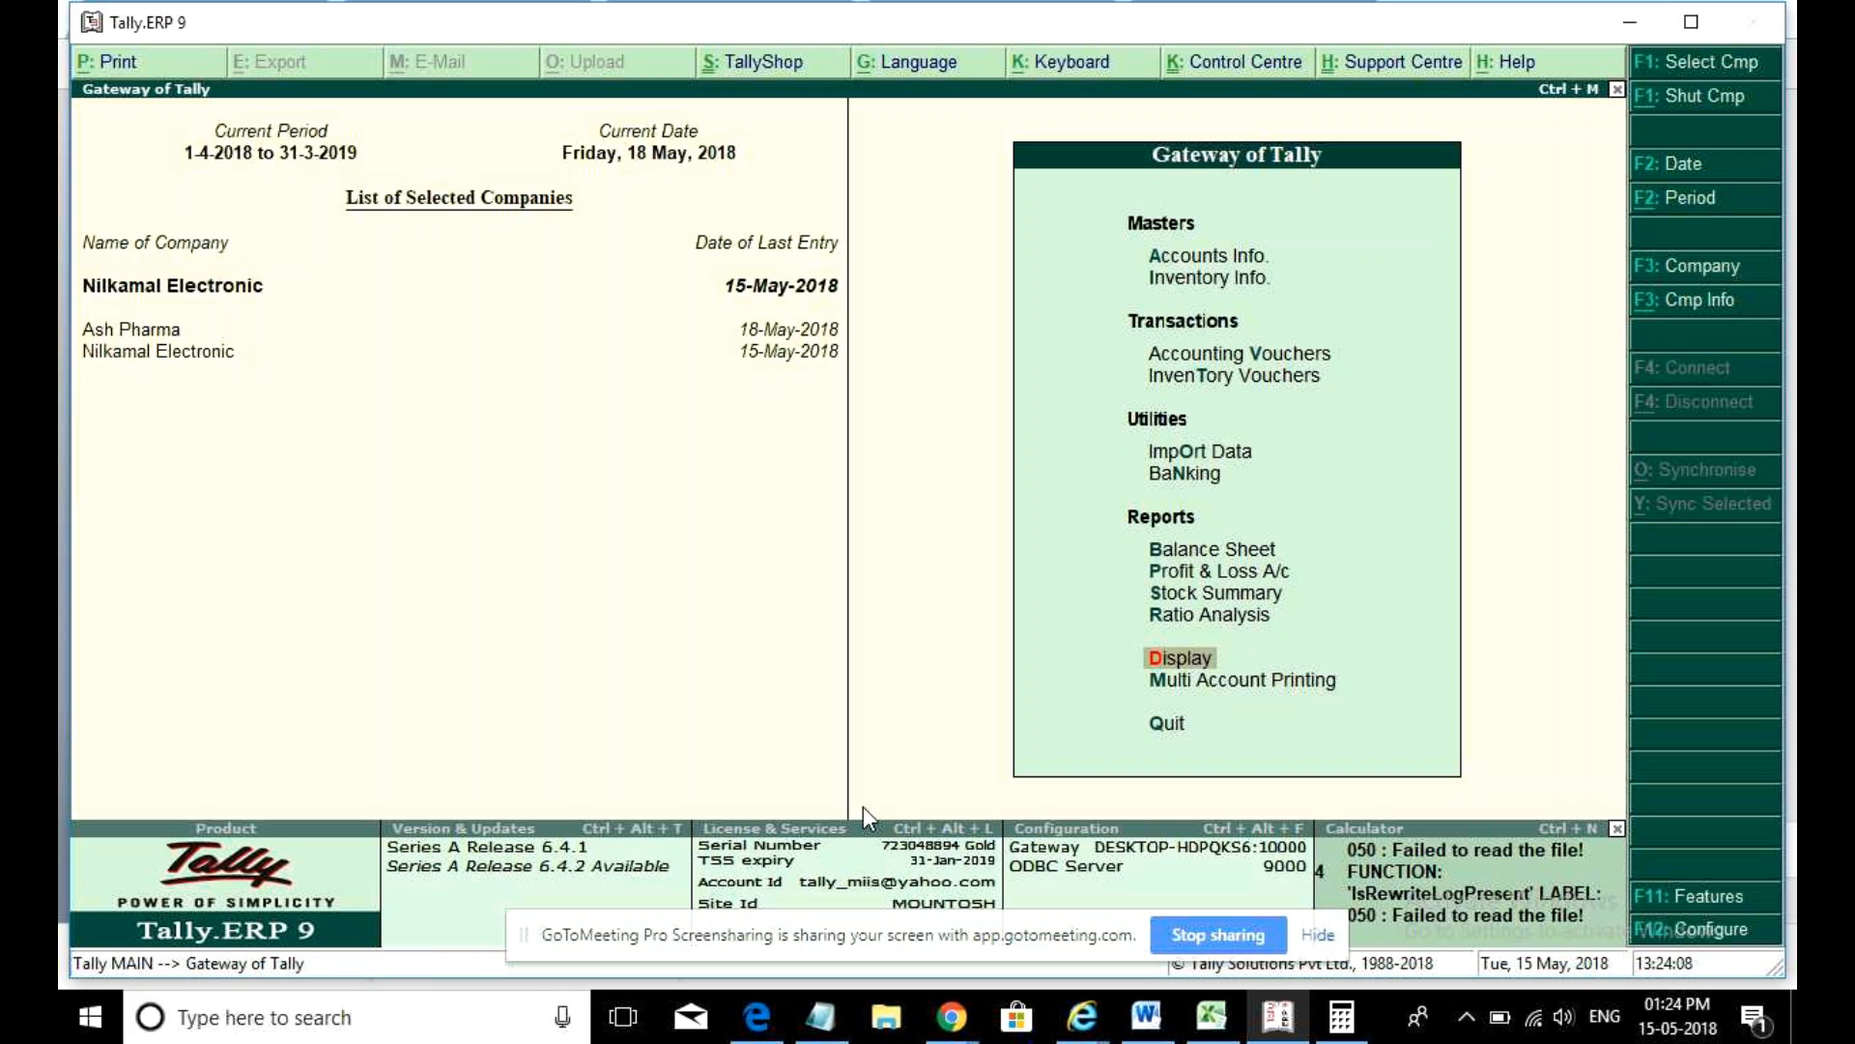
- Reopen GSTR-4 and drill into Not relevant for returns to list the three excluded purchase vouchers
key("Return")
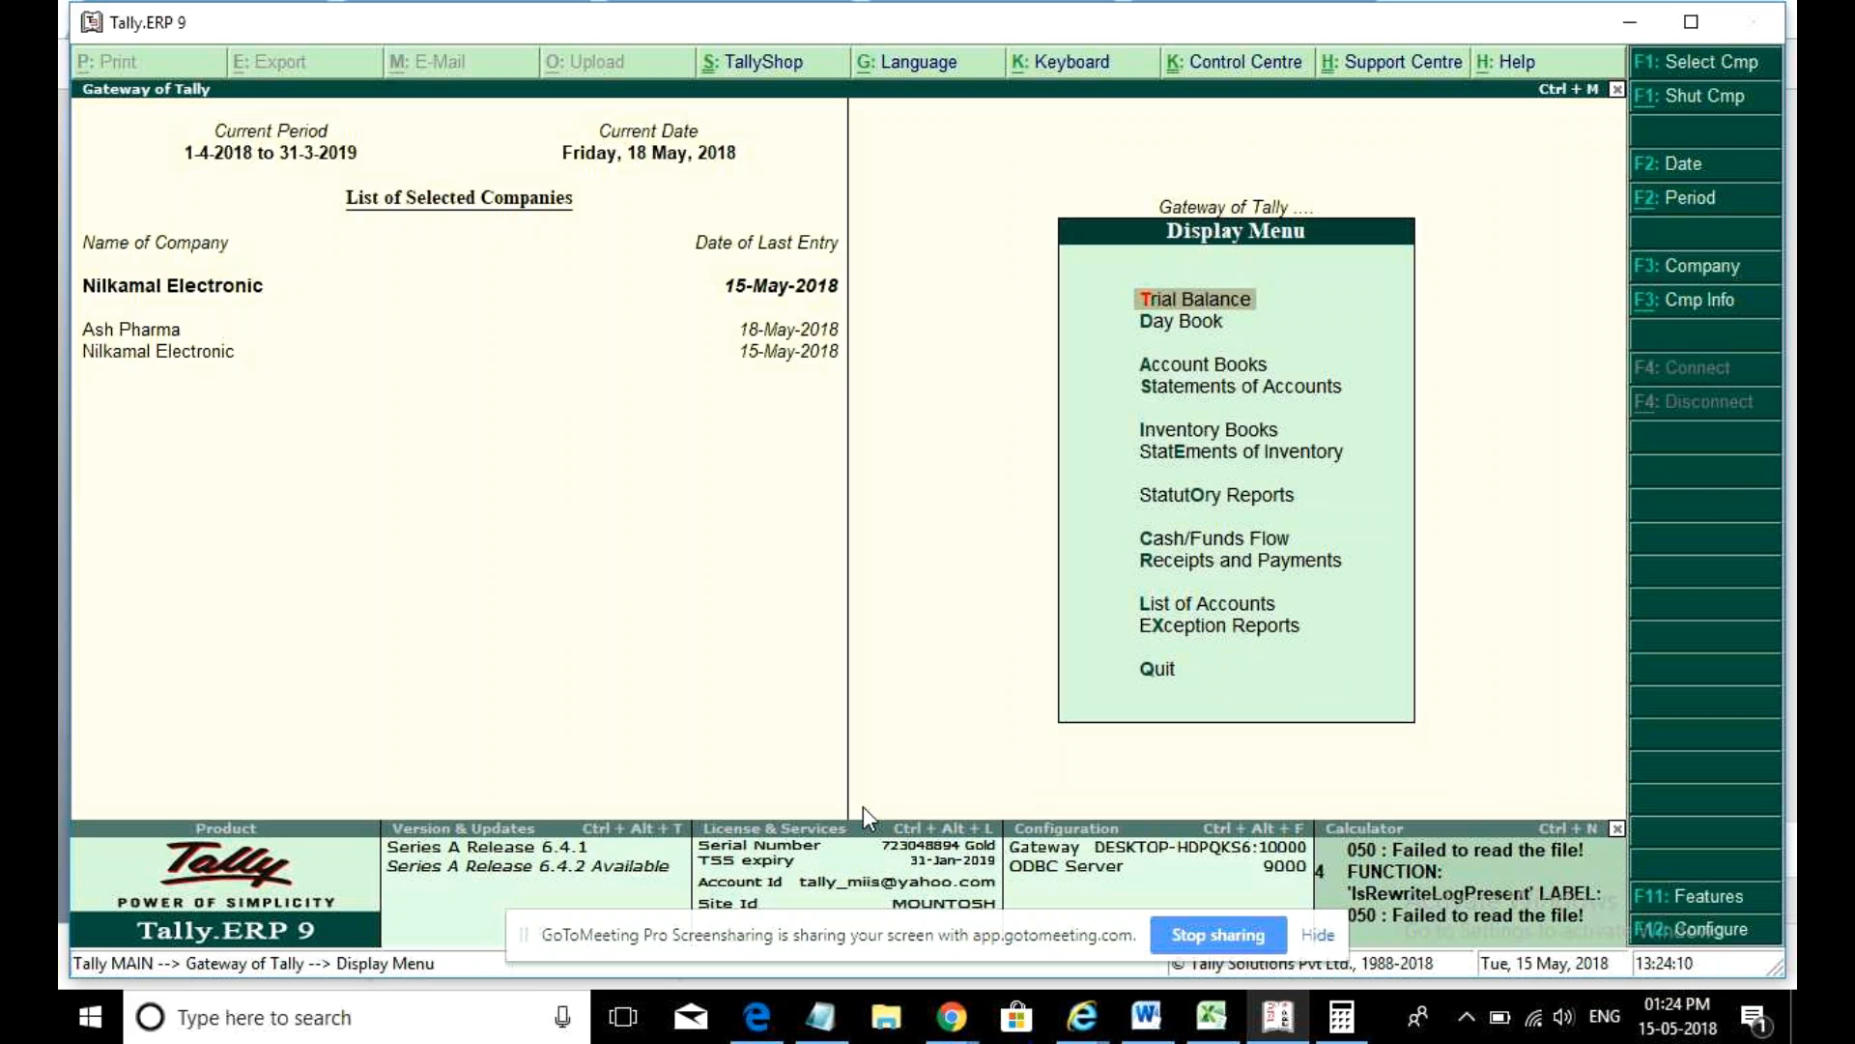
key("Down")
key("Down")
key("Down")
key("Down")
key("Down")
key("Down")
key("Down")
key("Up")
key("Return")
key("Return")
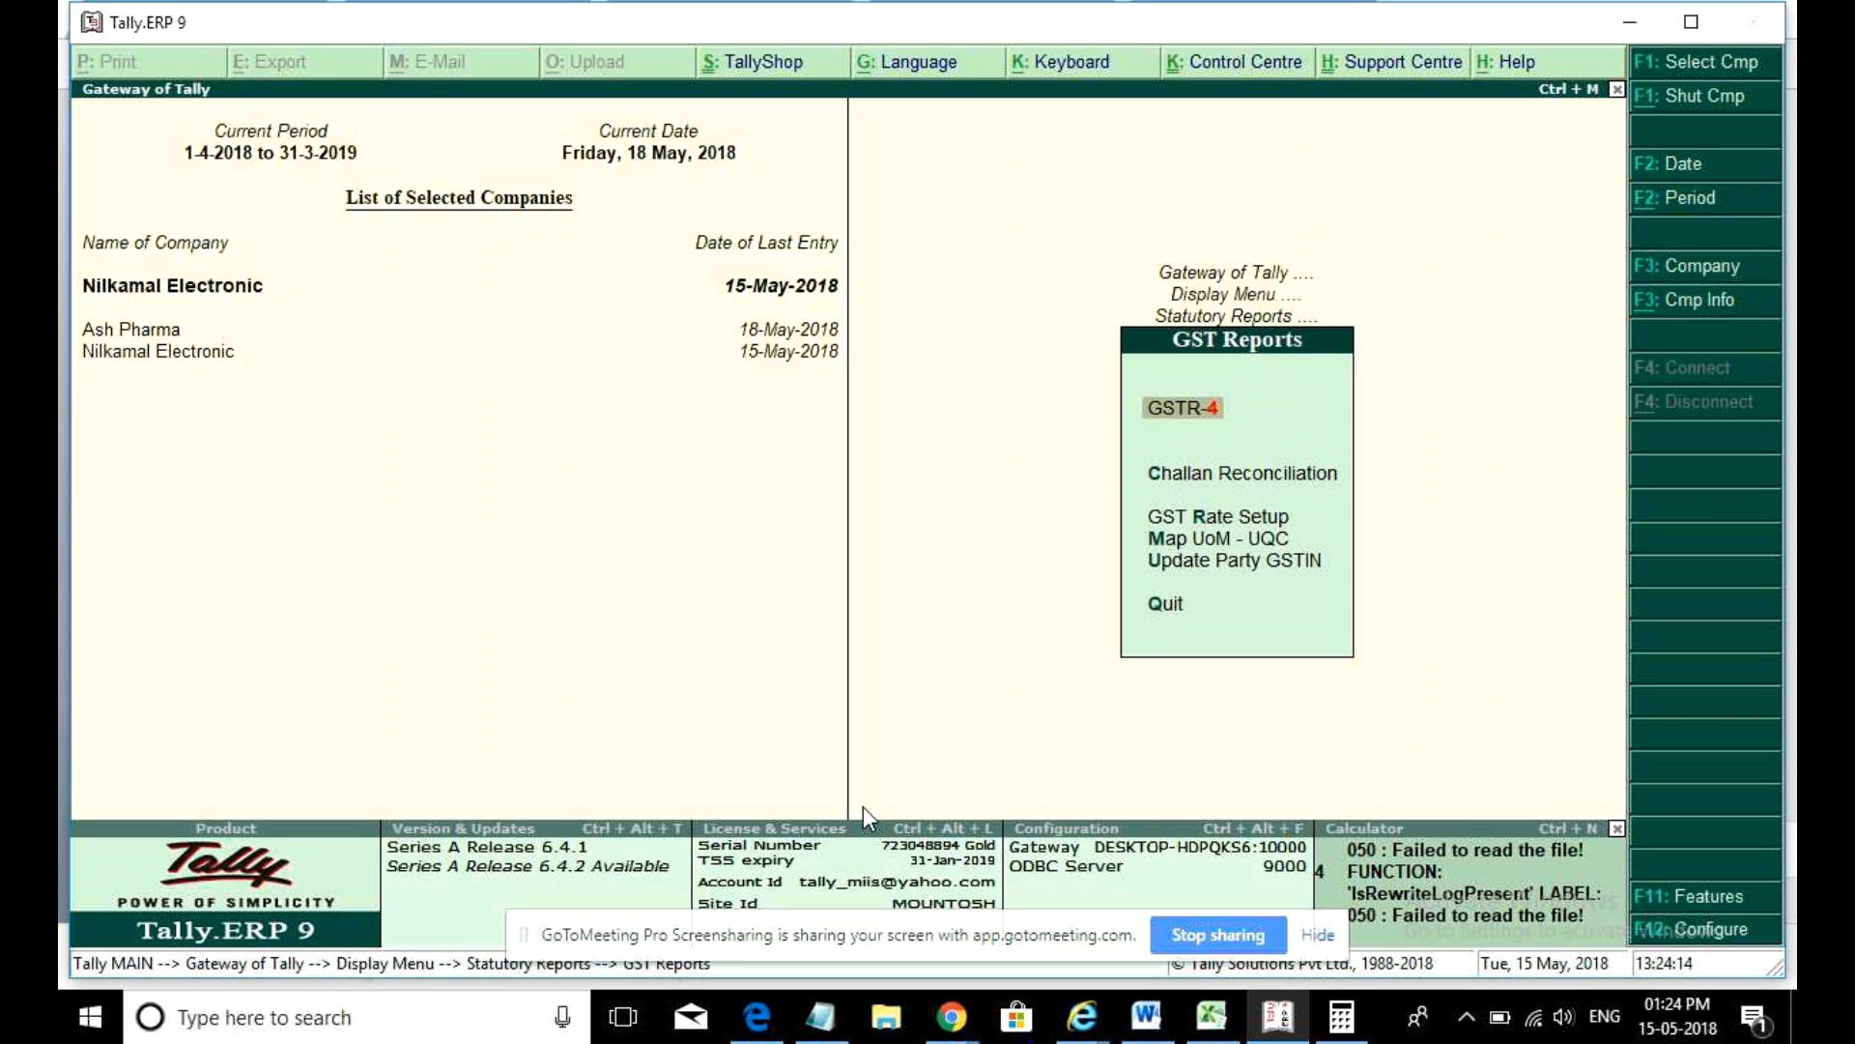
key("Return")
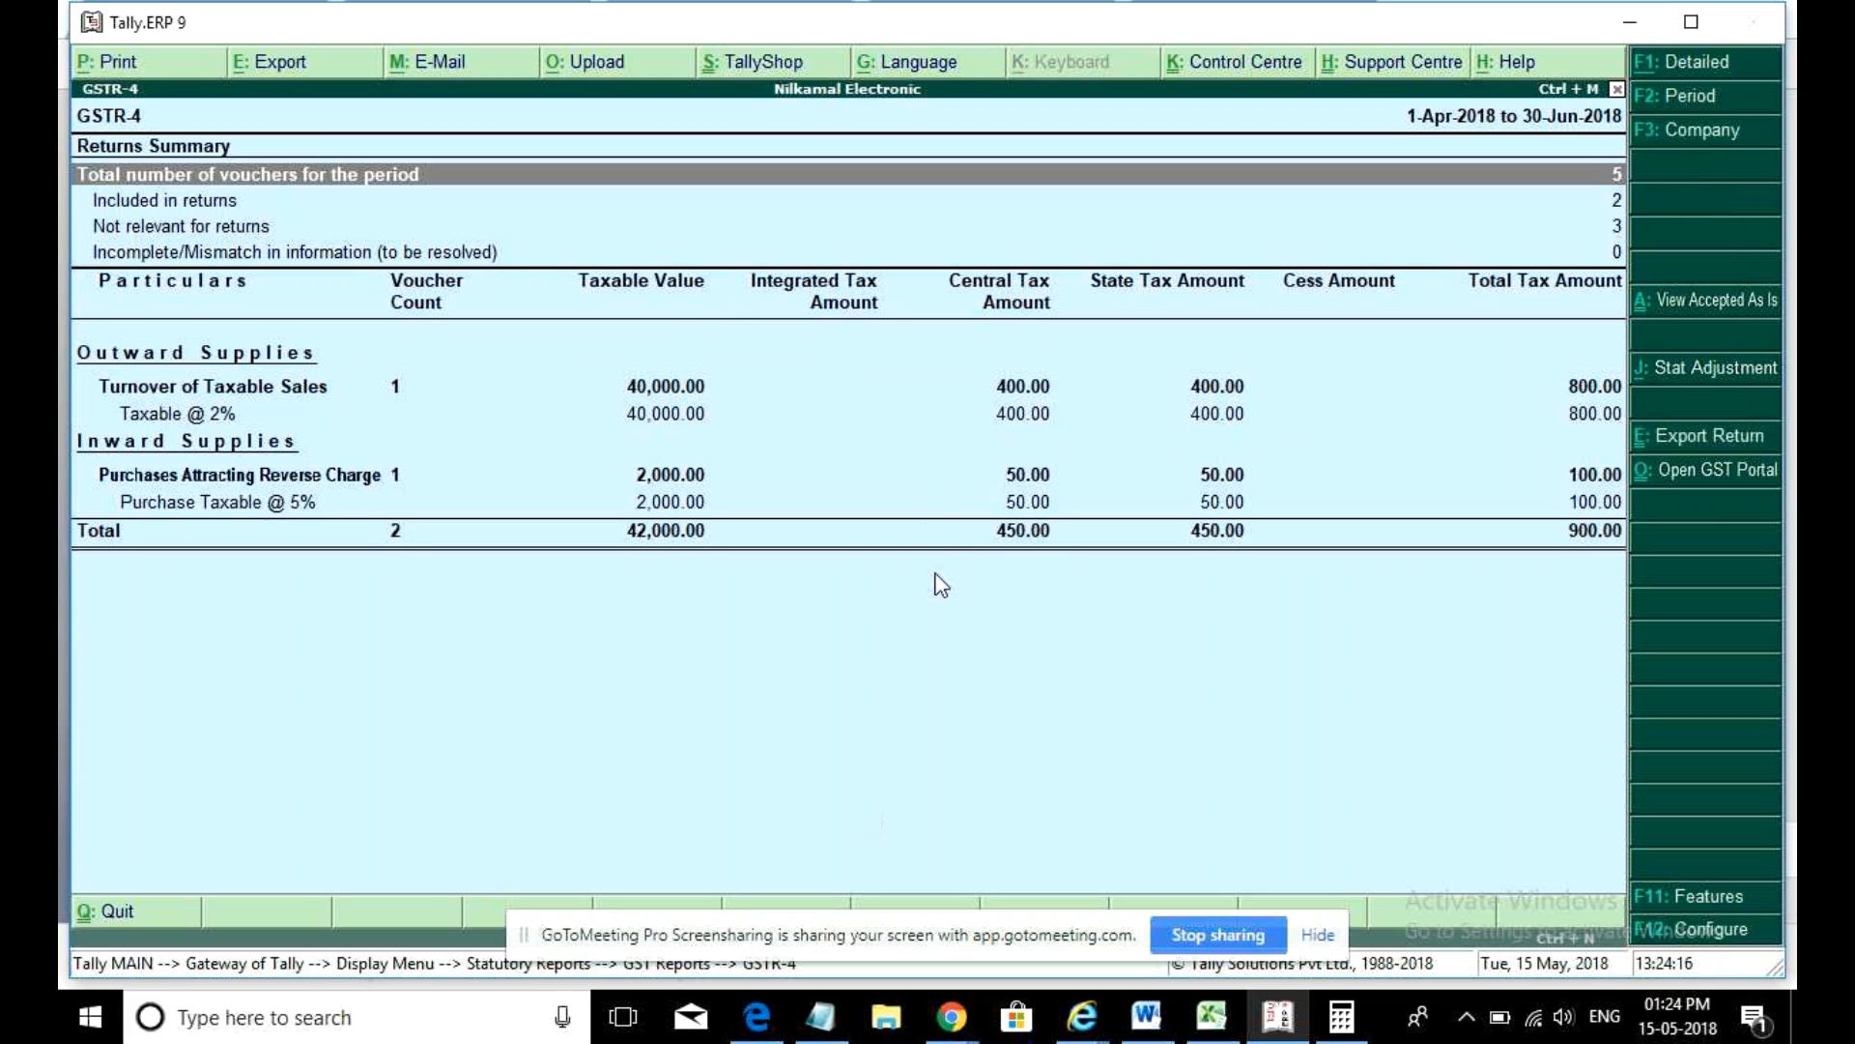
left_click(617, 226)
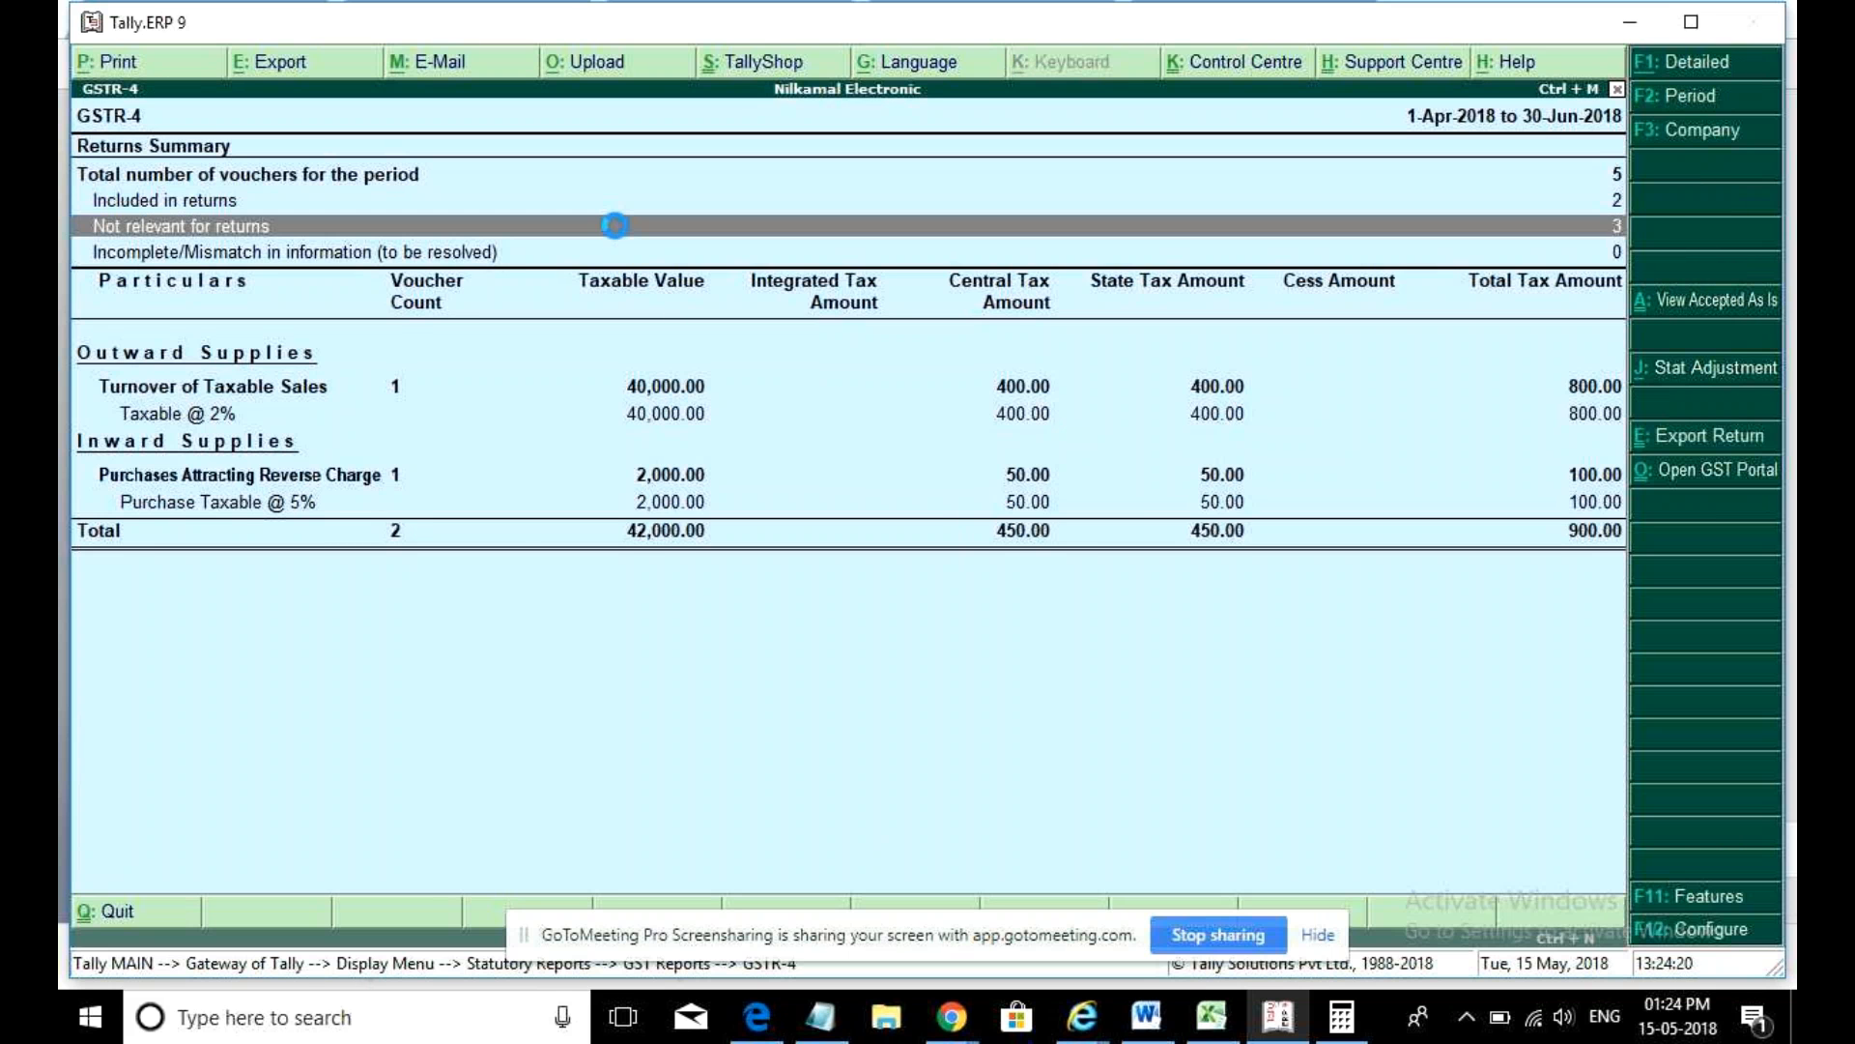
key("Return")
double_click(613, 210)
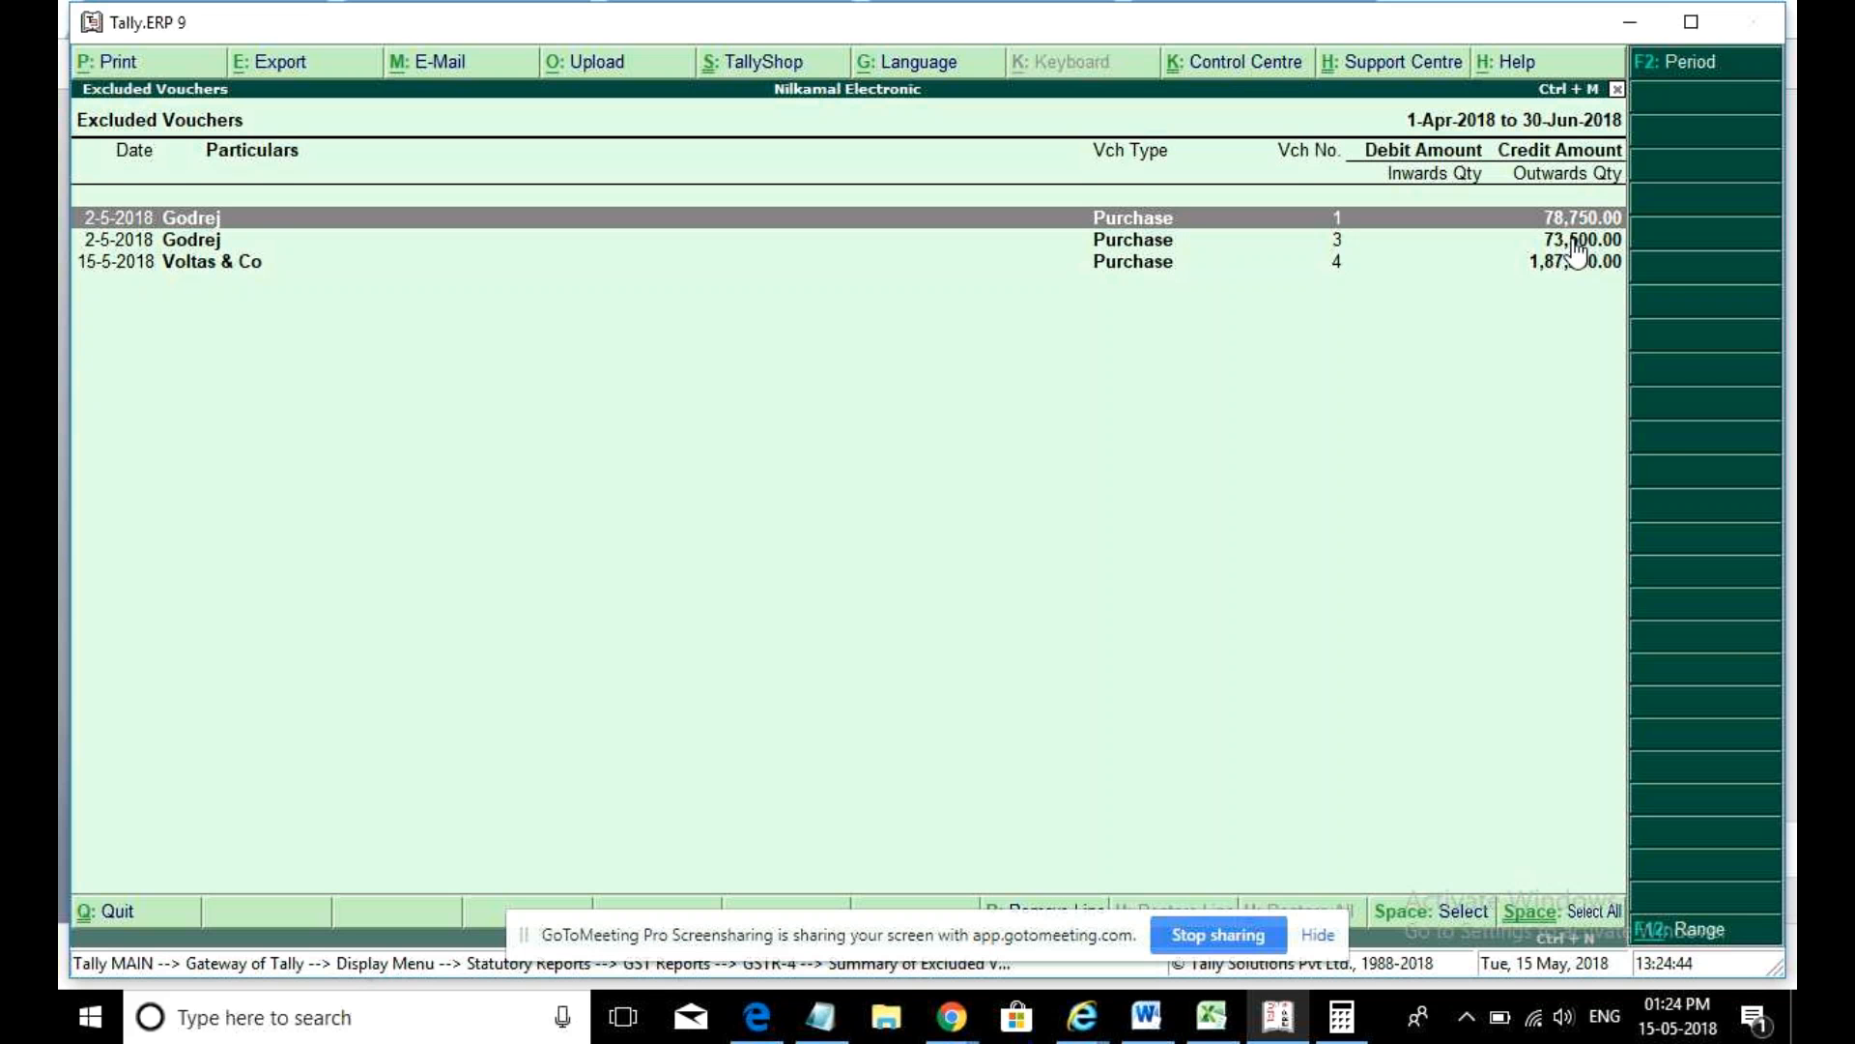
key("Escape")
key("Escape")
key("Escape")
key("Escape")
key("Escape")
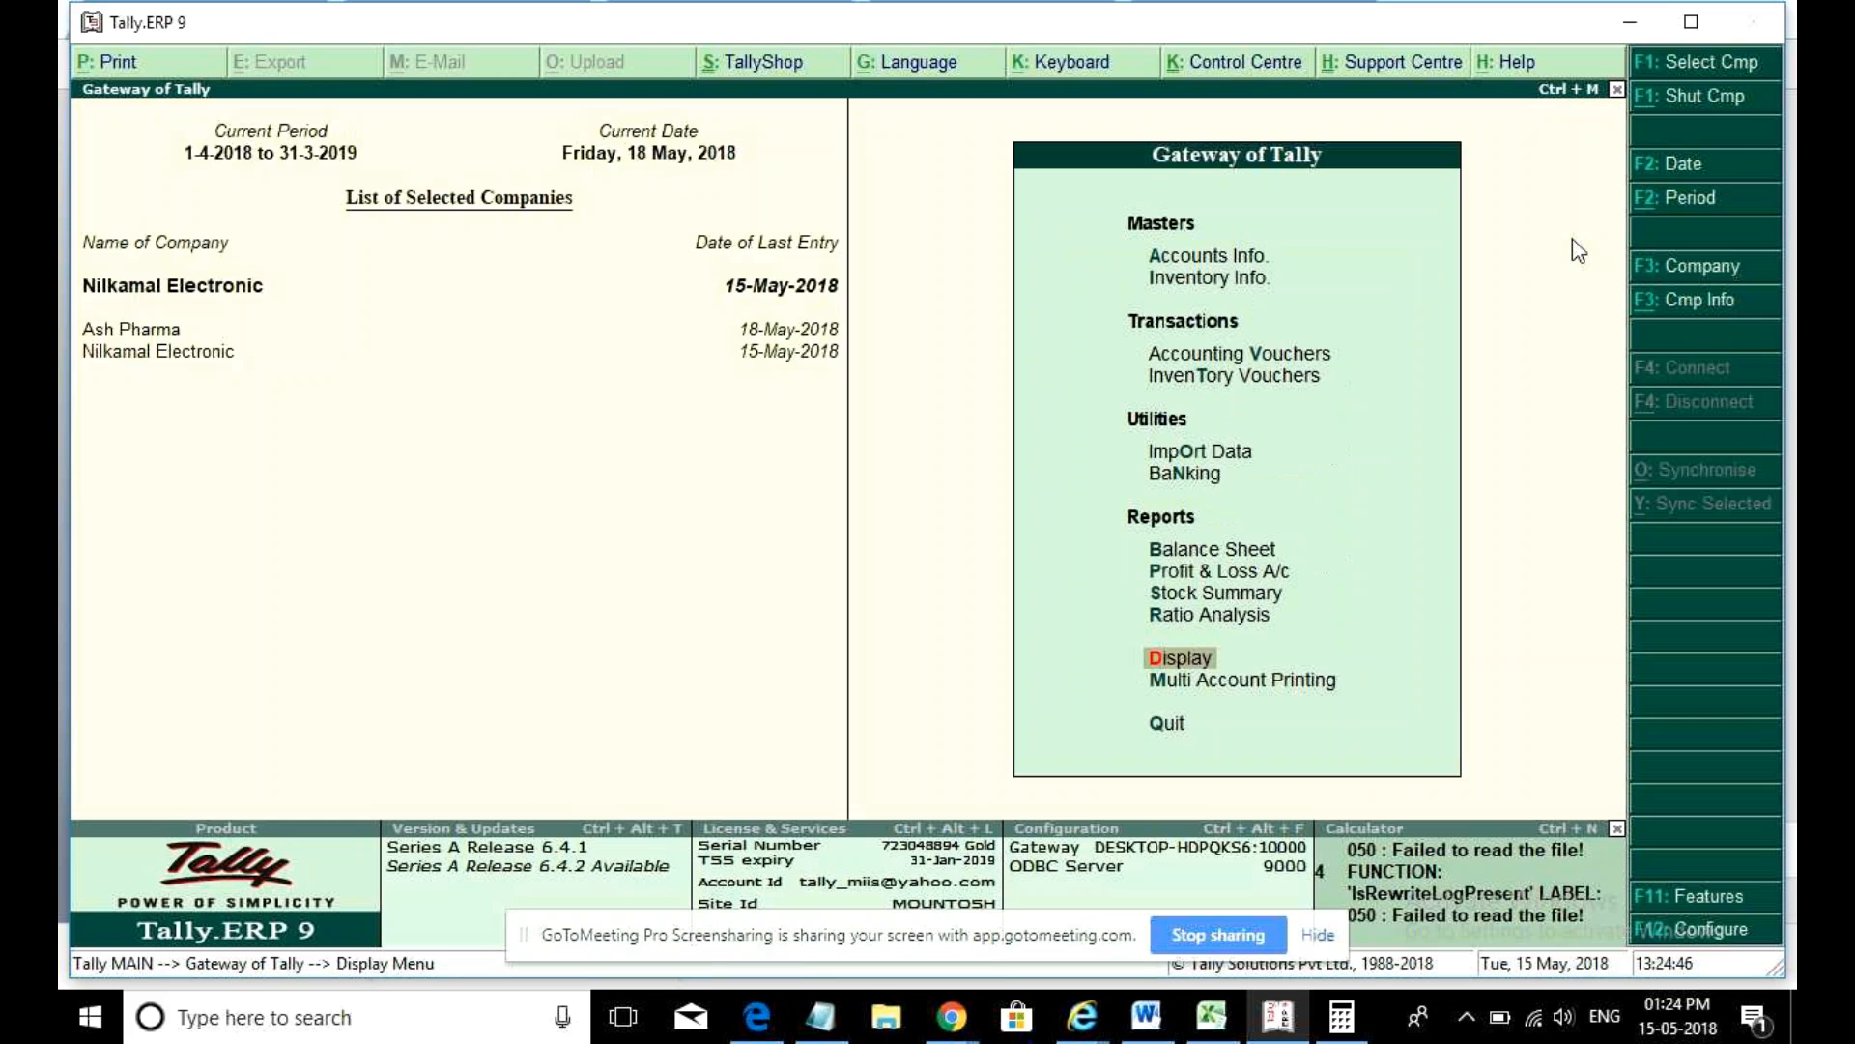
- Open the Purchase Register from Account Books and list May's purchase vouchers
key("Return")
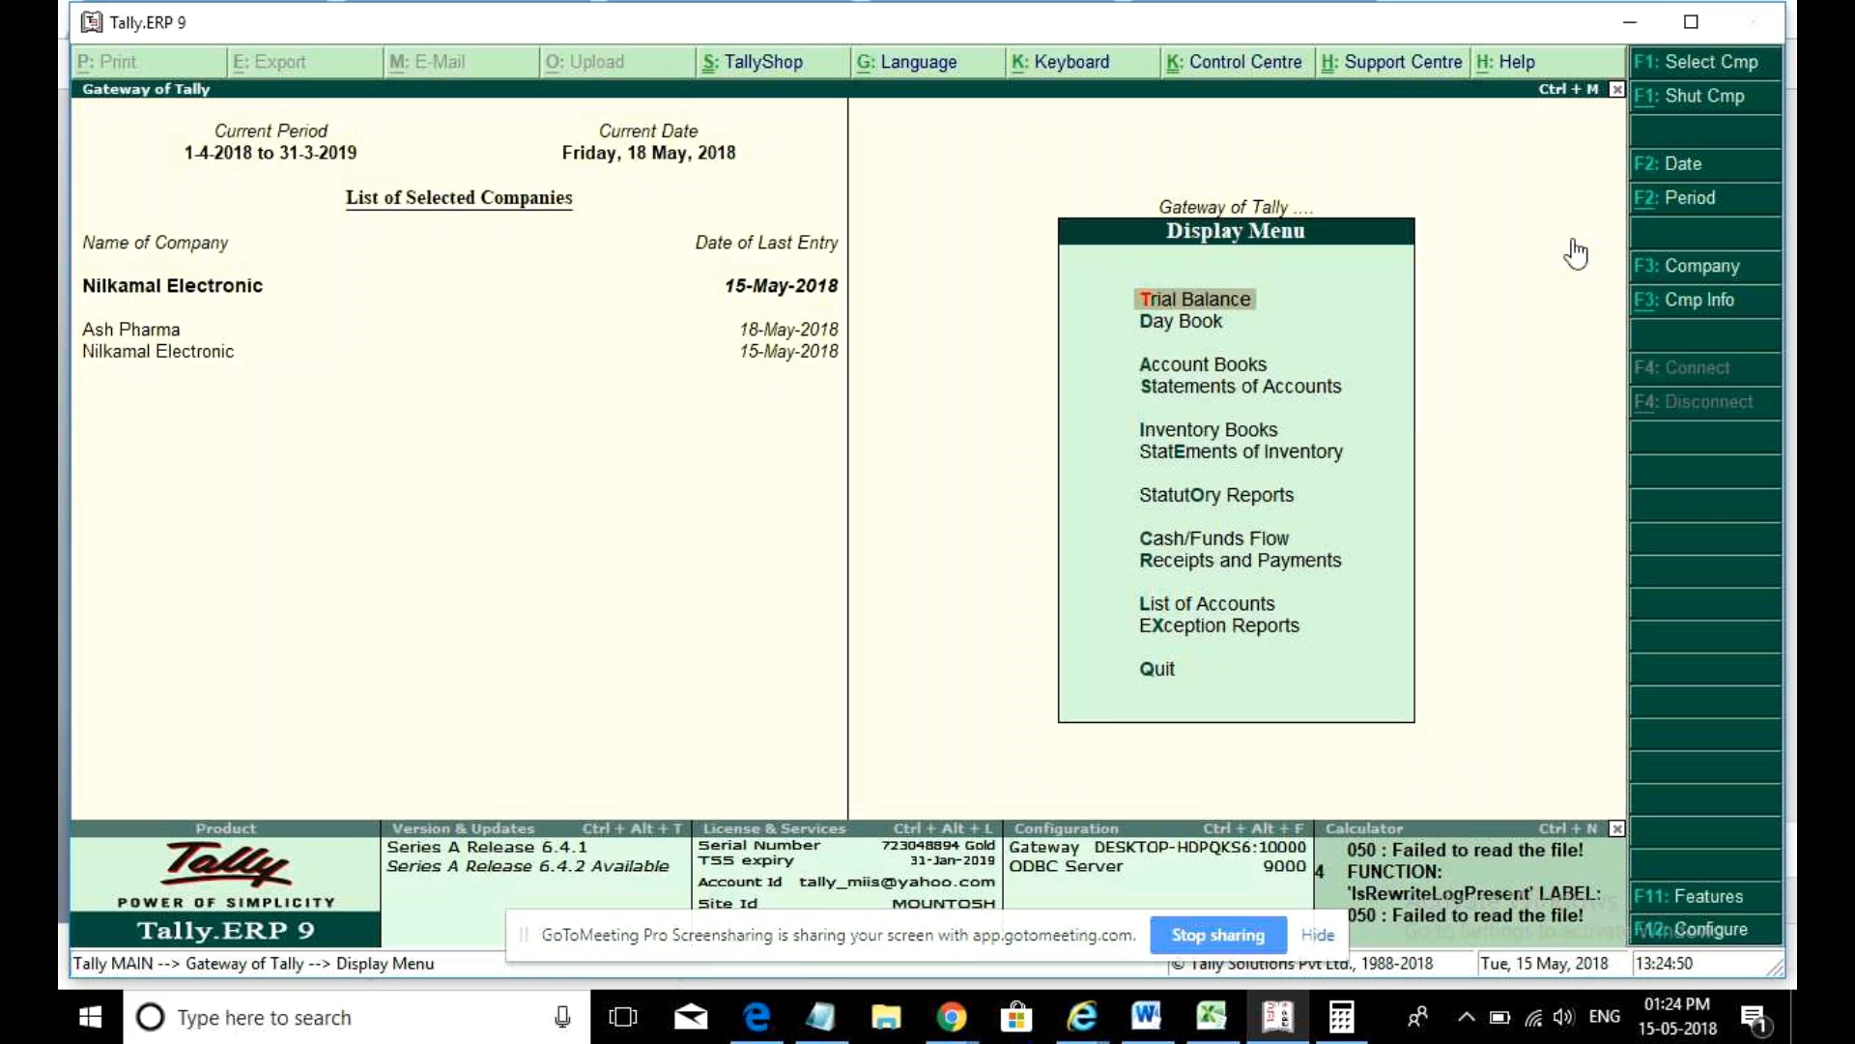
key("Down")
key("Down")
key("Return")
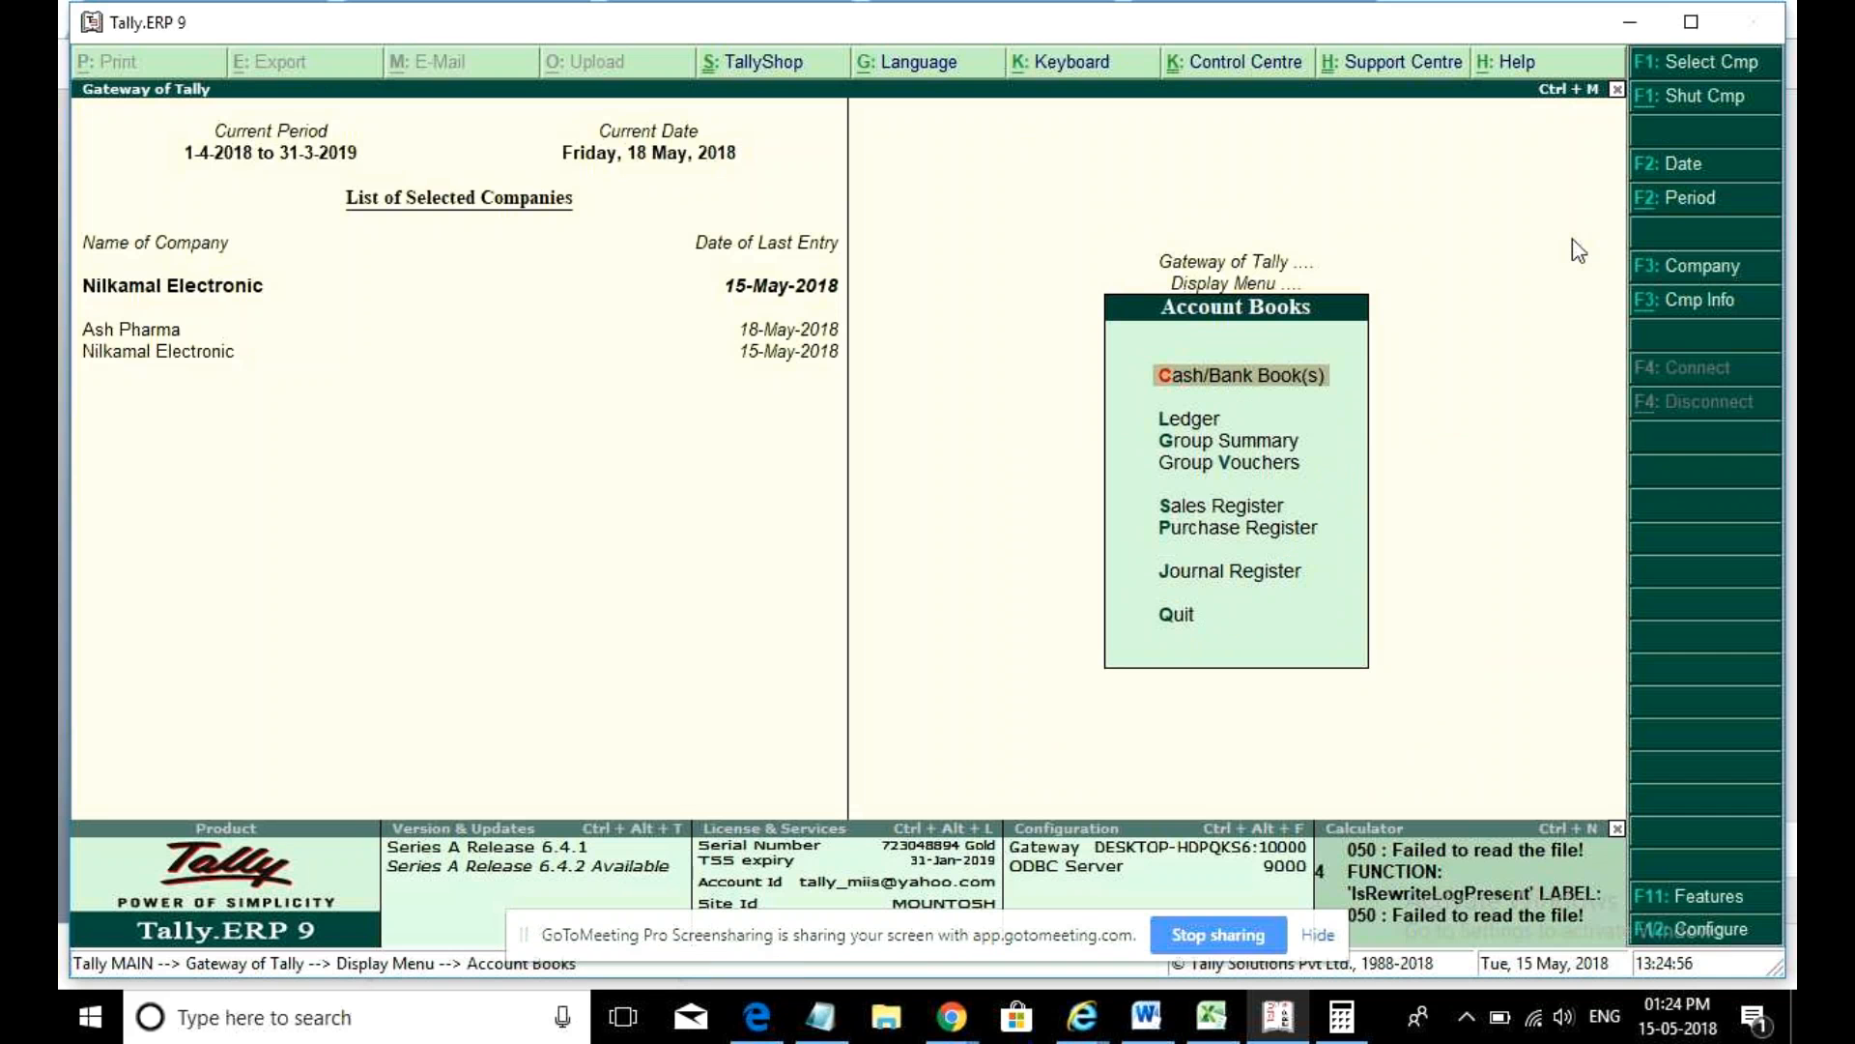
key("Down")
key("Down")
key("Down")
key("Down")
key("Down")
key("Return")
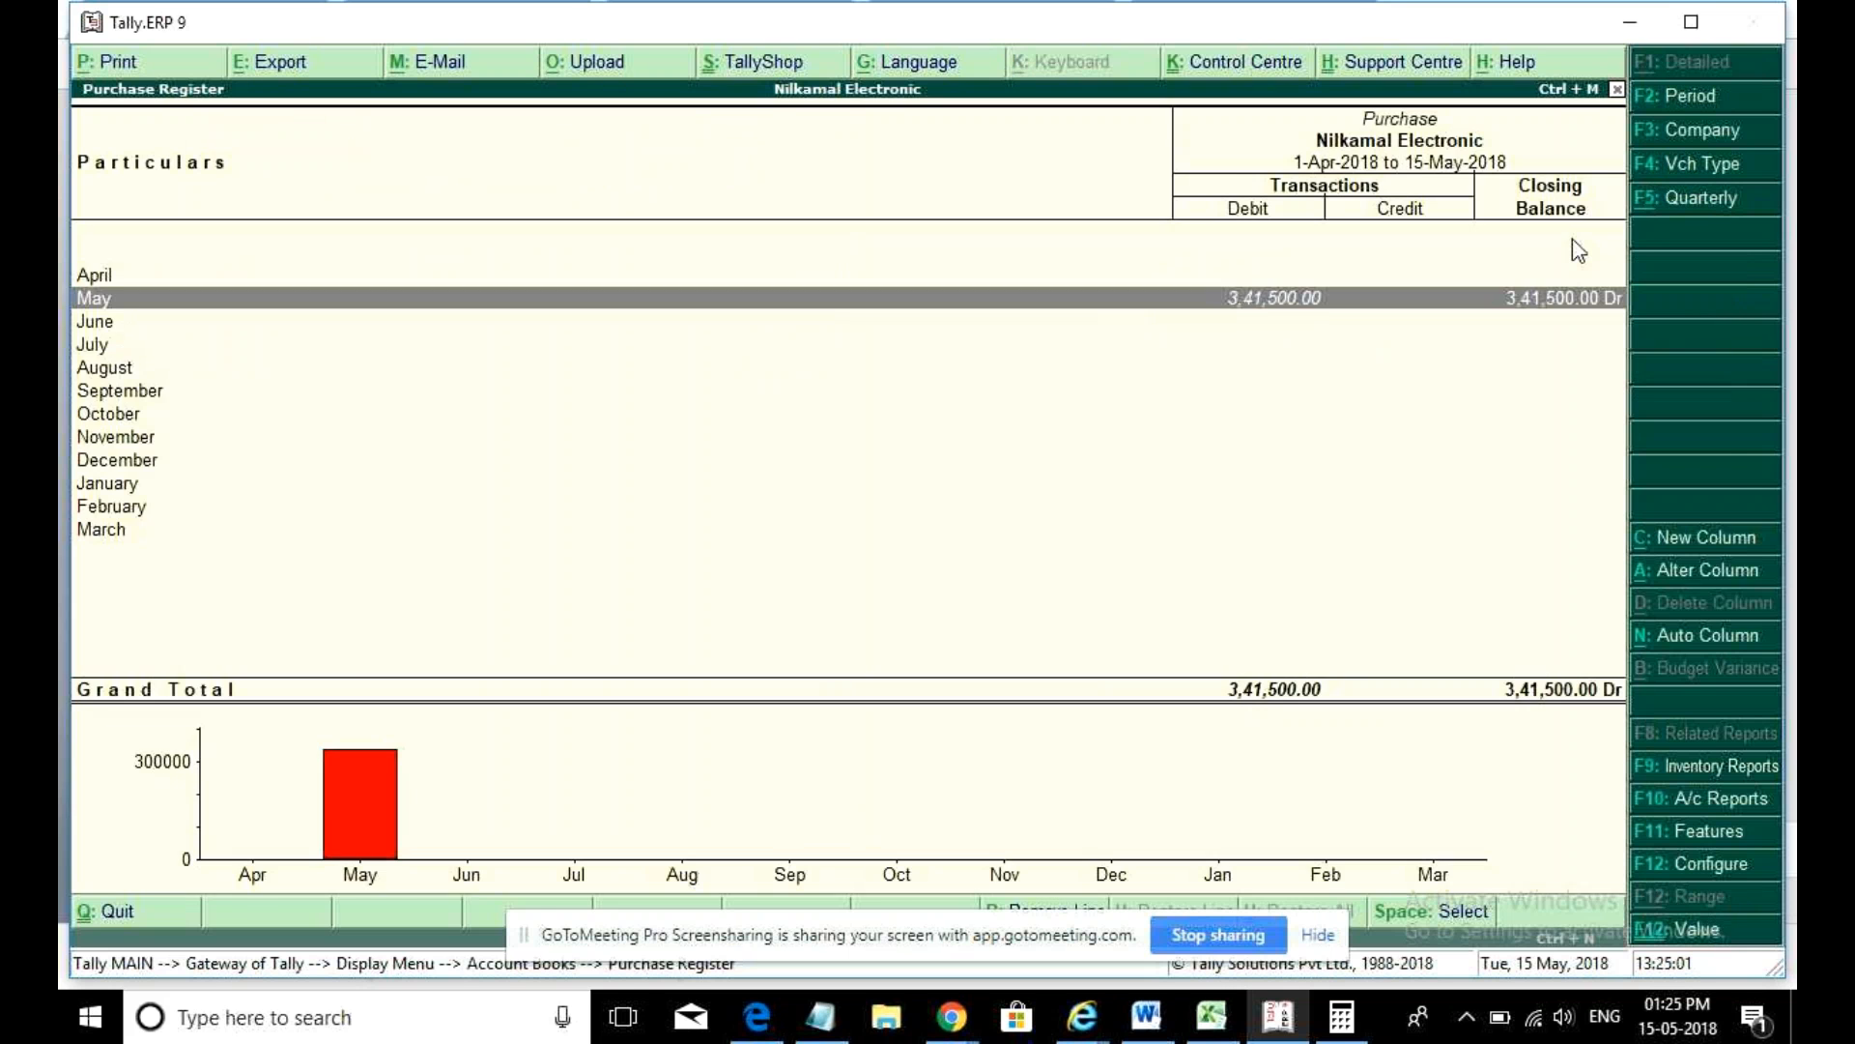
key("Return")
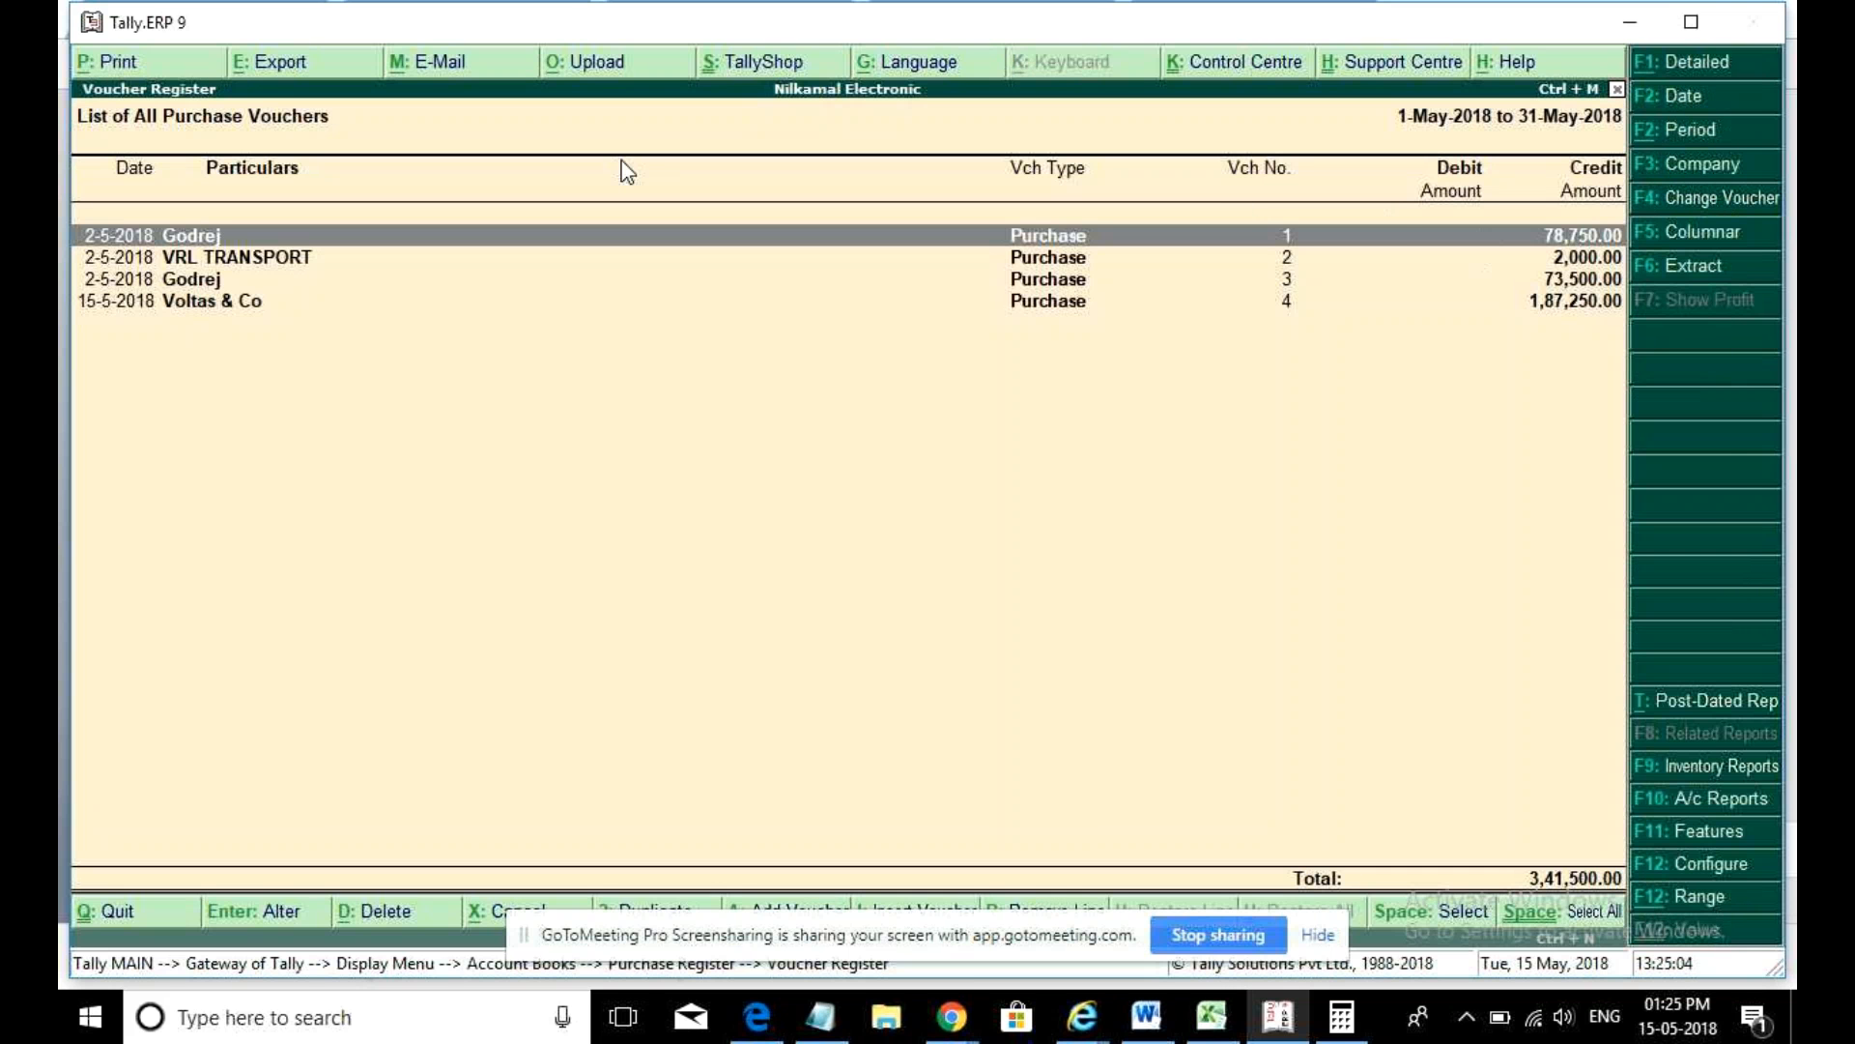
- Try a columnar layout of the May list, browse its columns, then reopen May's vouchers
left_click(1730, 235)
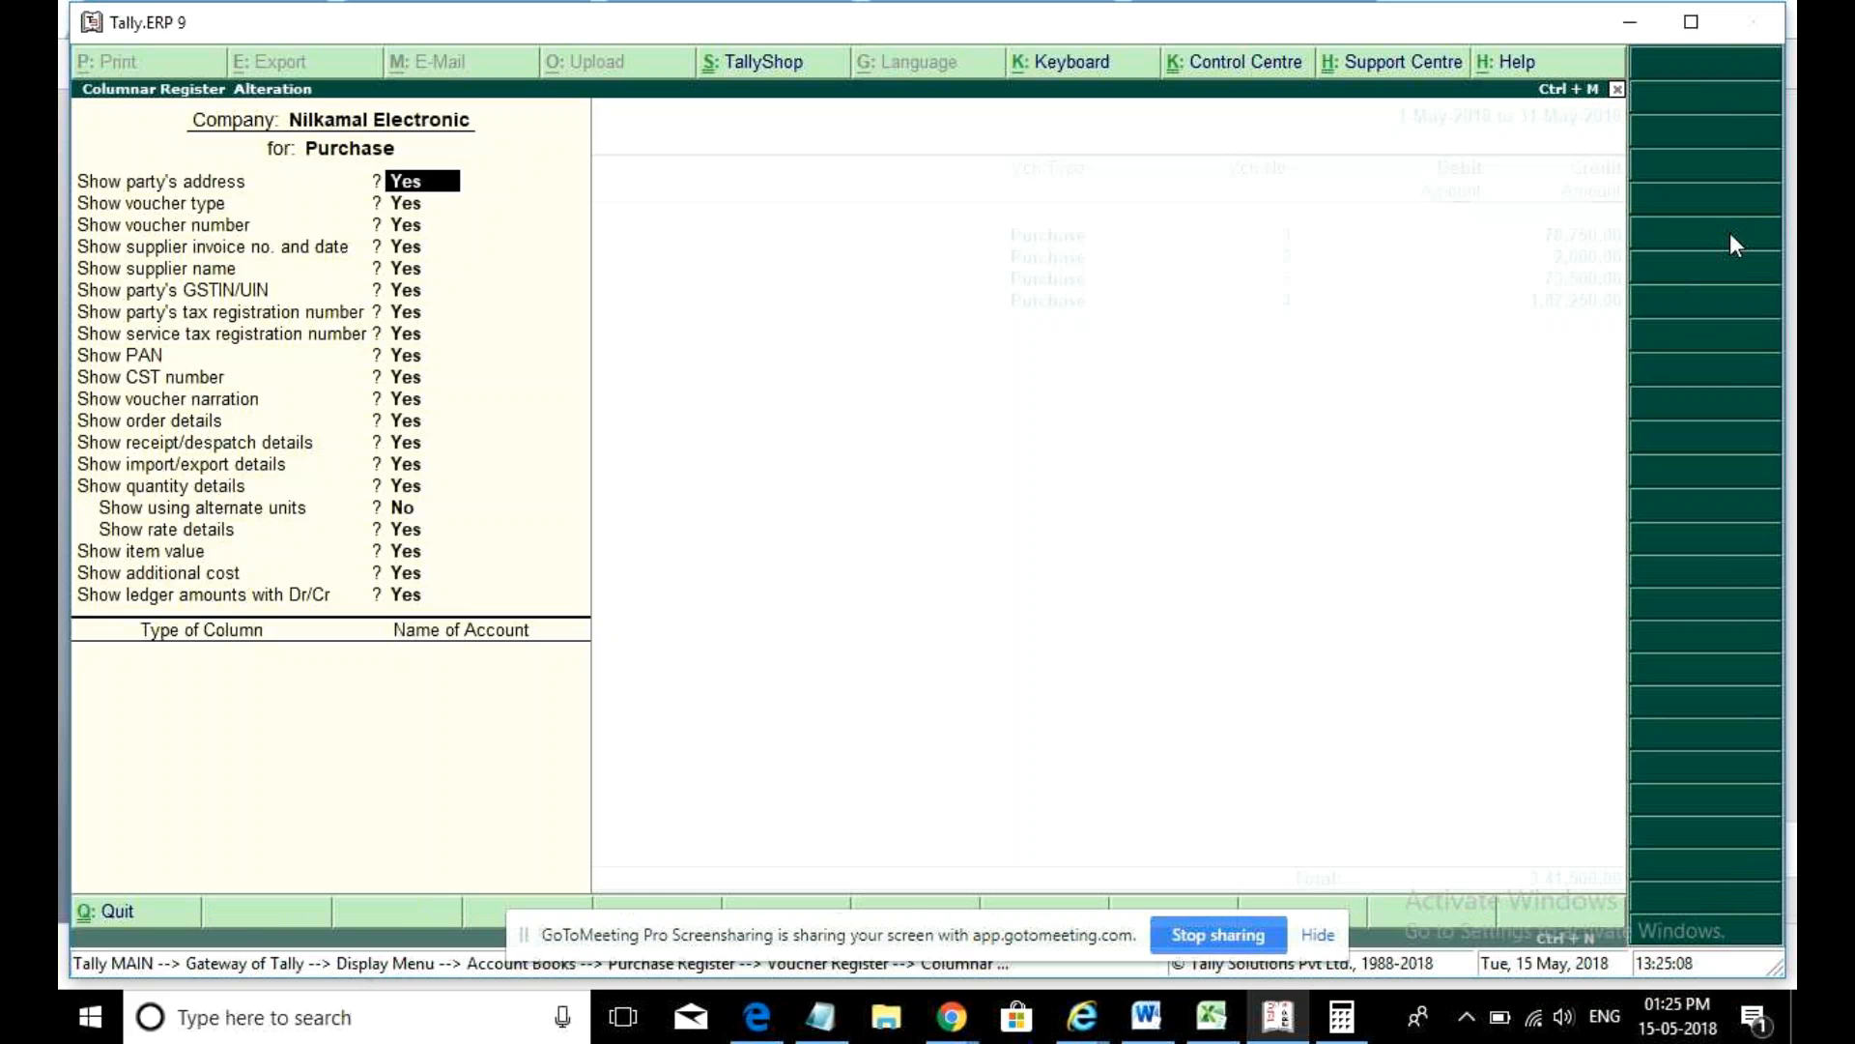
key("ctrl+a")
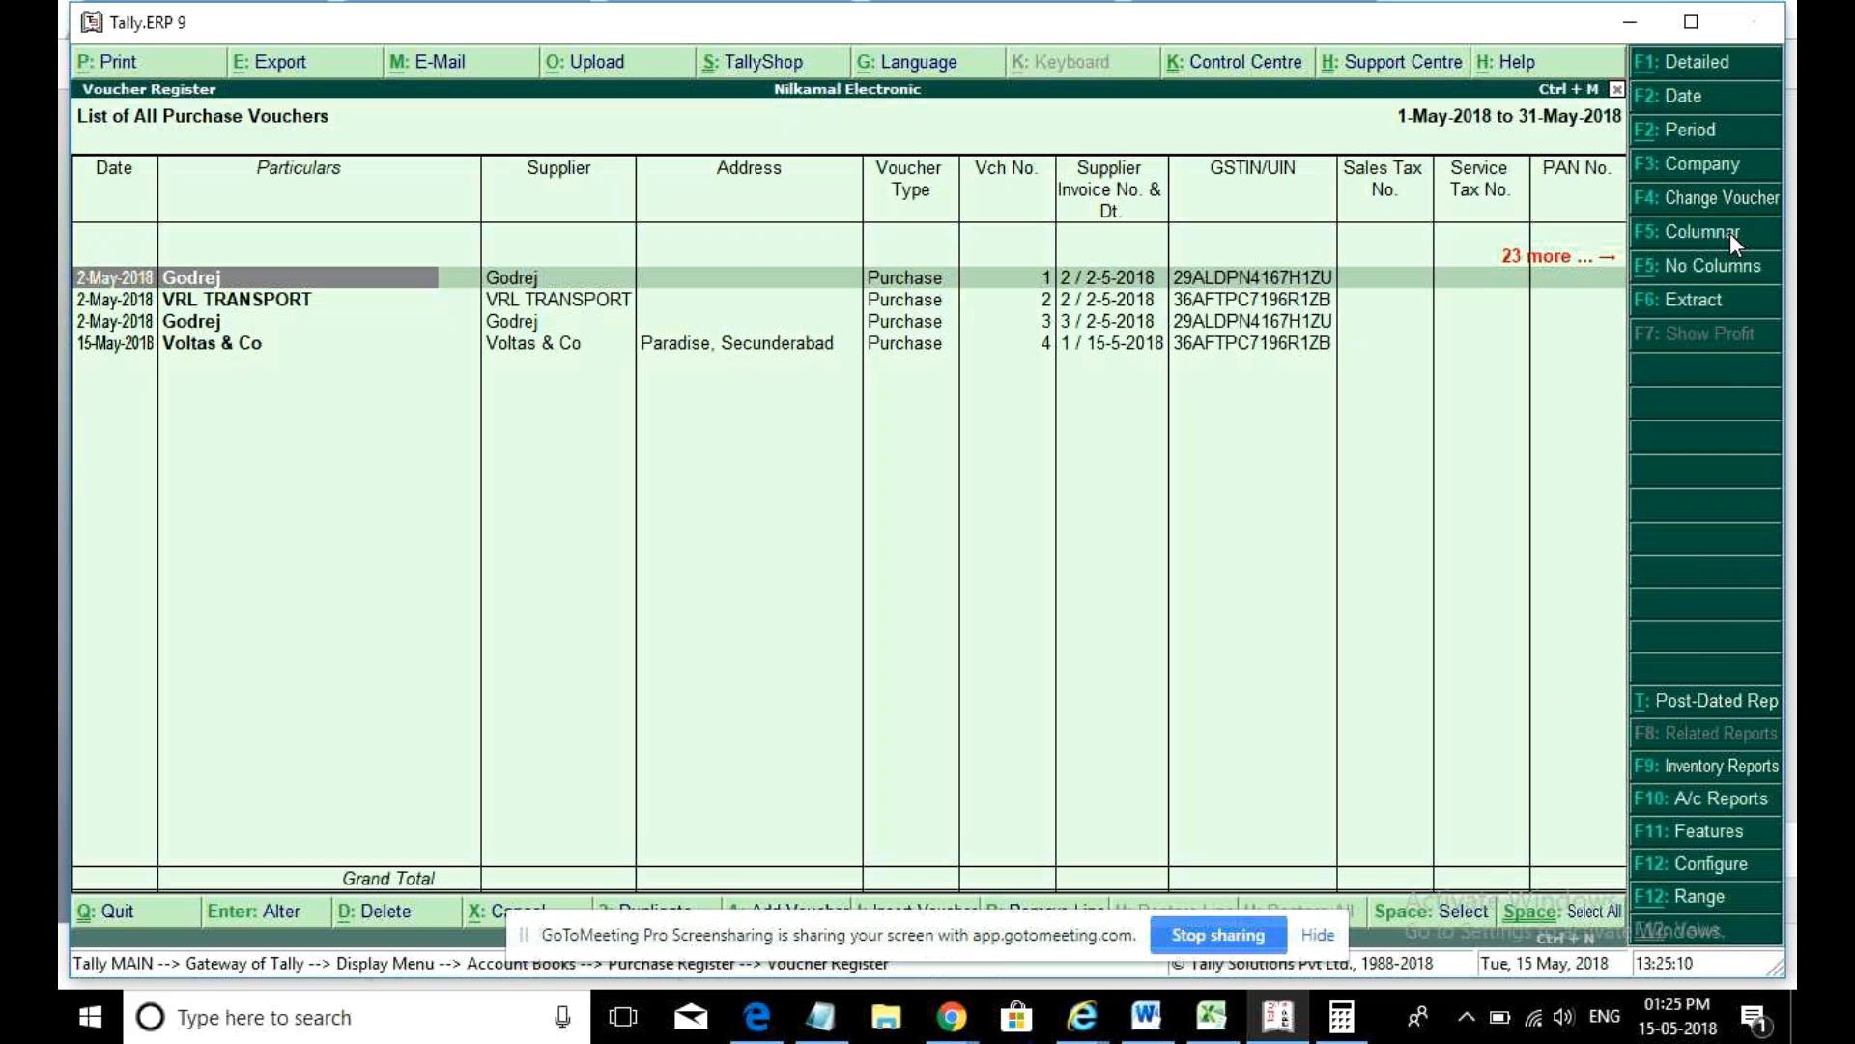
key("Right")
key("Right")
key("Right")
key("Right")
key("Right")
key("Right")
key("Right")
key("Right")
key("Right")
key("Right")
key("Right")
key("Right")
key("Right")
key("Right")
key("Right")
key("Right")
key("Right")
key("Right")
key("Right")
key("Right")
key("Right")
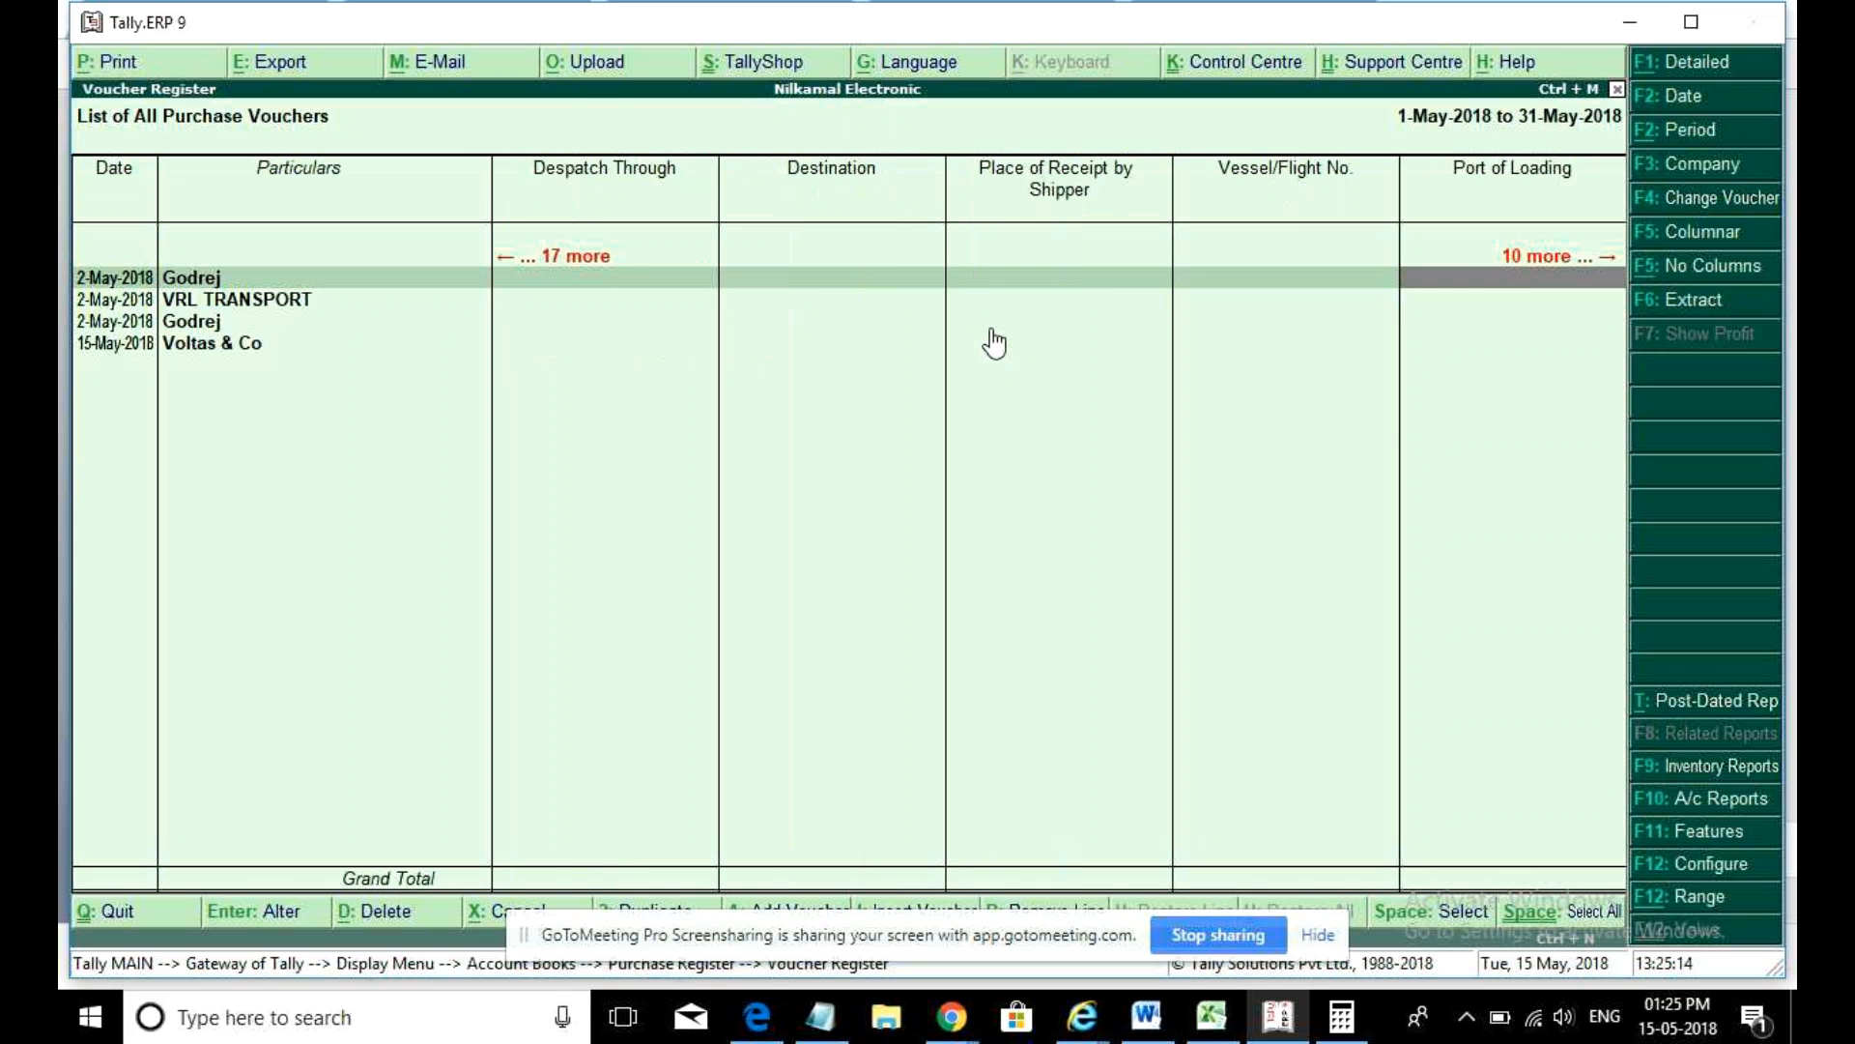
key("Right")
key("Right")
key("Right")
key("Right")
key("Right")
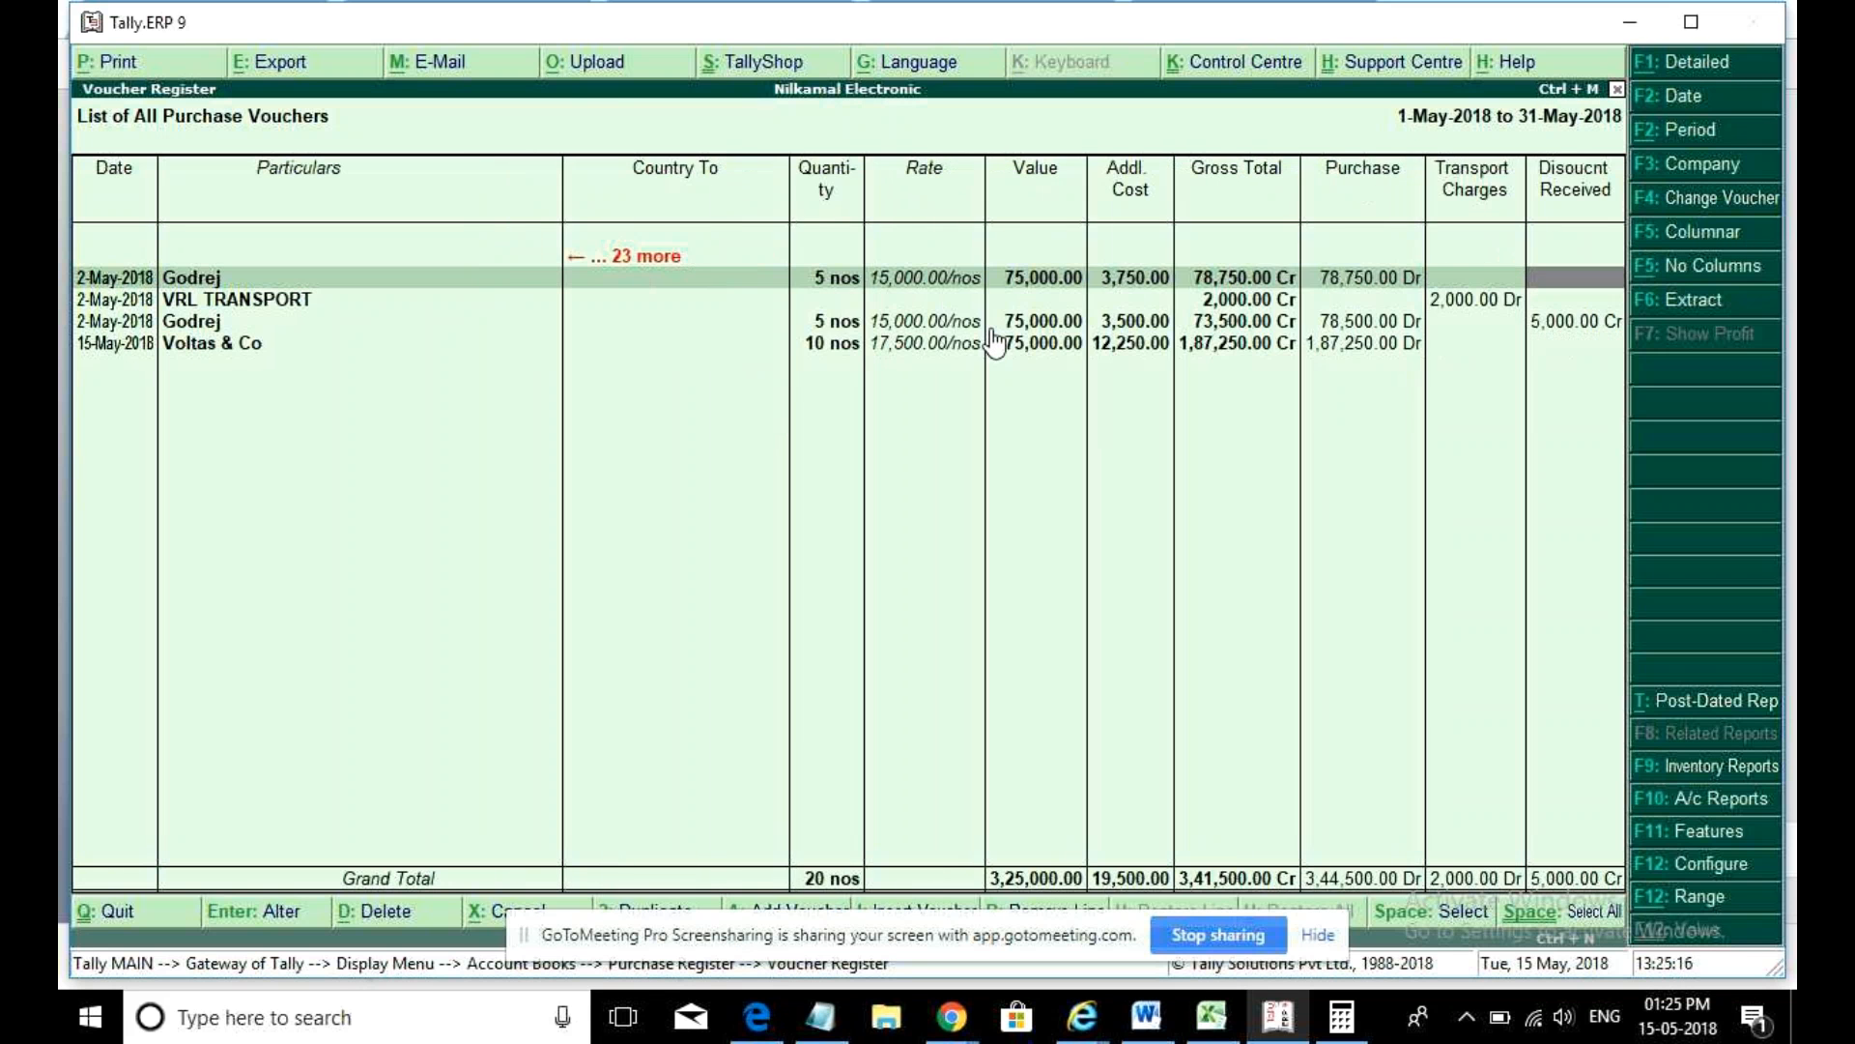
key("Escape")
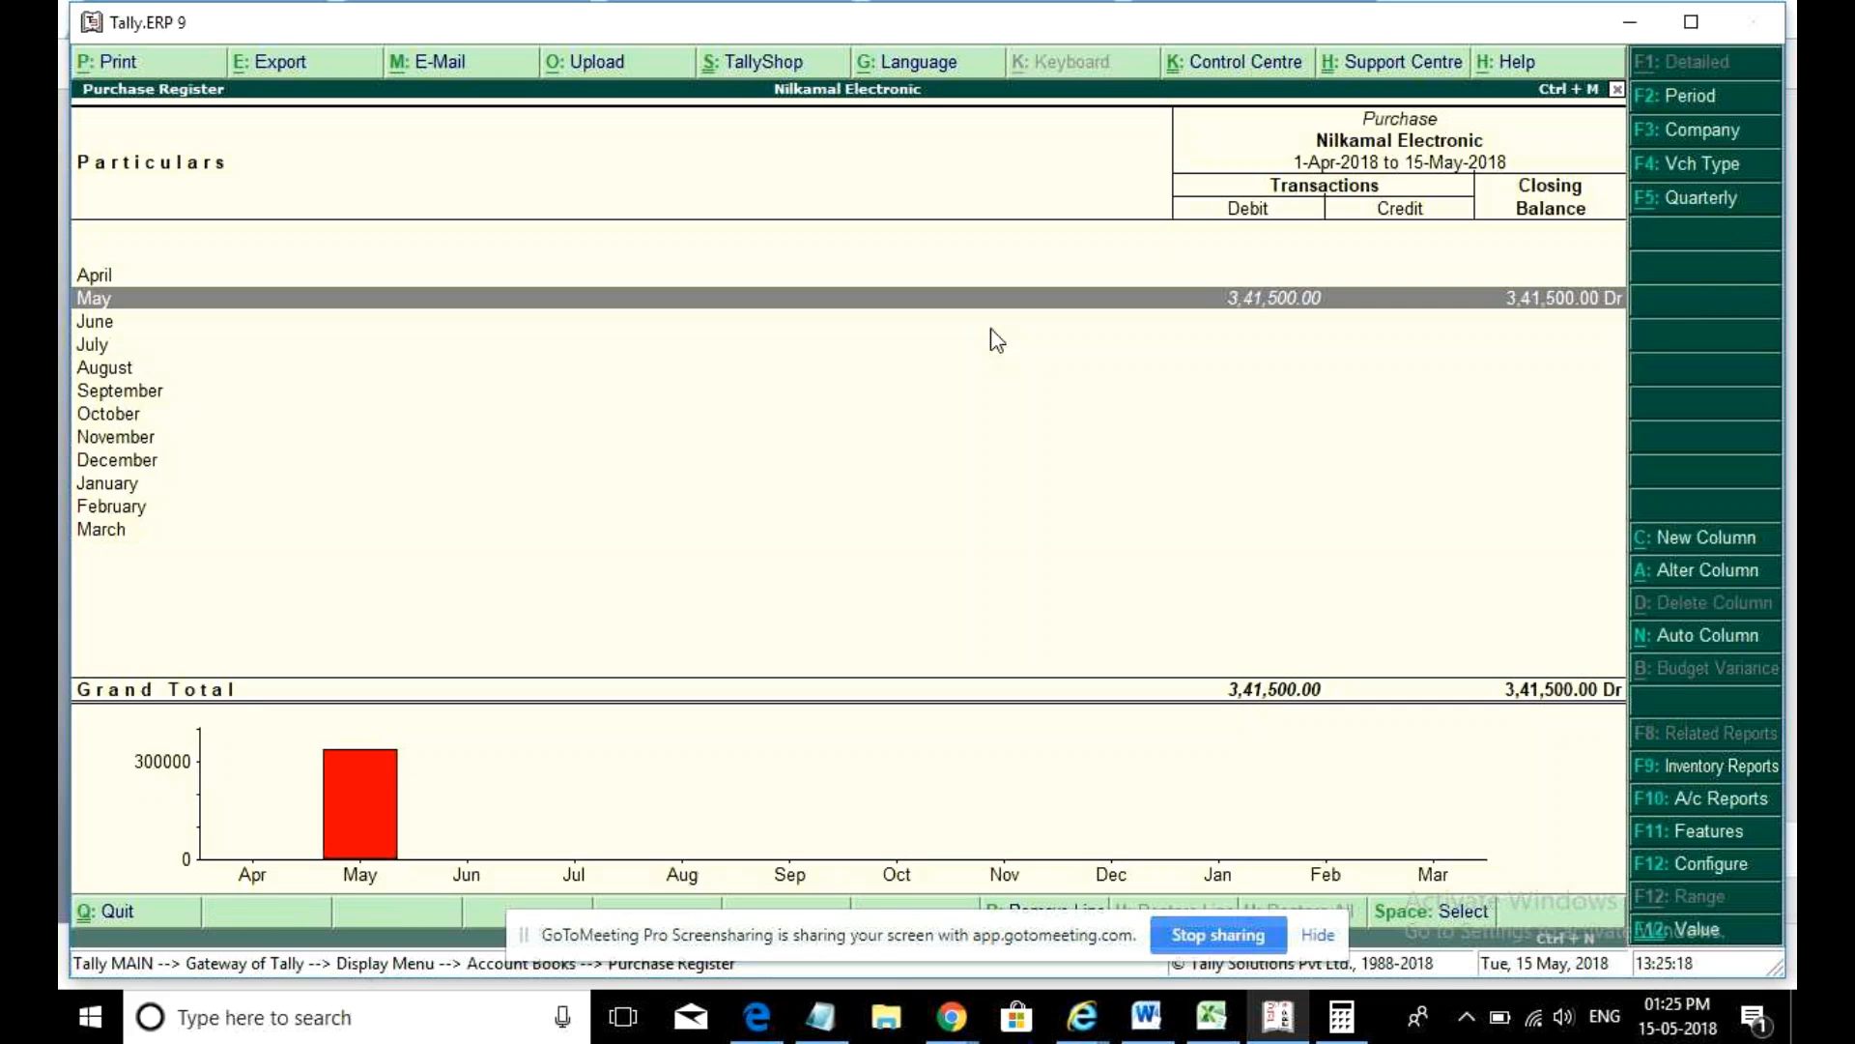
key("Return")
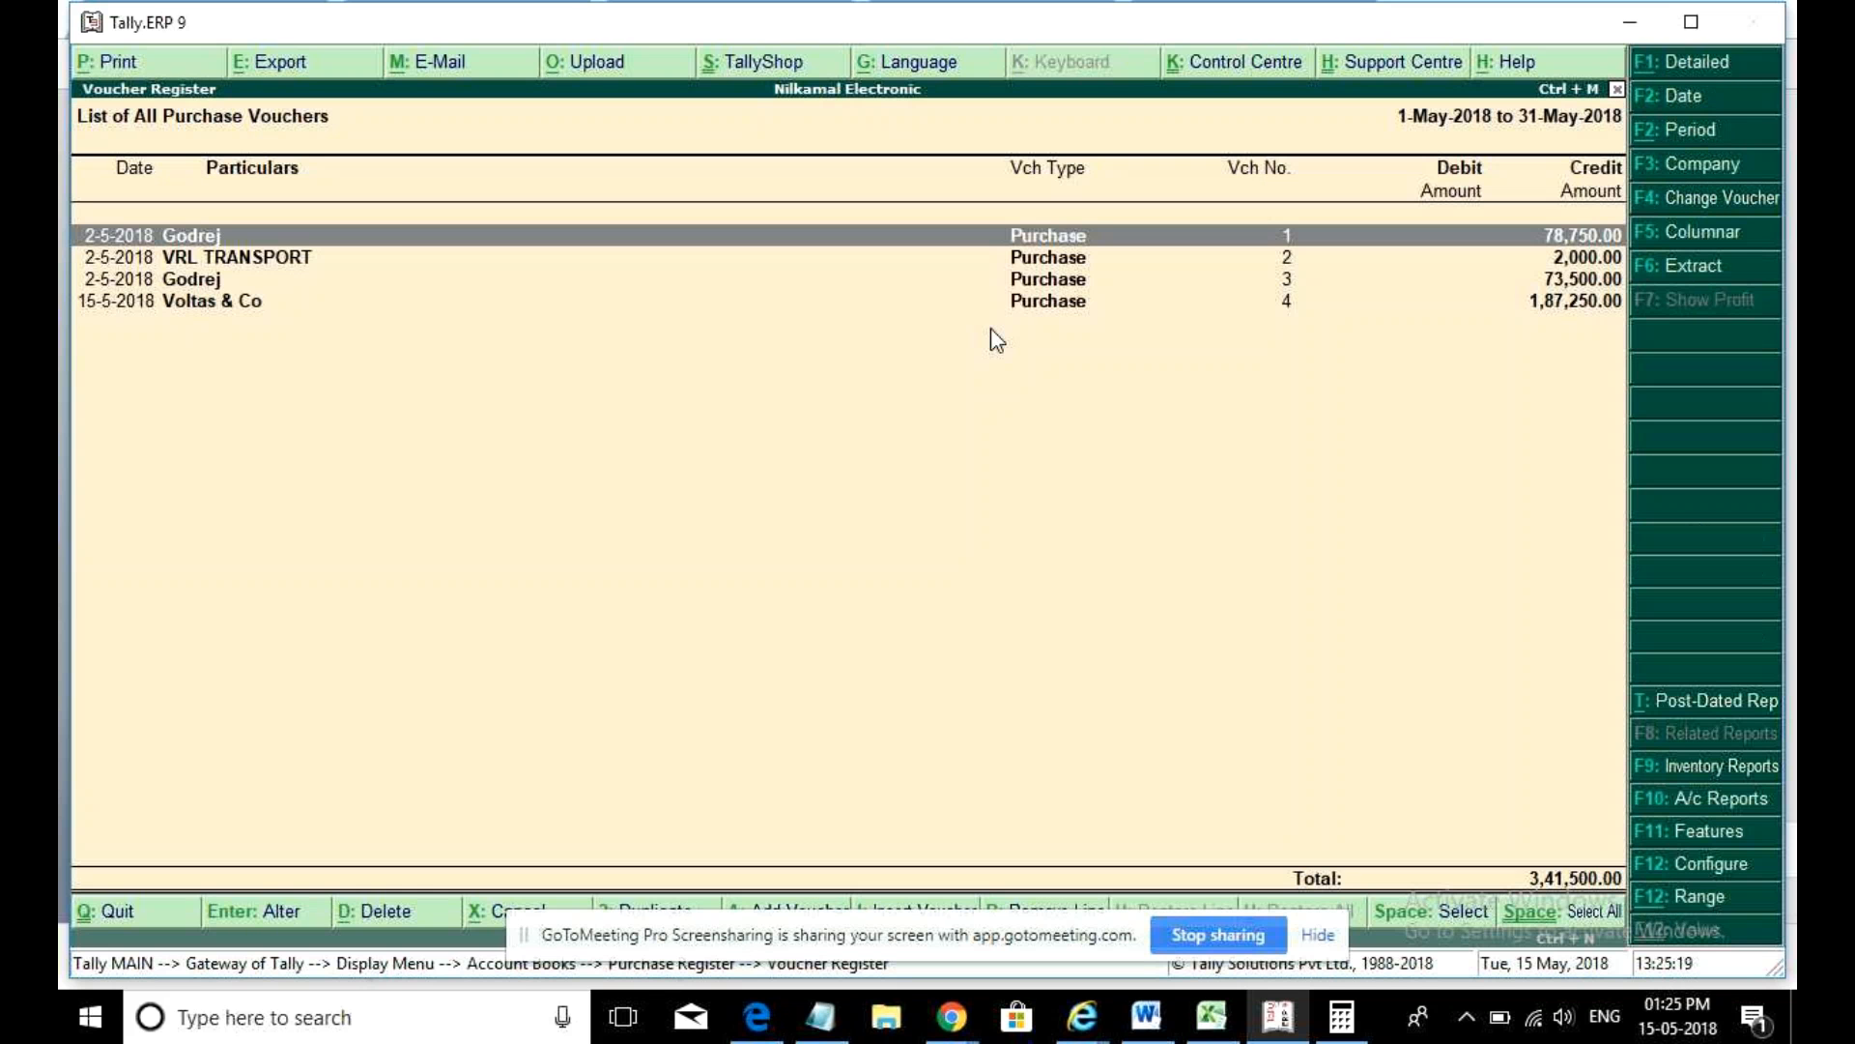
- Set the F5 Columnar options to No for address, tax registration, PAN/CST, narration, order, despatch and import/export
left_click(1686, 237)
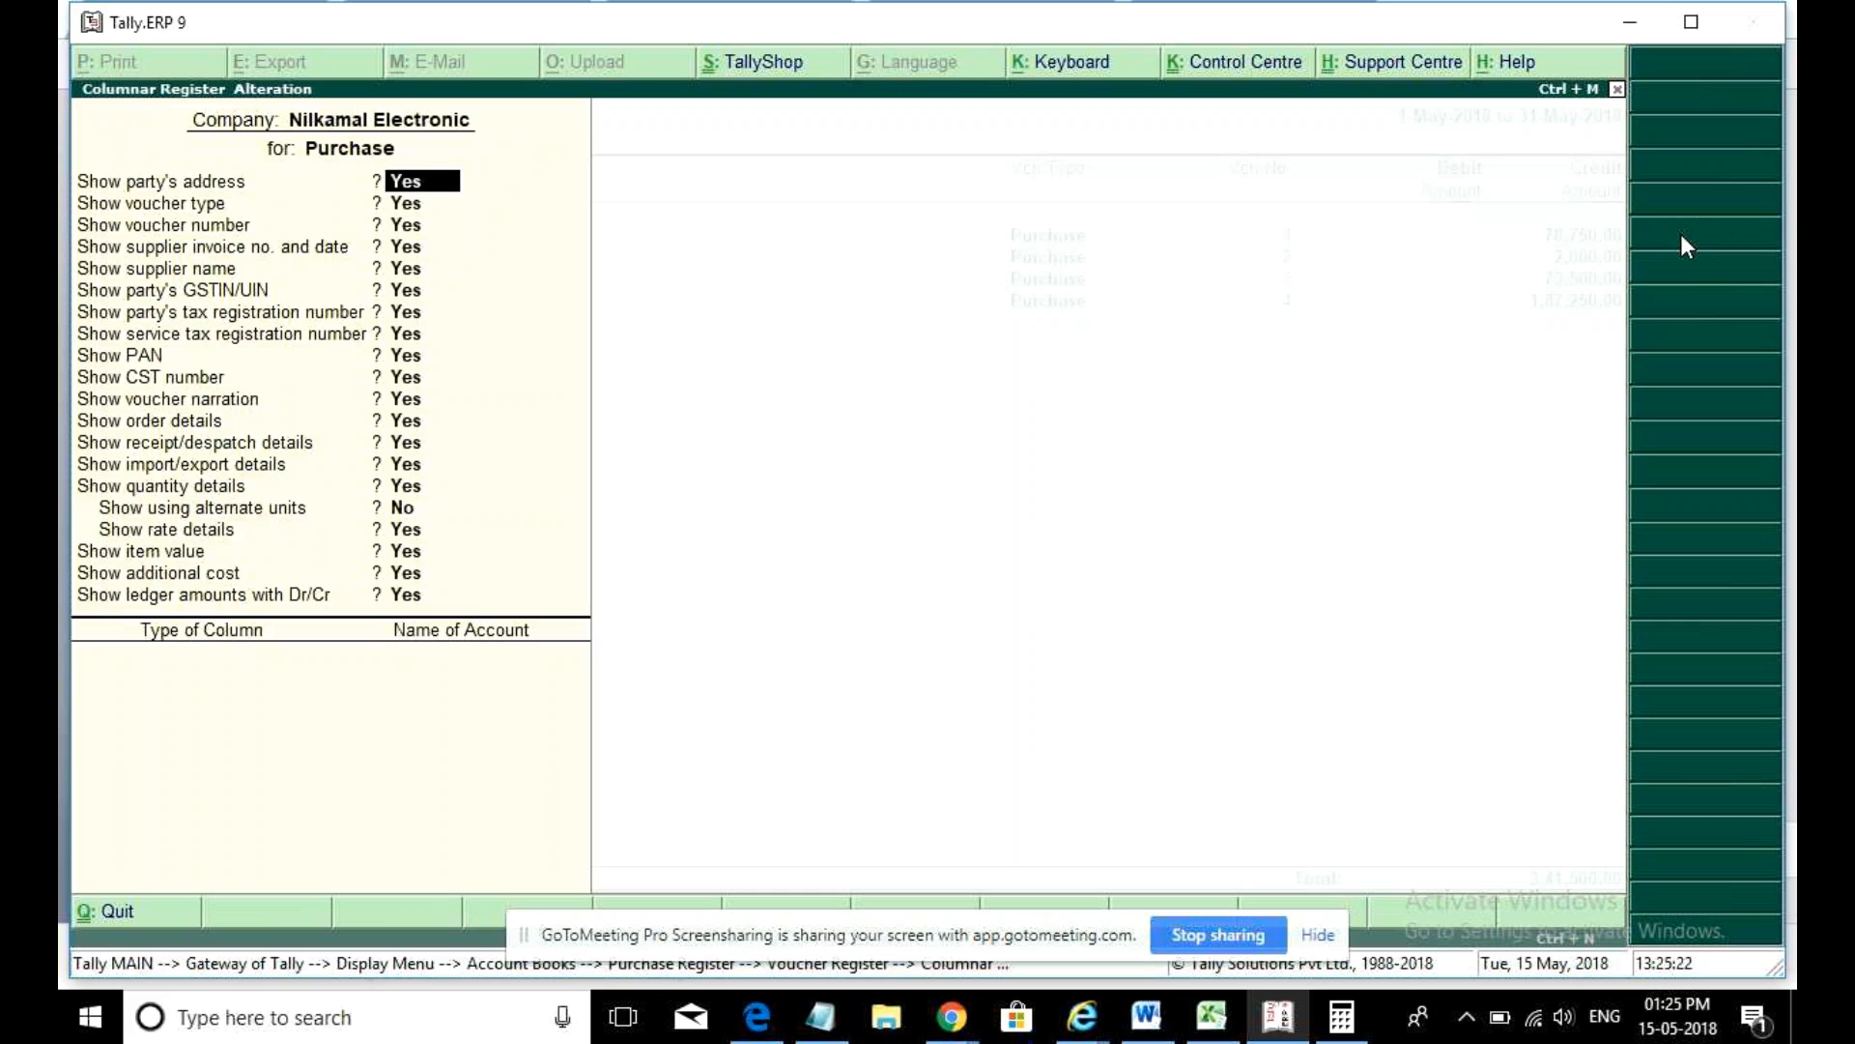
type("n")
key("Return")
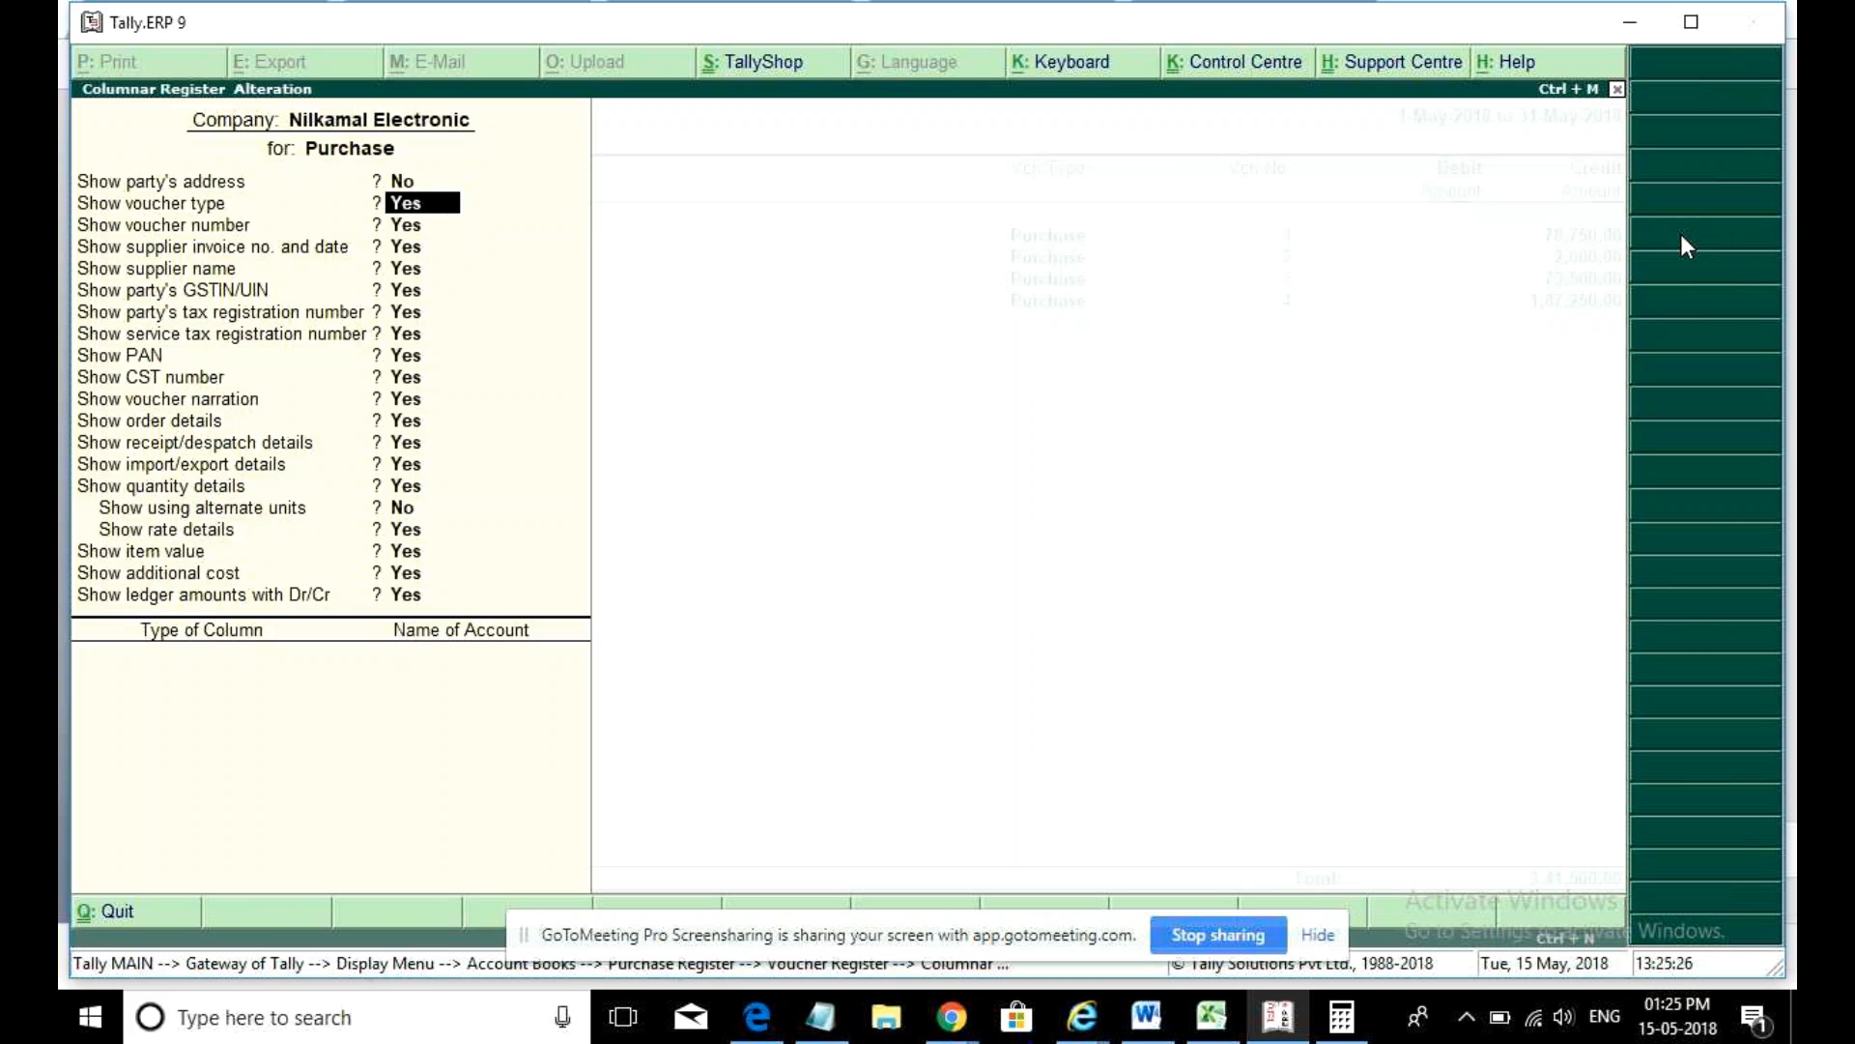
key("Return")
key("Return")
key("Return")
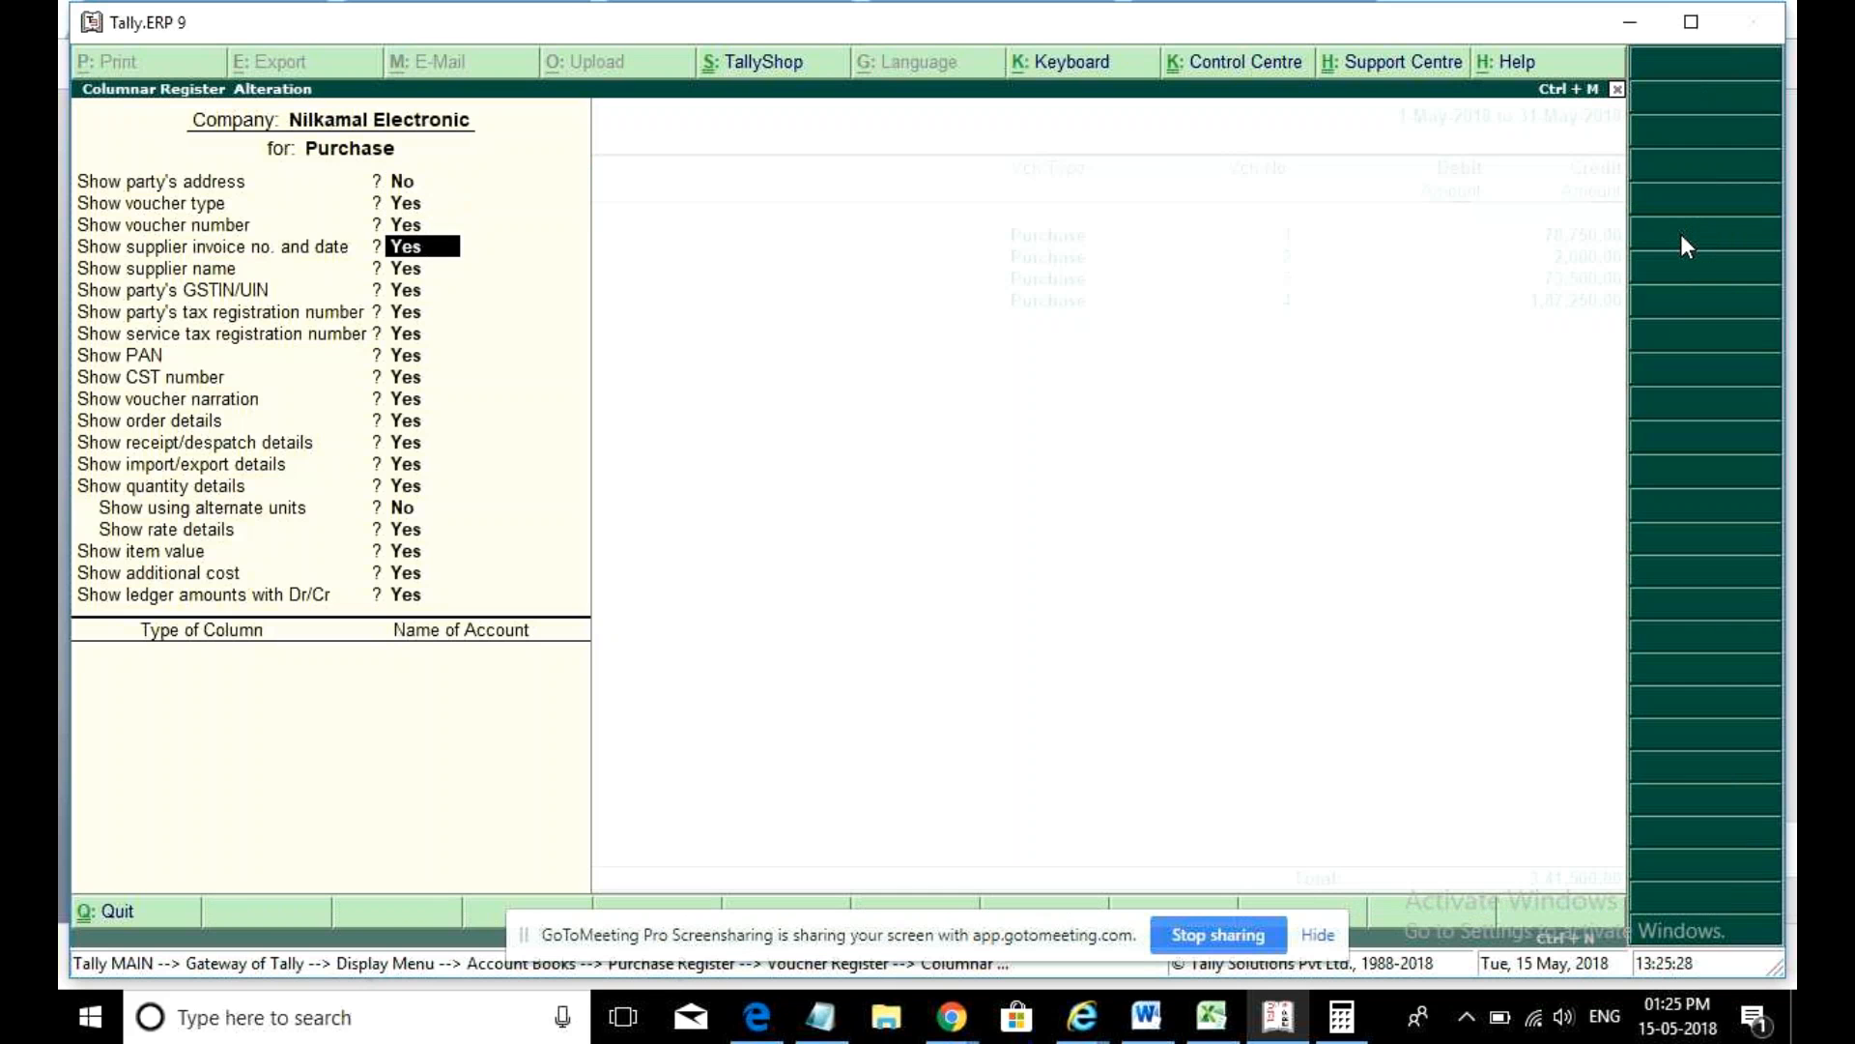
key("Return")
key("Return")
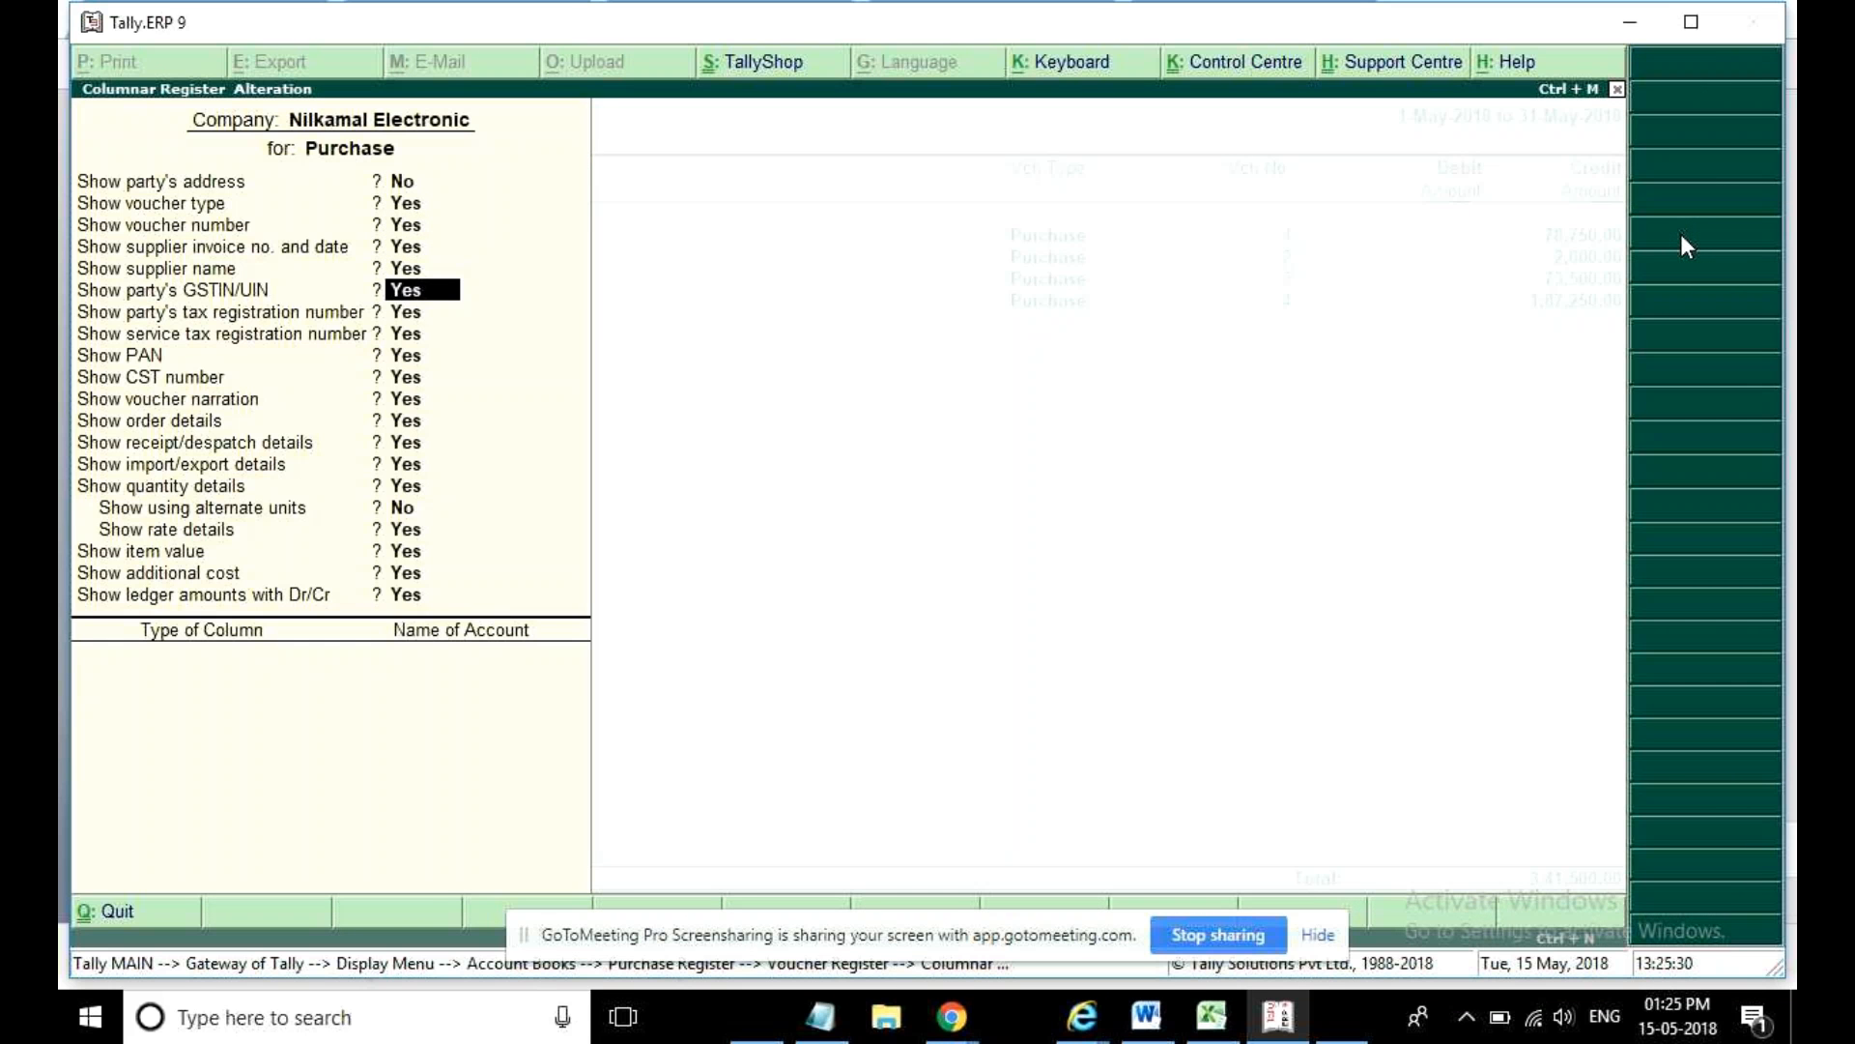
key("n")
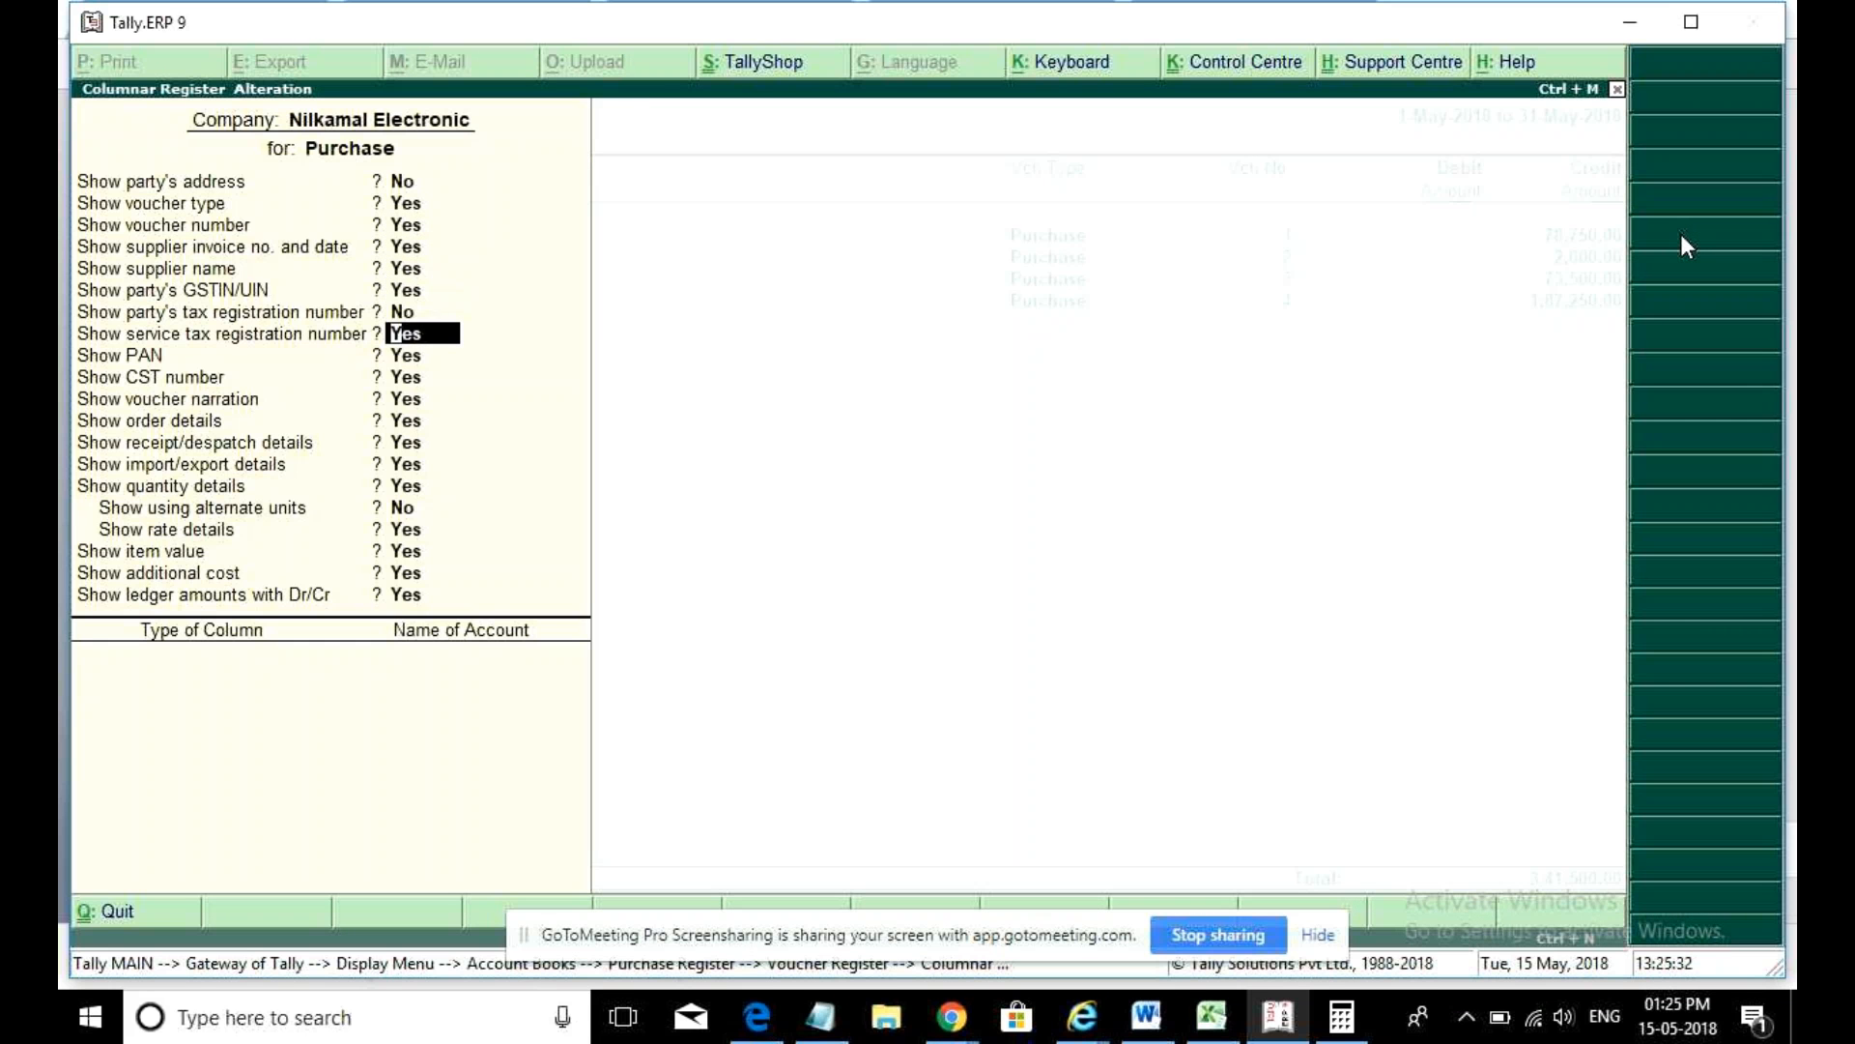
key("n")
key("n")
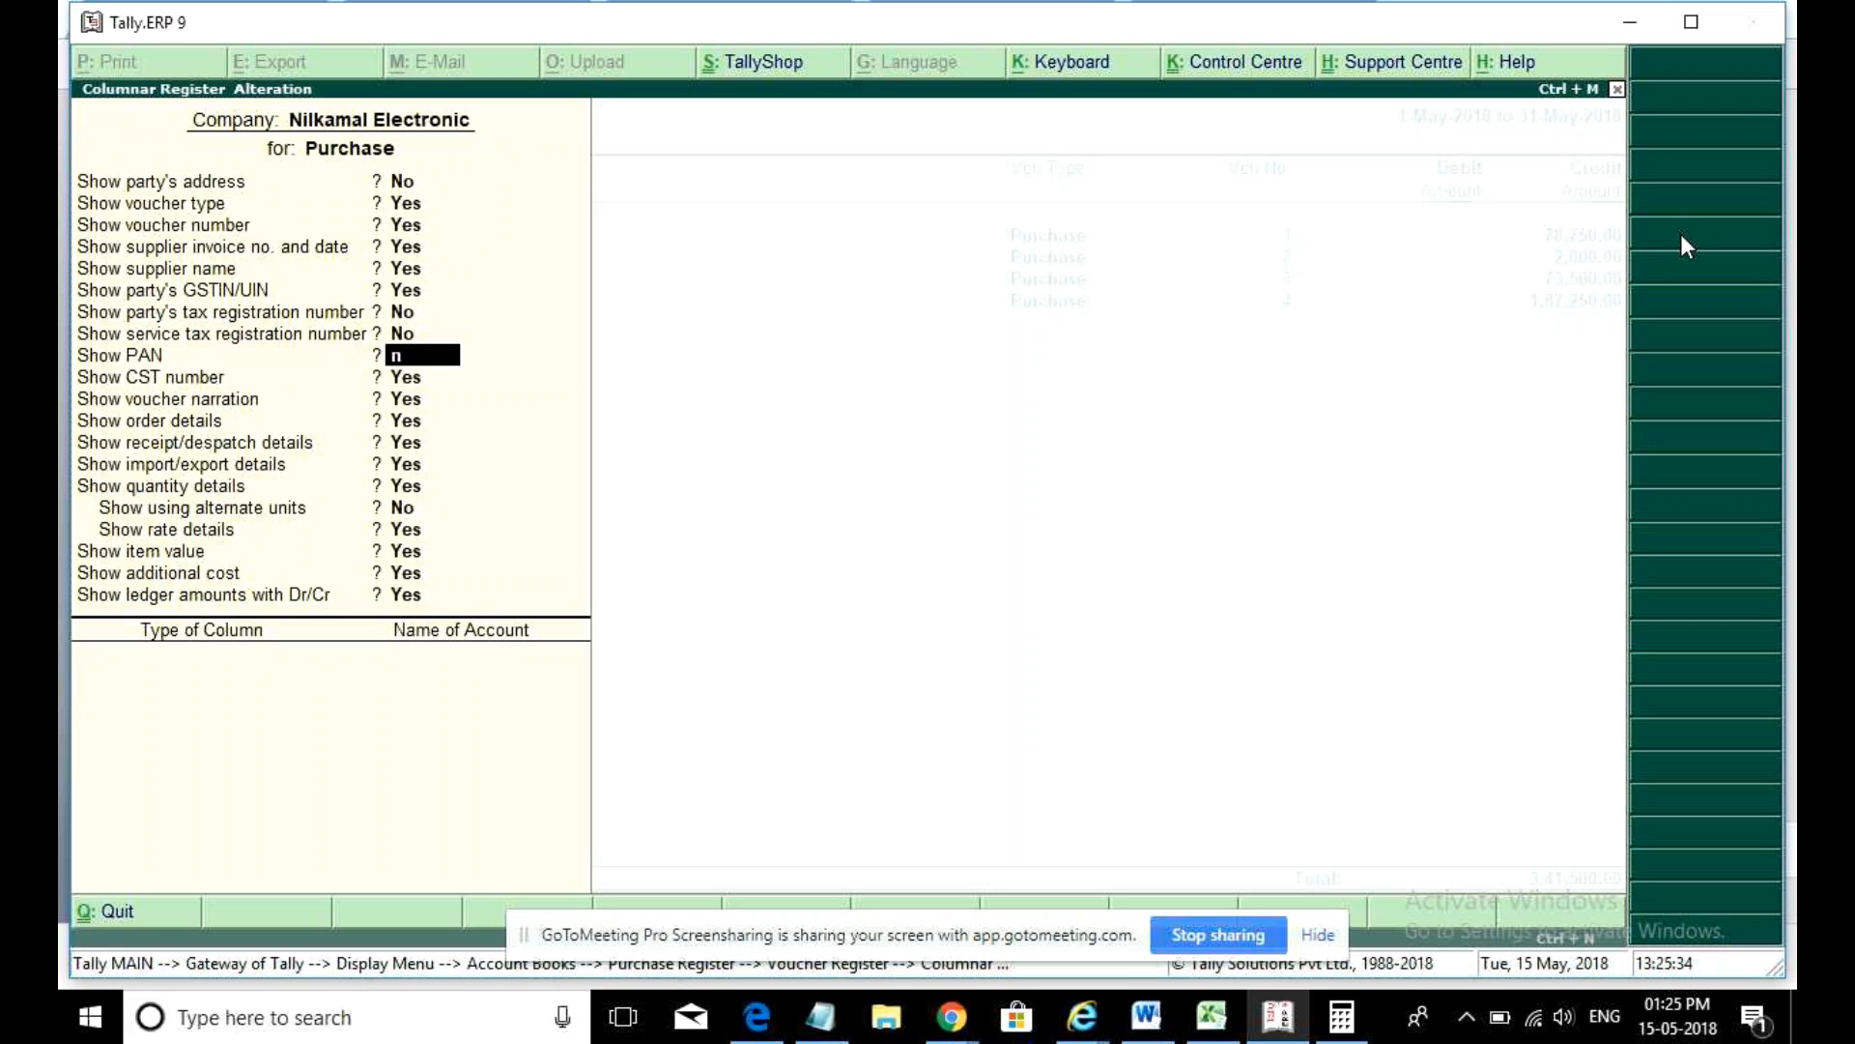
key("n")
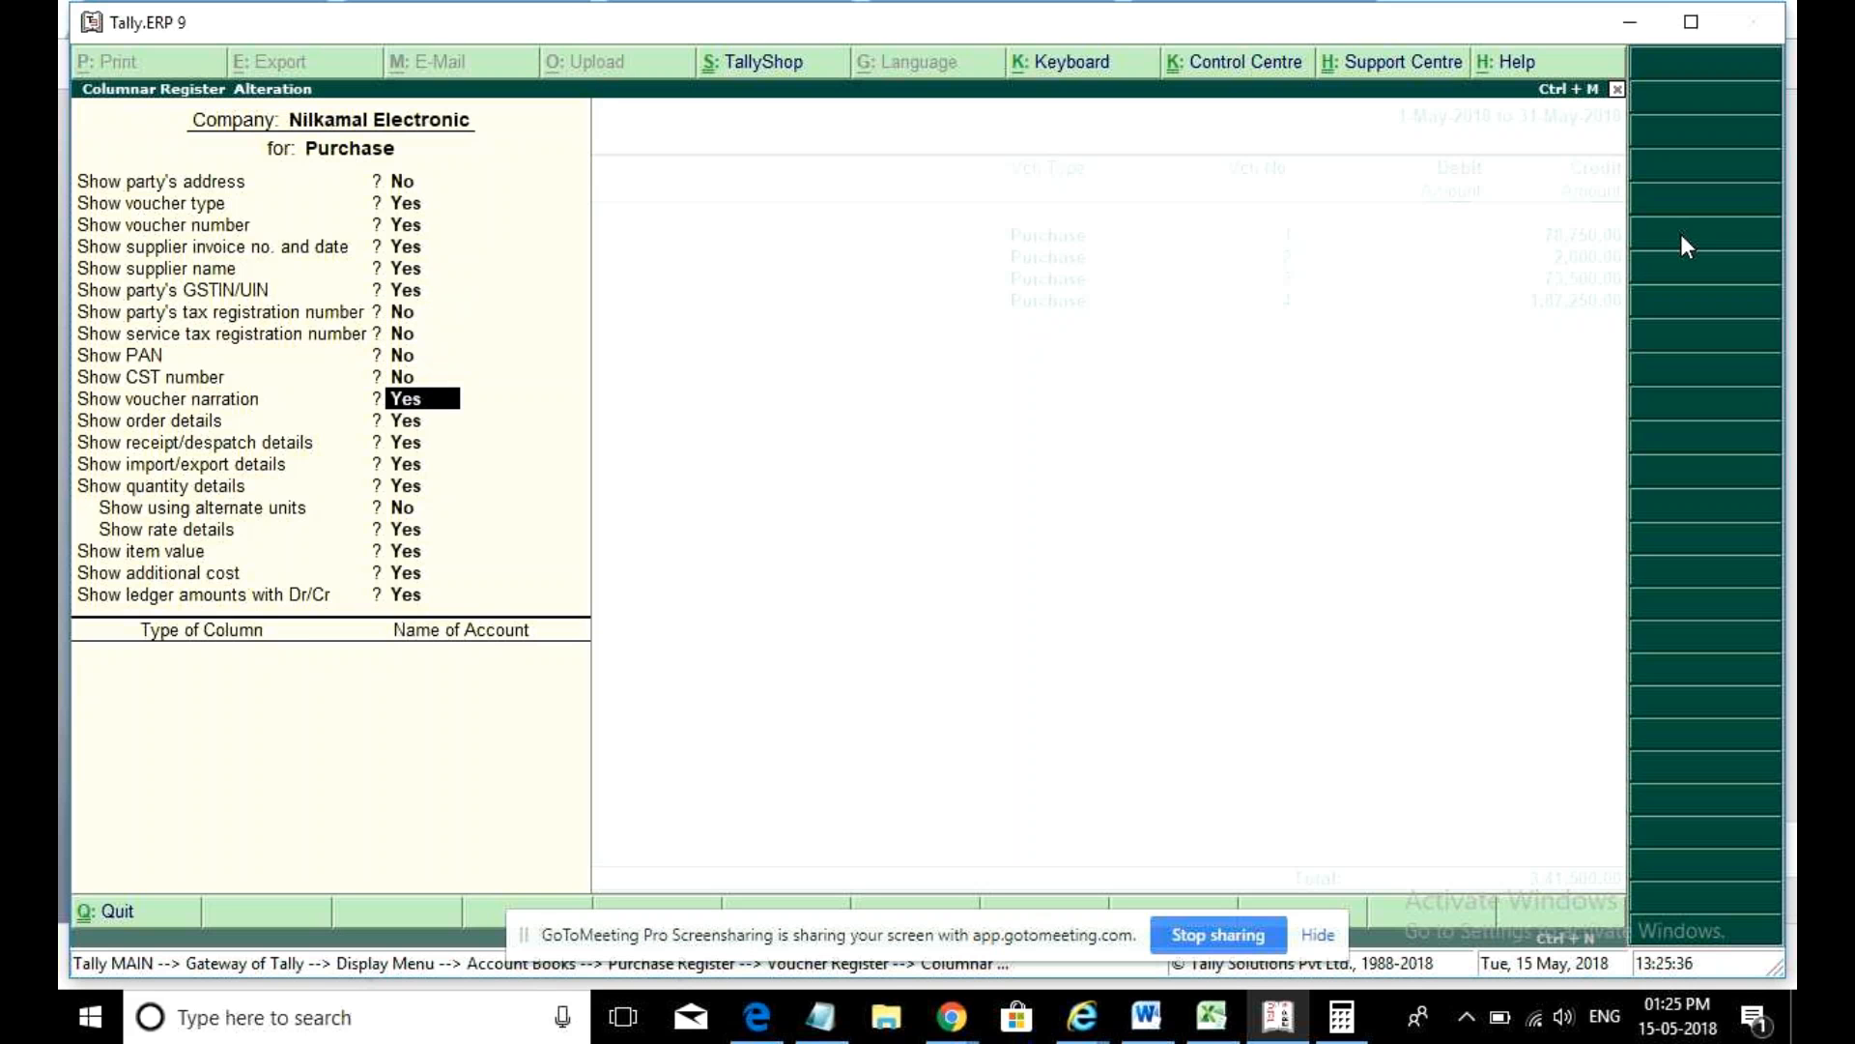
key("n")
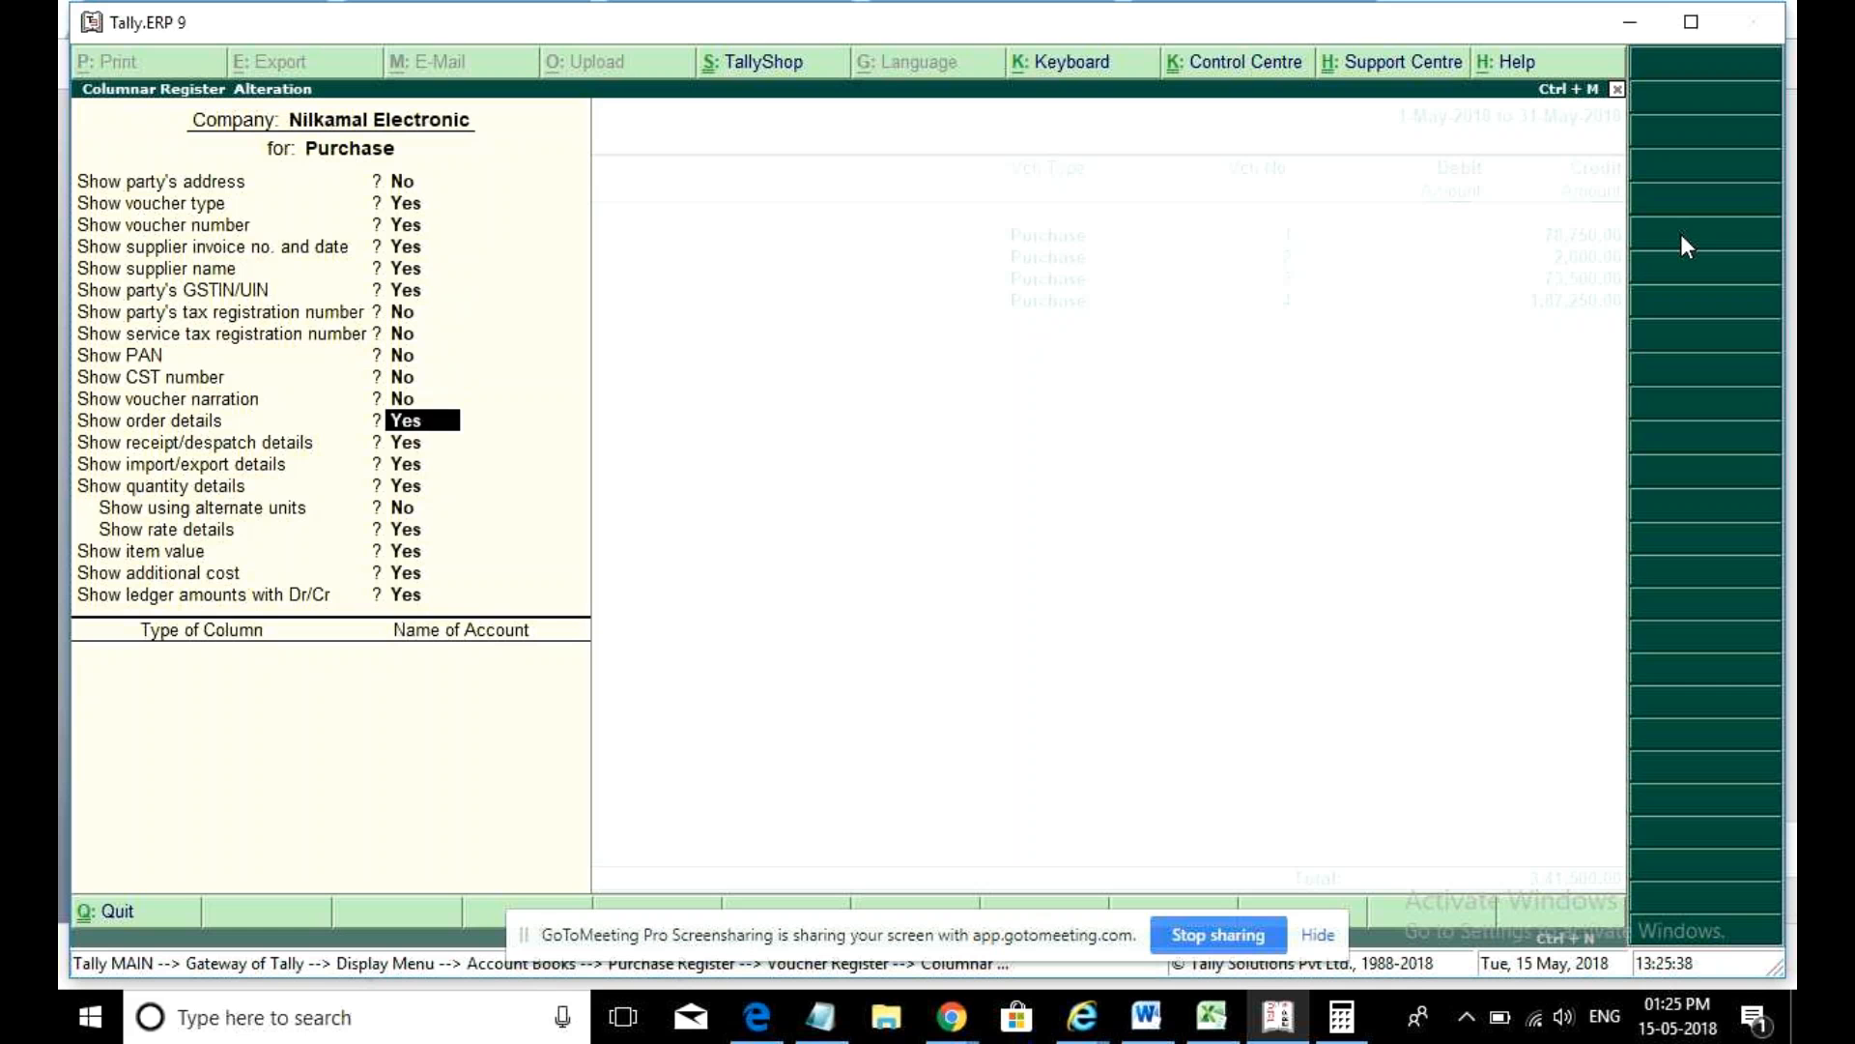
key("n")
type("n")
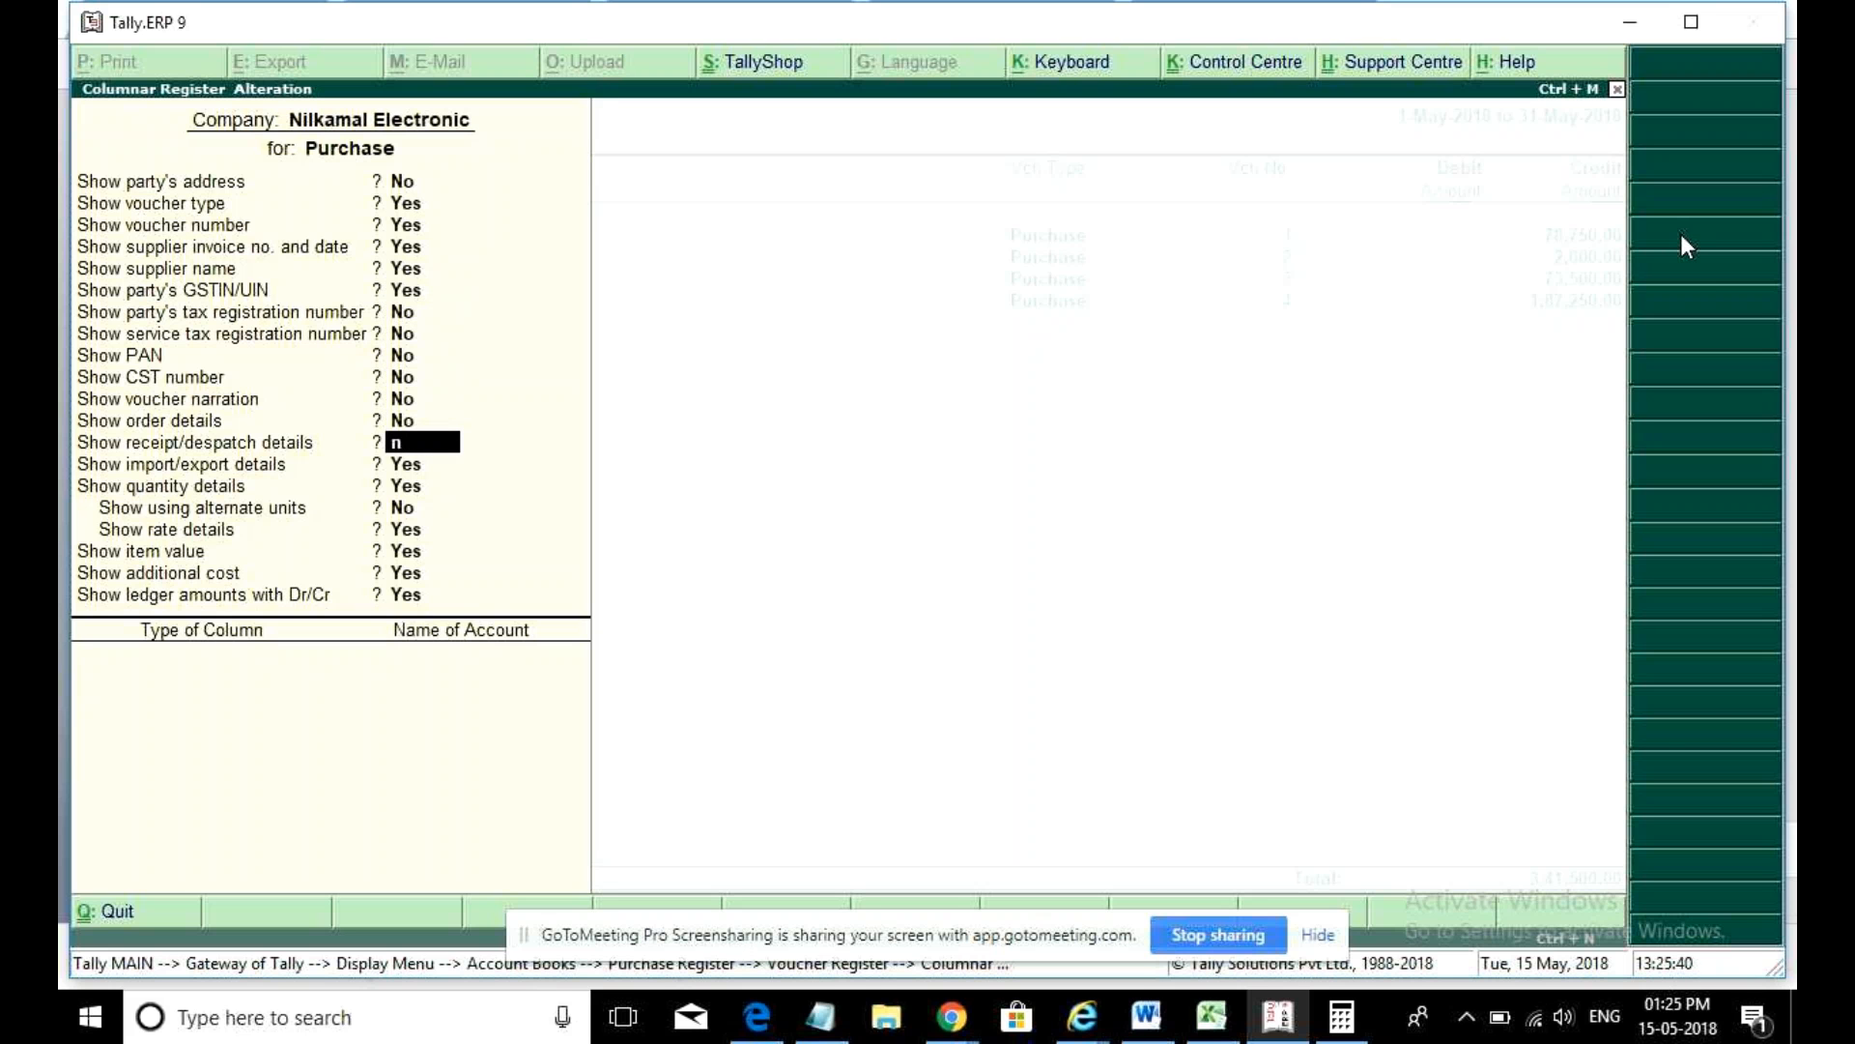
key("Return")
type("n")
key("Return")
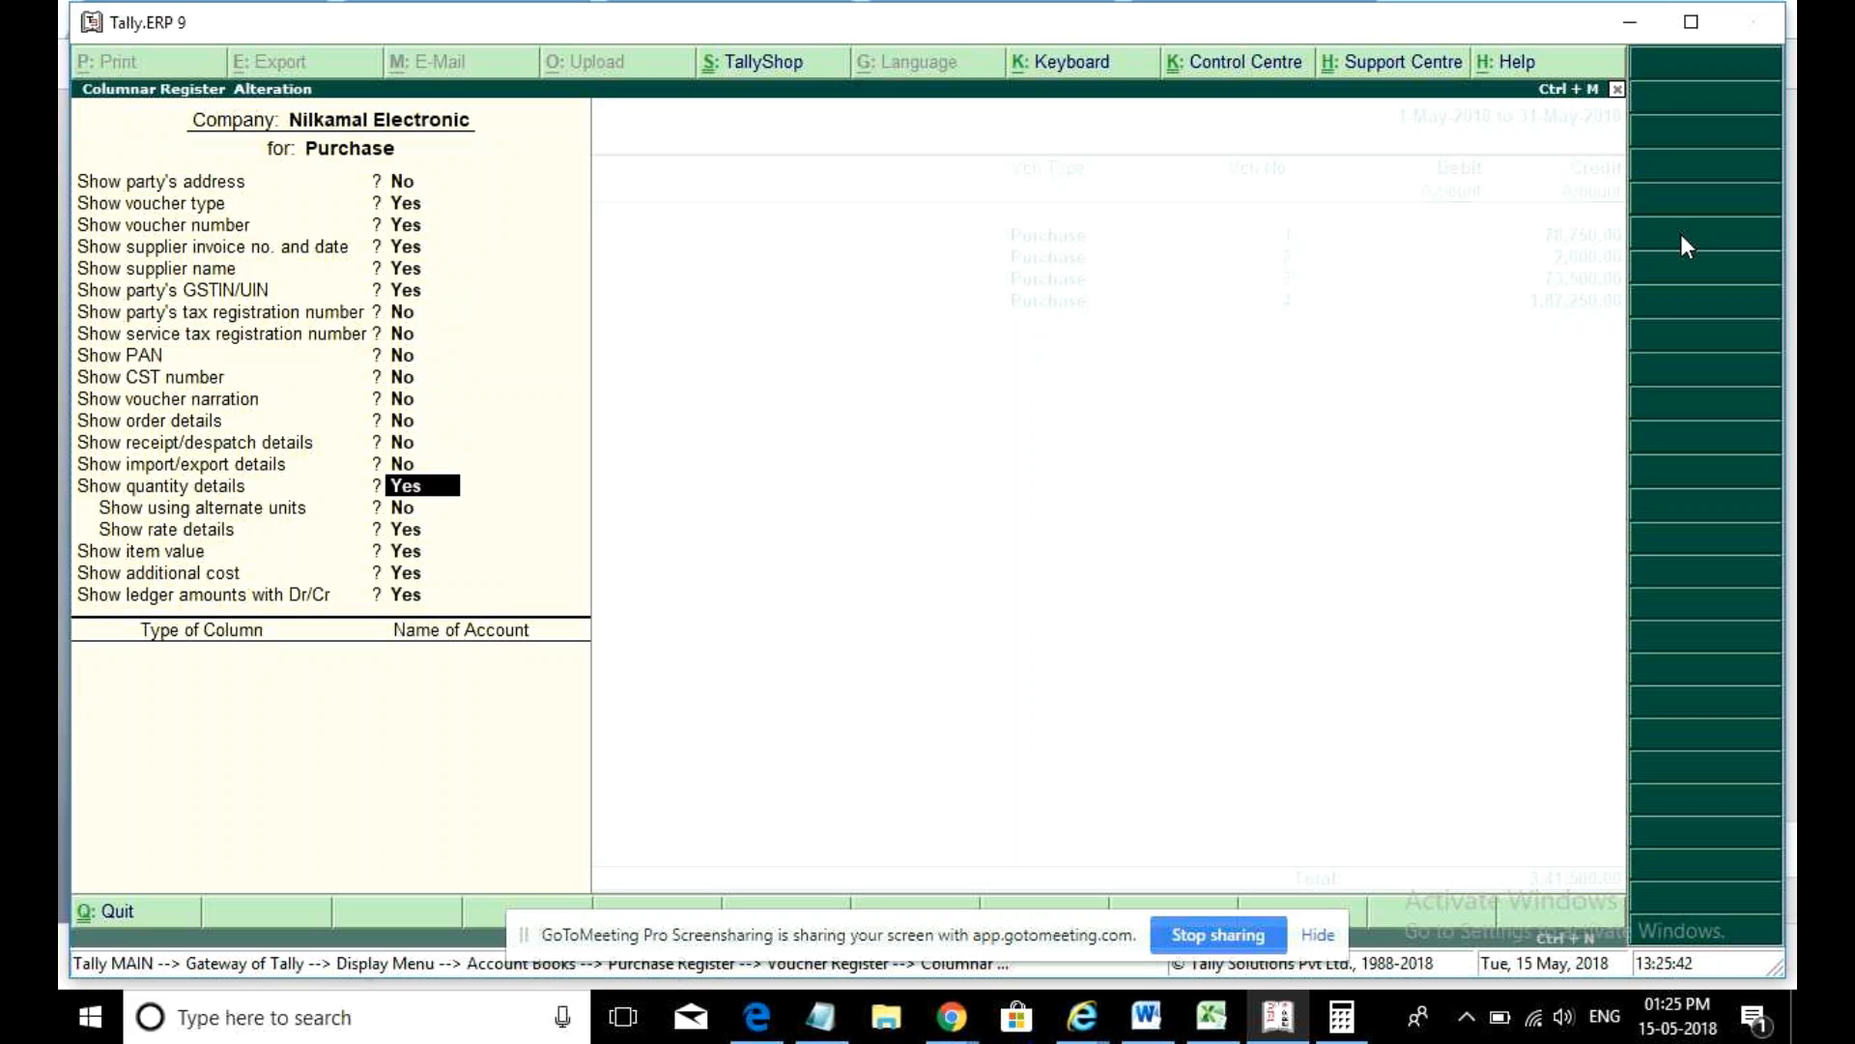
key("Return")
key("Return")
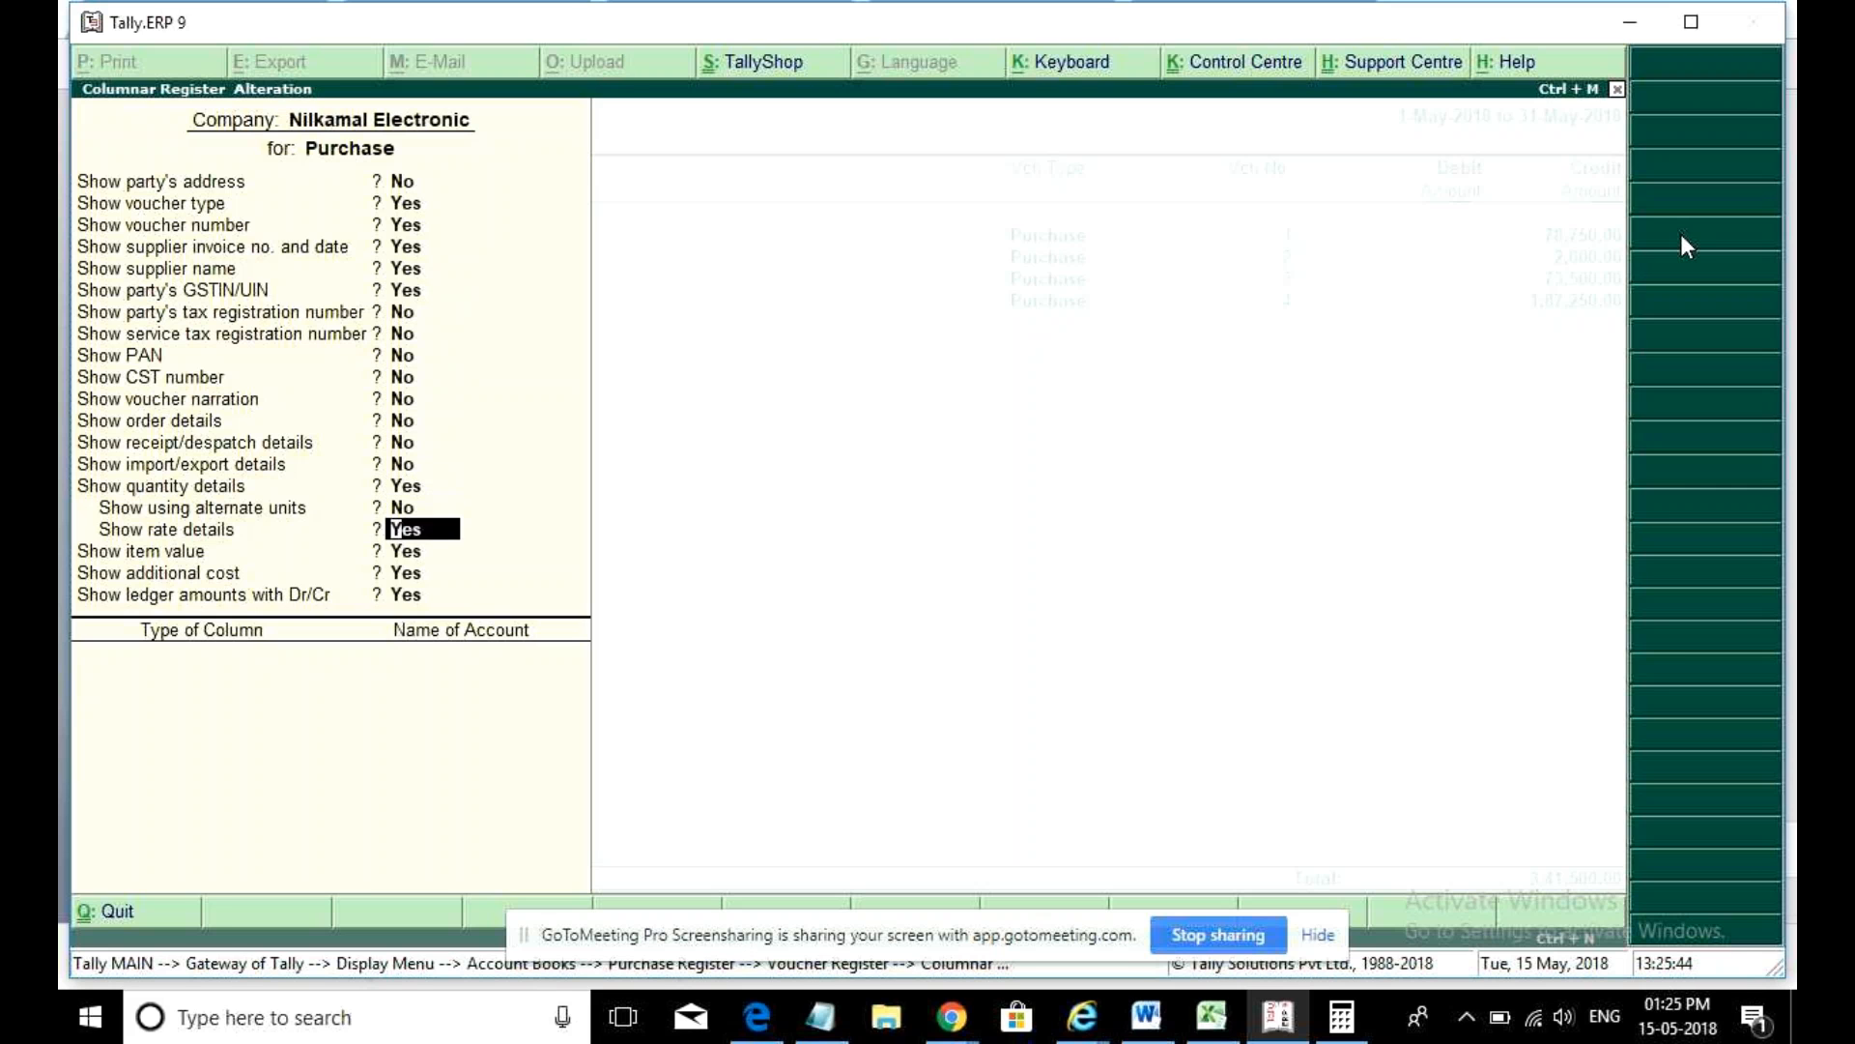
key("Return")
key("Return")
key("Return")
key("Return")
key("Return")
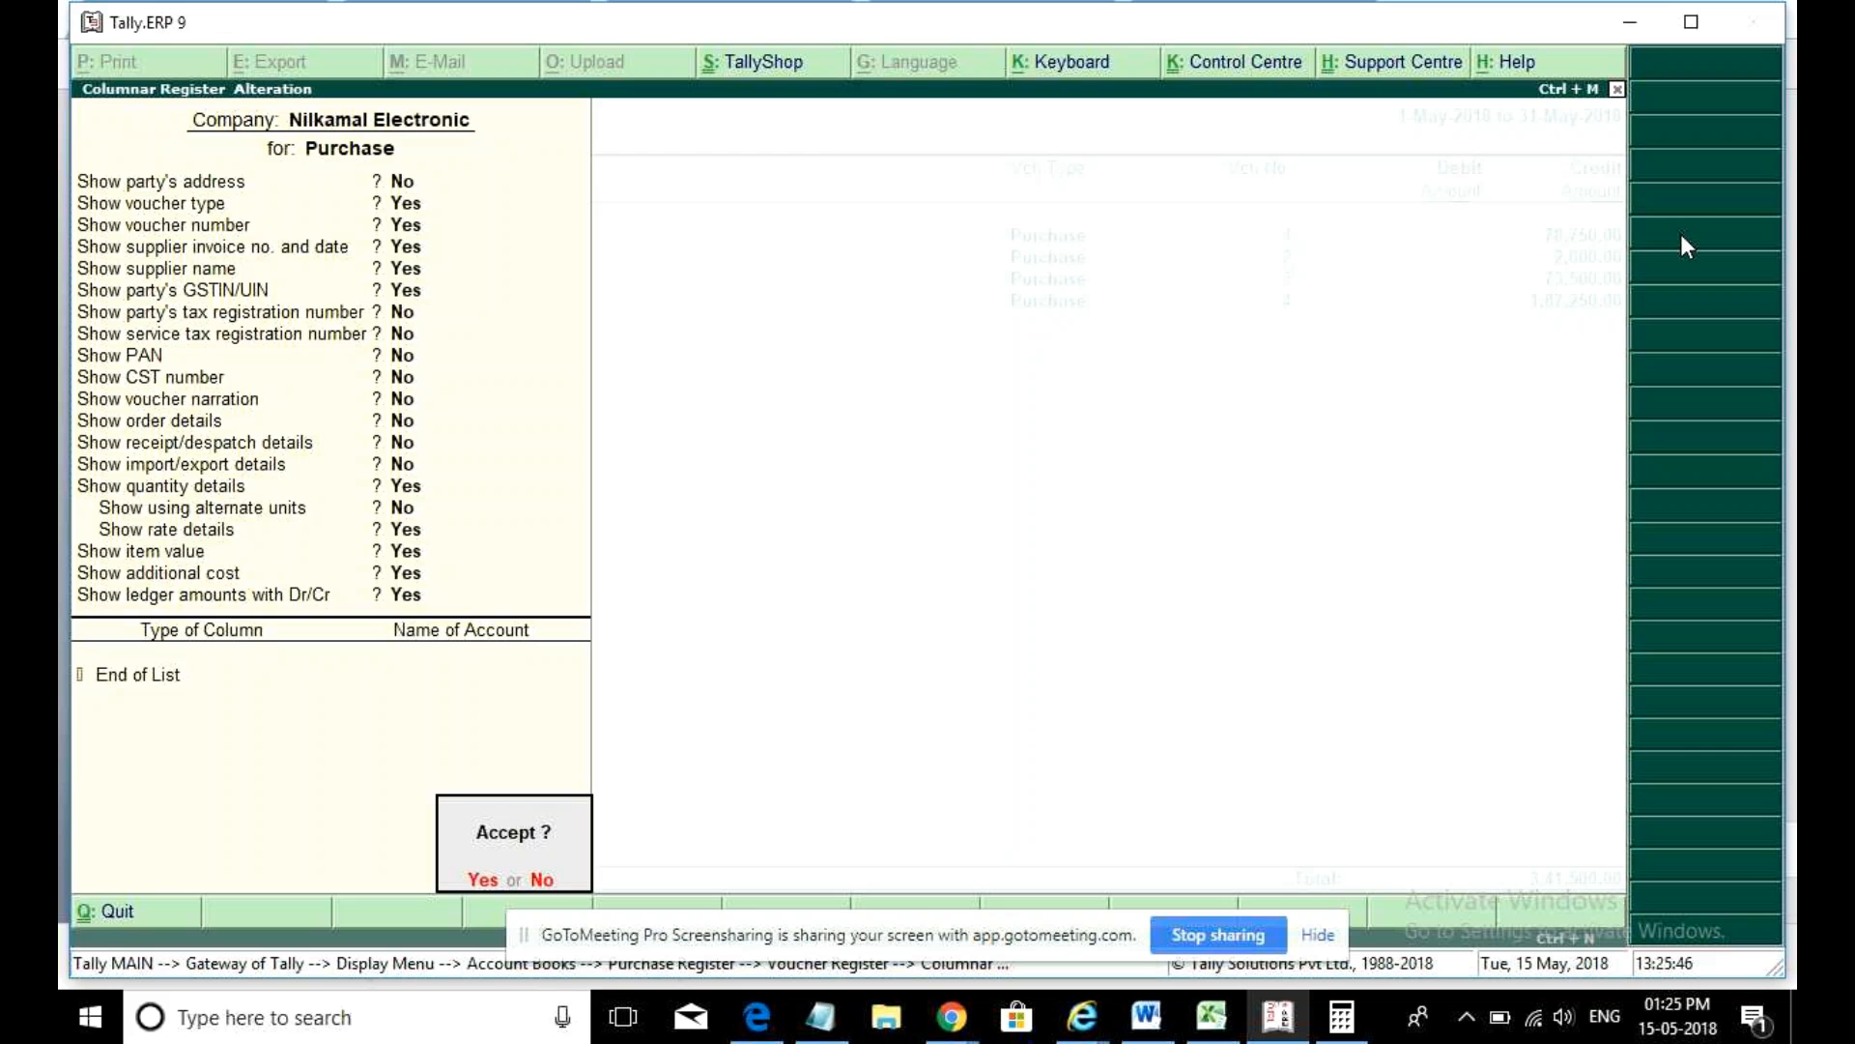
key("Return")
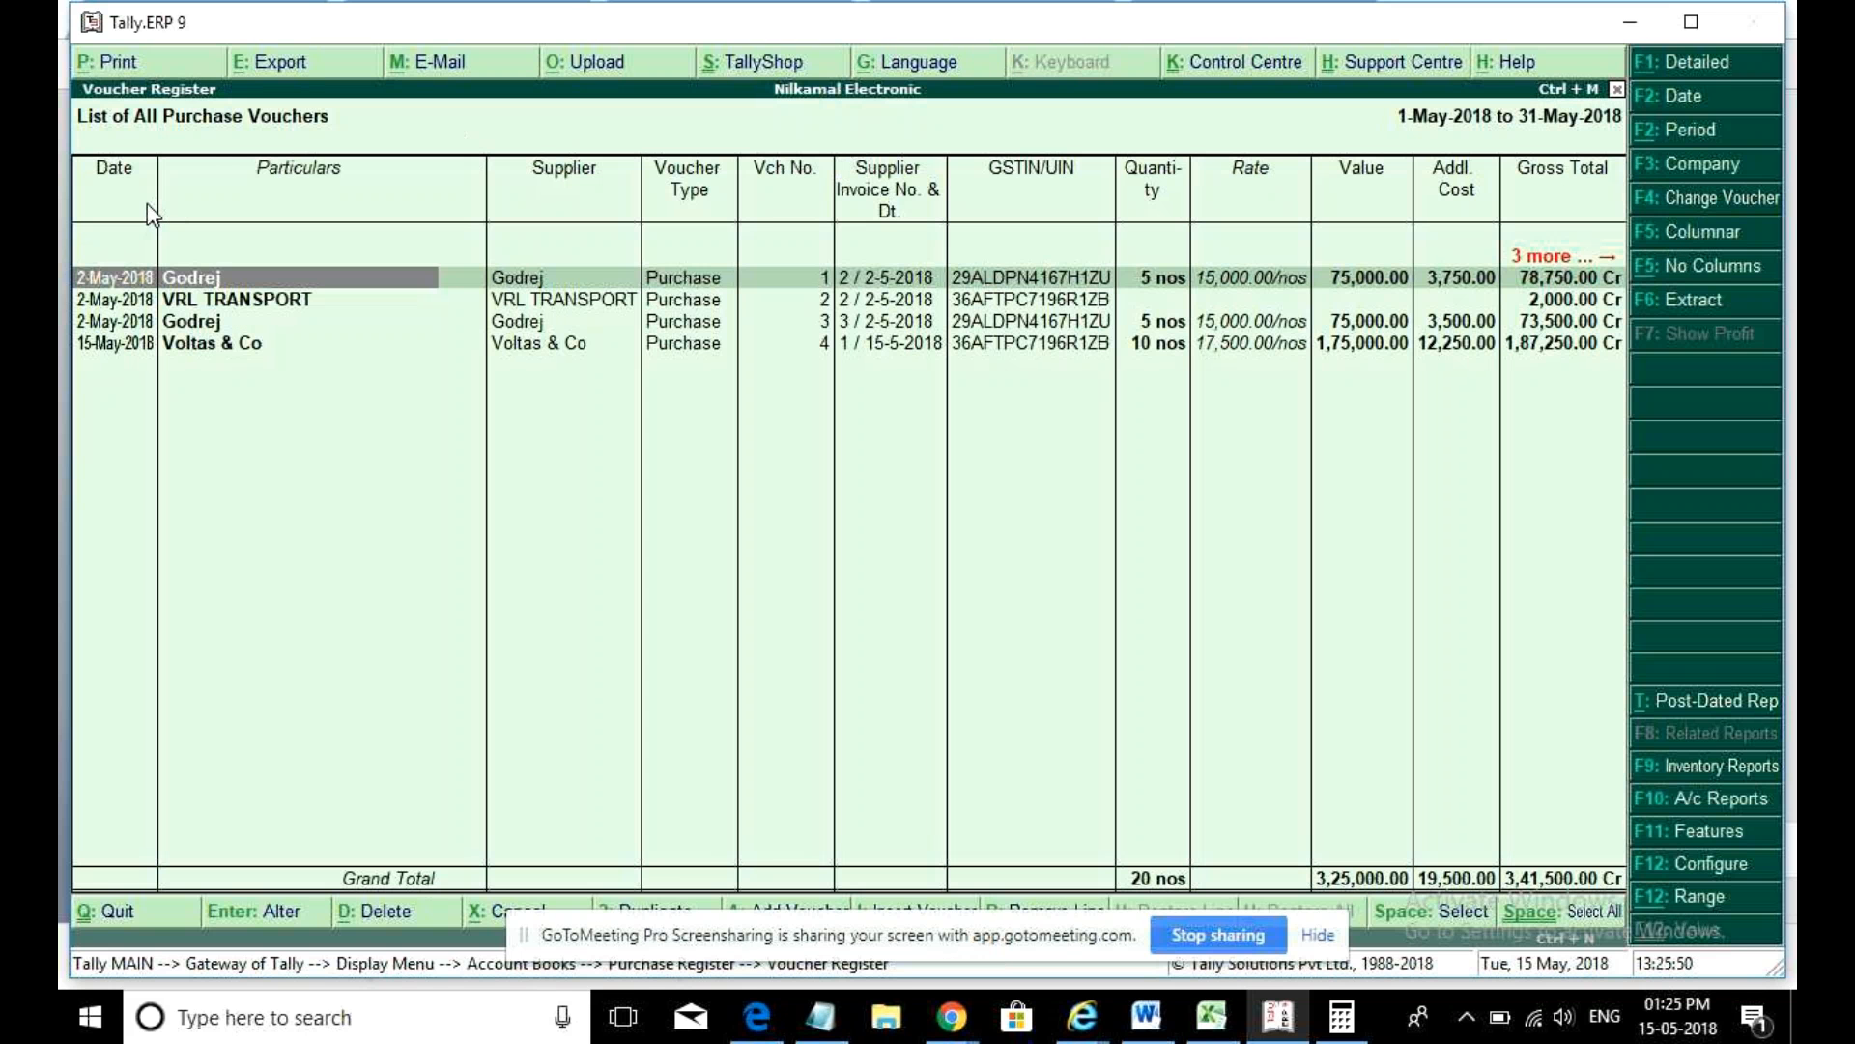
- Select the Voltas, VRL TRANSPORT and Godrej vouchers, then scroll right to the Purchase and Transport Charges columns
mouse_move(170, 365)
left_click(182, 353)
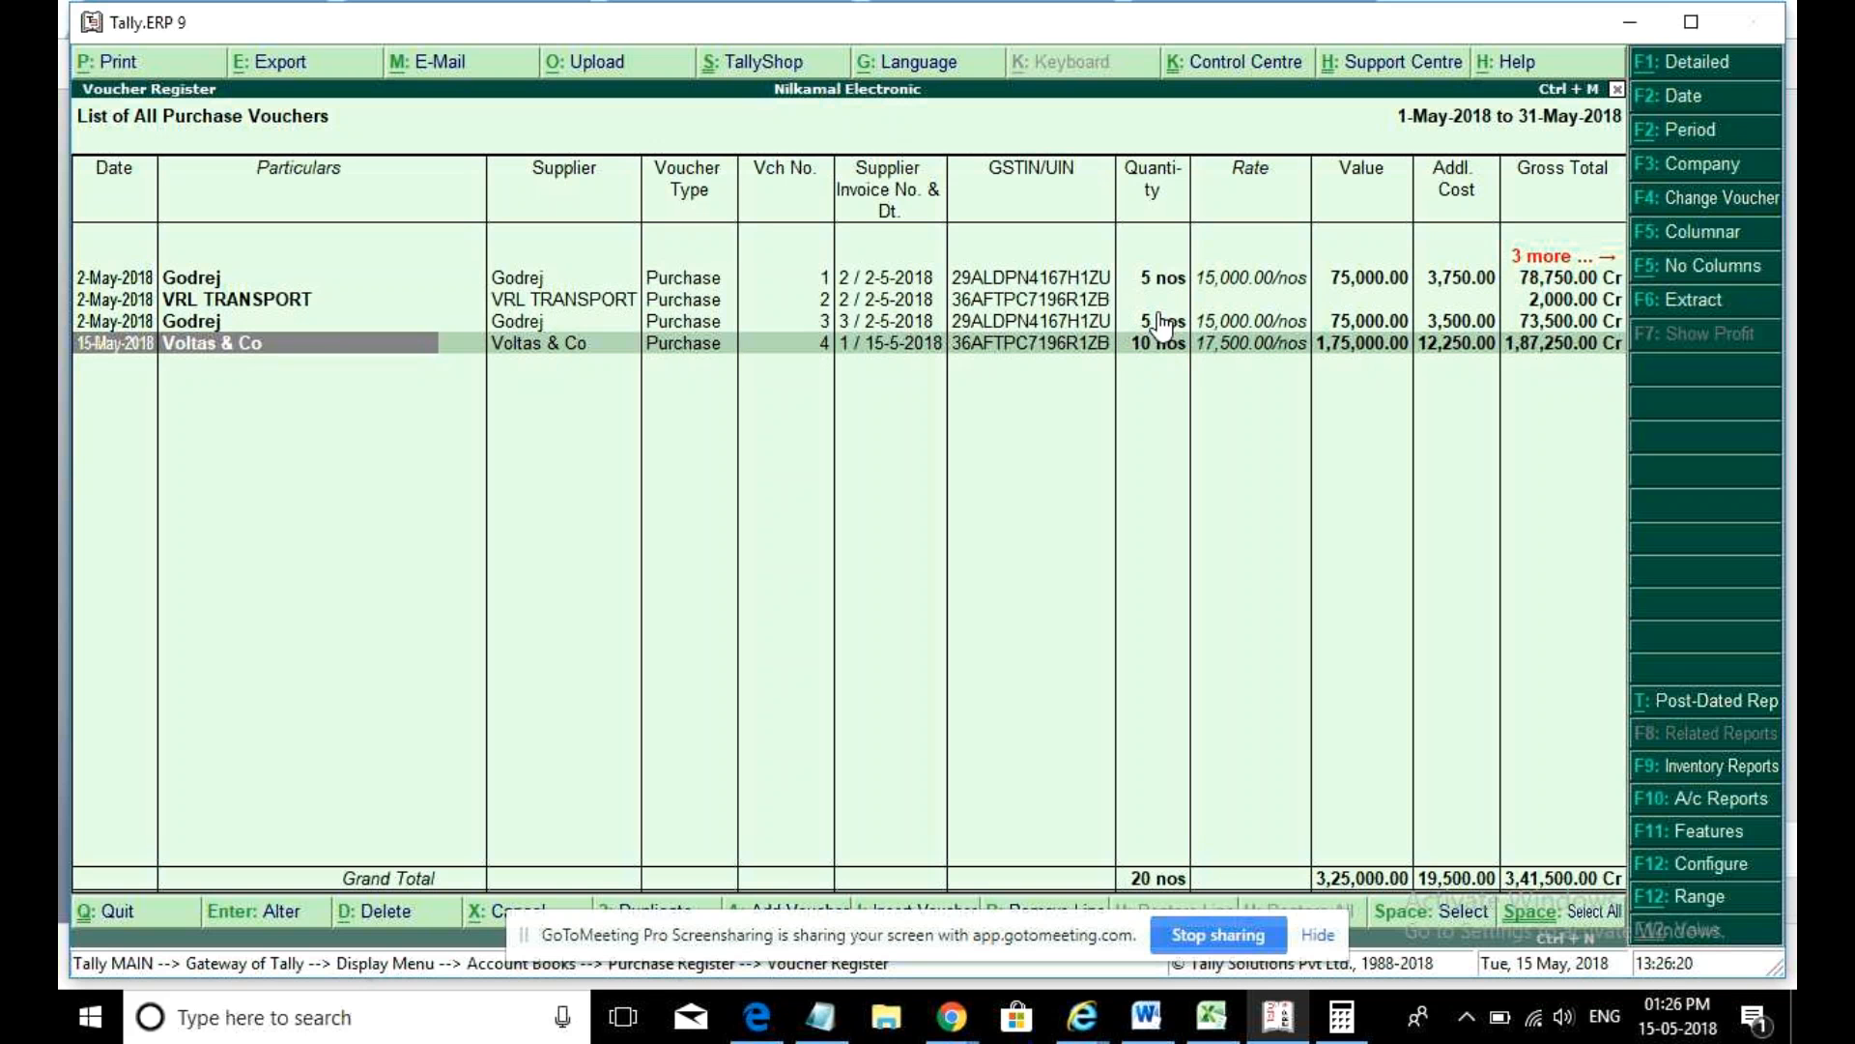
left_click(1462, 300)
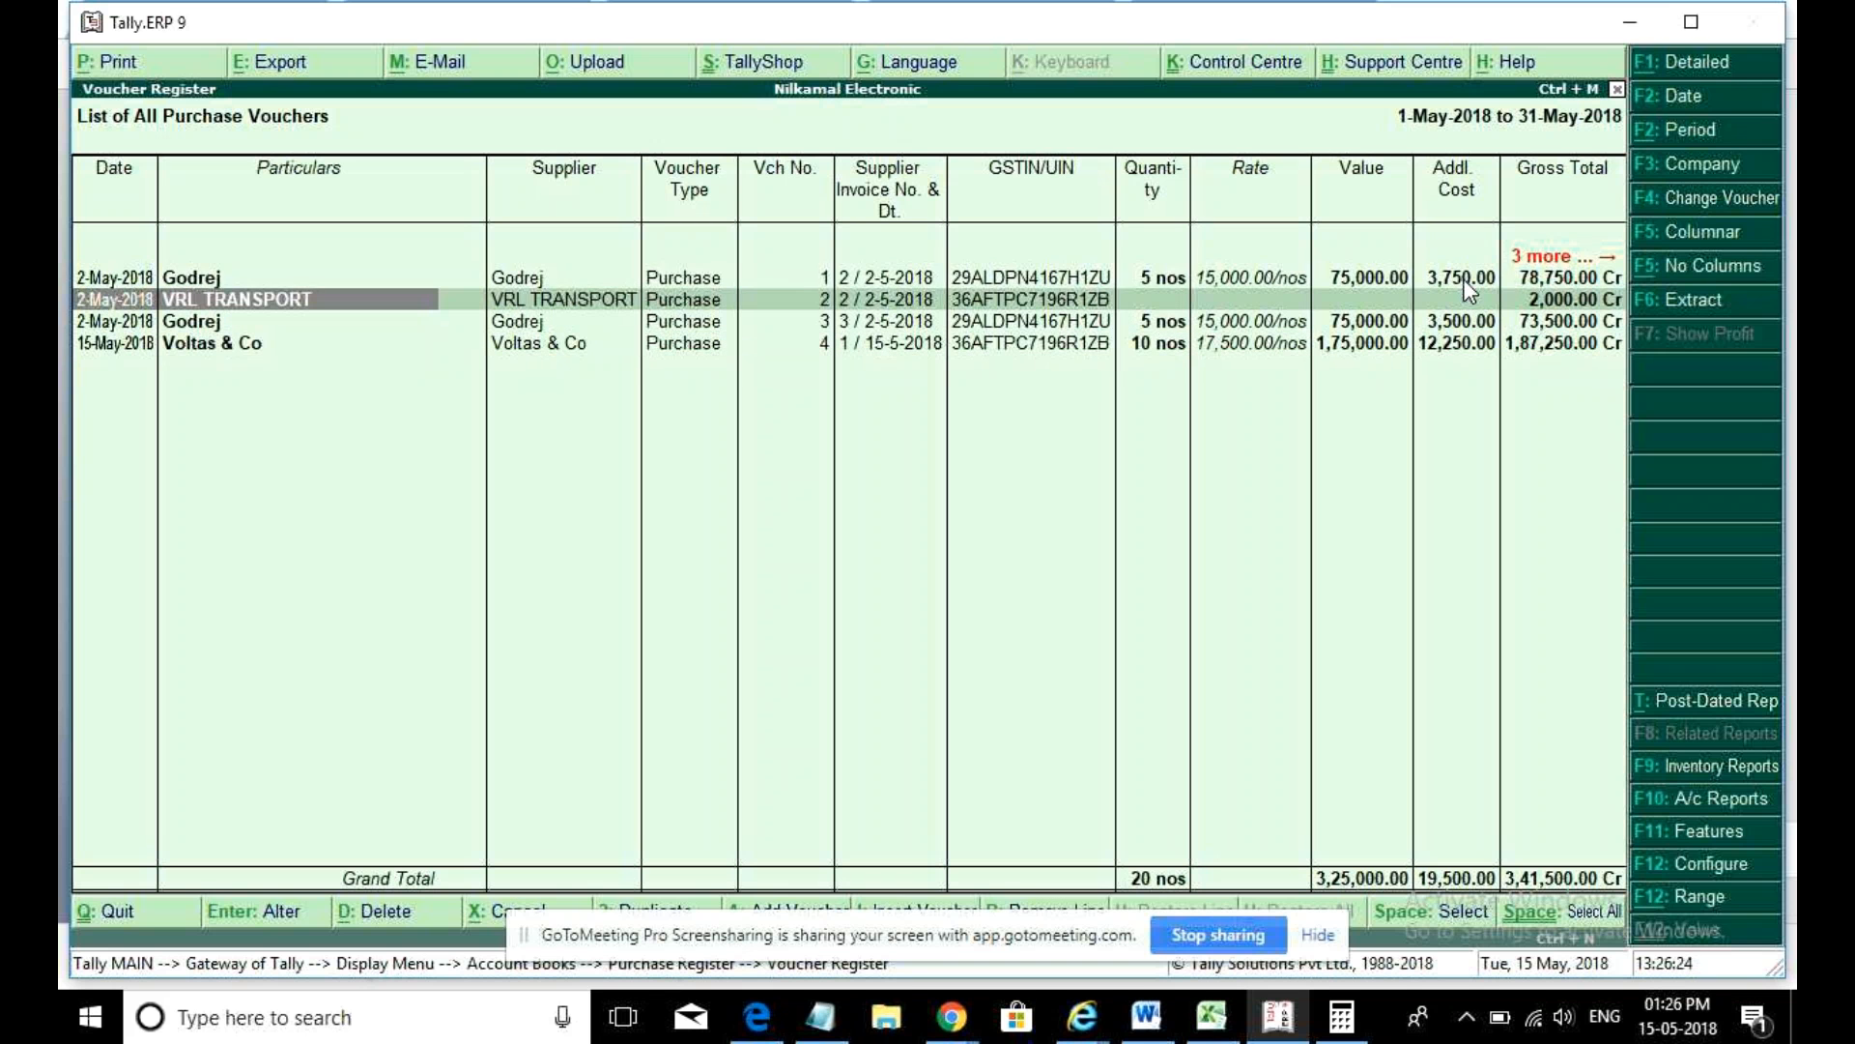
left_click(1463, 278)
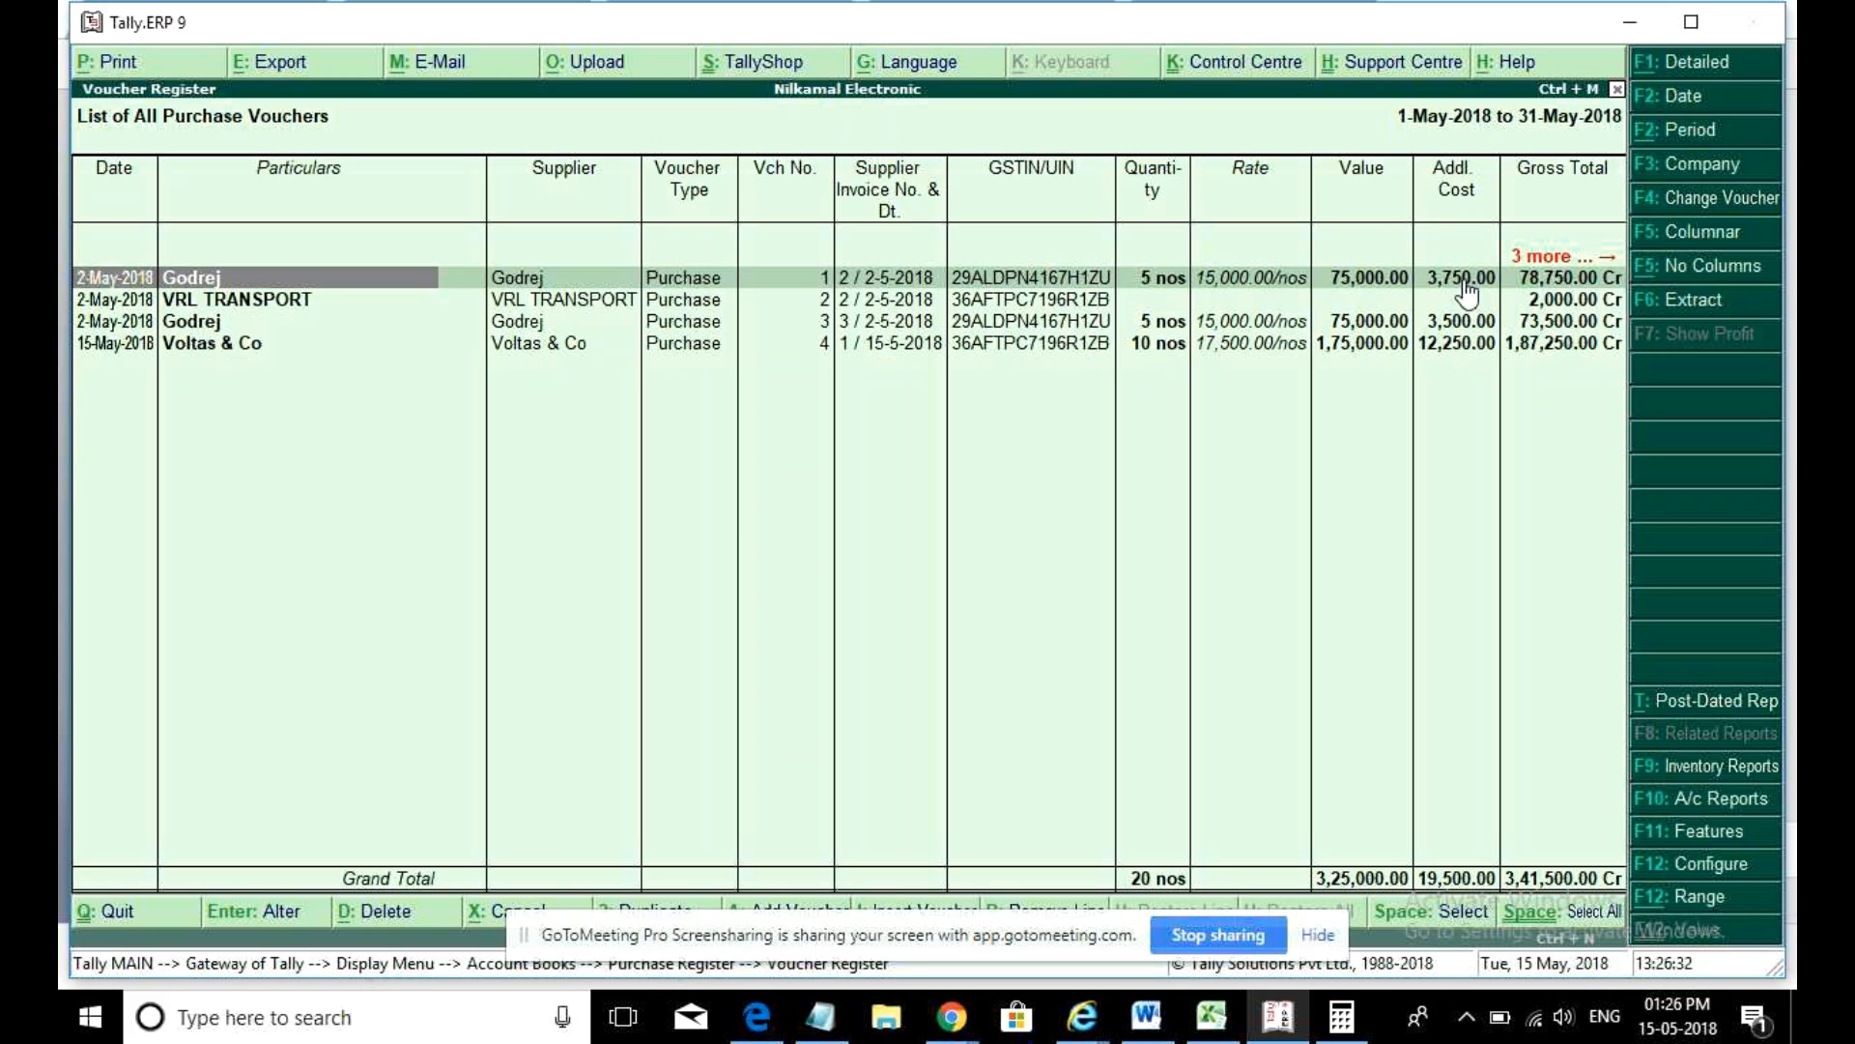
key("Right")
key("Right")
key("Right")
key("Right")
key("Right")
key("Right")
key("Right")
key("Right")
key("Right")
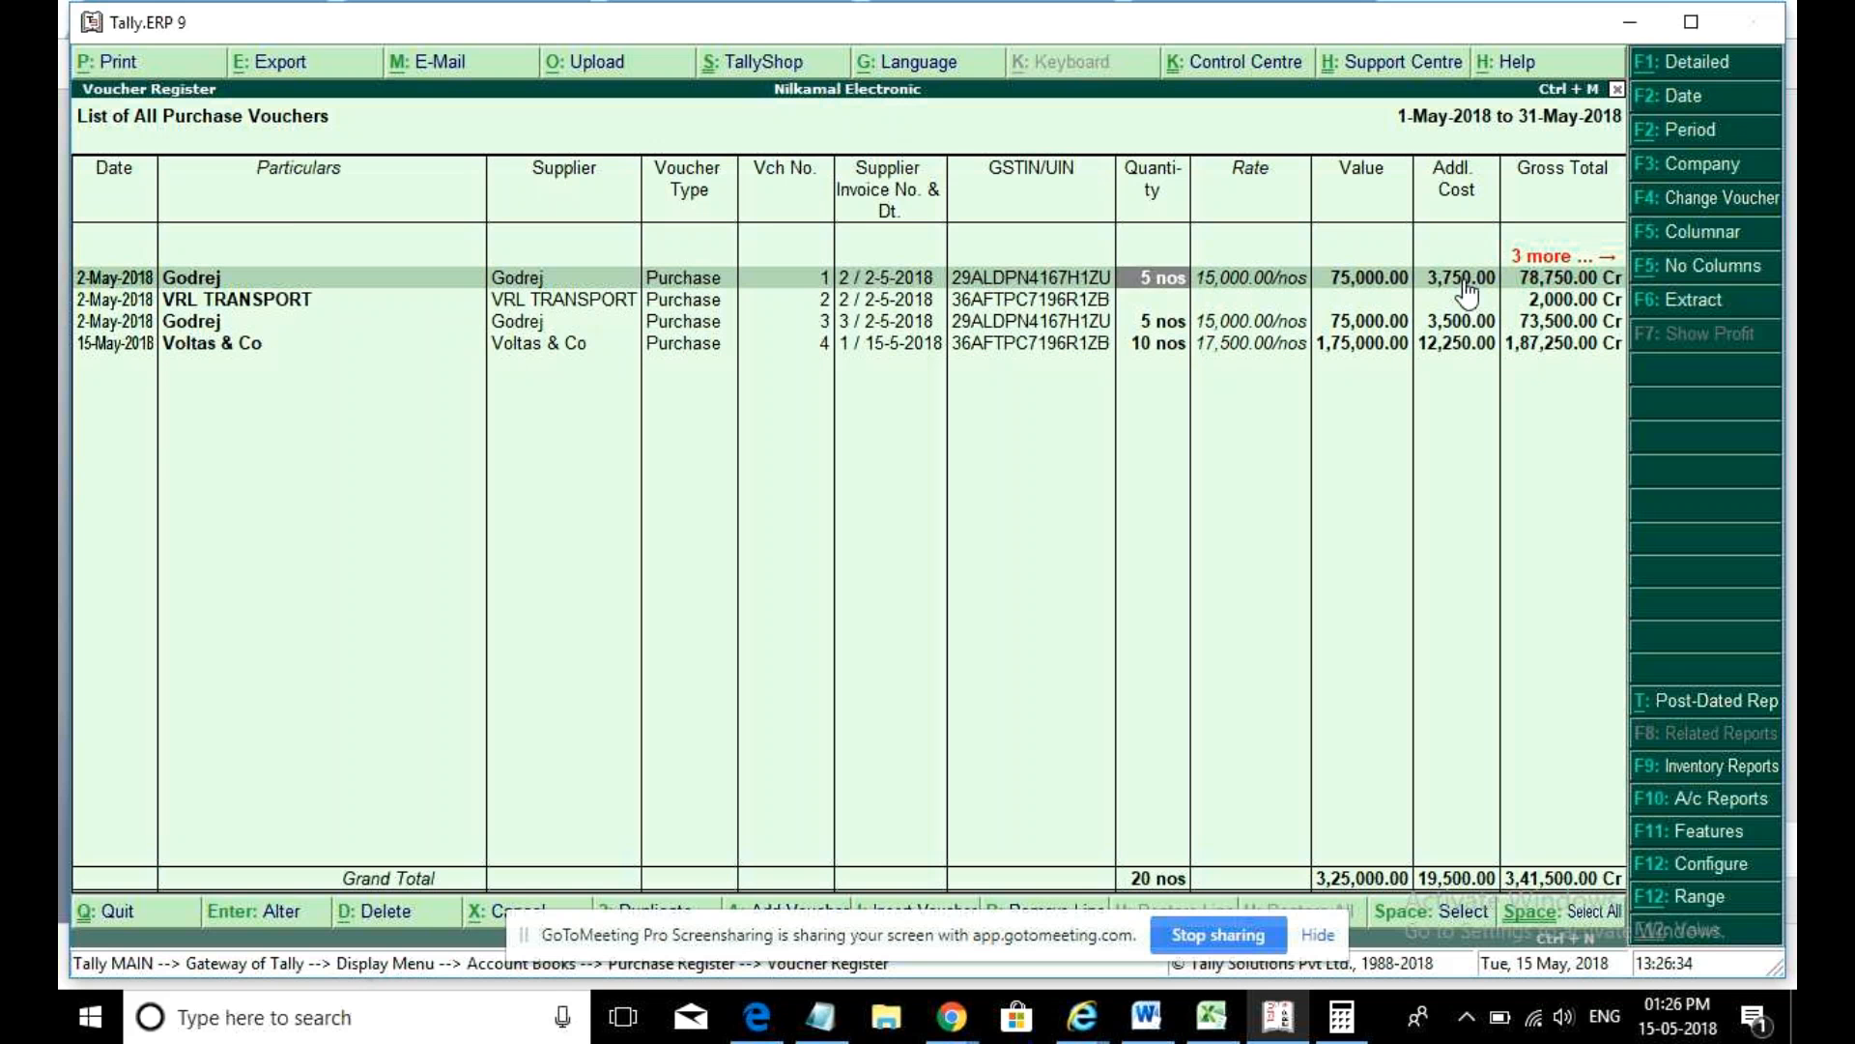
key("Right")
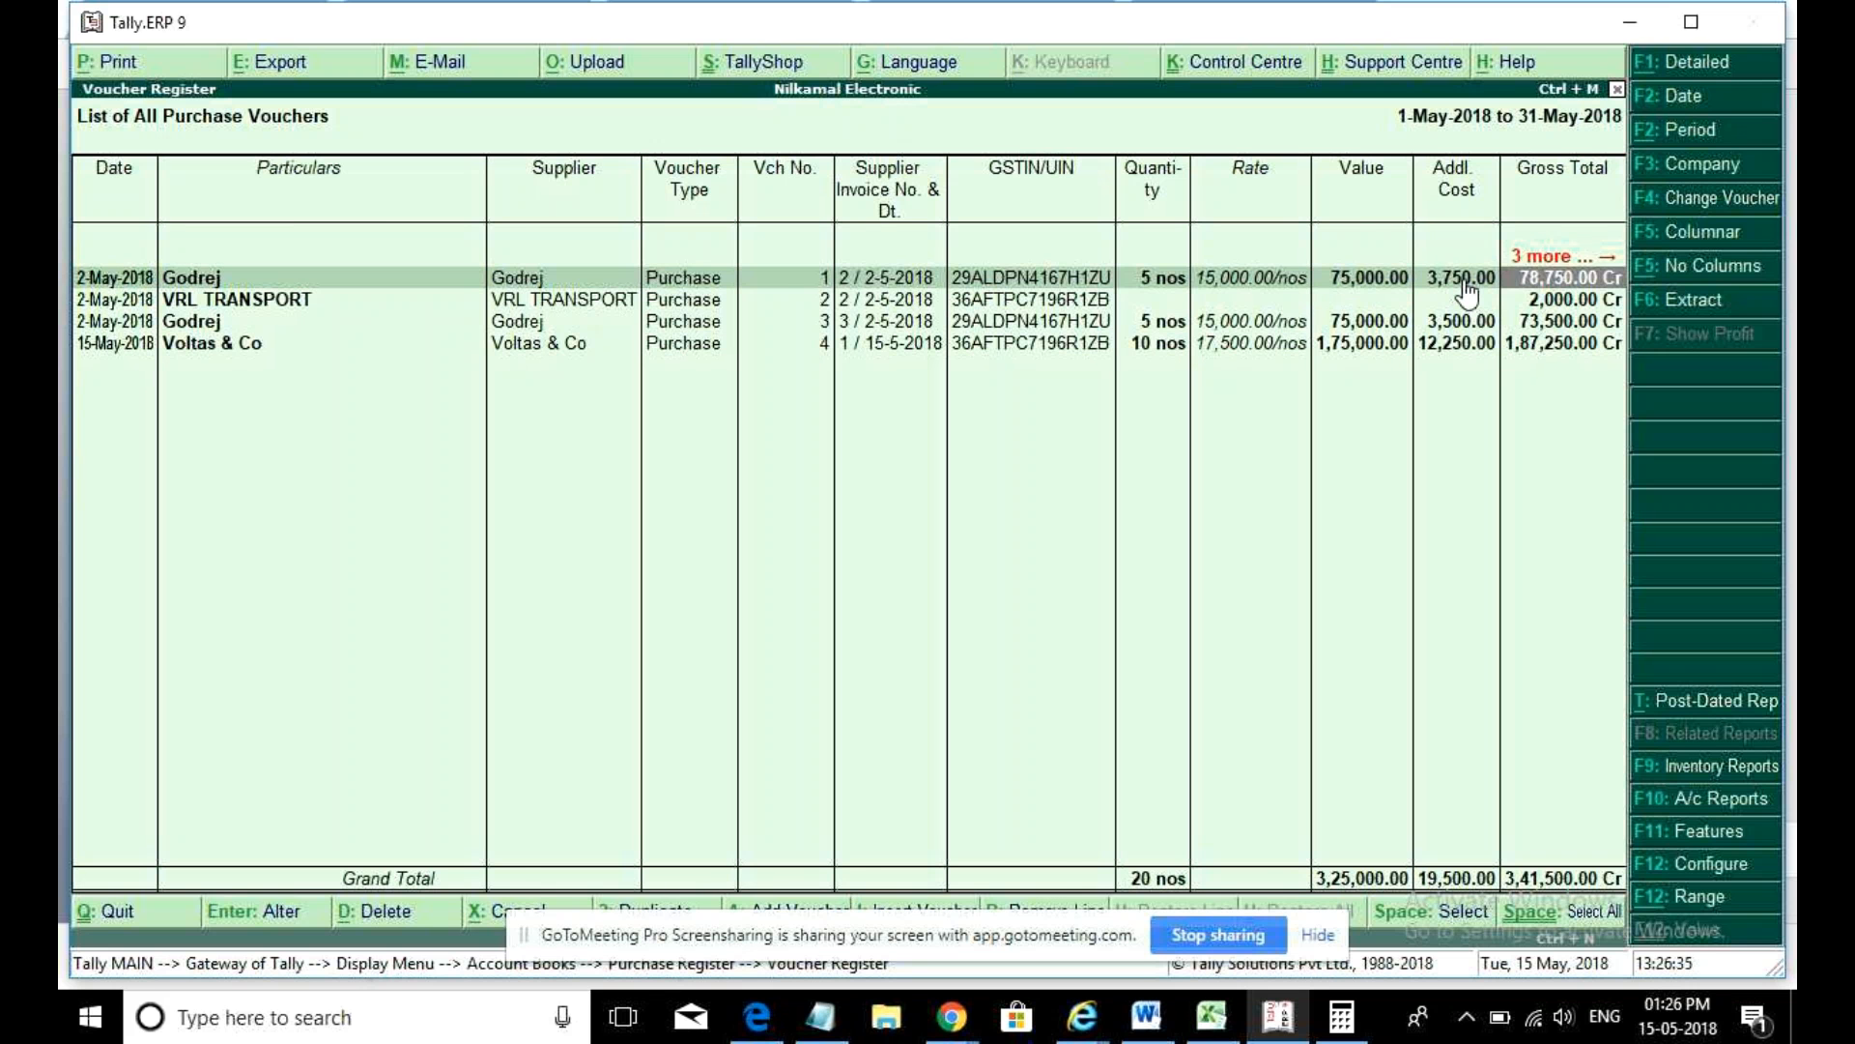
key("Right")
key("Right")
key("Right")
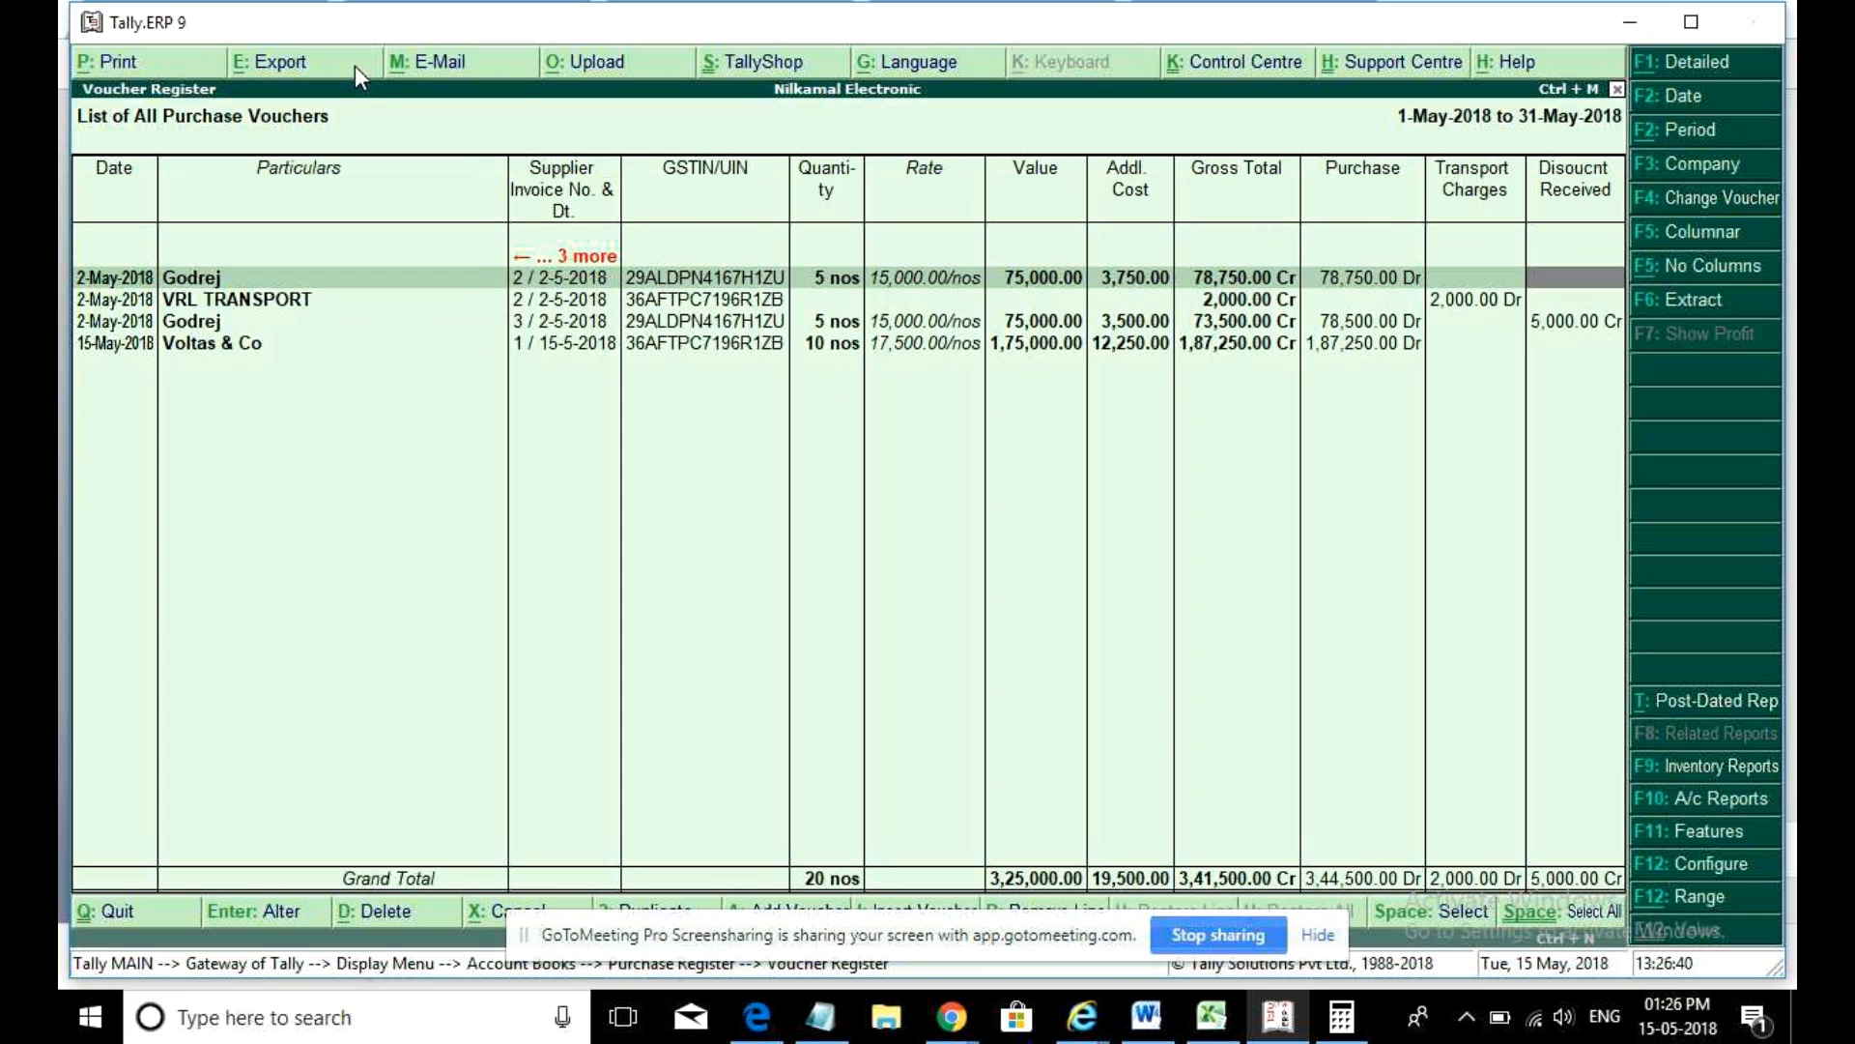
- Set the register export to Export for Pivot Table Yes and keep Update existing file on
left_click(331, 62)
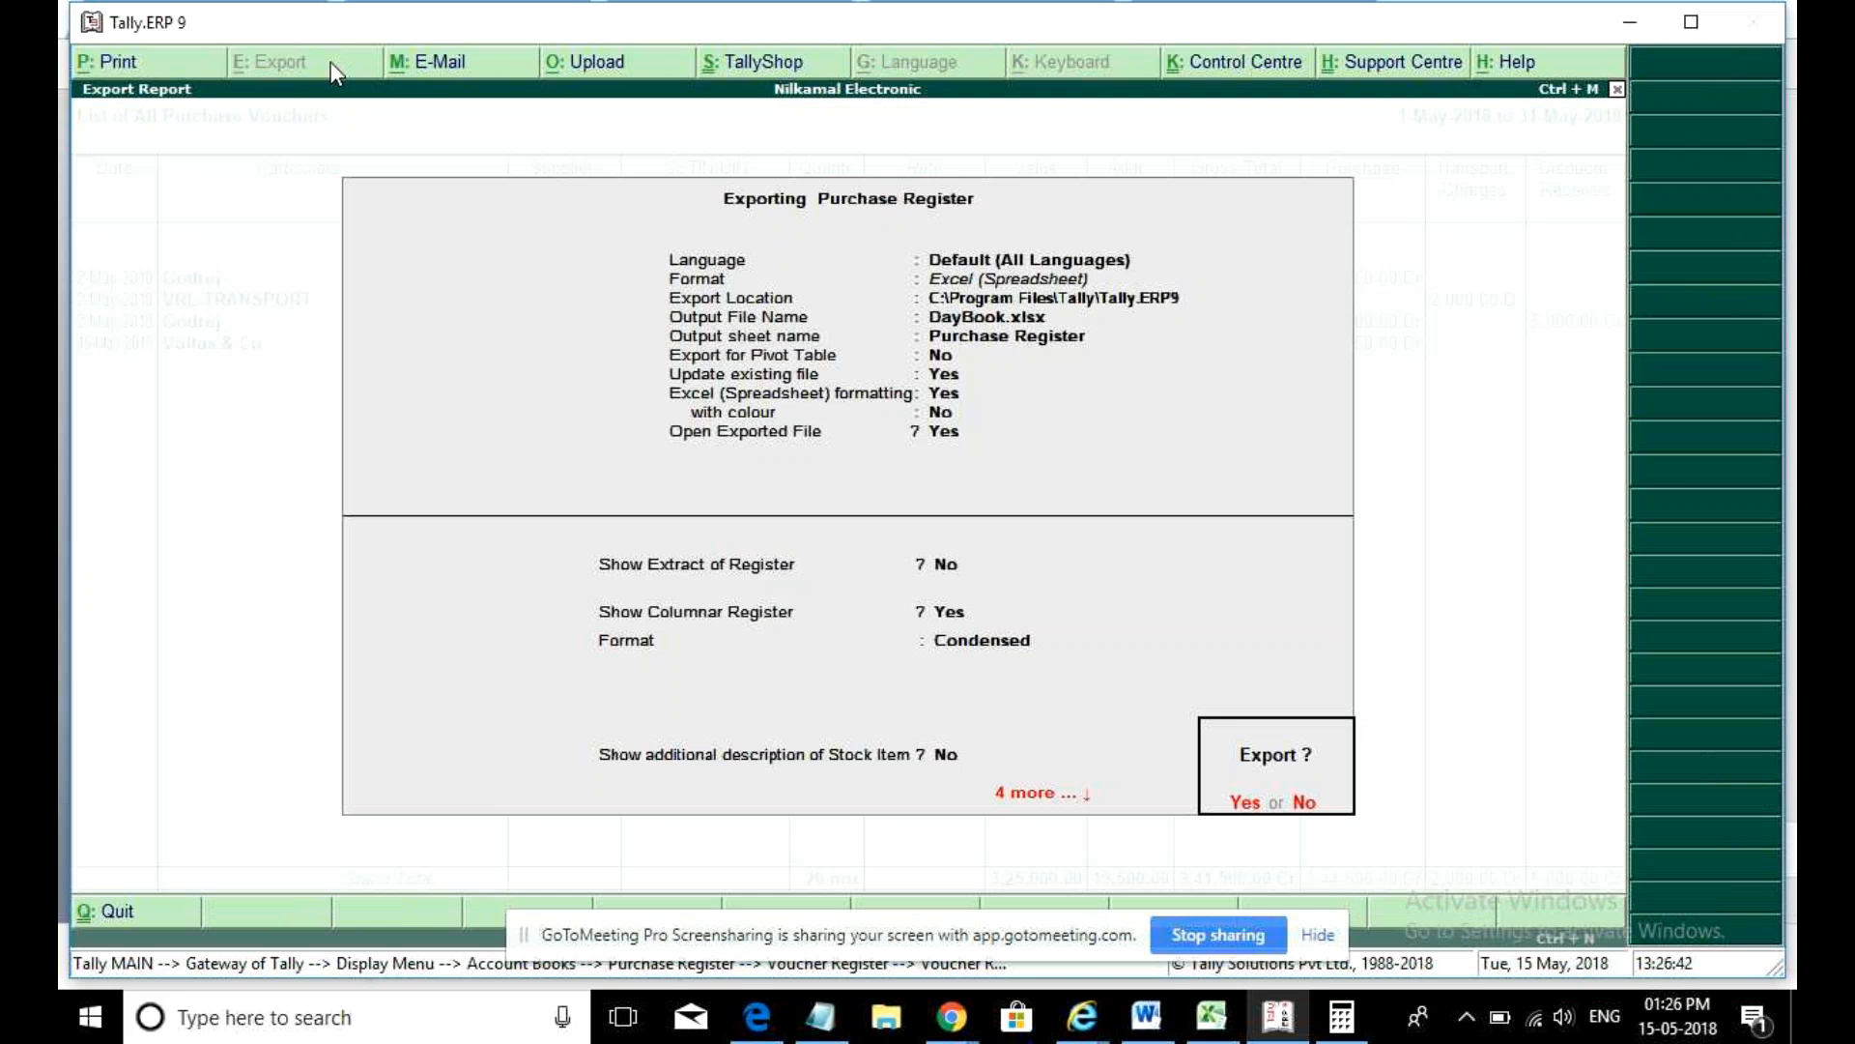
key("n")
key("Return")
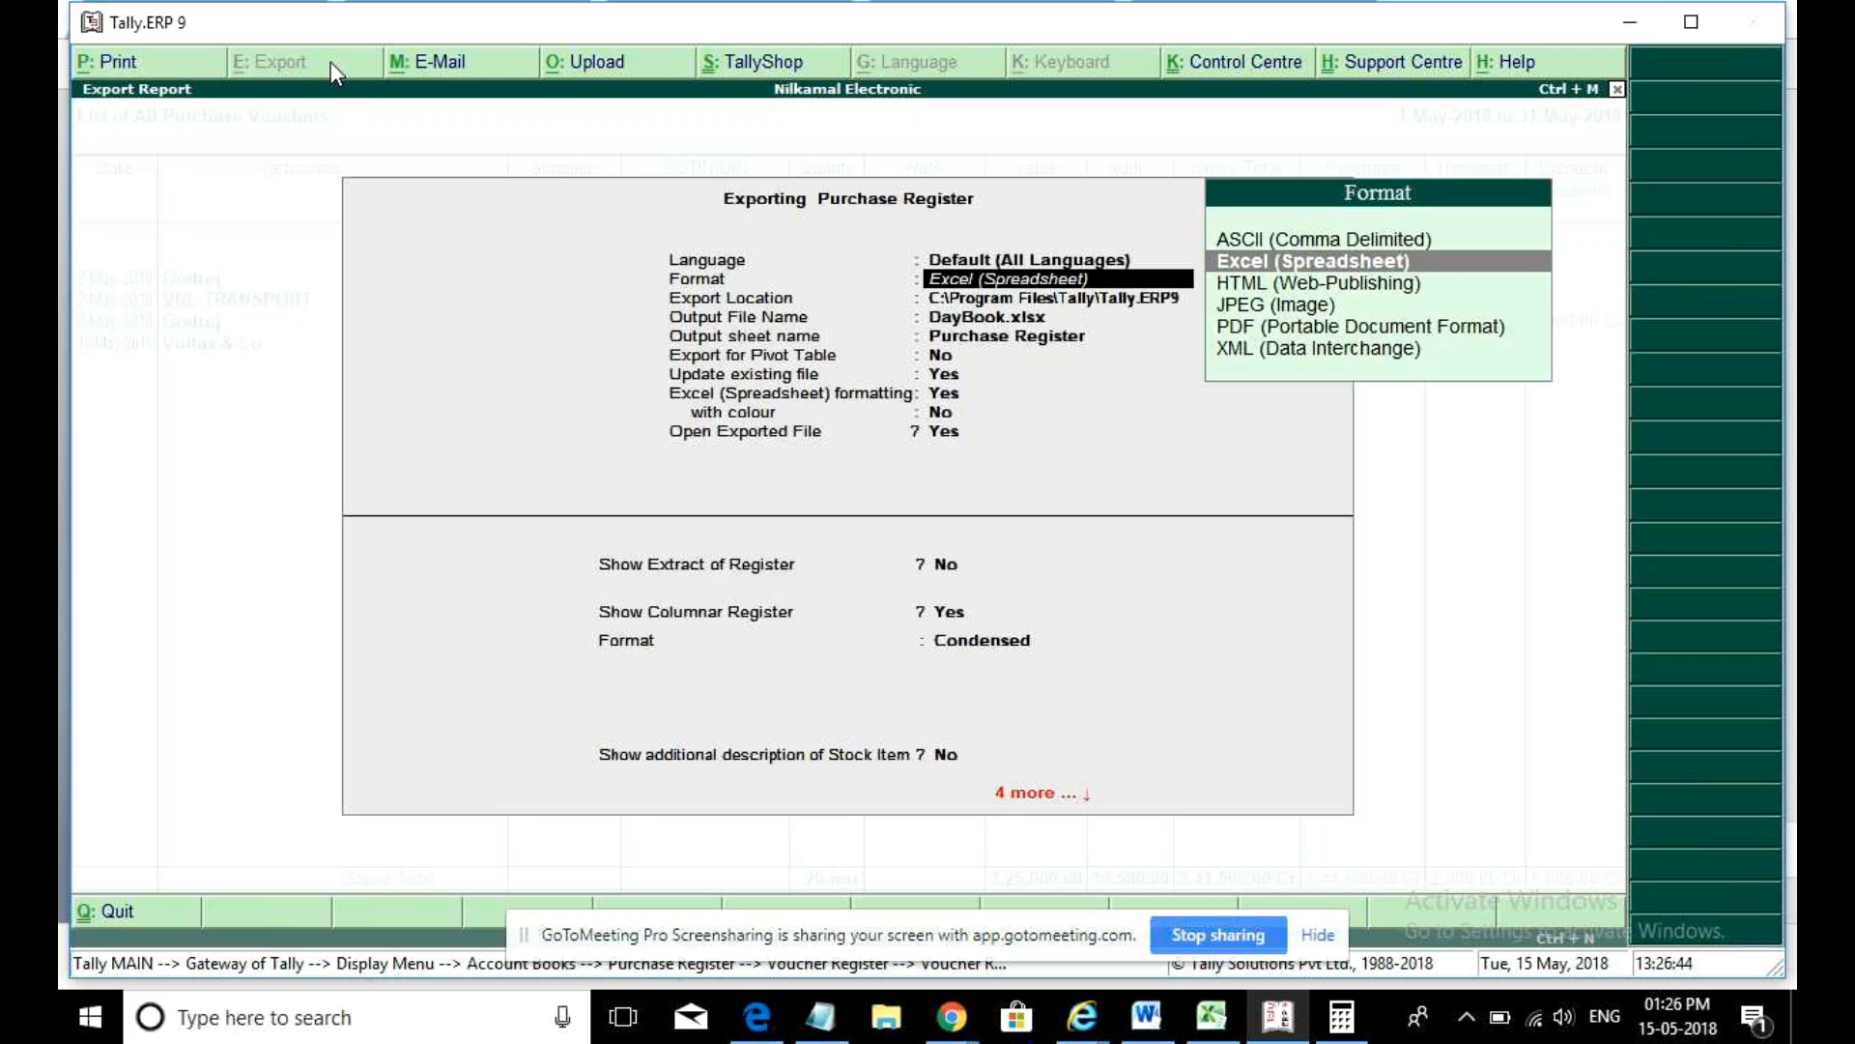
key("Return")
key("Return")
key("Return")
key("Return")
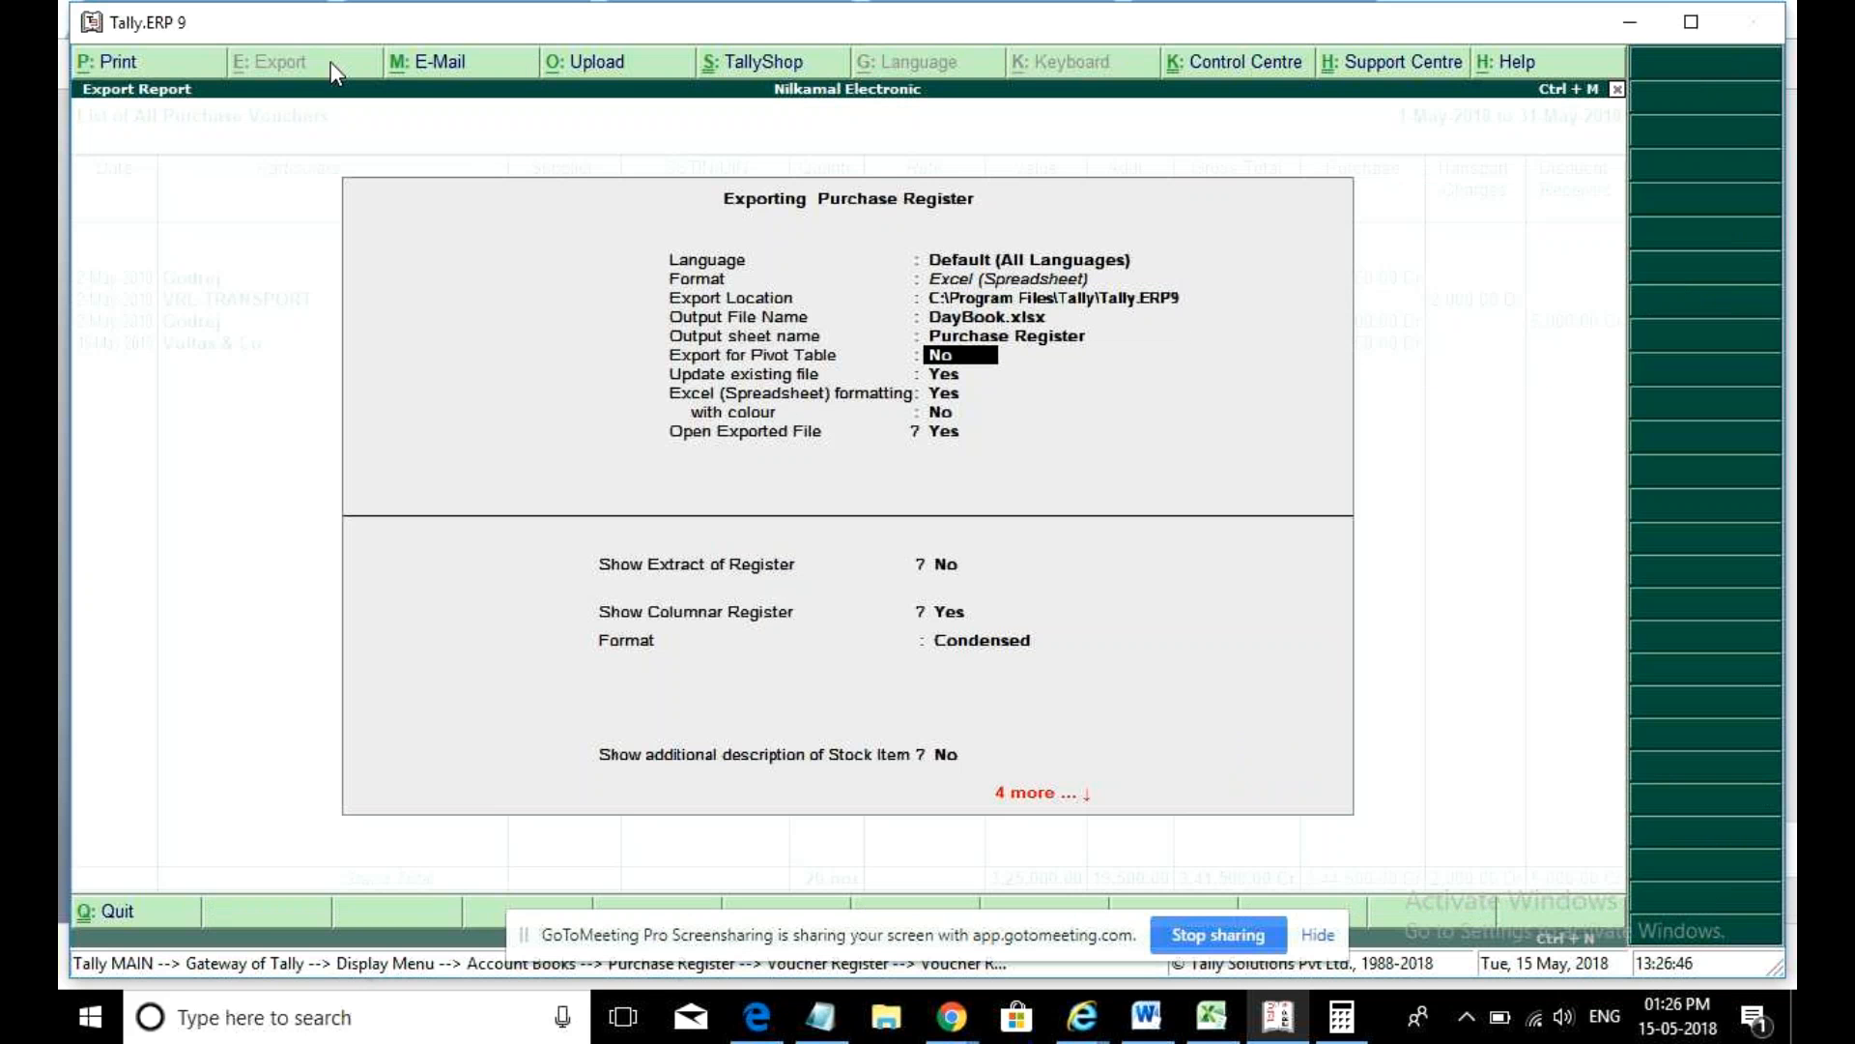
type("y")
key("Return")
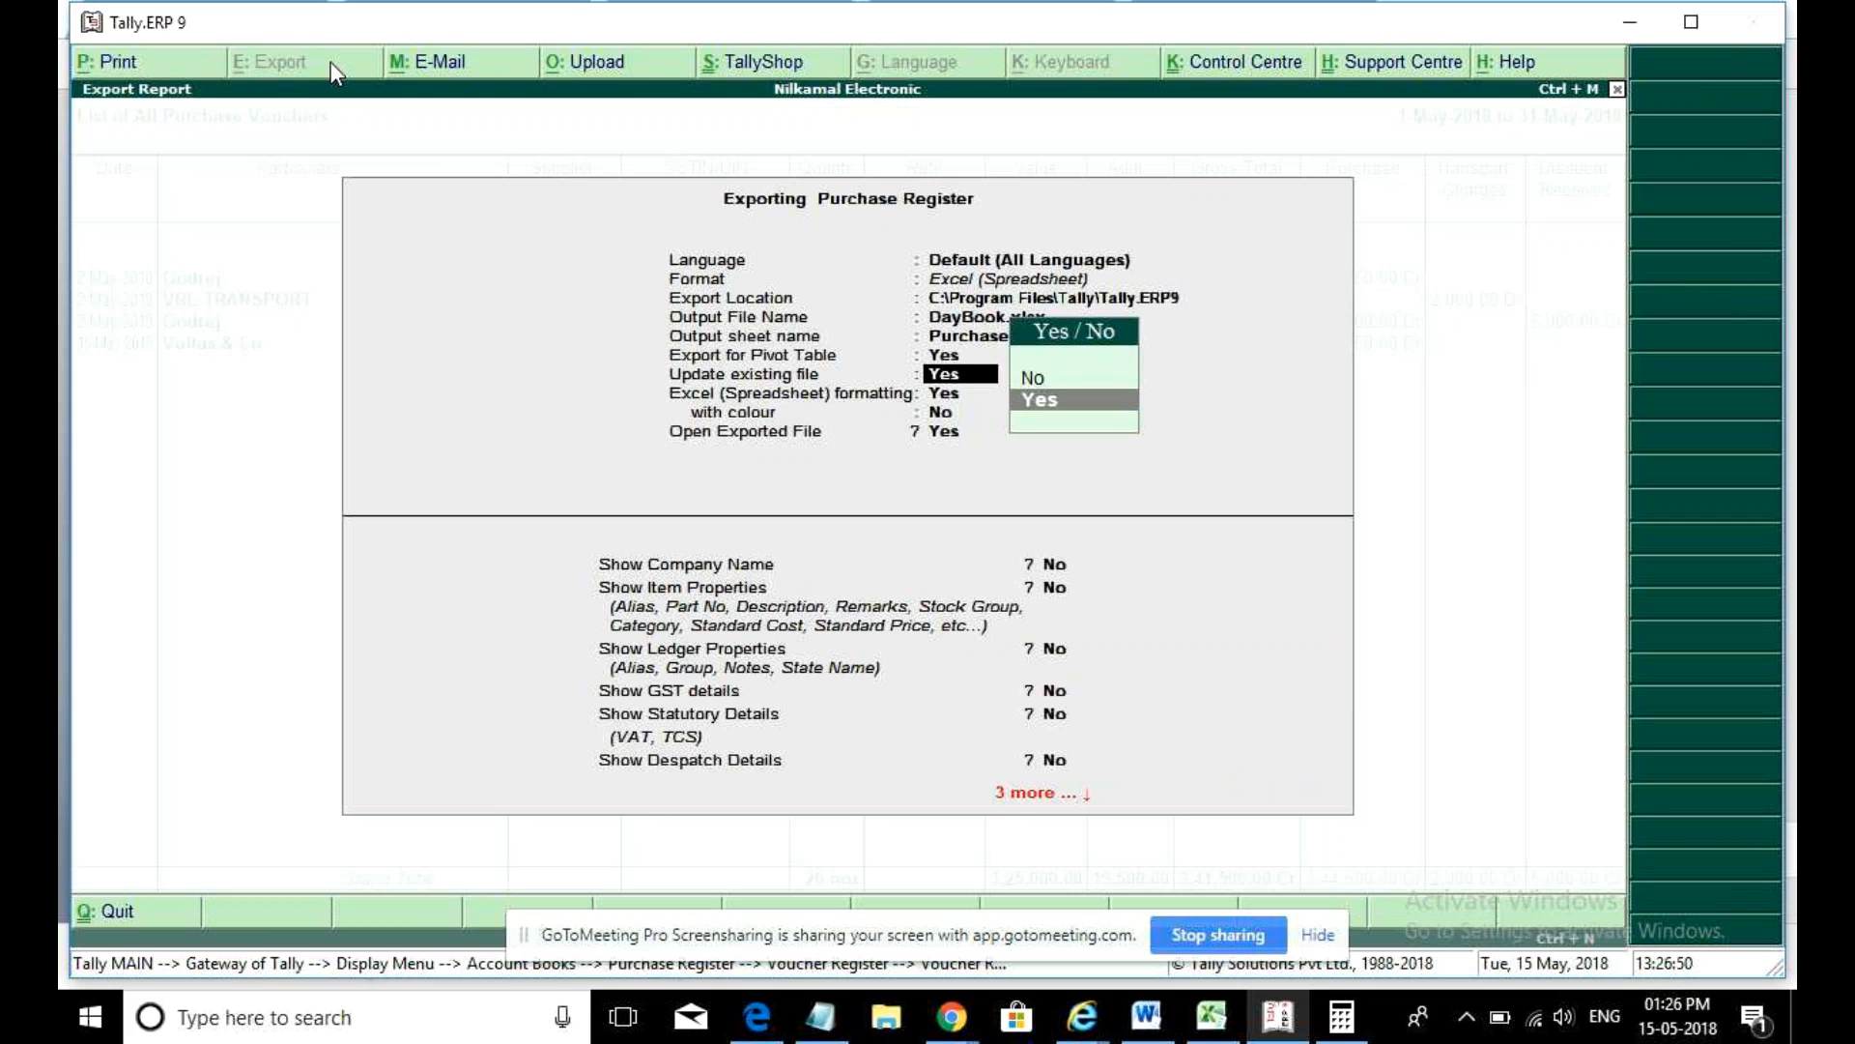
key("Return")
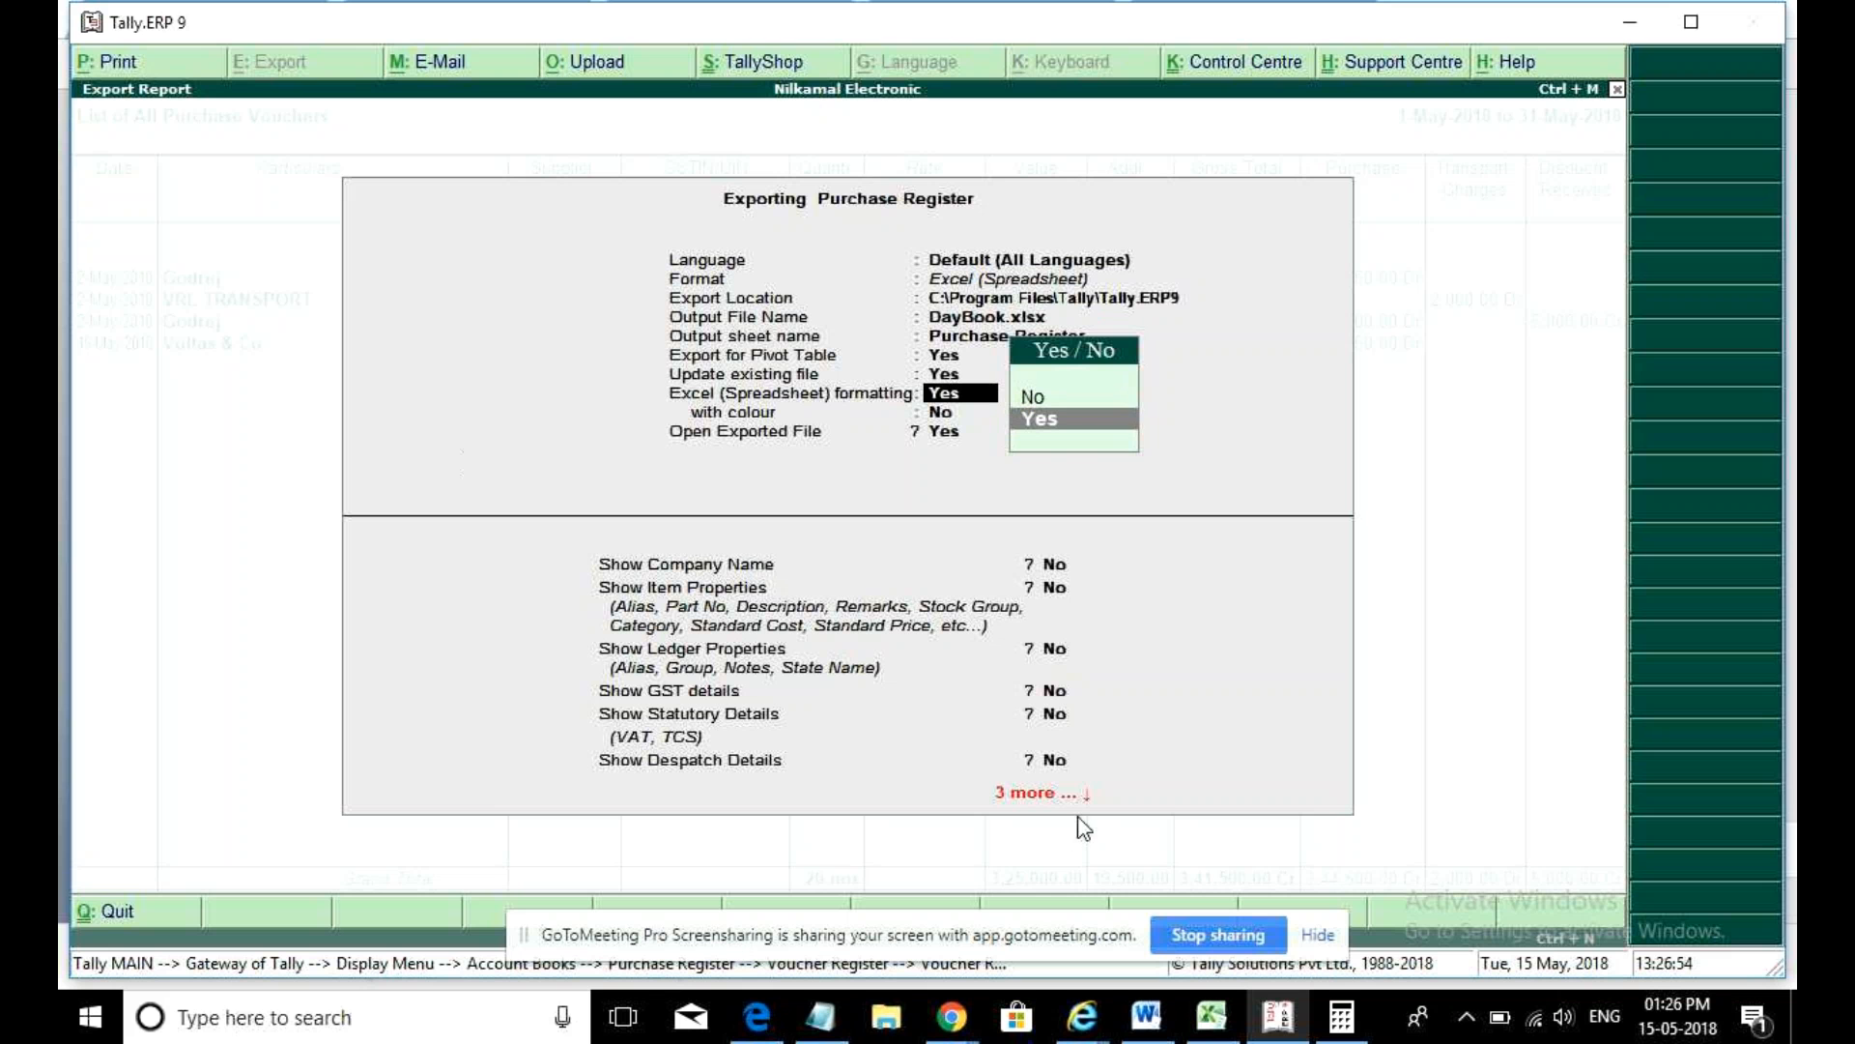
- Close the open Excel workbook, keep Excel formatting on, and accept the export settings
left_click(1210, 1016)
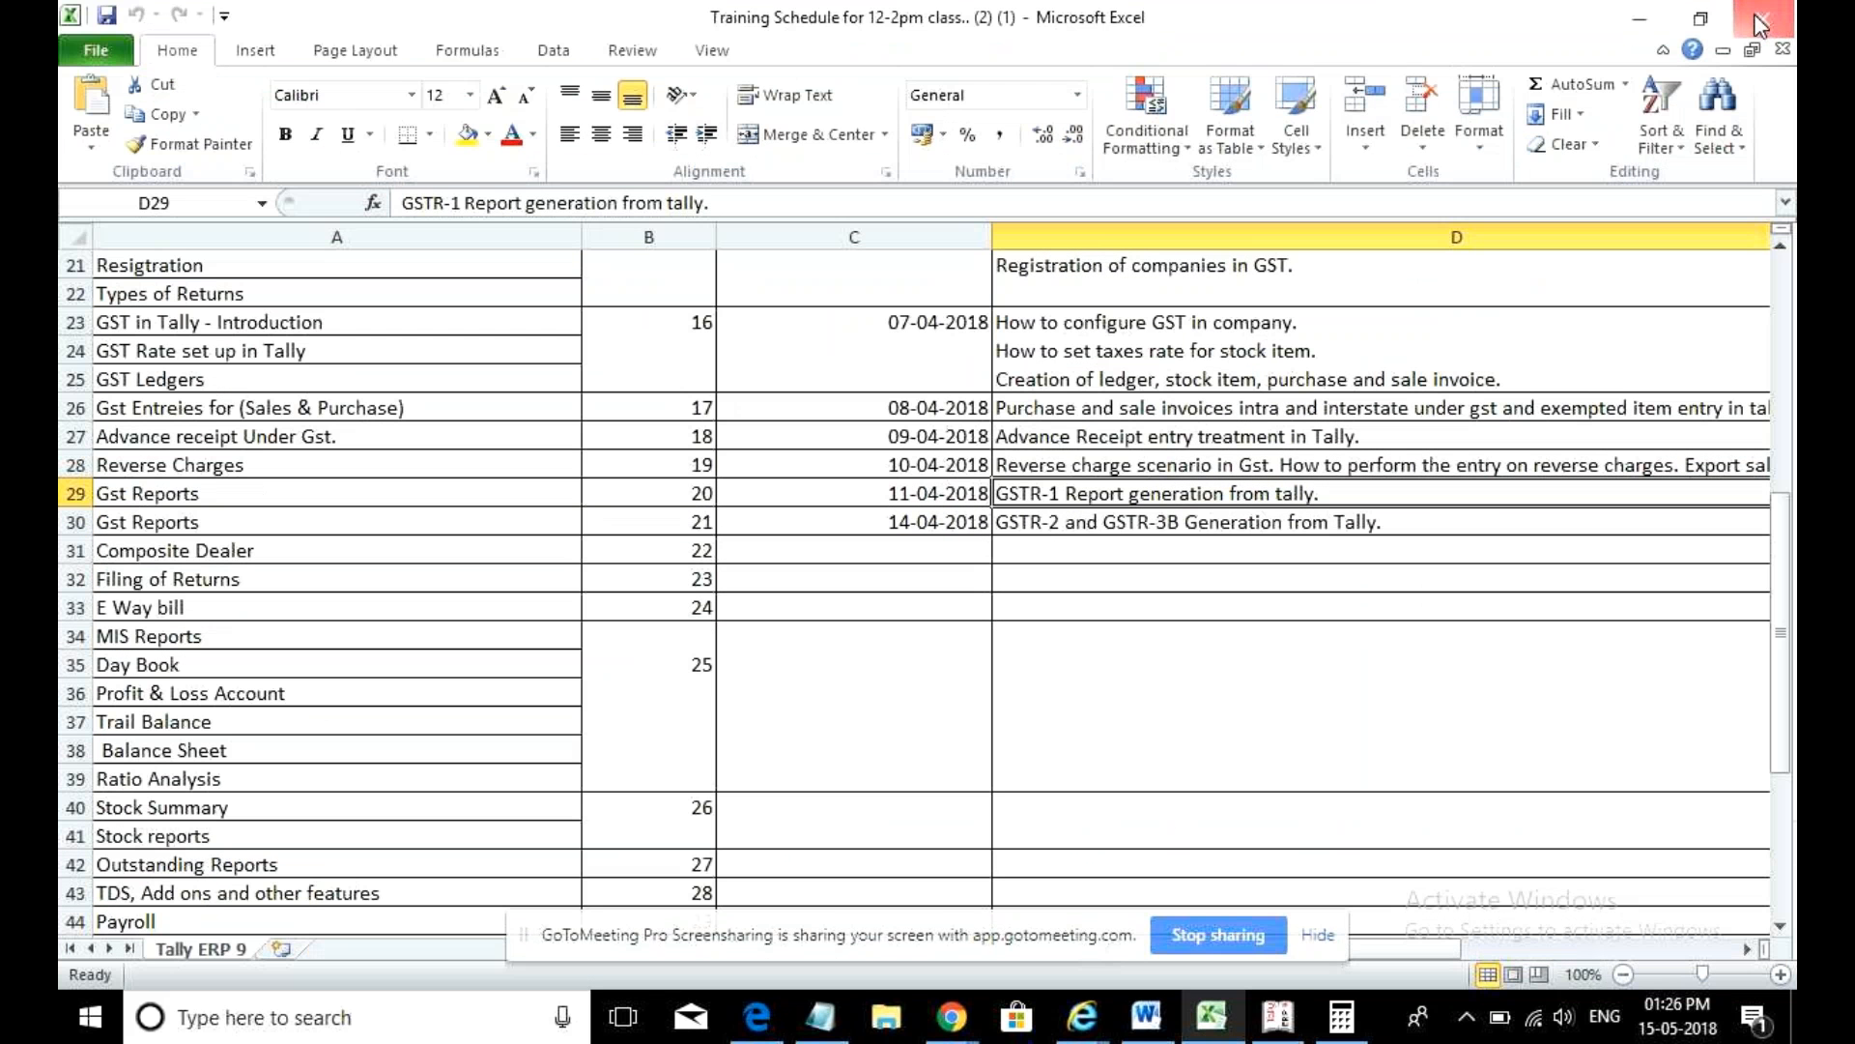
left_click(1759, 24)
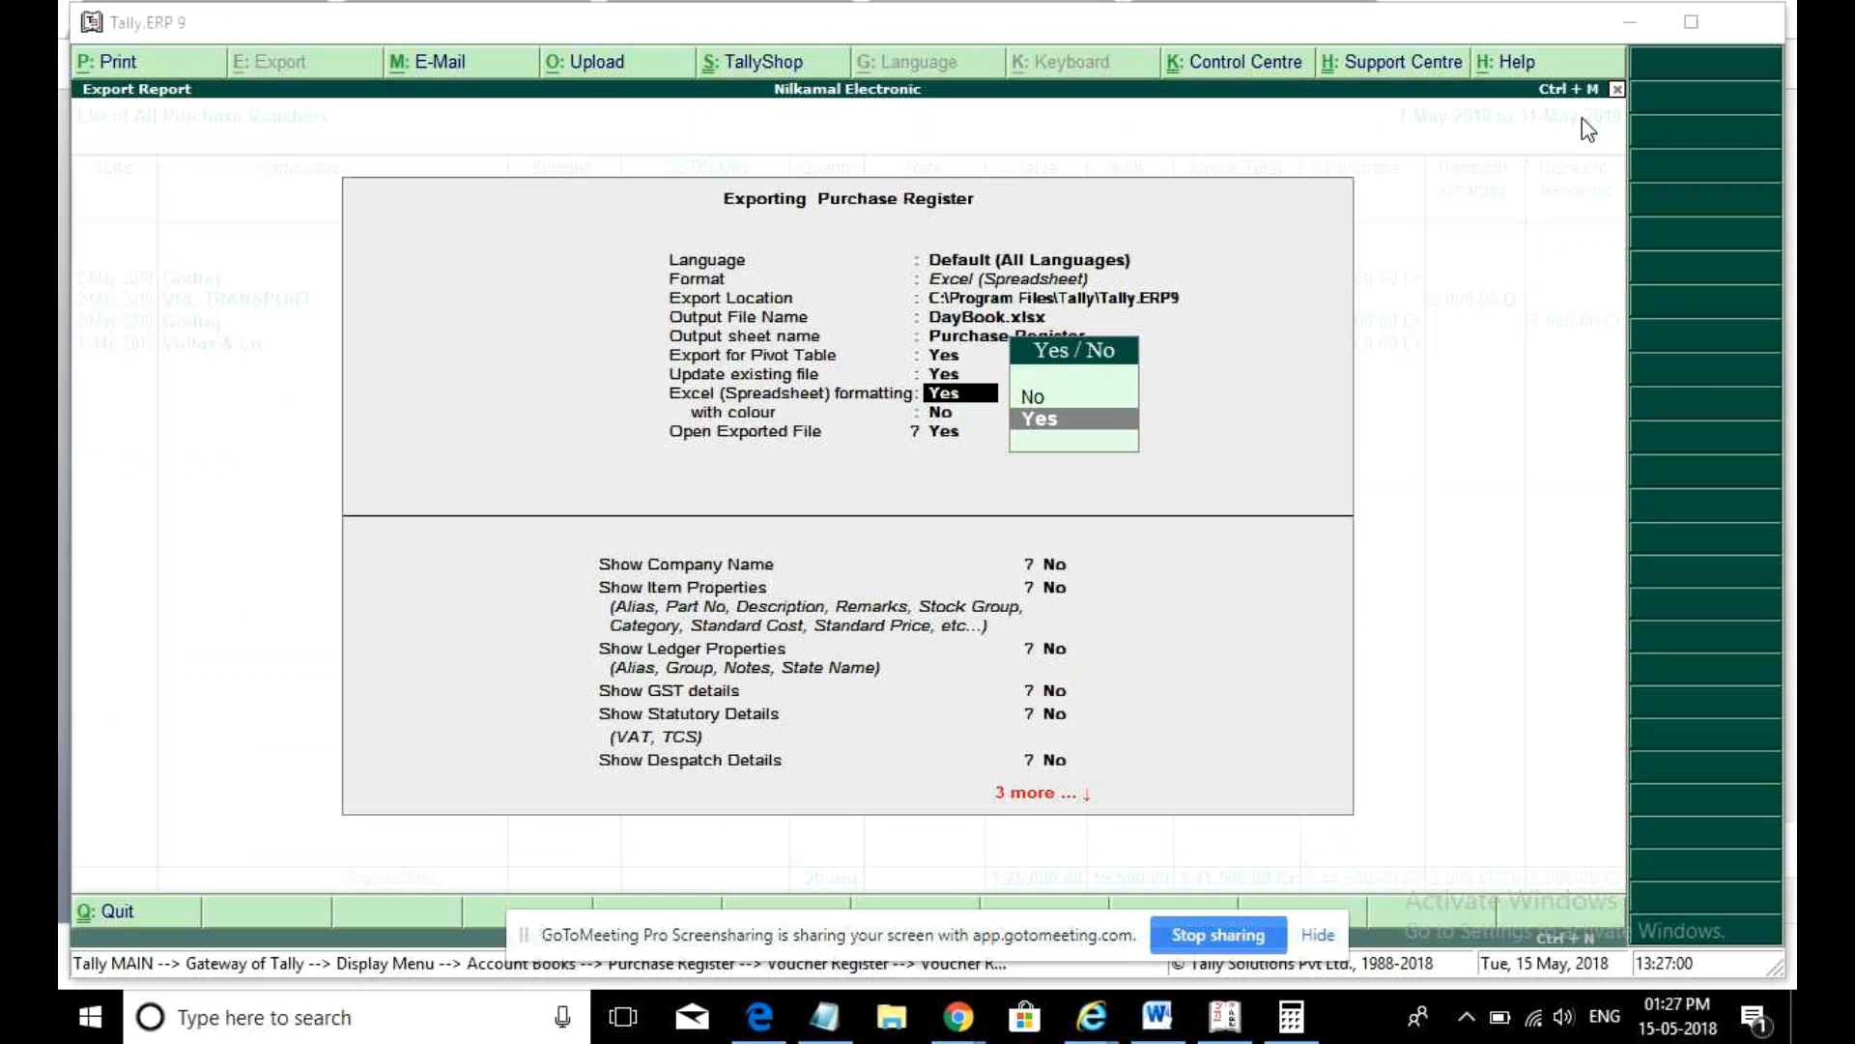
left_click(1269, 440)
key("Return")
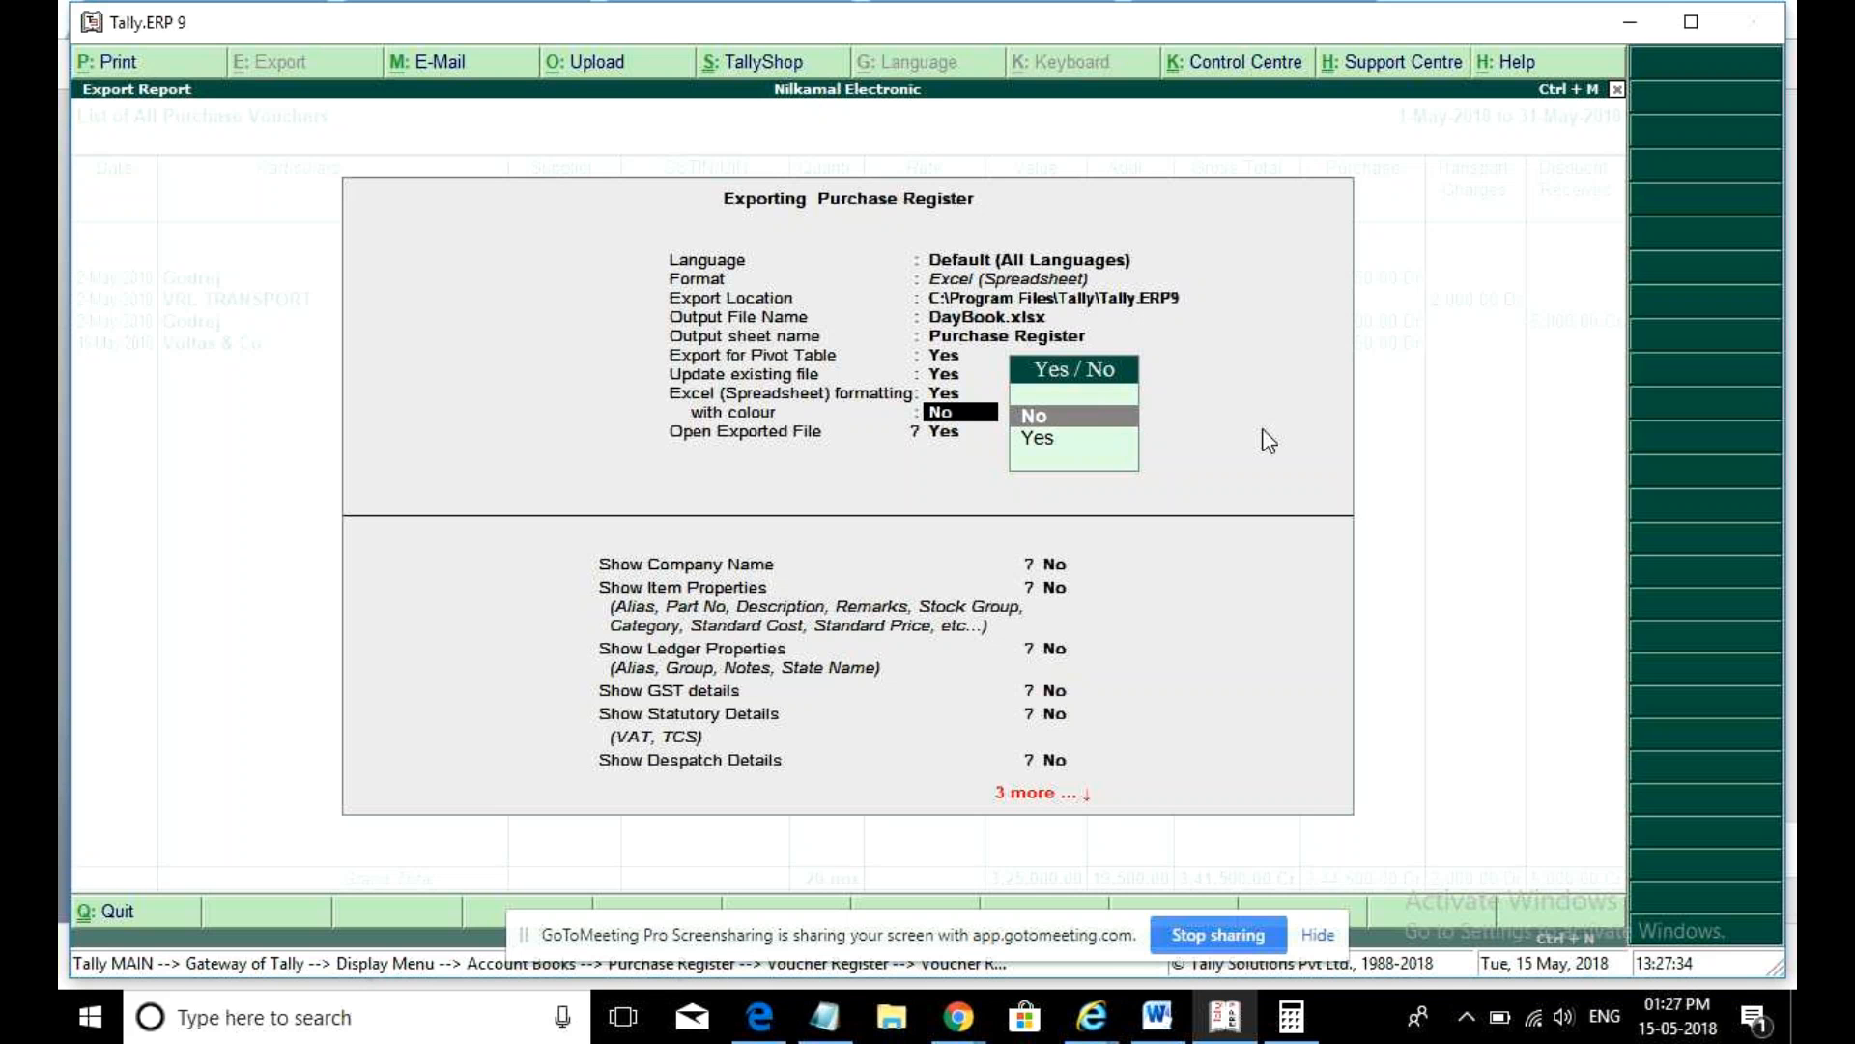
key("BackSpace")
key("Escape")
key("Escape")
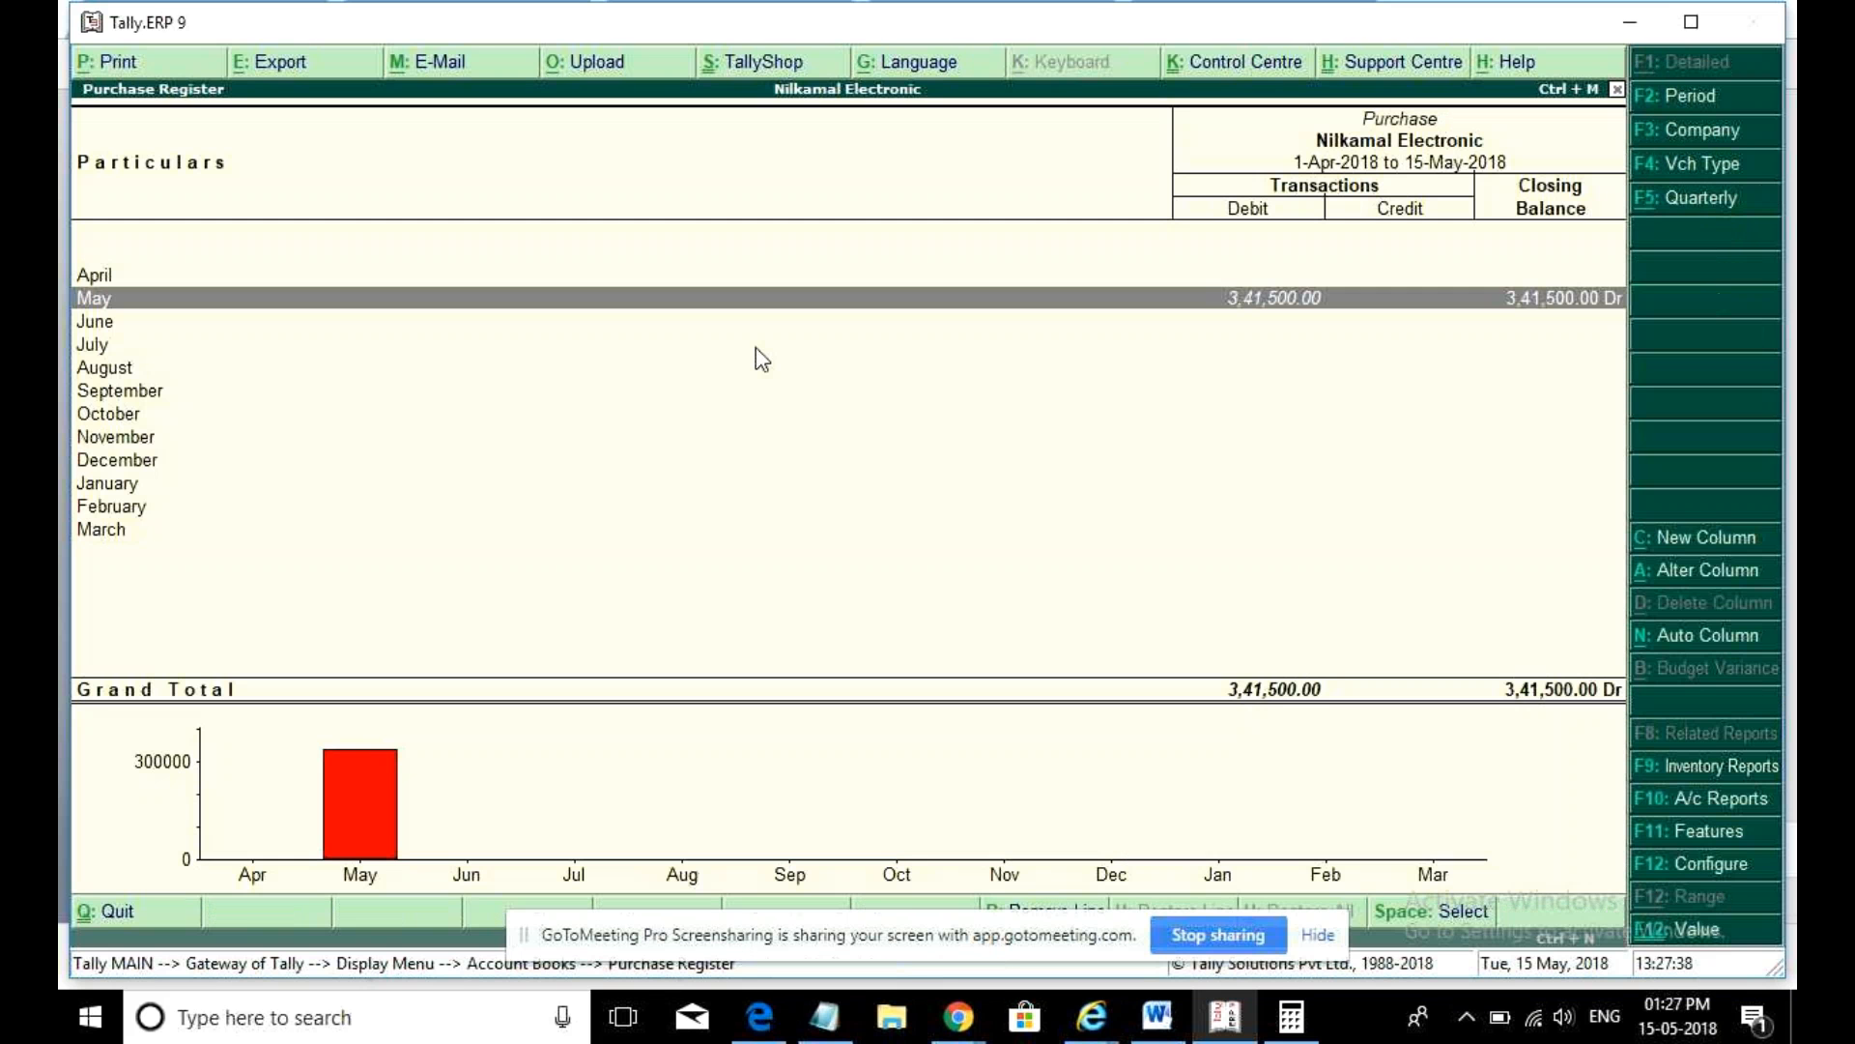
- Drill into May's four purchase vouchers and accept the columnar register layout
key("Return")
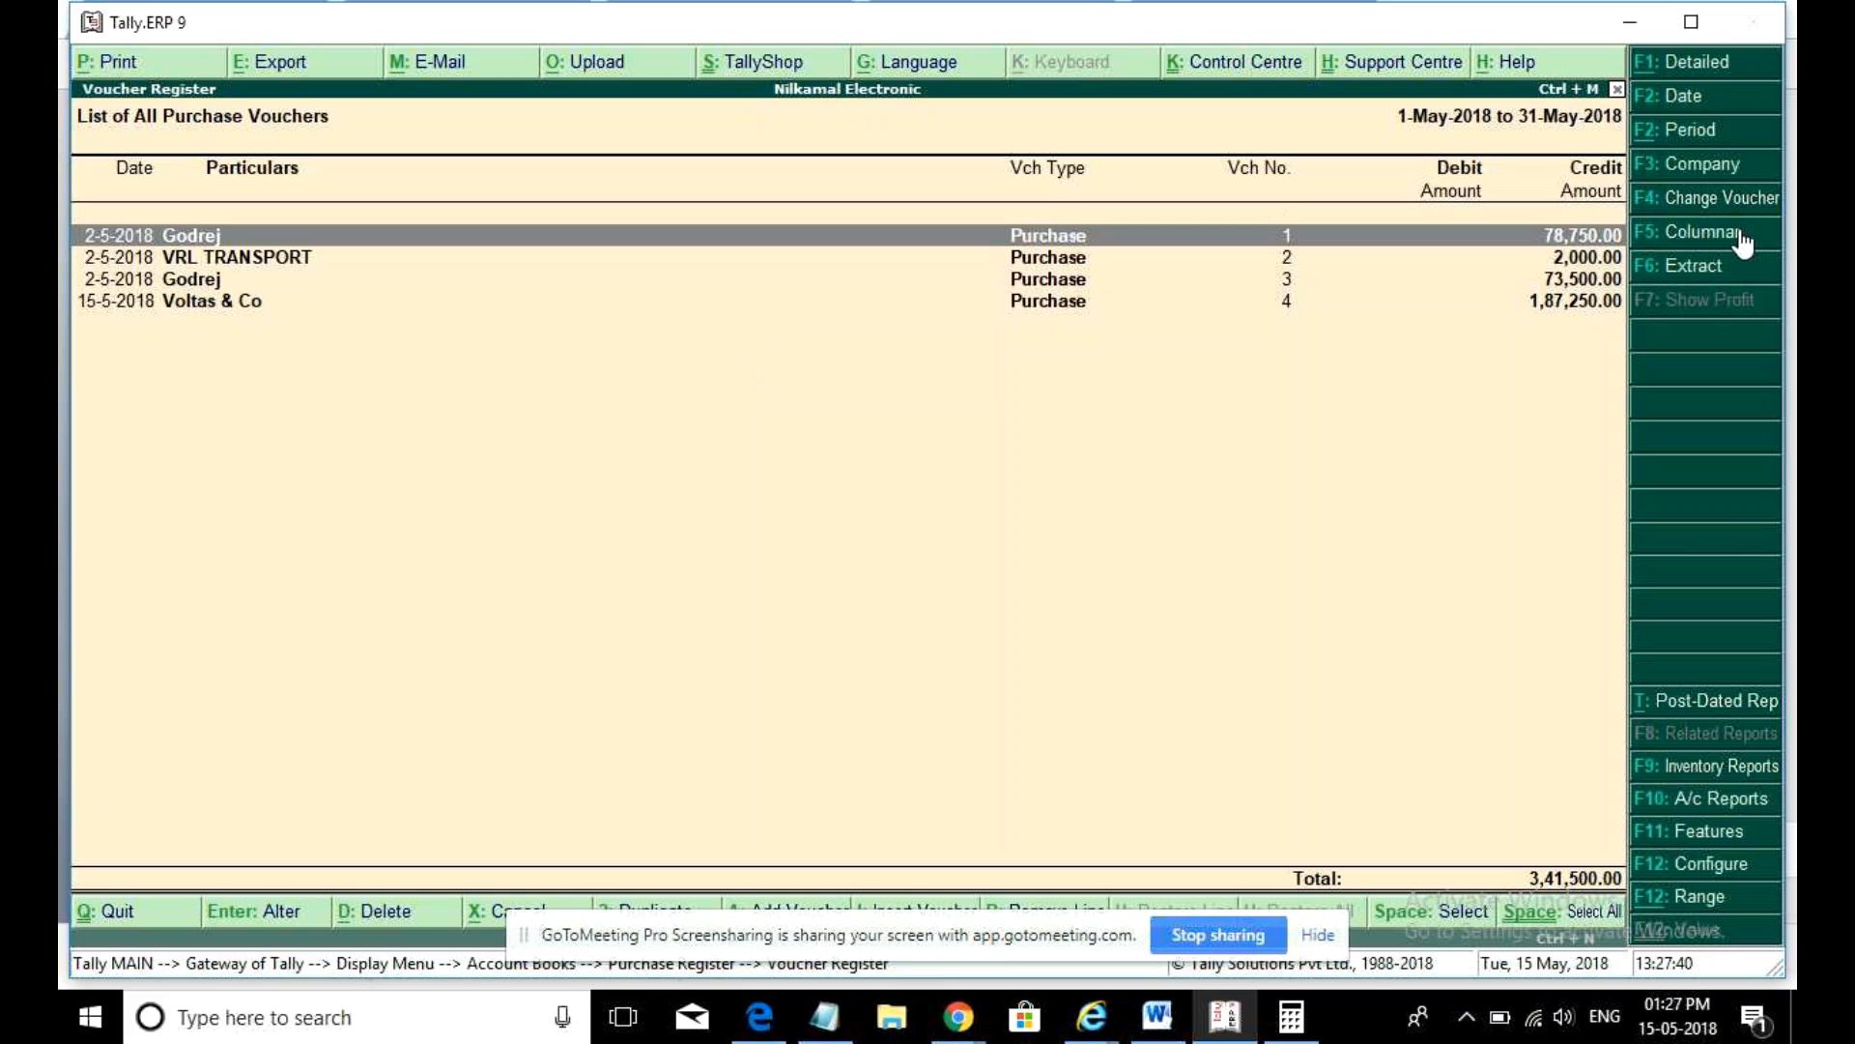
left_click(1739, 232)
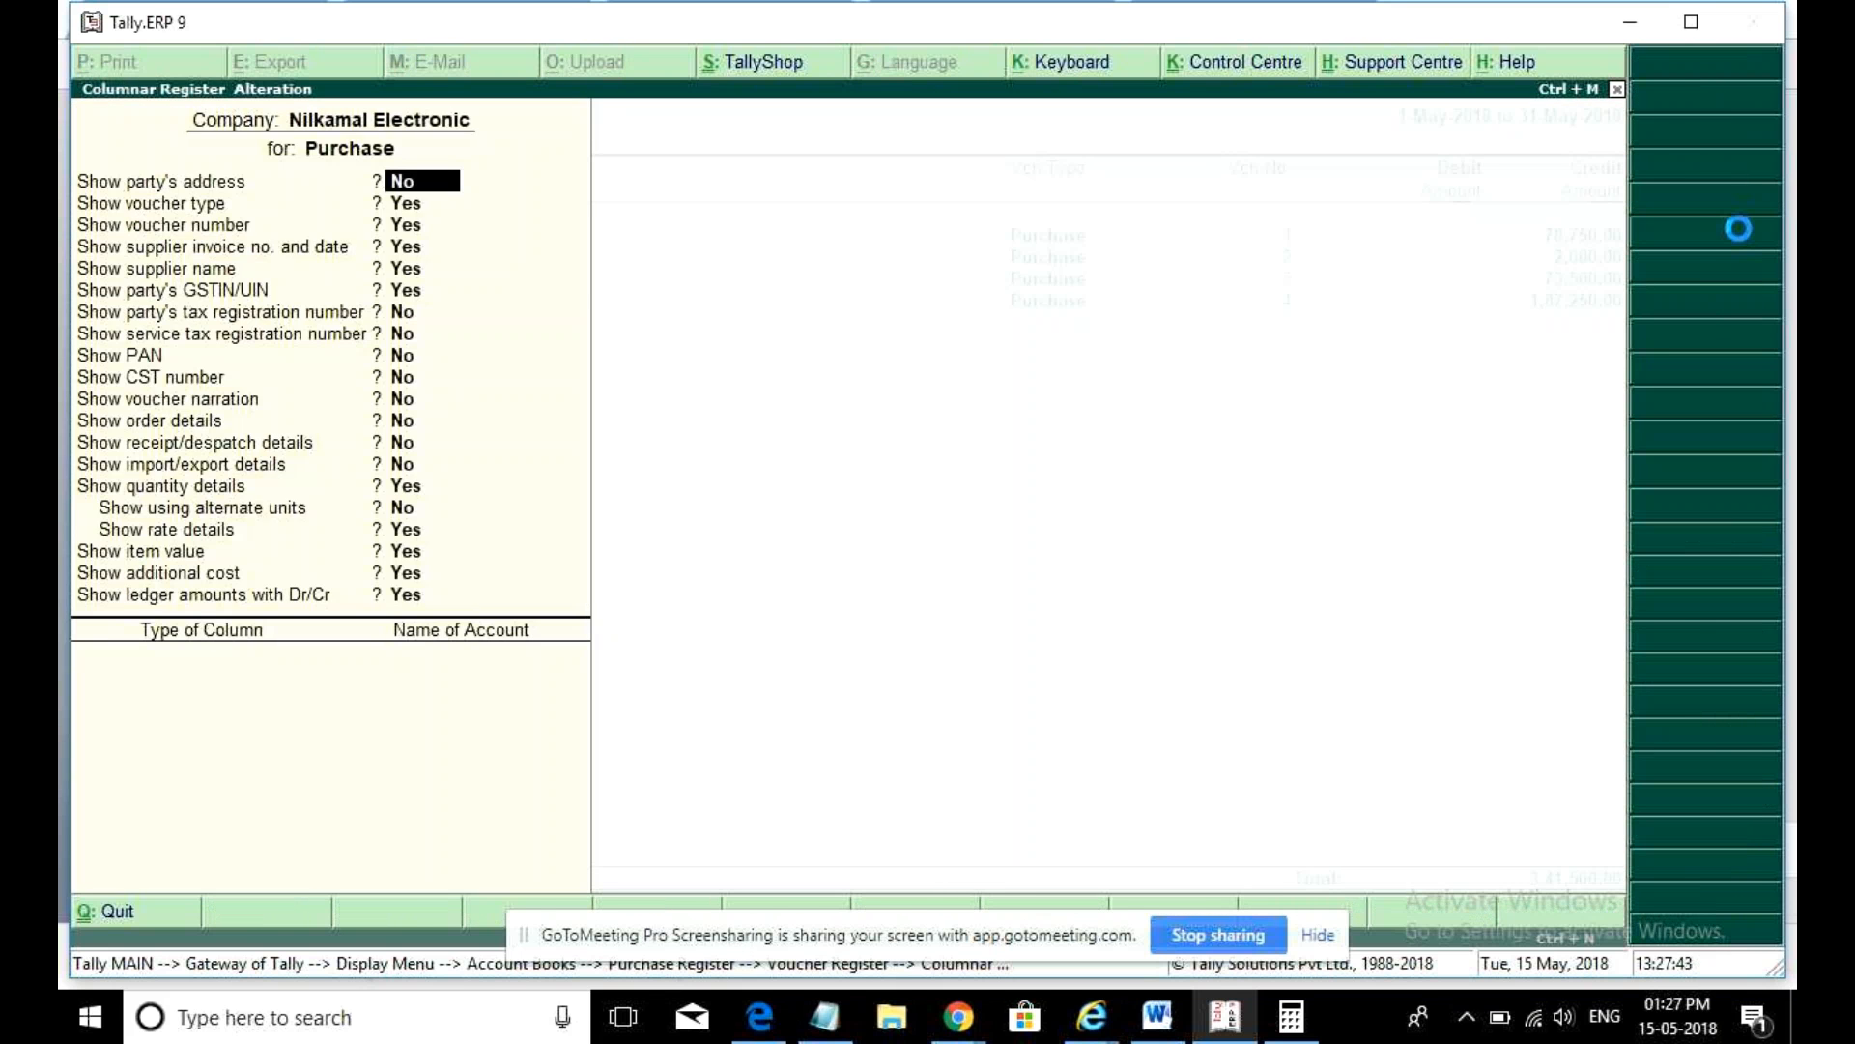
key("ctrl+a")
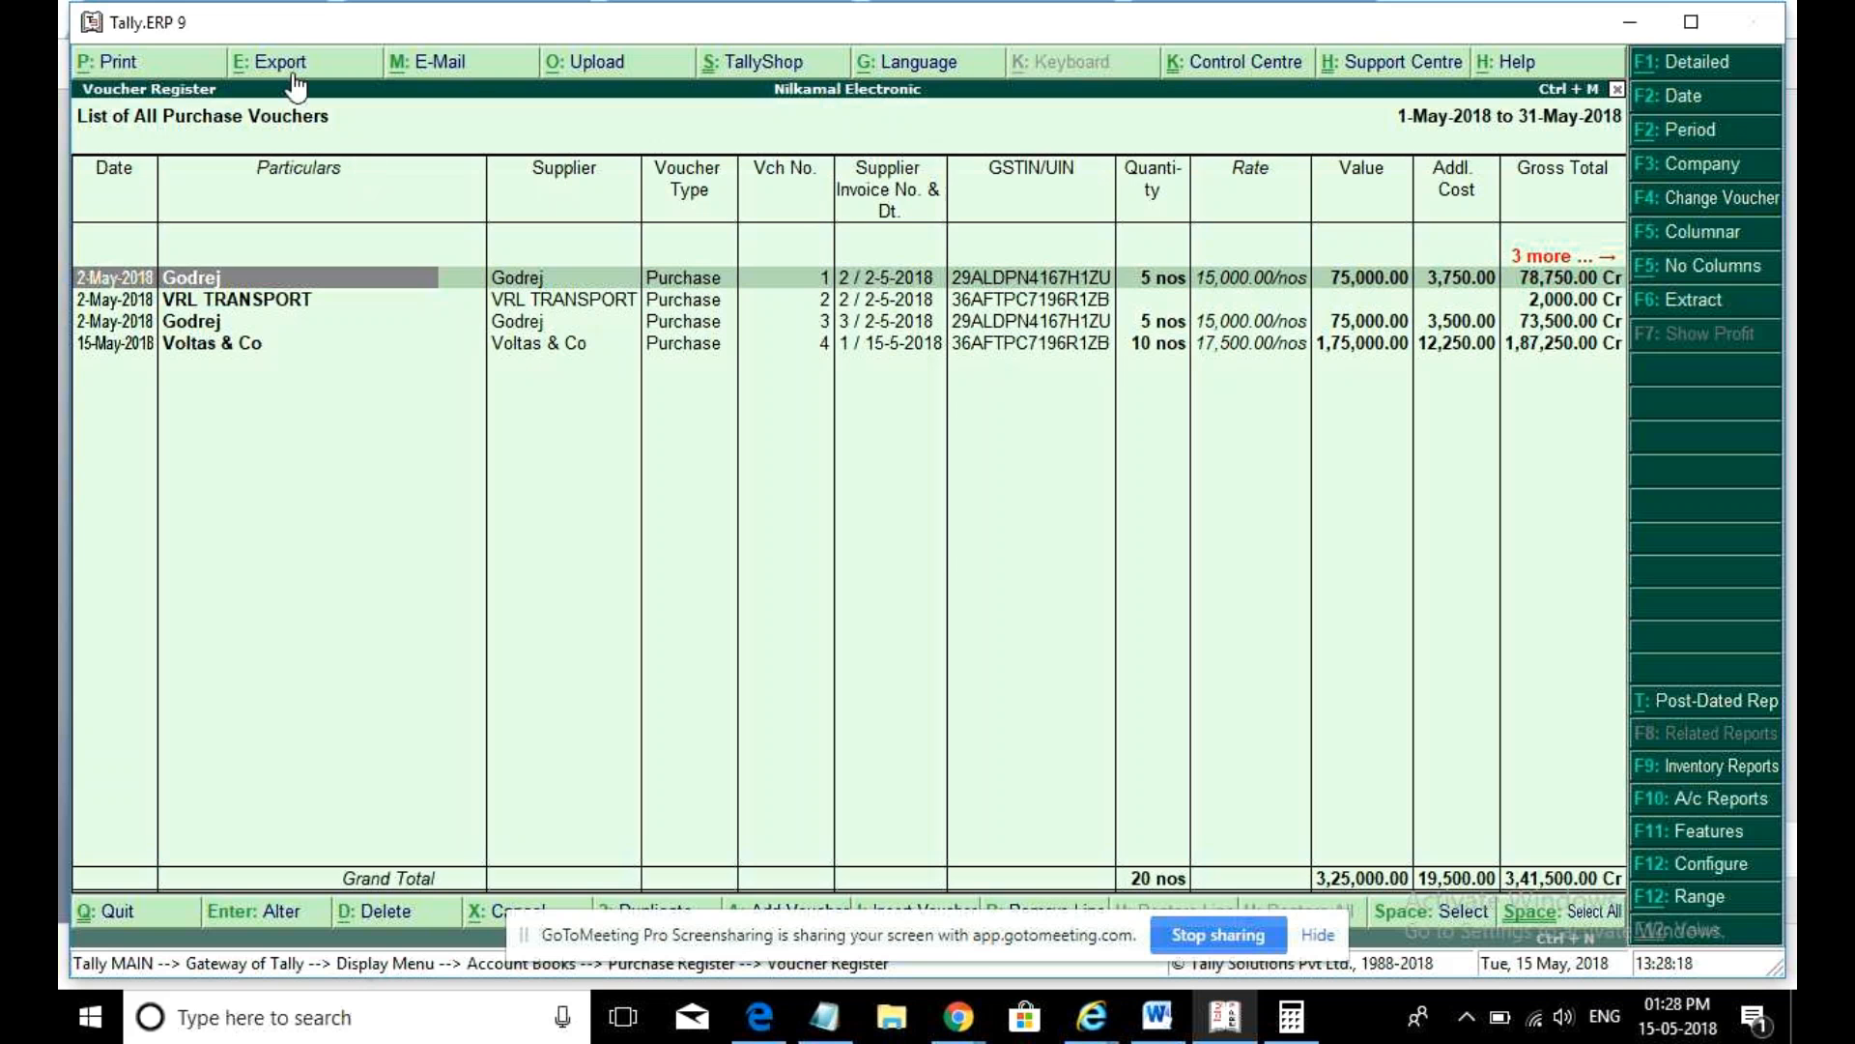
left_click(292, 73)
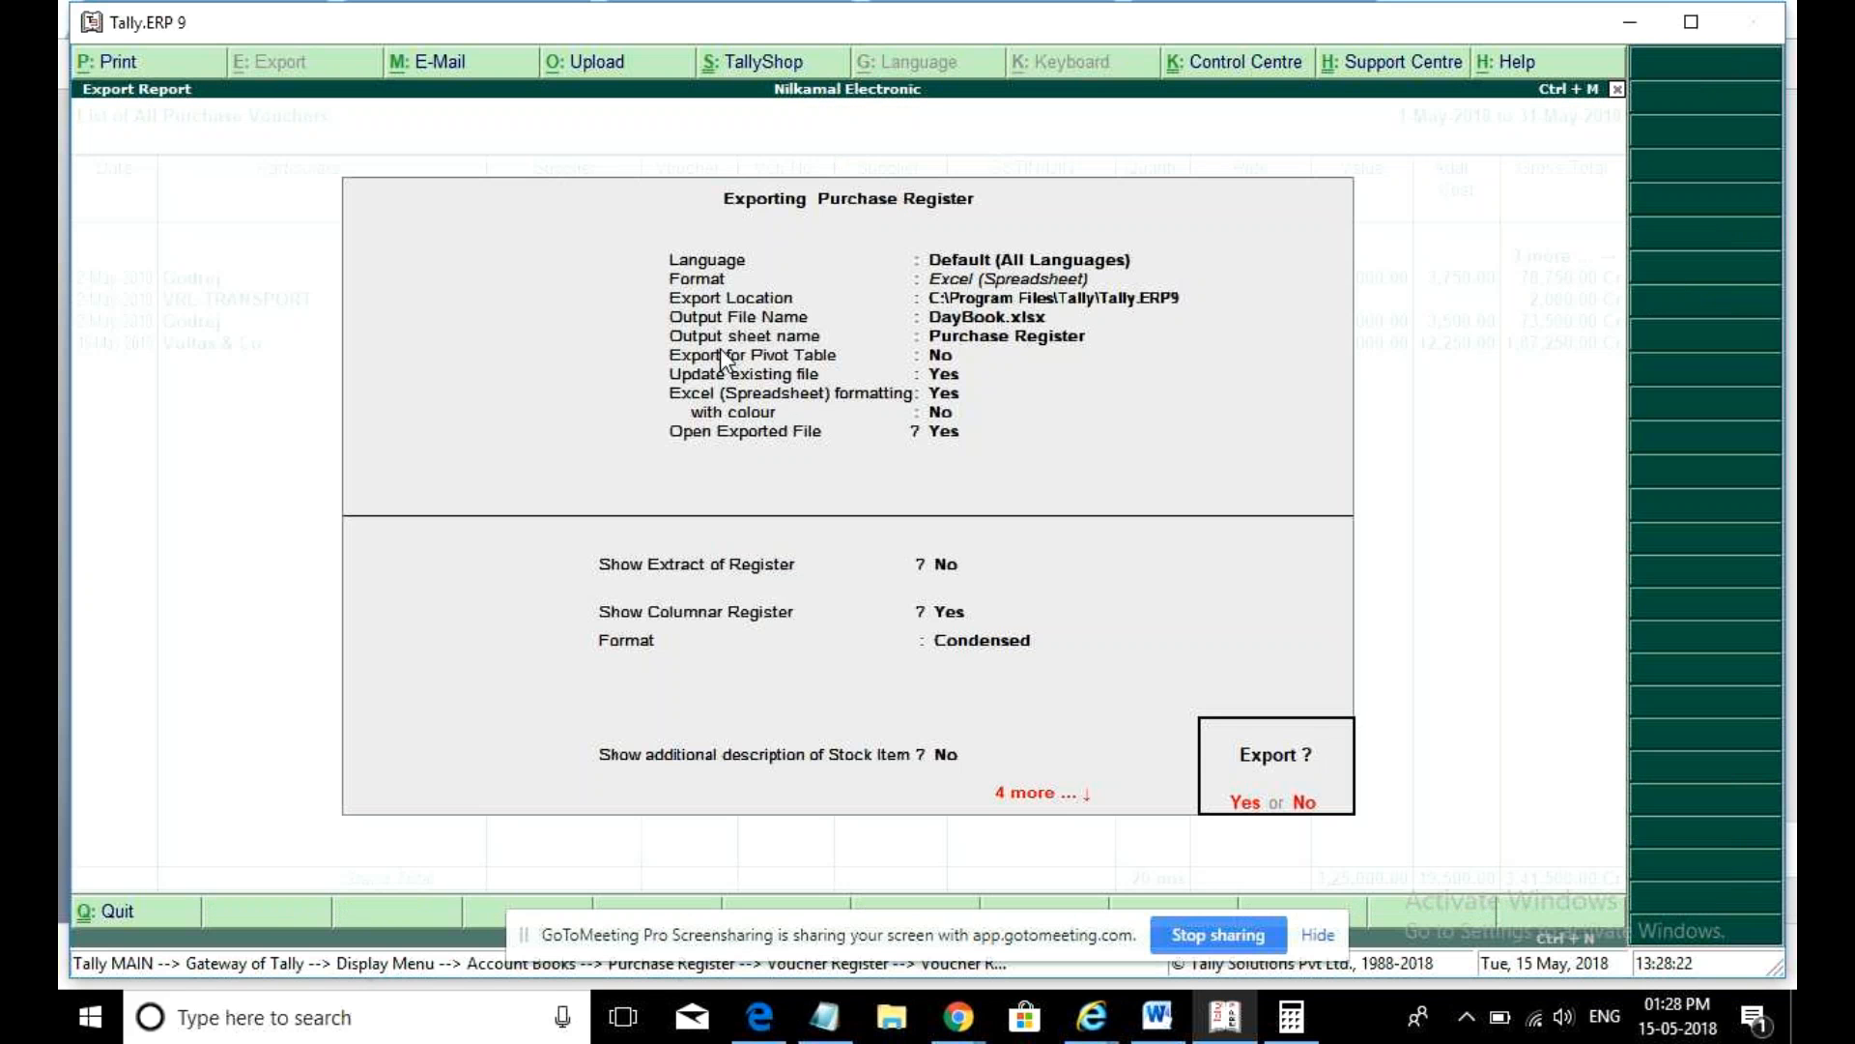
- Set Export for Pivot Table to Yes in the Purchase Register export settings
key("n")
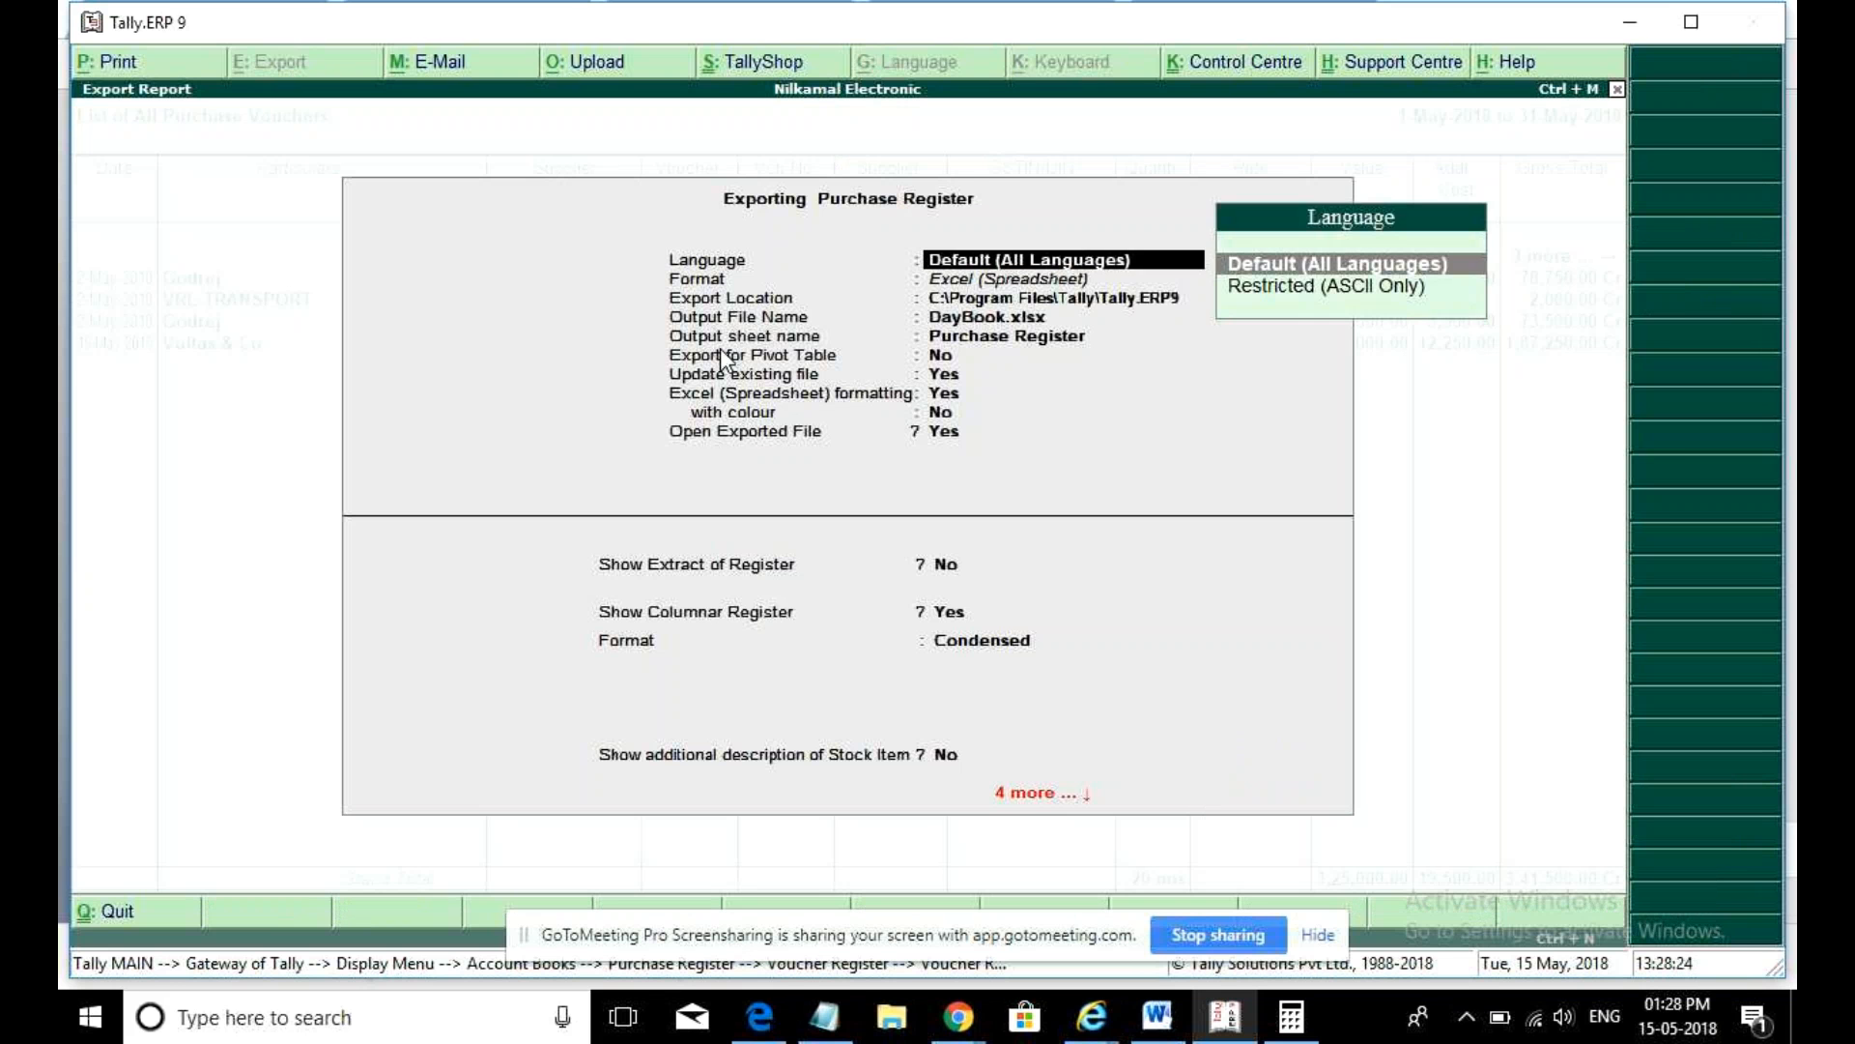
key("Return")
key("Return")
key("Return")
key("Return")
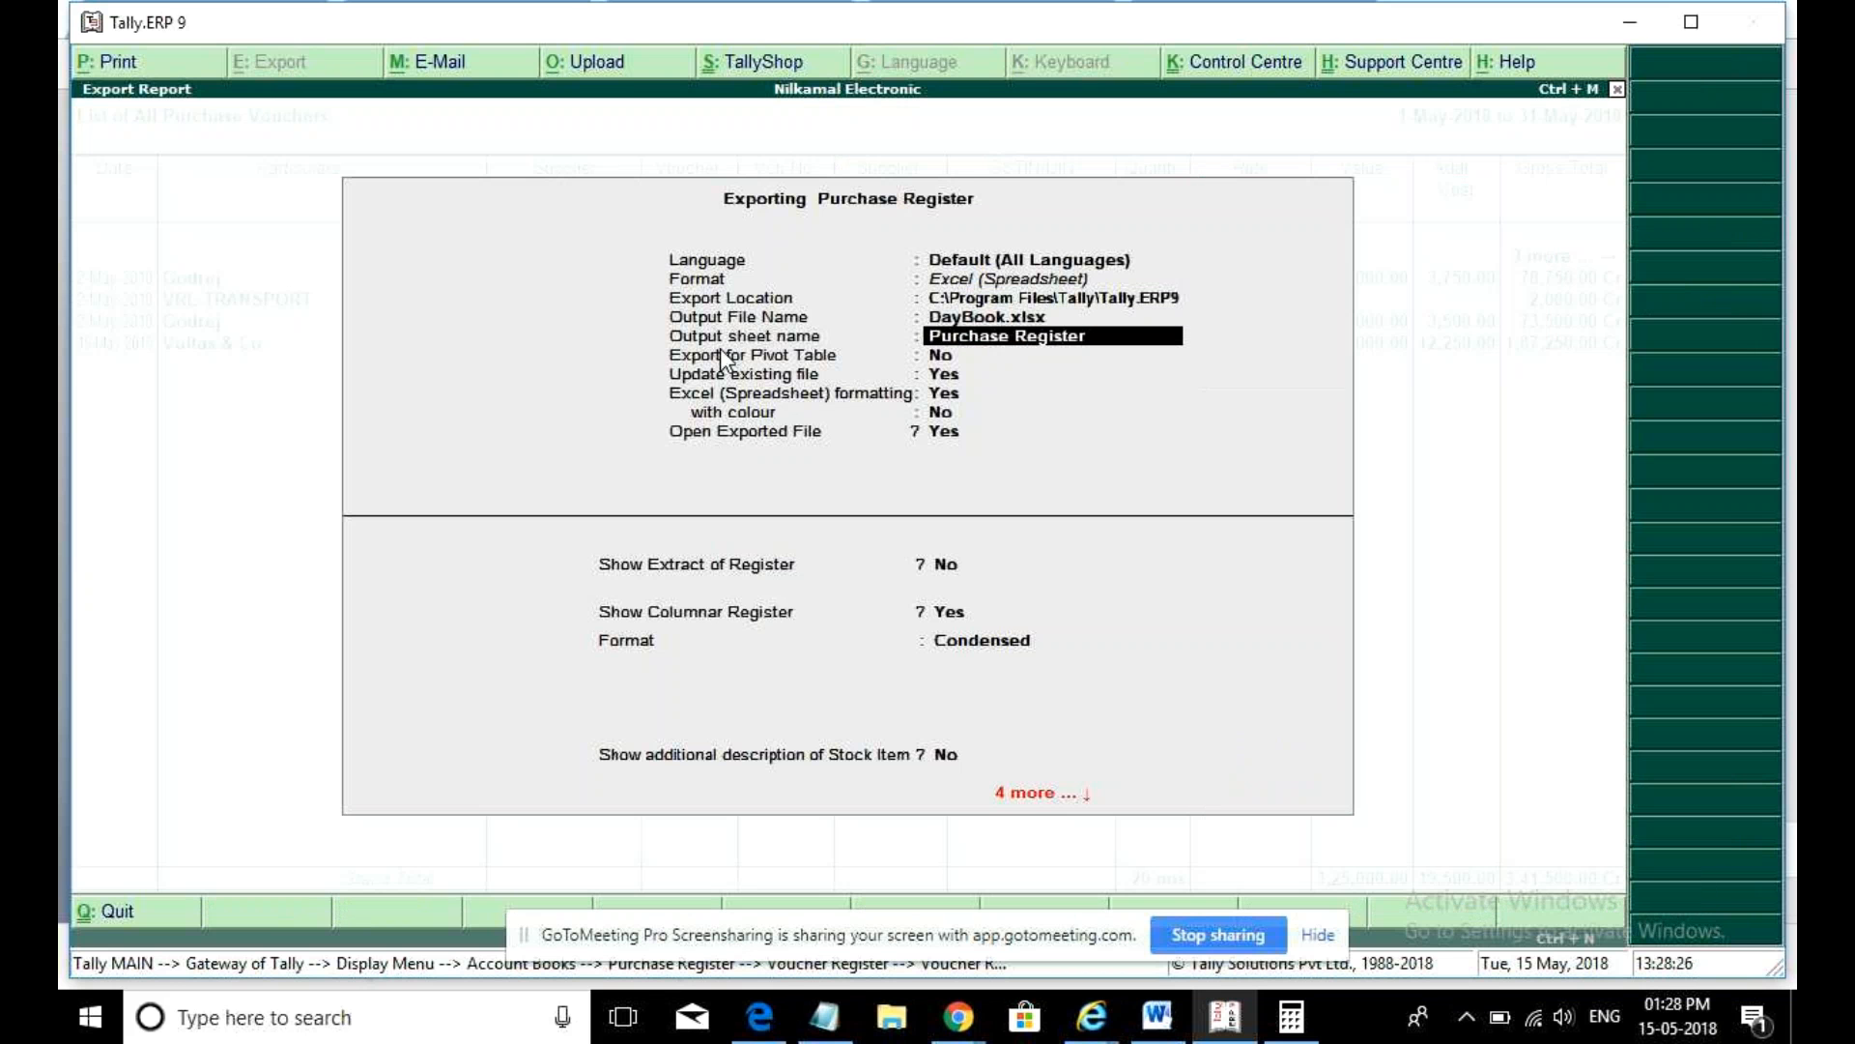
key("Return")
type("y")
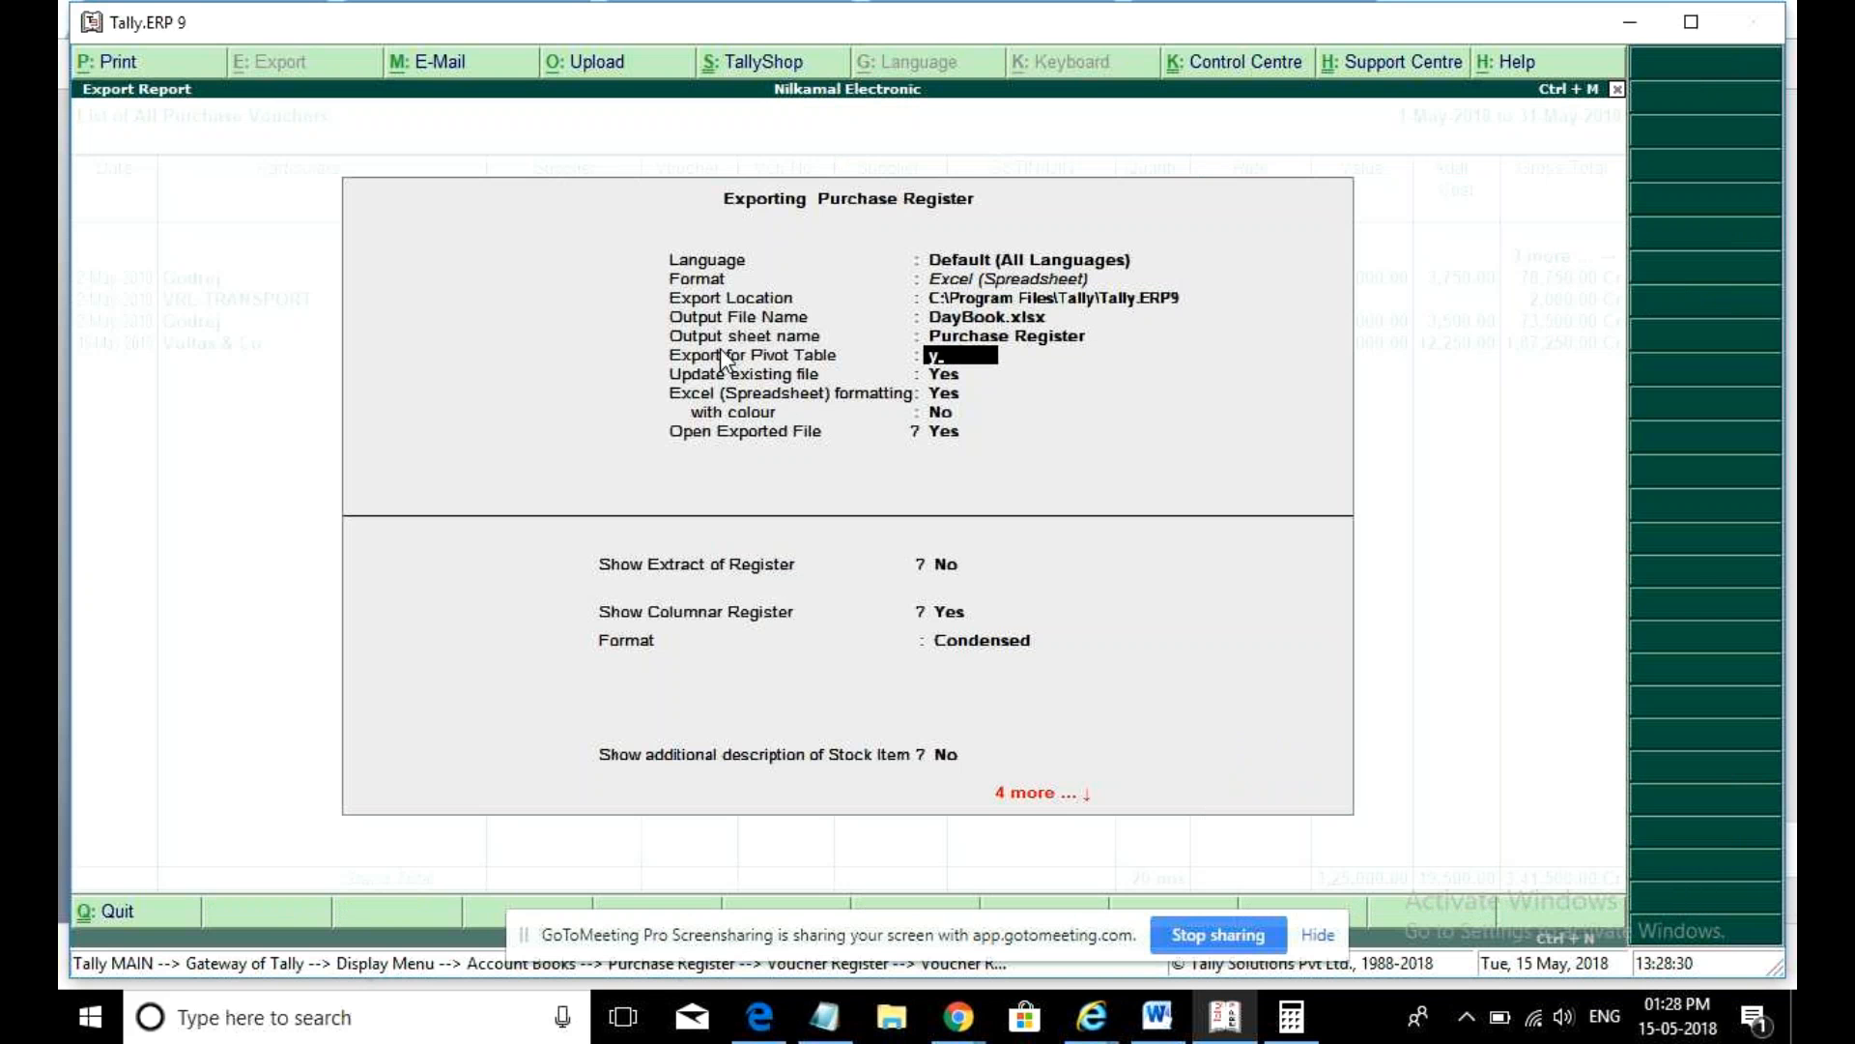
key("BackSpace")
type("y")
key("Return")
key("Return")
key("Return")
key("Return")
key("Return")
key("Return")
key("Return")
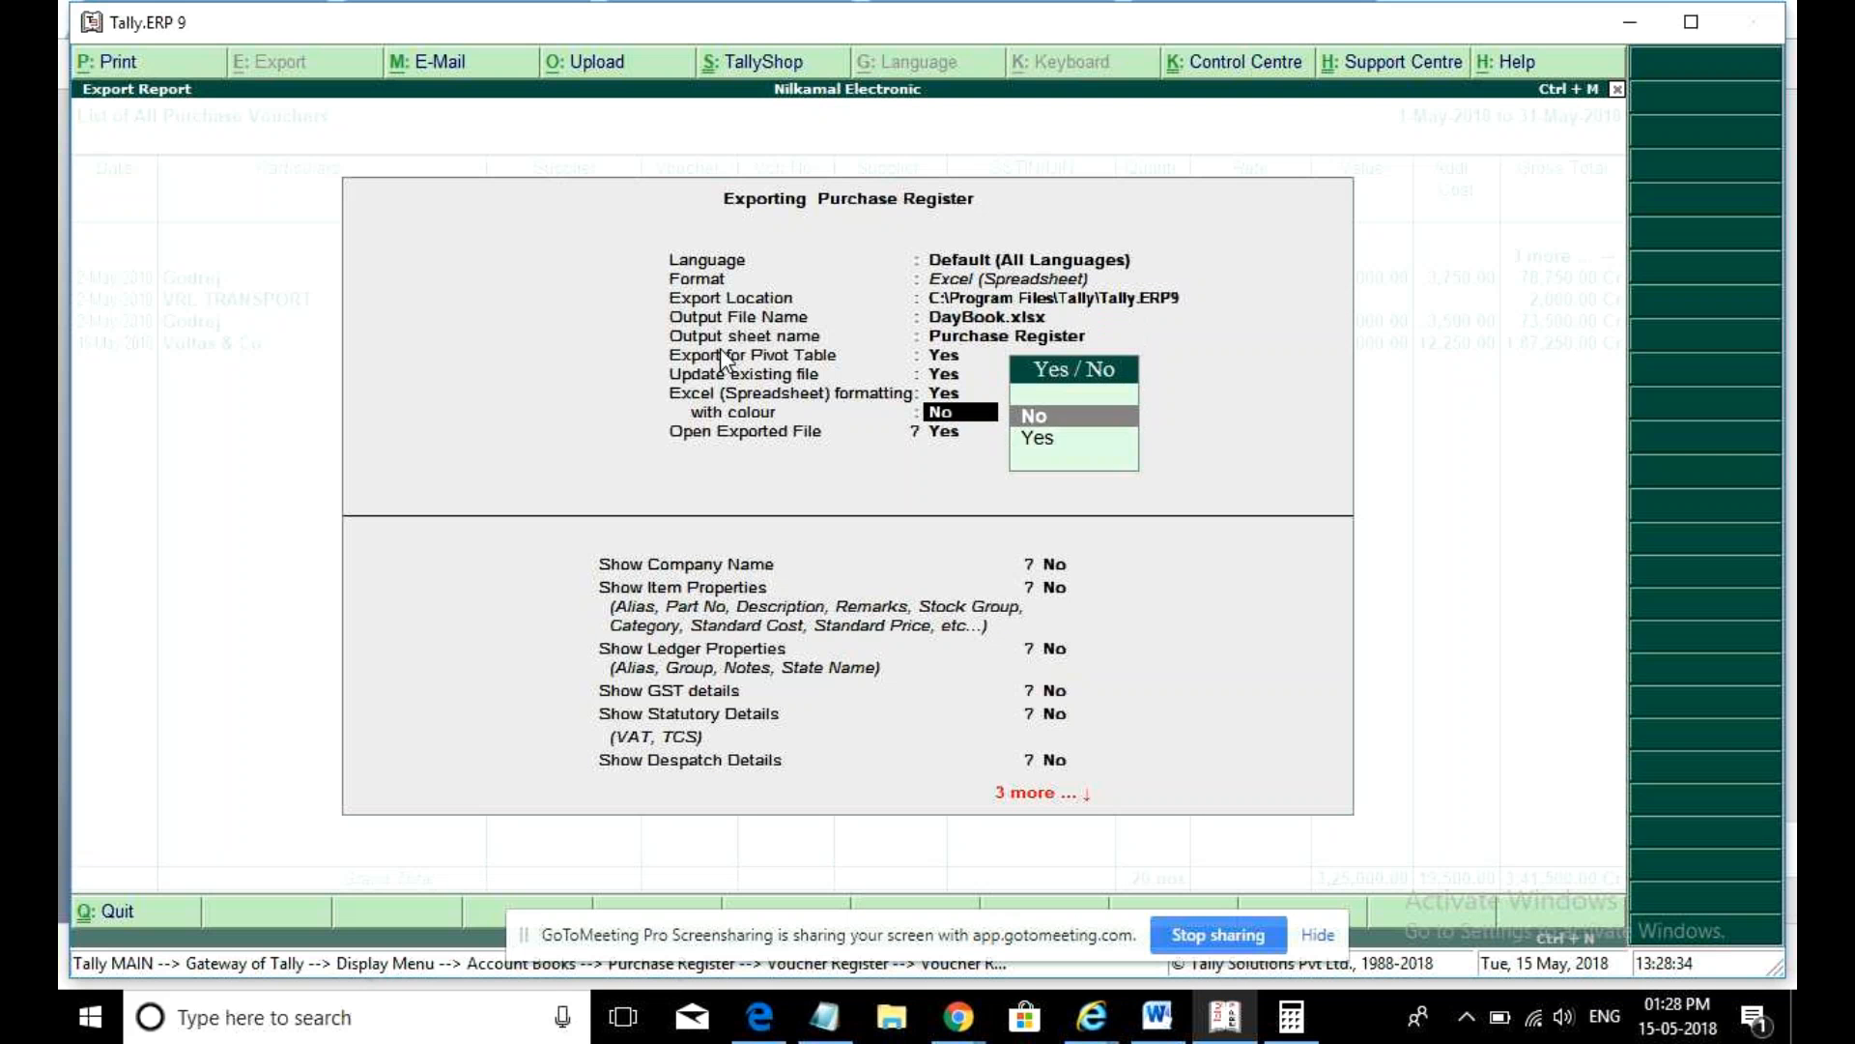
- Turn Show GST details on and export the register to DayBook.xlsx
key("Return")
type("y")
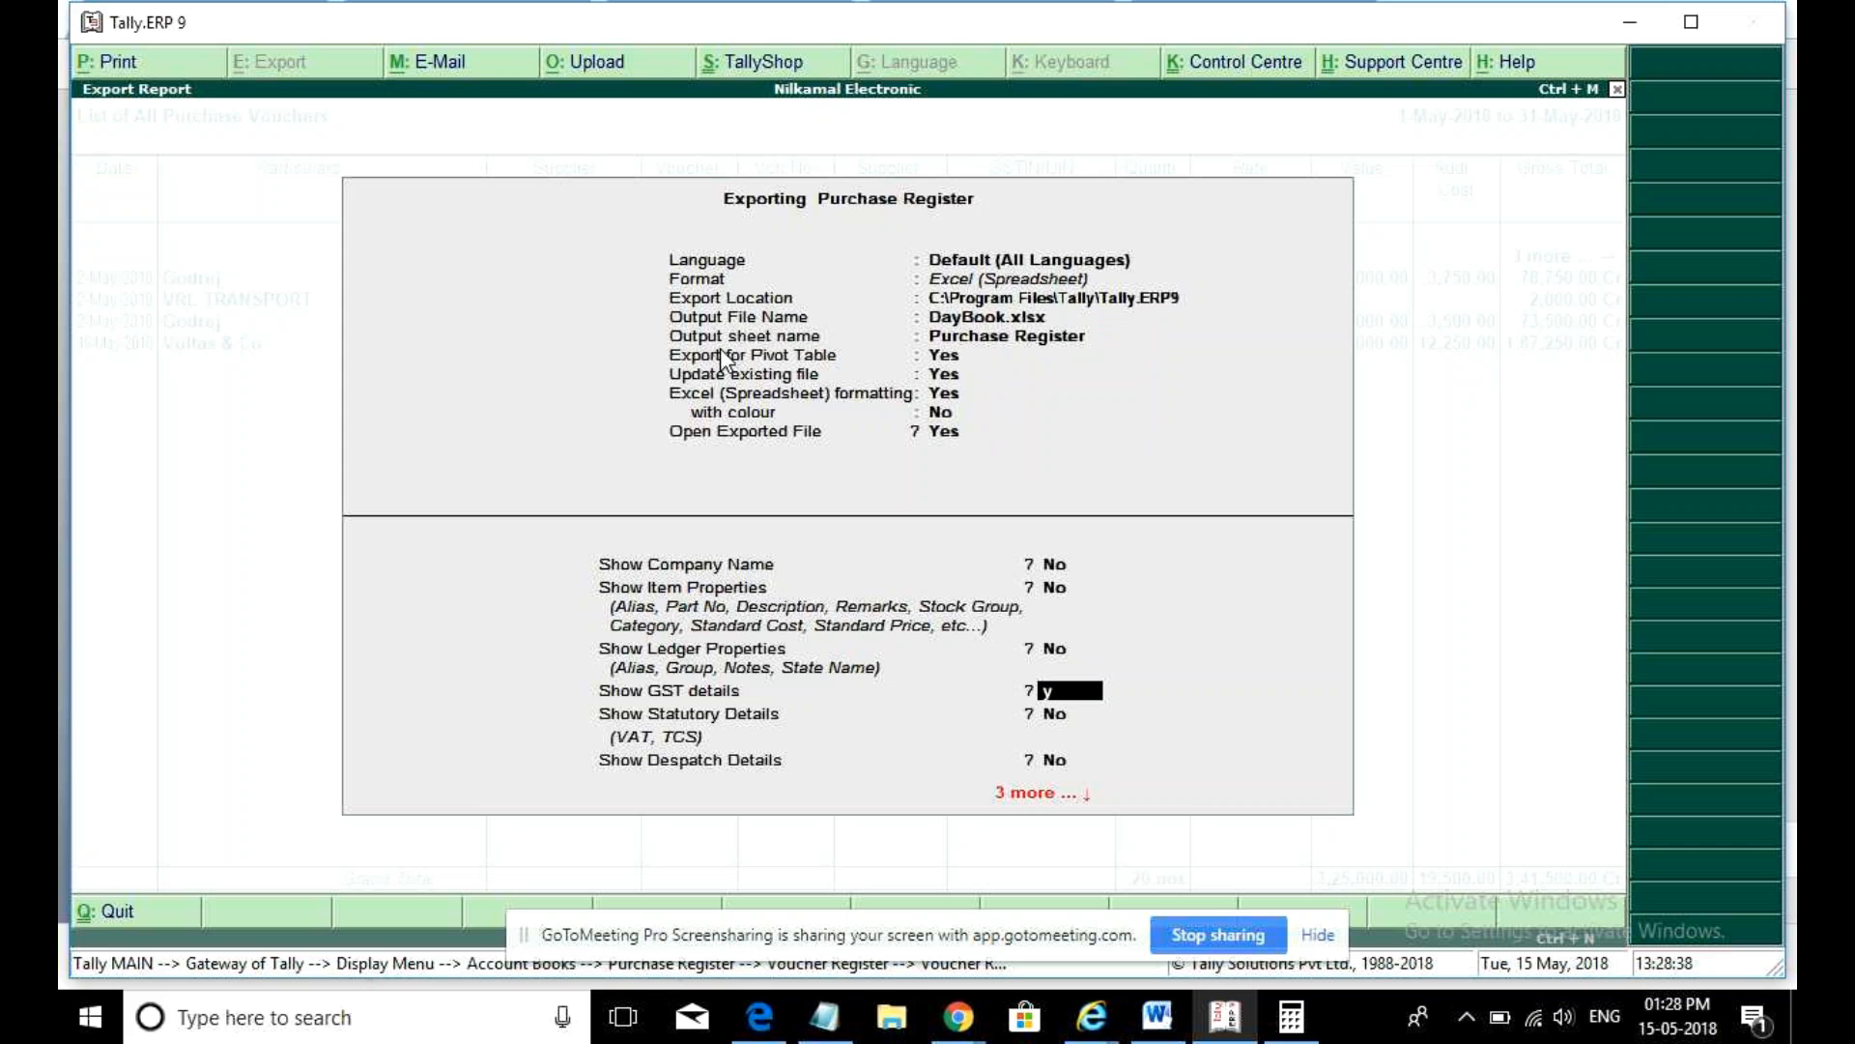
key("ctrl+a")
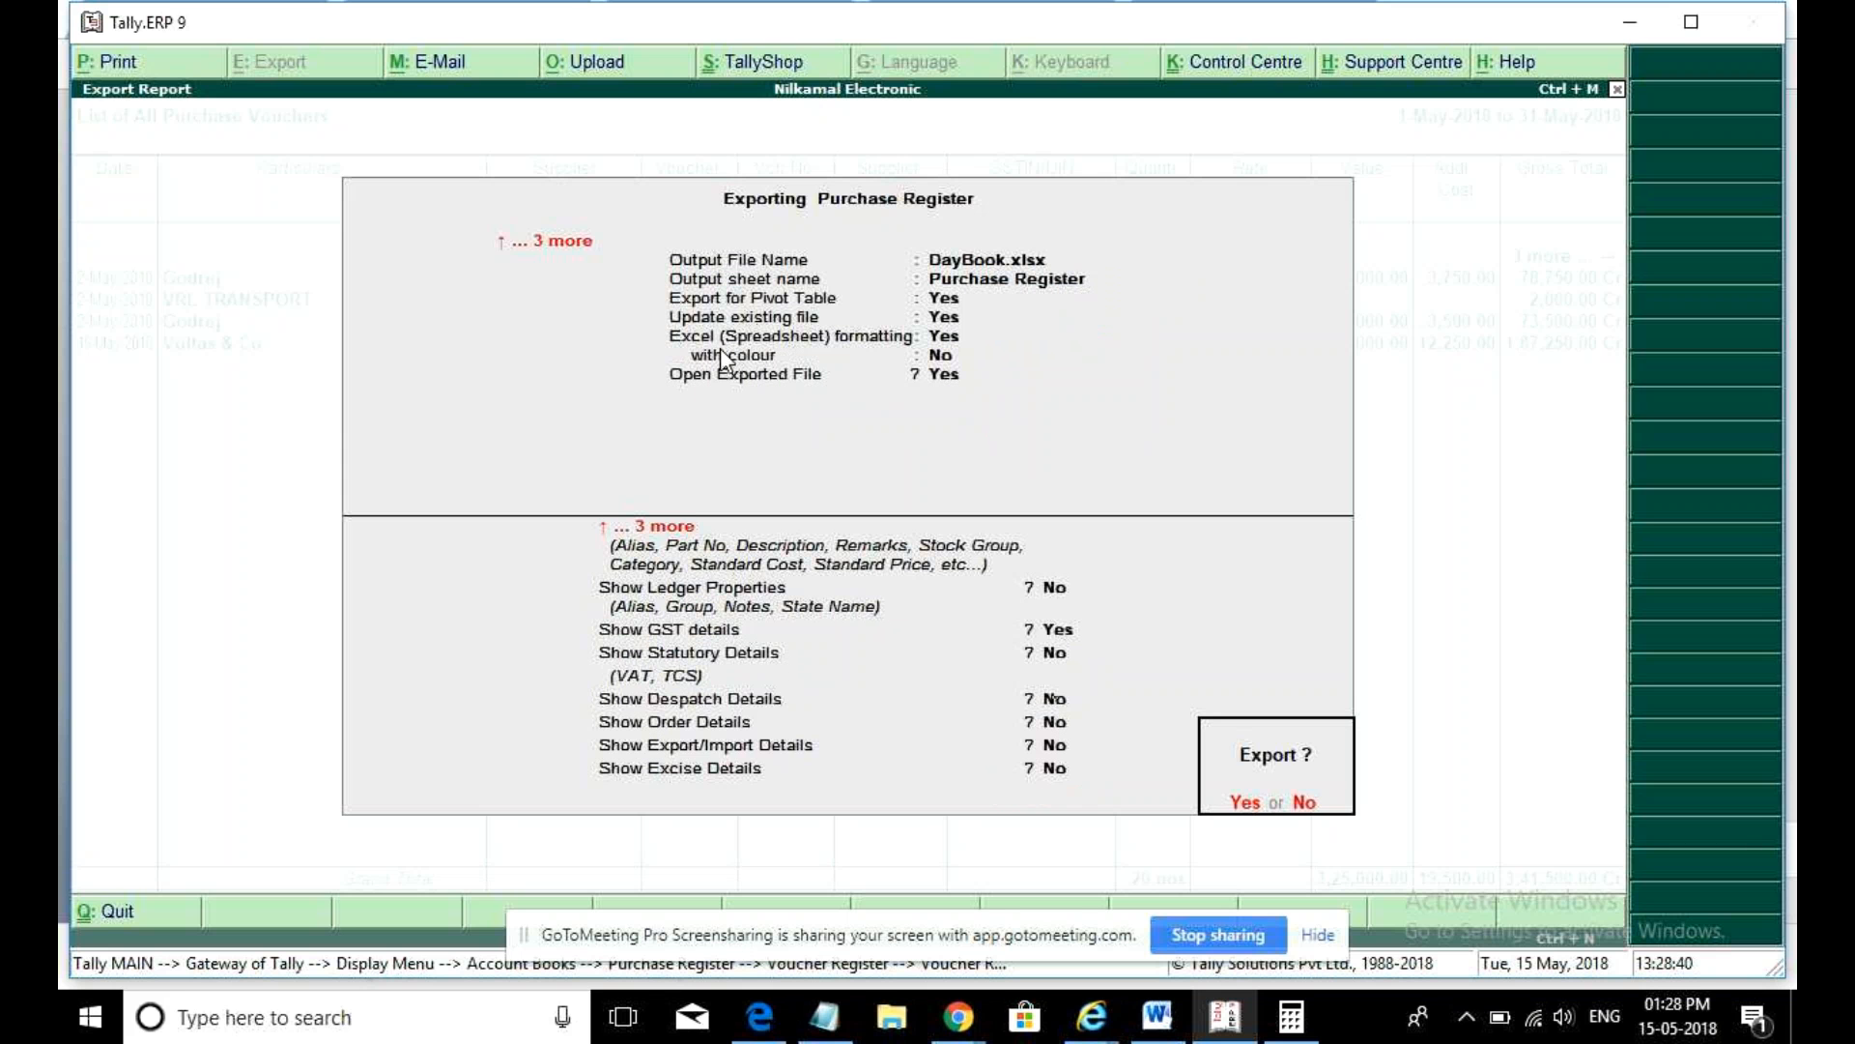
key("Return")
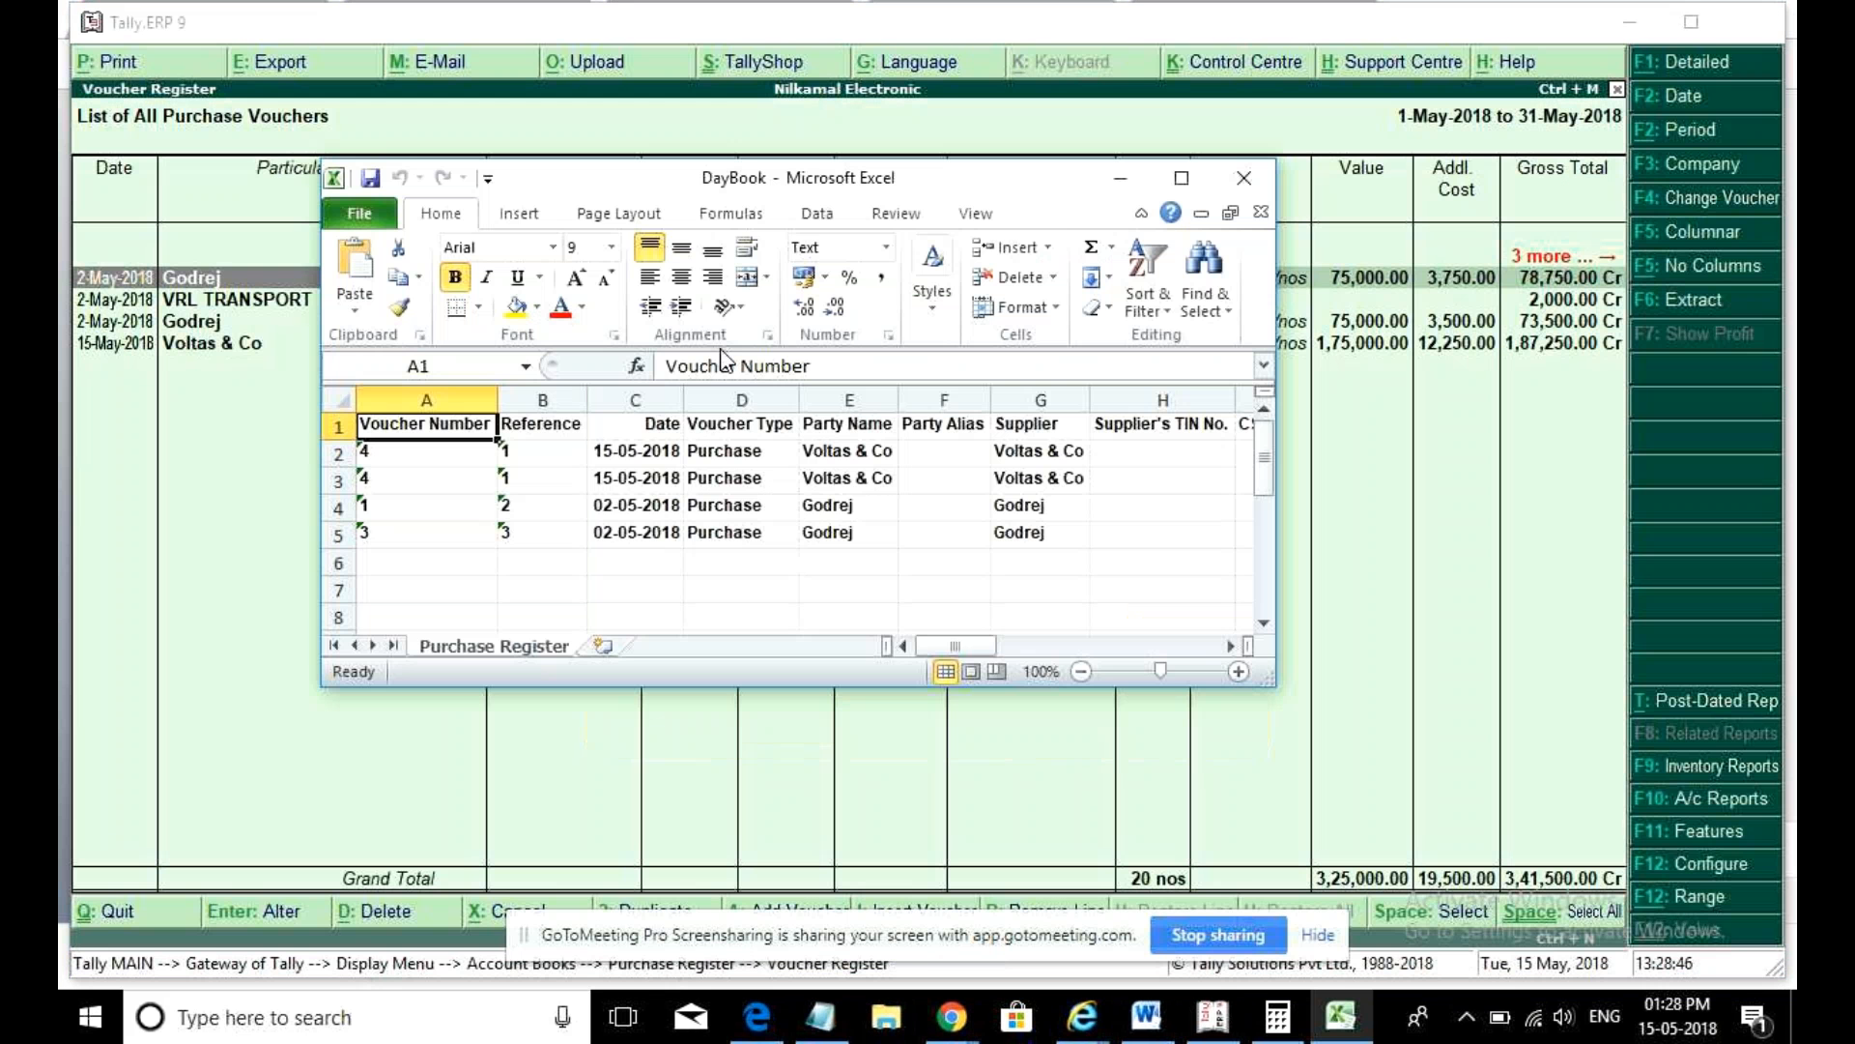
left_click(1180, 178)
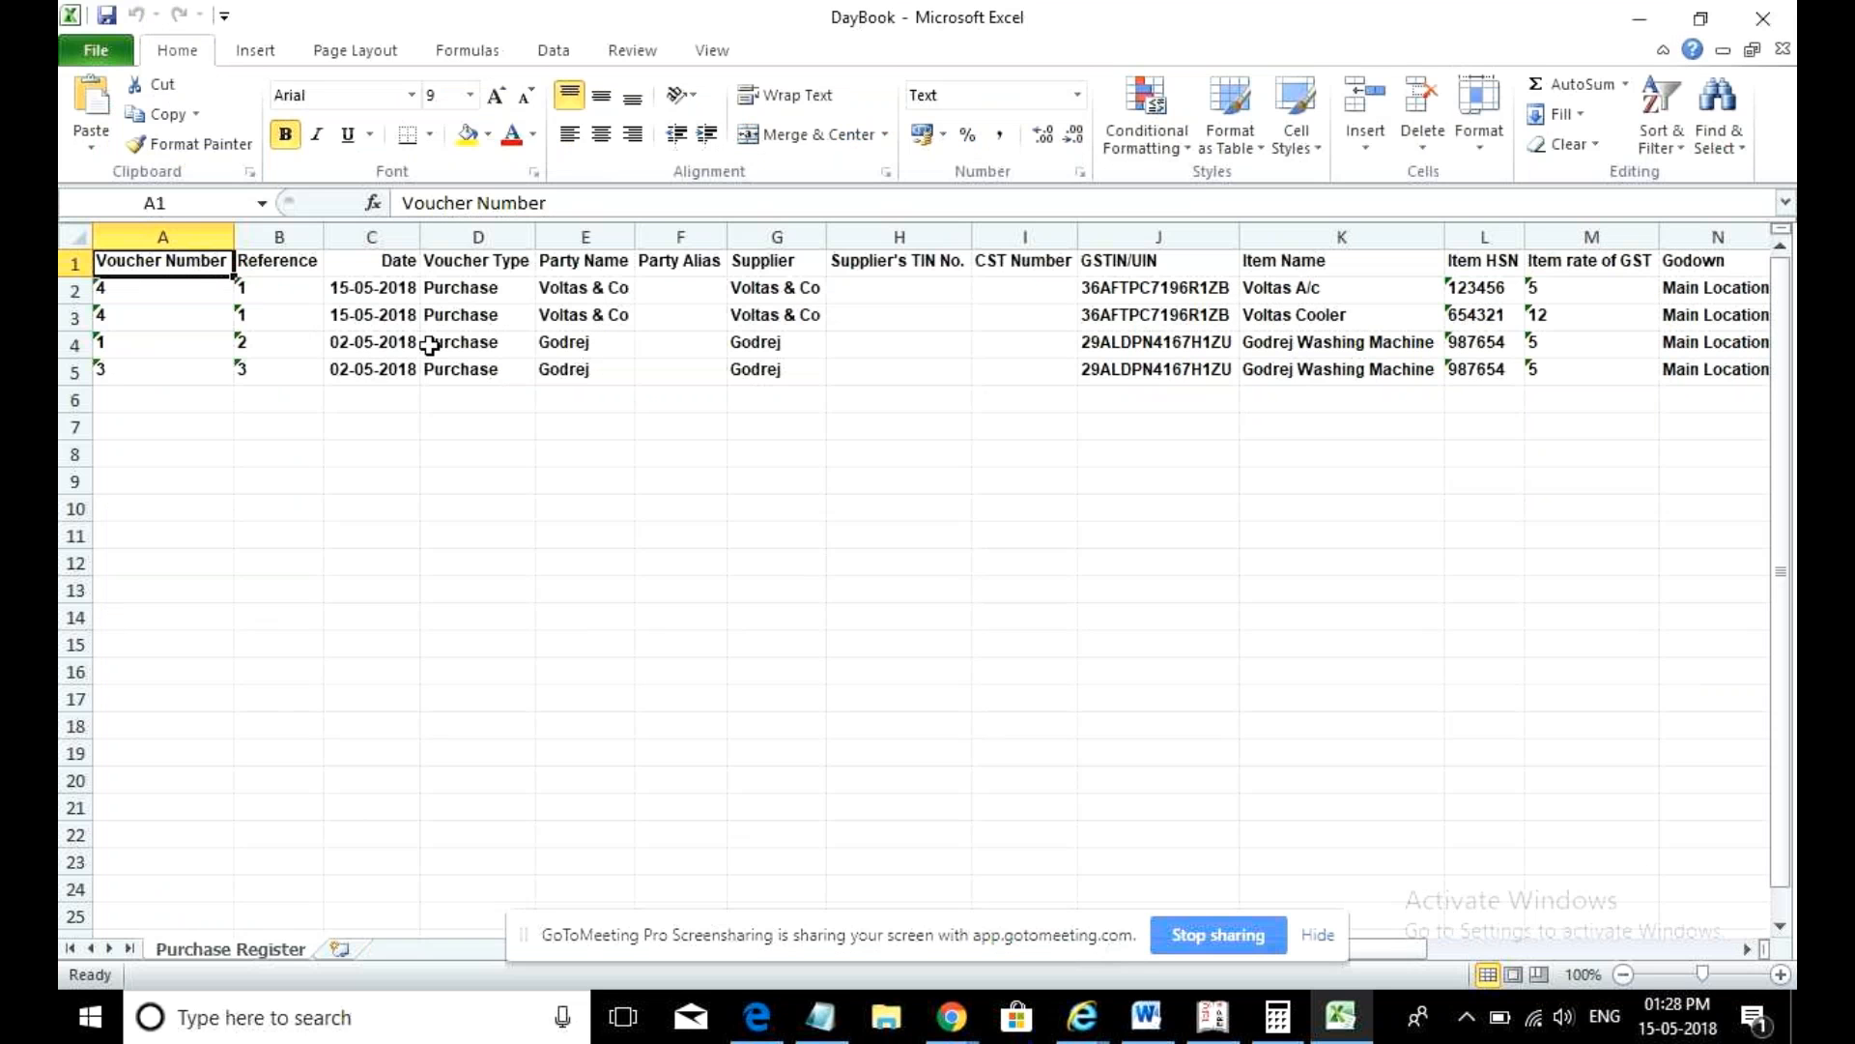
- Inspect the party, Party Alias, supplier, Supplier's TIN No. and GST rate columns in the workbook
left_click(598, 348)
left_click(688, 299)
left_click(776, 314)
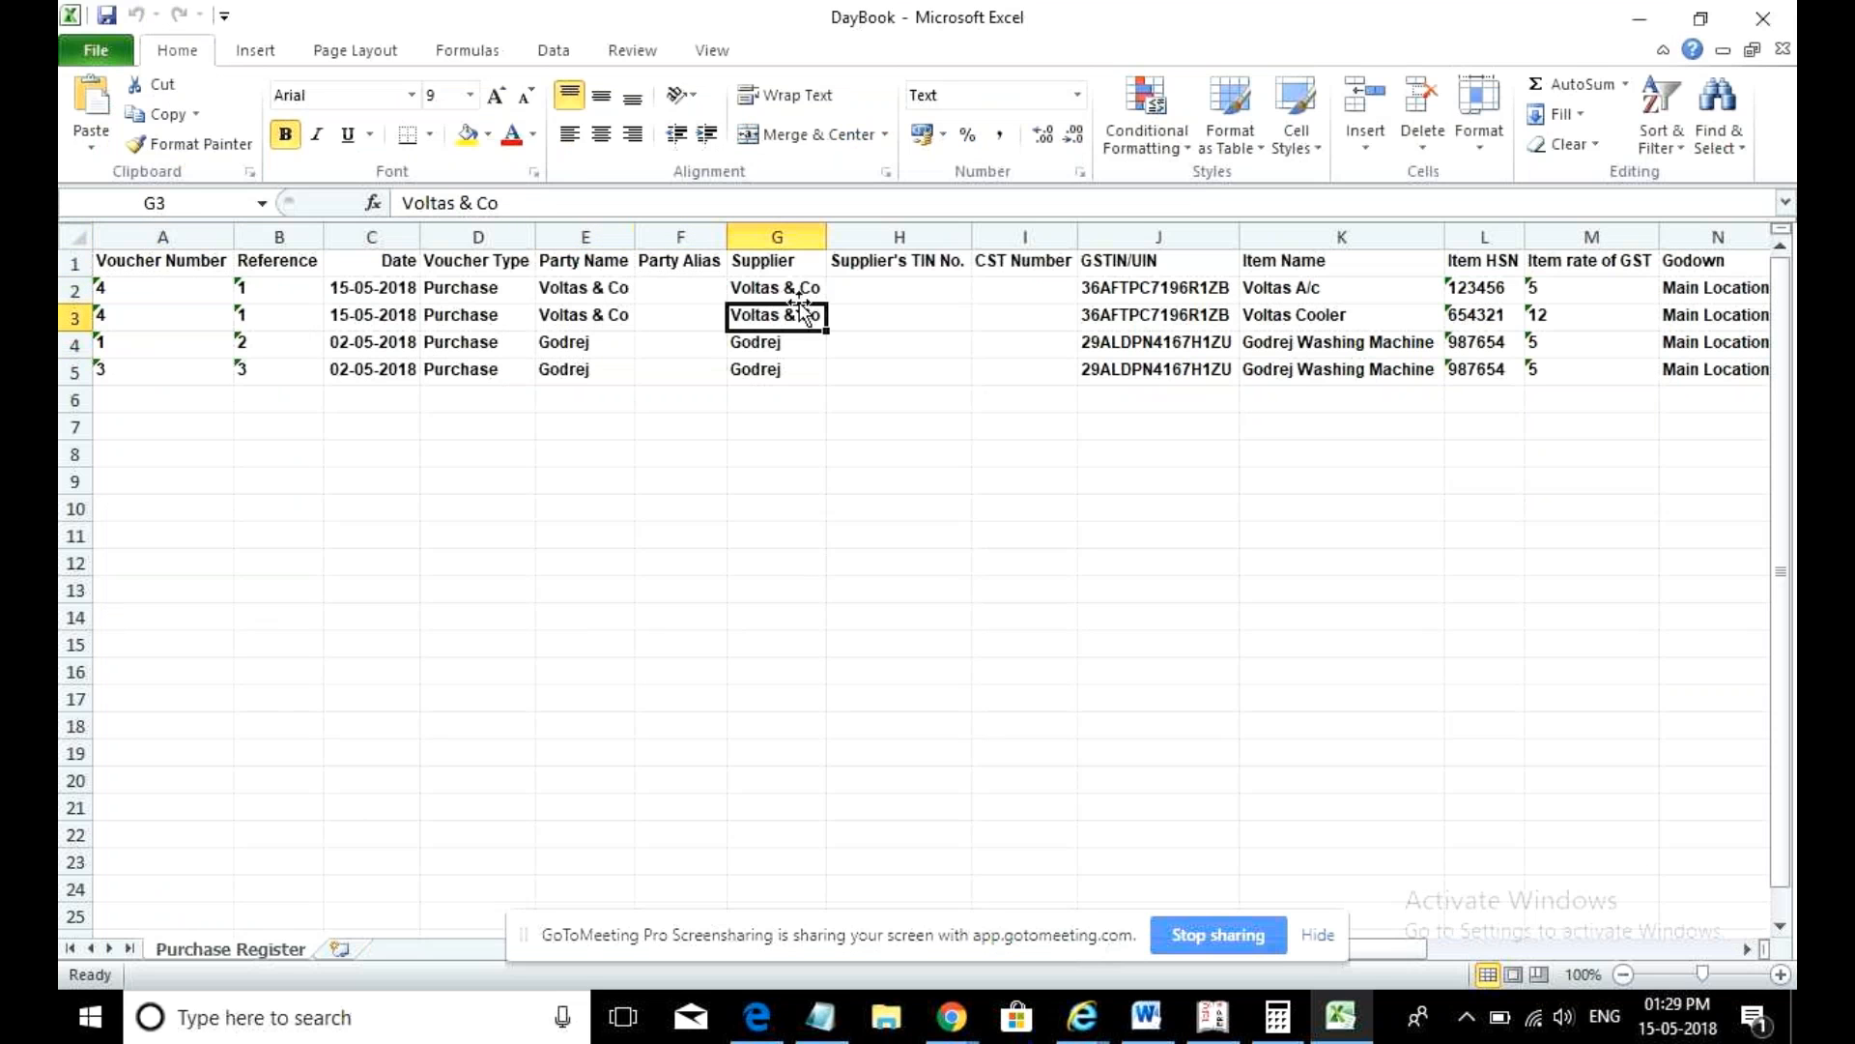
left_click(874, 290)
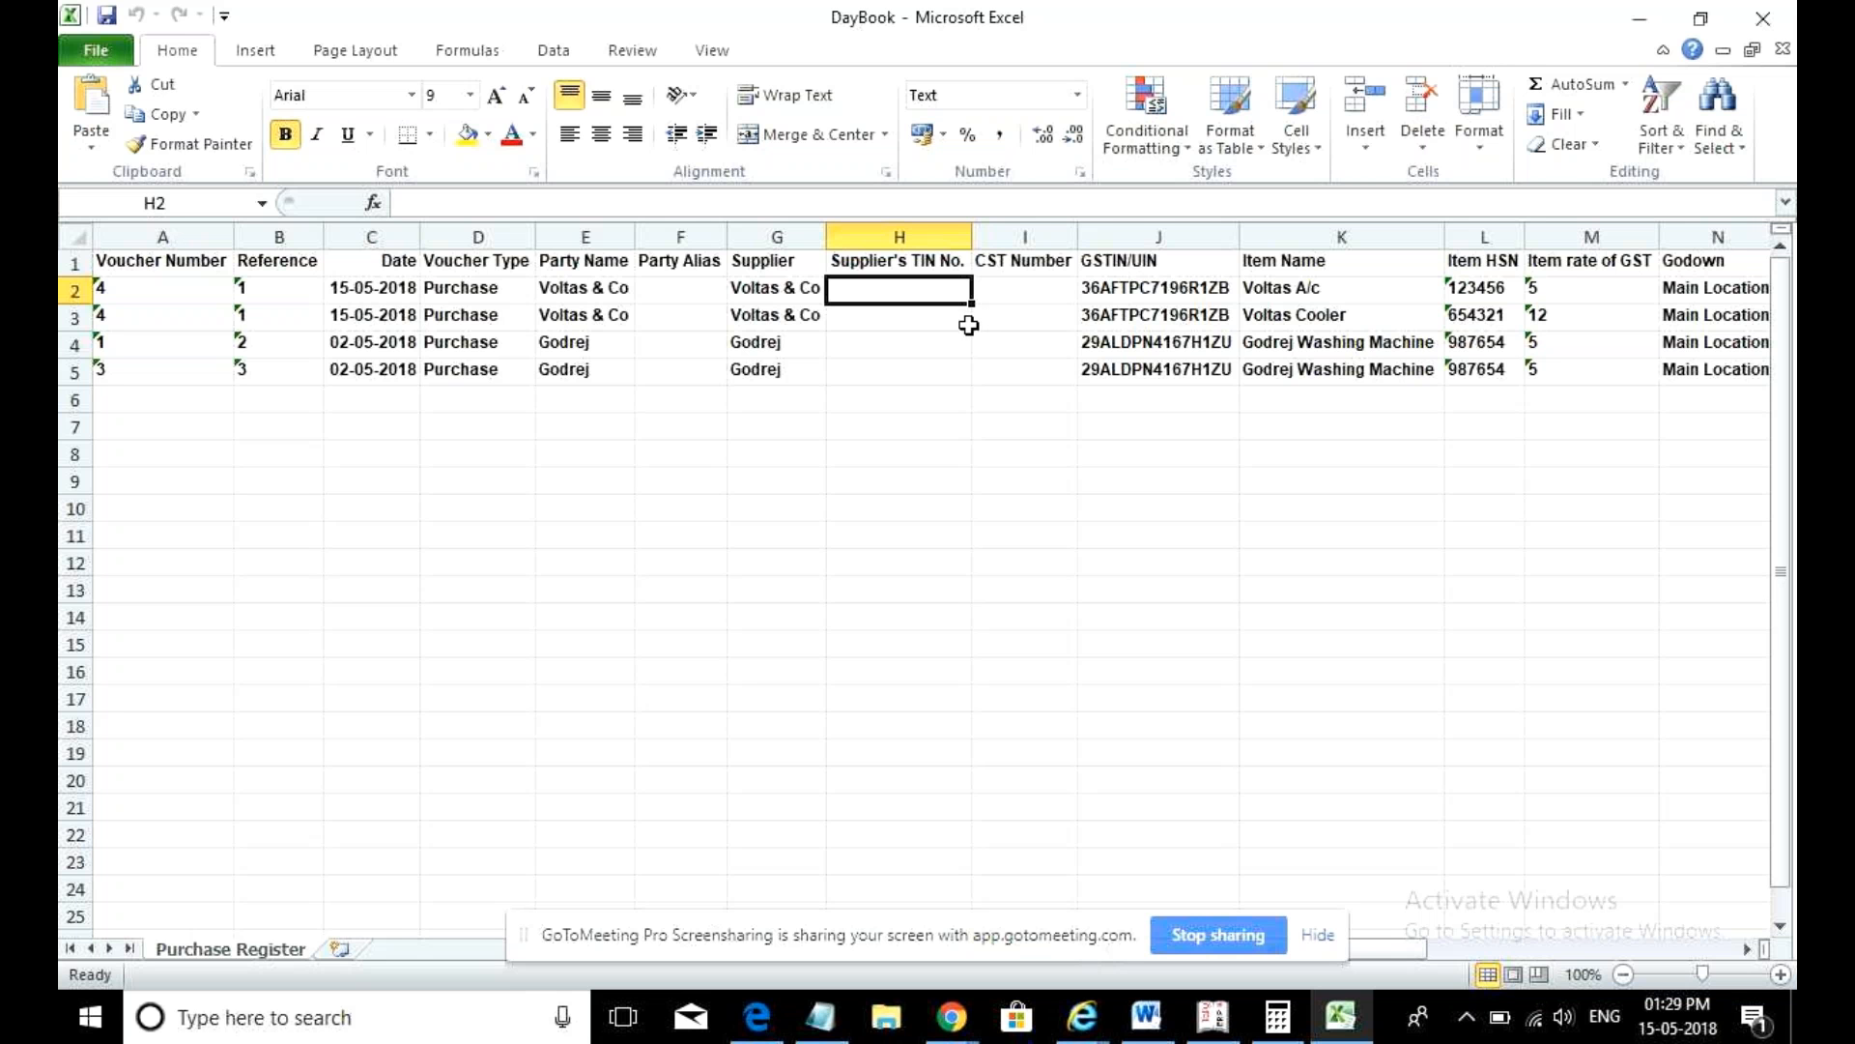
left_click(1562, 284)
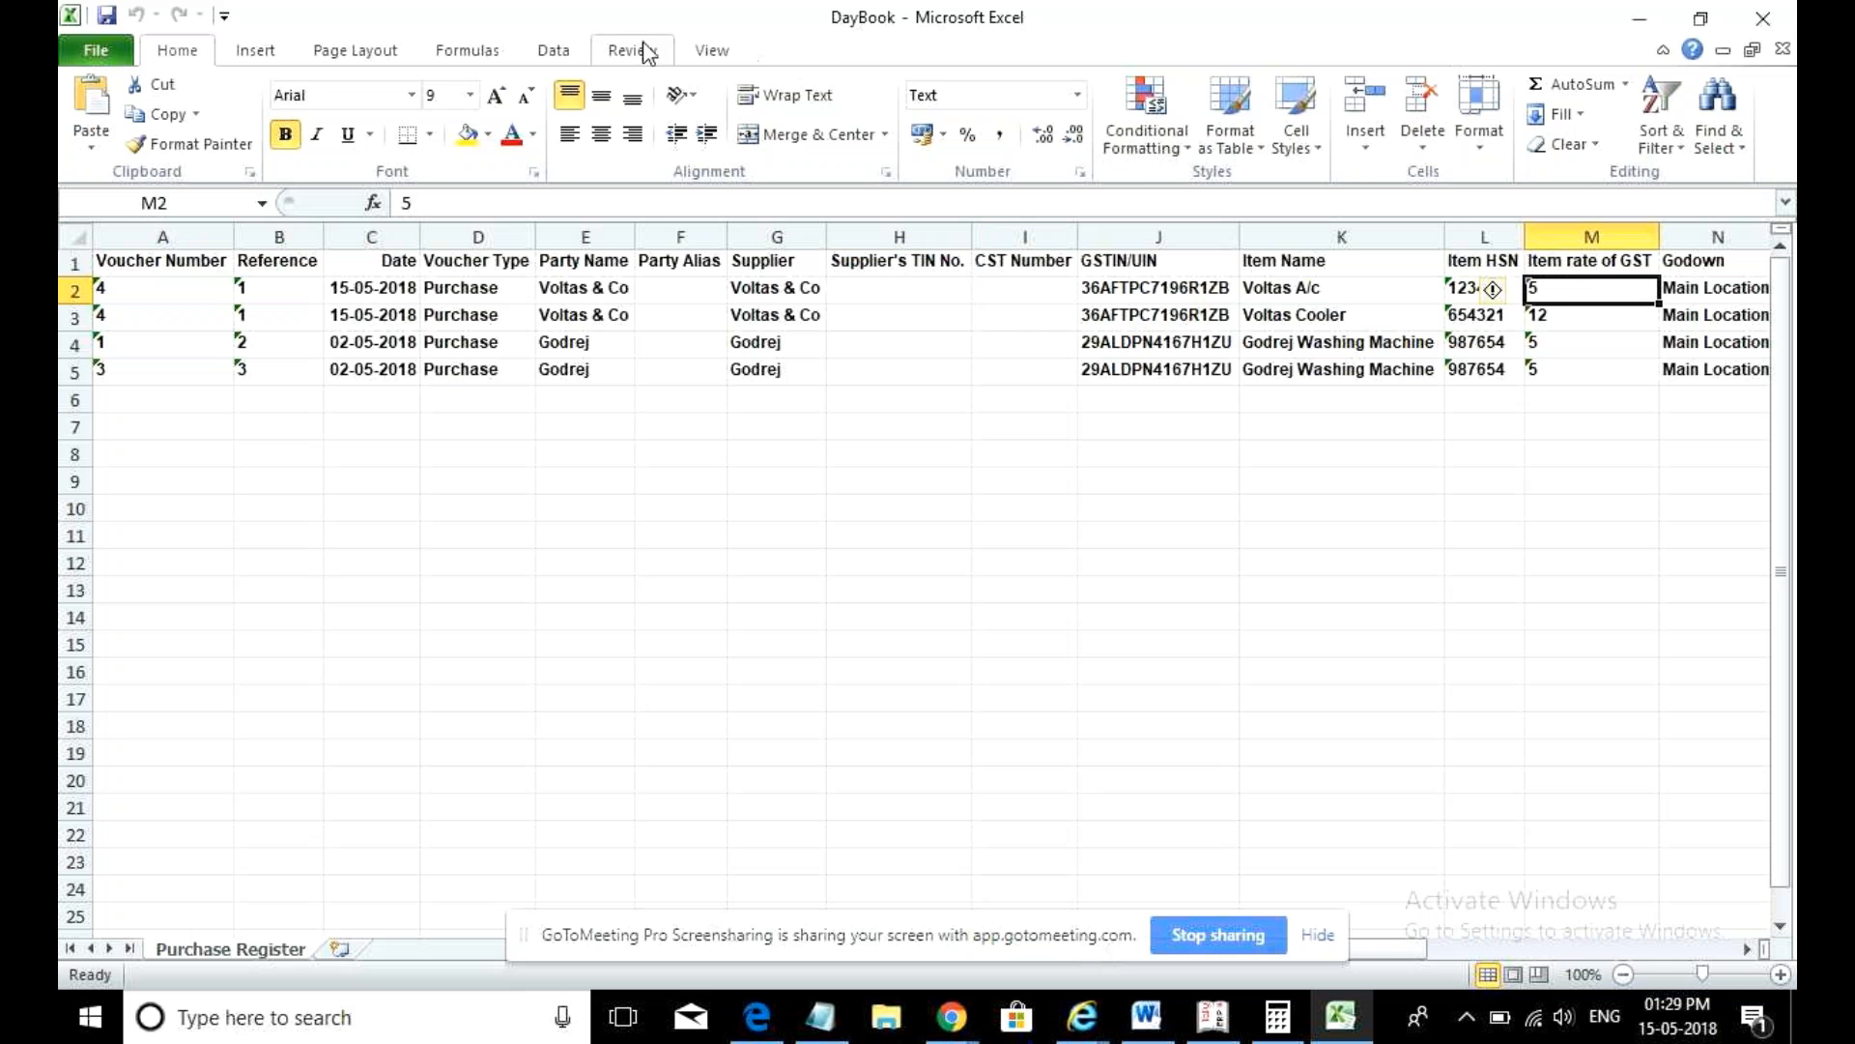
left_click(572, 53)
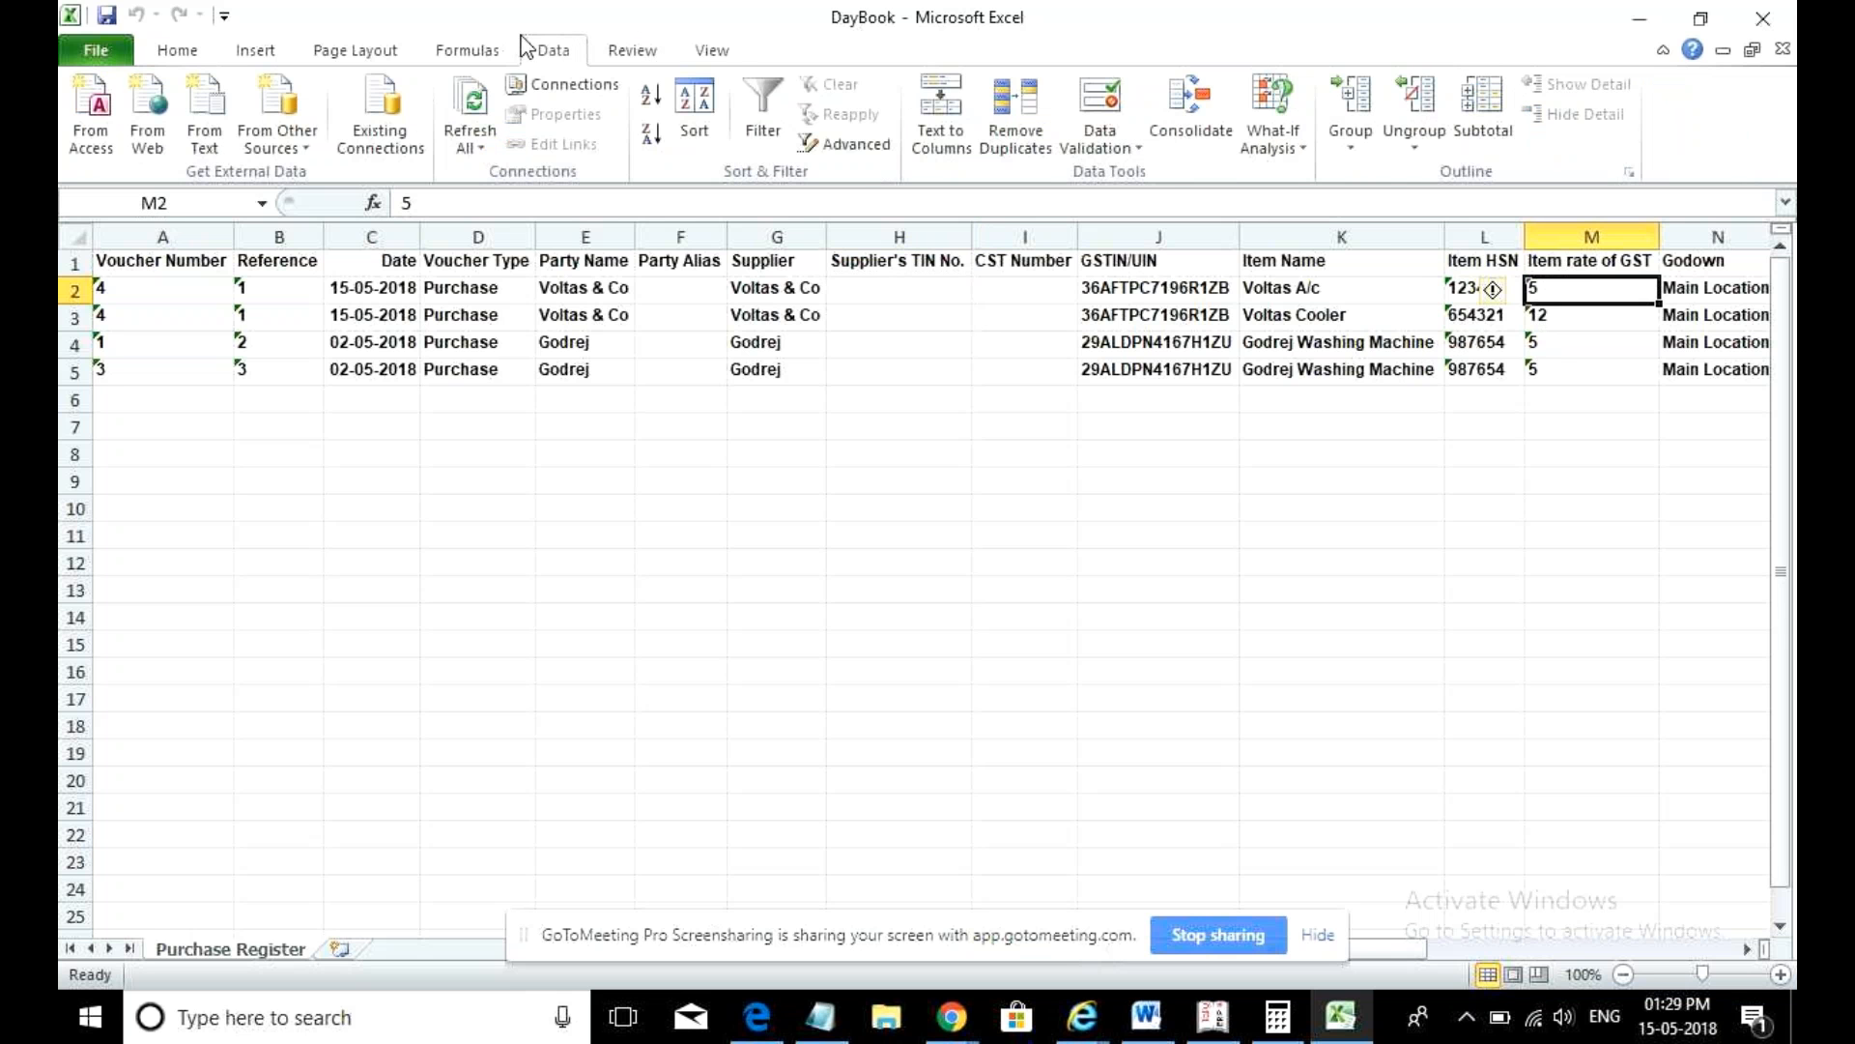
- Filter the header row and exclude the 12% Item rate of GST value
left_click(771, 136)
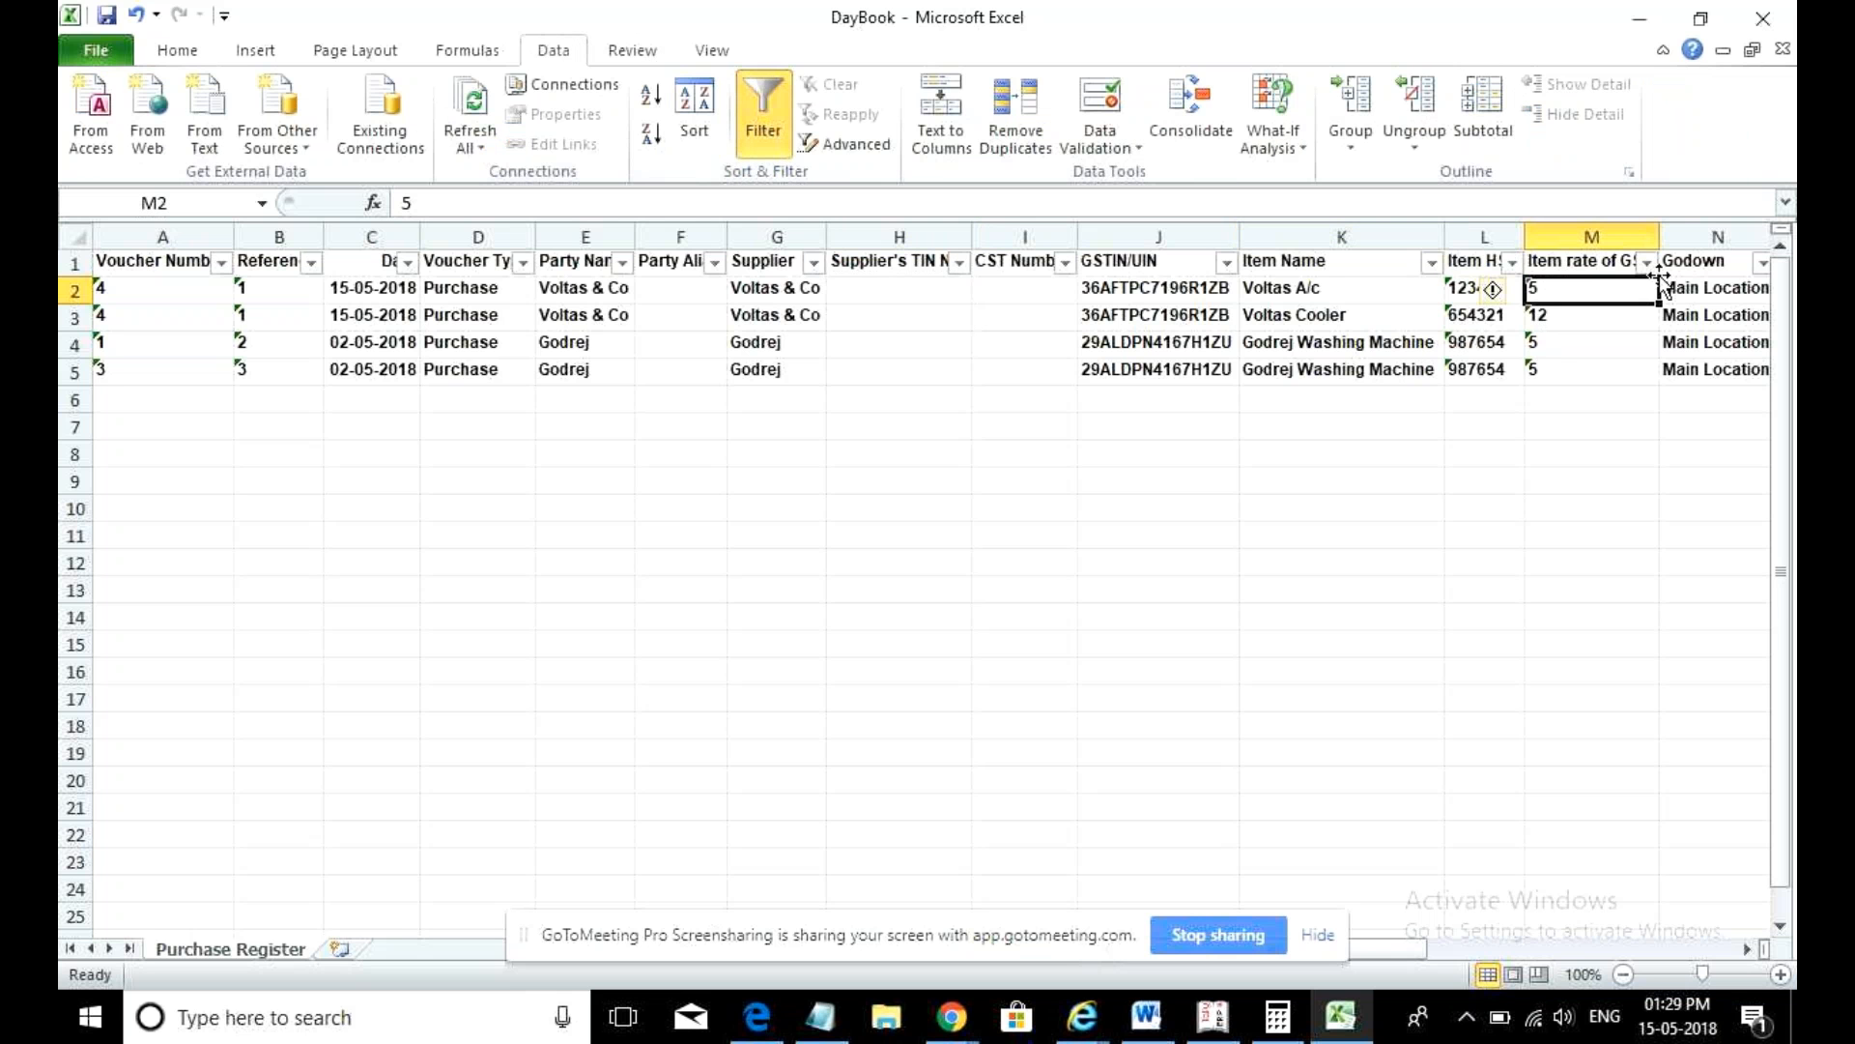
left_click(1647, 262)
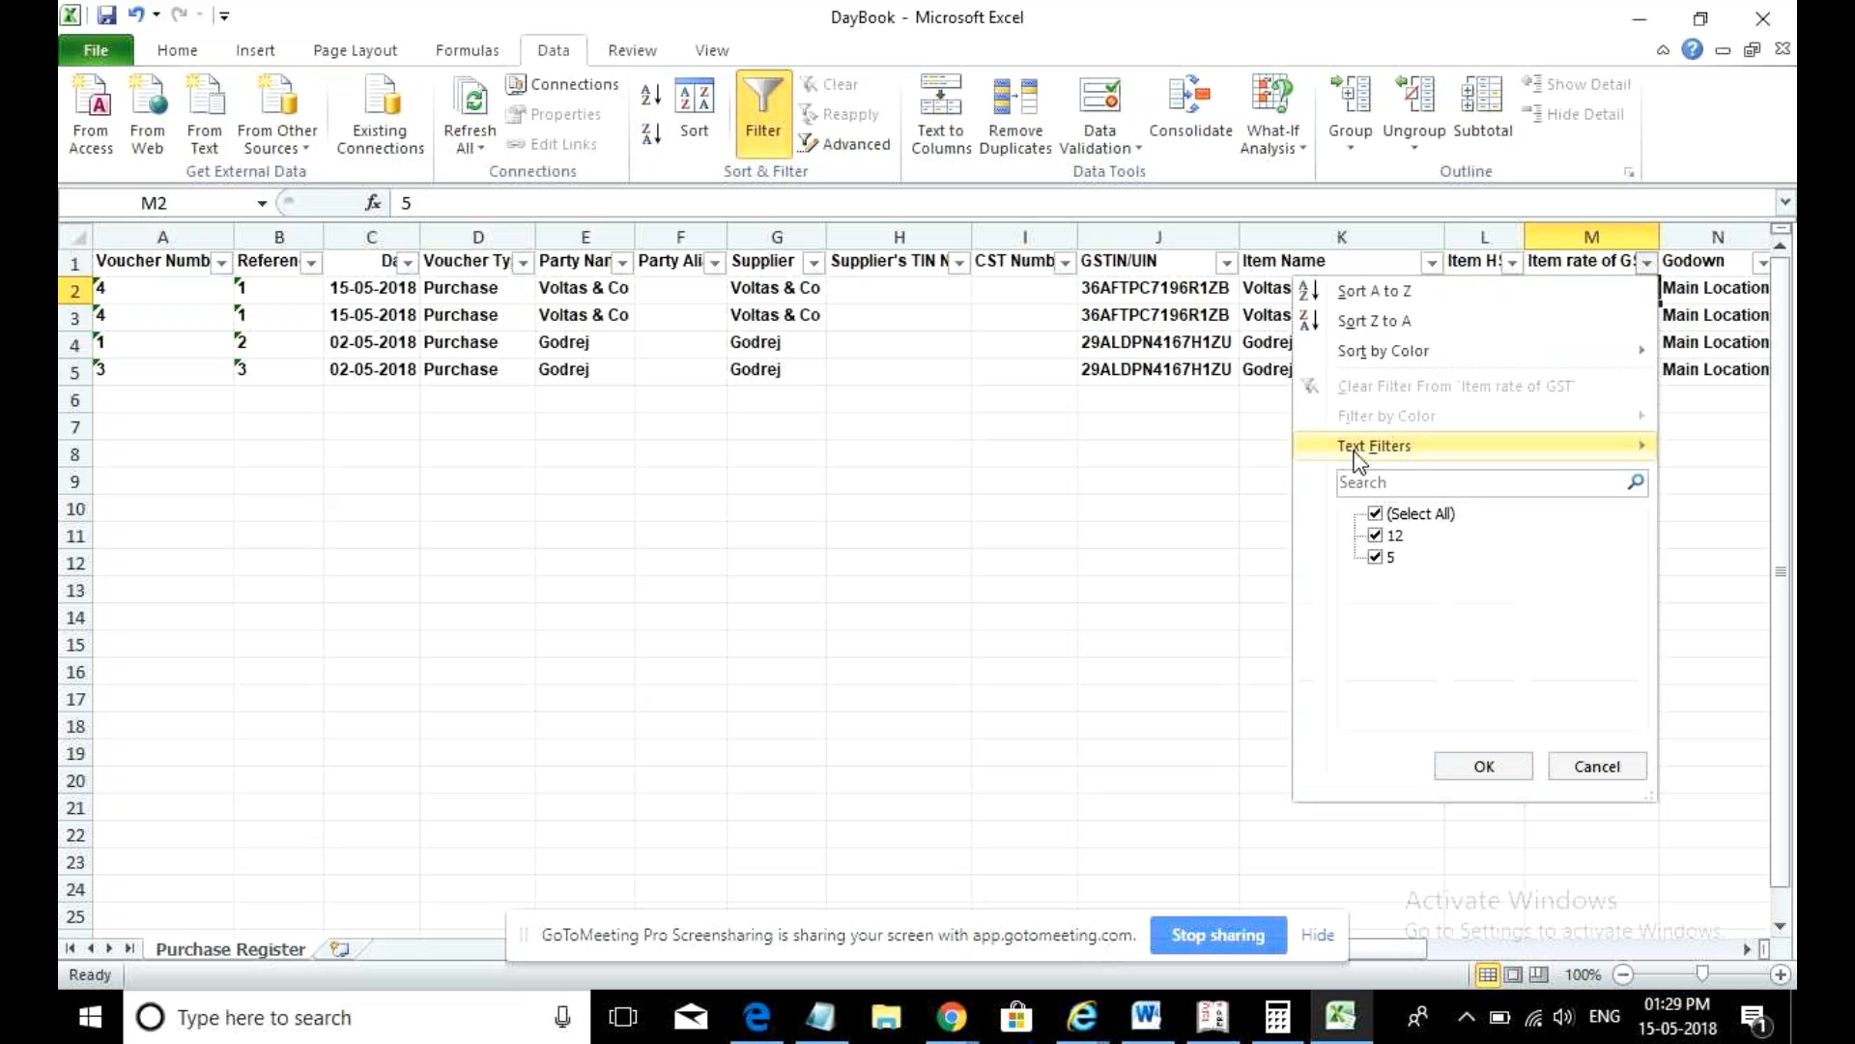
left_click(1376, 534)
left_click(1467, 776)
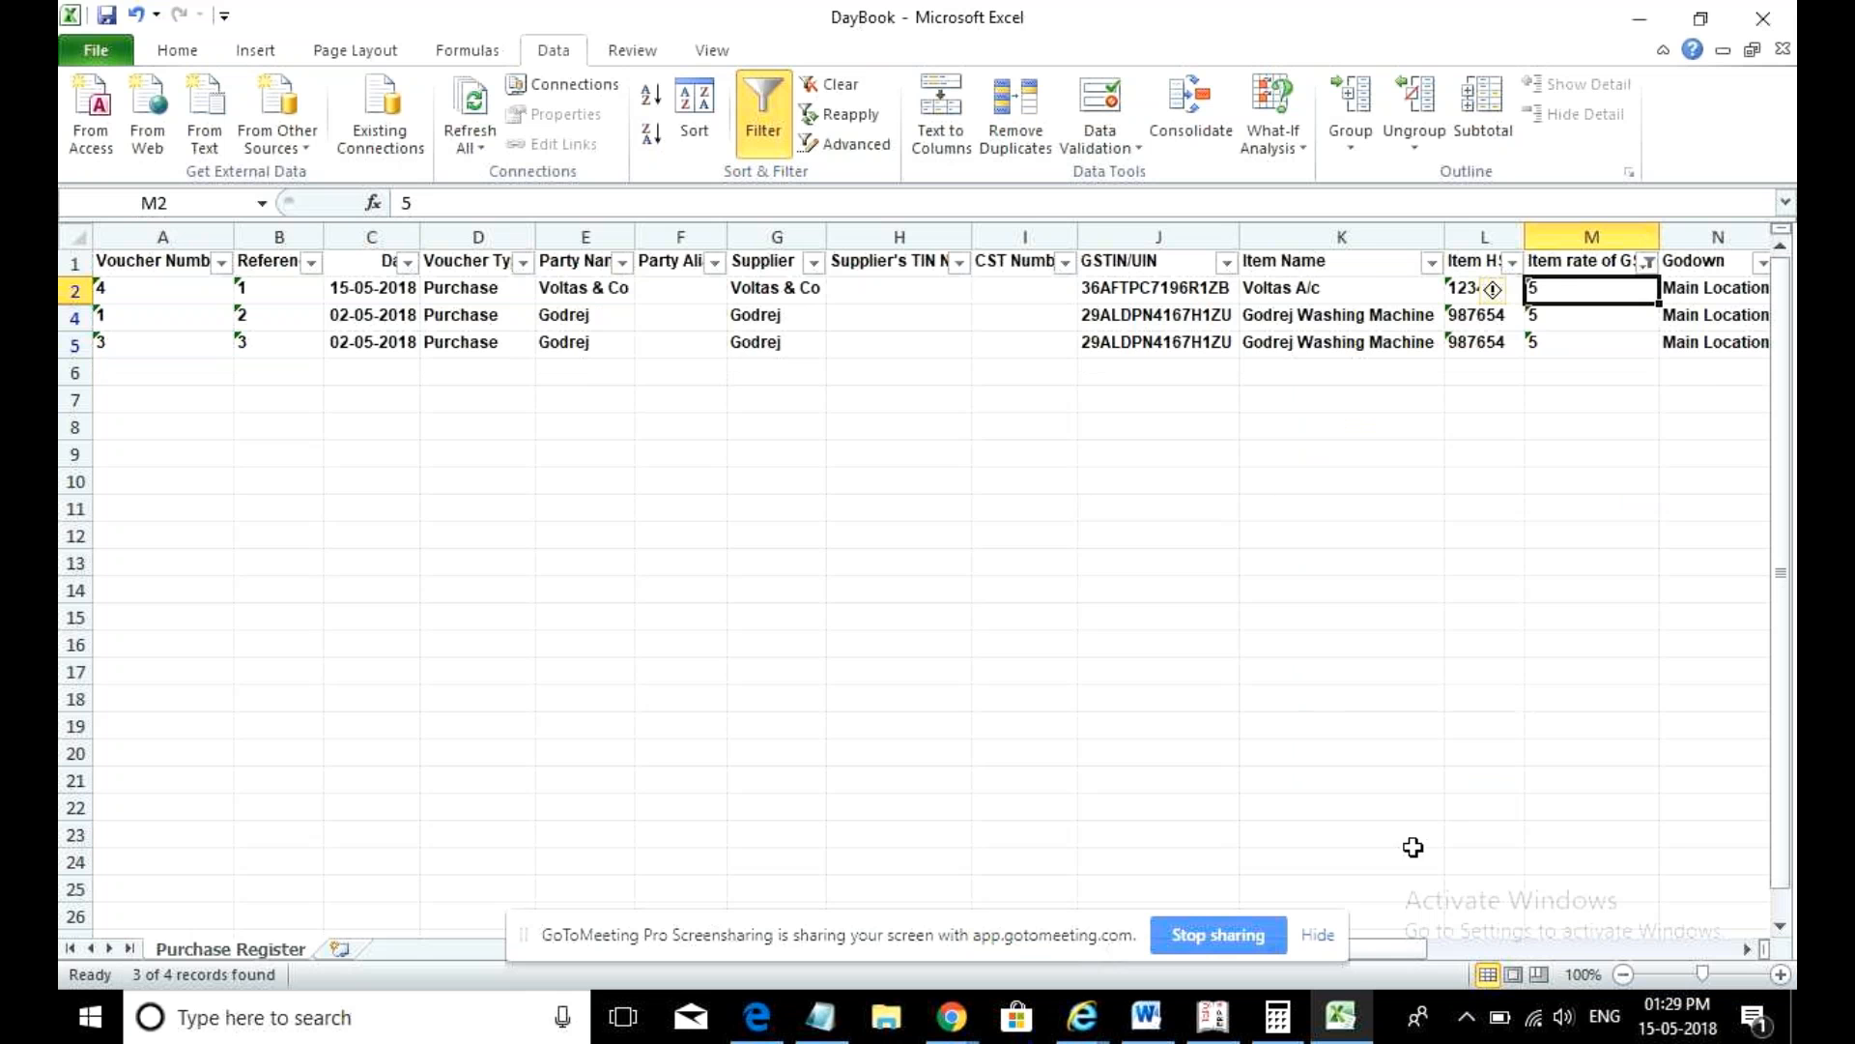
- Check the rates in the three remaining 5% GST rows and the Billed Quantity filter
left_click(1498, 948)
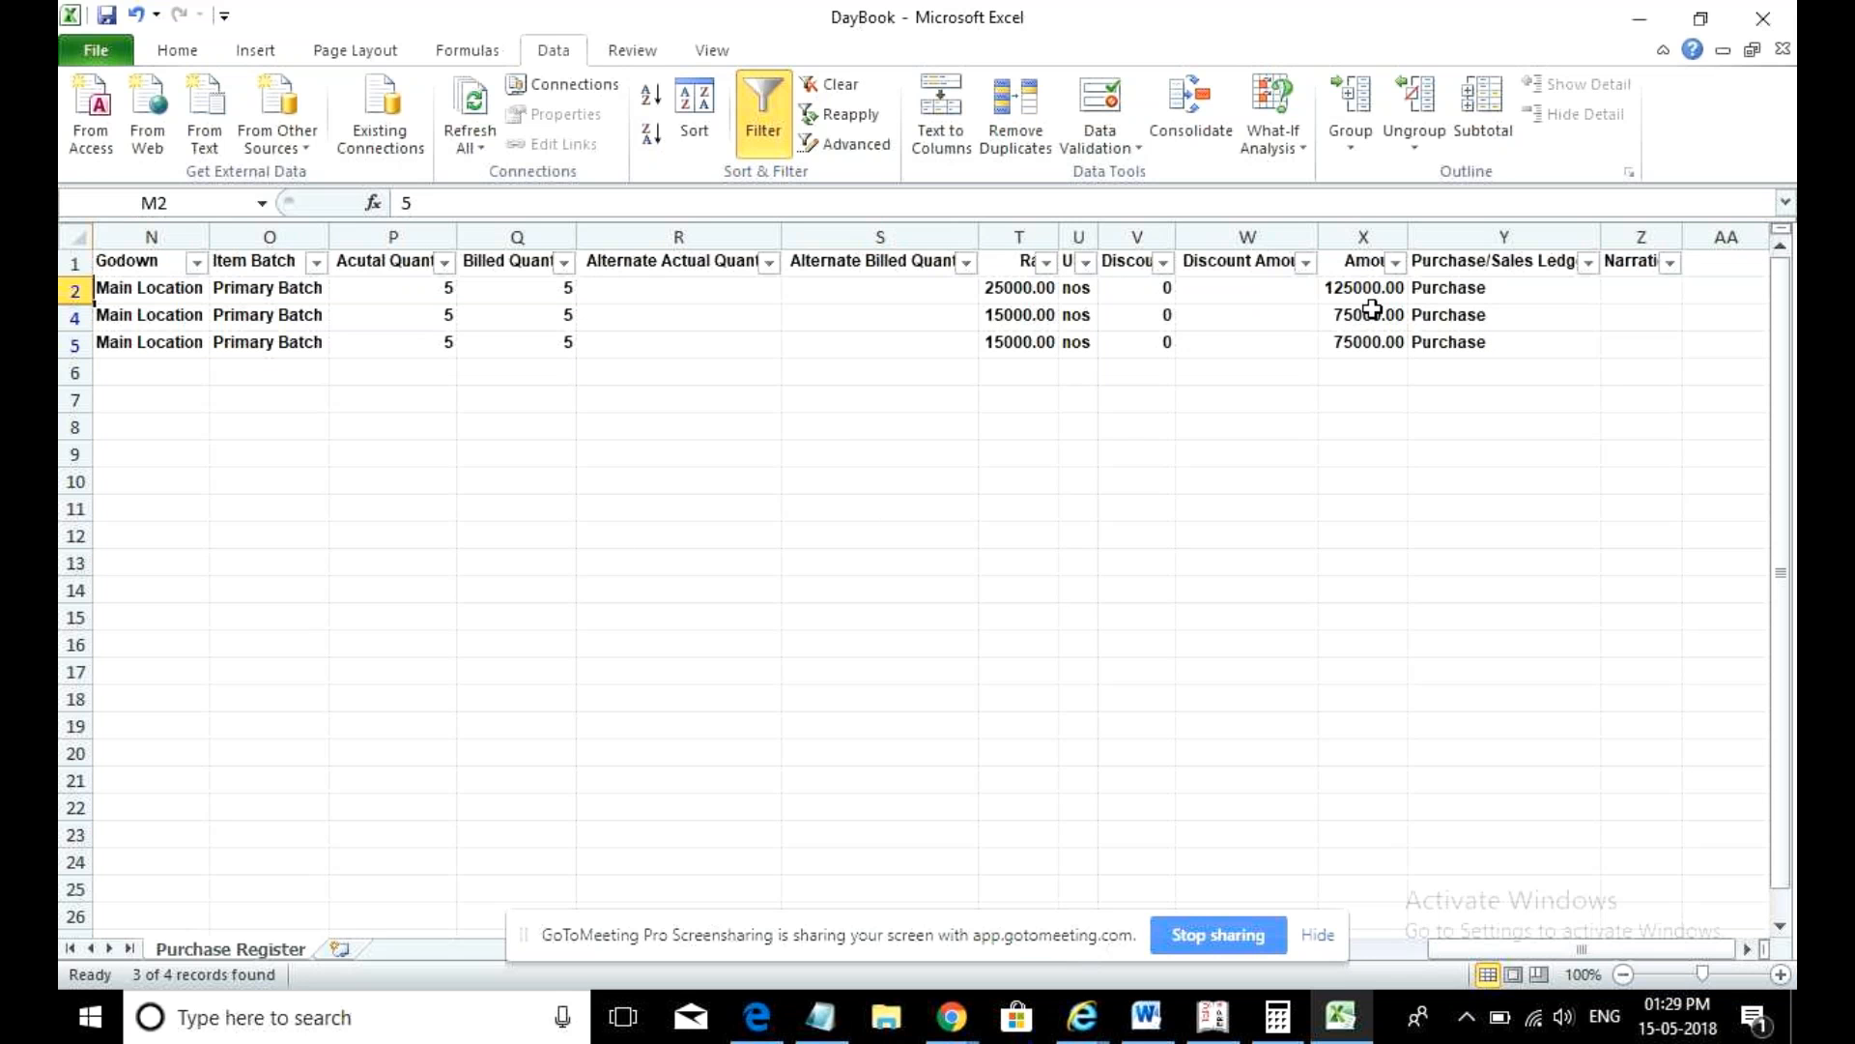
left_click(1012, 292)
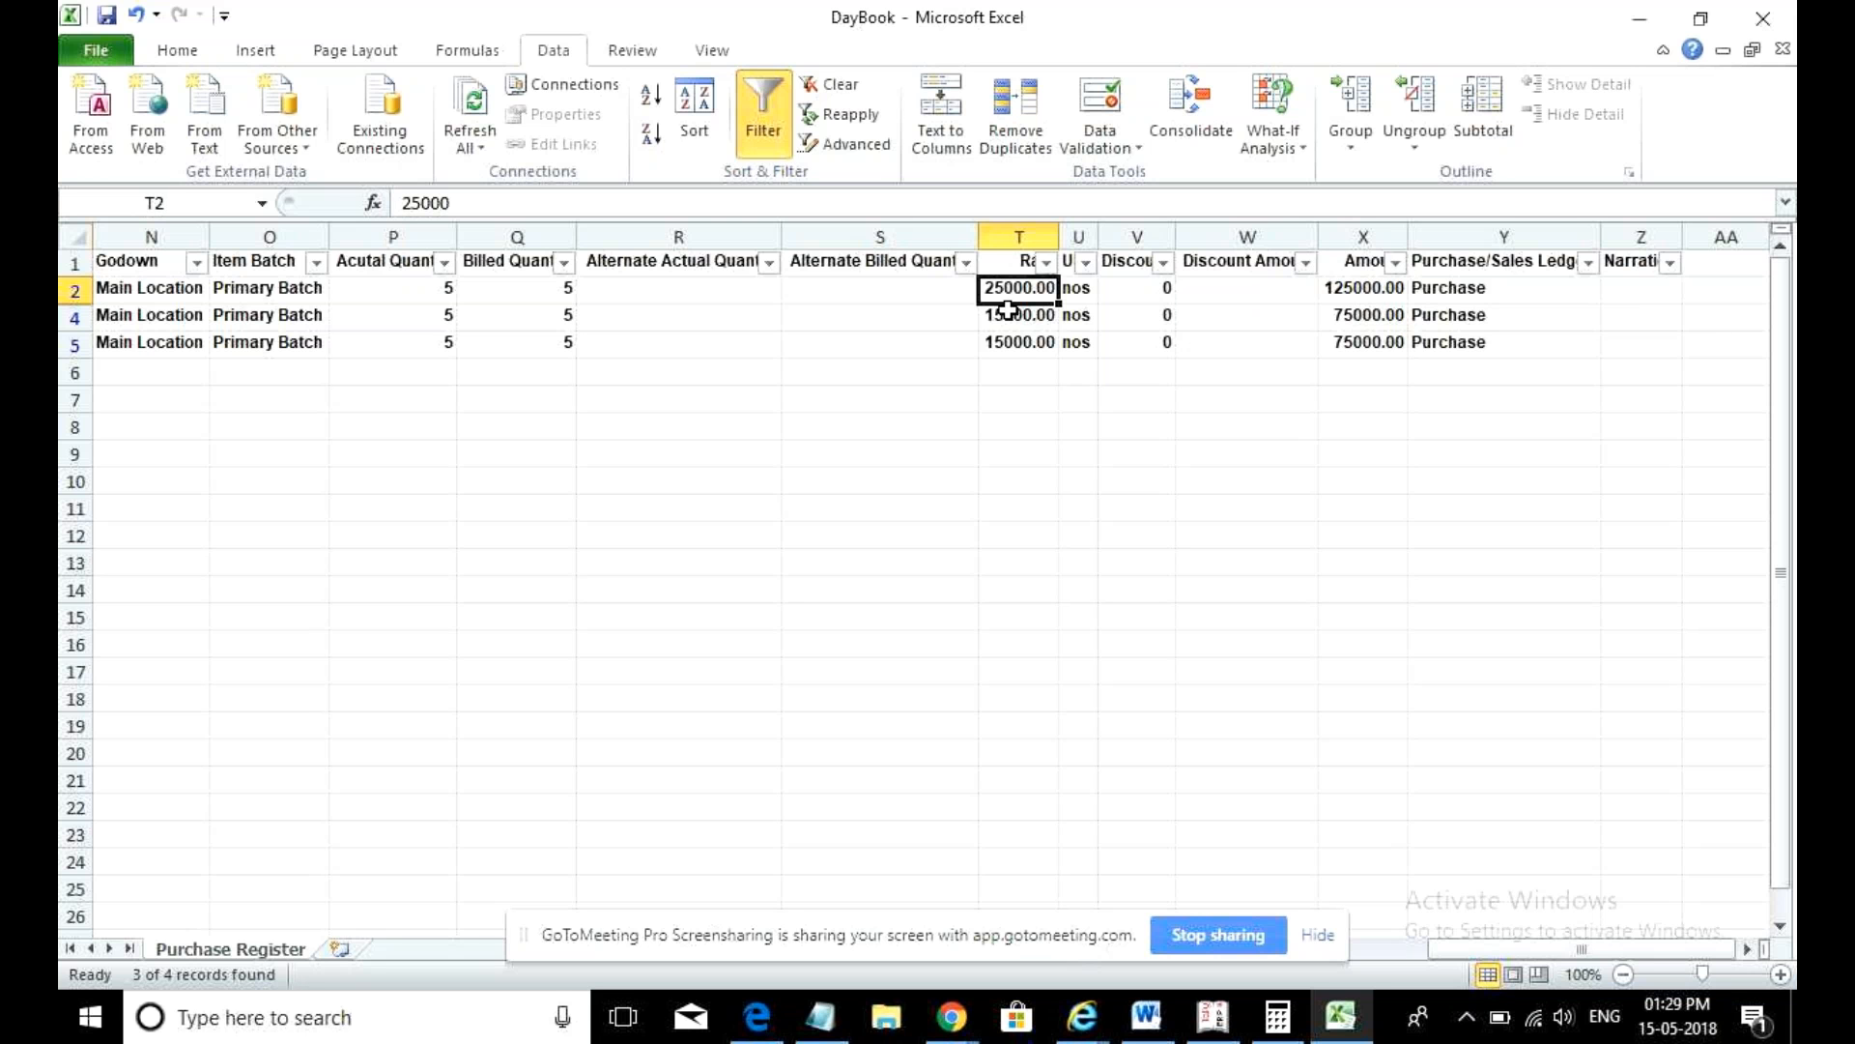
left_click(1007, 327)
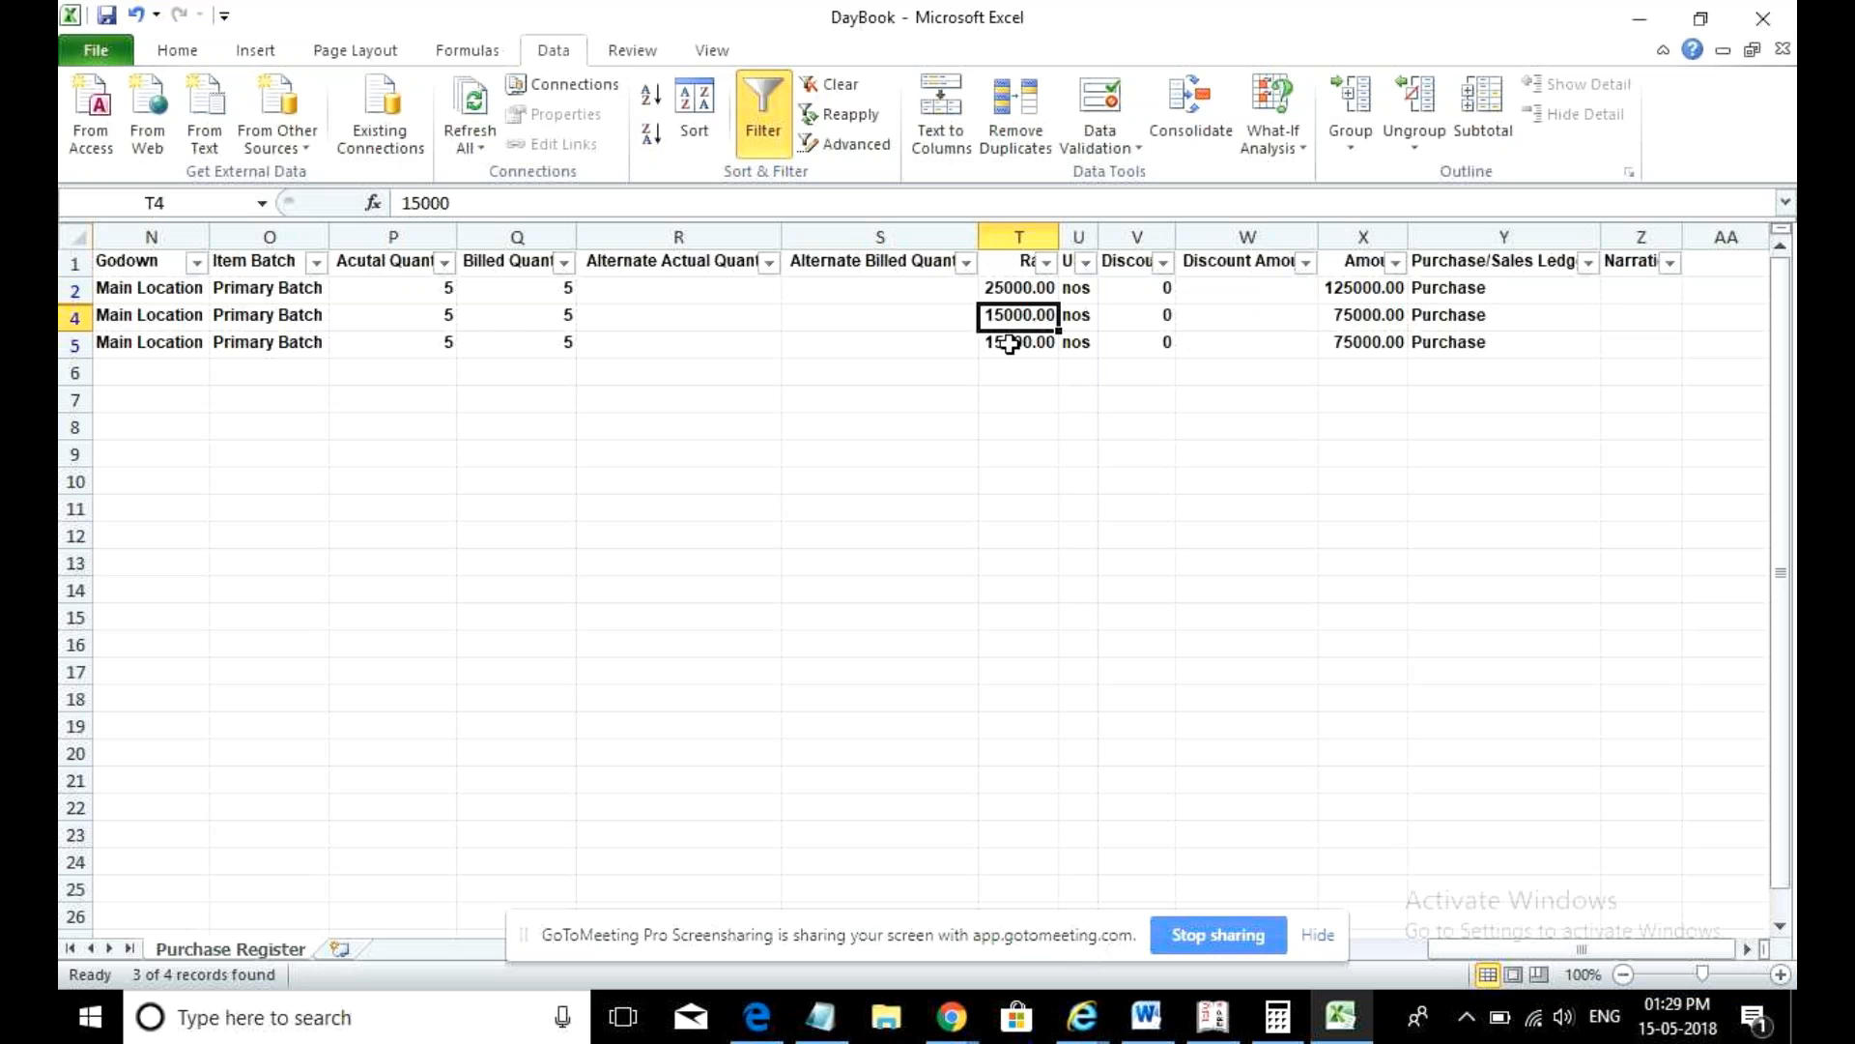
left_click(1010, 344)
left_click(1020, 422)
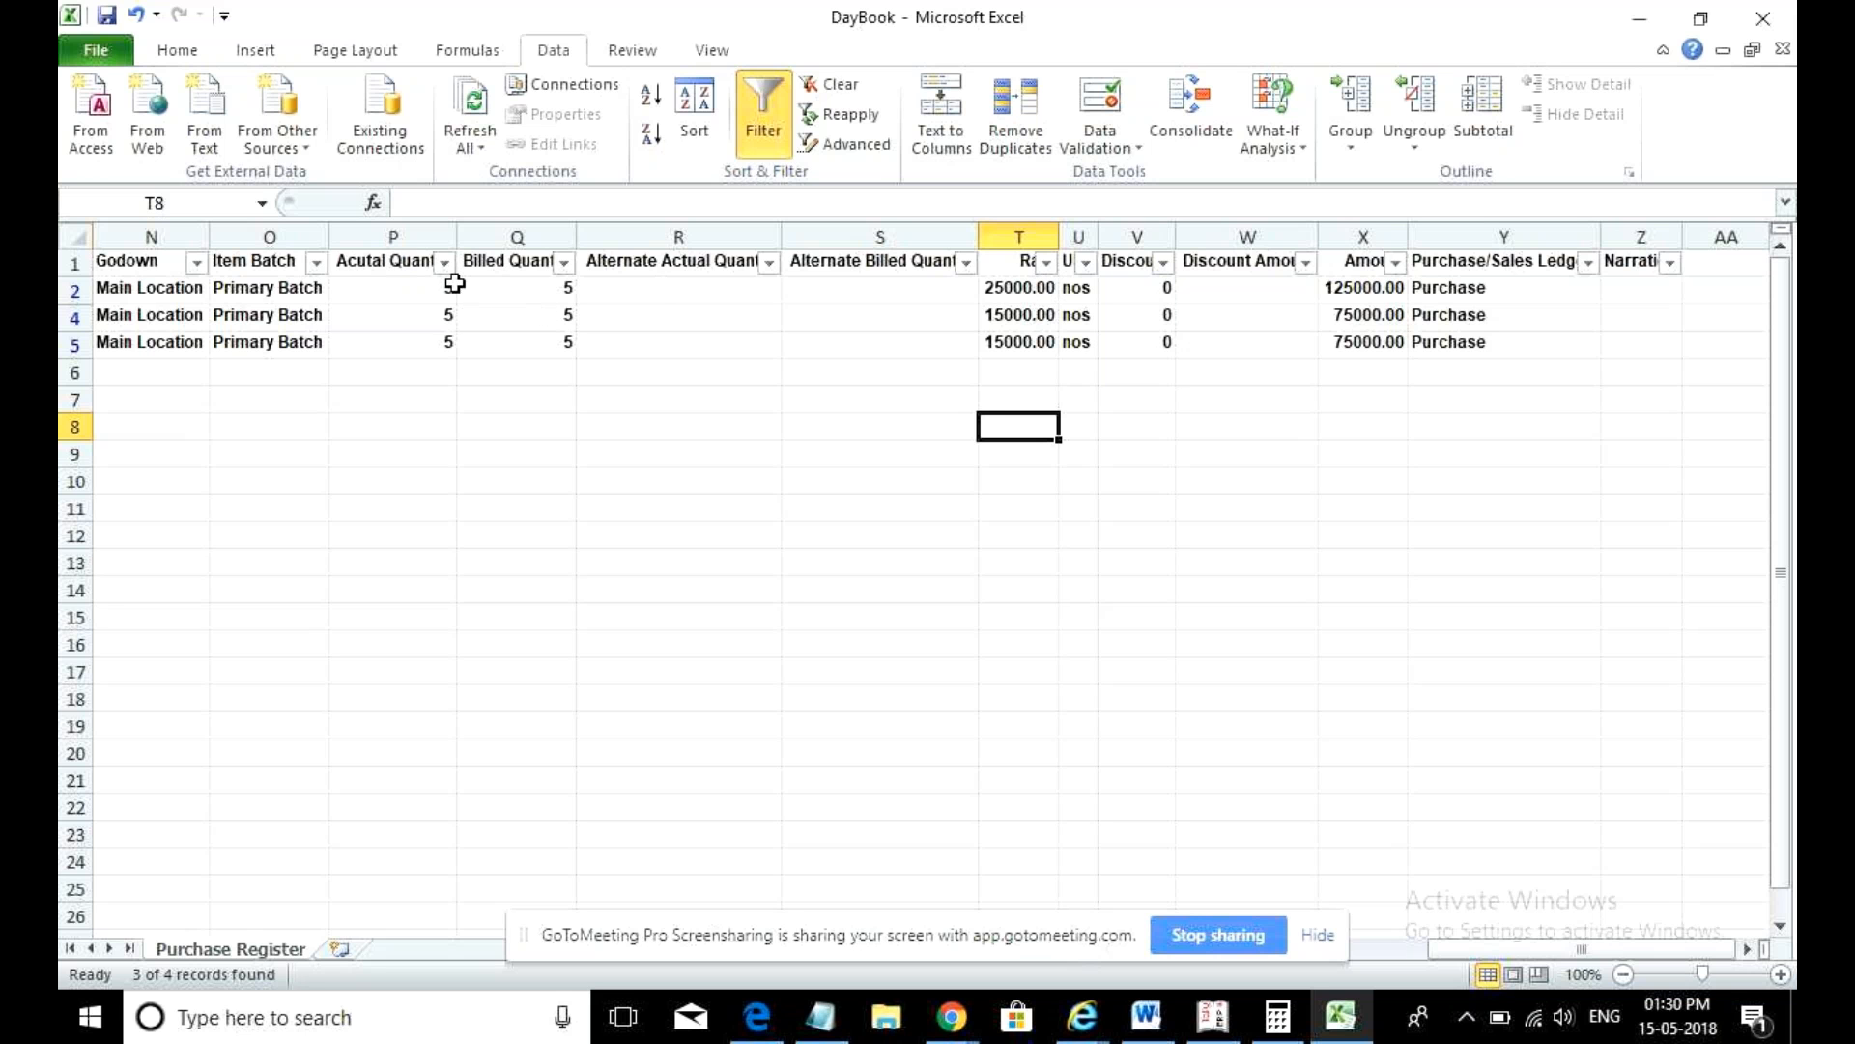
left_click(564, 264)
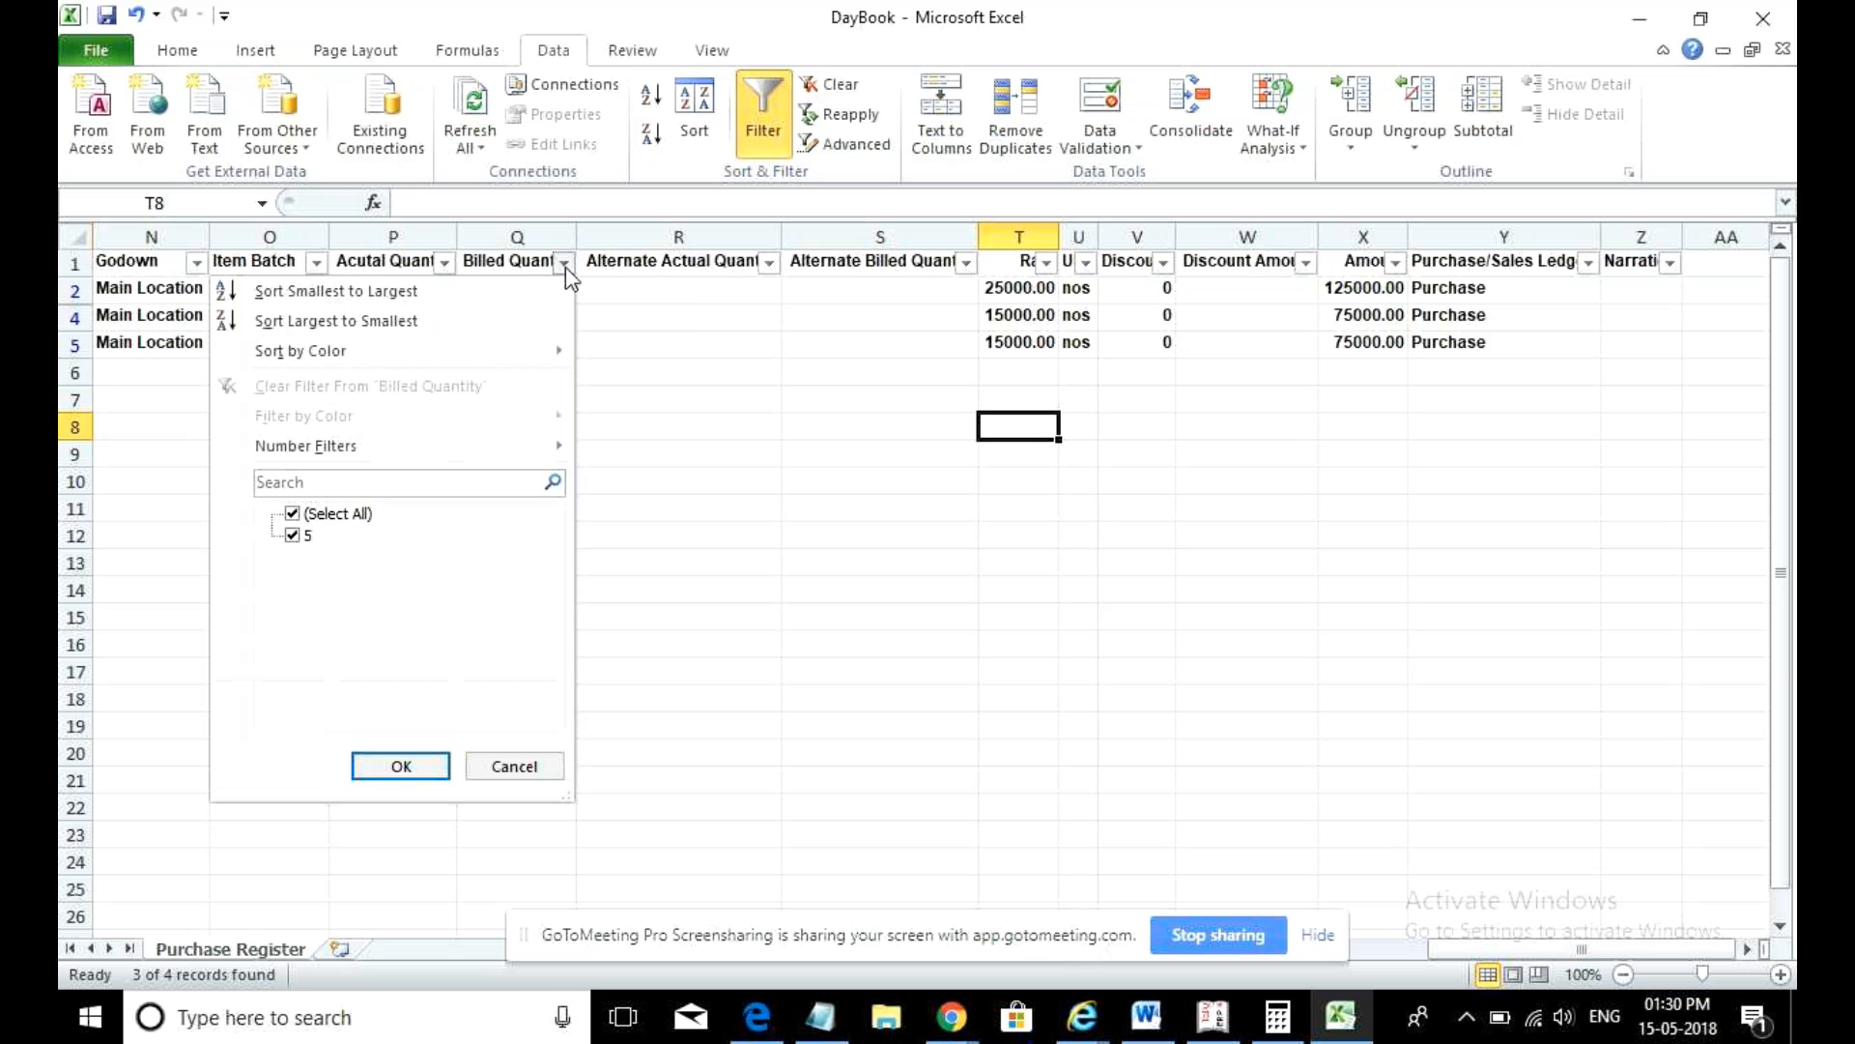
left_click(445, 265)
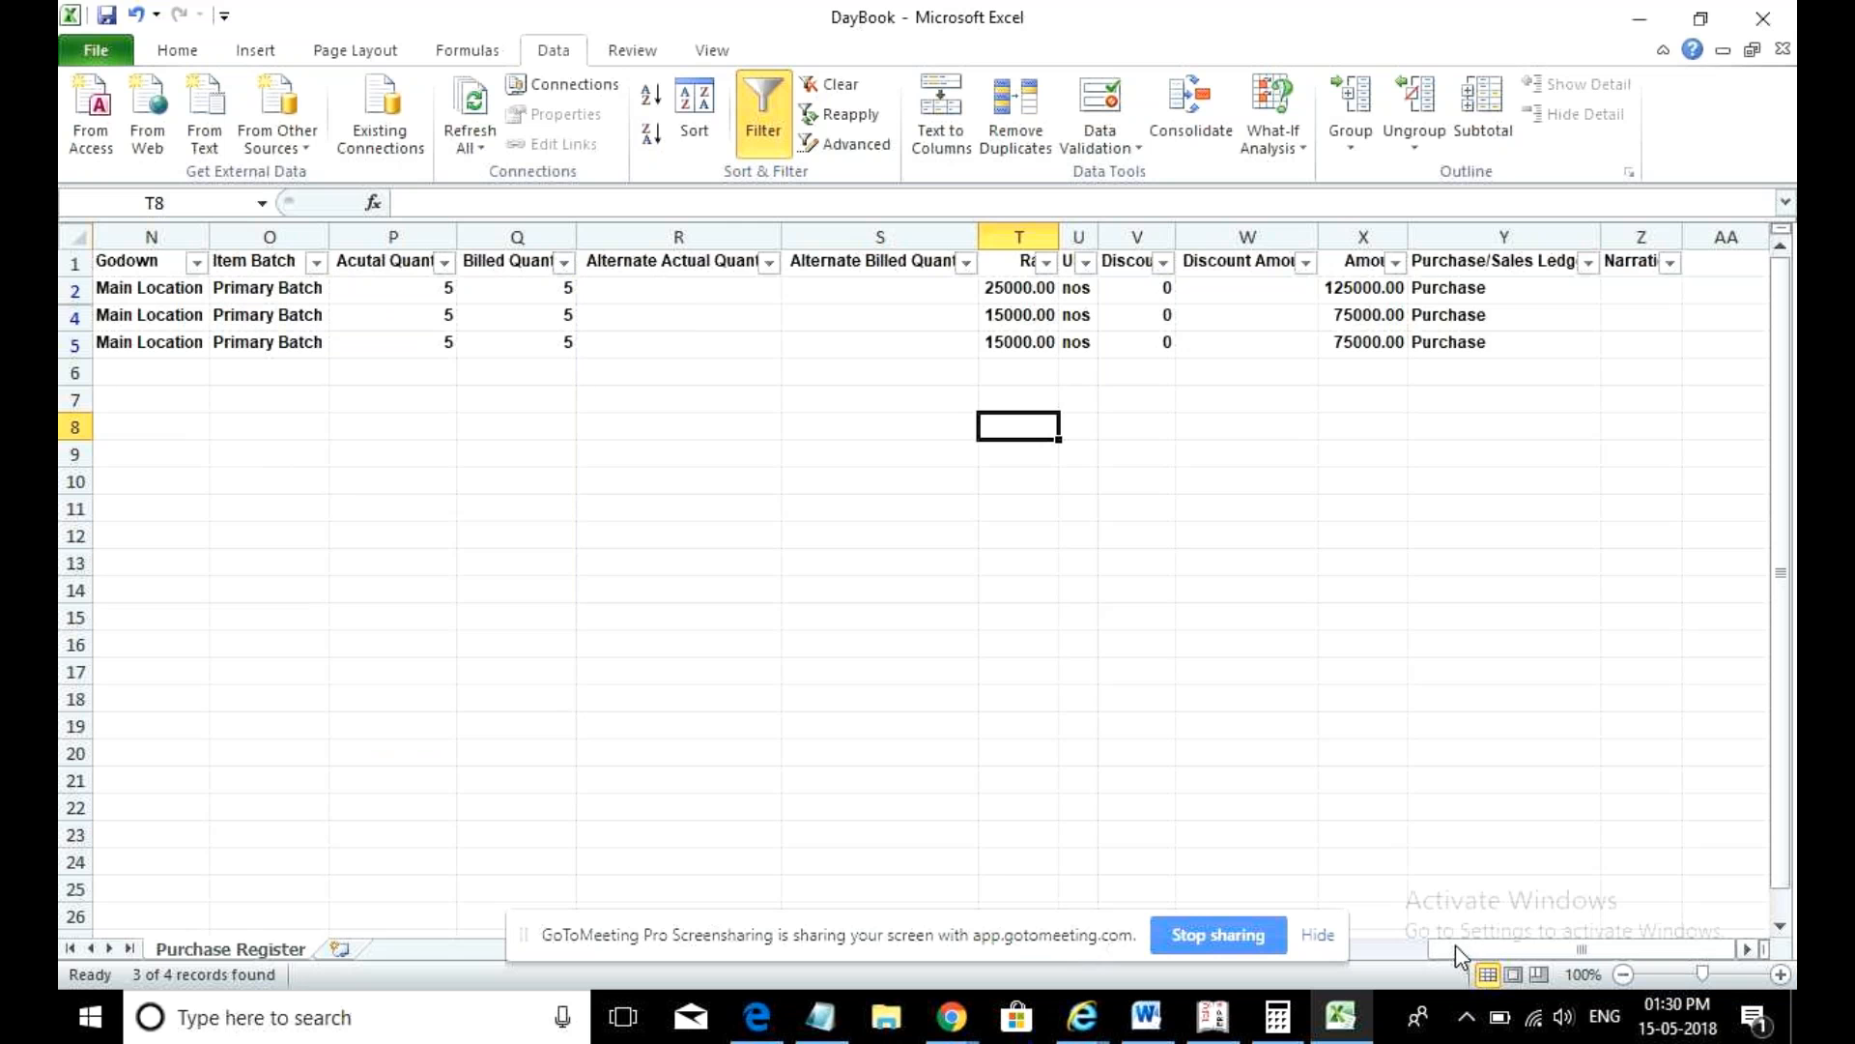
- Close DayBook.xlsx without saving the changes
left_click_drag(1455, 944, 1359, 945)
left_click(1783, 9)
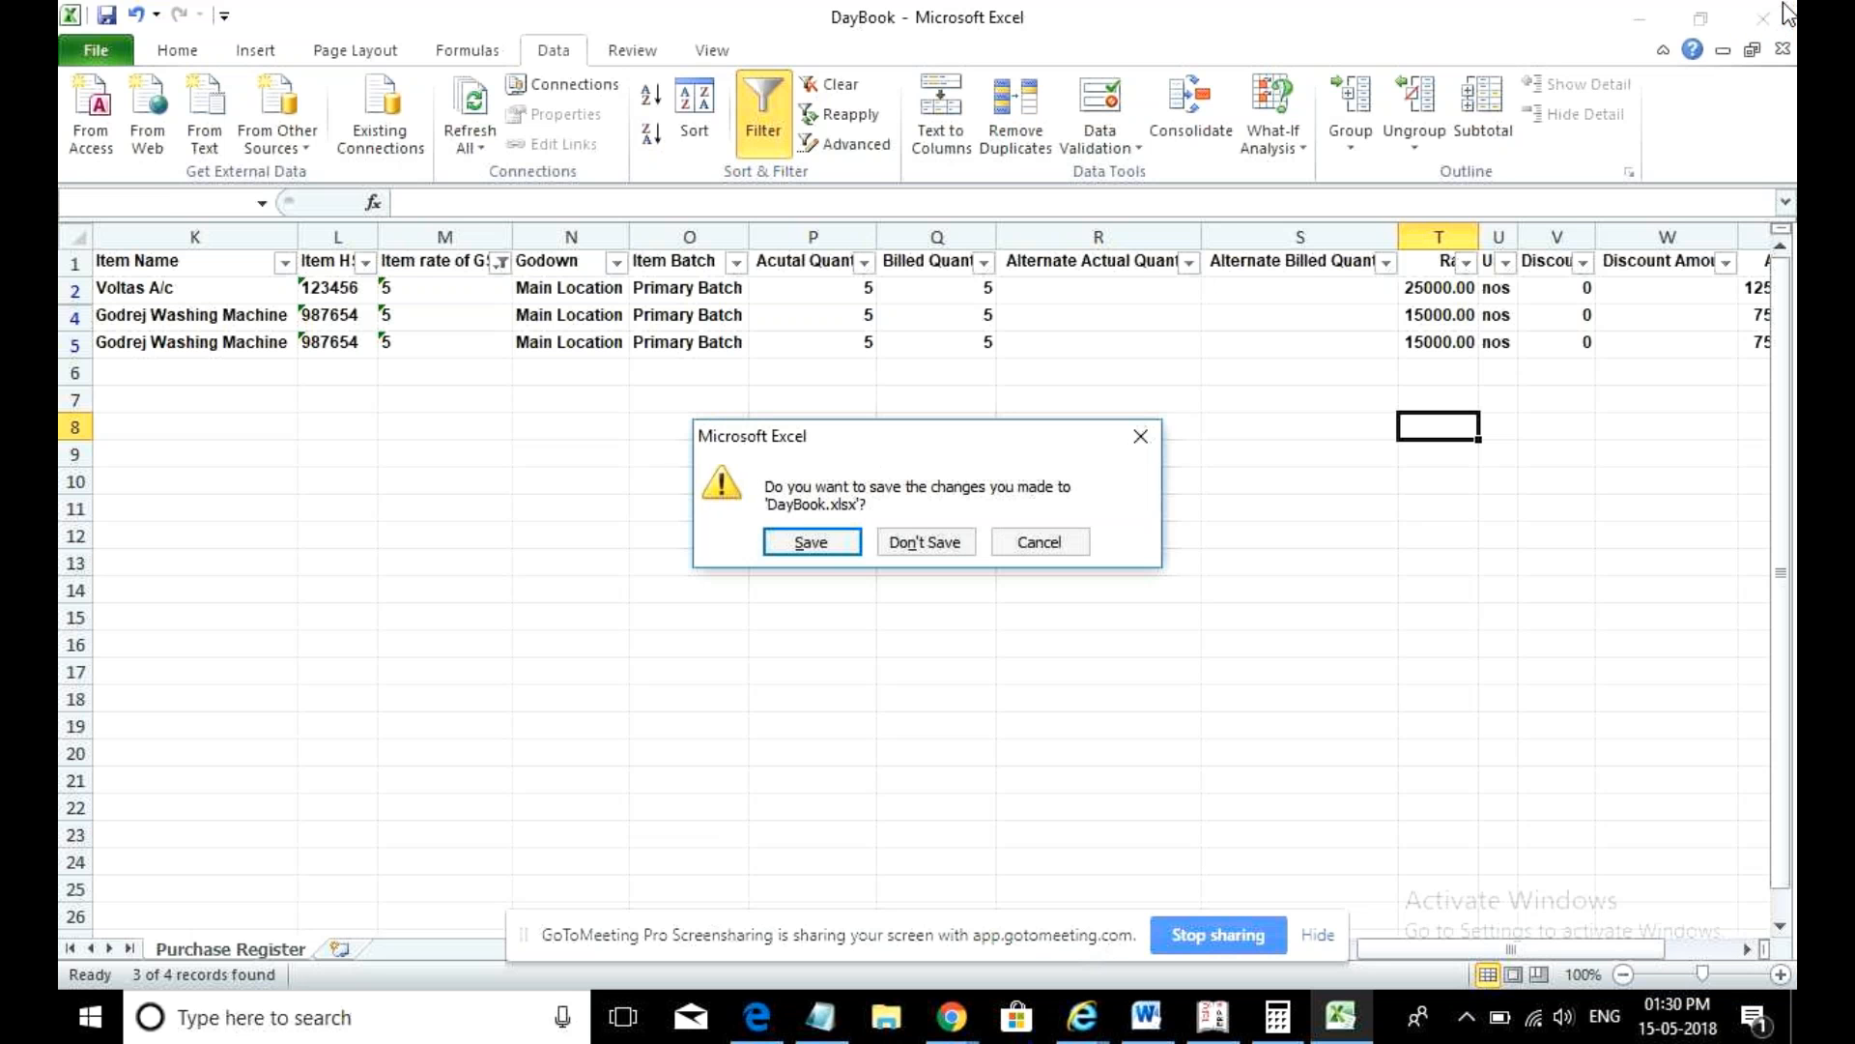
left_click(952, 544)
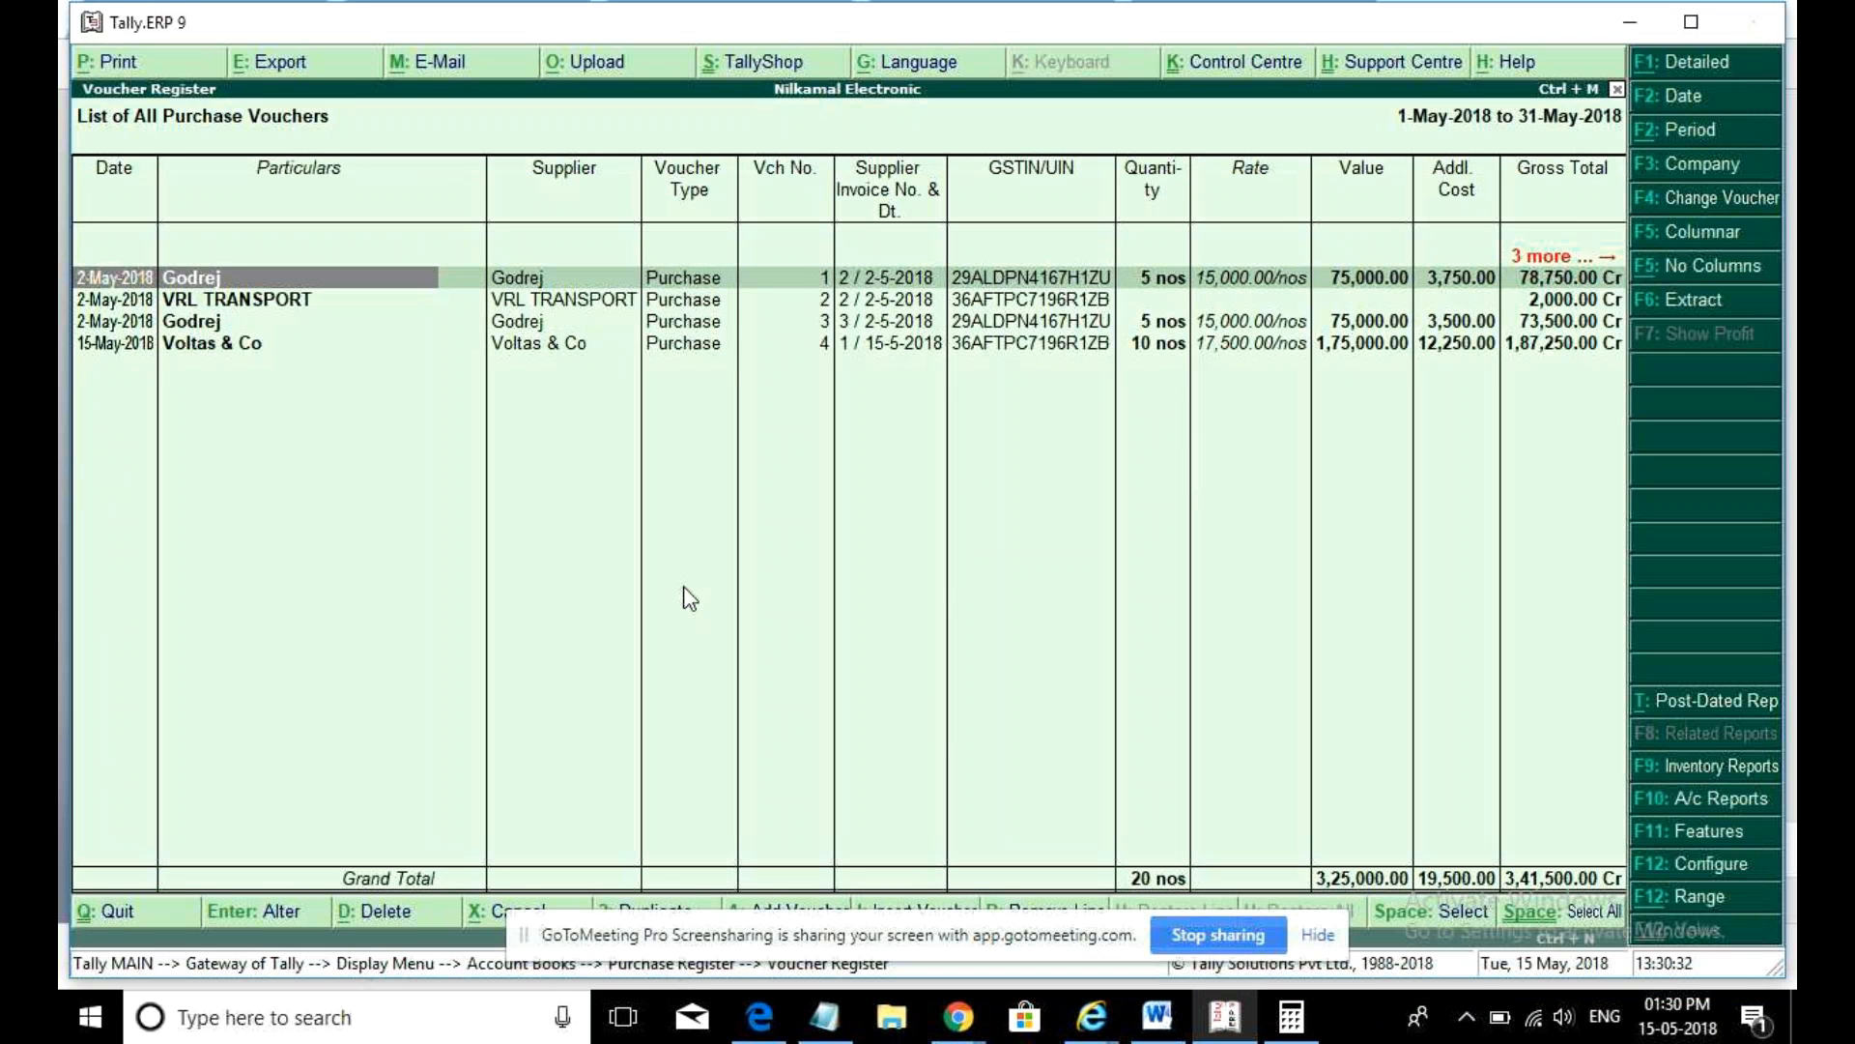
- Reopen the Purchase Register export settings, then cancel them without exporting
left_click(310, 69)
key("n")
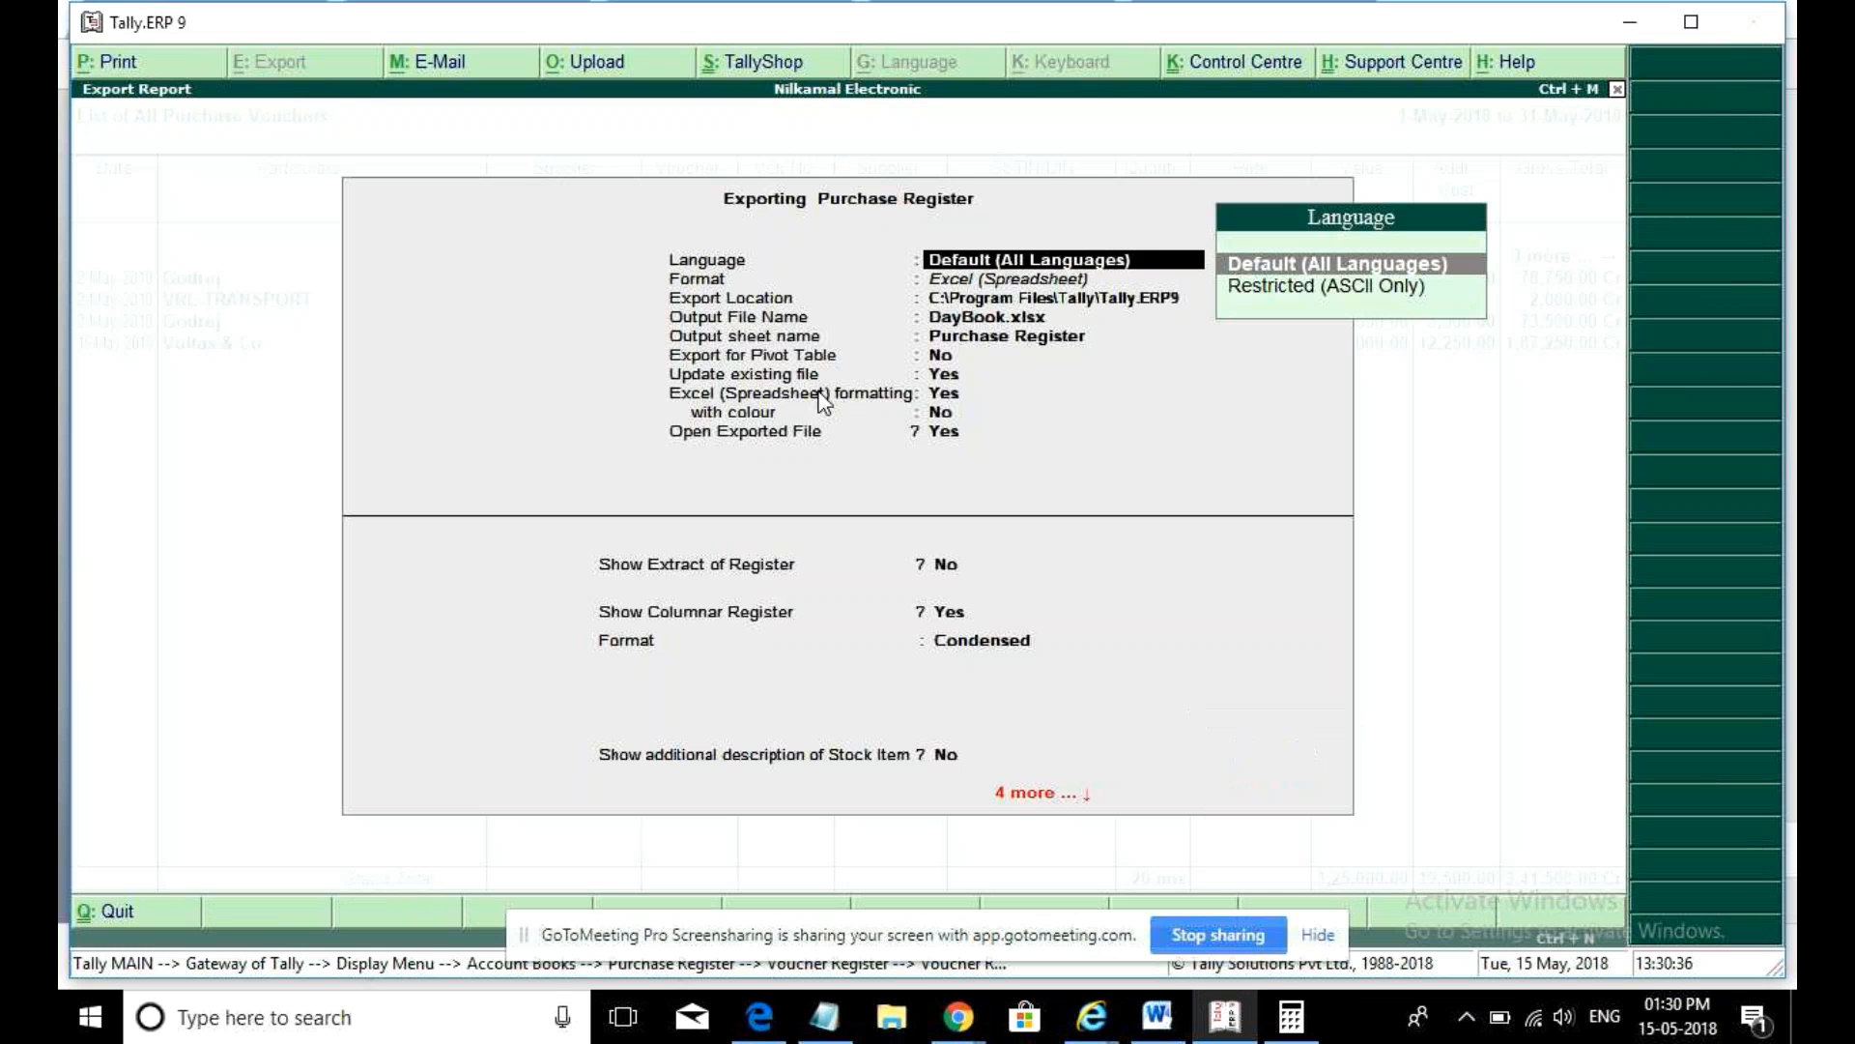
key("Return")
key("Return")
key("Return")
key("Return")
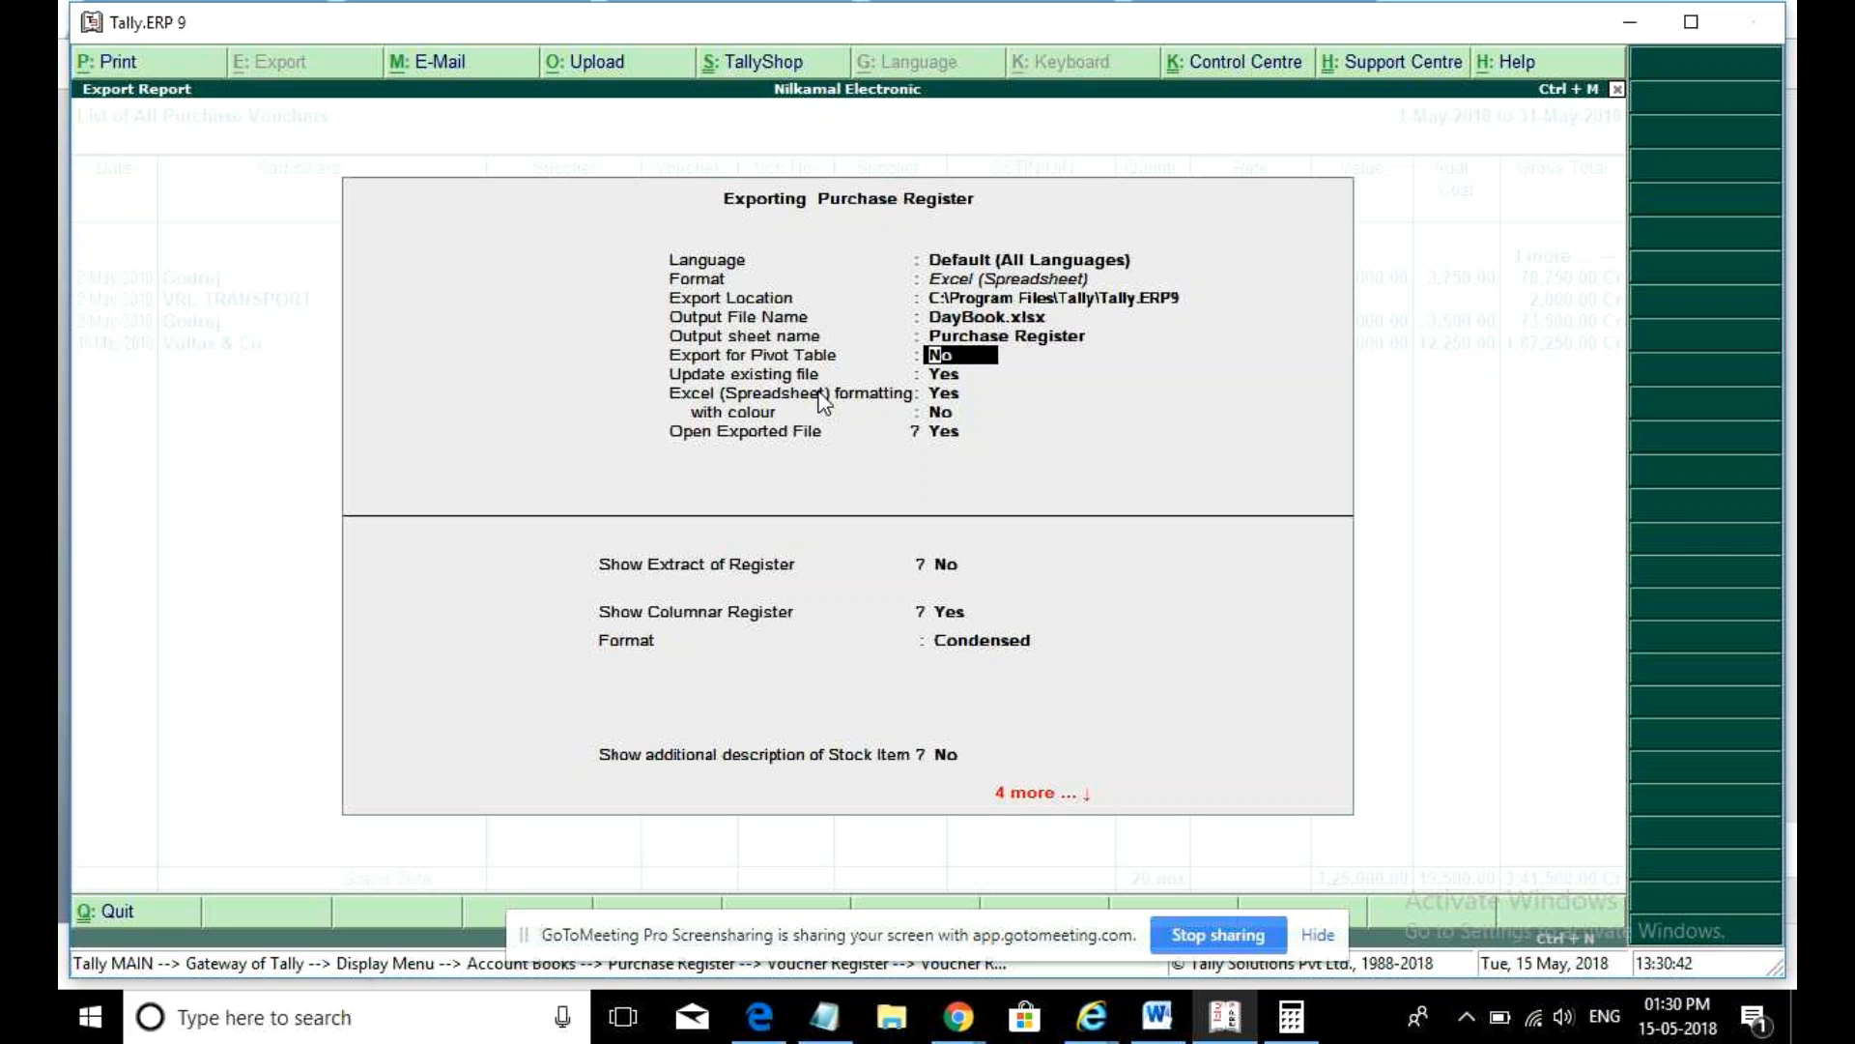
left_click(1564, 1021)
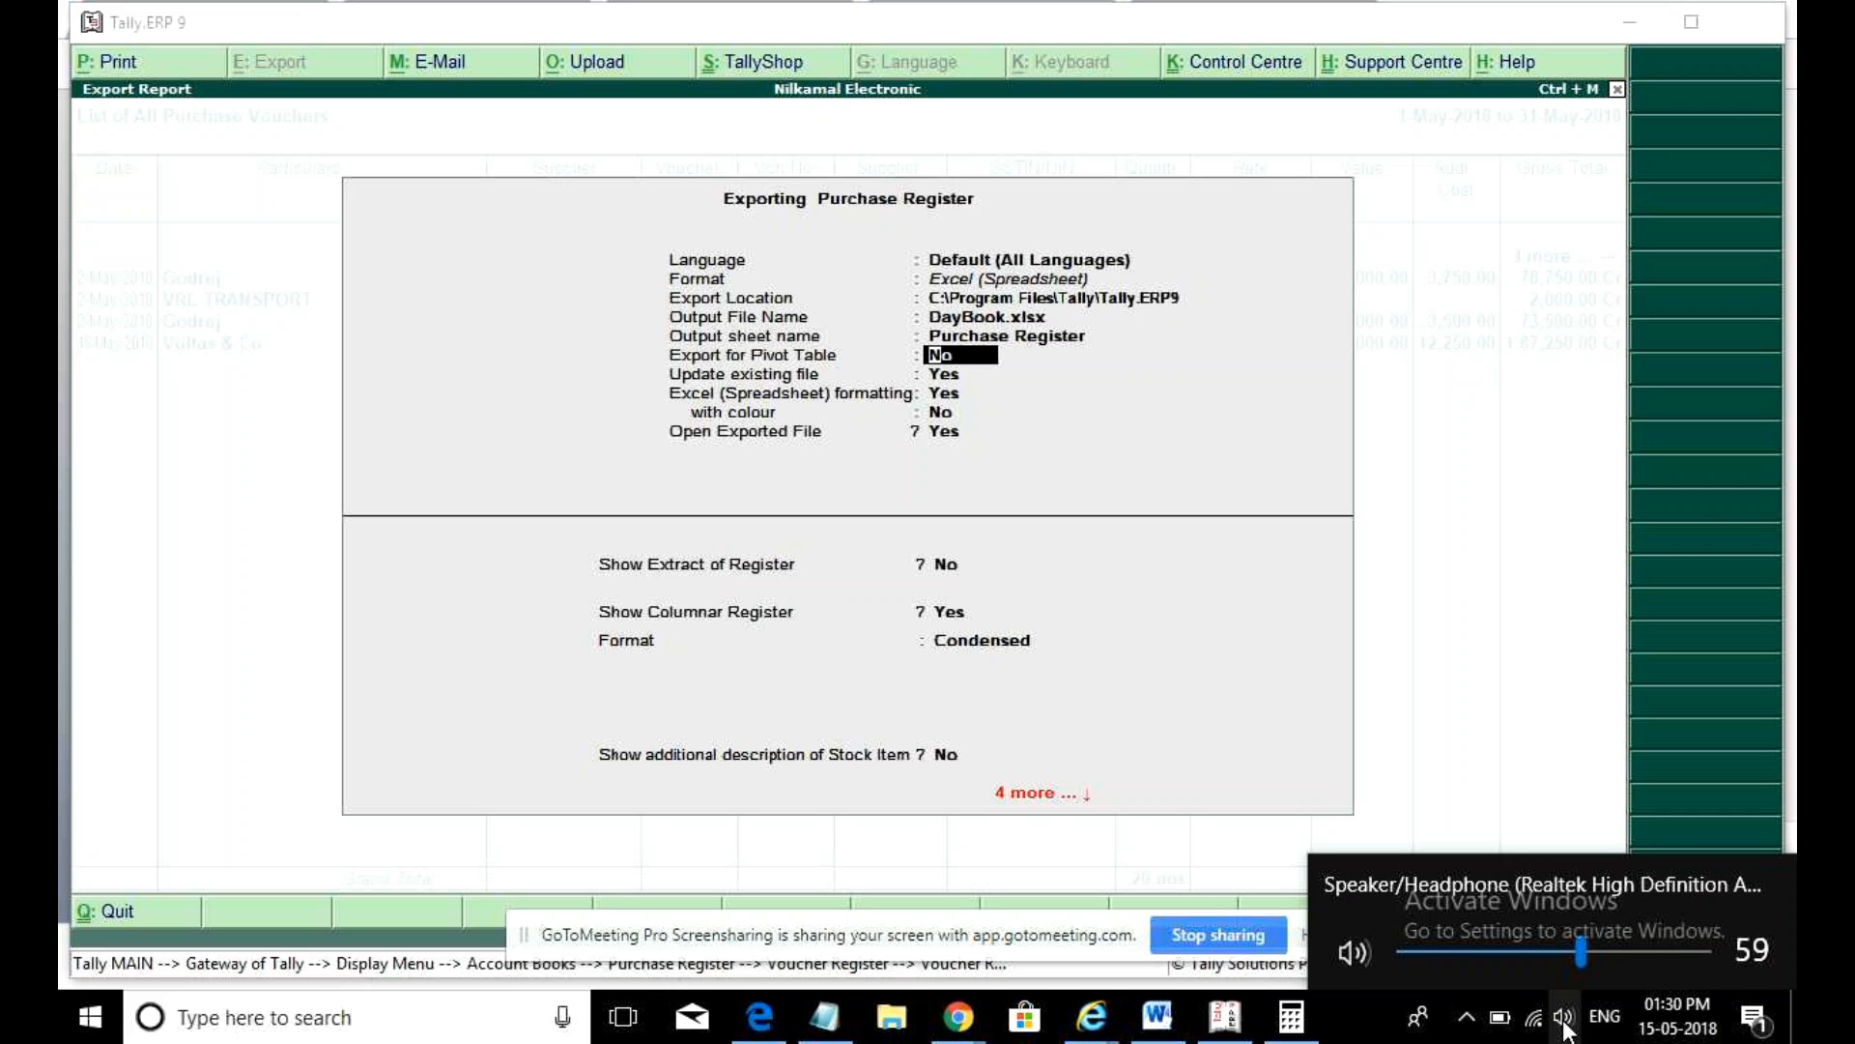
left_click(1363, 1011)
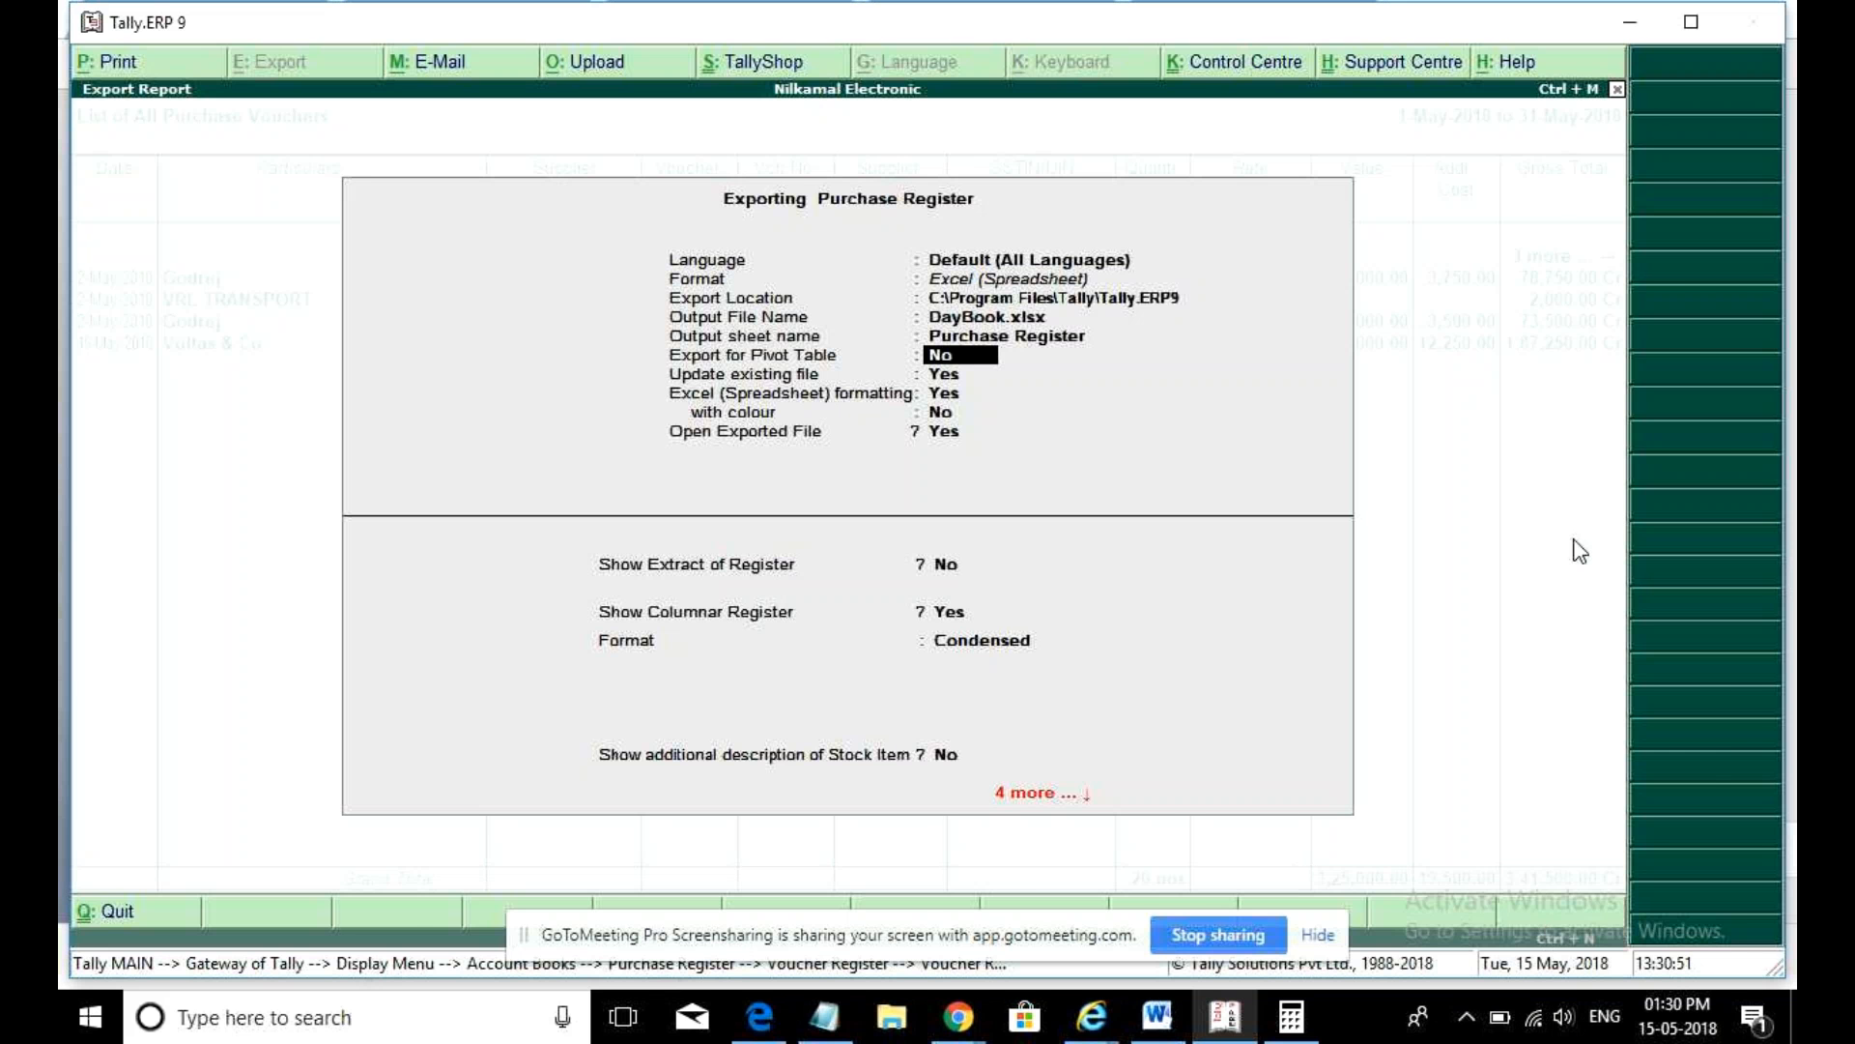
key("Escape")
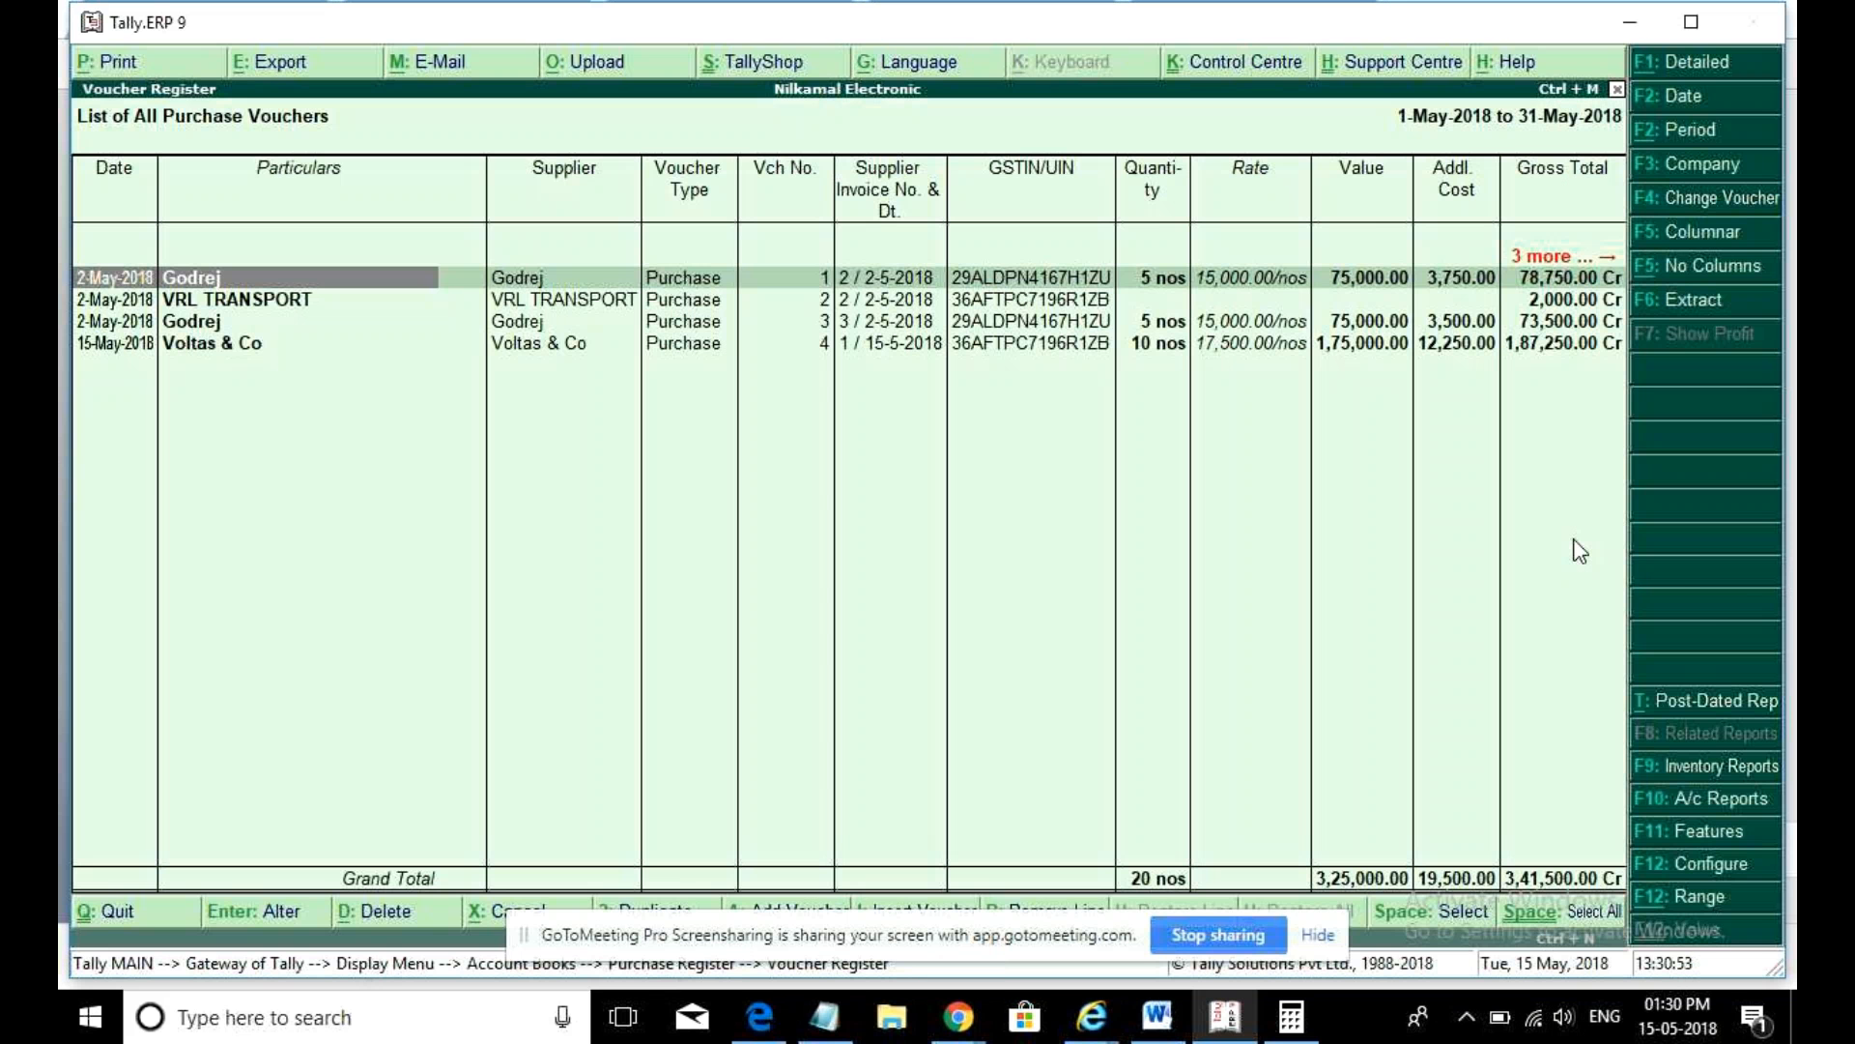
- Start a new Sales voucher from Accounting Vouchers
key("Escape")
key("Escape")
key("Escape")
key("Escape")
key("v")
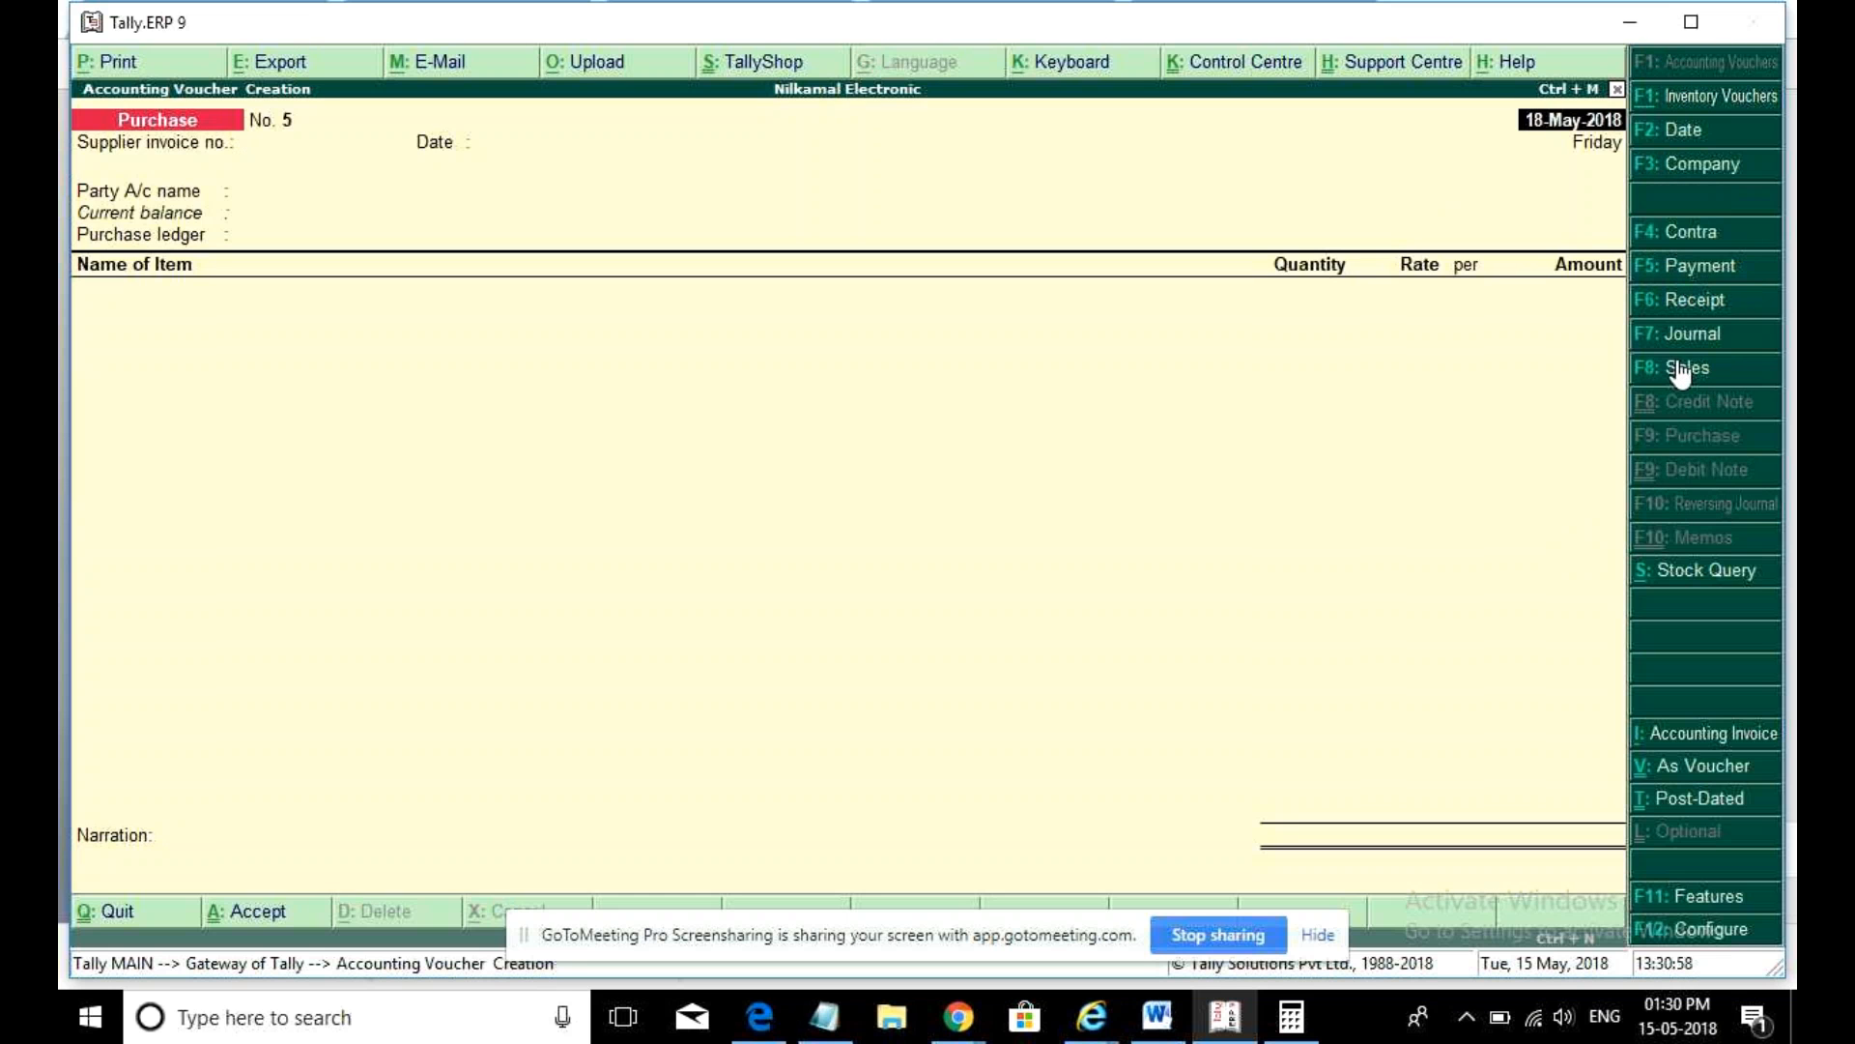
left_click(1680, 367)
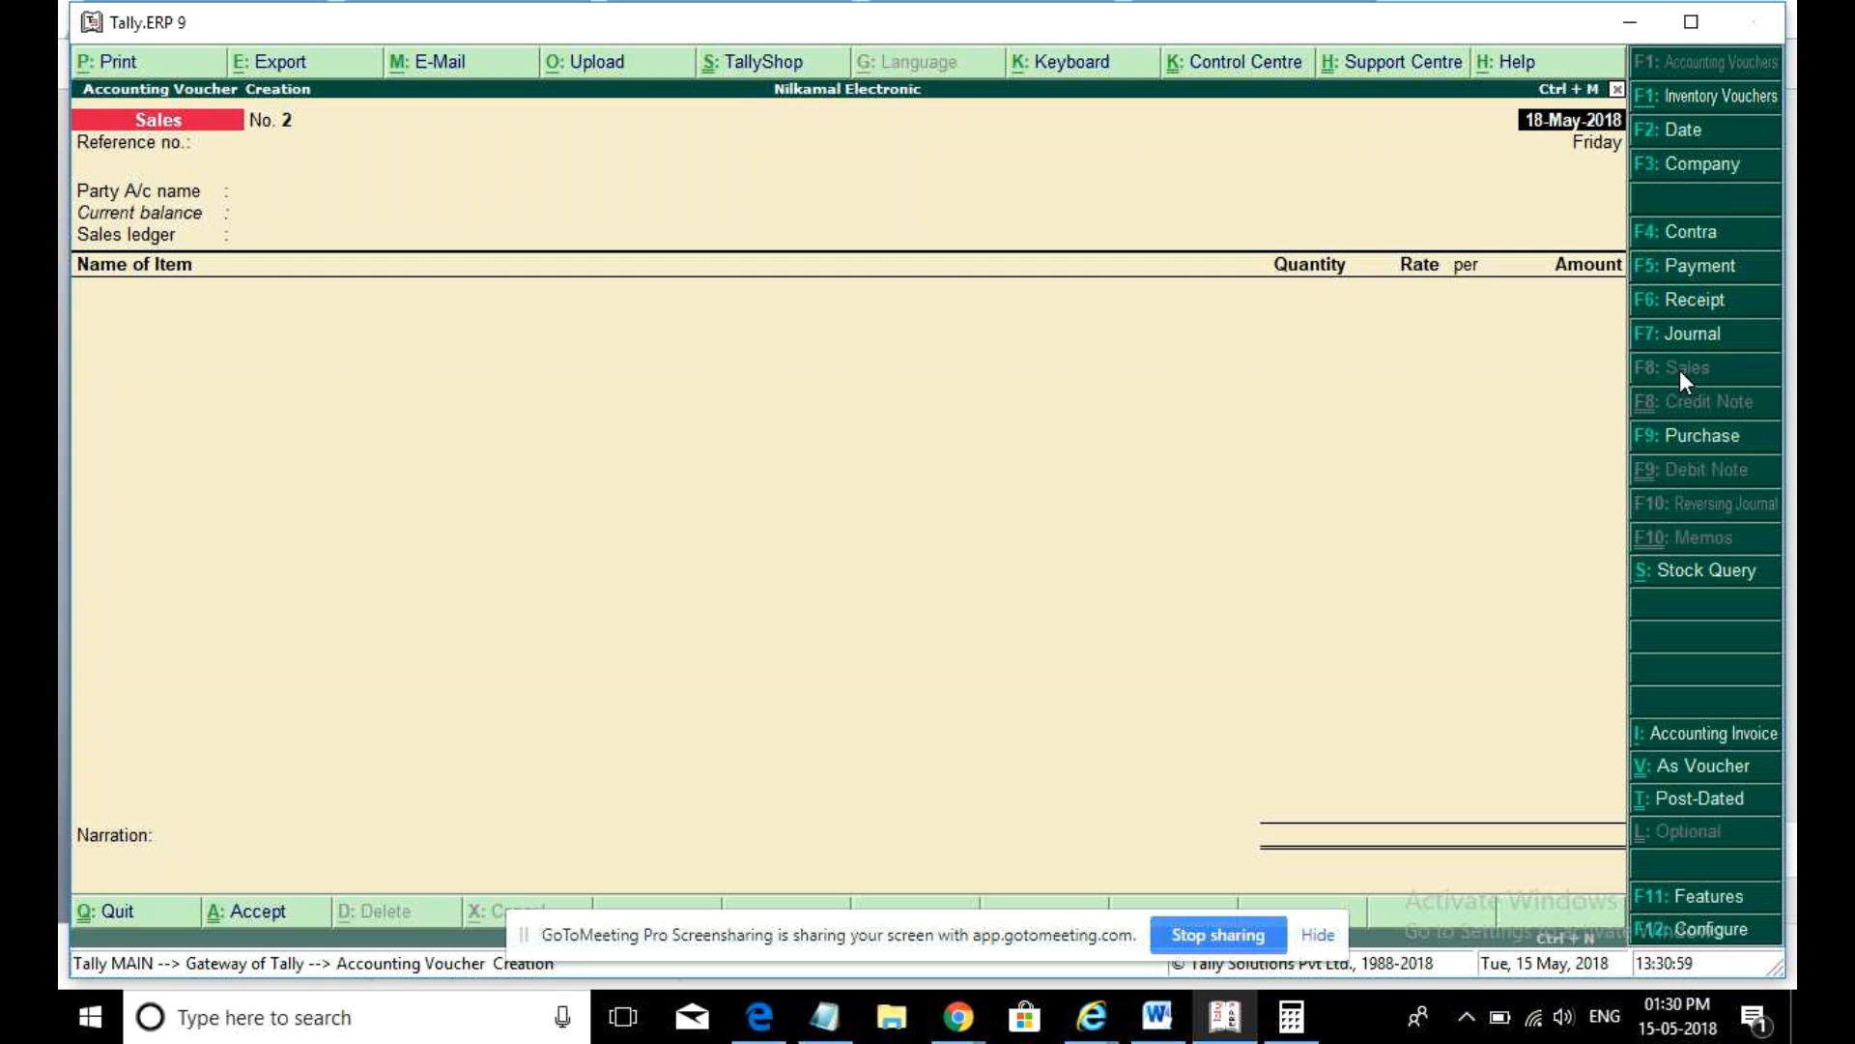
- Set Enable invoicing to No in the company's accounting features
left_click(1720, 899)
left_click(1440, 277)
key("n")
key("Return")
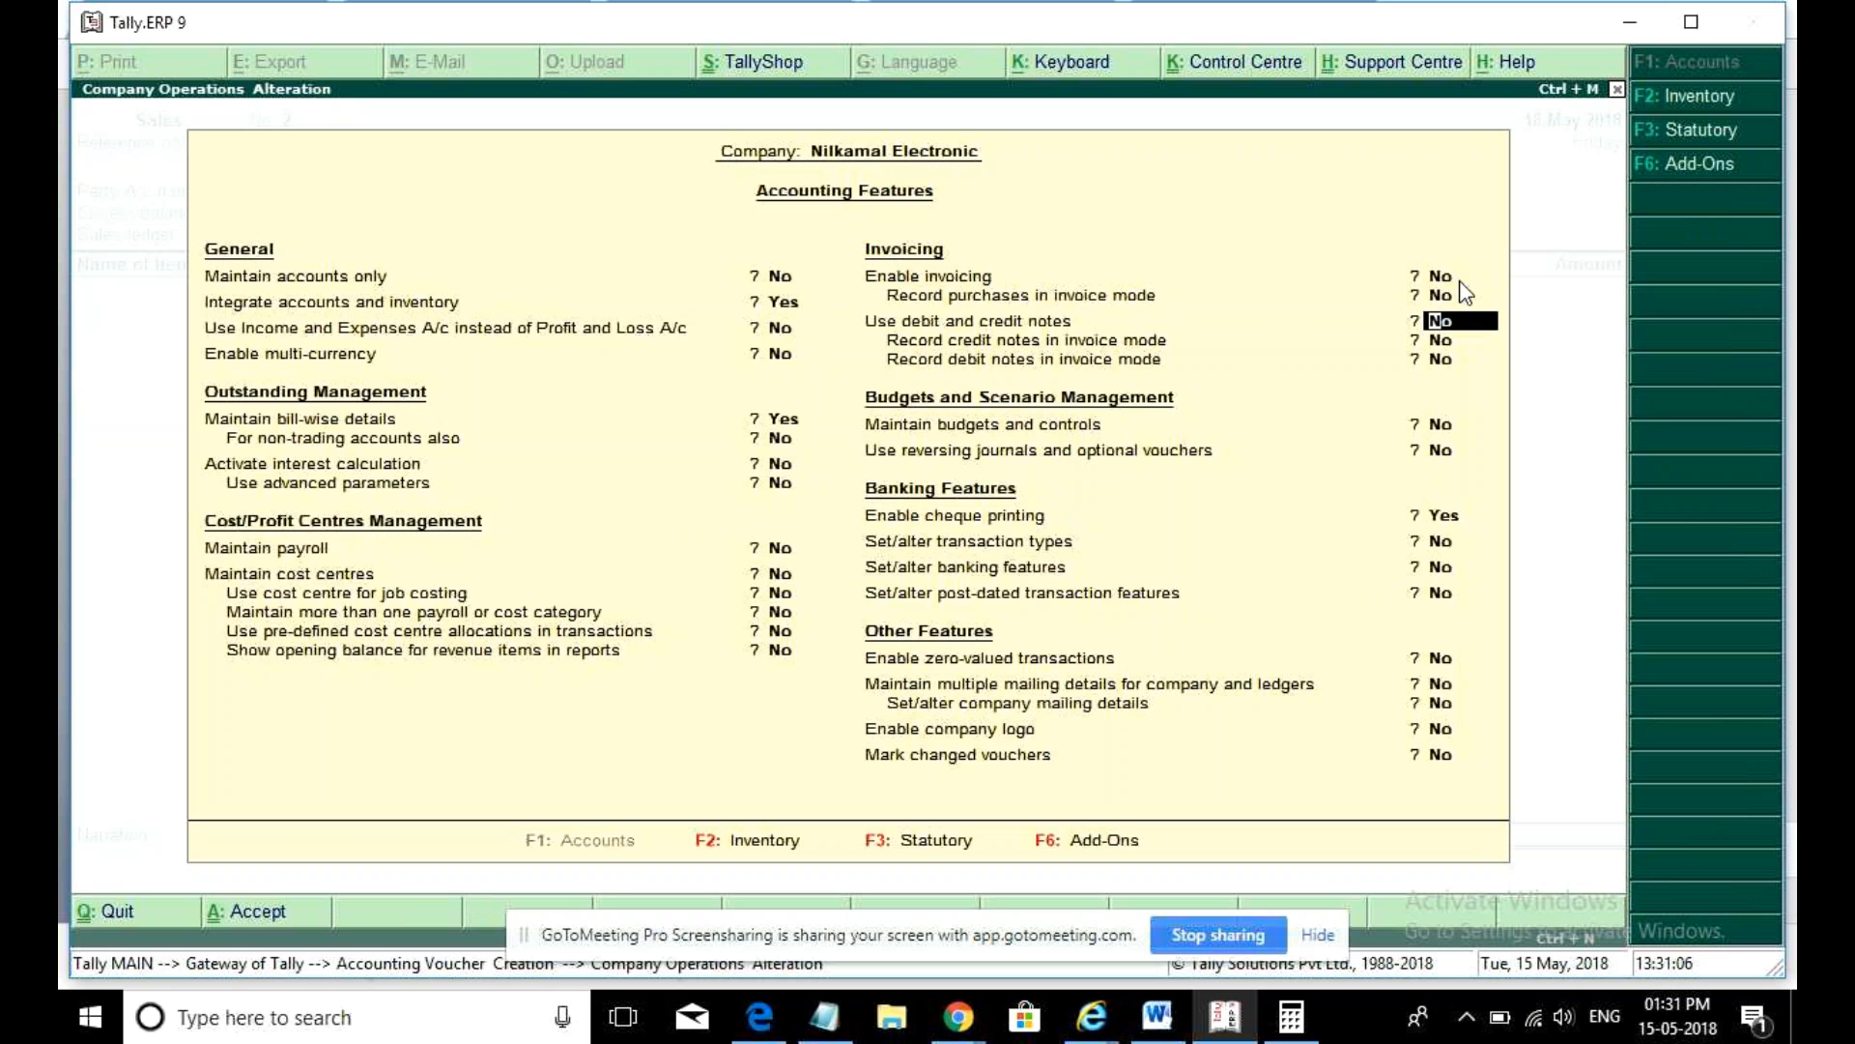
key("ctrl+a")
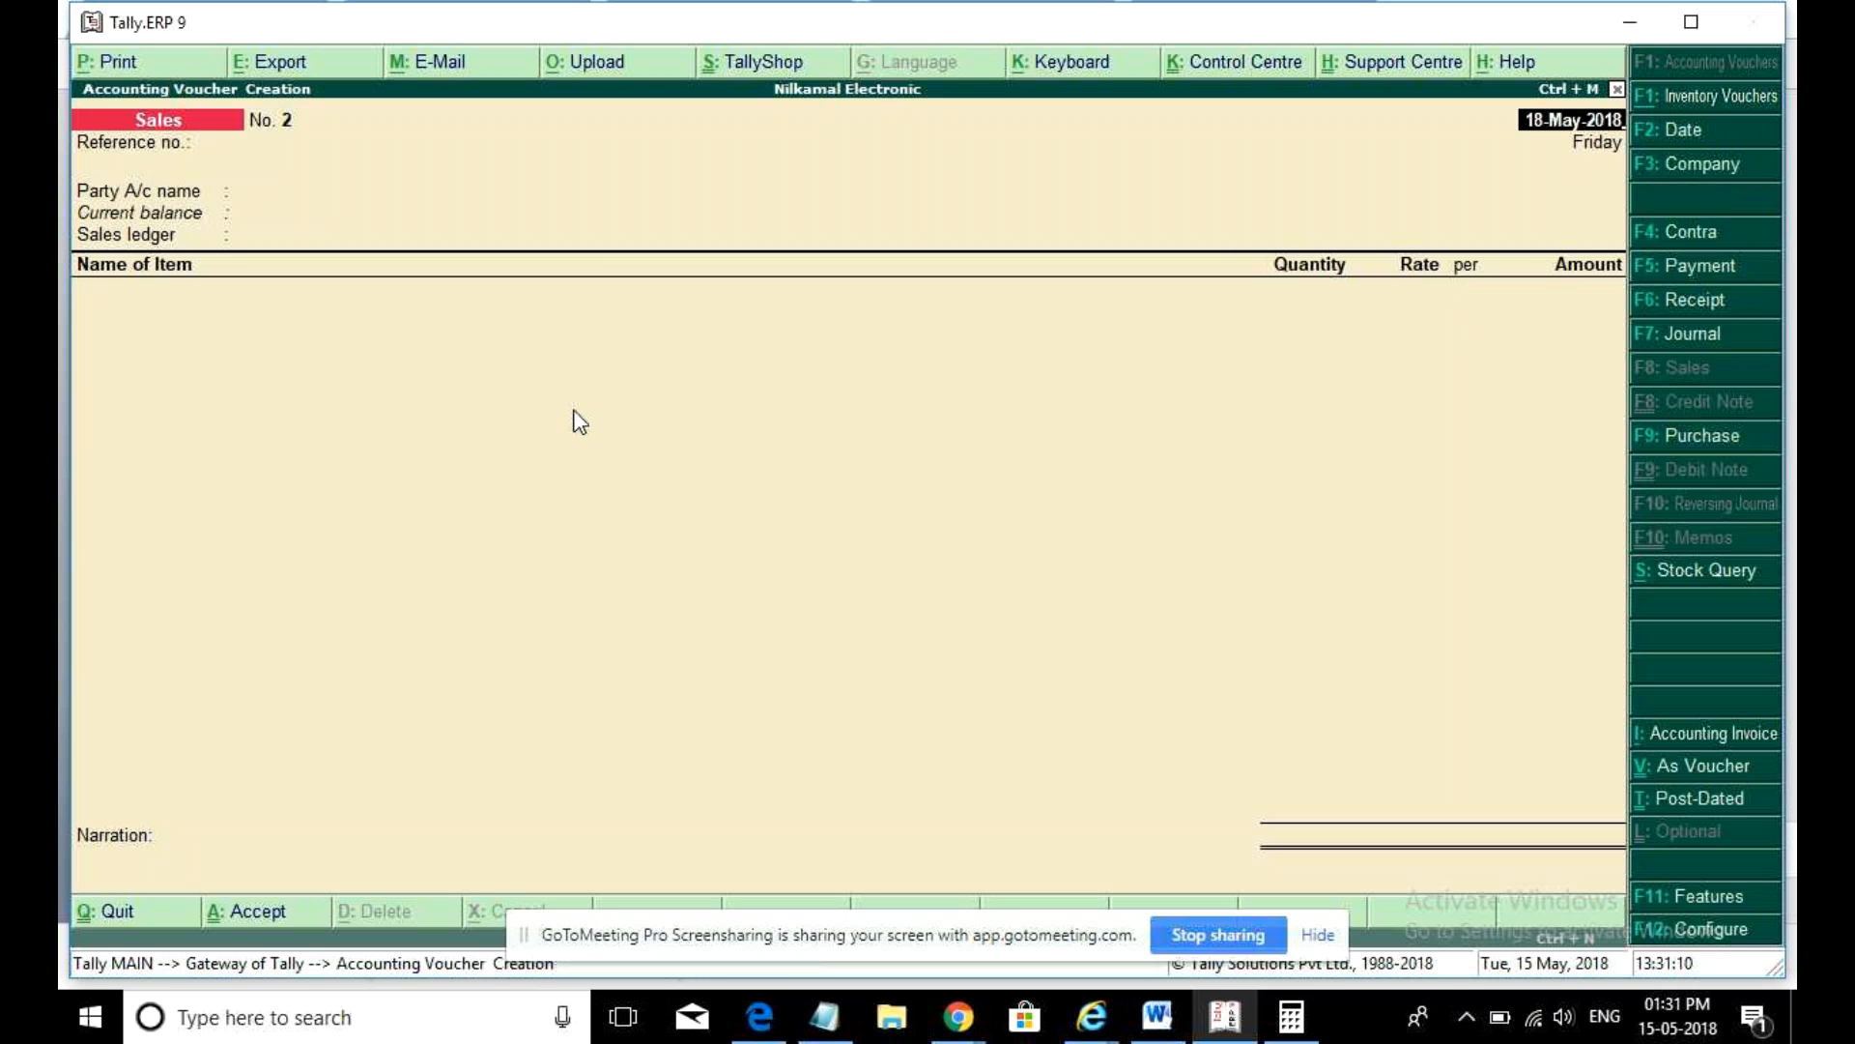
- Date the Sales voucher 1-3 and choose Sunrise Enterprises as the party account
type("1")
type("-3")
key("Return")
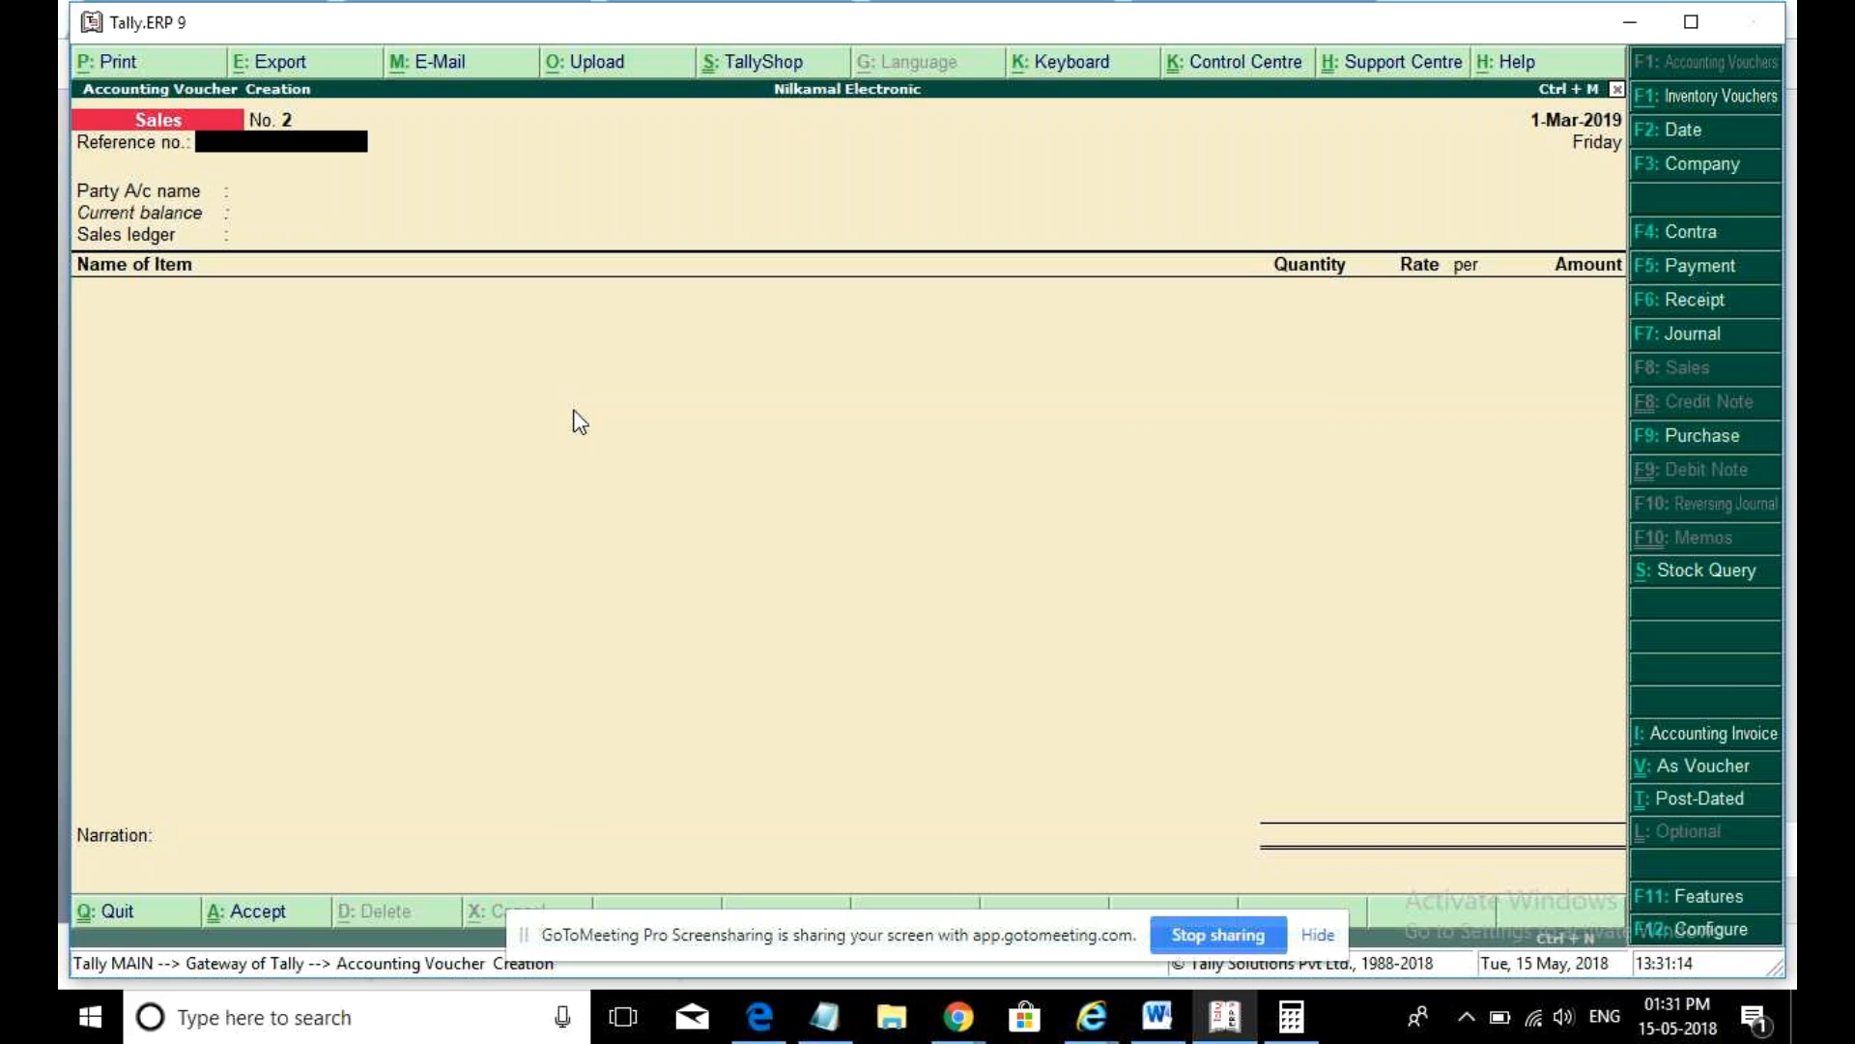
key("Return")
key("Down")
key("Down")
key("Down")
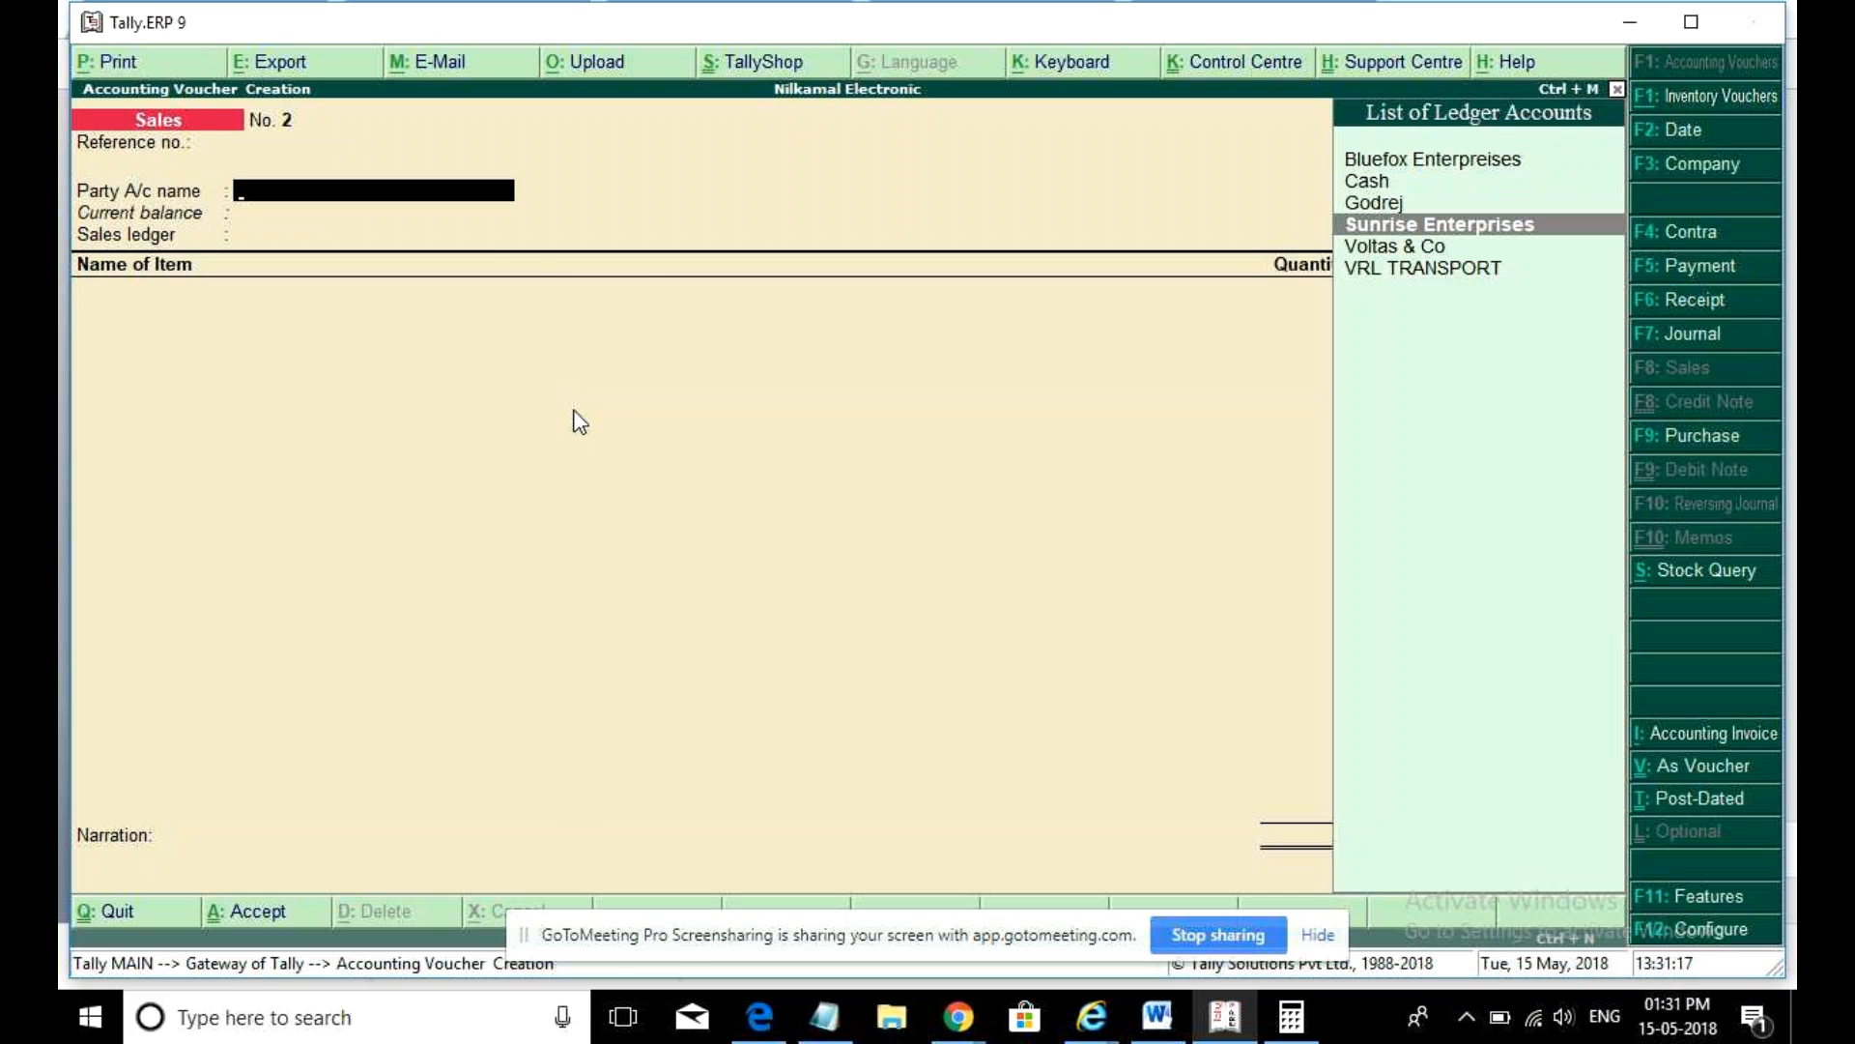
key("Return")
key("ctrl+a")
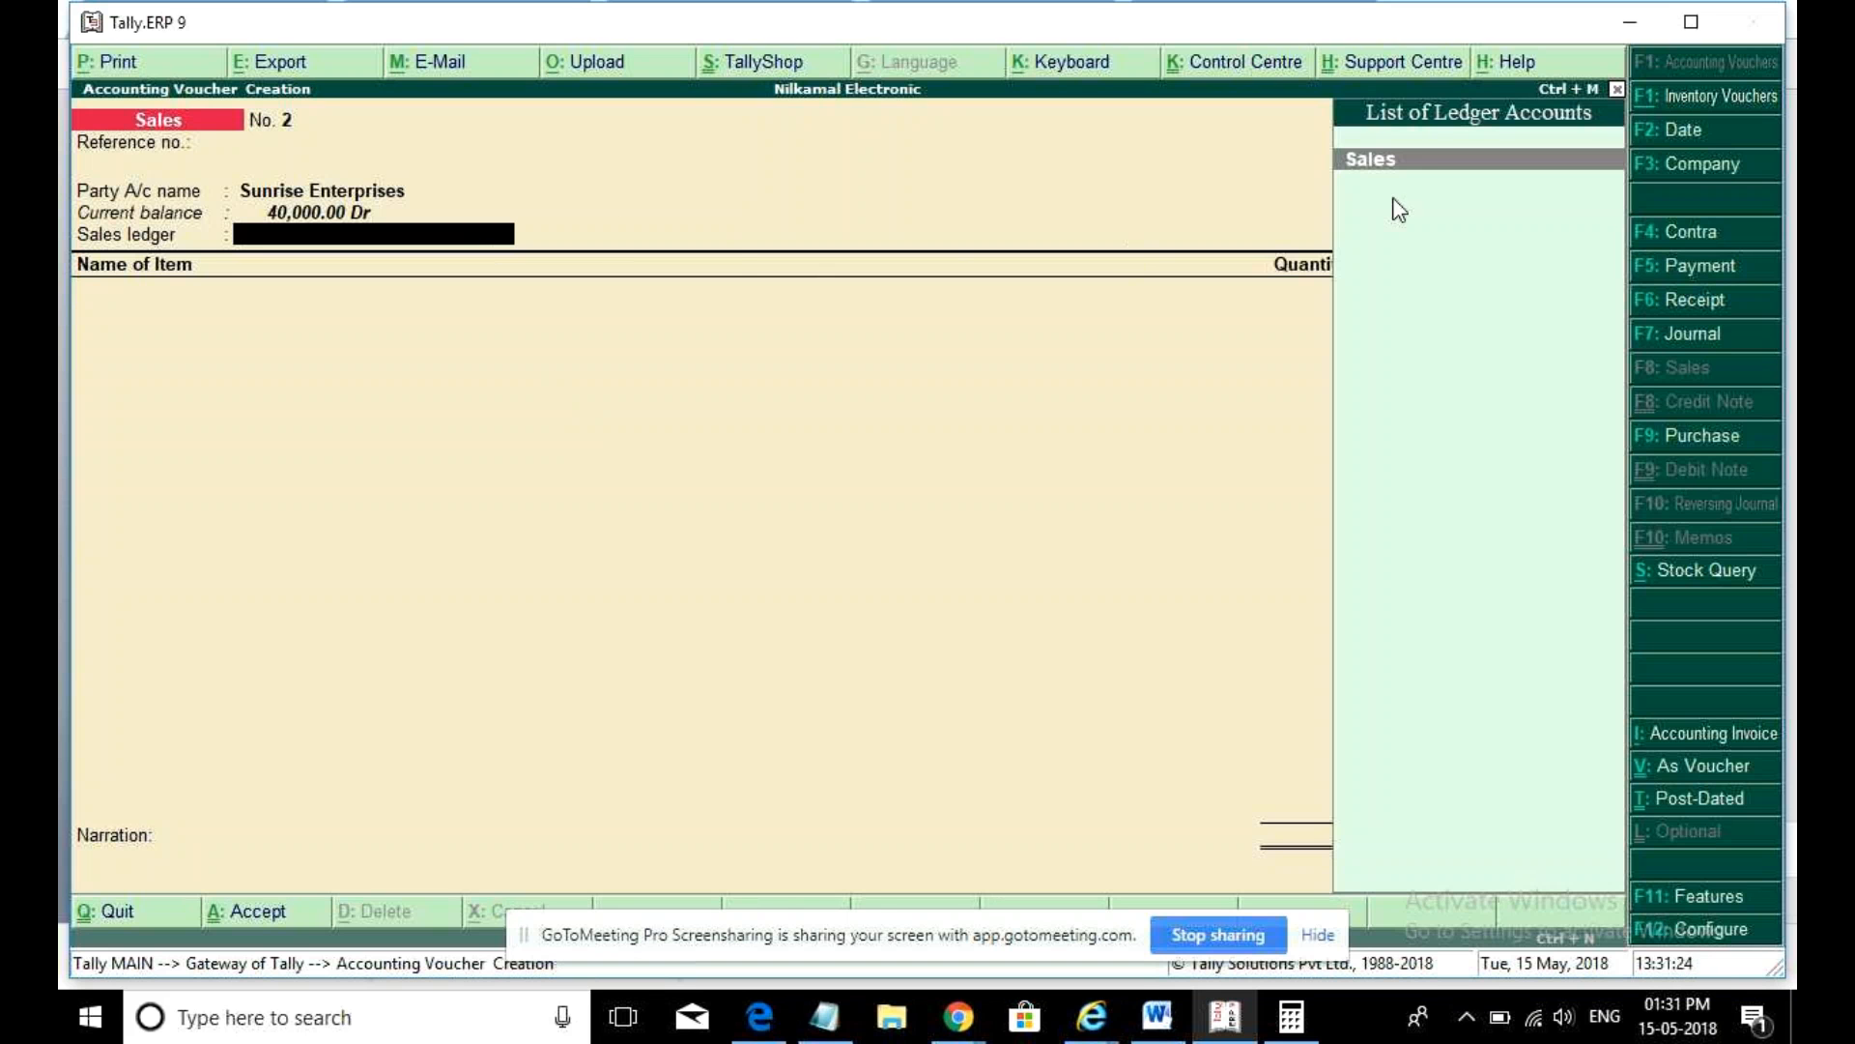
- Alter the Sales ledger so Inventory values are affected is set to No
left_click(1353, 167)
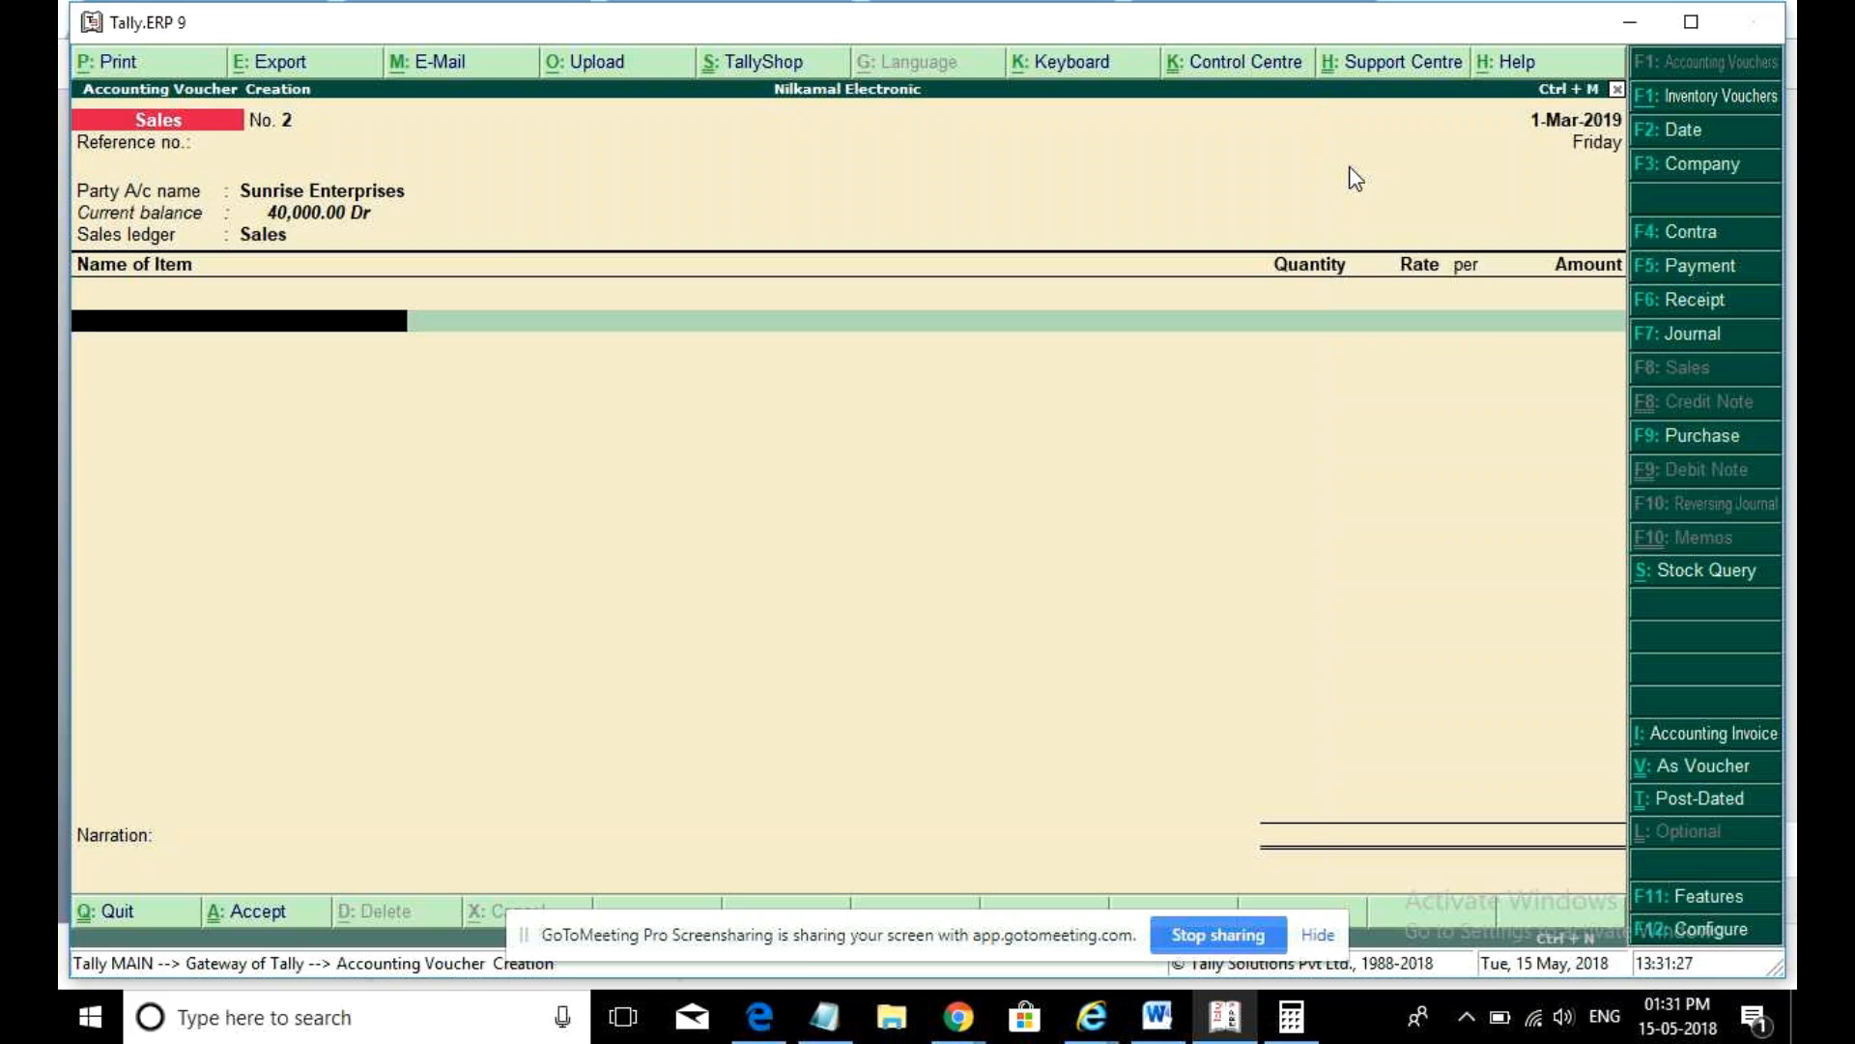
key("BackSpace")
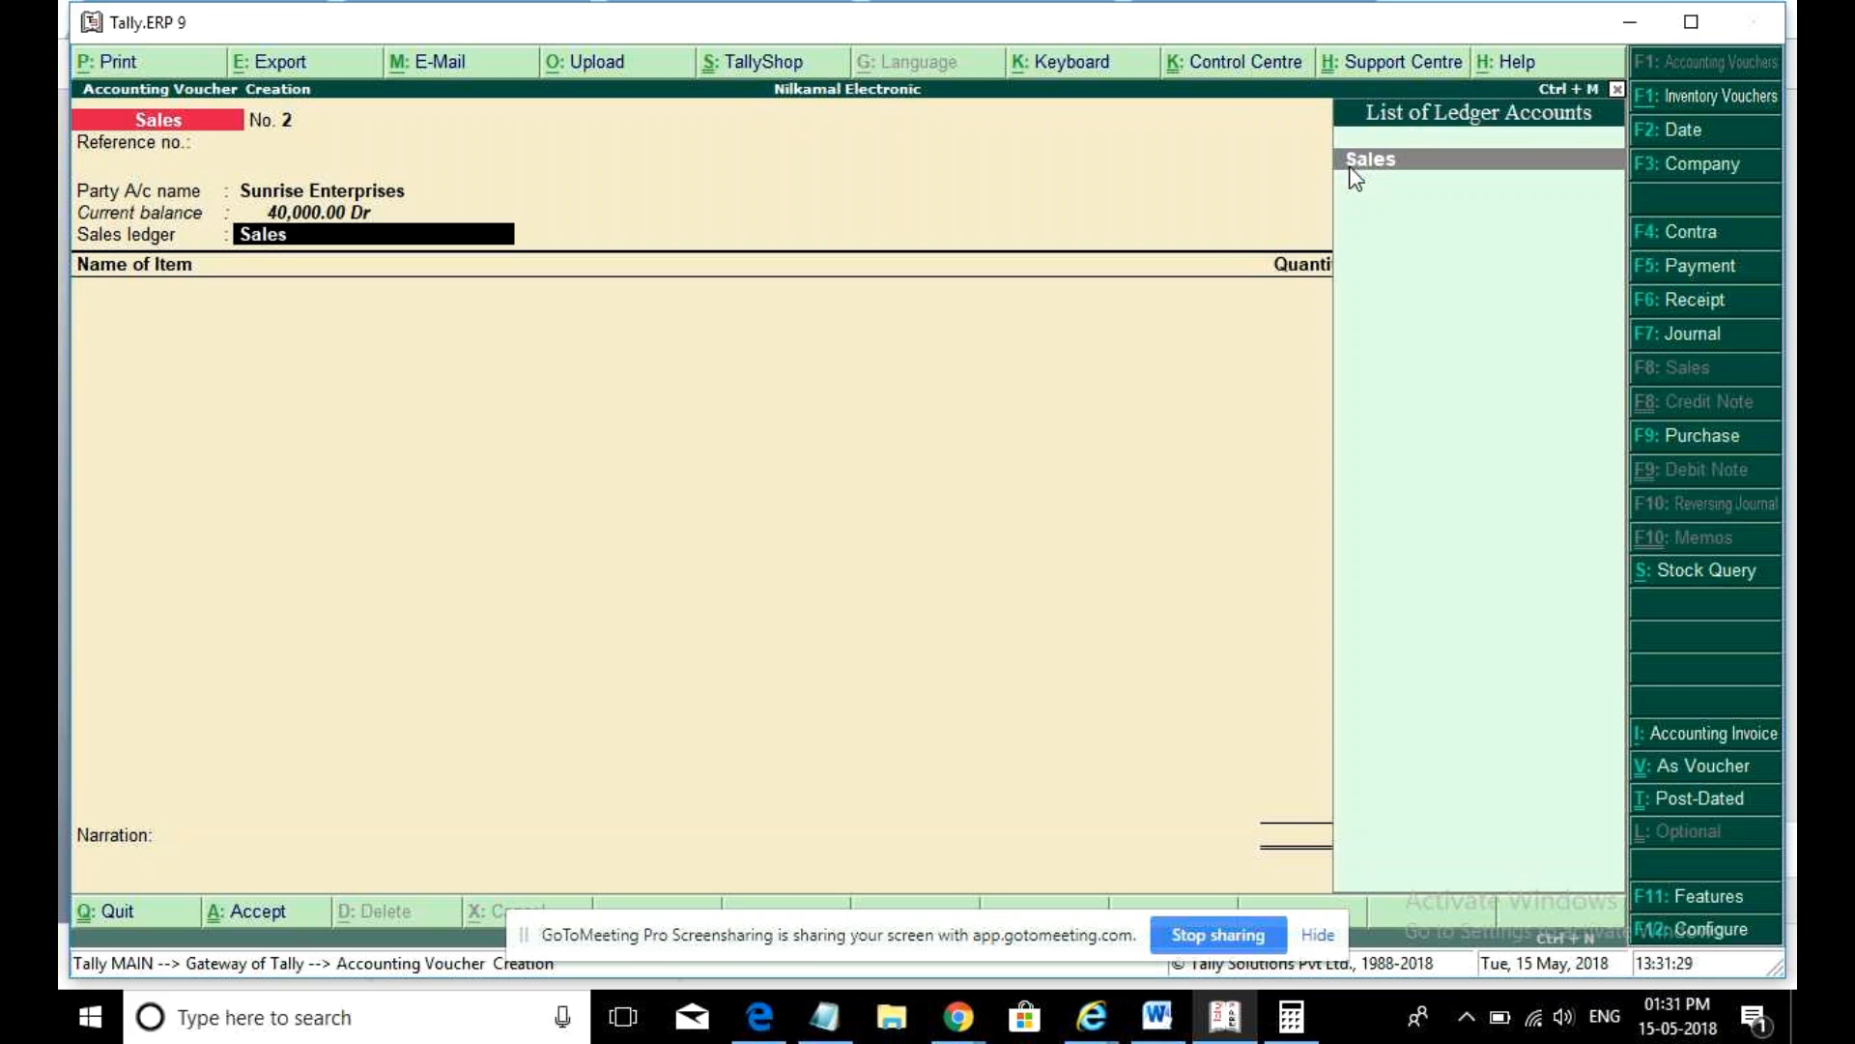
key("ctrl+Return")
key("Return")
key("Return")
key("Return")
key("Return")
type("n")
key("Return")
key("ctrl+a")
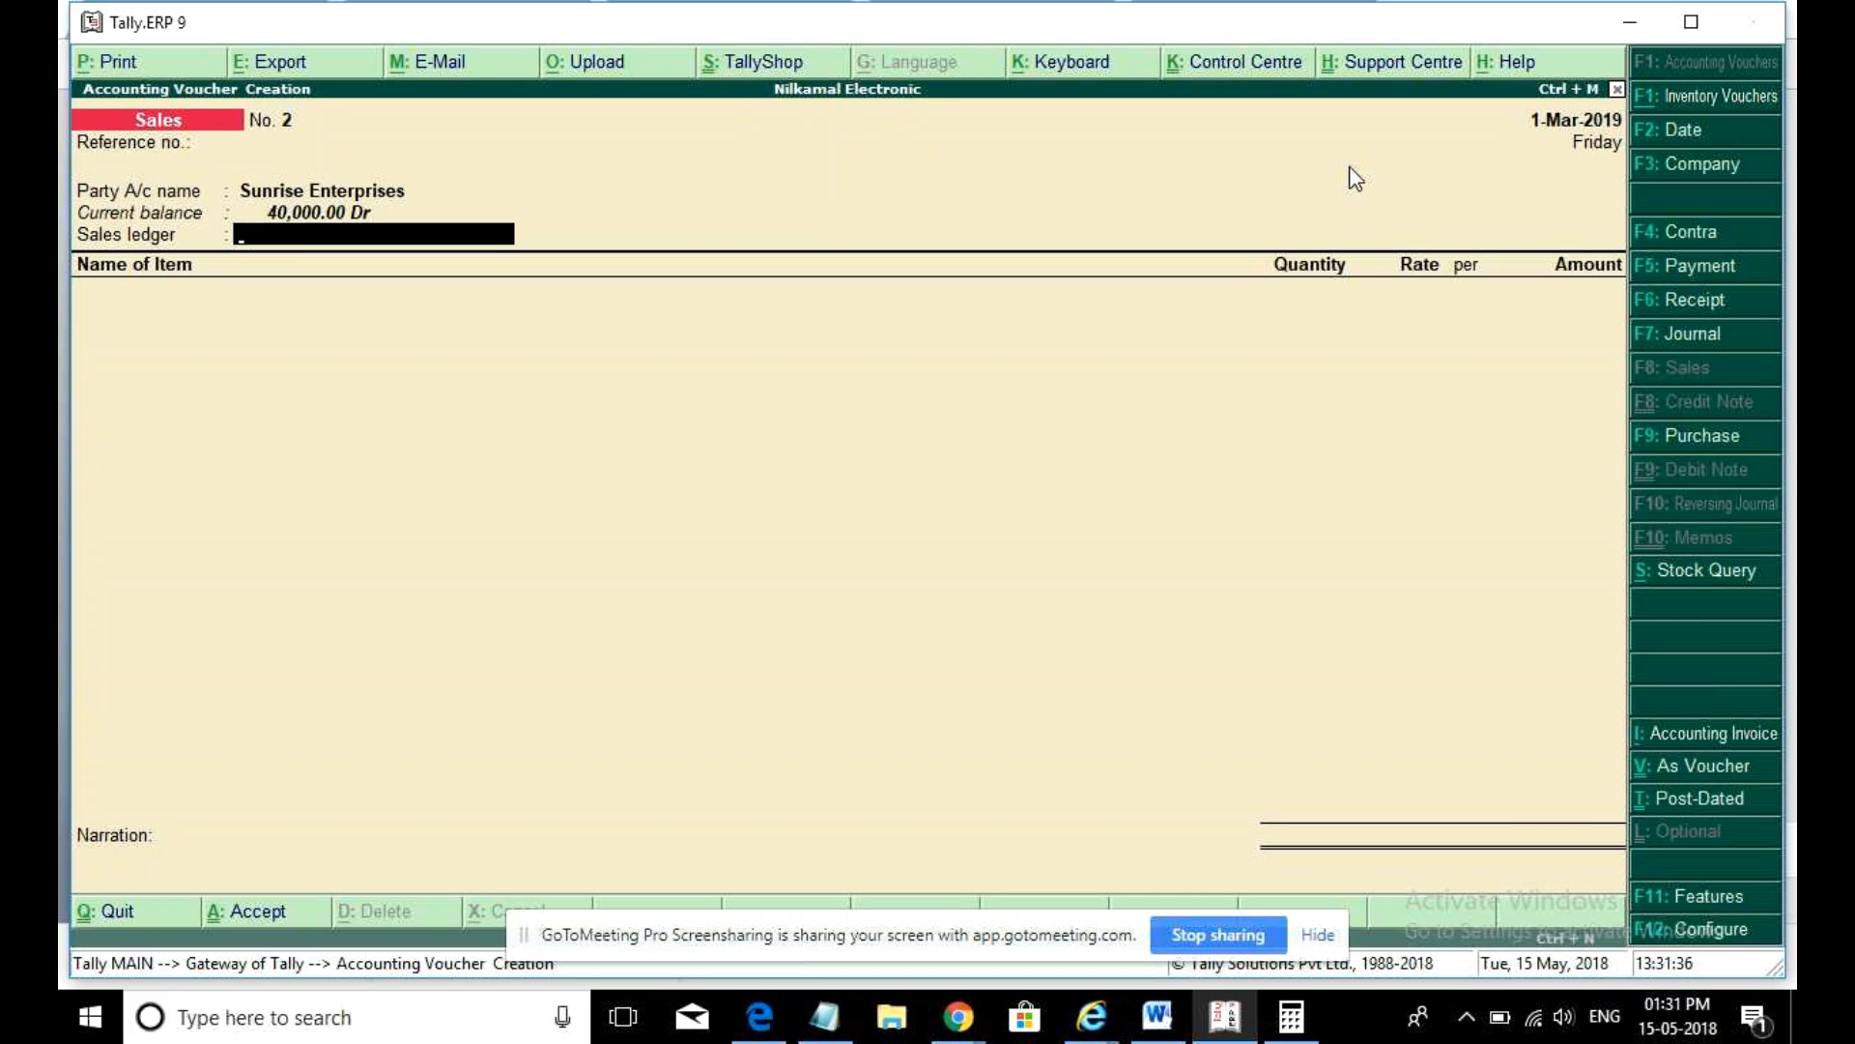
- Quit the voucher entry and reopen a fresh Sales voucher
key("Escape")
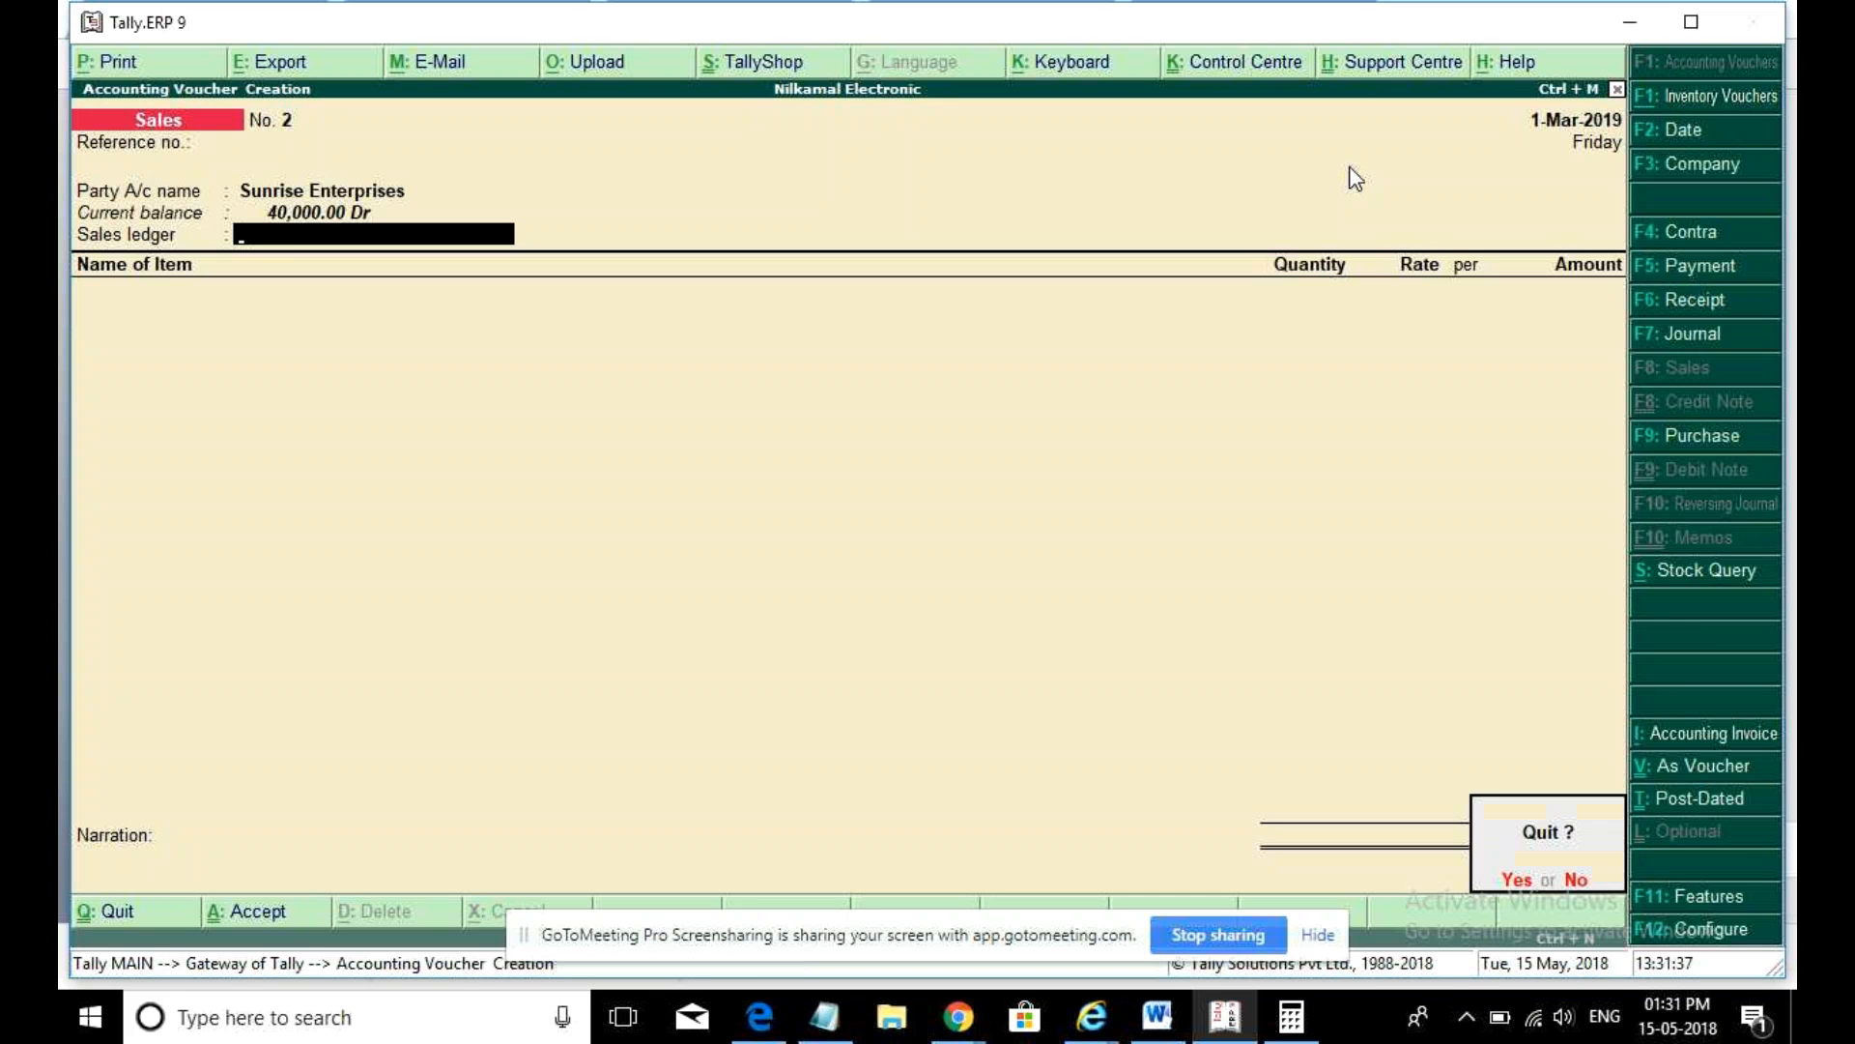
key("y")
key("Return")
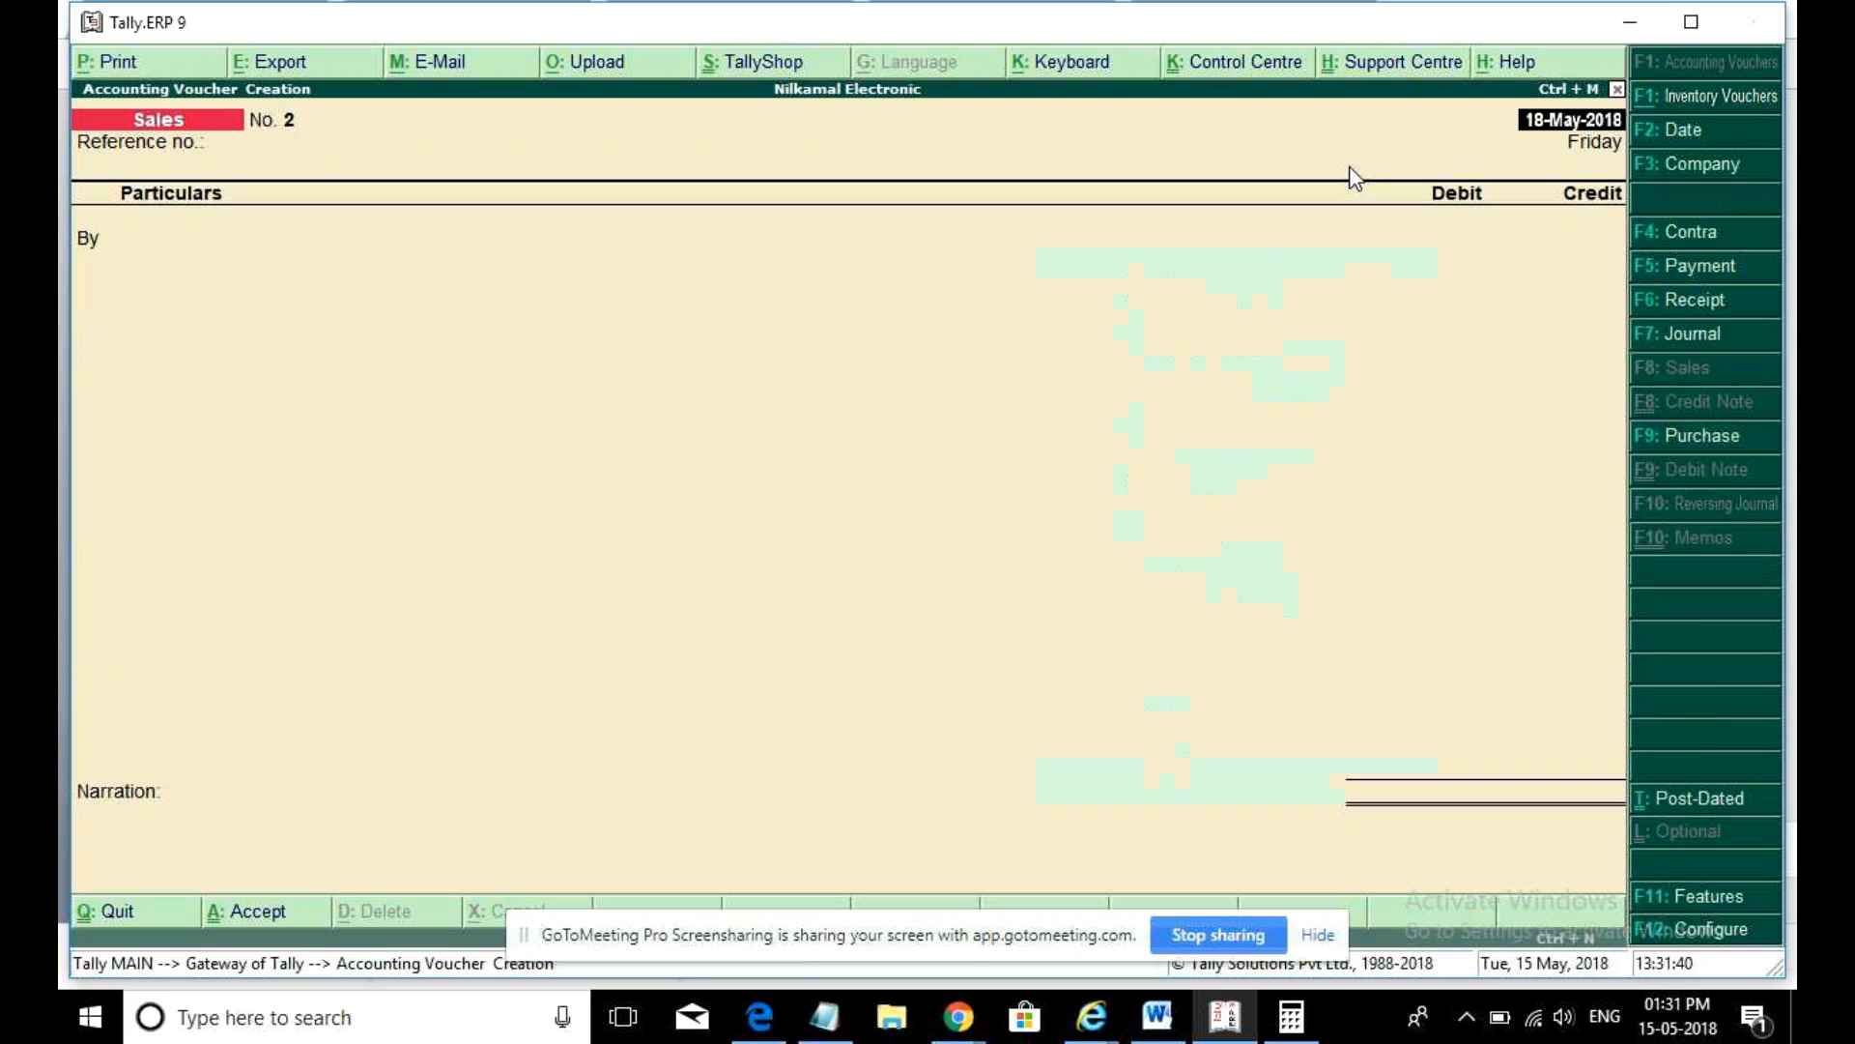
left_click(1744, 434)
left_click(1696, 379)
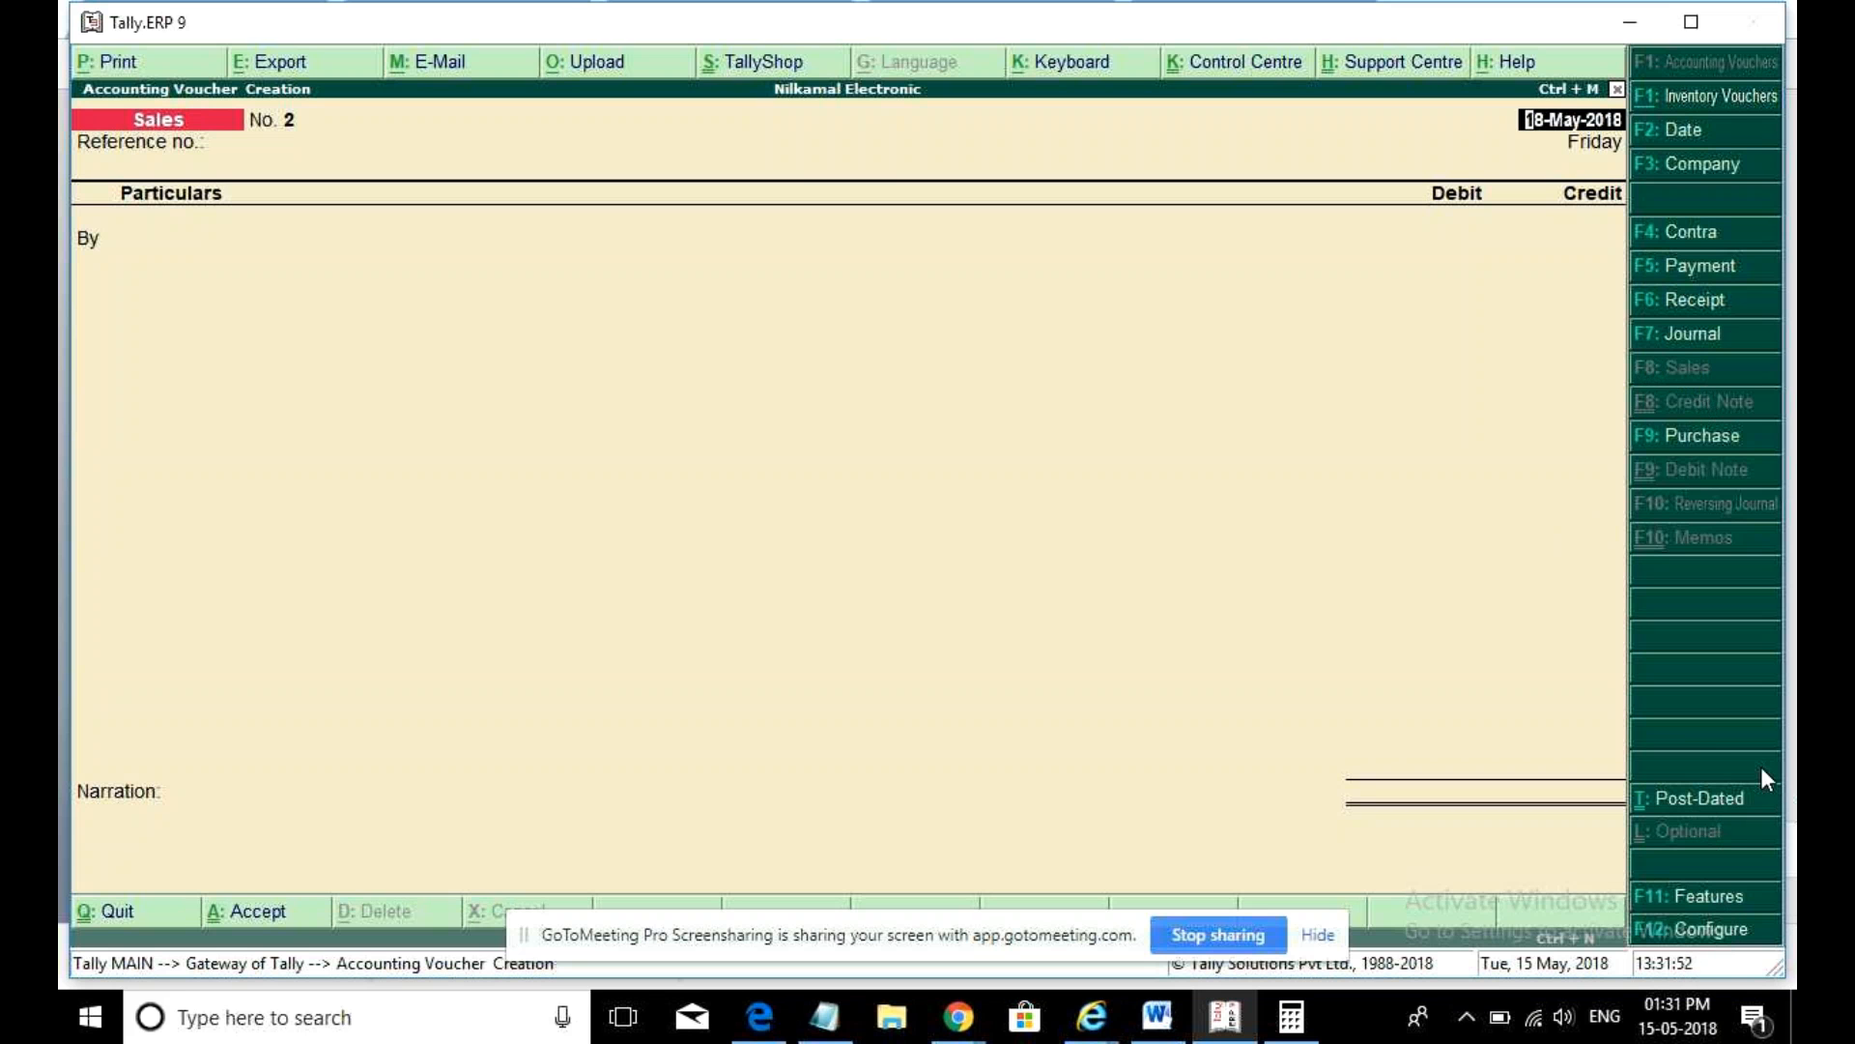
- Set Enable invoicing and Record purchases in invoice mode to Yes in accounting features
left_click(1710, 901)
key("Return")
key("Return")
key("Return")
key("Return")
key("Return")
key("Return")
key("Return")
key("Return")
key("Return")
key("Return")
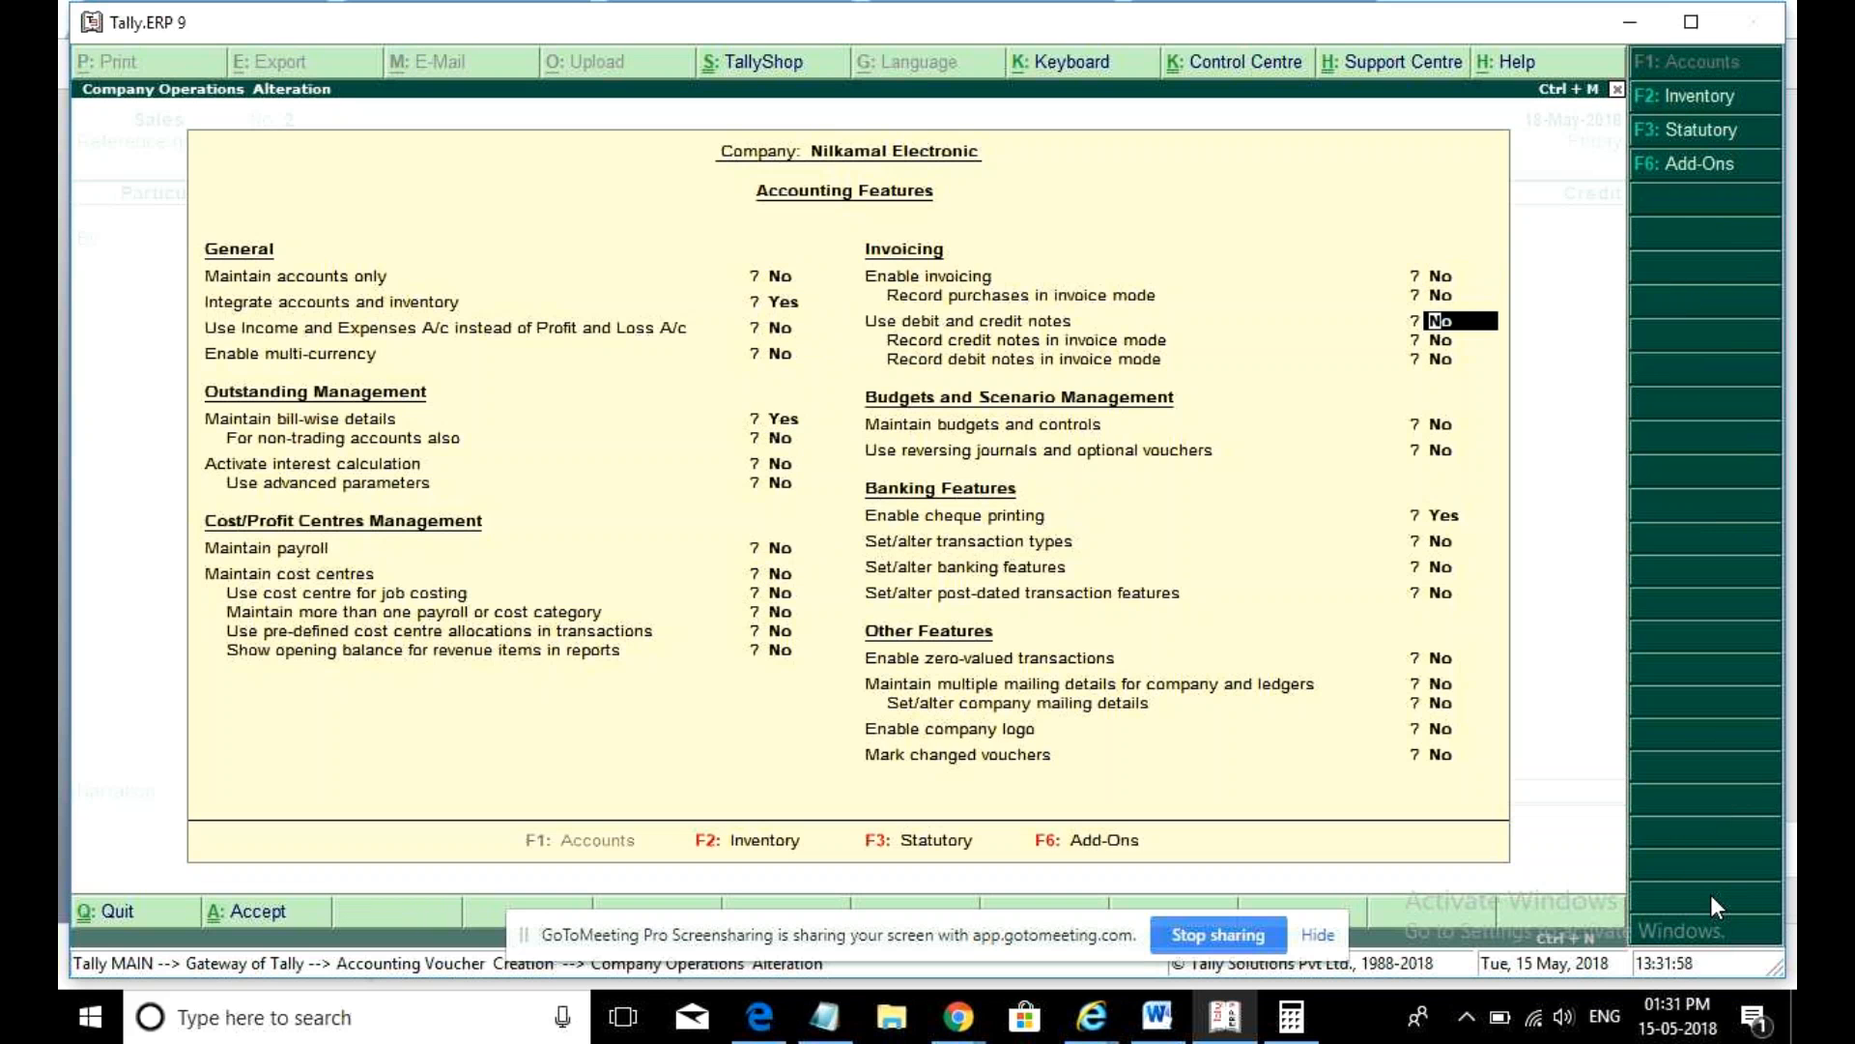
key("Up")
type("y")
key("Return")
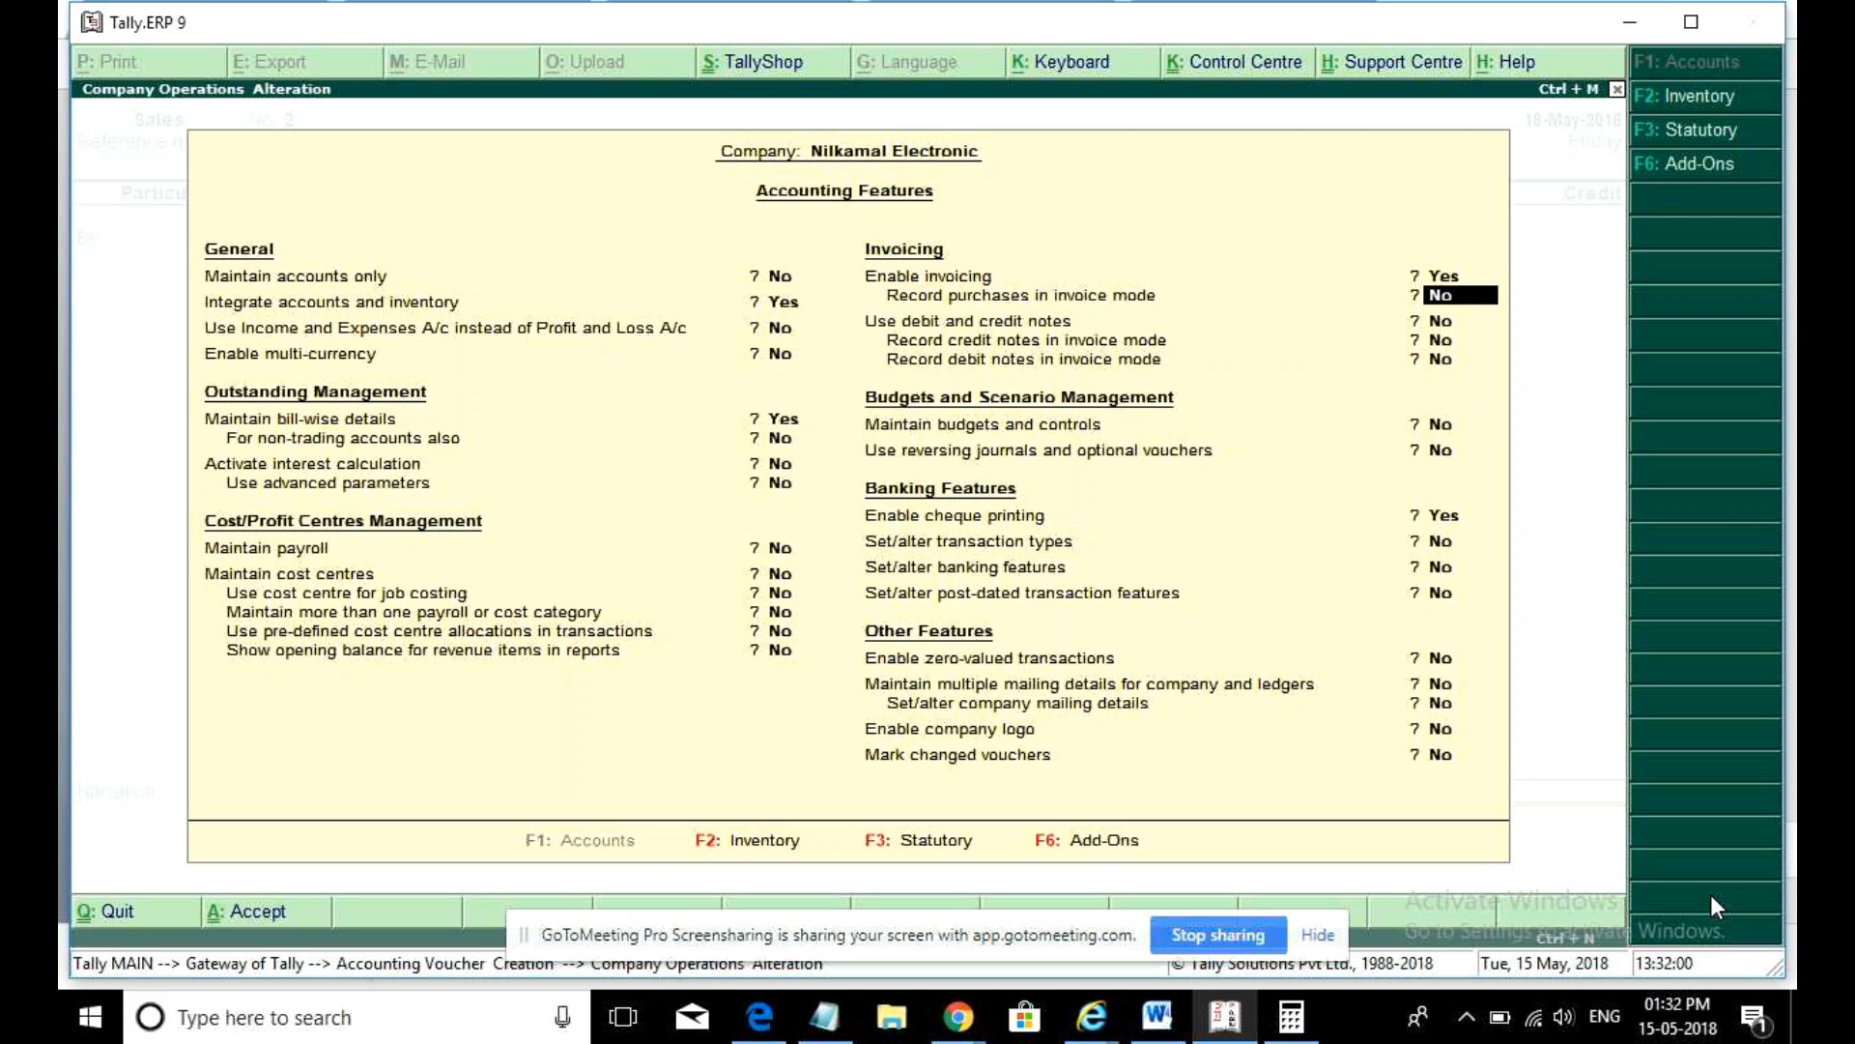
type("y")
key("Return")
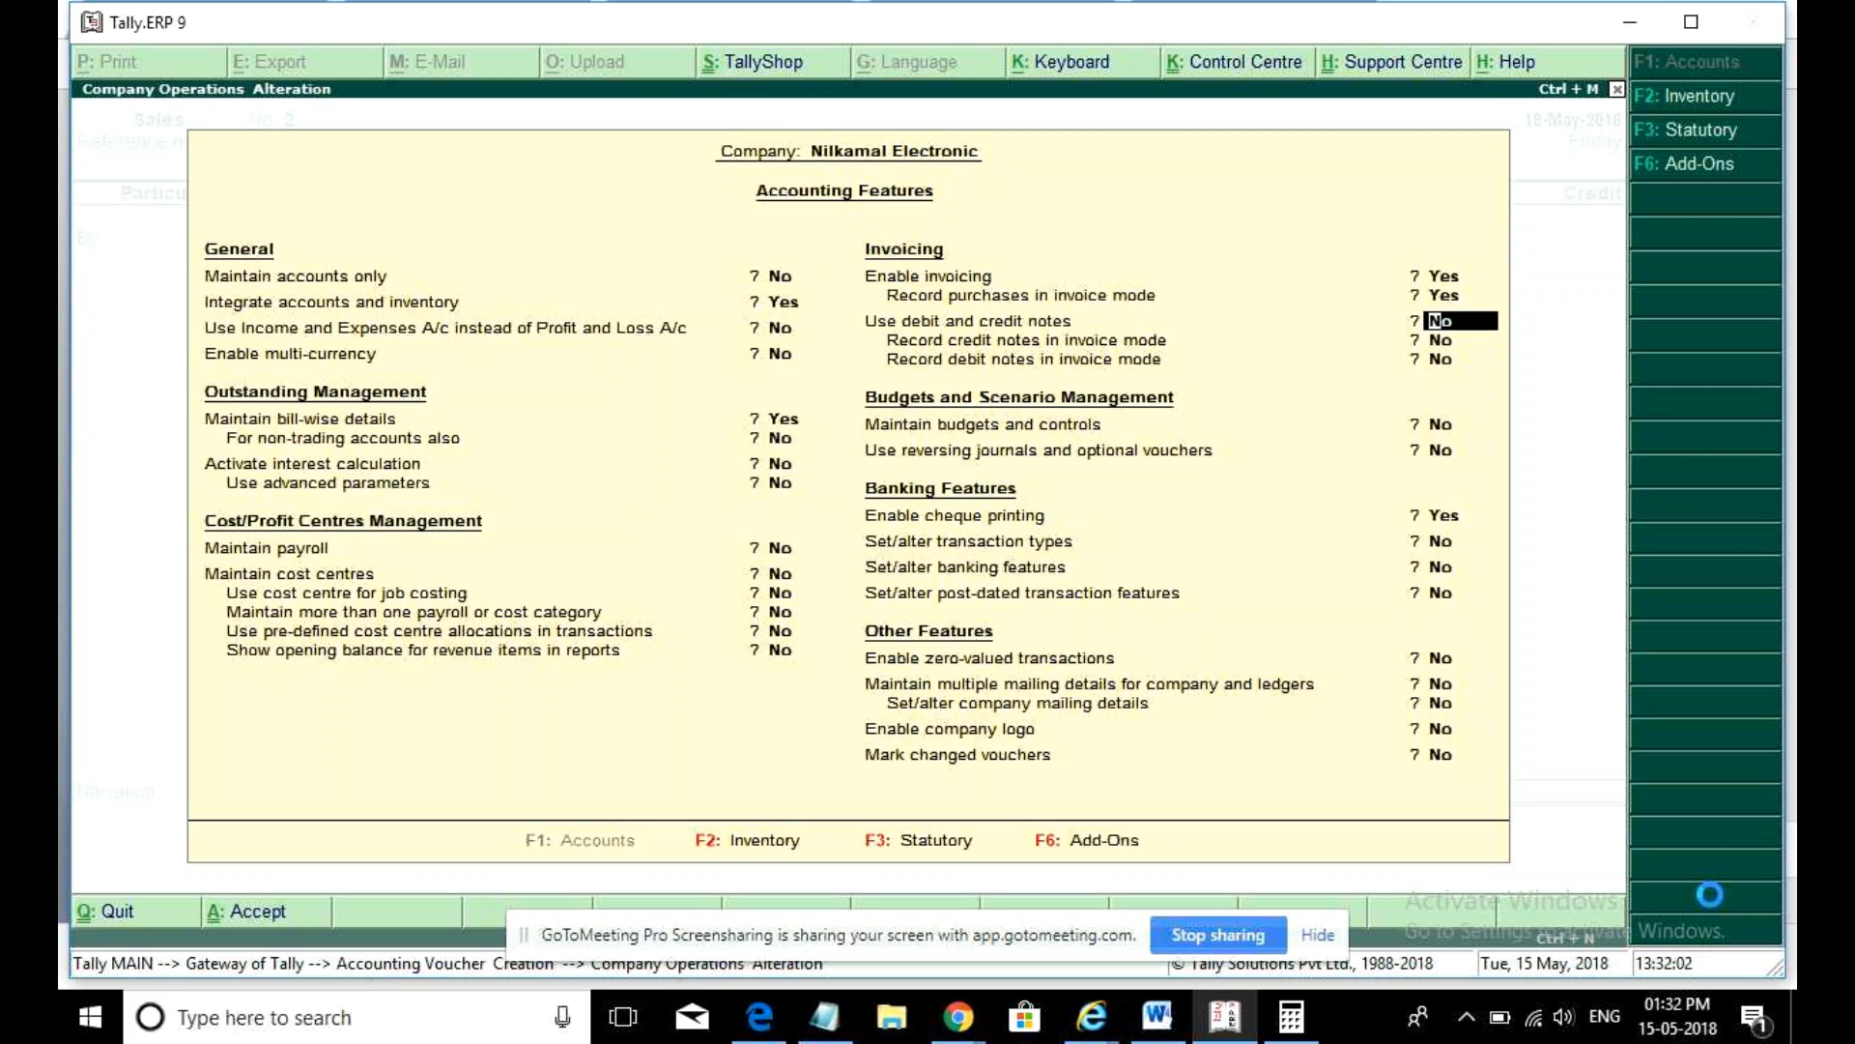
key("ctrl+a")
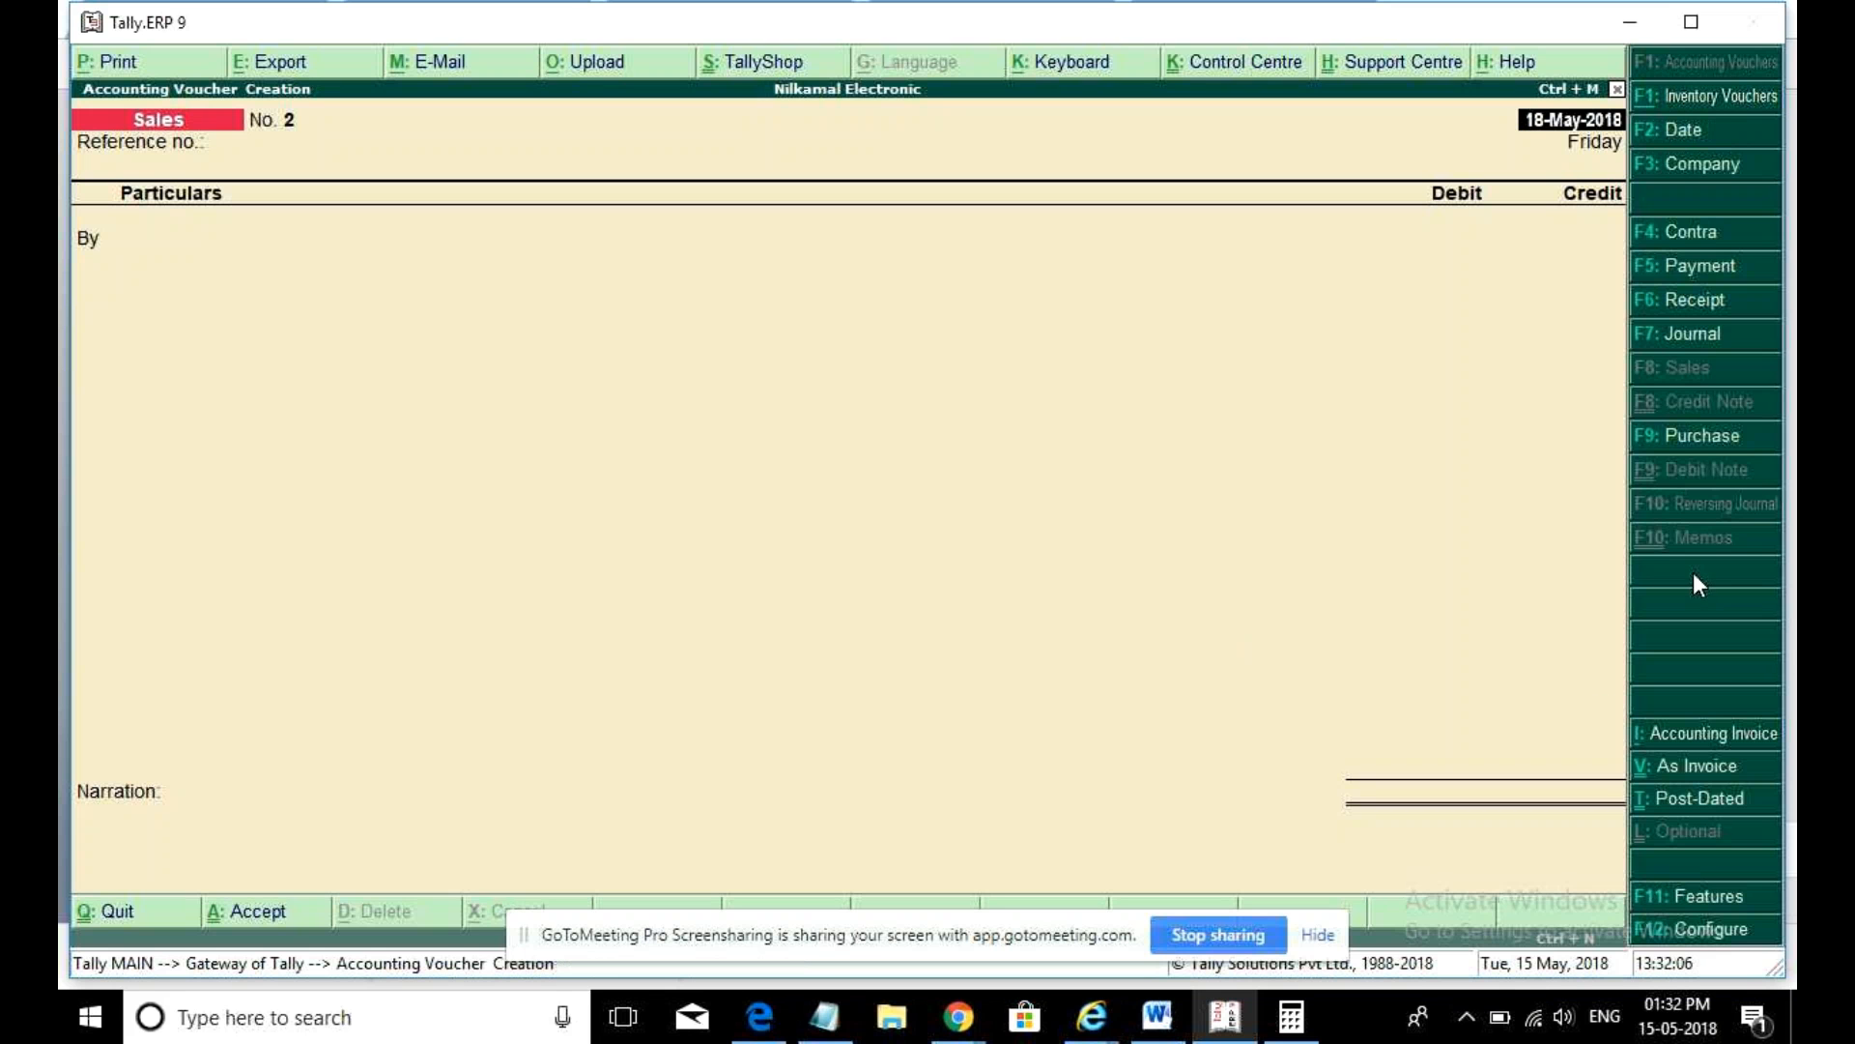
- Switch the Sales voucher between accounting and item invoice layouts, ending on item invoice
left_click(1706, 766)
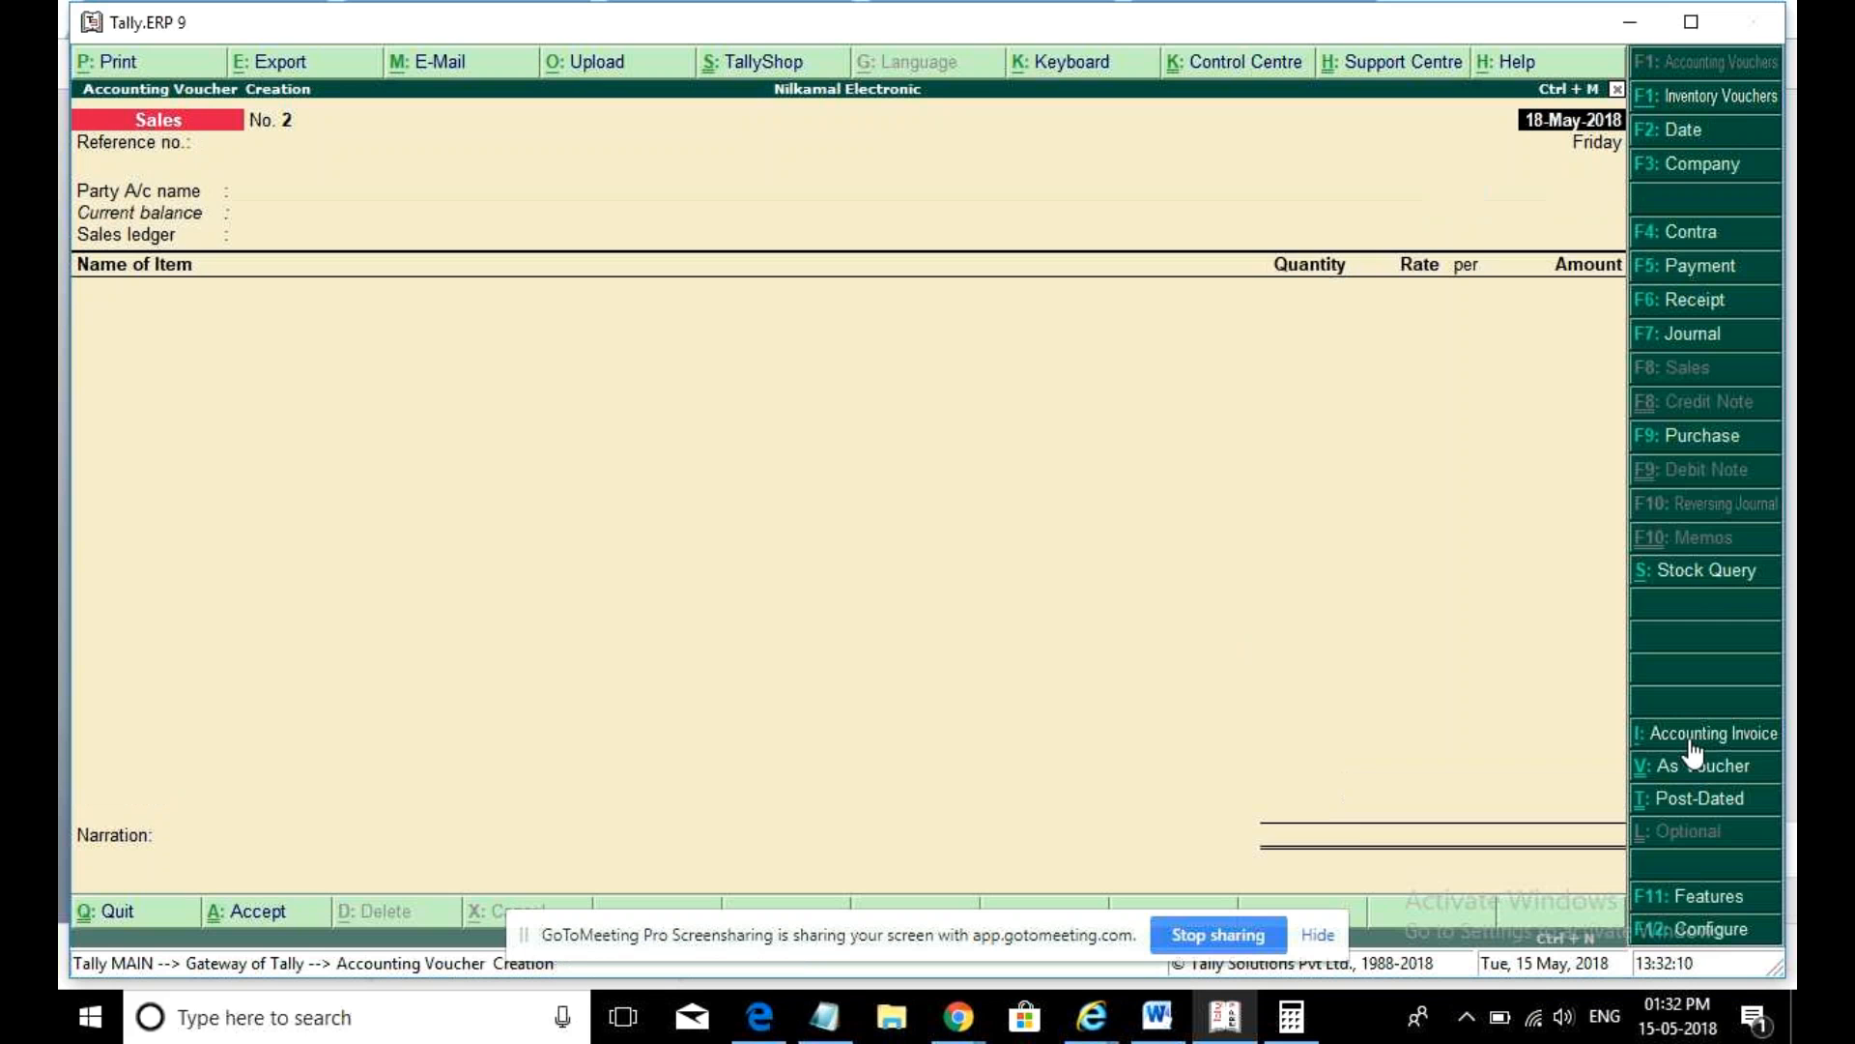
left_click(1689, 738)
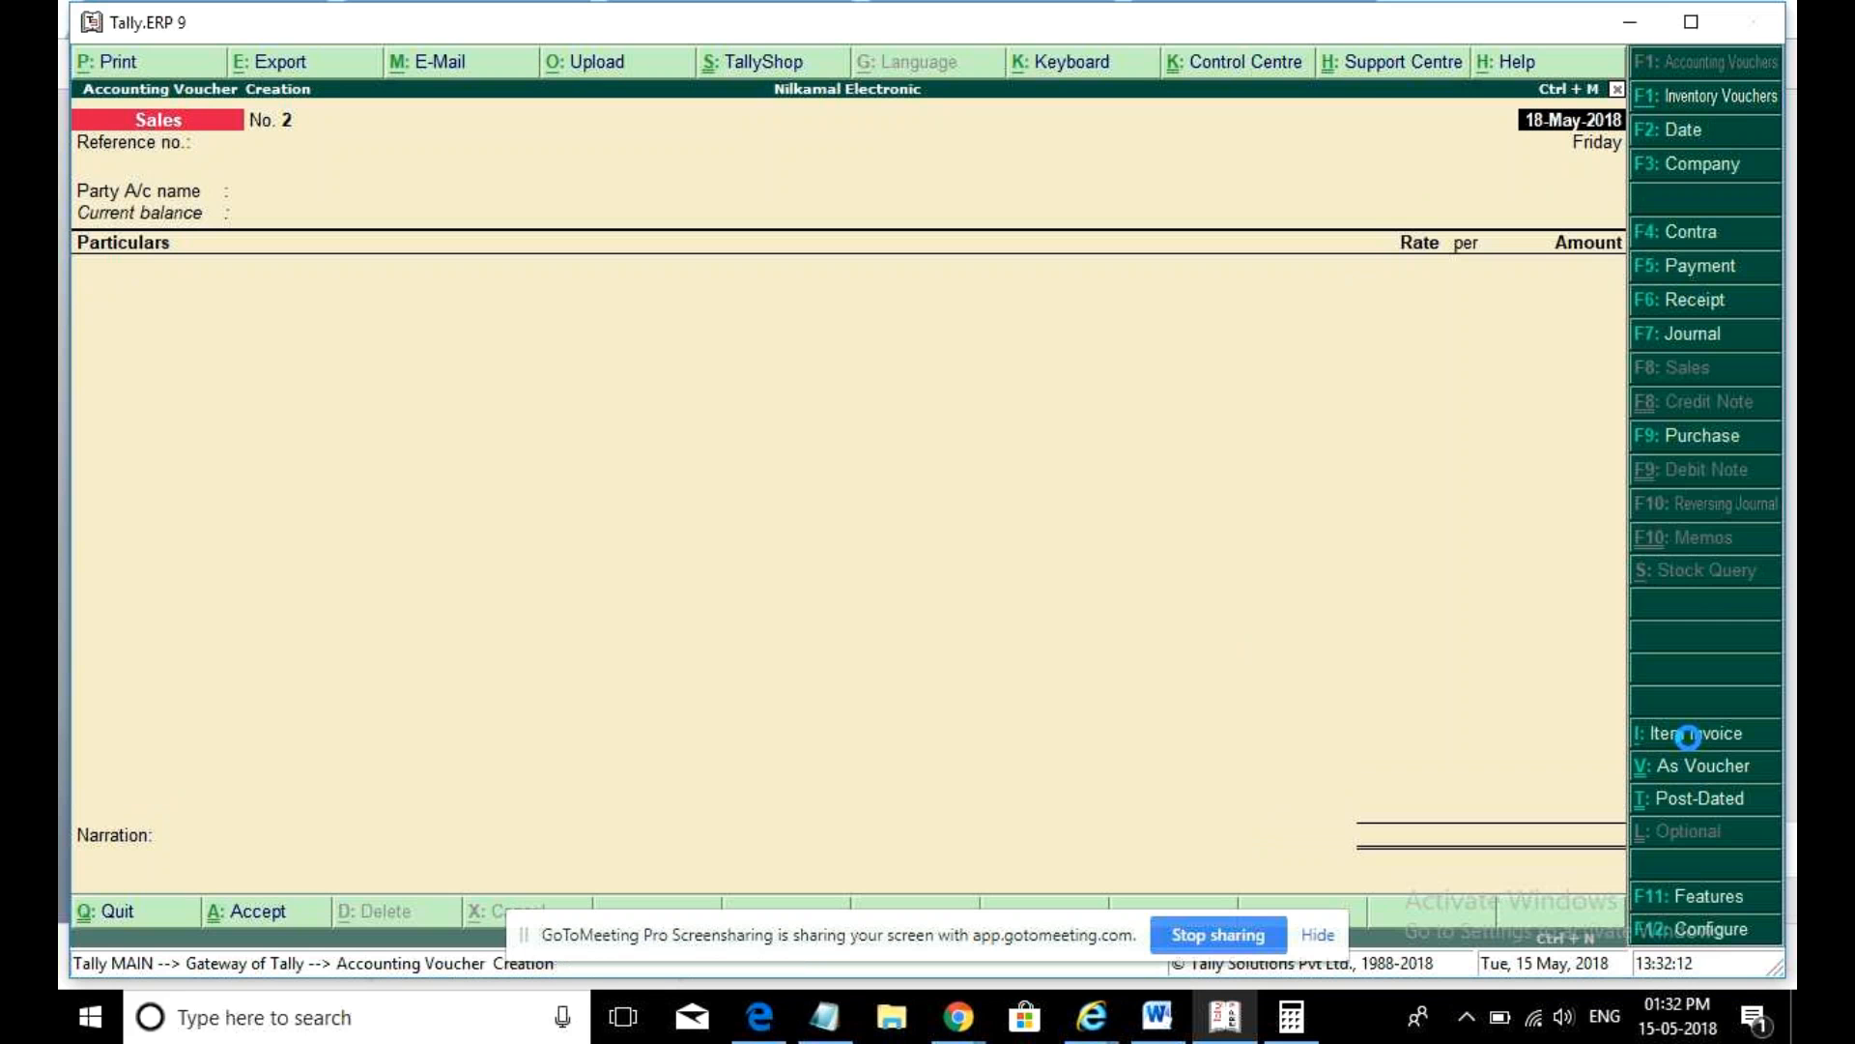
left_click(1689, 738)
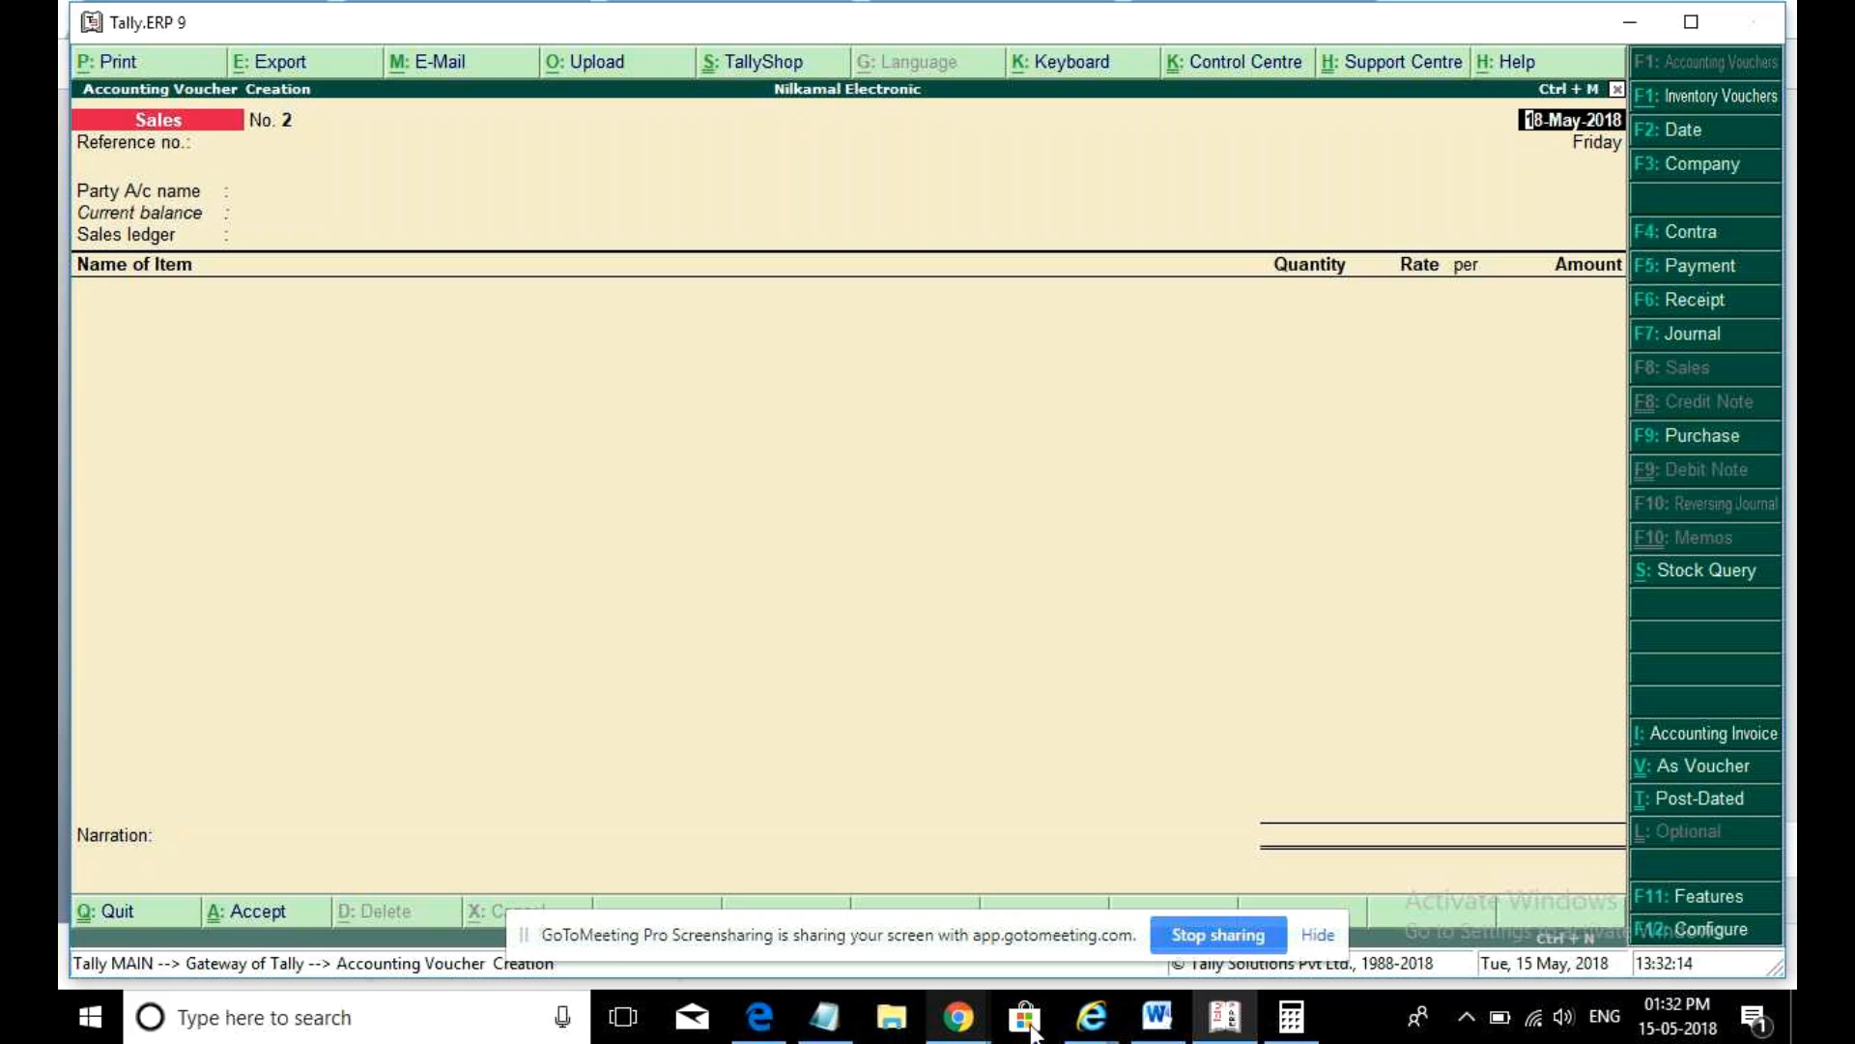
left_click(1213, 1024)
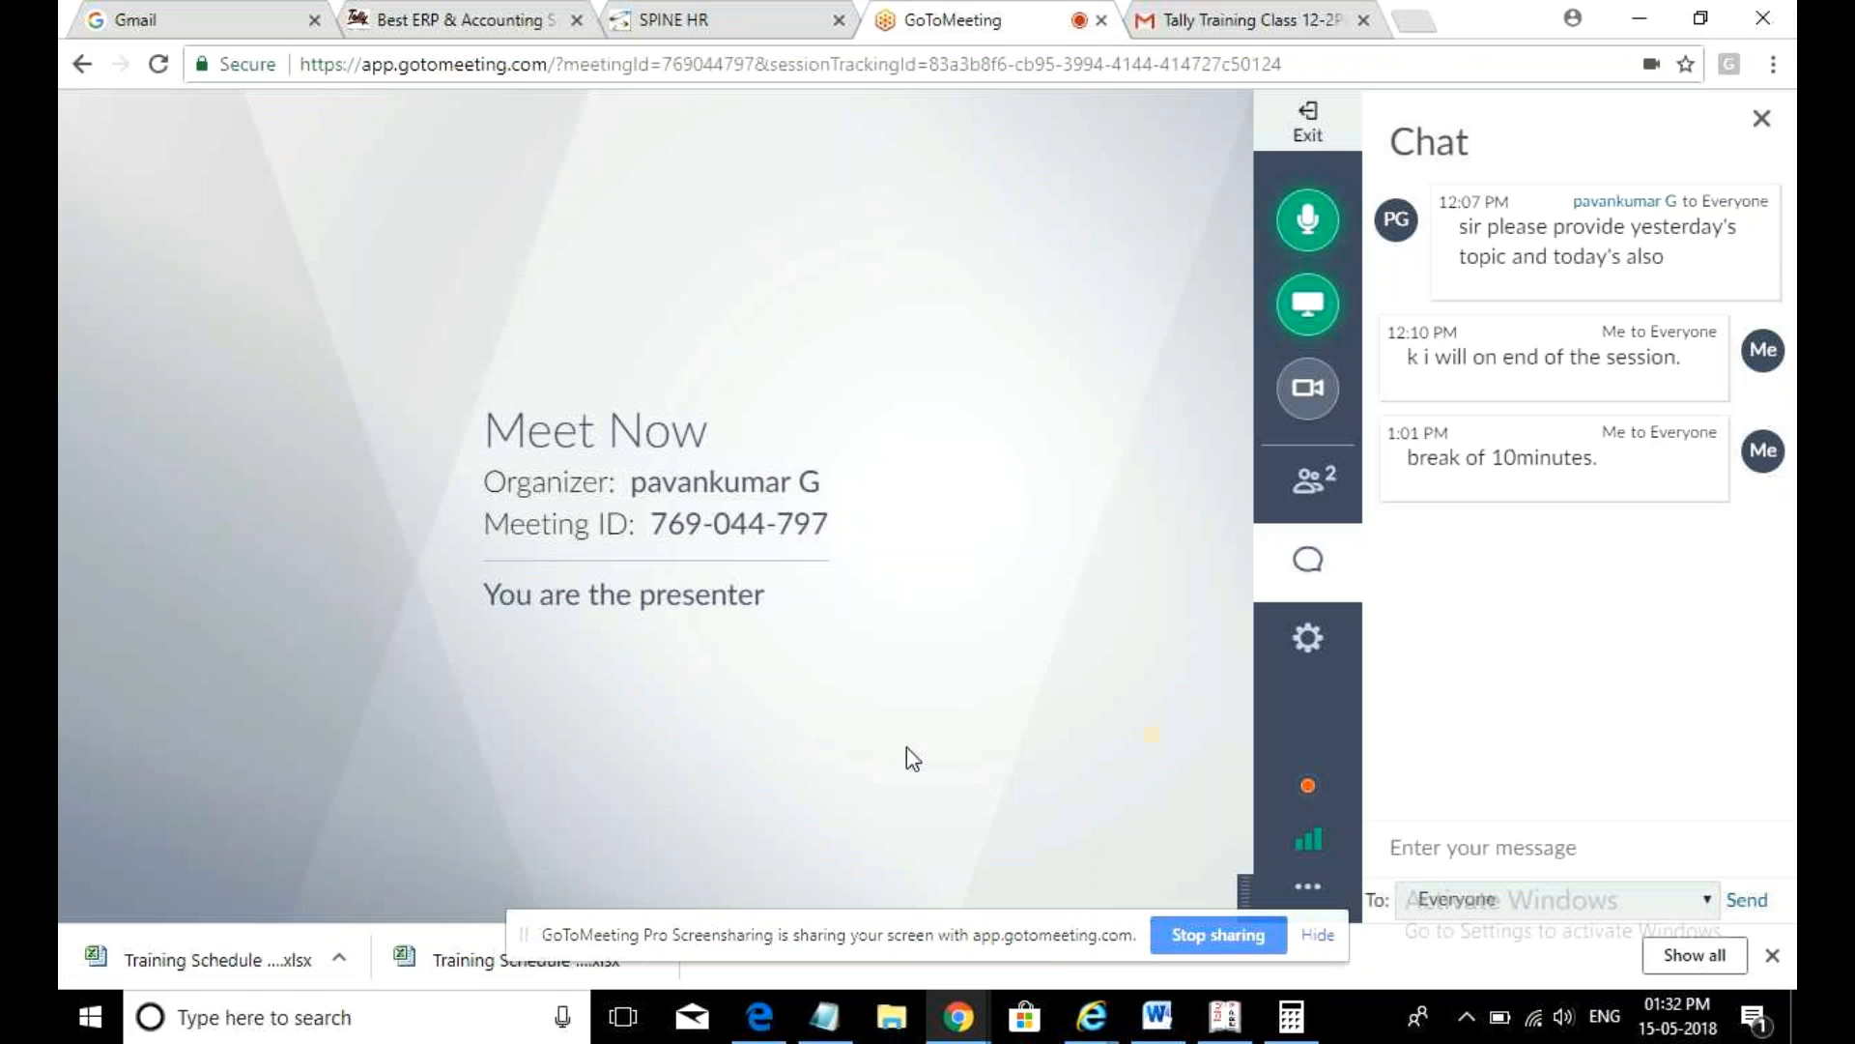
- Glance over the browser windows, then bring Tally.ERP 9 back in front of GoToMeeting
mouse_move(957, 1017)
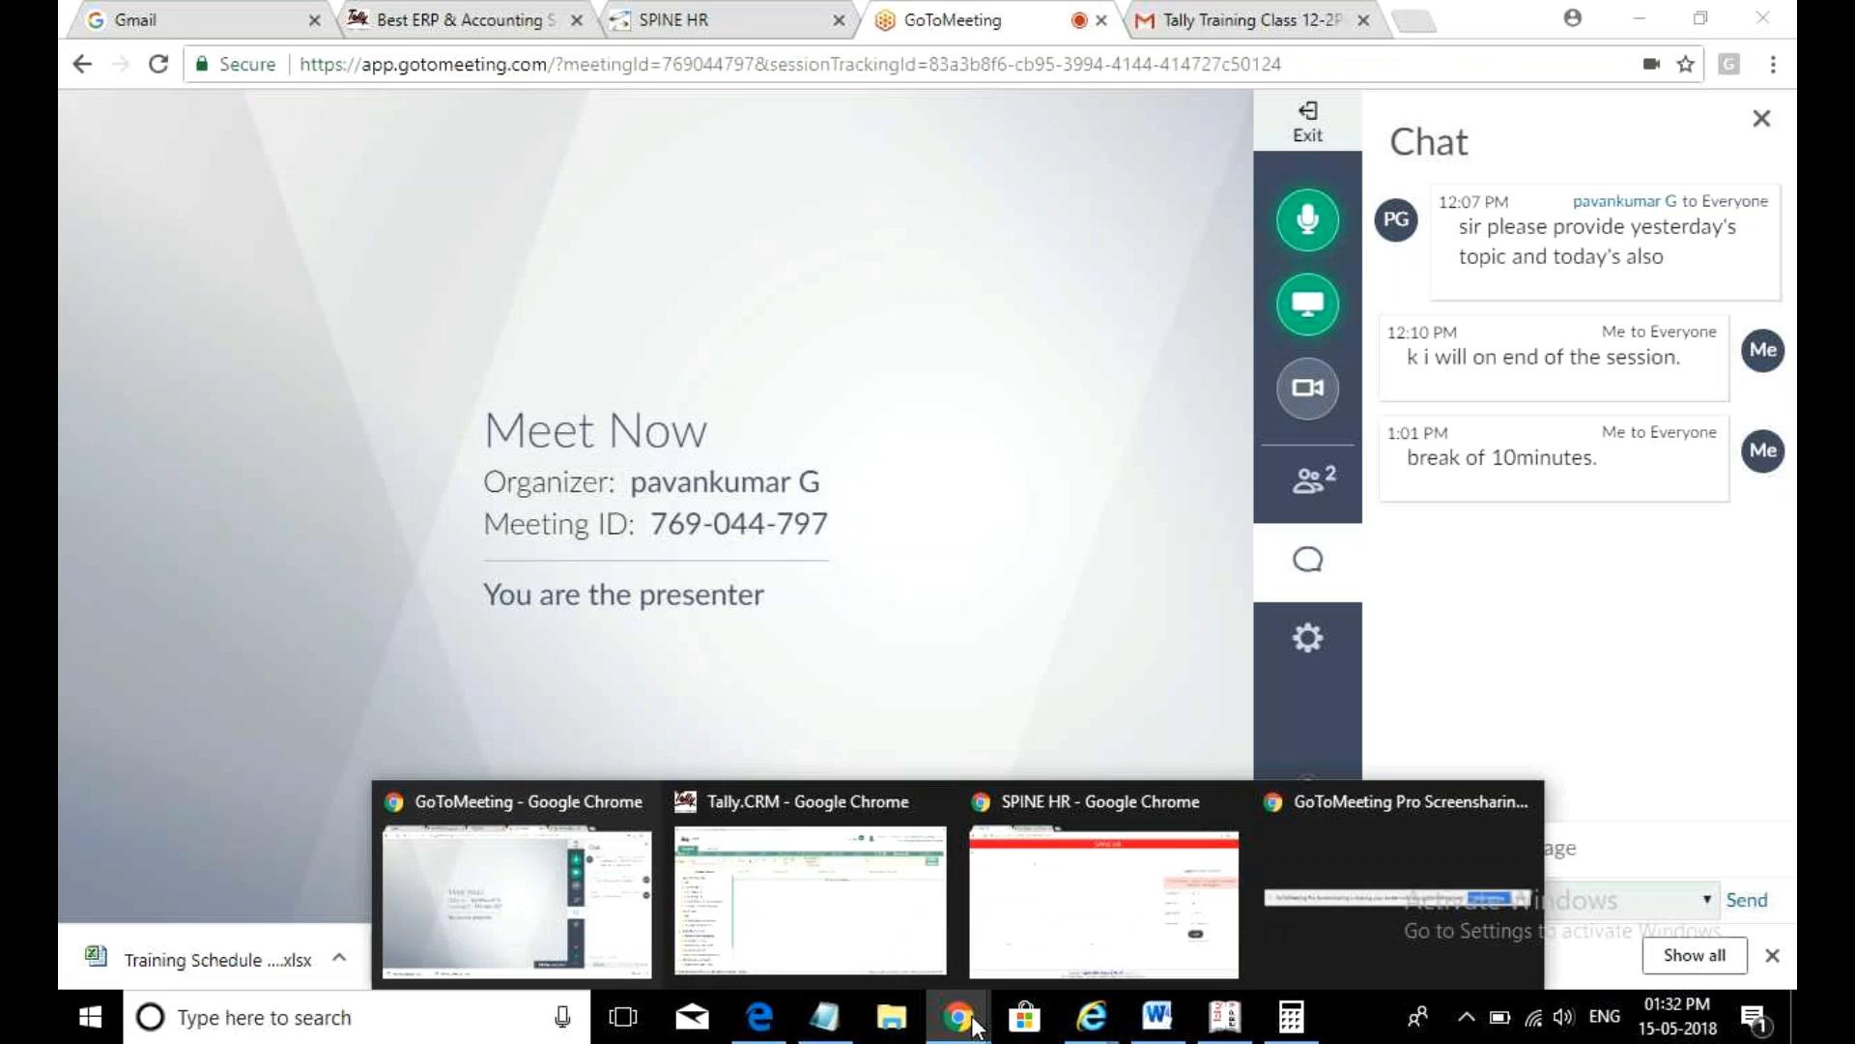
mouse_move(1080, 934)
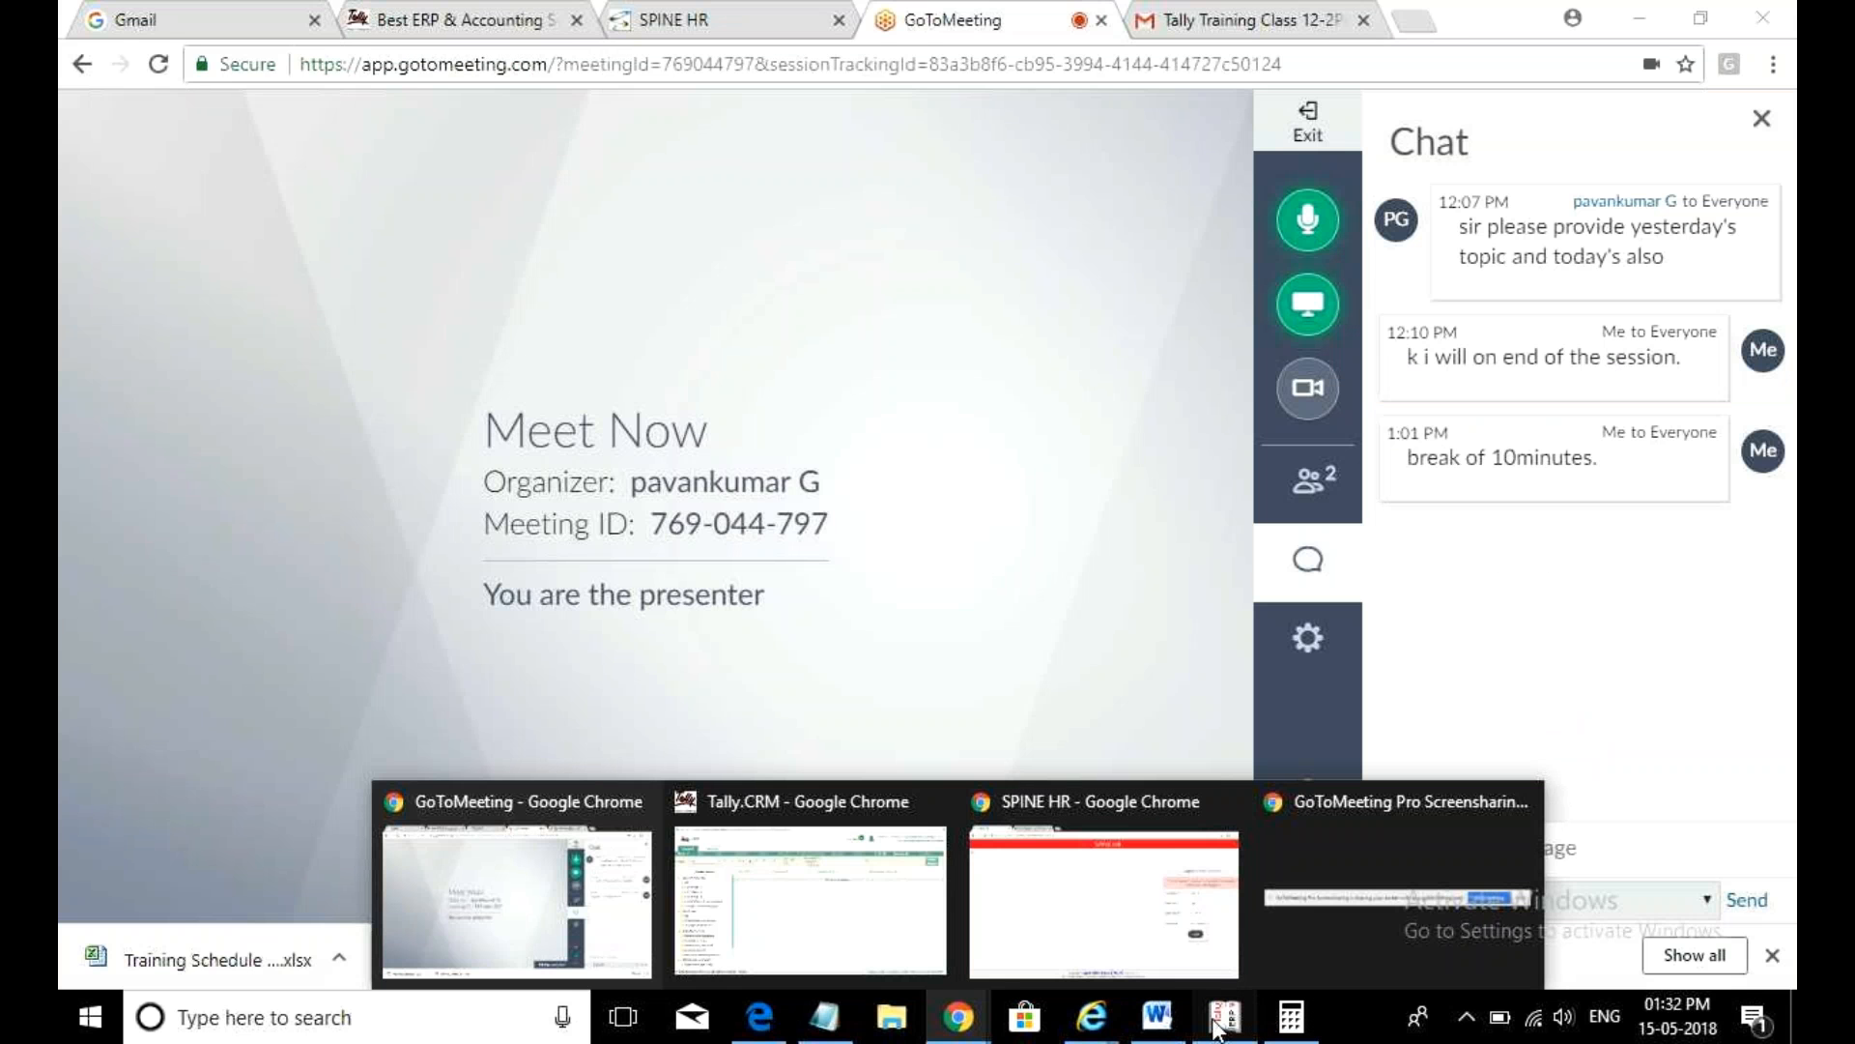
left_click(1224, 1017)
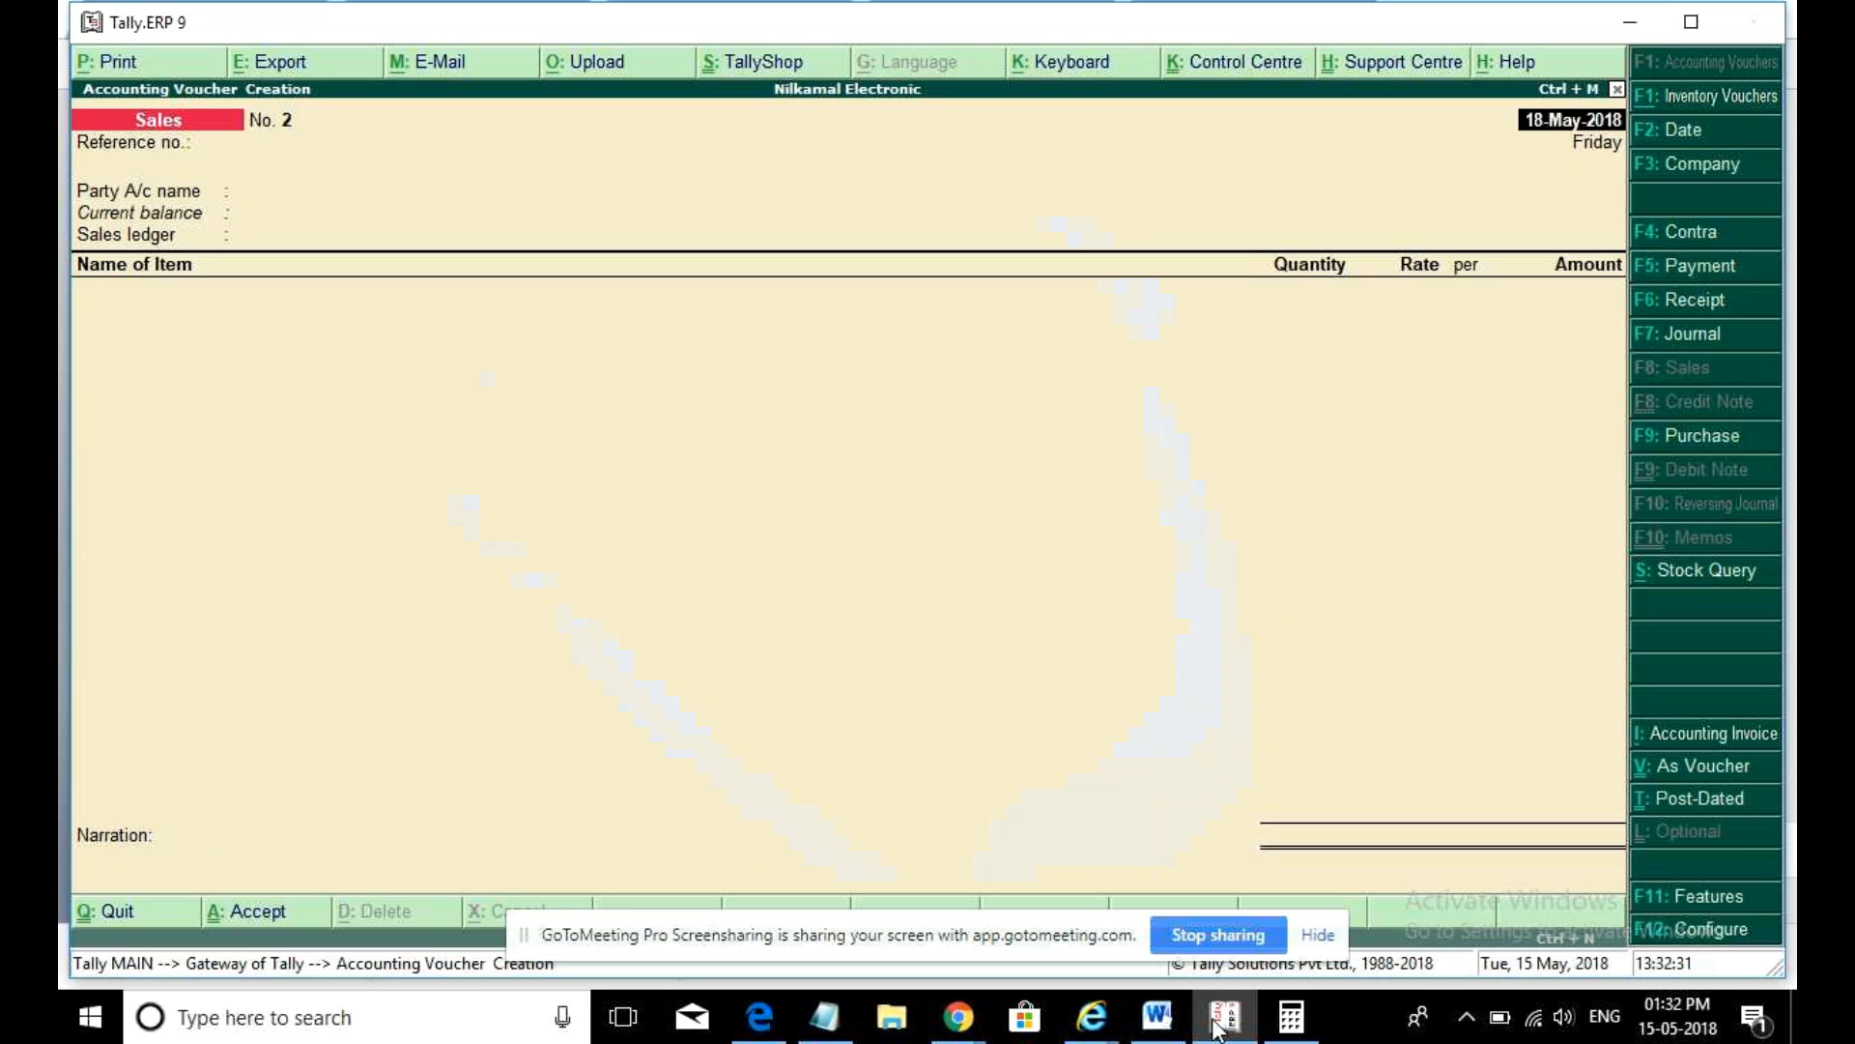
- Close the Sales voucher and decline quitting Tally at the gateway
key("Escape")
key("Return")
key("Escape")
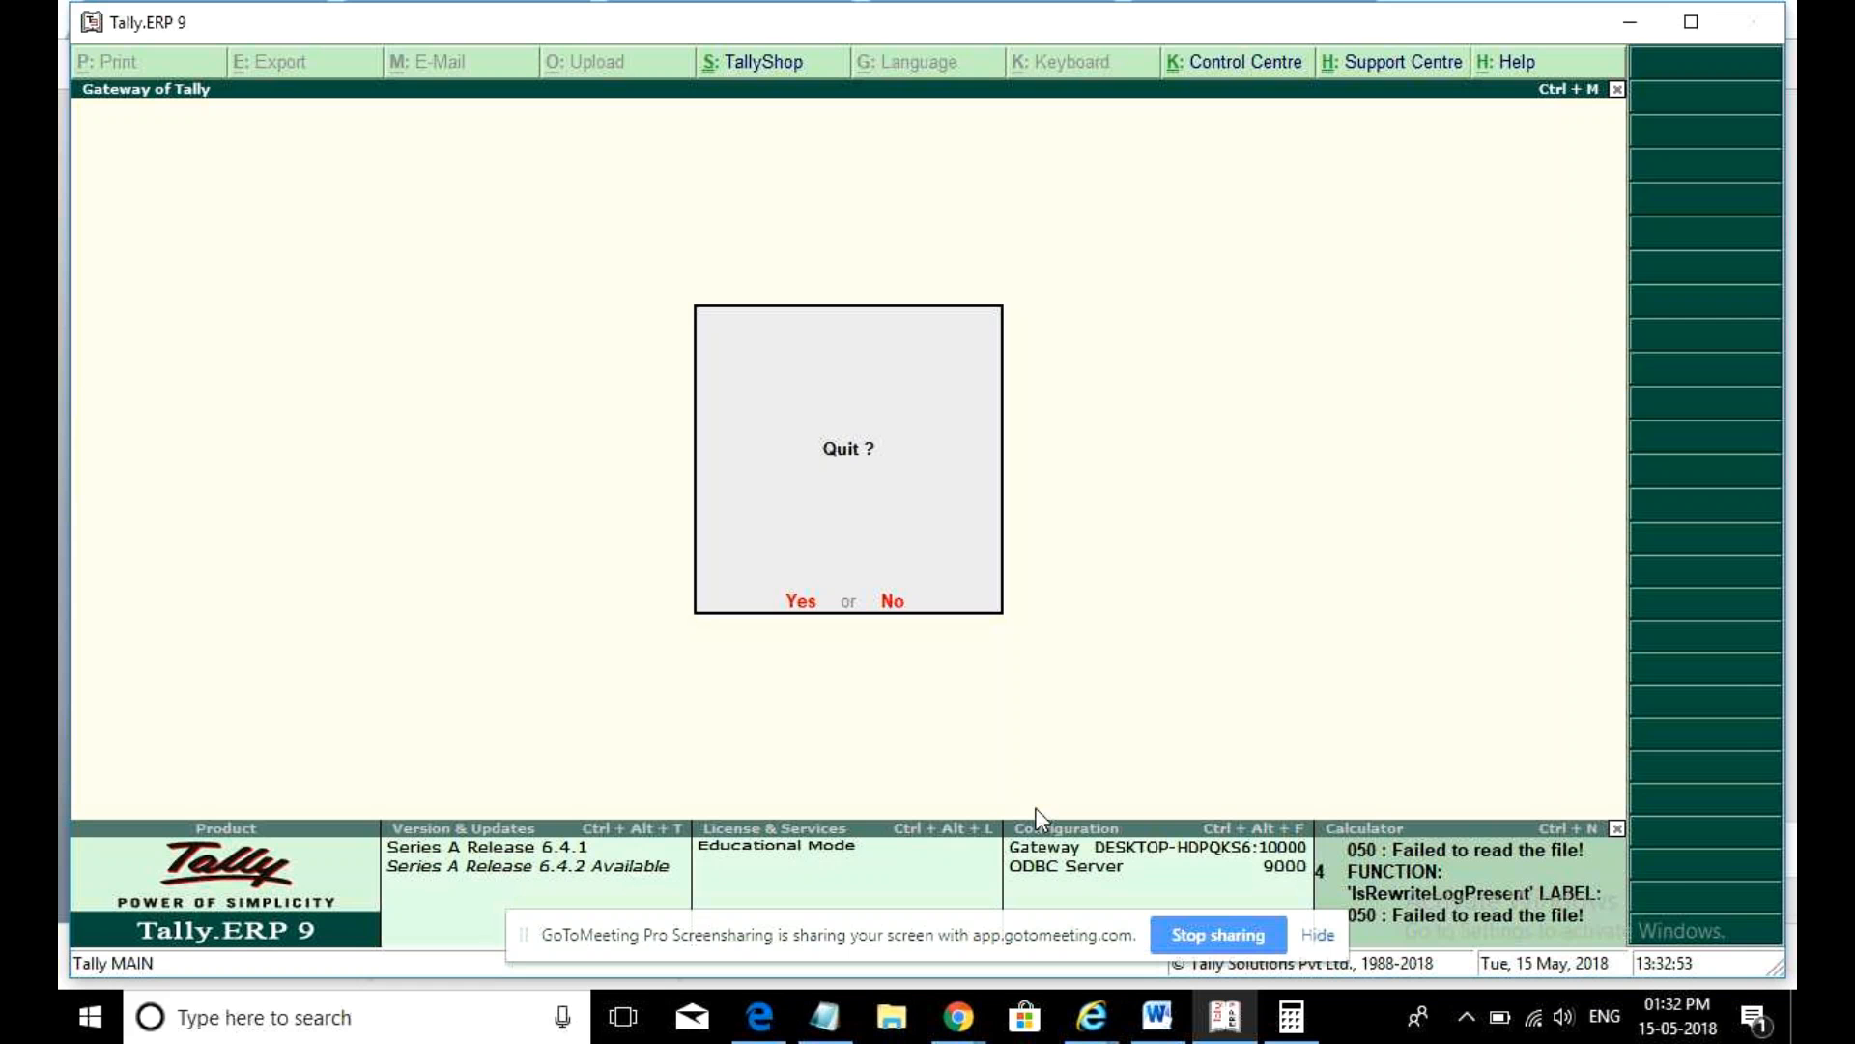
key("n")
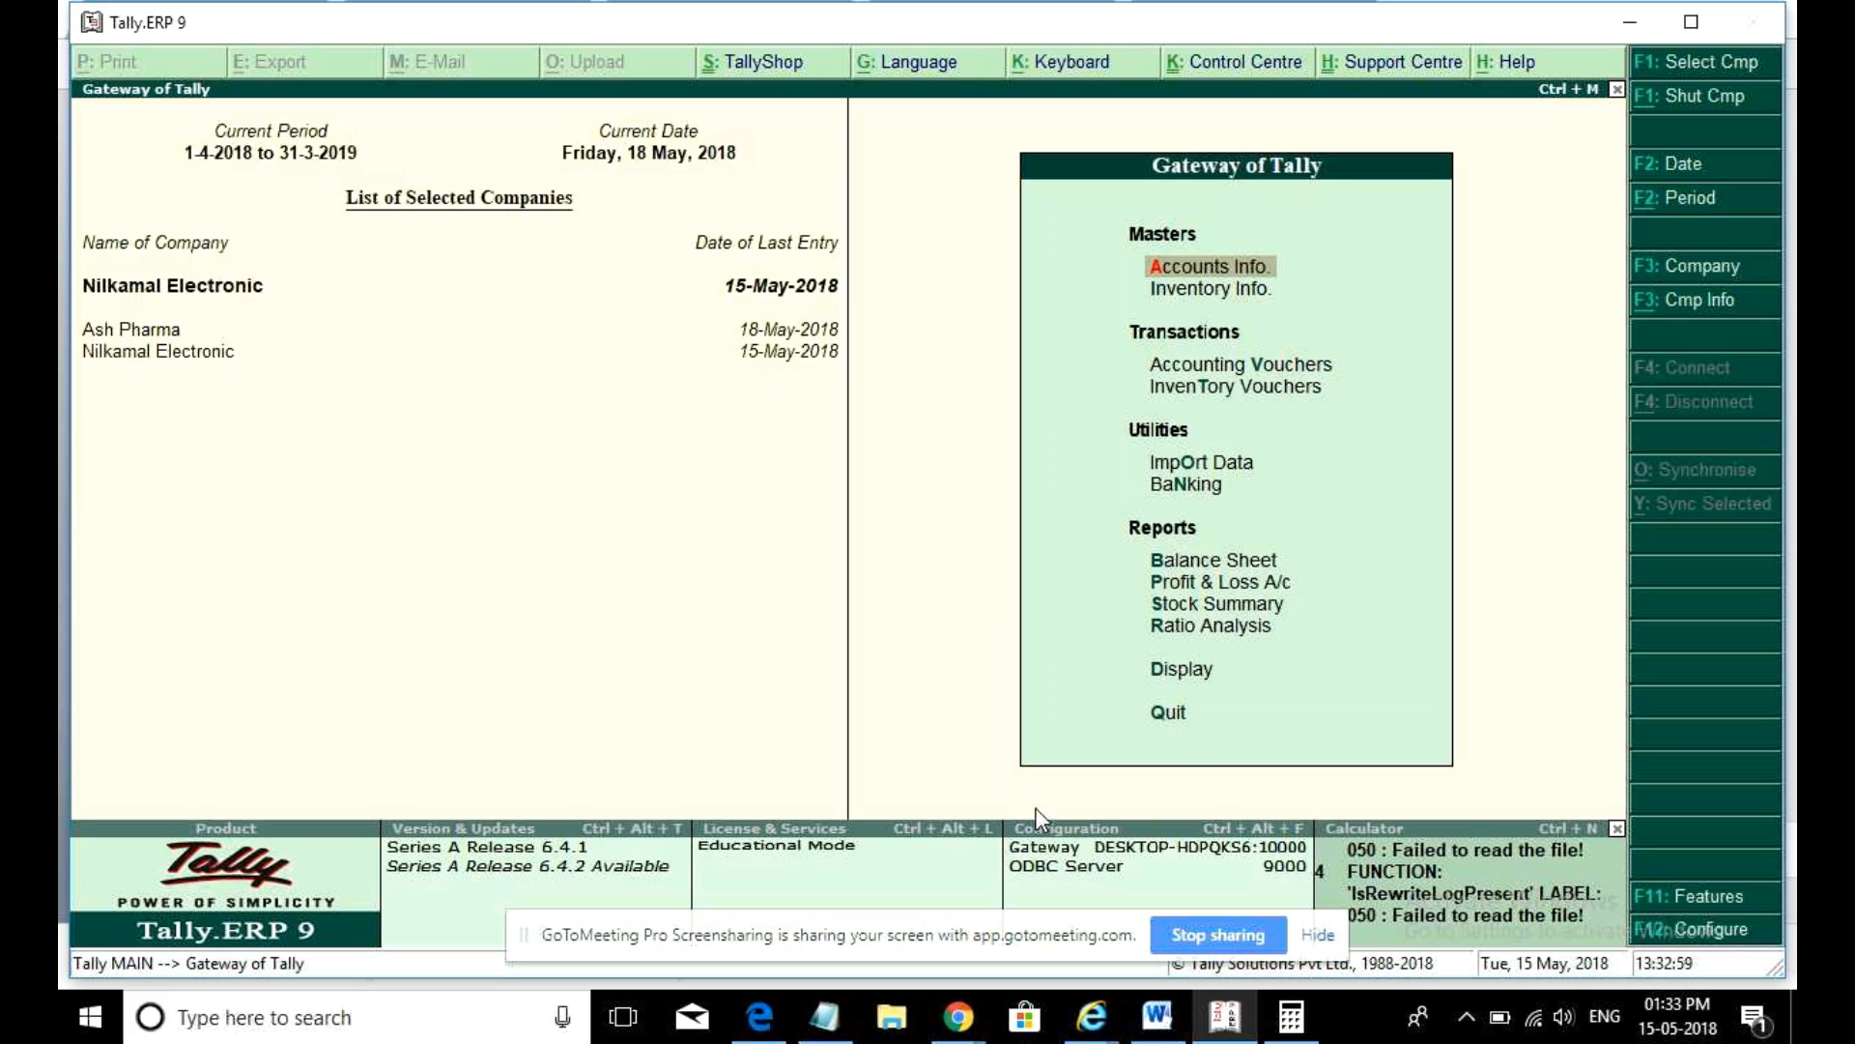
- Open the Purchase Register's May voucher list and its F5 Columnar register settings
key("d")
key("a")
key("Down")
key("Down")
key("Down")
key("Down")
key("Down")
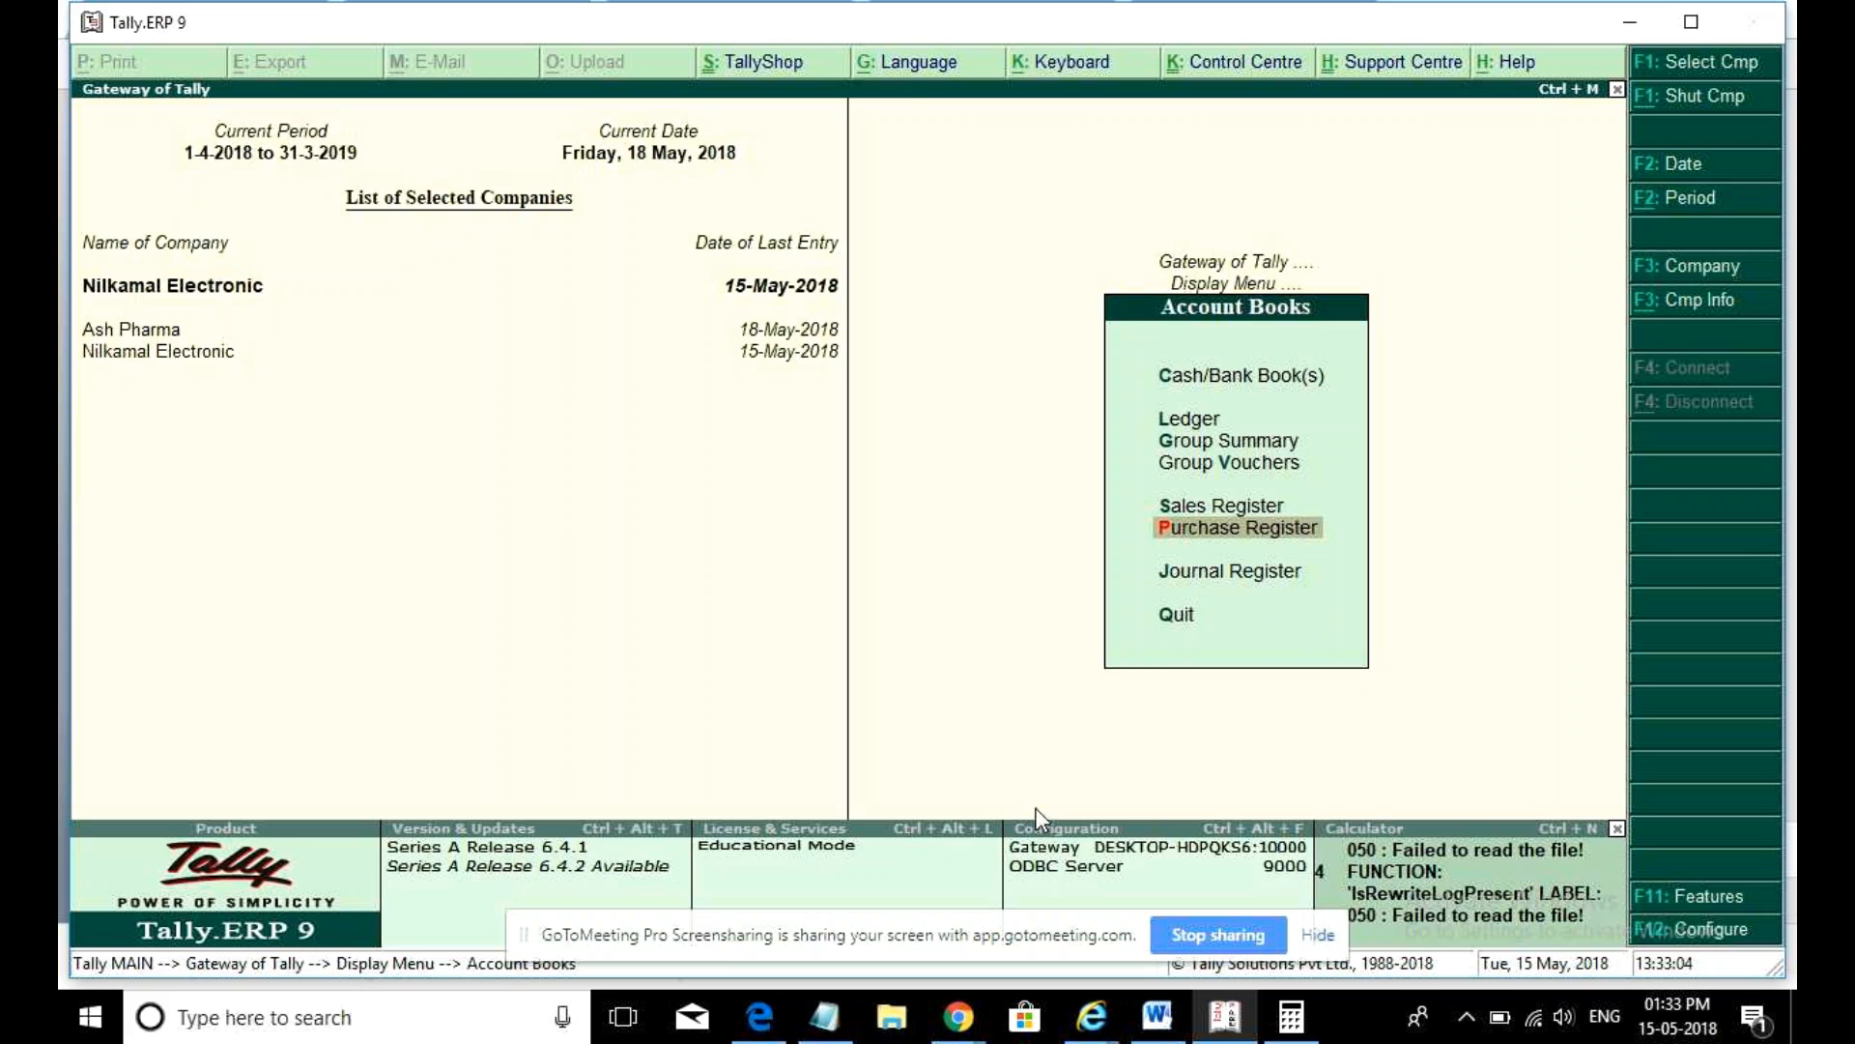
key("Return")
key("Return")
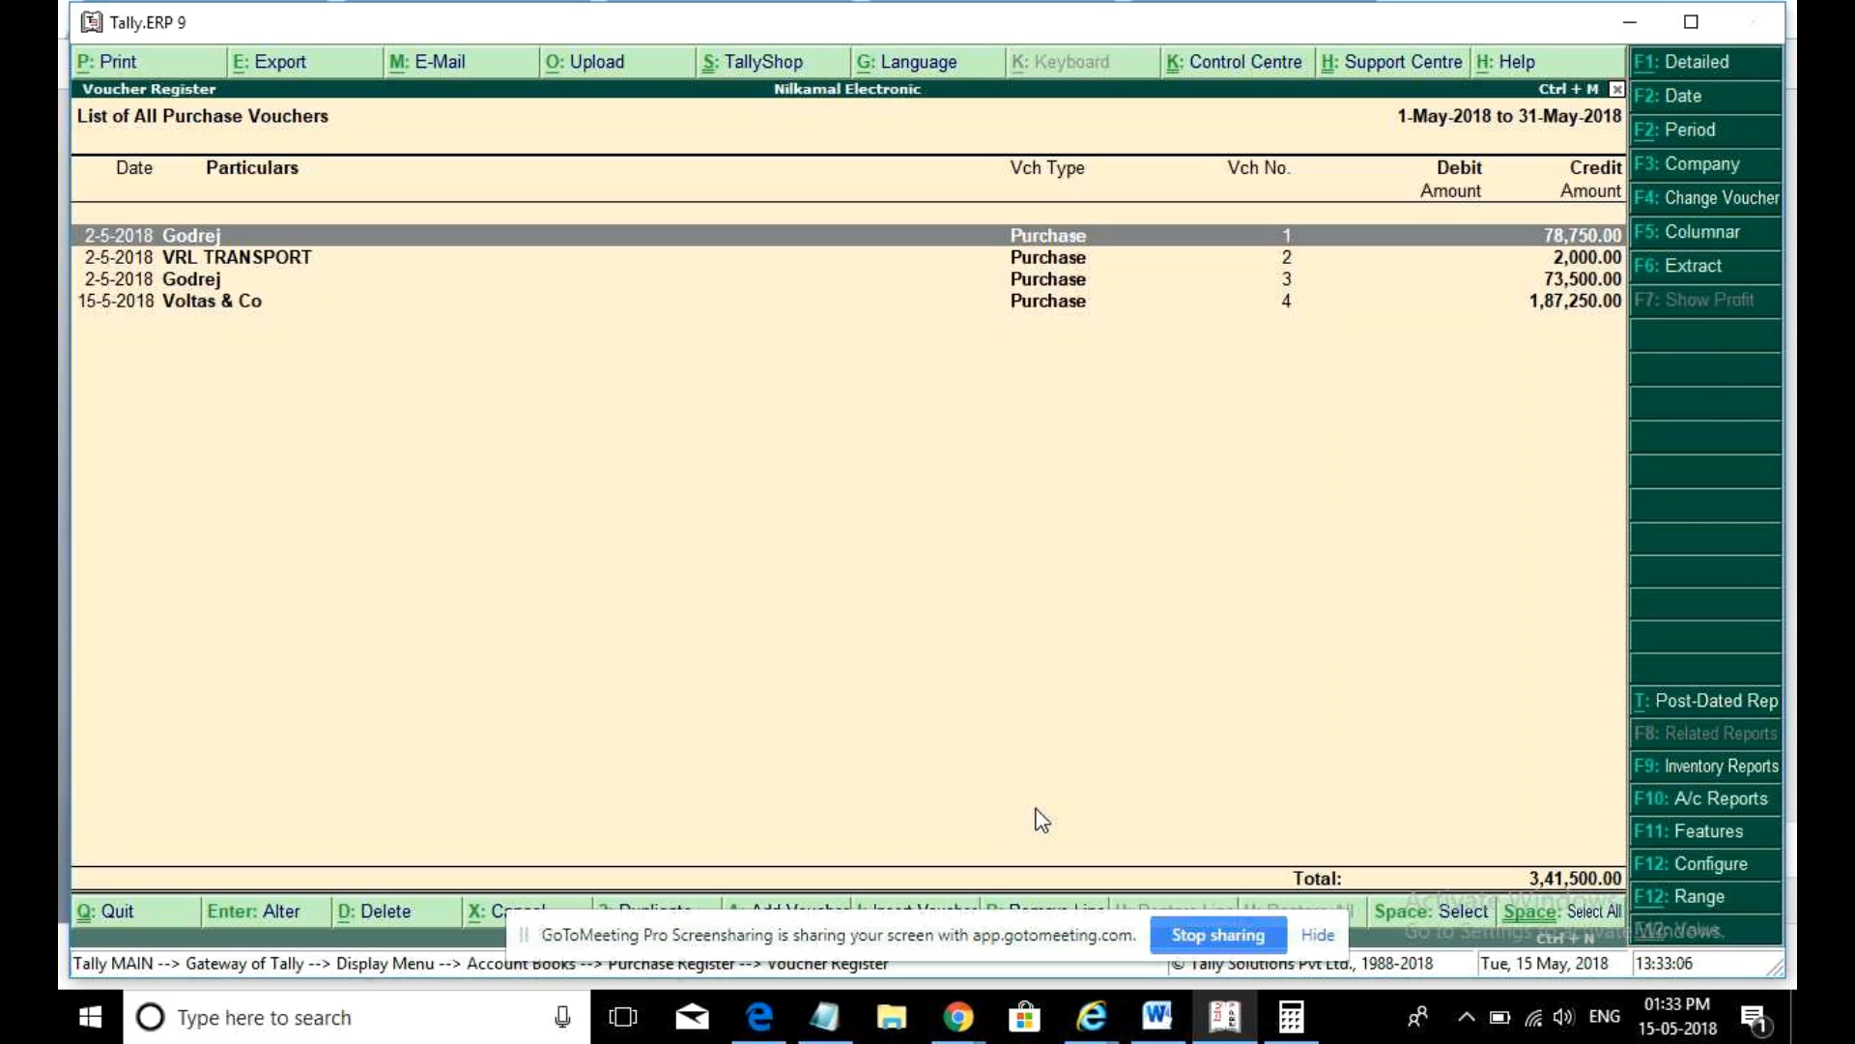
left_click(1699, 238)
- Set Show voucher type to No and accept the columnar register with GSTIN, quantity and rate
key("Up")
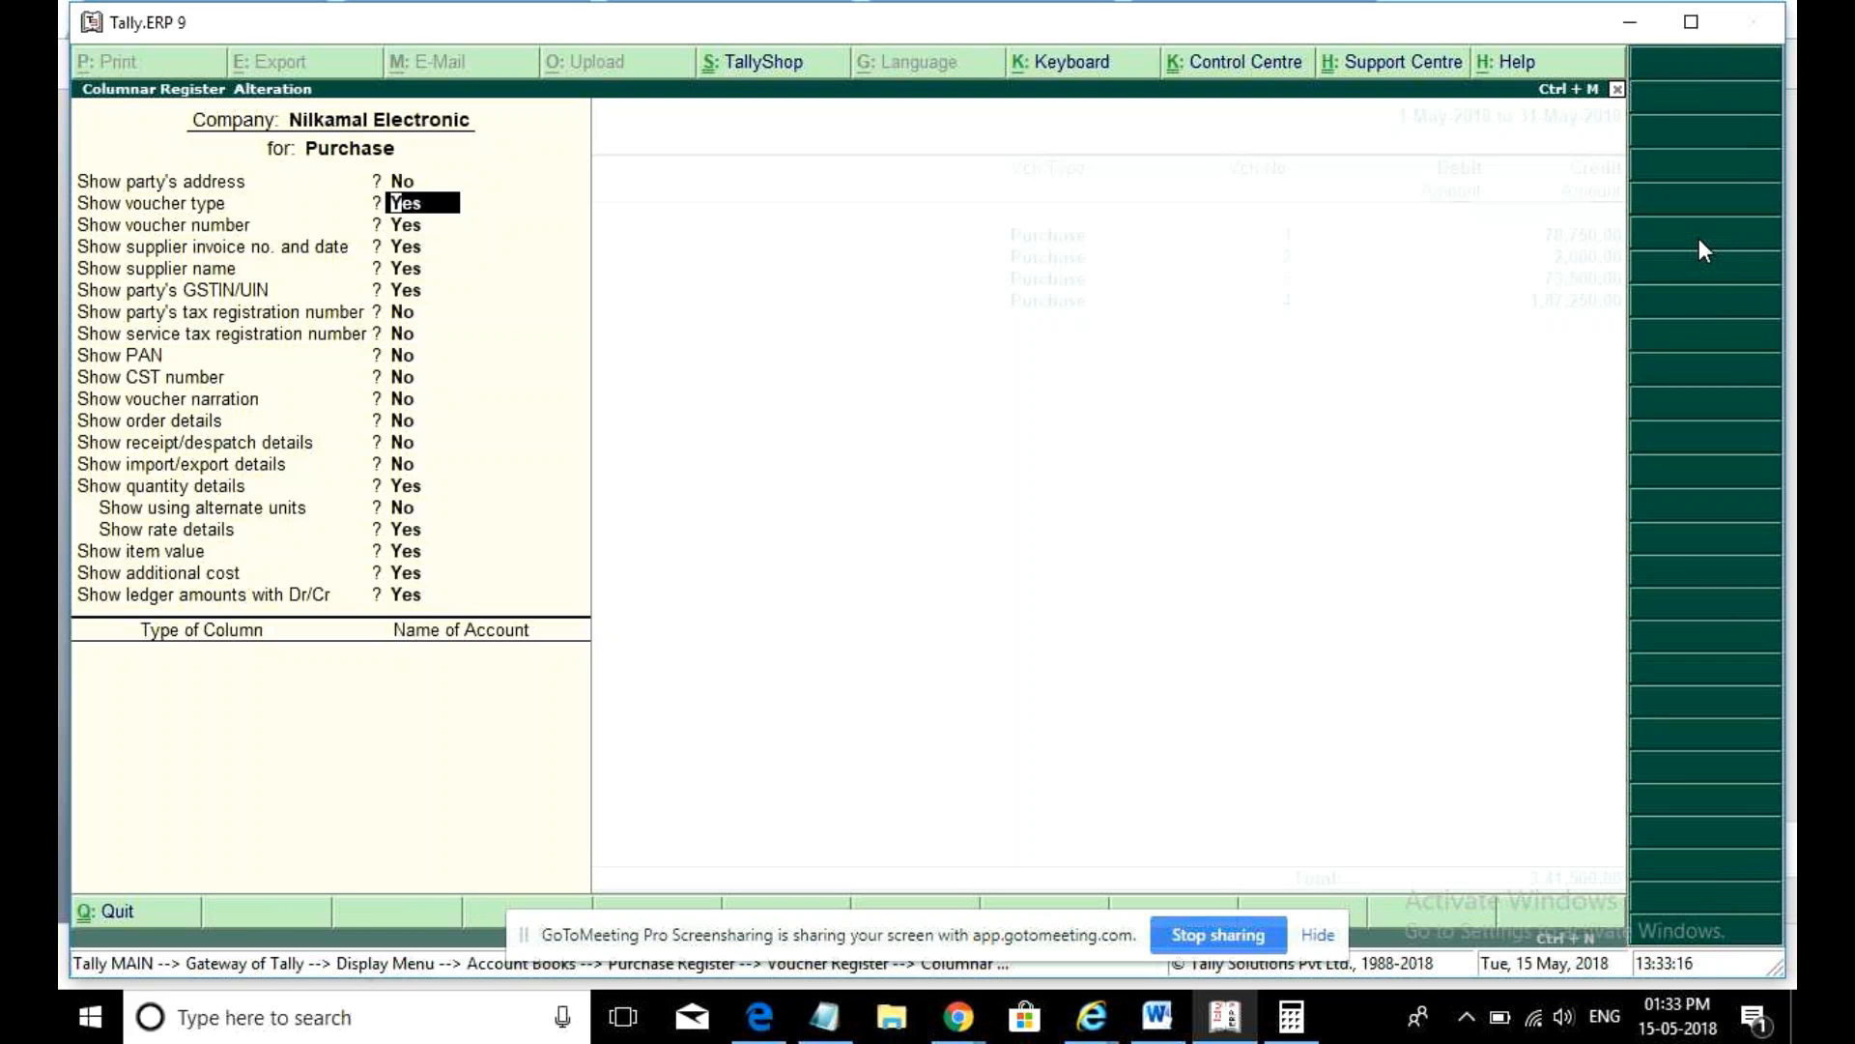
type("n")
key("Return")
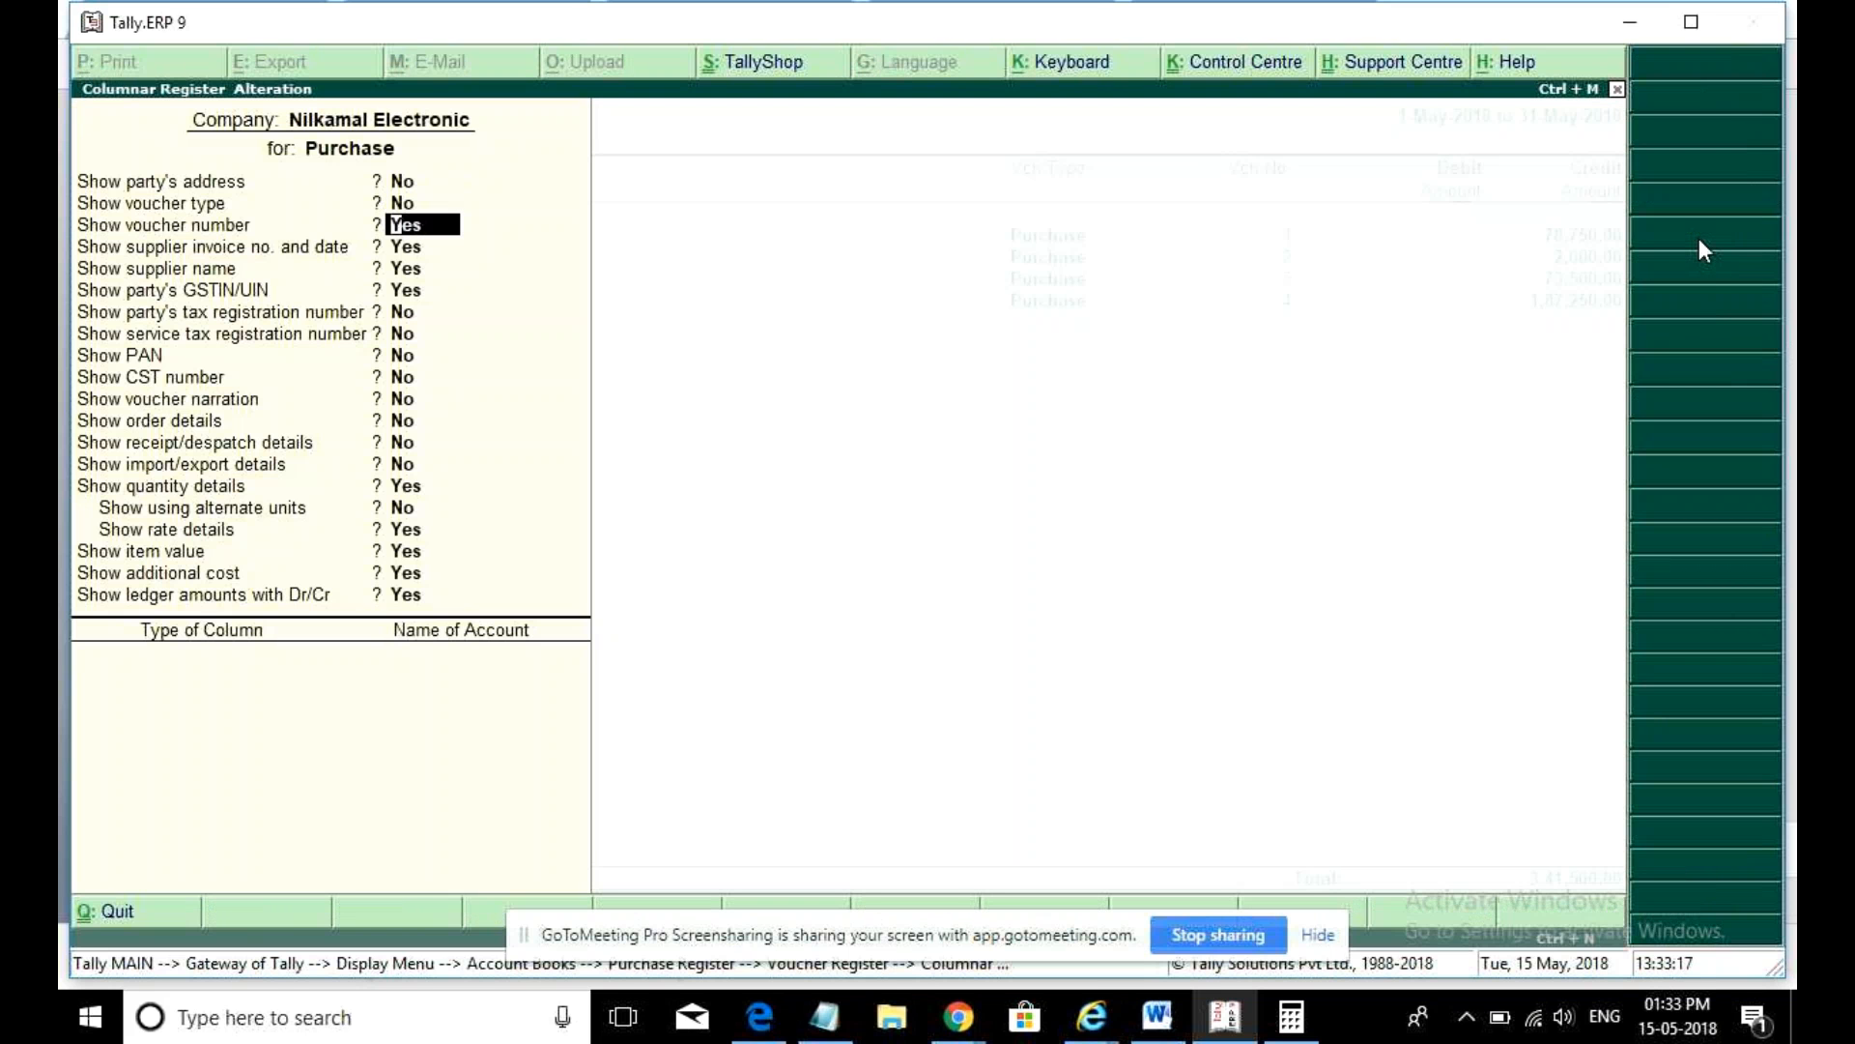
key("Return")
key("Return")
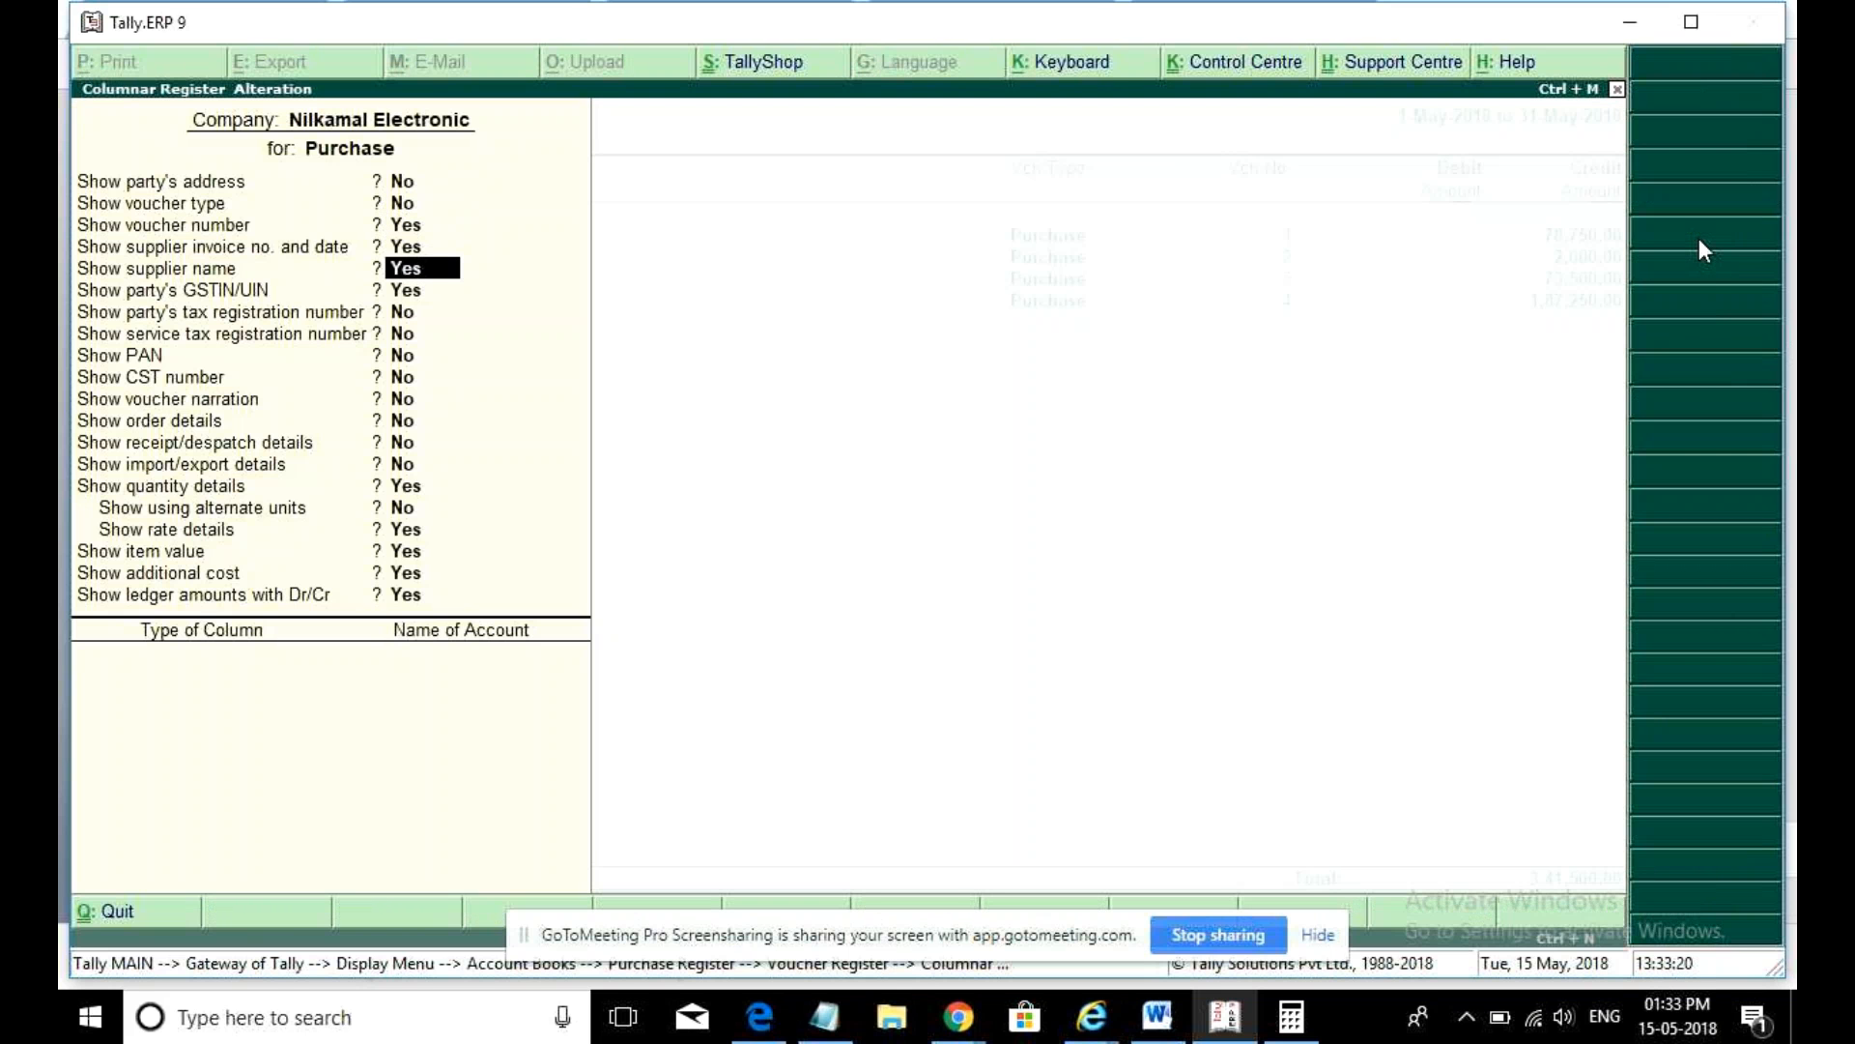
key("Return")
key("Return")
key("Return")
key("Return")
key("Return")
key("Return")
key("Return")
key("Return")
key("Return")
key("Return")
key("Return")
key("Return")
key("Return")
key("Return")
key("Return")
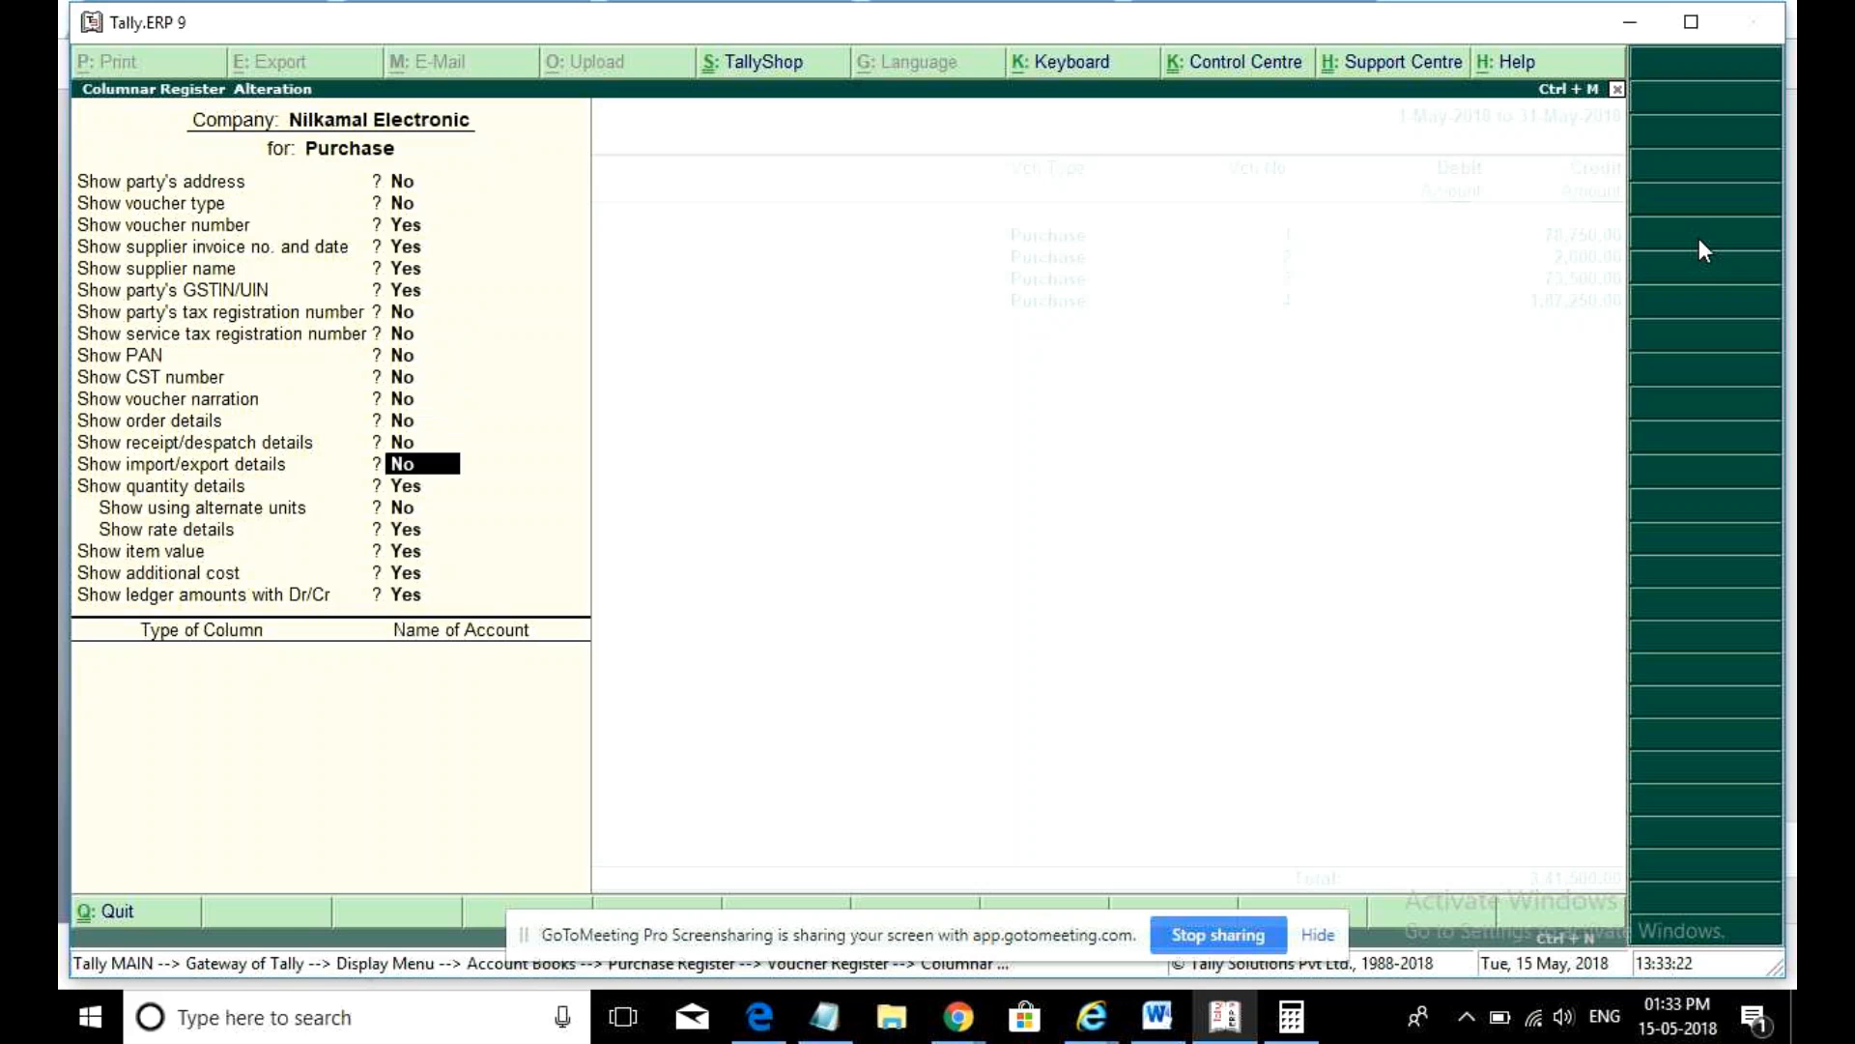
key("Return")
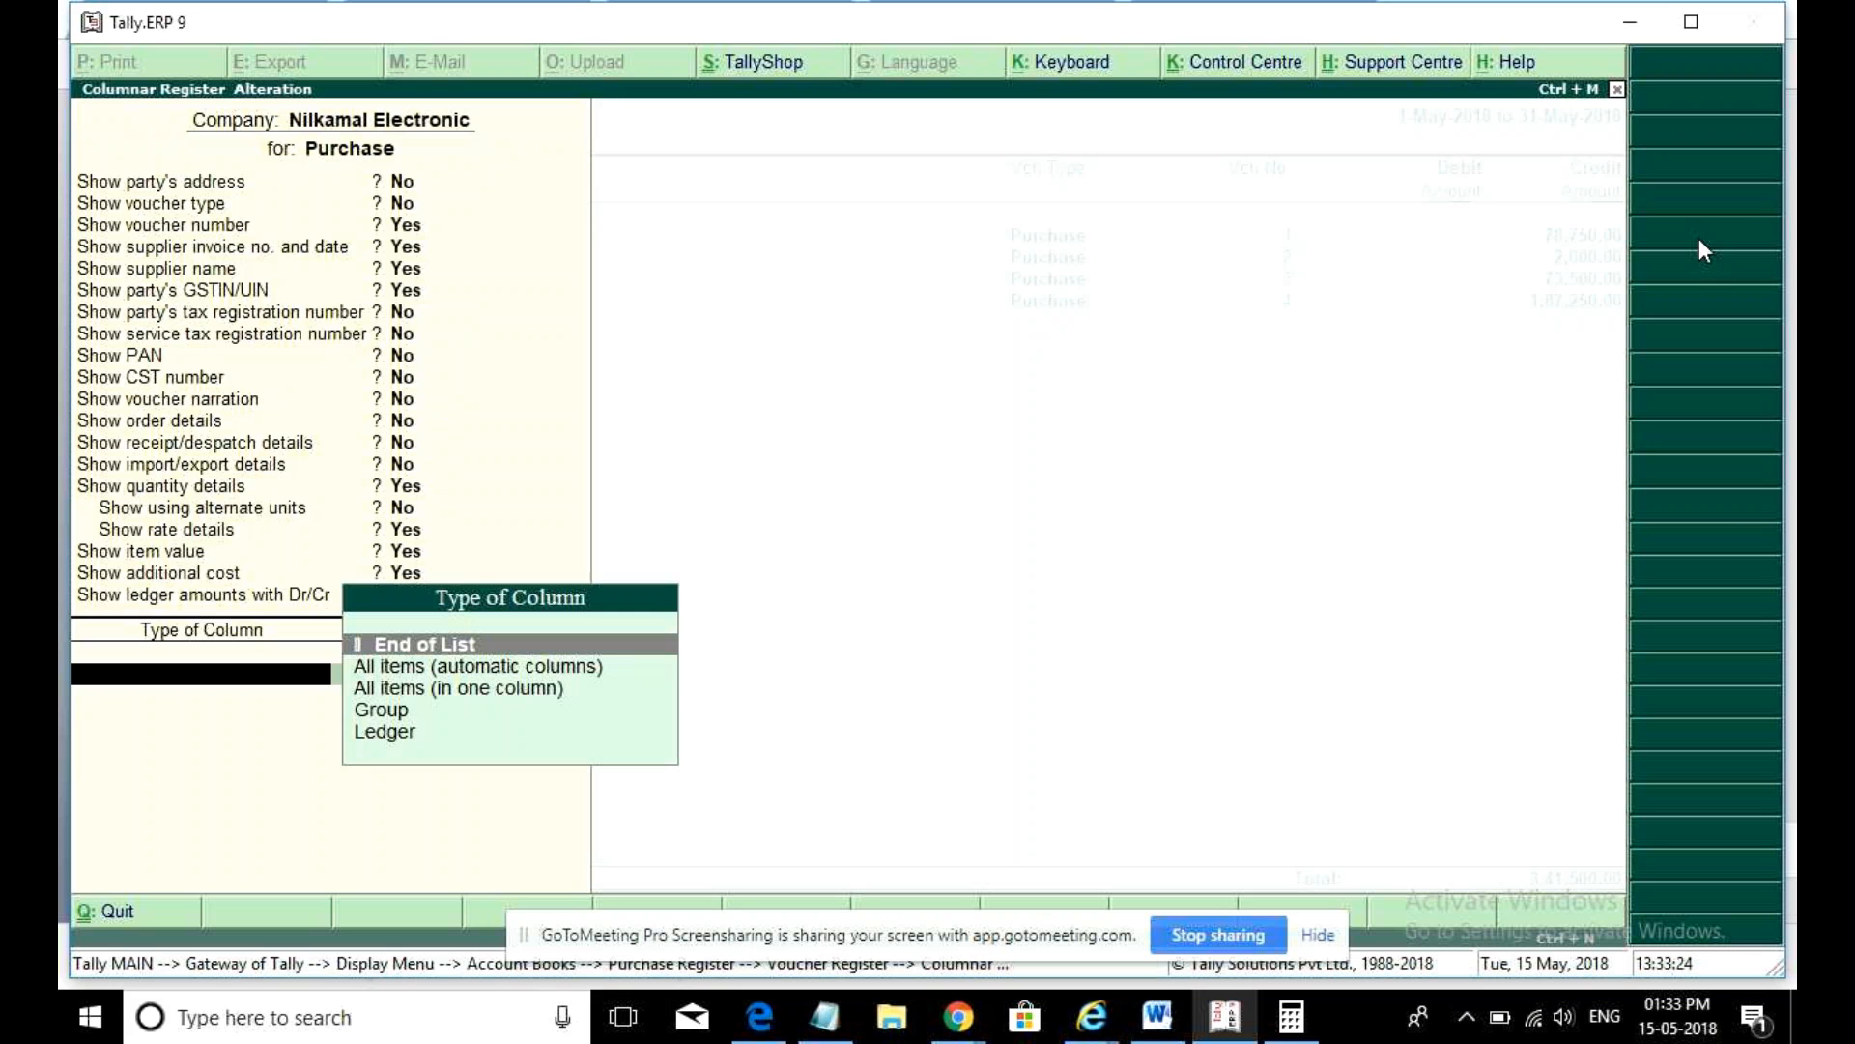
key("Return")
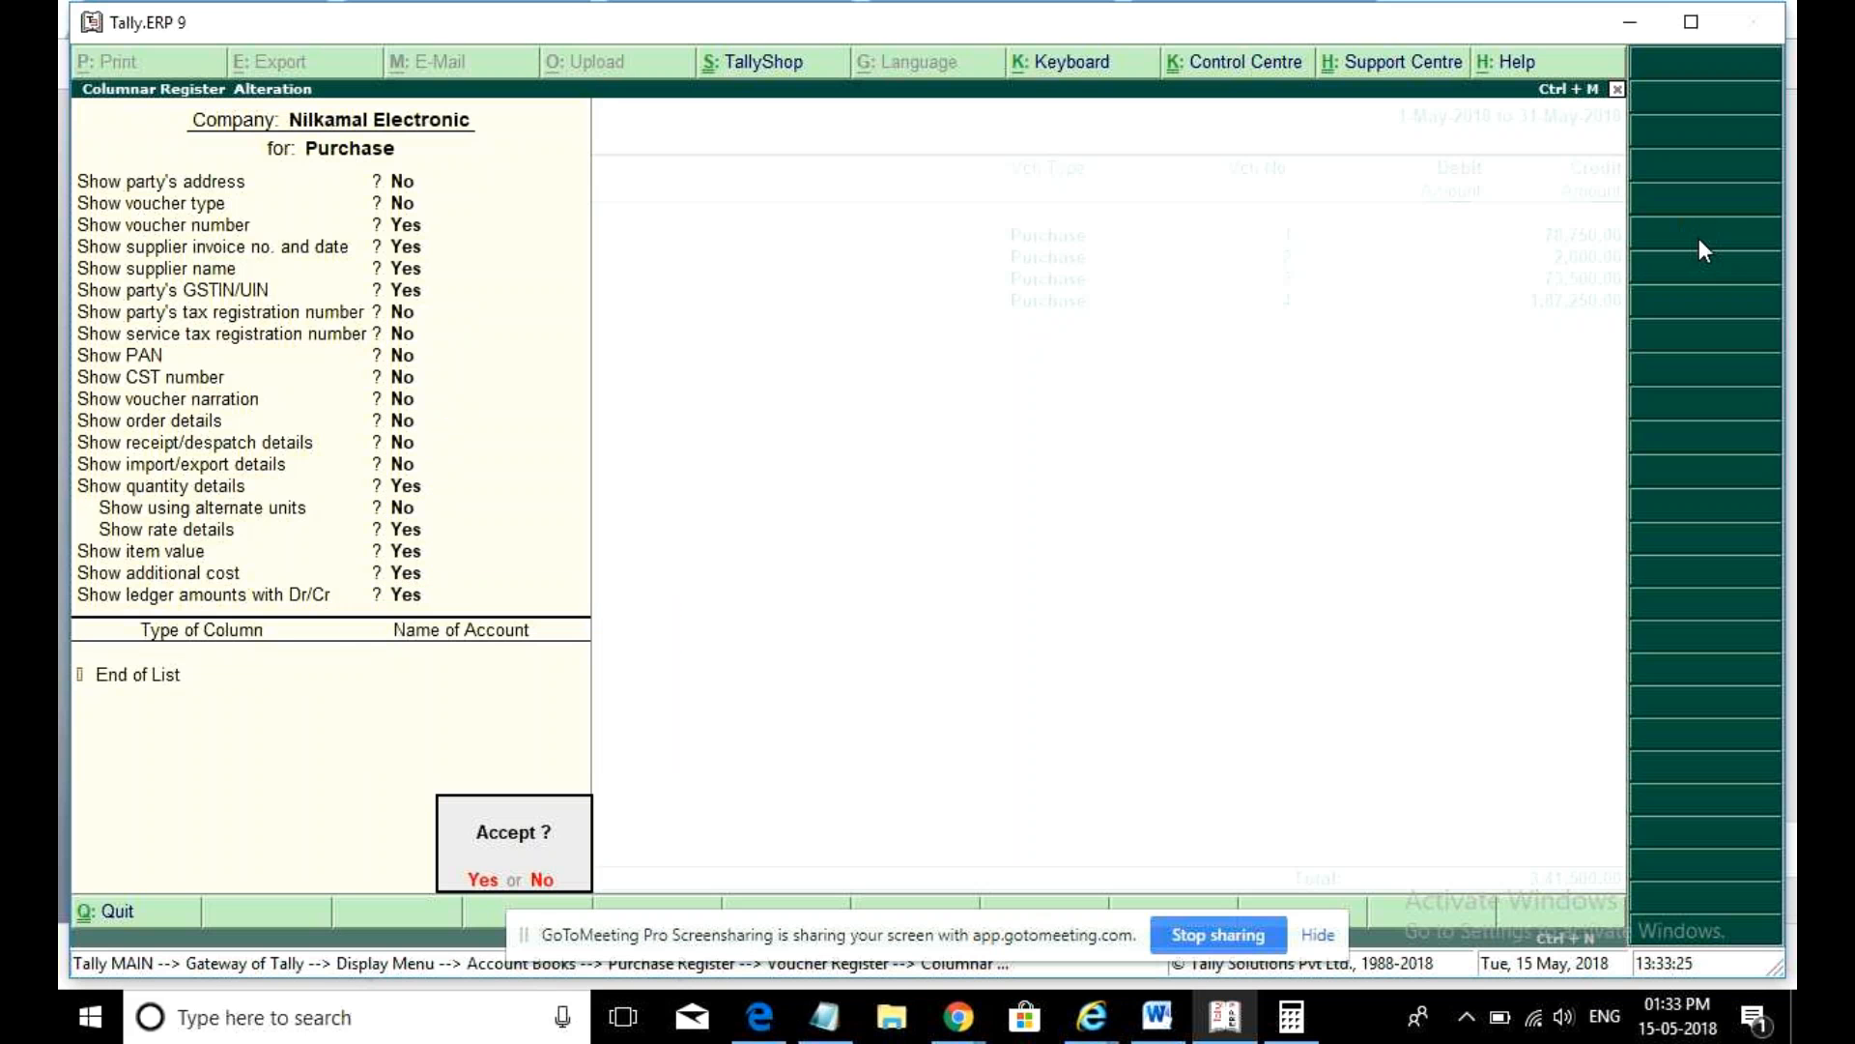
key("Return")
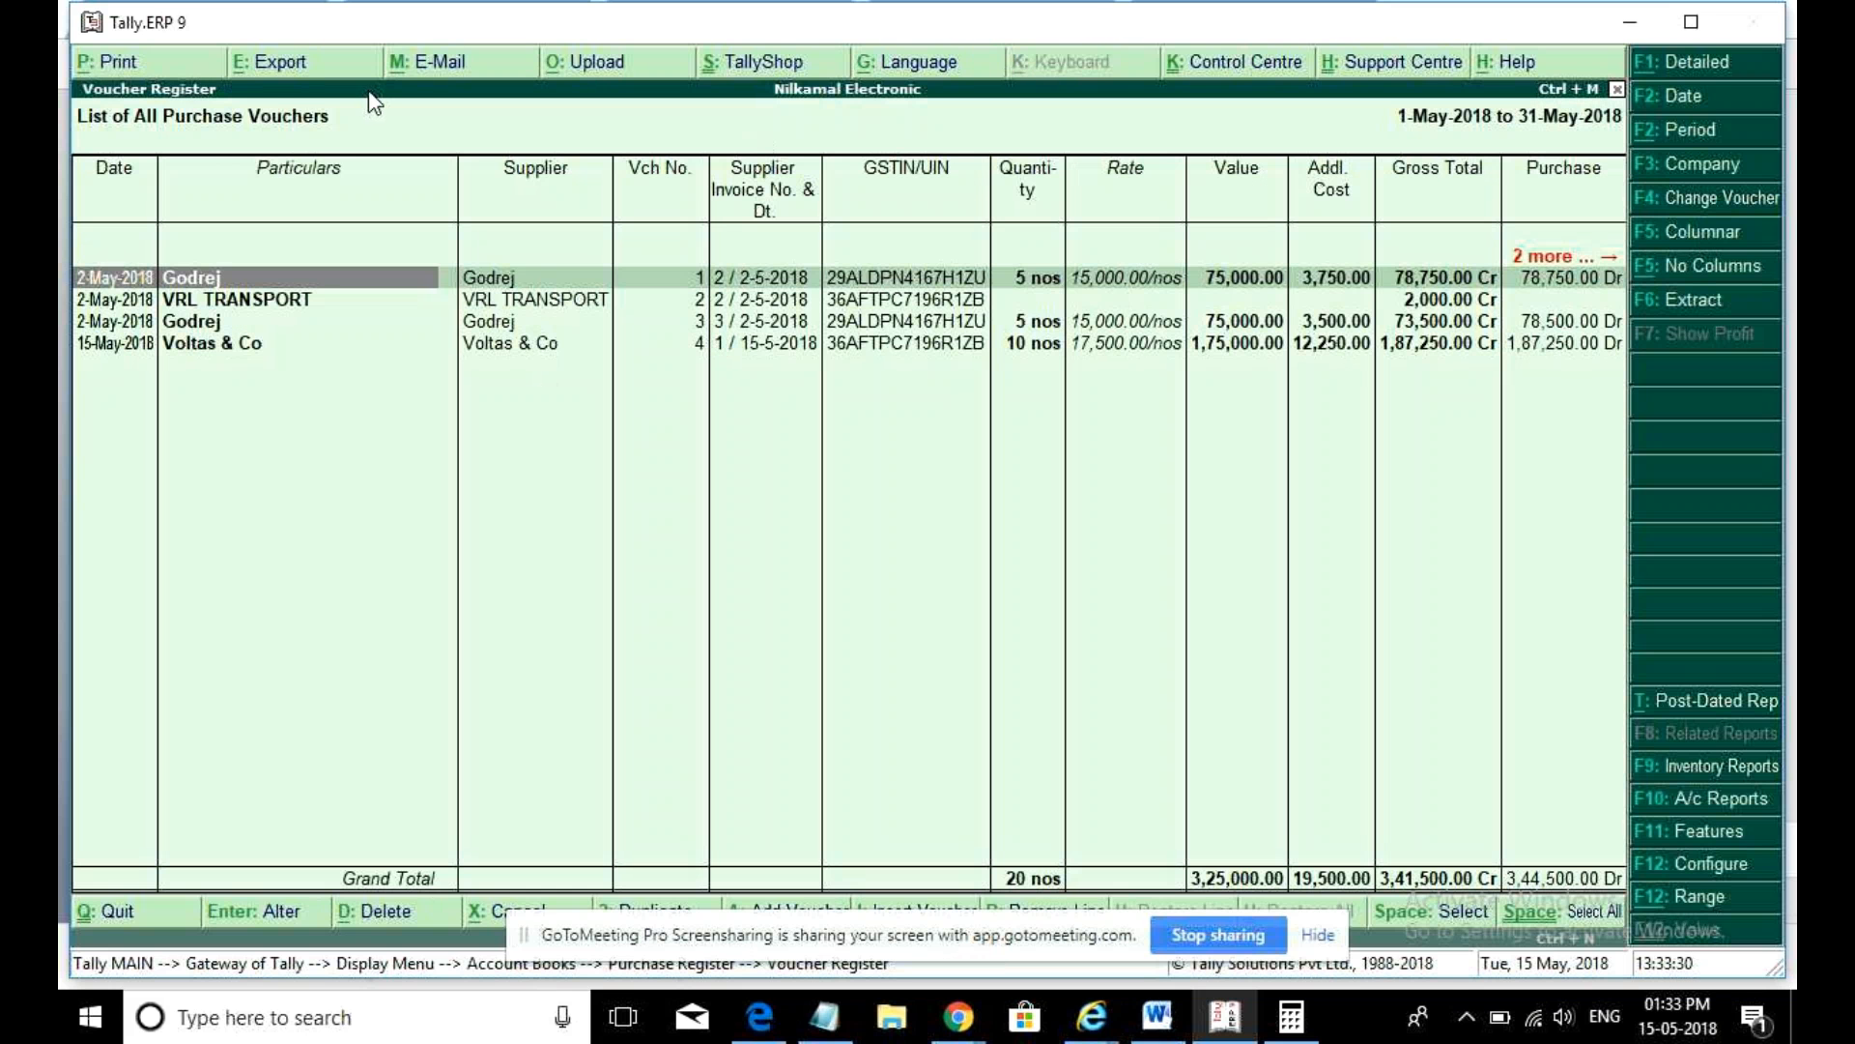
- Export the purchase register to DayBook.xlsx with Export for Pivot Table set to Yes and GST details shown
left_click(307, 69)
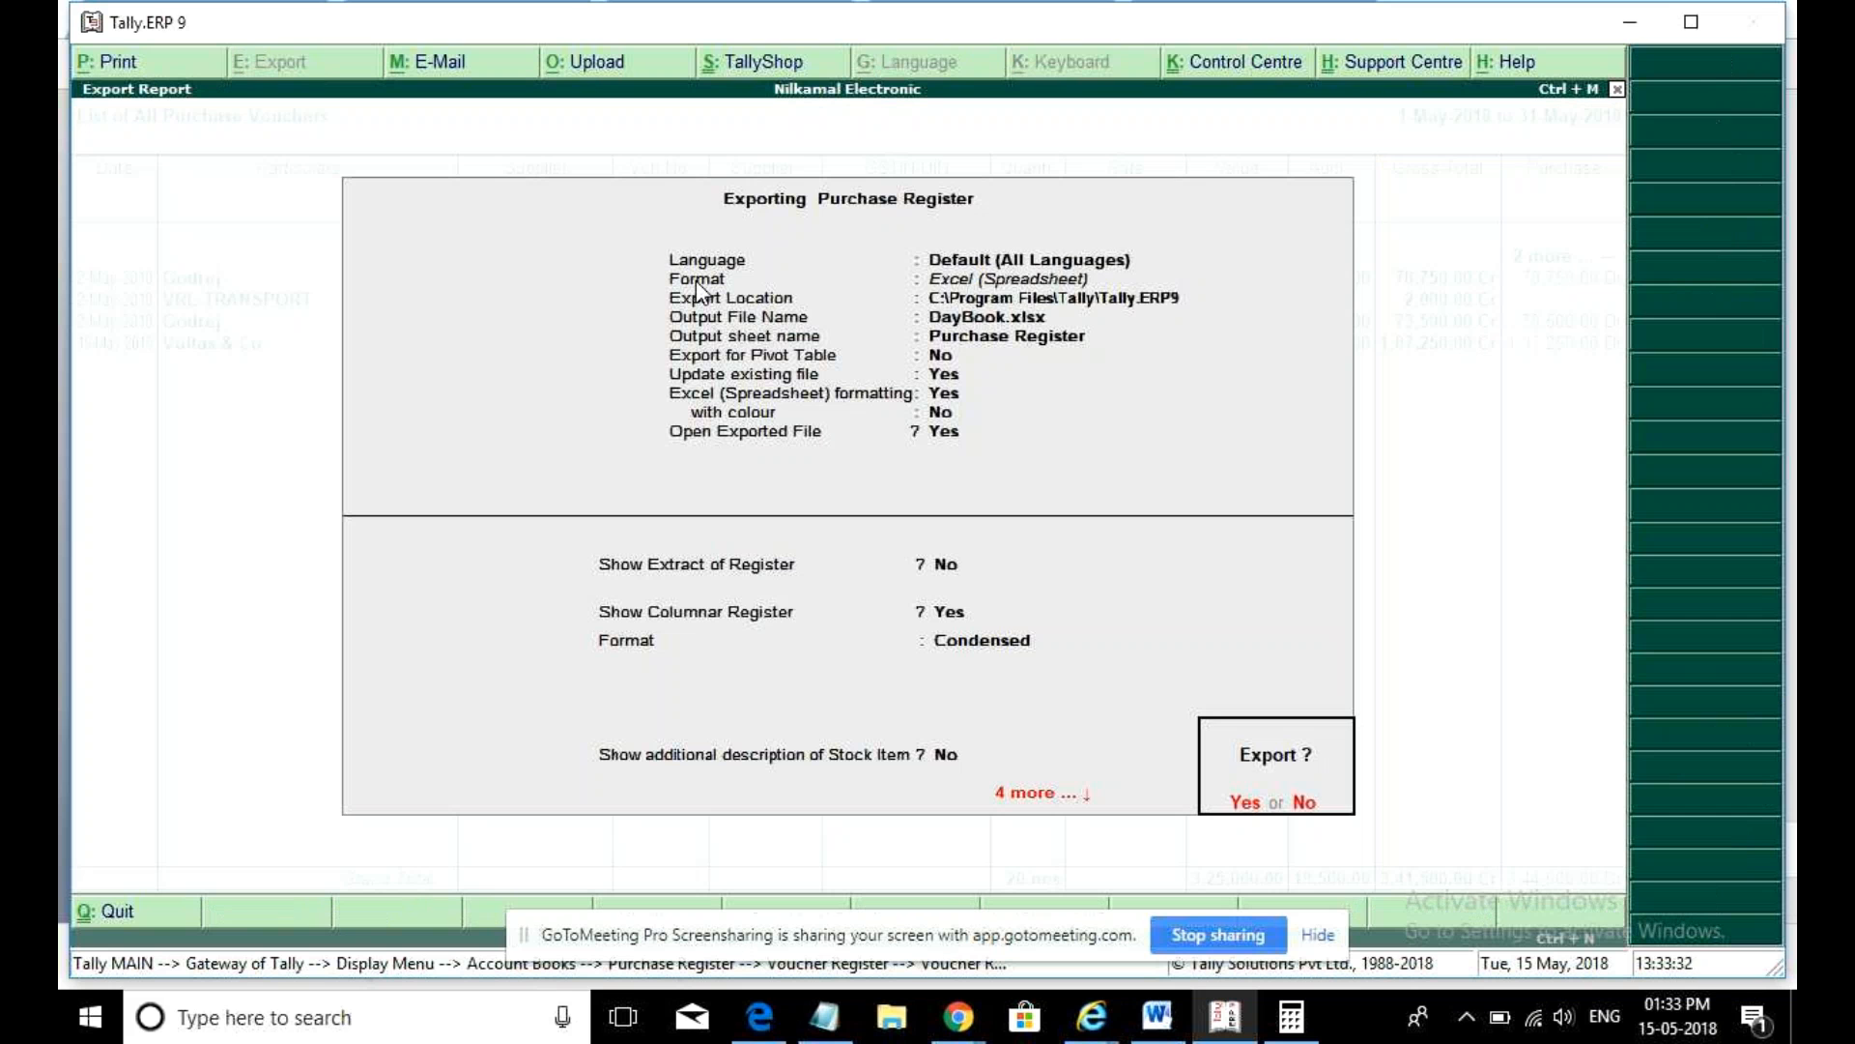
key("BackSpace")
key("Return")
key("Return")
key("Return")
key("Return")
key("Return")
key("BackSpace")
key("BackSpace")
type("y")
key("Return")
key("Return")
key("Return")
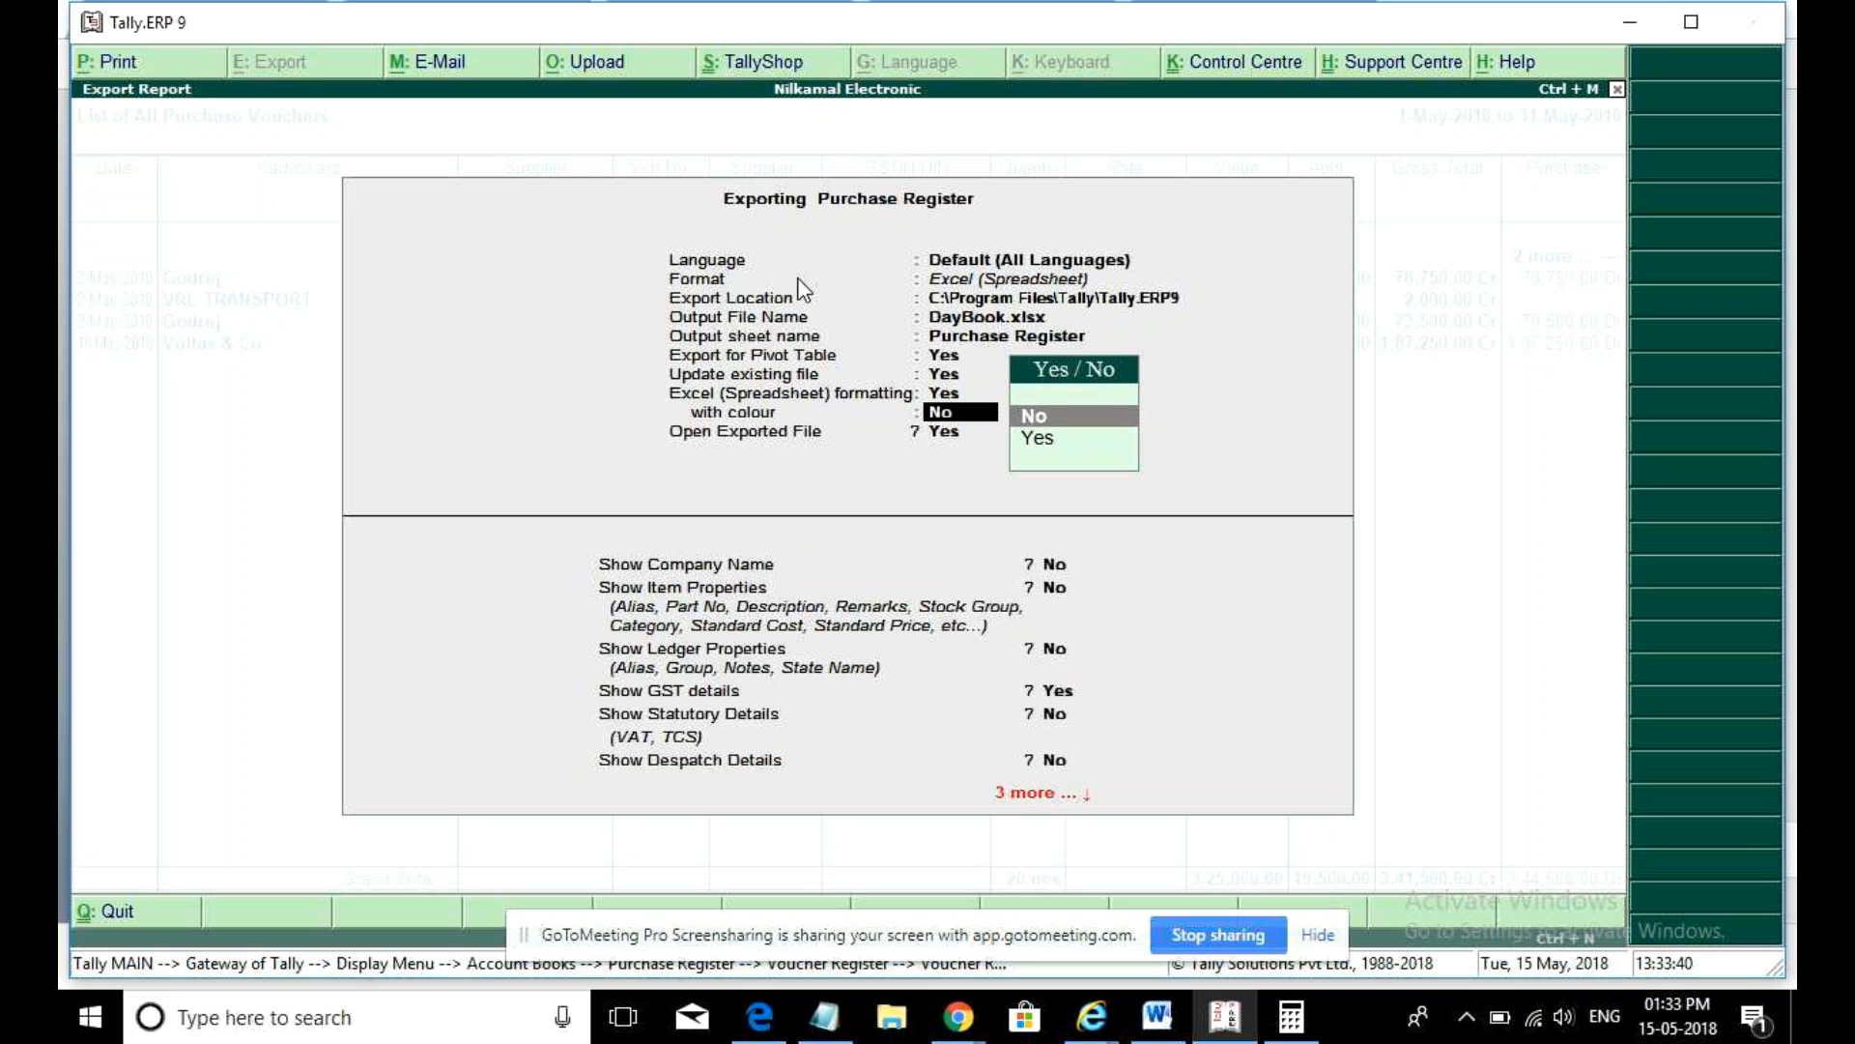
key("Return")
key("Return")
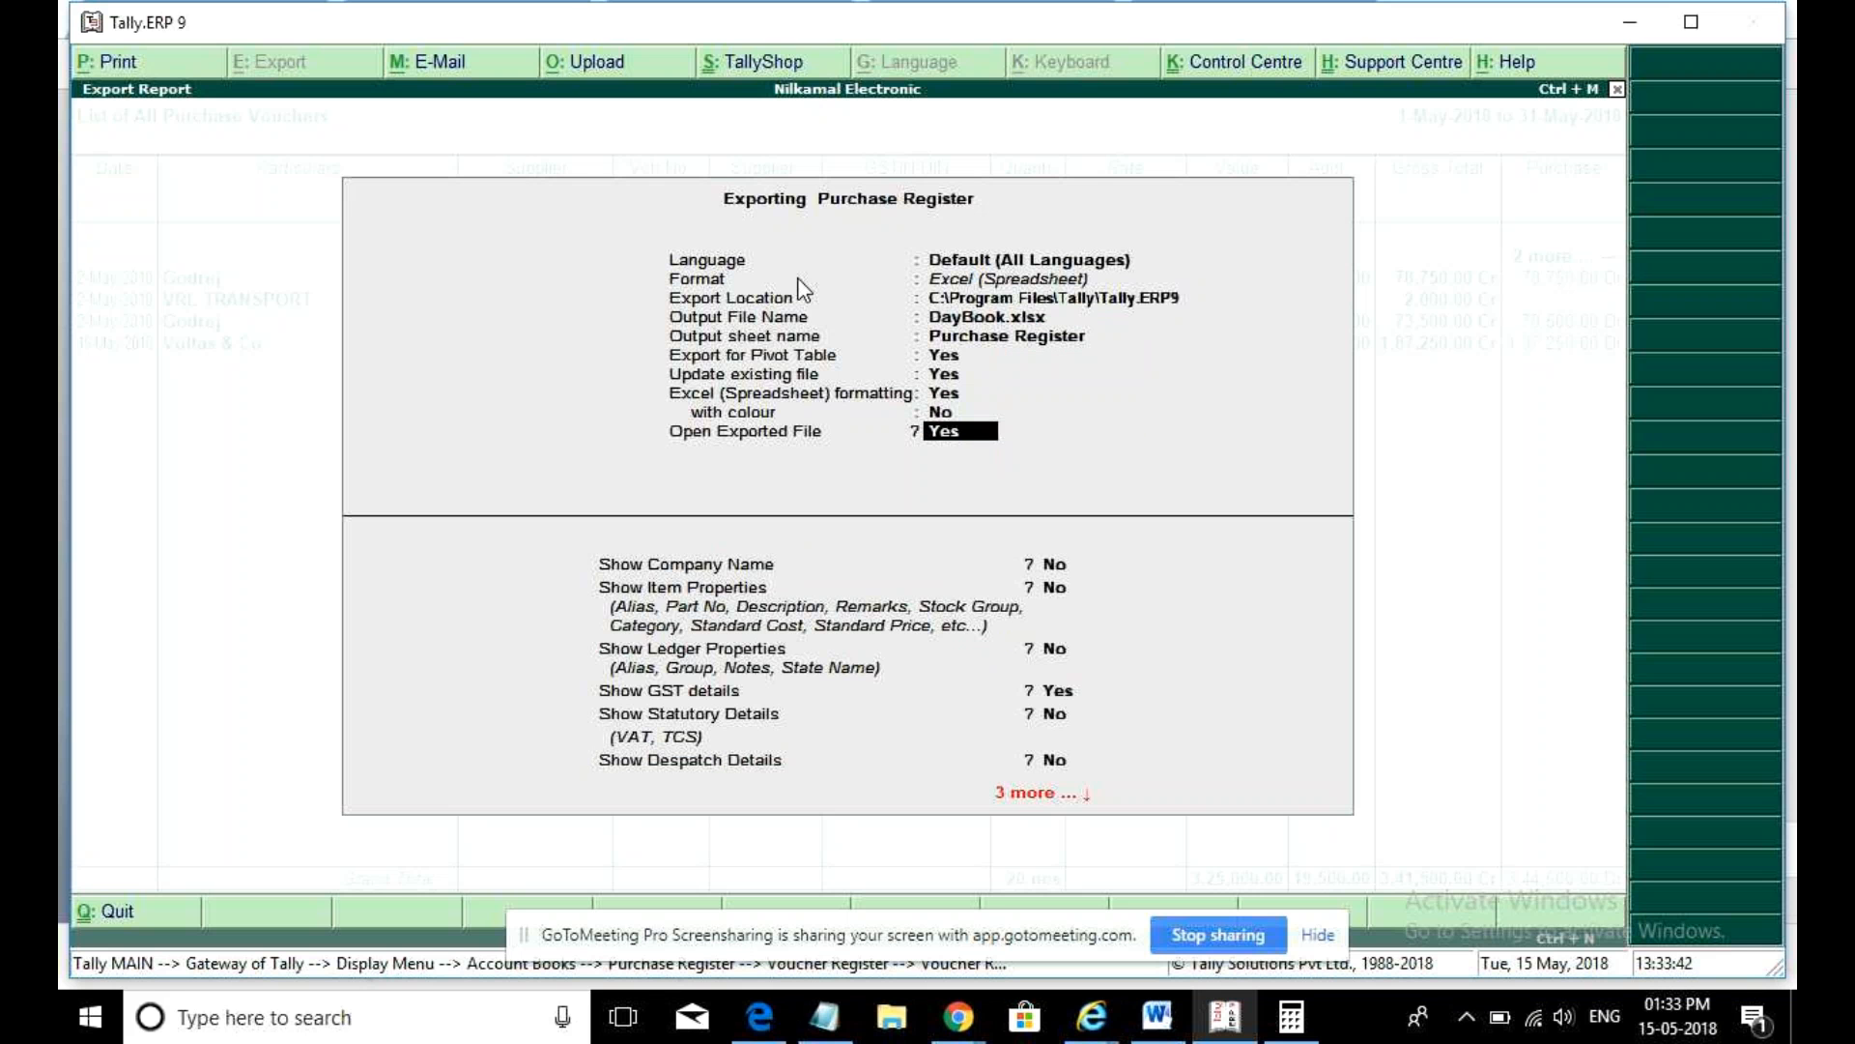
key("Return")
key("Return")
key("Return")
key("Return")
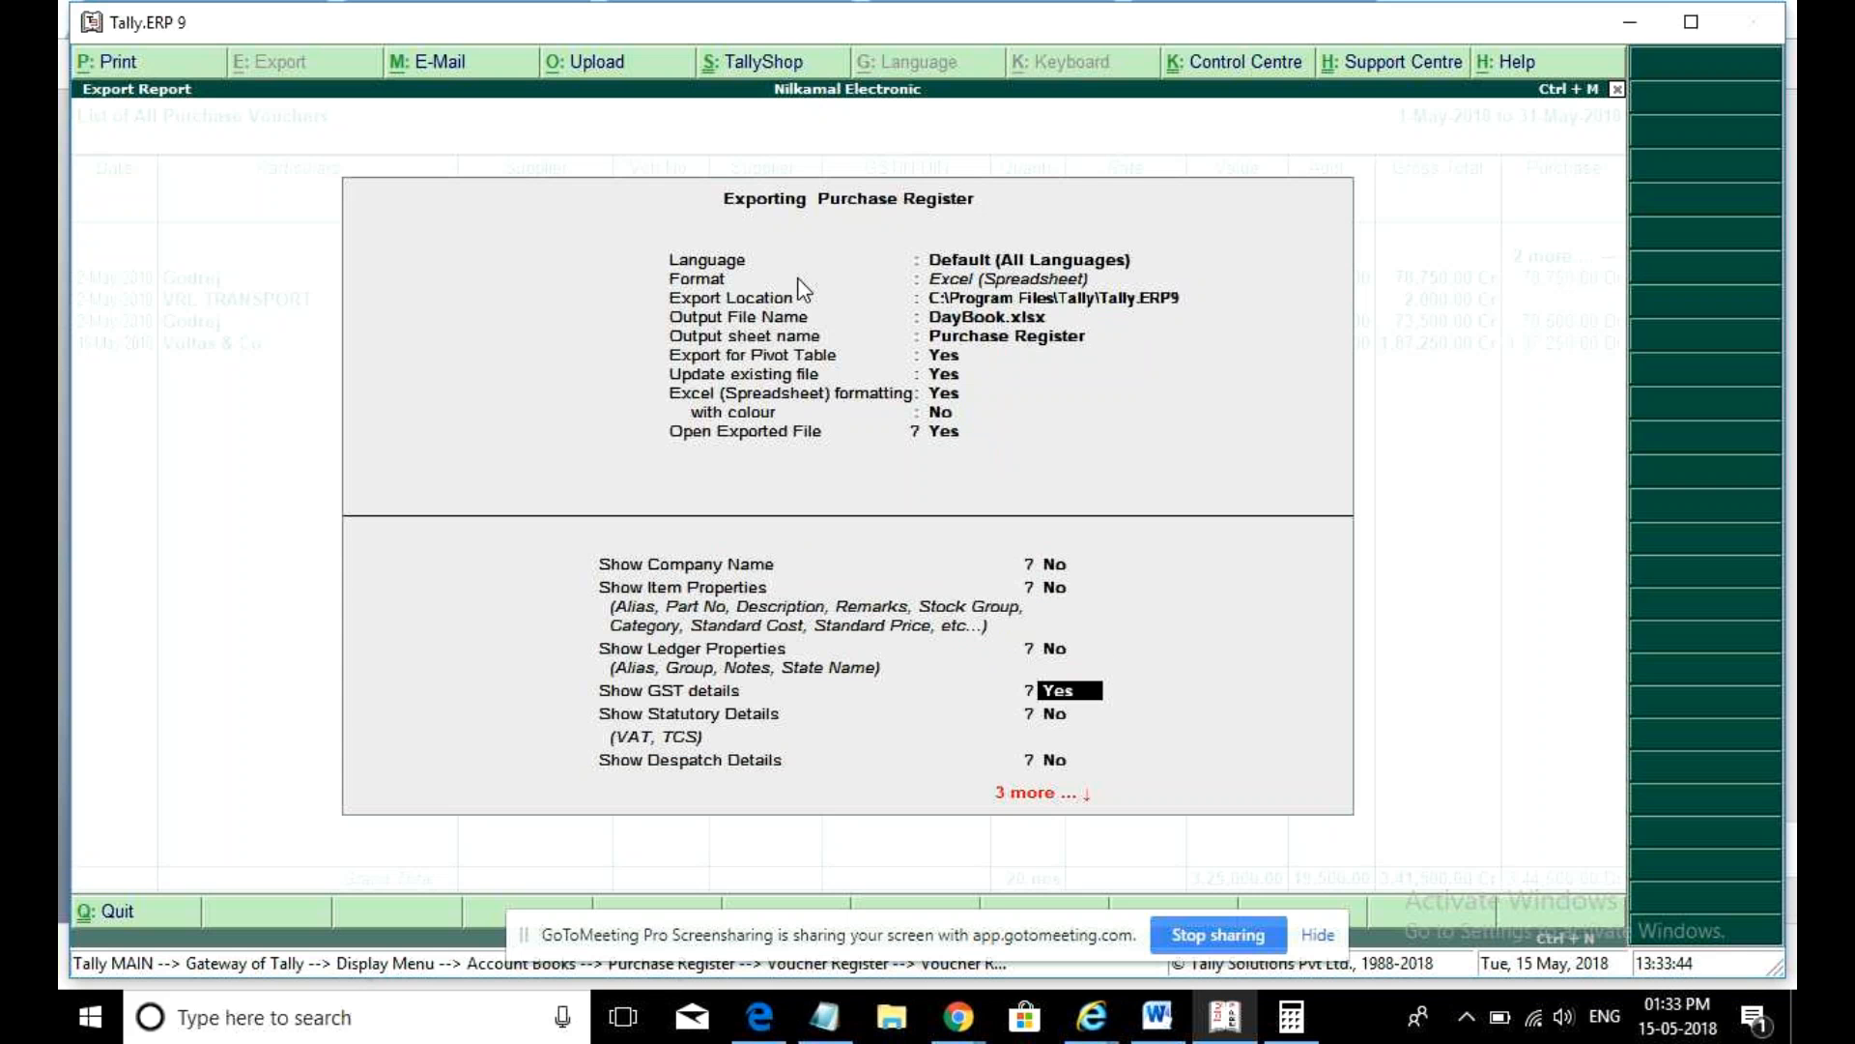
key("Return")
key("Return")
key("Return")
key("Return")
key("Return")
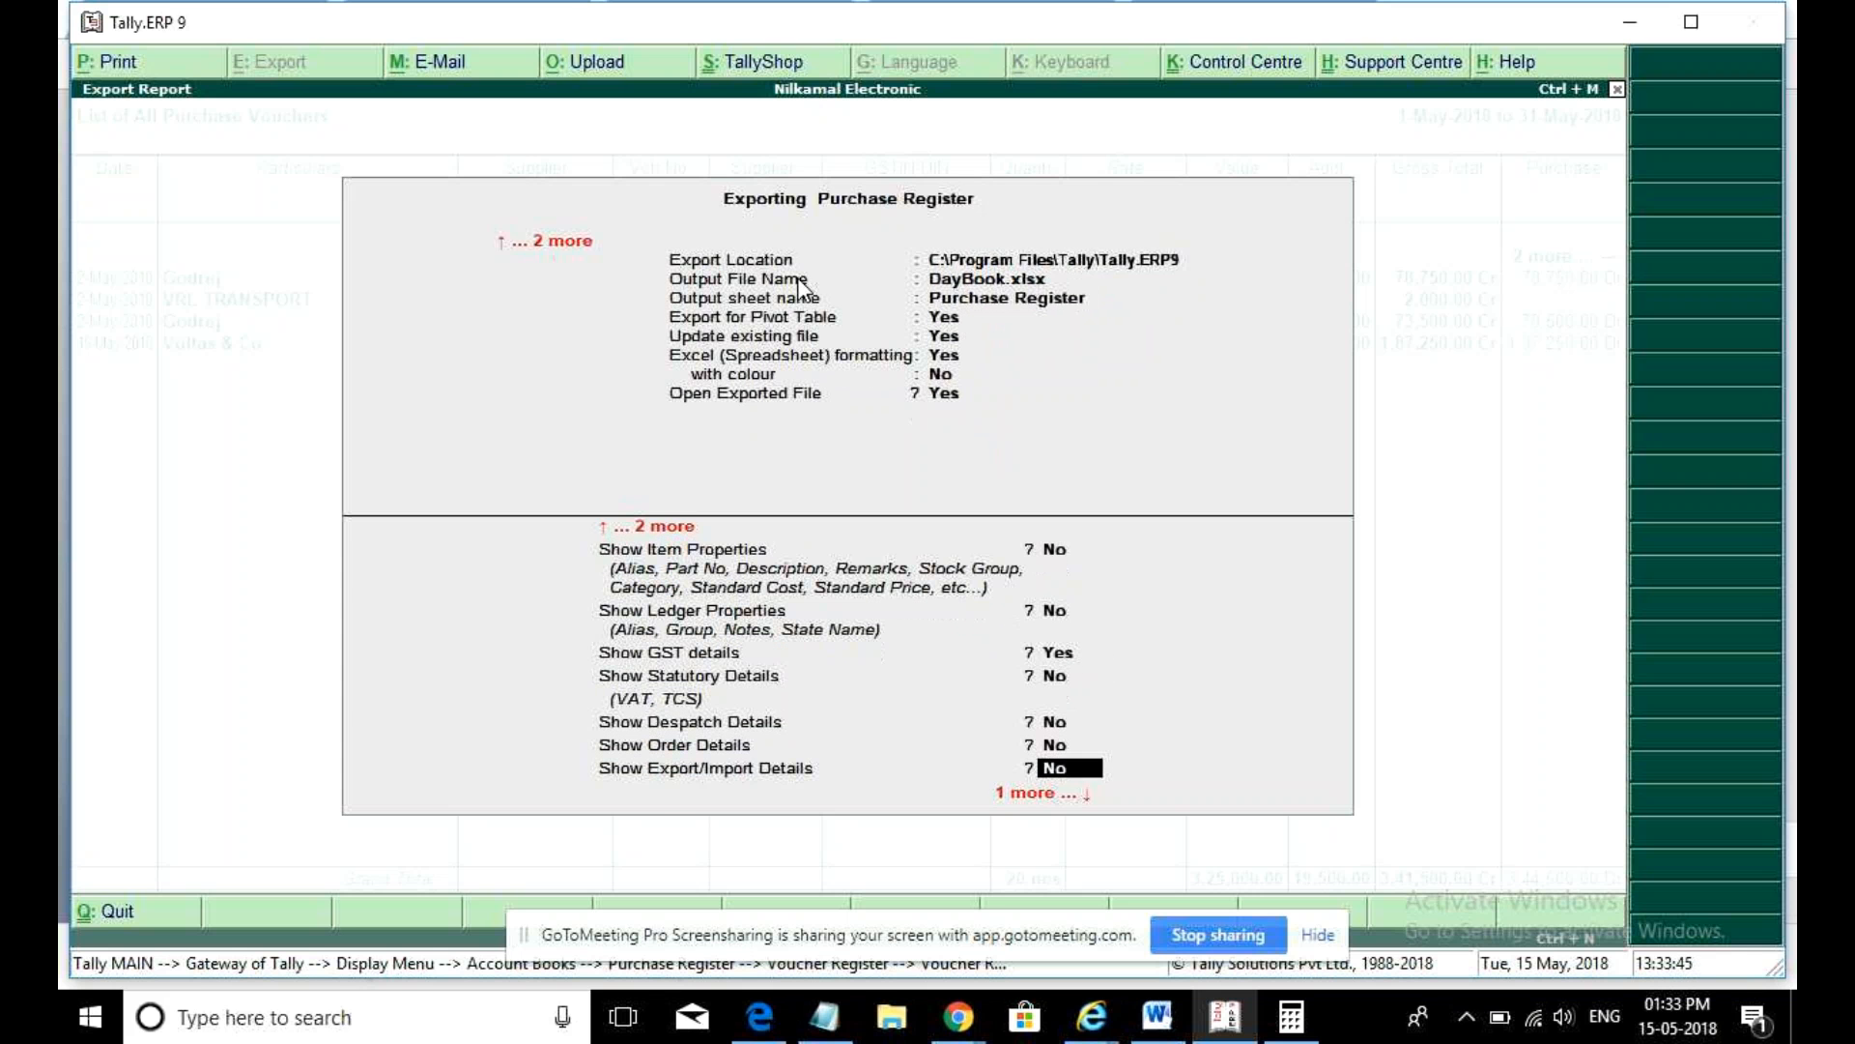
key("Return")
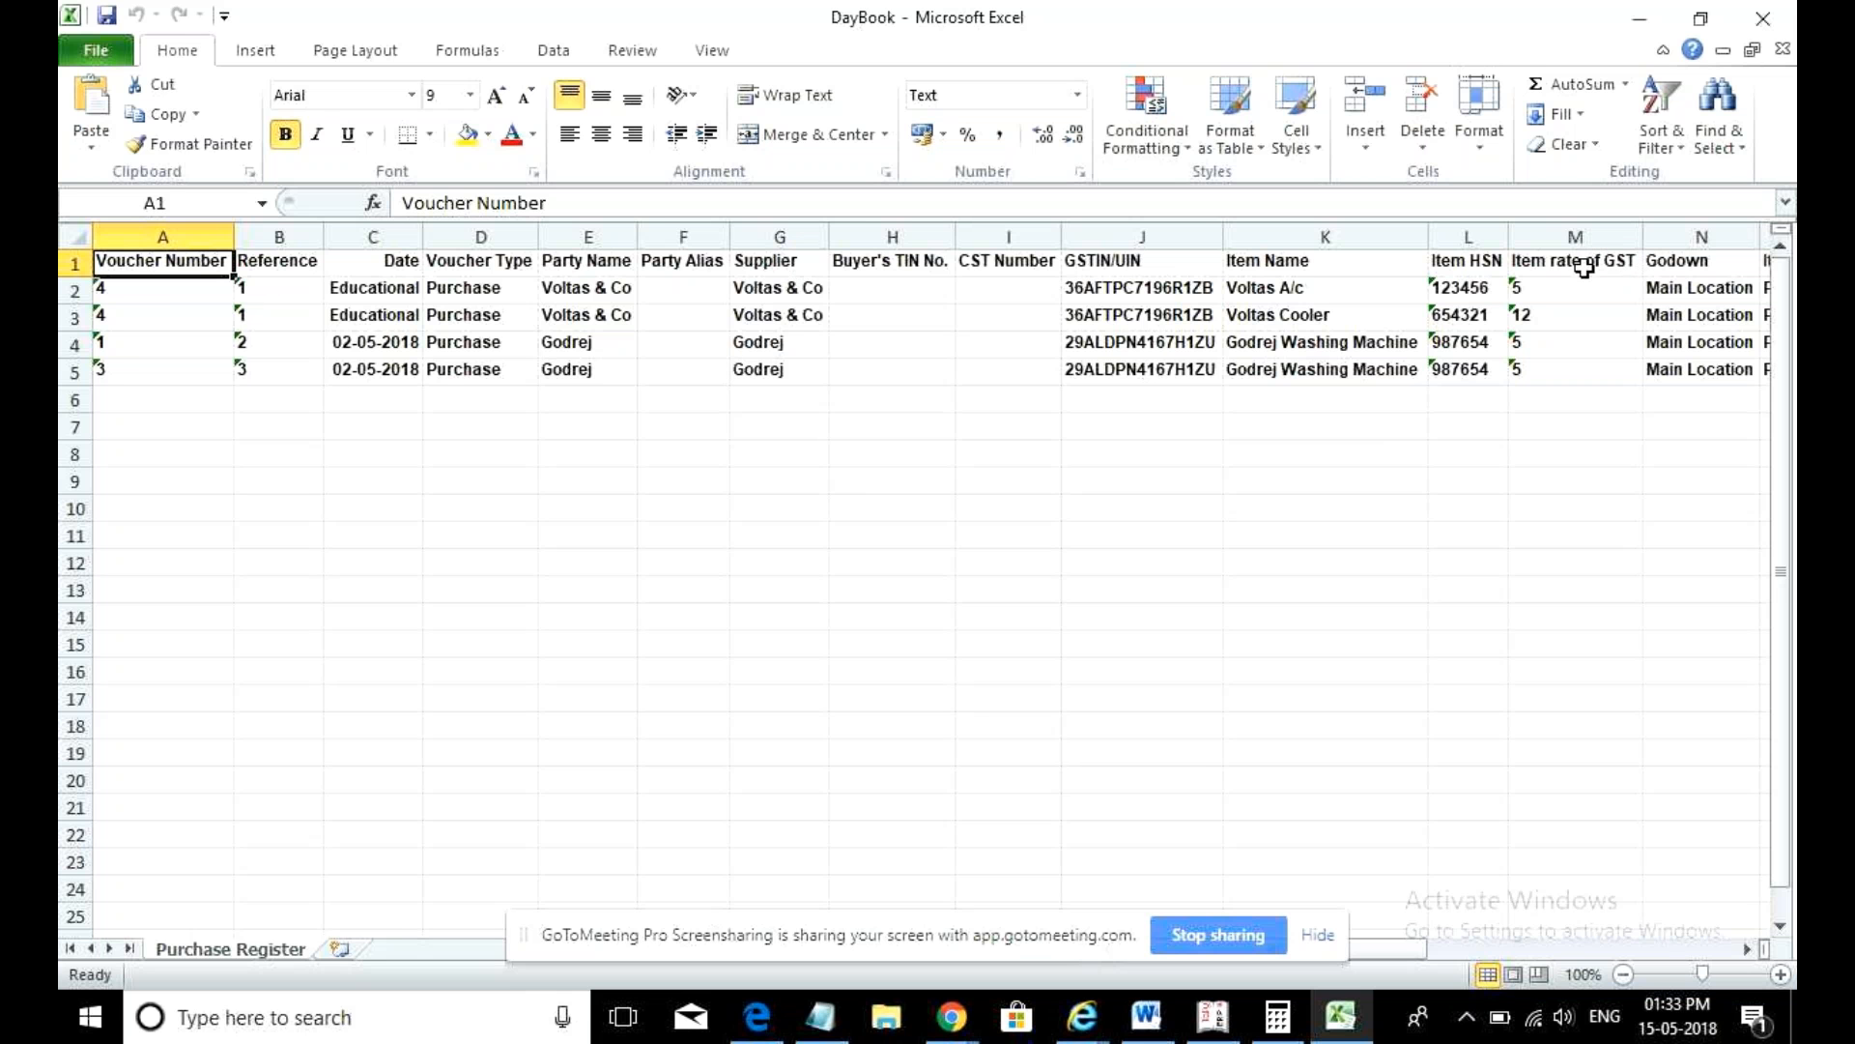
left_click(554, 50)
- Turn on header filters and filter Item rate of GST to show only the 12 rate
left_click(763, 111)
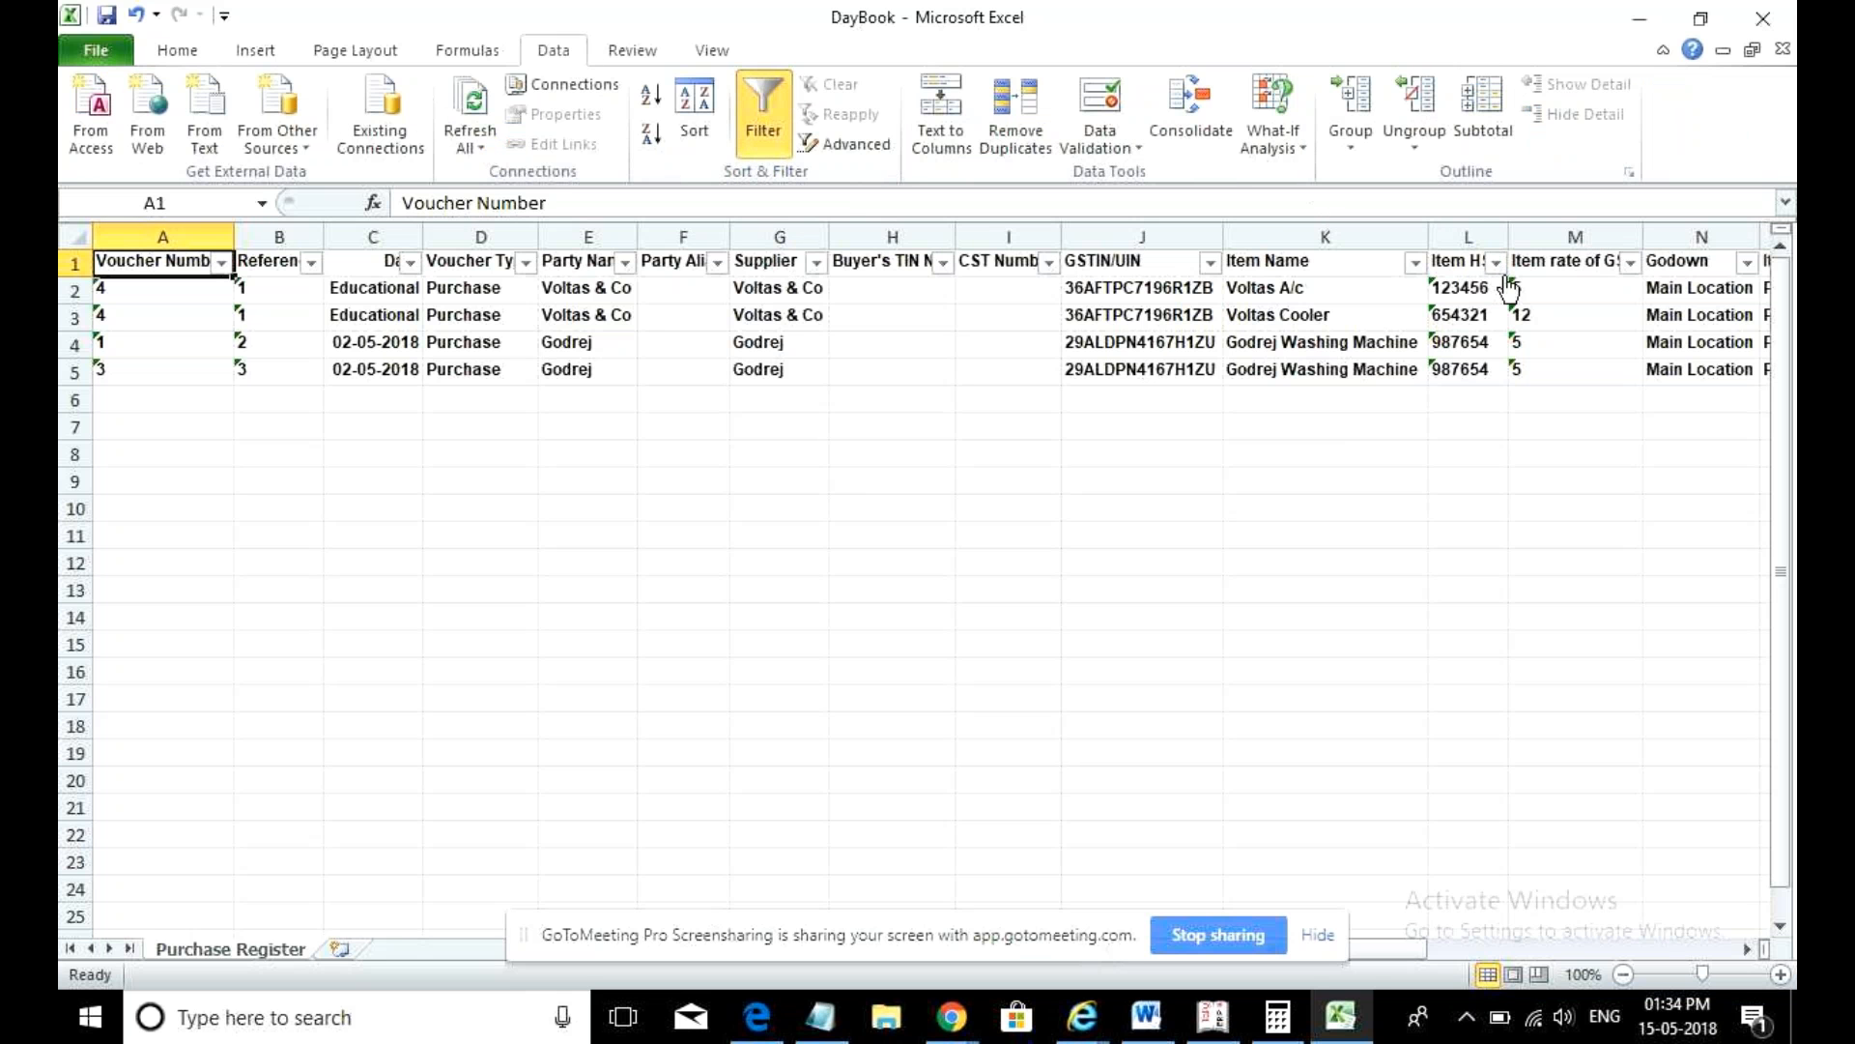
left_click(1632, 263)
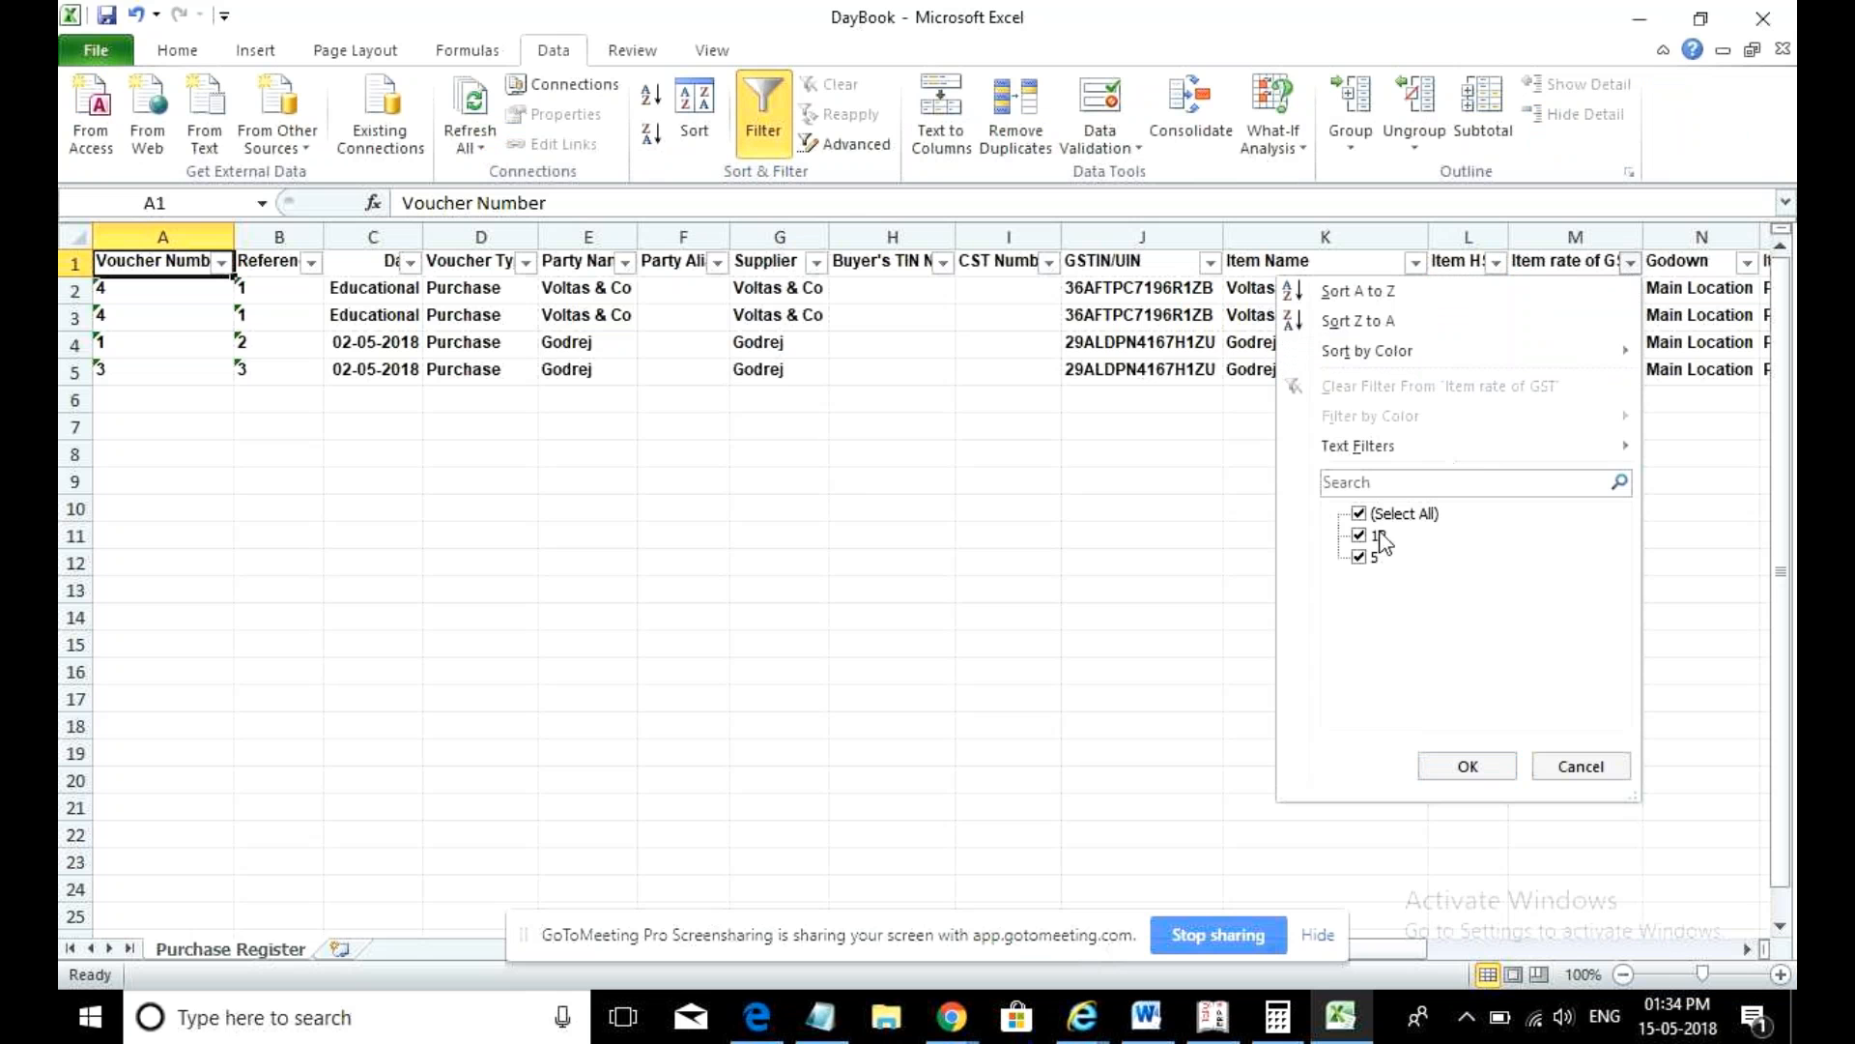
left_click(1360, 557)
left_click(1469, 765)
left_click_drag(1406, 962, 1502, 978)
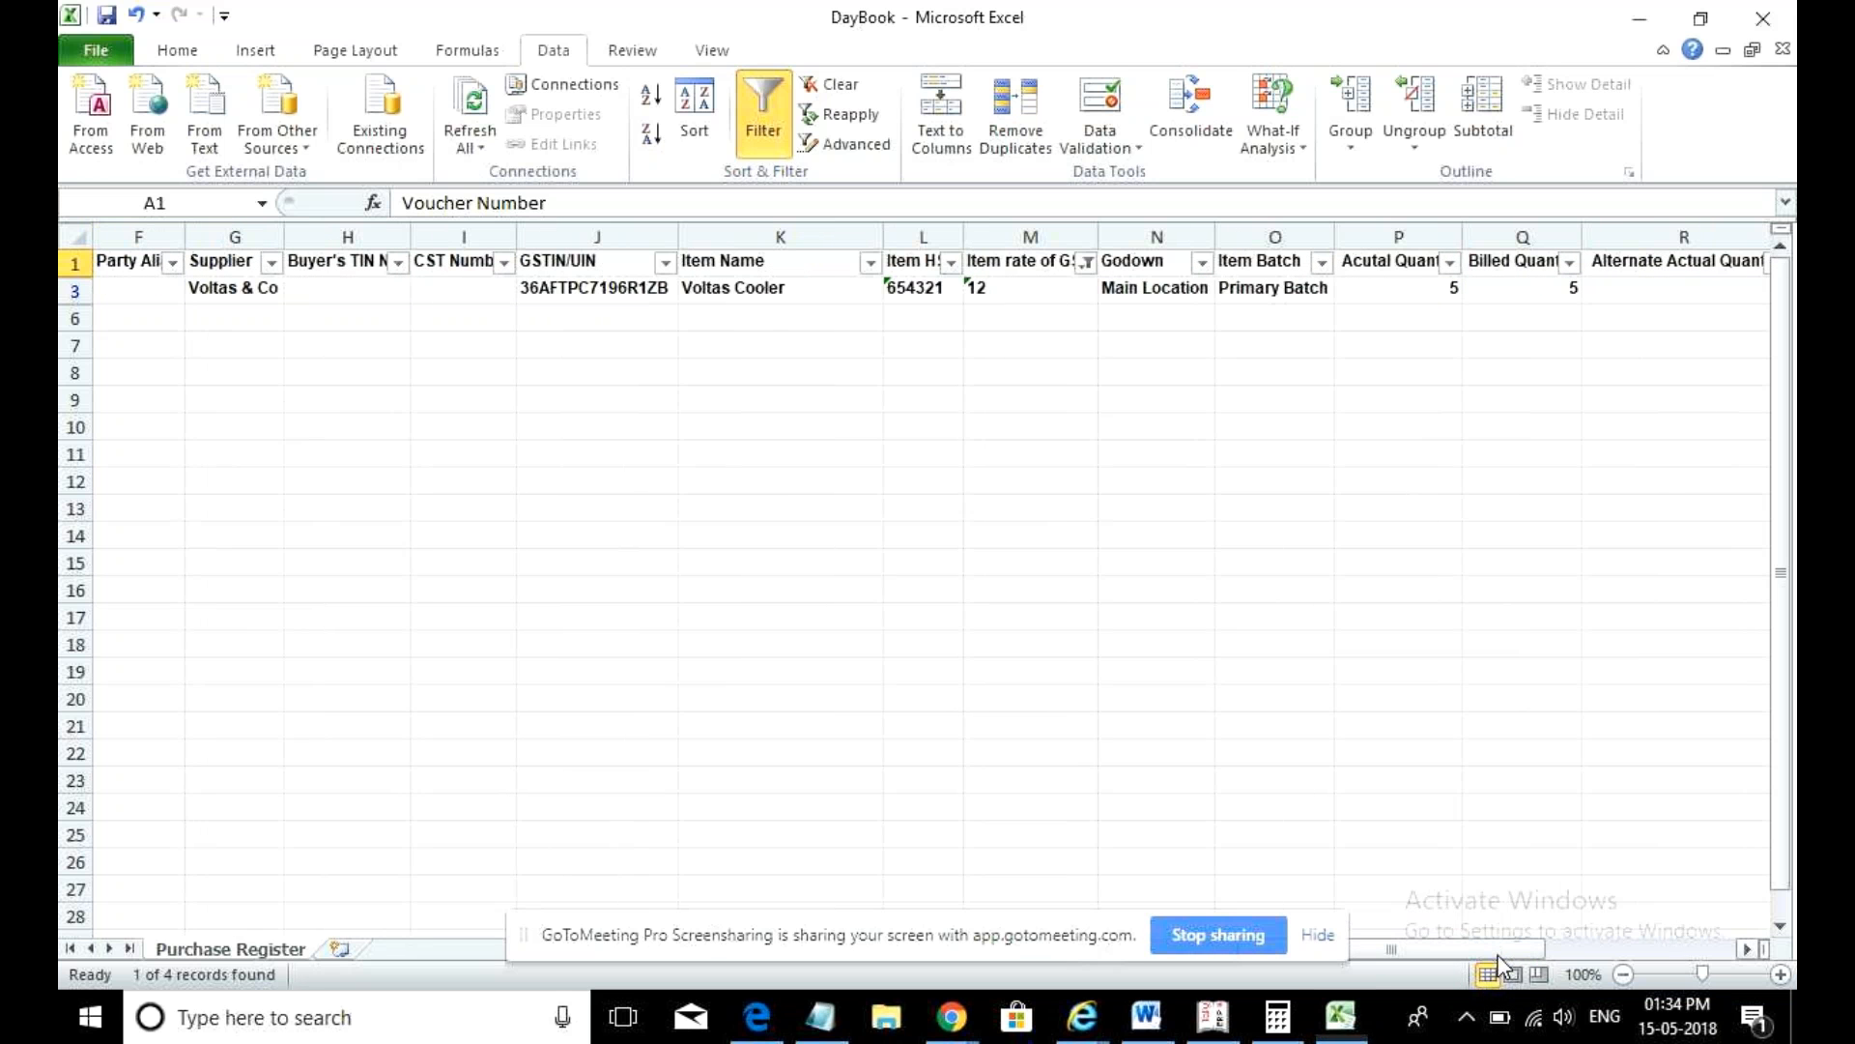
left_click(1650, 947)
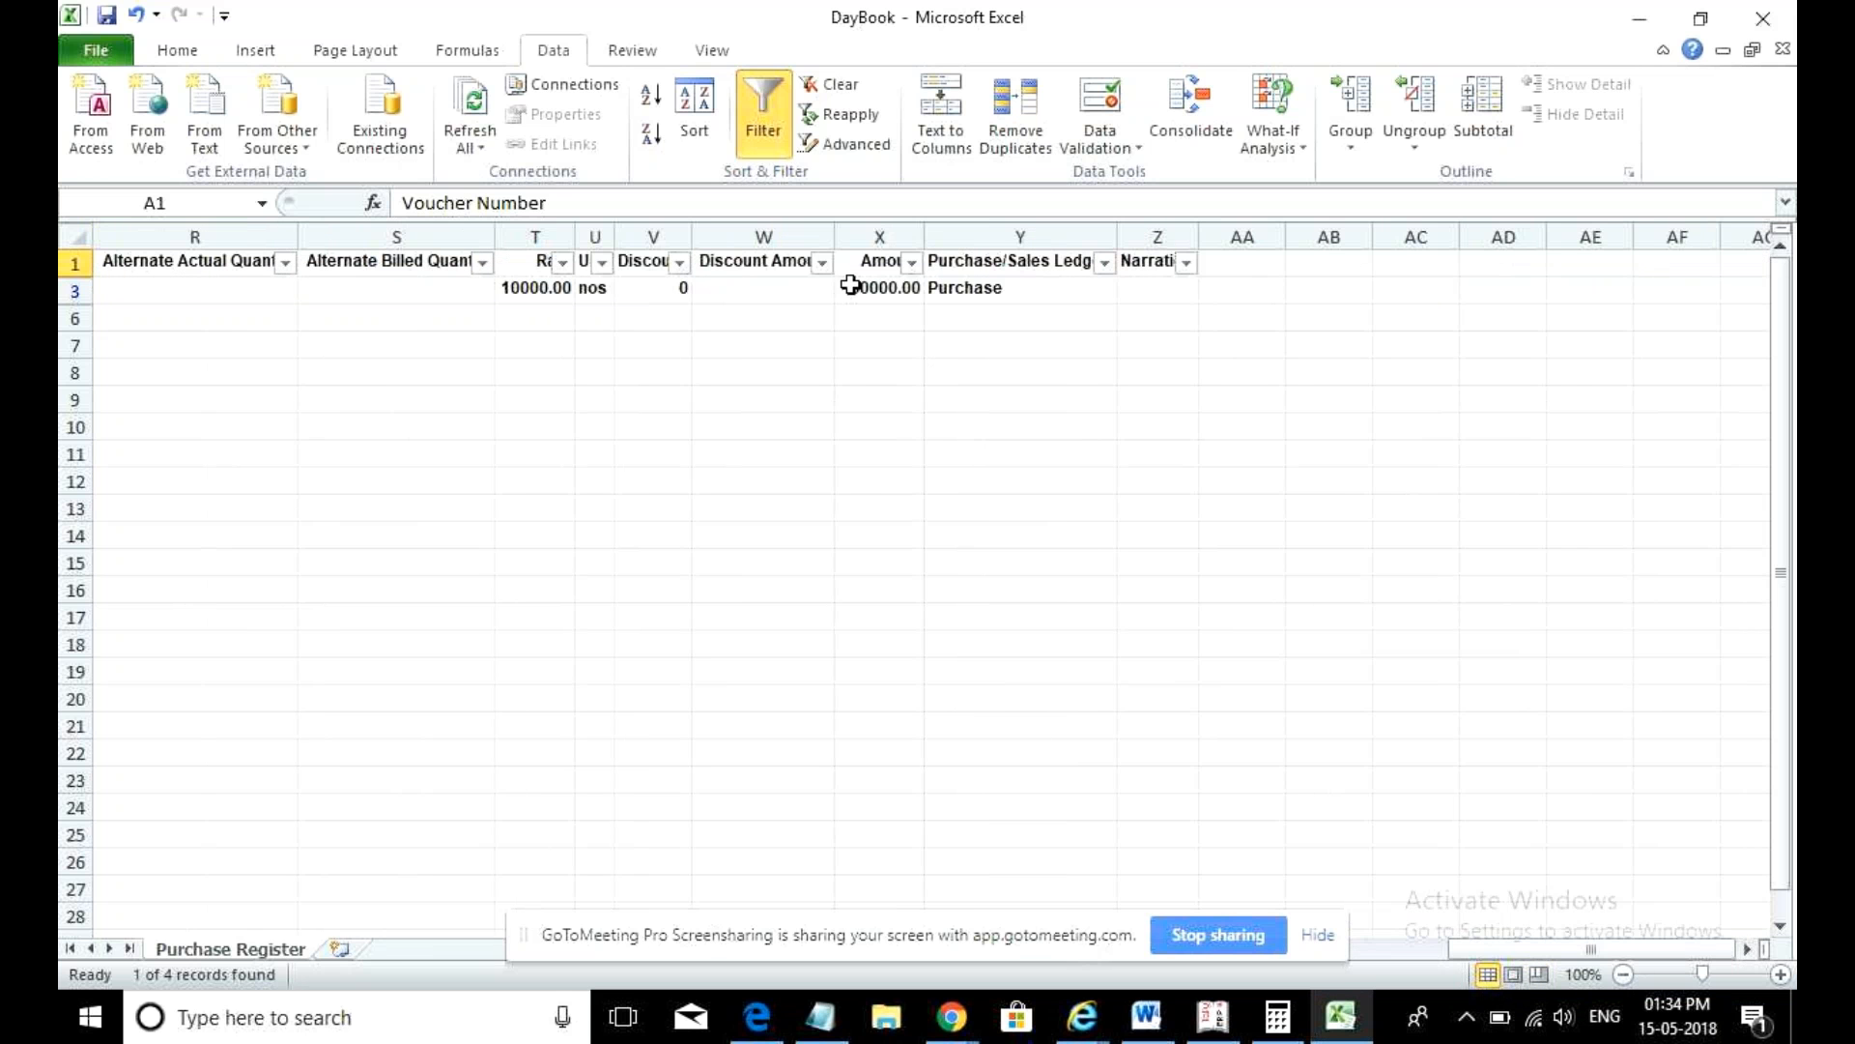
left_click(539, 289)
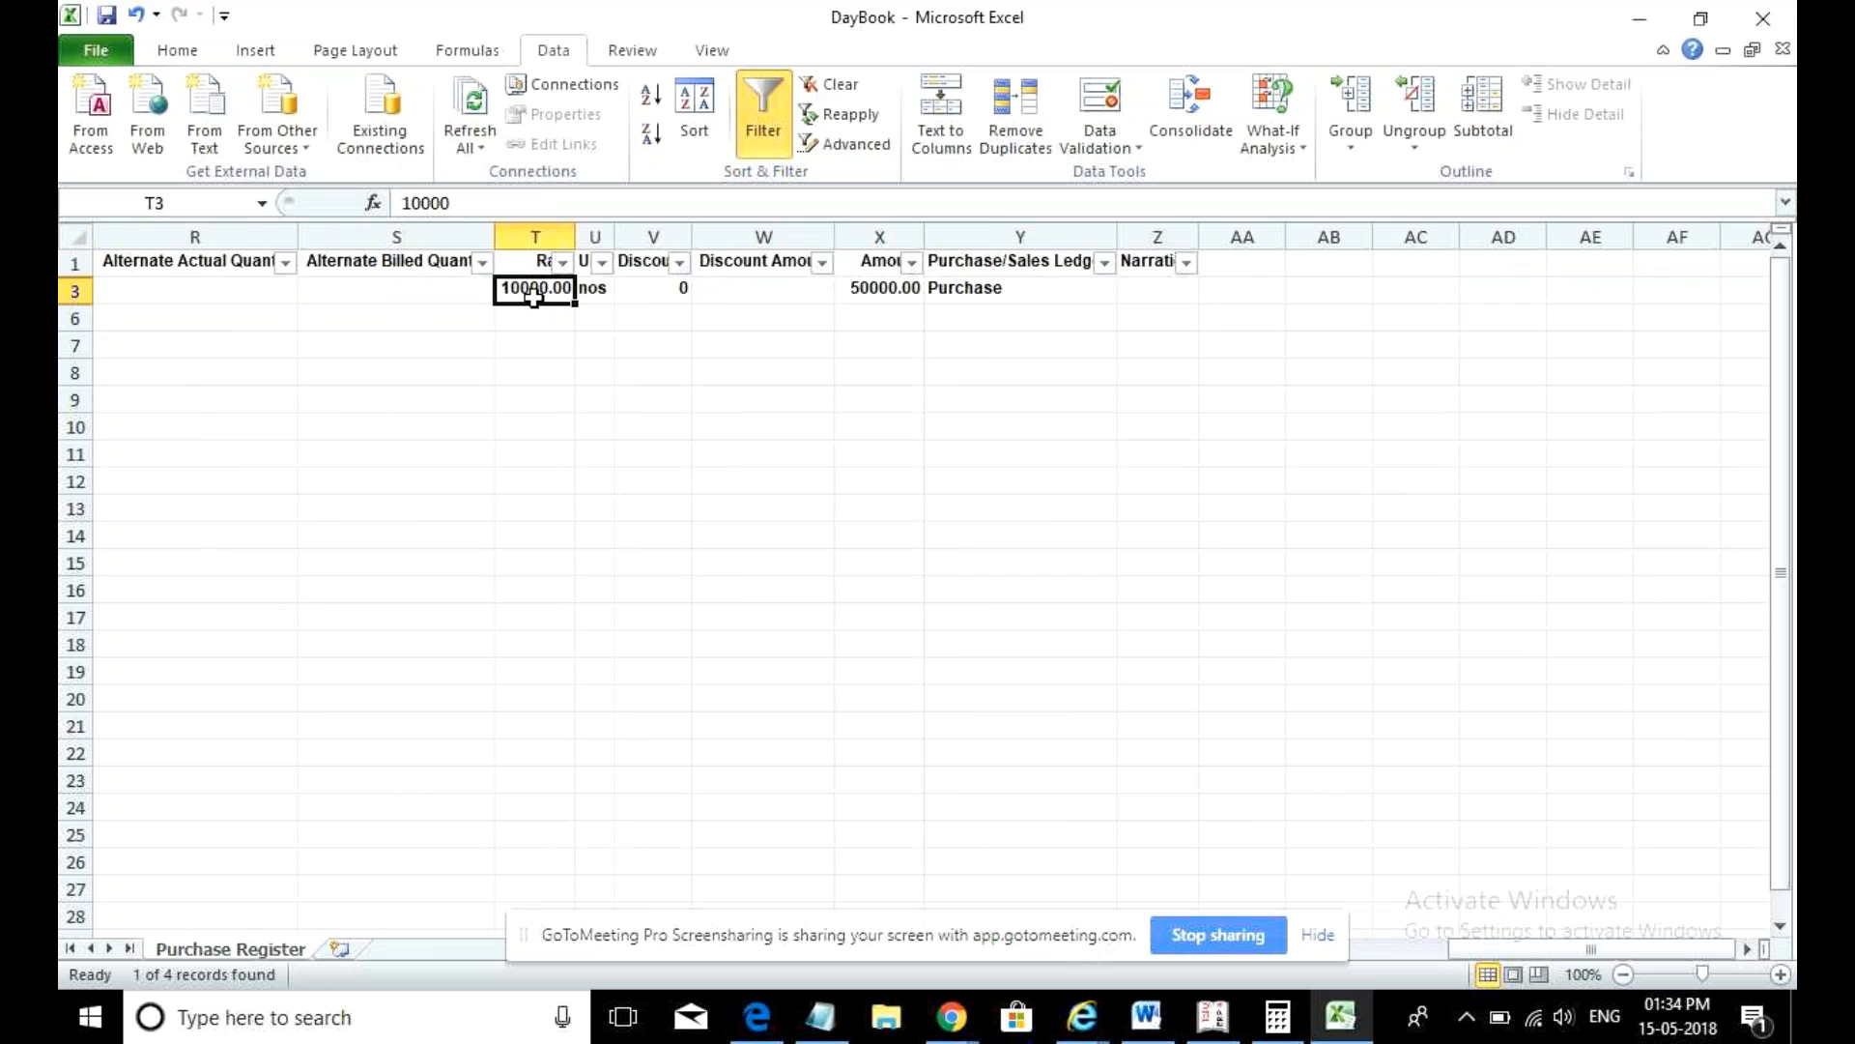
left_click(1372, 952)
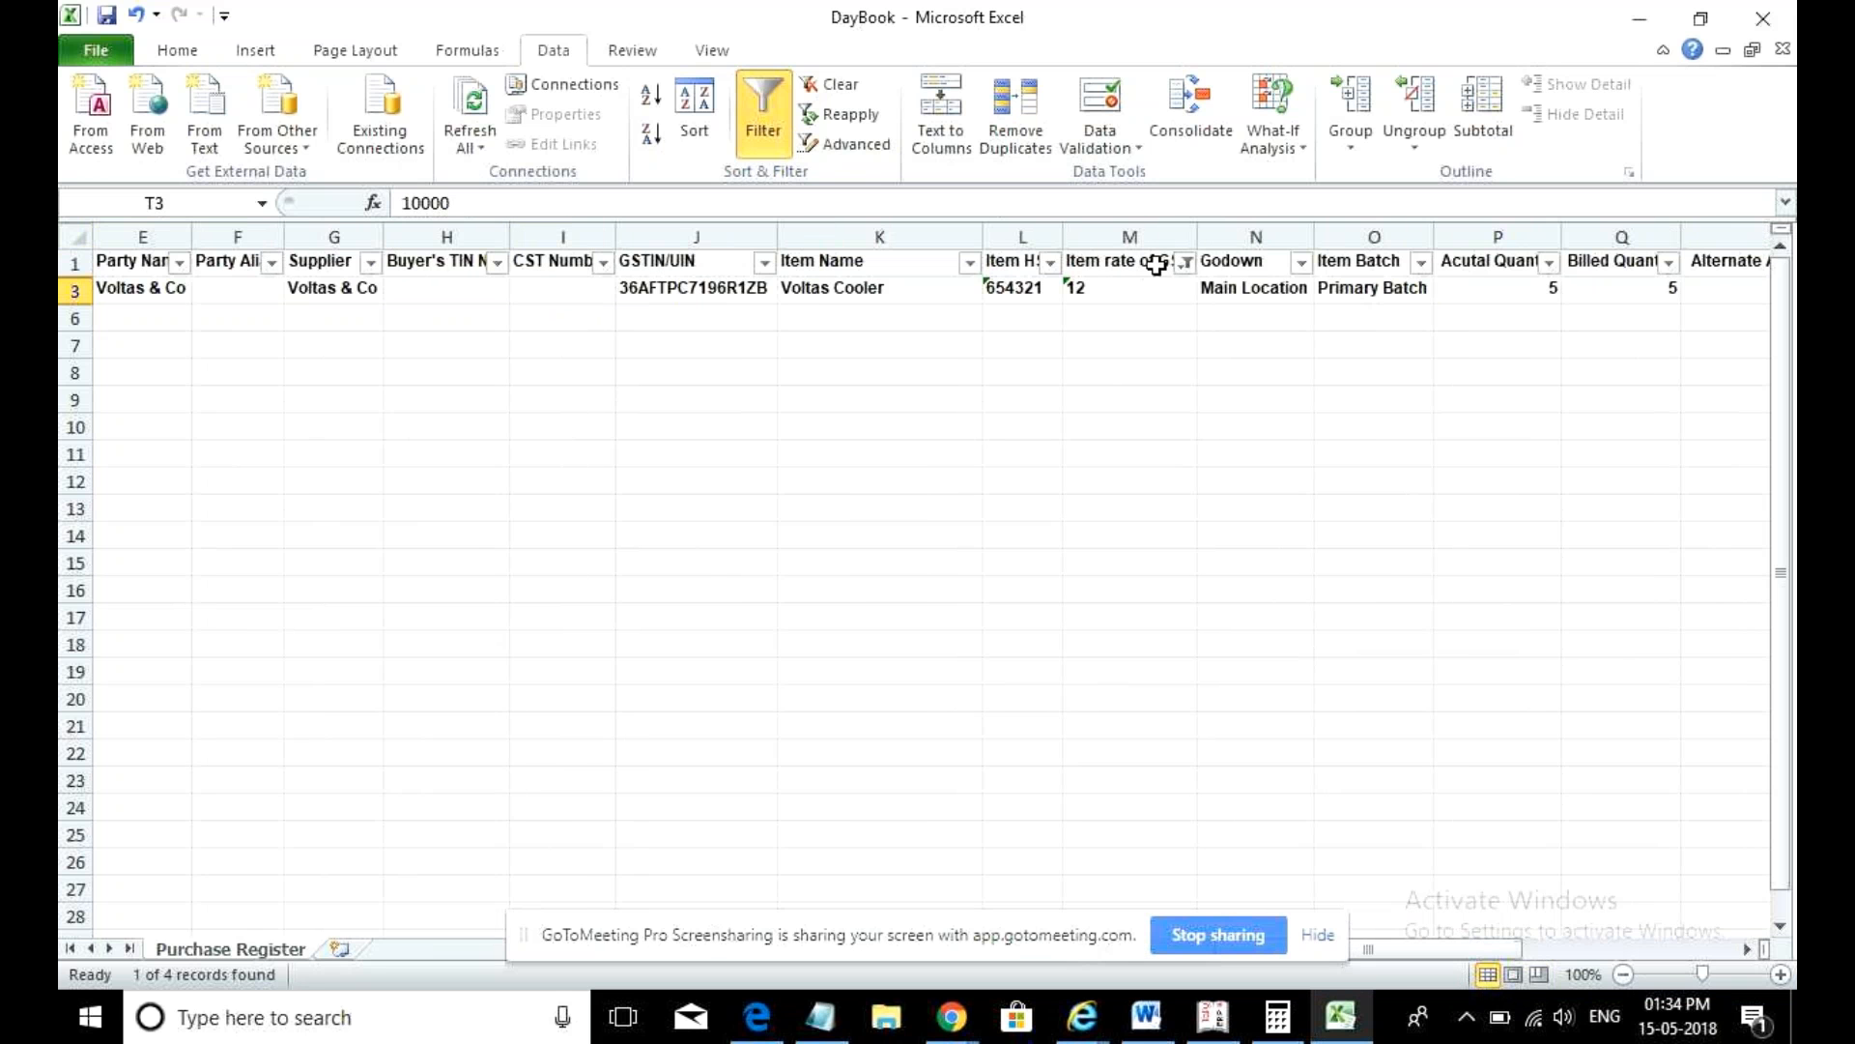
- Change the Item rate of GST filter to 5 only, check the rows, and minimise Excel
left_click(1185, 262)
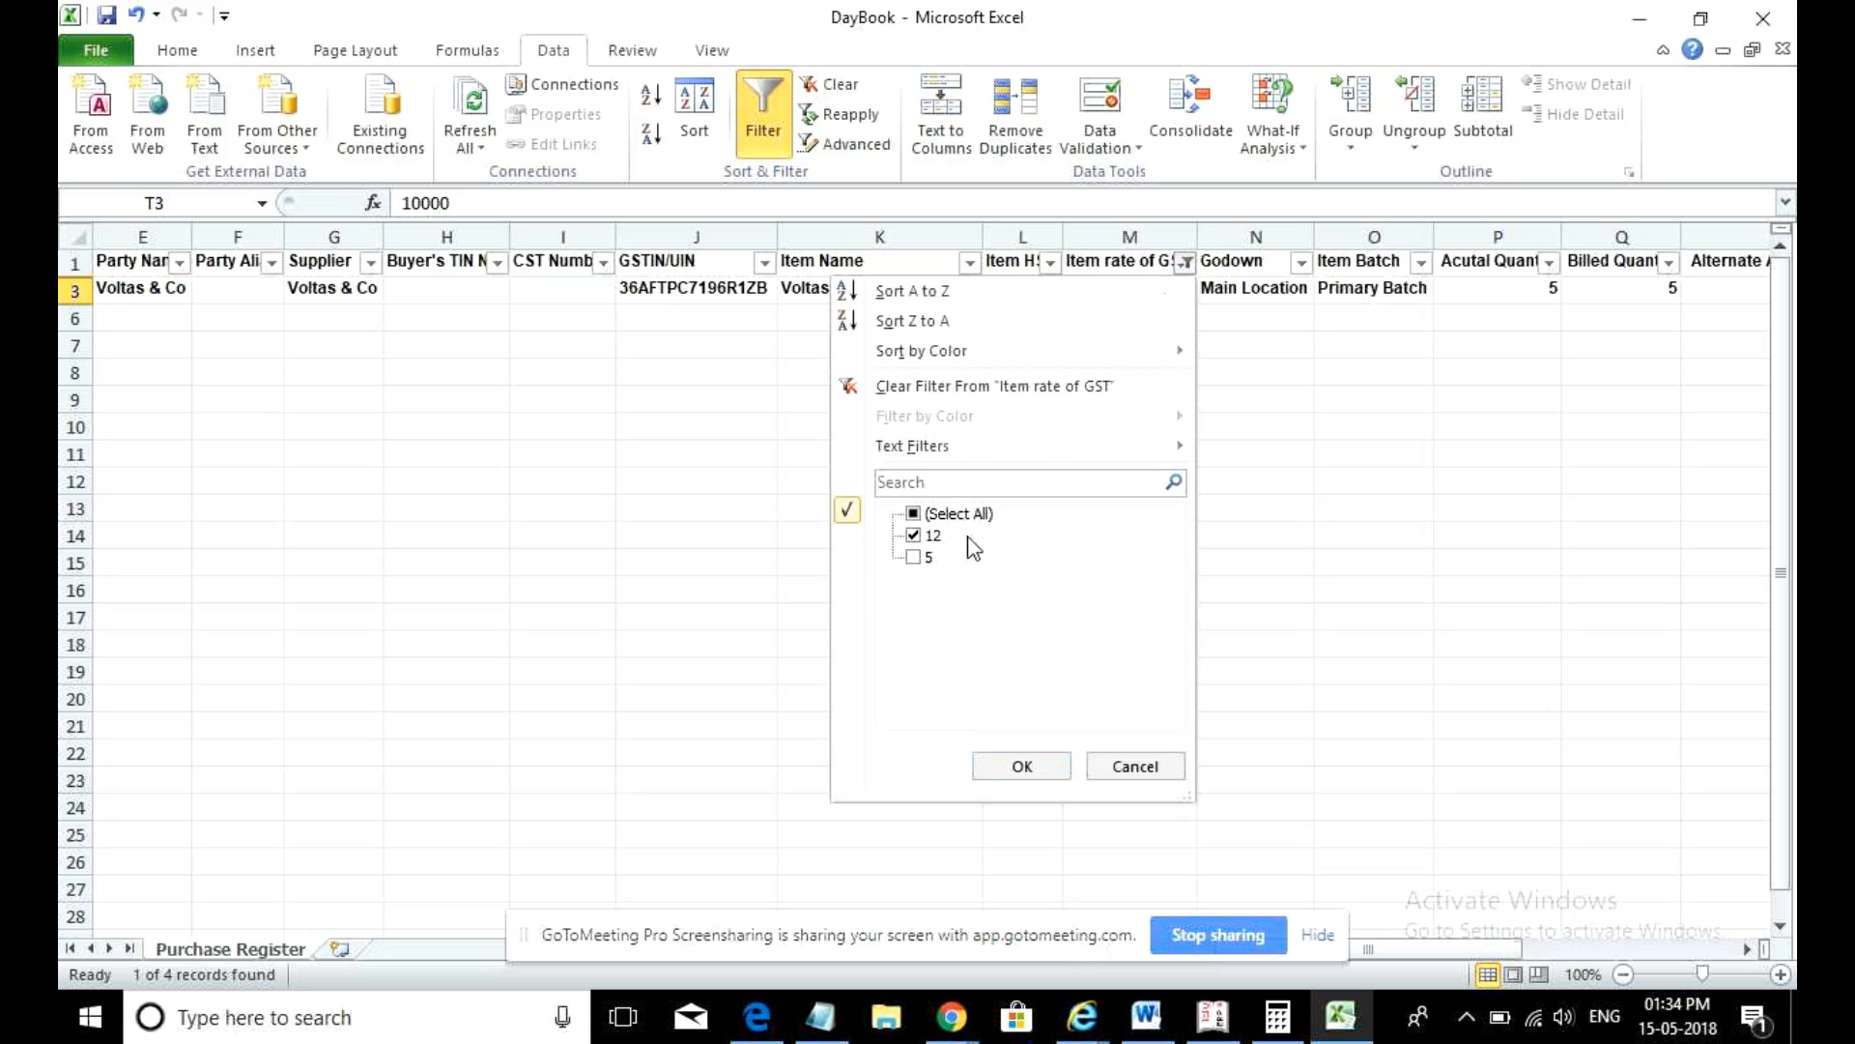
left_click(914, 558)
left_click(913, 535)
left_click(1022, 766)
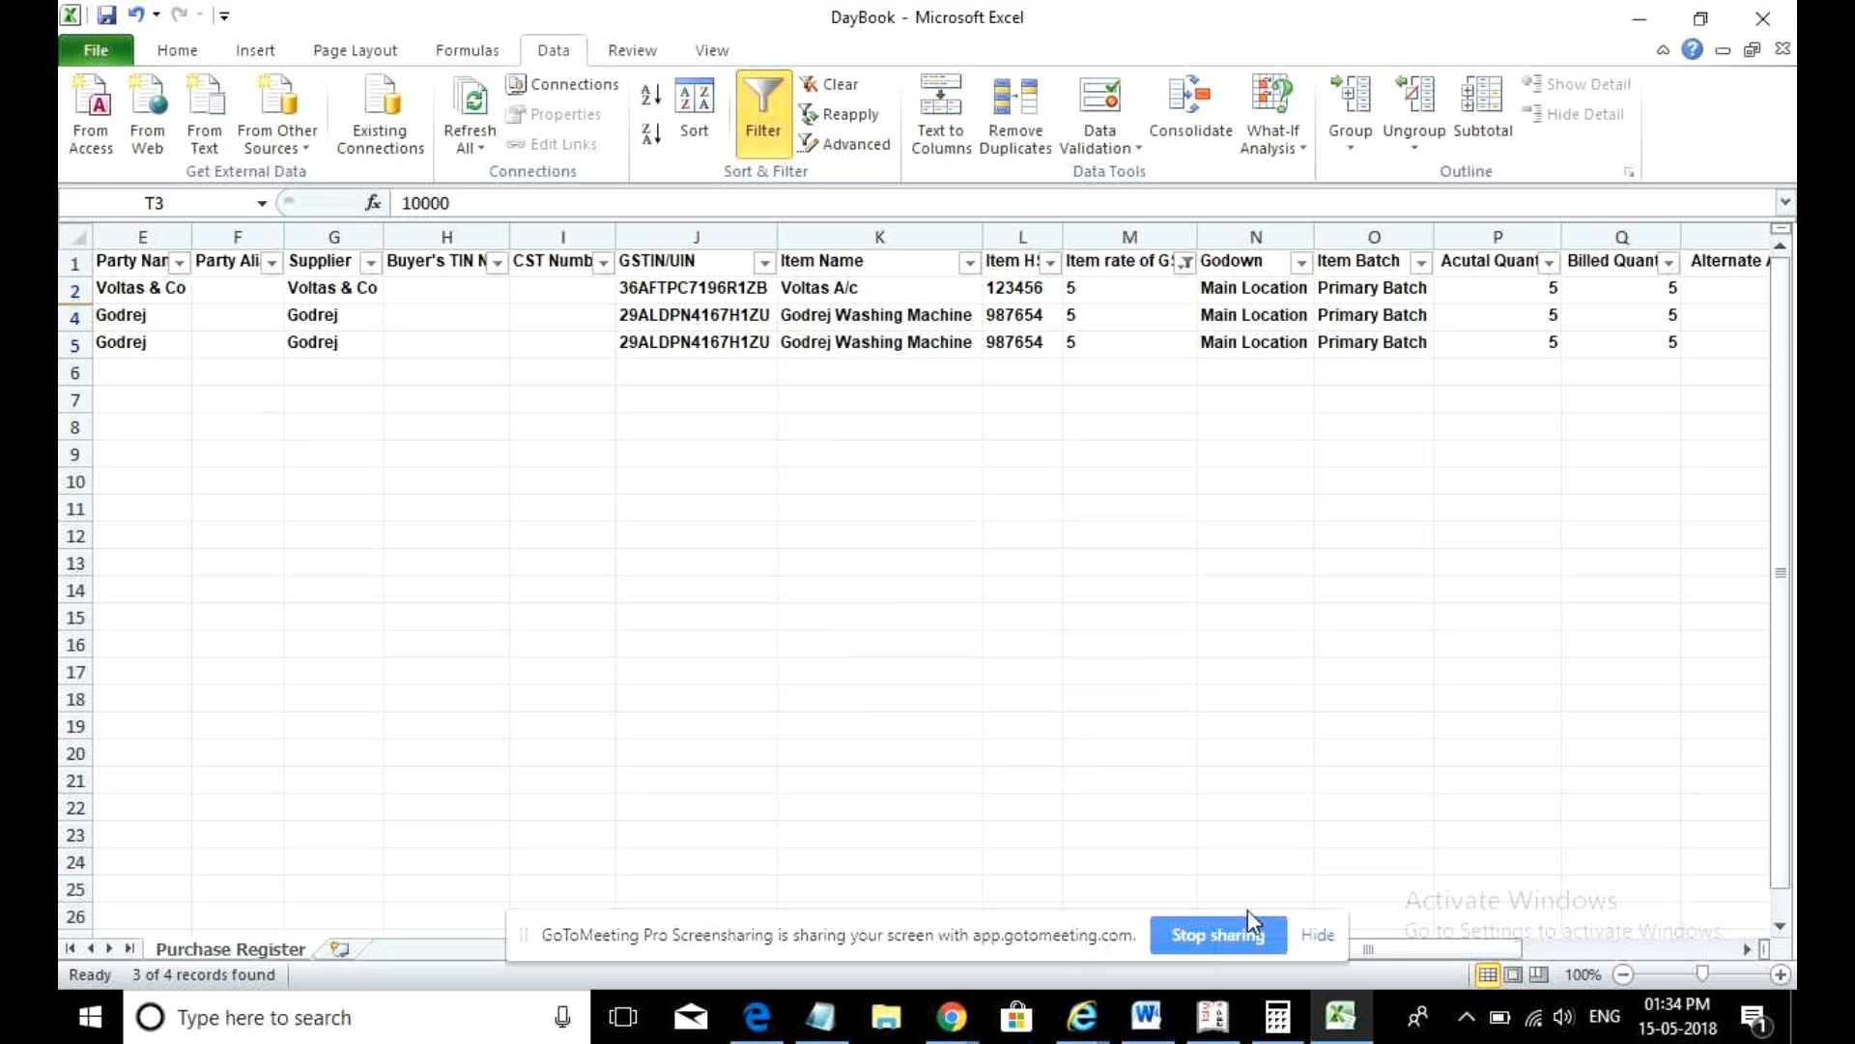
left_click_drag(1382, 952, 1494, 977)
left_click(1609, 319)
left_click(1616, 362)
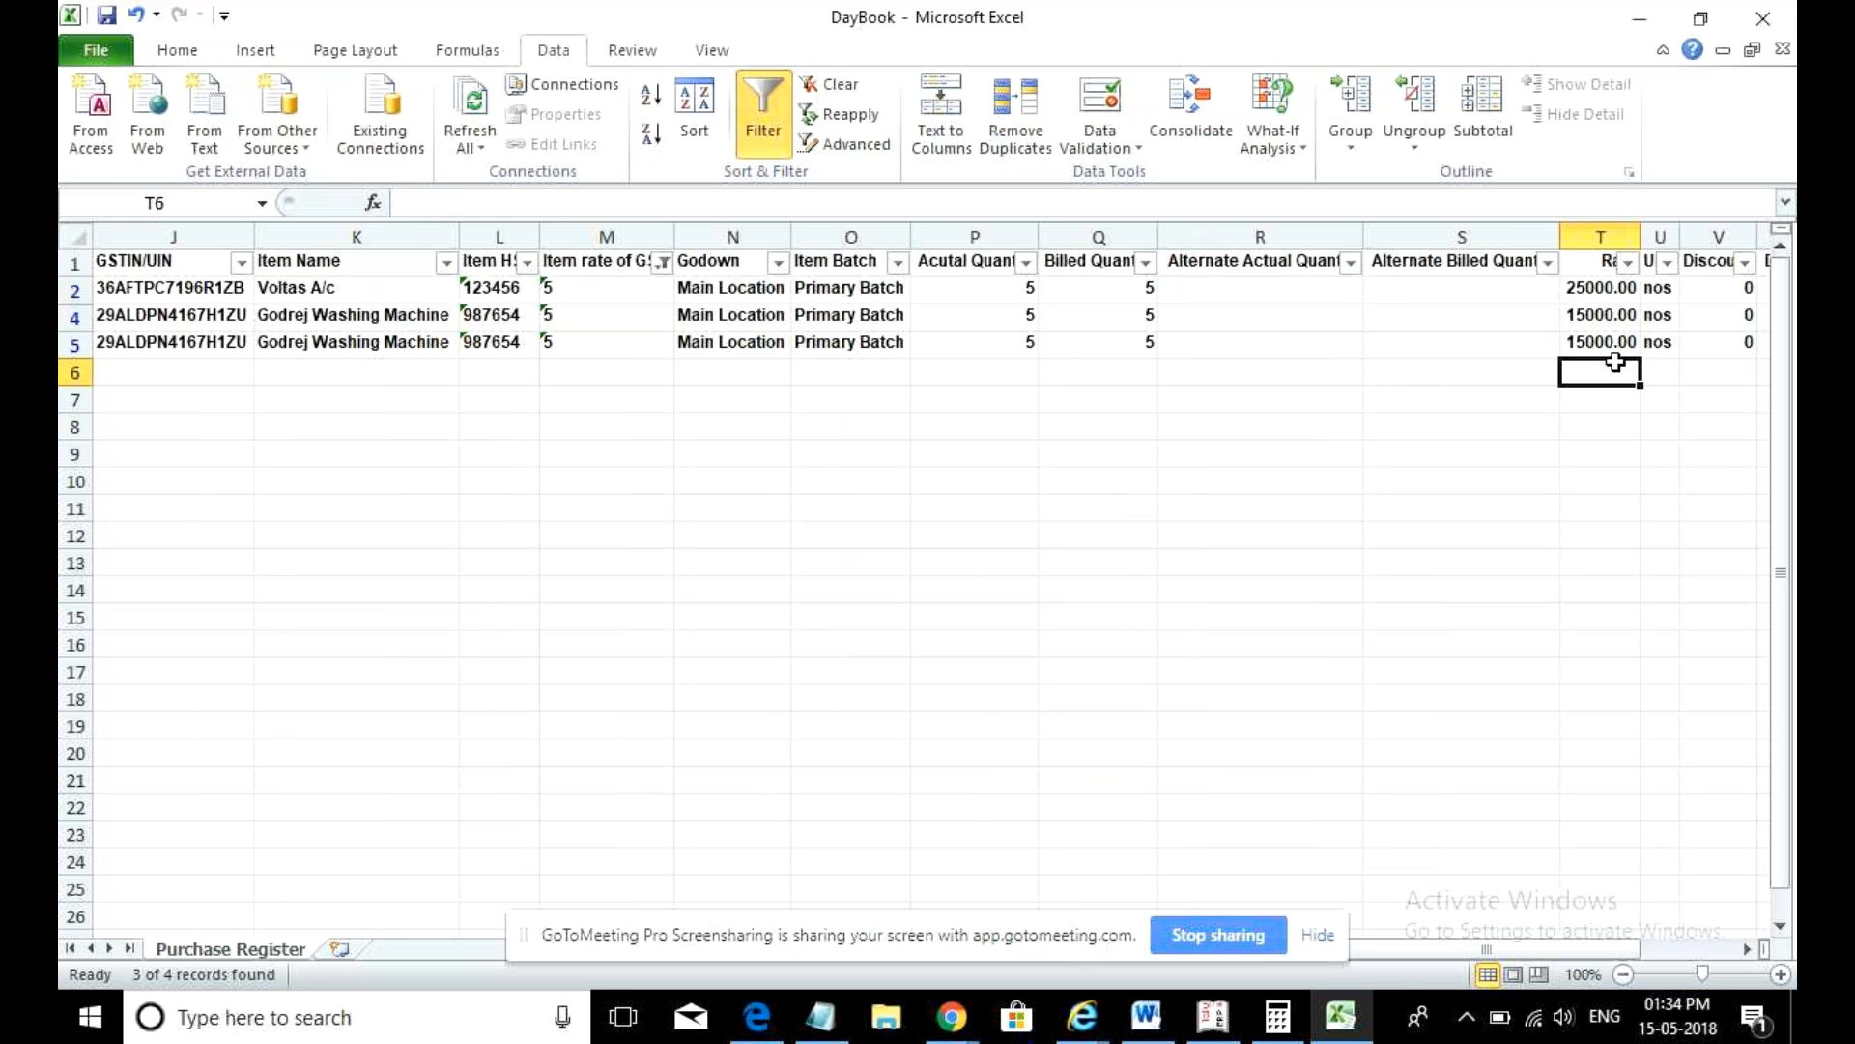
left_click(1606, 292)
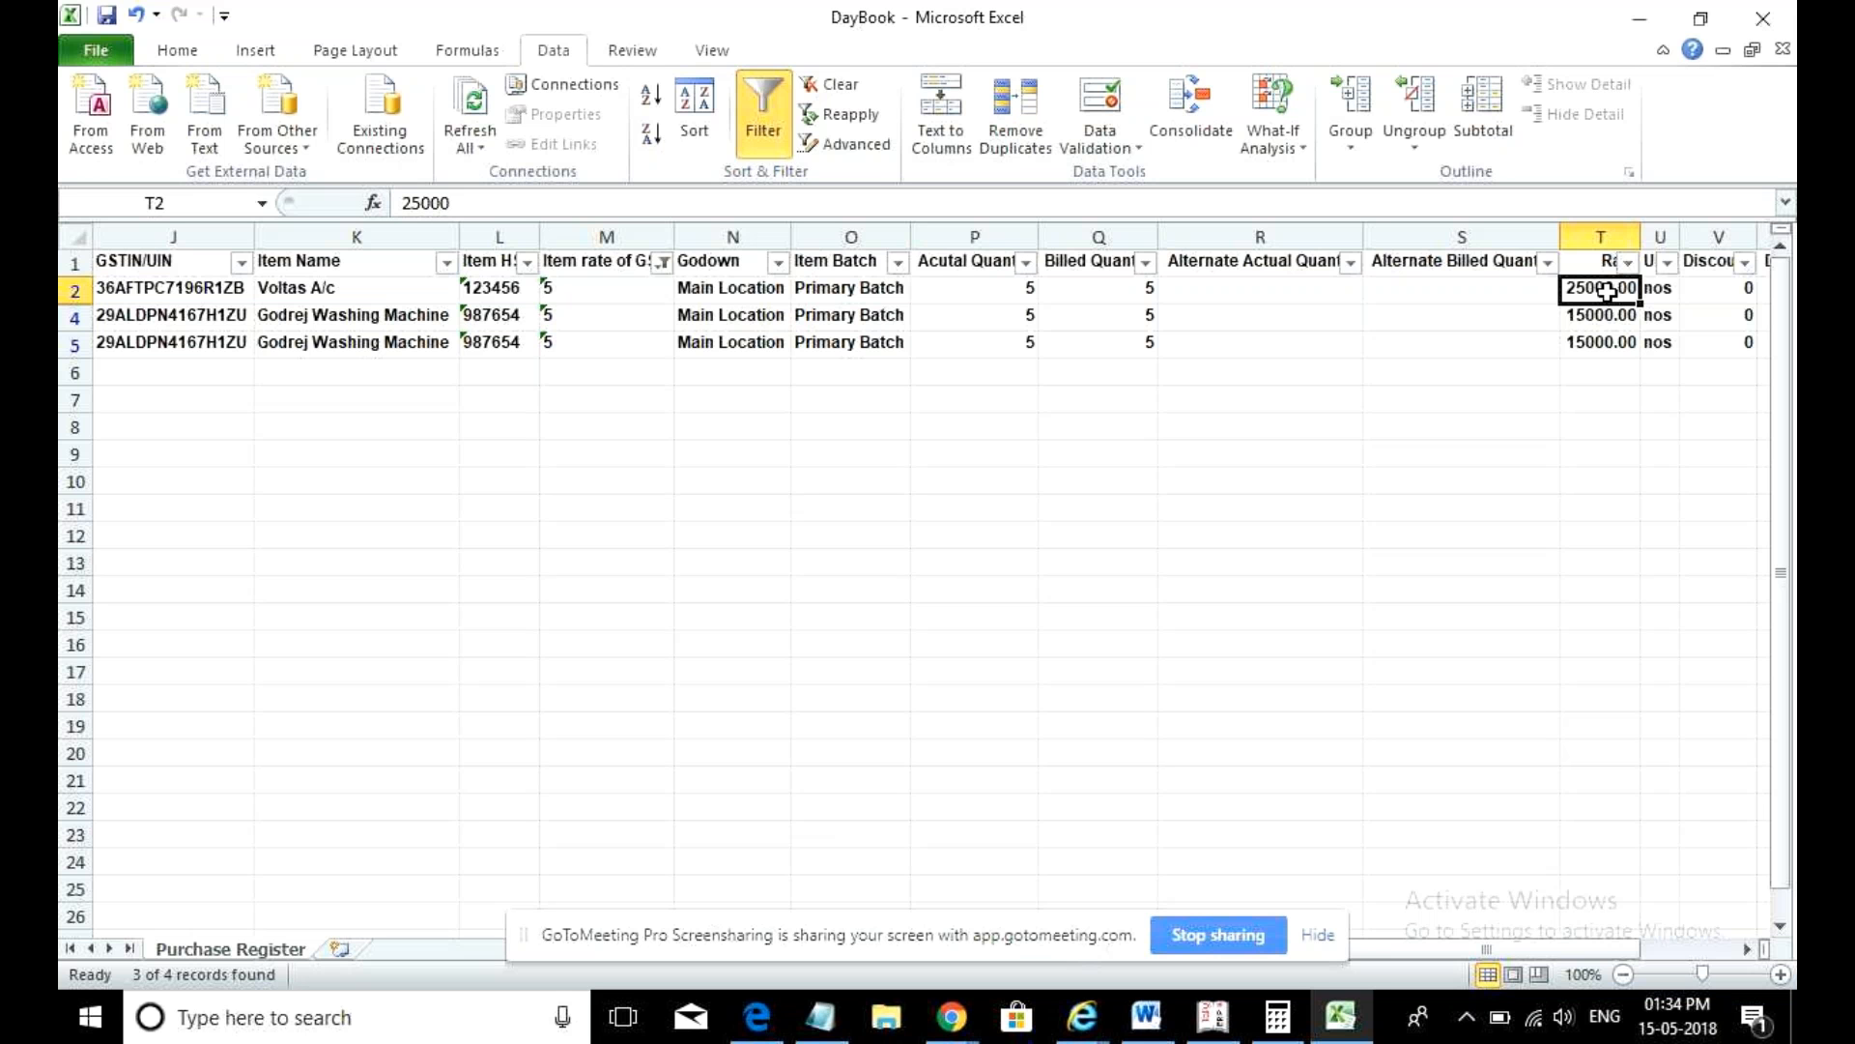
left_click(1641, 16)
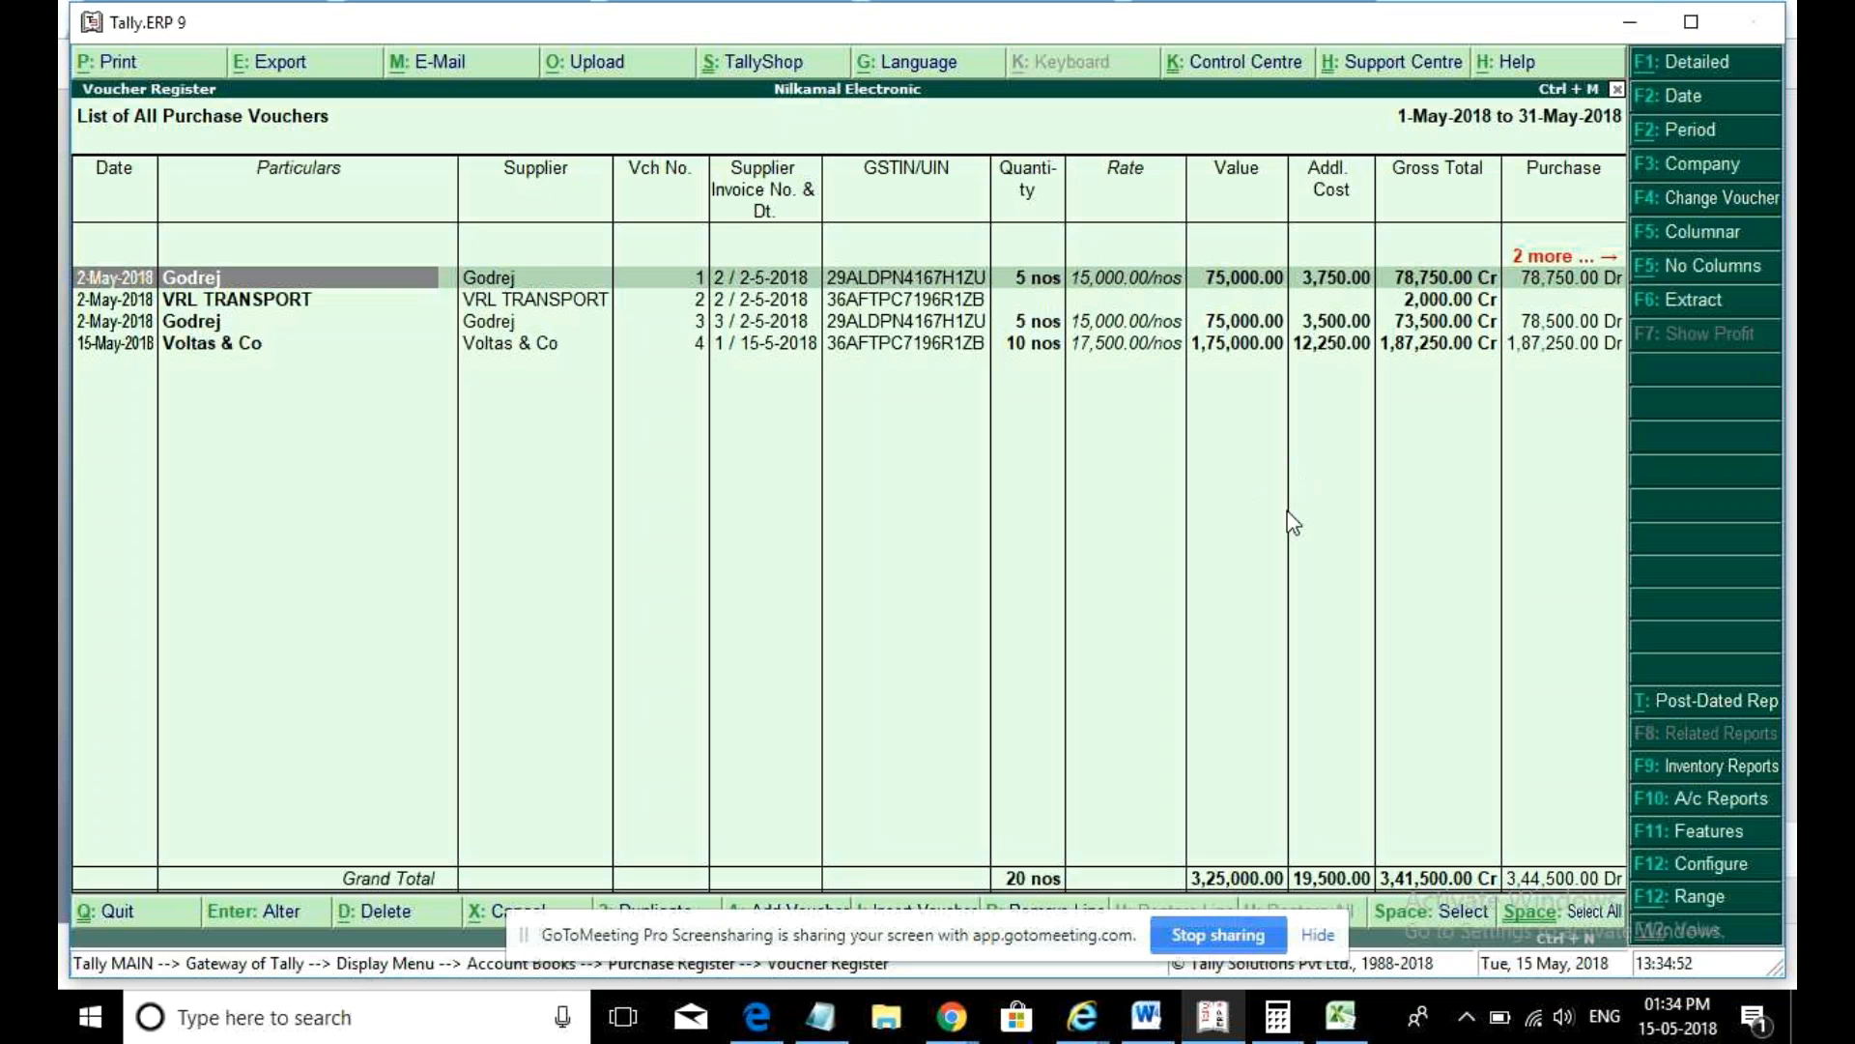
- Raise the speaker volume and bring the Tally window back to the front
left_click(1563, 1024)
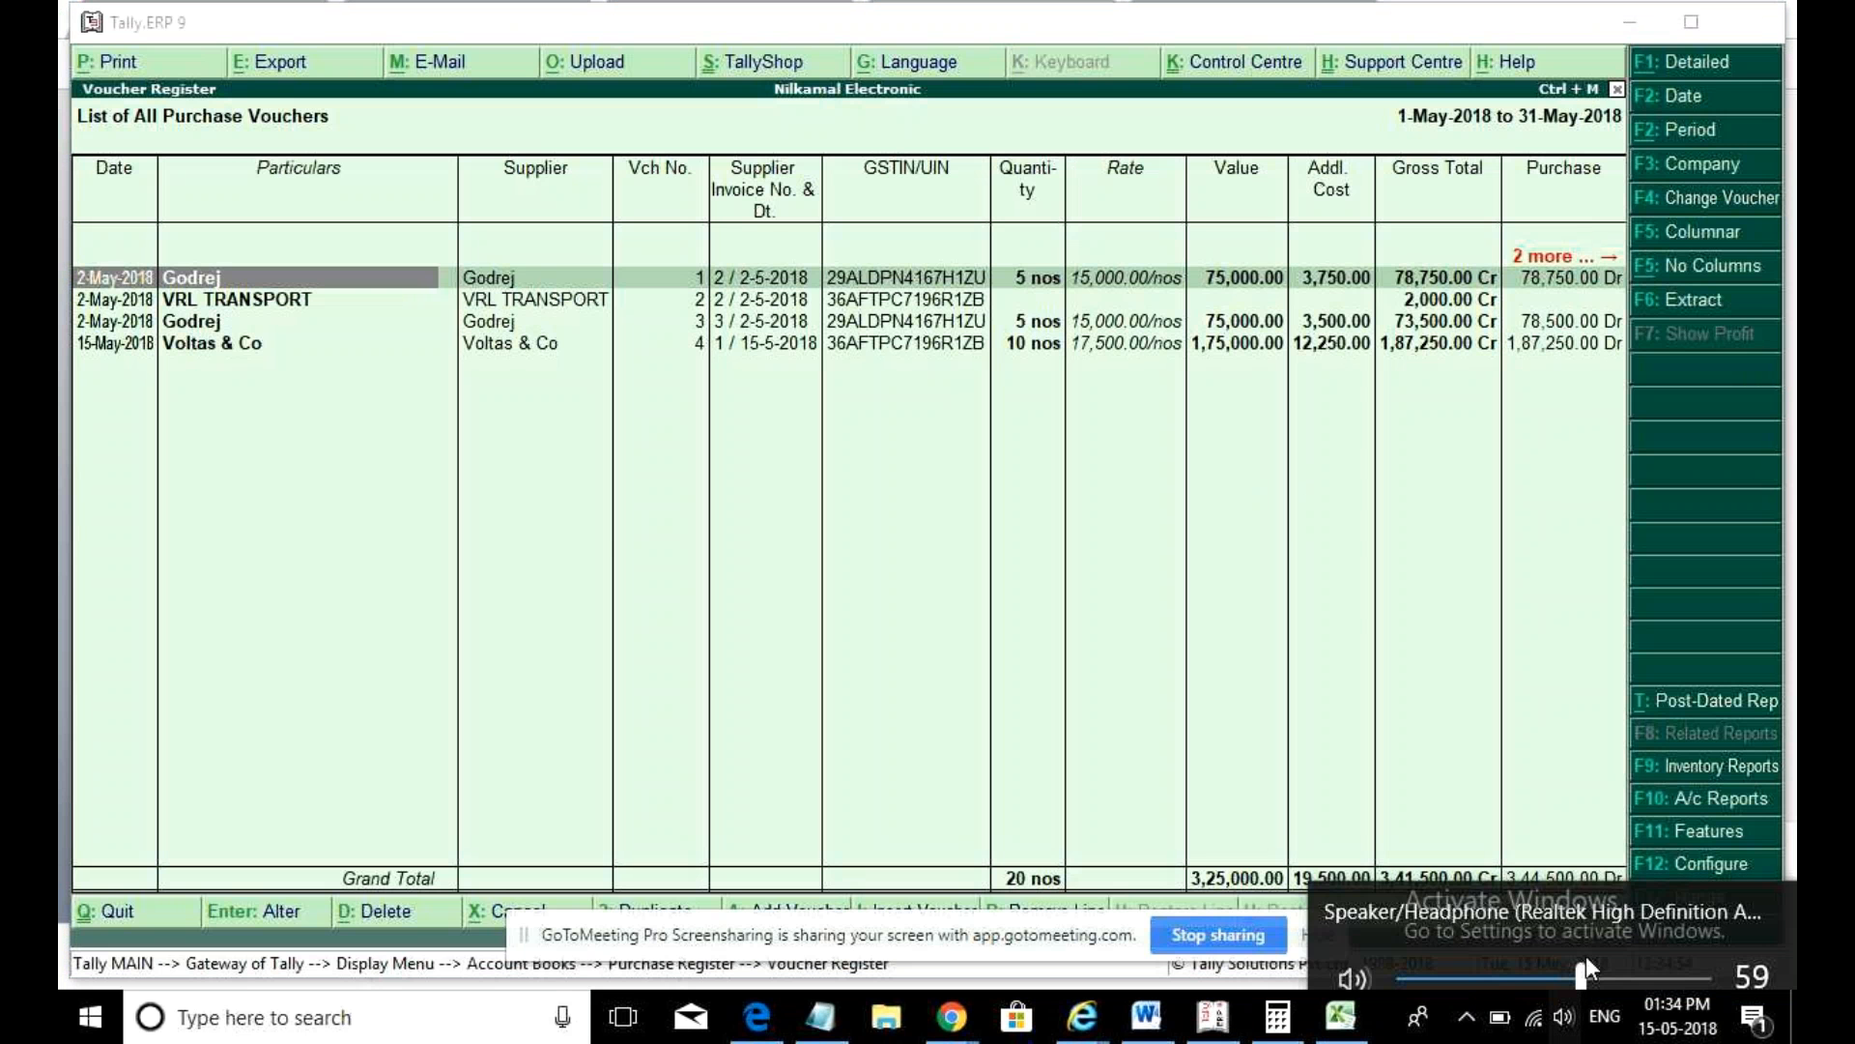
left_click(1663, 952)
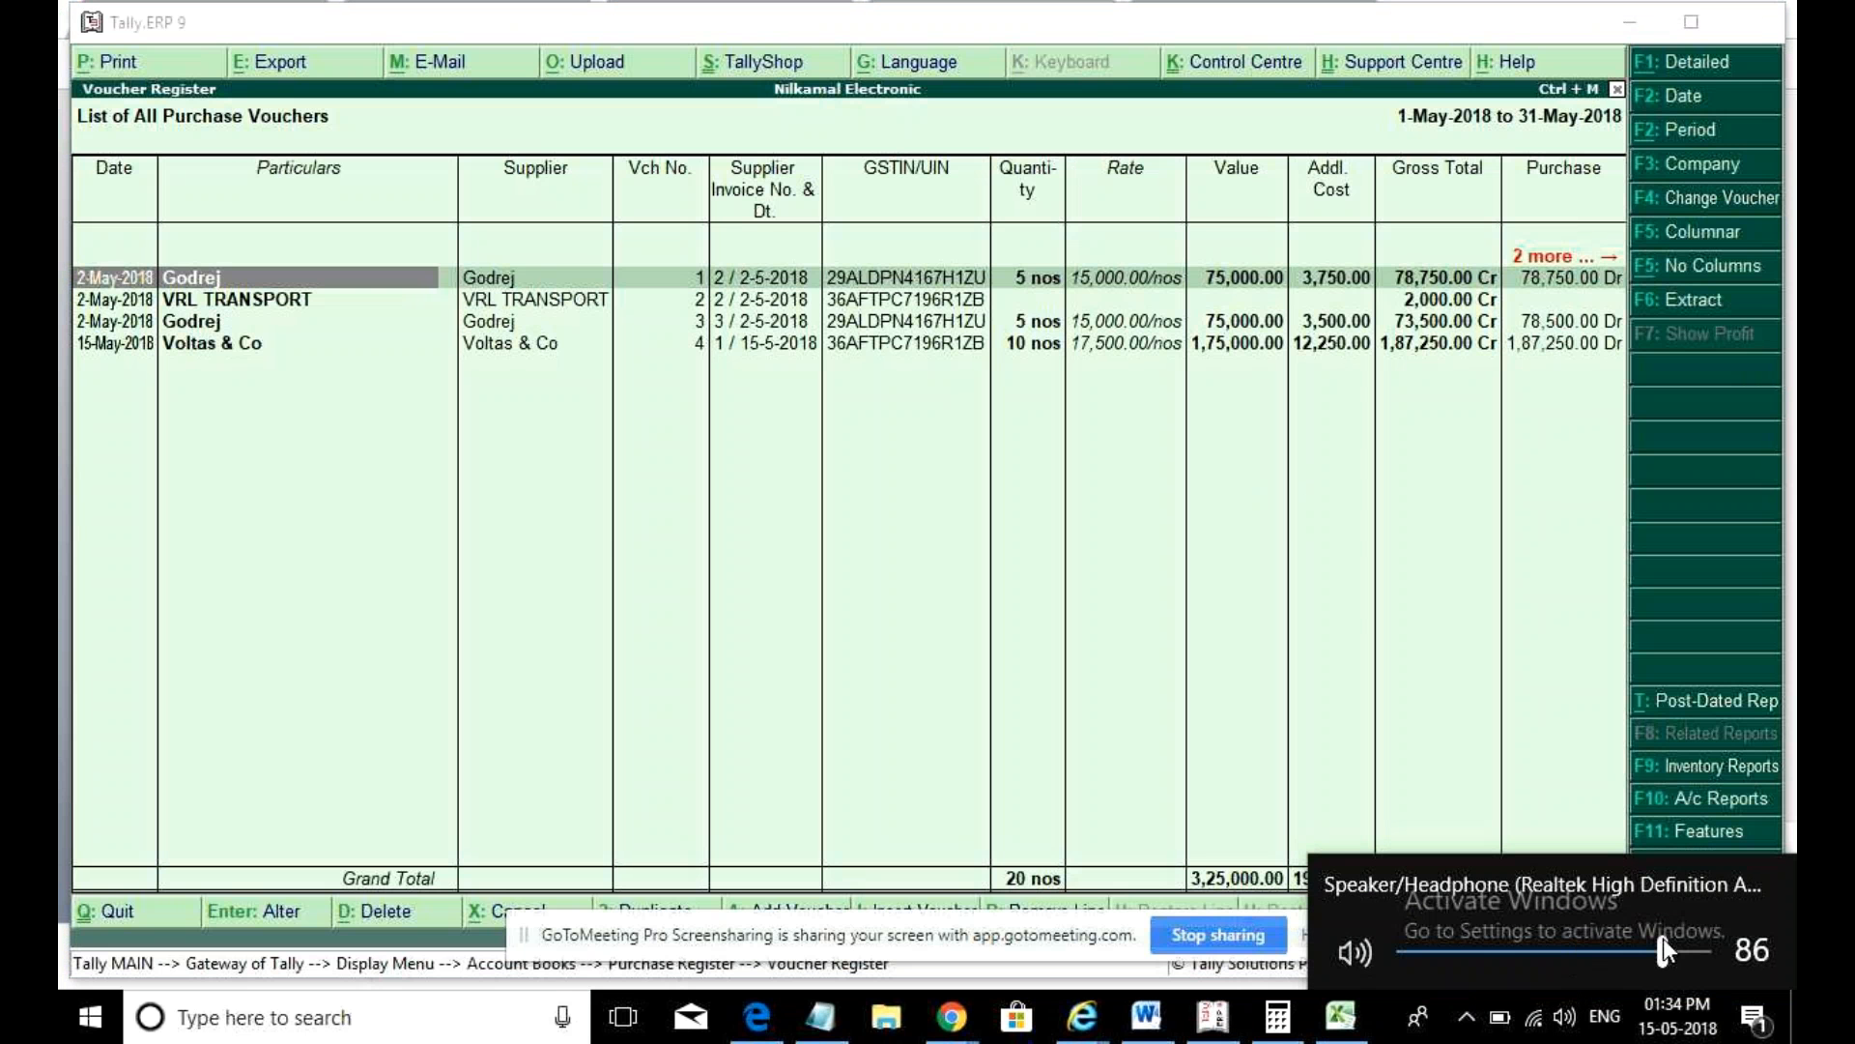
left_click(855, 868)
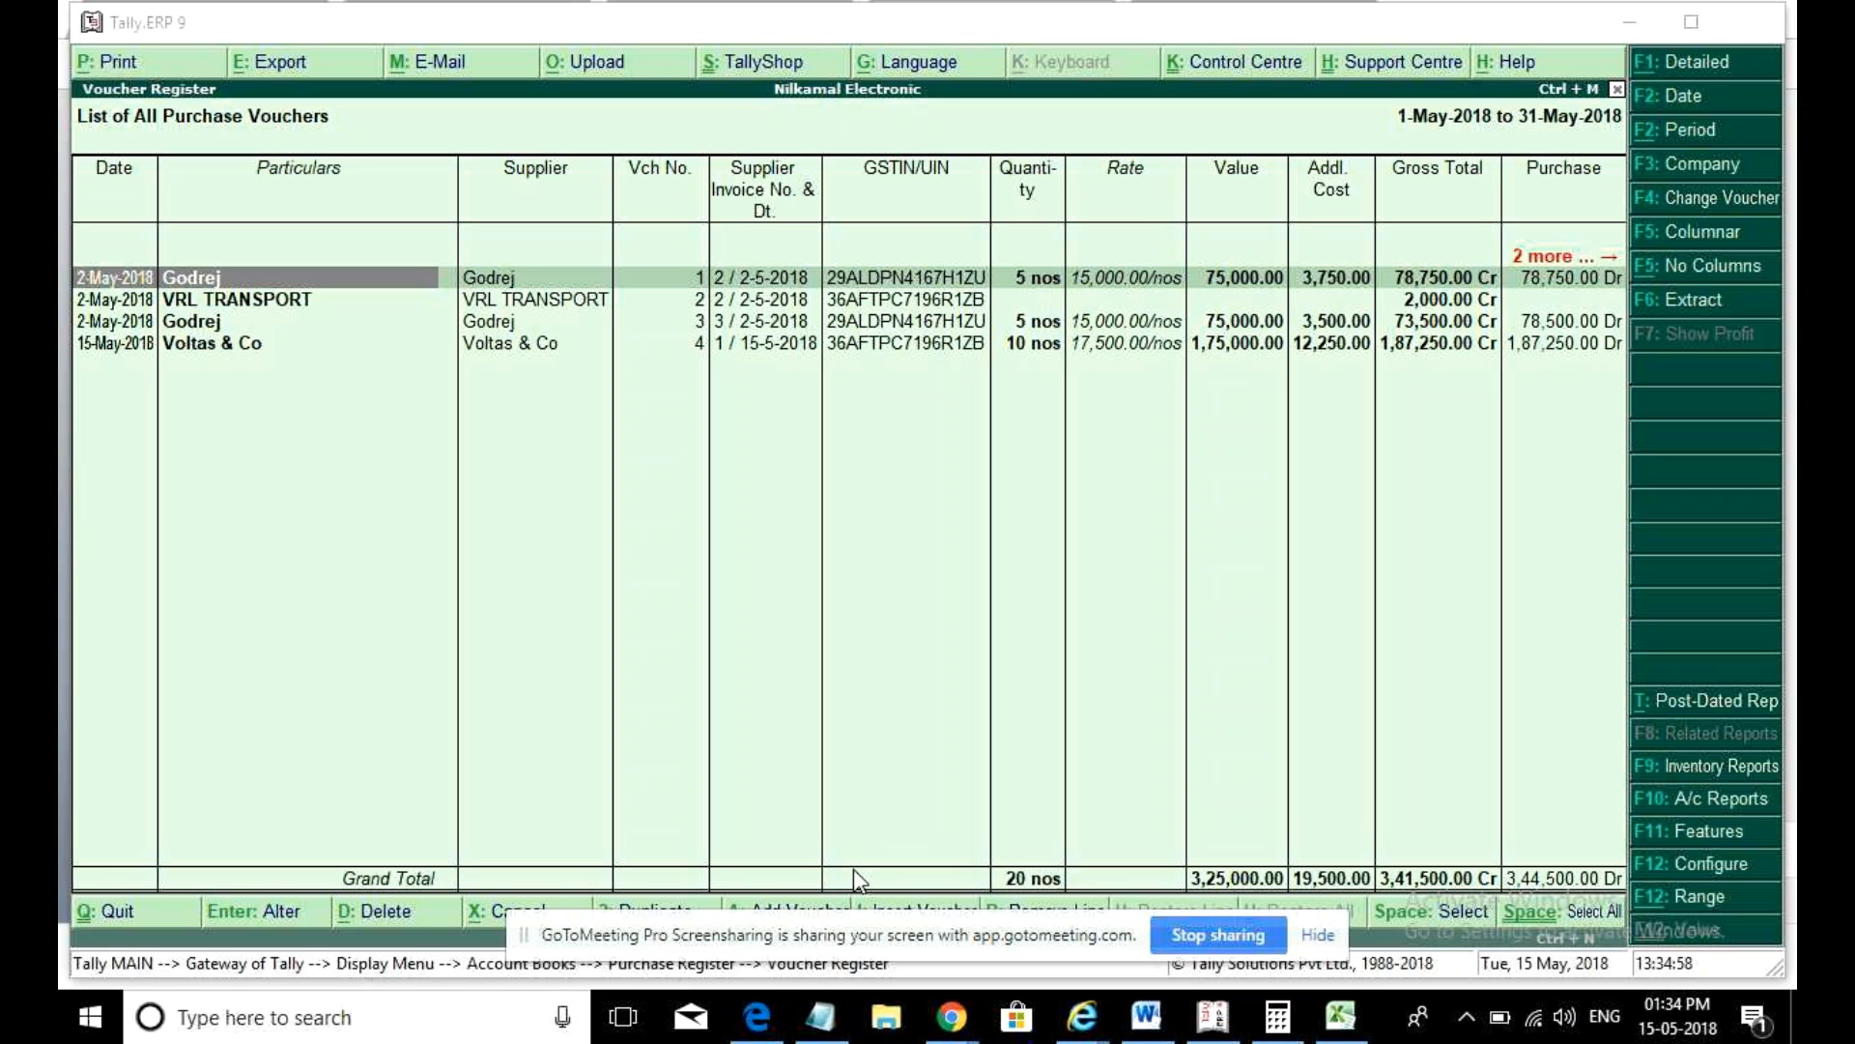
left_click(854, 868)
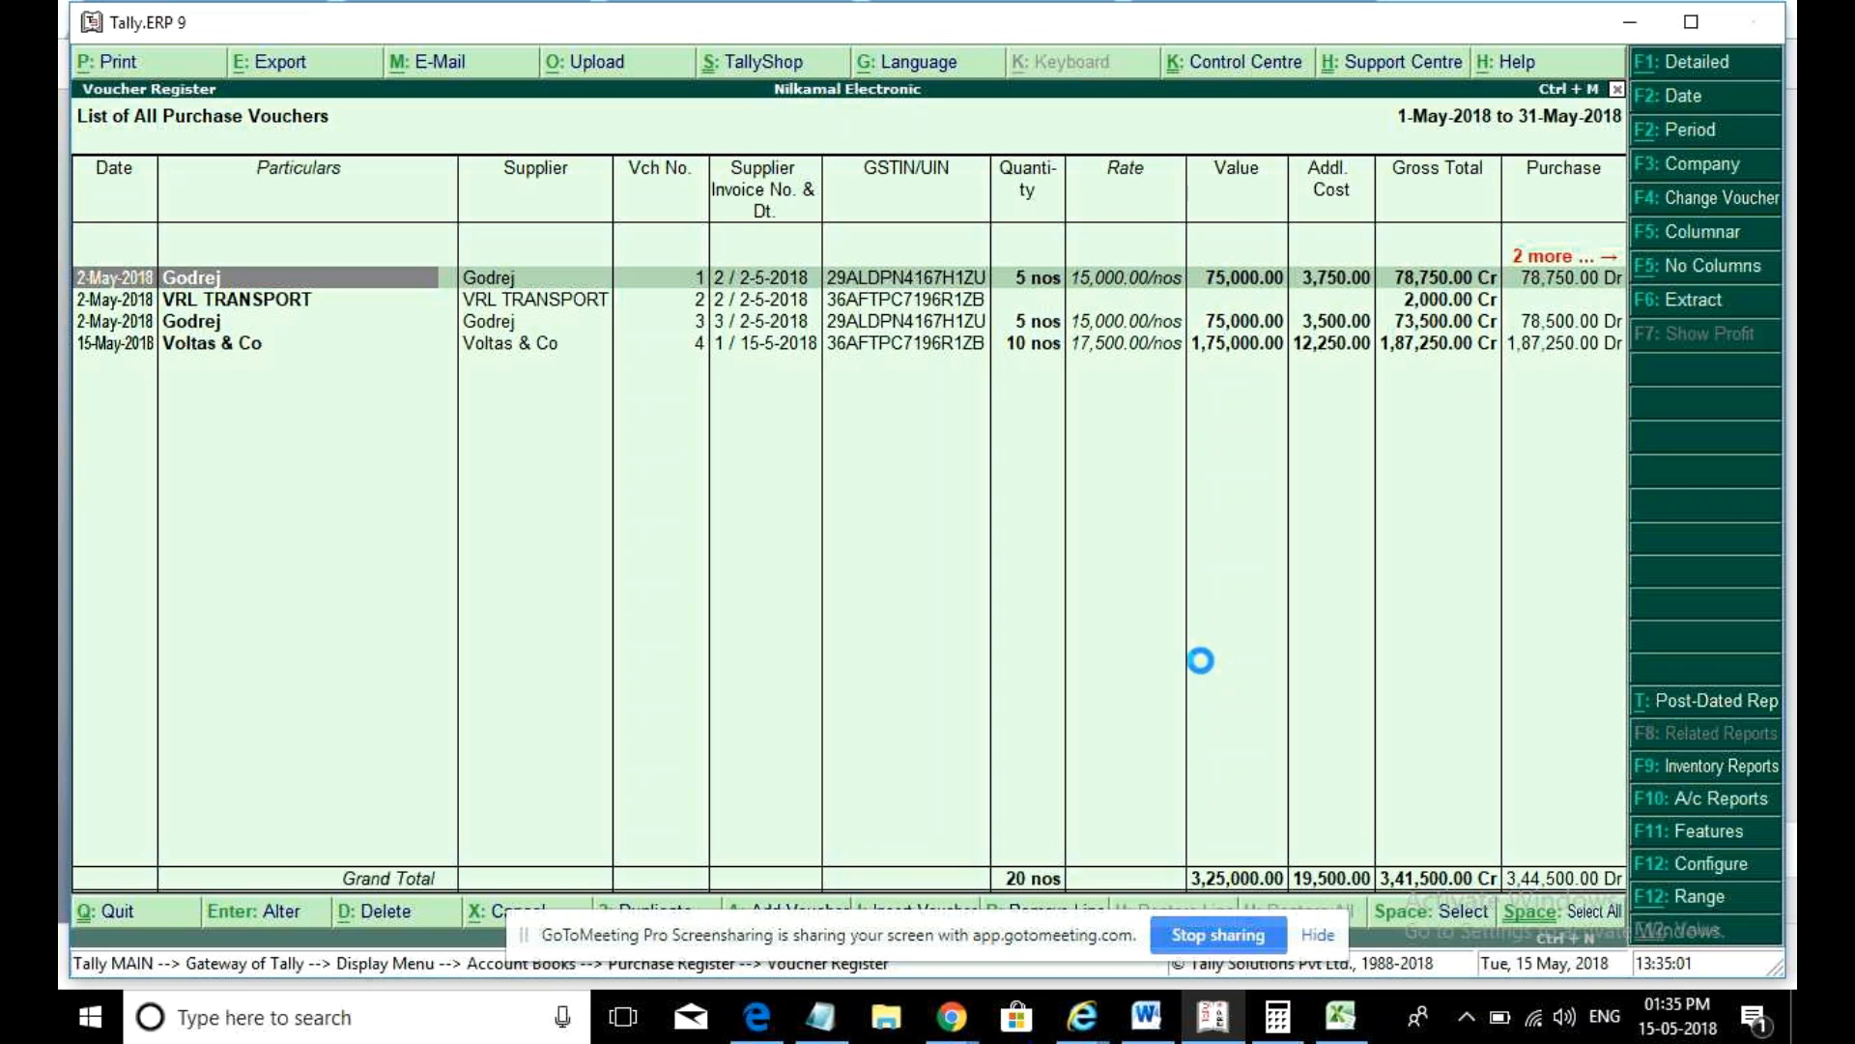
- Start a new ledger under Accounts Info > Ledgers > Create named 'Import Party'
key("Escape")
key("Escape")
key("Escape")
key("Escape")
key("Escape")
key("Escape")
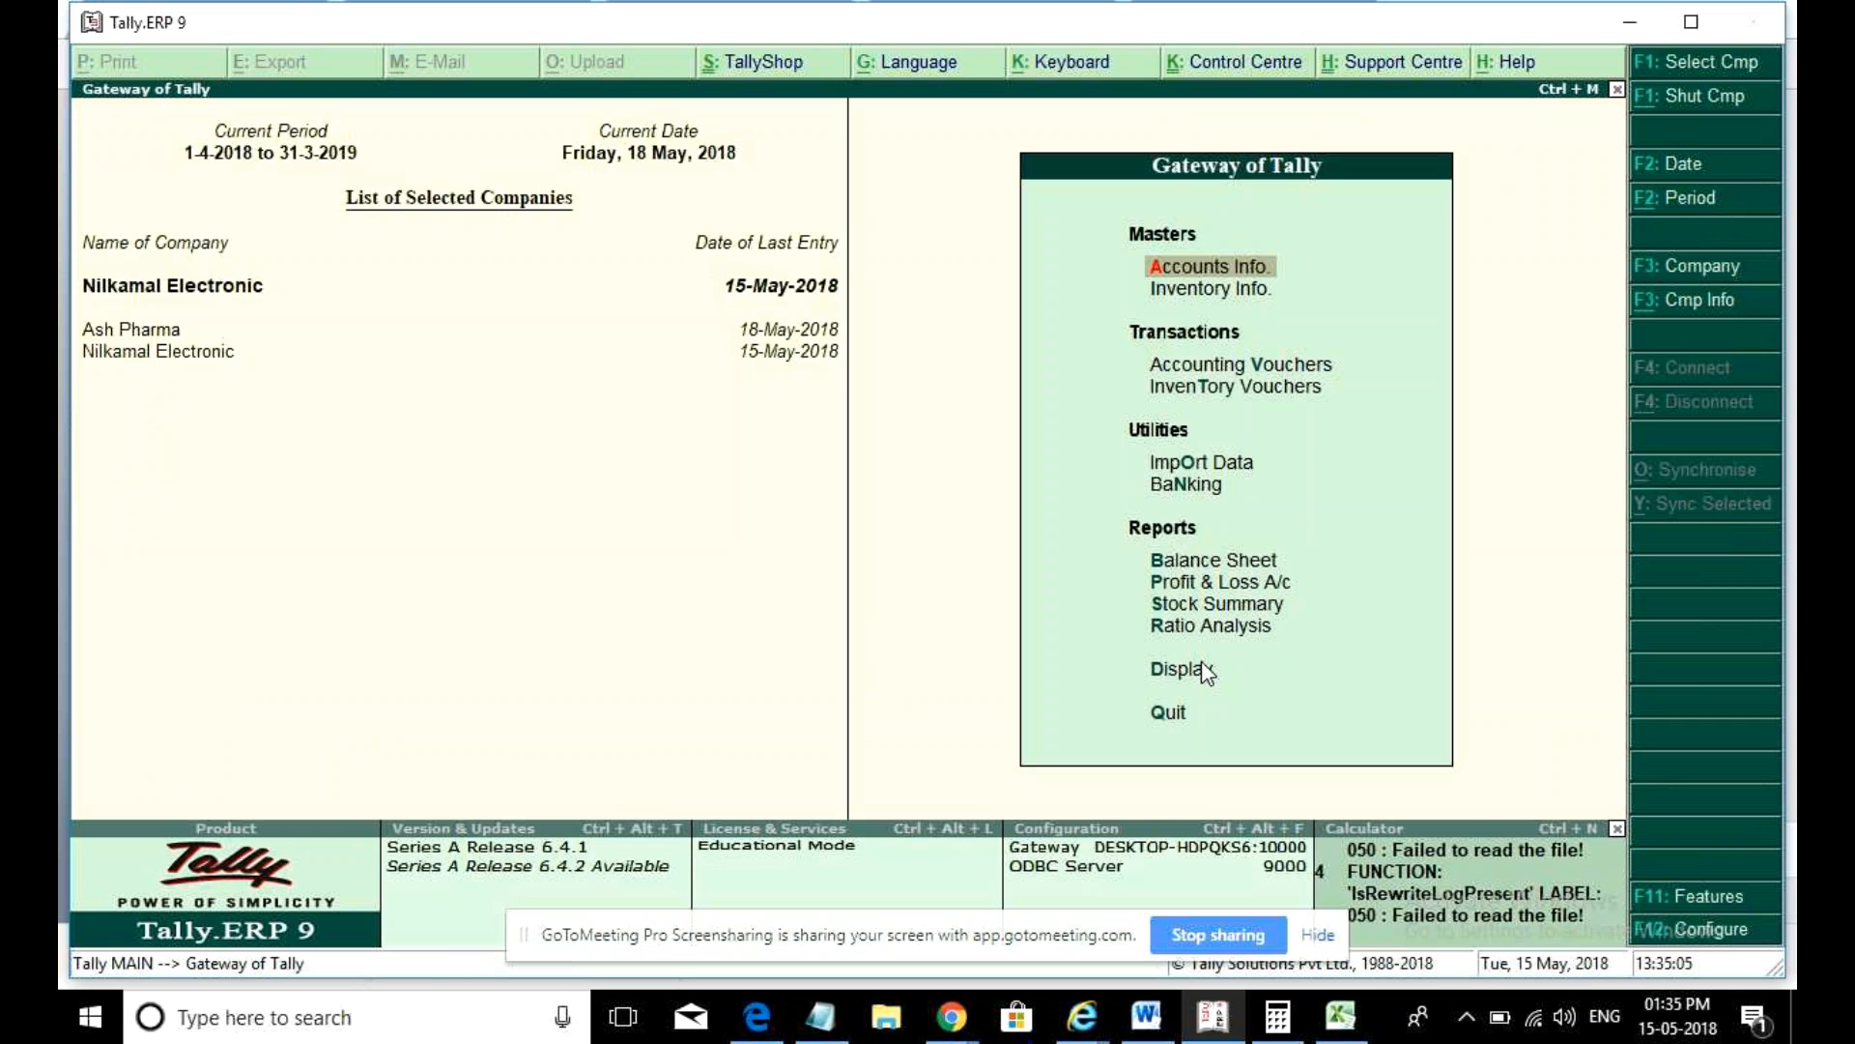
key("Return")
key("Down")
key("Return")
key("Return")
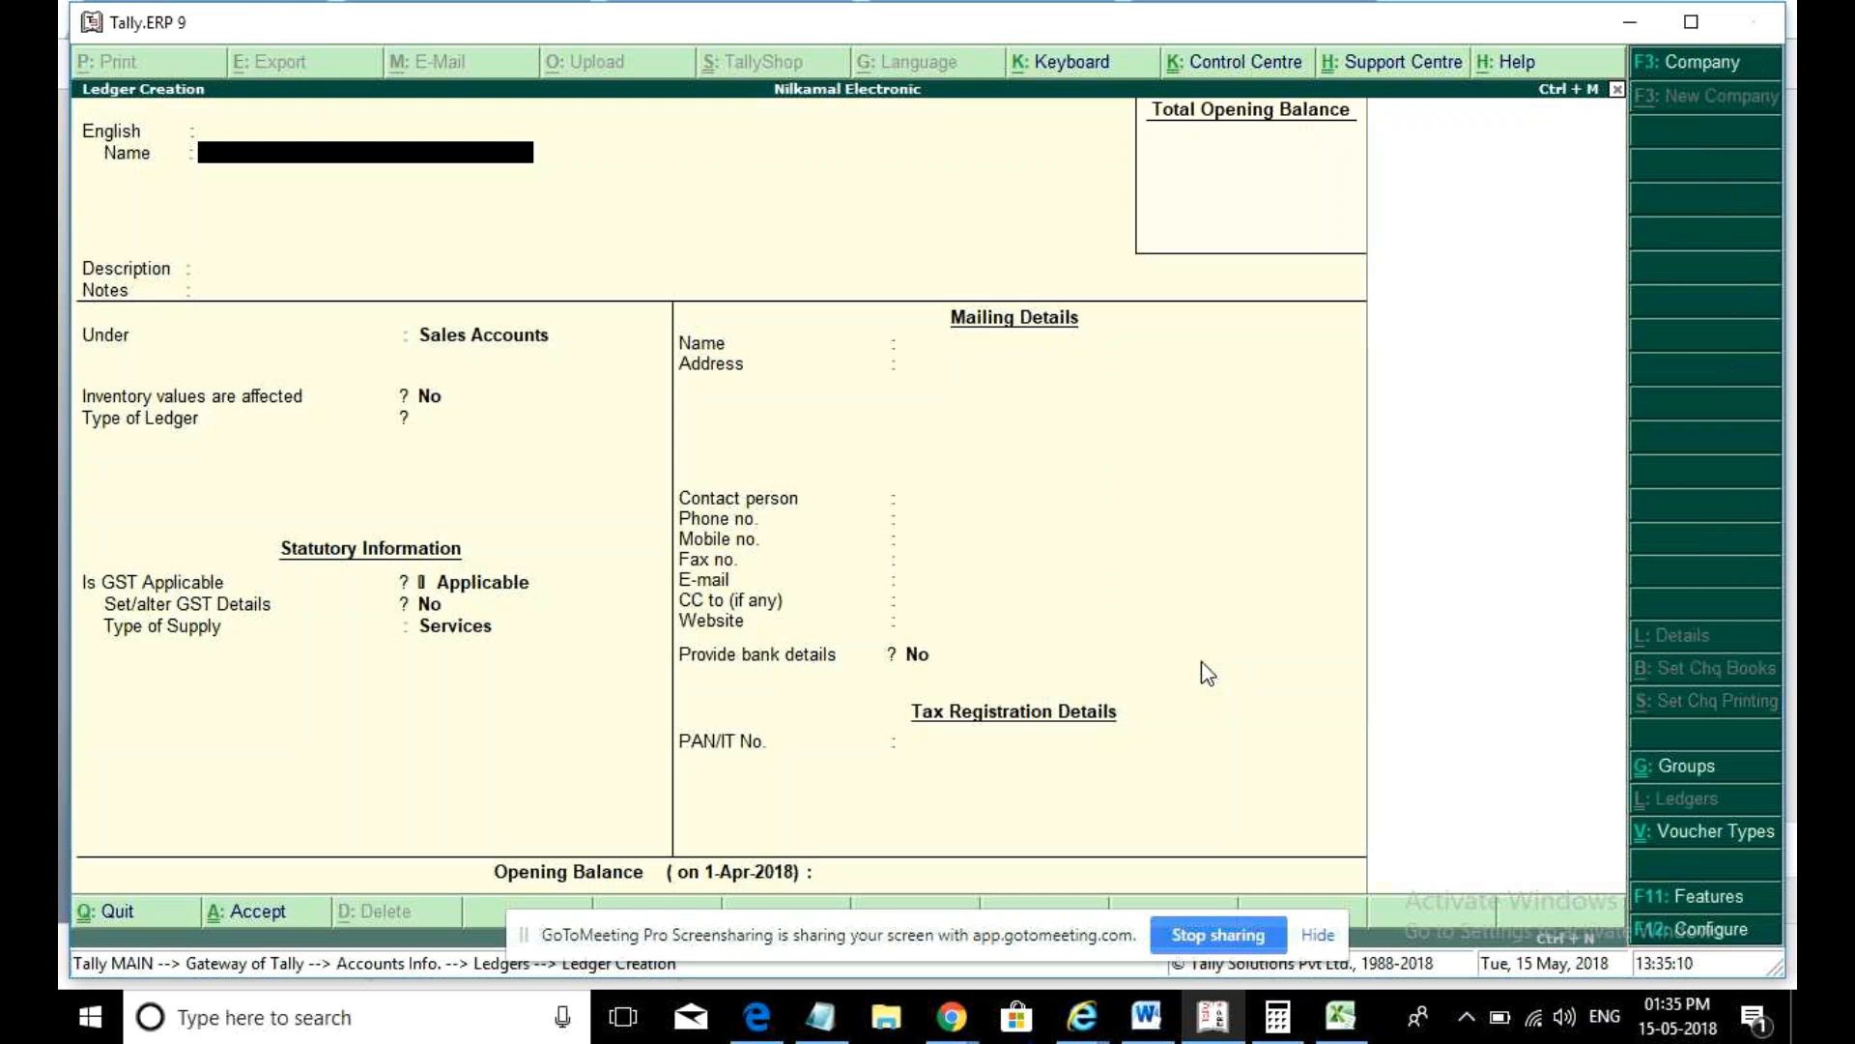
type("Import Party")
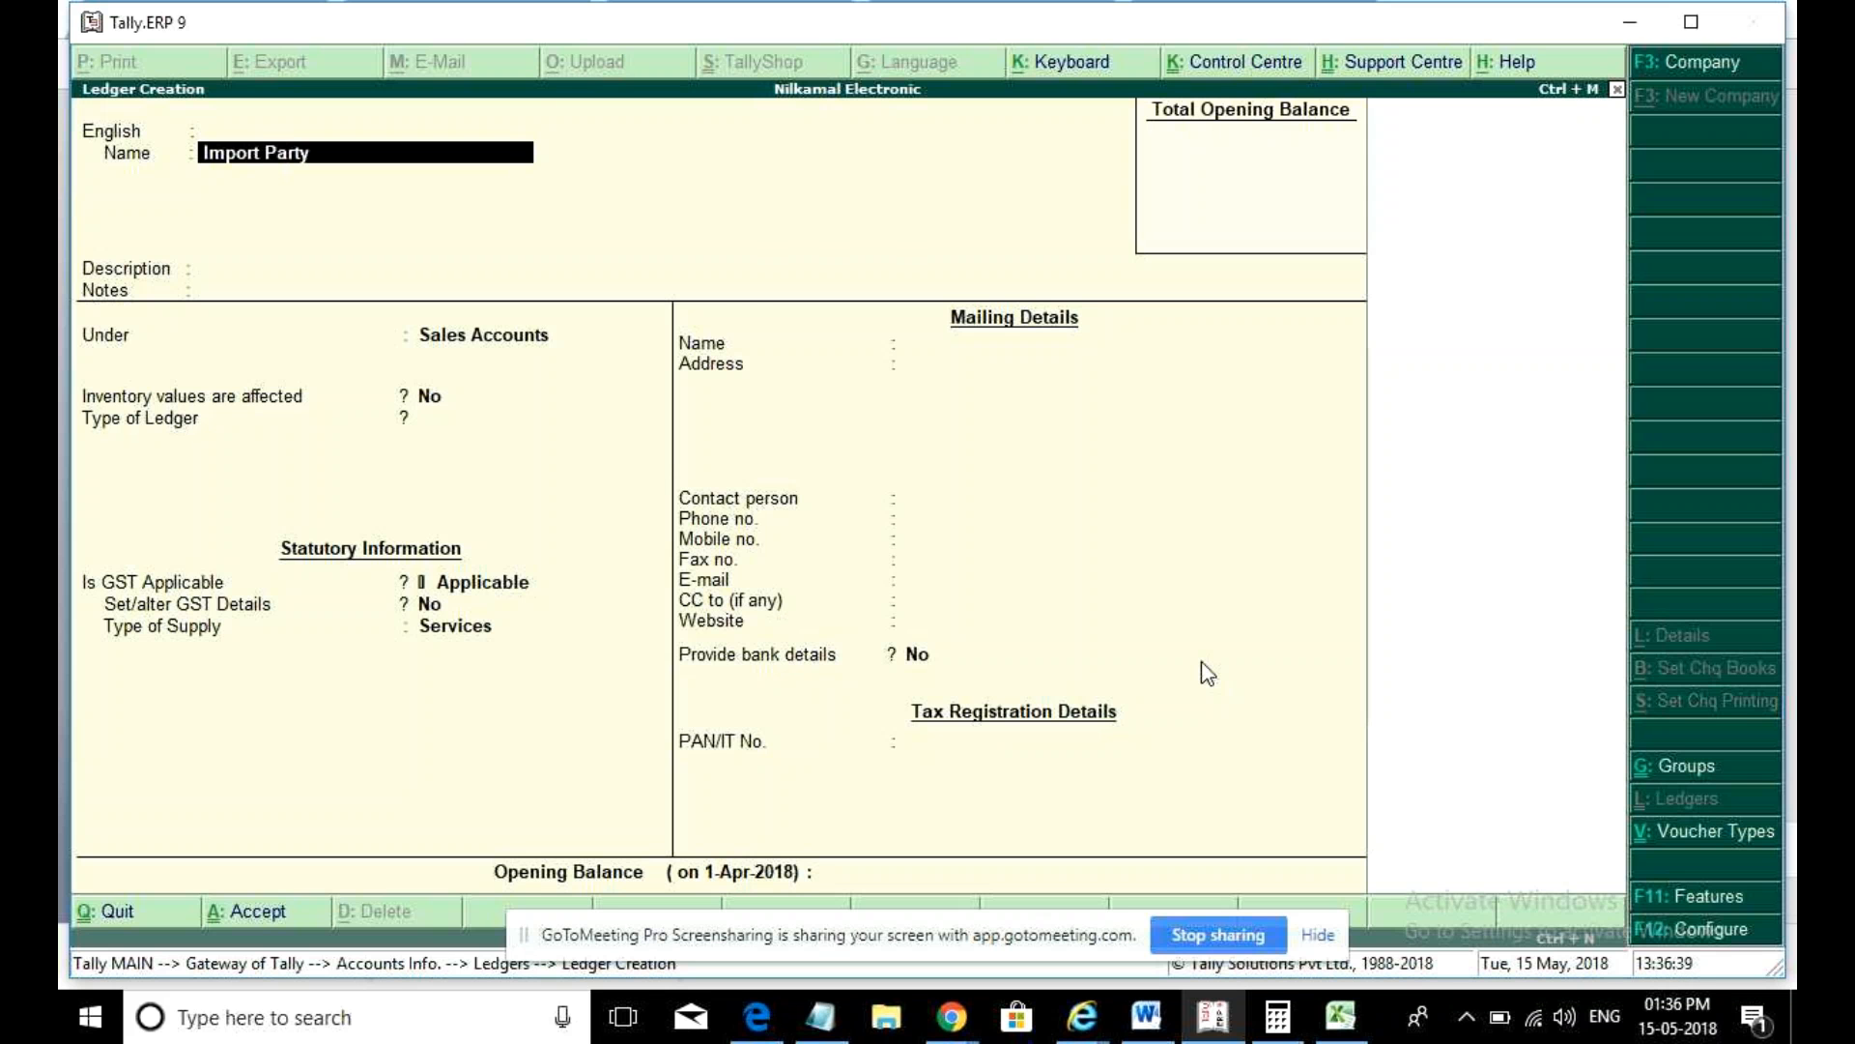
- Accept the name Import Party and place the ledger under Sundry Creditors
key("Return")
key("Return")
key("Return")
key("Return")
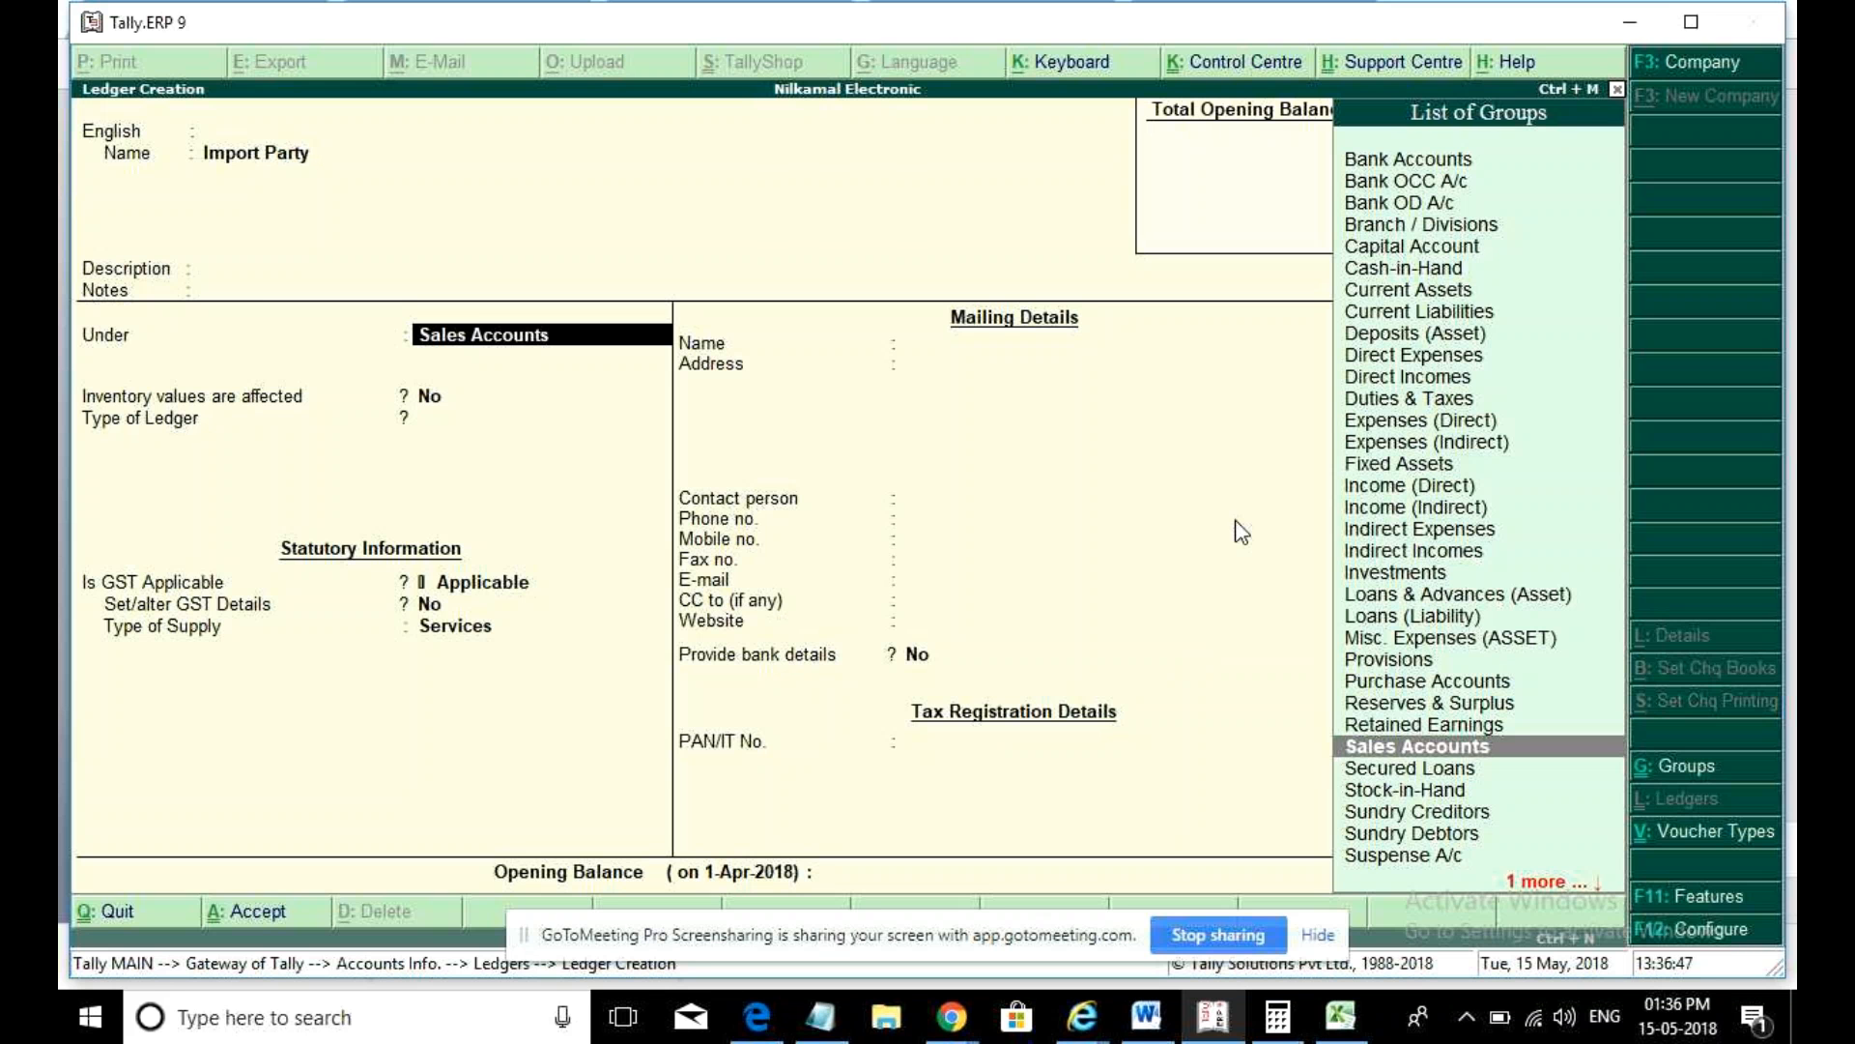
type("ch")
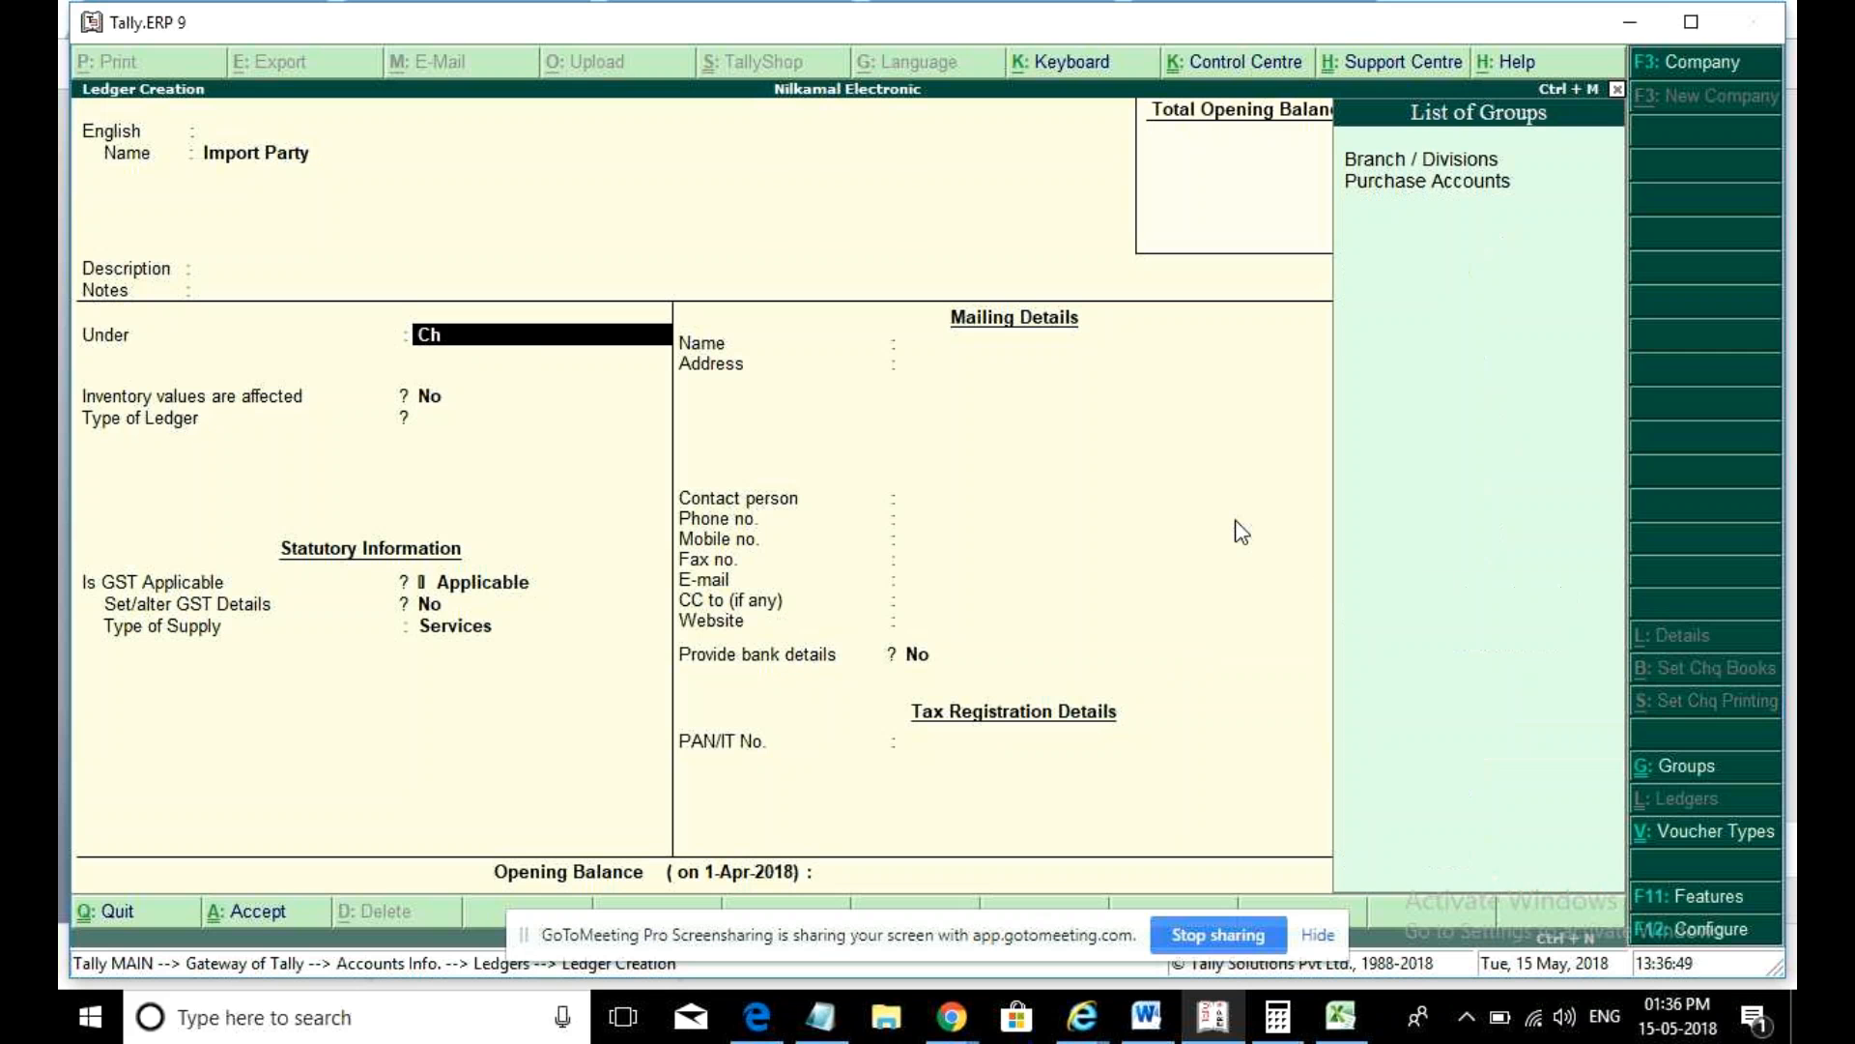
key("BackSpace")
key("BackSpace")
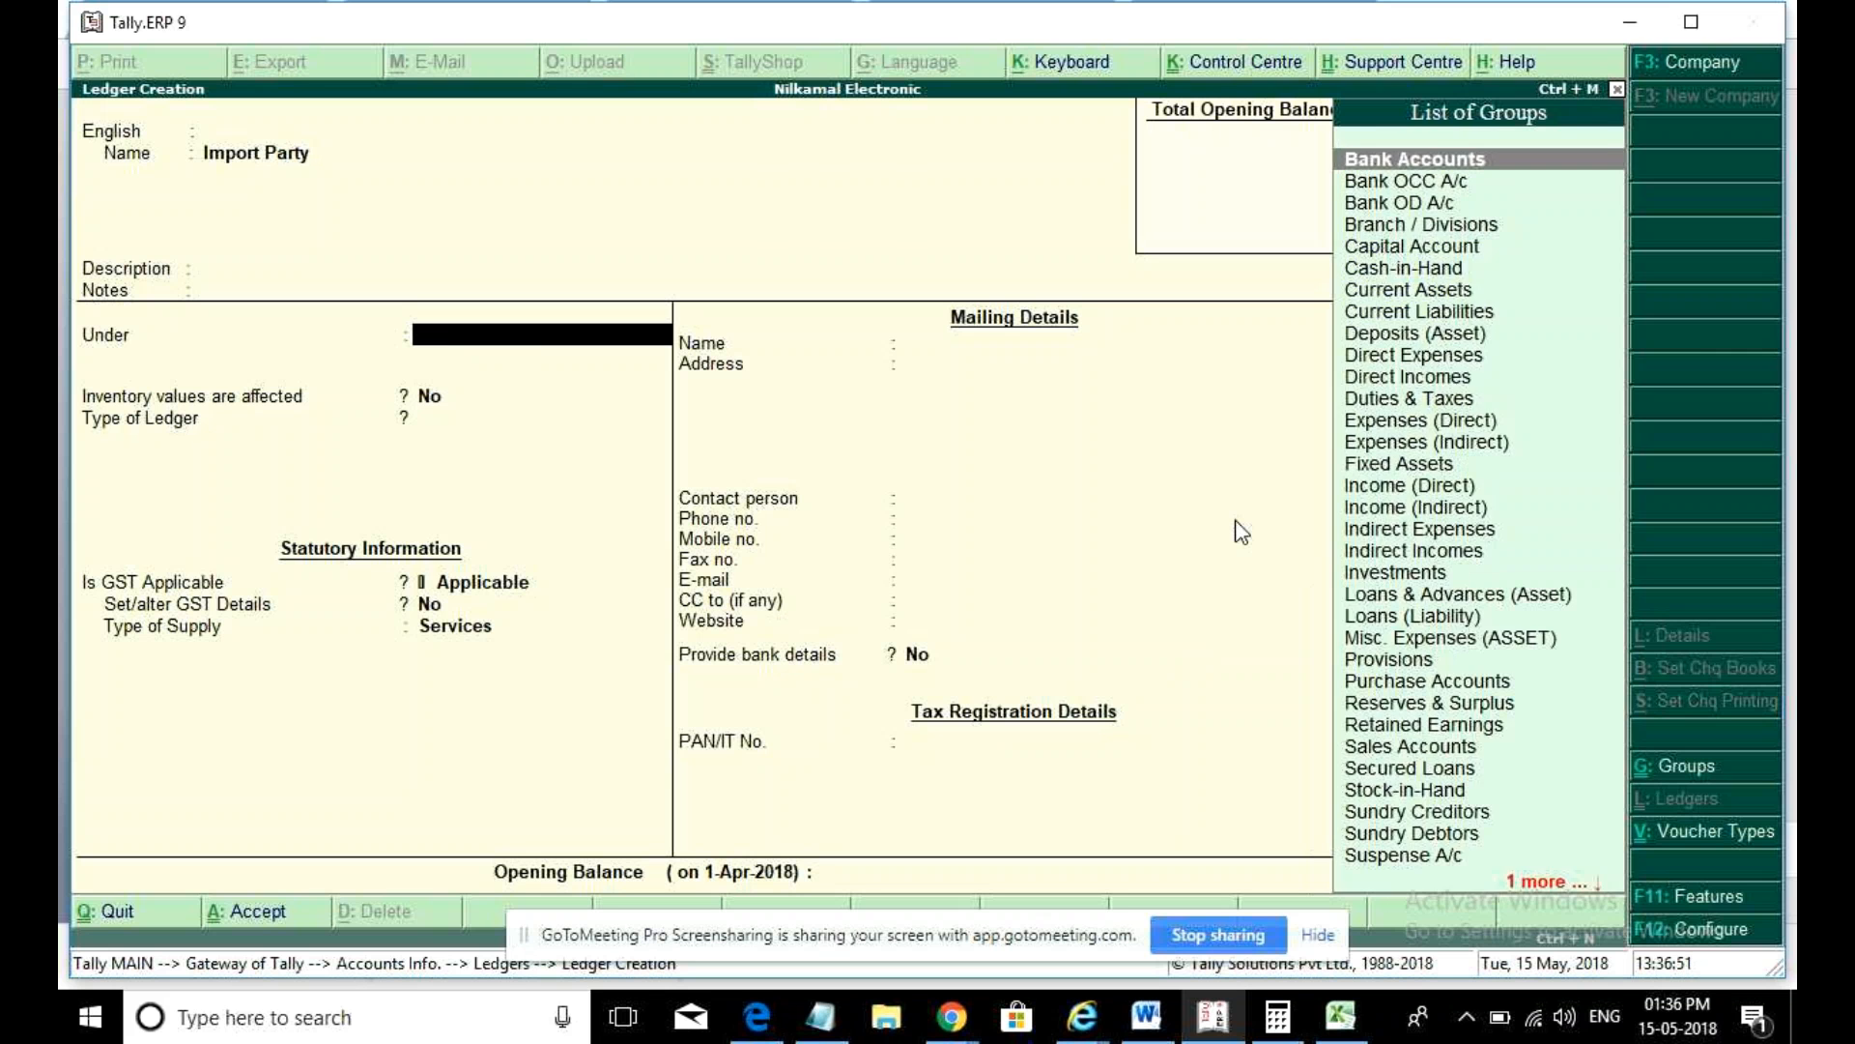
type("cred")
key("Return")
key("Return")
key("Return")
key("Return")
key("Return")
key("Return")
key("Return")
key("Return")
key("Return")
key("Return")
key("Return")
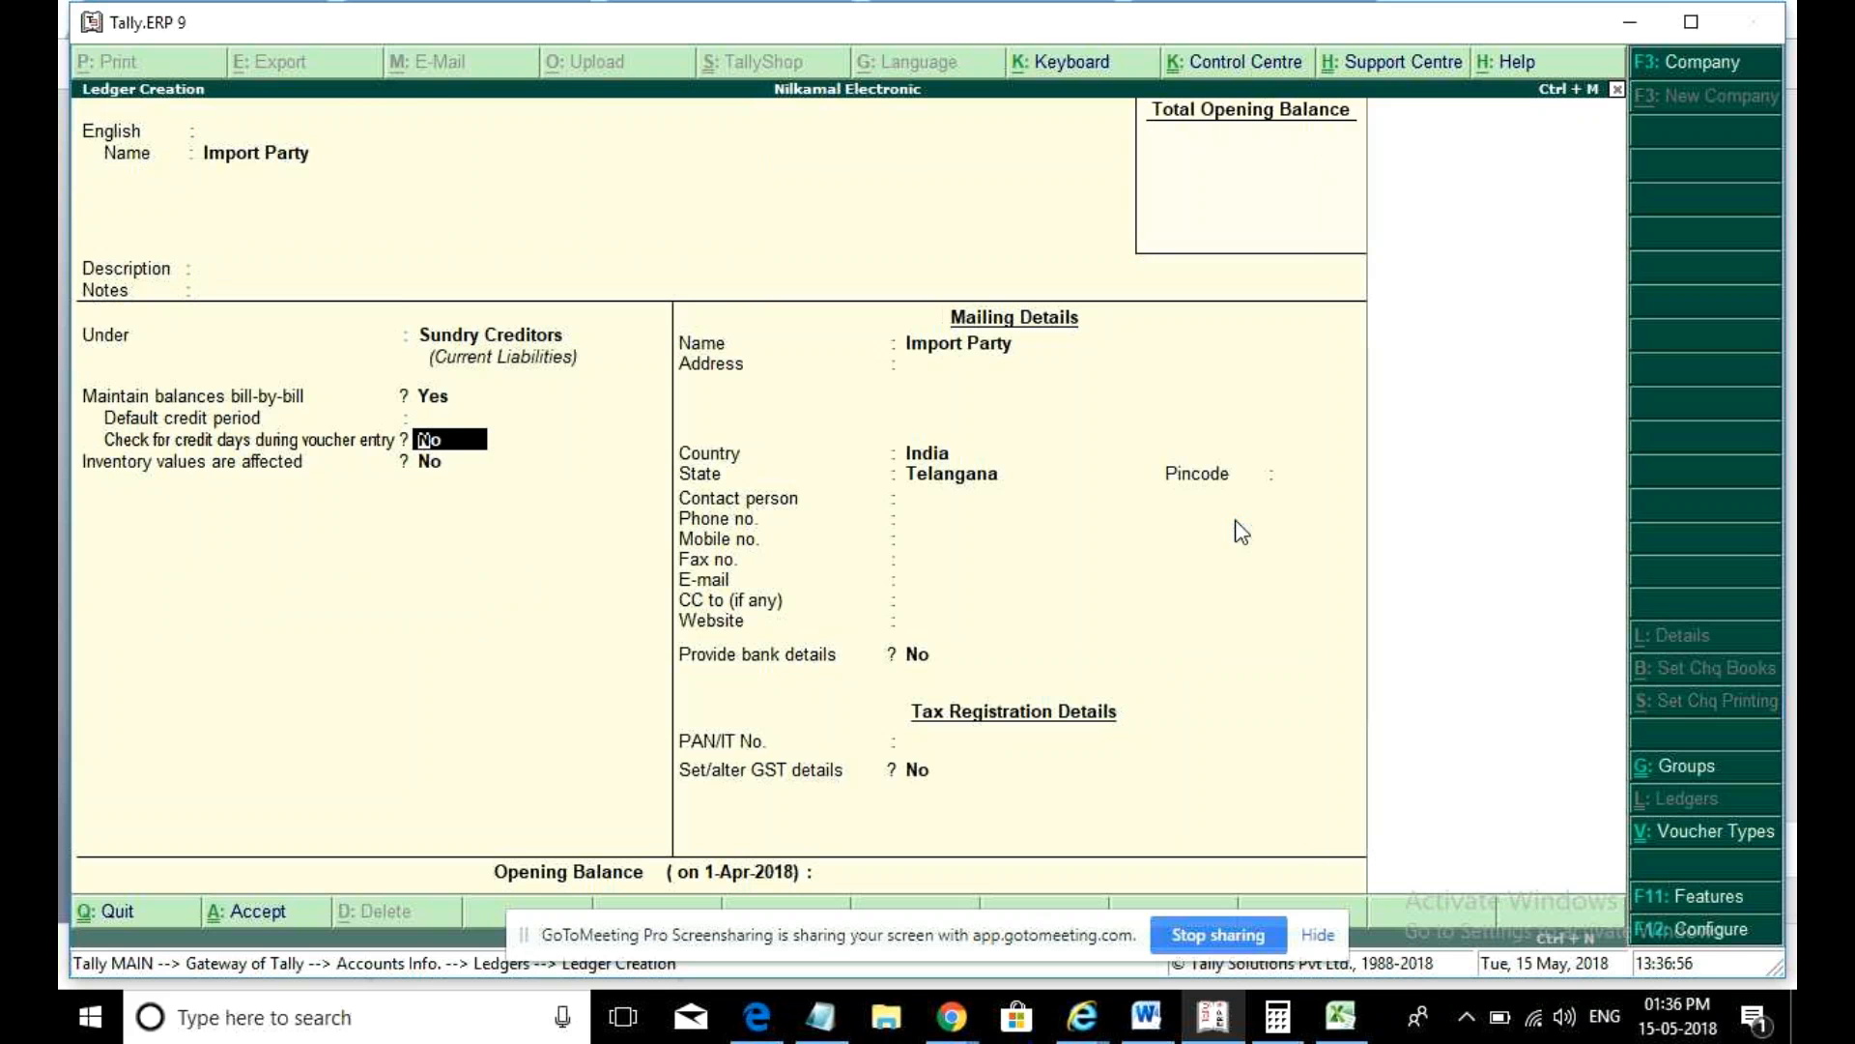
- Set the ledger's country to China, save it, and return to the Gateway of Tally
key("BackSpace")
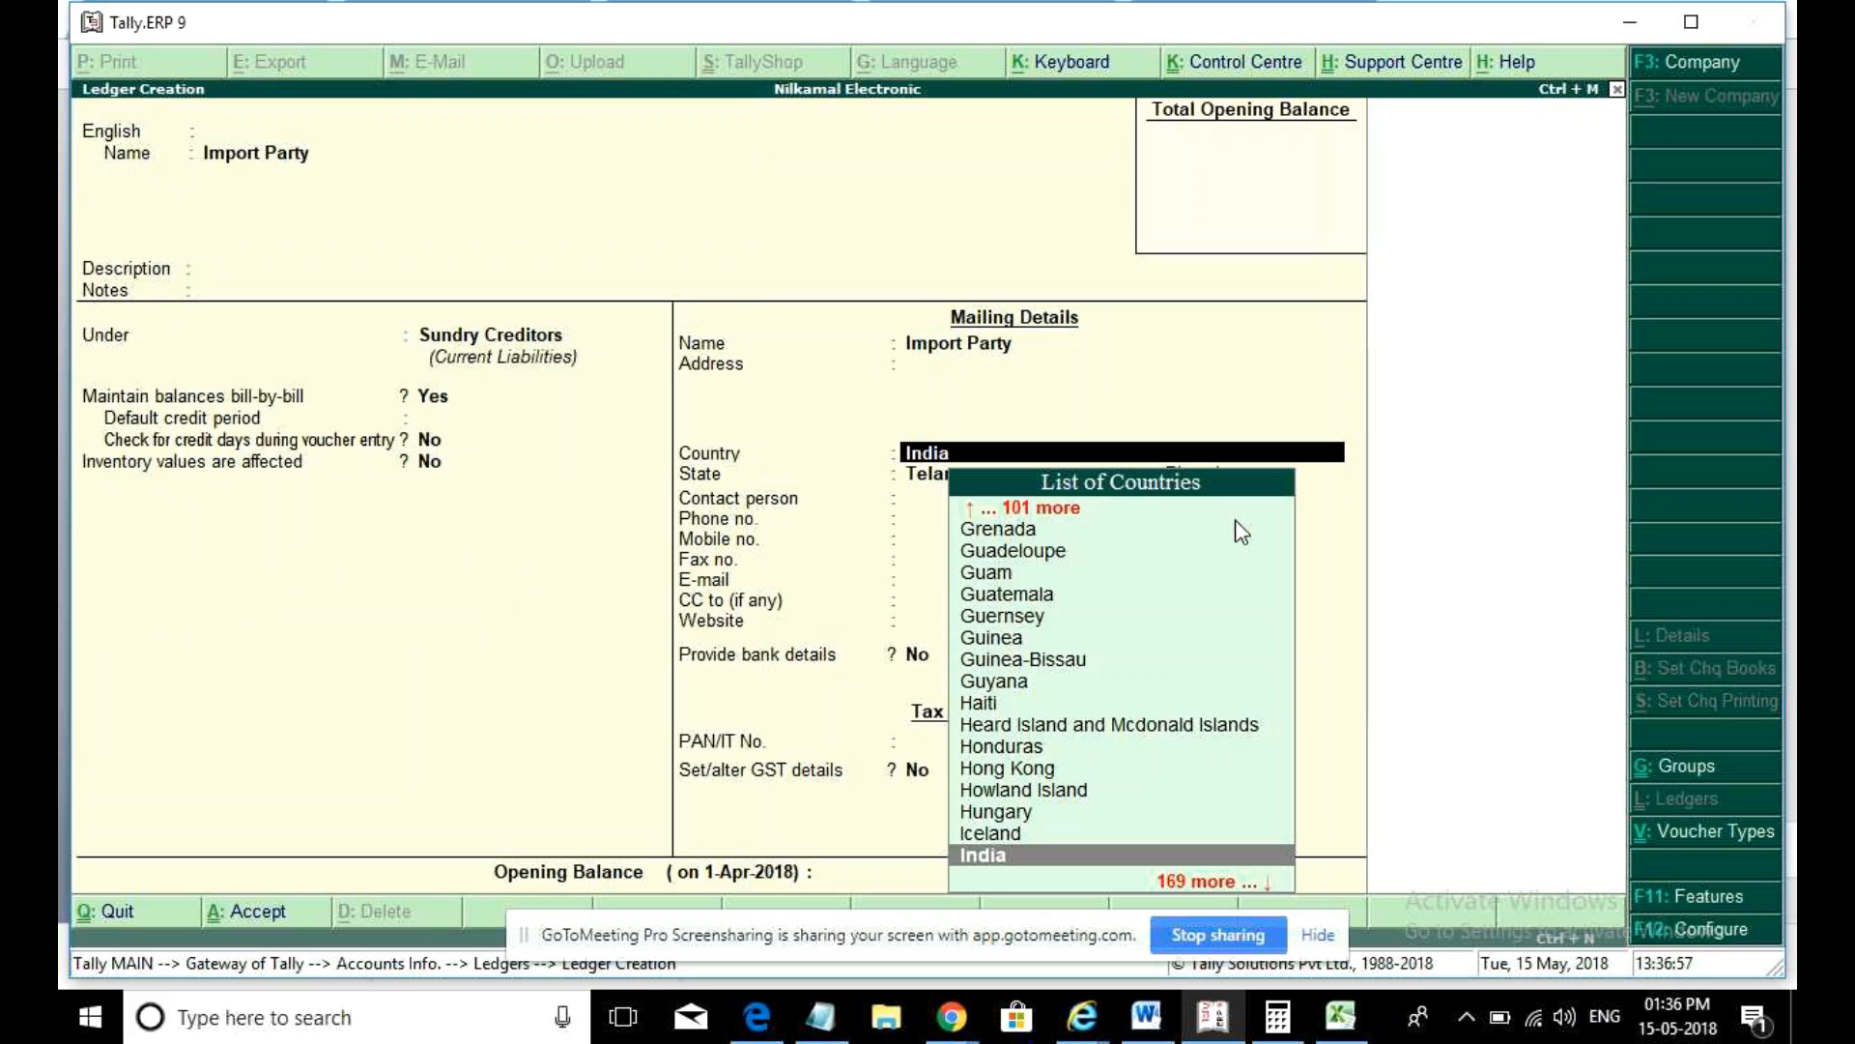
type("chi")
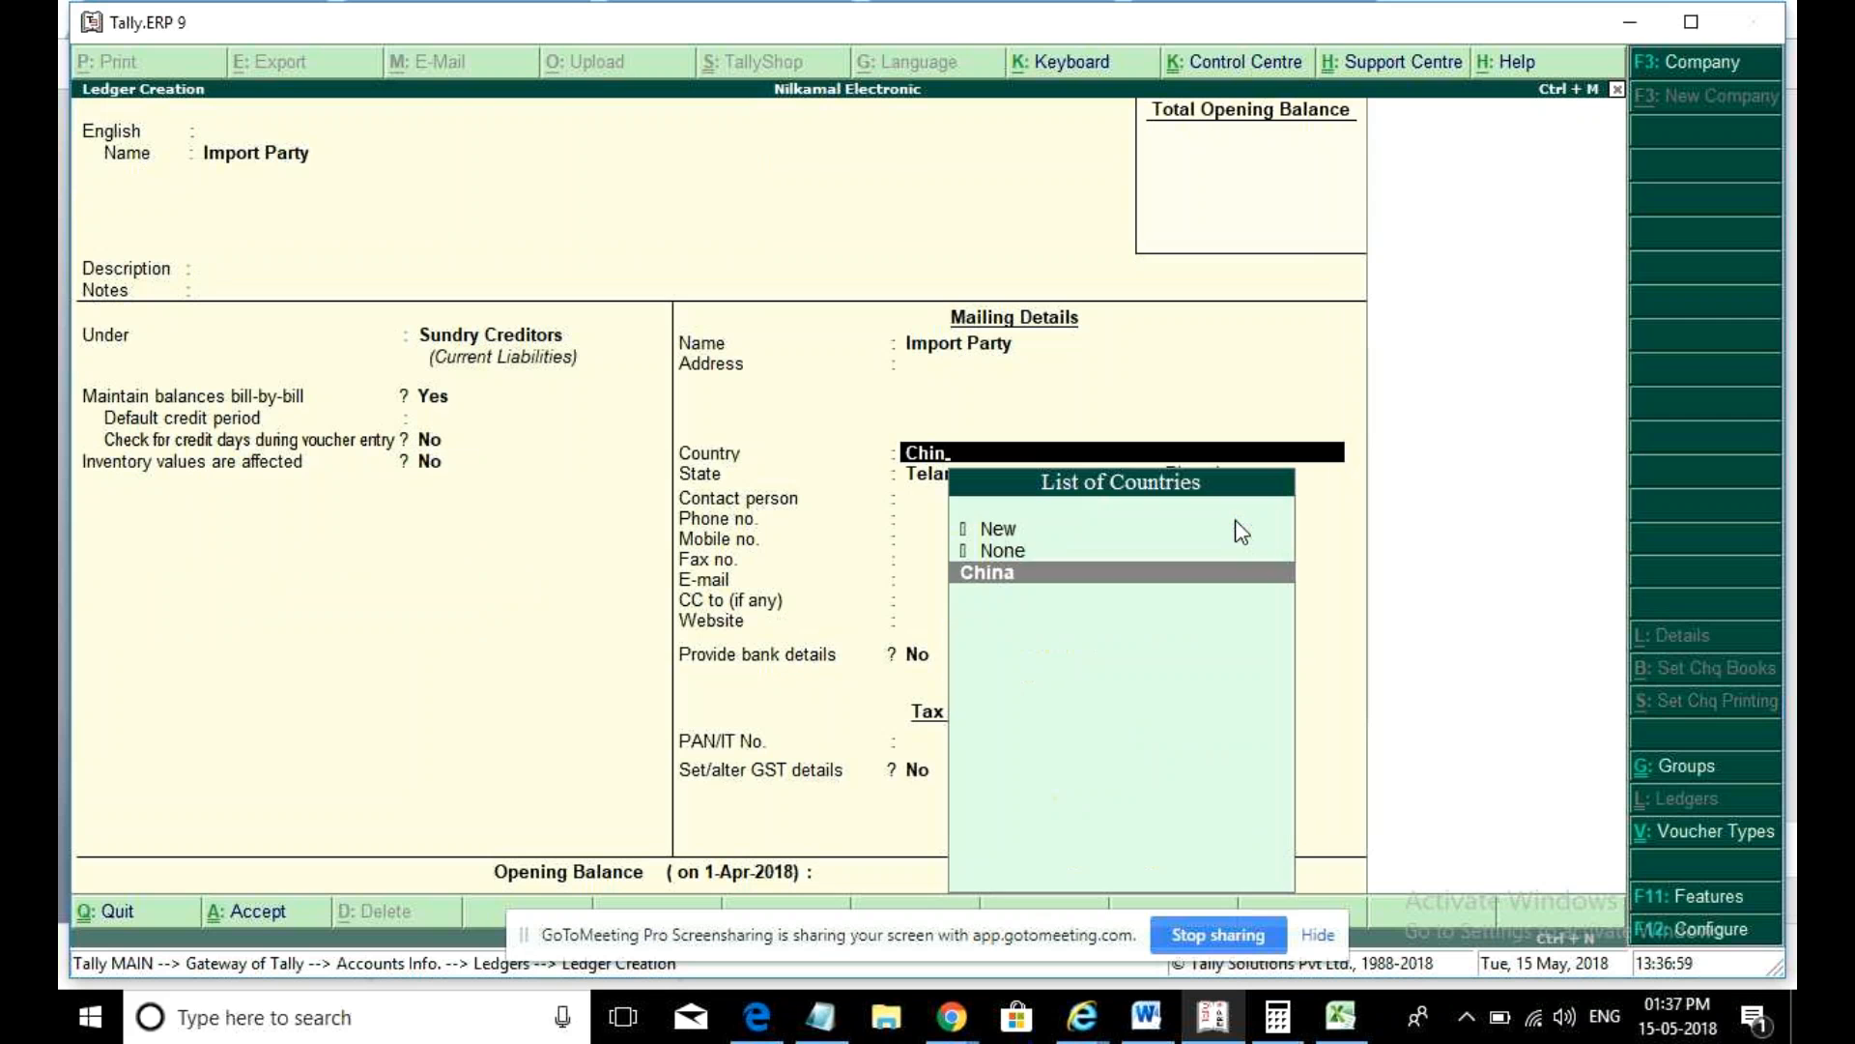
key("Return")
key("Return")
key("Return")
key("Return")
key("Return")
key("Return")
key("Return")
key("Return")
key("Return")
key("Return")
key("Return")
key("Return")
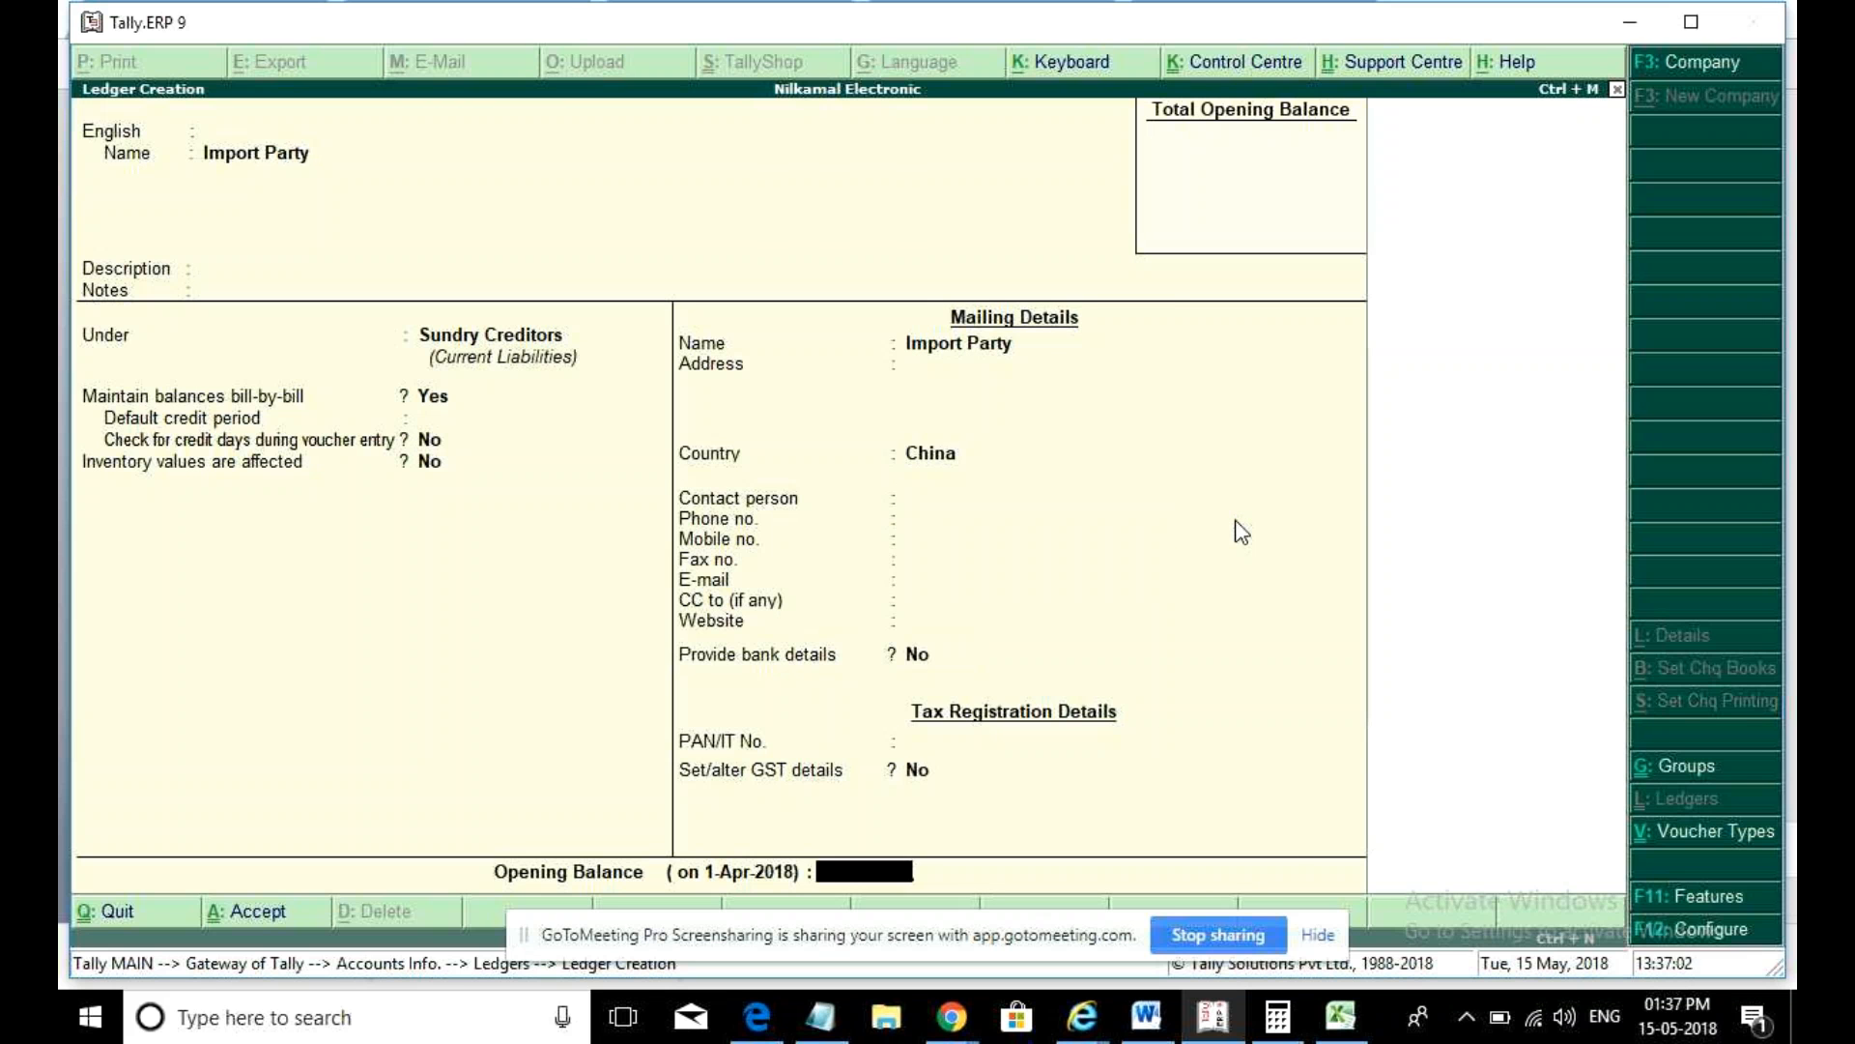
key("Return")
key("Escape")
key("Return")
key("Escape")
key("Escape")
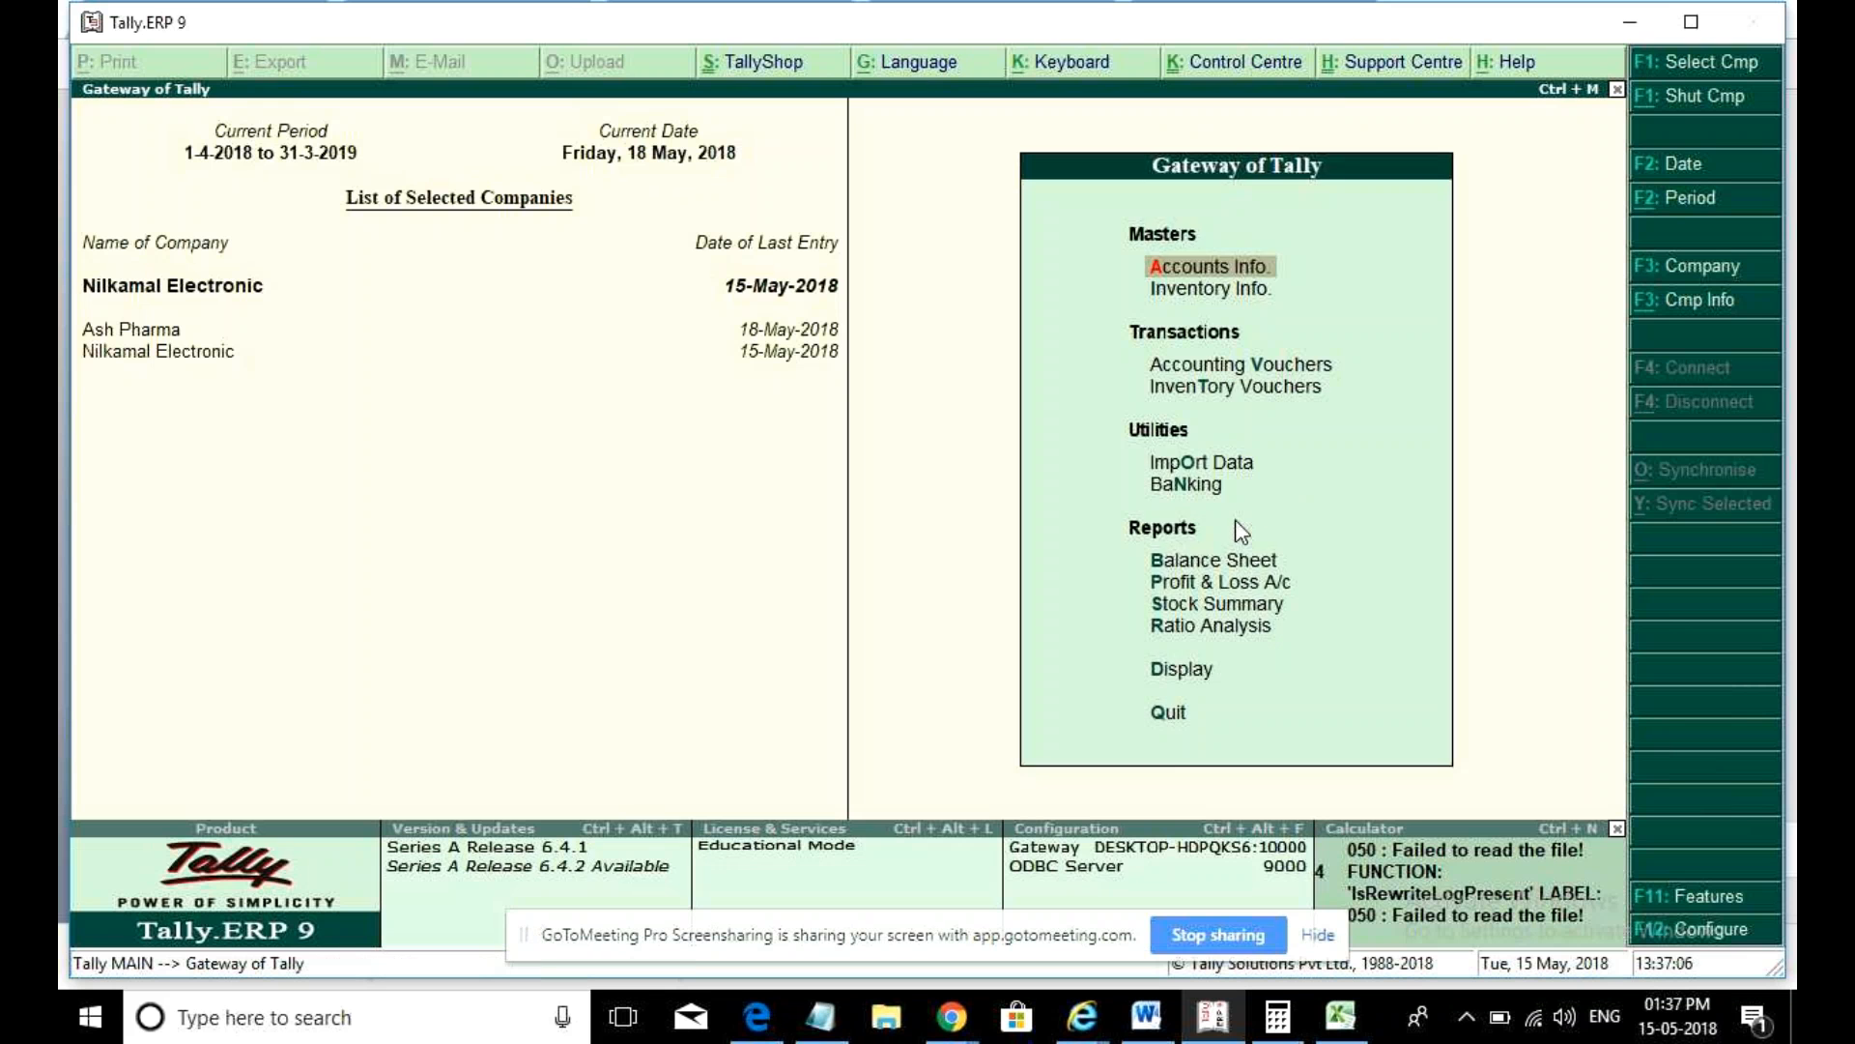
- Open accounting voucher entry, viewing the F11 company features and leaving them unchanged
key("v")
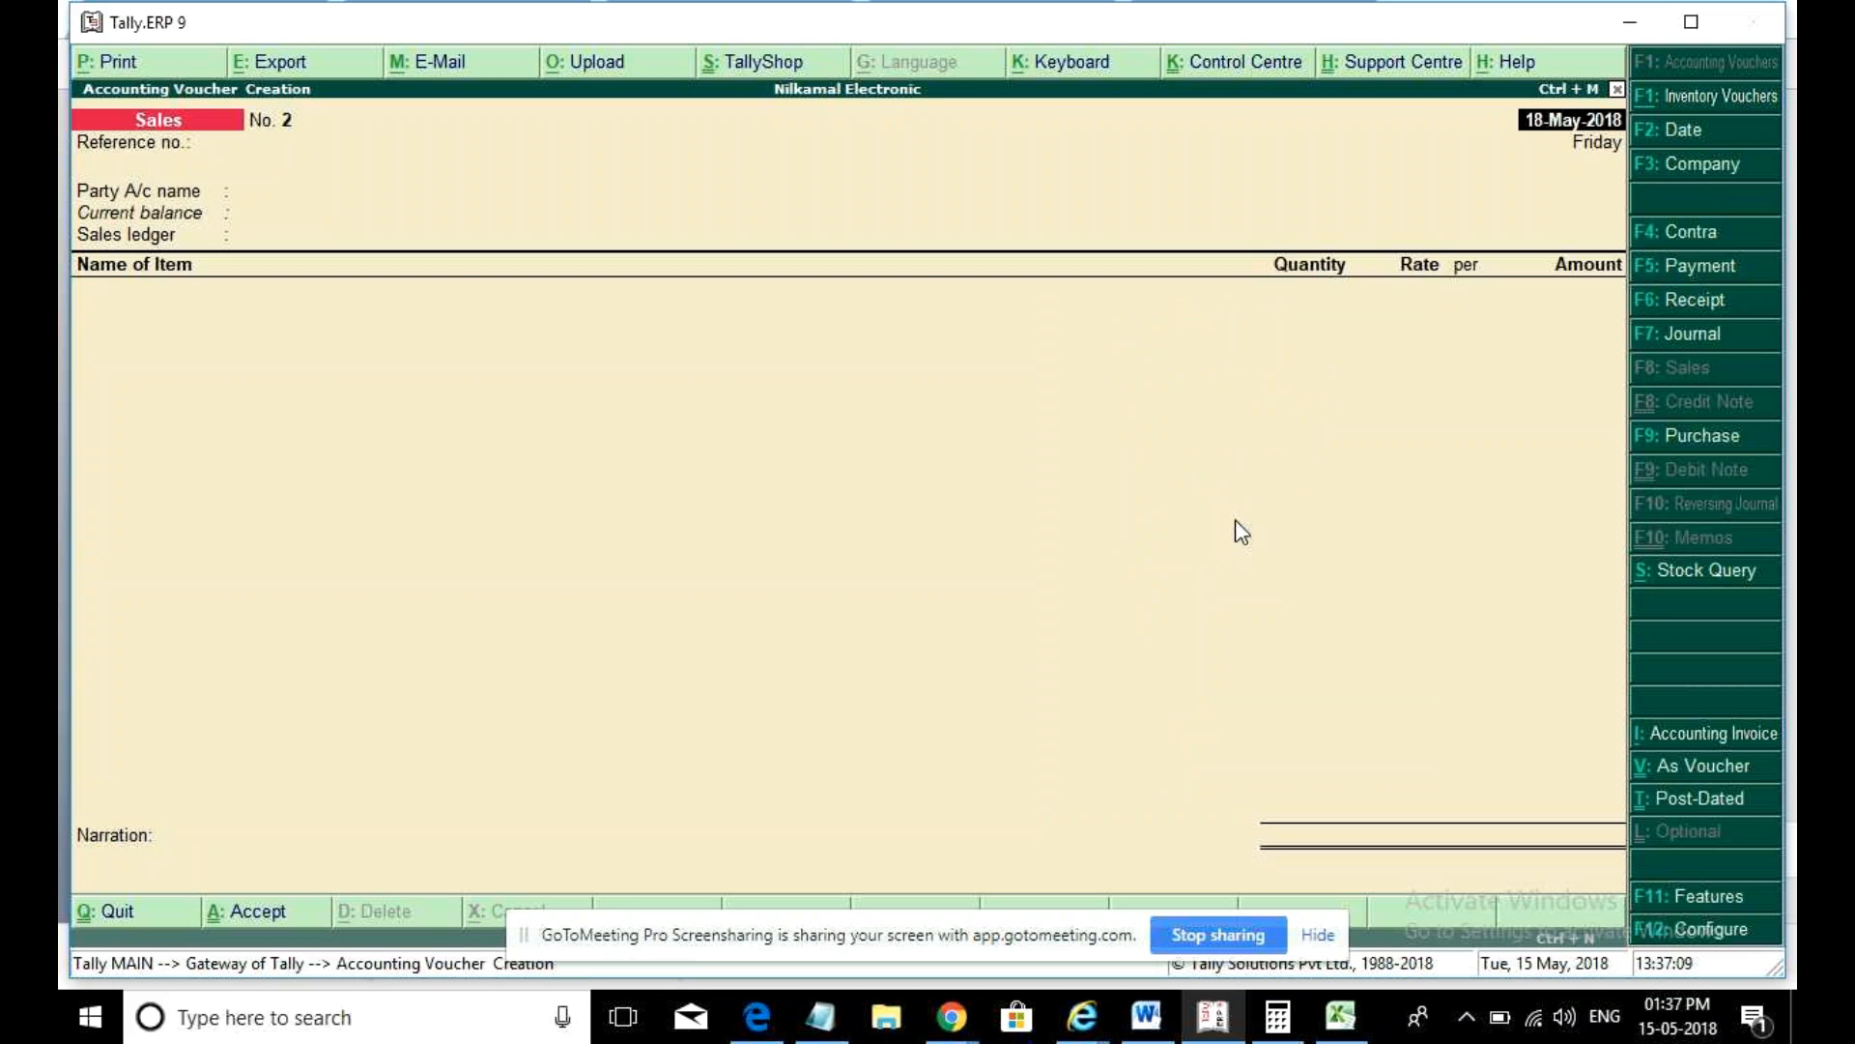
key("F11")
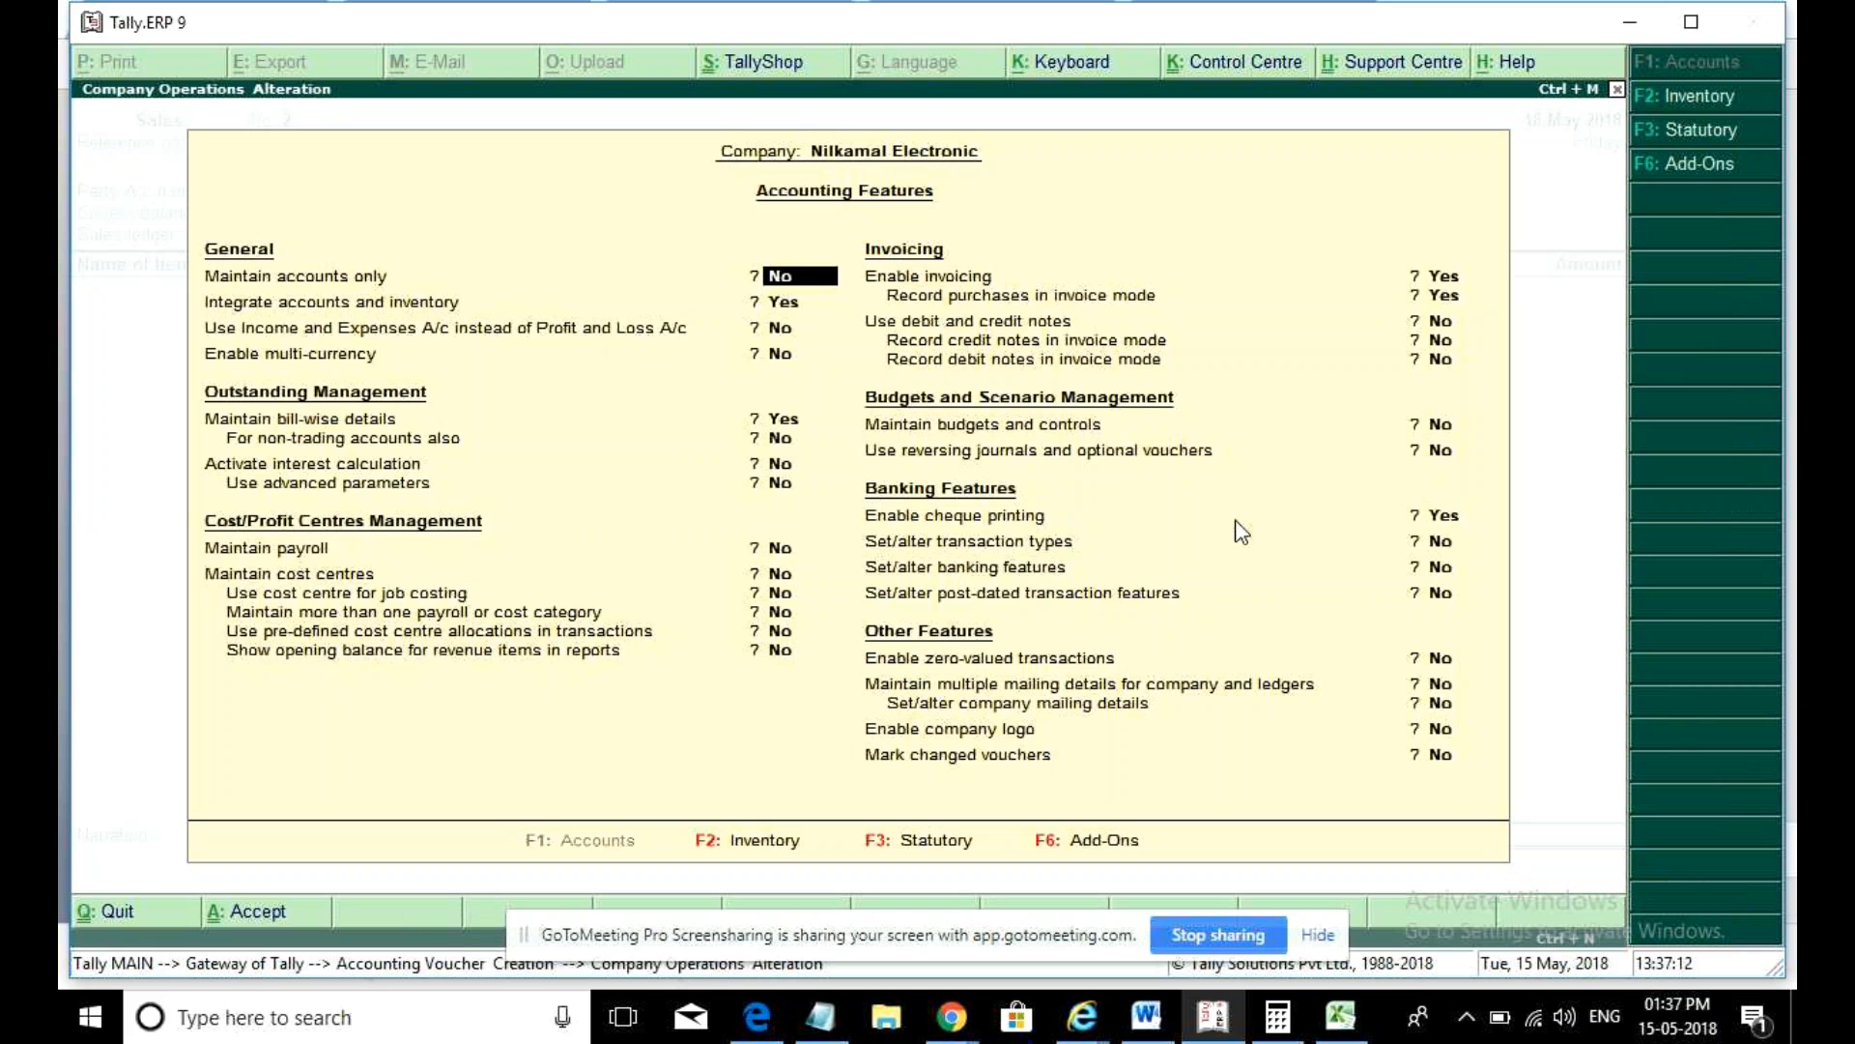
key("BackSpace")
key("BackSpace")
key("Escape")
key("y")
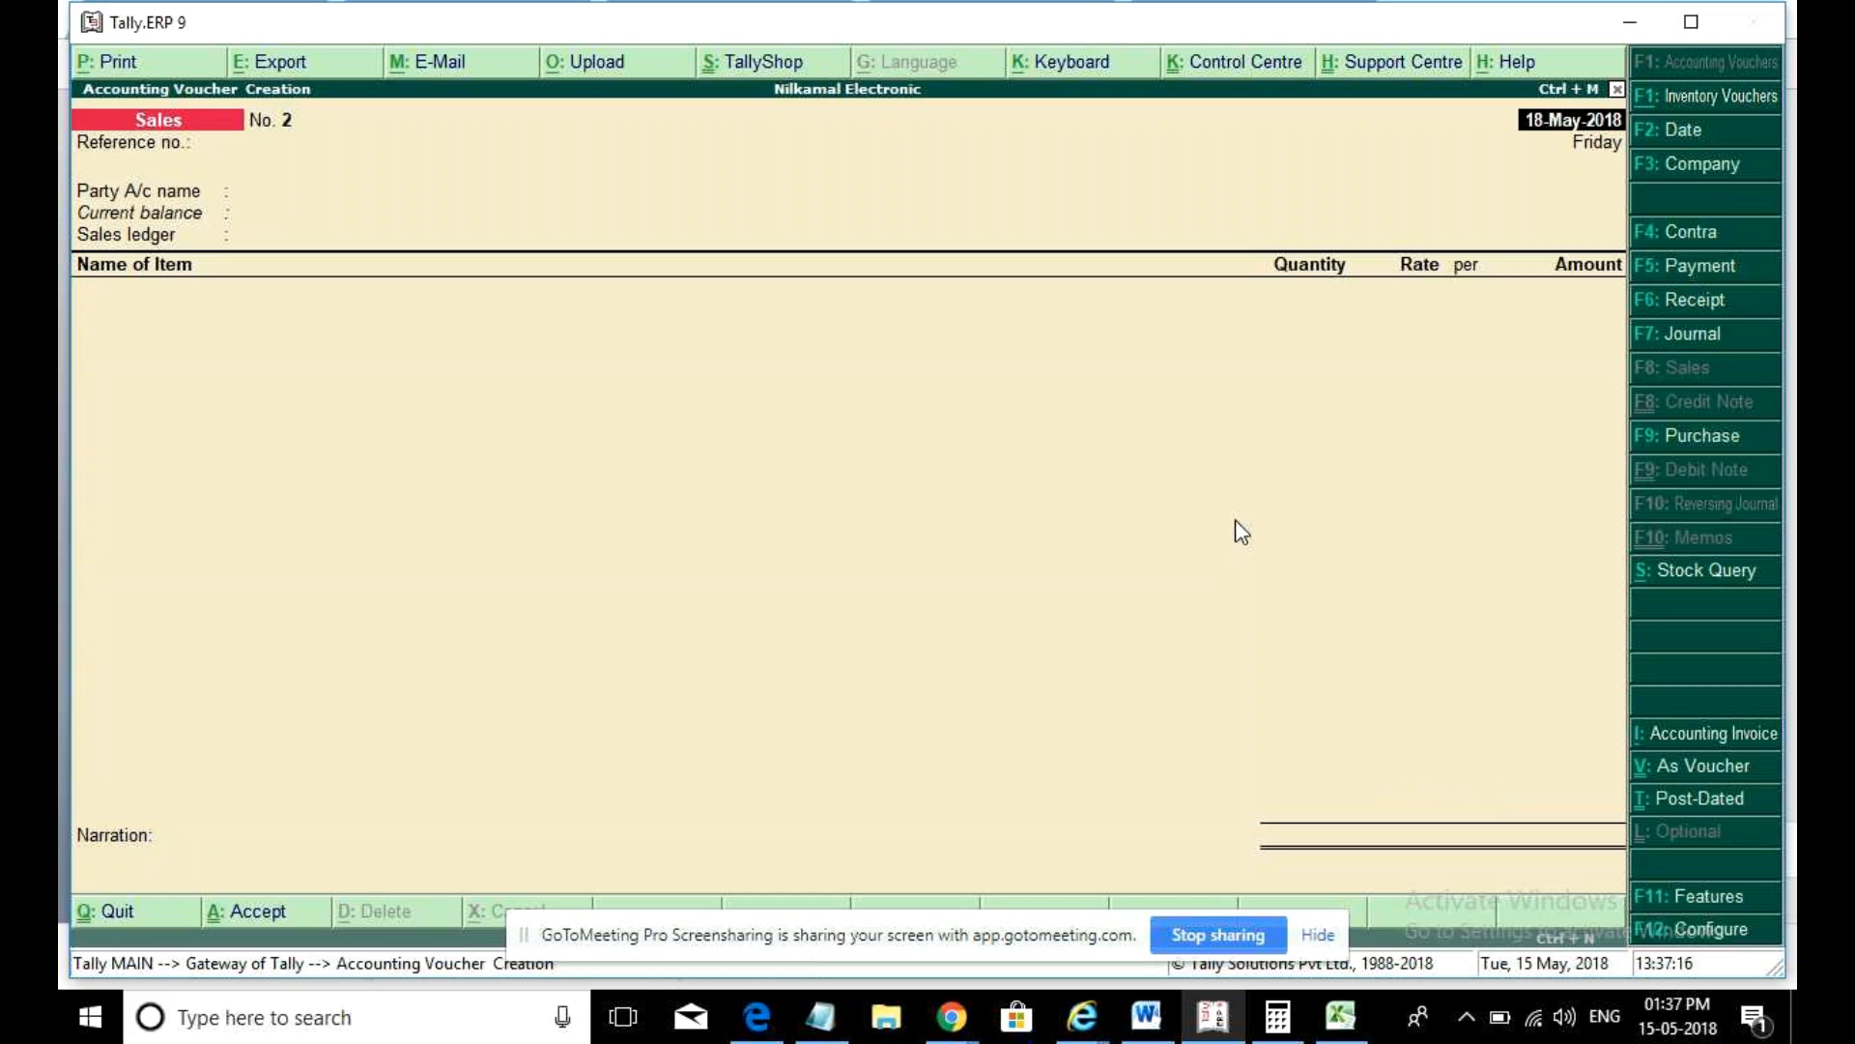
- Make it a Purchase voucher dated 2-May-2018, supplier invoice 4, from Import Party
key("F9")
key("F2")
type("2may")
key("Return")
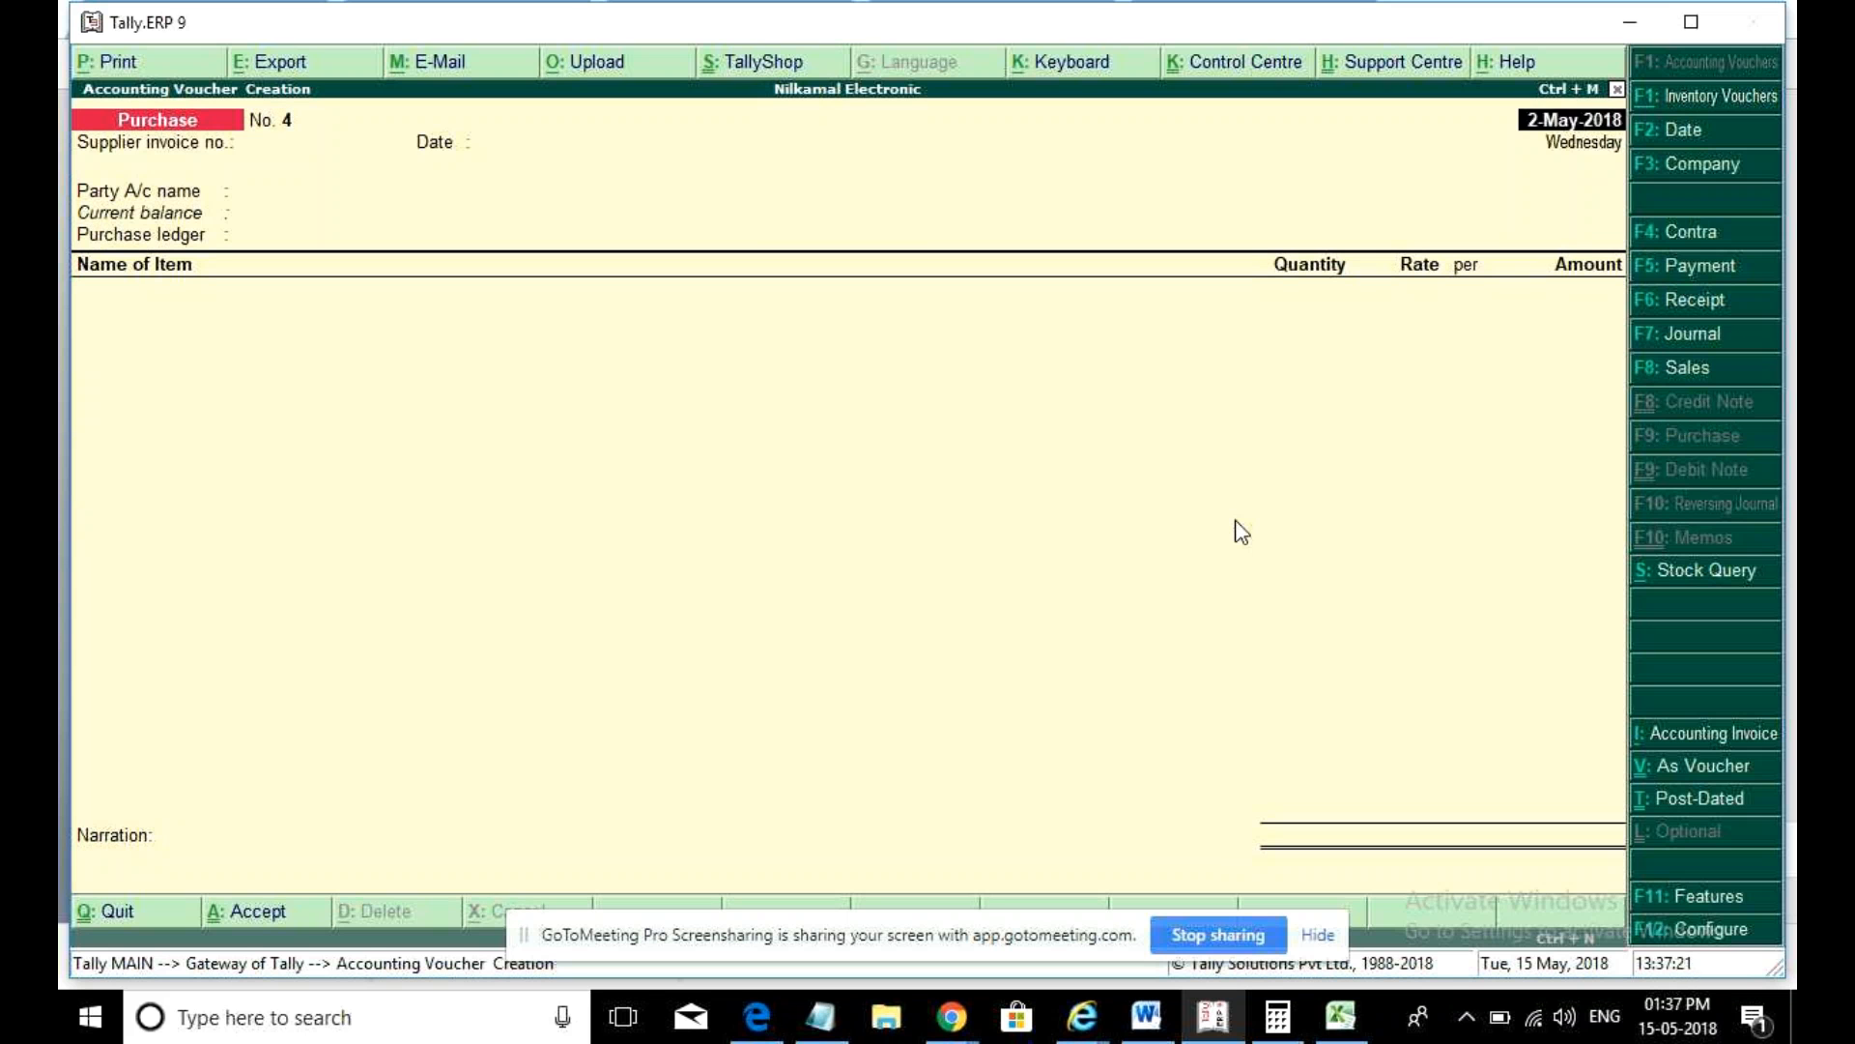
type("4")
key("Return")
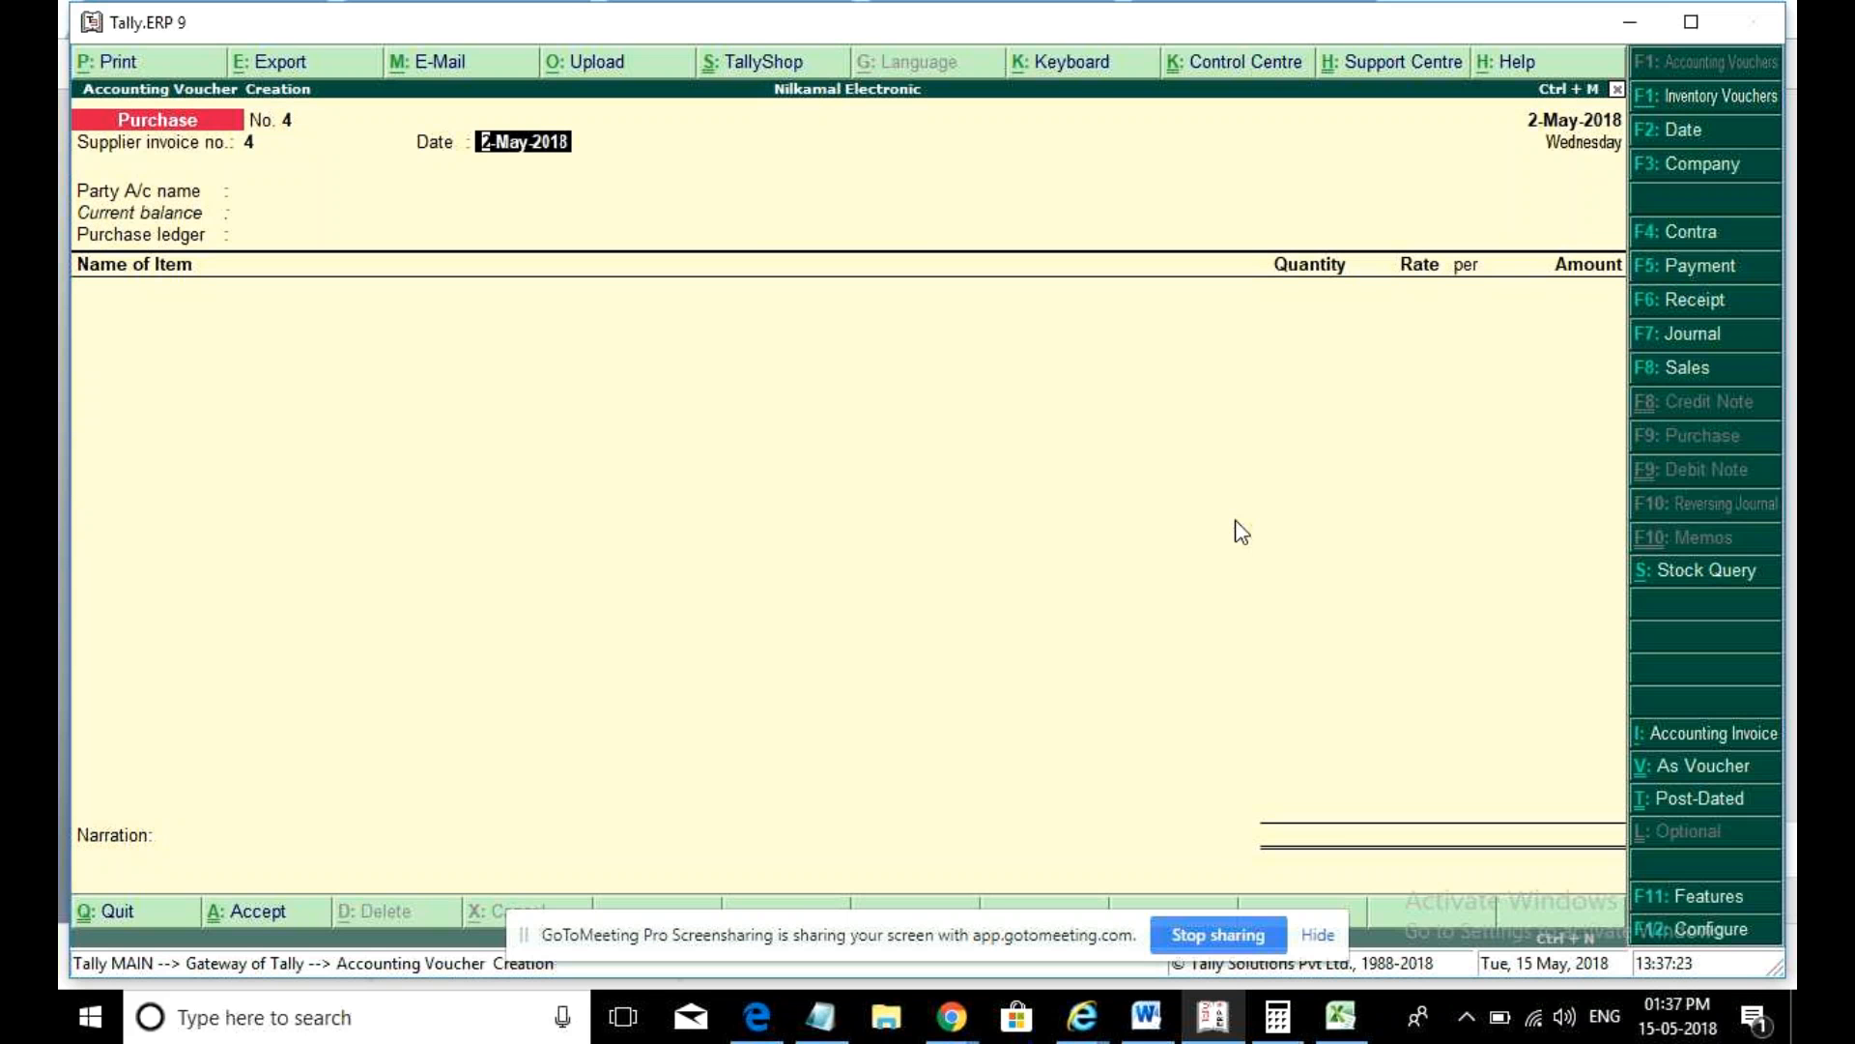
key("Return")
type("I")
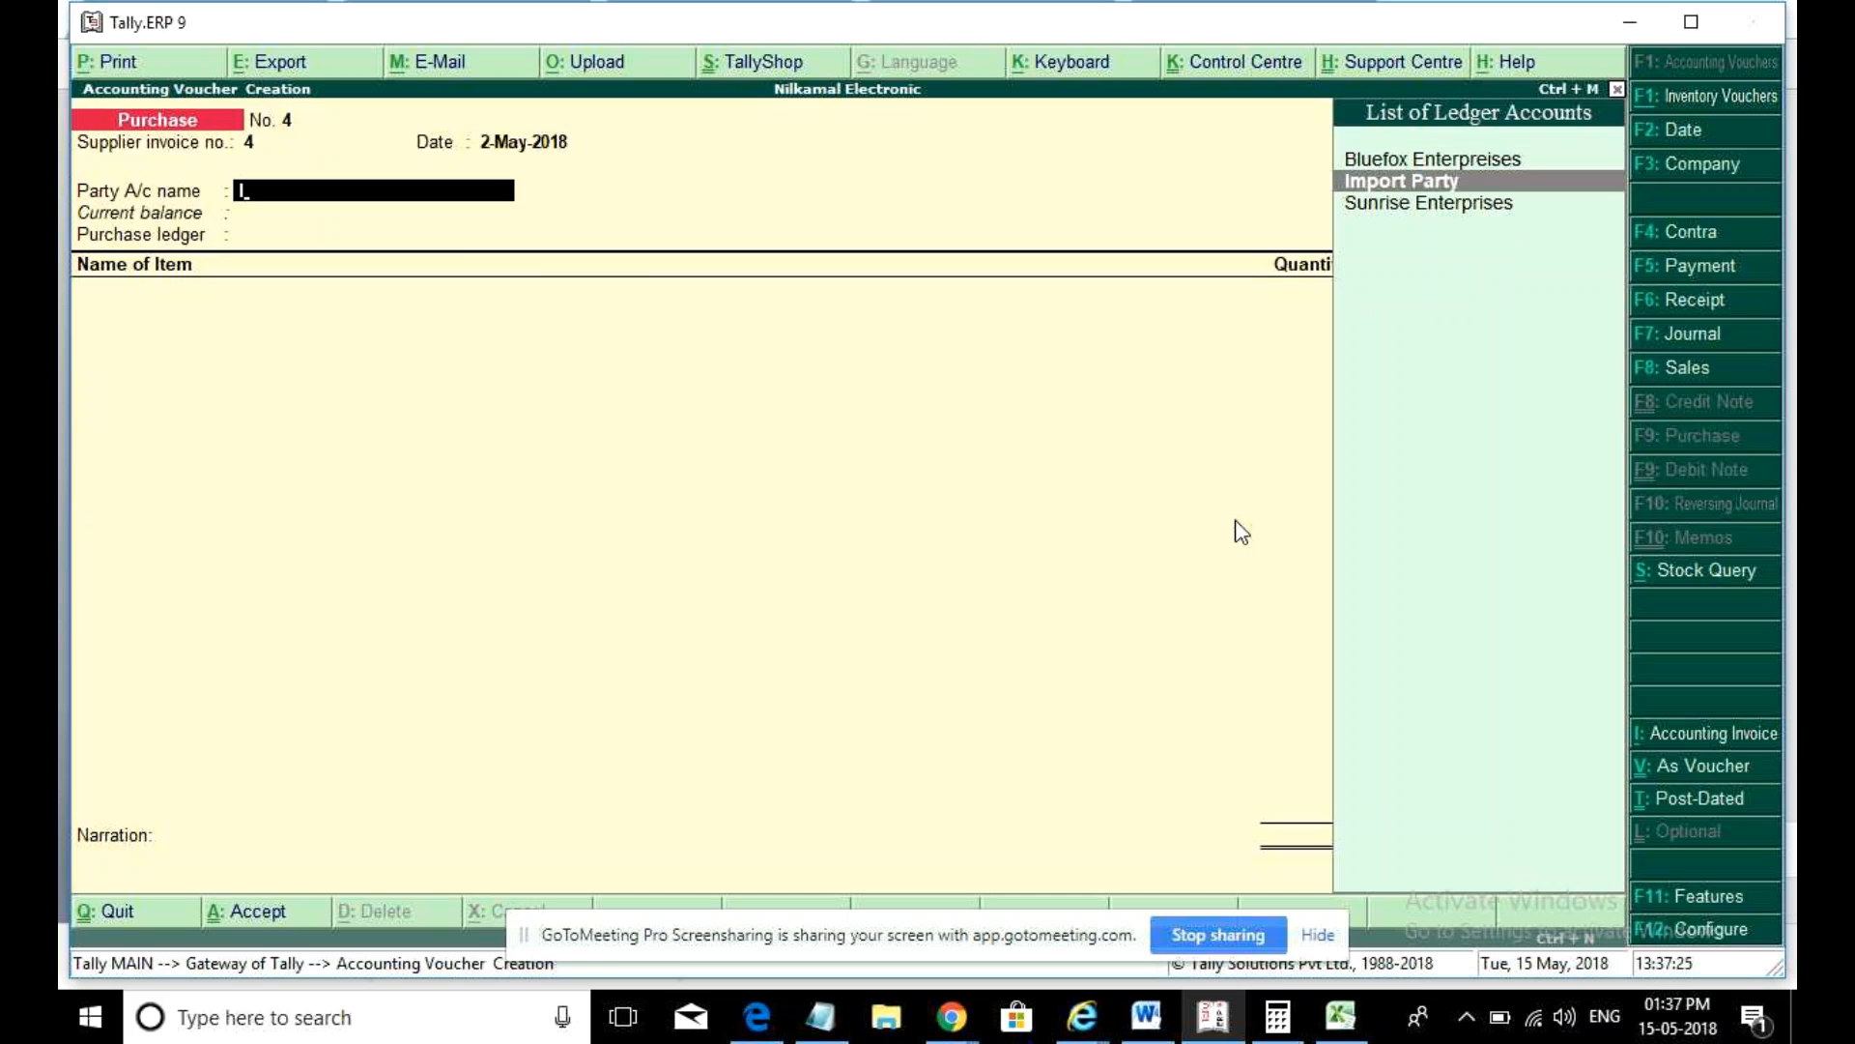
key("Return")
- Choose the Purchase ledger as Taxable and start a new stock item named 'Micro Sim'
key("ctrl+a")
type("P")
key("Return")
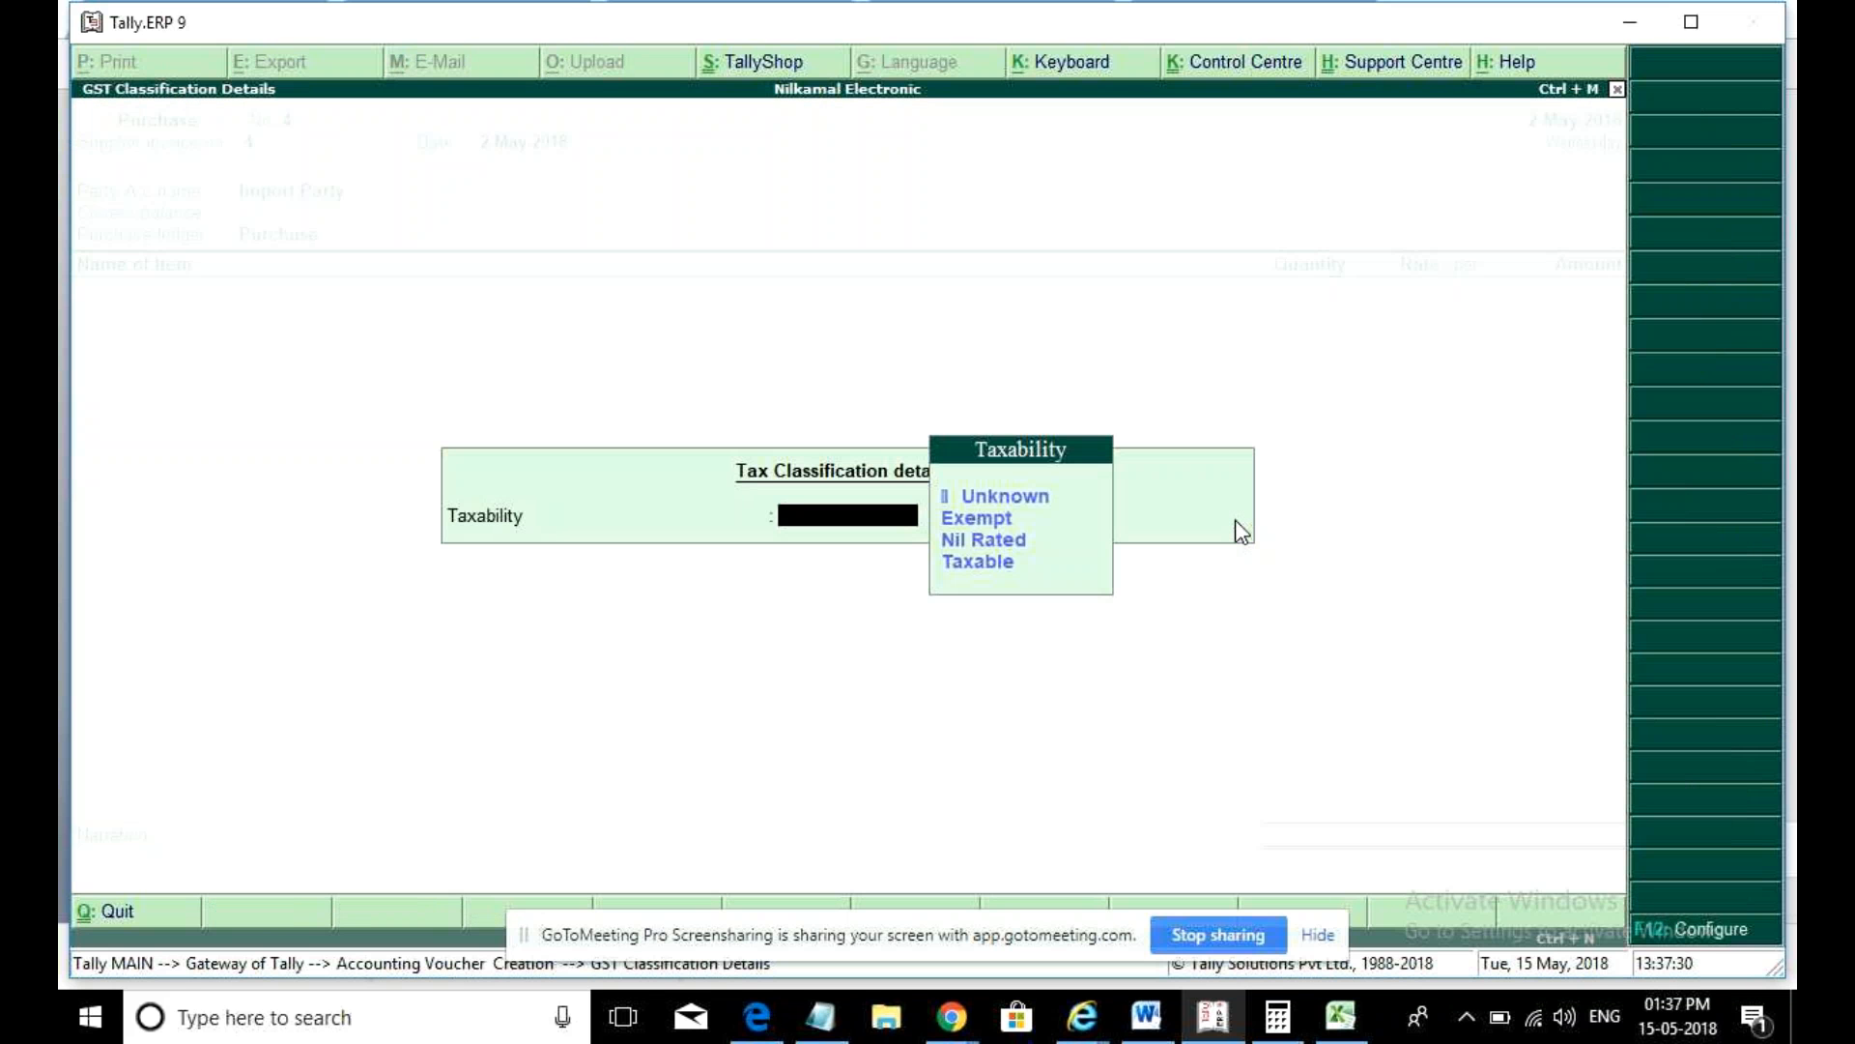
key("Down")
key("Down")
key("Down")
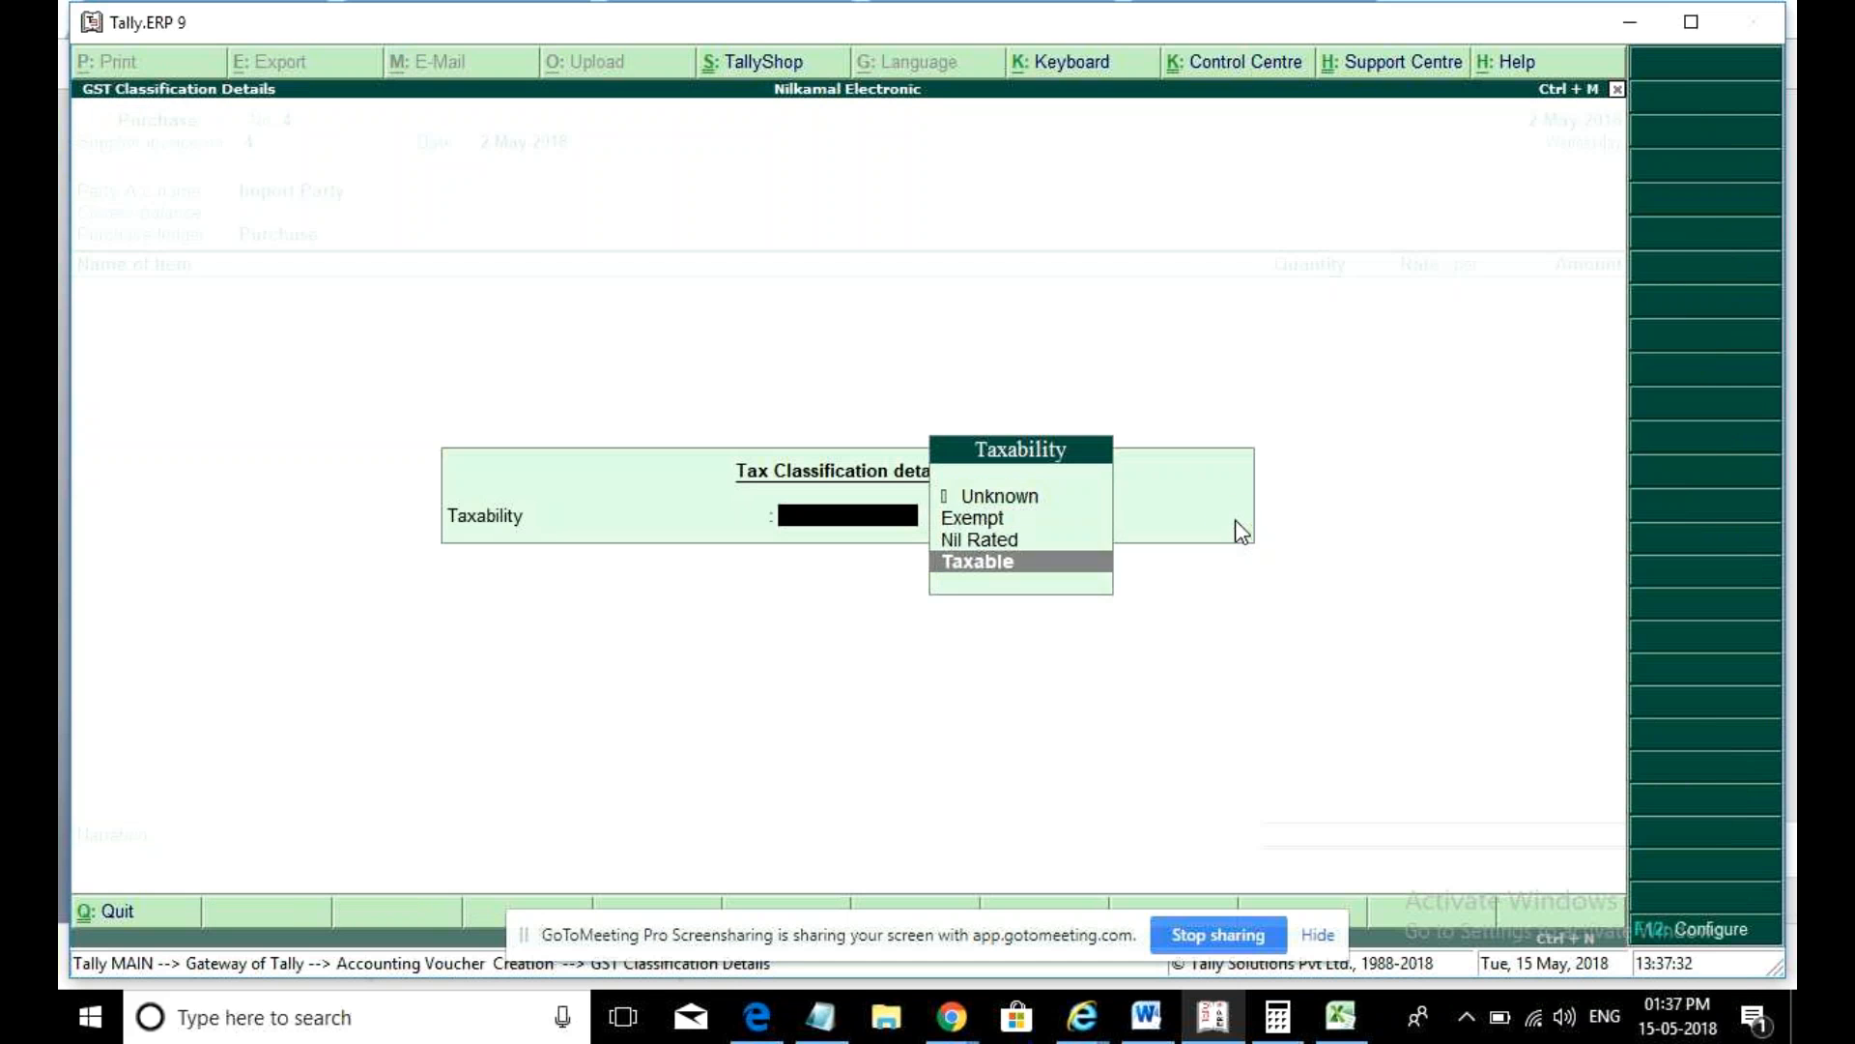
key("Return")
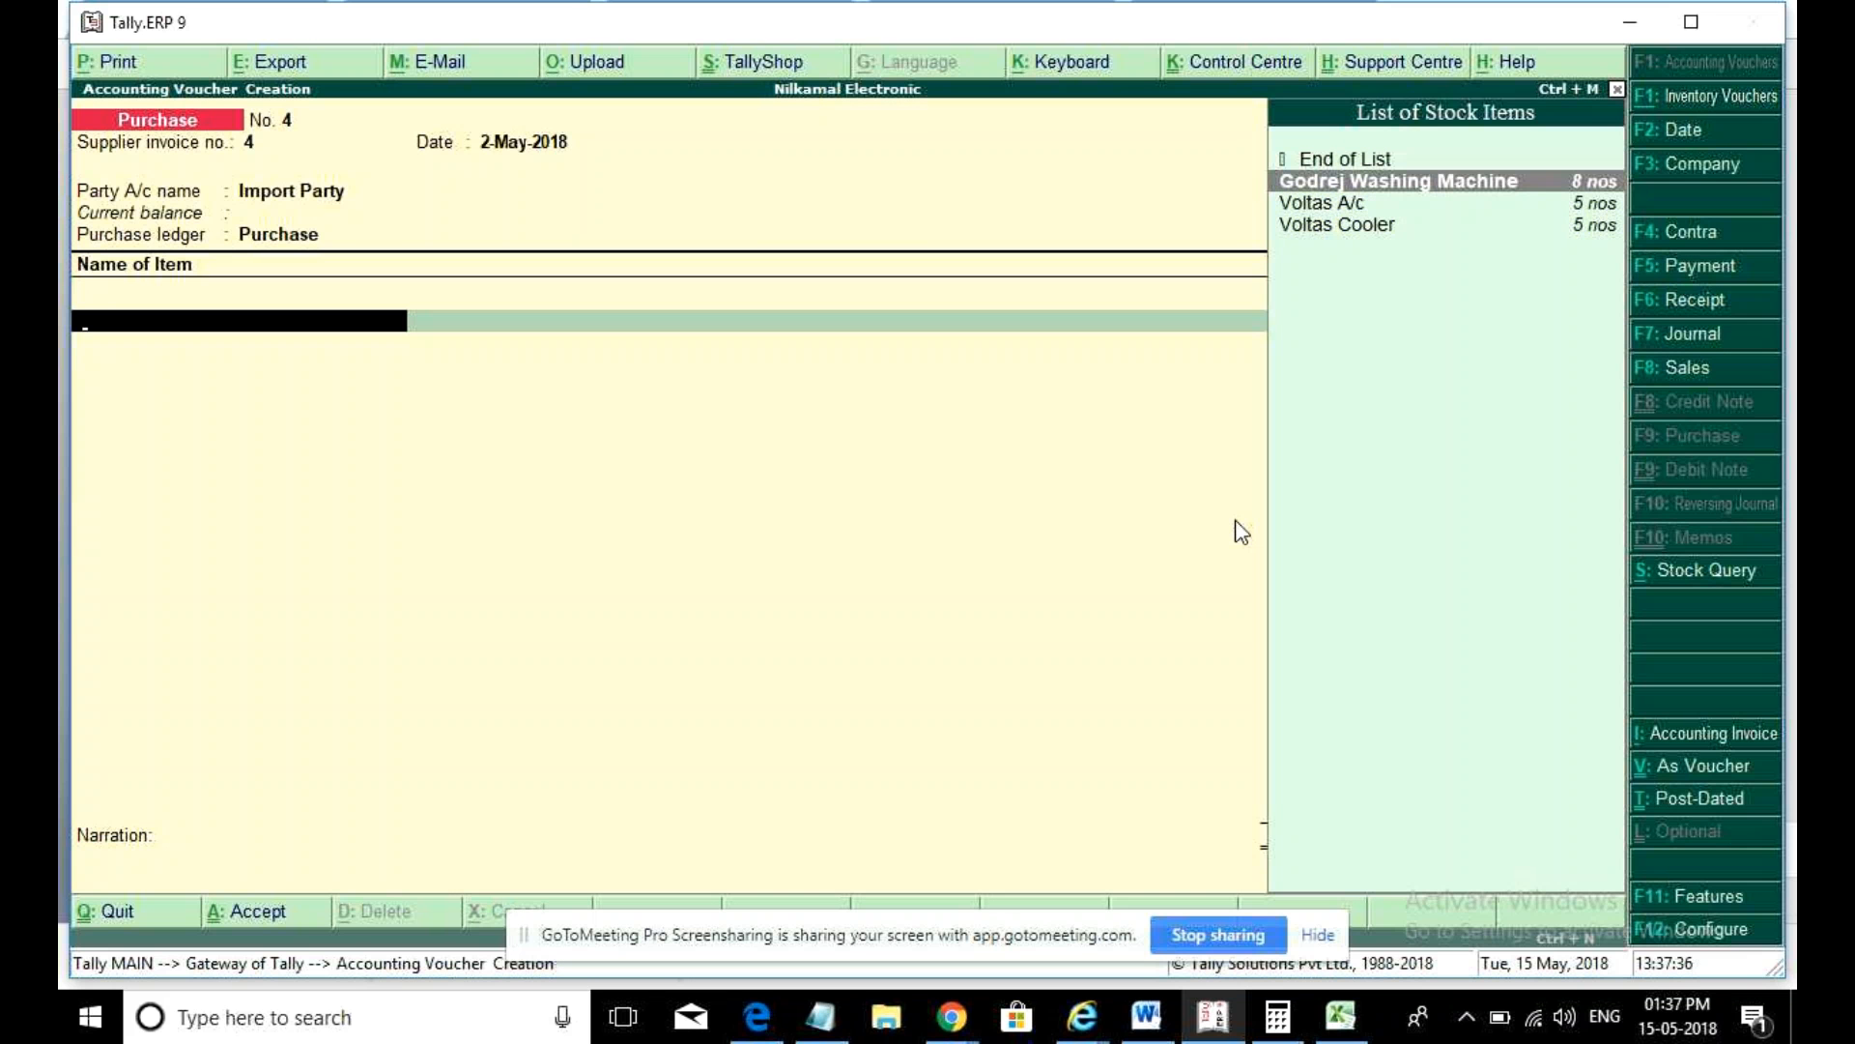
key("alt+c")
type("Micr")
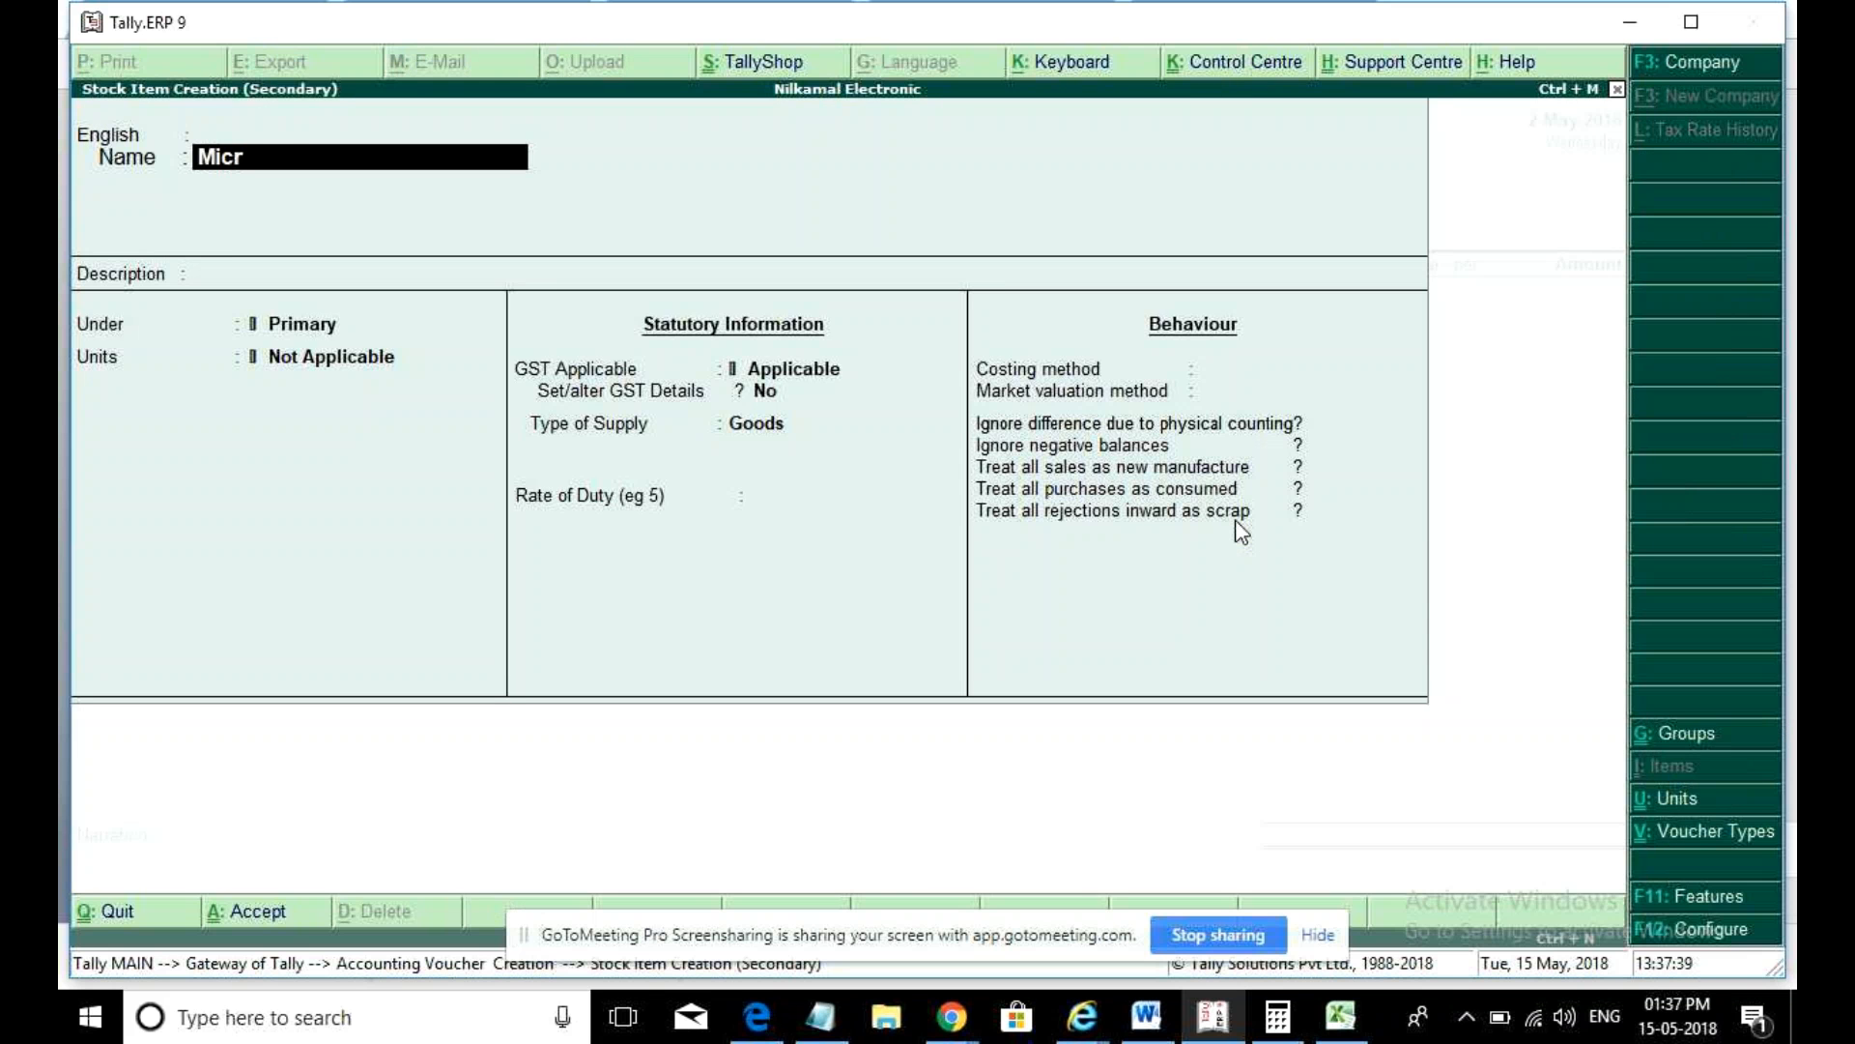
type("o Sim")
- Name the stock item Micro Sim with nos as its unit of measure
key("BackSpace")
key("BackSpace")
key("BackSpace")
key("BackSpace")
type("Sim")
key("Return")
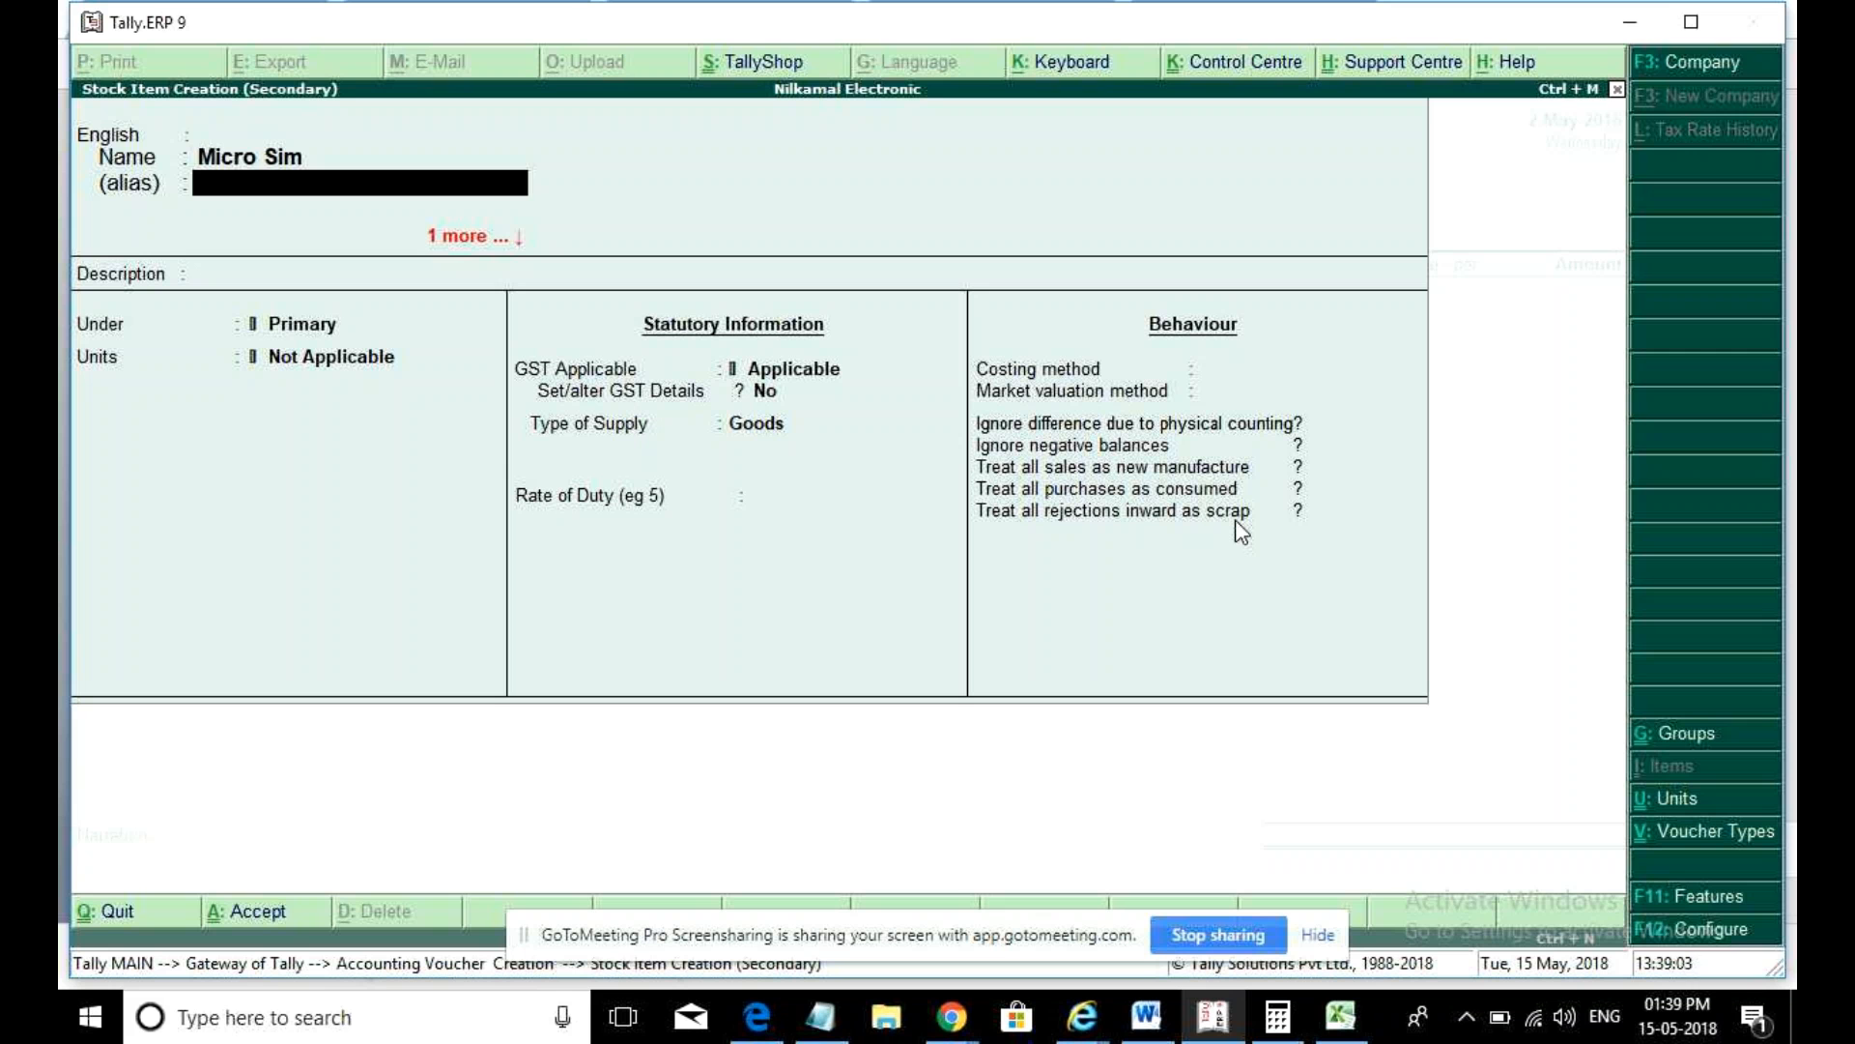
key("Return")
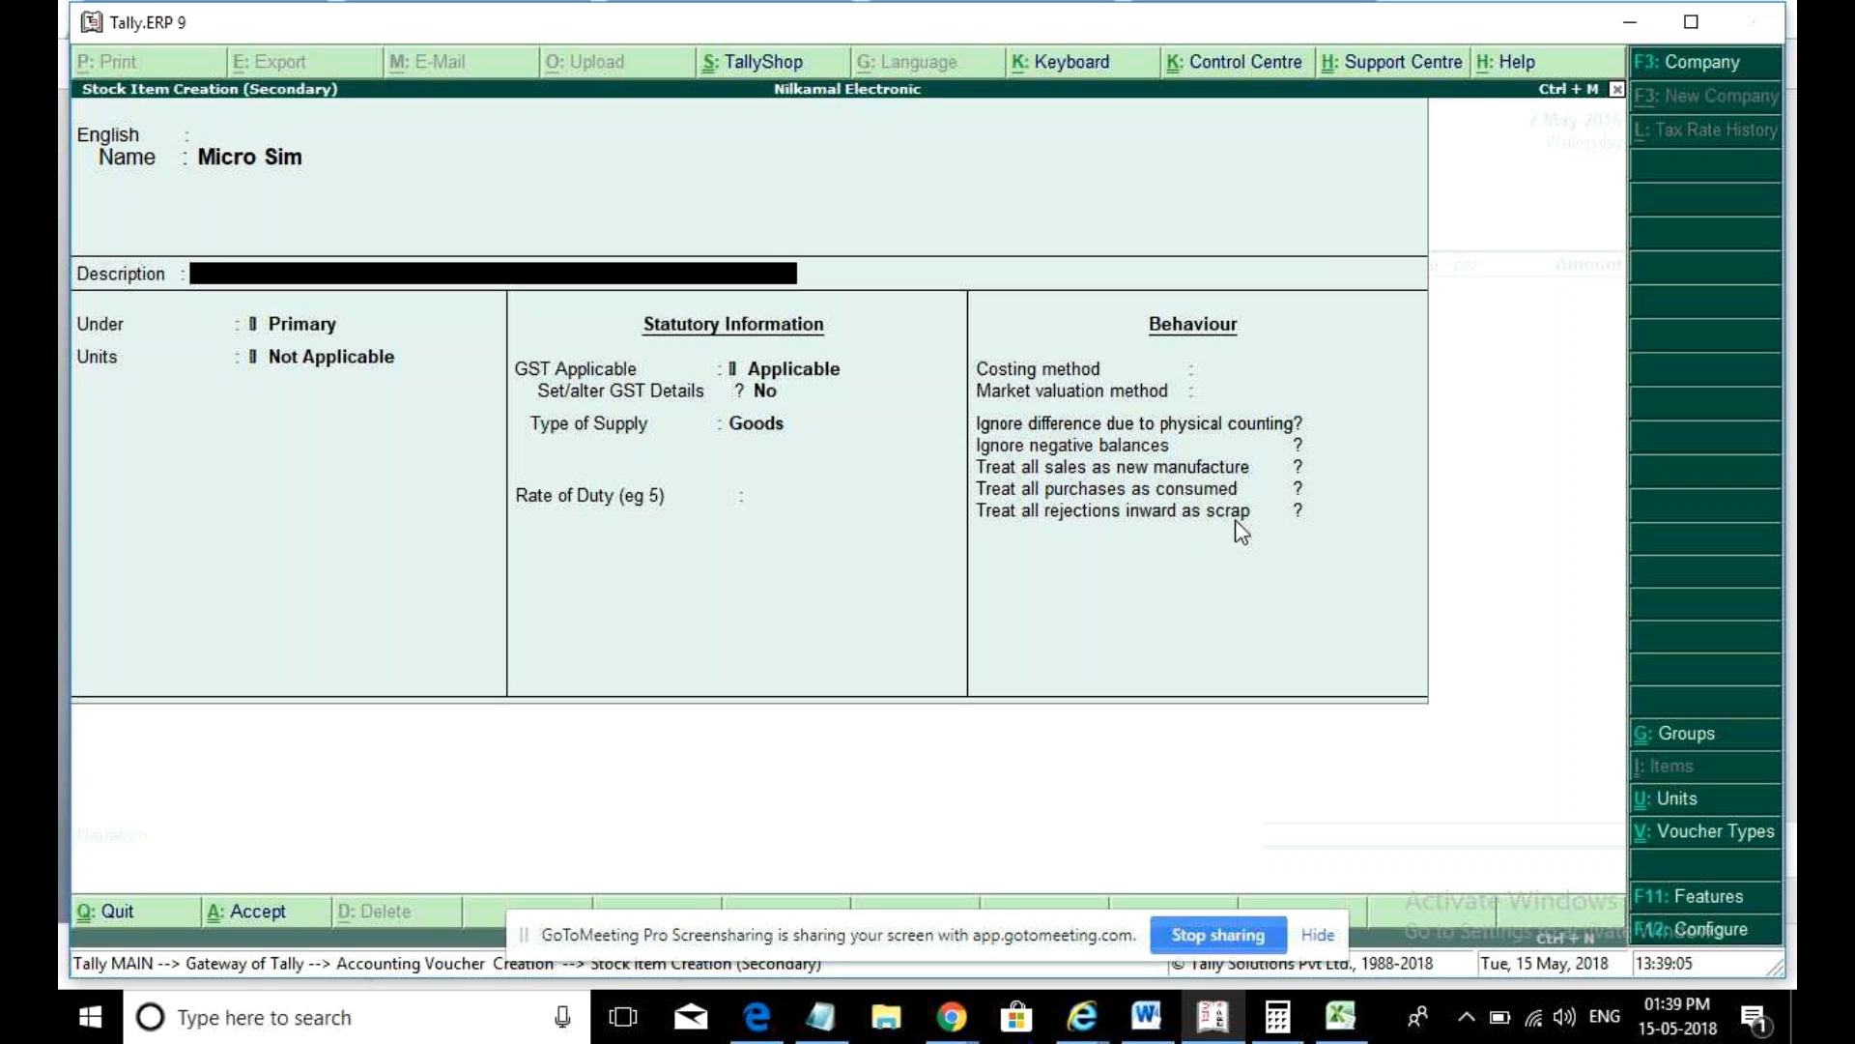
key("Return")
key("Return")
key("Down")
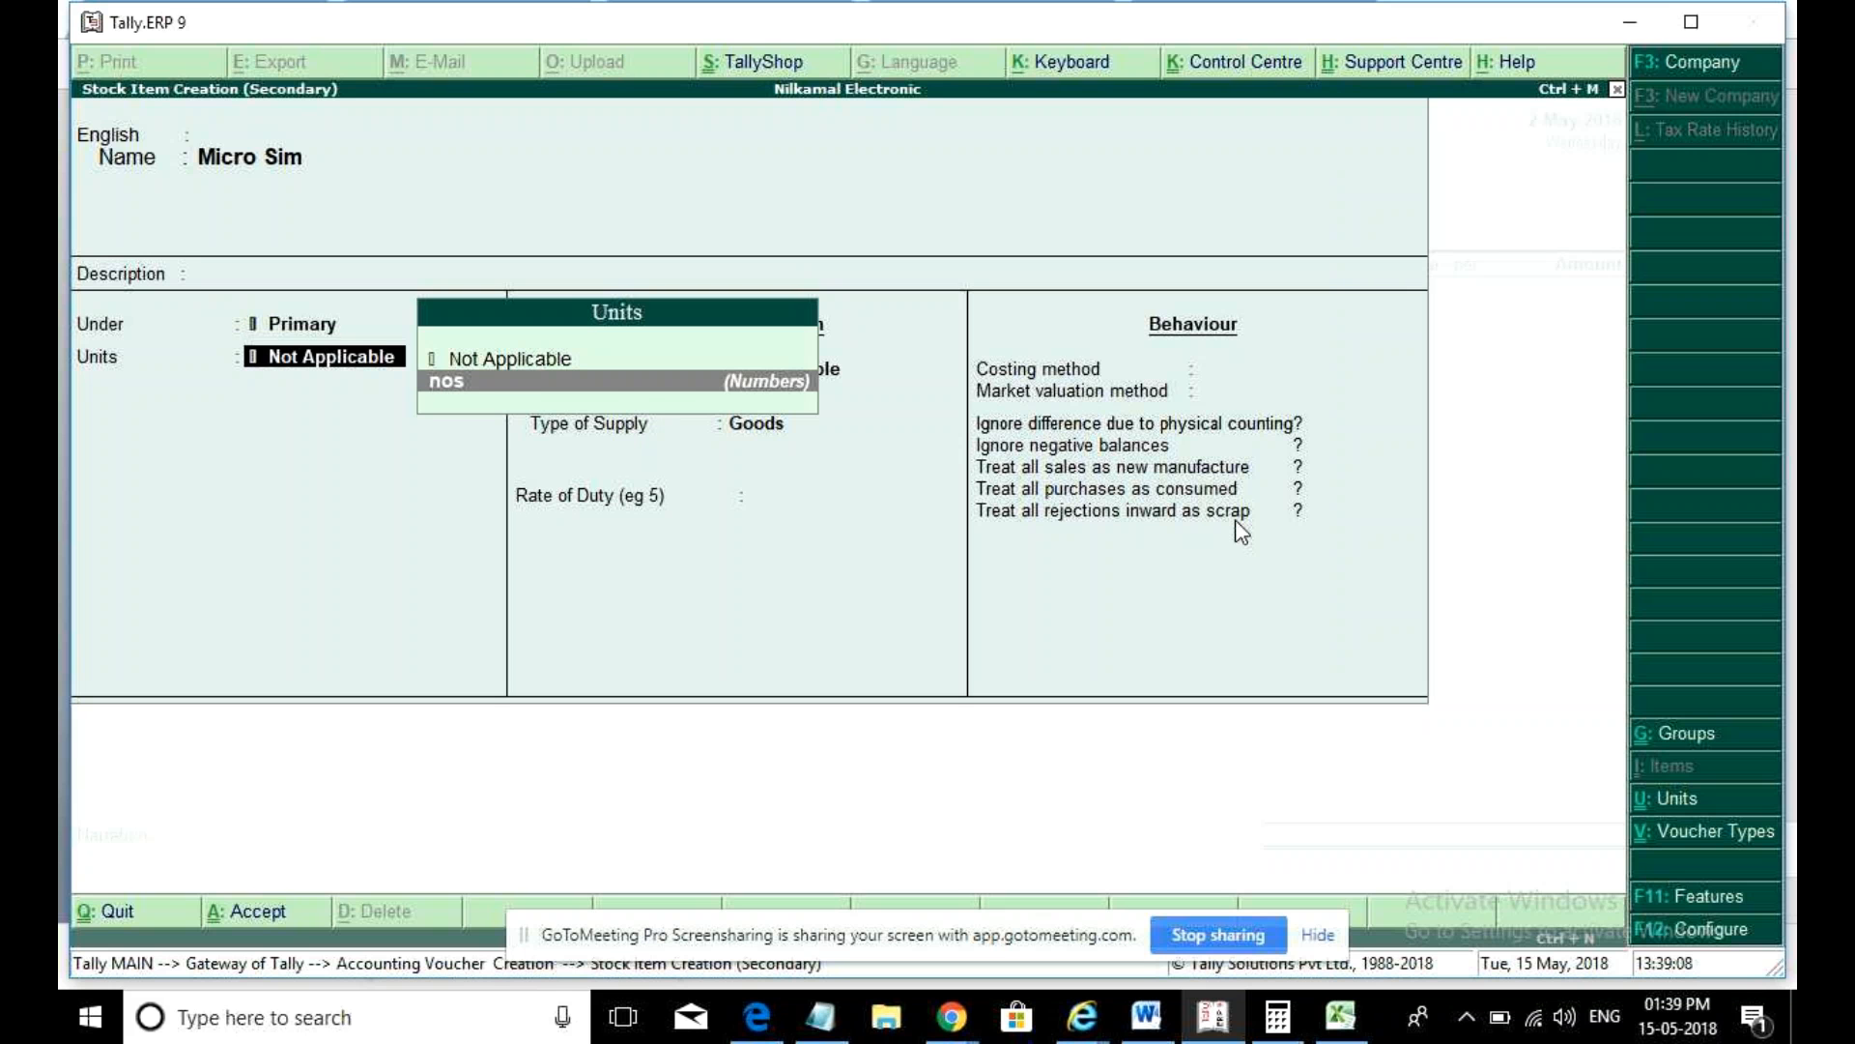
key("Return")
key("Return")
key("Return")
key("Return")
key("Return")
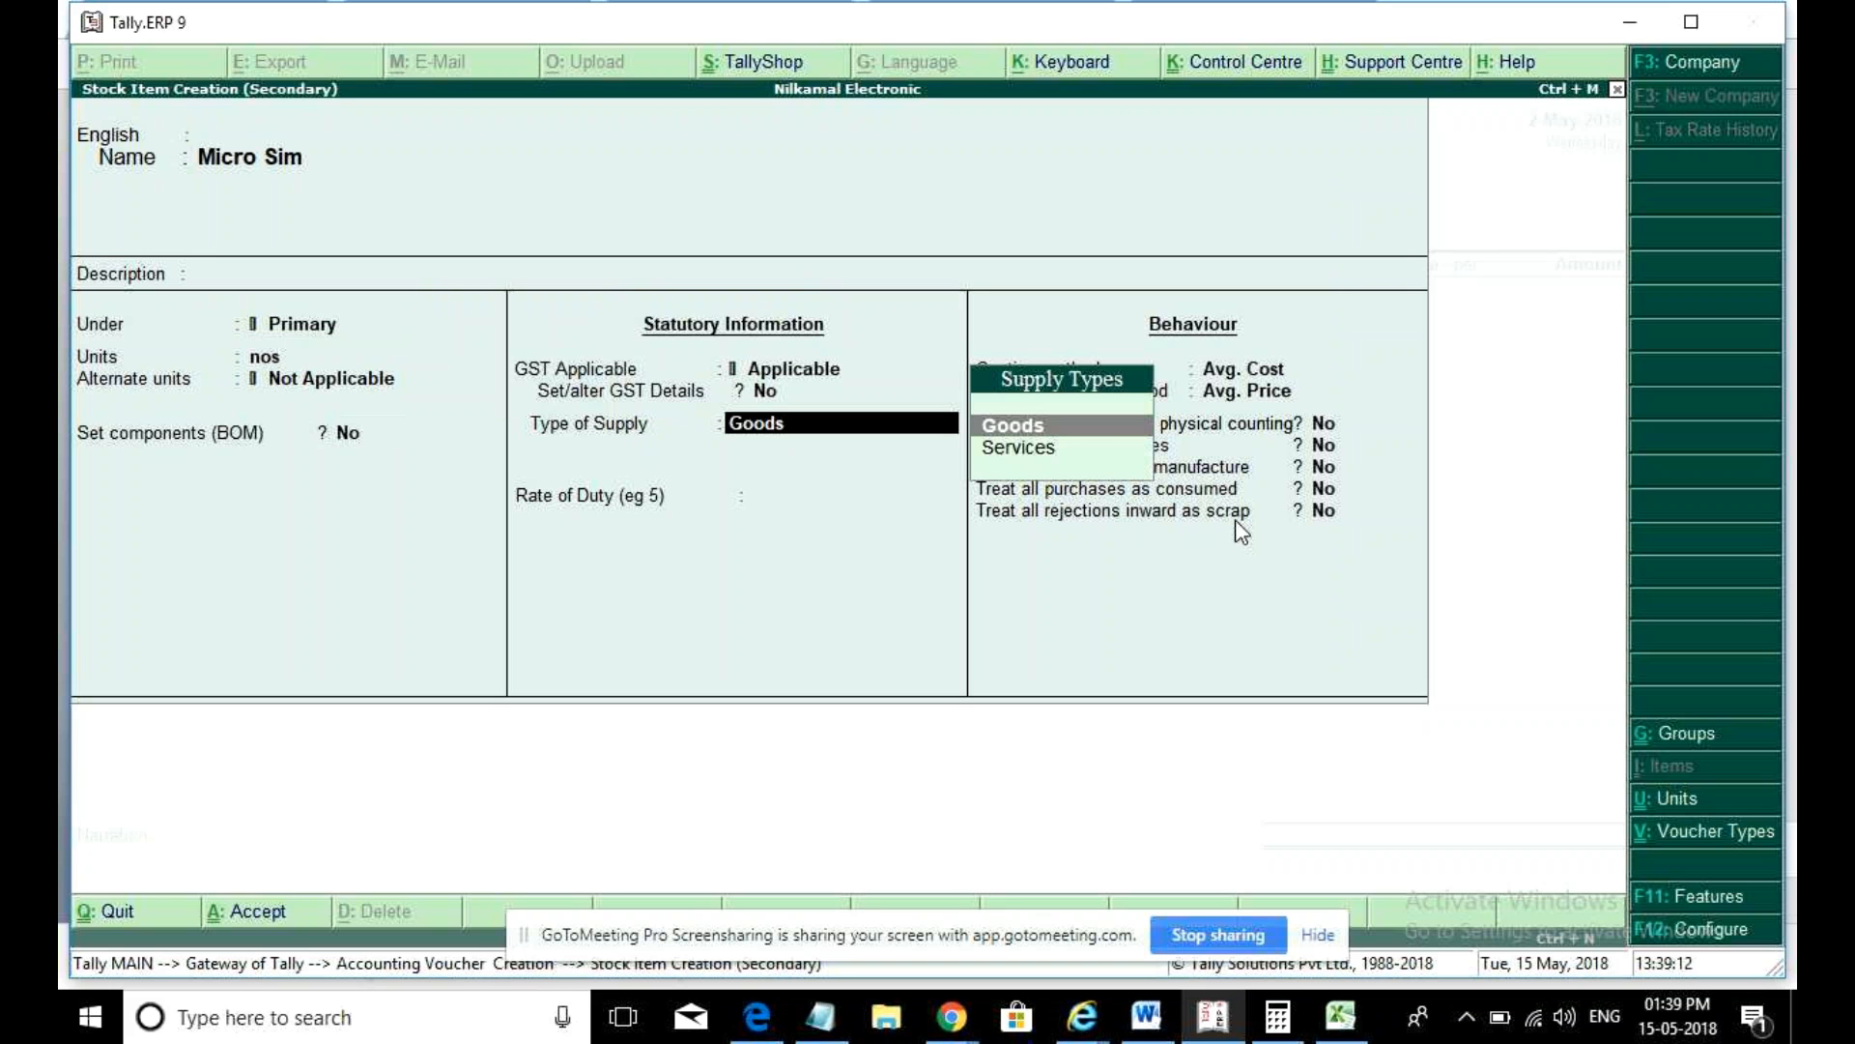
- Turn on GST details for Micro Sim as Taxable at 18% and save the item
key("BackSpace")
type("y")
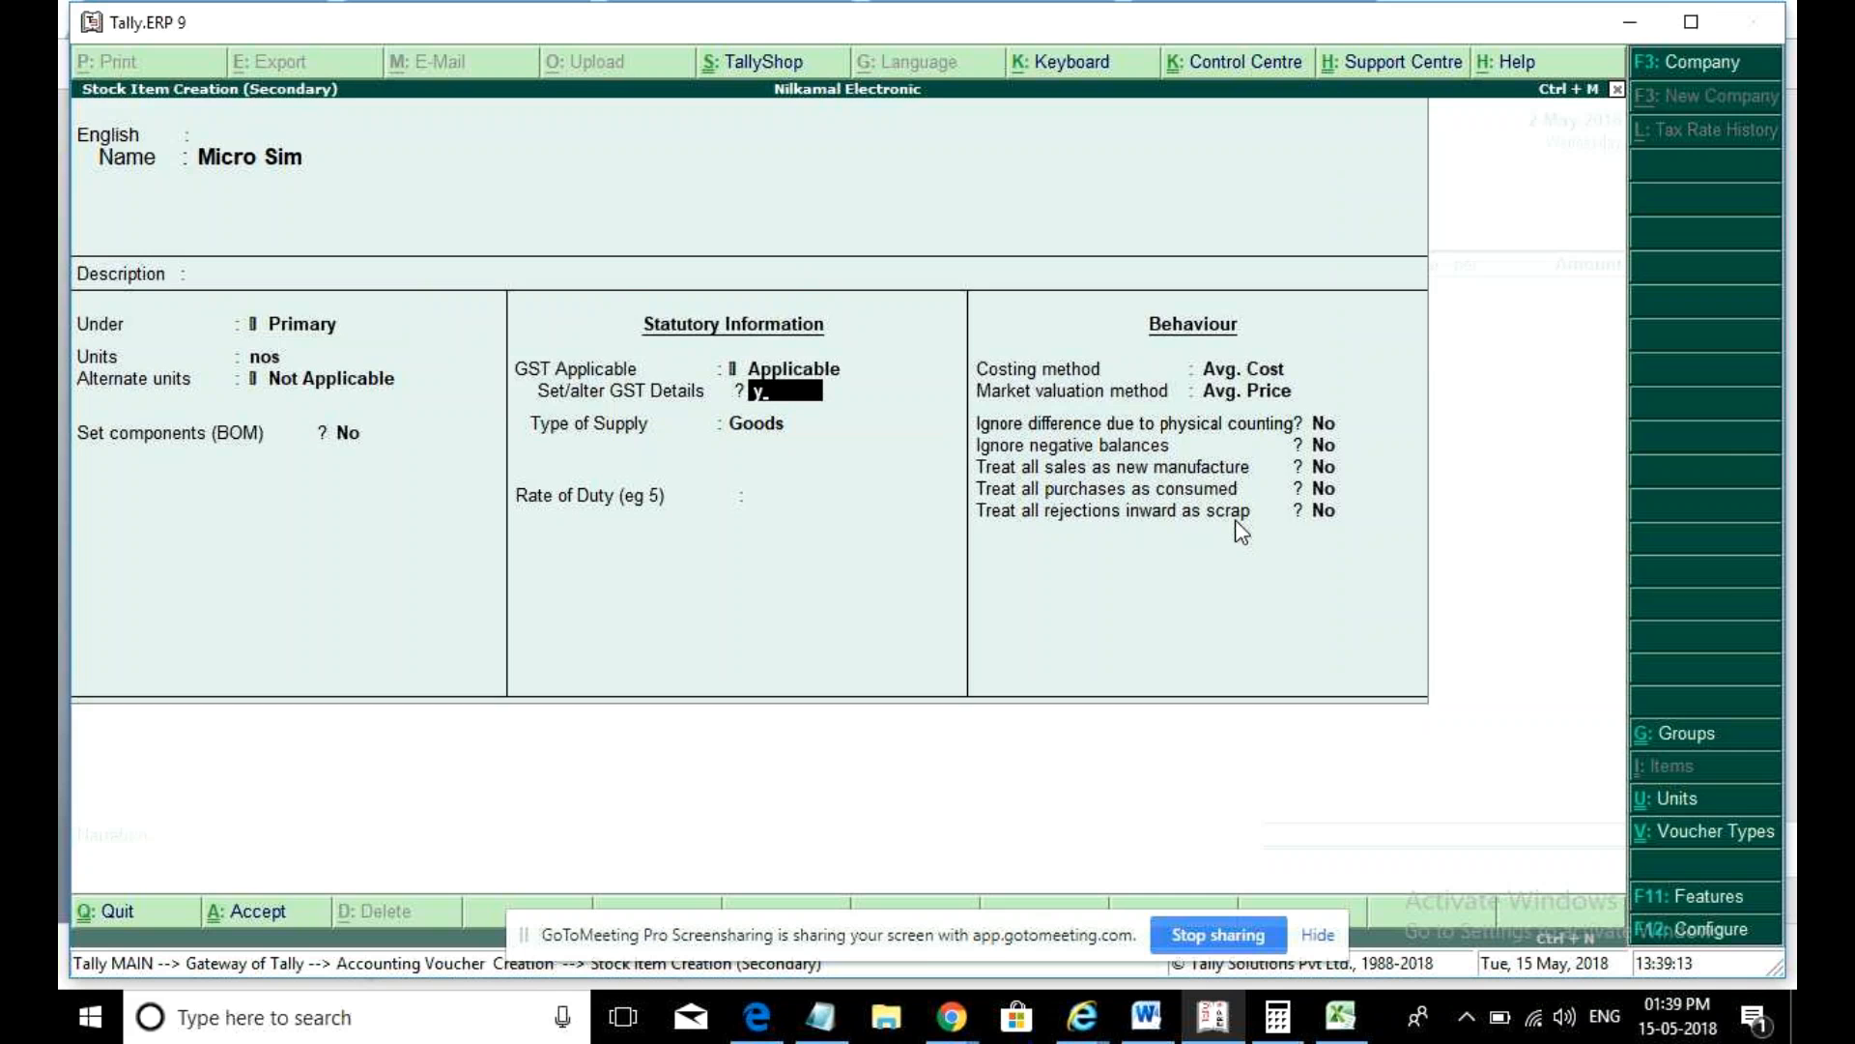
key("Return")
key("Return")
key("Return")
type("t")
key("Return")
key("Return")
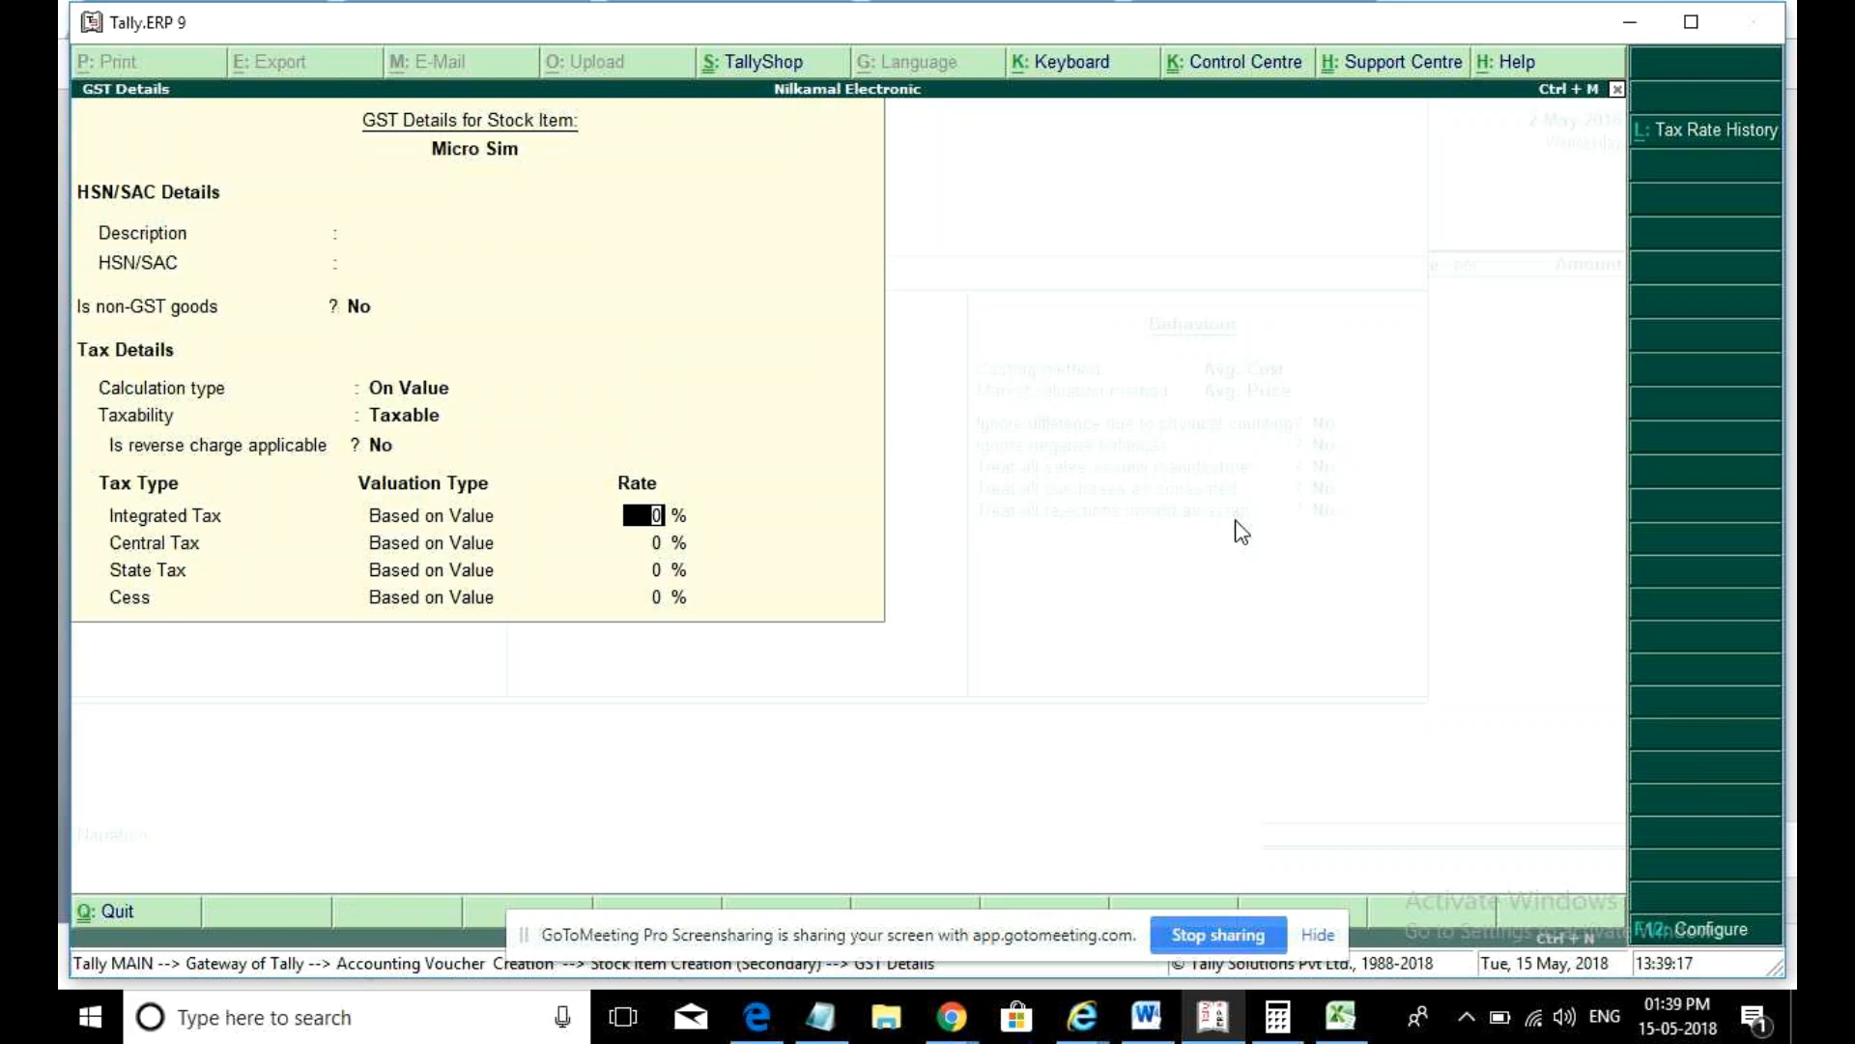
type("18")
key("Return")
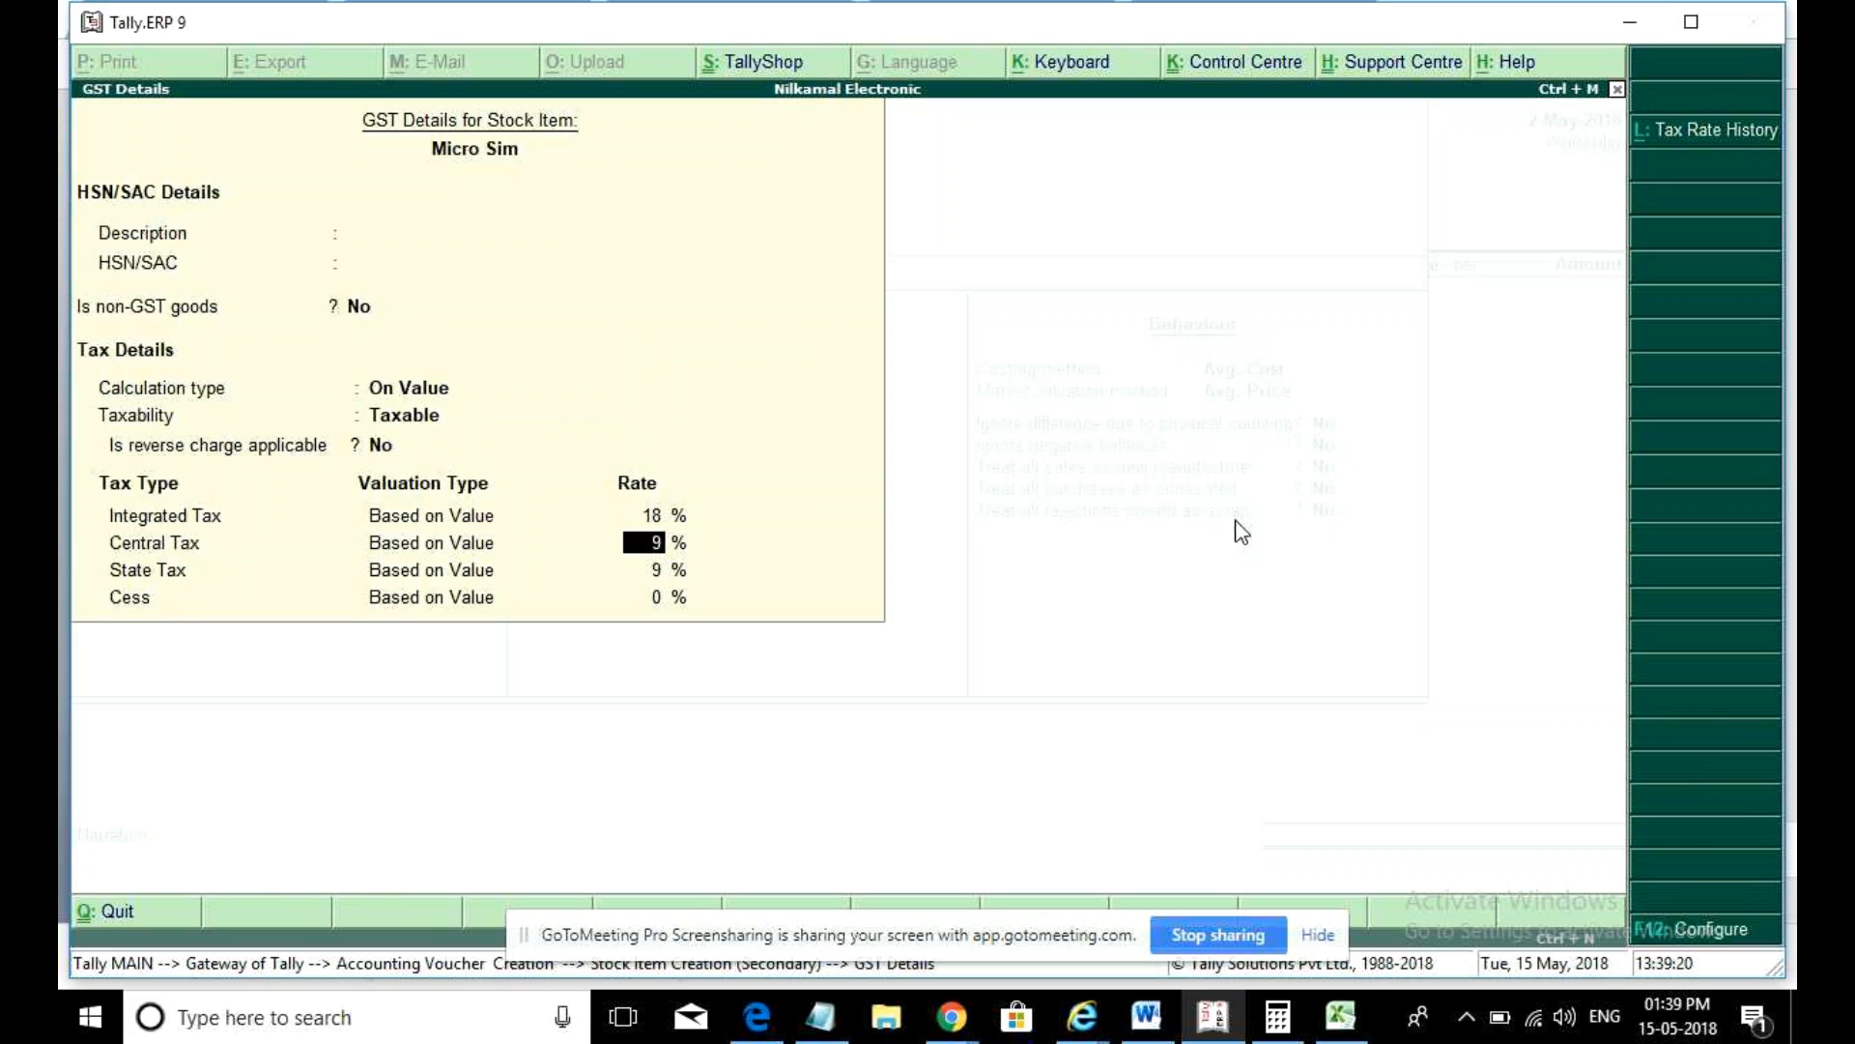
key("ctrl+a")
key("ctrl+a")
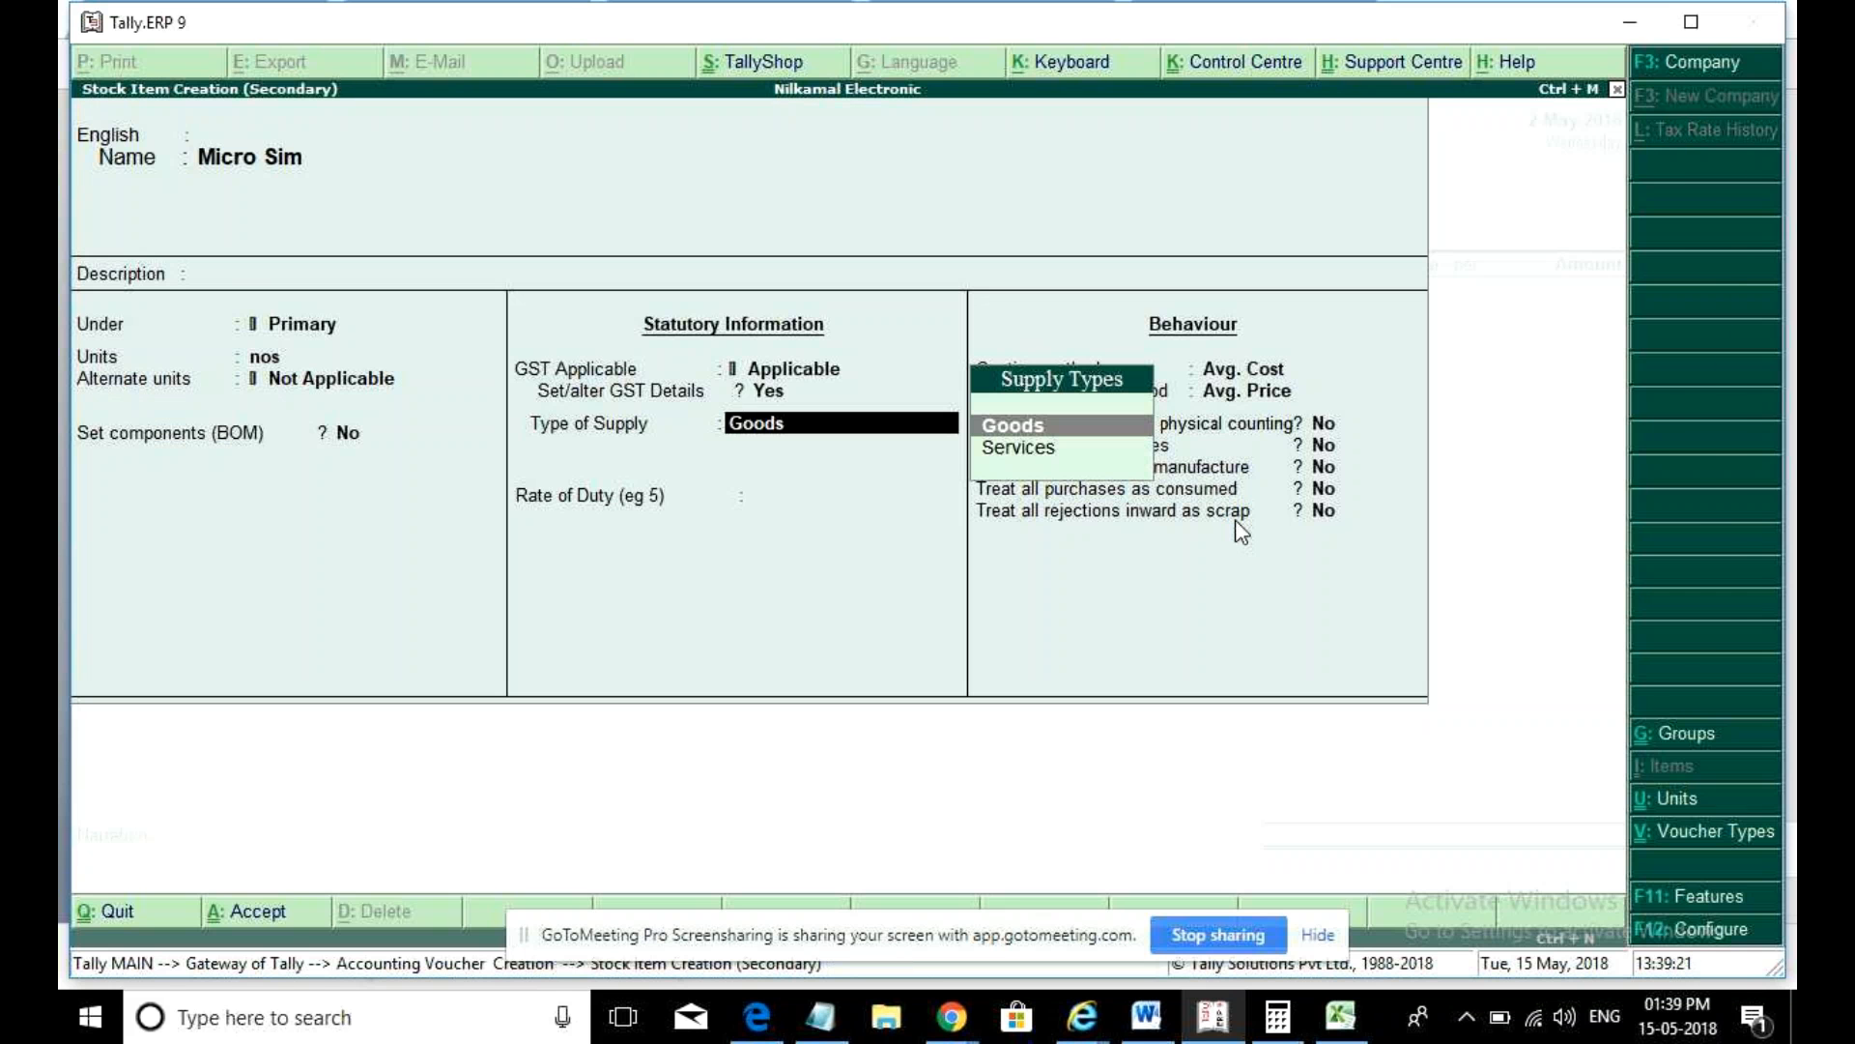
- Enter a quantity of 1,000 nos for Micro Sim on the voucher
key("Return")
type("1,")
type("0")
type("00")
key("Return")
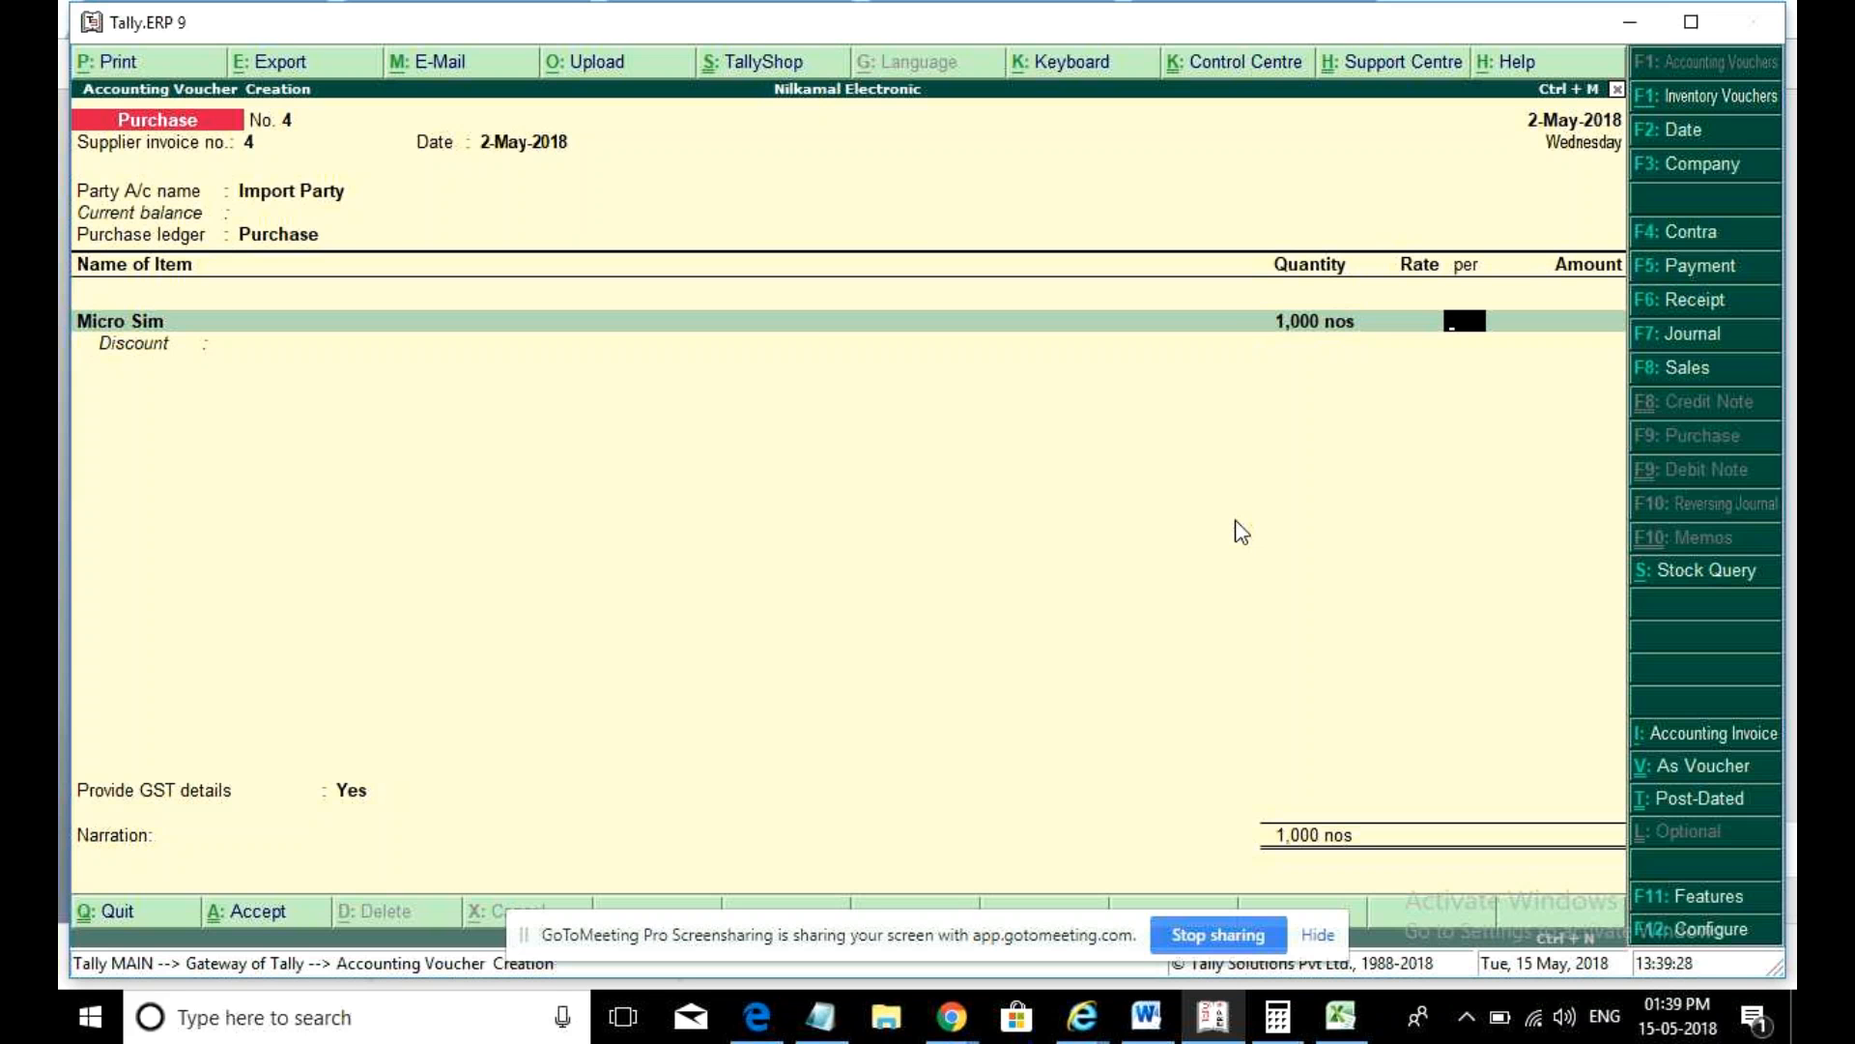
- Price Micro Sim at 50 per nos for a 50,000.00 amount and close the item list
type("50")
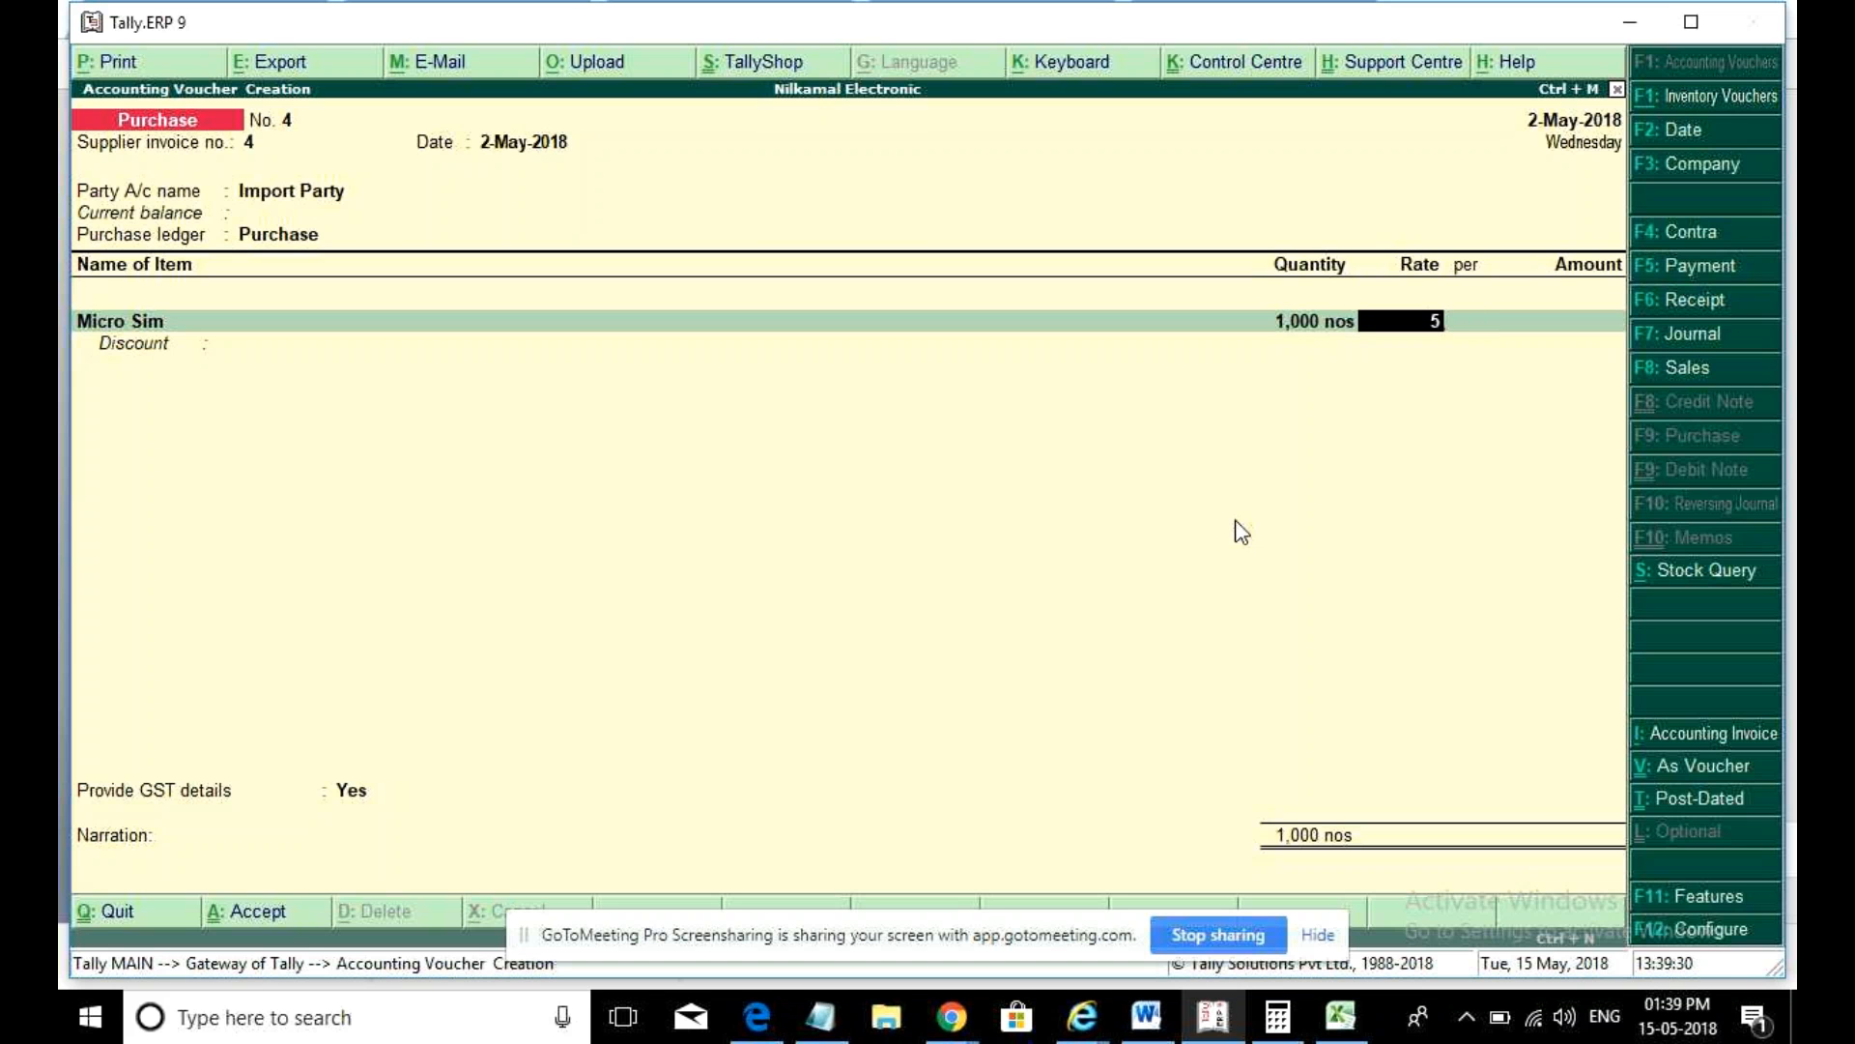
key("Return")
key("Return")
key("Return")
key("Return")
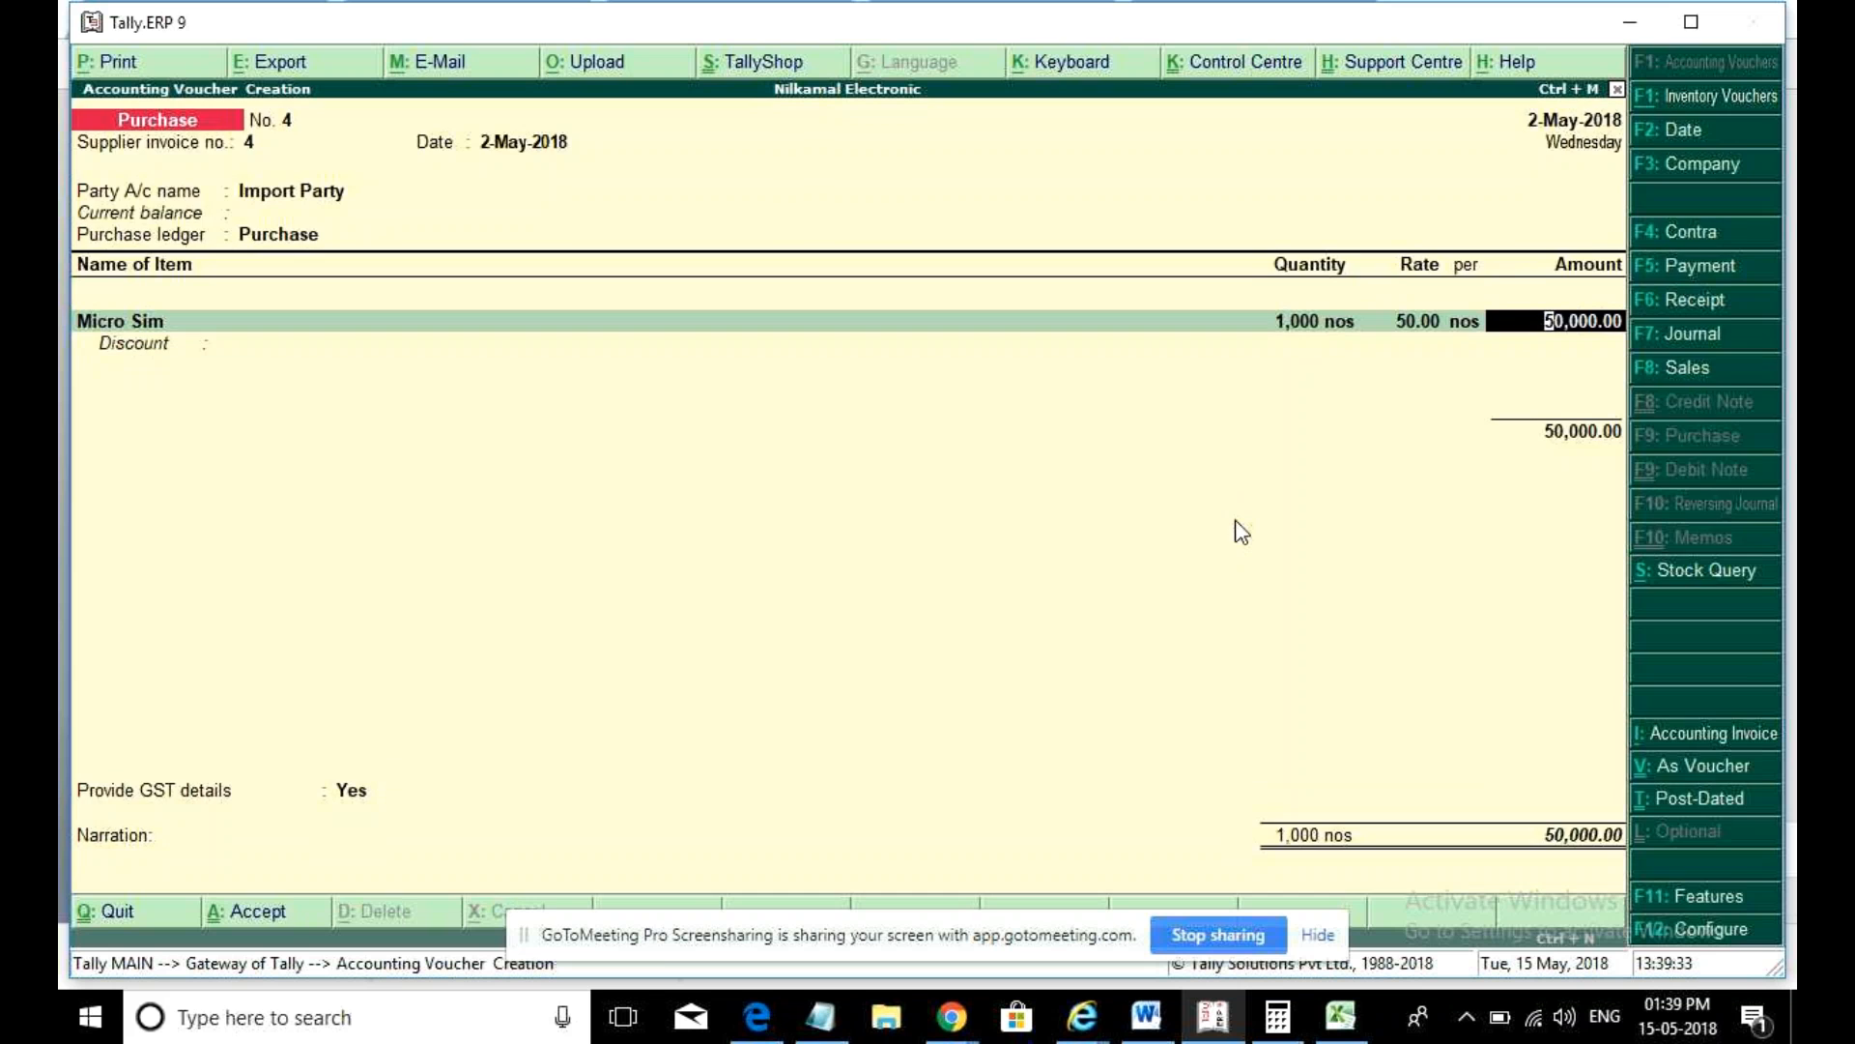
key("Return")
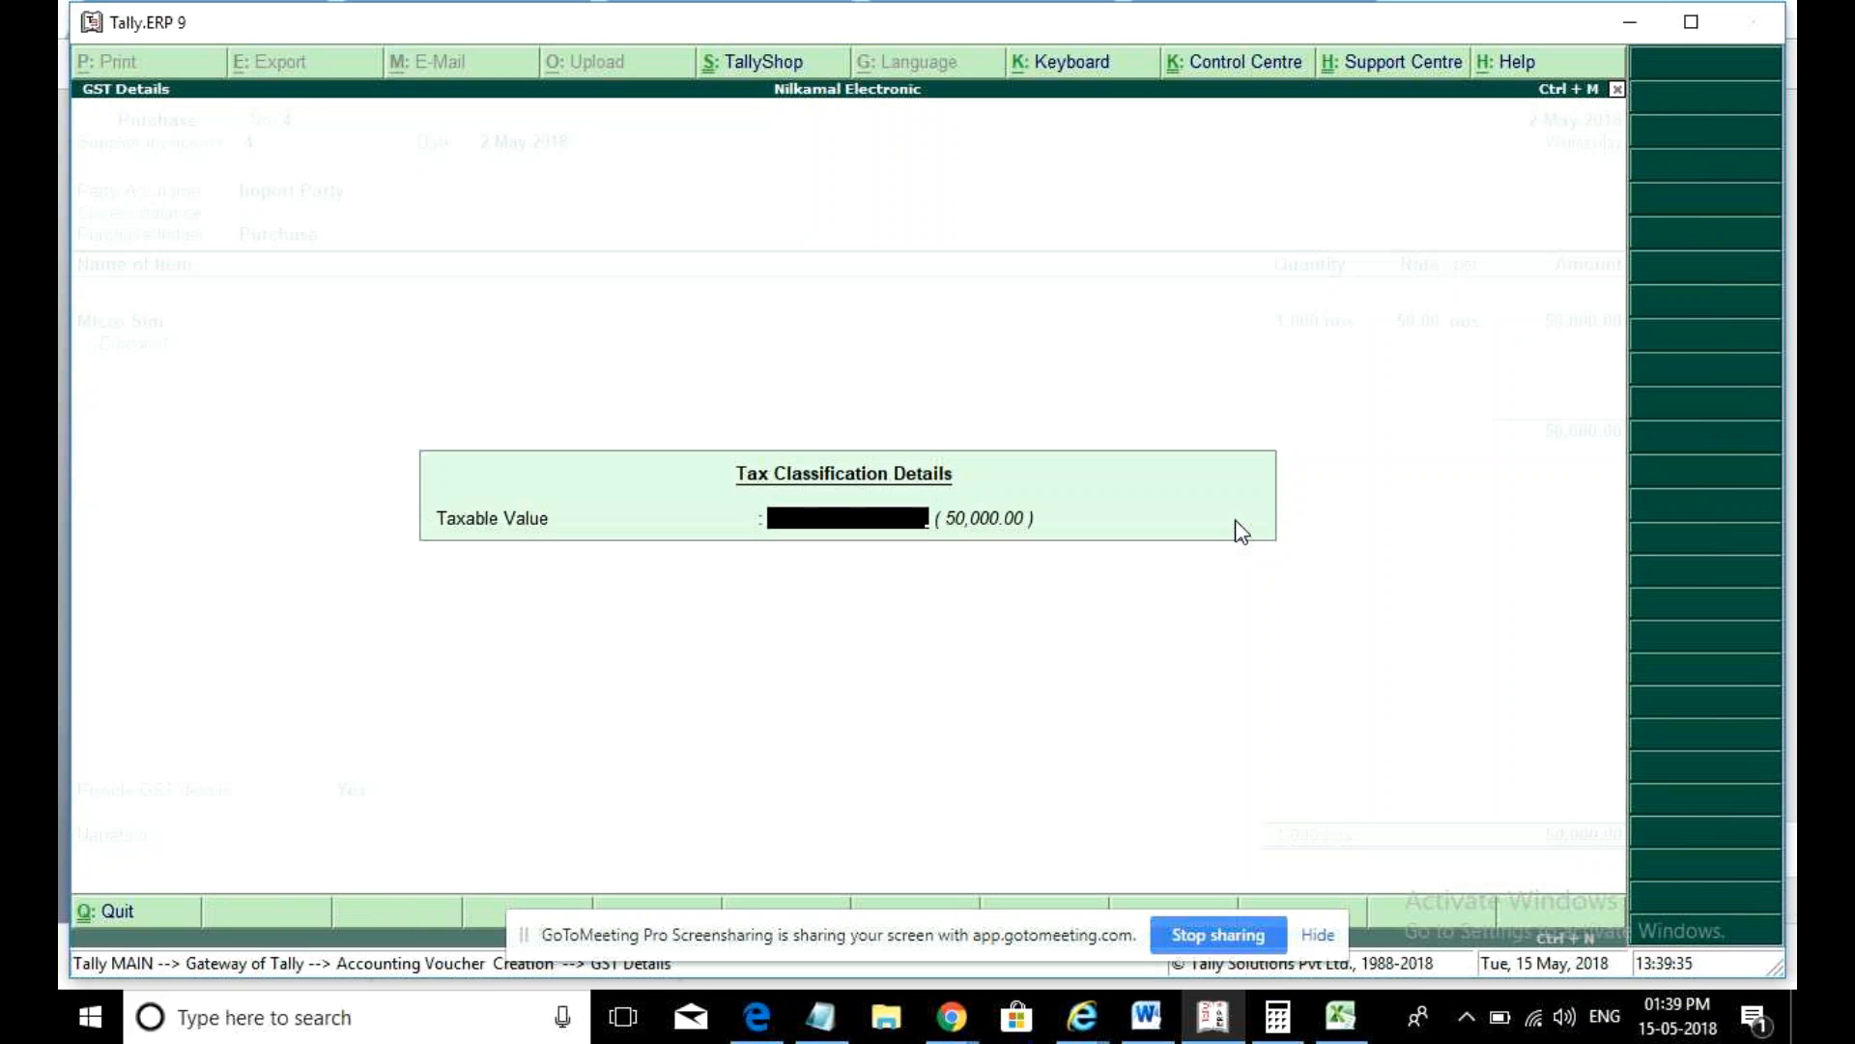
key("Return")
key("Return")
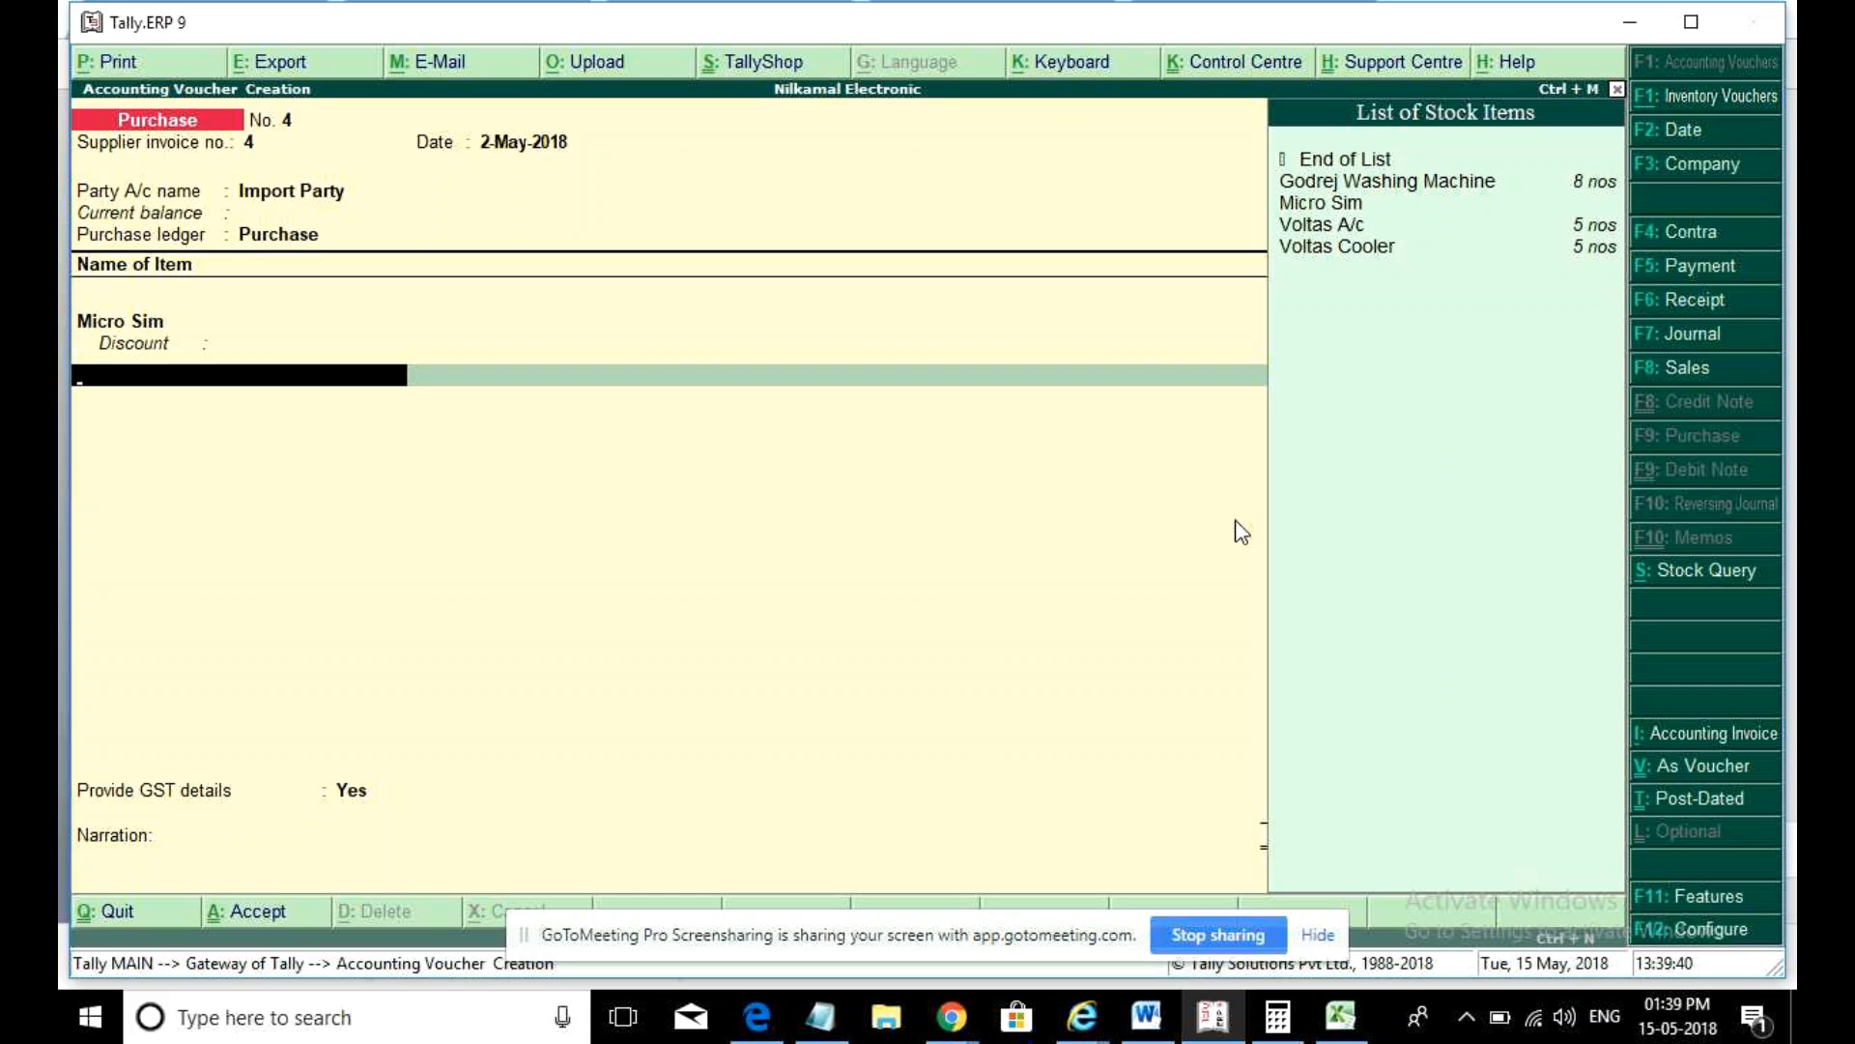
key("Return")
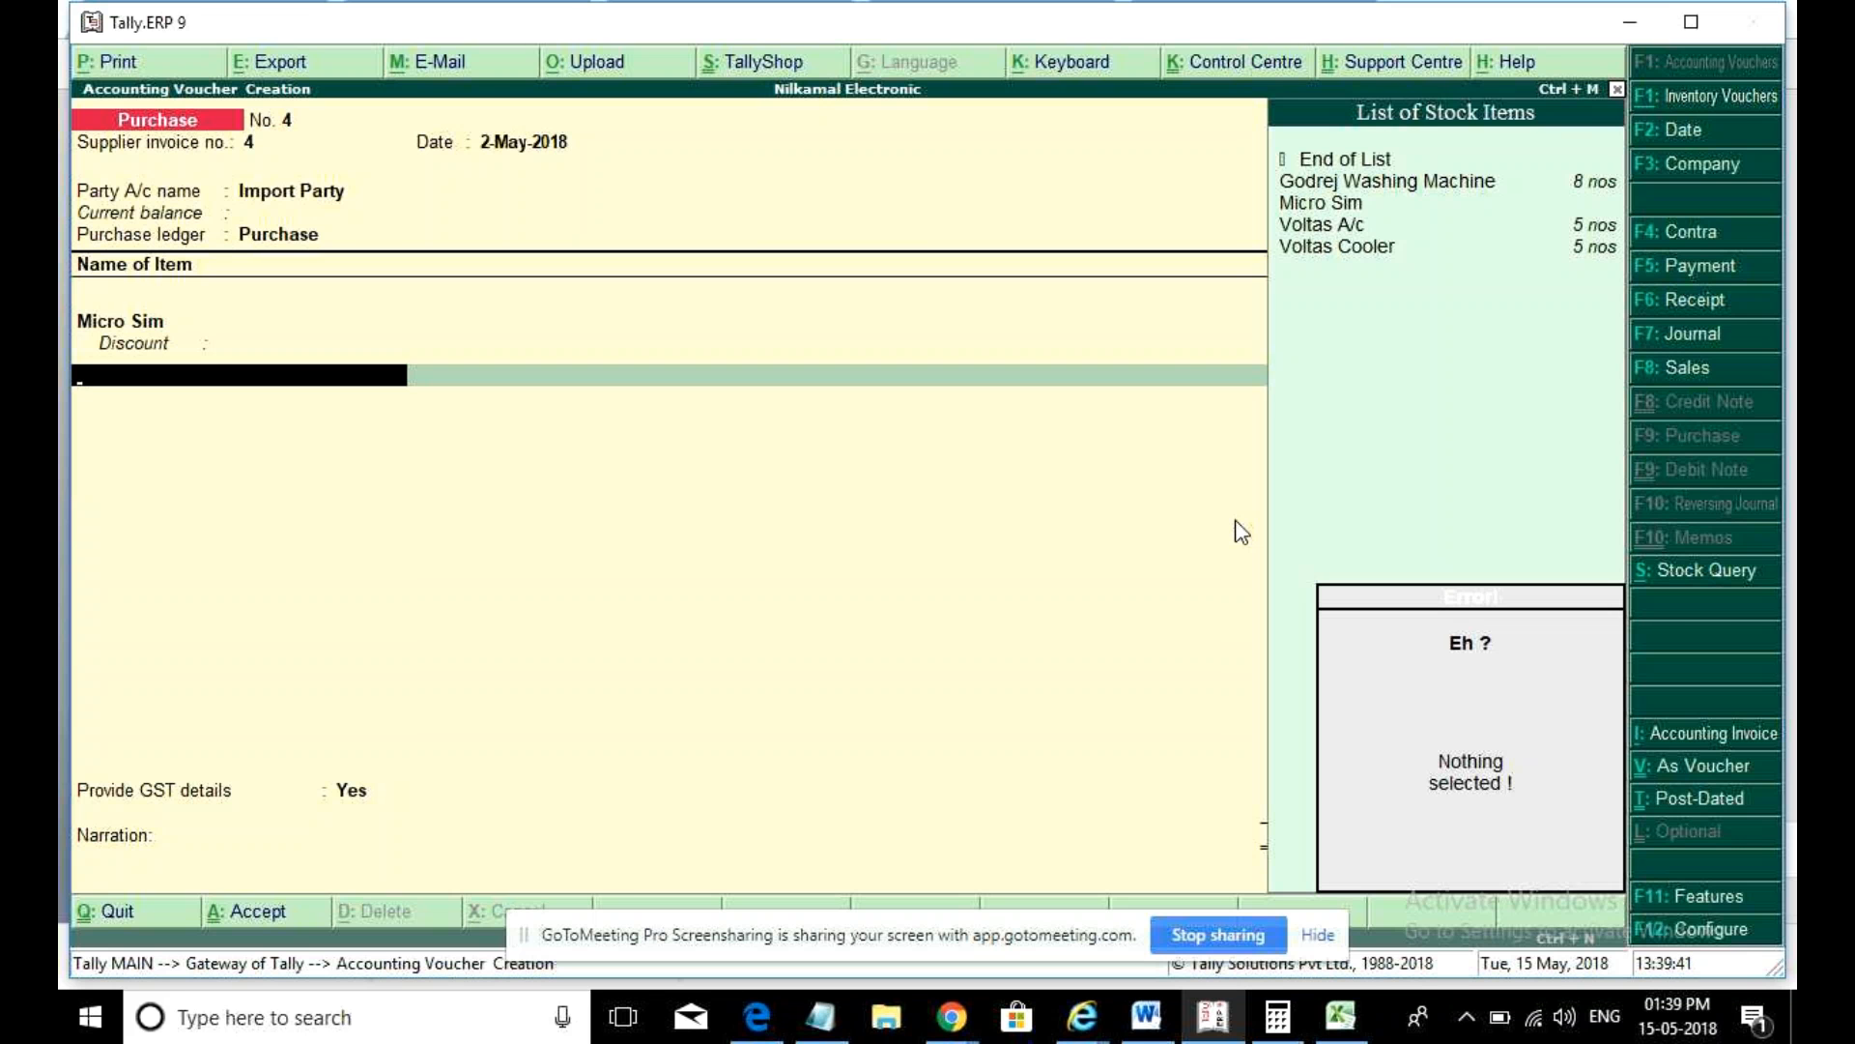
key("Return")
- Add an Igst ledger line, remove it again, and answer Yes to Provide GST details
type("Ig")
key("Return")
key("Return")
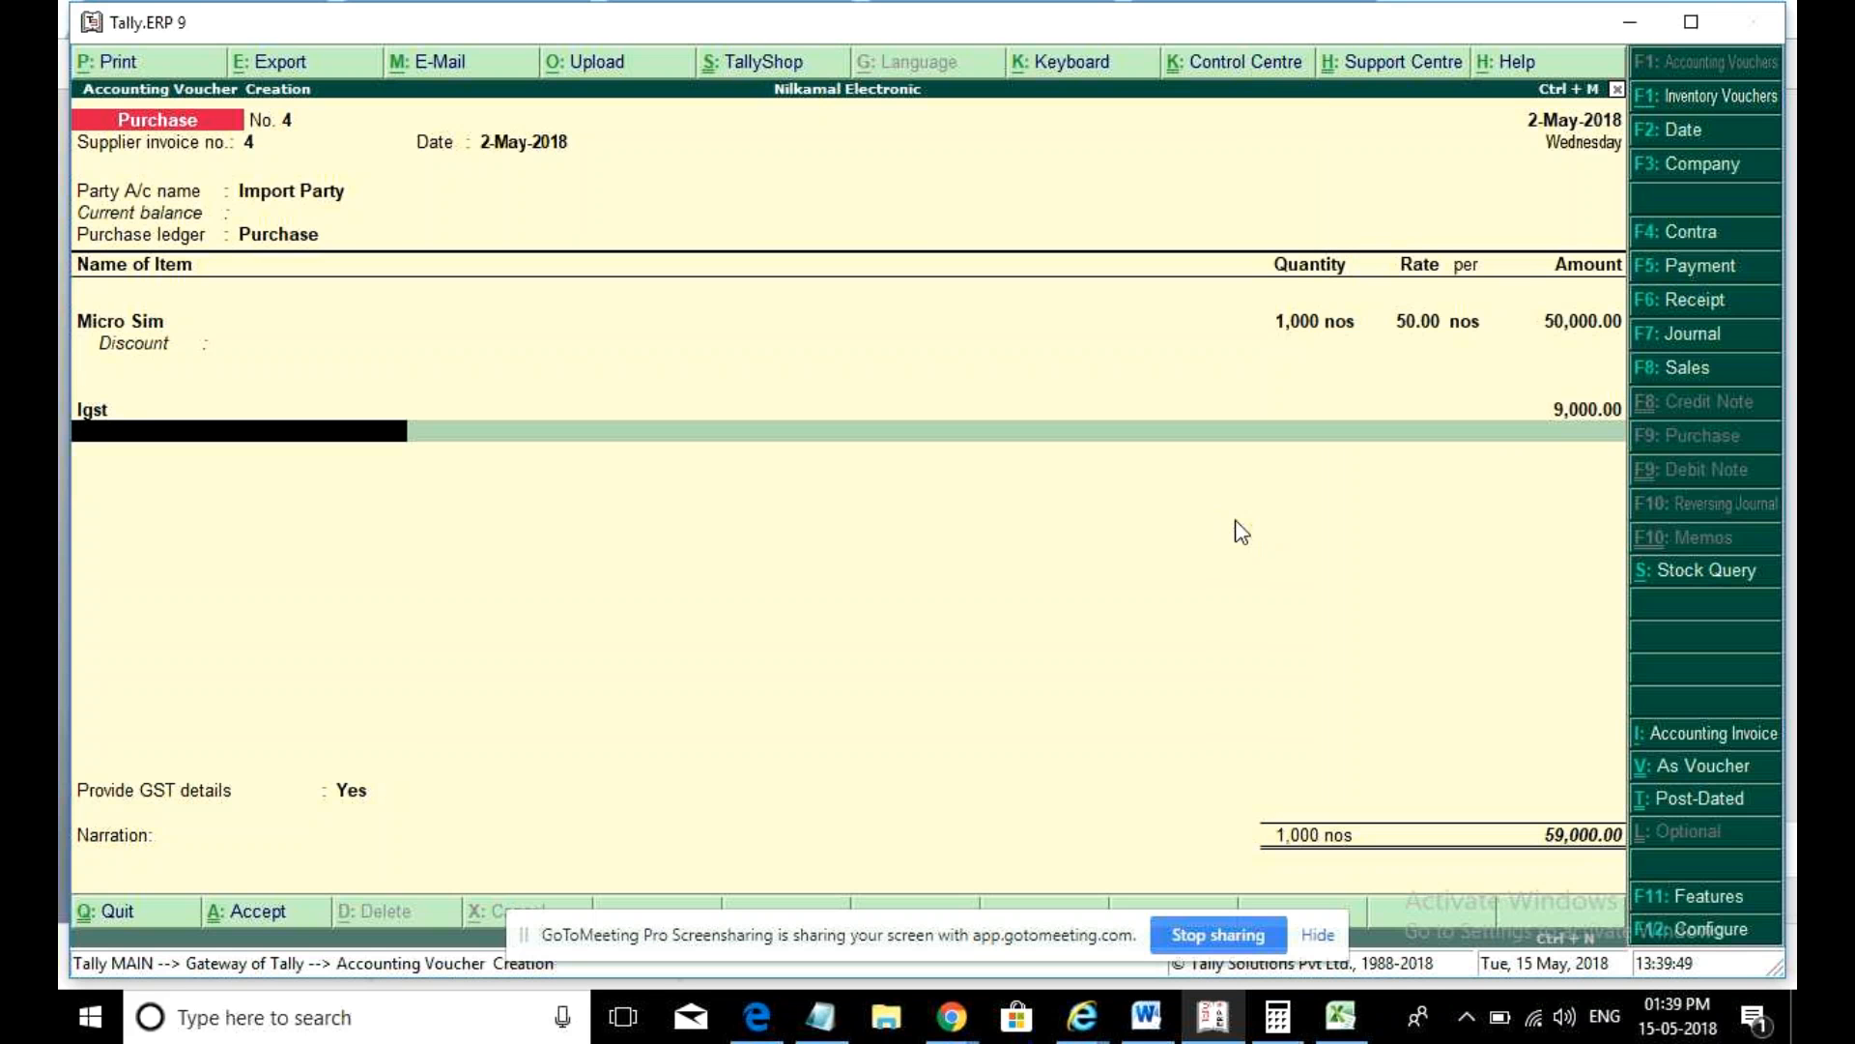
key("BackSpace")
key("BackSpace")
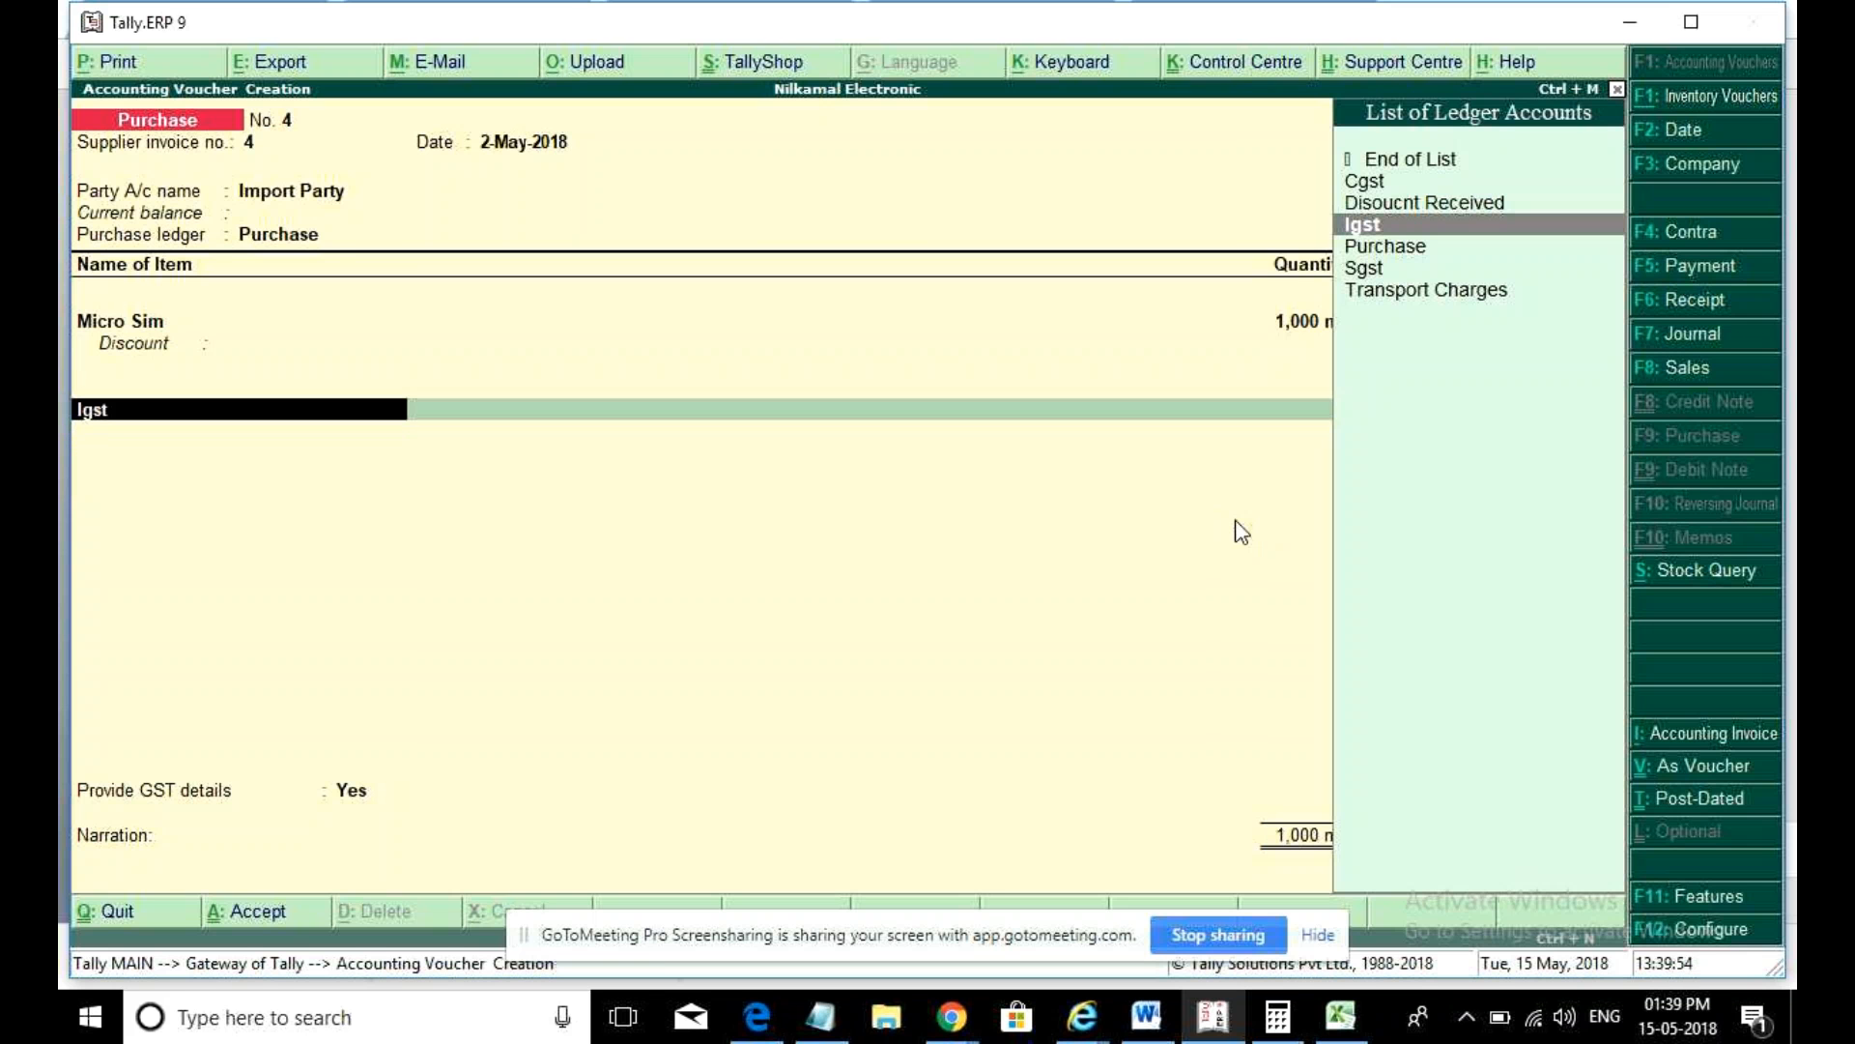
key("Up")
key("Up")
key("Up")
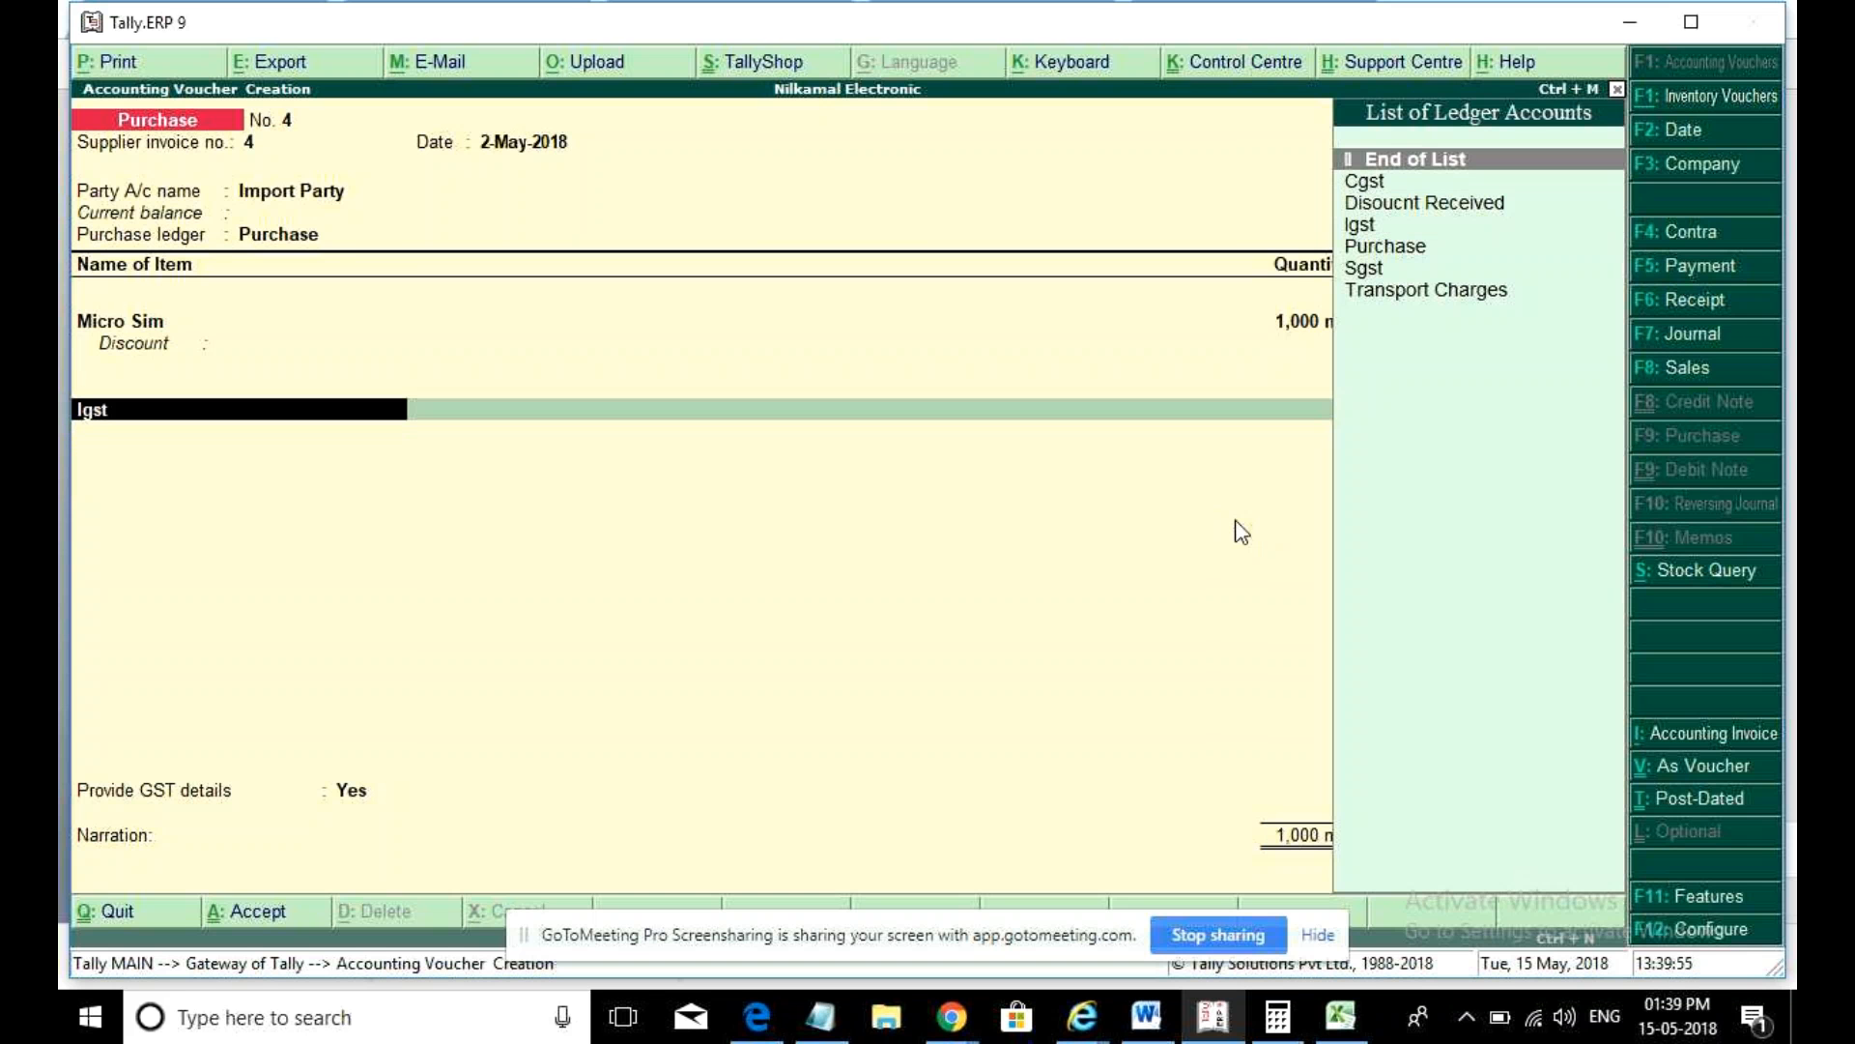
key("Return")
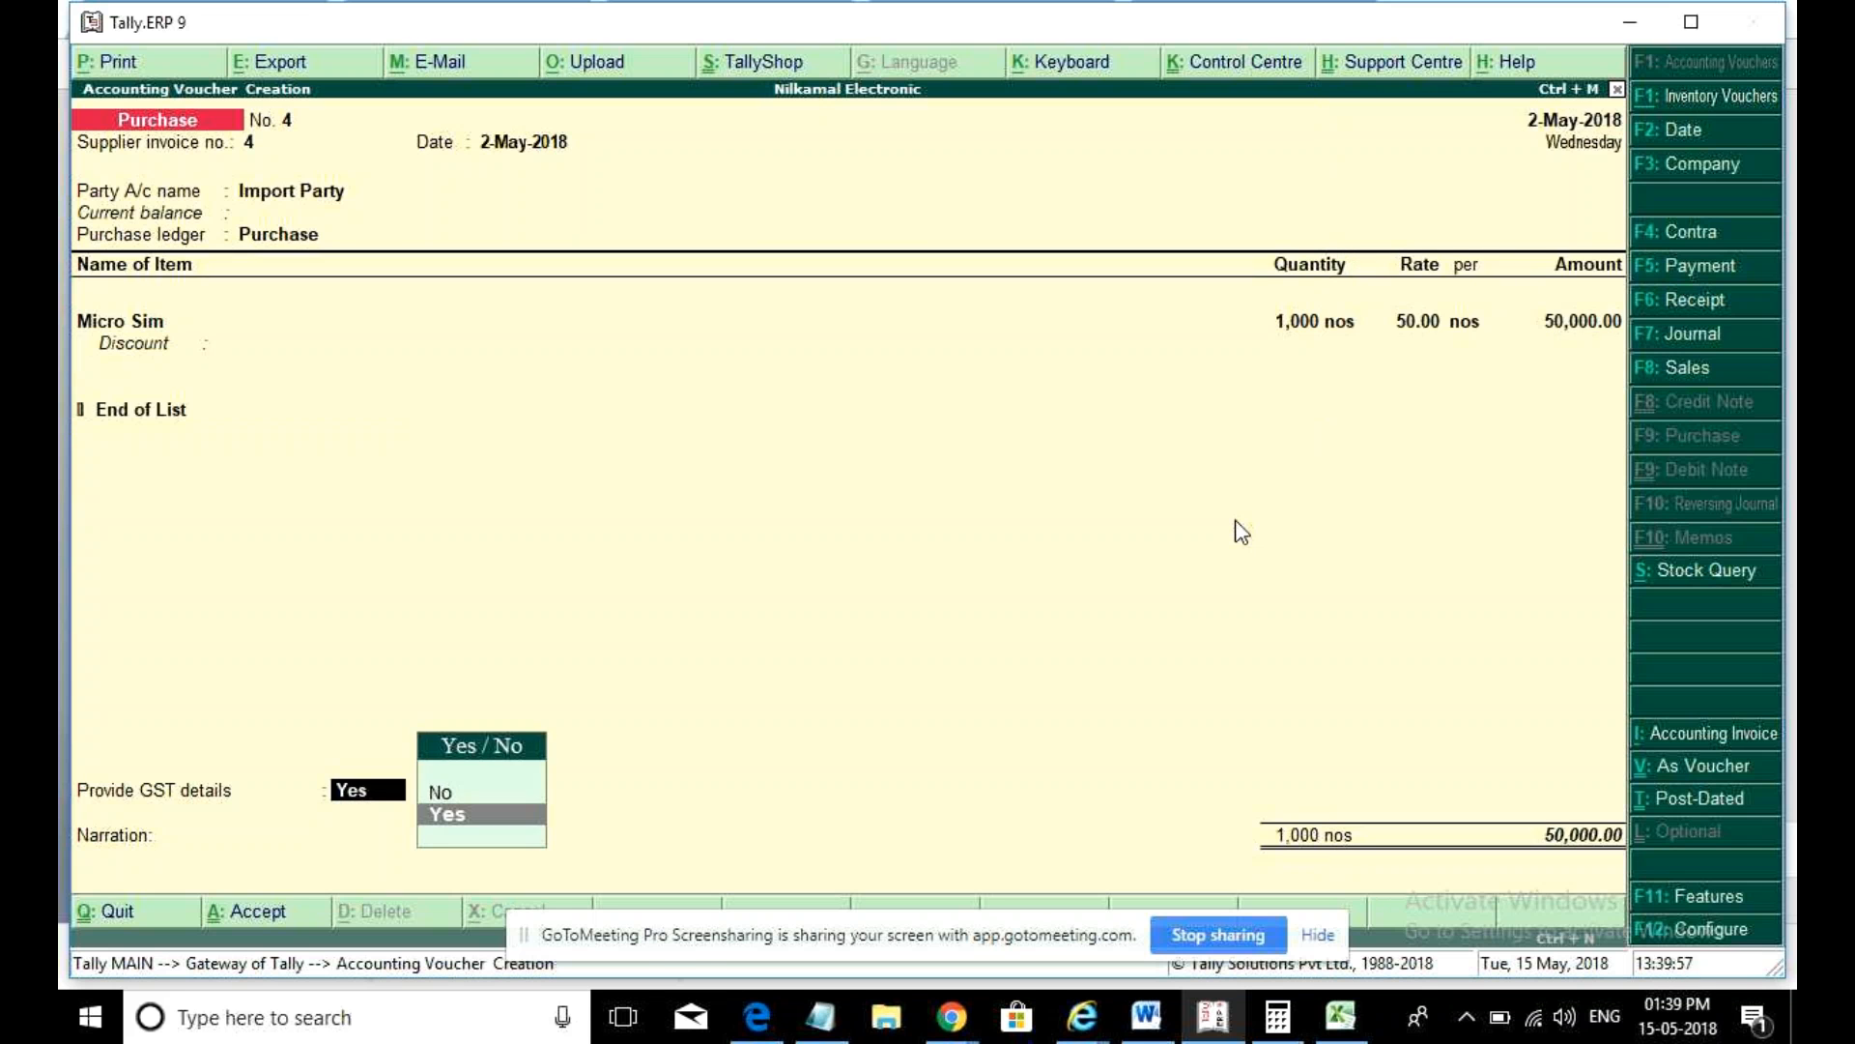
type("y")
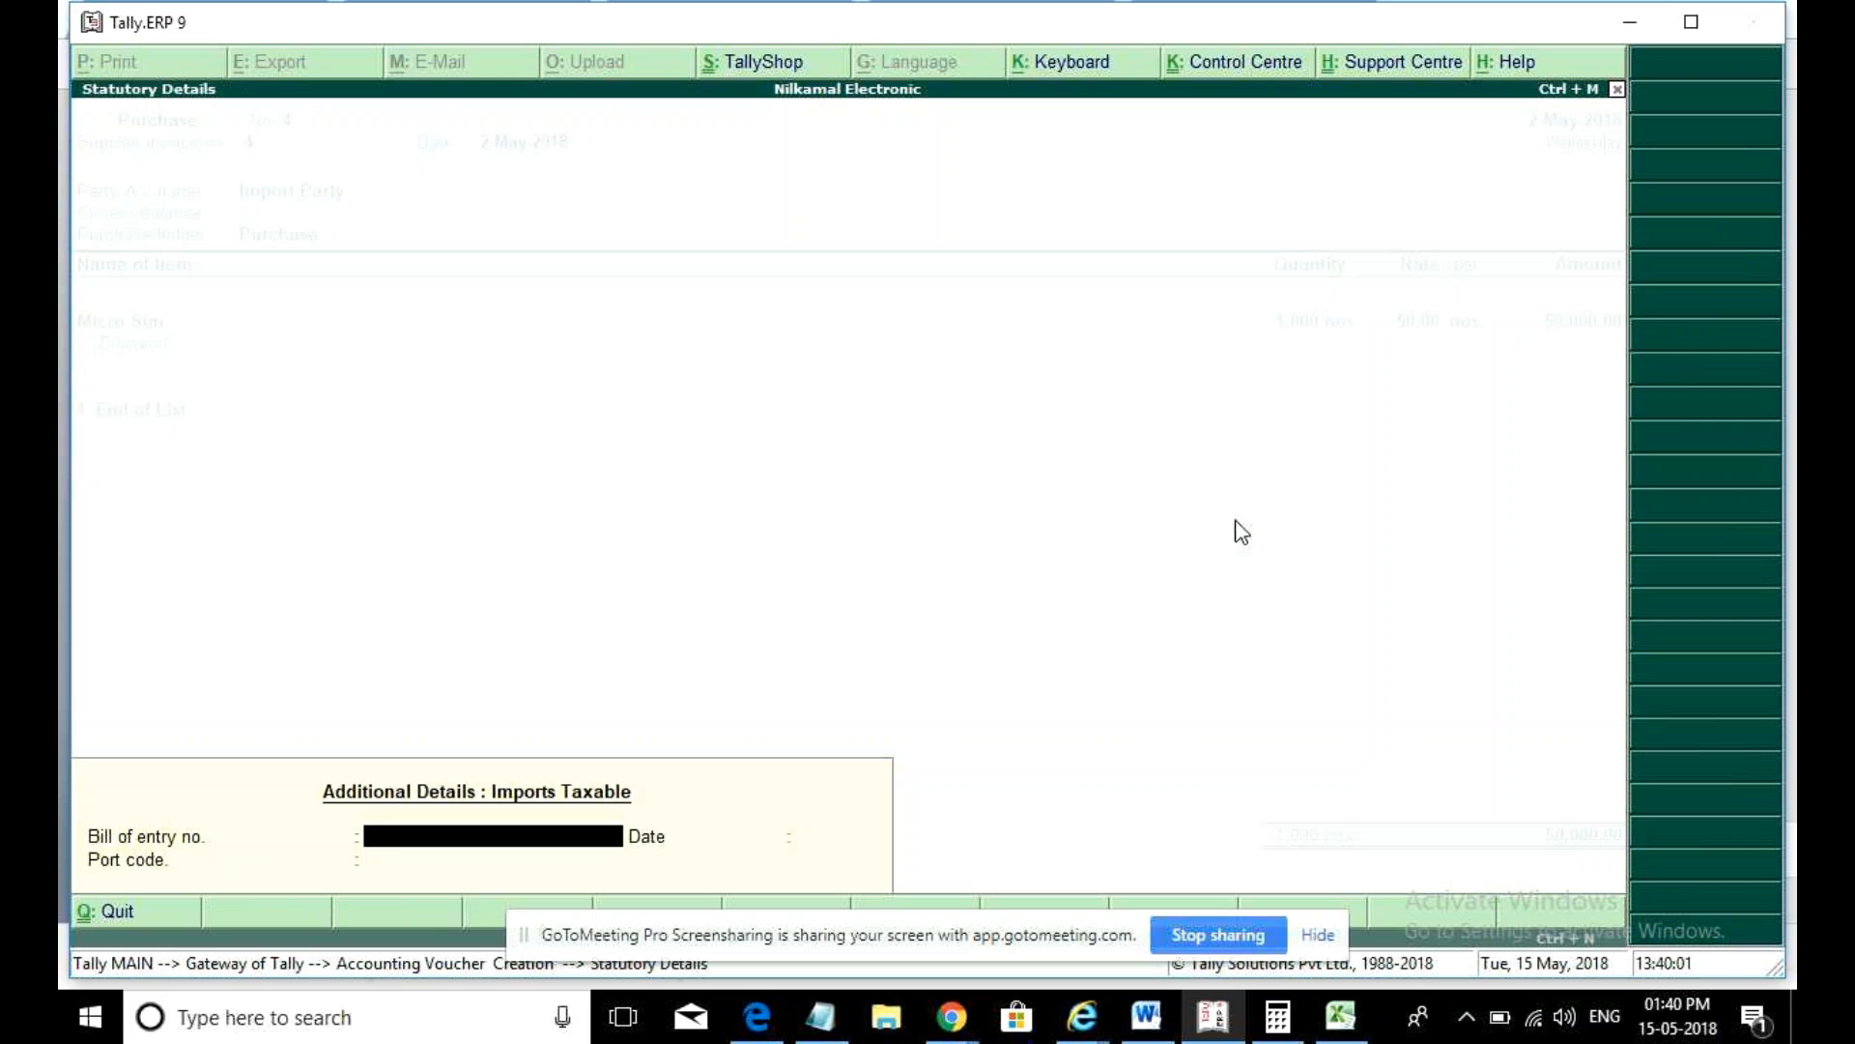
- Enter bill of entry 876543, date 2-May-2018, port code 777777, and a new bill reference of 50,000.00
type("876543")
key("Return")
type("2may")
key("Return")
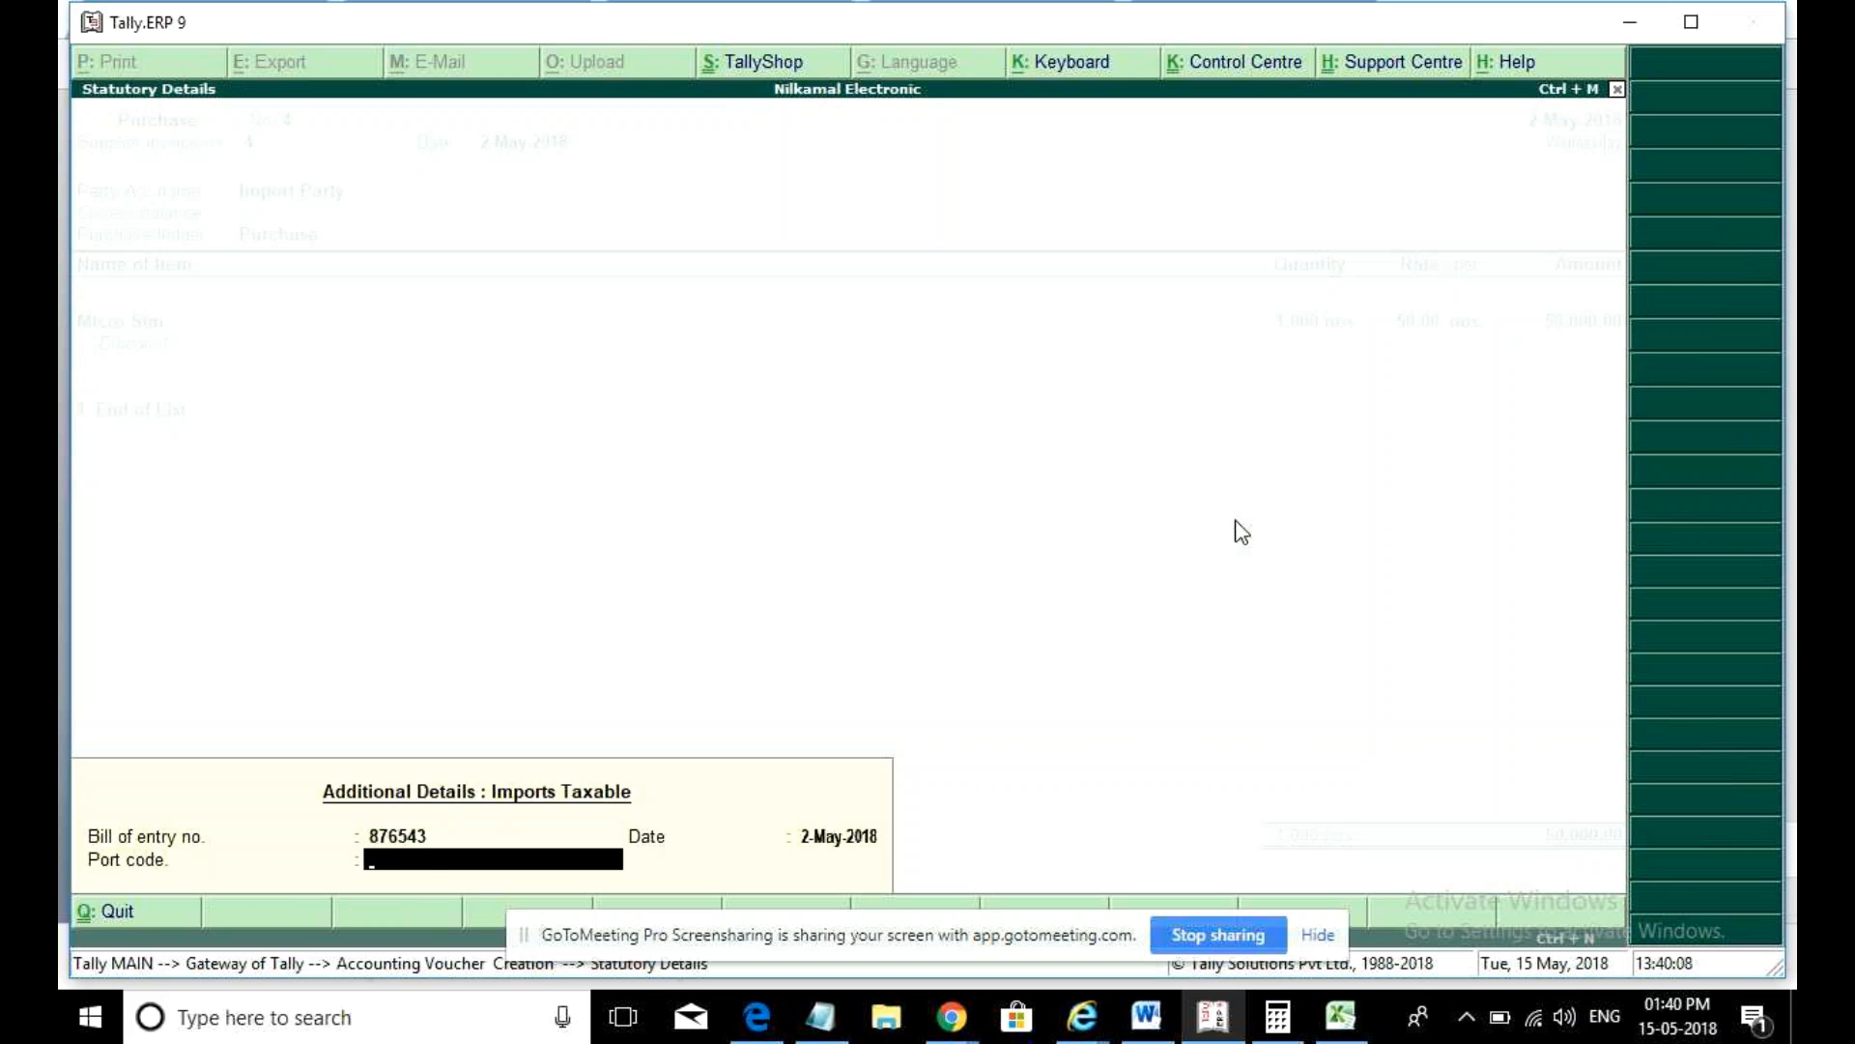
type("777777")
key("BackSpace")
type("7")
key("Return")
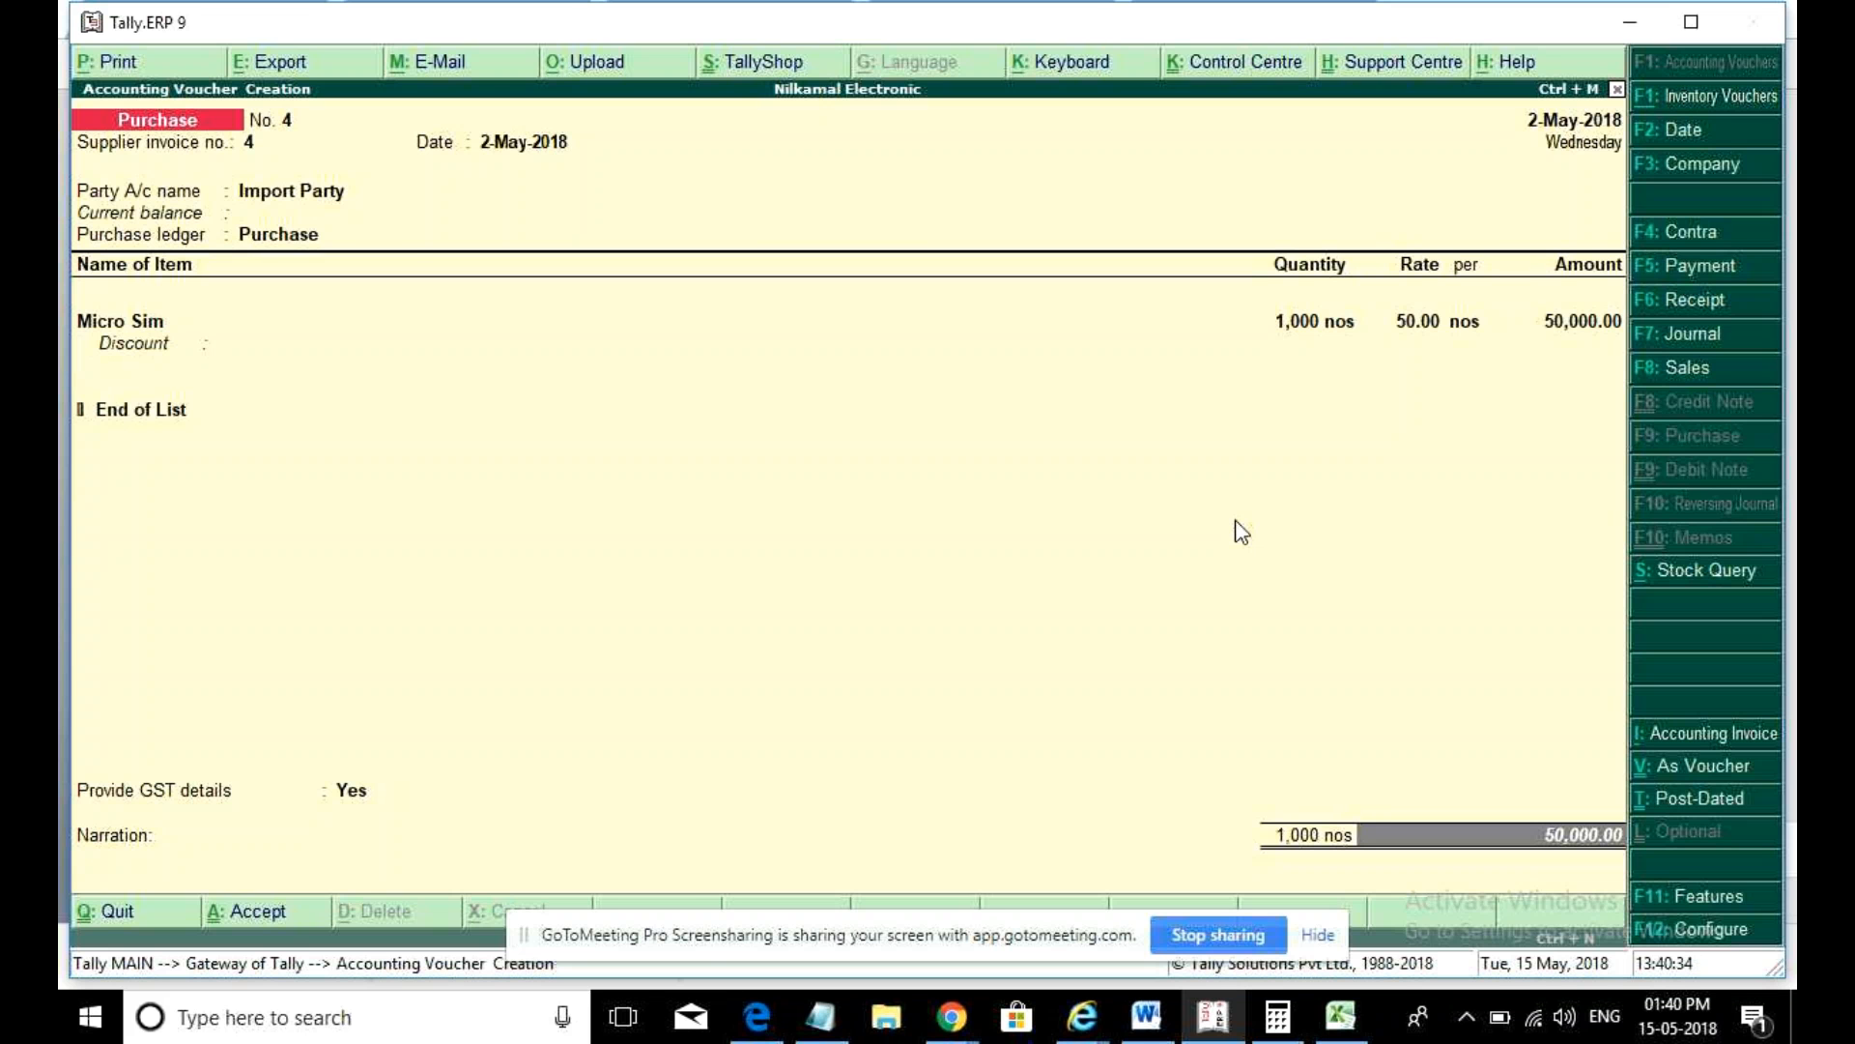
key("Return")
key("Return")
key("Return")
key("Return")
key("Return")
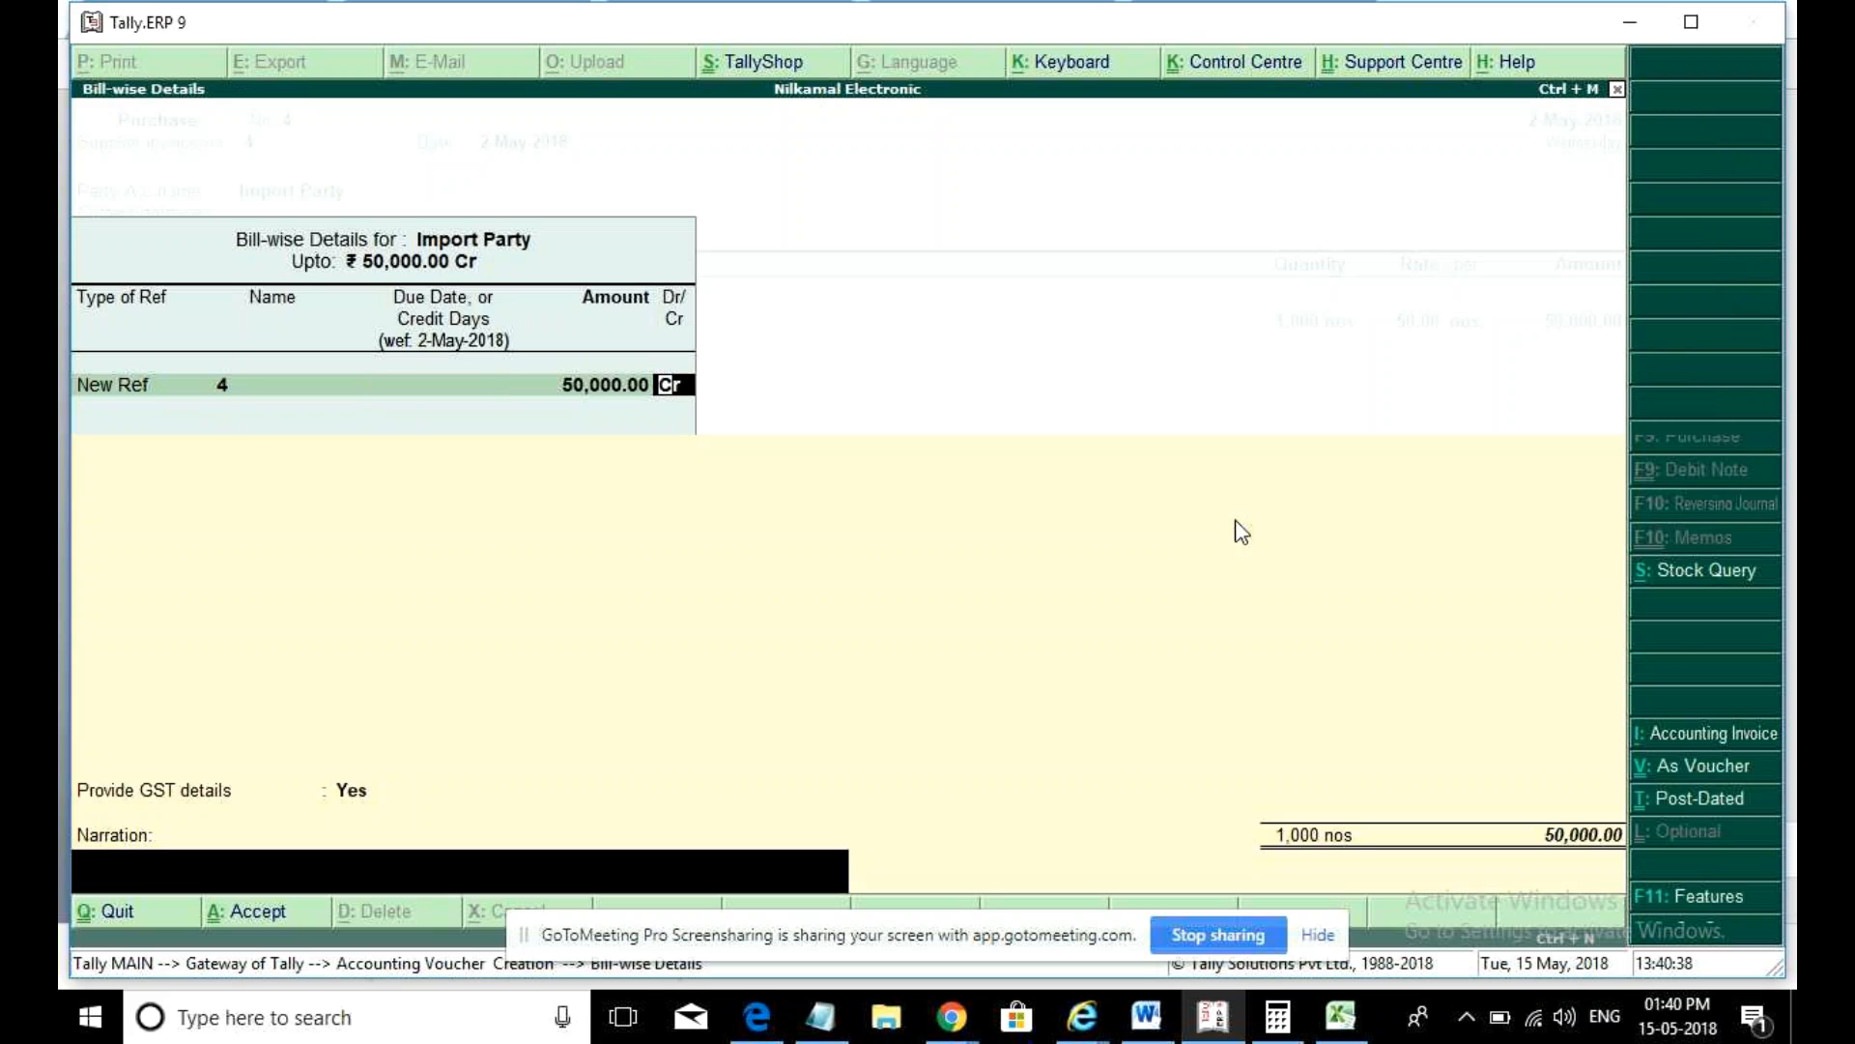
key("Return")
key("Return")
key("Return")
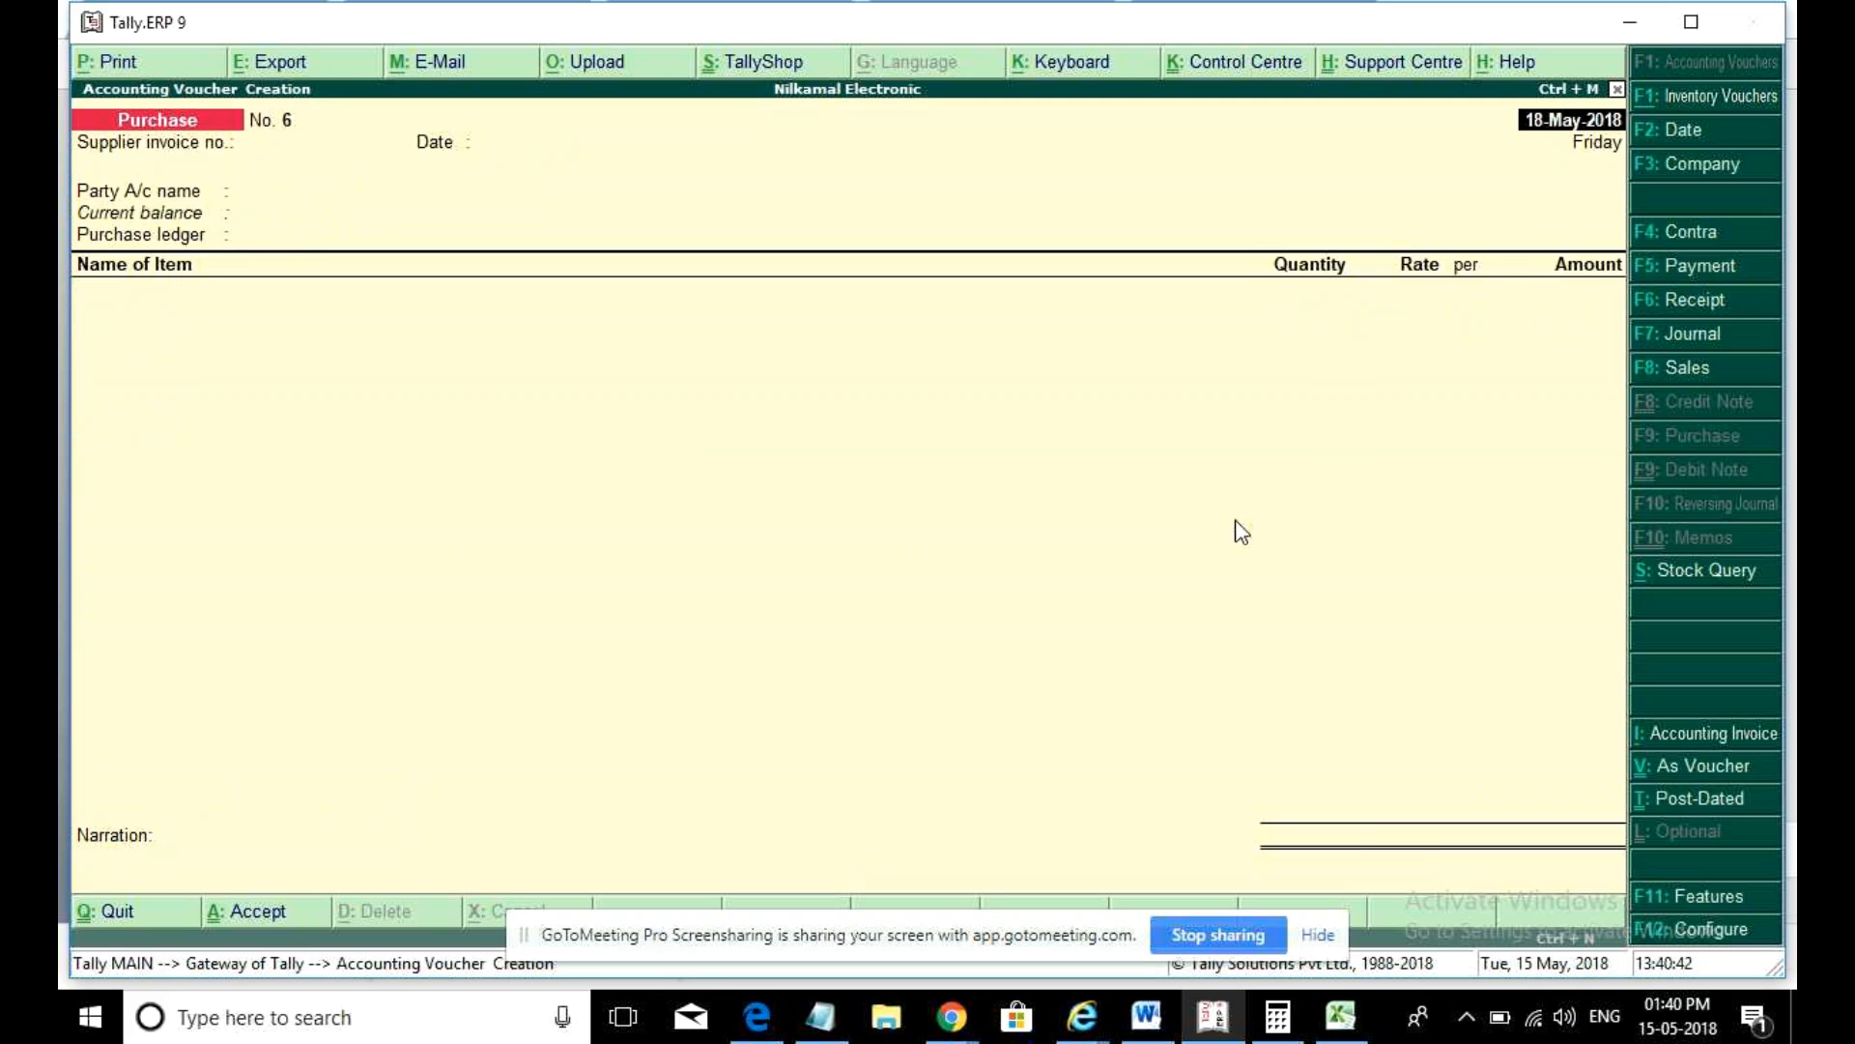
- Switch to an accounting-invoice purchase dated 2-May-2018 for Import Party and begin a new ledger
key("alt+i")
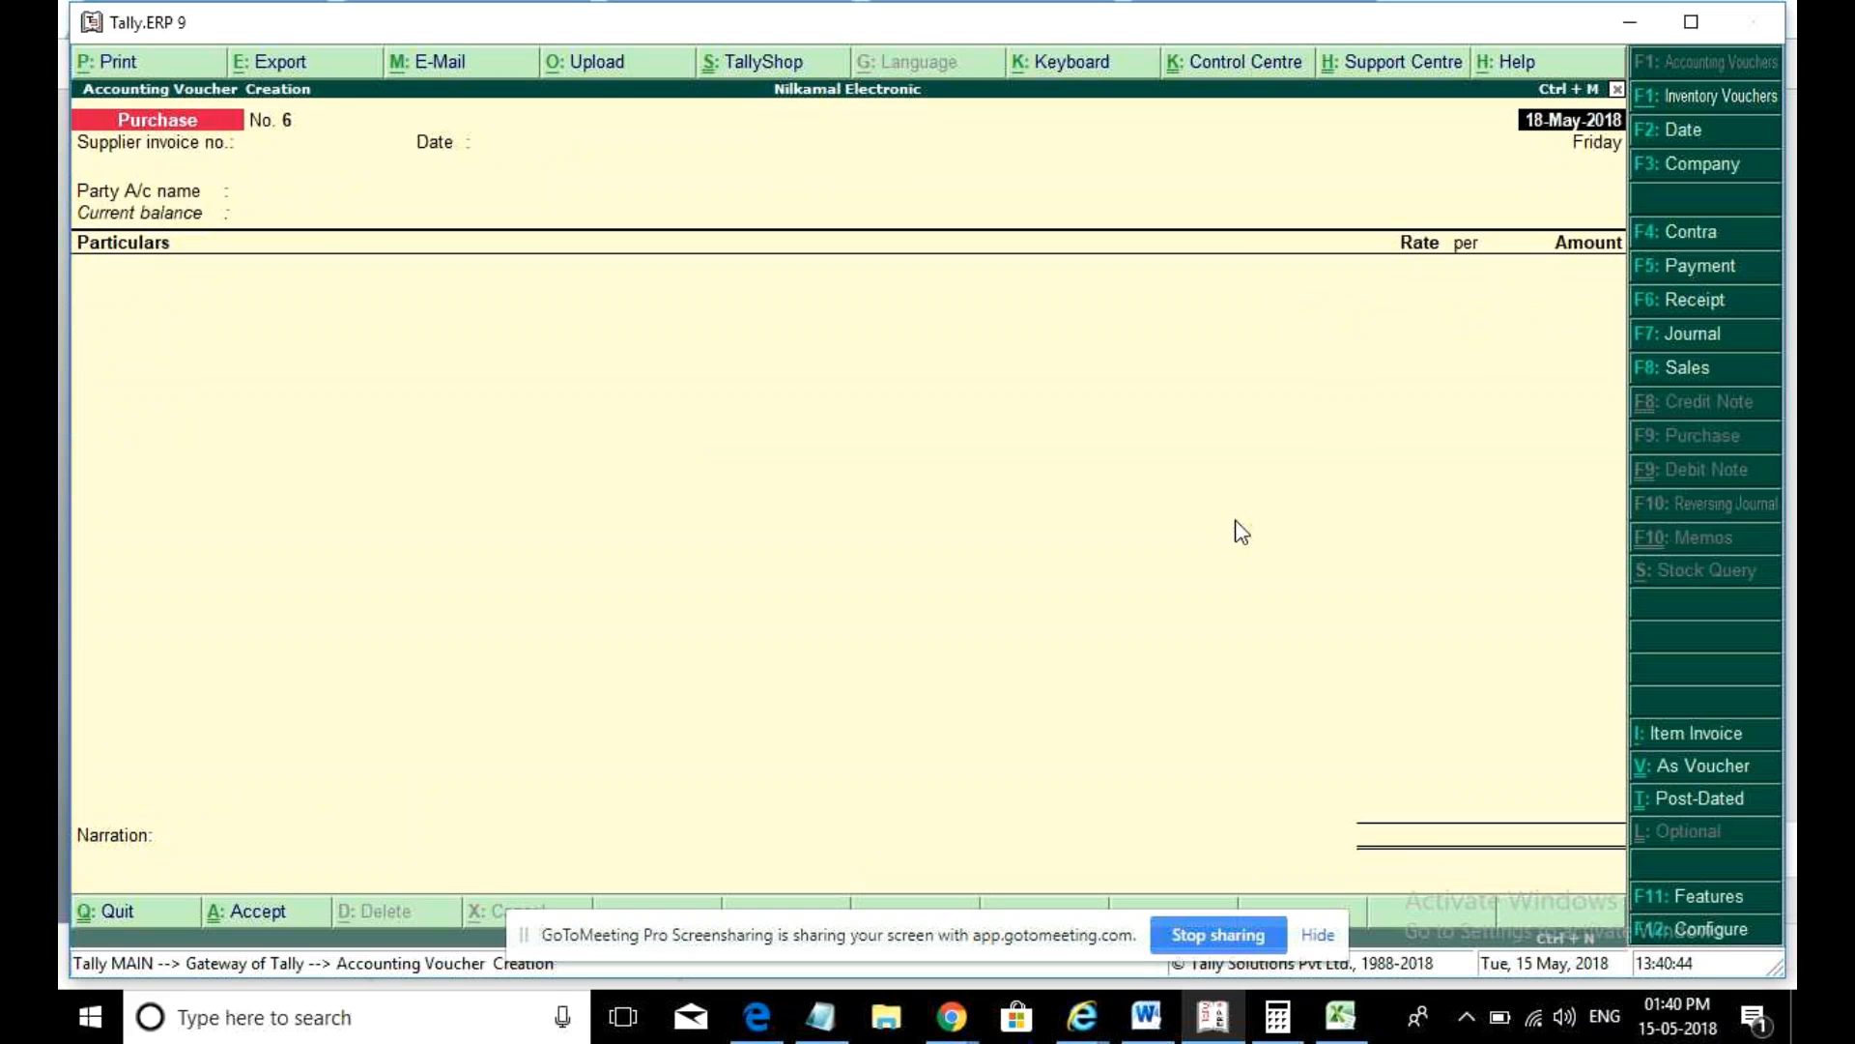
type("2may")
key("Return")
key("Return")
key("Return")
key("Down")
key("Down")
key("Down")
key("Return")
key("ctrl+a")
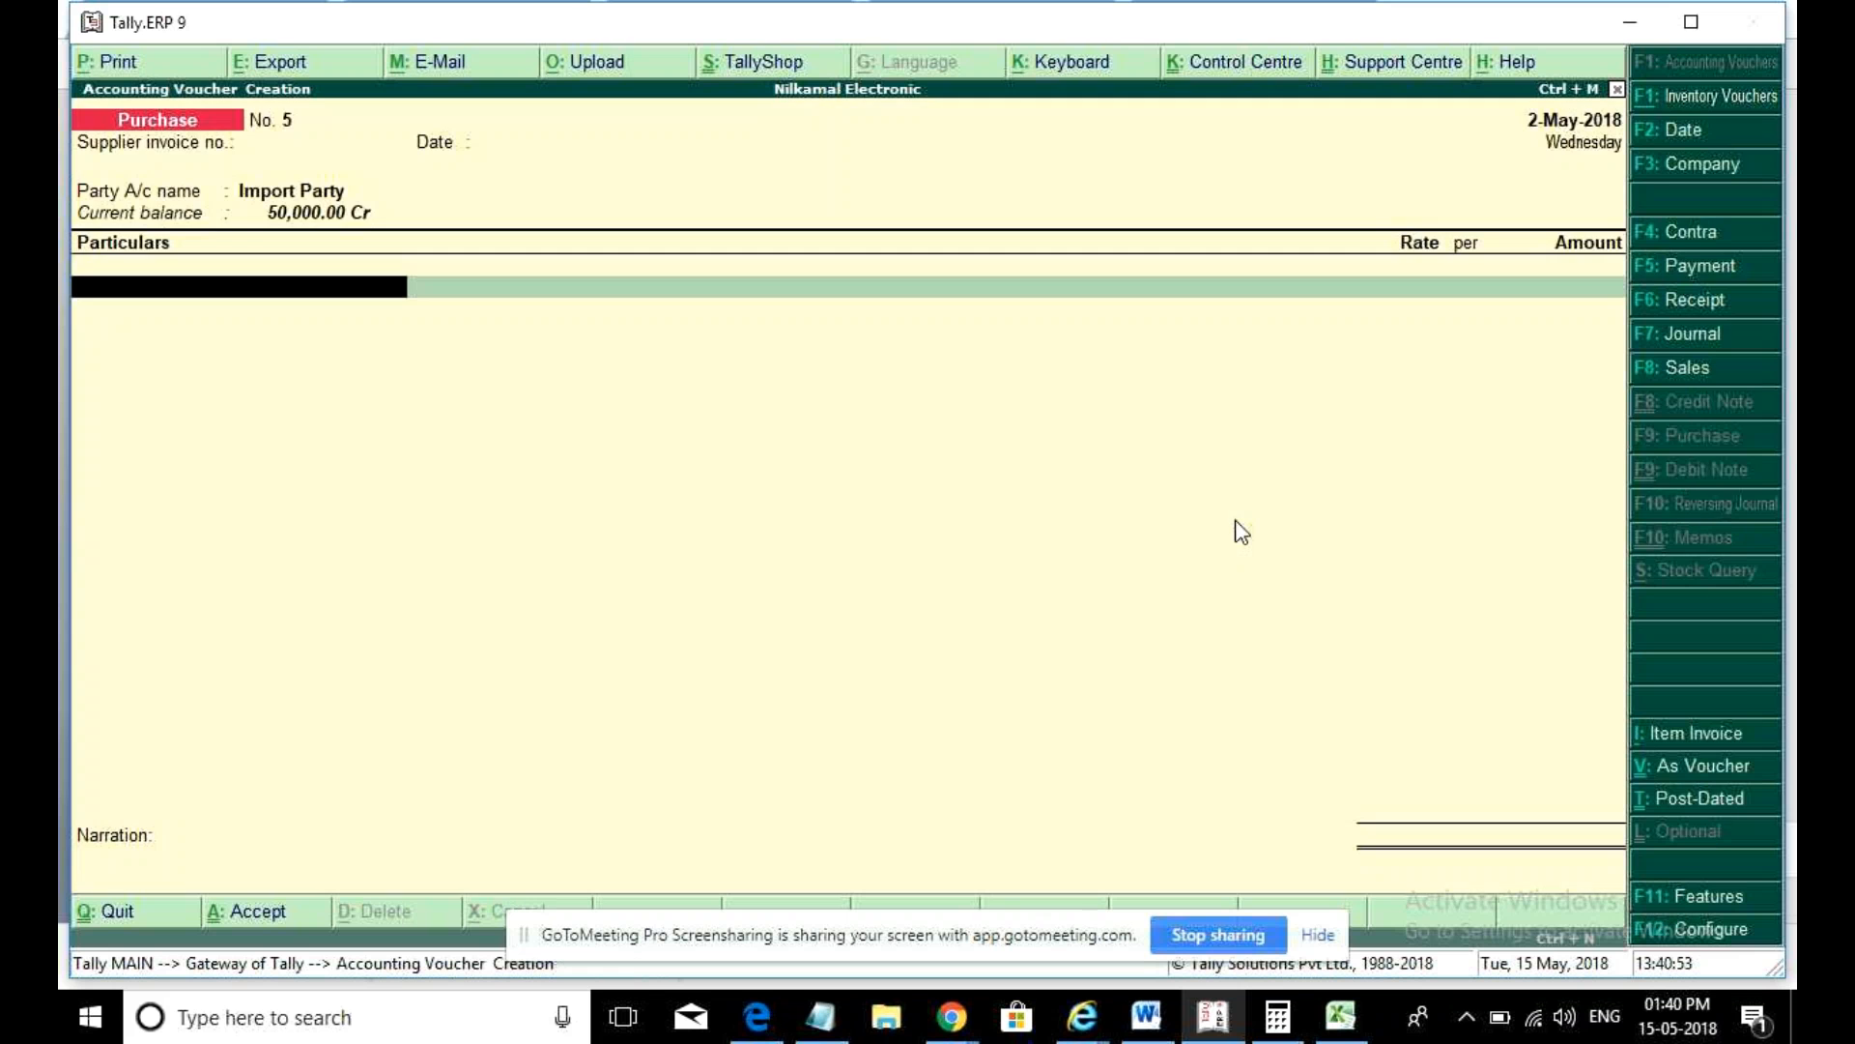
key("alt+c")
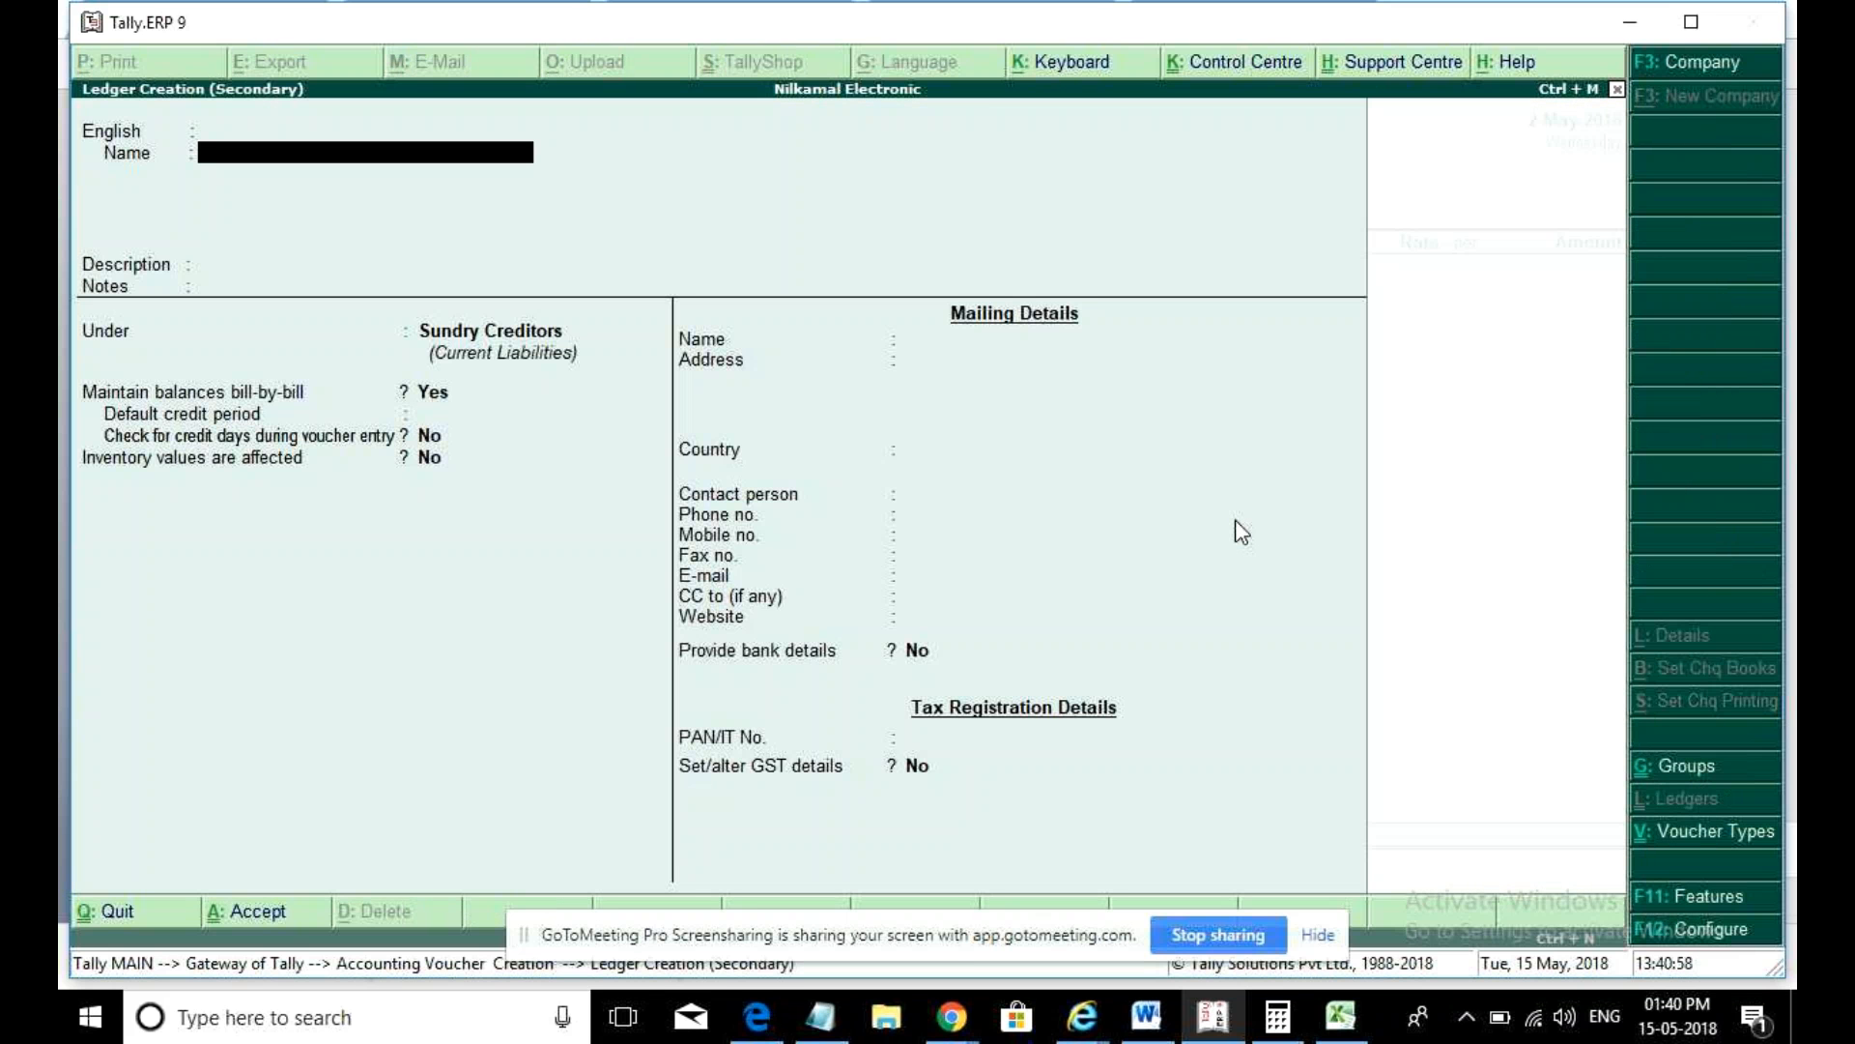
- Name the new ledger It Services and place it under Indirect Expenses
type("It Services")
key("Return")
key("Return")
key("Return")
key("Return")
type("Indirec")
key("Down")
key("Up")
key("Return")
key("Return")
key("Return")
key("Return")
- Give It Services GST details as Taxable with 28% integrated tax and save the ledger
key("Return")
key("BackSpace")
key("BackSpace")
key("Return")
key("Return")
type("y")
key("Return")
key("Return")
key("Return")
key("Return")
key("Down")
key("Down")
key("Down")
key("Return")
key("Return")
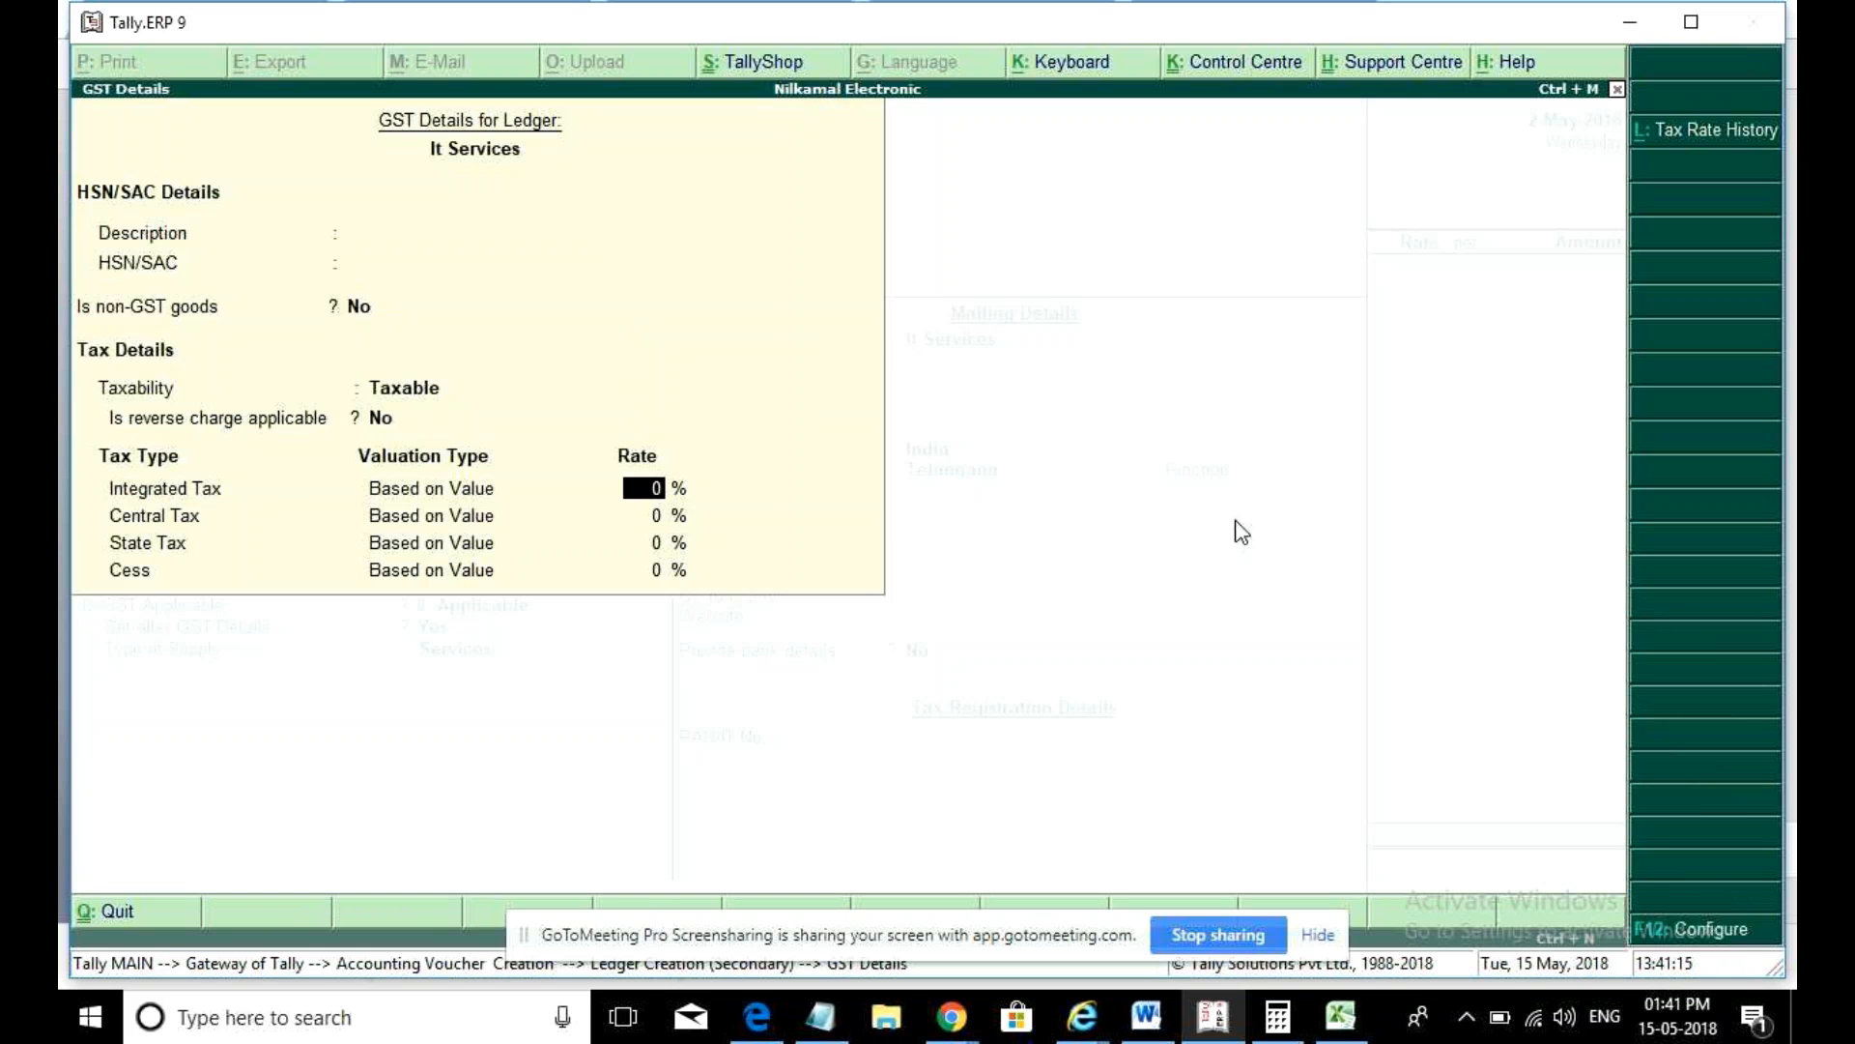
type("28")
key("Return")
key("Return")
key("Return")
key("Return")
key("Return")
key("Return")
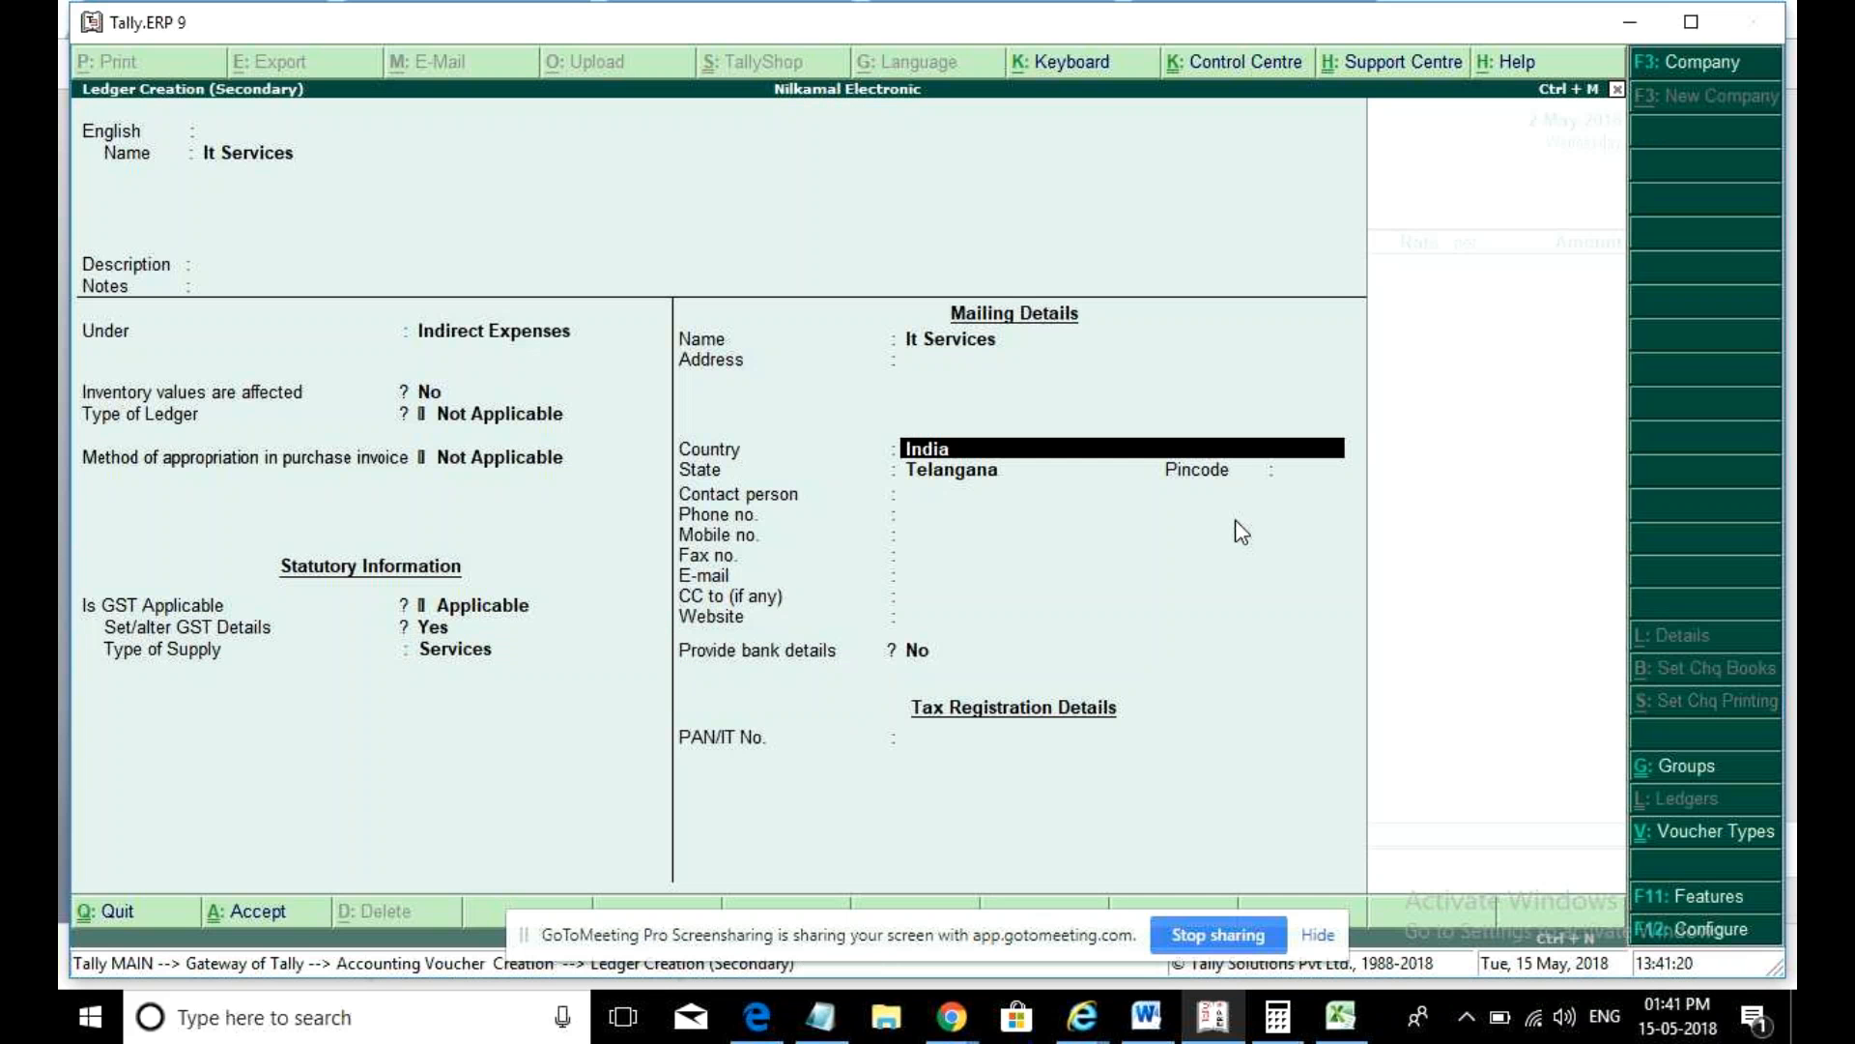
key("ctrl+a")
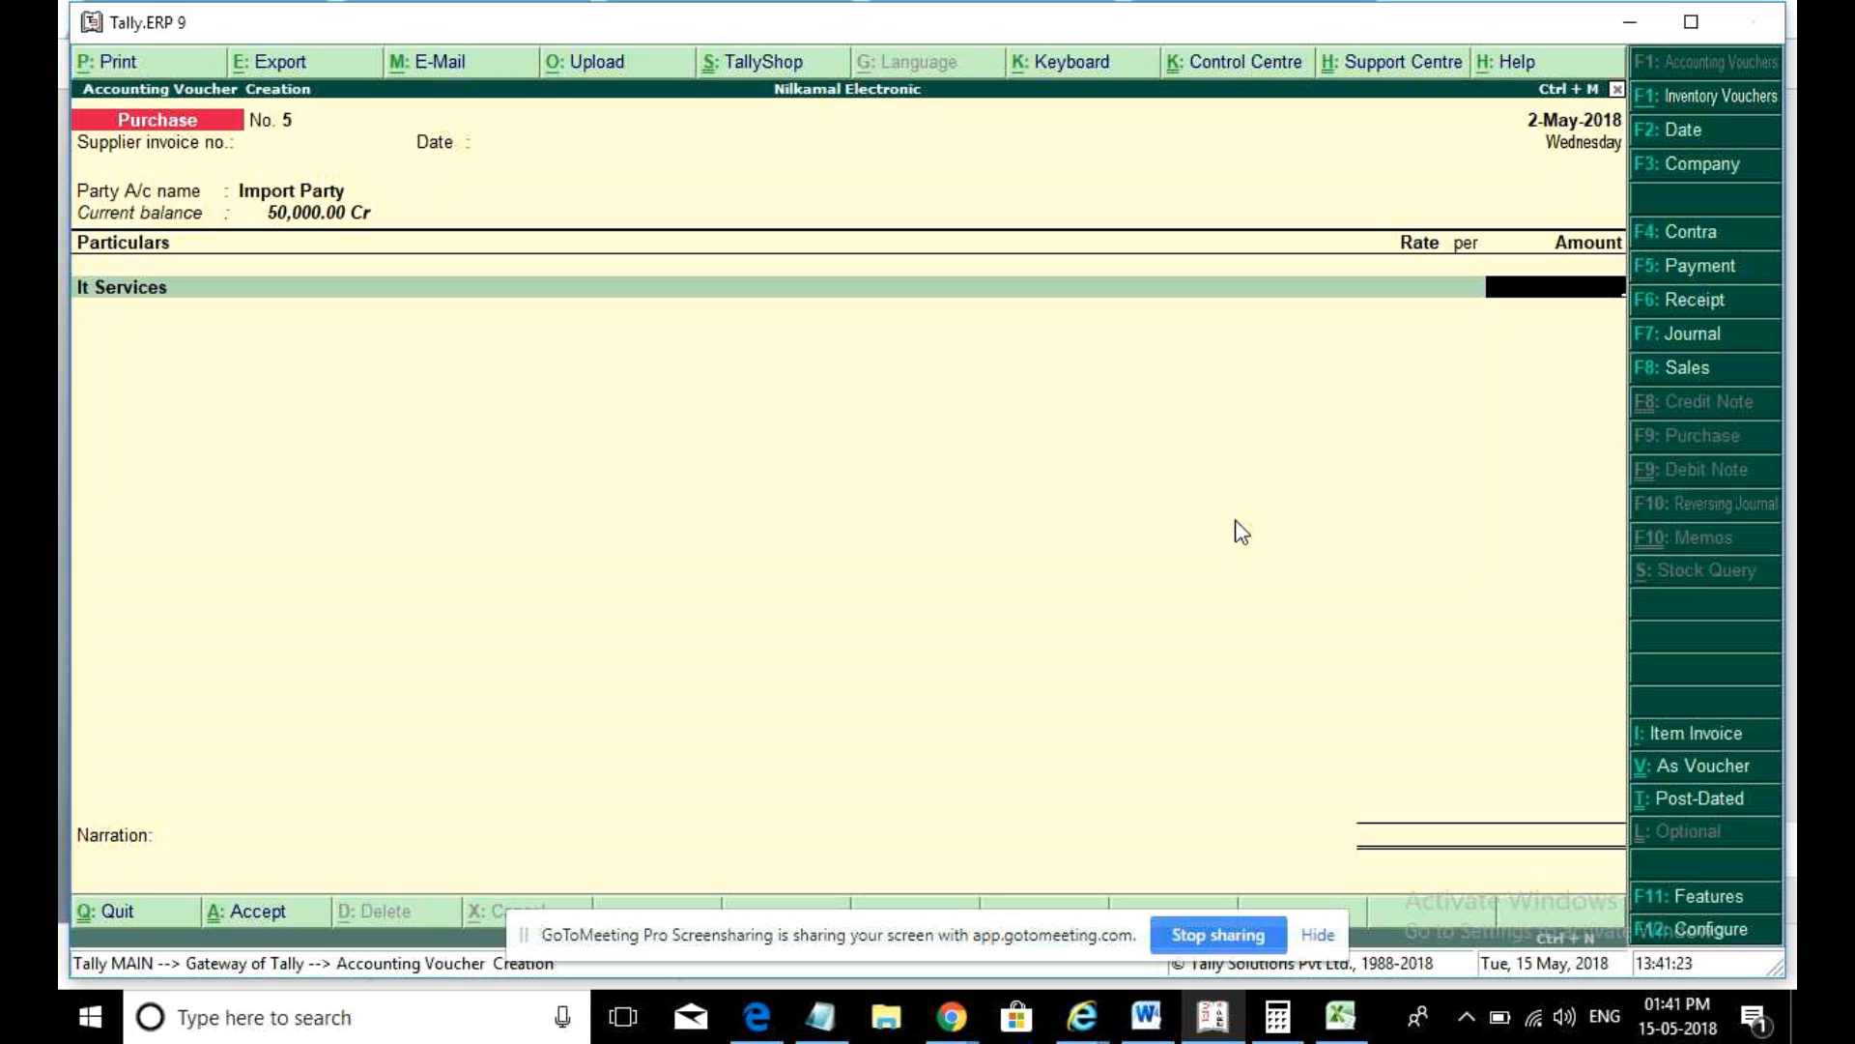
- Charge 1,00,000.00 to It Services with an Igst line, save voucher 5, and quit voucher entry
type("100000")
key("Return")
key("Return")
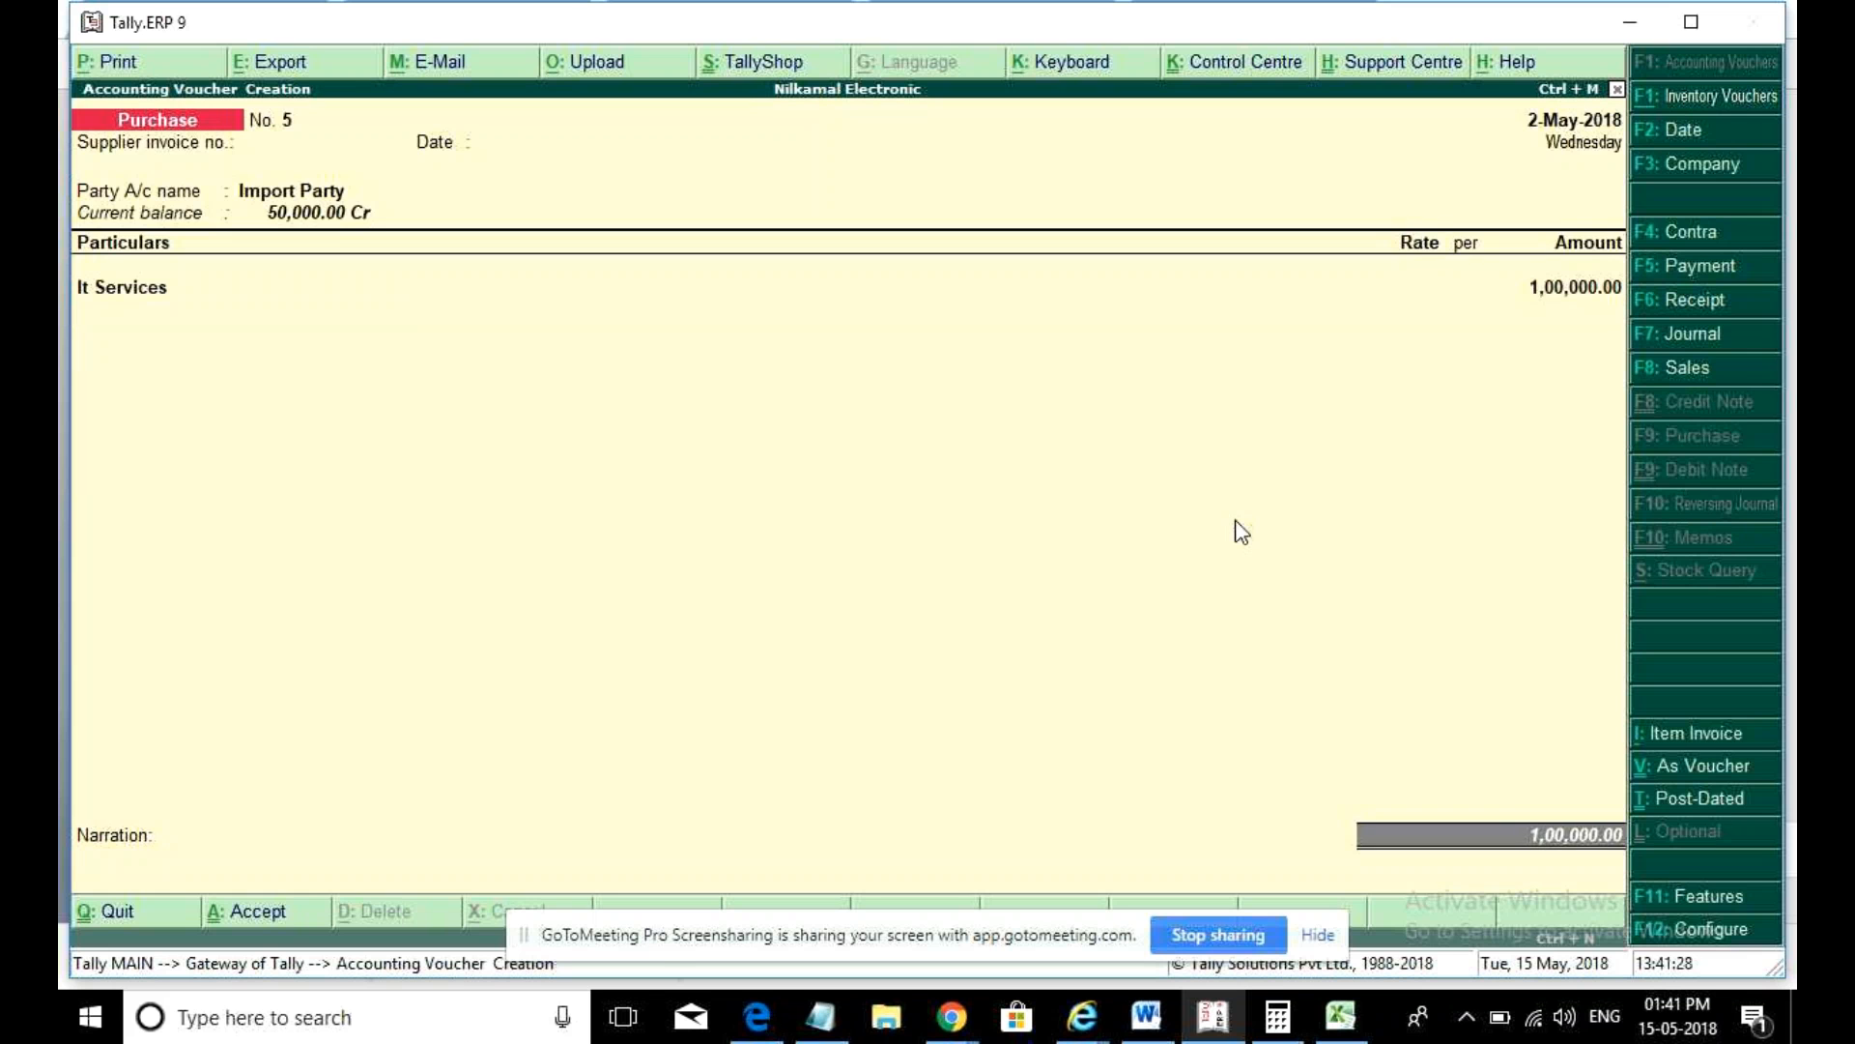
key("Return")
key("Return")
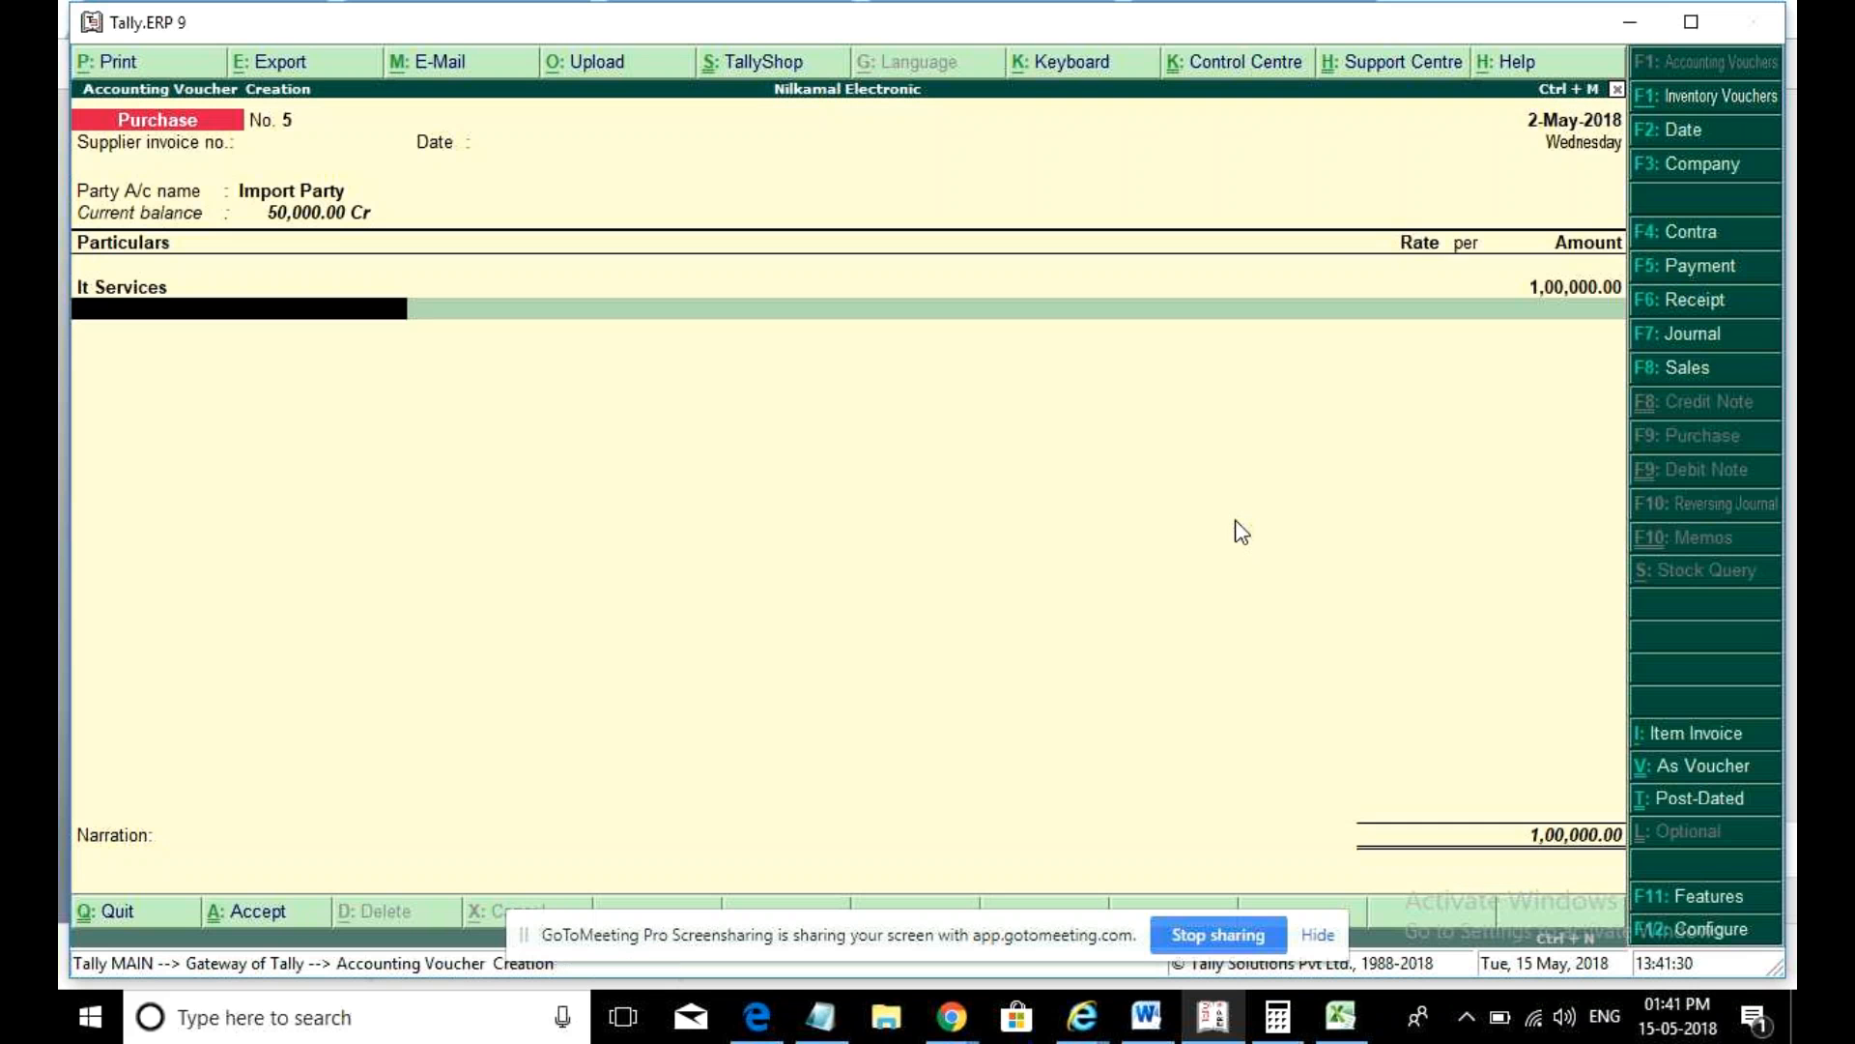
key("Down")
key("Down")
key("Return")
key("Return")
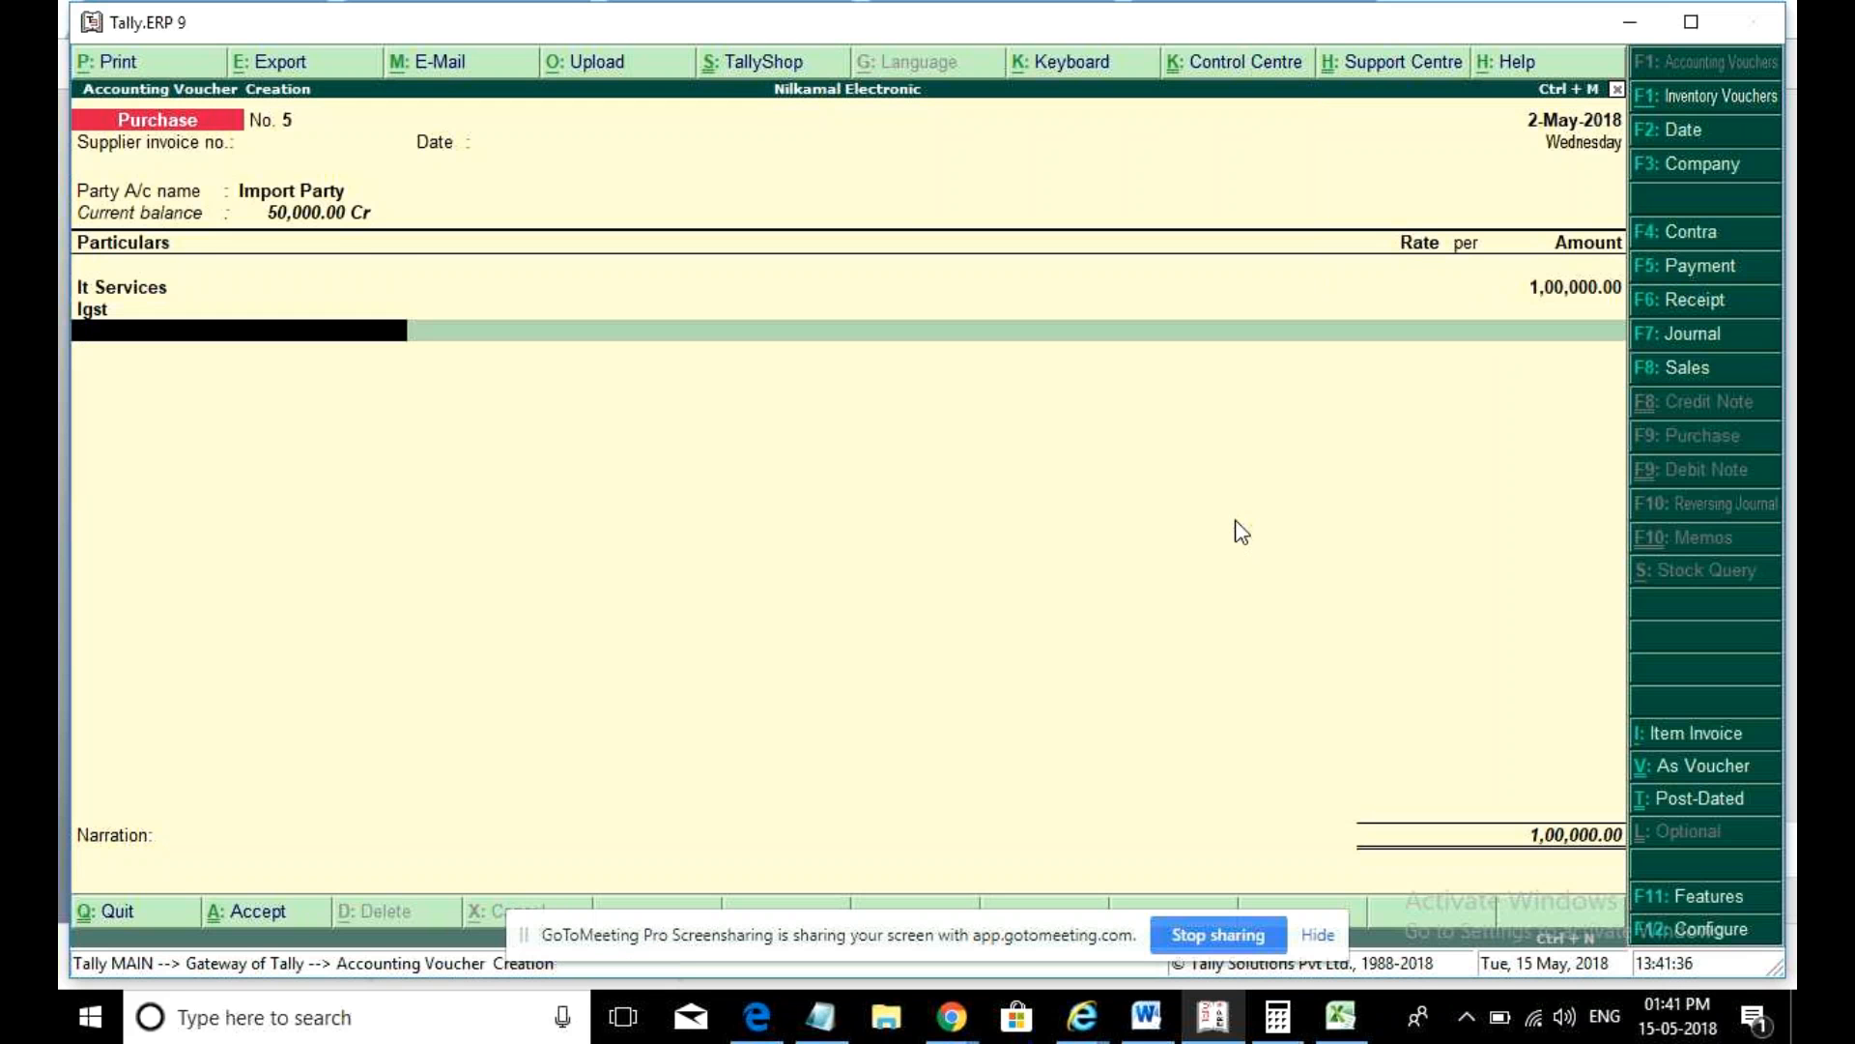
key("ctrl+a")
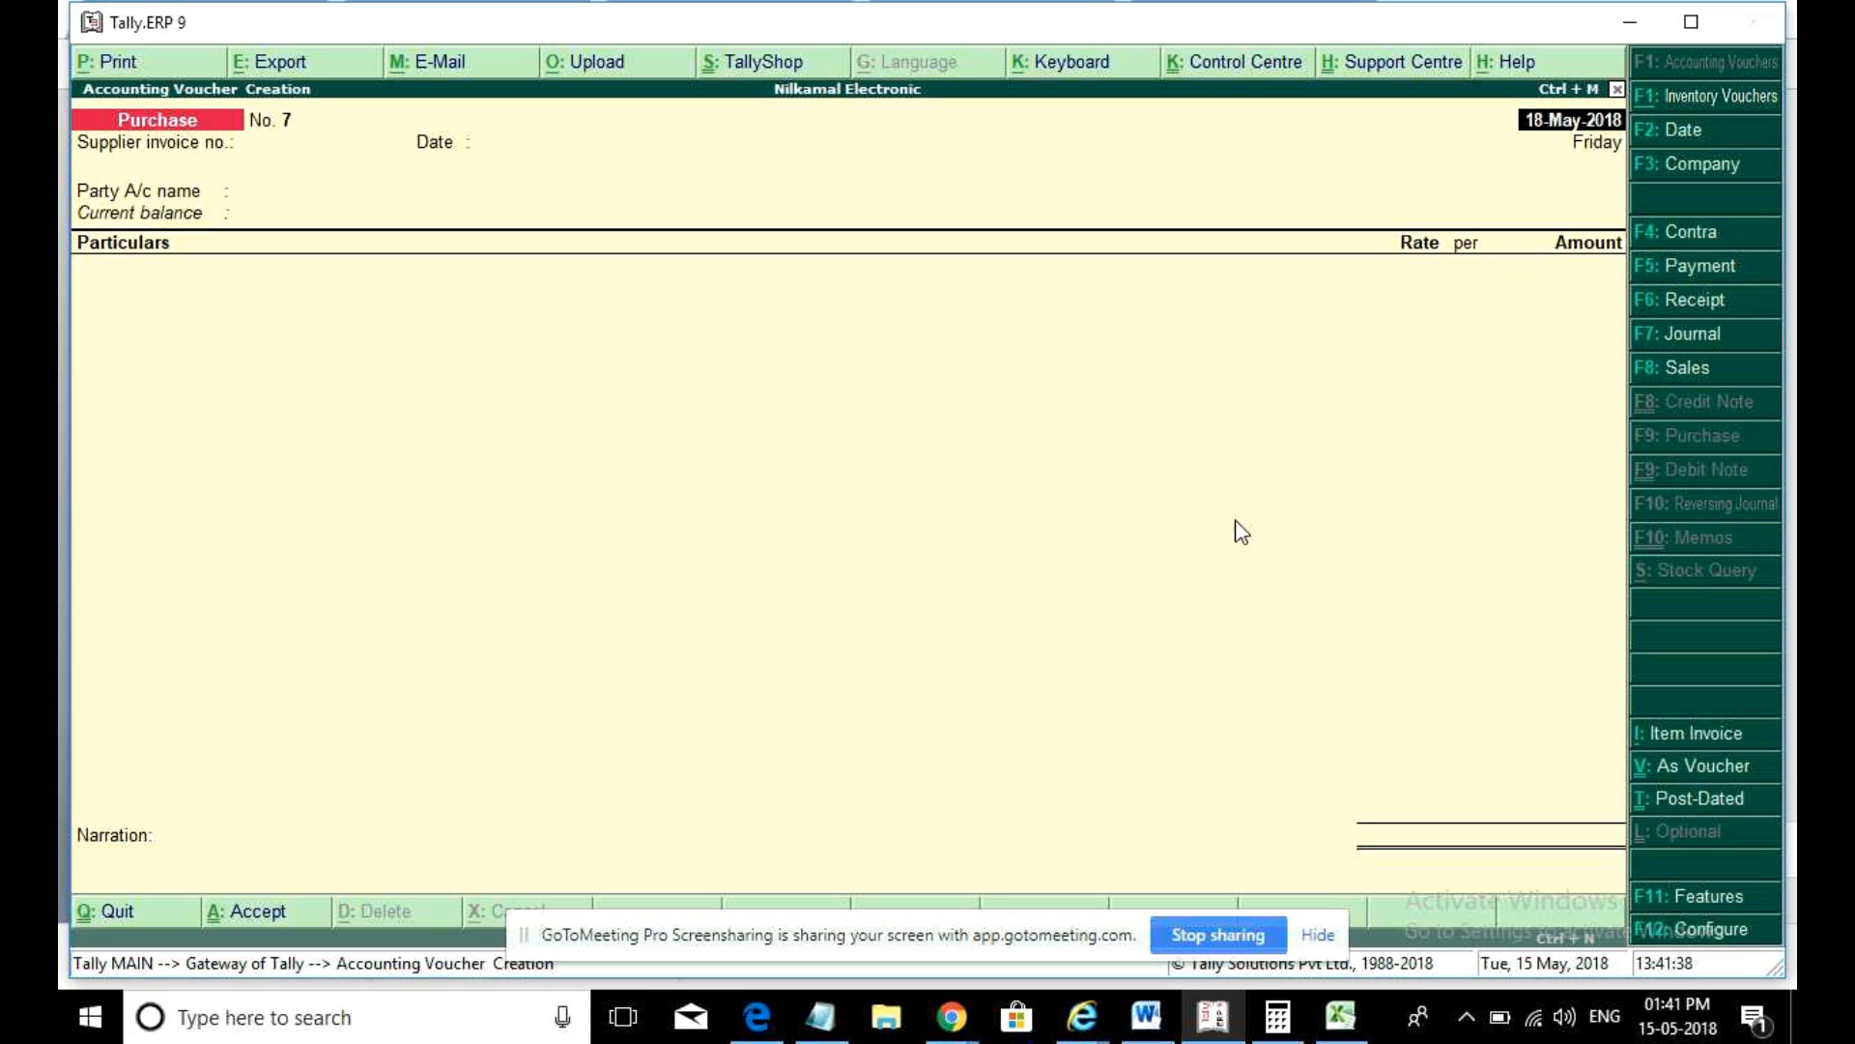
key("Escape")
key("y")
left_click(1237, 534)
- Open GSTR-4 and drill into the incomplete Import Party voucher needing information
key("Return")
key("Return")
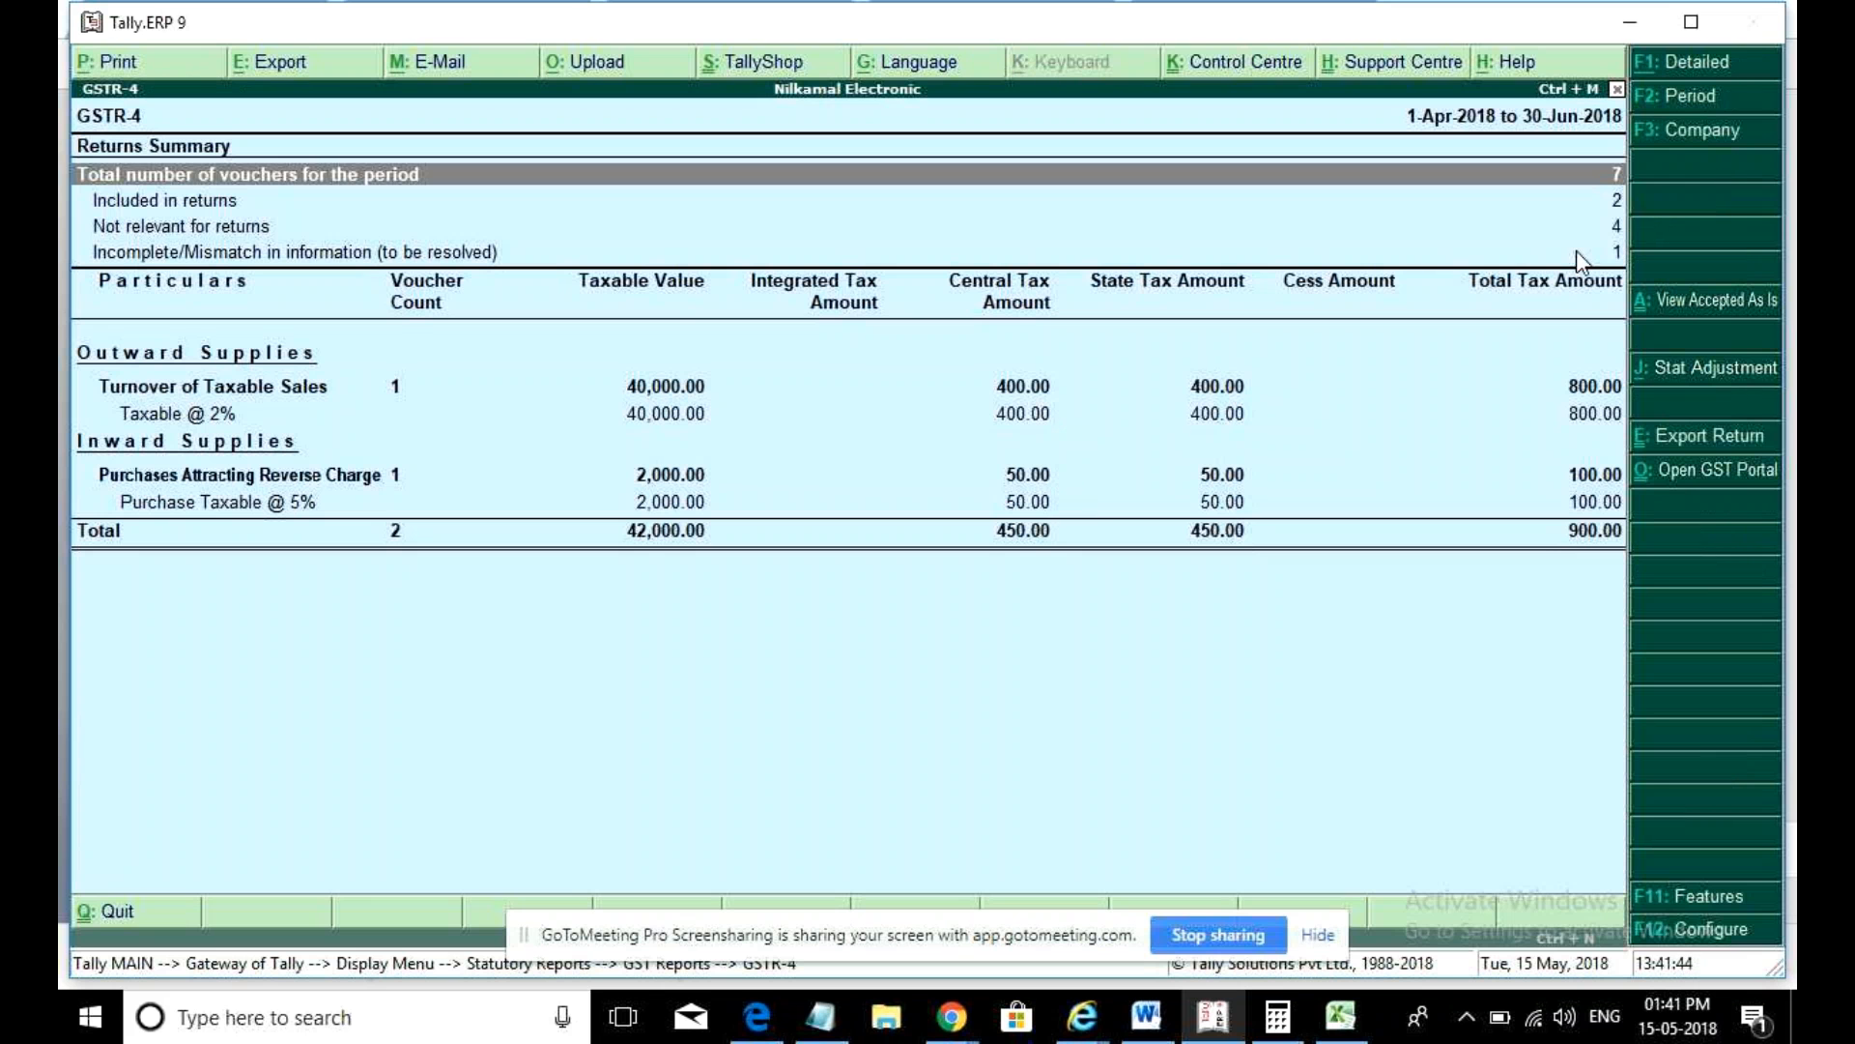
left_click(1551, 228)
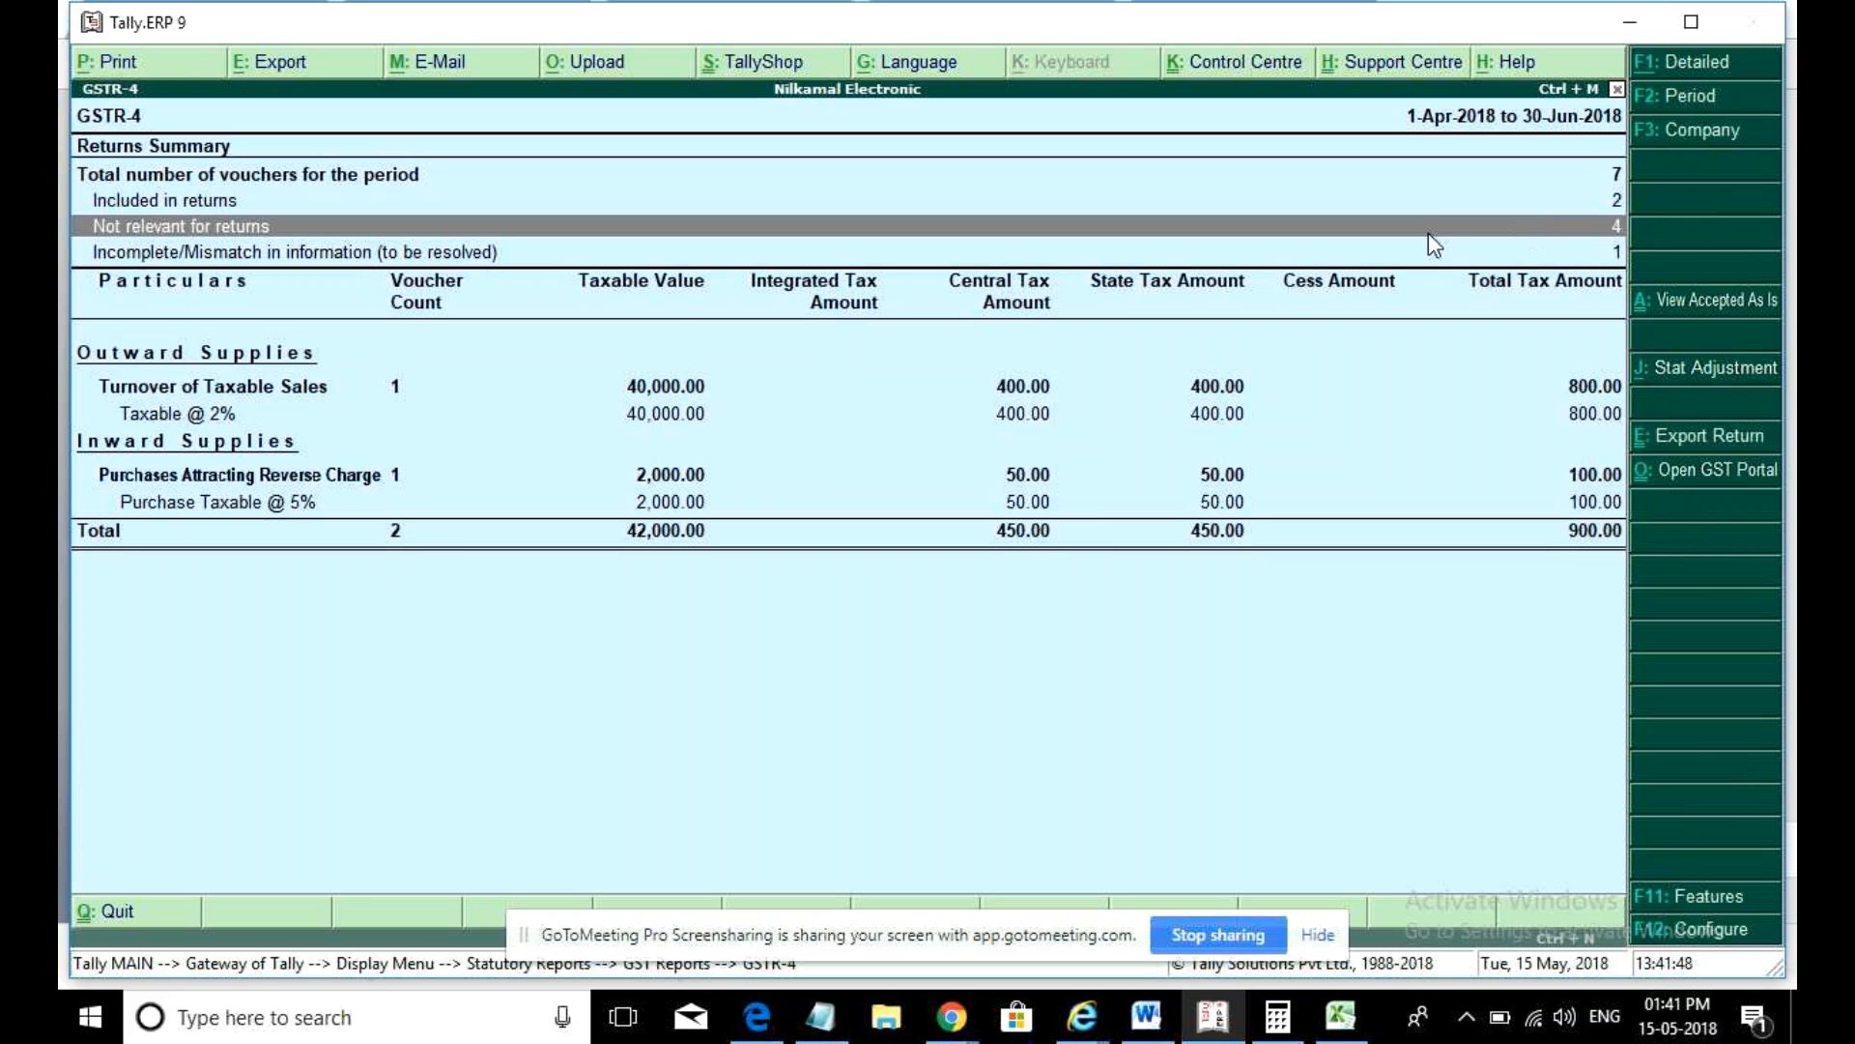
left_click(1481, 251)
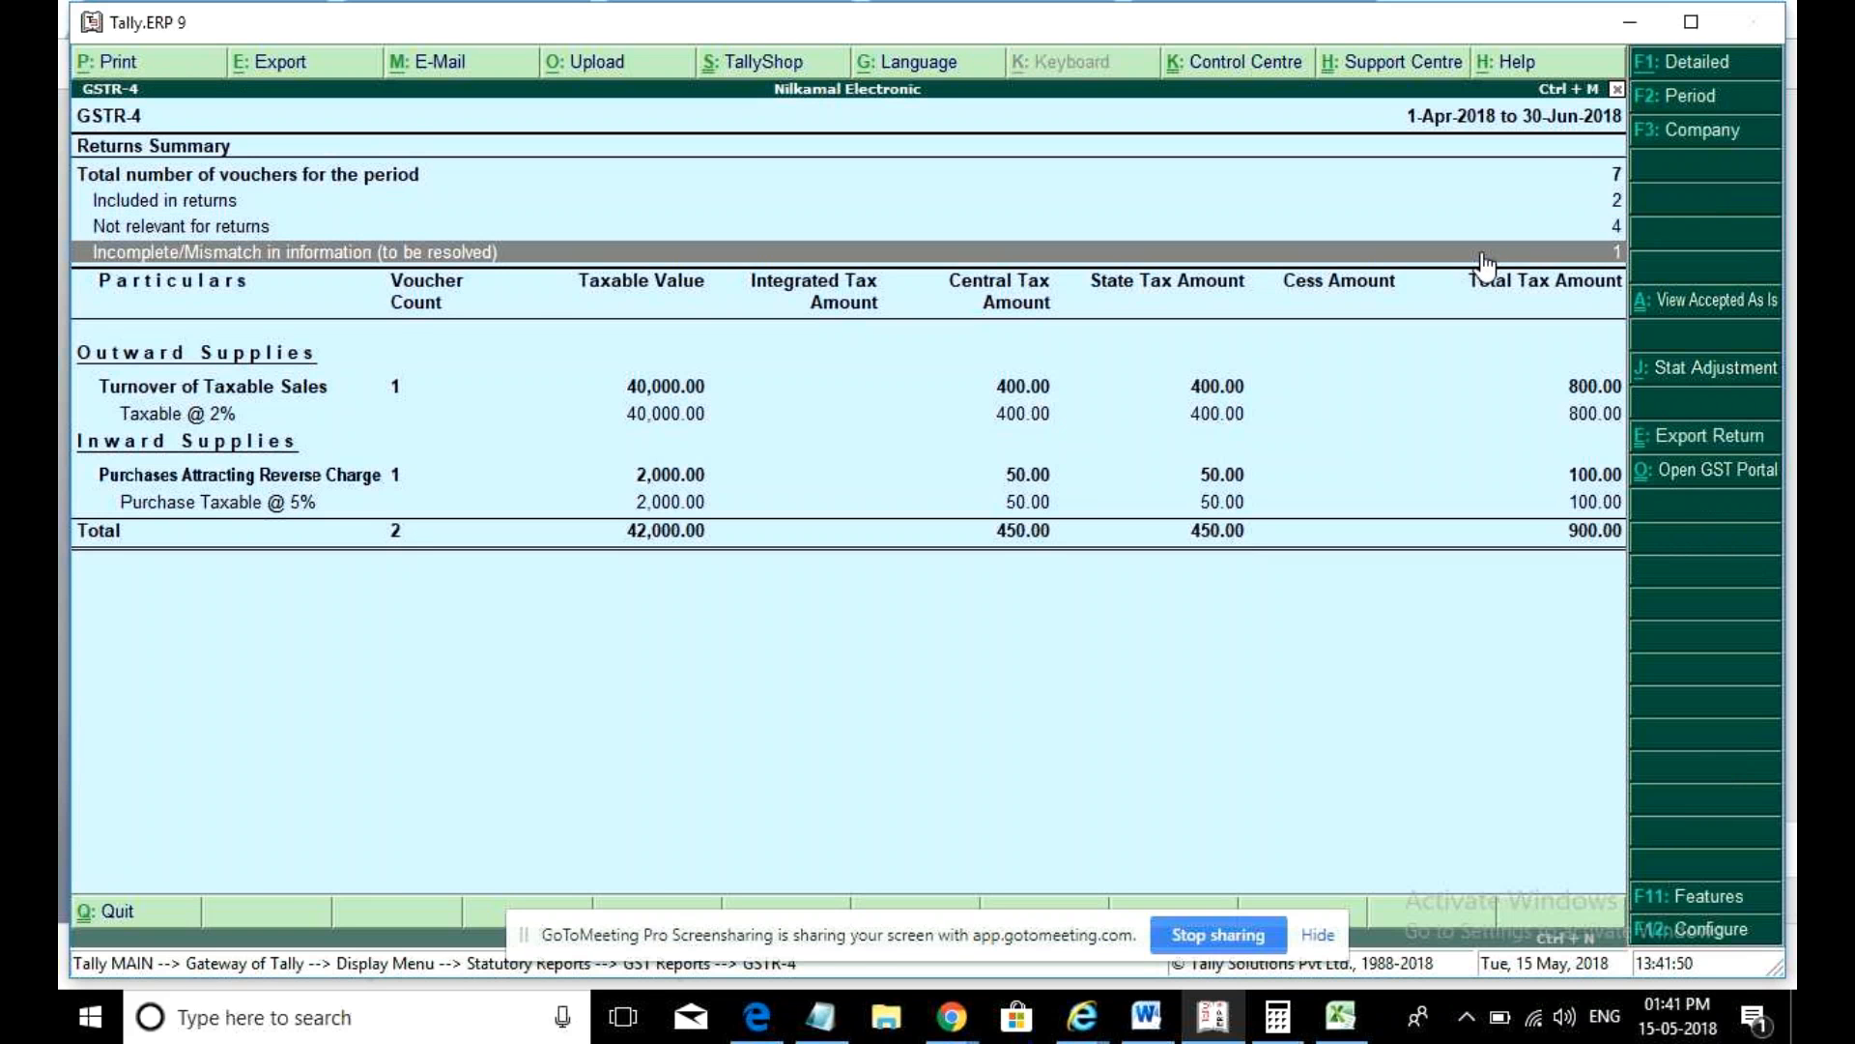
left_click(1481, 251)
key("Down")
key("Return")
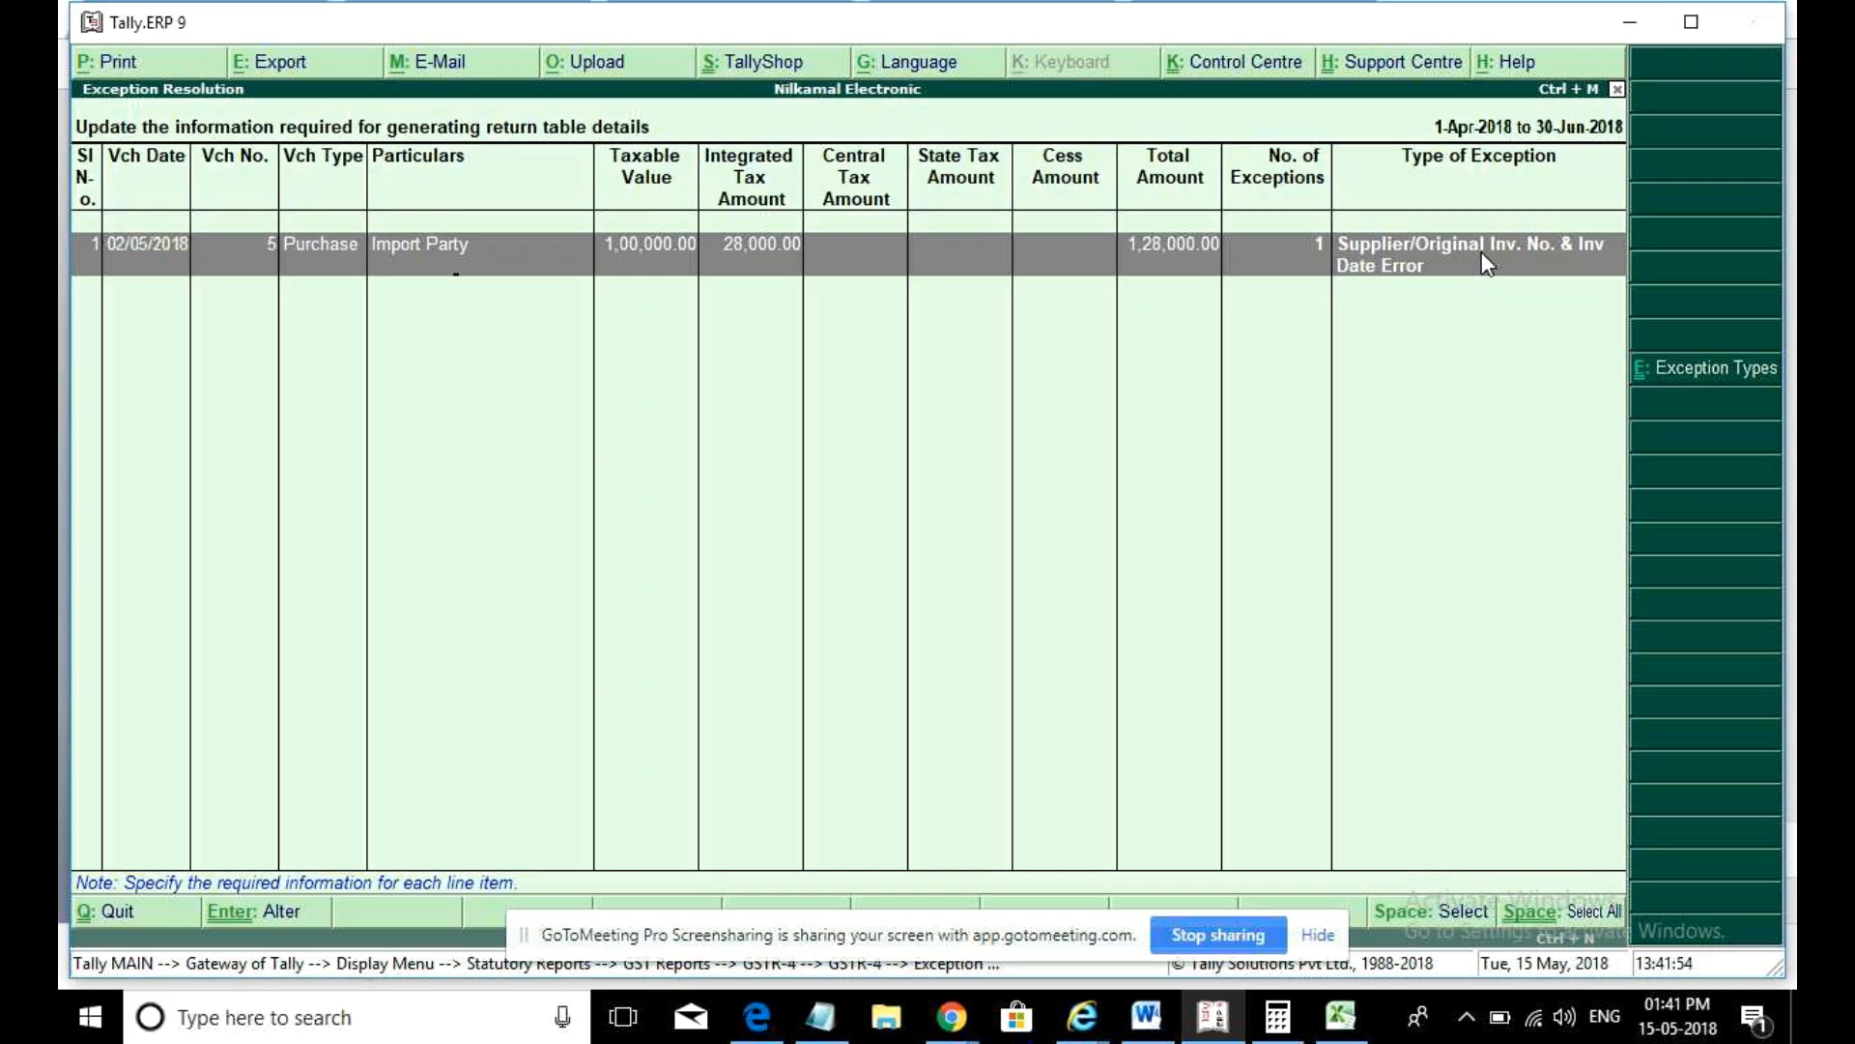
key("Return")
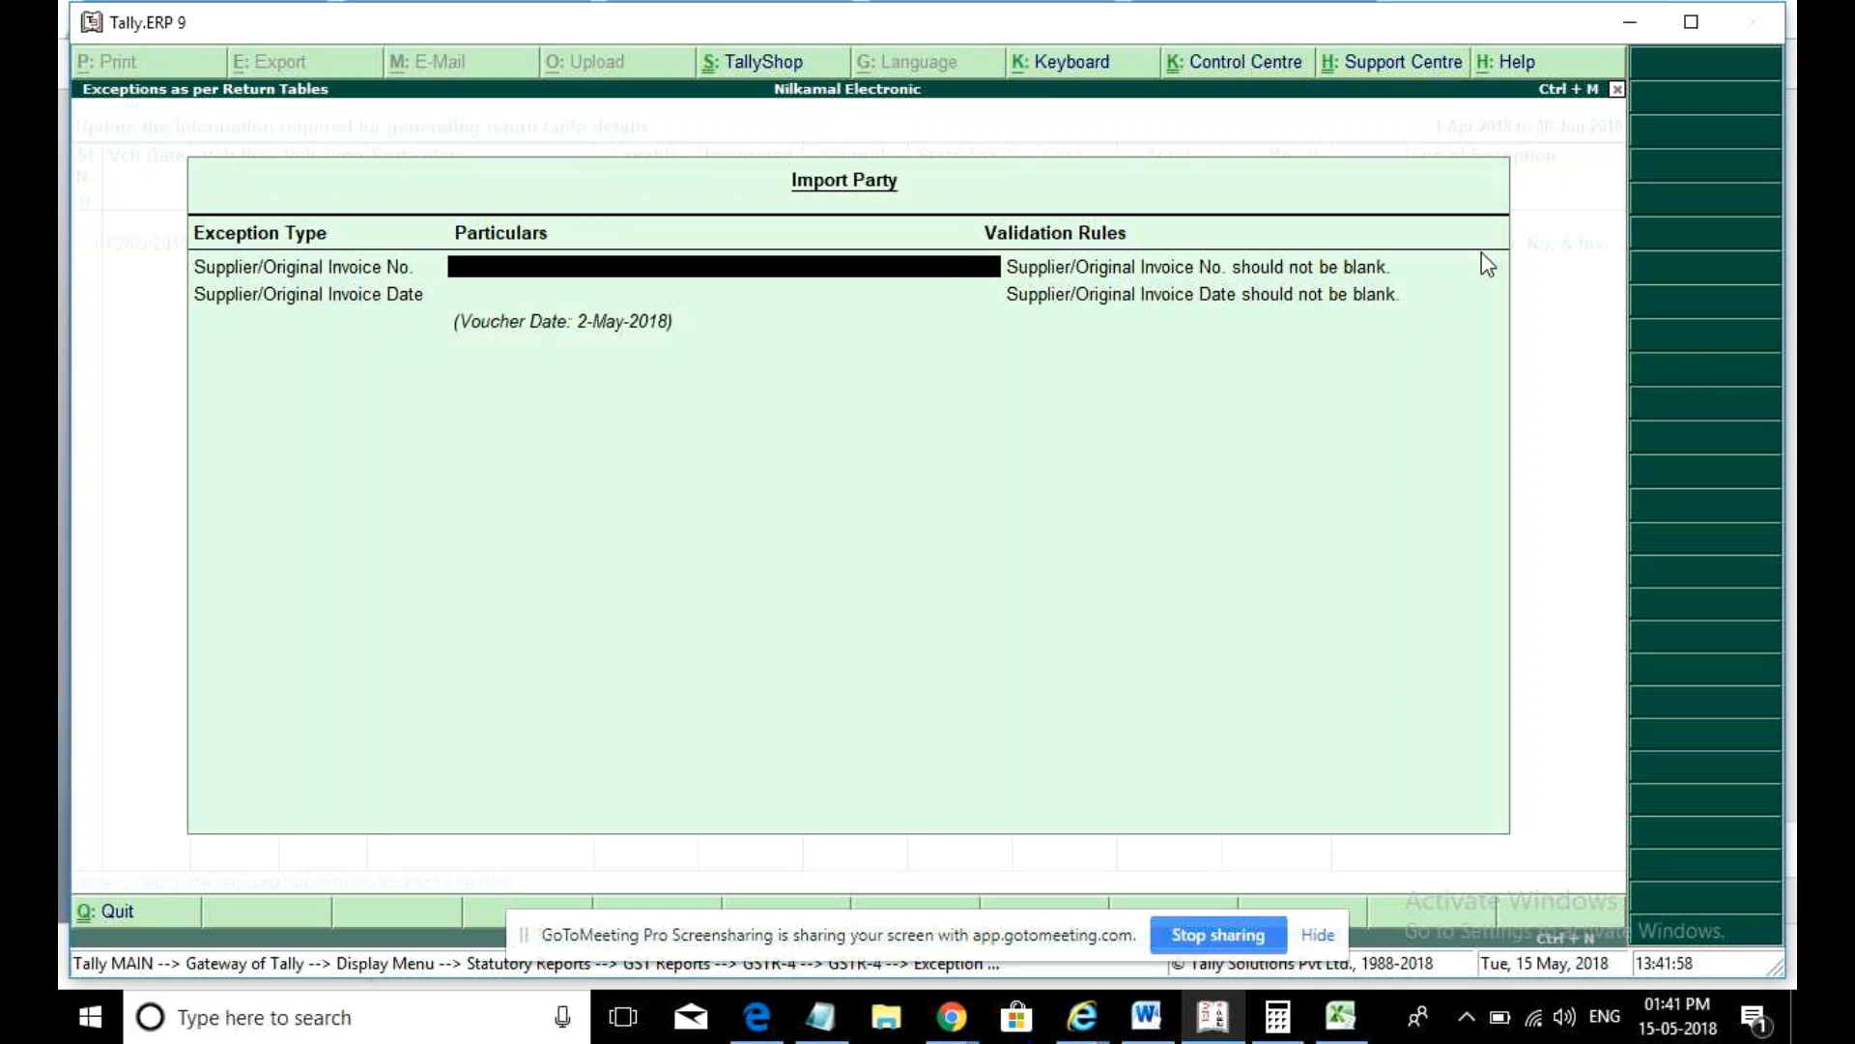
- Enter supplier invoice number 45 dated 2-5-2018 and return to the GSTR-4 summary
type("45")
key("Return")
type("2")
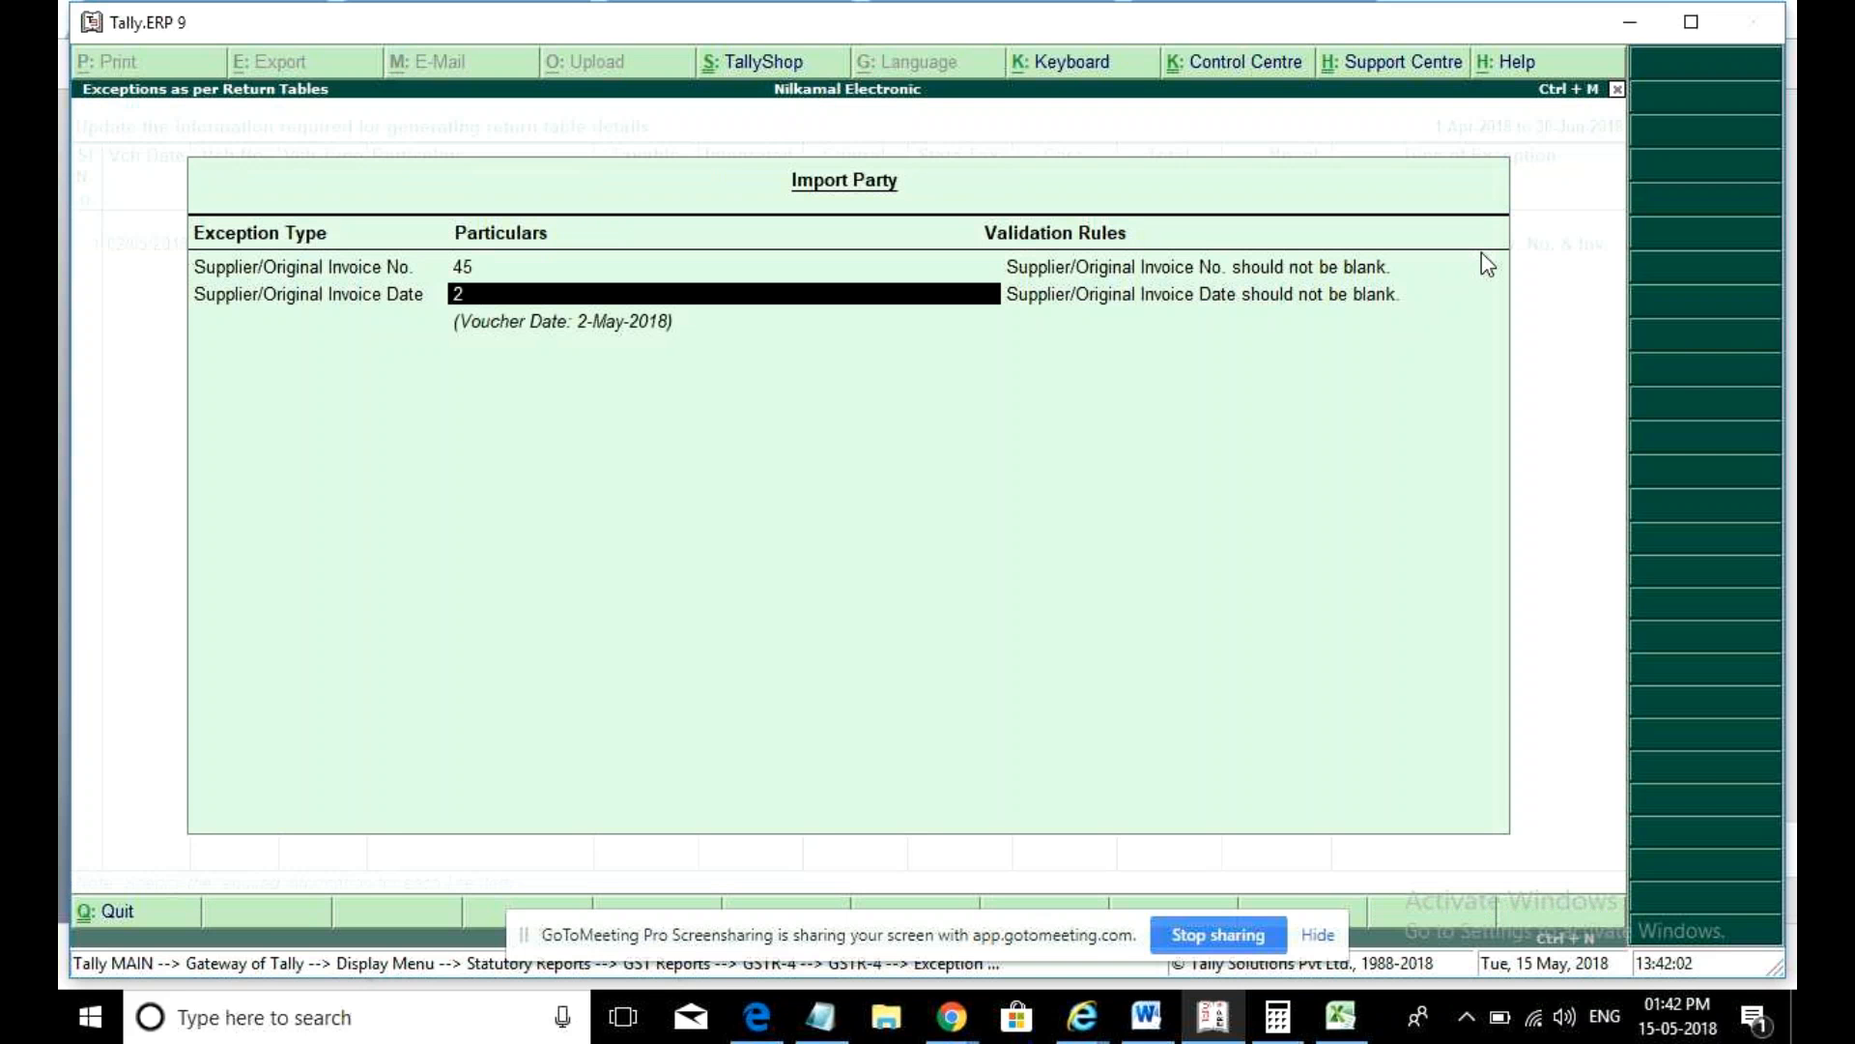
type("may")
key("Return")
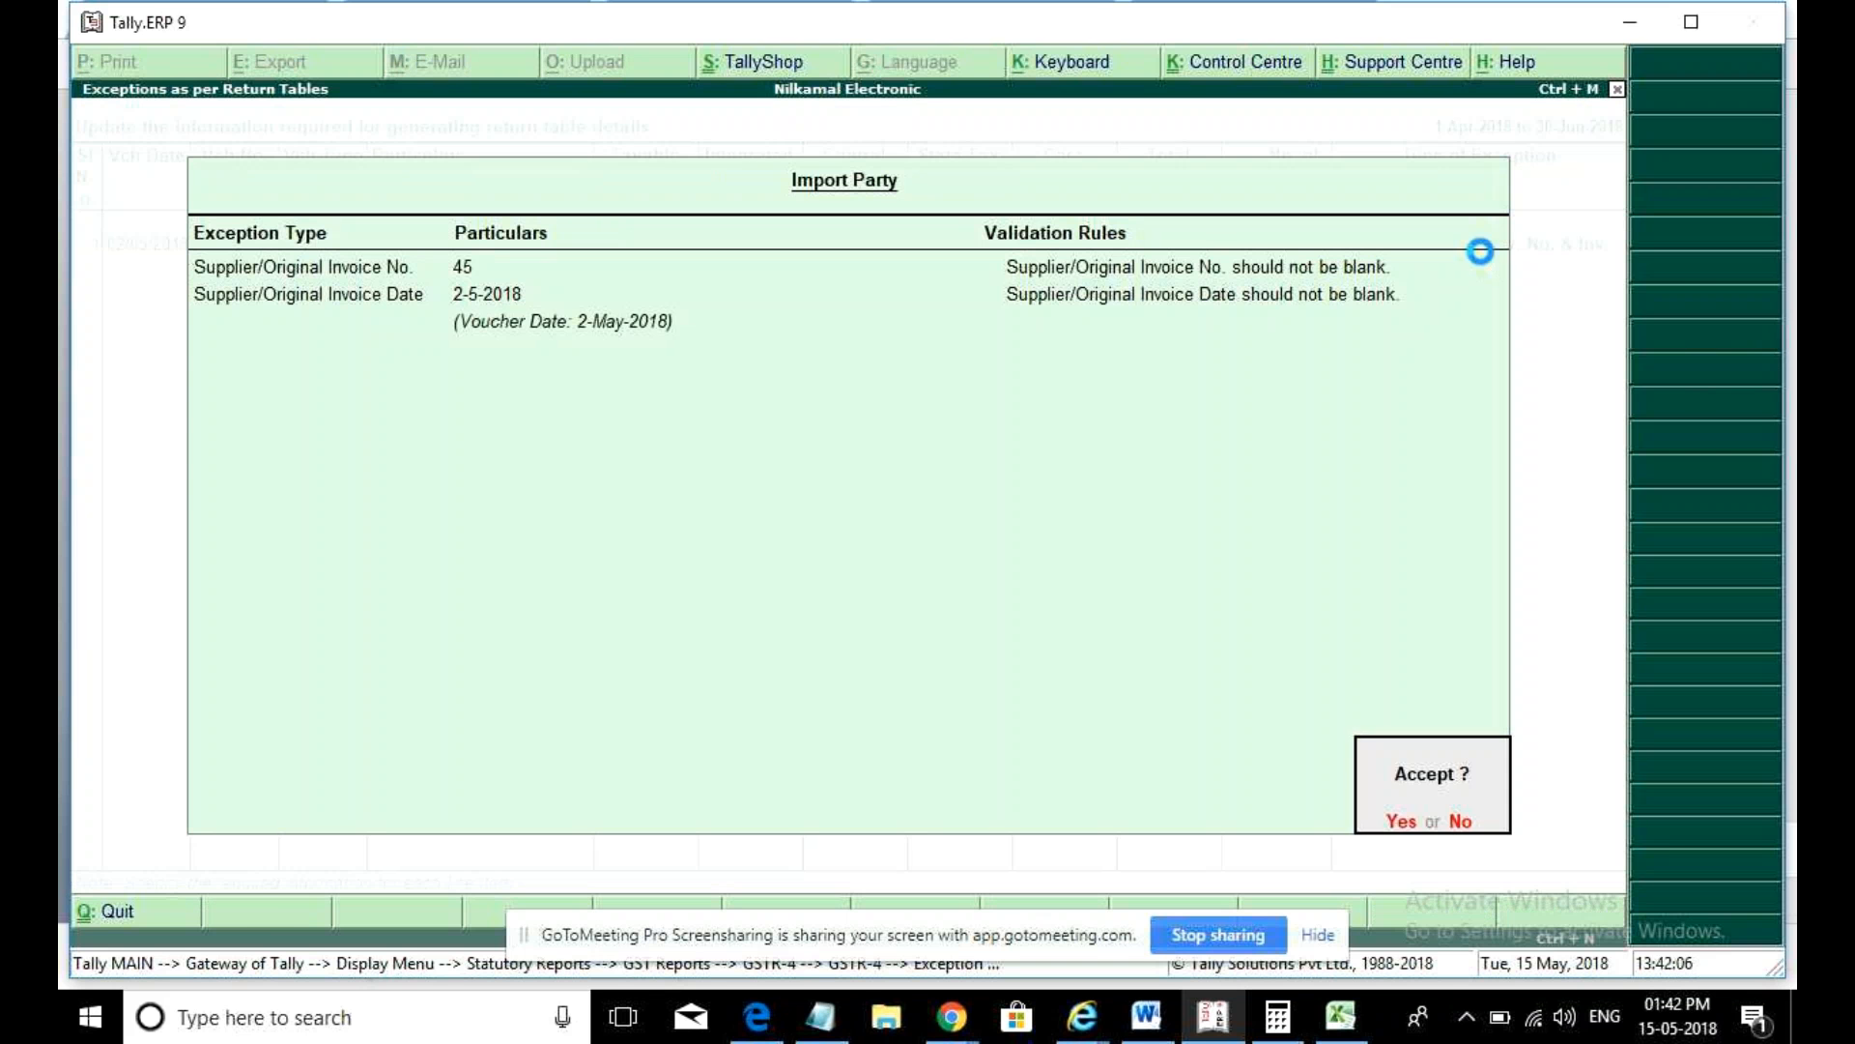
key("Return")
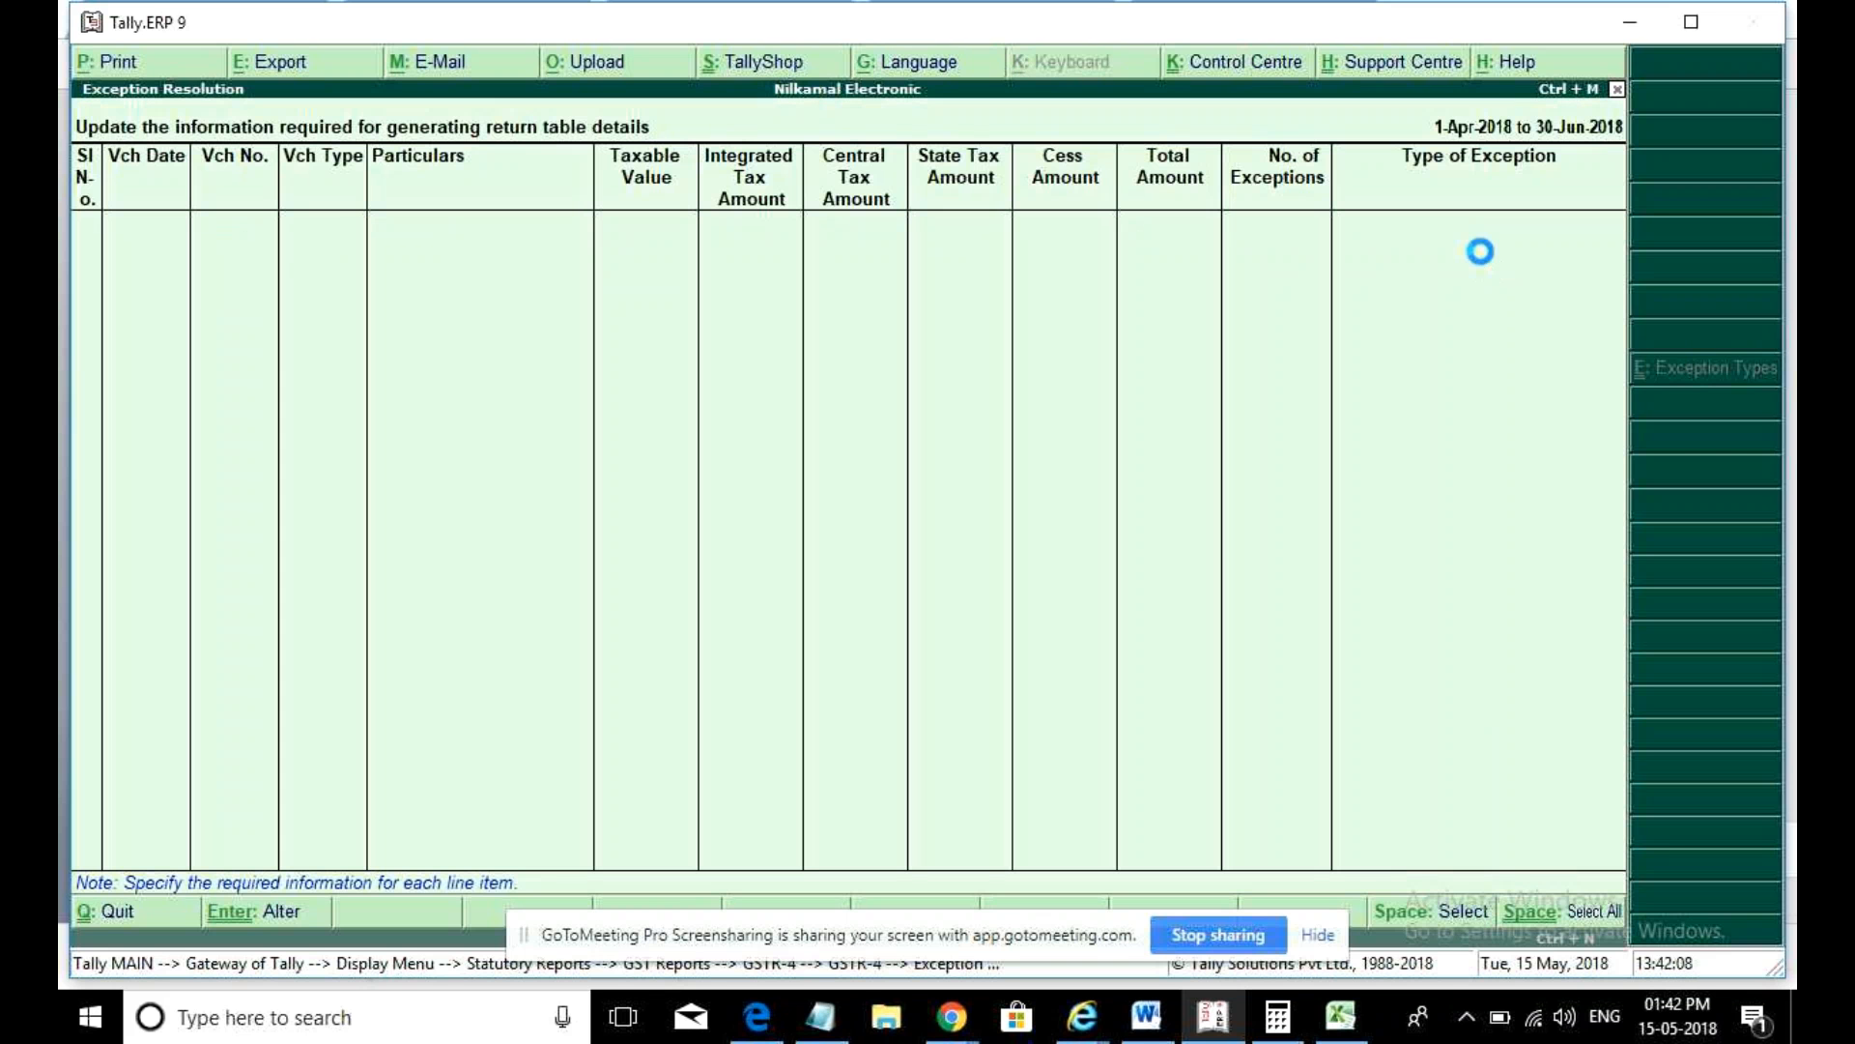
key("Escape")
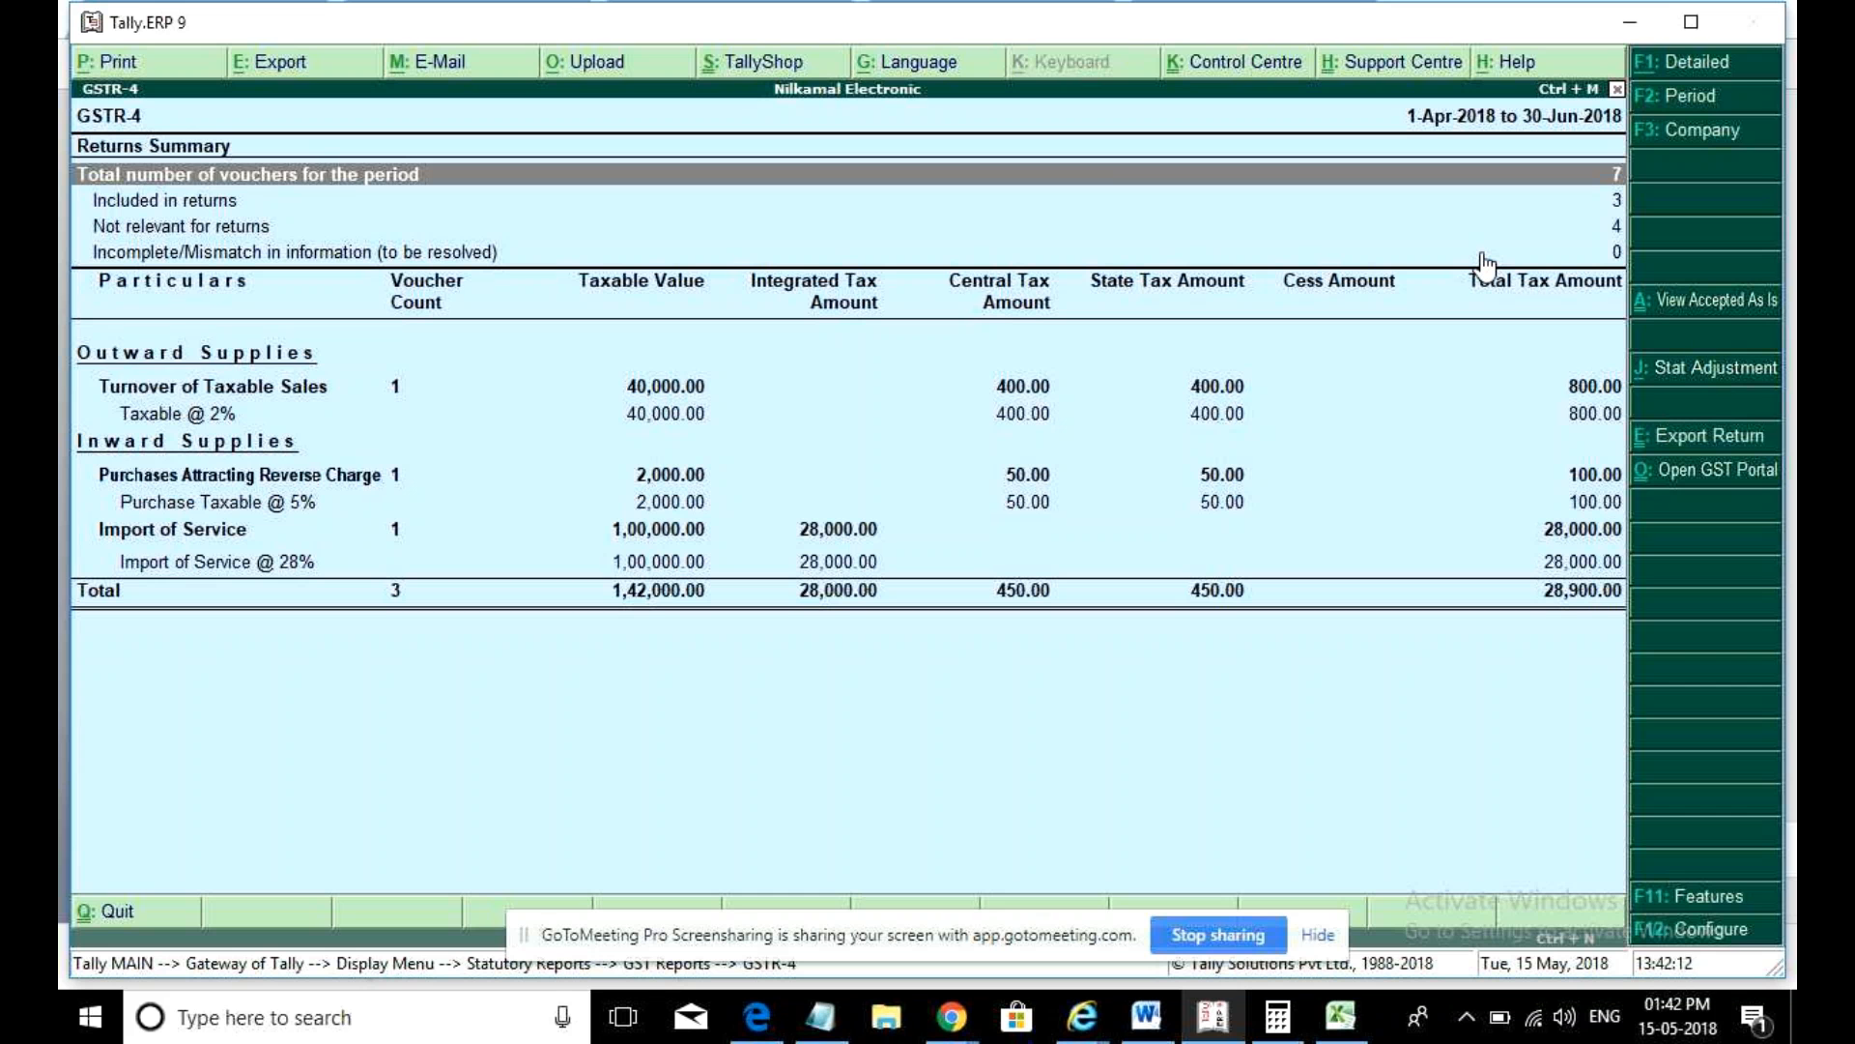
- Review the GSTR-4 rows from Purchase Taxable @ 5% to Import of Service @ 28%
key("Down")
key("Down")
key("Down")
key("Down")
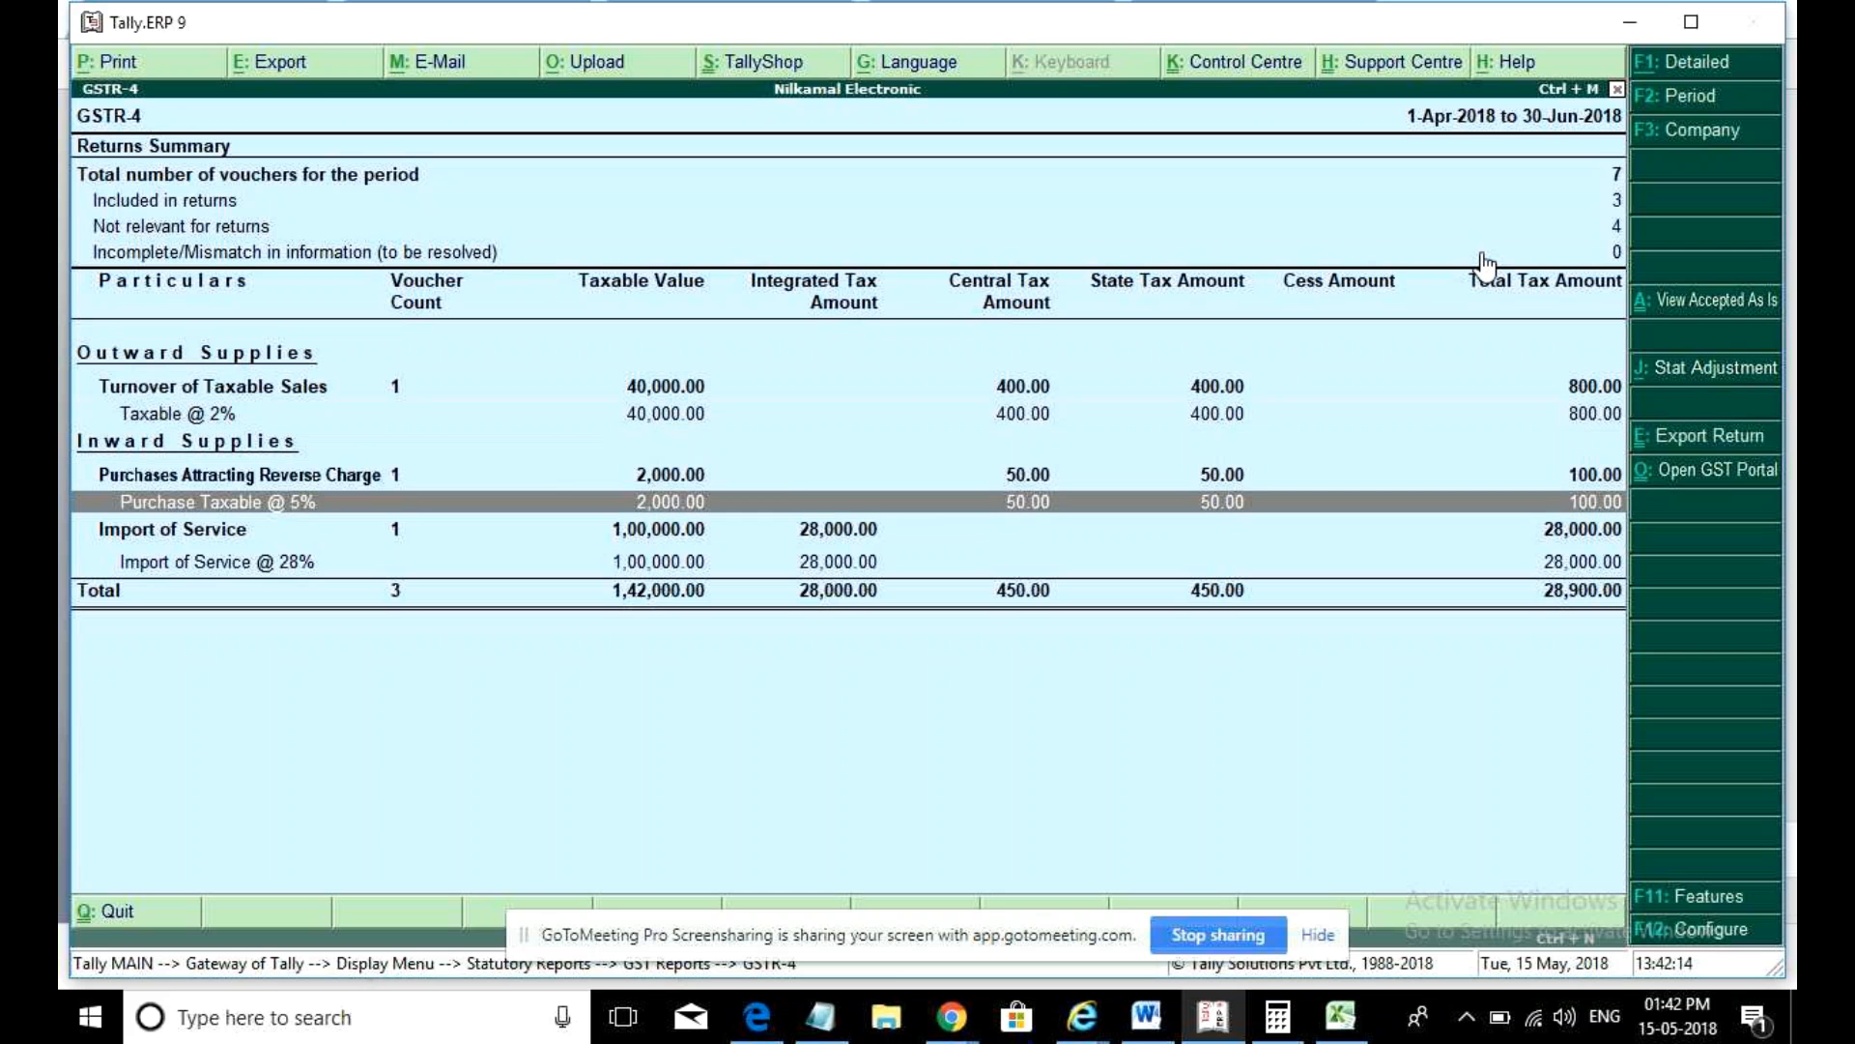
key("Down")
key("Down")
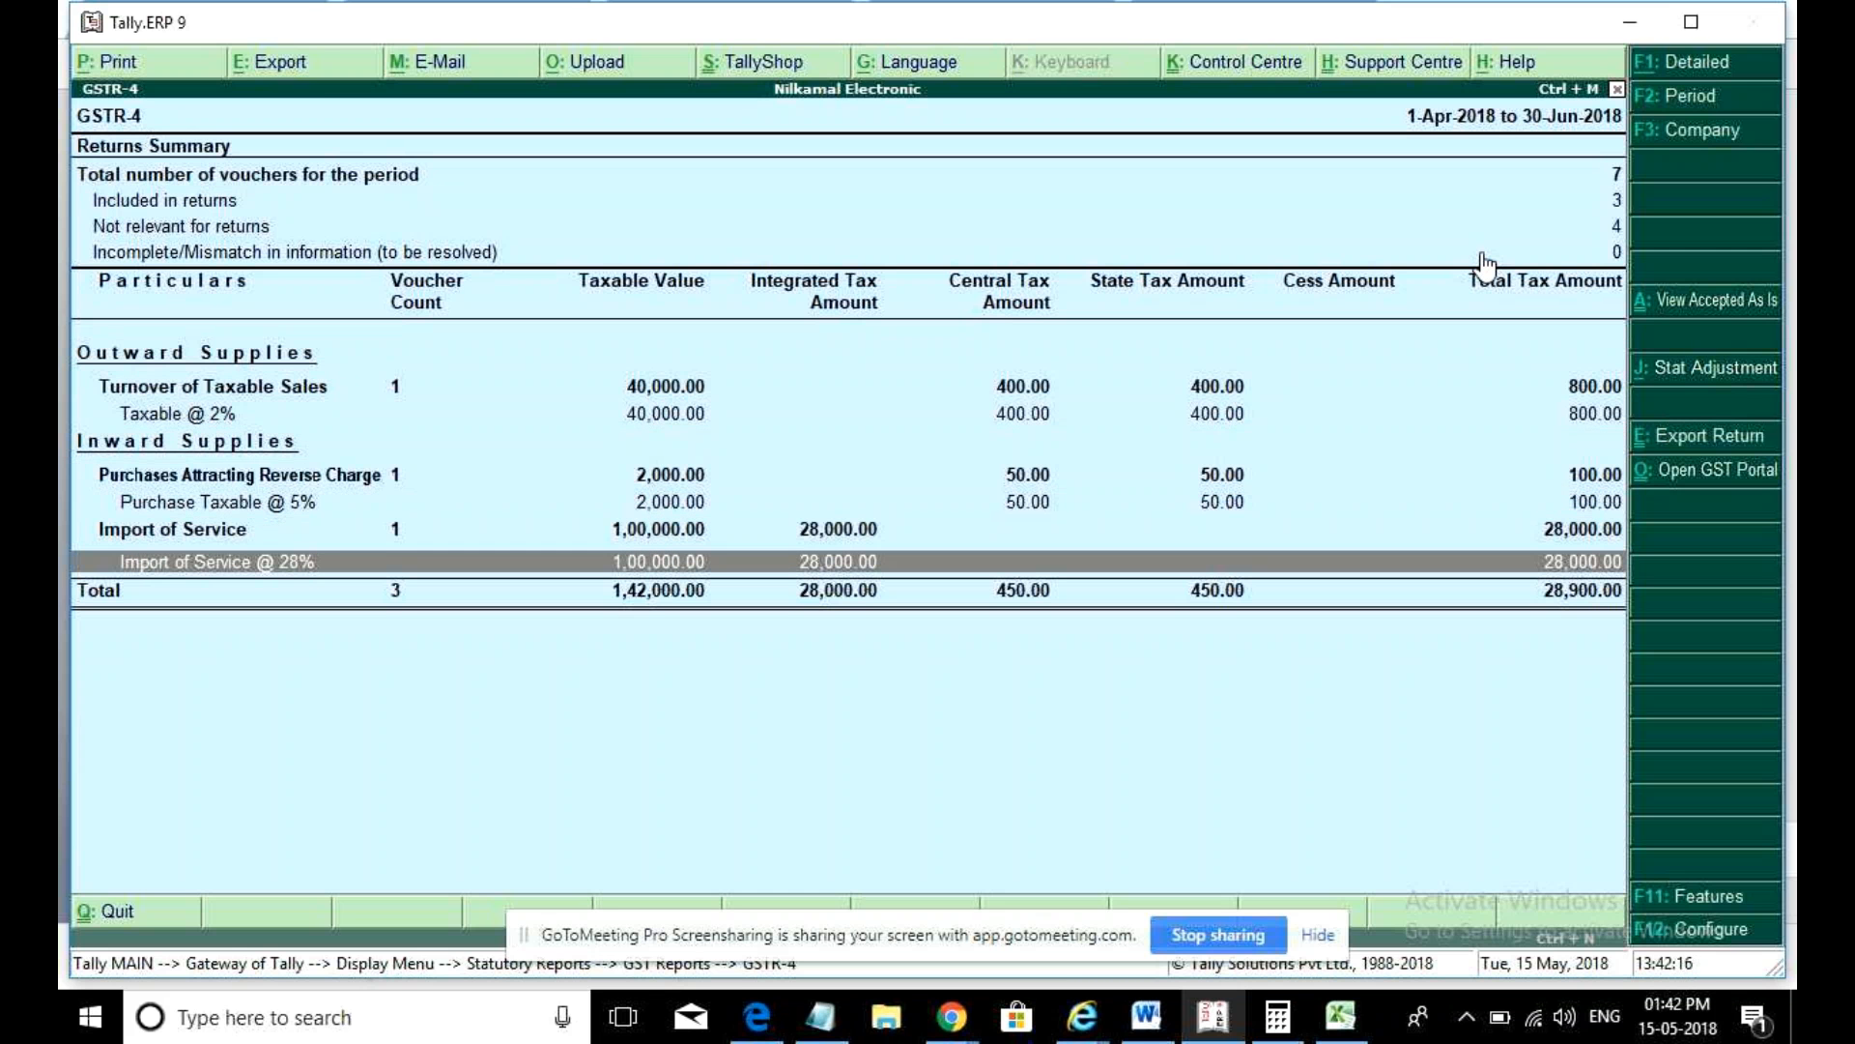
key("Up")
key("Up")
key("Up")
key("Down")
key("Down")
key("Down")
key("Up")
key("Up")
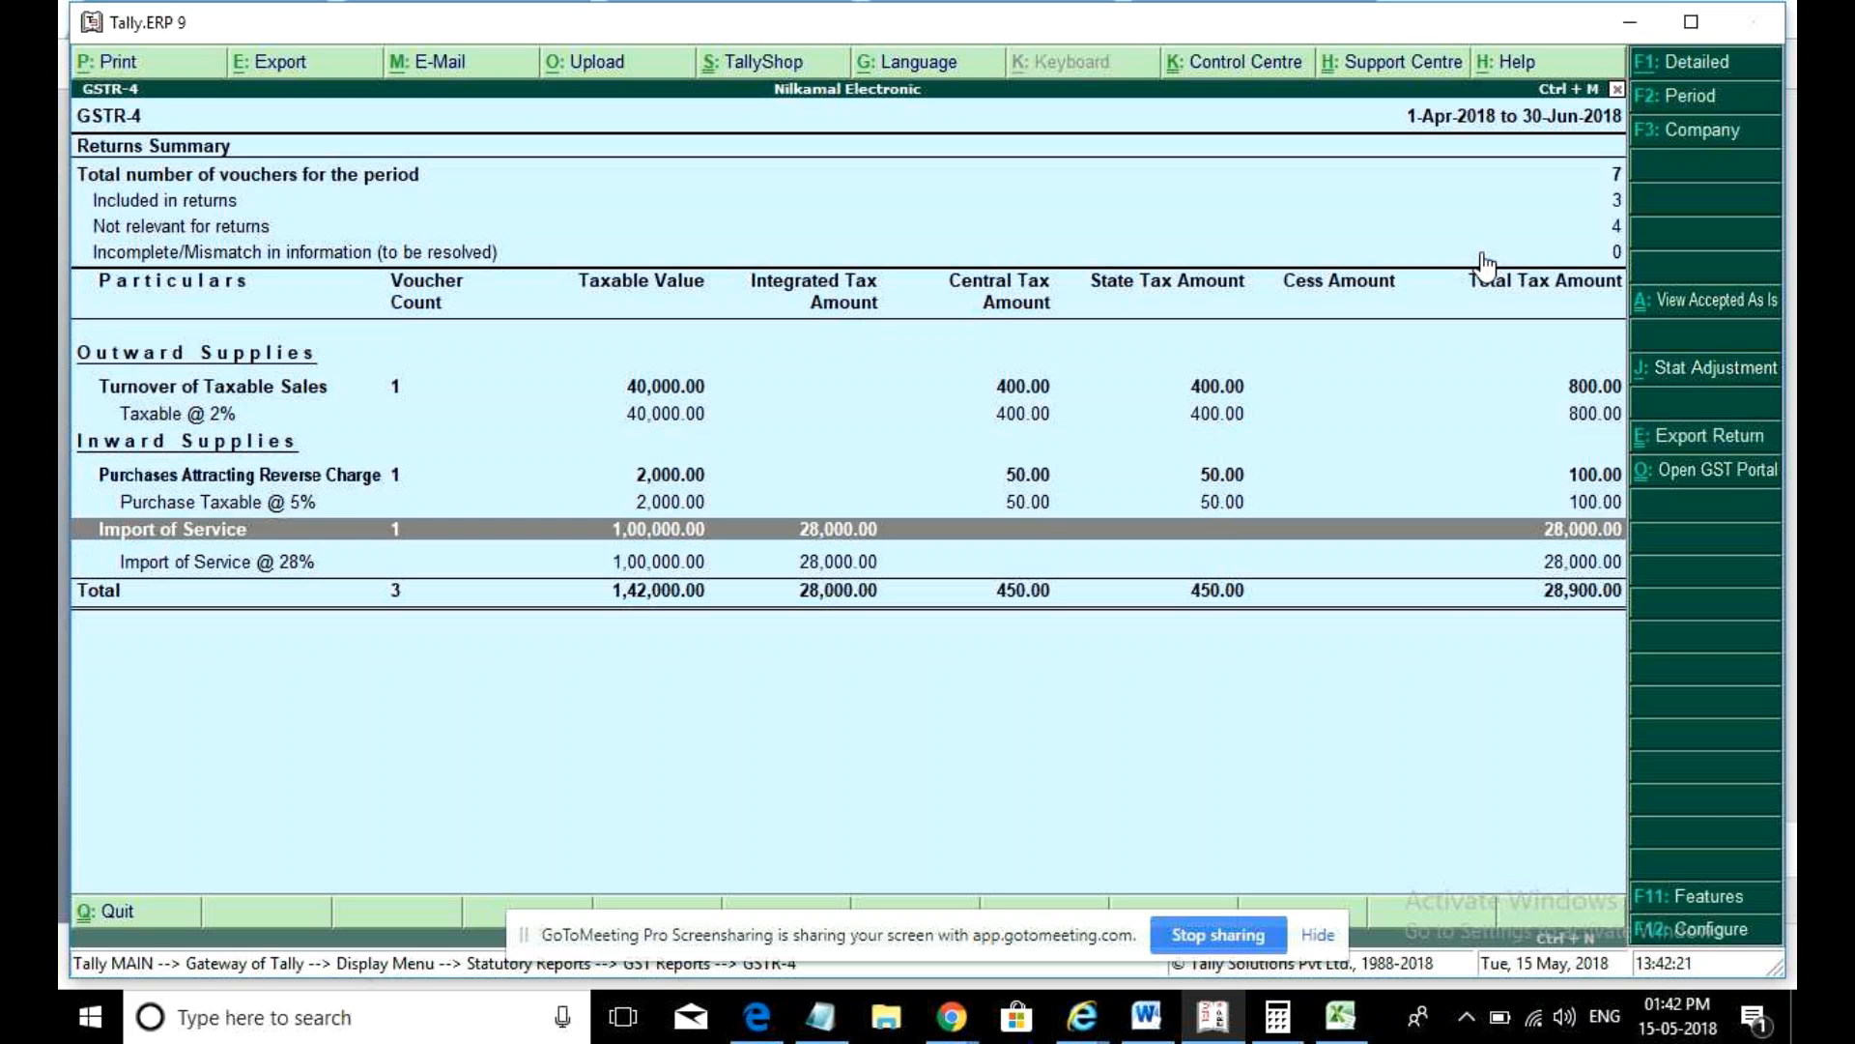
key("Up")
key("Down")
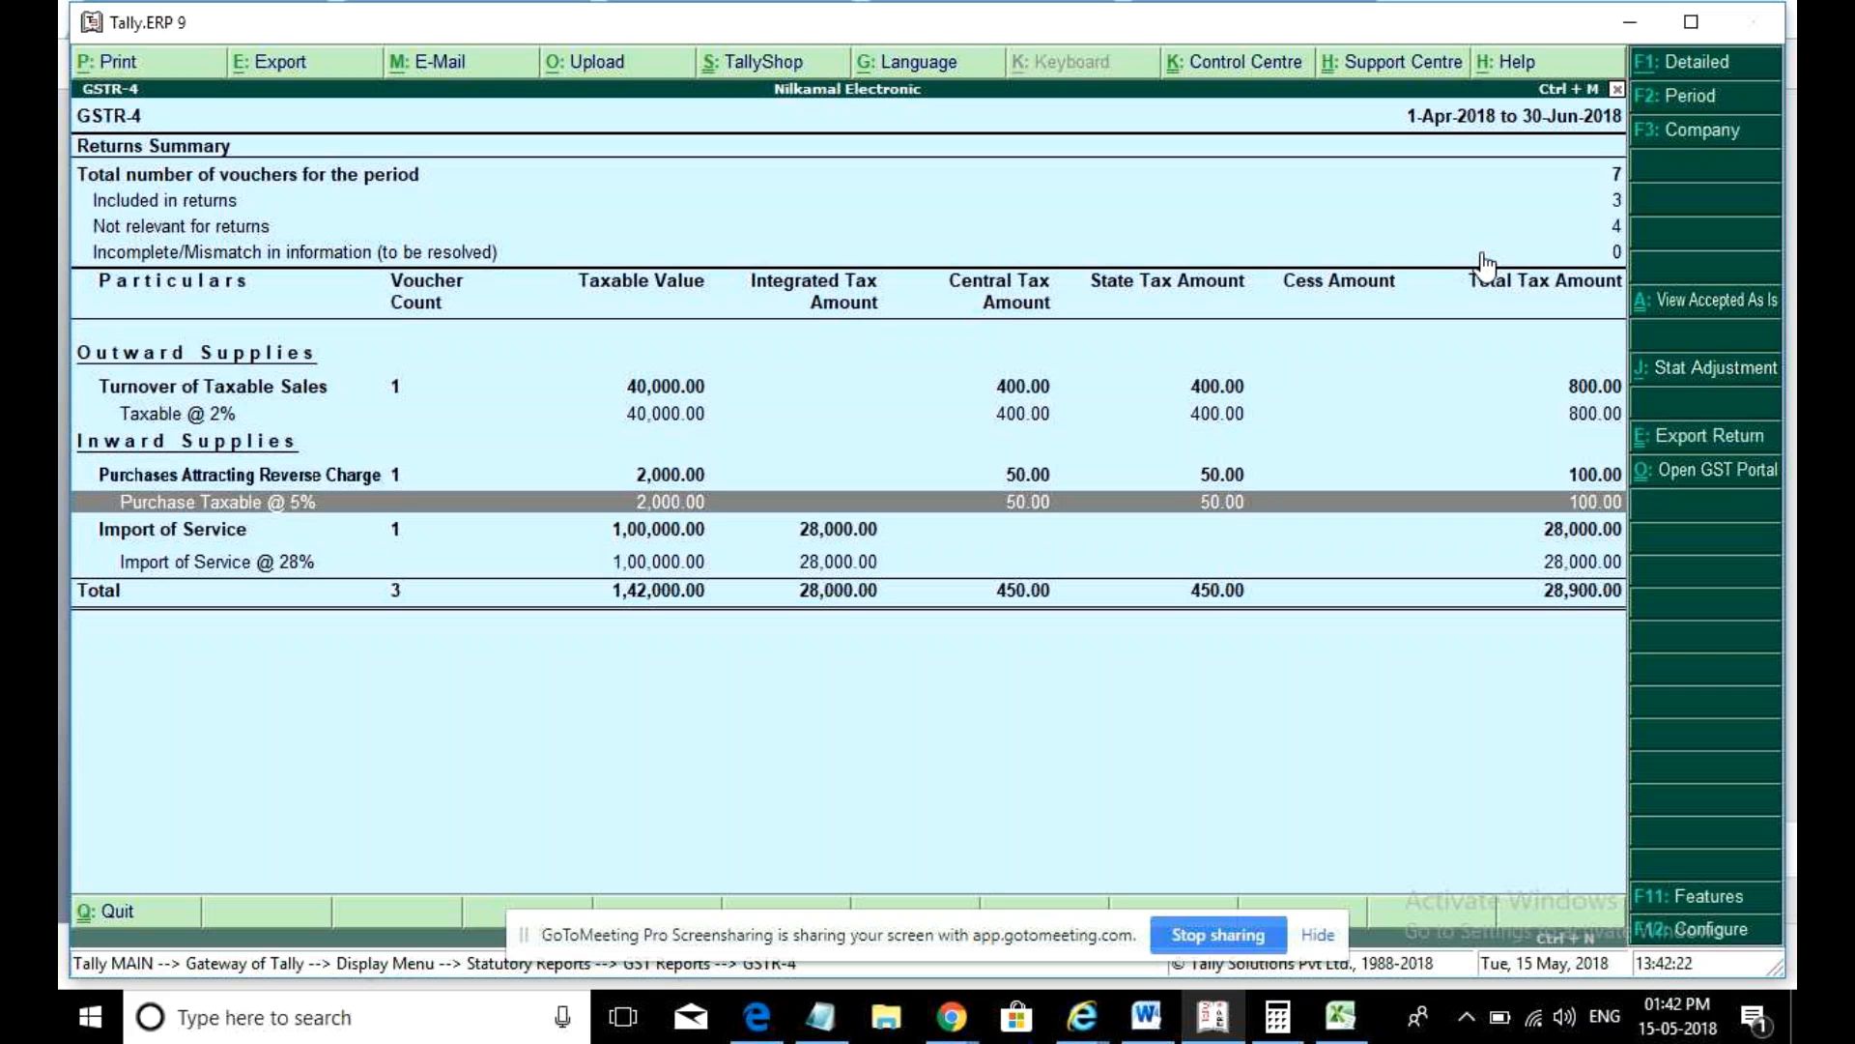
key("Down")
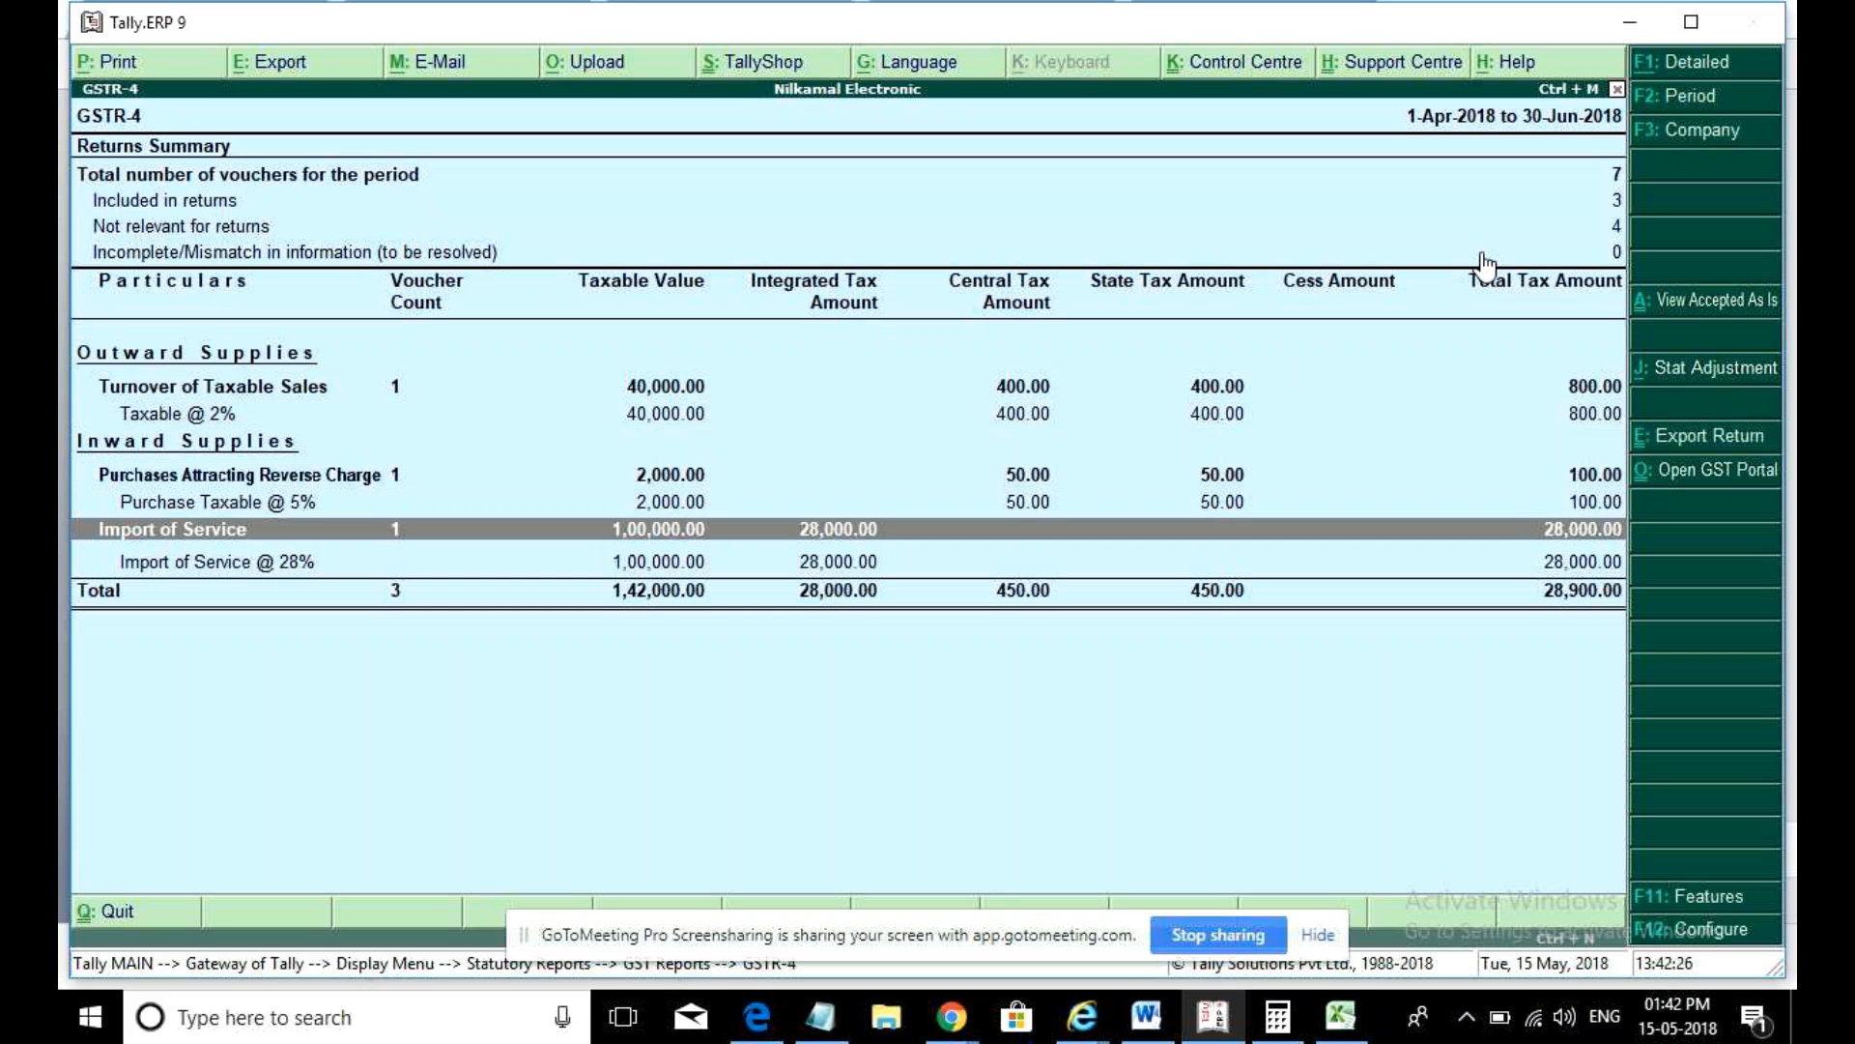
key("Up")
key("Up")
key("Up")
key("Up")
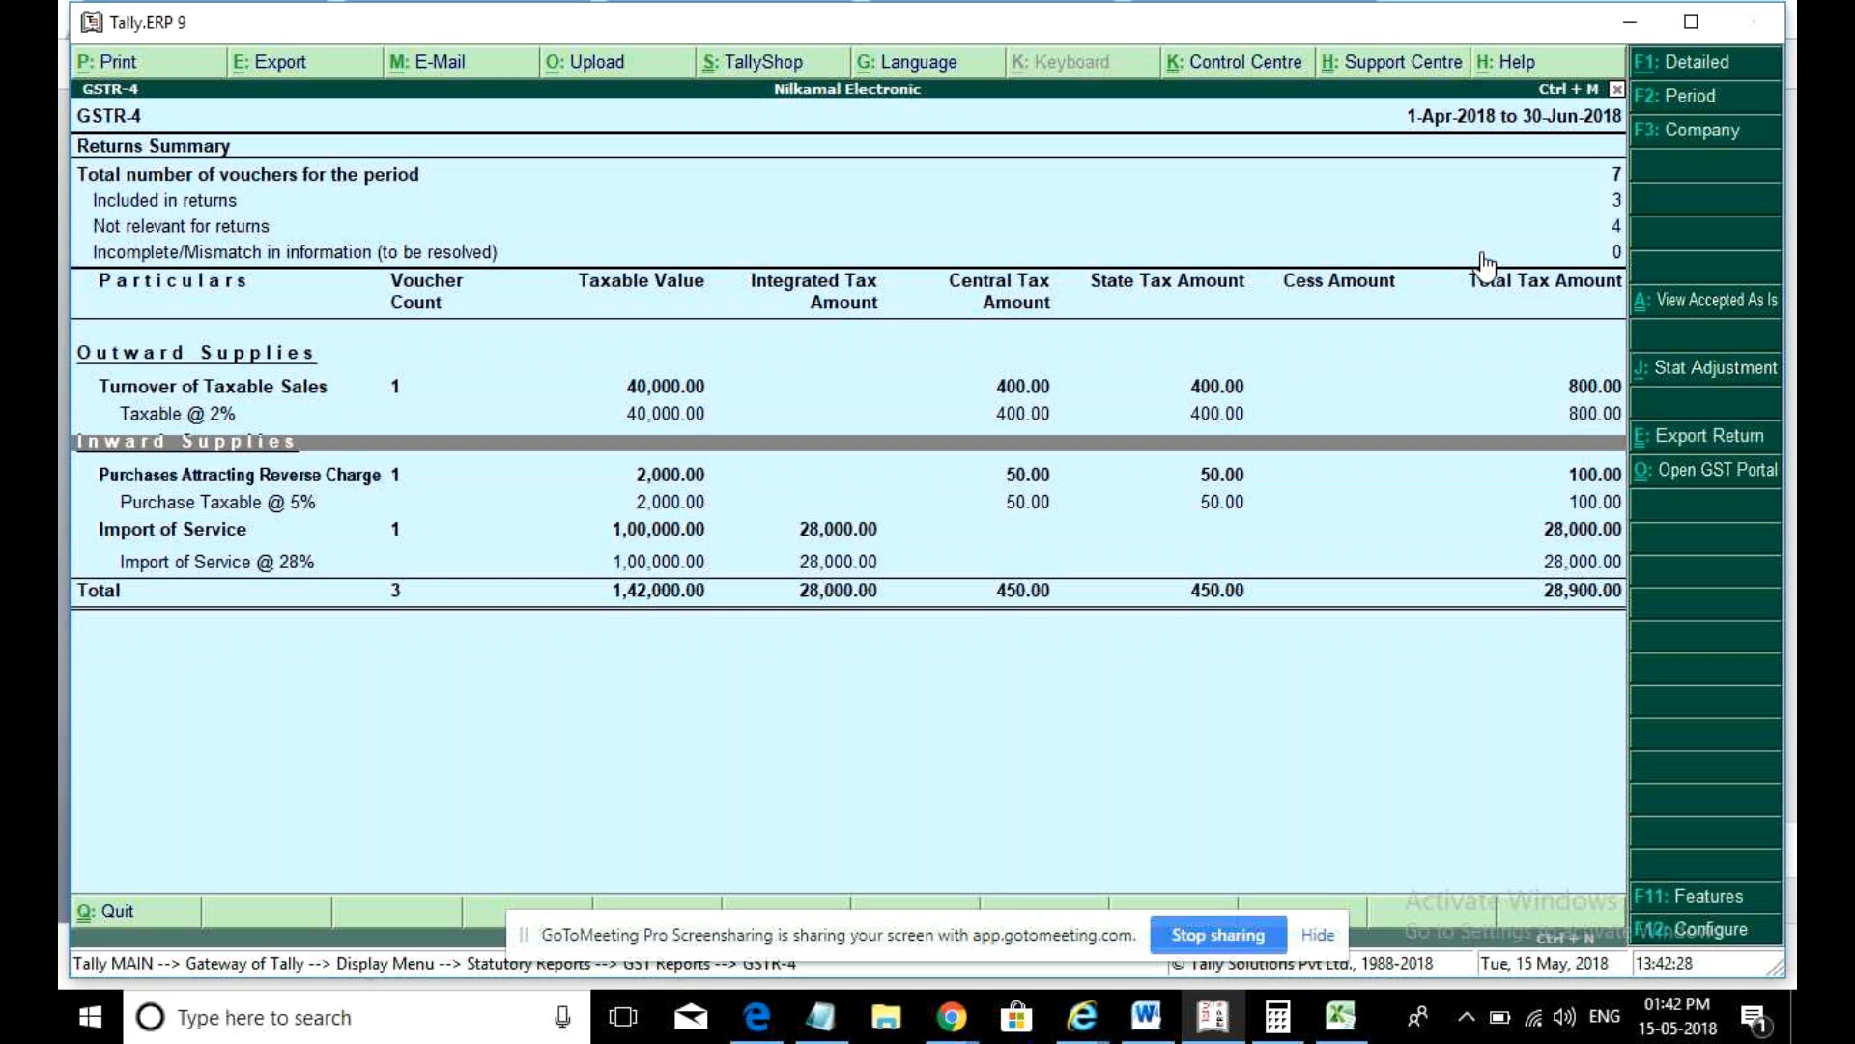
key("Up")
key("Up")
key("Up")
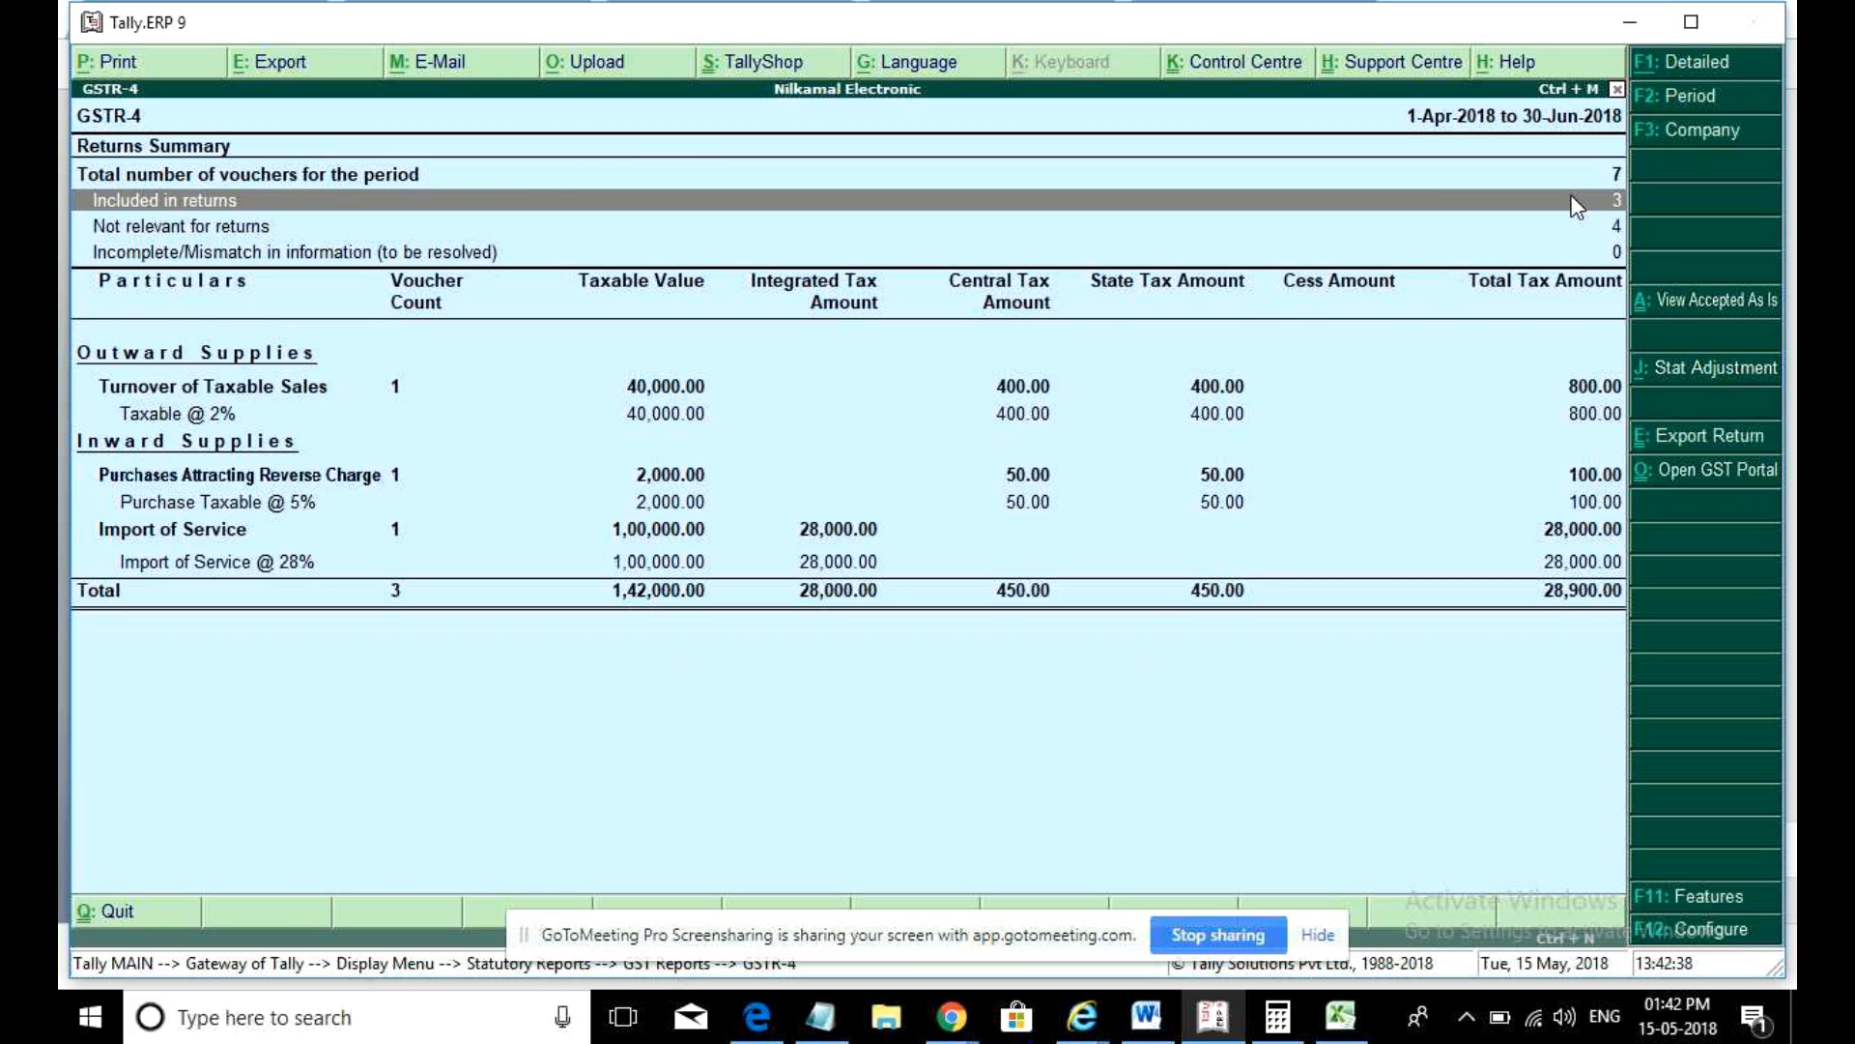
- Close GSTR-4 to the Gateway of Tally and open a blank purchase voucher no. 7
key("Escape")
key("Return")
key("Down")
key("Down")
key("Down")
key("Down")
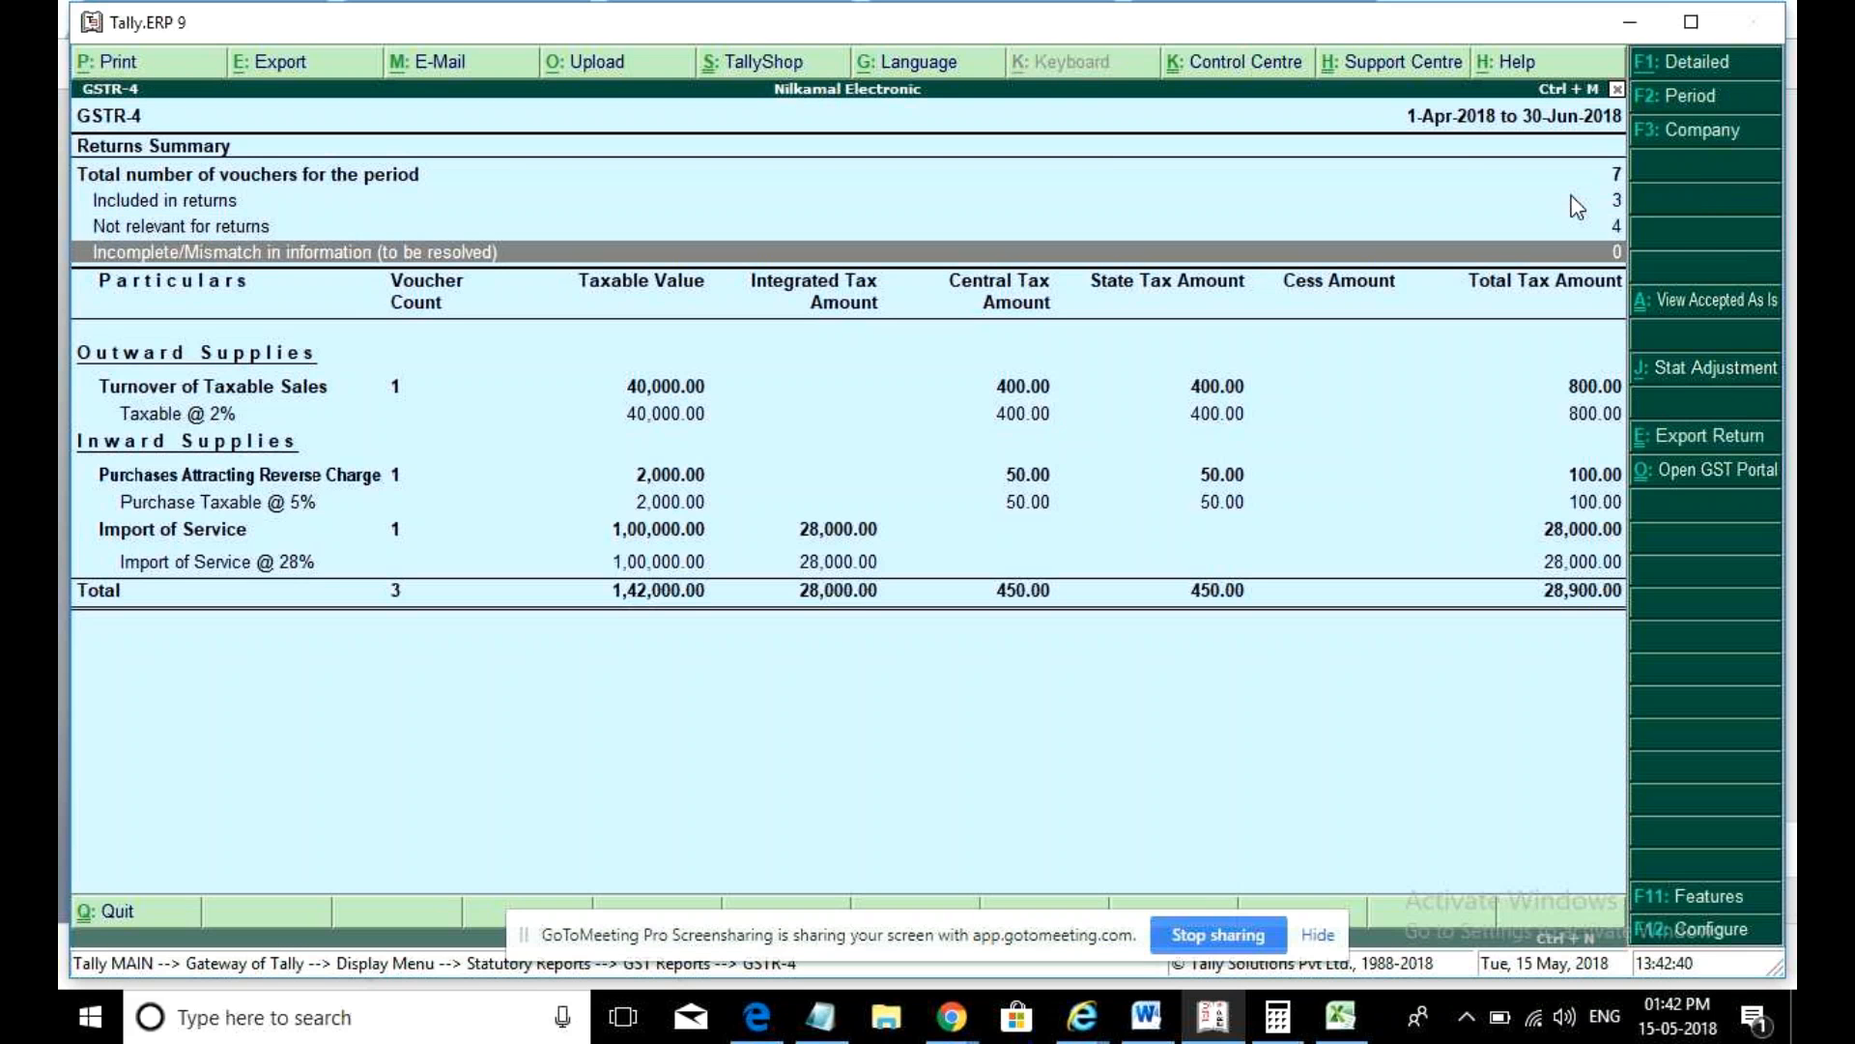
key("Down")
key("Down")
key("Down")
key("Down")
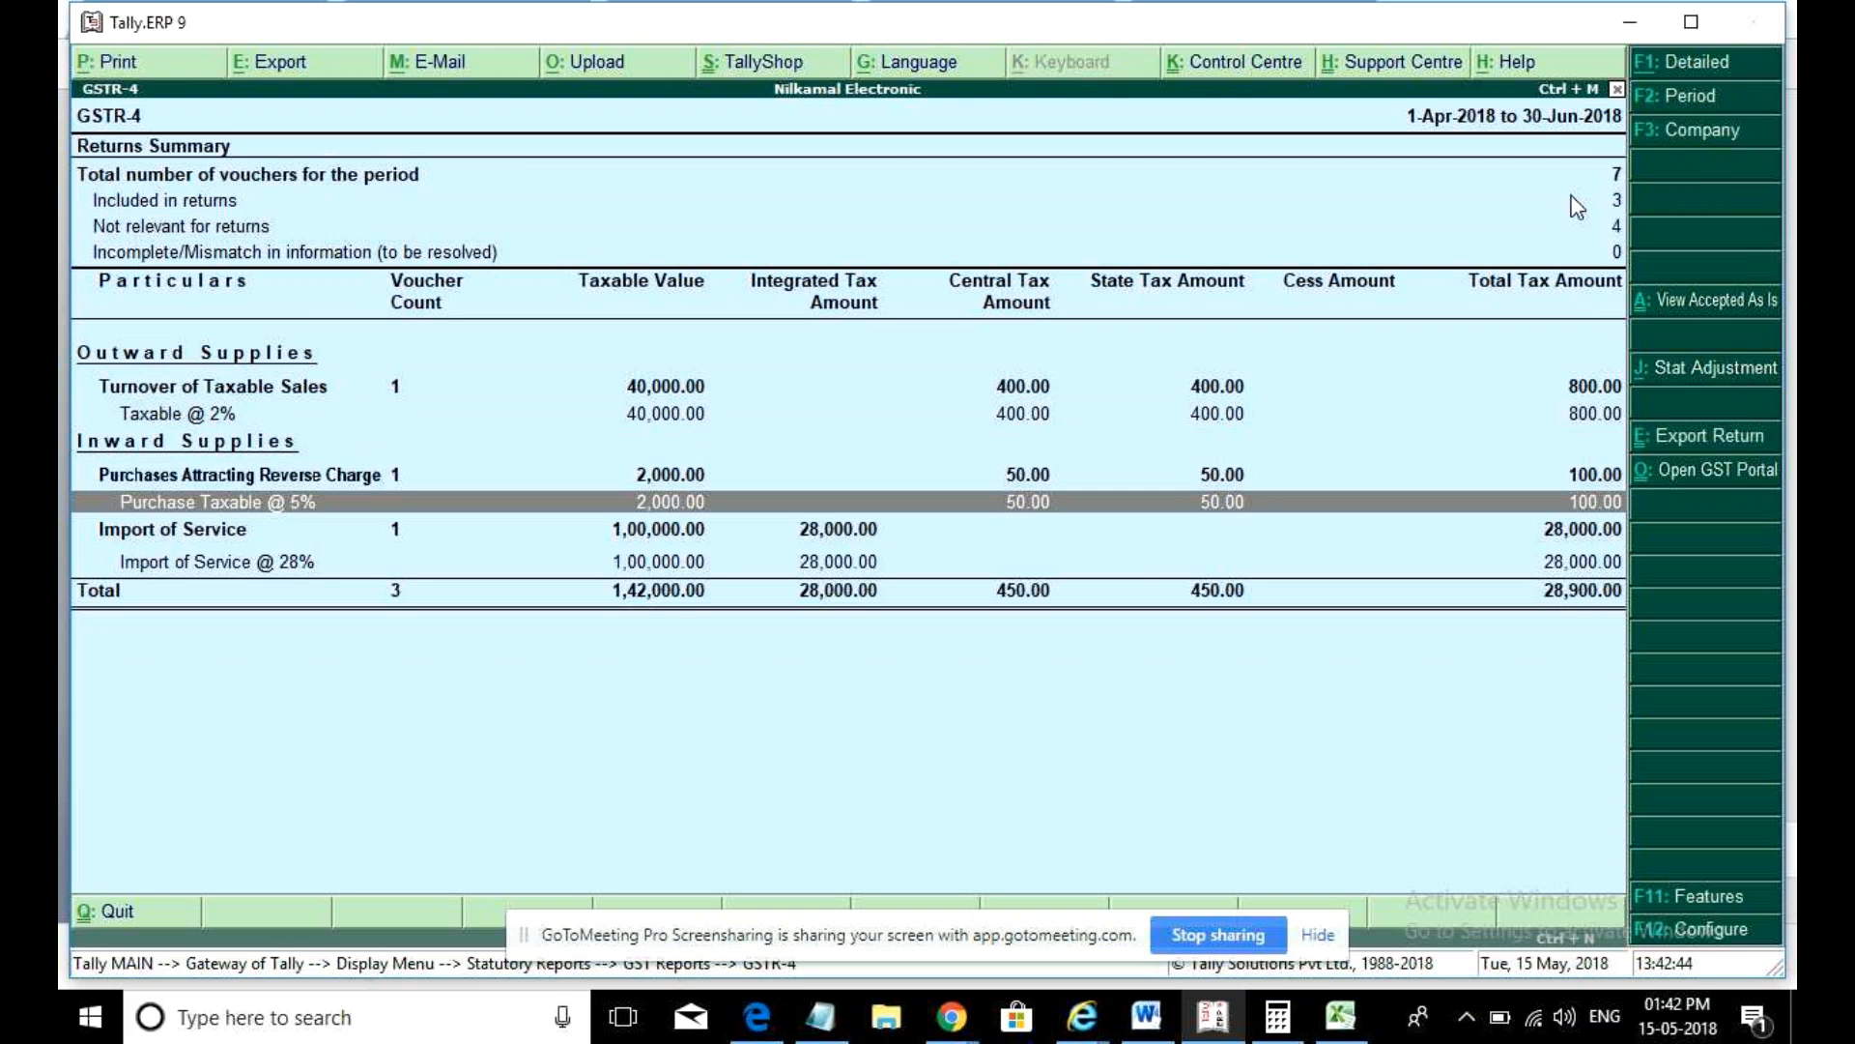
key("Escape")
key("Escape")
key("Escape")
key("Escape")
key("Up")
key("Up")
key("Up")
key("Up")
key("Up")
key("Up")
key("Up")
key("Up")
key("Return")
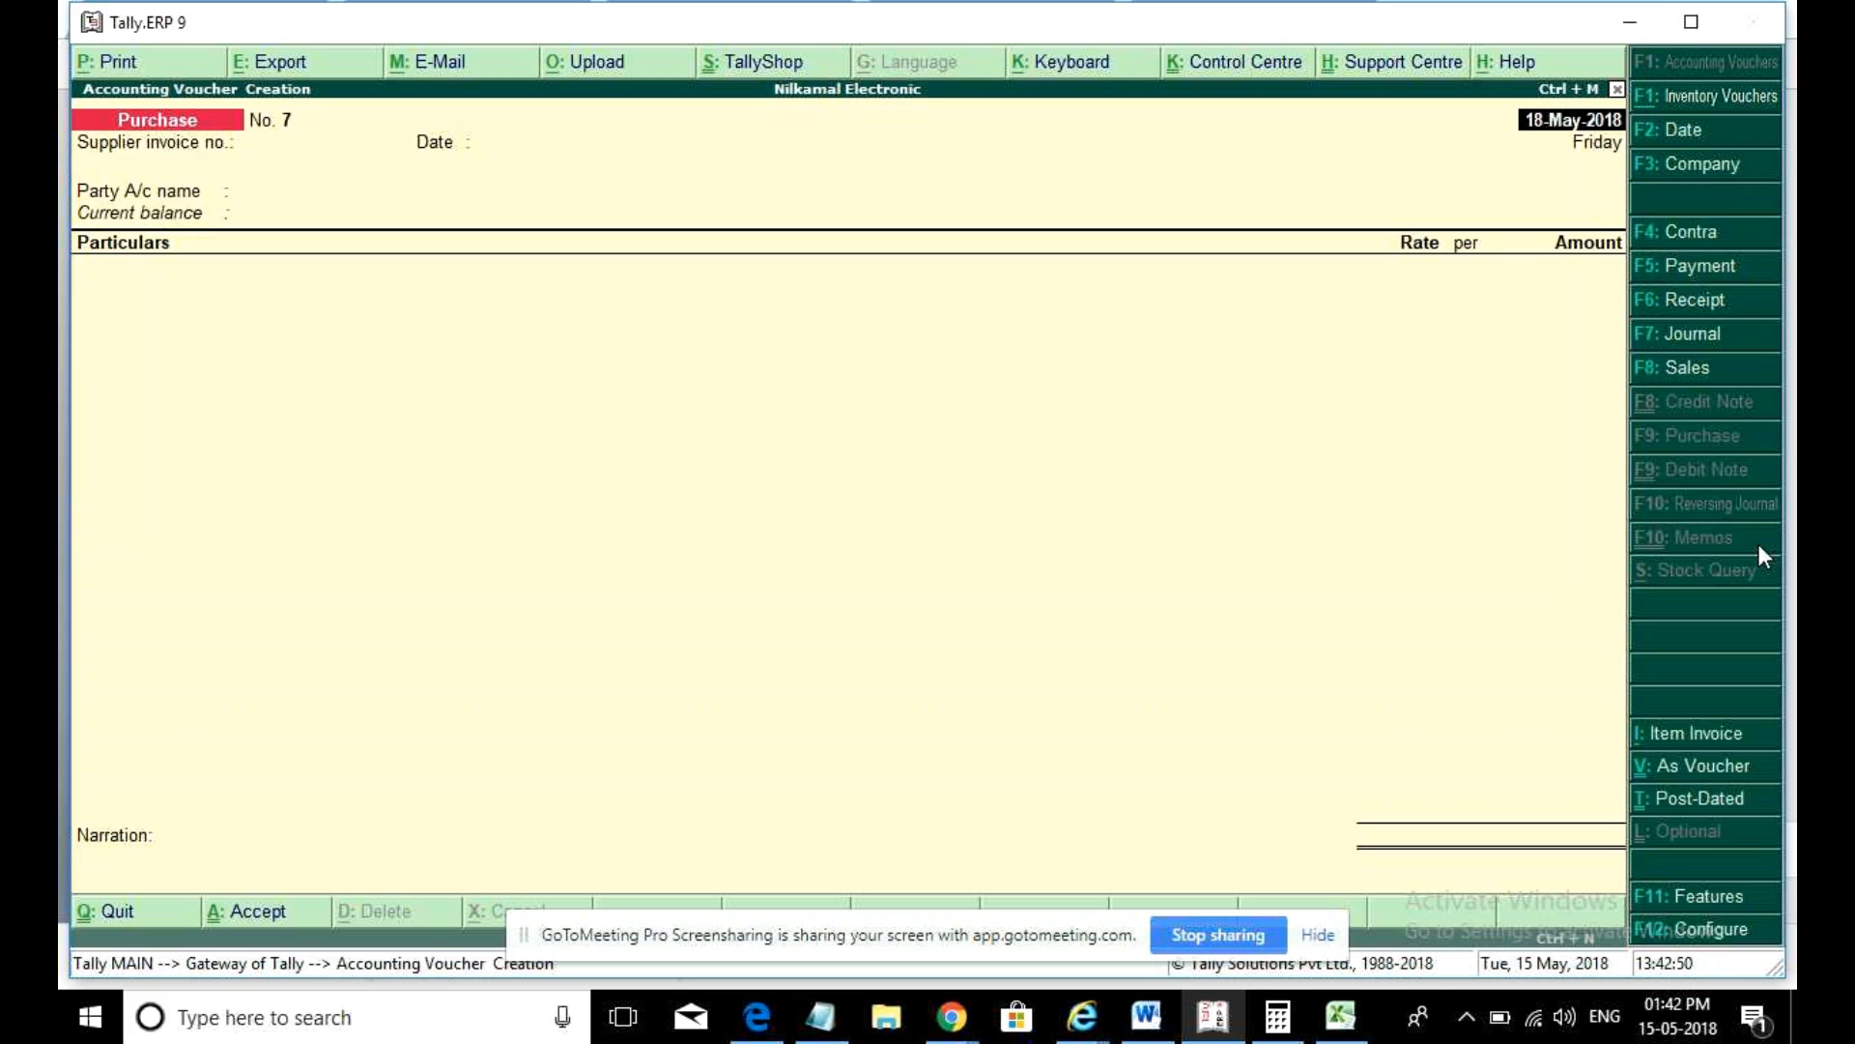
- Start a journal voucher as a GST stat adjustment, then discard the Increase of Tax Liability attempt
left_click(1687, 333)
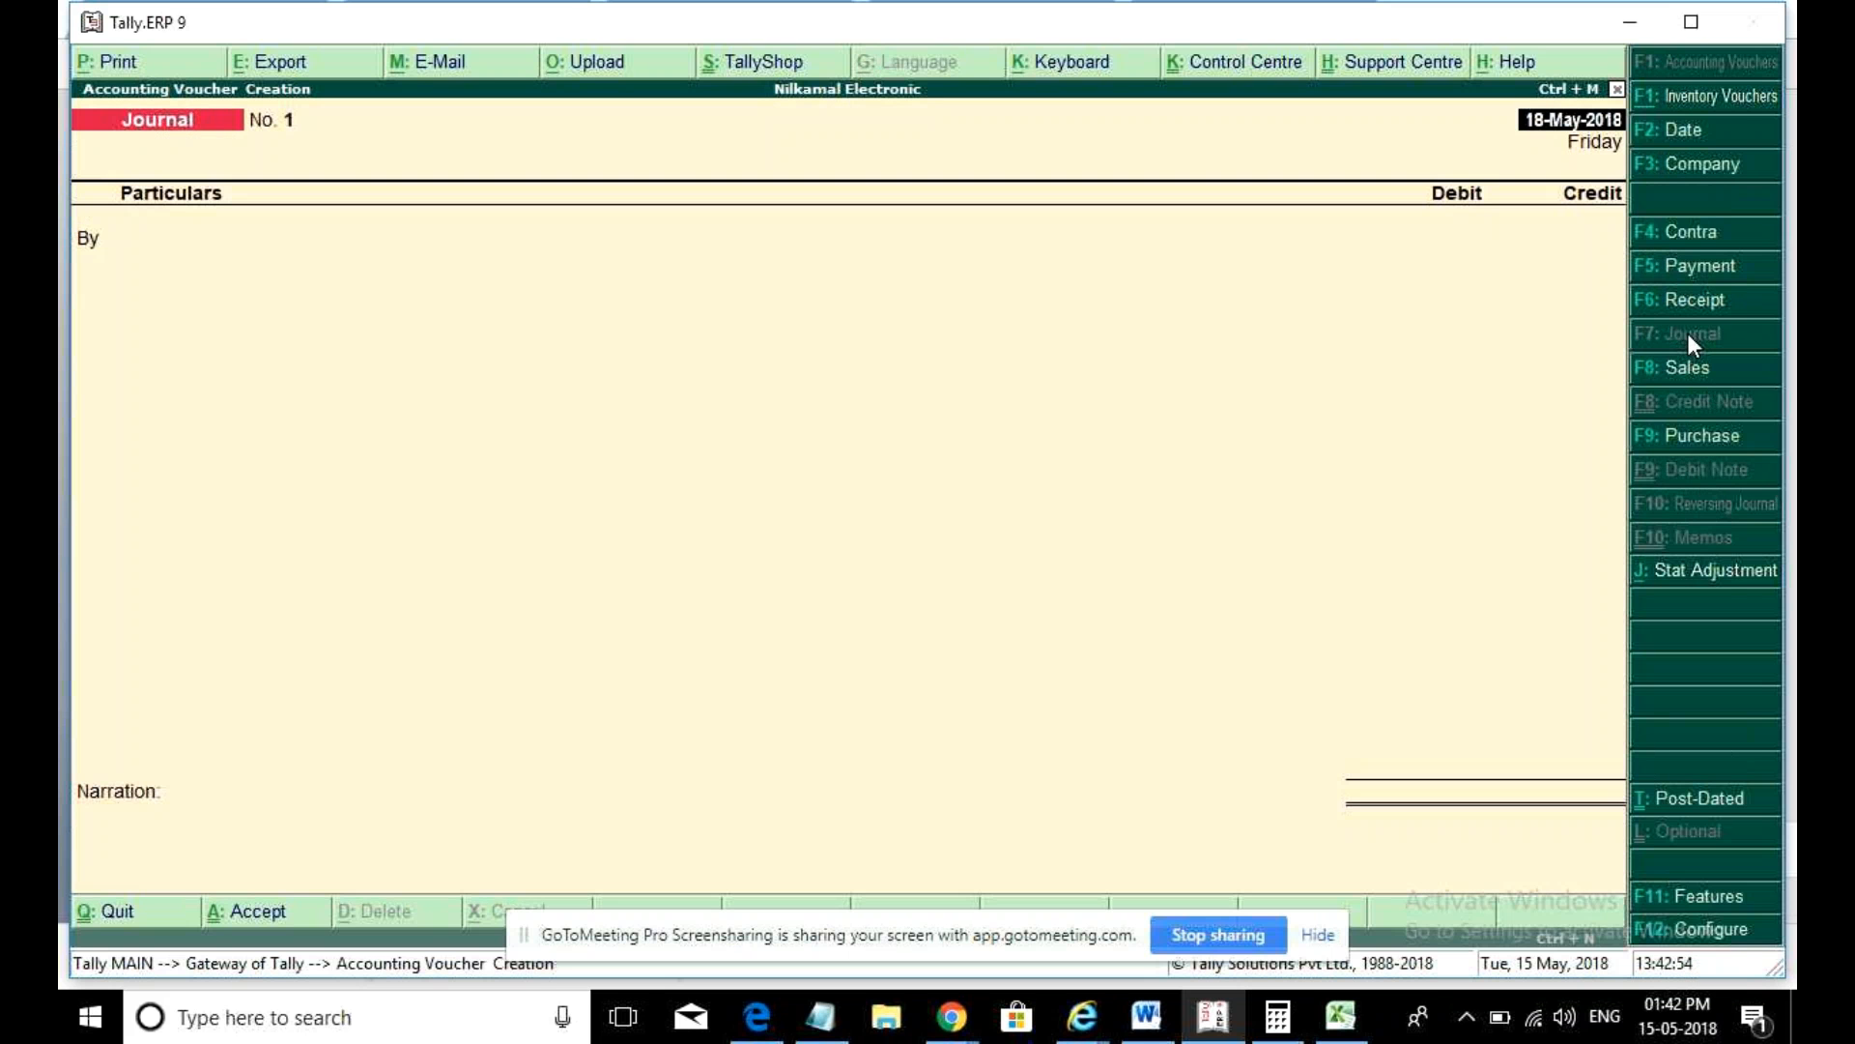
left_click(1714, 573)
key("Return")
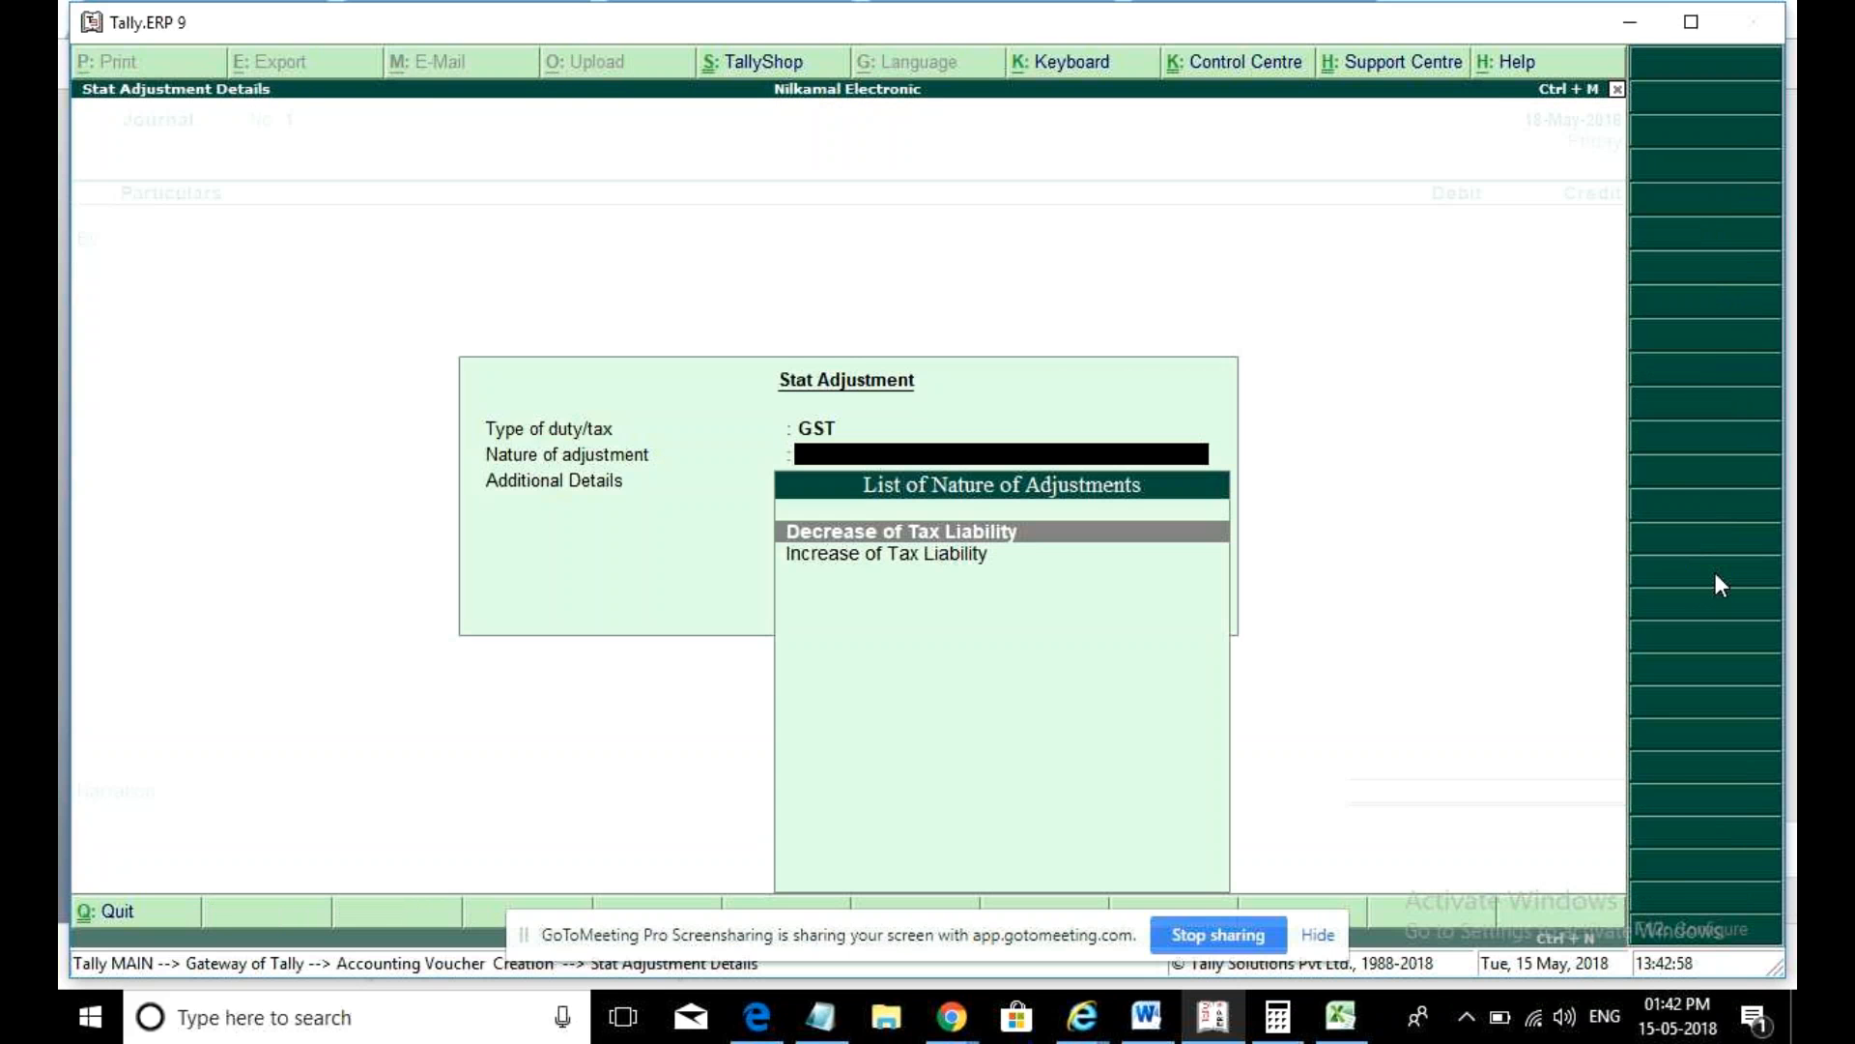
key("Down")
key("Return")
key("Return")
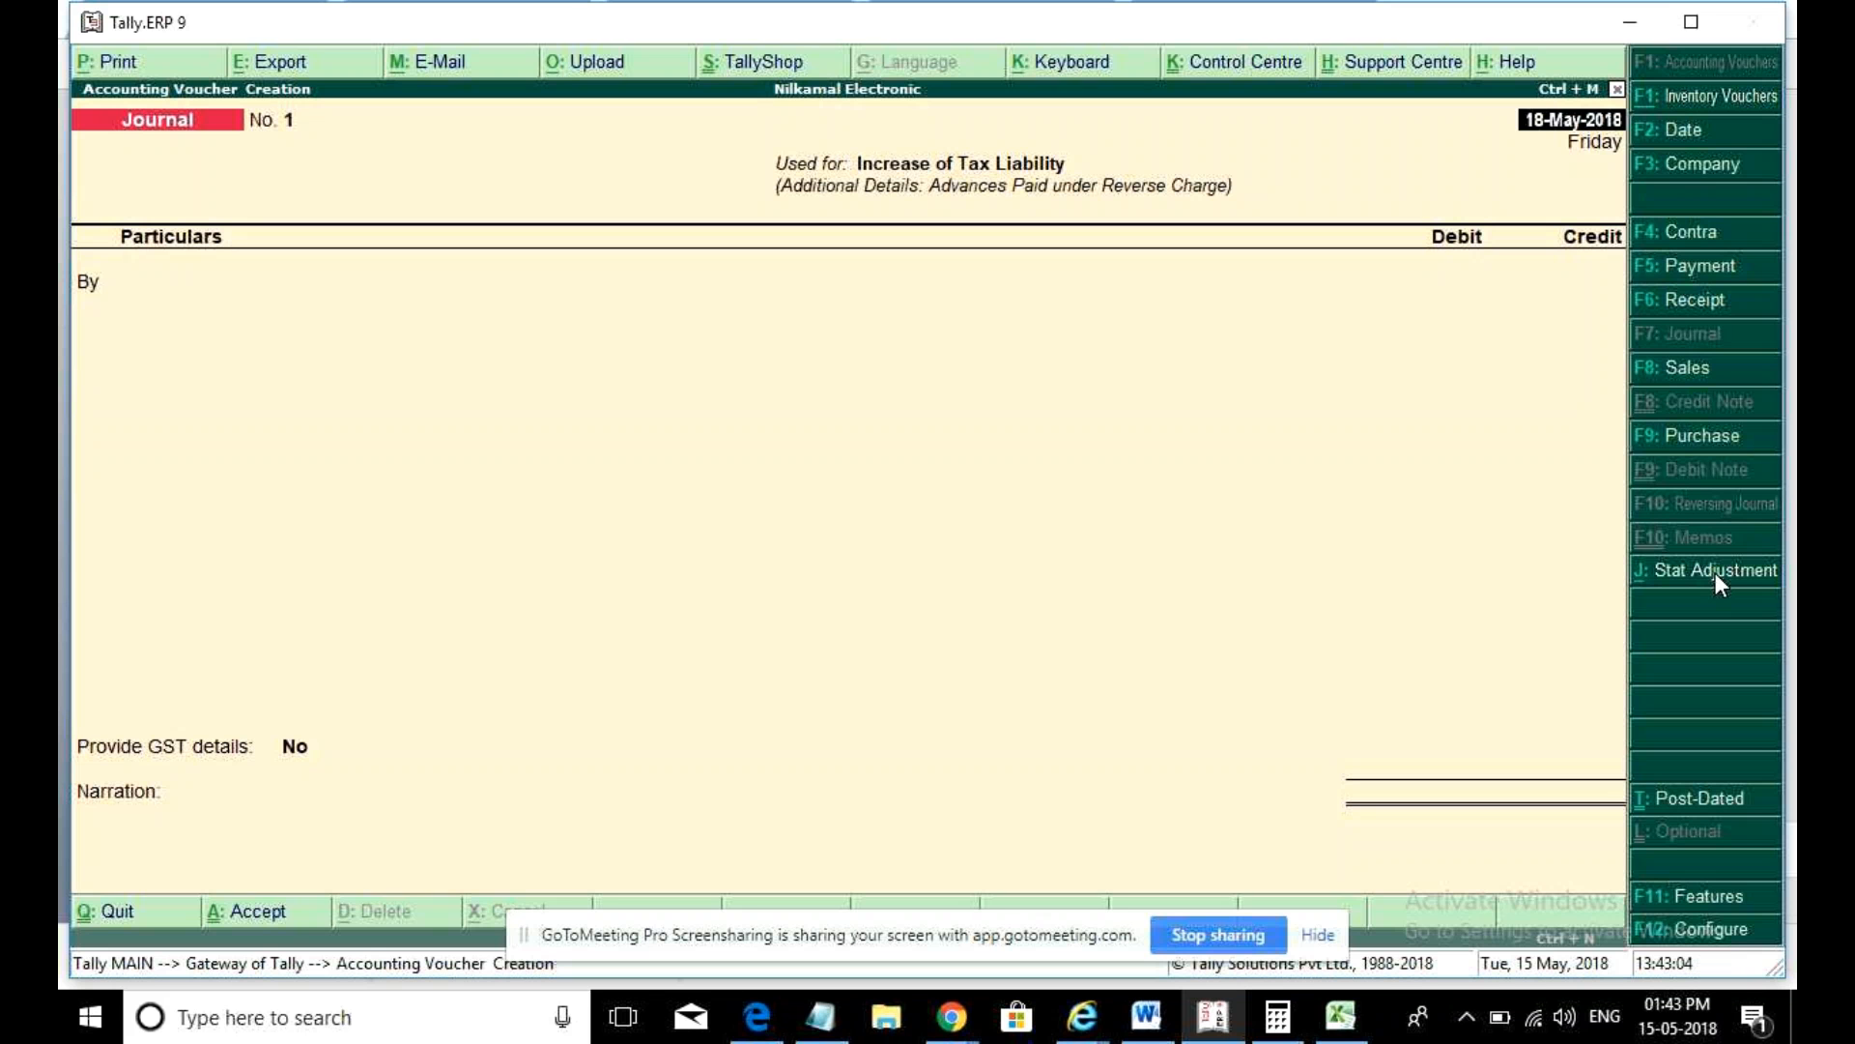
key("Escape")
key("y")
key("Return")
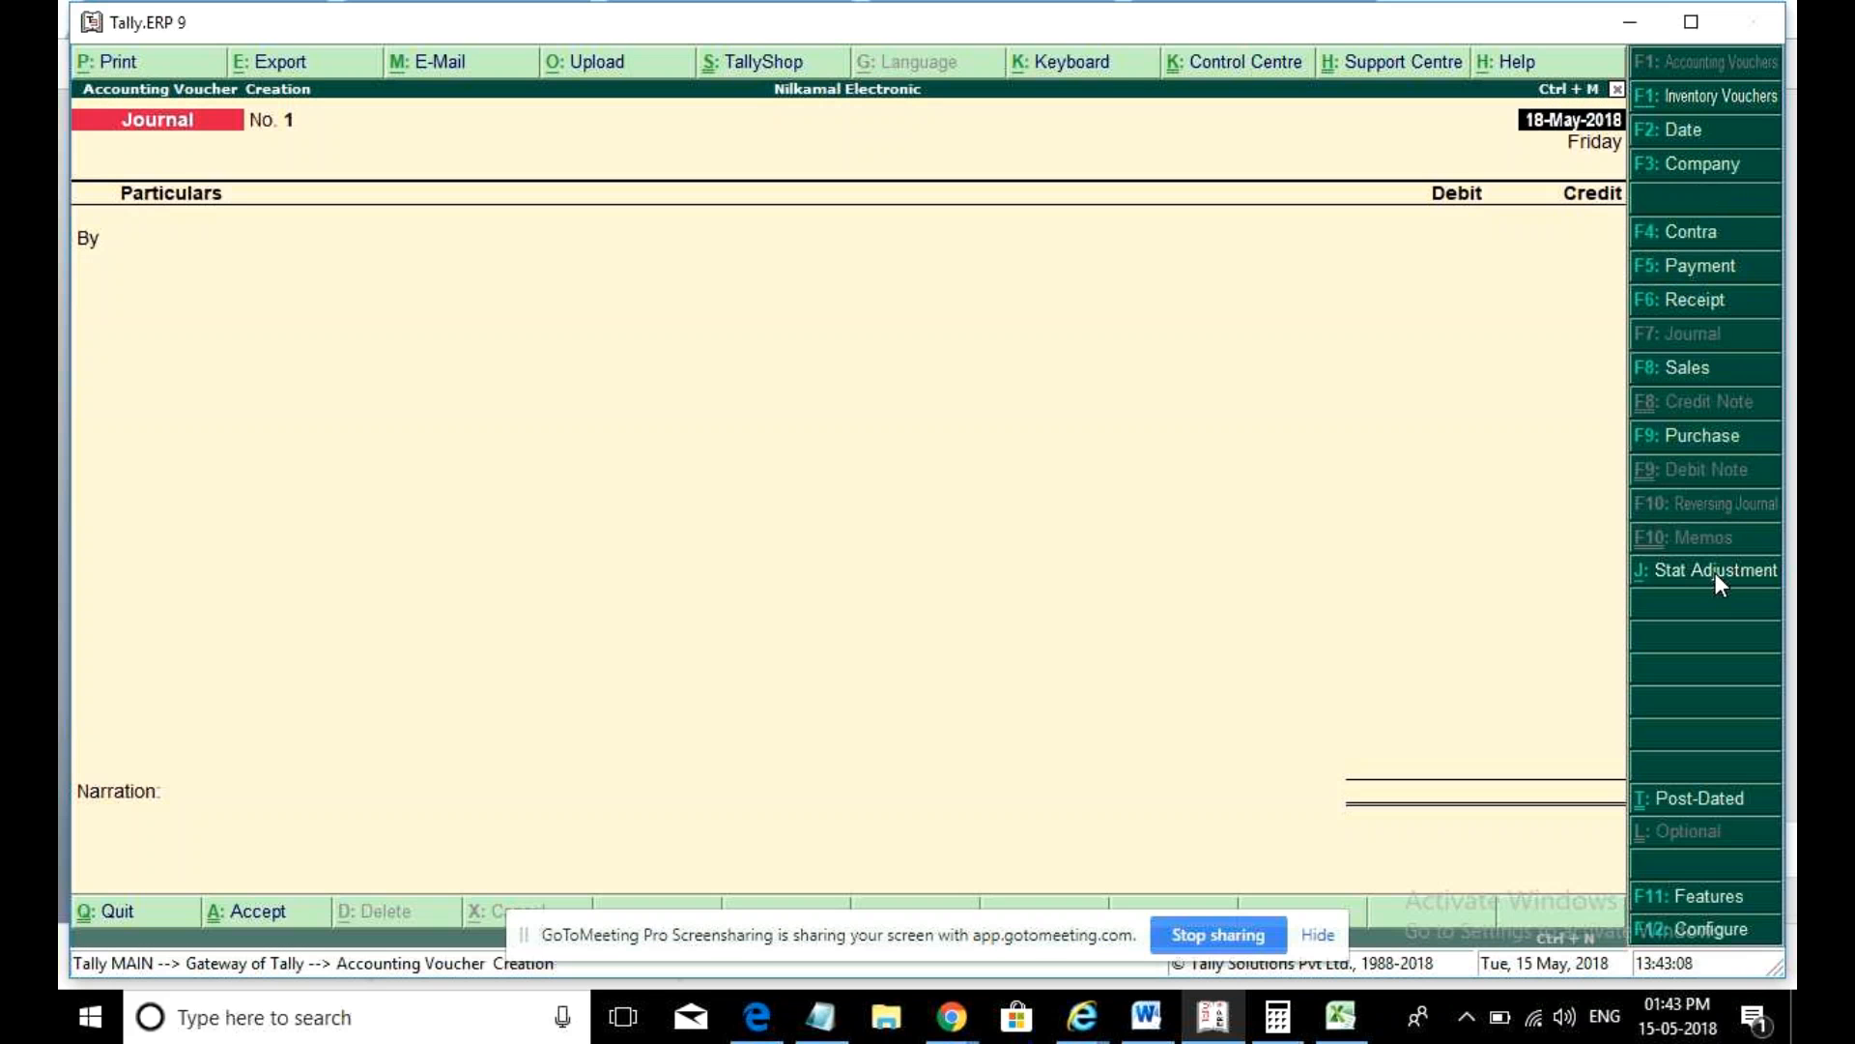
- Set GST Decrease of Tax Liability for purchase against advance payment, then quit without saving
left_click(1715, 572)
key("Return")
key("Return")
key("Return")
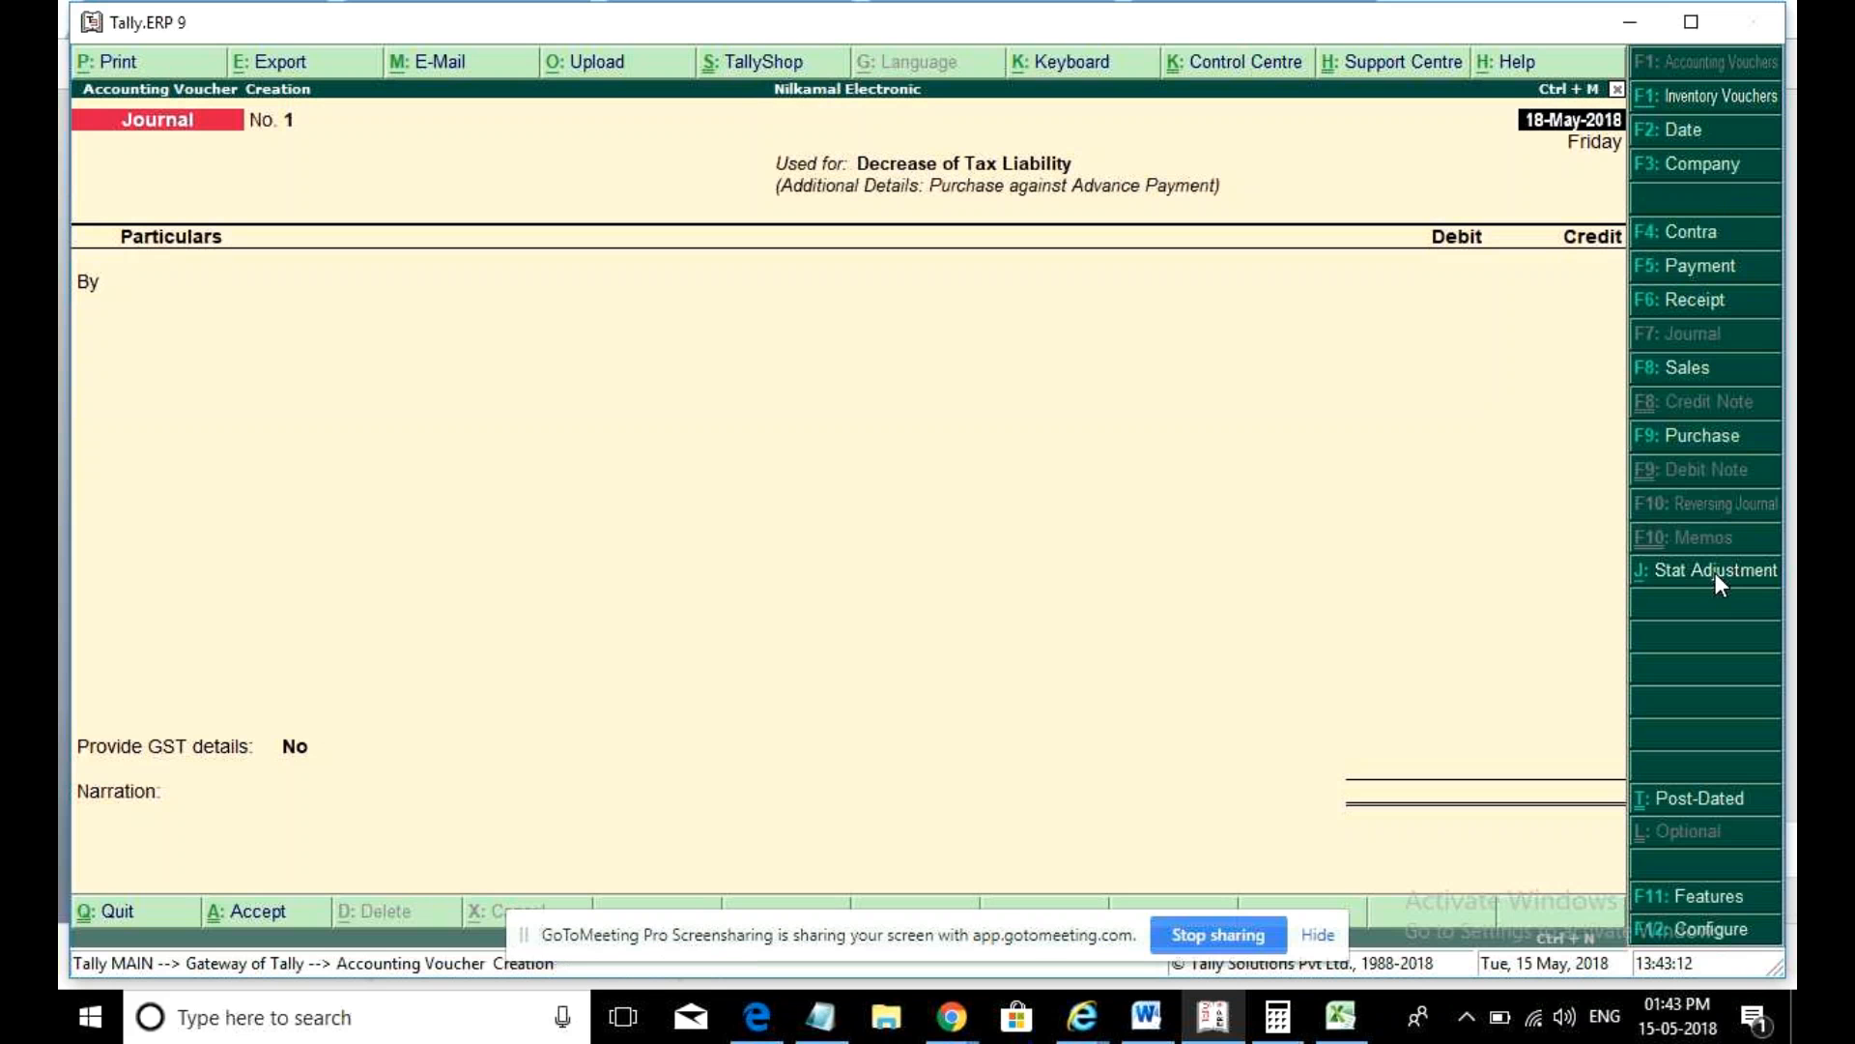
key("Escape")
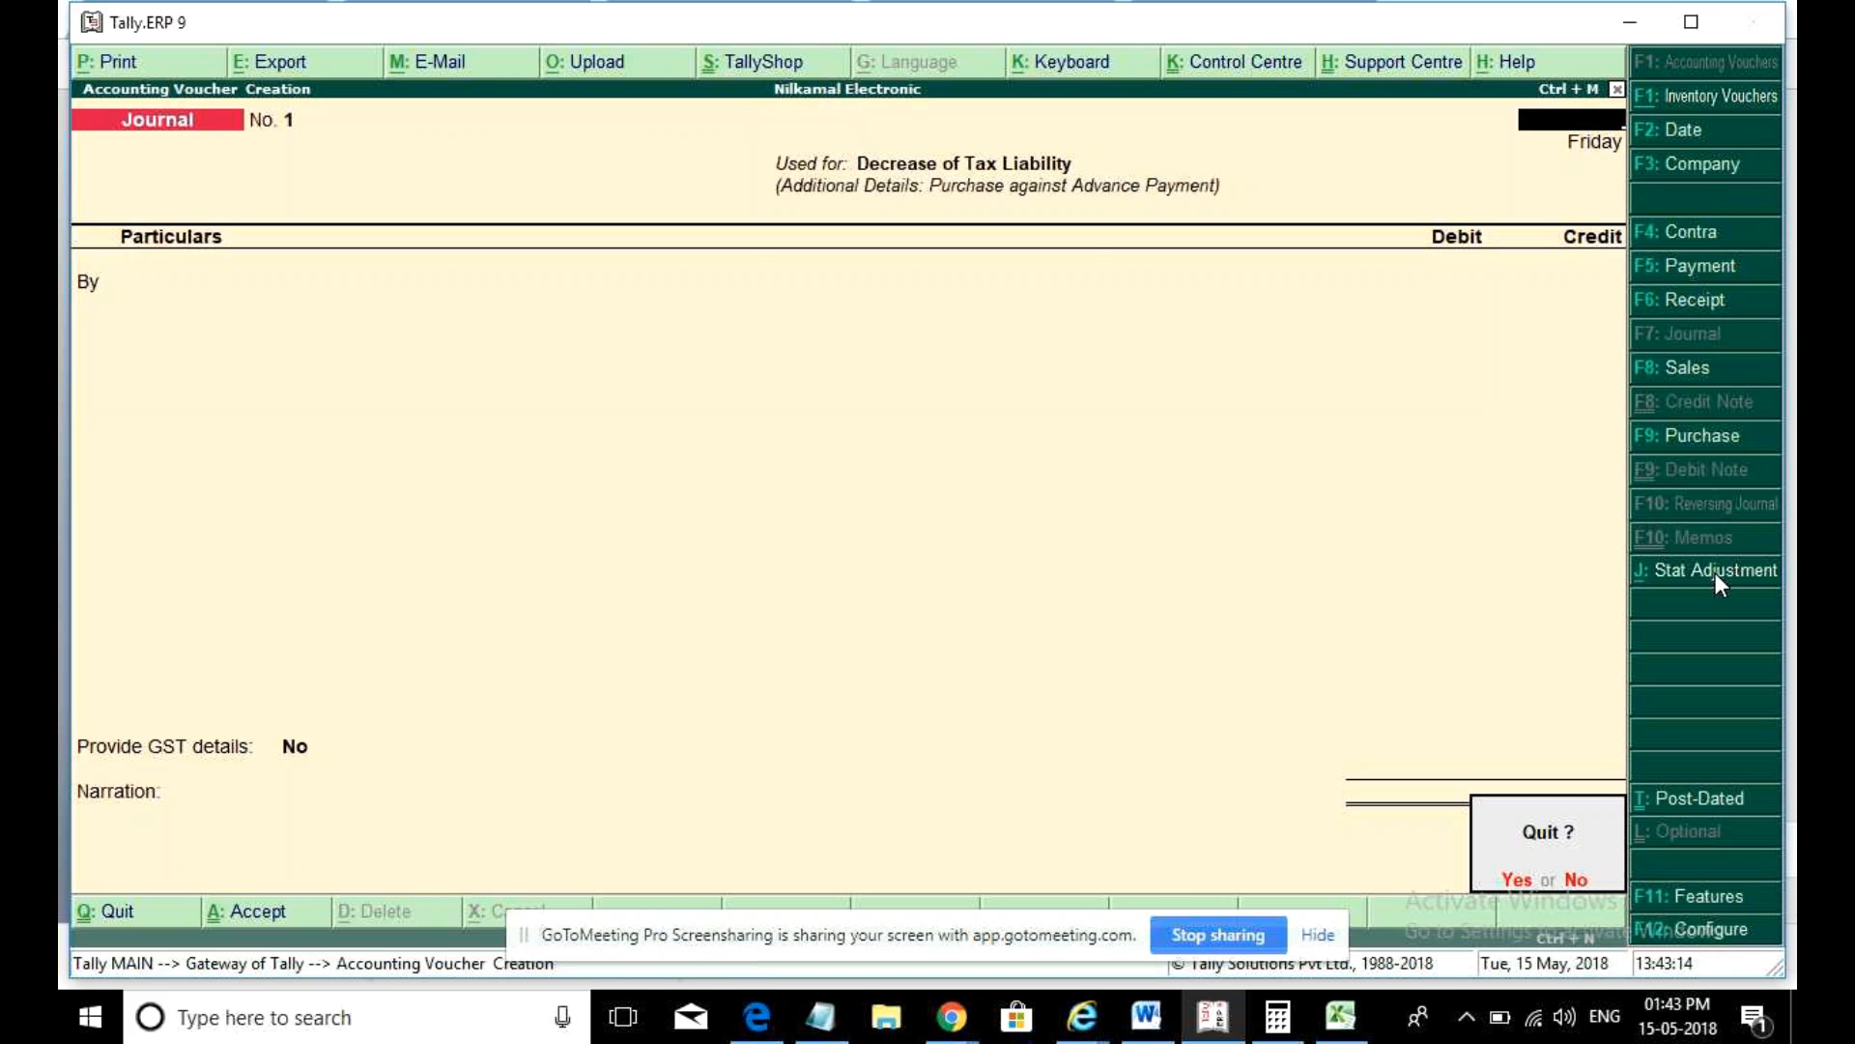
key("y")
key("Escape")
key("Escape")
key("Escape")
key("Escape")
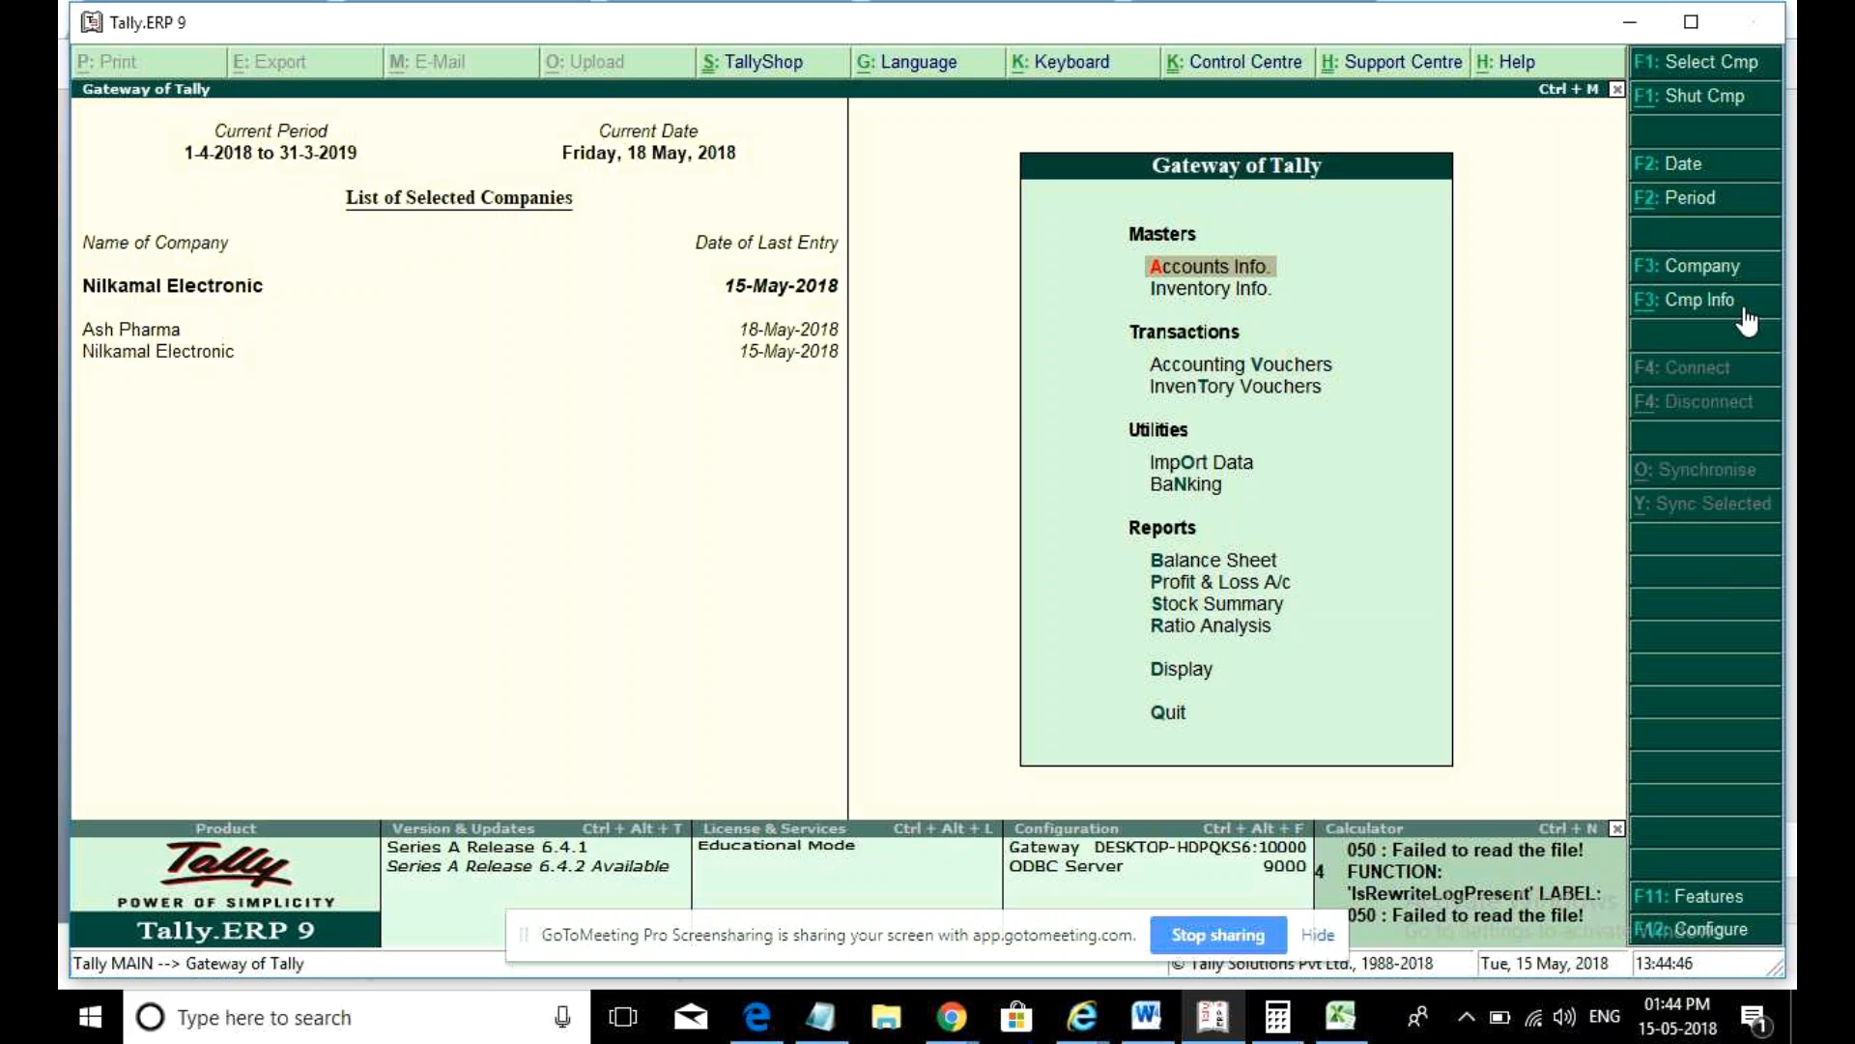
- Open the system volume controls from the taskbar
left_click(1566, 1017)
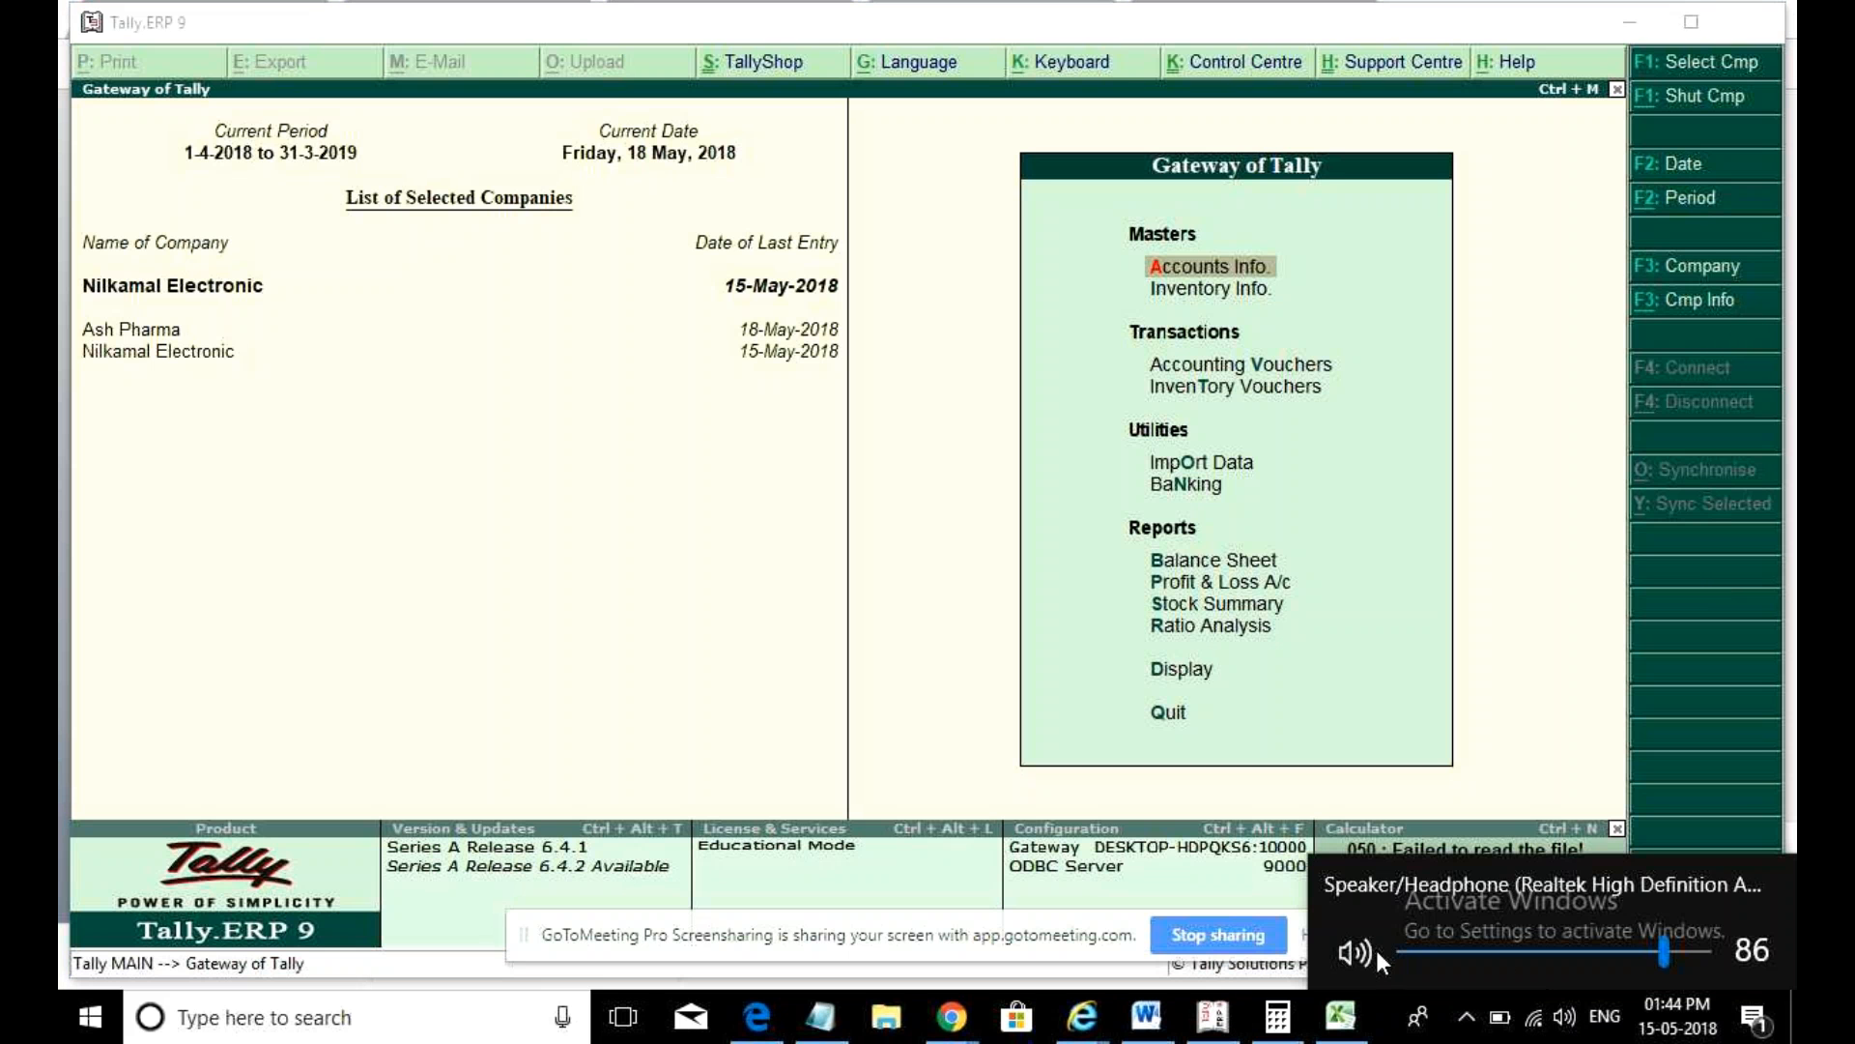
left_click(1357, 952)
left_click(1210, 568)
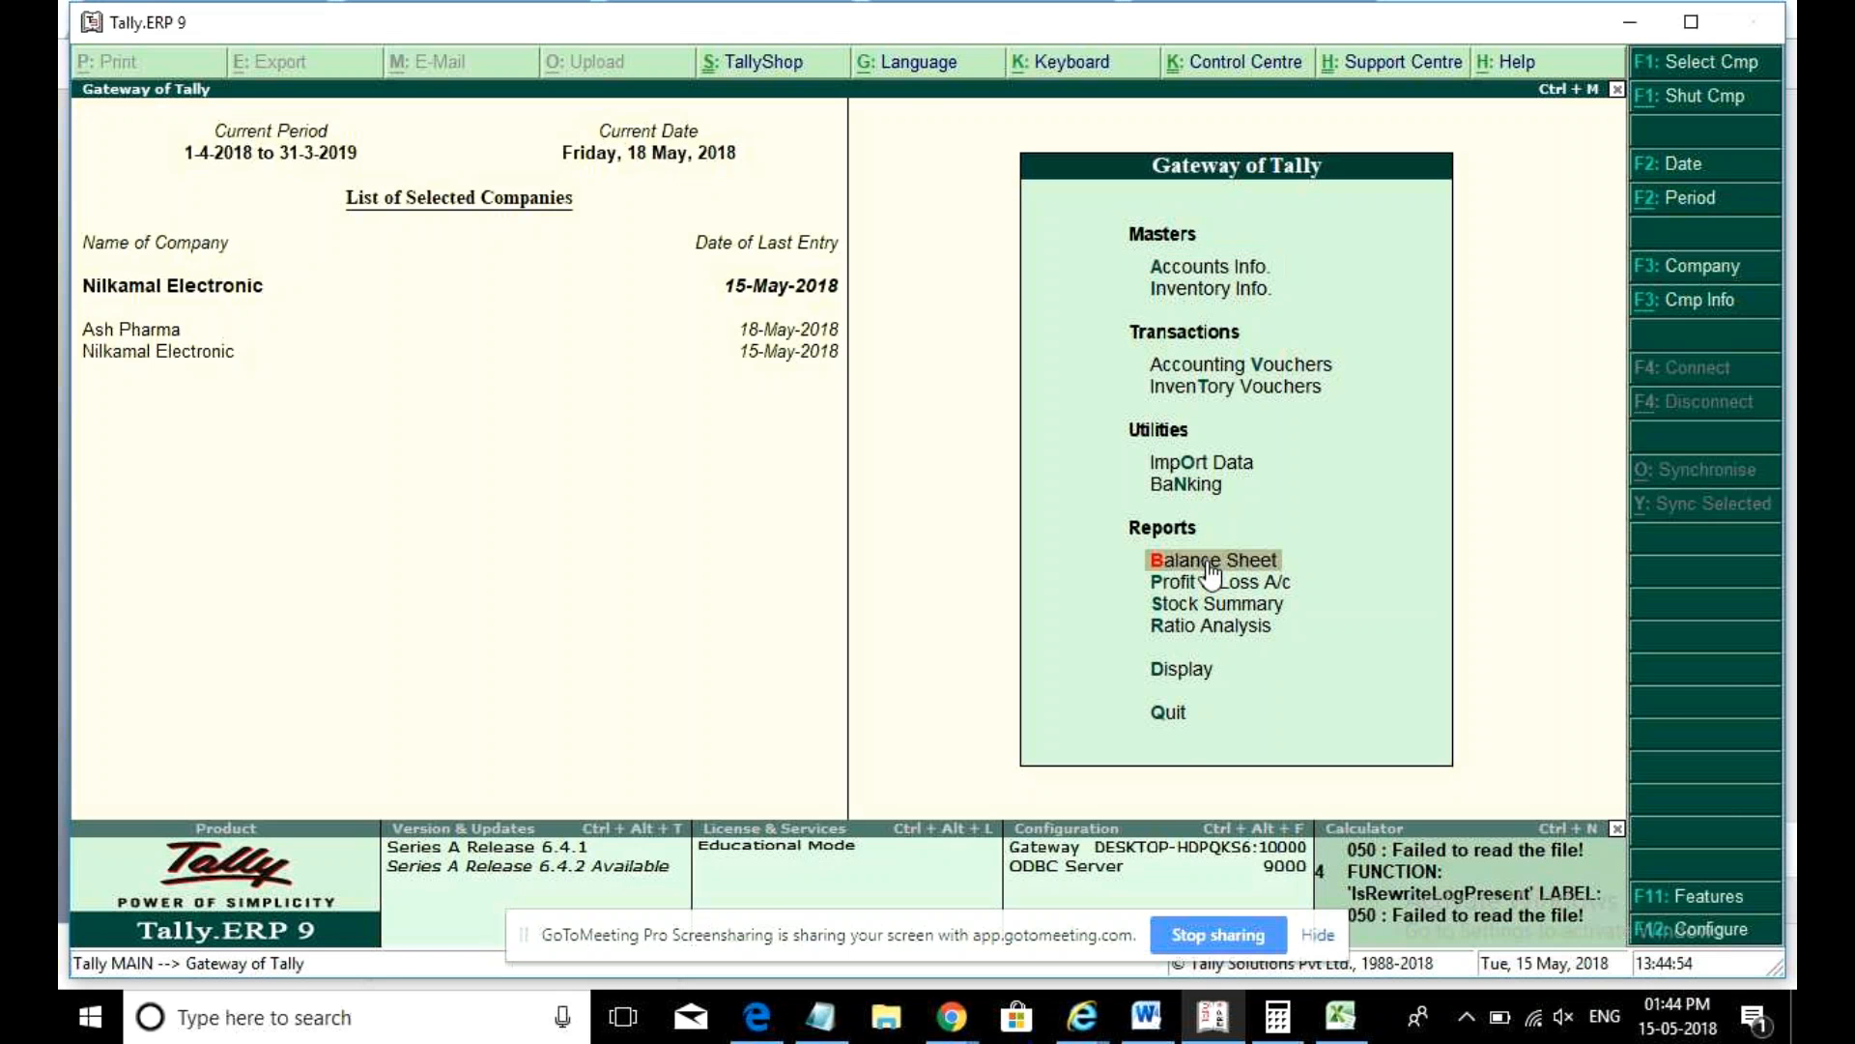
left_click(1210, 569)
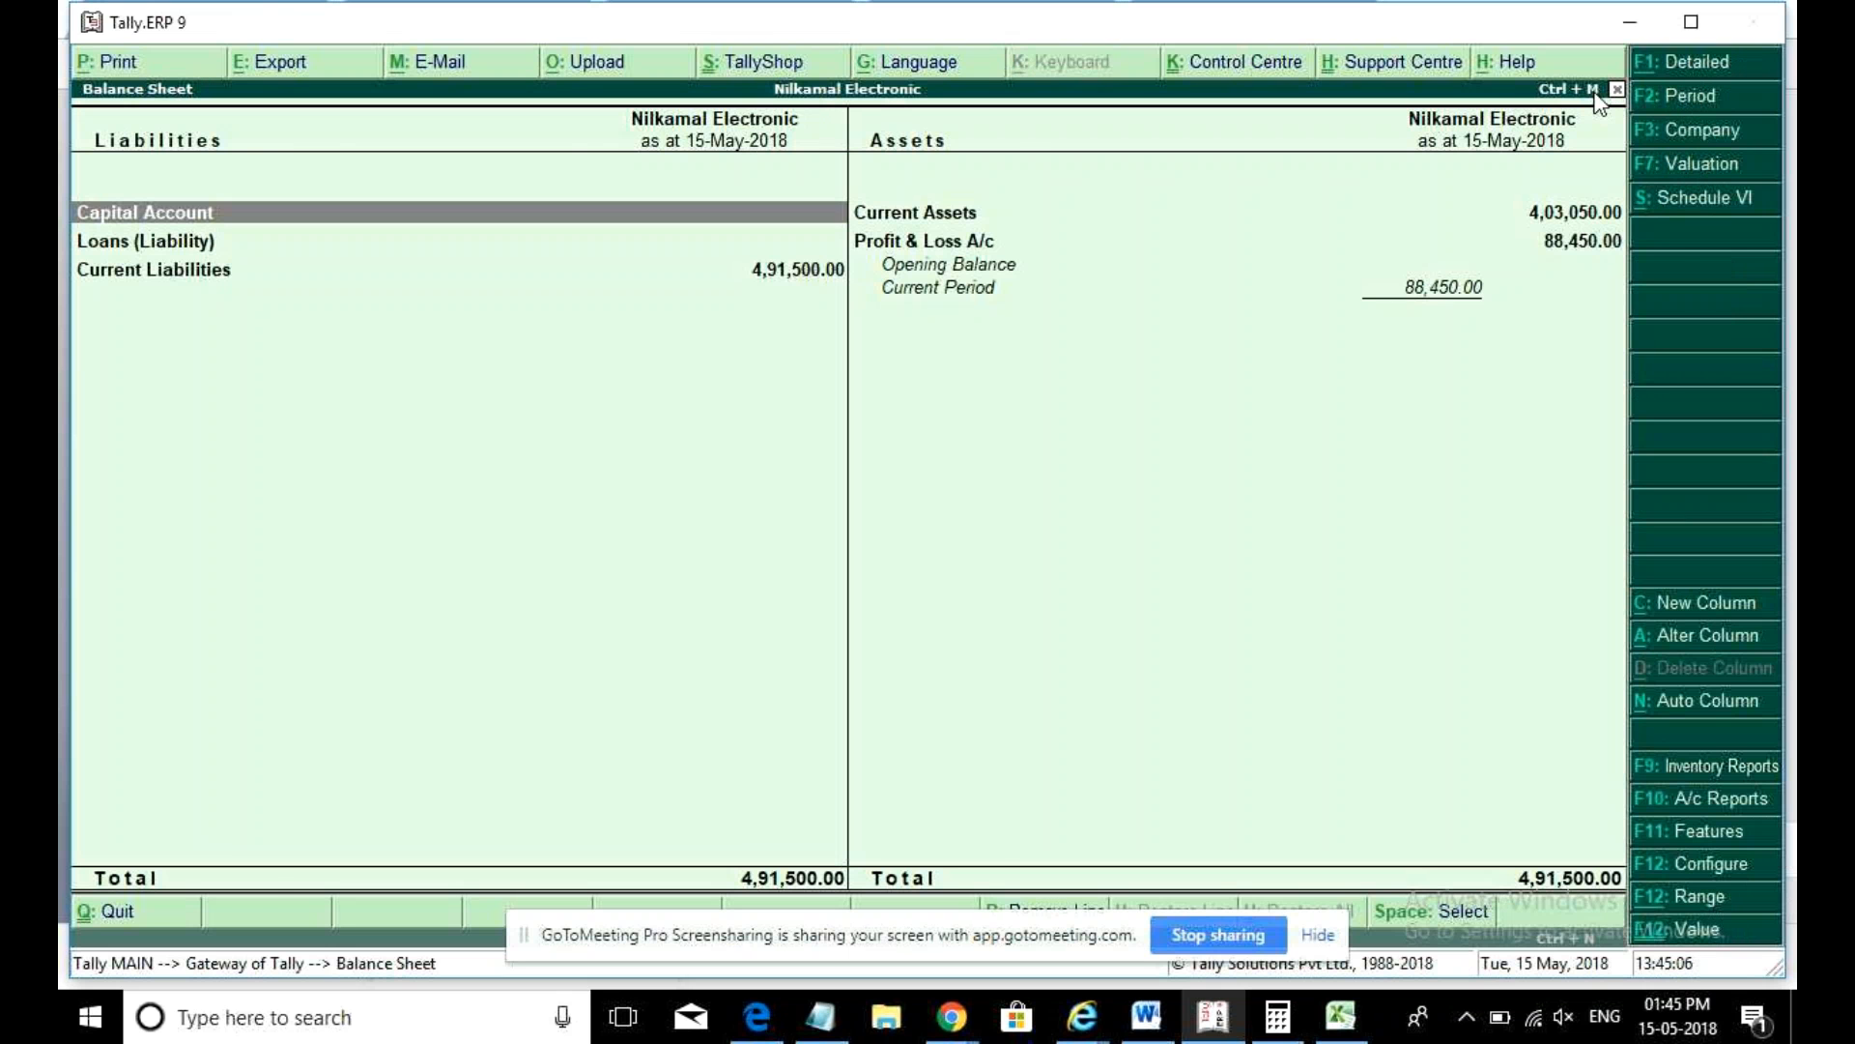
key("Escape")
key("Escape")
key("Escape")
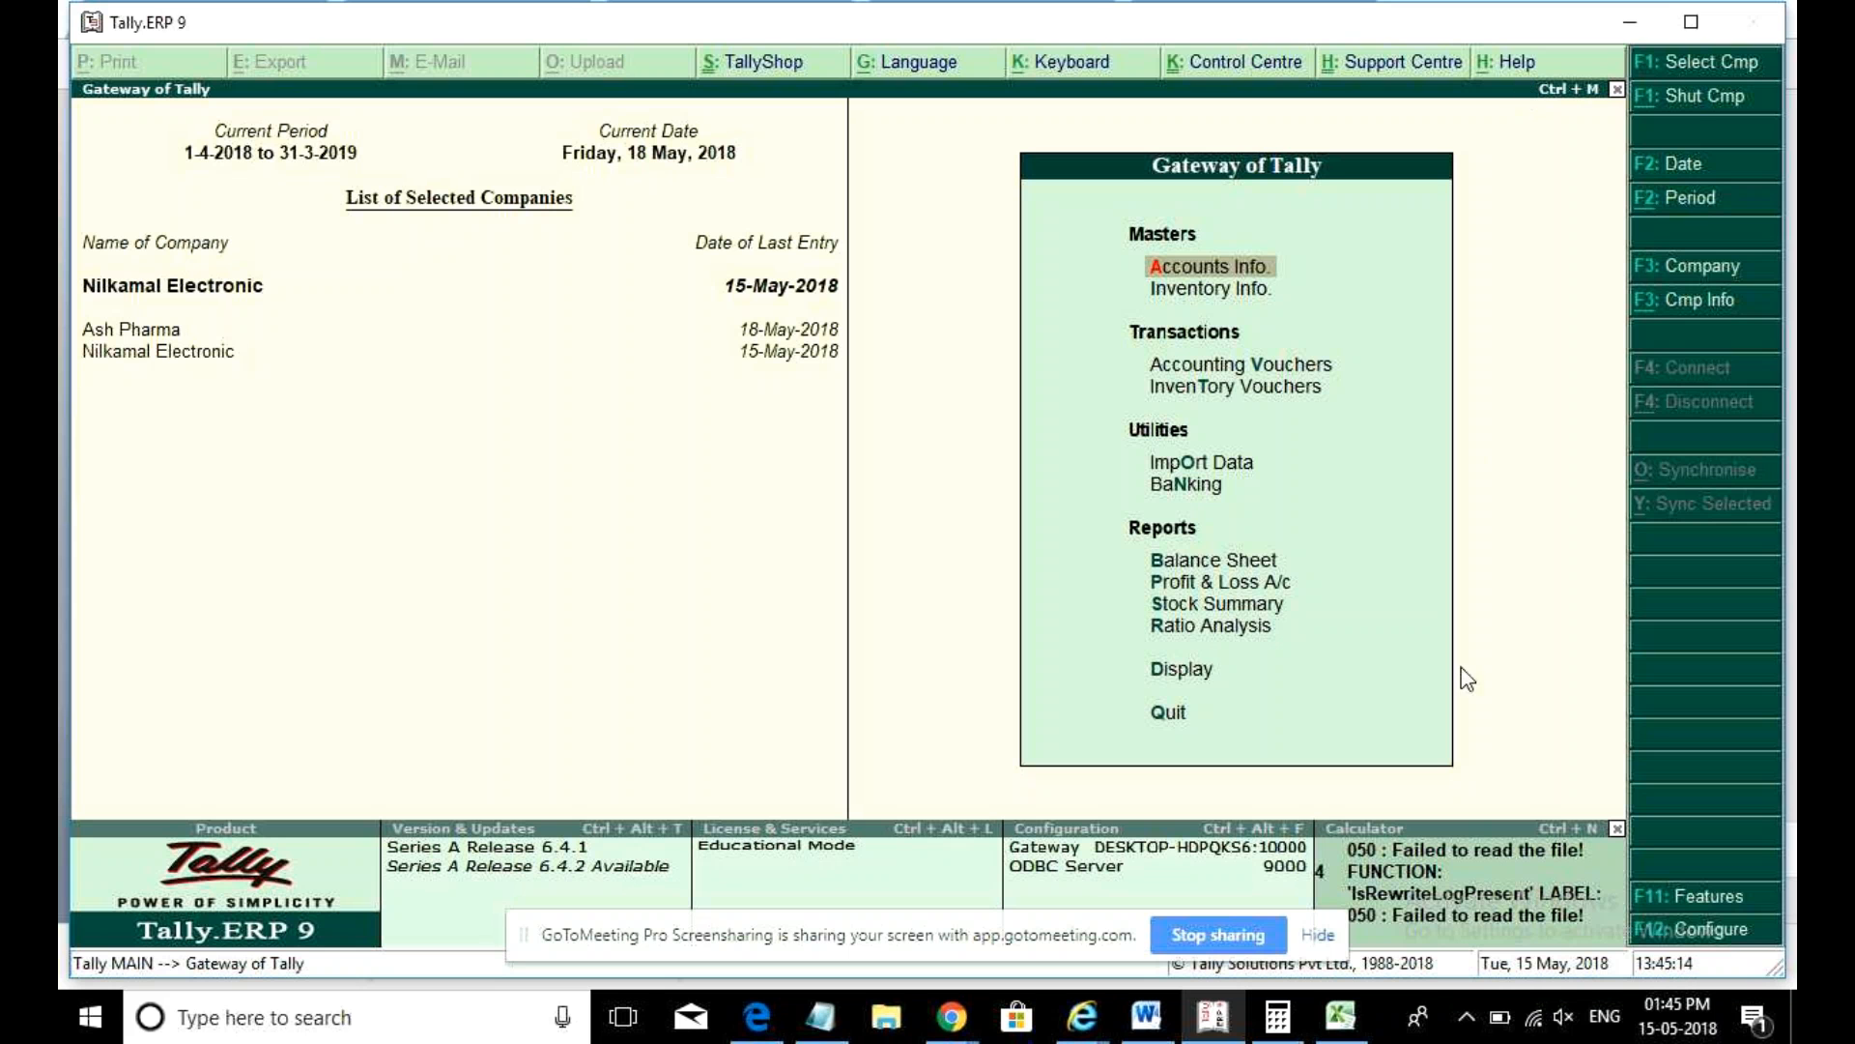
left_click(1562, 1020)
left_click(1647, 954)
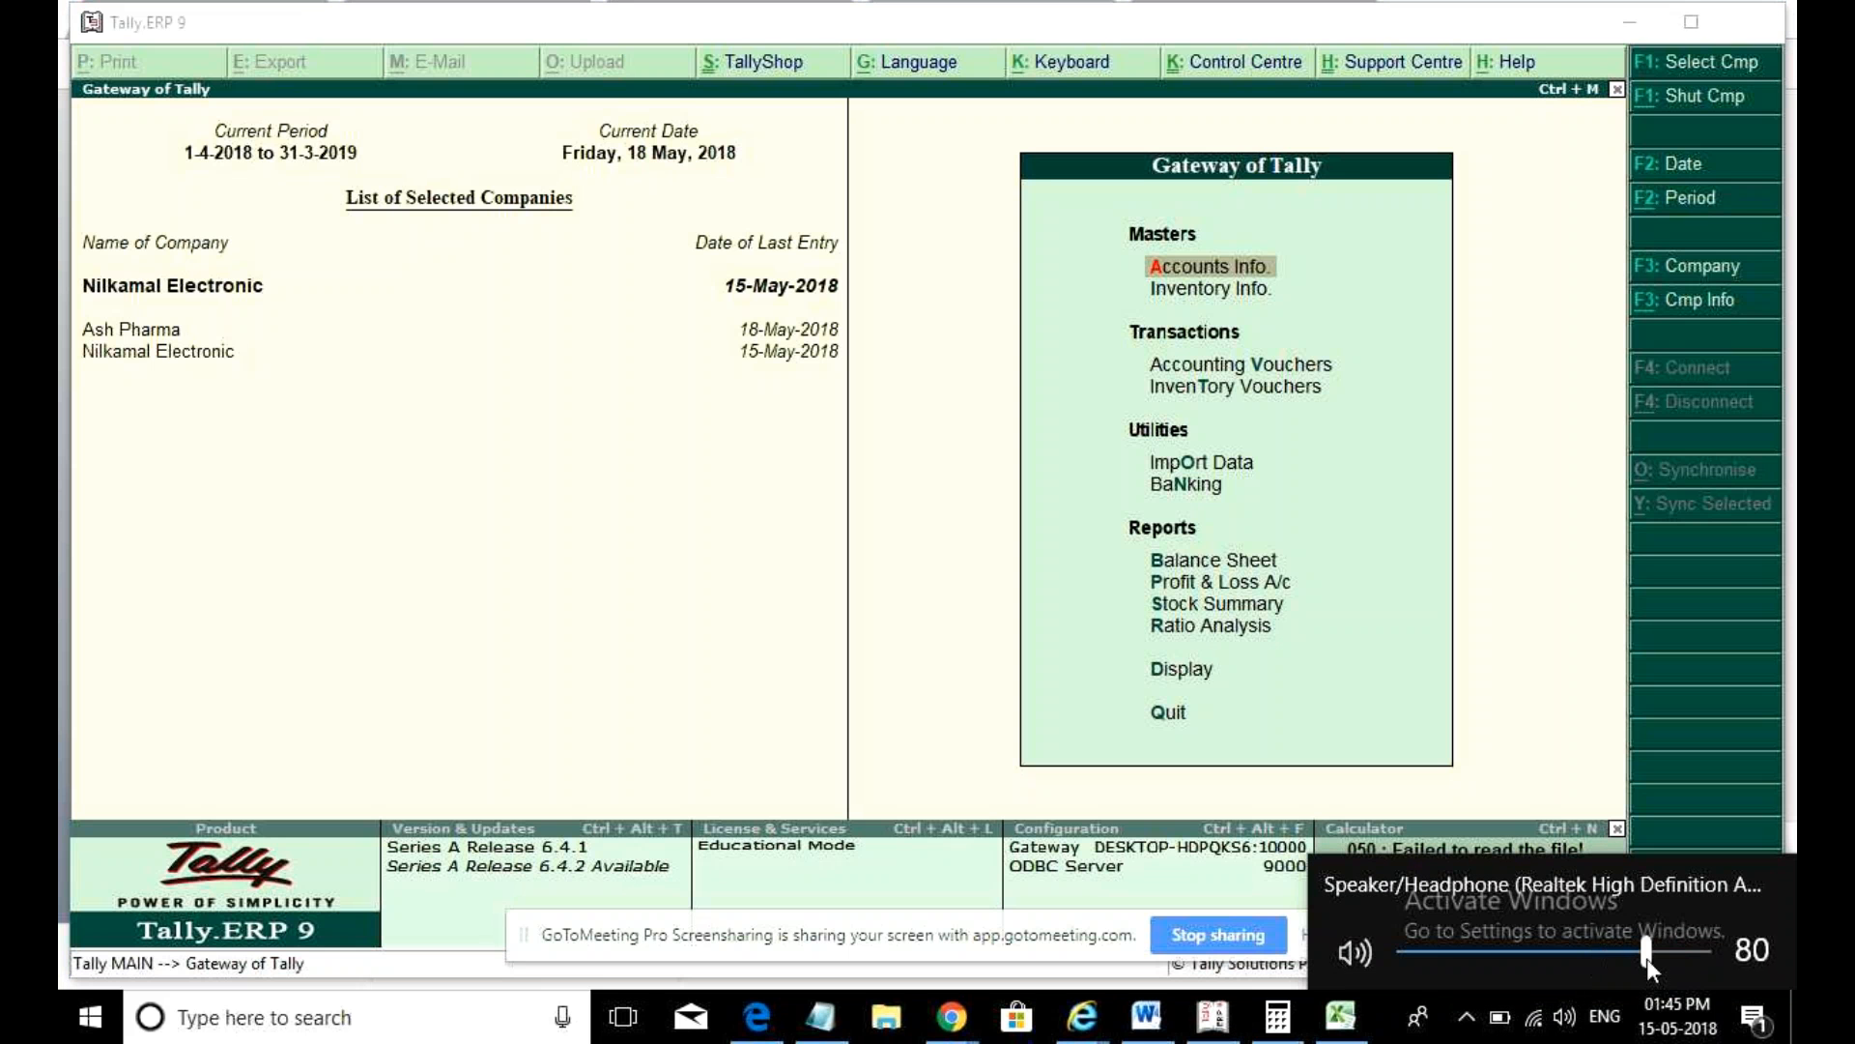
left_click_drag(1648, 958, 1667, 960)
left_click(1252, 723)
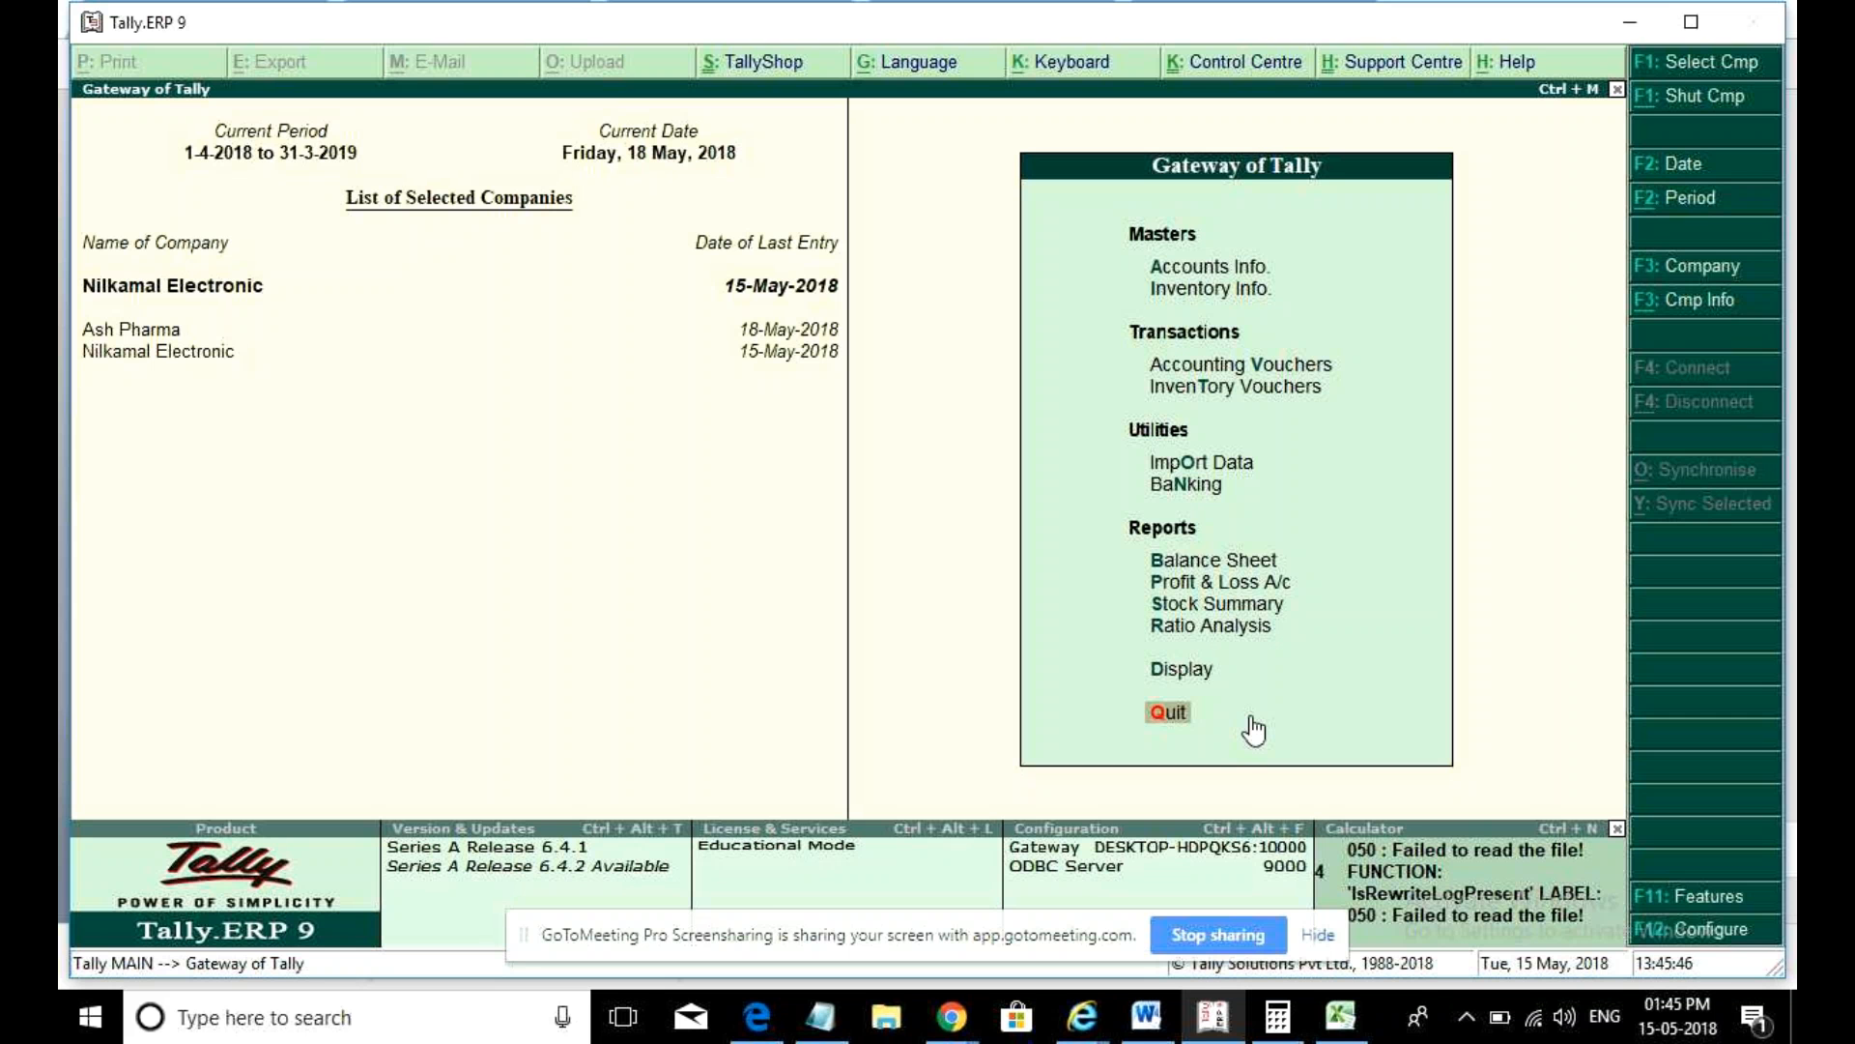
- Open May's vouchers in the Purchase Register under Display > Account Books
key("d")
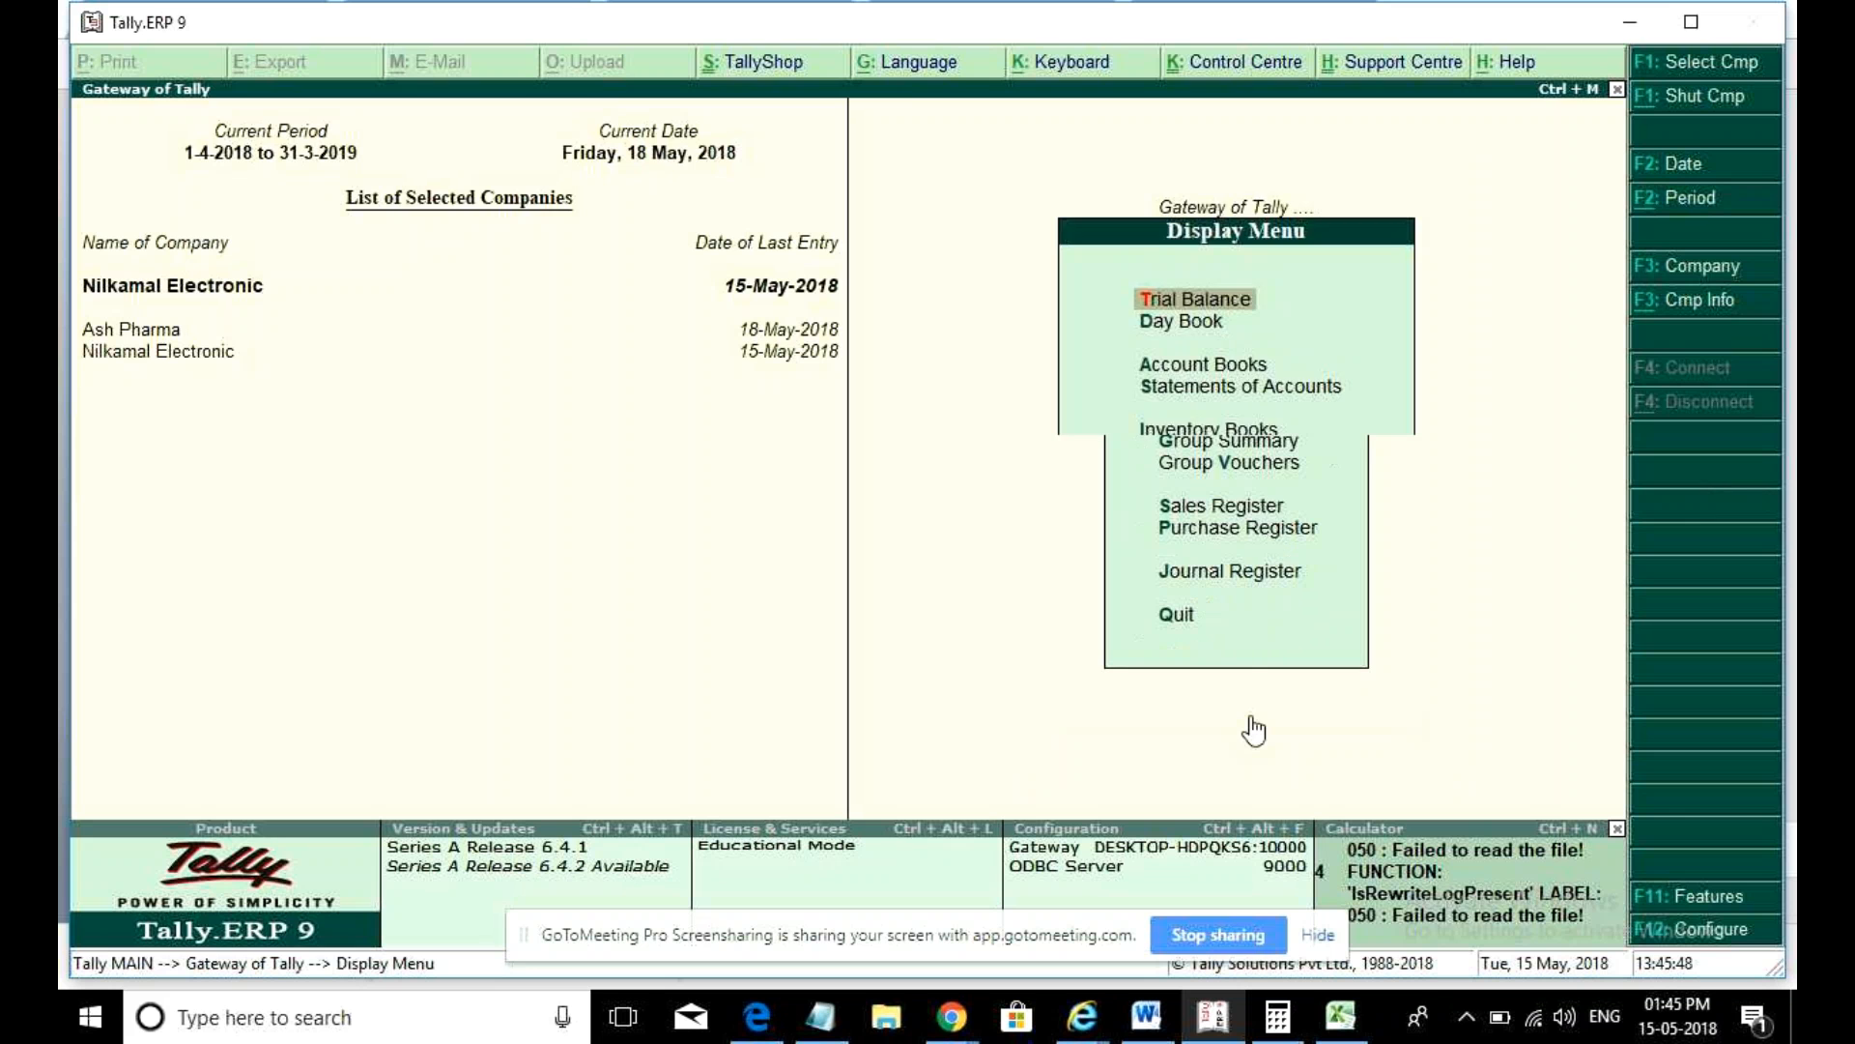
key("a")
key("p")
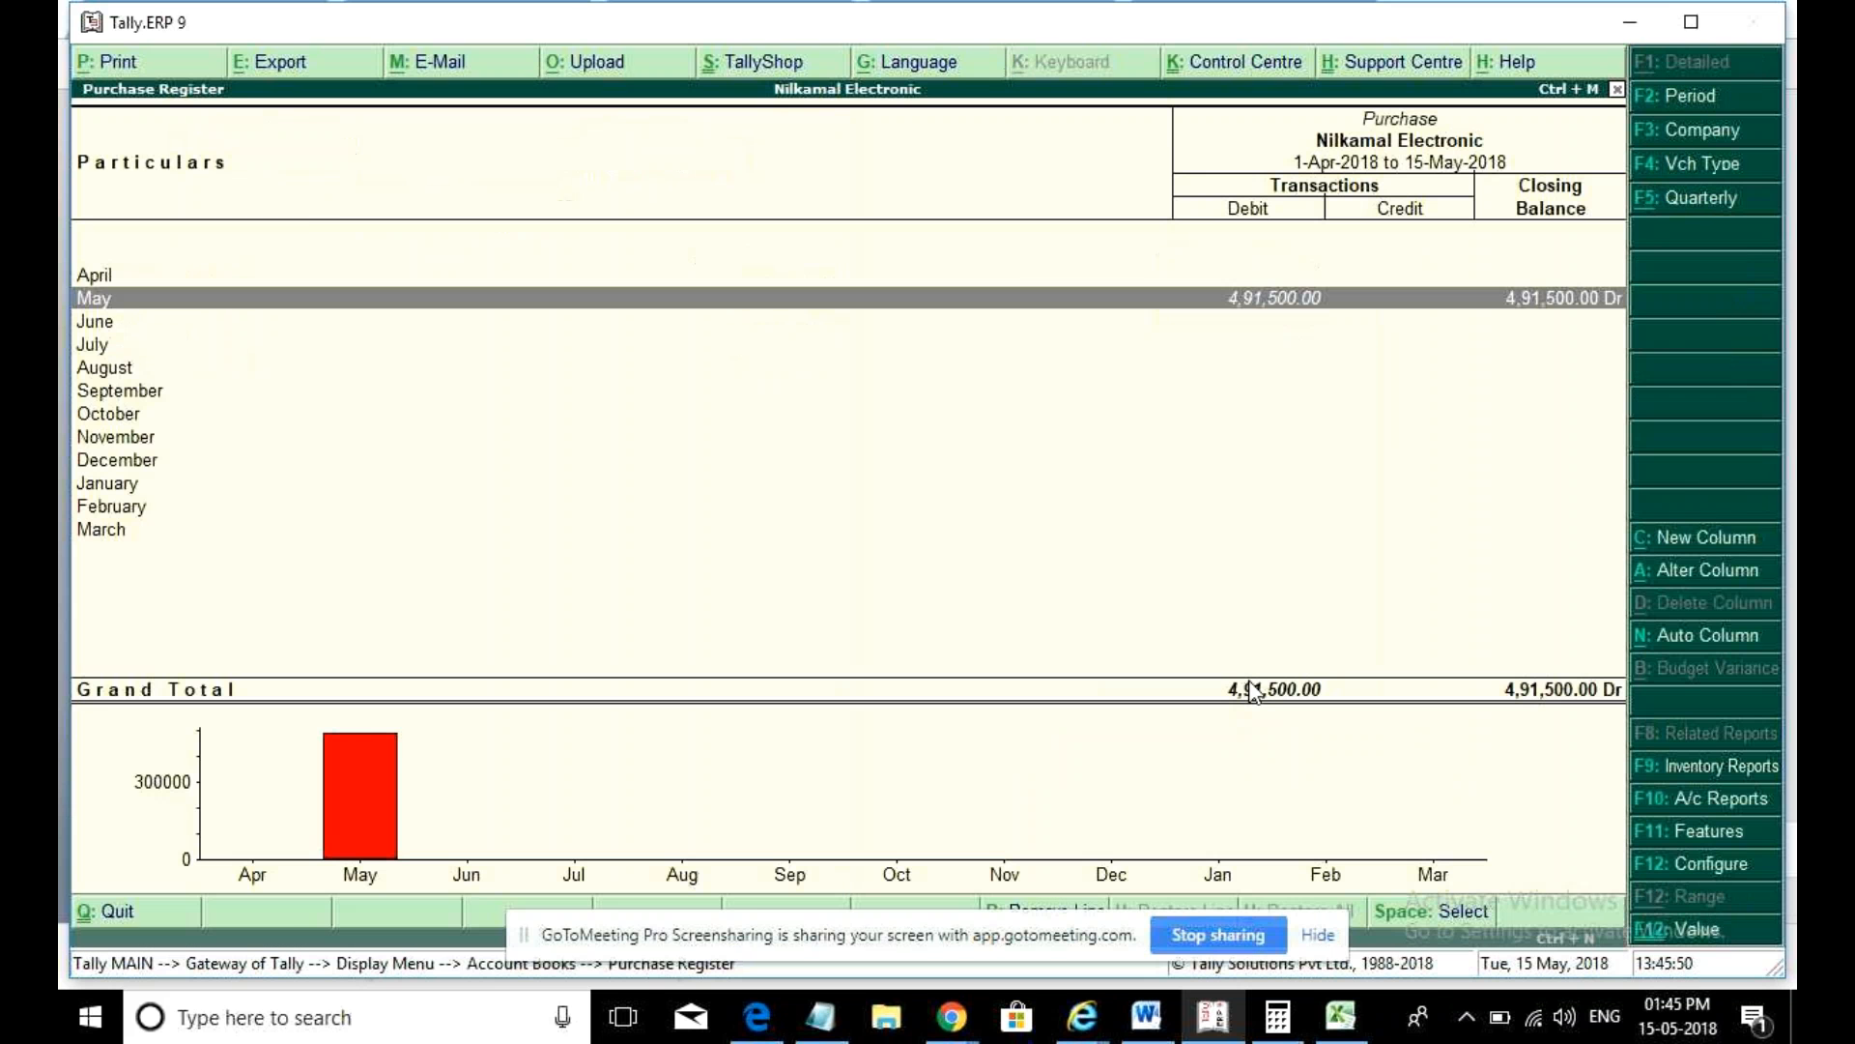
key("Return")
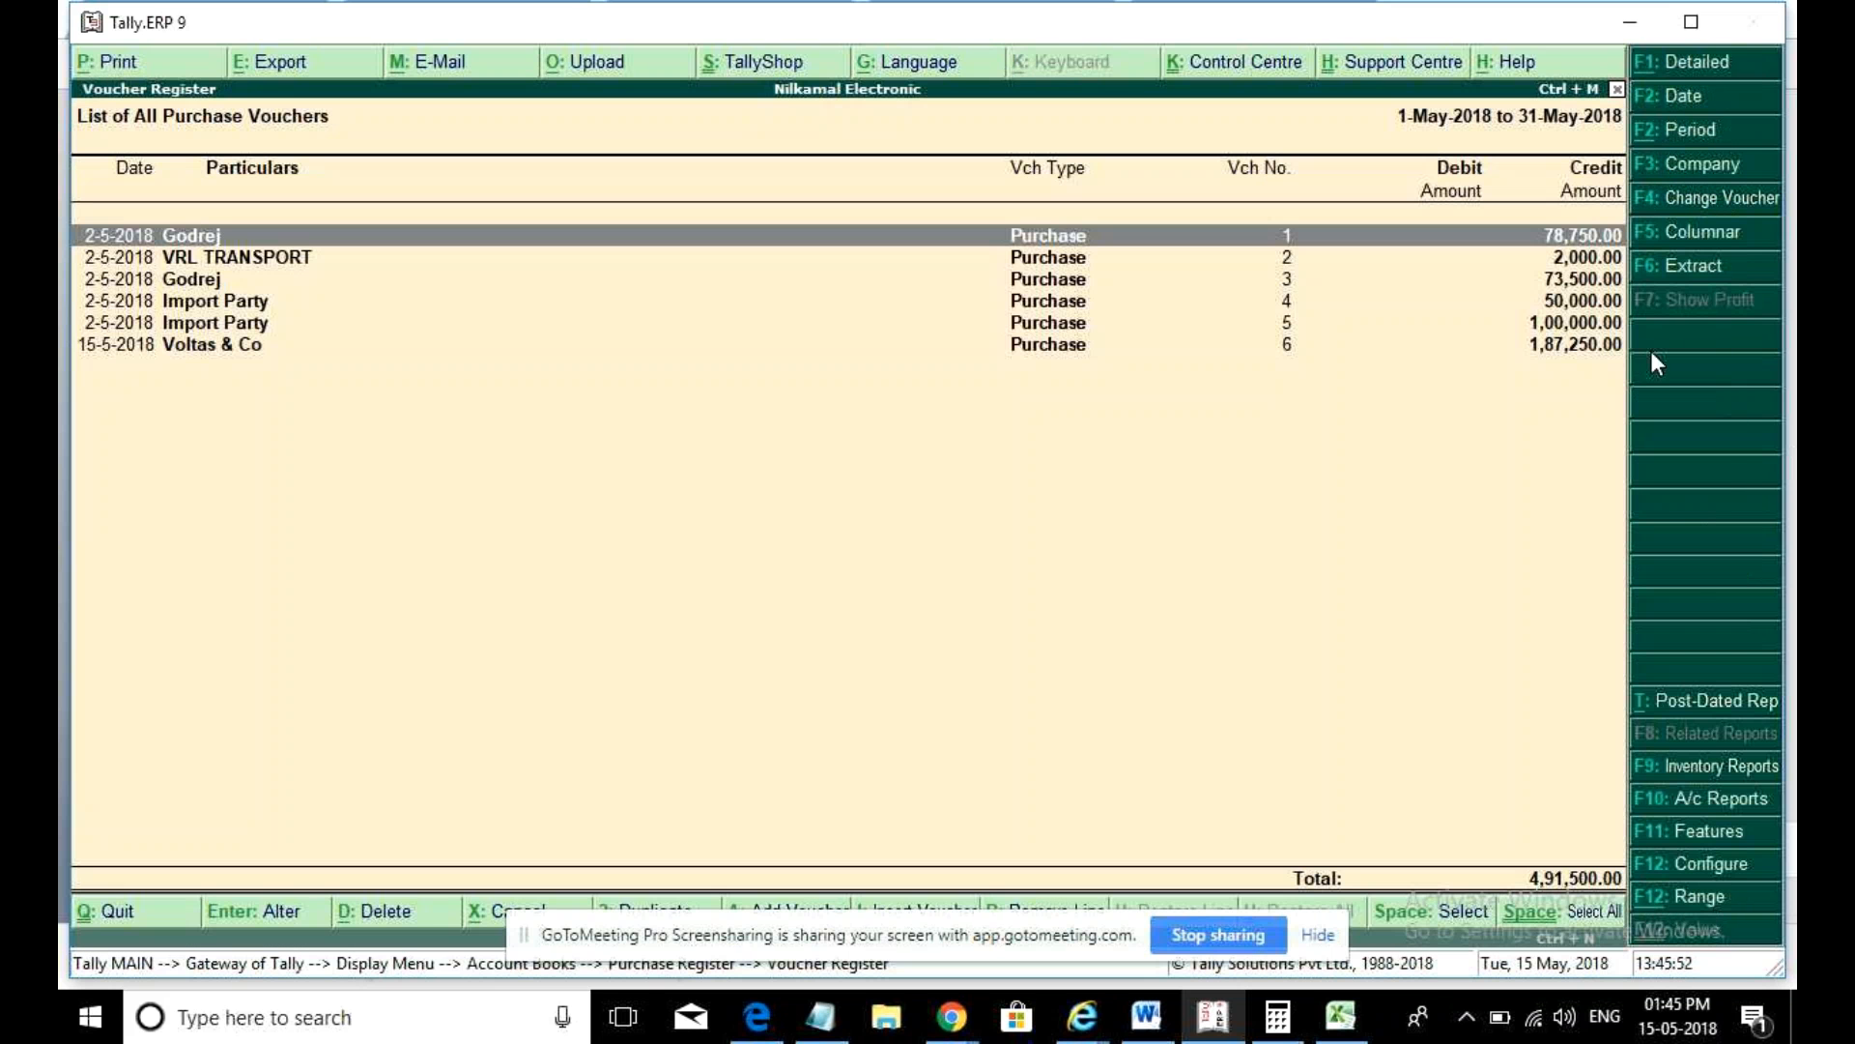
- Switch to the columnar layout with voucher type hidden and accept the remaining column options
key("F5")
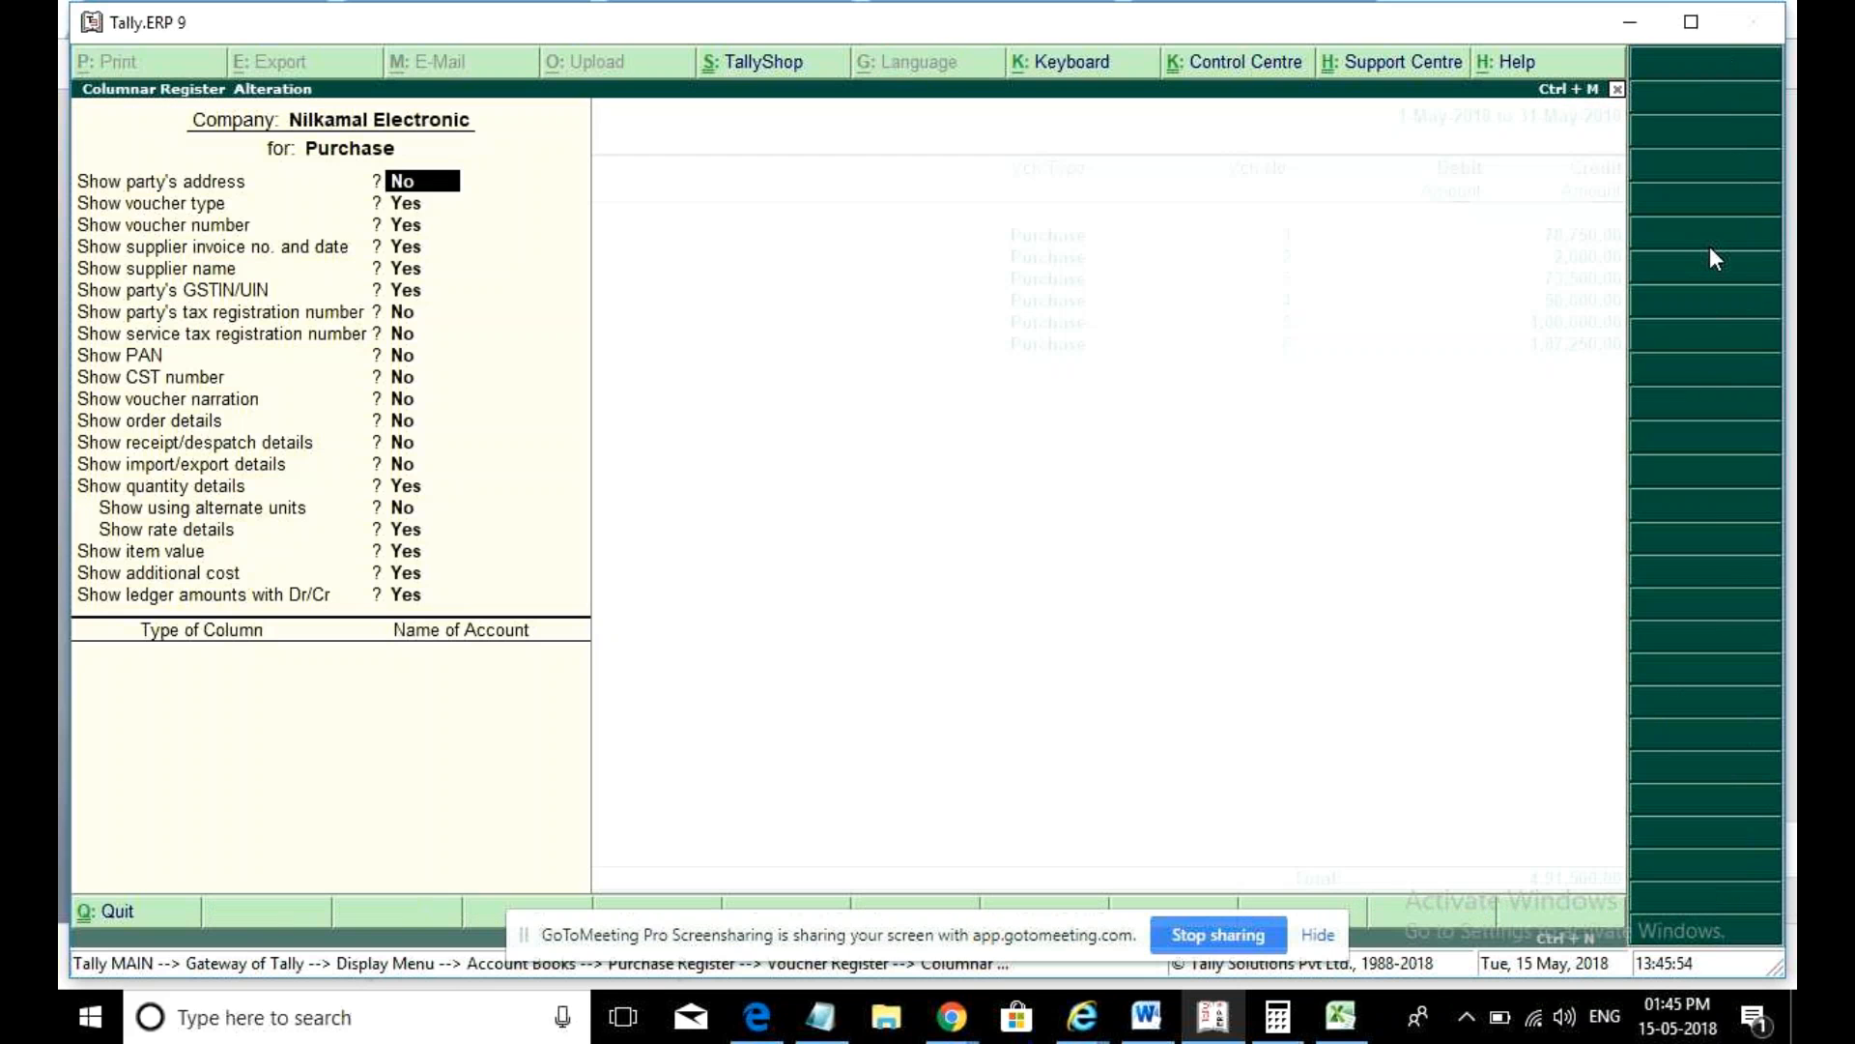
key("Return")
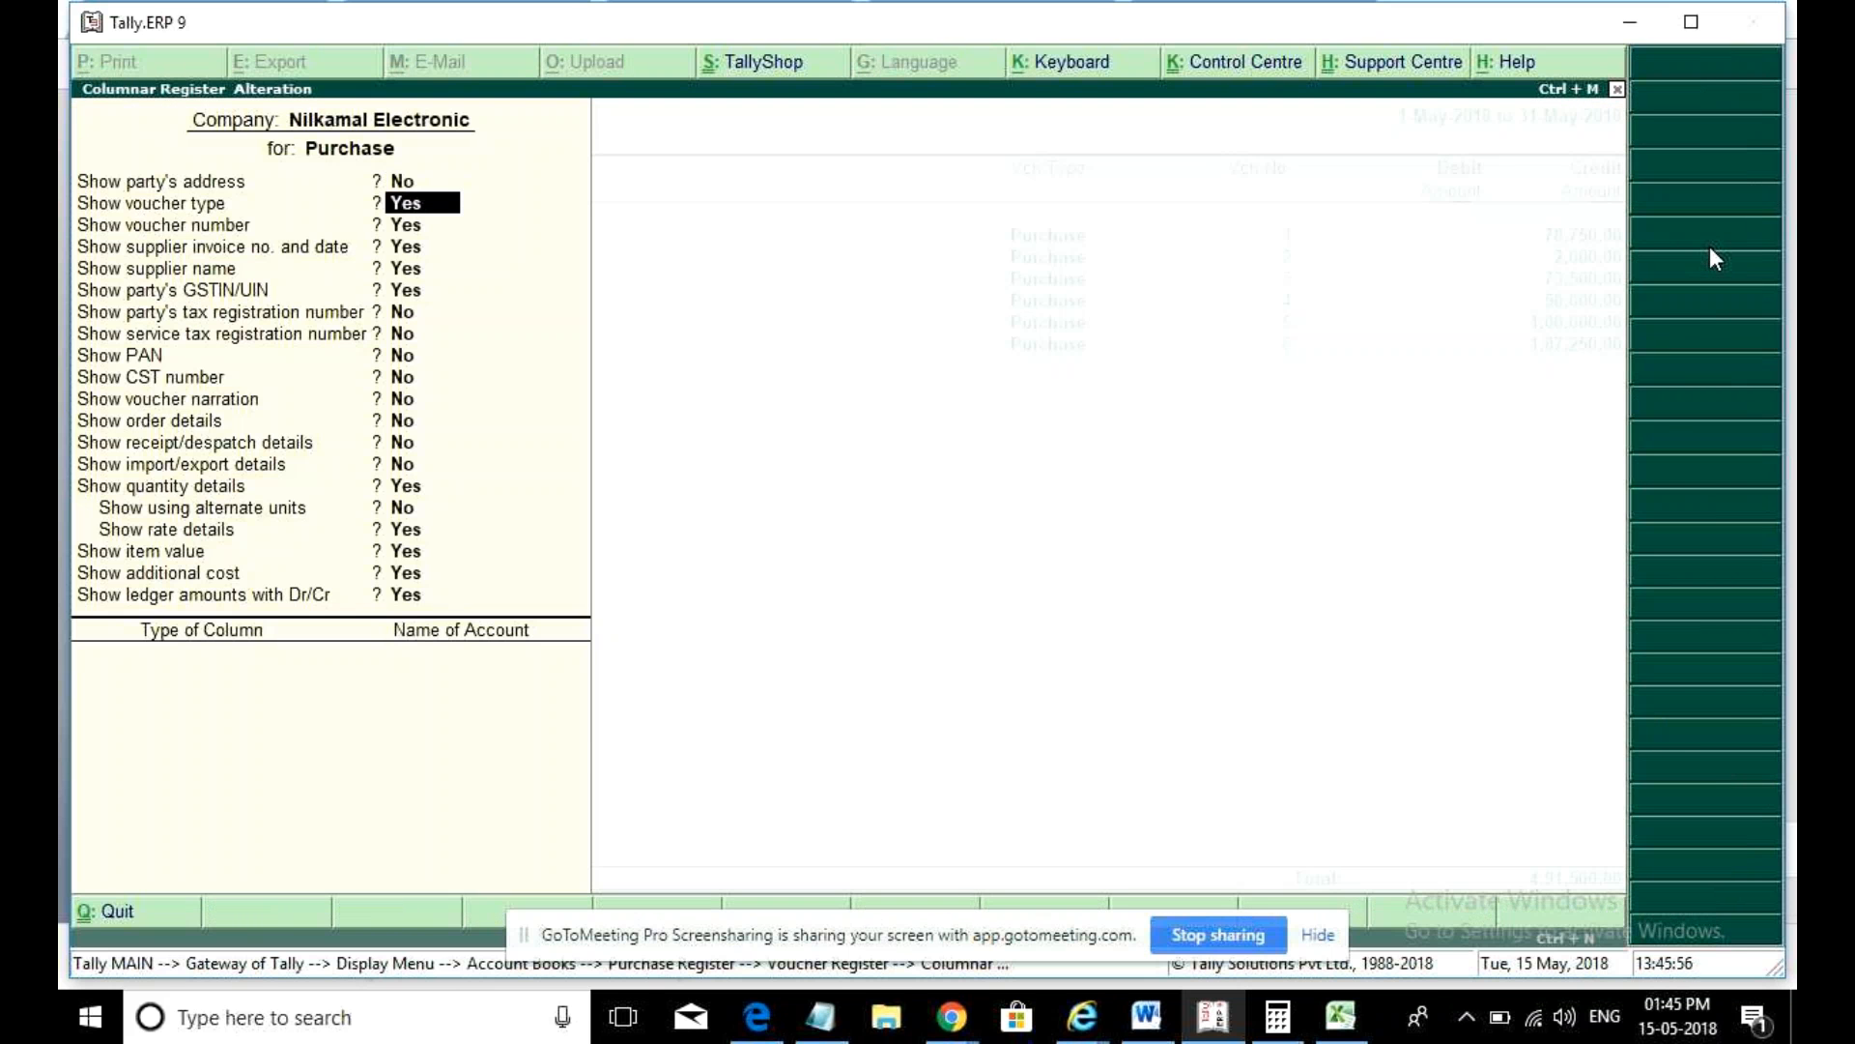
type("n")
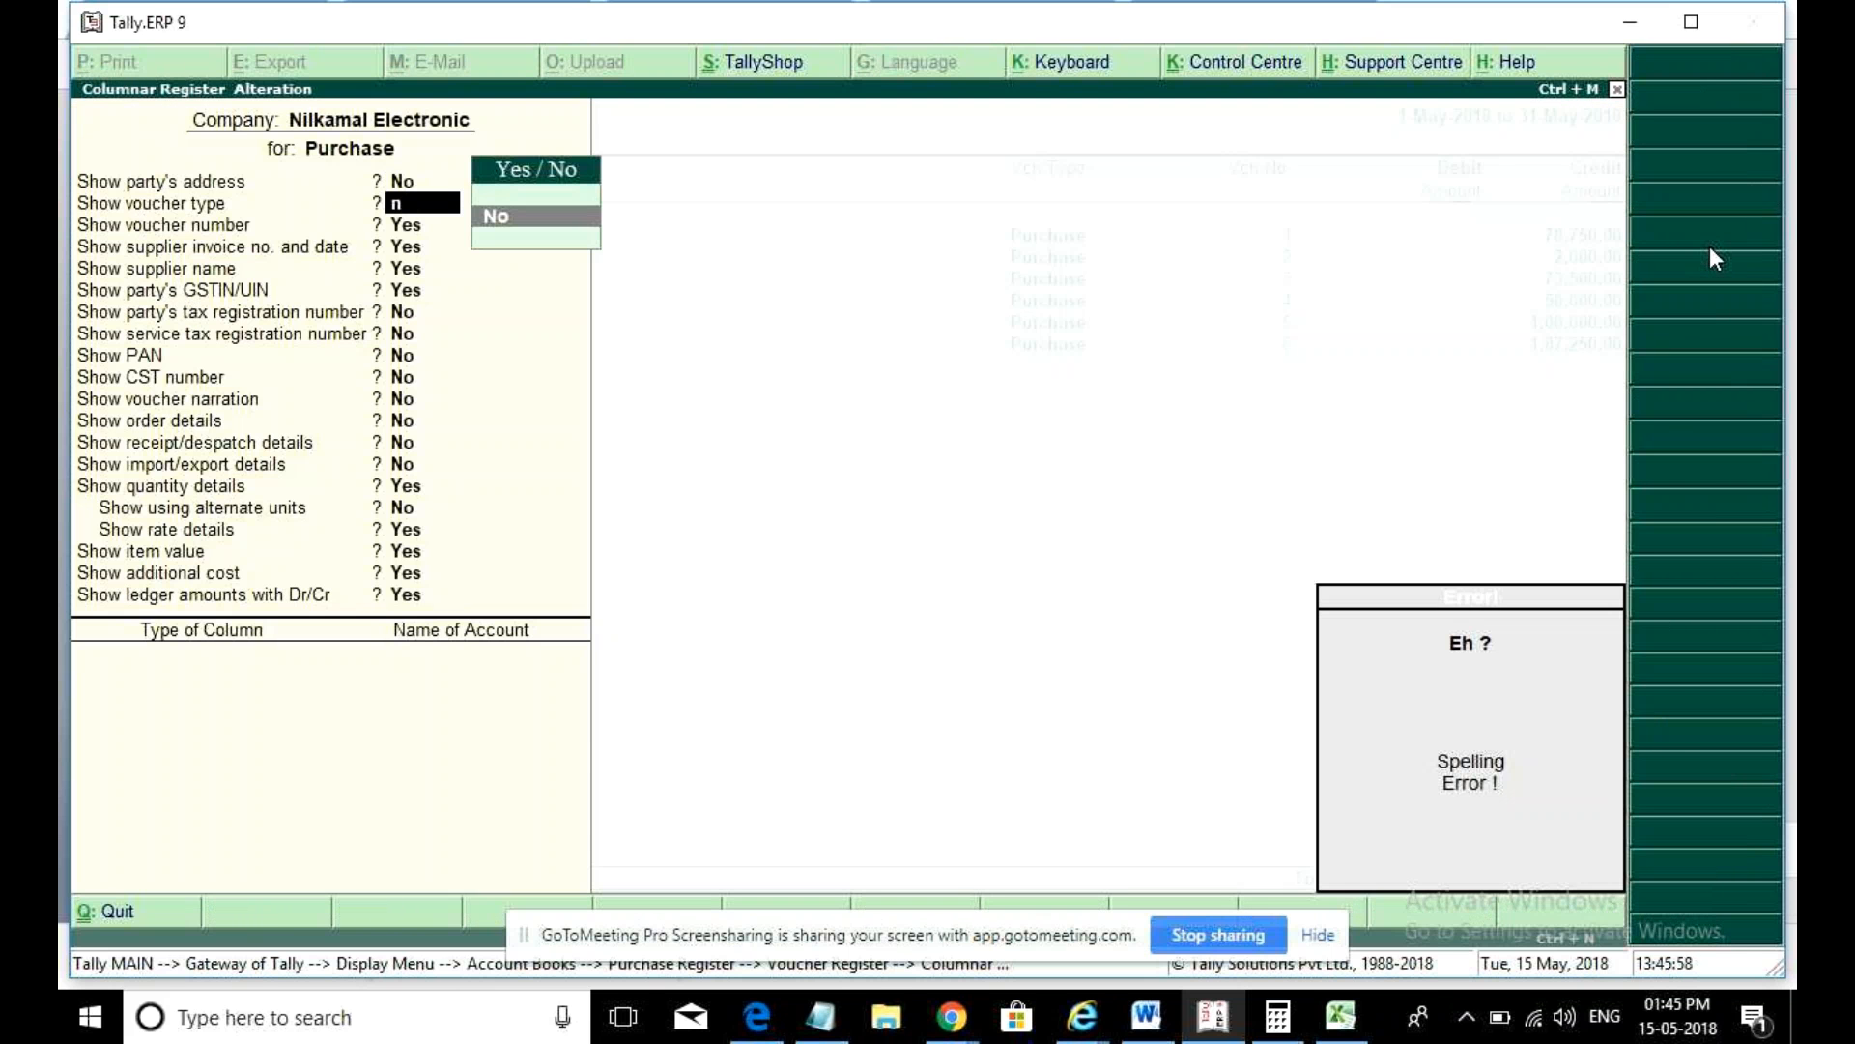
key("Return")
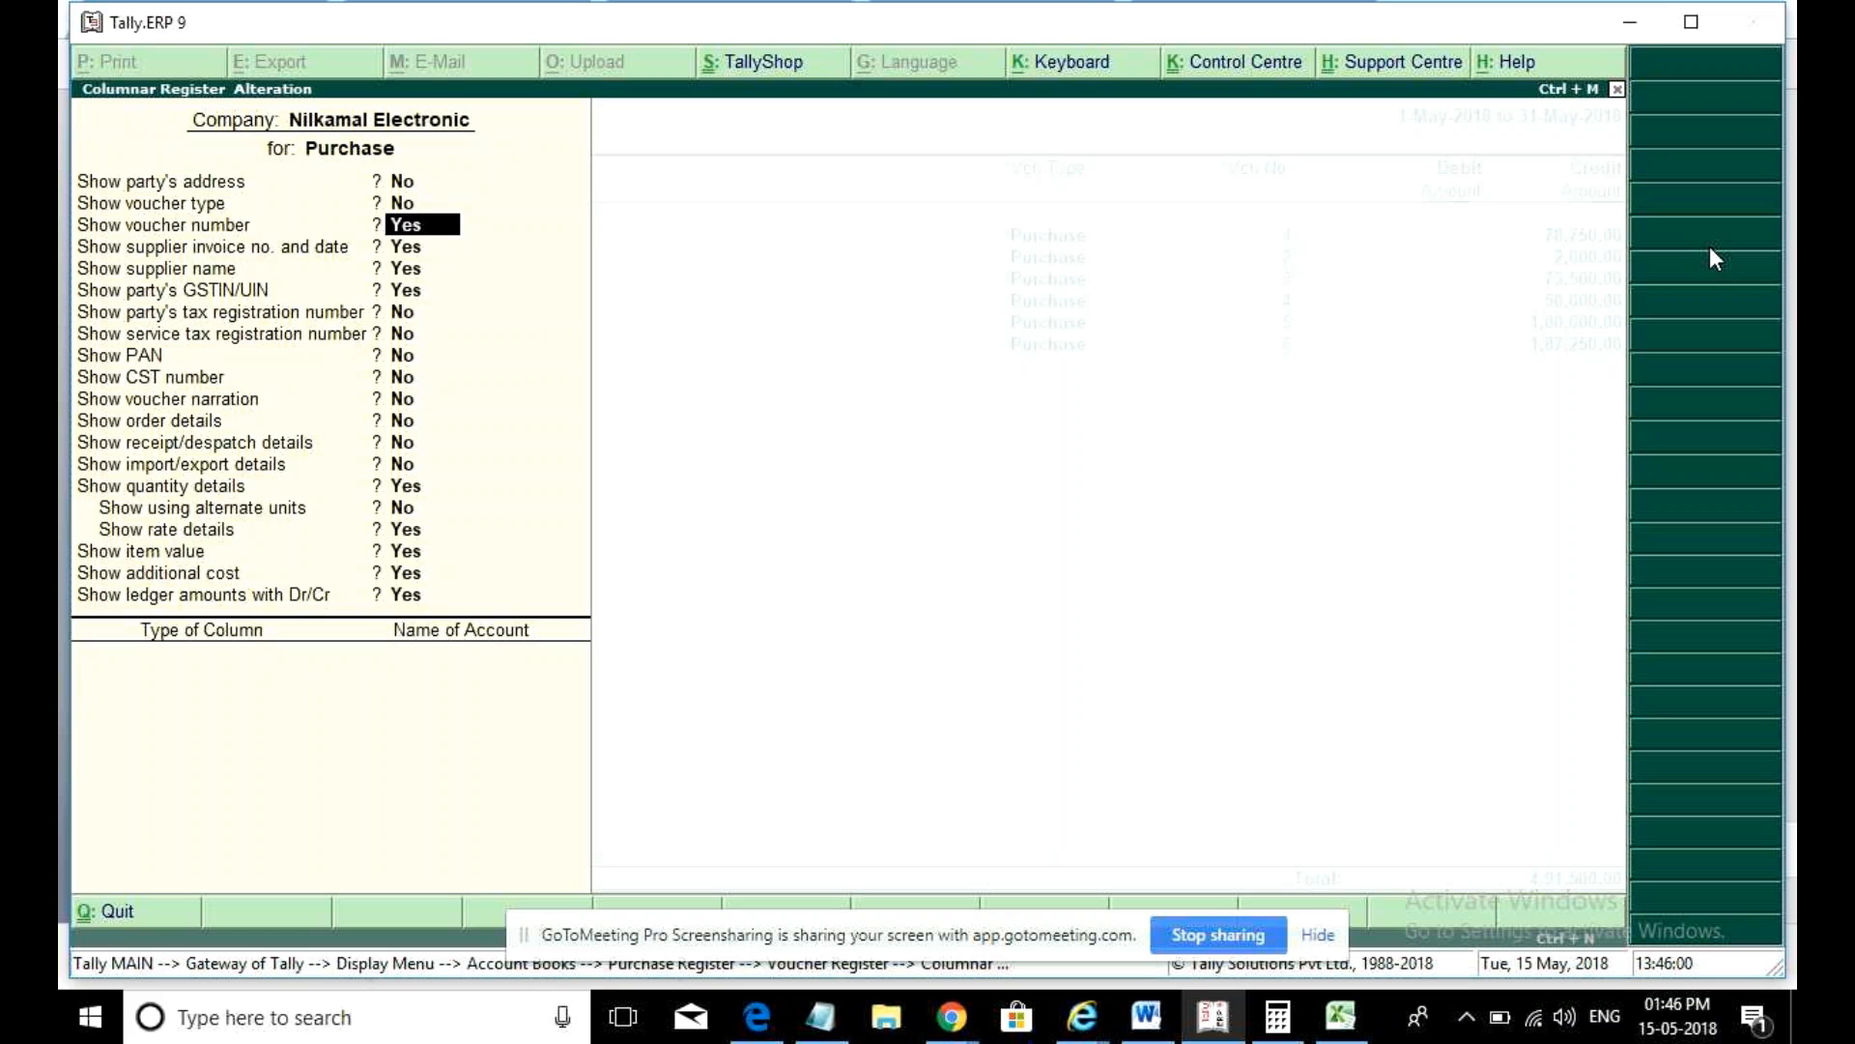
key("Return")
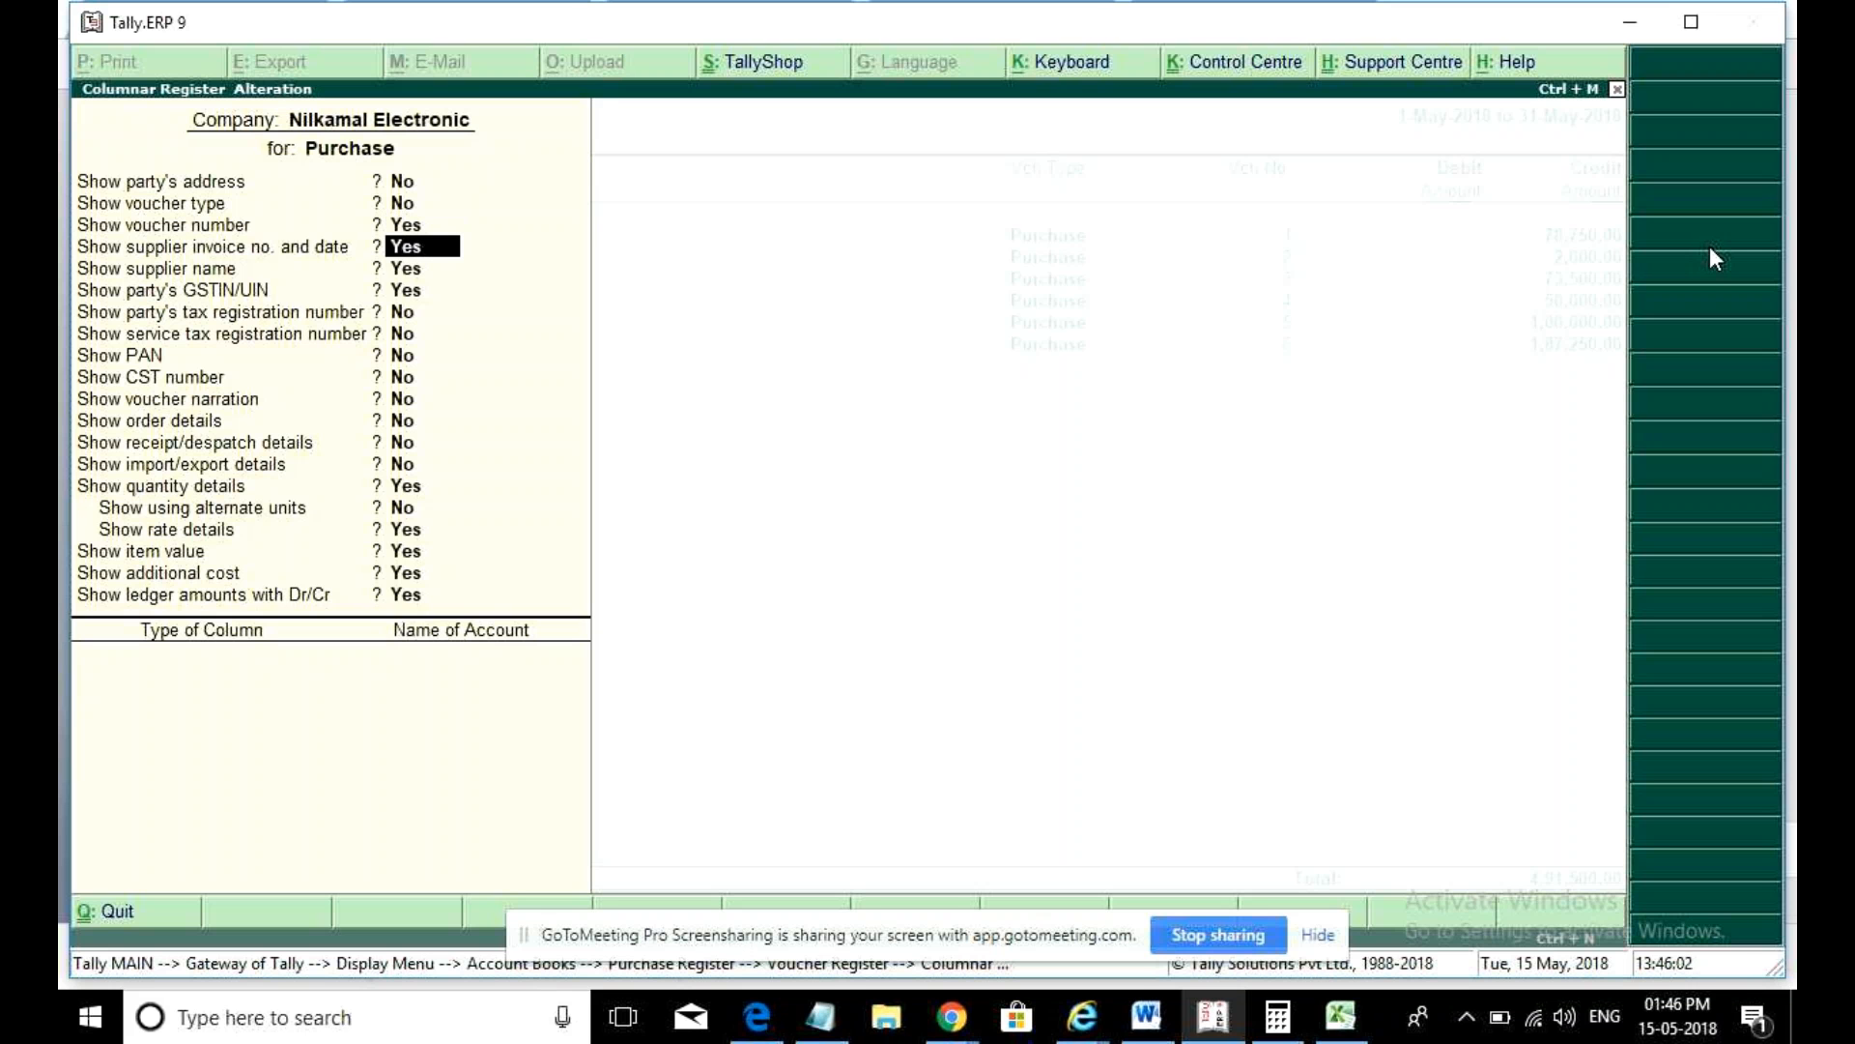
key("Return")
key("Return")
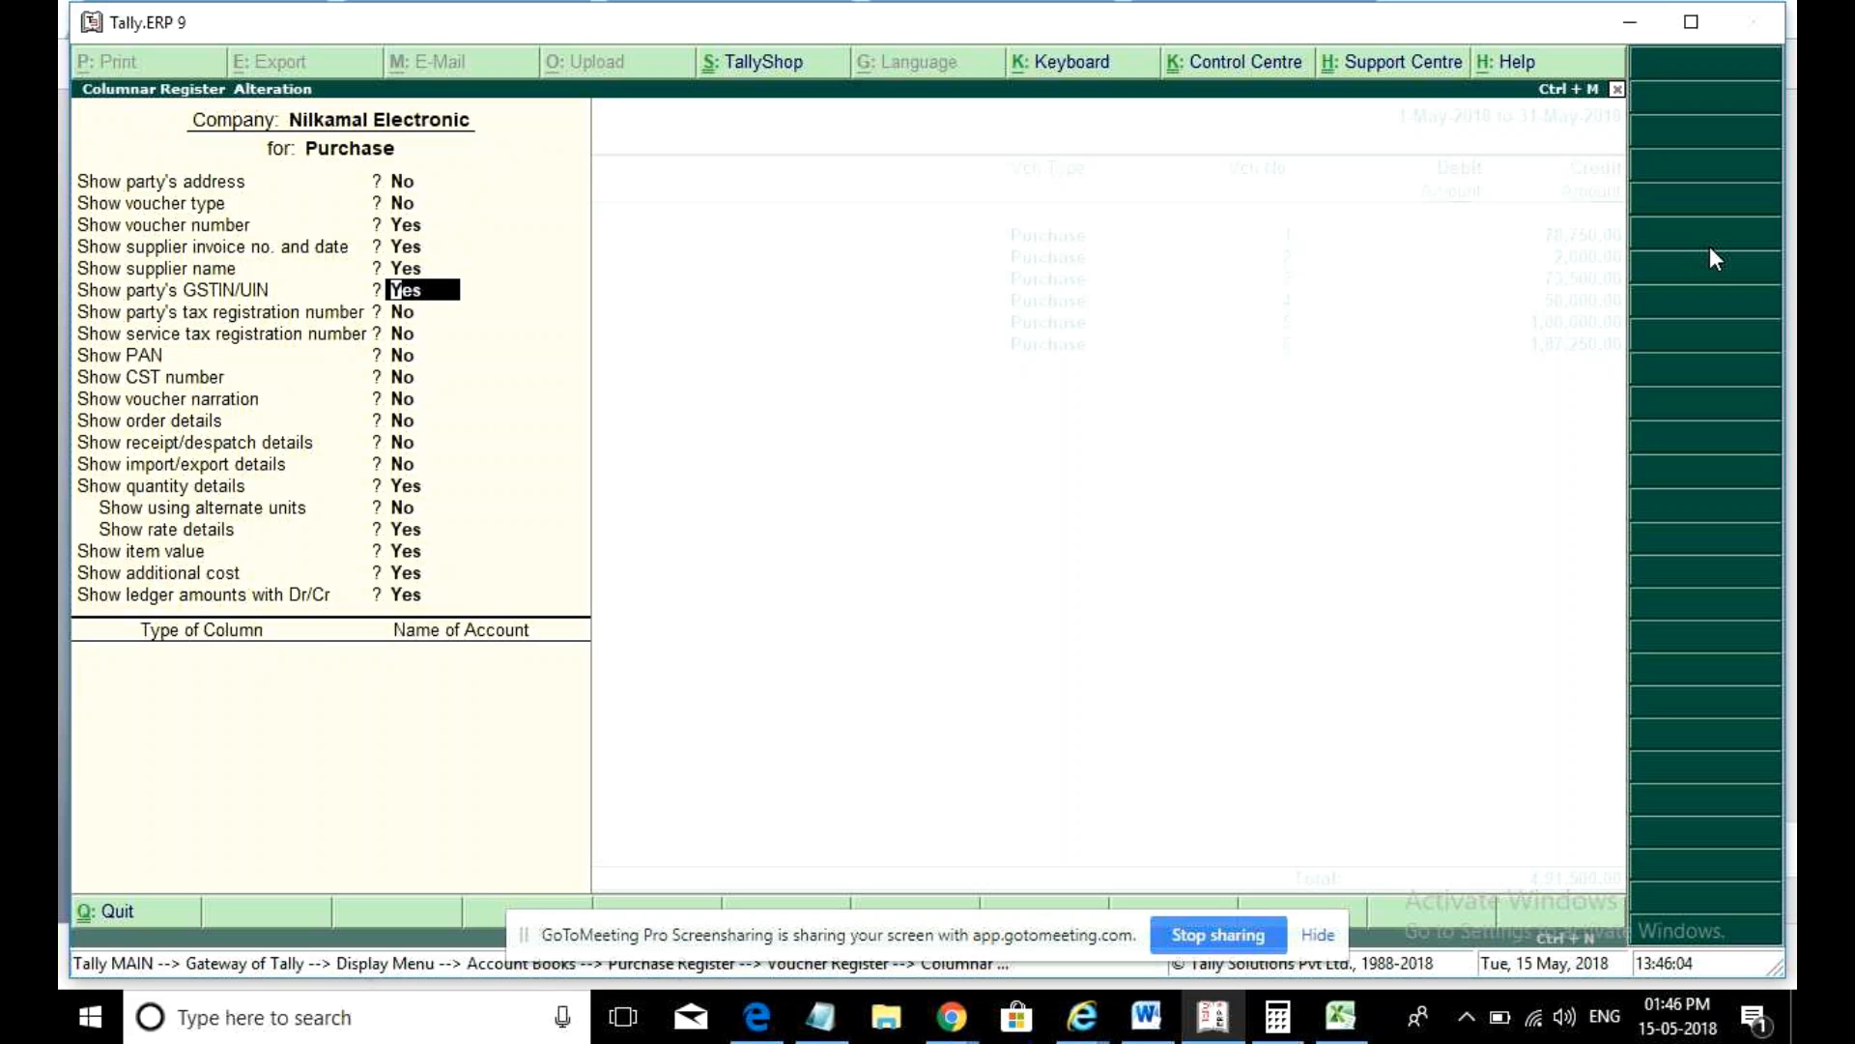
key("Return")
key("Return")
key("Return")
key("Return")
key("Return")
key("Return")
key("Return")
key("Return")
key("Return")
key("Return")
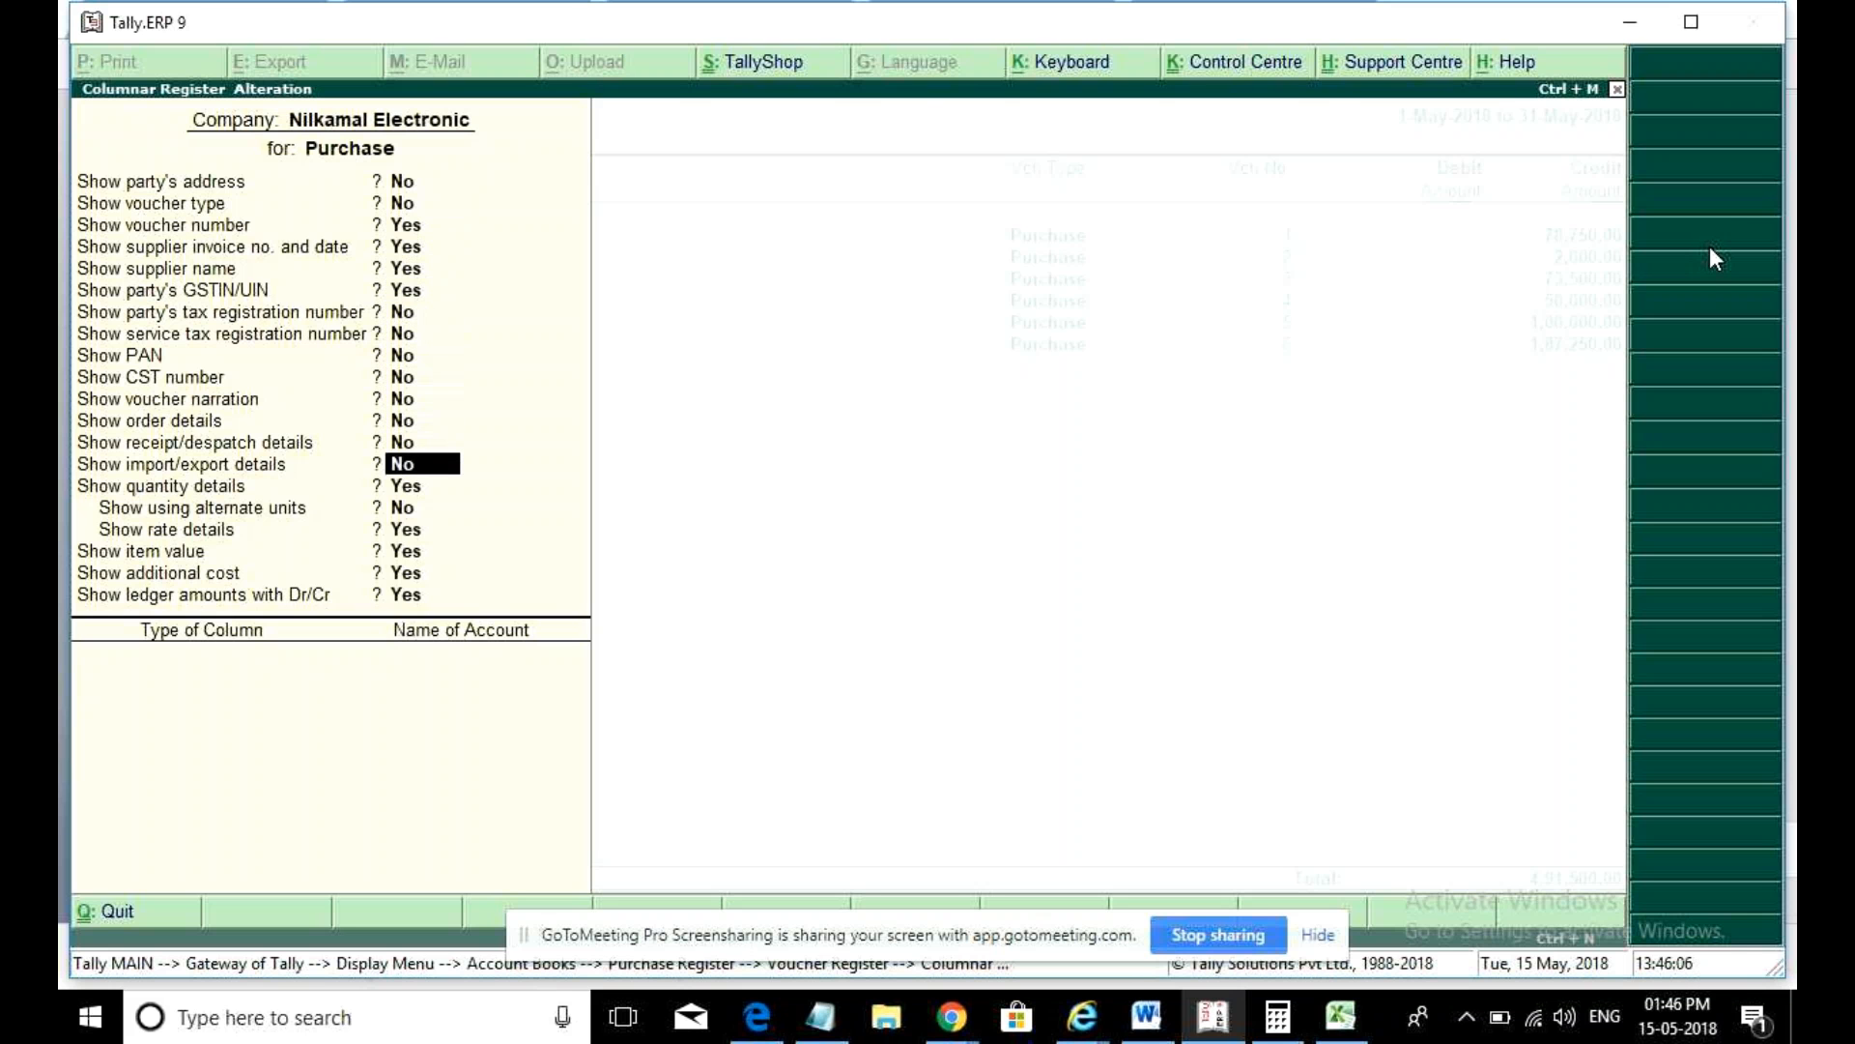
key("Return")
key("Return")
key("Return")
key("Return")
key("Return")
key("Return")
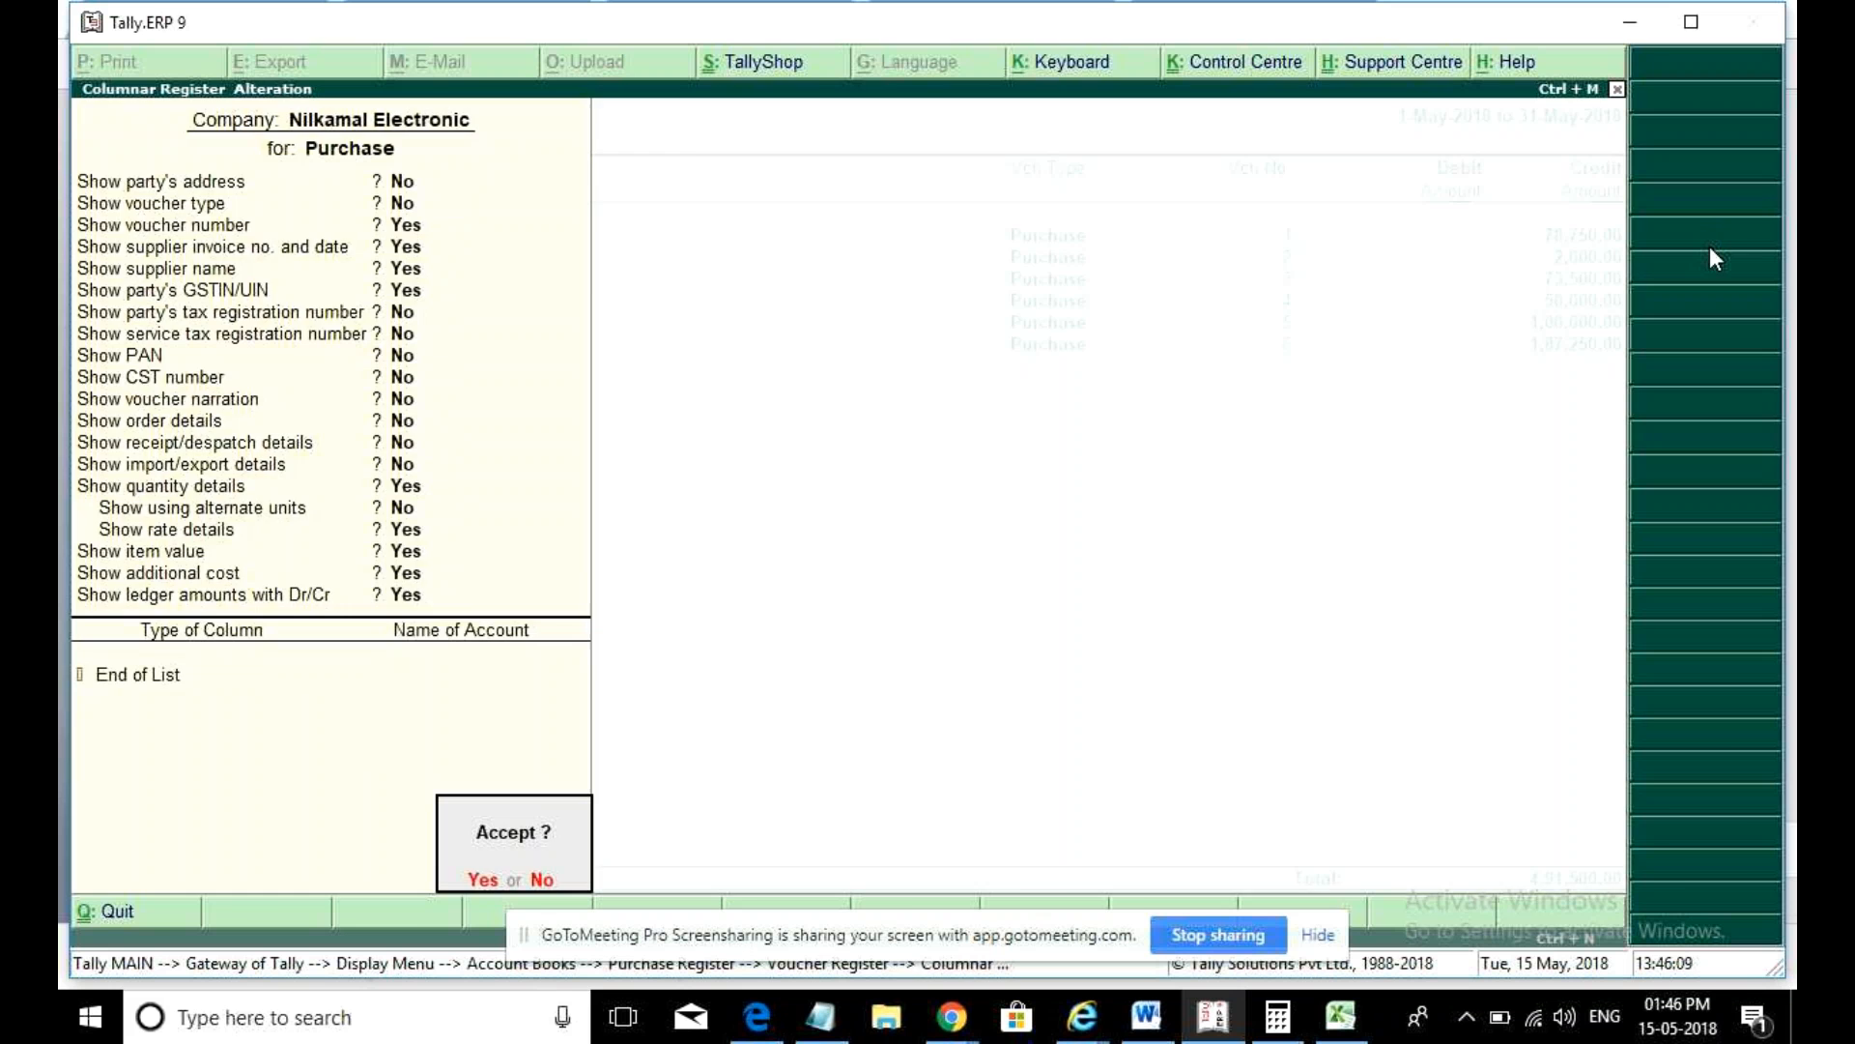
key("Return")
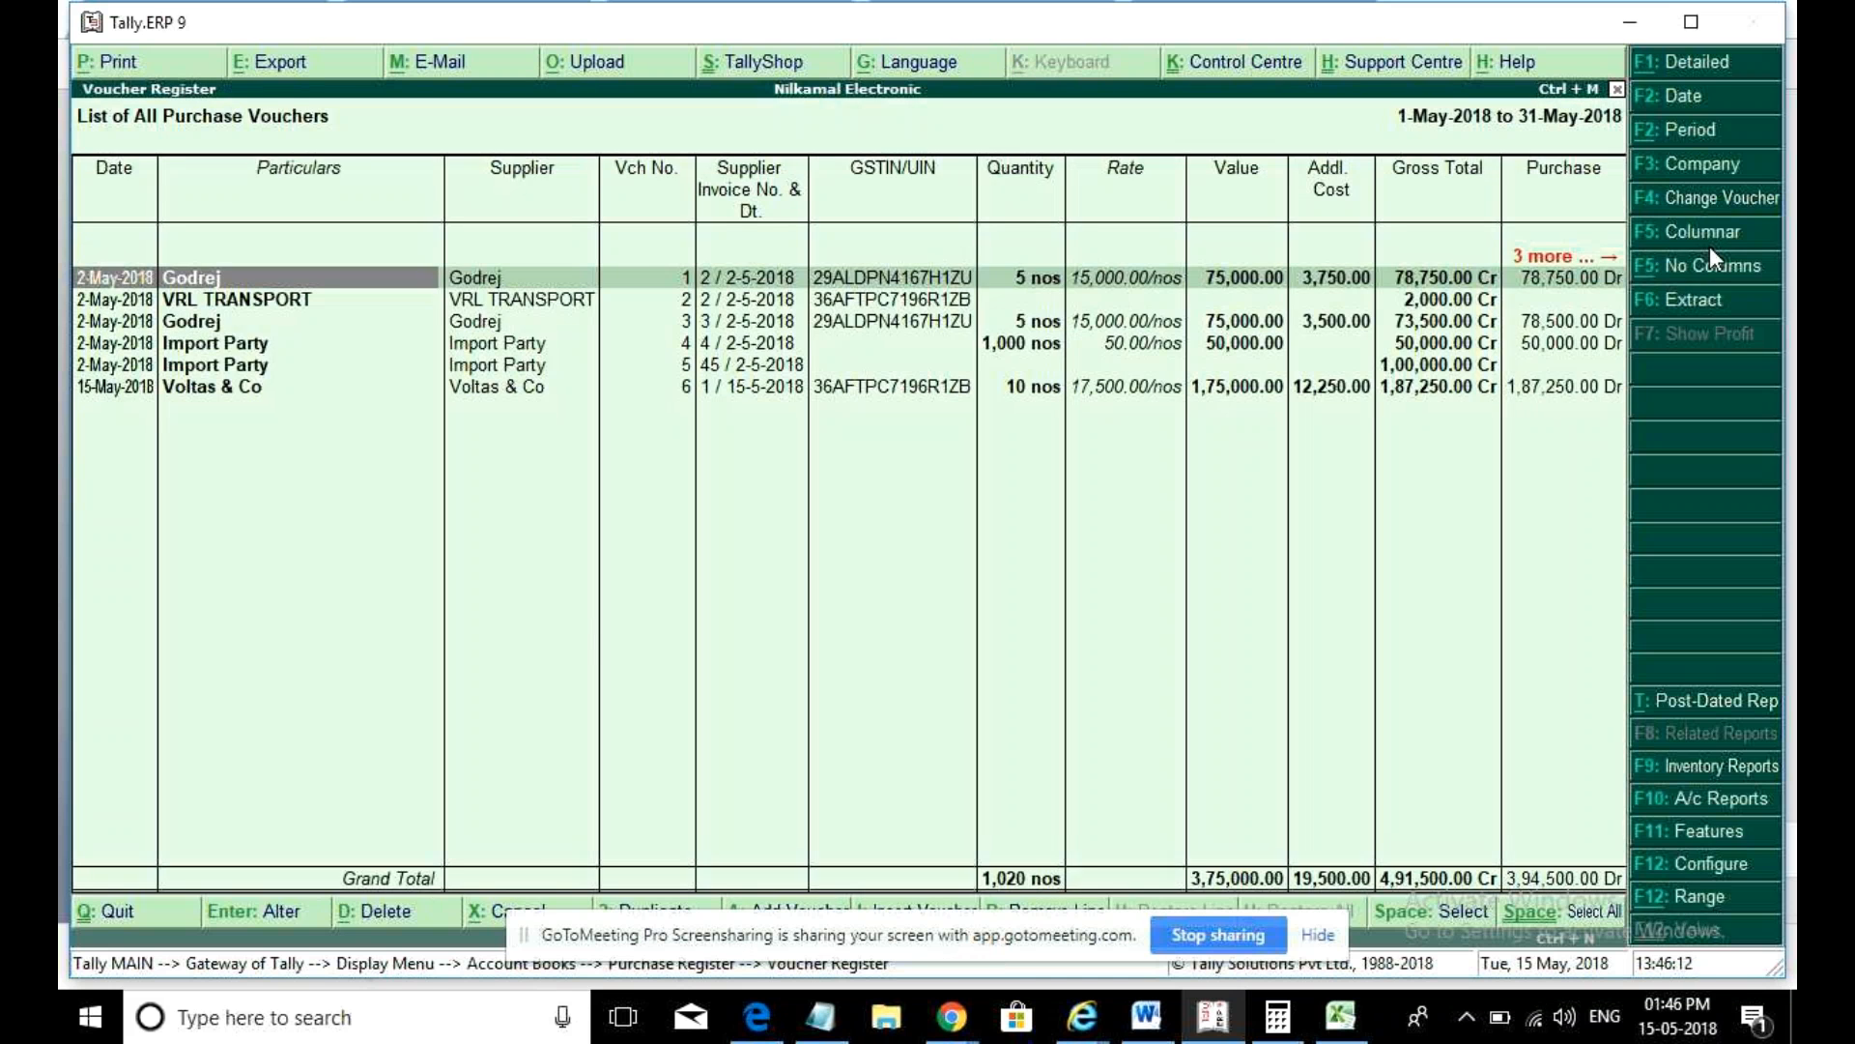
- Begin an Alt+E export of the register, then cancel back to the columnar view
key("alt+e")
key("BackSpace")
key("Return")
key("Return")
key("Return")
key("Return")
key("Return")
type("y")
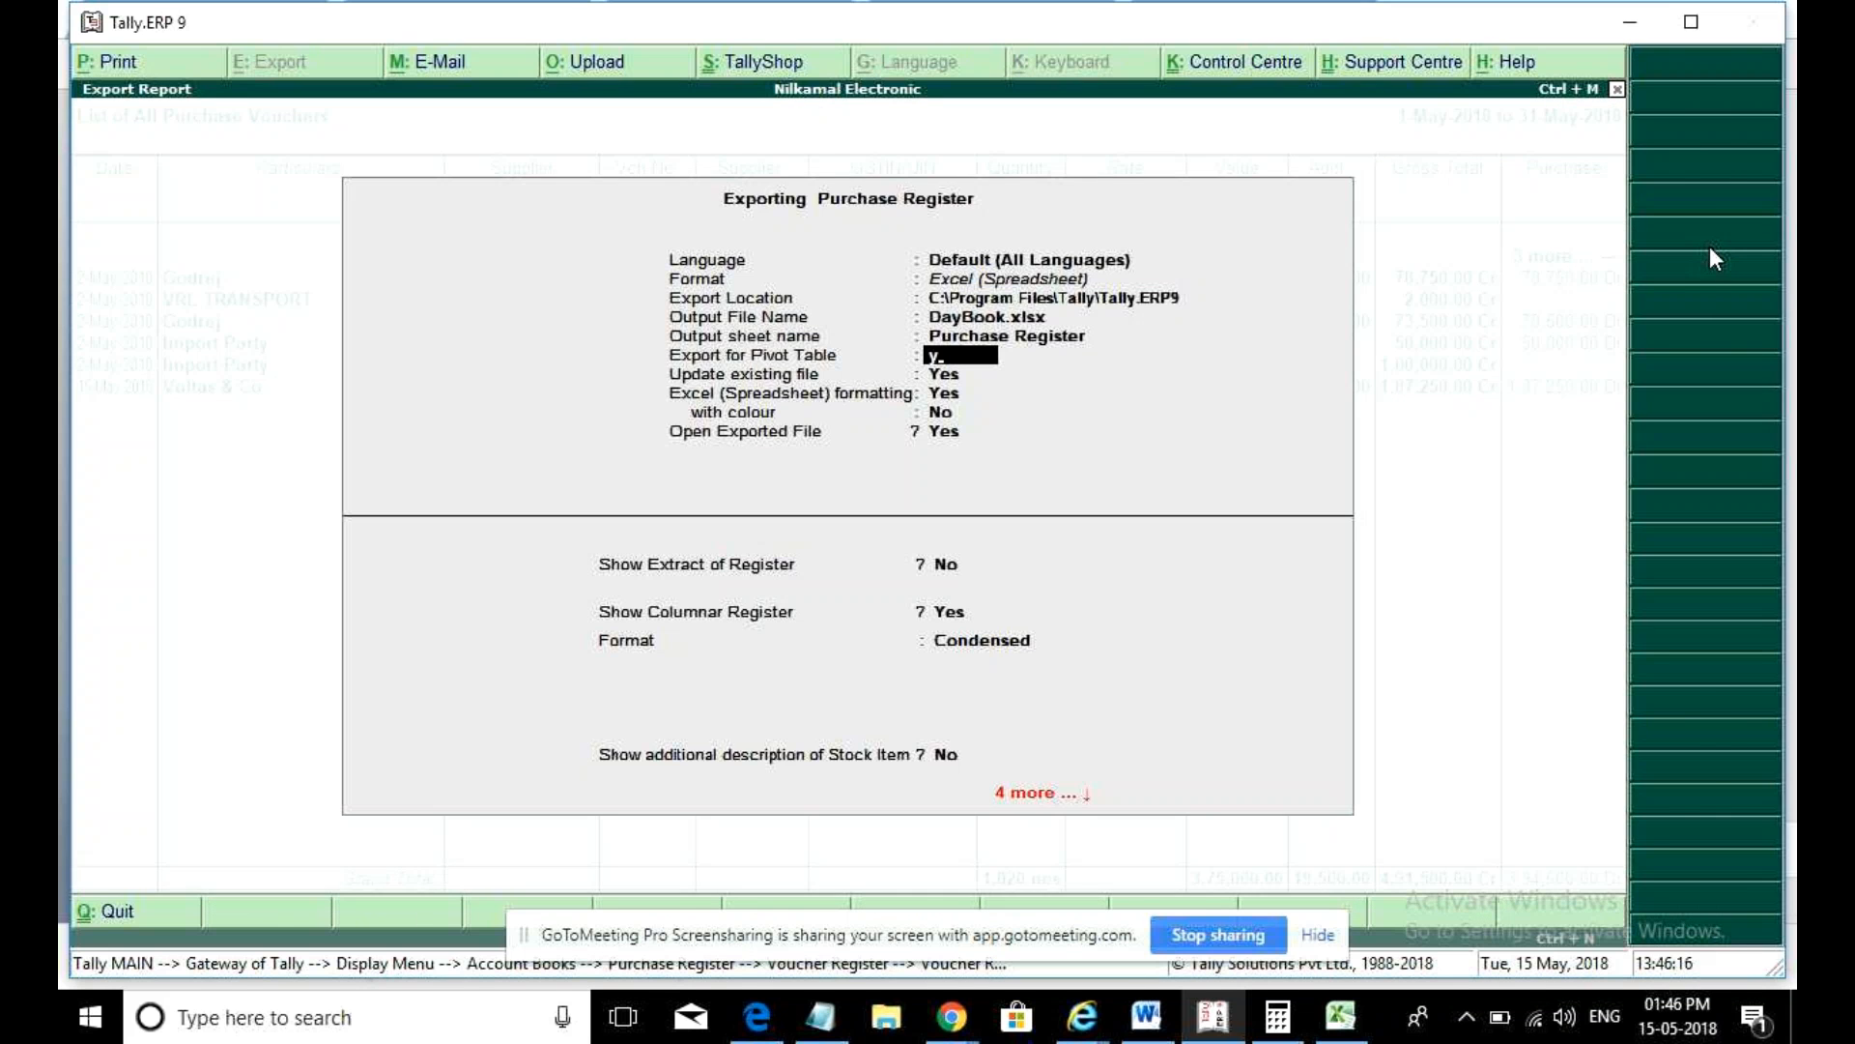
key("ctrl+a")
- Close the DayBook.xlsx workbook in Excel without saving changes
left_click(1342, 1017)
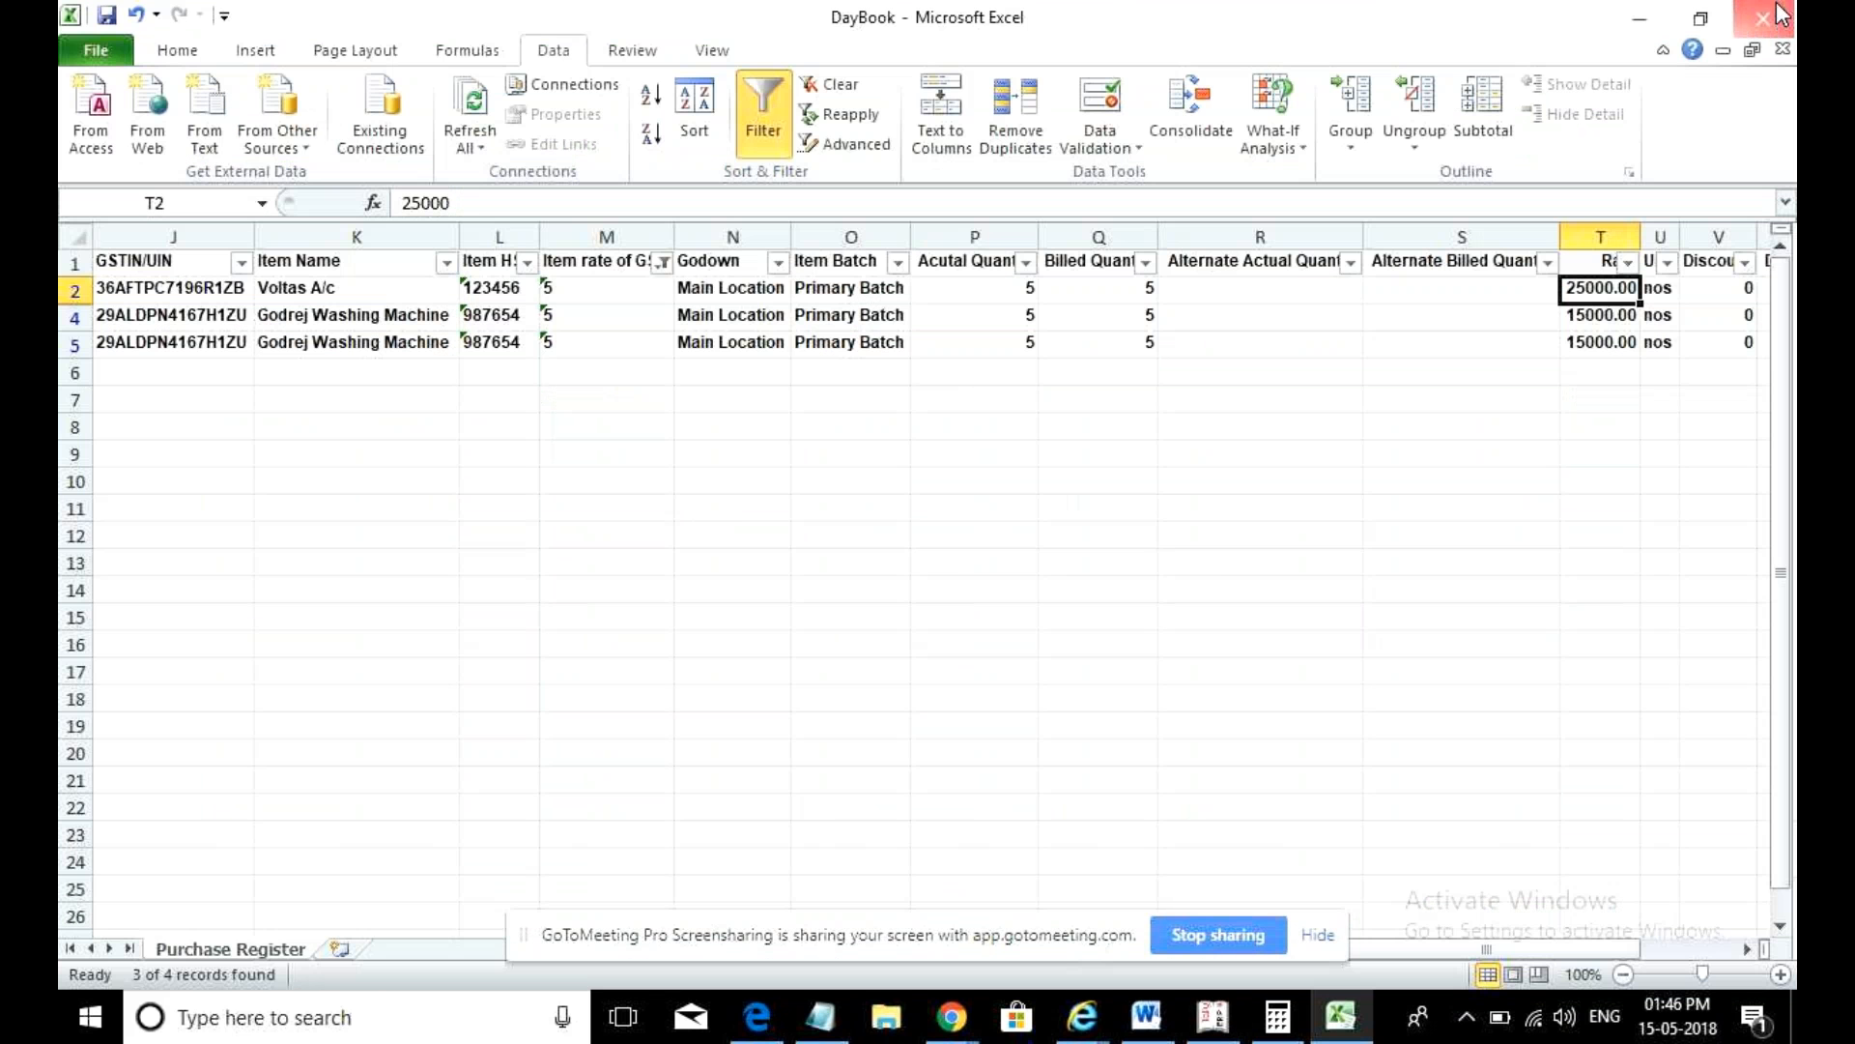
left_click(1776, 11)
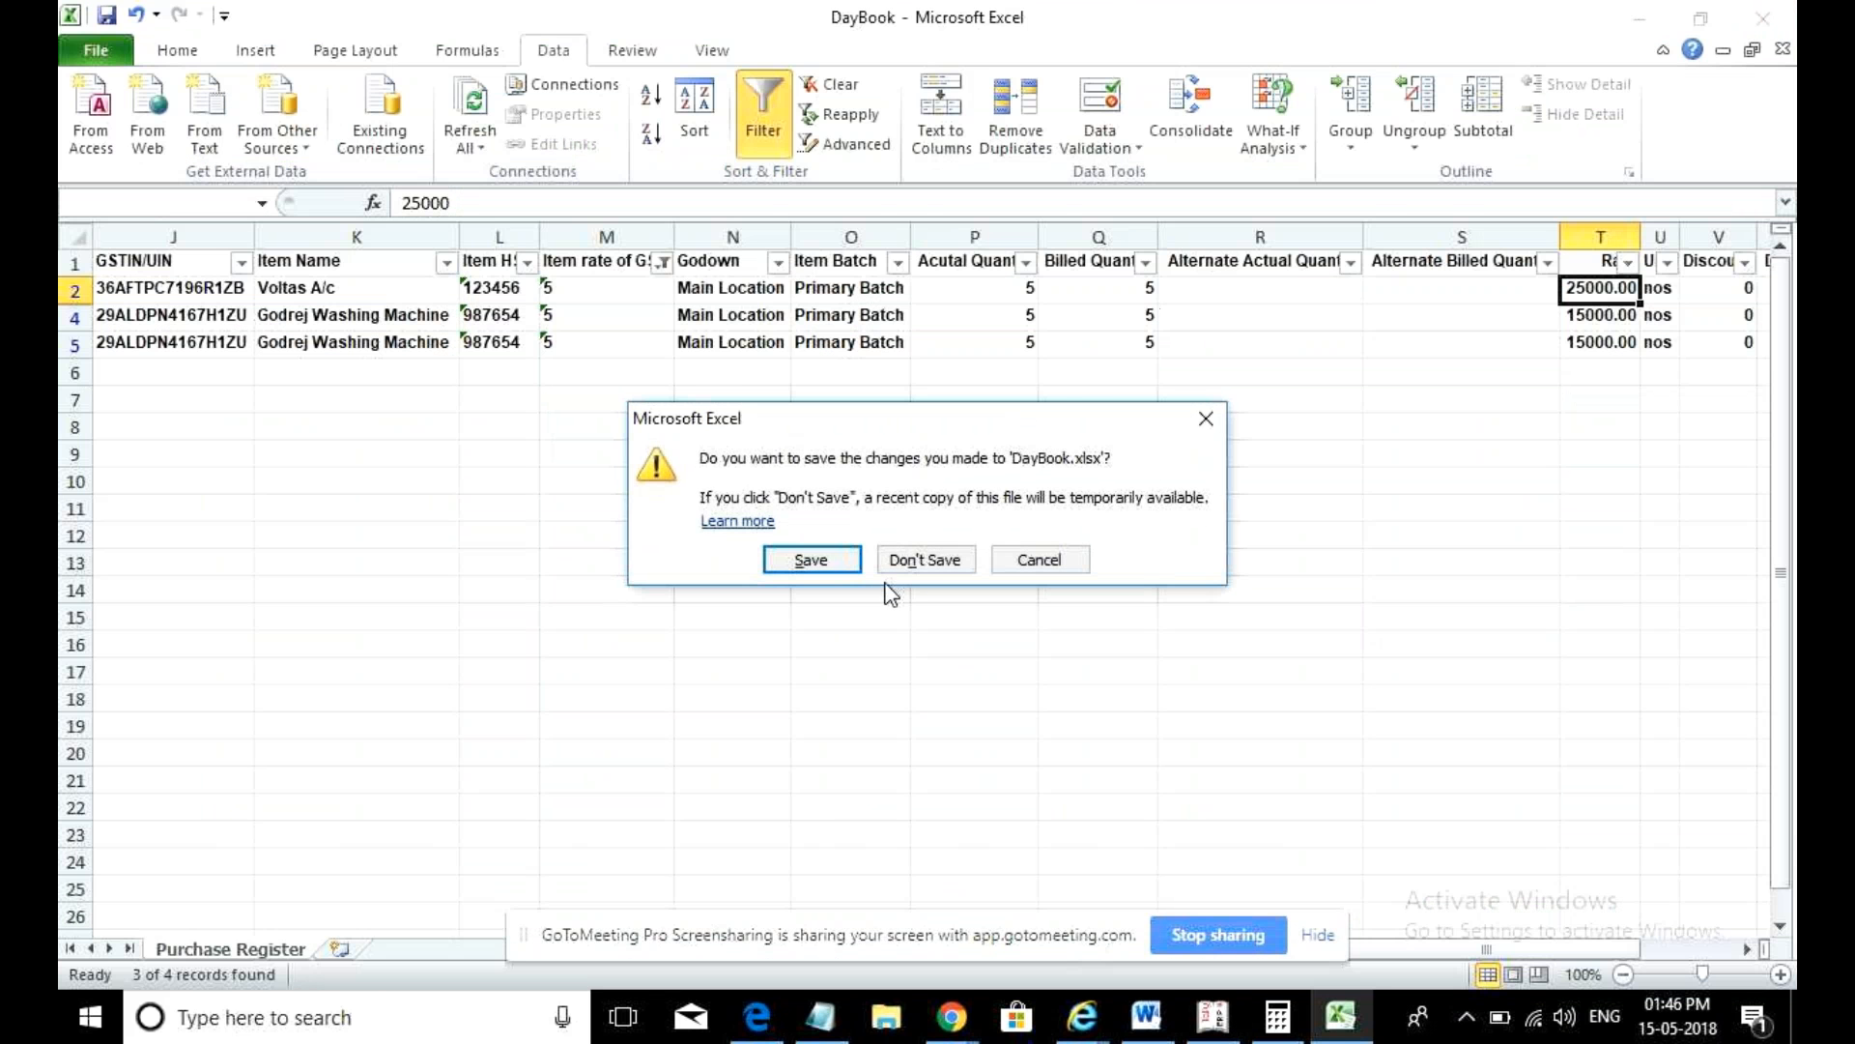
left_click(933, 560)
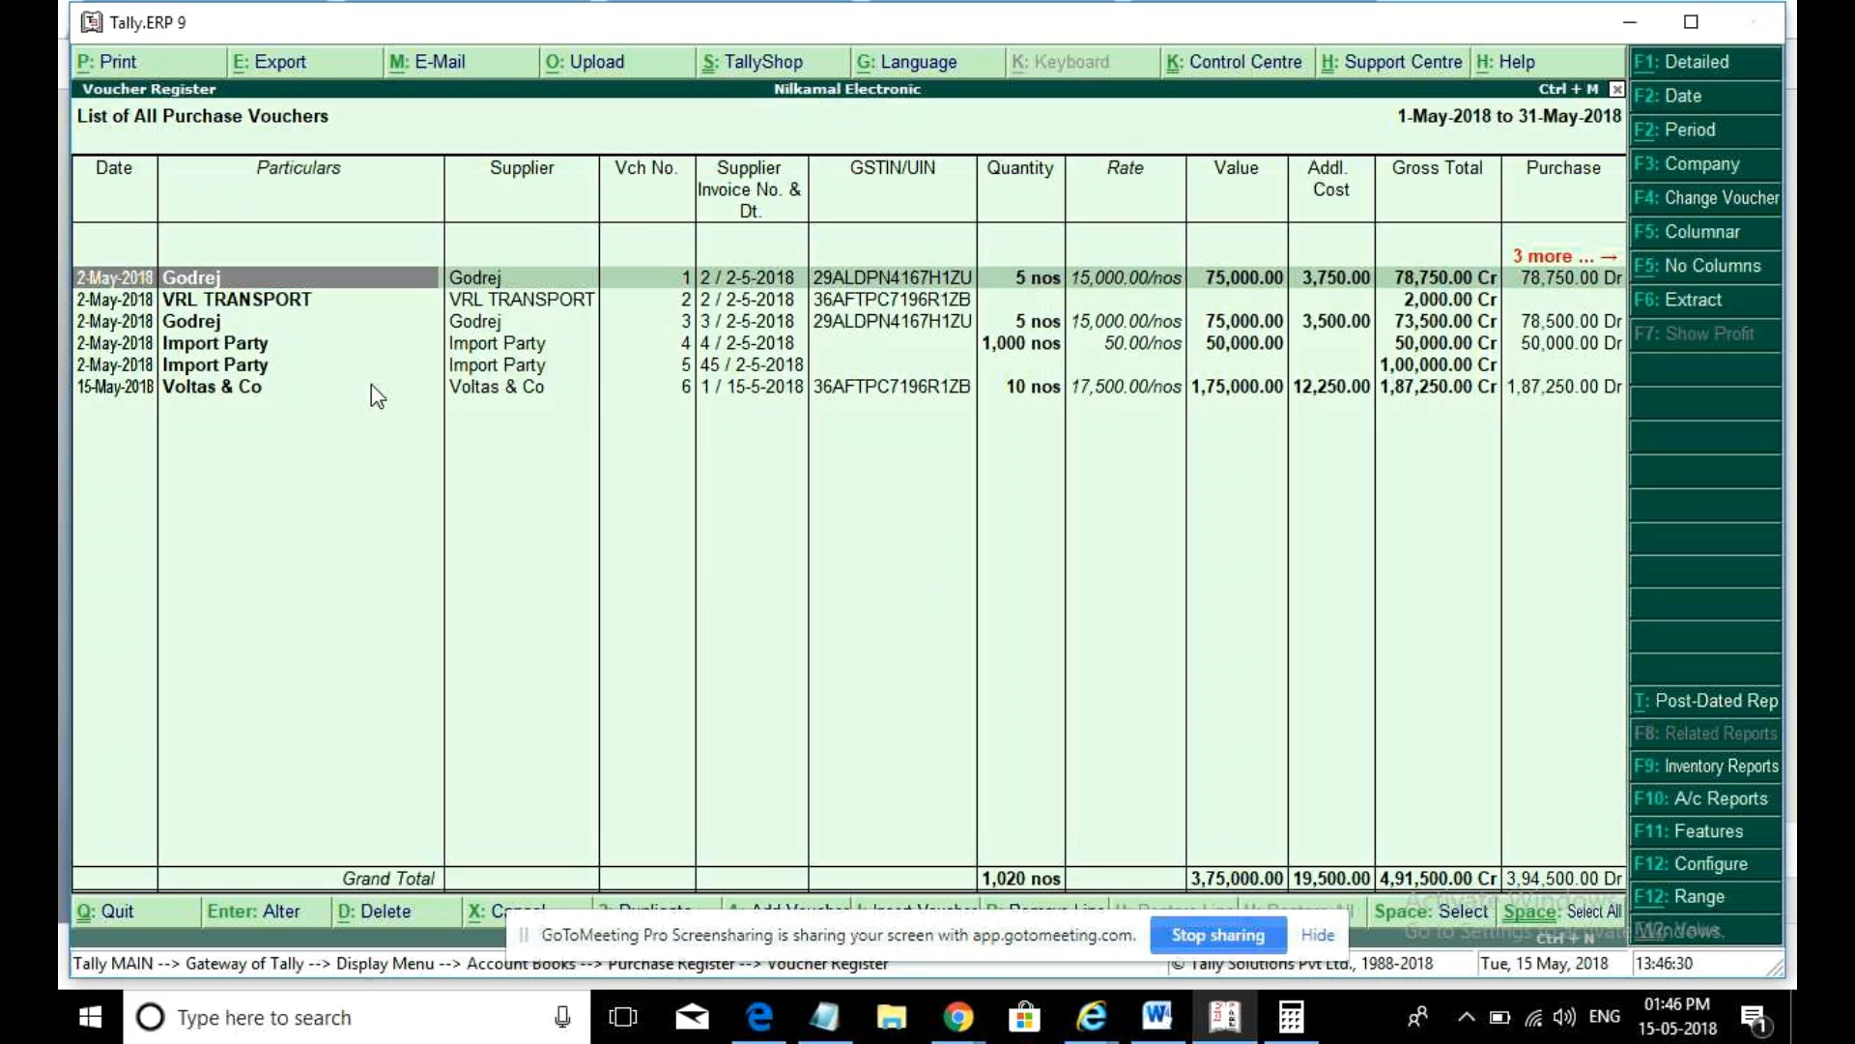
left_click(271, 65)
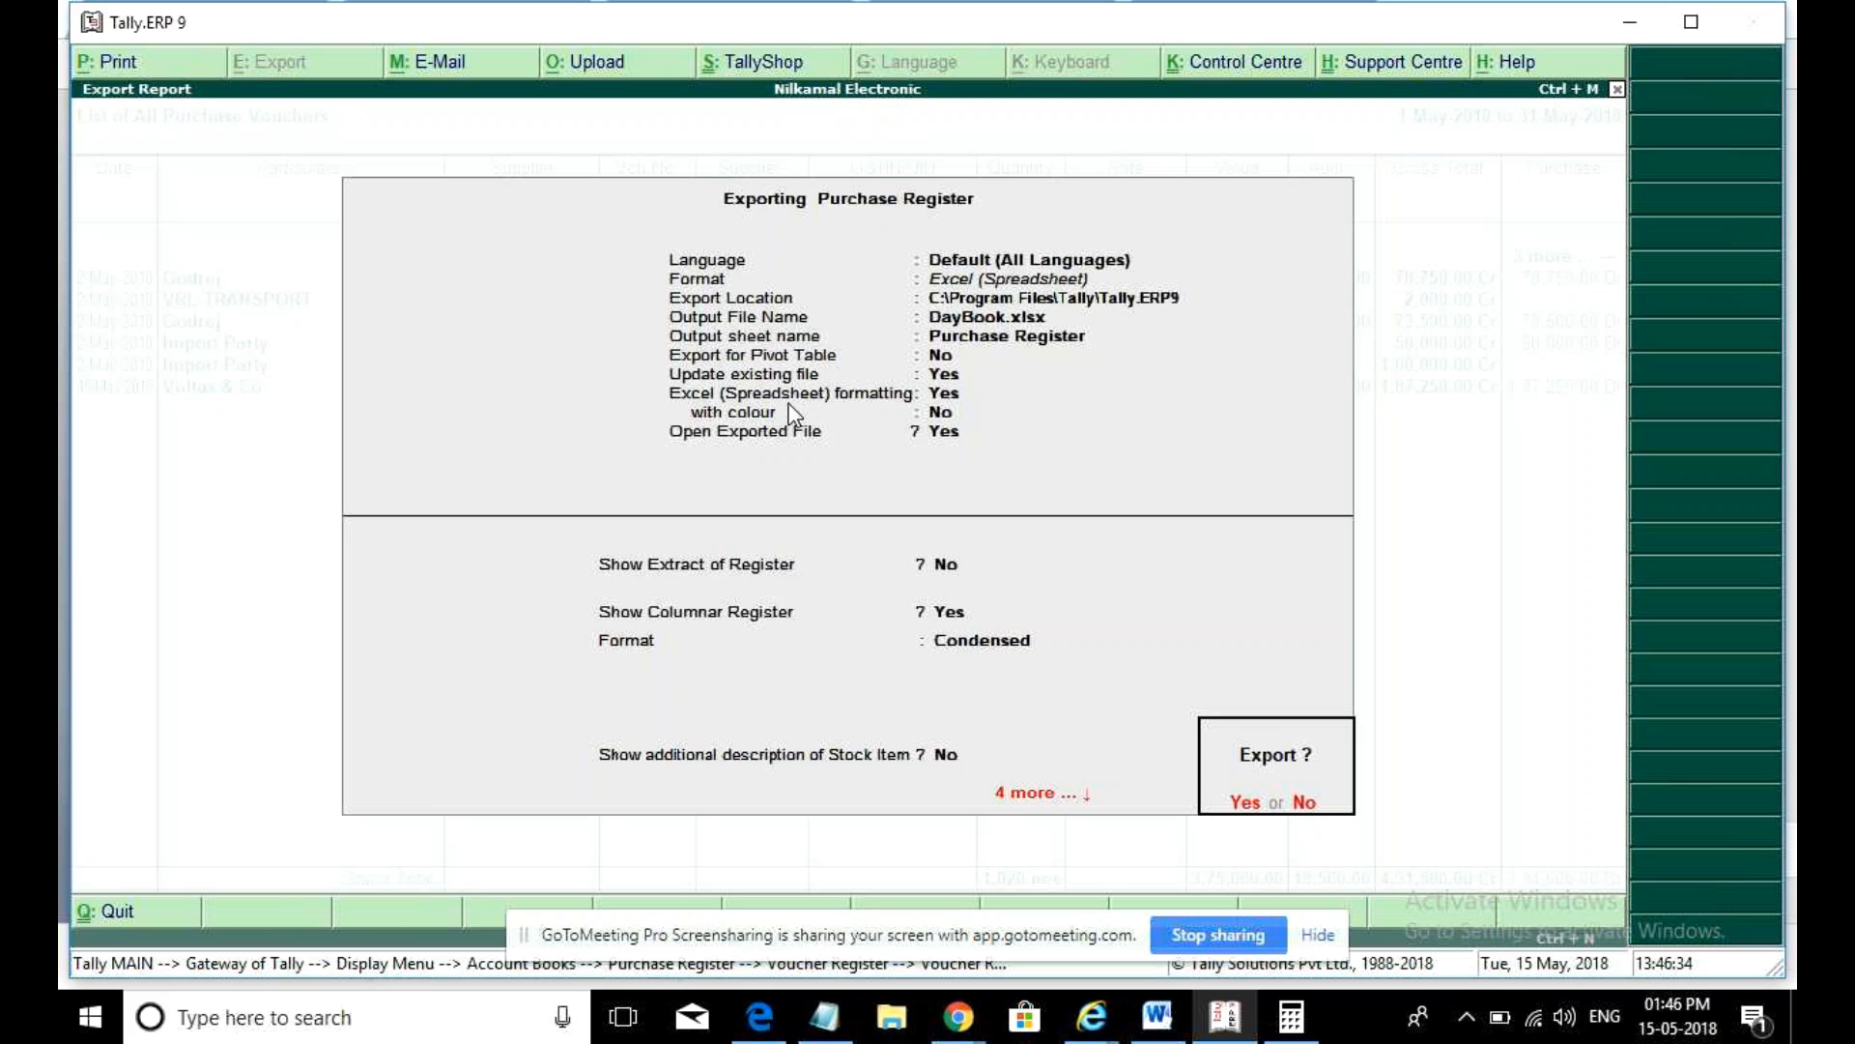
- Export to DayBook.xlsx, maximise it, check the 3750 additional cost in J7, then close Excel
key("Return")
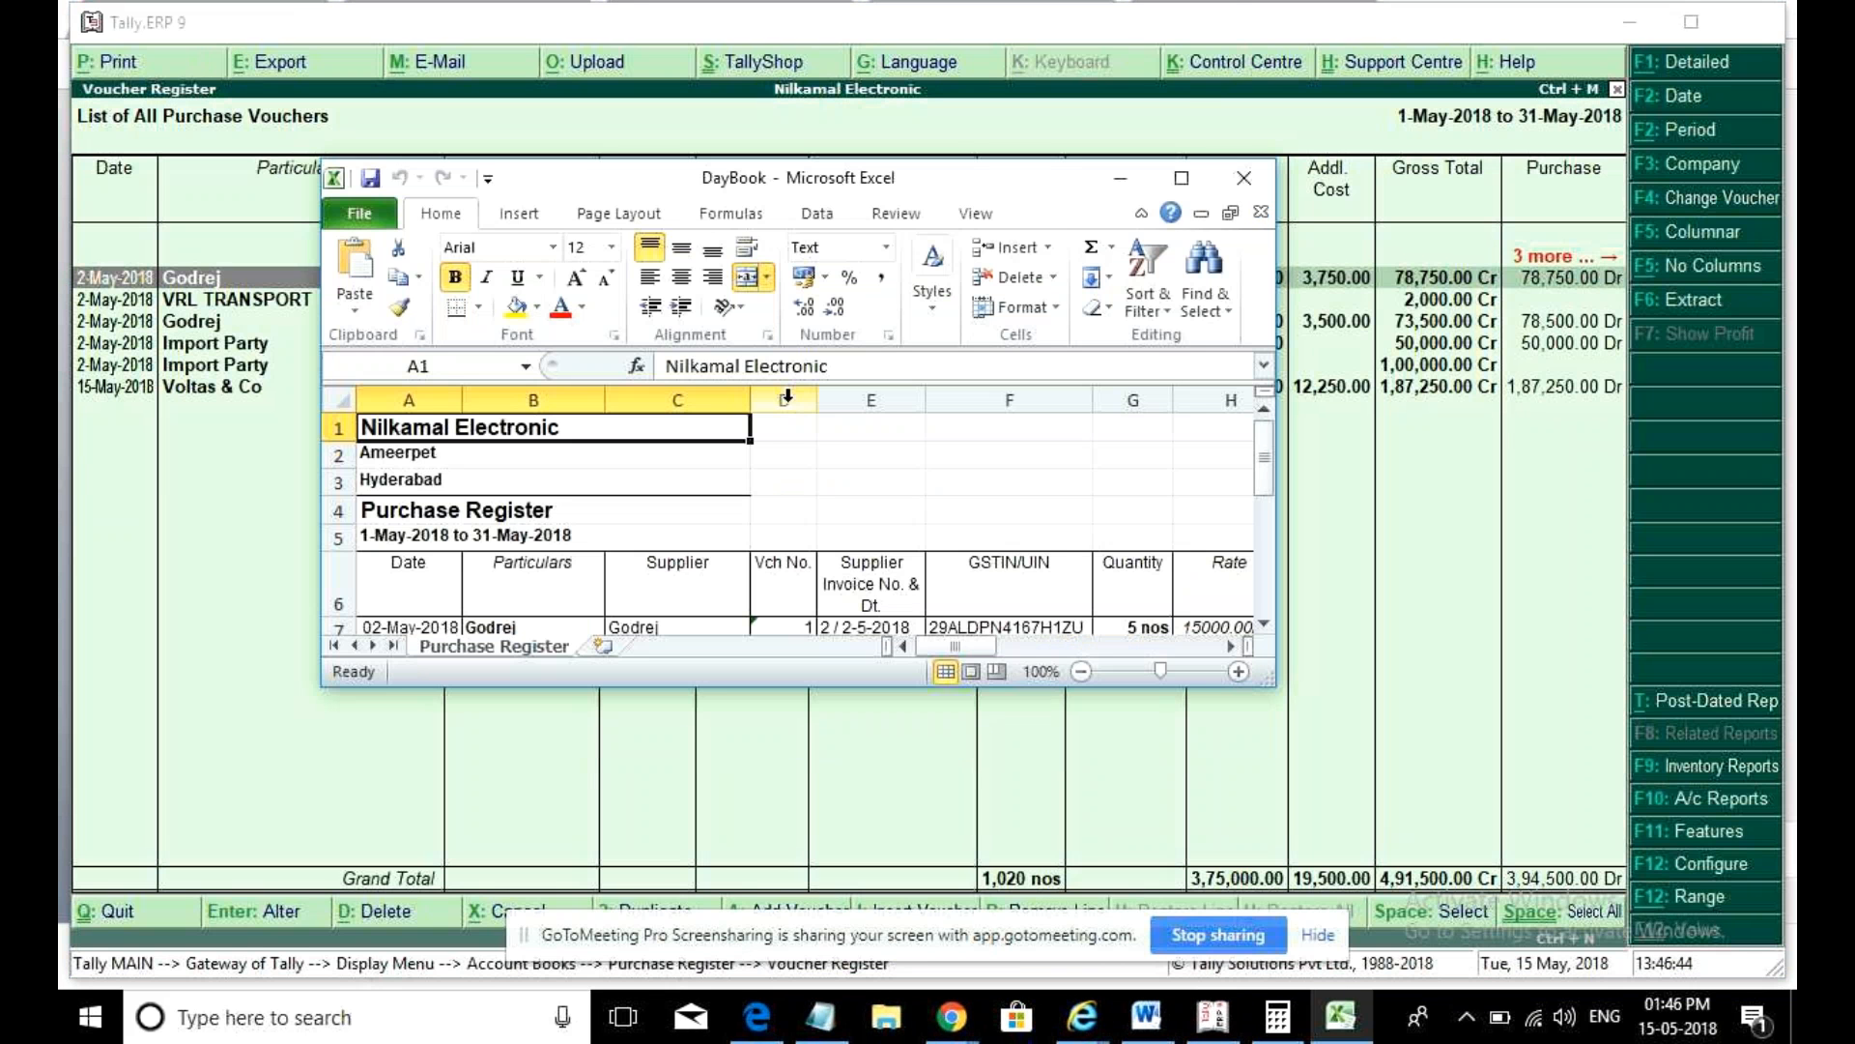
left_click(1183, 174)
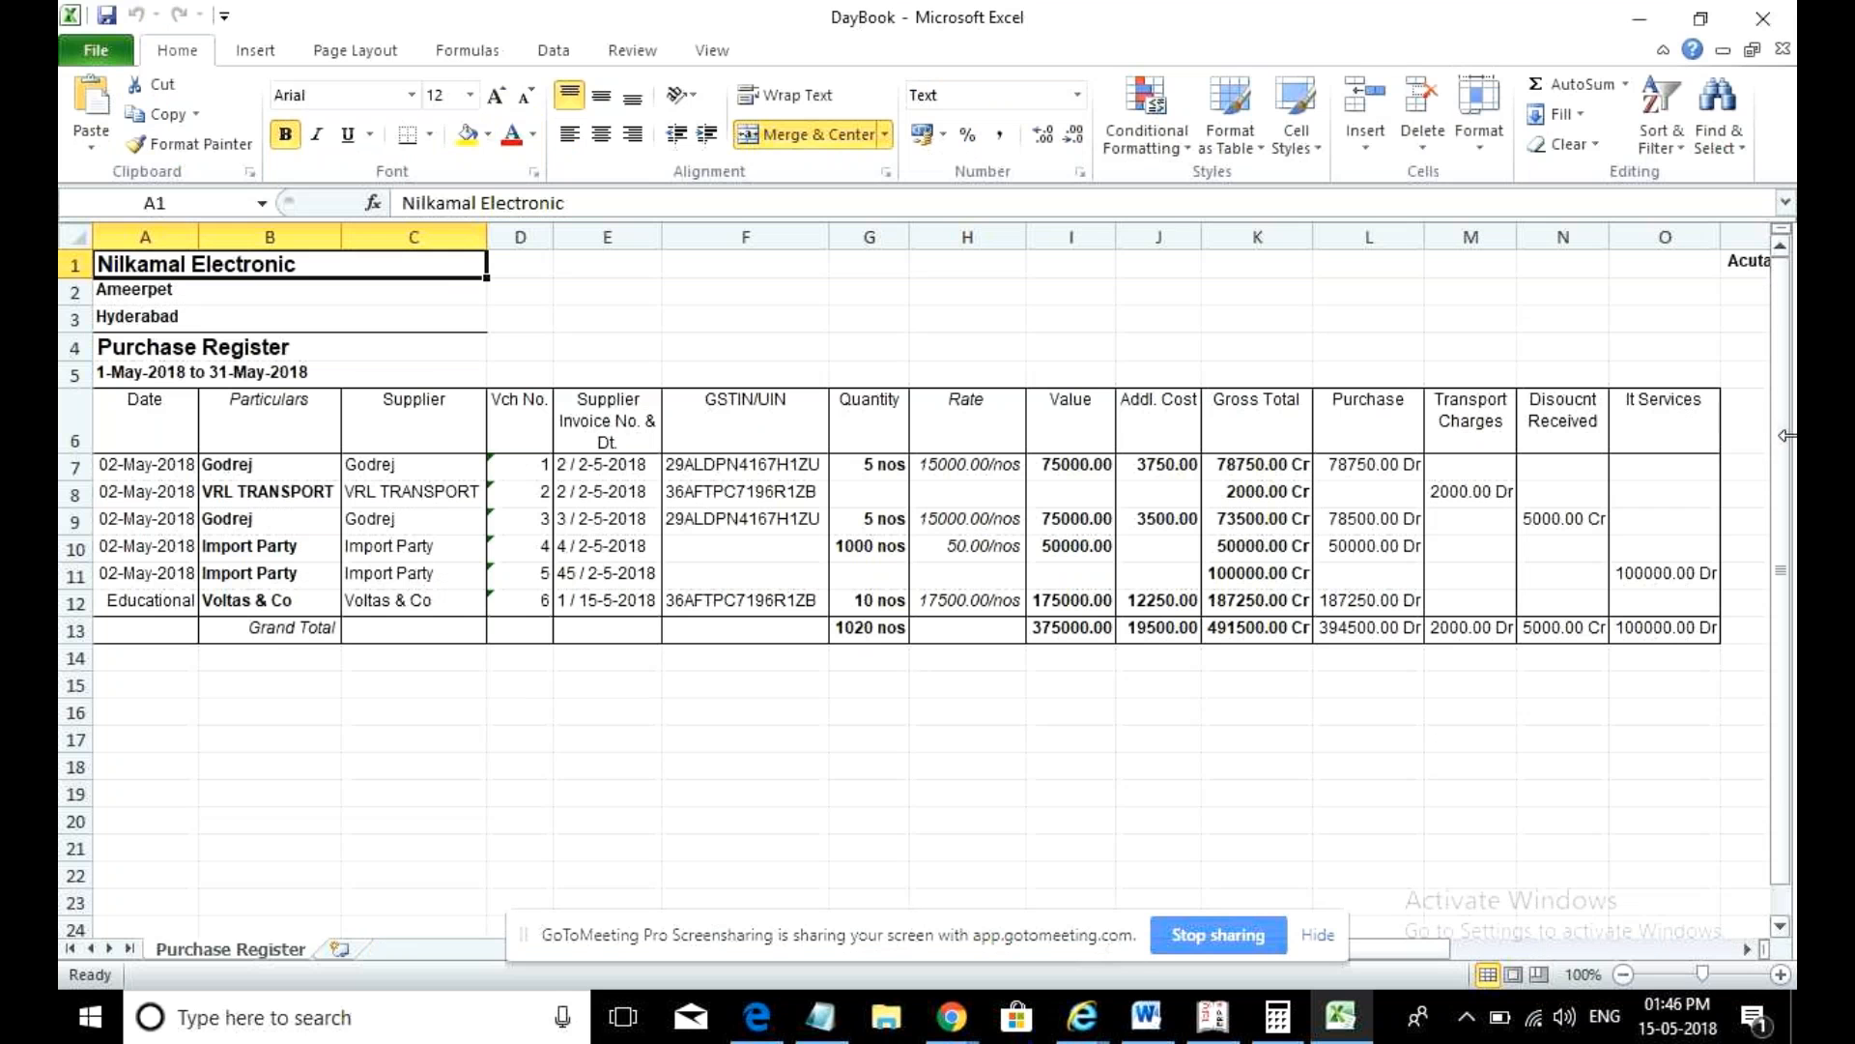
left_click(1157, 468)
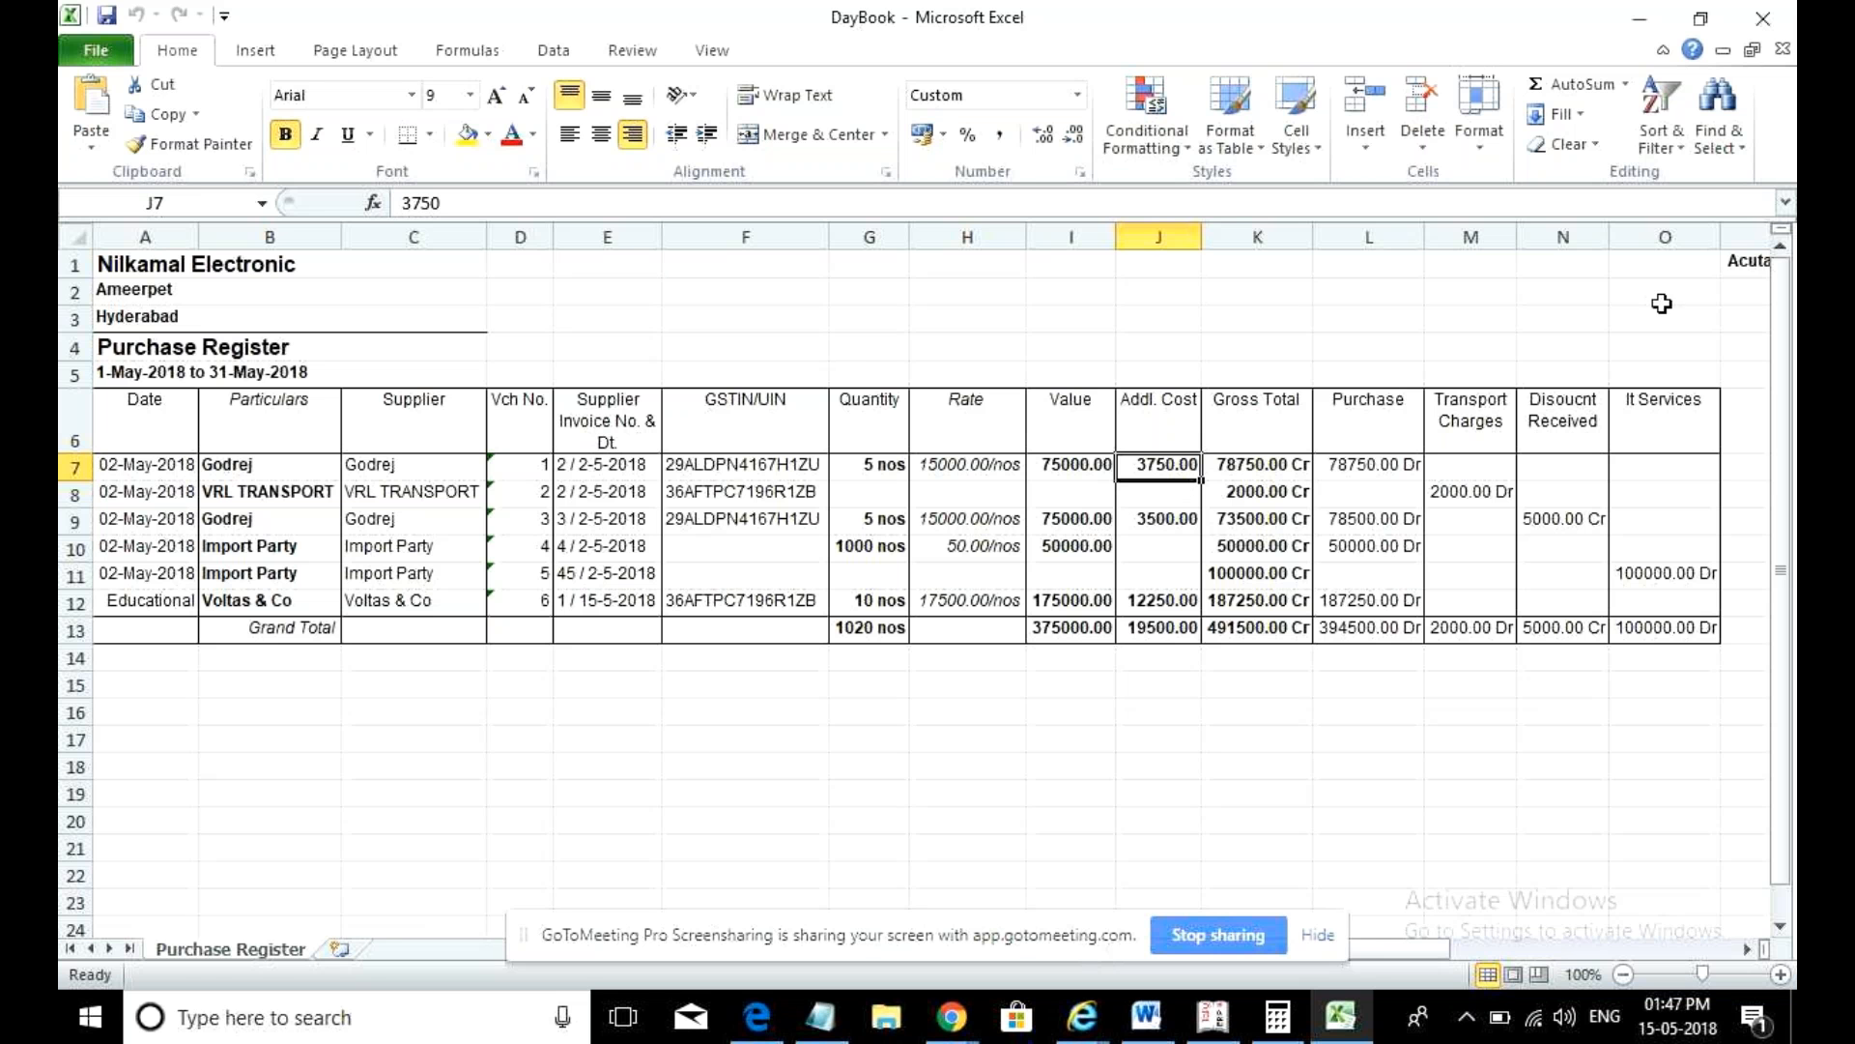
left_click(1784, 13)
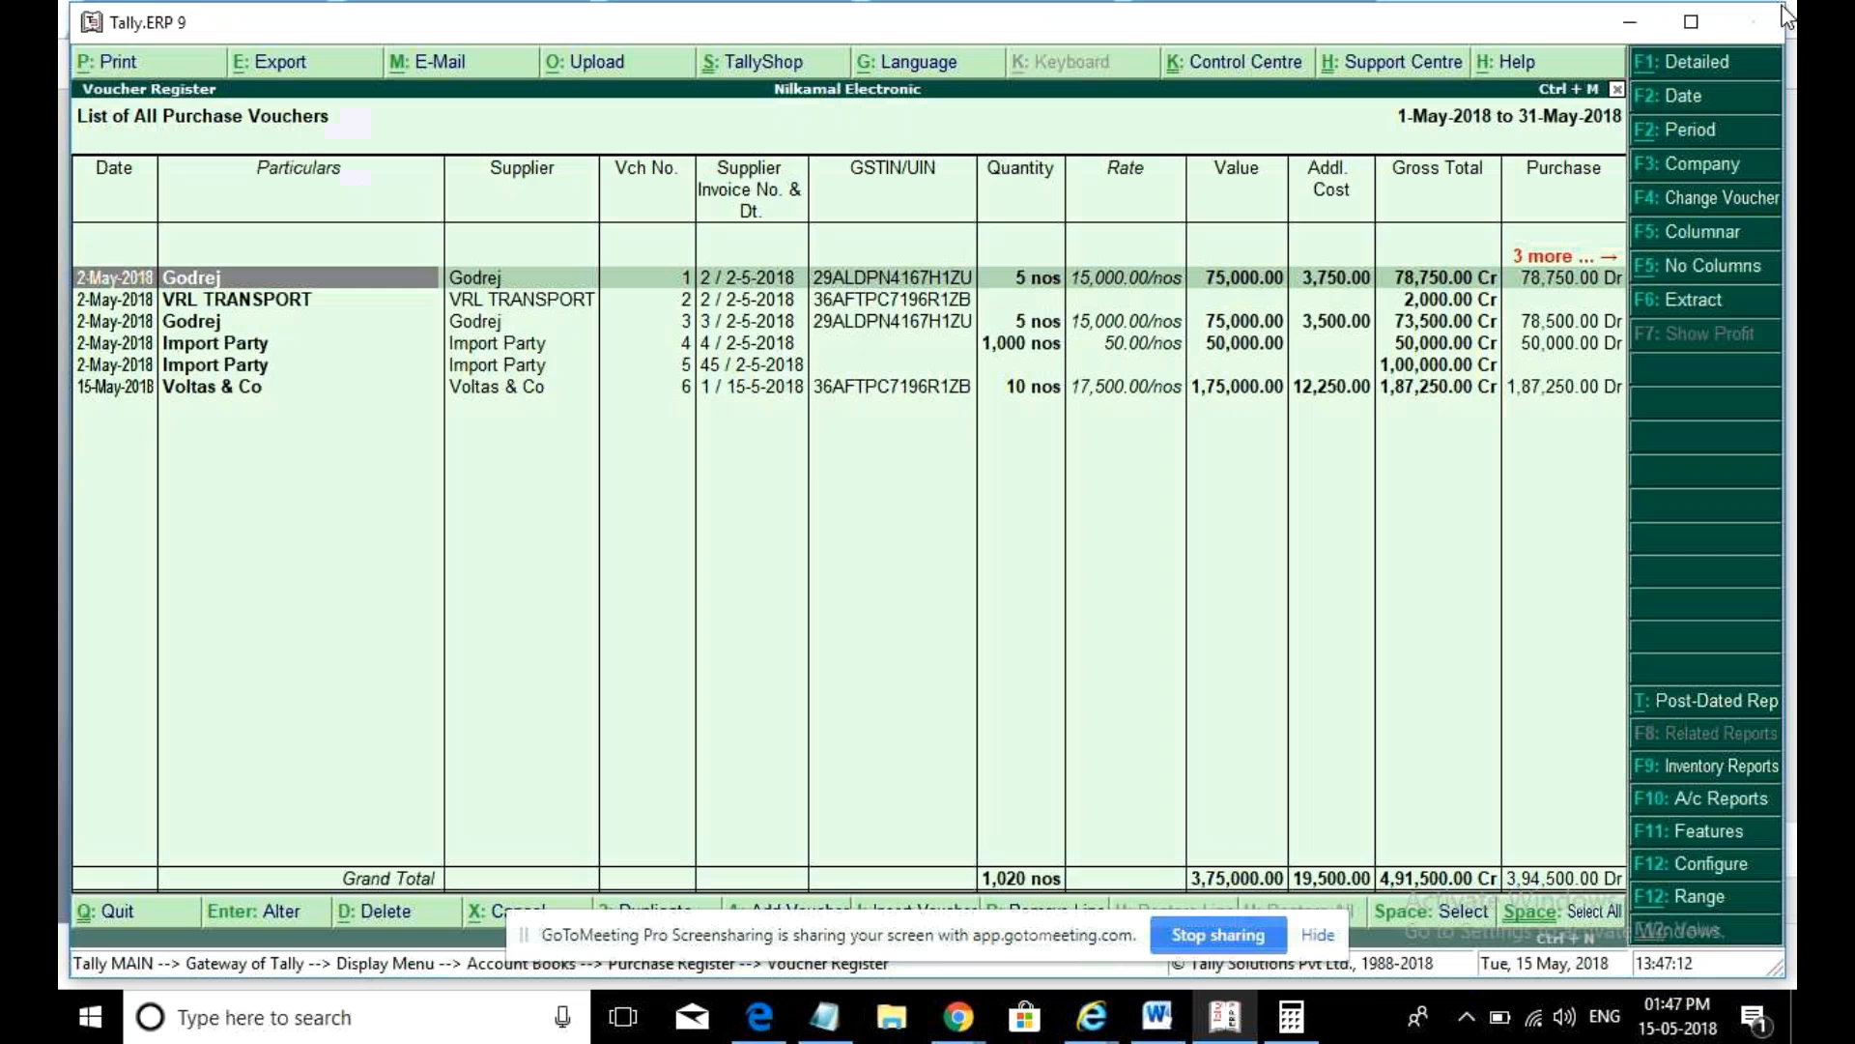
- Re-export the register with Export for Pivot Table set to Yes and GST details shown
left_click(302, 61)
key("n")
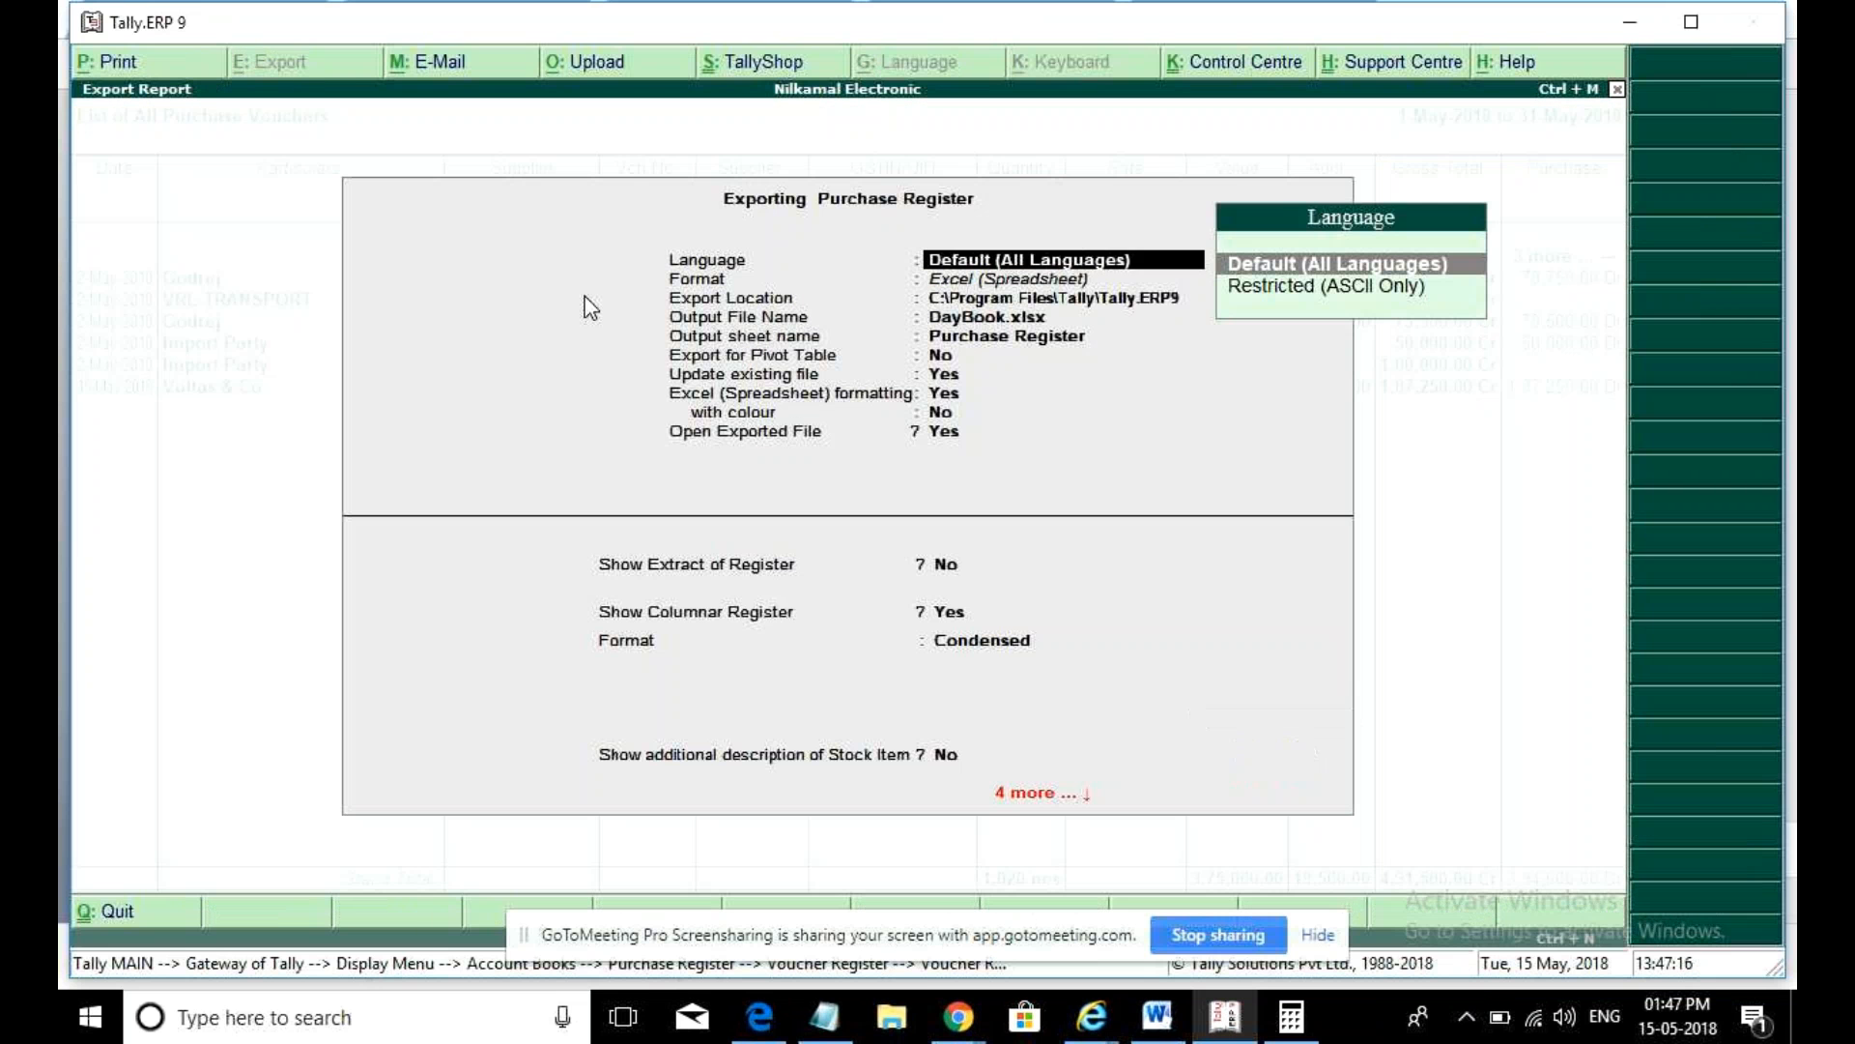
key("Return")
key("Return")
key("Return")
key("Return")
key("Return")
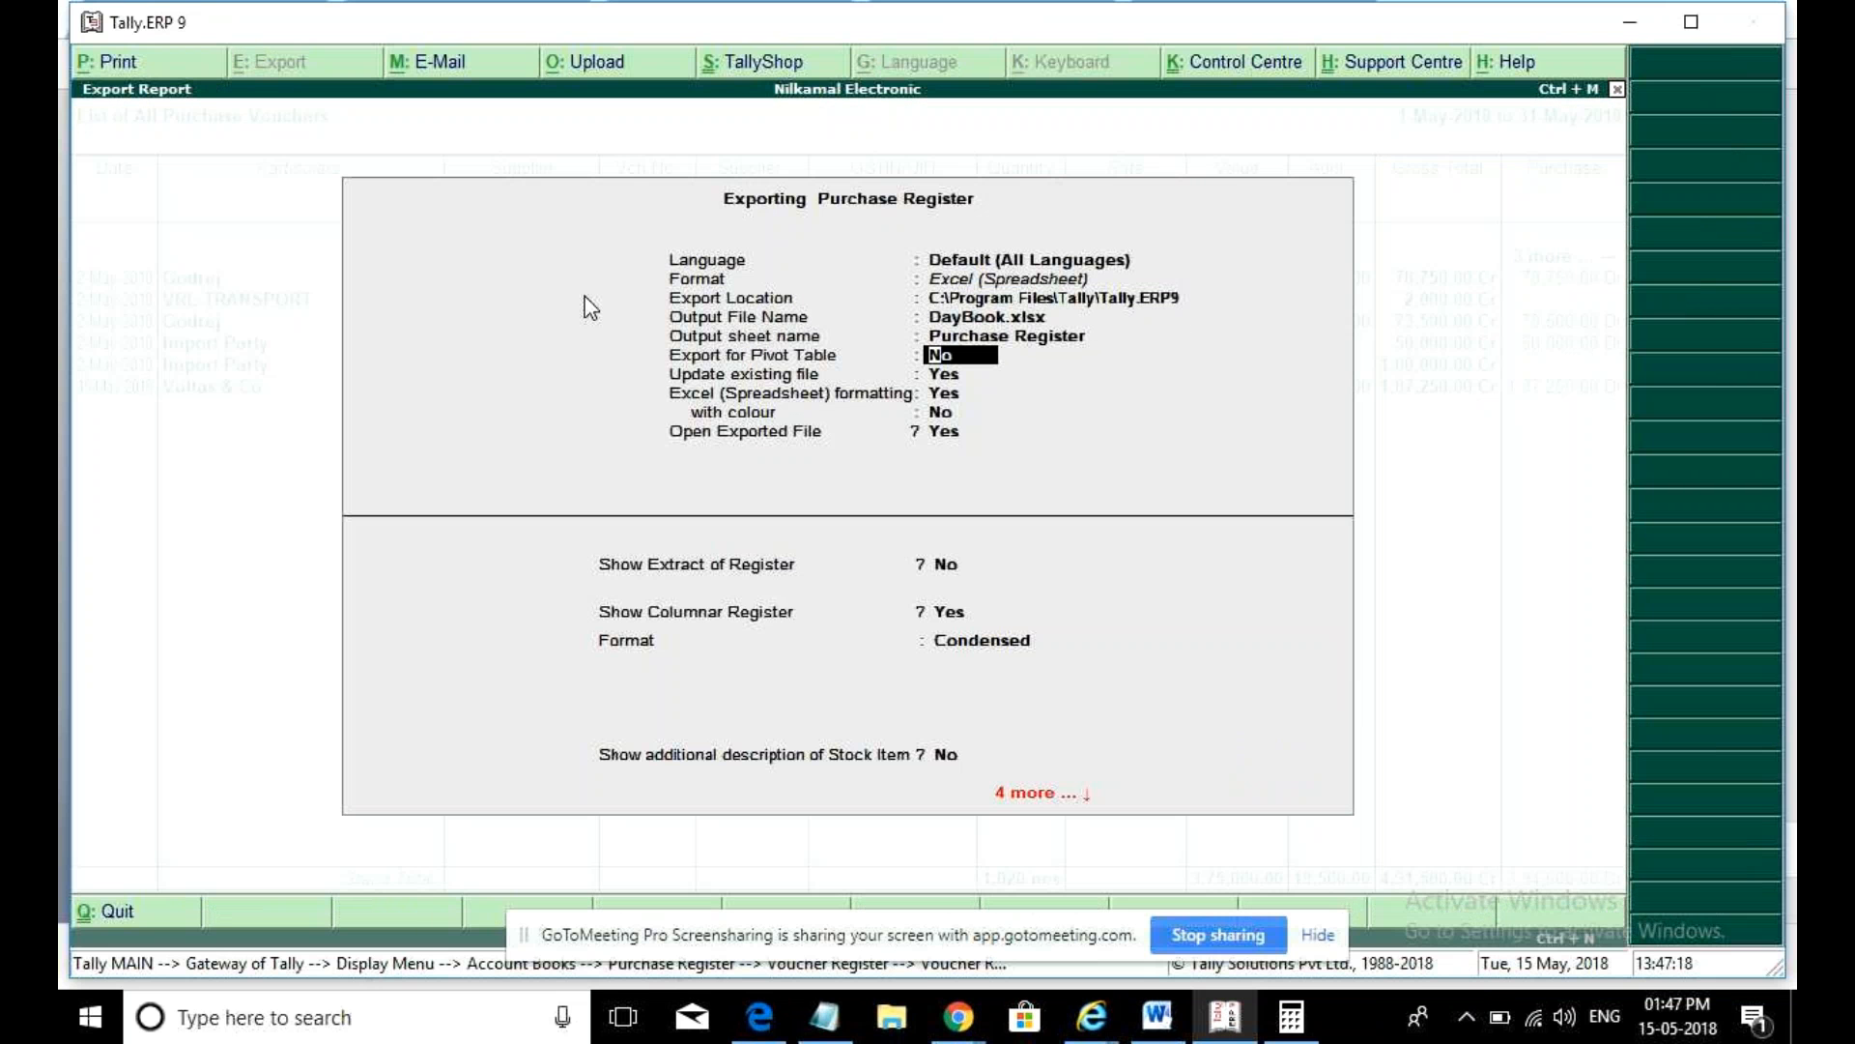
key("y")
key("Return")
key("Return")
key("Return")
key("Return")
key("Return")
key("Return")
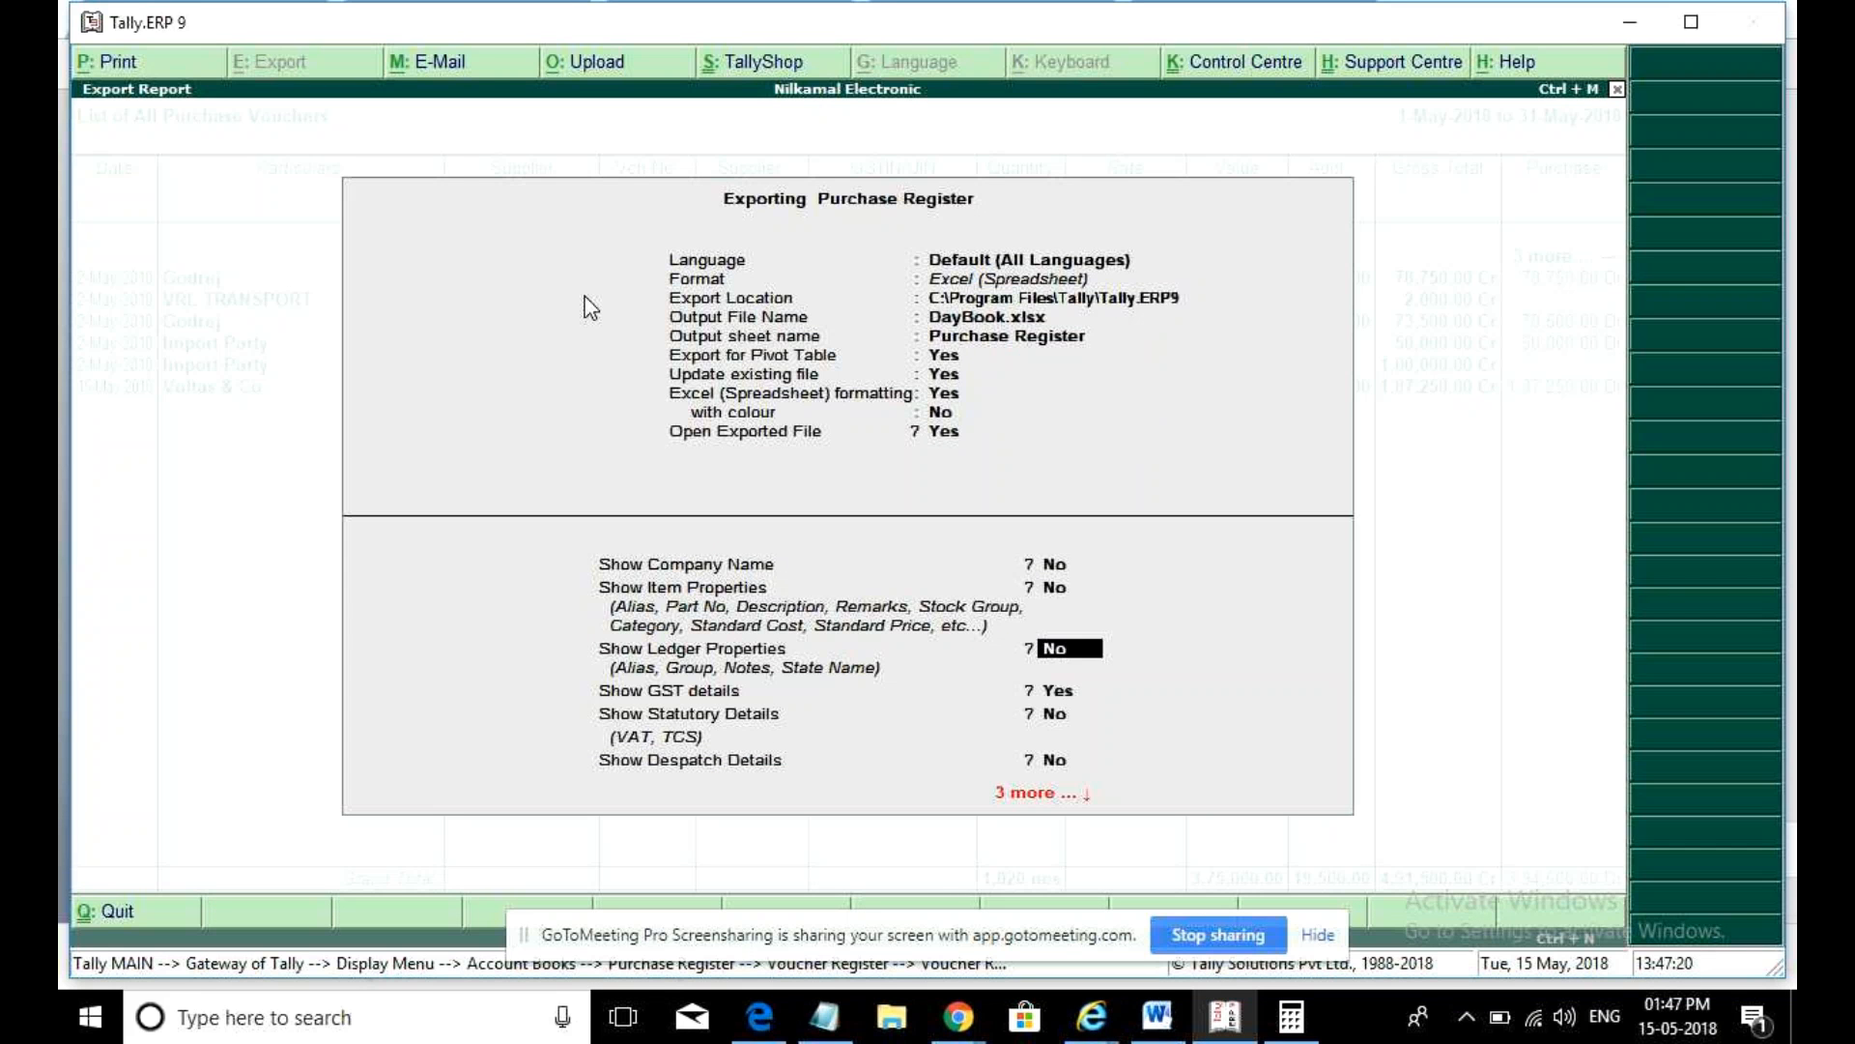
key("Return")
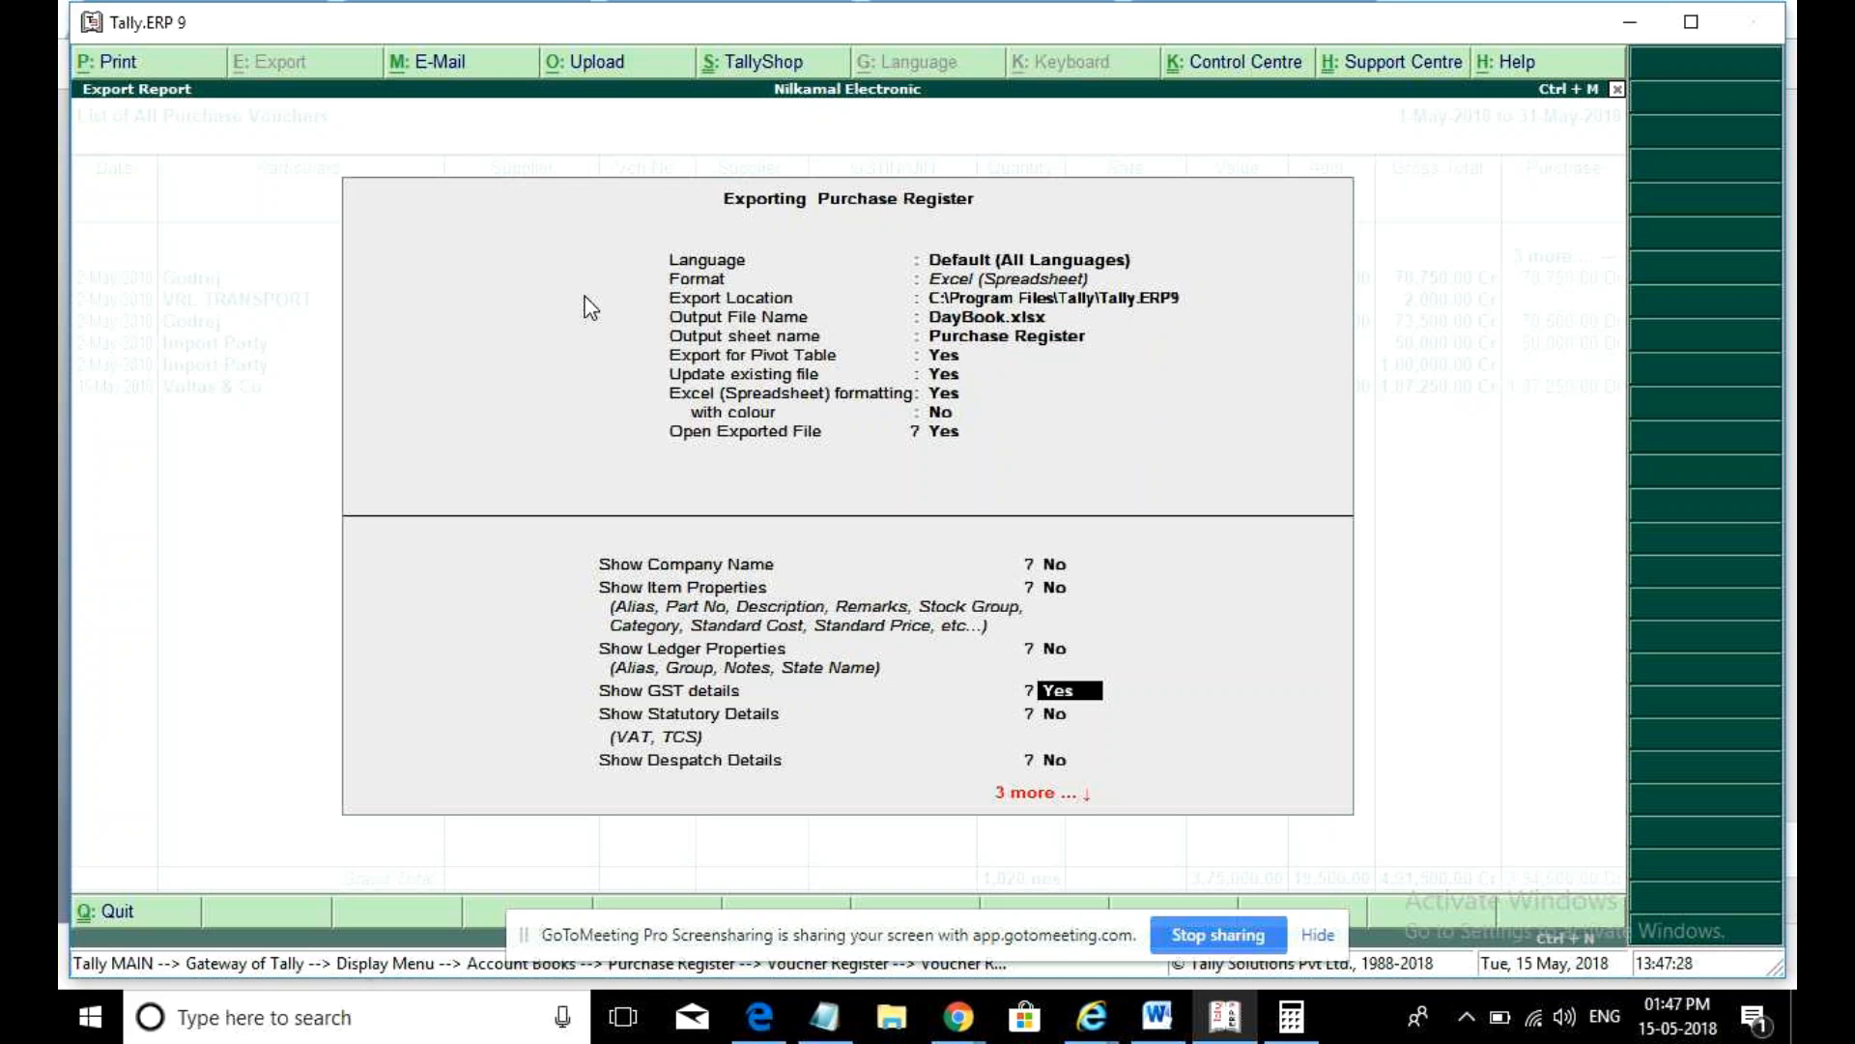
key("Return")
key("Return")
key("Return")
key("Return")
key("Return")
key("Return")
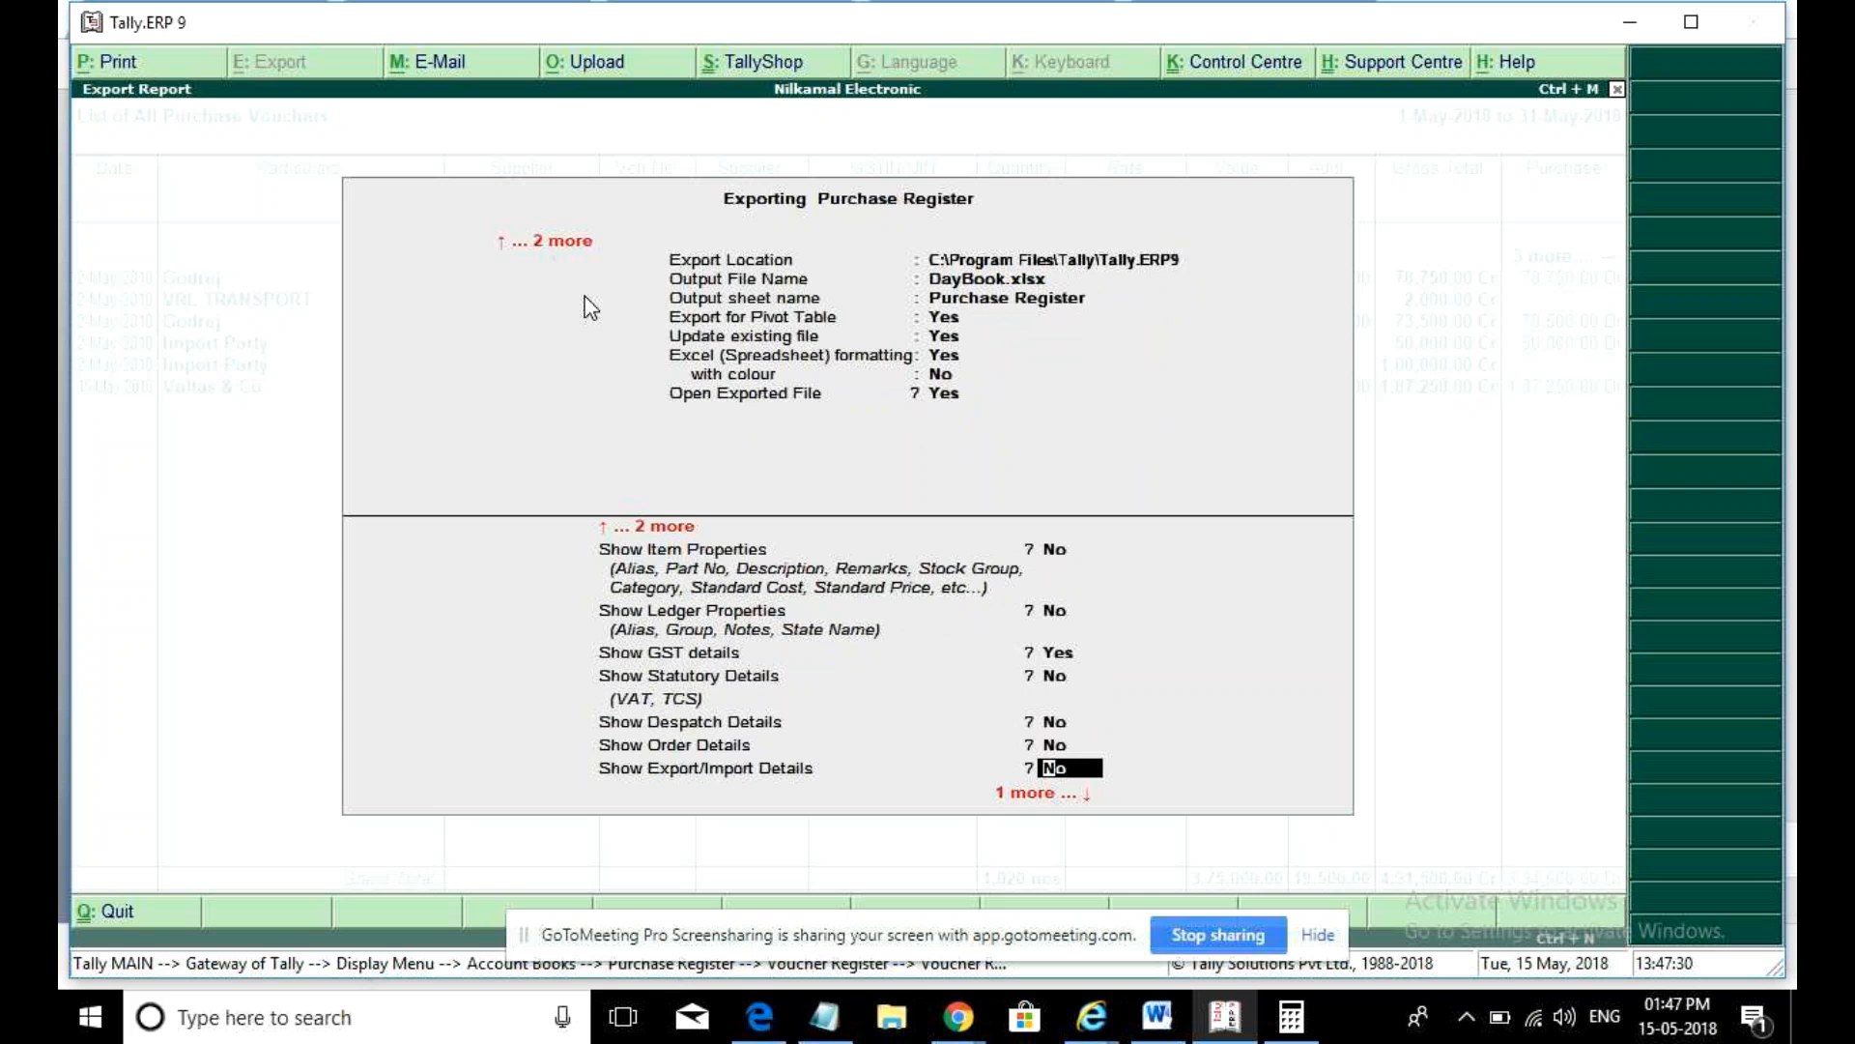
key("Return")
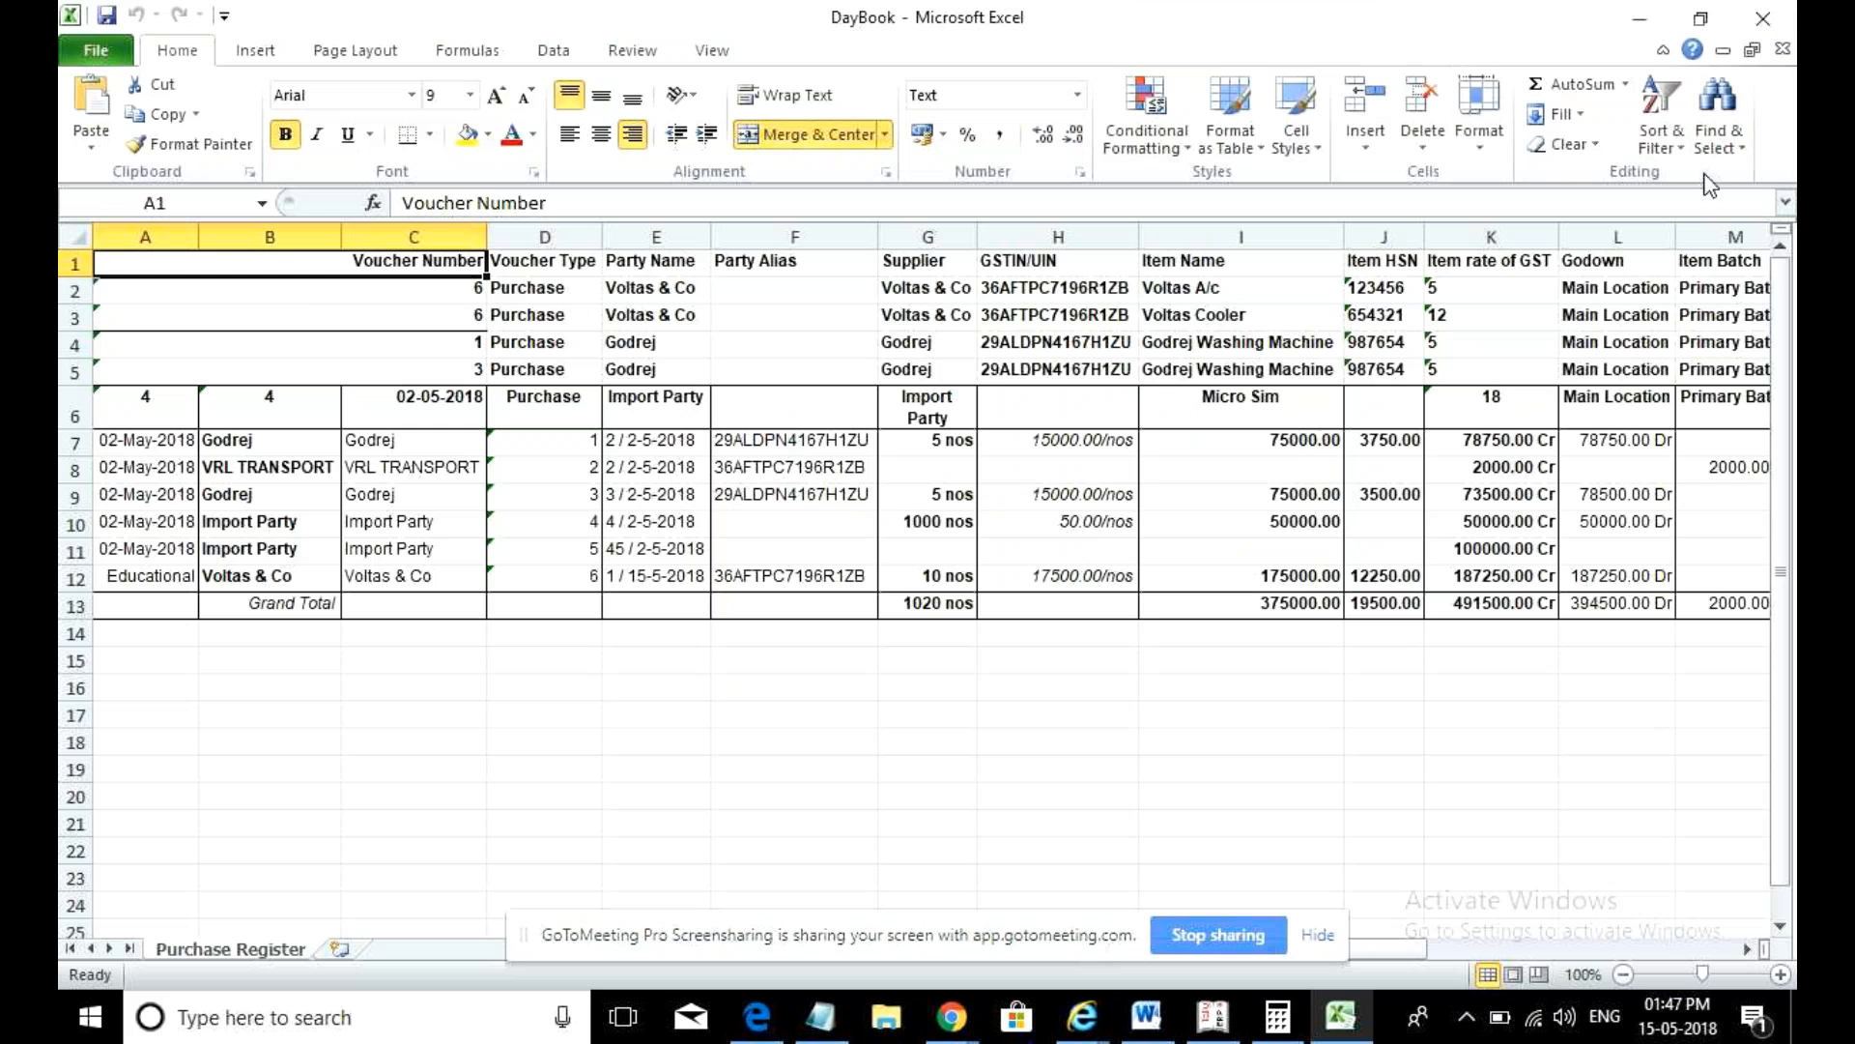
- Close the workbook and re-export in pivot layout without file update, overwriting DayBook.xlsx
left_click(1763, 17)
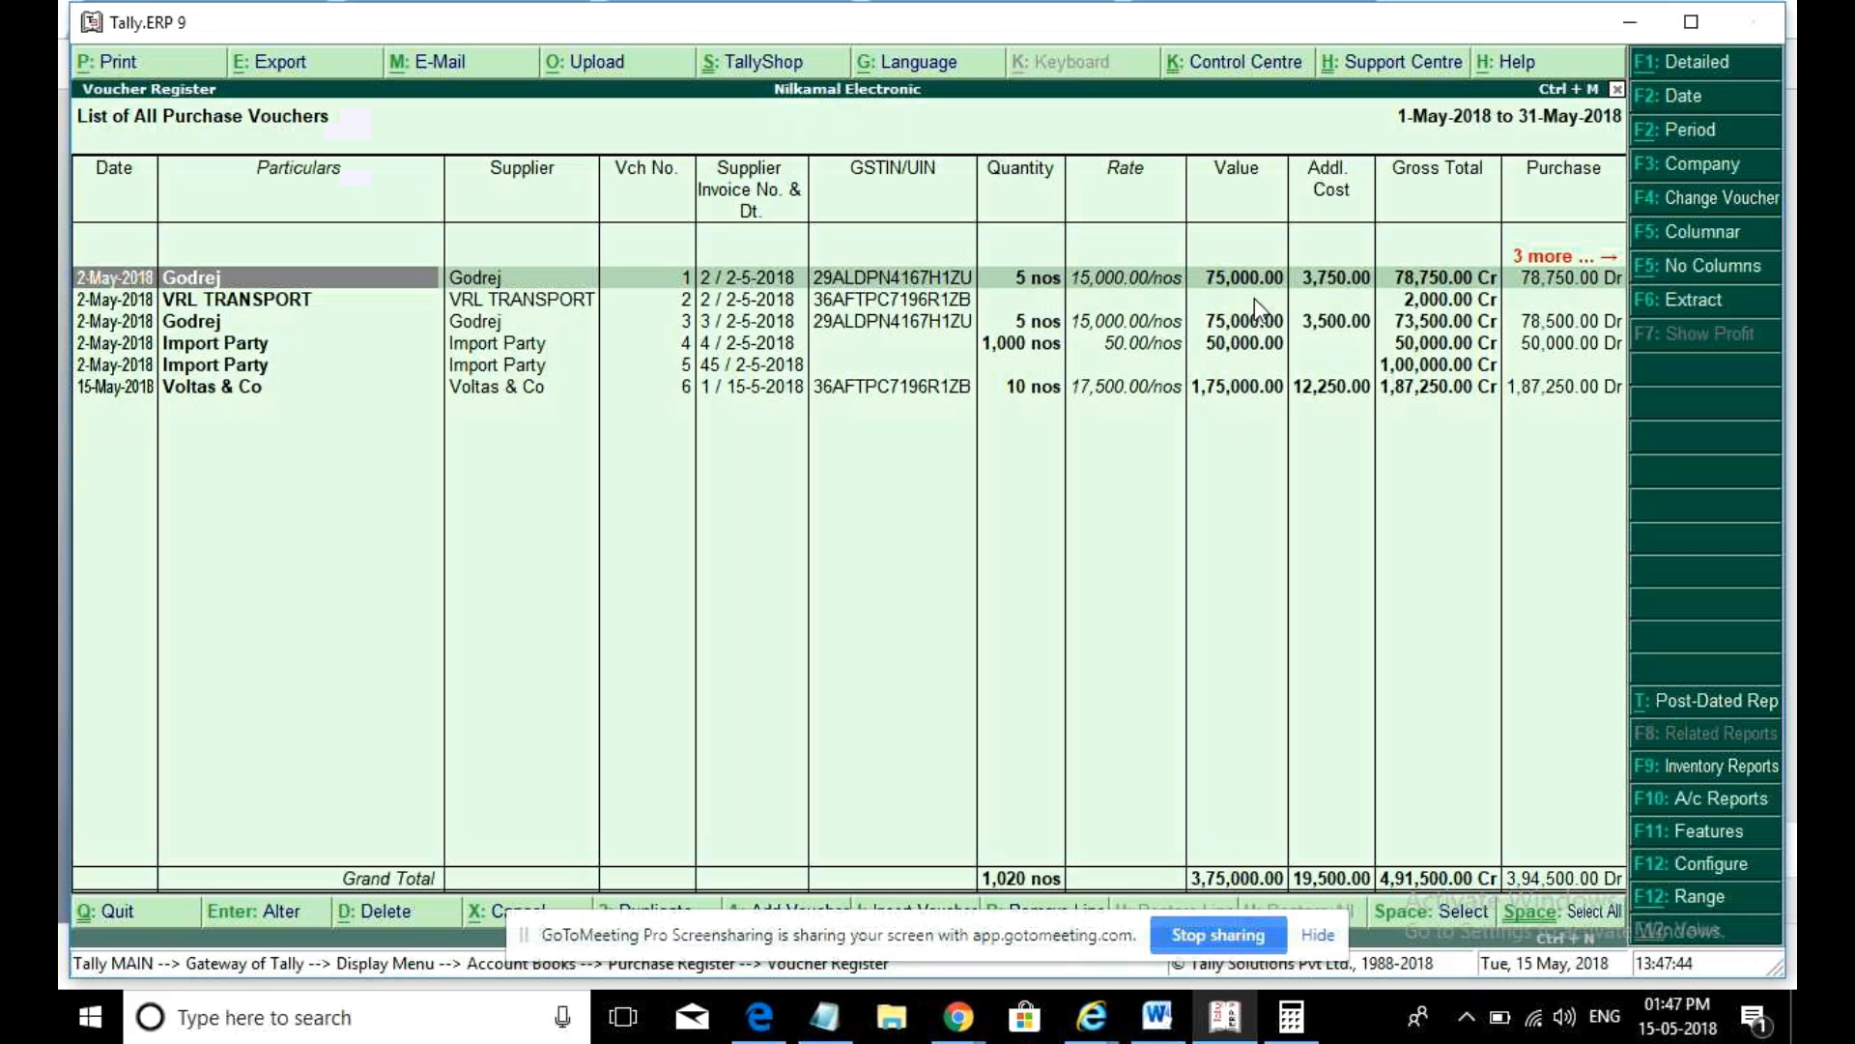
key("alt+e")
key("n")
key("Return")
key("Return")
key("Return")
key("Return")
key("y")
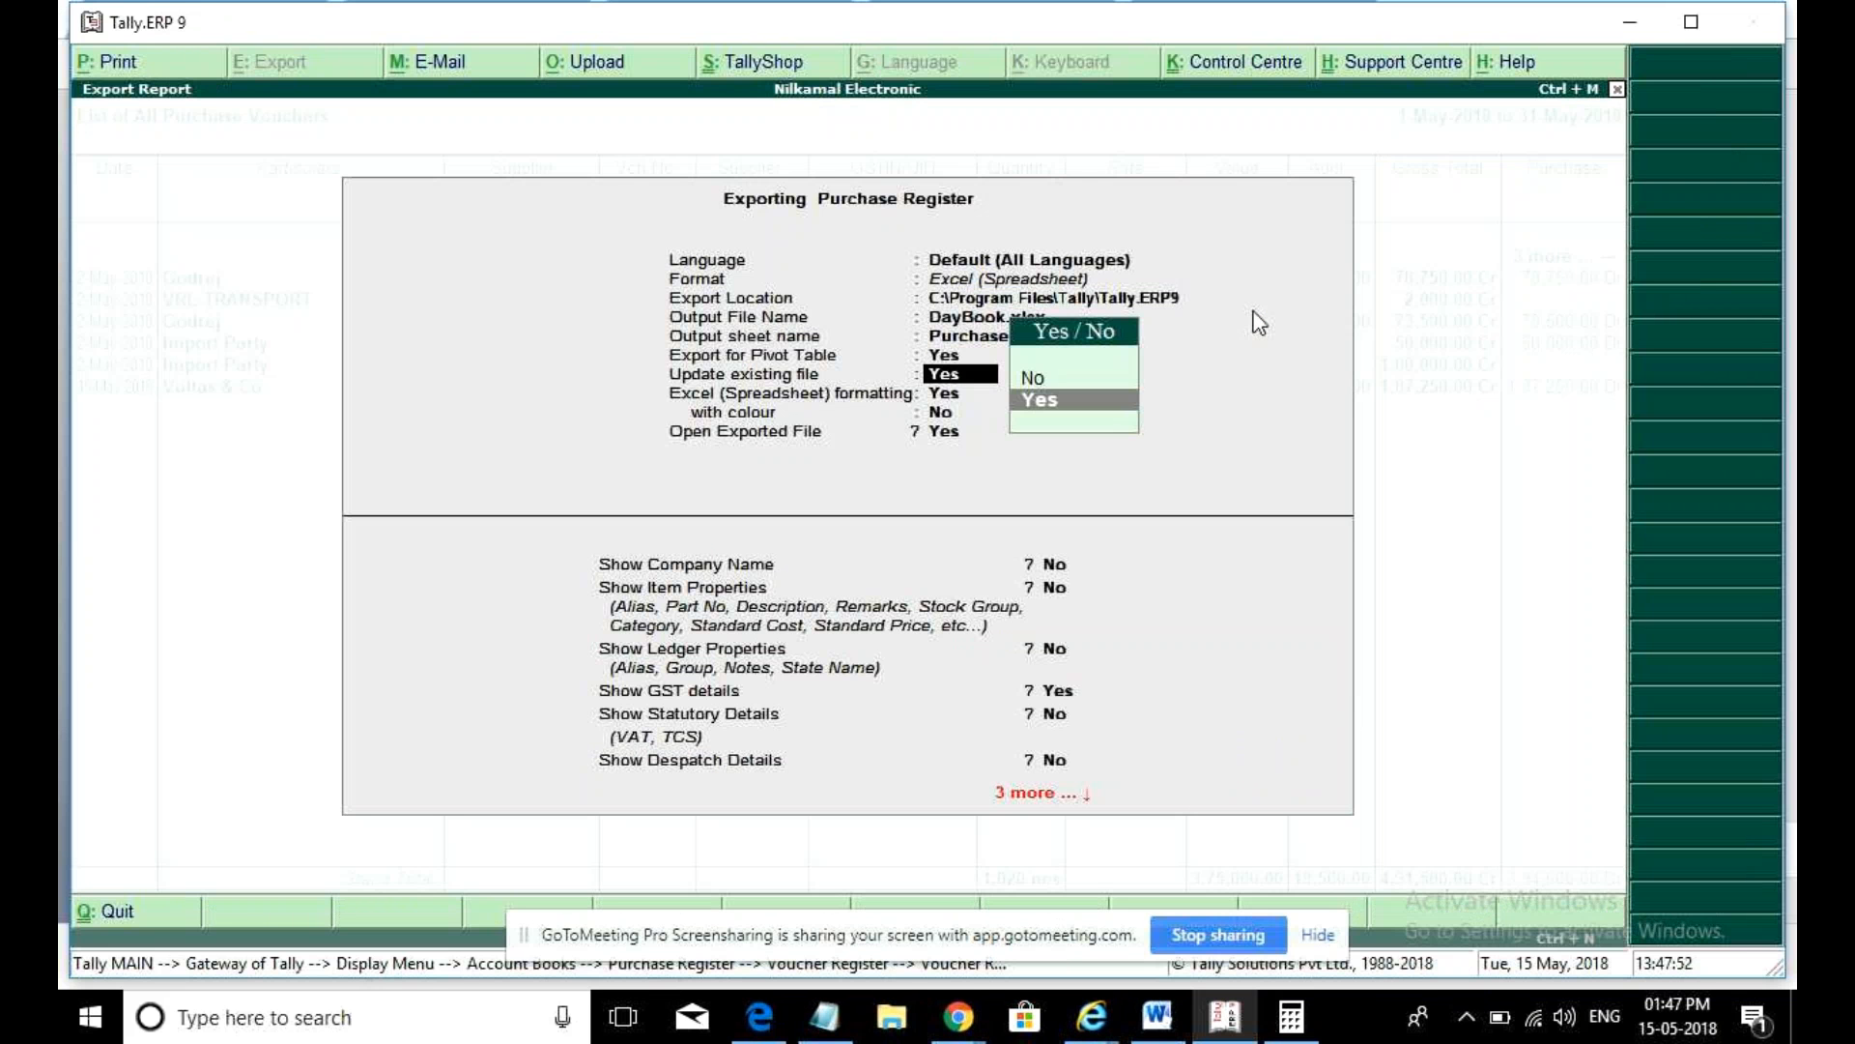
key("n")
key("Return")
key("Return")
key("Return")
key("Return")
key("Return")
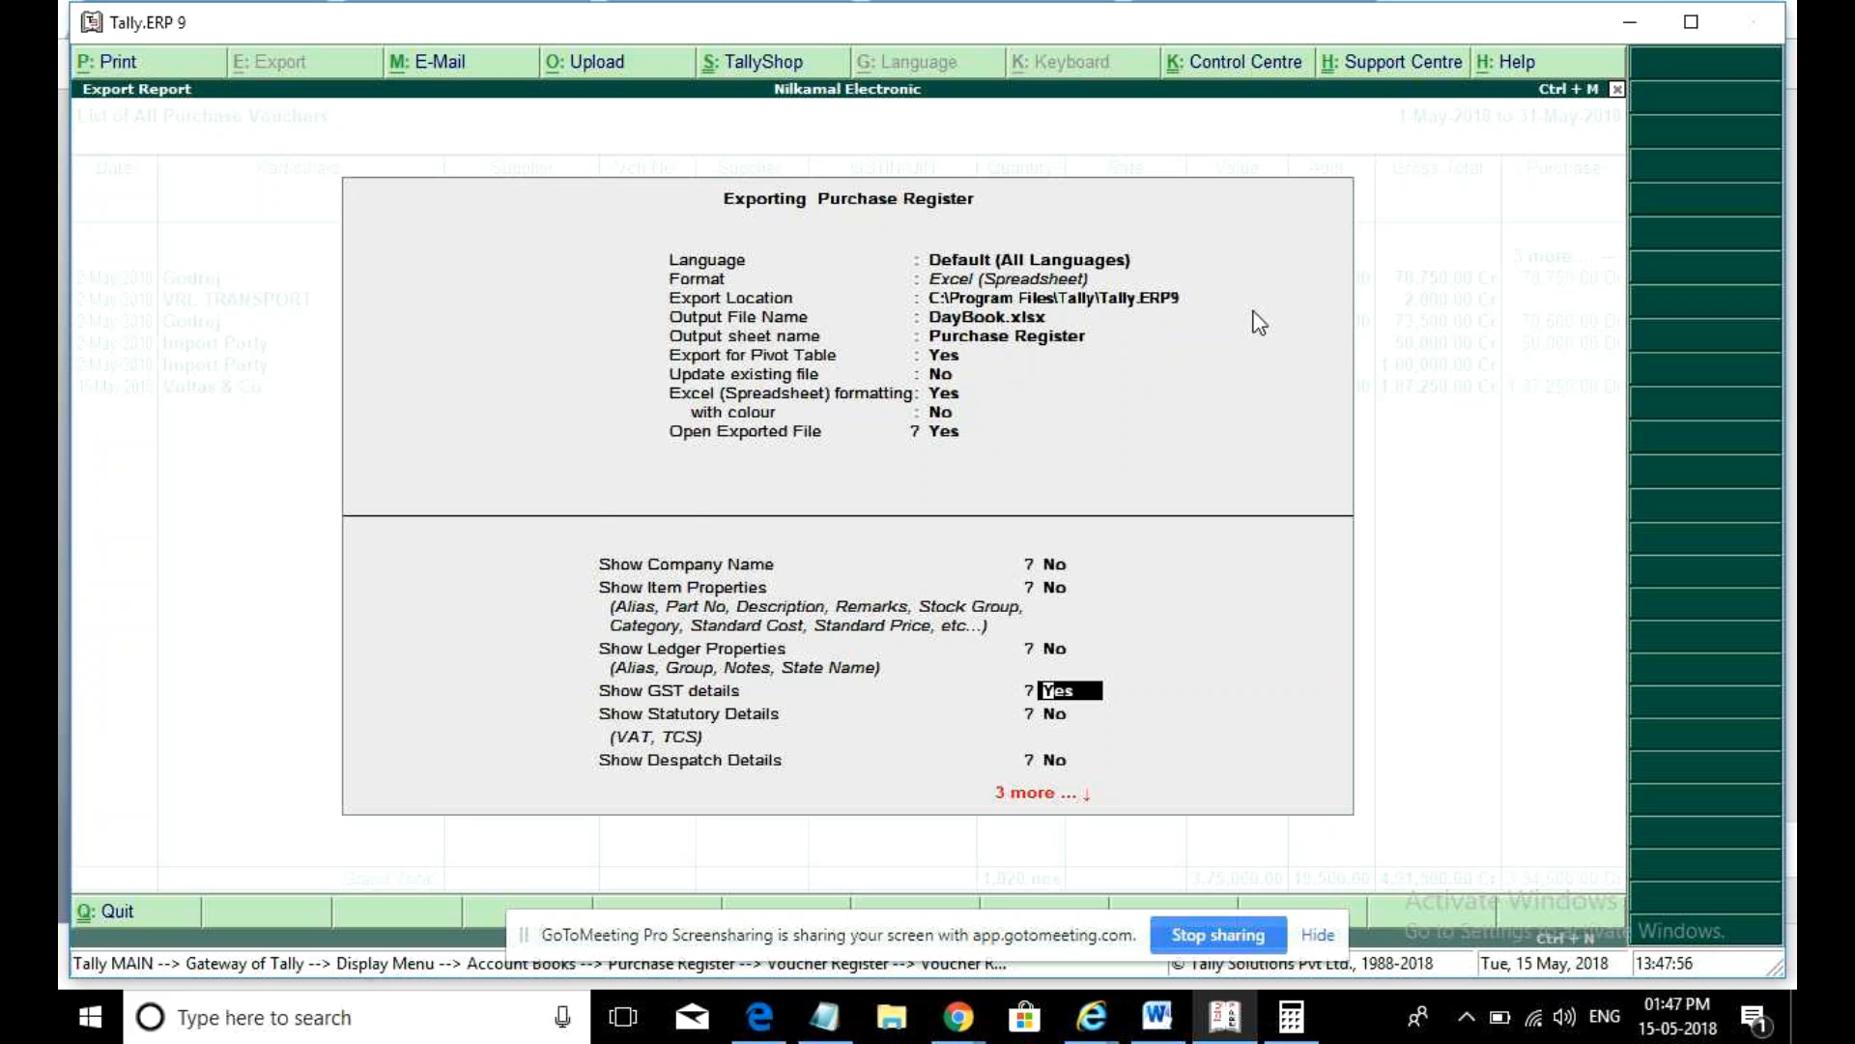
key("ctrl+a")
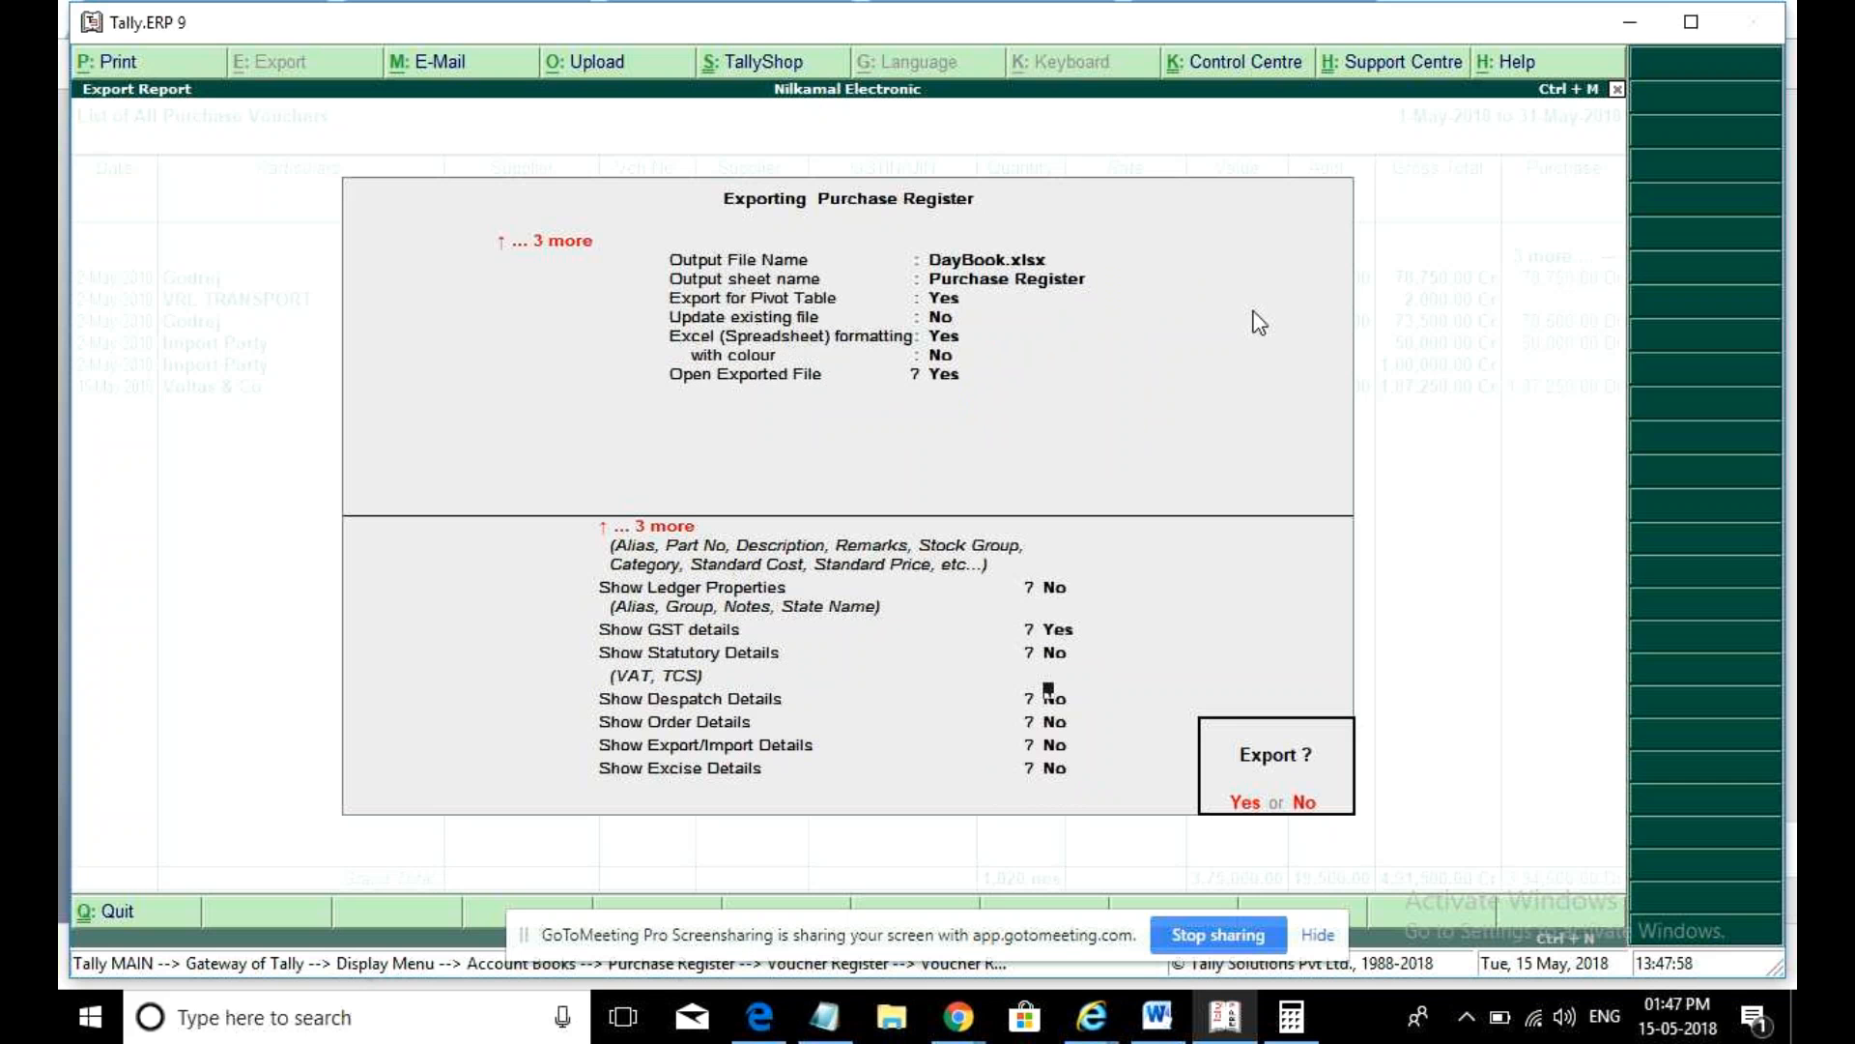
key("Return")
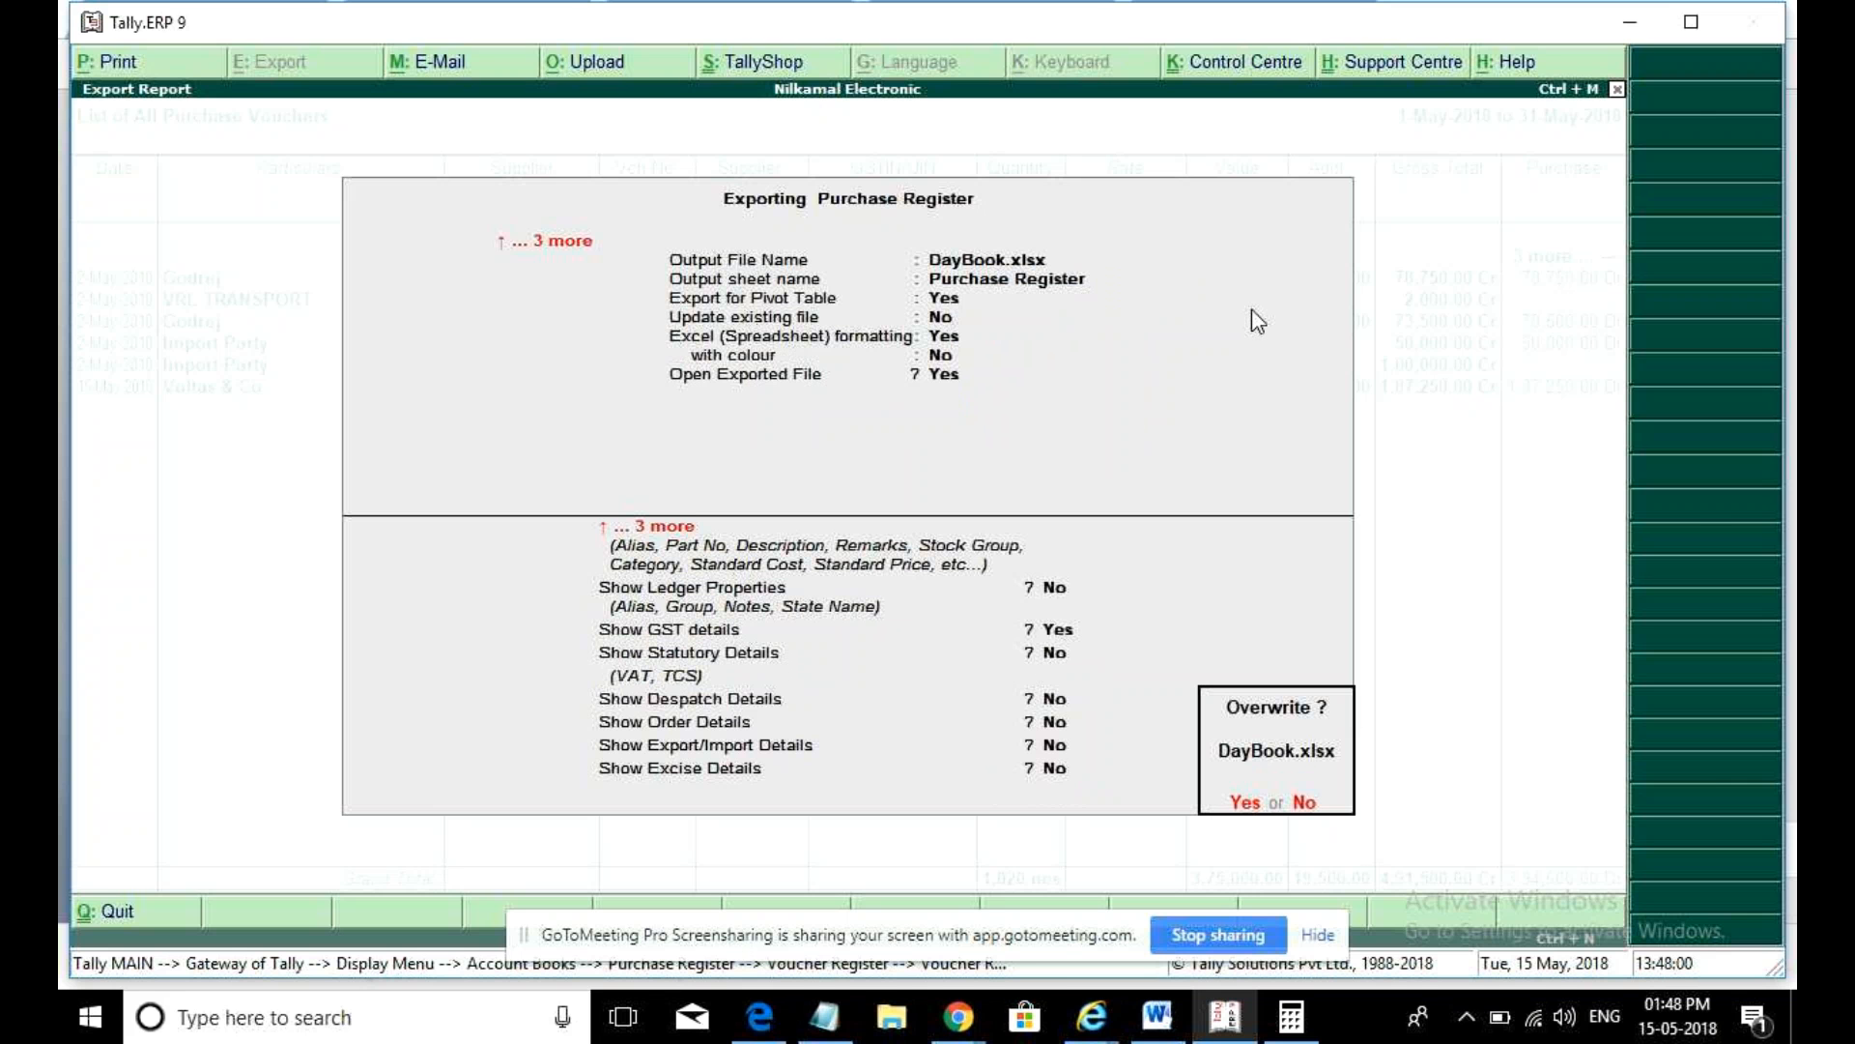
key("Return")
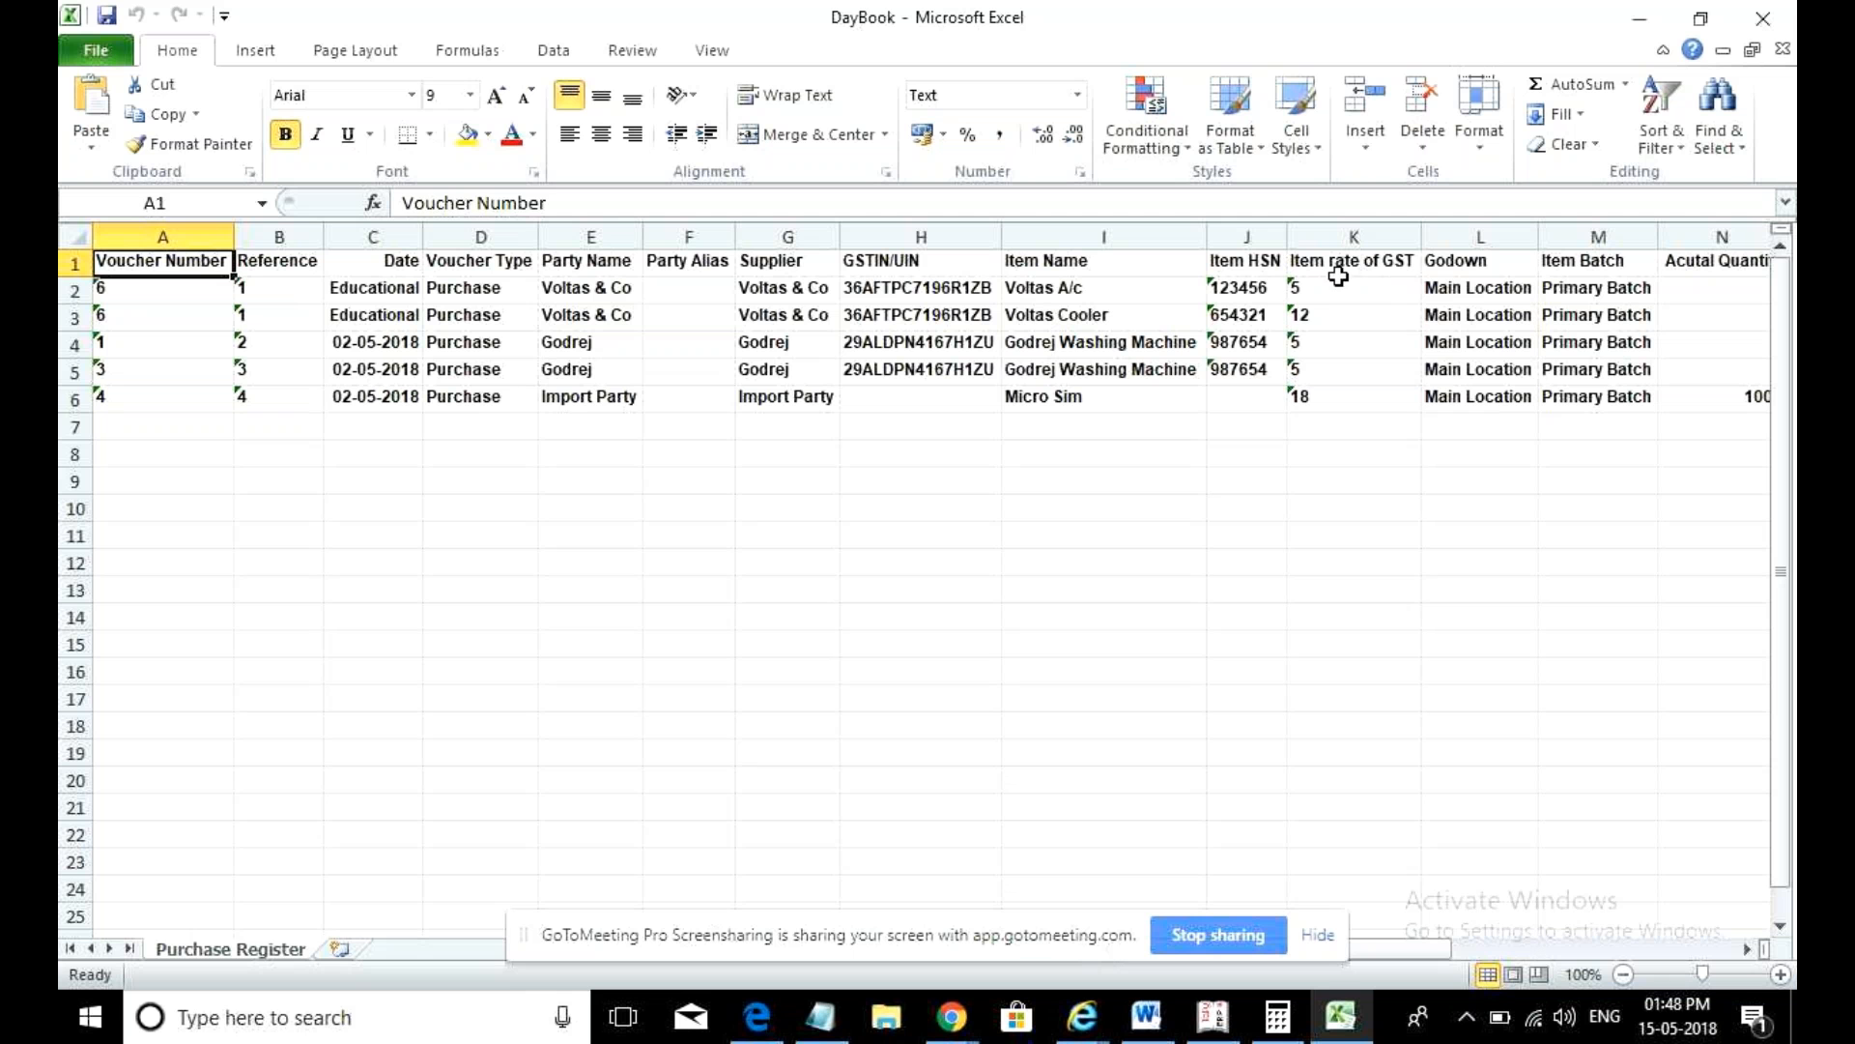
- Select the GST rate values in column K and turn on Data filters
left_click_drag(1331, 287, 1317, 402)
left_click(1304, 397)
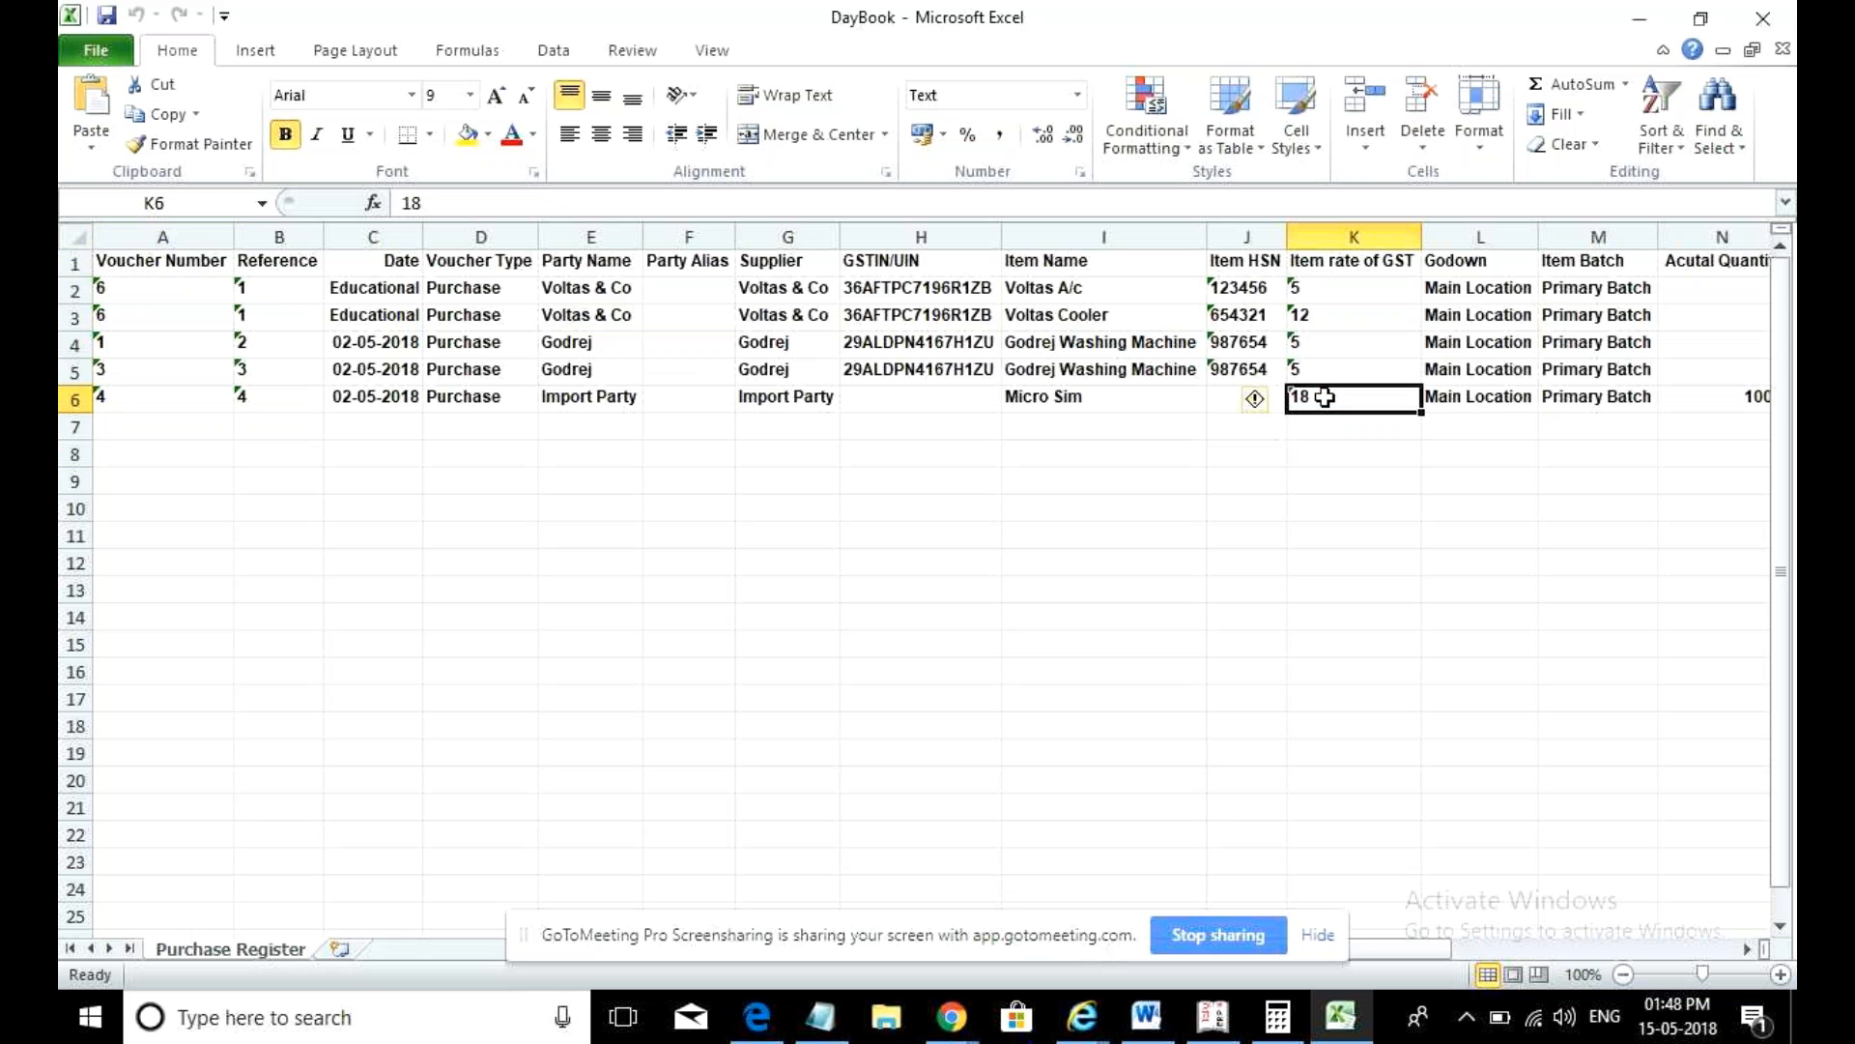
left_click(970, 426)
left_click(1347, 389)
left_click(567, 55)
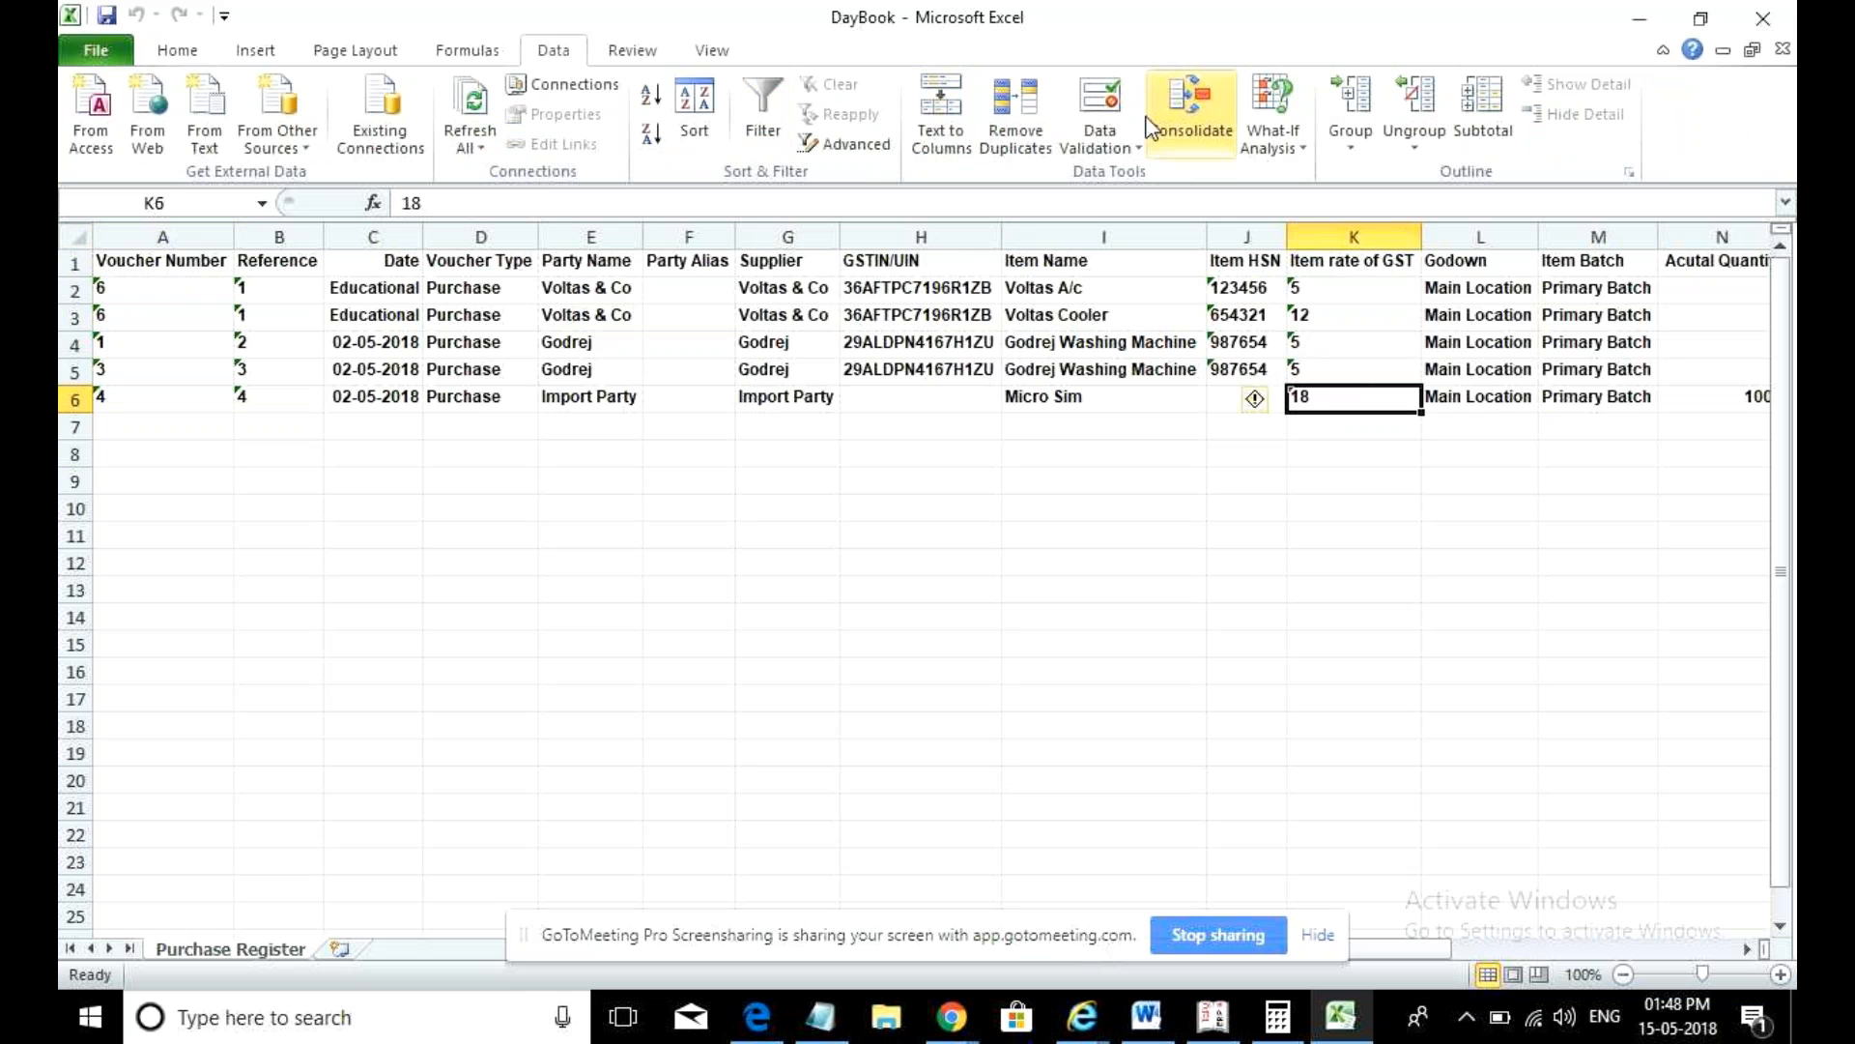
left_click(788, 98)
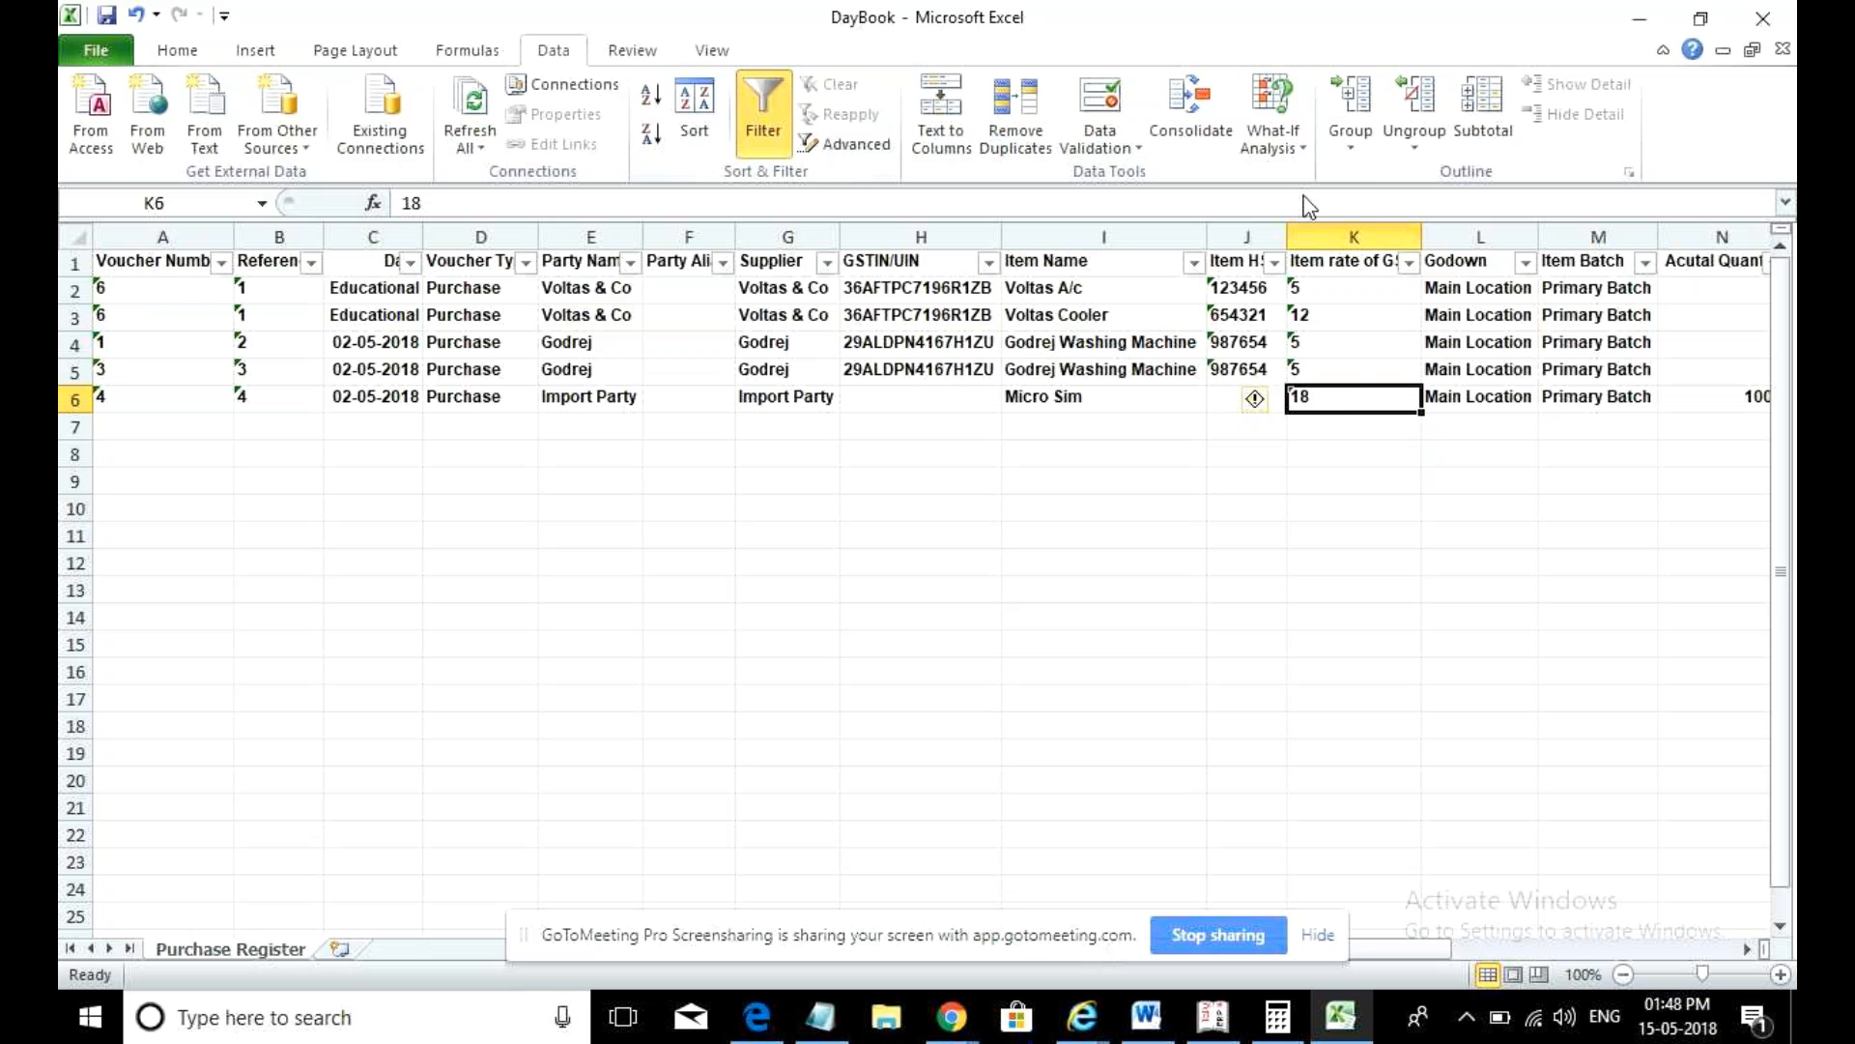
- Filter Item rate of GST to show only rate 18 and scroll across the columns
left_click(1409, 263)
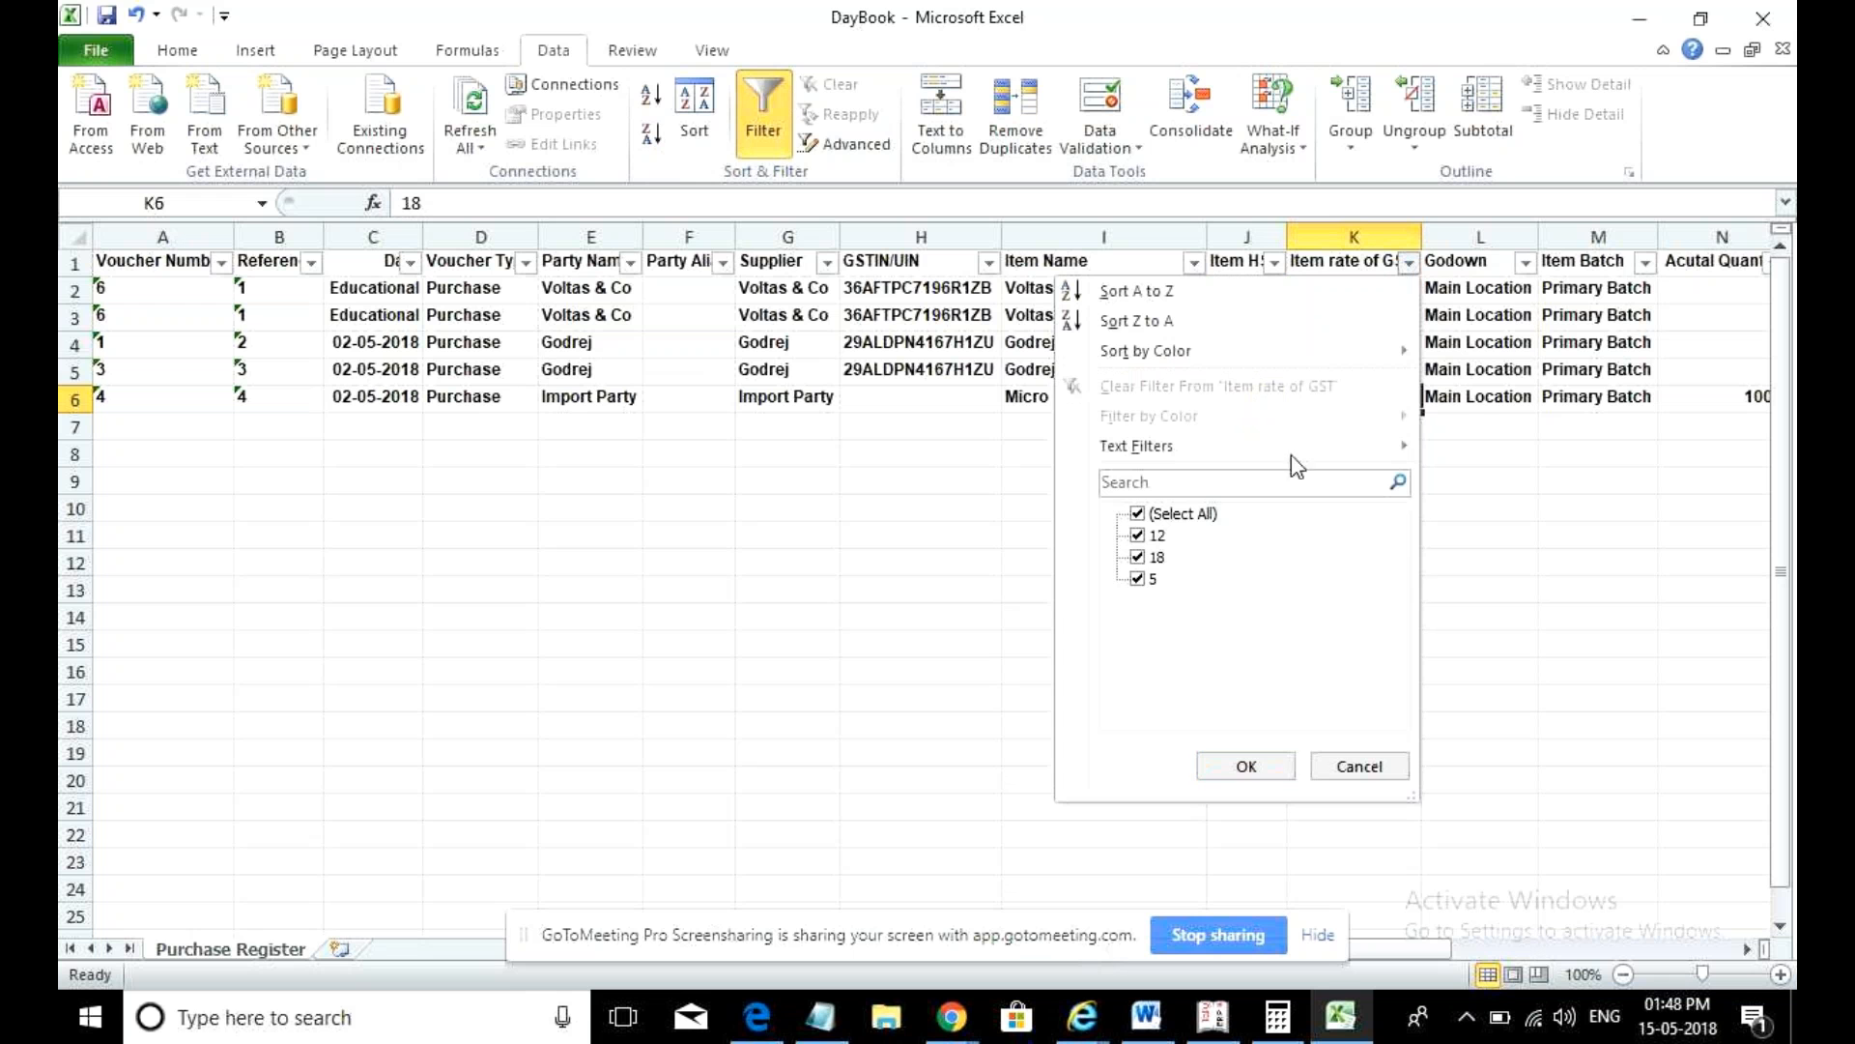
left_click(1151, 565)
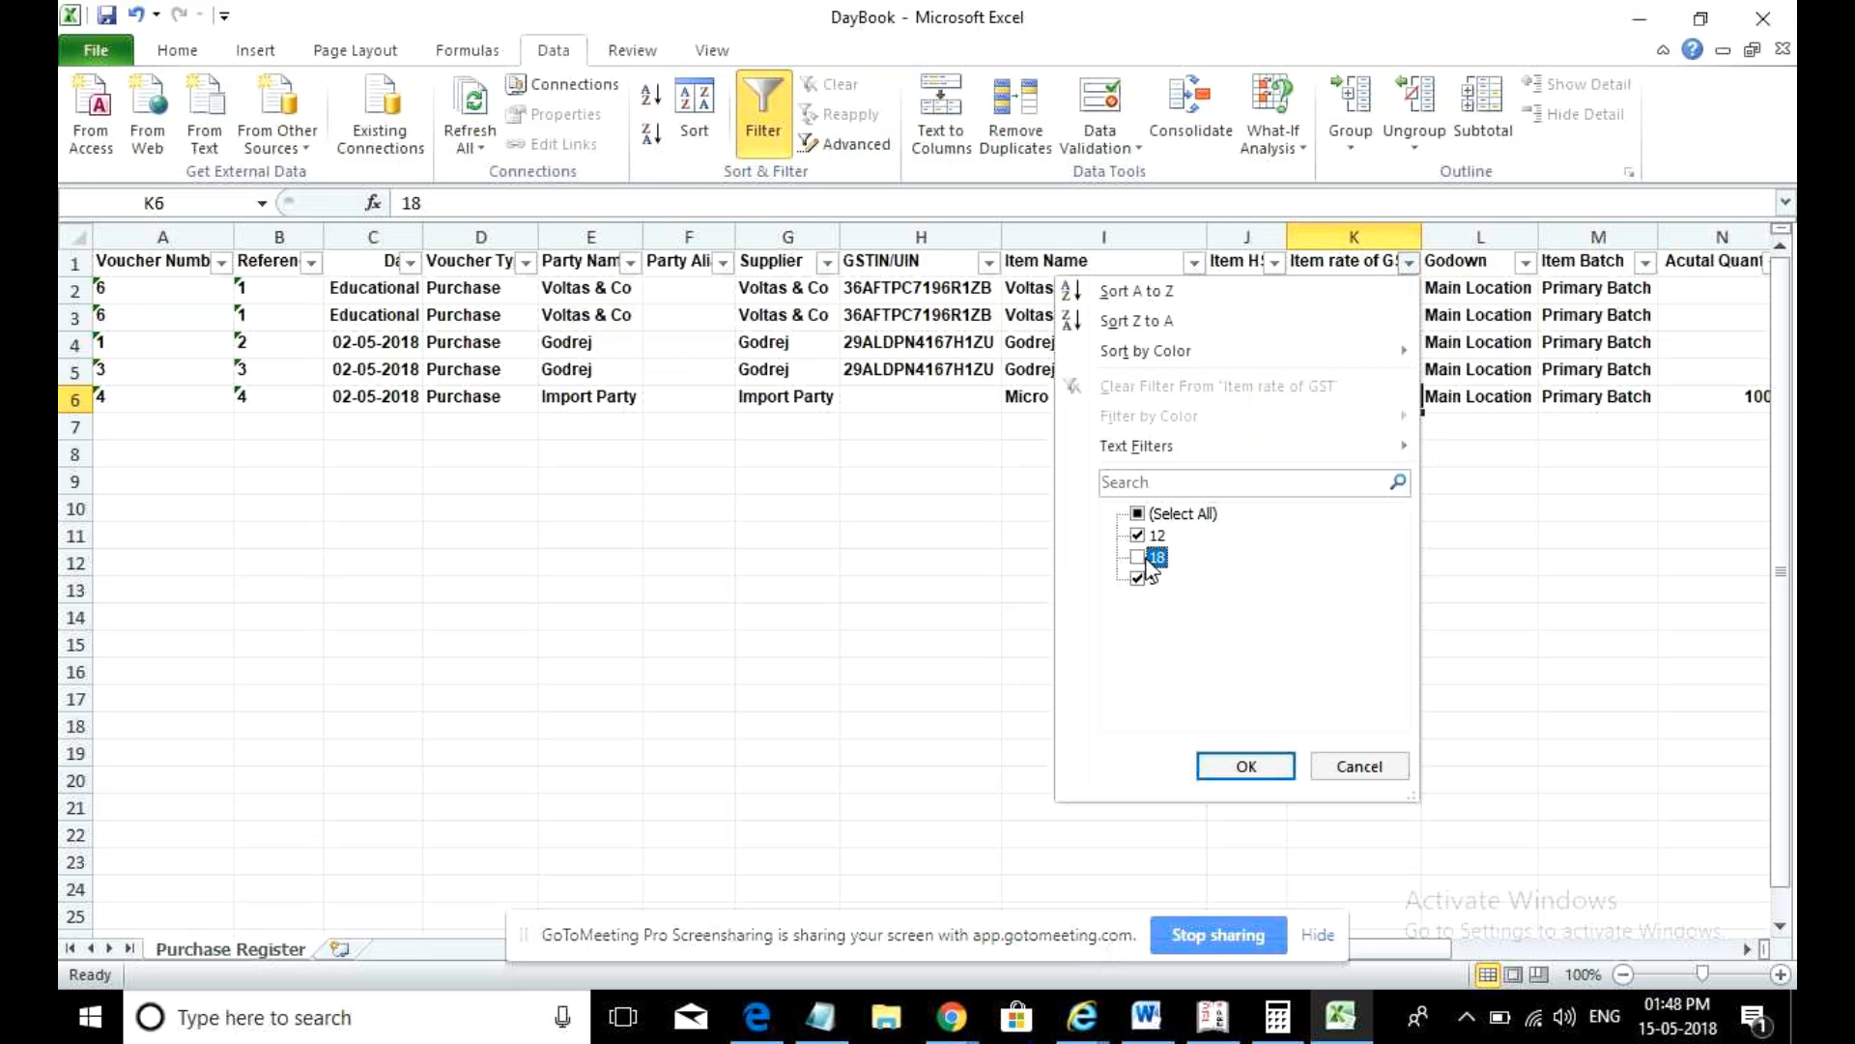
left_click(1138, 535)
left_click(1138, 558)
left_click(1137, 578)
left_click(1245, 766)
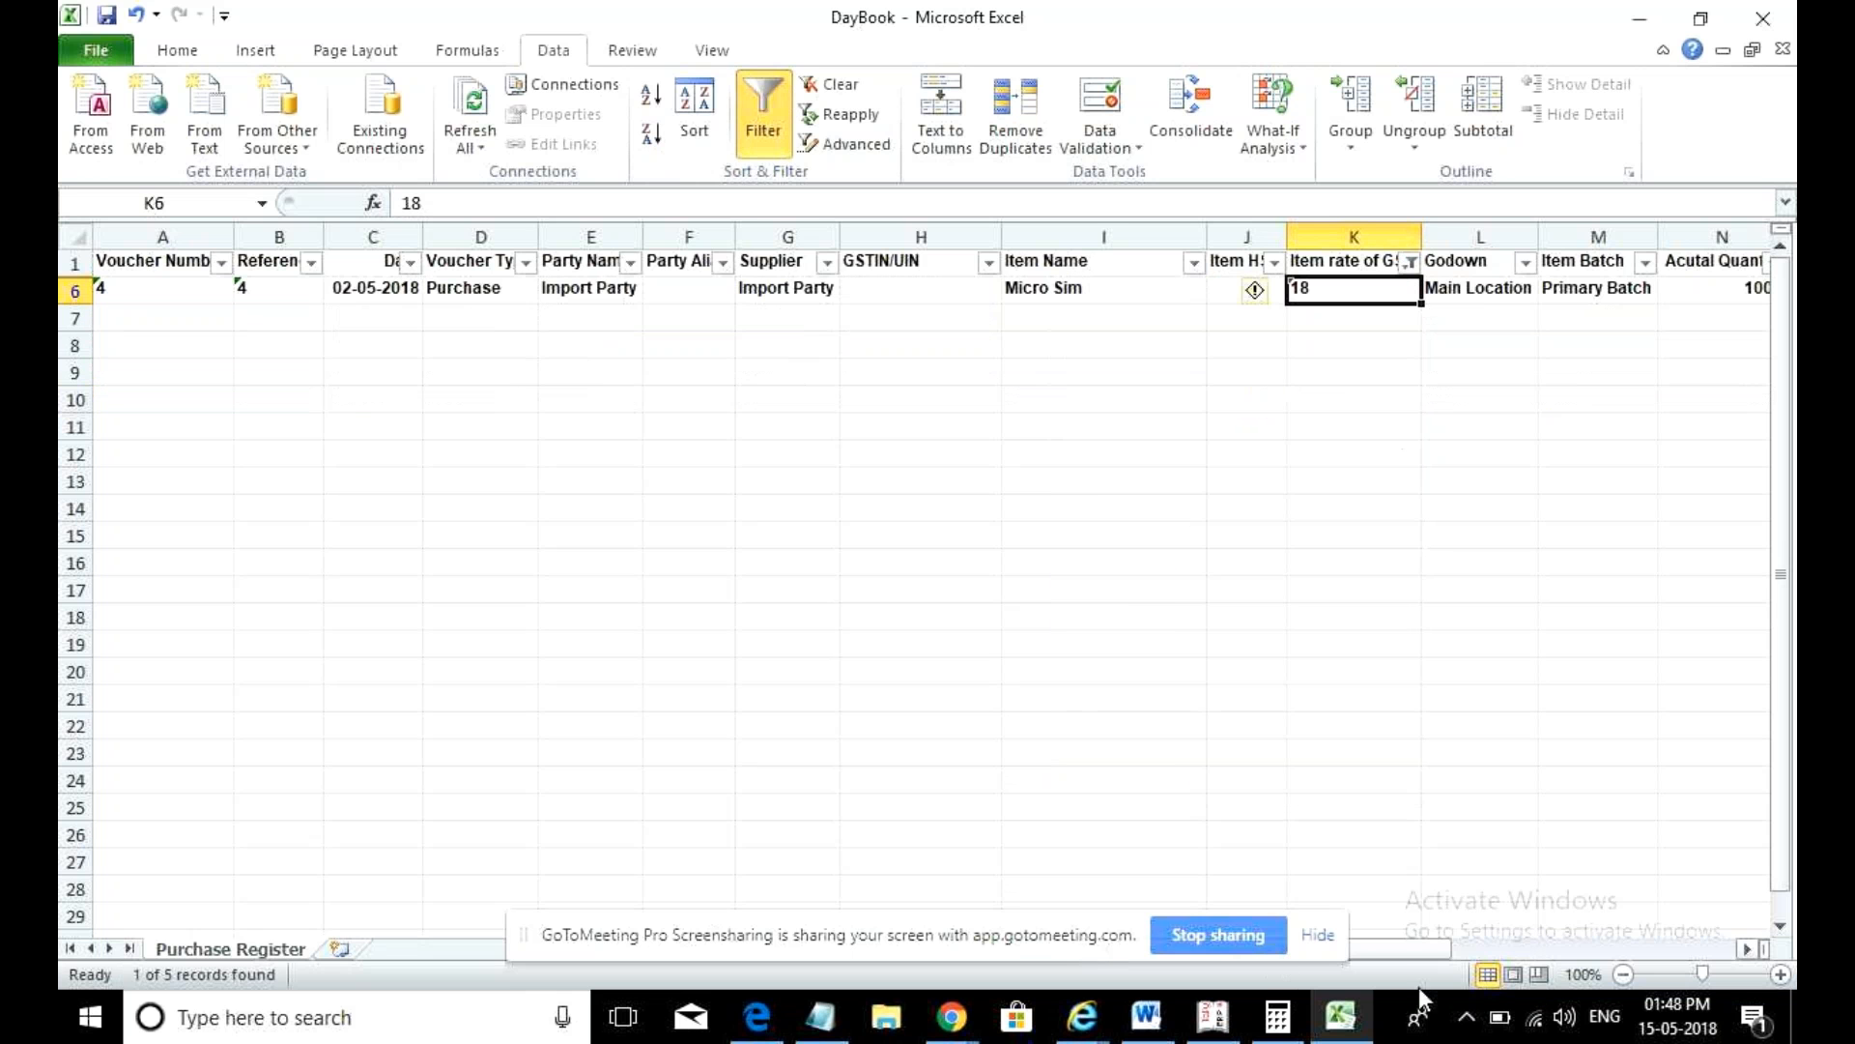
left_click_drag(1412, 953, 1469, 952)
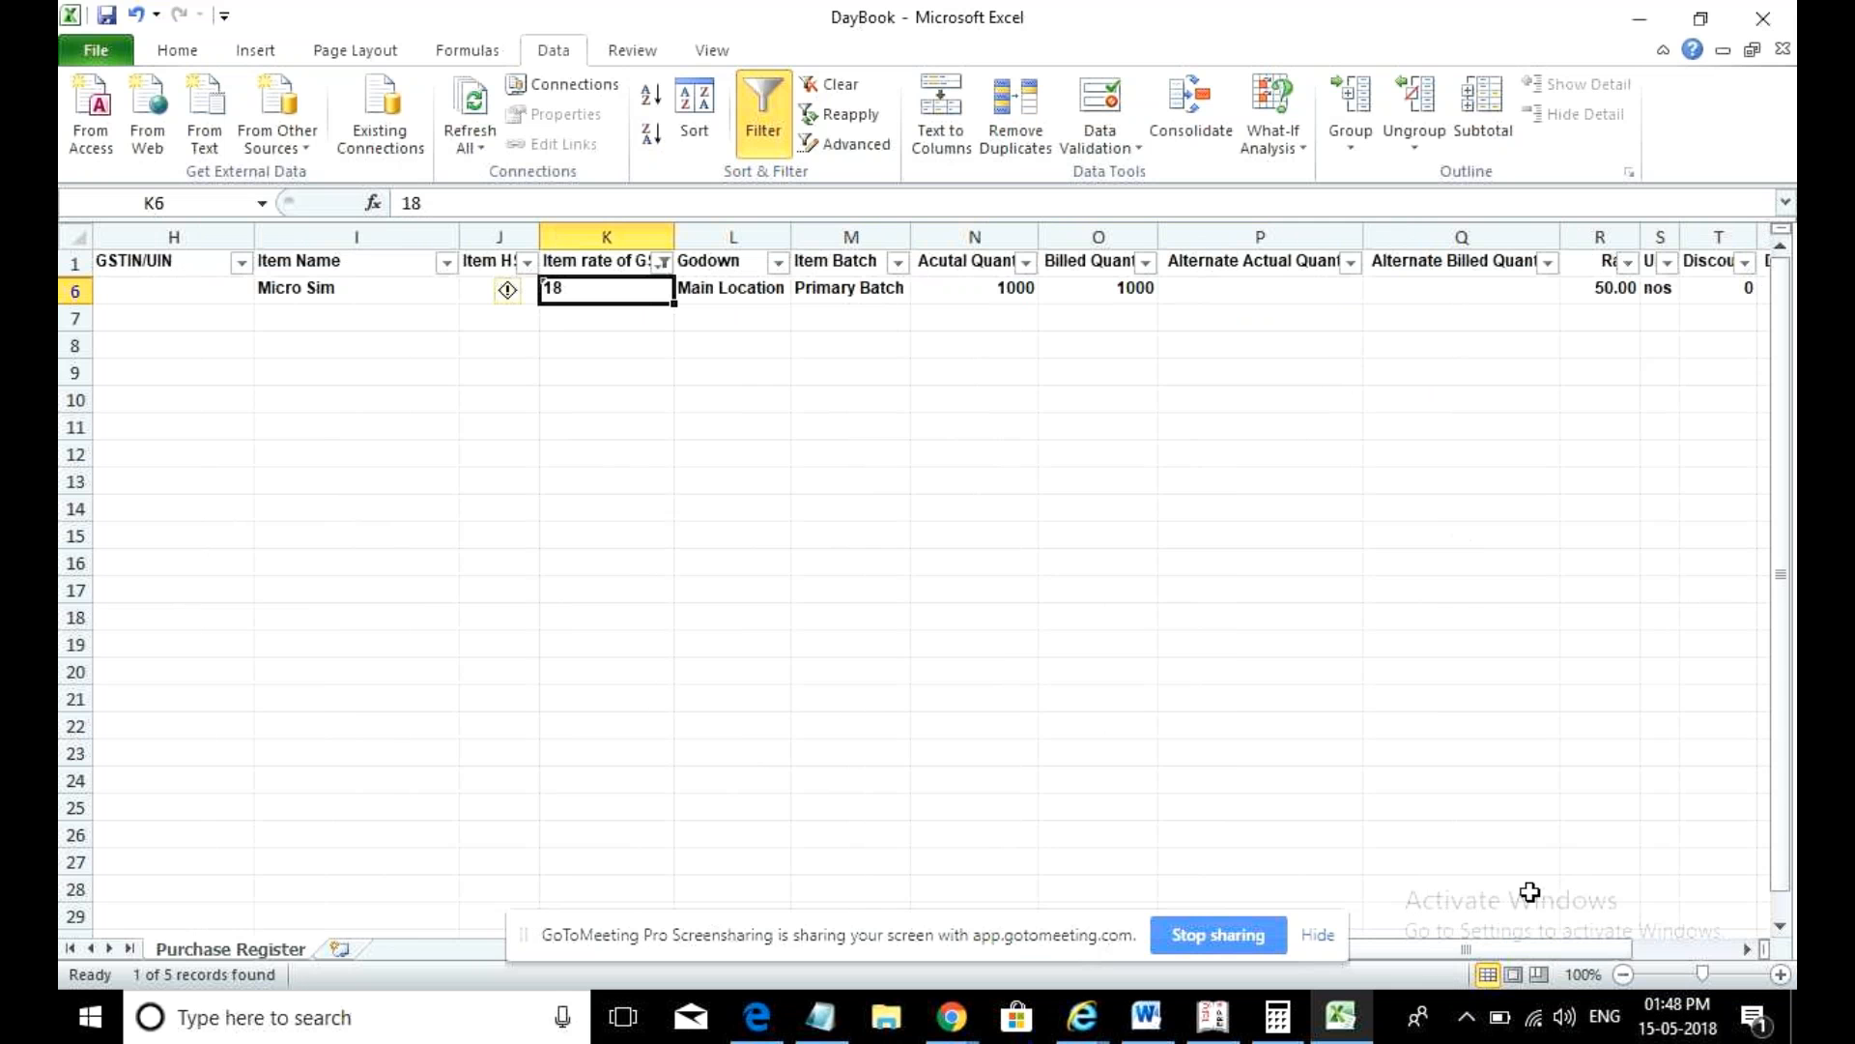
left_click_drag(1504, 949, 1621, 950)
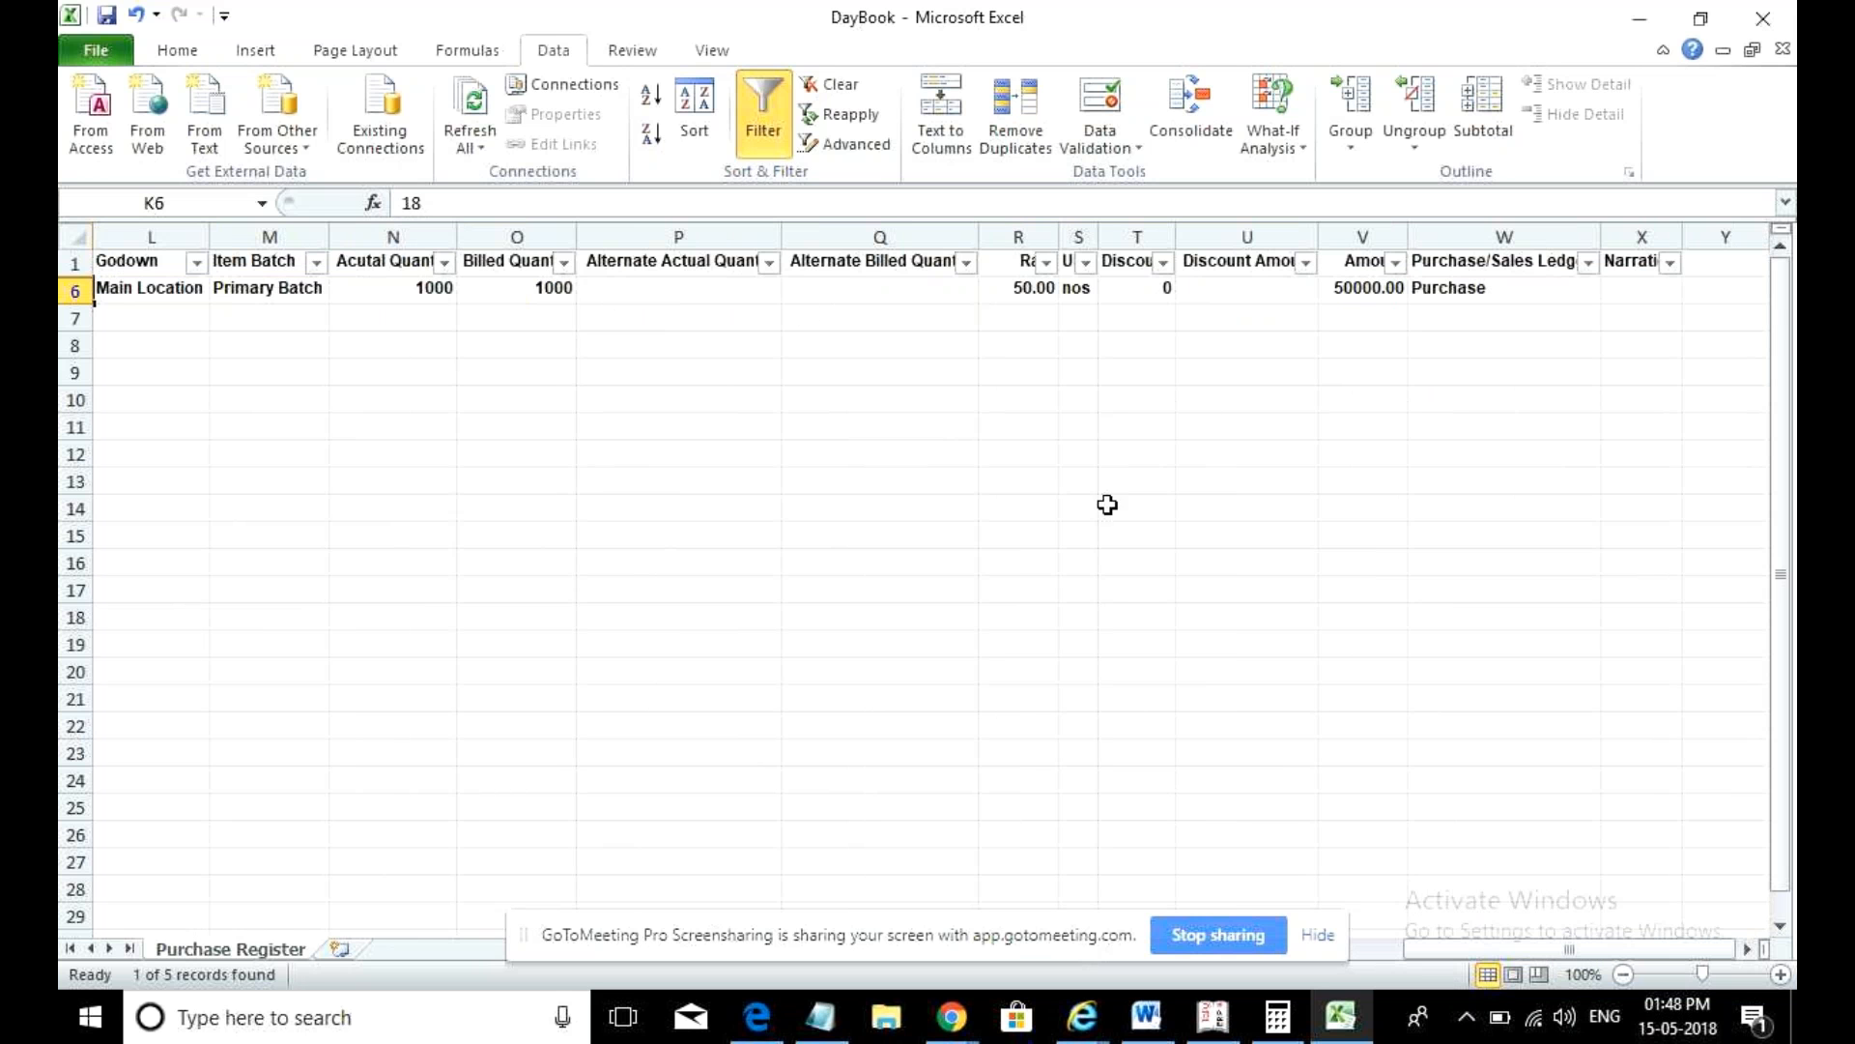
left_click(1382, 943)
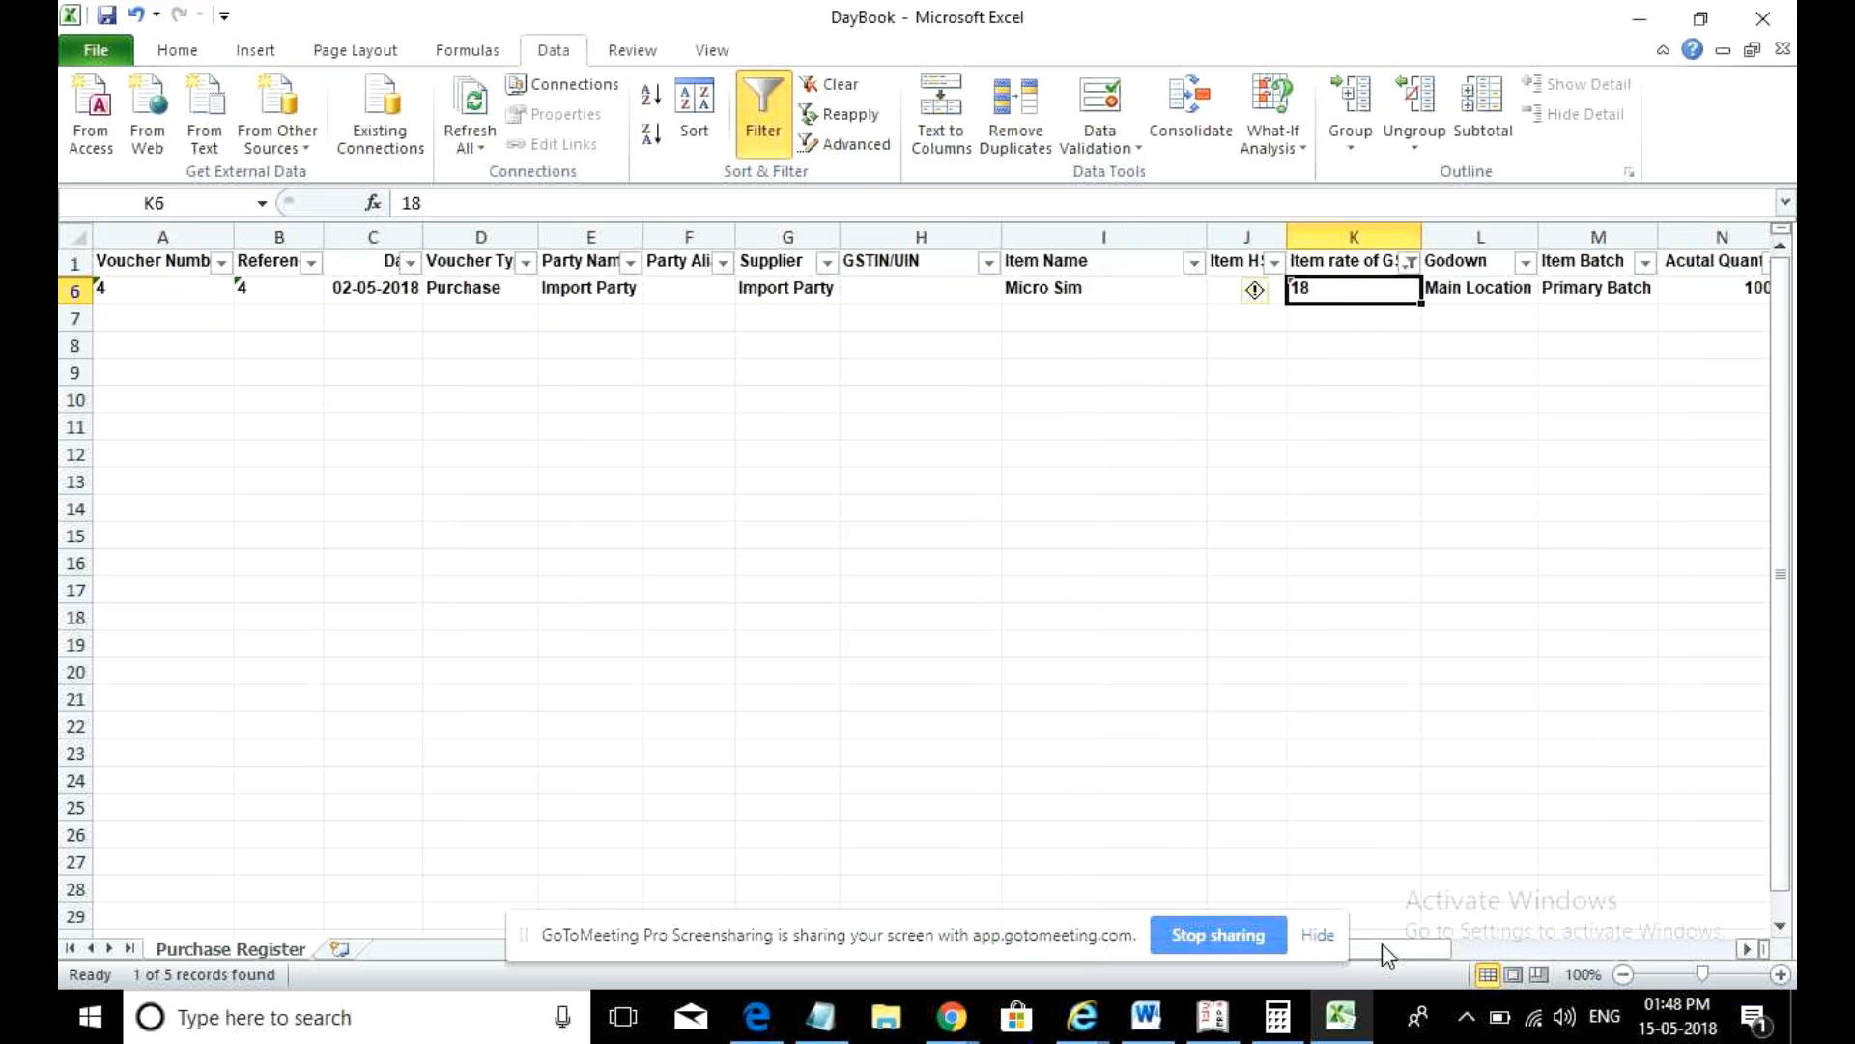
- Add rate 12 to the filter so rates 12 and 18 show, reviewing the columns
left_click(1410, 265)
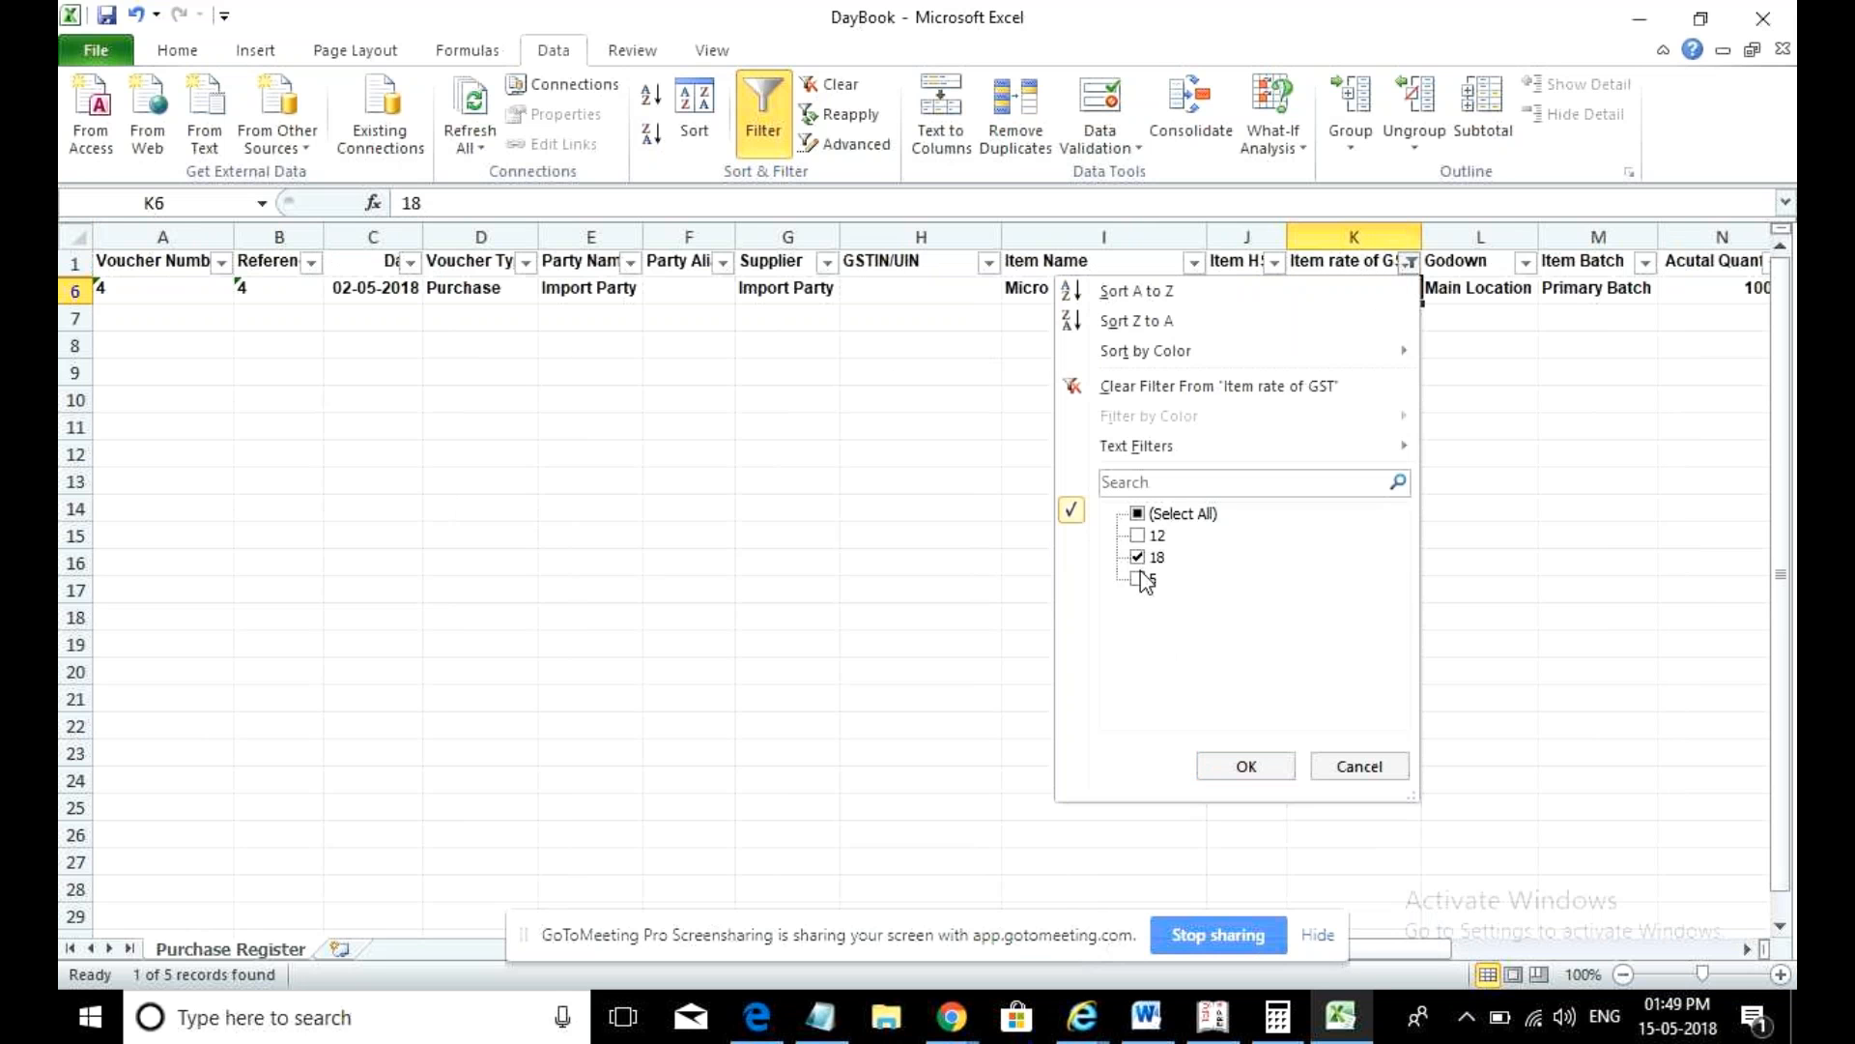
left_click(1137, 537)
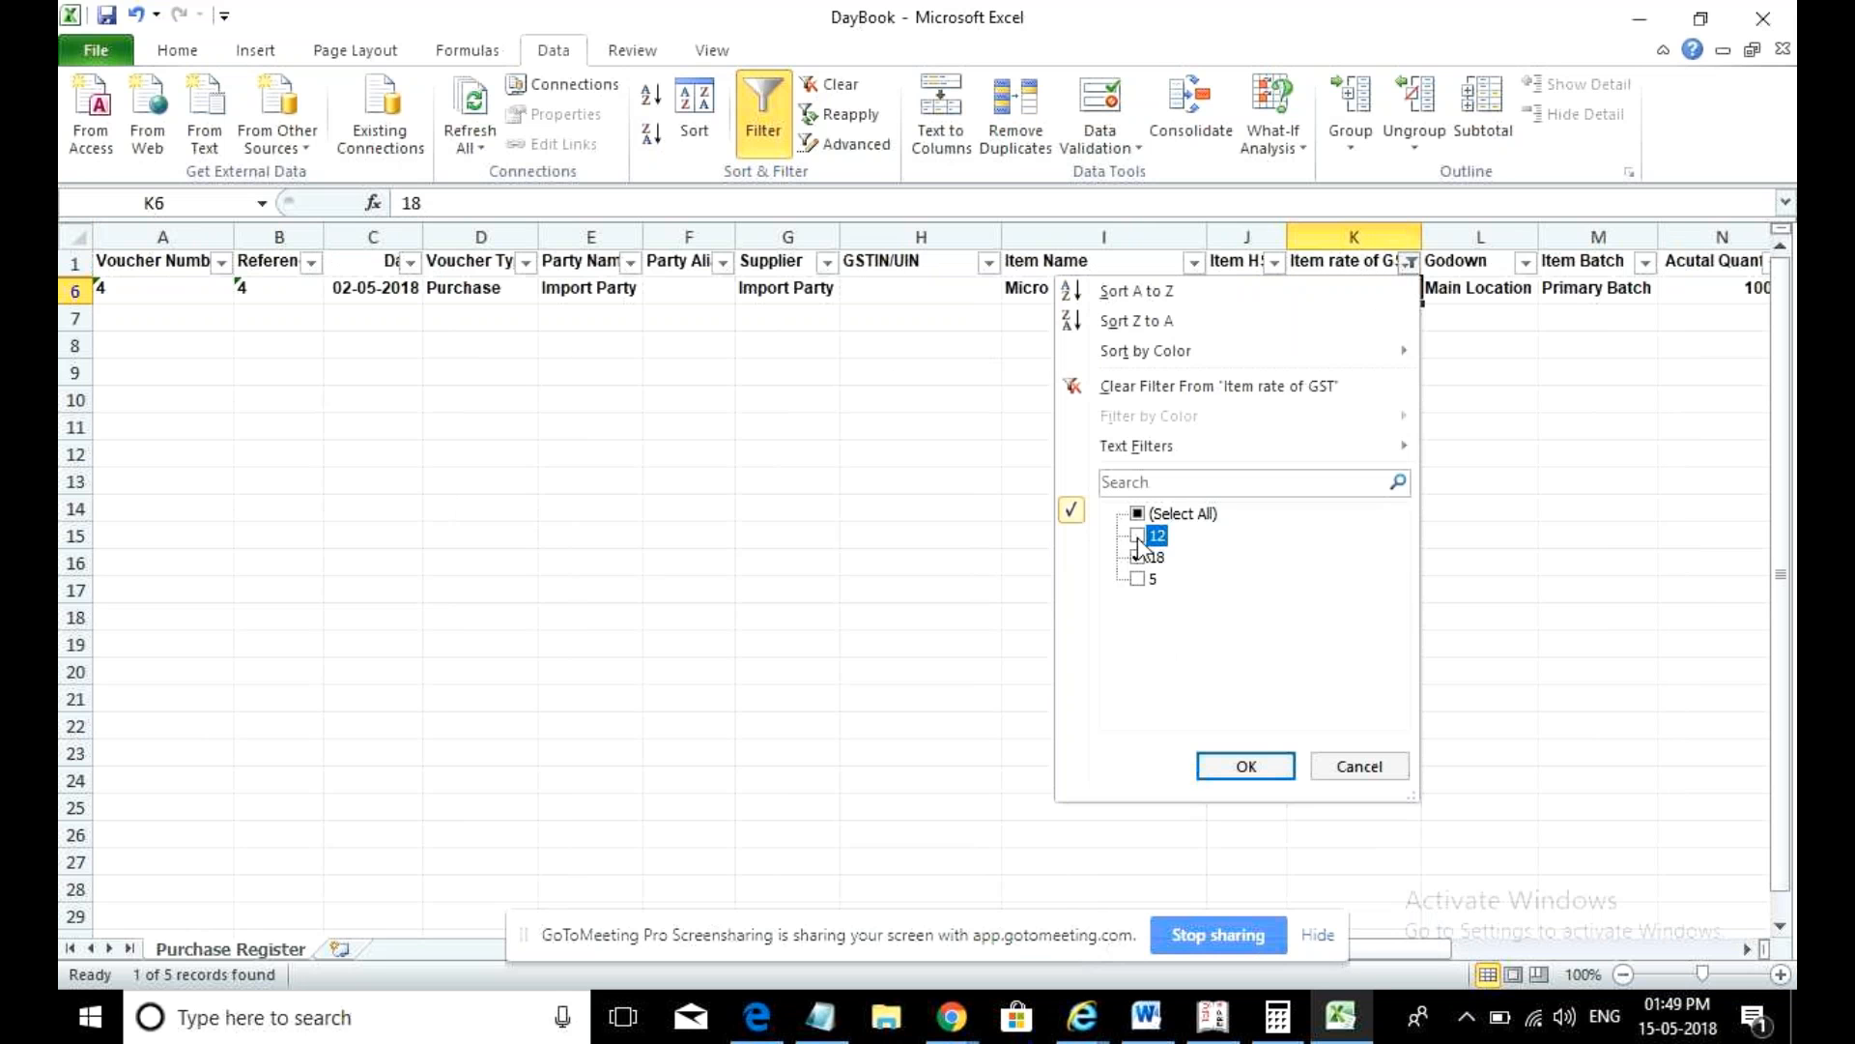
left_click(1221, 765)
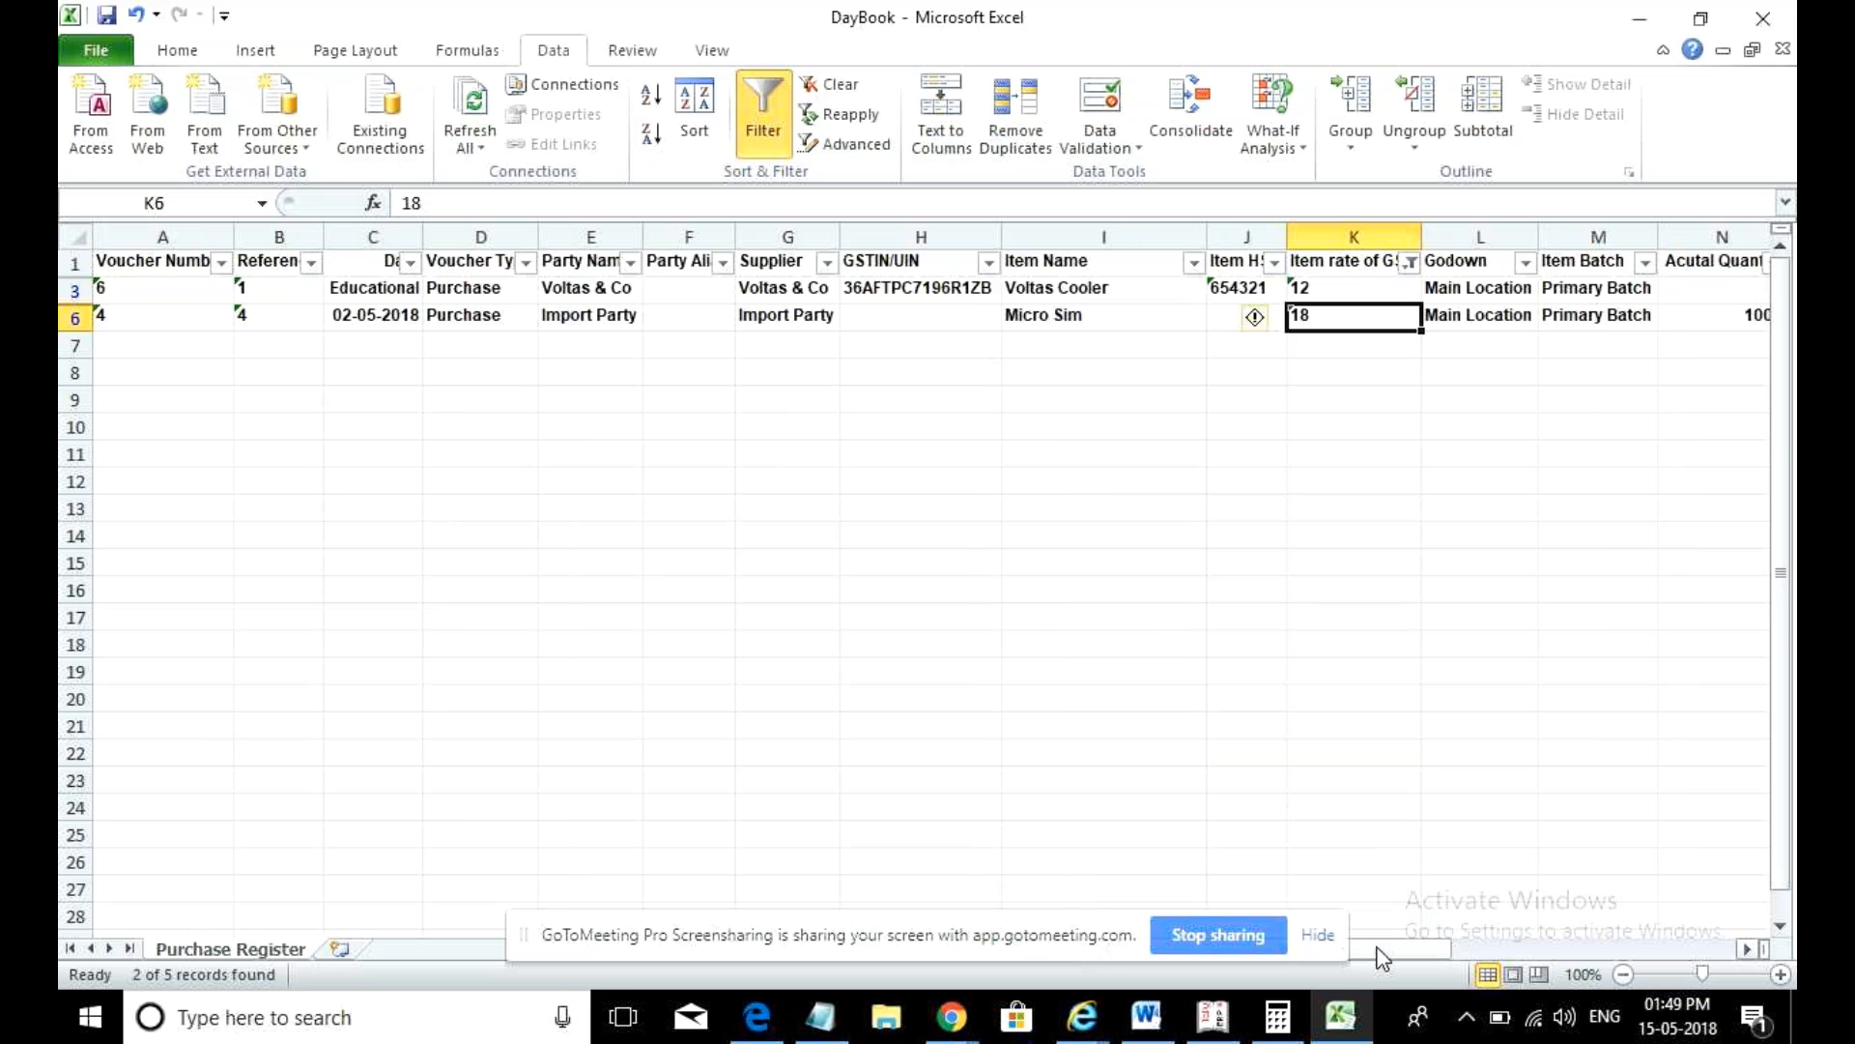
left_click_drag(1385, 957, 1435, 947)
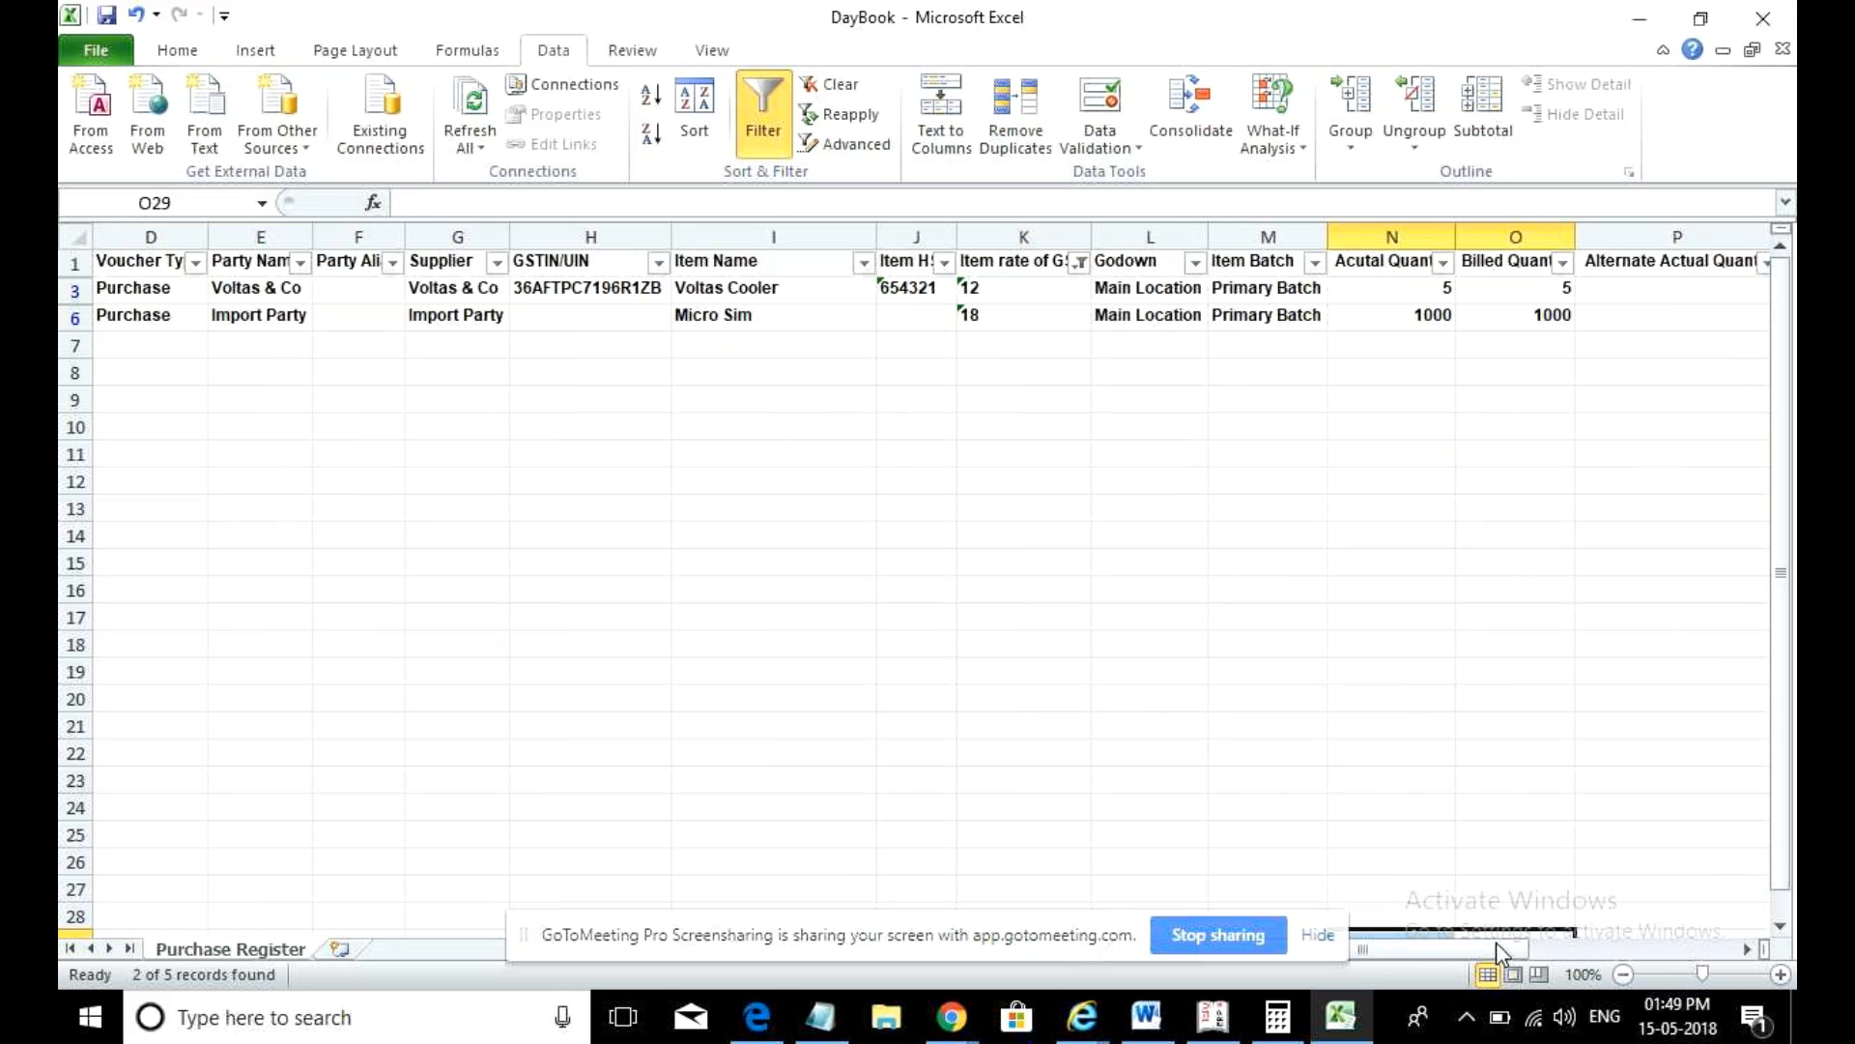
left_click_drag(1479, 947, 1660, 954)
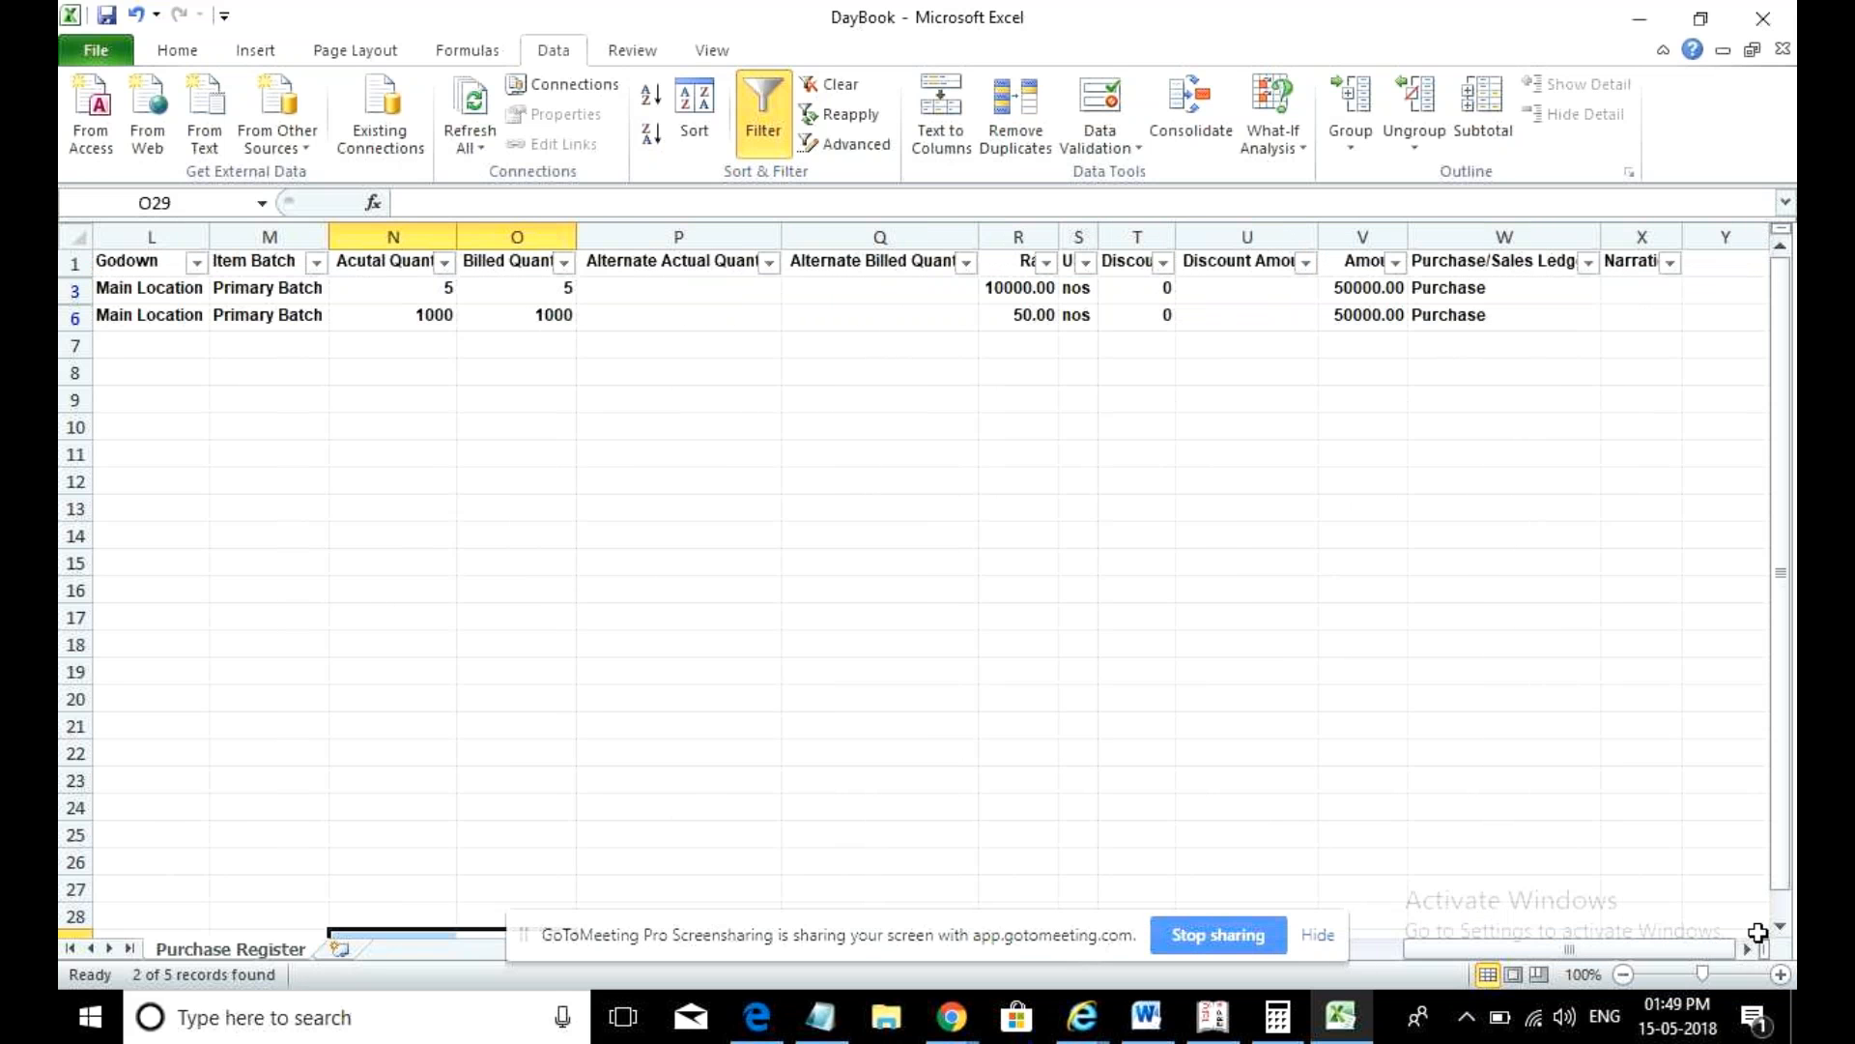
left_click(1376, 957)
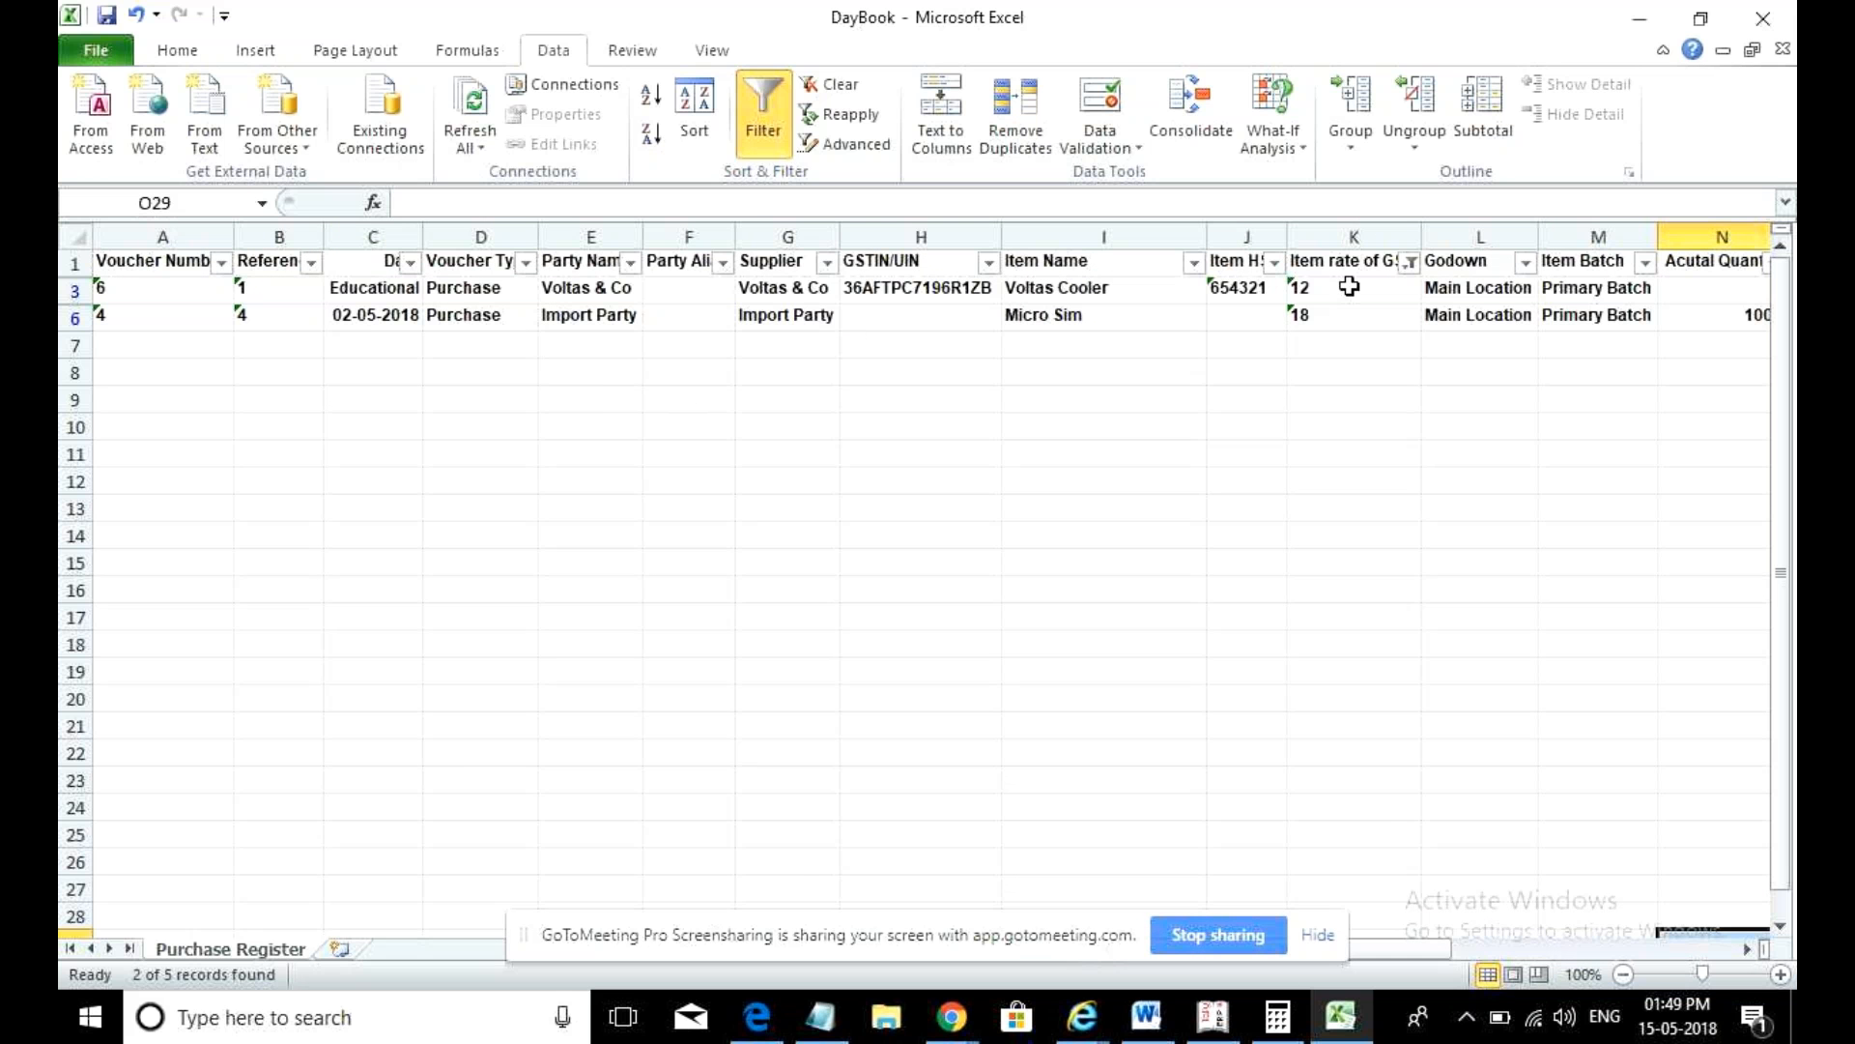
- Restore all rates in the Item rate of GST filter, review the columns, then close DayBook.xlsx
left_click(1416, 269)
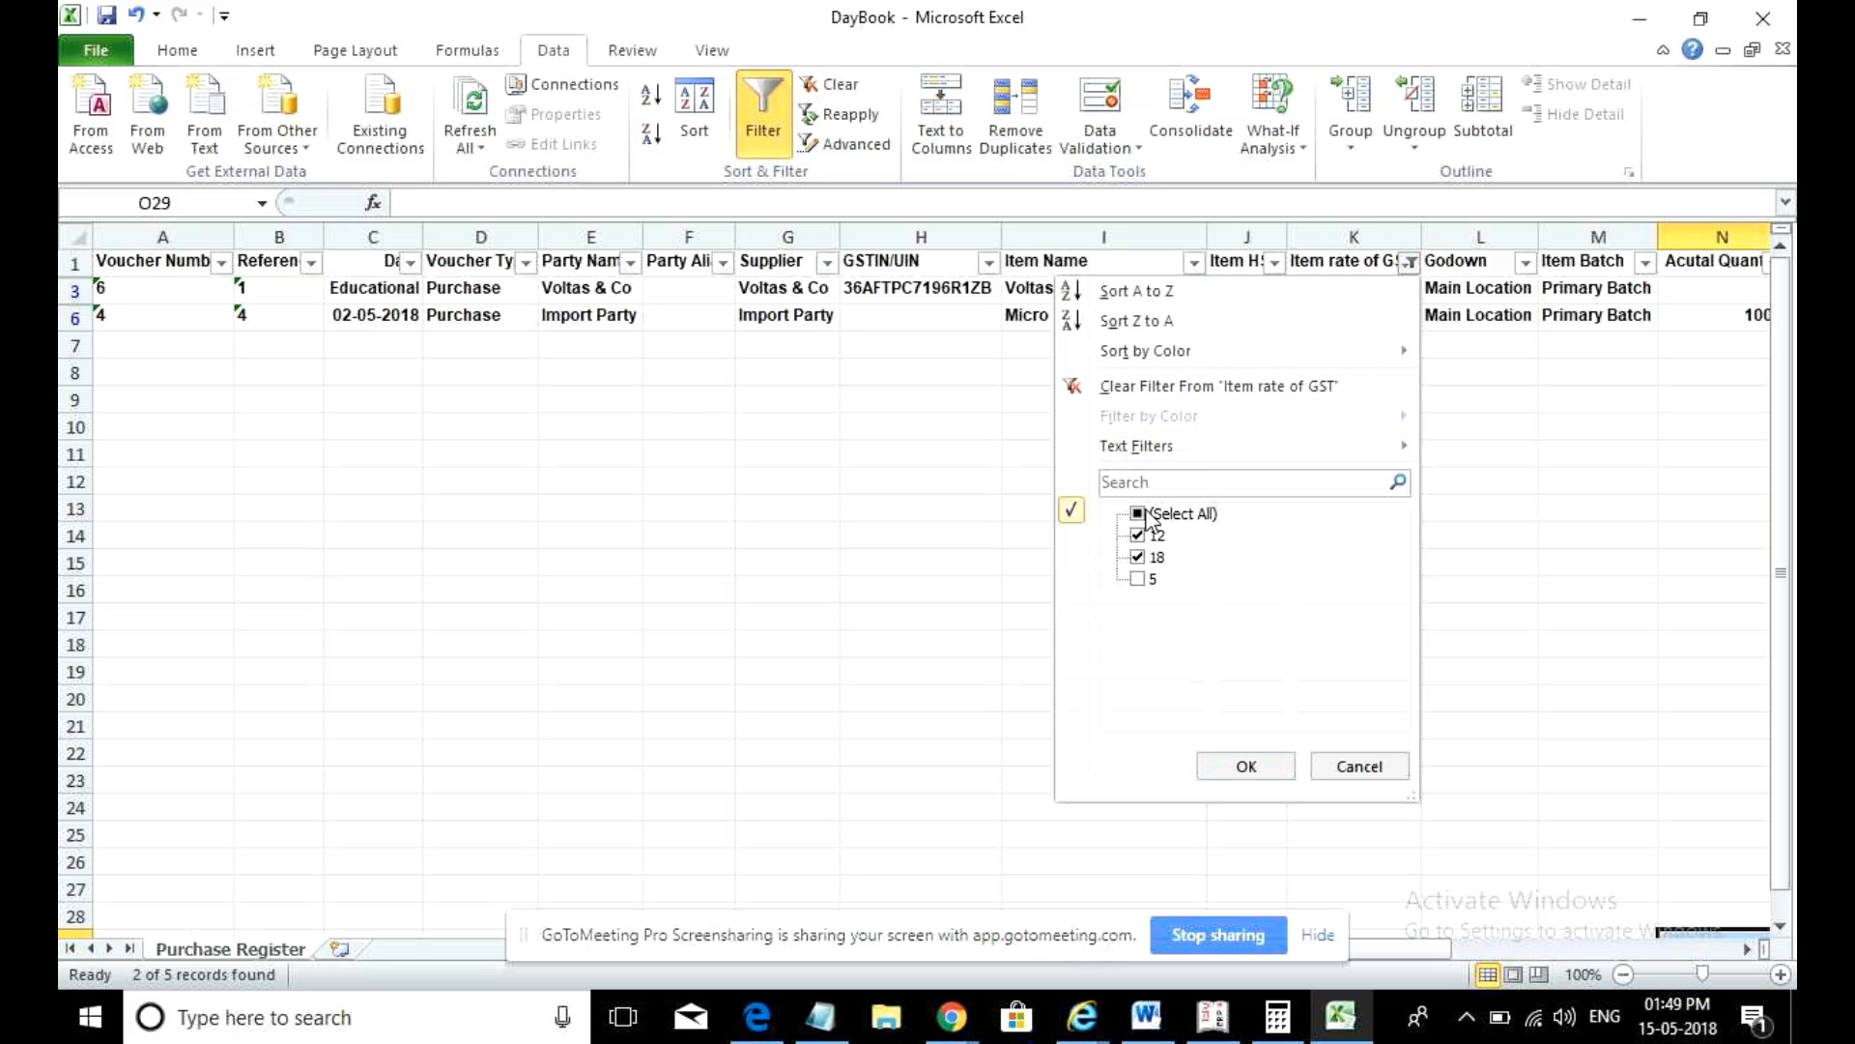
left_click(1138, 578)
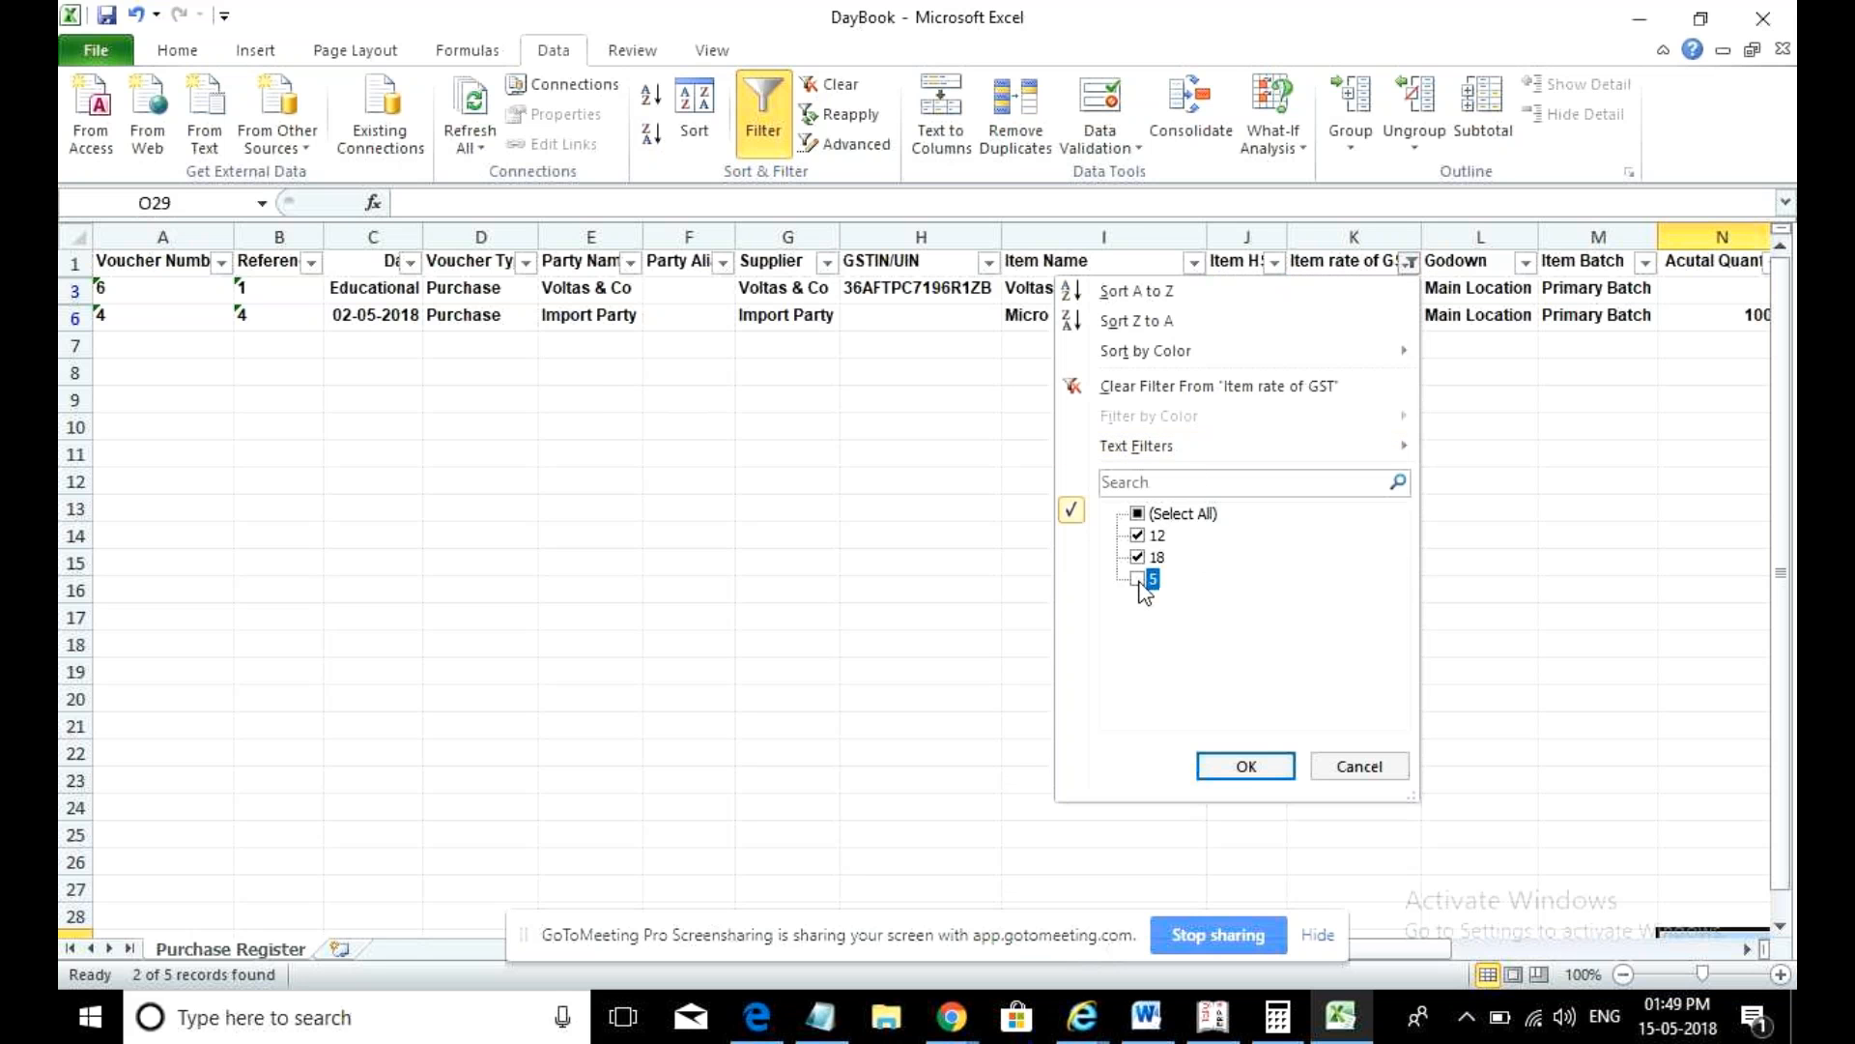
left_click(1244, 766)
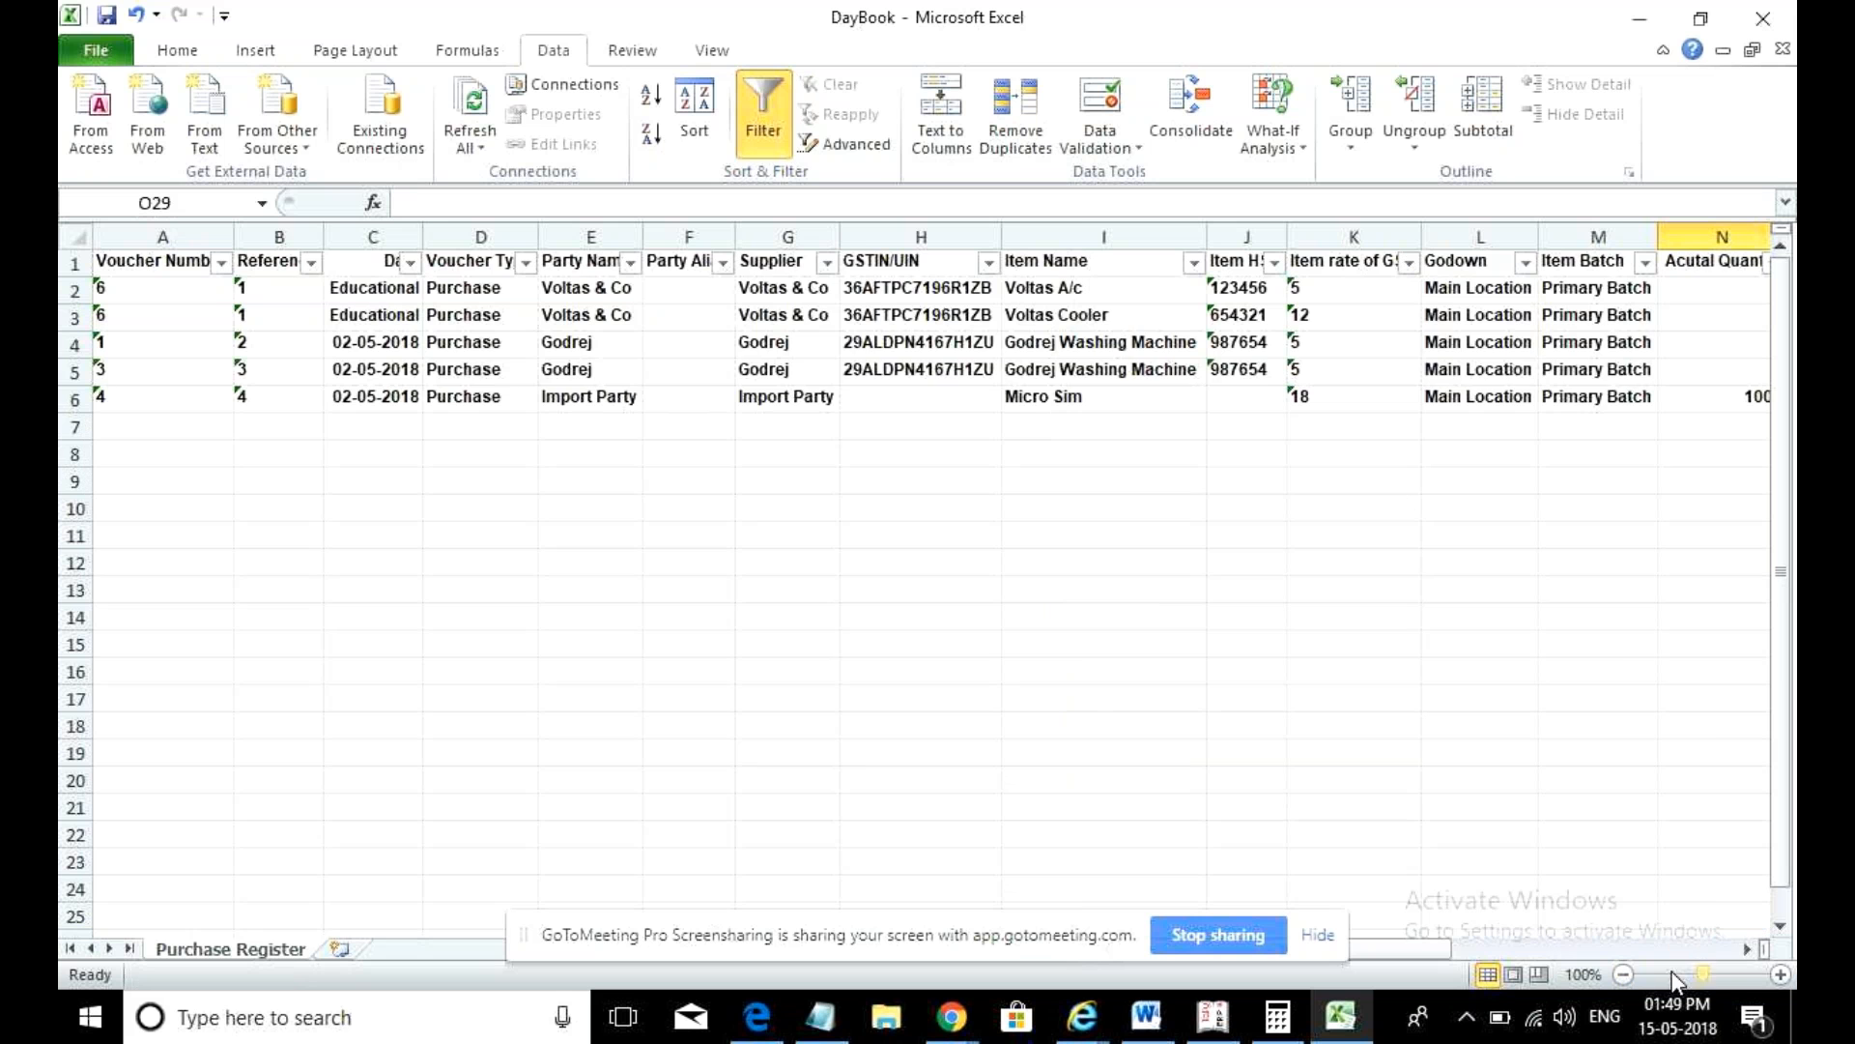
left_click(1645, 953)
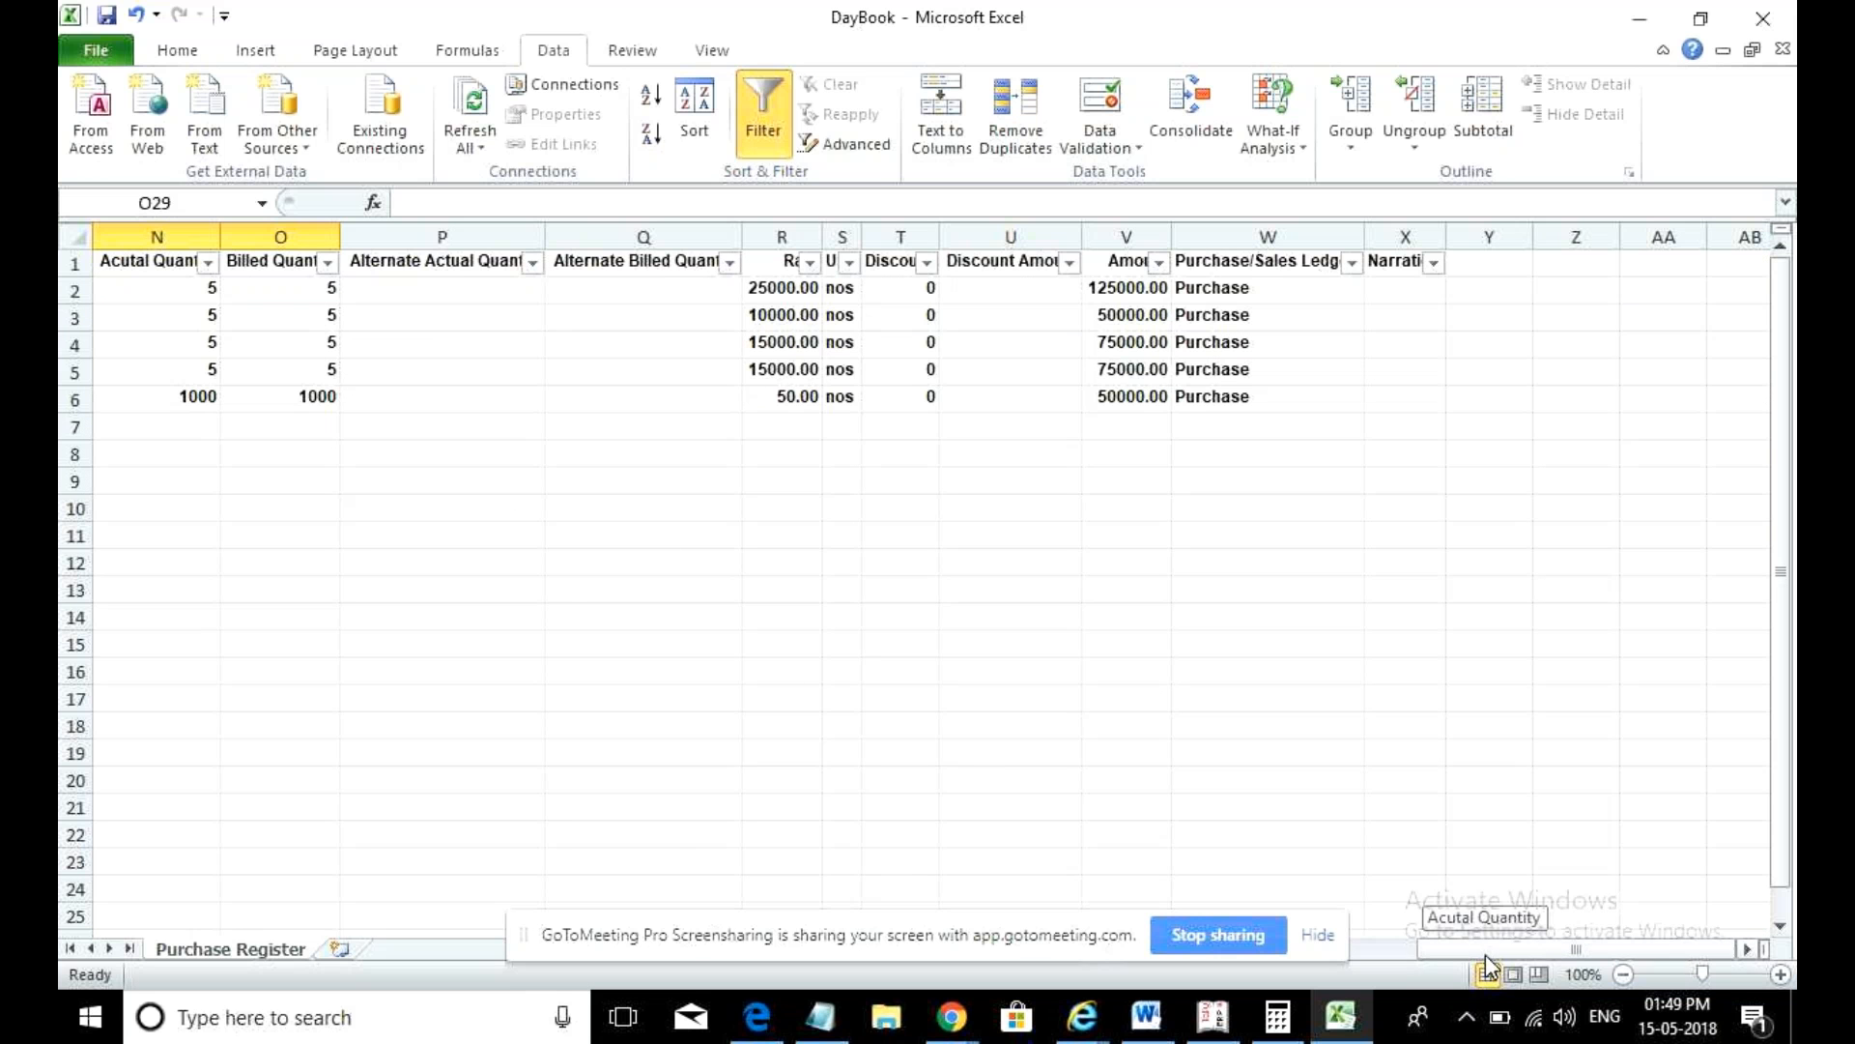
left_click_drag(1522, 959, 1354, 987)
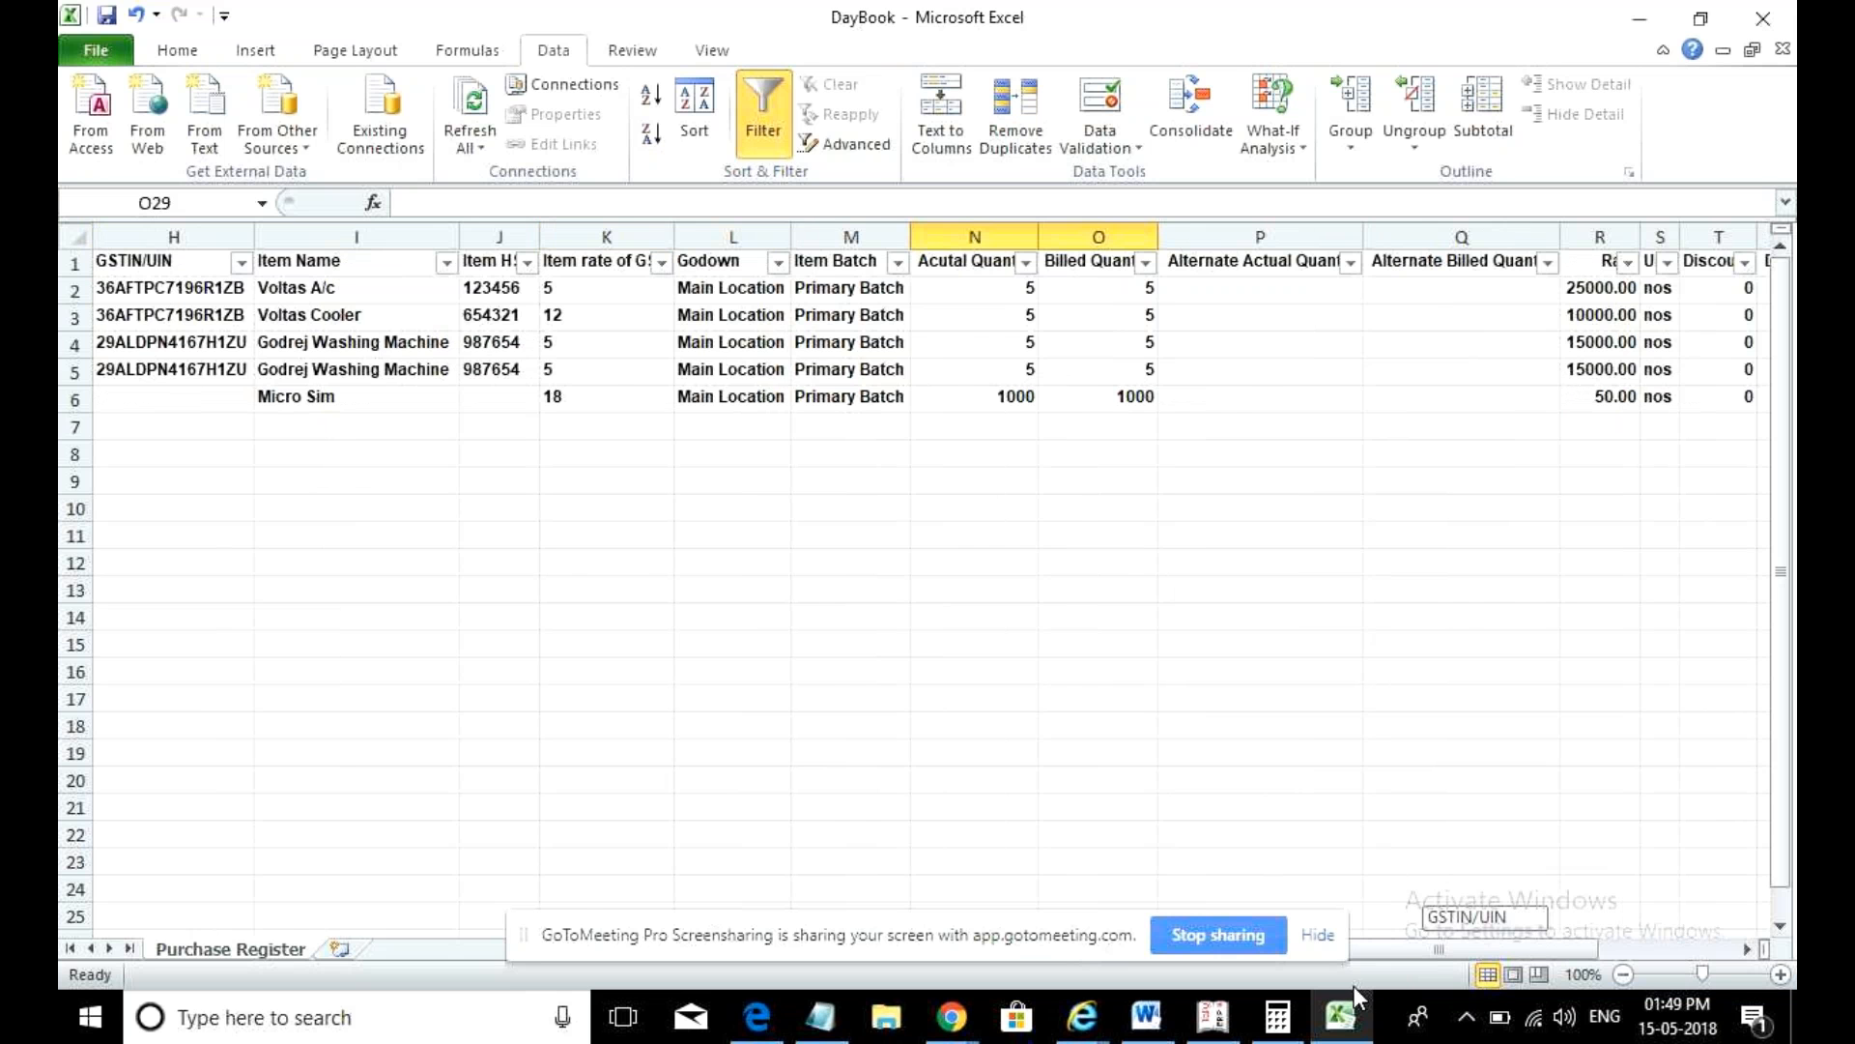
left_click_drag(1338, 985, 1600, 965)
left_click(1762, 19)
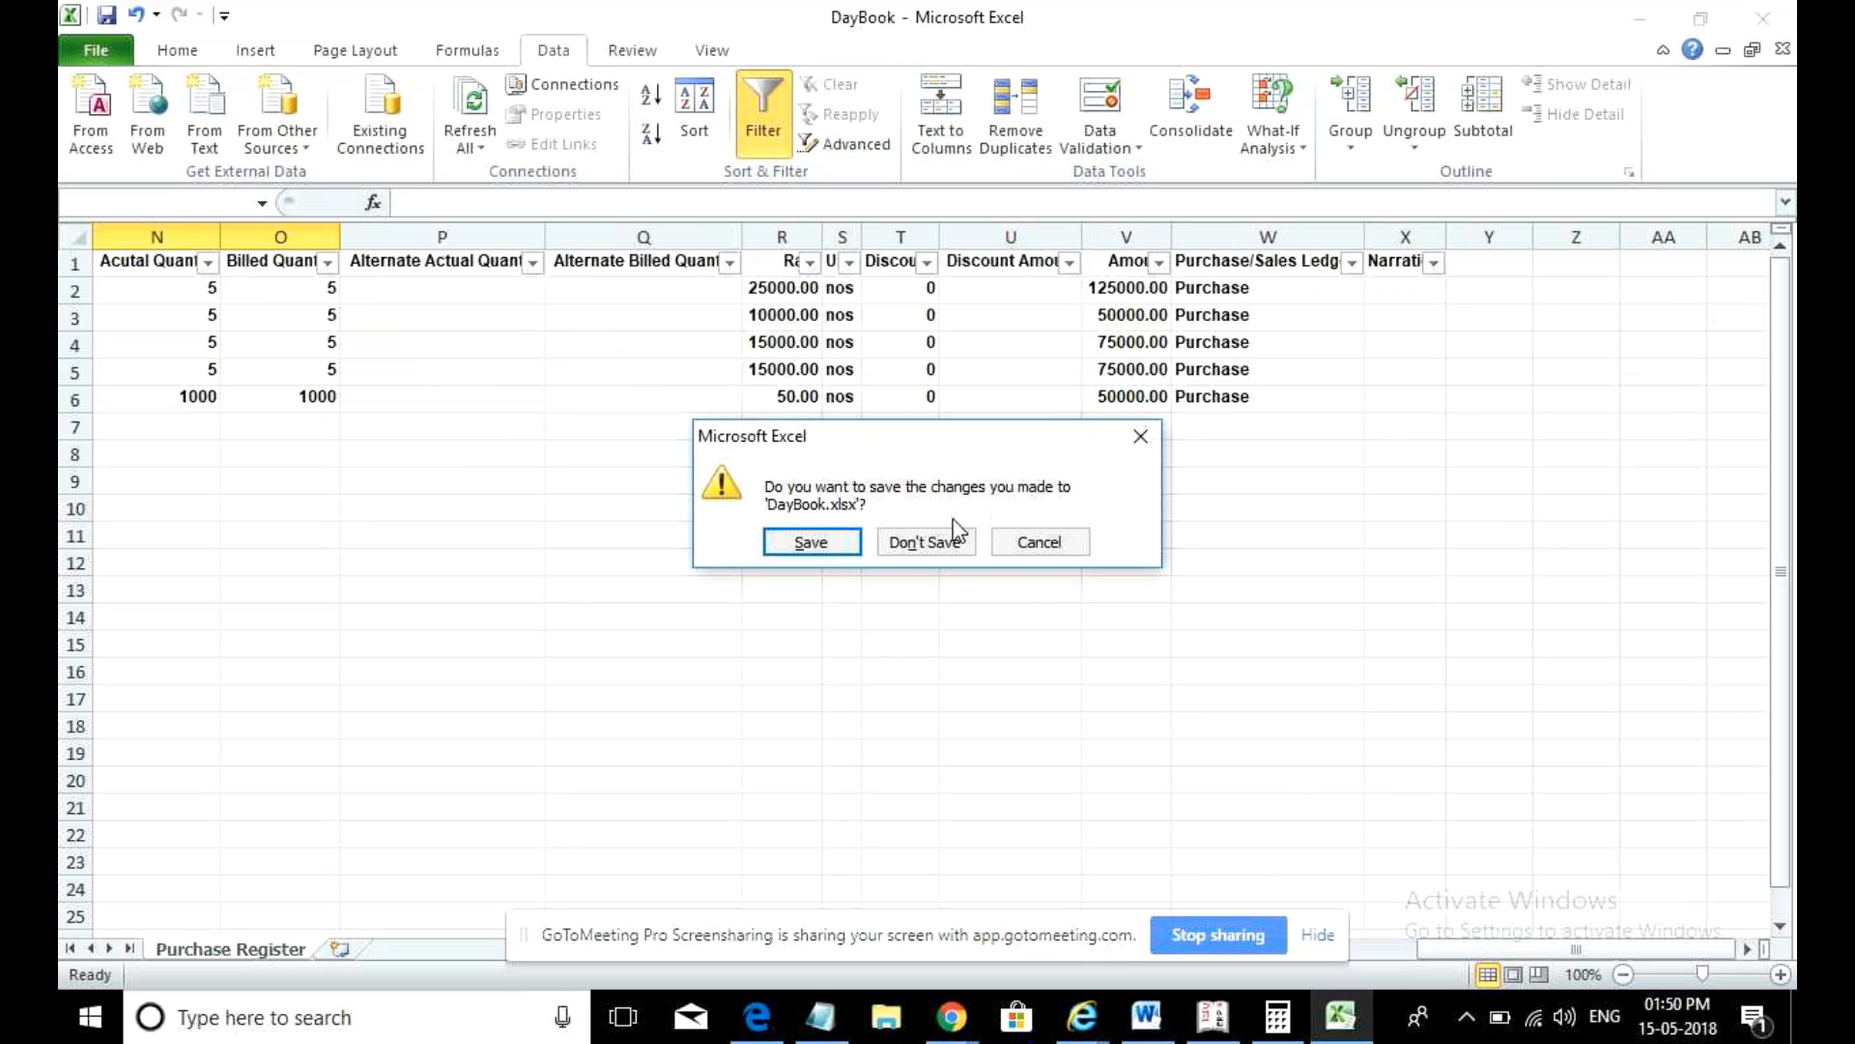
- Don't save DayBook.xlsx, then set the export to pivot table with GST details shown
left_click(960, 556)
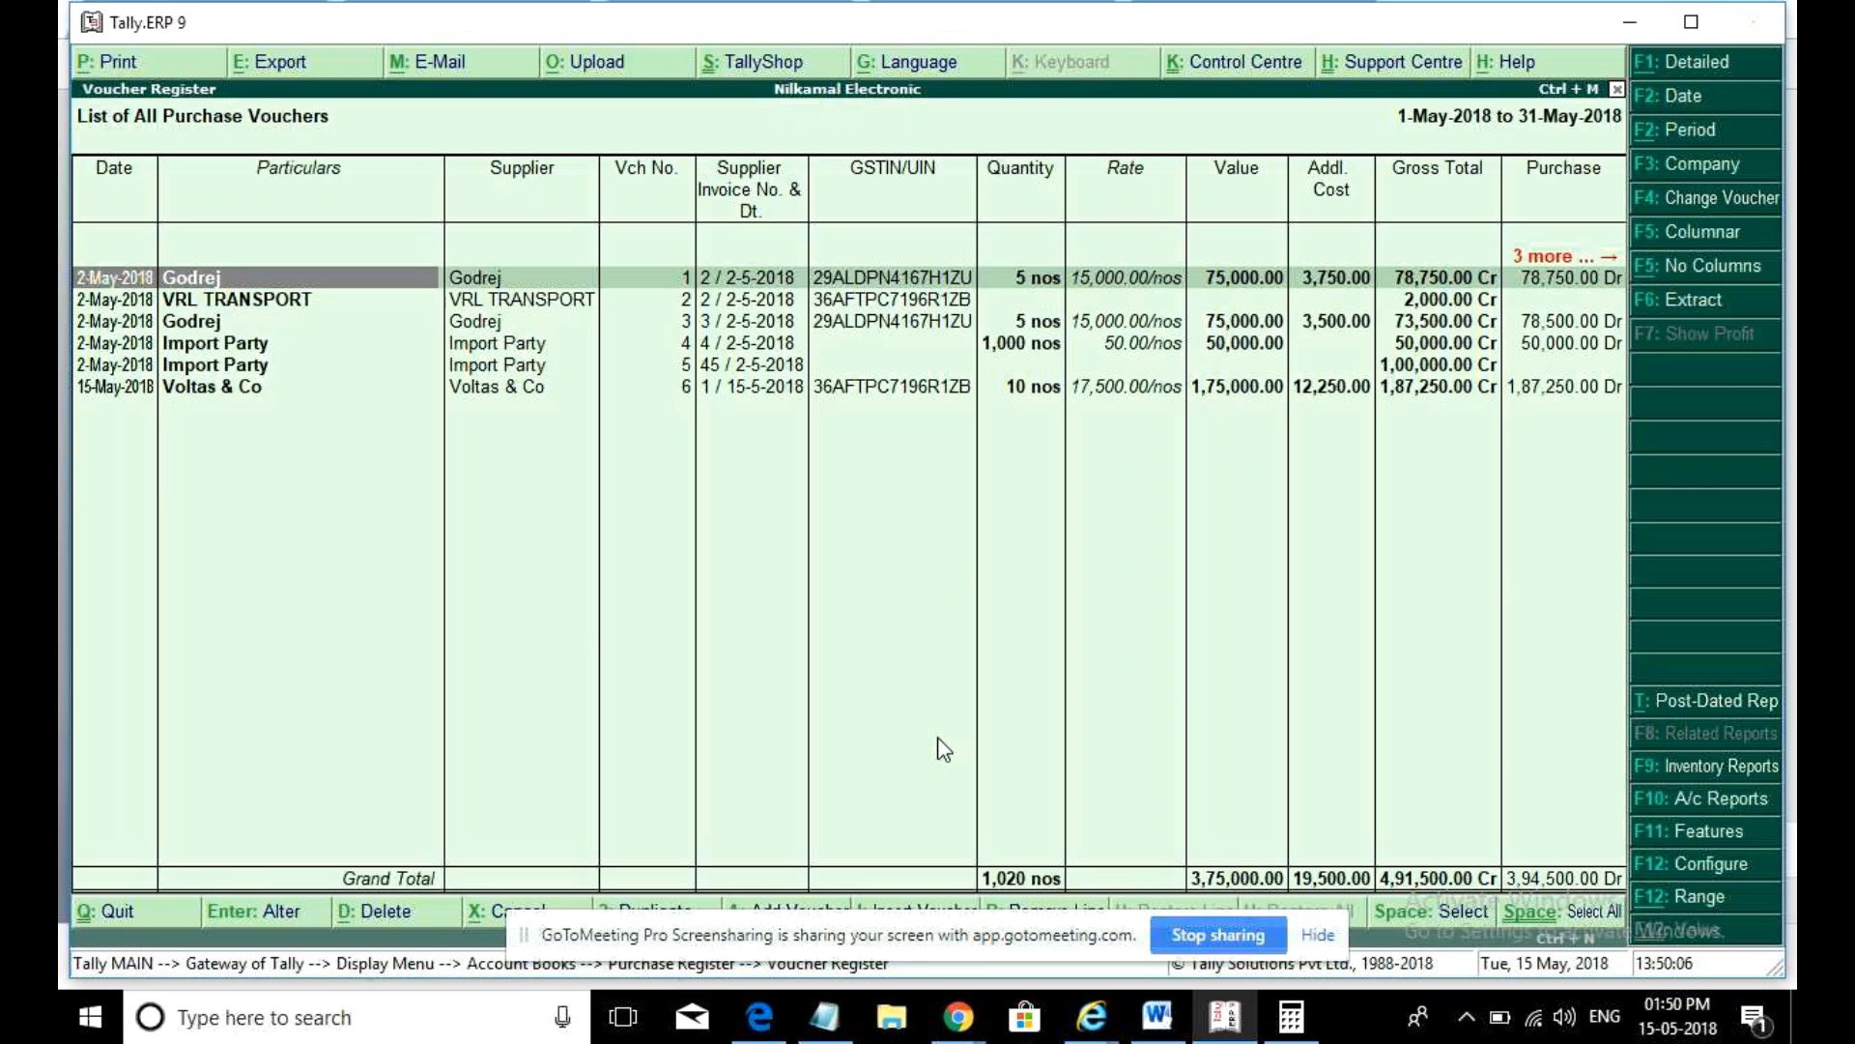
key("alt+e")
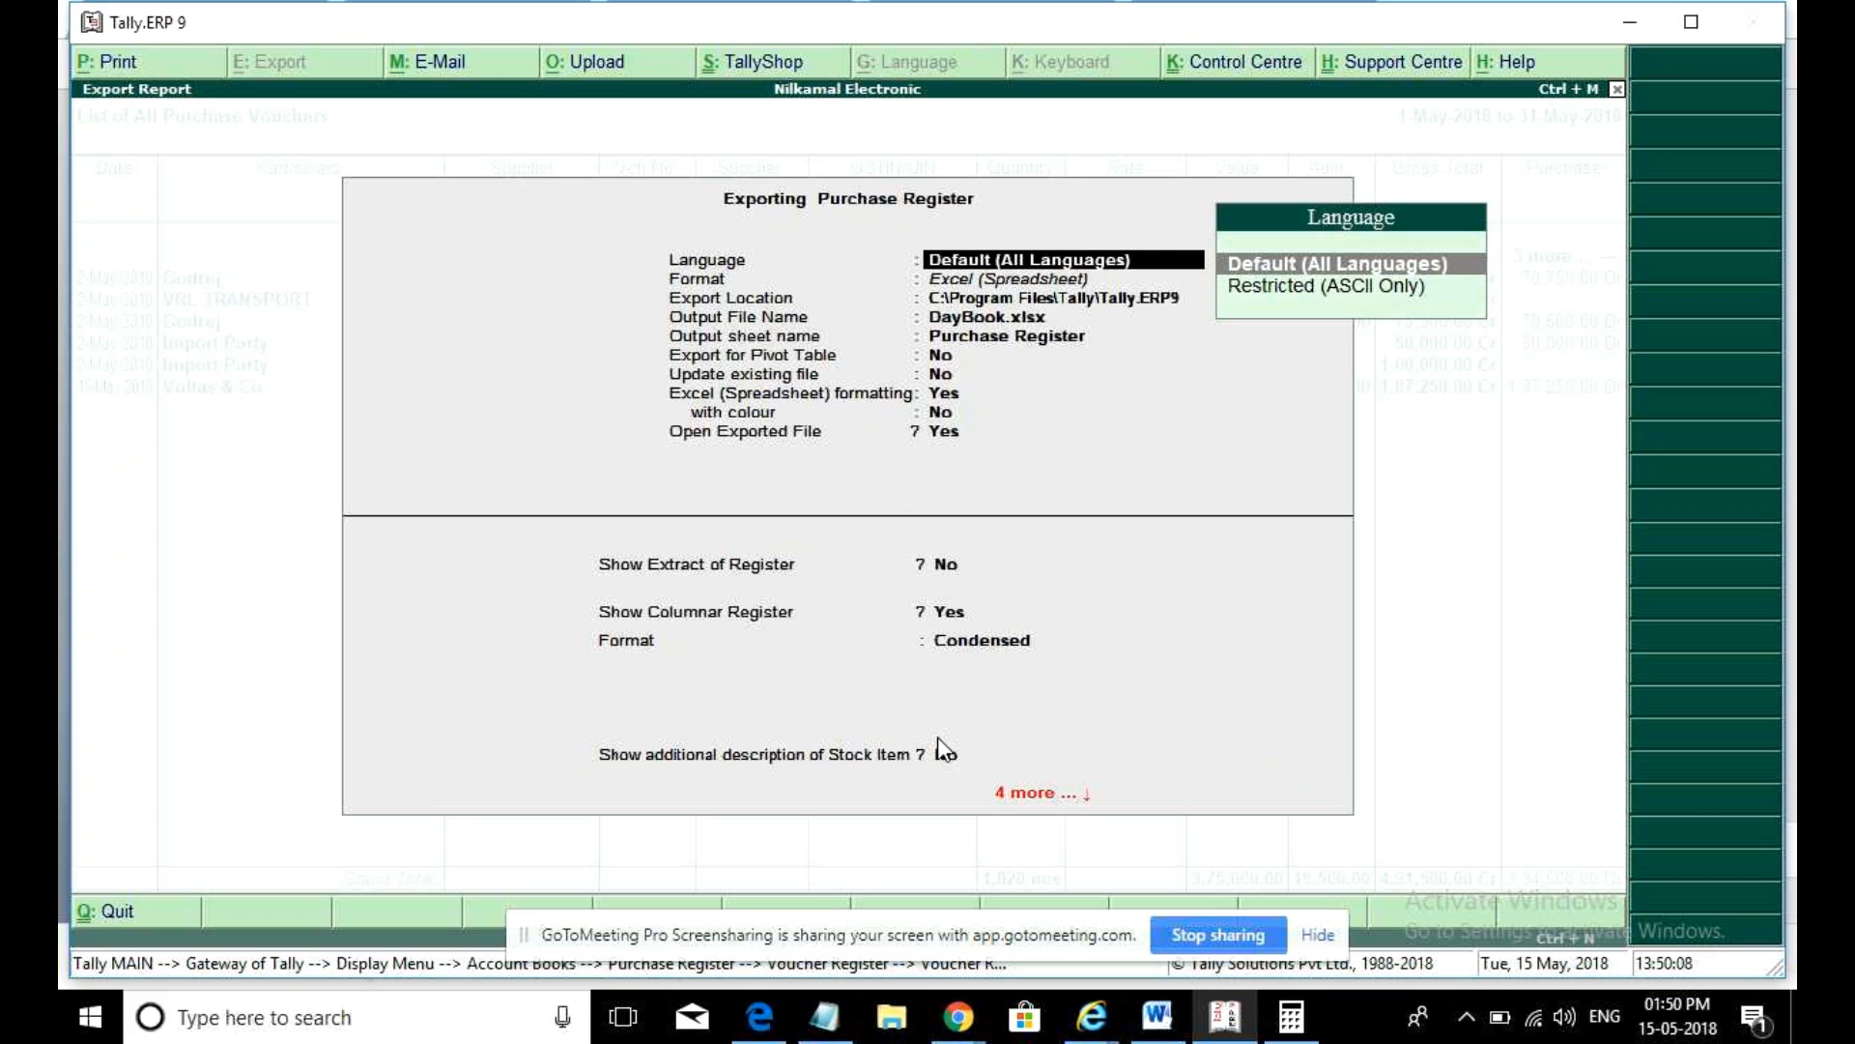
key("Return")
key("Return")
key("Return")
key("Return")
type("y")
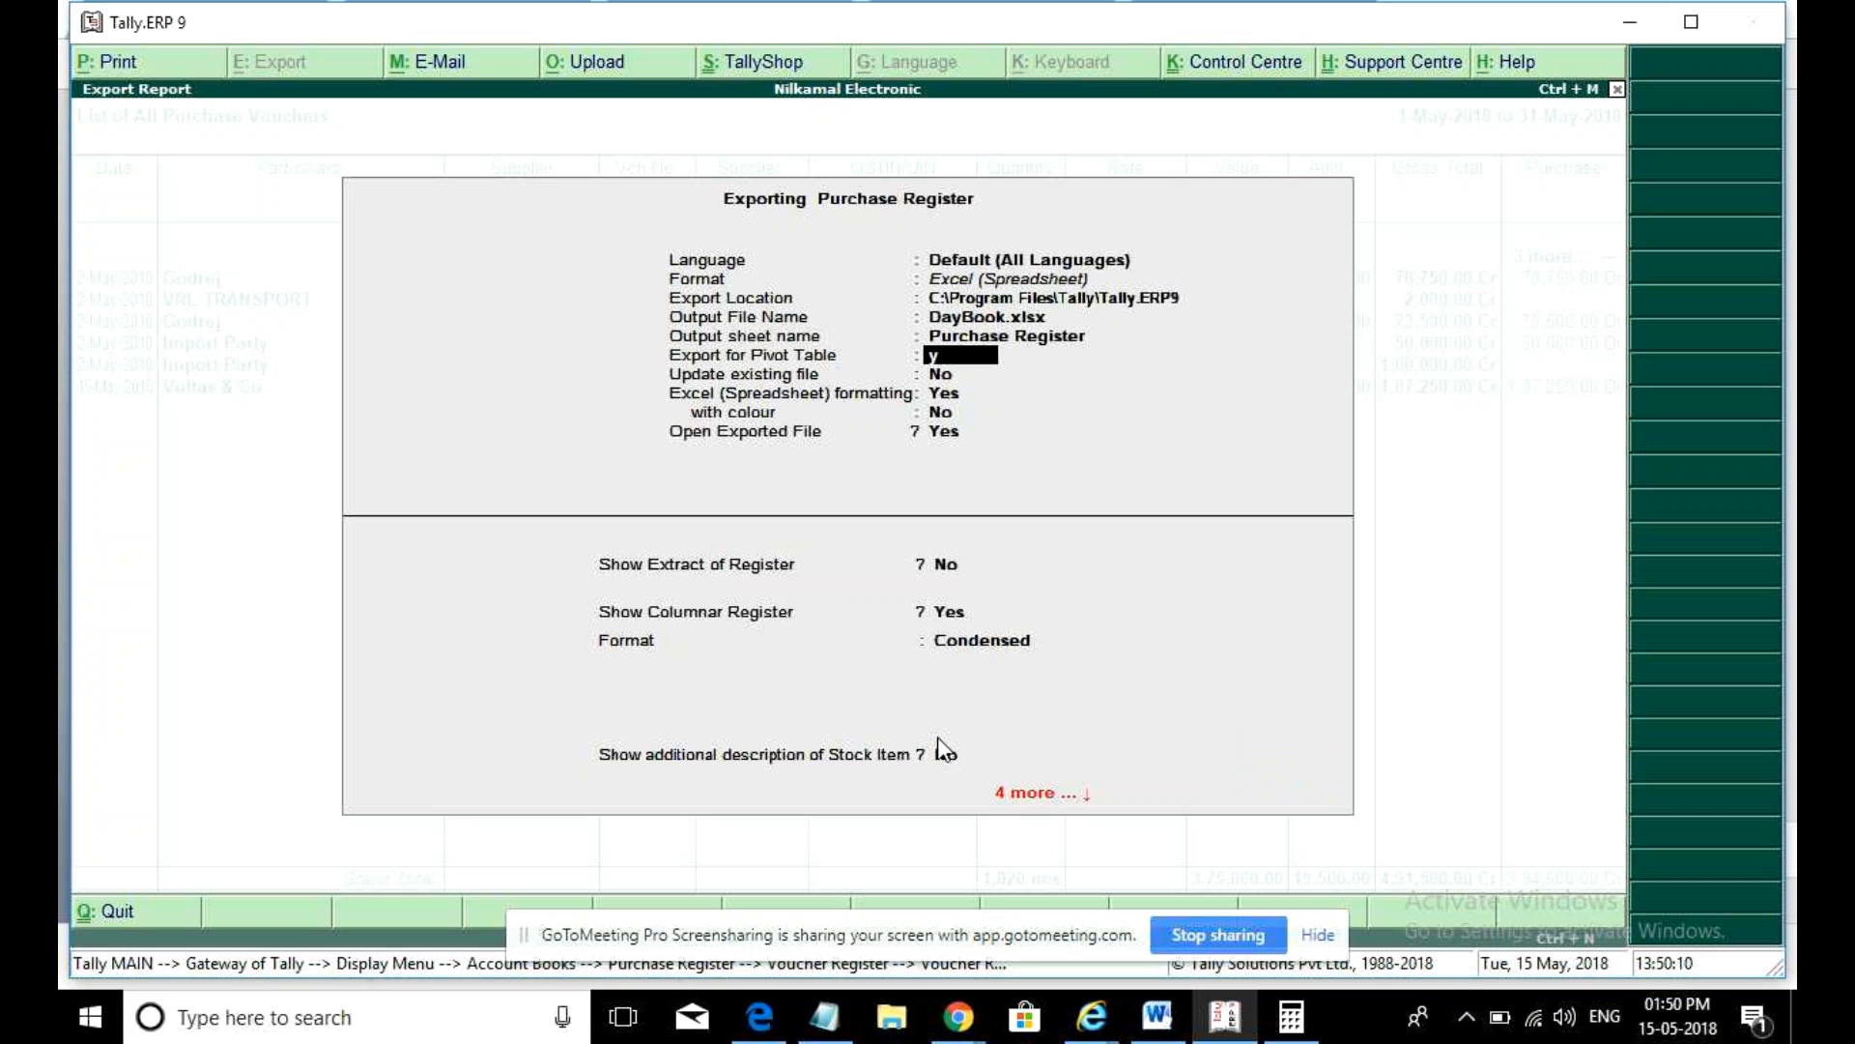
key("Return")
key("Return")
key("Return")
key("Return")
key("Return")
key("Return")
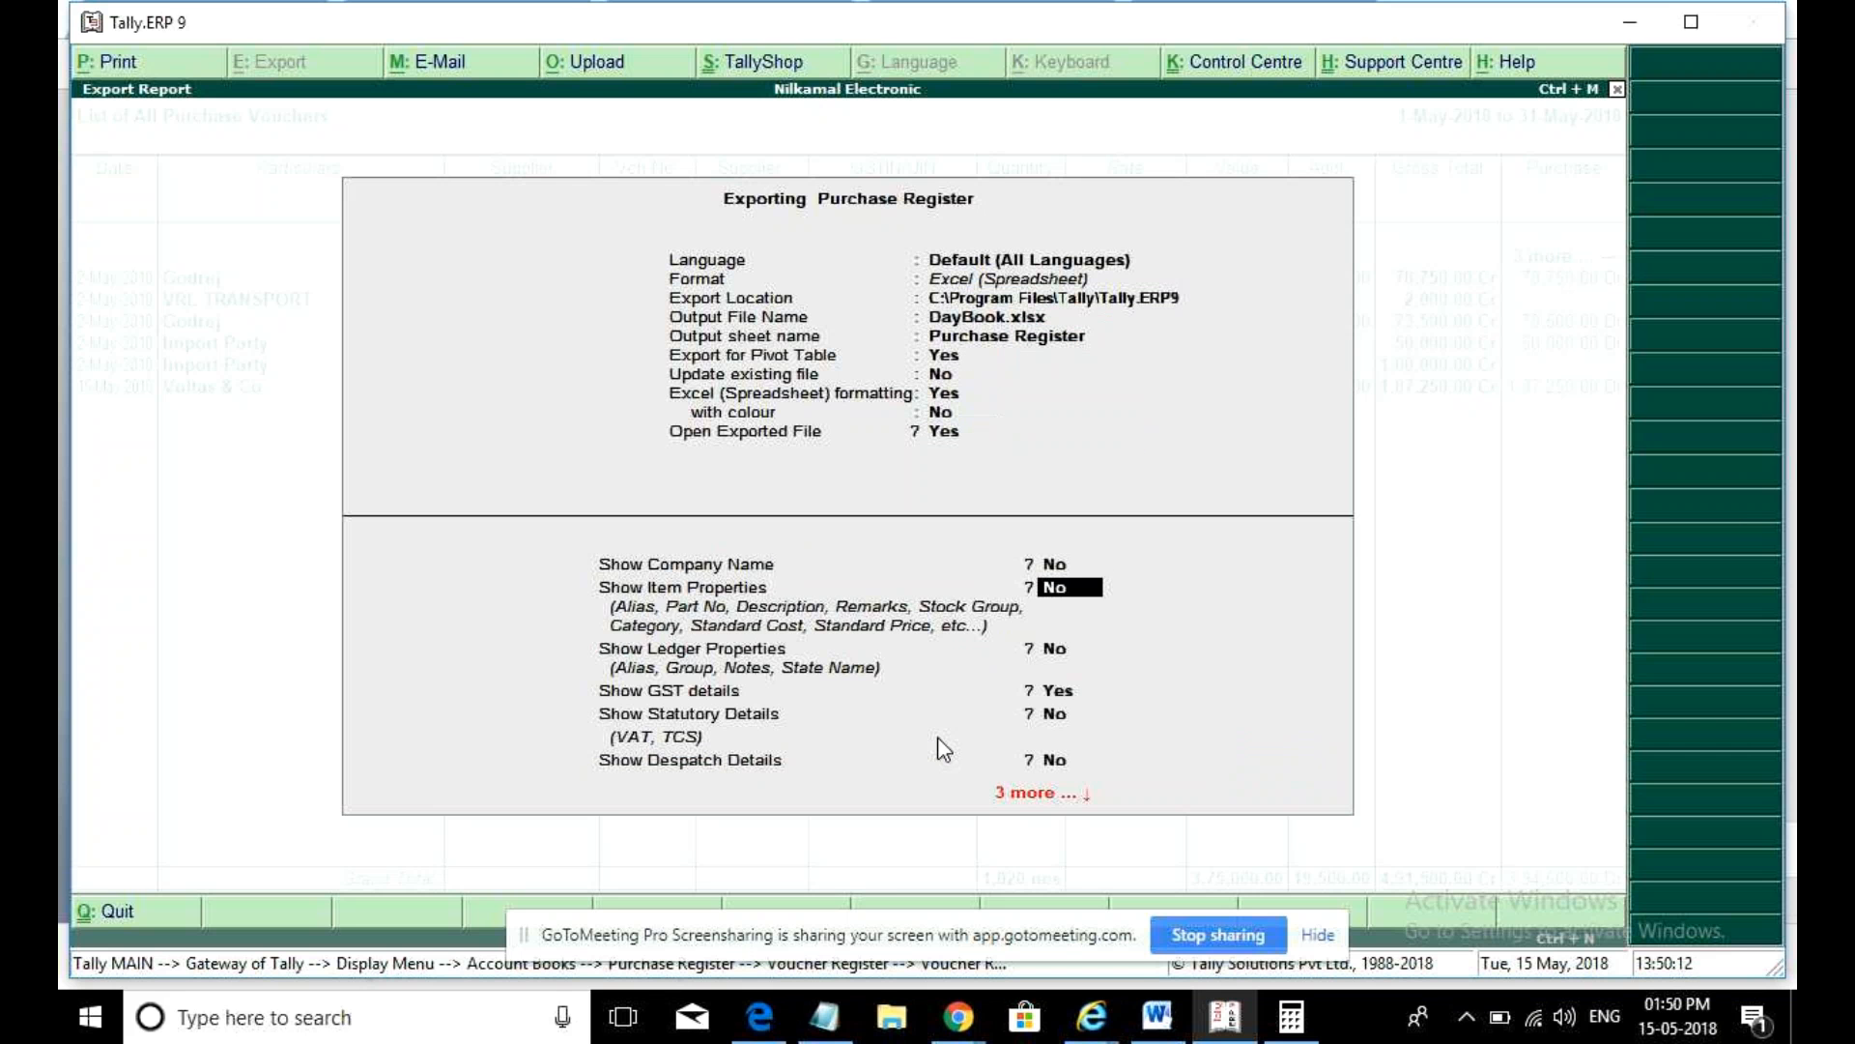
key("Return")
key("Return")
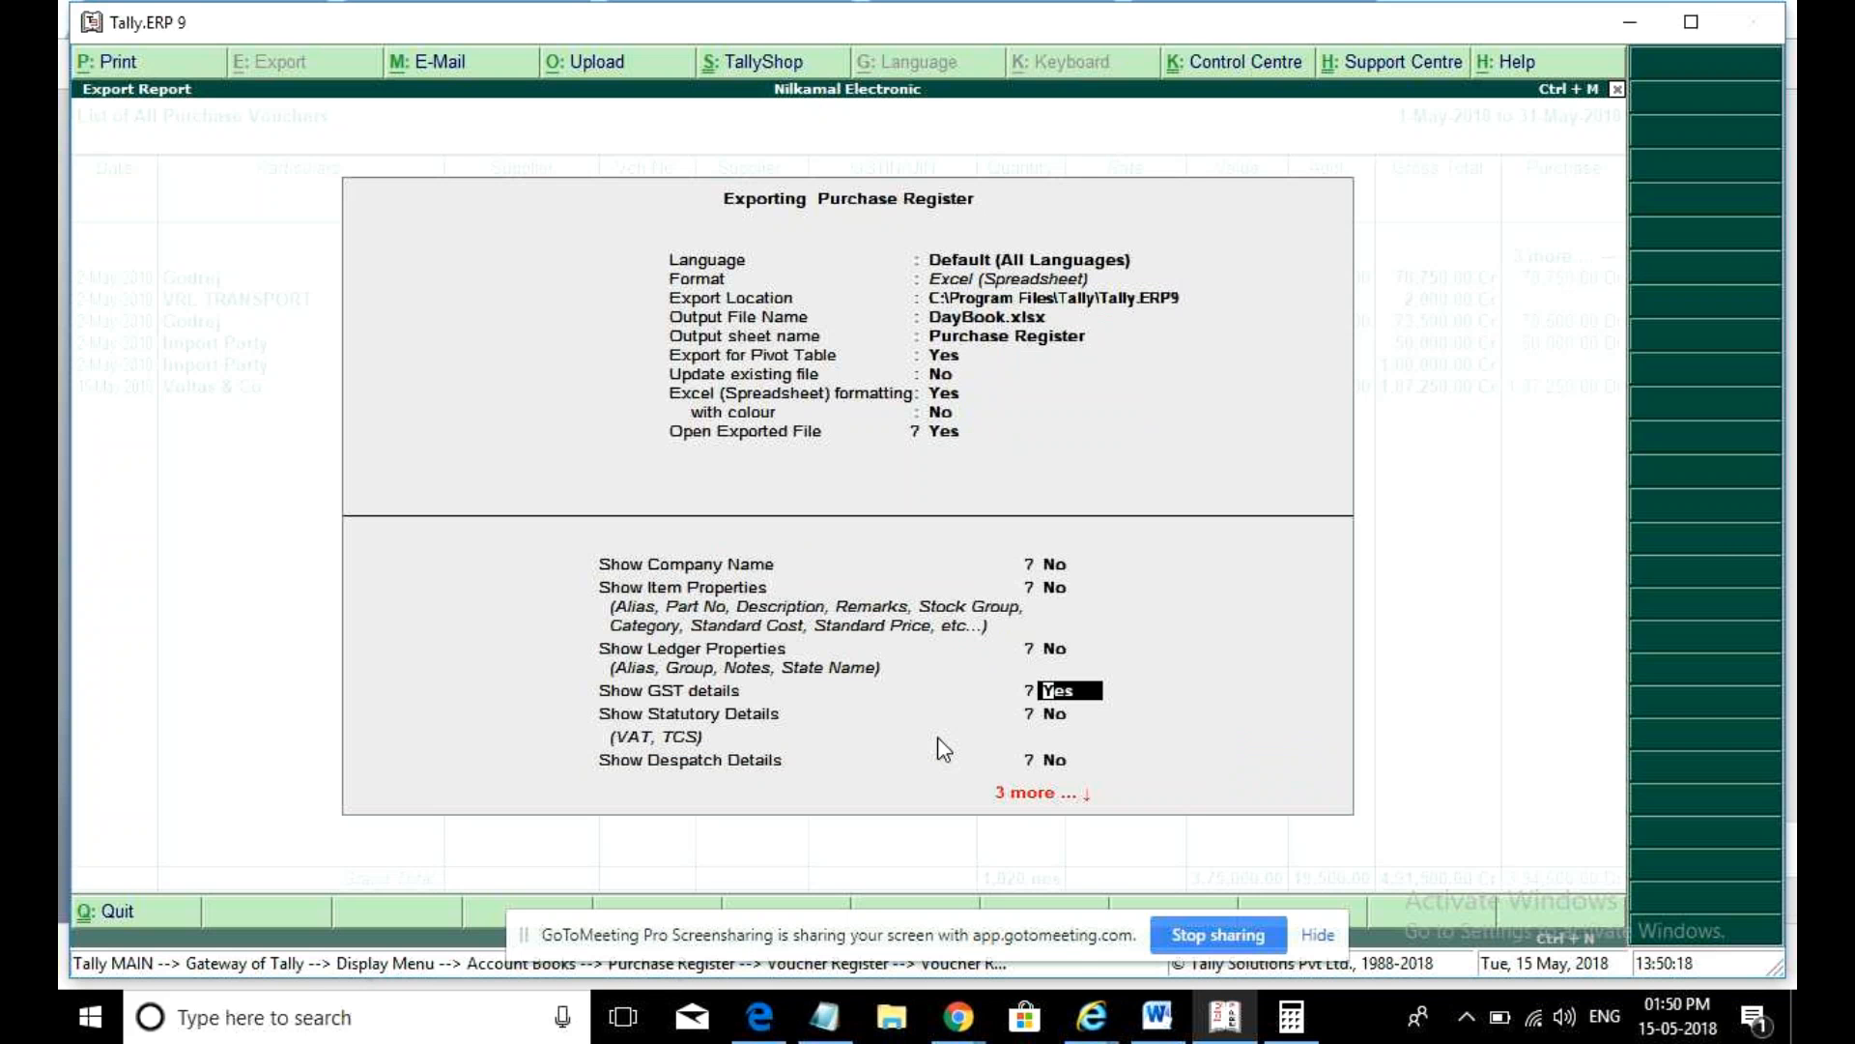
- Select the Export Location field, then leave Tally for the desktop
left_click(1034, 300)
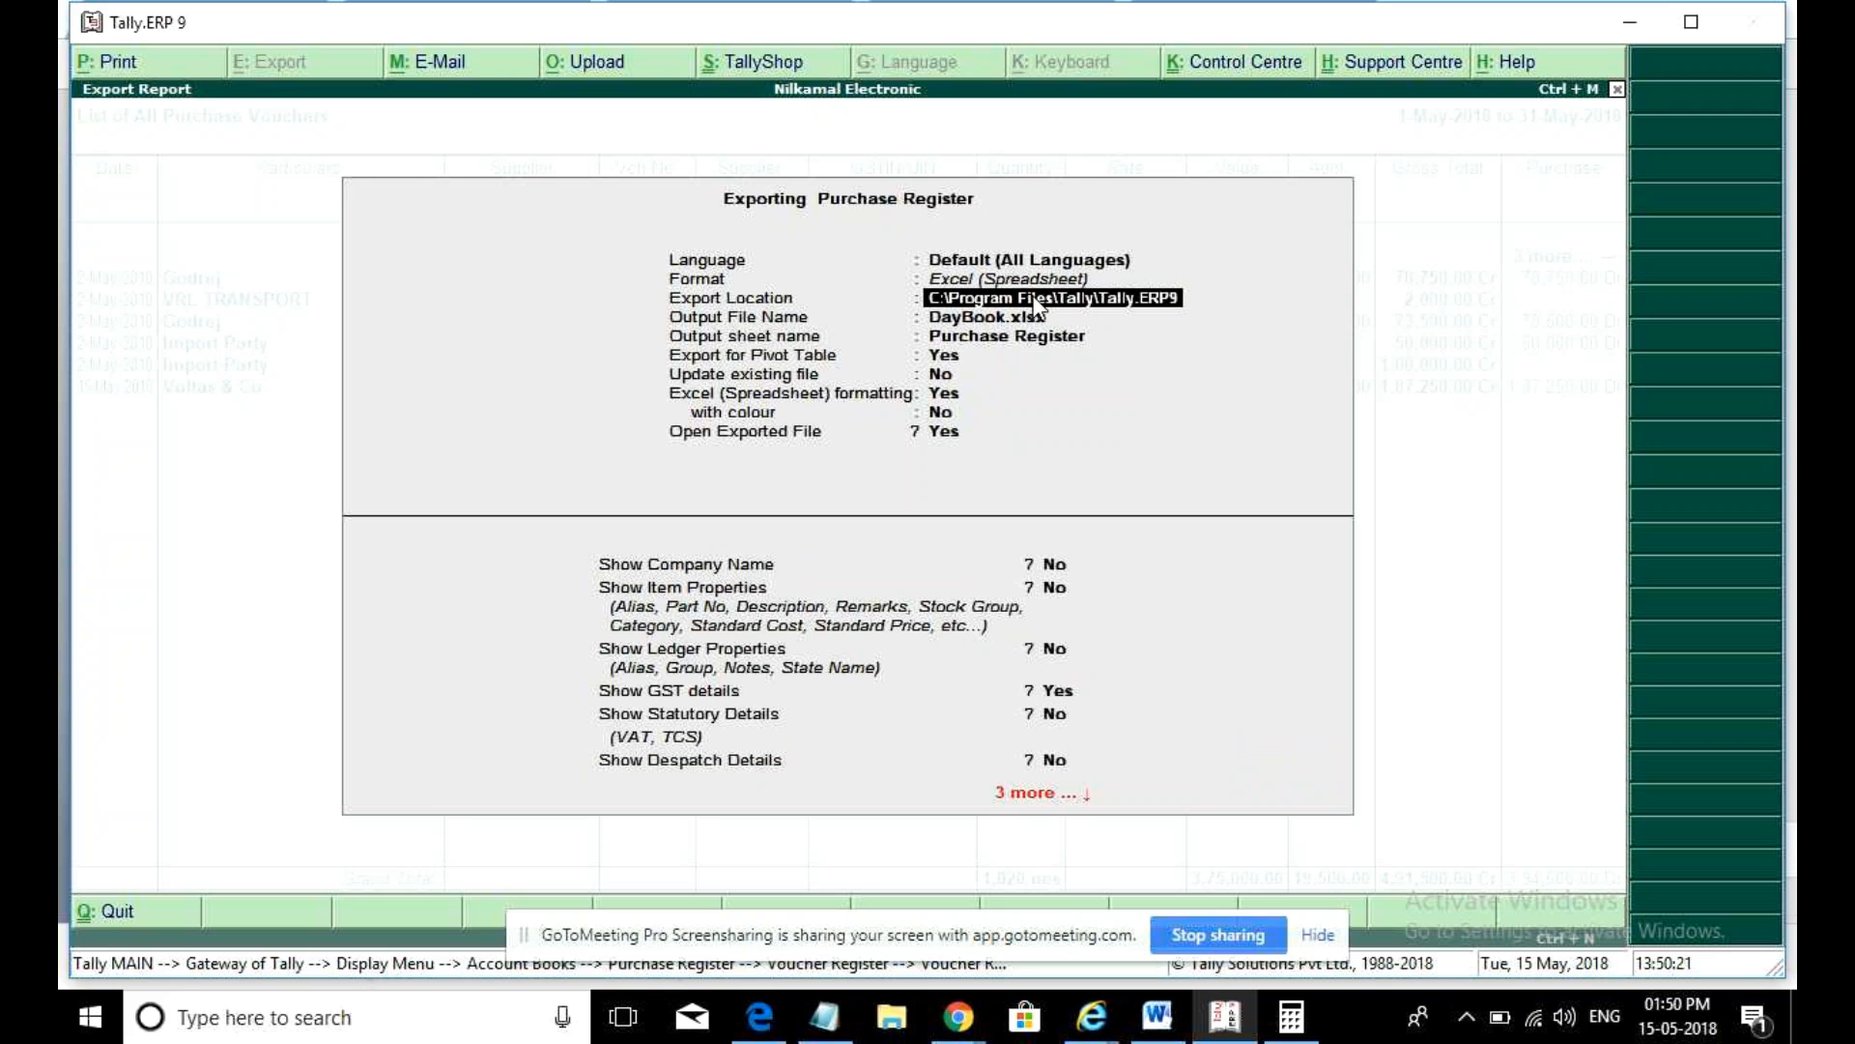
key("alt+Tab")
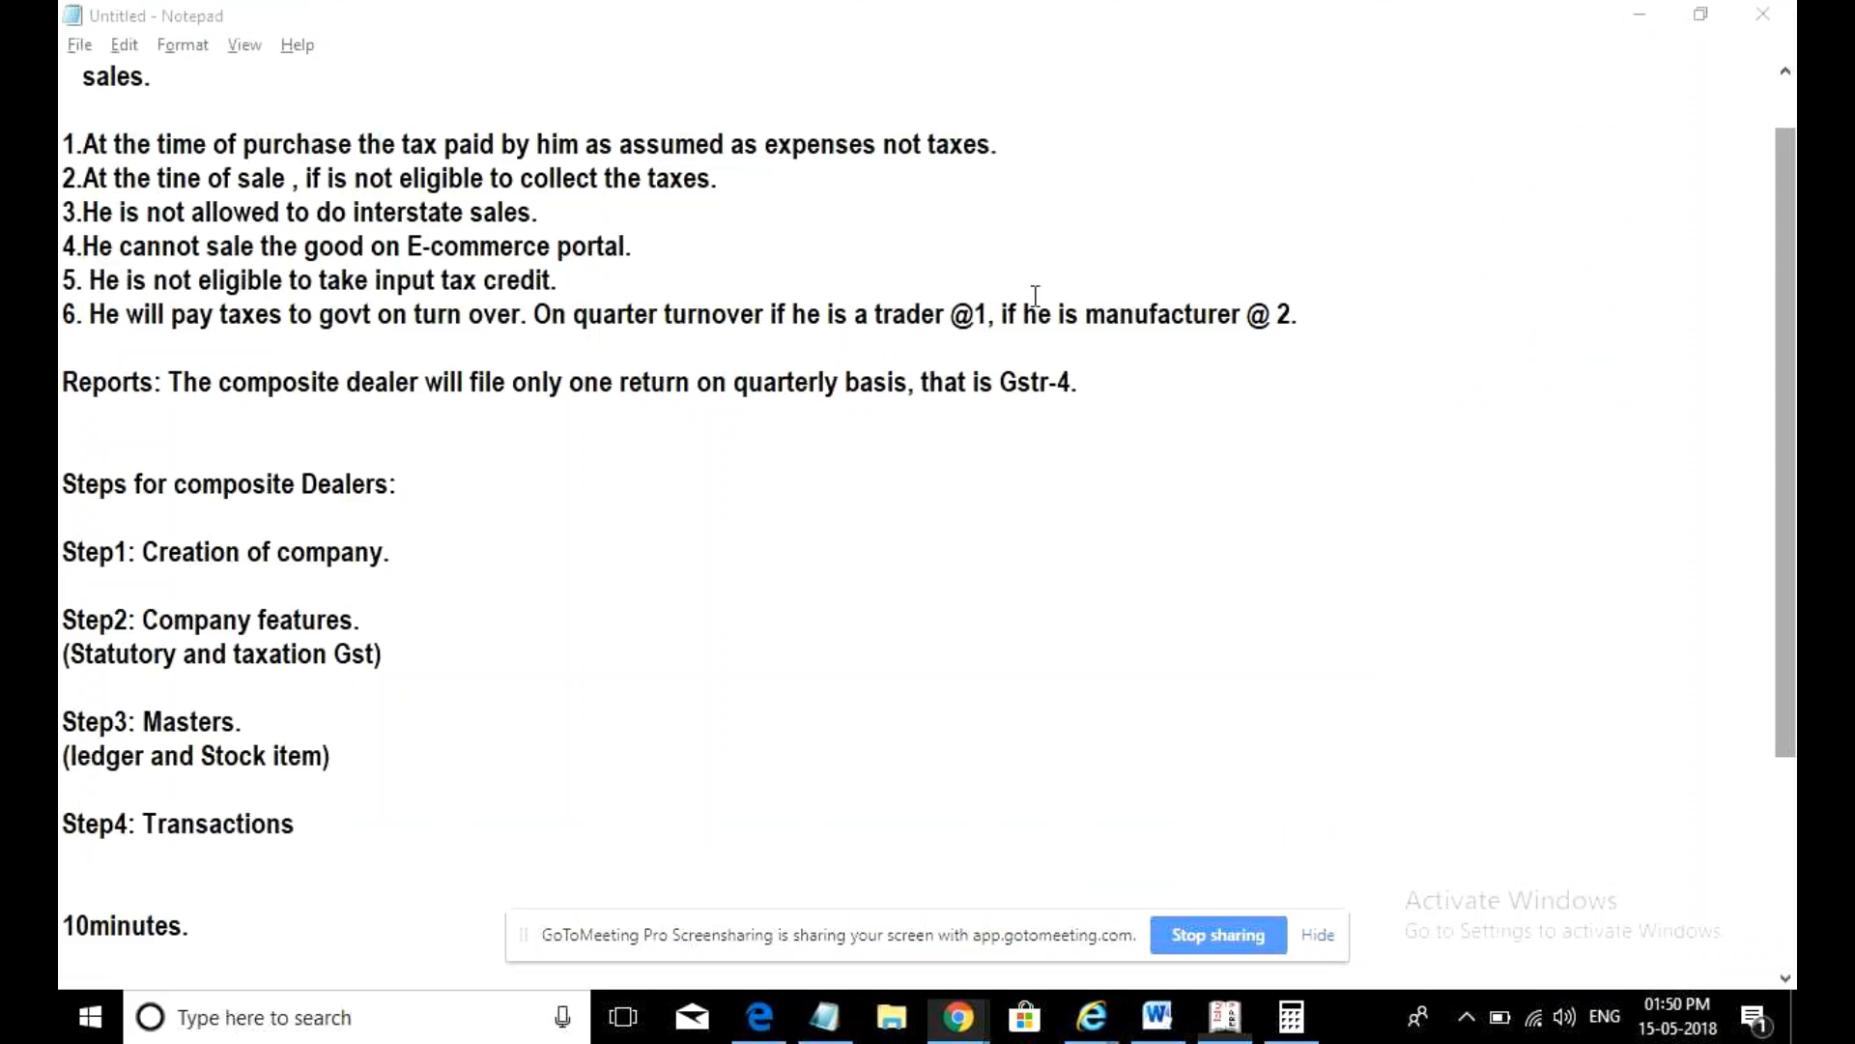
key("super+d")
- Create a desktop folder named 'excel' and take its path from the address bar
left_click(989, 432)
right_click(930, 299)
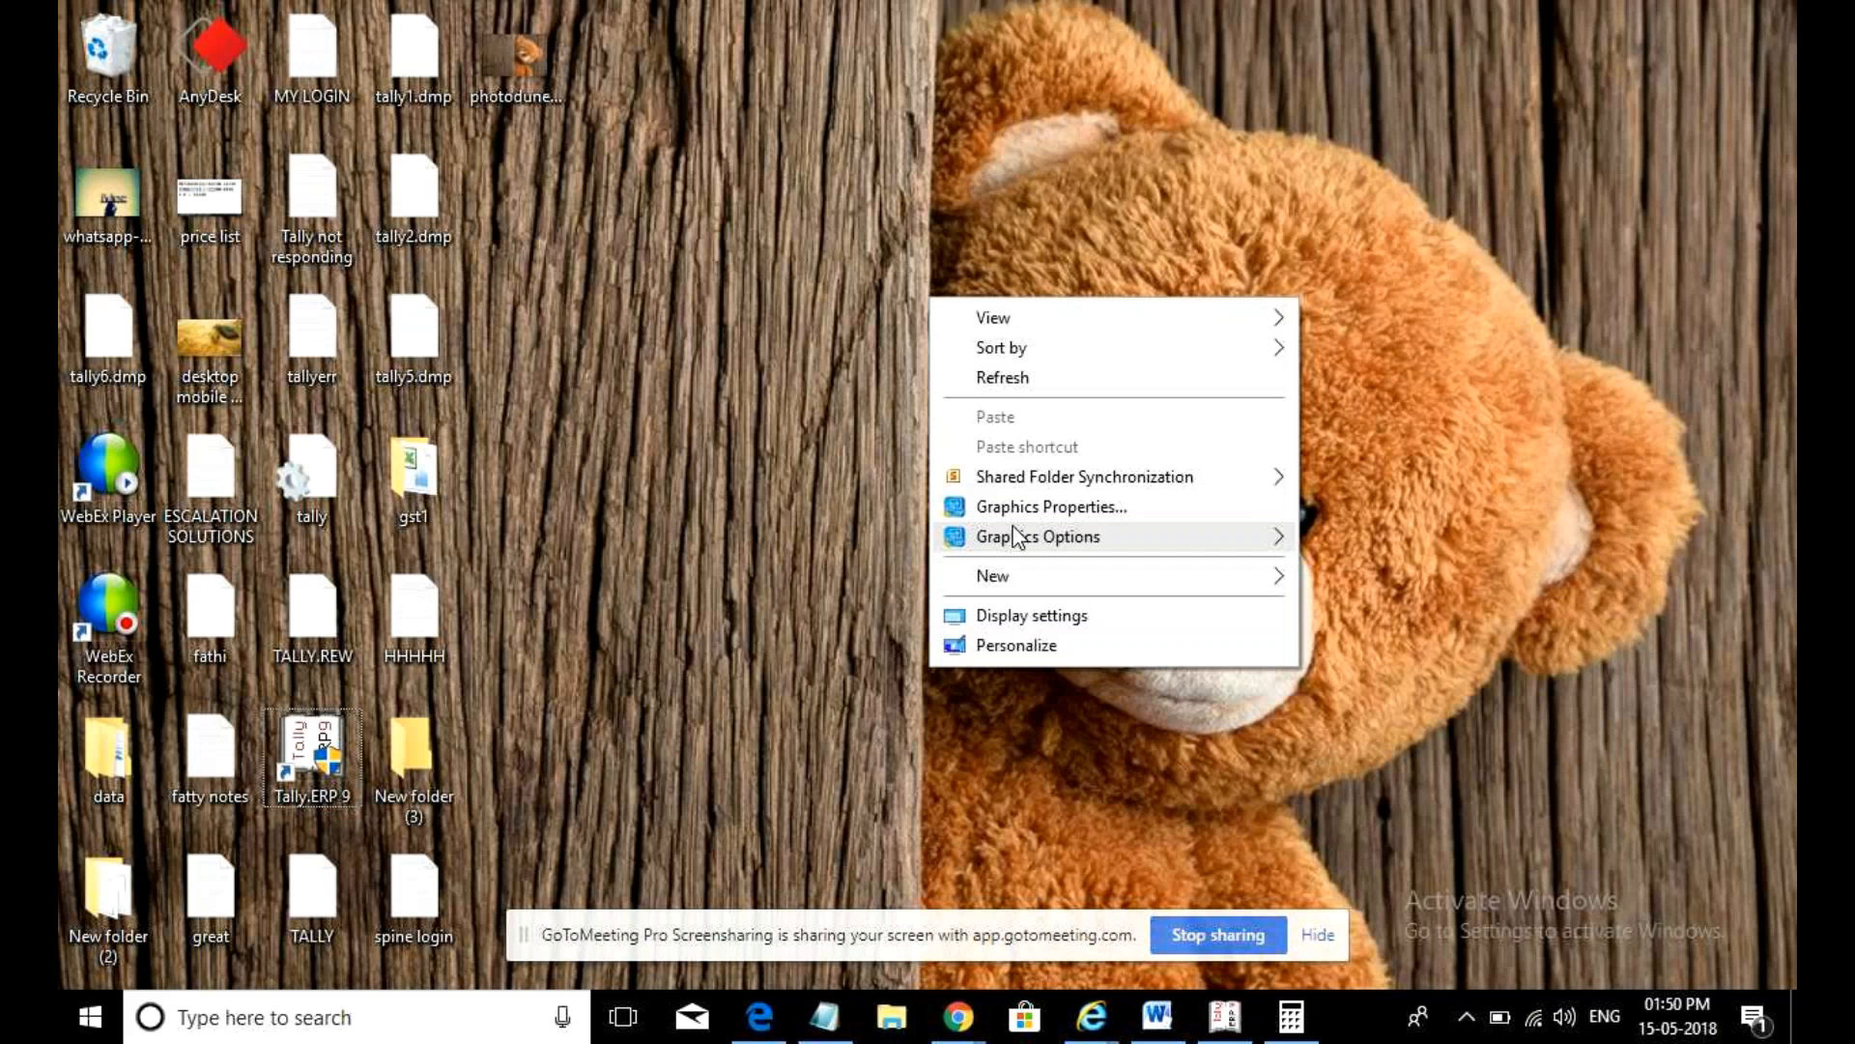
mouse_move(1003, 587)
left_click(1372, 582)
type("excel")
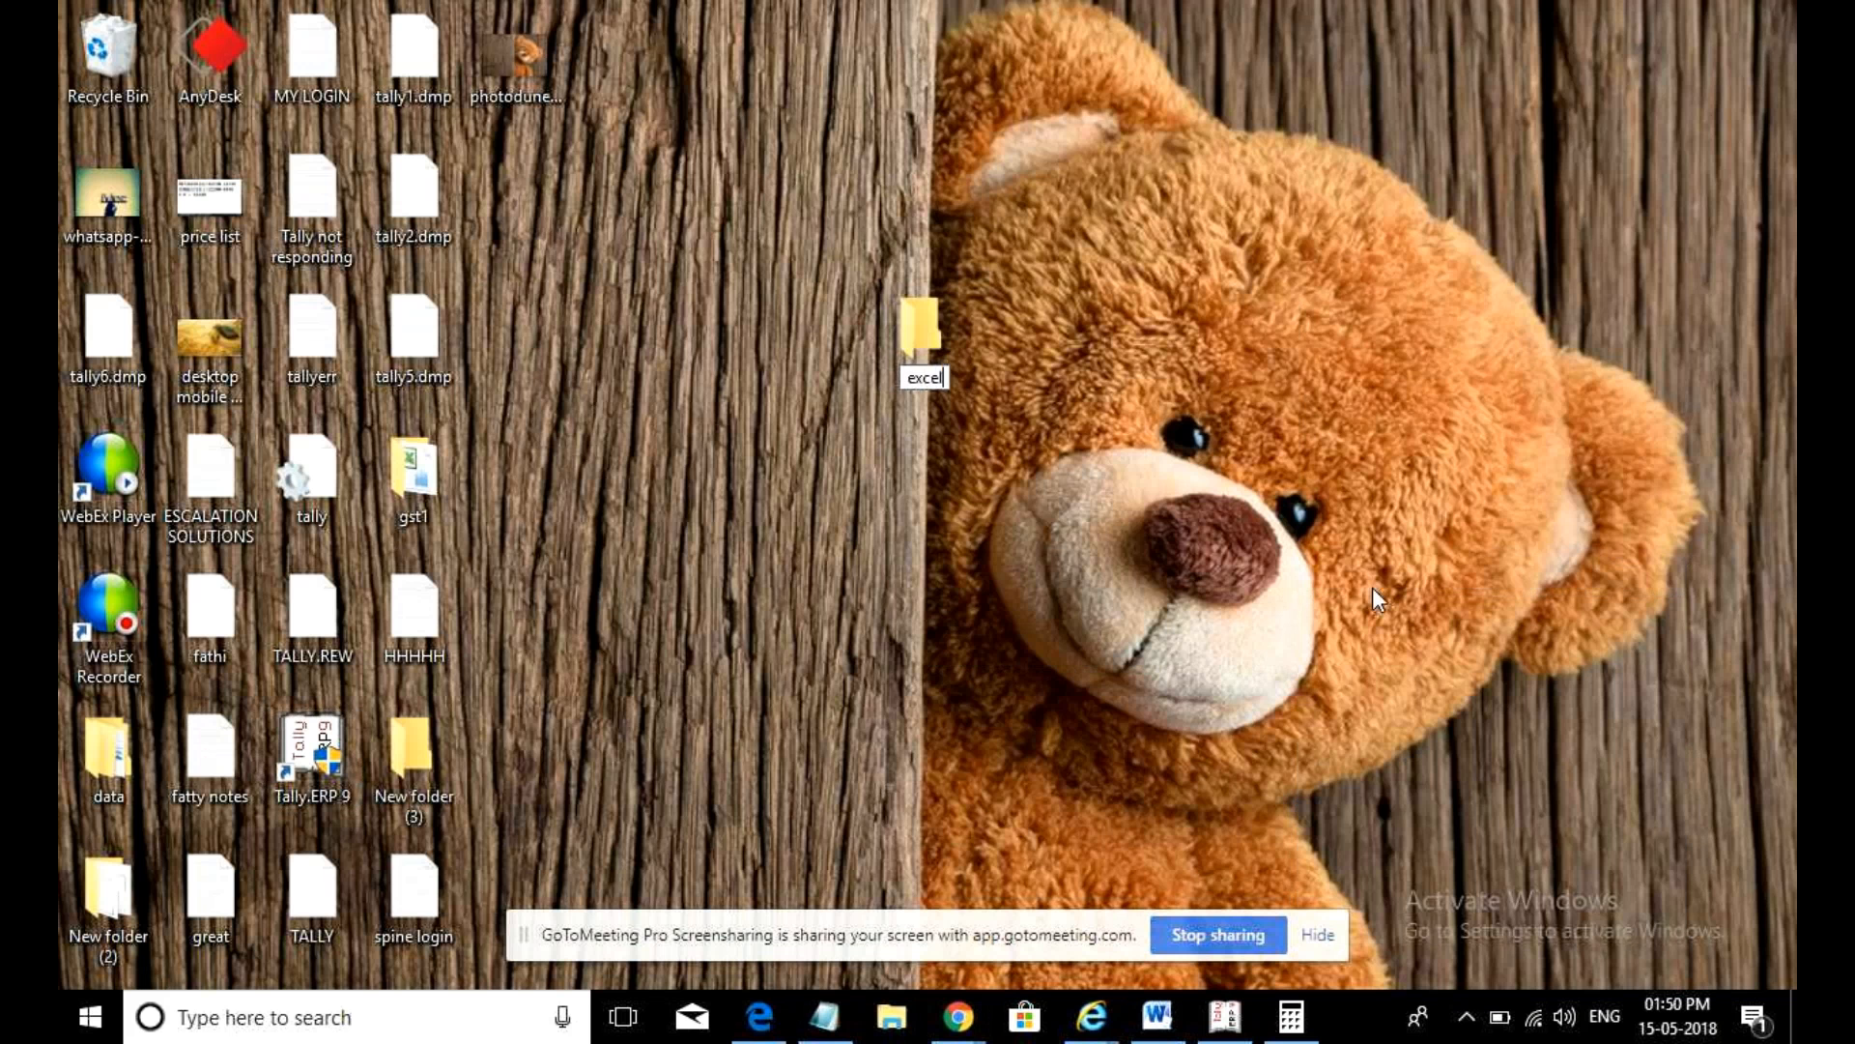
key("Return")
key("Return")
key("alt+d")
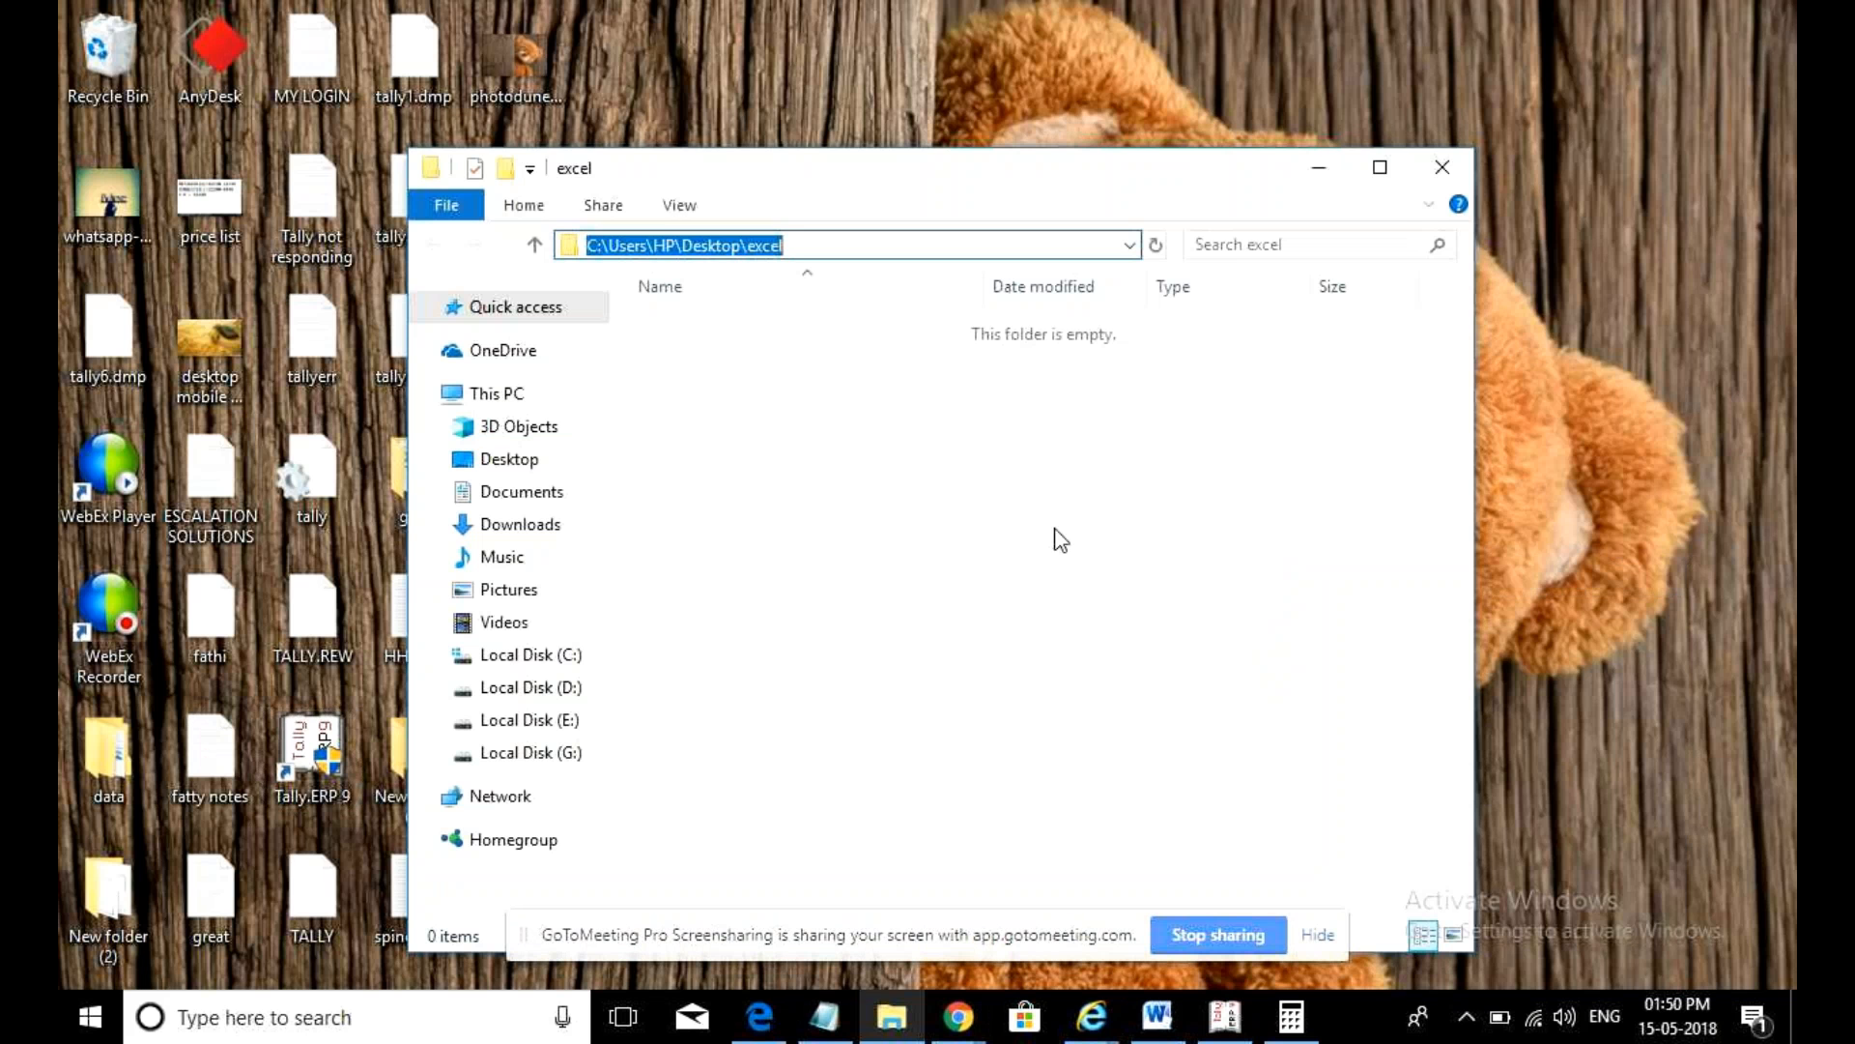
key("alt+Tab")
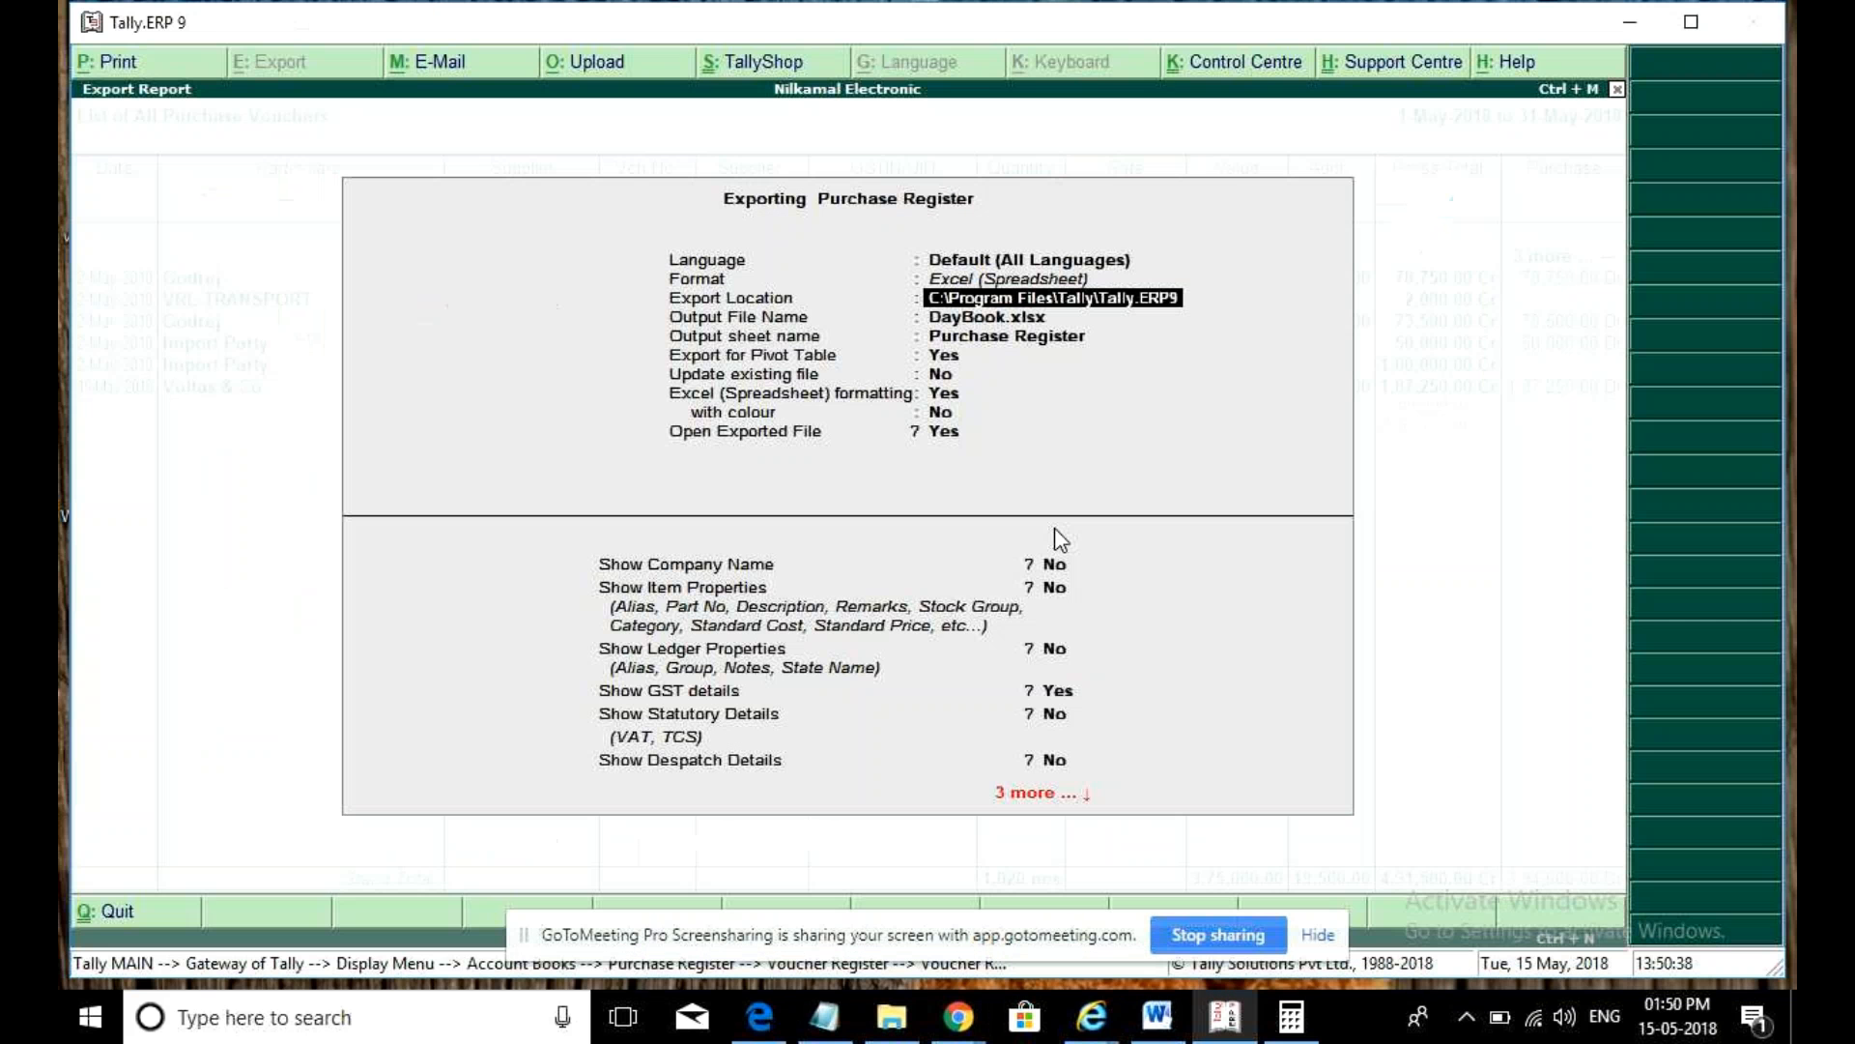
- Export the purchase register to the excel folder path with Export for Pivot Table set to Yes
key("ctrl+alt+v")
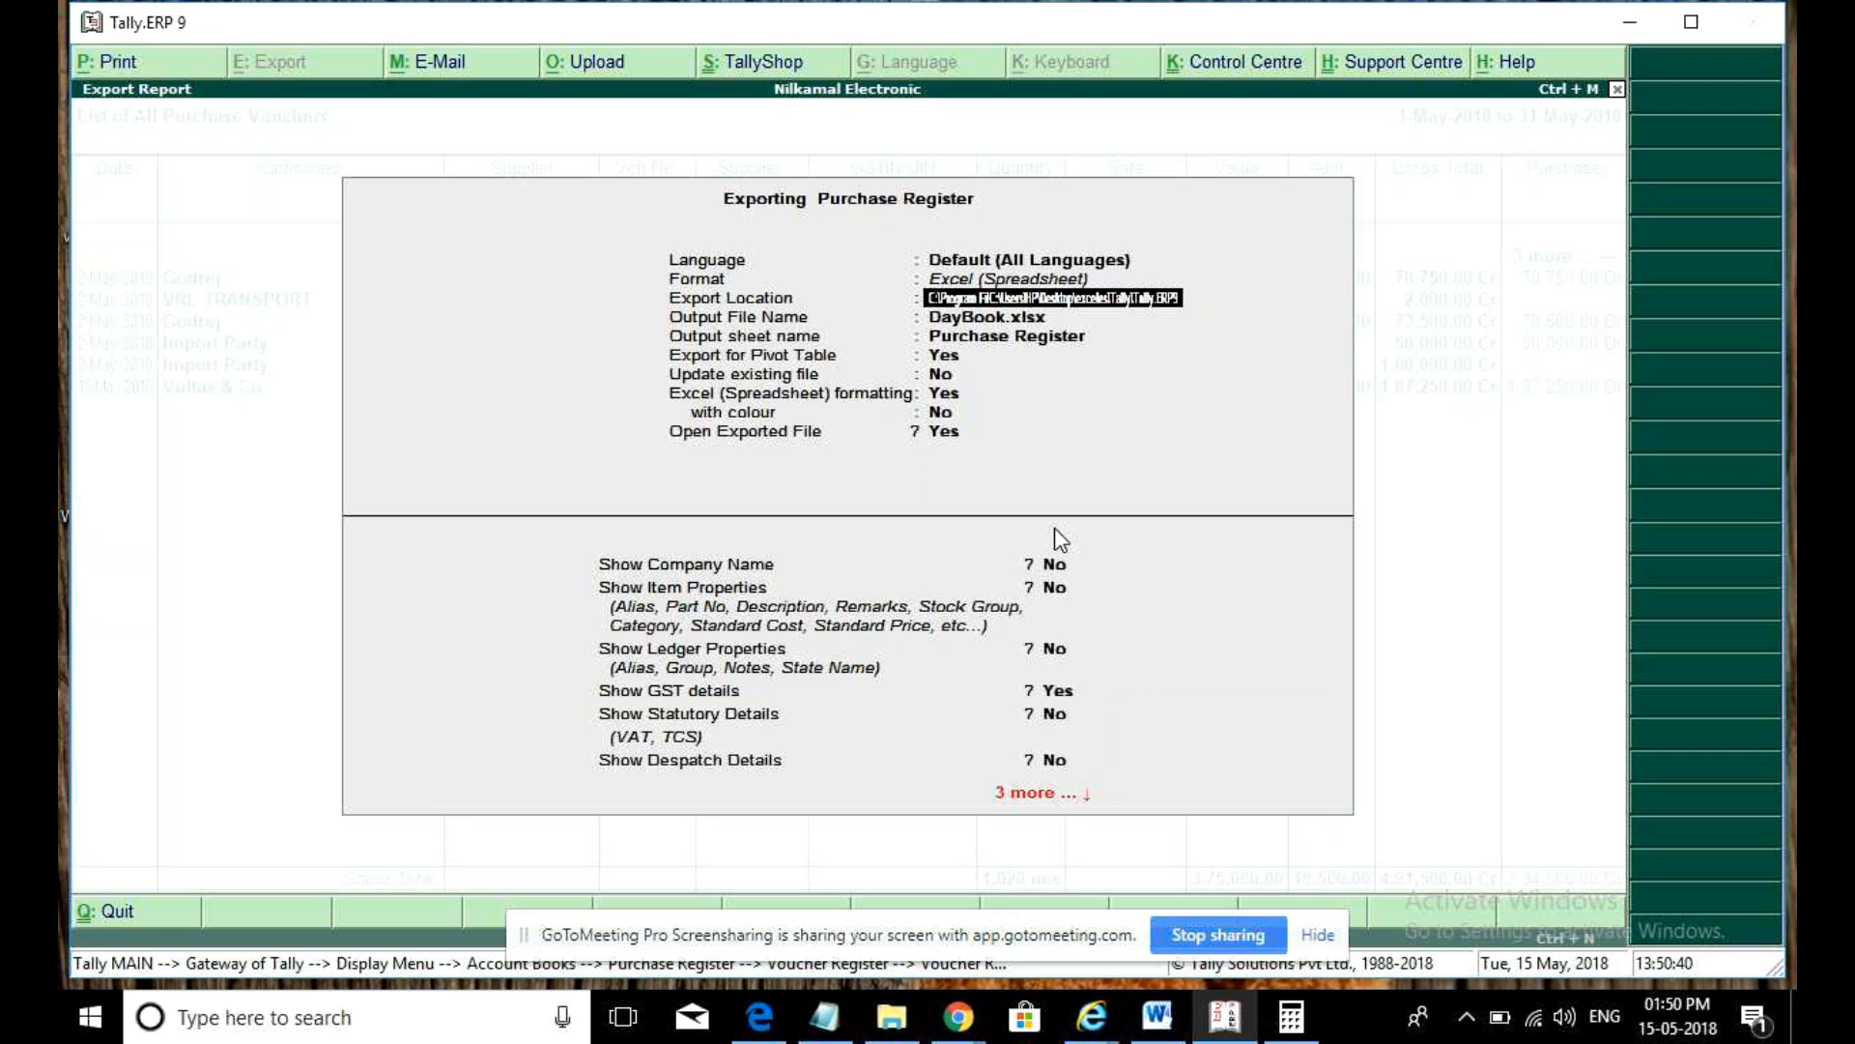
key("Return")
key("Return")
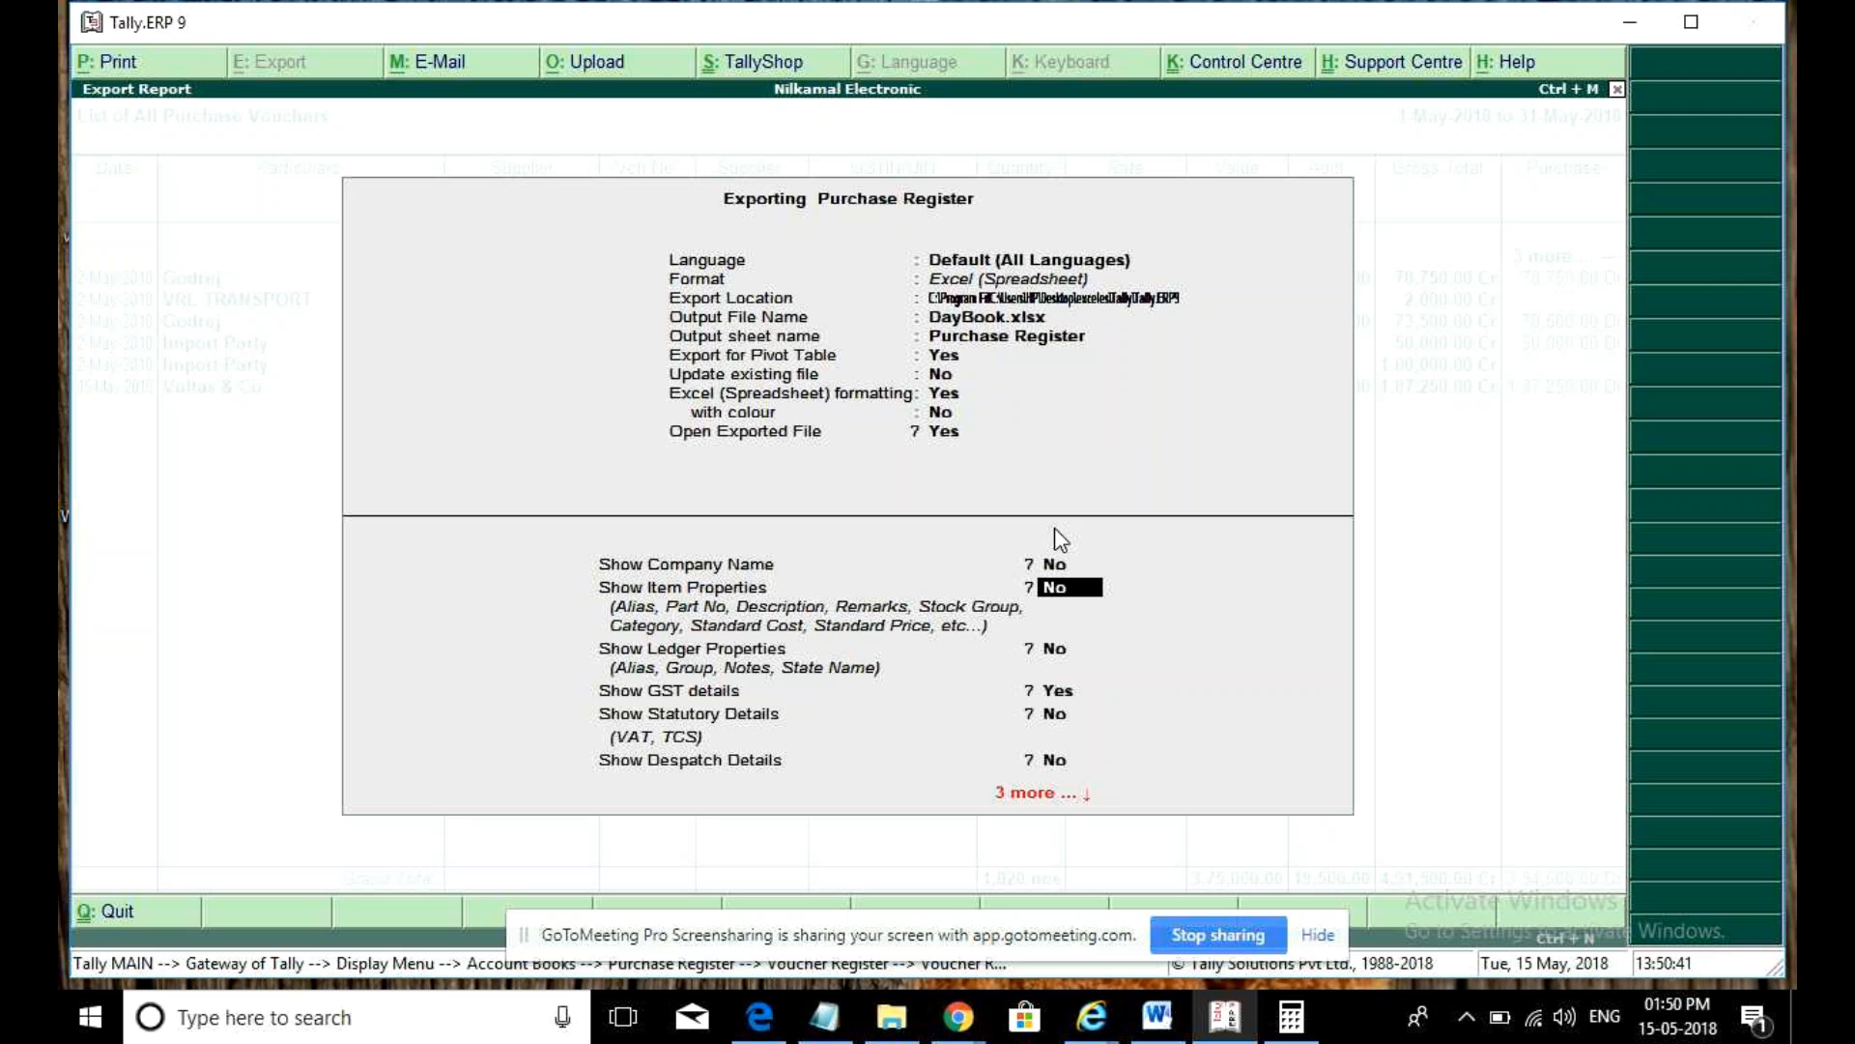
key("Return")
key("Return")
key("Return")
key("Return")
key("Return")
key("Return")
key("Return")
key("Return")
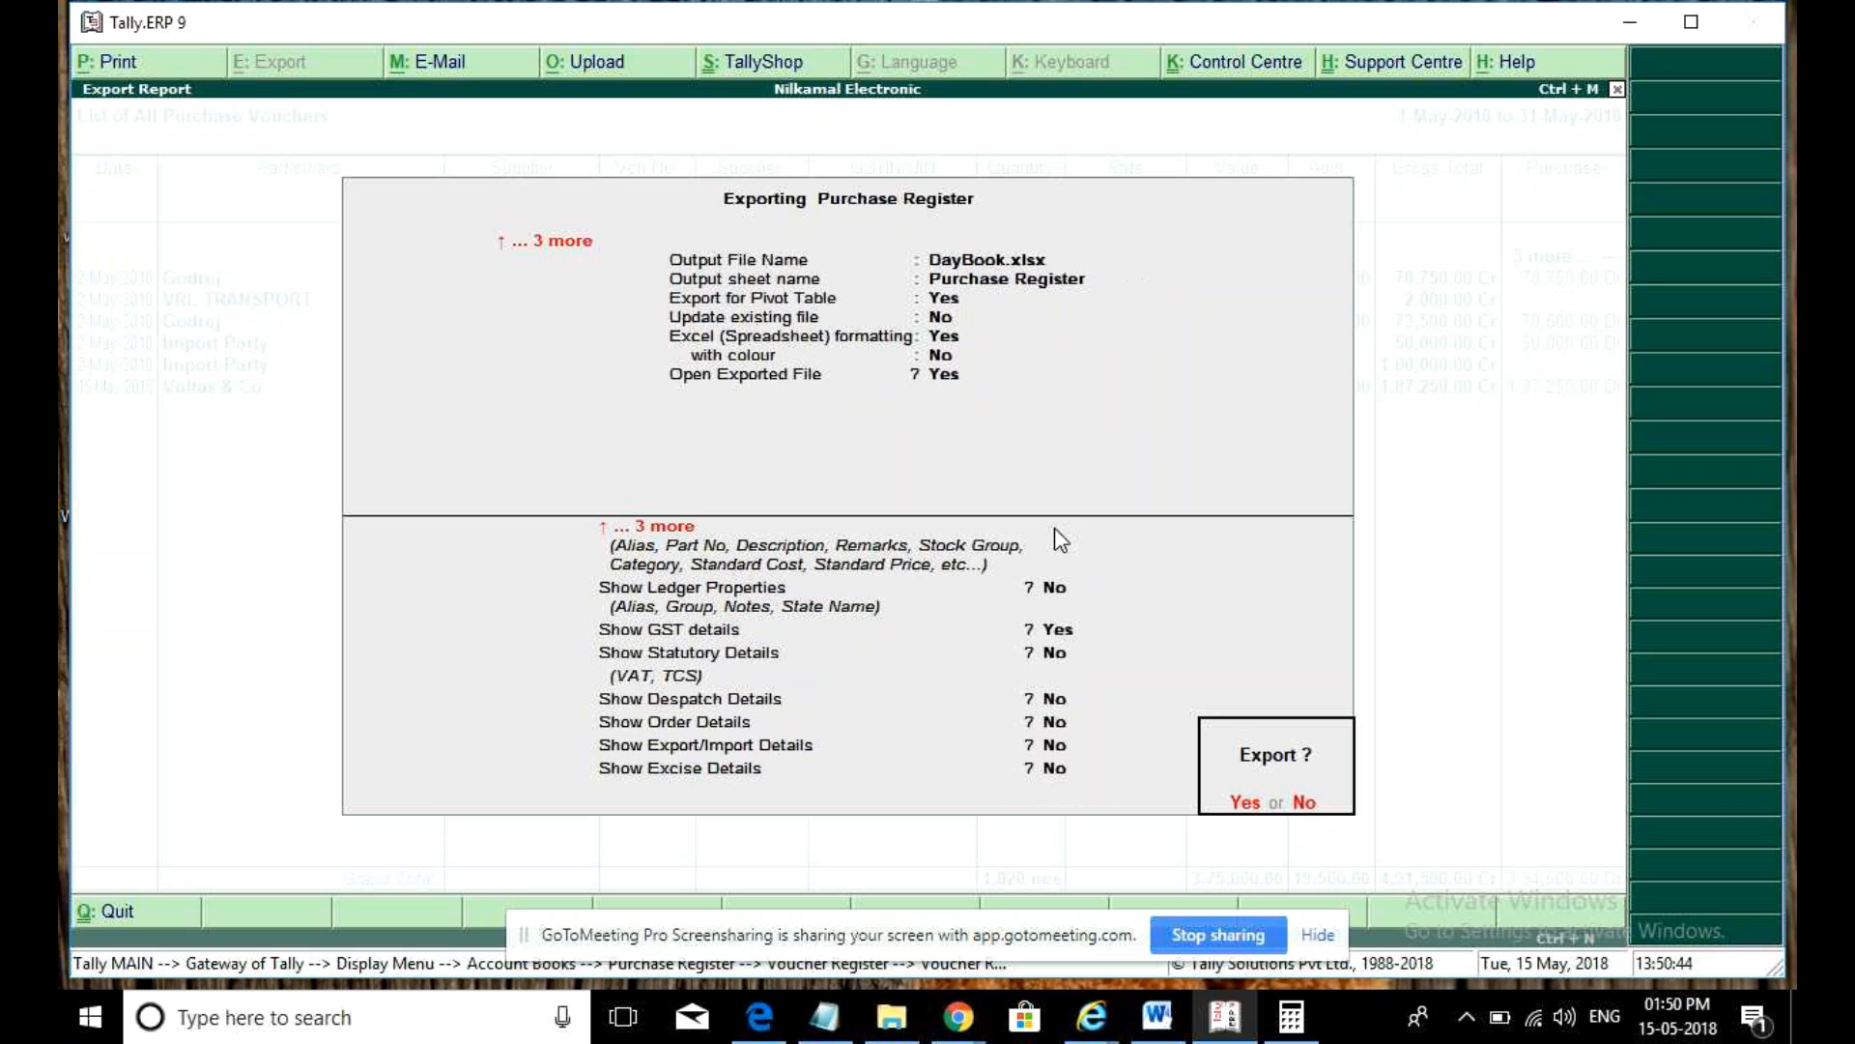
key("Return")
key("Return")
key("Return")
key("Return")
key("Return")
key("Return")
key("Return")
key("y")
key("Return")
key("Return")
key("Return")
key("Return")
key("Return")
key("Return")
key("Return")
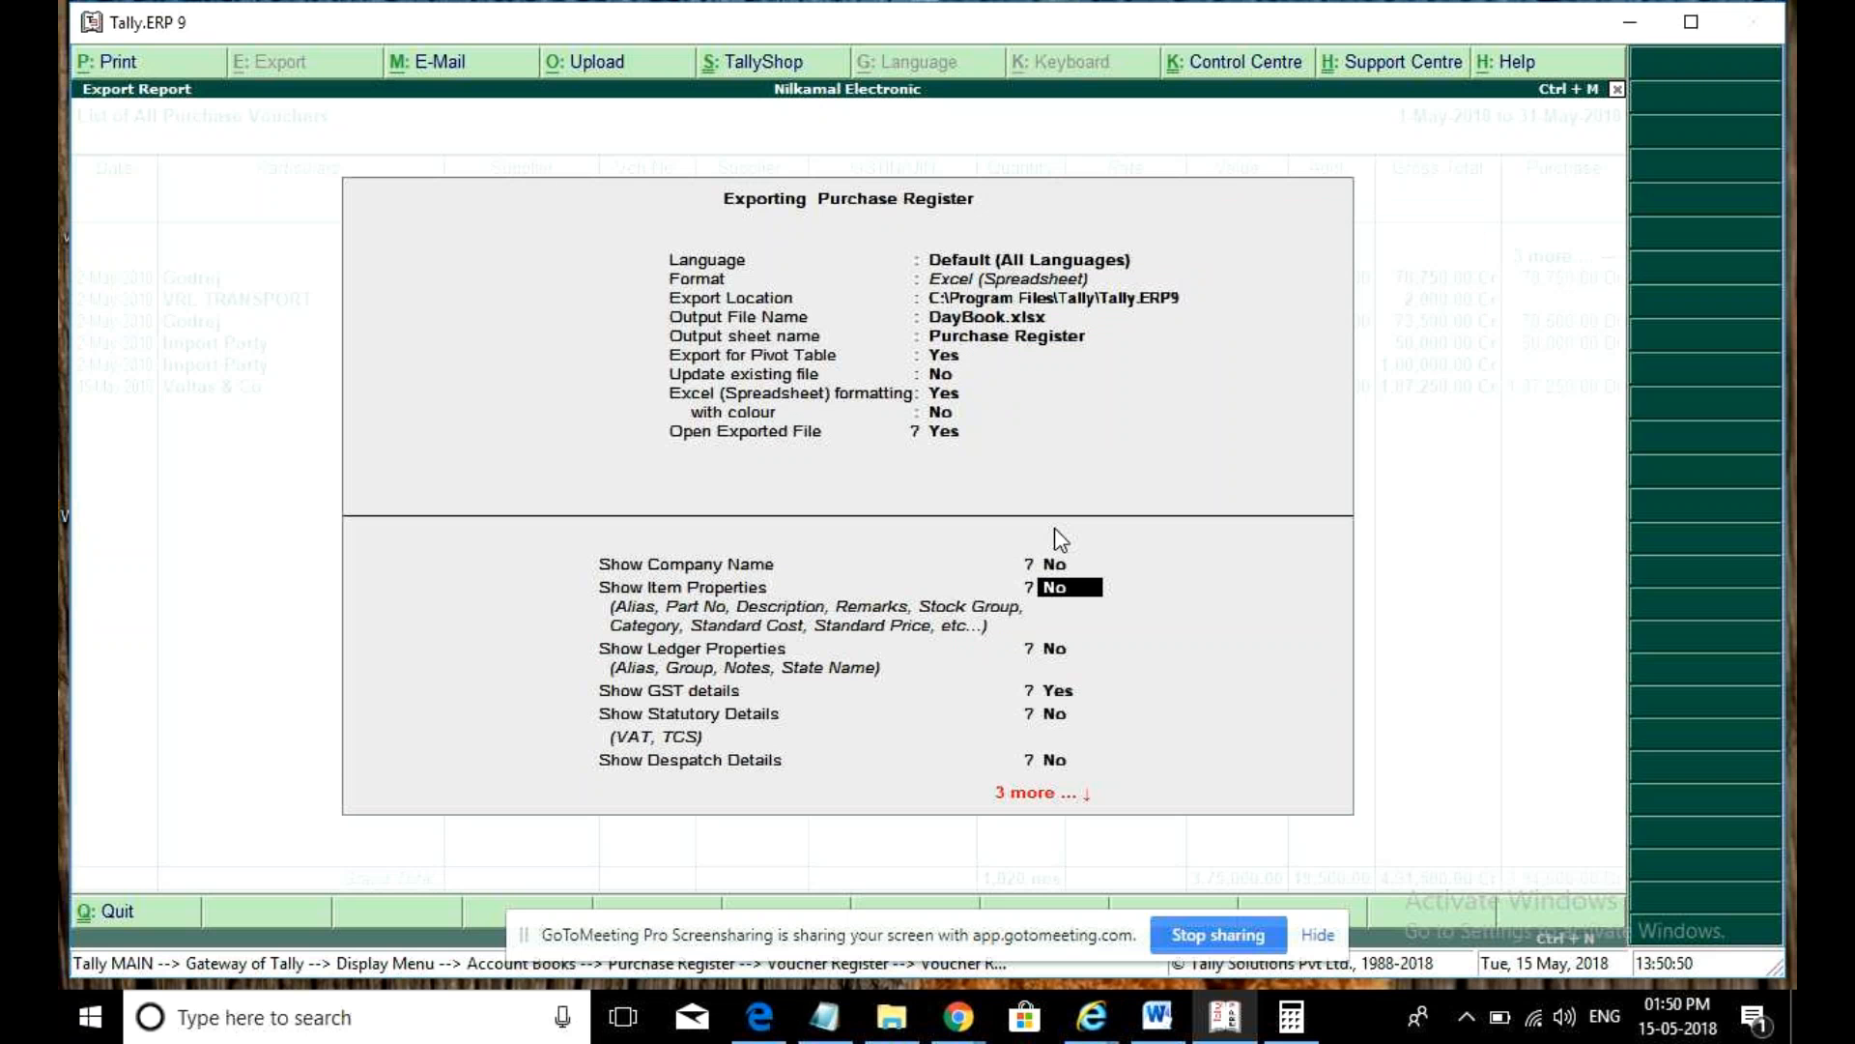
key("Return")
key("Return")
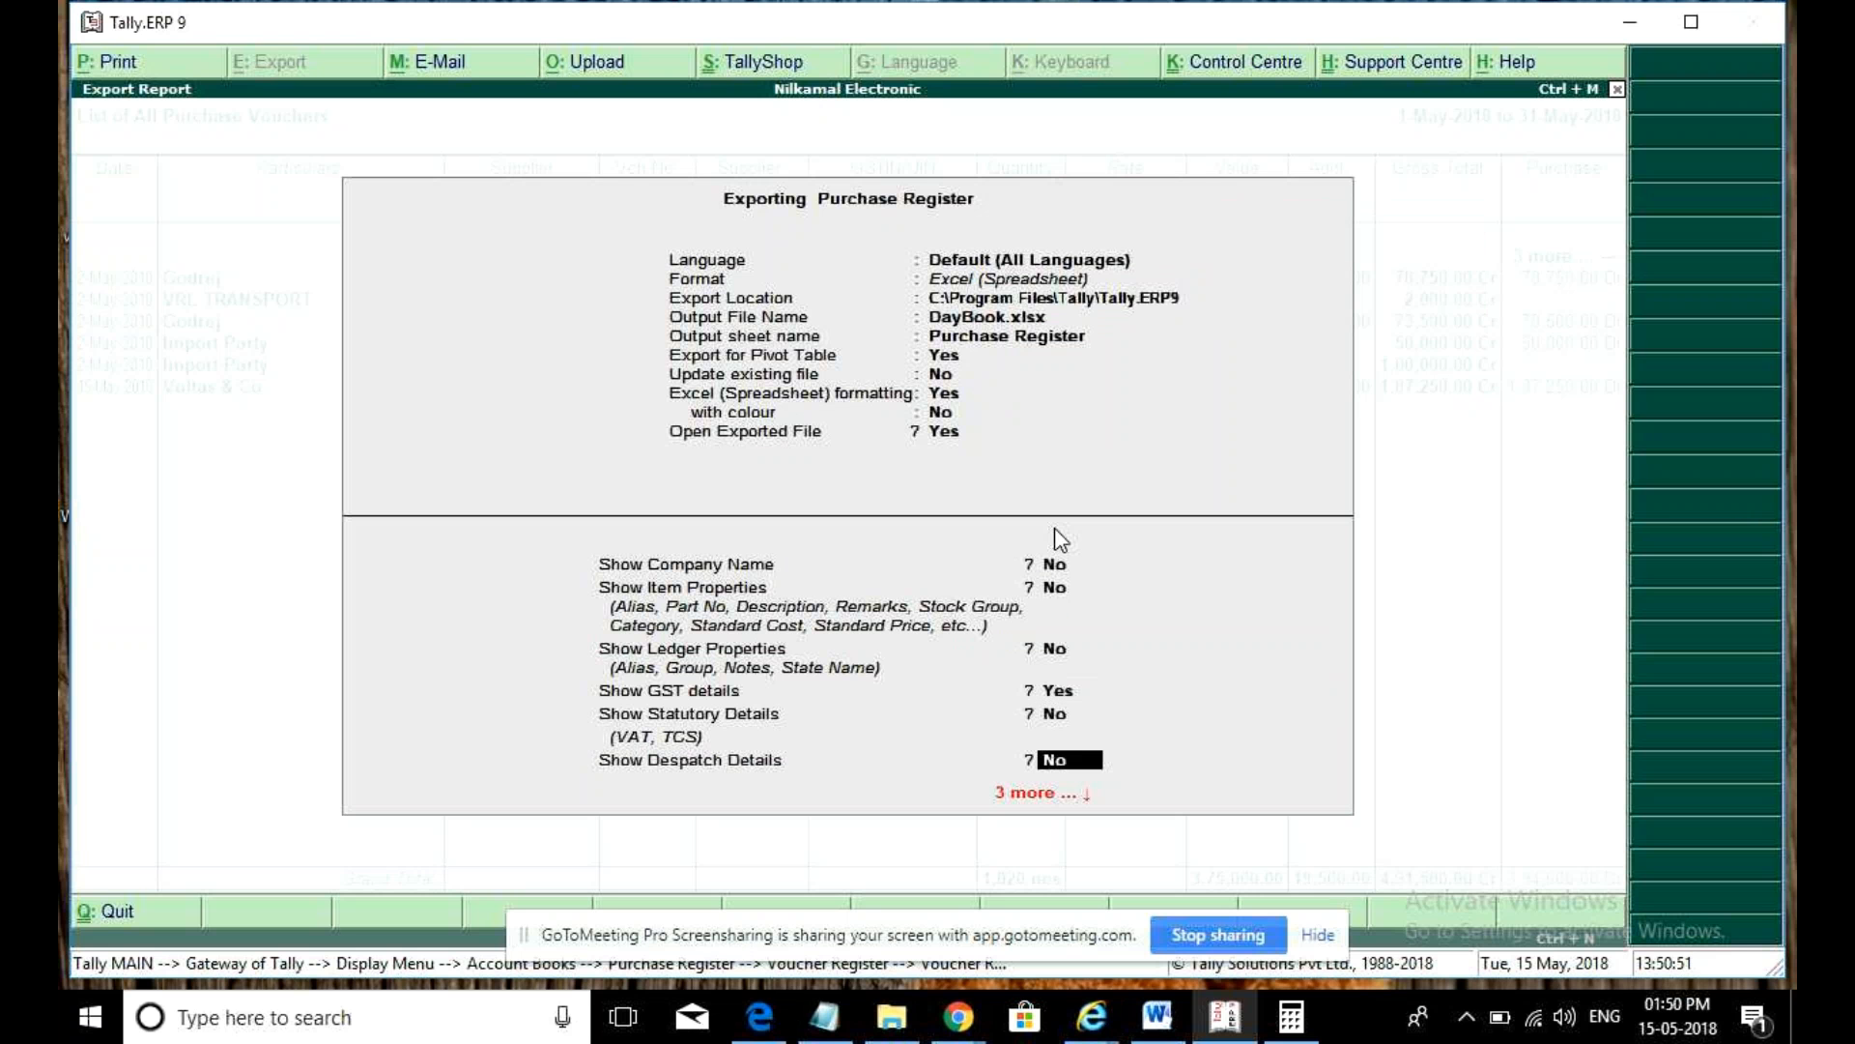
key("Return")
key("Return")
key("Return")
key("Return")
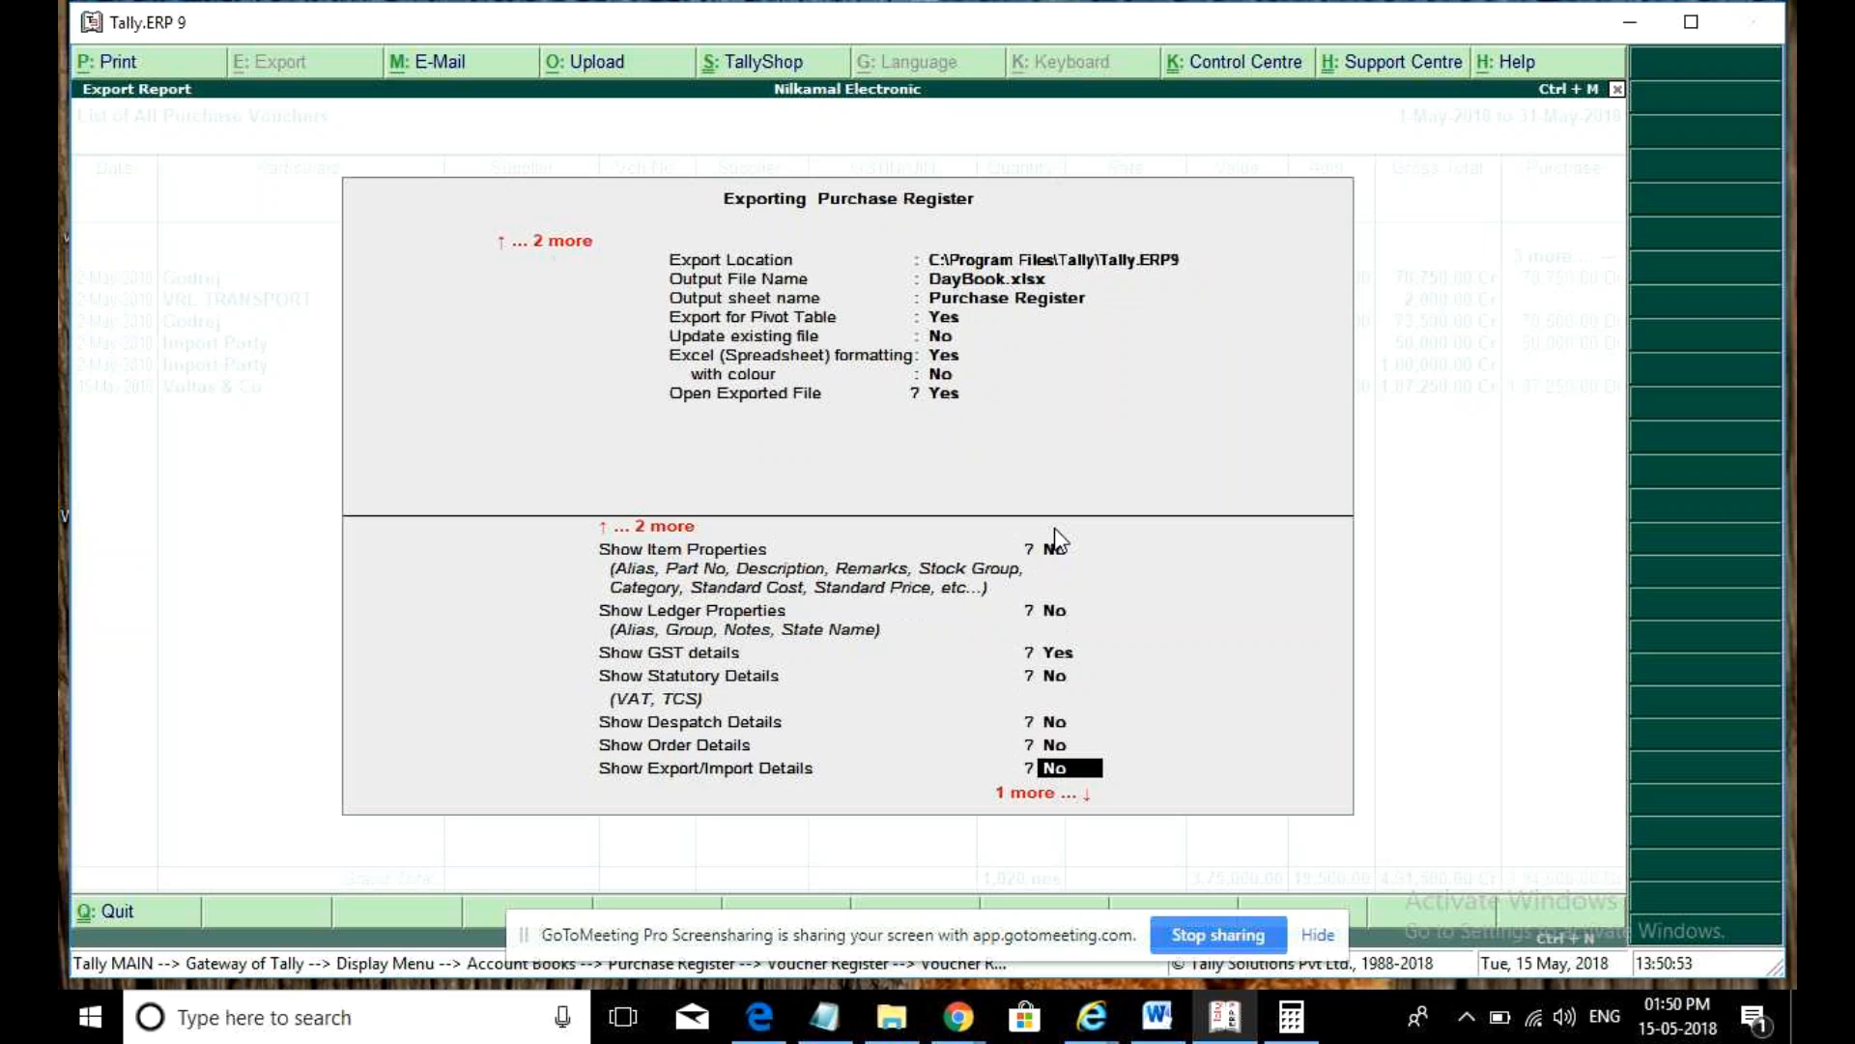
key("Return")
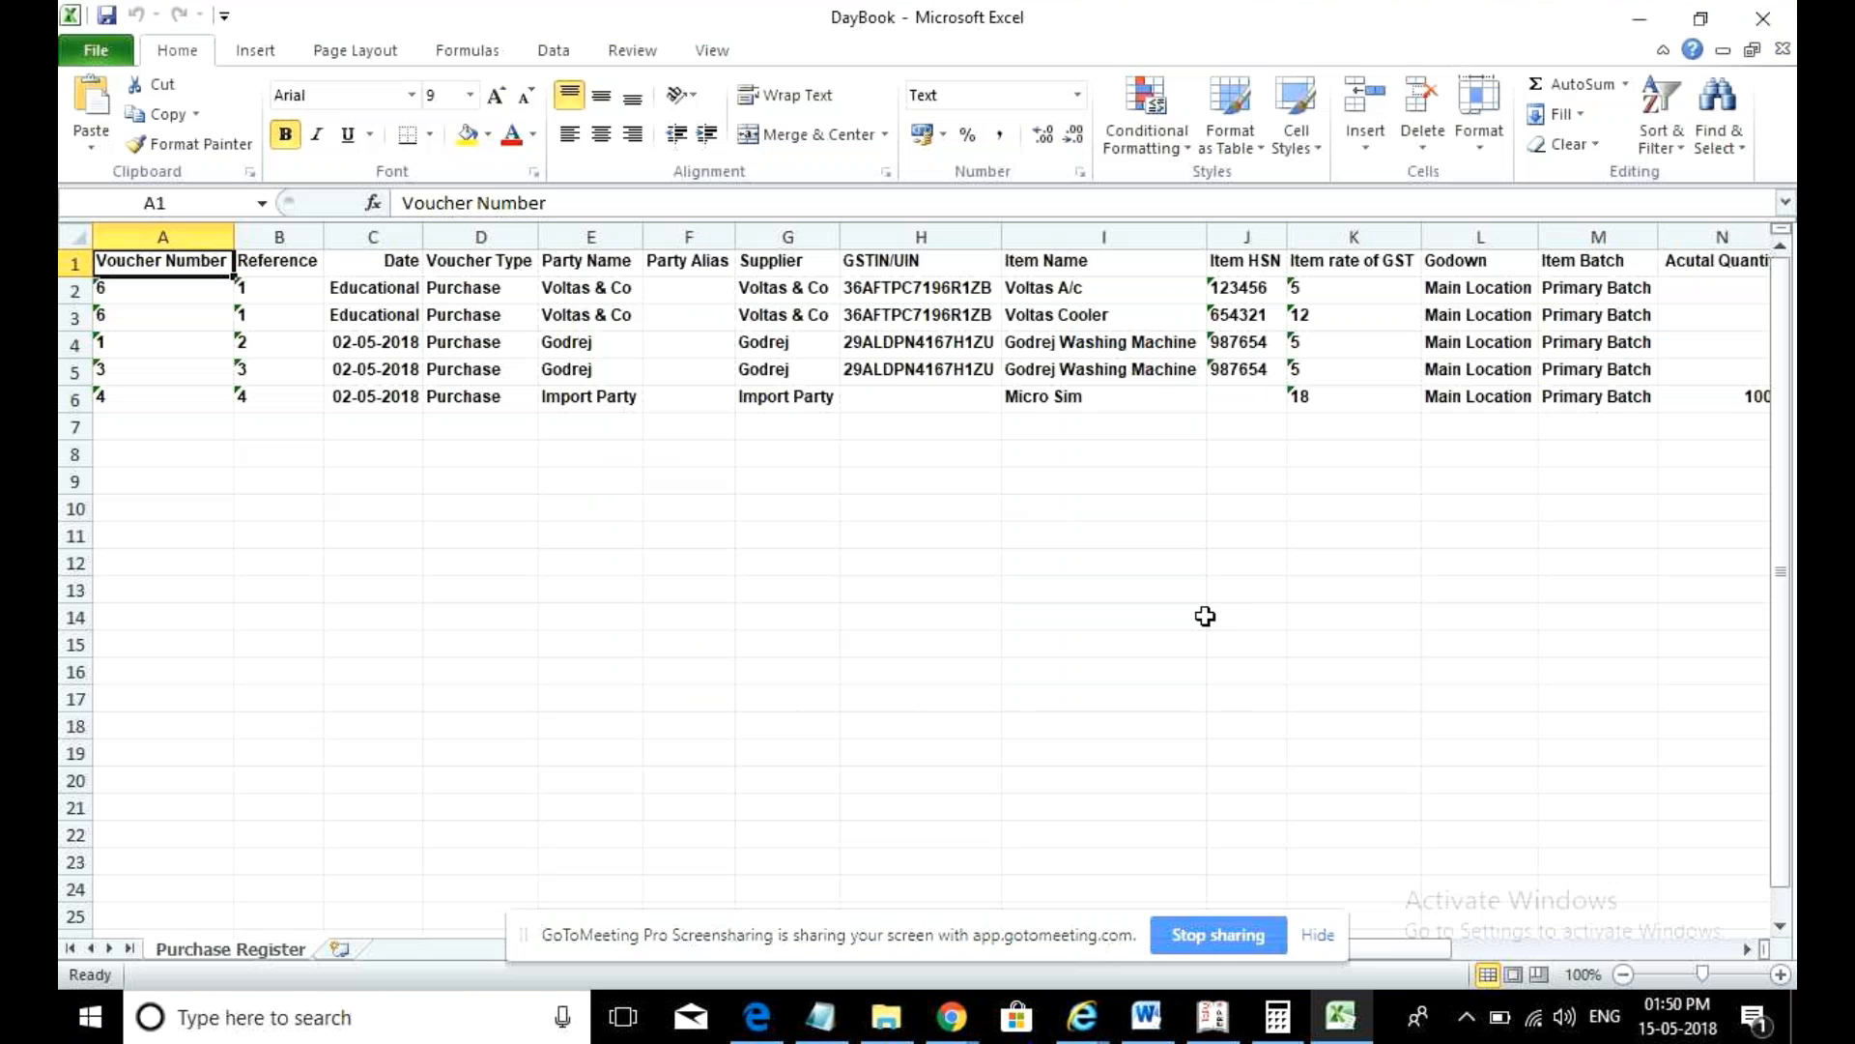
left_click_drag(1387, 959, 1645, 1032)
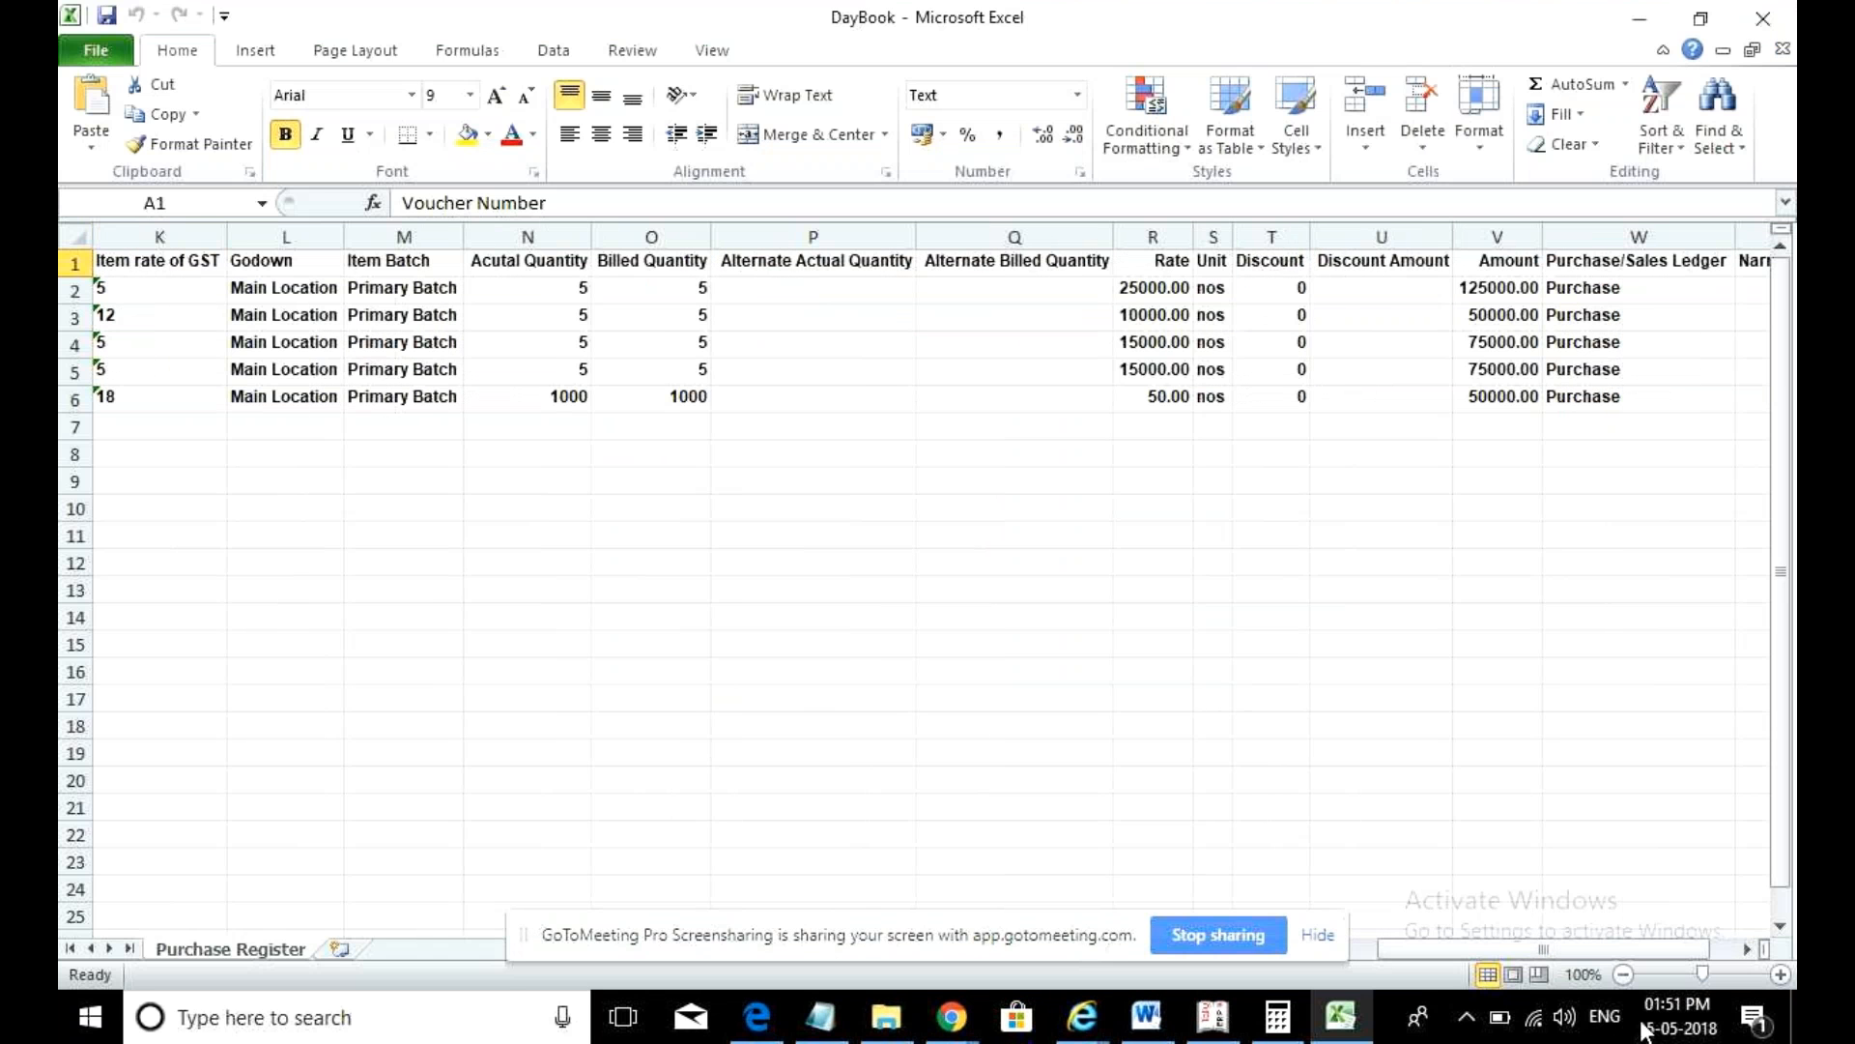
left_click(1185, 287)
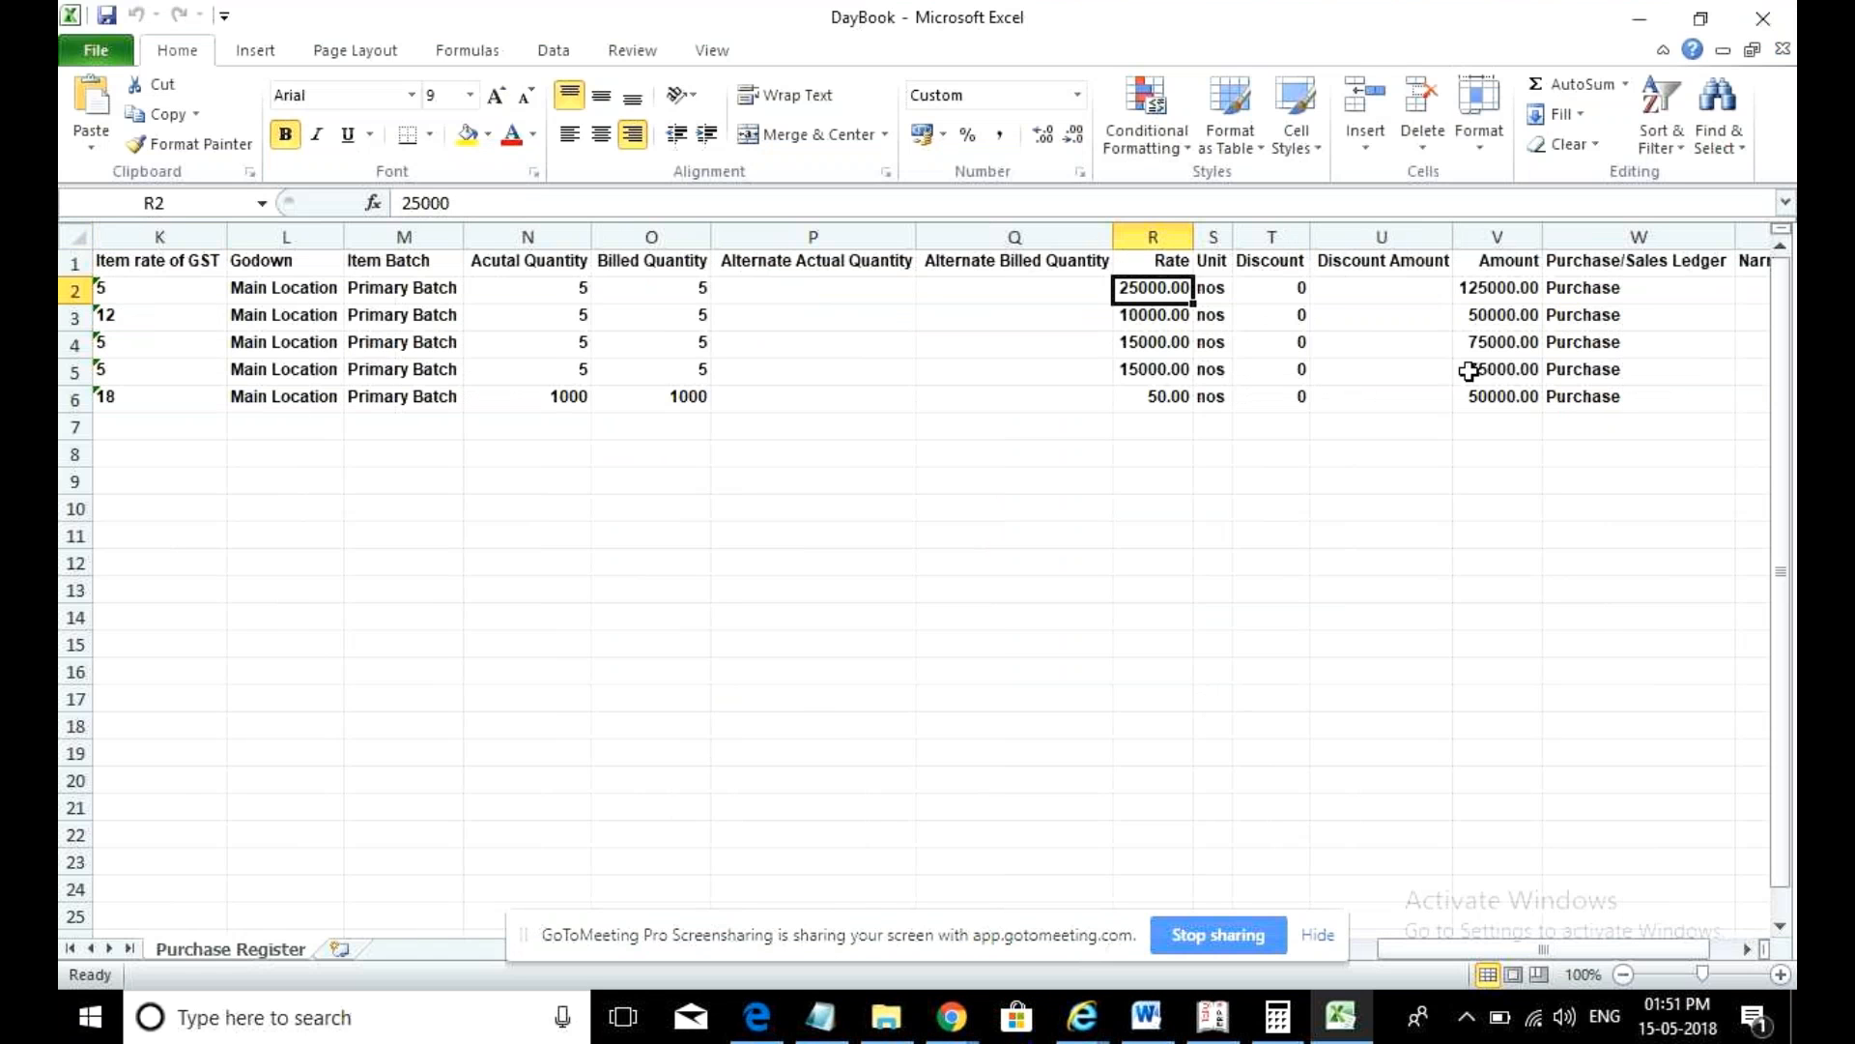
left_click_drag(1437, 949, 1370, 950)
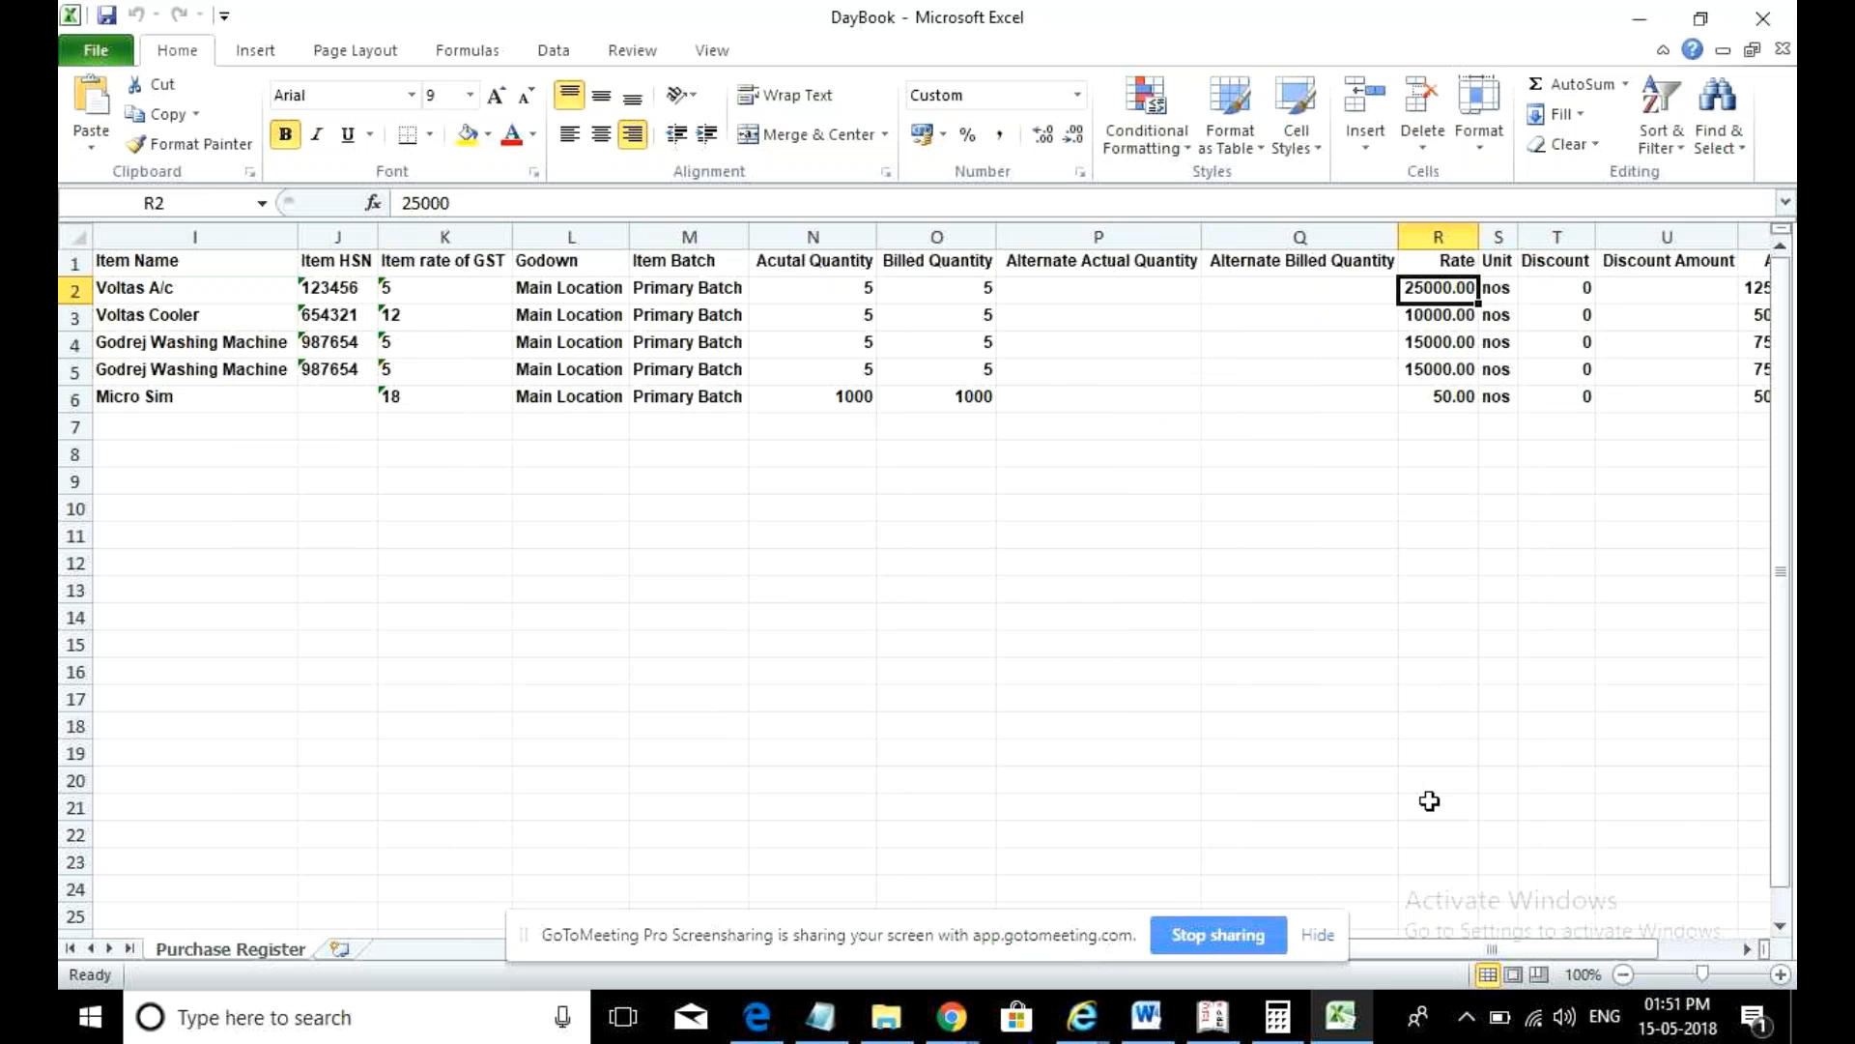
left_click_drag(1485, 955, 1567, 955)
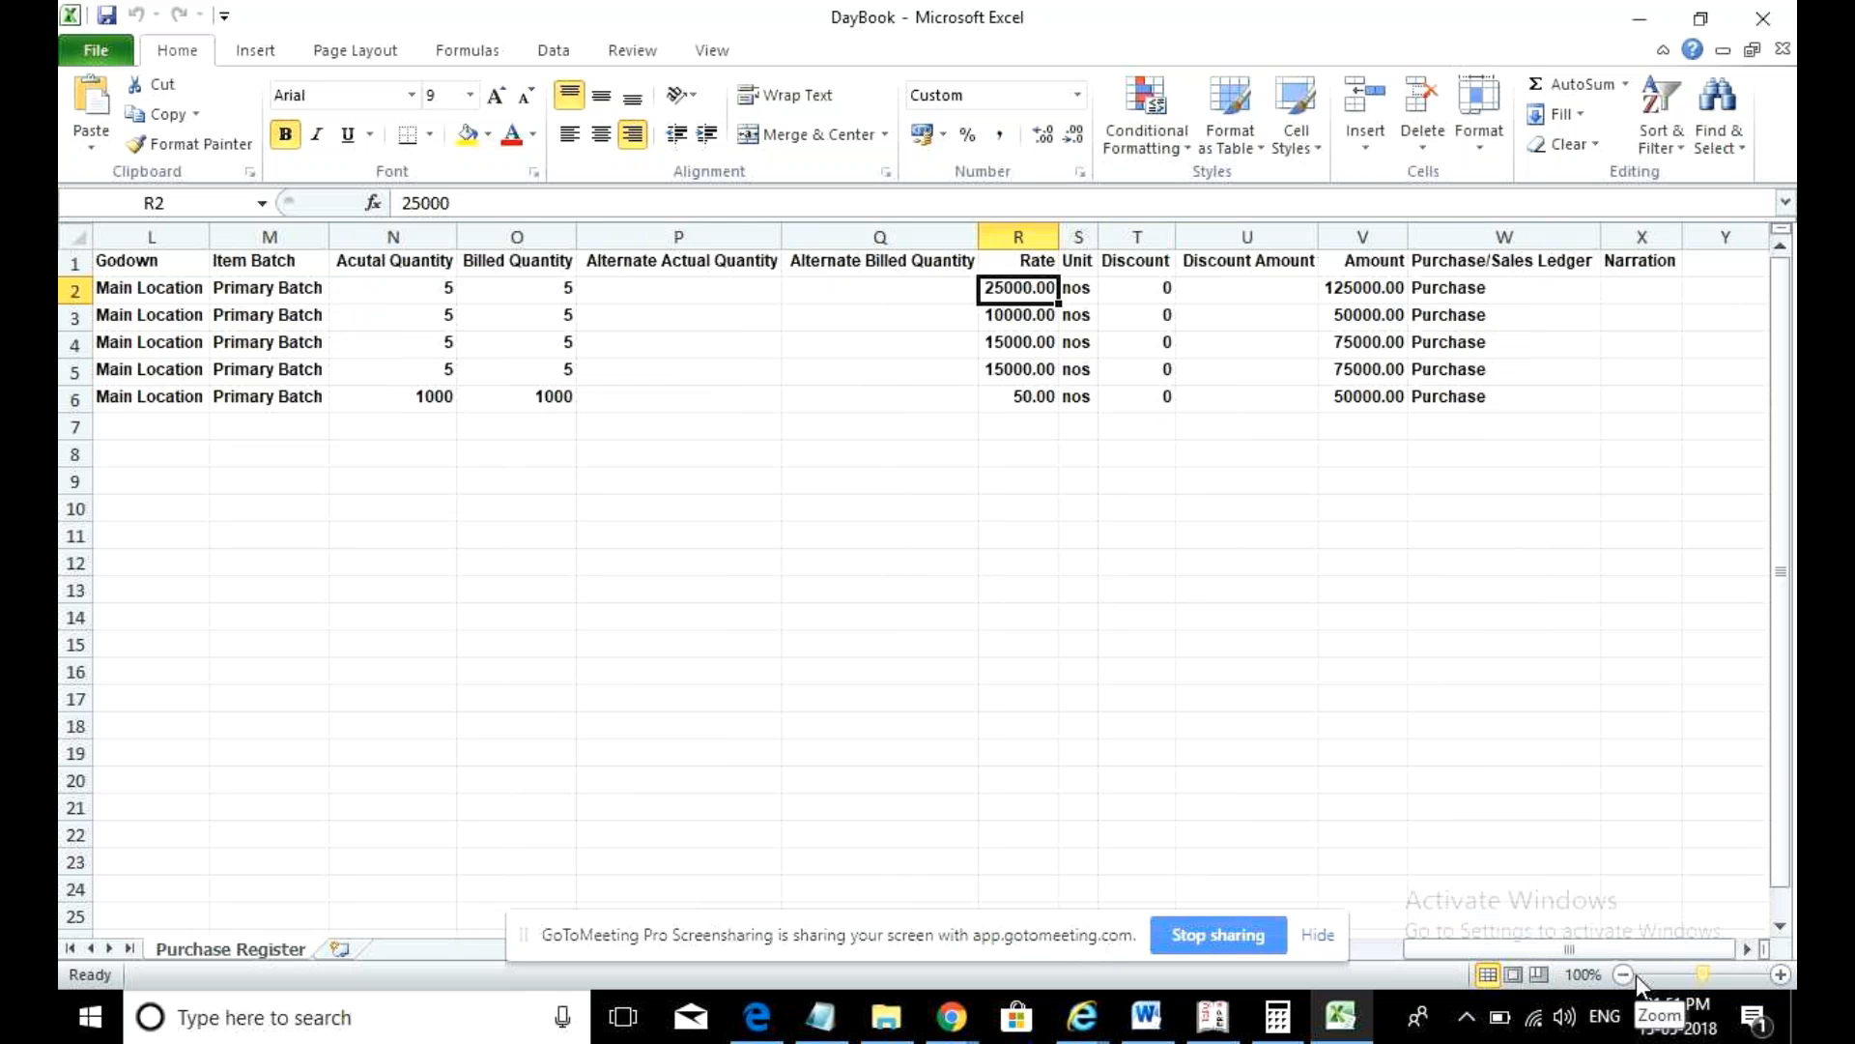
left_click_drag(1643, 943, 1453, 966)
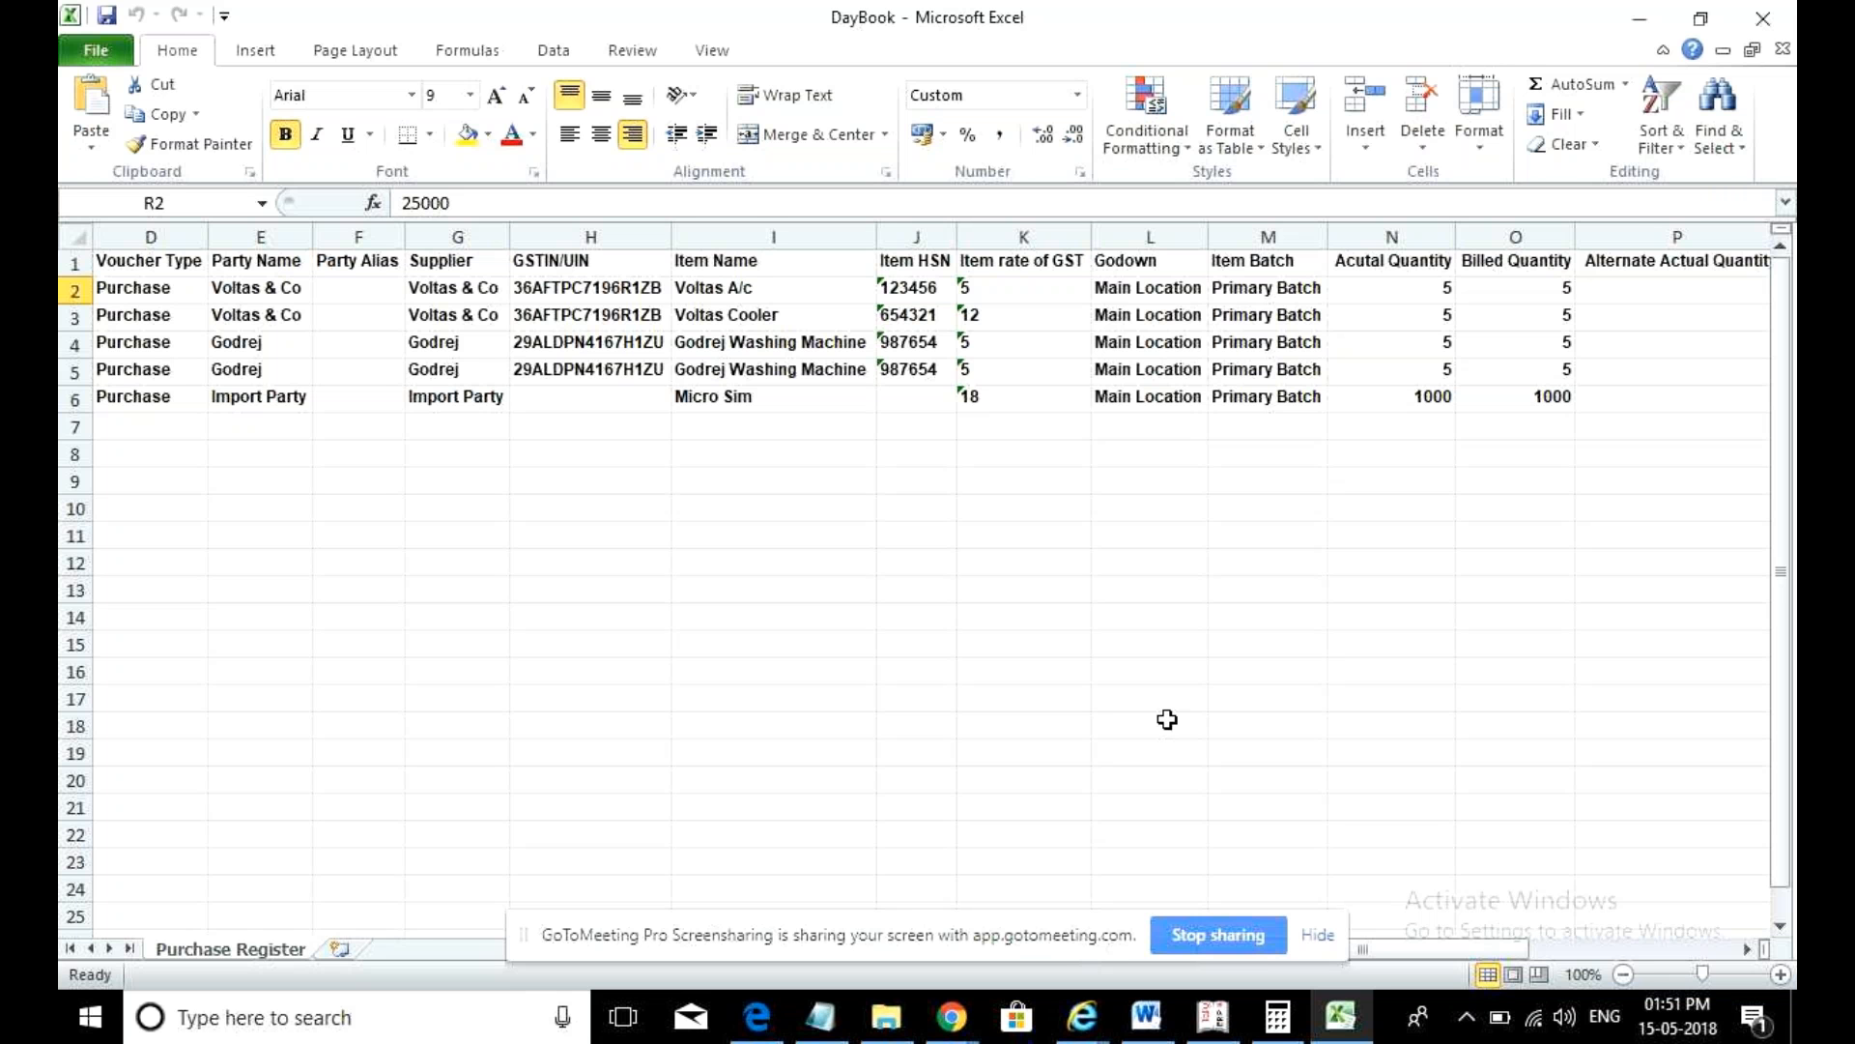
- Send 'any query' to everyone in GoToMeeting chat, then bring Tally back to Gateway of Tally
left_click(970, 1021)
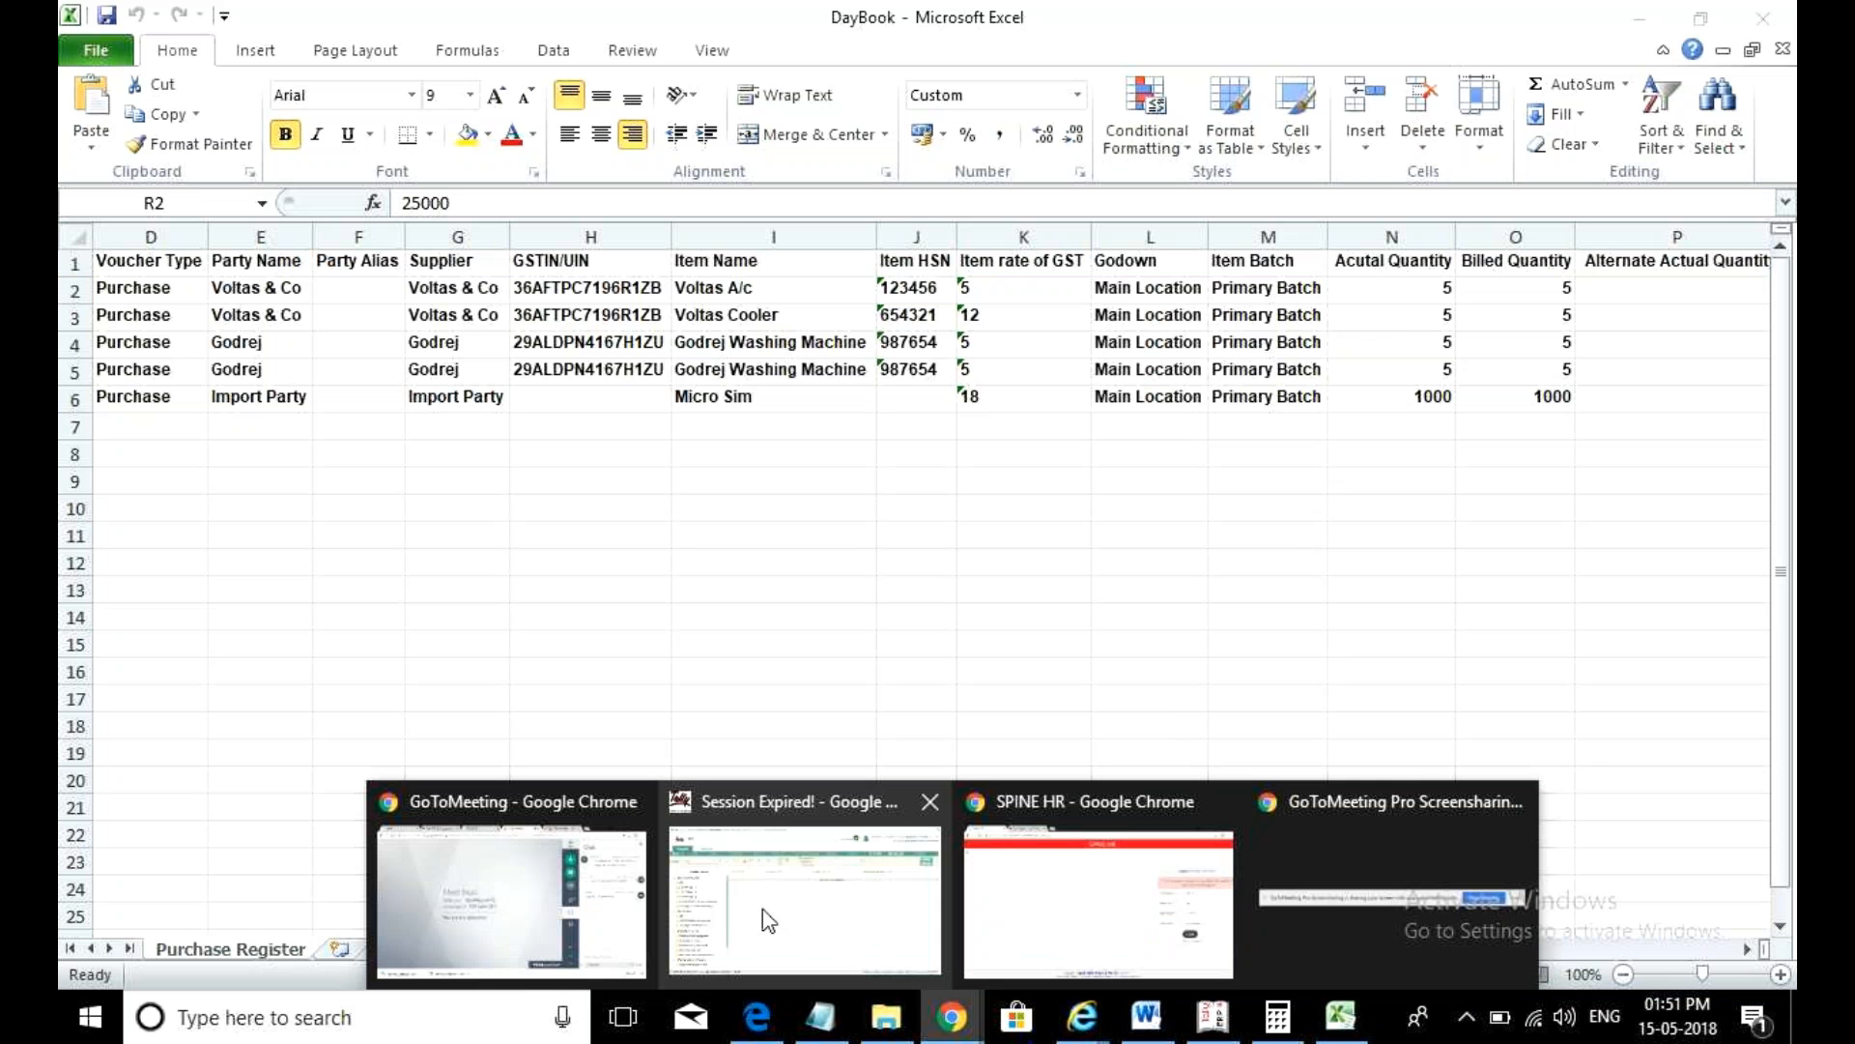
left_click(513, 899)
left_click(1507, 851)
type("any quet")
key("BackSpace")
type("ry")
key("Return")
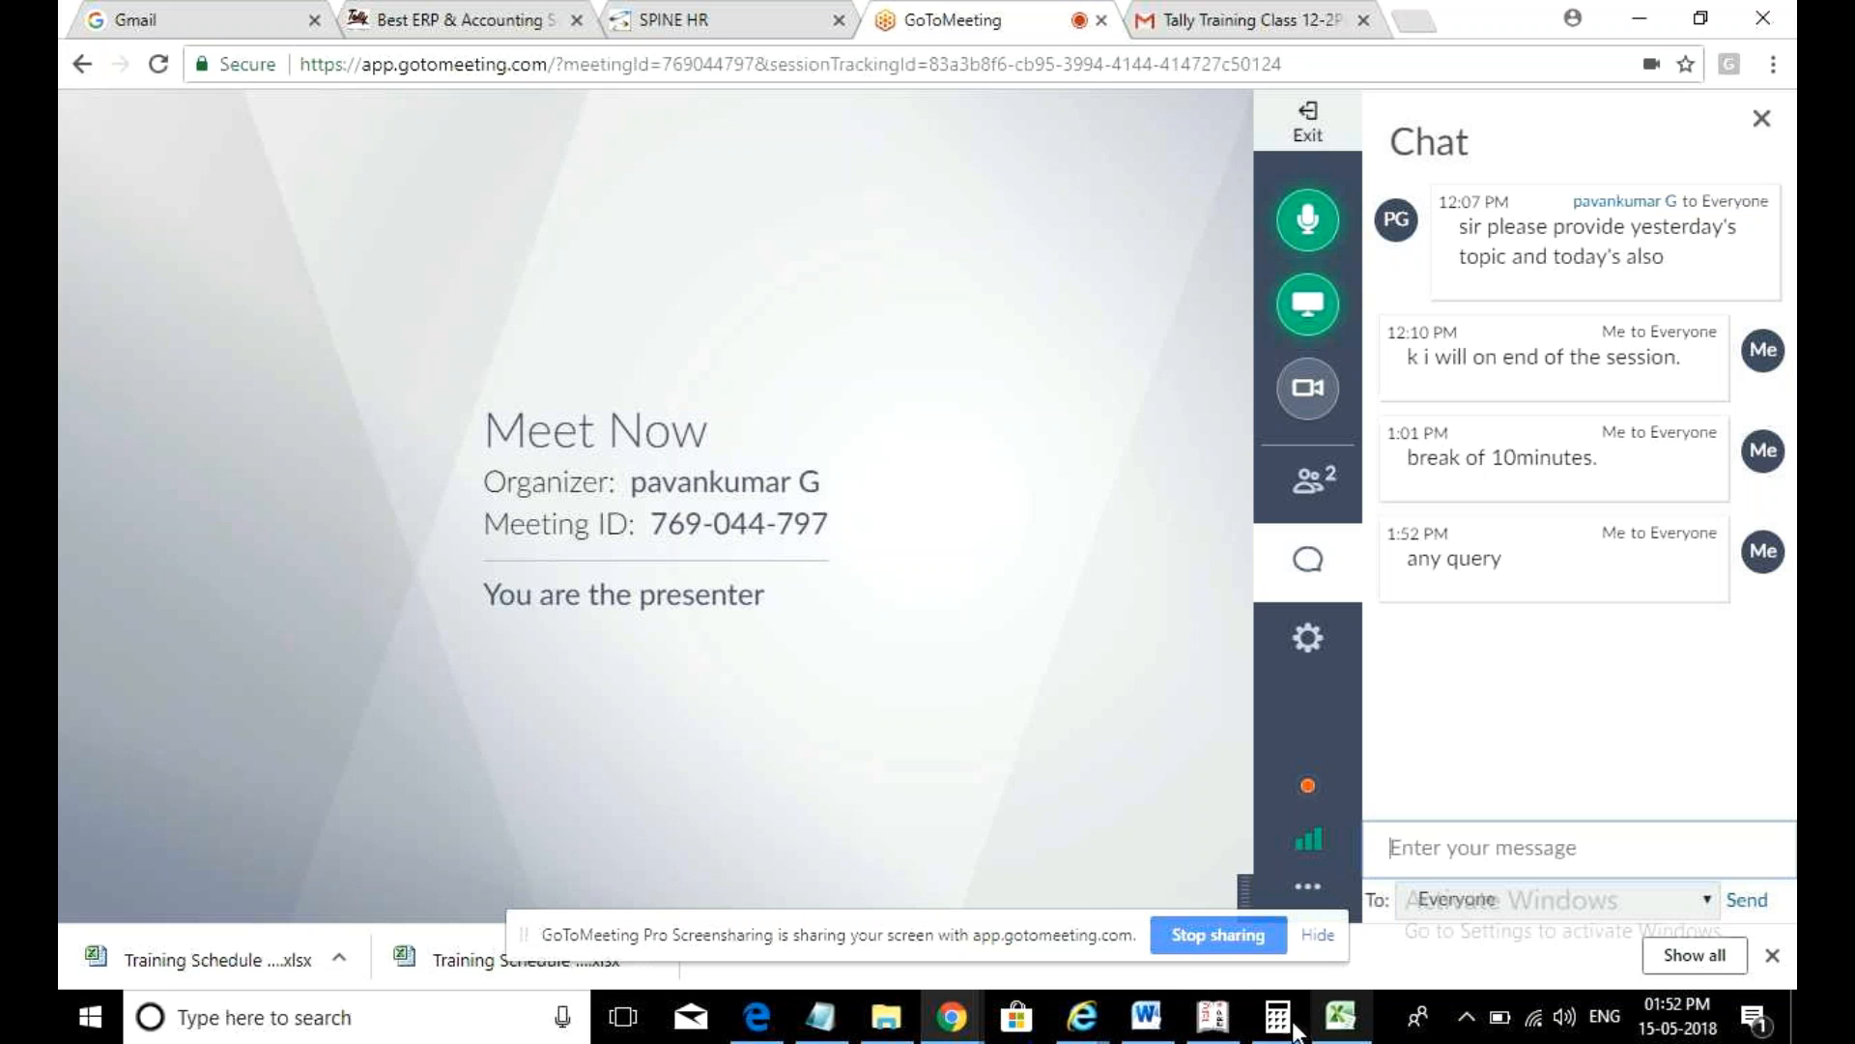
left_click(1212, 1016)
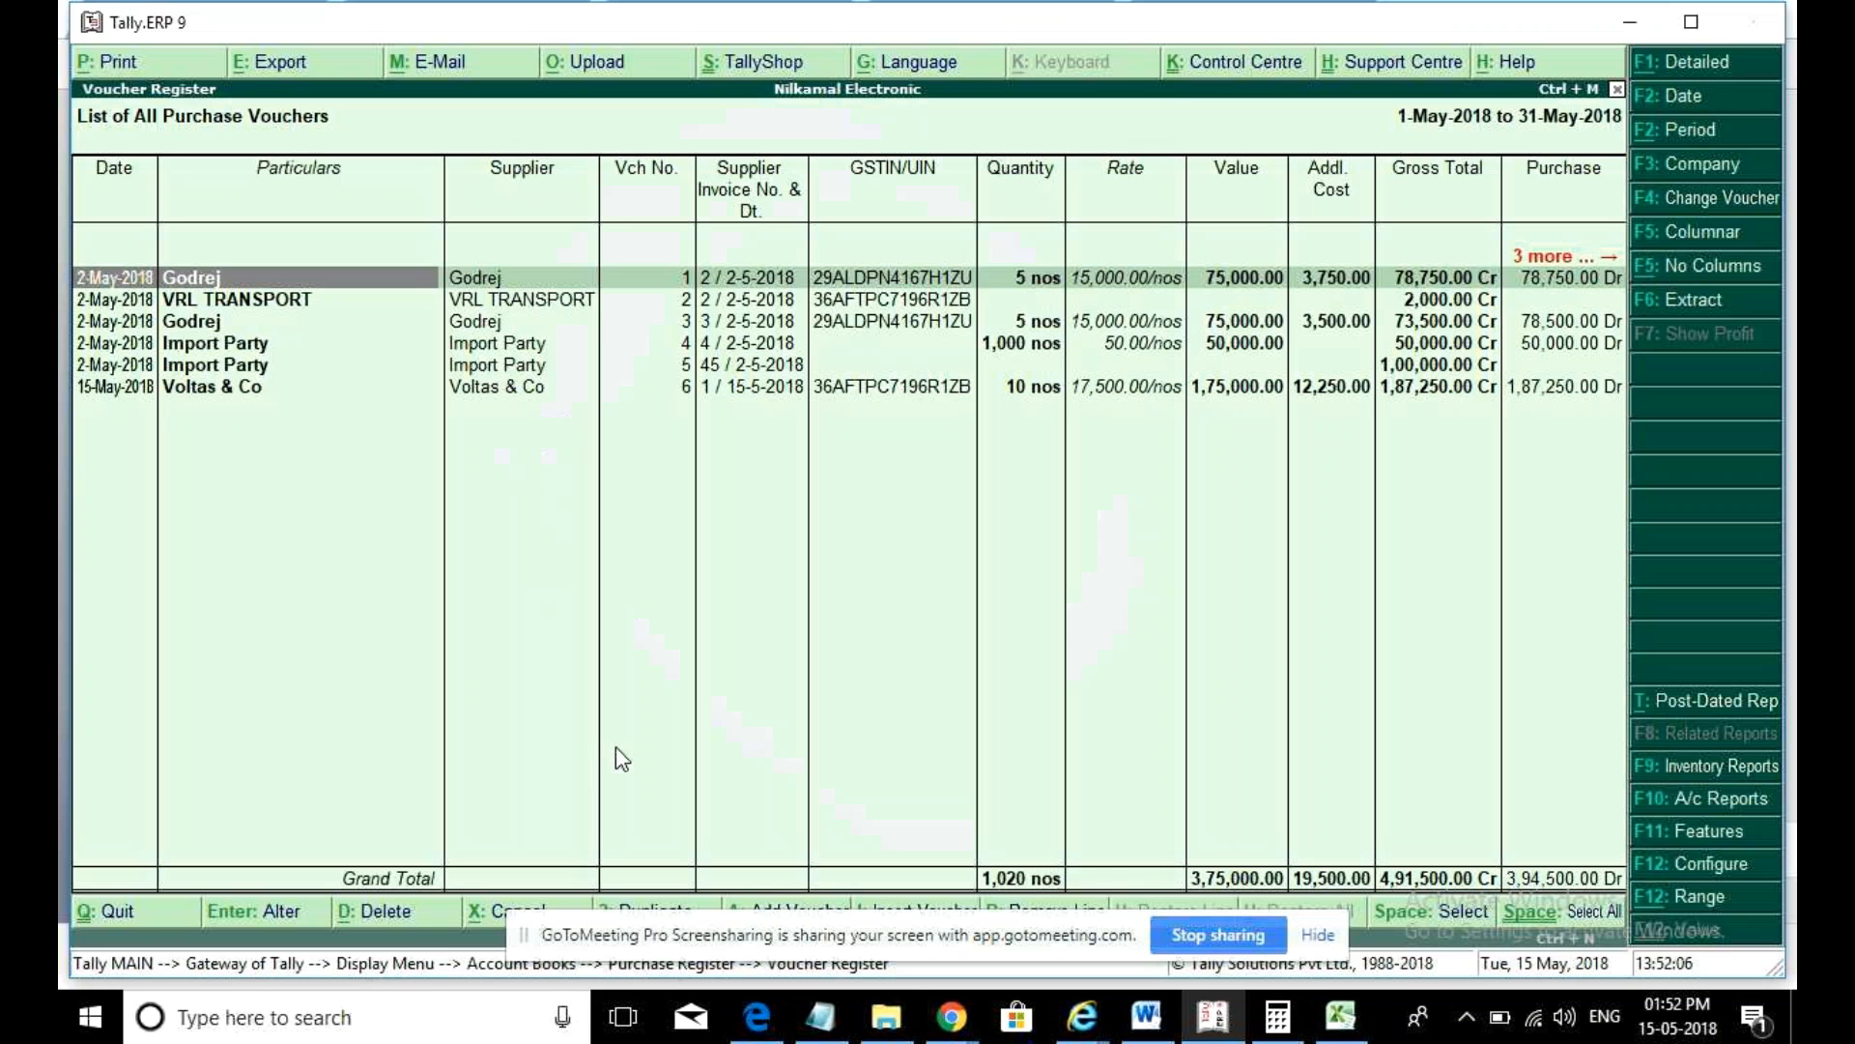
key("Escape")
key("Escape")
key("Escape")
key("Escape")
key("Escape")
key("Escape")
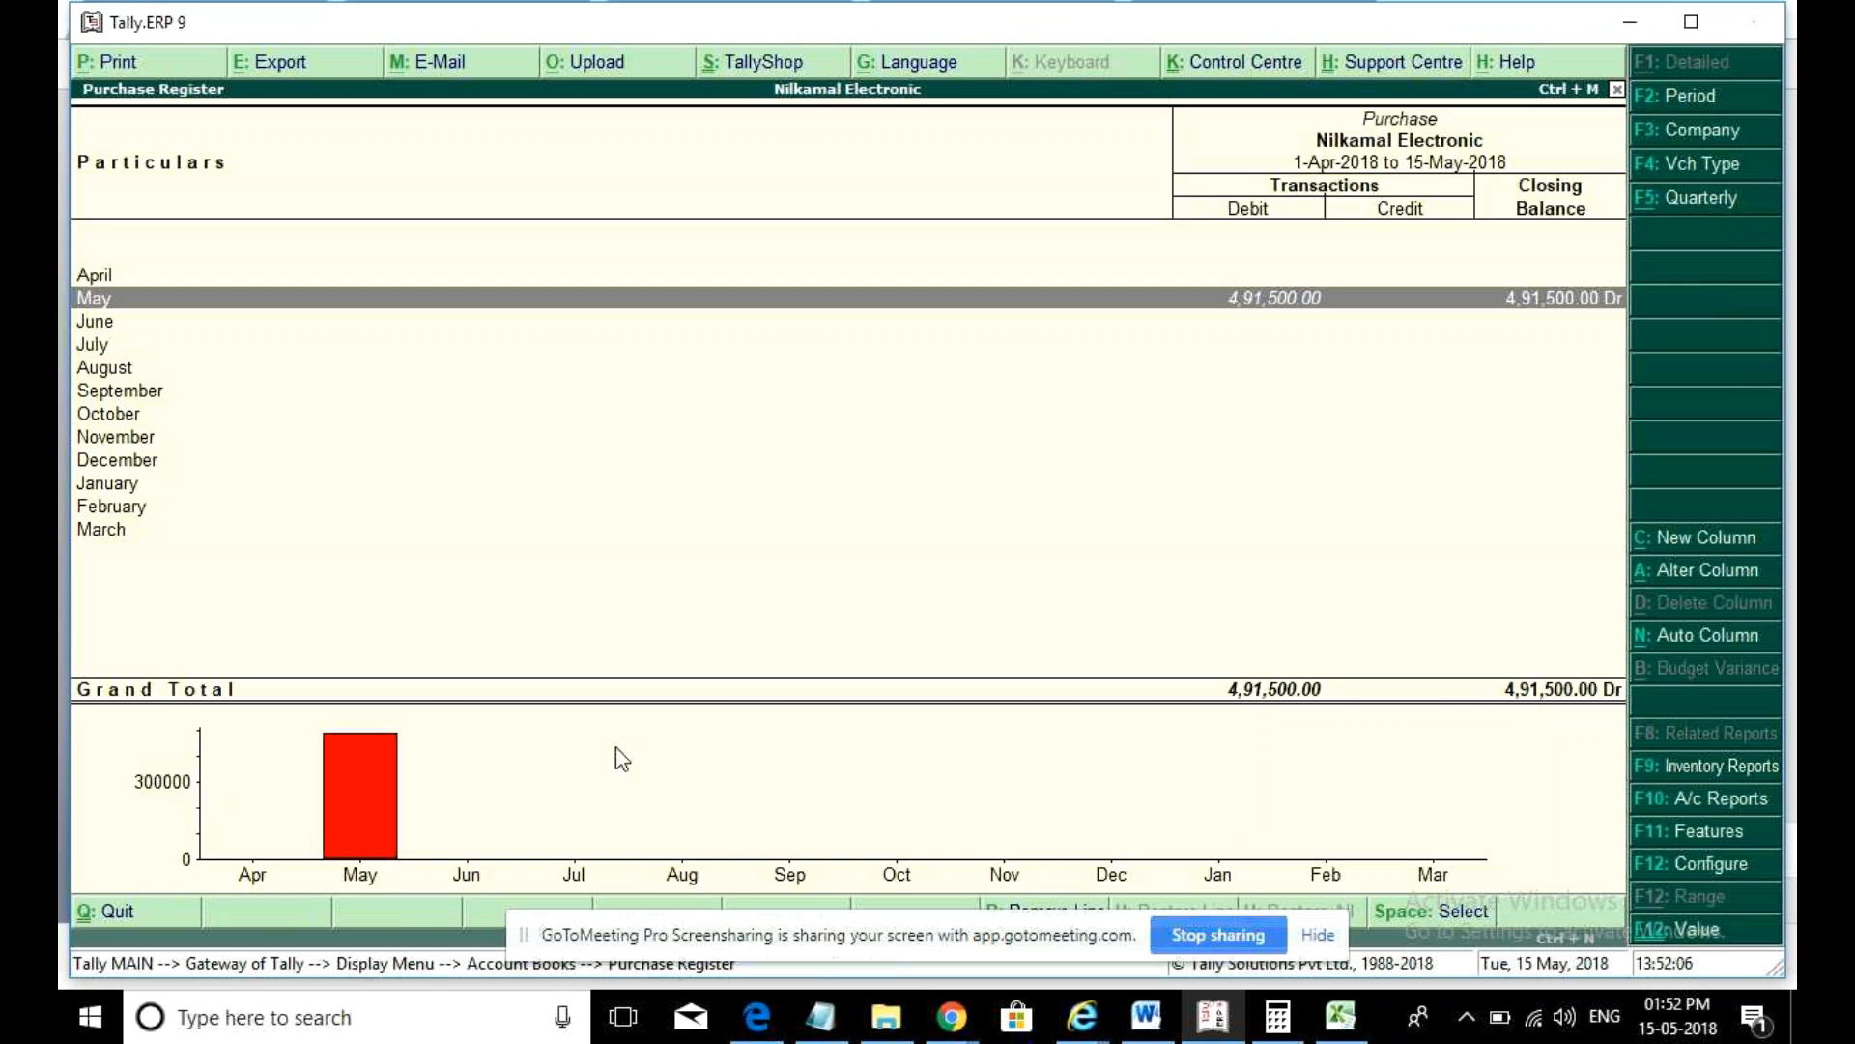